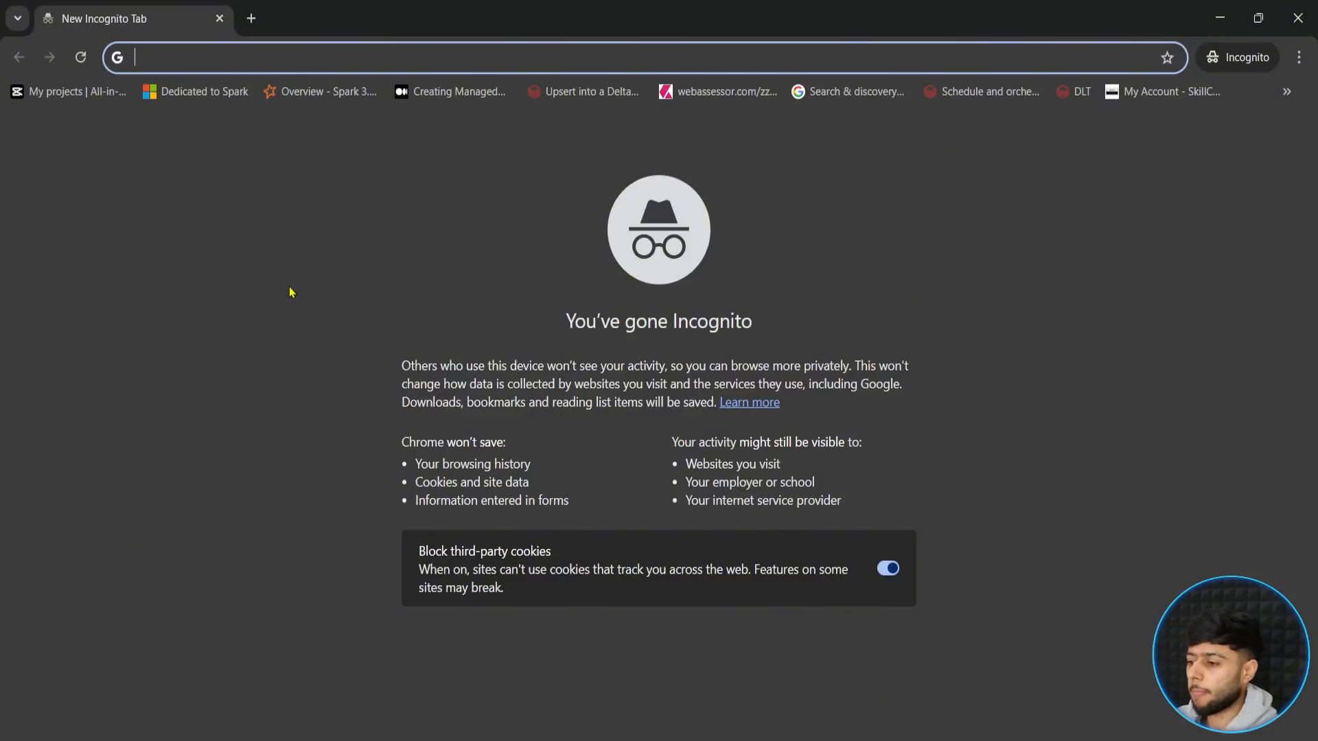
- Search the web for "azure free account", open Microsoft's Azure account page and start the free trial sign-up
type("azur")
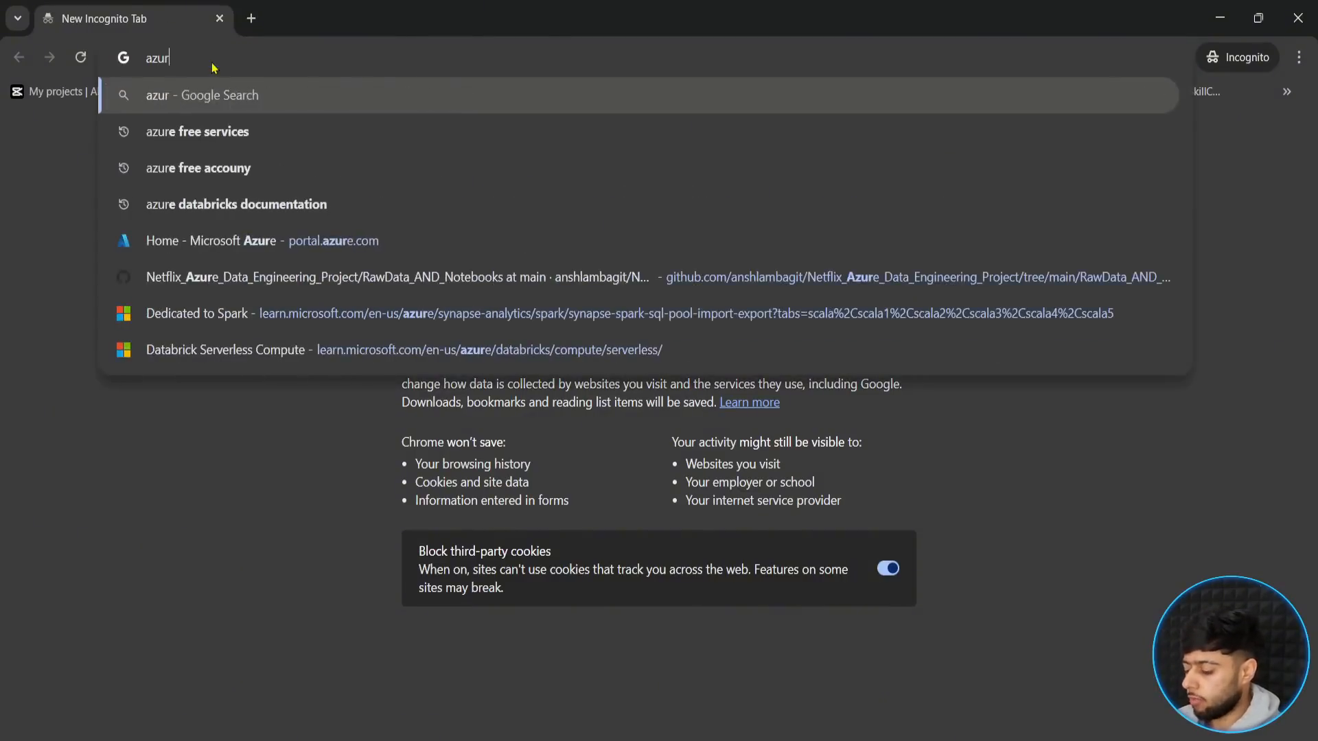
type("e free accountyt")
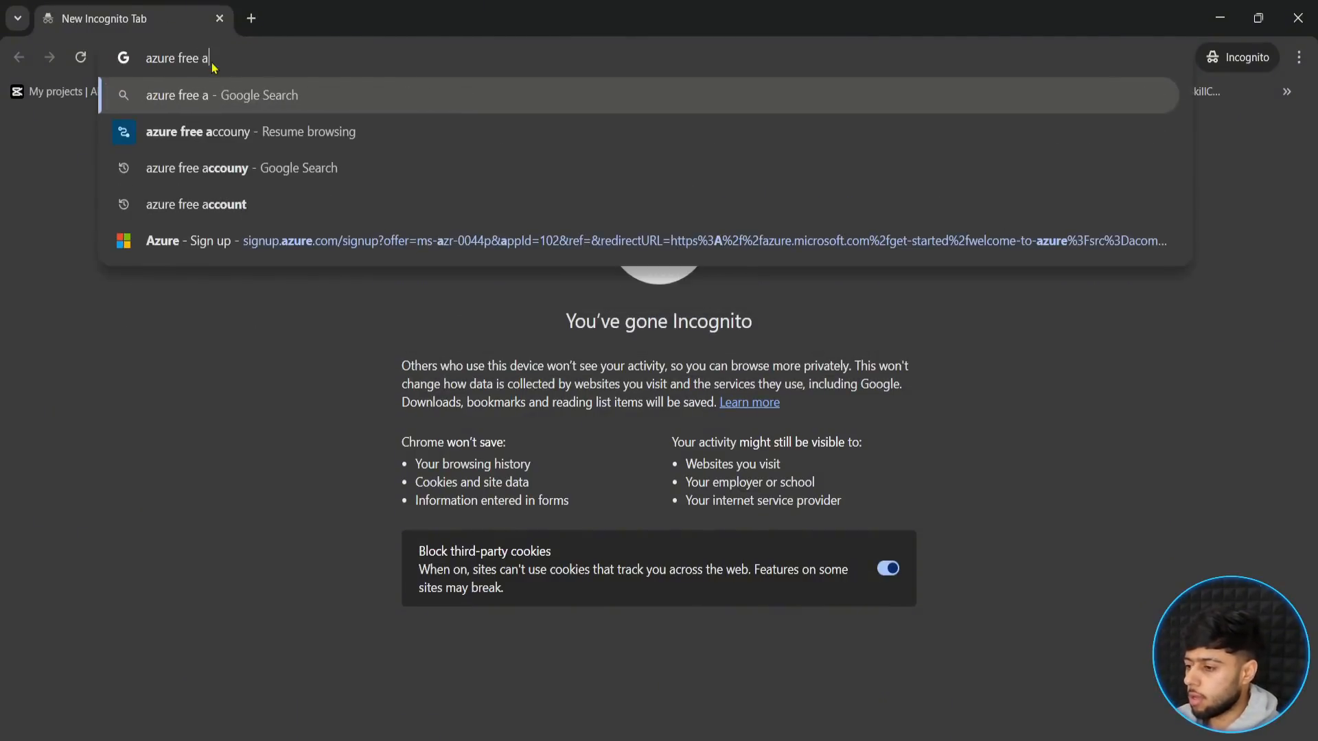
key("Return")
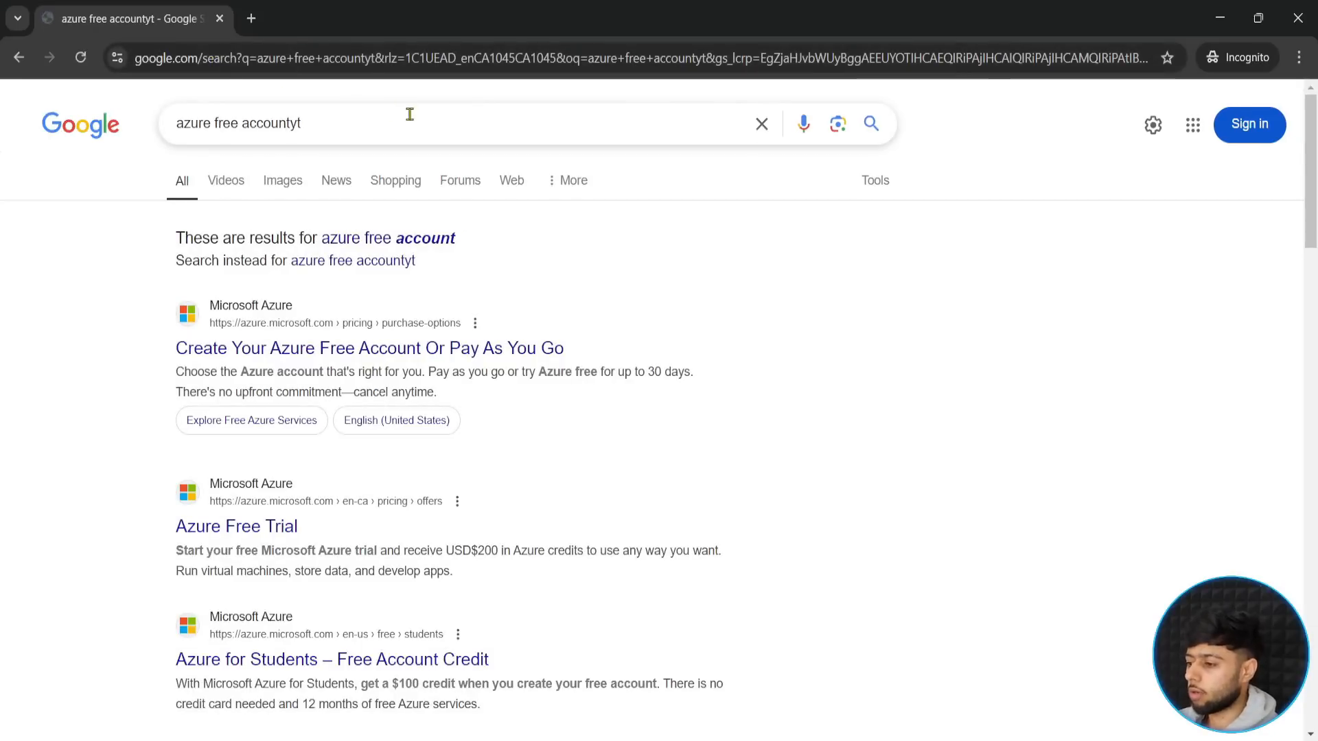
left_click(351, 128)
key("BackSpace")
key("BackSpace")
key("Return")
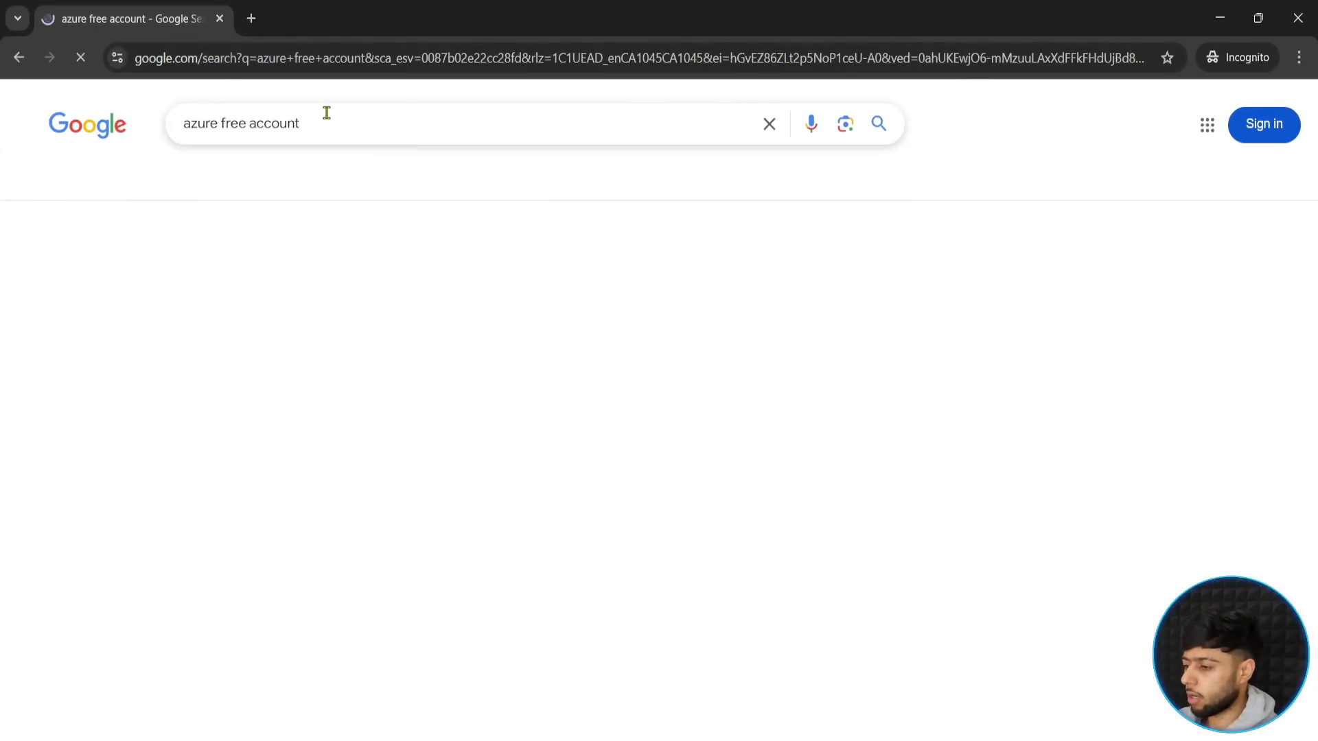
left_click(199, 294)
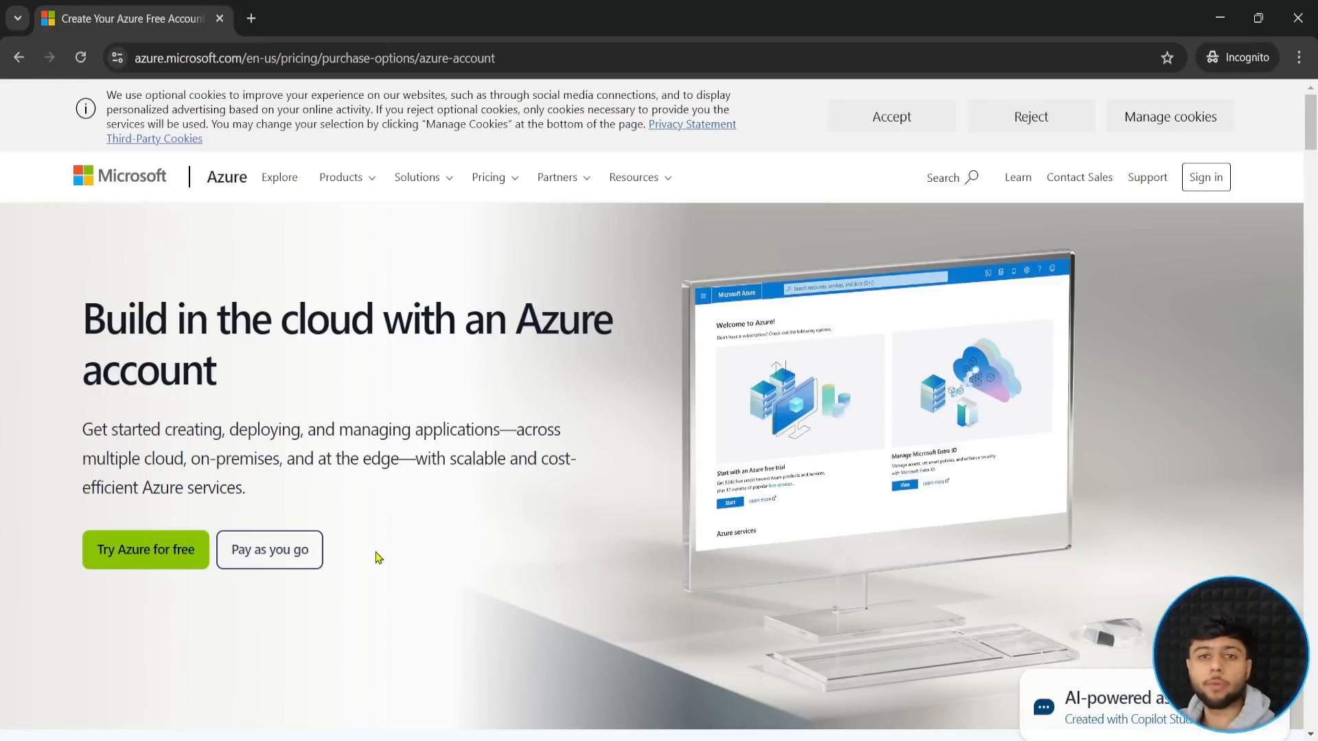
left_click(154, 557)
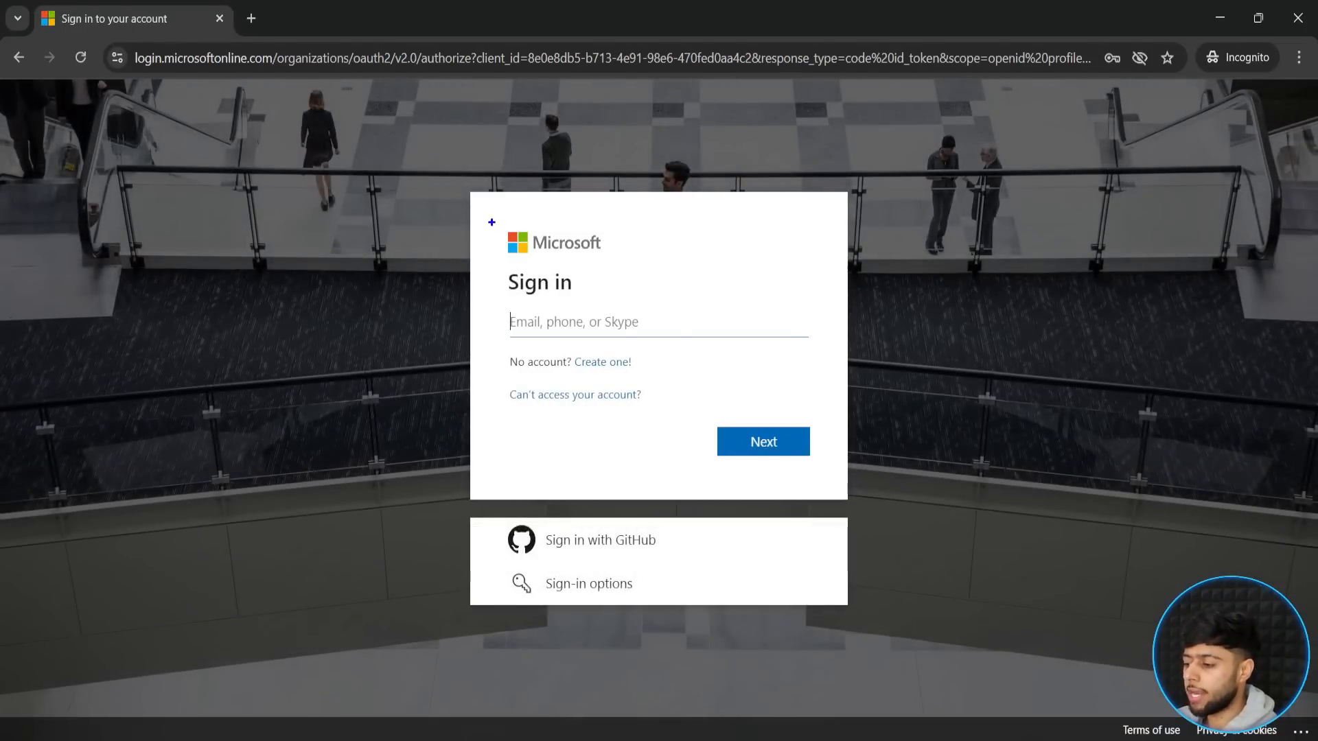
left_click_drag(490, 221, 811, 412)
left_click_drag(789, 300, 855, 316)
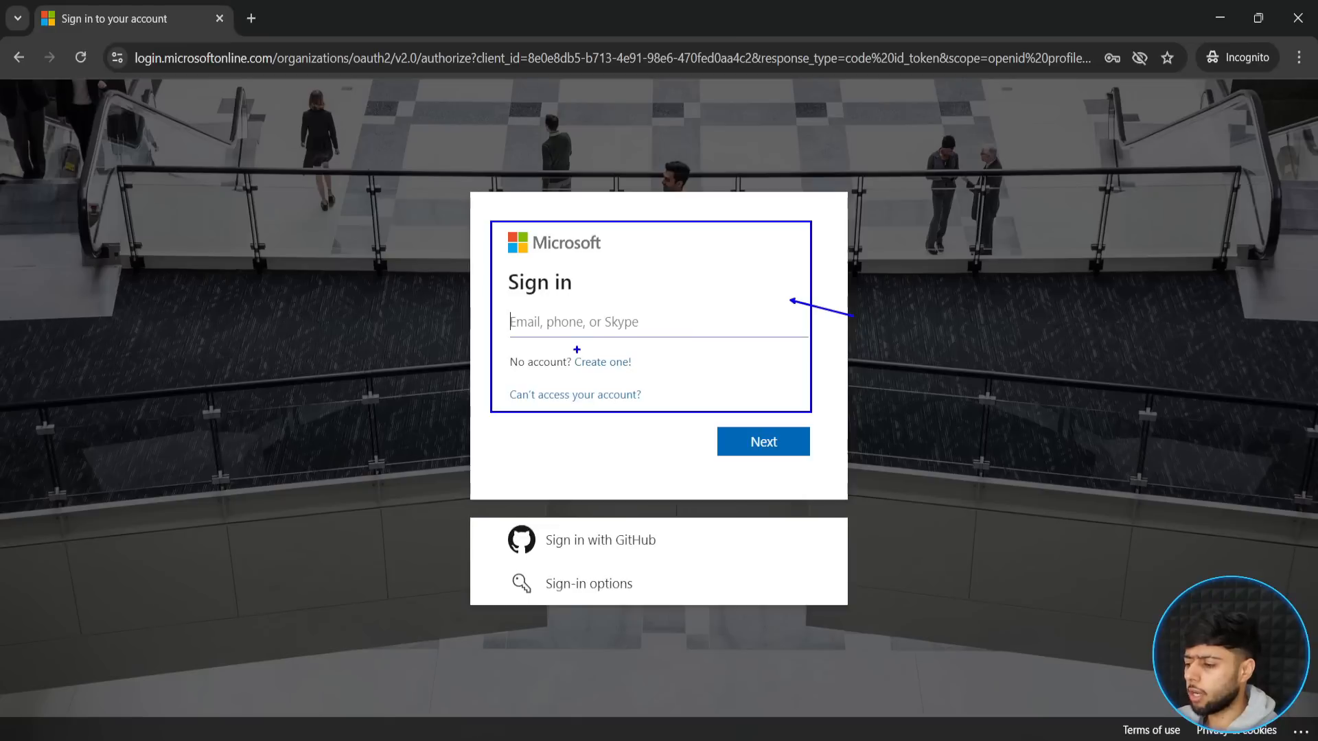
left_click_drag(573, 349, 646, 376)
key("Escape")
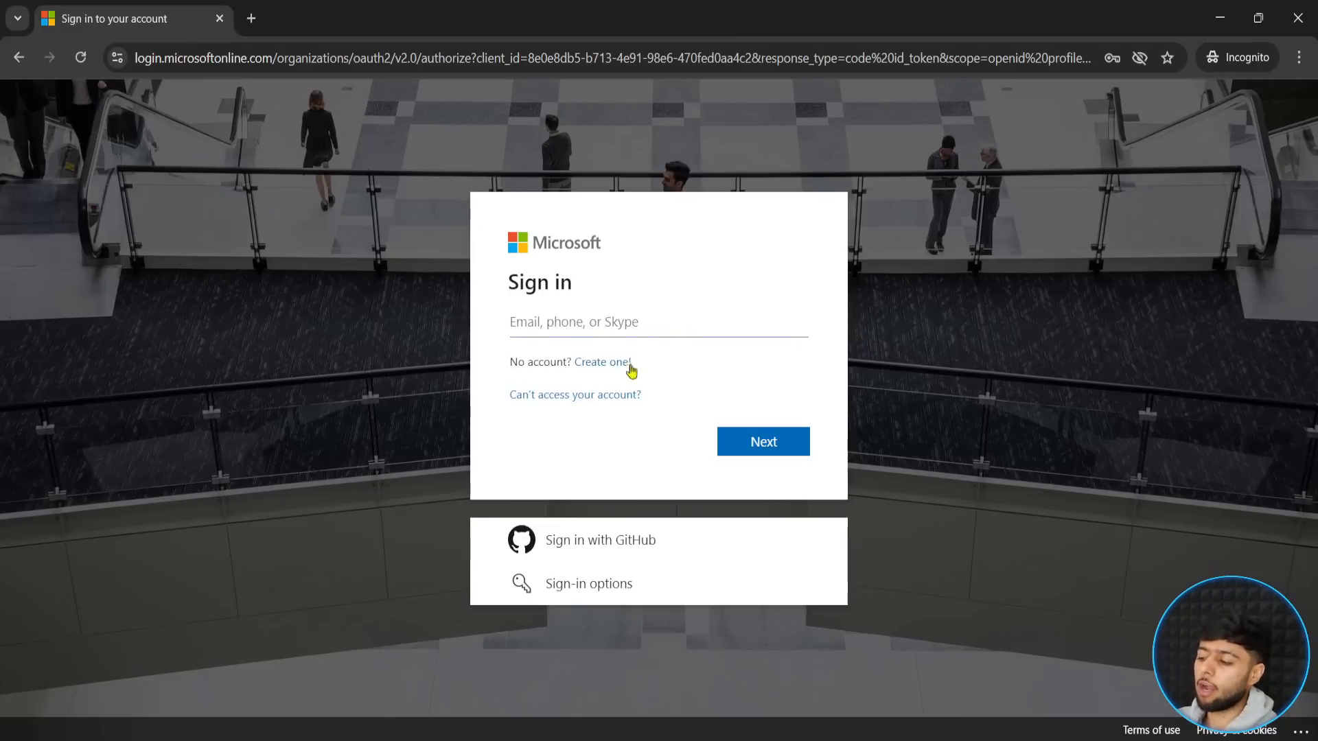
mouse_move(22, 91)
left_mouse_down()
mouse_move(403, 517)
mouse_move(433, 714)
mouse_move(443, 693)
left_mouse_up()
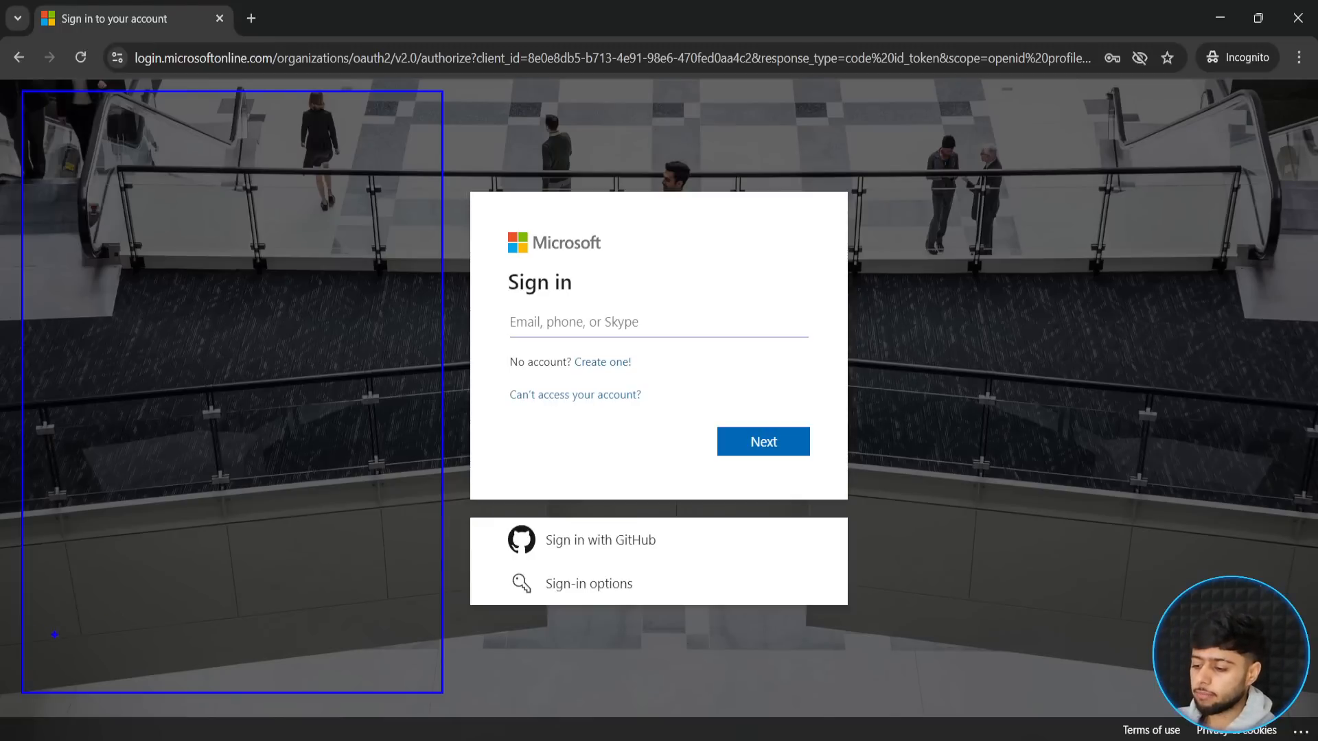
left_click_drag(59, 626, 372, 677)
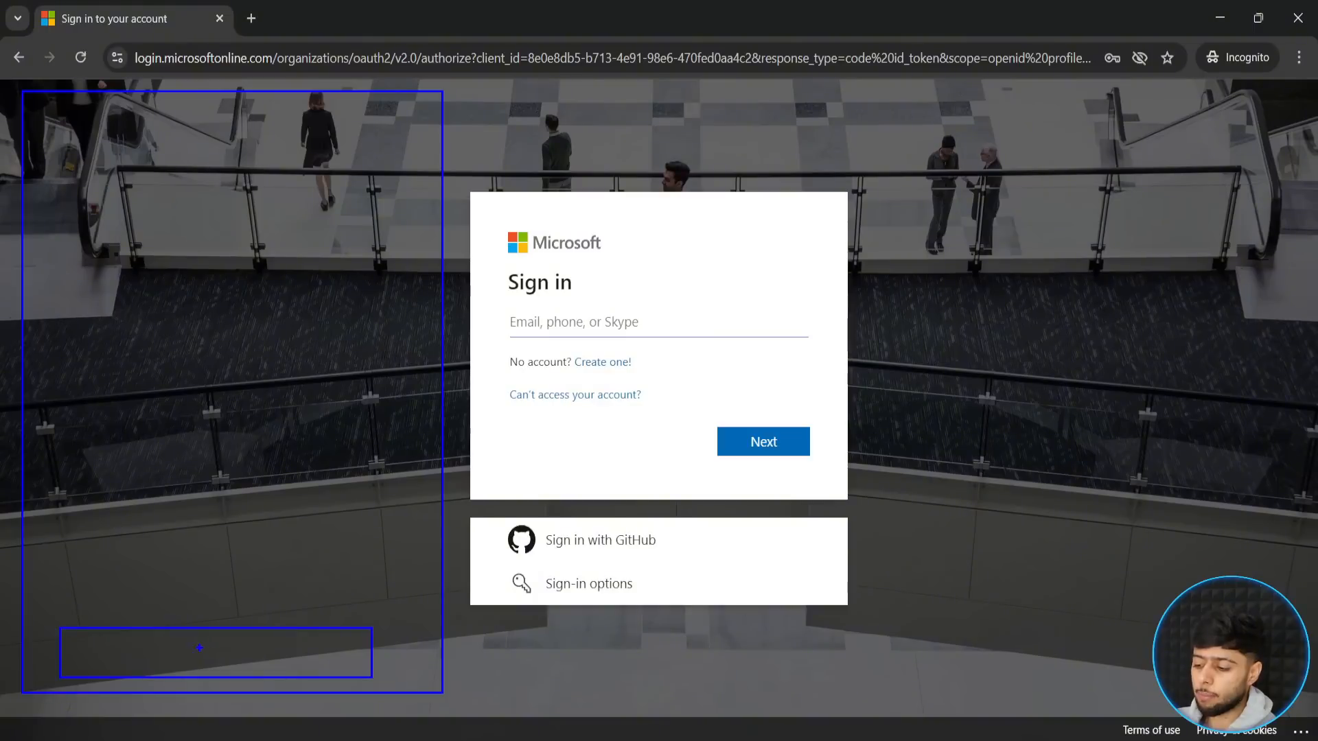
key("t")
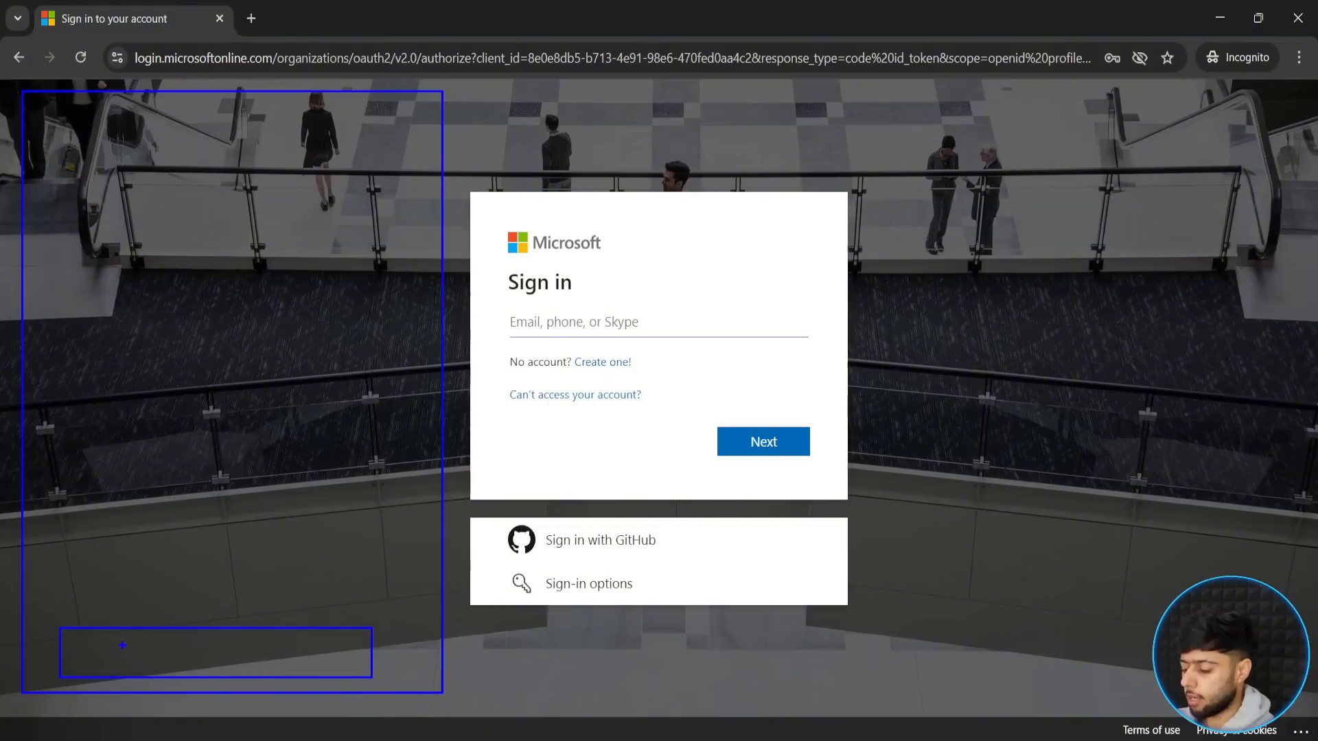
key("y")
left_click(114, 639)
type("Sing")
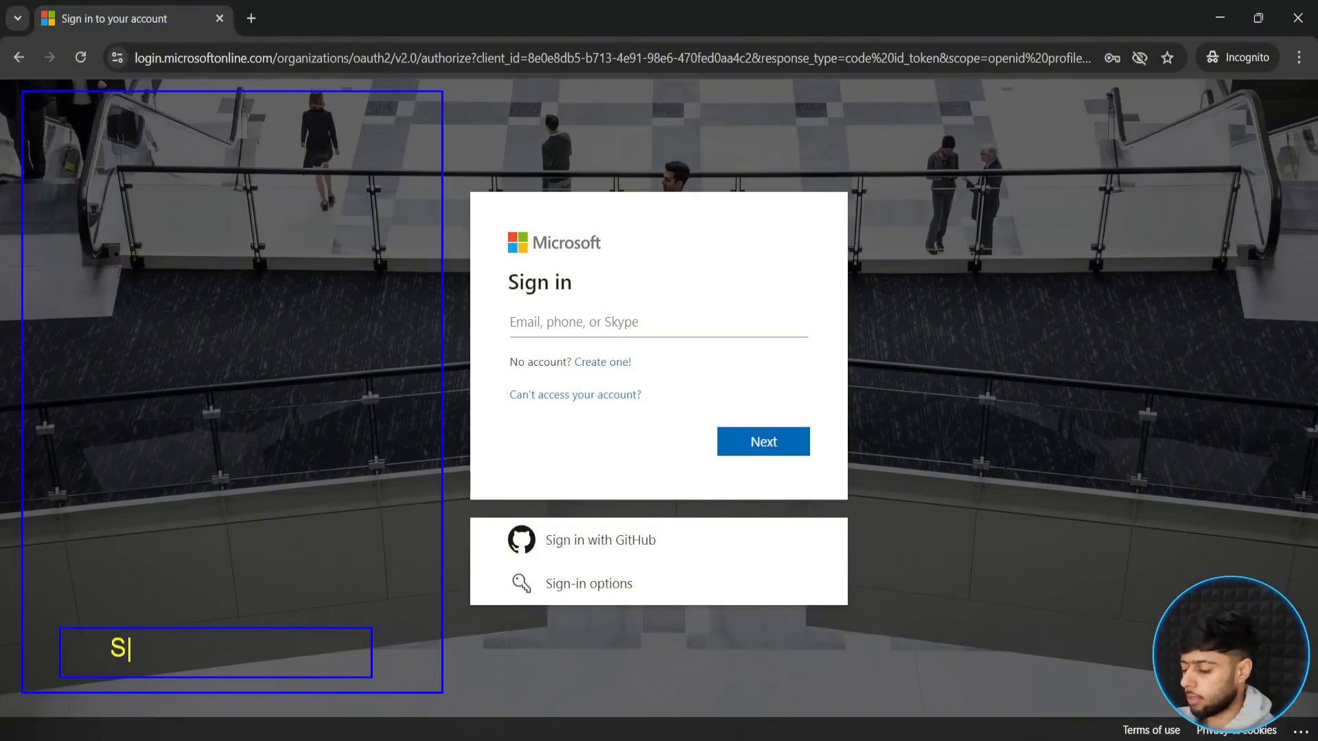
key("BackSpace")
key("BackSpace")
key("BackSpace")
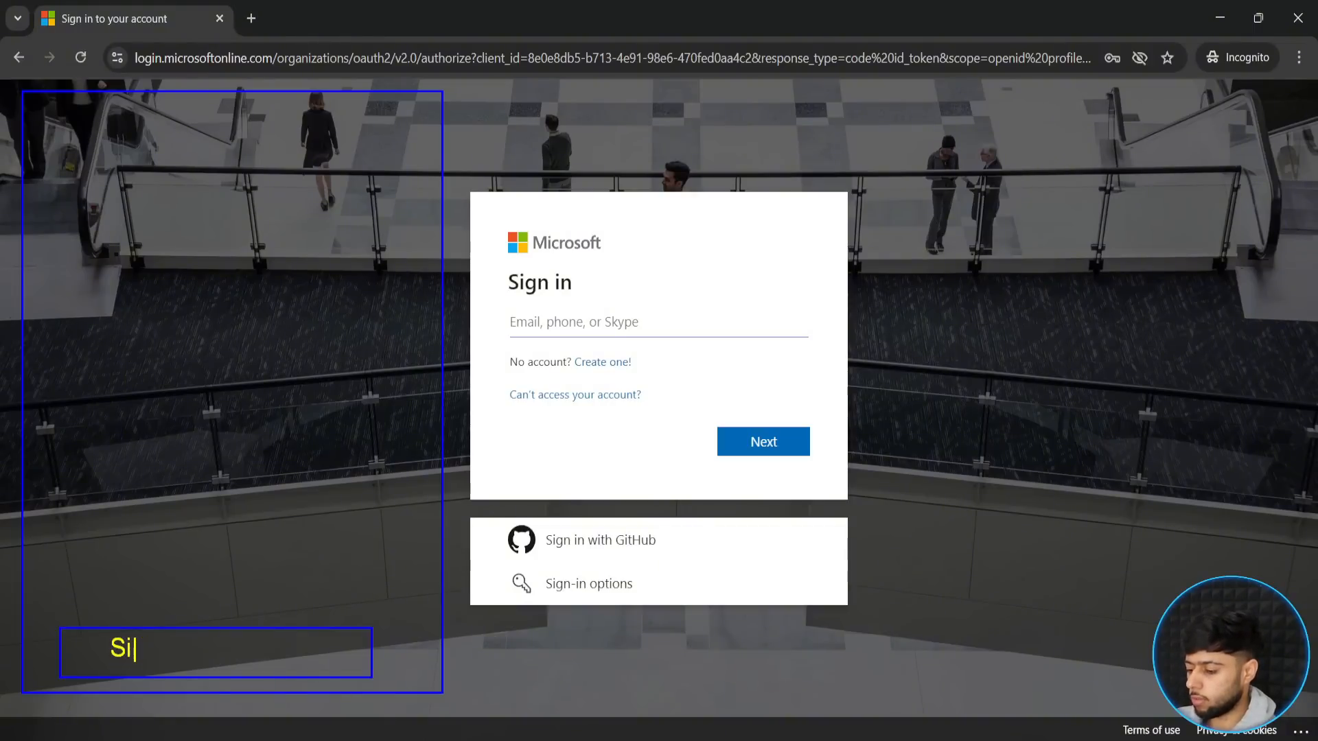
type("gn Up")
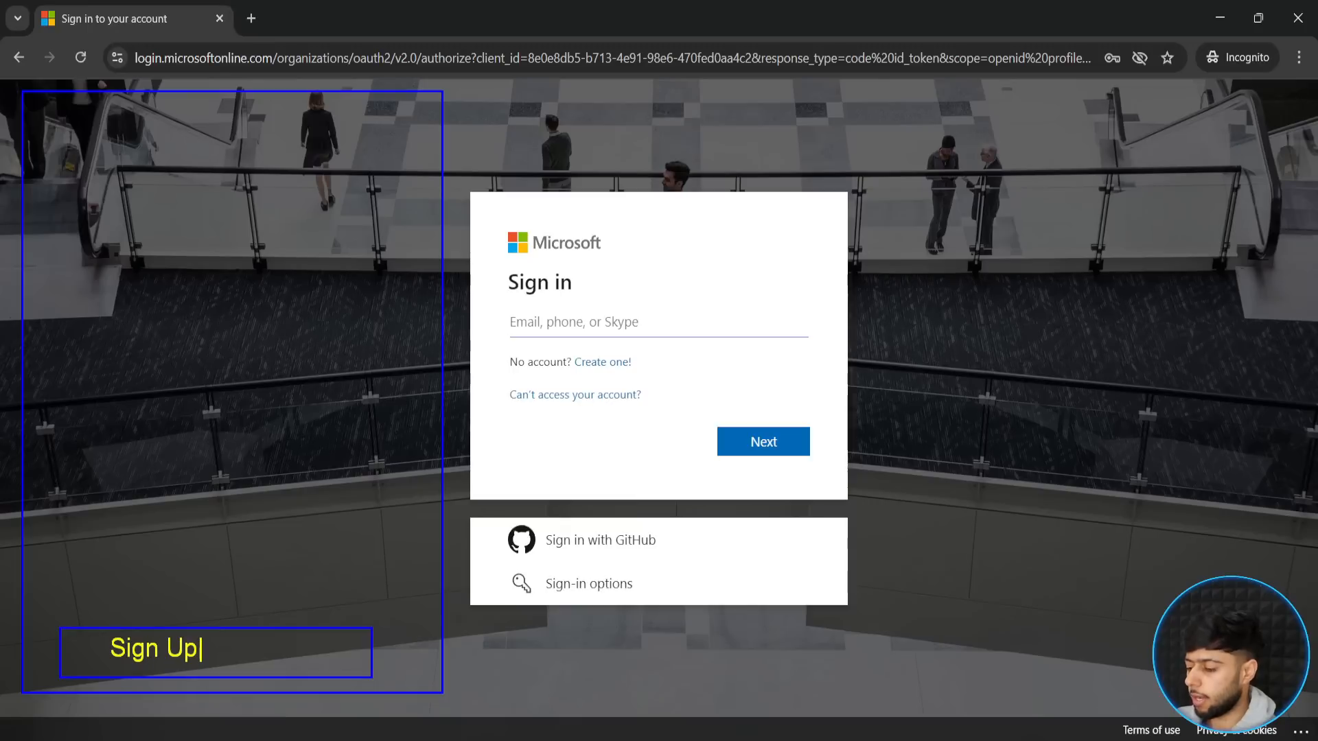
left_click_drag(170, 636, 414, 414)
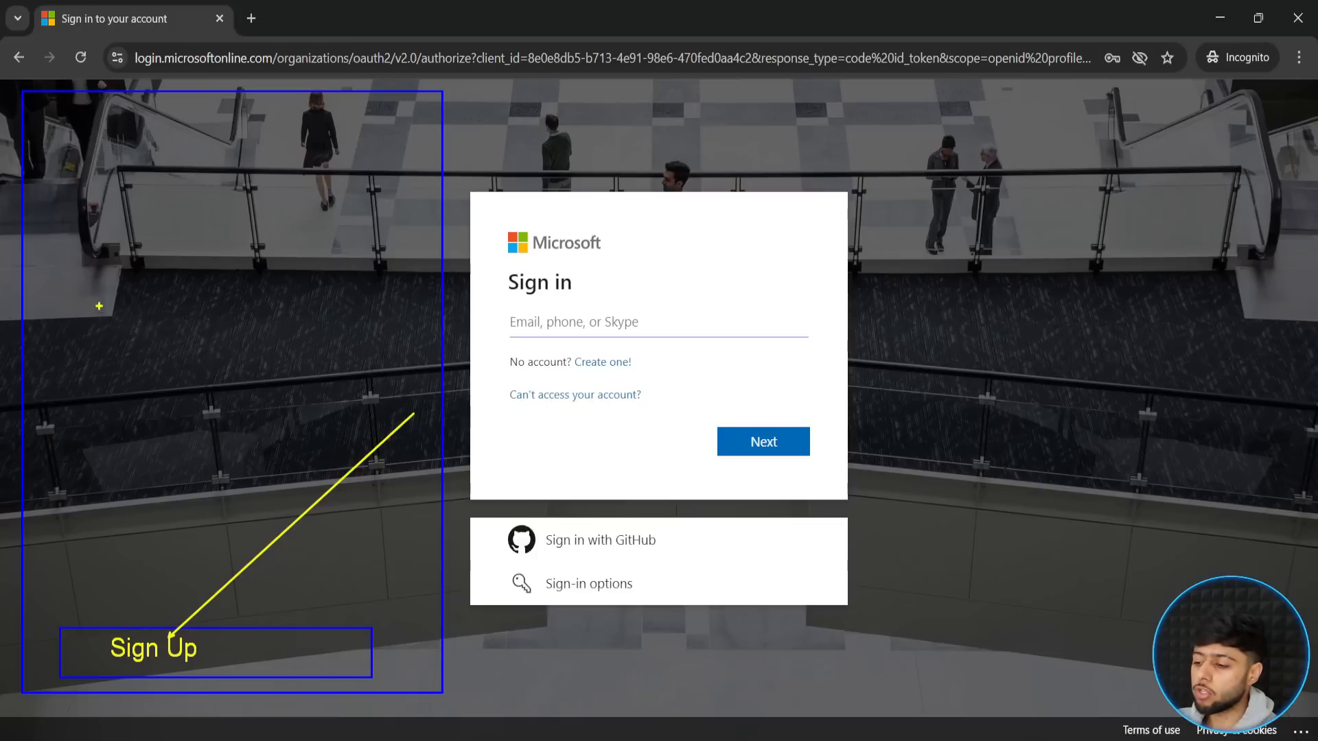
left_click_drag(108, 295, 81, 335)
left_click_drag(92, 274, 85, 398)
mouse_move(123, 302)
left_mouse_down()
mouse_move(161, 327)
mouse_move(271, 260)
left_mouse_up()
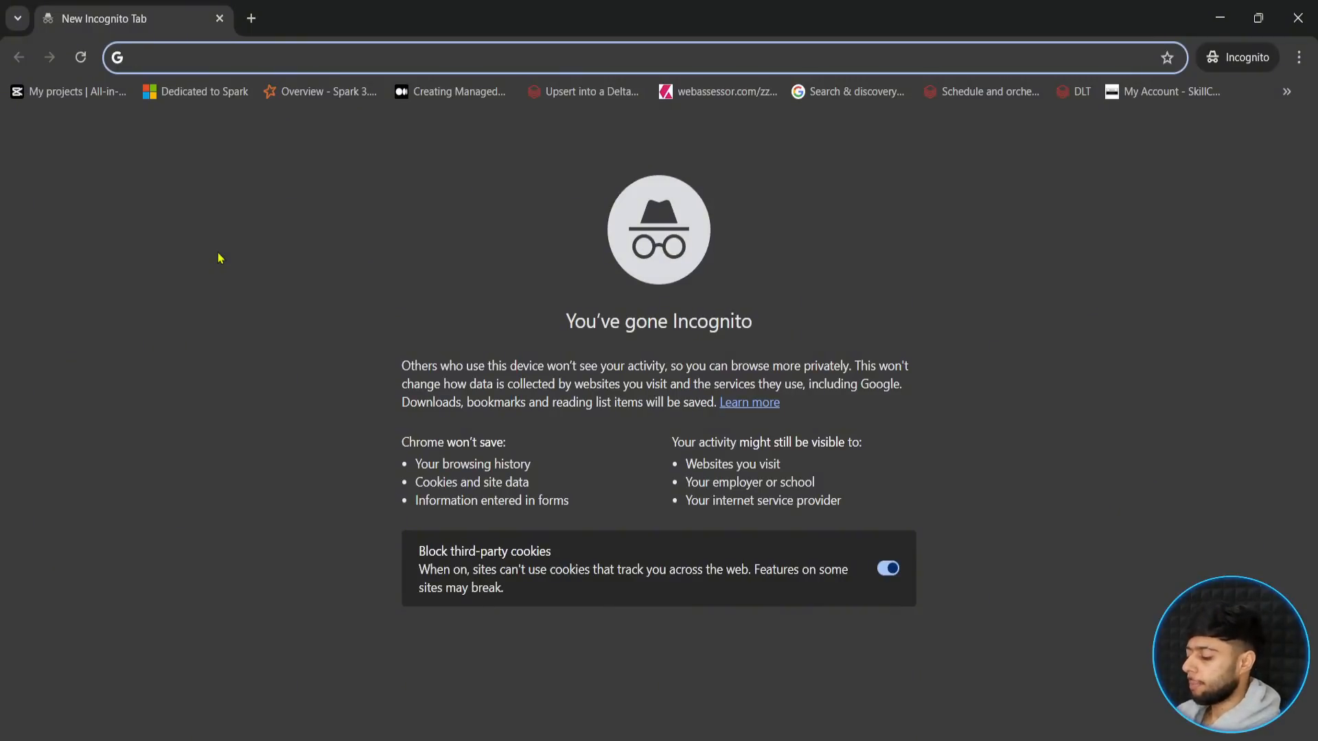
- Go to portal.azure.com and show the favorite resources on the home page
type("portal.azur")
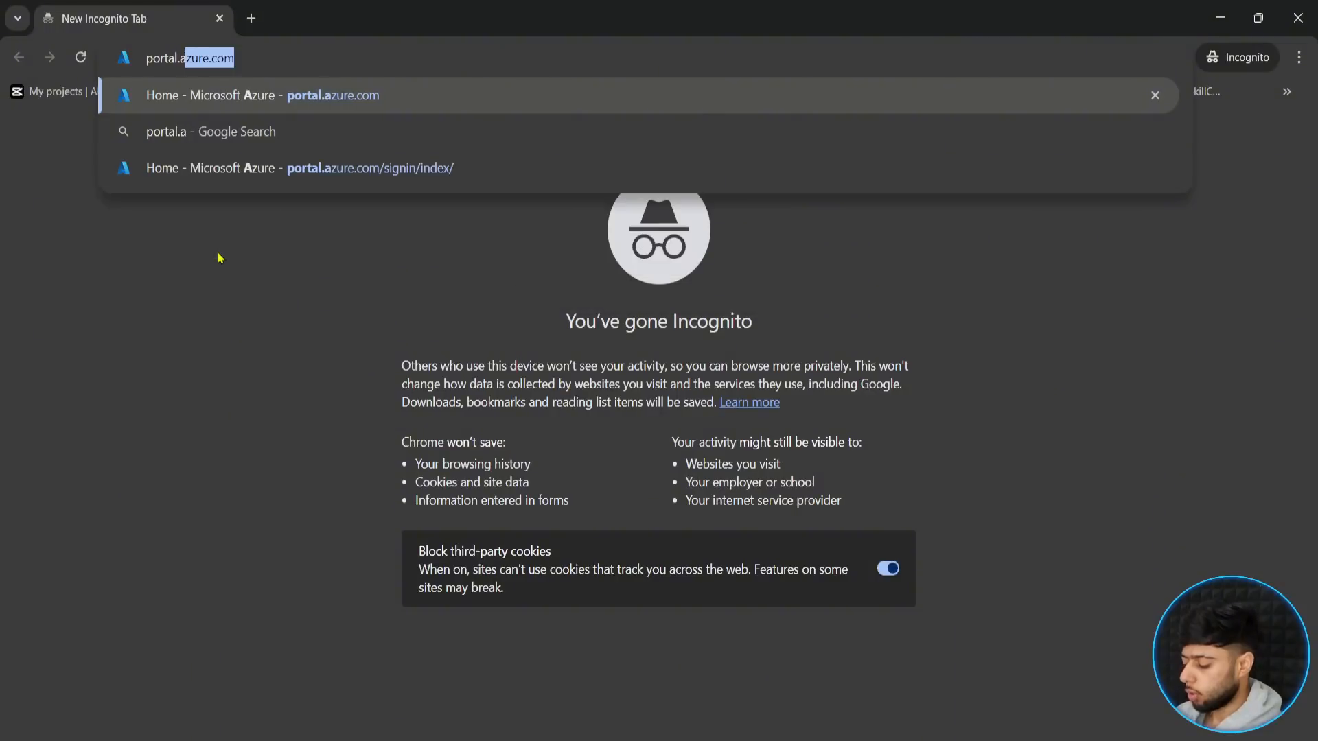
type("e.com")
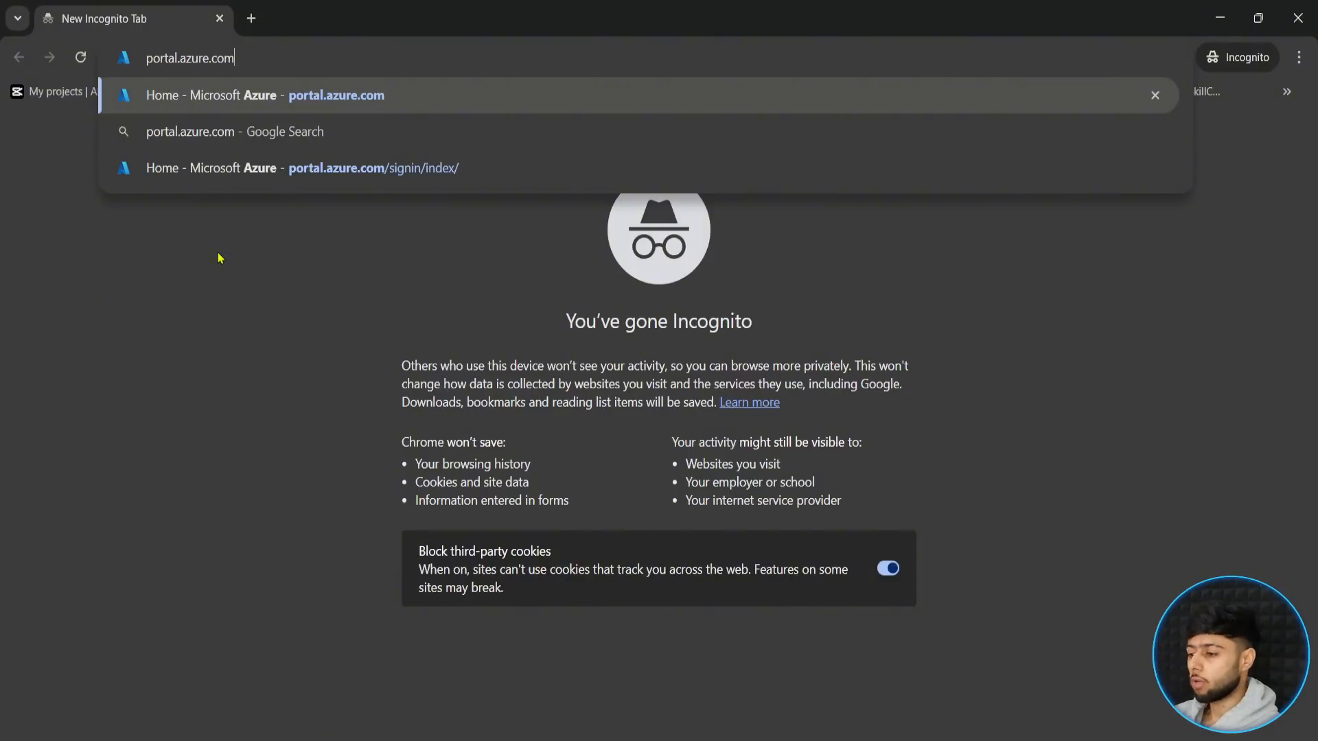
key("Return")
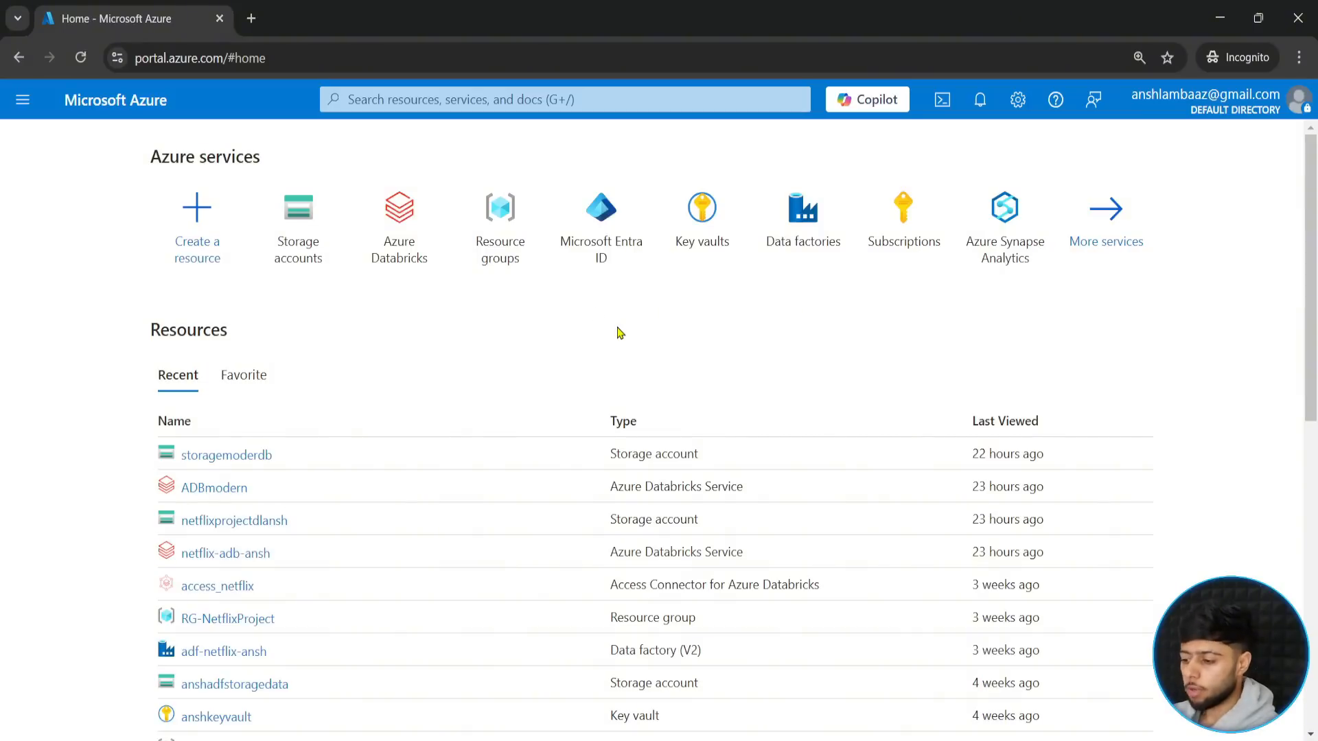
left_click(235, 385)
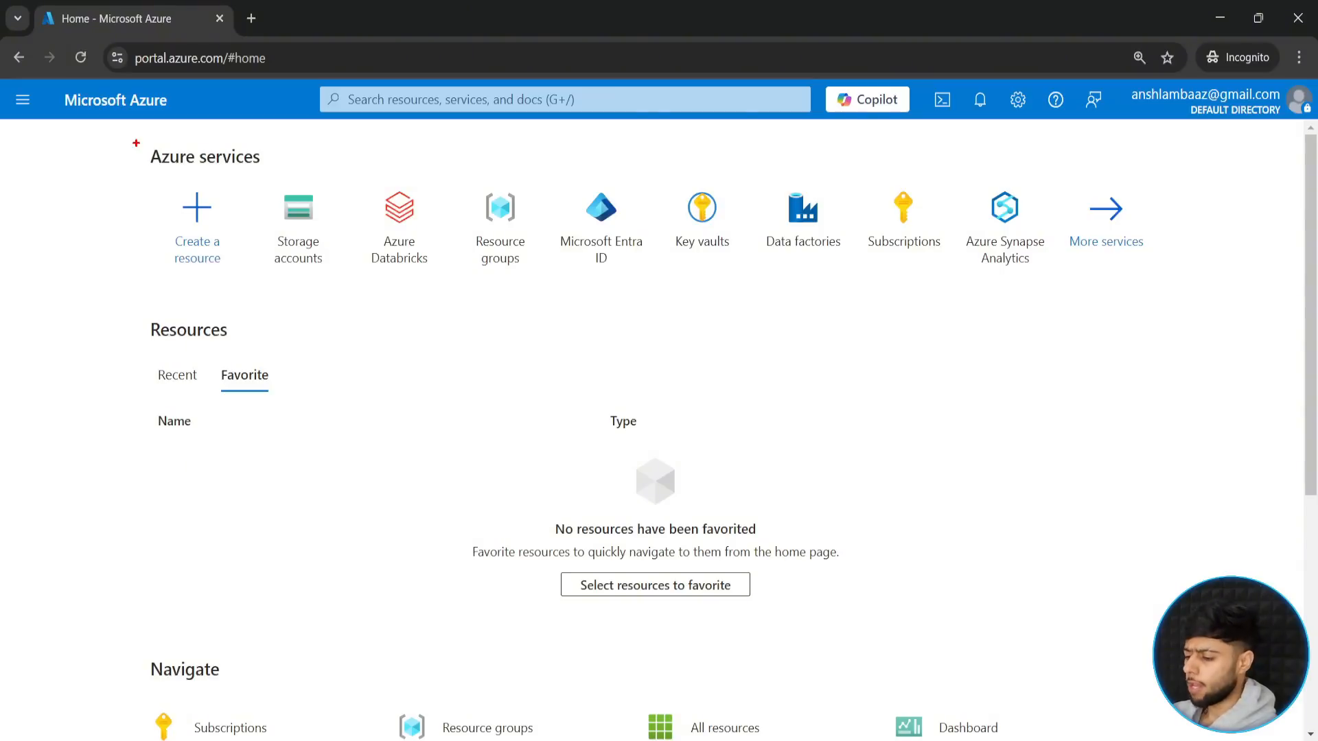
left_click_drag(136, 135, 1181, 298)
mouse_move(1219, 221)
left_mouse_down()
mouse_move(1309, 249)
mouse_move(1273, 269)
left_mouse_up()
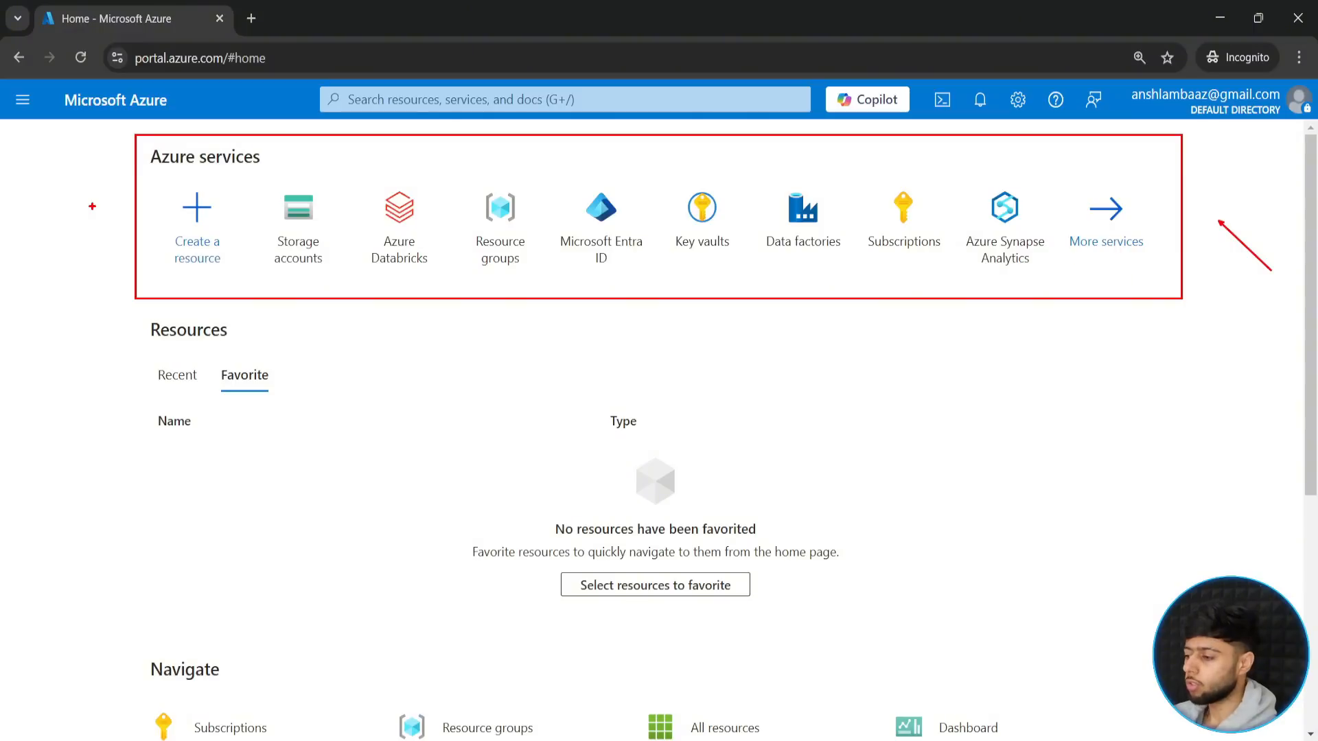
key("Escape")
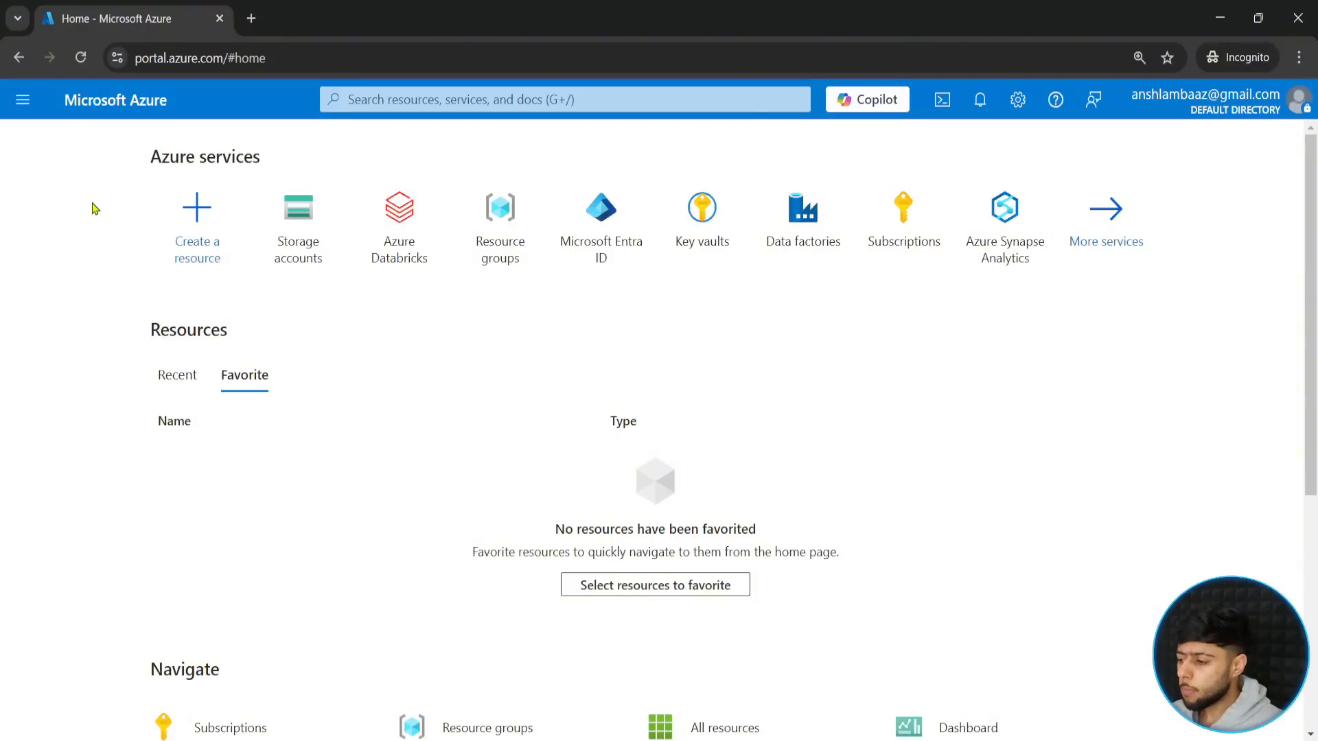
- Search the portal for "resource group", open the Resource groups service and begin creating a new group
left_click(409, 99)
type("reso")
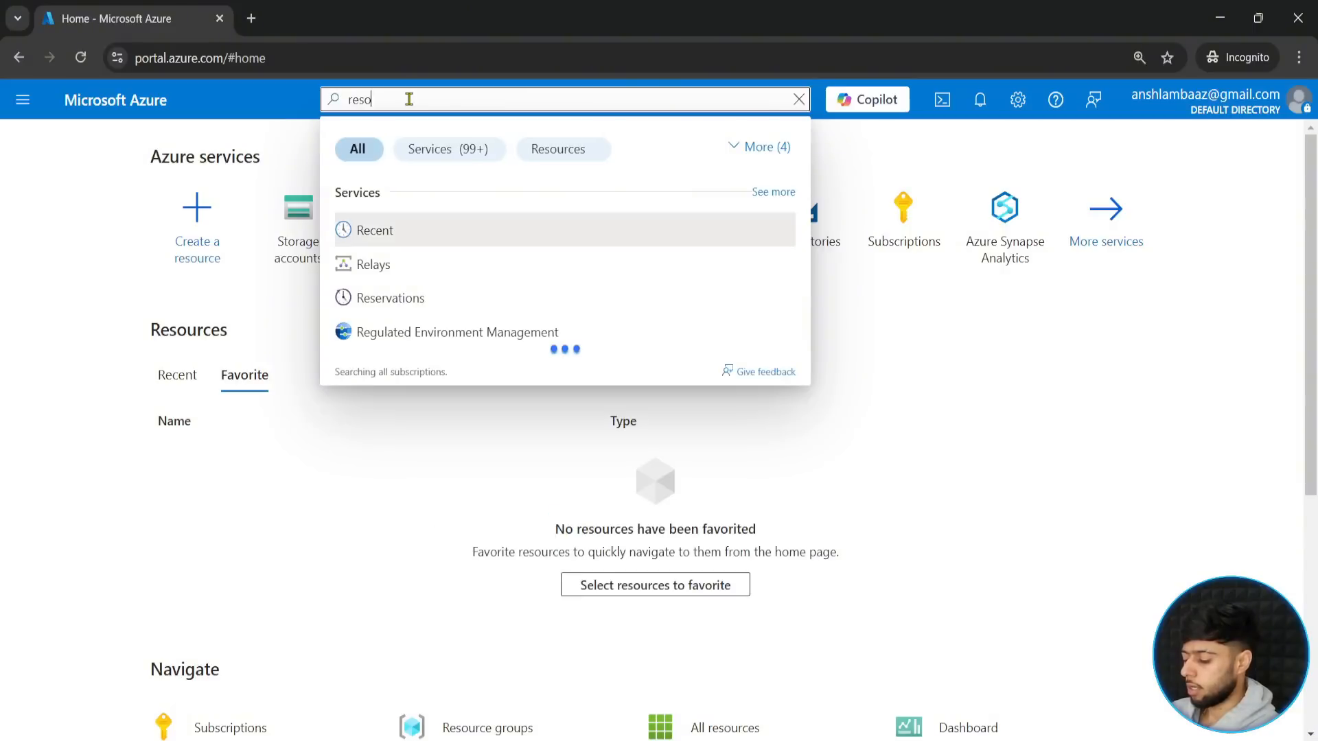
type("urce group")
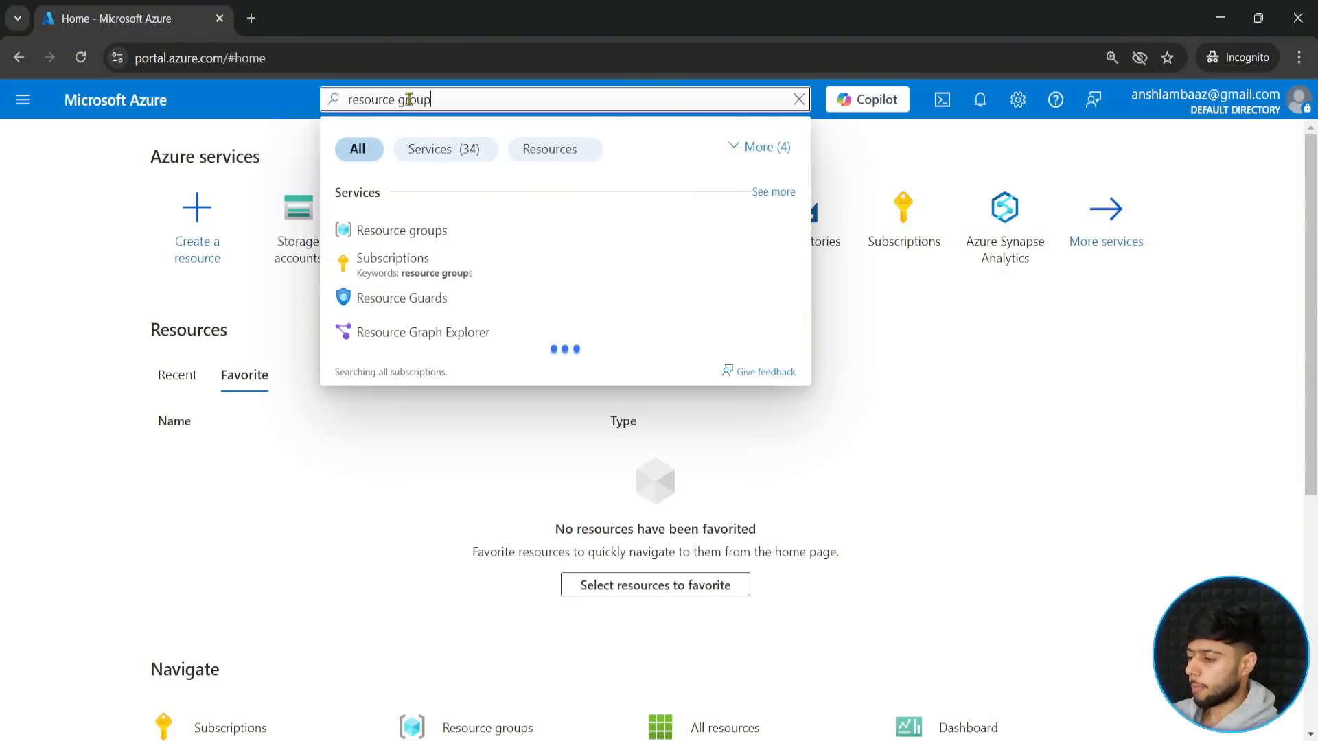
left_click(367, 232)
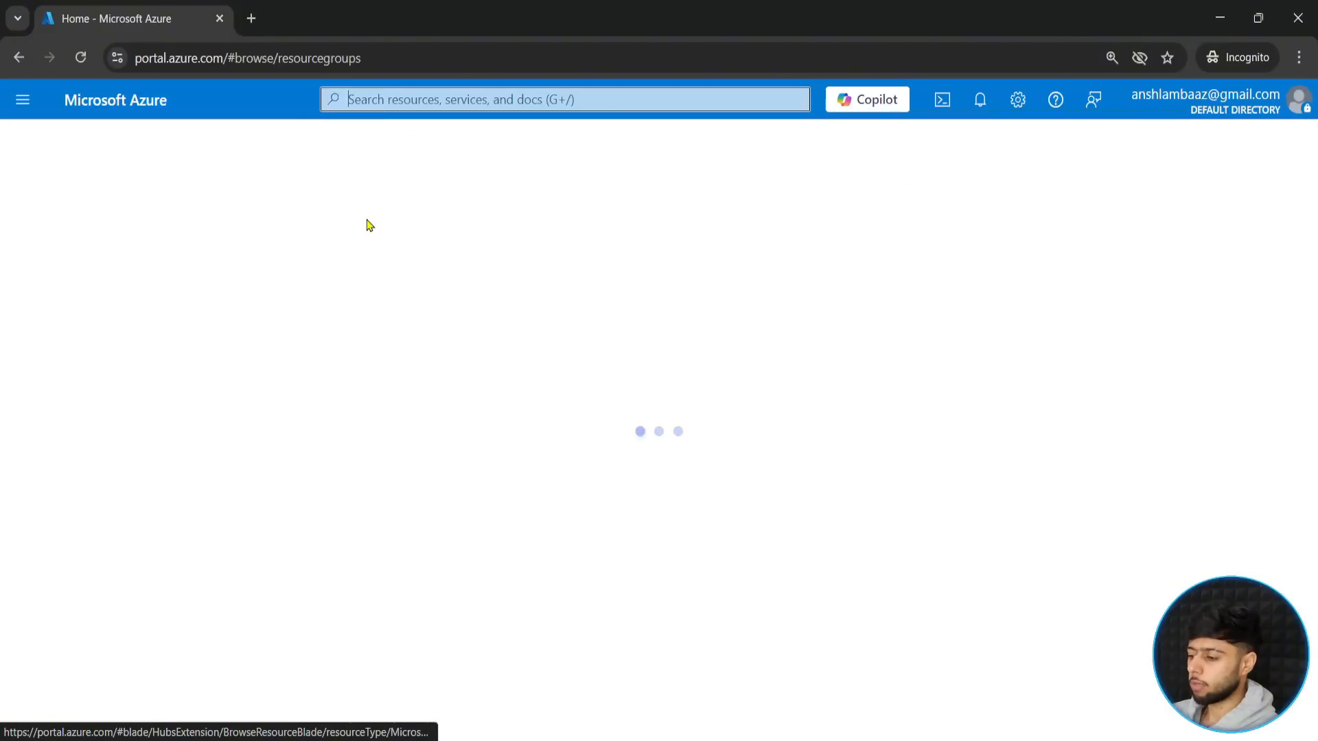
left_click(35, 232)
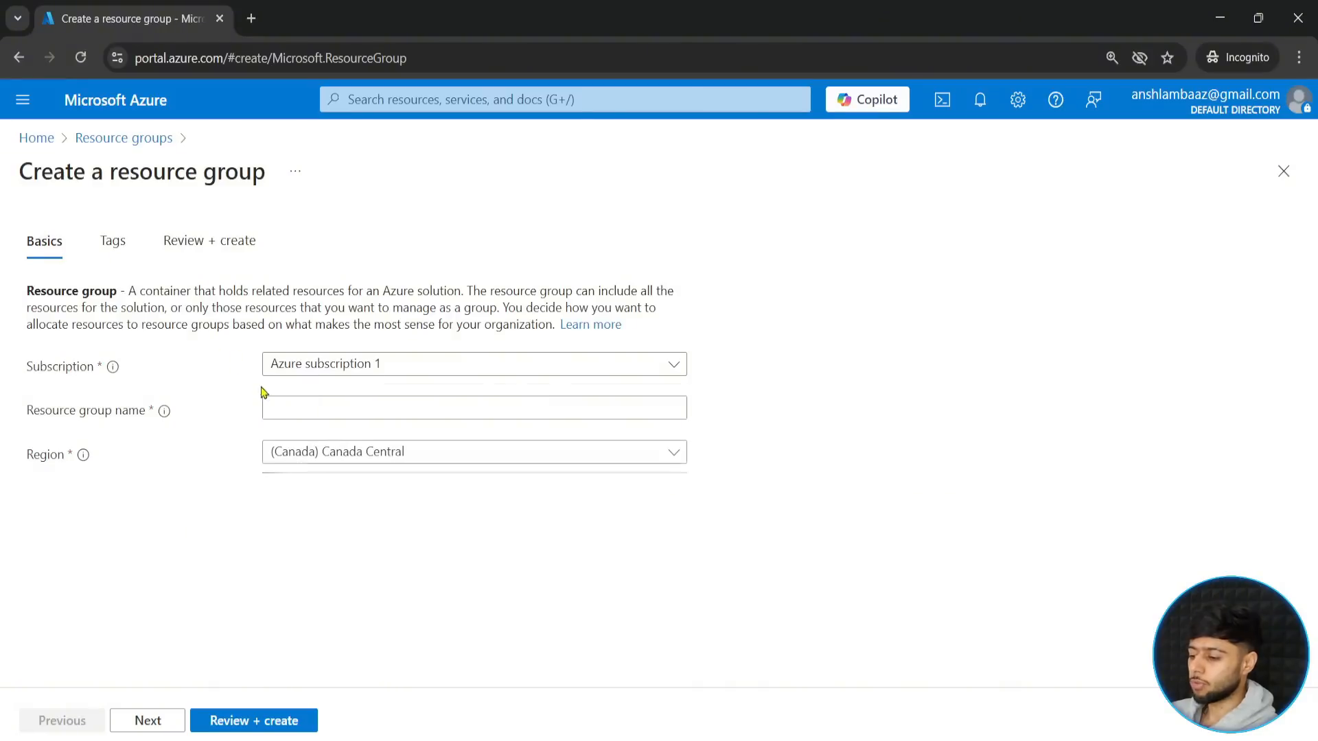
- Name the resource group Fabricdatafactory and create it with the preset subscription and region
left_click(288, 405)
left_click(288, 408)
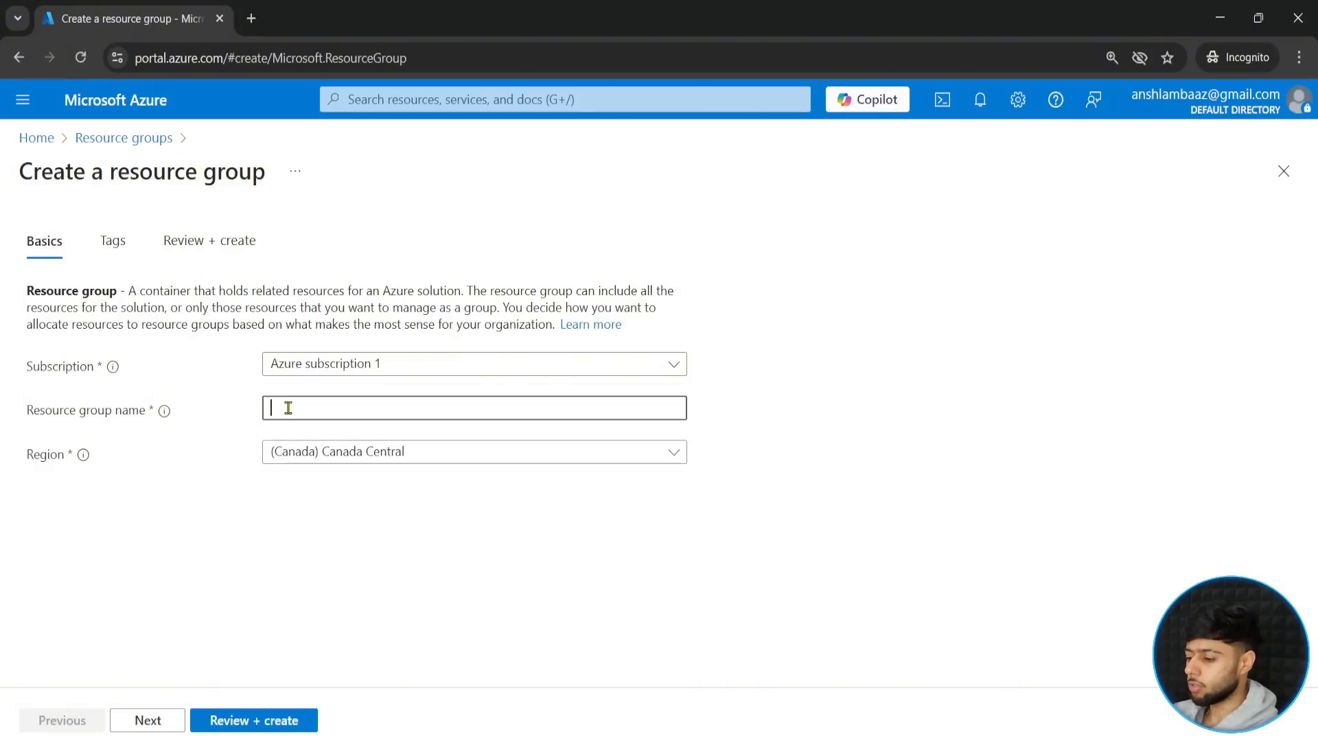
type("Fabric")
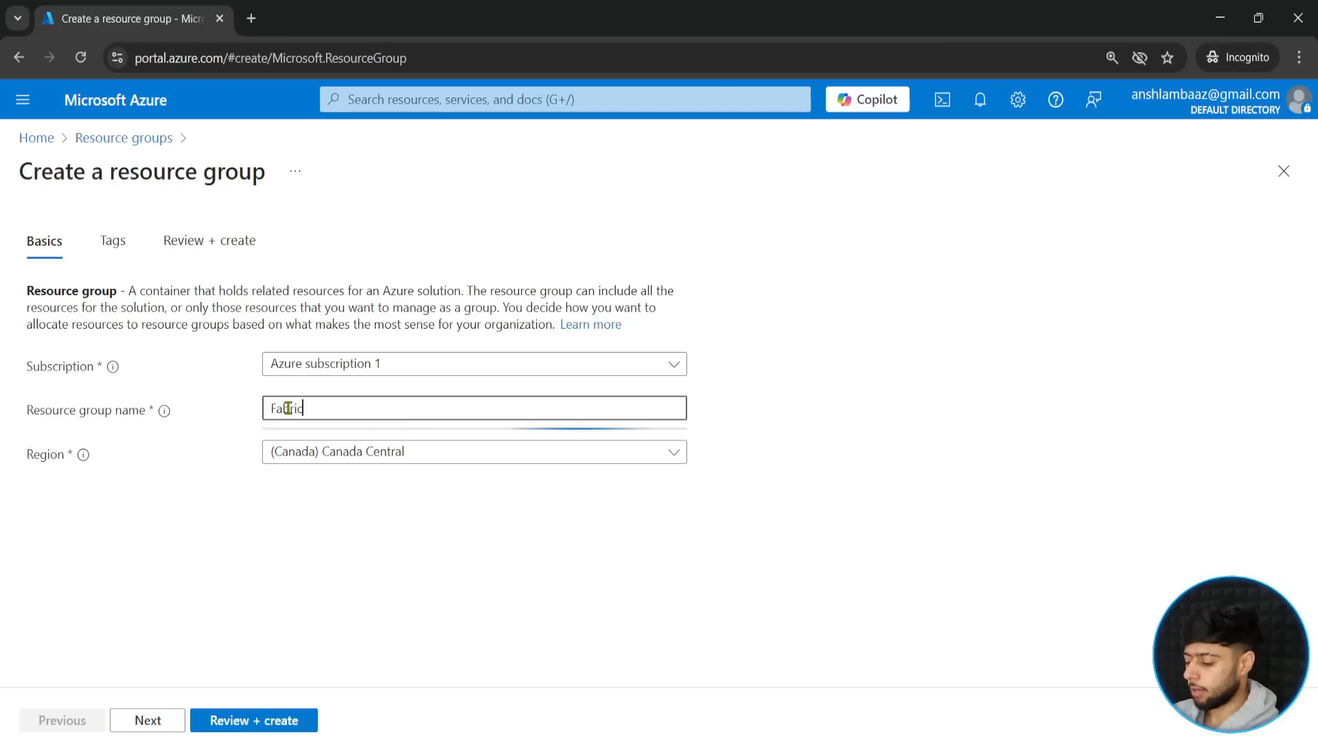
type("datafactory")
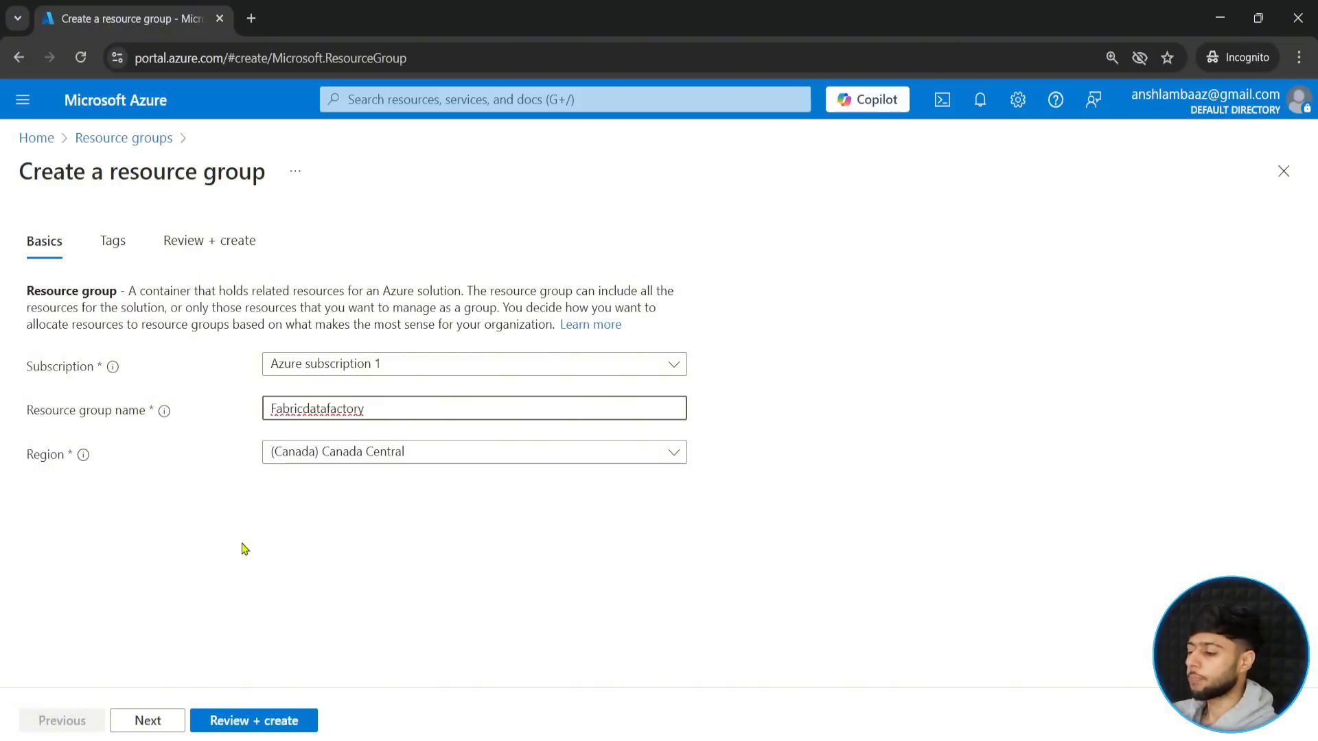
left_click(258, 720)
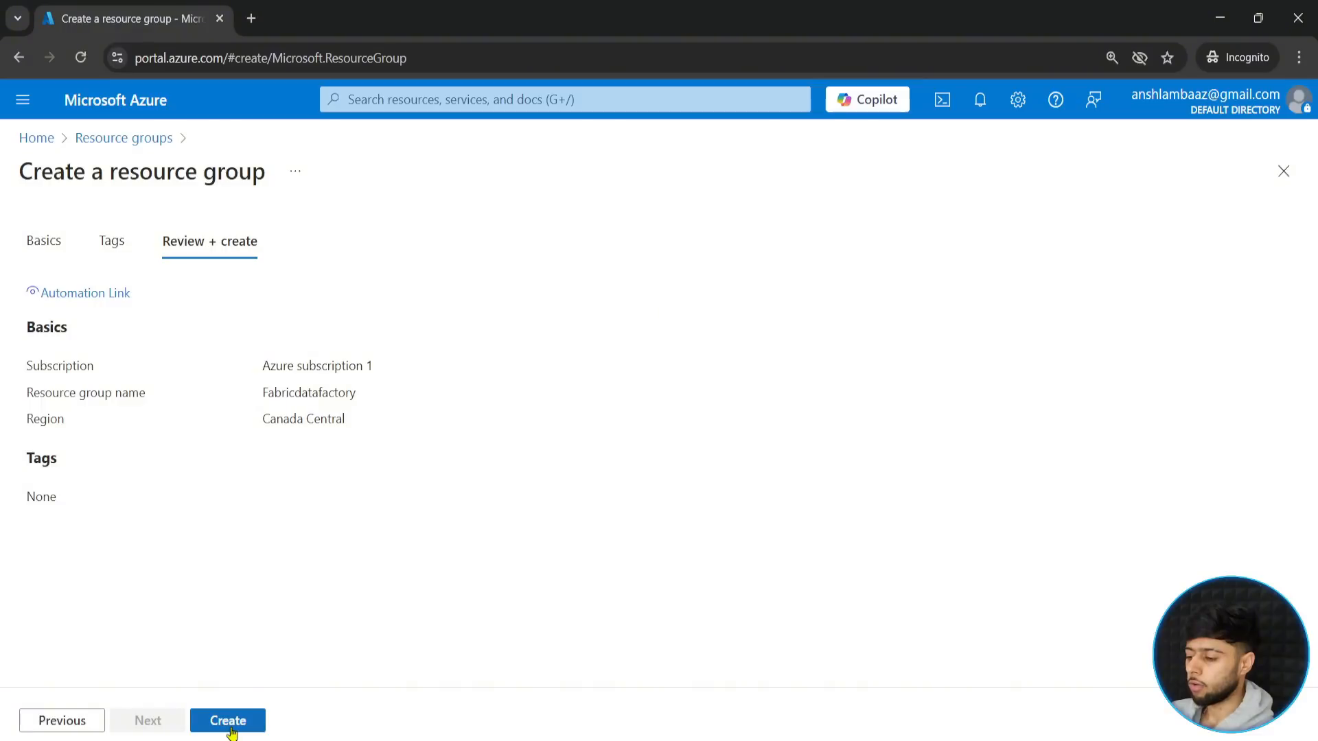
left_click(231, 728)
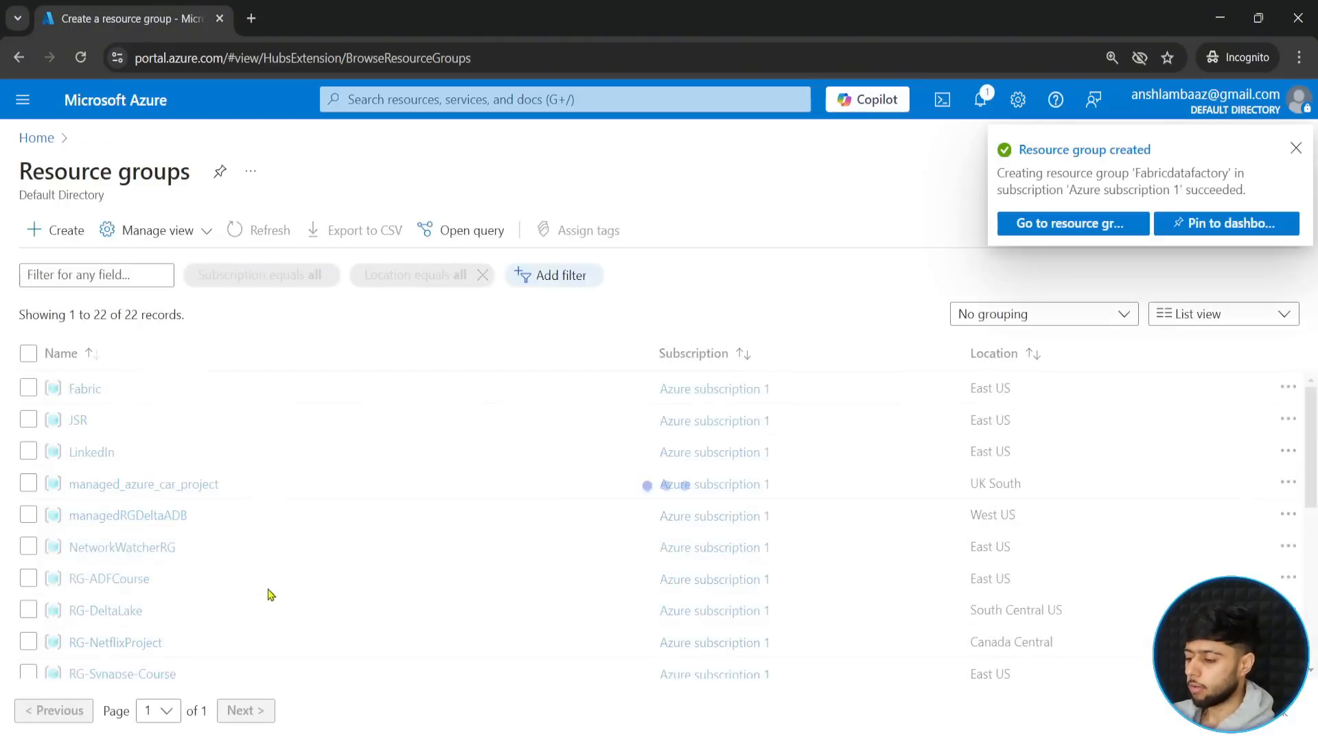
- Go to the new Fabricdatafactory resource group, dismiss the notification and open the Marketplace to add a resource
left_click(1072, 224)
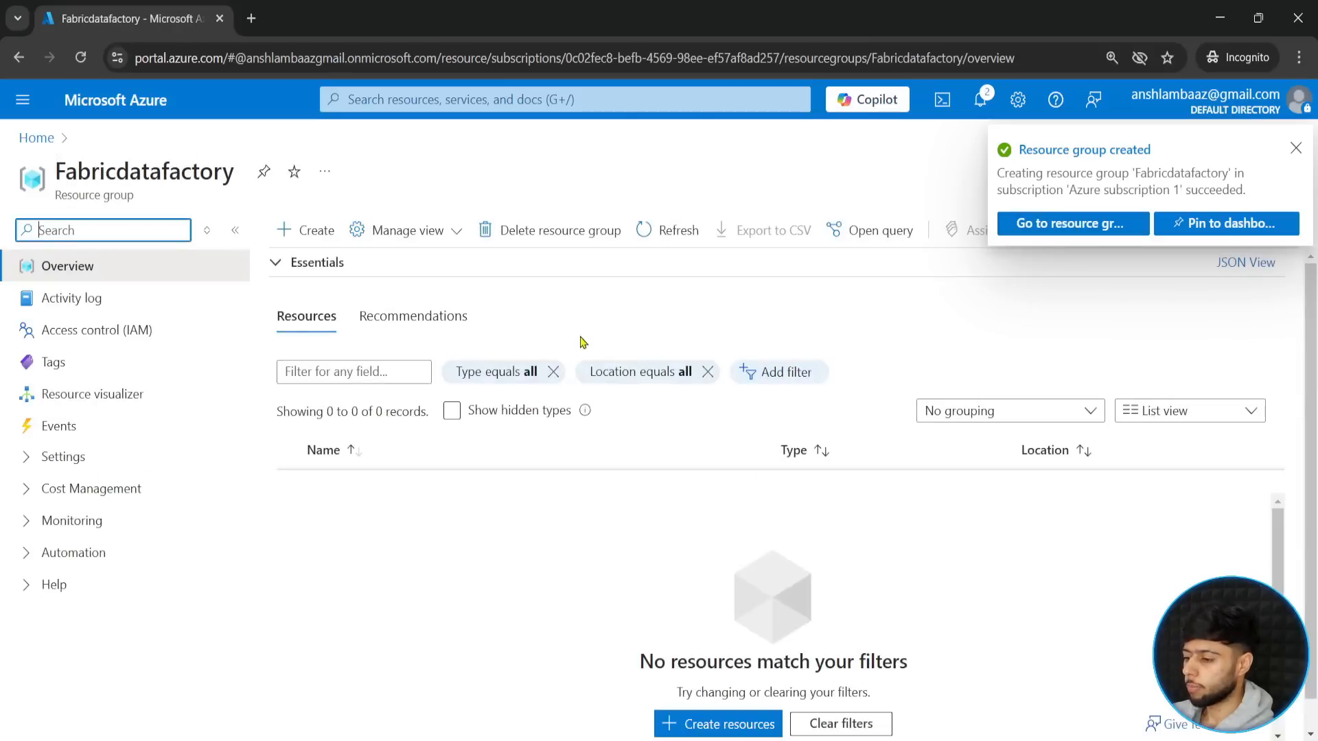
left_click(1295, 148)
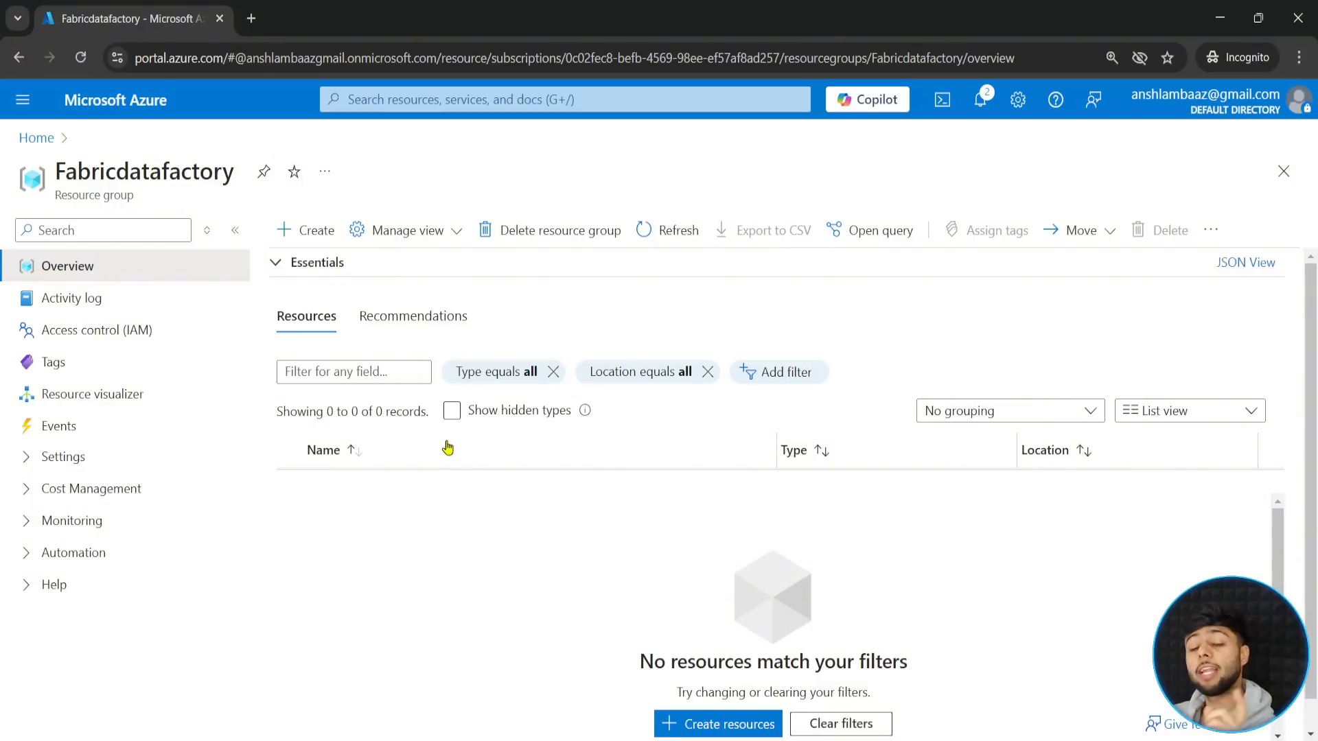
left_click(300, 235)
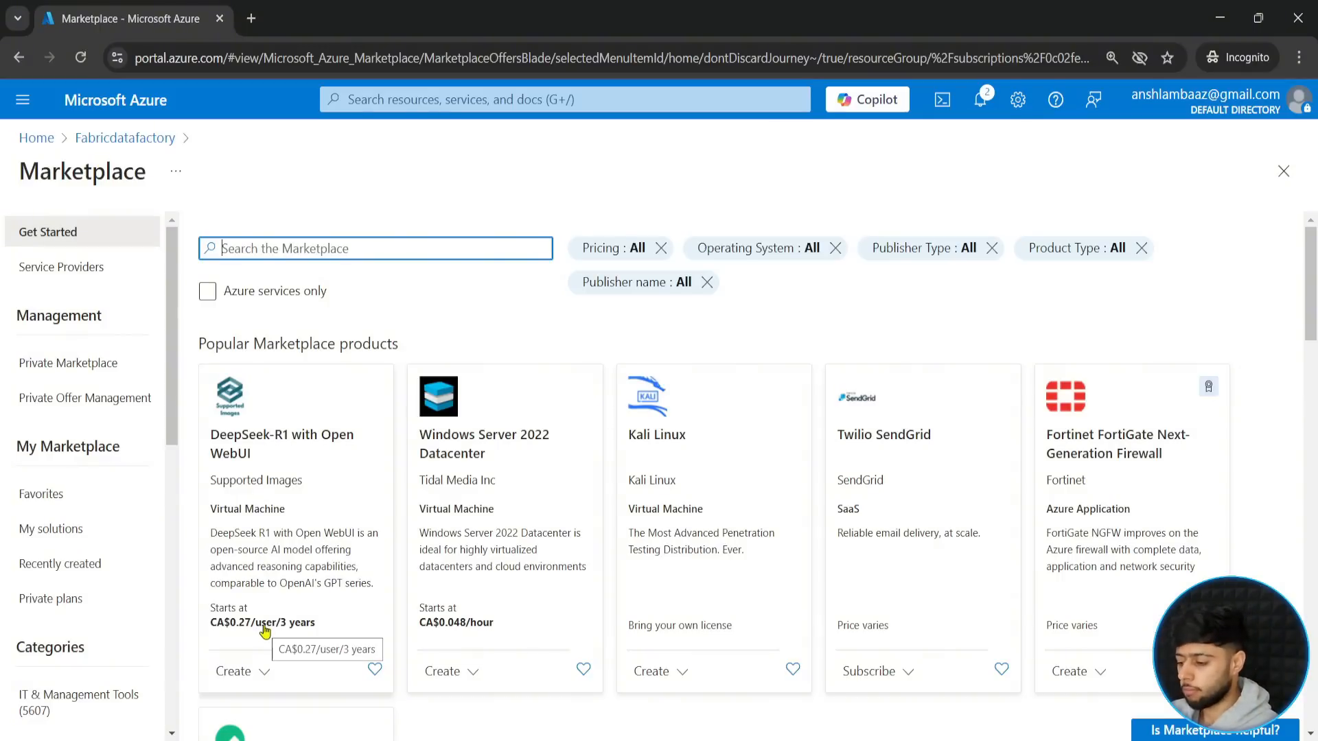
scroll(193, 632, "down", 3)
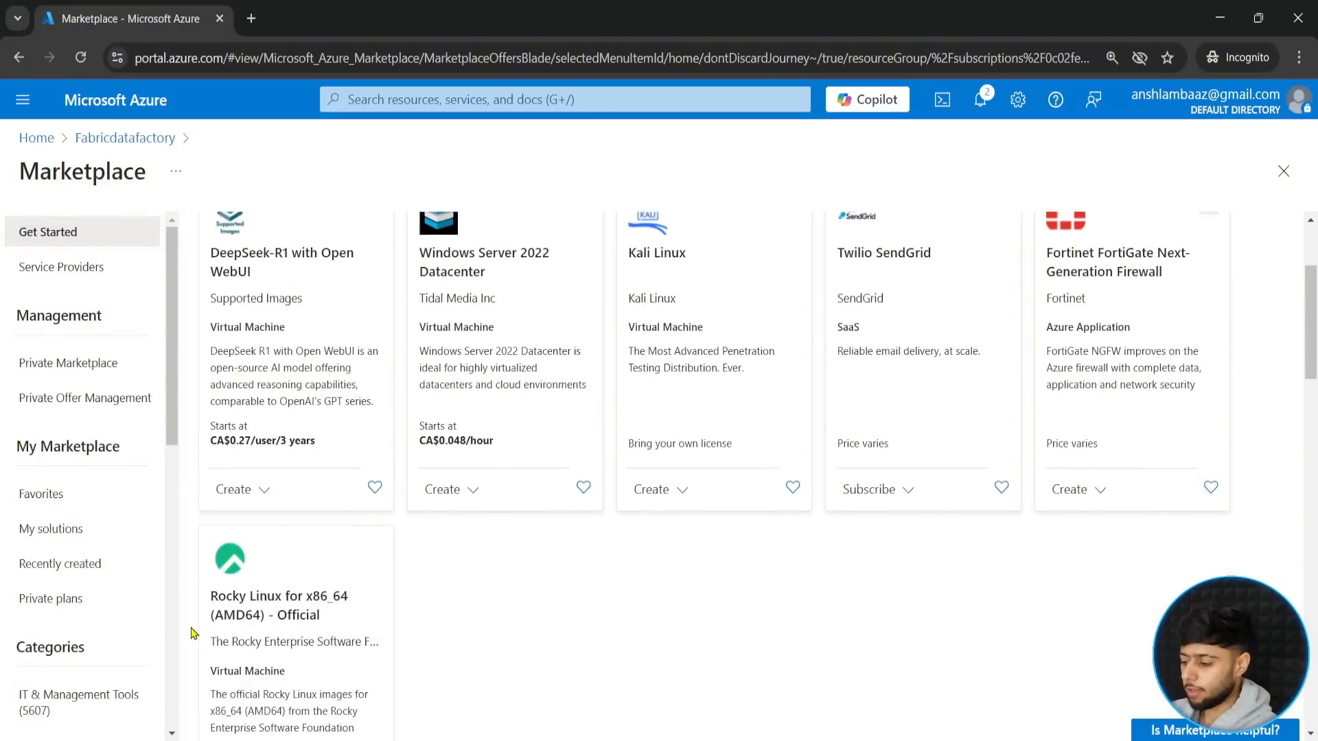
- Search the Marketplace for "storage account" in full-screen view and start creating Microsoft's Storage account service
scroll(192, 632, "down", 3)
scroll(192, 632, "up", 6)
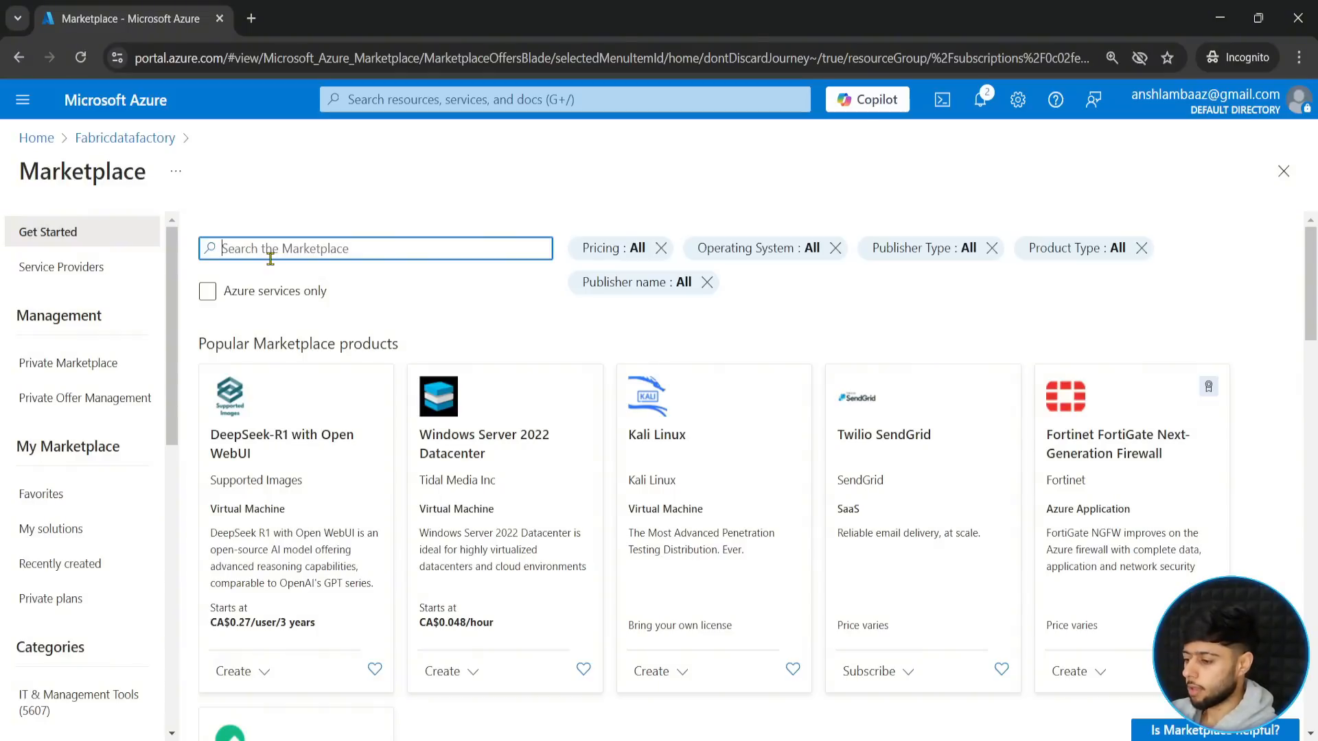
type("storage ac")
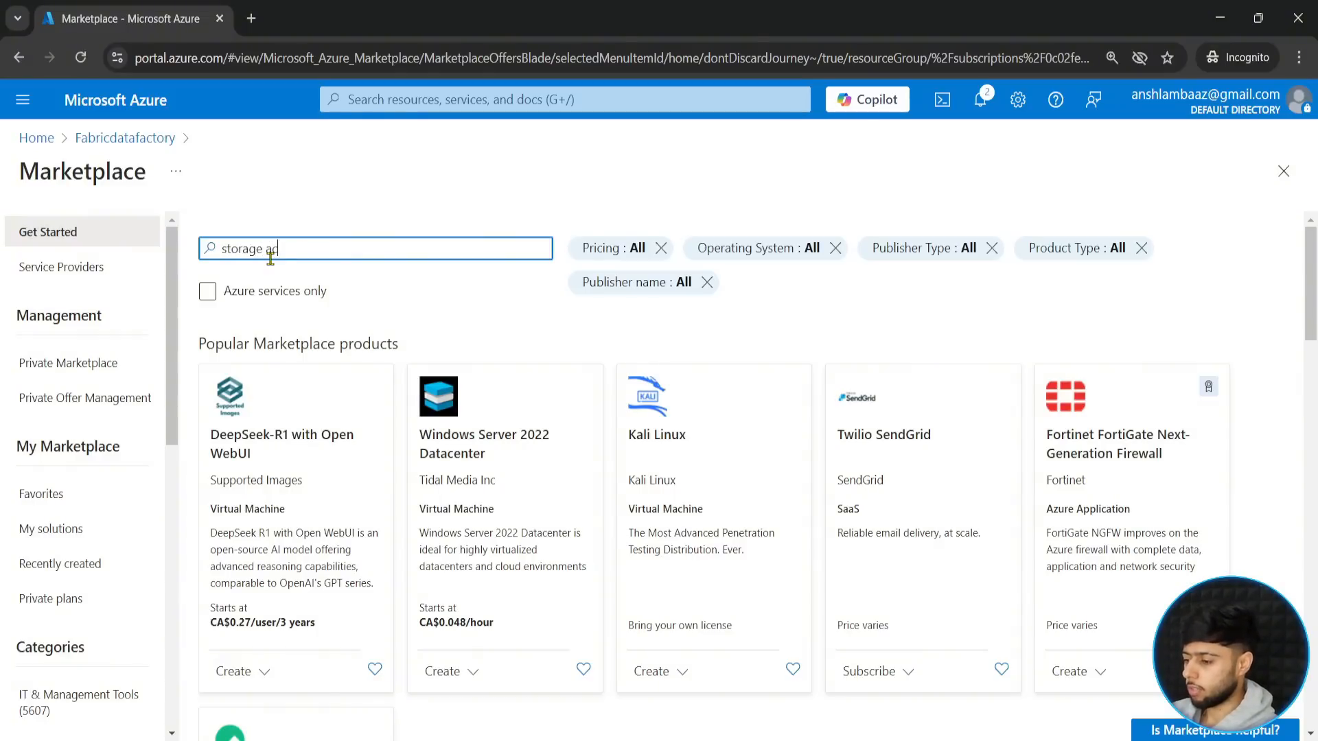
type("coun")
key("F11")
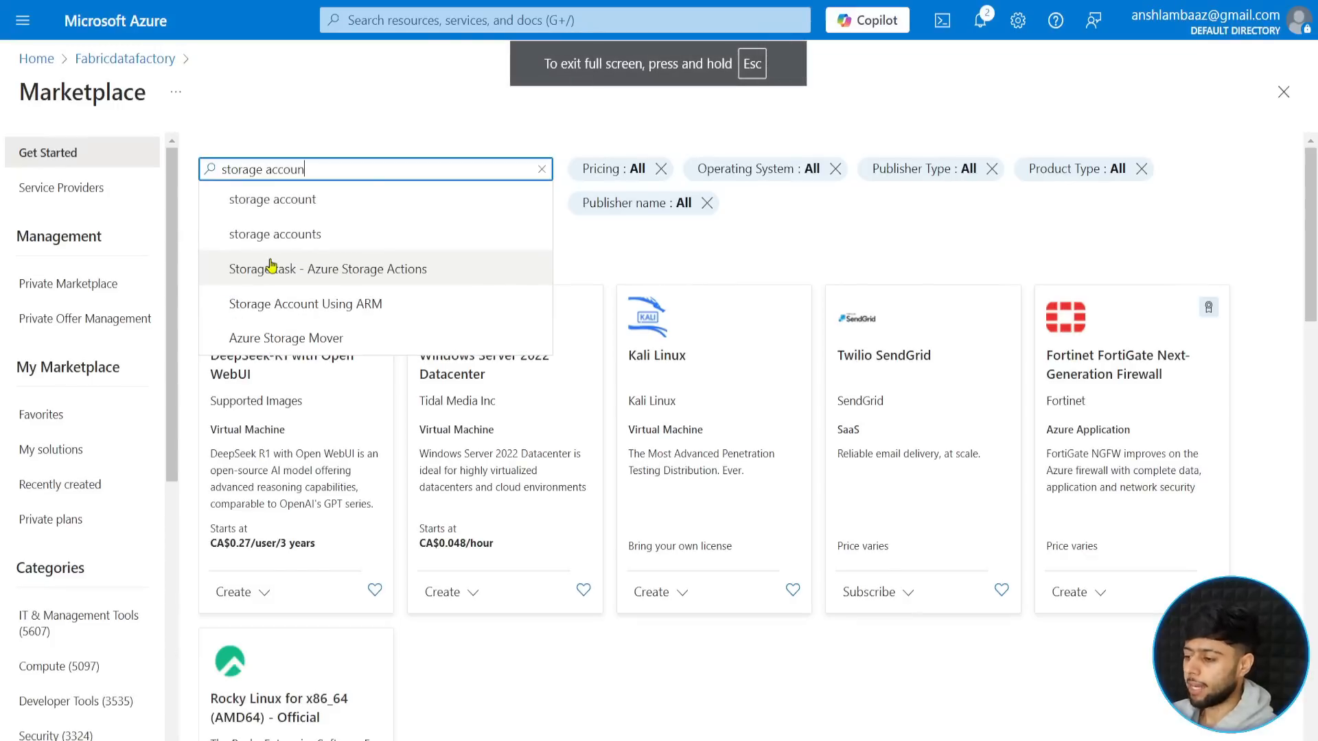
key("Escape")
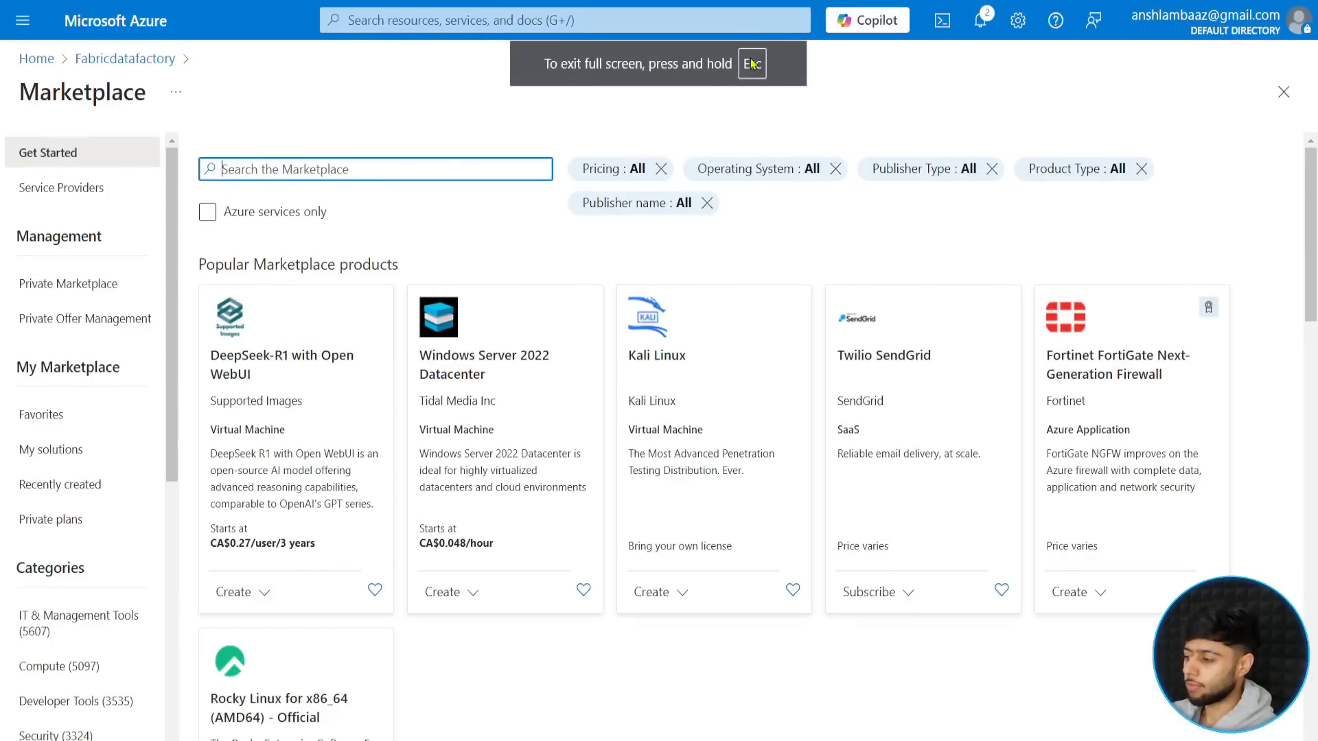
type("sto")
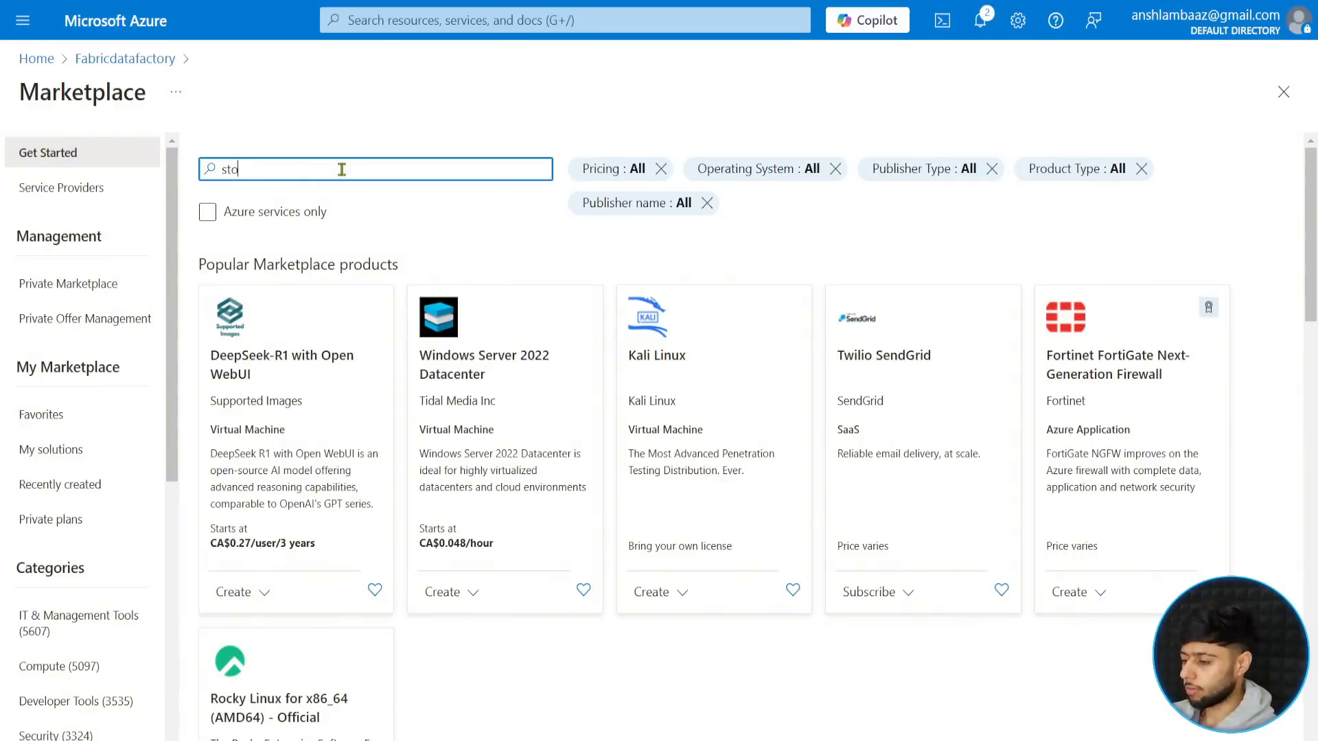
type("rage account")
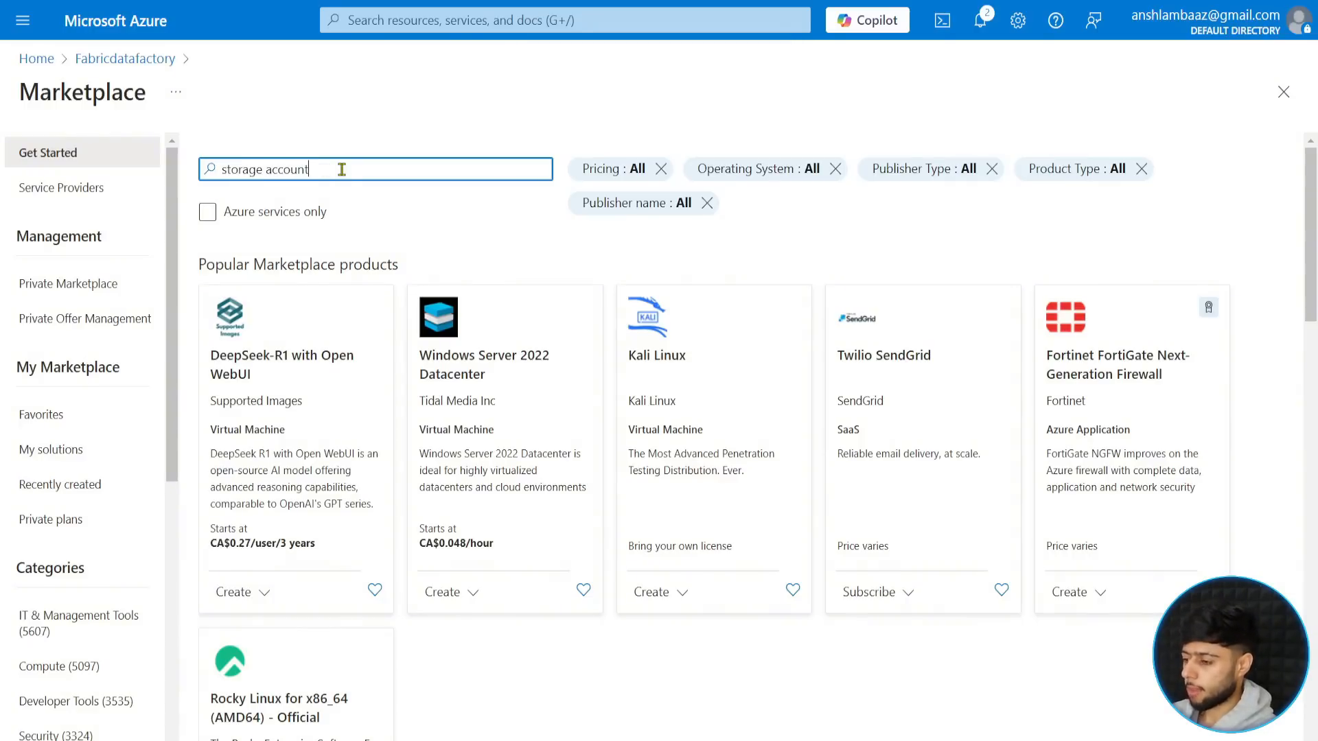
key("Return")
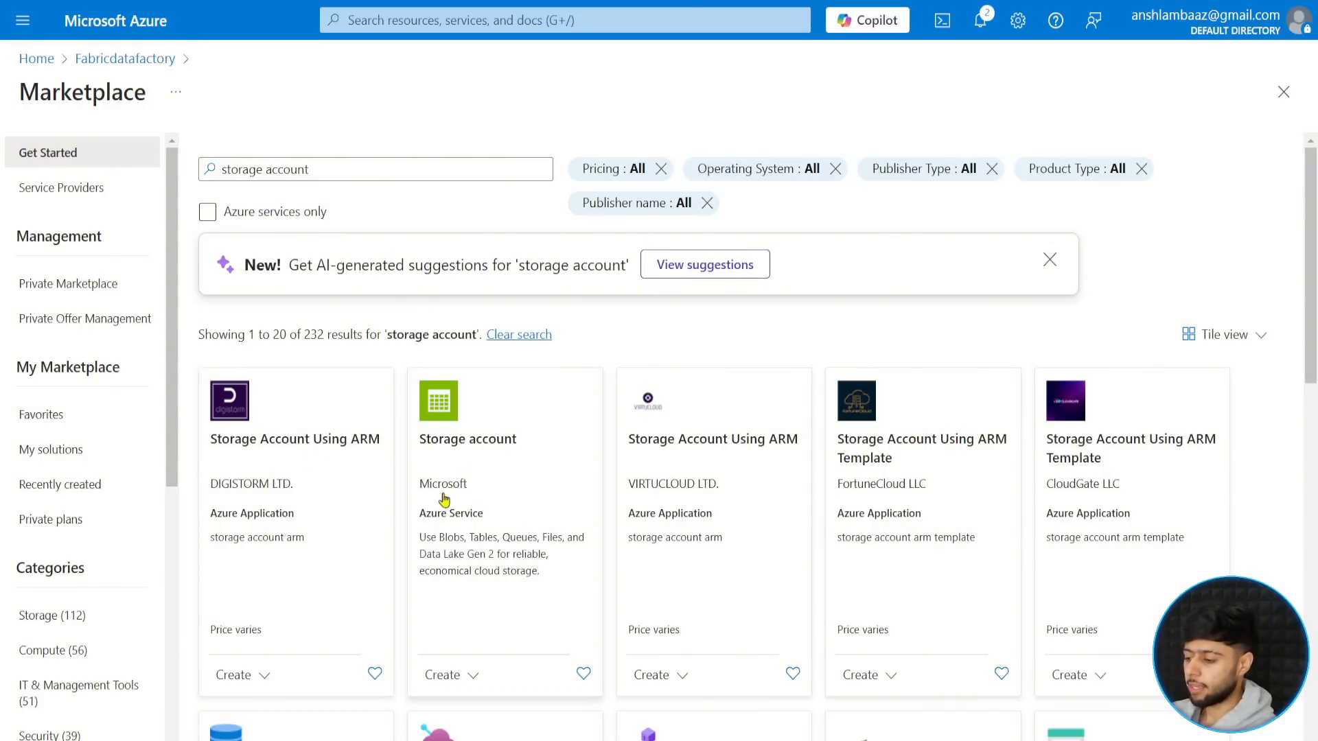
left_click(476, 458)
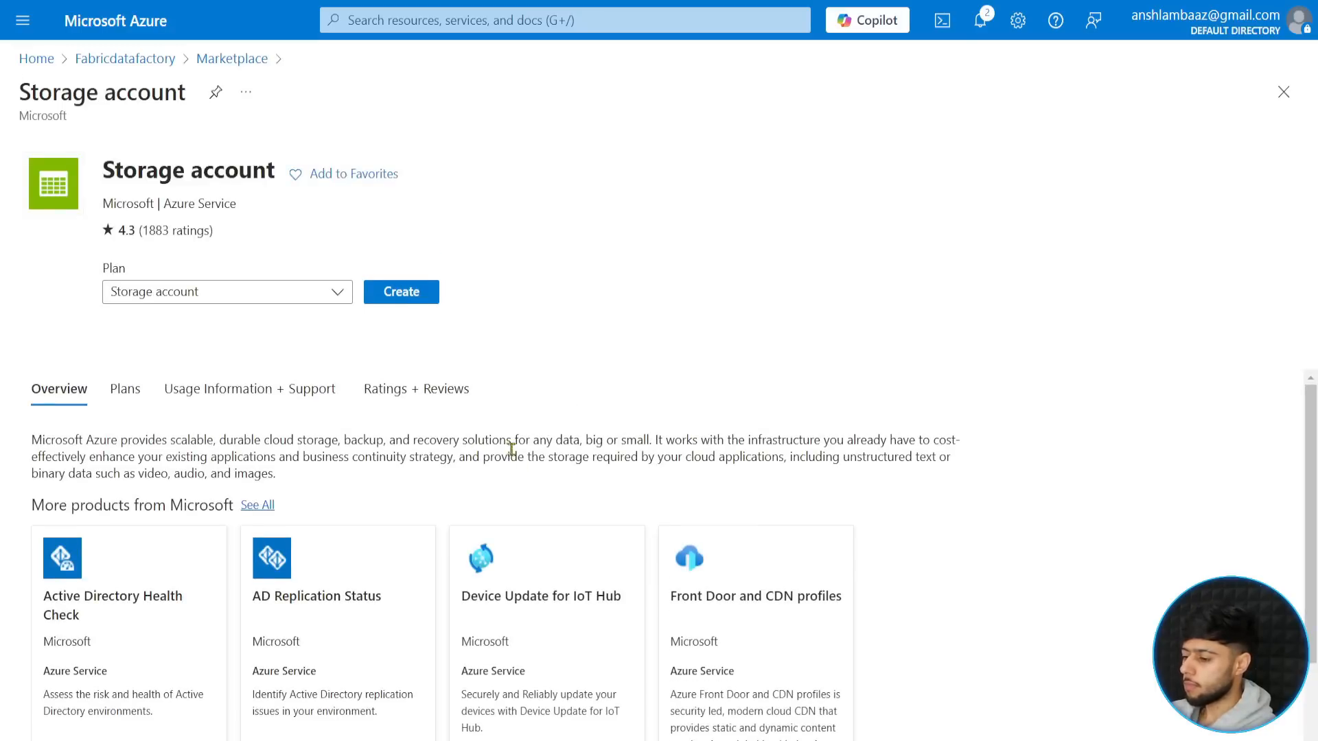
left_click(381, 298)
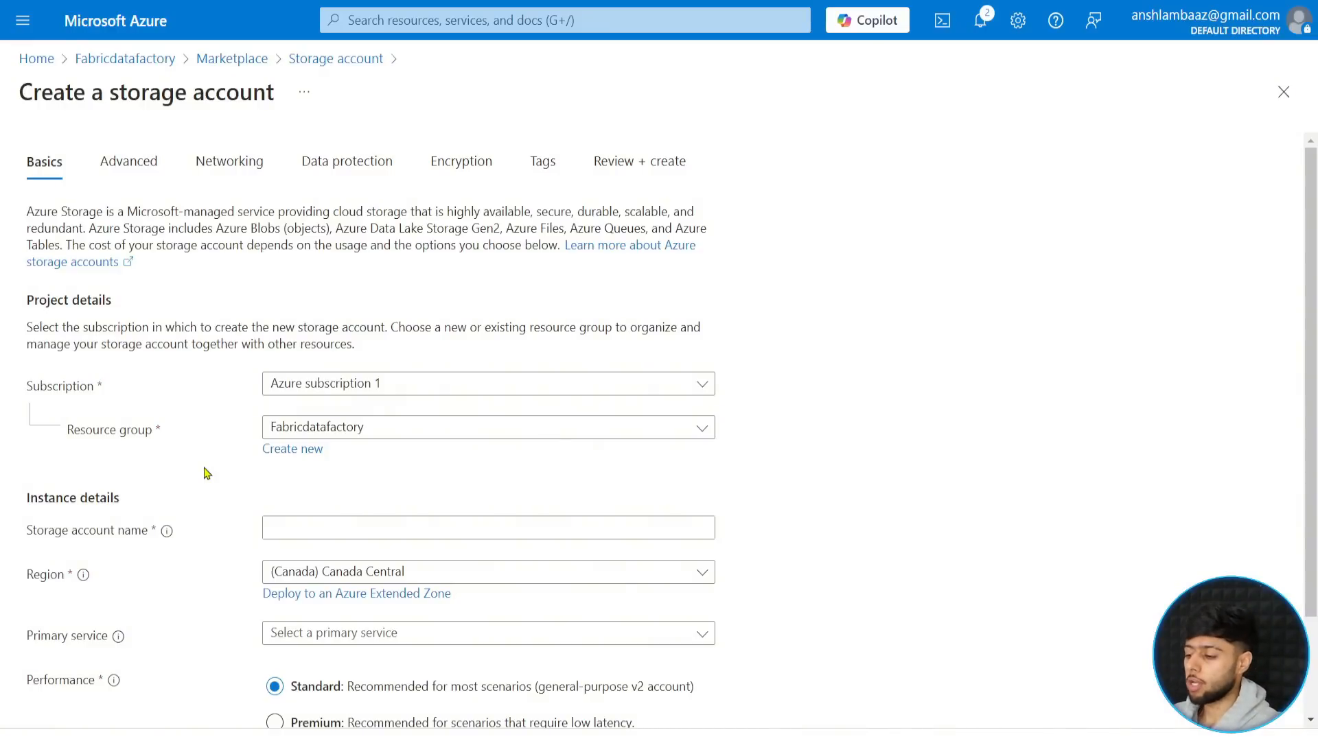
- Name the storage account "fabricdatafactory" followed directly by the owner's first name in lowercase
left_click(274, 529)
type("fabric")
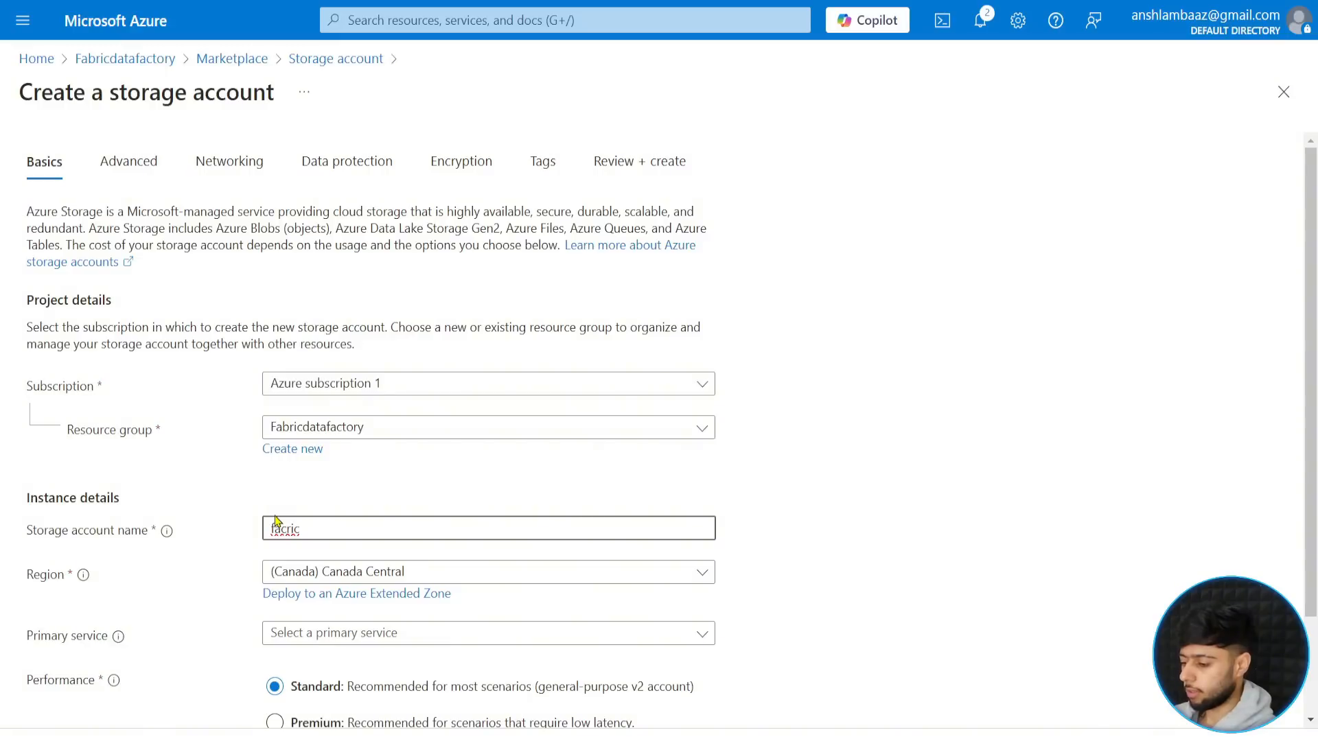
key("Left")
key("Left")
key("Left")
key("BackSpace")
type("b")
key("Right")
key("Right")
key("Right")
type("dat")
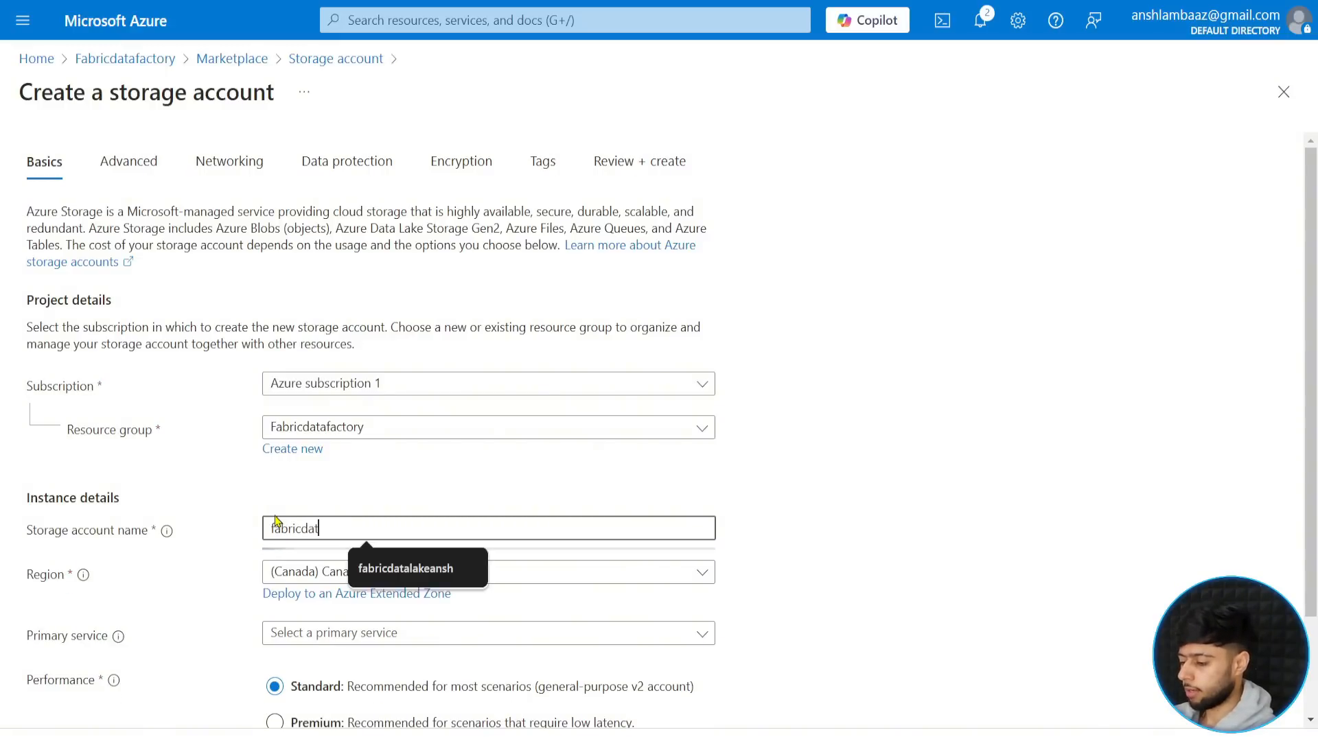
type("afactorya")
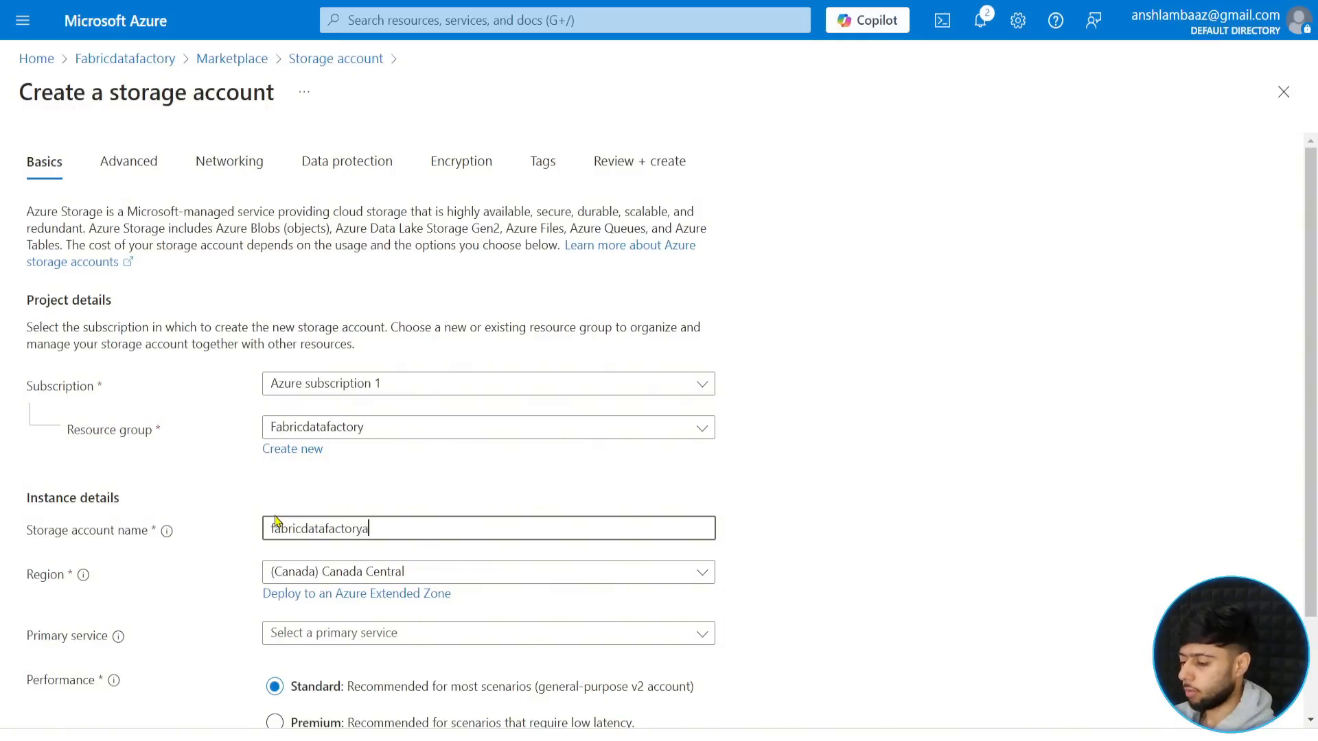
type("nsh")
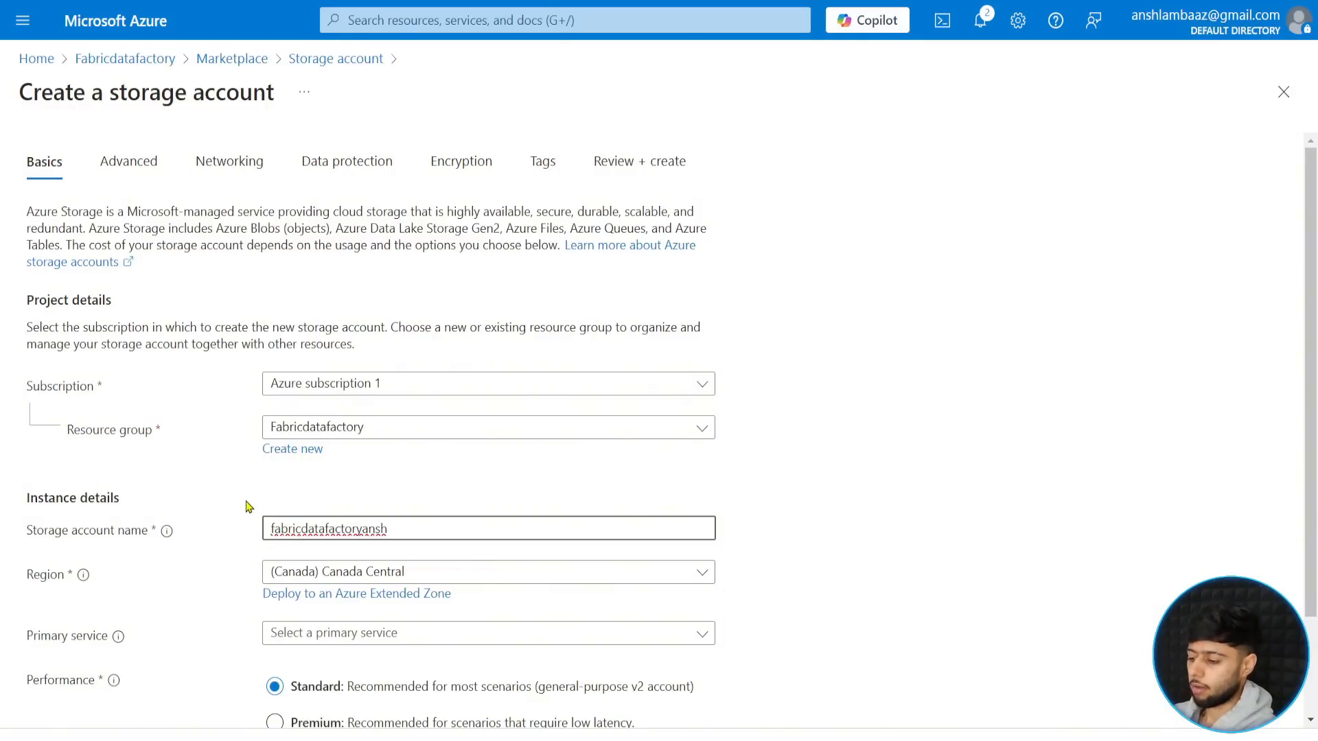
left_click(246, 501)
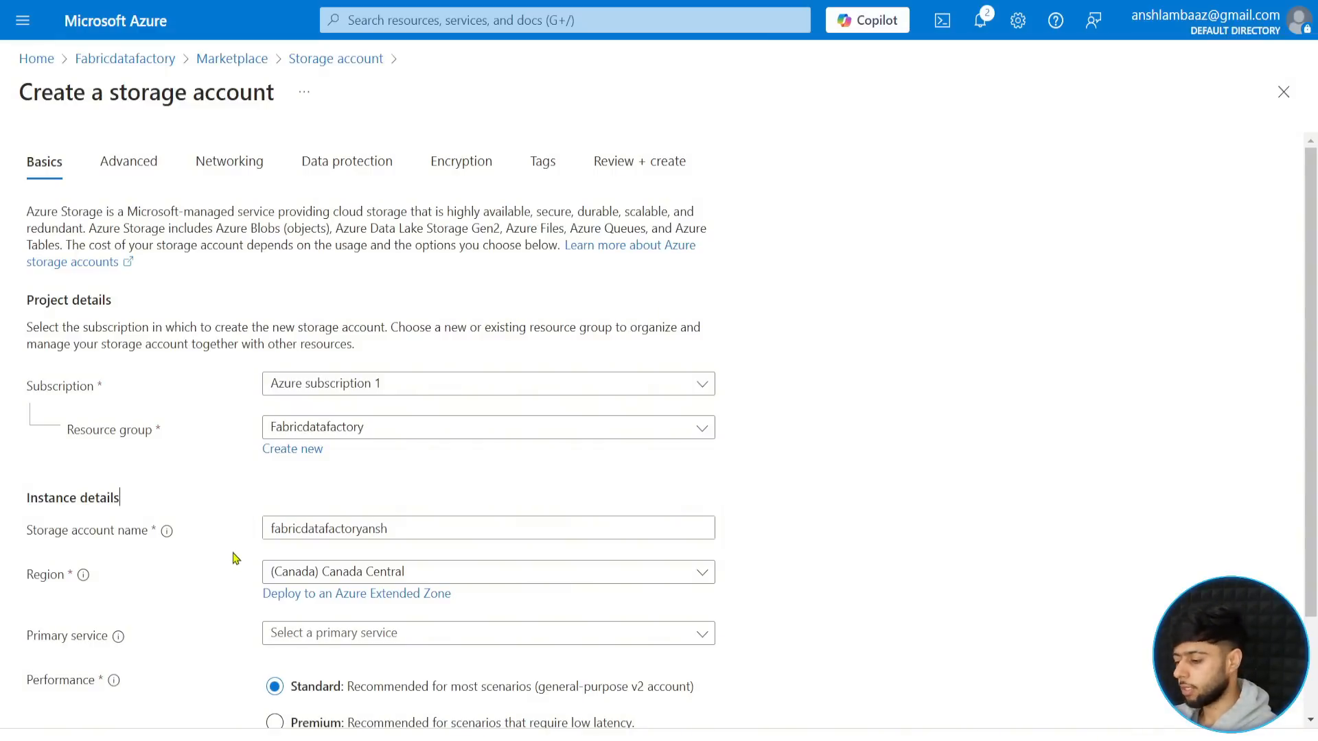
- Set the storage account's redundancy to Locally-redundant storage (LRS)
scroll(234, 555, "down", 2)
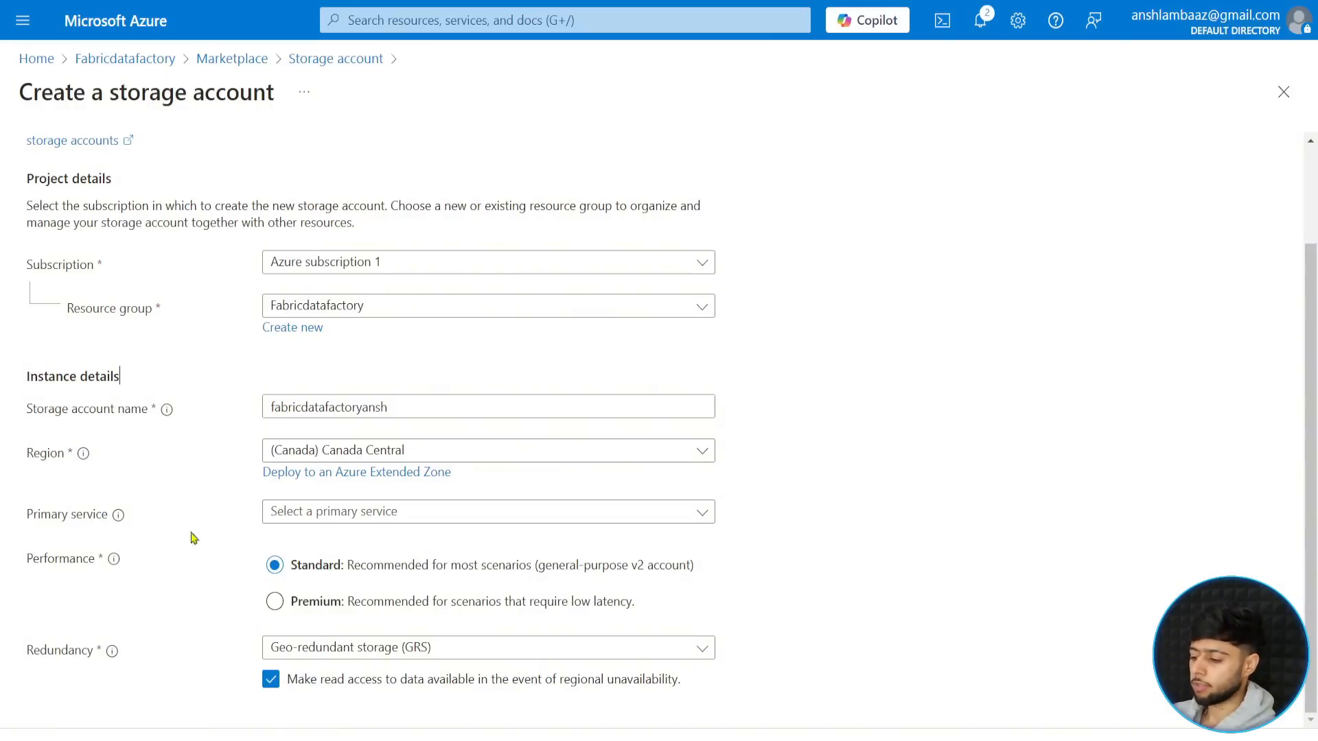
left_click(367, 655)
left_click(343, 373)
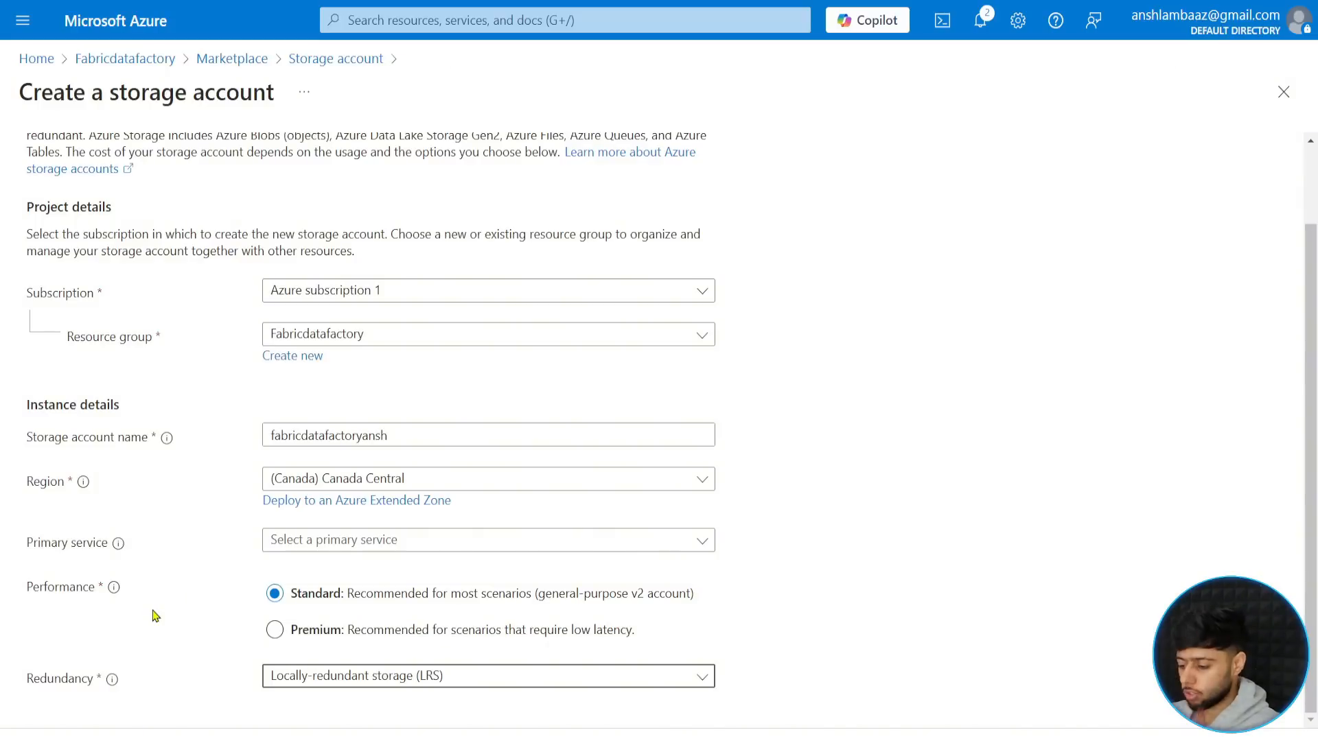
- Enable the hierarchical namespace in the storage account's advanced settings
left_click(147, 738)
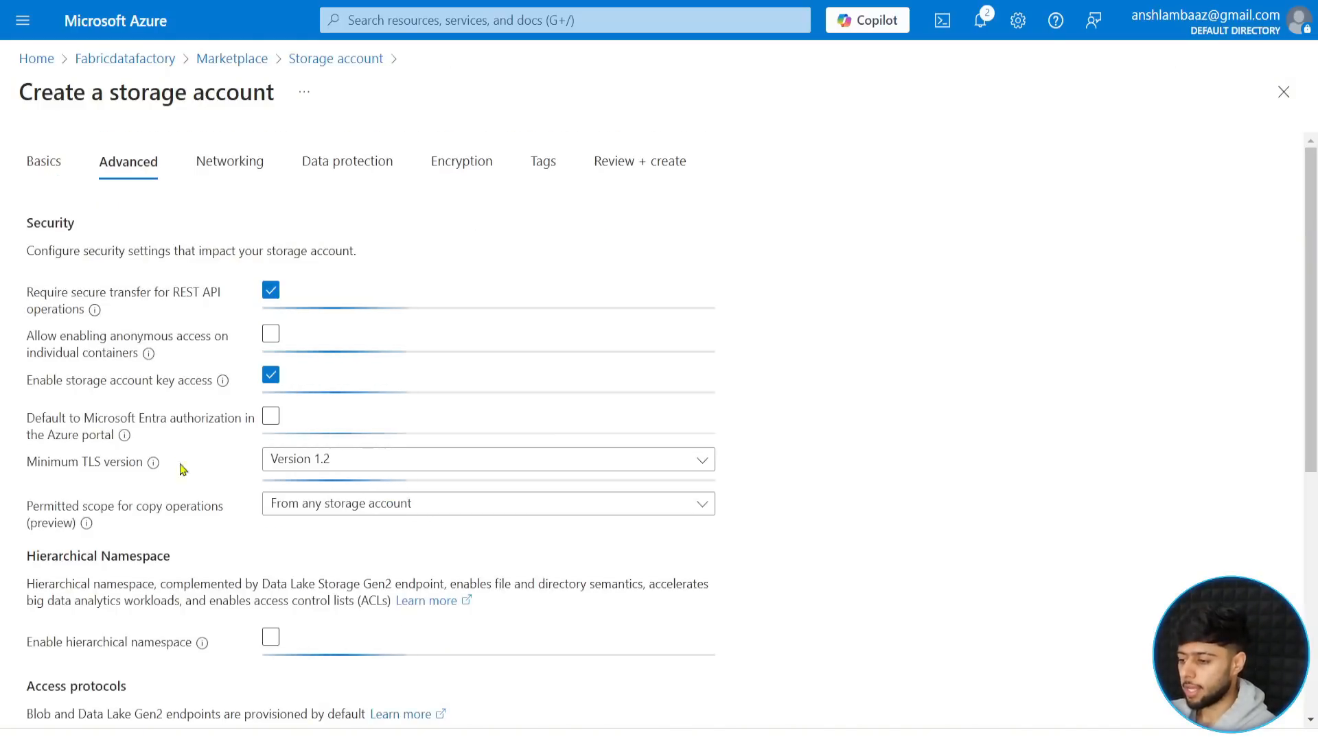
scroll(101, 495, "down", 4)
left_click(271, 276)
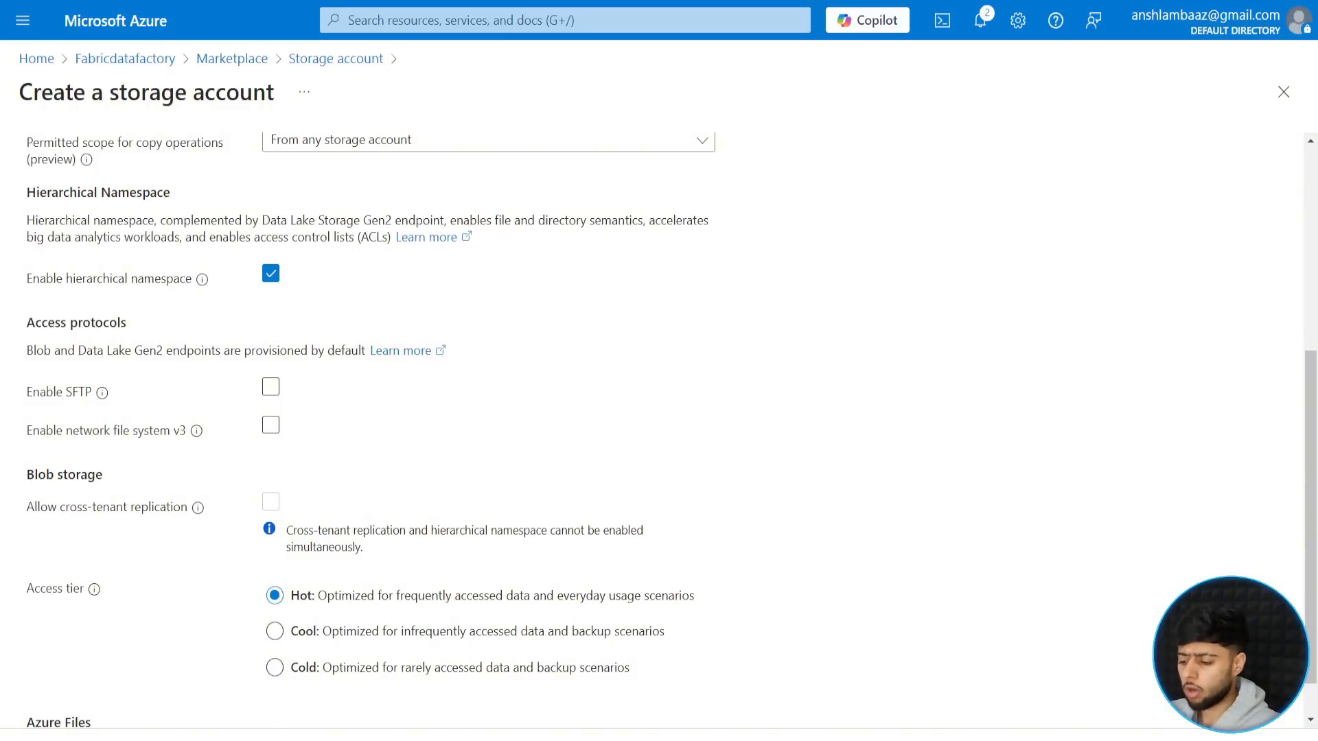
- Review and create the storage account with the remaining default settings, and open the deployed resource
left_click(286, 738)
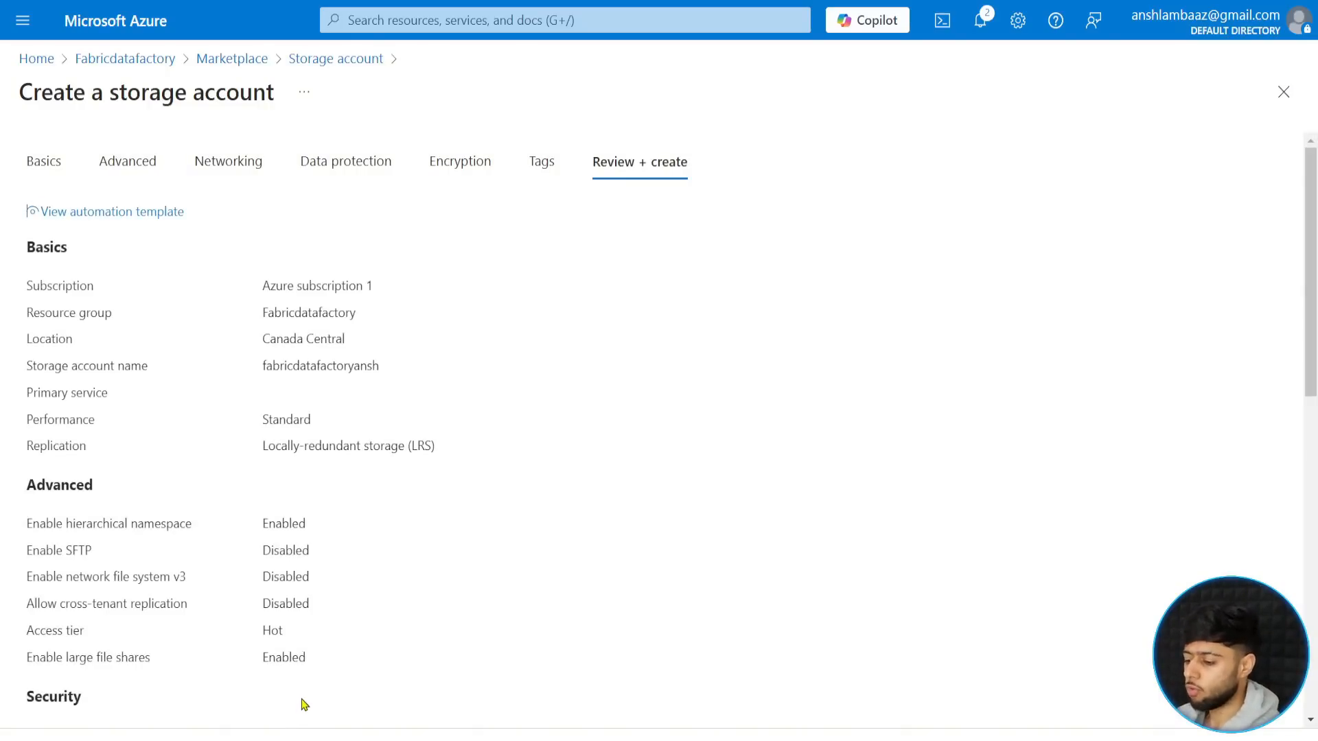
left_click(268, 737)
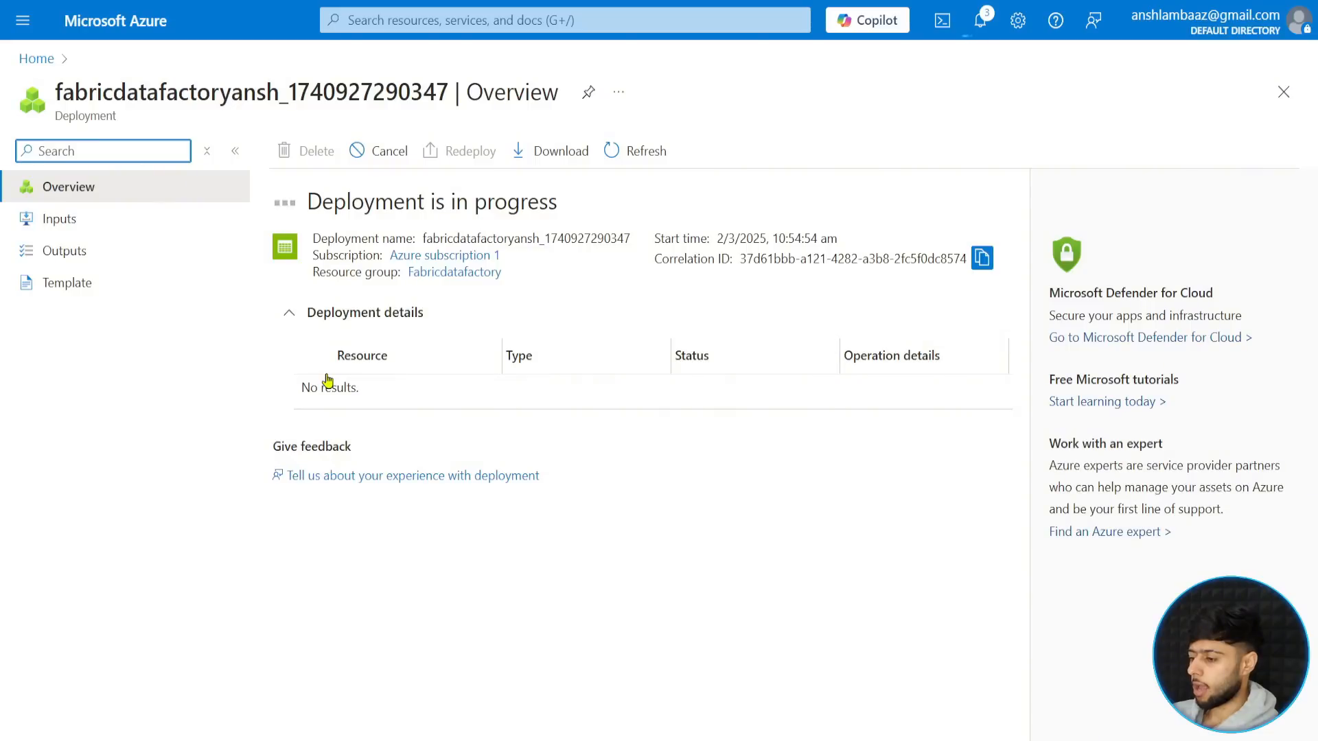
left_click(613, 161)
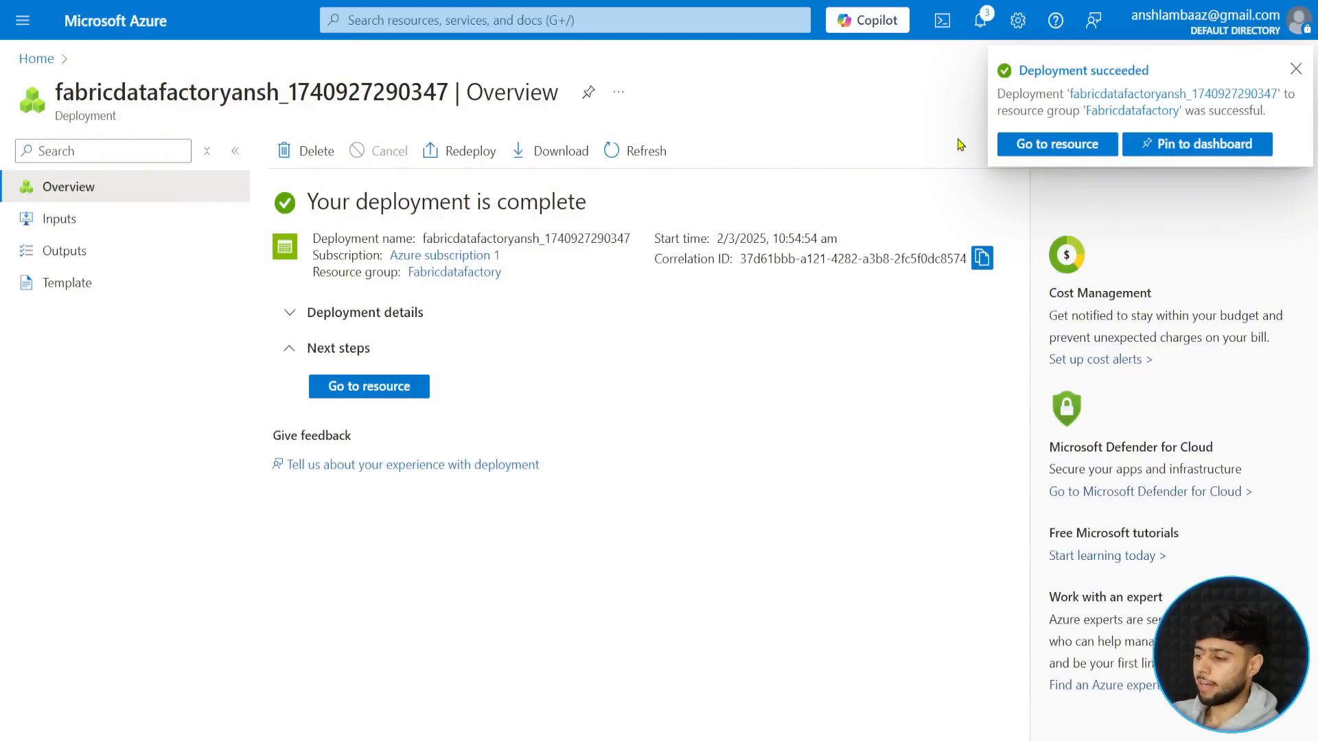
left_click(1057, 144)
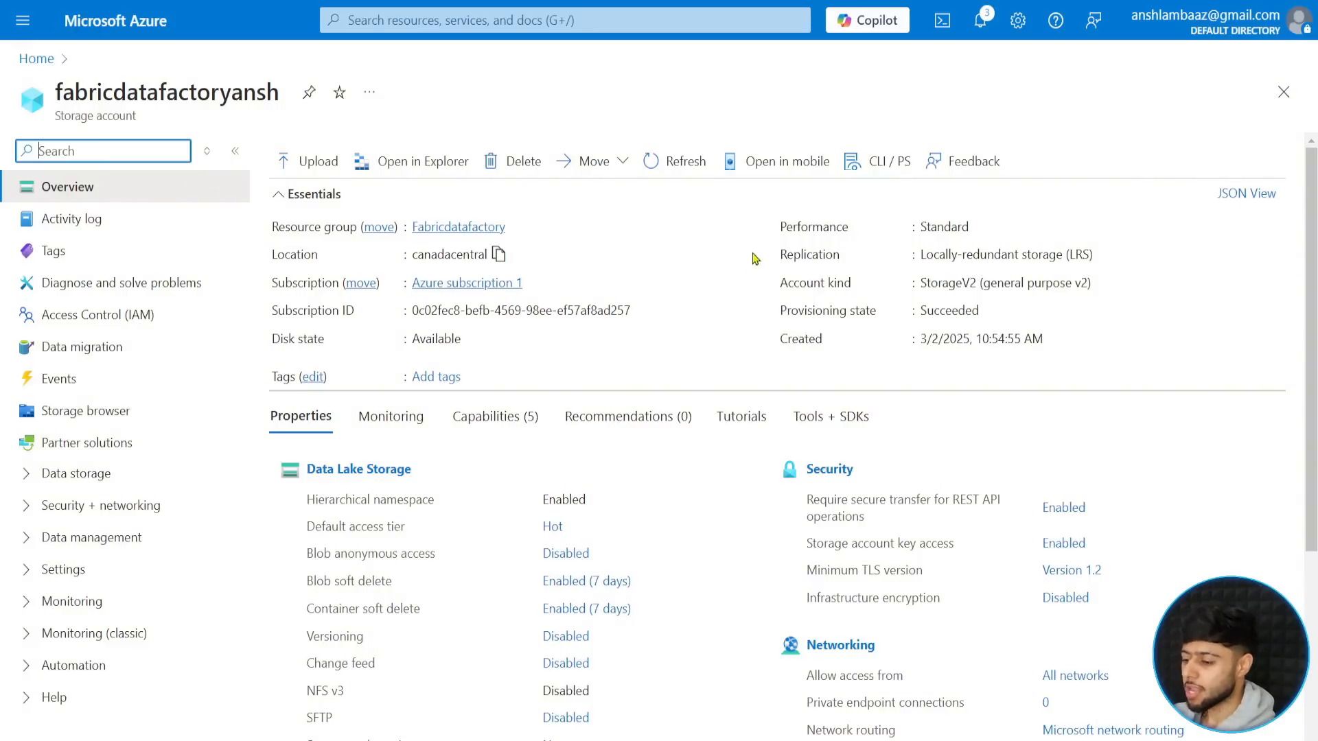
- Create a container named raw in the storage account's data storage and open it
left_click(53, 477)
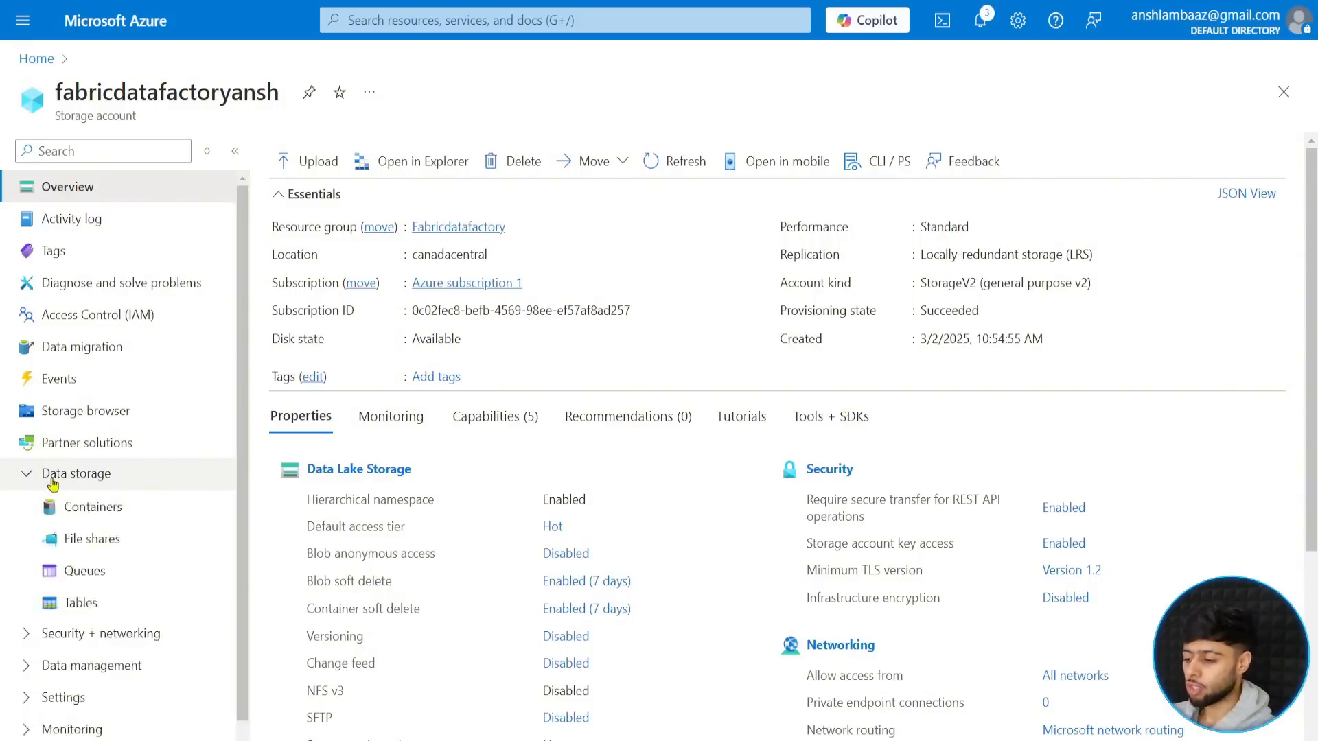
left_click(119, 510)
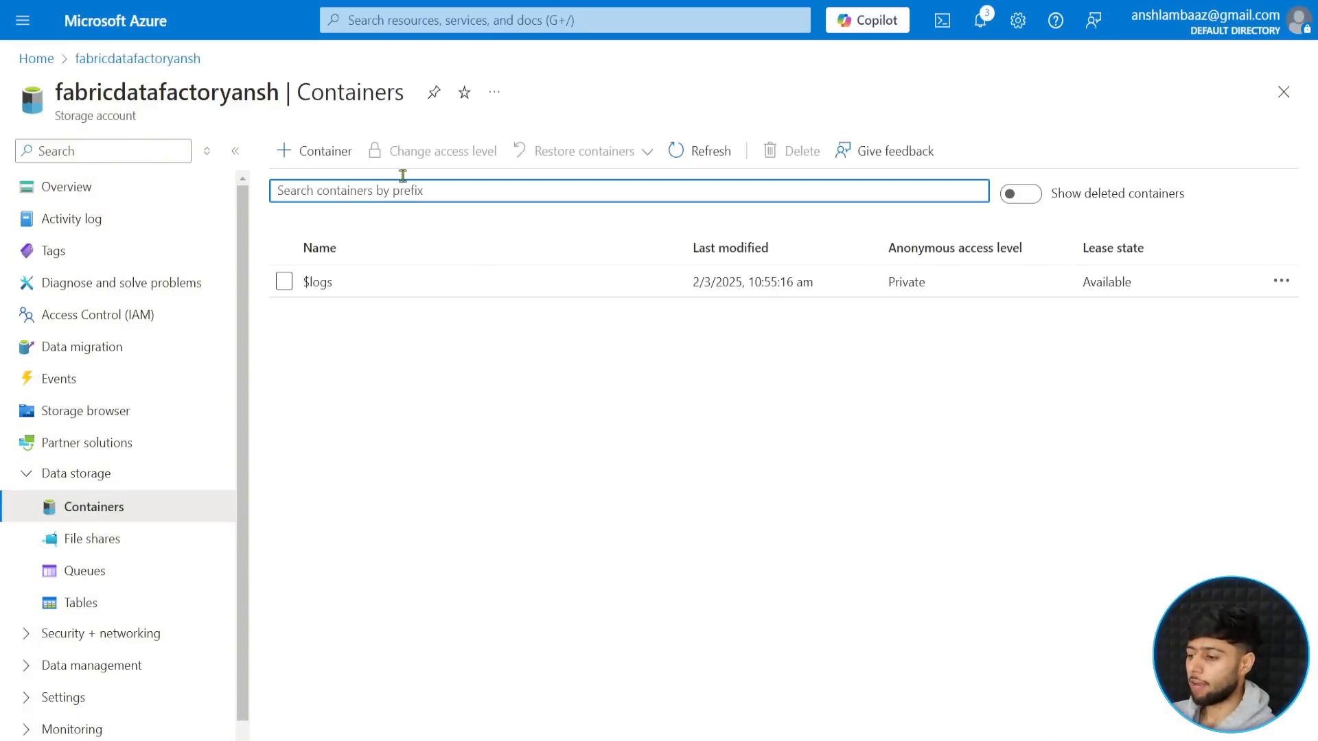
left_click(309, 155)
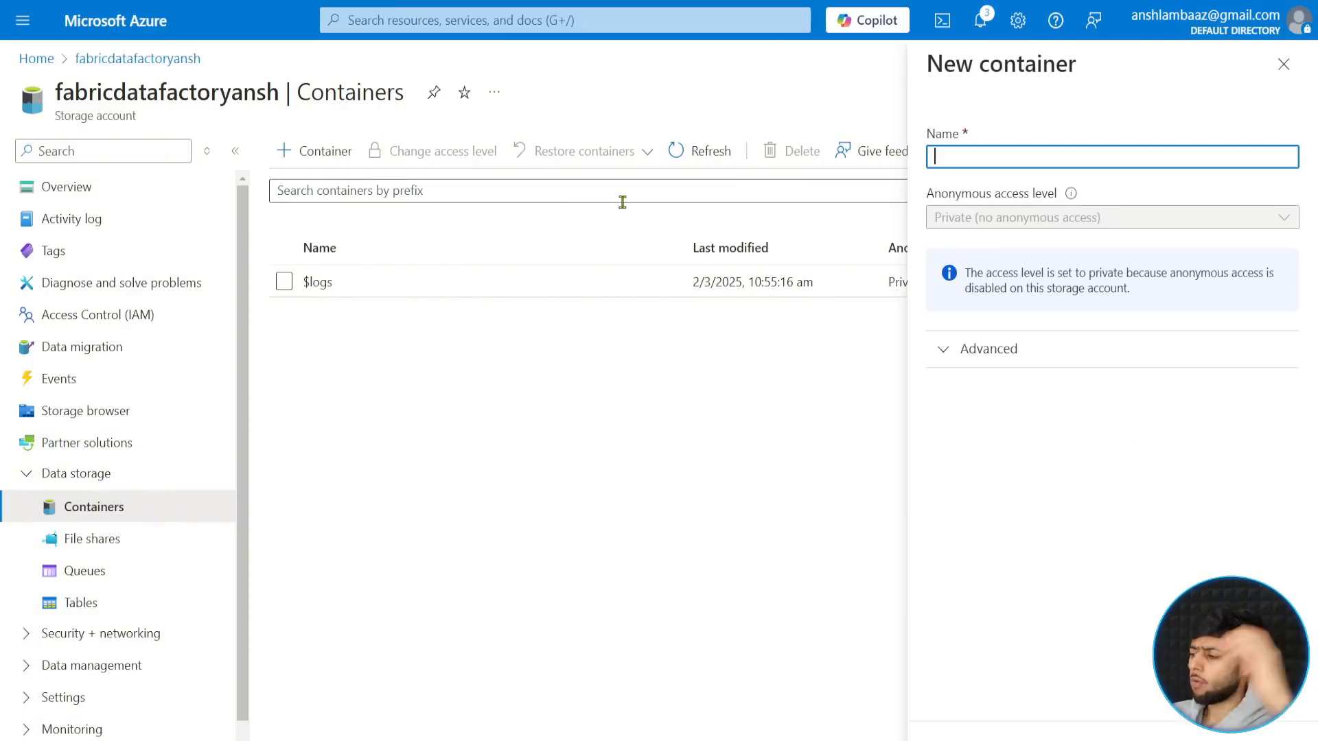
type("raw")
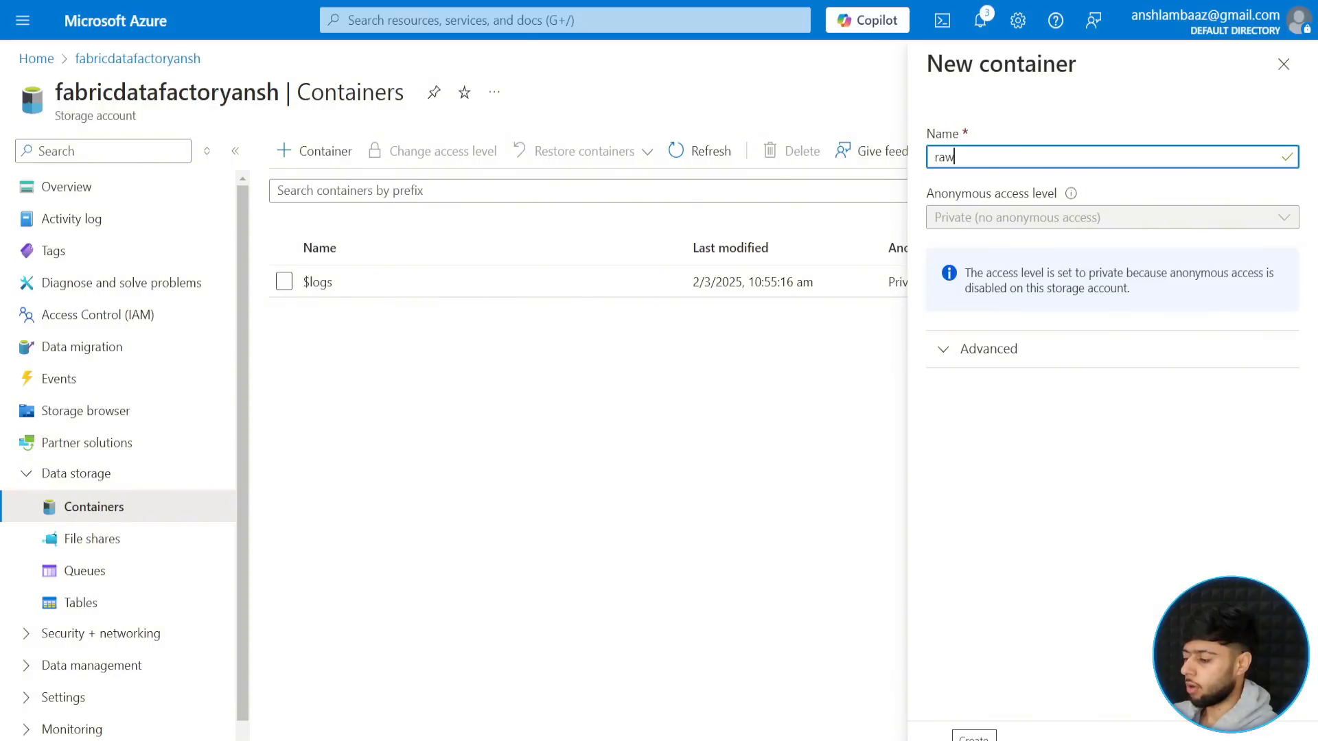
left_click(974, 735)
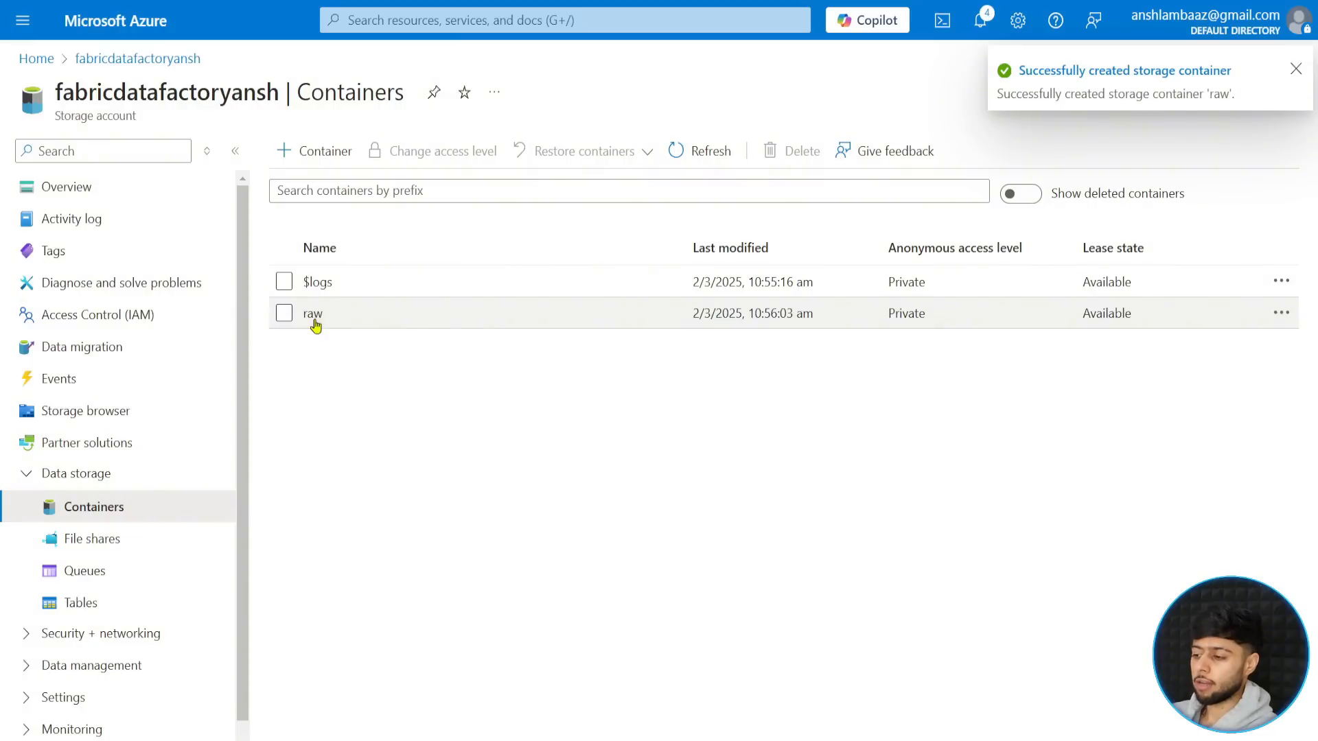
left_click(313, 315)
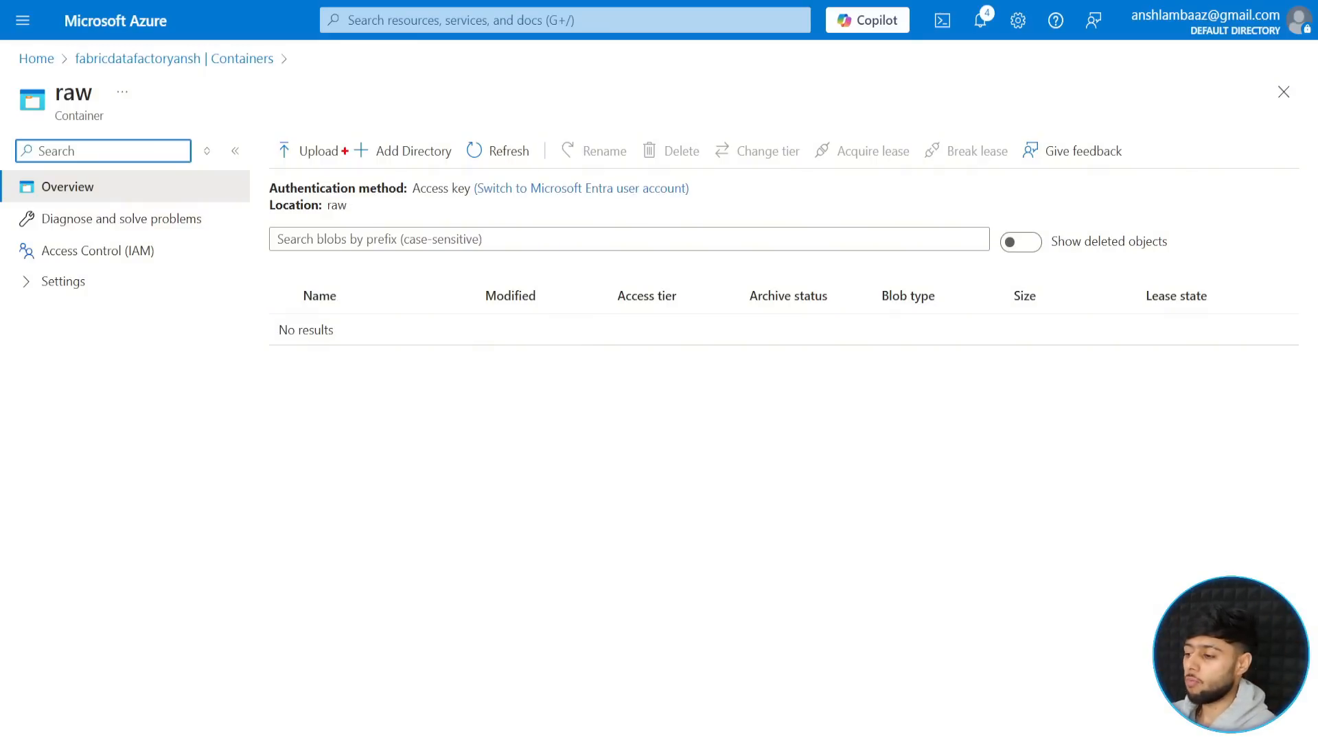
mouse_move(350, 131)
left_mouse_down()
mouse_move(421, 169)
mouse_move(455, 169)
left_mouse_up()
left_click_drag(469, 96, 442, 130)
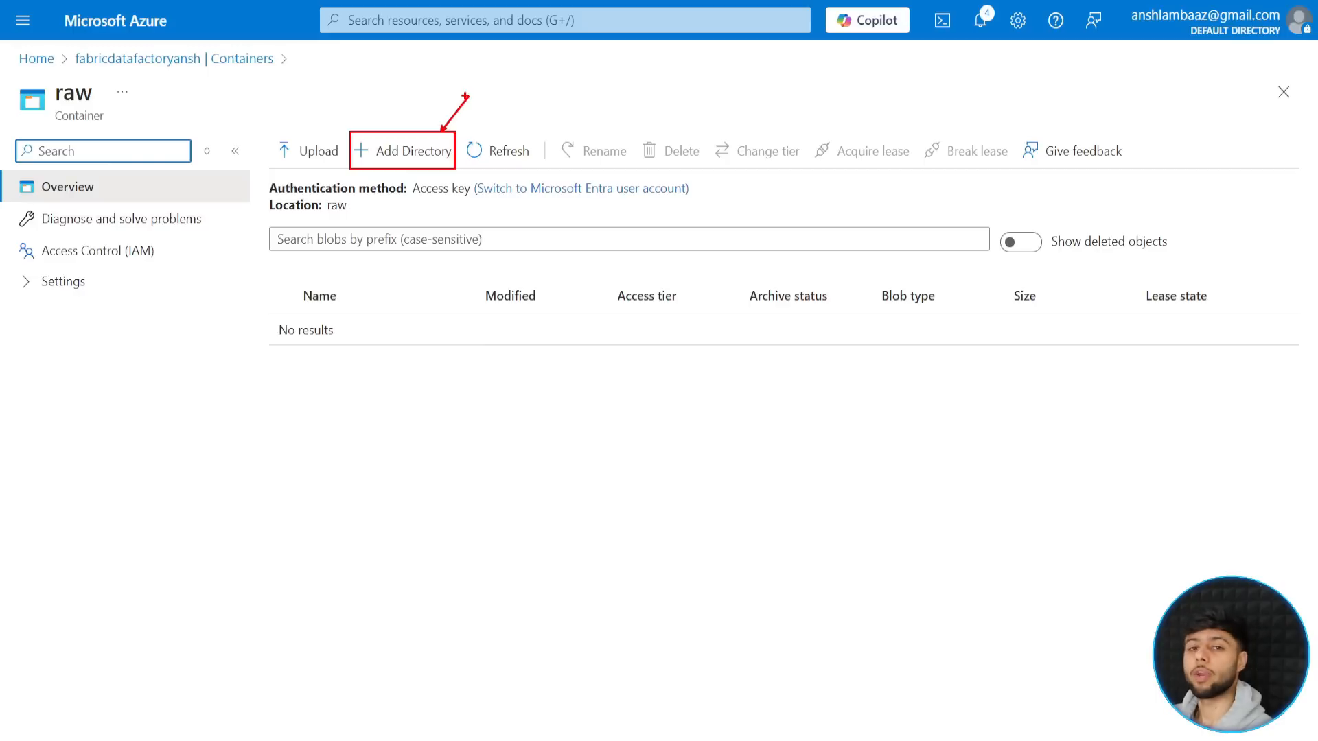
key("Escape")
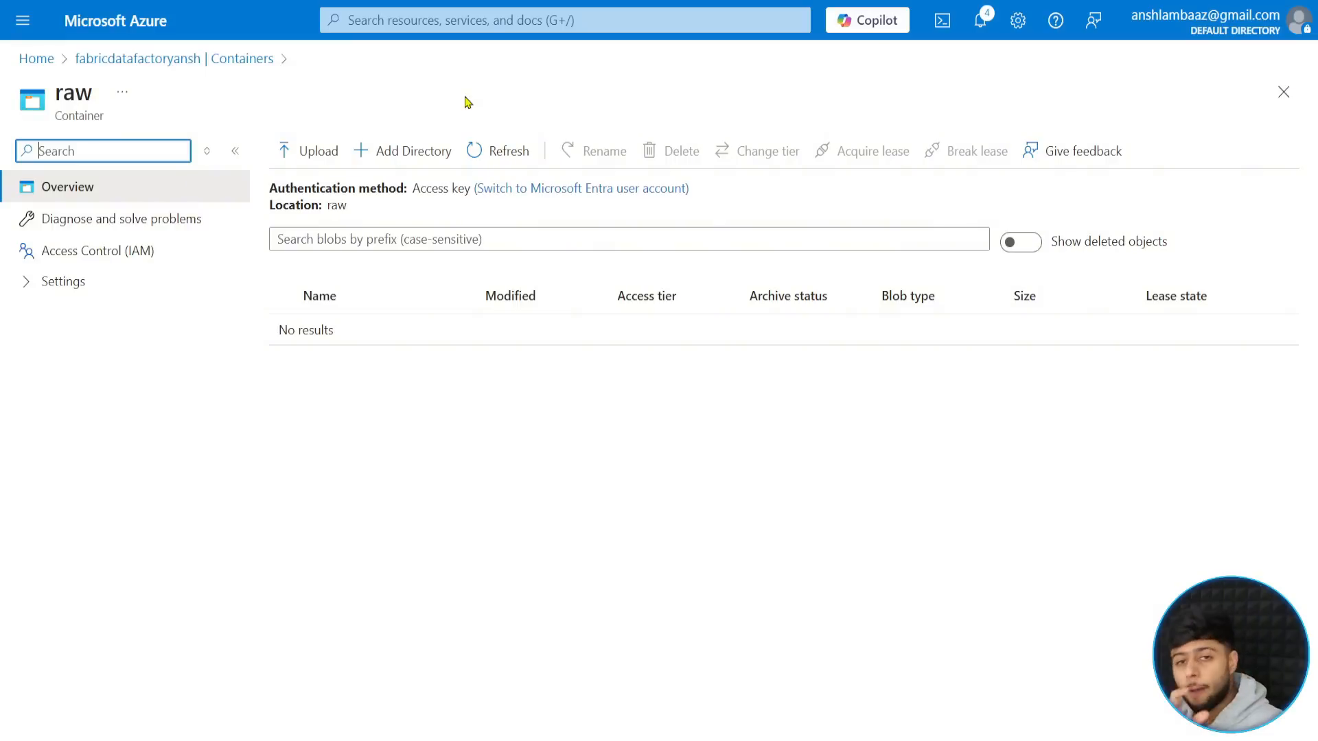
- Leave full-screen view, return to the portal home page and open Microsoft Entra ID from the favorite services
key("F11")
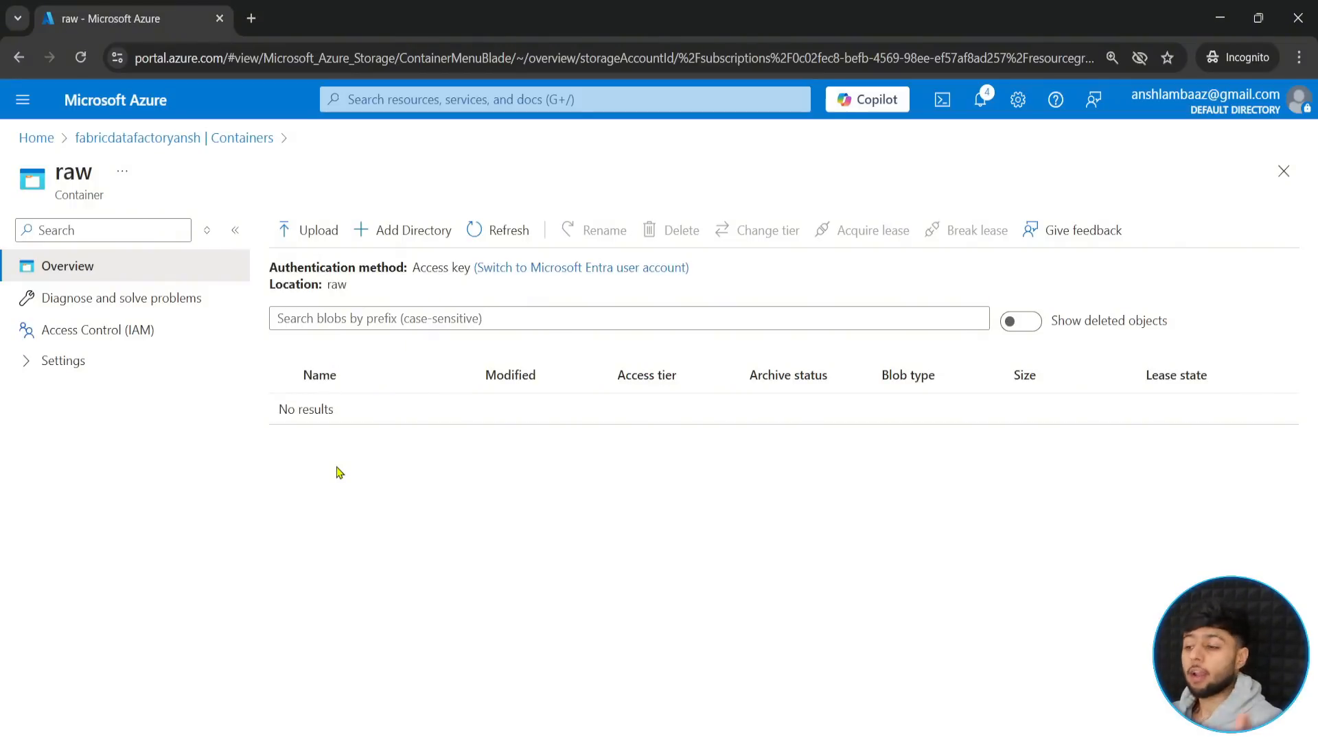
left_click(36, 138)
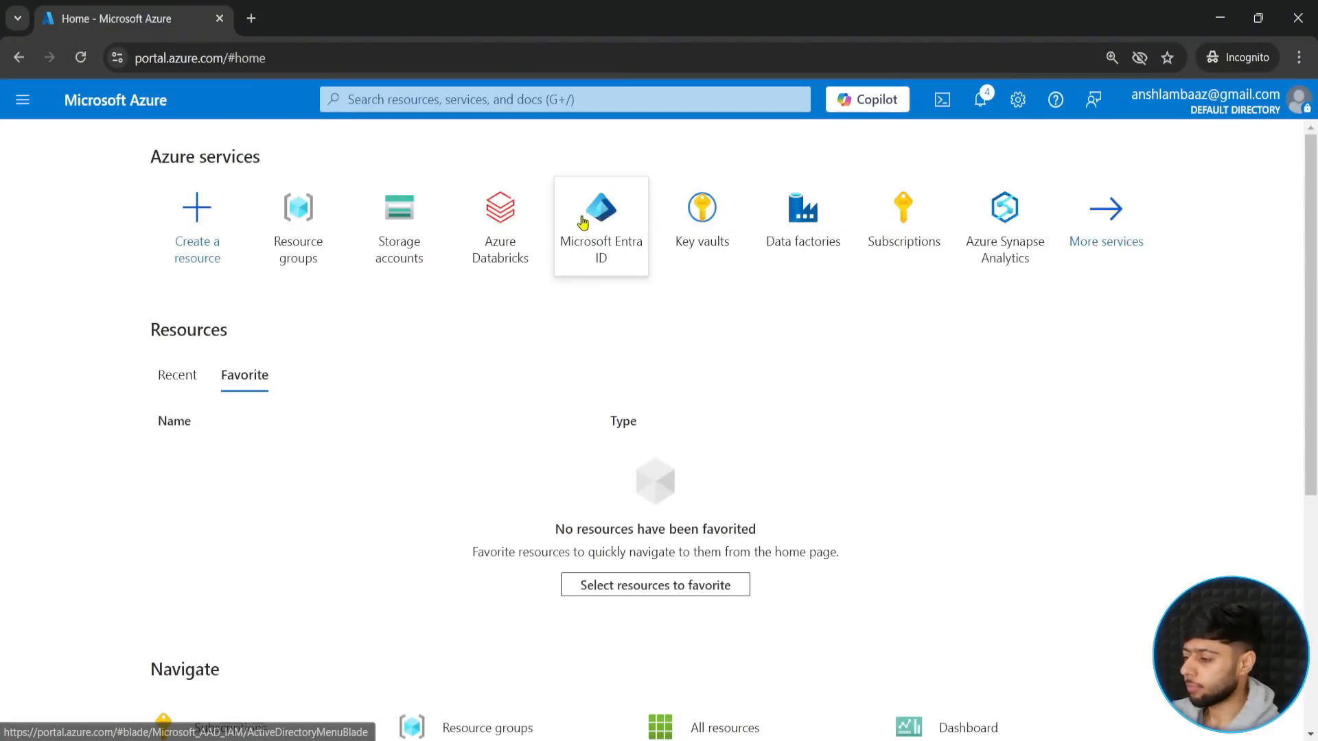
left_click_drag(535, 165, 662, 284)
key("Escape")
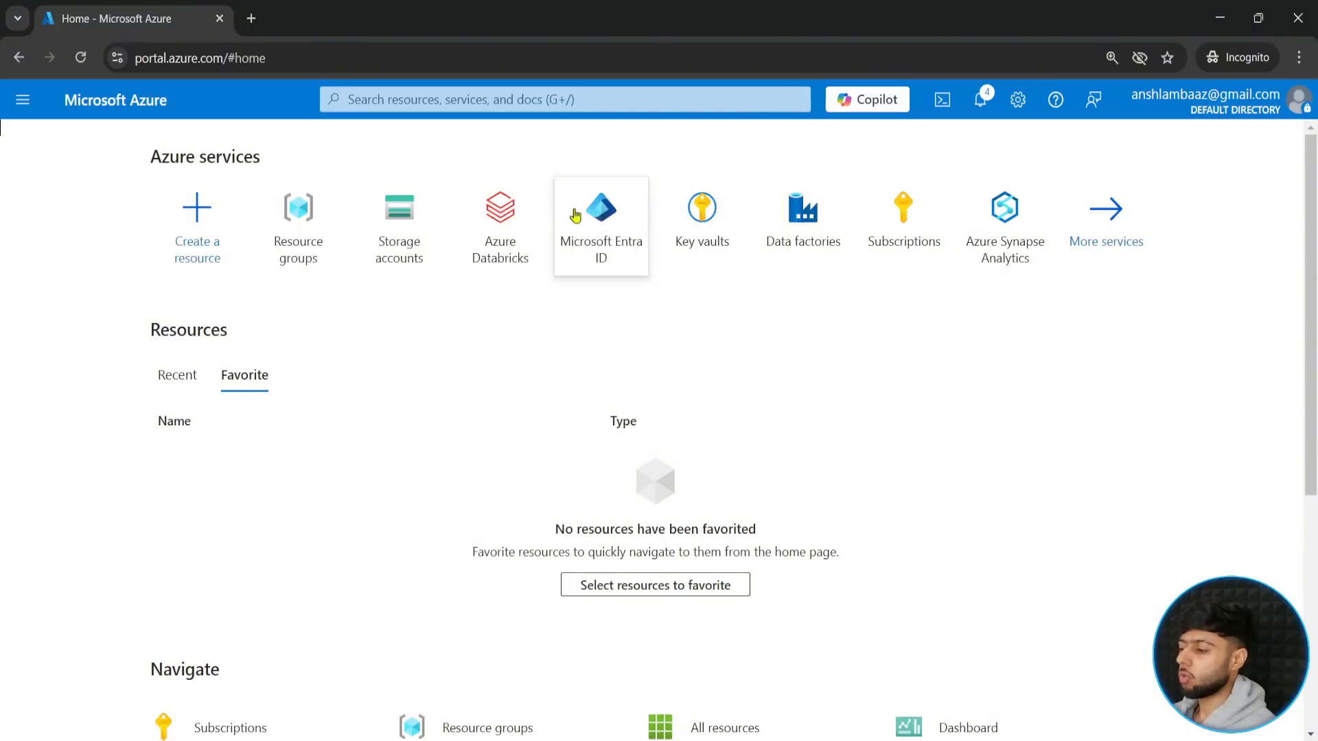
left_click(23, 103)
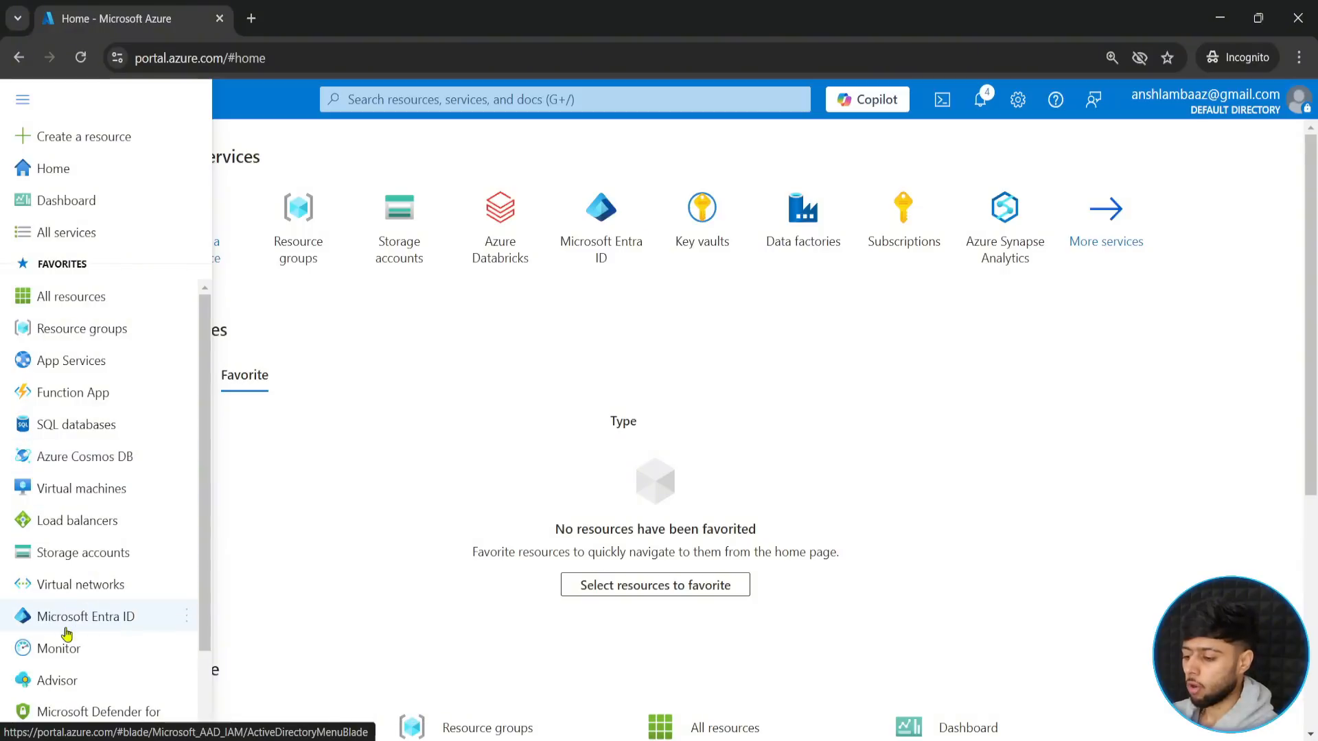
left_click(101, 623)
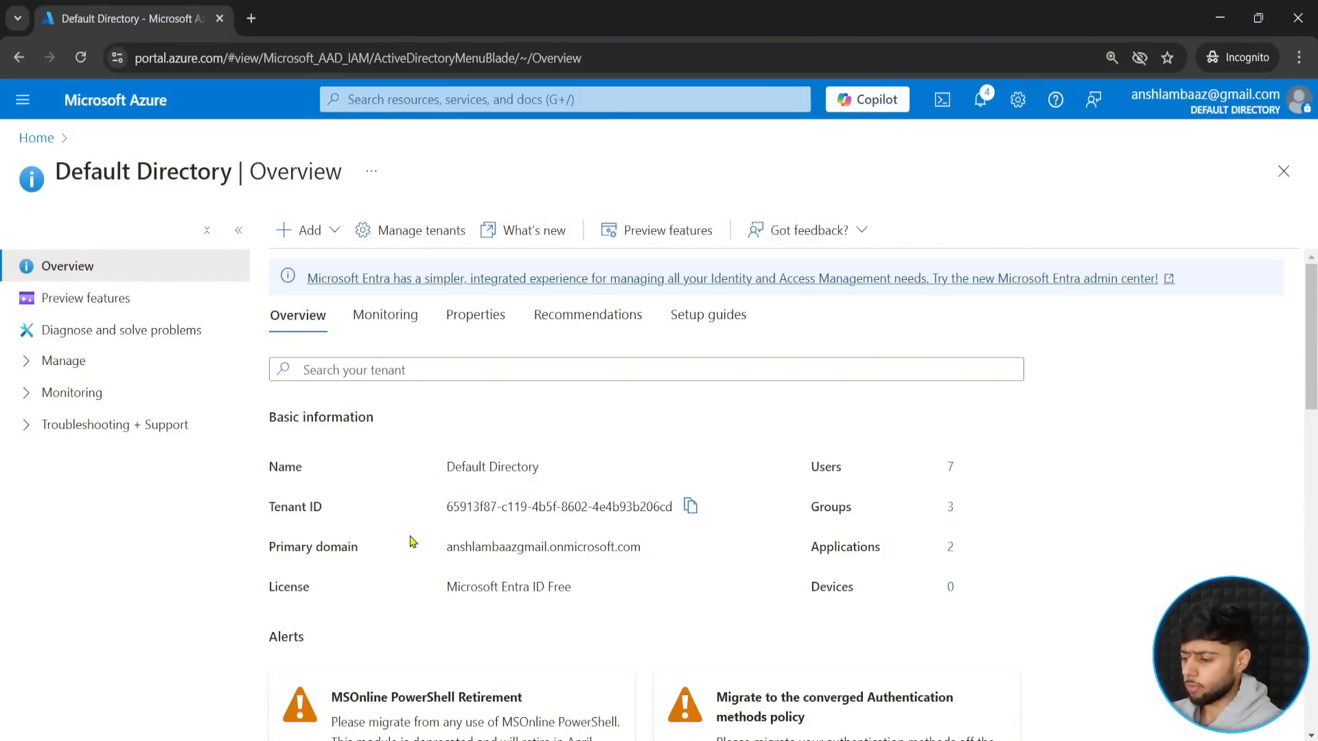
- Open the list of all users in the default directory
scroll(392, 549, "down", 4)
scroll(389, 549, "up", 4)
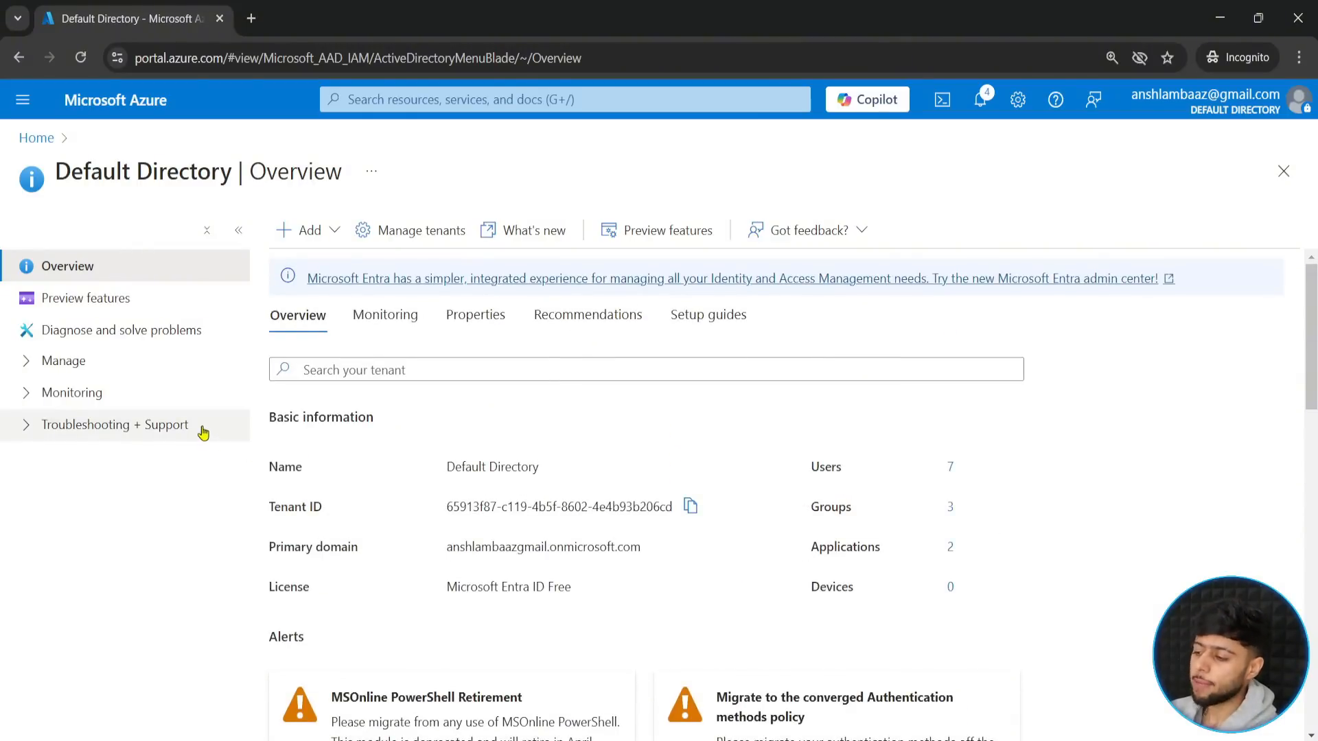
left_click(30, 366)
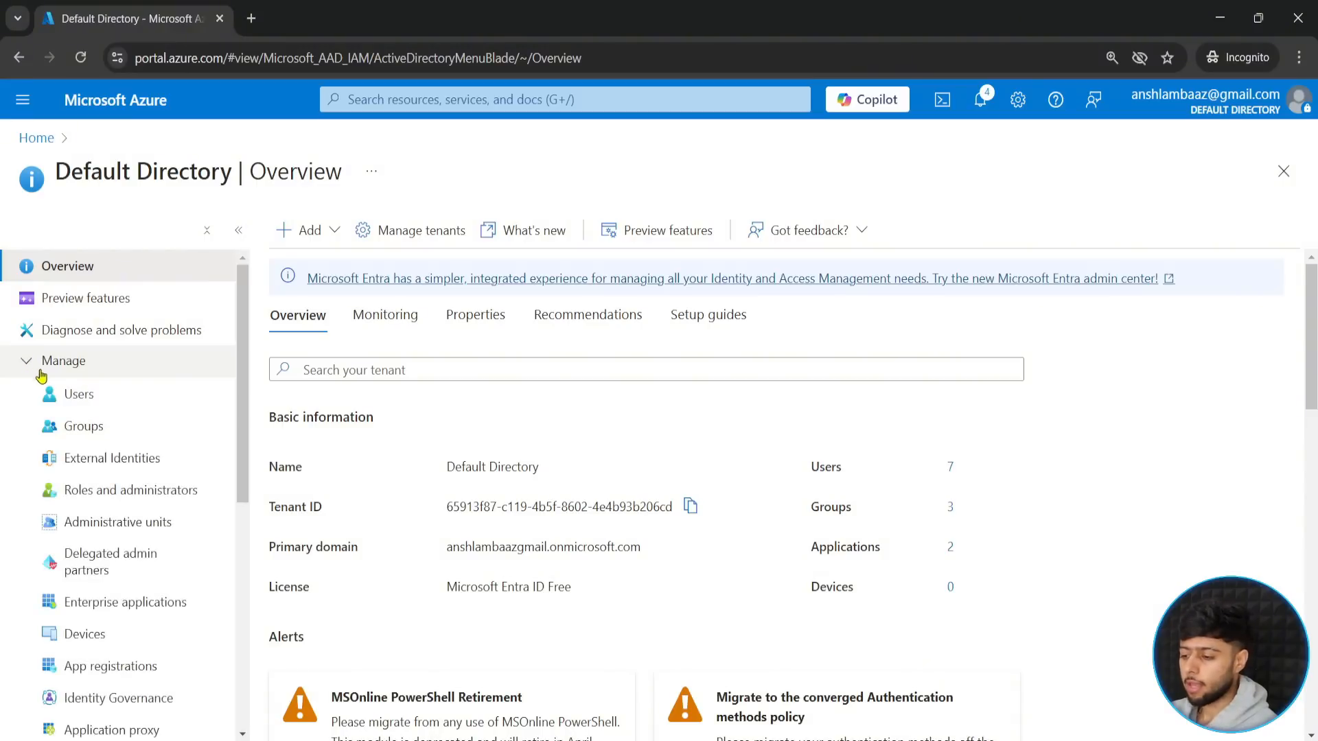
left_click(81, 397)
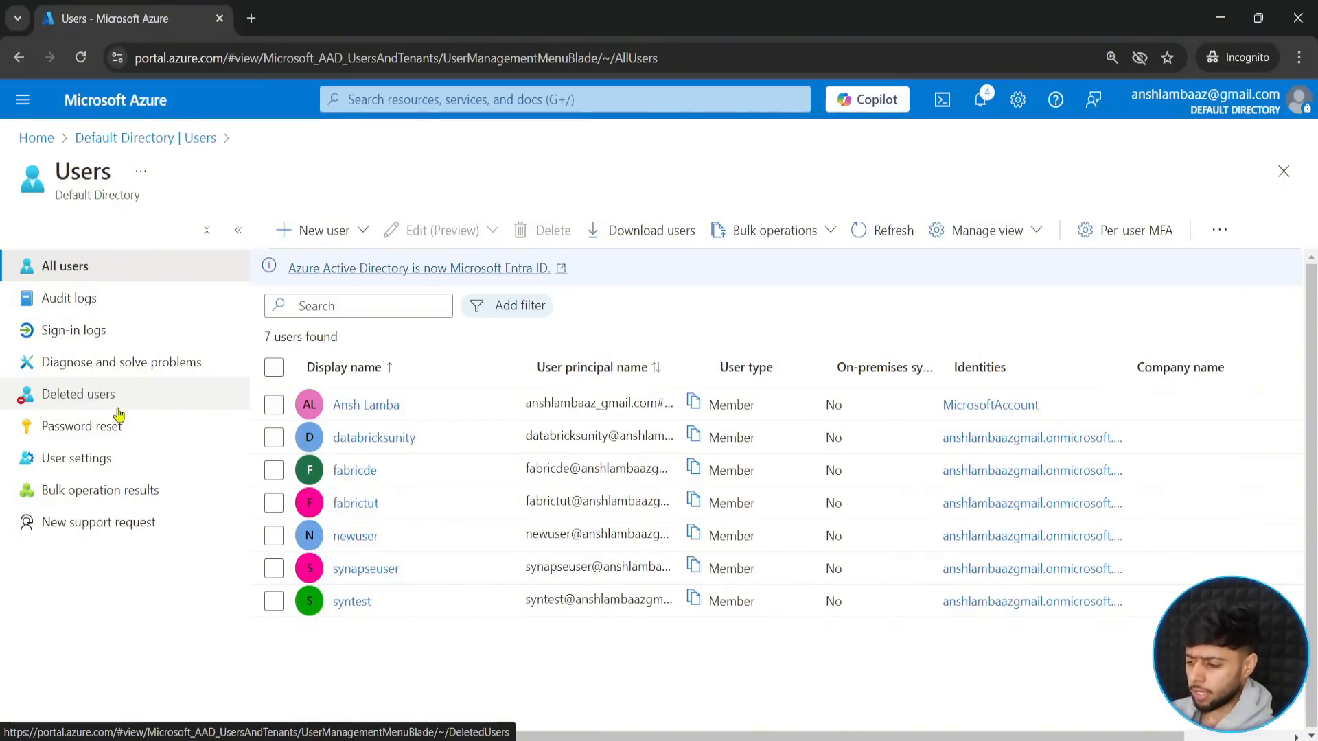
mouse_move(256, 451)
left_mouse_down()
mouse_move(307, 472)
mouse_move(605, 491)
mouse_move(1165, 494)
mouse_move(1117, 488)
left_mouse_up()
key("Escape")
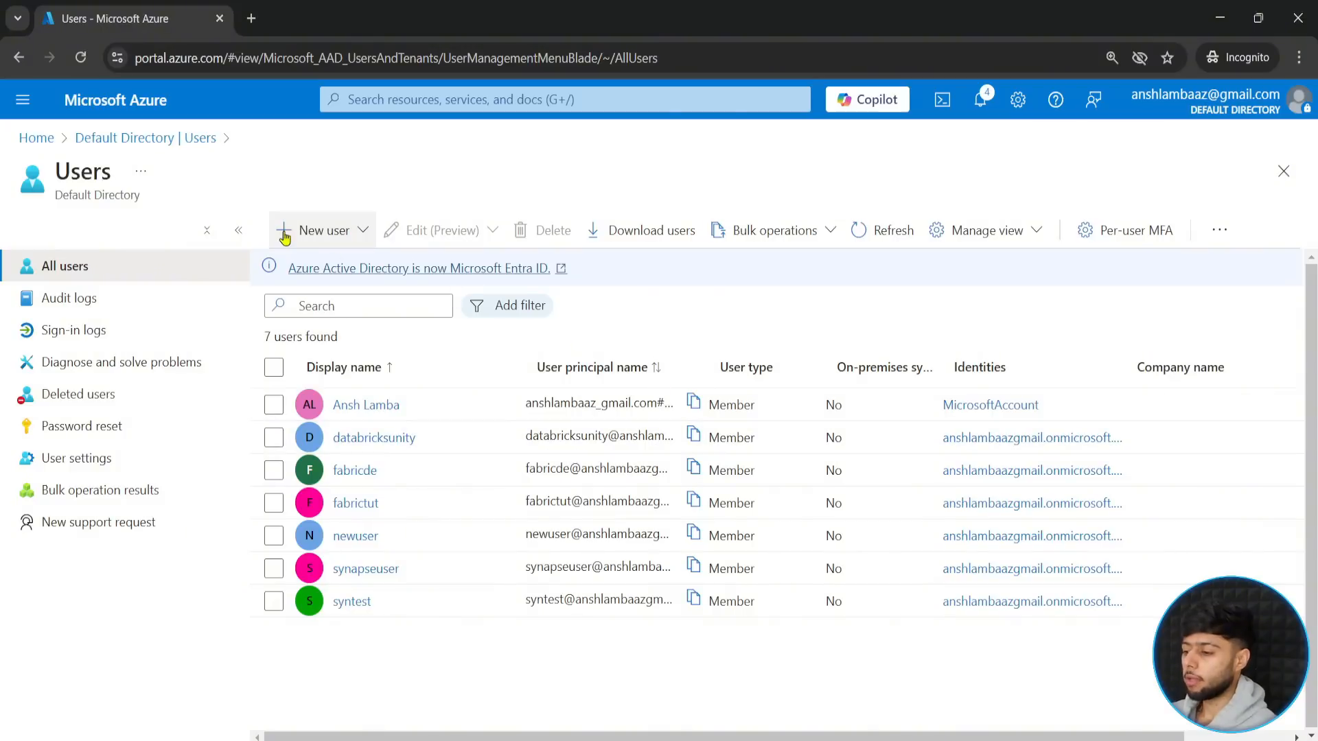
- Start creating a new internal user with fabricdata as both the user principal name and the display name
left_click(306, 233)
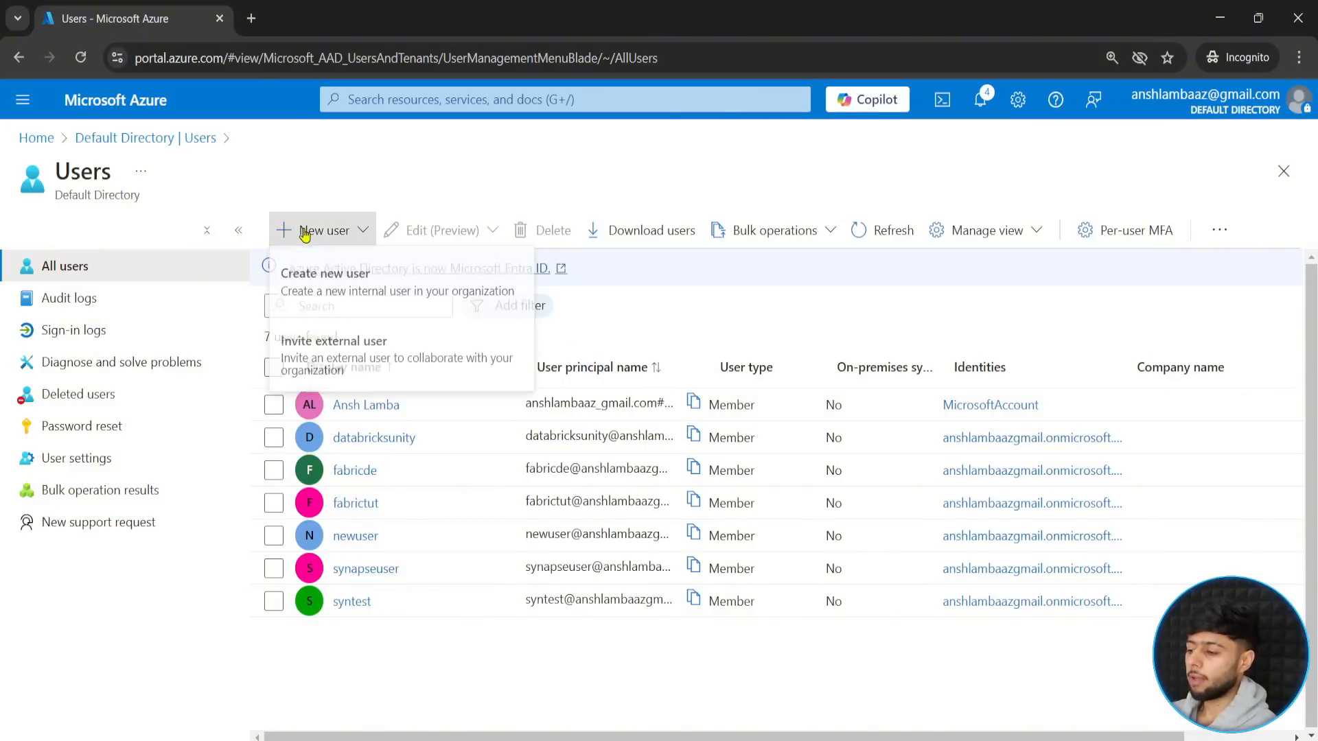
left_click(366, 297)
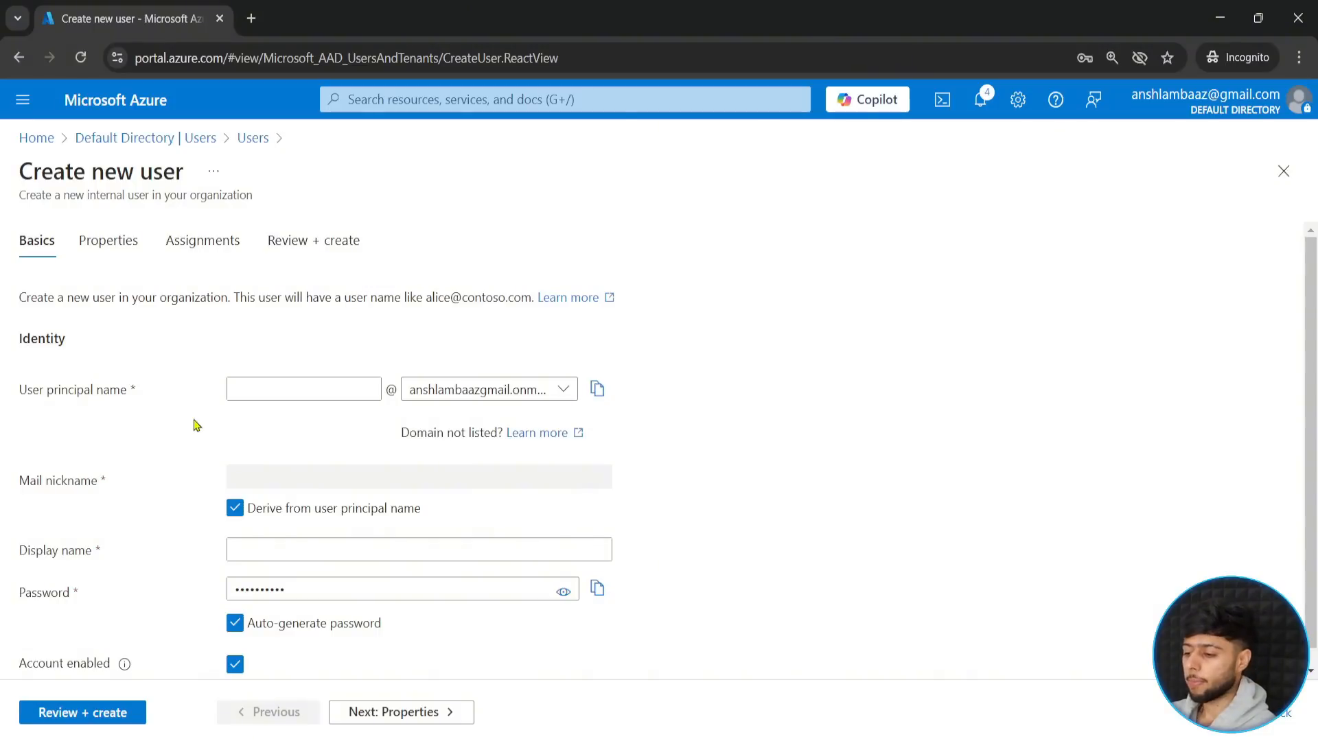
left_click(272, 390)
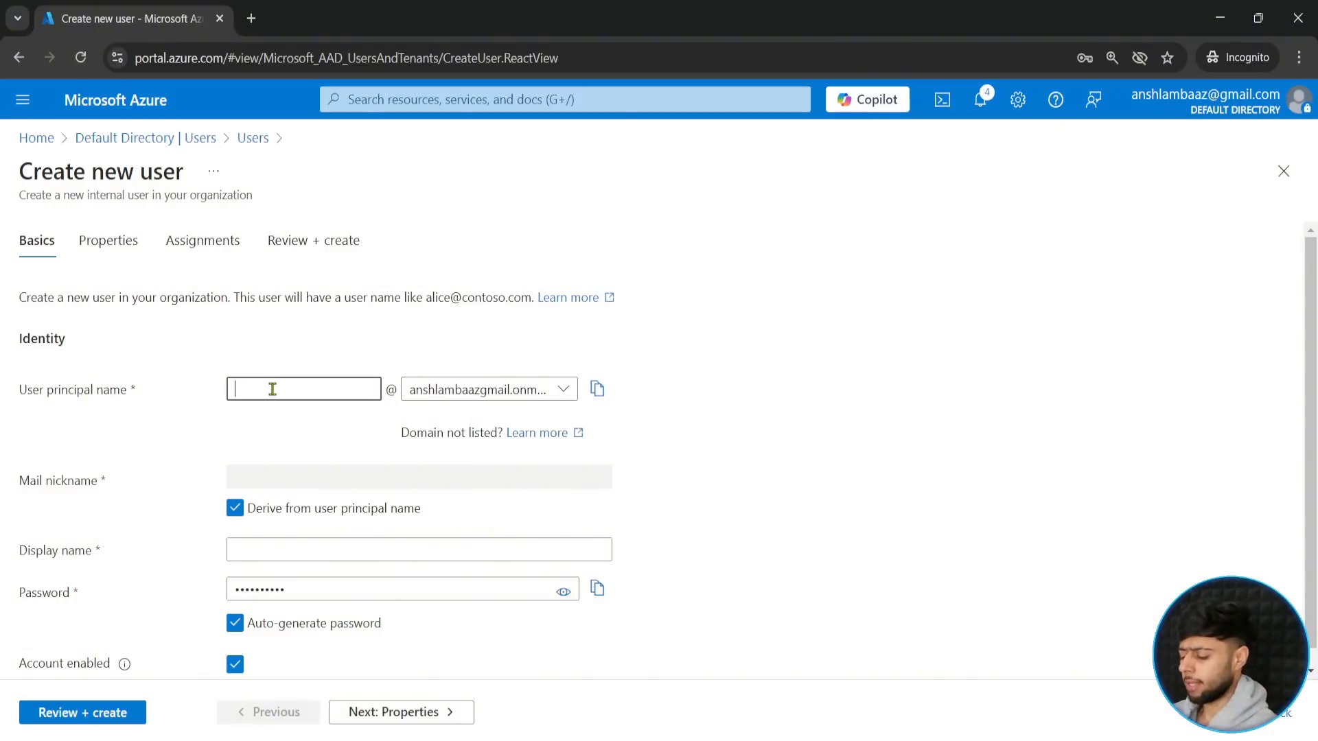
type("fabricda")
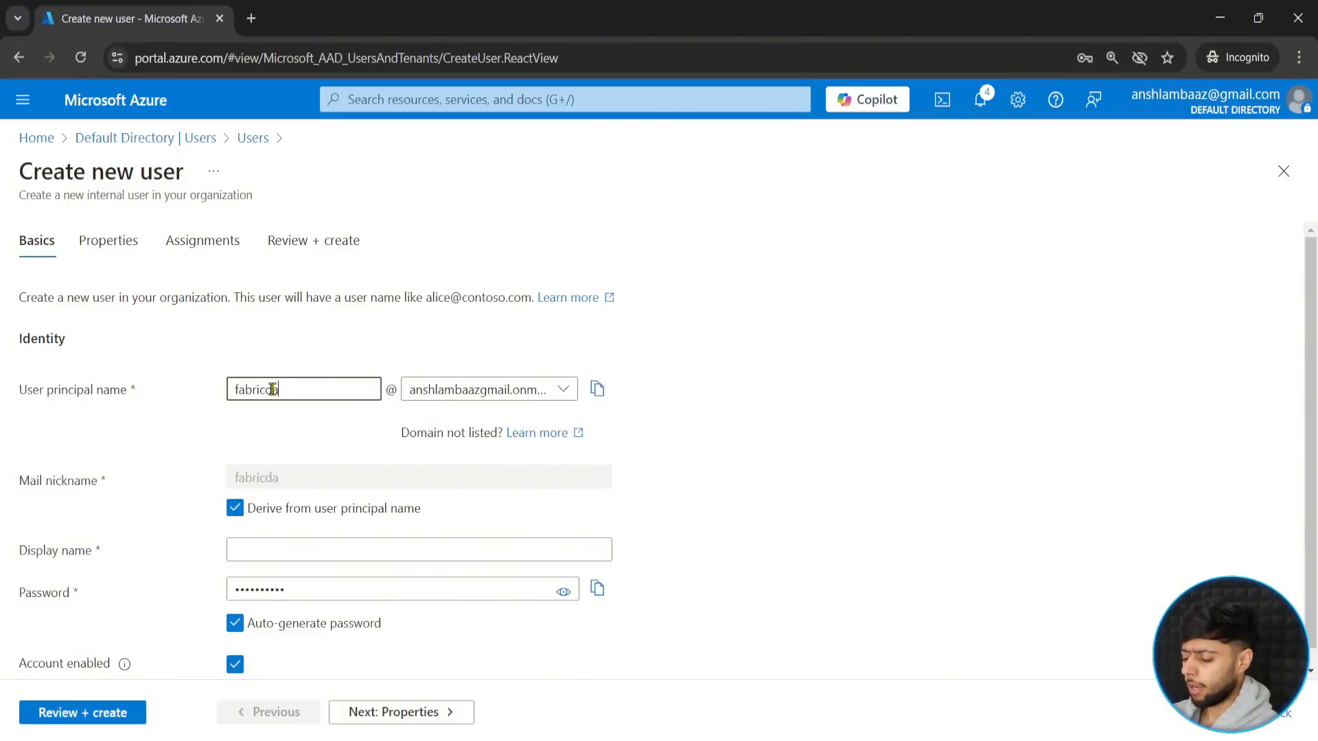
type("ta")
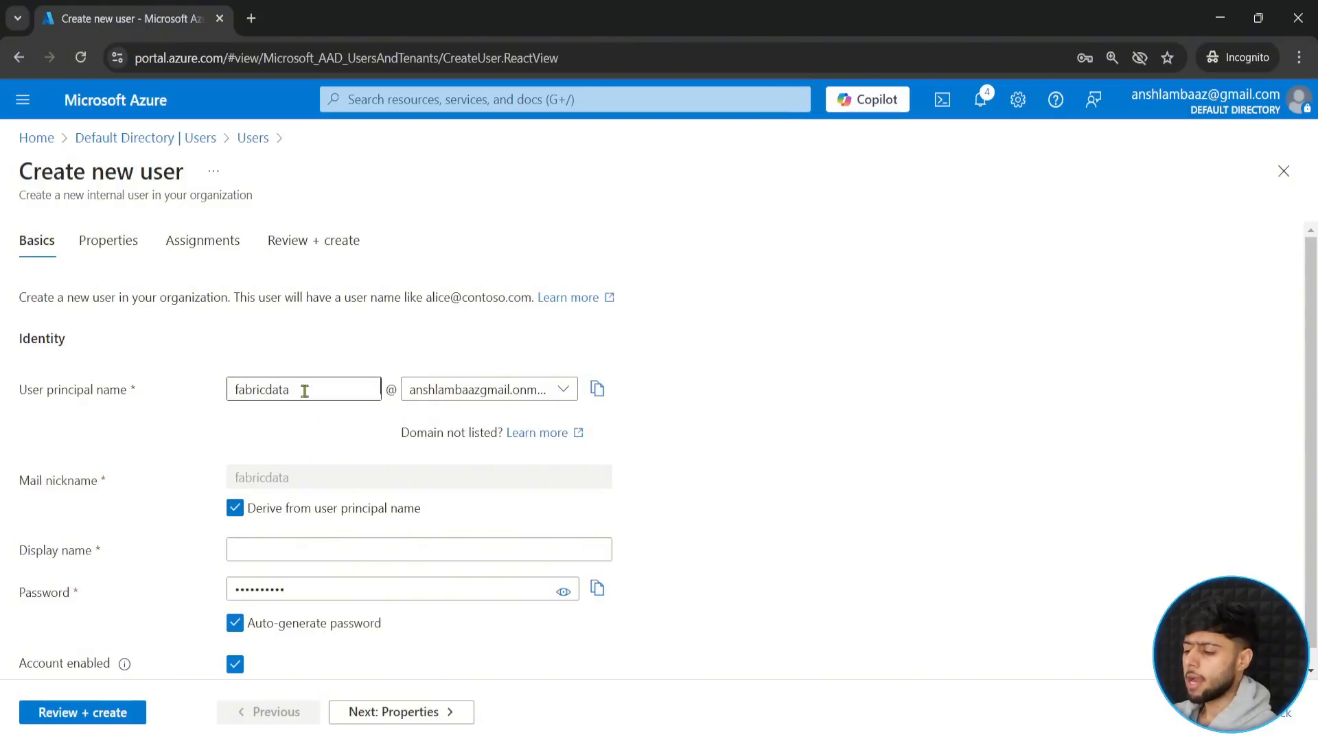
left_click_drag(303, 386, 214, 409)
key("ctrl+c")
left_click(259, 550)
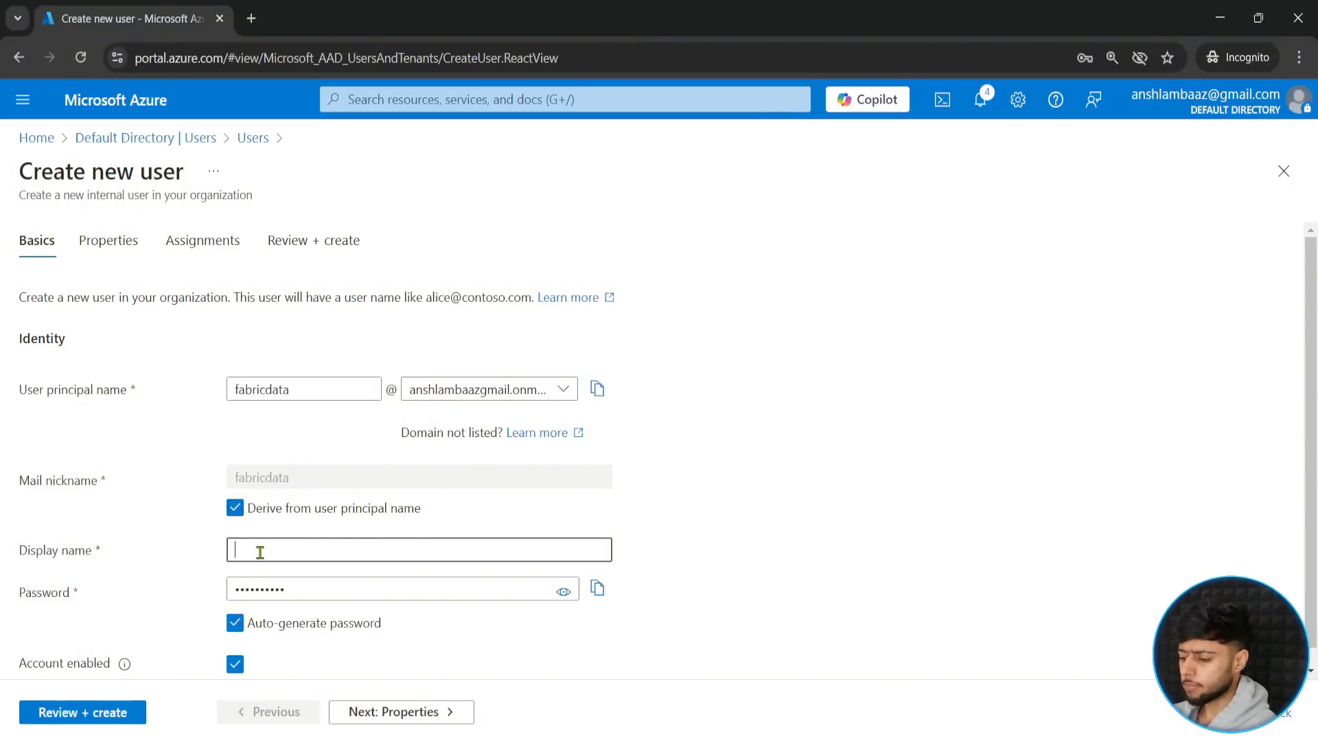
key("ctrl+v")
left_click(158, 523)
- Turn off automatic password generation for the new user and make the password field ready for entry
scroll(158, 523, "down", 1)
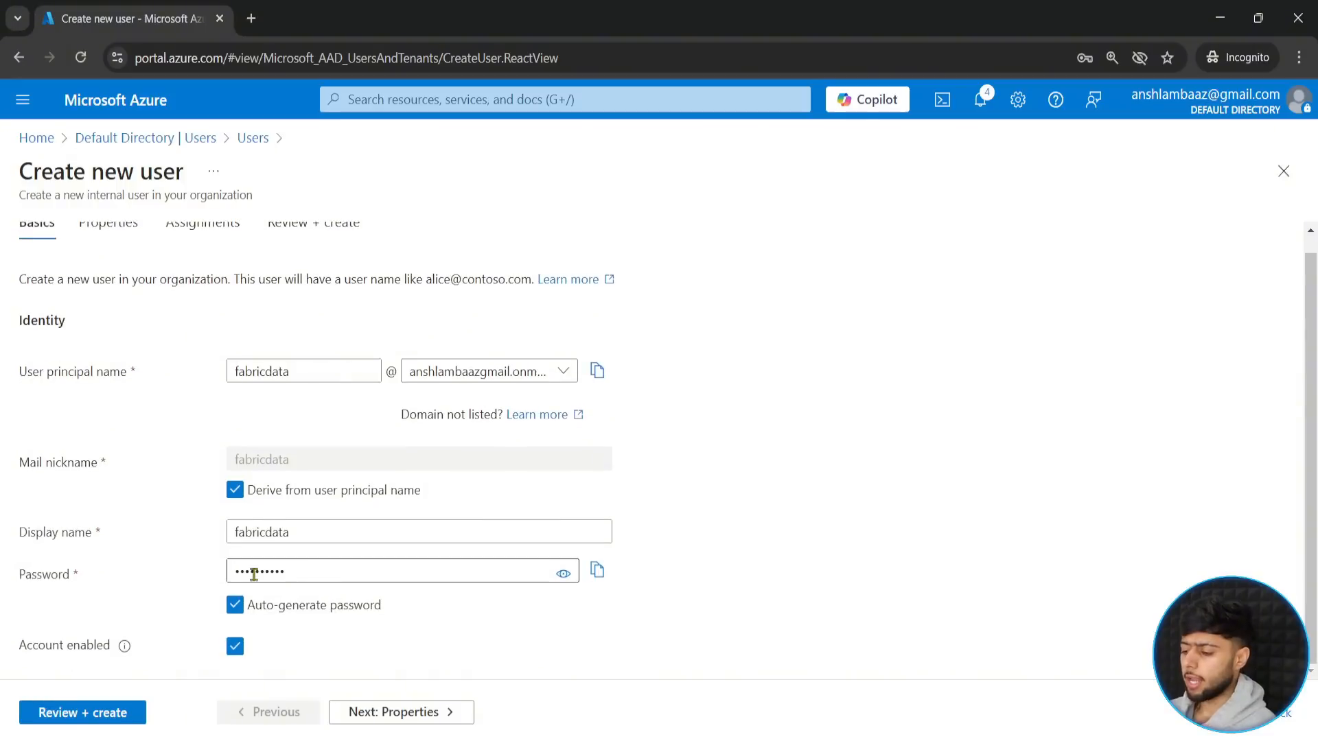
left_click(236, 607)
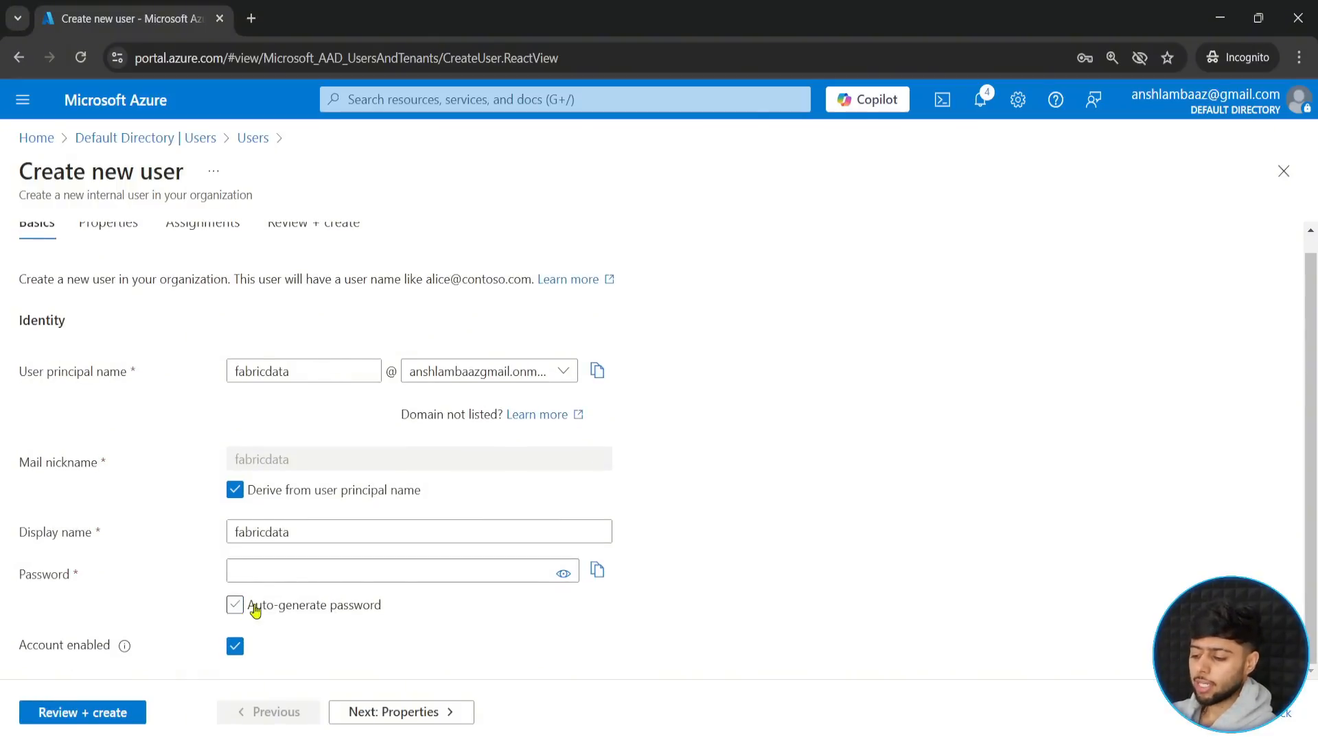
left_click(242, 568)
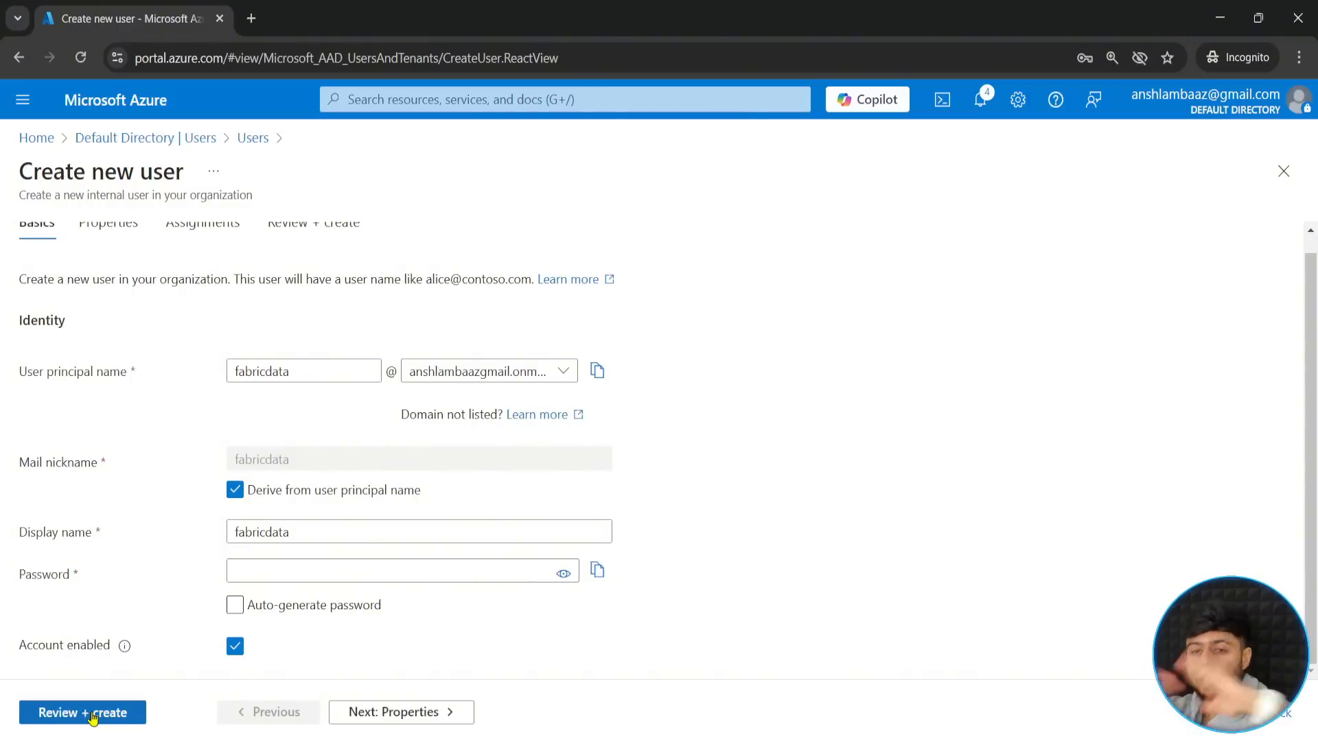
- Discard the unsaved new user and return to the directory's user list
left_click(150, 143)
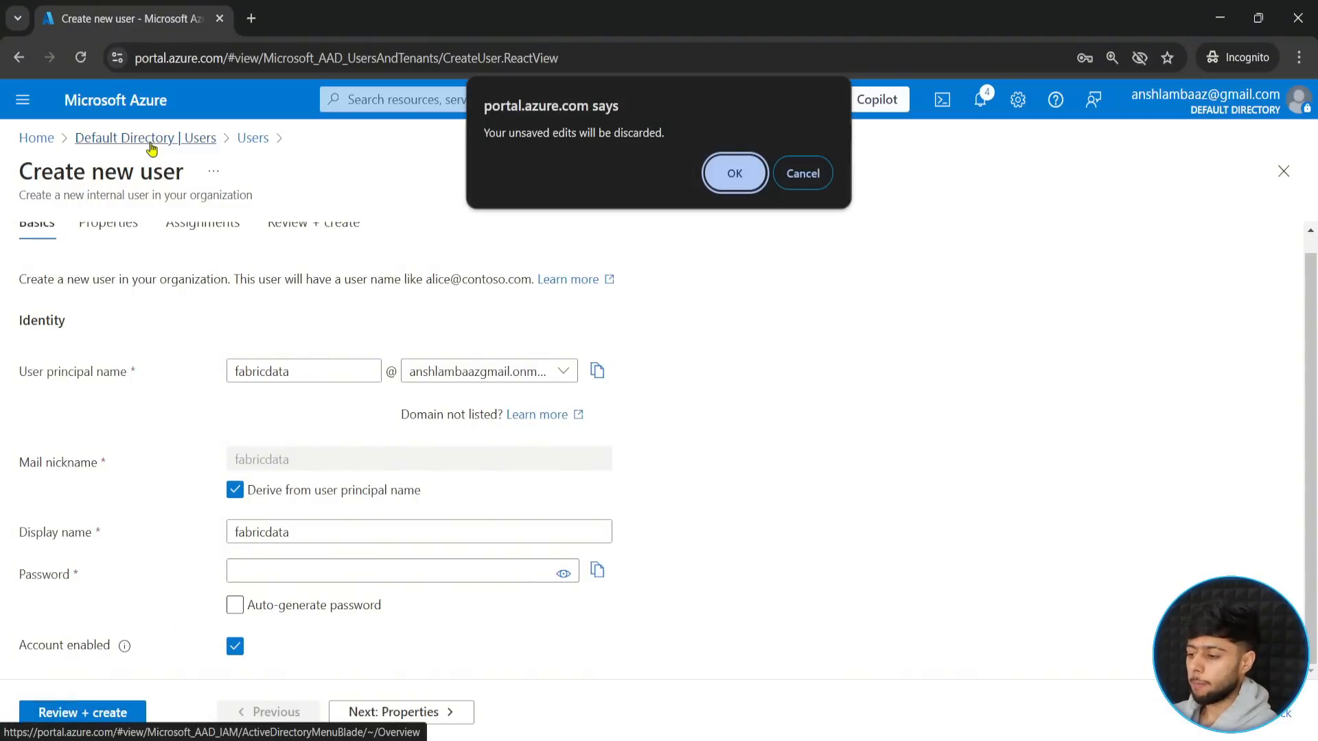
left_click(738, 172)
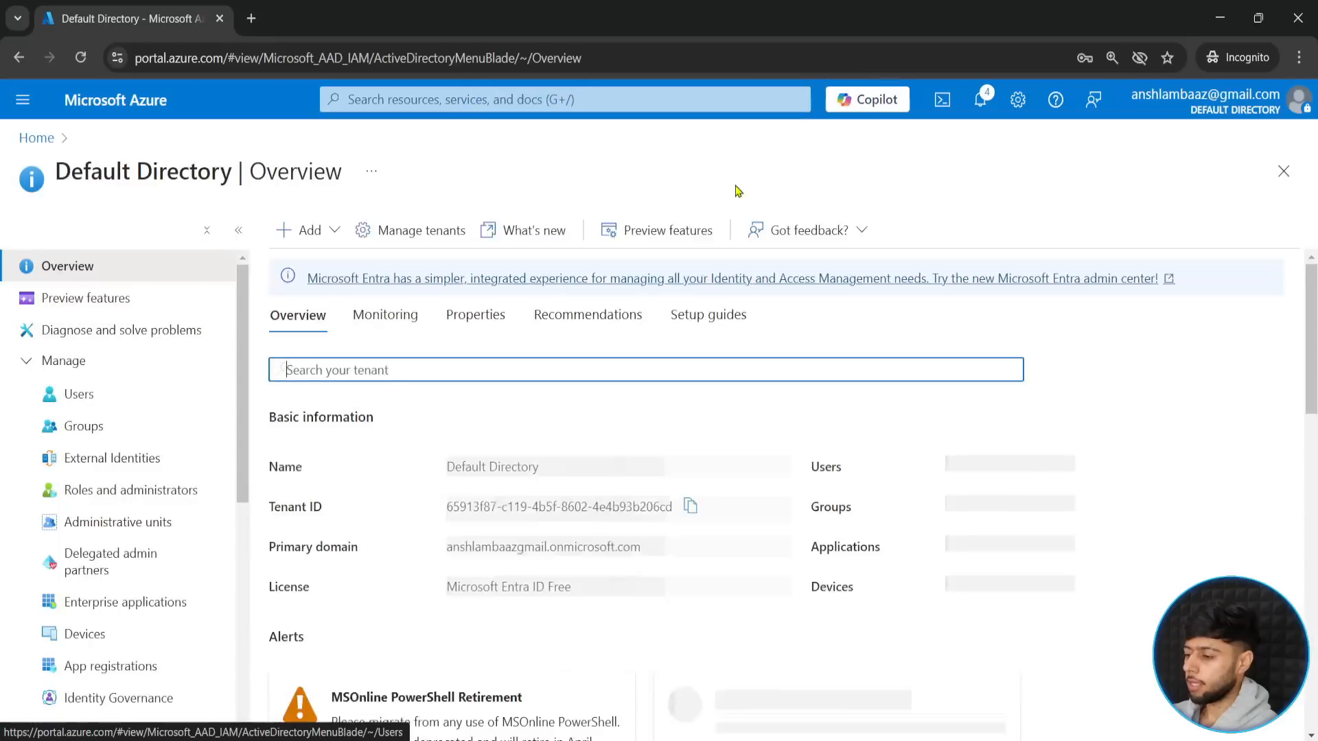
left_click(79, 396)
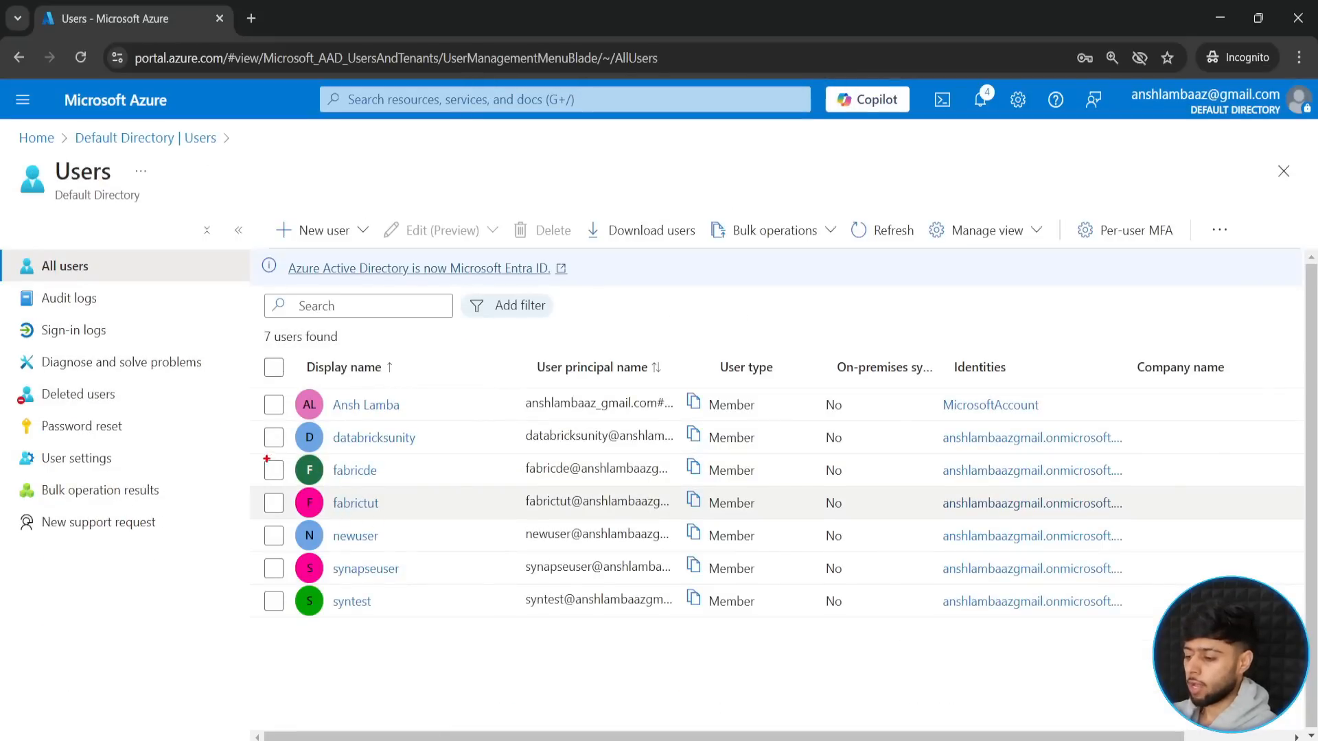
- Copy the user principal name of the fabricde user
mouse_move(253, 453)
left_mouse_down()
mouse_move(352, 483)
mouse_move(756, 485)
left_mouse_up()
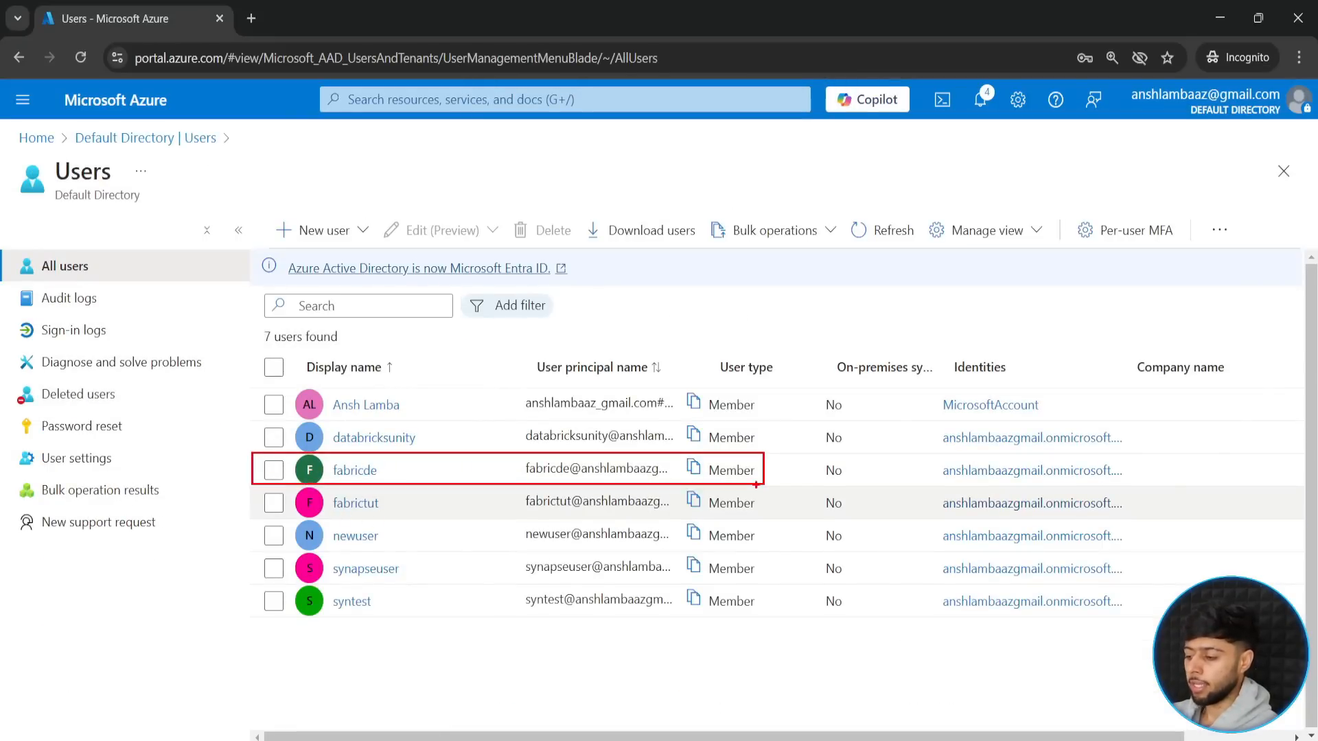
key("Escape")
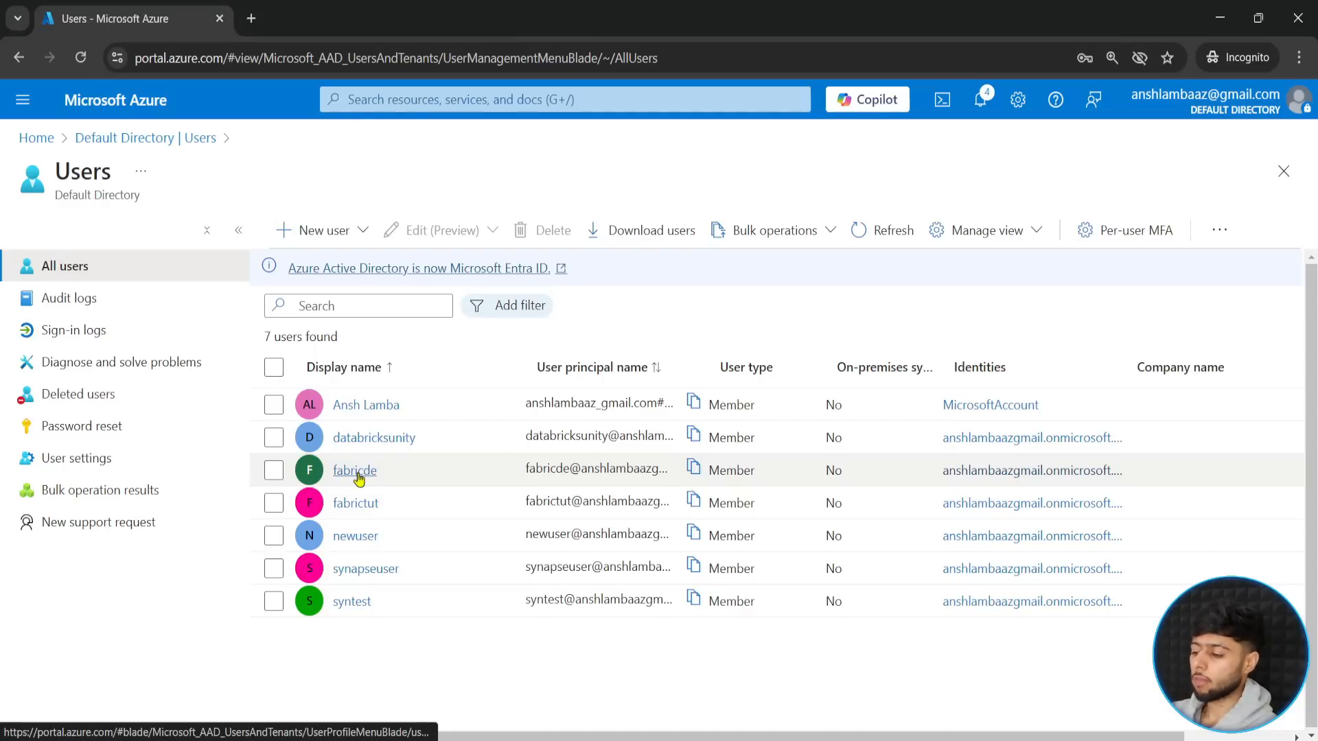
left_click(694, 470)
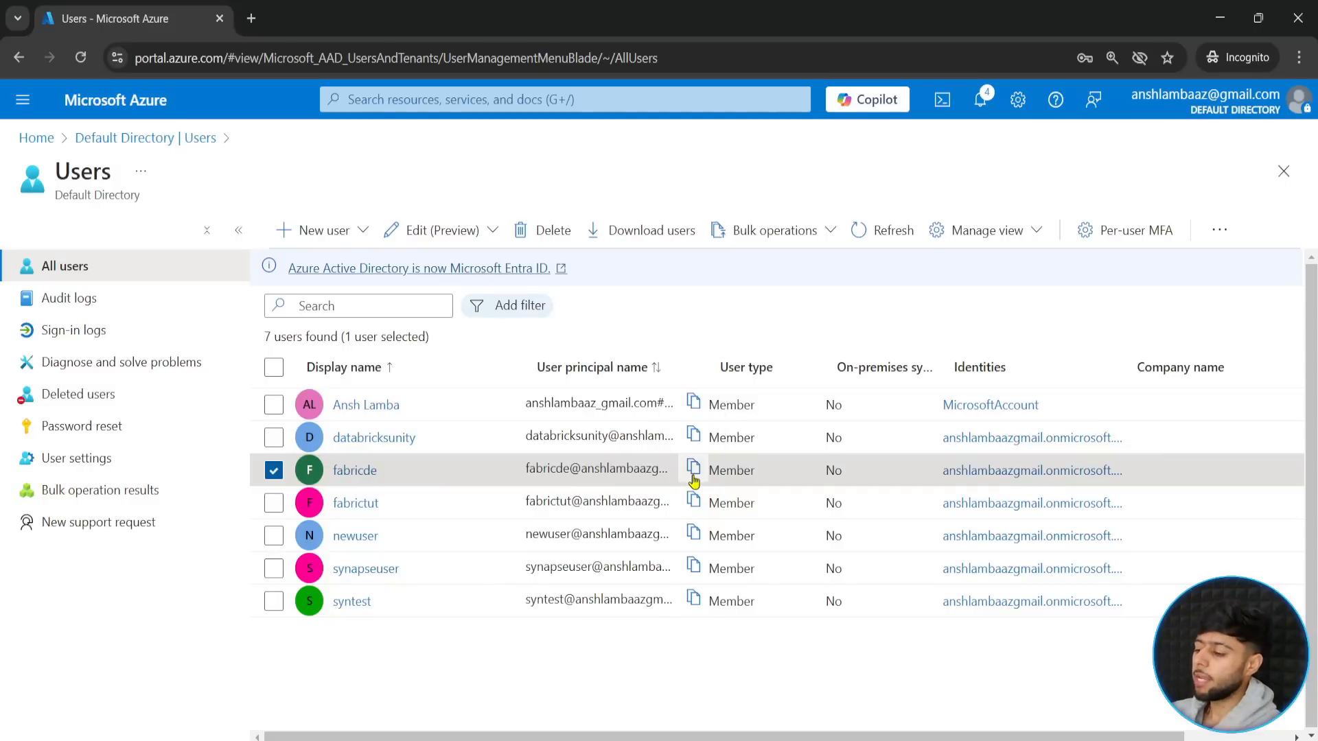
left_click(692, 478)
- Open Microsoft Fabric at app.fabric.microsoft.com in a new browser tab
left_click(250, 21)
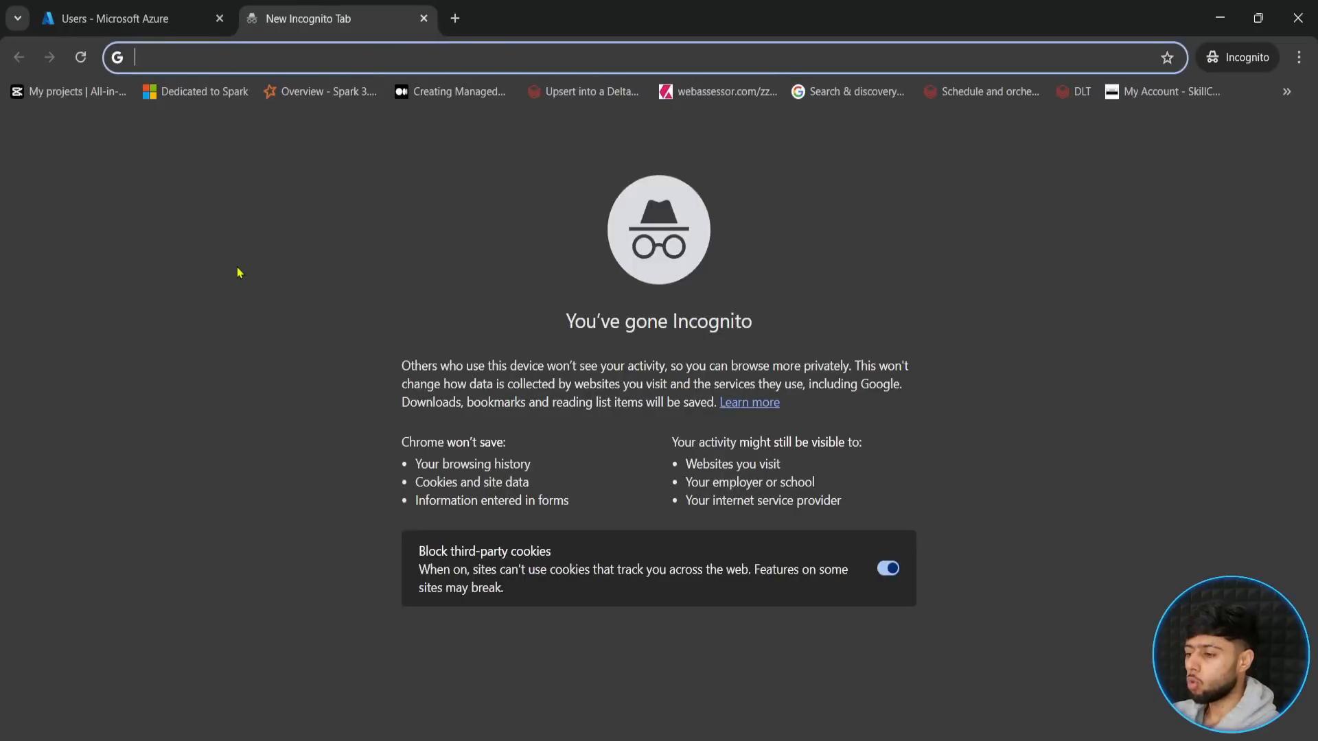
type("app.fabric.microsoft.com")
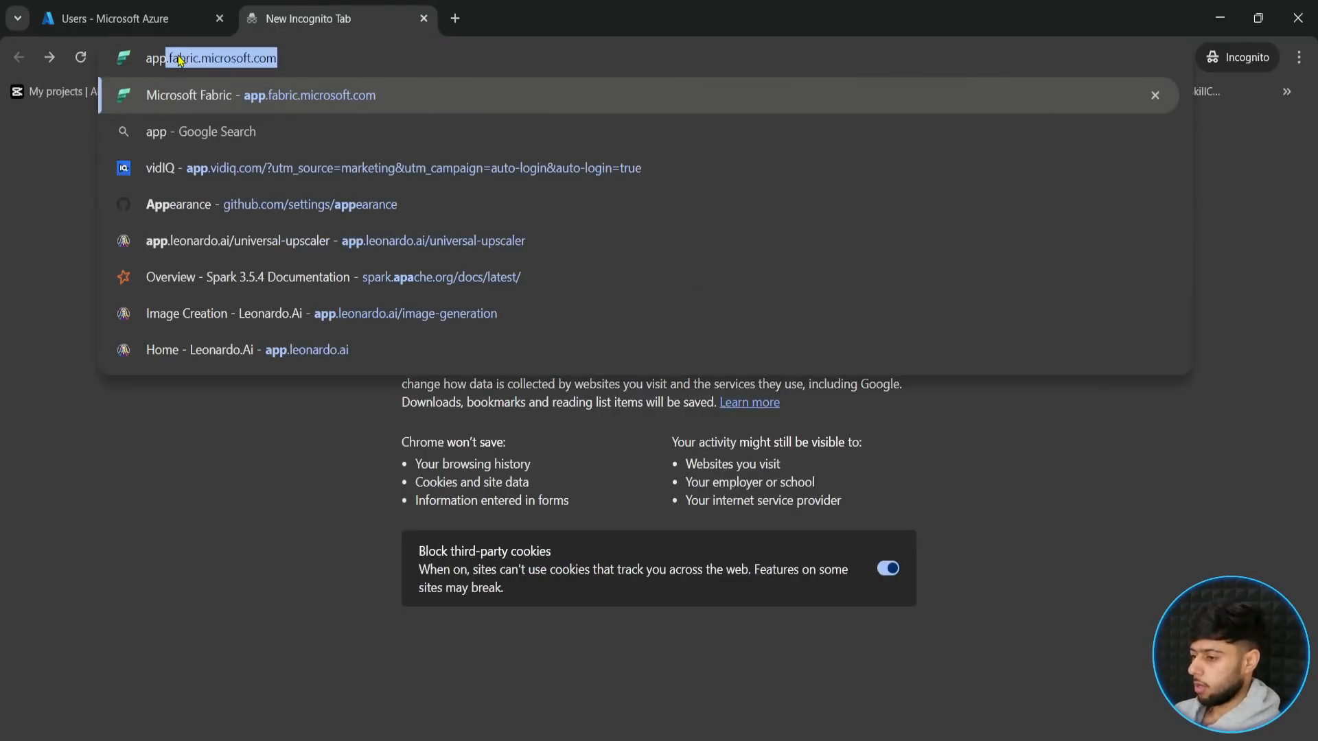
left_click(290, 61)
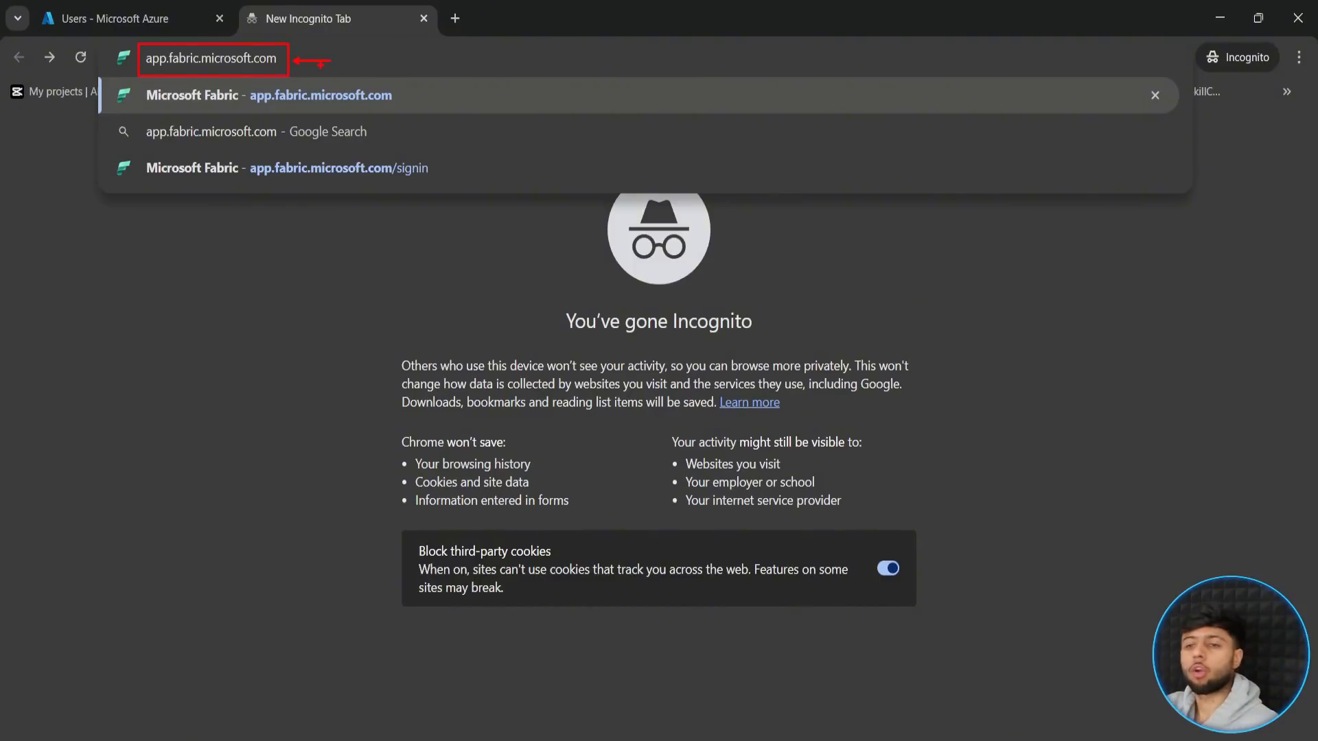
key("Return")
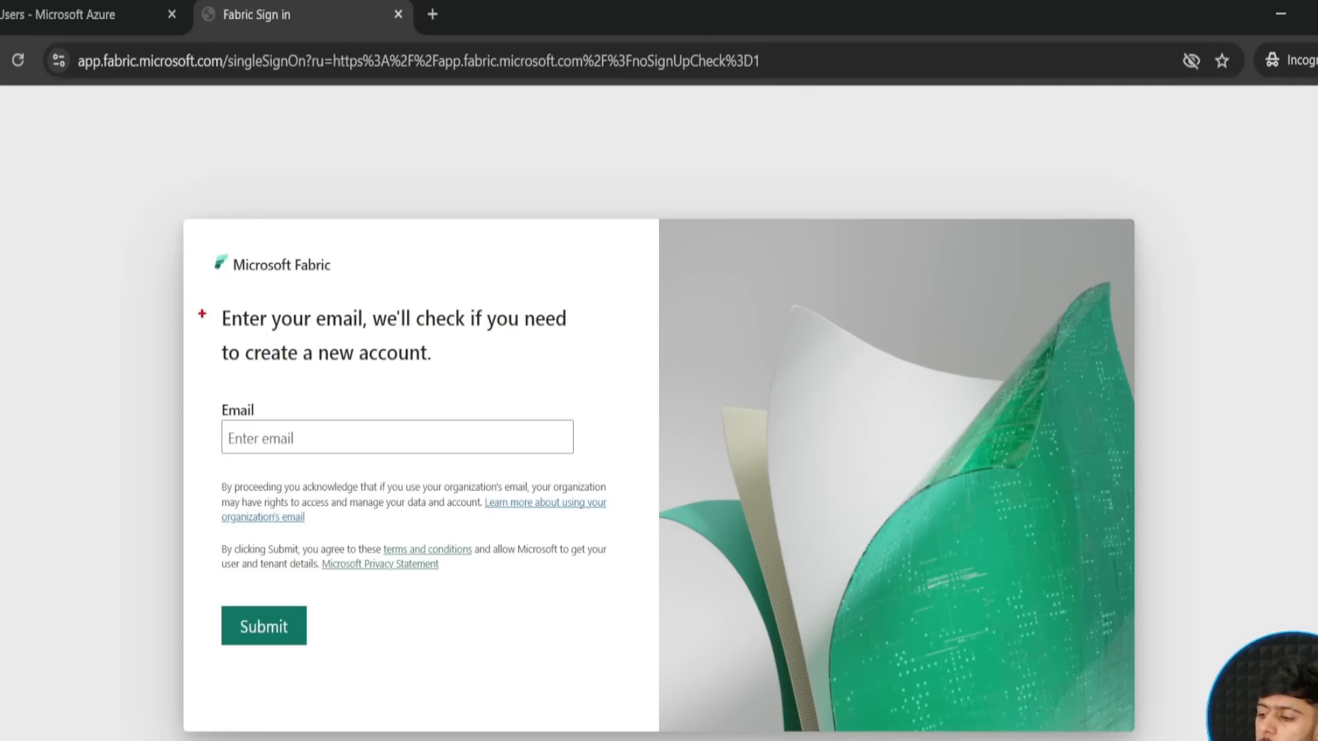
- Enter the fabricde user's copied principal name as the Fabric sign-in email and submit it
mouse_move(203, 365)
left_mouse_down()
mouse_move(372, 475)
mouse_move(610, 475)
mouse_move(719, 426)
left_mouse_up()
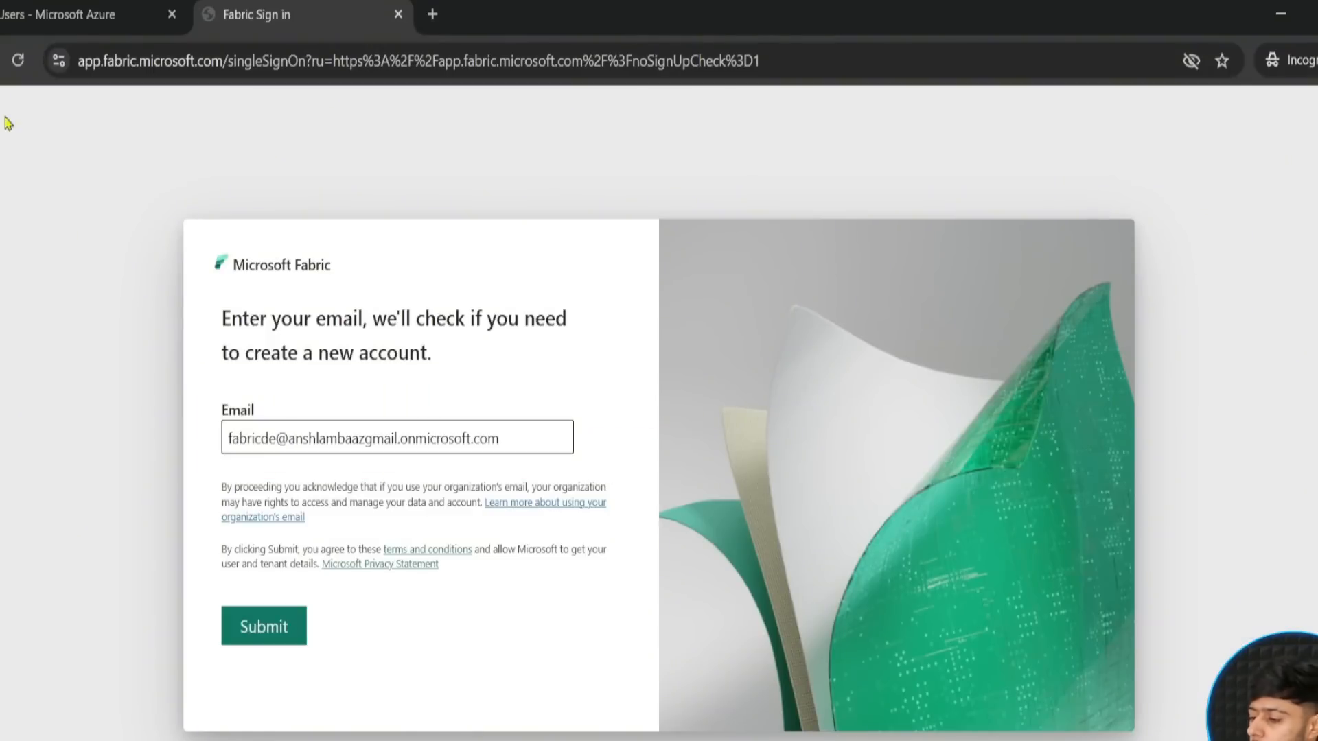
left_click(32, 12)
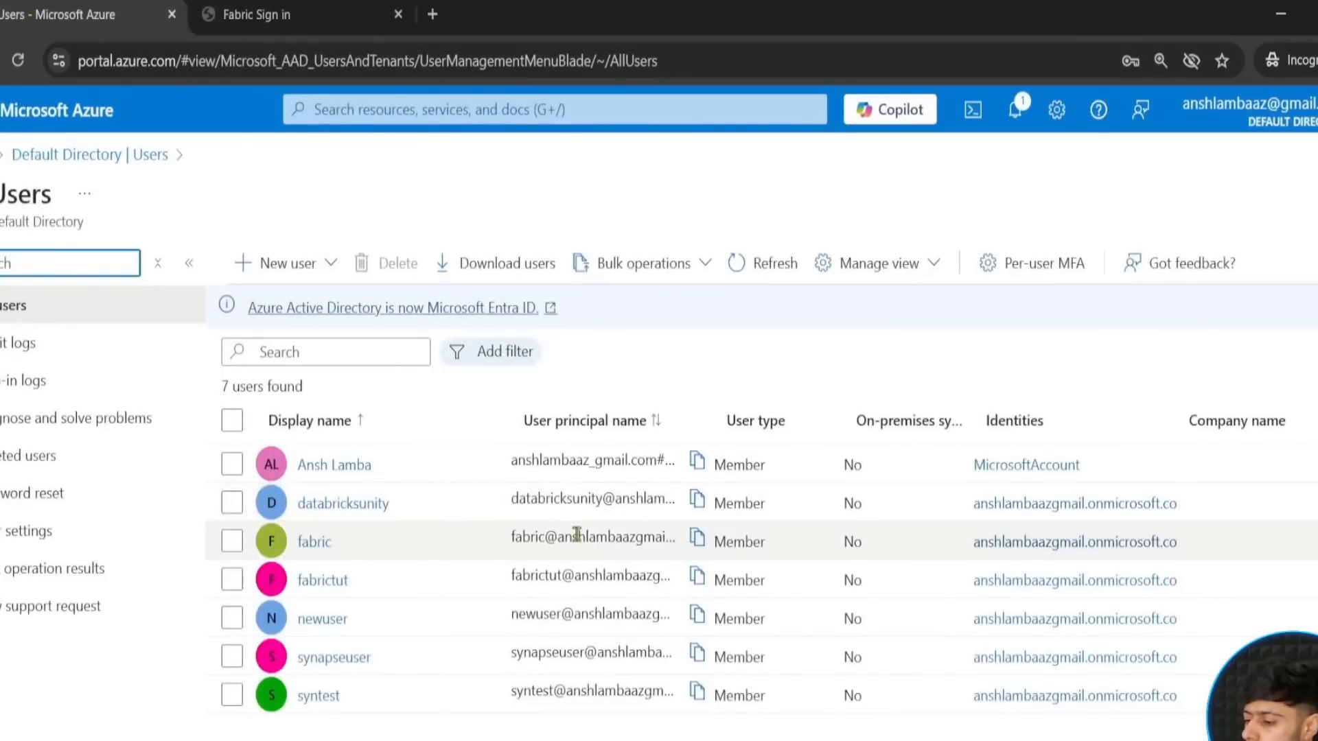
left_click(263, 10)
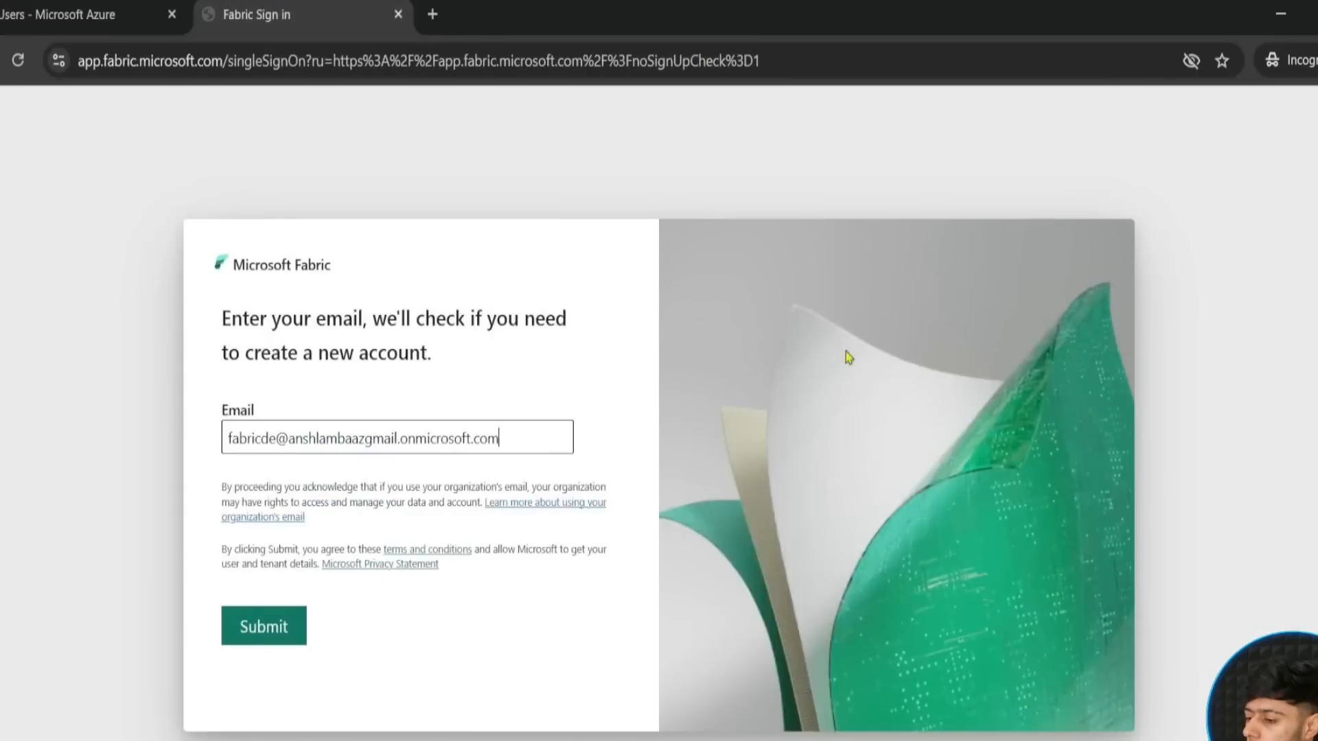
left_click(267, 642)
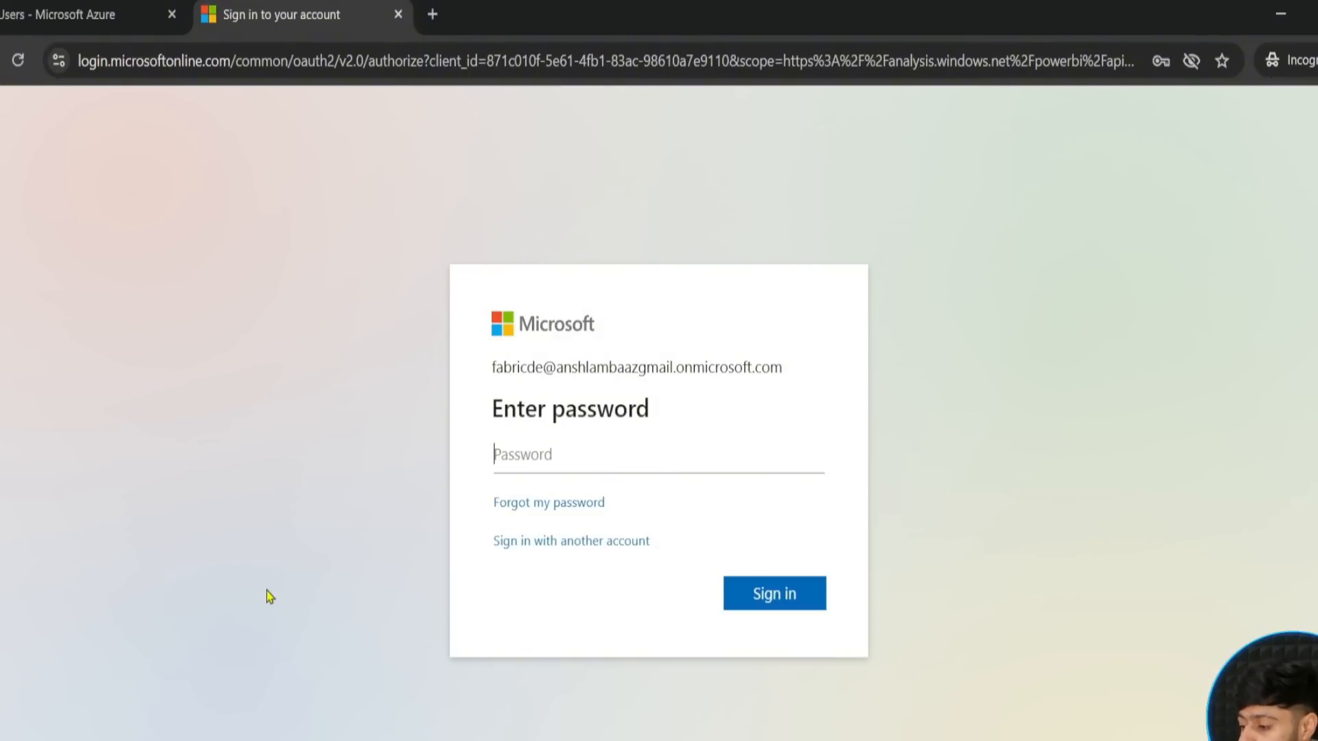
- Enter the account password, sign in to Microsoft Fabric and postpone the Microsoft Authenticator setup
type("*********")
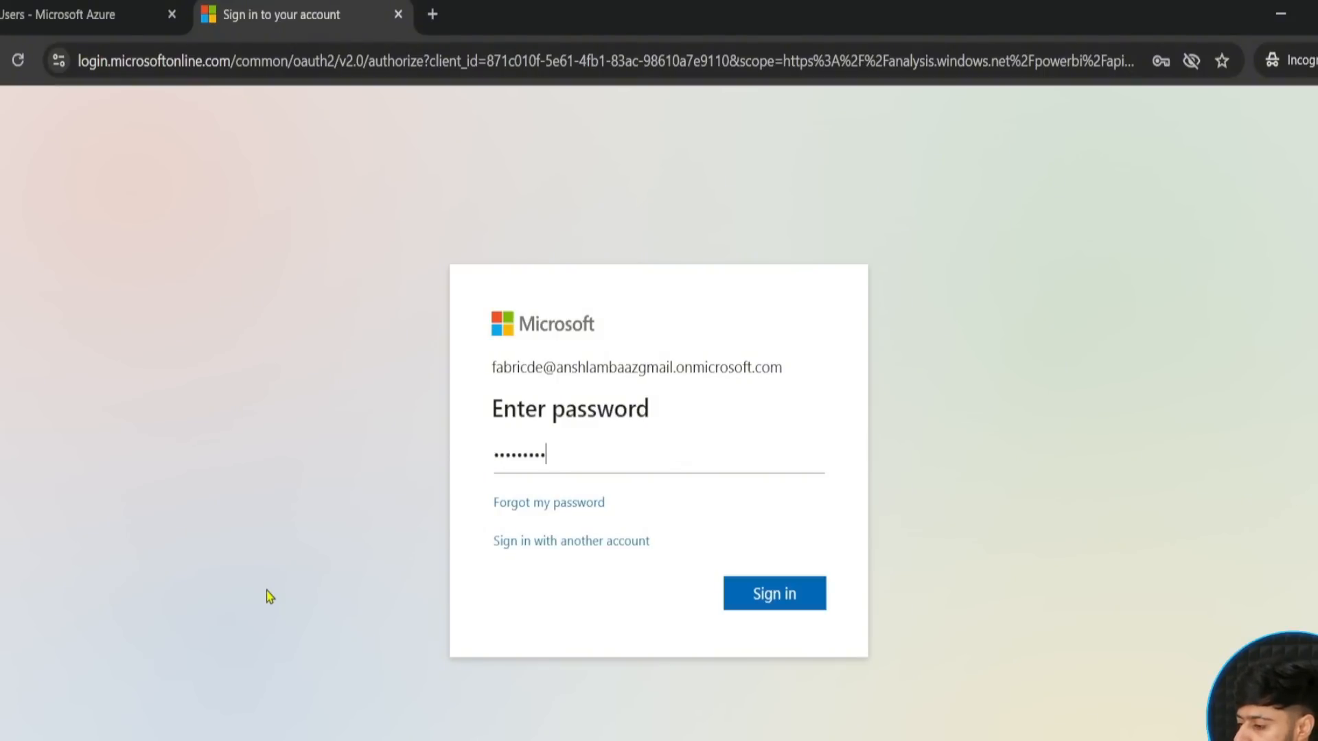
key("ctrl+a")
type("•••••••")
key("ctrl+a")
type("•••••••")
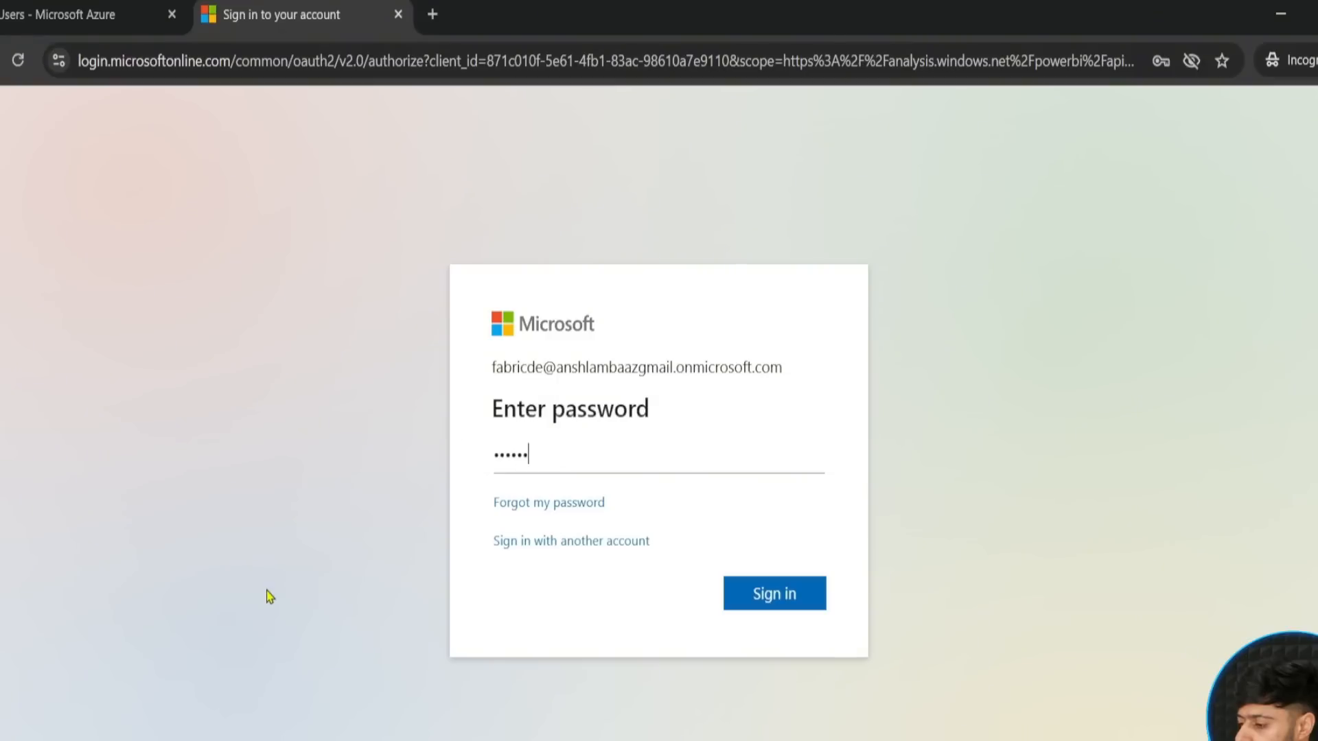
key("ctrl+a")
type("•••••••••")
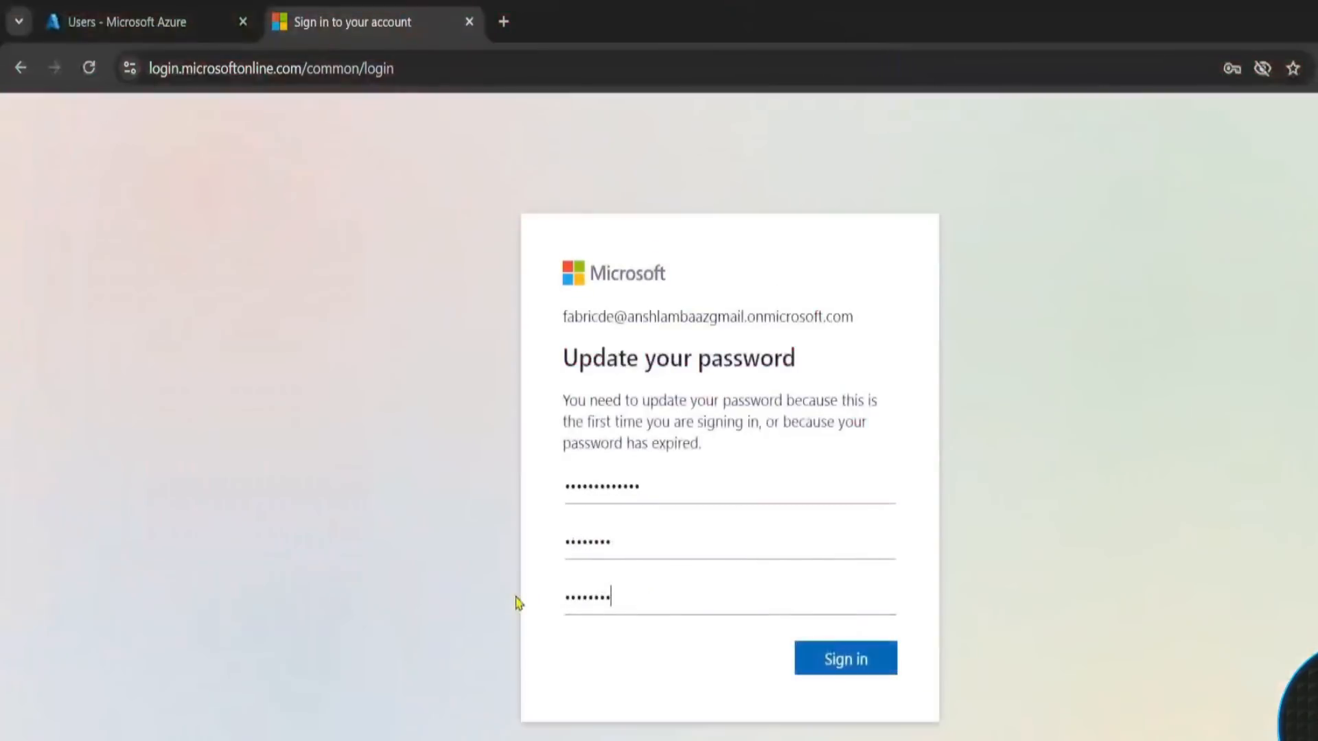
left_click(832, 664)
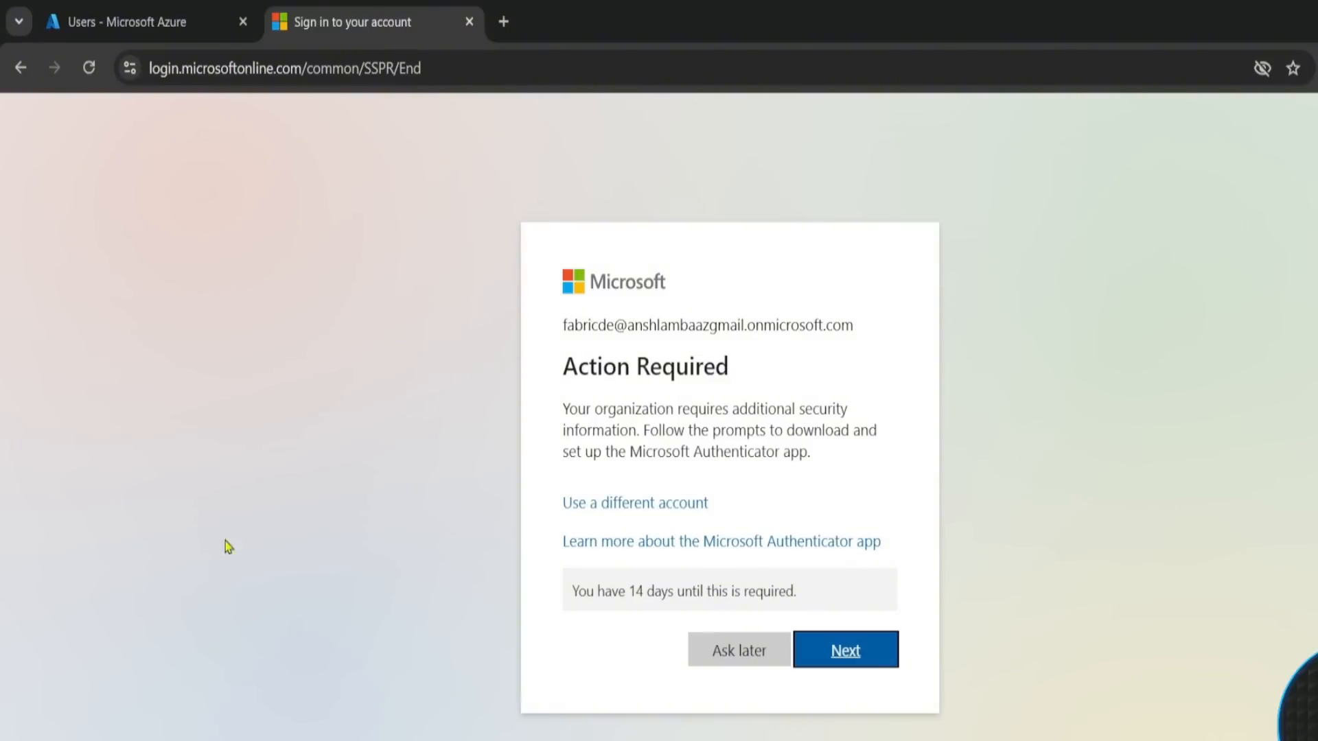
left_click(752, 661)
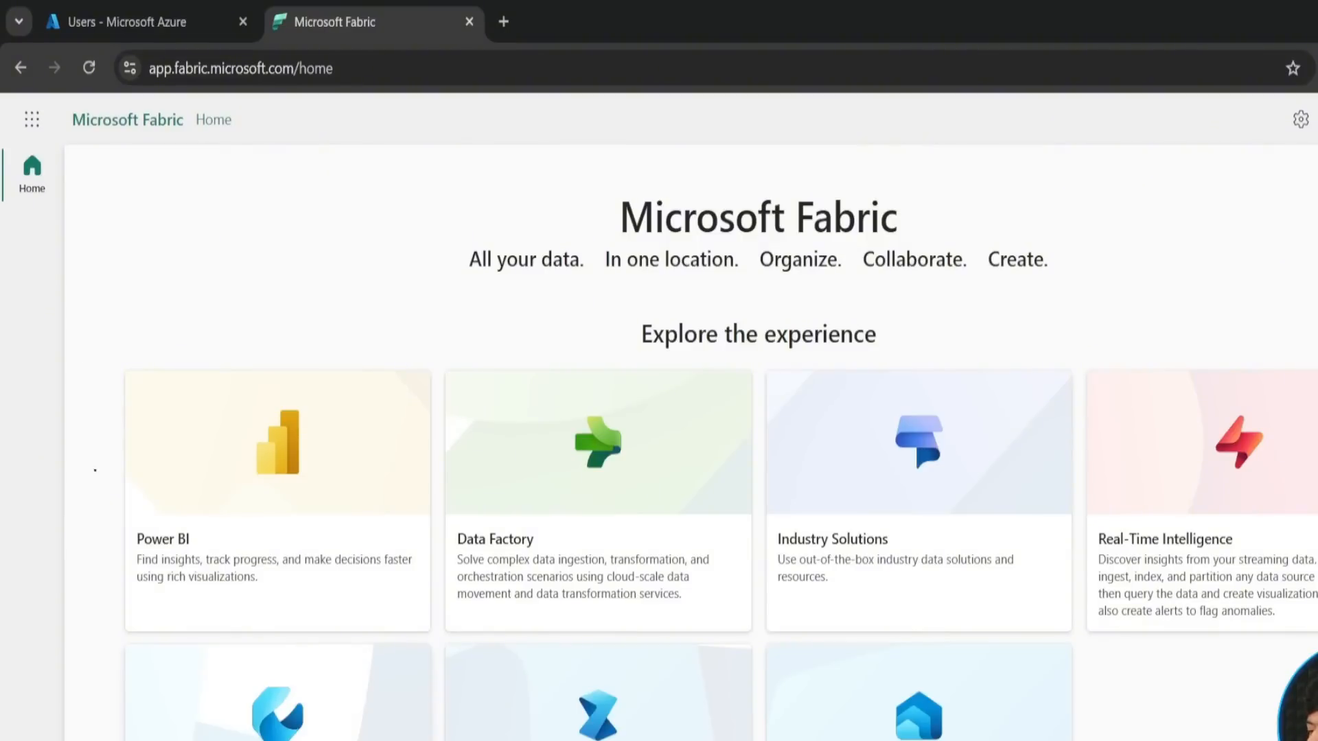
mouse_move(81, 169)
left_mouse_down()
mouse_move(830, 442)
mouse_move(1317, 740)
left_mouse_up()
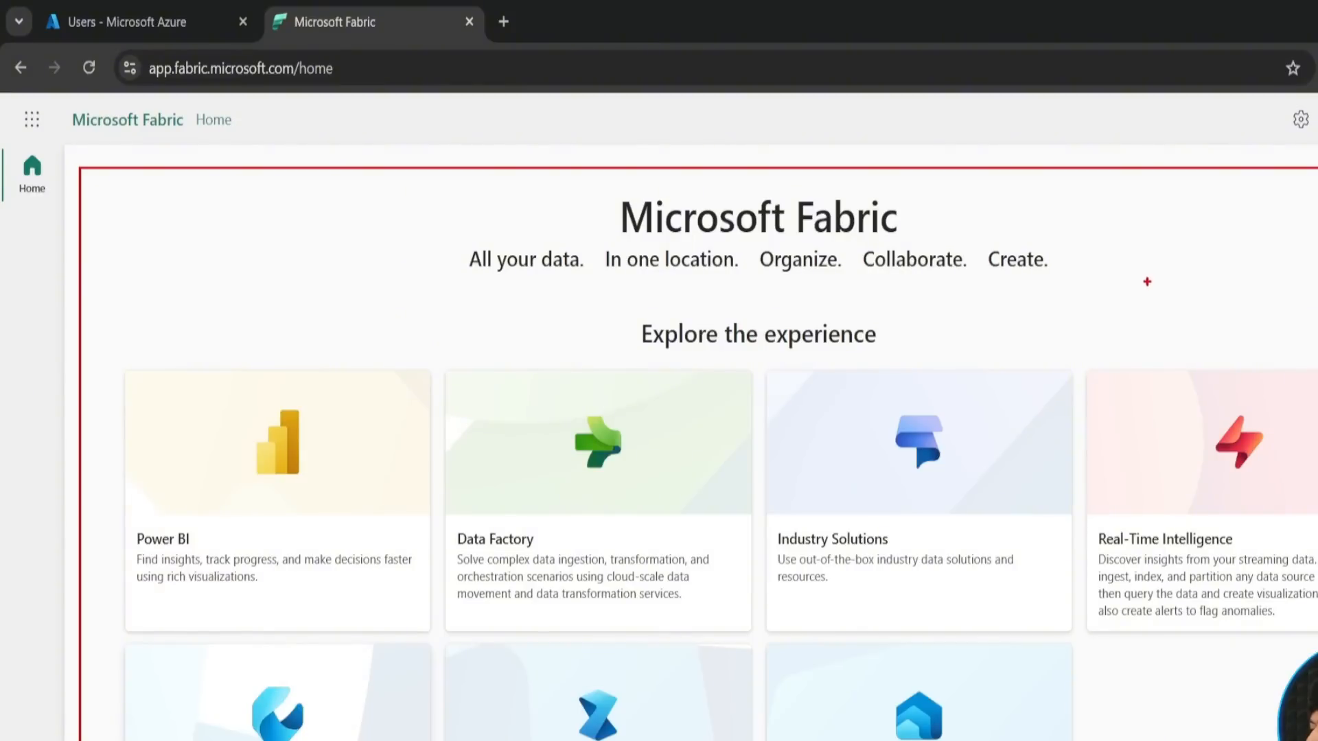
left_click_drag(1138, 280, 1138, 113)
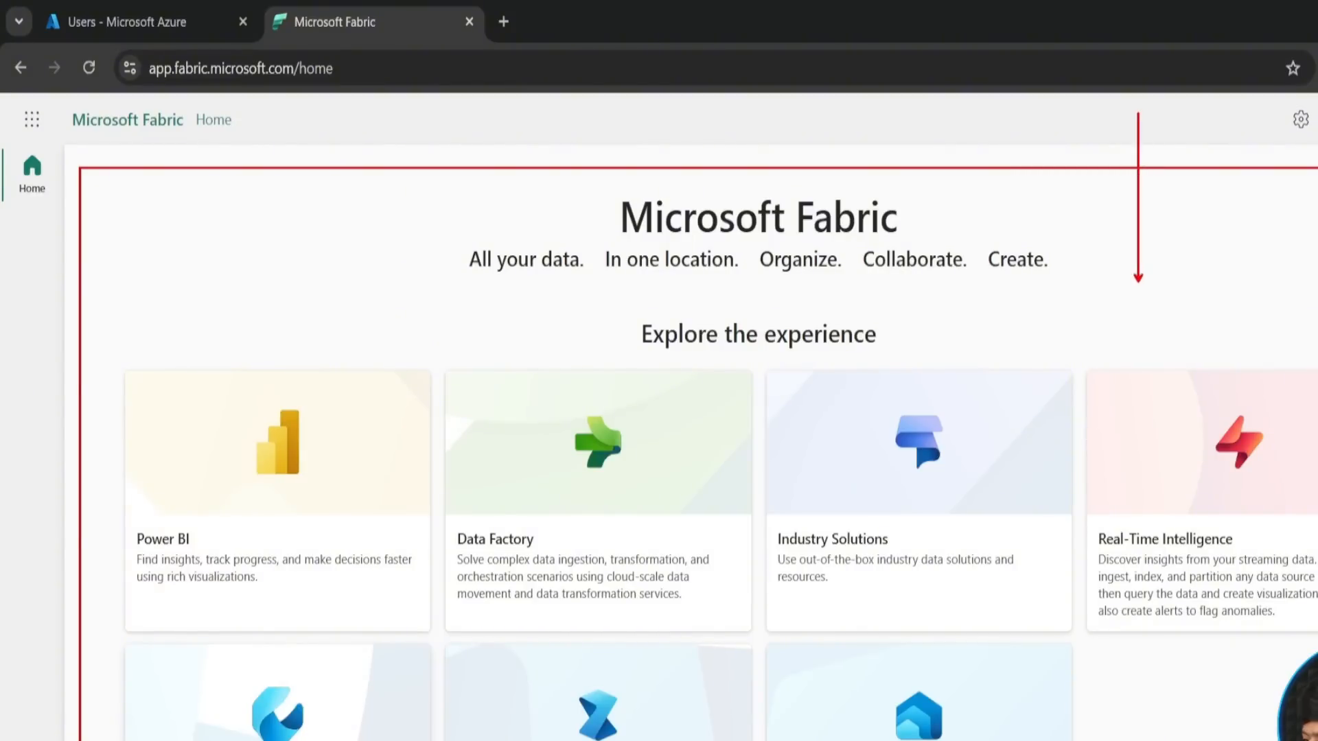
key("Escape")
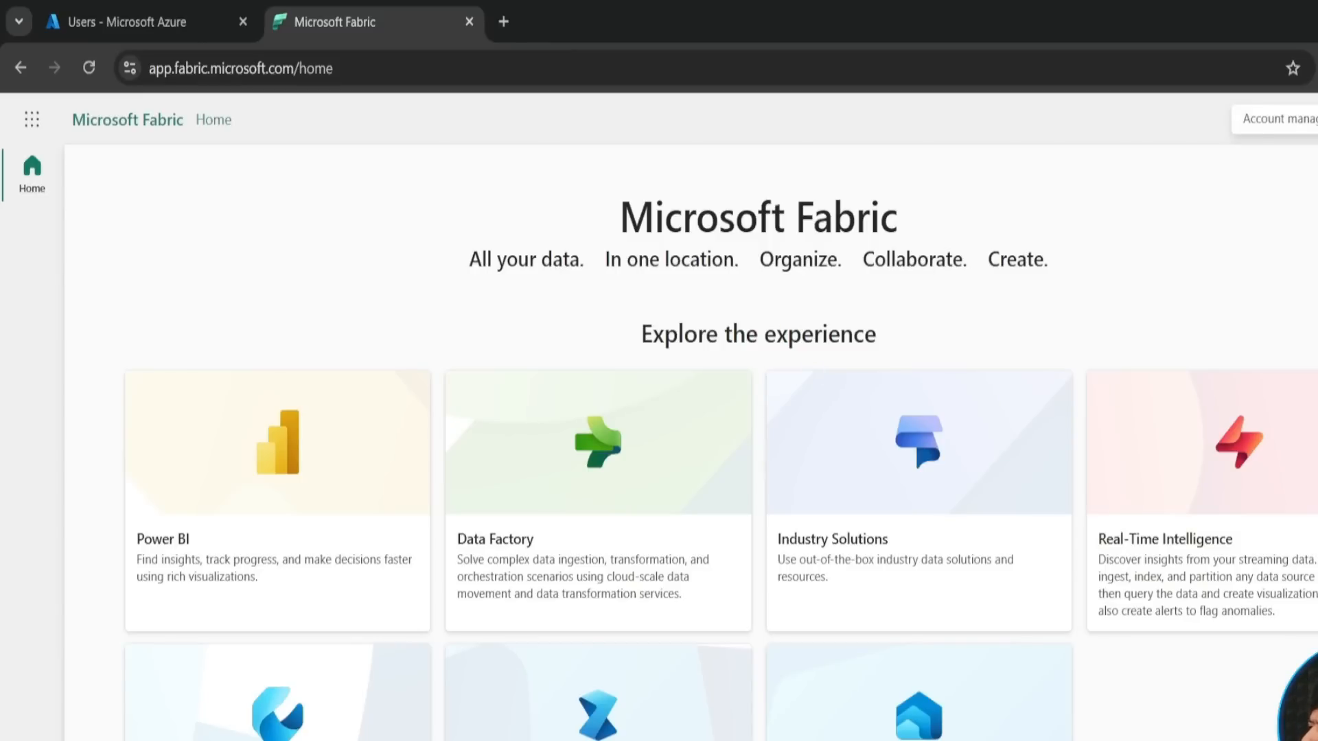
- Activate the 60-day free Fabric trial capacity from the account profile and continue to the Fabric home page
left_click(1317, 119)
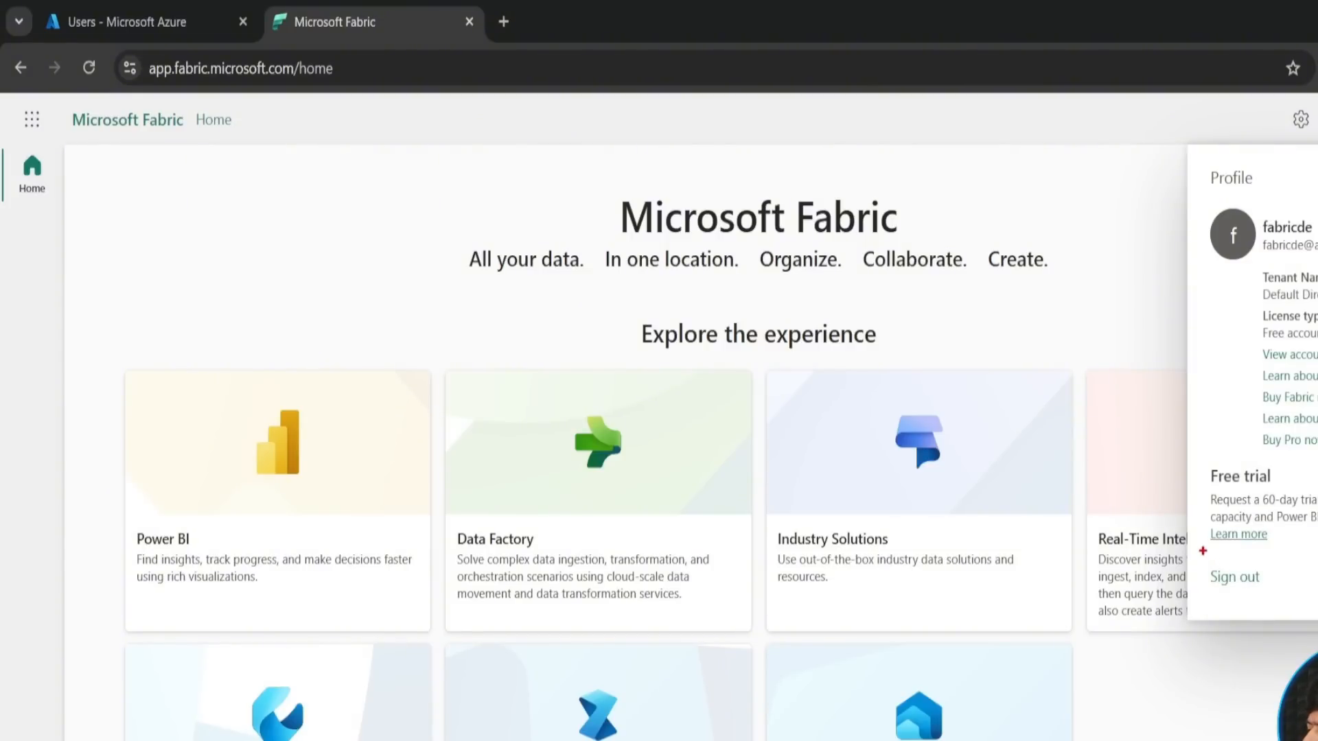
left_click_drag(1200, 549, 1279, 602)
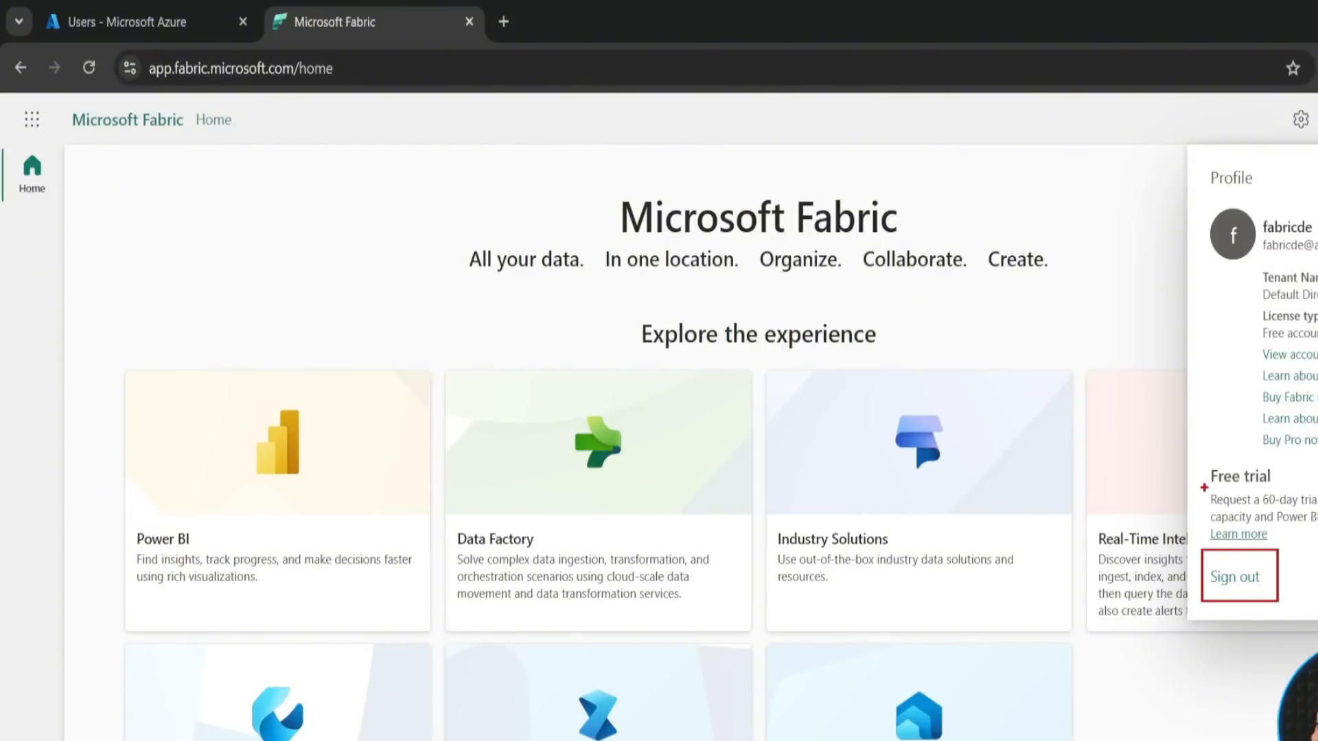
left_click_drag(1204, 487, 1317, 539)
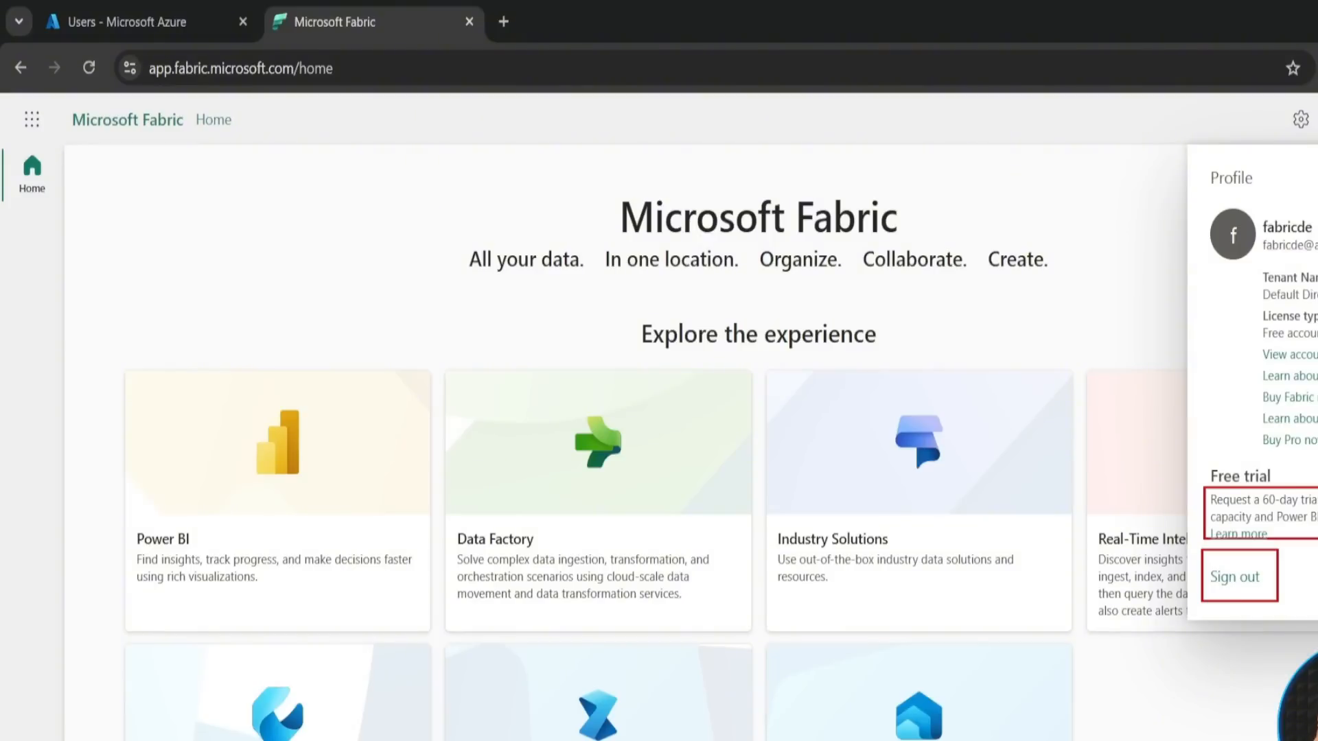
key("Escape")
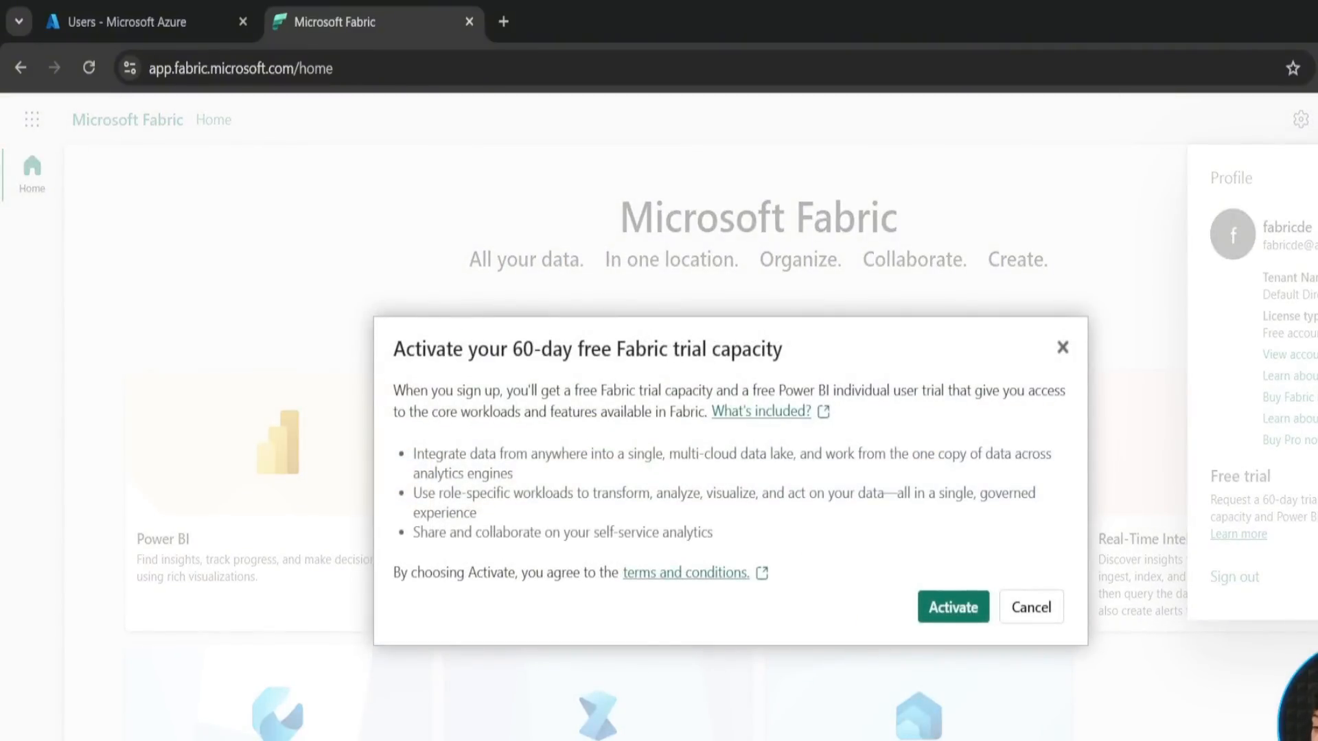
left_click_drag(376, 317, 832, 413)
key("Escape")
left_click(944, 609)
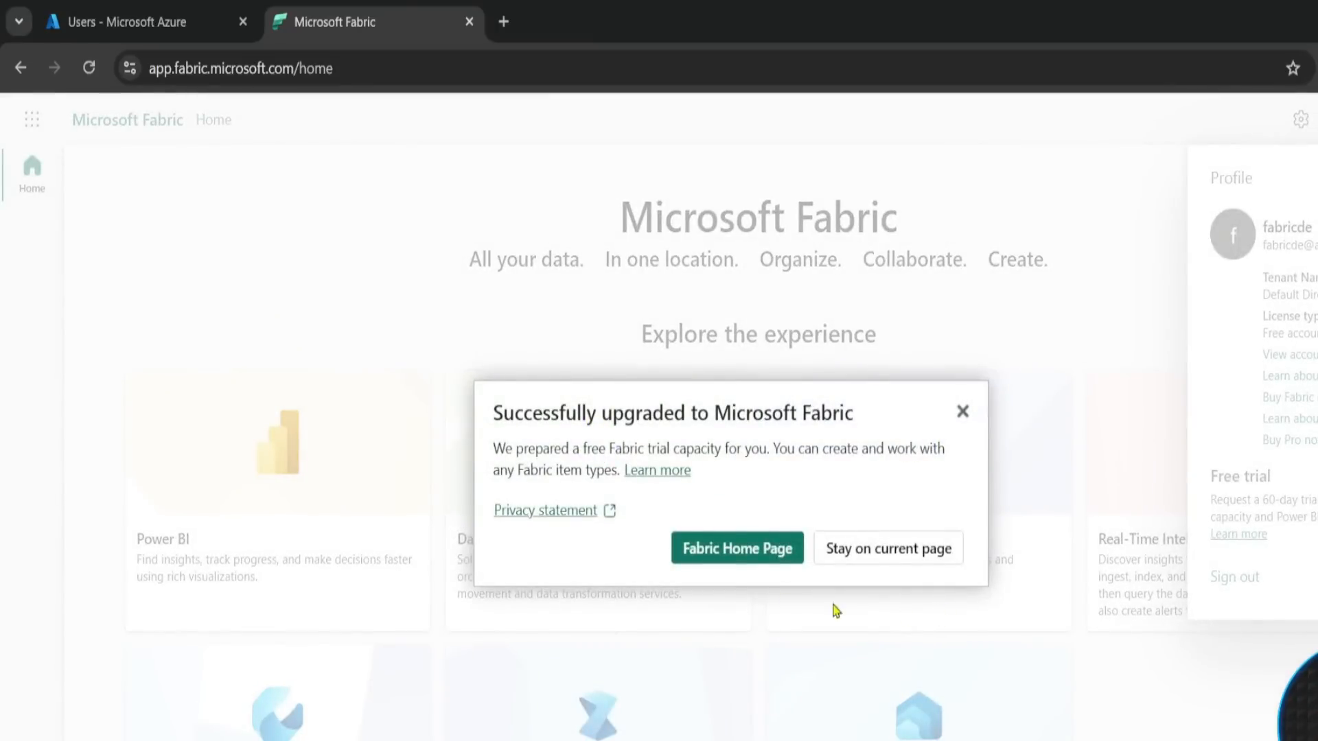
left_click(725, 562)
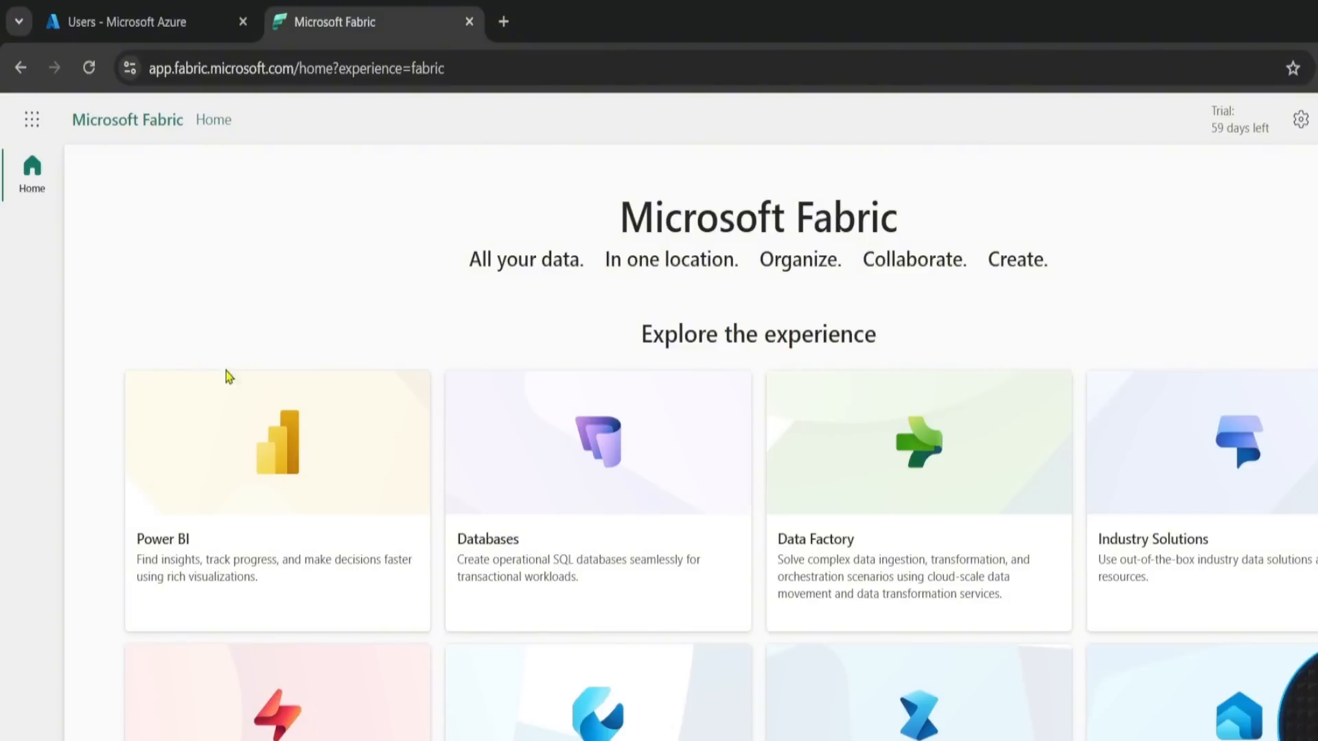
- Look through the workload experiences offered on the Fabric home page, from Power BI to Data Warehouse
scroll(220, 385, "down", 3)
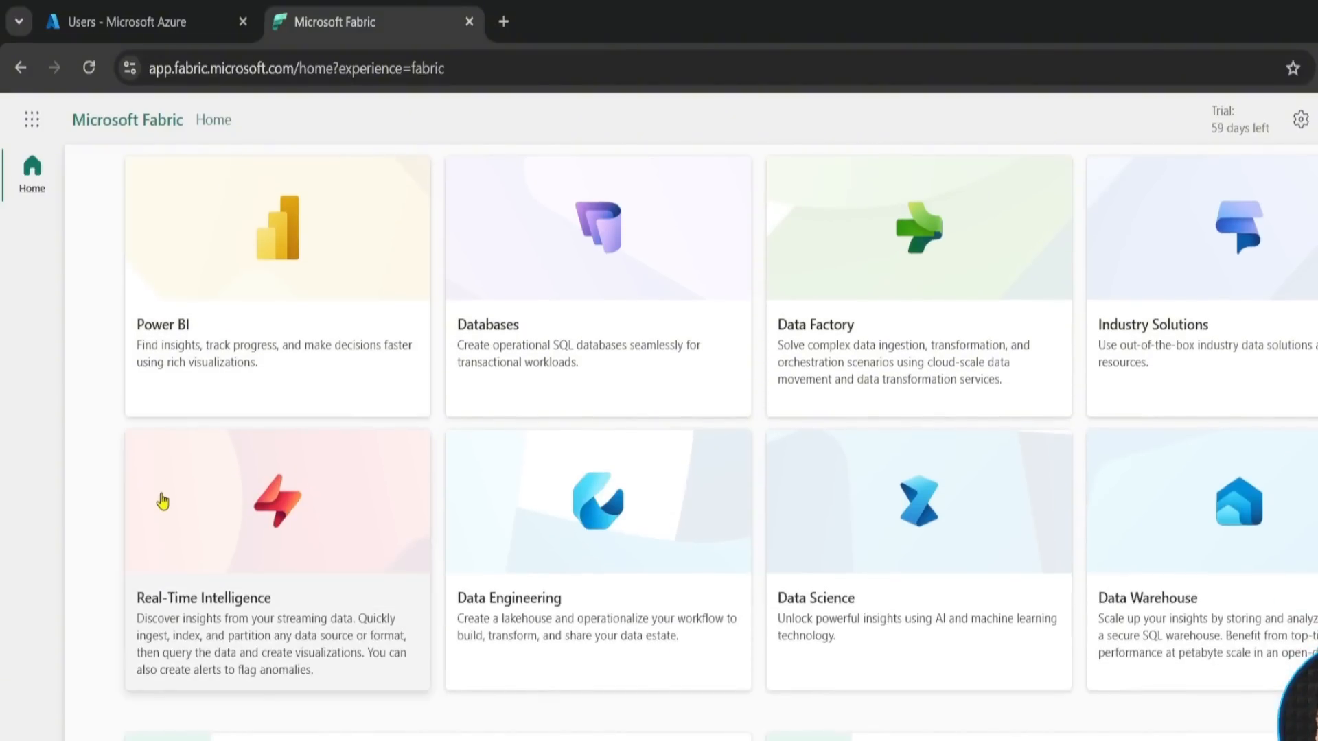
scroll(165, 500, "up", 3)
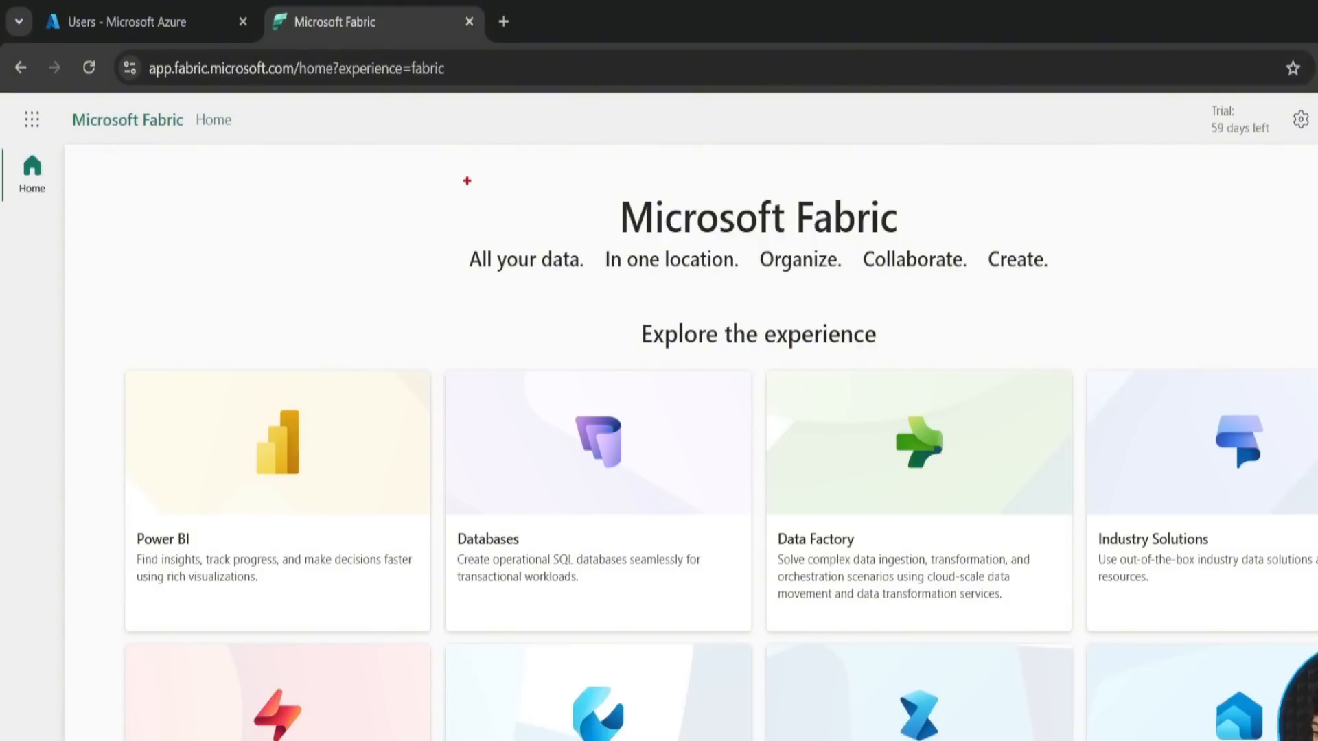
mouse_move(466, 181)
left_mouse_down()
mouse_move(488, 286)
mouse_move(1050, 298)
left_mouse_up()
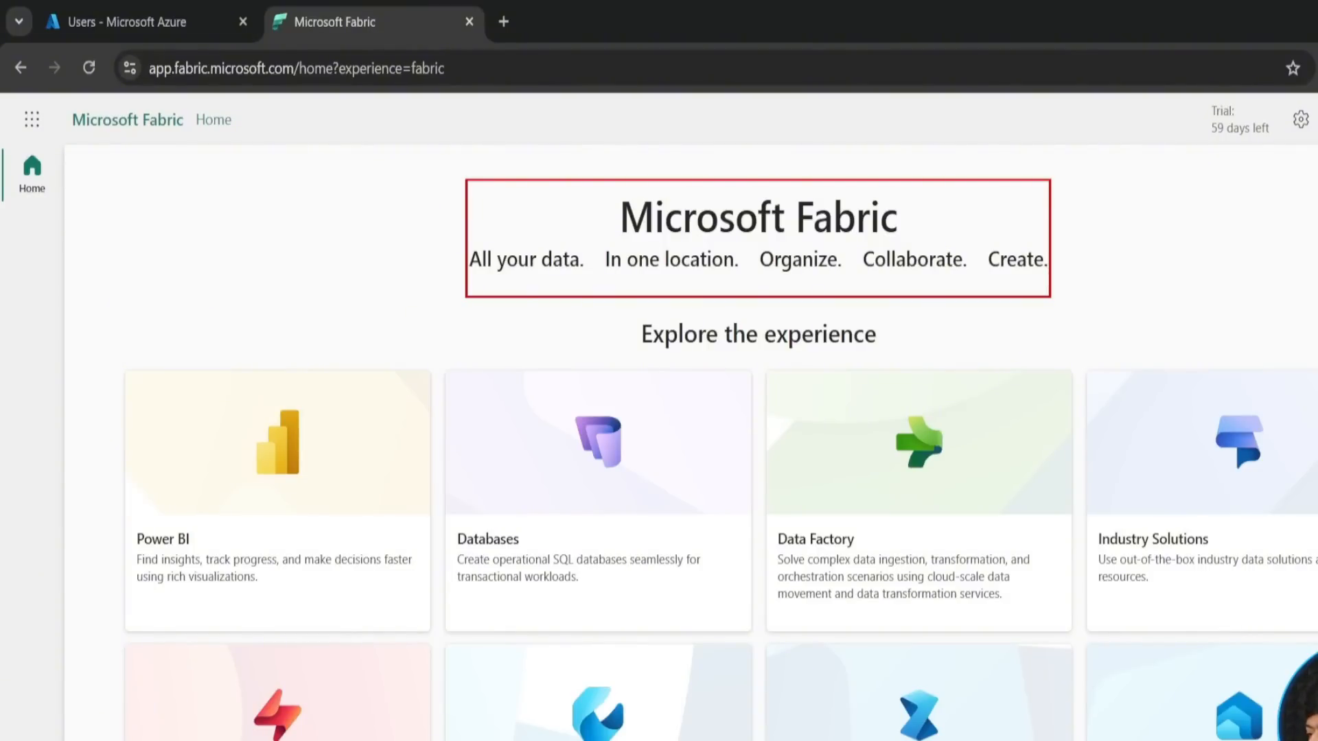
key("Escape")
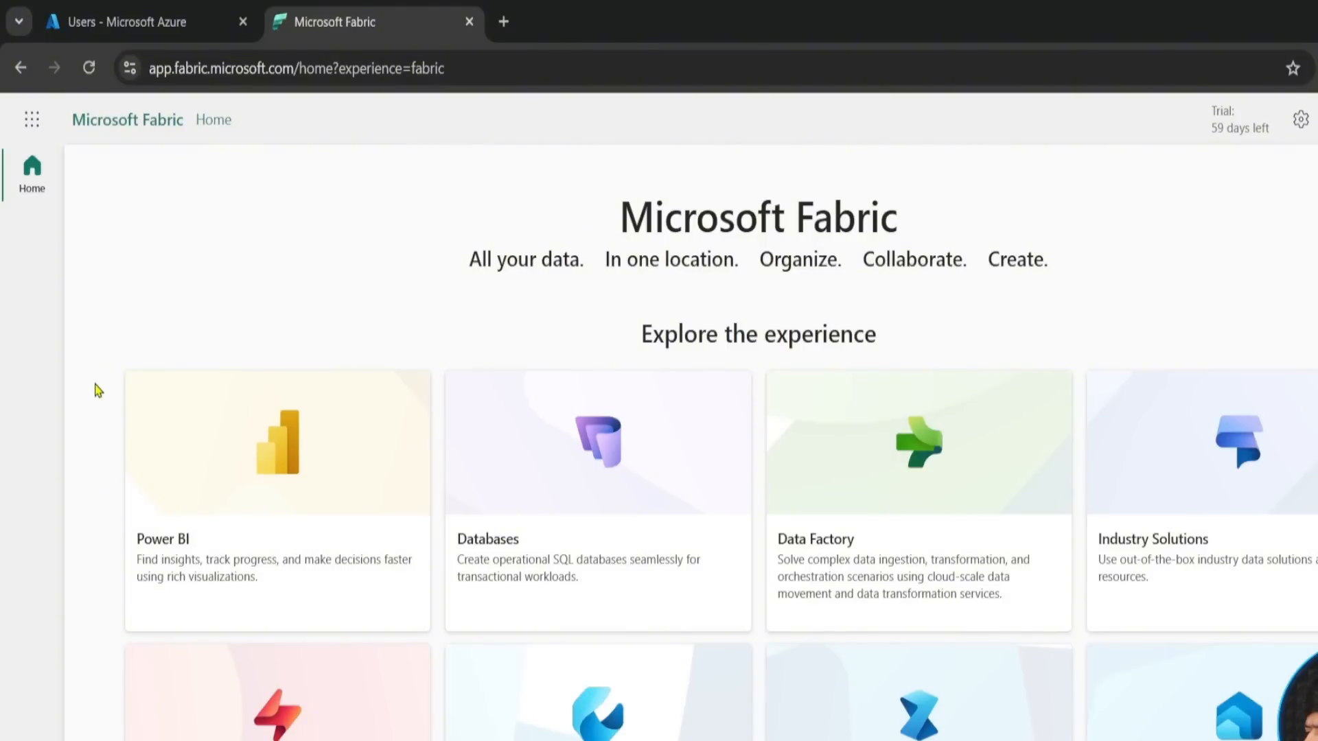
scroll(98, 391, "down", 3)
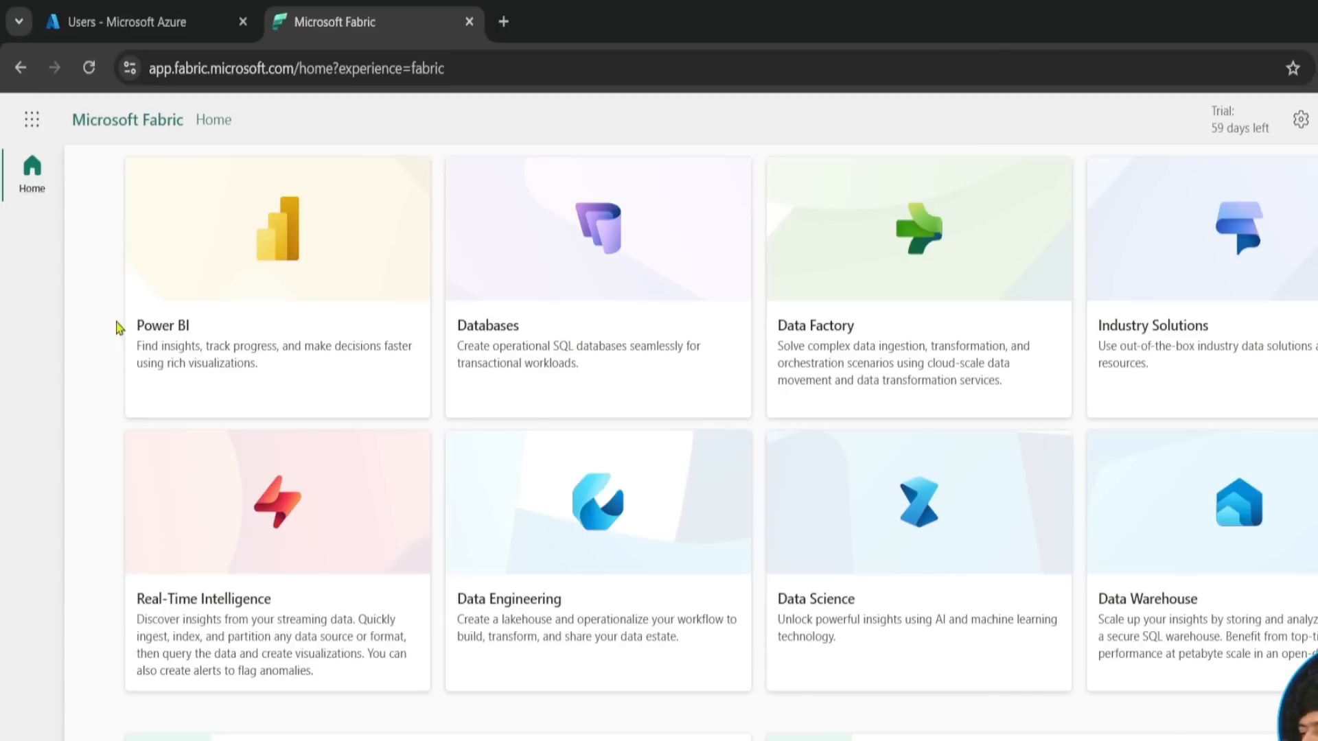
scroll(89, 341, "up", 3)
scroll(97, 348, "down", 3)
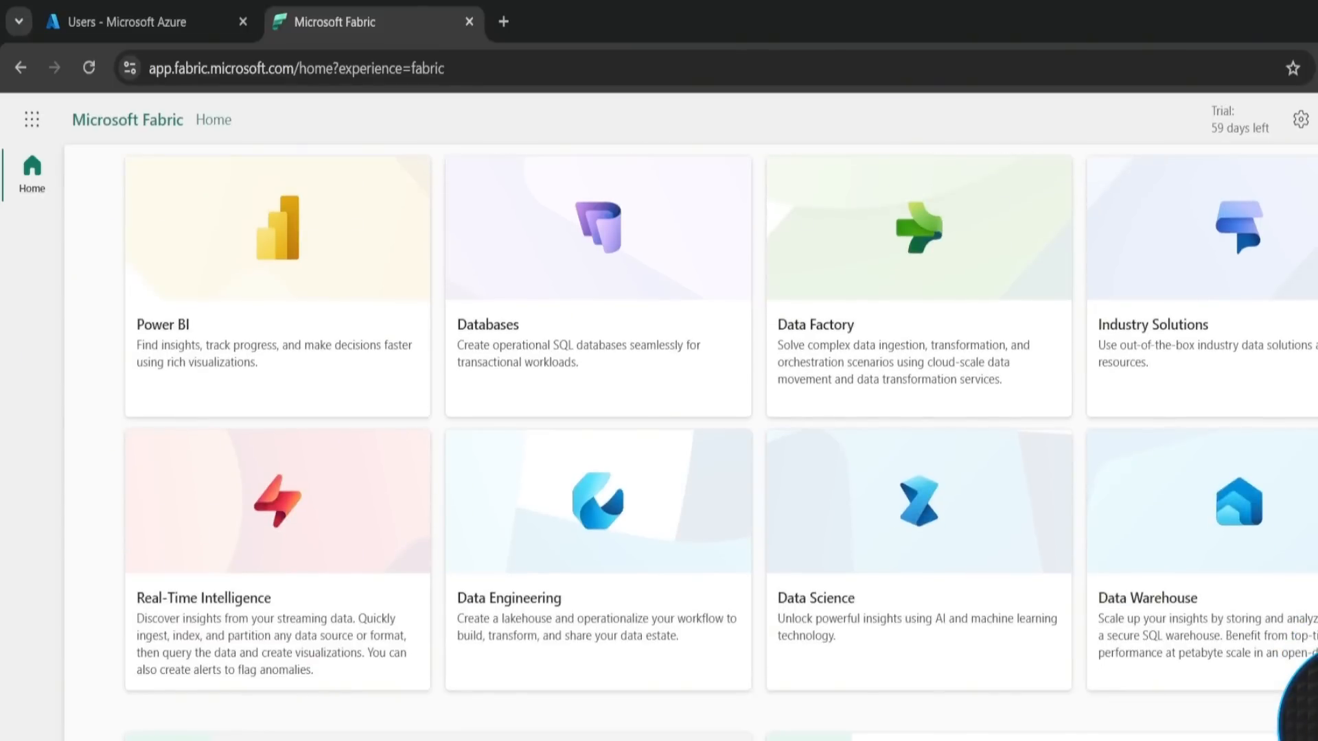
- Open the Microsoft Fabric documentation from the home page, skim its sections and return to the Fabric tab
left_click(439, 737)
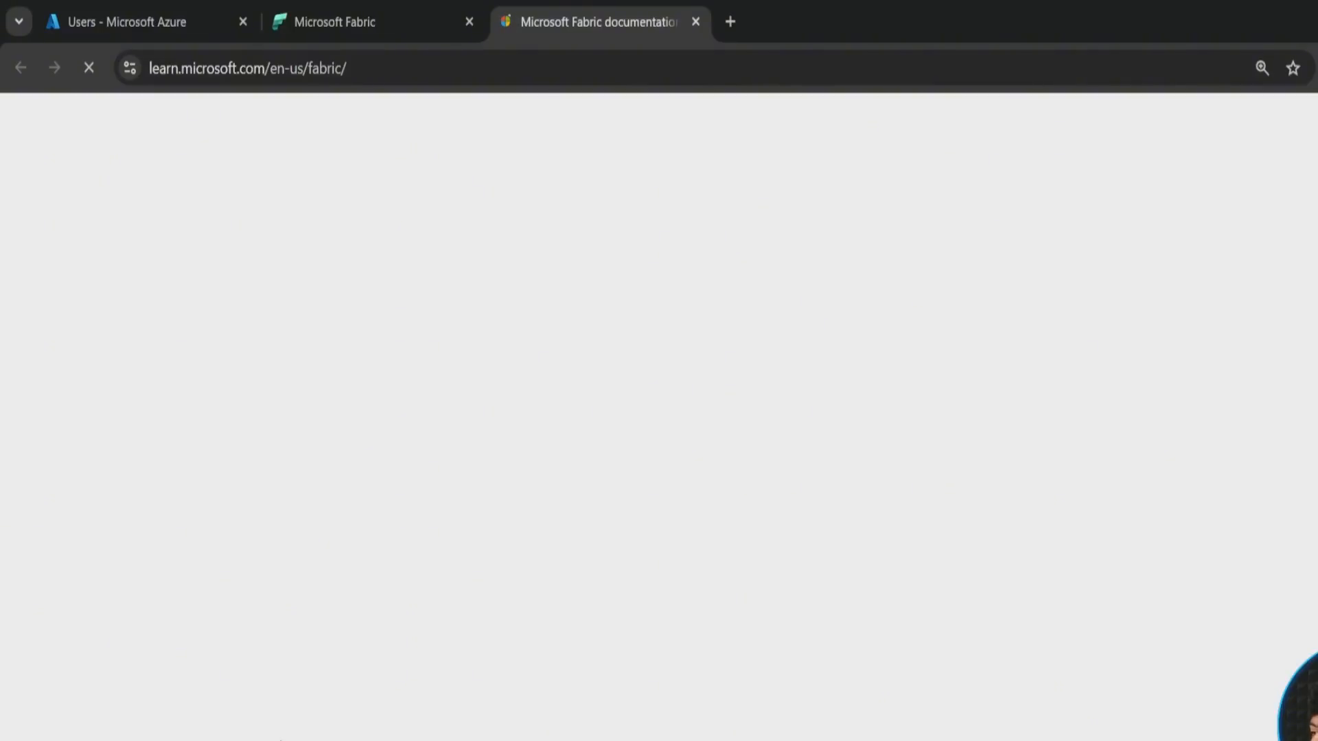
scroll(404, 573, "down", 15)
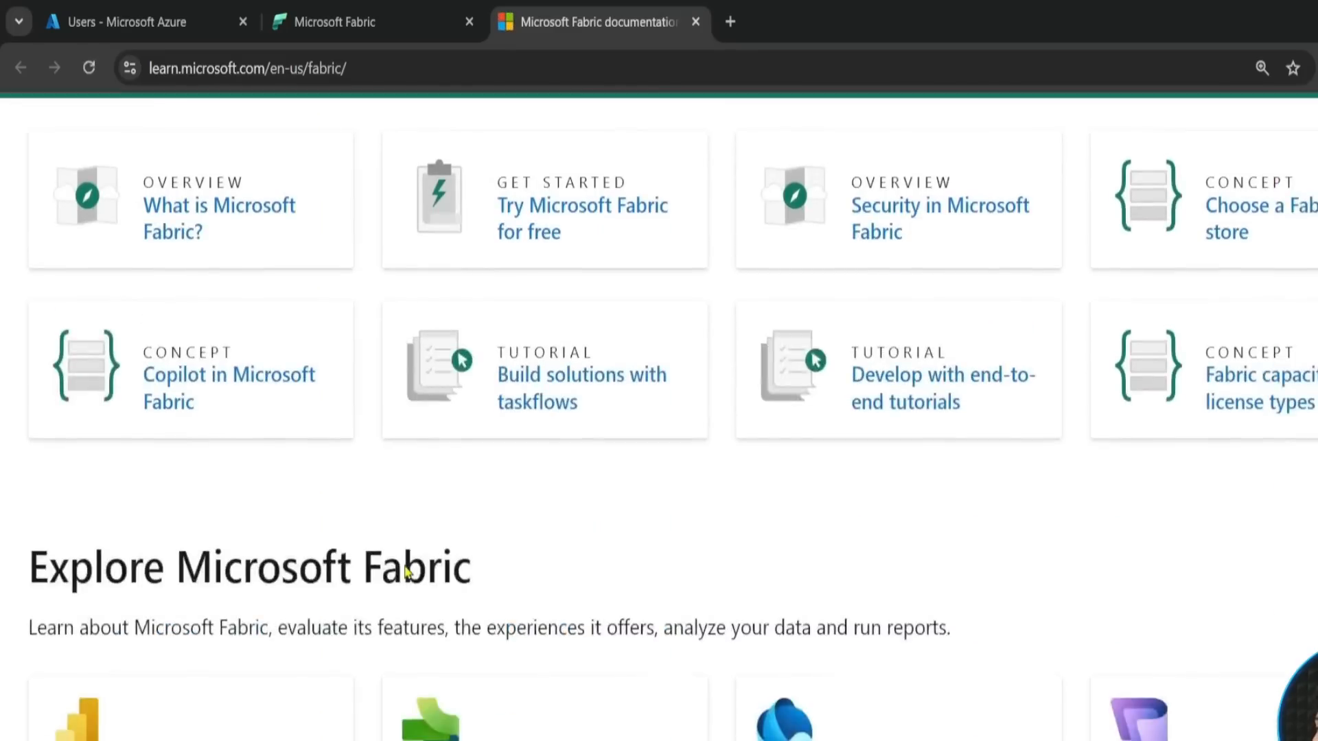
scroll(400, 573, "up", 15)
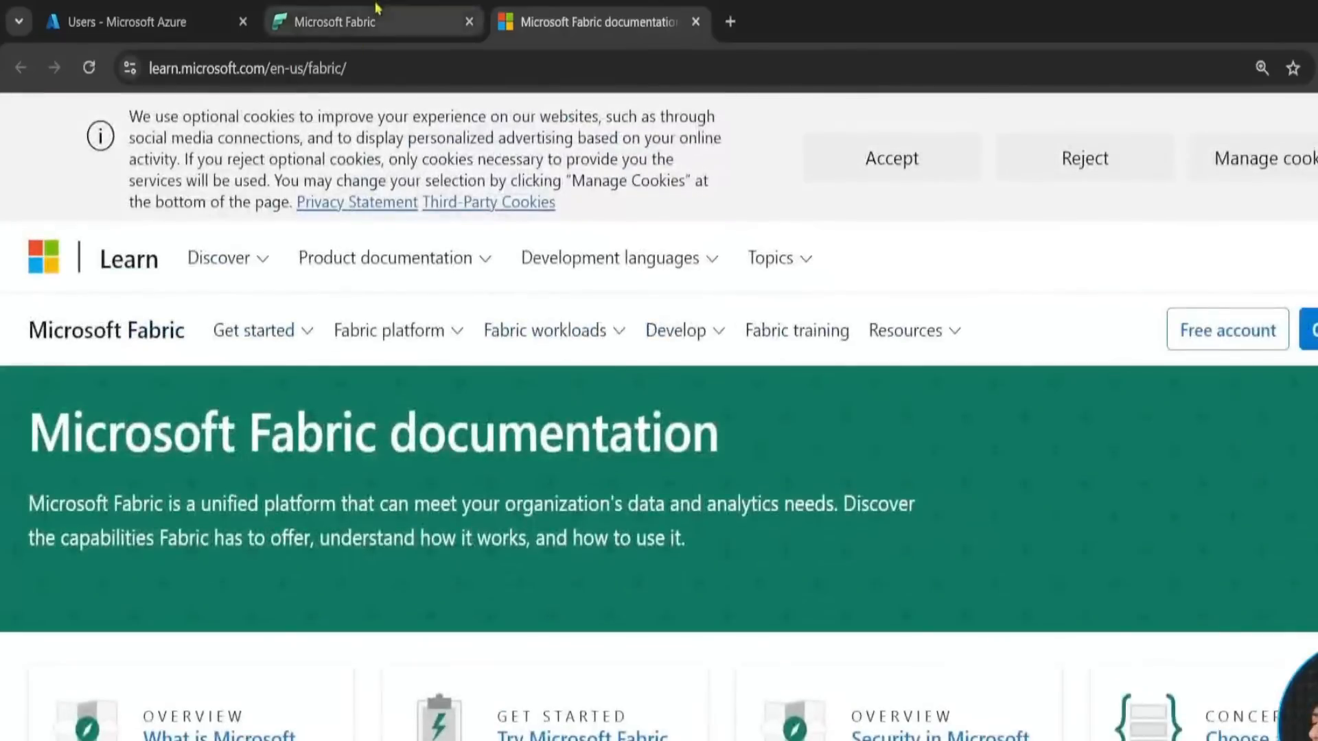
left_click(377, 8)
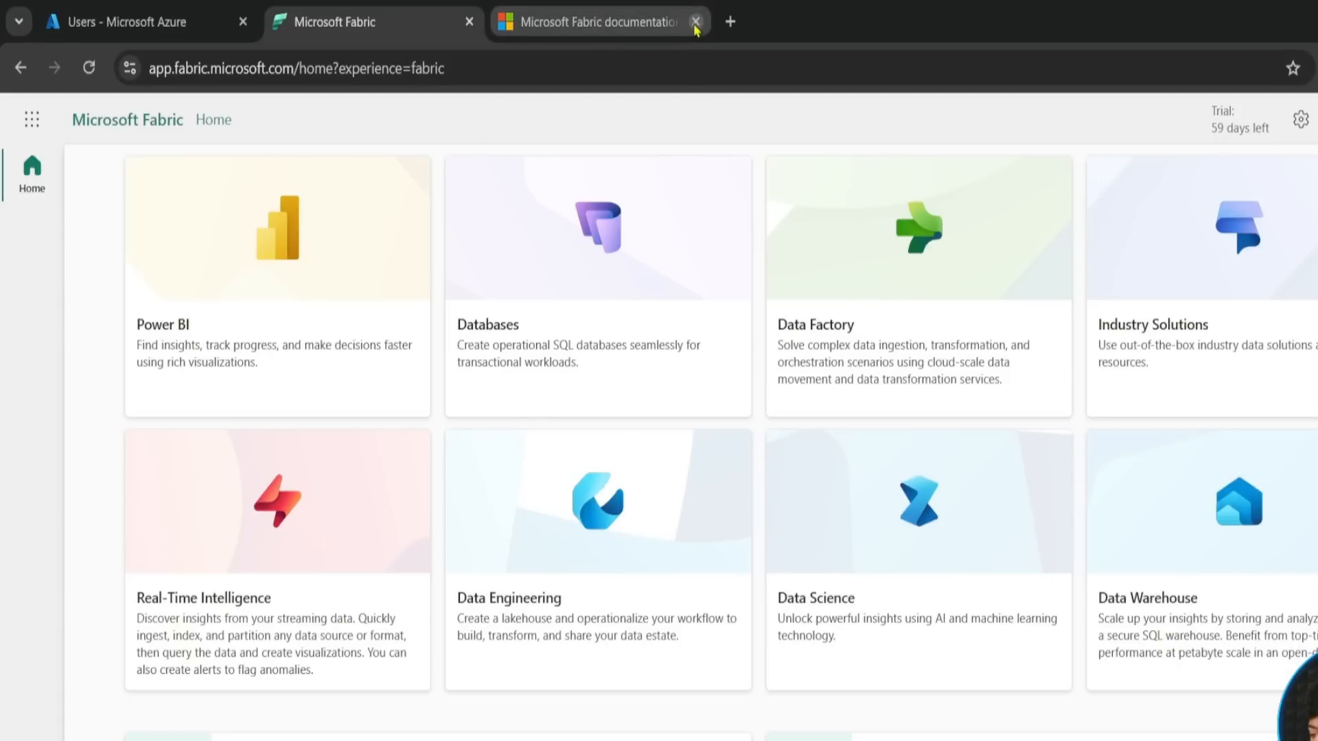
- View the apps offered in the app launcher and close it again
scroll(87, 358, "up", 3)
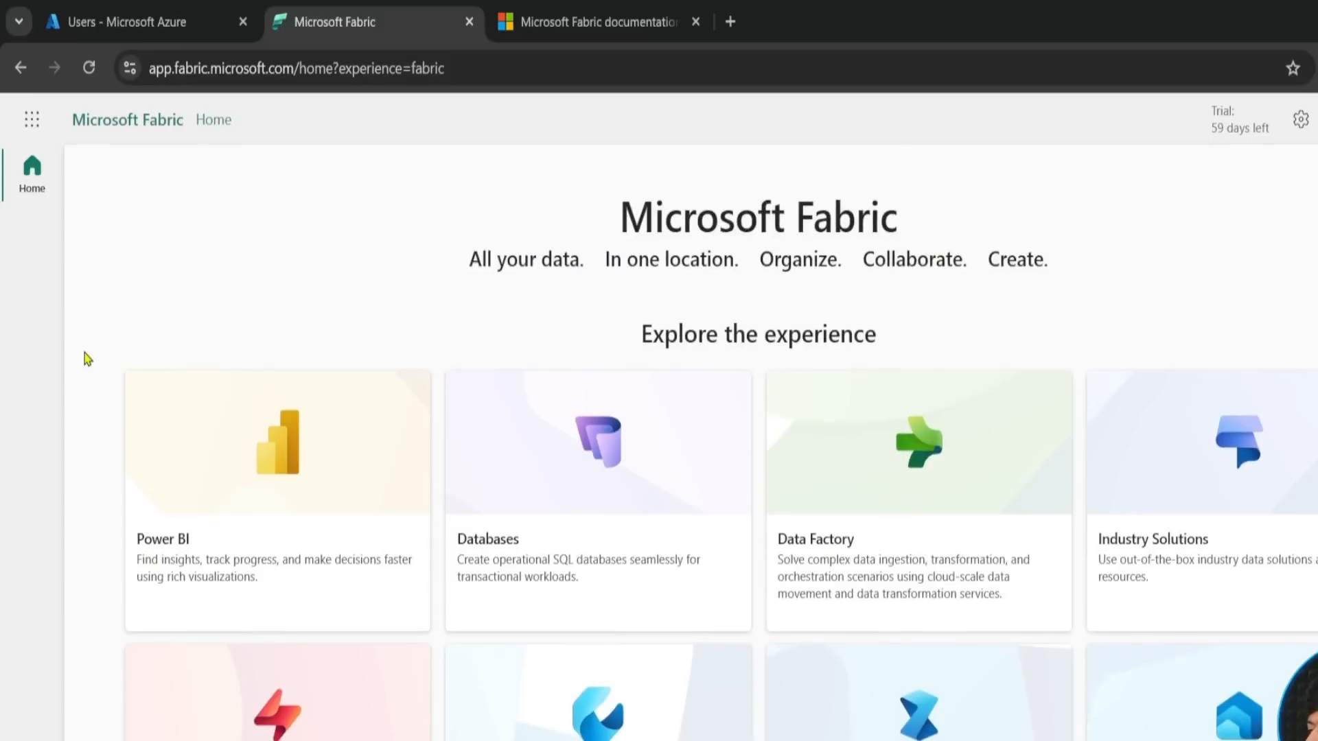
left_click(33, 127)
left_click(33, 130)
left_click(32, 130)
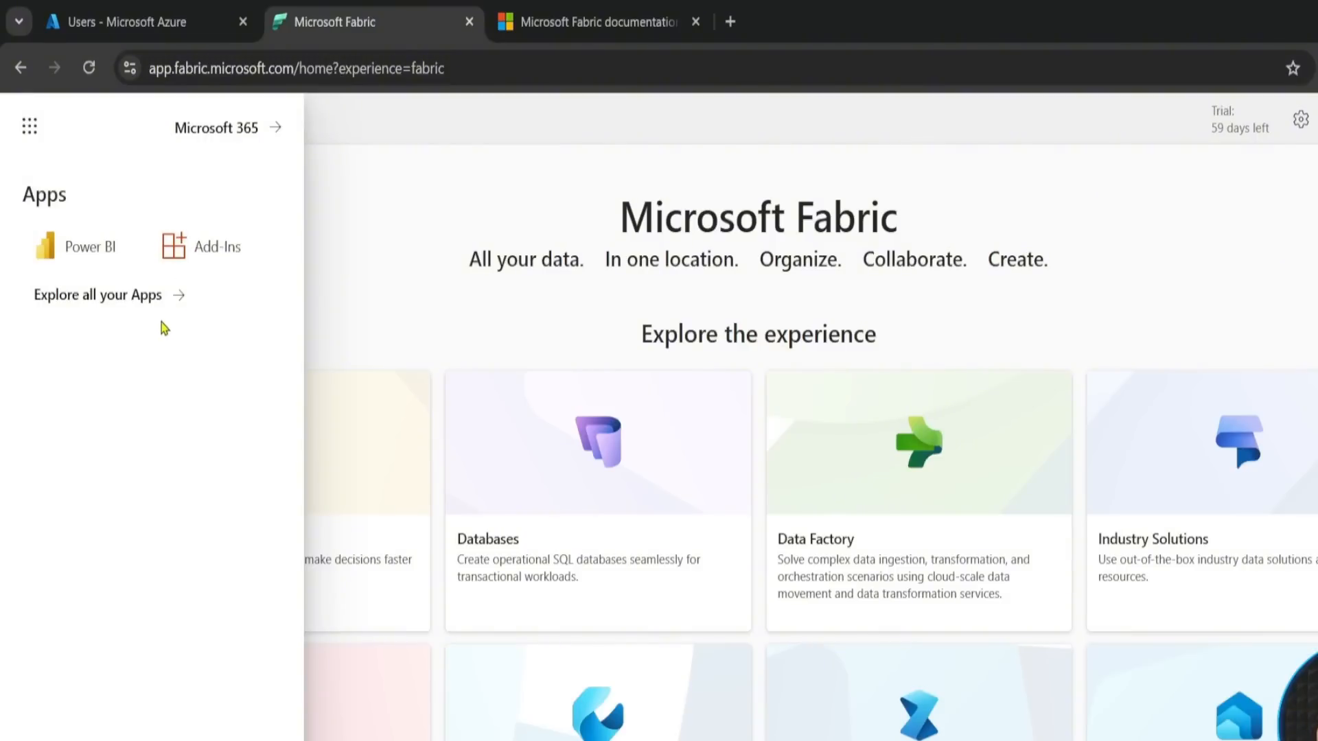
left_click(325, 262)
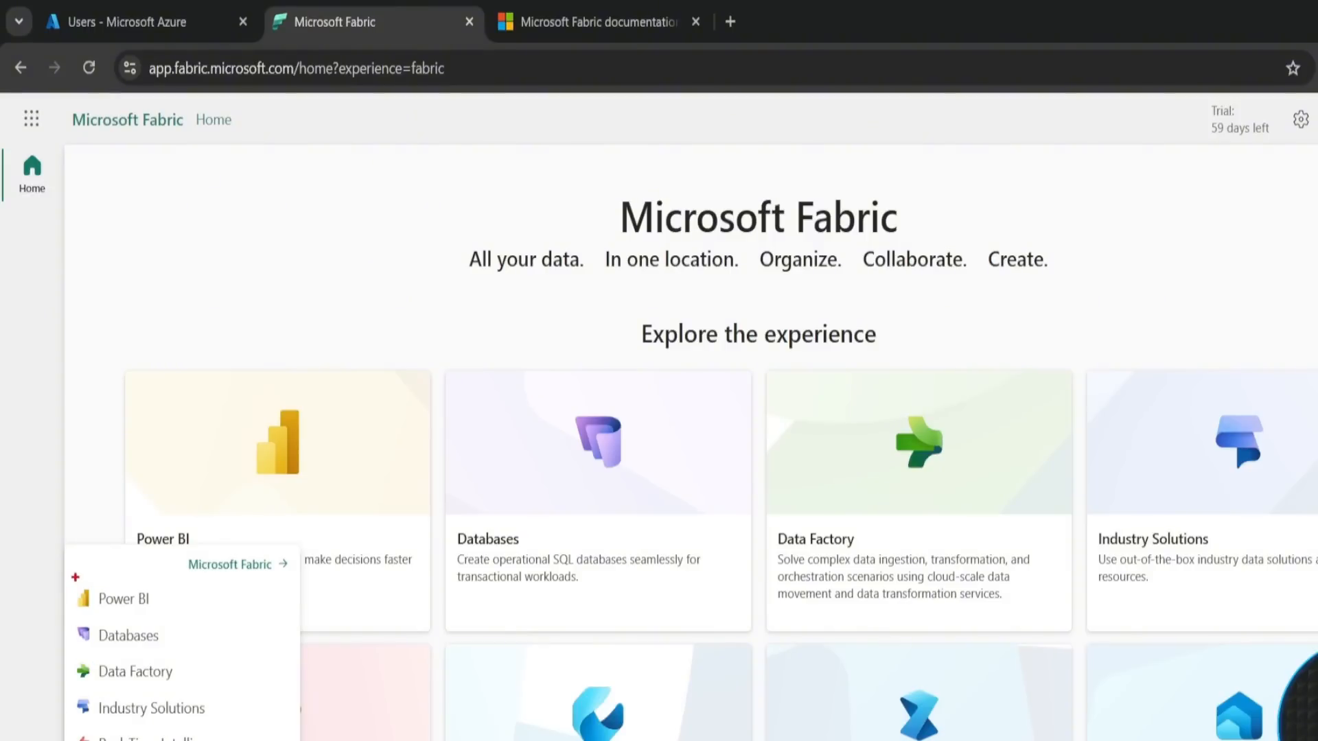
- Review the list of Fabric experiences, switch to Data Engineering and examine its workspace templates and recommended items
left_click_drag(71, 574, 155, 740)
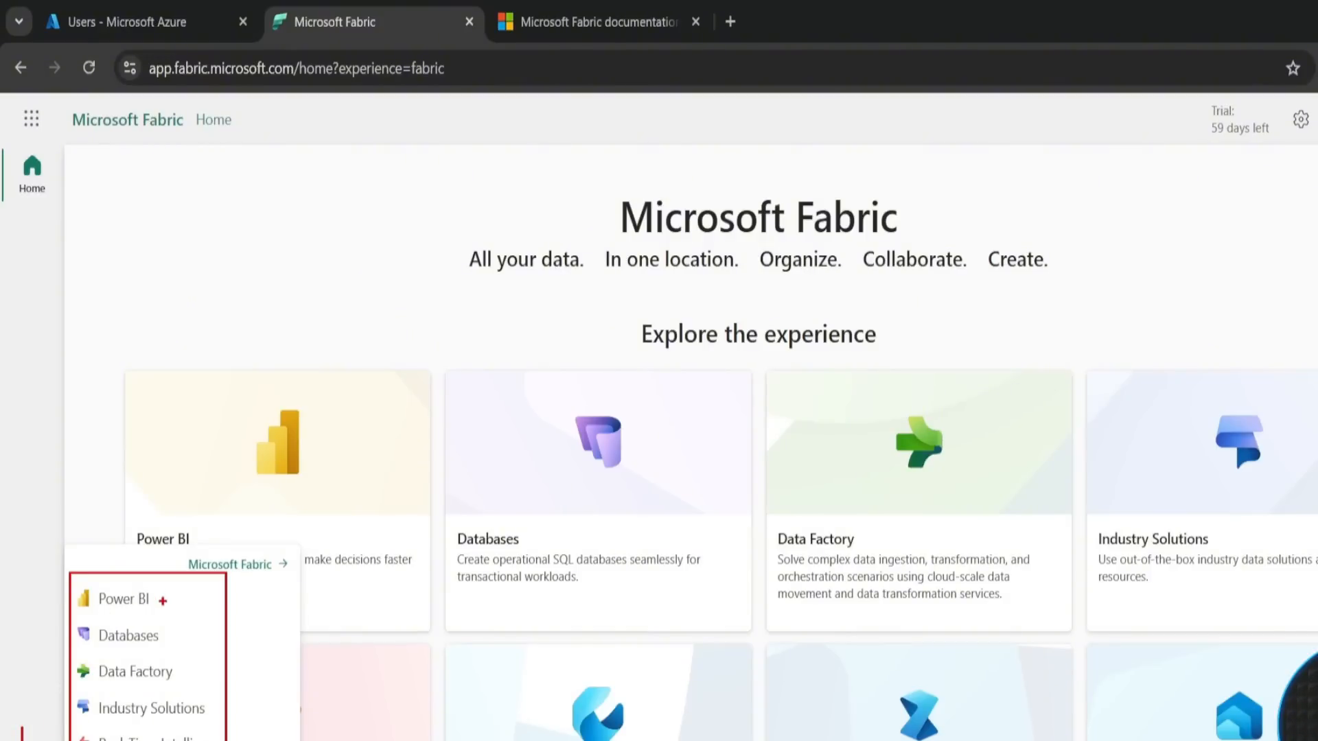
mouse_move(168, 599)
left_mouse_down()
mouse_move(217, 606)
mouse_move(186, 670)
mouse_move(210, 669)
left_mouse_up()
left_click_drag(213, 711, 237, 711)
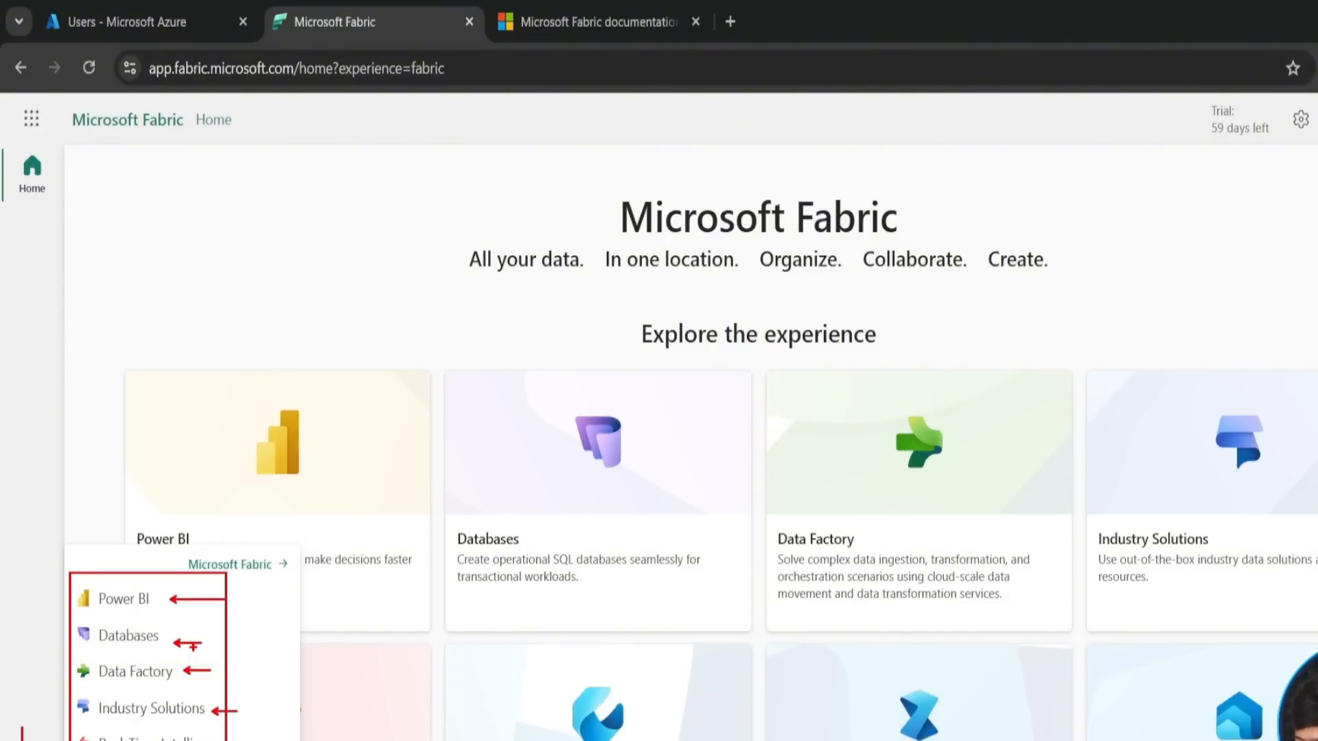
key("Escape")
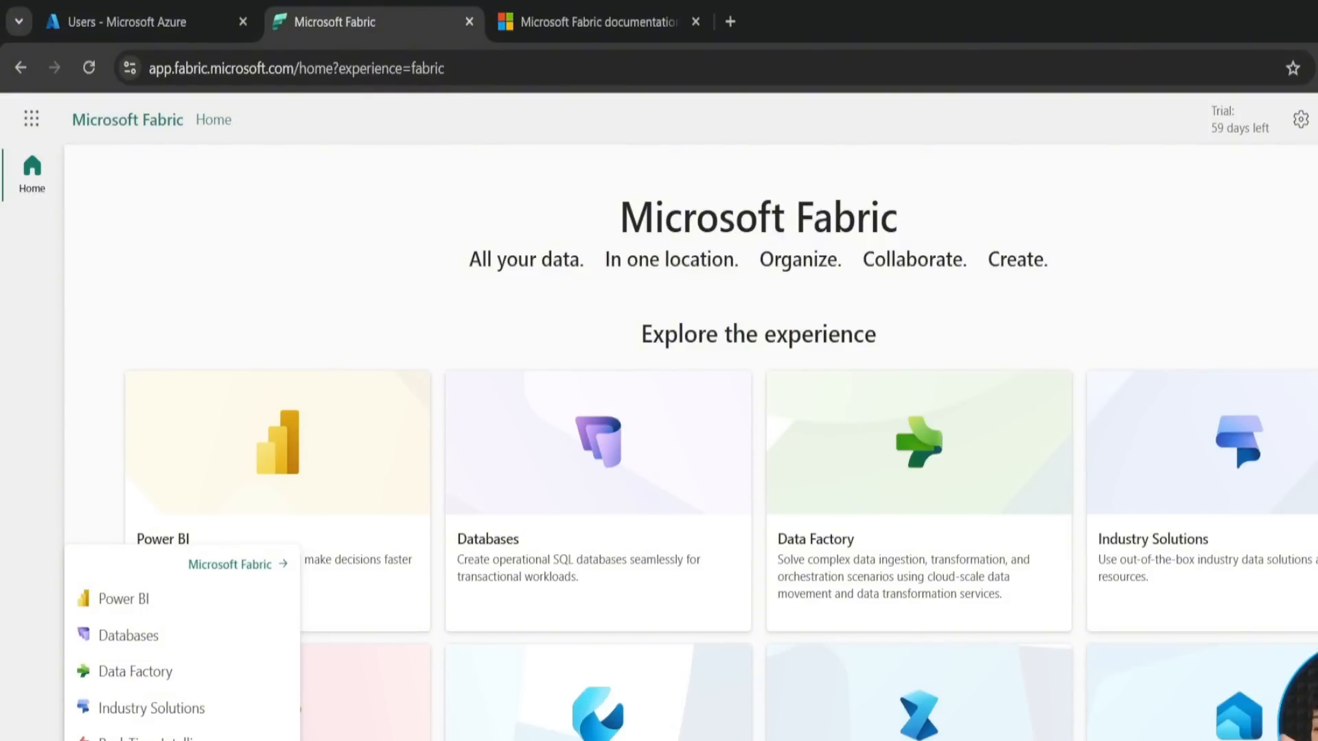
left_click(137, 740)
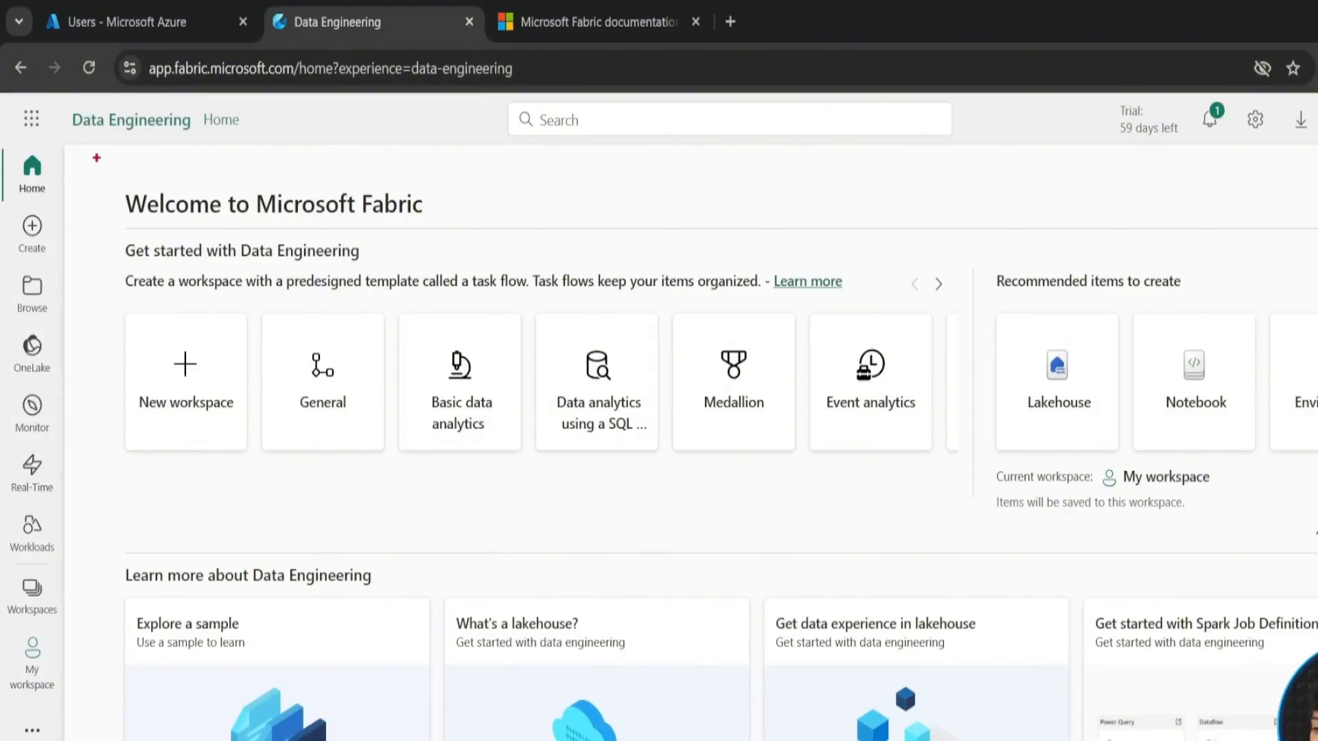
mouse_move(89, 164)
left_mouse_down()
mouse_move(1067, 738)
mouse_move(1314, 738)
left_mouse_up()
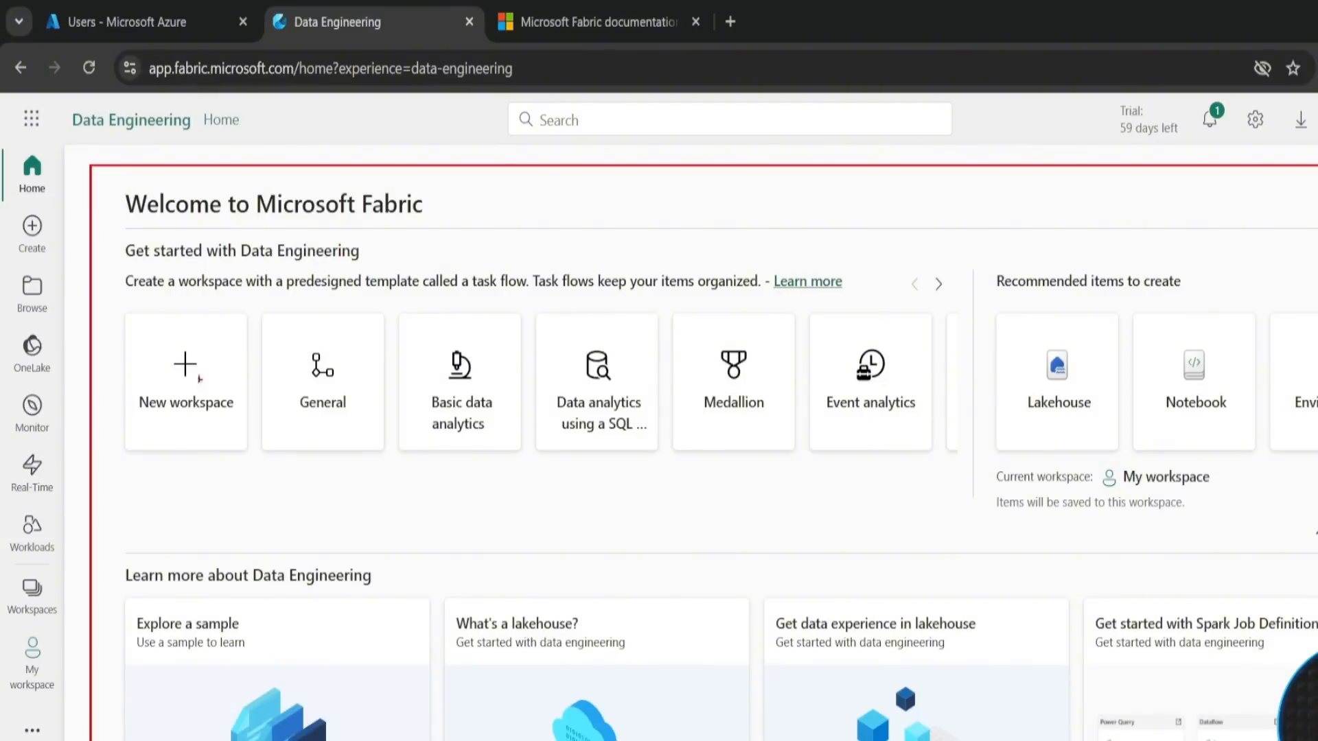
left_click_drag(175, 424, 175, 519)
left_click_drag(1026, 431, 991, 509)
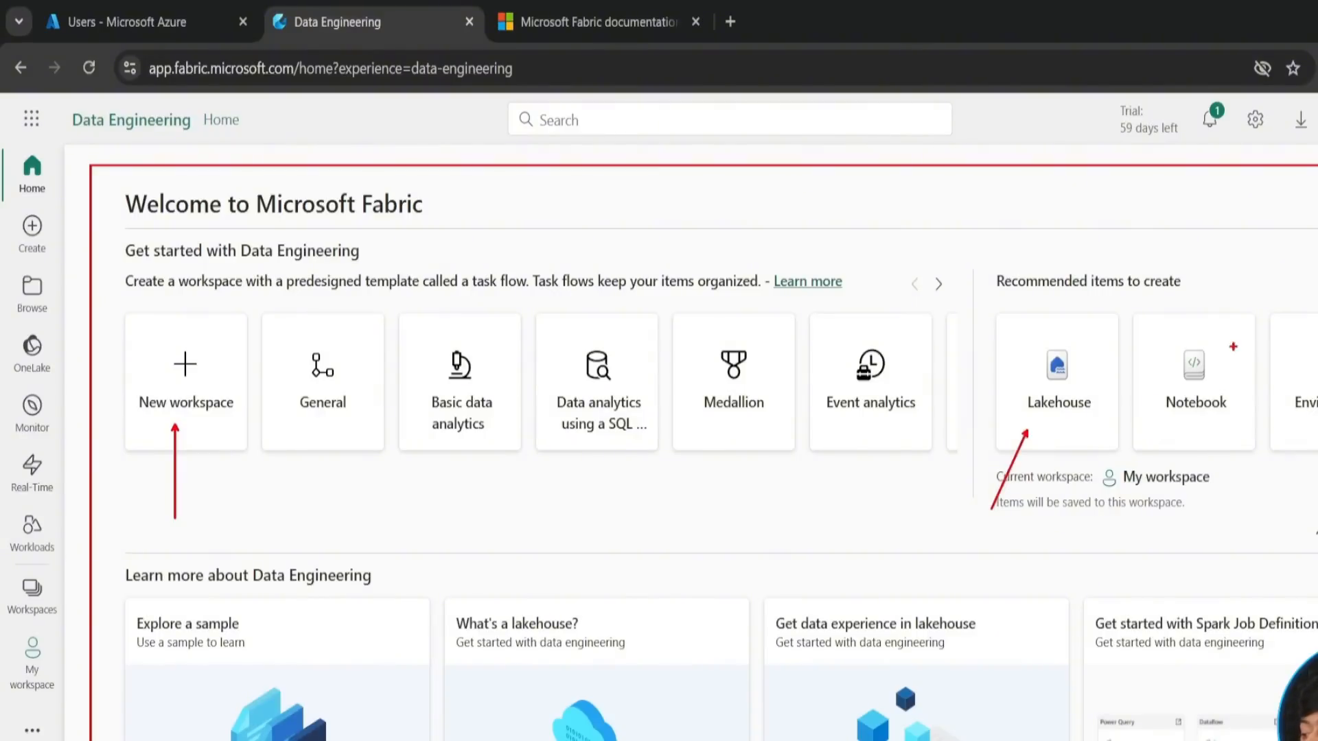
left_click_drag(1221, 361, 1221, 280)
left_click_drag(1309, 356, 1308, 247)
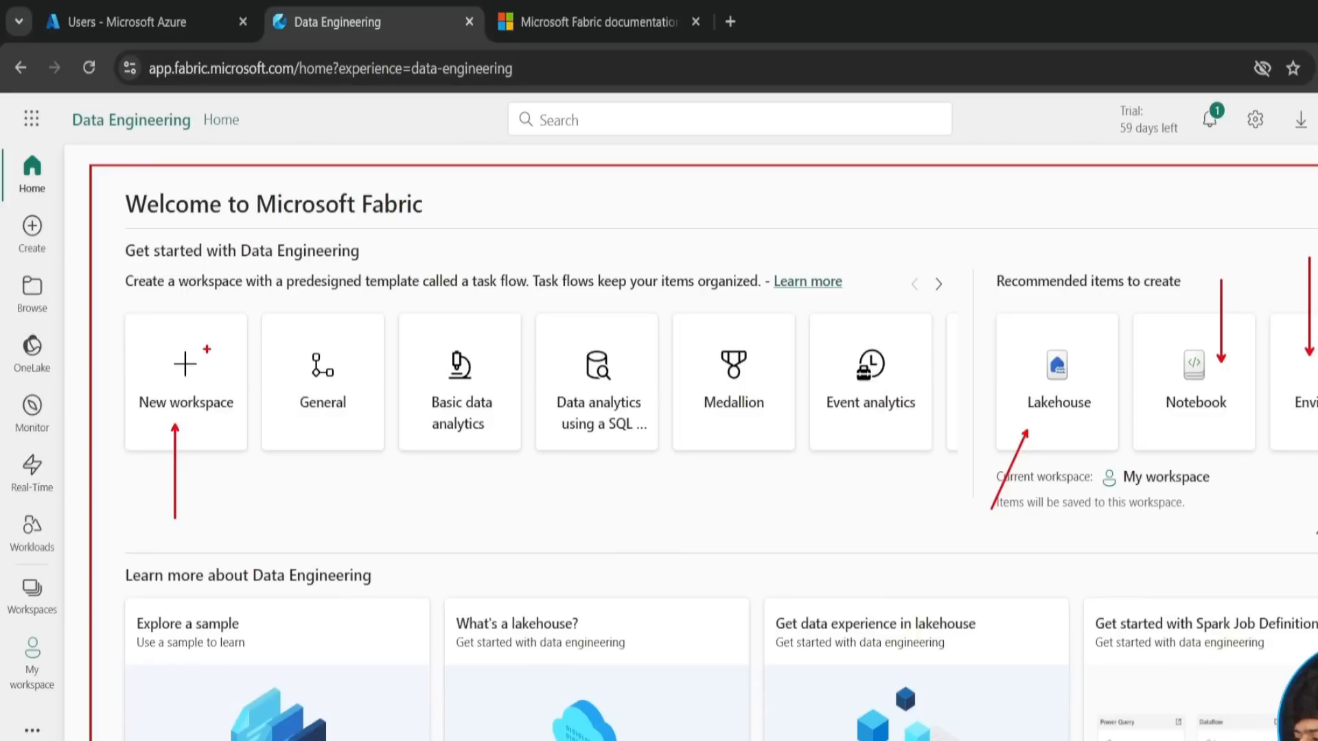
key("Escape")
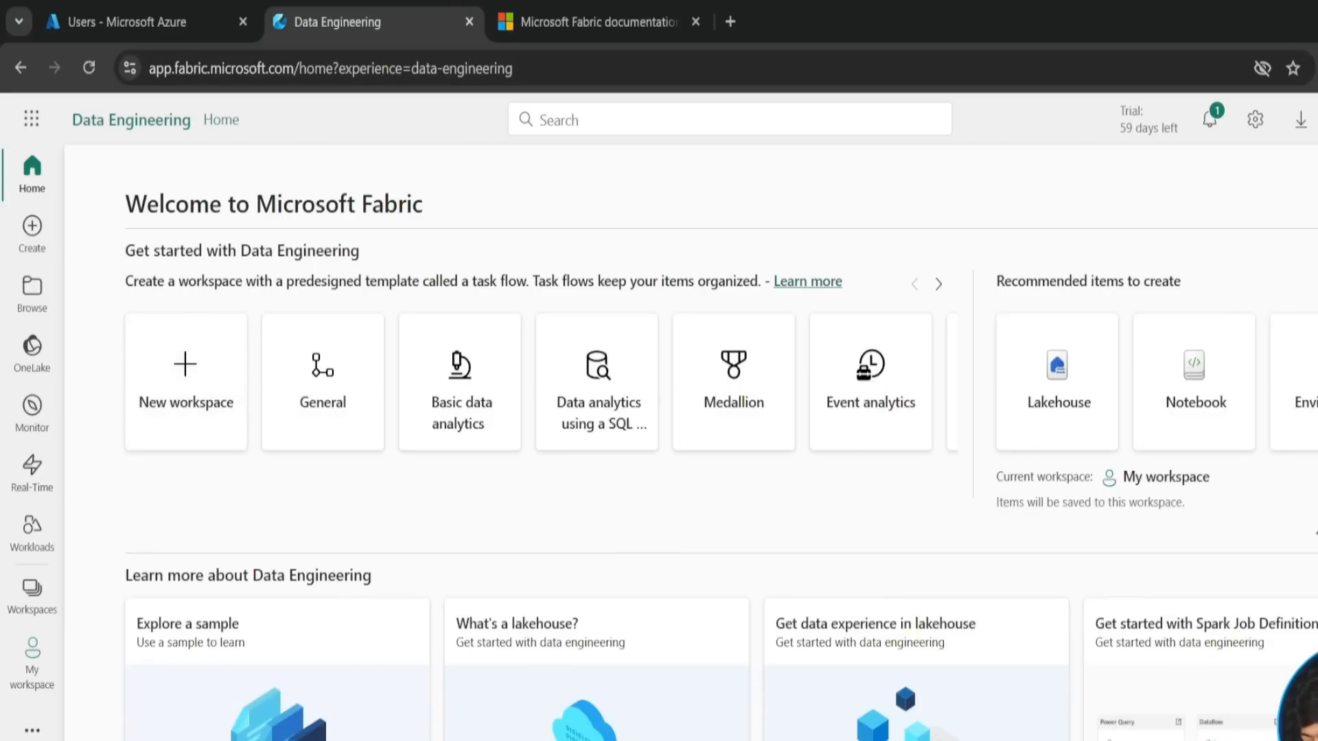
- Switch to the Data Factory experience and review its recommended items to create
left_click(33, 740)
left_click(113, 671)
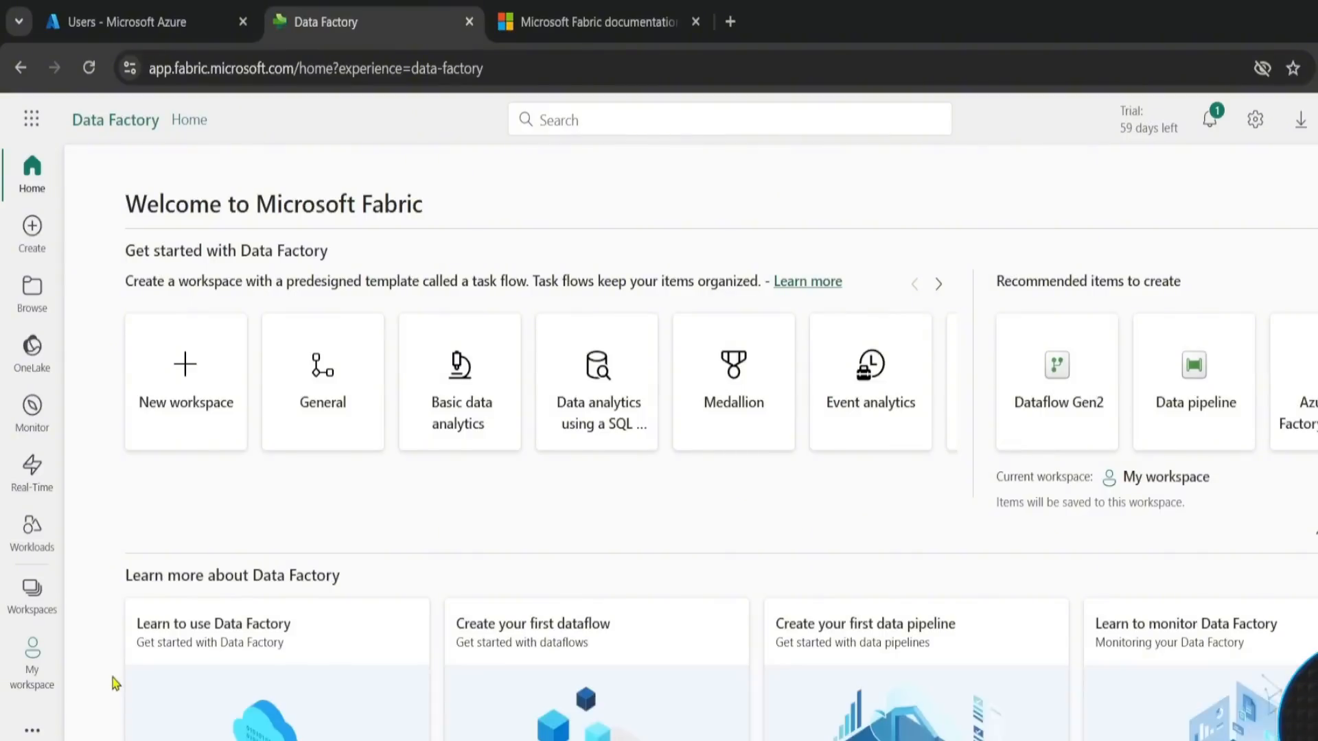
left_click_drag(983, 242, 1316, 529)
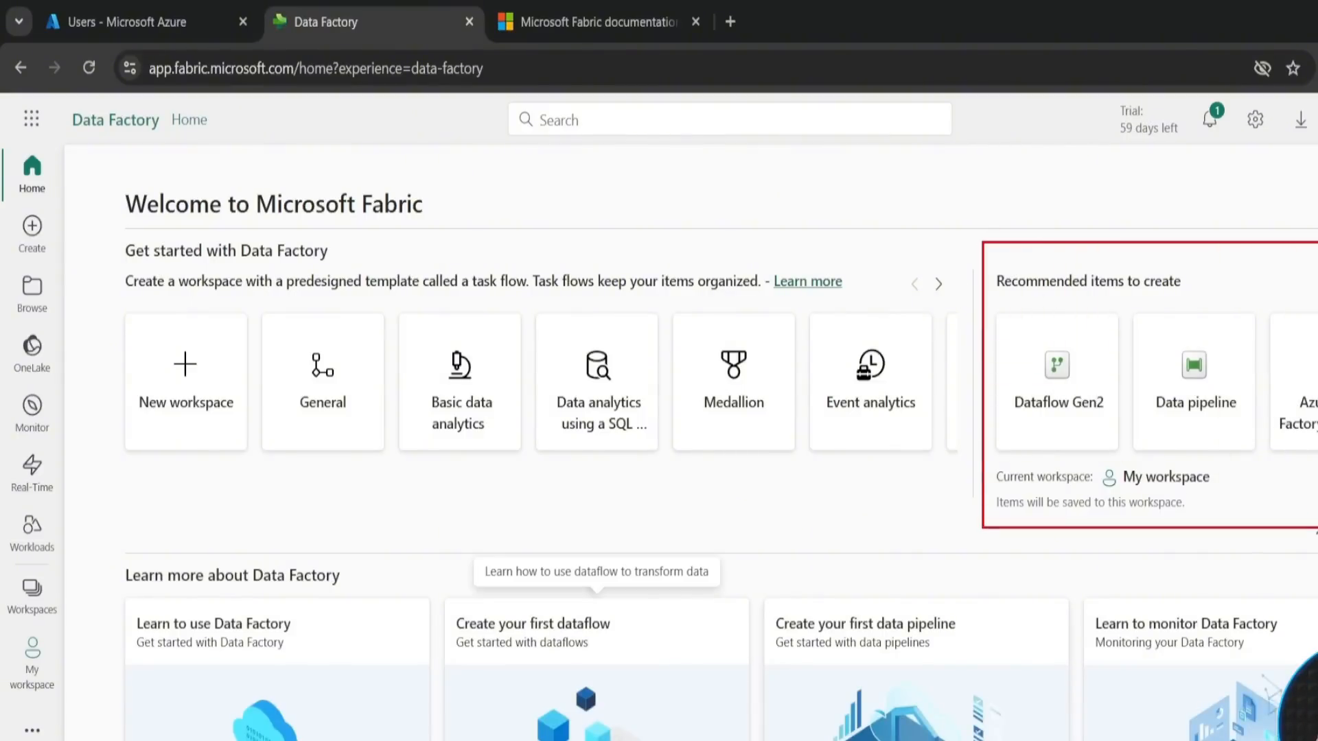
left_click_drag(1057, 271, 1057, 191)
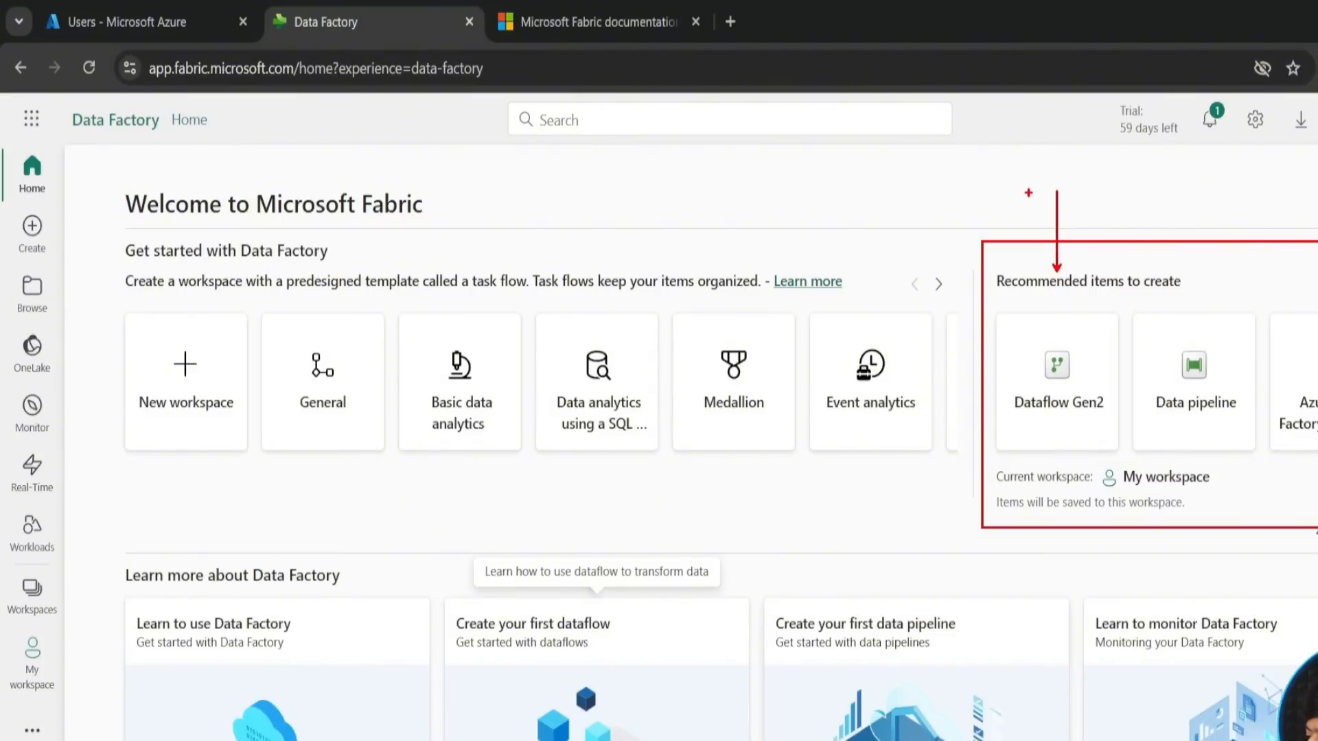
key("Escape")
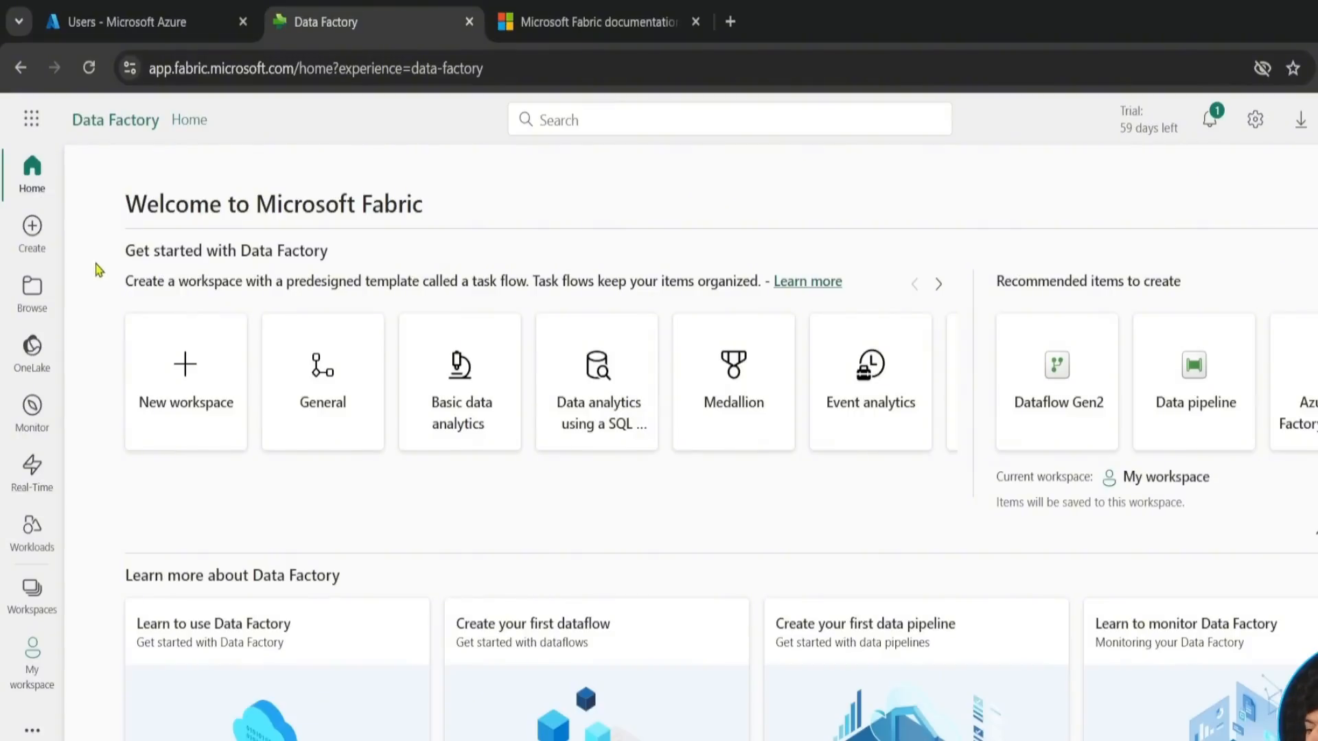
- Open the page for creating new items in My workspace
key("ctrl+2")
mouse_move(4, 205)
left_mouse_down()
mouse_move(56, 317)
mouse_move(66, 740)
left_mouse_up()
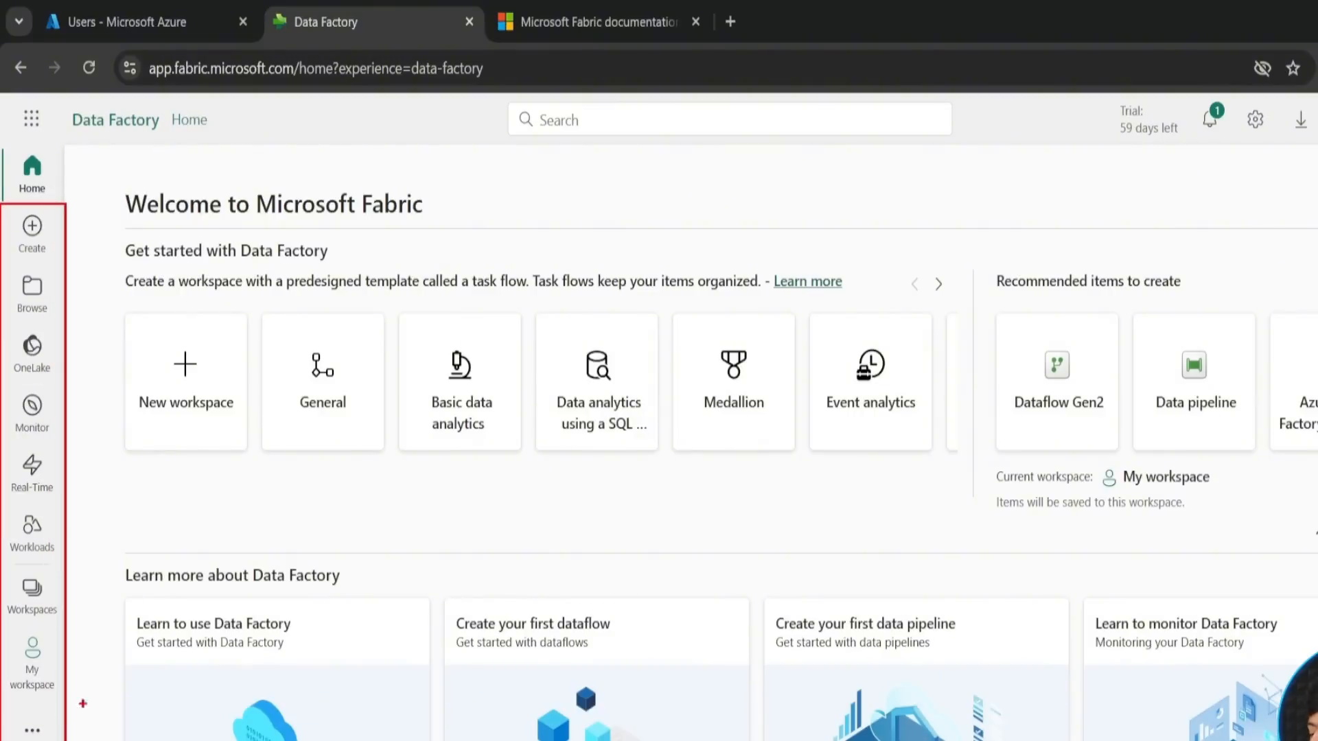
key("Escape")
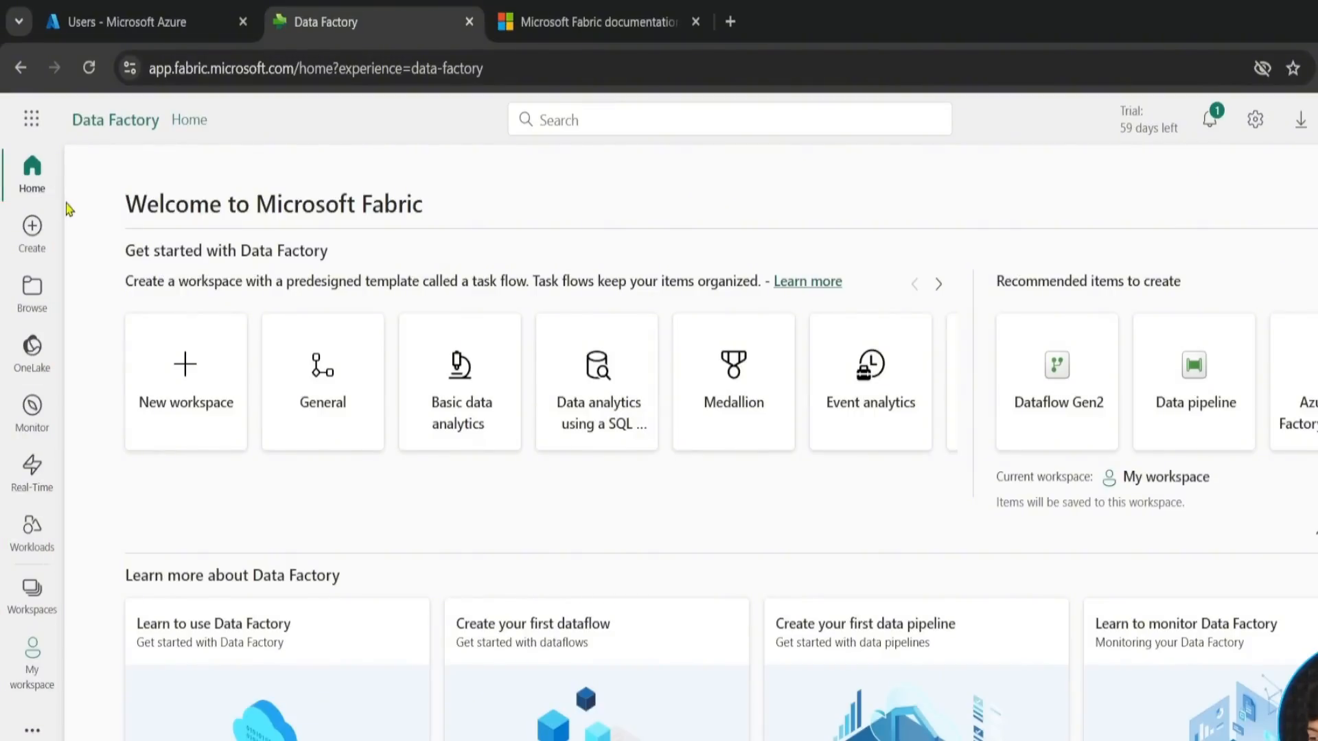
left_click(34, 240)
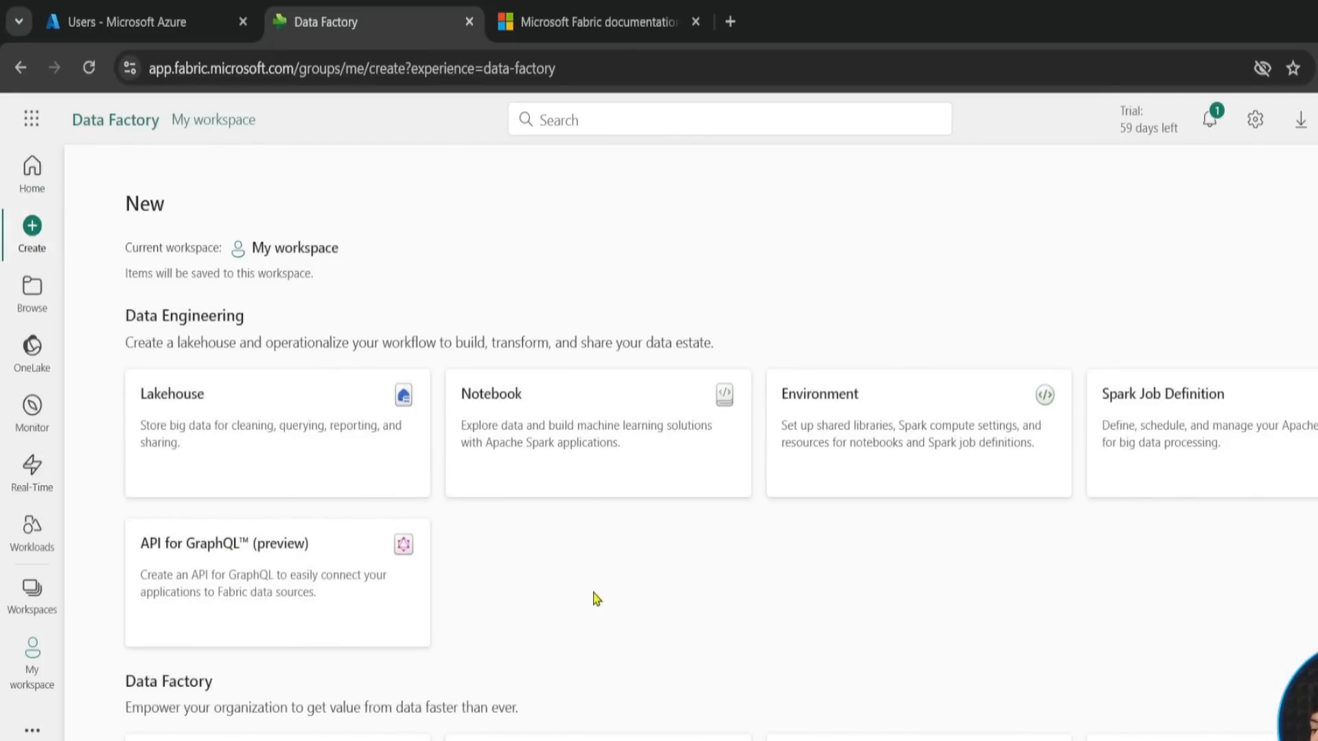
- Review the item types available to create in My workspace, from Data Factory through Real-Time Intelligence and Power BI
scroll(596, 599, "down", 7)
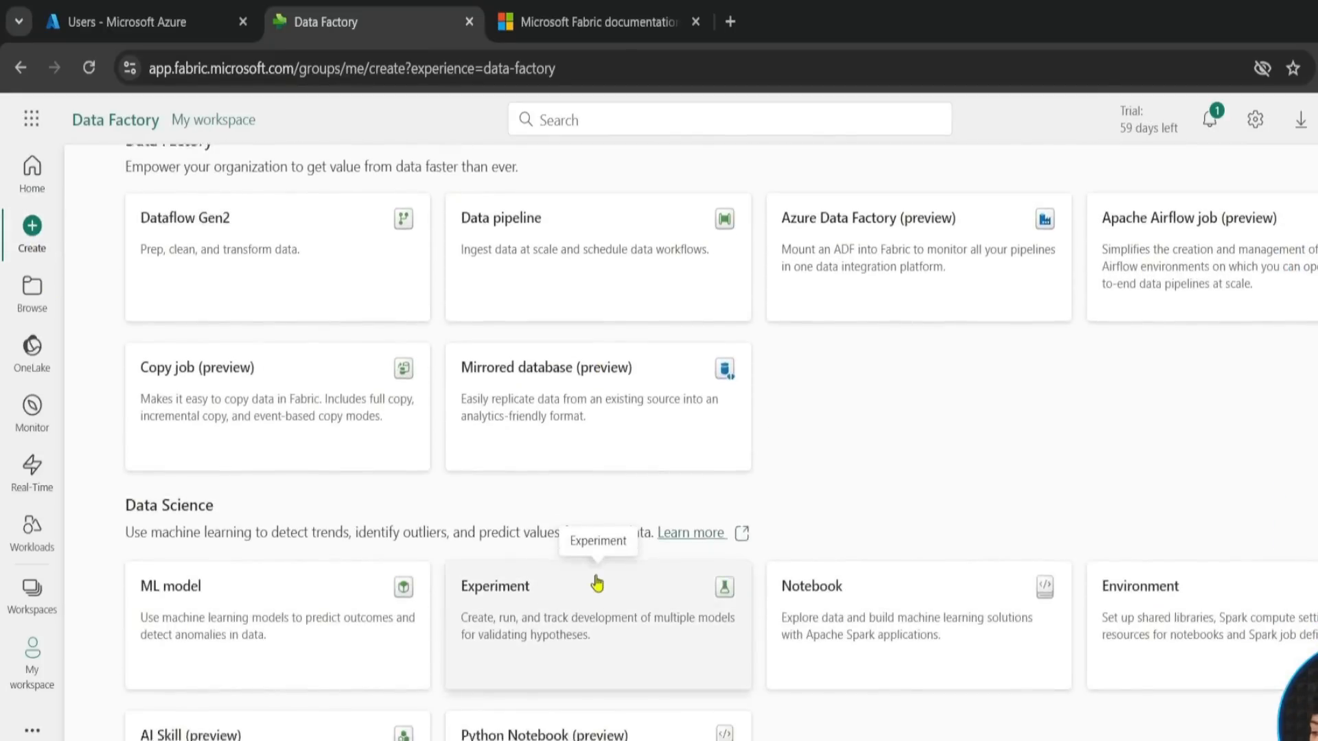
scroll(595, 583, "down", 19)
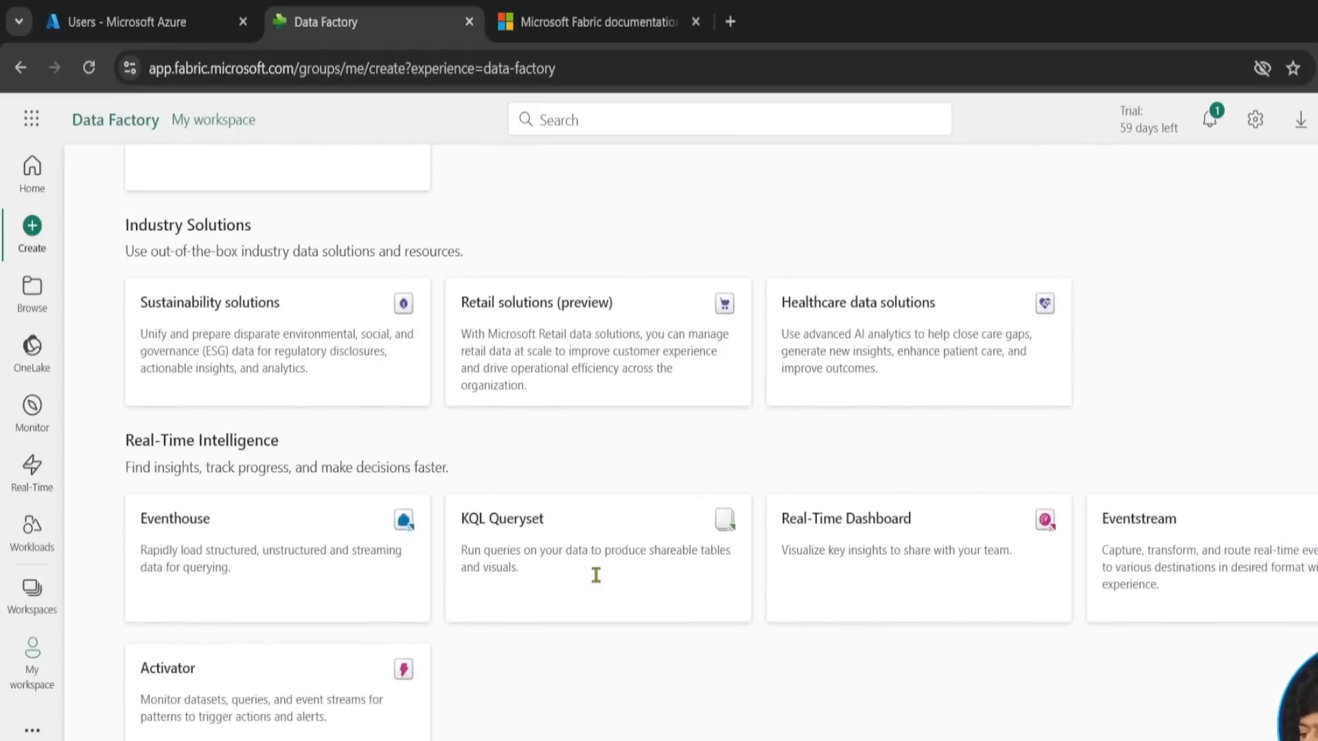
scroll(596, 575, "down", 5)
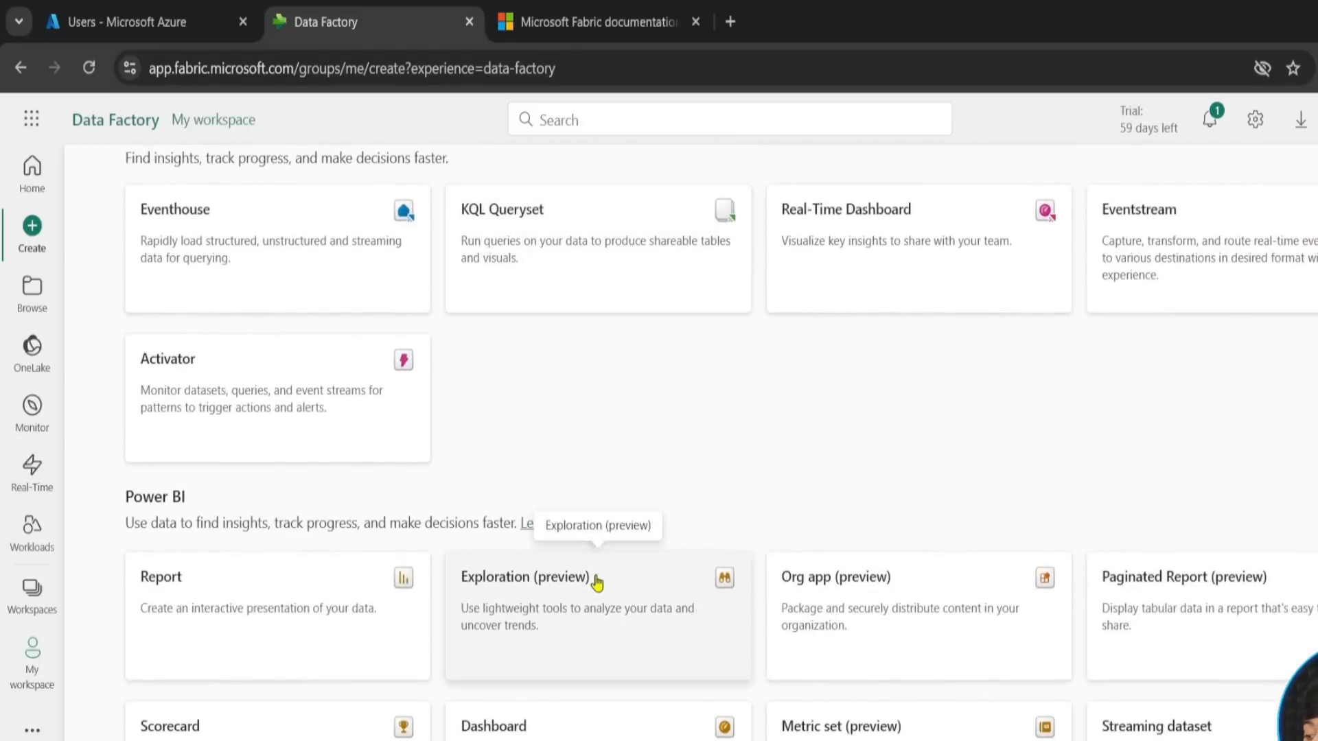
scroll(609, 412, "up", 10)
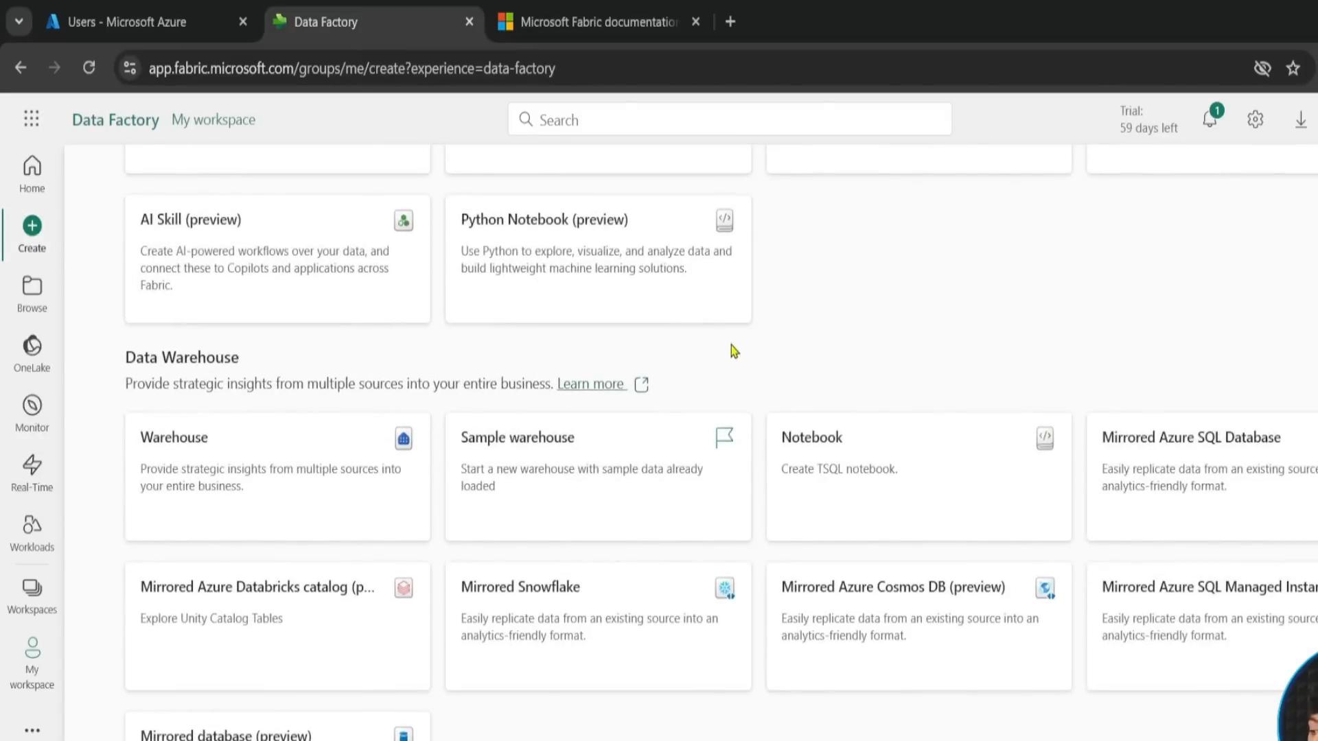
scroll(731, 331, "up", 12)
- Look through the Browse page, the OneLake catalog and the Monitor page
left_click(54, 306)
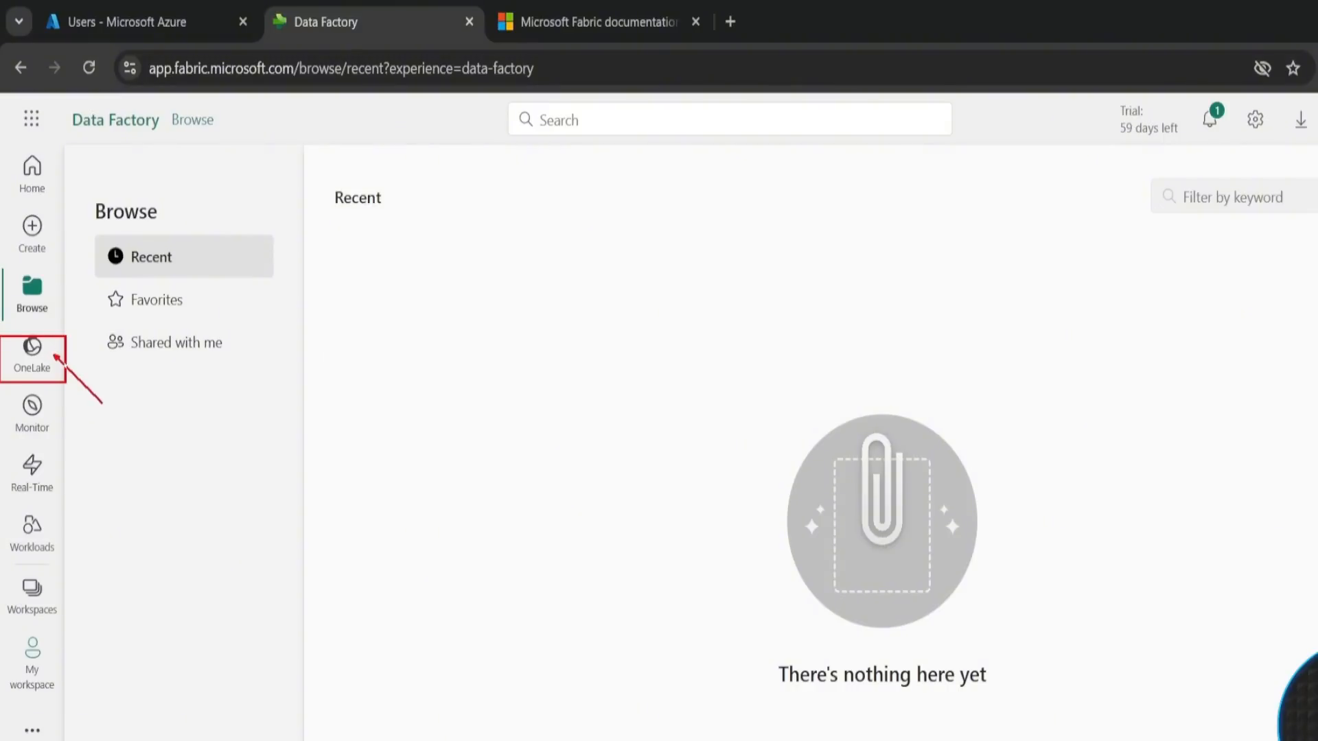
left_click(39, 355)
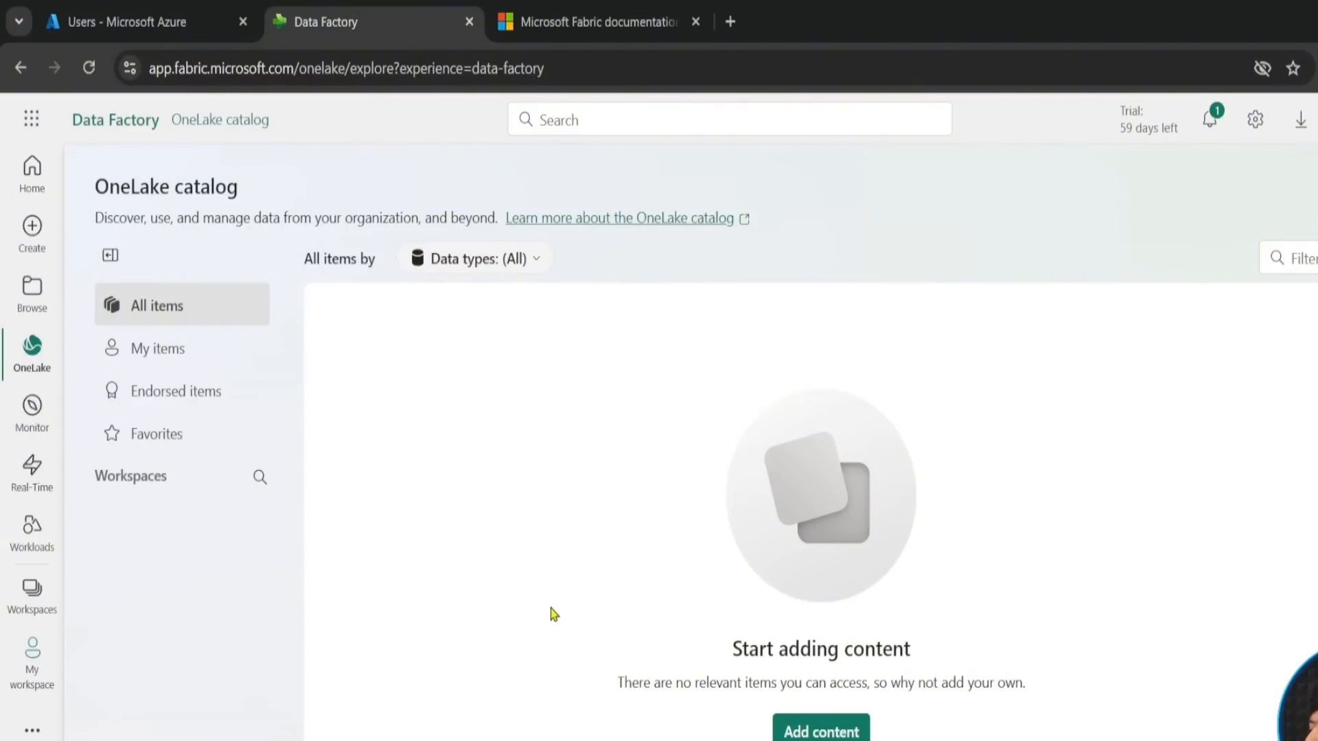
left_click(28, 428)
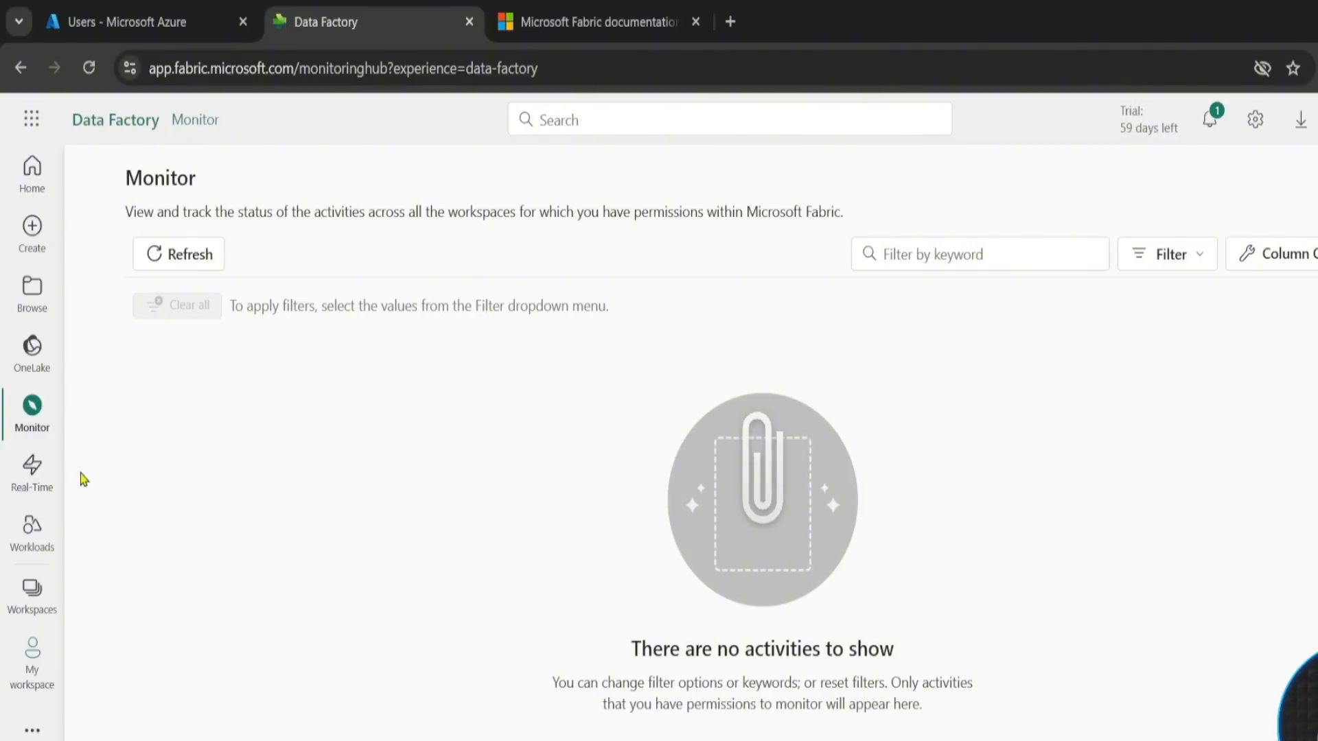
- Open the Real-Time hub and dismiss its welcome message so that it does not show again
left_click(34, 466)
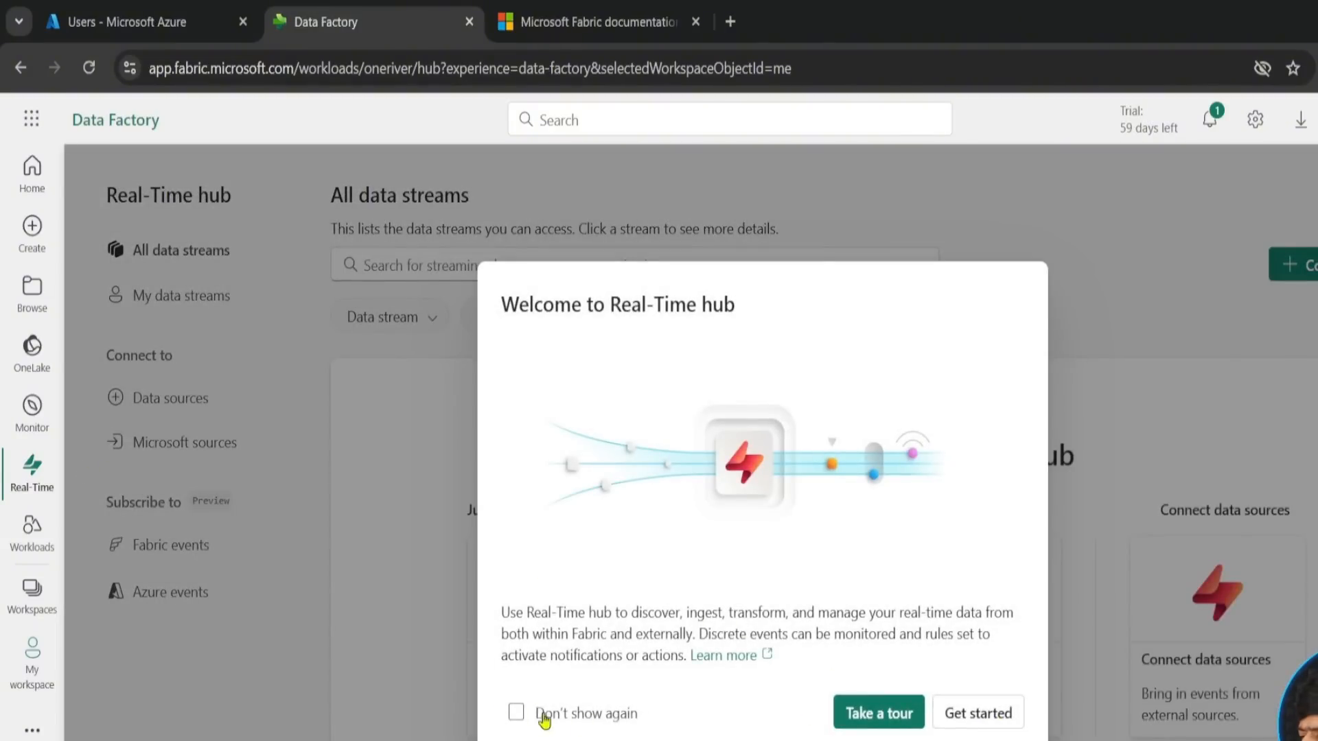
left_click(516, 712)
left_click(993, 711)
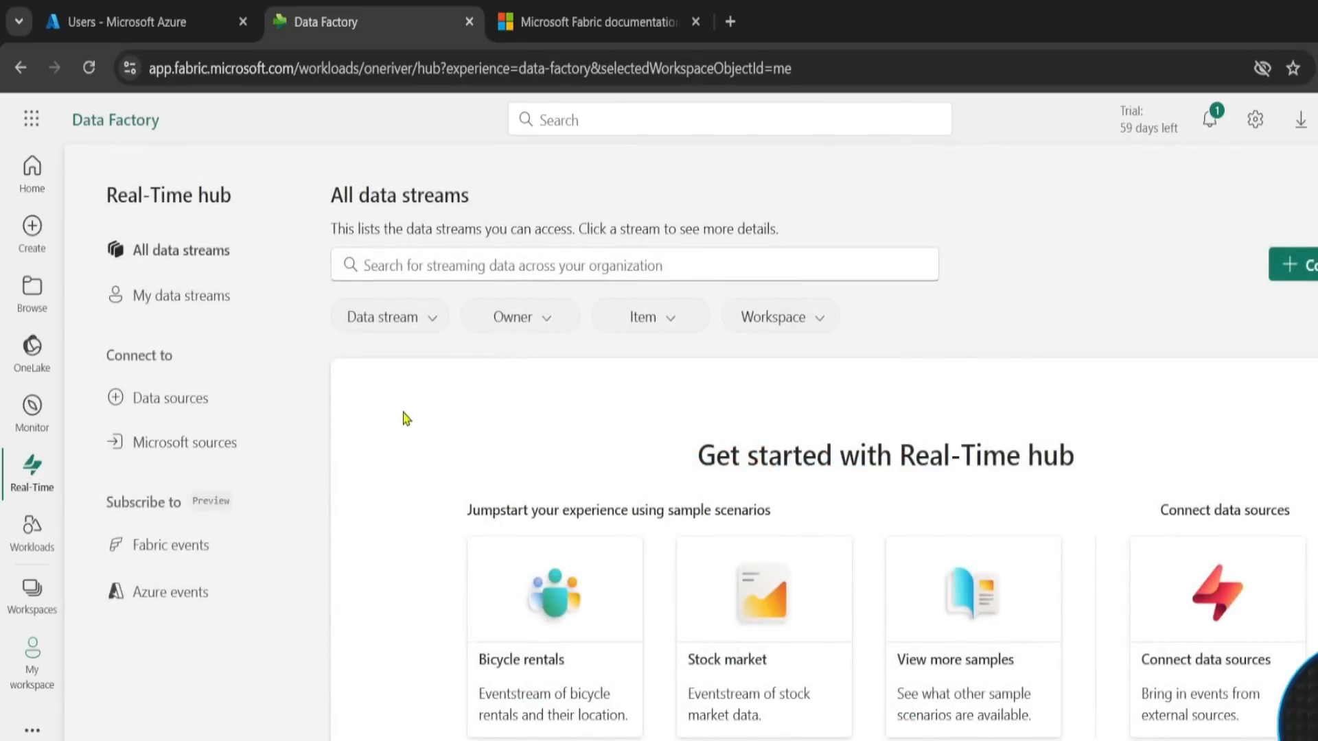
- Open the Workloads page and review the workloads offered, such as Data Engineering, Data Factory, Data Science and Power BI
left_click(22, 544)
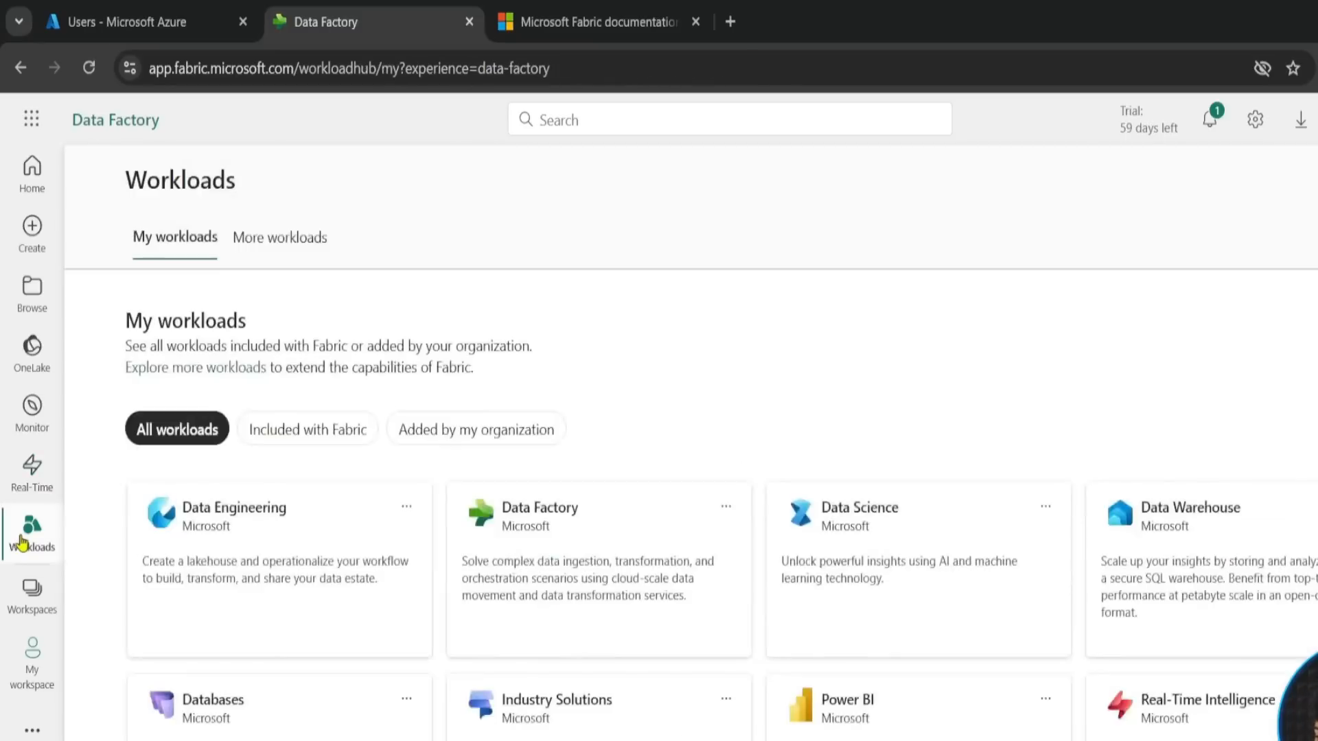
key("ctrl+2")
left_click_drag(2, 505, 54, 574)
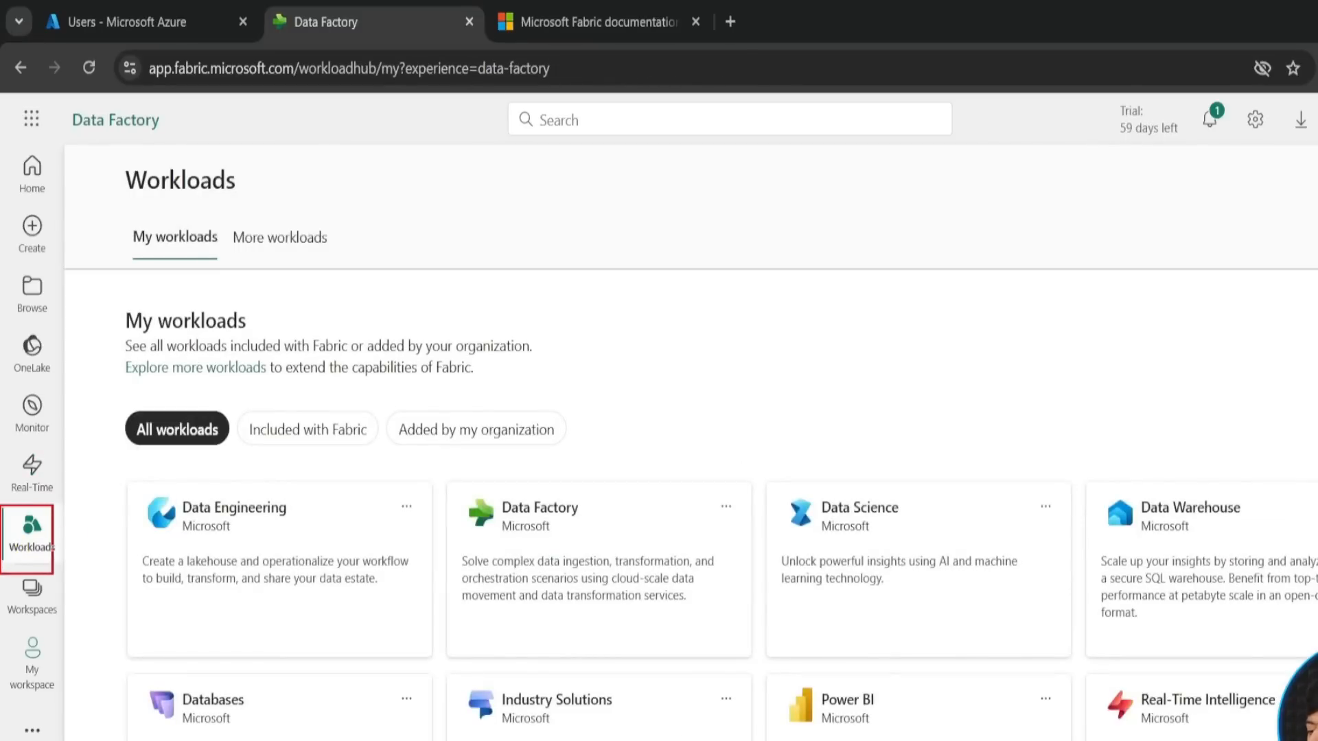
left_click_drag(343, 521, 396, 445)
left_click_drag(636, 515, 686, 415)
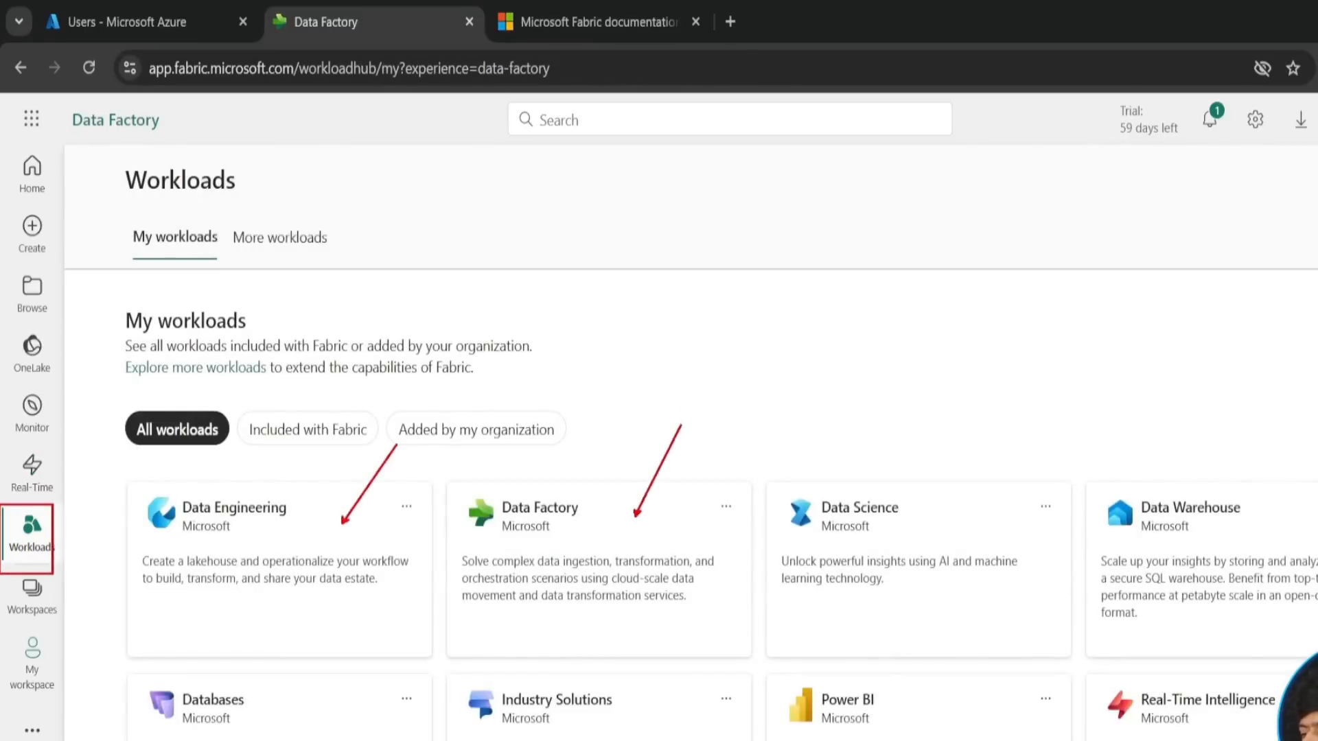
left_click_drag(908, 520, 943, 485)
left_click_drag(1249, 523, 1274, 494)
left_click_drag(937, 739, 952, 684)
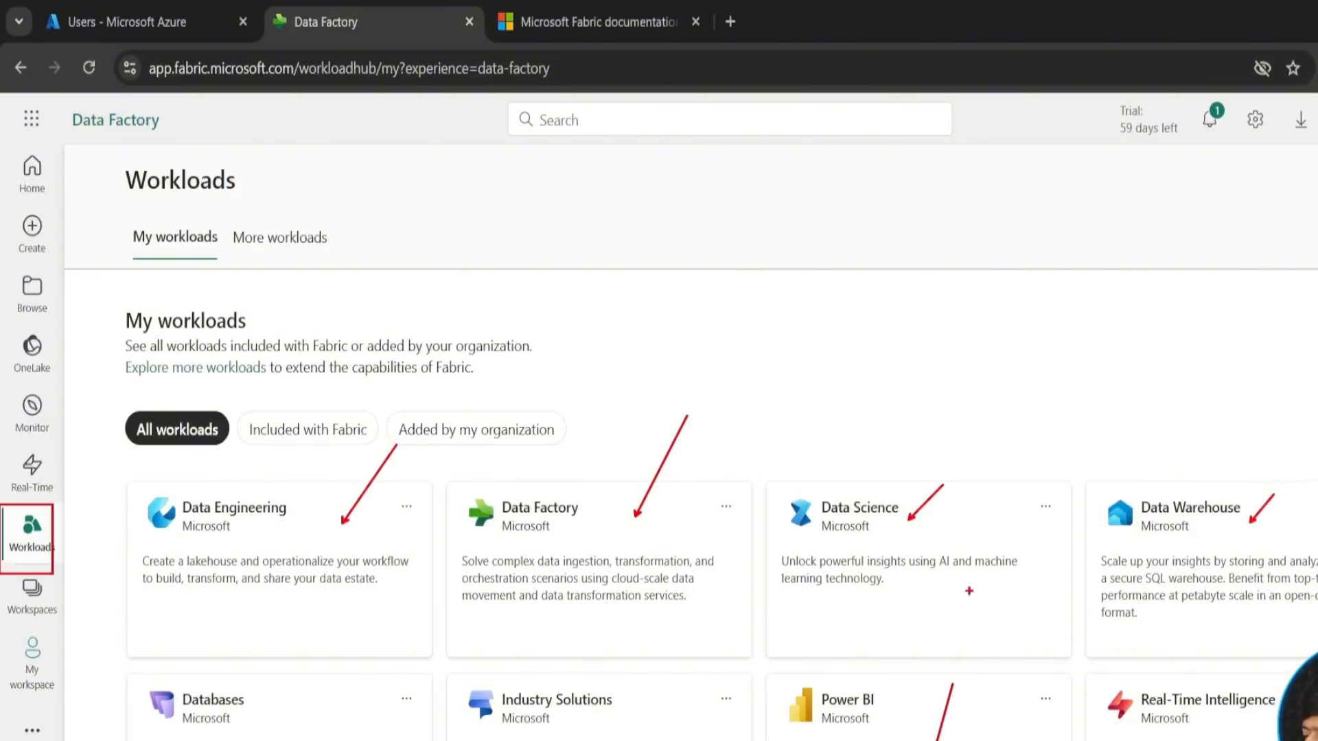
left_click_drag(734, 687, 746, 614)
key("Escape")
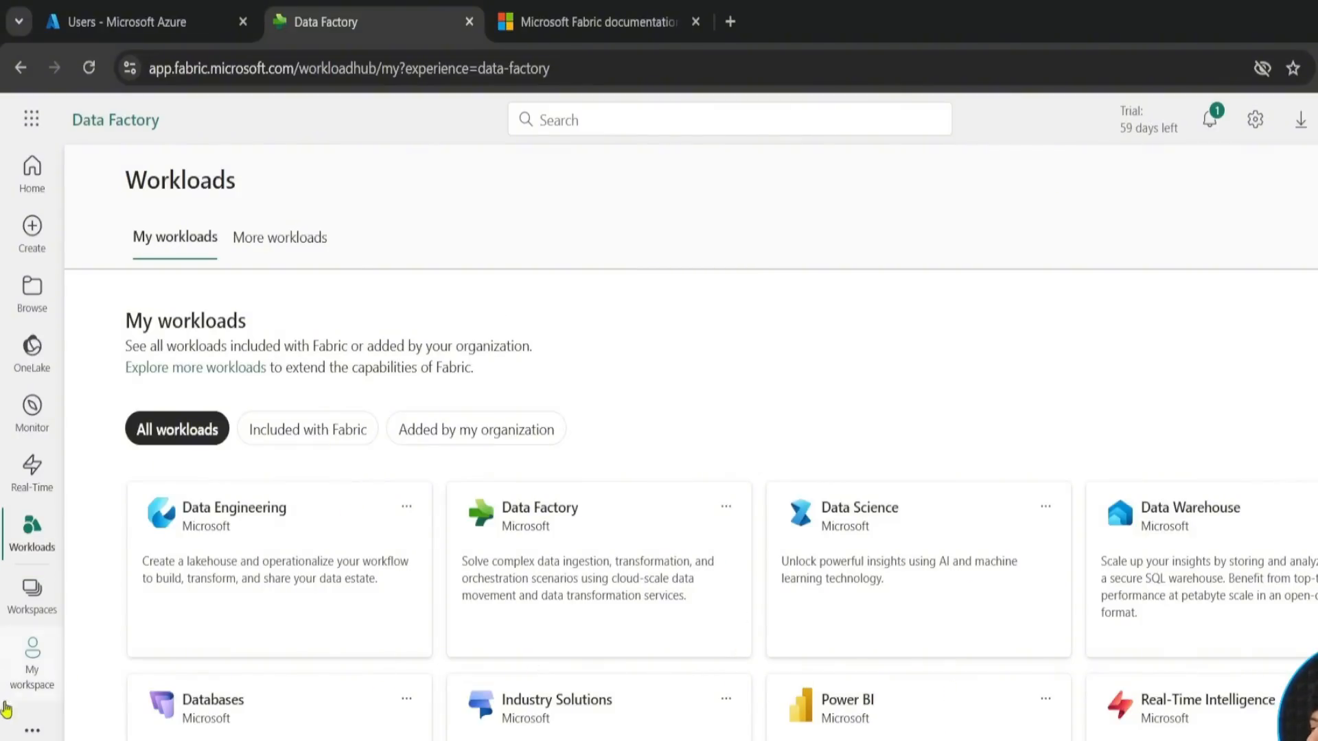
- Start a new workspace from the workspaces list and name it with the owner's full name followed by LoveWS
left_click(29, 589)
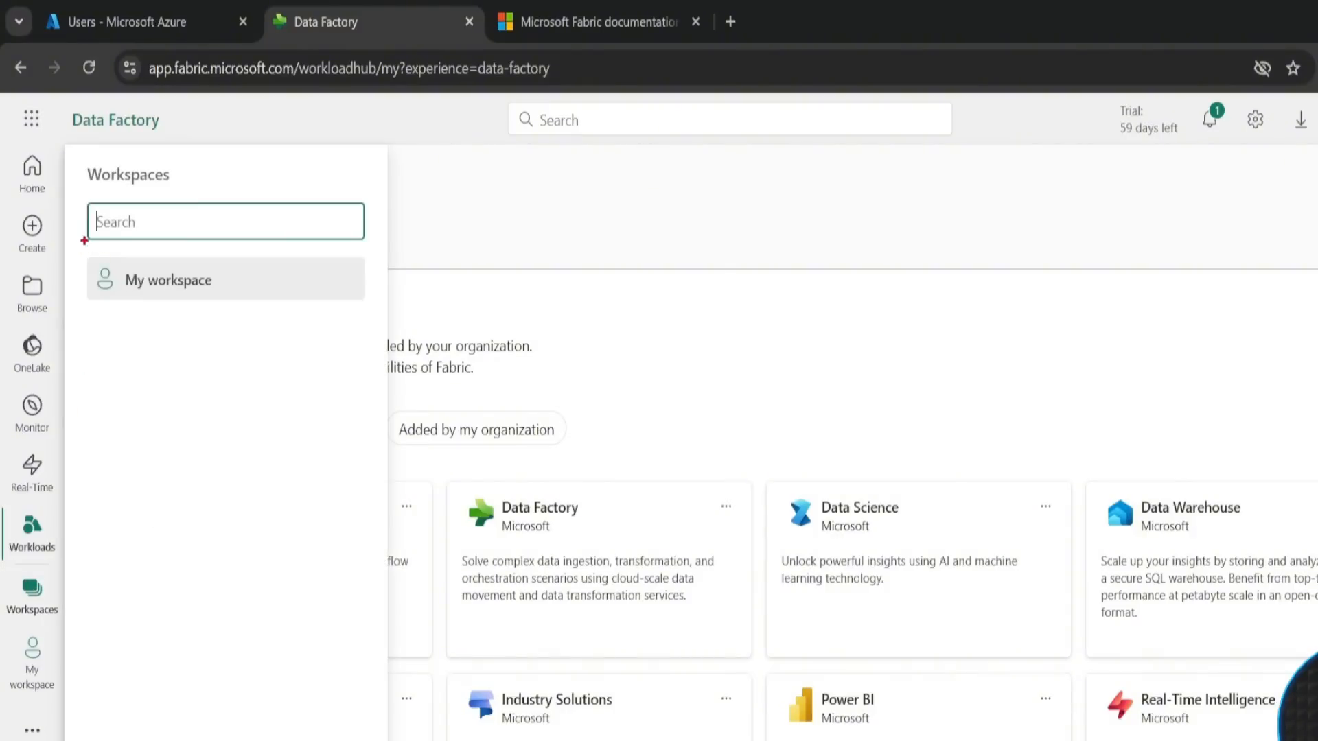
mouse_move(83, 241)
left_mouse_down()
mouse_move(403, 364)
mouse_move(368, 324)
left_mouse_up()
left_click_drag(328, 379, 328, 285)
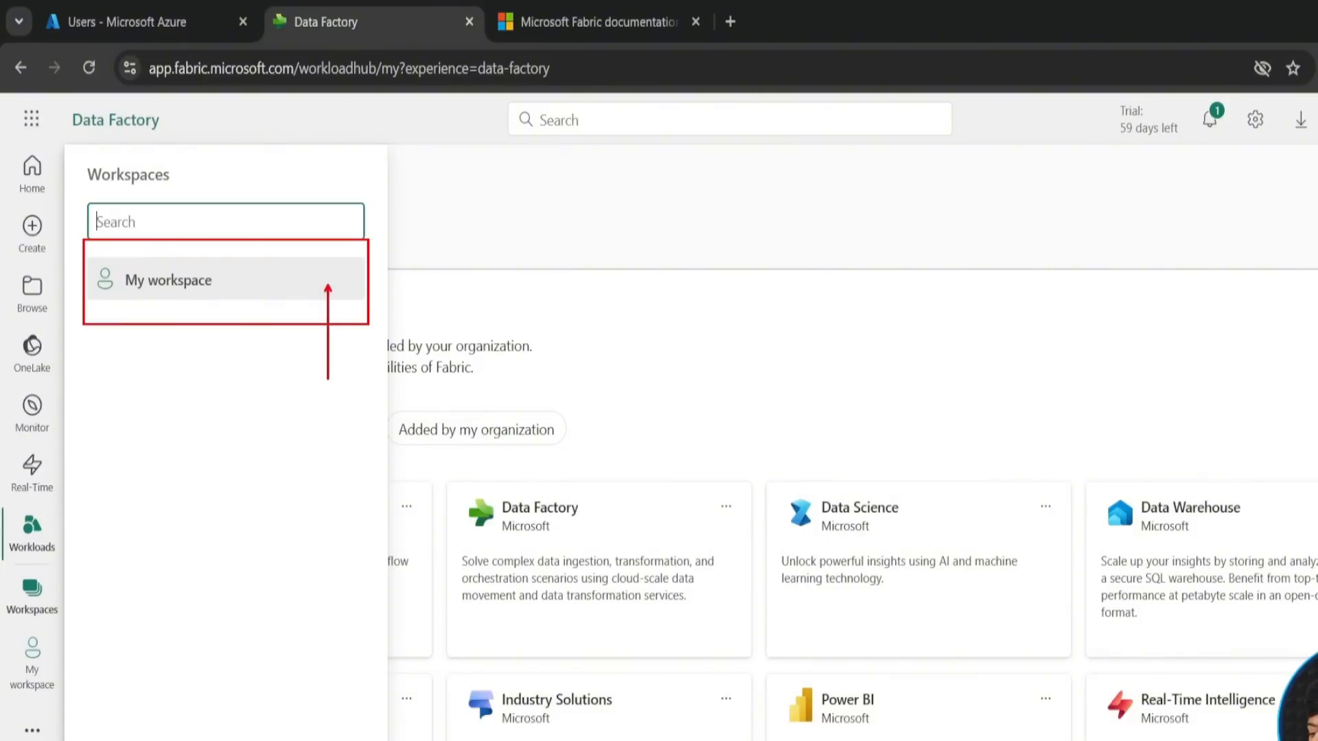
key("Escape")
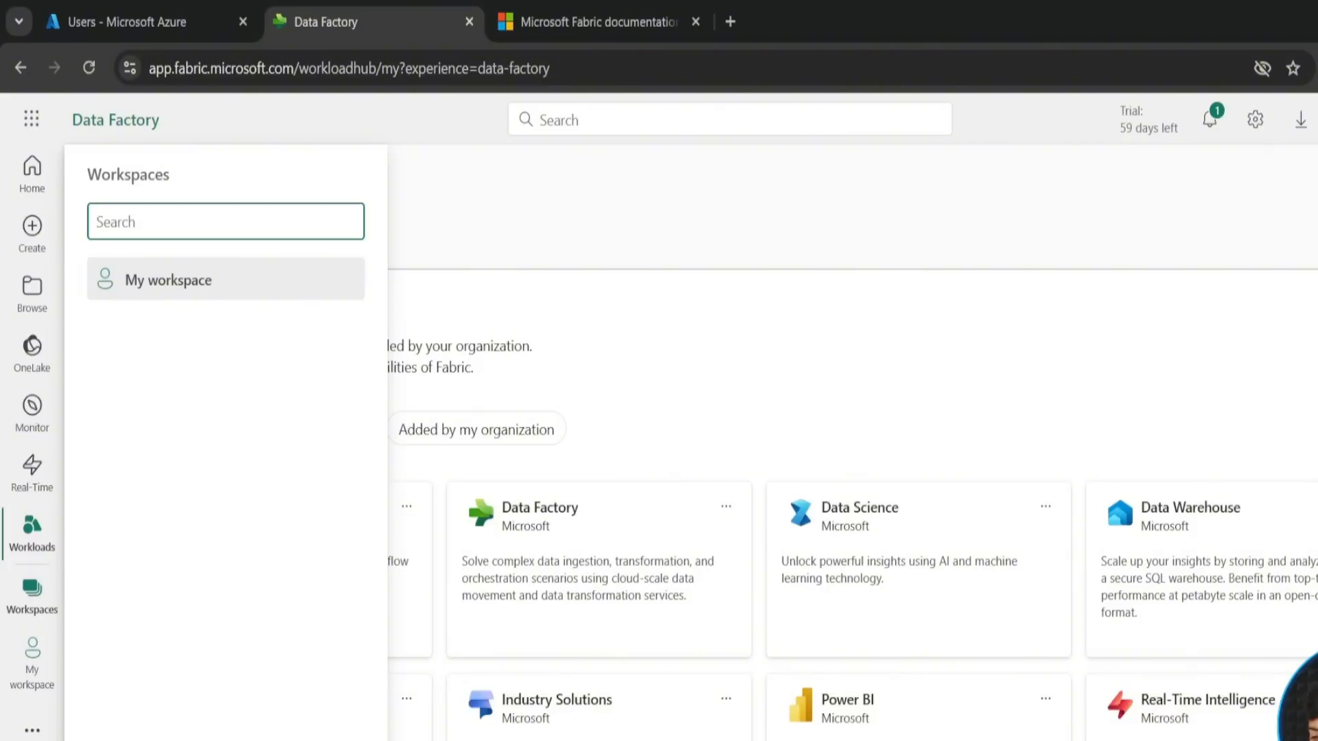
left_click(226, 739)
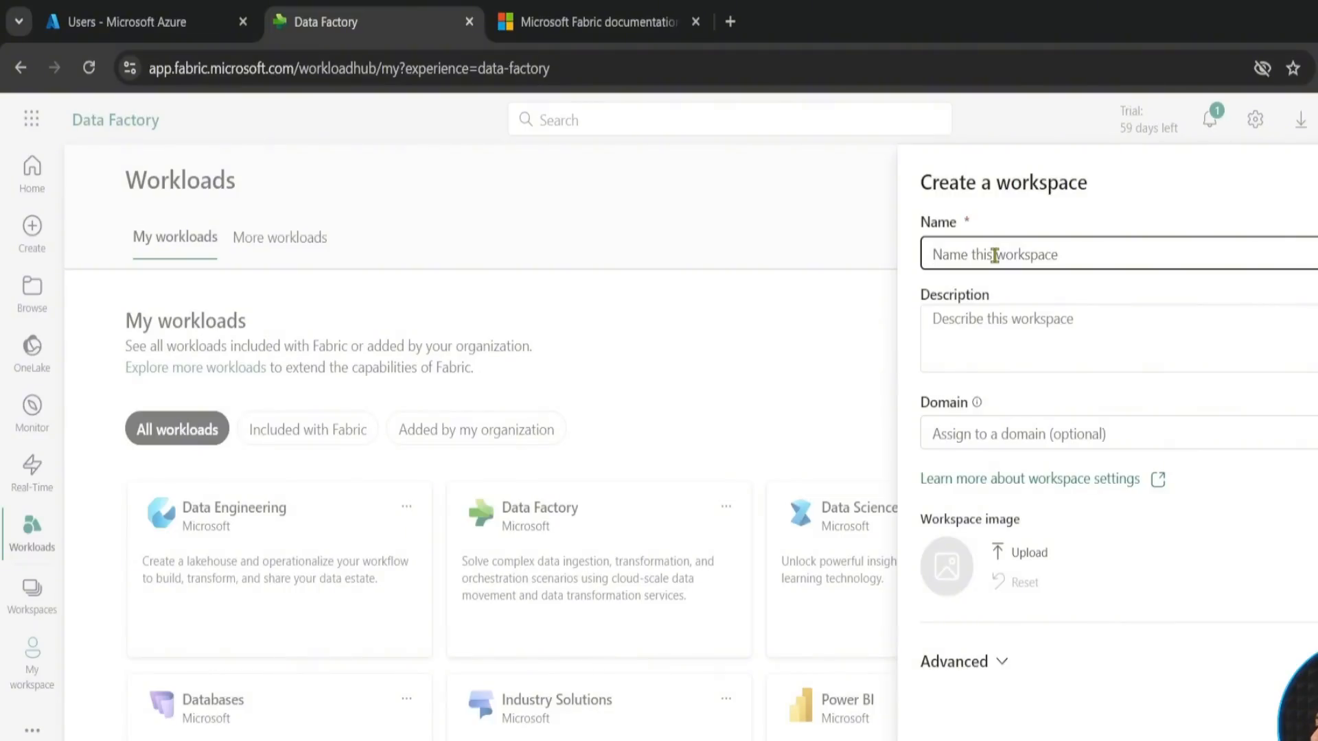
type("AnshLam")
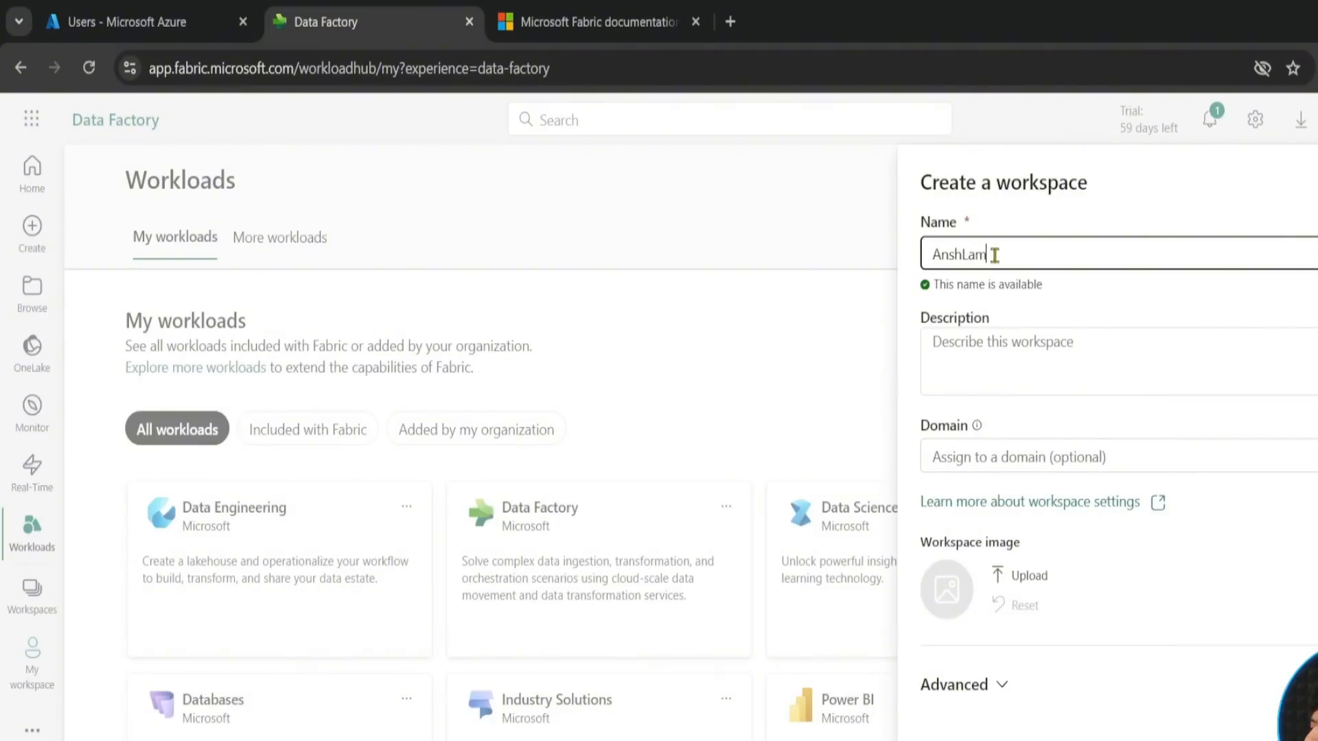
type("baWA")
key("BackSpace")
type("S")
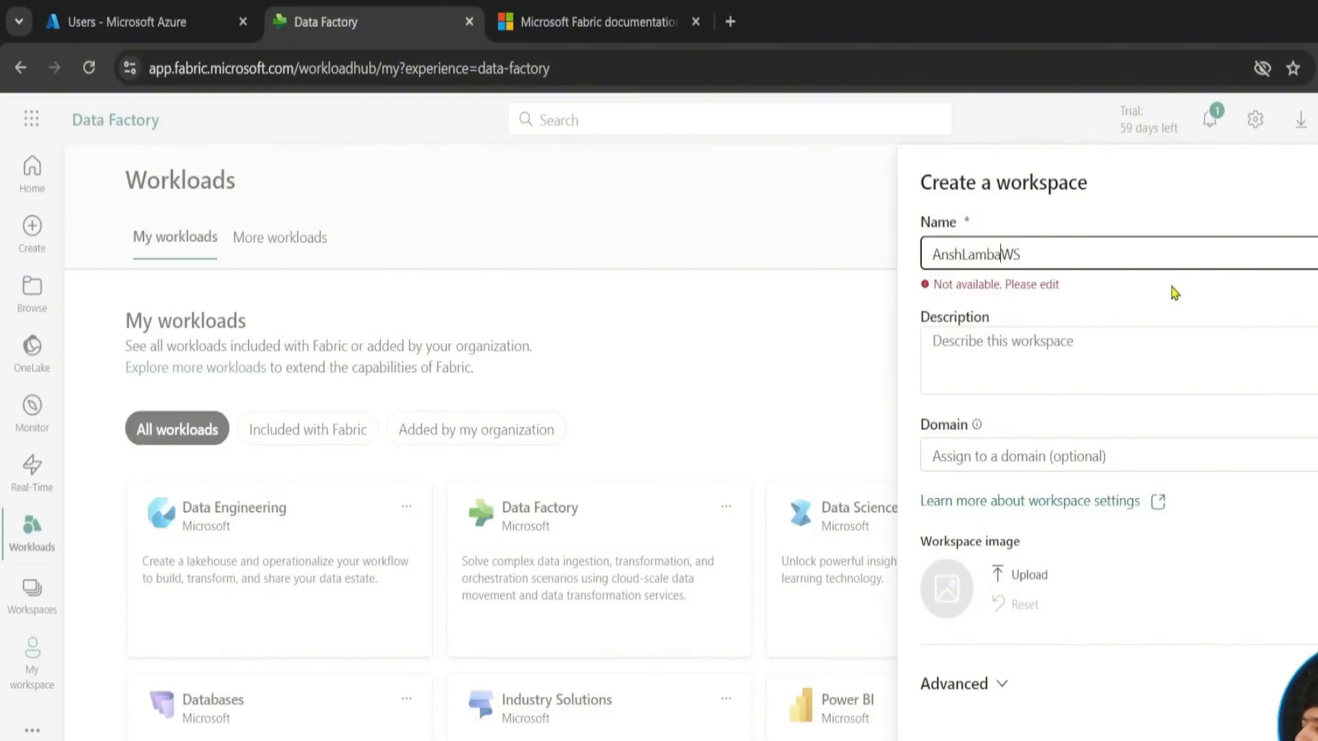
type("Love")
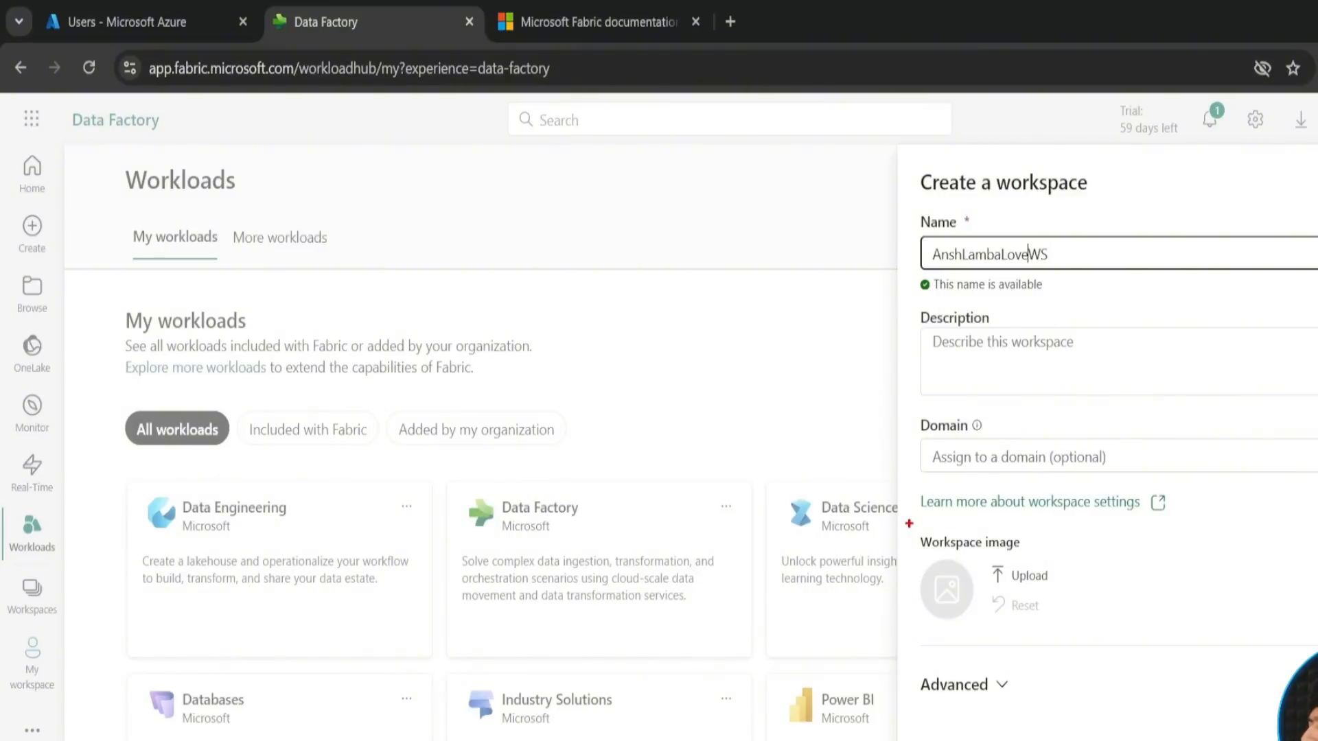
- Create the workspace without an image or description and dismiss the task flows introduction and tip
mouse_move(908, 519)
left_mouse_down()
mouse_move(1058, 659)
mouse_move(1071, 655)
left_mouse_up()
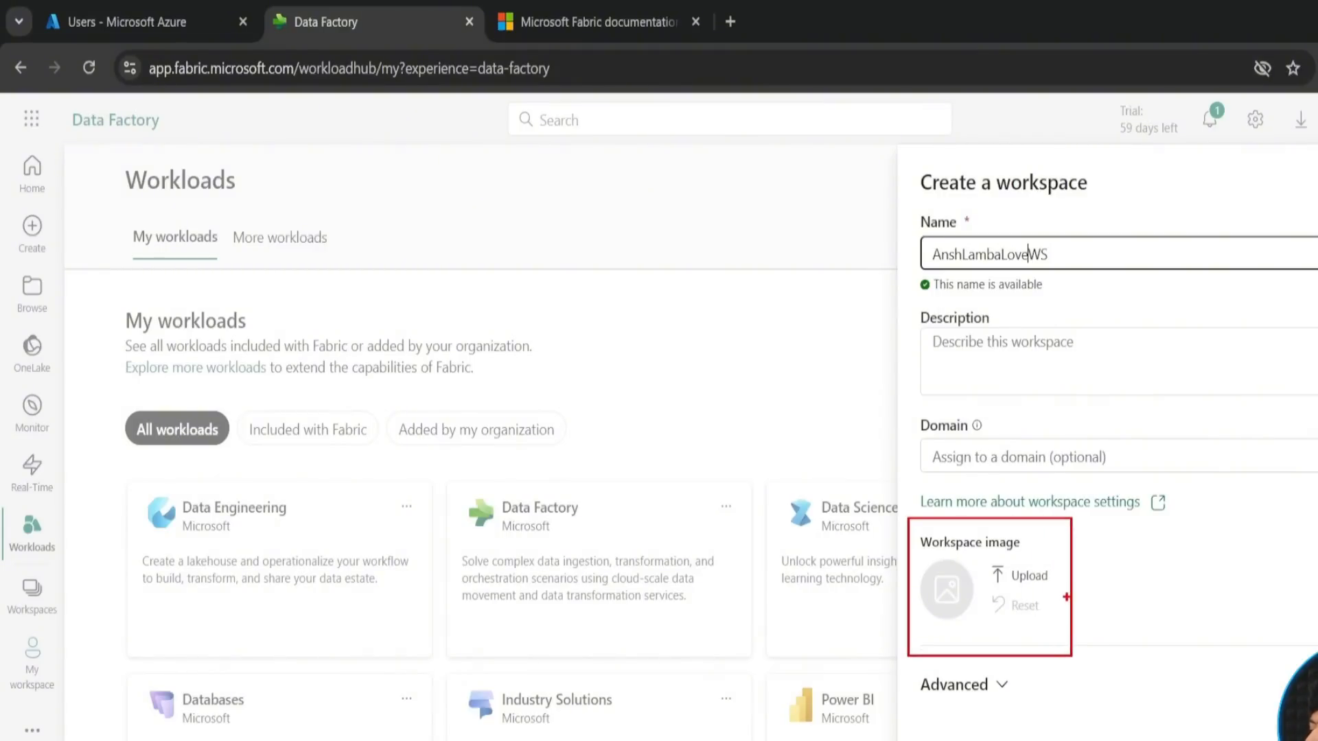
left_click_drag(1066, 597, 1159, 619)
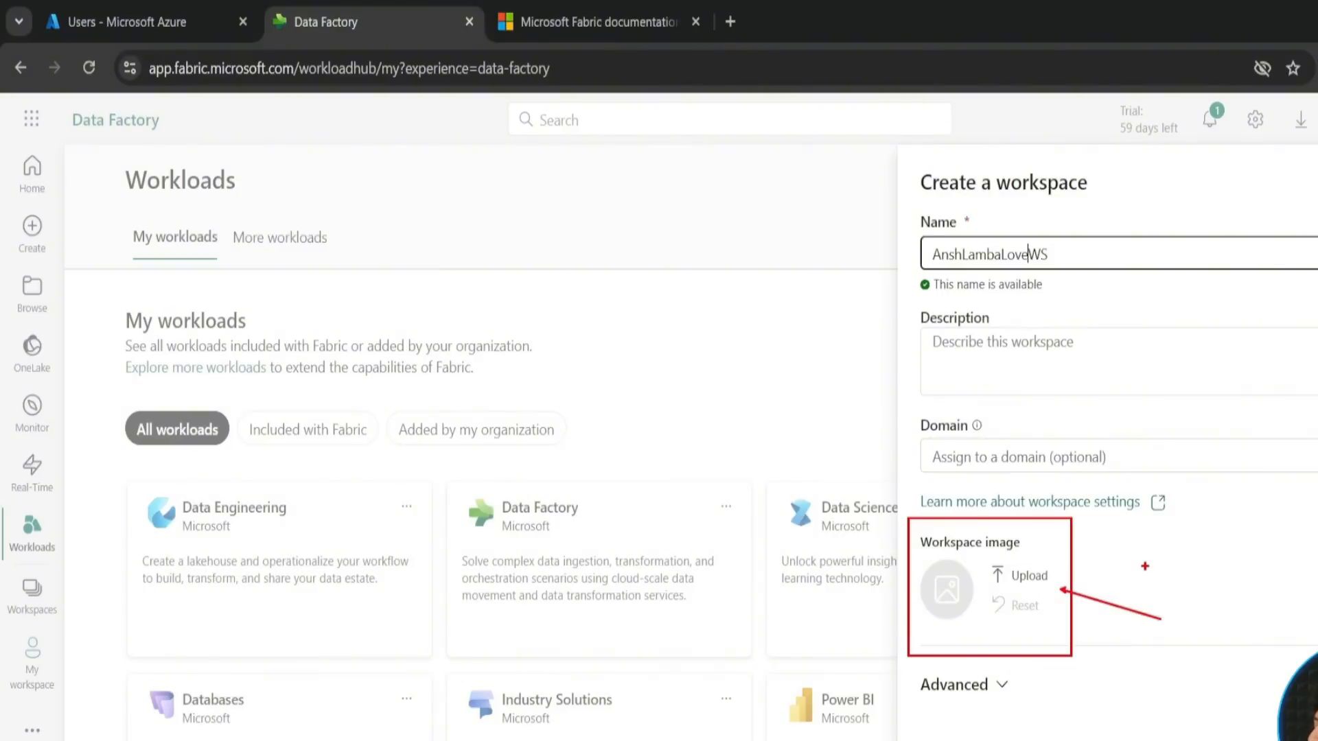
key("Escape")
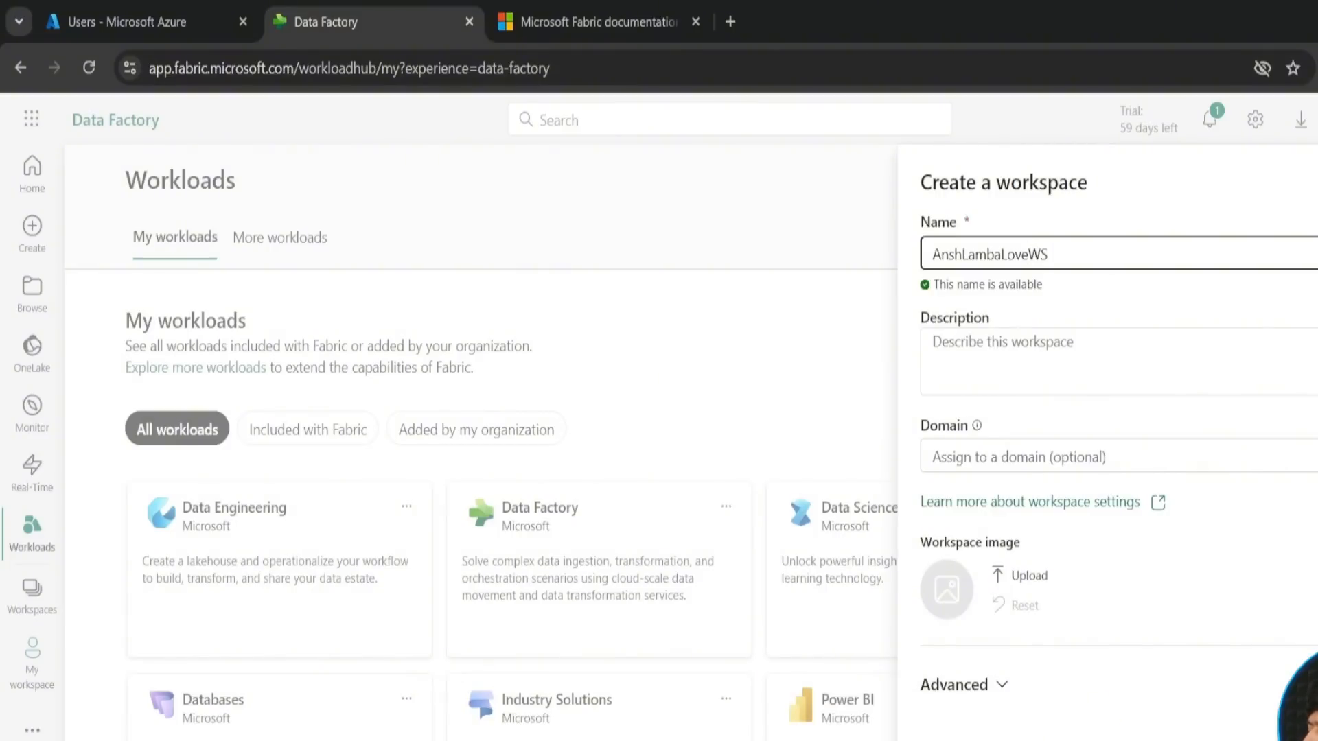
left_click(1124, 740)
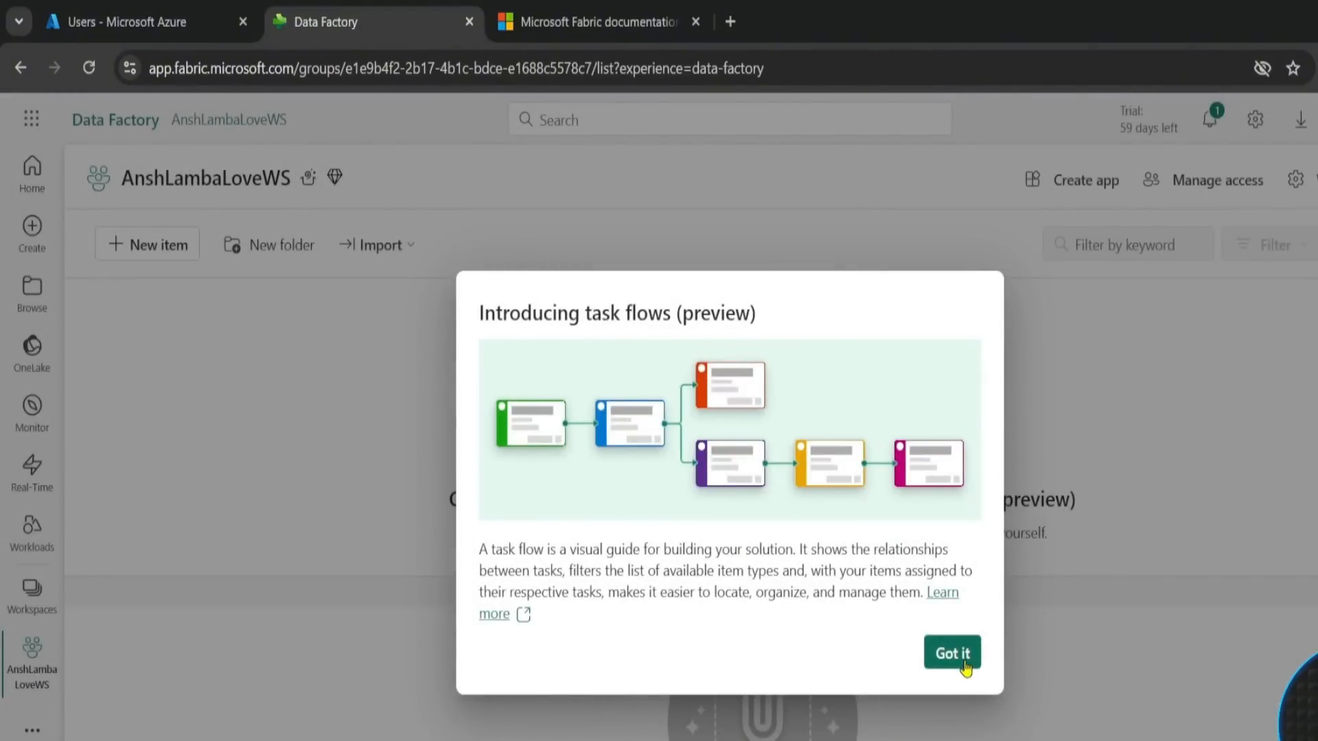
left_click(964, 668)
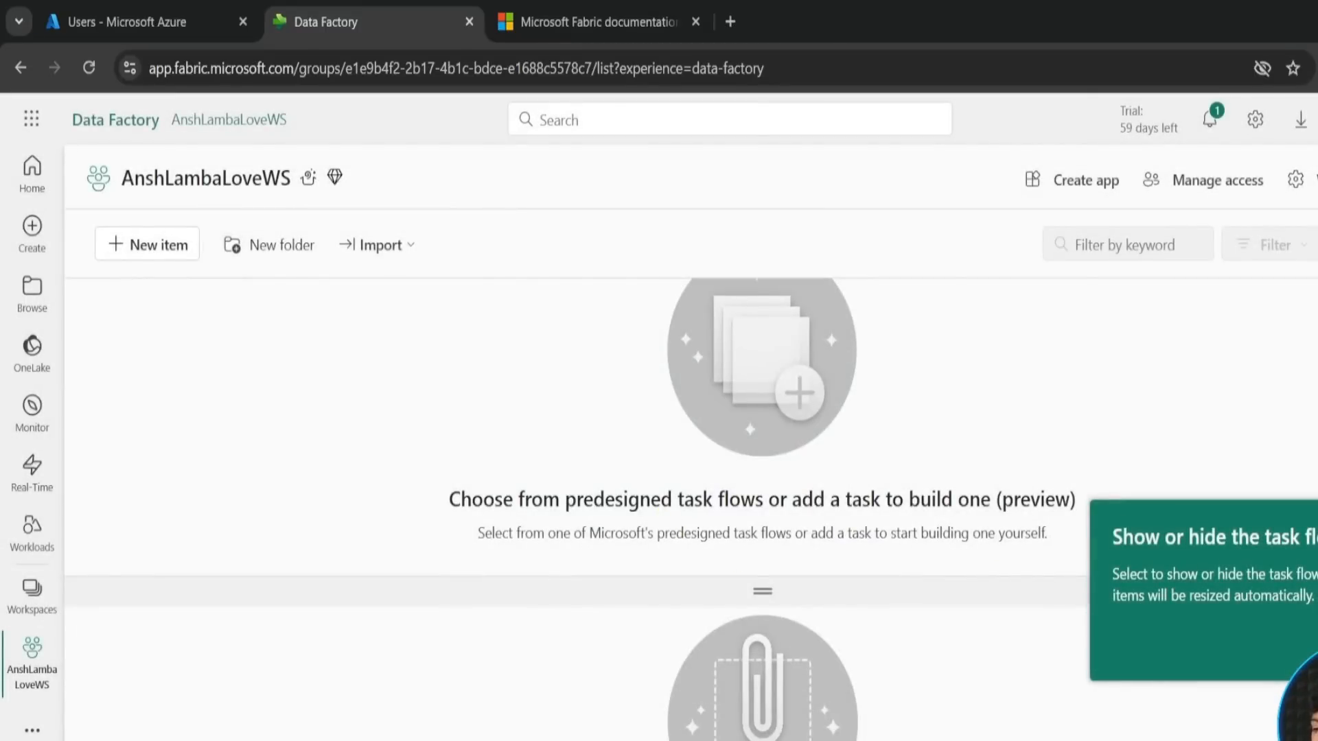
left_click(1312, 649)
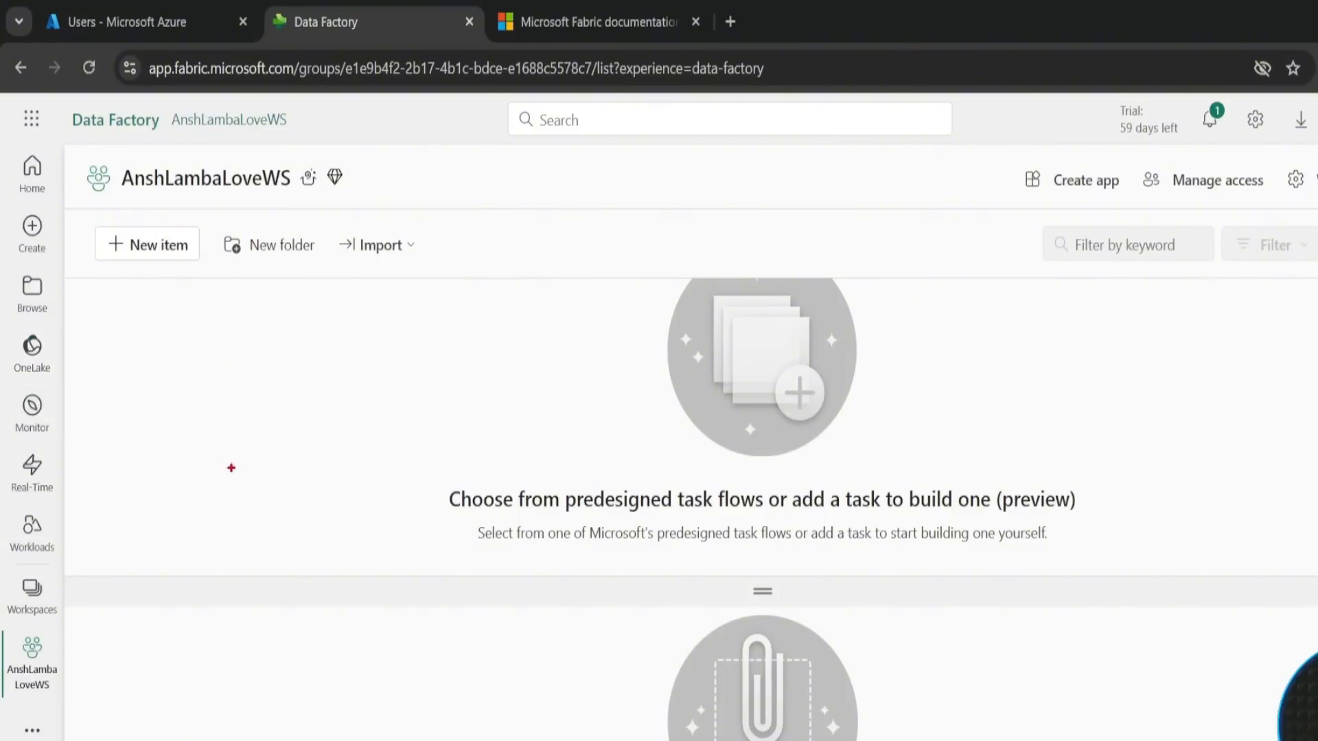
left_click_drag(111, 329, 400, 562)
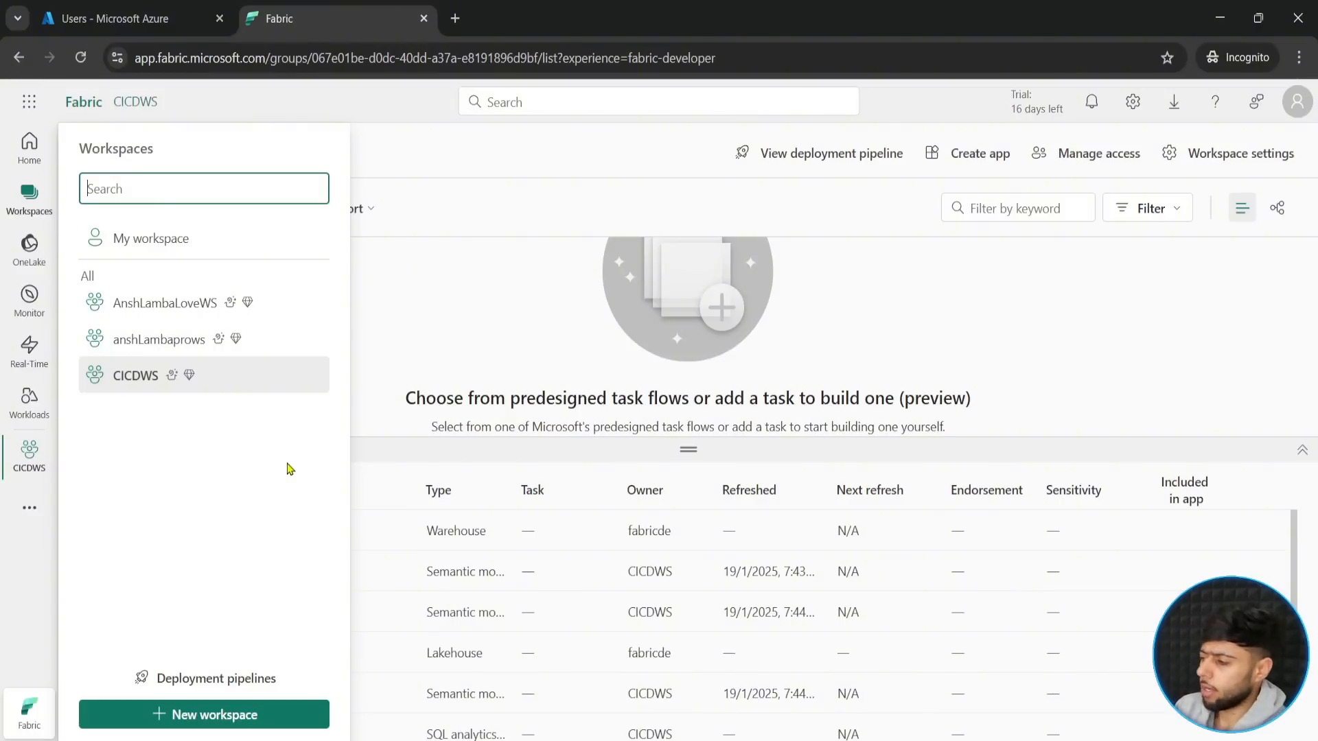
- Start another new workspace and enter FabricDF as its name
left_click(207, 716)
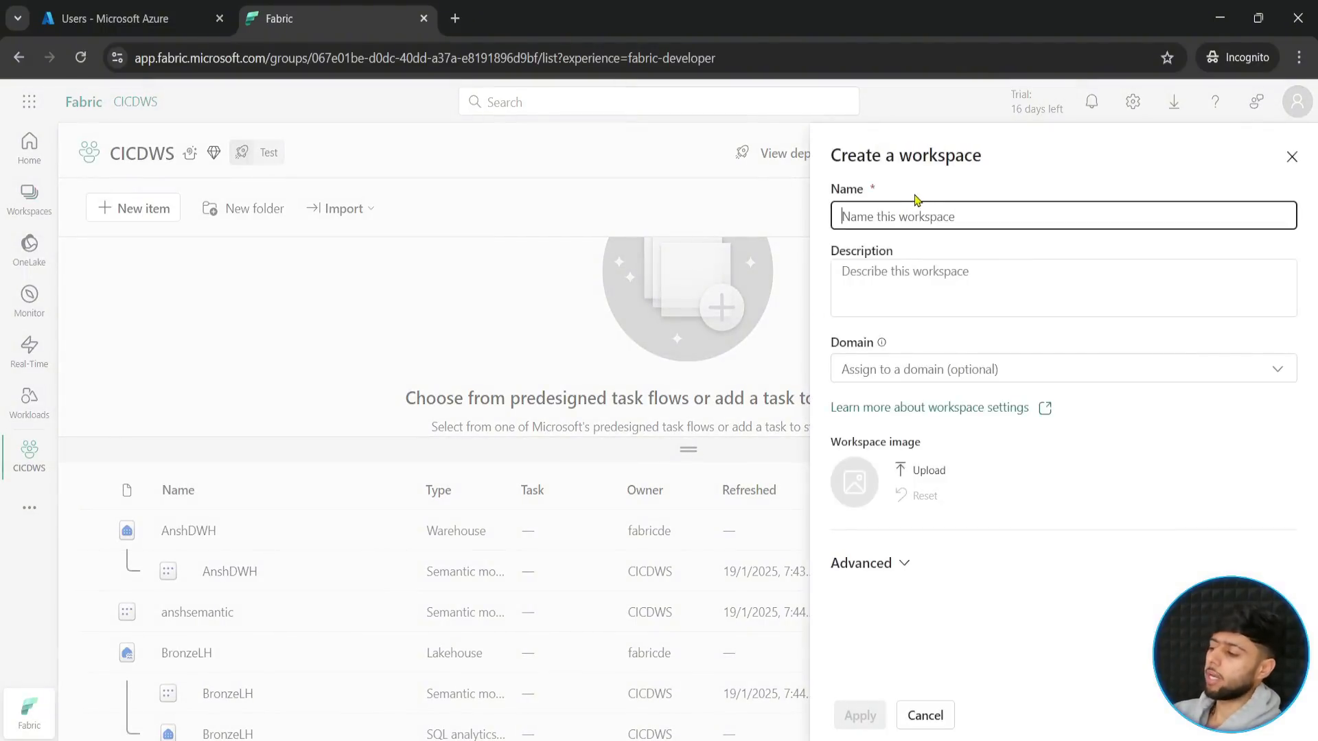
type("Ansh")
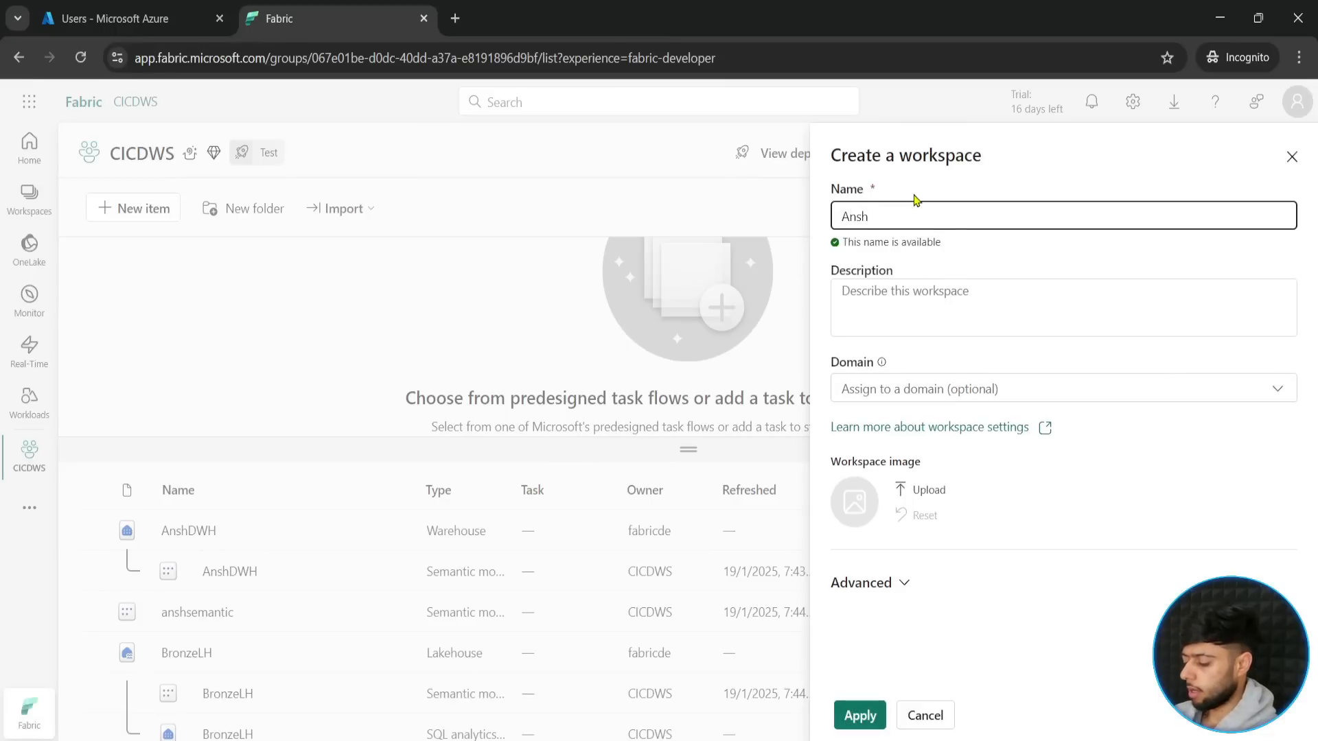
key("ctrl+a")
type("Fab")
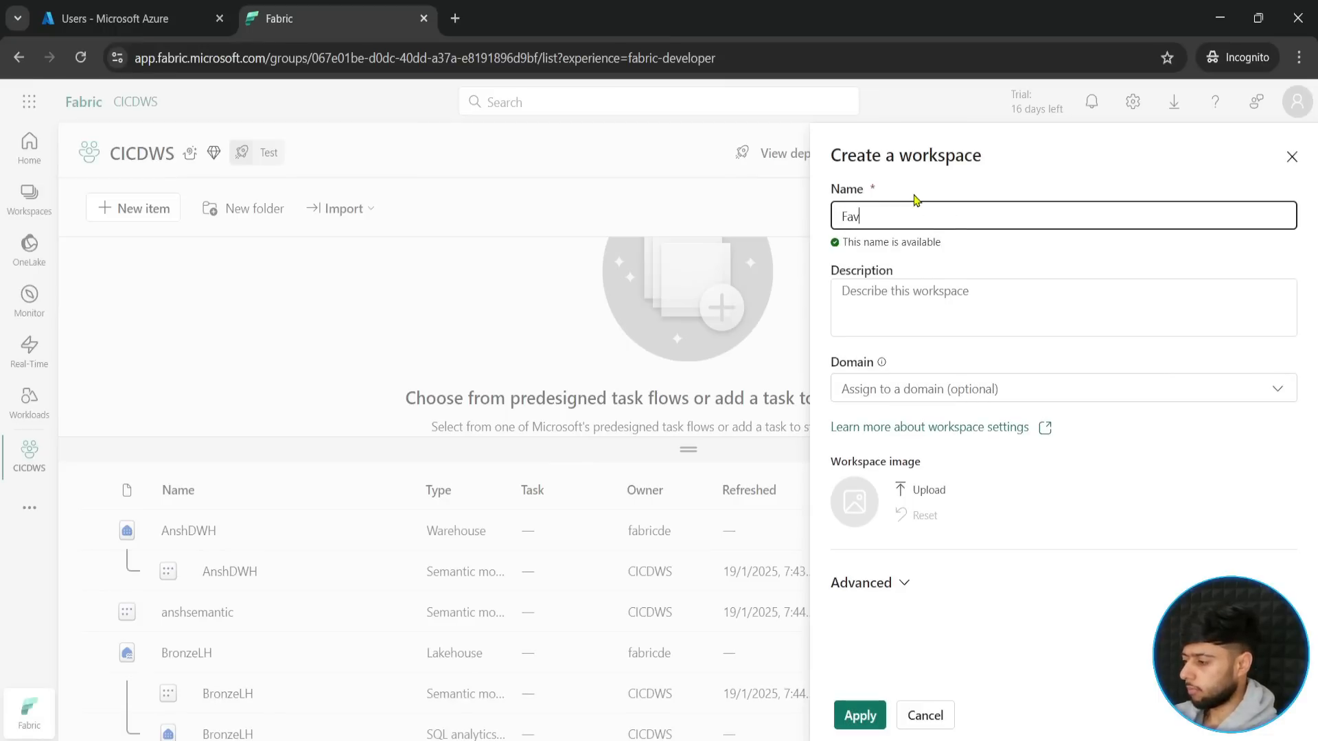
key("BackSpace")
key("BackSpace")
key("BackSpace")
type("Fabr")
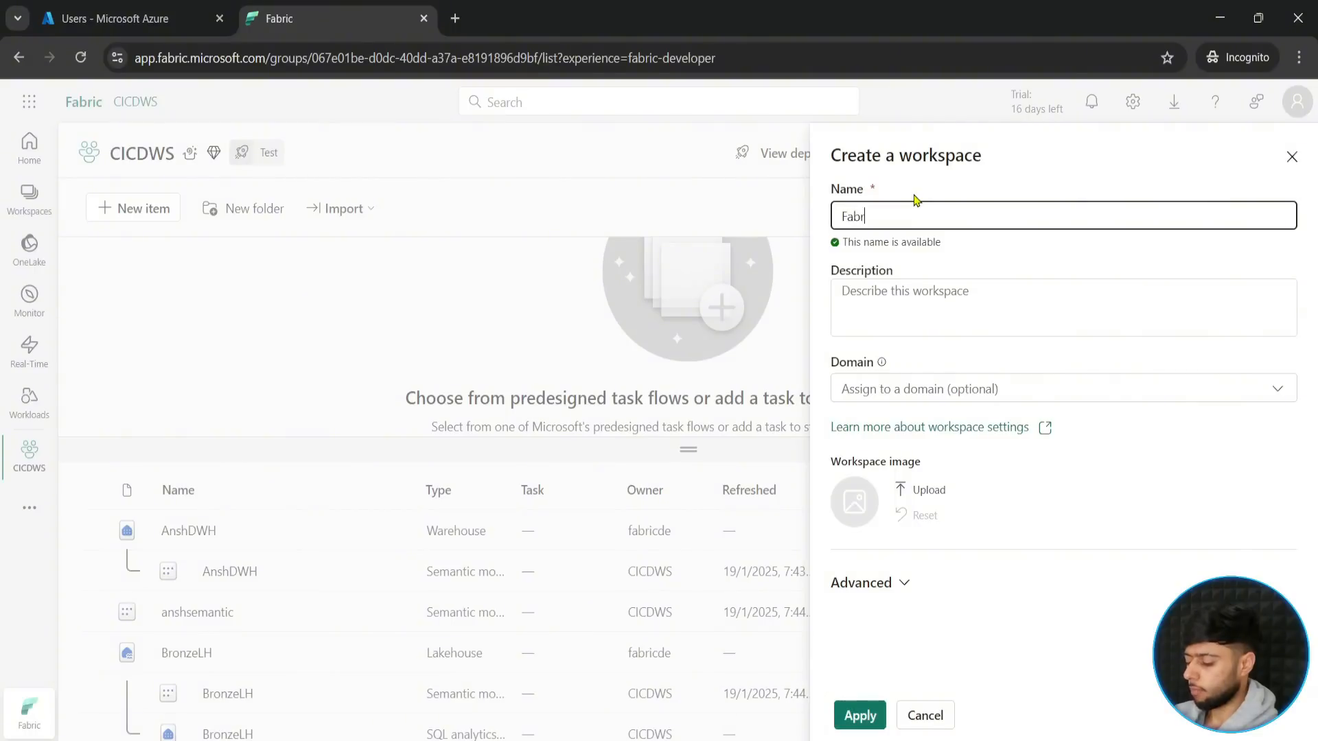
type("icDF")
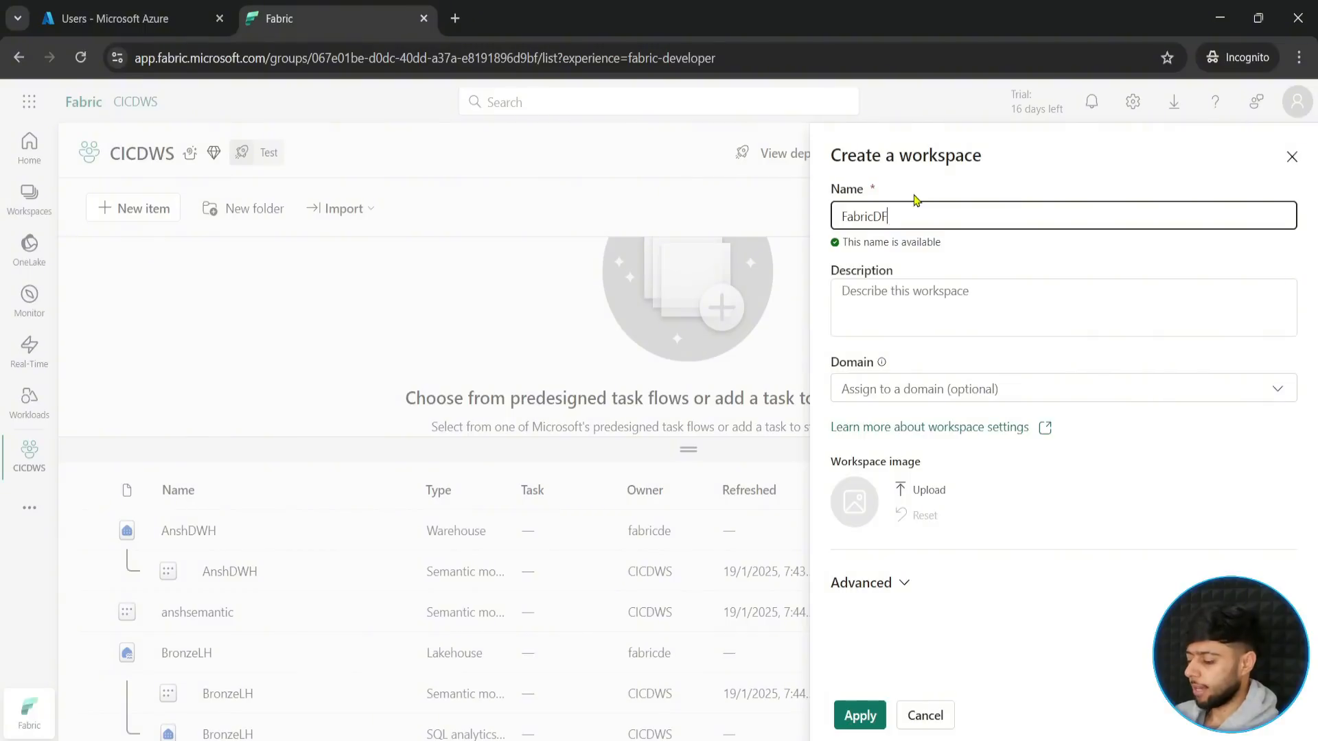
type("DEV")
key("Left")
key("Left")
key("Left")
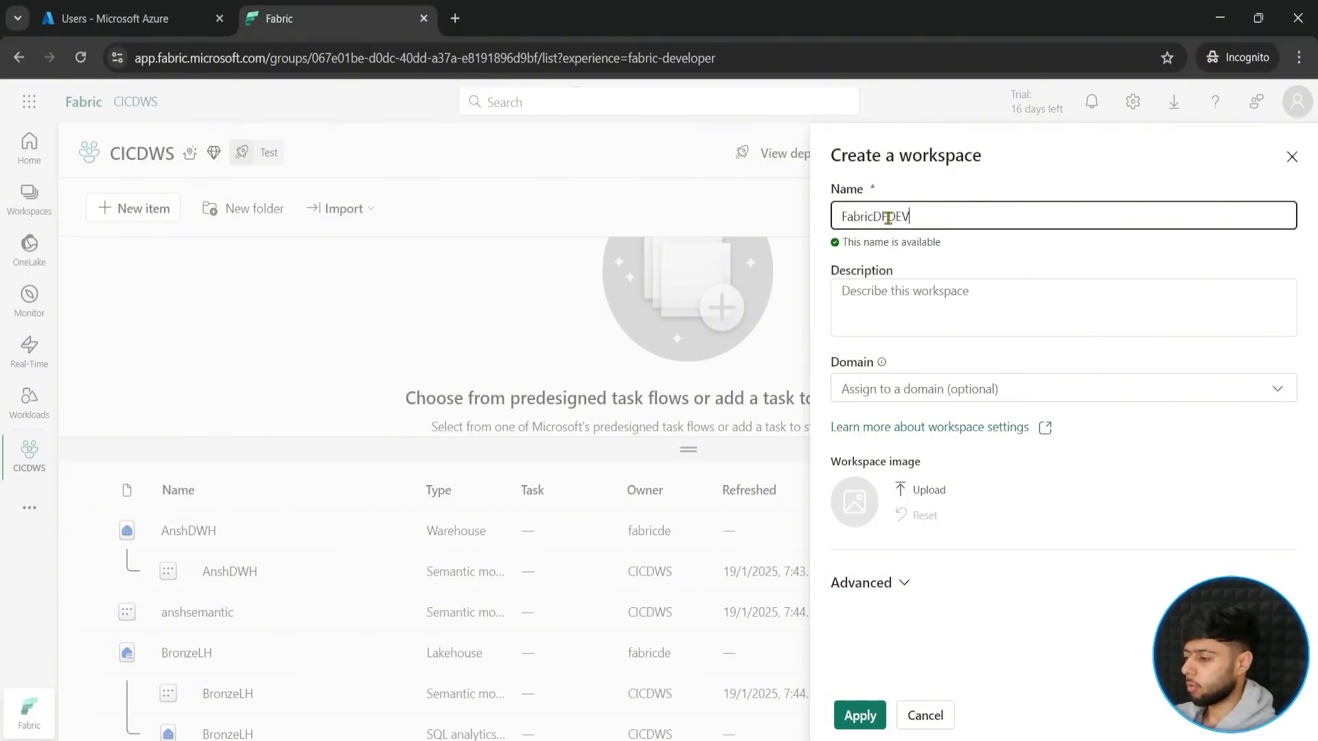
left_click_drag(911, 216, 890, 219)
key("BackSpace")
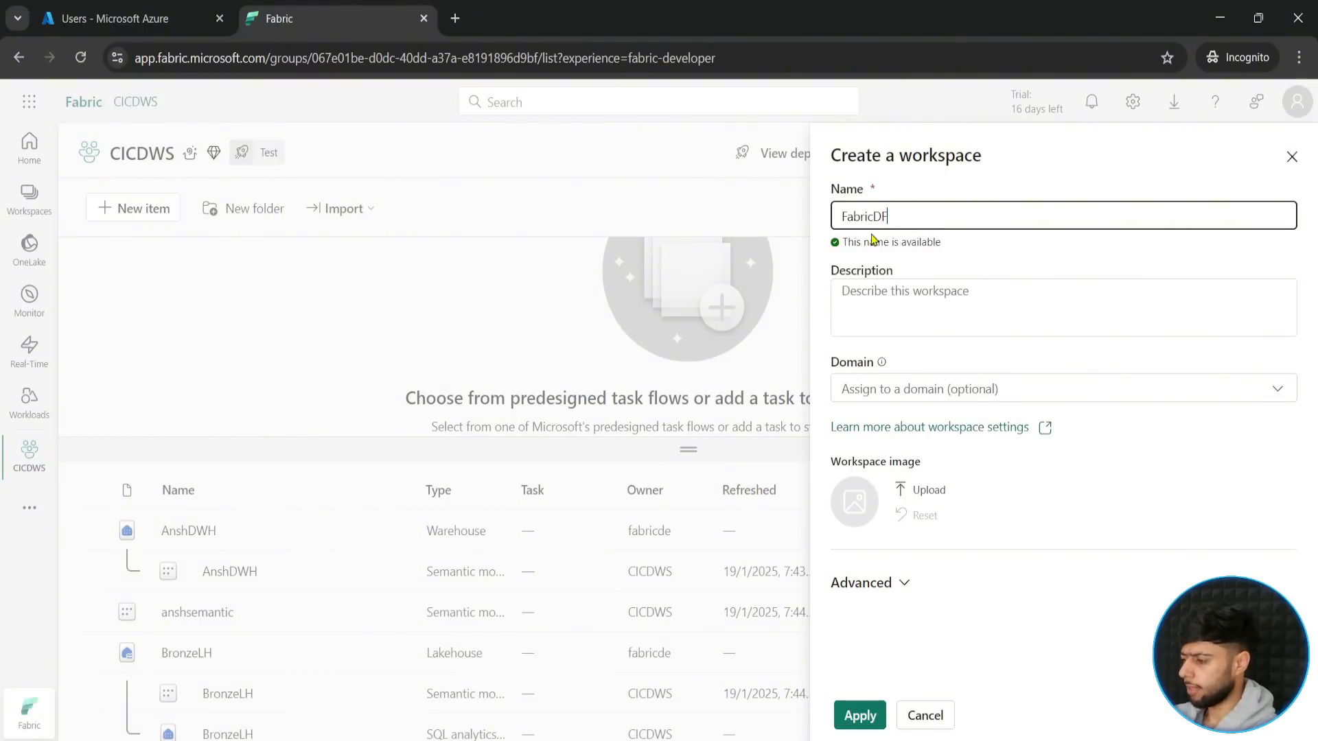
- Prefix the new workspace's name with DEV so it reads DEVFabricDF, and create the workspace
key("Home")
type("DEV")
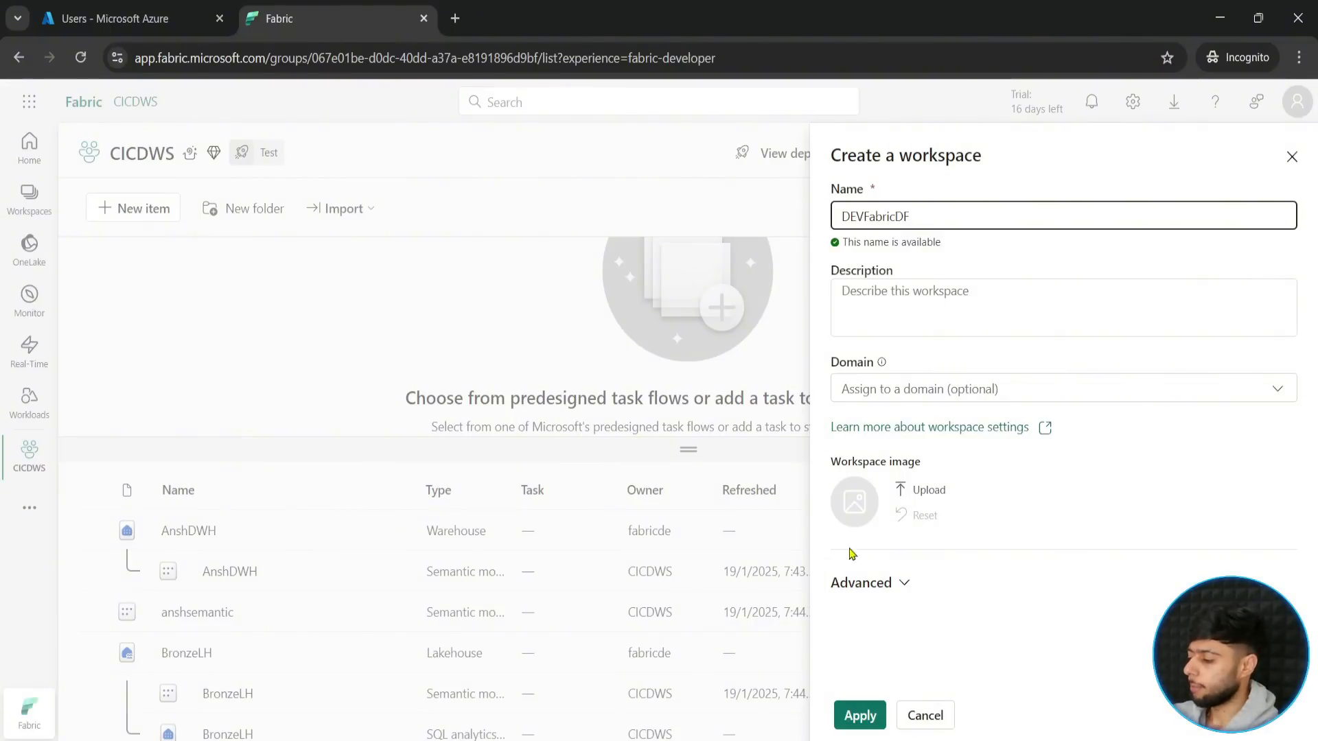
left_click(857, 714)
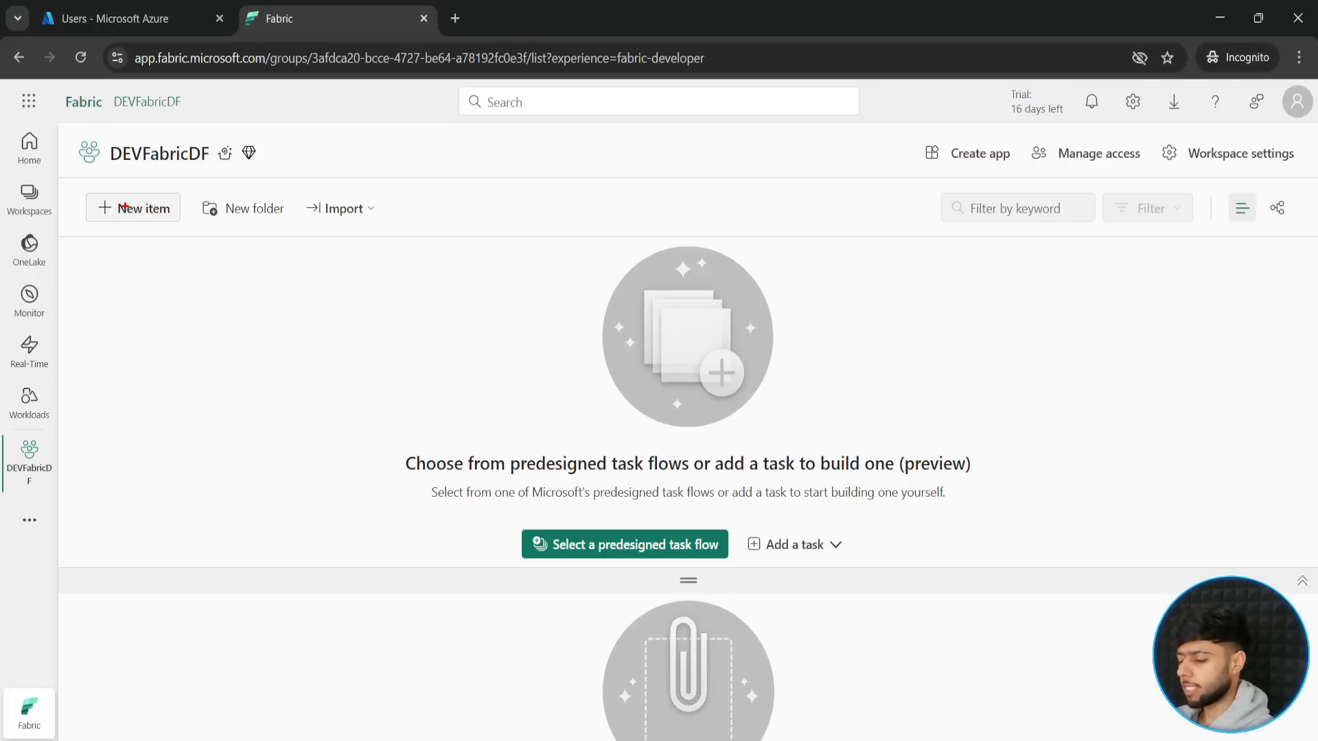
- Browse the catalogue of new item types for the DEVFabricDF workspace and close it without creating anything
mouse_move(77, 185)
left_mouse_down()
mouse_move(184, 229)
mouse_move(169, 311)
left_mouse_up()
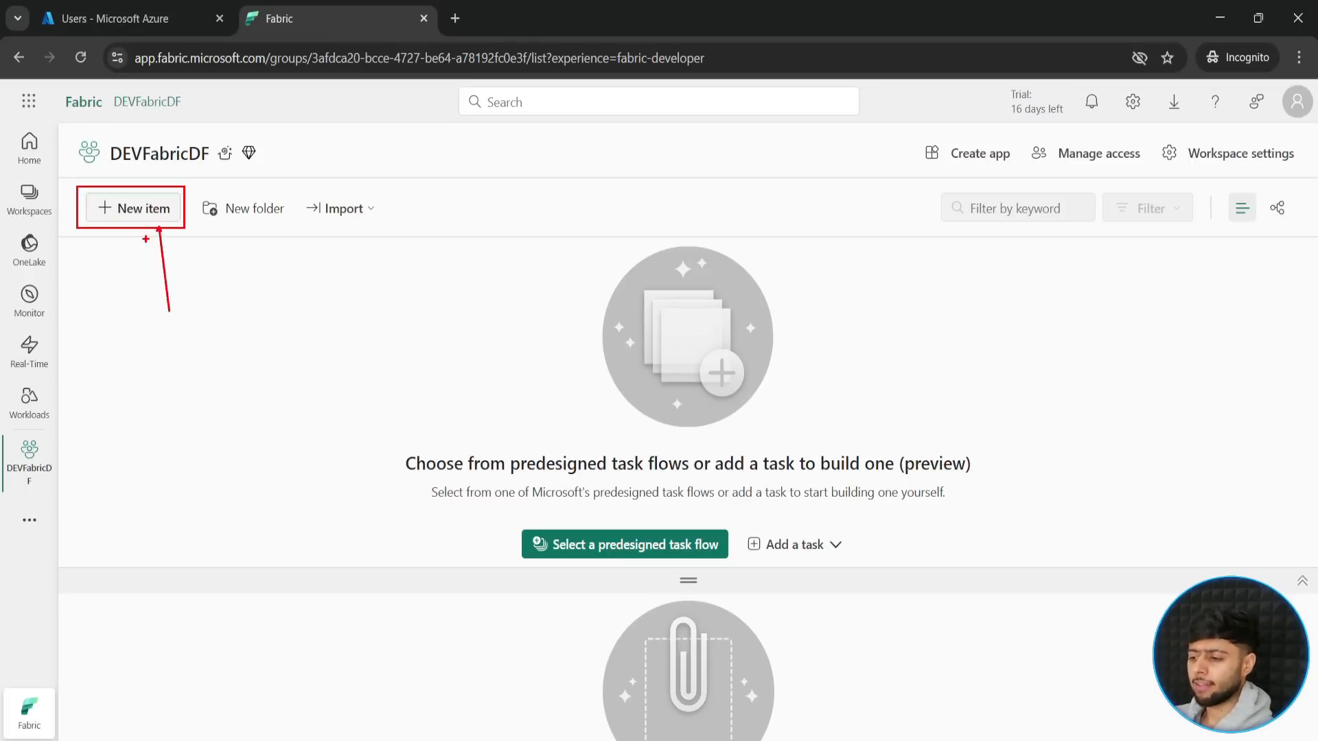
key("Escape")
left_click(143, 207)
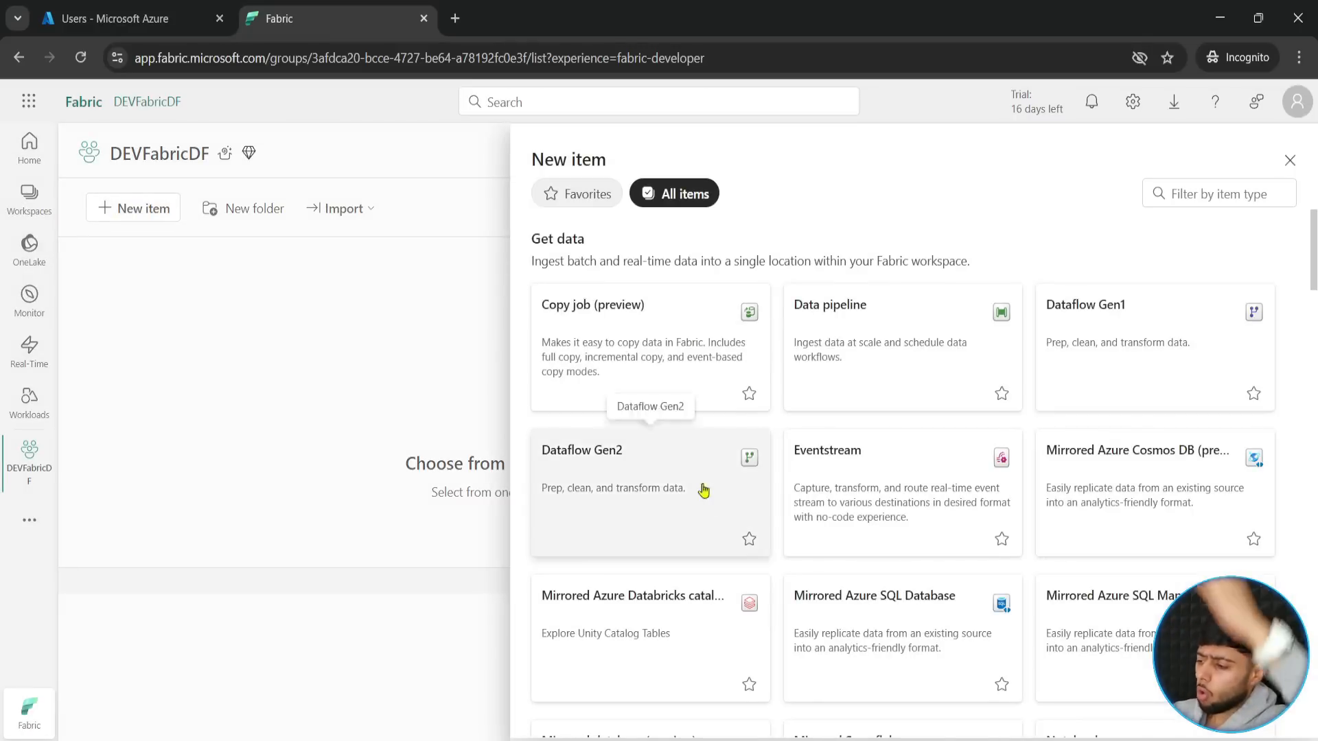
scroll(714, 480, "down", 15)
scroll(718, 519, "down", 10)
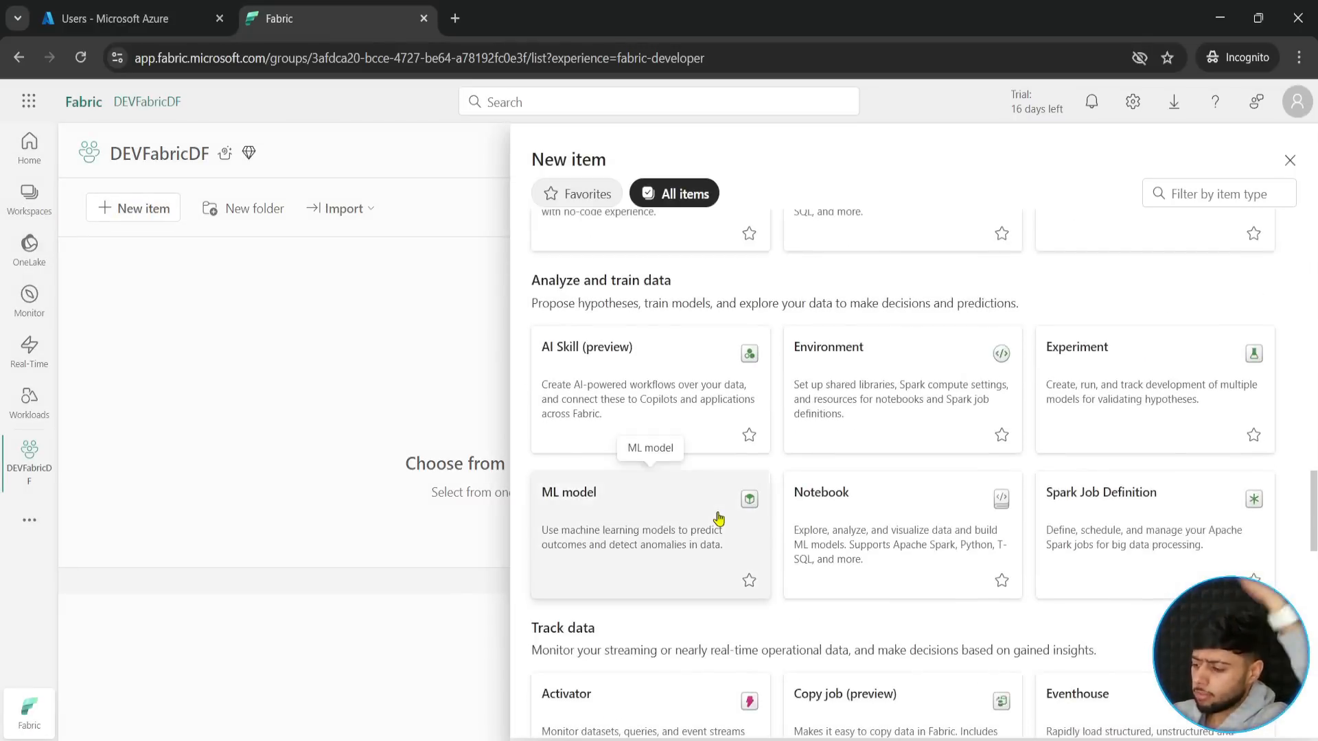
left_click(1289, 161)
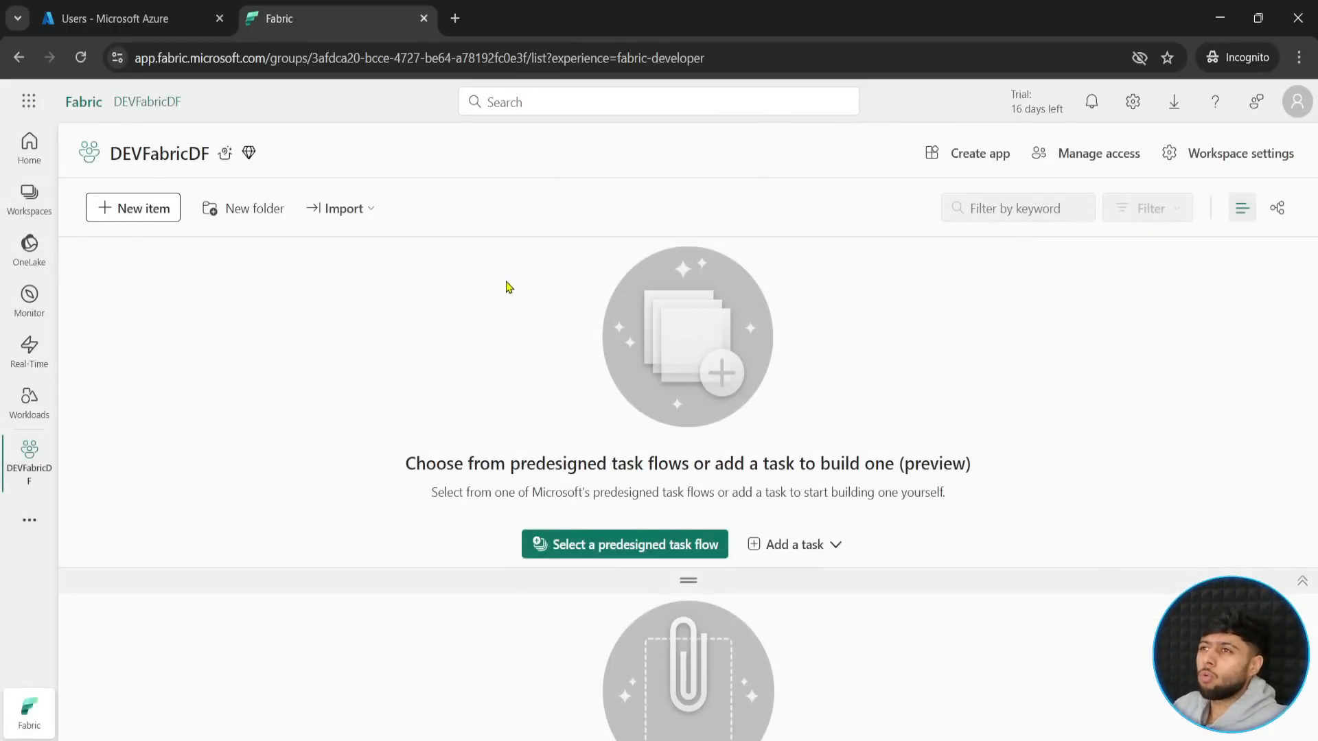
- Go to the Workloads page and open the details of the Data Factory workload
left_click(28, 411)
key("ctrl+2")
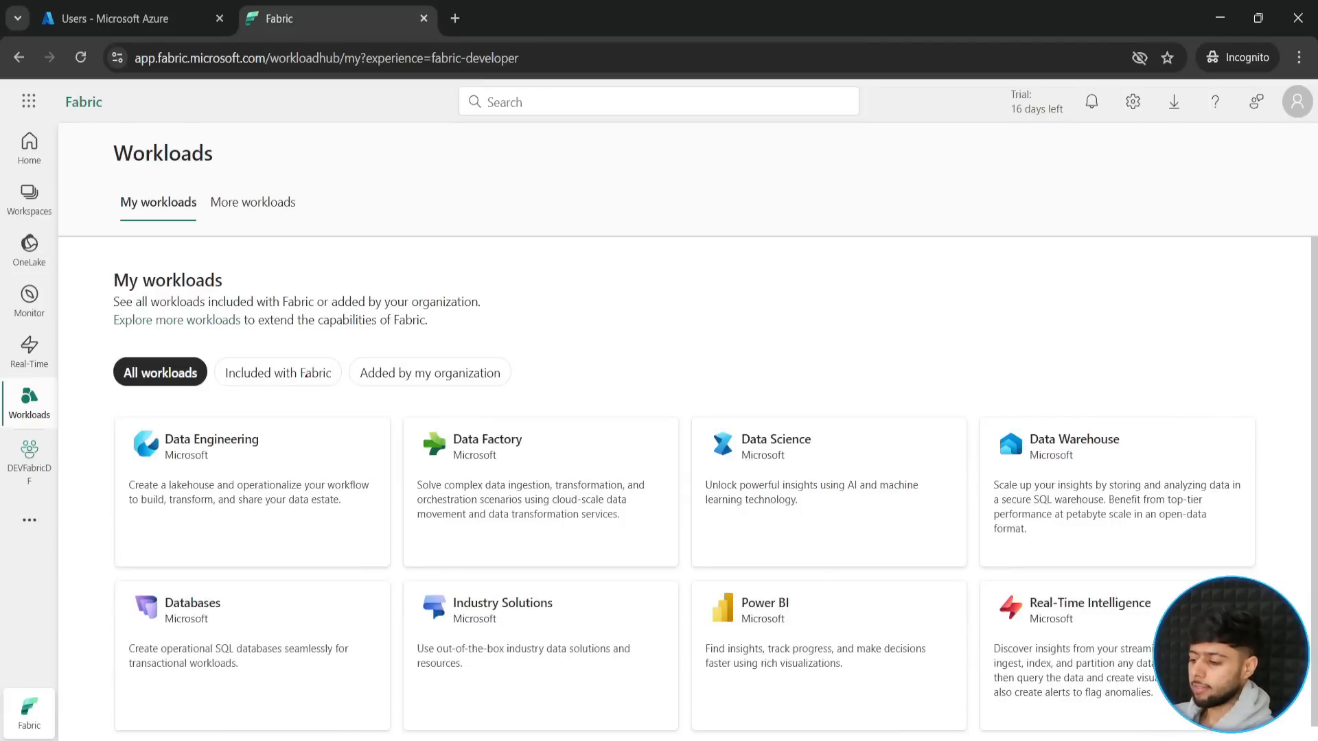
mouse_move(397, 404)
left_mouse_down()
mouse_move(574, 516)
mouse_move(686, 566)
left_mouse_up()
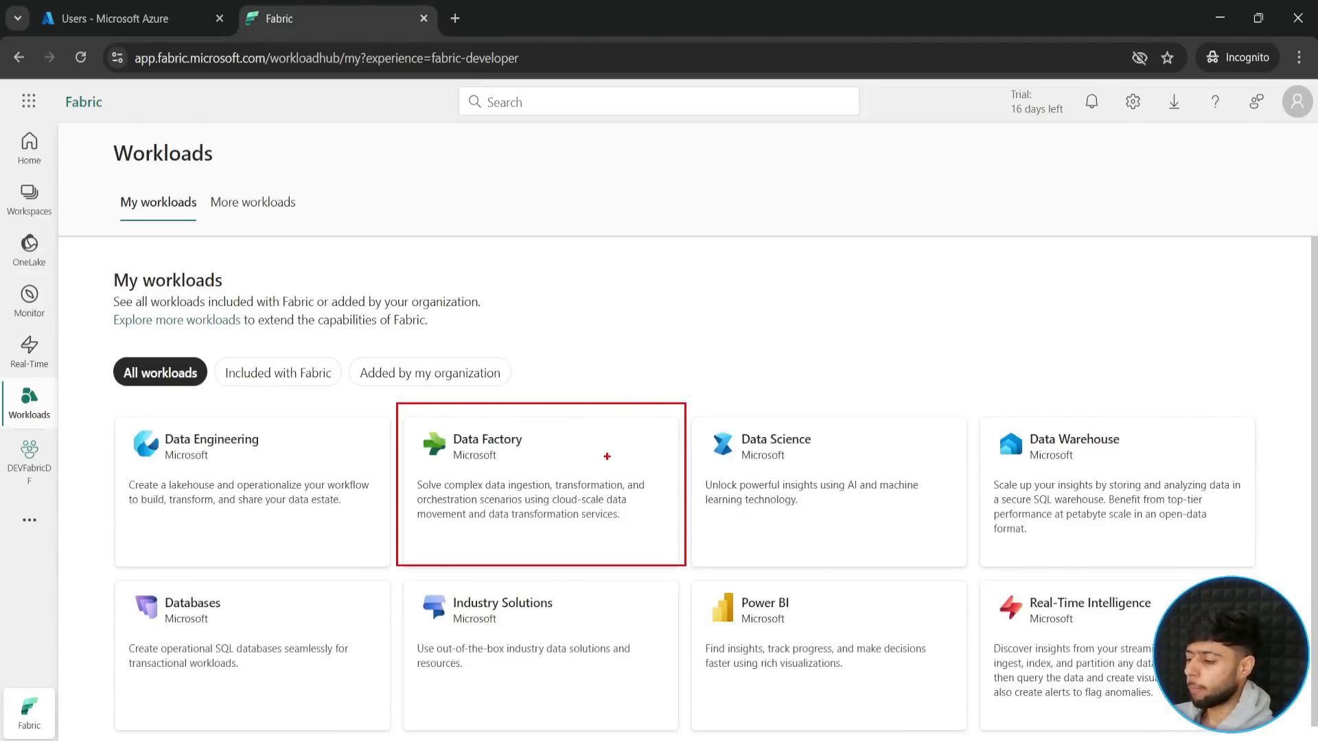
left_click_drag(607, 453, 679, 347)
key("Escape")
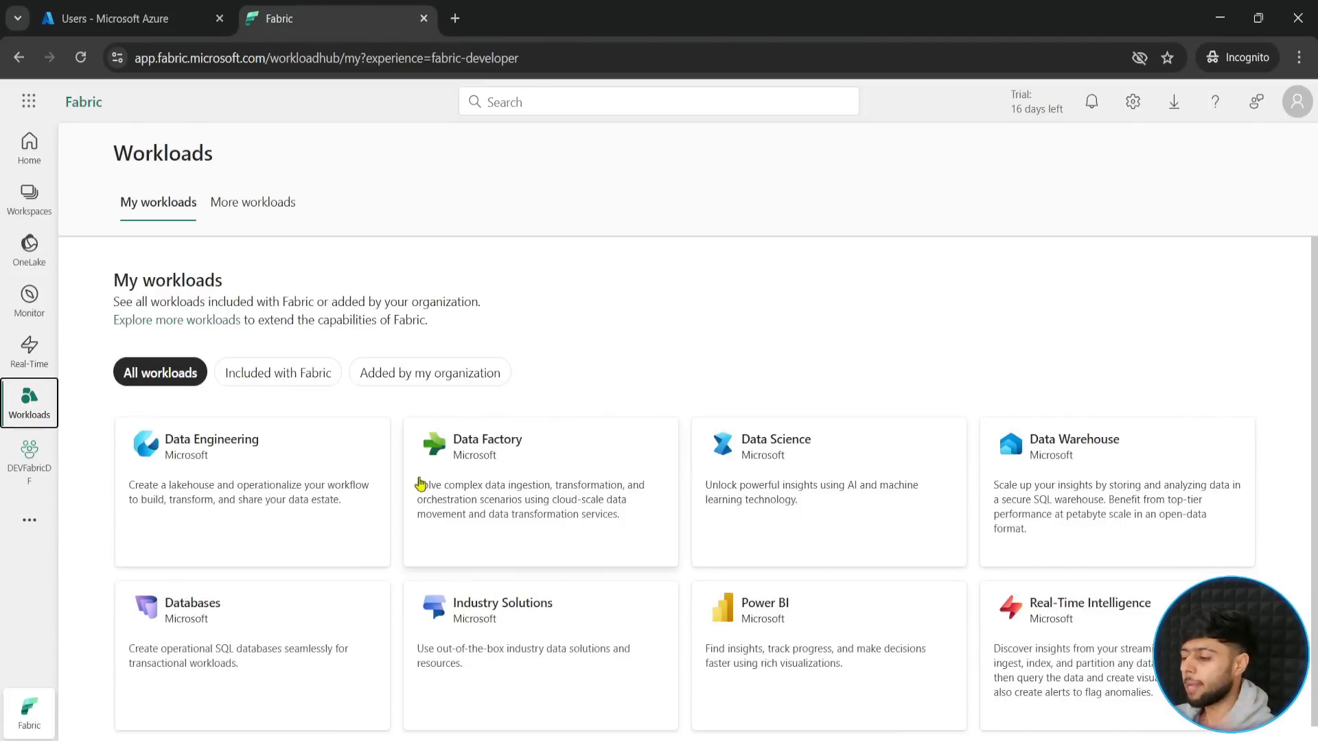
left_click(496, 456)
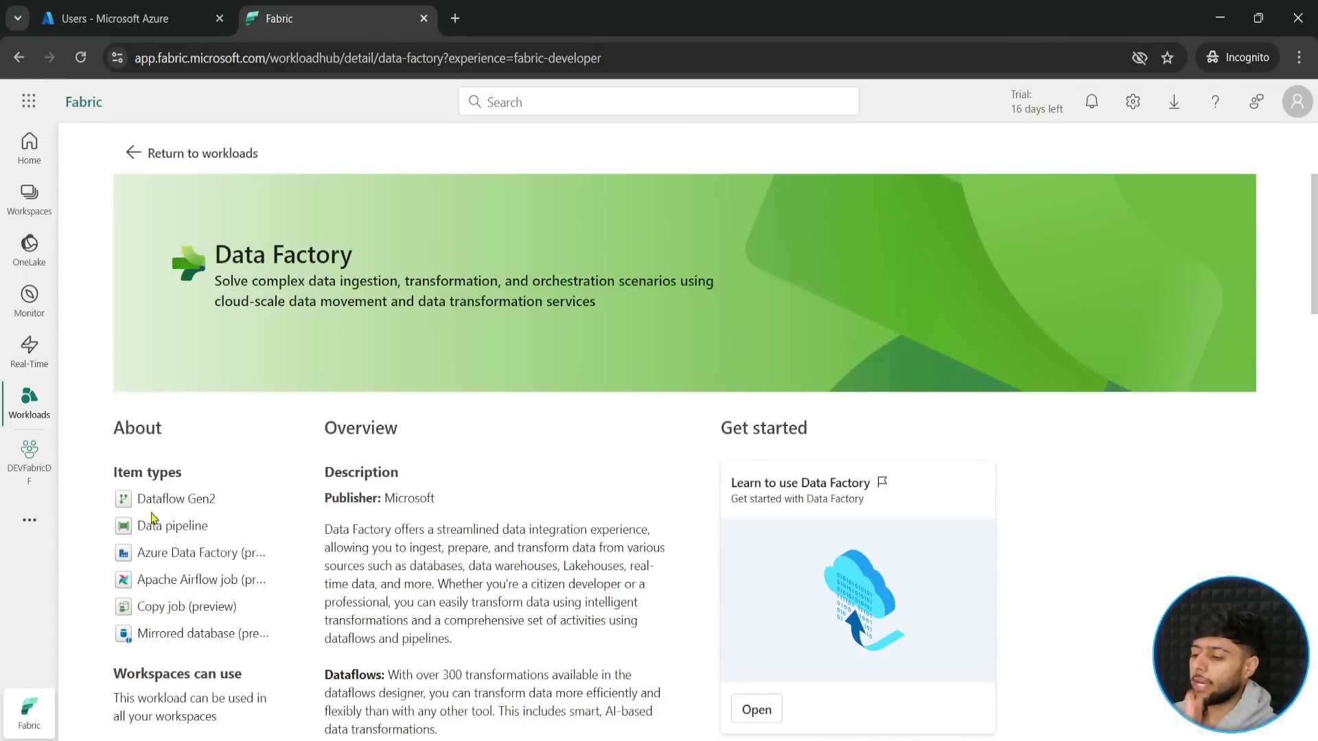
- Review the Data Factory item types, from Dataflow Gen2 and Data pipeline to Copy job and Mirrored database
scroll(161, 491, "down", 1)
key("ctrl+2")
mouse_move(101, 367)
left_mouse_down()
mouse_move(196, 420)
mouse_move(266, 566)
left_mouse_up()
left_click_drag(224, 409, 288, 396)
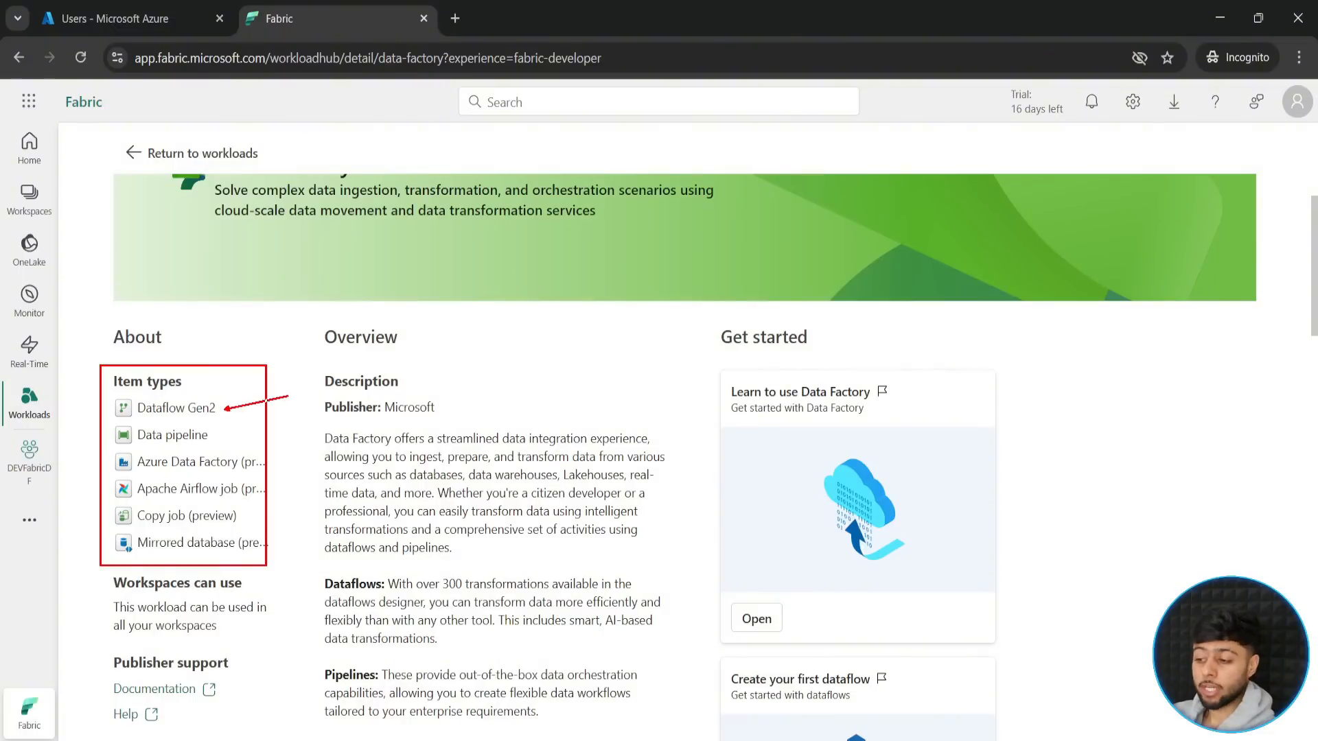
mouse_move(218, 429)
left_mouse_down()
mouse_move(276, 429)
mouse_move(306, 463)
mouse_move(300, 489)
left_mouse_up()
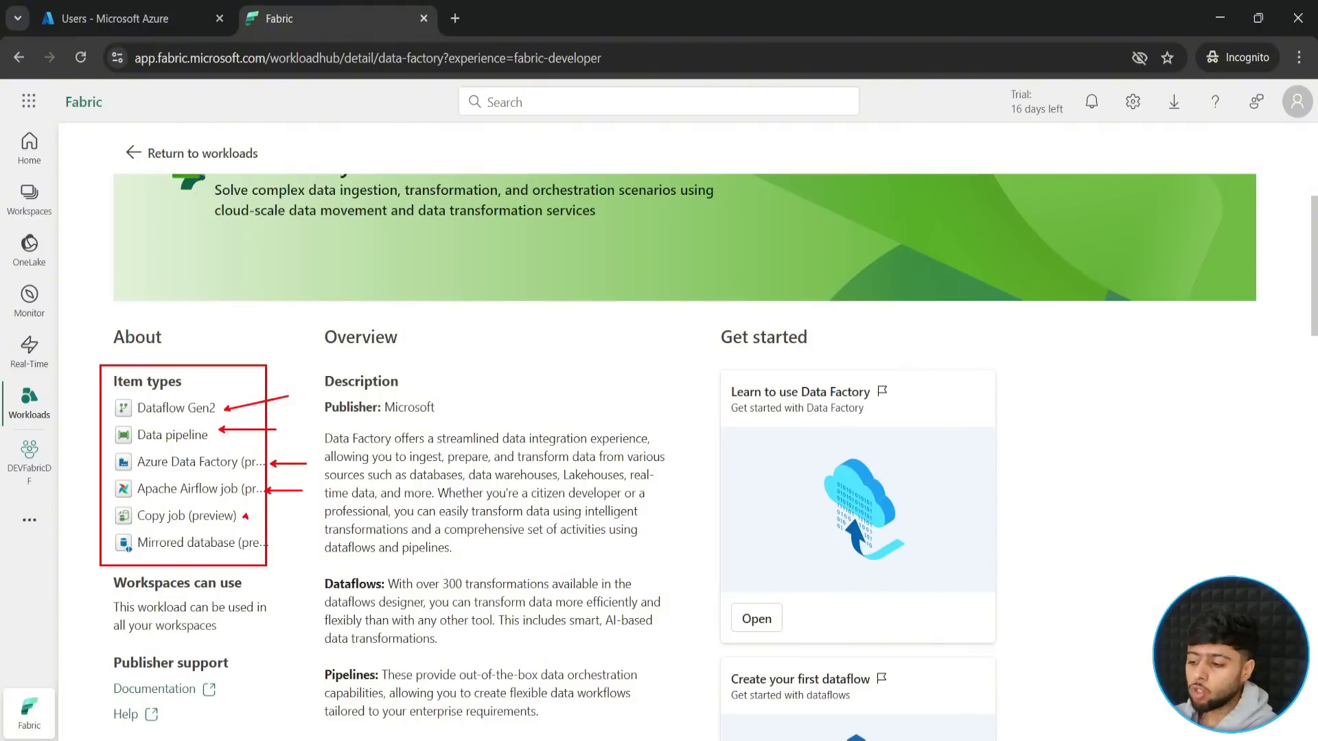
left_click_drag(245, 514, 308, 513)
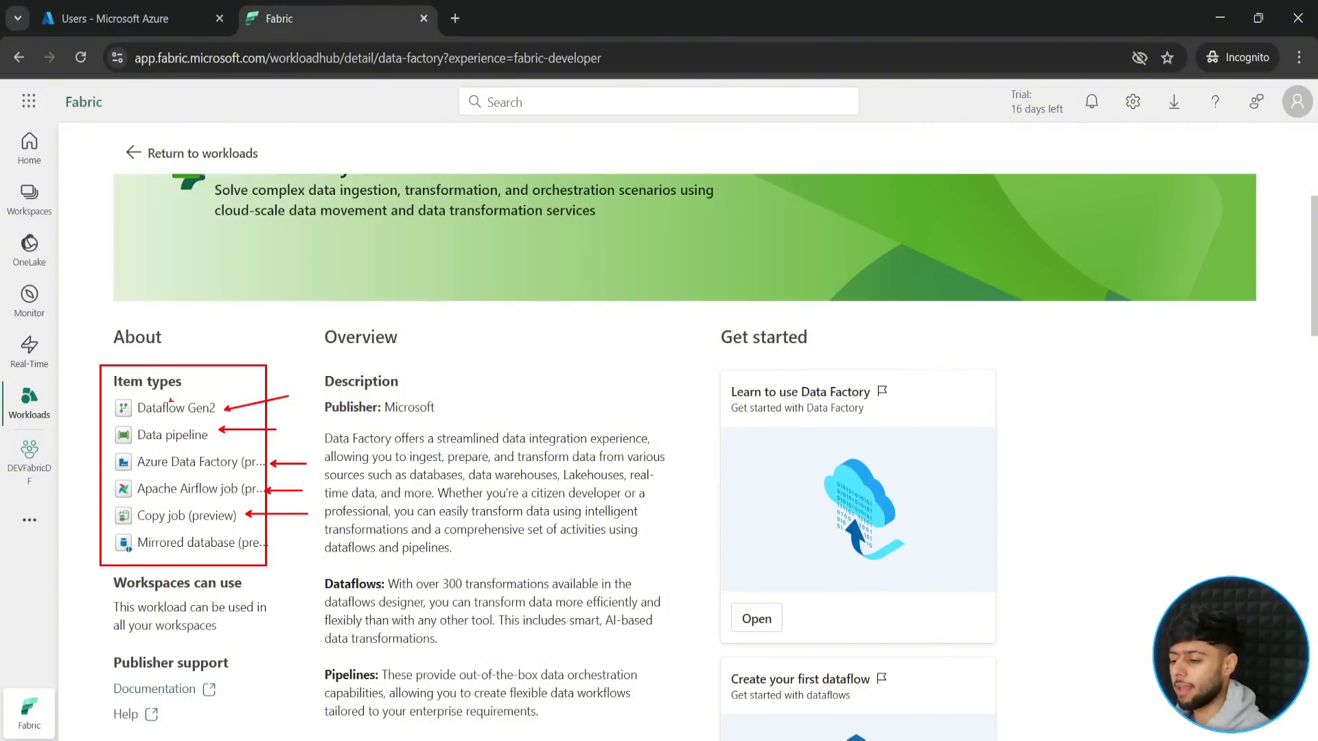
left_click_drag(269, 550, 359, 563)
key("Escape")
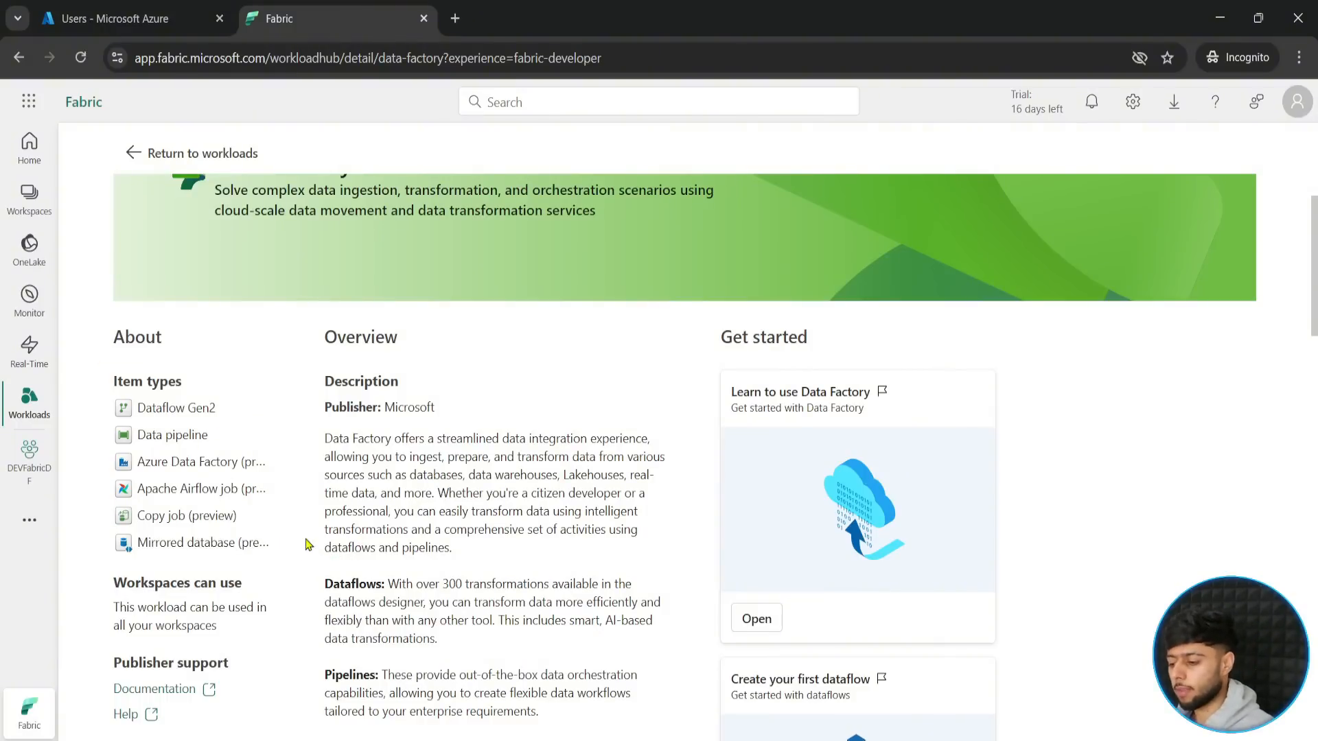
- Look through the Data Factory overview and its get-started learning cards, including those on dataflows and data pipelines
scroll(306, 545, "down", 4)
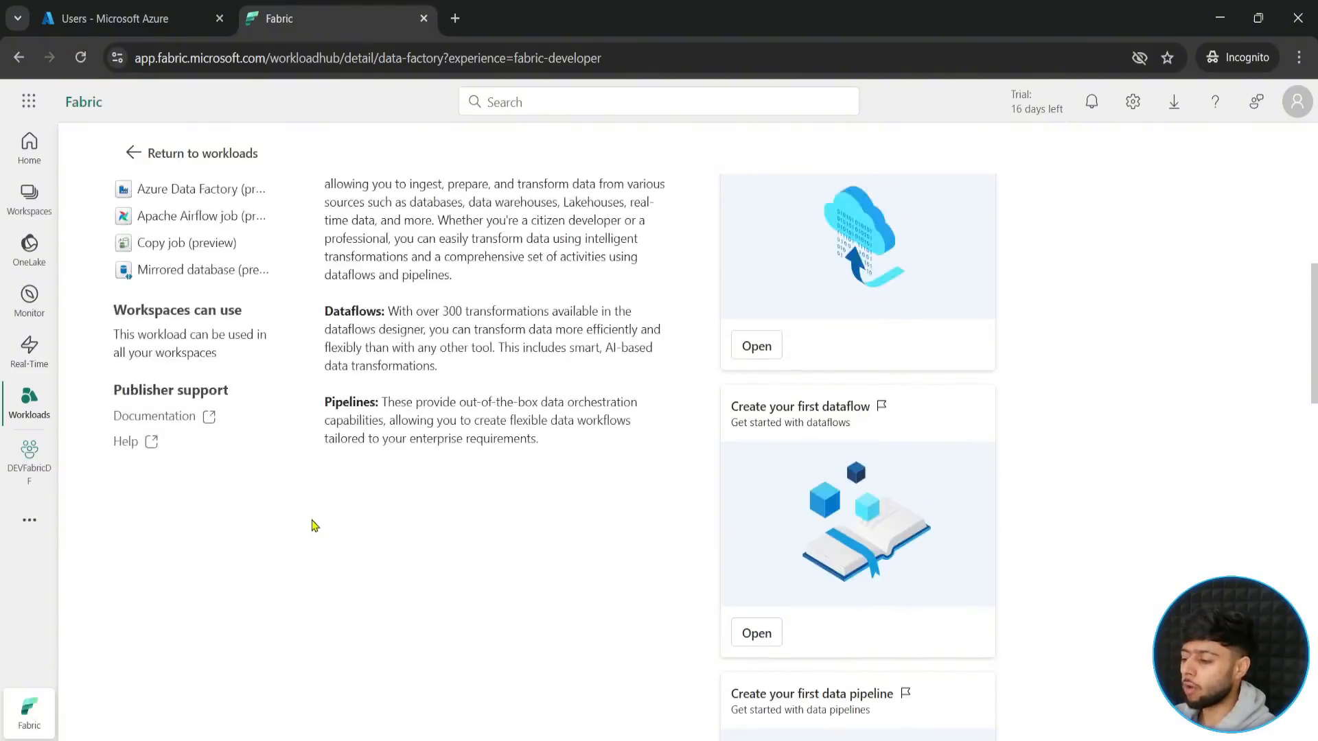
scroll(302, 518, "up", 5)
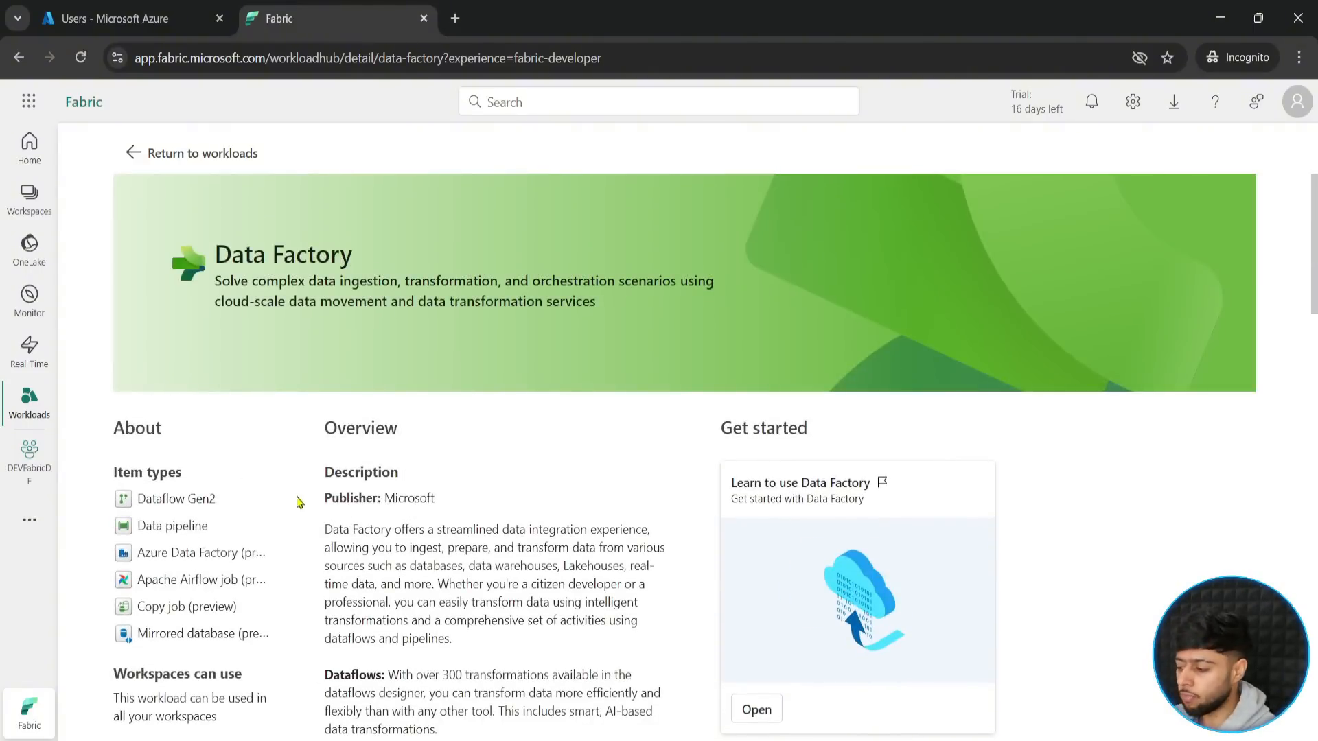
scroll(297, 500, "down", 12)
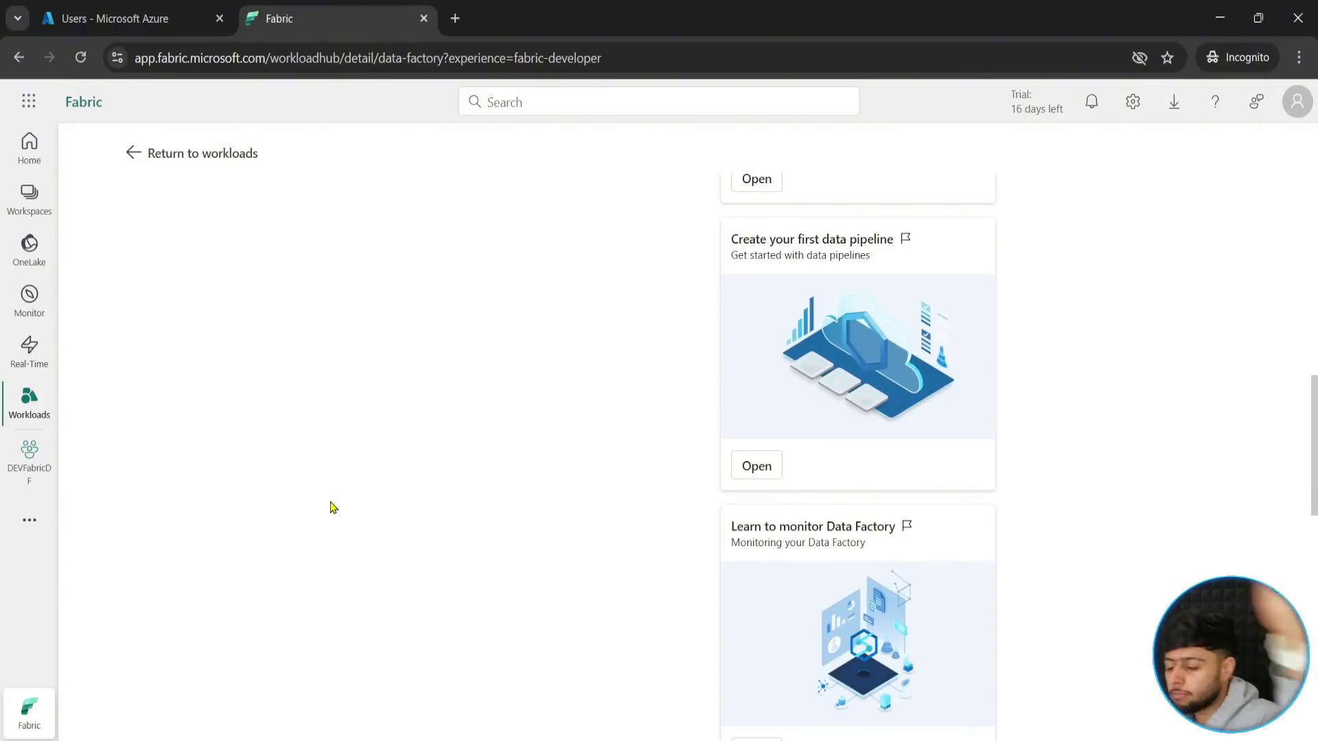
scroll(329, 508, "down", 12)
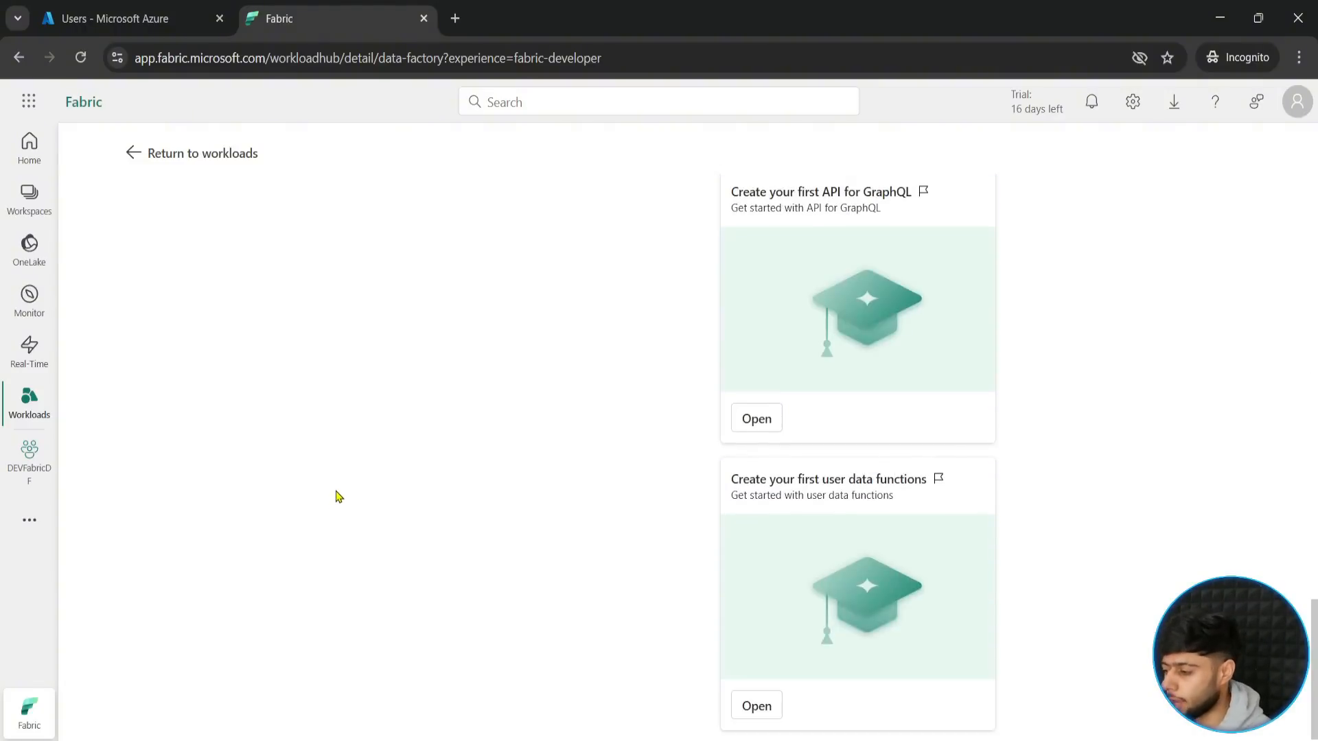
scroll(815, 451, "up", 12)
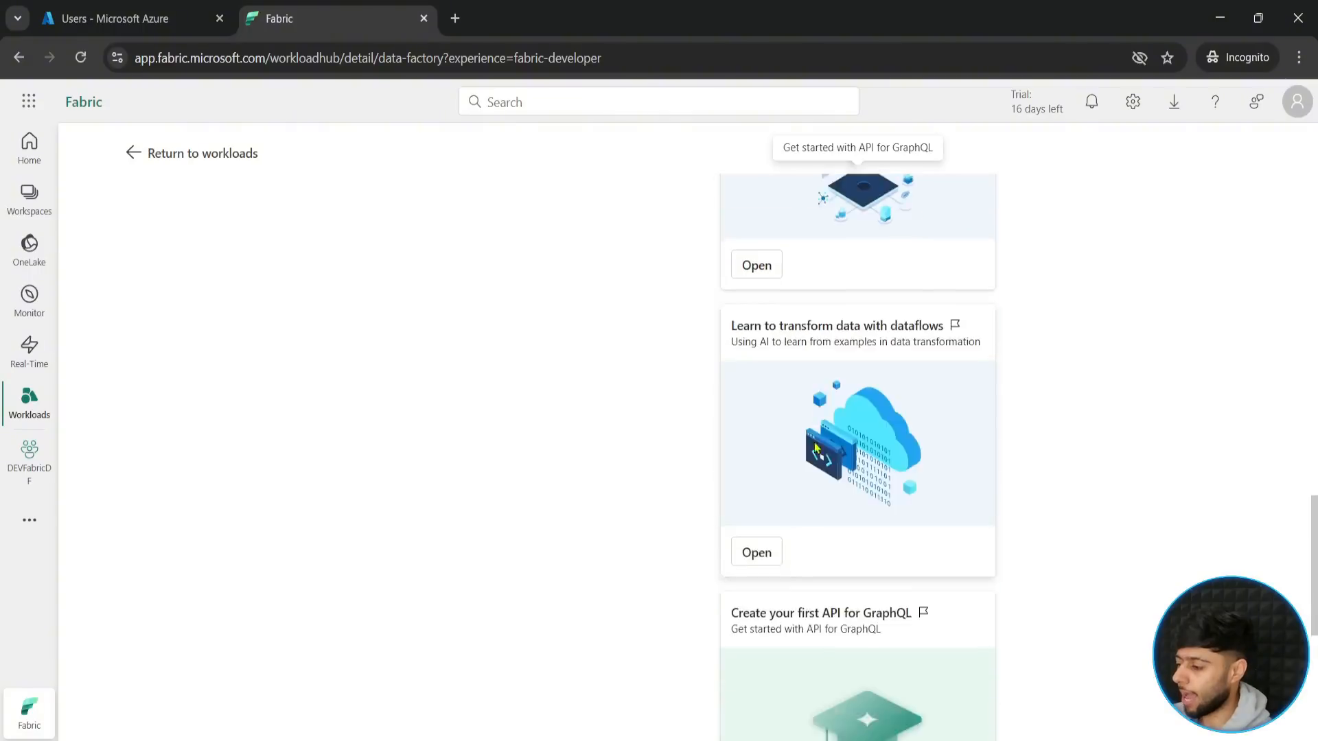
scroll(815, 451, "up", 10)
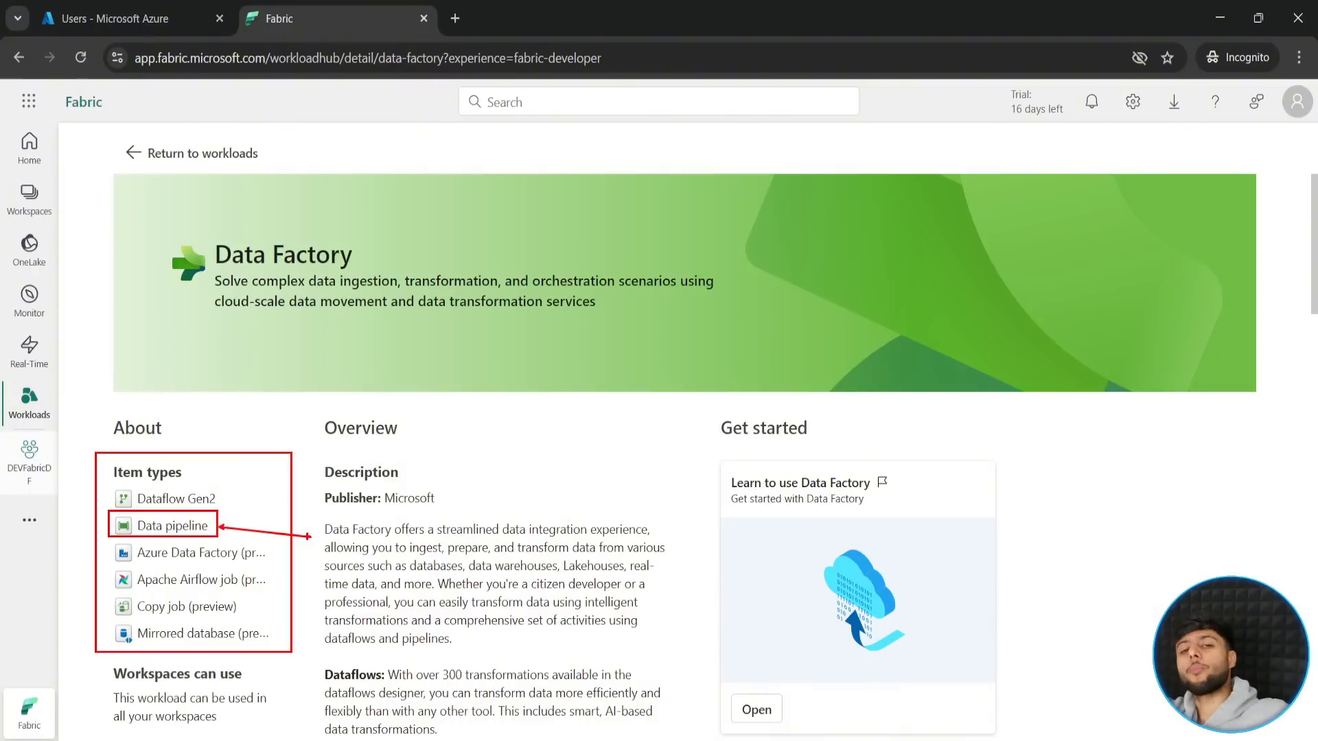
- Return to the DEVFabricDF workspace, locate Data pipeline among the new item types, and close the catalogue without creating one
left_click(31, 453)
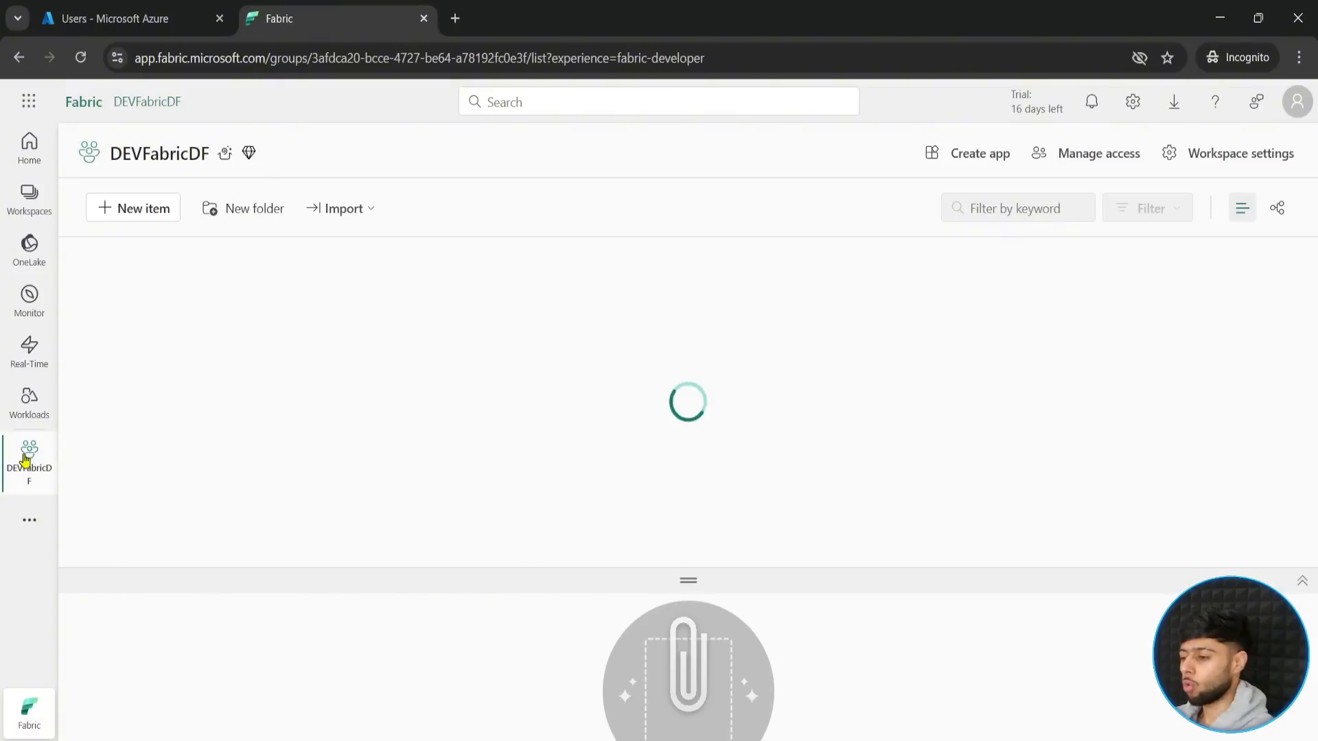
left_click(134, 214)
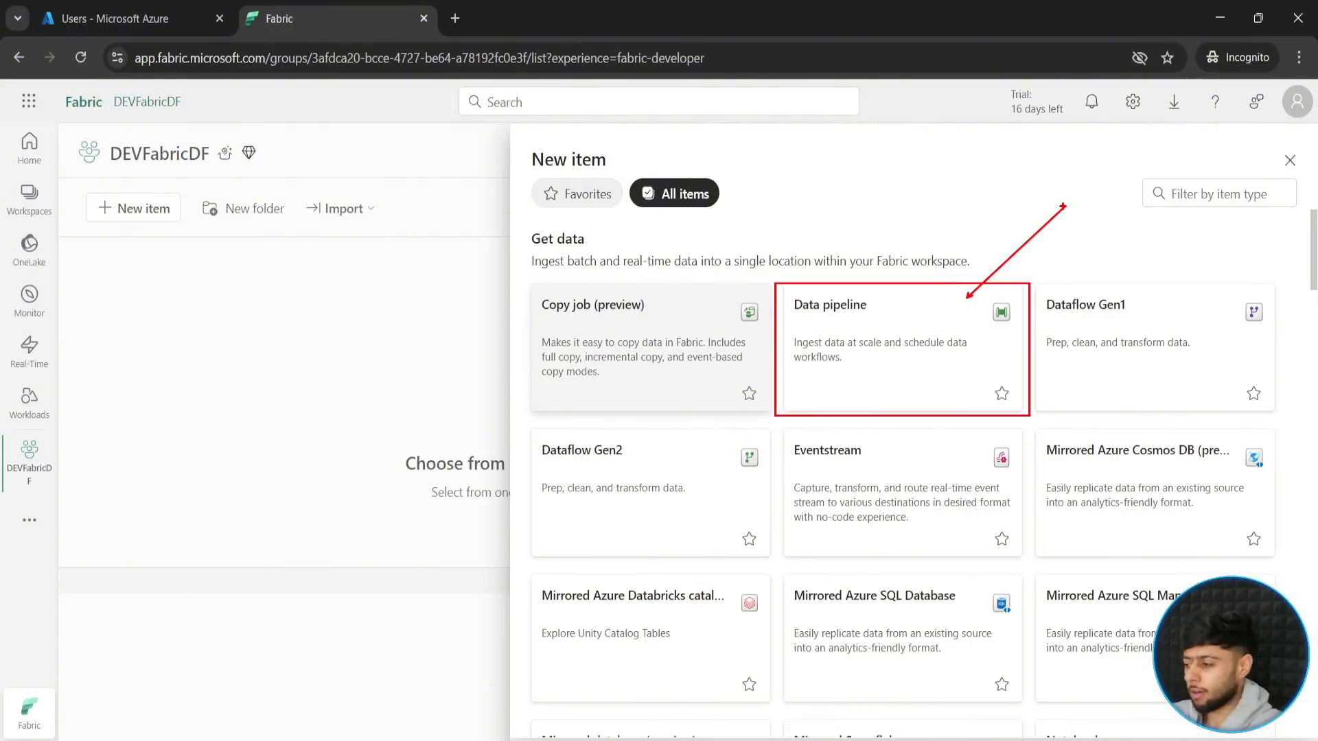
key("Escape")
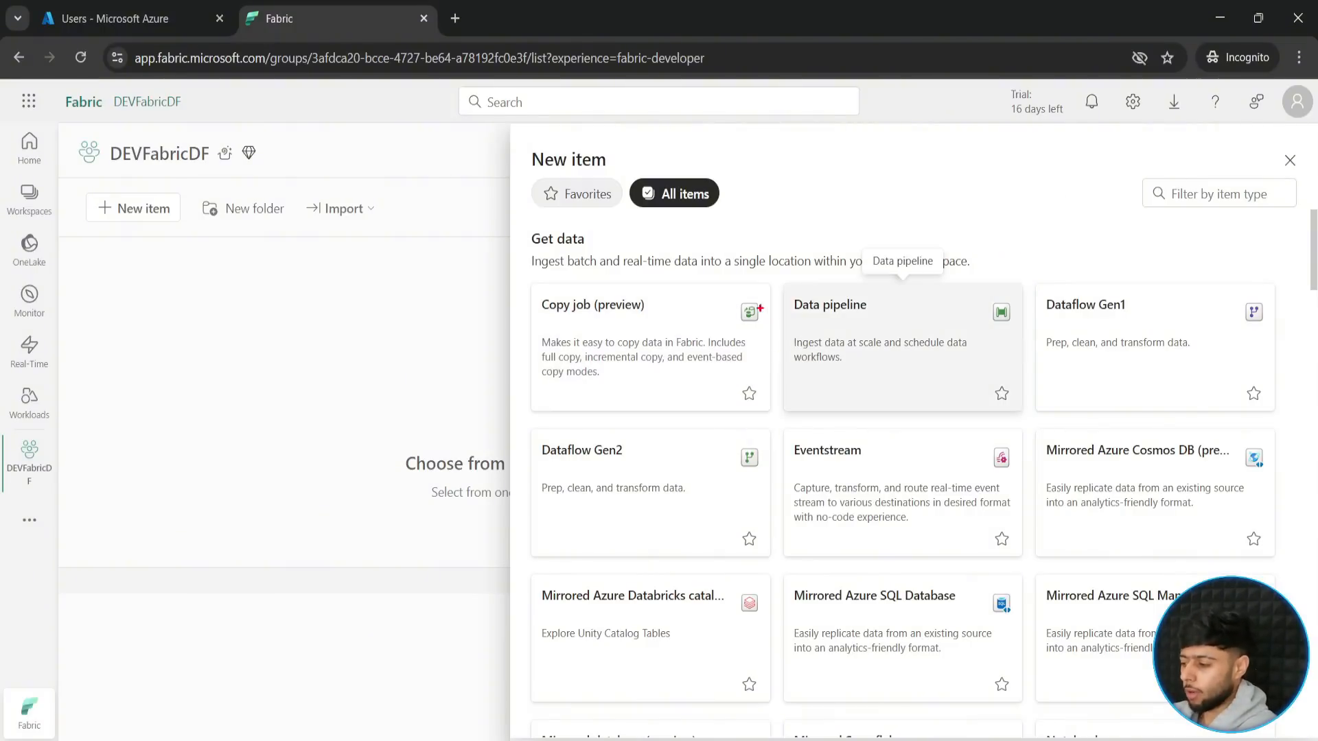
mouse_move(780, 269)
left_mouse_down()
mouse_move(844, 346)
mouse_move(1033, 422)
left_mouse_up()
key("Escape")
left_click(1288, 162)
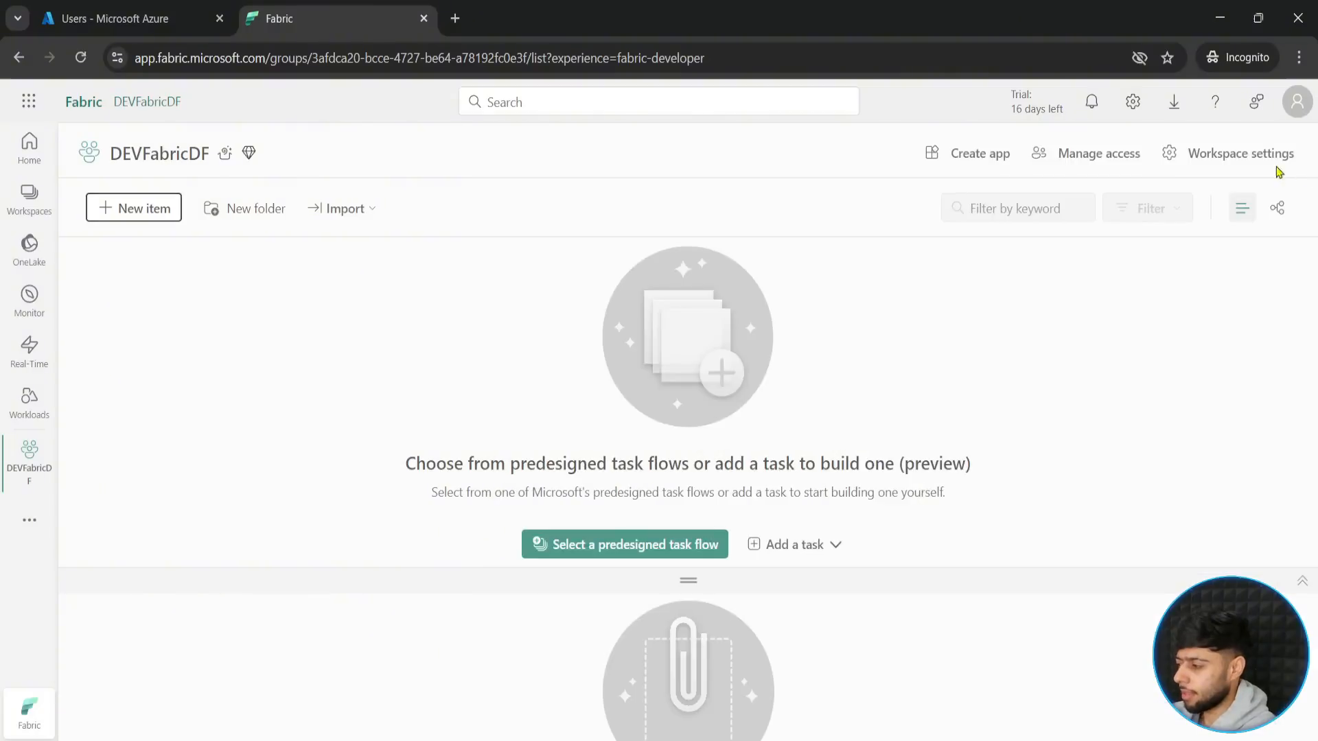
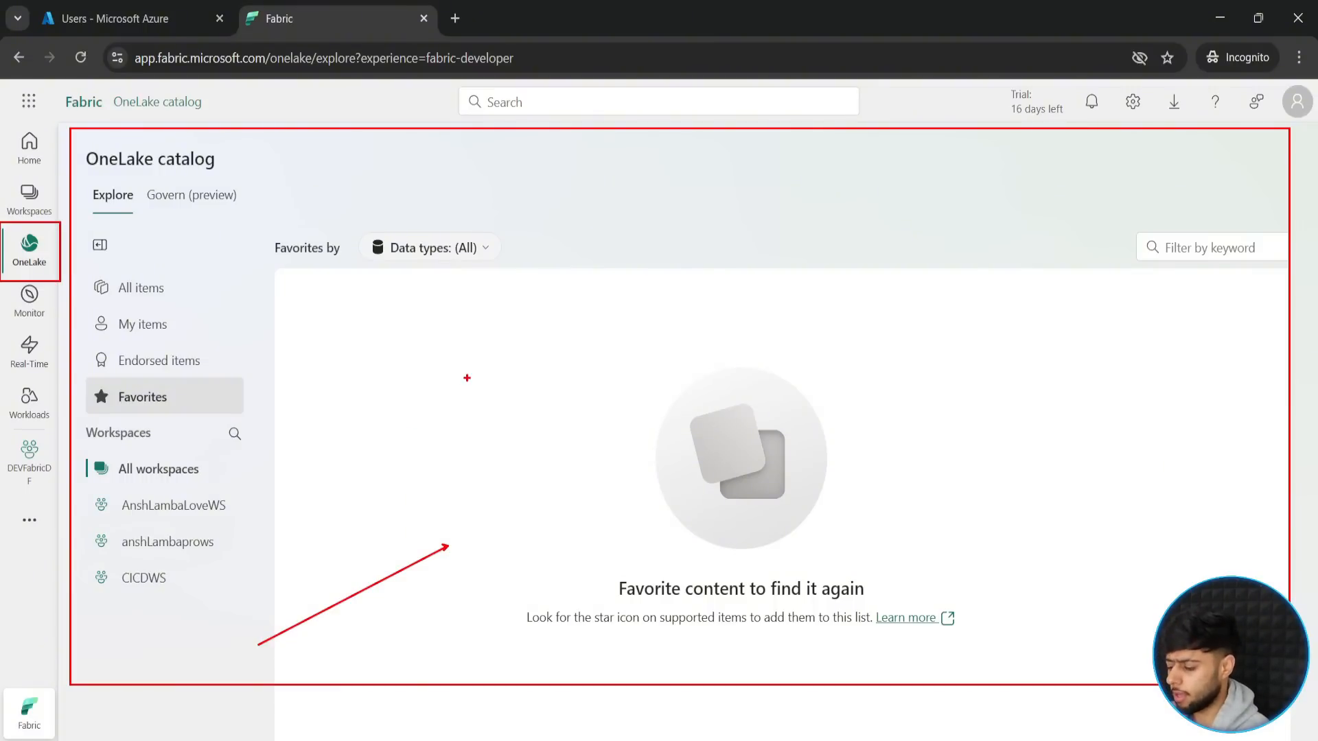
- Annotate the OneLake catalog page with the red text "Lakehouse", frame it, and draw an equals sign beside it
left_click_drag(468, 366, 468, 401)
type("K")
key("BackSpace")
type("L")
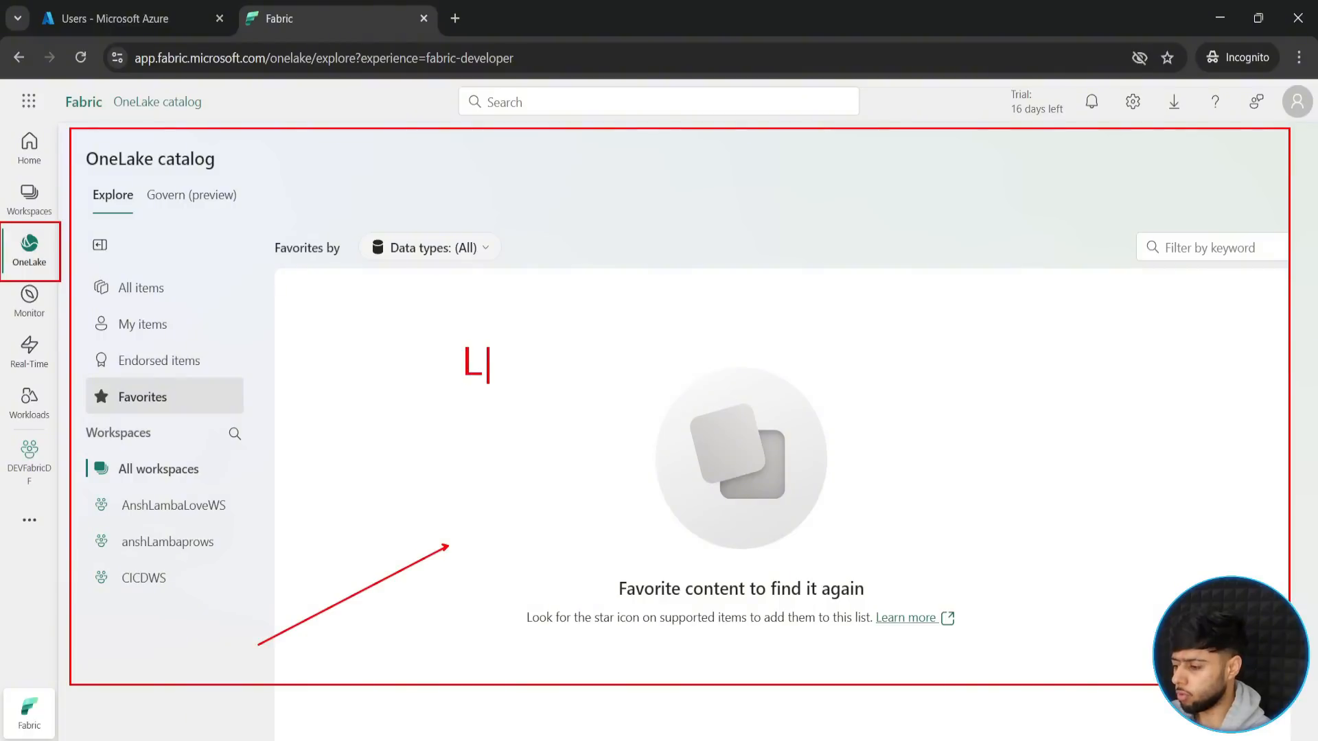
type("akehouse")
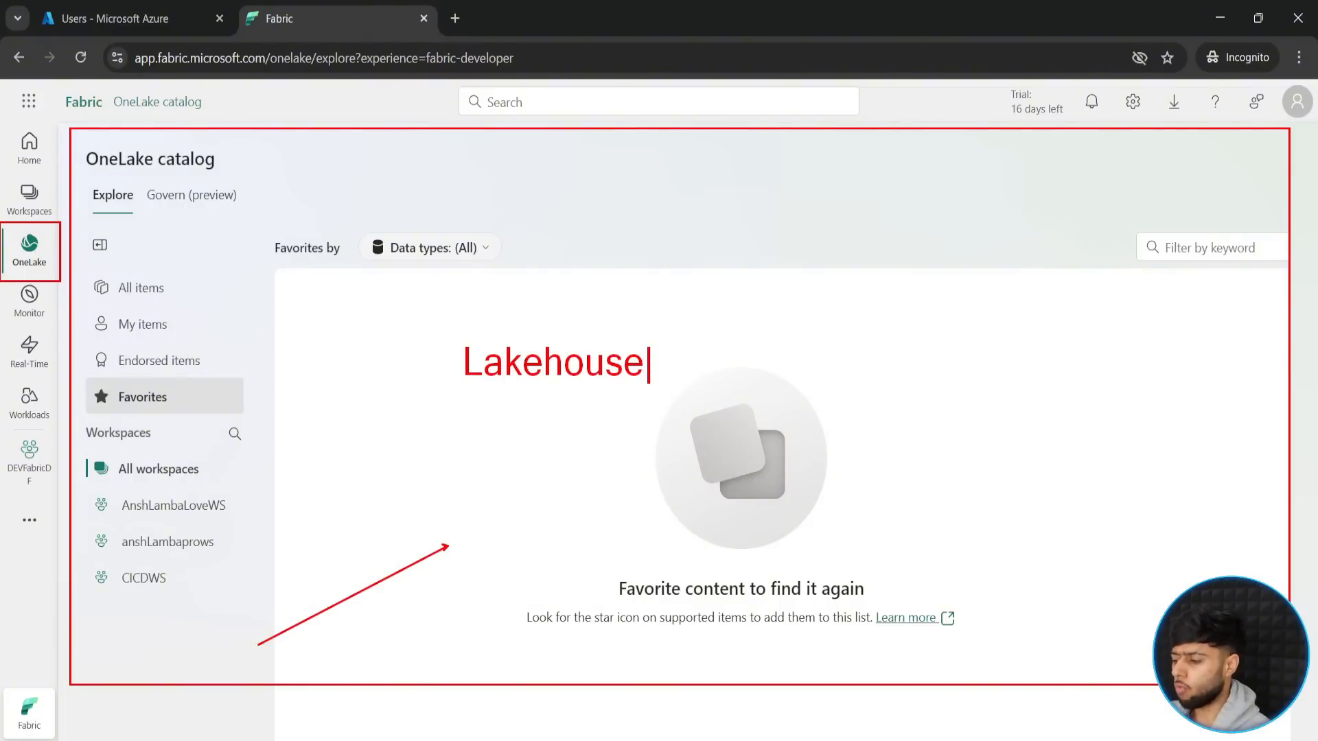
key("Escape")
left_click_drag(449, 329, 652, 398)
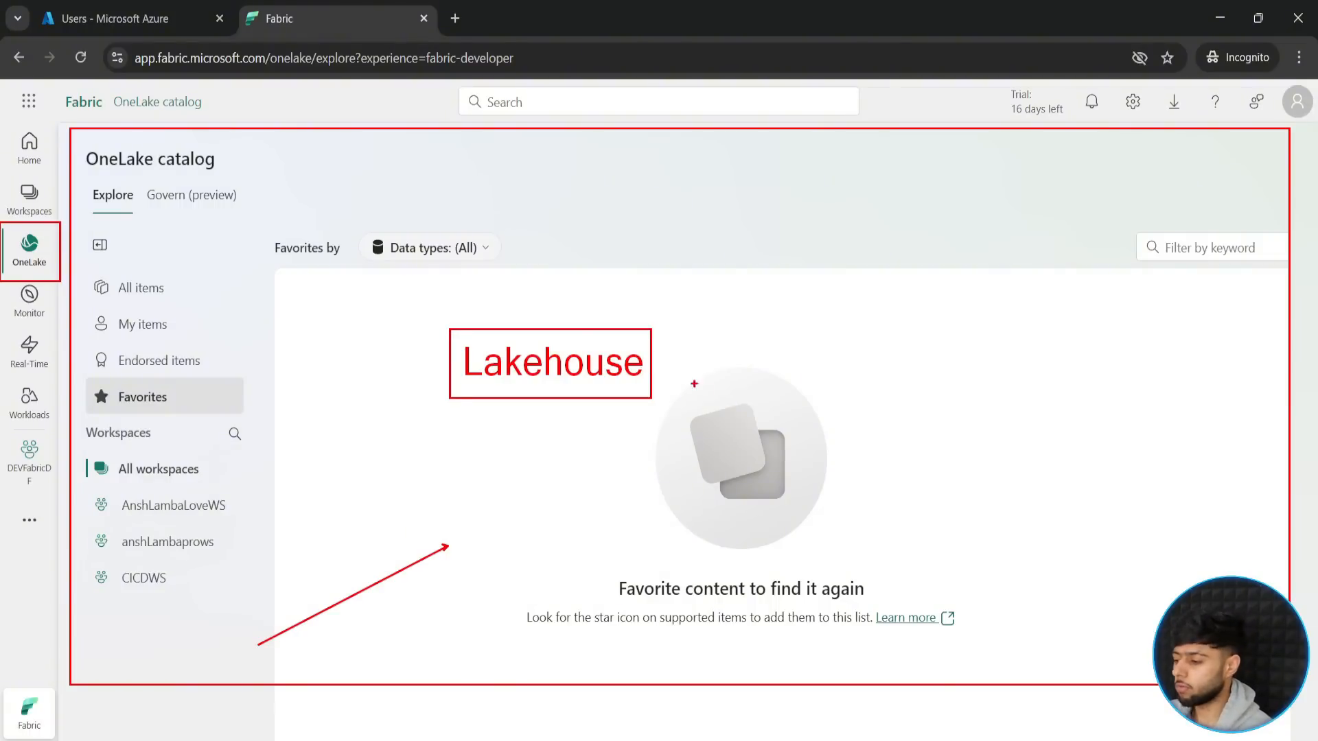
left_click_drag(653, 356, 694, 360)
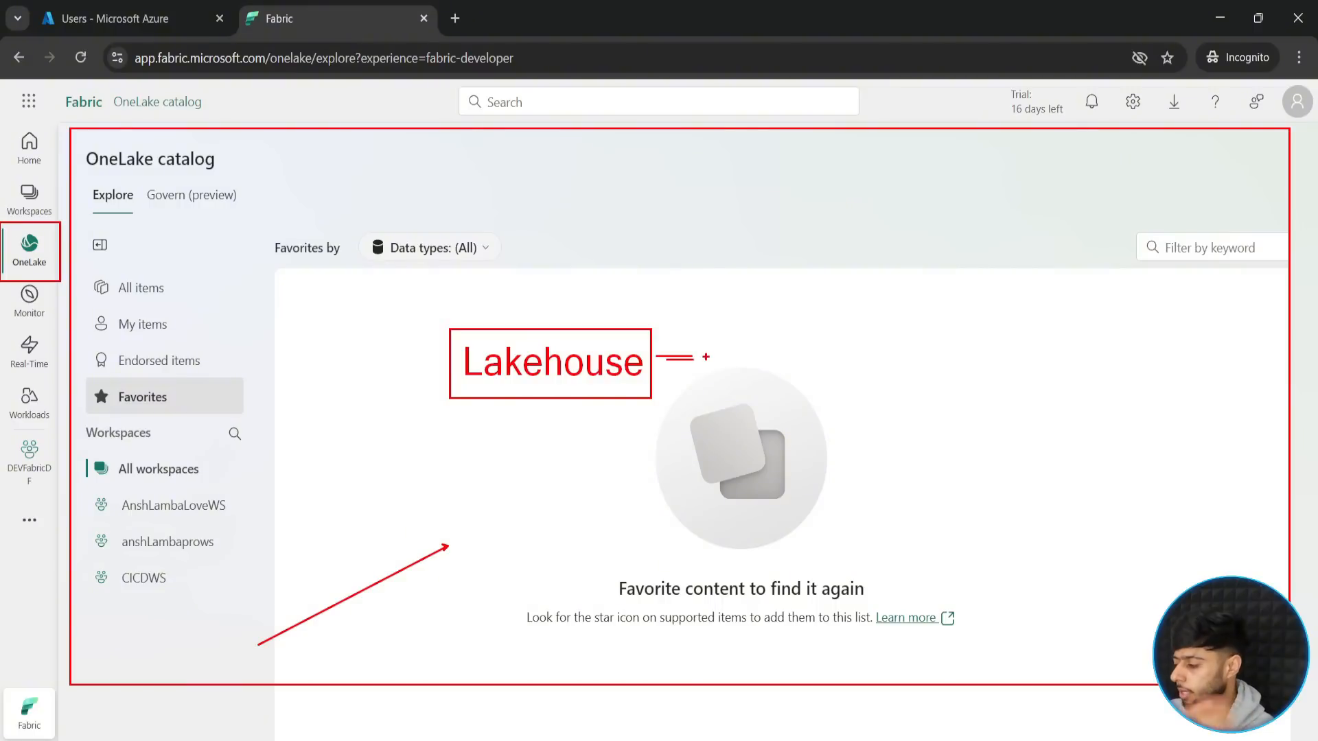
- Add the red annotation text "Datawarehouse + Data Lake" after the equals sign
left_click(725, 332)
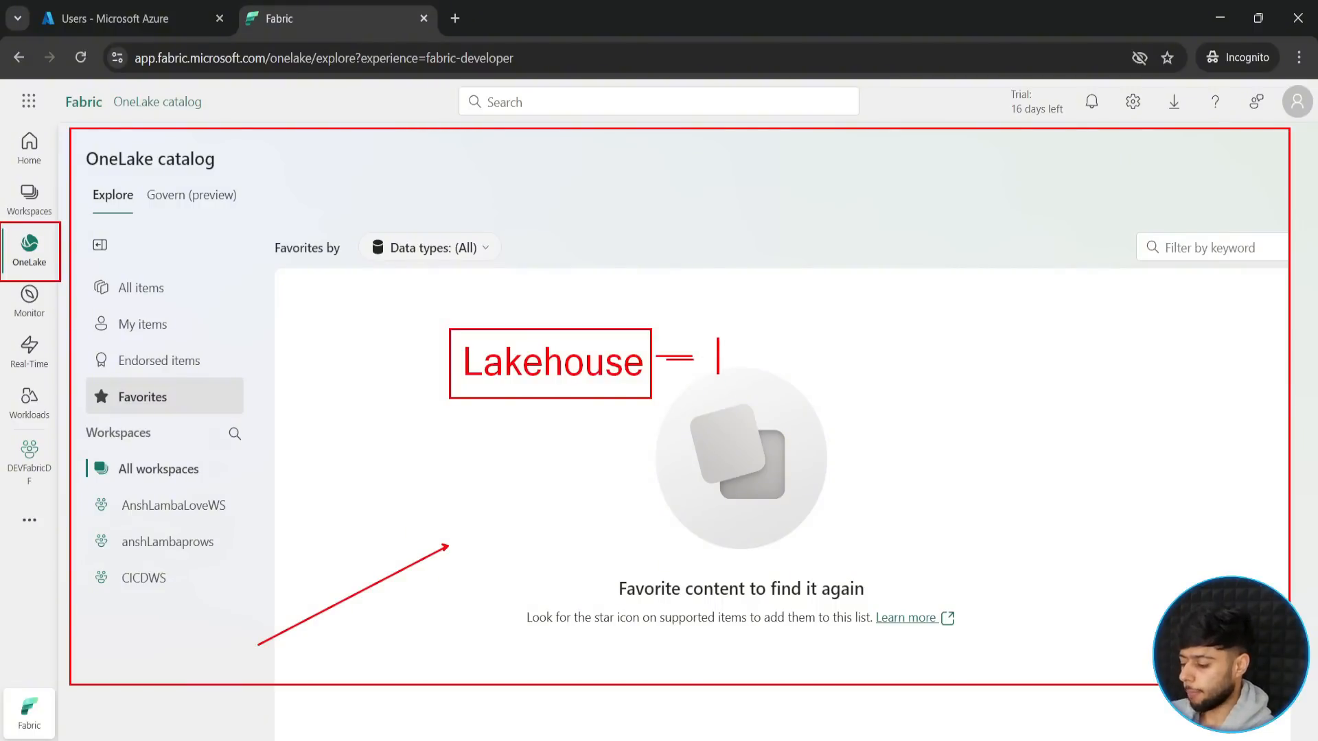
type("Datawarehous")
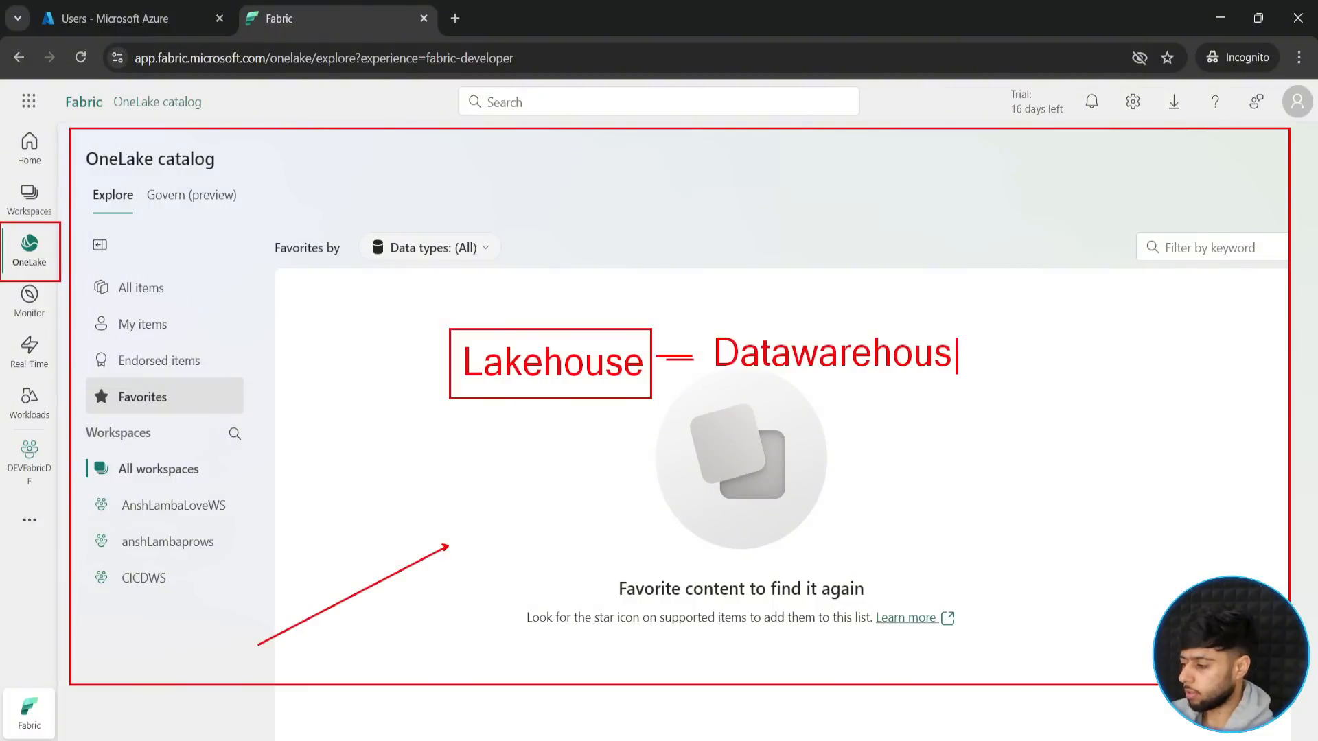
type("e + F")
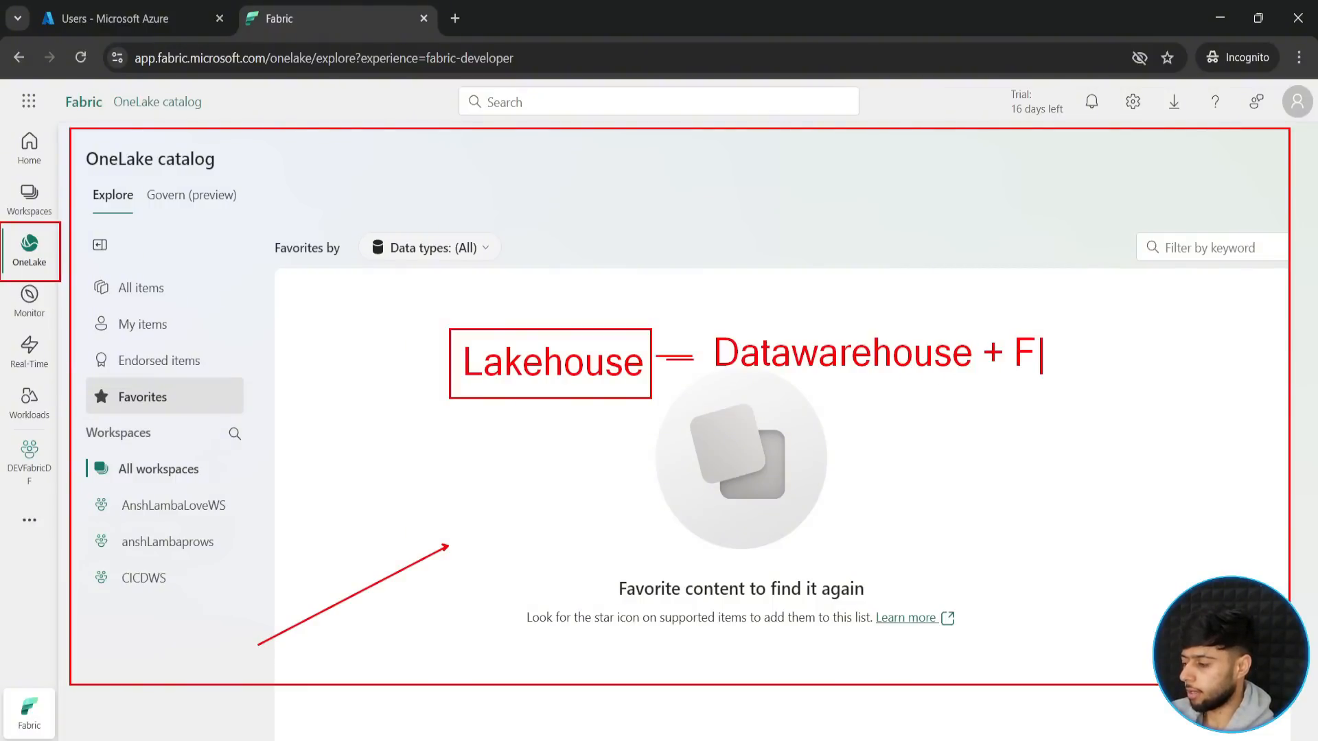
key("BackSpace")
type("Data Lake")
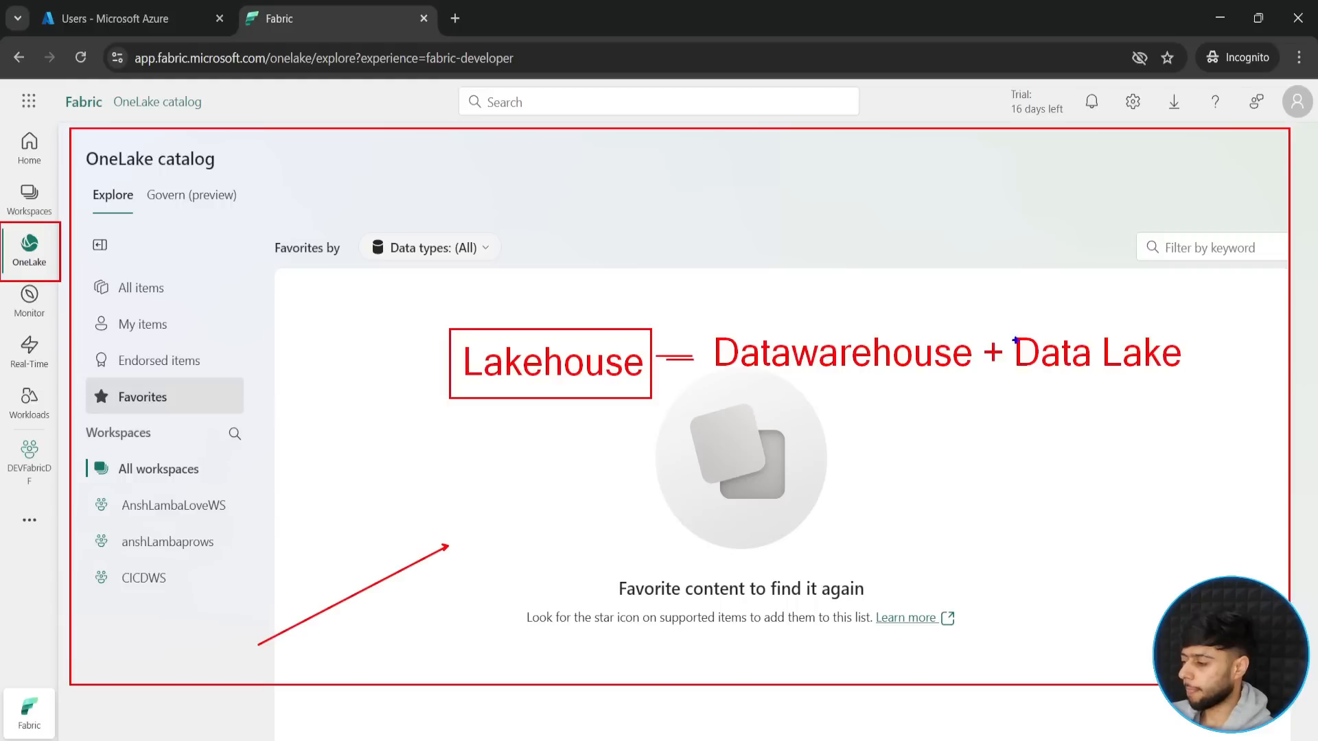
- Frame "Data Lake" in blue and sketch an arrow down to a small box filled with file lines
mouse_move(1015, 330)
left_mouse_down()
mouse_move(1149, 385)
mouse_move(1181, 377)
mouse_move(1096, 438)
mouse_move(1102, 428)
mouse_move(1092, 514)
mouse_move(1129, 518)
left_mouse_up()
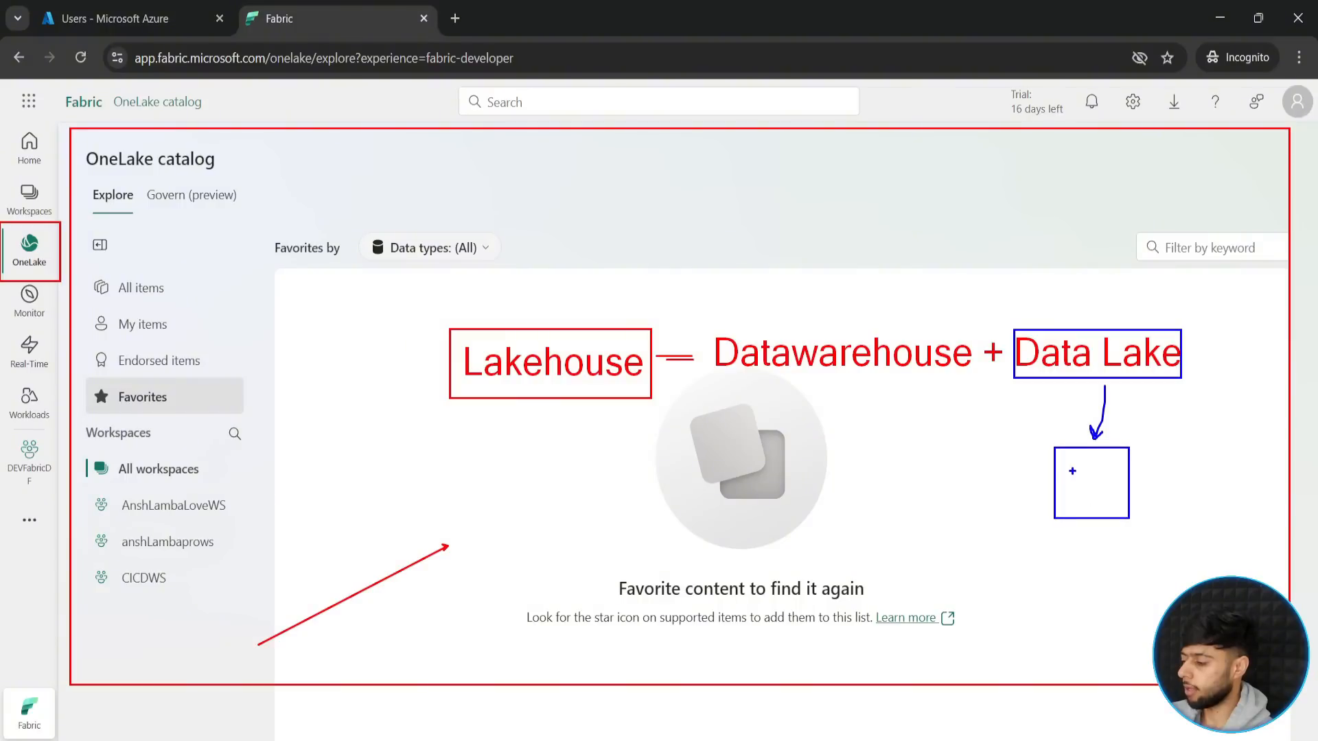
mouse_move(1063, 463)
left_mouse_down()
mouse_move(1123, 463)
mouse_move(1110, 463)
left_mouse_up()
mouse_move(1076, 474)
left_mouse_down()
mouse_move(1112, 474)
mouse_move(1123, 503)
left_mouse_up()
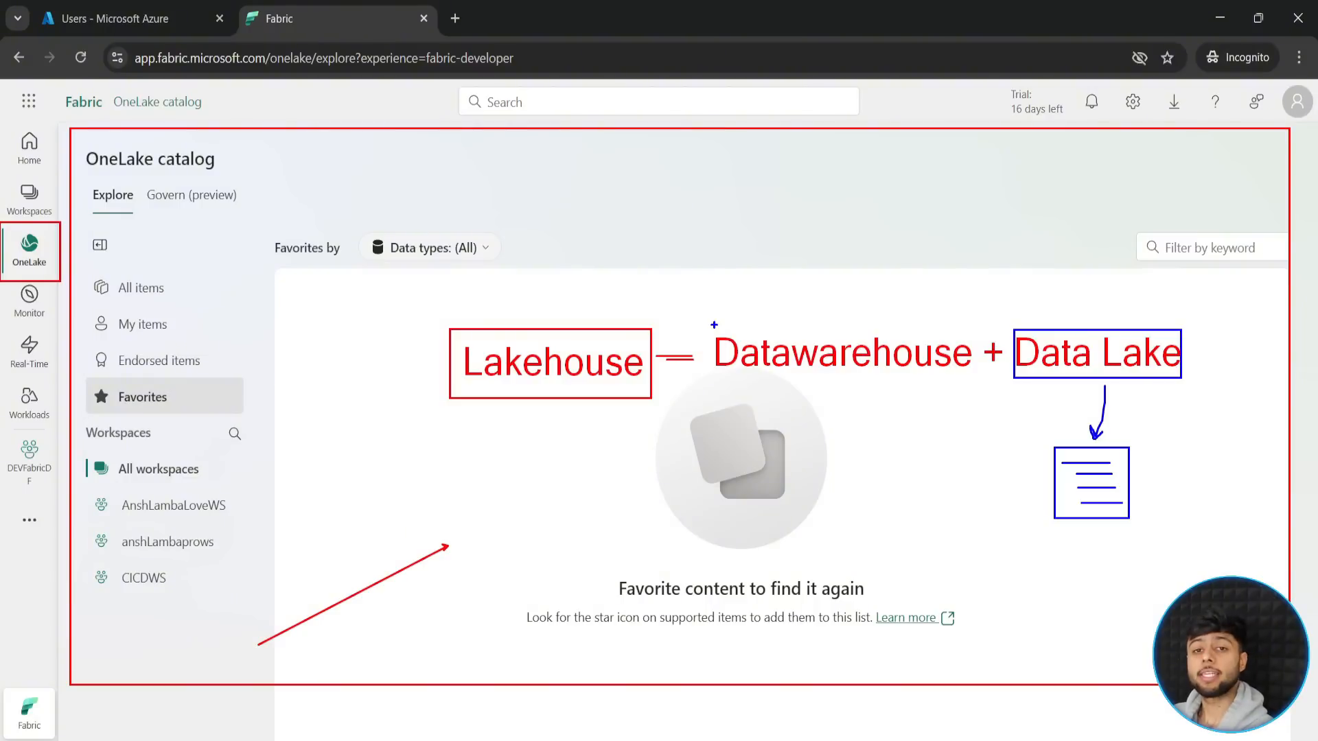
- Frame "Datawarehouse" in blue, sketch a table grid beneath it and an arrow from "Lakehouse", and clear the annotations
left_click_drag(711, 318, 973, 385)
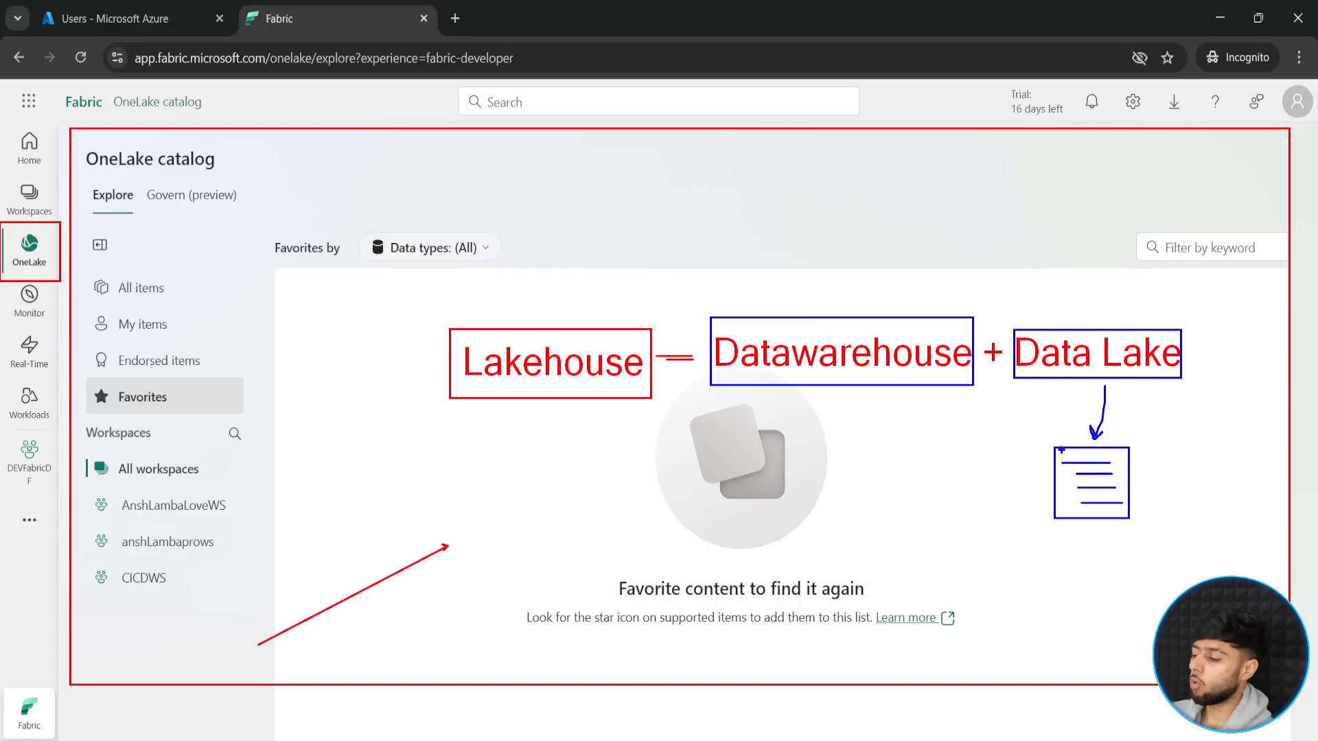
mouse_move(838, 419)
left_mouse_down()
mouse_move(888, 465)
mouse_move(944, 484)
left_mouse_up()
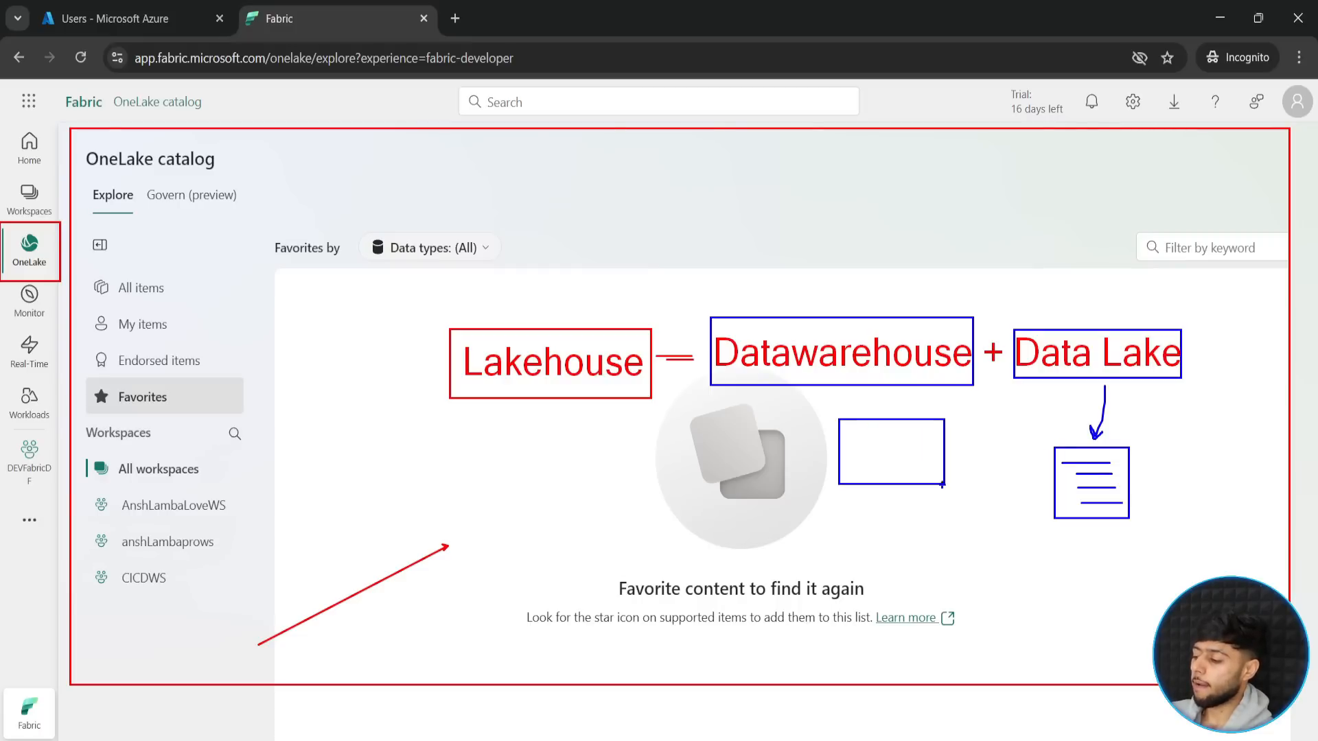
left_click_drag(861, 419, 862, 487)
left_click_drag(886, 427, 888, 477)
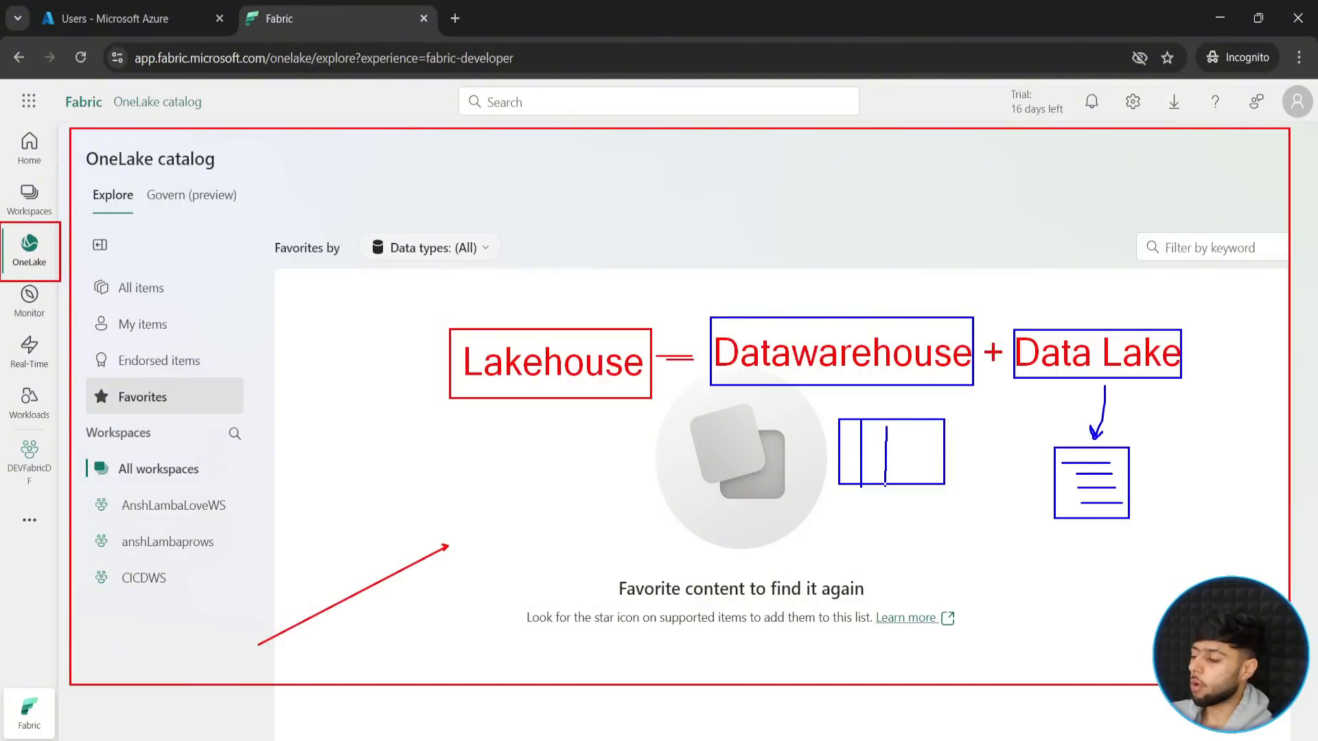
left_click_drag(910, 421, 910, 487)
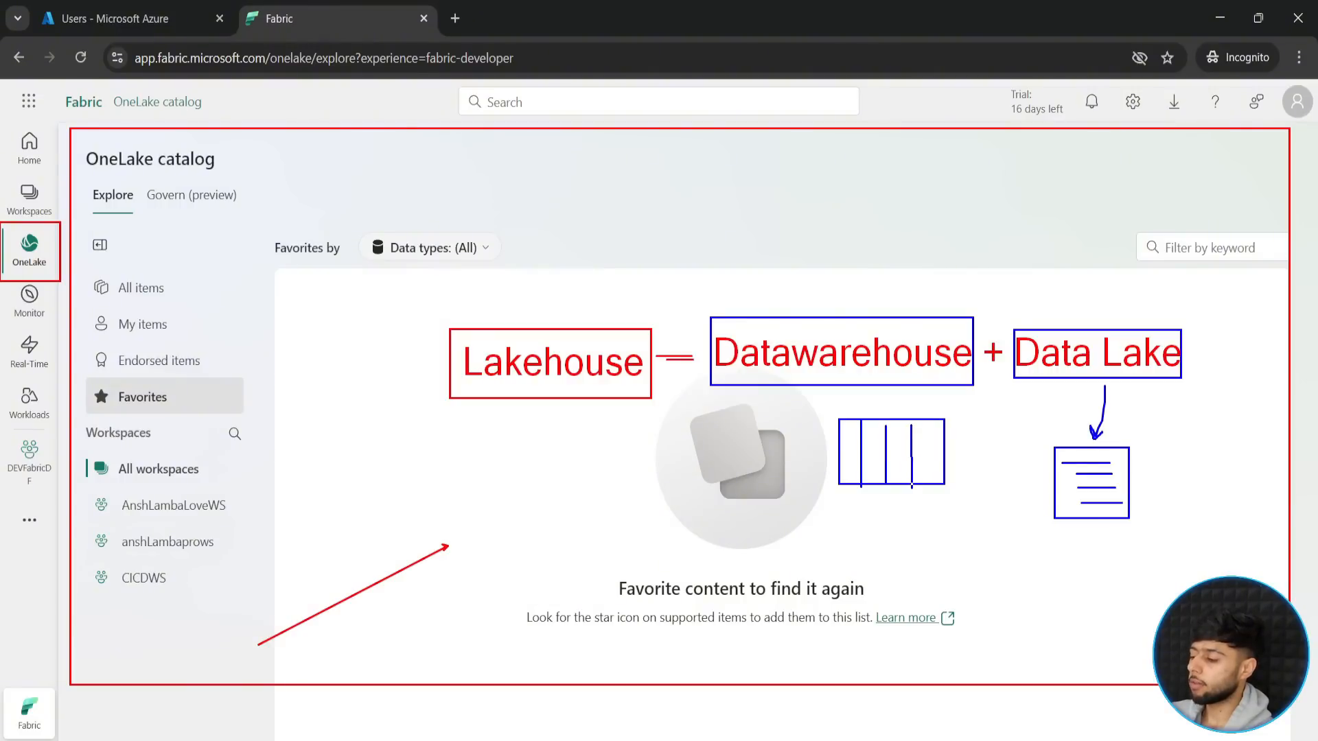
left_click_drag(837, 443, 945, 442)
left_click_drag(840, 456, 941, 456)
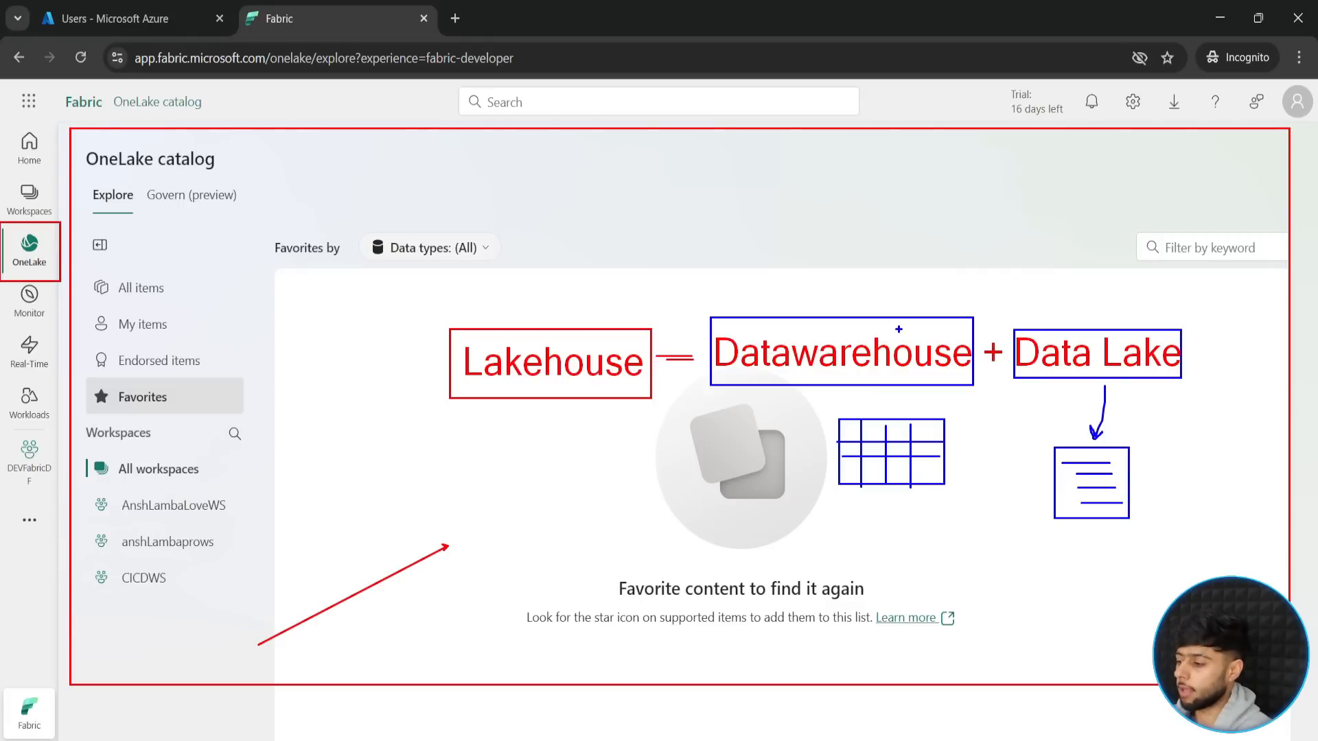
left_click_drag(528, 330, 639, 185)
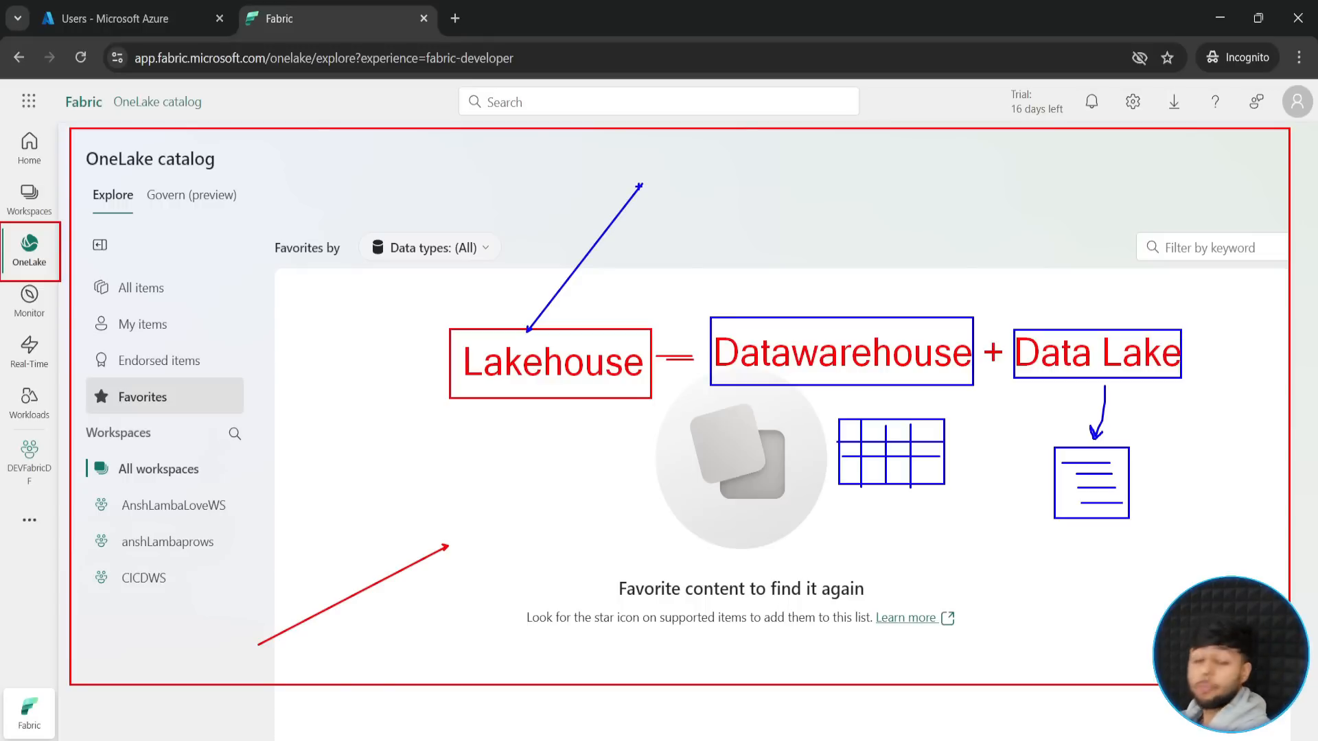
key("Escape")
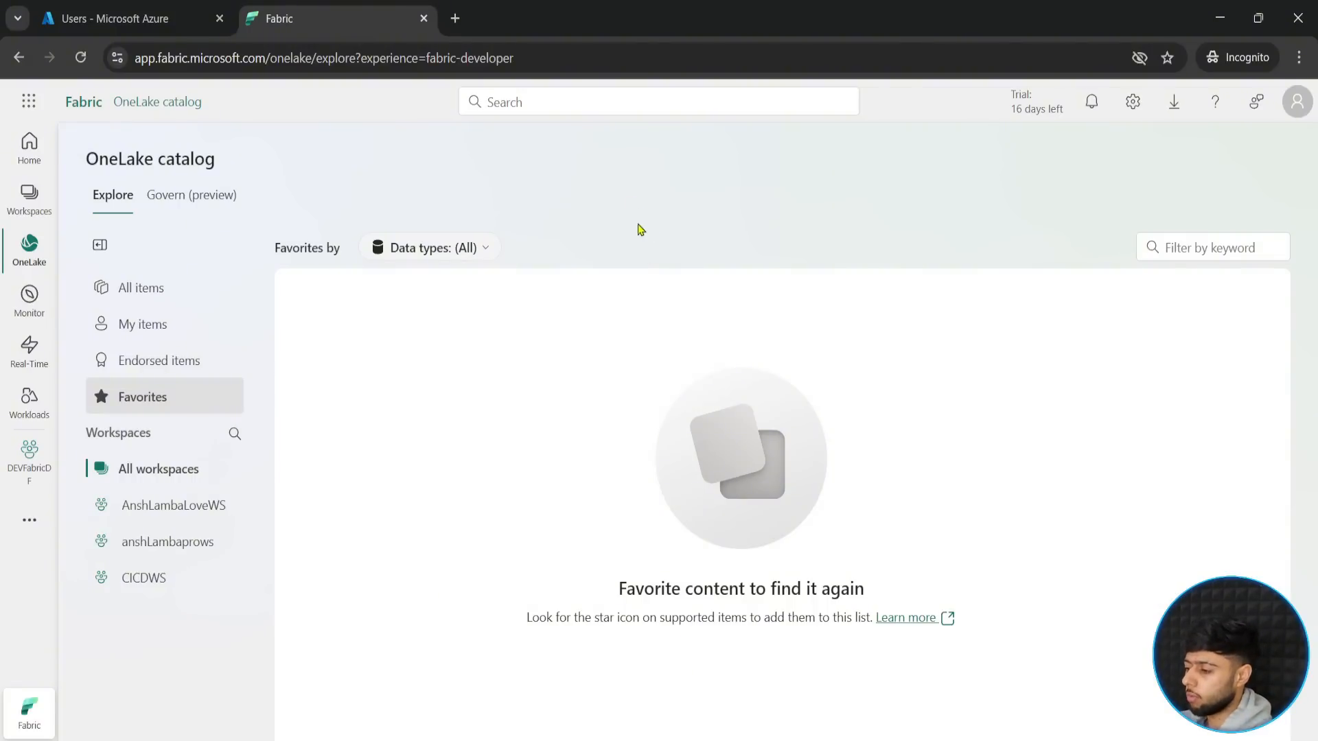
- Switch to the Fabric-Data-Factory repository on GitHub and point out its five Netflix CSV files with temporary annotations
left_click(886, 662)
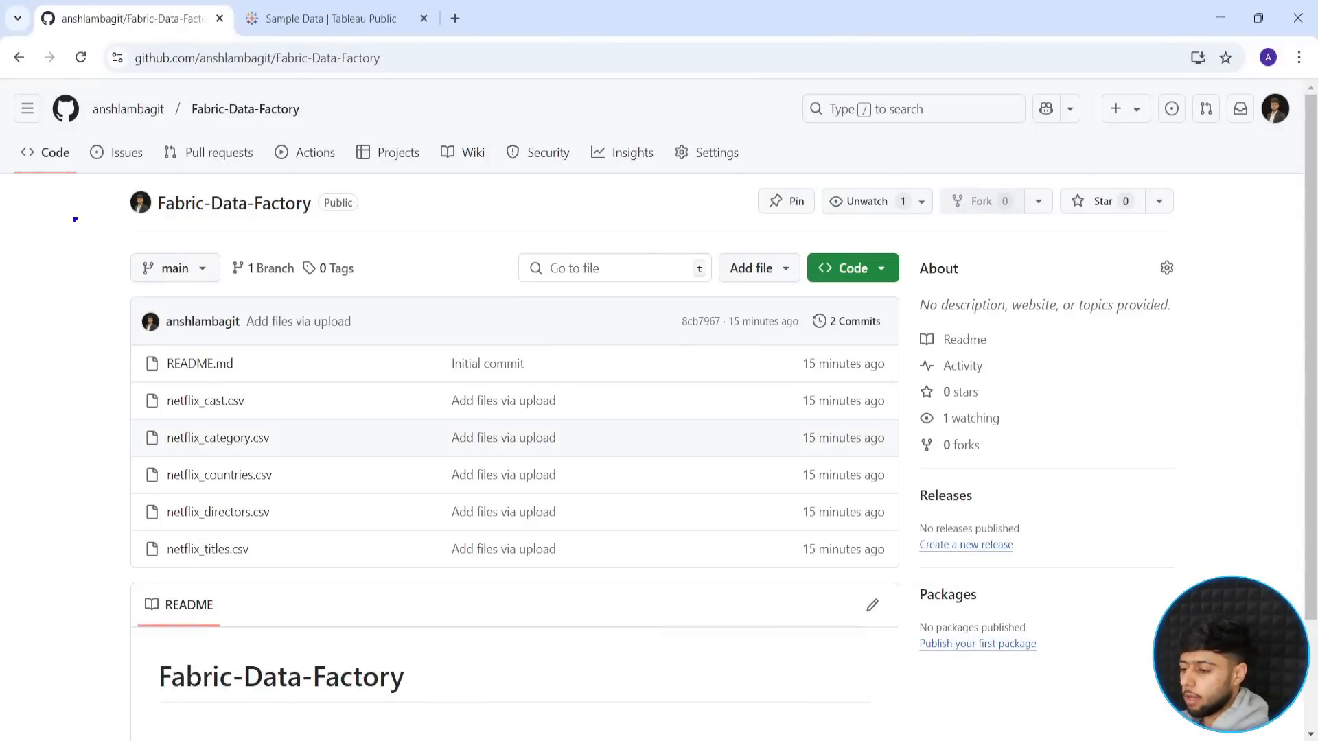
mouse_move(89, 90)
left_mouse_down()
mouse_move(834, 444)
mouse_move(1192, 590)
mouse_move(1218, 619)
left_mouse_up()
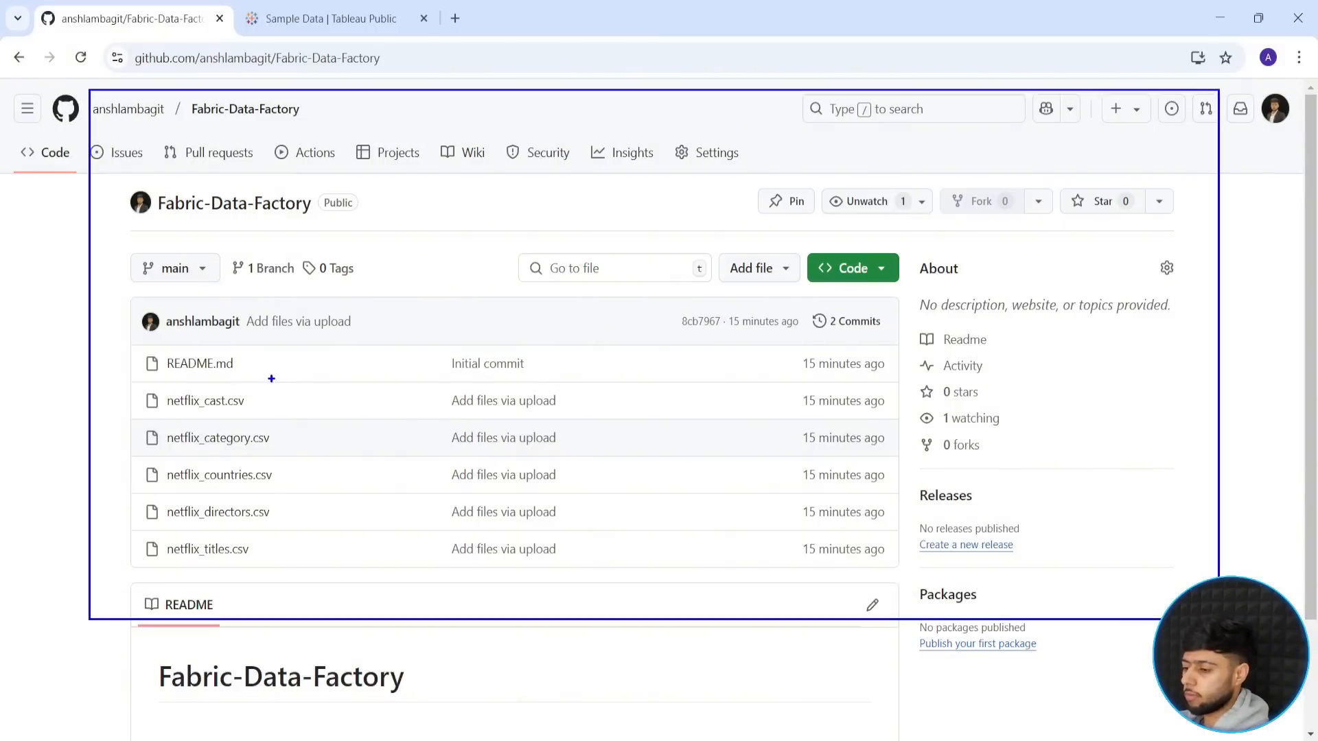
mouse_move(118, 381)
left_mouse_down()
mouse_move(809, 536)
mouse_move(881, 579)
left_mouse_up()
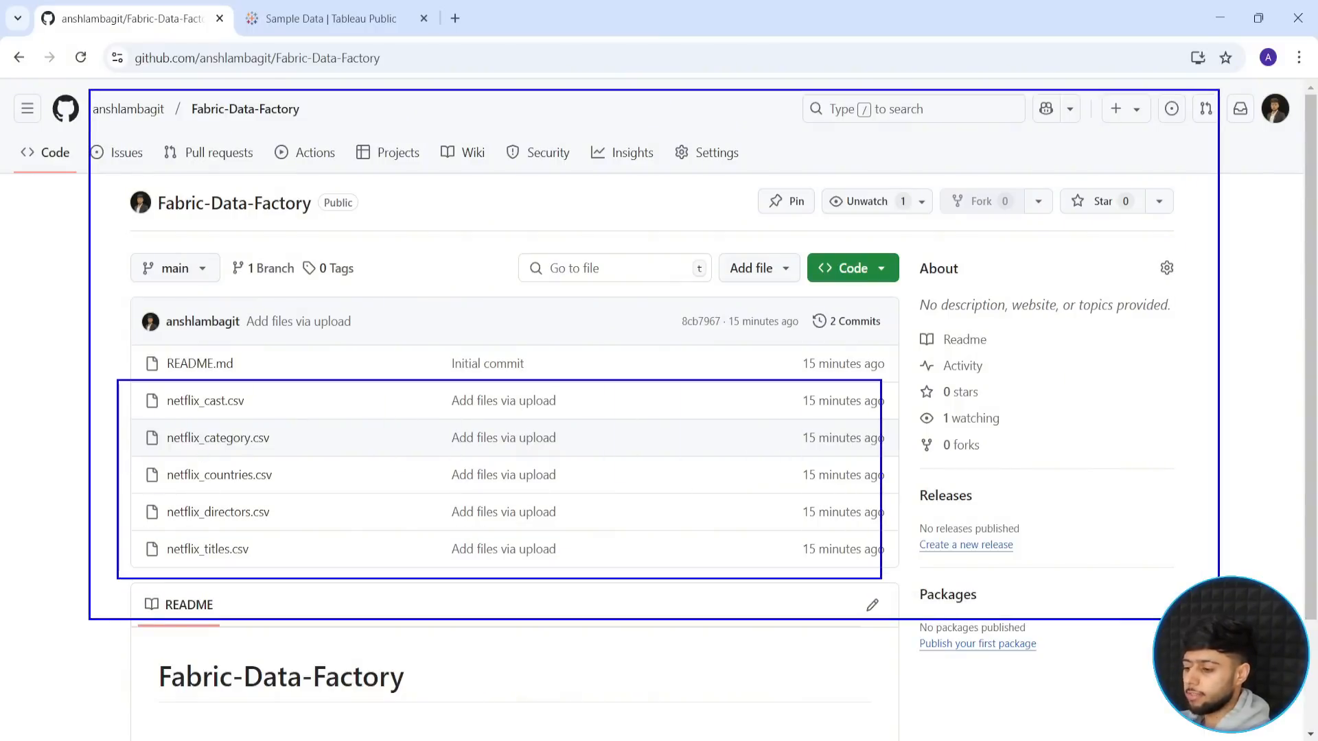
left_click_drag(1, 462, 122, 462)
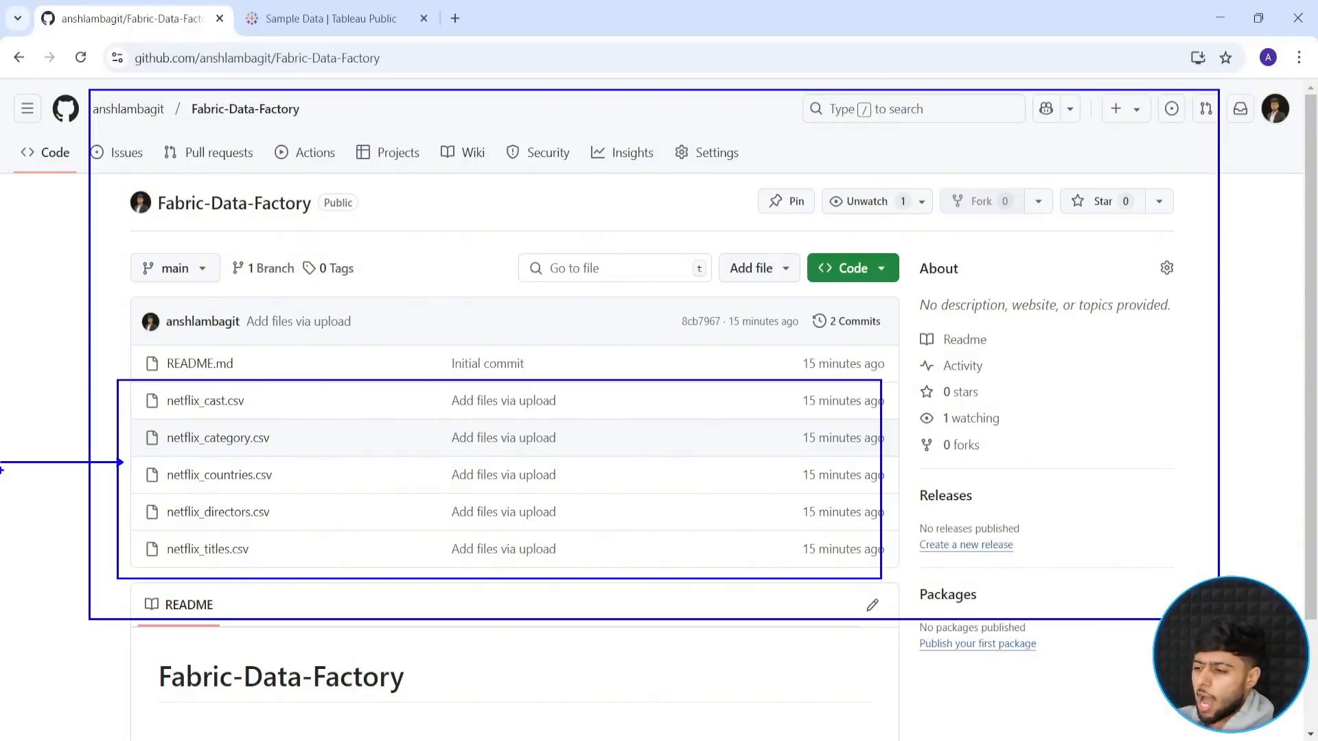
key("Escape")
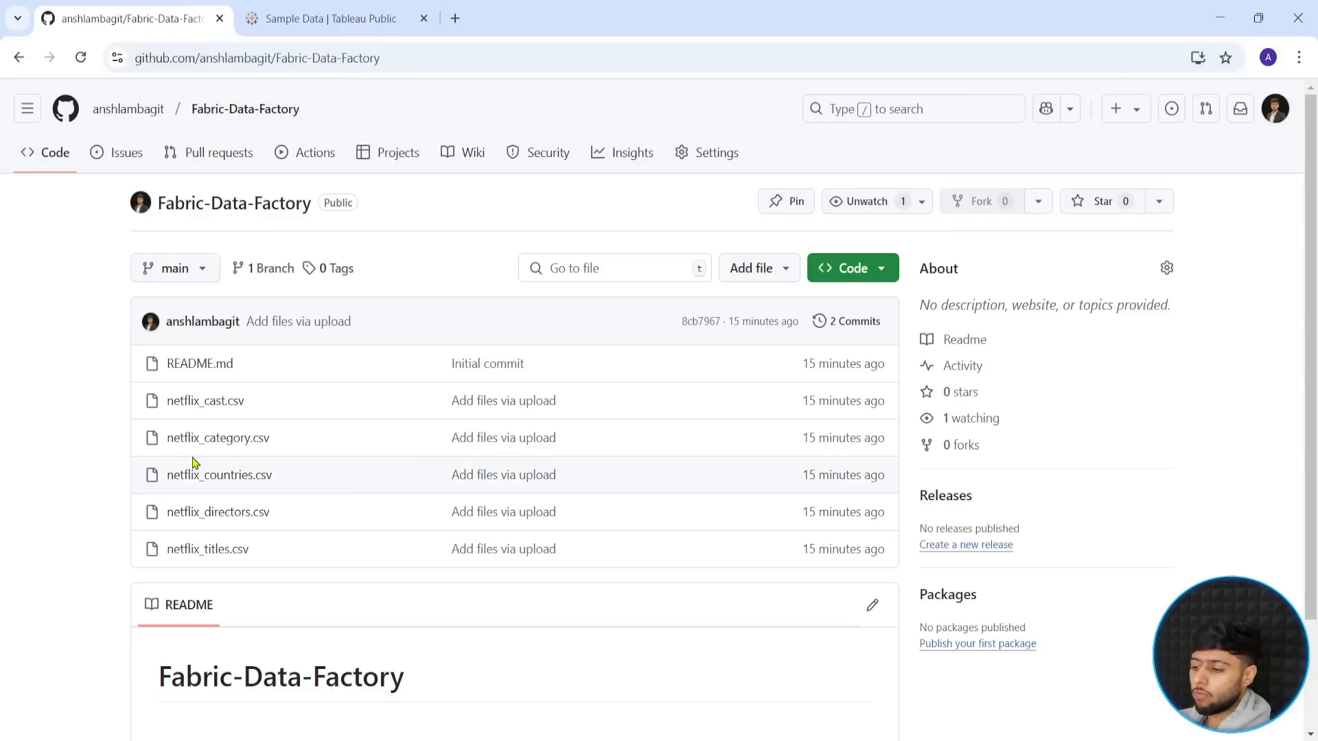
- Browse Tableau Public's Sample Data page through the Business, Entertainment and Sports datasets, and locate Netflix Movies and TV Shows
left_click(282, 13)
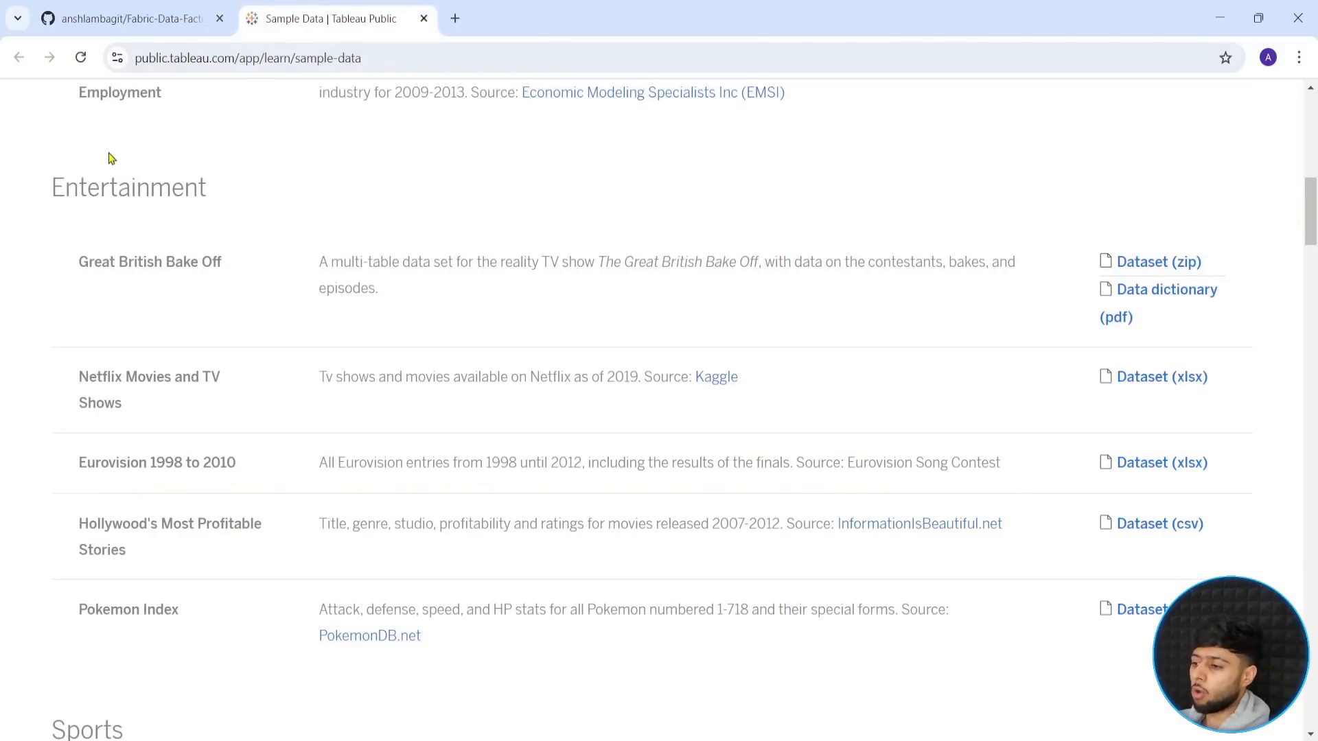
scroll(300, 206, "up", 10)
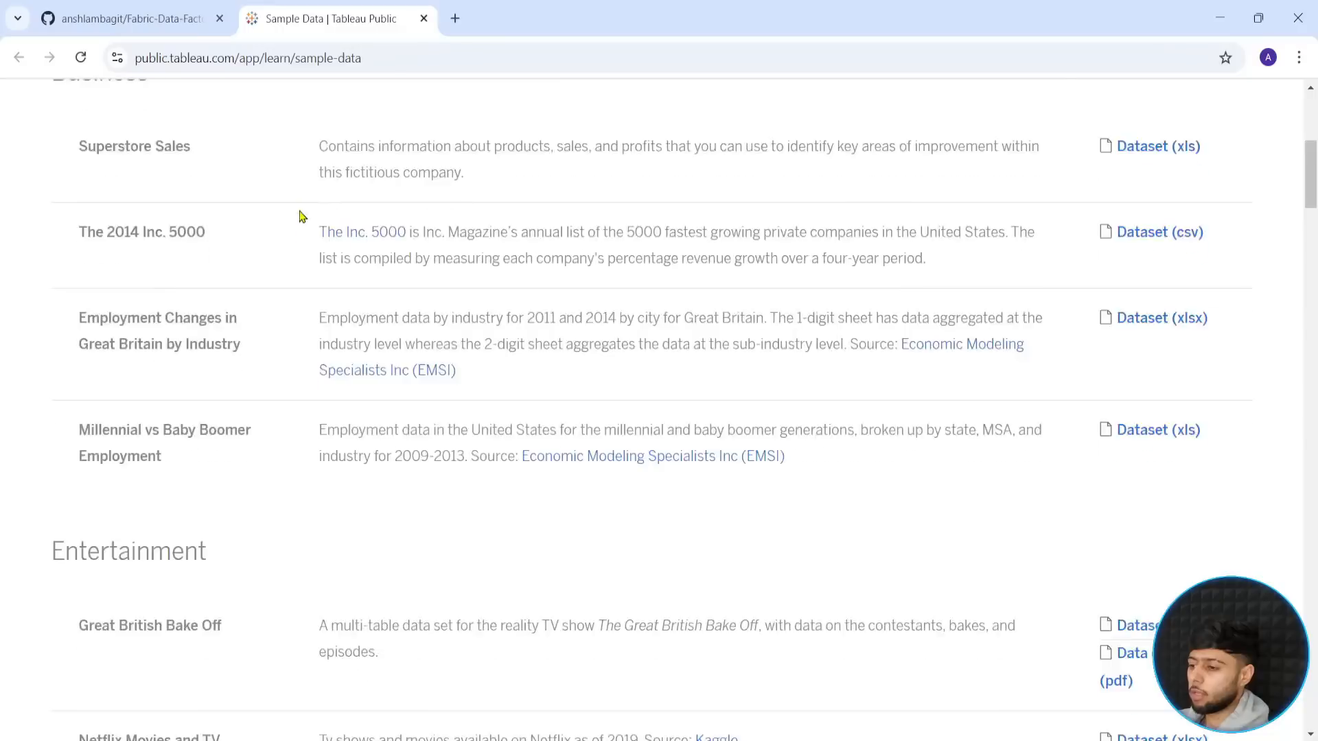
scroll(303, 238, "down", 5)
scroll(371, 302, "down", 14)
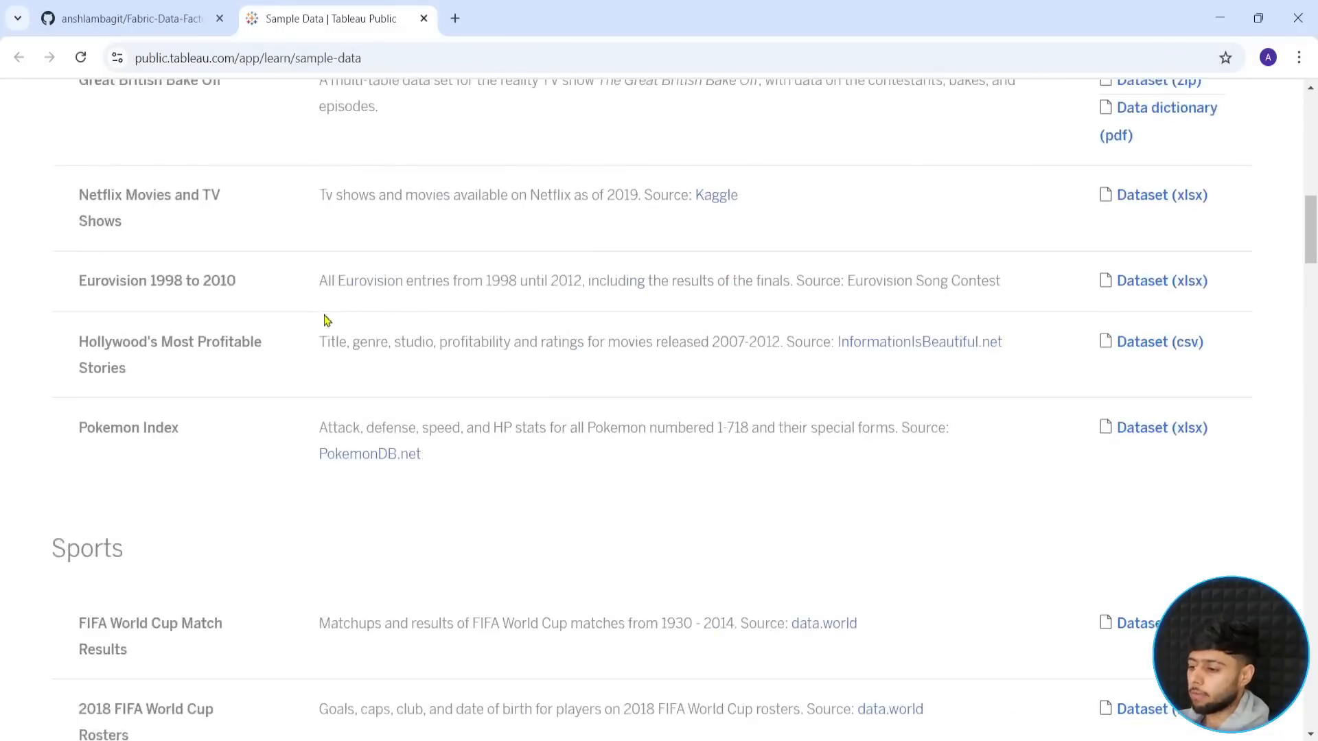
scroll(251, 249, "down", 9)
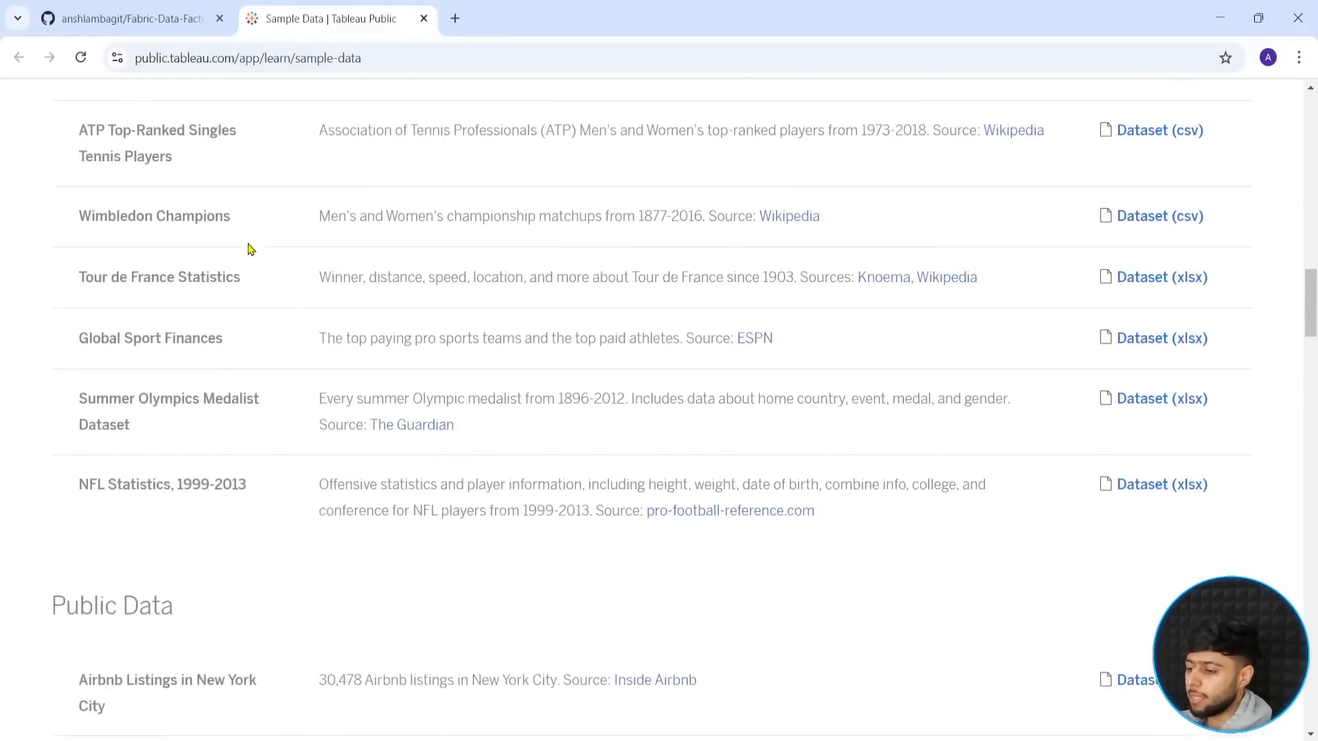
scroll(224, 312, "up", 12)
scroll(226, 323, "up", 4)
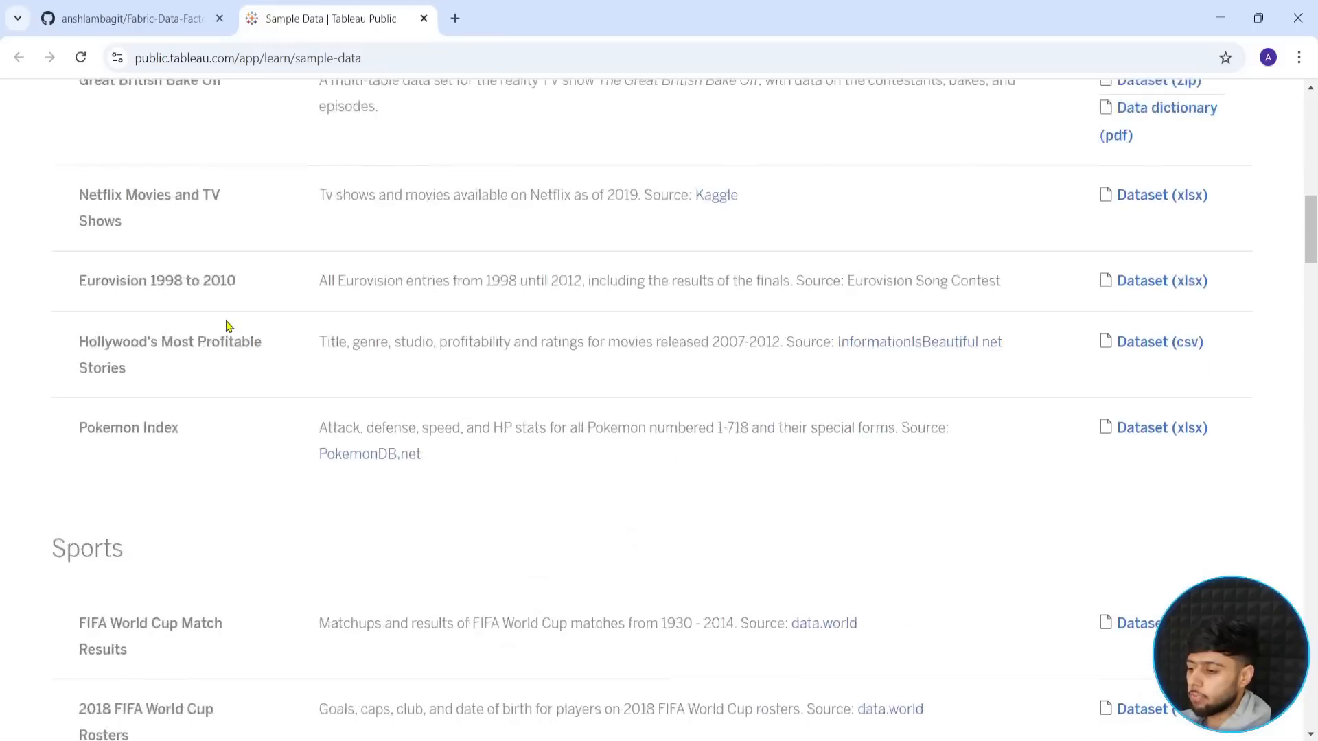
scroll(226, 327, "up", 1)
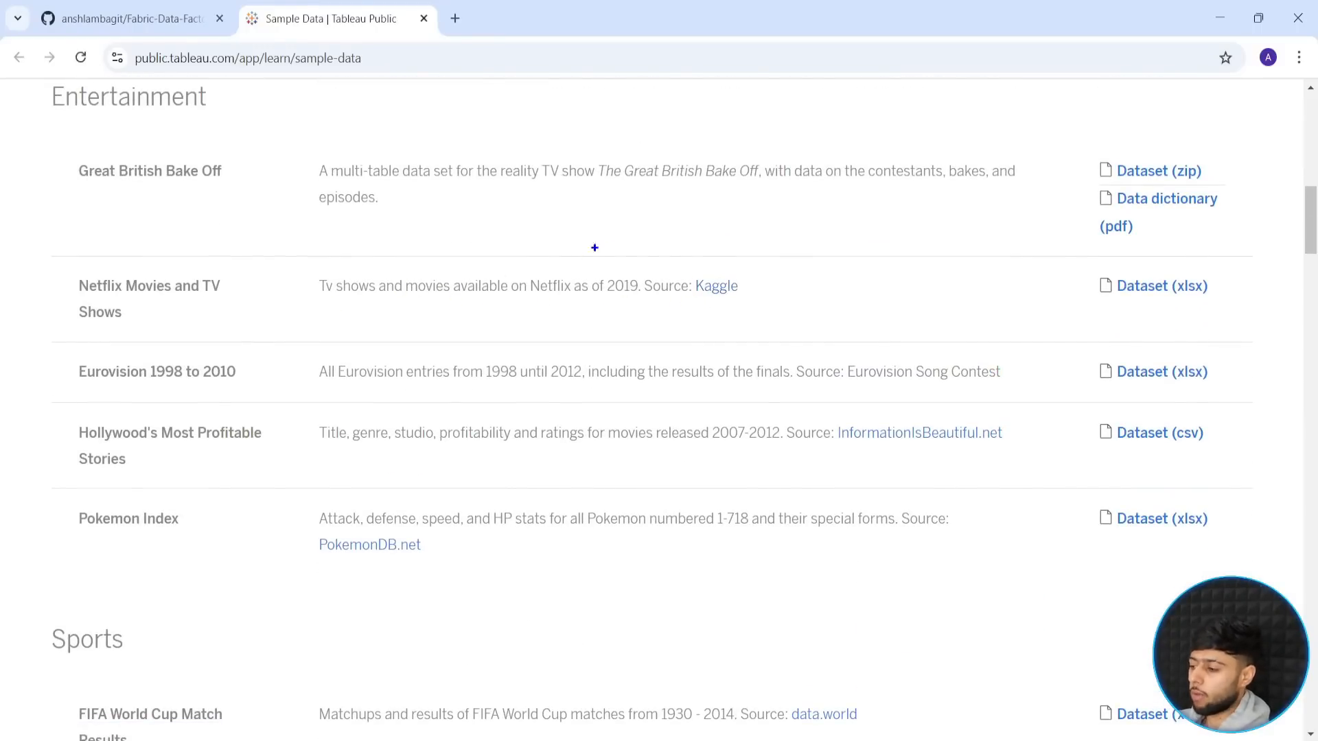
- Open the Kaggle source of the Netflix Movies and TV Shows dataset and review its author credit, description and netflix_titles.csv columns
mouse_move(688, 264)
left_mouse_down()
mouse_move(766, 305)
mouse_move(891, 329)
left_mouse_up()
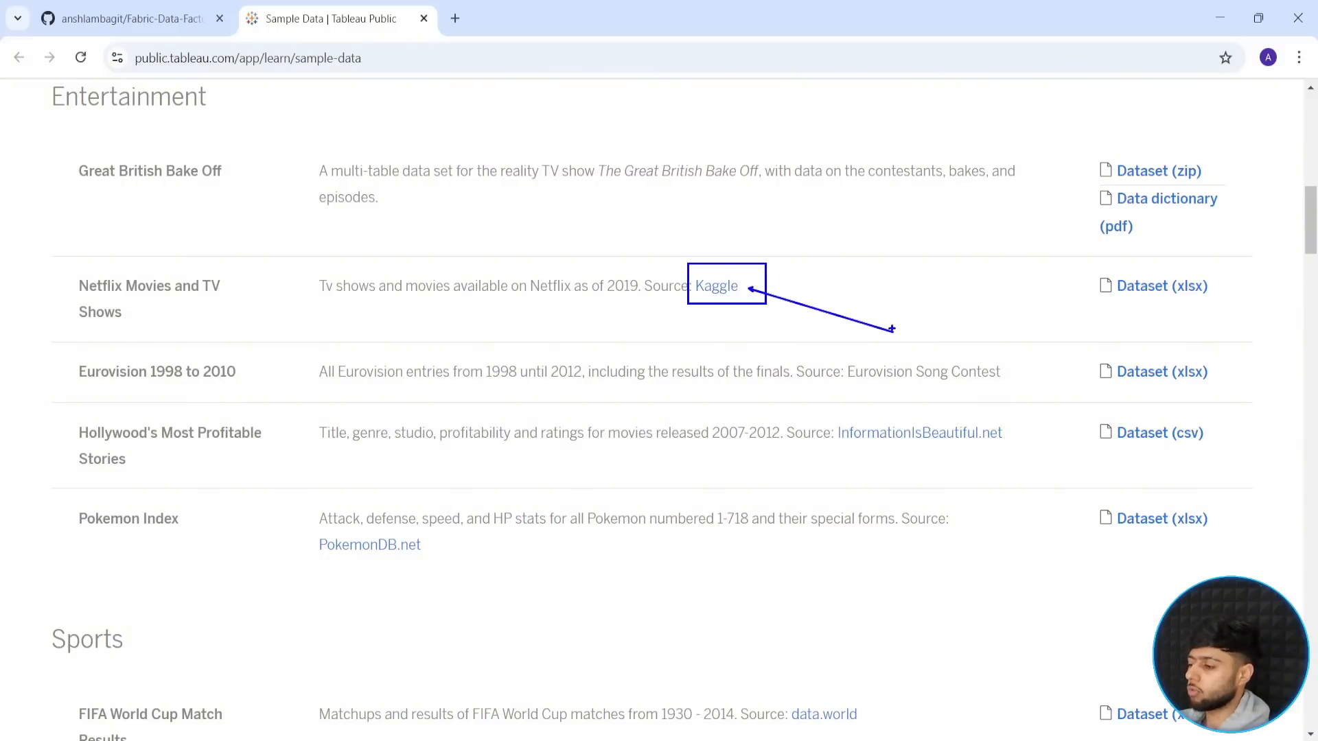
key("Escape")
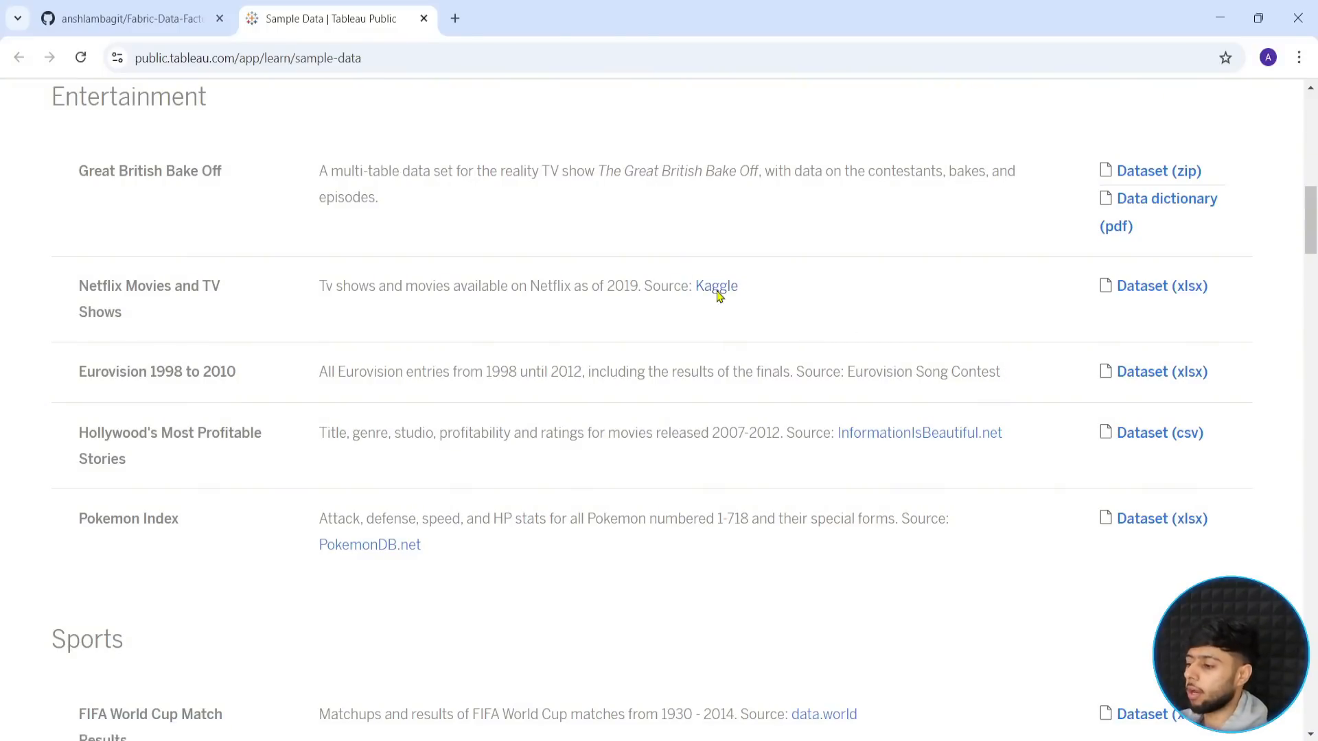
left_click(718, 292)
scroll(755, 384, "down", 10)
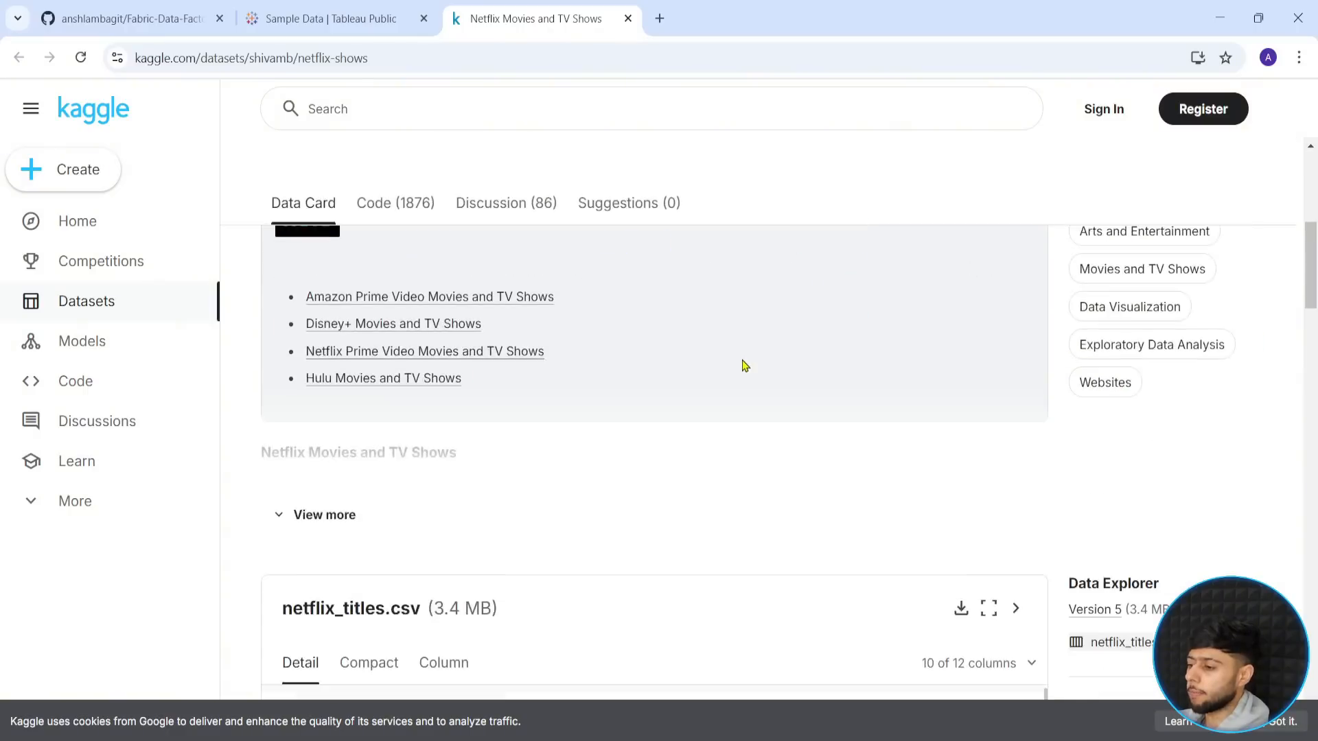
scroll(744, 365, "up", 10)
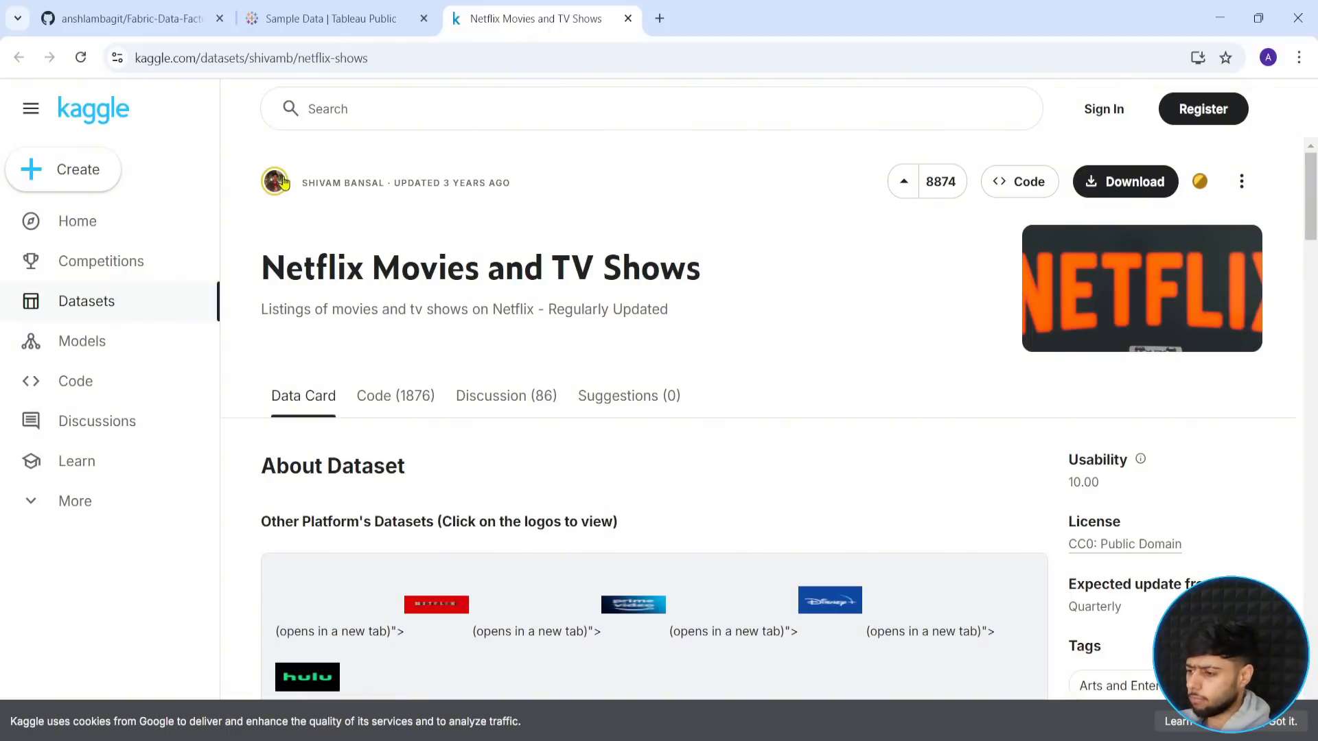
mouse_move(291, 167)
left_mouse_down()
mouse_move(532, 198)
mouse_move(644, 188)
left_mouse_up()
key("Escape")
scroll(705, 235, "down", 10)
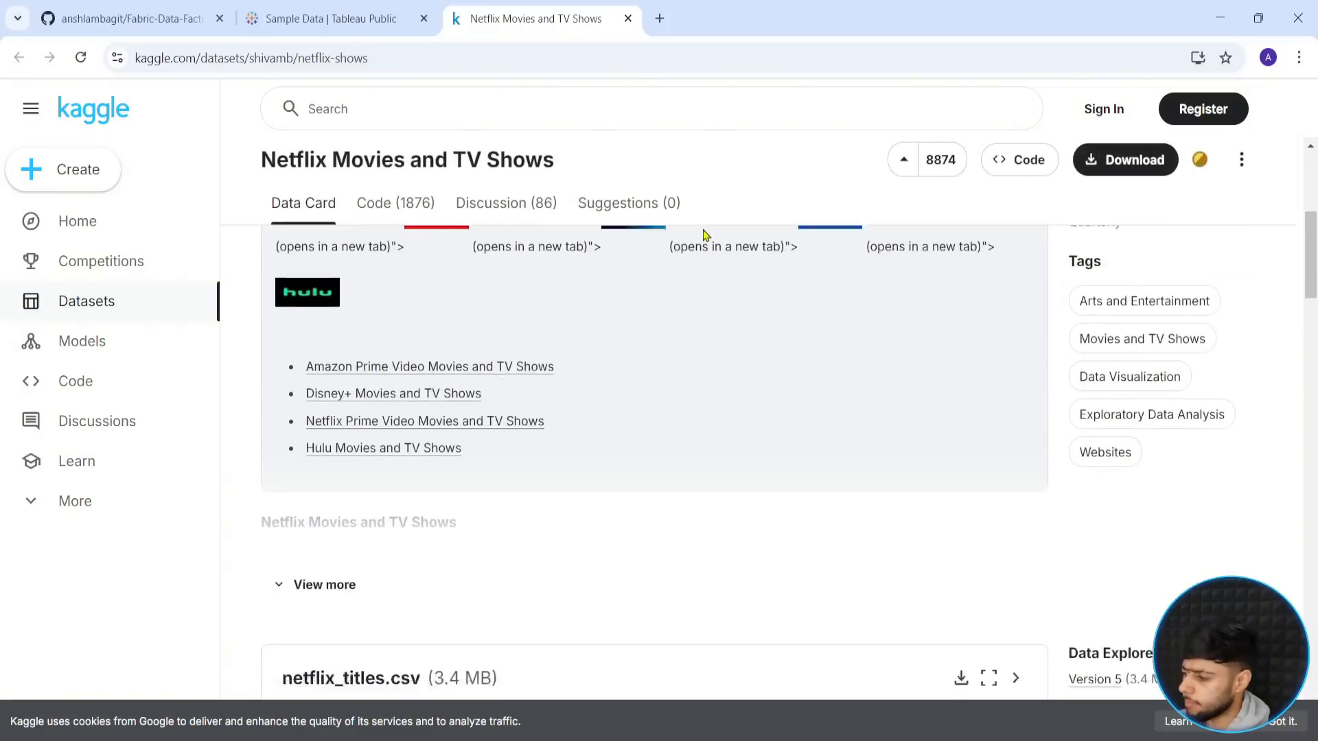
scroll(700, 238, "up", 10)
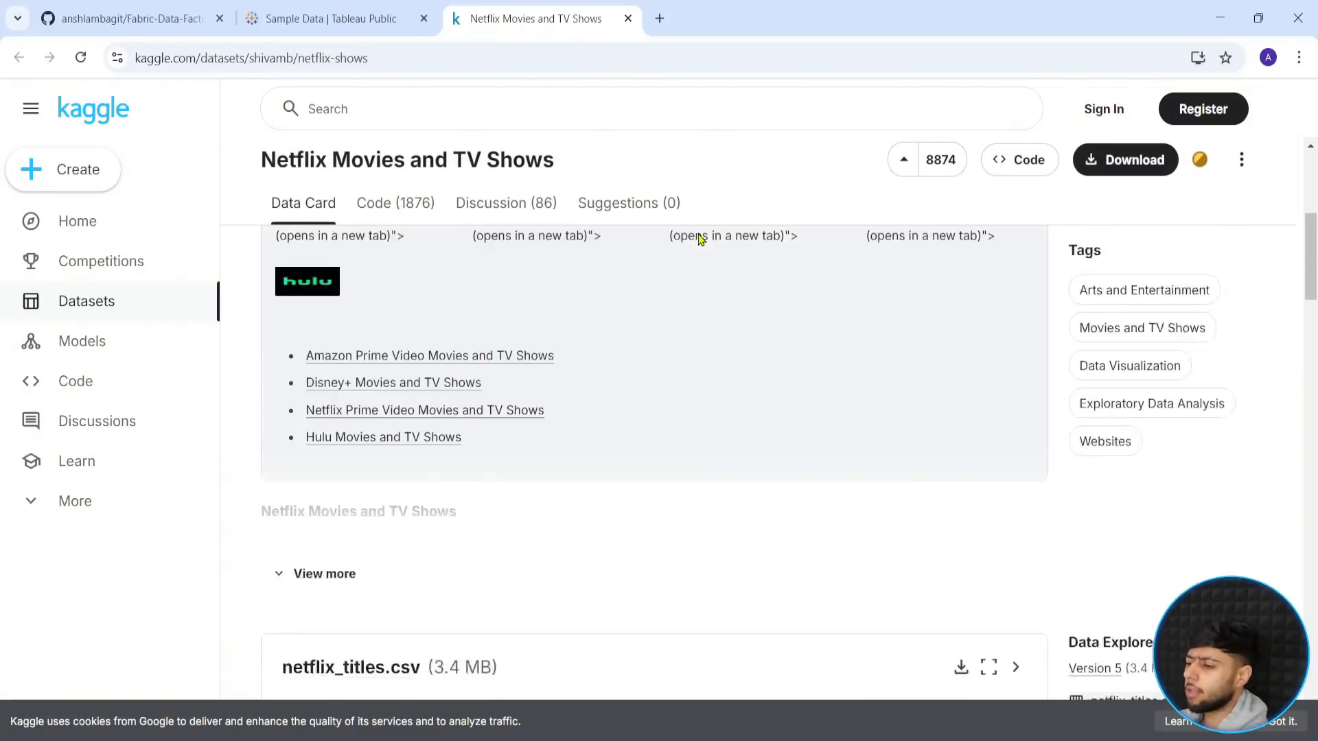
scroll(826, 377, "down", 11)
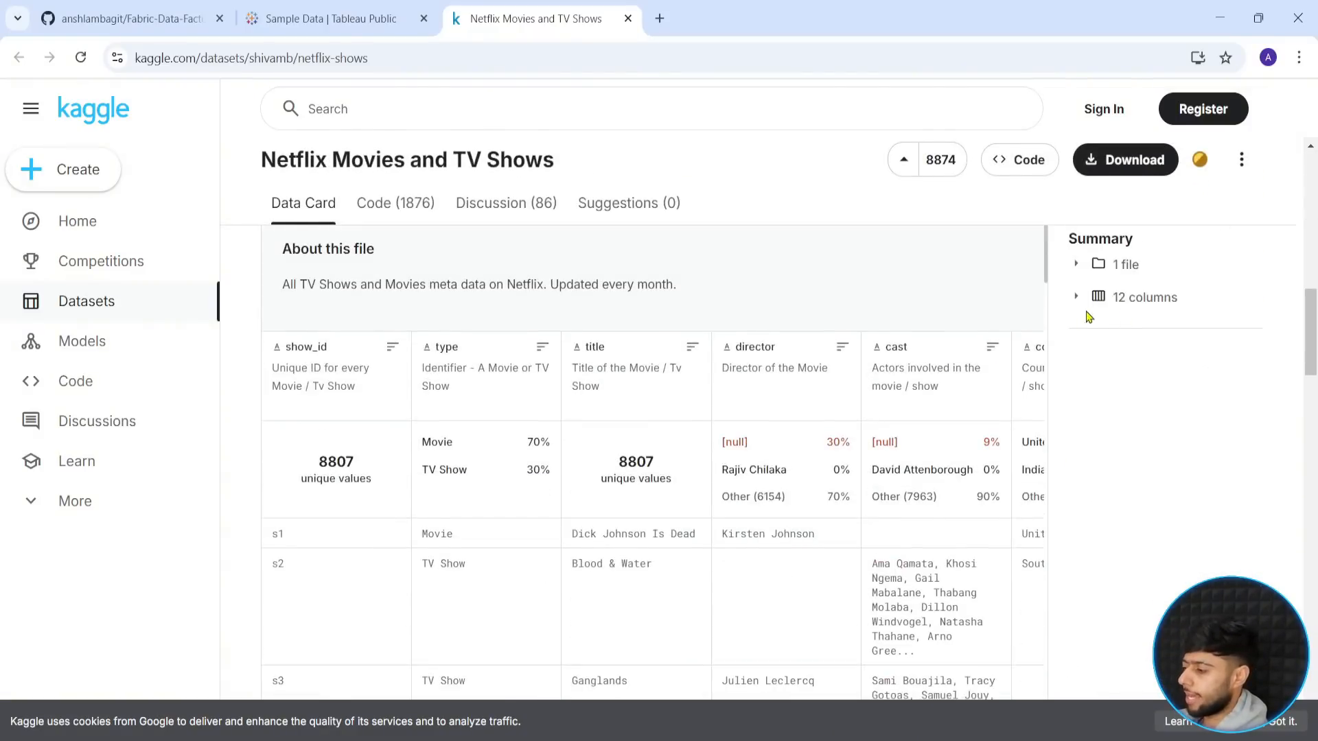
- Return to the Fabric-Data-Factory repository on GitHub and close the Kaggle and Tableau Public pages
scroll(1098, 336, "up", 3)
left_click(376, 8)
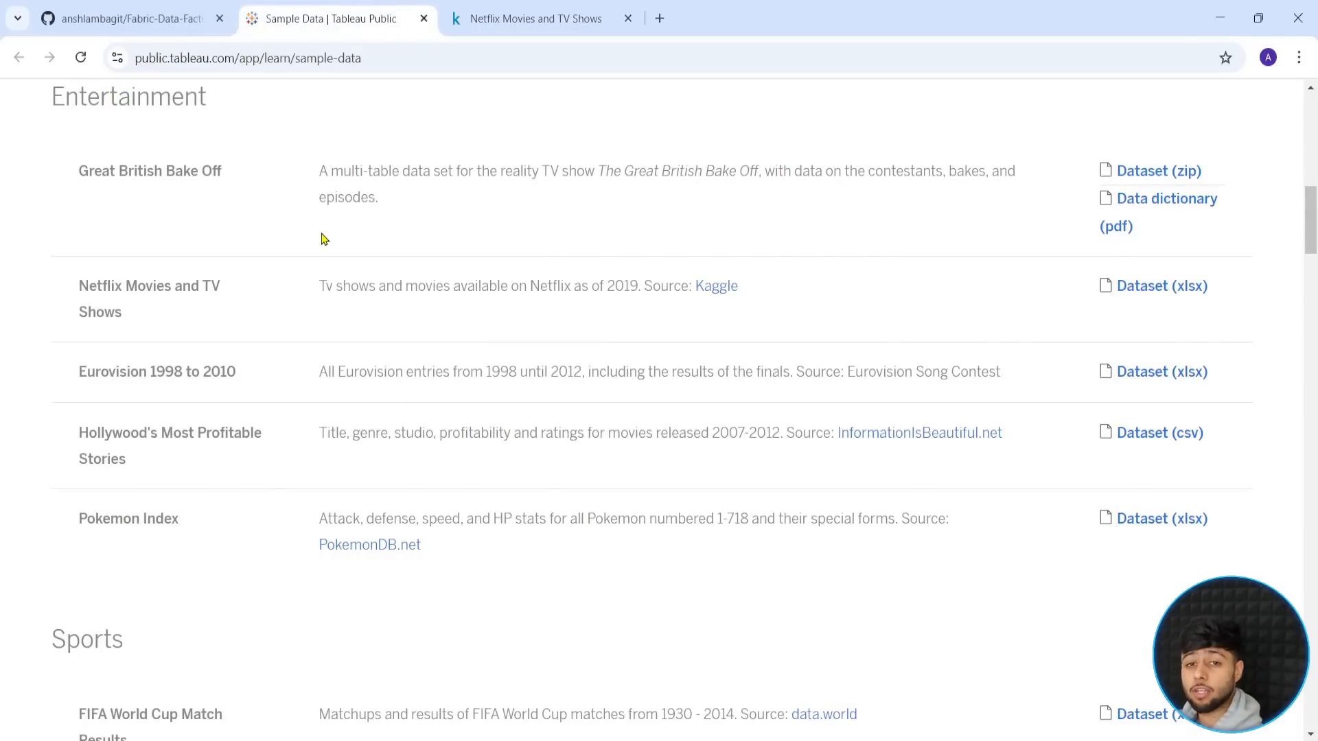
left_click(172, 10)
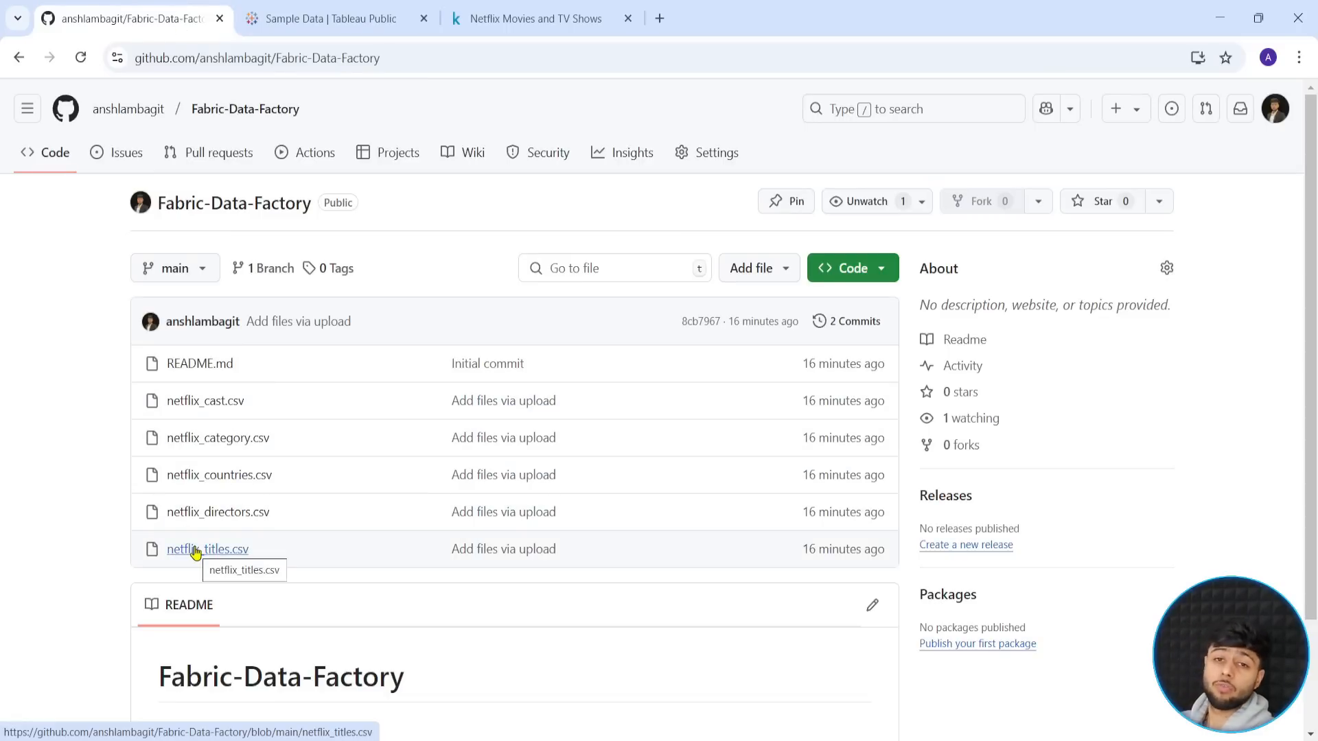
left_click(627, 18)
left_click(423, 18)
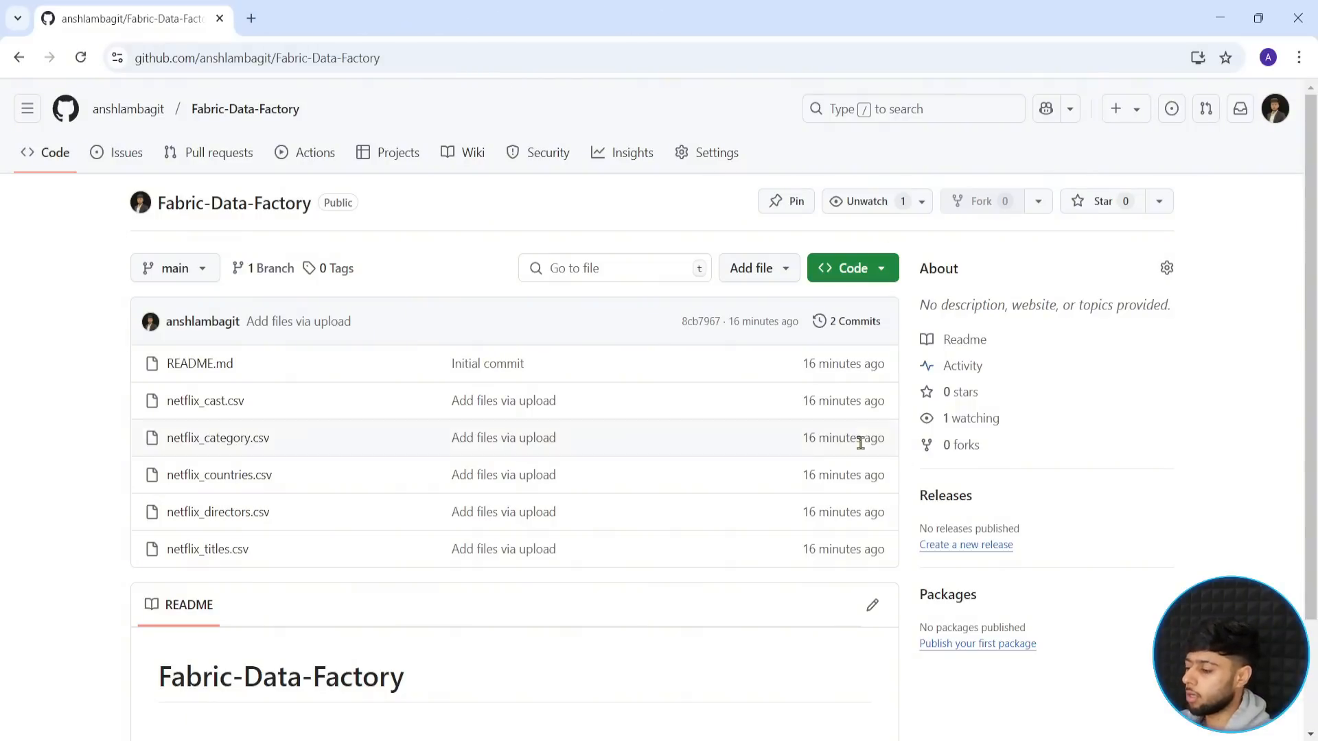
- Switch to Fabric and start a new Lakehouse item in the DEVFabricDF workspace
mouse_move(769, 728)
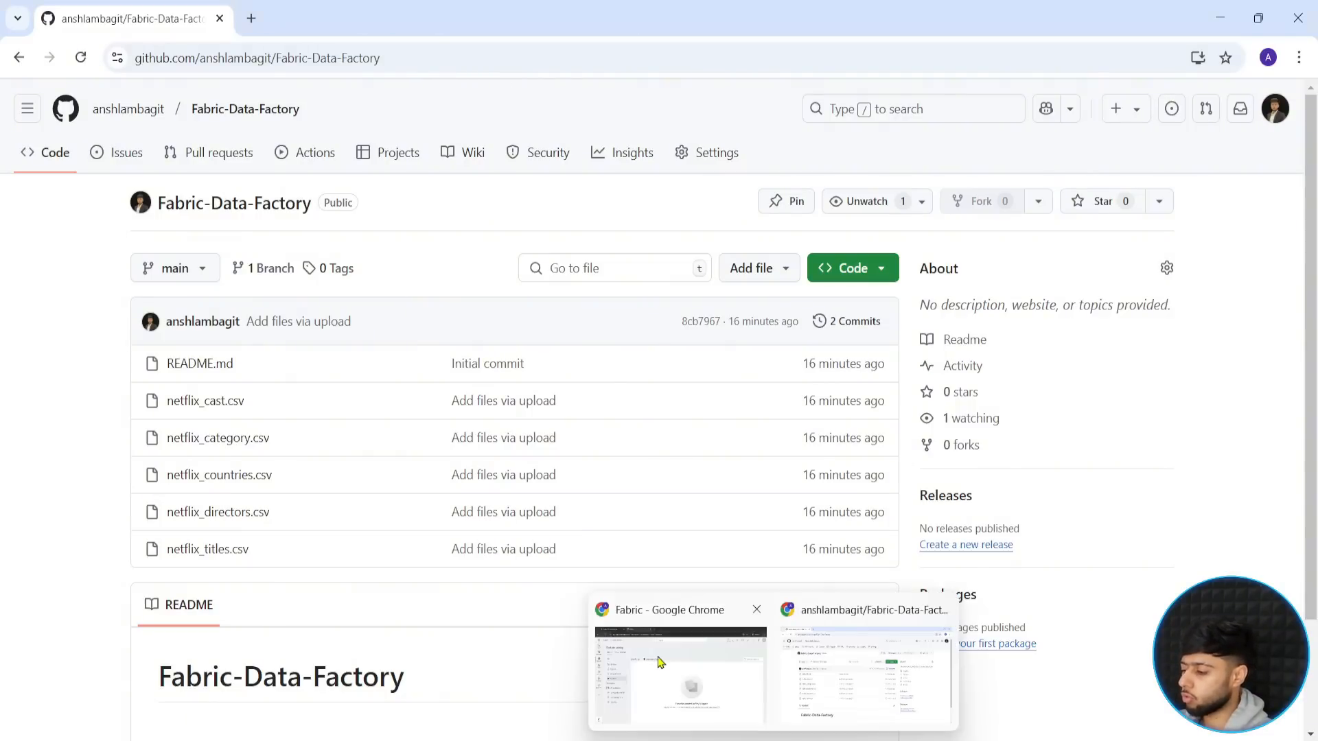
left_click(659, 662)
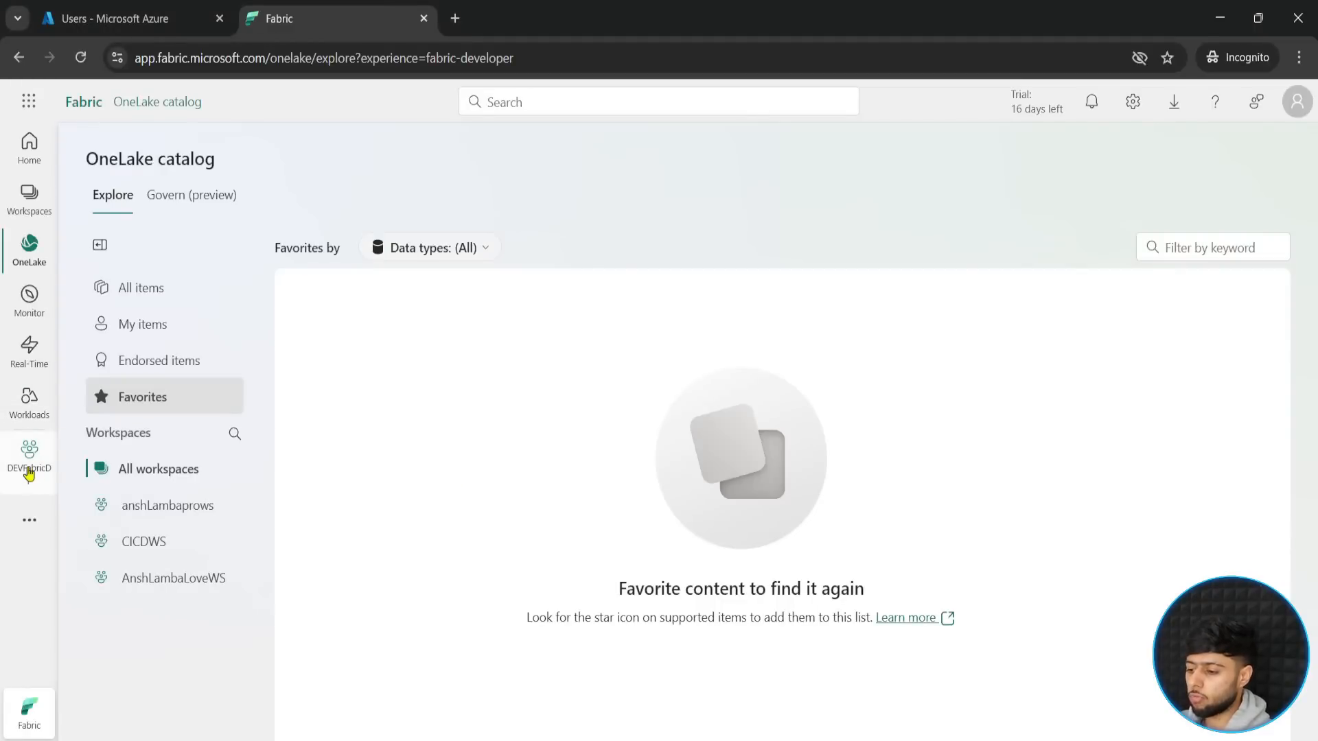
left_click(29, 473)
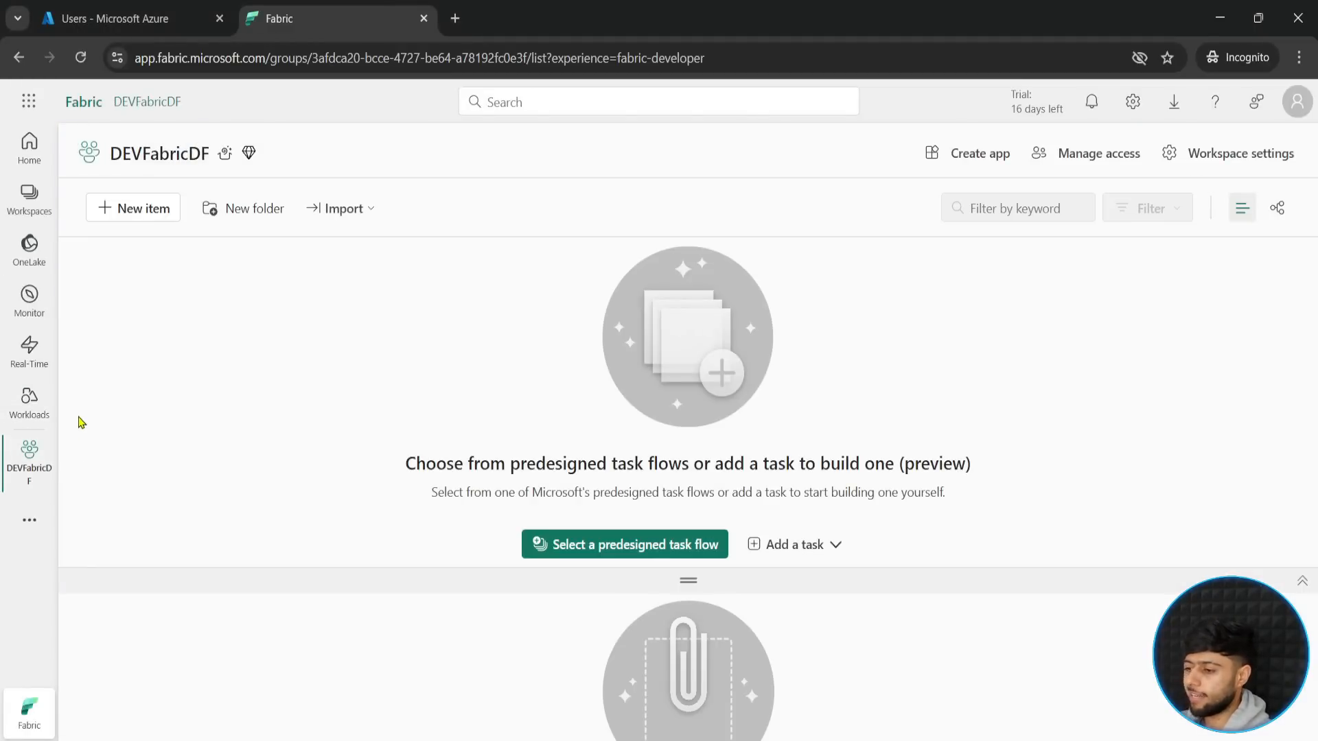
left_click(107, 212)
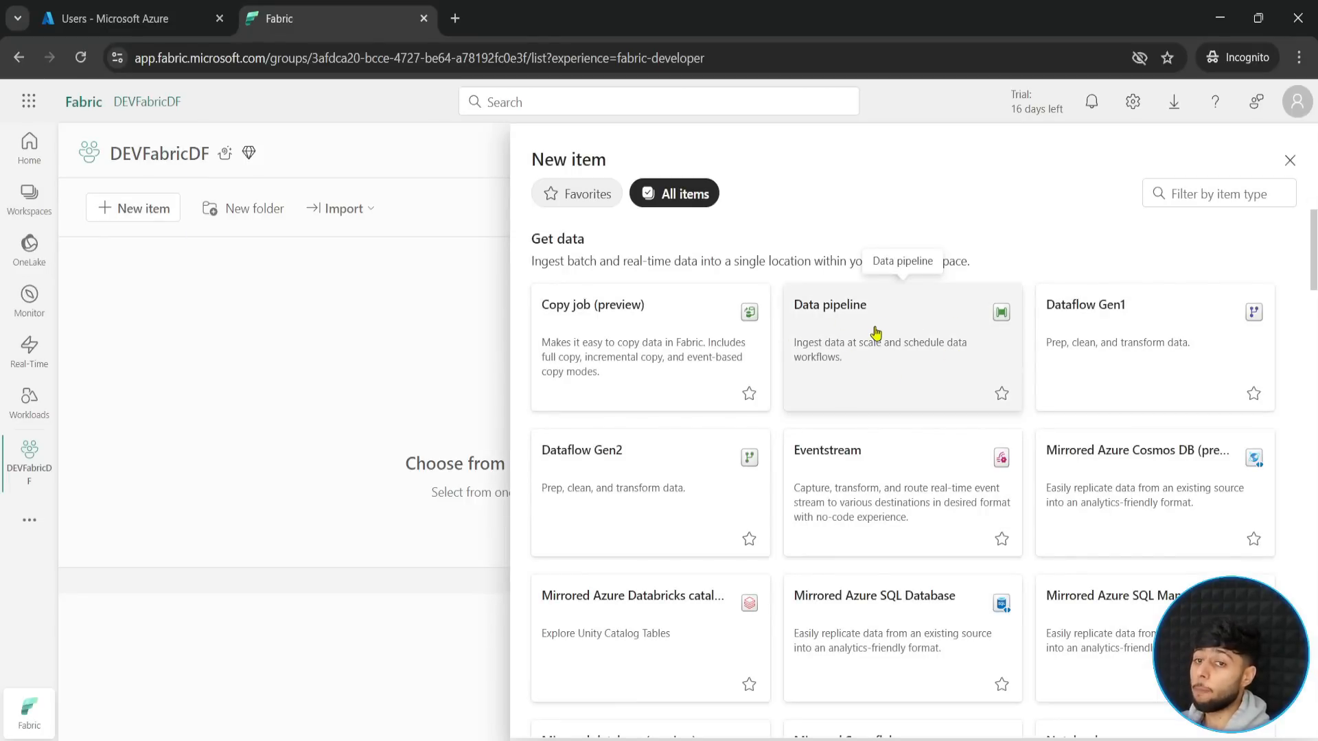
scroll(868, 377, "down", 1)
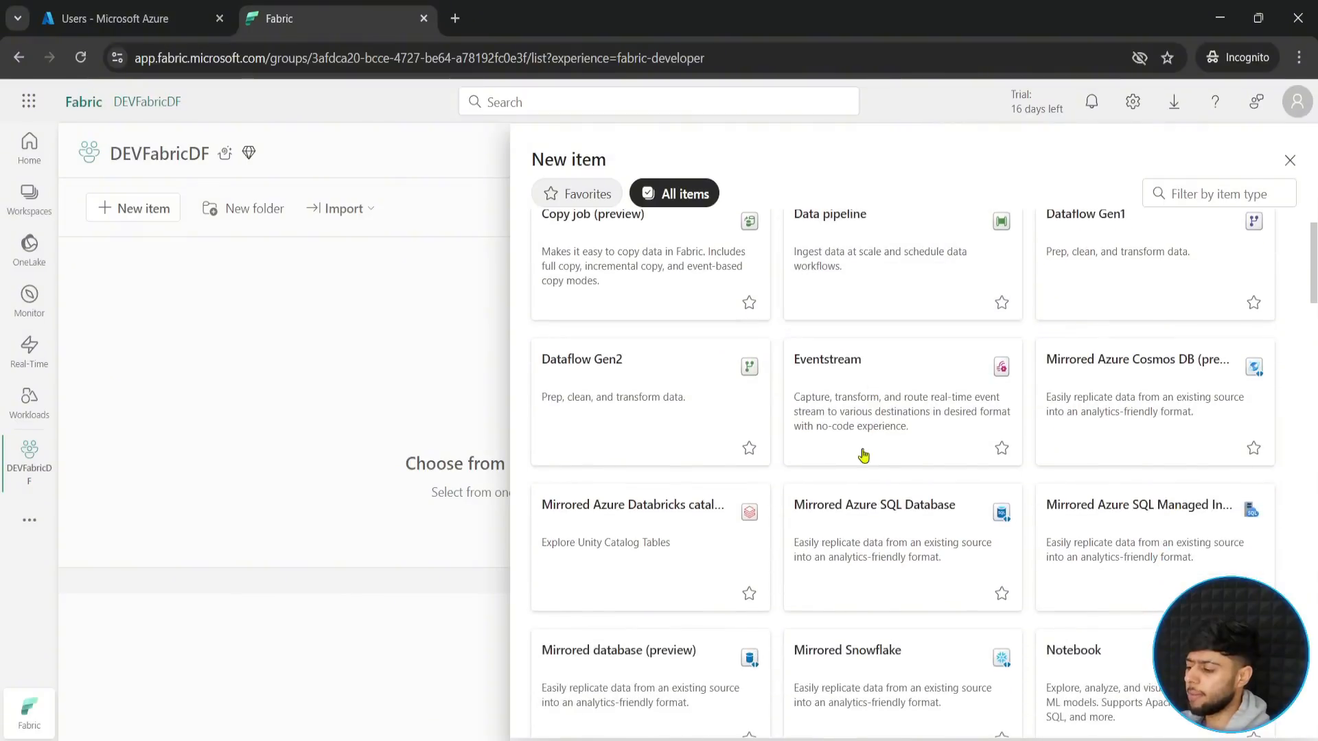
scroll(879, 682, "down", 5)
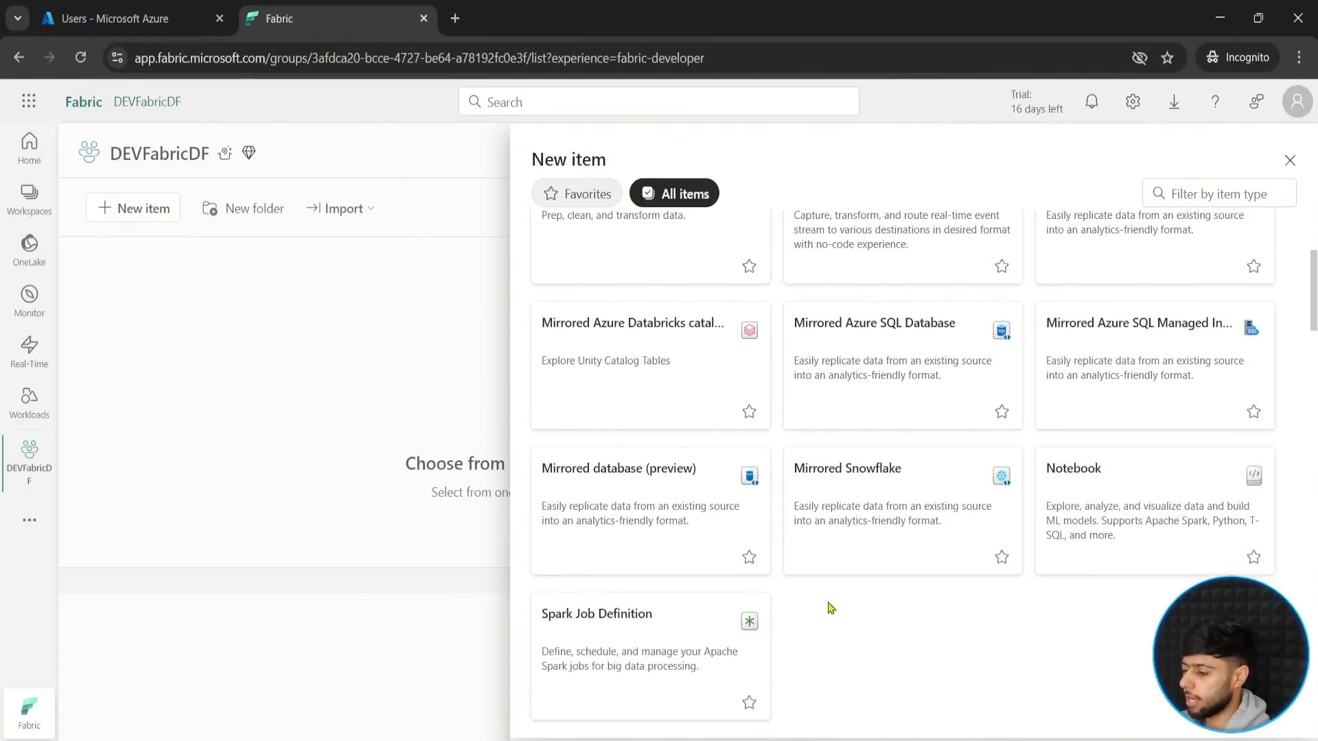
scroll(899, 513, "down", 2)
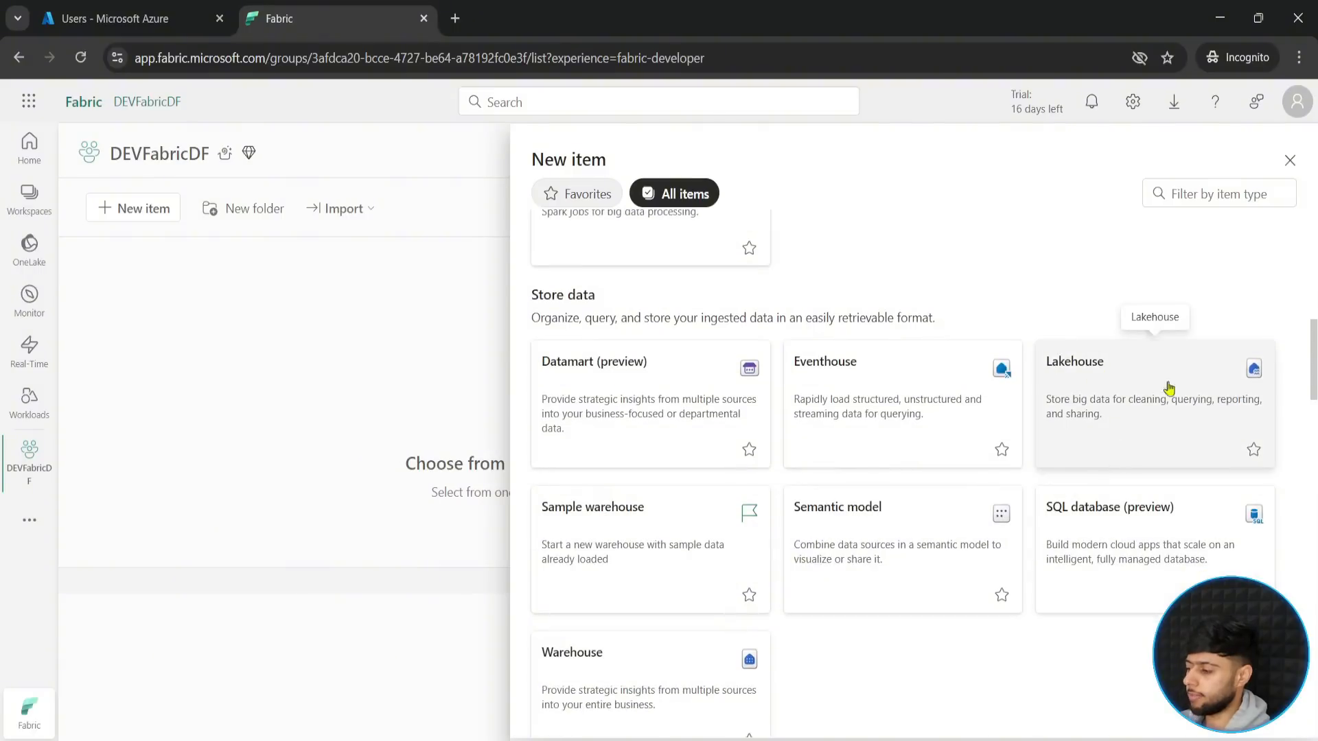
left_click(1071, 377)
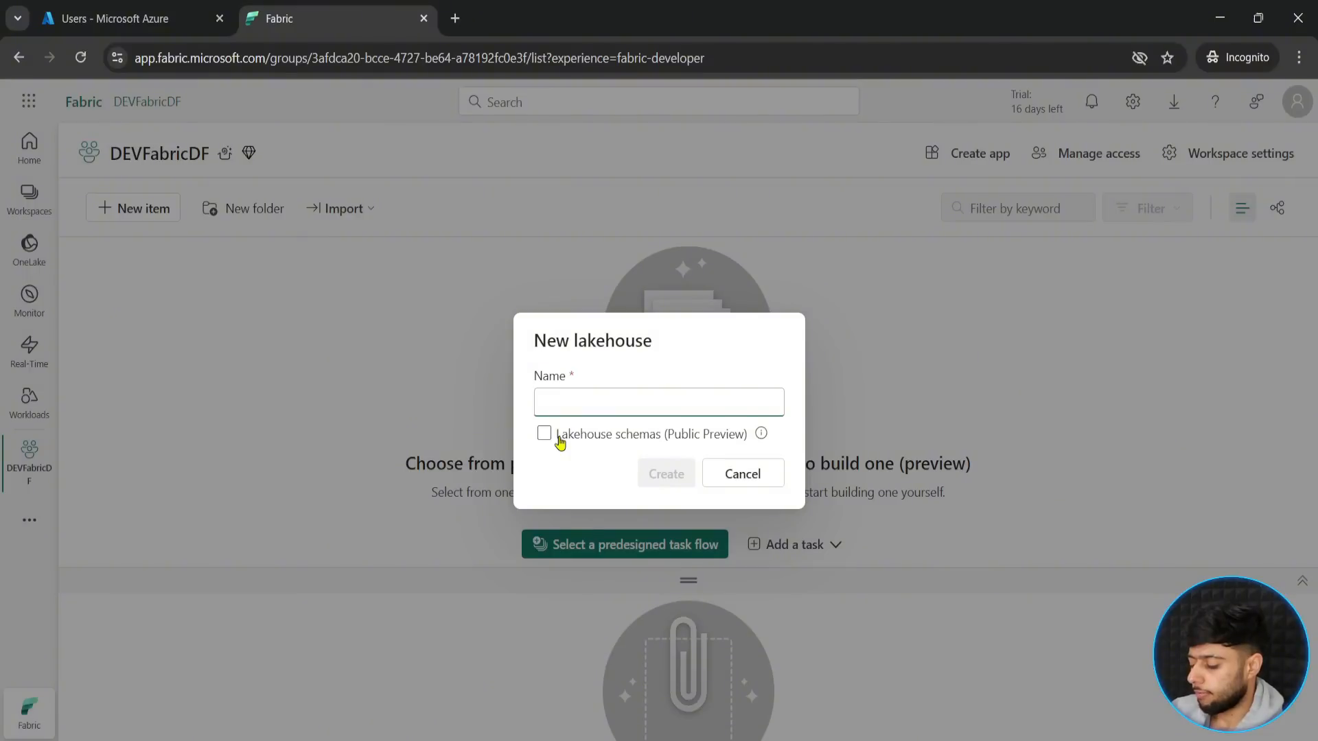
- Name the lakehouse FabricDFBronze, create it without lakehouse schemas, and dismiss the T-SQL tip
type("Fabruic")
key("BackSpace")
key("BackSpace")
type("oc")
key("BackSpace")
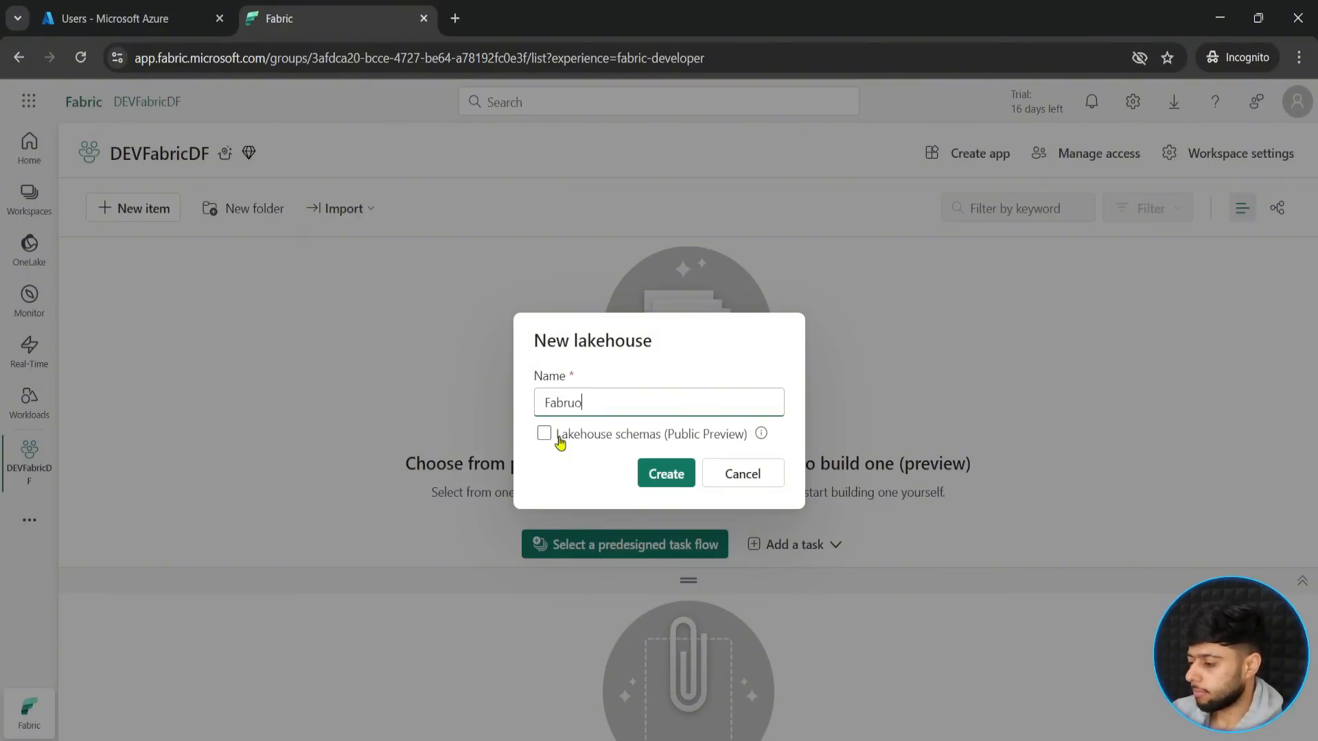
key("BackSpace")
key("BackSpace")
type("icD")
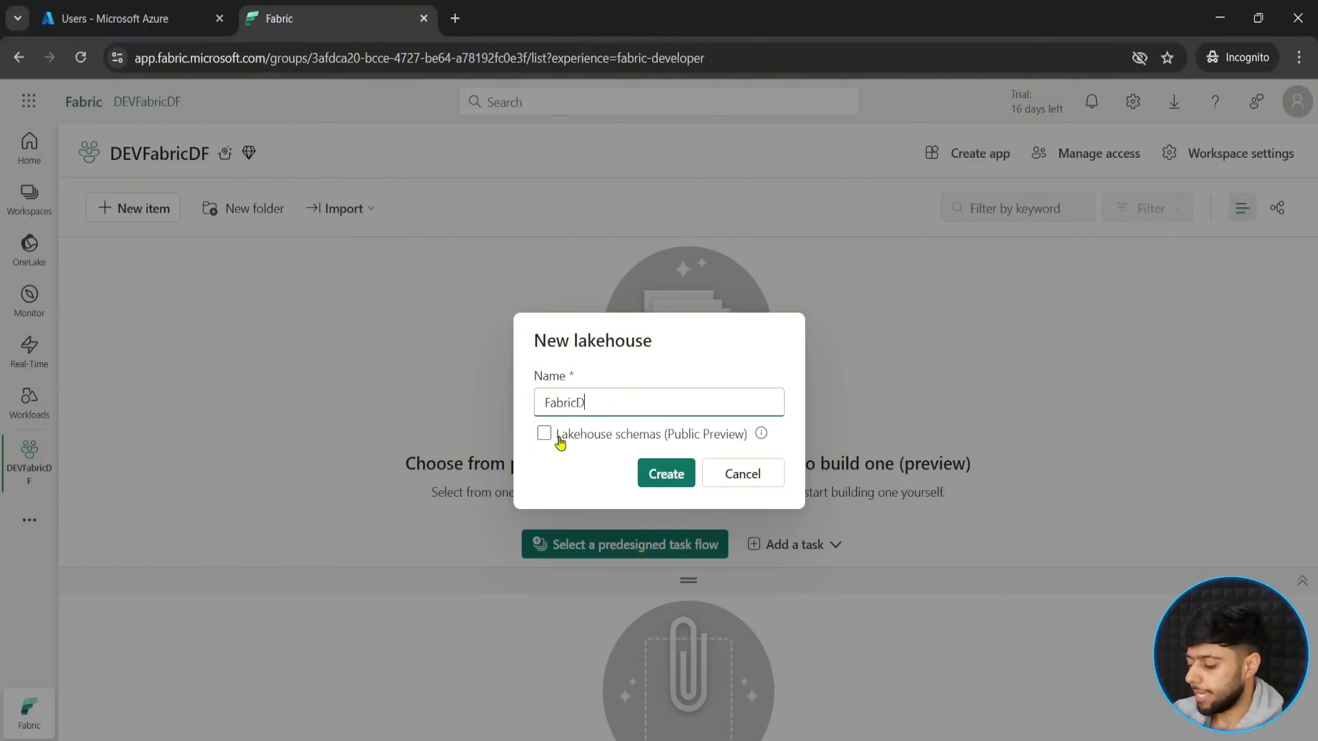
type("F")
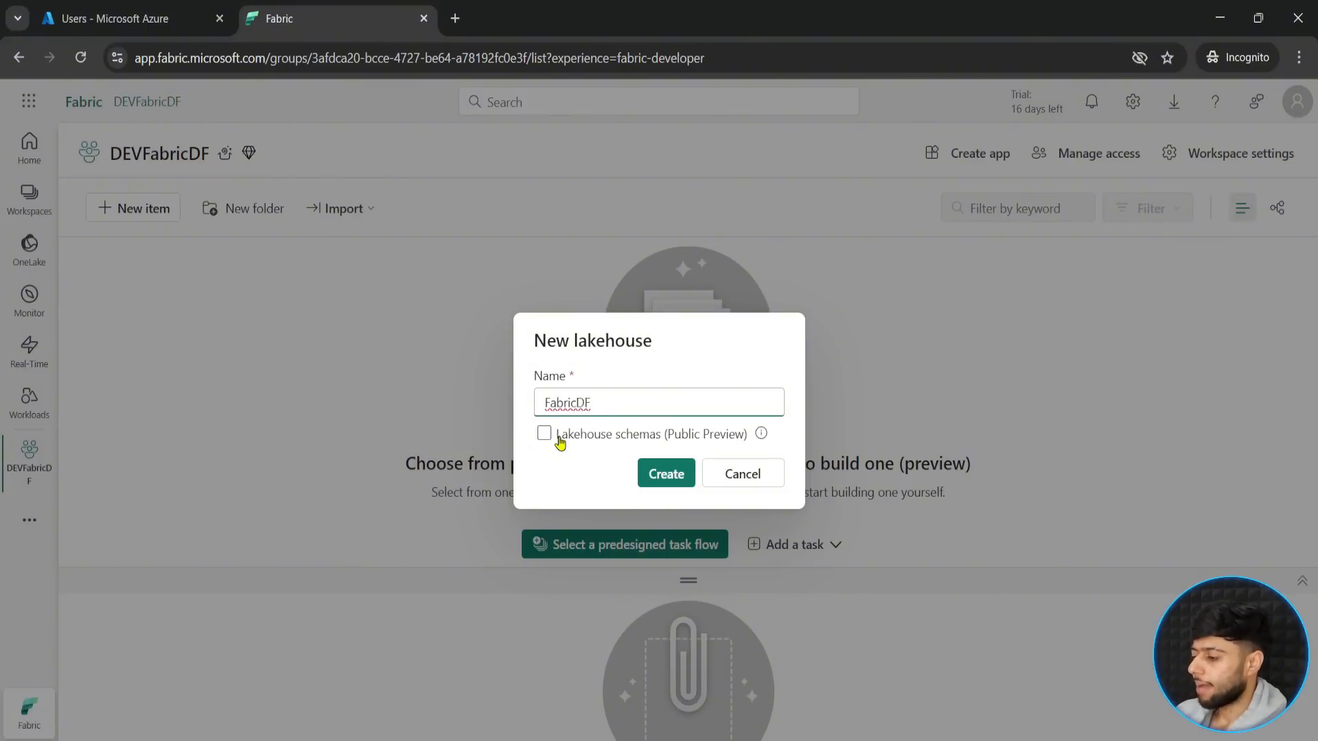
type("Bromn")
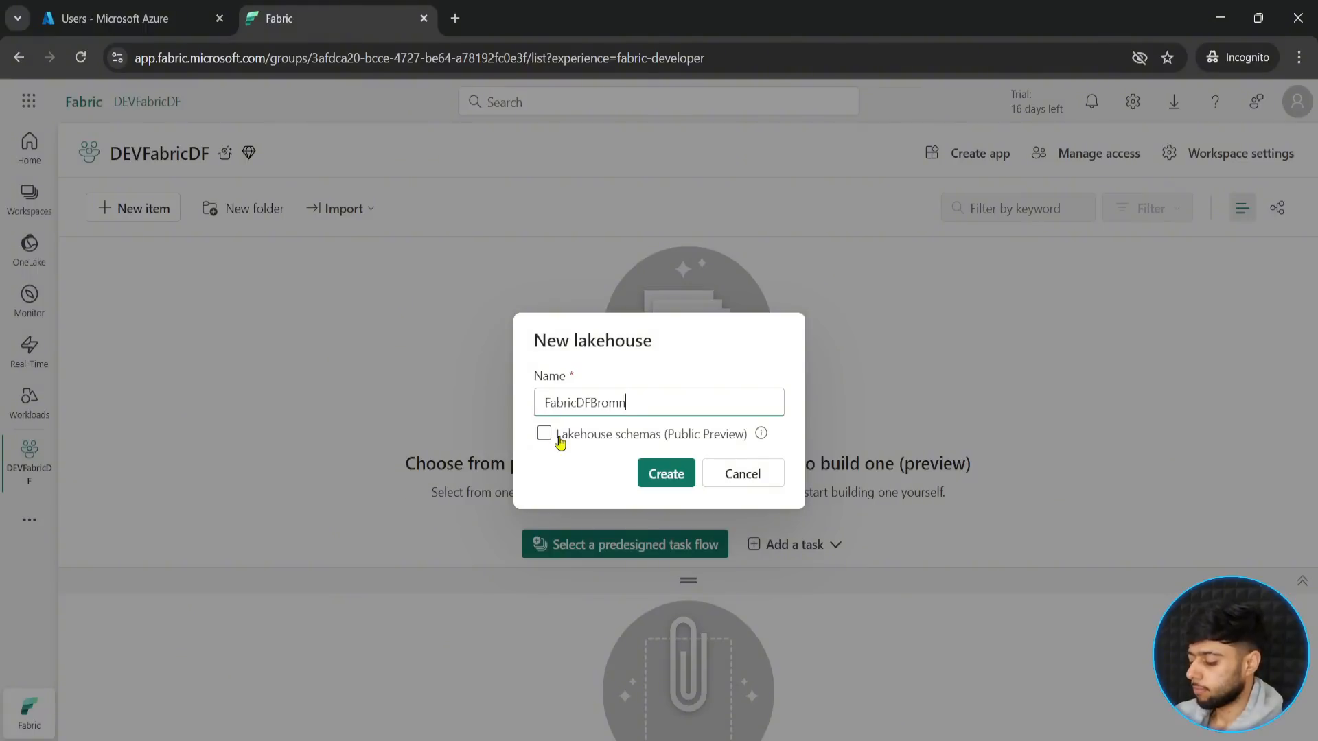
key("BackSpace")
key("BackSpace")
type("nze")
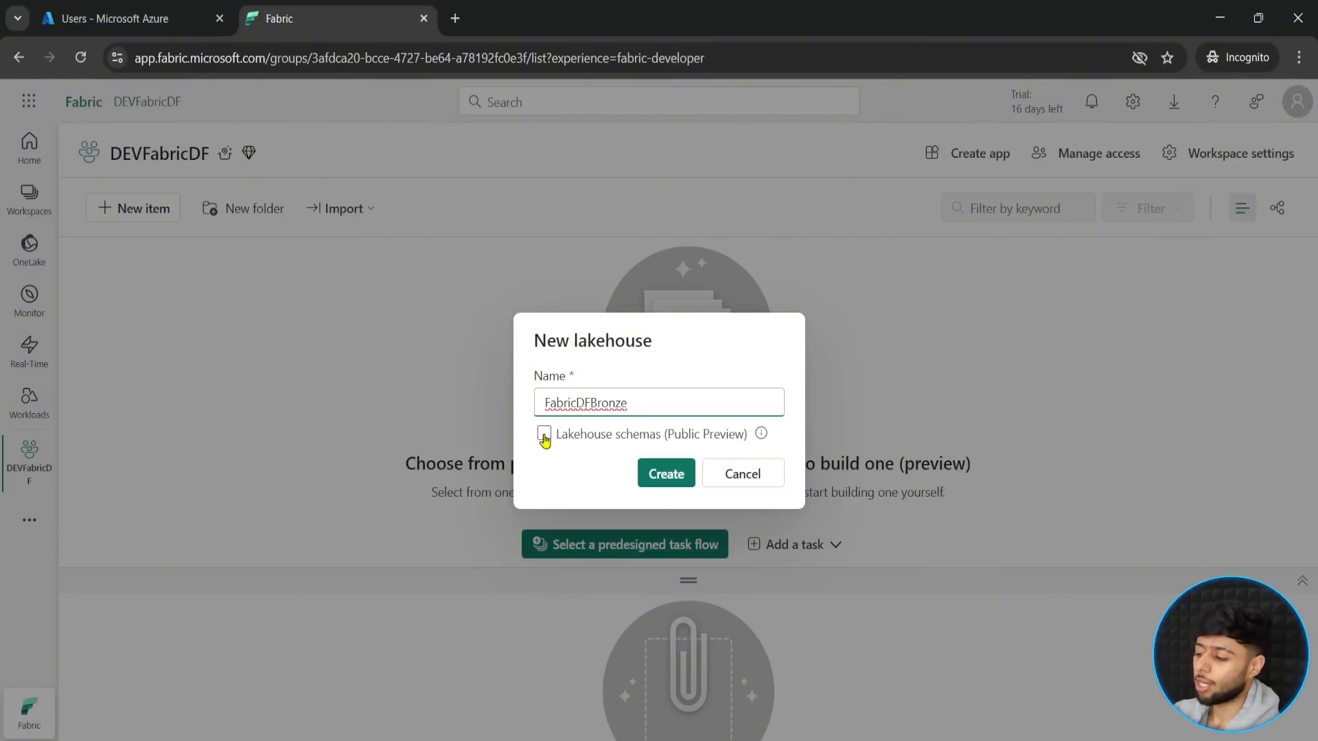
left_click(658, 473)
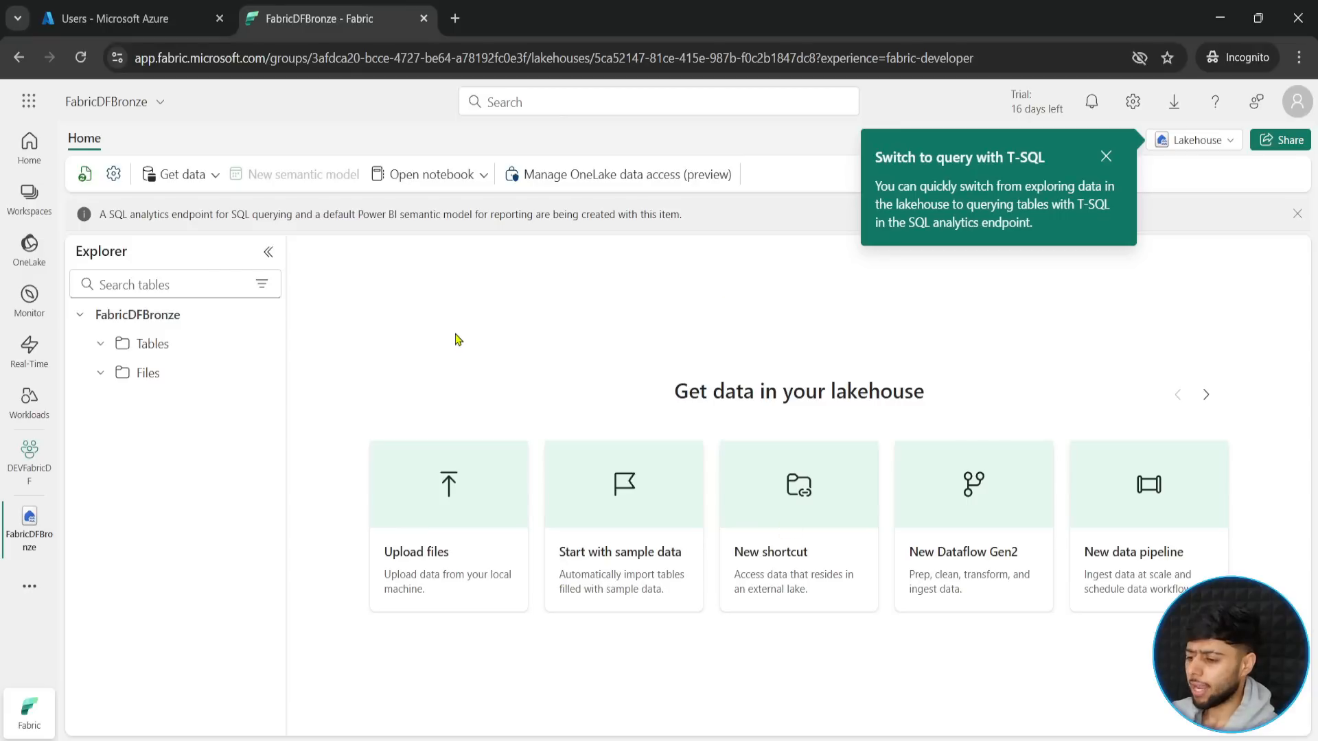
left_click(1105, 157)
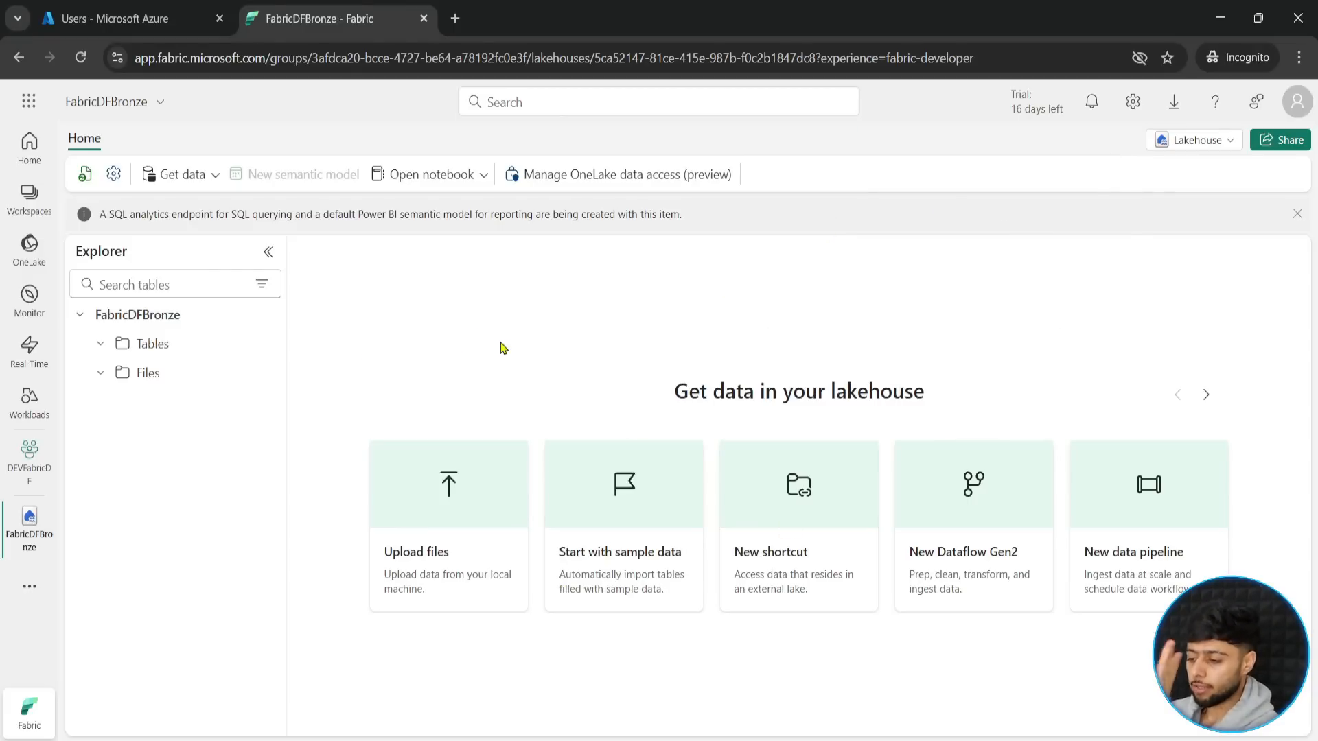
- Return to the DEVFabricDF workspace, enlarge its item list, and frame the FabricDFBronze lakehouse and its SQL analytics endpoint with temporary annotations
left_click(30, 463)
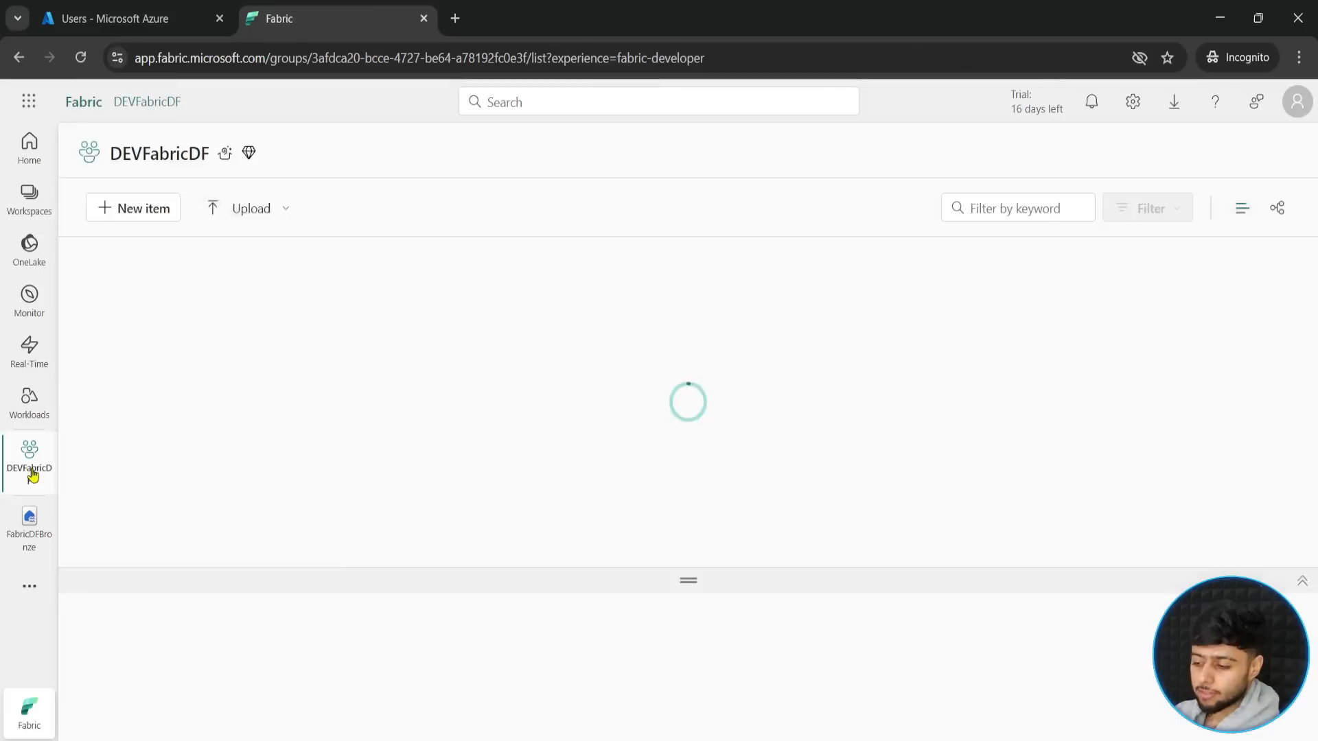
left_click_drag(686, 582, 661, 345)
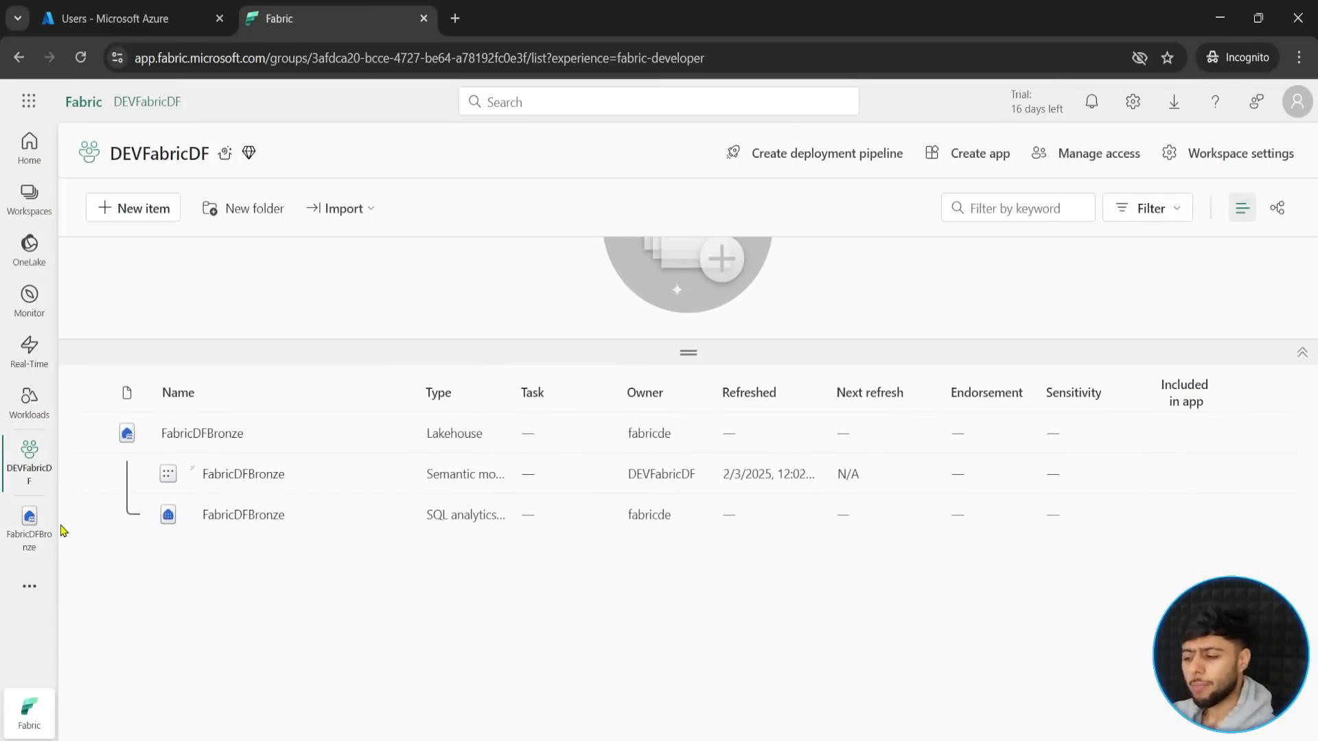
mouse_move(99, 410)
left_mouse_down()
mouse_move(263, 453)
mouse_move(315, 423)
left_mouse_up()
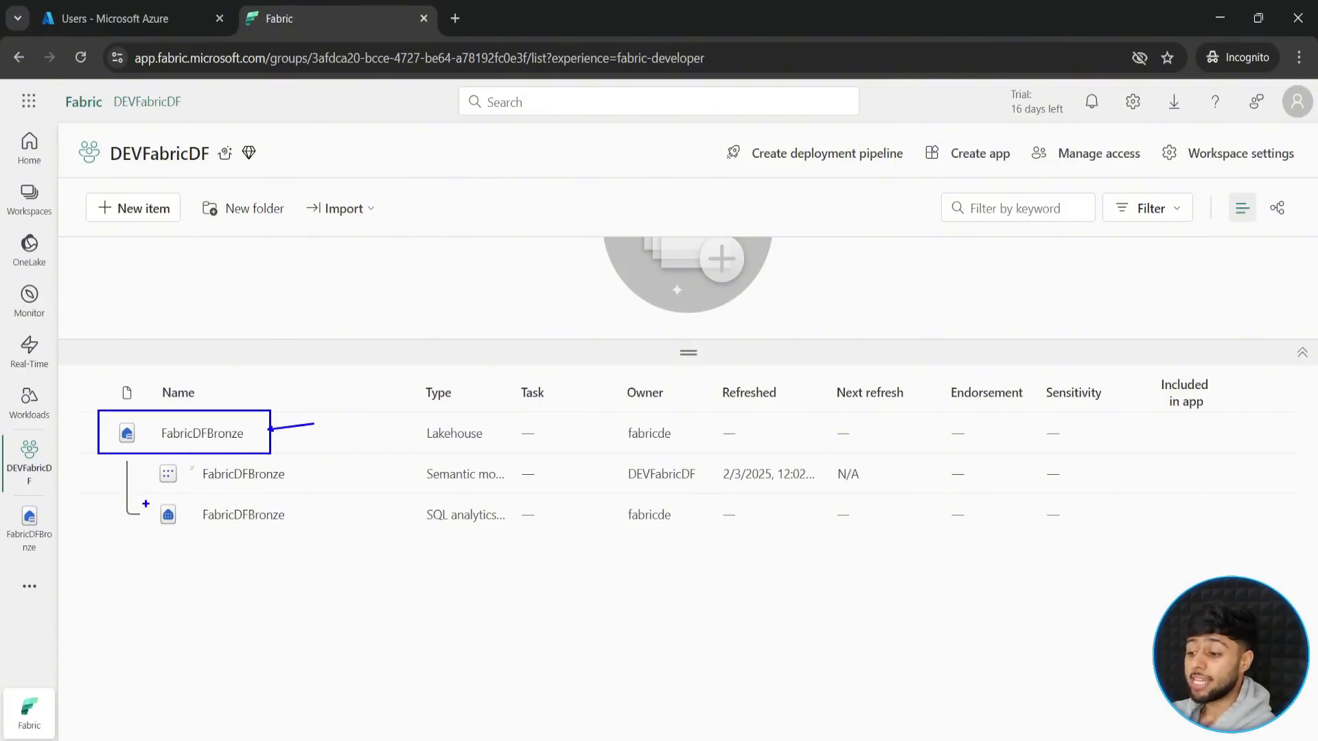
mouse_move(149, 497)
left_mouse_down()
mouse_move(235, 534)
mouse_move(294, 534)
left_mouse_up()
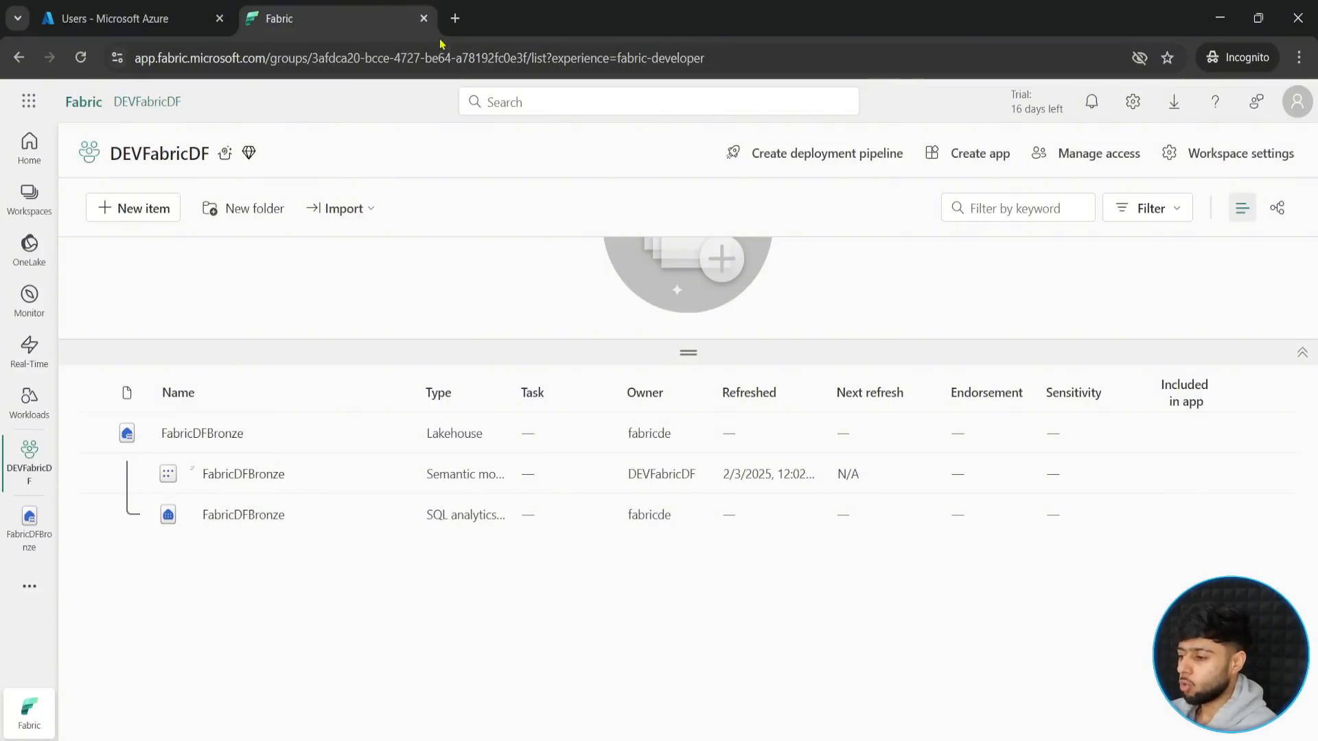
- Open YouTube in a new browser tab, search for the tutorial author's channel and show its list of videos
left_click(453, 18)
type("y")
key("Return")
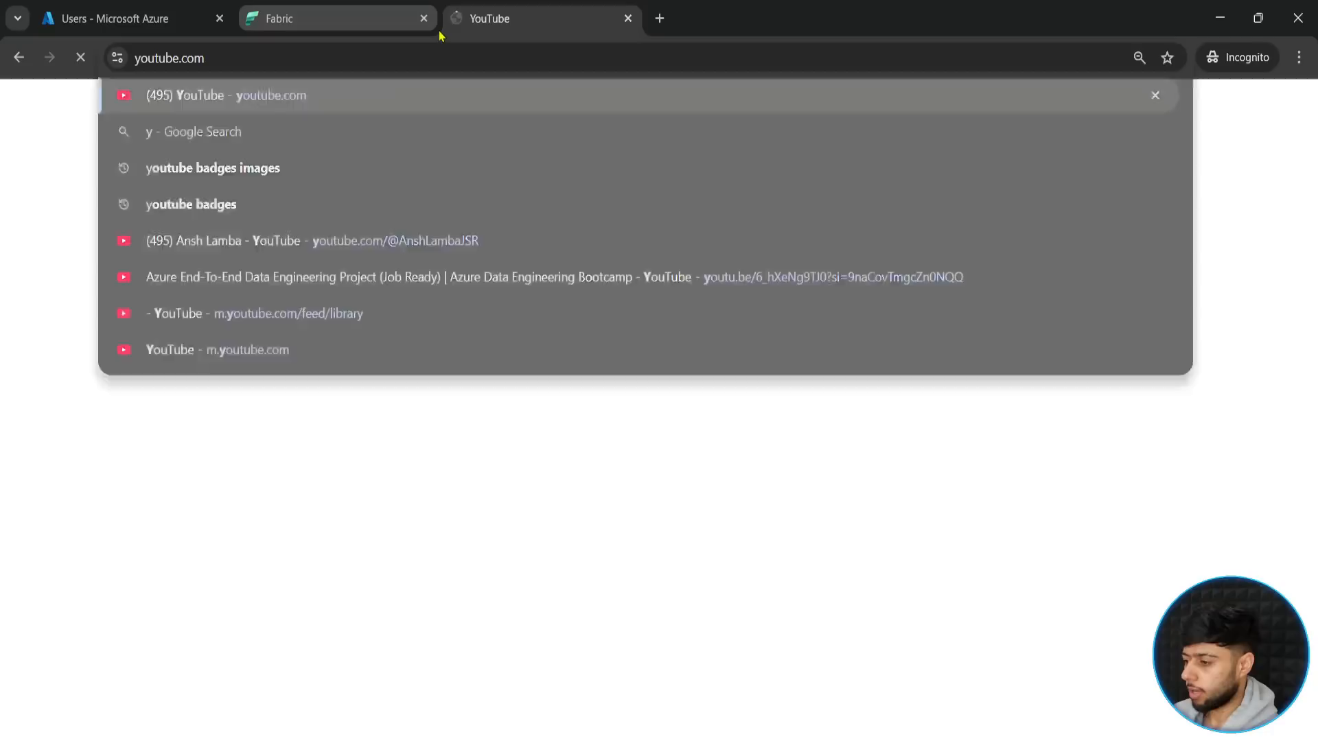
left_click(464, 104)
type("ansh lamb")
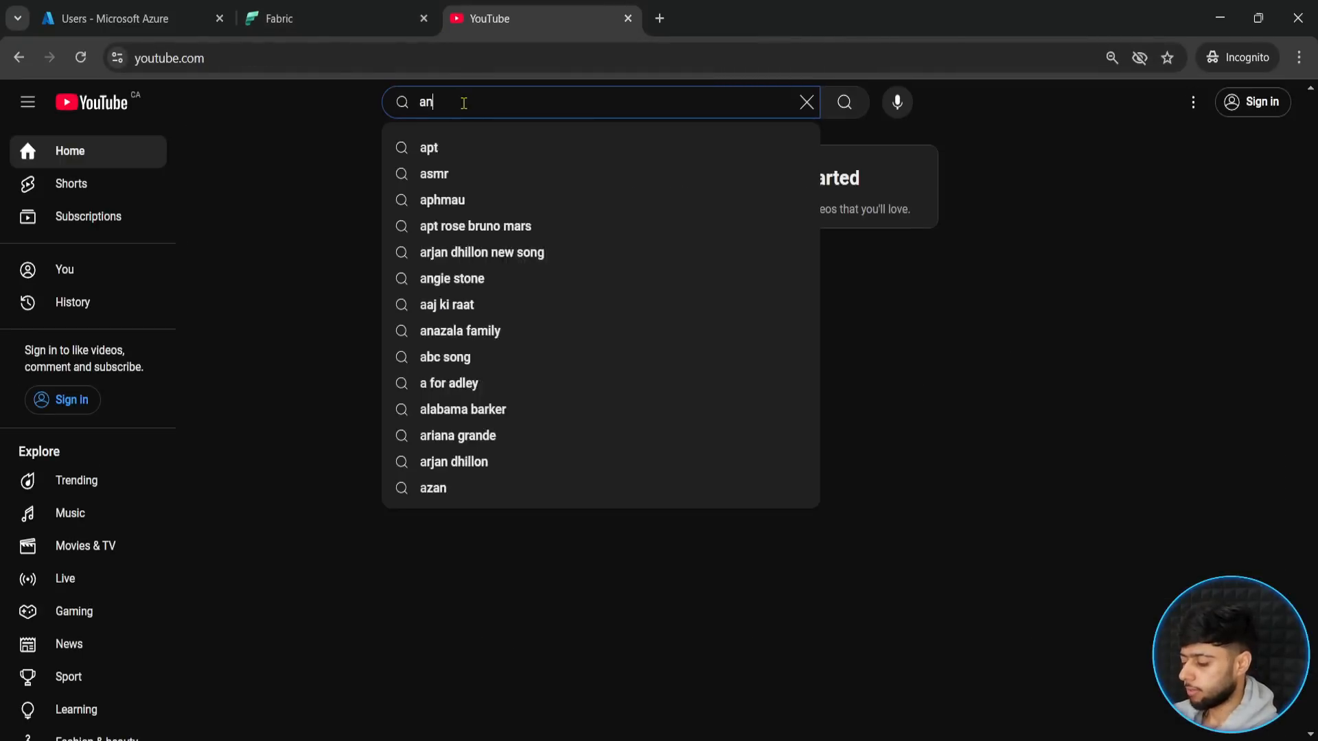
type("a")
key("Return")
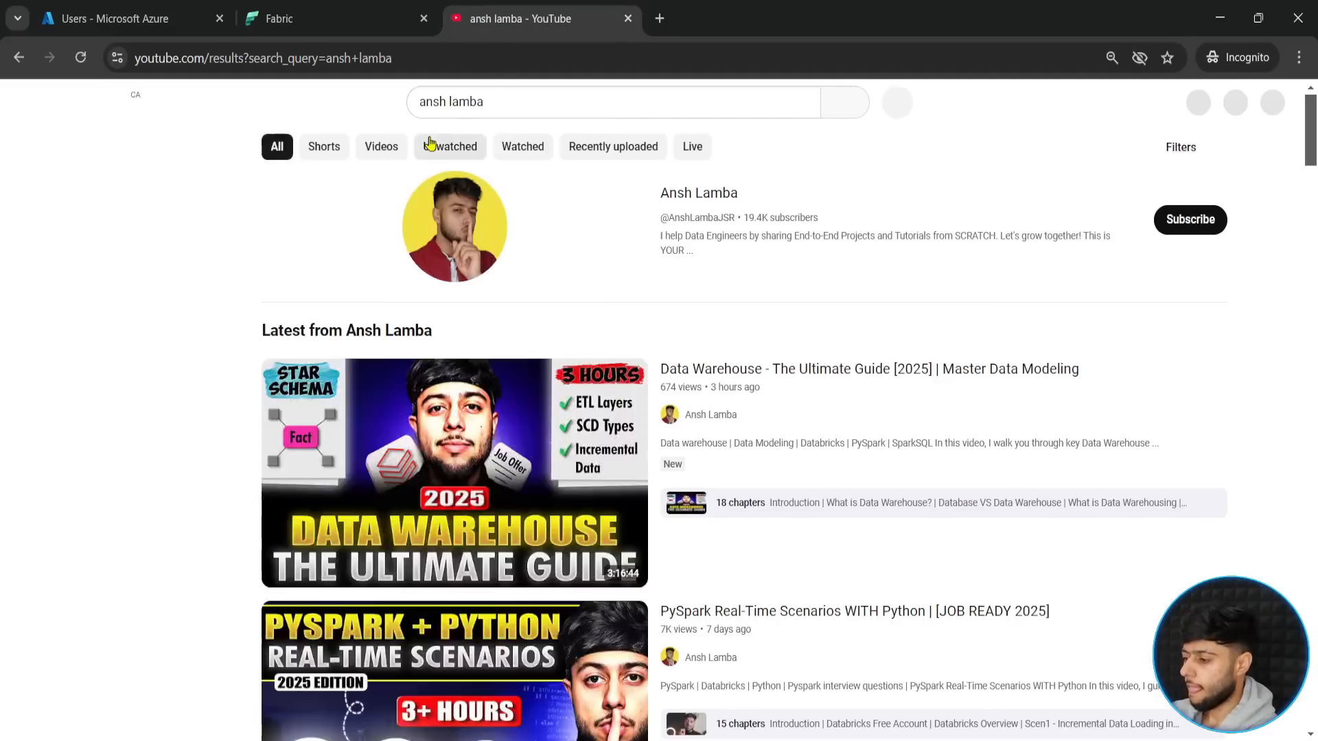
left_click(686, 194)
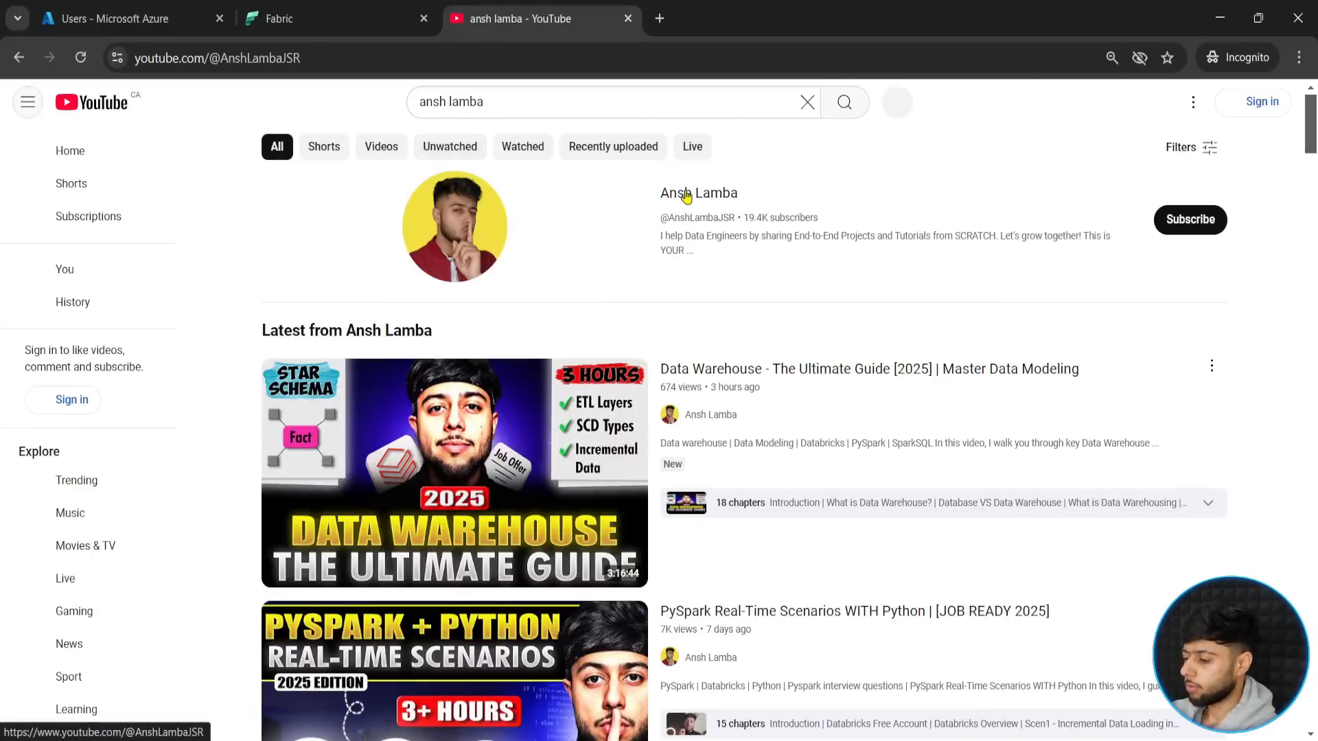
left_click(310, 489)
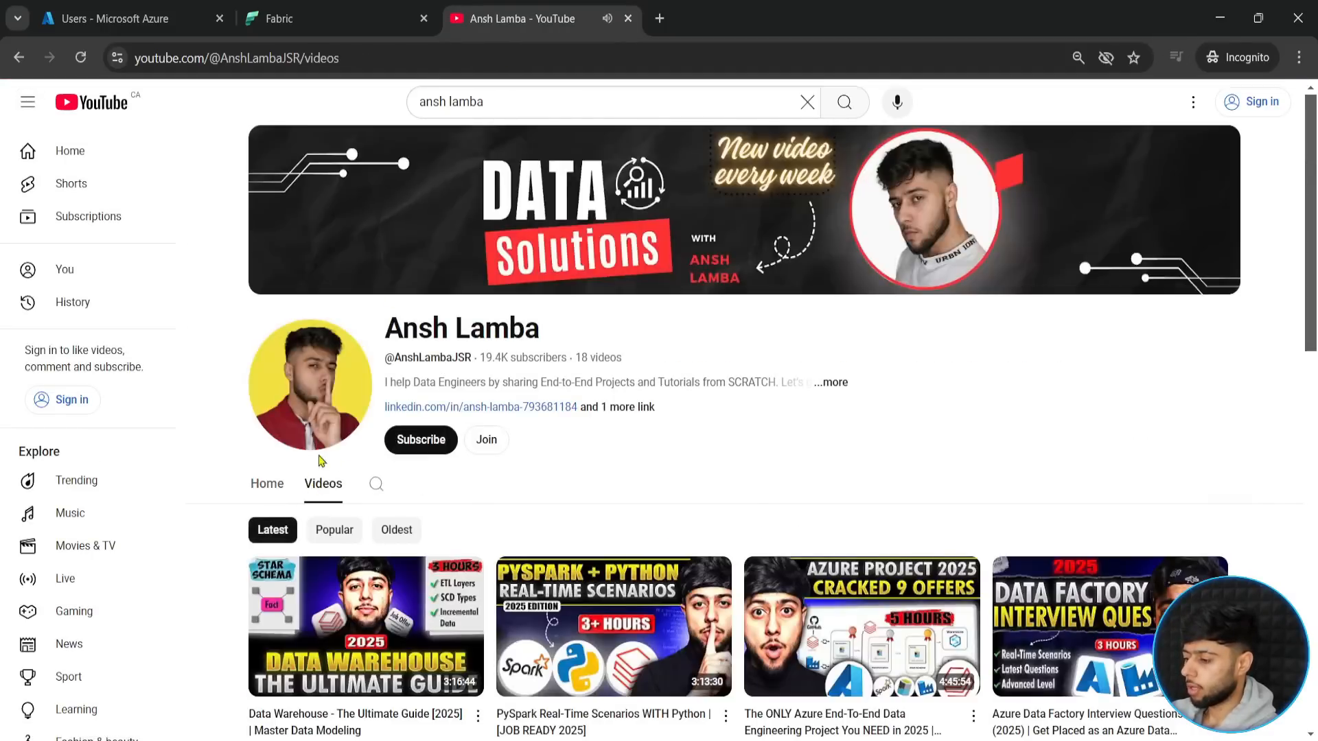
- Locate the Microsoft Fabric Data Engineer (2025) DP 700 video, point it out with a temporary blue frame, and close YouTube
scroll(289, 465, "down", 8)
scroll(261, 481, "down", 3)
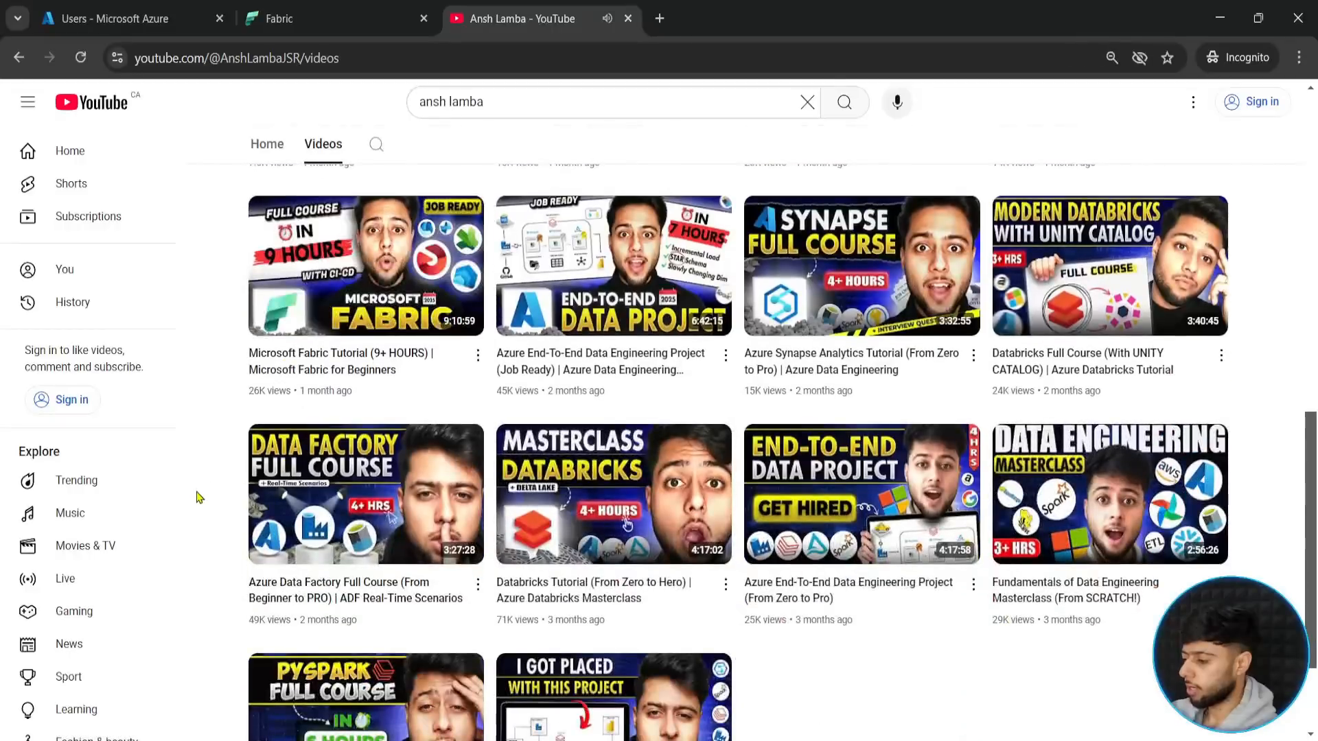
scroll(203, 515, "up", 5)
key("ctrl+2")
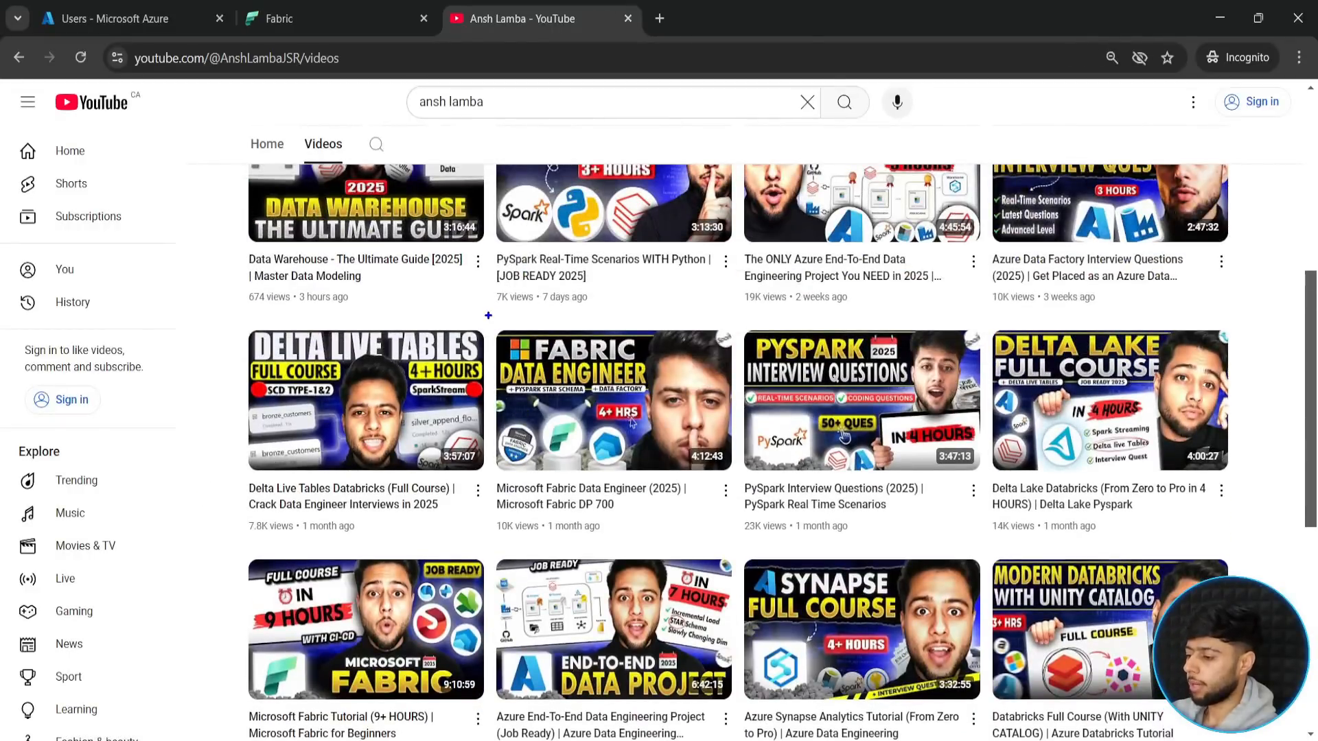
mouse_move(488, 316)
left_mouse_down()
mouse_move(656, 475)
mouse_move(732, 512)
mouse_move(735, 530)
left_mouse_up()
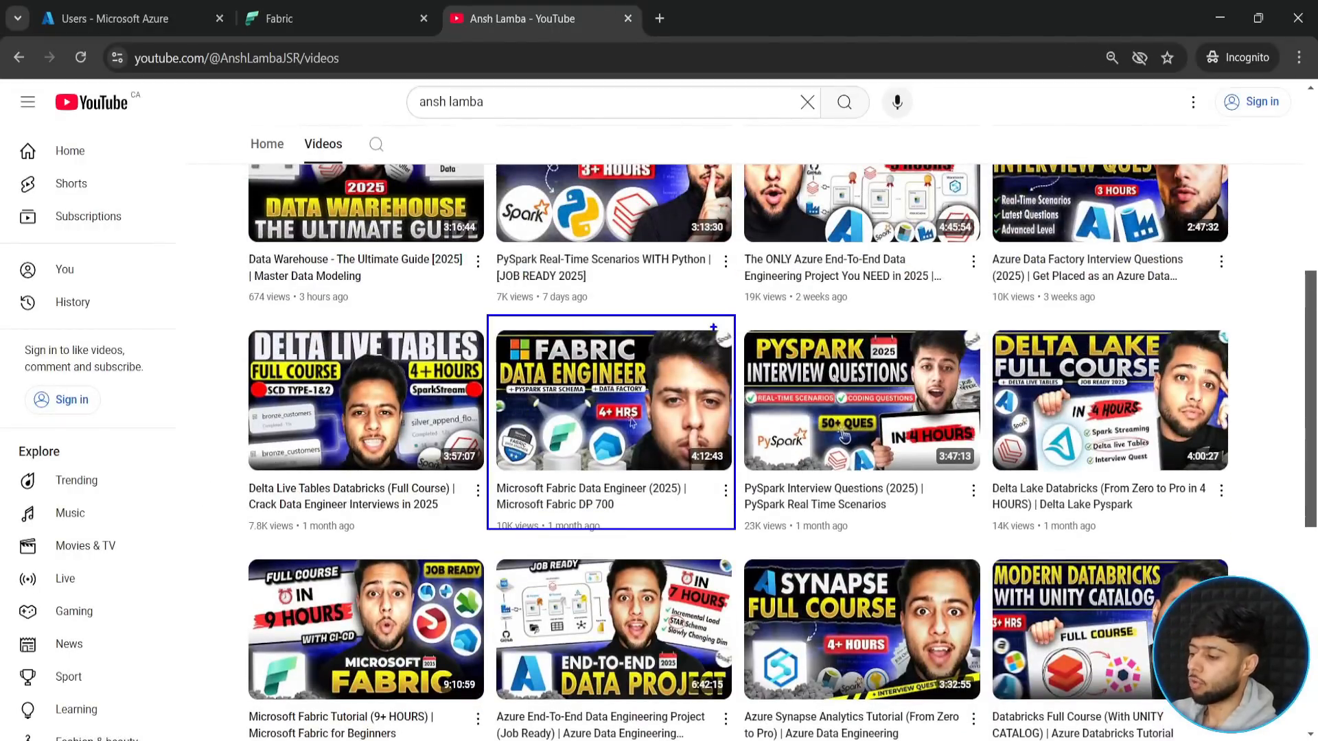
left_click_drag(713, 327, 723, 282)
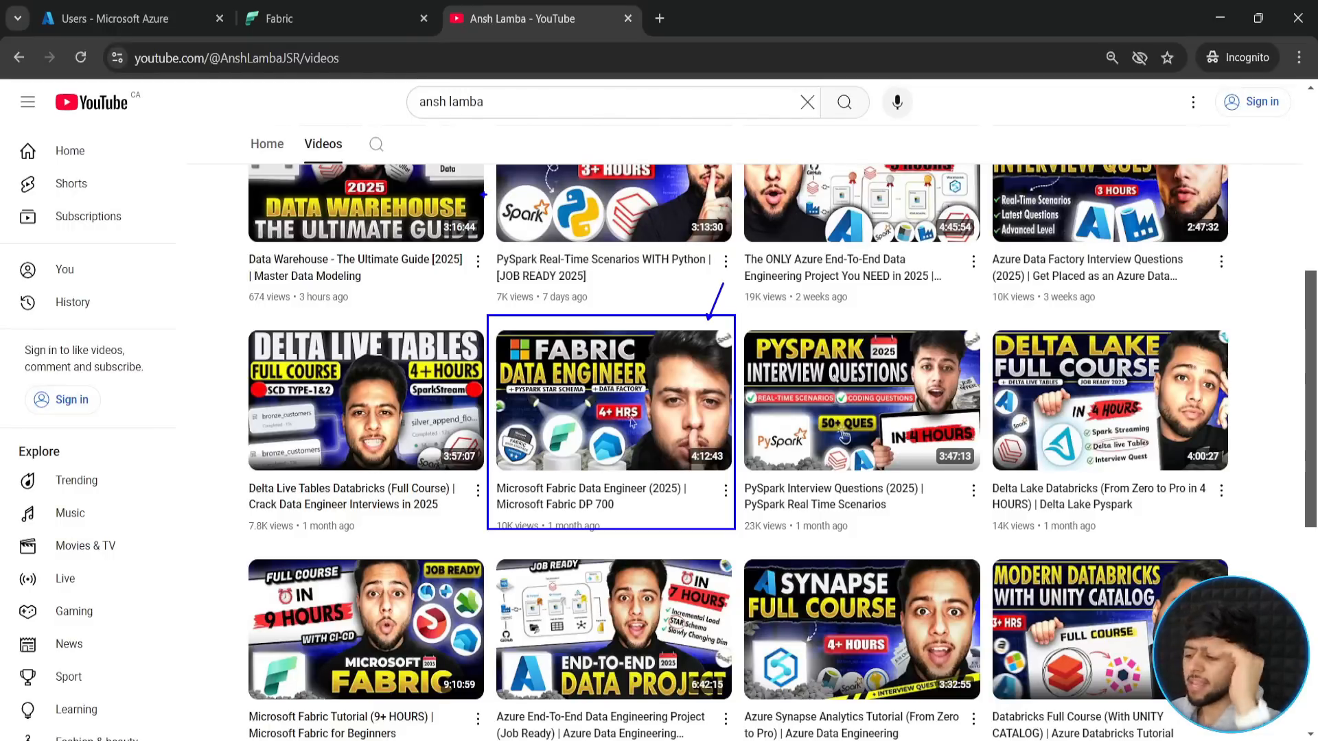
left_click(628, 19)
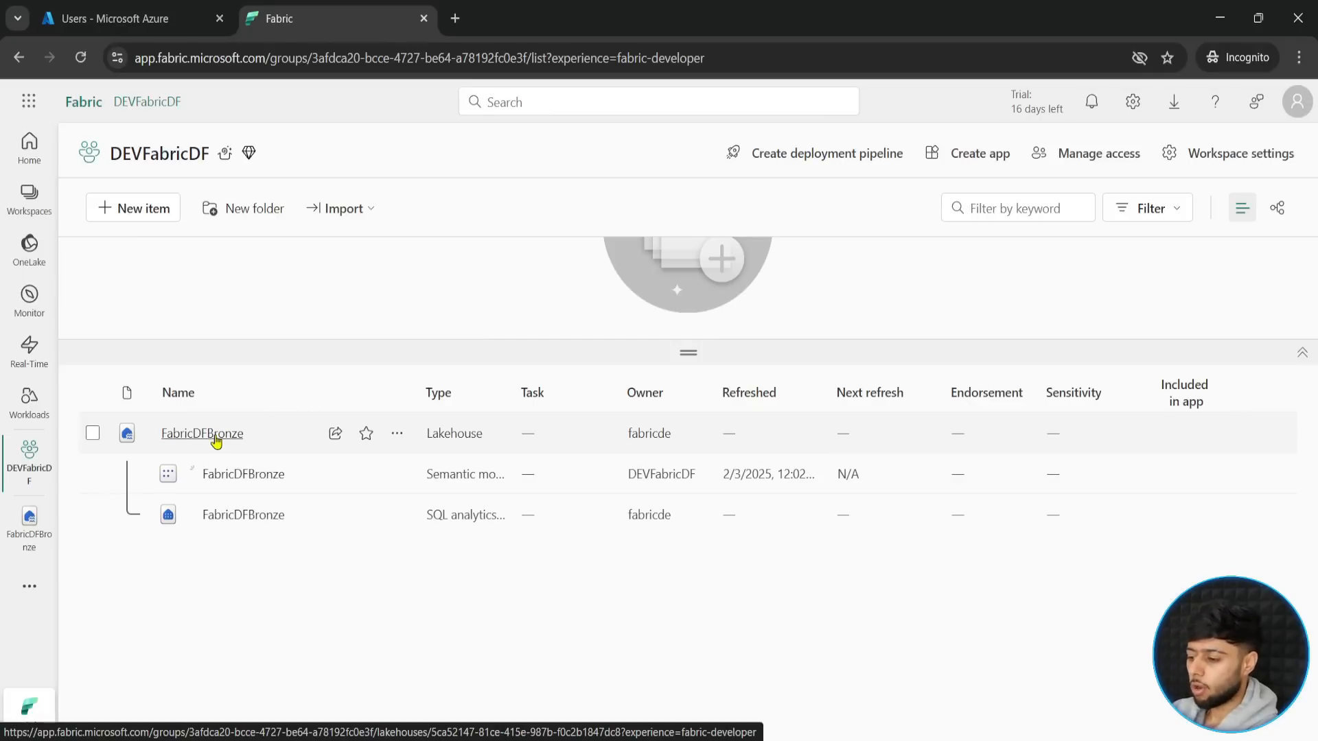
- Open the FabricDFBronze lakehouse, frame its Tables and Files folders in blue, and clear the annotations
left_click(203, 434)
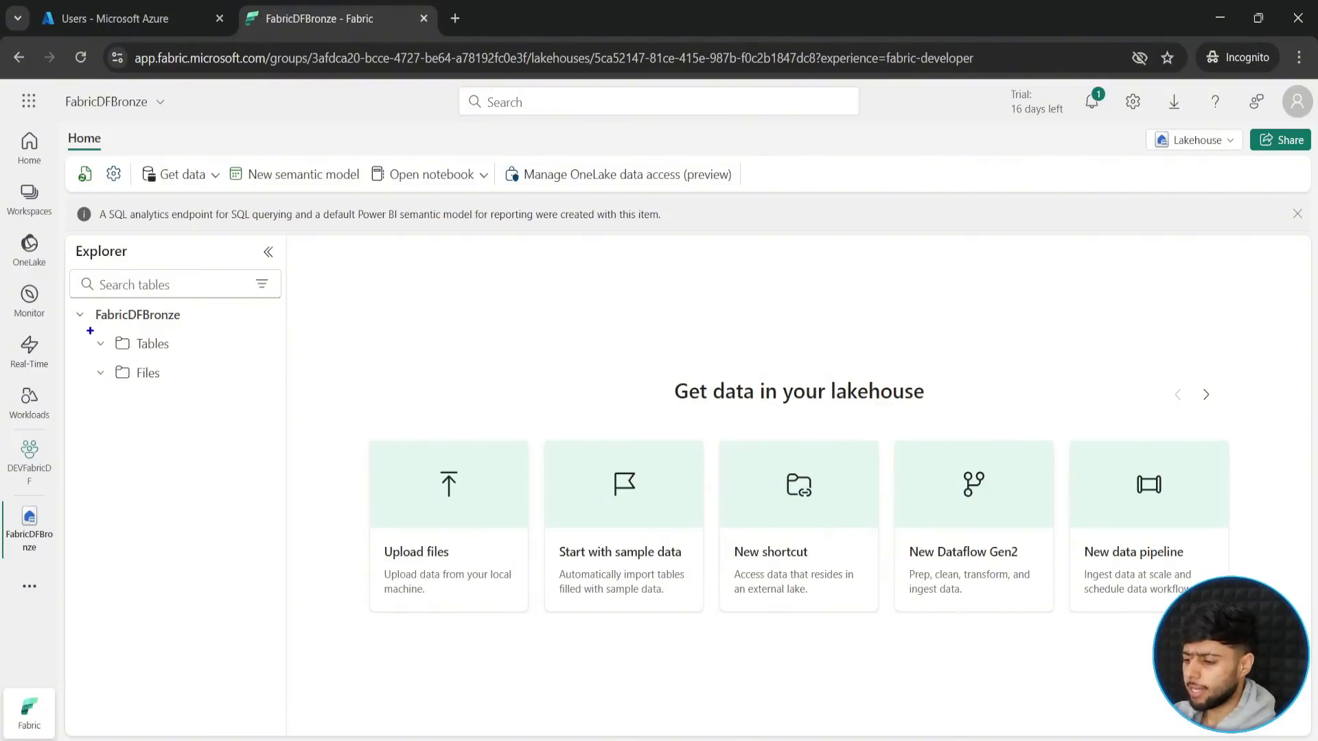
left_click_drag(88, 329, 201, 356)
left_click_drag(90, 359, 191, 386)
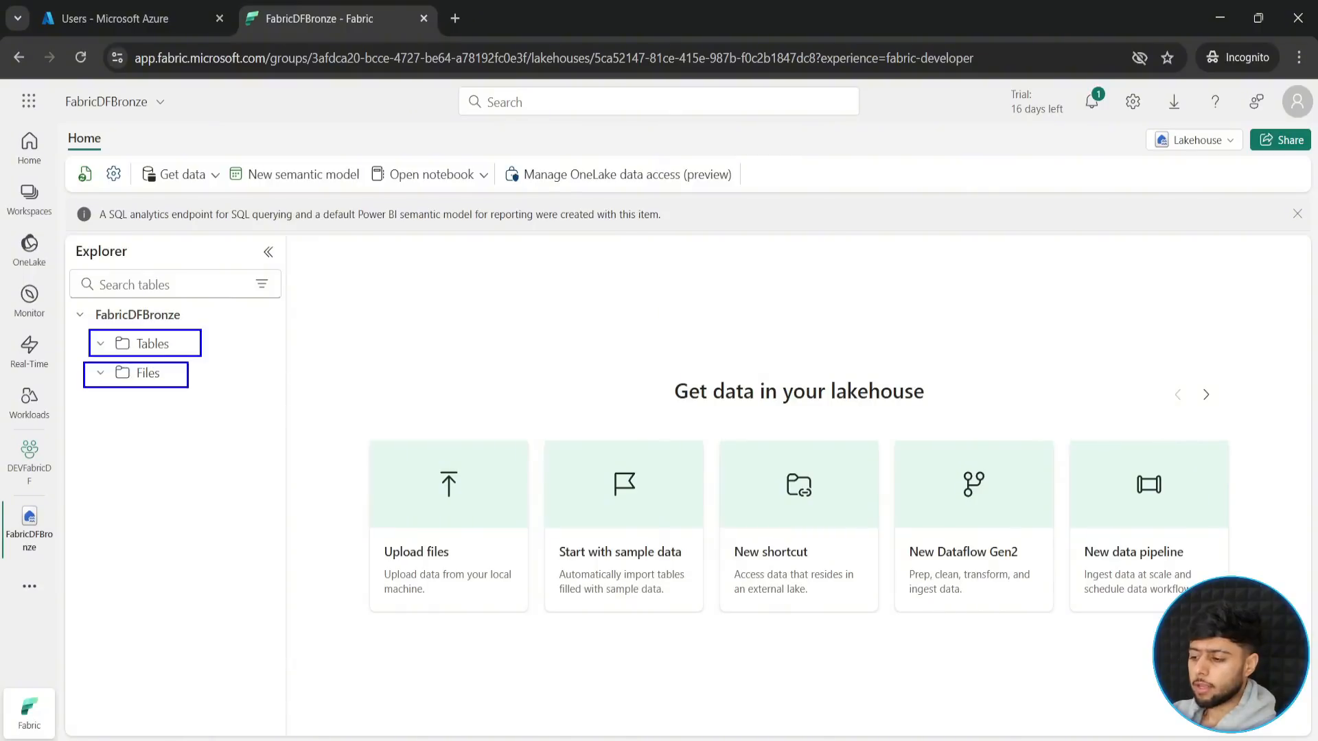
key("Escape")
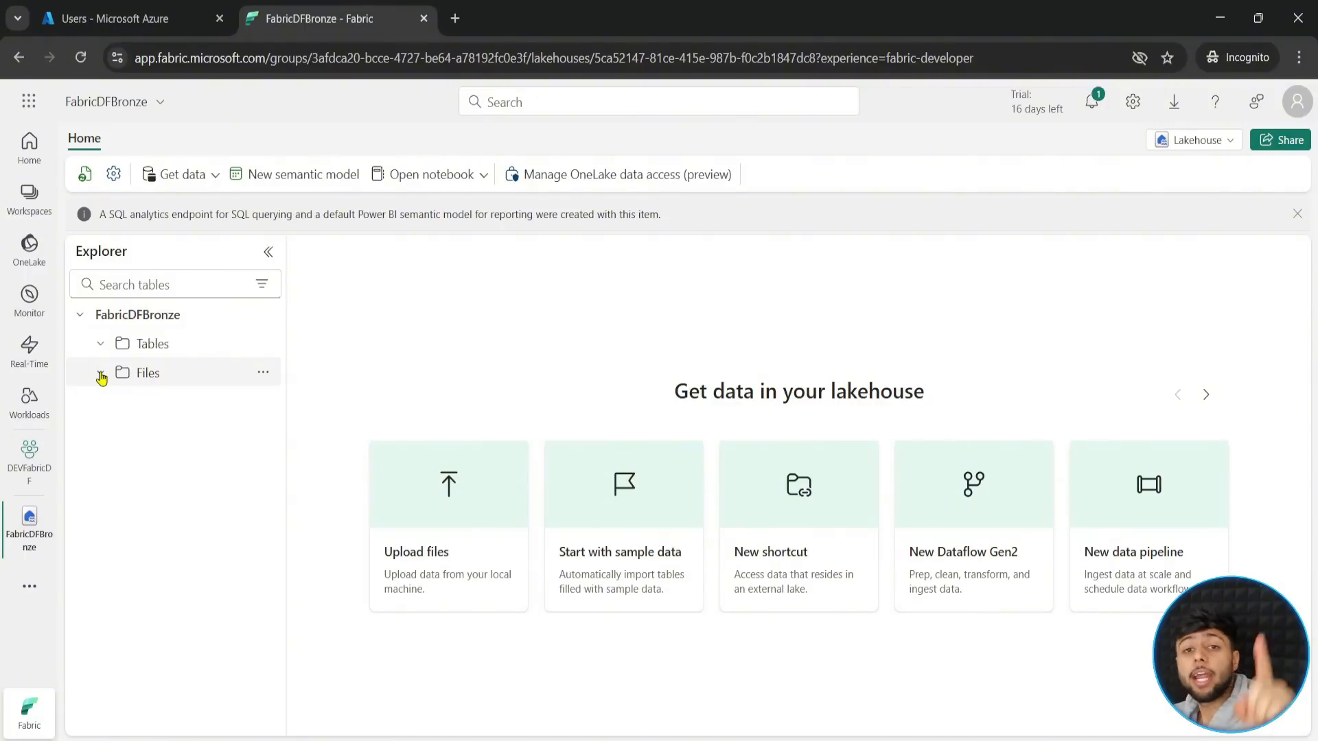
- Show the options of the Files folder, frame New shortcut and New subfolder in blue, and clear the annotations
left_click(263, 374)
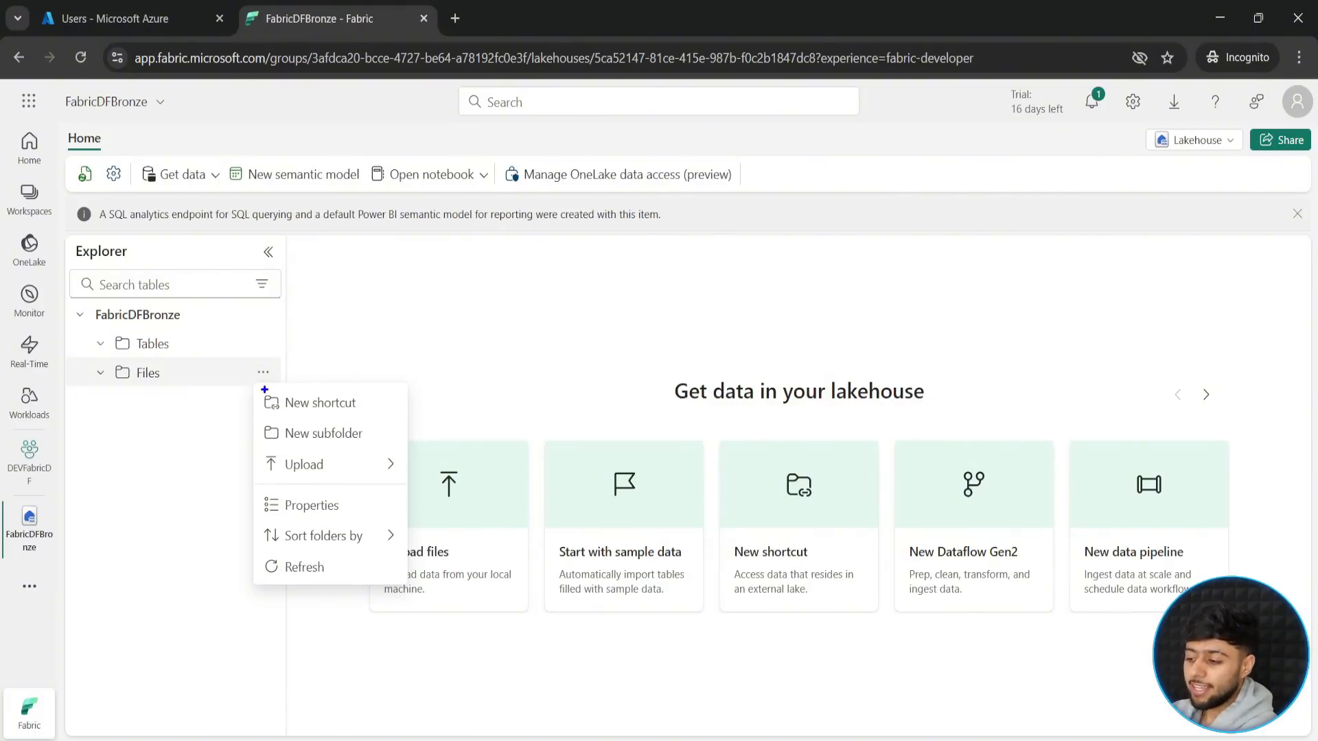
mouse_move(257, 388)
left_mouse_down()
mouse_move(297, 415)
mouse_move(367, 416)
left_mouse_up()
left_click_drag(253, 417, 367, 448)
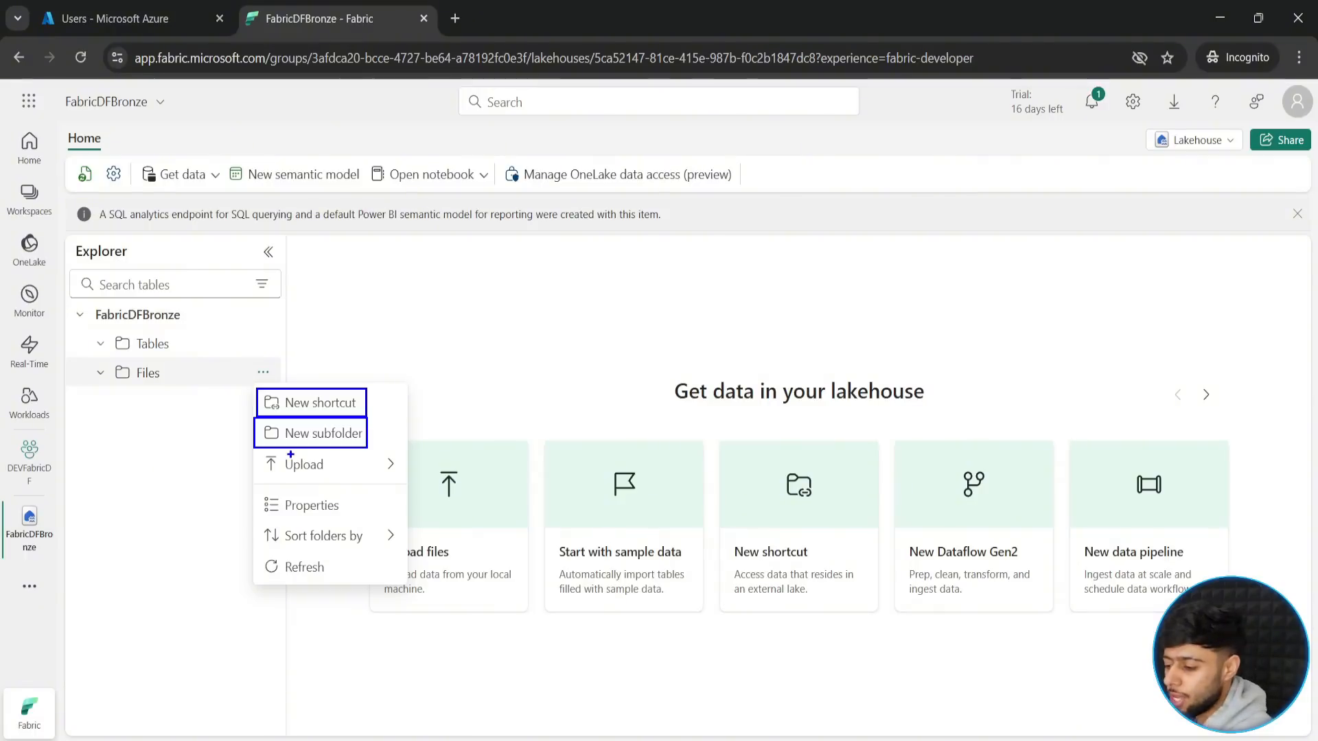
key("Escape")
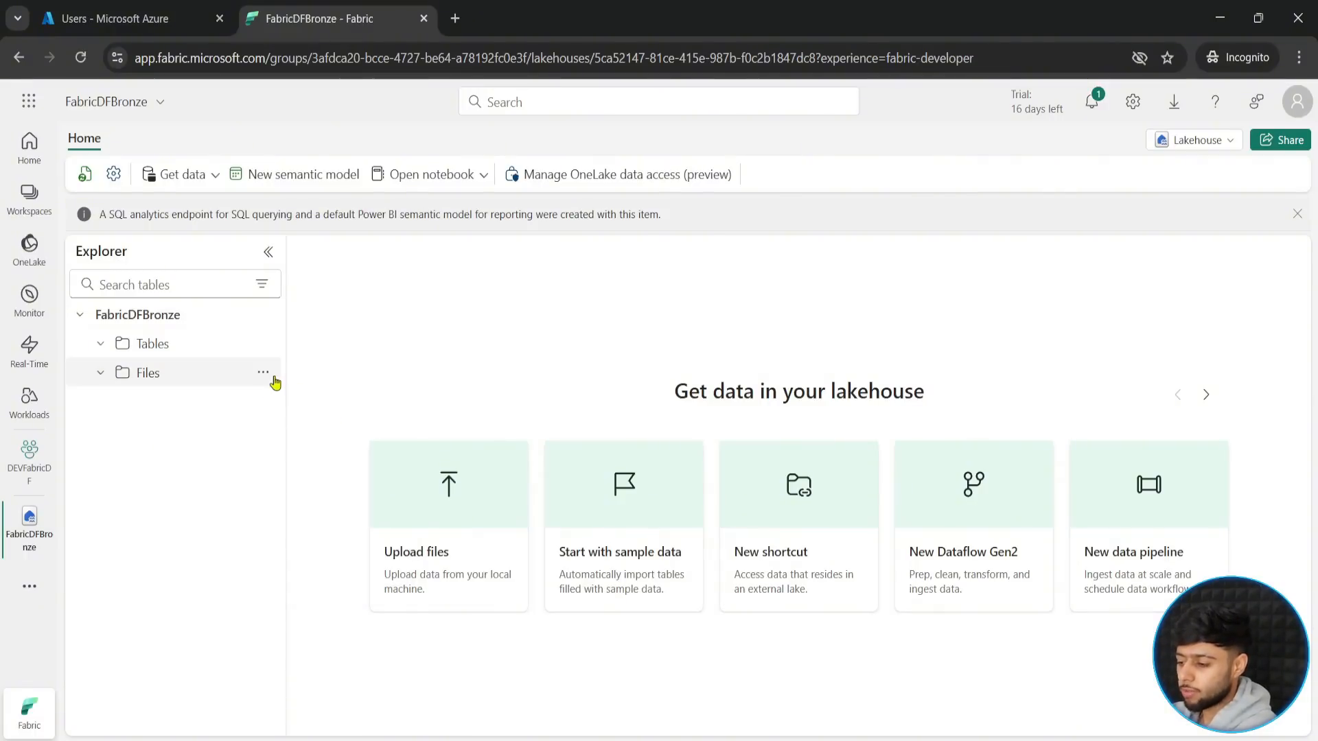
- Create a subfolder named RawGitData under Files in the FabricDFBronze lakehouse and open it
left_click(264, 374)
left_click(309, 434)
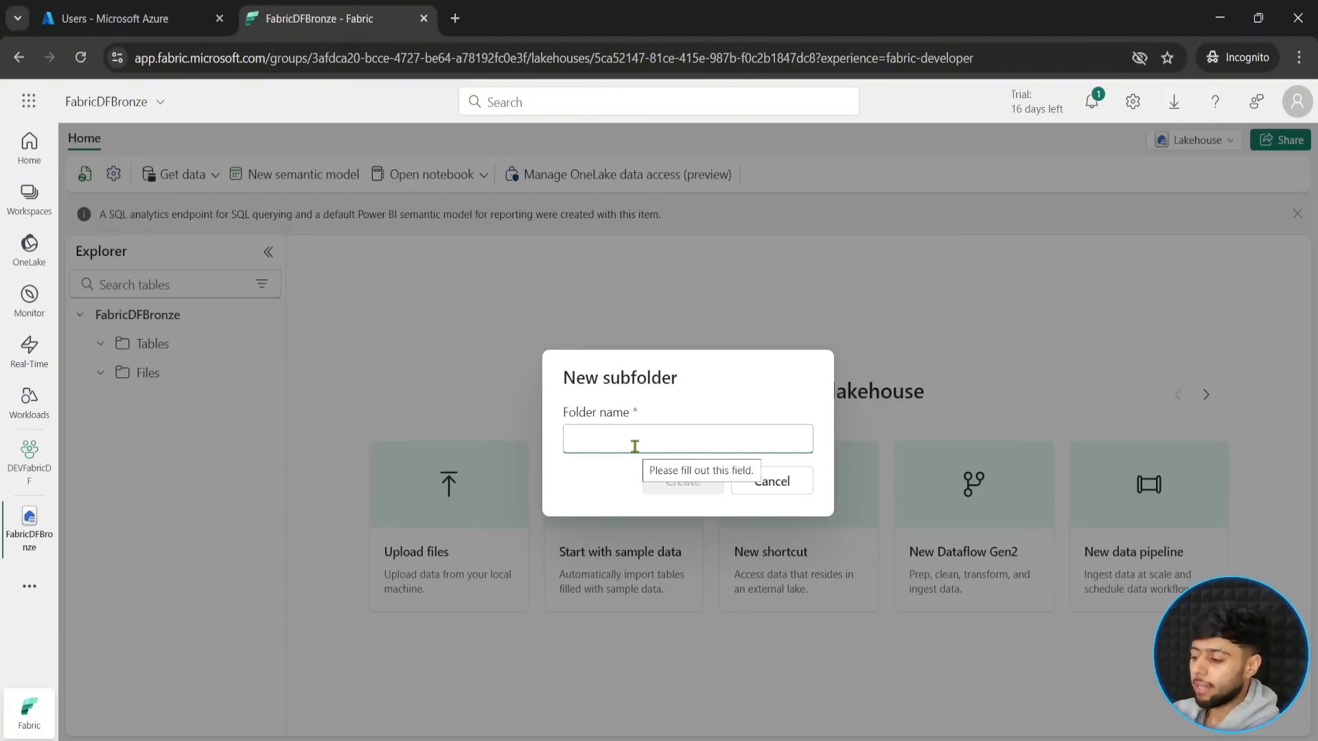
type("Raw")
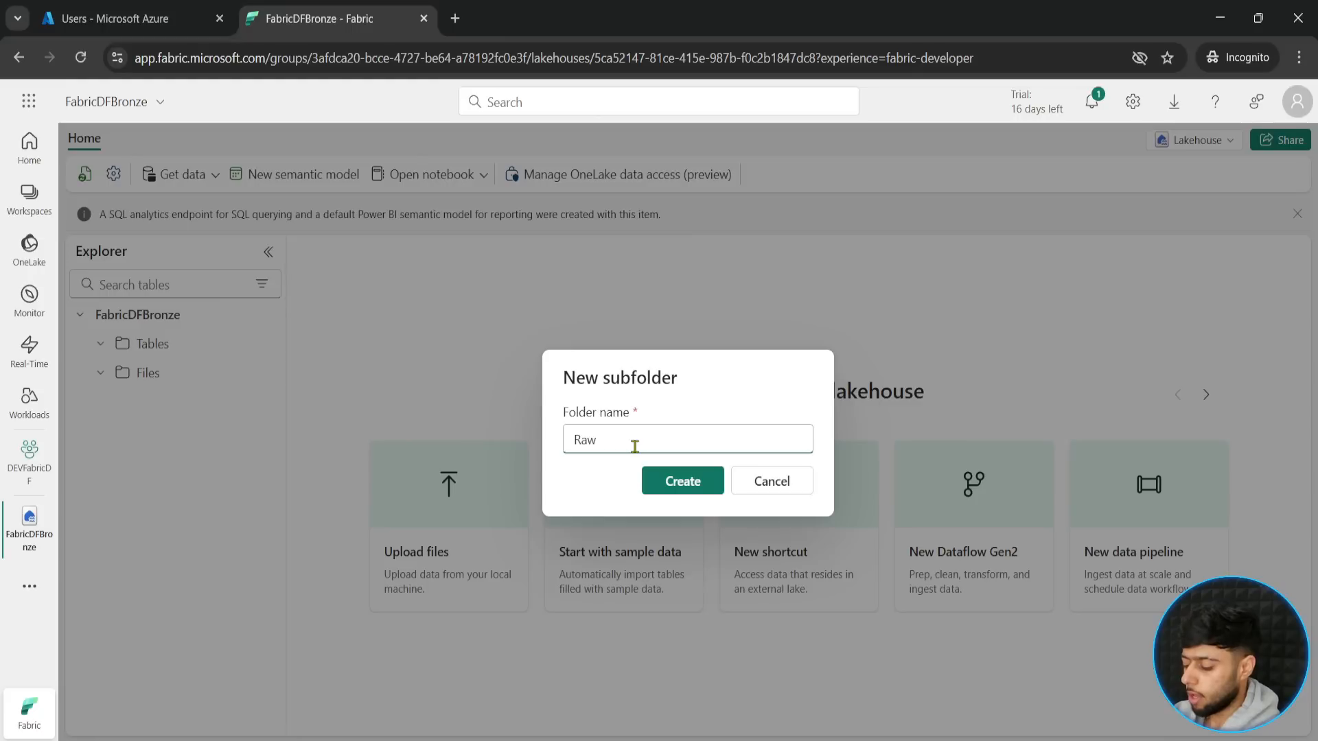
type("GitData")
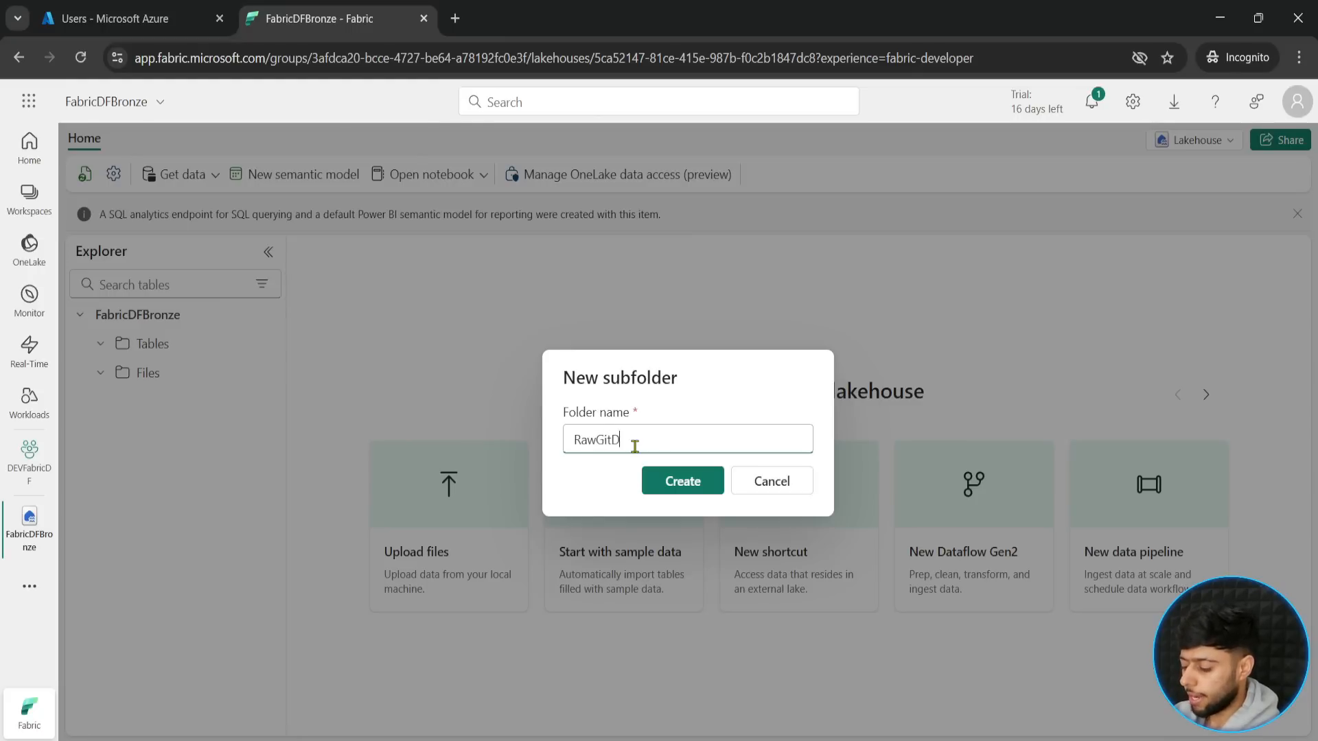
left_click(687, 481)
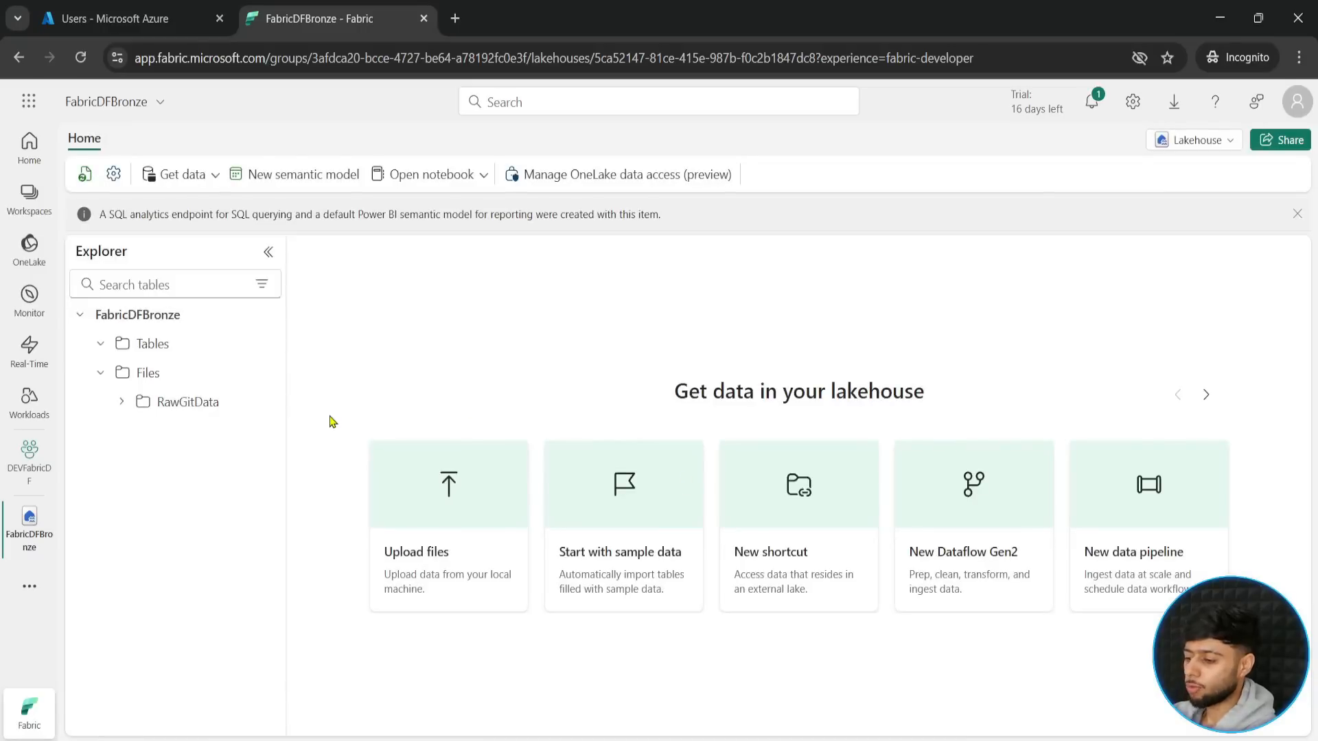
left_click(187, 402)
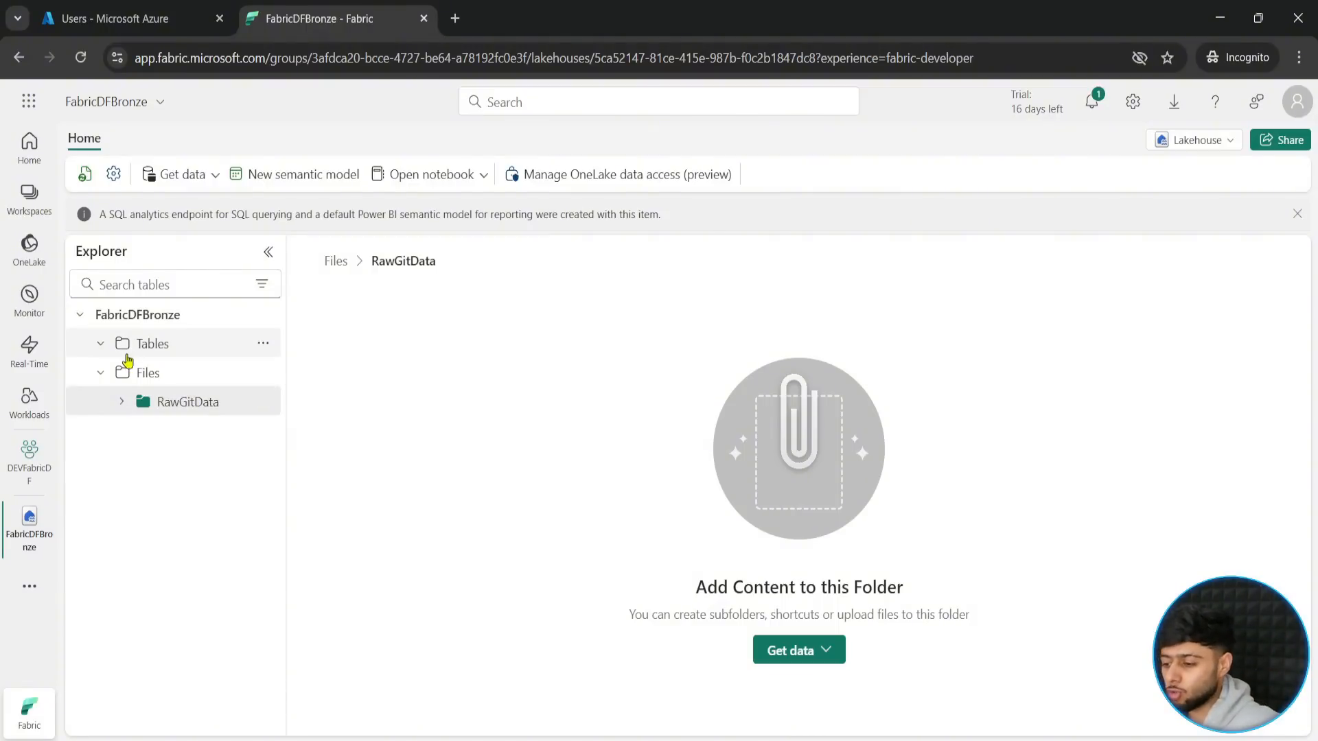
- Create a new data pipeline in the DEVFabricDF workspace, keeping the name pipeline1
left_click(28, 472)
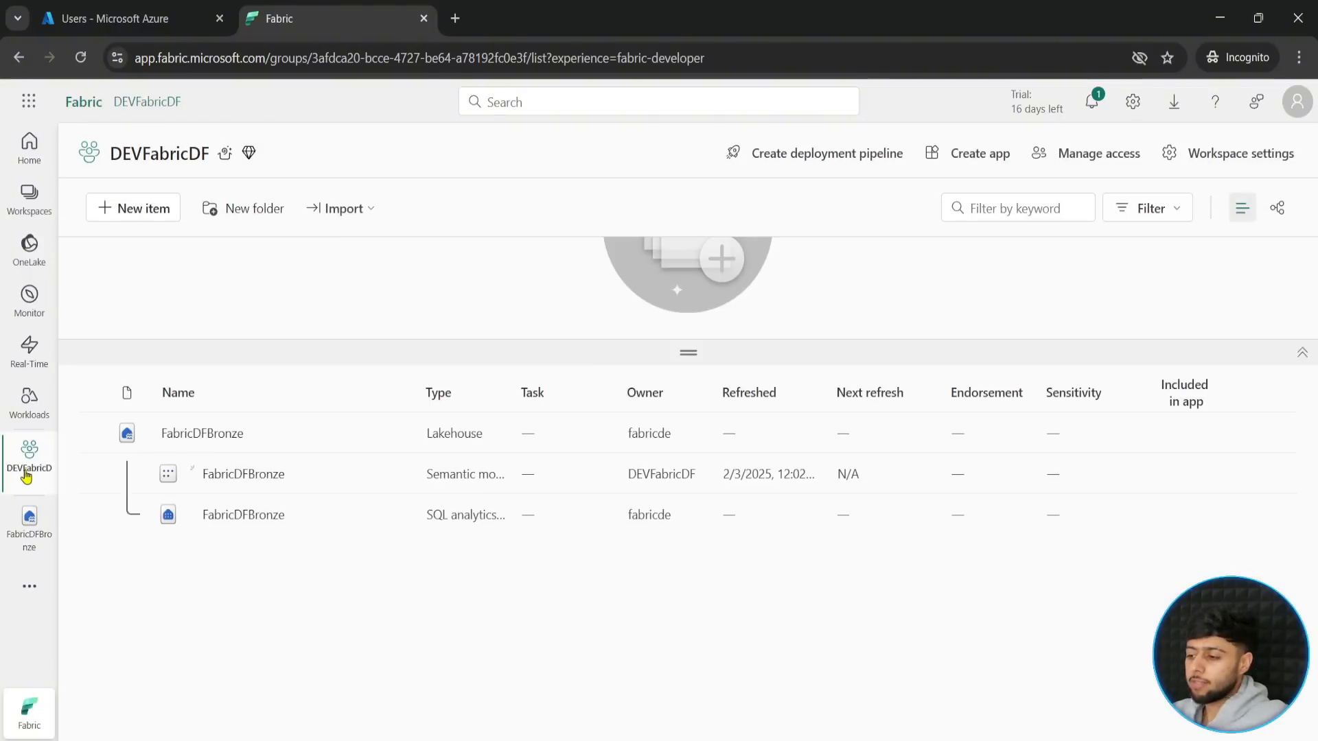
left_click(121, 218)
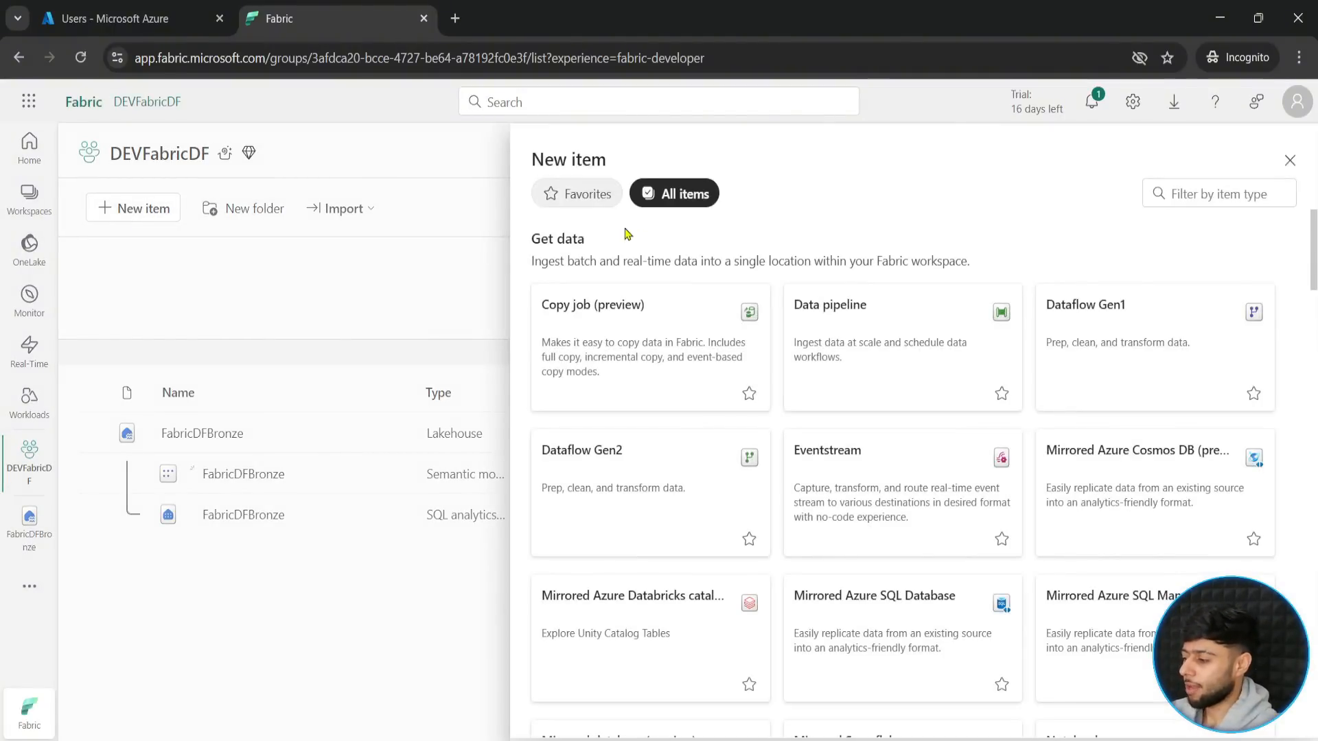
left_click(787, 340)
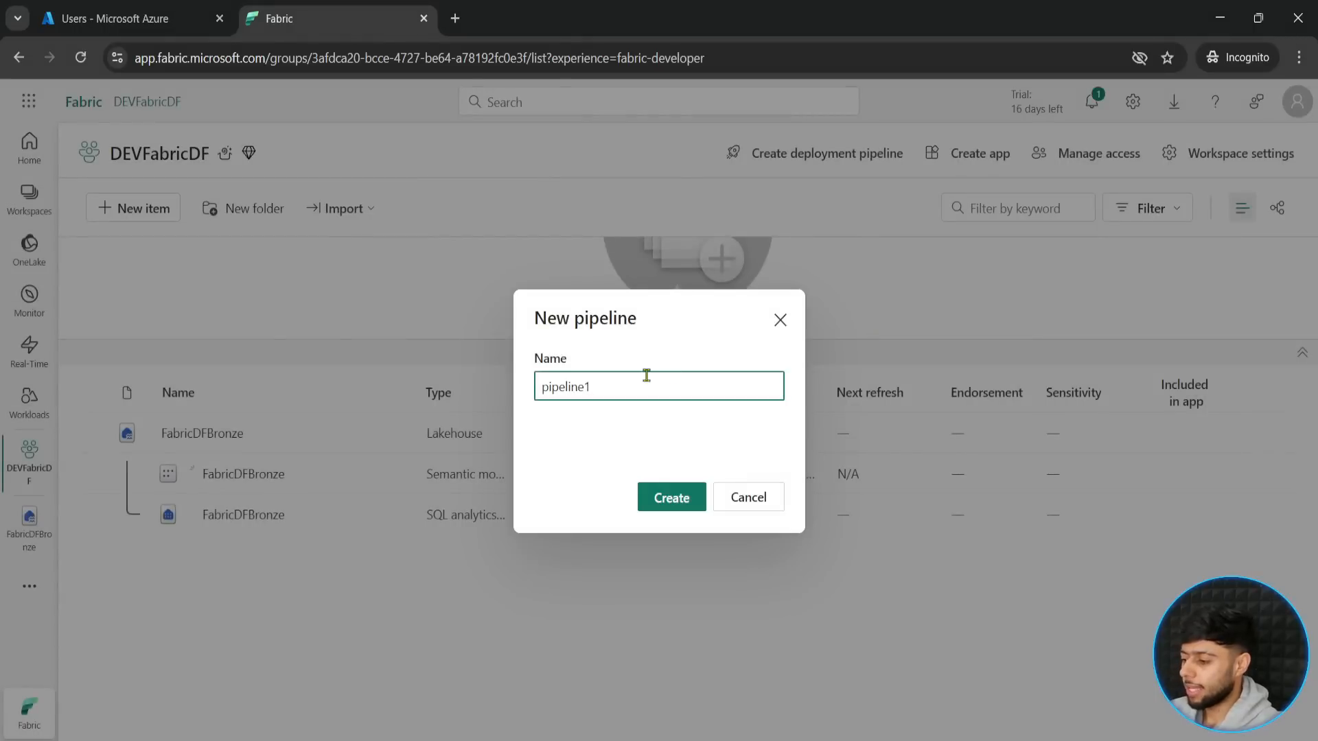
double_click(612, 386)
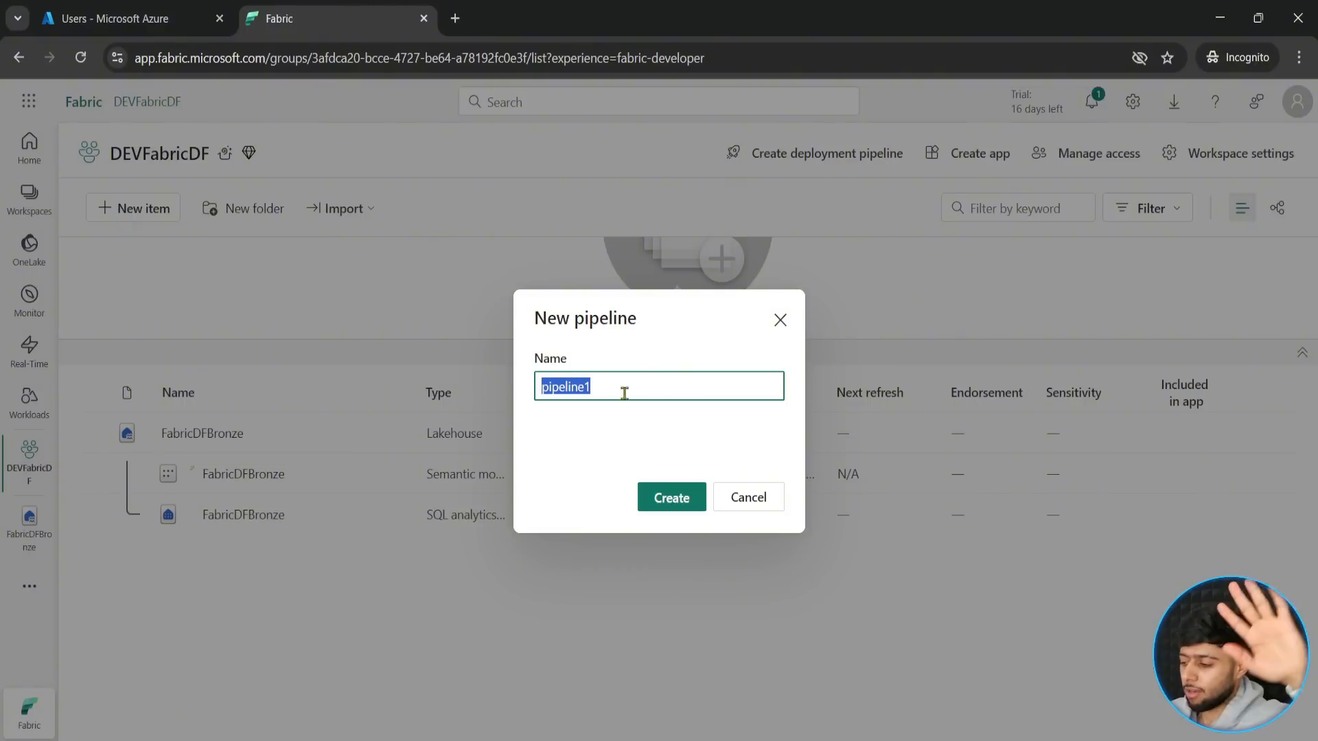
left_click(652, 386)
left_click(671, 499)
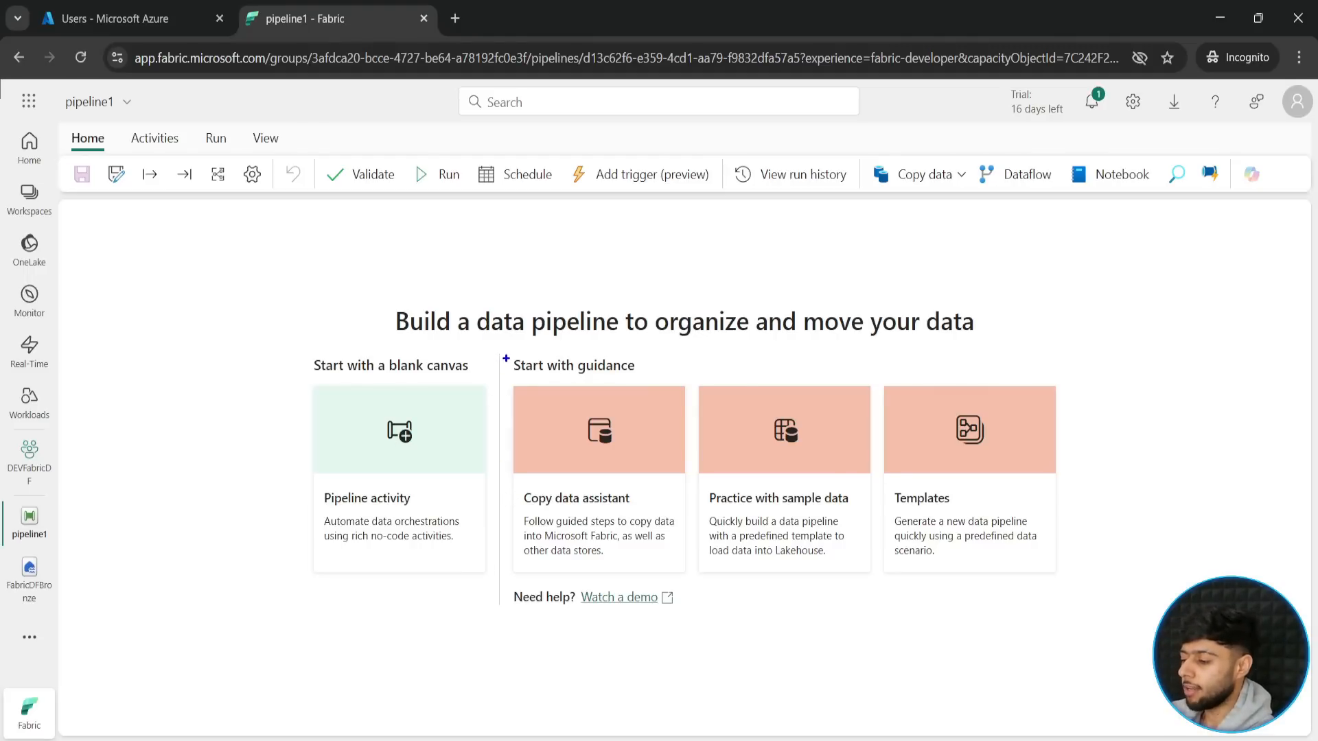
- Point out the Start with guidance options with a temporary blue frame and clear the annotations
mouse_move(508, 356)
left_mouse_down()
mouse_move(680, 603)
mouse_move(1091, 613)
left_mouse_up()
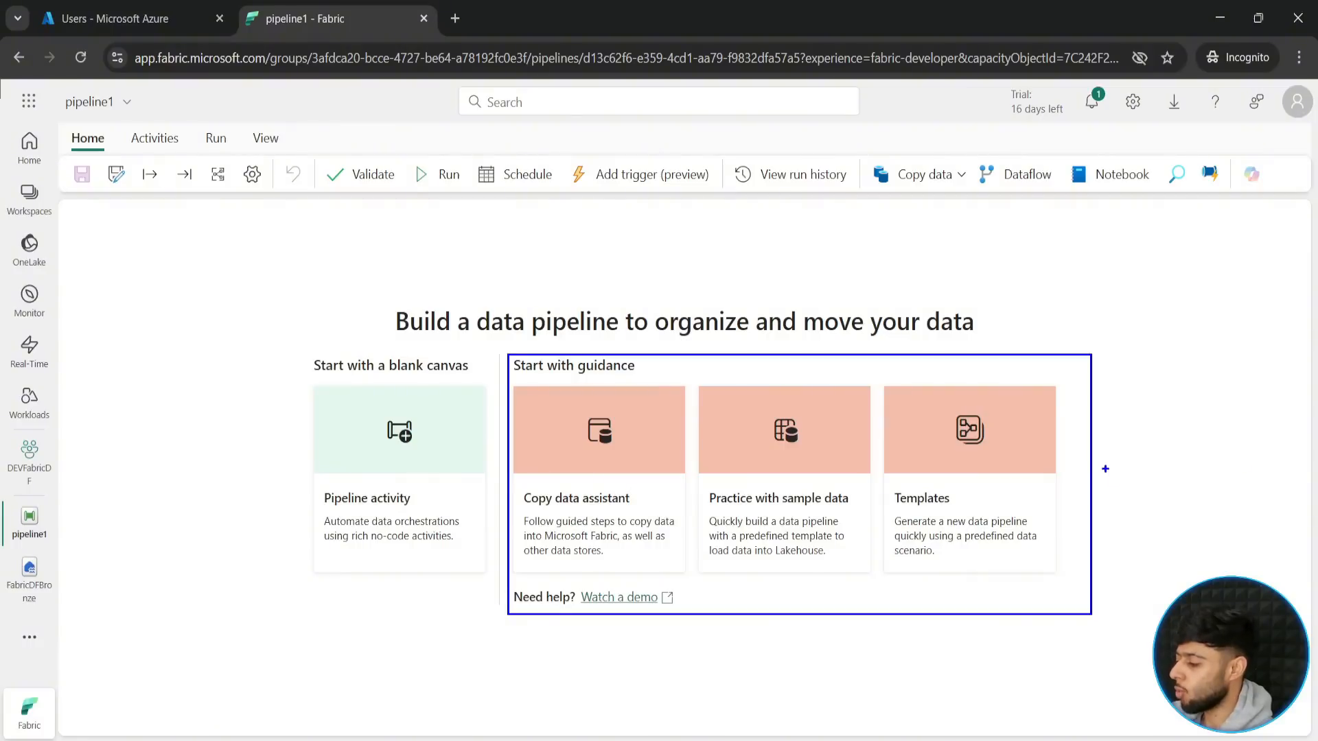
left_click_drag(1106, 469, 1279, 462)
key("Escape")
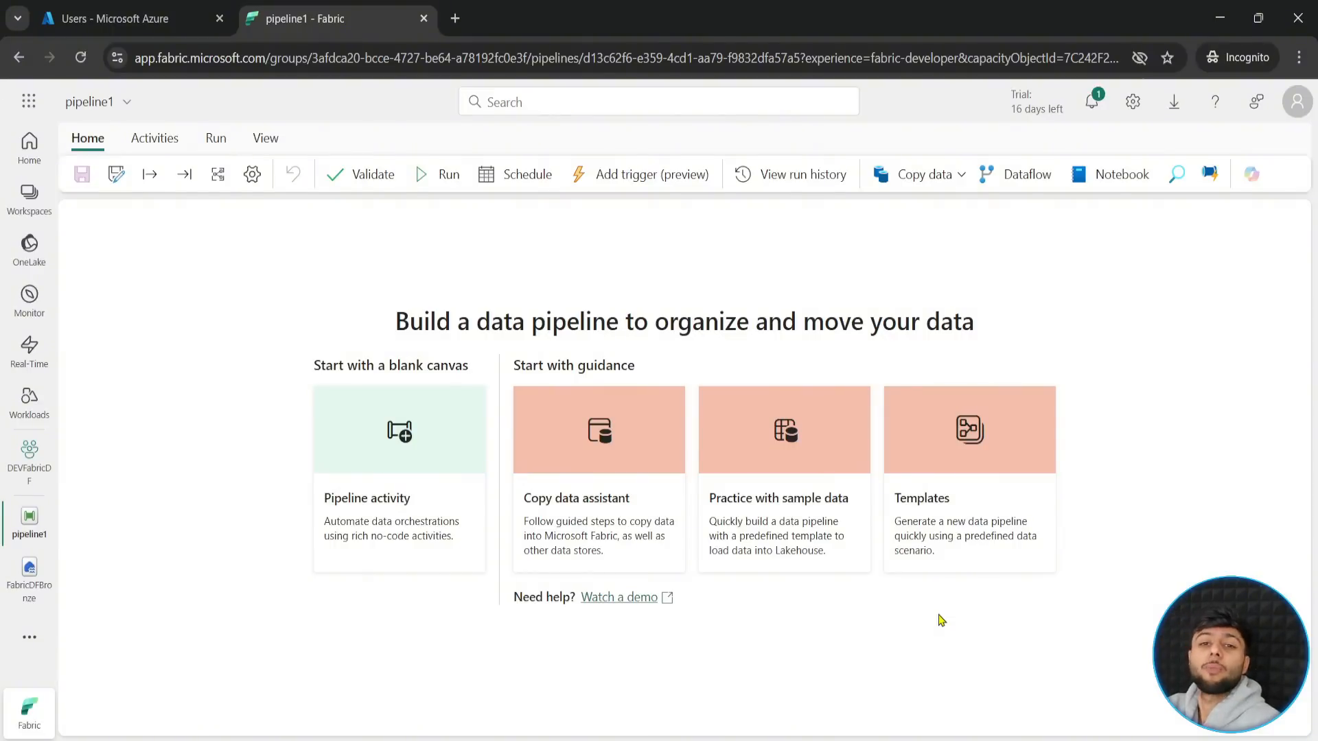
- Start pipeline1 on a blank canvas by adding a Lookup activity, and delete that activity
left_click(388, 464)
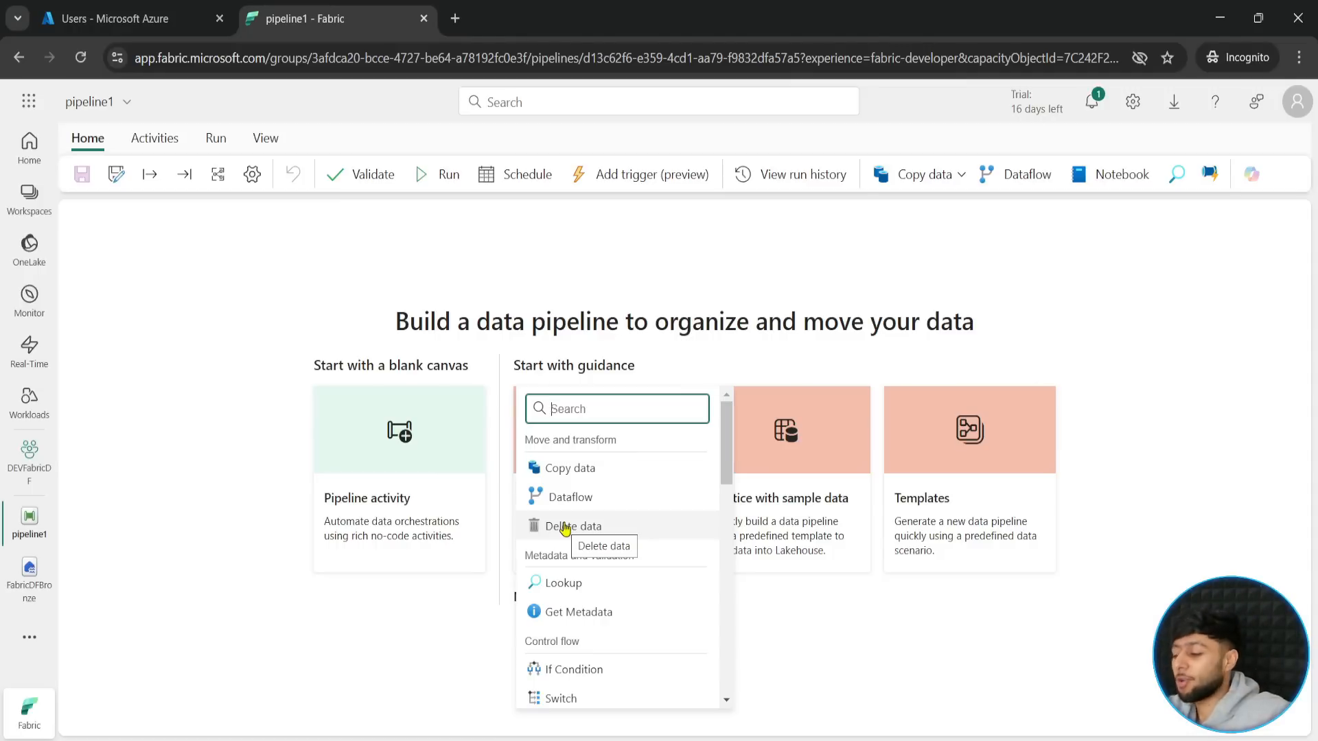
left_click(585, 592)
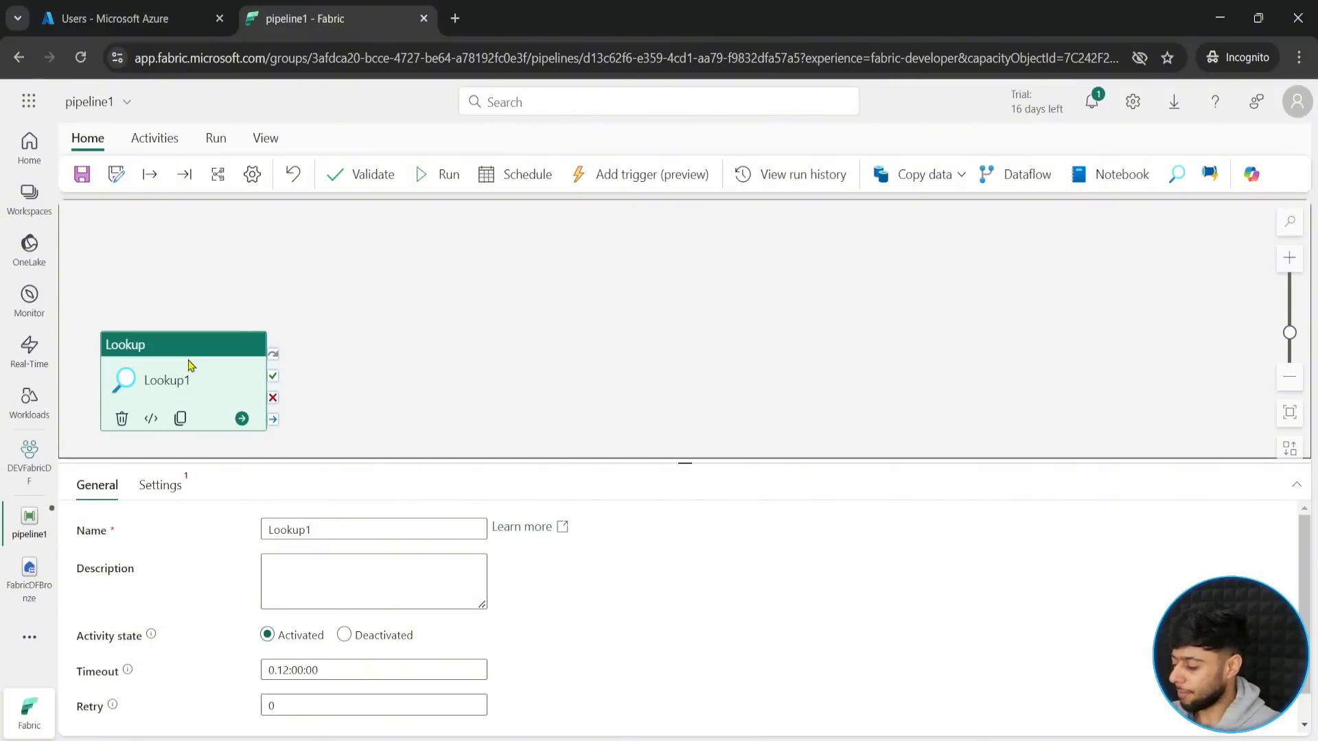
key("Delete")
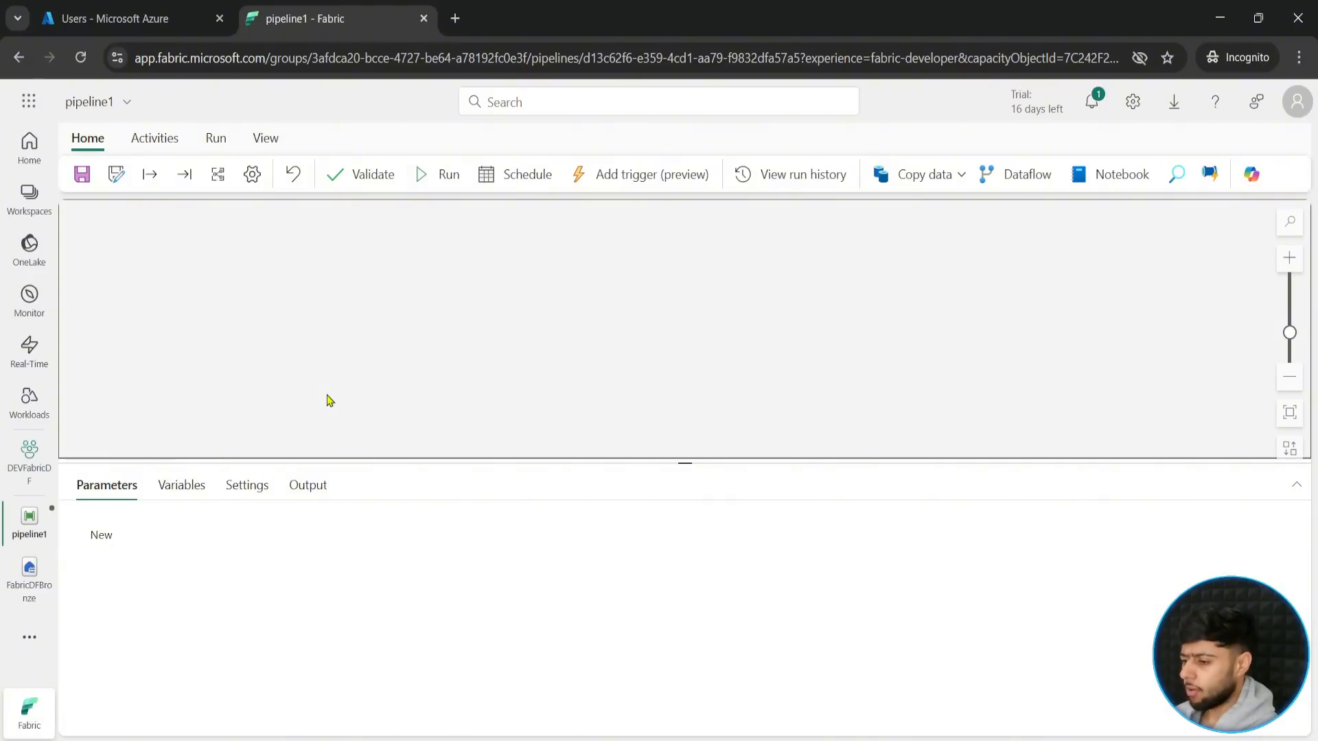
- Frame the pipeline toolbar and its Schedule command, label the command "Schedule Trigger" with an arrow and red frame, and clear the annotations
mouse_move(60, 156)
left_mouse_down()
mouse_move(131, 182)
mouse_move(497, 204)
mouse_move(1278, 195)
left_mouse_up()
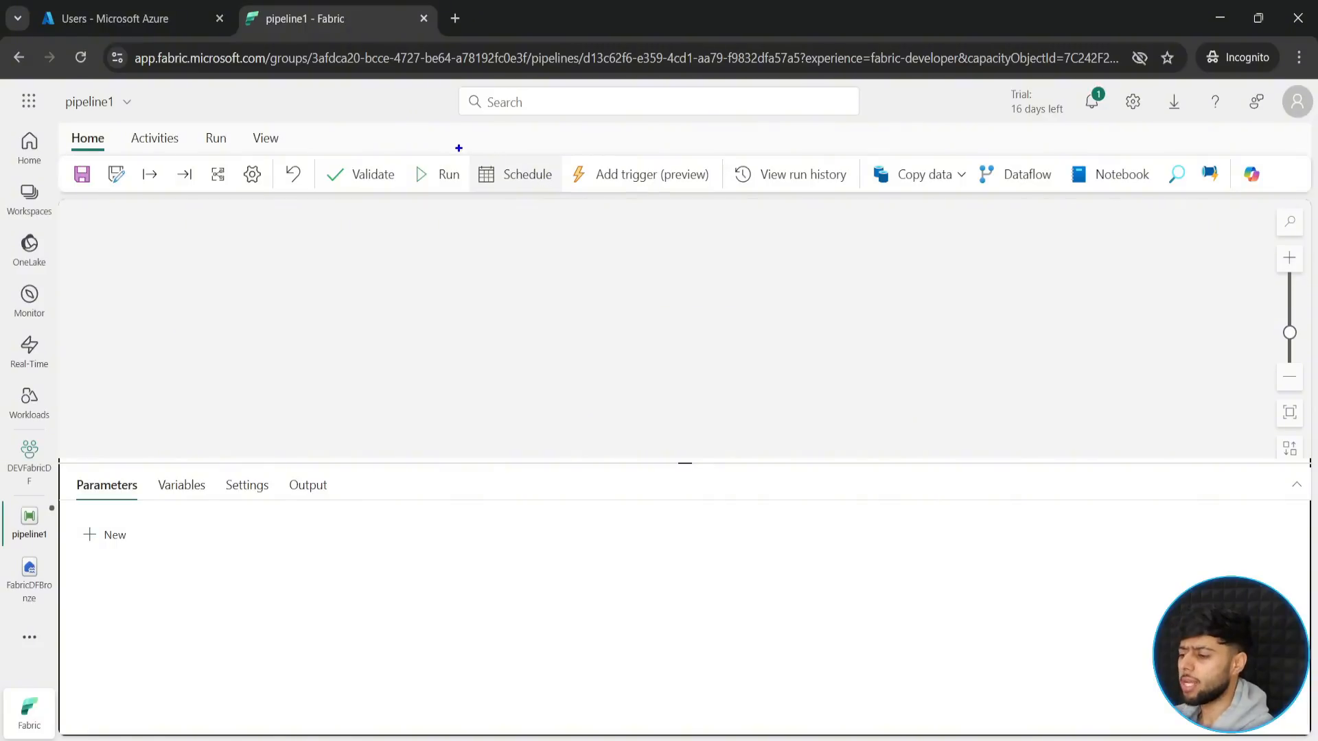
mouse_move(470, 153)
left_mouse_down()
mouse_move(559, 194)
mouse_move(518, 223)
left_mouse_up()
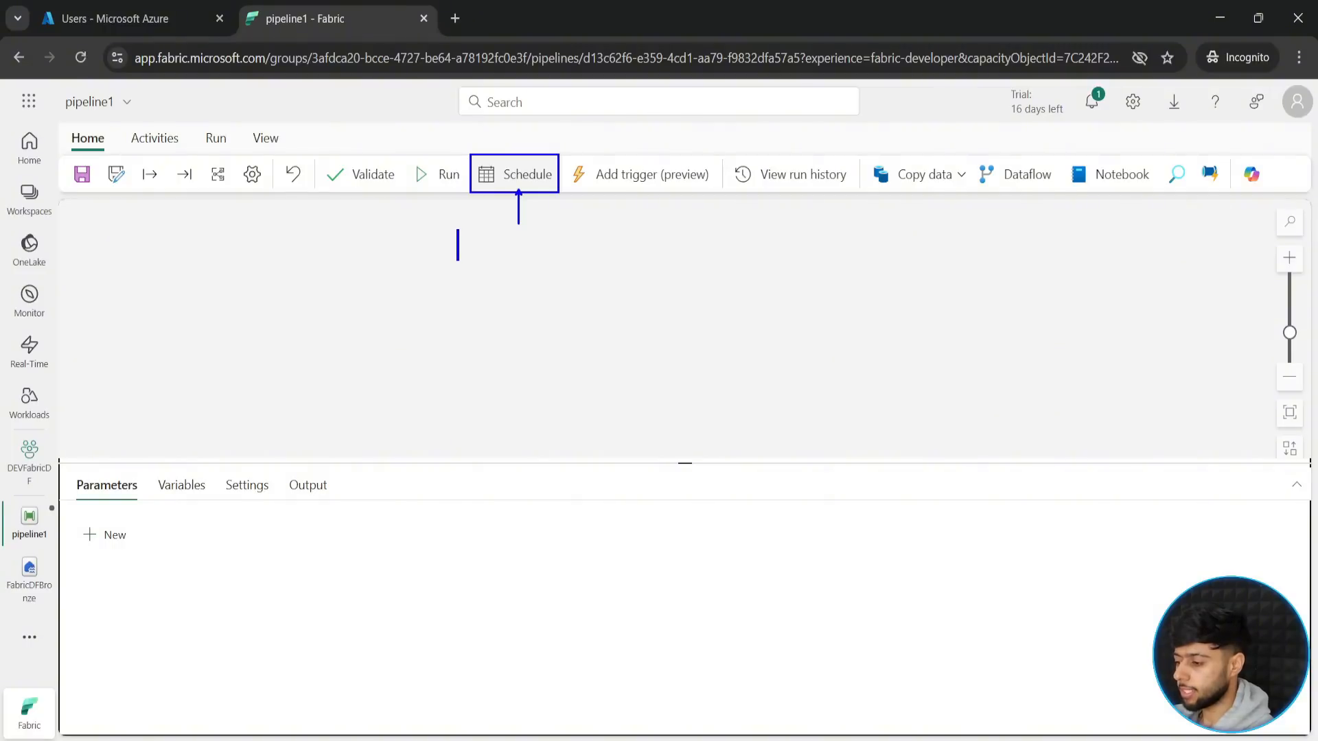
type("Schedu")
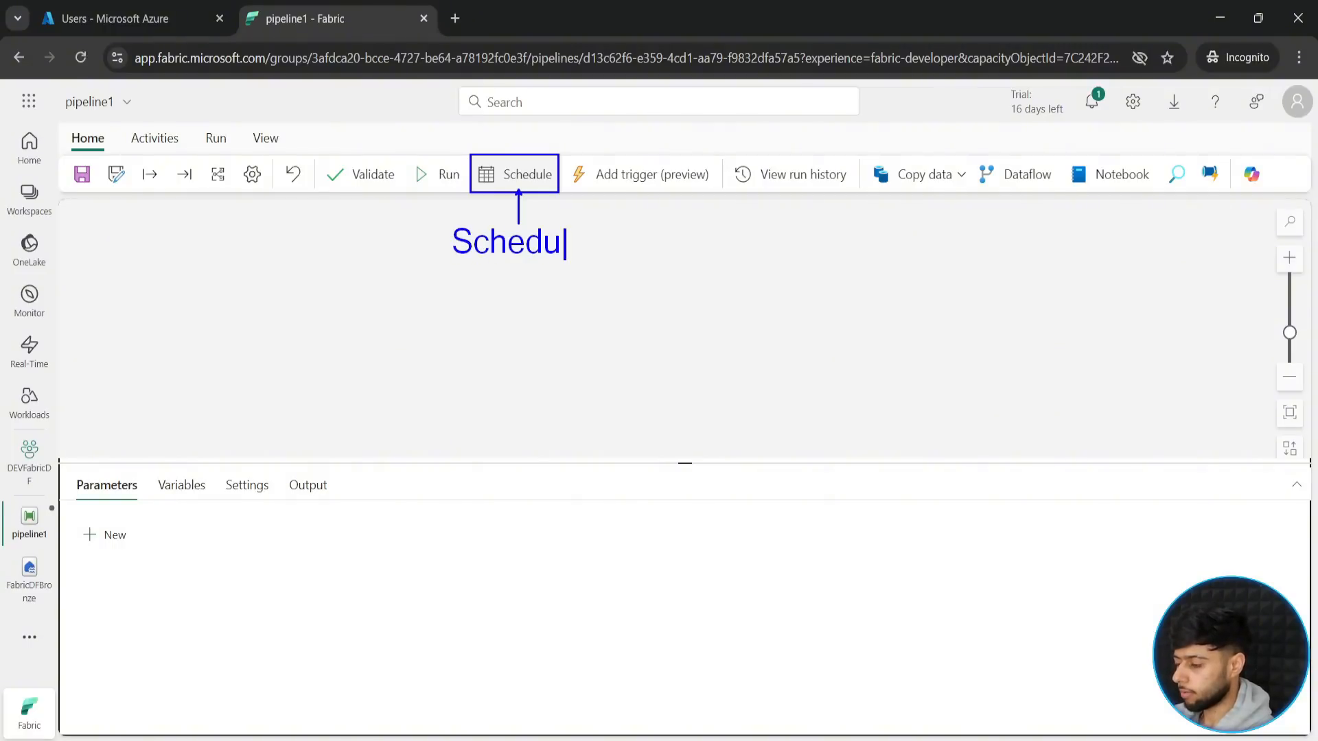
type("le Trigger")
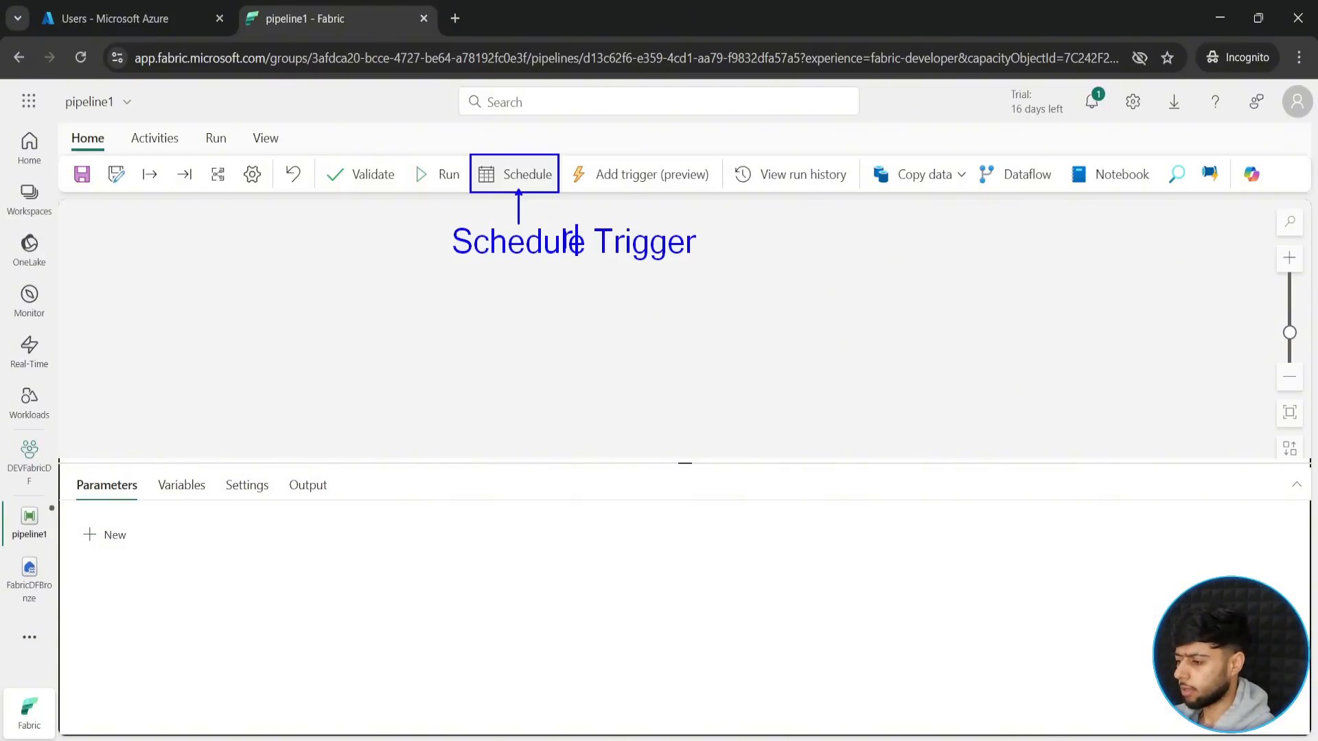
left_click(576, 241)
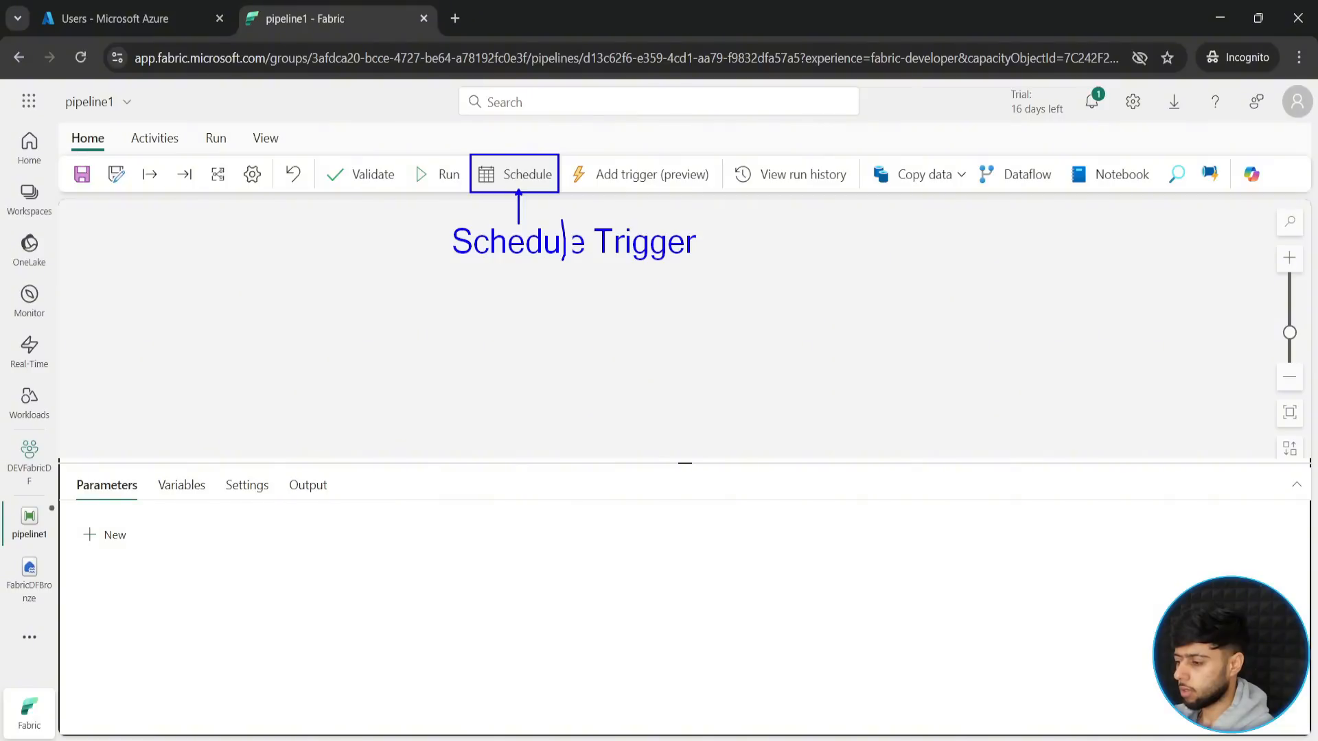
left_click_drag(430, 217, 708, 269)
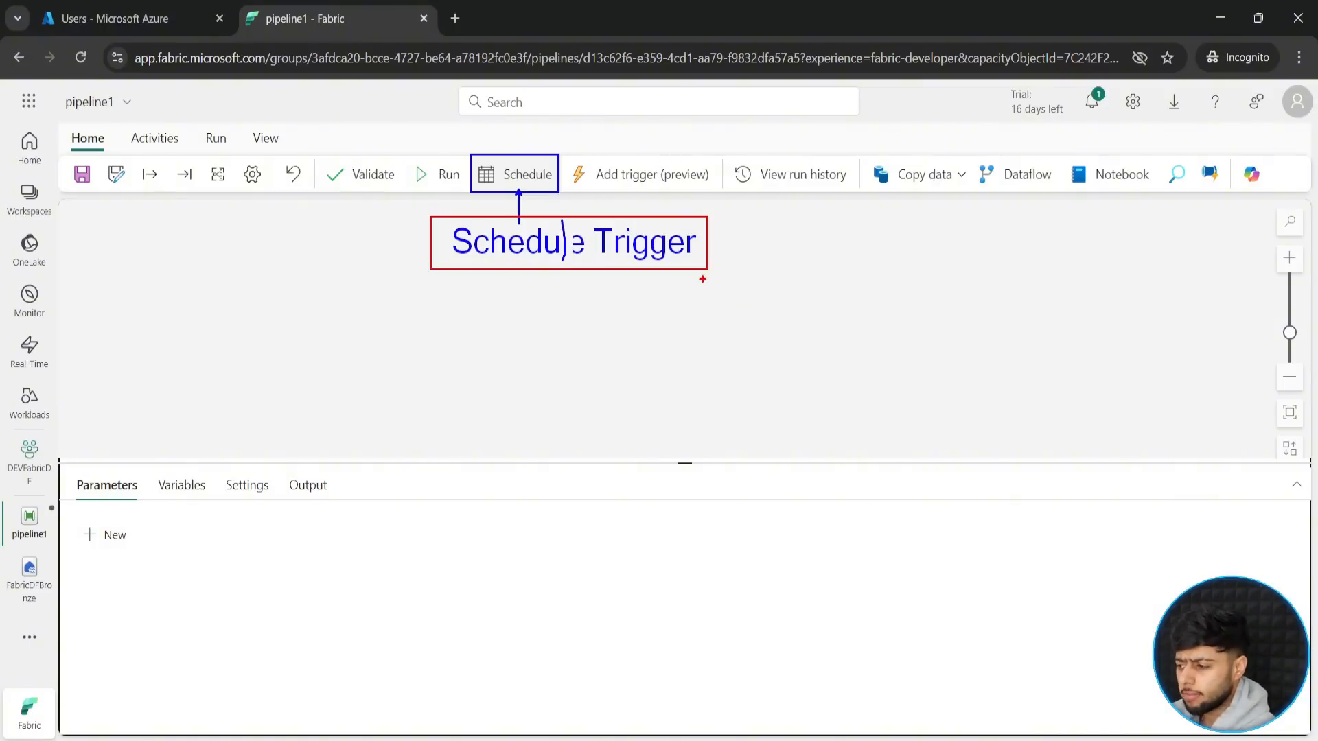
key("e")
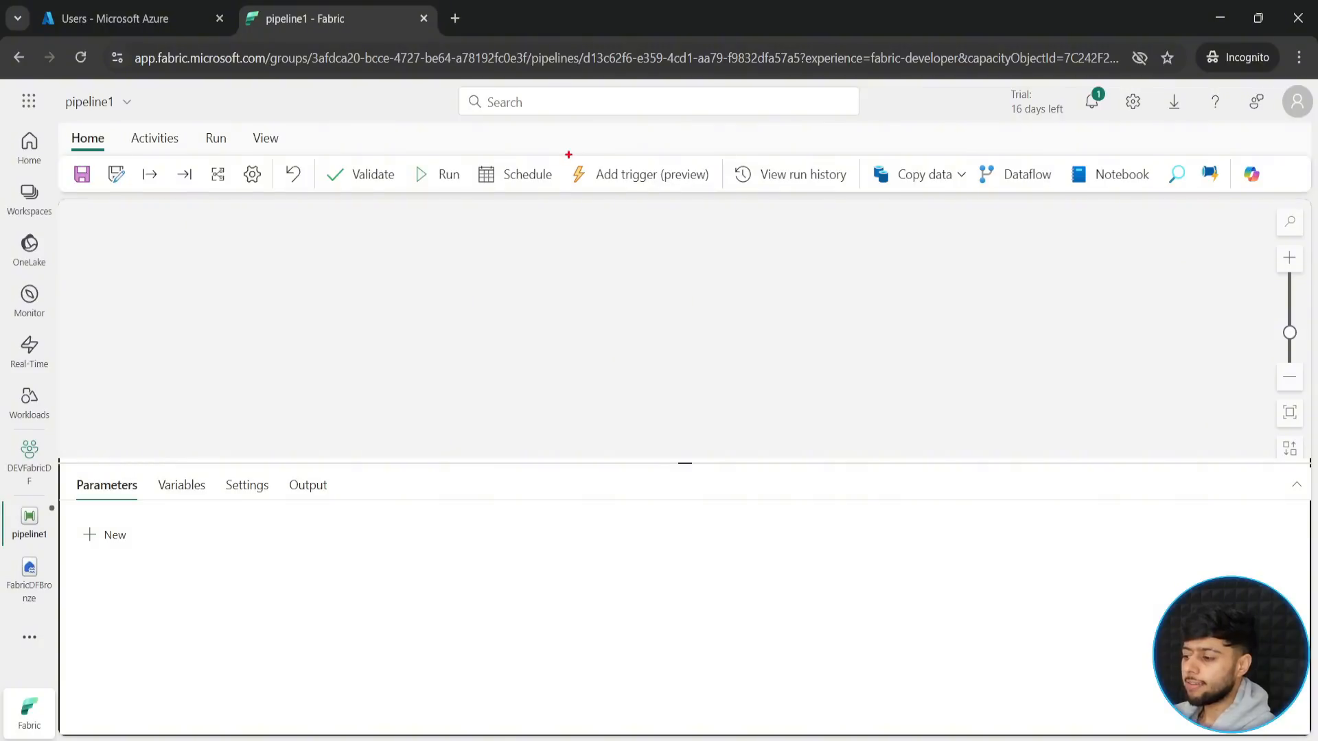
- Point out the Add trigger option, and review its alert settings and the pipeline's schedule settings without changing them
left_click_drag(562, 154, 725, 199)
key("Escape")
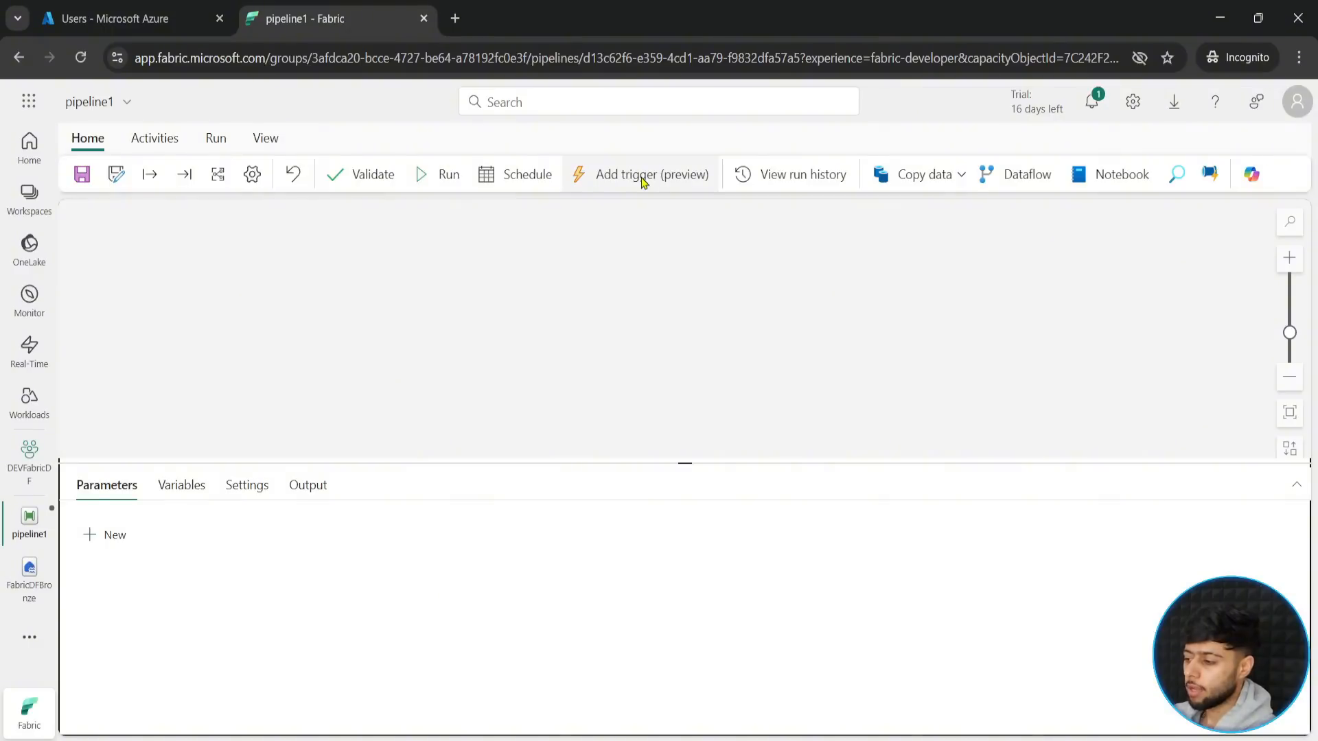
left_click(643, 177)
scroll(1081, 411, "down", 1)
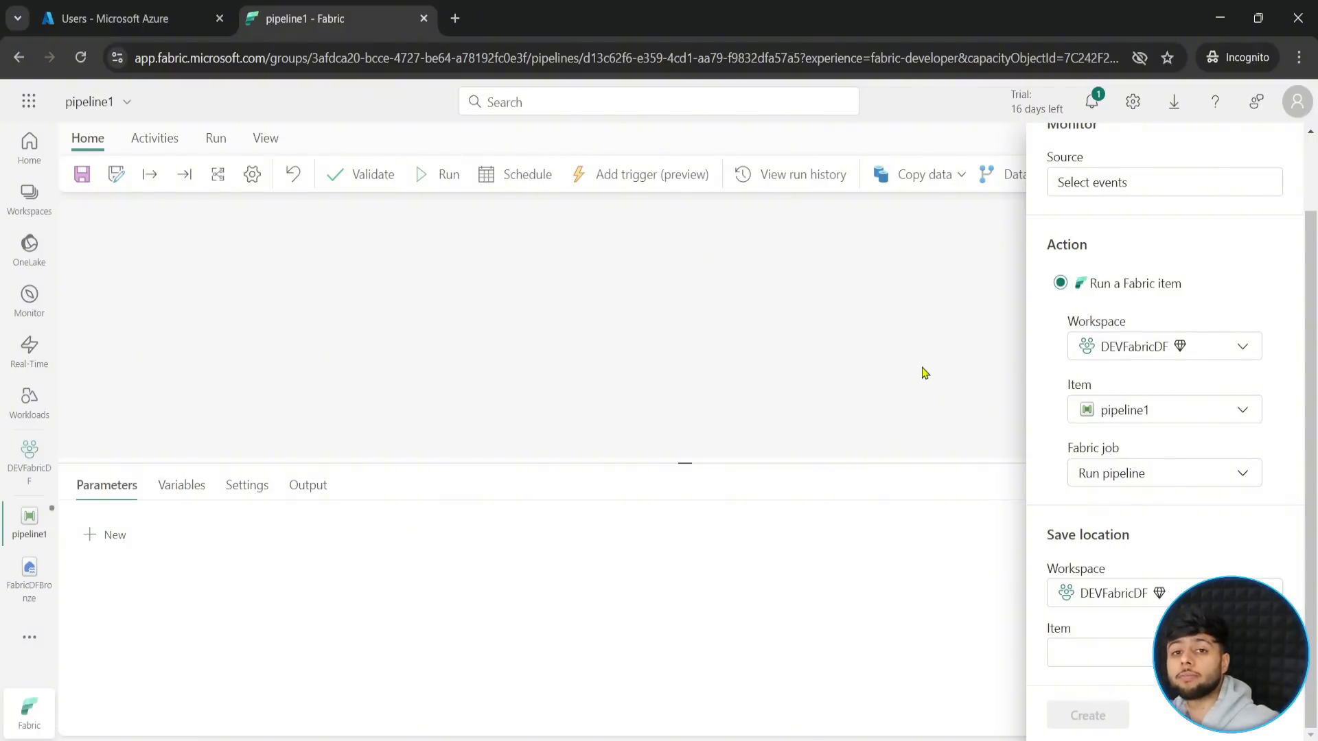
scroll(1236, 234, "up", 1)
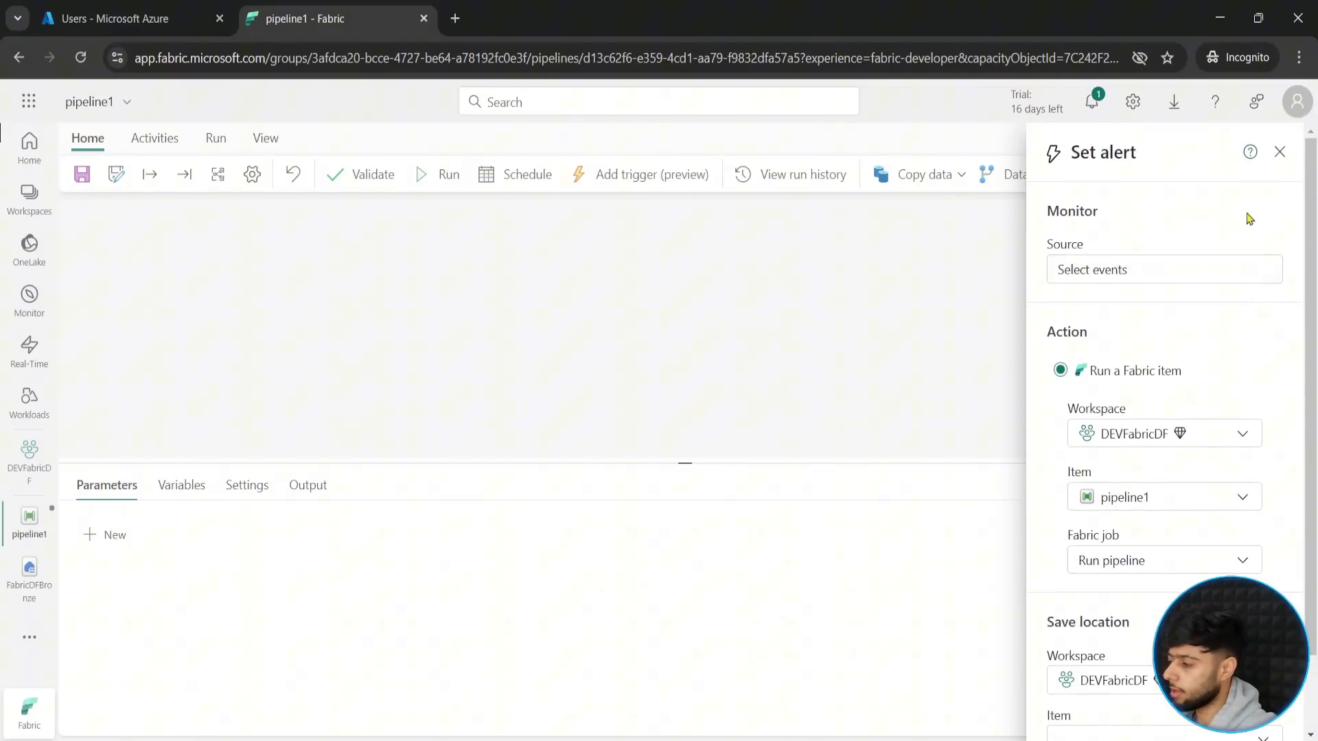
left_click(1282, 152)
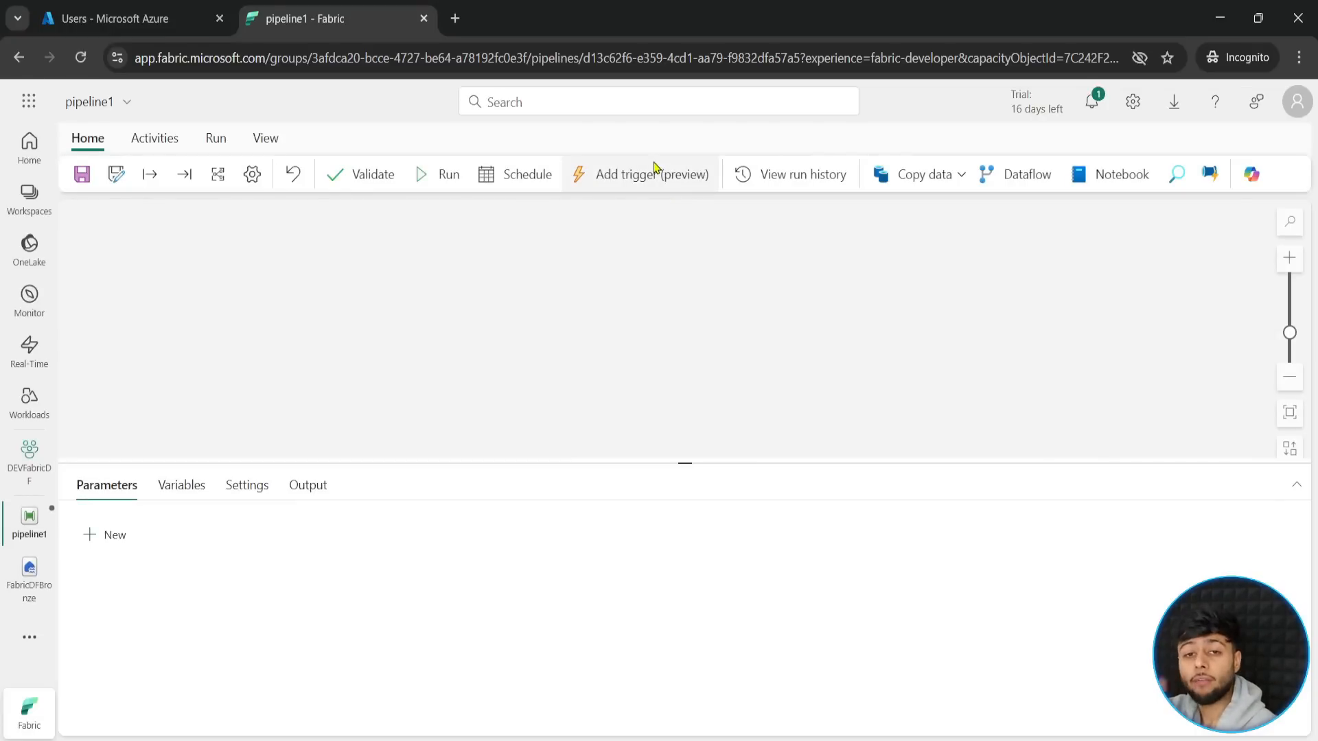
left_click(524, 174)
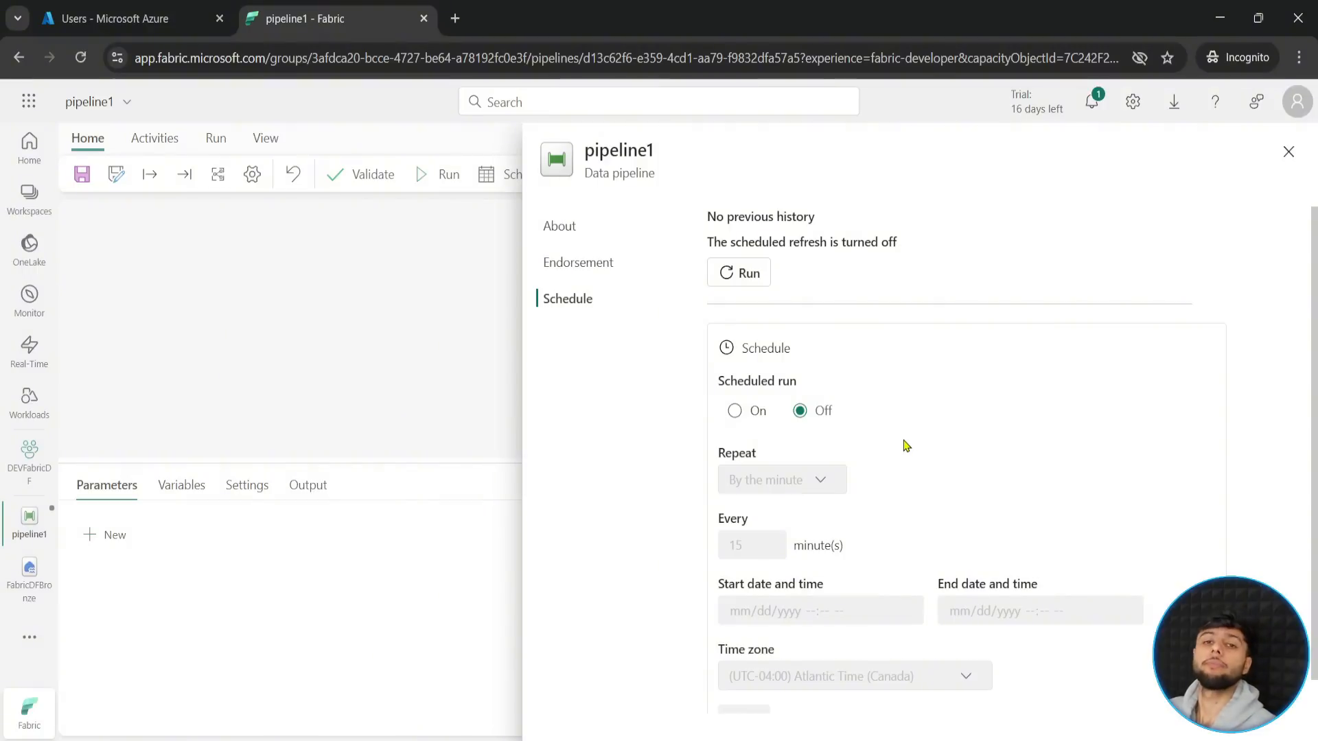
left_click(1288, 152)
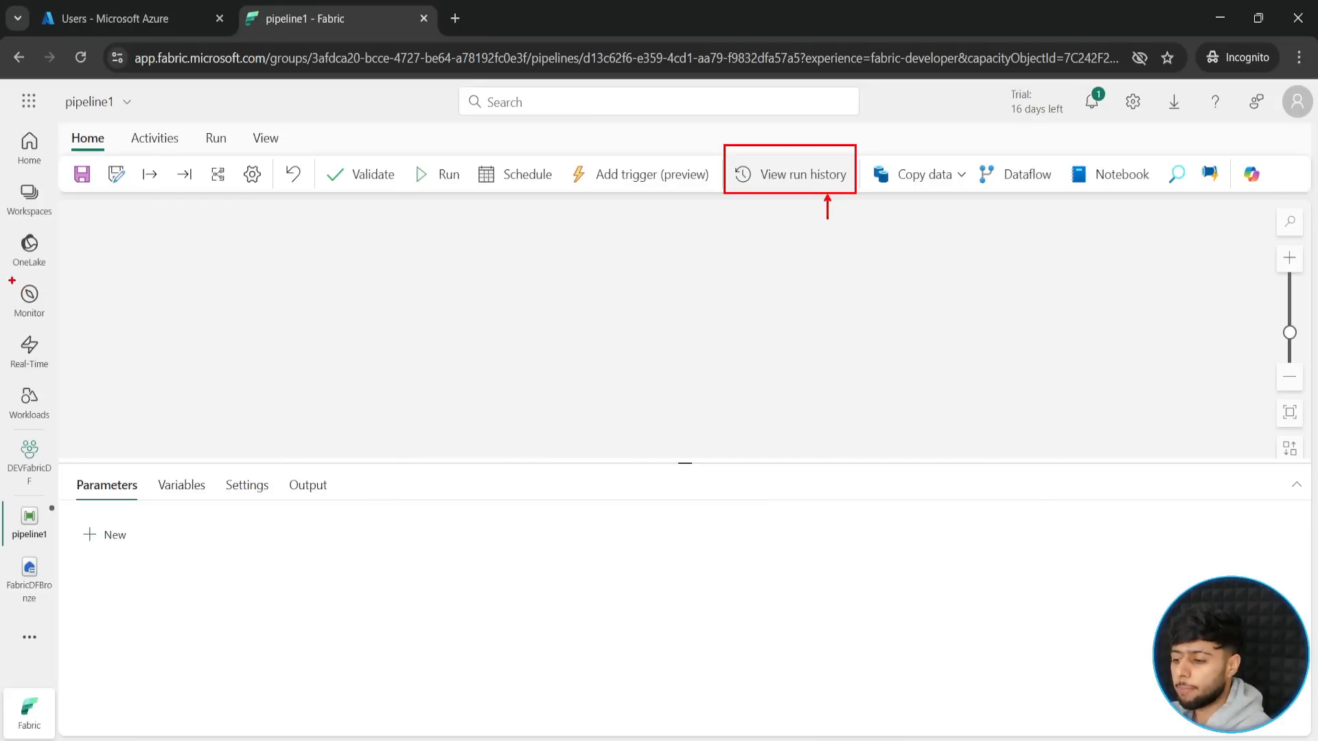
- Mark Monitor with a red frame and arrow, add another arrow at View run history, and clear the annotations
left_click_drag(7, 274, 55, 323)
left_click_drag(257, 291, 56, 291)
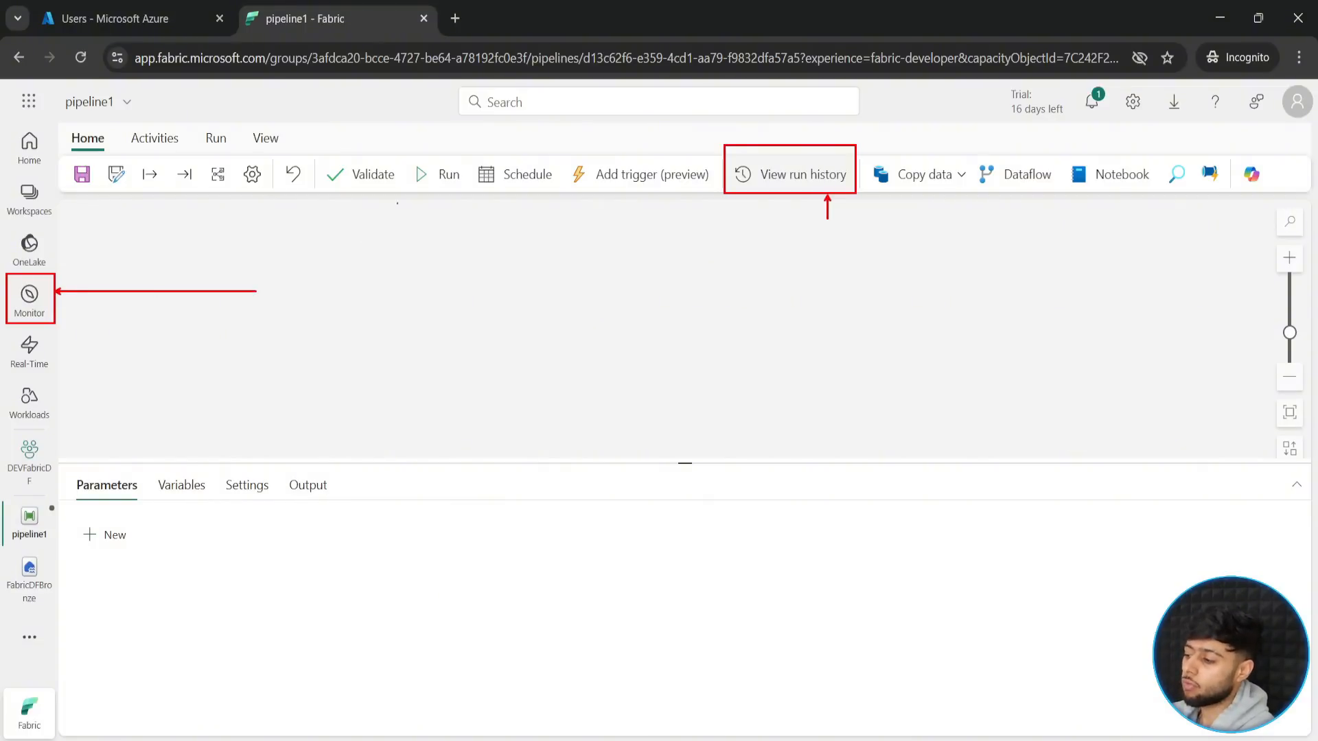
left_click_drag(841, 149, 864, 120)
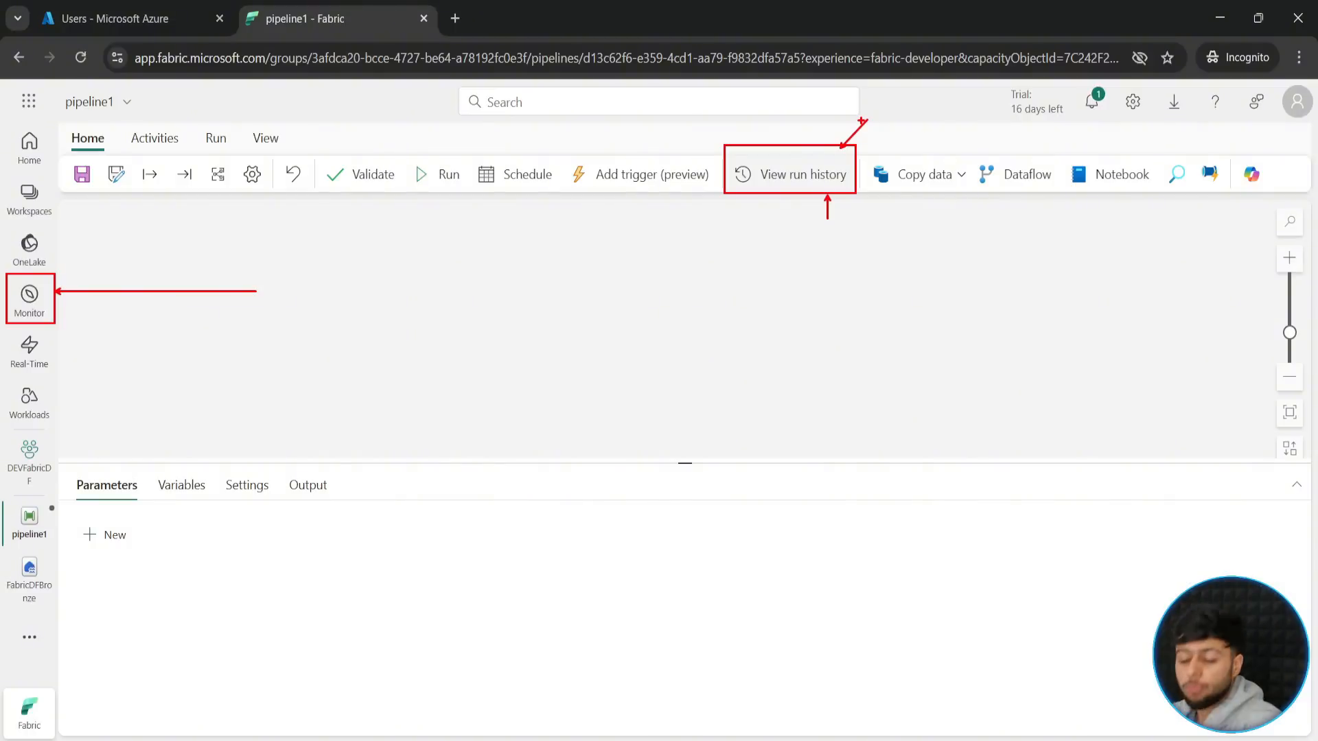
key("Escape")
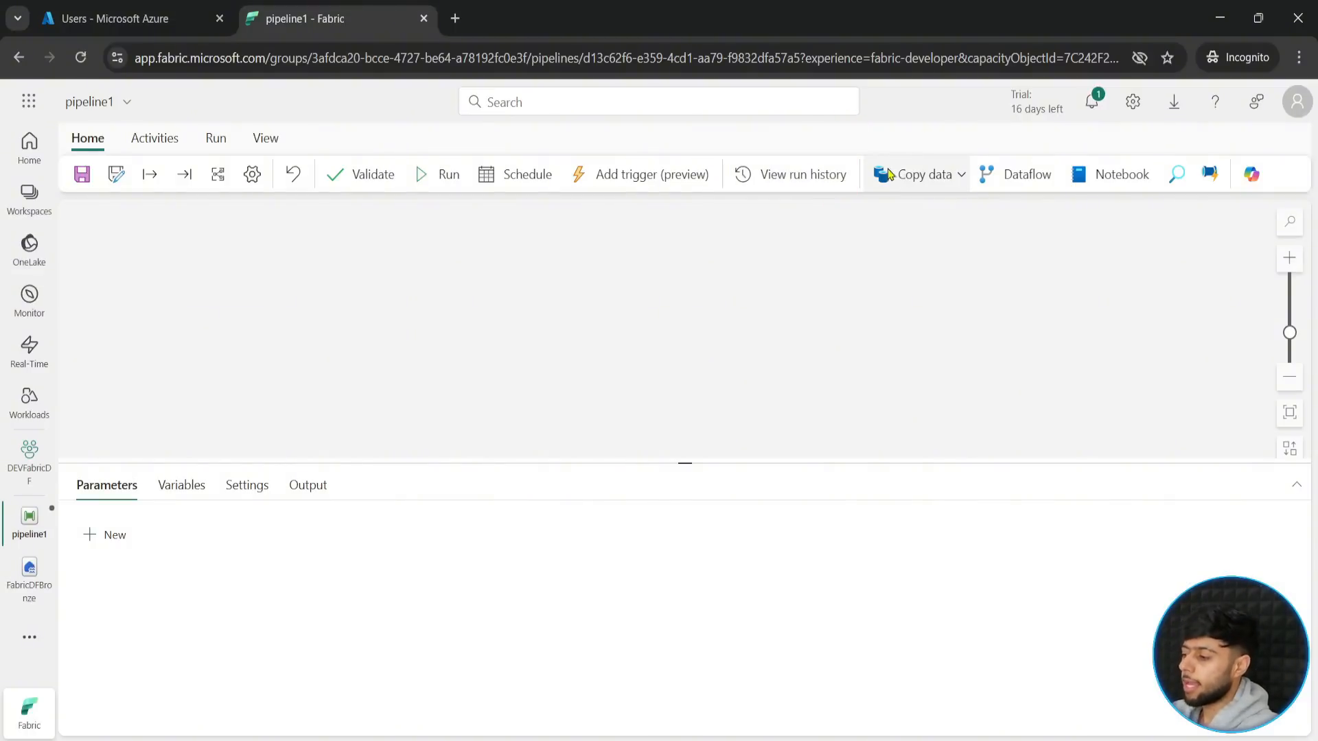
- Frame the activity shortcuts from Copy data to Copilot in red, point an arrow at them, and clear the annotations
left_click_drag(859, 151, 1273, 194)
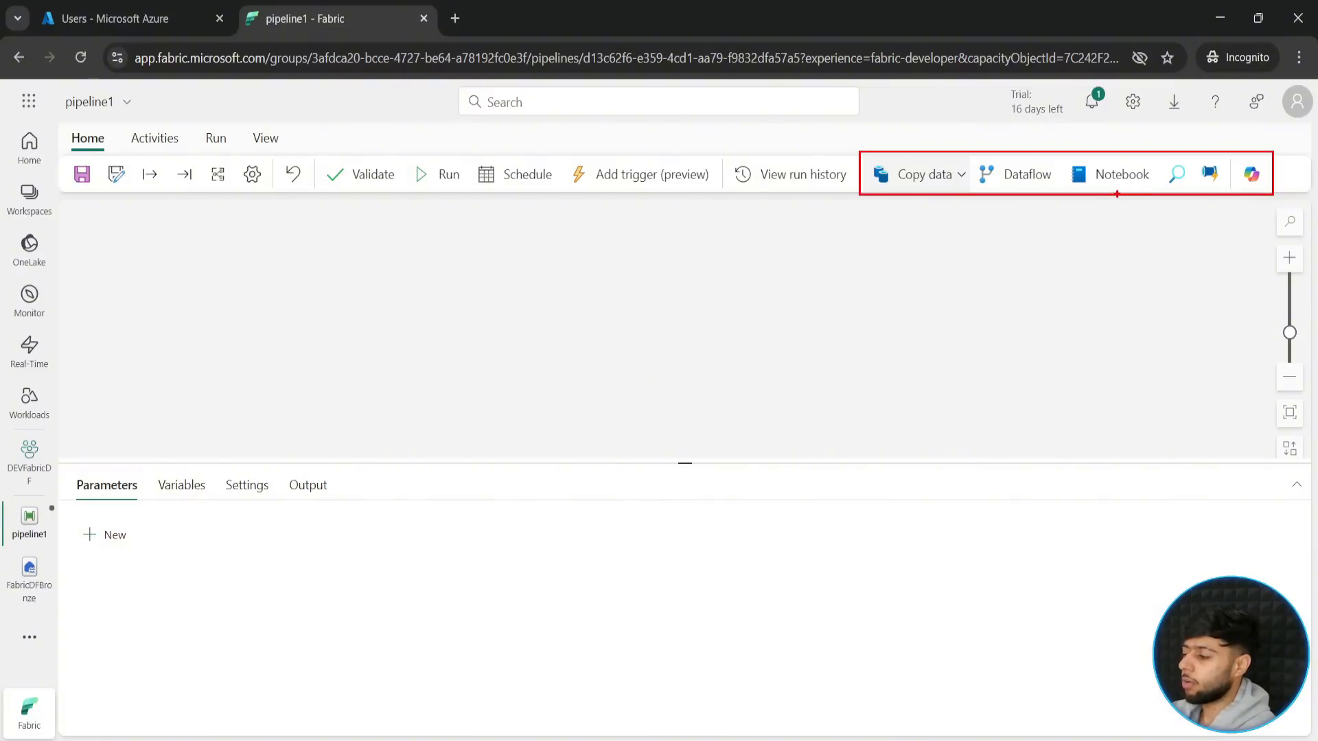
left_click_drag(1117, 194, 1117, 302)
key("Escape")
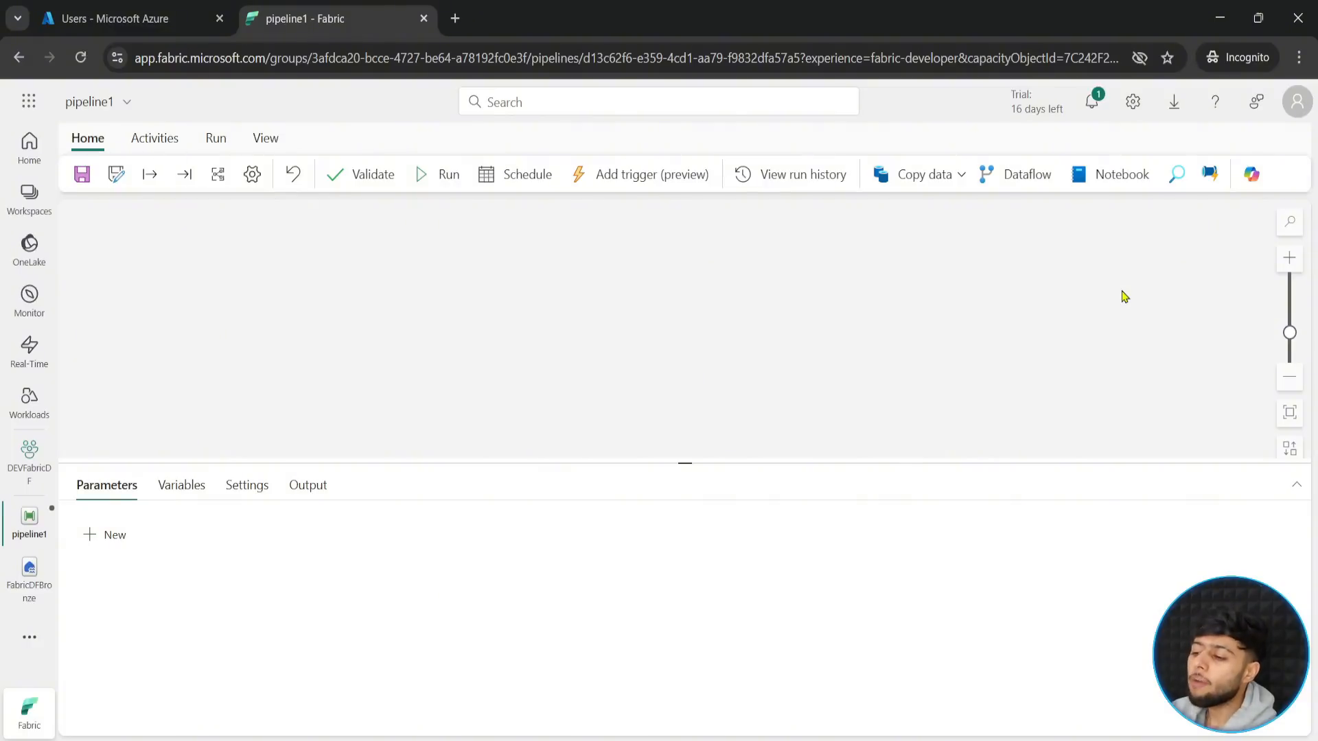
- Show the pipeline's Activities commands, frame the row from Copy data to Azure Databricks in red, and clear the frame
left_click(146, 143)
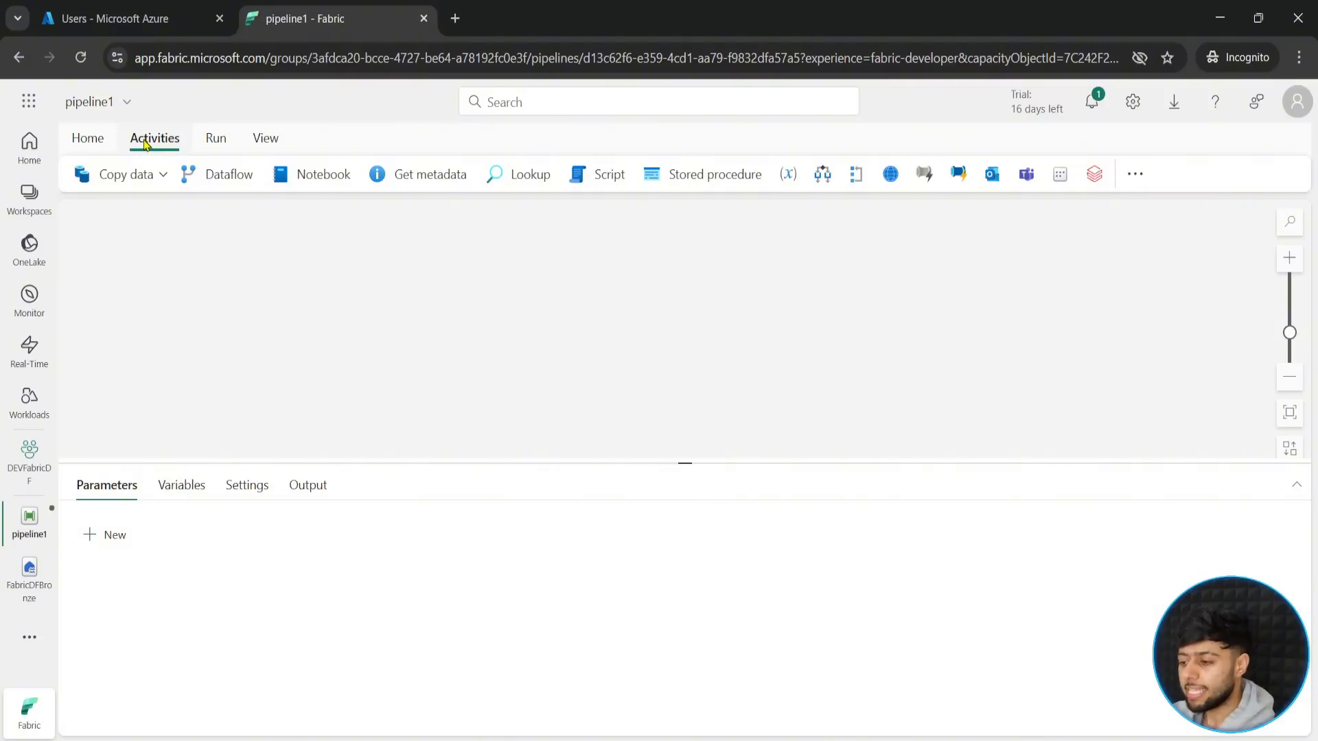
key("ctrl+2")
mouse_move(61, 152)
left_mouse_down()
mouse_move(89, 177)
mouse_move(239, 198)
mouse_move(588, 209)
mouse_move(1157, 196)
left_mouse_up()
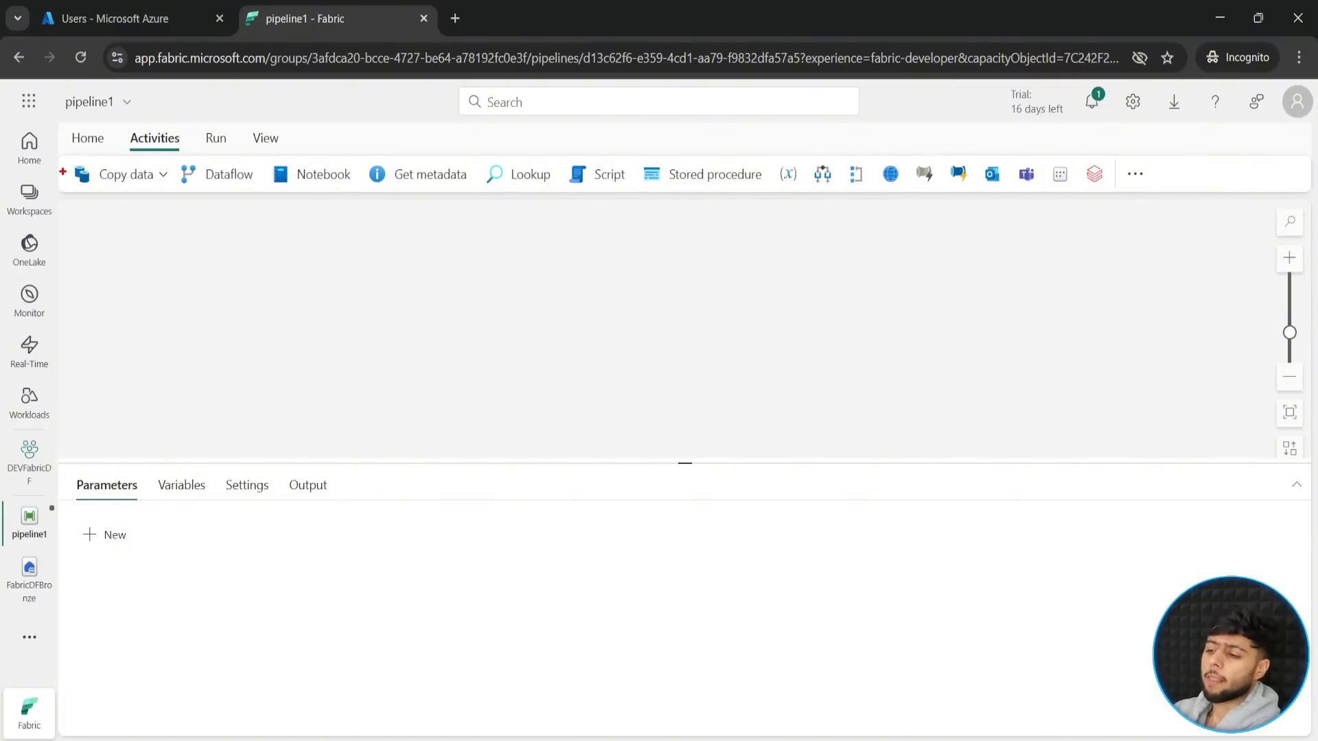
mouse_move(63, 159)
left_mouse_down()
mouse_move(485, 191)
mouse_move(1114, 190)
left_mouse_up()
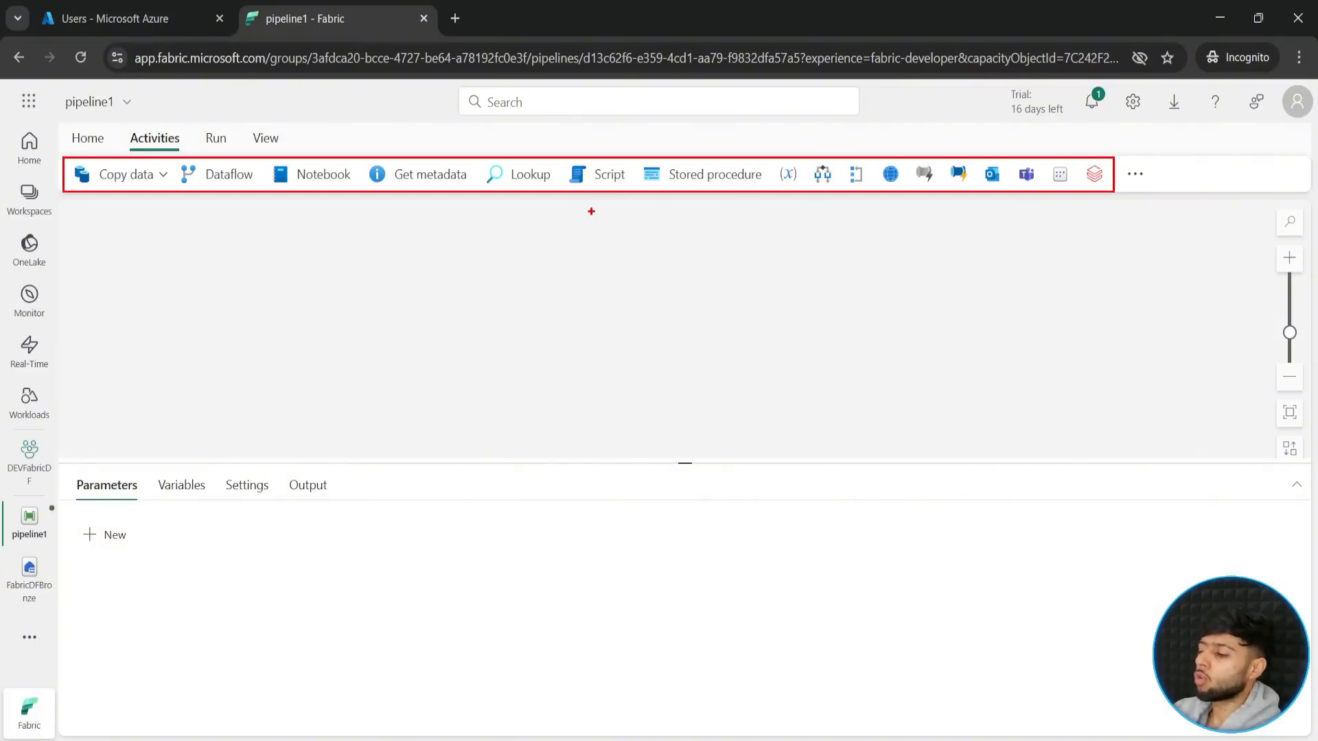
key("Escape")
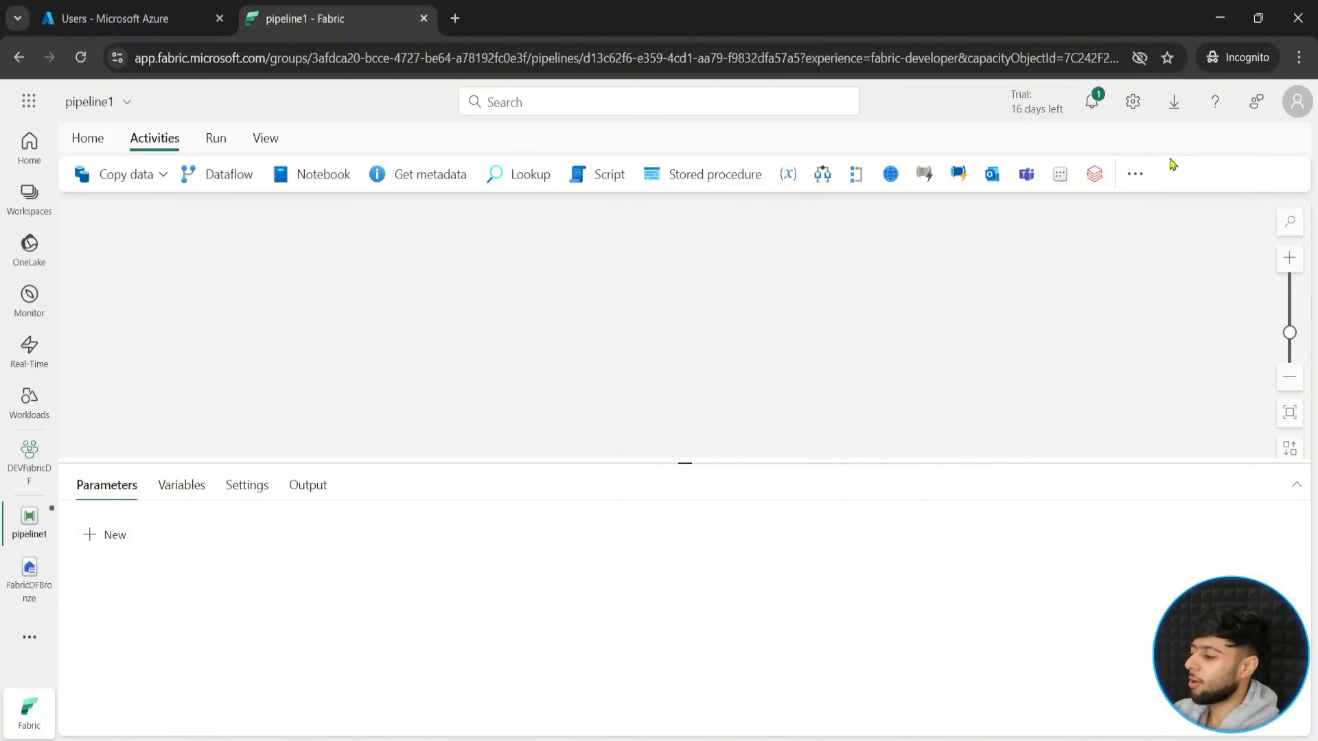
- Browse the full list of pipeline activities and frame the Office 365 Outlook and Teams notification activities in red
left_click(1137, 179)
scroll(1215, 373, "down", 5)
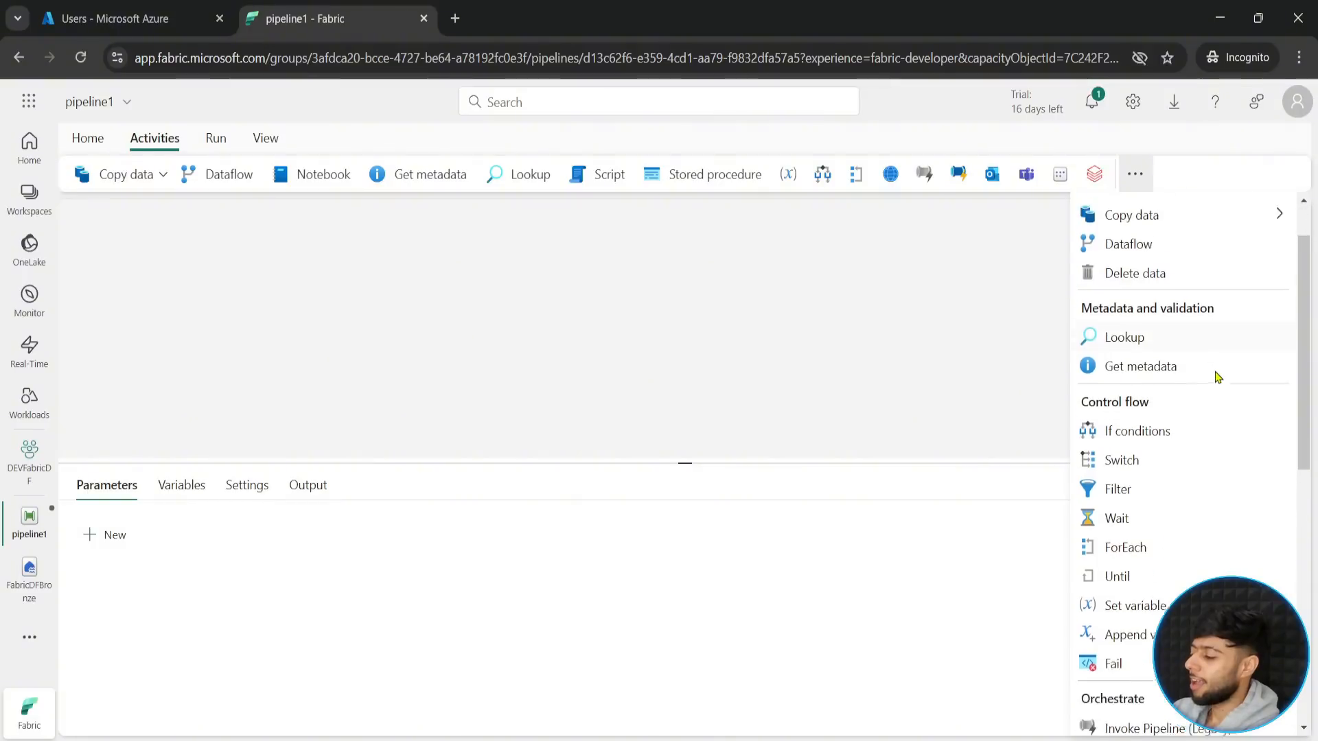
scroll(1217, 376, "down", 6)
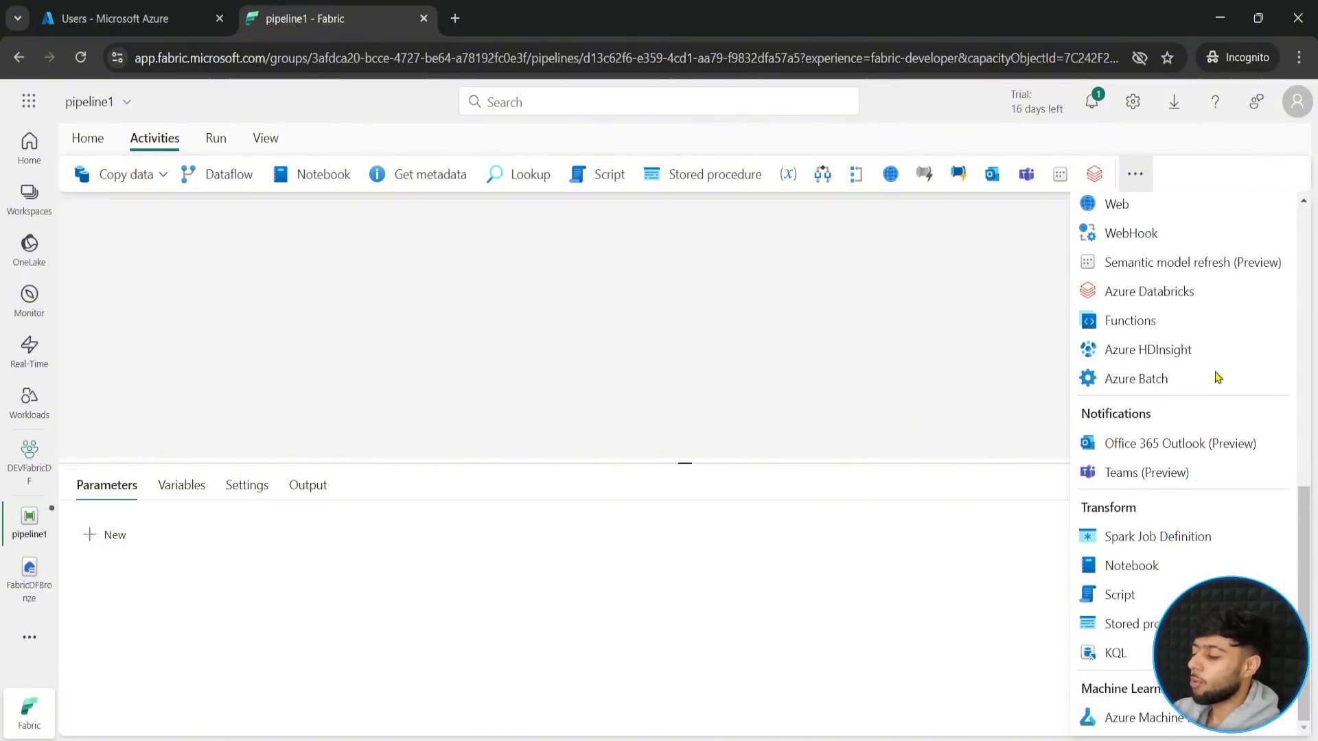
scroll(1217, 373, "up", 10)
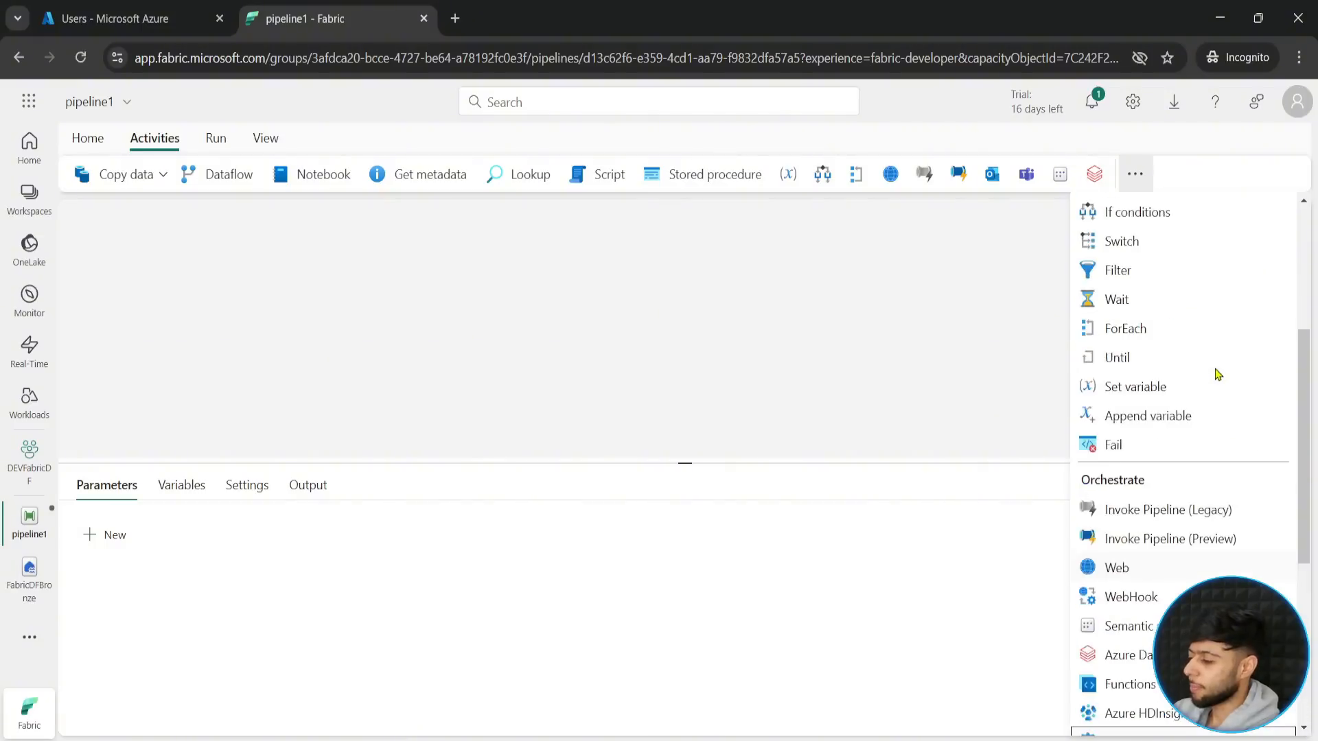
scroll(1218, 375, "down", 5)
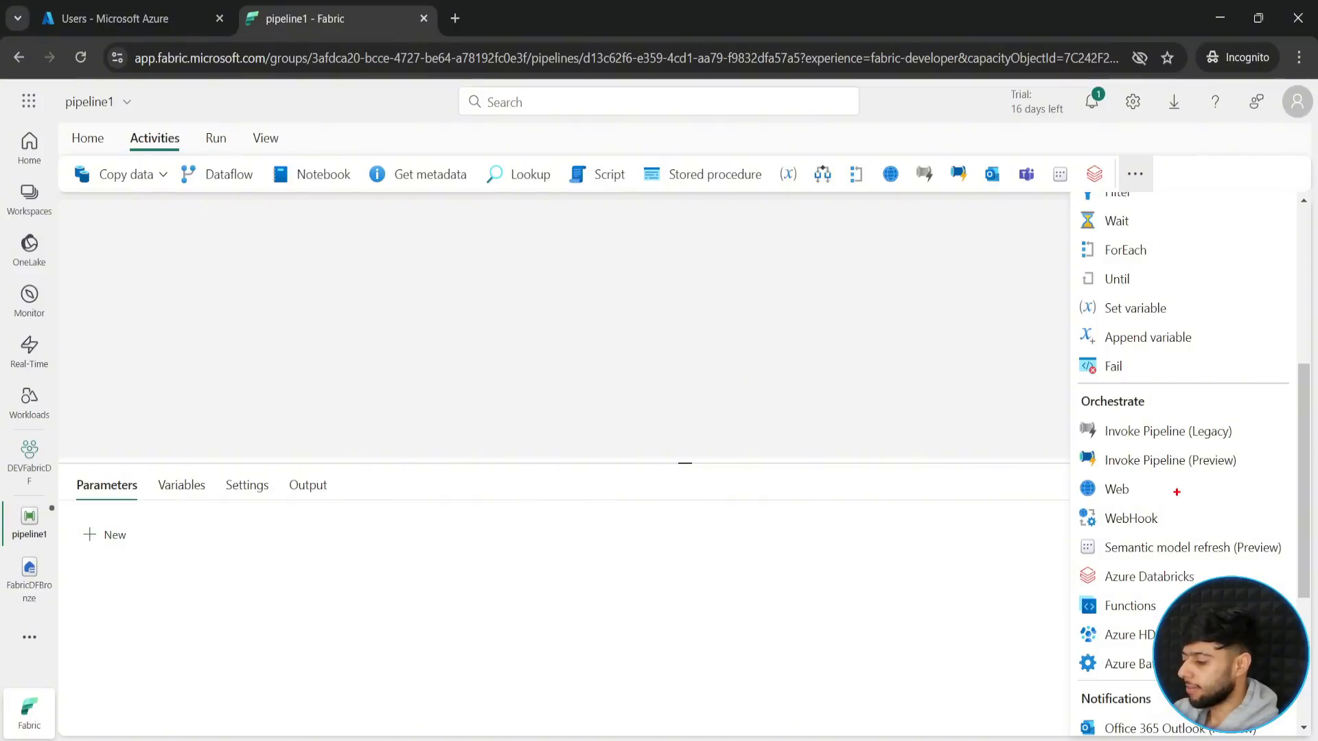
scroll(1167, 521, "down", 4)
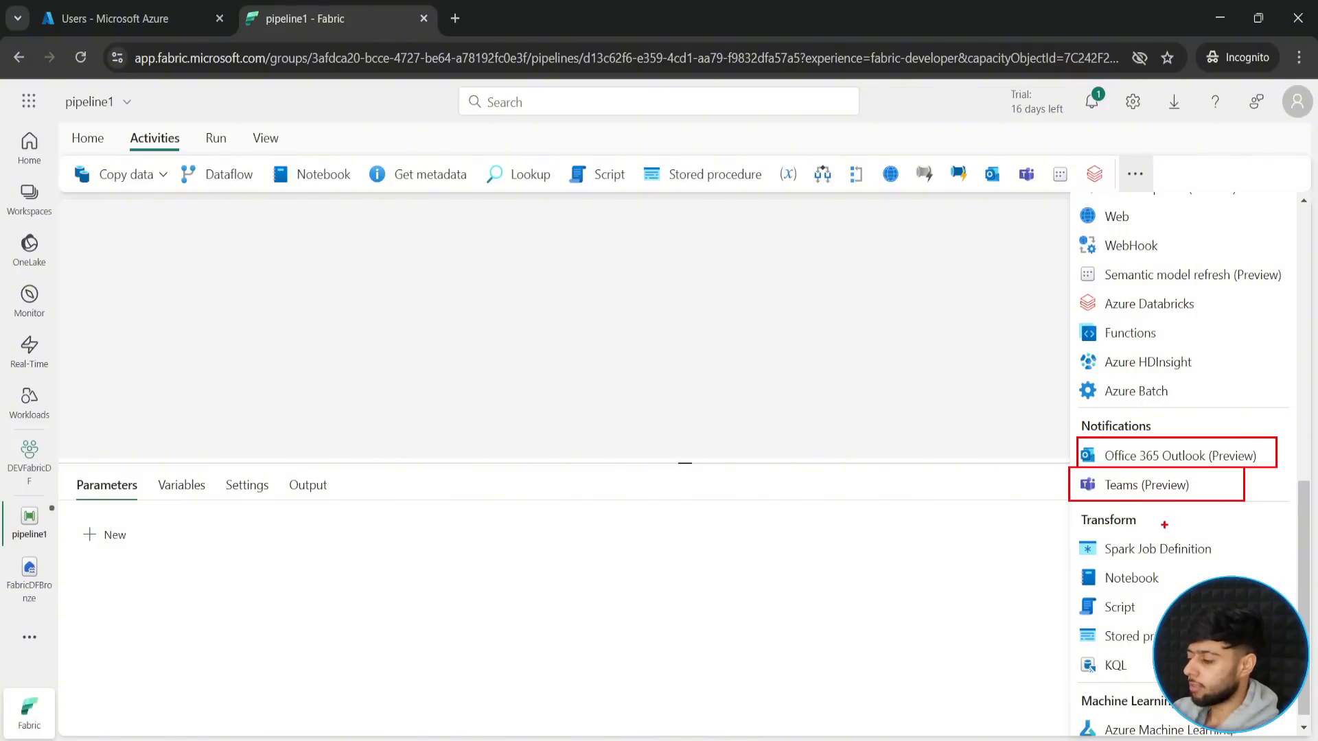
scroll(1172, 539, "up", 2)
scroll(1170, 535, "up", 8)
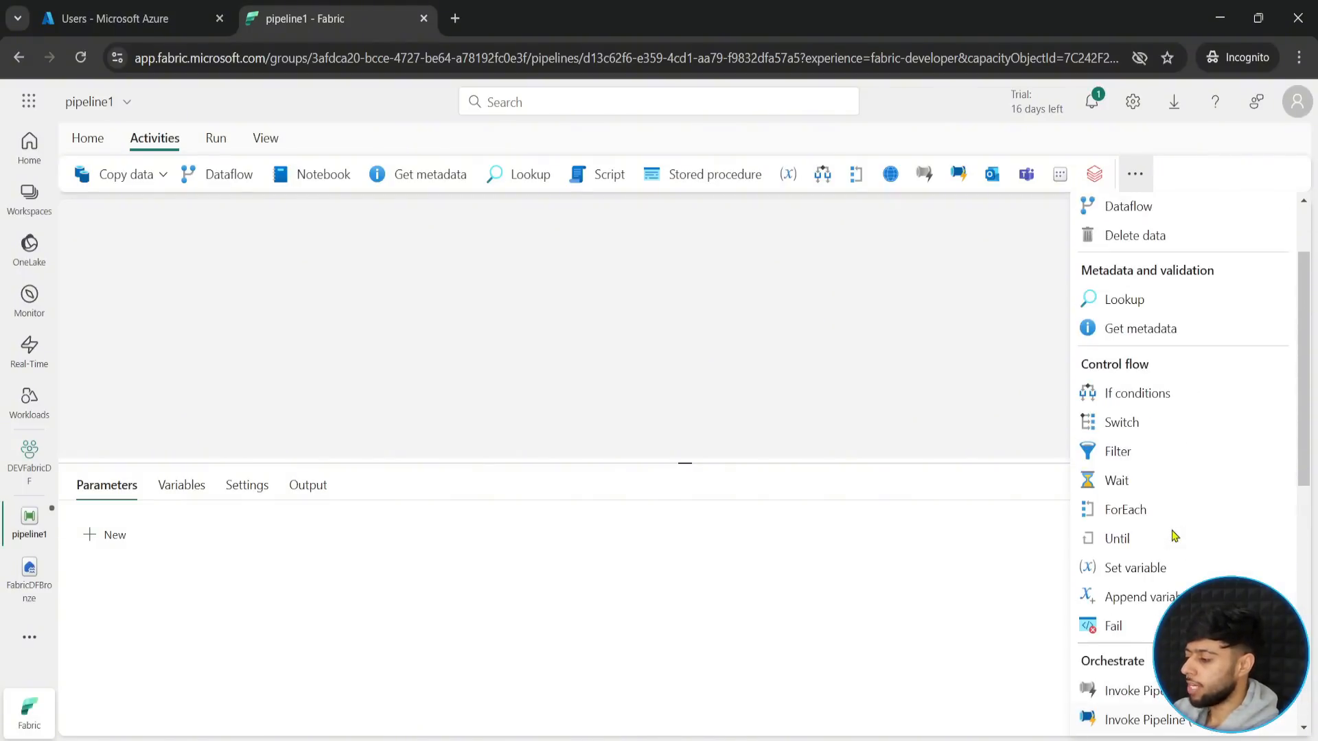
- Mark the Semantic model refresh activity with a red frame and arrow, and clear the annotations
scroll(1160, 525, "down", 8)
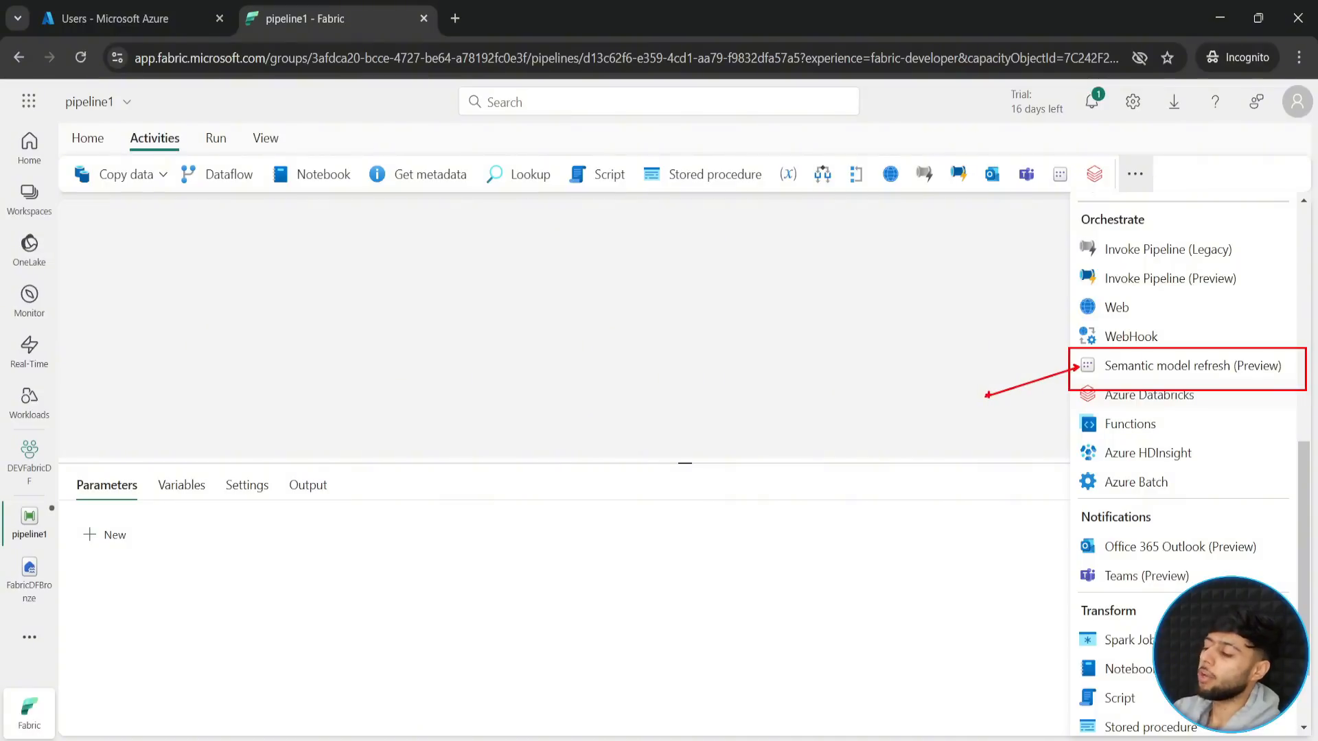
key("Escape")
key("ctrl+2")
mouse_move(1078, 378)
left_mouse_down()
mouse_move(1208, 410)
mouse_move(1009, 421)
left_mouse_up()
key("Escape")
scroll(1104, 443, "down", 2)
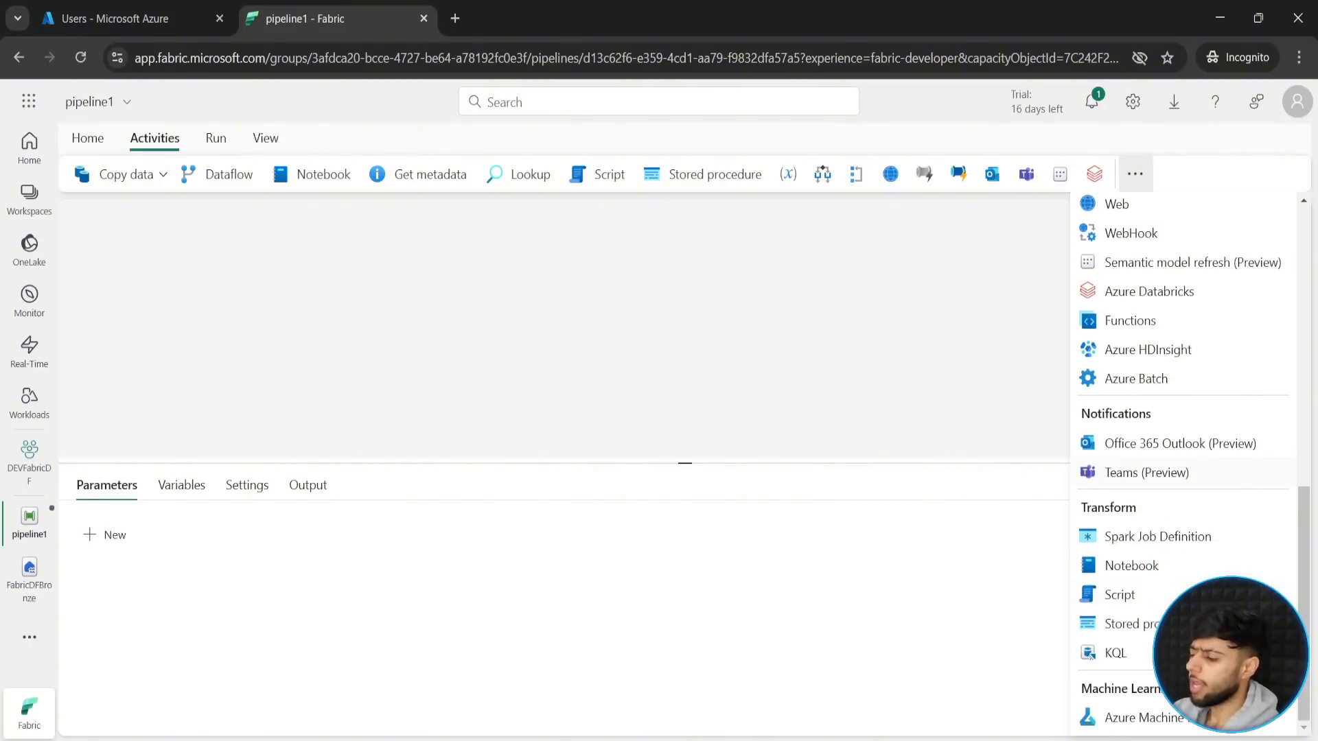
- Frame the KQL activity under Transform in red, clear the frame, and close the activity list
key("ctrl+2")
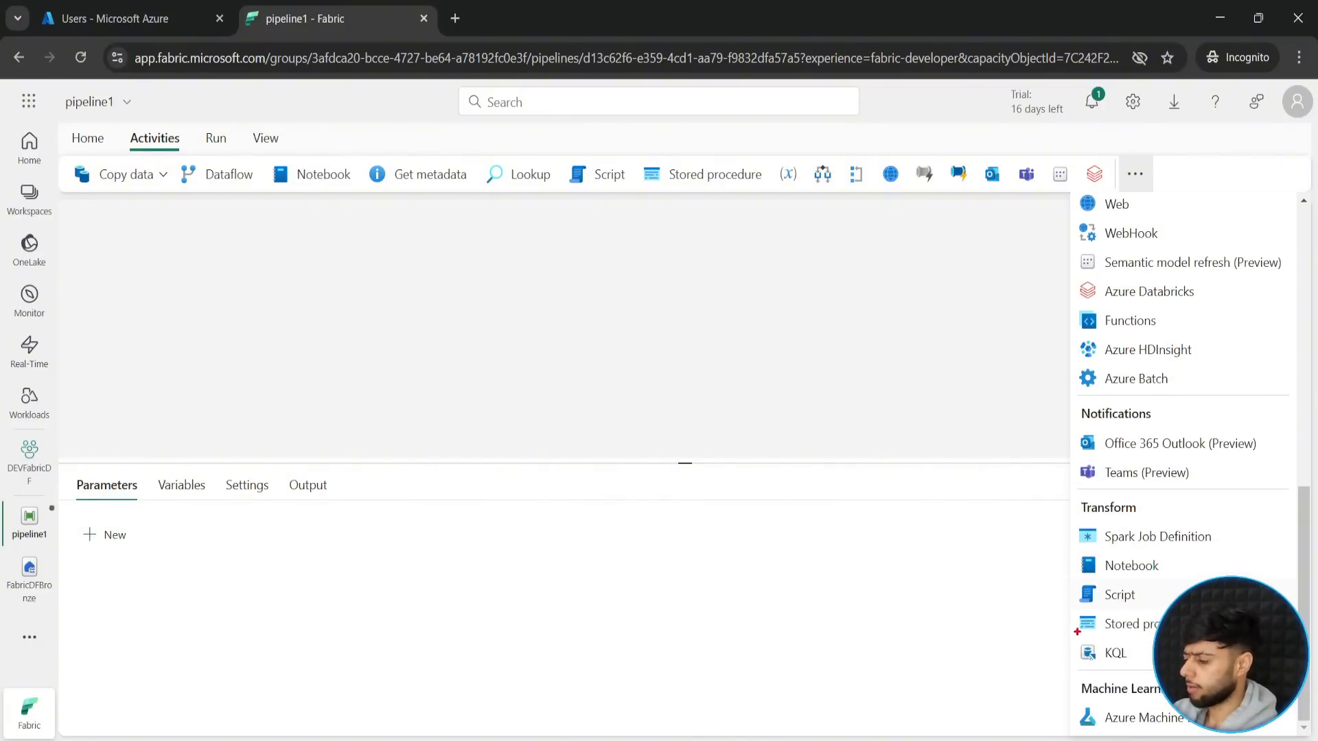
left_click_drag(1075, 629, 1147, 669)
key("Escape")
left_click(881, 390)
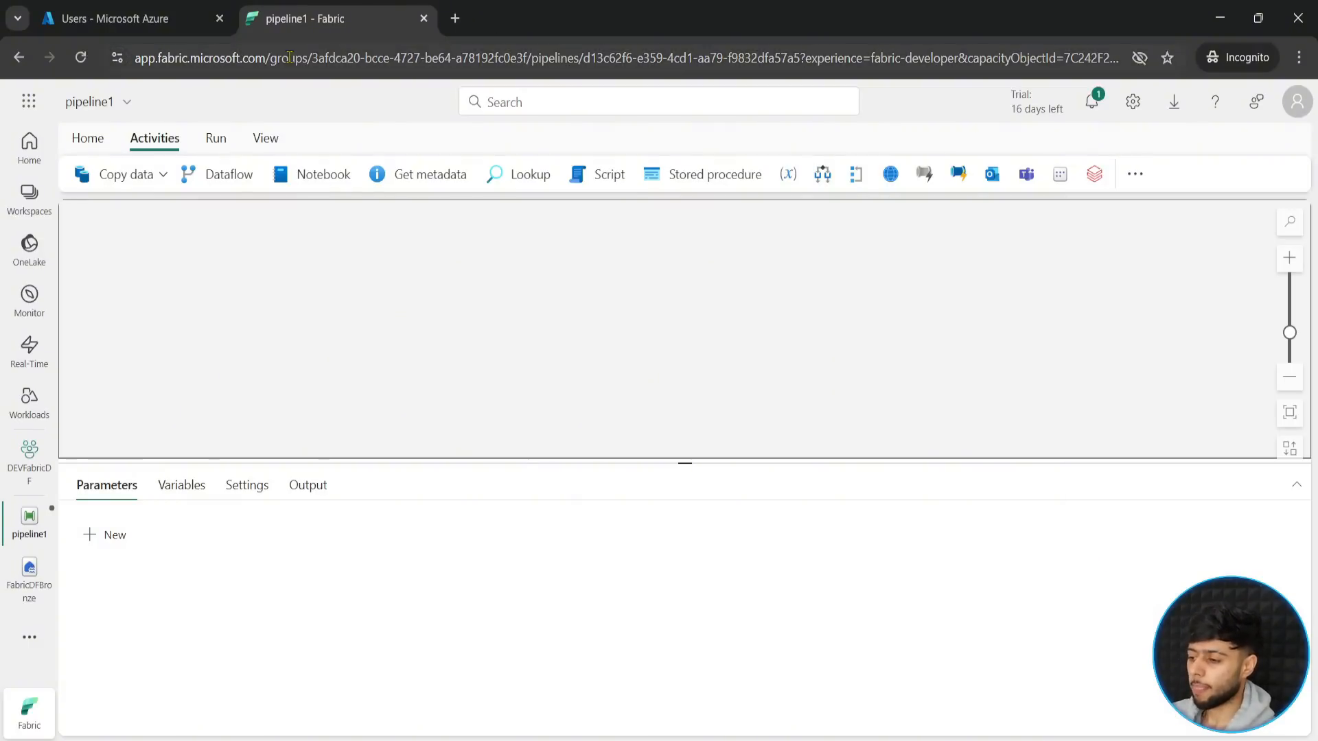
- Review the pipeline's Run and View commands, mark Edit JSON code and Auto align in red, and clear the annotations
left_click(215, 138)
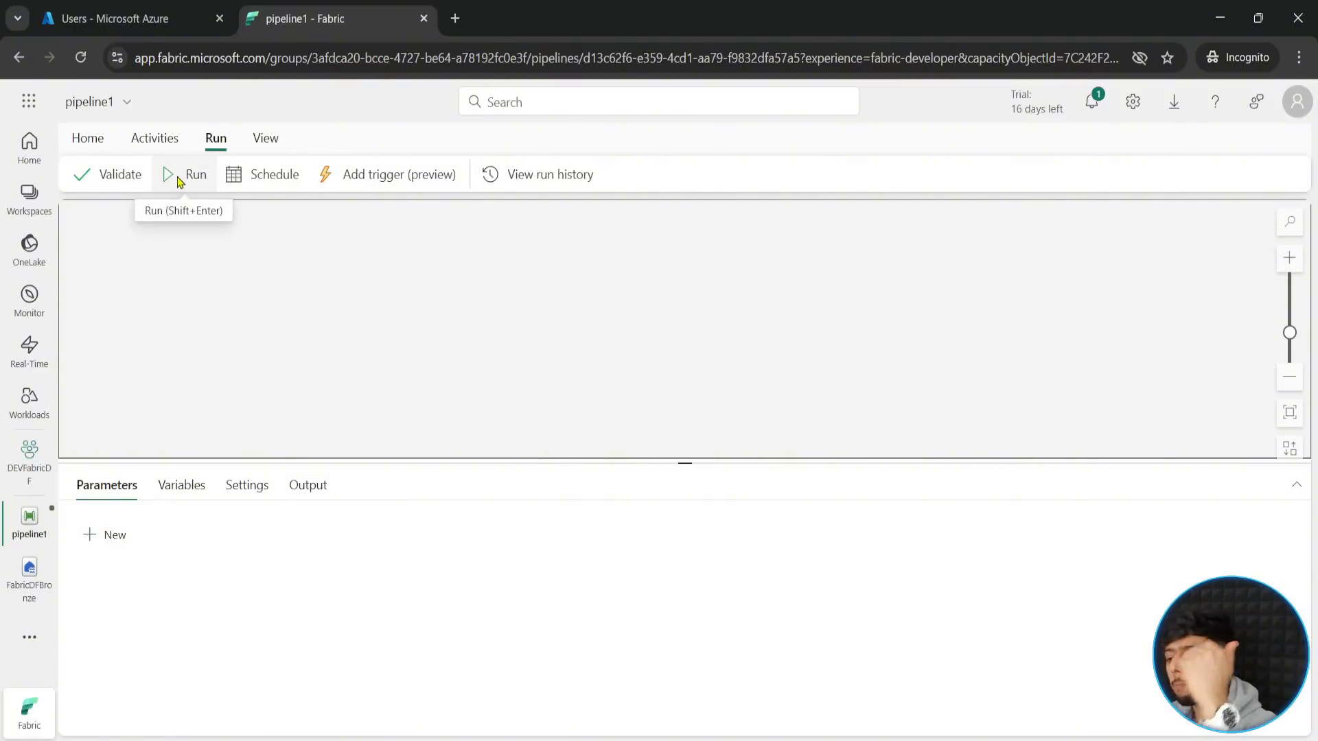
left_click(266, 140)
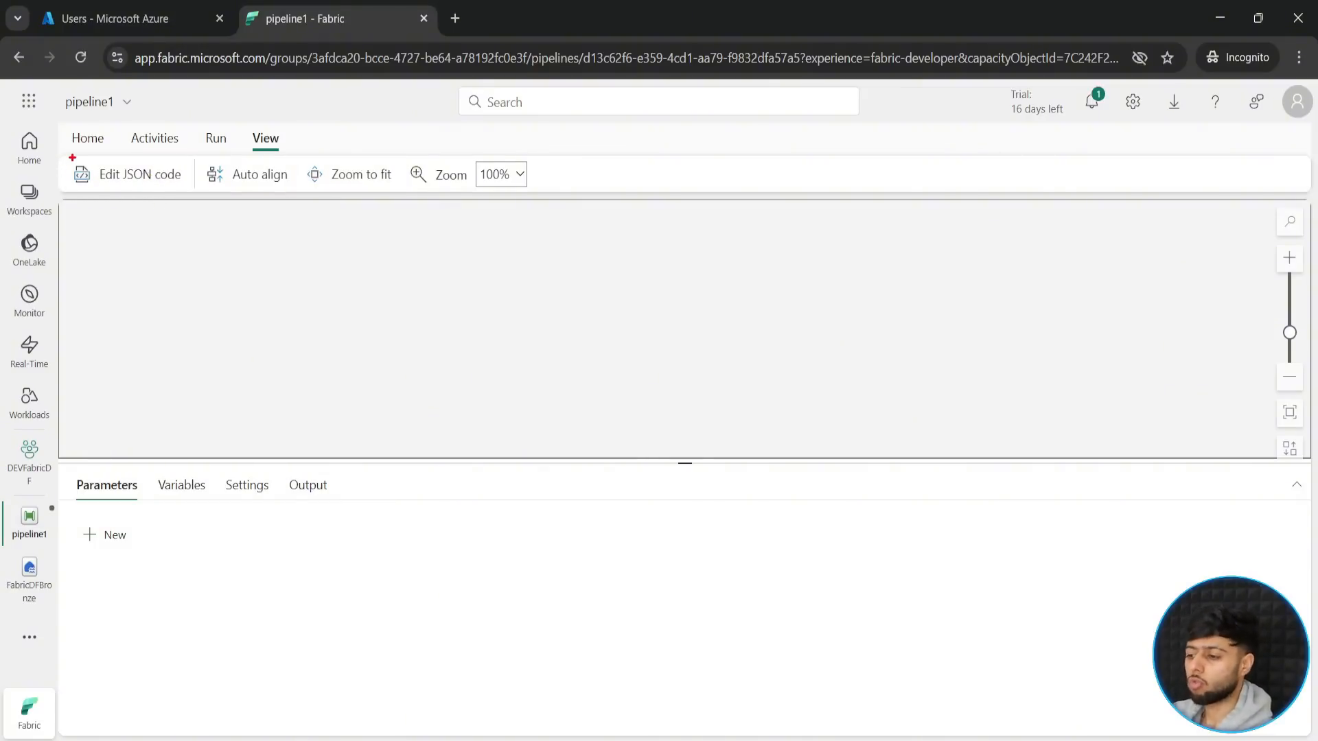
mouse_move(140, 192)
left_mouse_down()
mouse_move(185, 191)
mouse_move(162, 212)
mouse_move(173, 260)
left_mouse_up()
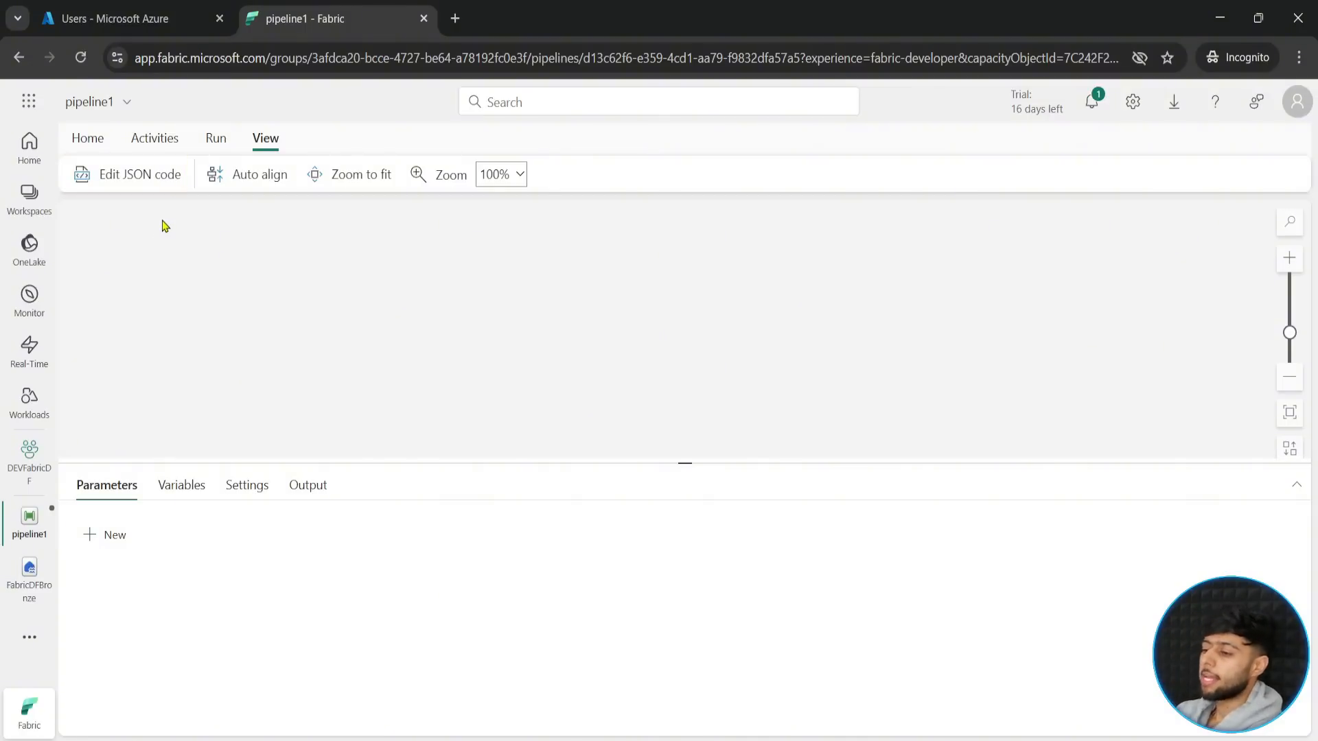
mouse_move(192, 159)
left_mouse_down()
mouse_move(298, 187)
mouse_move(282, 242)
left_mouse_up()
key("Escape")
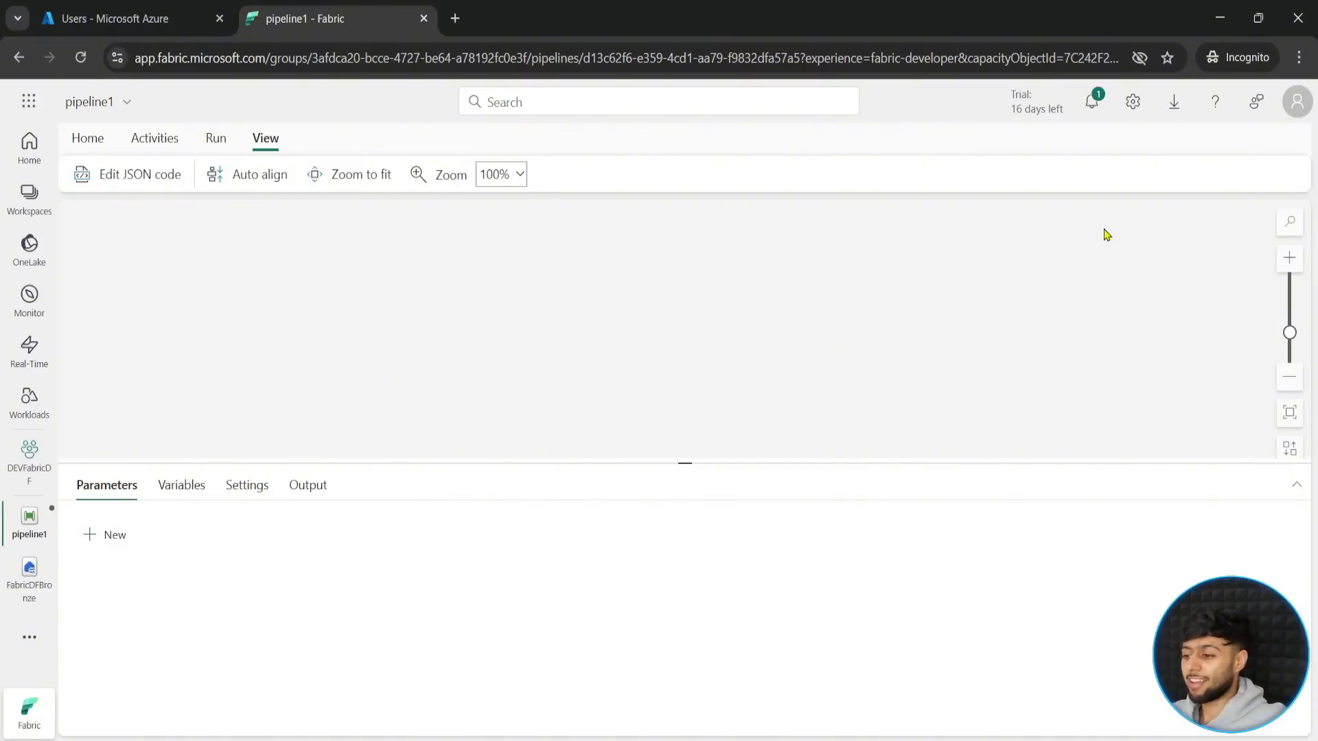
- Add a Copy data activity to the pipeline1 canvas and move it to the middle of the canvas
left_click(86, 137)
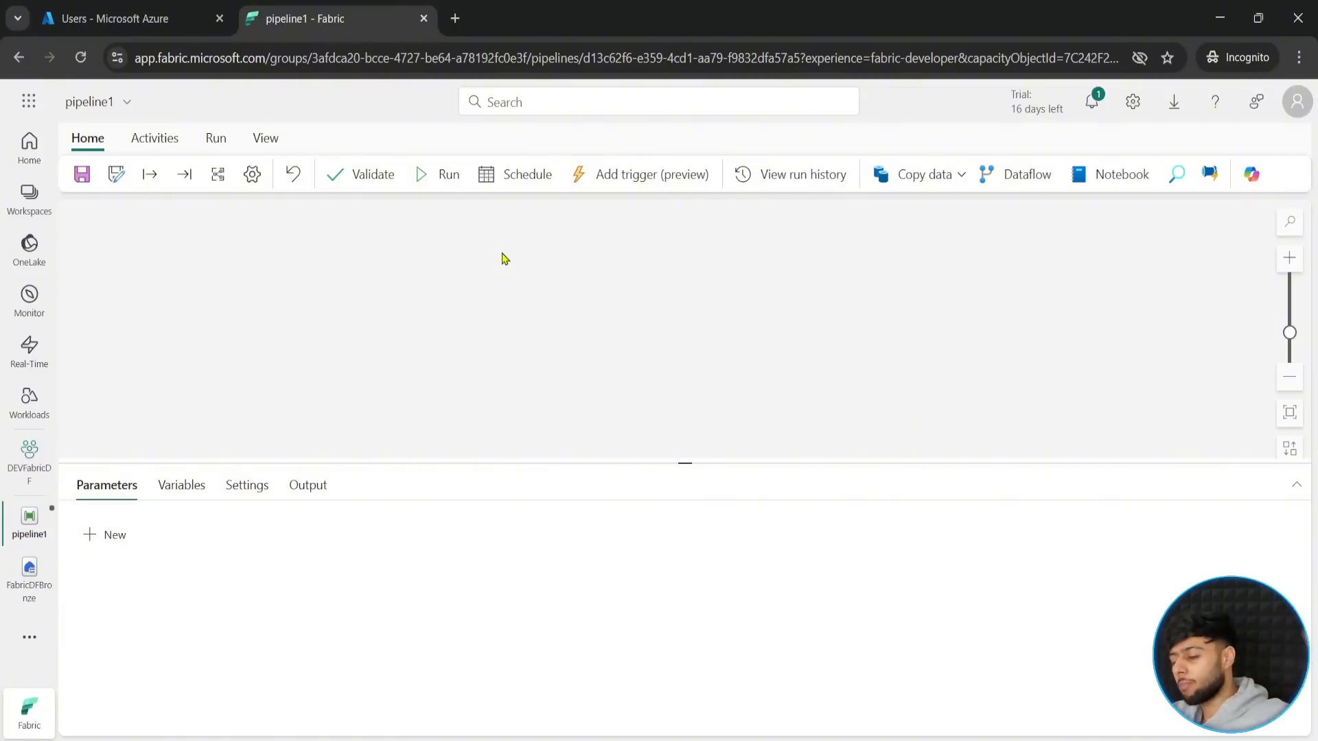
left_click(158, 138)
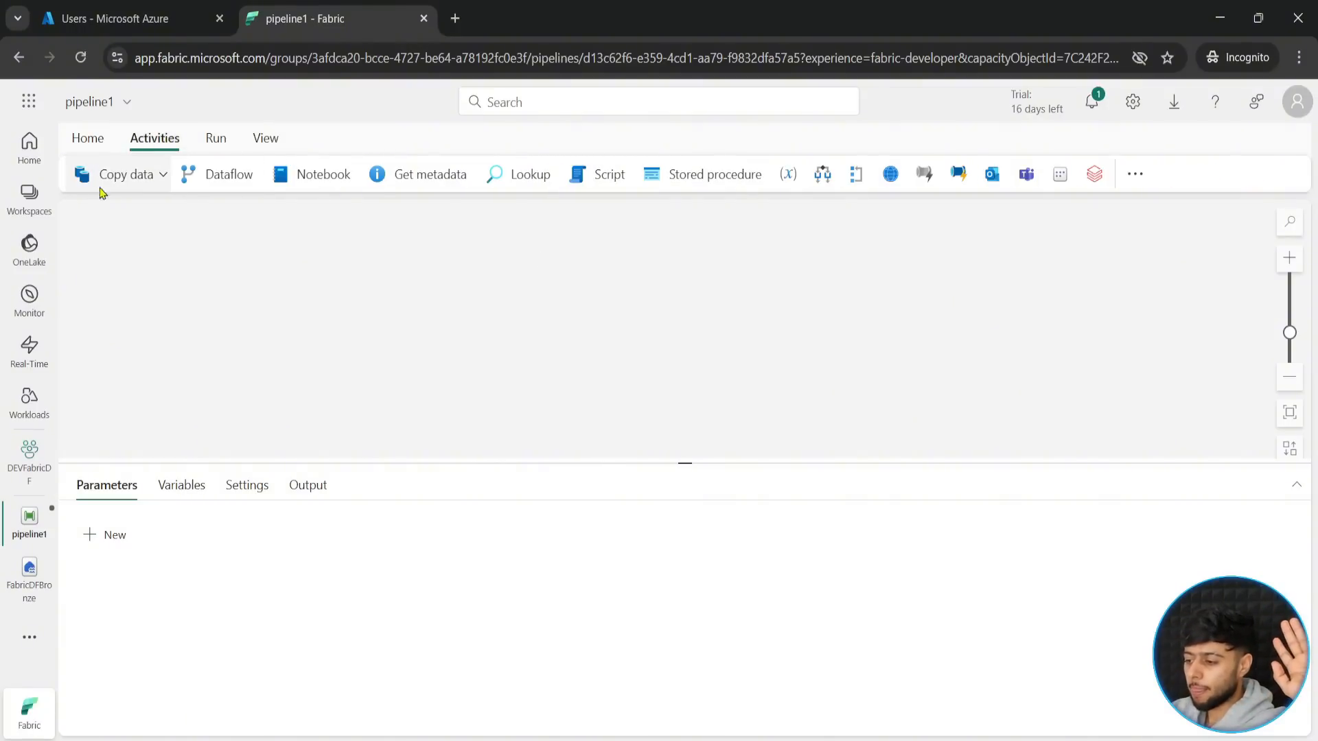
left_click(164, 177)
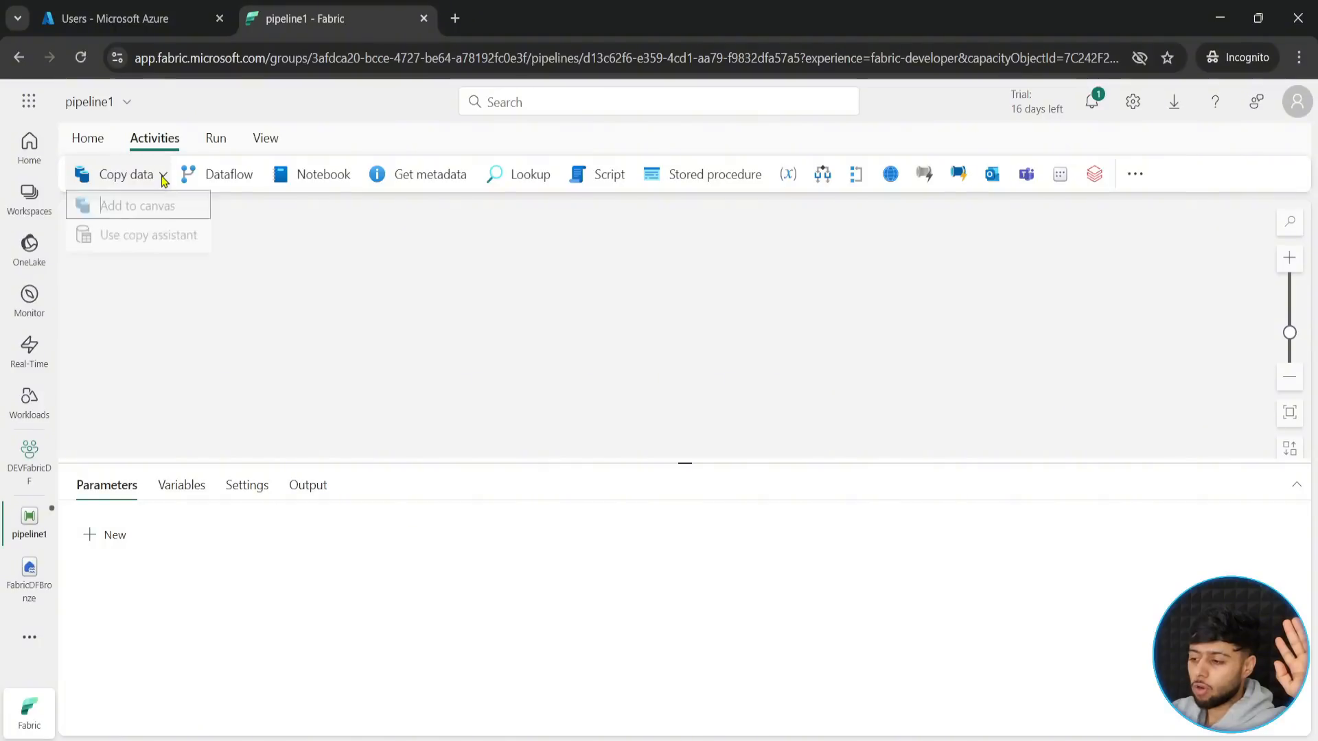
left_click(139, 218)
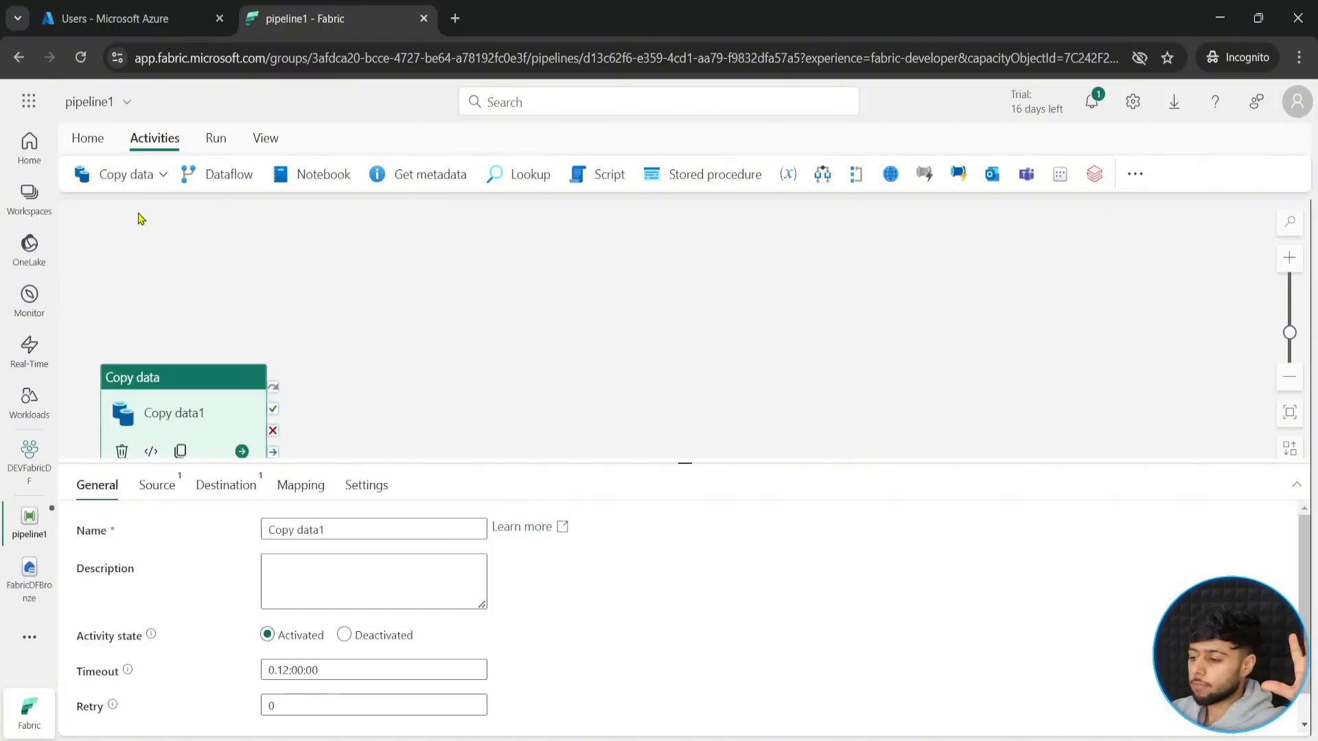
left_click_drag(162, 376, 680, 302)
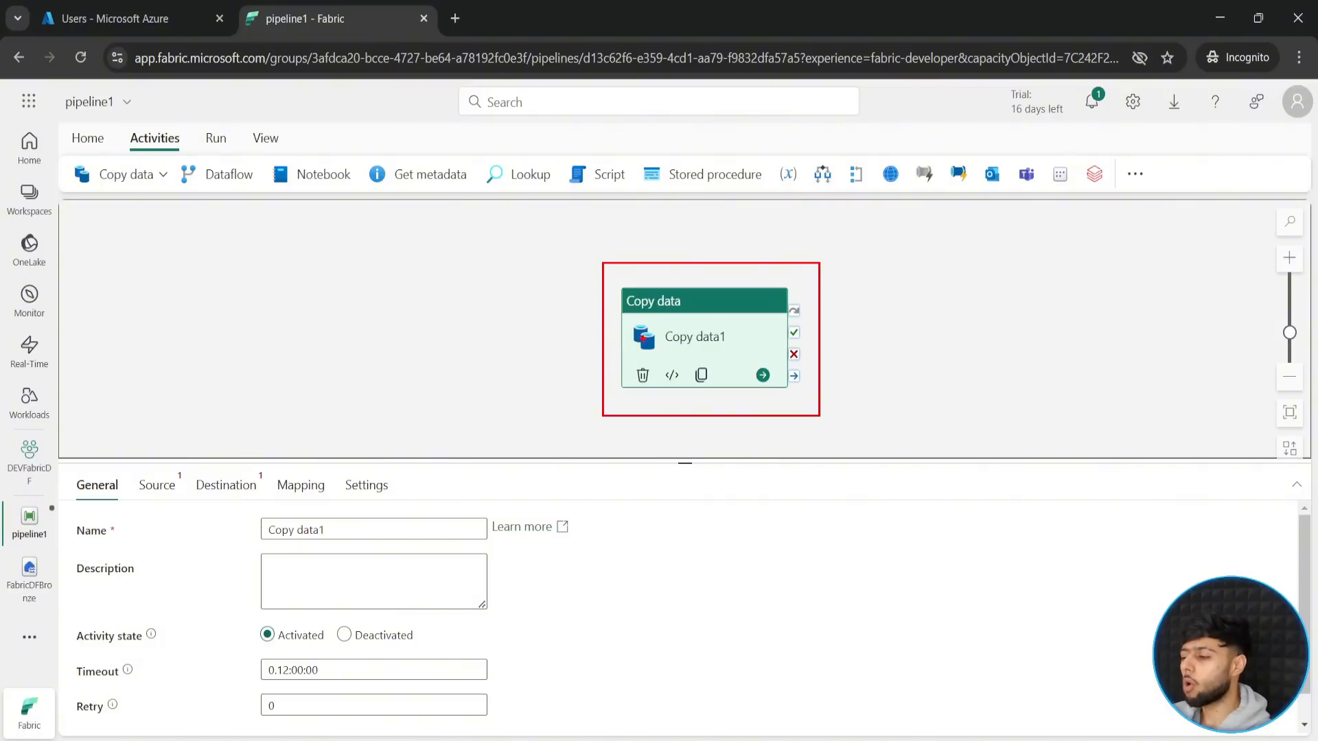
- Annotate the Copy data activity with the red label "CopyJob", frame the label, add arrows to both, and clear the annotations
type("t")
type("Cop")
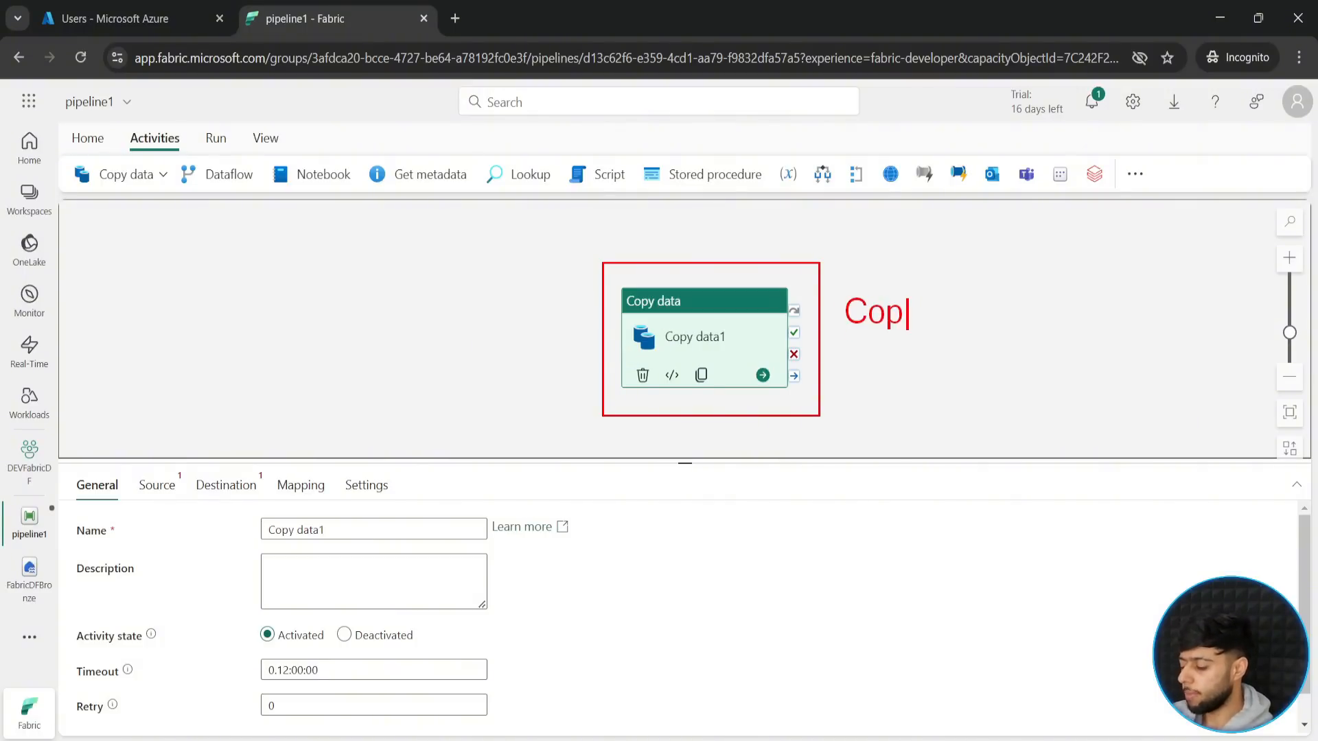
type("yJon")
key("BackSpace")
type("b")
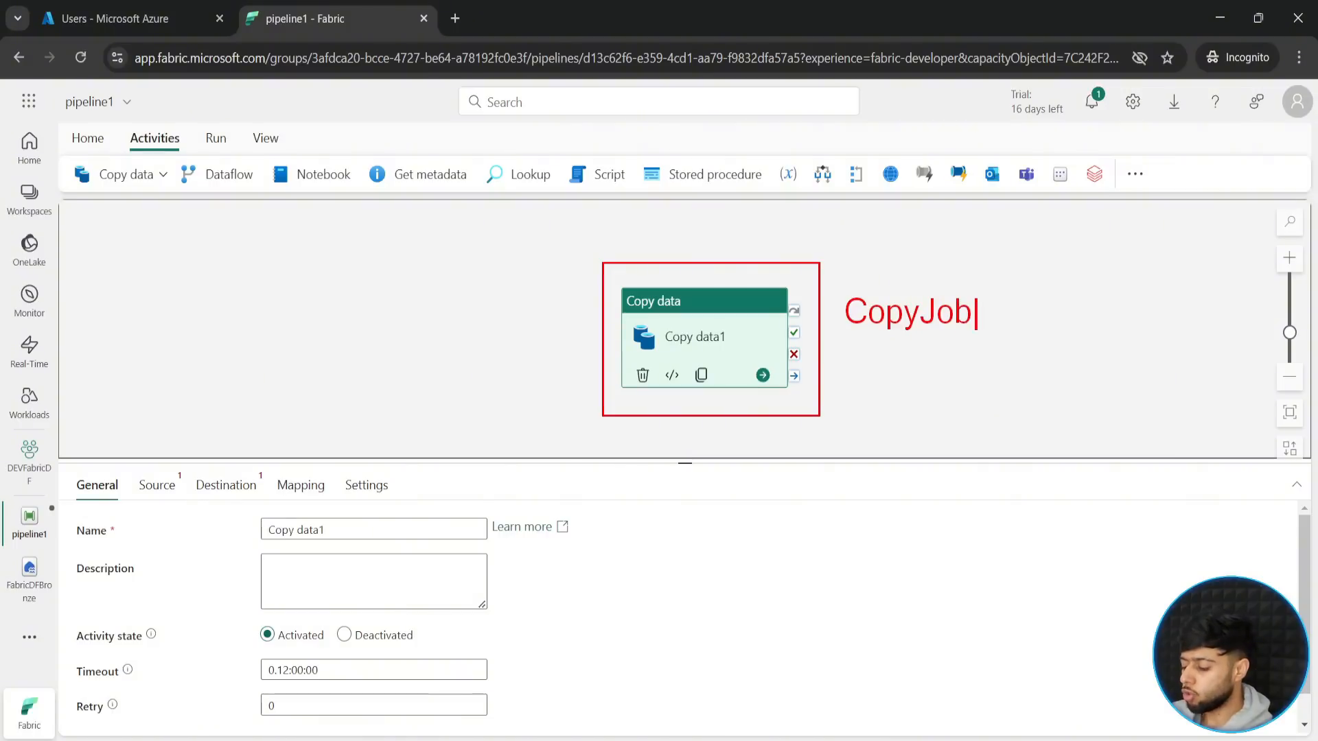
key("Escape")
mouse_move(843, 286)
left_mouse_down()
mouse_move(859, 306)
mouse_move(996, 341)
mouse_move(977, 345)
mouse_move(1000, 311)
mouse_move(1058, 311)
left_mouse_up()
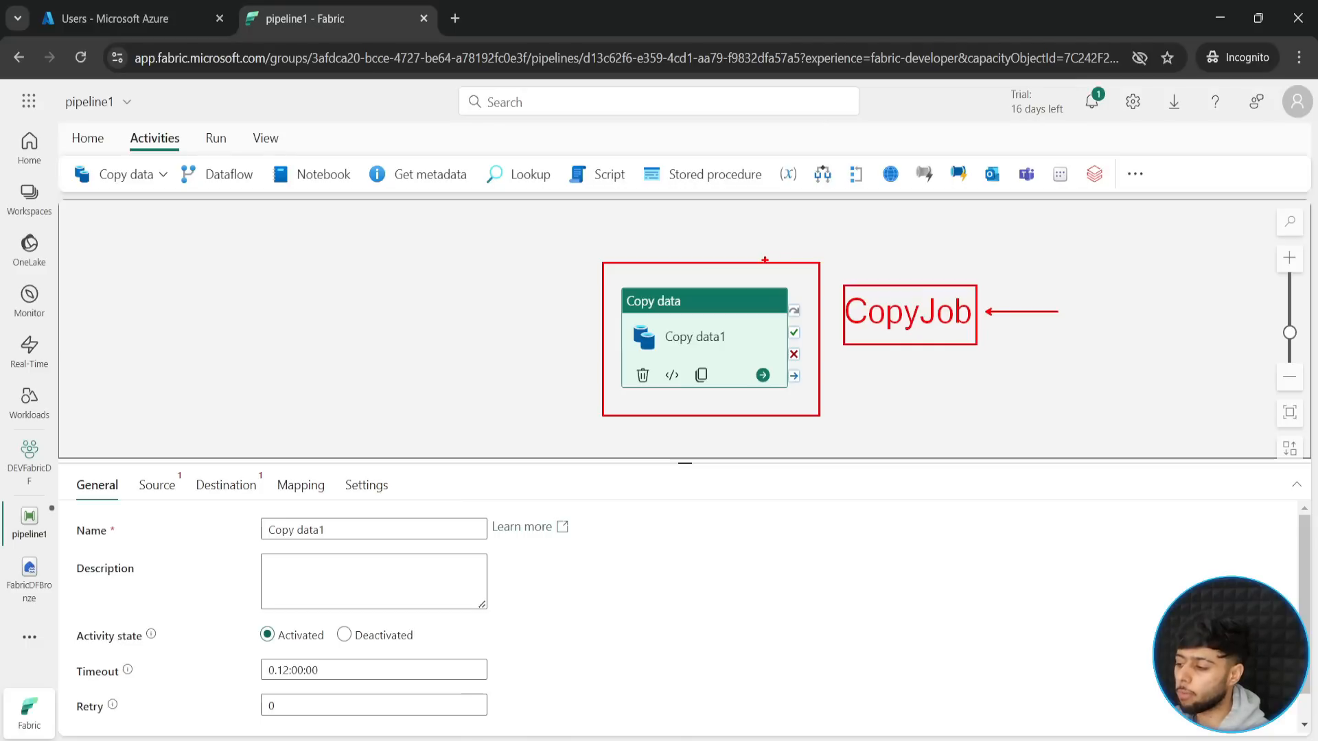
left_click_drag(766, 261, 810, 212)
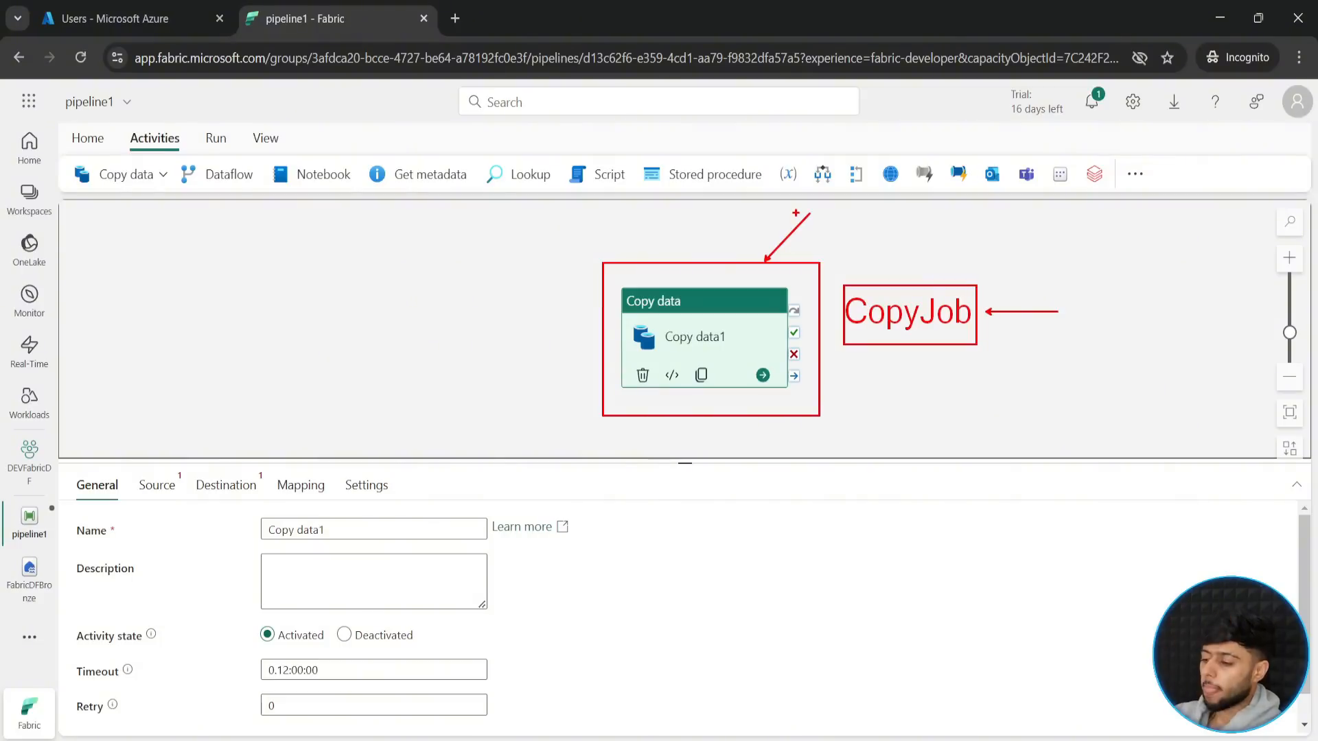
left_click(618, 278)
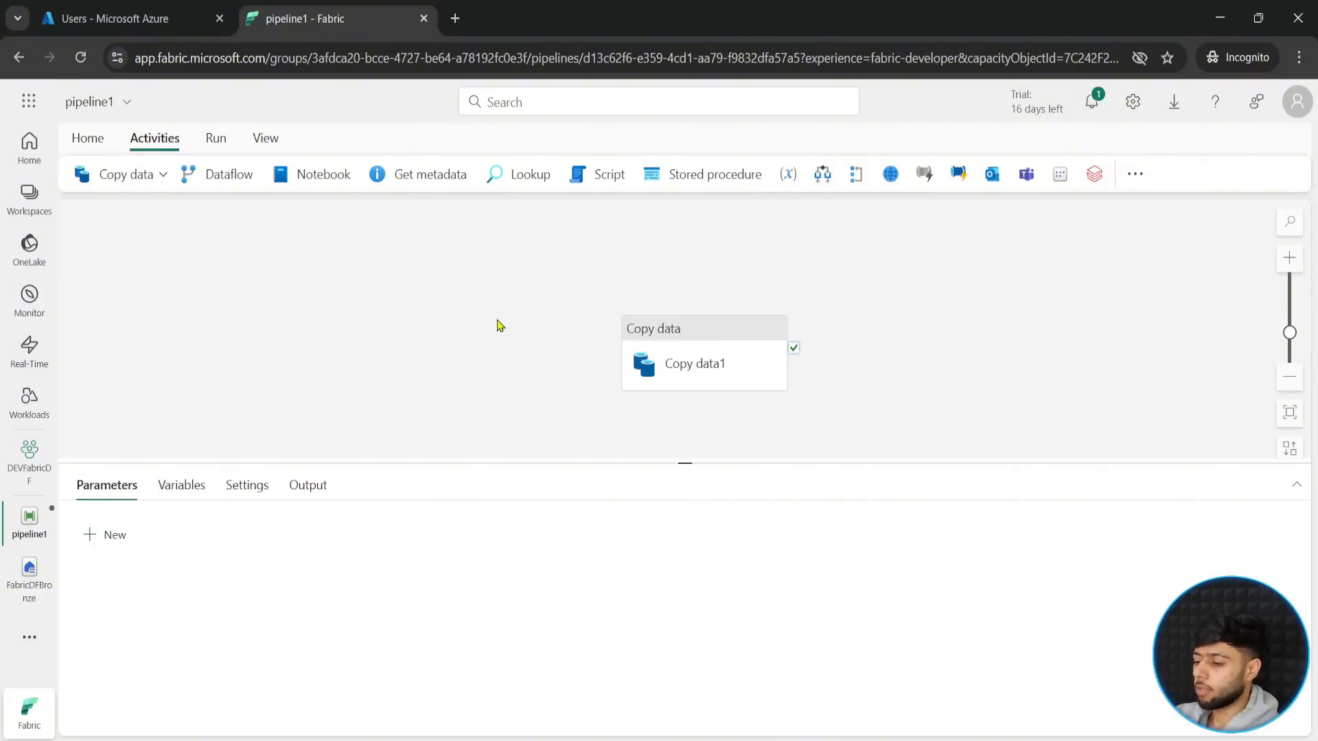
- Enlarge the Copy data activity's settings pane and rename the activity to CopyGitData
left_click(697, 341)
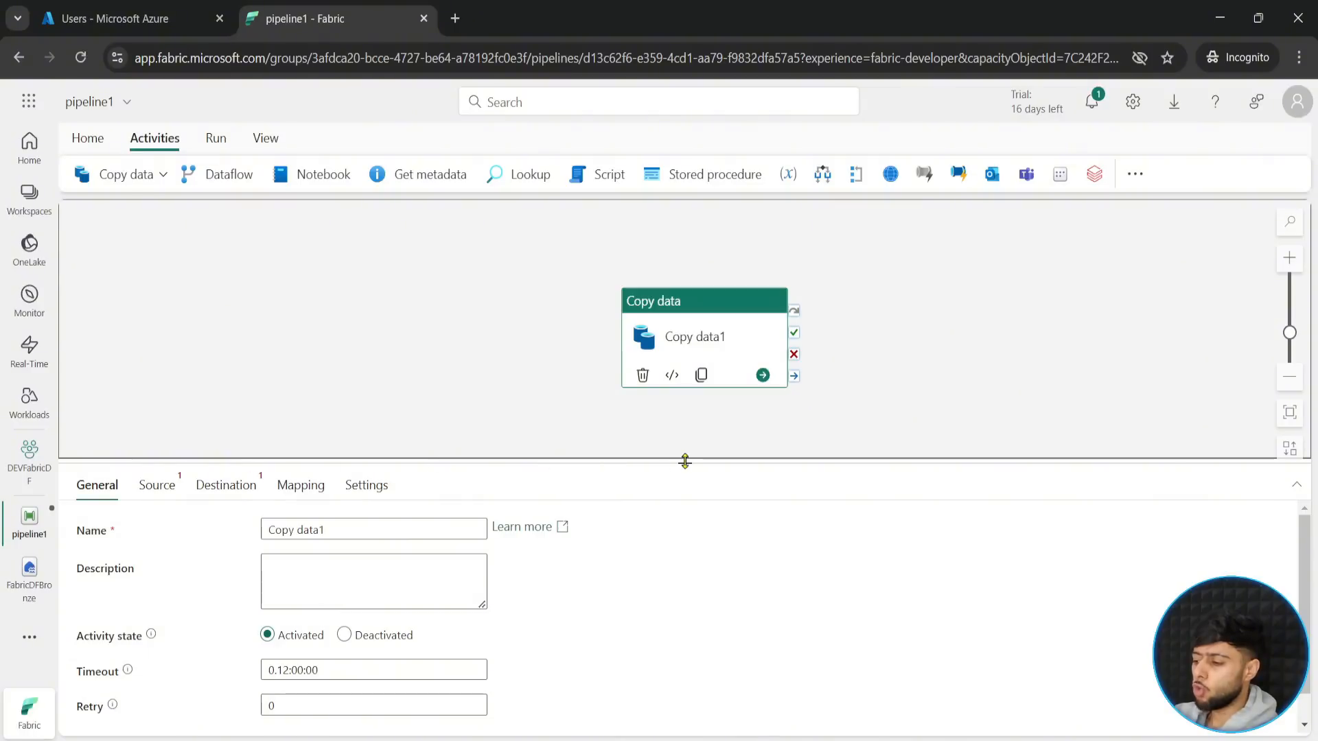
left_click_drag(685, 460, 685, 414)
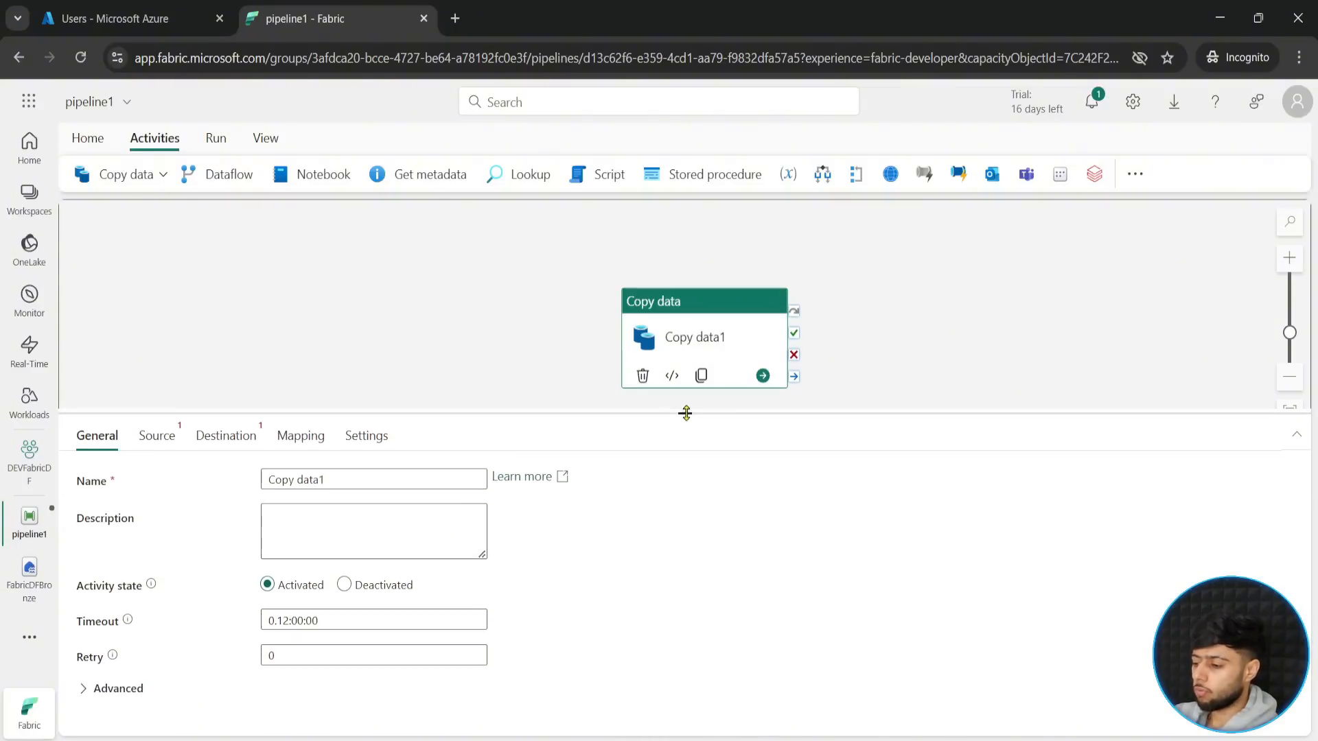
triple_click(370, 479)
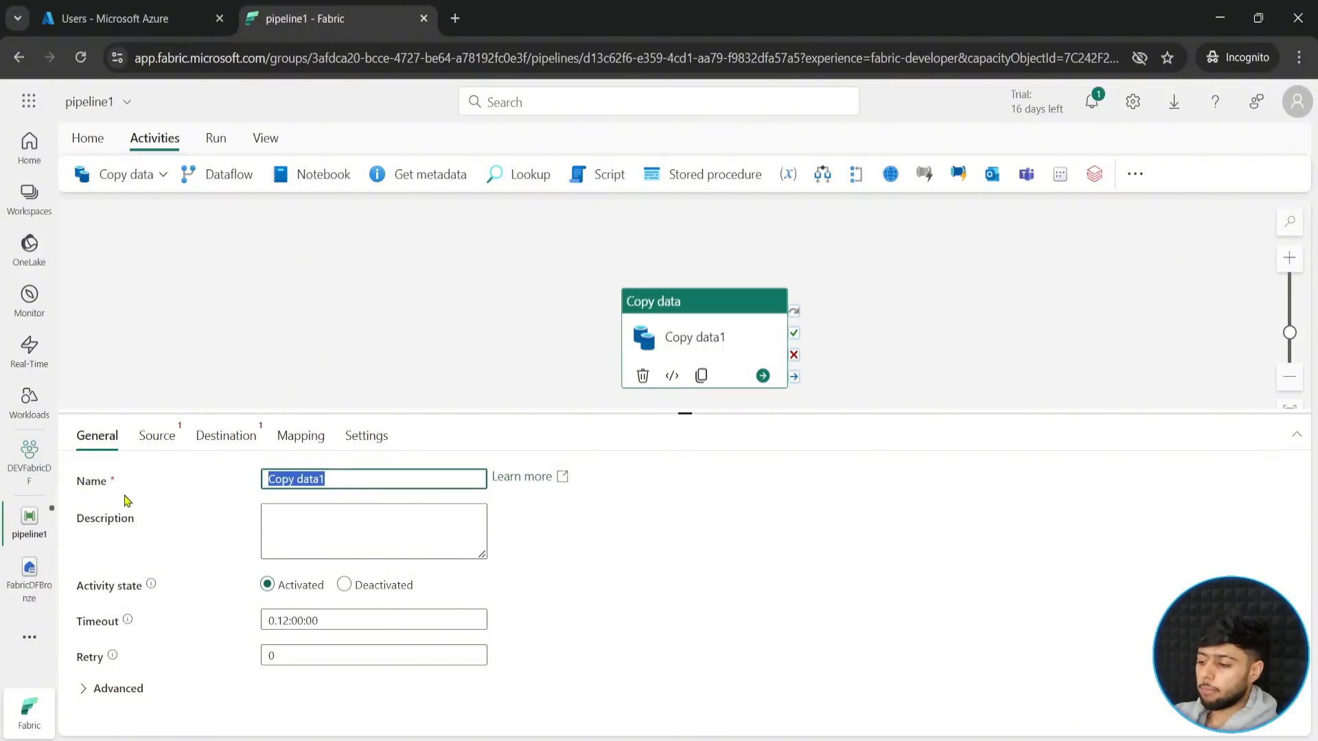
type("Copy")
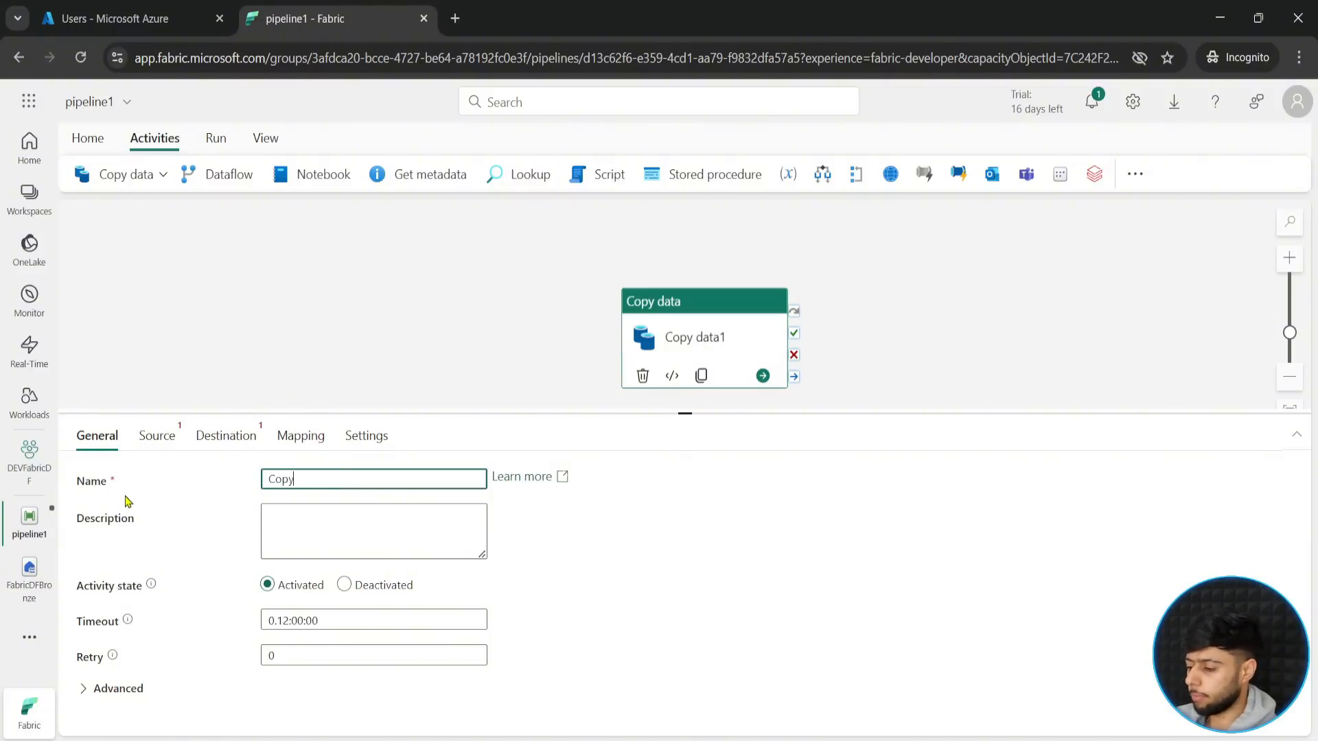
type("GitData")
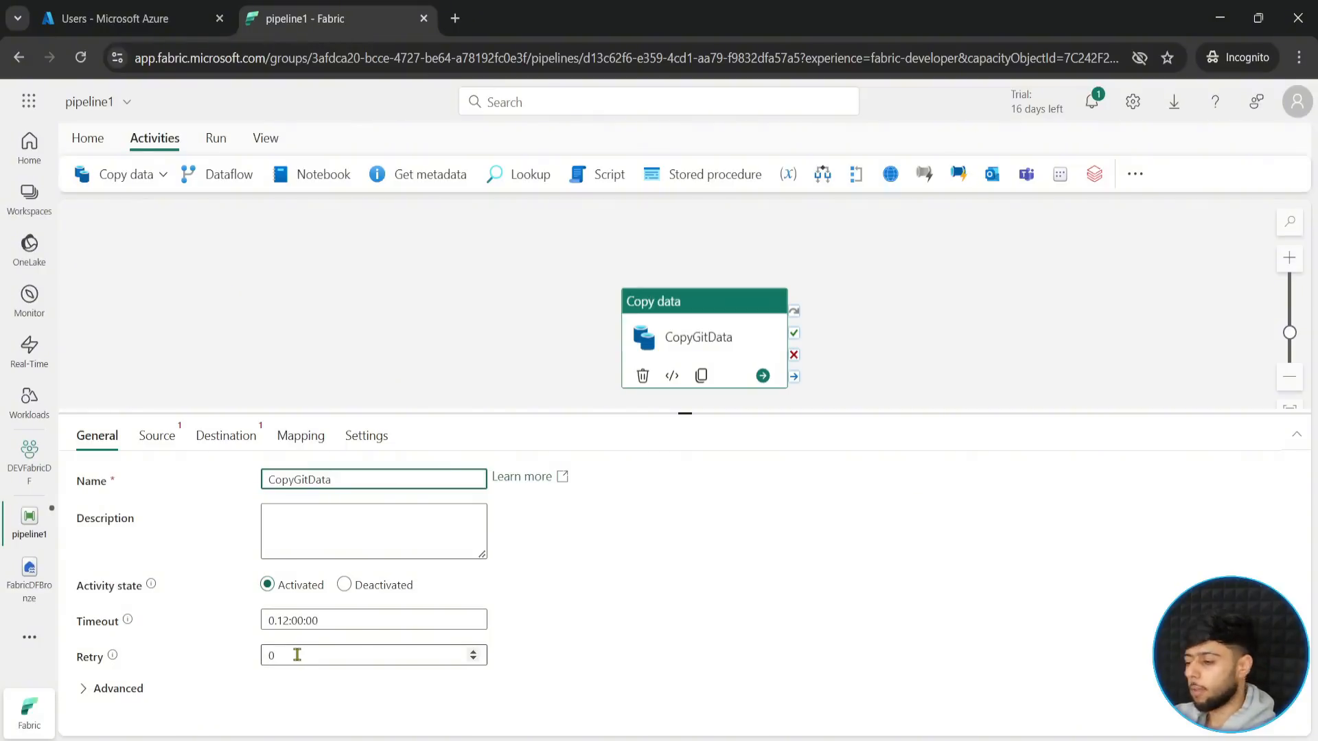
- Show the CopyGitData activity's source settings and draw a red box labelled "Source" on the canvas before the activity
left_click(164, 445)
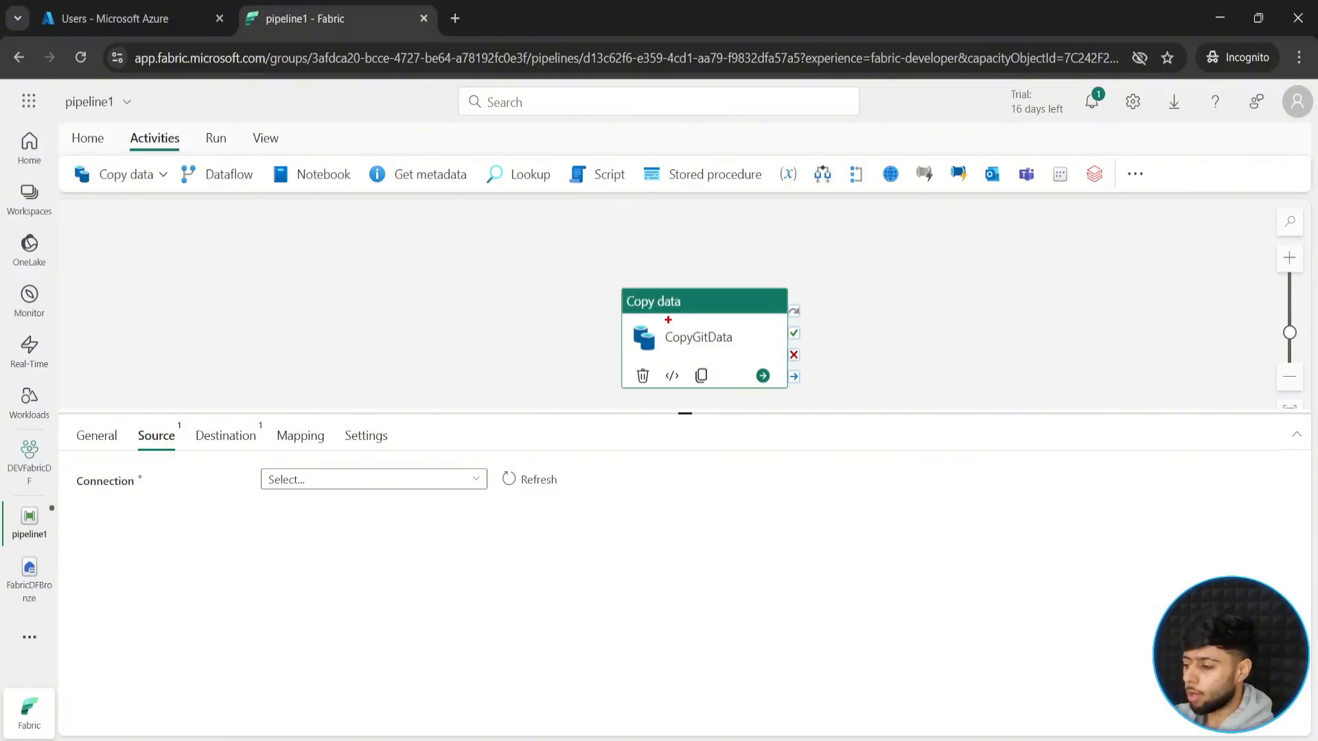
left_click_drag(241, 294, 378, 366)
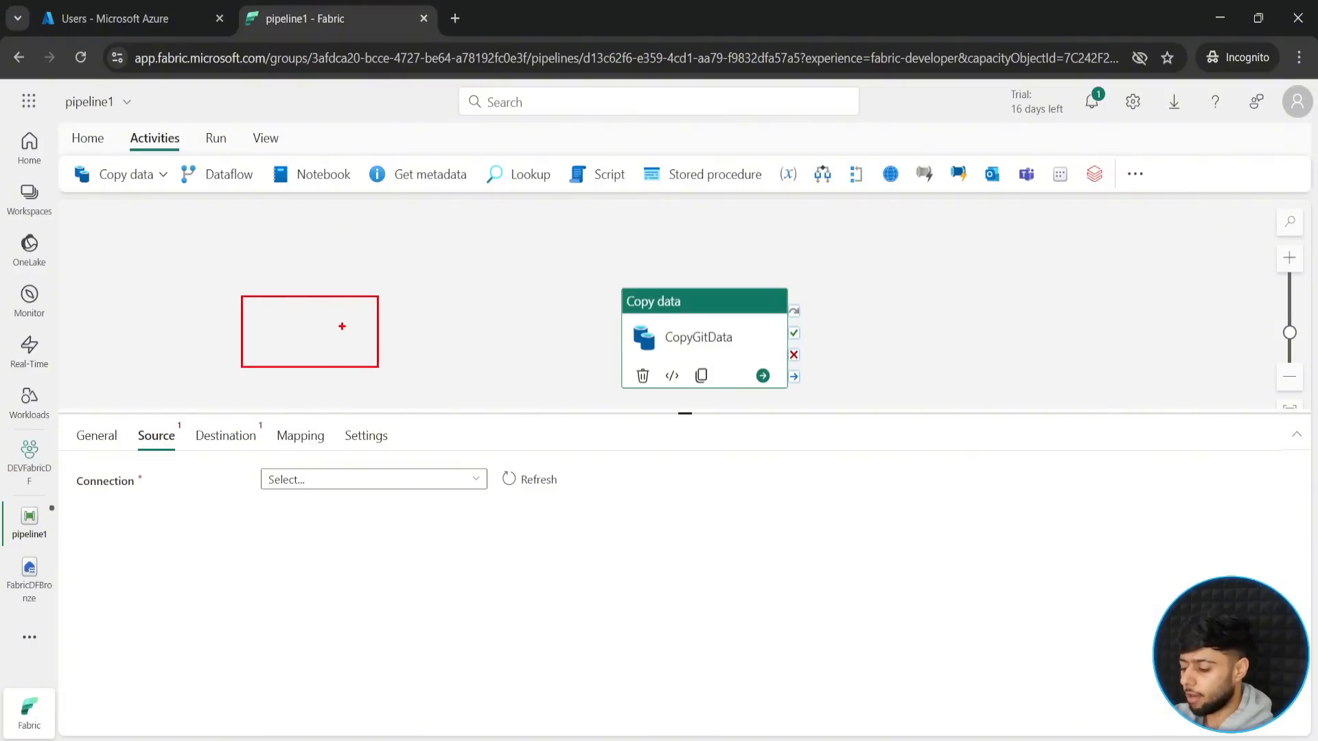
type("tS")
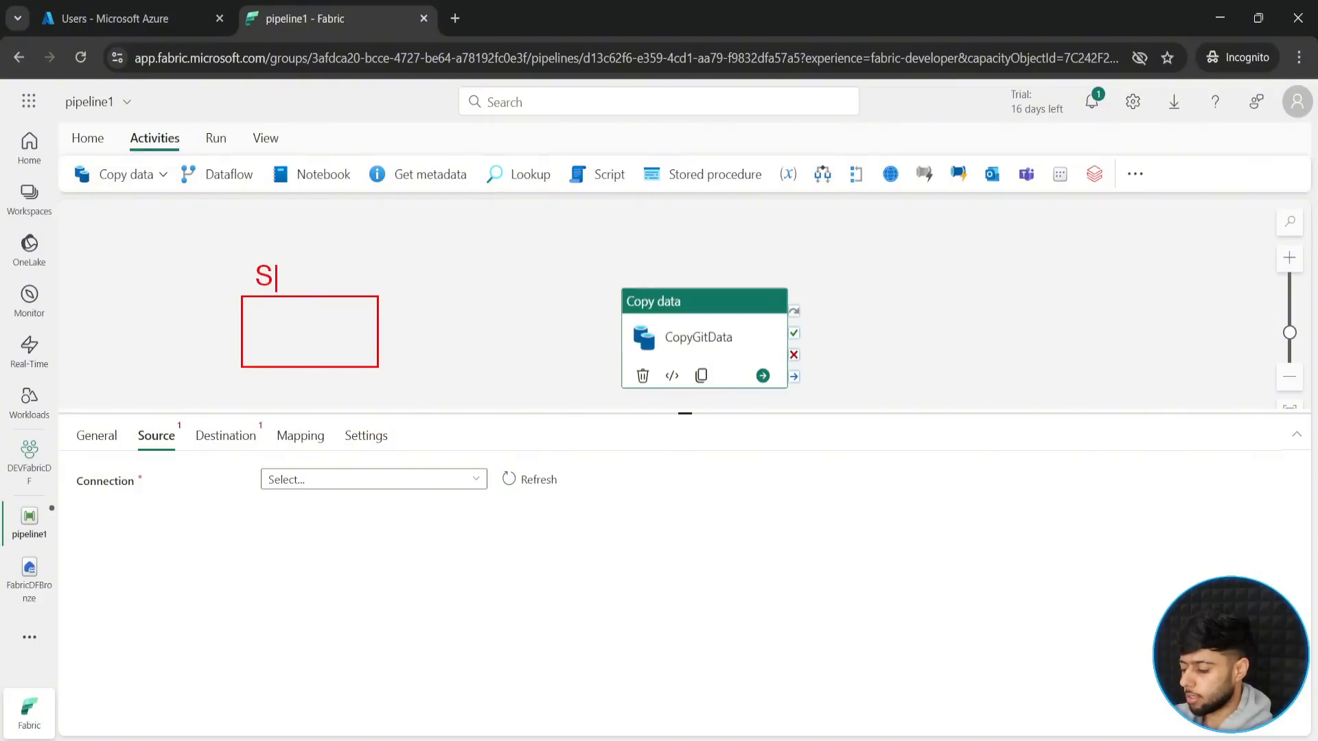
type("ource")
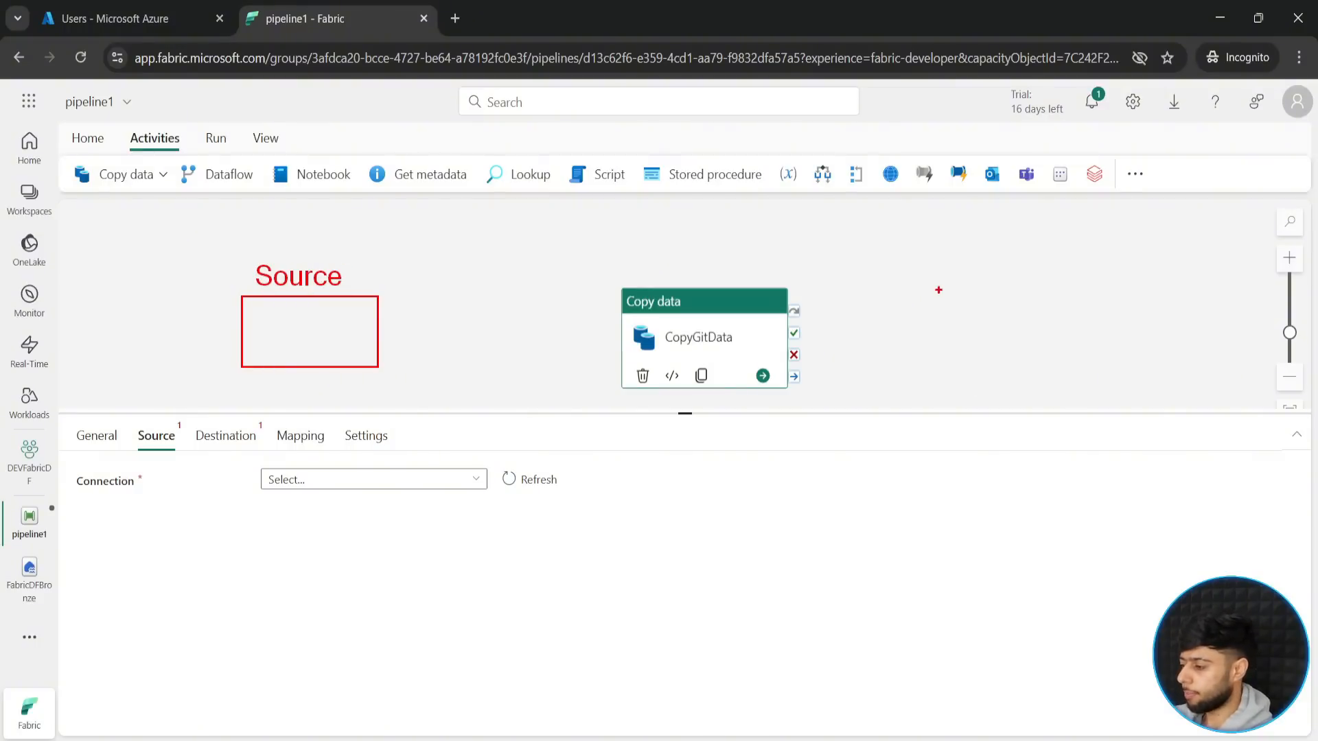
- Draw a second red box on the canvas beyond the CopyGitData activity and label it "Destination"
mouse_move(959, 289)
left_mouse_down()
mouse_move(1146, 362)
mouse_move(1160, 388)
mouse_move(1139, 380)
left_mouse_up()
key("t")
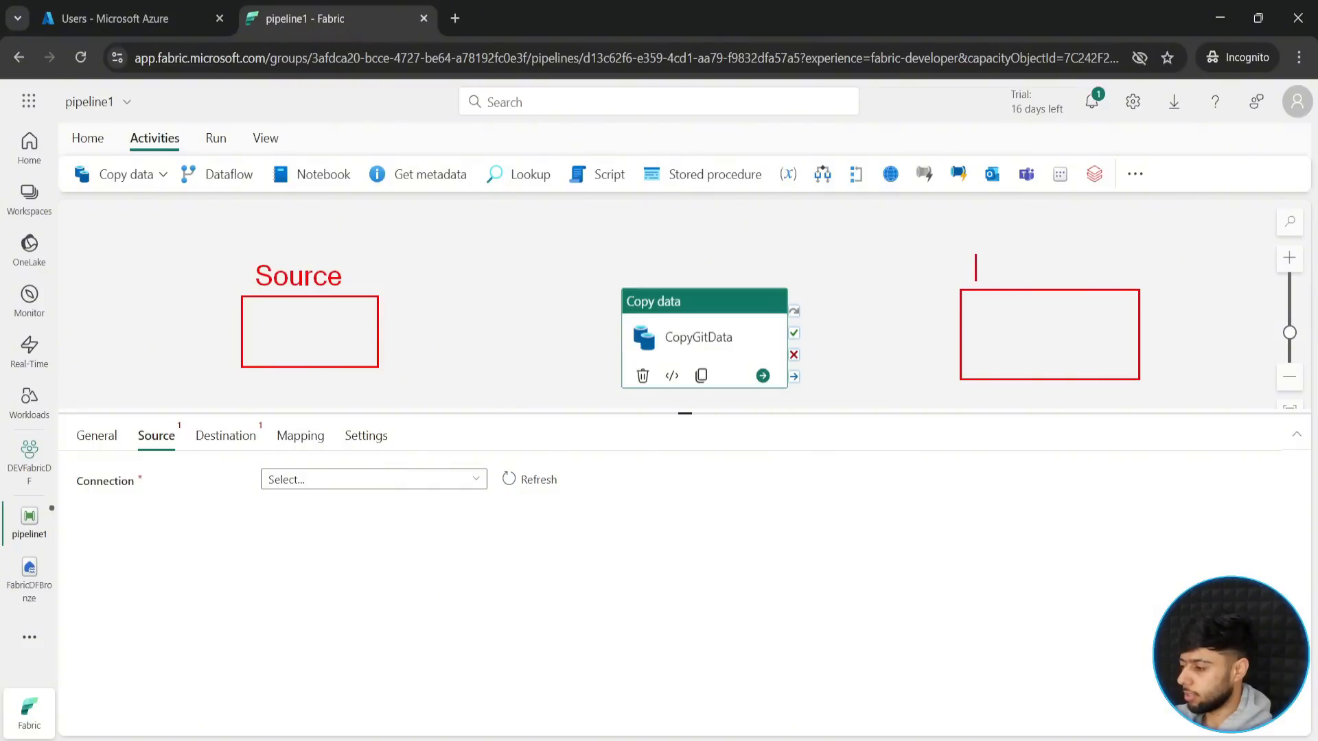
left_click(975, 268)
type("Dest")
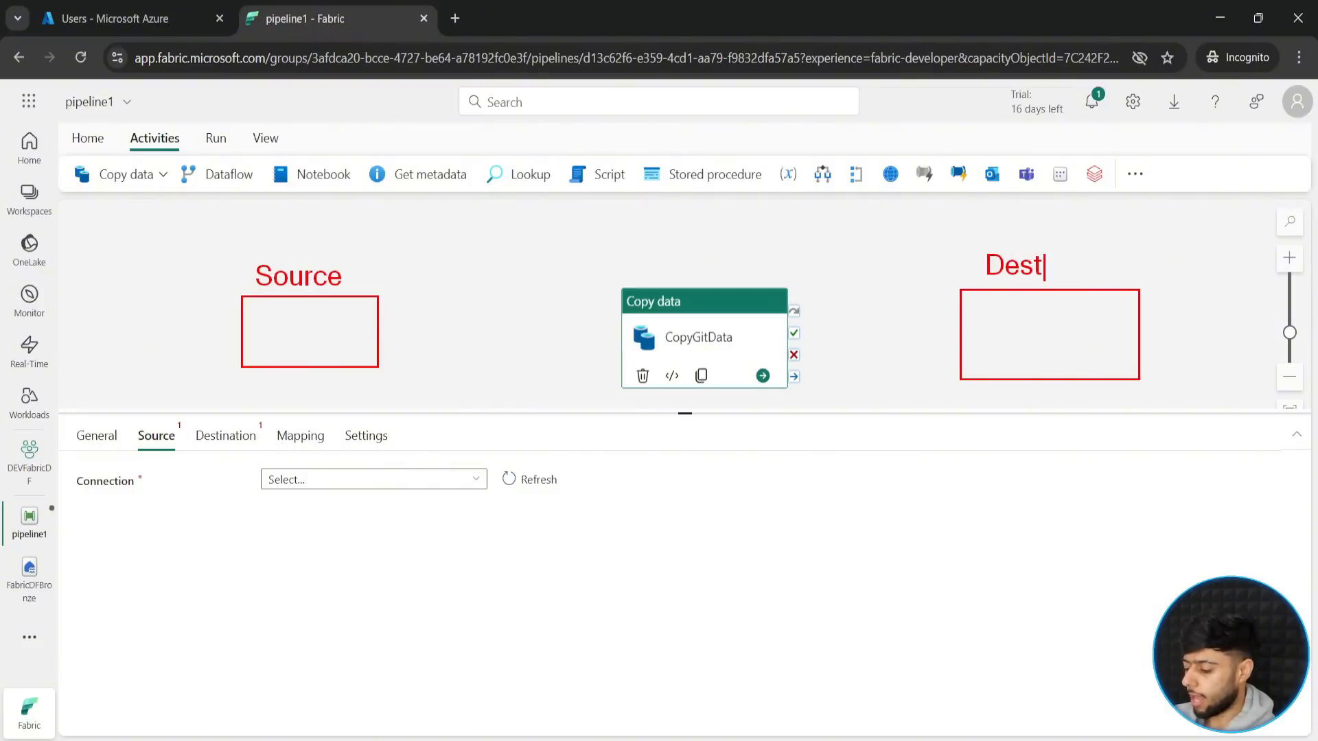
type("inations")
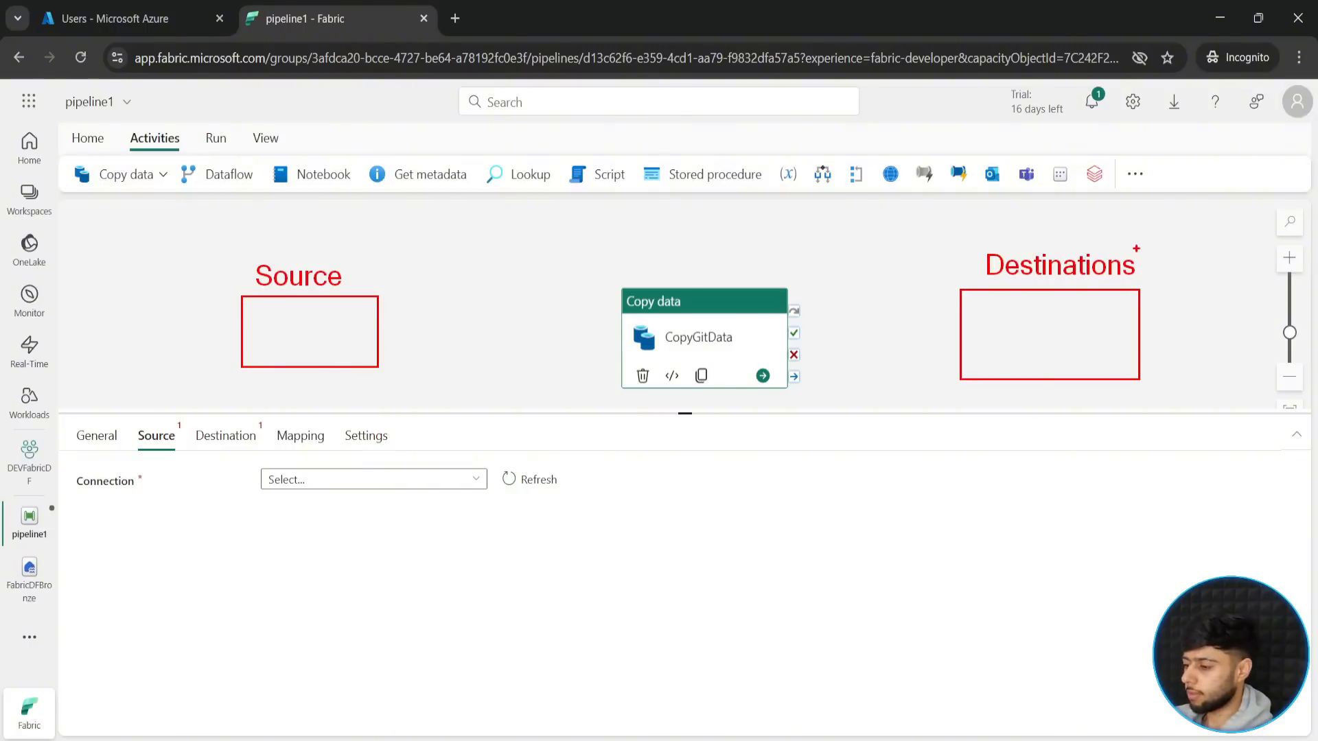
key("ctrl+z")
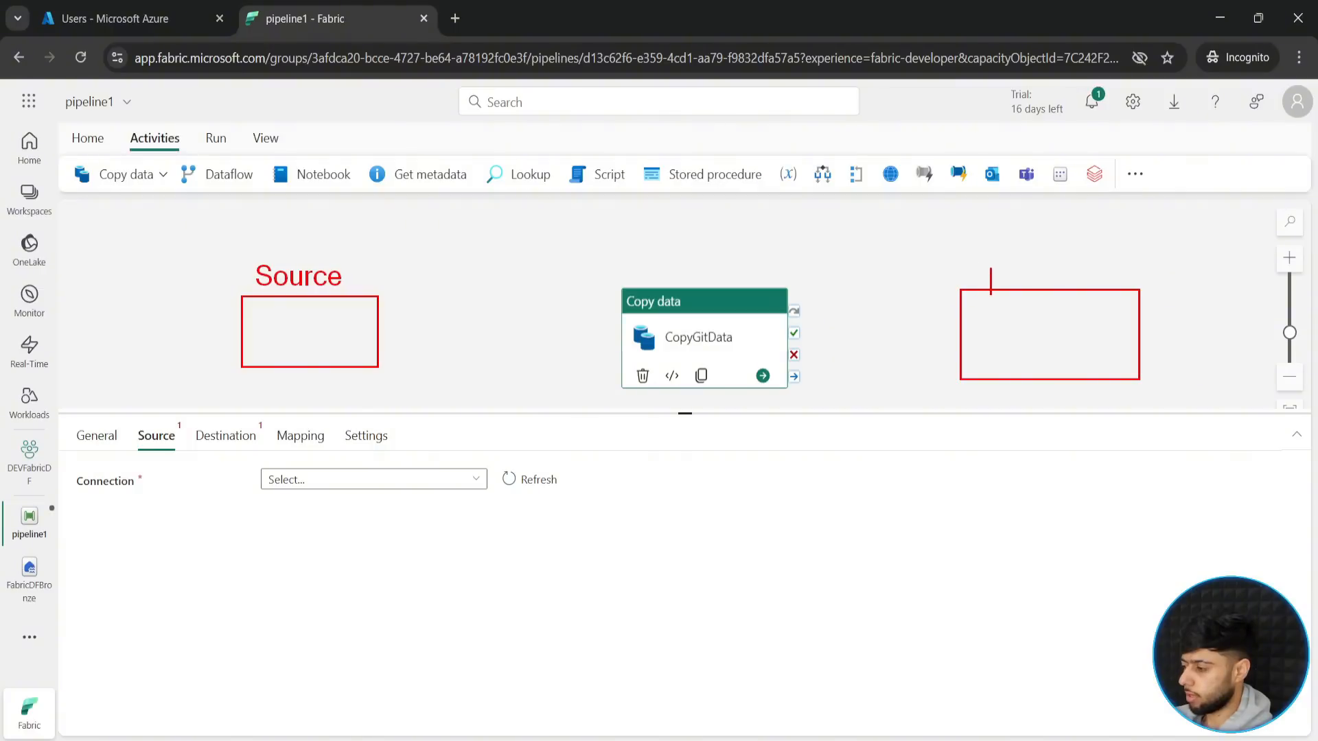
left_click(976, 266)
type("Destination")
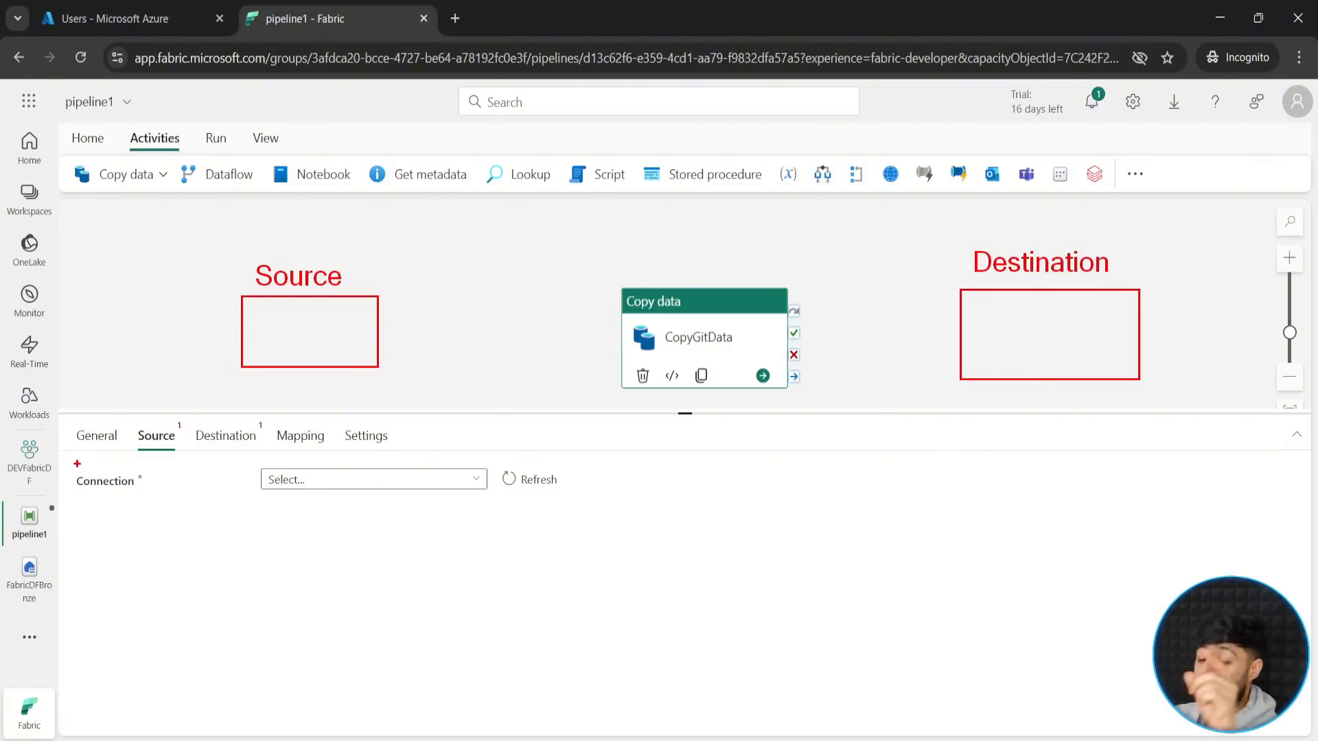
- Frame the source's Connection setting in red, point an arrow at it, and clear the annotations
mouse_move(69, 462)
left_mouse_down()
mouse_move(158, 484)
mouse_move(146, 559)
left_mouse_up()
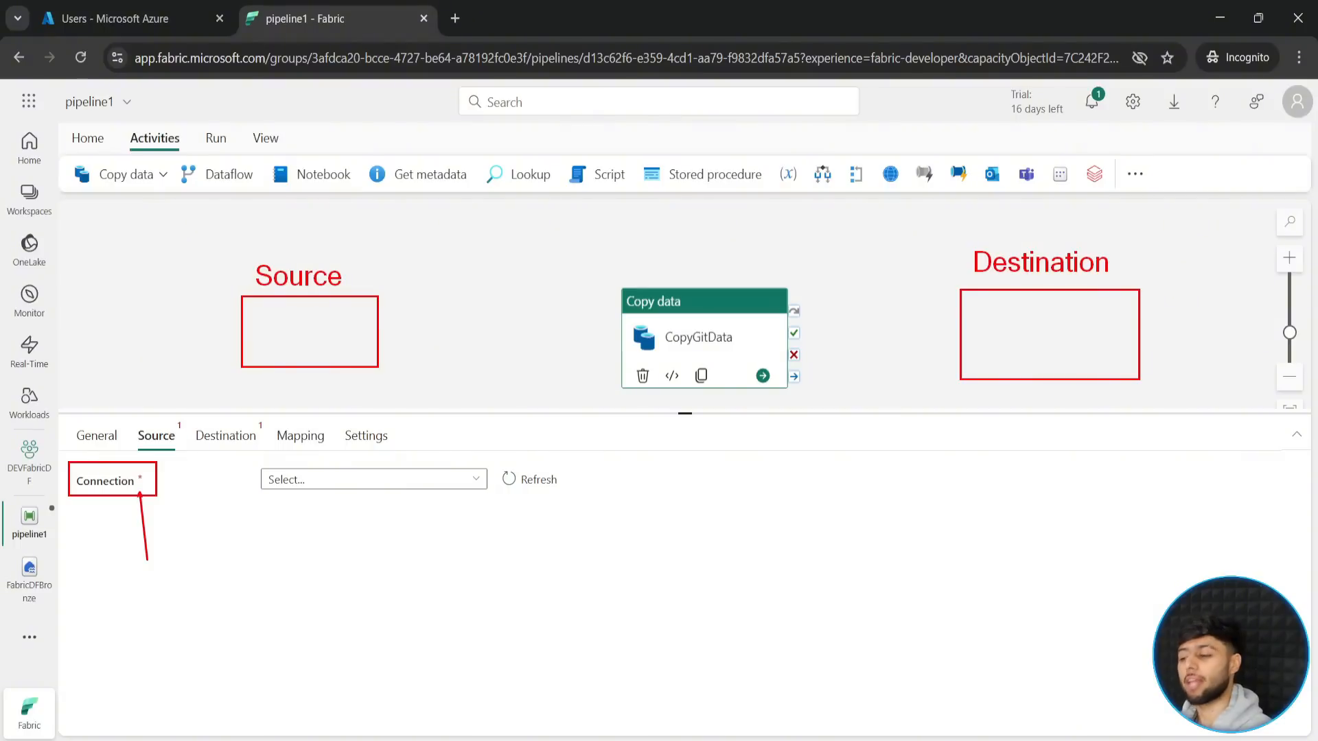
key("Escape")
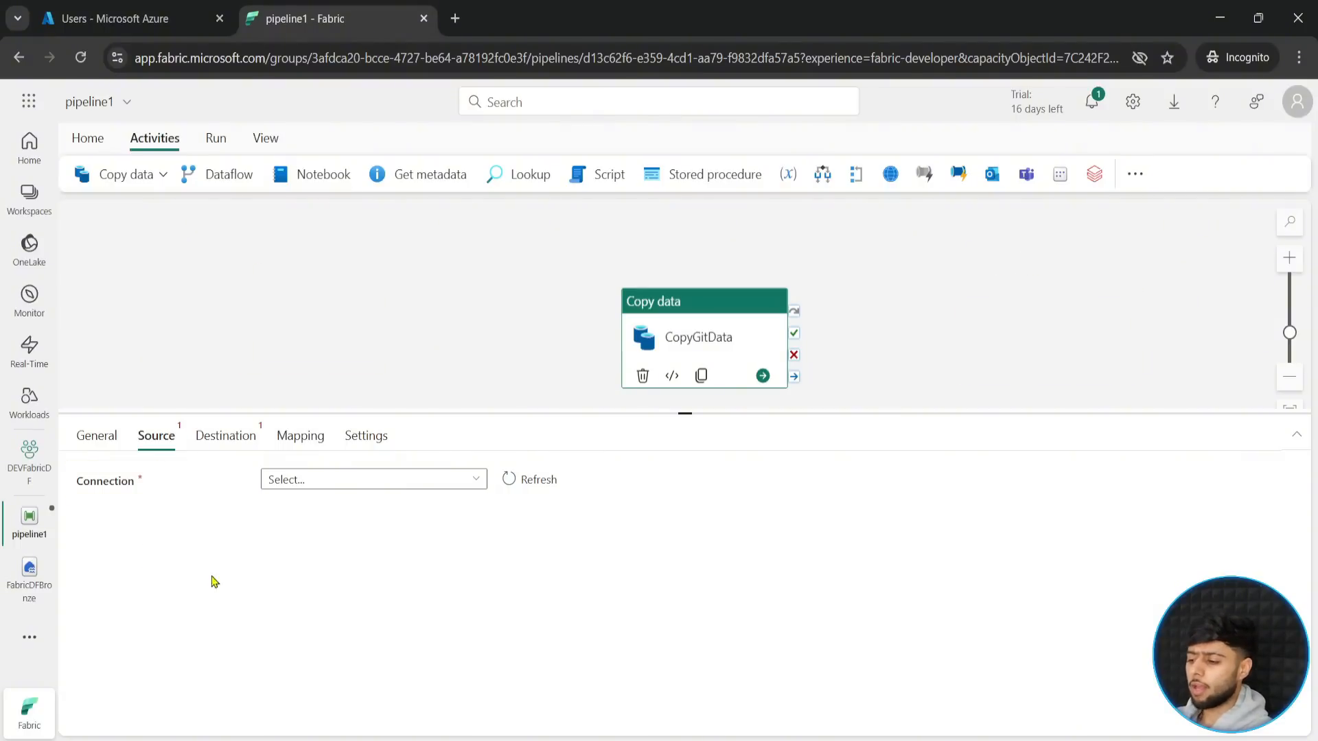
- Open the full list of new data sources for the source connection and look through the available connectors
left_click(478, 479)
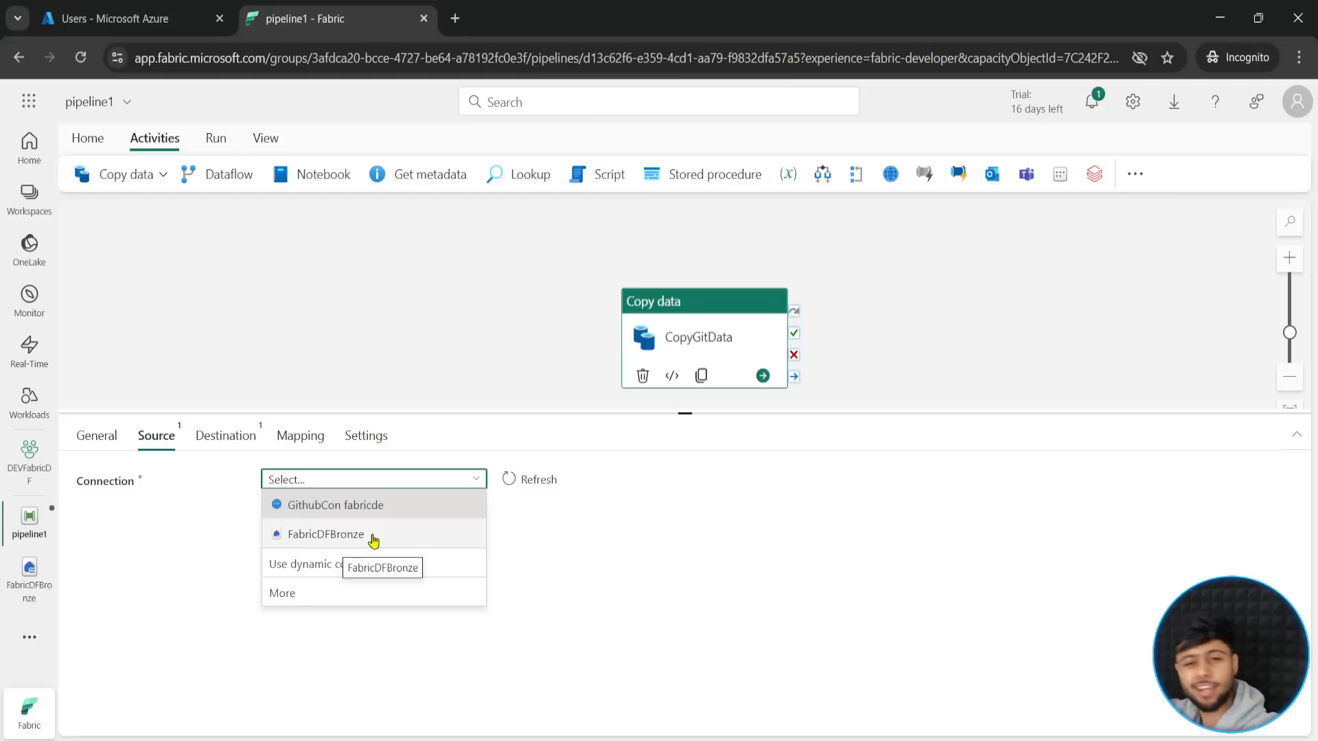
left_click(323, 596)
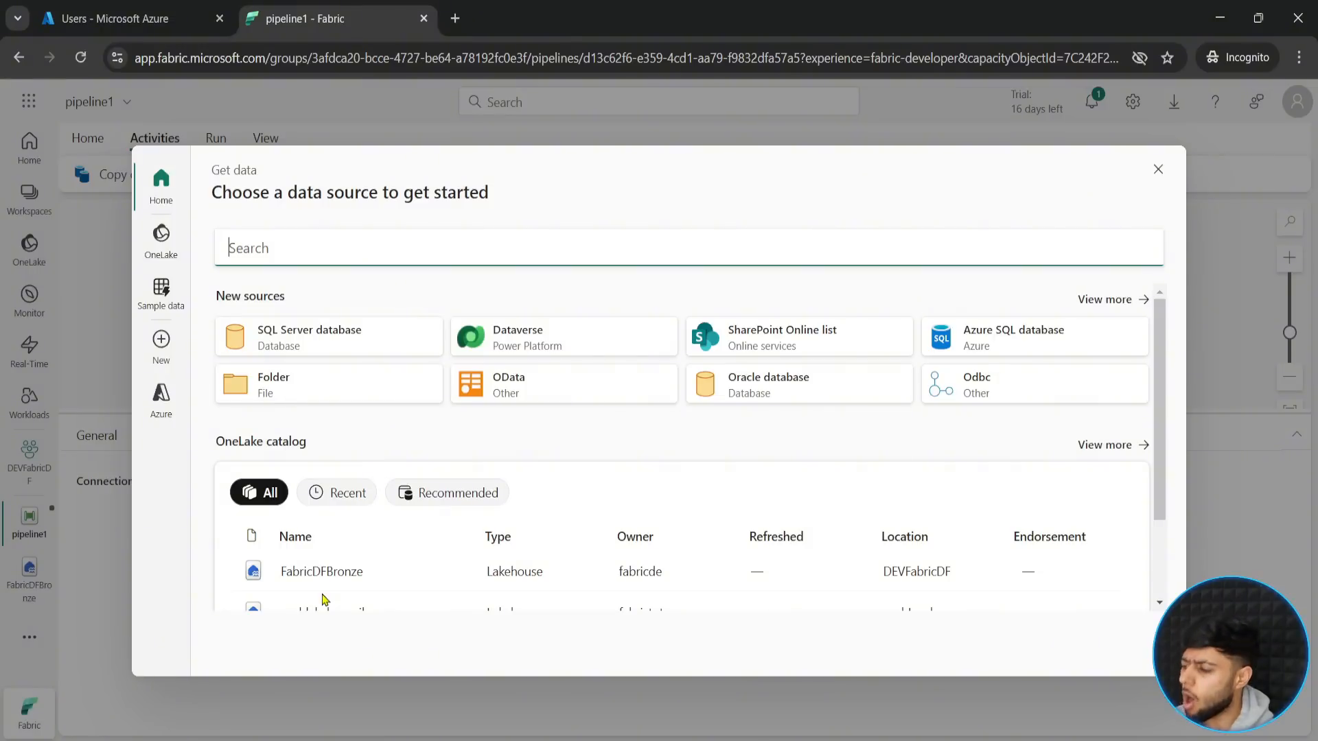
left_click(1105, 300)
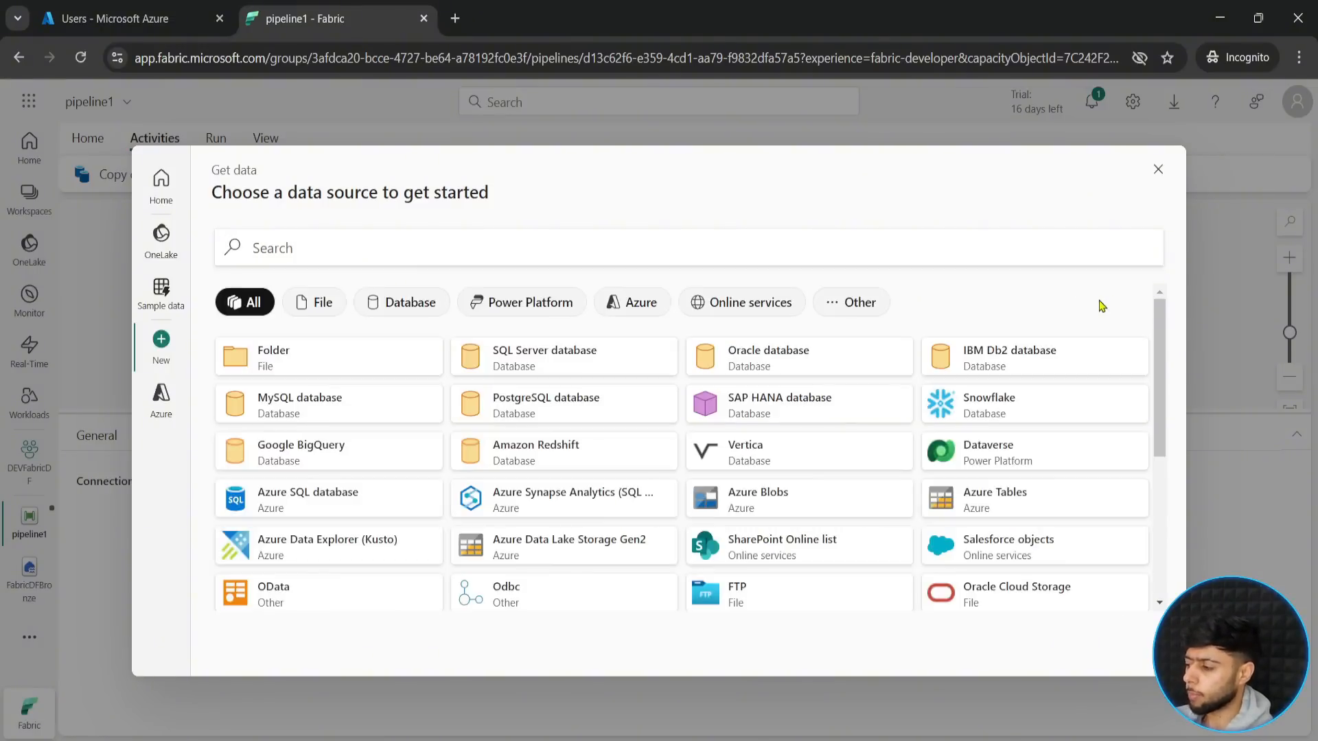
left_click_drag(1156, 326, 1138, 306)
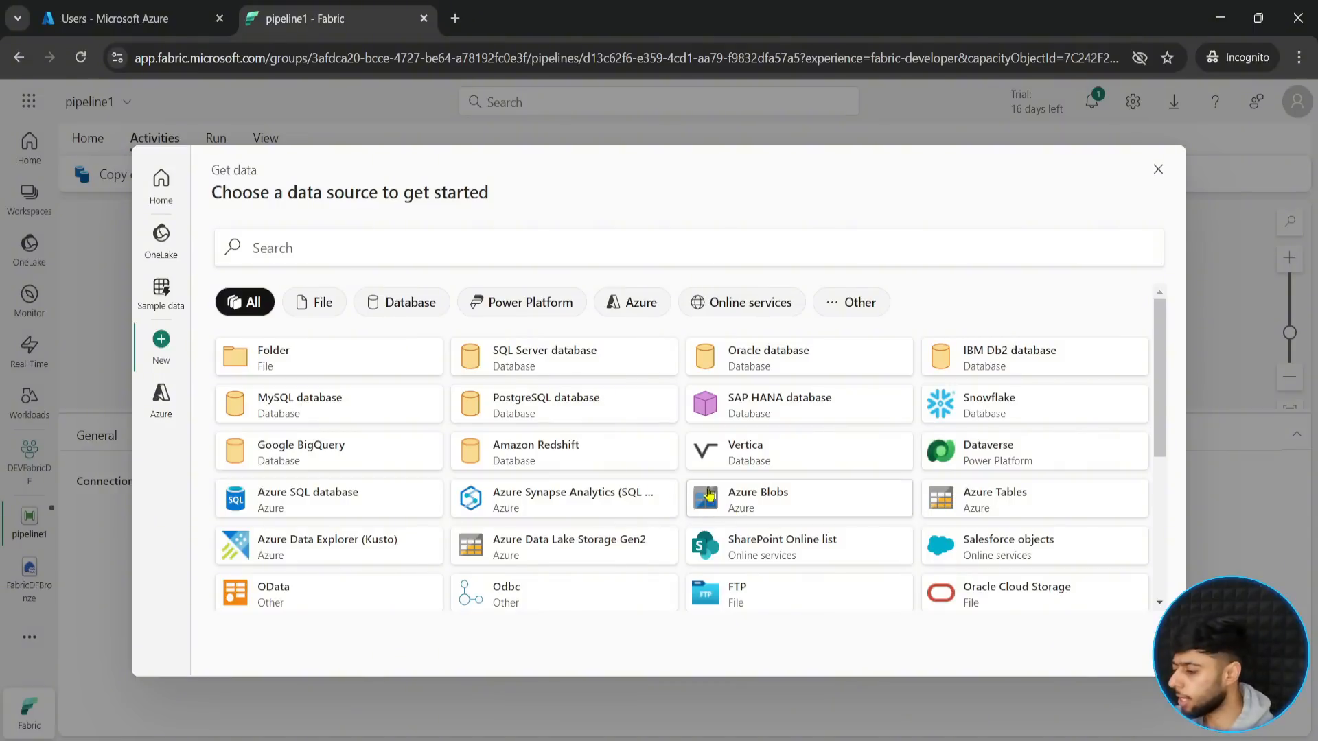
scroll(494, 491, "down", 1)
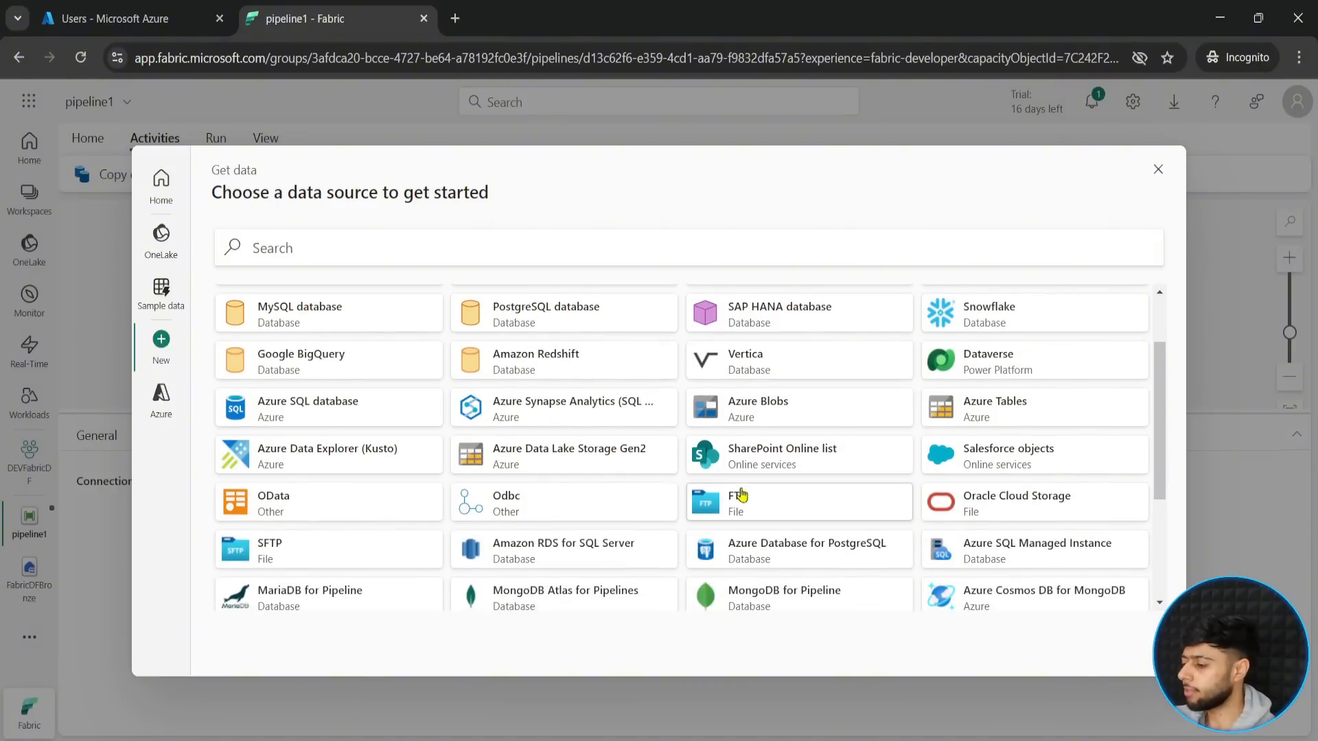
scroll(1004, 508, "down", 1)
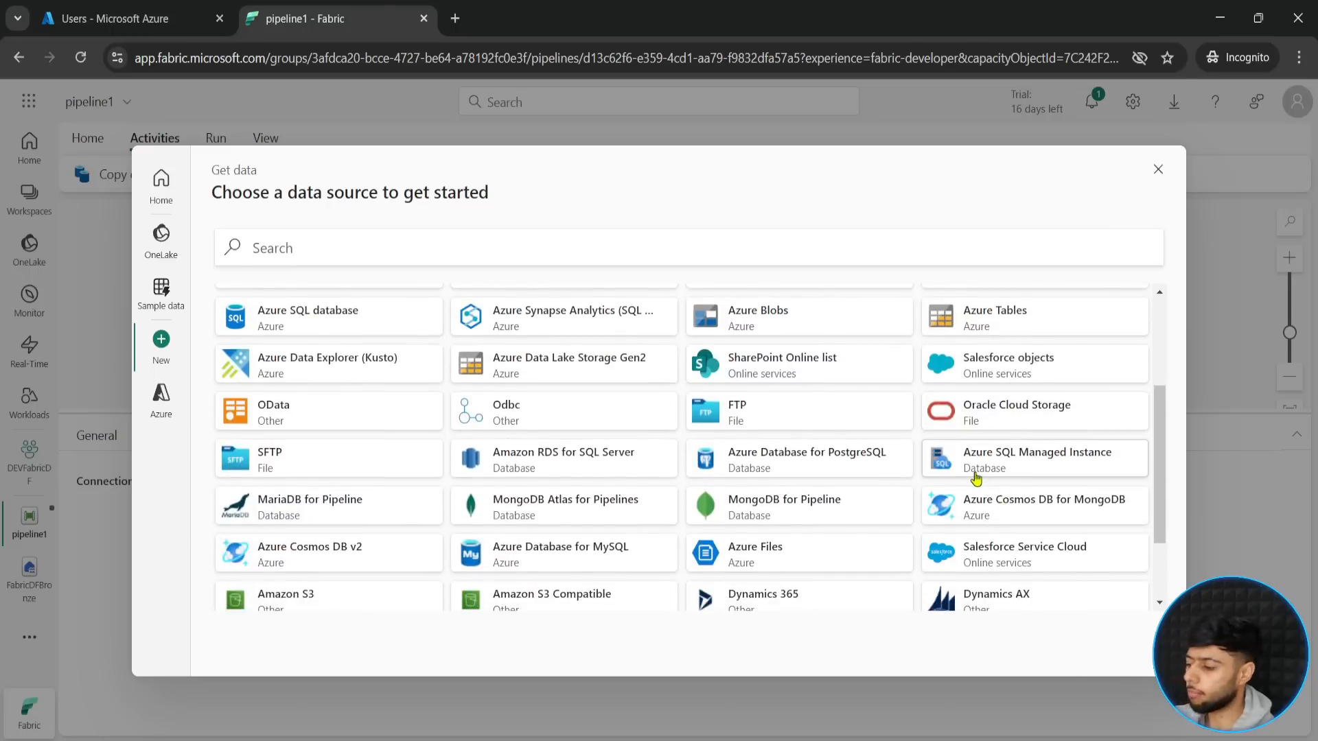
scroll(328, 516, "down", 1)
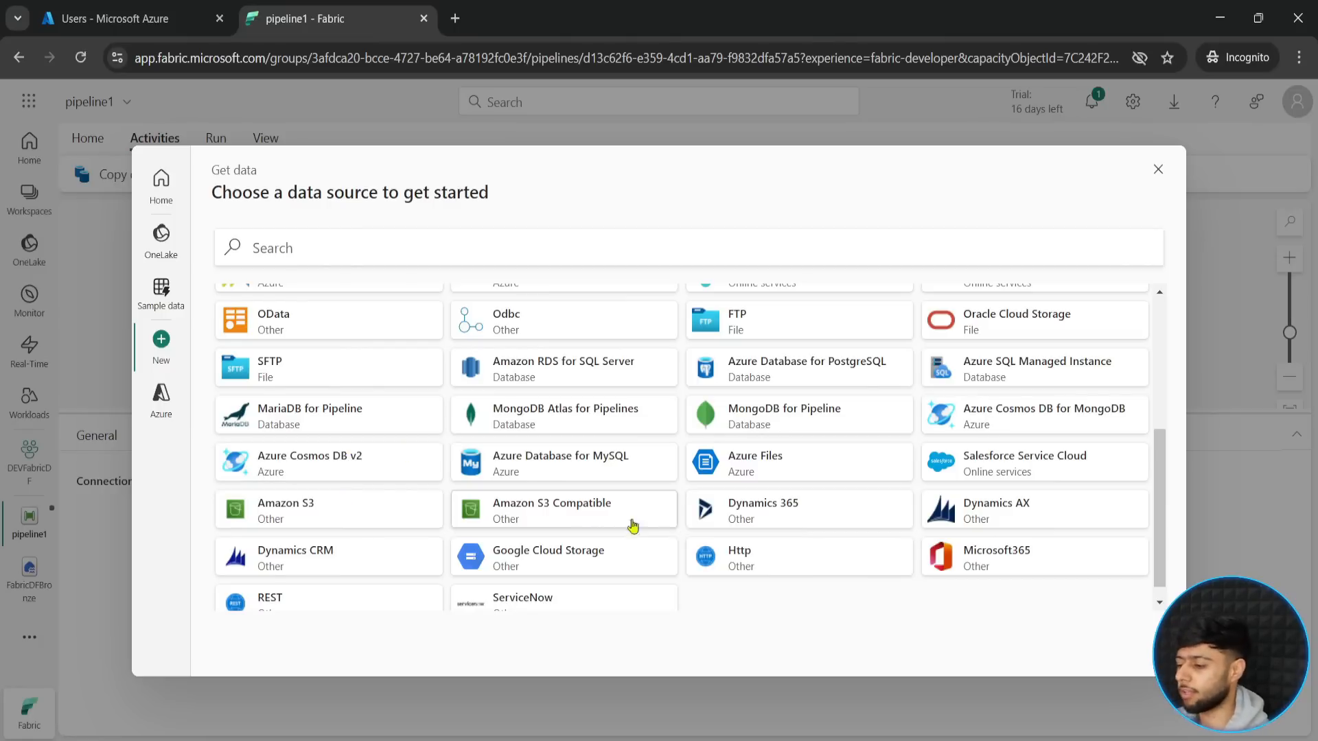
scroll(789, 542, "down", 1)
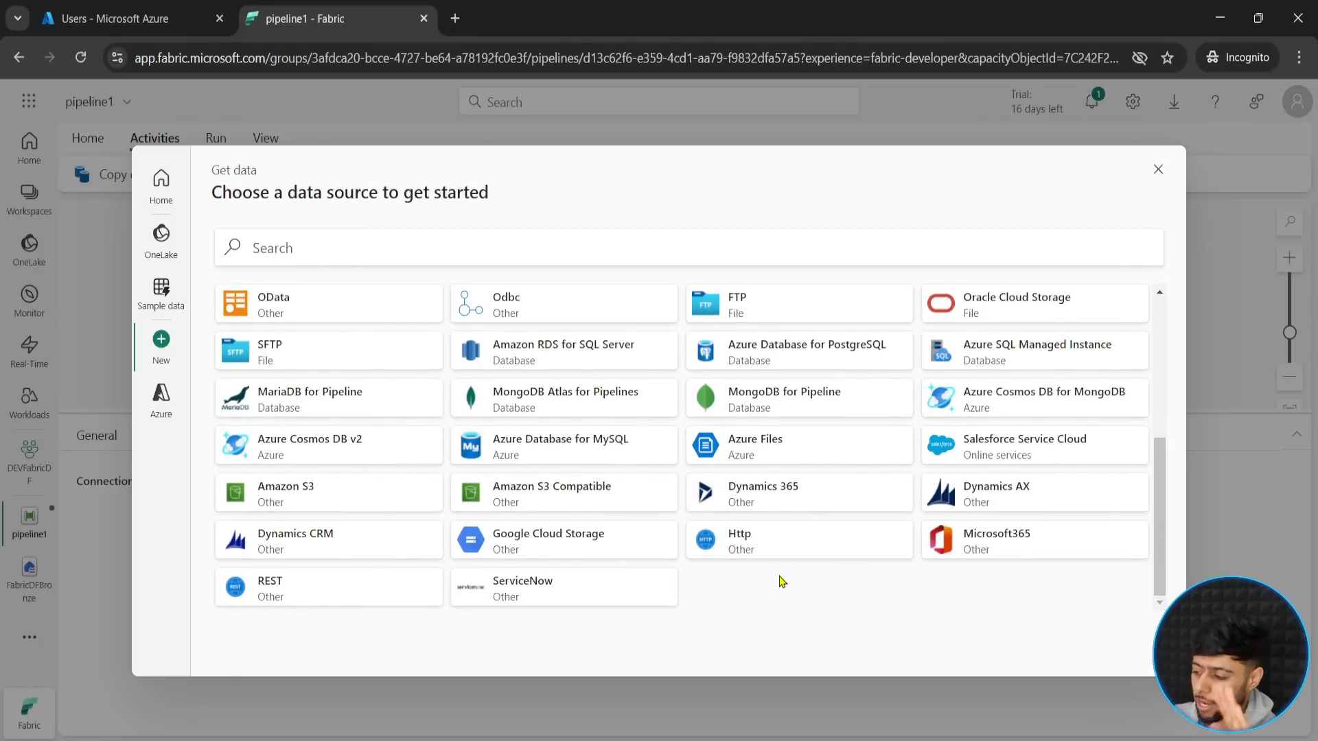
scroll(782, 576, "up", 5)
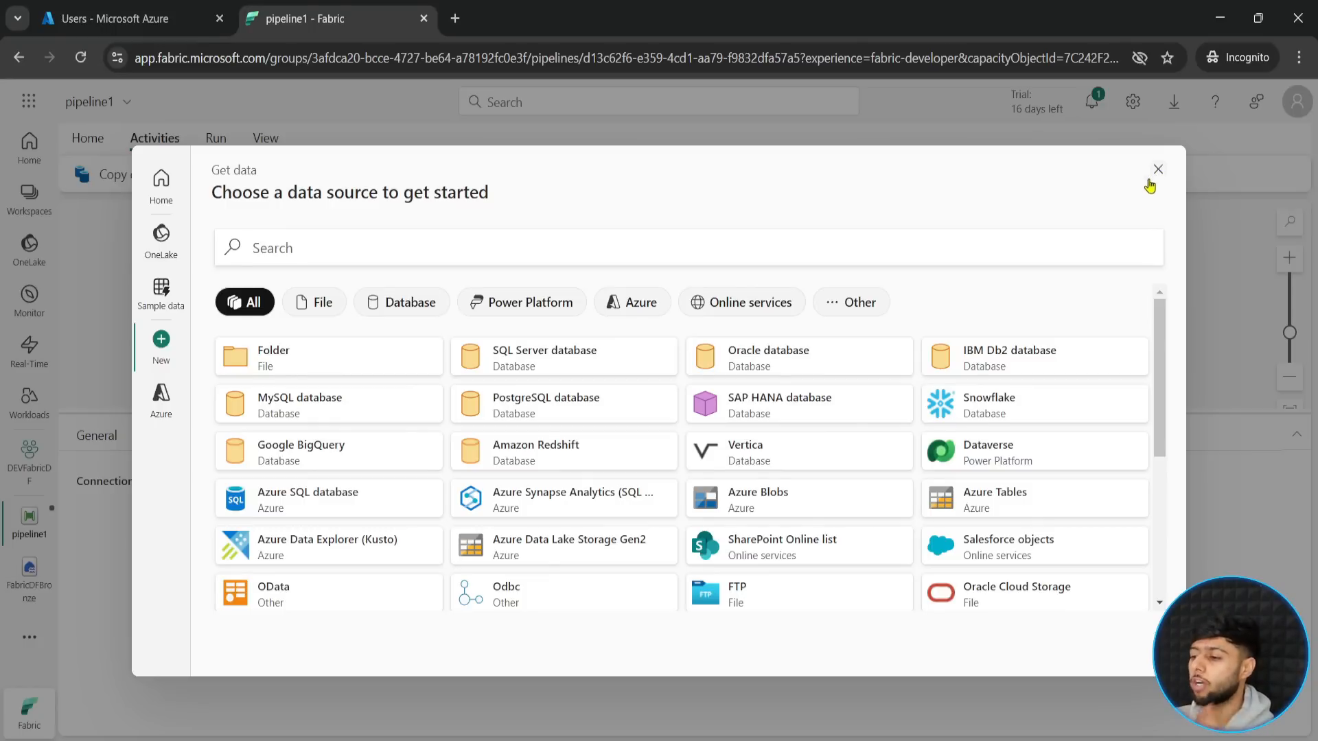
- Switch to the Fabric-Data-Factory repository on GitHub, mark netflix_directors.csv with a red frame and arrow, and clear the annotations
mouse_move(773, 736)
left_click(863, 673)
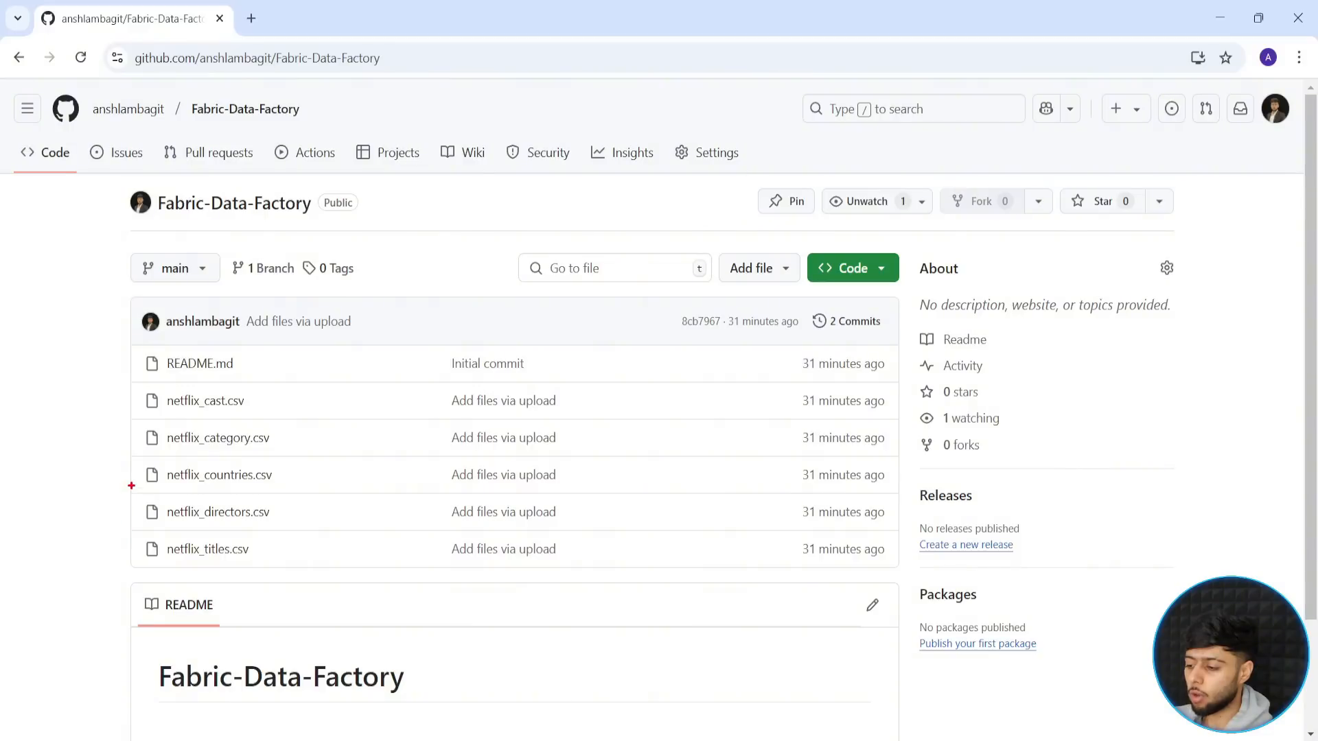
mouse_move(130, 491)
left_mouse_down()
mouse_move(356, 530)
mouse_move(599, 530)
left_mouse_up()
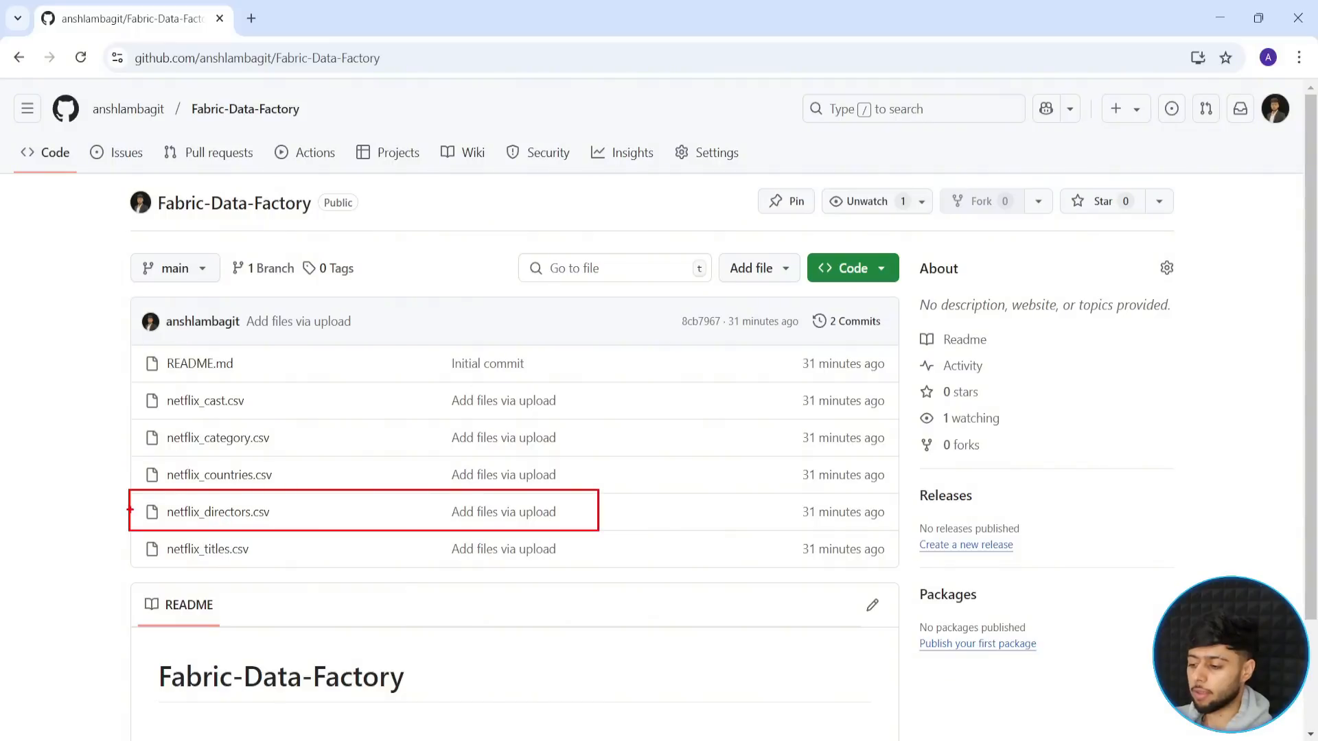
left_click_drag(128, 509, 69, 531)
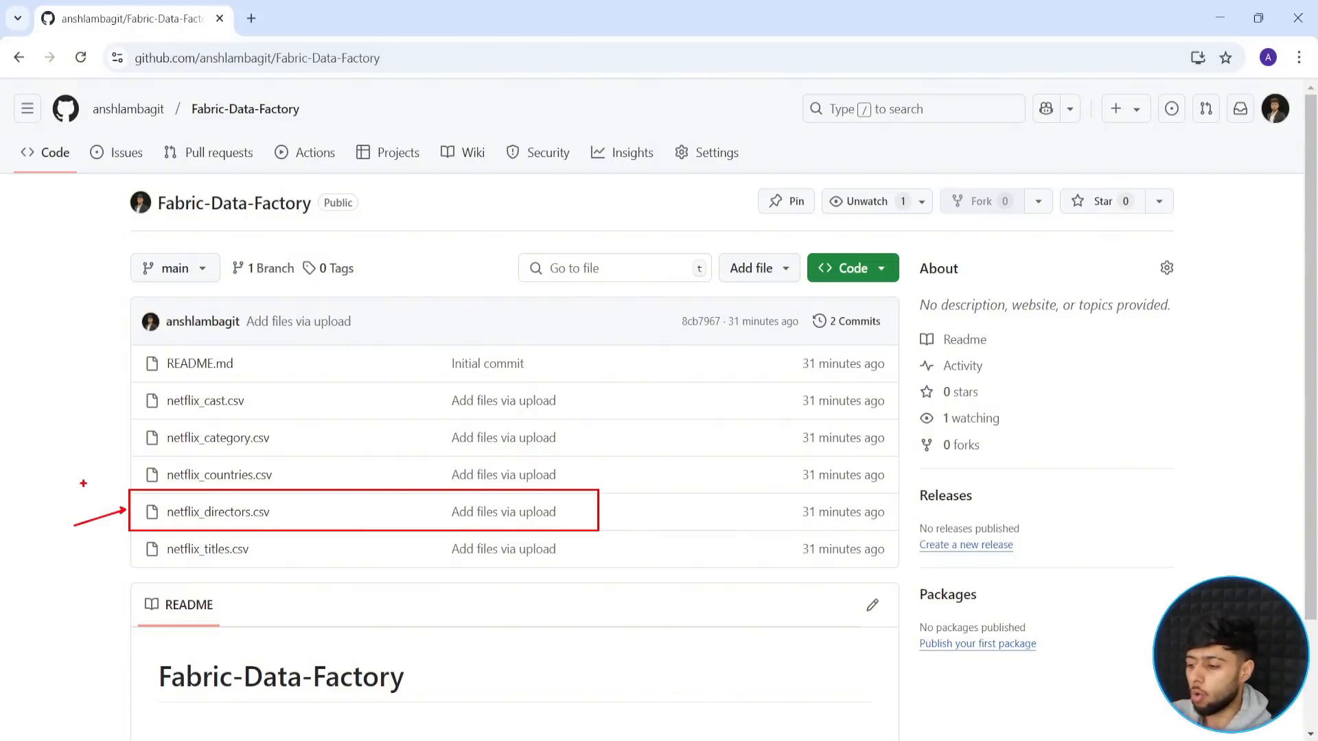
key("Escape")
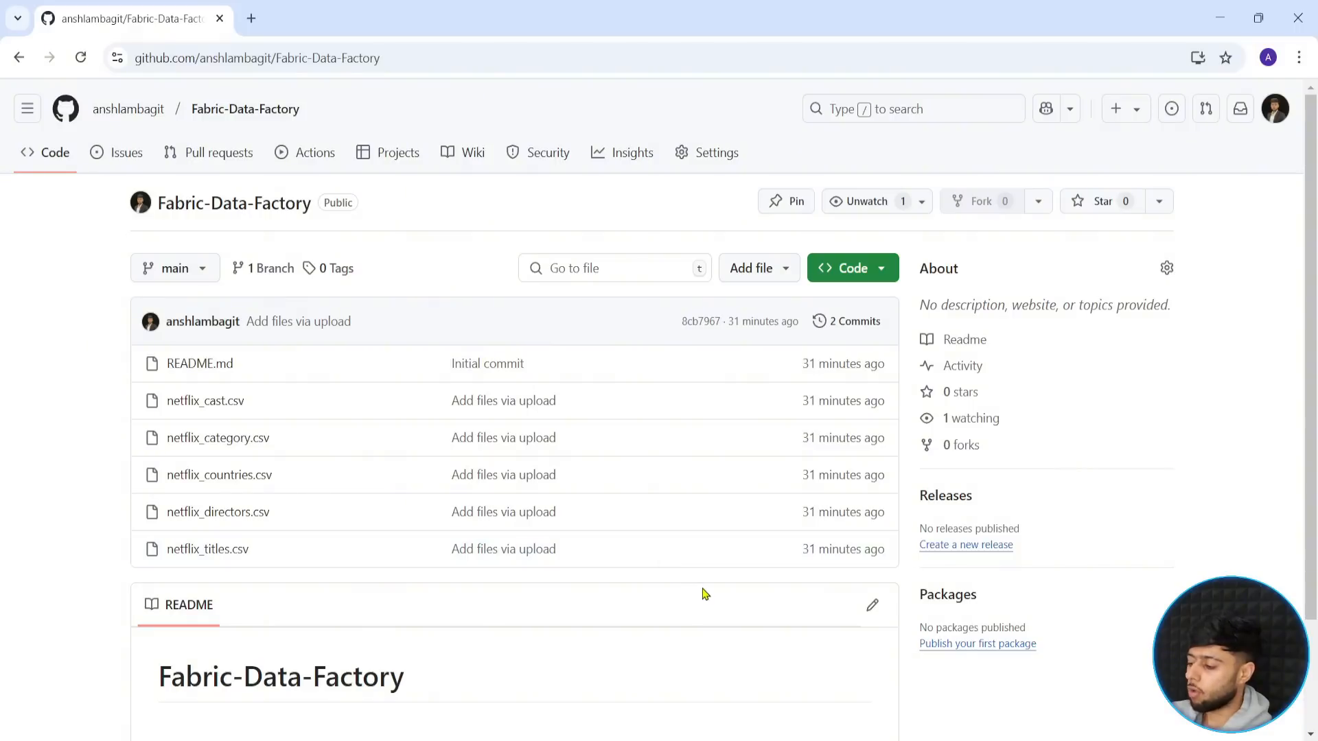
- Open the raw version of netflix_directors.csv, mark its data with a red frame and arrow, and clear the annotations
left_click(224, 522)
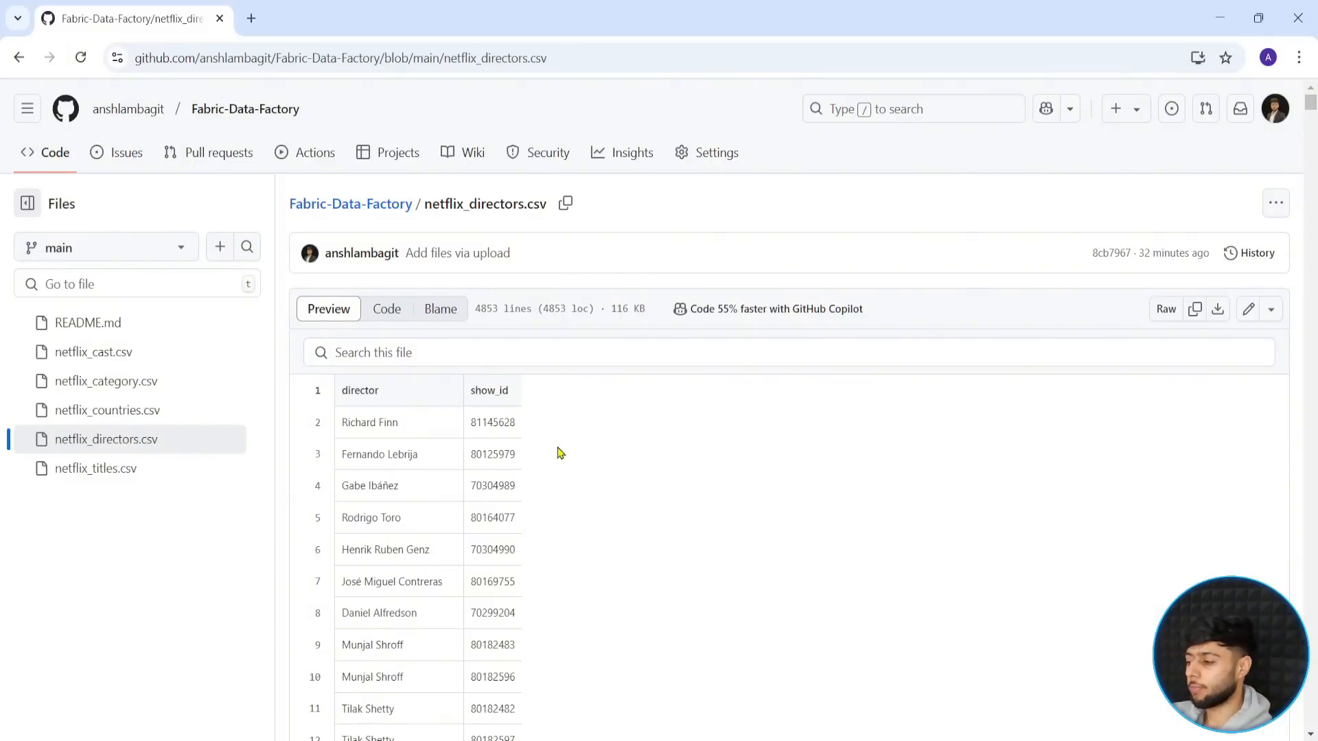
left_click(1168, 310)
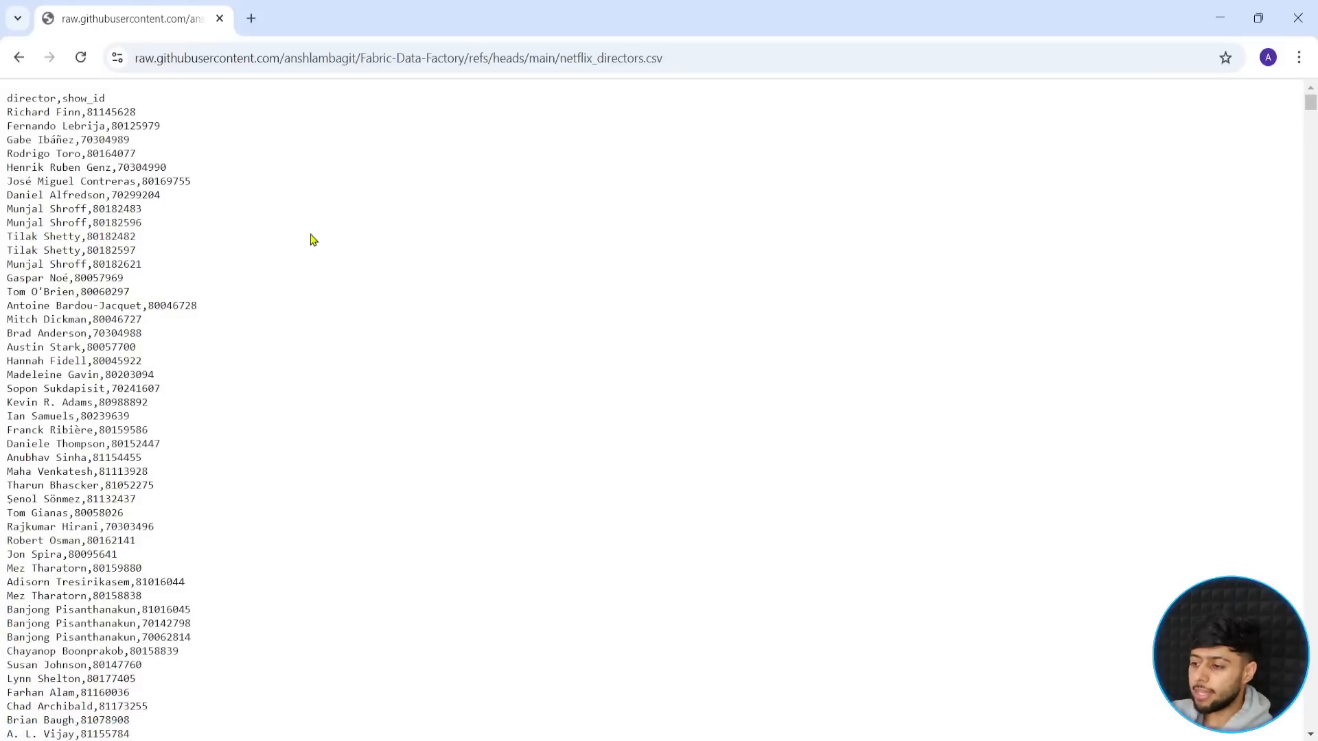
mouse_move(2, 77)
left_mouse_down()
mouse_move(89, 194)
mouse_move(272, 687)
mouse_move(270, 737)
left_mouse_up()
mouse_move(236, 261)
left_mouse_down()
mouse_move(676, 285)
mouse_move(676, 261)
left_mouse_up()
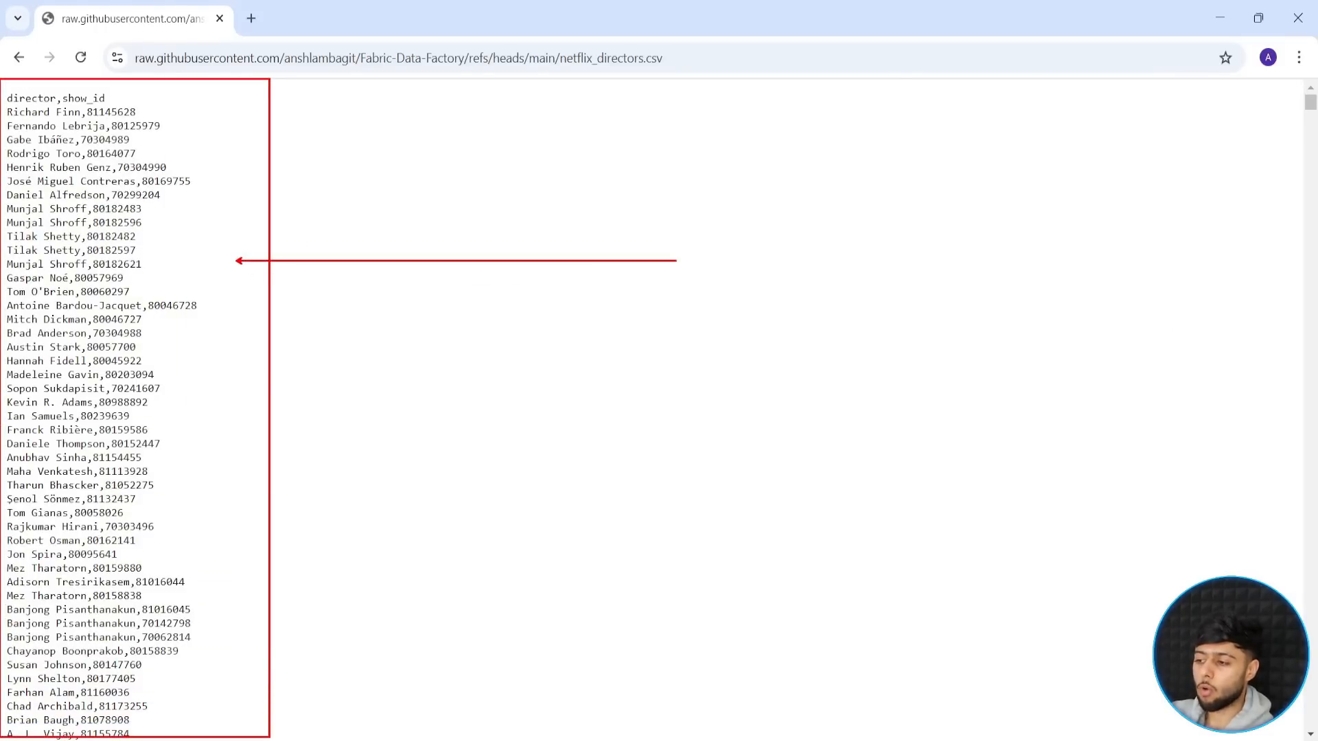
key("Escape")
left_click(670, 56)
double_click(692, 58)
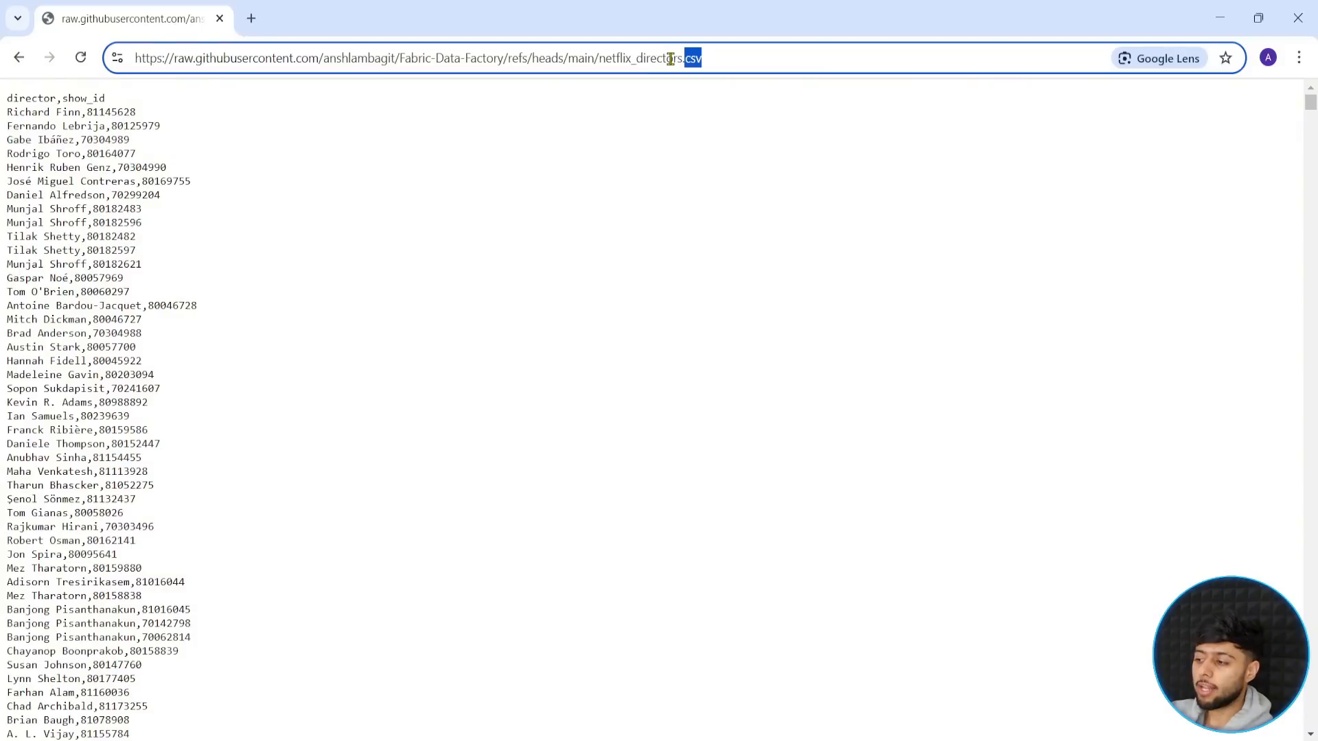
left_click(710, 58)
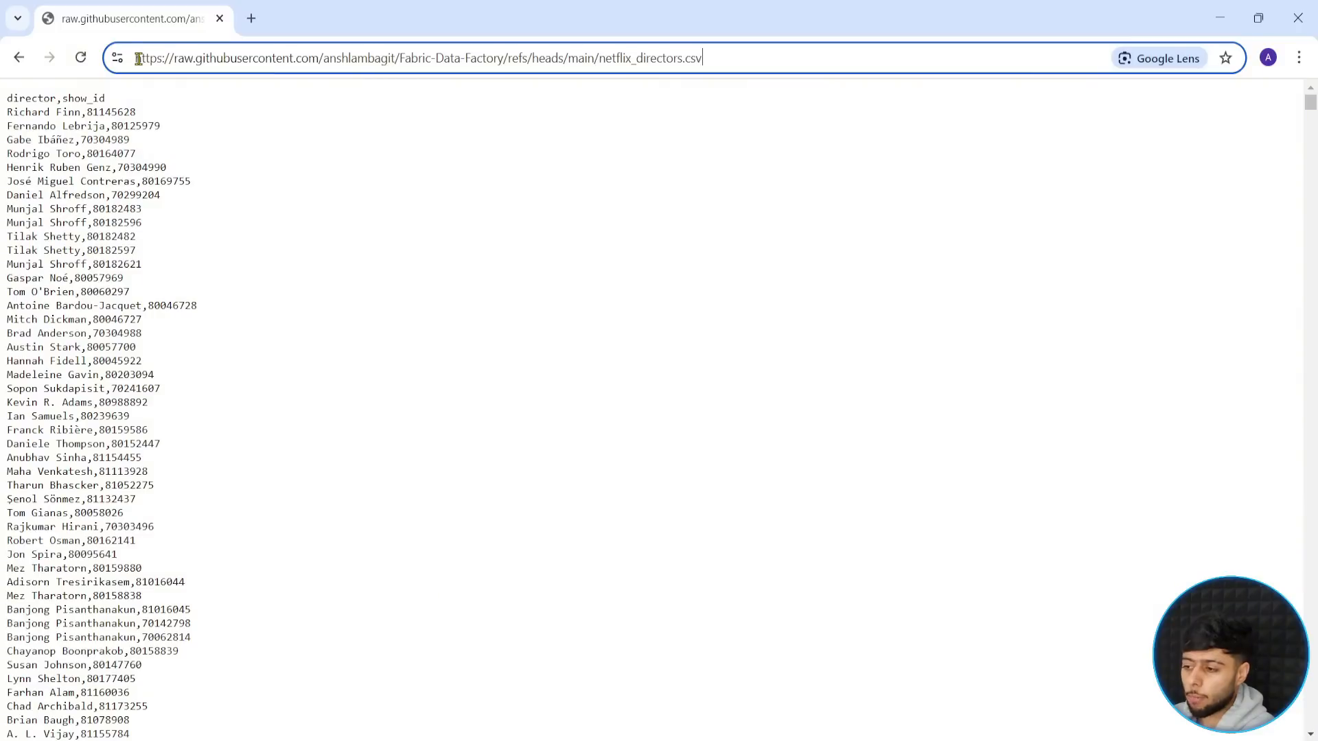
left_click_drag(135, 60, 320, 57)
key("ctrl+c")
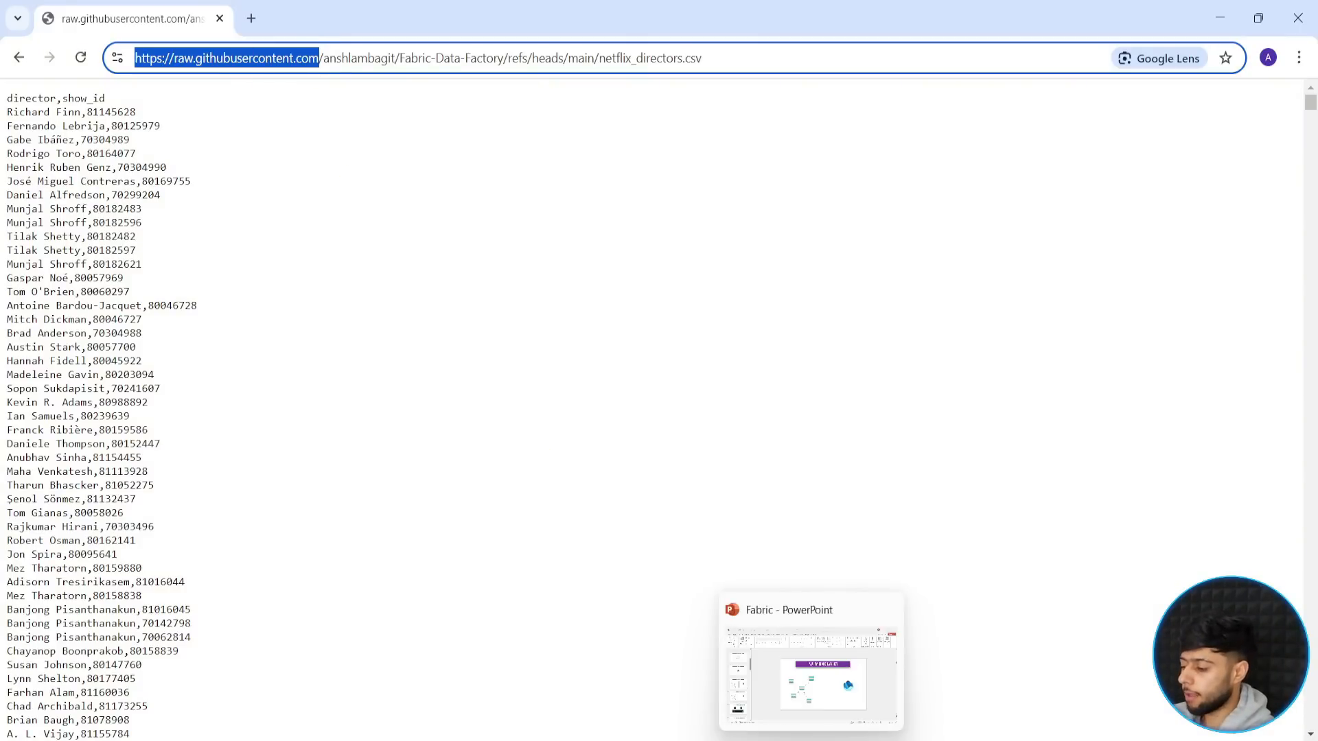
- Switch back to the Fabric data source list and frame the Http and REST connectors in red
mouse_move(773, 739)
left_click(712, 677)
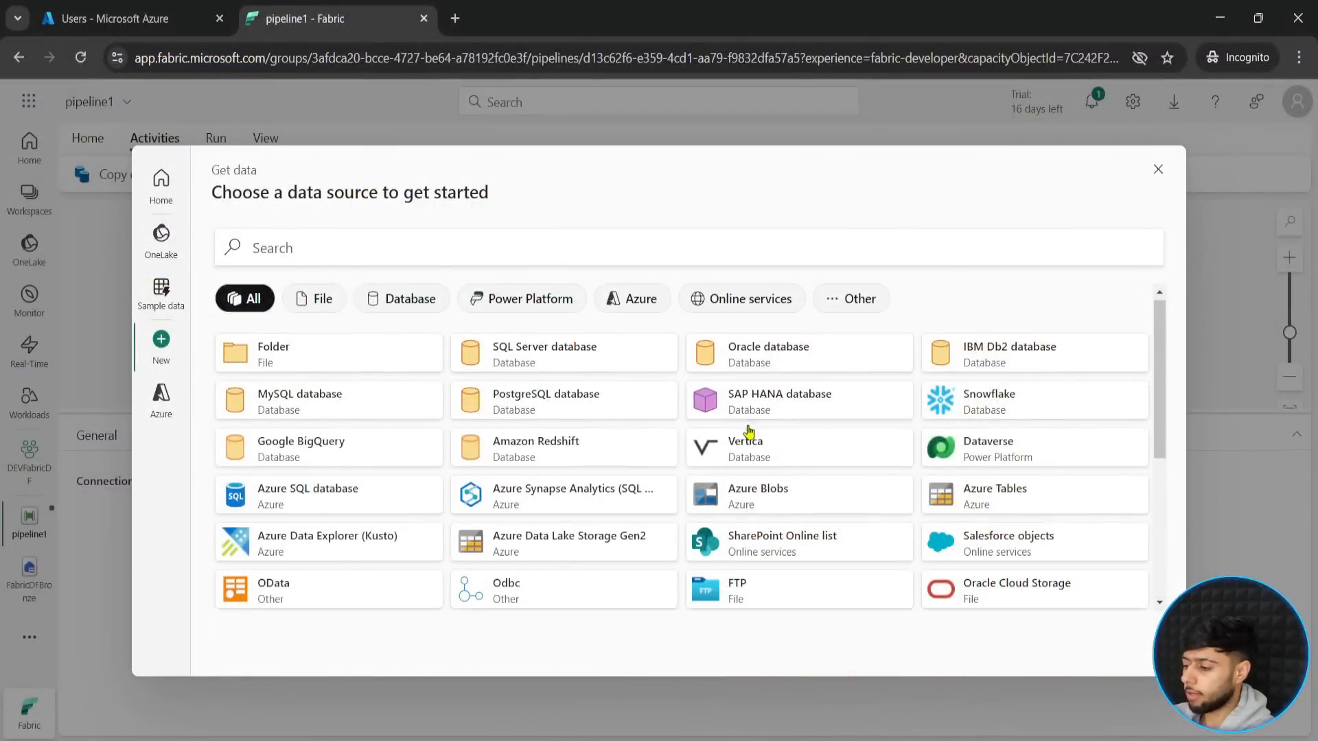
scroll(739, 448, "down", 5)
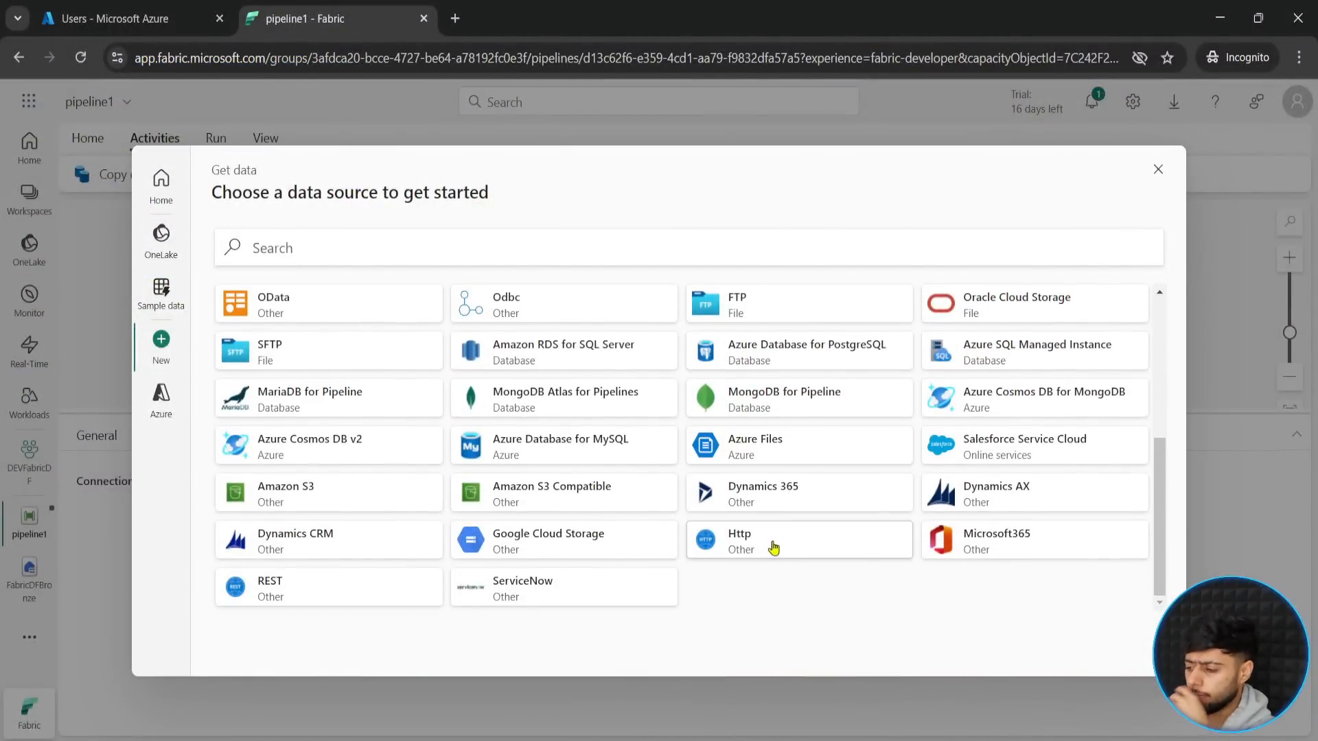
mouse_move(686, 517)
left_mouse_down()
mouse_move(807, 558)
mouse_move(925, 566)
mouse_move(866, 609)
left_mouse_up()
key("Escape")
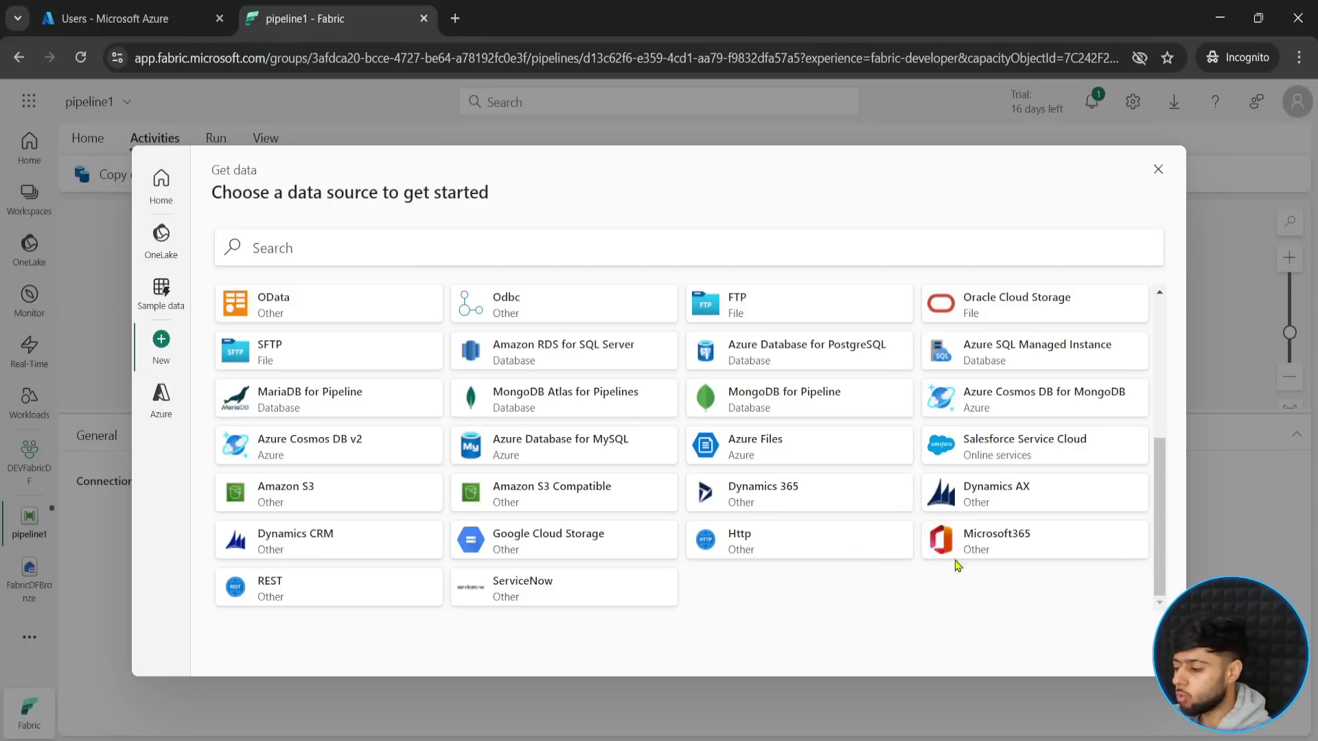
left_click_drag(678, 514, 918, 567)
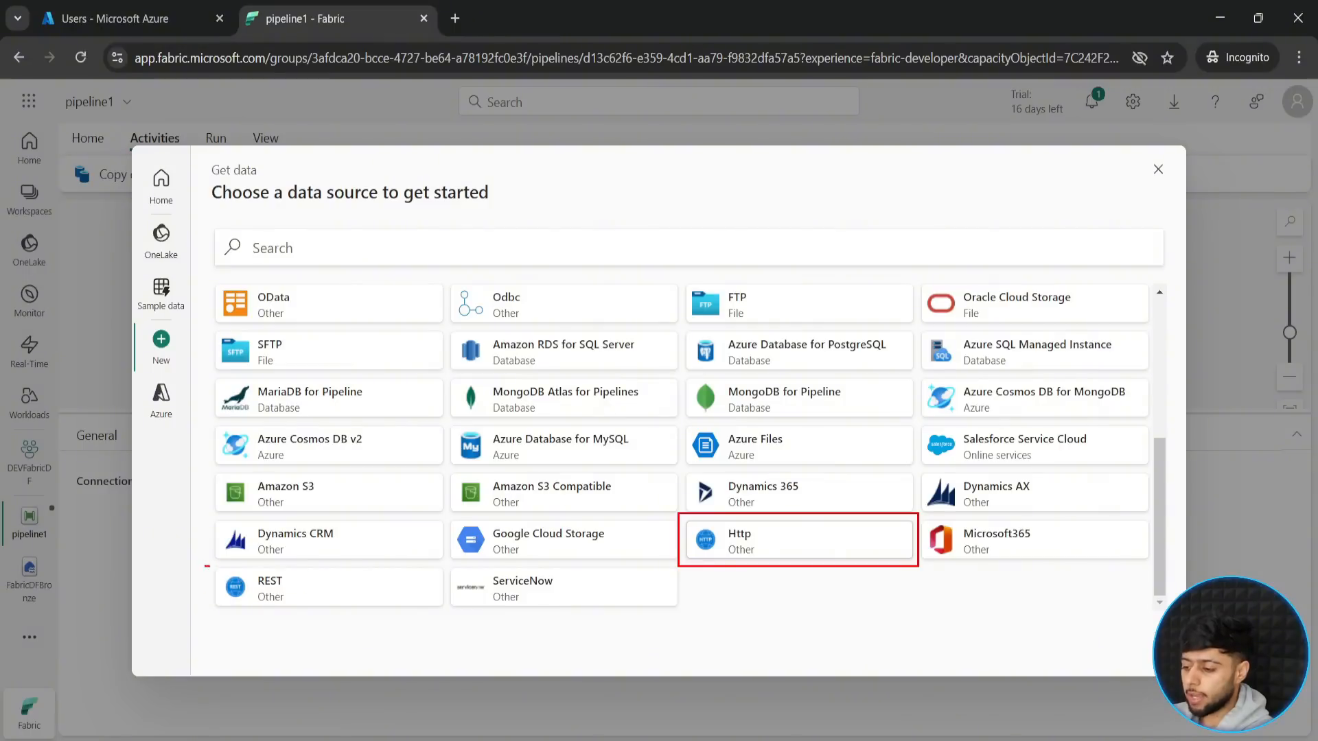
left_click_drag(204, 564, 450, 610)
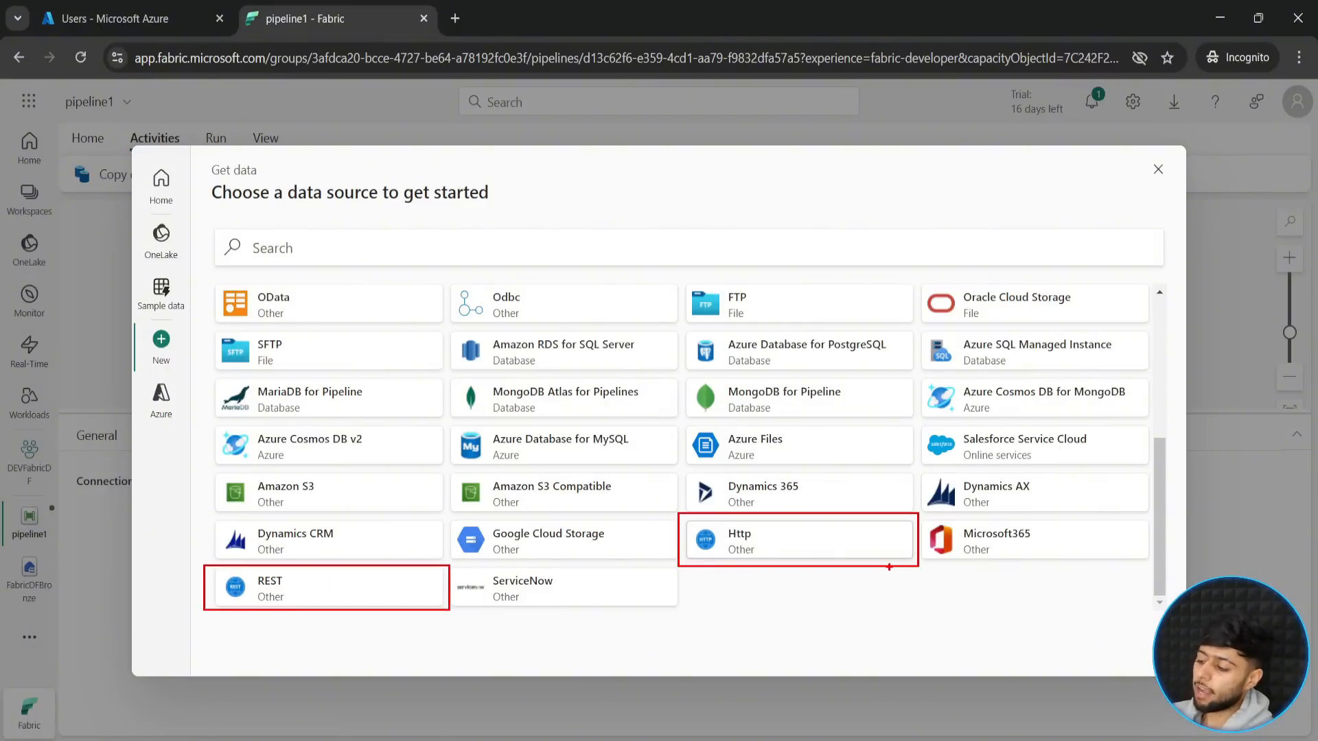
- Draw red arrows pointing at the framed Http and REST connectors in the data source list
left_click_drag(789, 549, 807, 620)
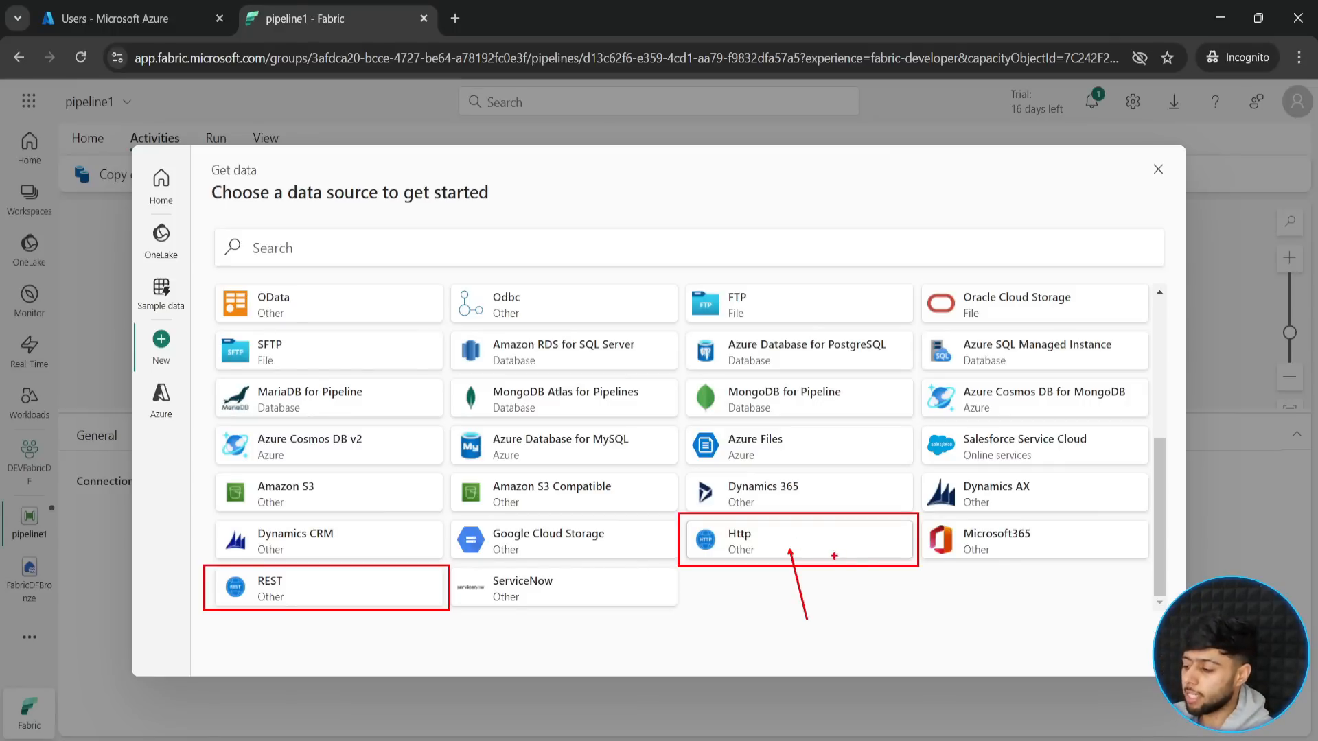
left_click_drag(841, 547, 898, 635)
left_click_drag(210, 596, 126, 601)
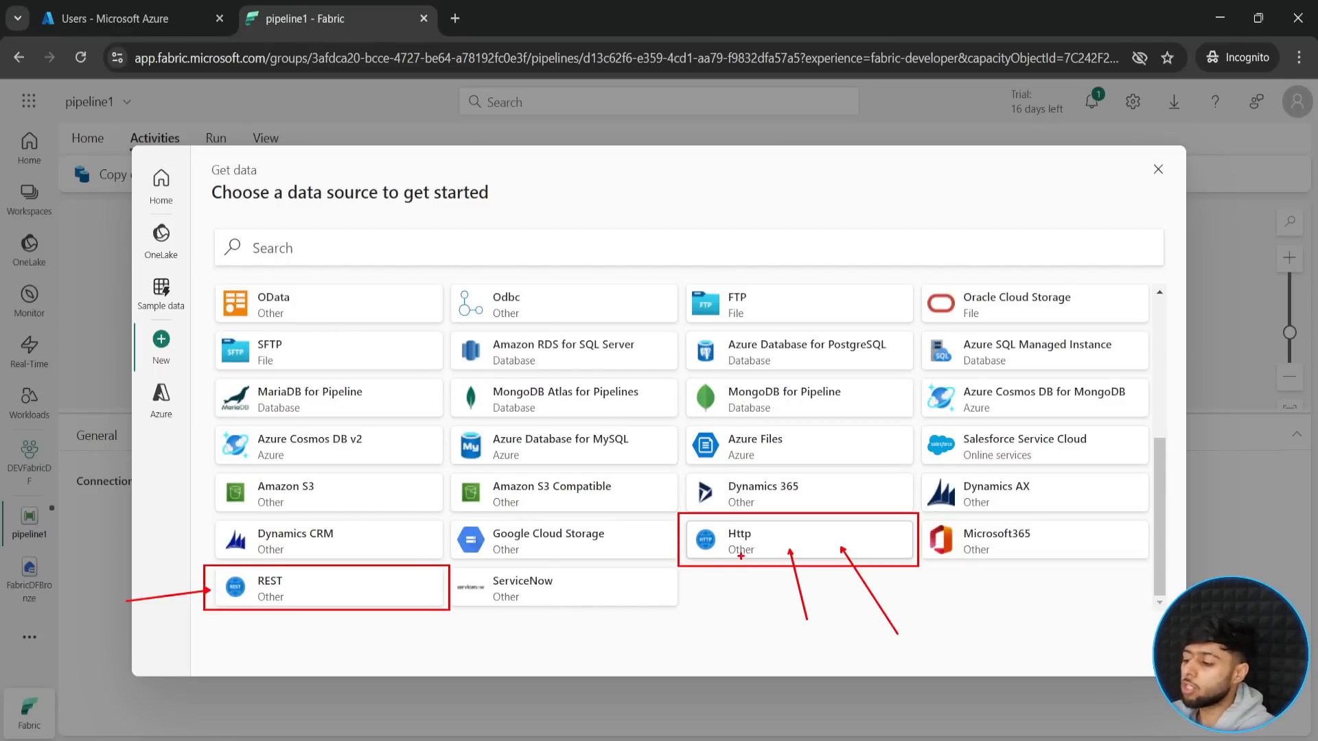
left_click(800, 547)
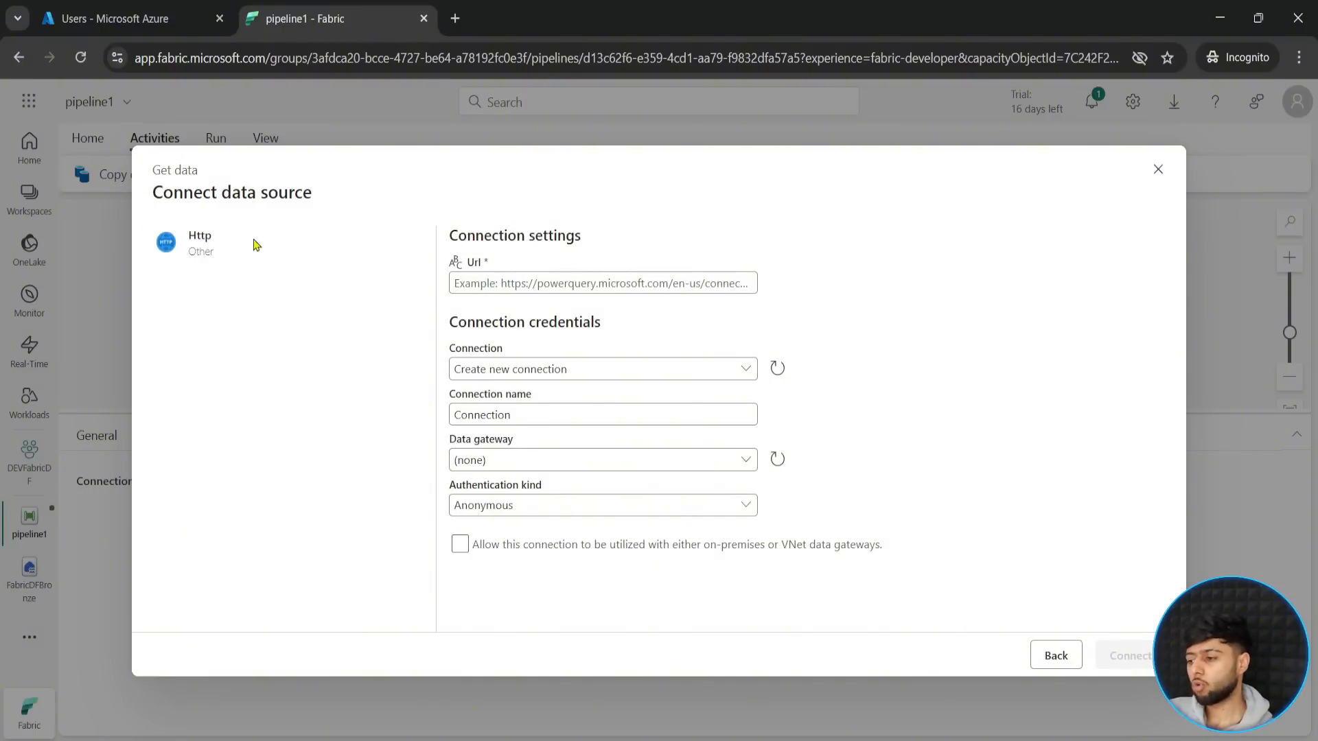
left_click(522, 286)
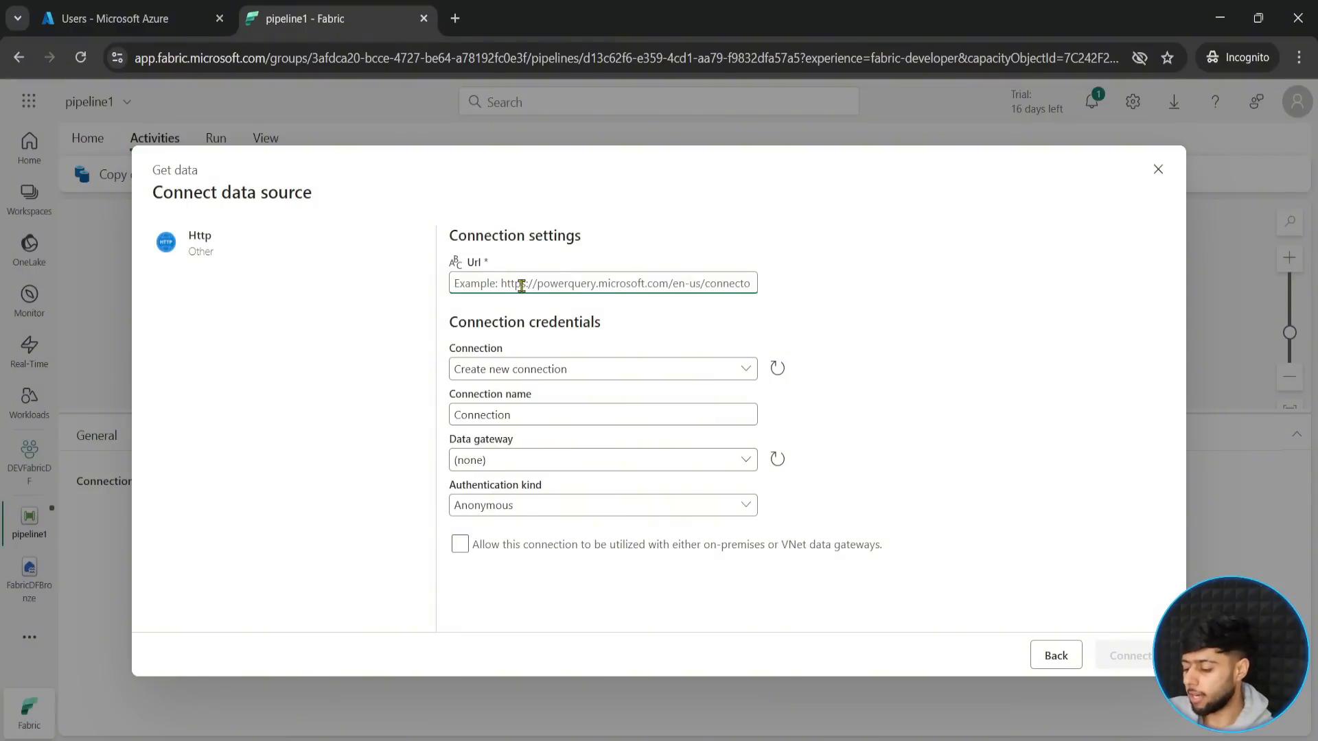
key("ctrl+v")
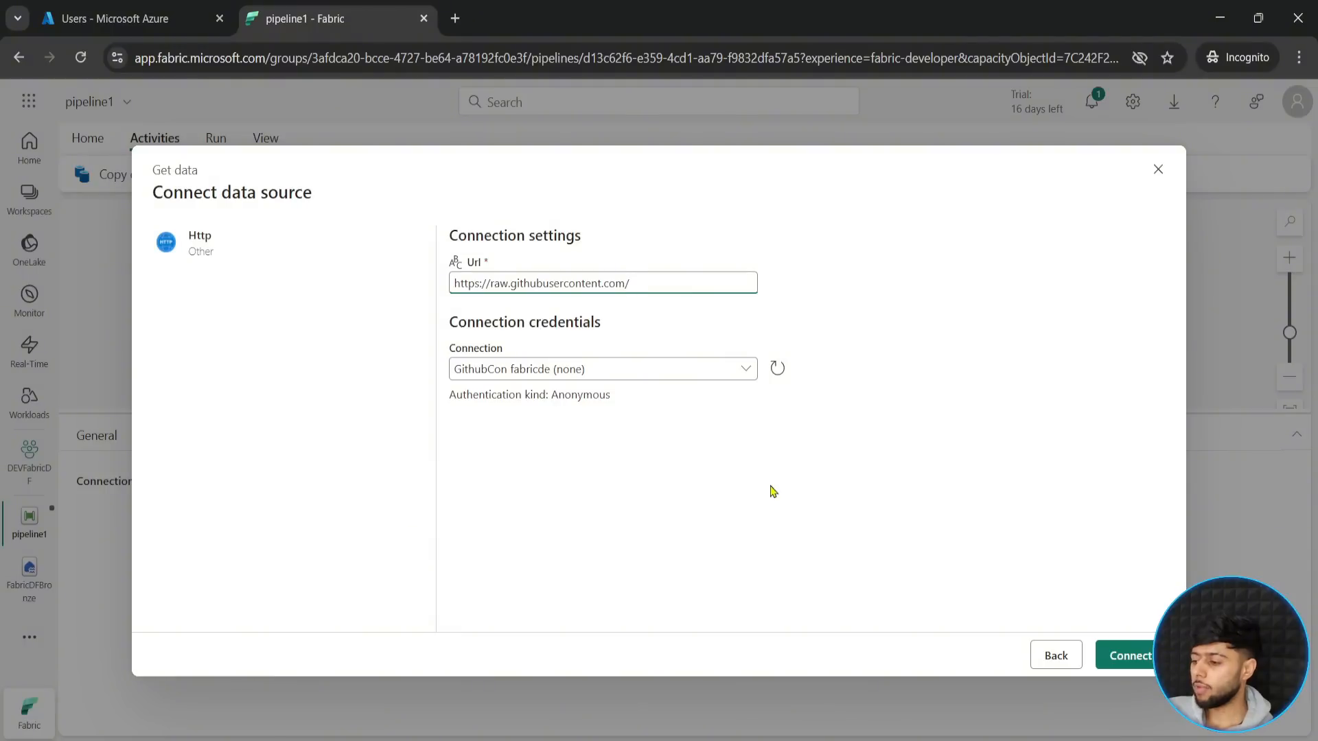
left_click(1125, 663)
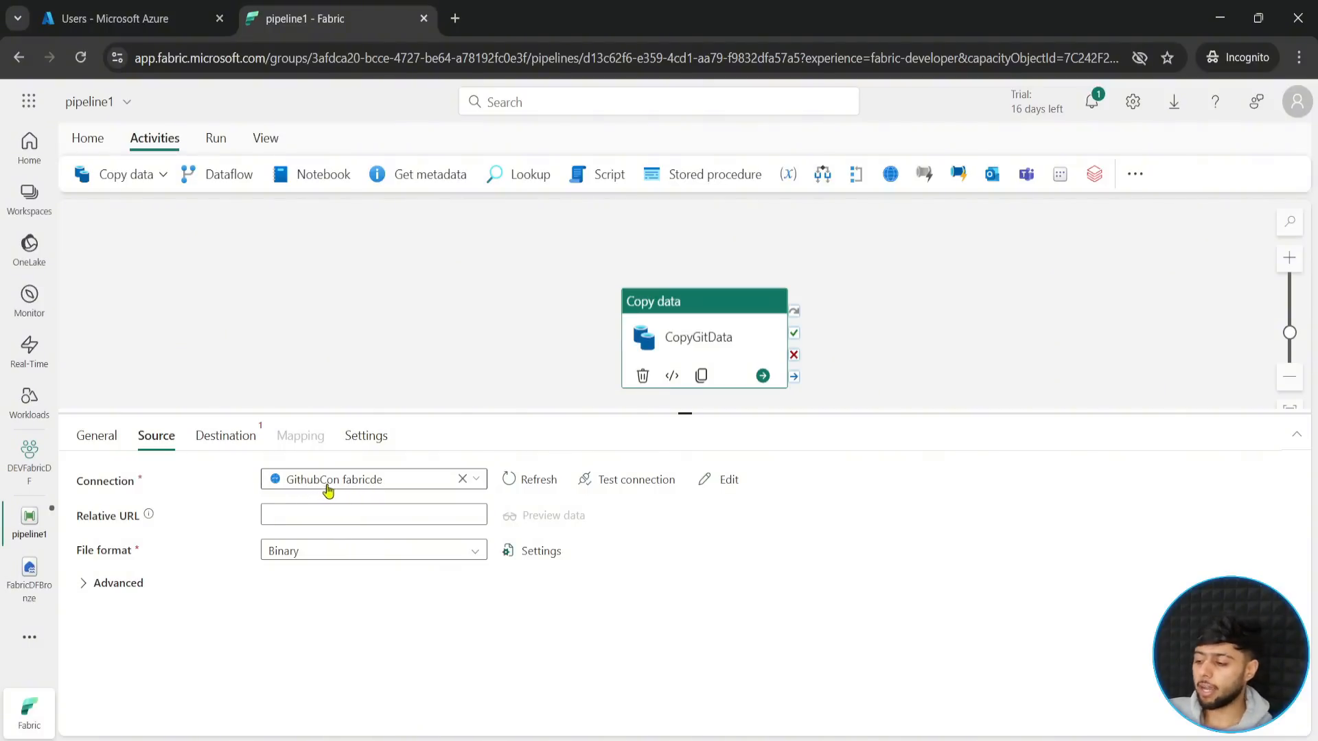
- Mark the GithubCon fabricde source connection with a red frame and arrow, clear the annotations, and test the connection
left_click_drag(250, 460, 499, 493)
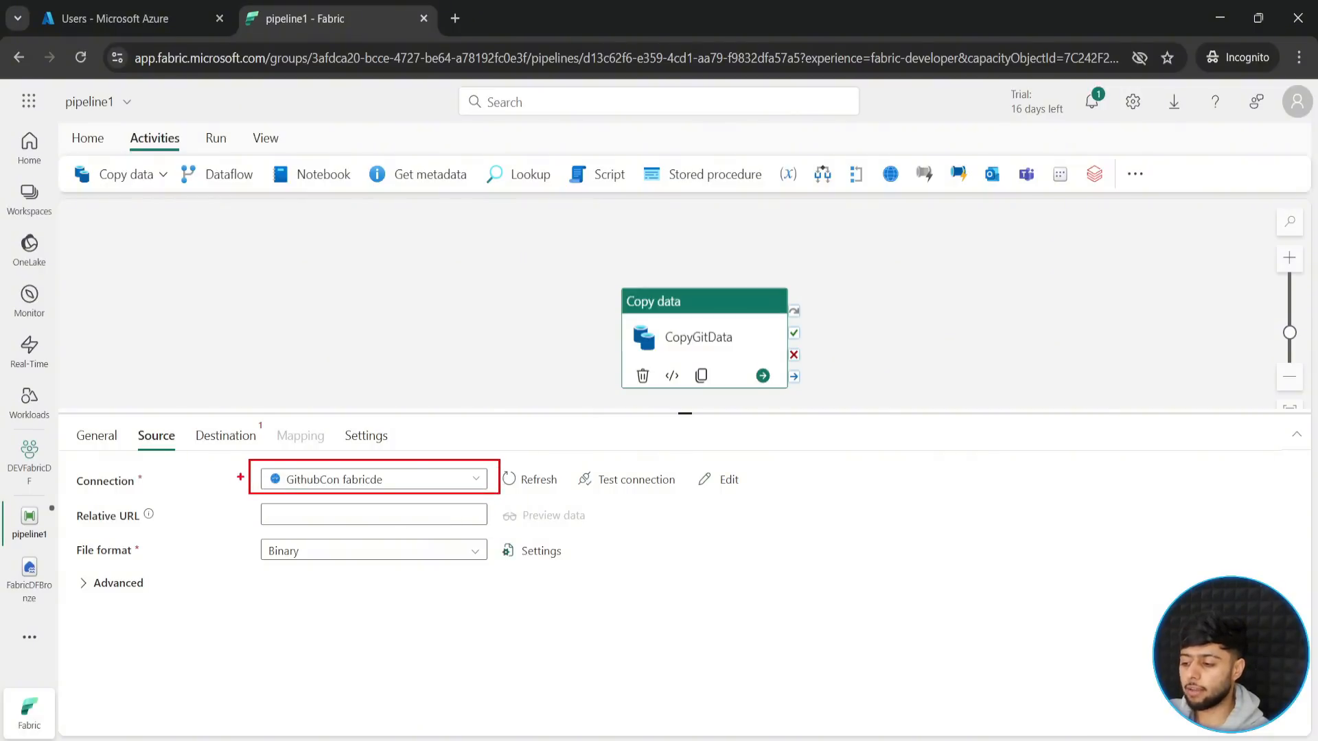
left_click_drag(242, 476, 145, 489)
key("Escape")
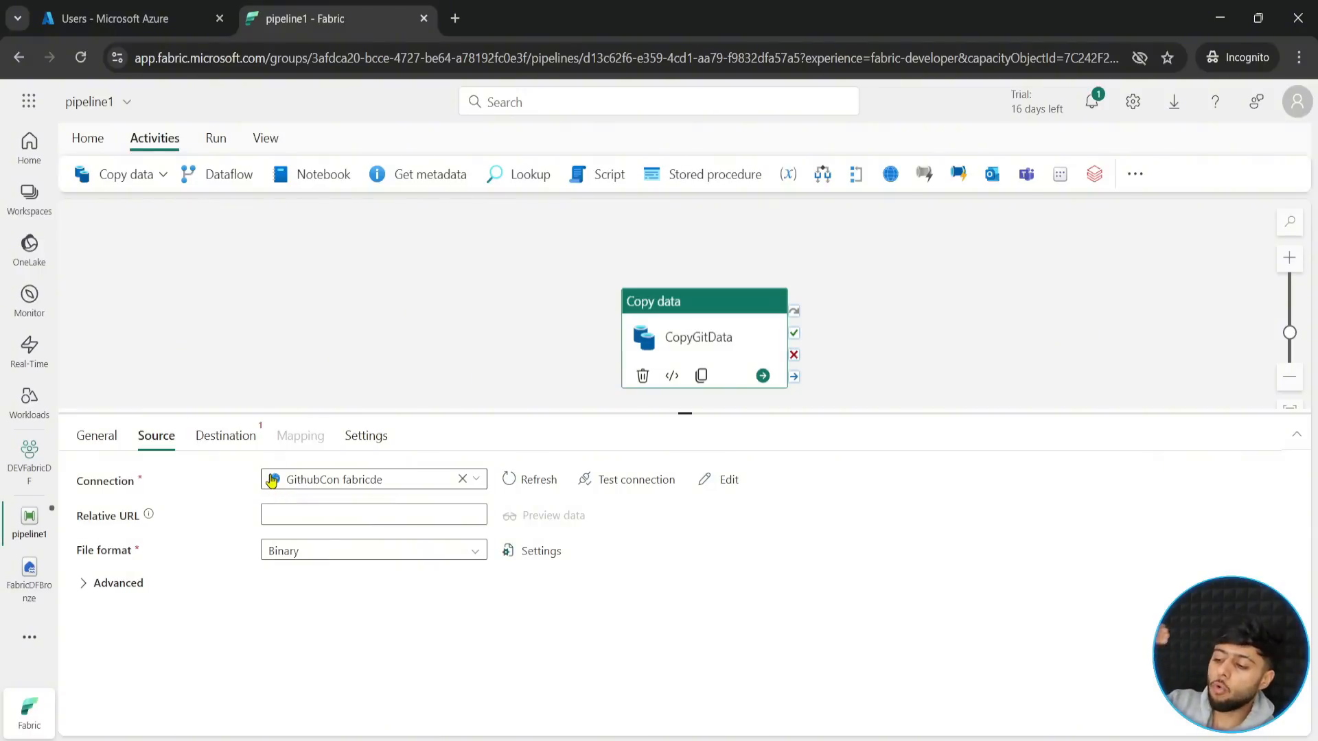
left_click(636, 480)
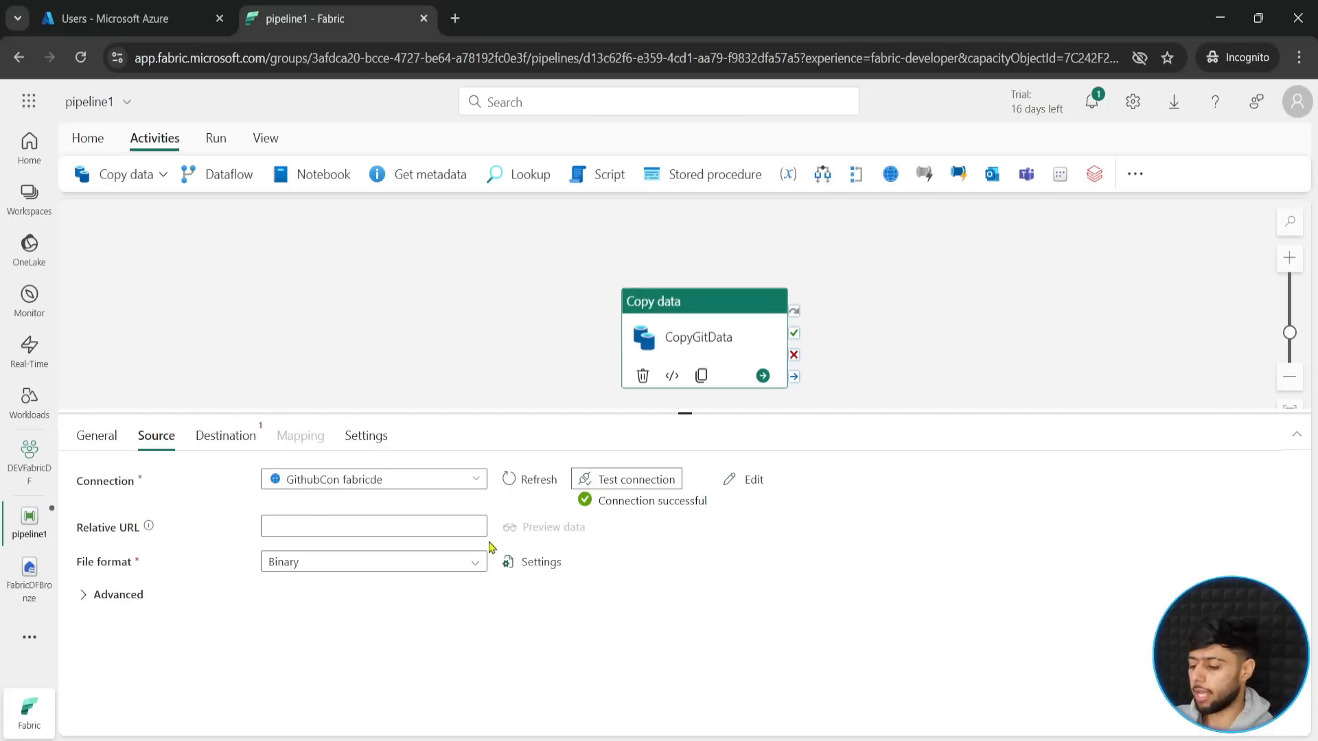
- Frame the source's Relative URL setting in red and clear the annotation
key("ctrl+2")
mouse_move(68, 512)
left_mouse_down()
mouse_move(336, 540)
mouse_move(596, 540)
left_mouse_up()
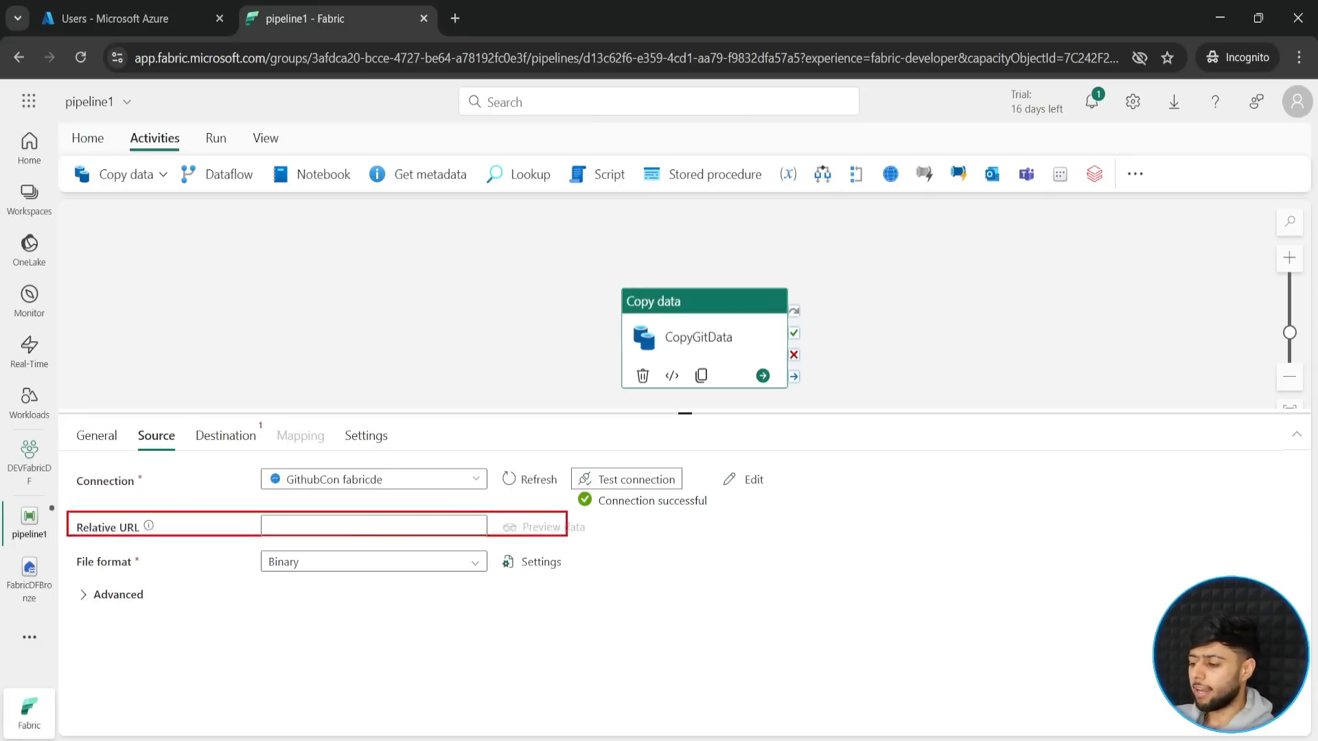
key("Escape")
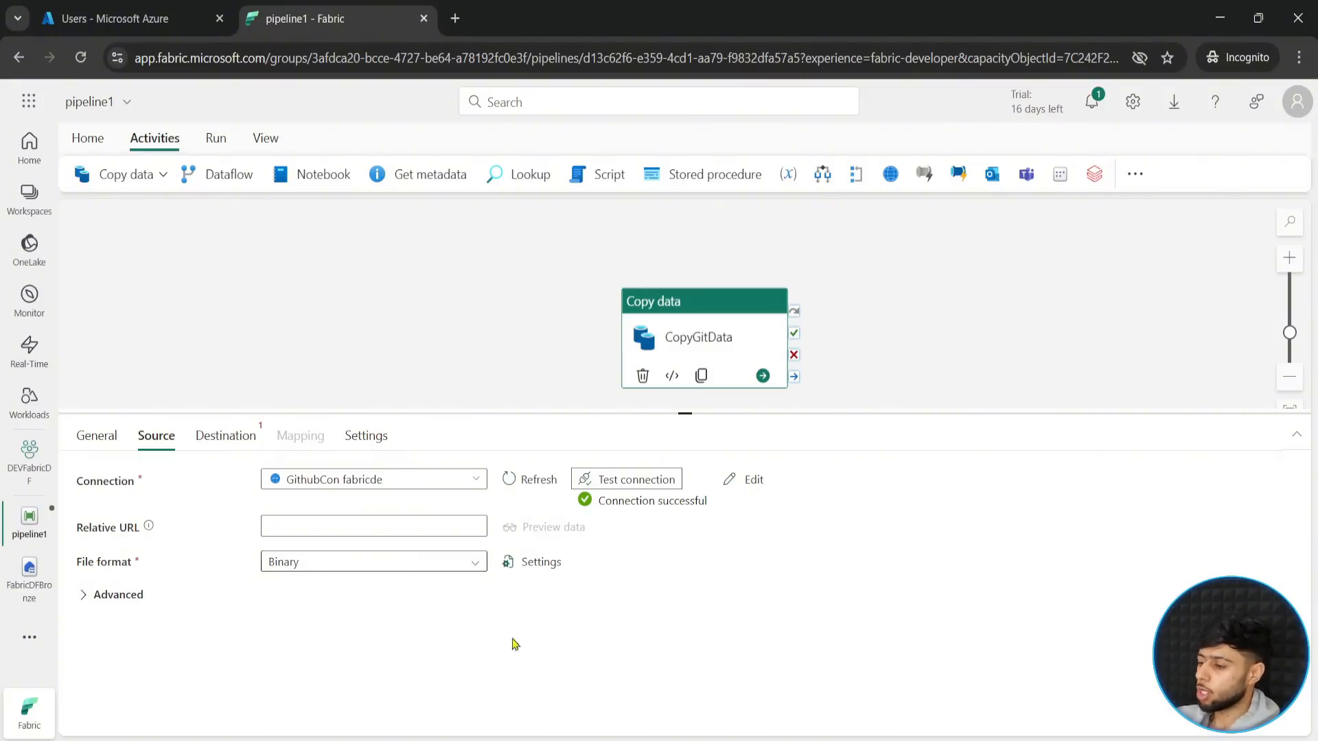
- Copy the path after the base URL from the raw netflix_directors.csv address and paste it as the source's relative URL
mouse_move(774, 740)
left_click(826, 697)
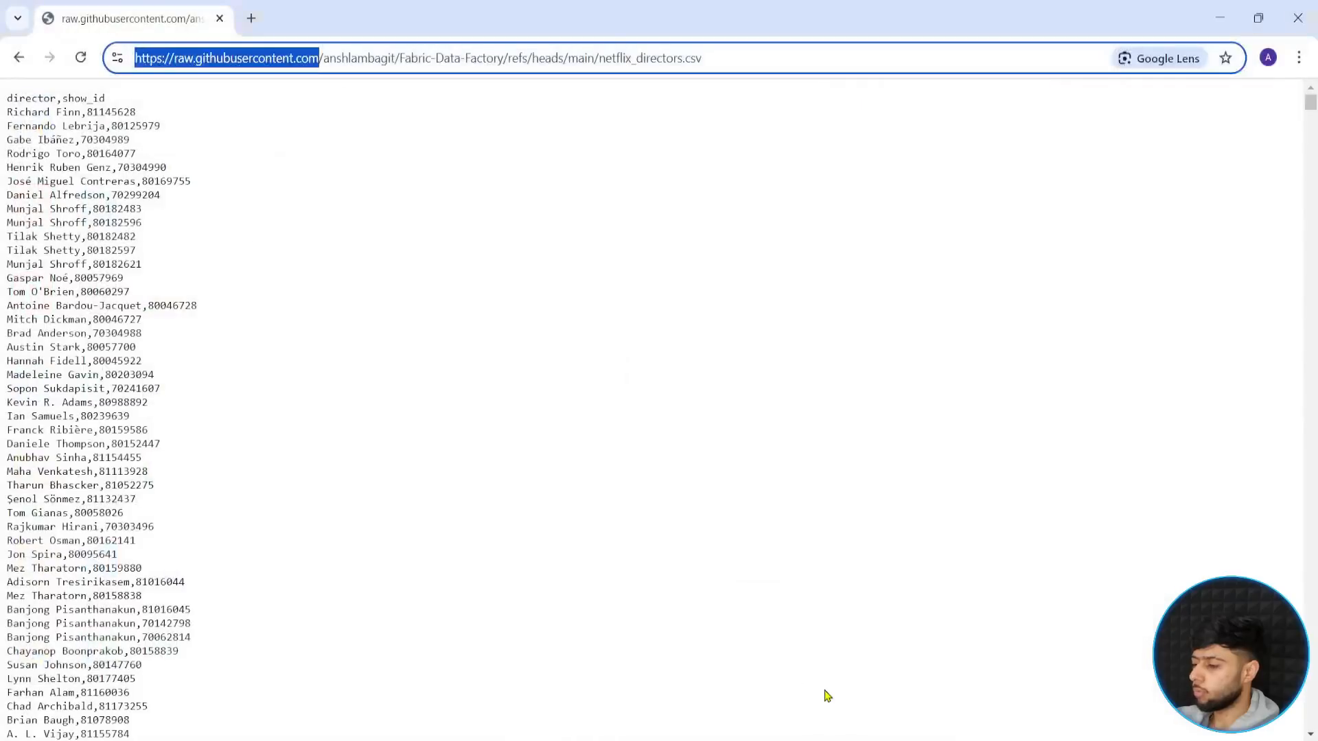
left_click_drag(341, 59, 713, 74)
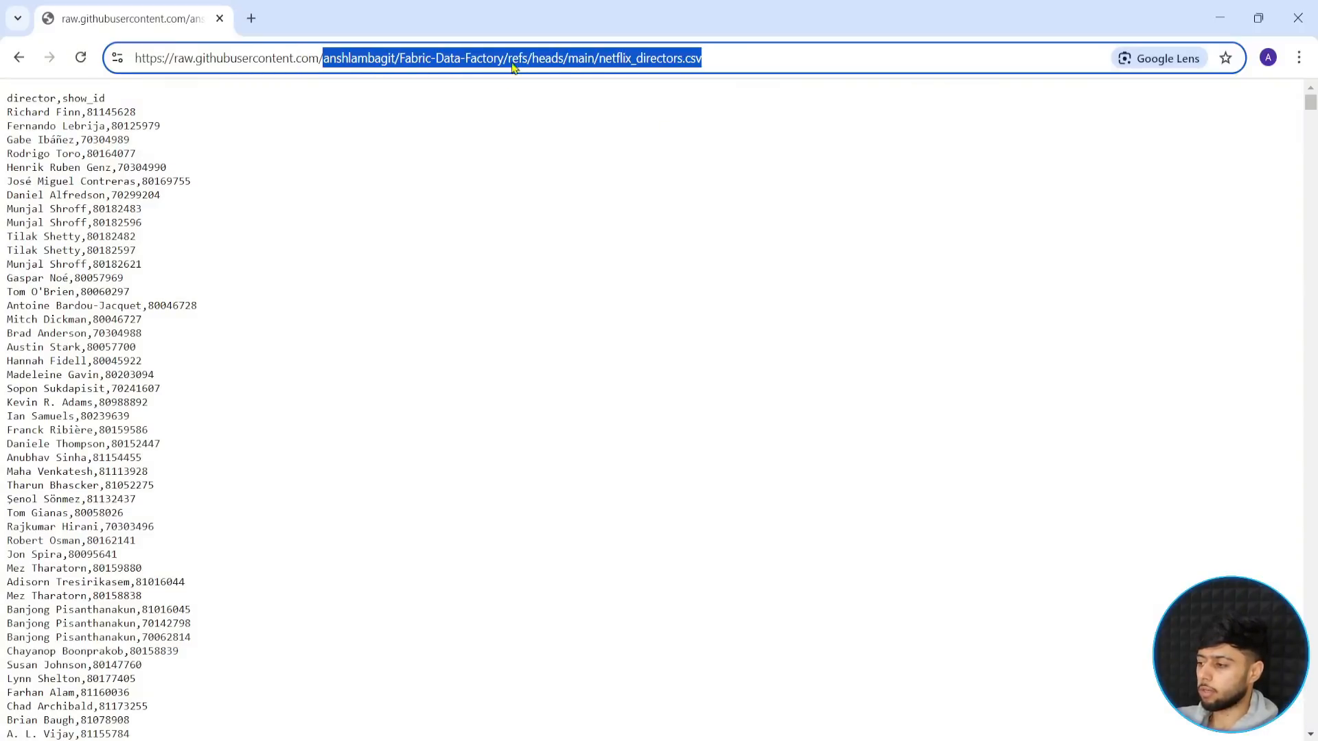
mouse_move(787, 733)
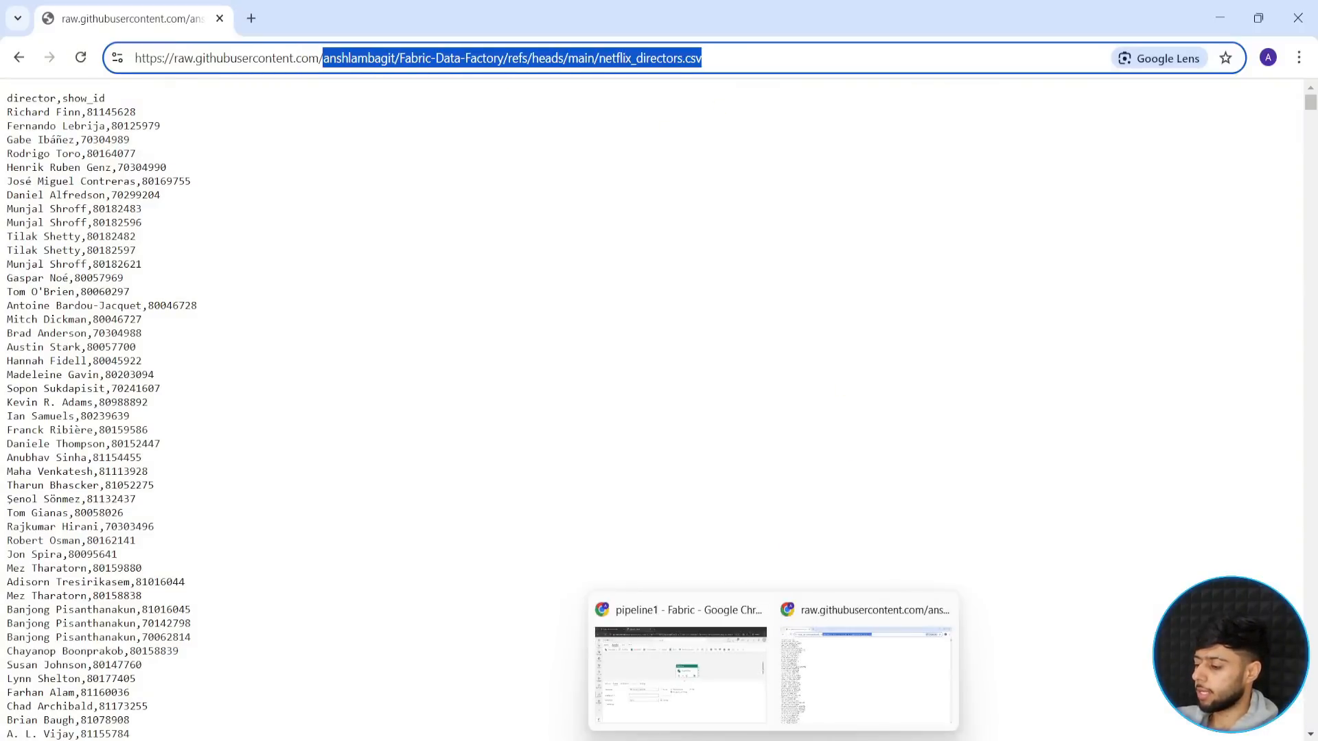
left_click(714, 692)
left_click(318, 525)
type("anshlambagit/Fabric-Data-Factory/refs/heads/main/netflix_titles.csv")
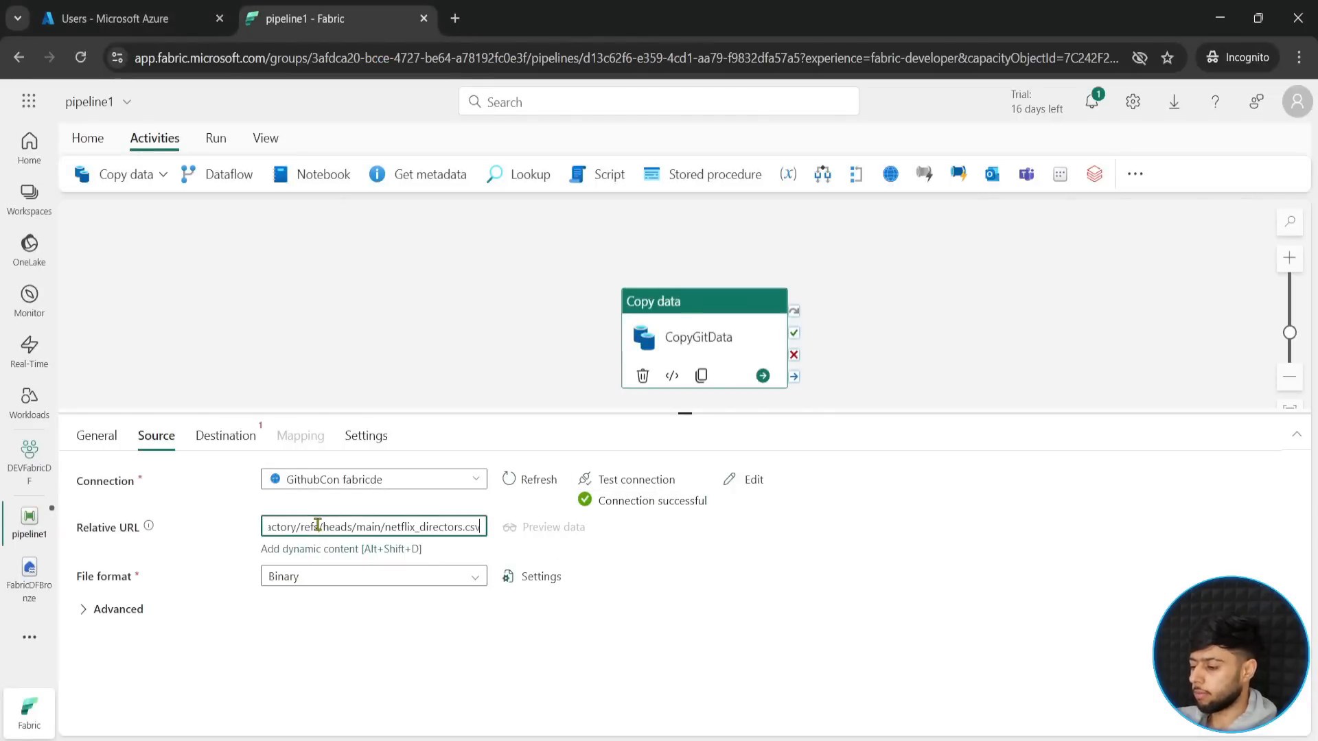
left_click(425, 636)
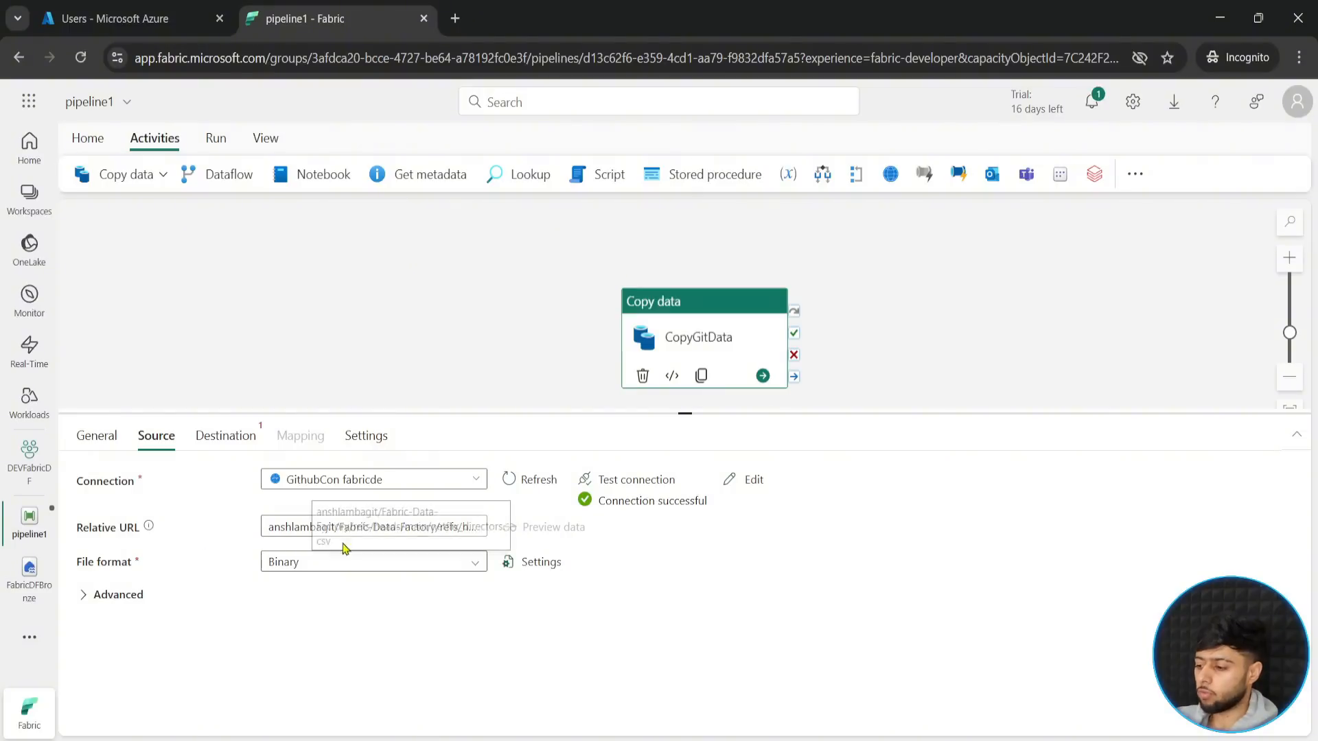
- Set the source file format to DelimitedText
left_click(474, 567)
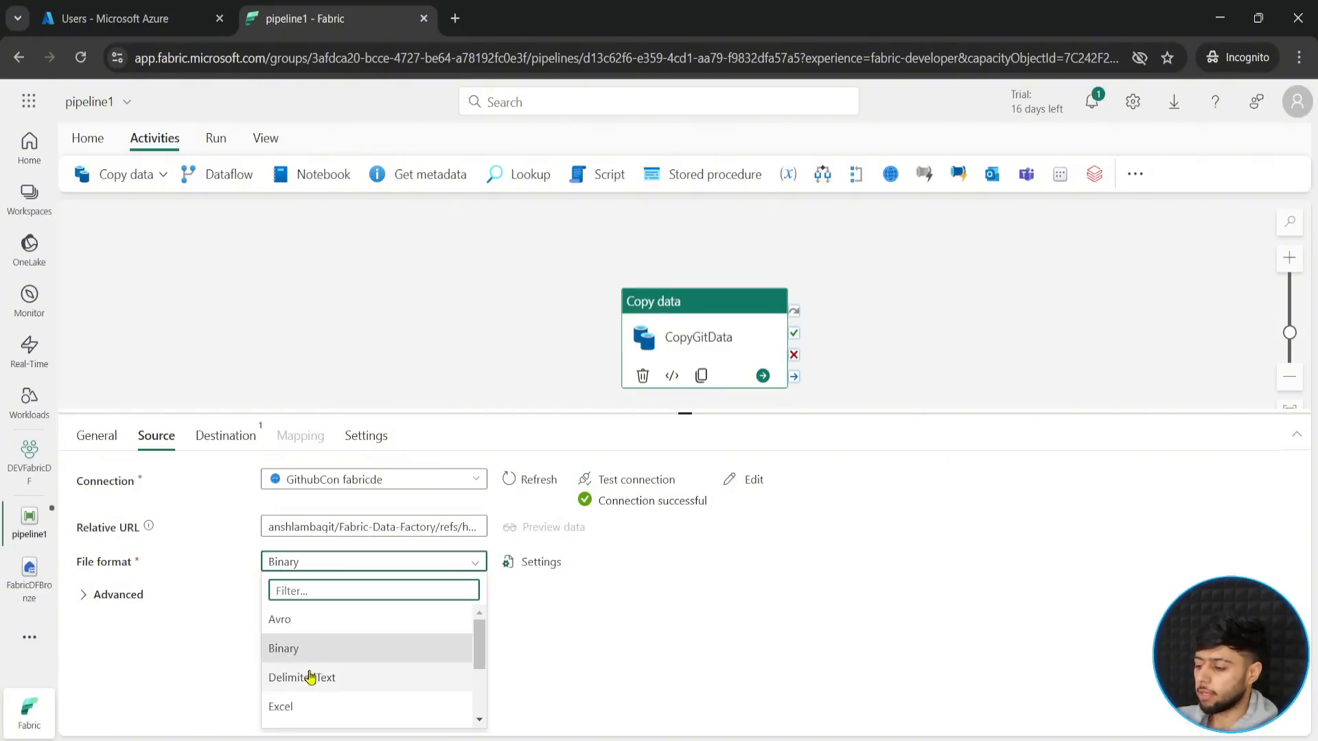
scroll(313, 659, "down", 3)
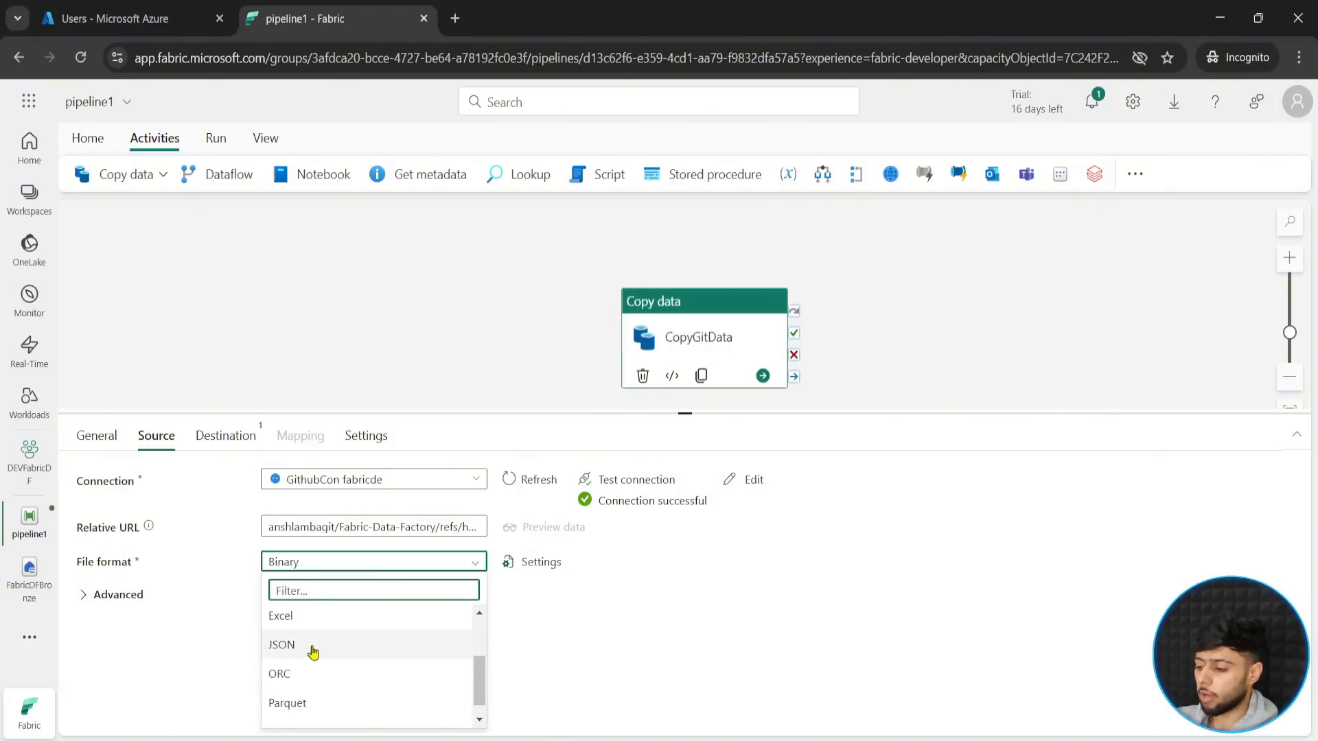
scroll(317, 717, "up", 3)
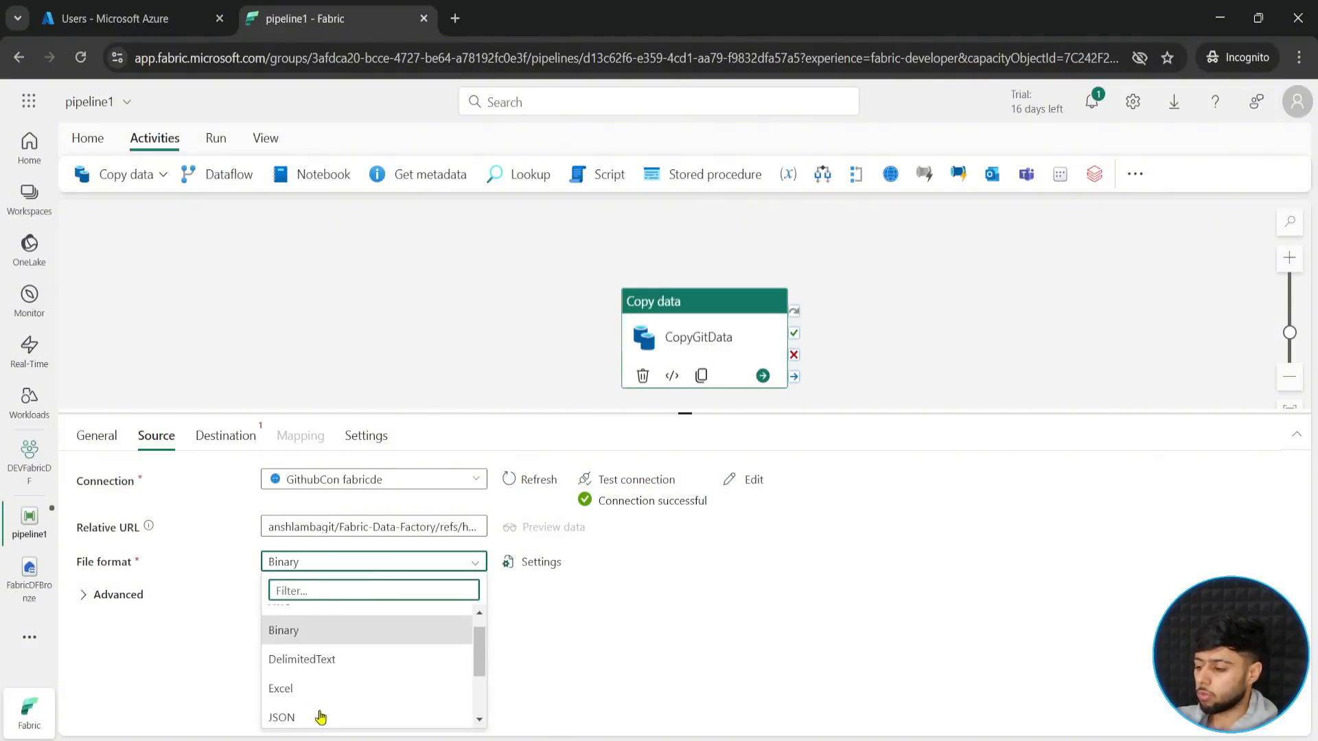
left_click(327, 662)
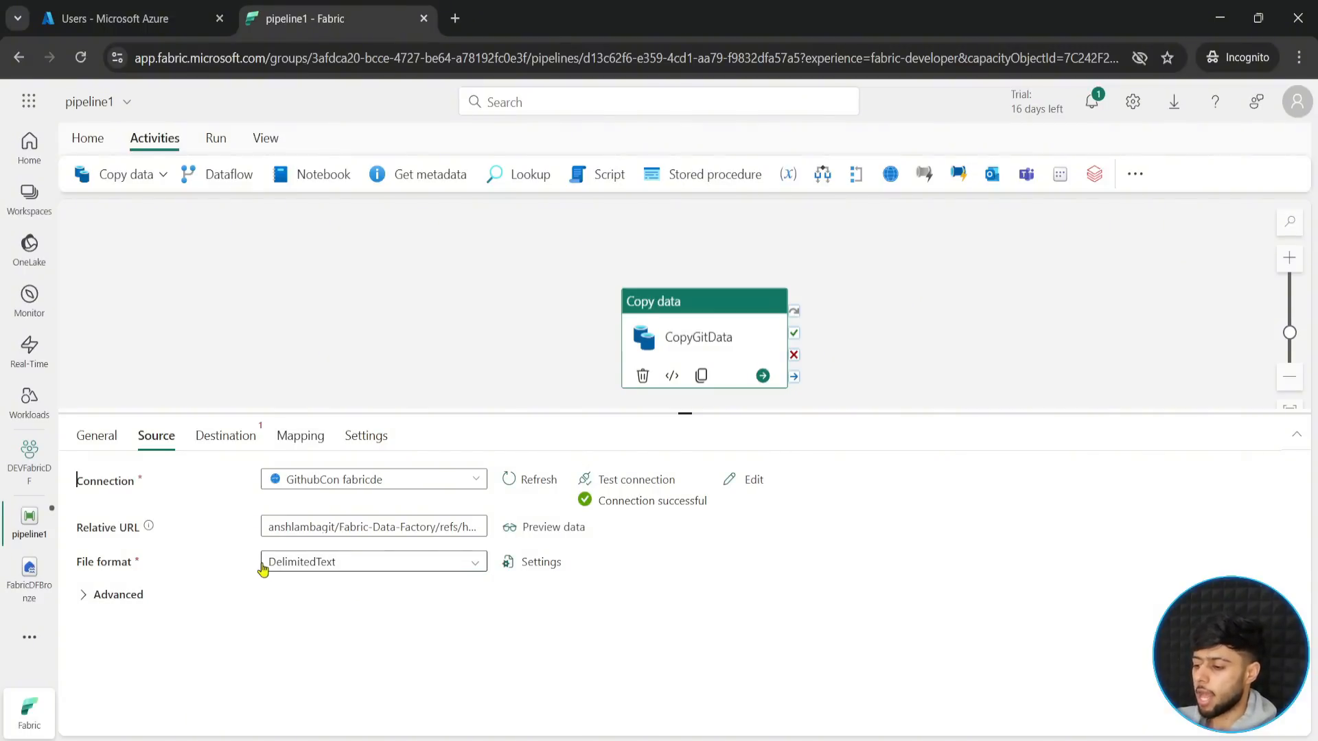
- Examine the source's advanced request options, collapse them, and preview the source data
left_click(116, 598)
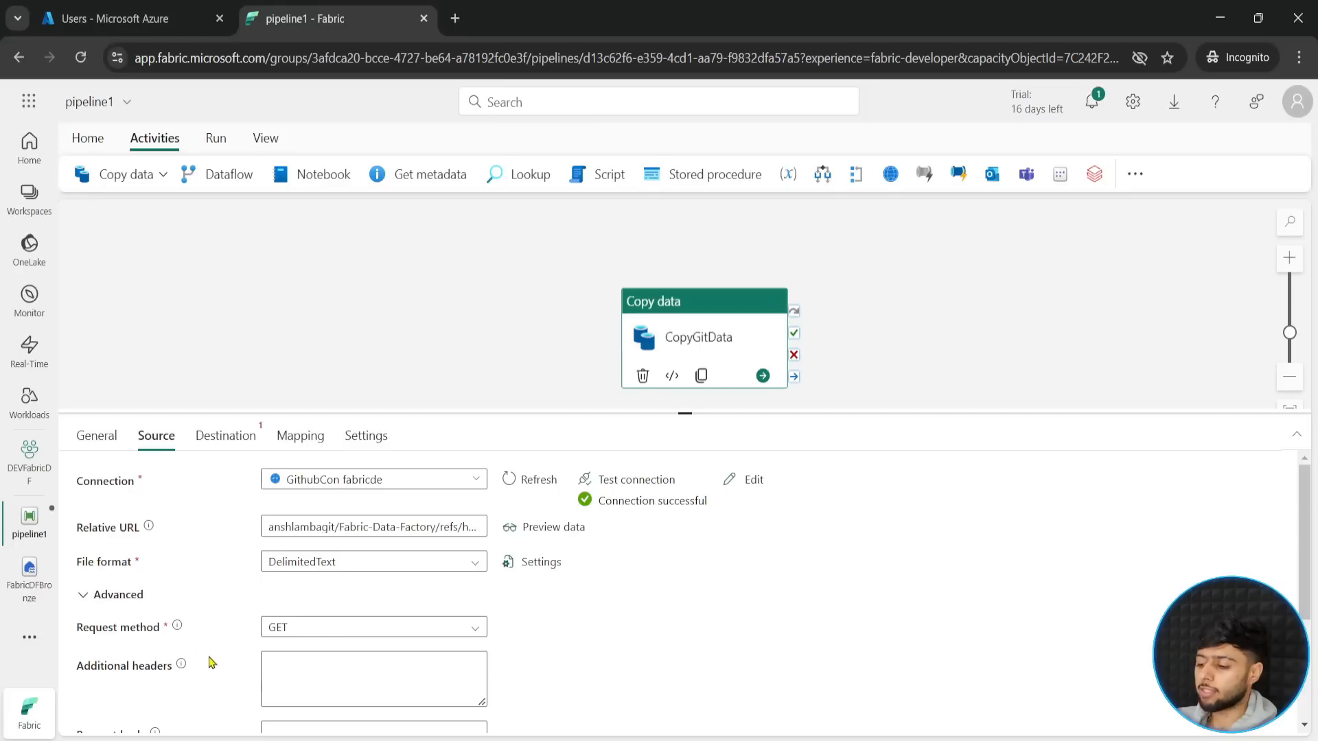
scroll(209, 663, "down", 2)
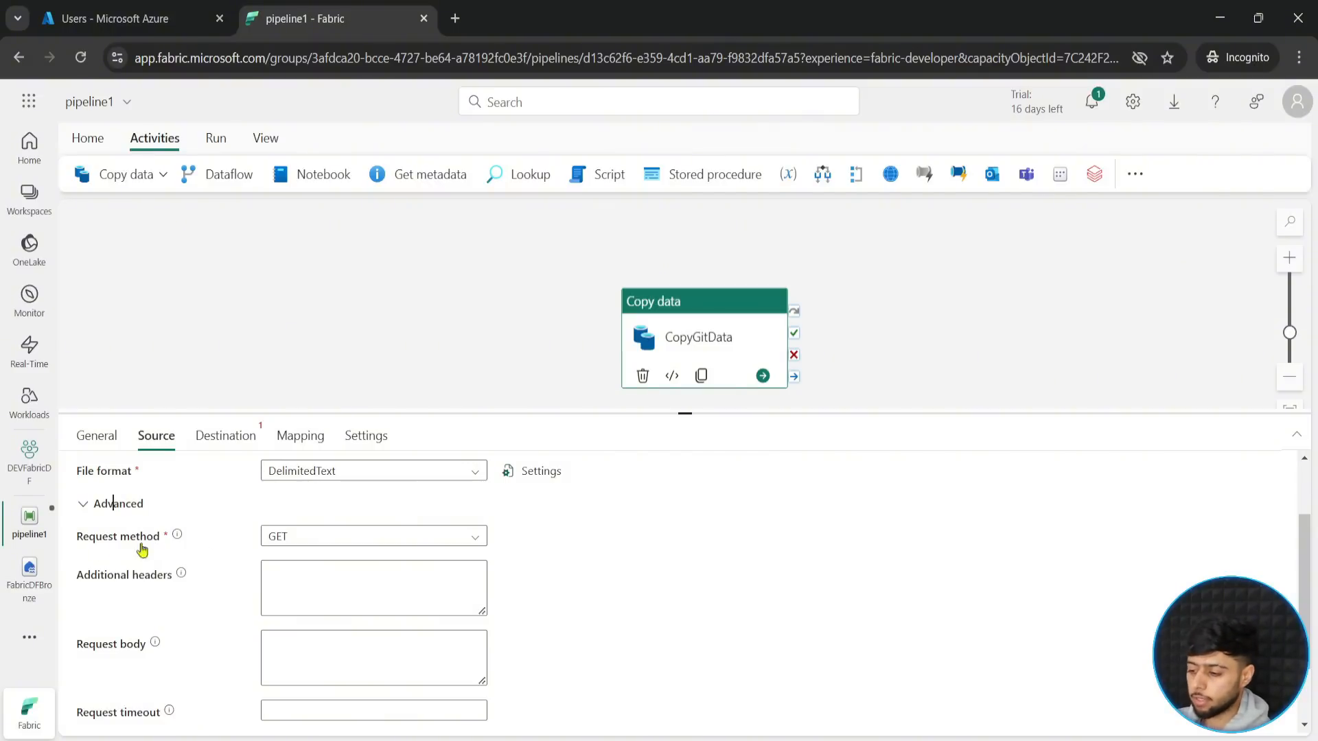
left_click(91, 511)
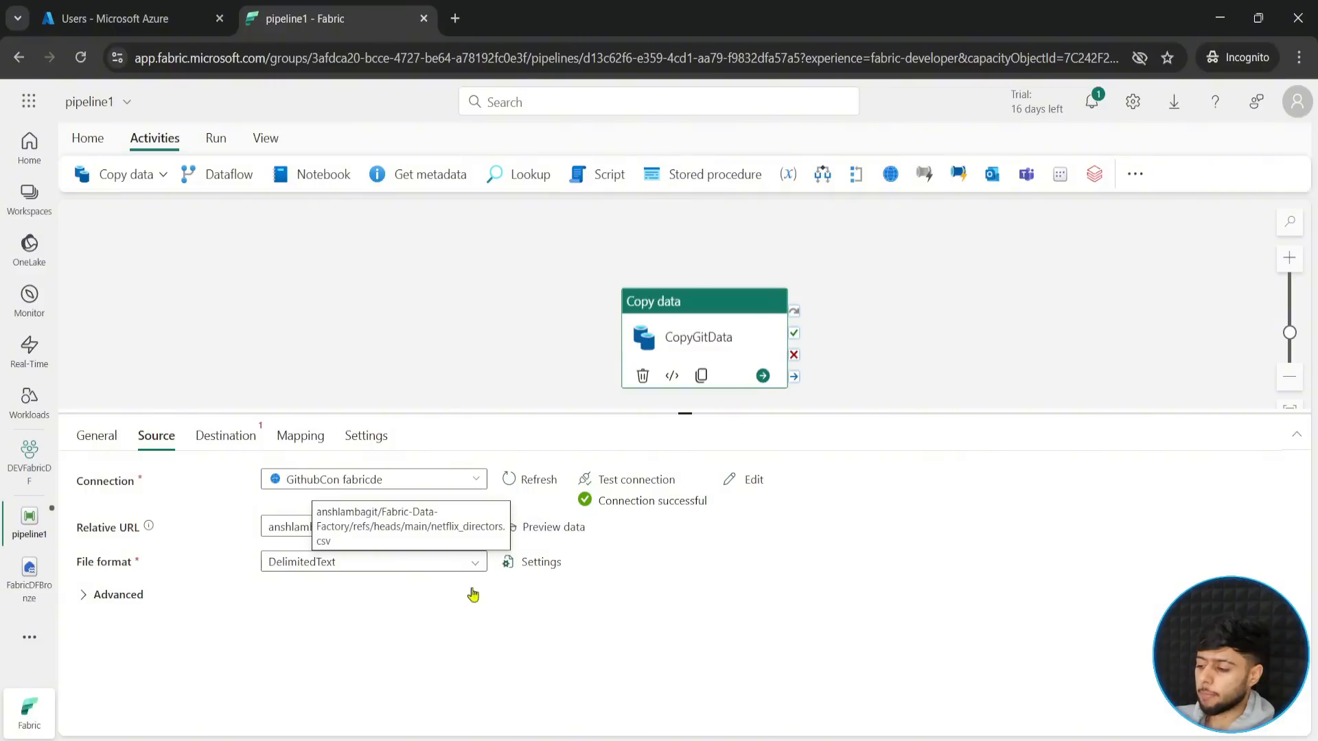
left_click(542, 527)
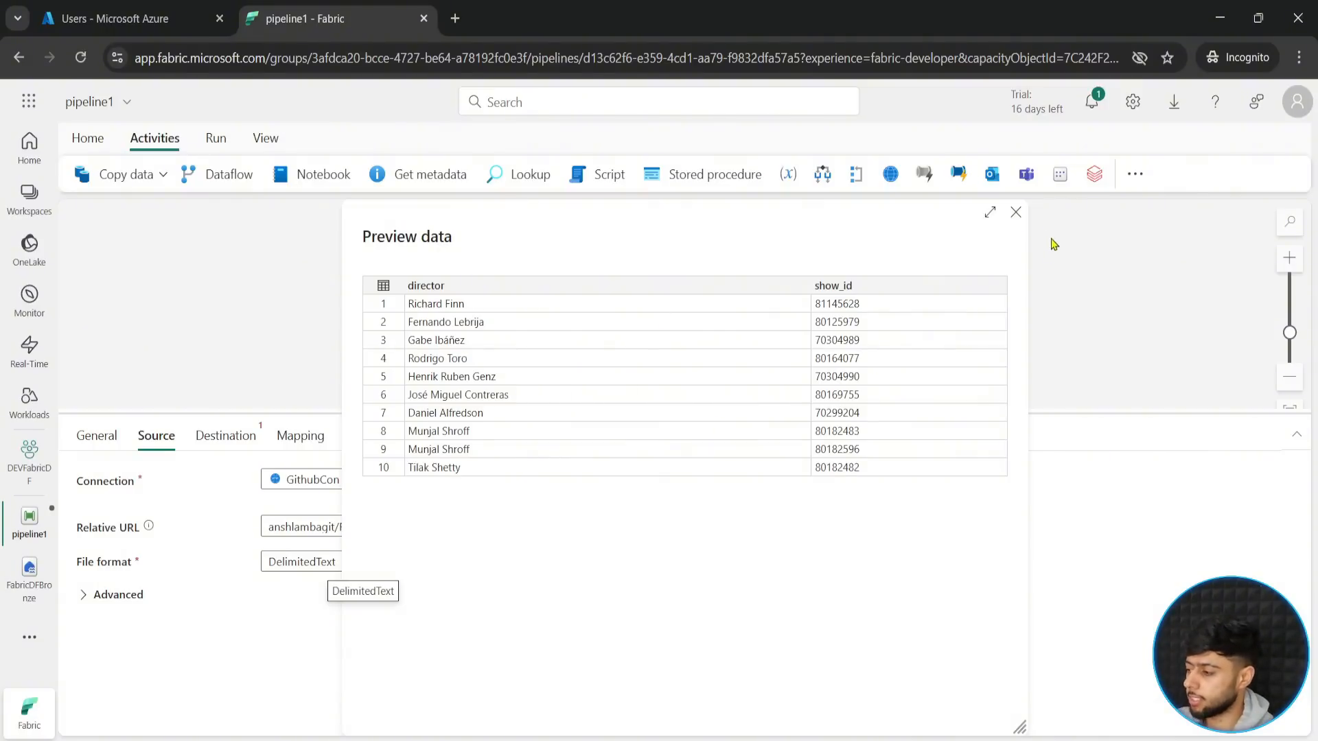
left_click(1016, 215)
- Set the copy activity's destination connection to the FabricDFBronze lakehouse from the OneLake catalog
left_click(219, 438)
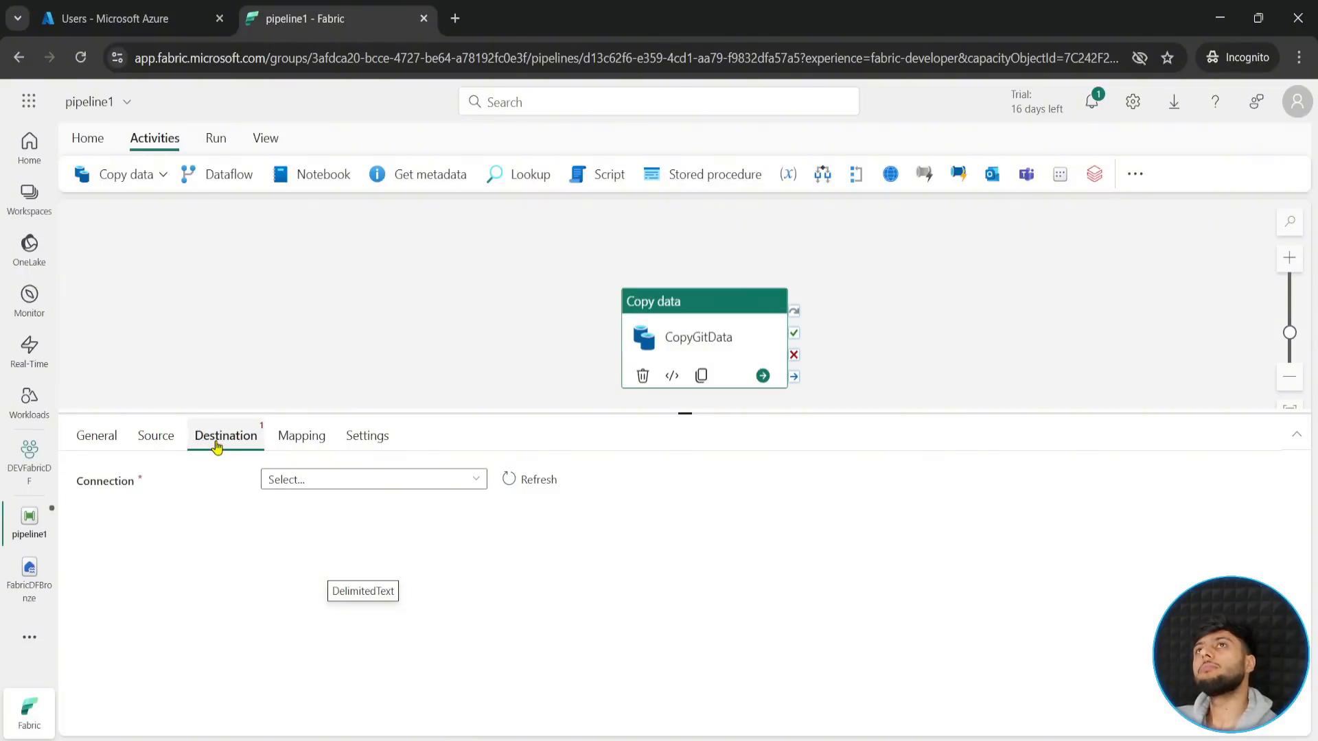
left_click(479, 531)
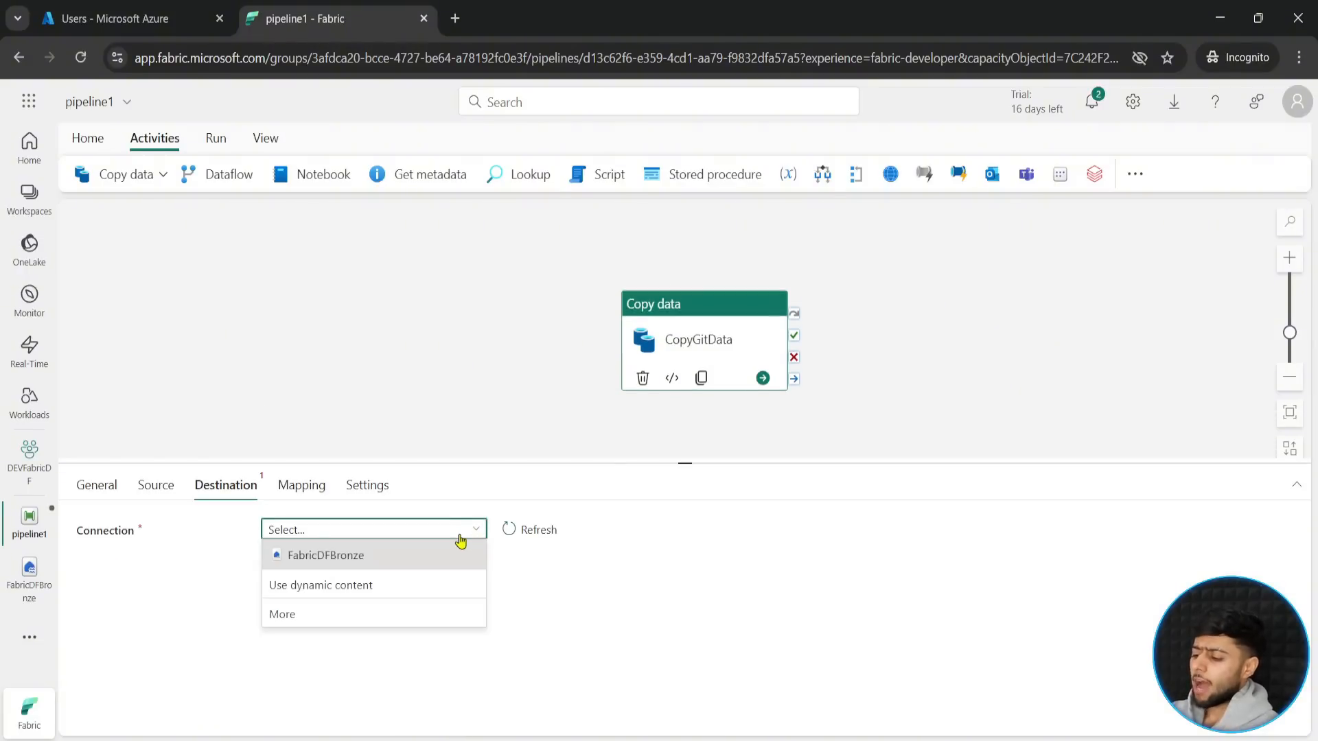
left_click(341, 617)
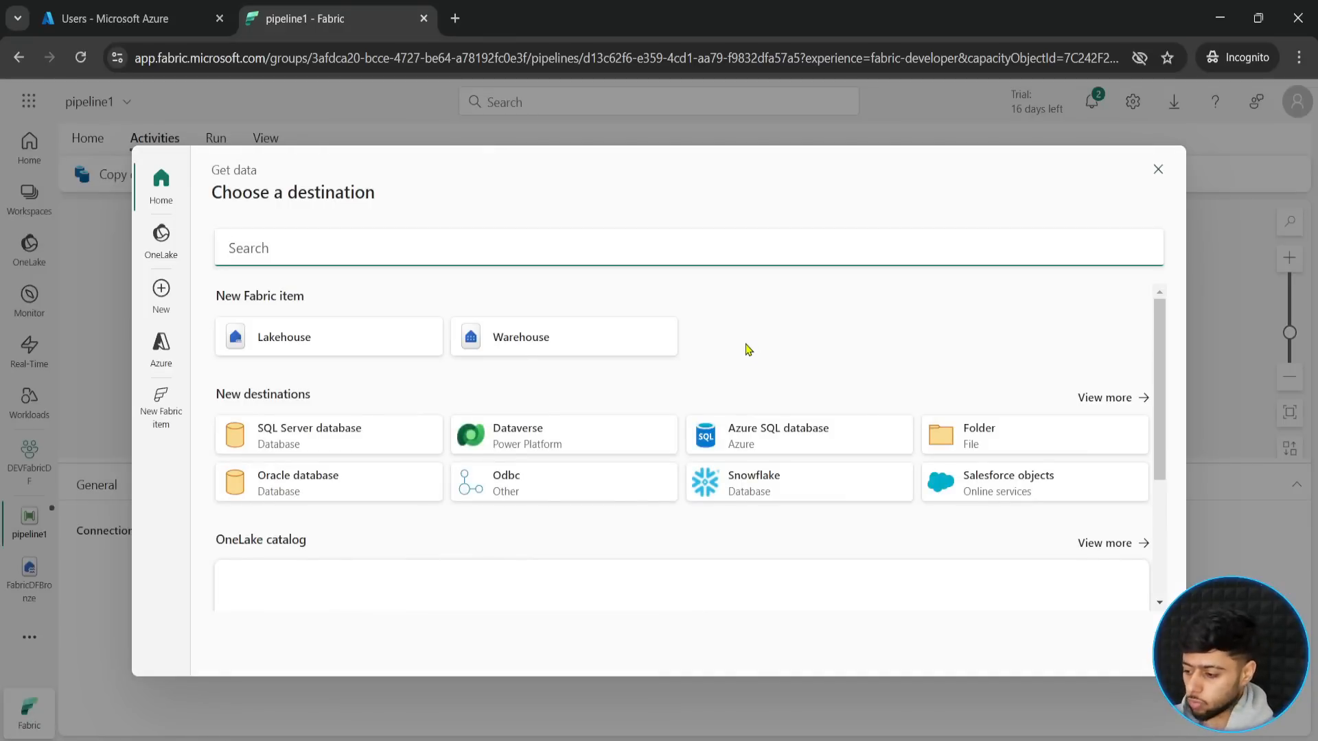
scroll(786, 396, "down", 3)
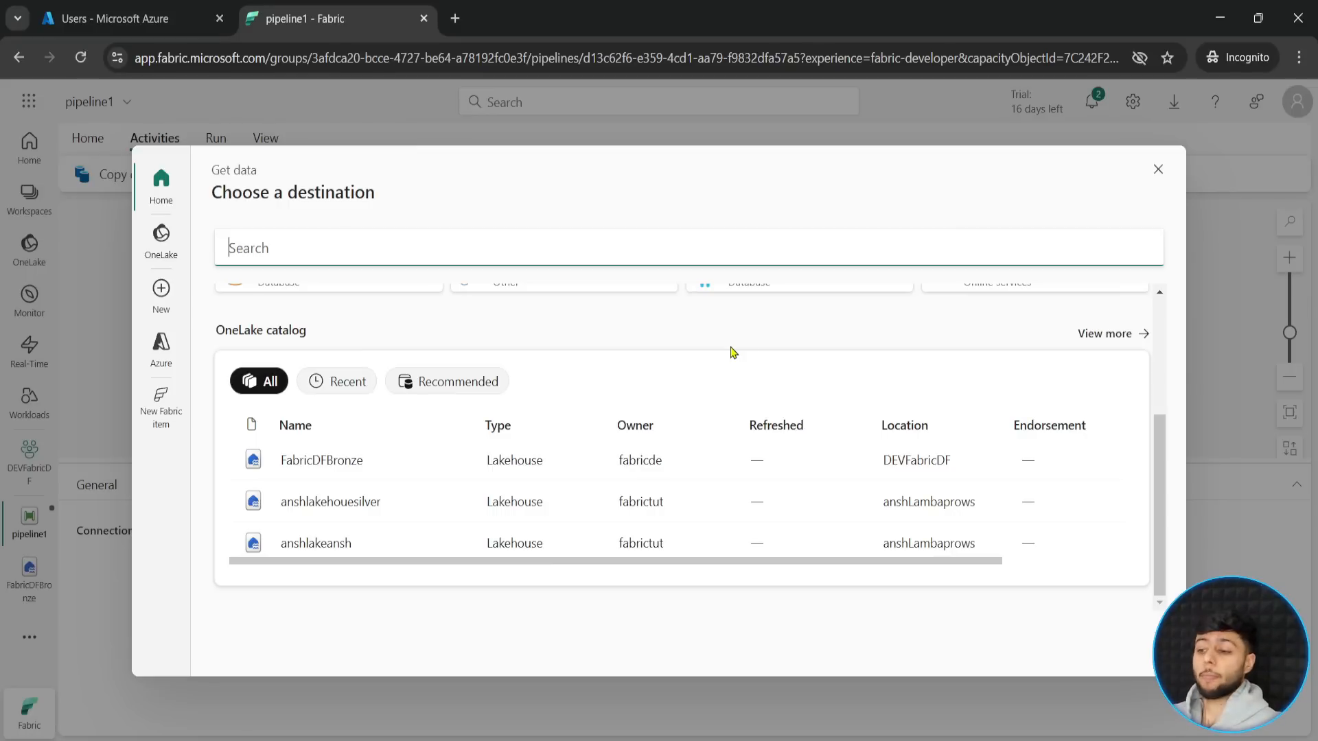
left_click(330, 463)
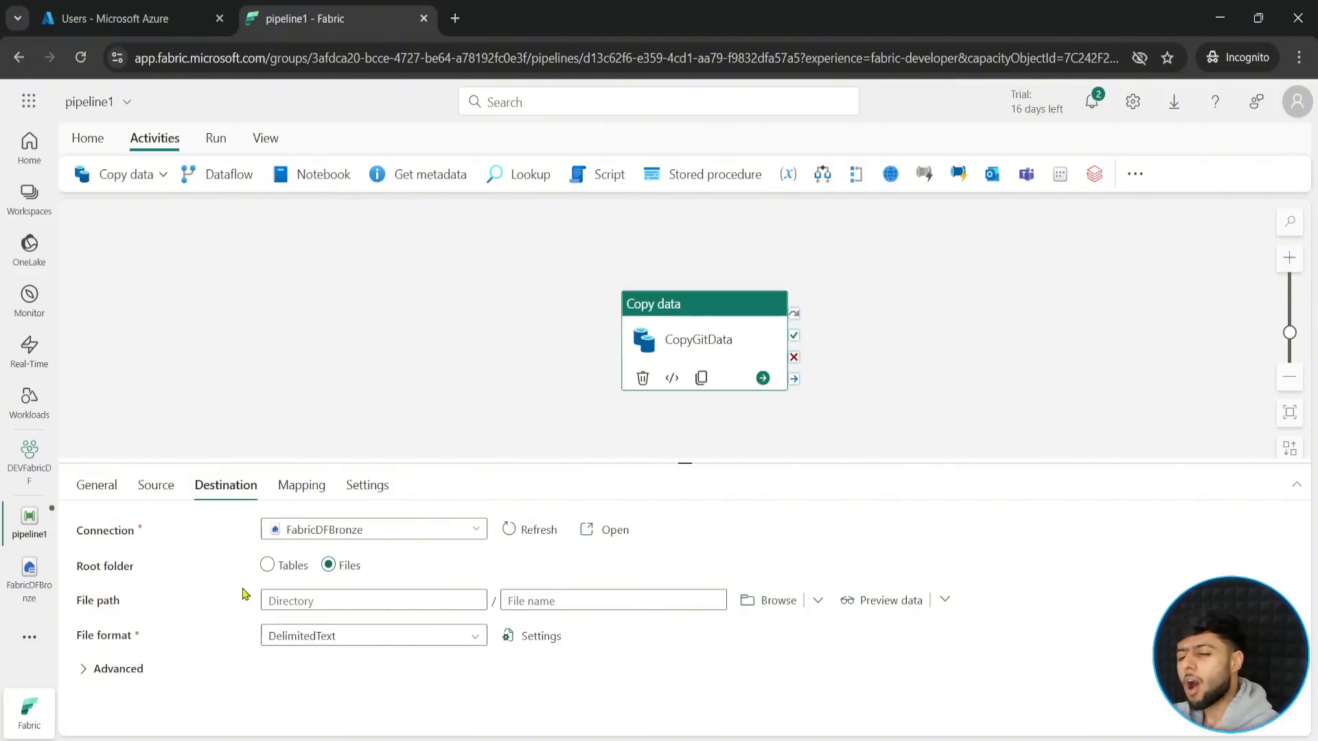
- Browse the lakehouse files and choose the RawGitData folder as the destination directory
left_click(768, 608)
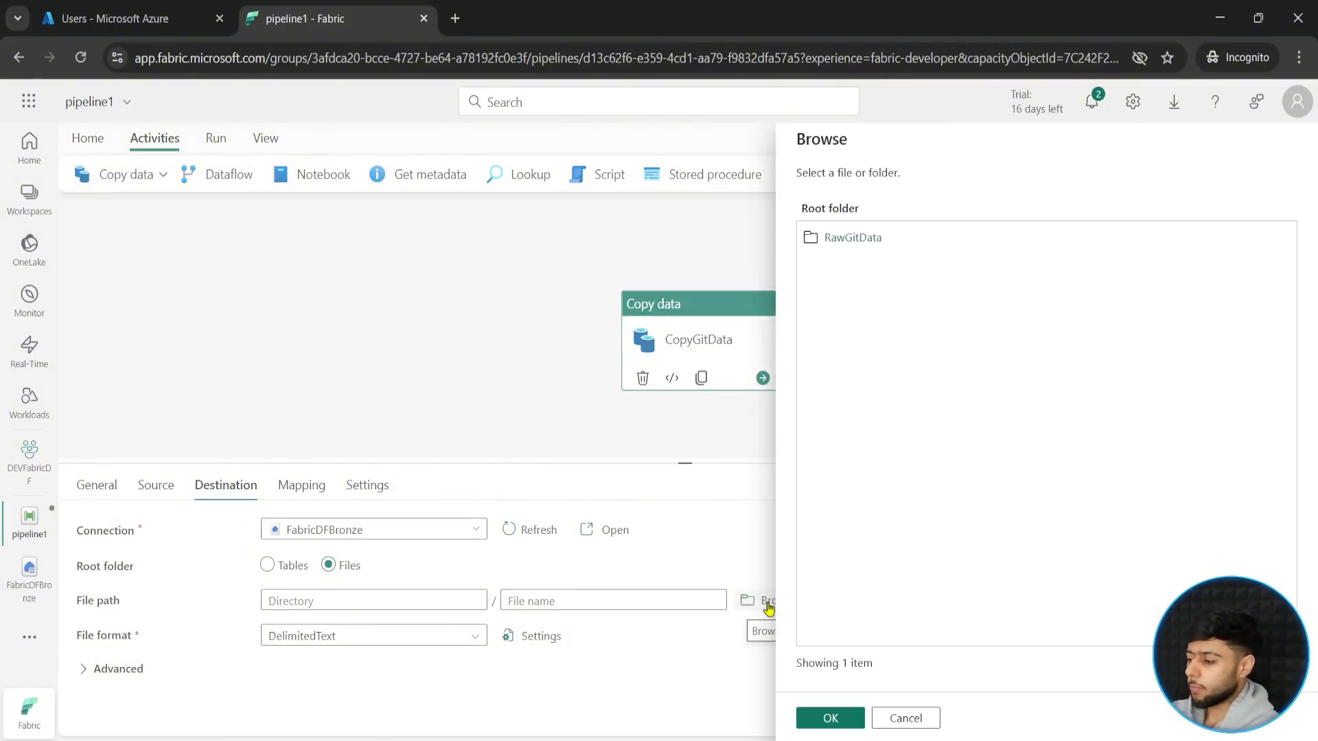
left_click(859, 239)
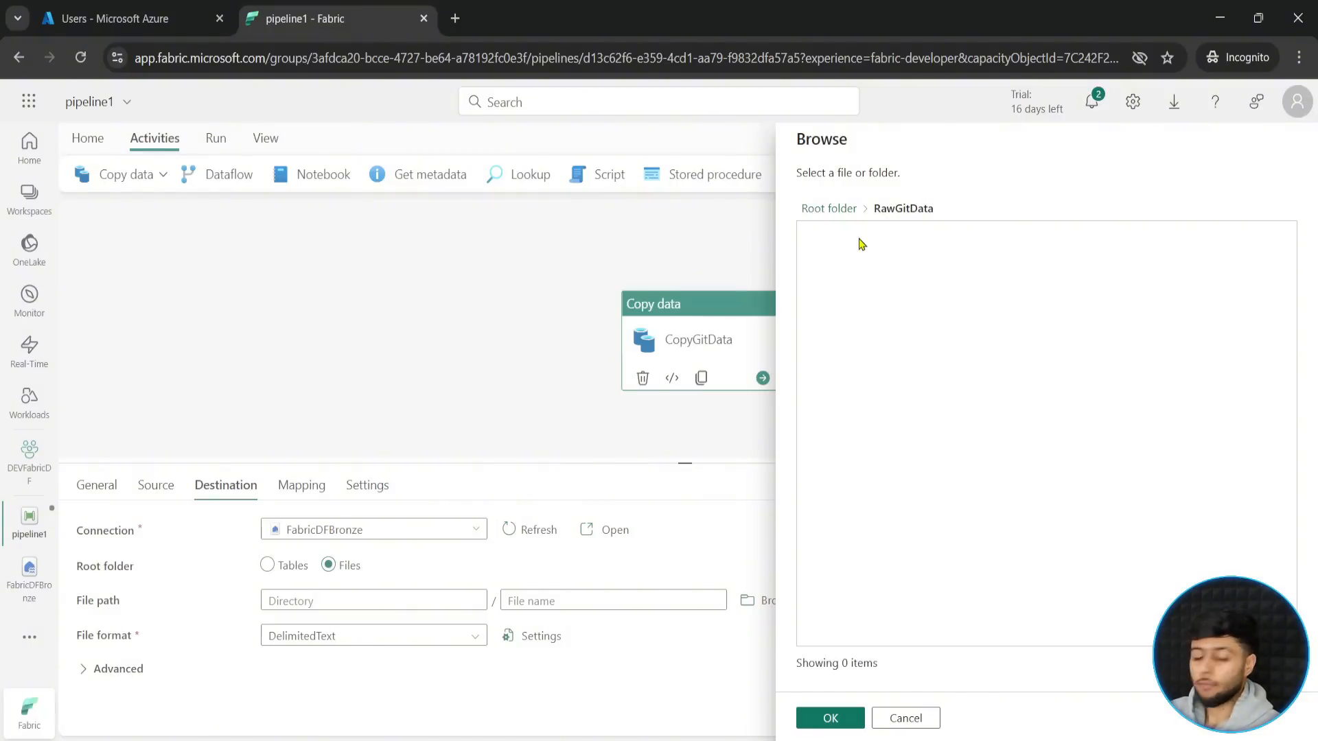
left_click(831, 717)
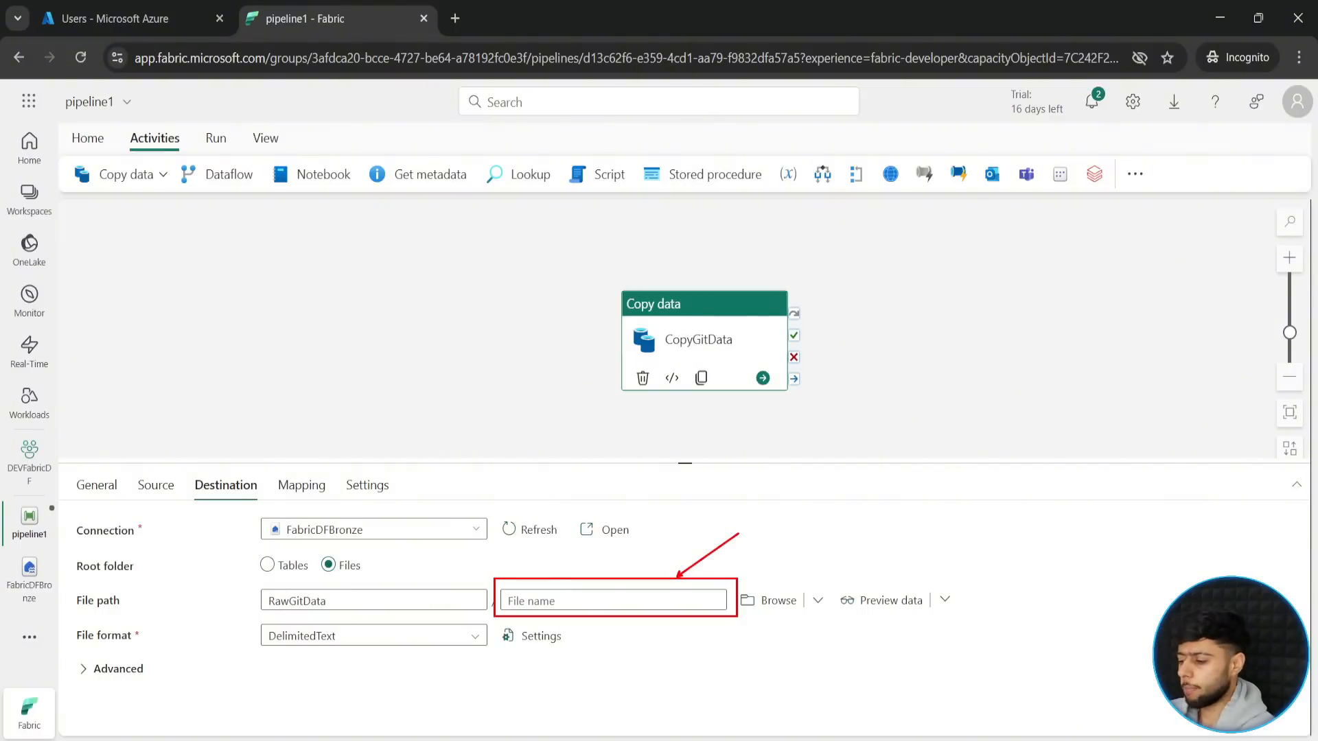
- Name the destination file rawdata.csv in the file path
left_click(603, 594)
type("raw")
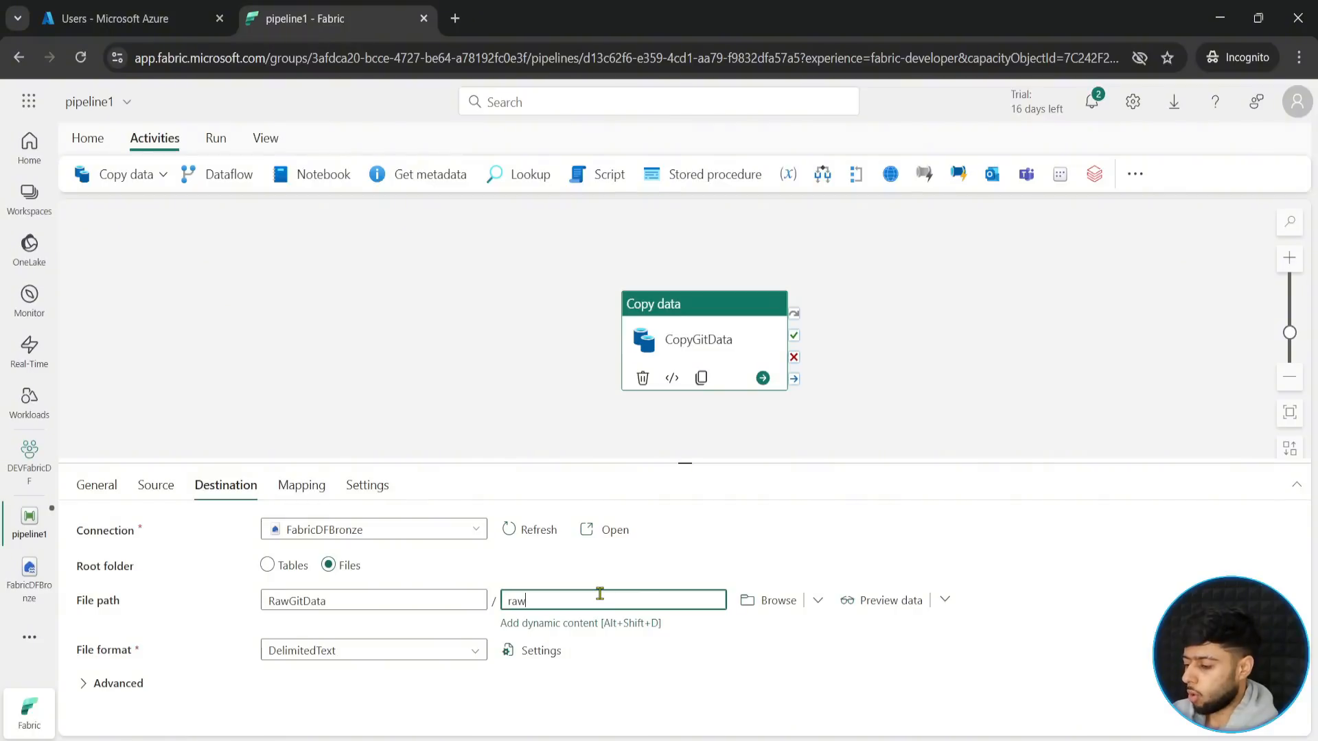
type("data.cvs")
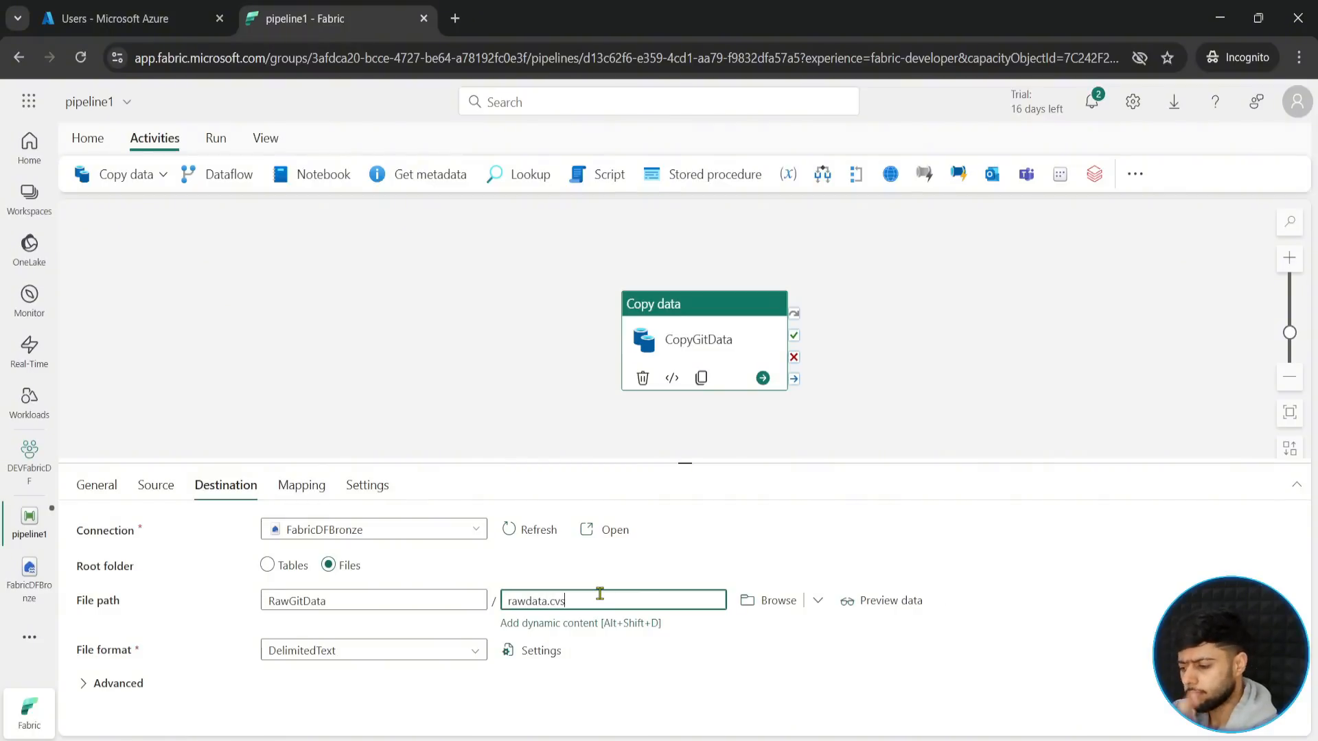
key("BackSpace")
key("BackSpace")
type("sv")
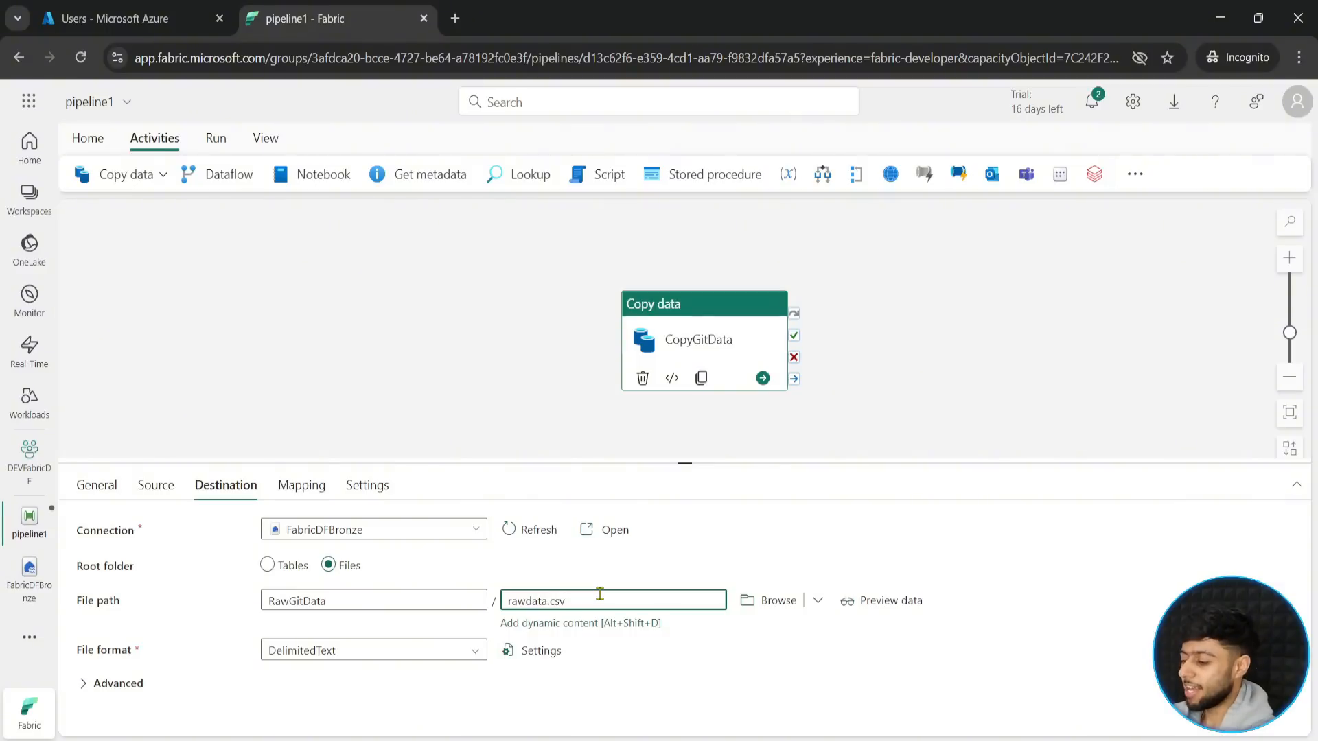
- Expand the destination's advanced settings and examine the copy behavior, concurrent connections, metadata and file extension options
left_click(623, 685)
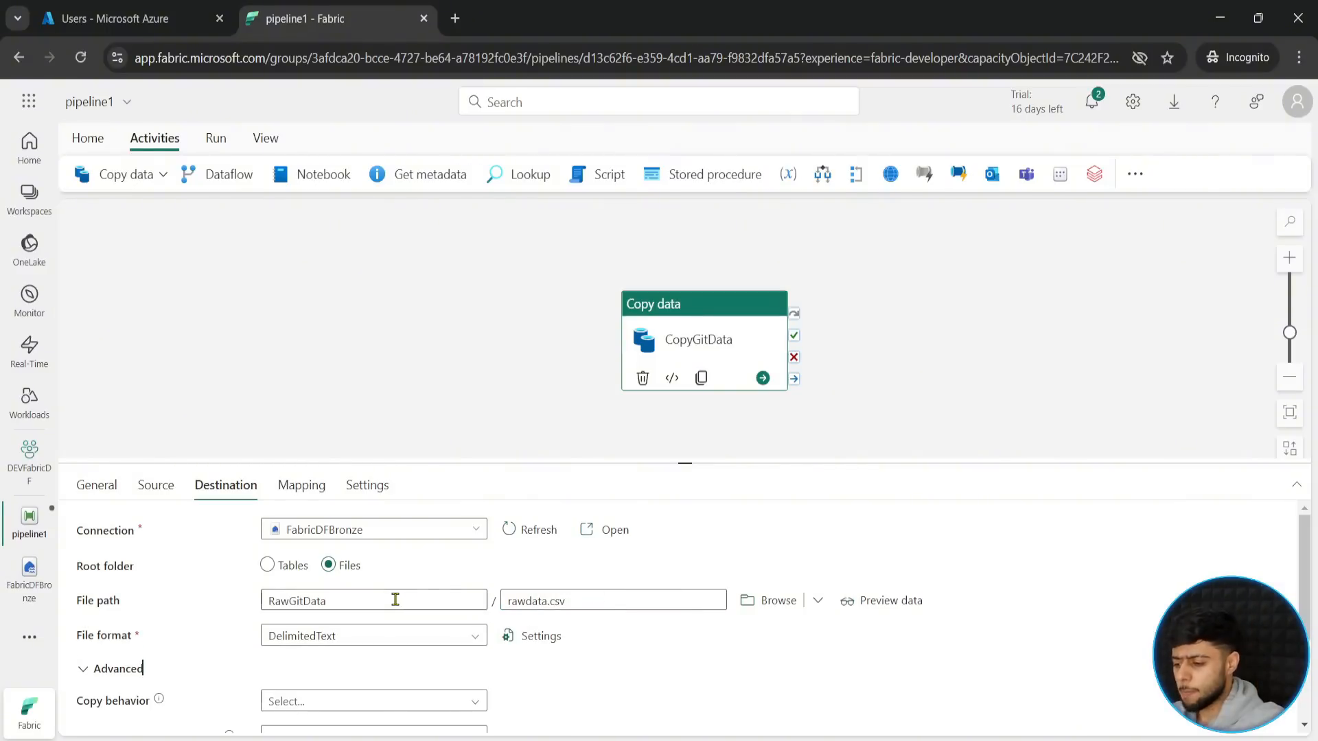
scroll(336, 670, "down", 1)
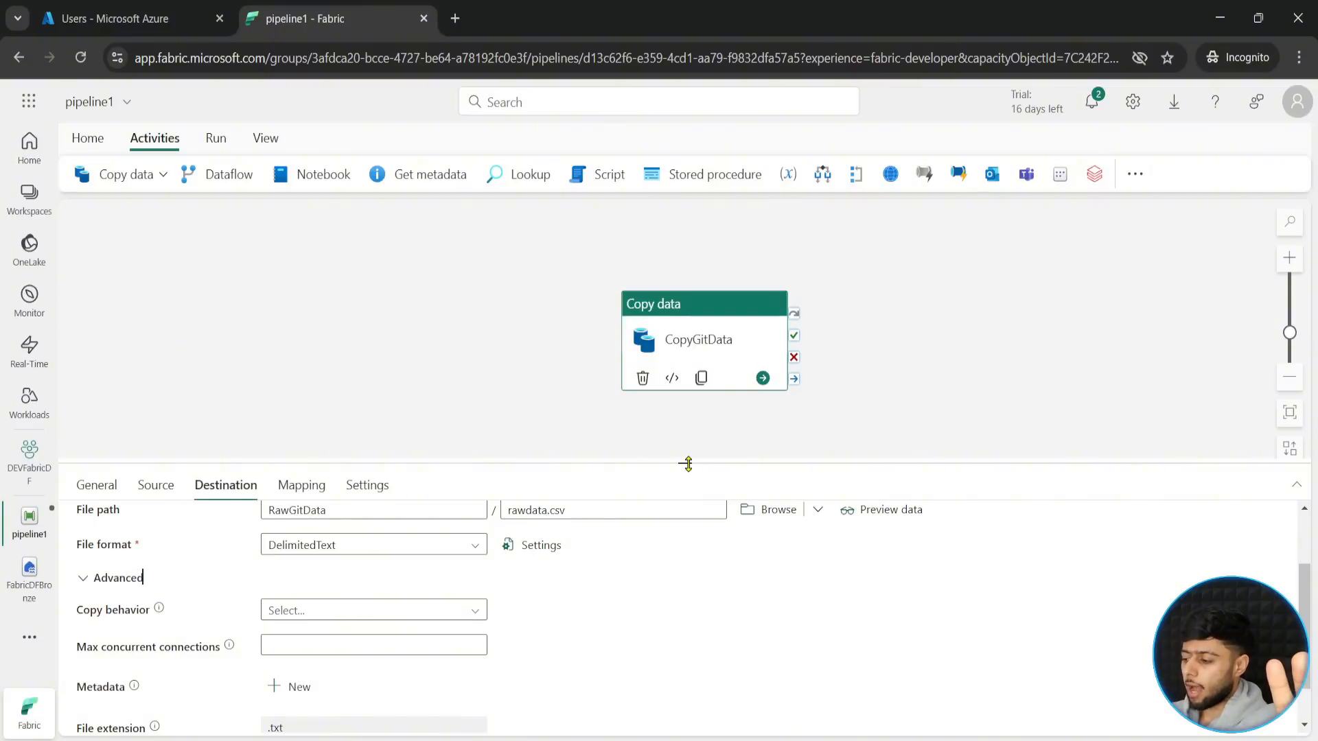
left_click_drag(685, 462, 685, 407)
- Import the schemas into the copy activity's column mapping and give the mapping table more room below the canvas
left_click(304, 434)
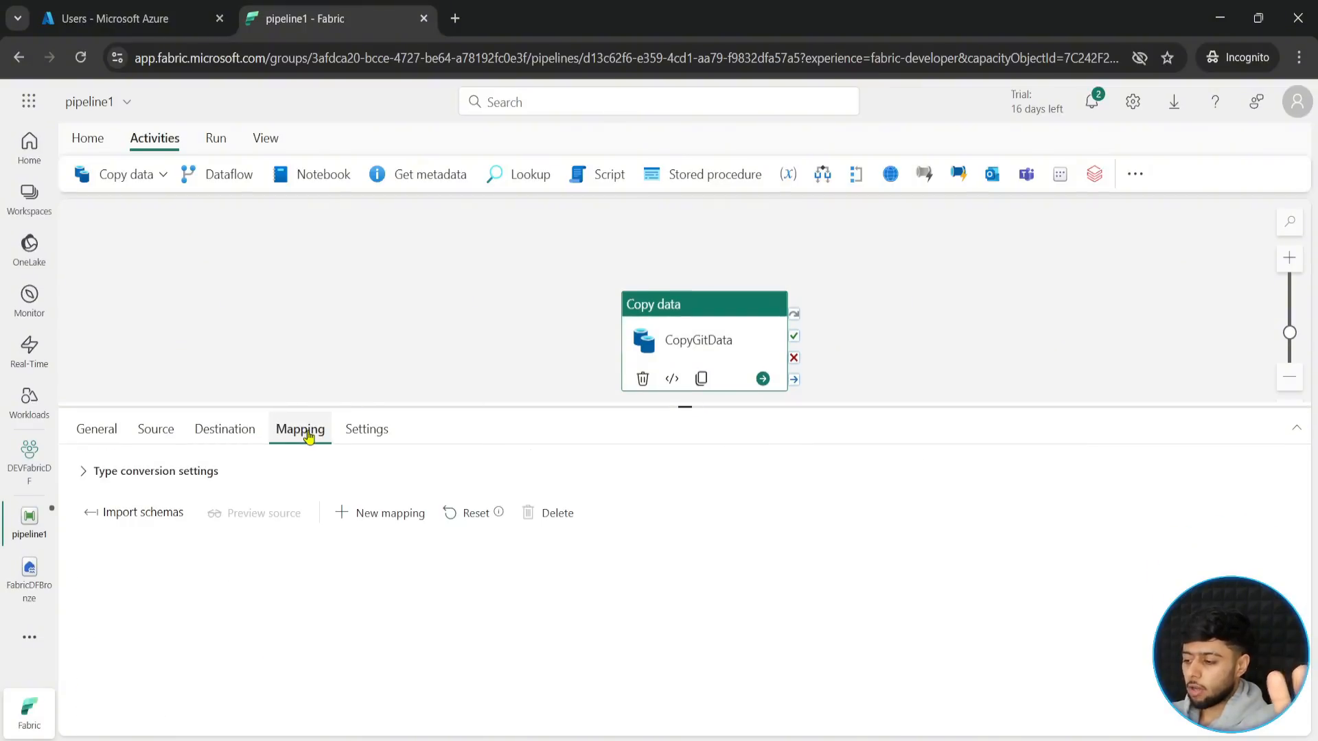
left_click(152, 512)
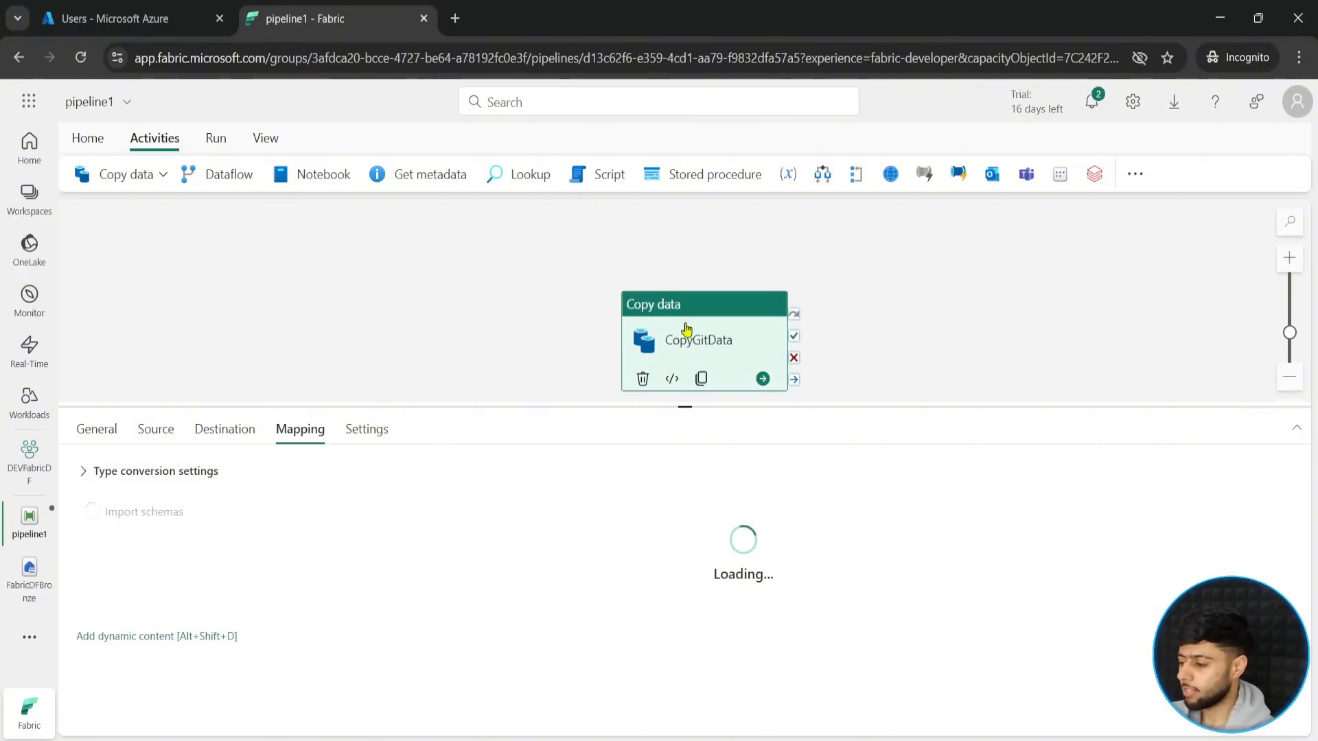
left_click_drag(692, 324, 678, 284)
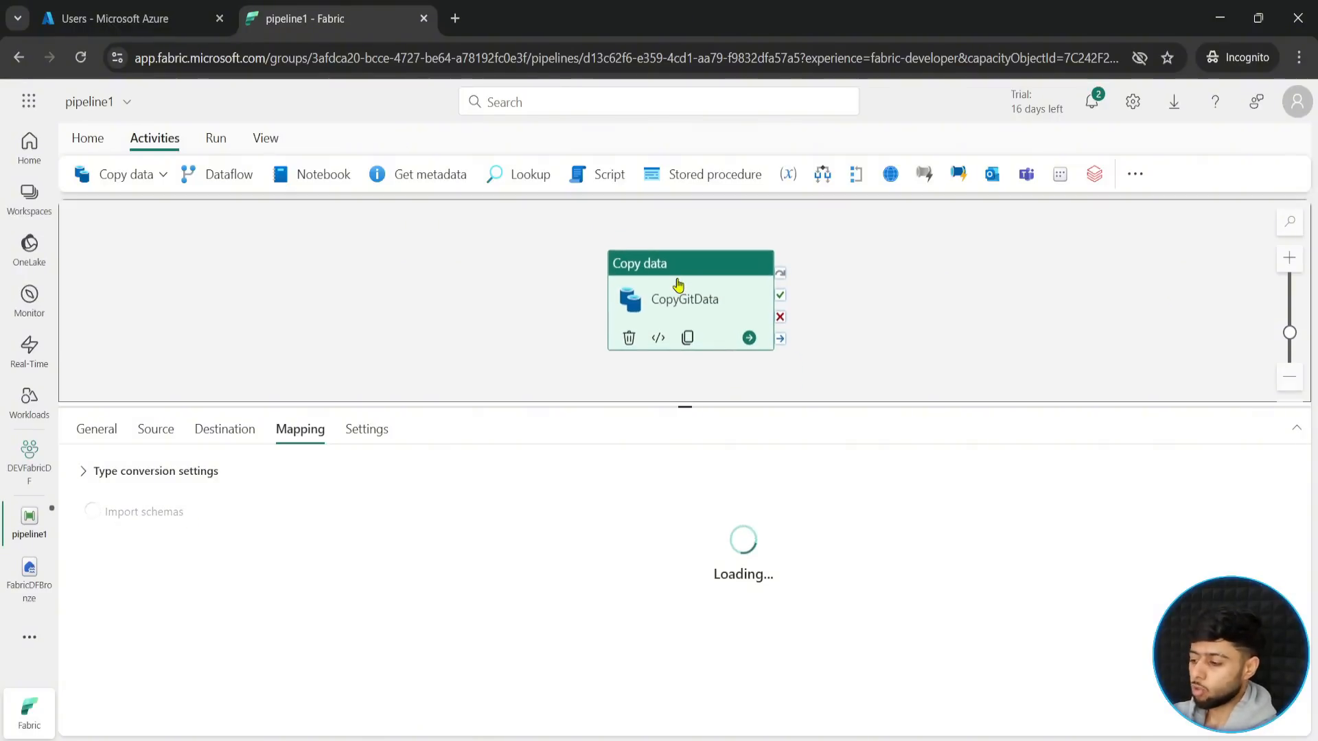
left_click_drag(683, 408, 684, 388)
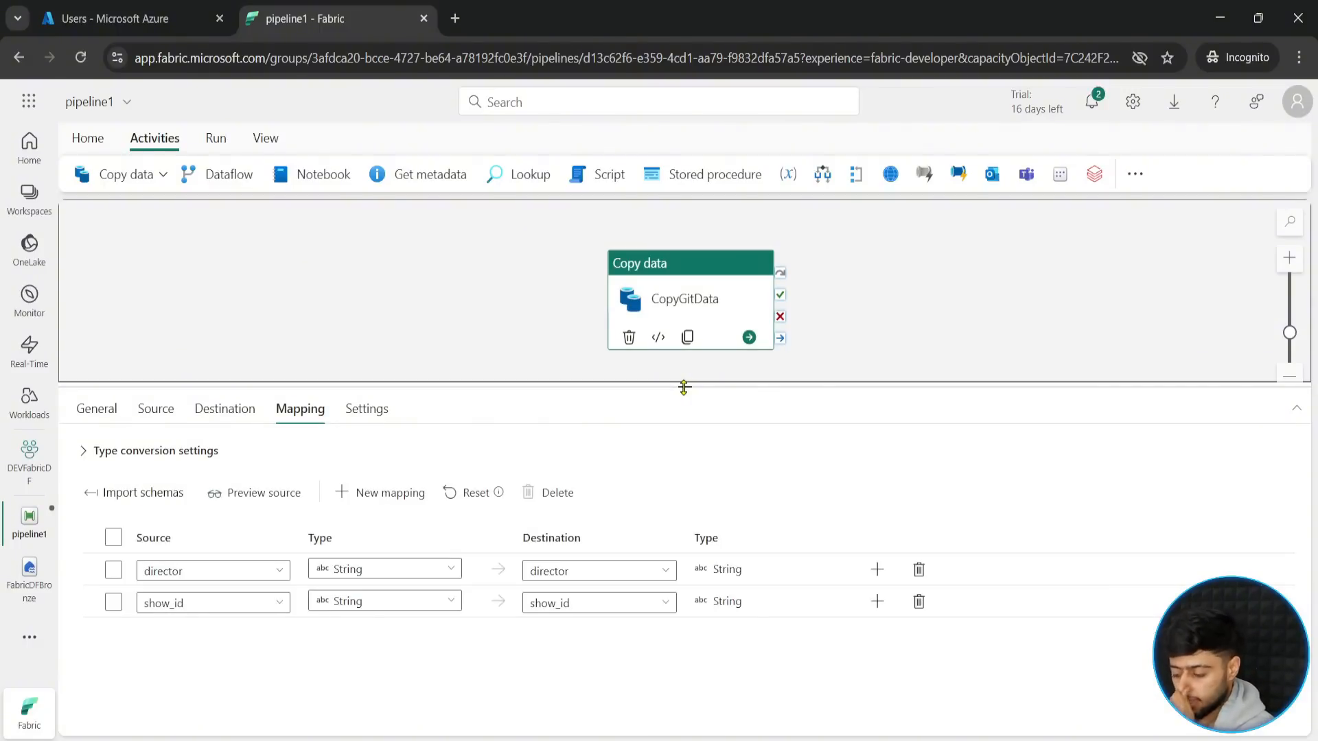
key("ctrl+2")
left_click_drag(90, 518, 494, 630)
left_click_drag(187, 558, 221, 515)
left_click_drag(194, 613, 262, 714)
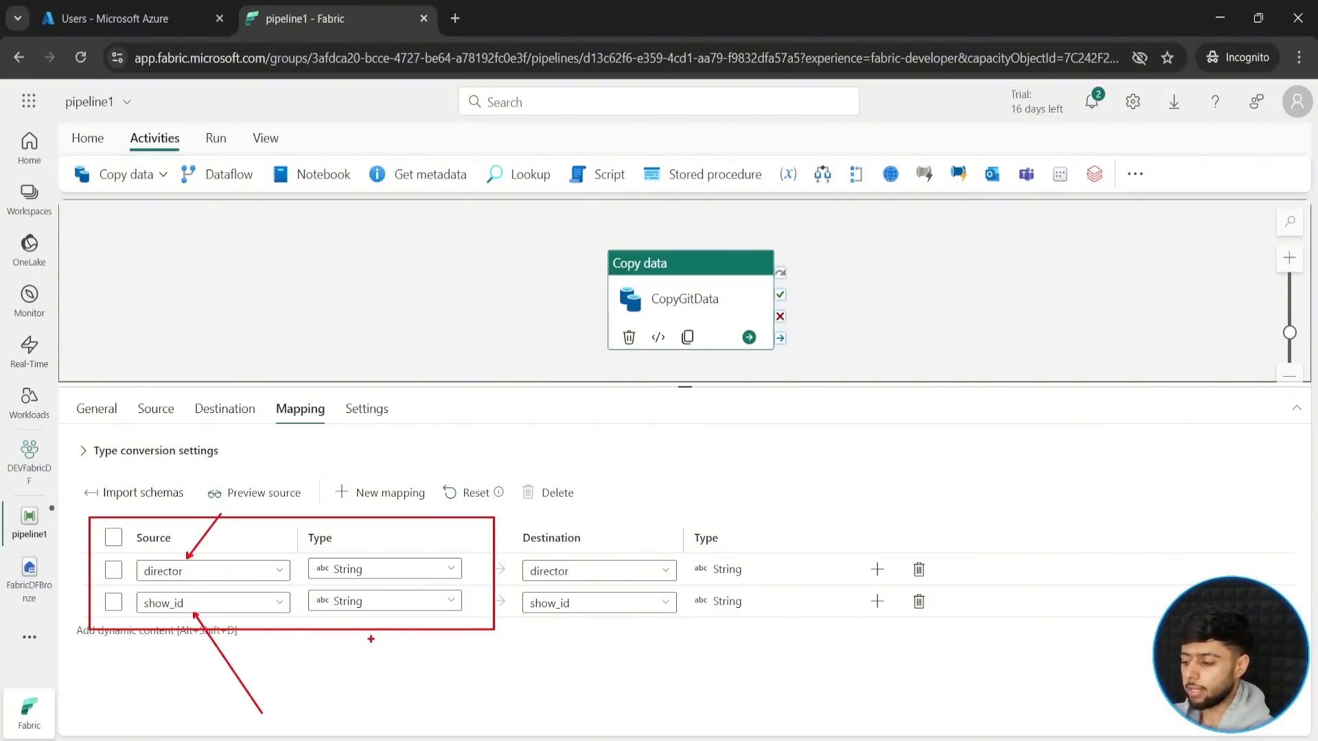
key("Escape")
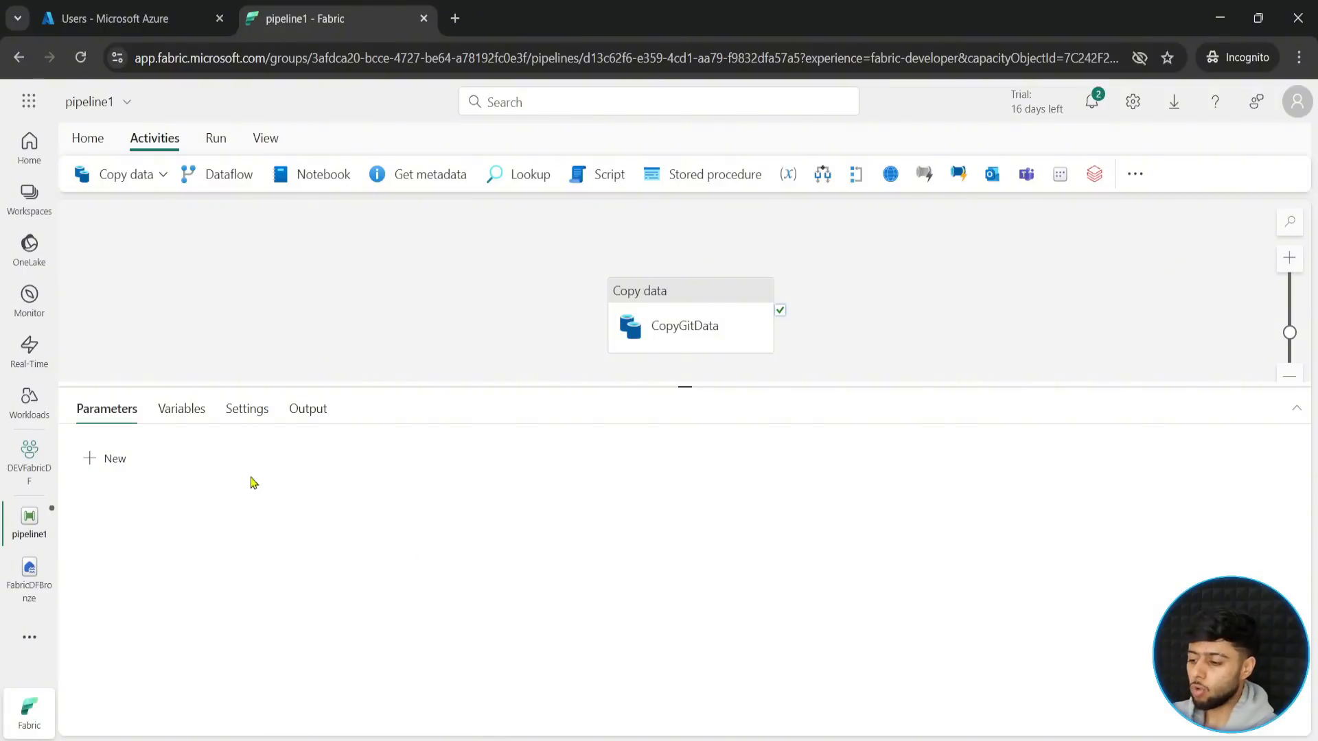
- Reselect the CopyGitData activity and examine the data types available for the director source column, leaving its type as String
left_click(671, 324)
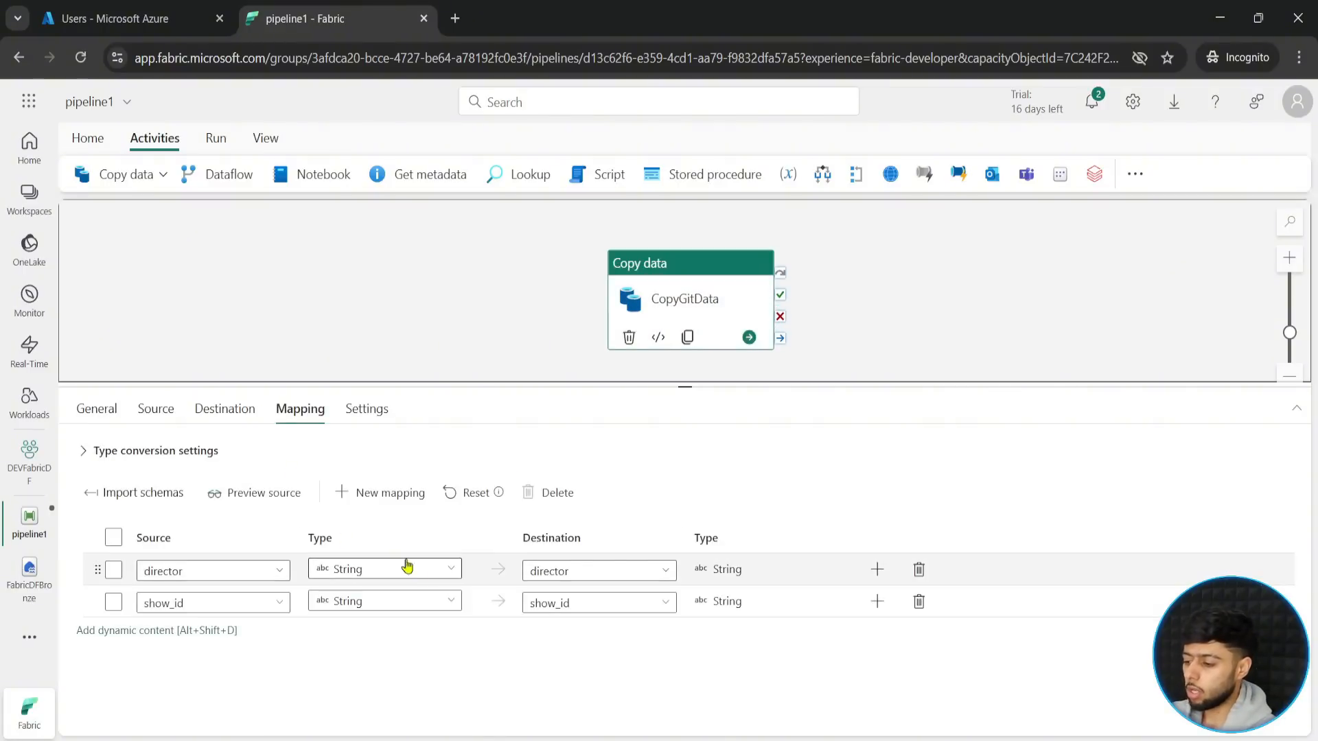
left_click(450, 571)
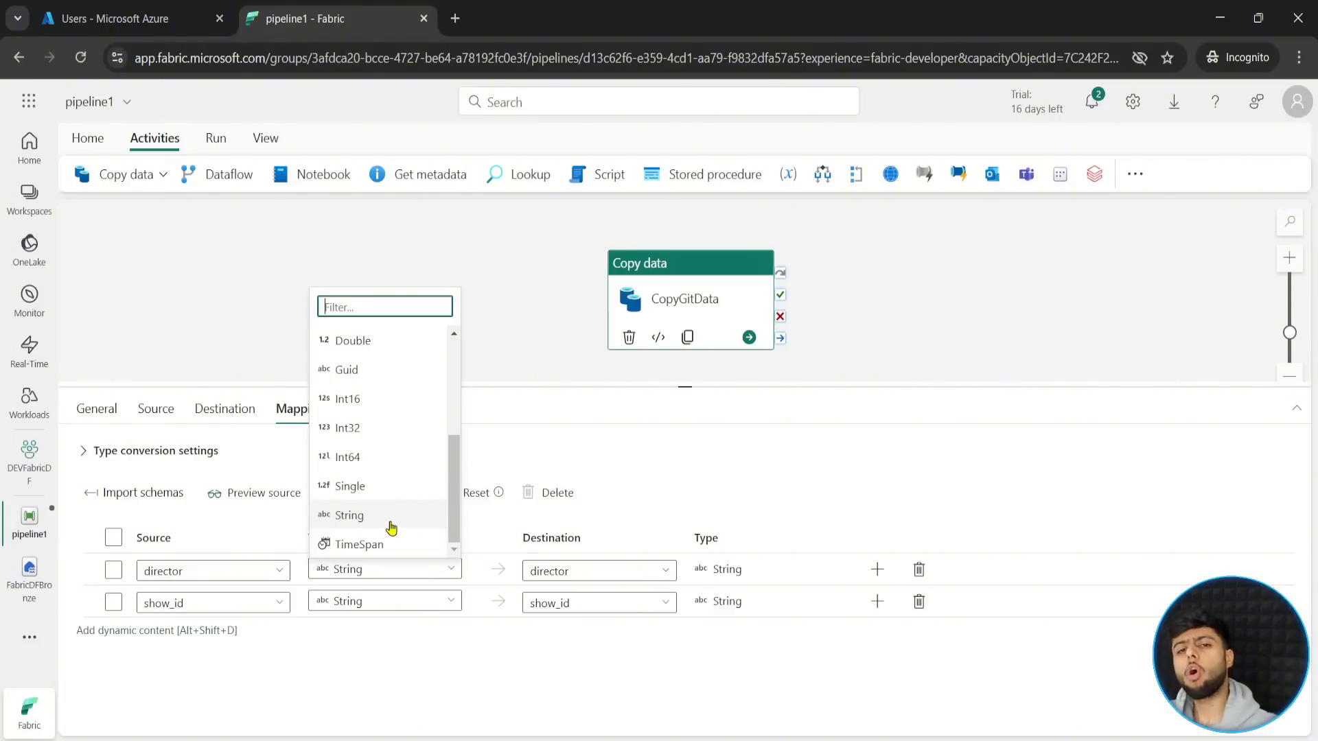
left_click(439, 663)
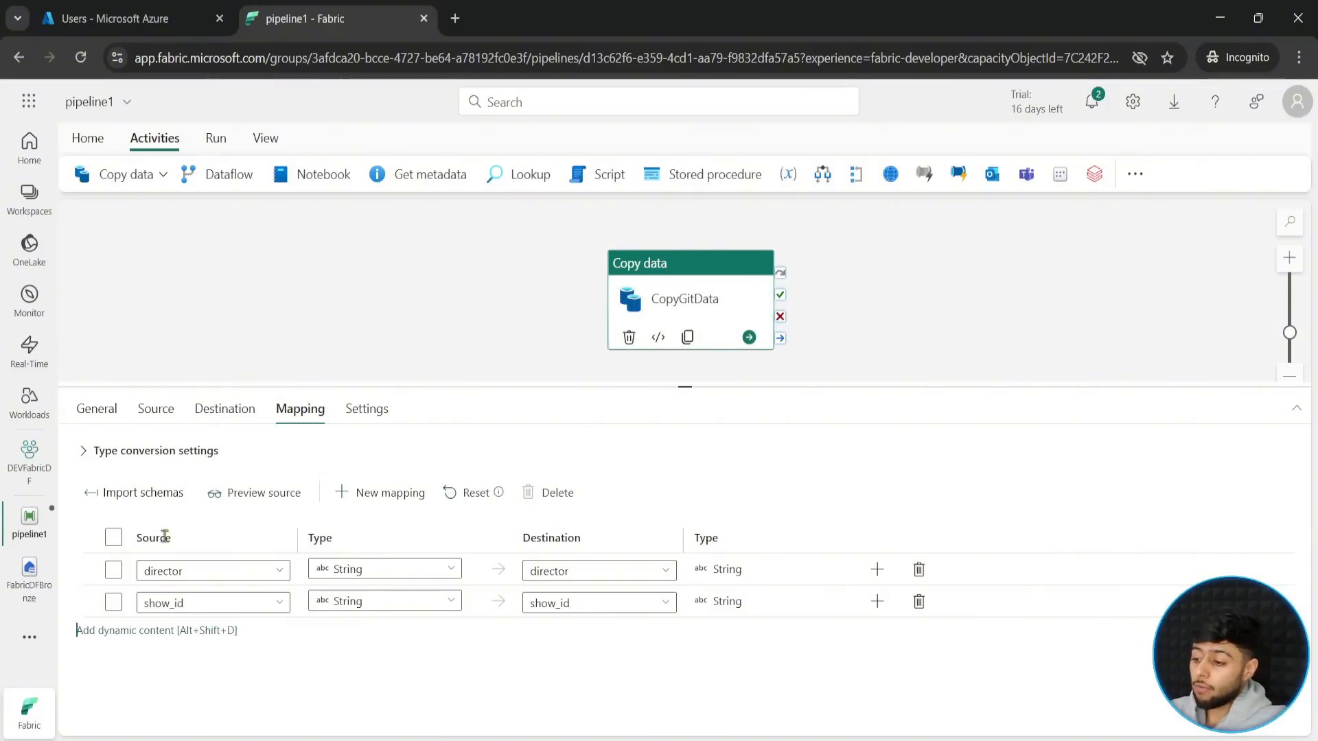
mouse_move(76, 513)
left_mouse_down()
mouse_move(397, 624)
mouse_move(914, 662)
left_mouse_up()
left_click_drag(452, 565, 493, 475)
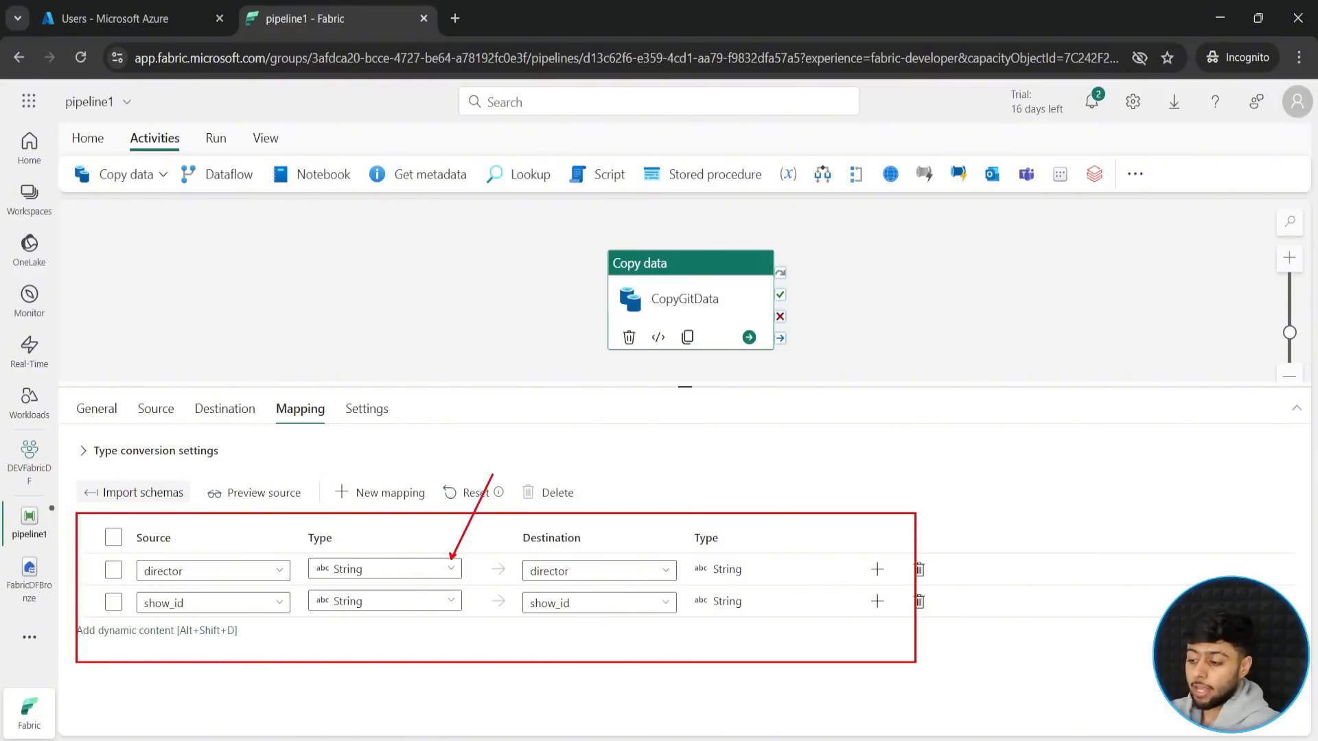
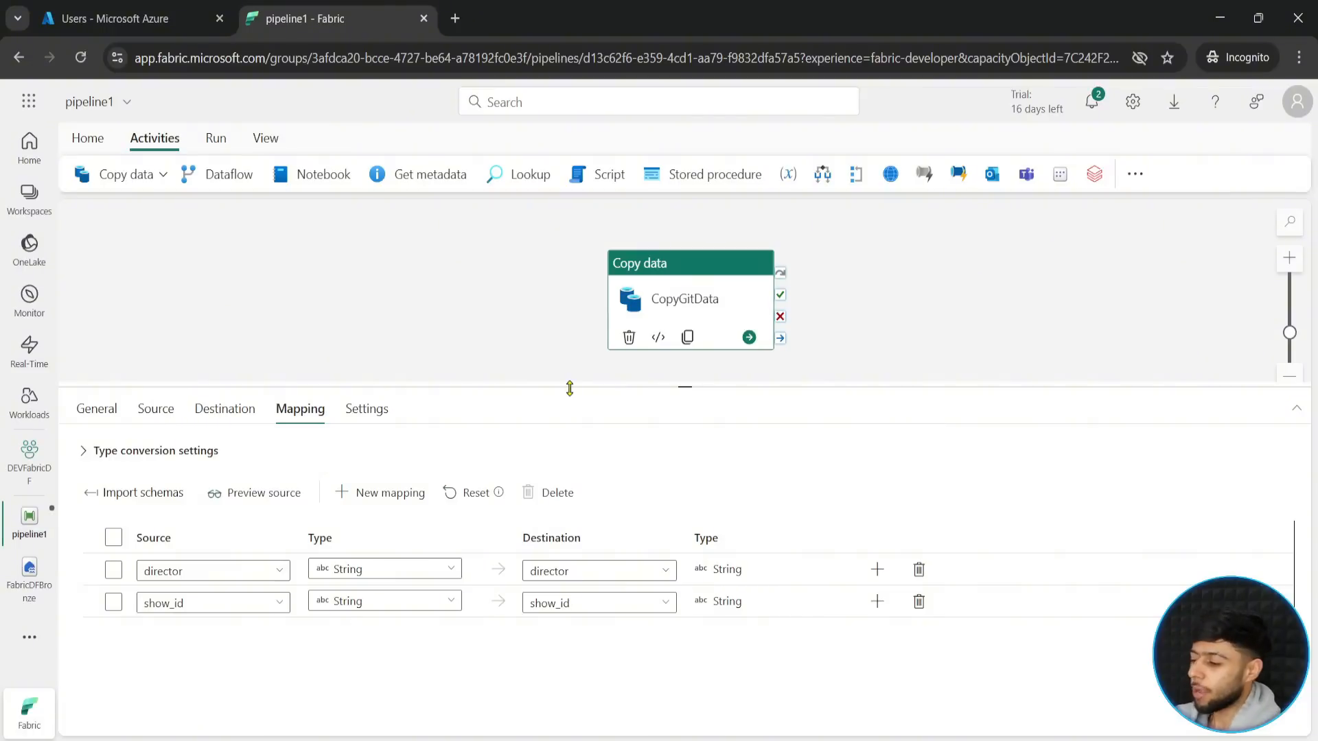
- Validate pipeline1 with no activity selected, close the validation output, and save and run the pipeline
left_click(466, 322)
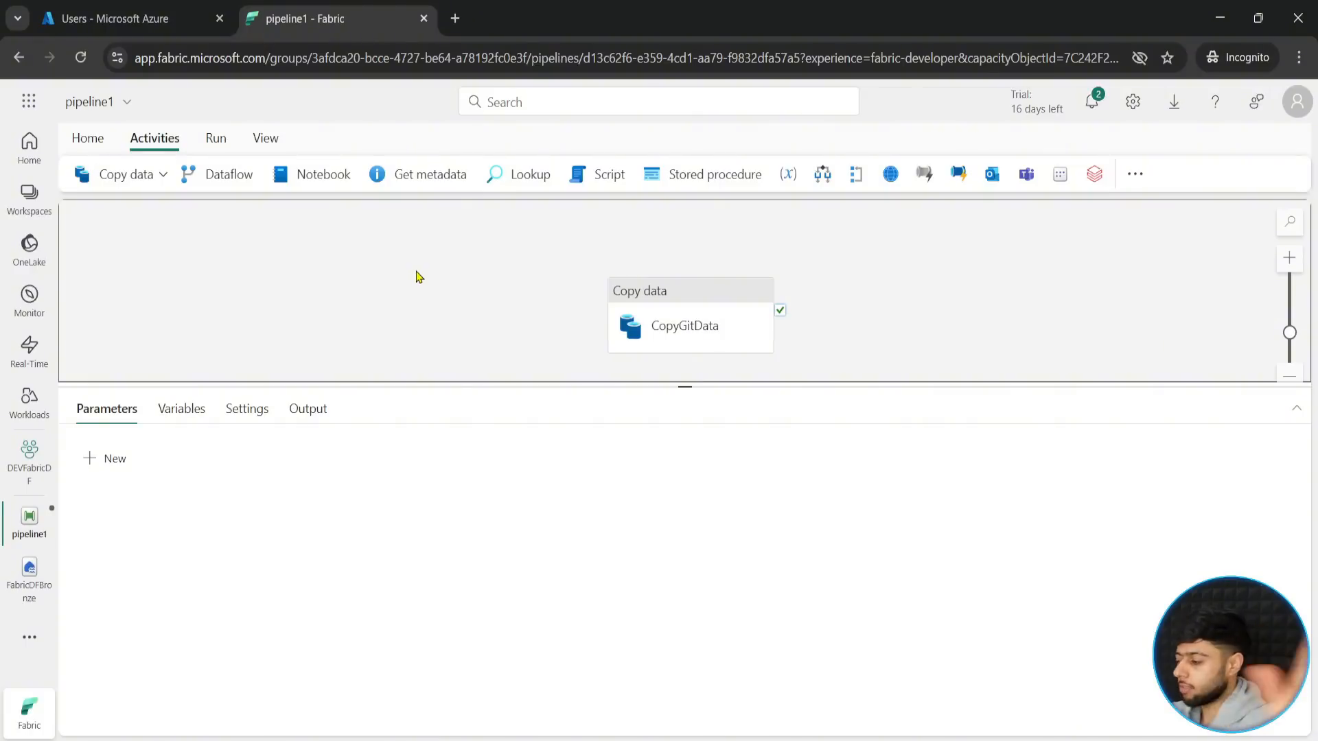
left_click_drag(681, 385, 665, 460)
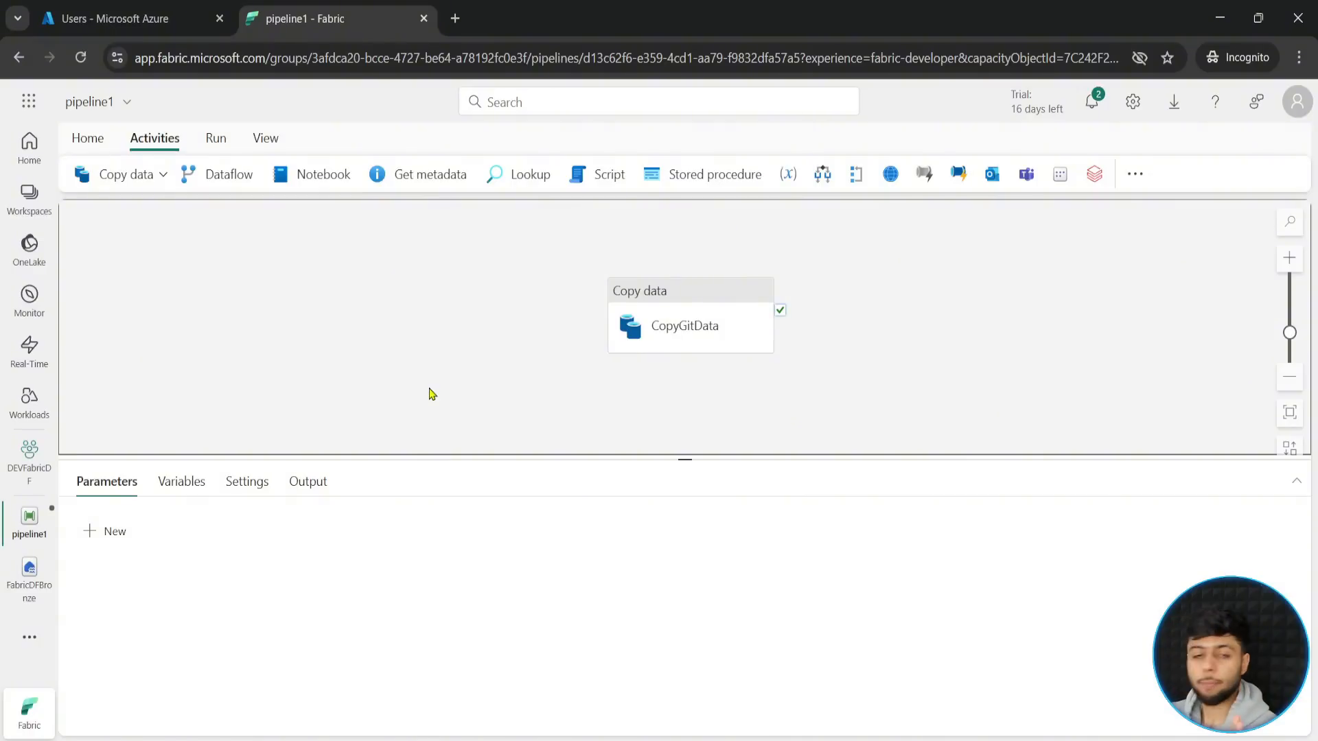
left_click(88, 138)
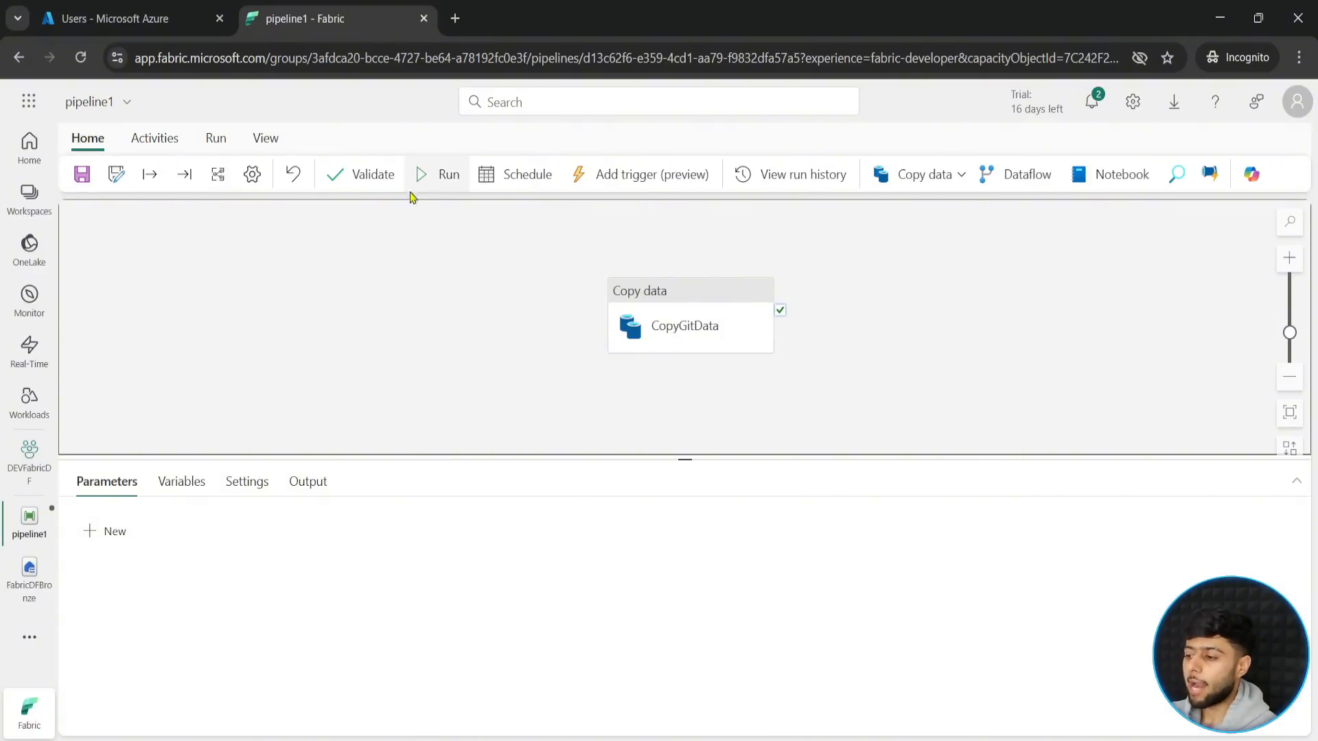
left_click(372, 178)
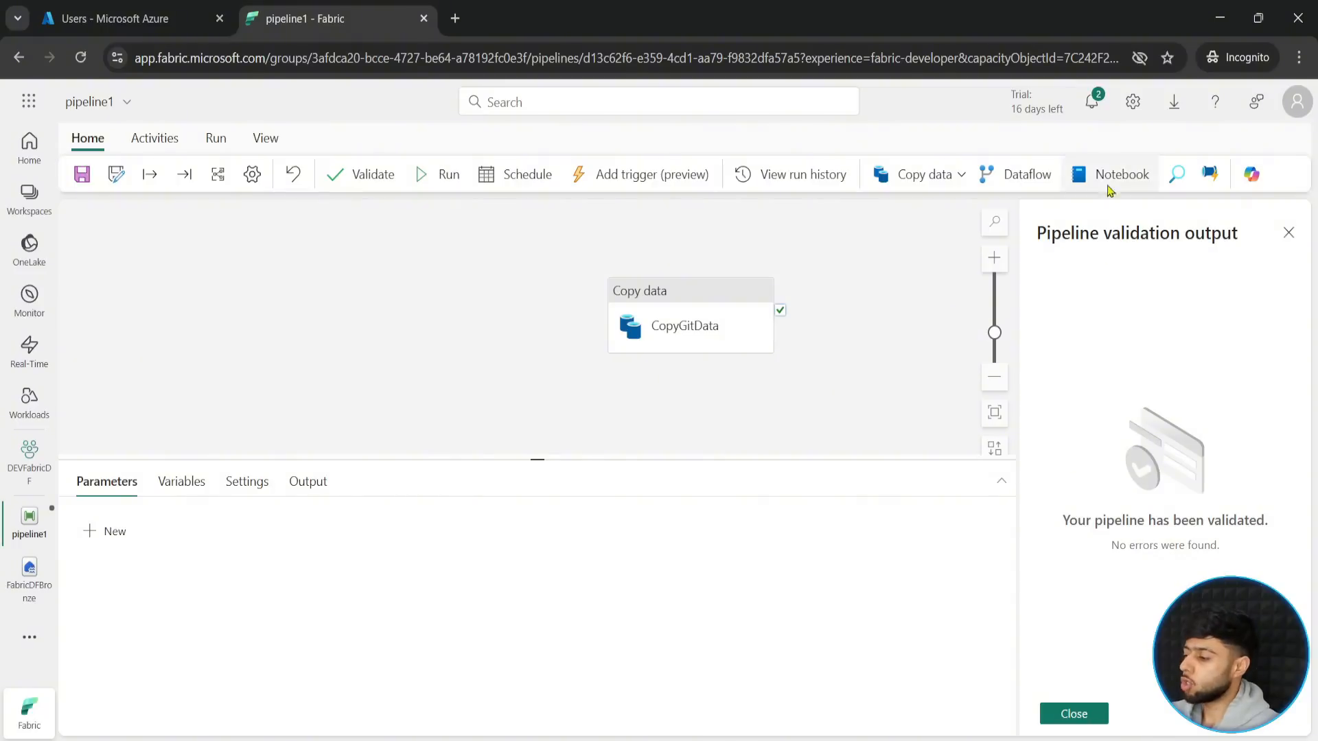
left_click(1074, 713)
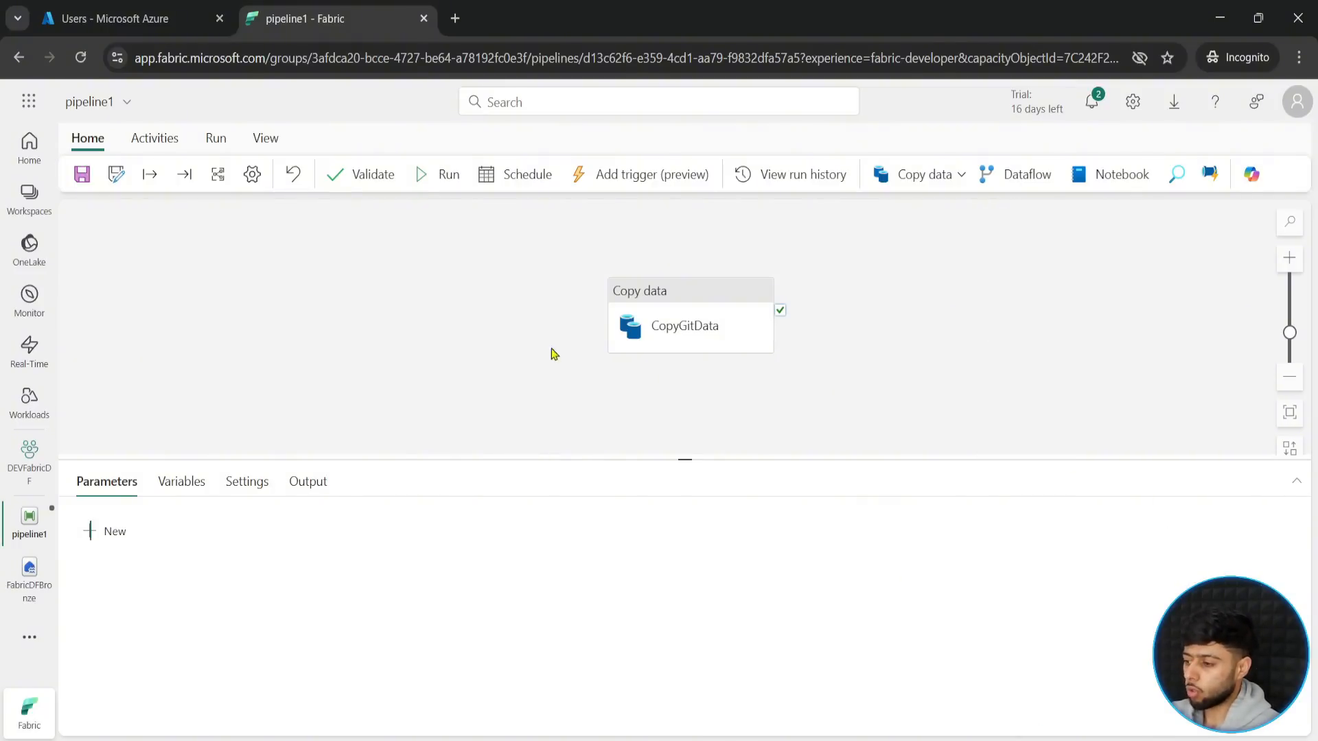
left_click(422, 171)
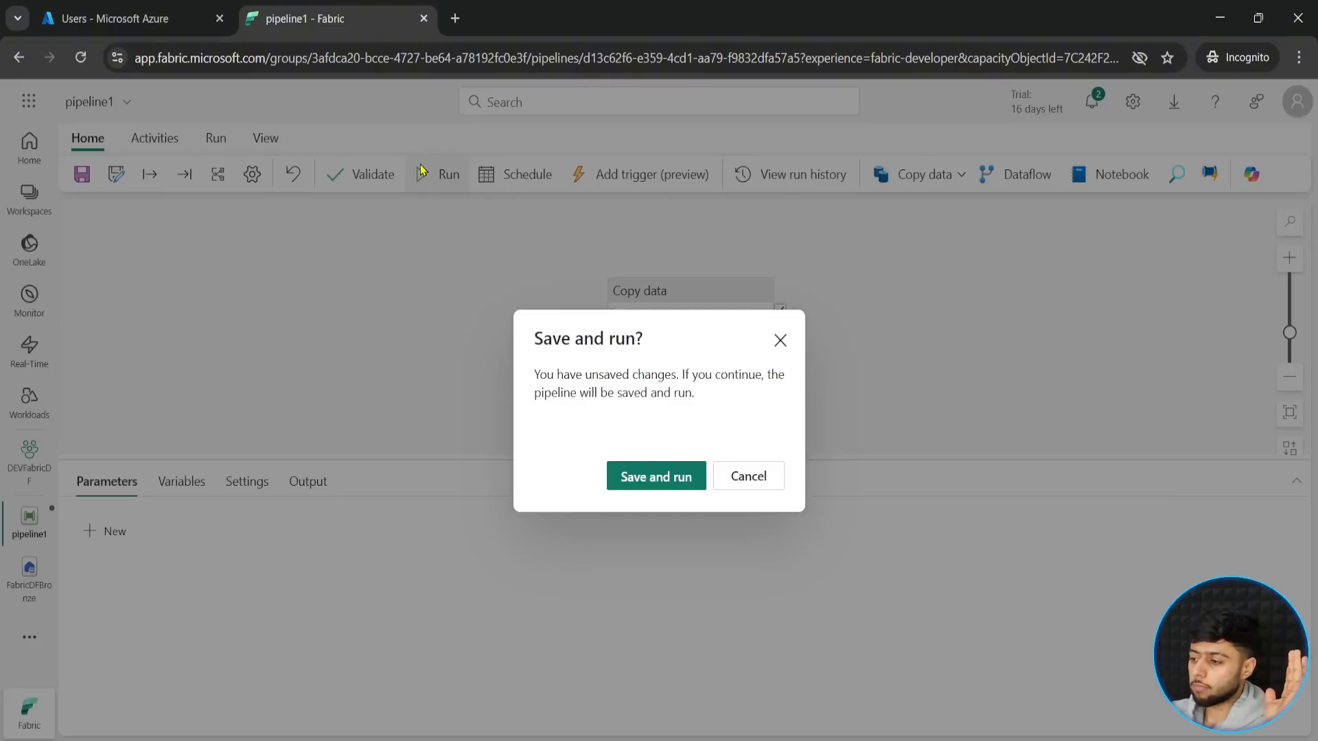
left_click(665, 479)
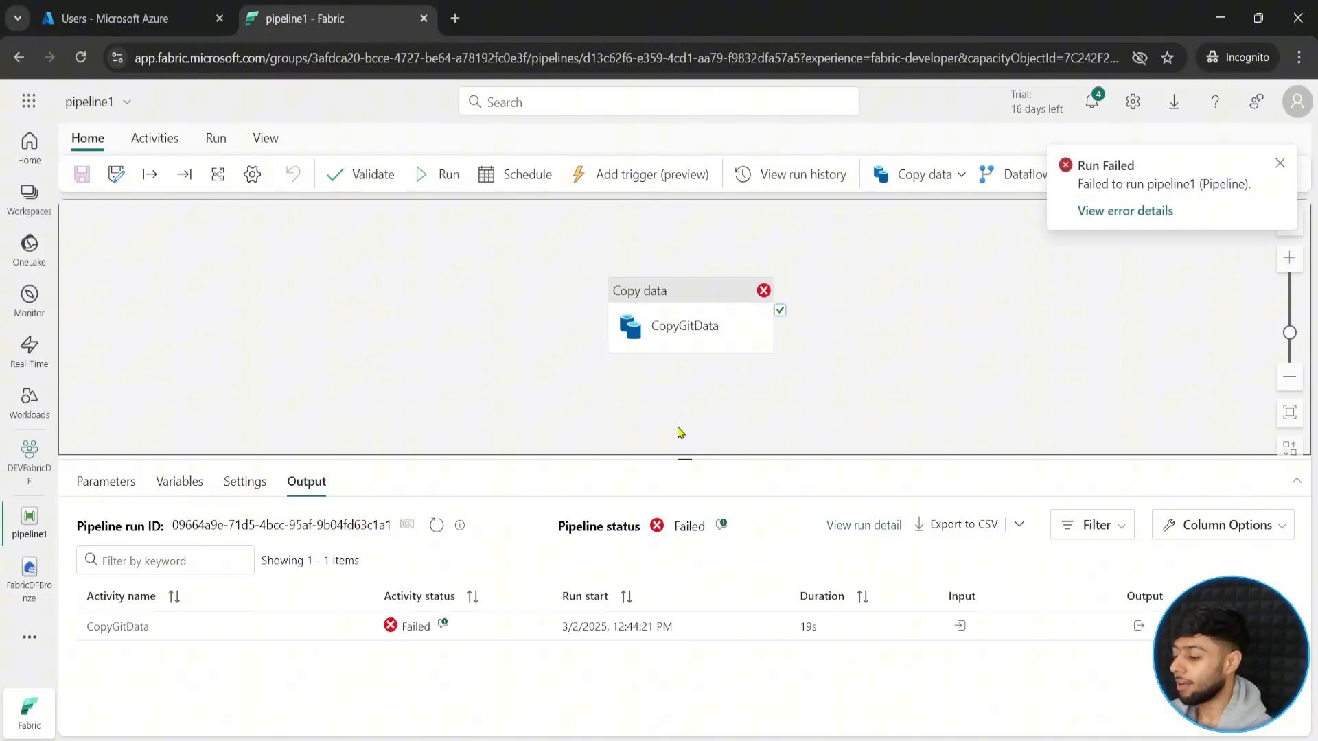
- Open the CopyGitData activity's error details from the run output and read the full message in the enlarged view
left_click(442, 625)
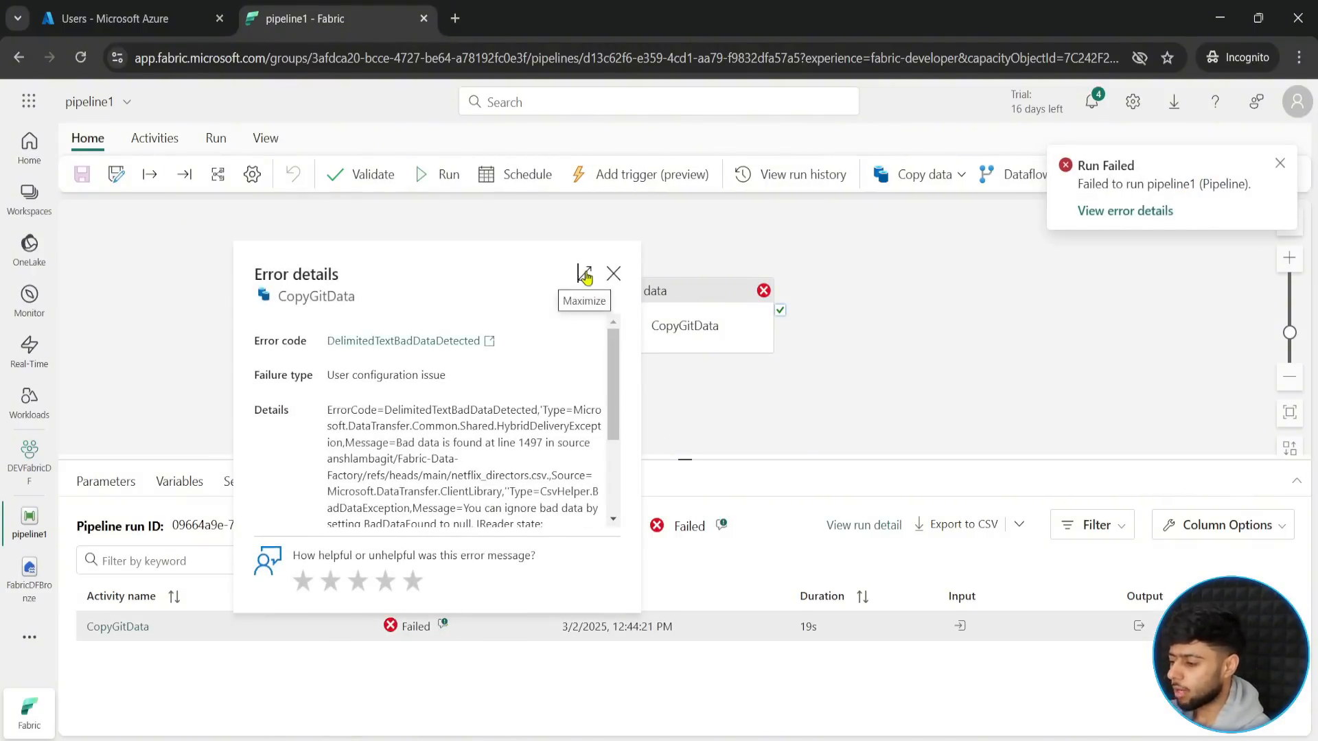
left_click(584, 273)
left_click(753, 381)
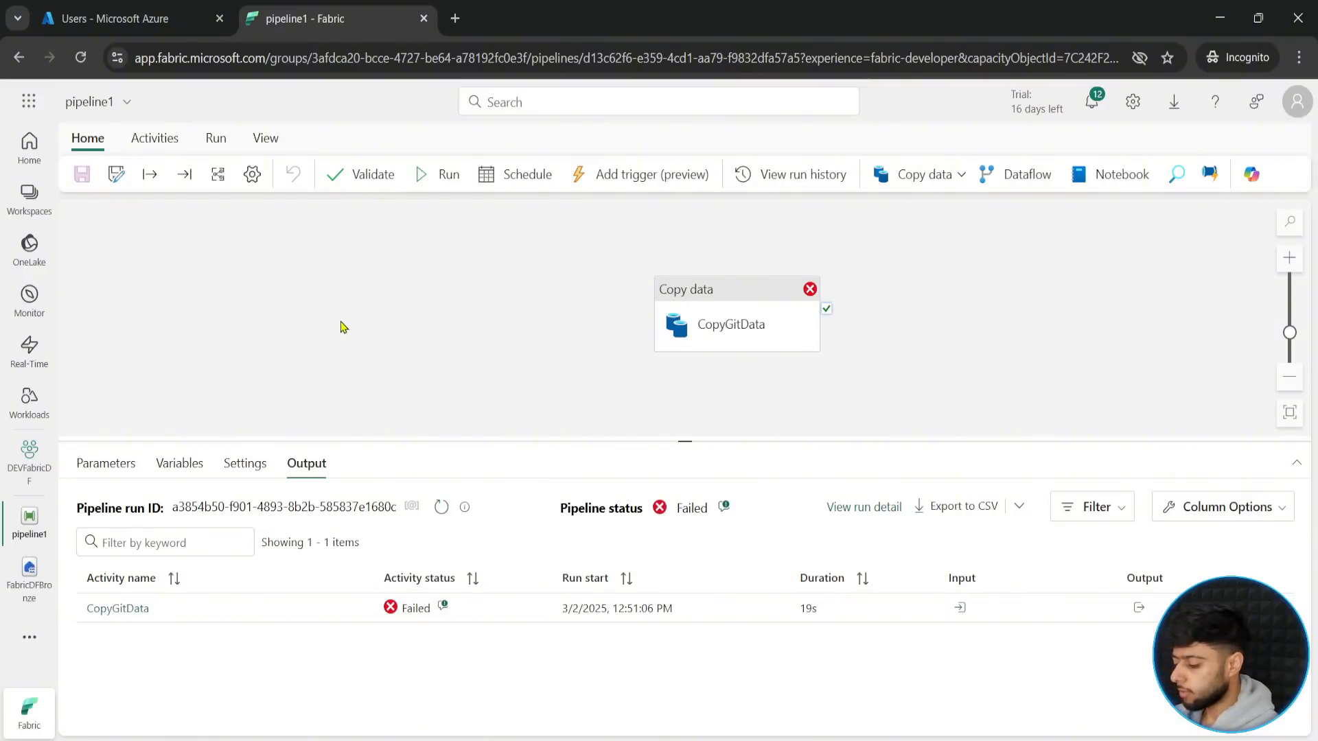
type("t")
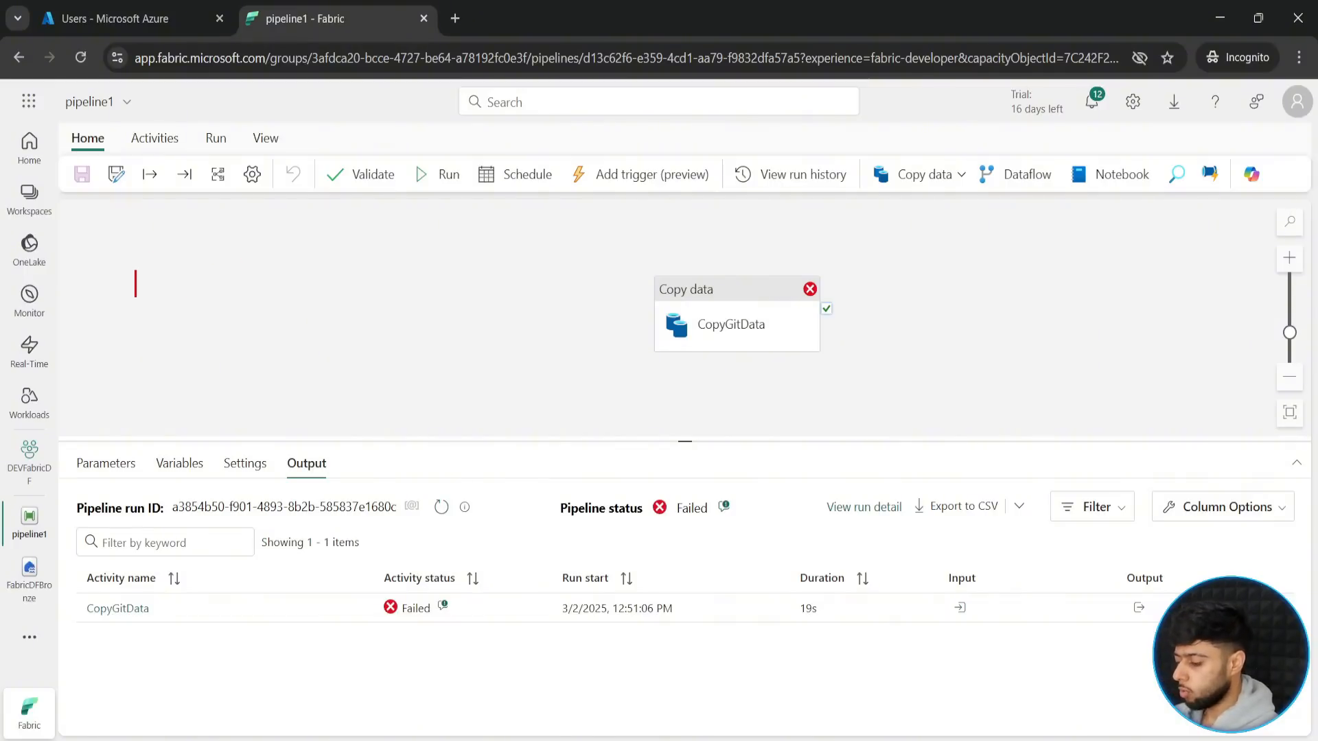
type("Fabric")
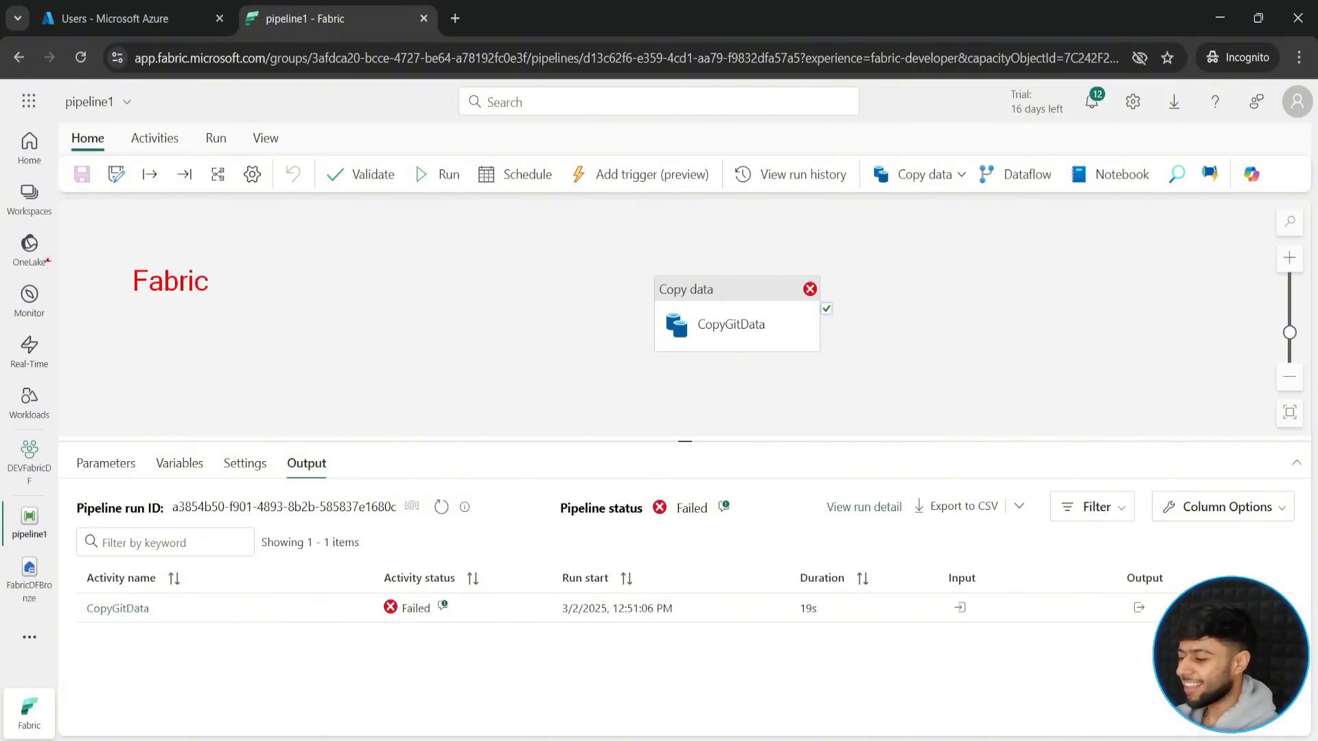
mouse_move(110, 240)
left_mouse_down()
mouse_move(228, 302)
mouse_move(480, 332)
left_mouse_up()
key("Escape")
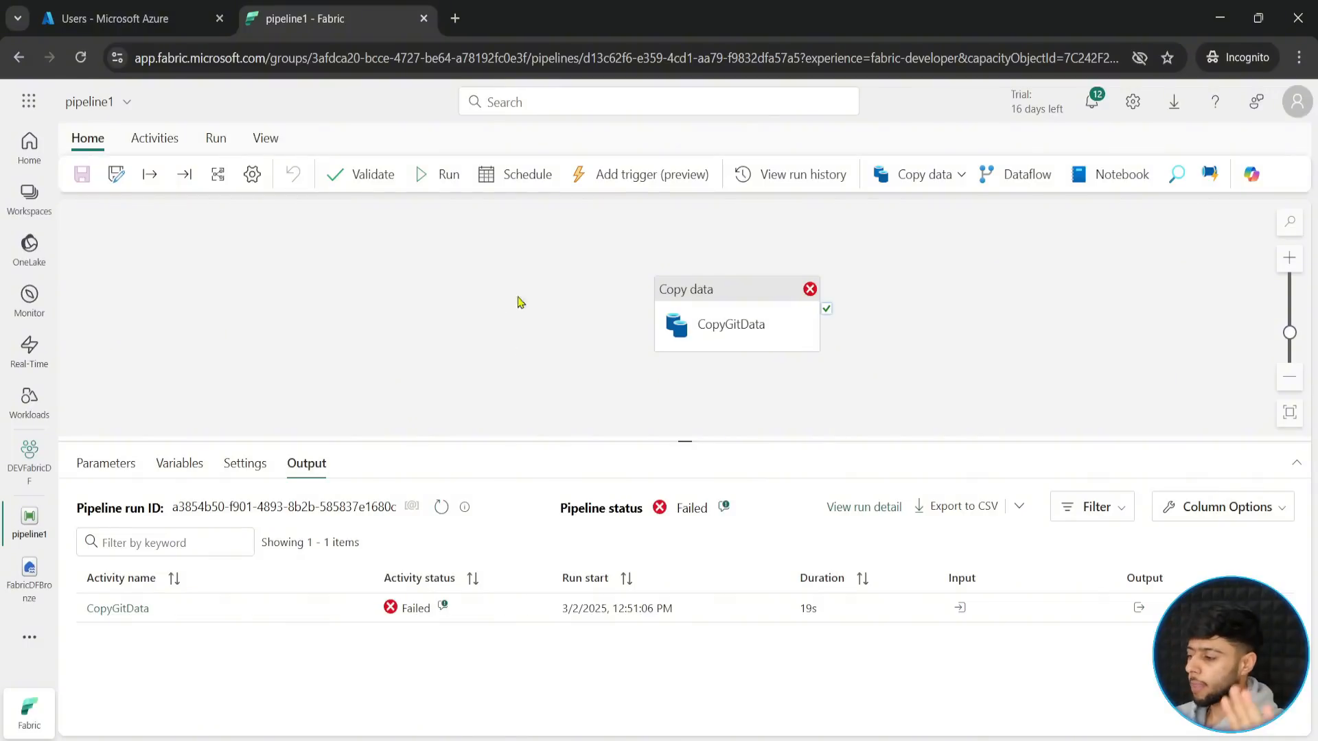
- Reselect the CopyGitData activity and review its director and show_id column mappings
left_click(740, 317)
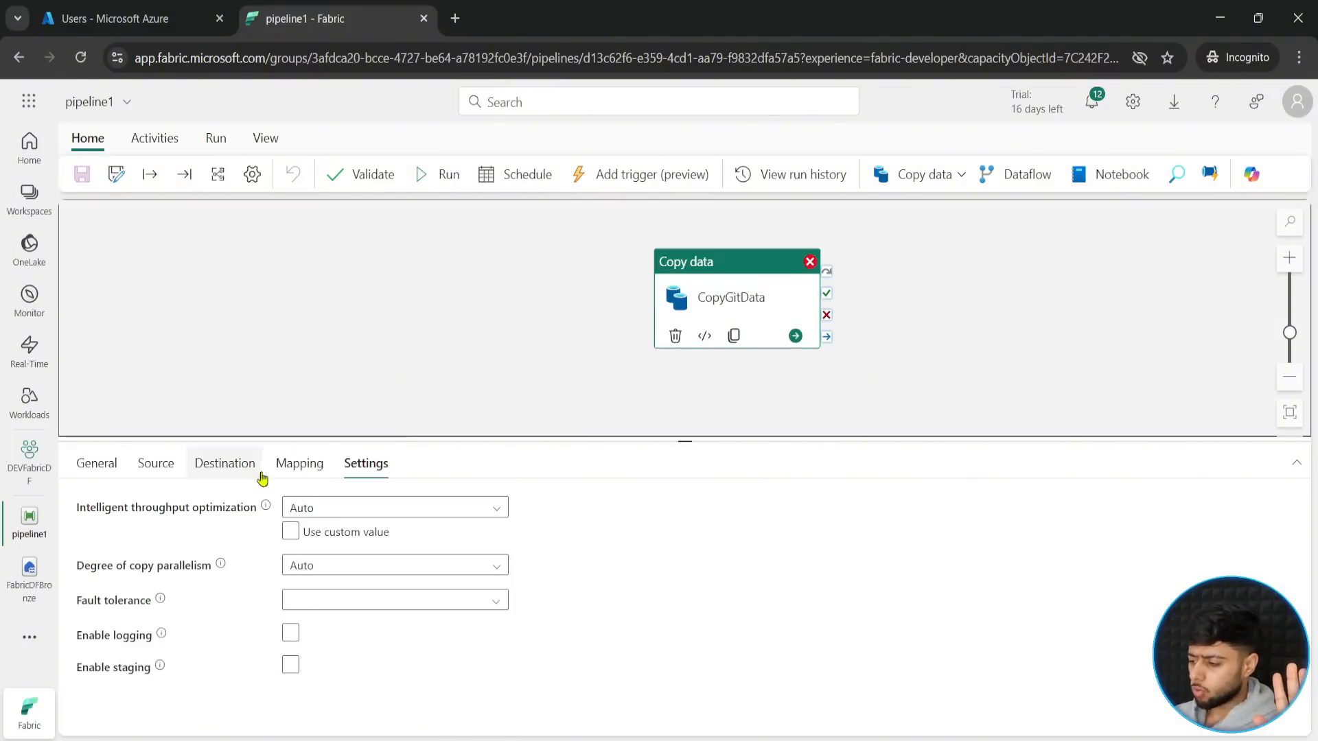
left_click(280, 464)
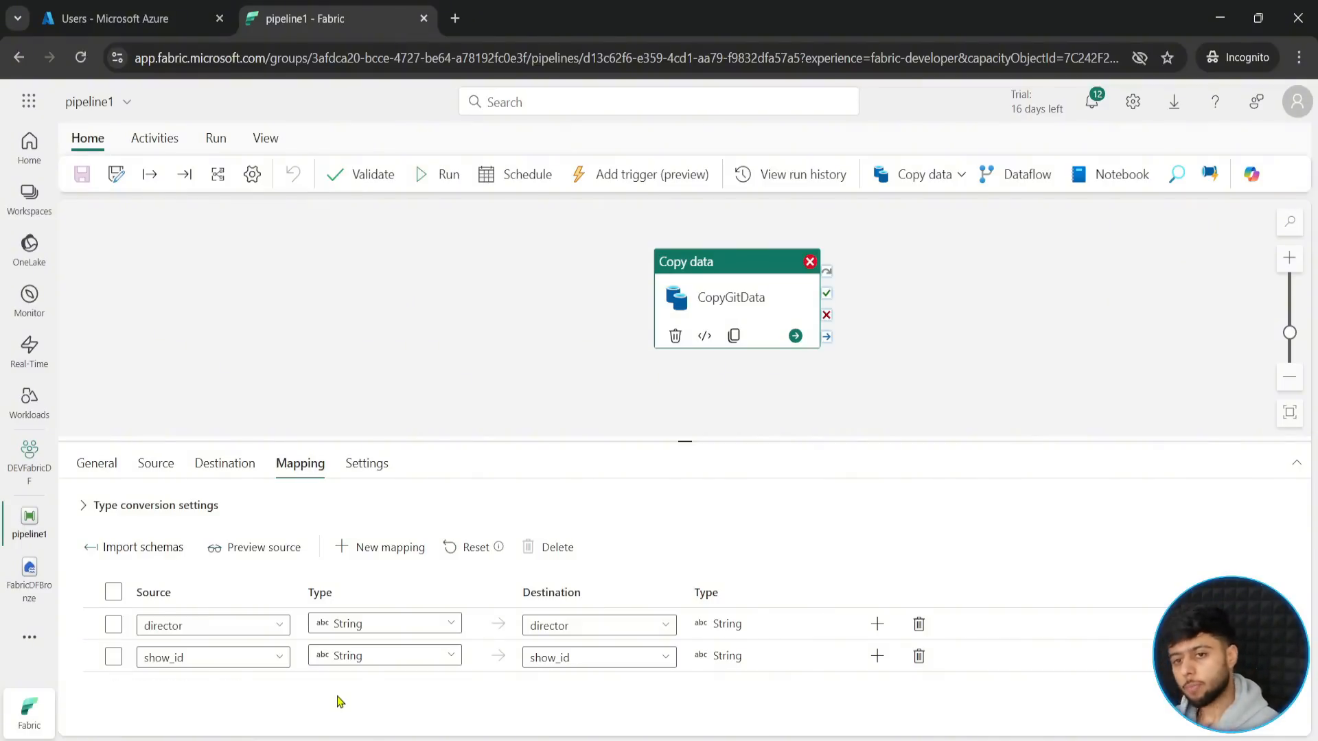
left_click_drag(683, 441, 685, 414)
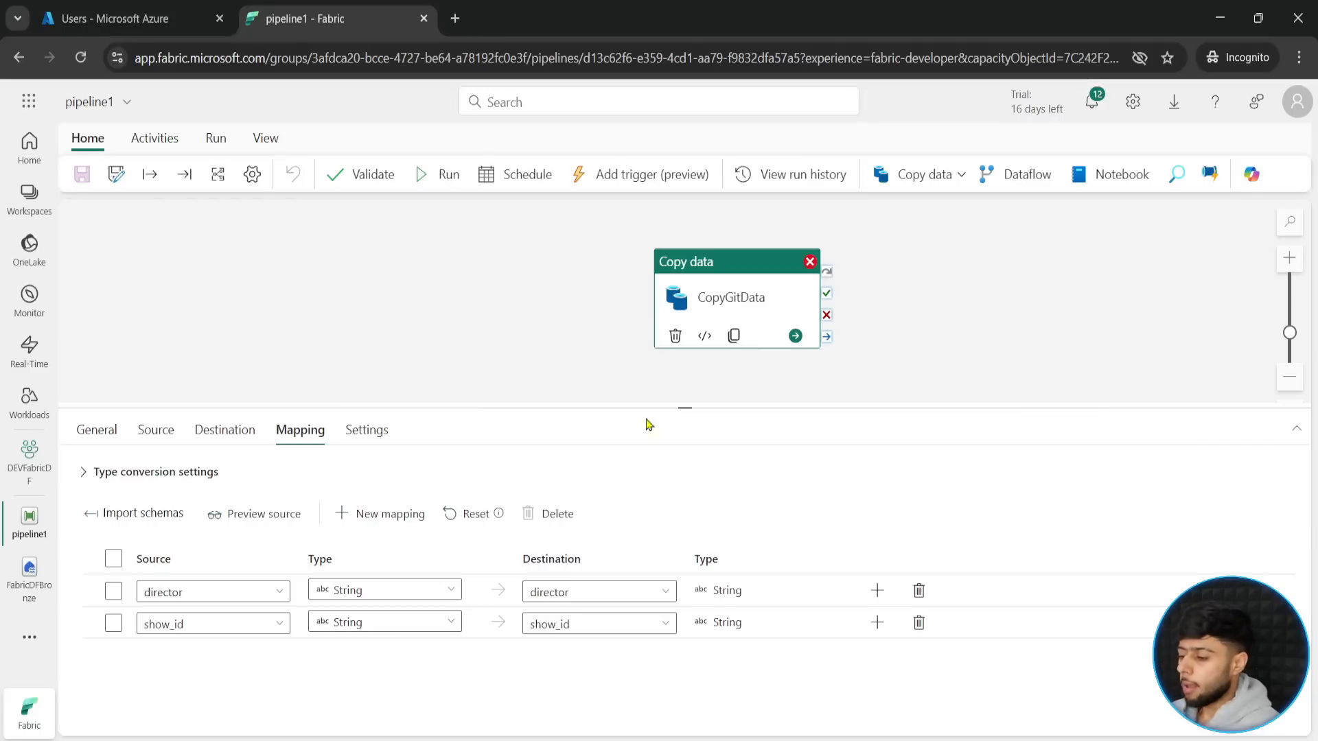
key("ctrl+2")
mouse_move(84, 543)
left_mouse_down()
mouse_move(450, 608)
mouse_move(951, 643)
left_mouse_up()
left_click_drag(635, 534, 683, 479)
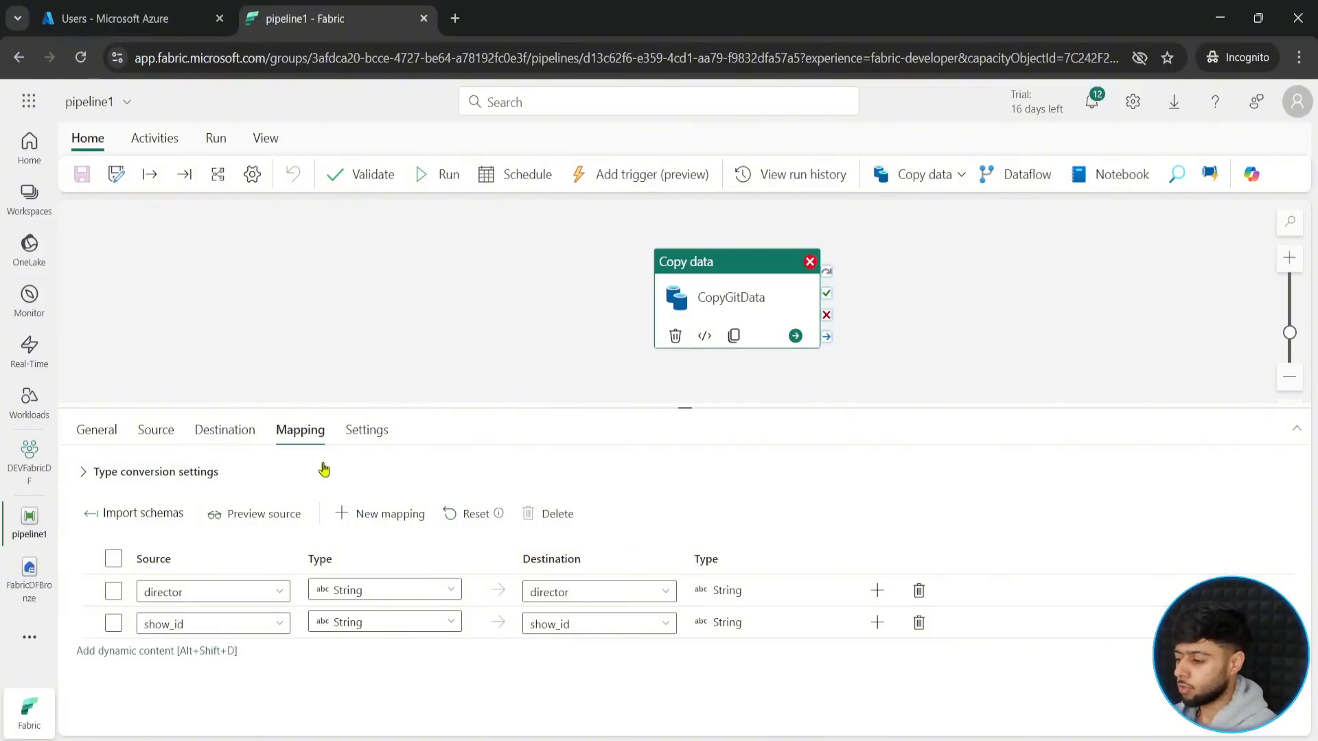
- Set the CopyGitData activity's fault tolerance to skip incompatible rows
left_click(367, 430)
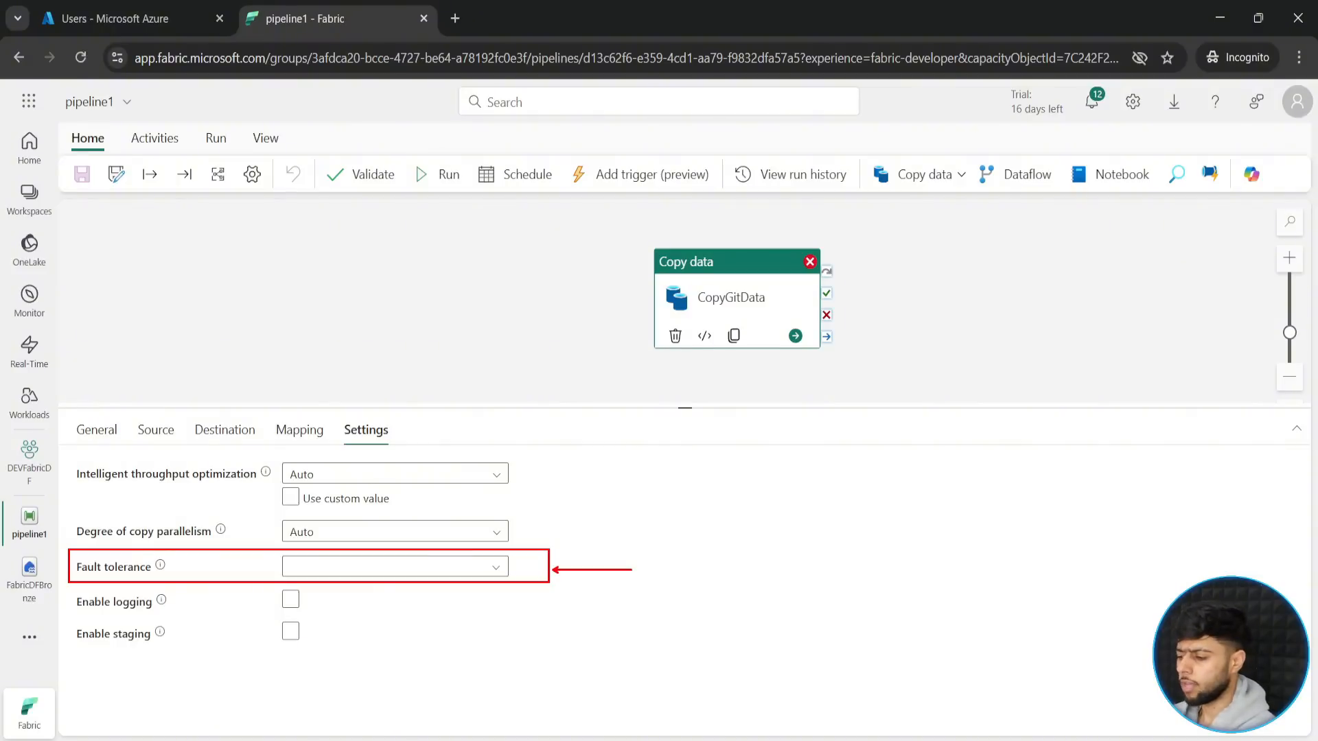
left_click(491, 575)
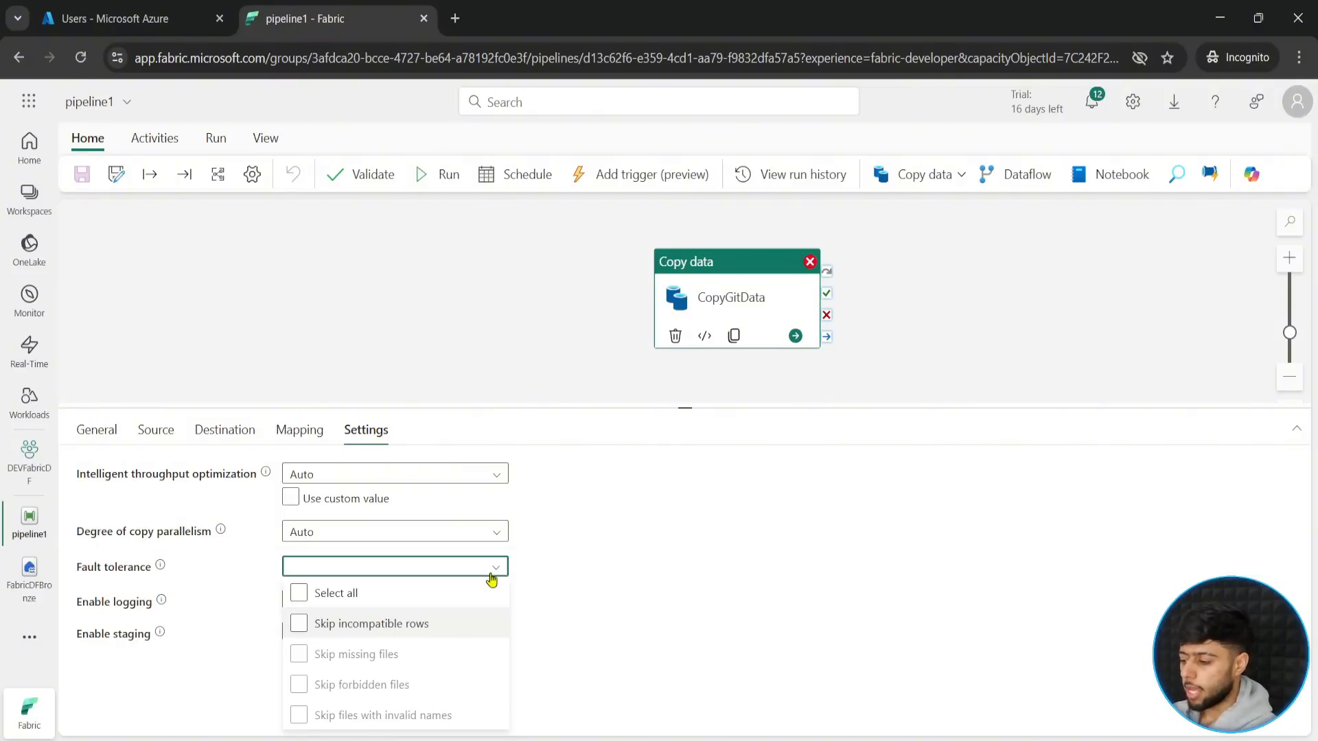
key("ctrl+2")
mouse_move(282, 611)
left_mouse_down()
mouse_move(463, 635)
mouse_move(587, 621)
left_mouse_up()
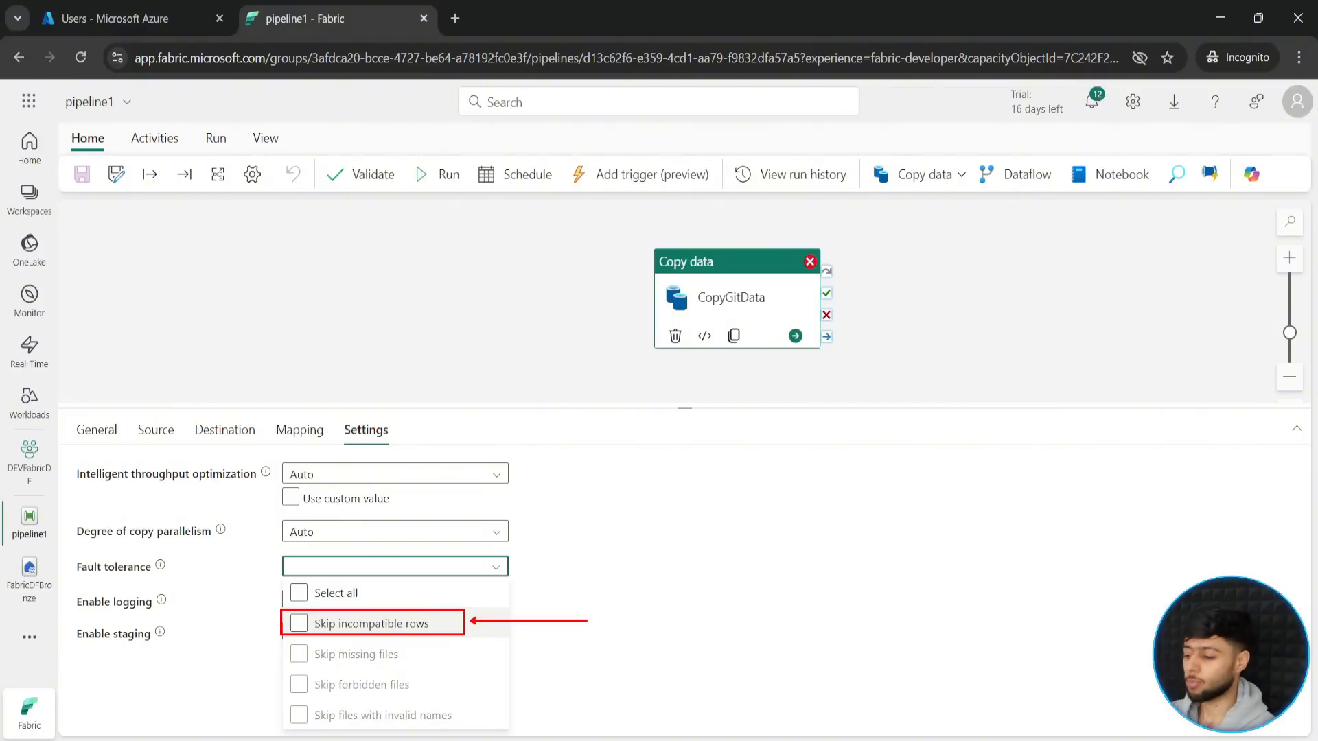
key("Escape")
left_click(298, 623)
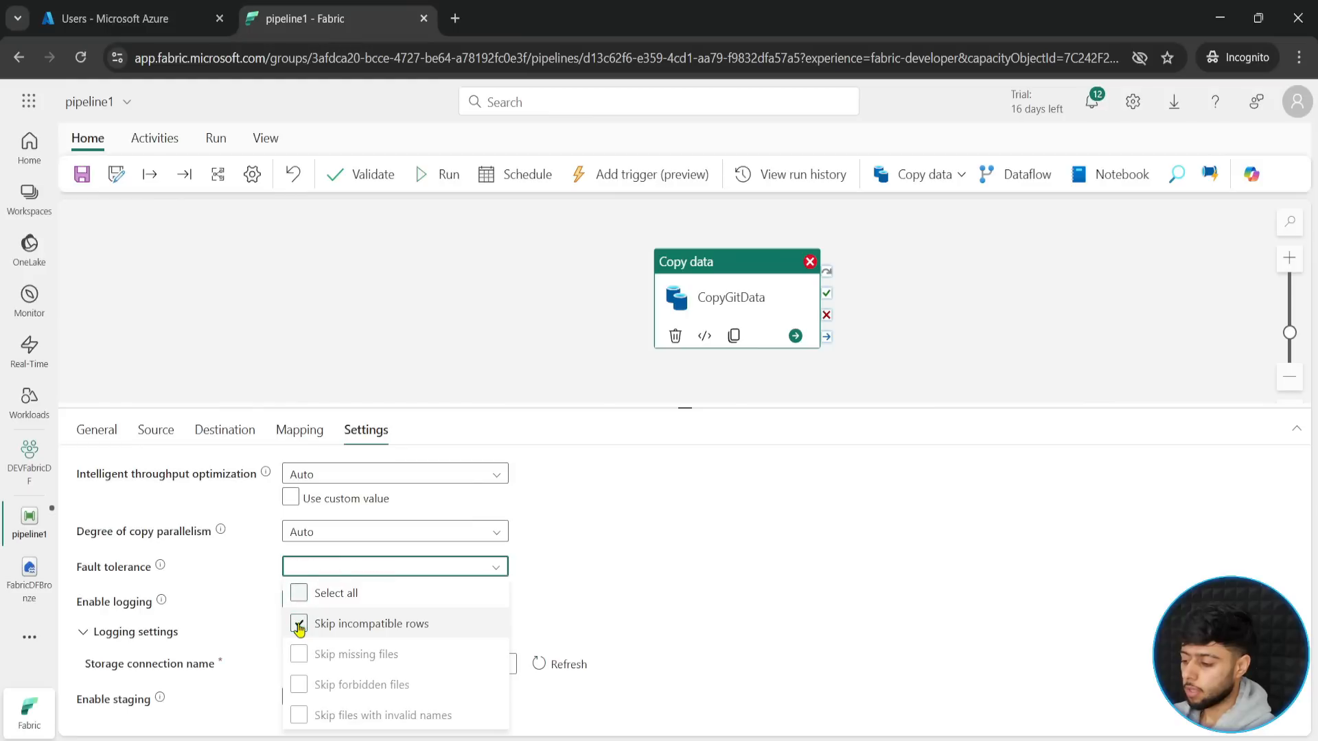
left_click(710, 582)
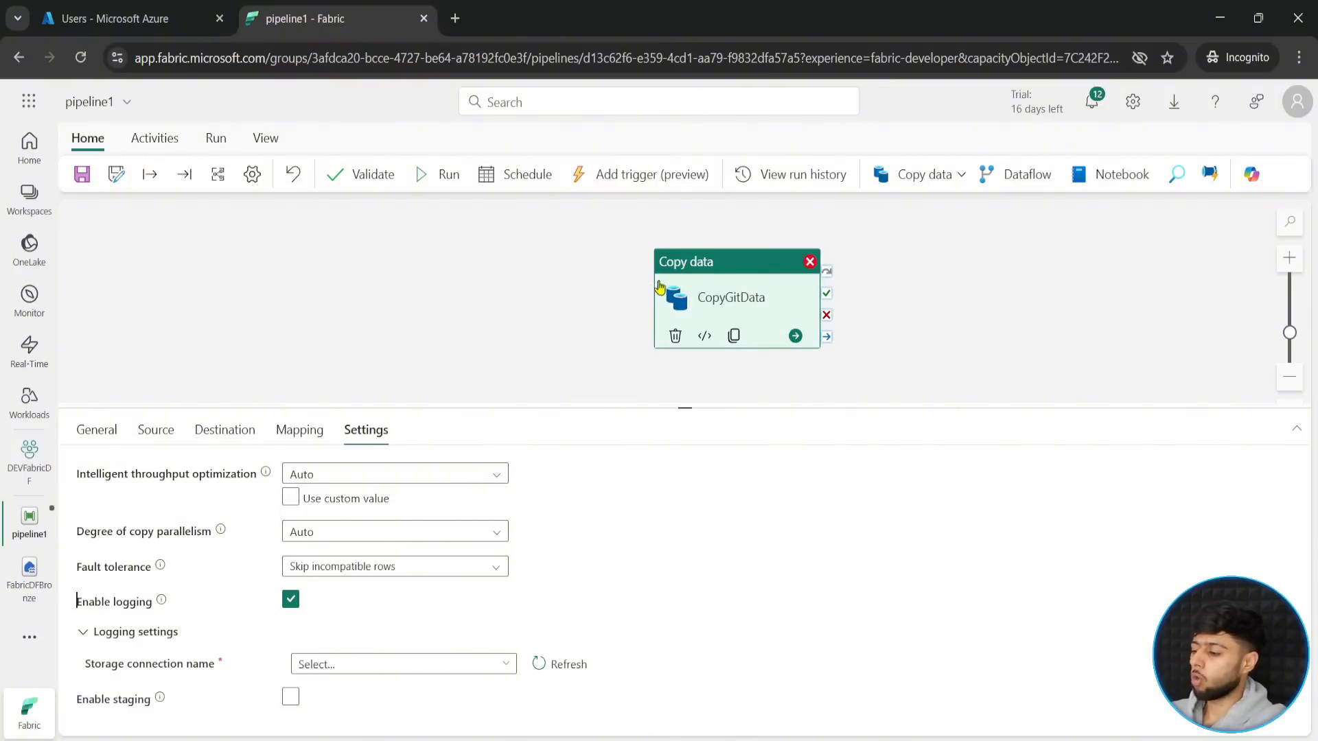
- Try to save and run the pipeline with the new fault tolerance, and dismiss the validation output
left_click(405, 343)
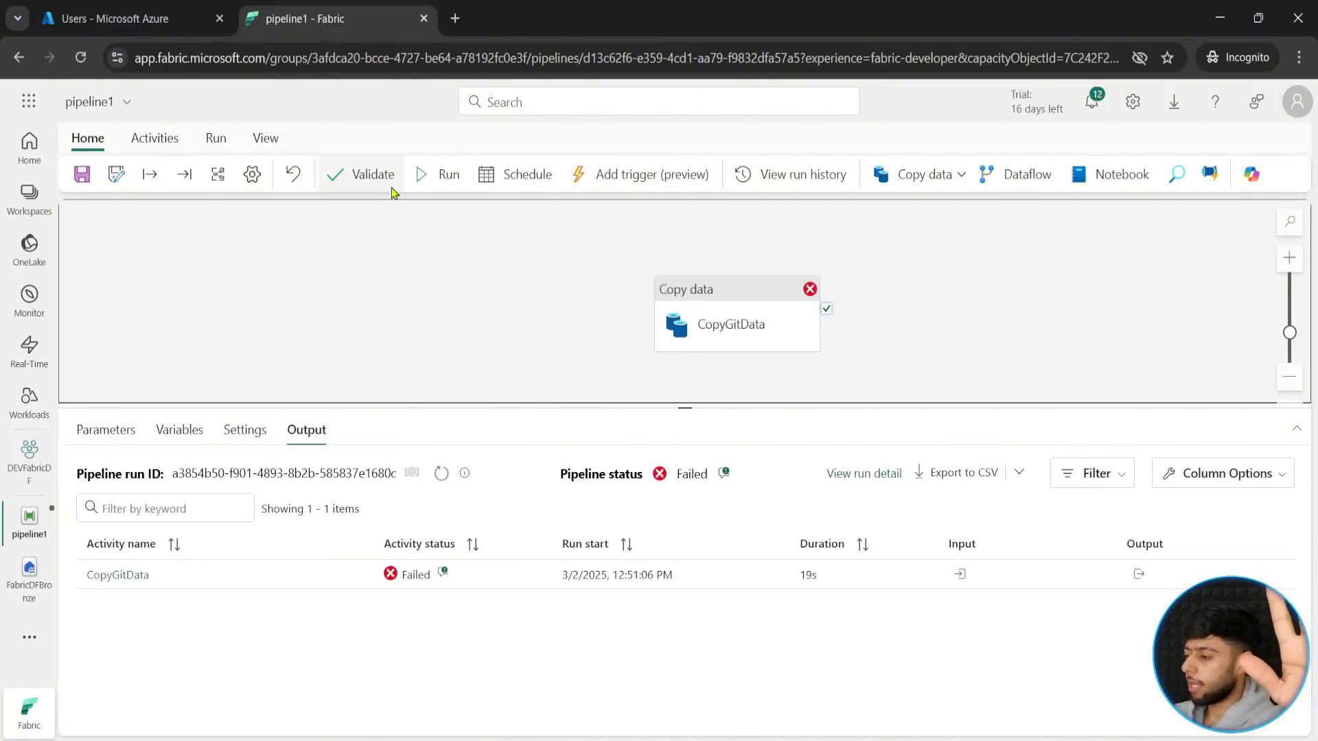
left_click(426, 178)
left_click(658, 479)
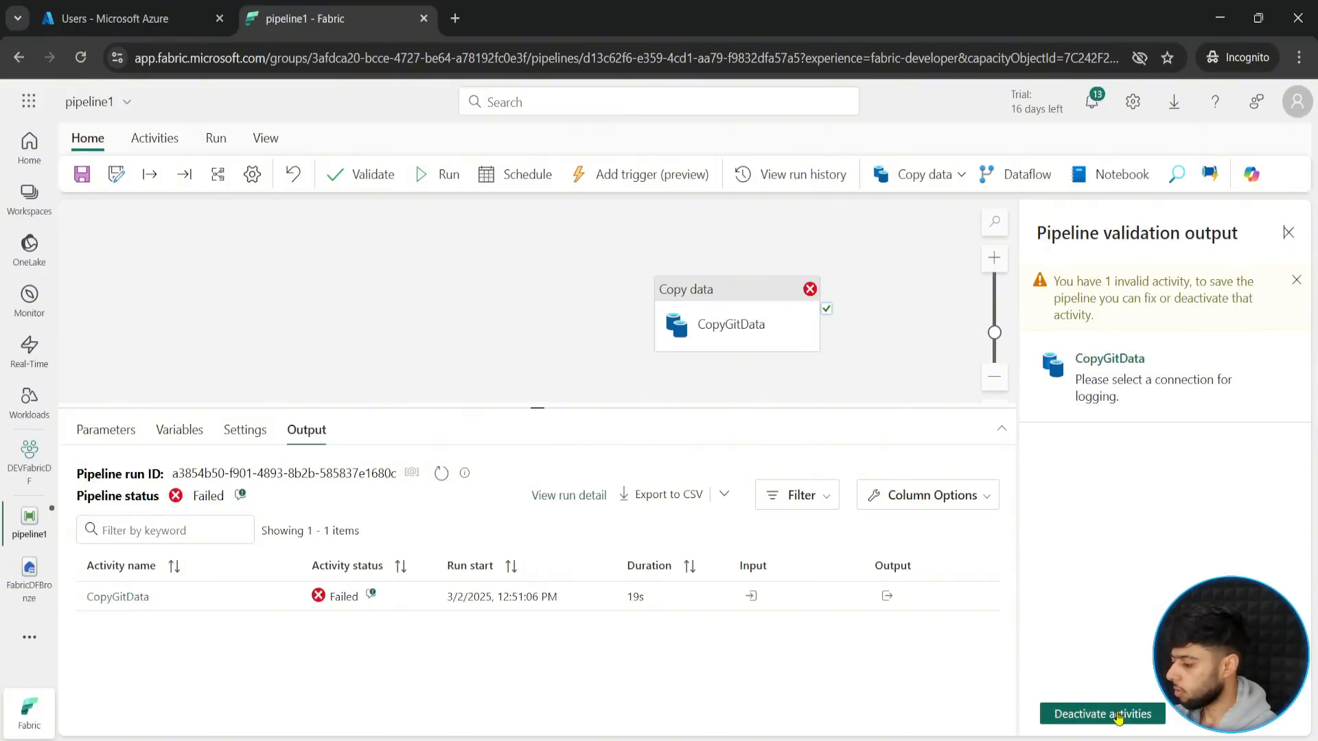
left_click(881, 357)
left_click(1288, 233)
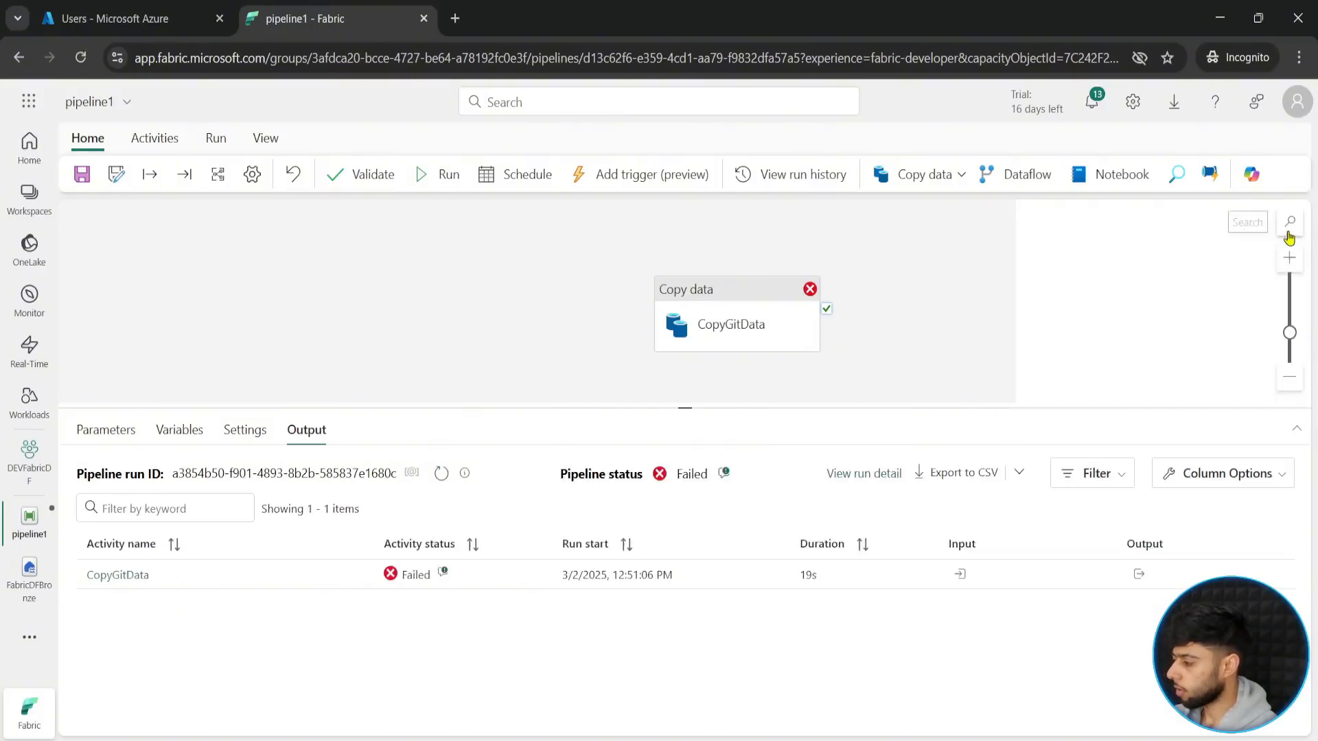
- Check the CopyGitData activity's source and destination settings, and validate the pipeline again
left_click(729, 315)
left_click(243, 444)
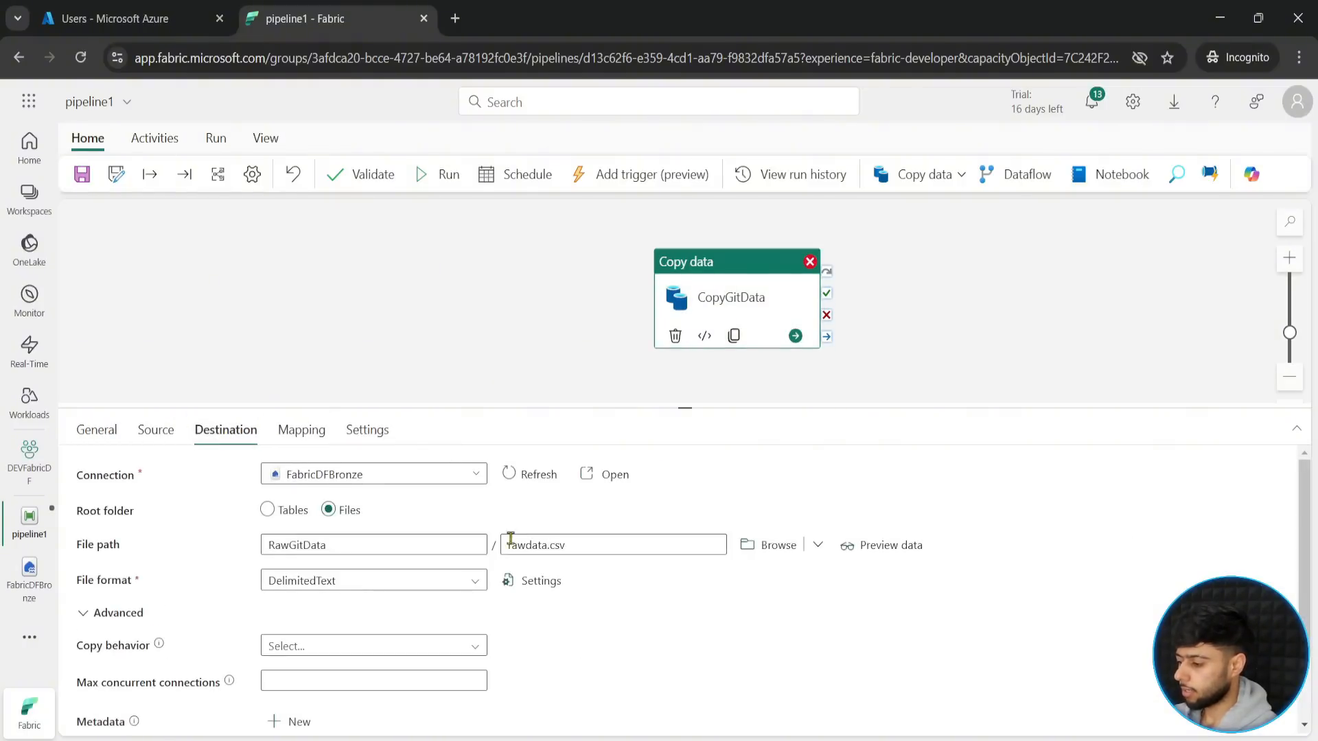
left_click(156, 431)
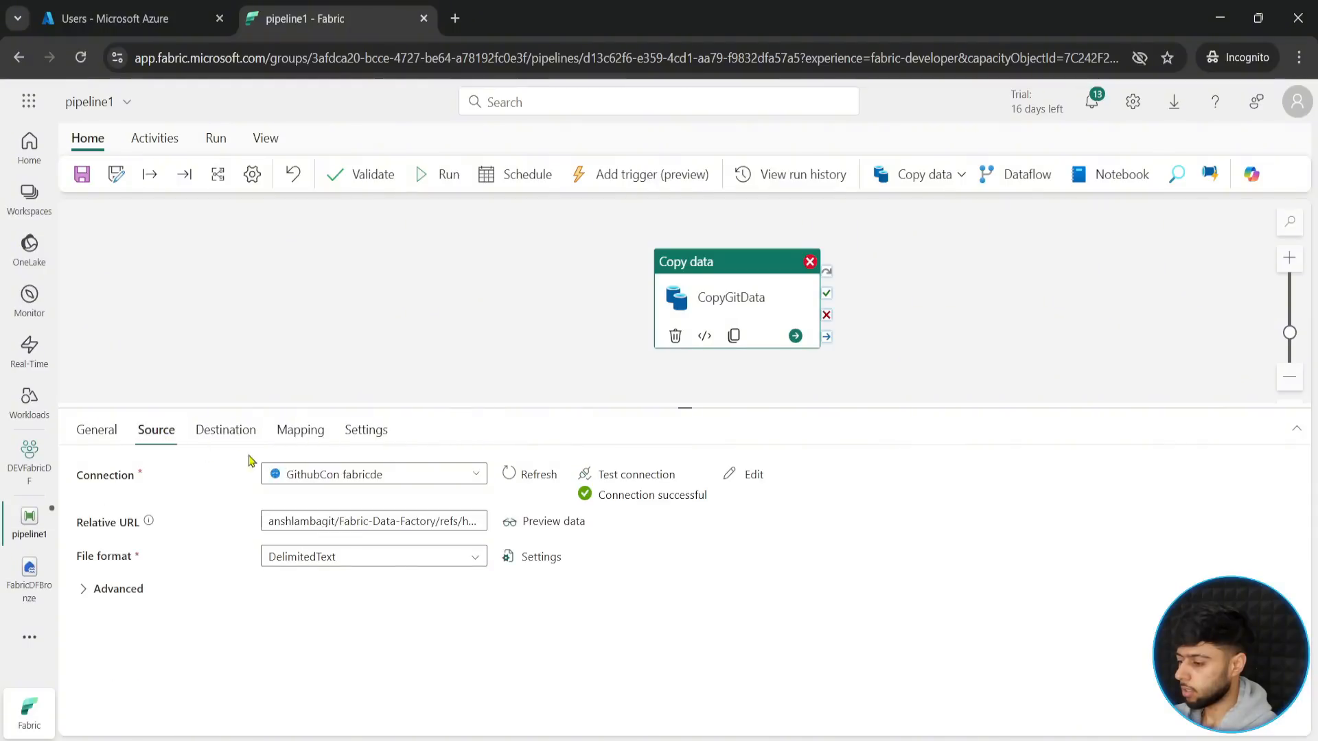
left_click(232, 432)
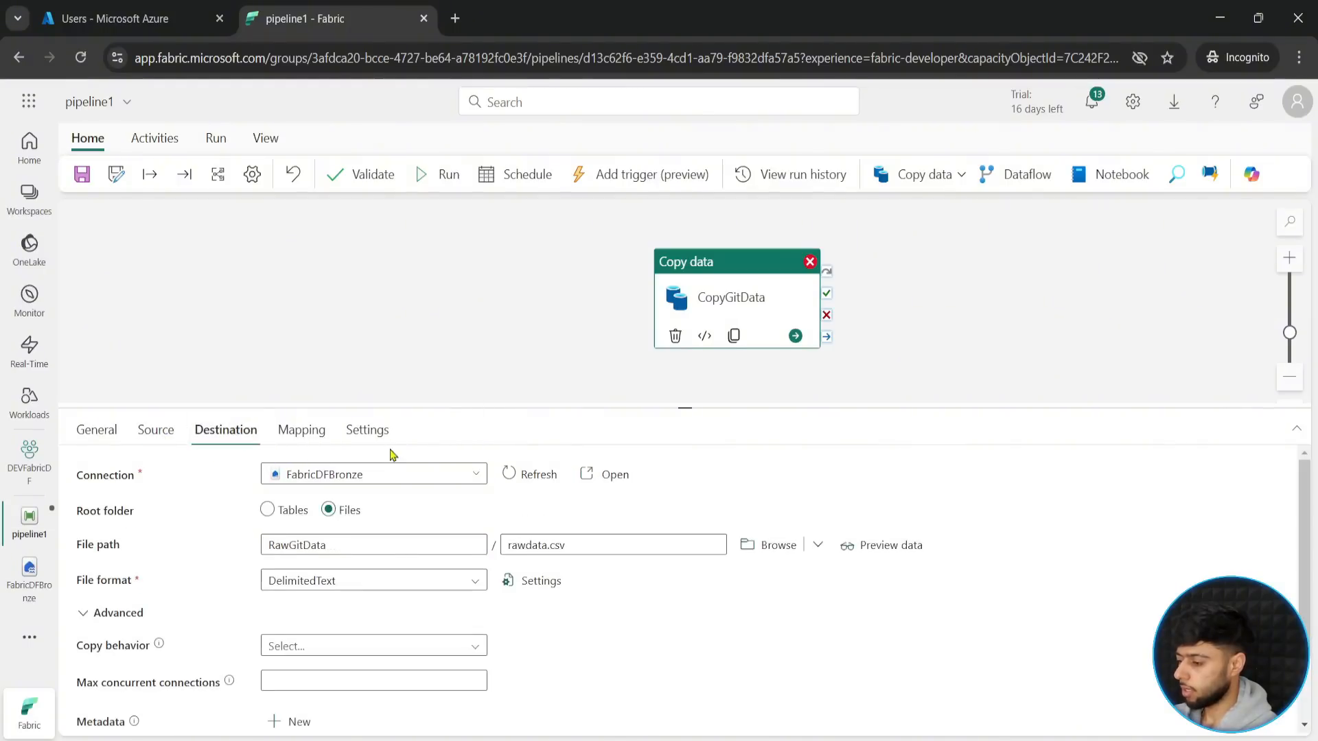
left_click(574, 377)
left_click(366, 175)
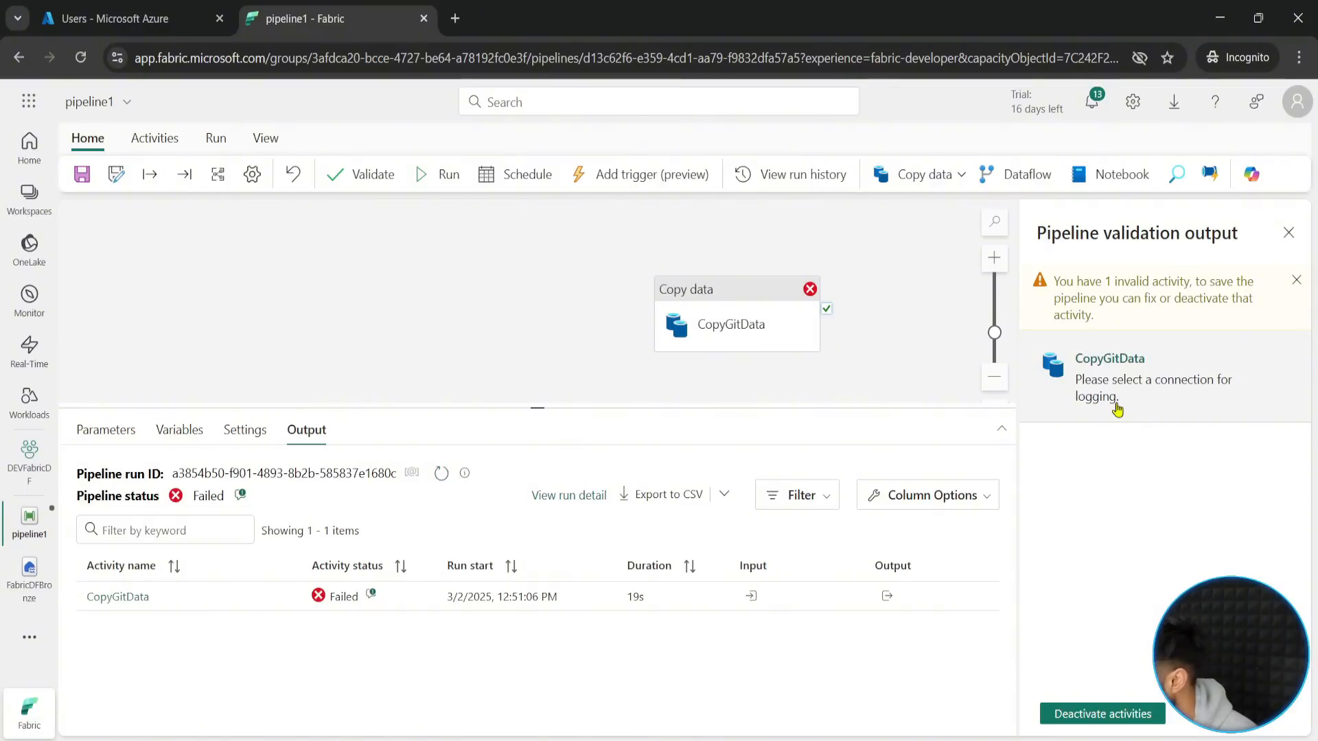
- Turn off logging in the CopyGitData activity's settings, keeping Skip incompatible rows as the fault tolerance
left_click(689, 326)
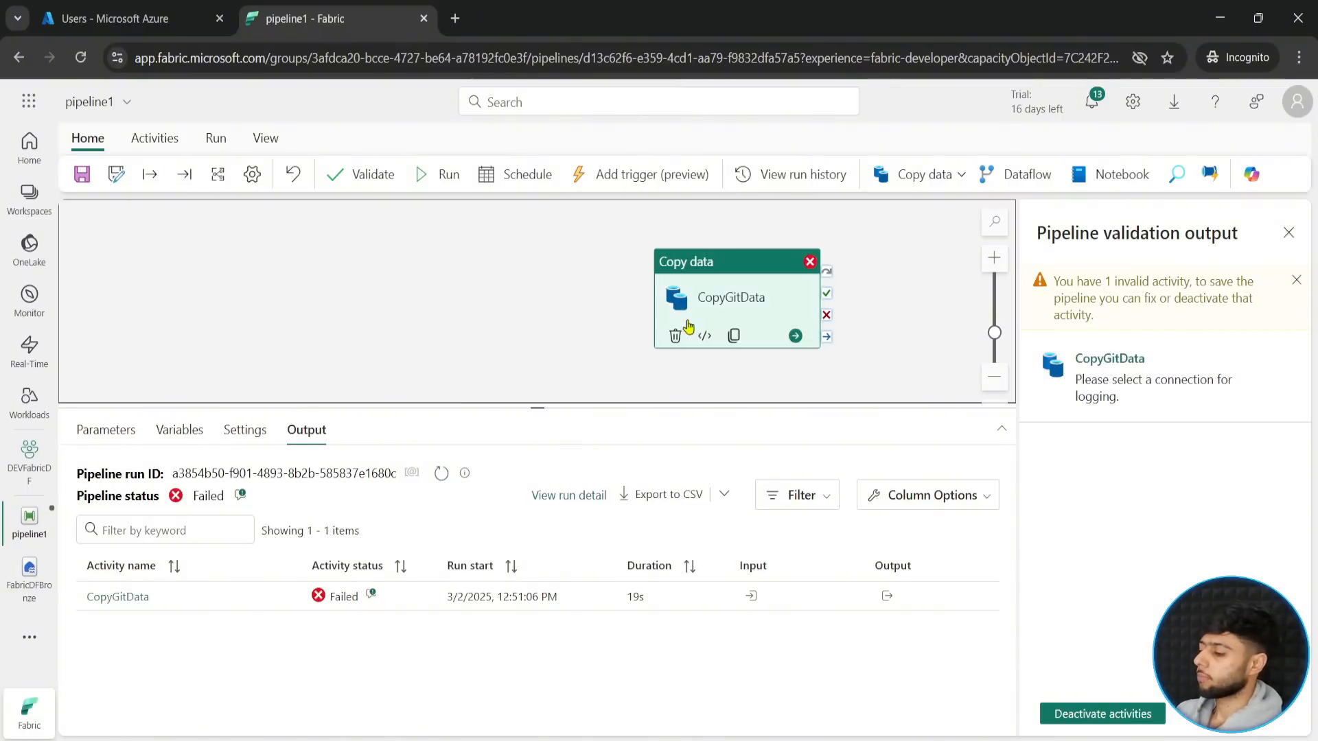
left_click(300, 431)
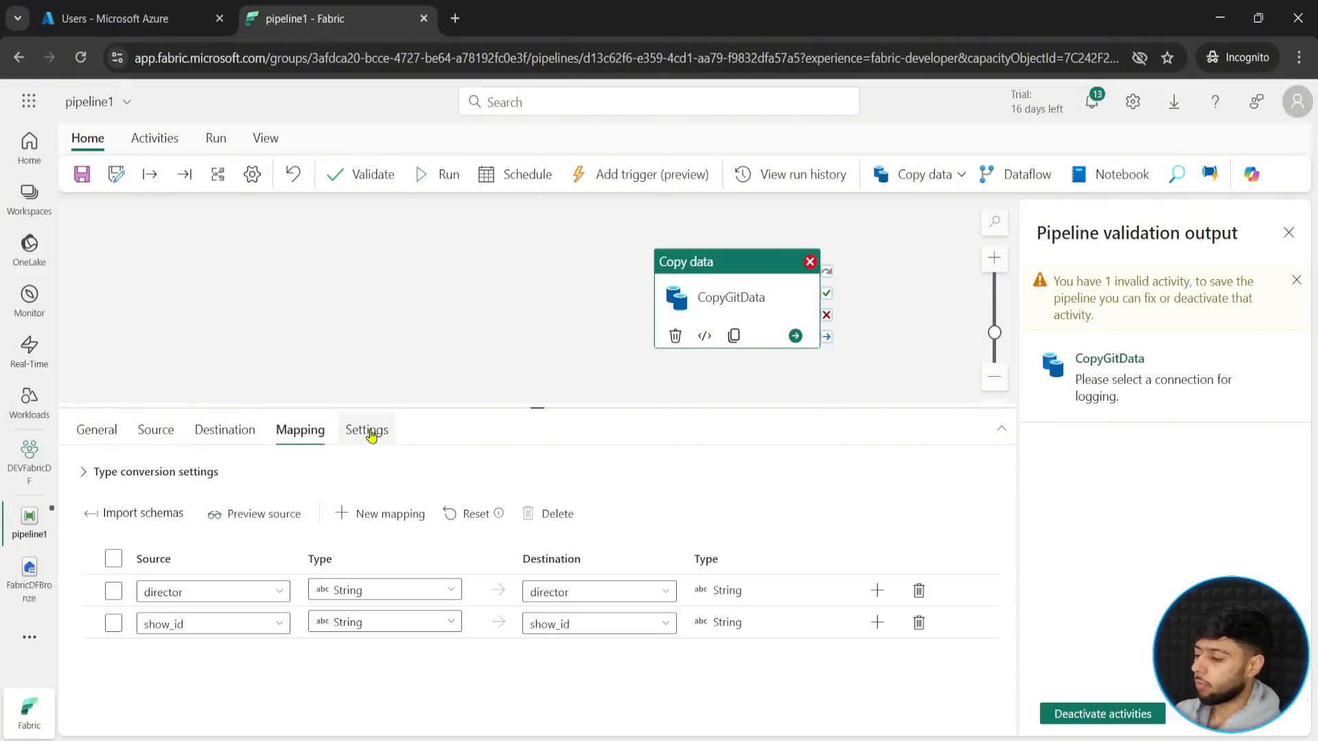
left_click(369, 431)
left_click(291, 599)
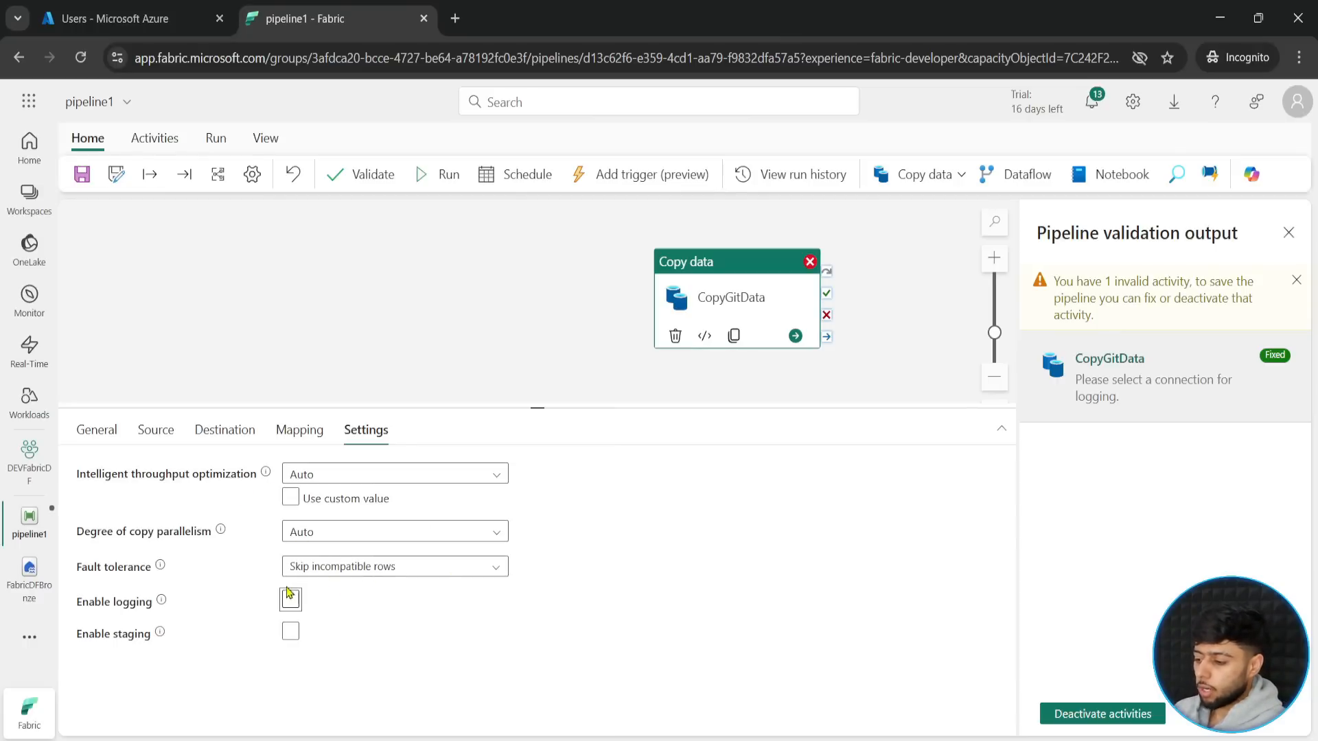
key("ctrl+2")
mouse_move(71, 583)
left_mouse_down()
mouse_move(328, 617)
mouse_move(424, 599)
left_mouse_up()
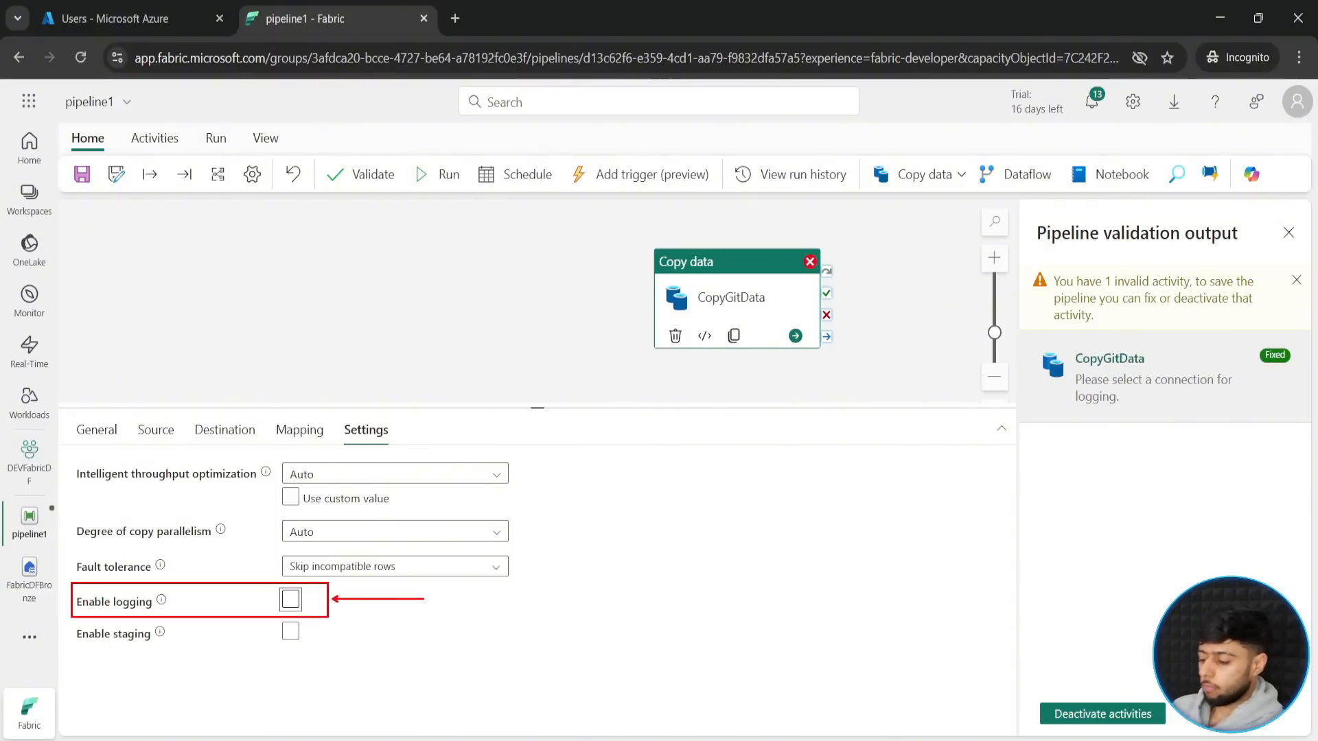
key("Escape")
mouse_move(162, 602)
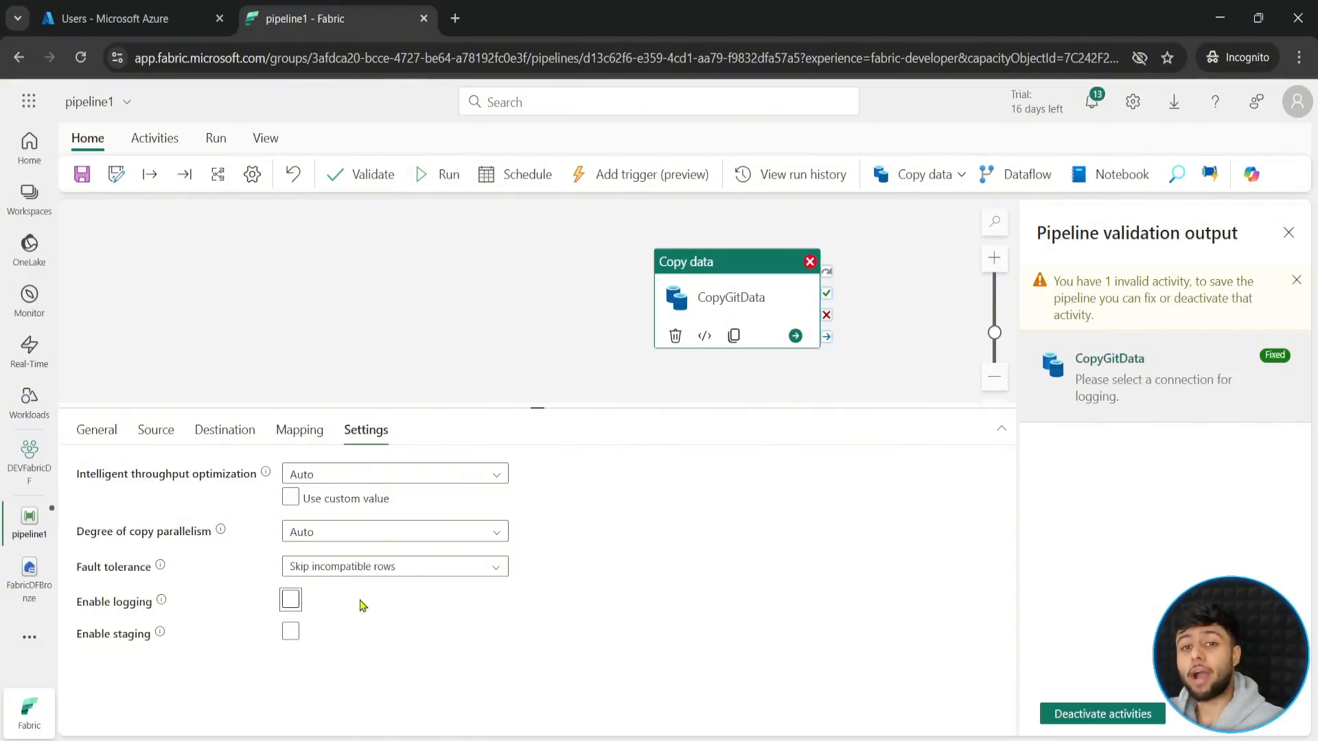
left_click(292, 600)
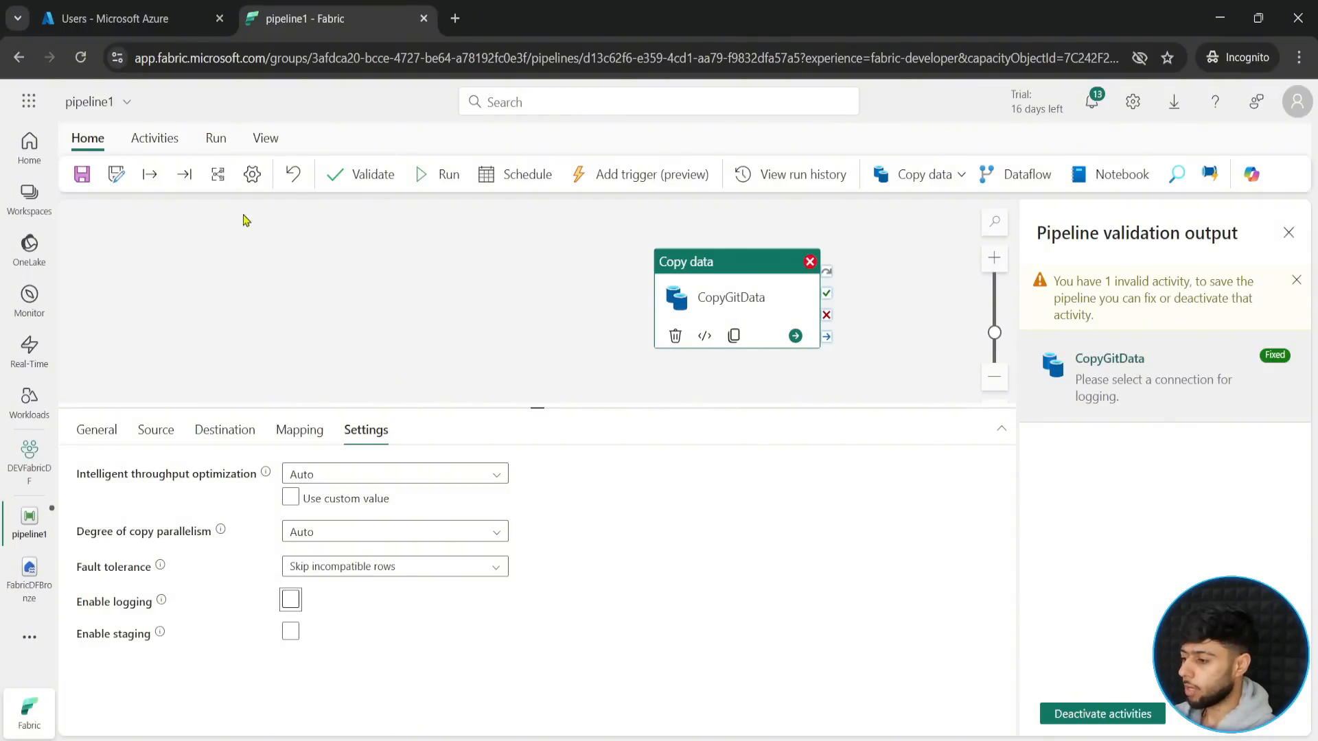
- Save and run the pipeline with logging disabled
left_click(431, 176)
left_click(657, 476)
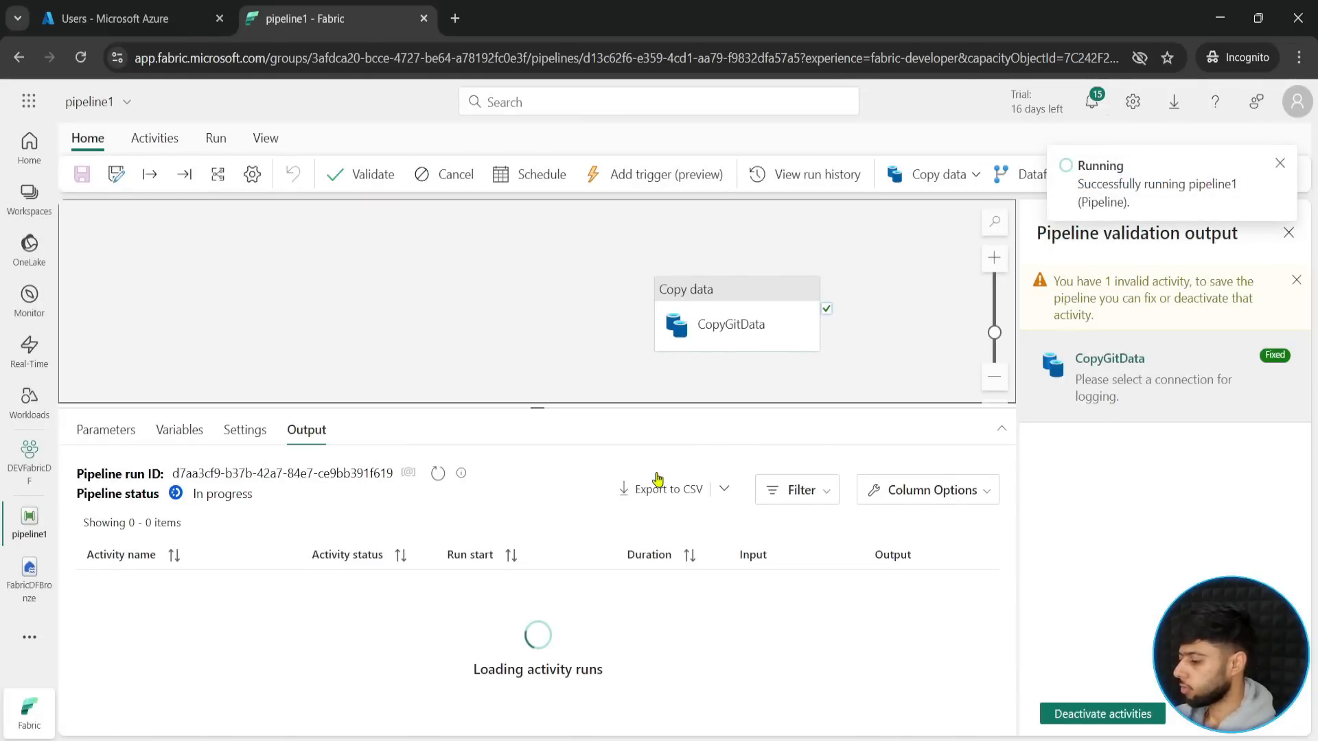
- Dismiss the run notification and the validation output, and examine the CopyGitData run's status, start time, duration, input and output details
left_click(1281, 165)
left_click(1289, 234)
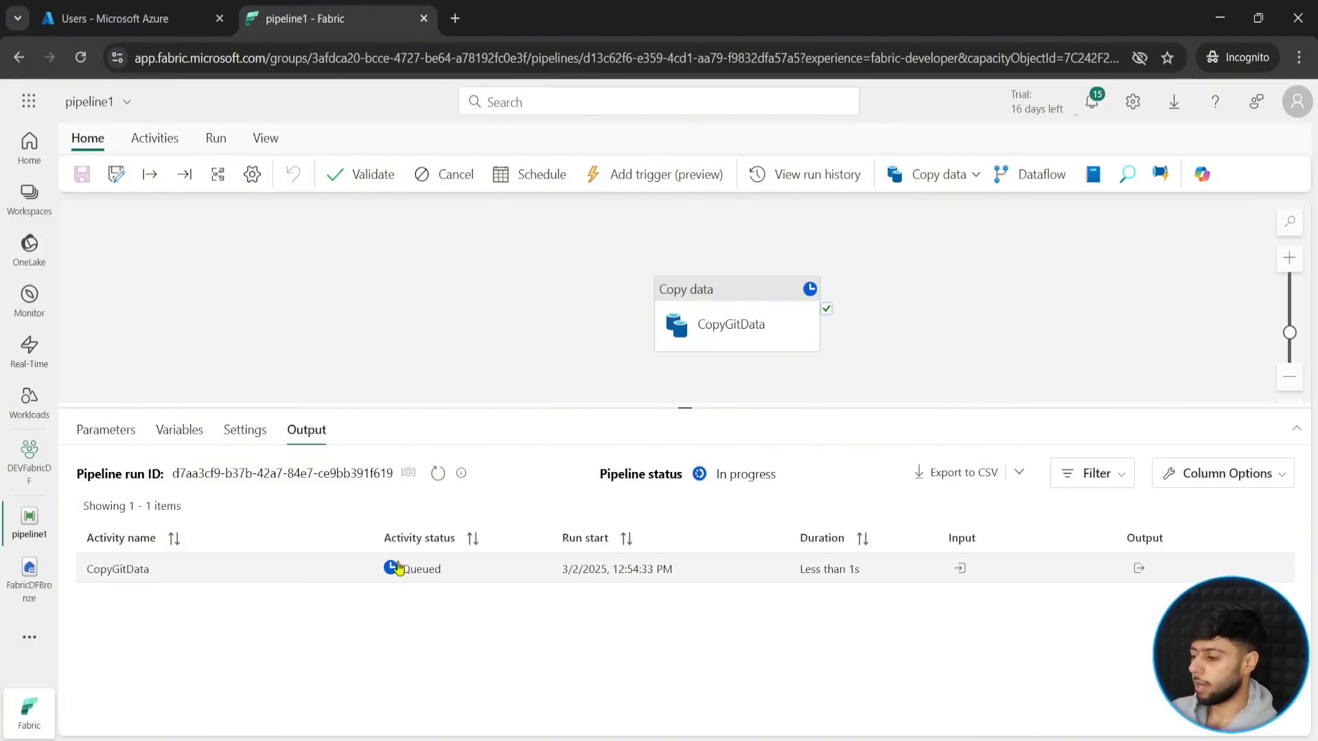
left_click_drag(66, 456, 1316, 596)
key("Escape")
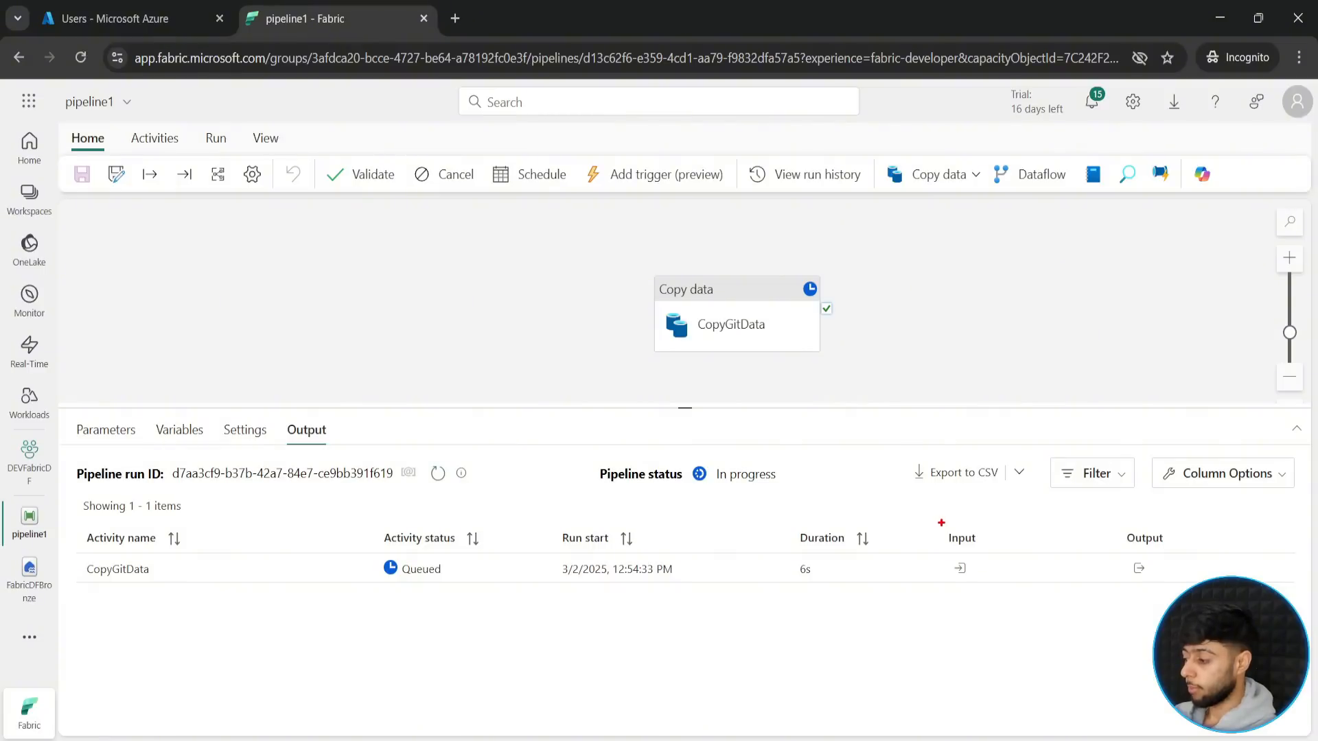
left_click_drag(940, 522, 986, 590)
left_click_drag(1117, 521, 1176, 594)
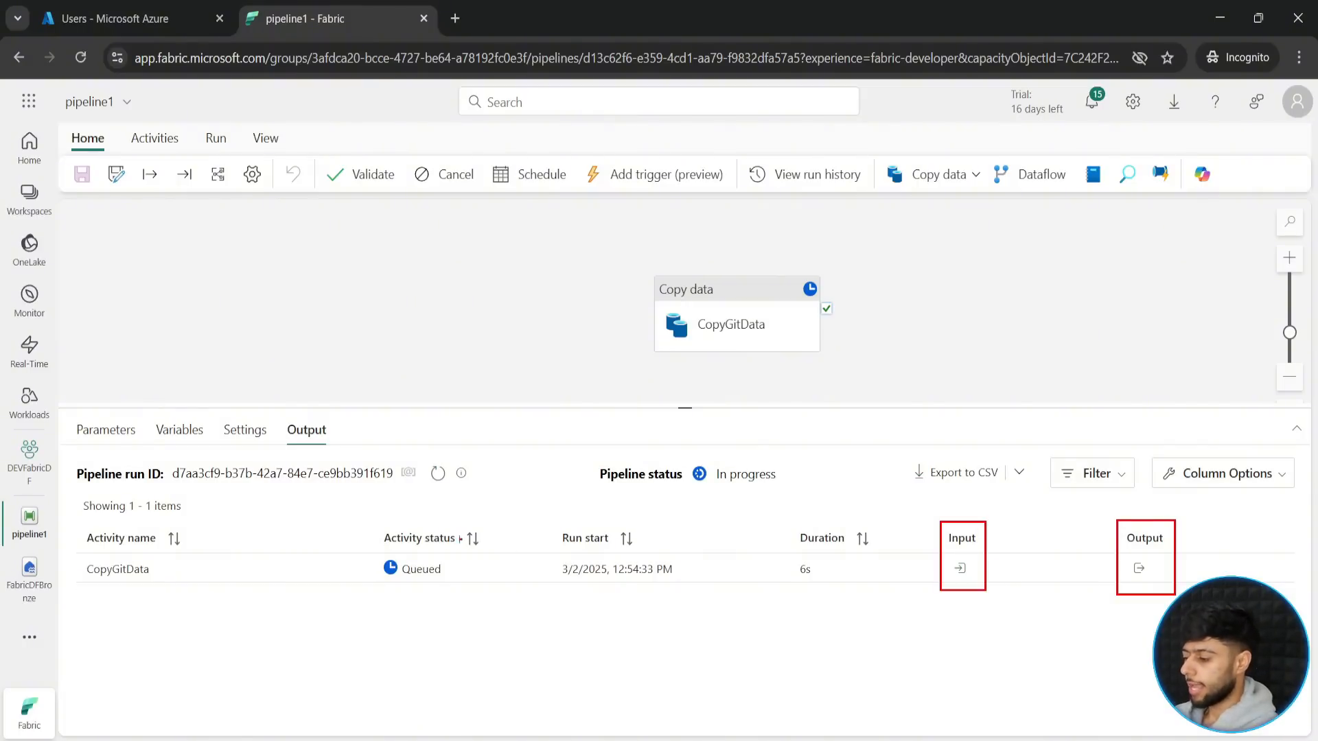
left_click_drag(370, 547, 458, 584)
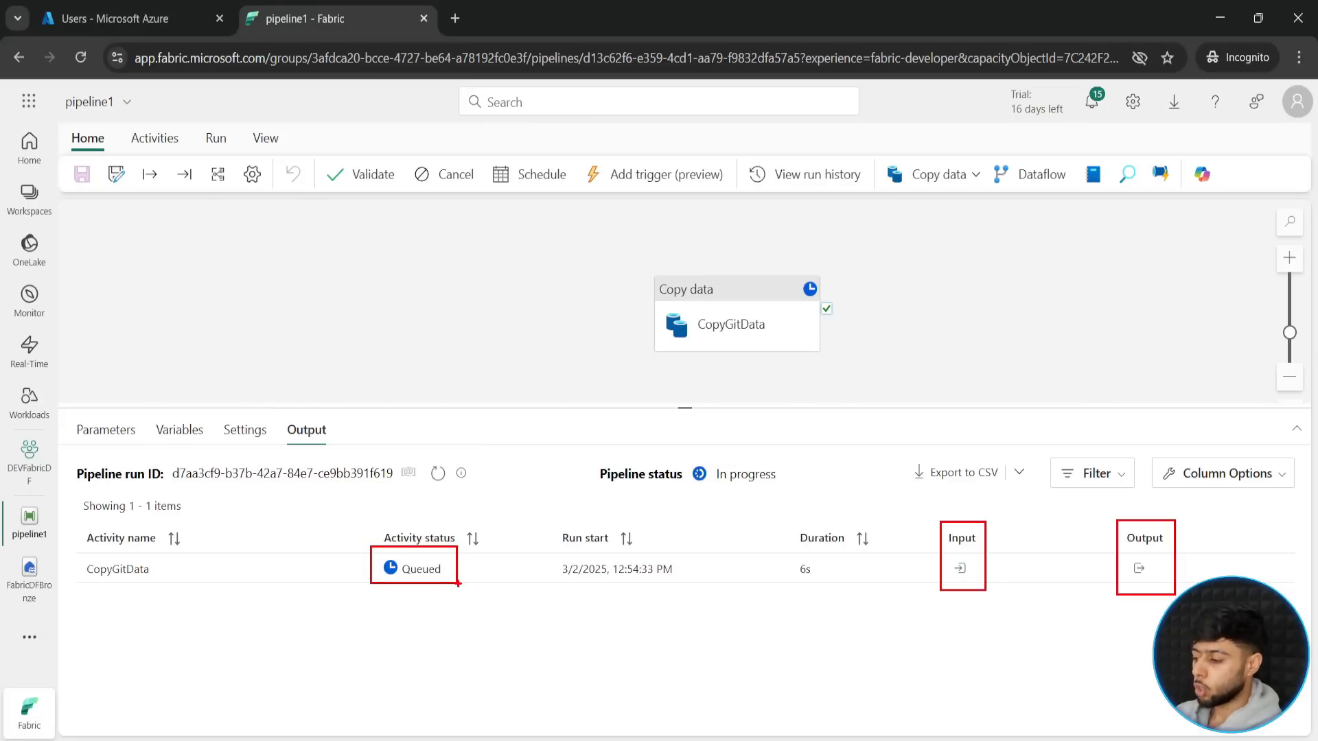
mouse_move(550, 515)
left_mouse_down()
mouse_move(659, 599)
mouse_move(697, 602)
left_mouse_up()
mouse_move(776, 520)
left_mouse_down()
mouse_move(801, 567)
mouse_move(877, 593)
left_mouse_up()
key("Escape")
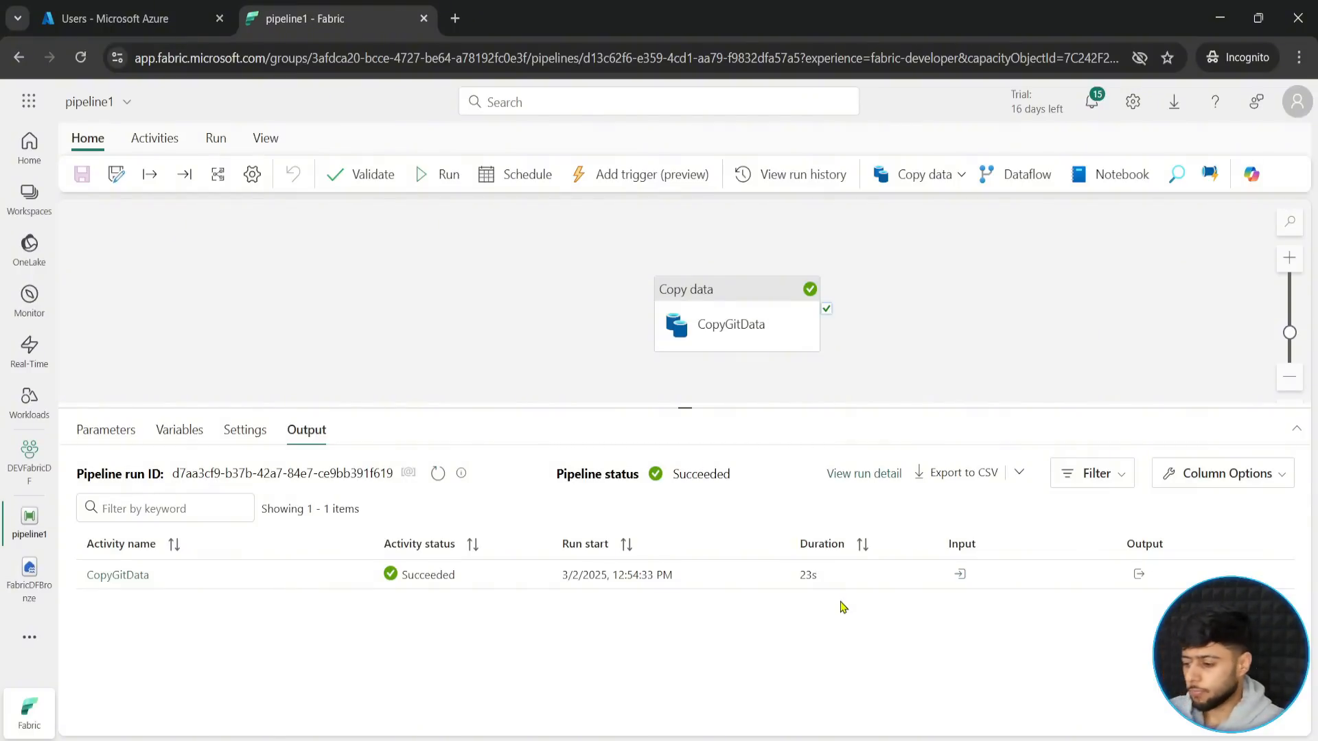
- Open the FabricDFBronze lakehouse and refresh it to check the RawGitData folder for the copied file
left_click(39, 597)
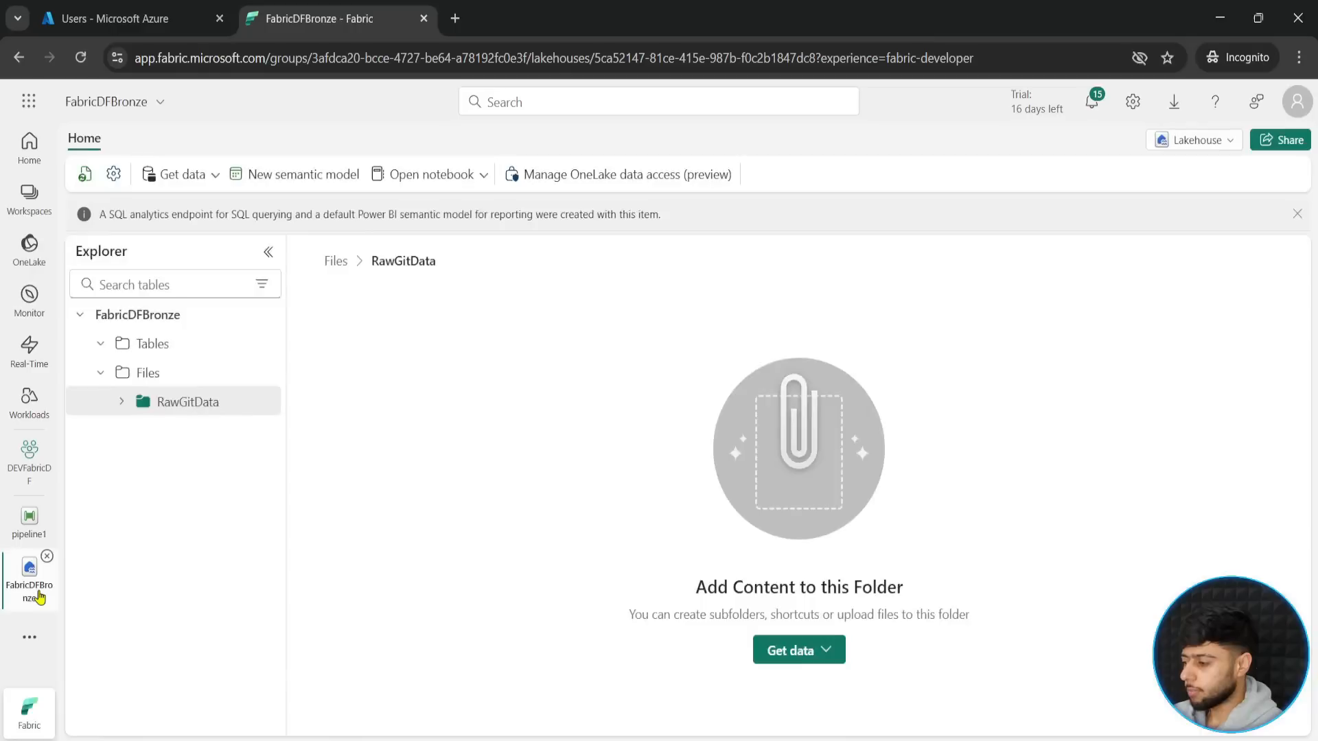
mouse_move(205, 404)
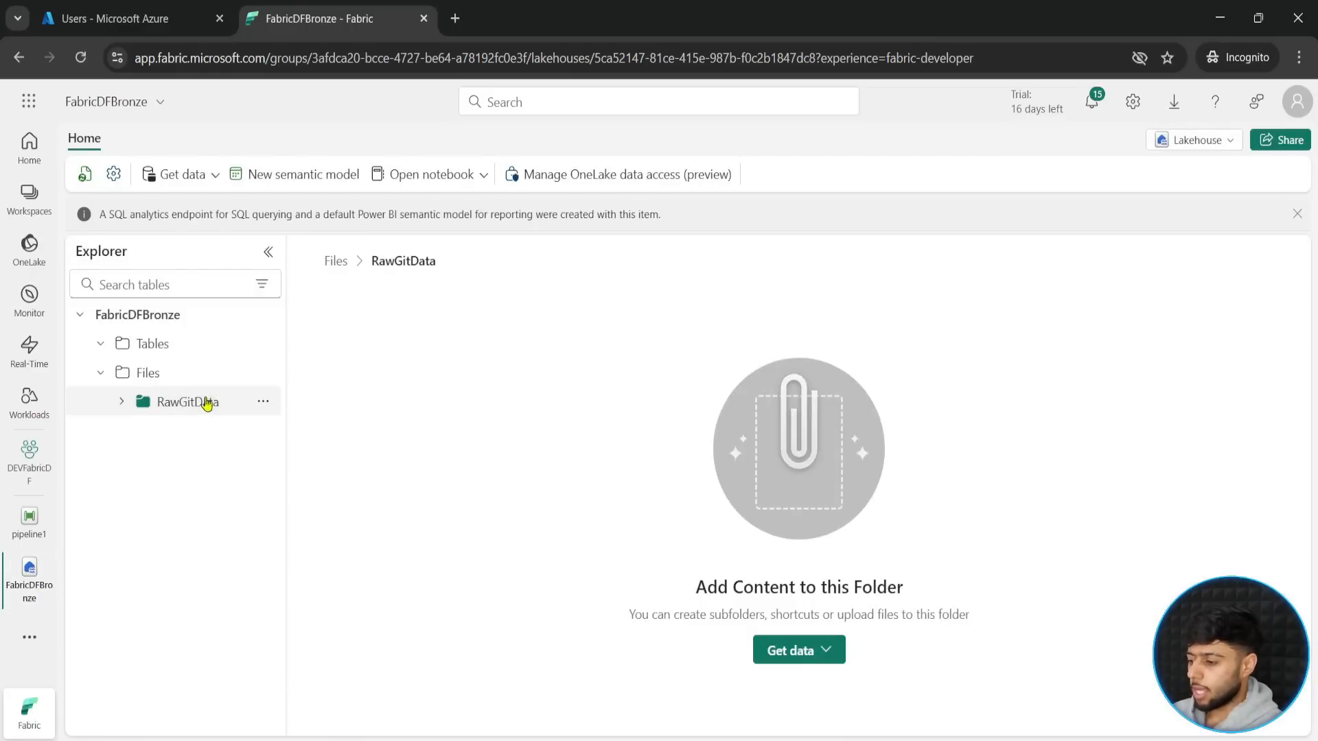
left_click(263, 403)
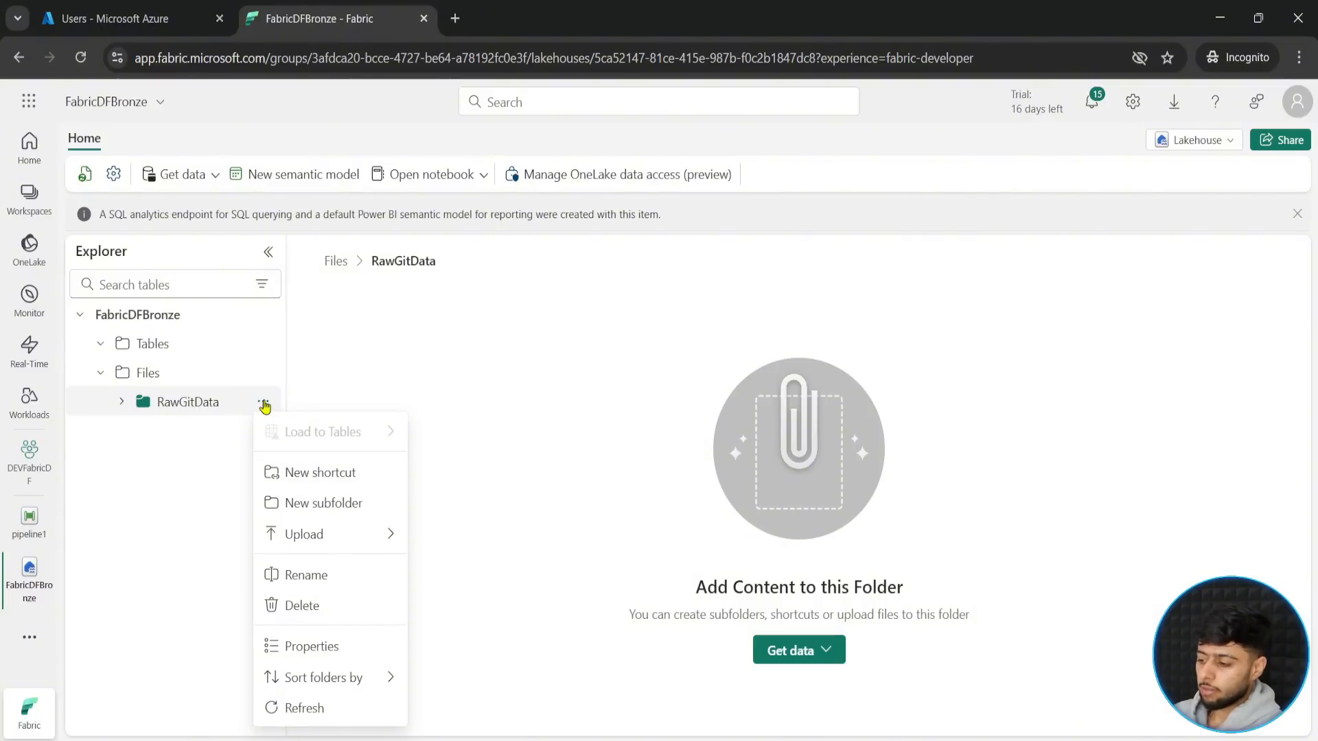
left_click(275, 708)
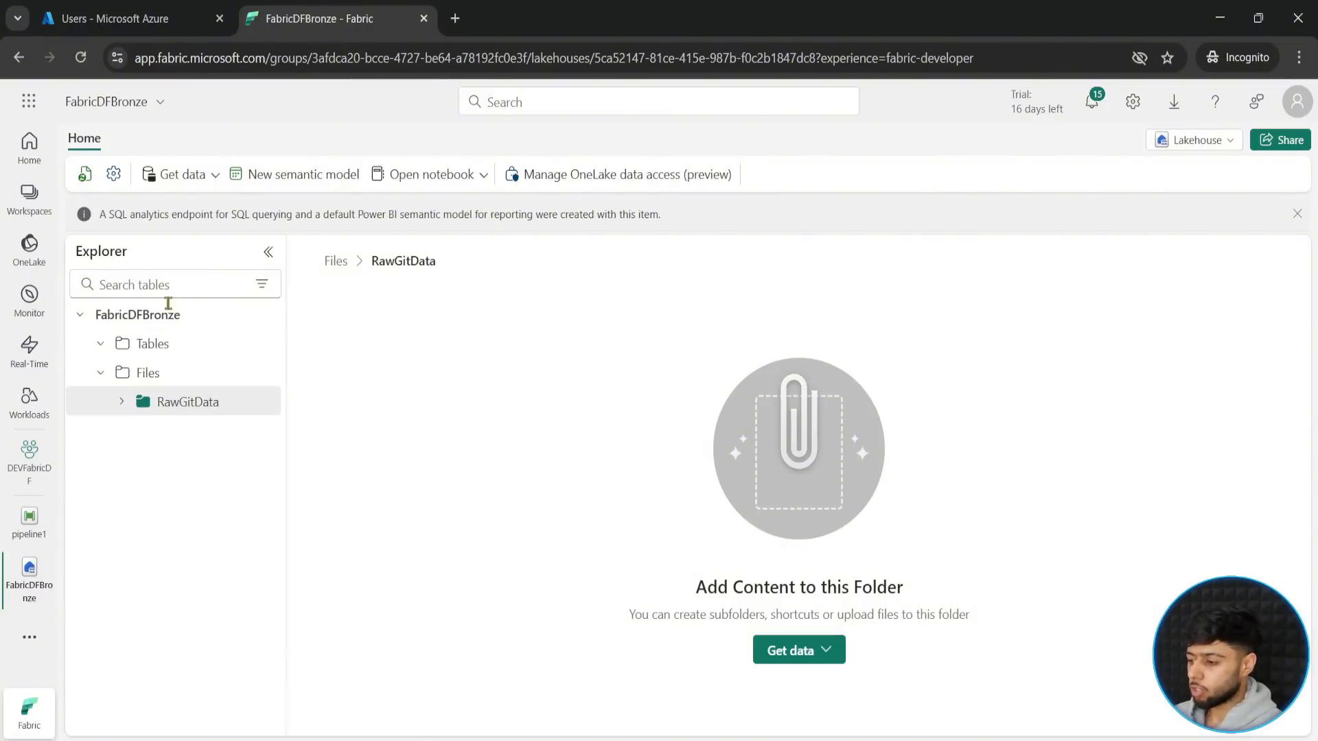
left_click(85, 177)
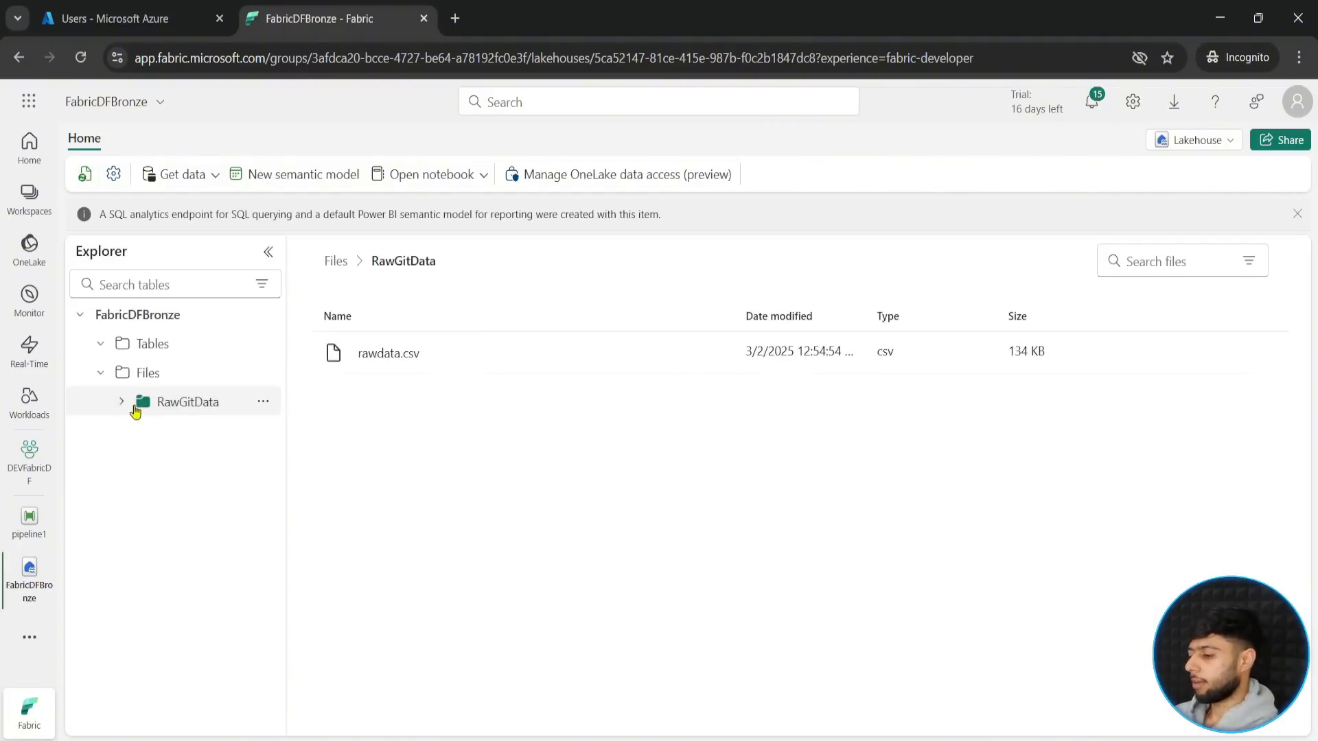
key("ctrl+2")
mouse_move(303, 286)
left_mouse_down()
mouse_move(569, 406)
mouse_move(1183, 417)
left_mouse_up()
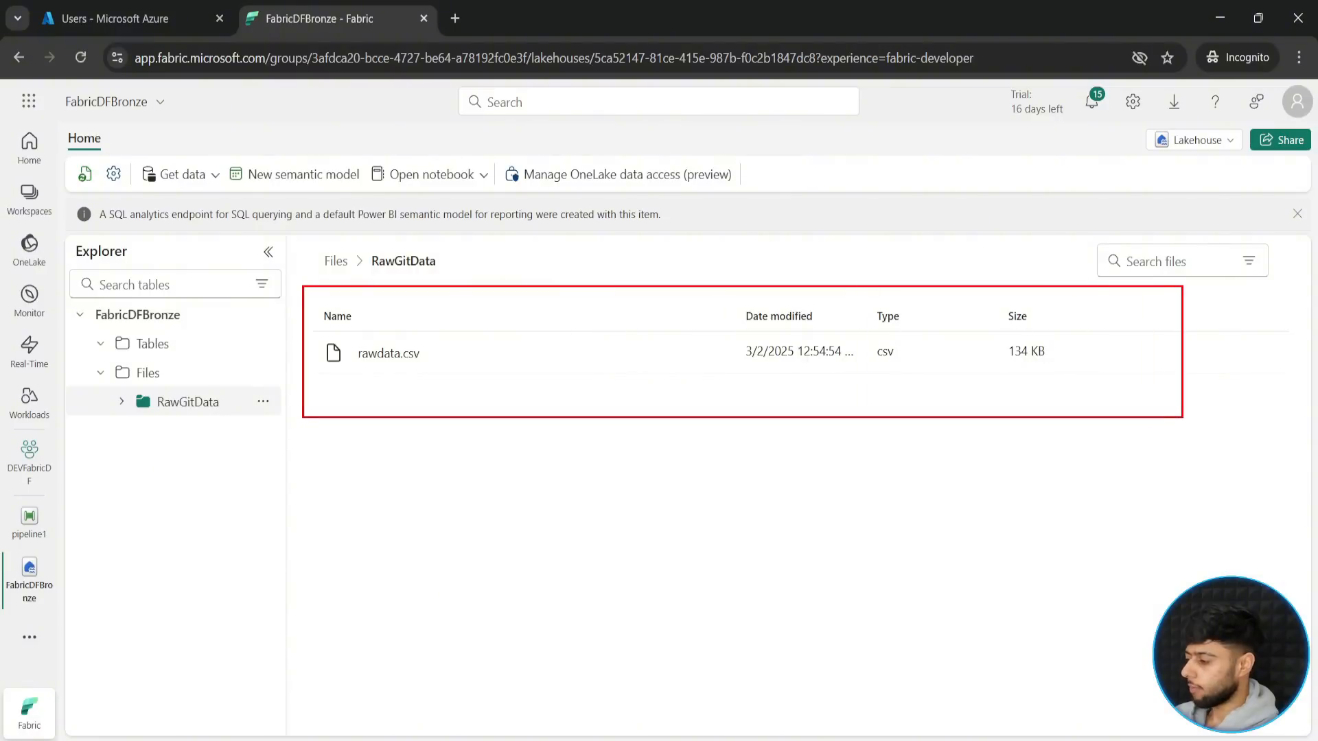
left_click_drag(400, 371, 436, 489)
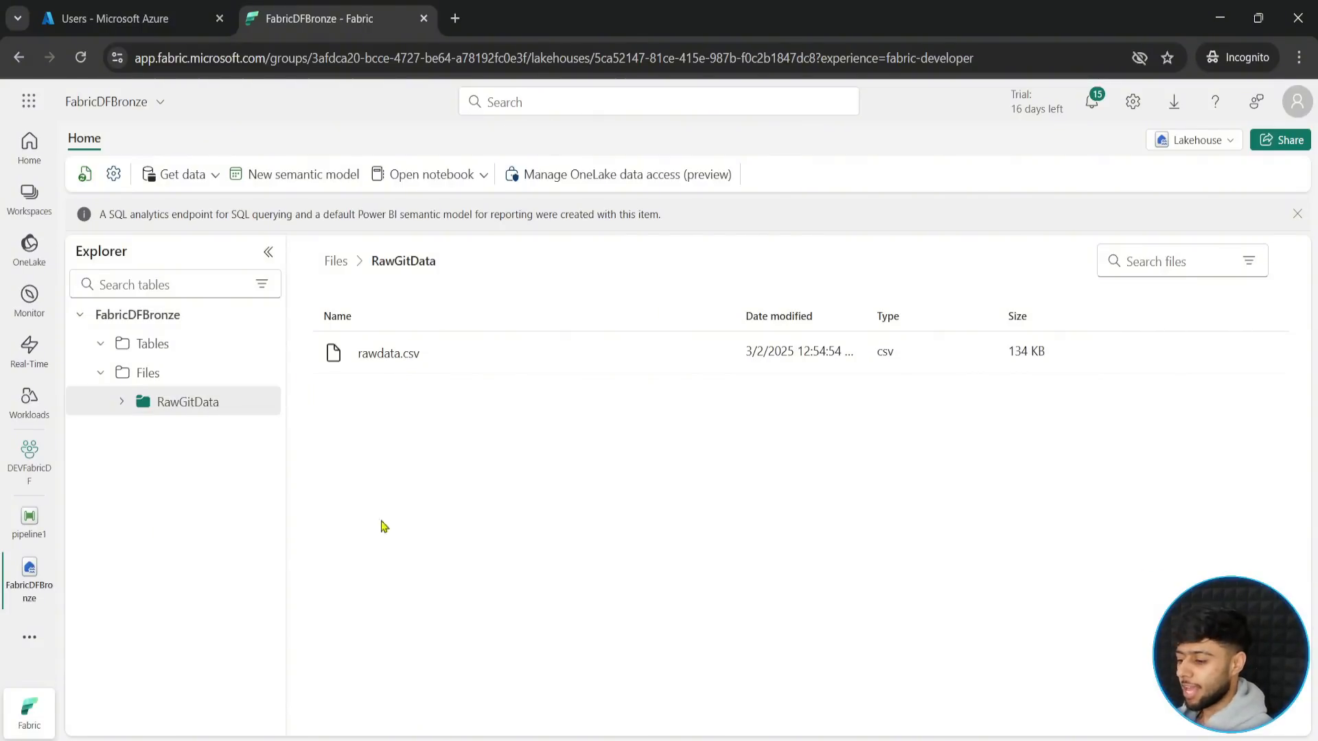
- Return to pipeline1 and view its run history, examining each recent run's status and who submitted it
left_click(26, 535)
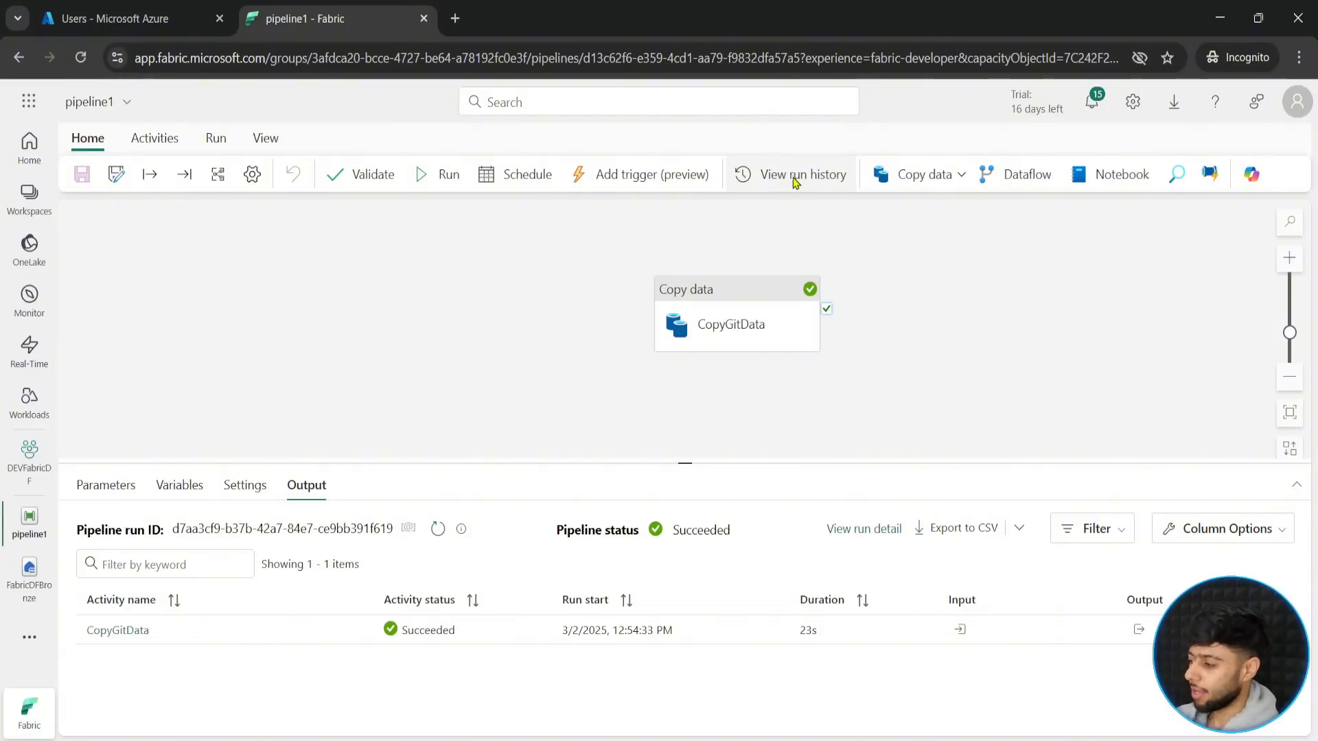
left_click(795, 180)
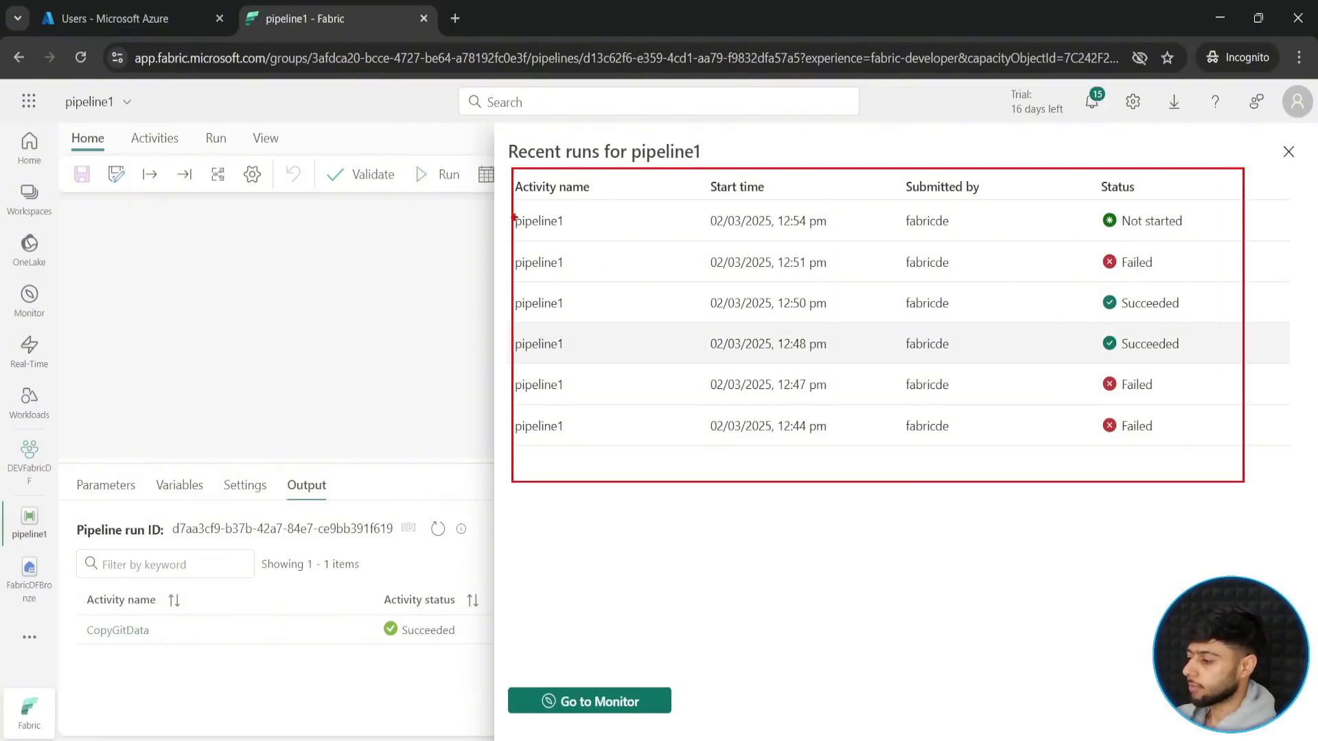
mouse_move(507, 270)
left_mouse_down()
mouse_move(454, 324)
mouse_move(452, 369)
mouse_move(475, 398)
left_mouse_up()
left_click_drag(468, 453, 510, 417)
left_click_drag(457, 496, 494, 461)
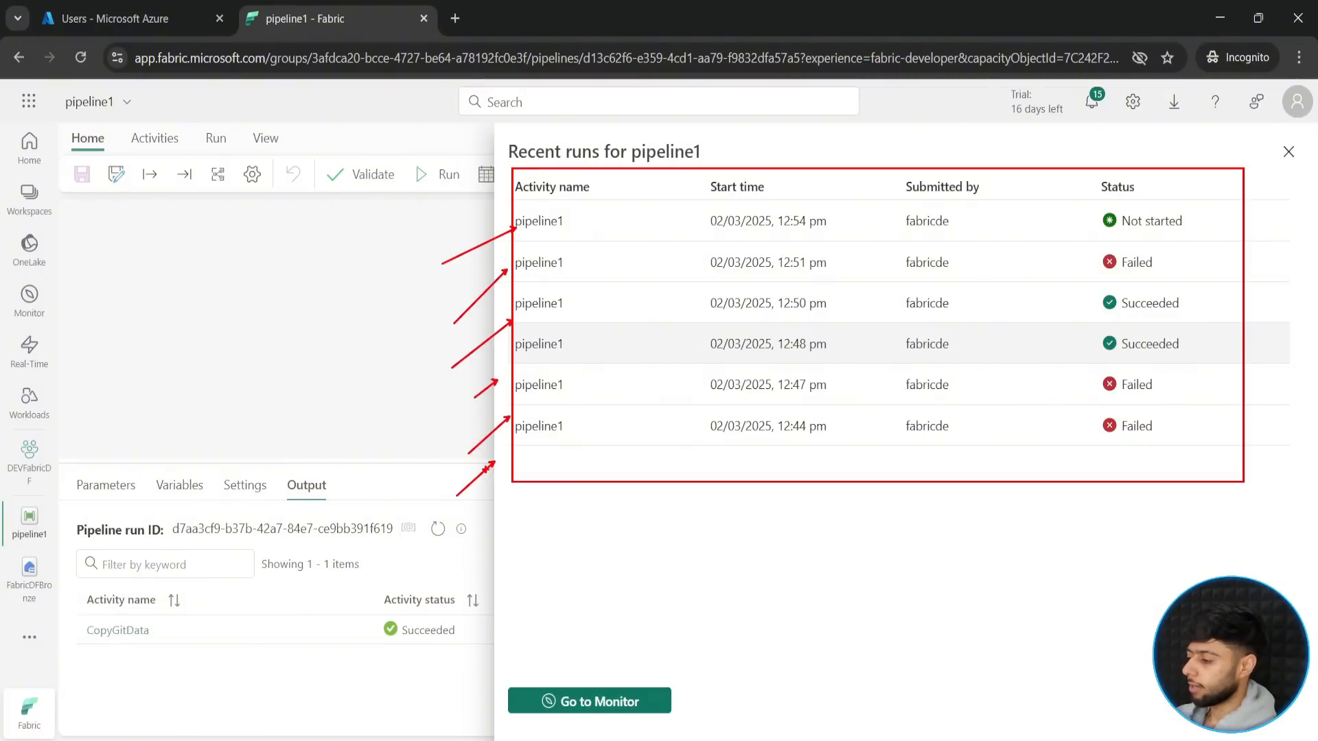
left_click_drag(896, 176, 987, 201)
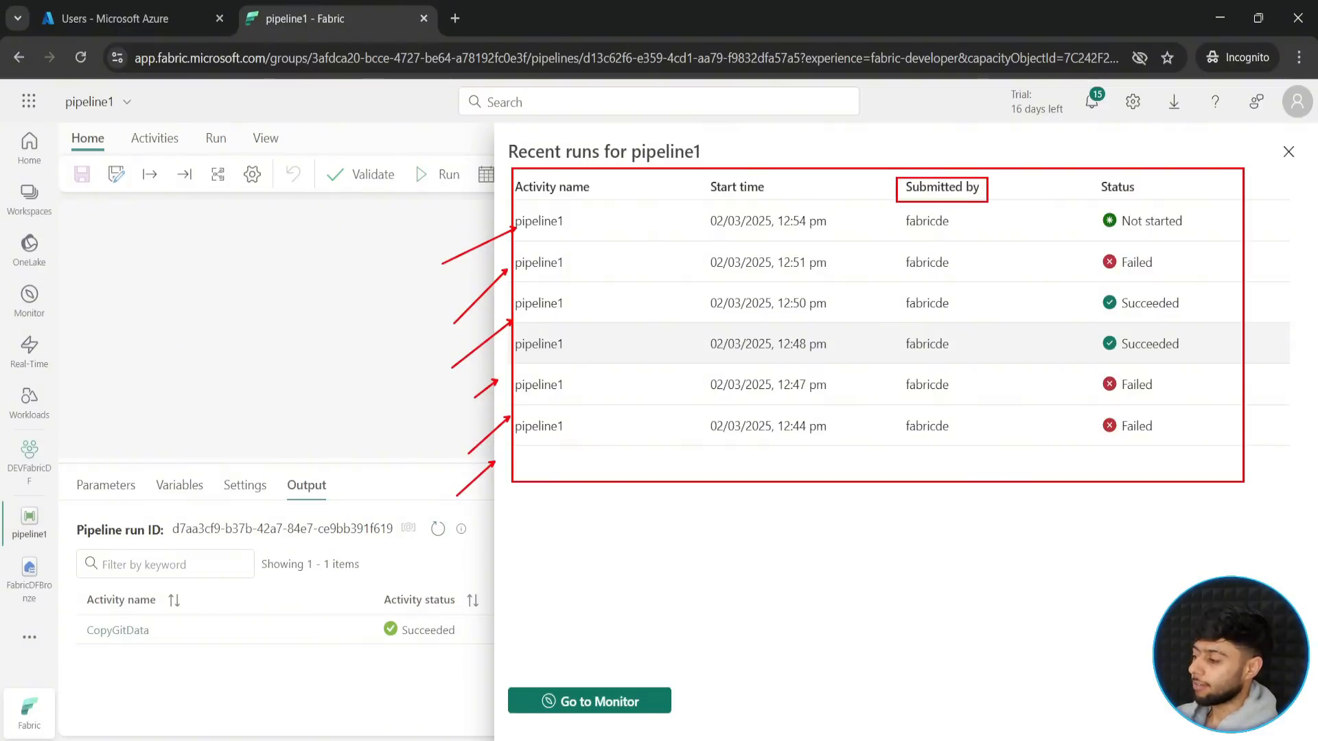
left_click_drag(892, 210, 972, 440)
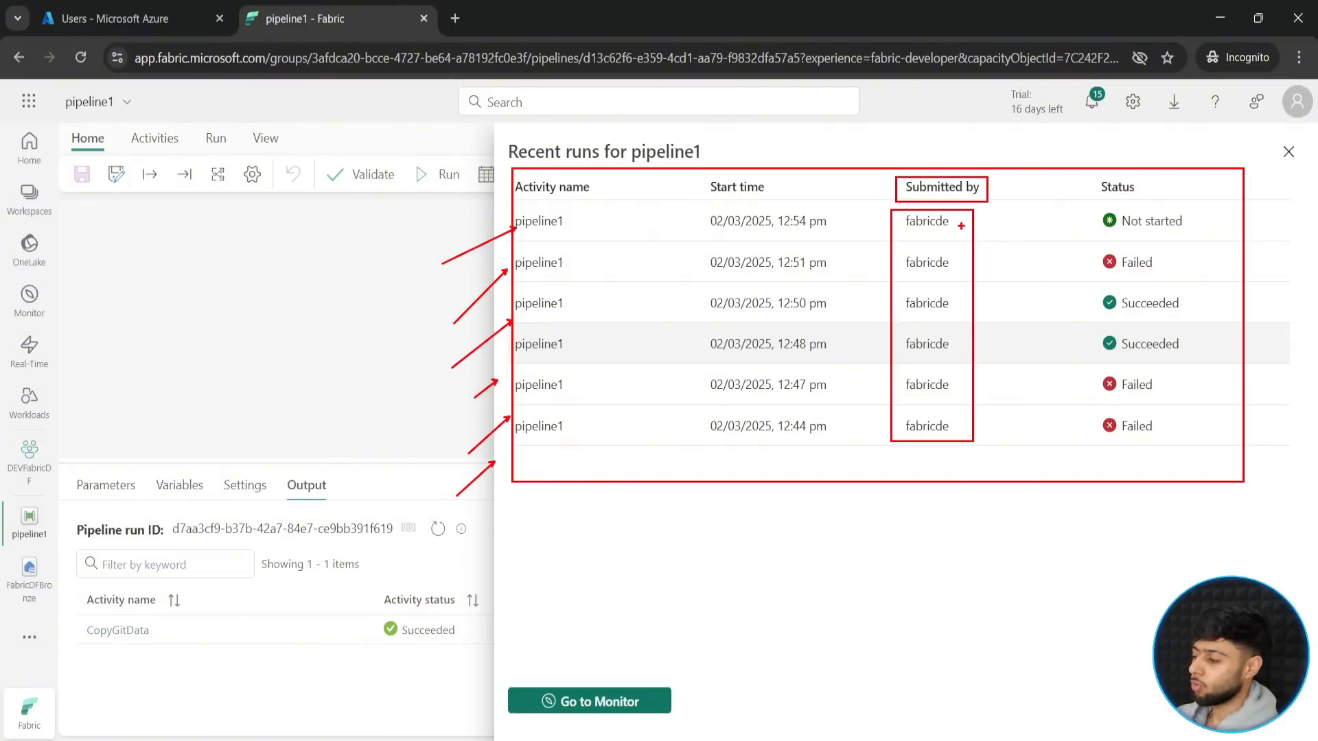
left_click_drag(961, 225, 999, 230)
left_click_drag(965, 267, 1010, 283)
mouse_move(976, 302)
left_mouse_down()
mouse_move(1021, 325)
mouse_move(1009, 404)
mouse_move(1024, 455)
left_mouse_up()
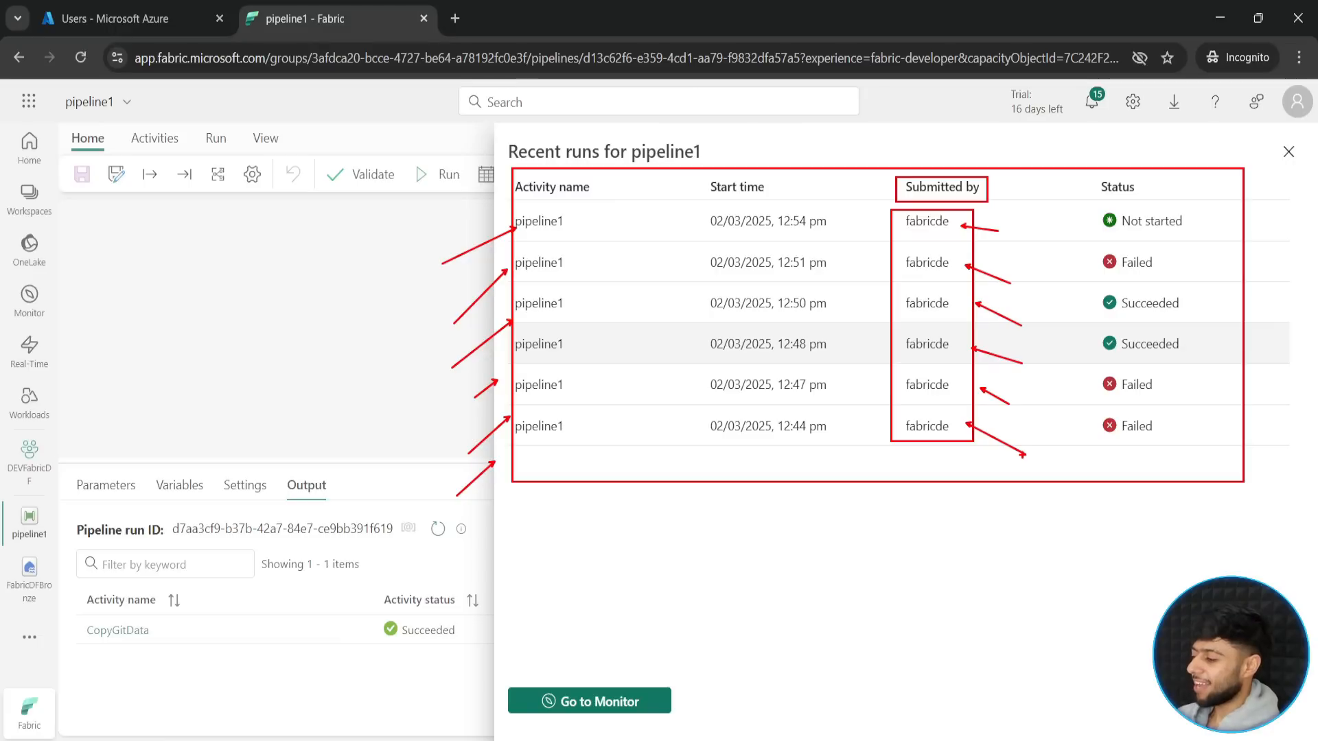
key("Escape")
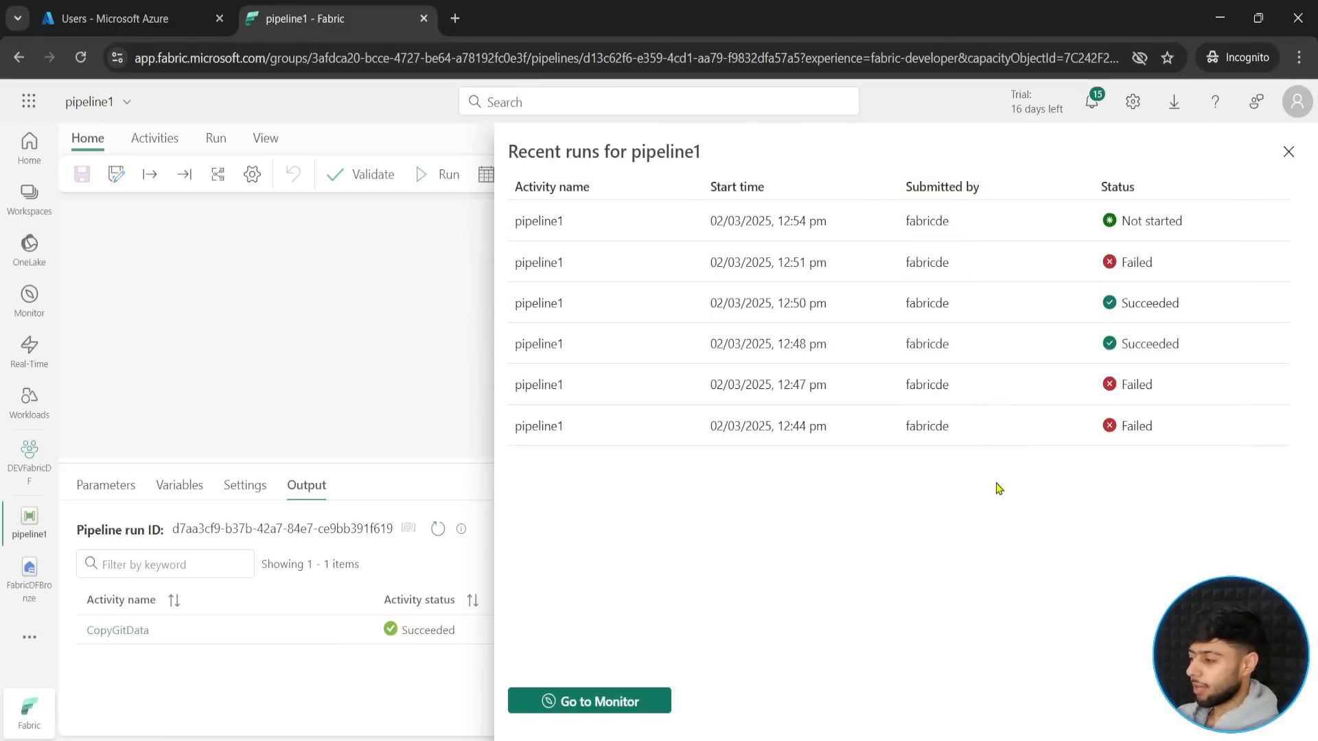
- Open the monitoring hub from the run history and examine the historical runs of pipeline1
left_click(598, 703)
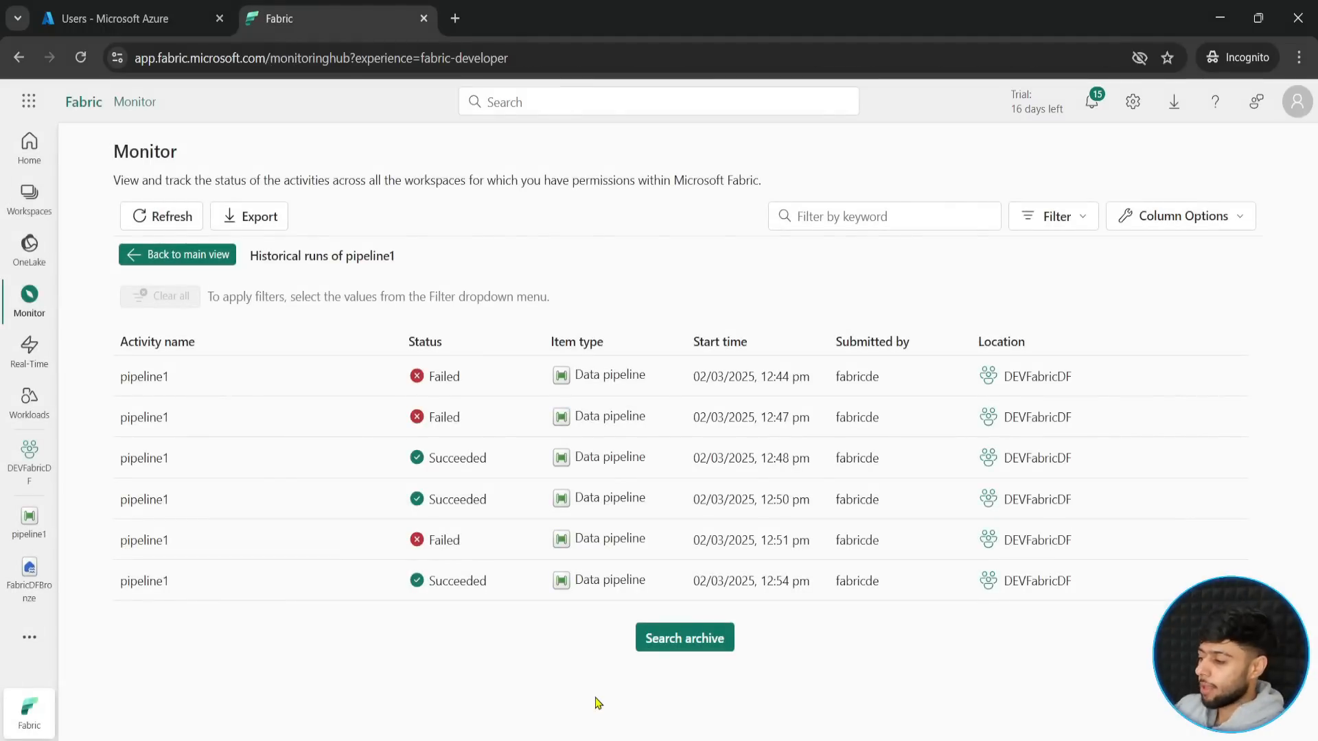
mouse_move(105, 308)
left_mouse_down()
mouse_move(620, 478)
mouse_move(1112, 591)
mouse_move(1123, 624)
left_mouse_up()
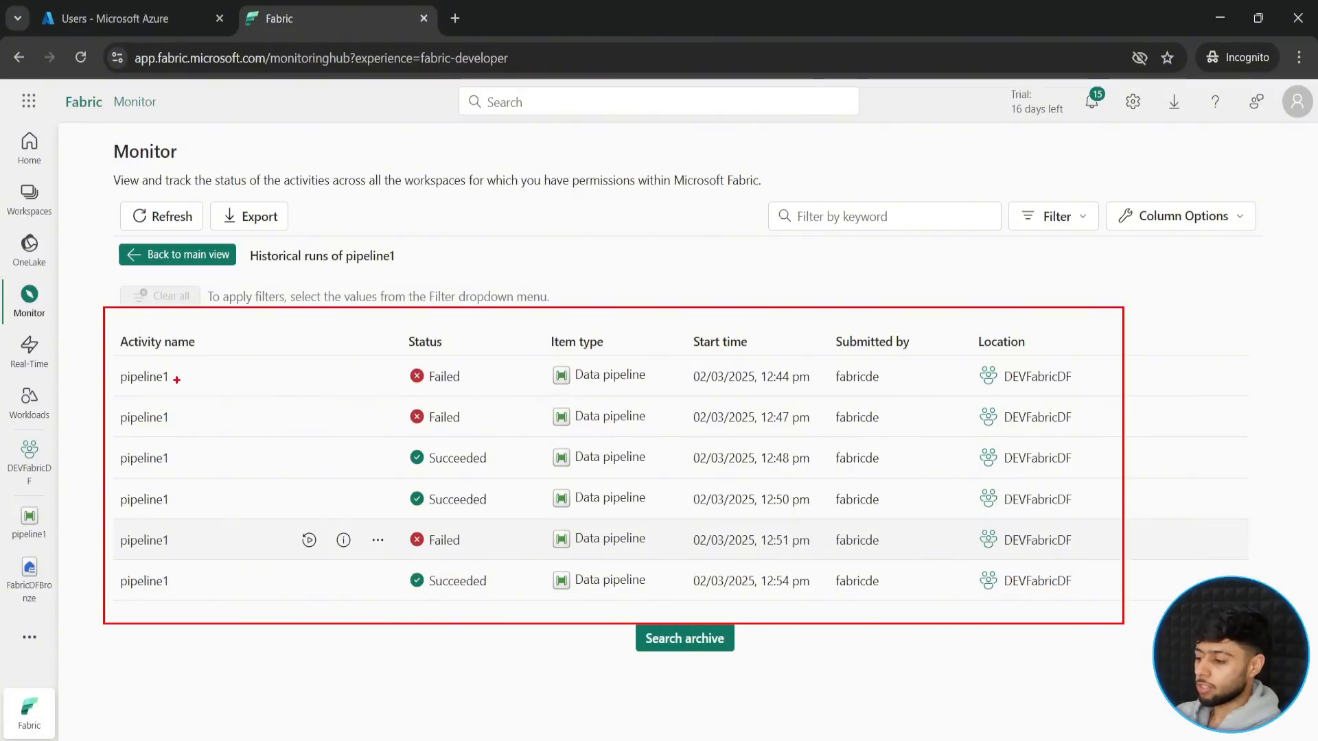
left_click_drag(177, 380, 311, 418)
key("Escape")
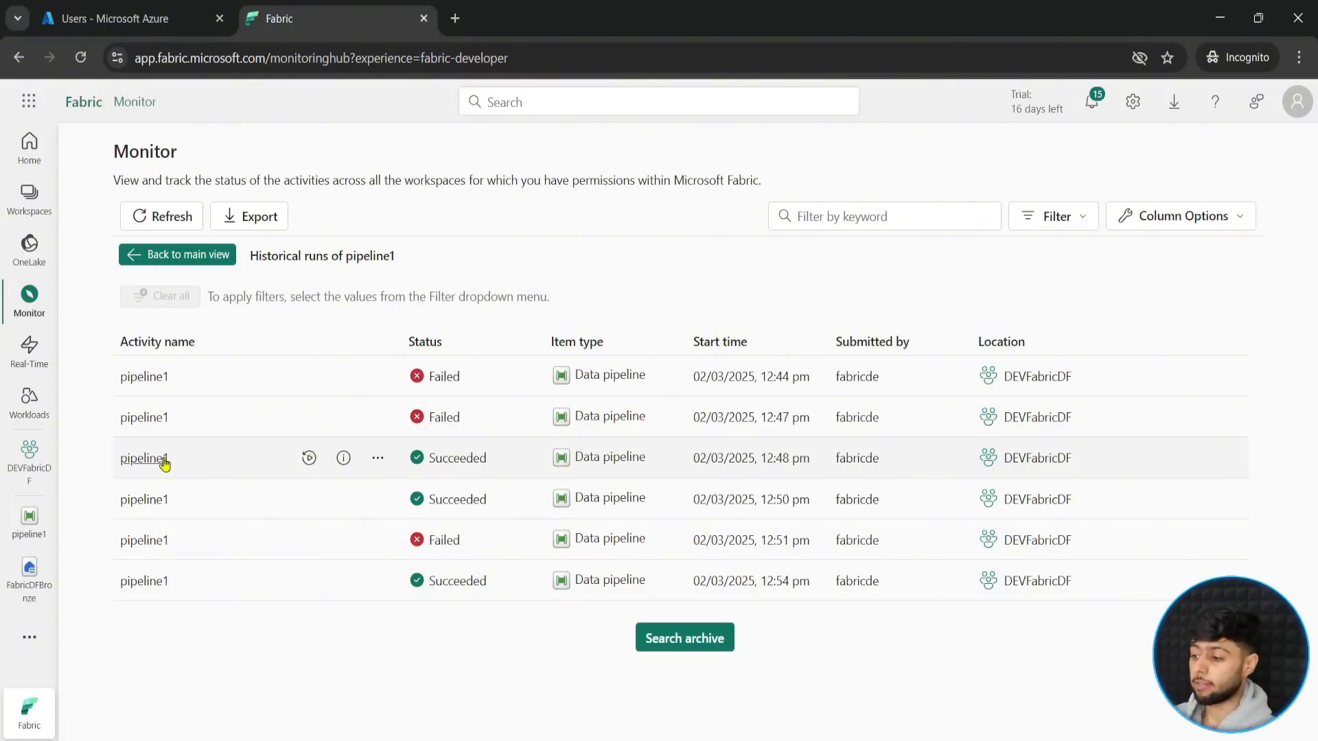
- Open the details of the 12:44 pm pipeline1 run and read through the CopyGitData activity's input JSON
left_click(144, 380)
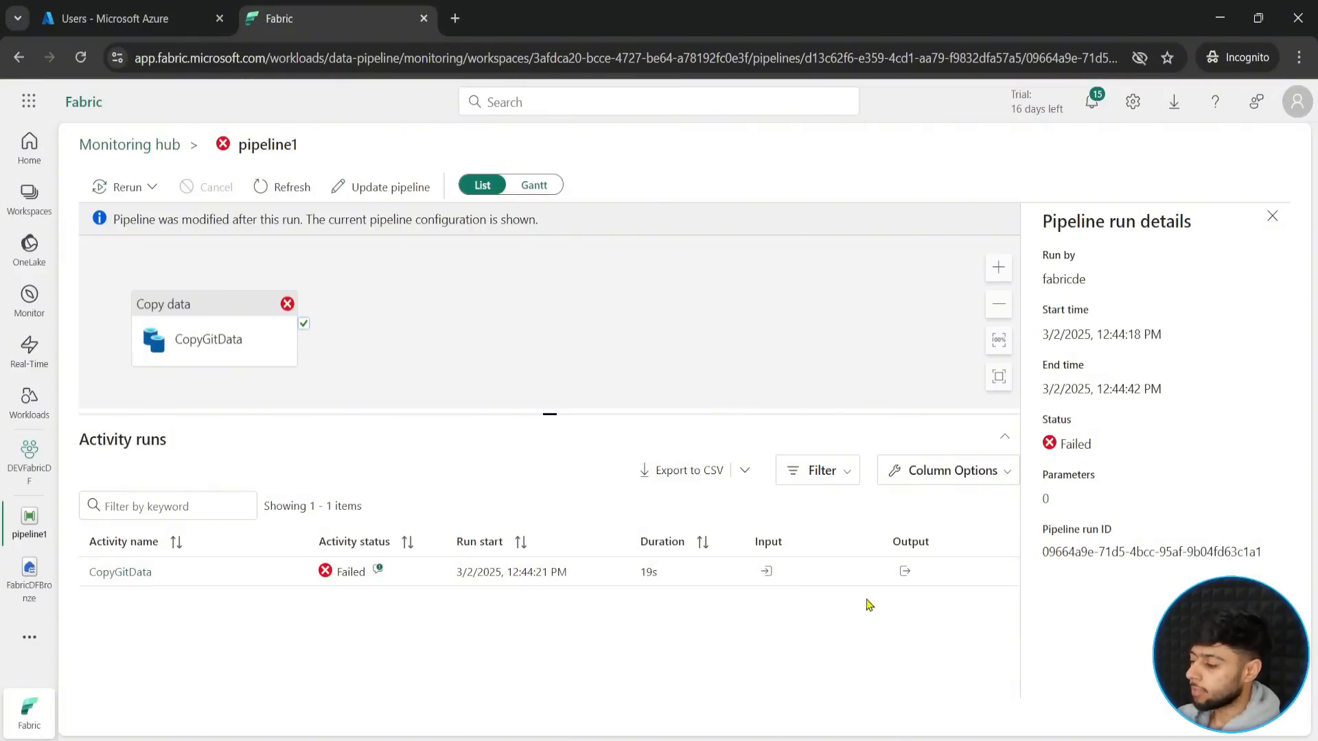
left_click(767, 576)
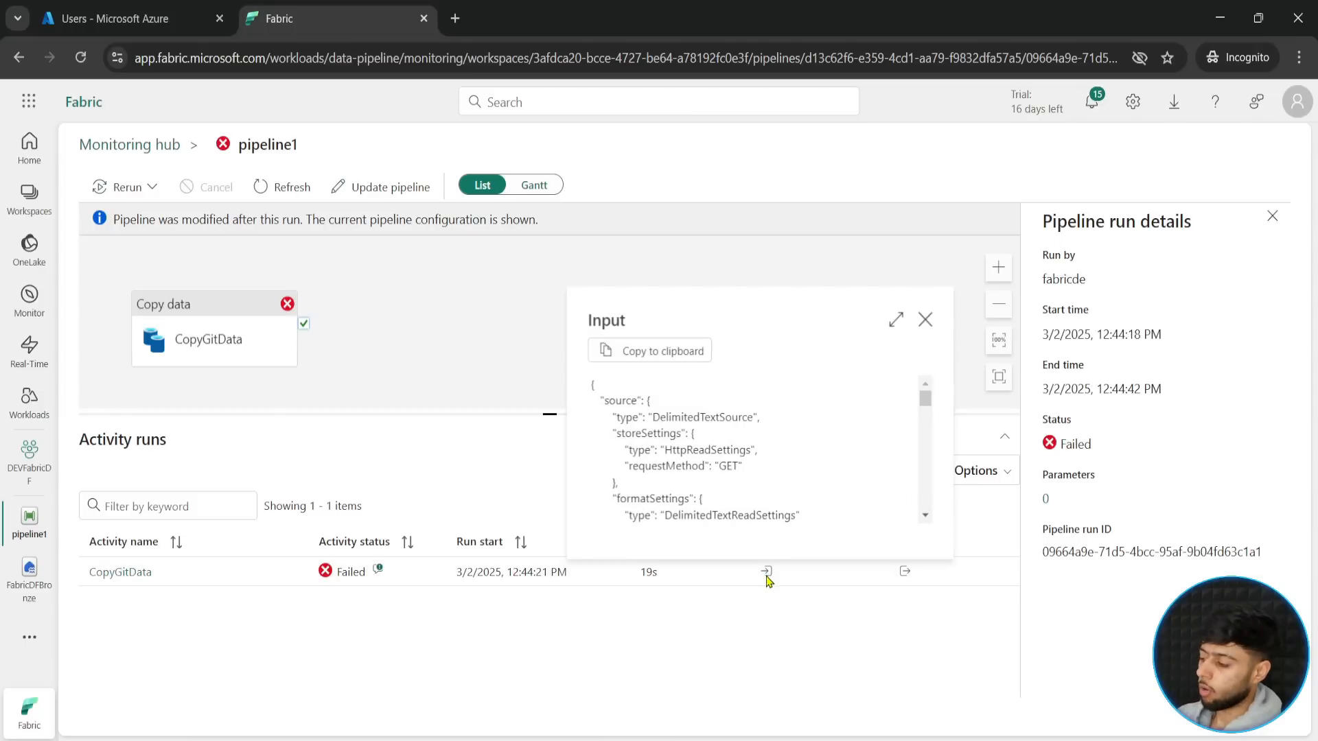
left_click_drag(926, 399, 923, 472)
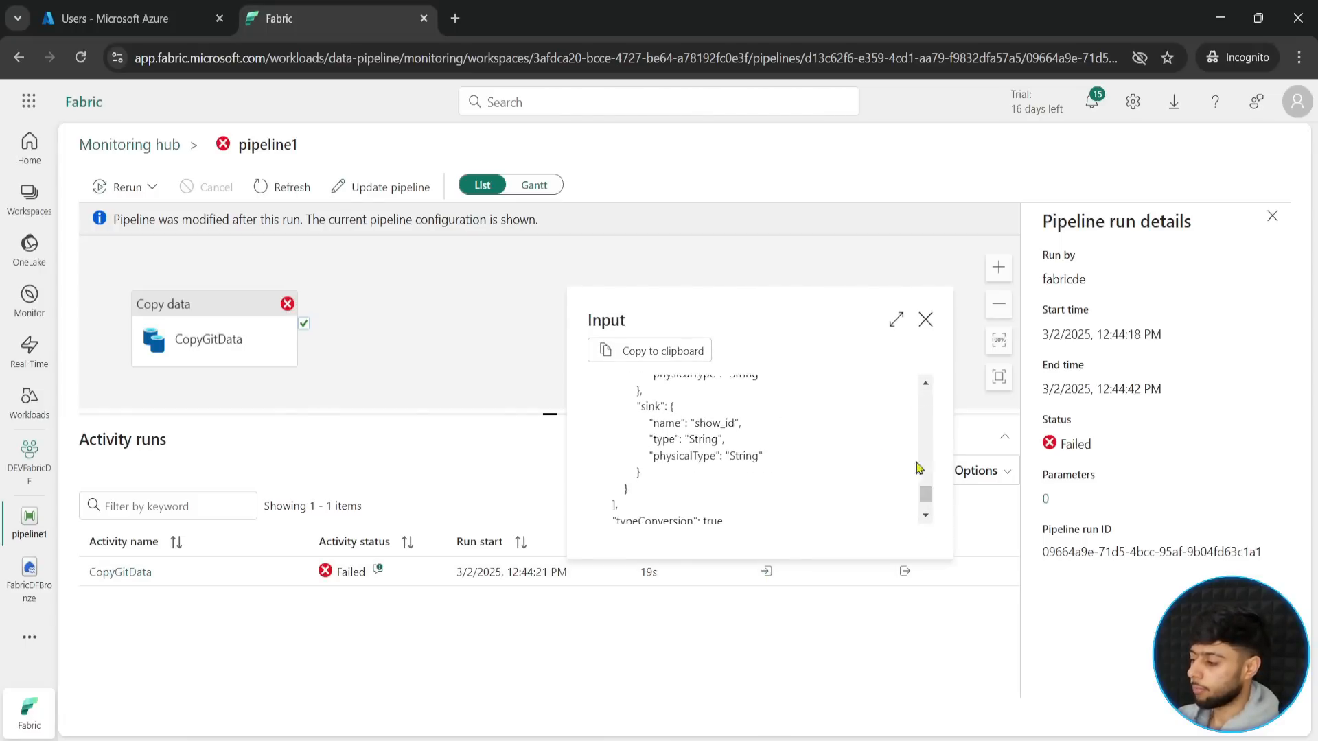
left_click(925, 320)
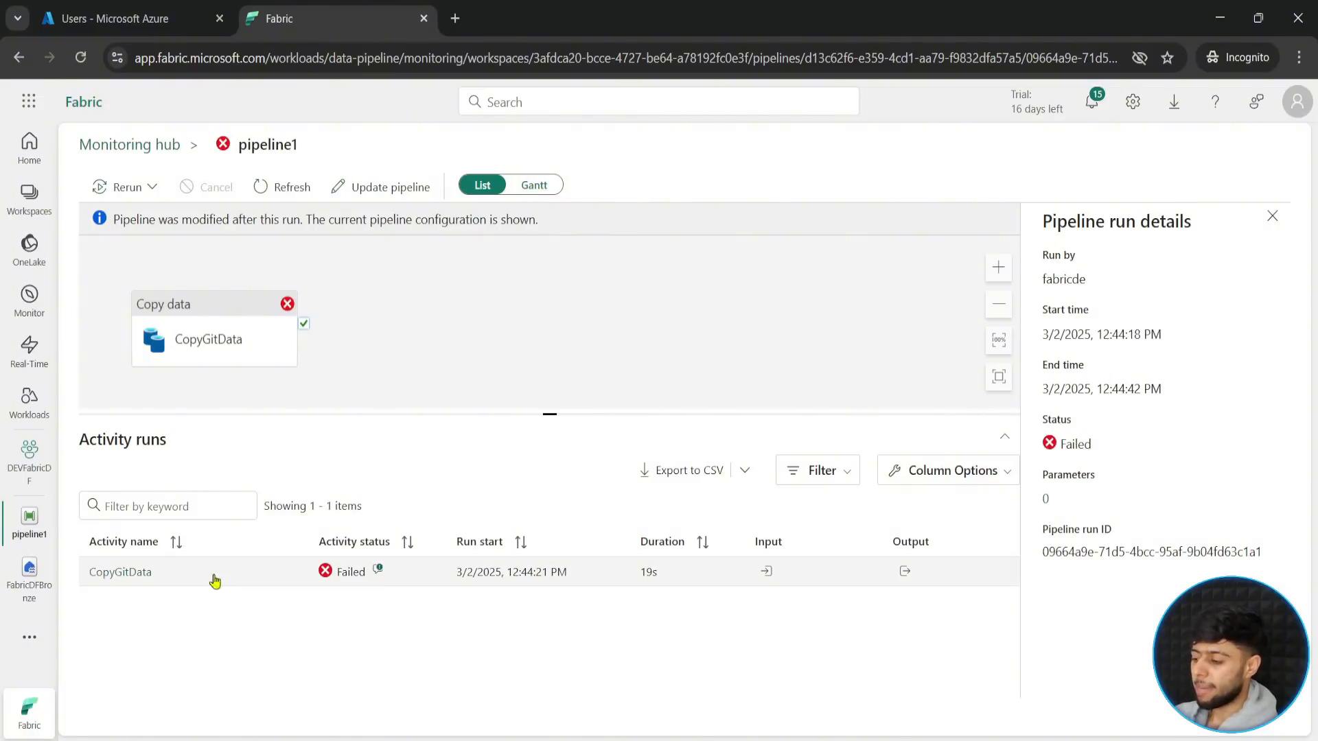
- Show the run's activities as a Gantt chart and examine the options for rerunning the entire pipeline or from the failed activity
left_click(534, 186)
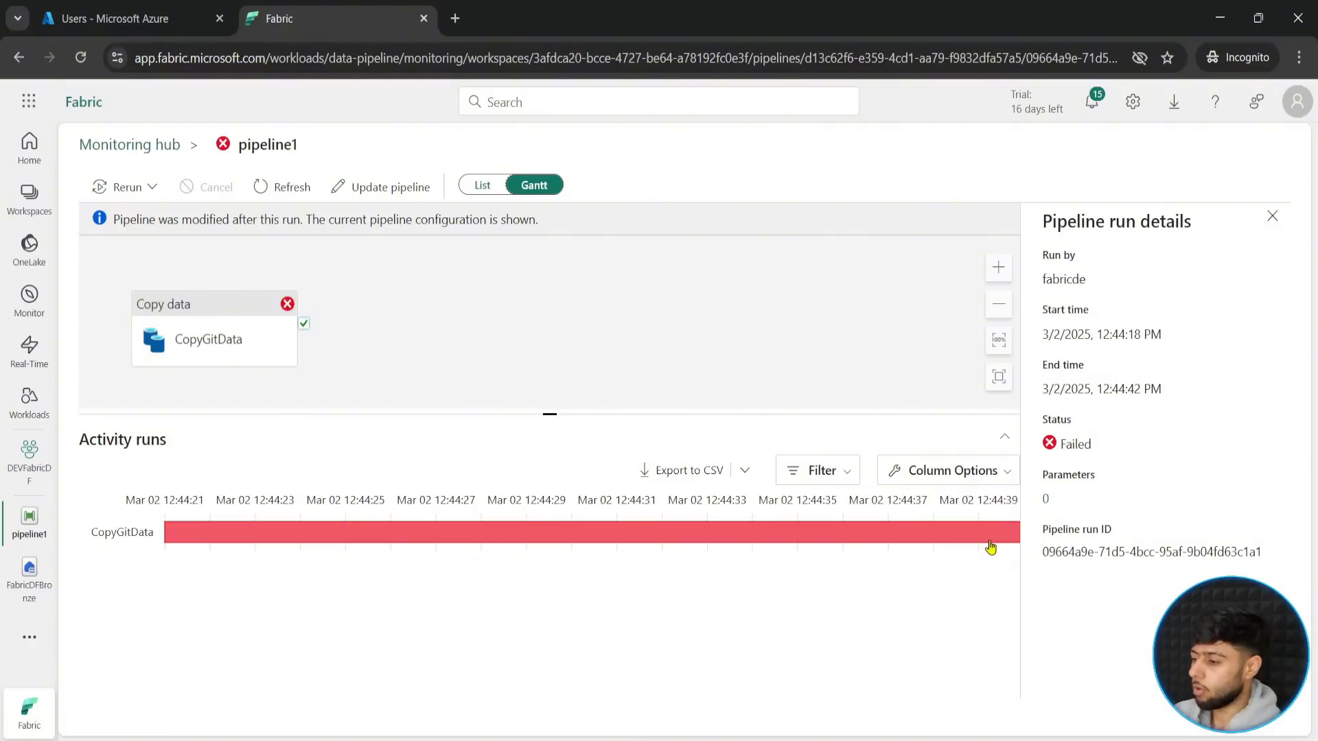
left_click(150, 197)
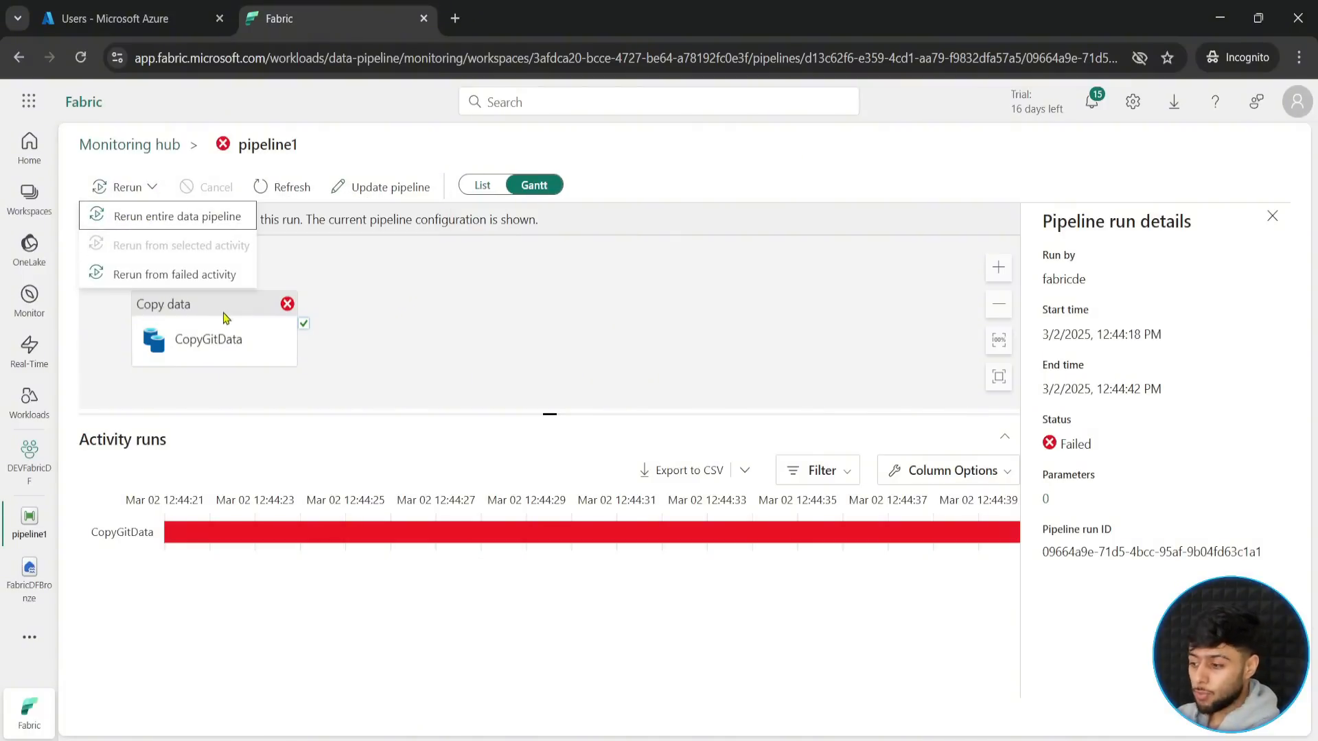
left_click_drag(79, 198, 252, 229)
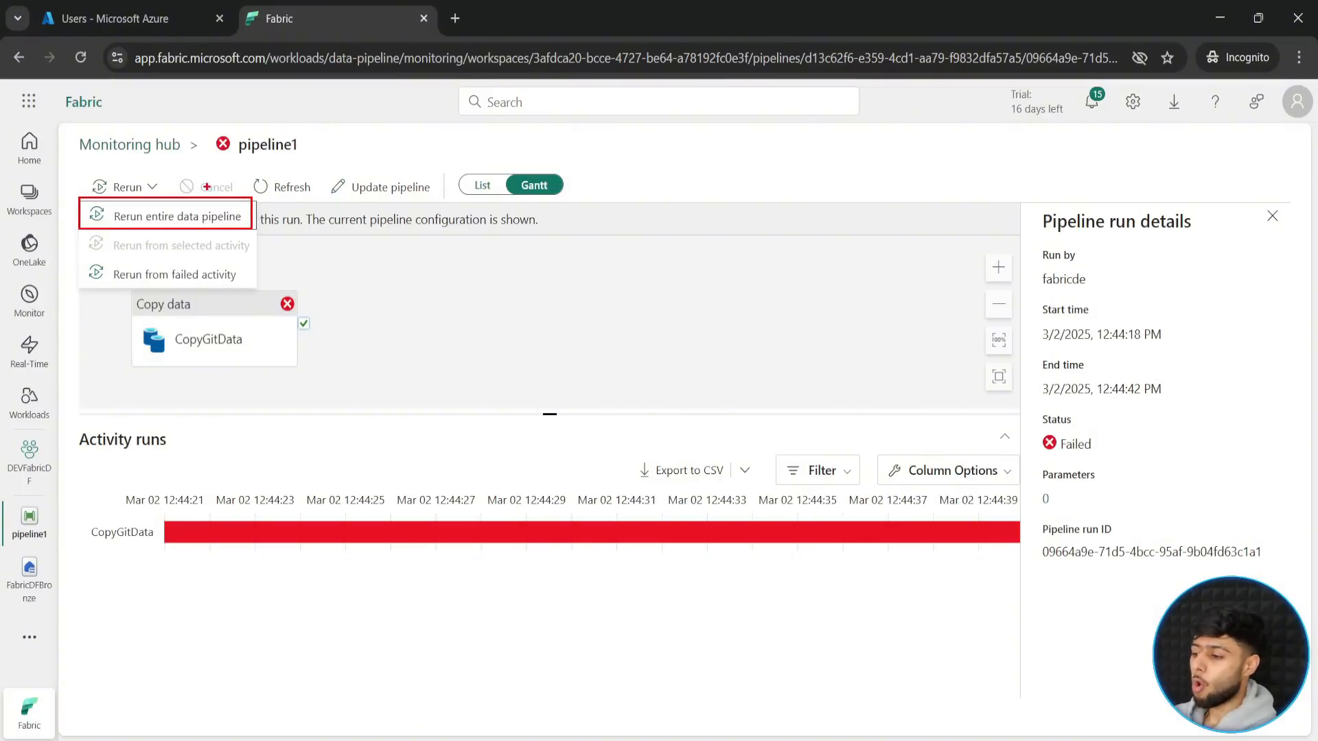
mouse_move(80, 261)
left_mouse_down()
mouse_move(172, 286)
mouse_move(256, 286)
left_mouse_up()
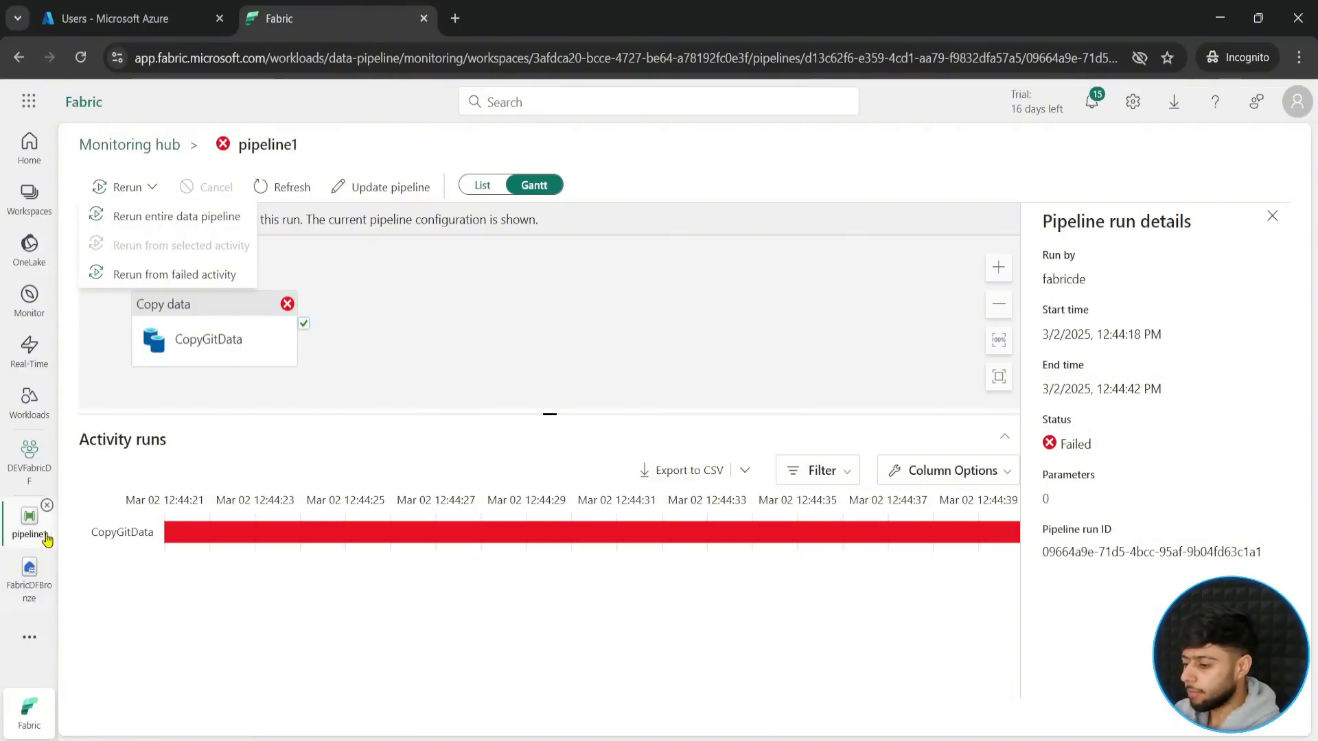
- Leave the run details, reopen pipeline1 from the DEVFabricDF workspace, and move the CopyGitData activity to the middle of the canvas
left_click(147, 147)
left_click(134, 146)
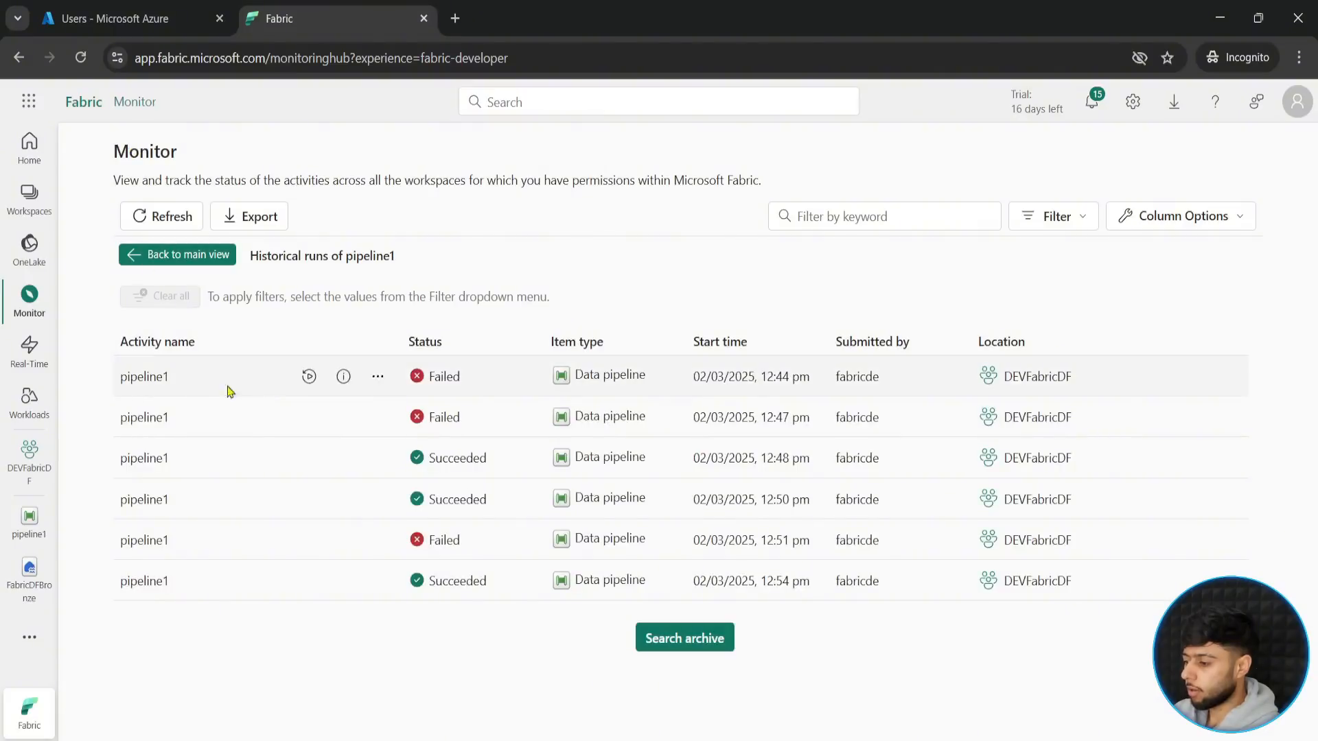
left_click(29, 456)
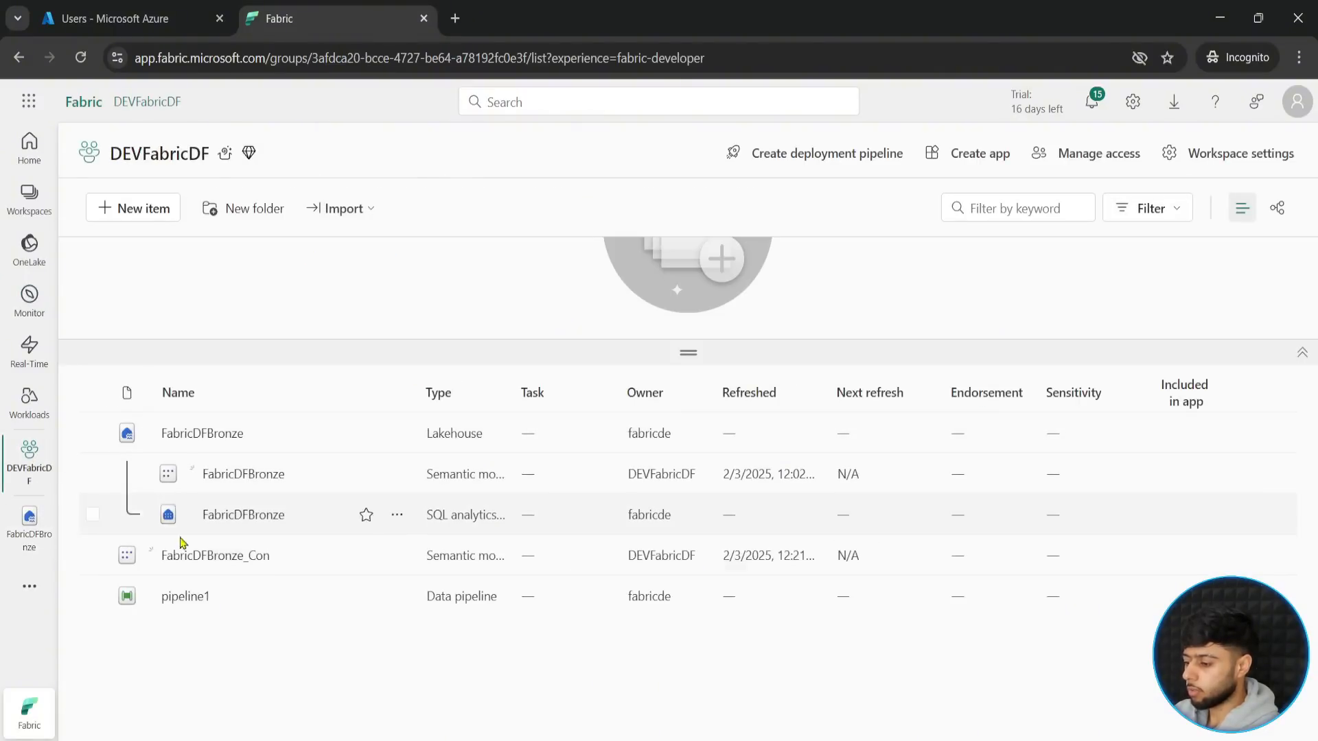
left_click(183, 597)
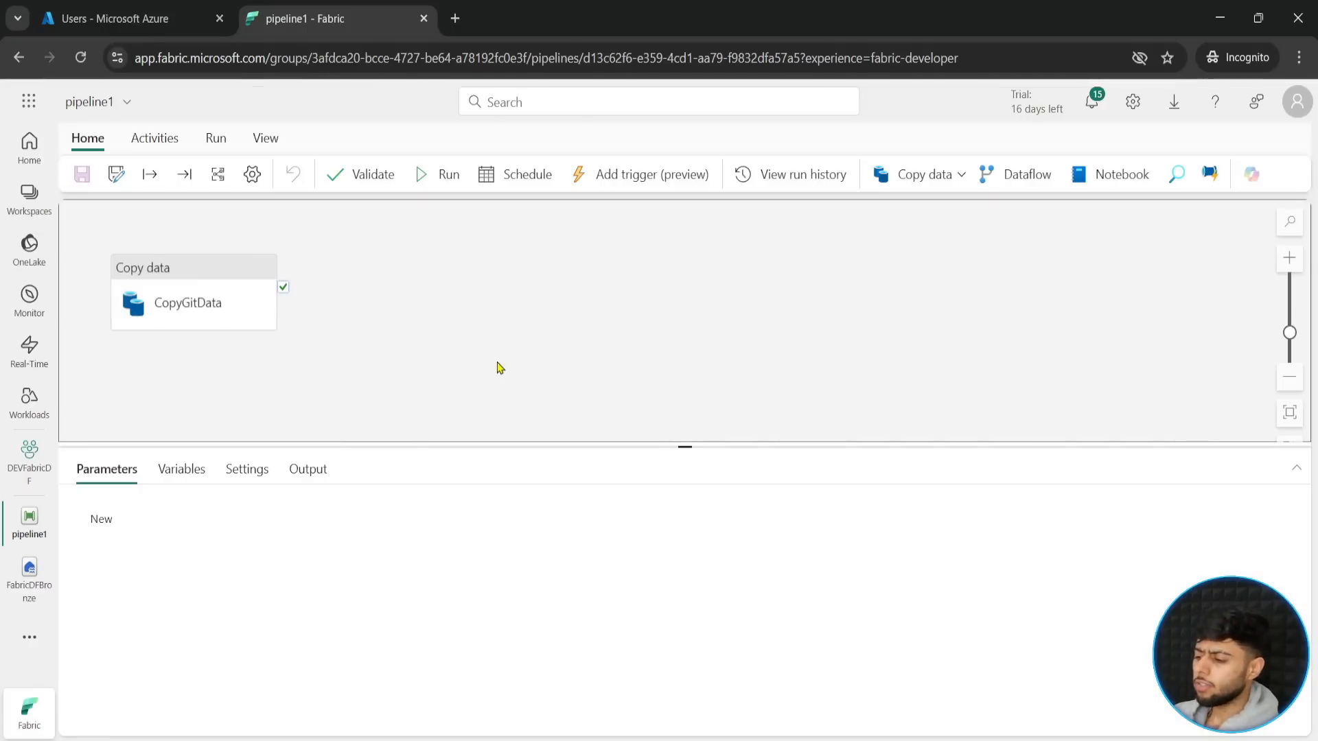
left_click_drag(233, 297, 578, 305)
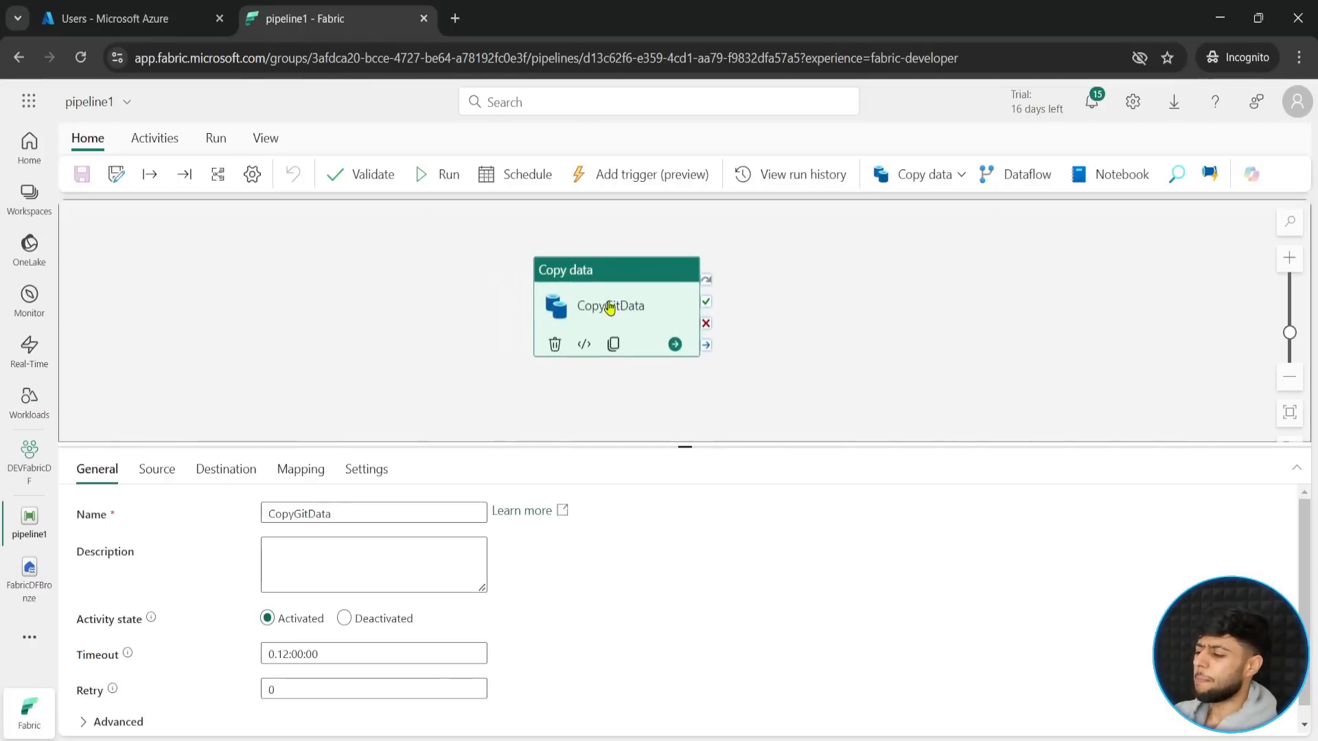
left_click(461, 338)
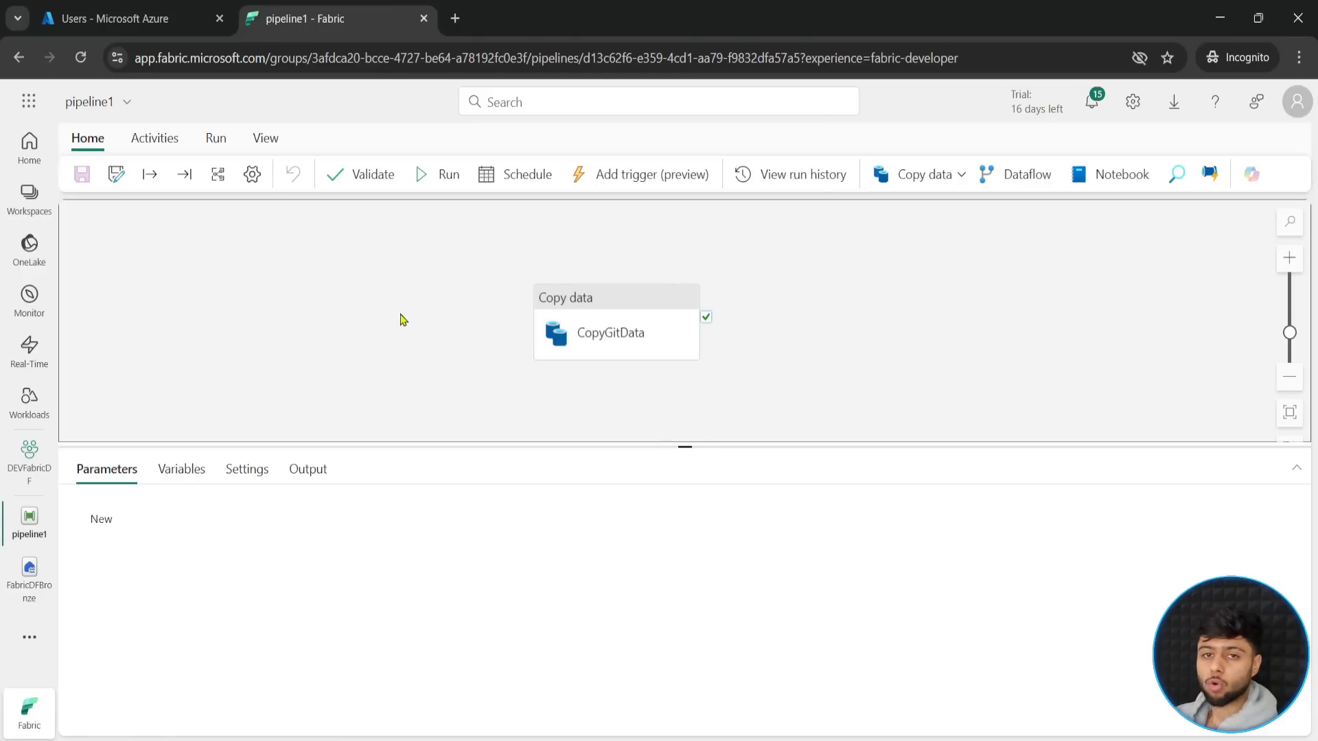
- Shift the CopyGitData activity aside to free canvas space before it, and enlarge the canvas area
left_click_drag(618, 336, 707, 306)
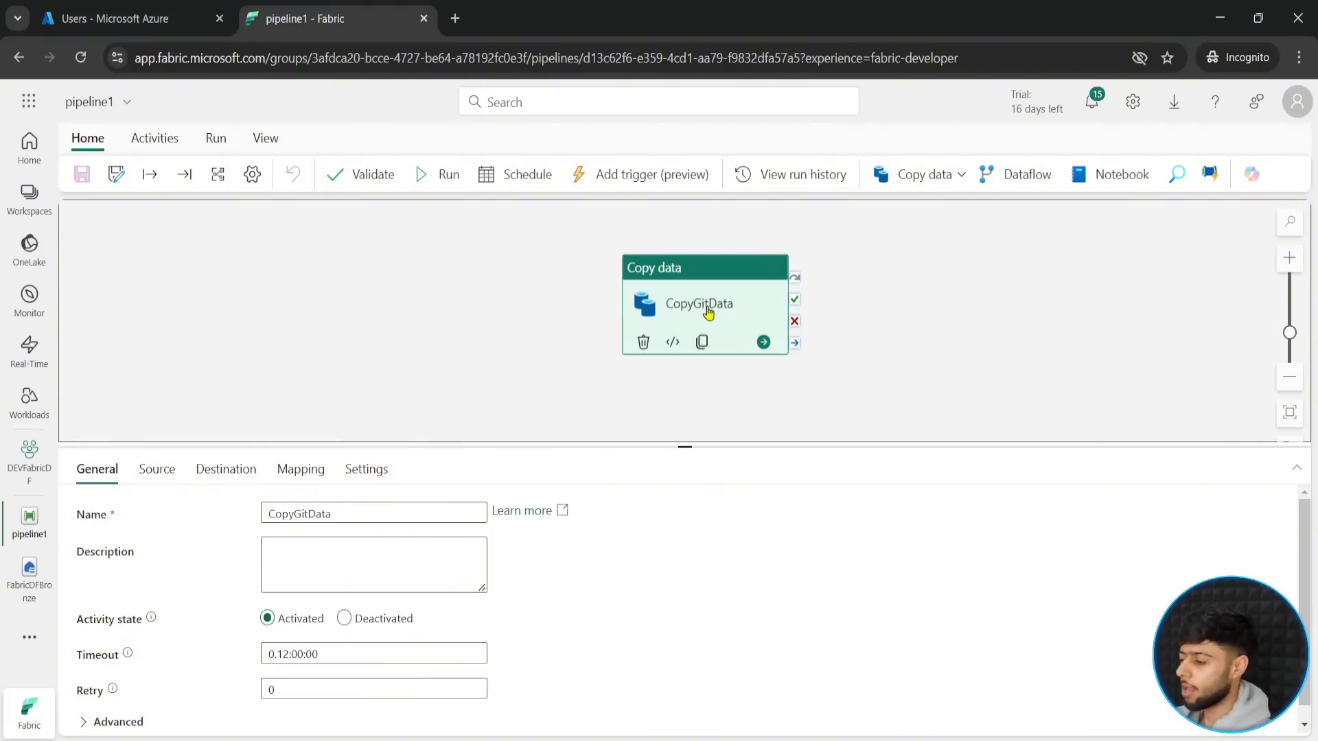
left_click_drag(682, 447, 684, 516)
left_click_drag(503, 368, 531, 380)
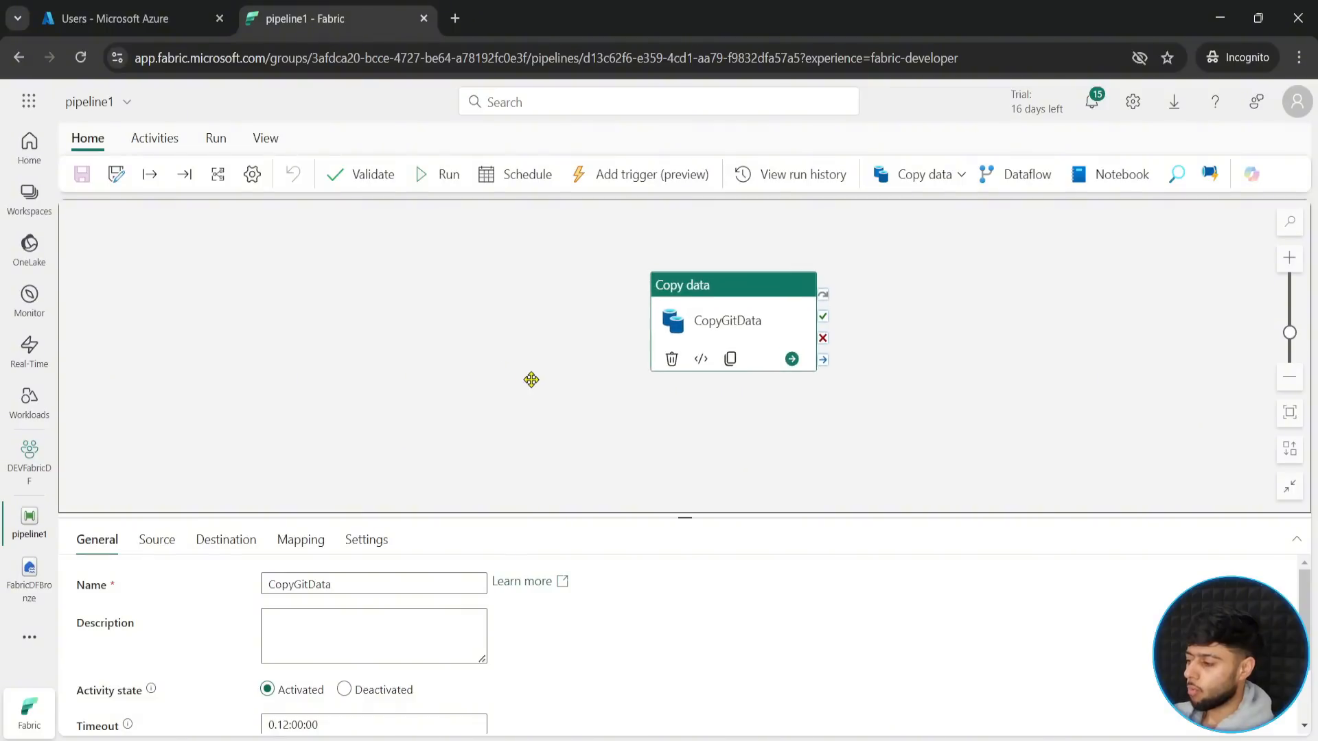
left_click(431, 353)
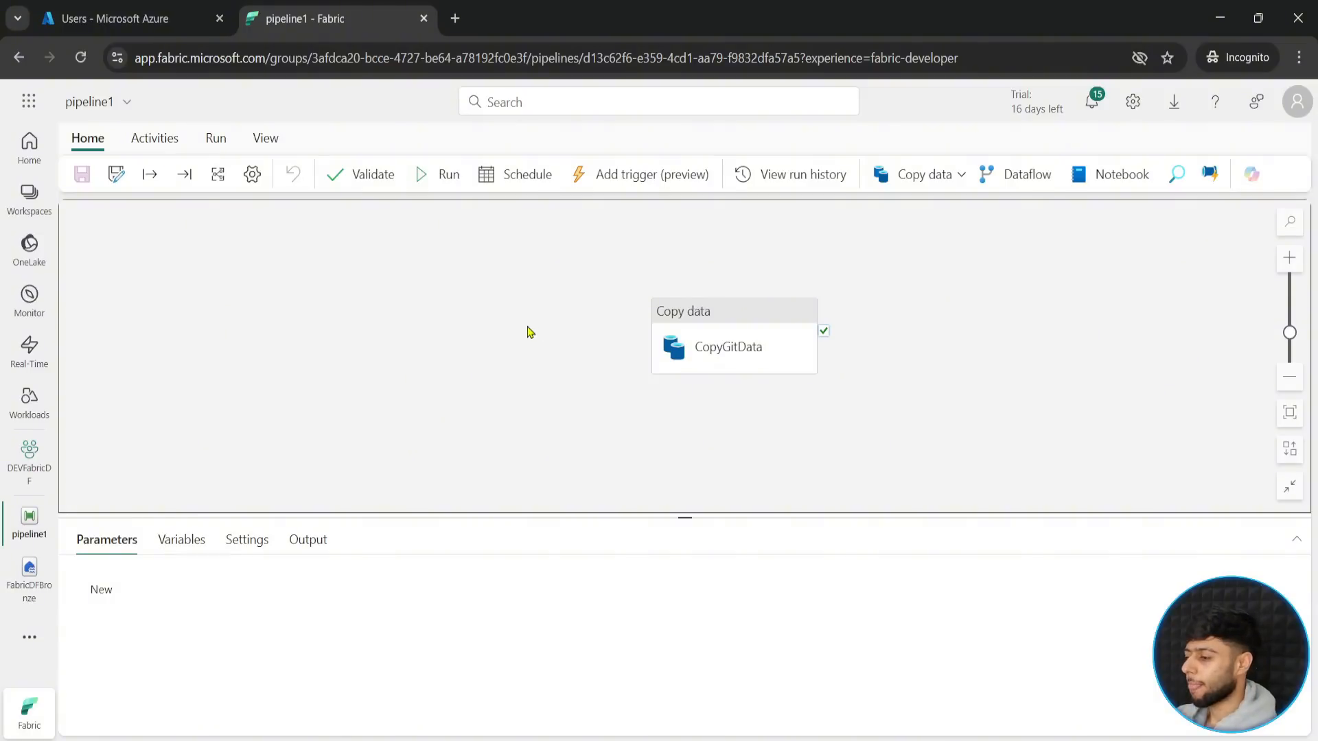
- Add an If Condition activity to pipeline1 and place the CopyGitData activity to the lower right of it
left_click(154, 139)
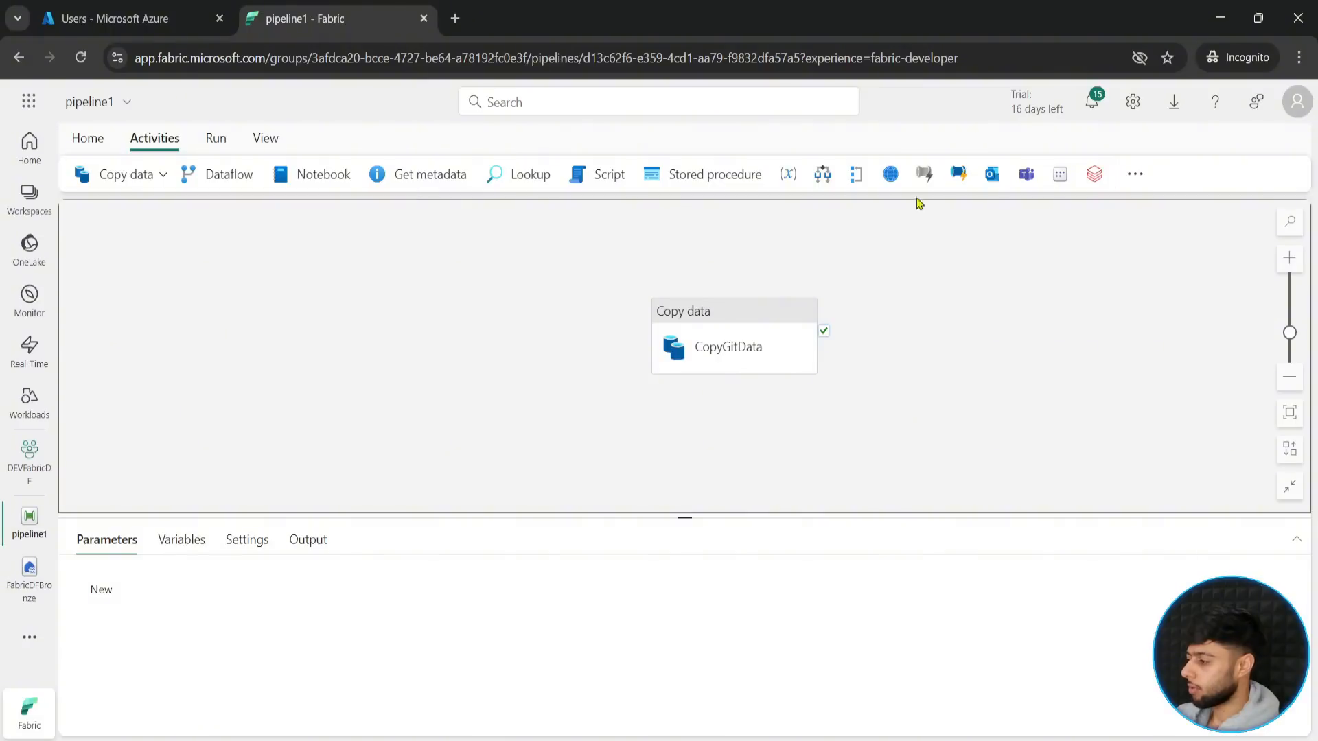
left_click(1135, 174)
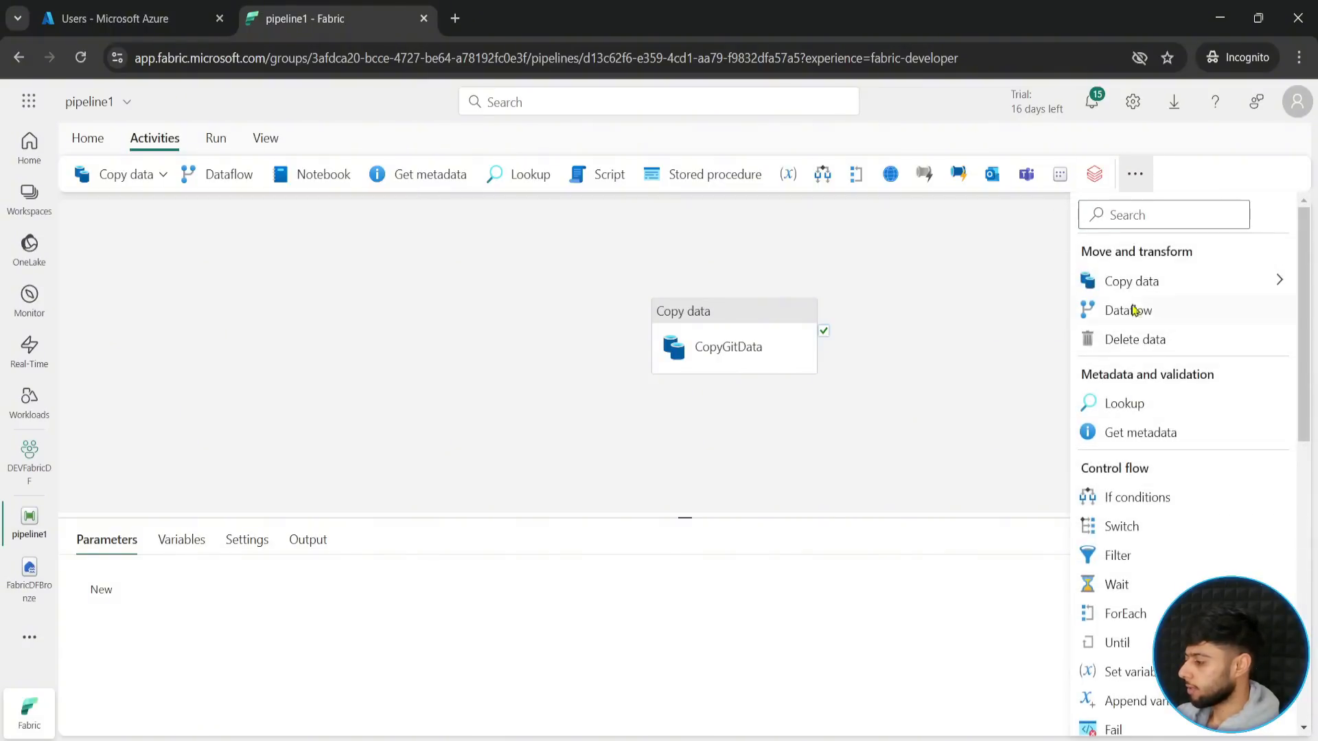
scroll(1122, 491, "down", 1)
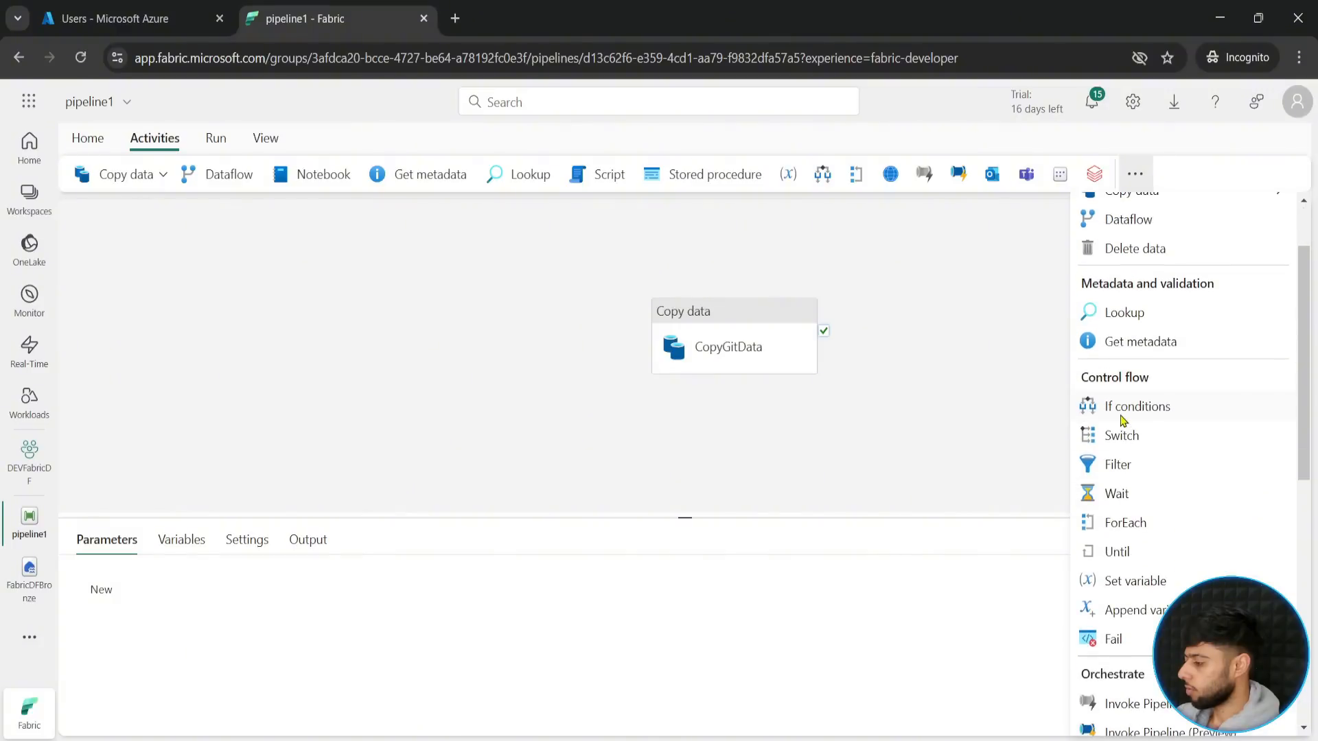
left_click(1123, 409)
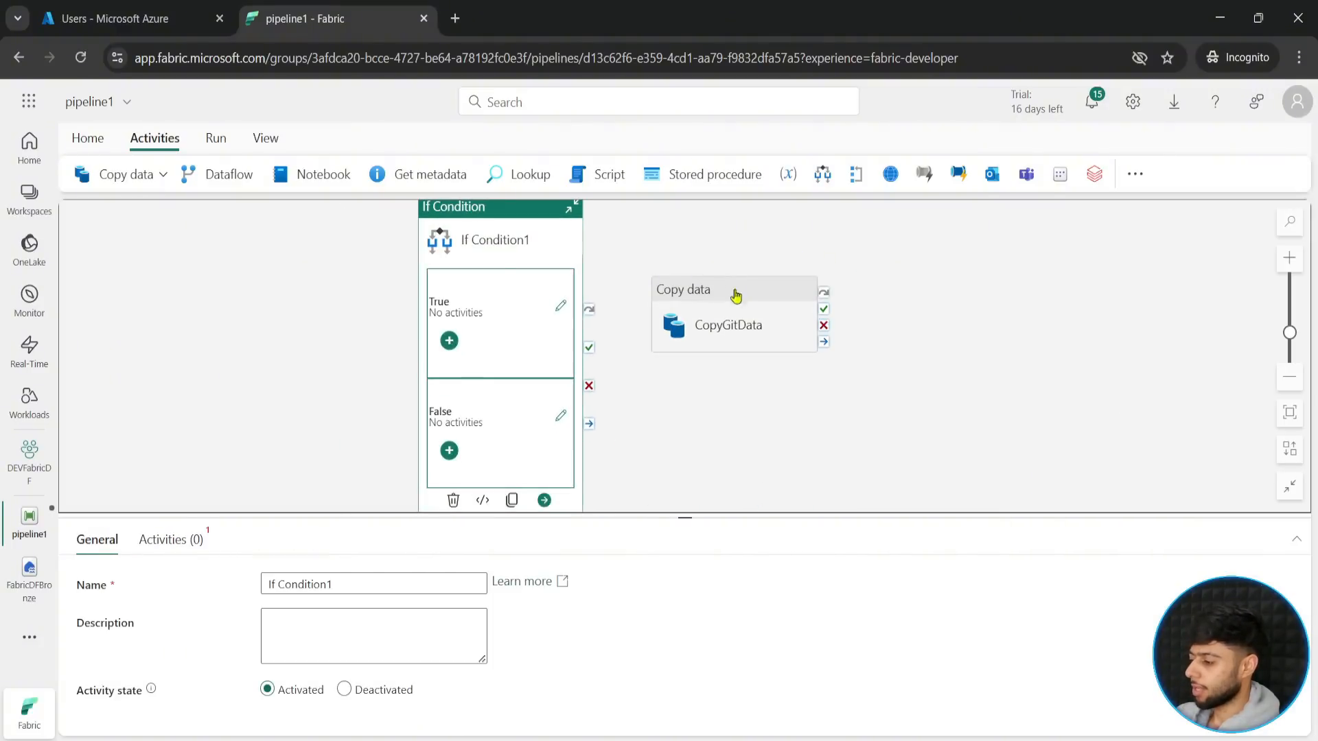
left_click_drag(685, 516, 680, 580)
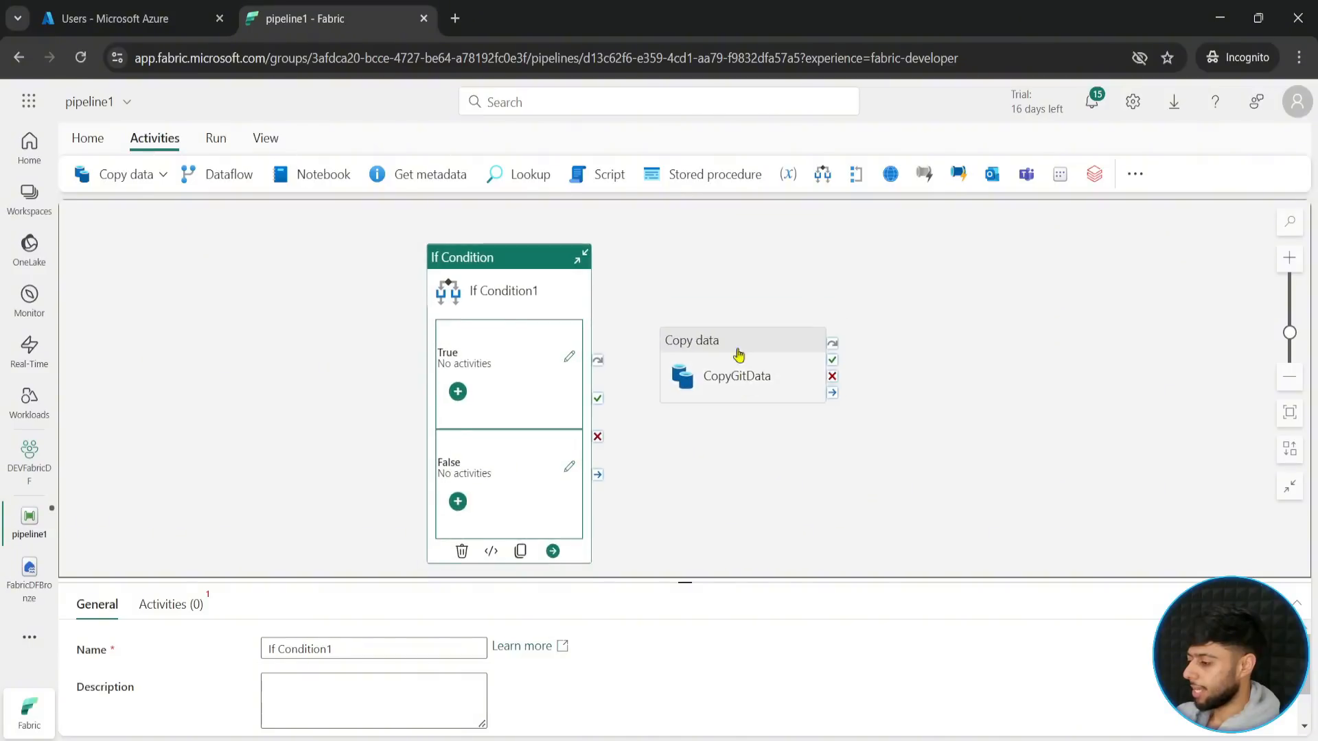
left_click(738, 354)
left_click(806, 442)
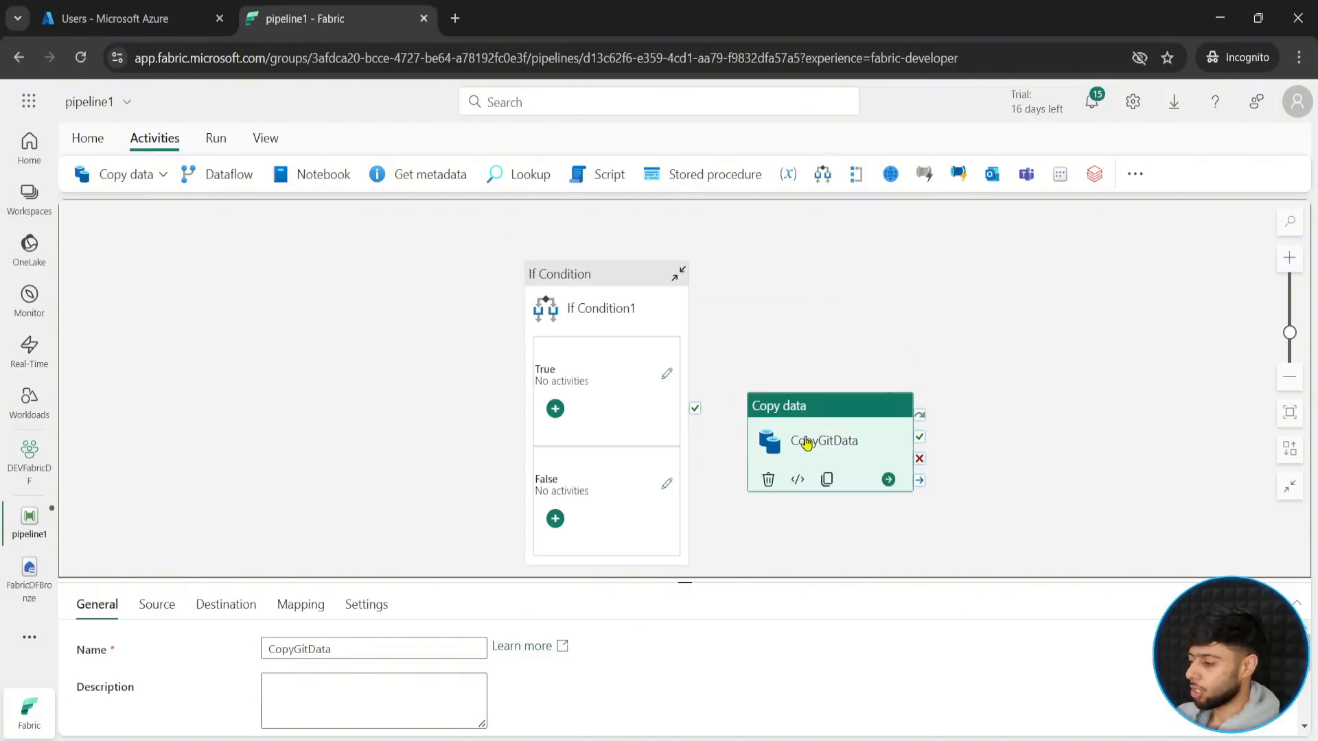
left_click_drag(799, 419, 849, 380)
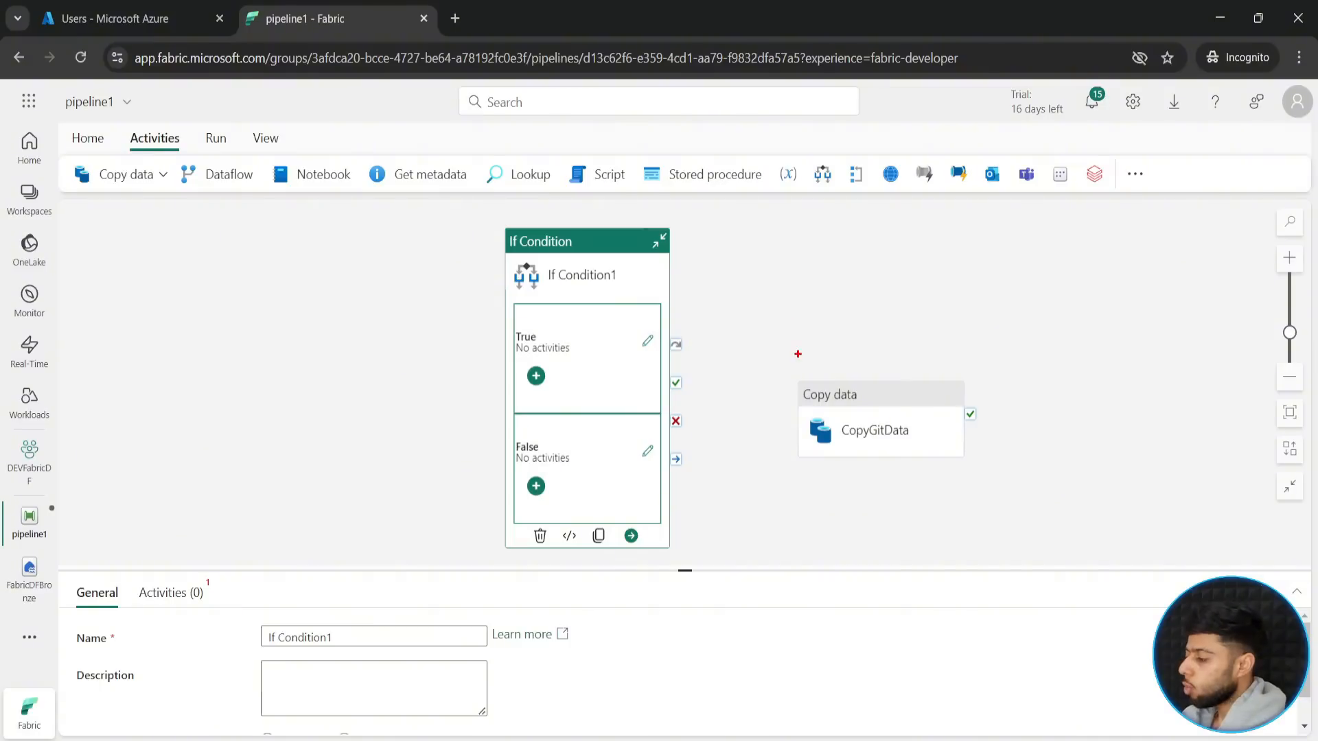
mouse_move(785, 348)
left_mouse_down()
mouse_move(933, 465)
mouse_move(1013, 490)
left_mouse_up()
left_click_drag(942, 342, 980, 285)
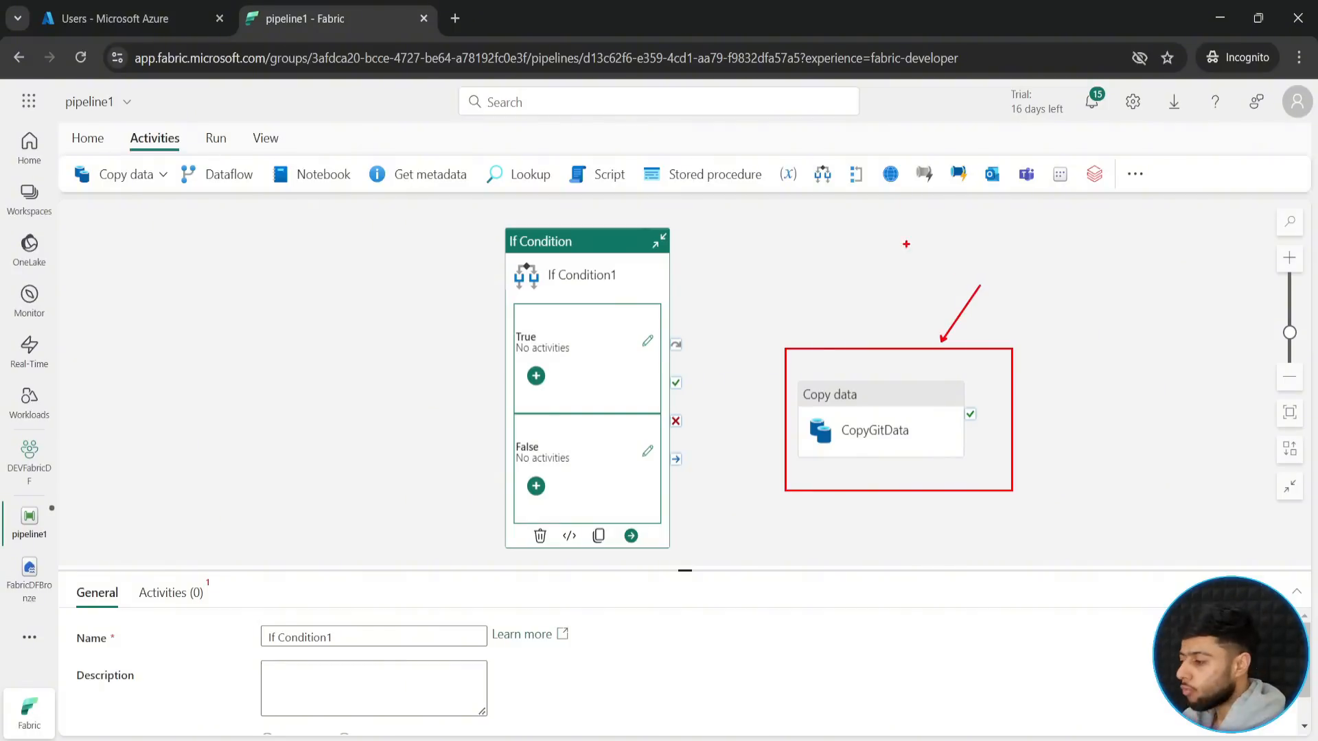
- Add a String pipeline parameter named run_flag to pipeline1
left_click(382, 417)
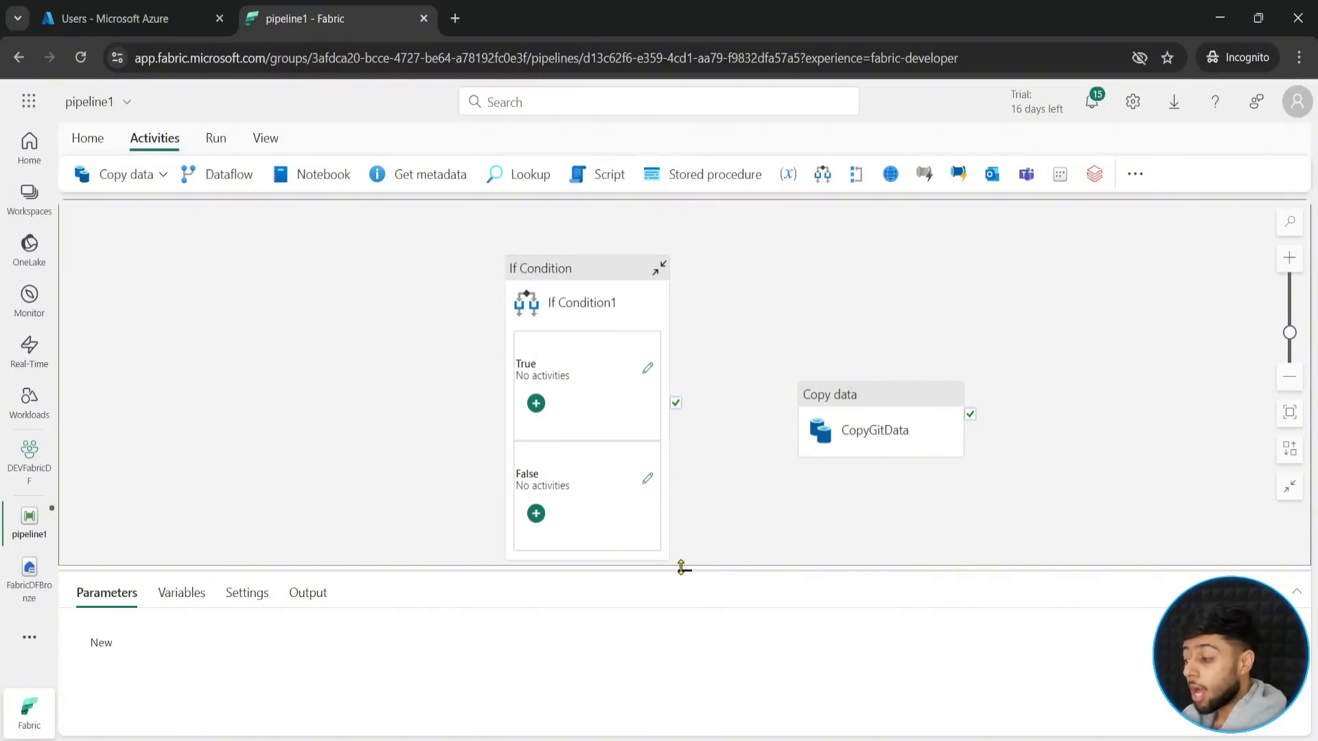
left_click_drag(684, 568, 218, 501)
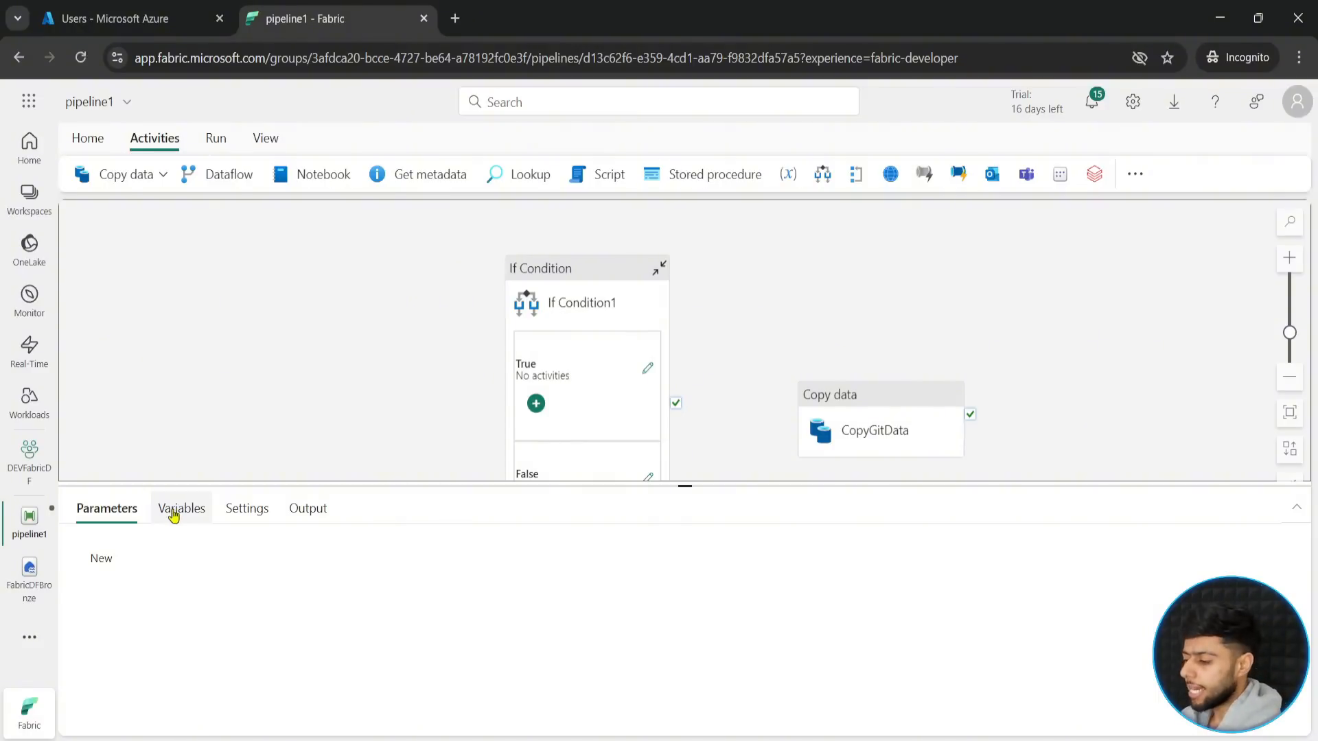
left_click(102, 559)
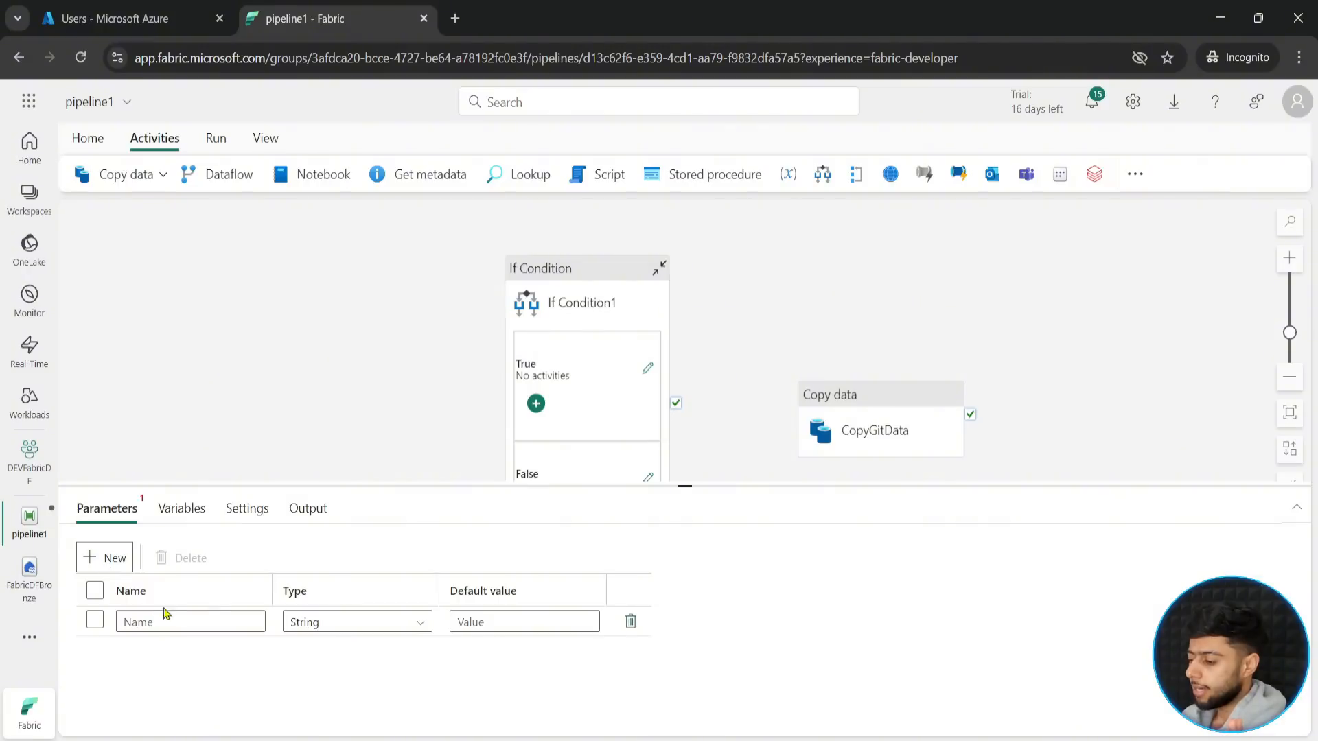
left_click(174, 622)
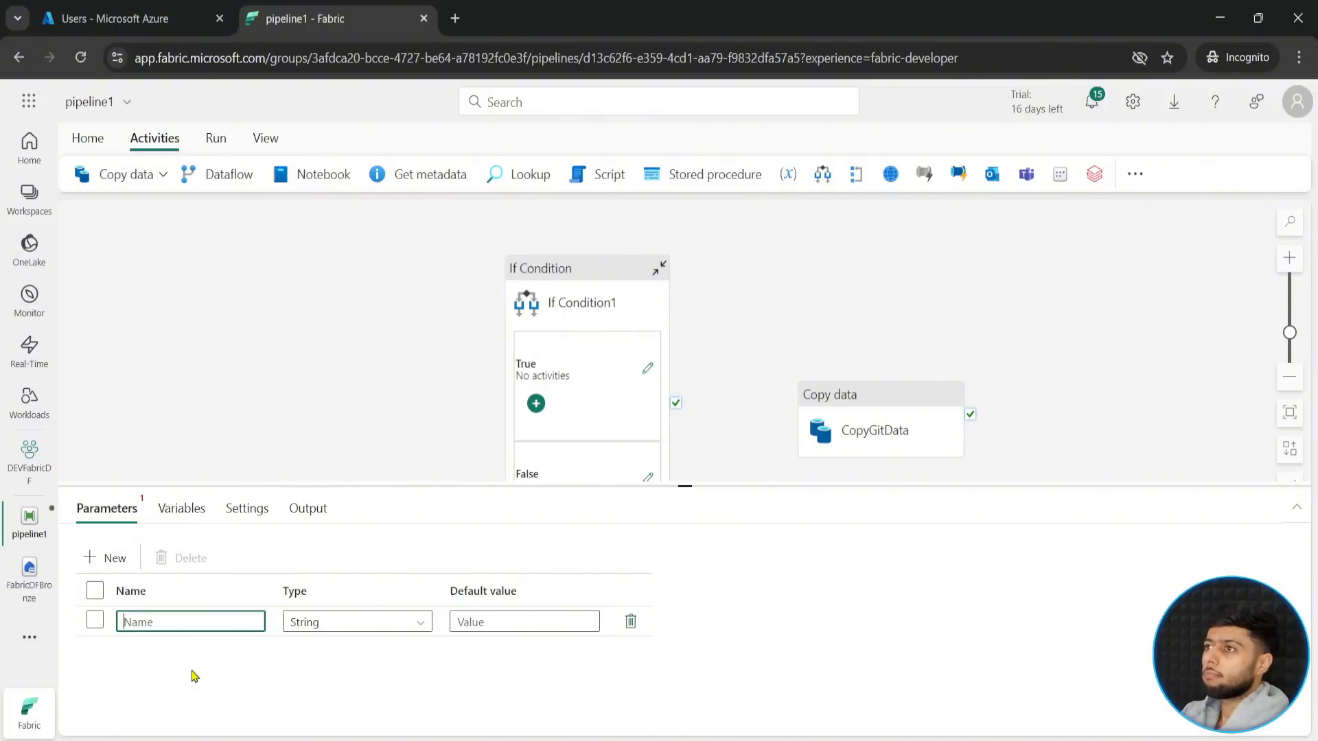
type("r")
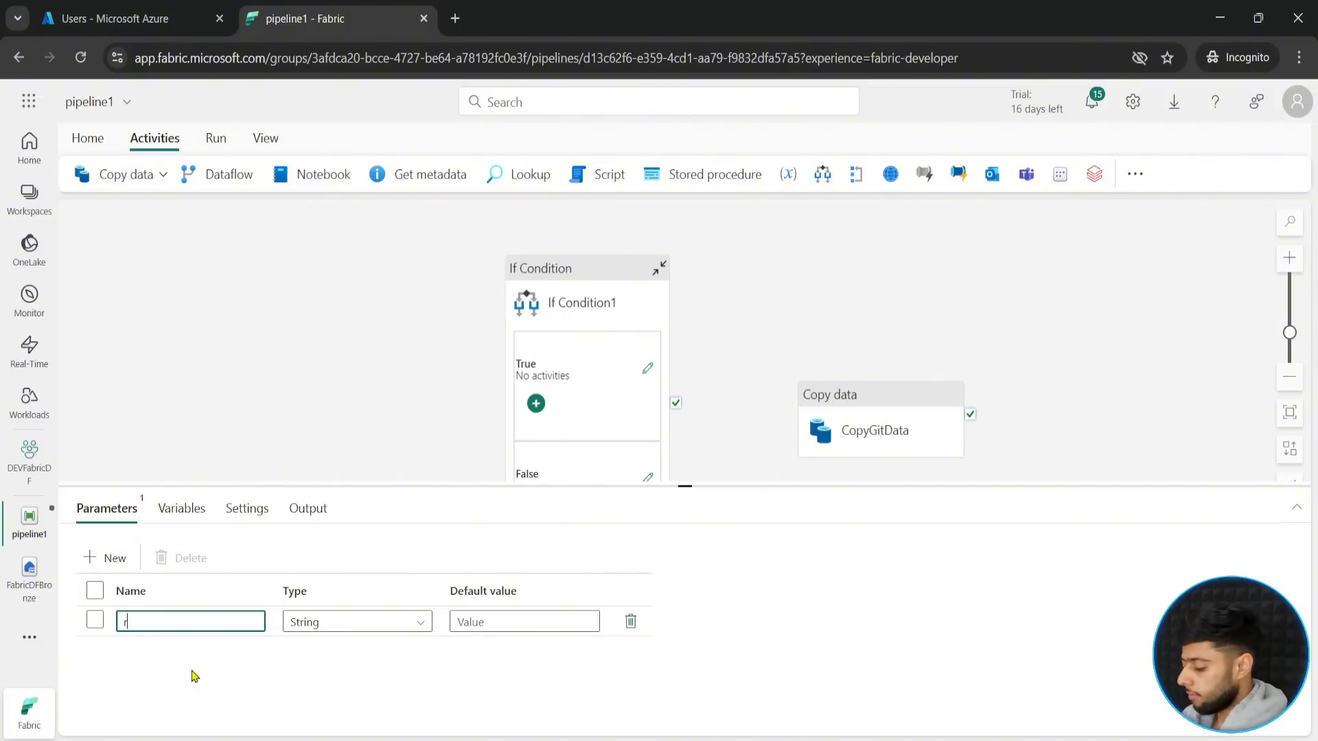
type("un_flag")
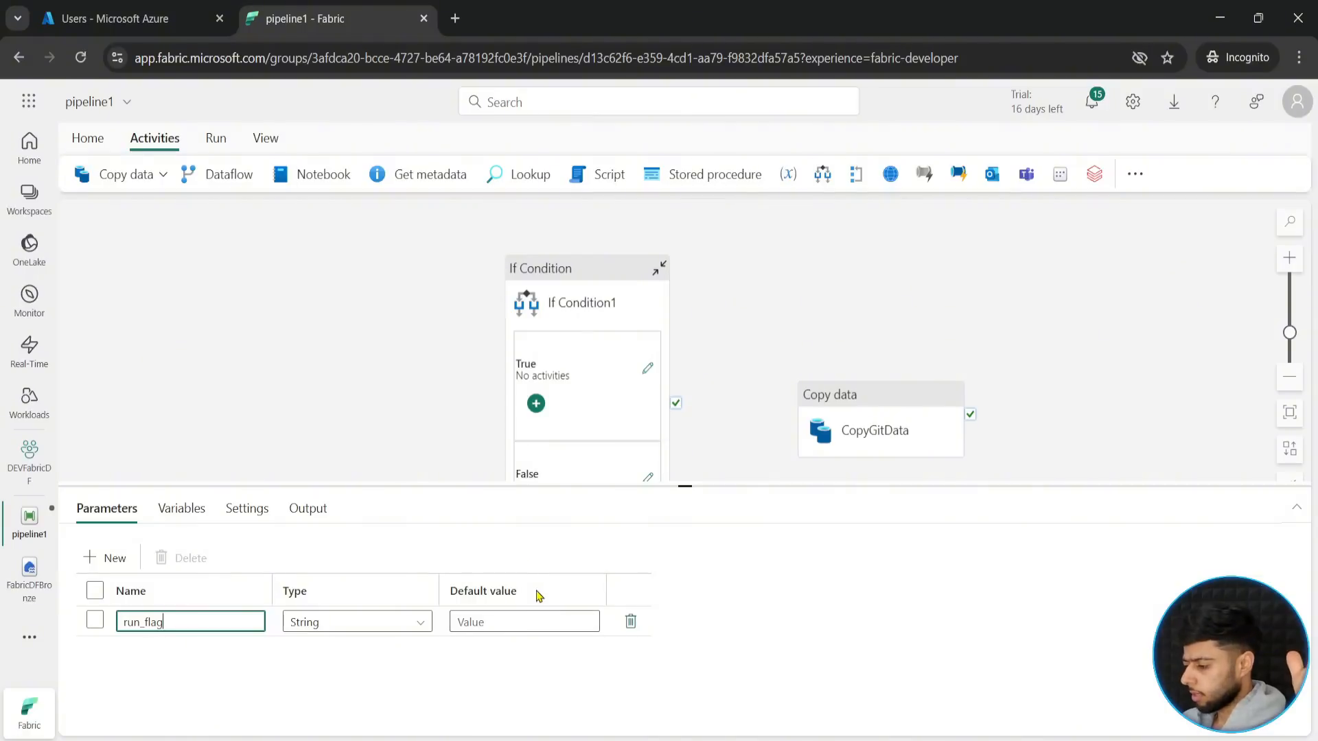
left_click_drag(686, 485, 690, 455)
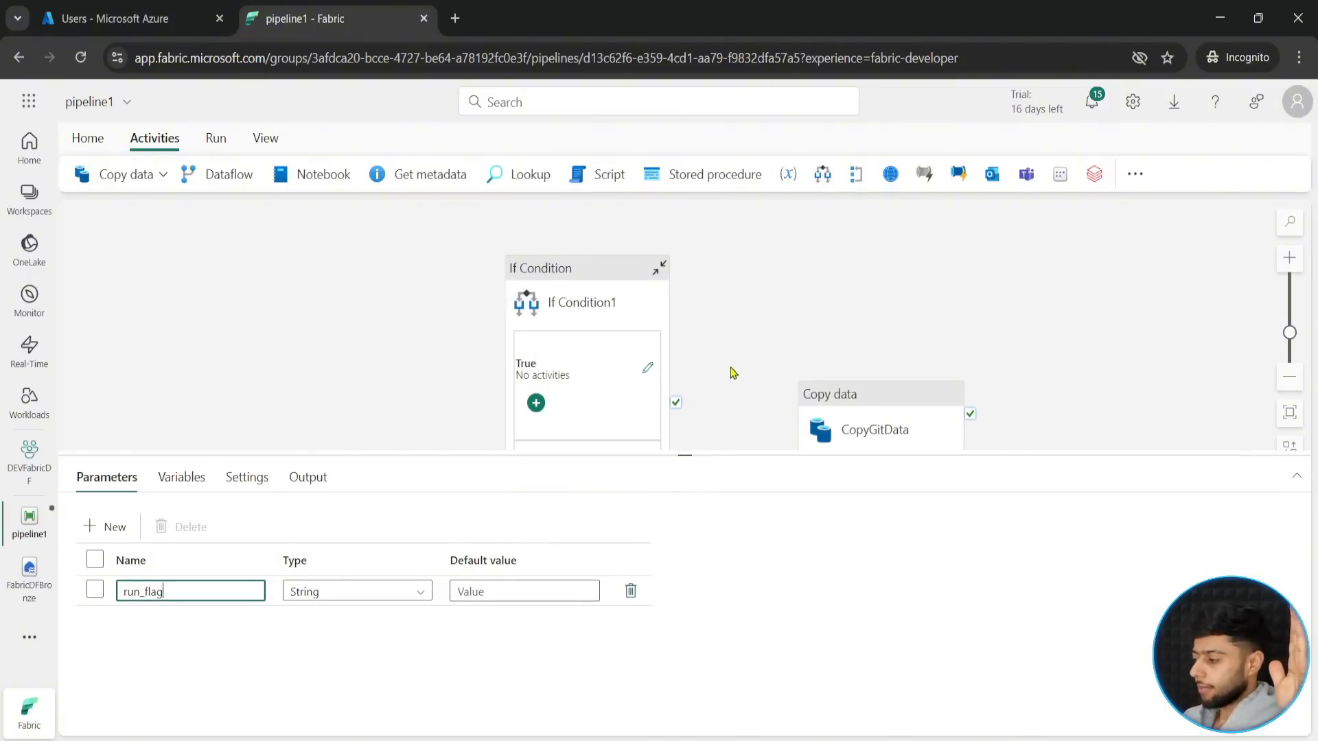
left_click_drag(733, 373, 750, 297)
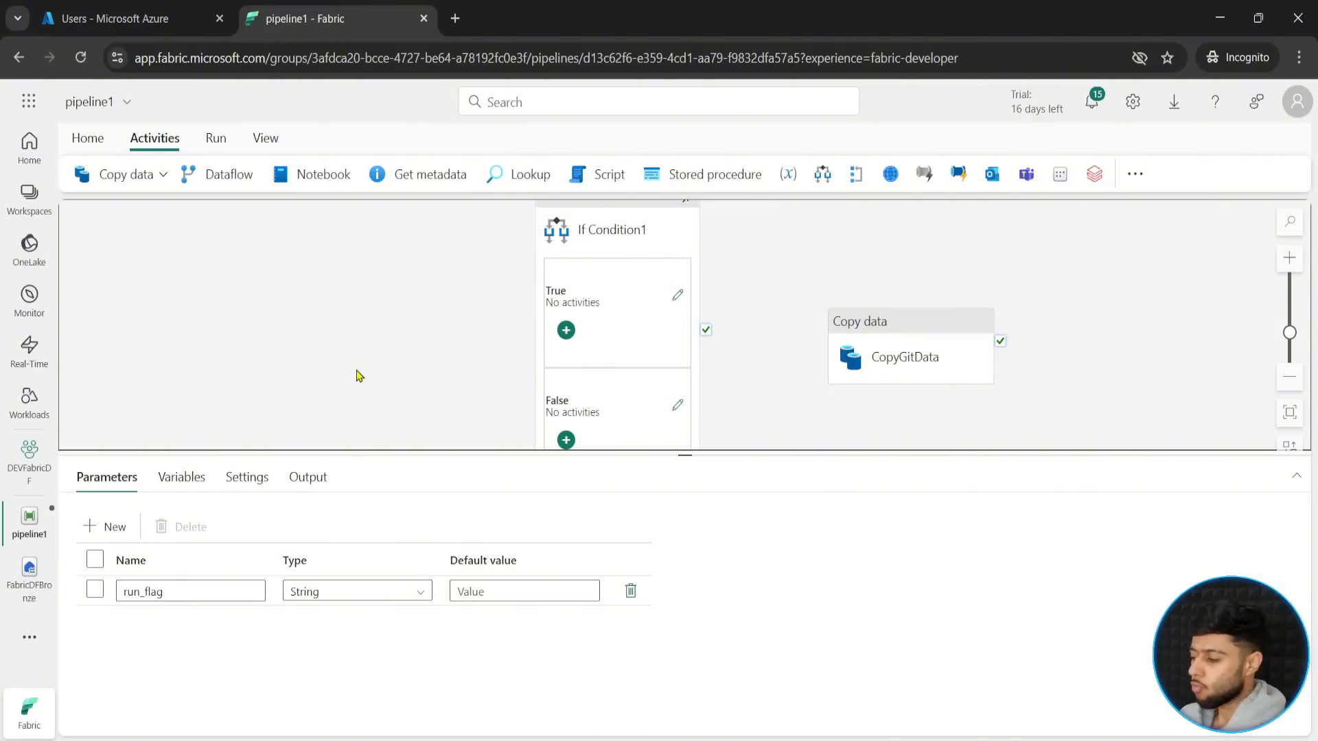
left_click_drag(689, 456, 669, 523)
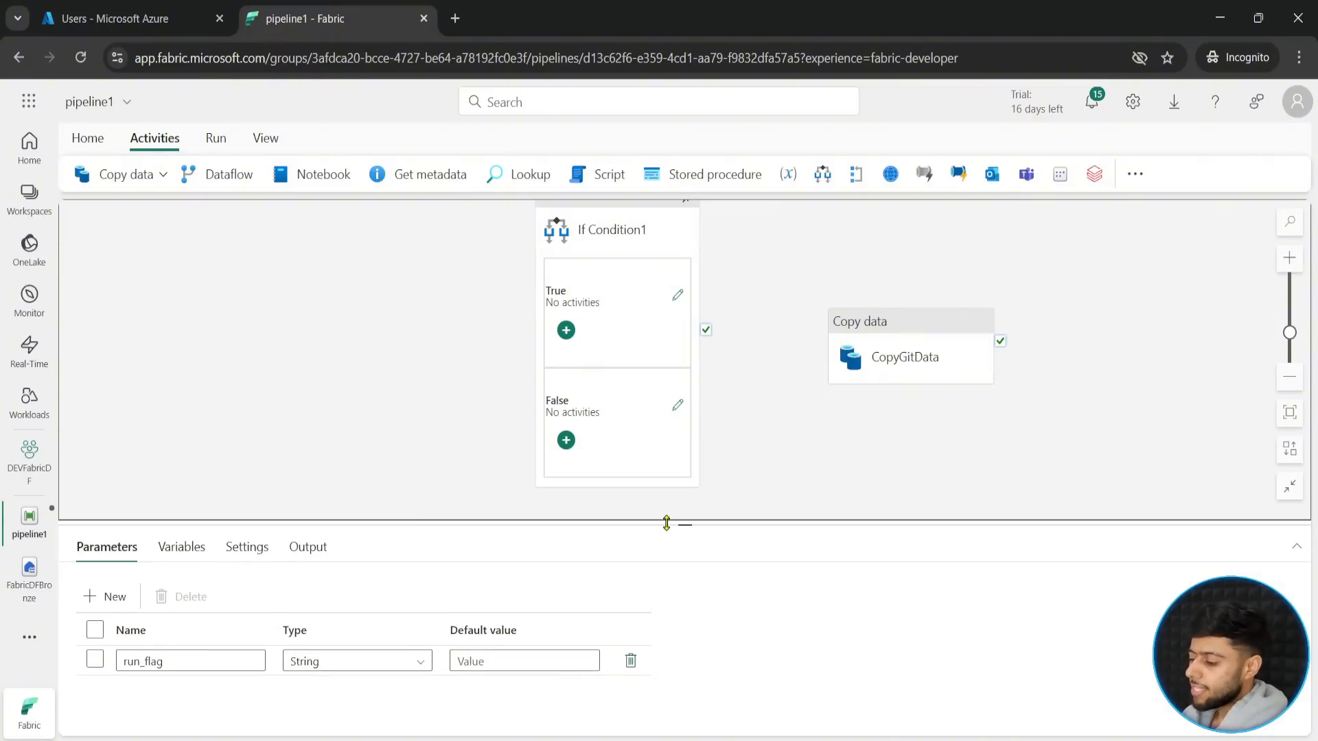
left_click(634, 252)
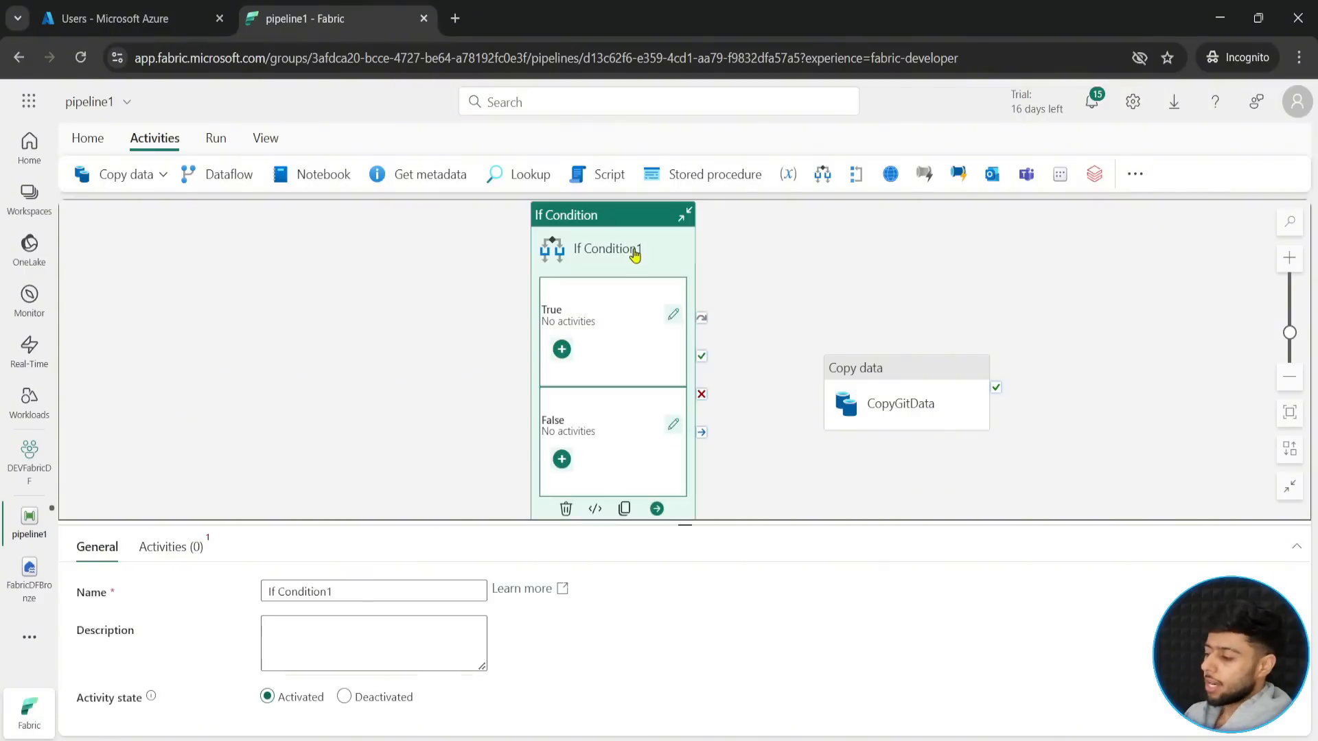
left_click(418, 382)
left_click_drag(683, 526, 659, 454)
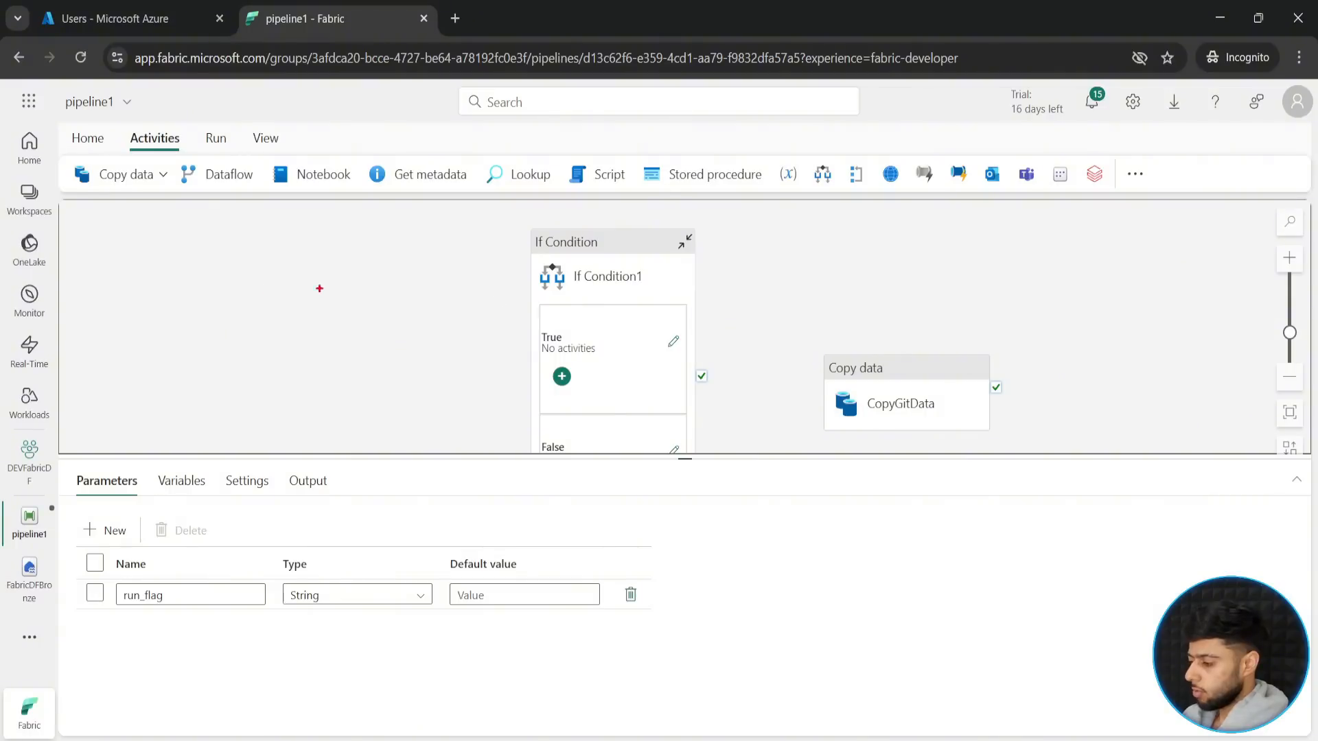
mouse_move(209, 291)
left_mouse_down()
mouse_move(394, 377)
mouse_move(392, 399)
left_mouse_up()
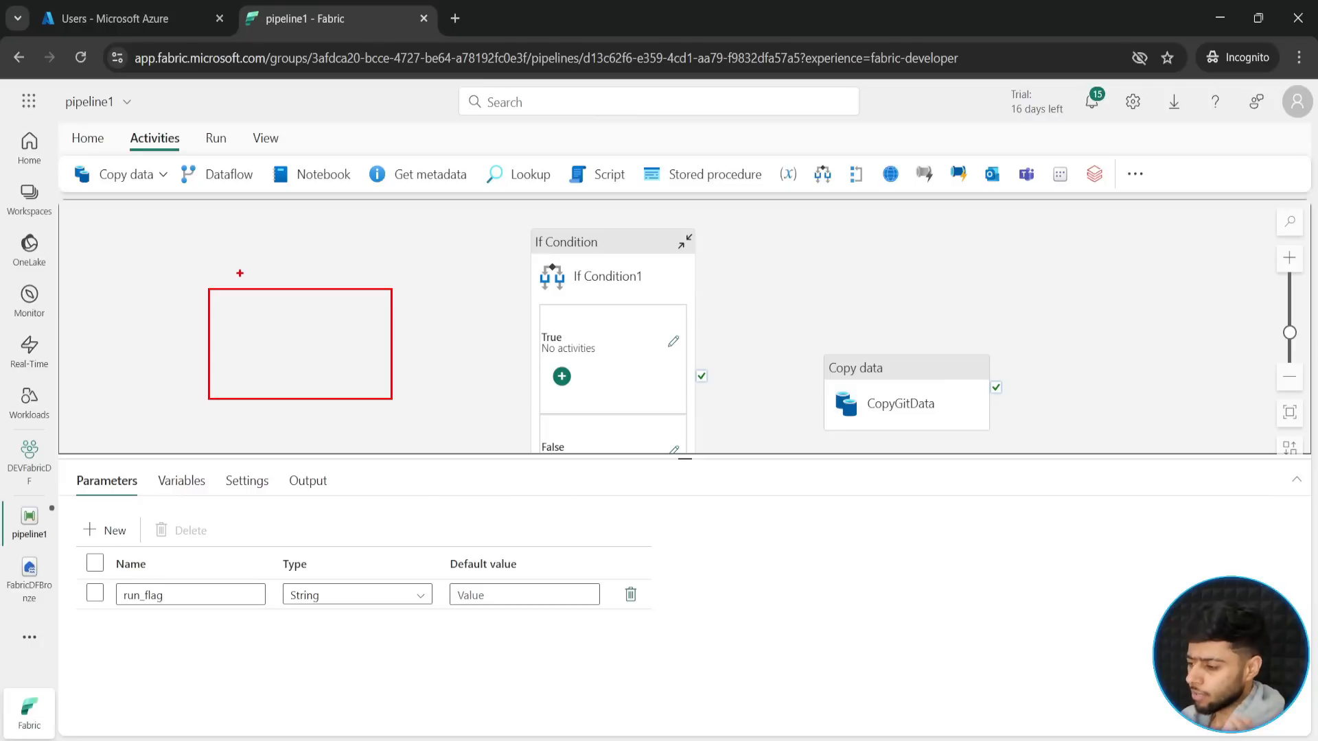
key("Escape")
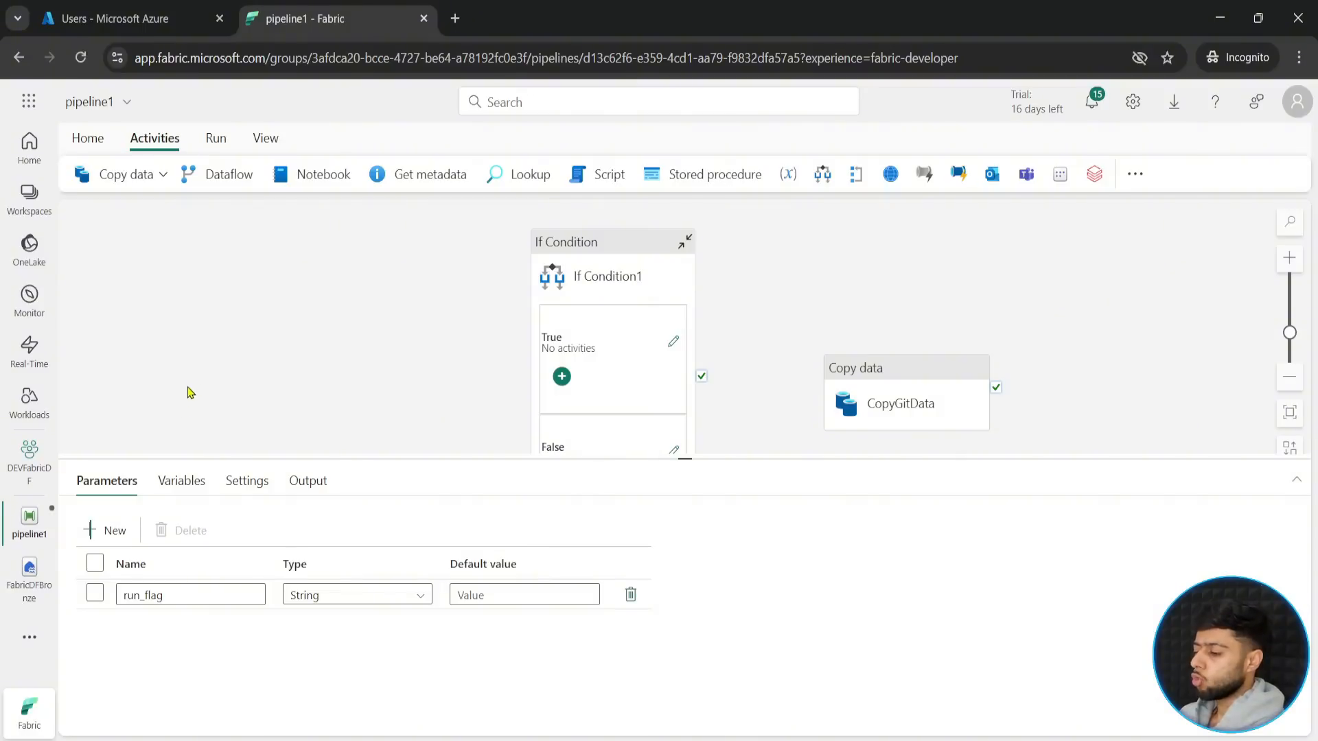
- Add a String pipeline variable named run_variable to pipeline1
left_click(173, 487)
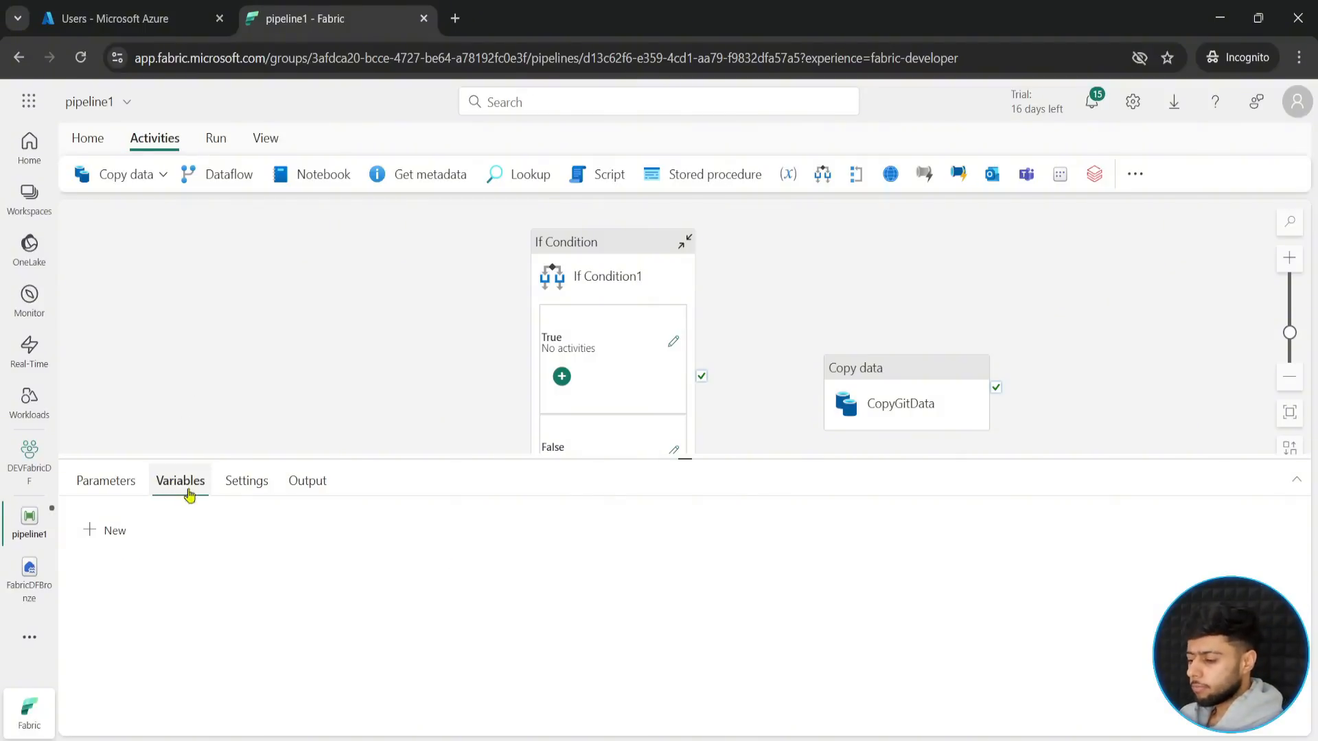
left_click(107, 531)
left_click(170, 596)
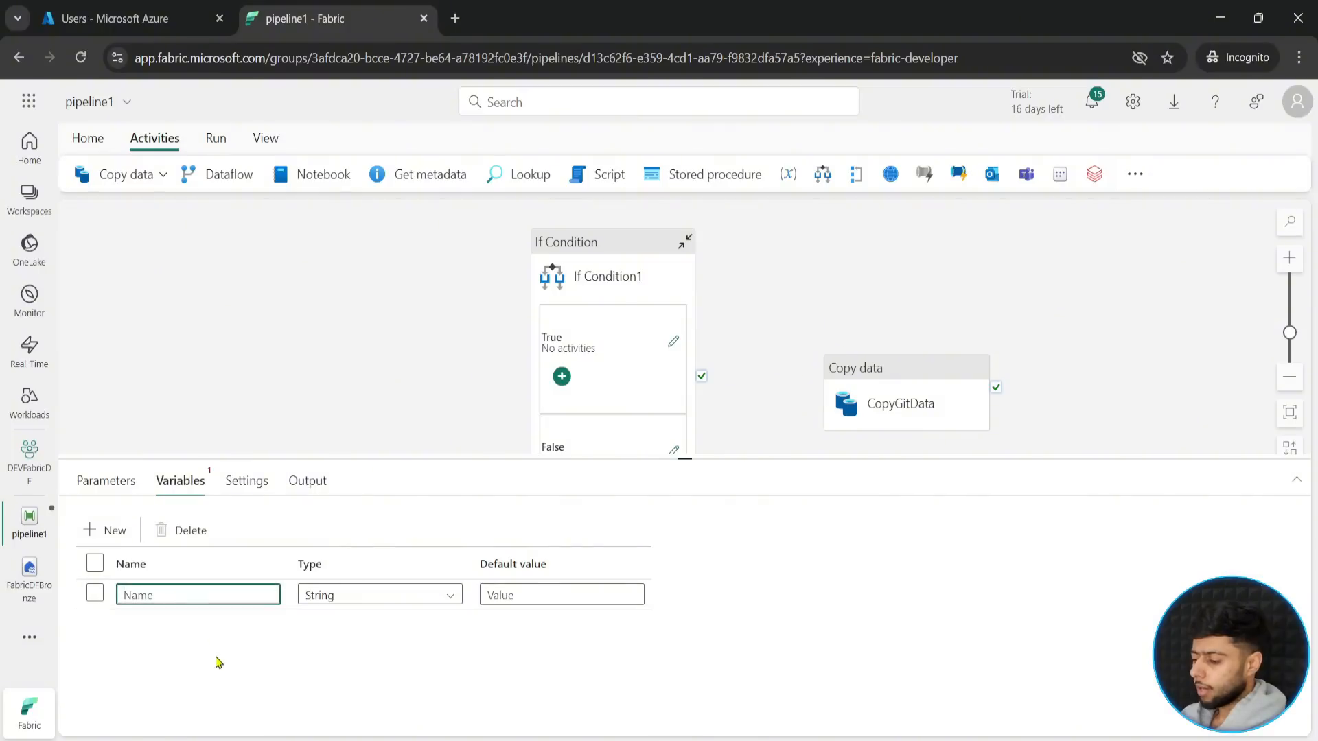
type("run_var")
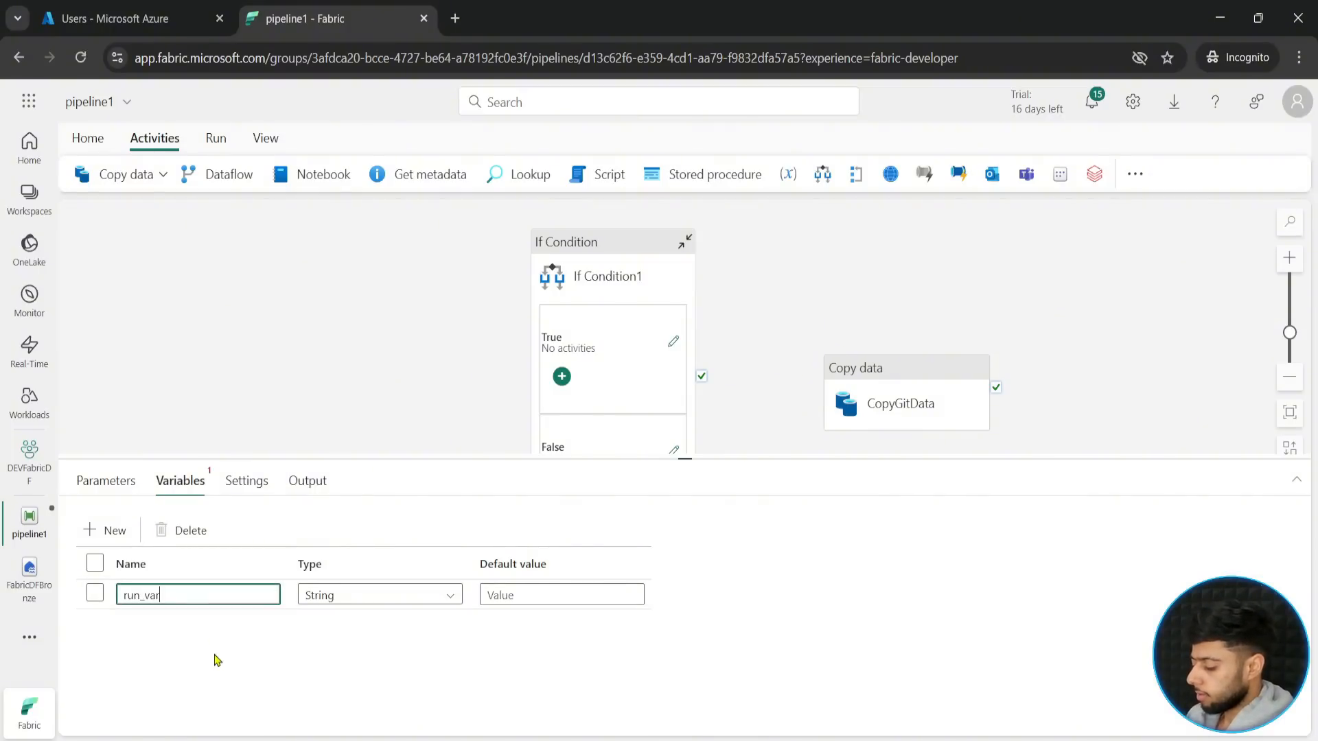
type("iable")
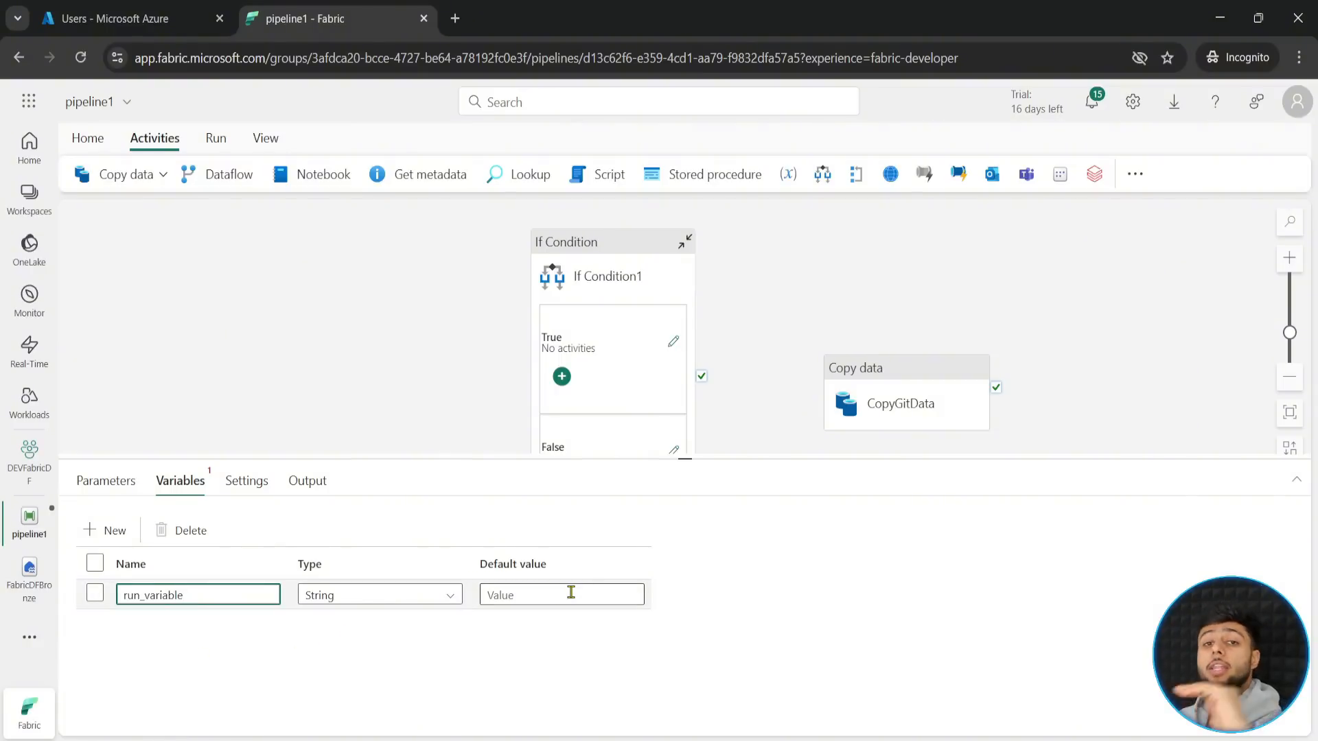
left_click(278, 303)
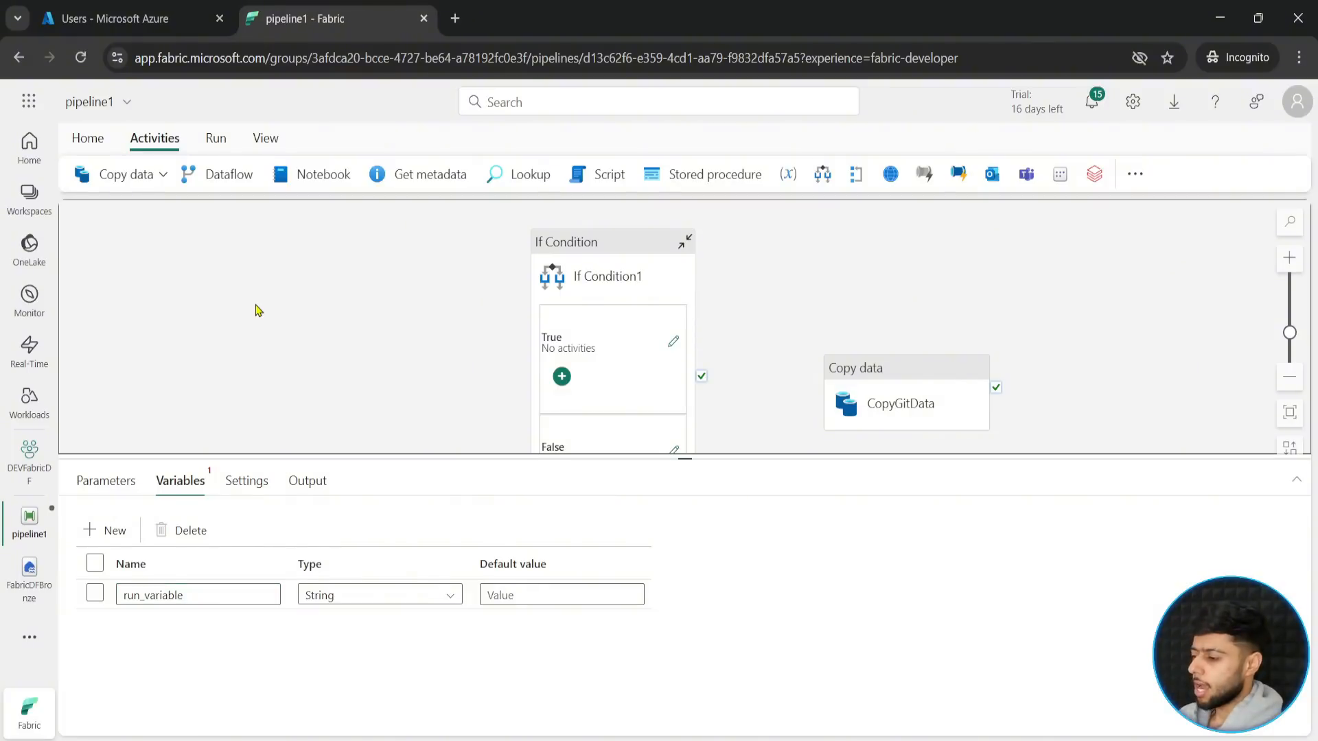
- Add a Set variable activity to the left of the If Condition activity and name it "Set Run Variable"
left_click(1134, 173)
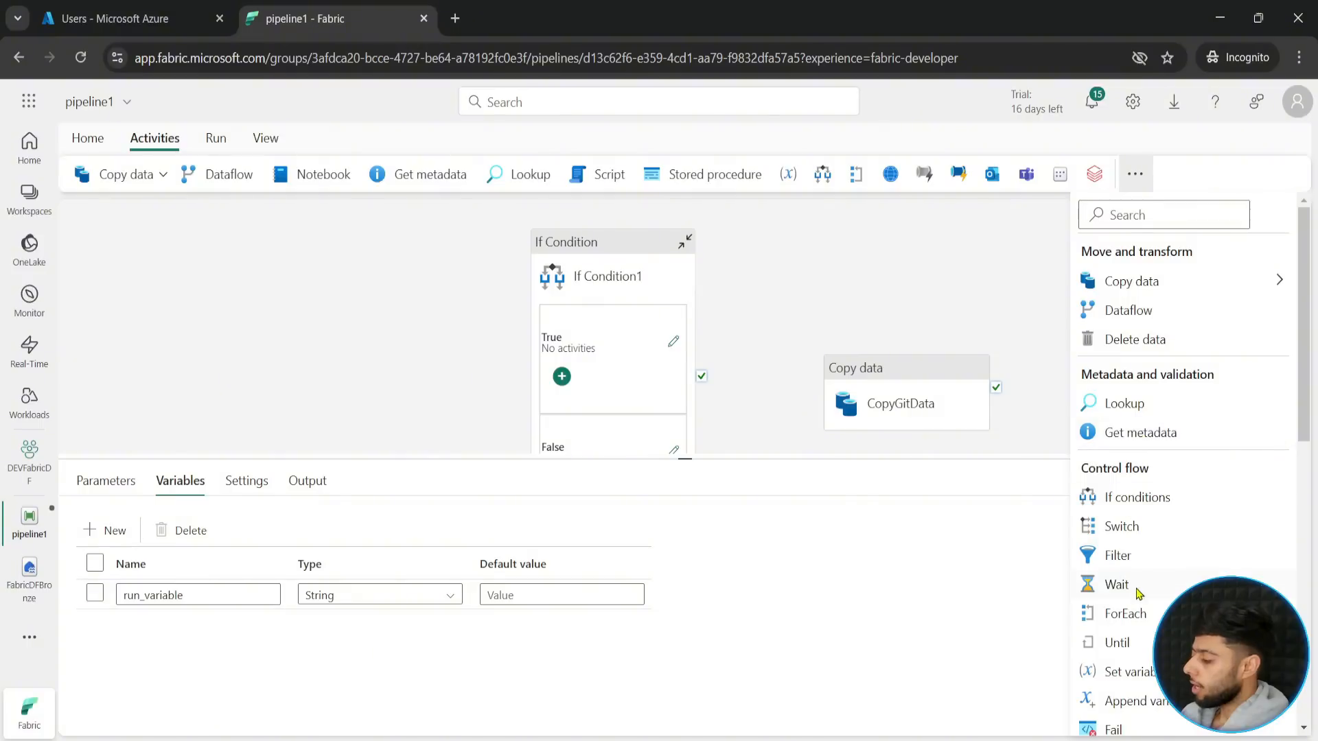
left_click(1126, 674)
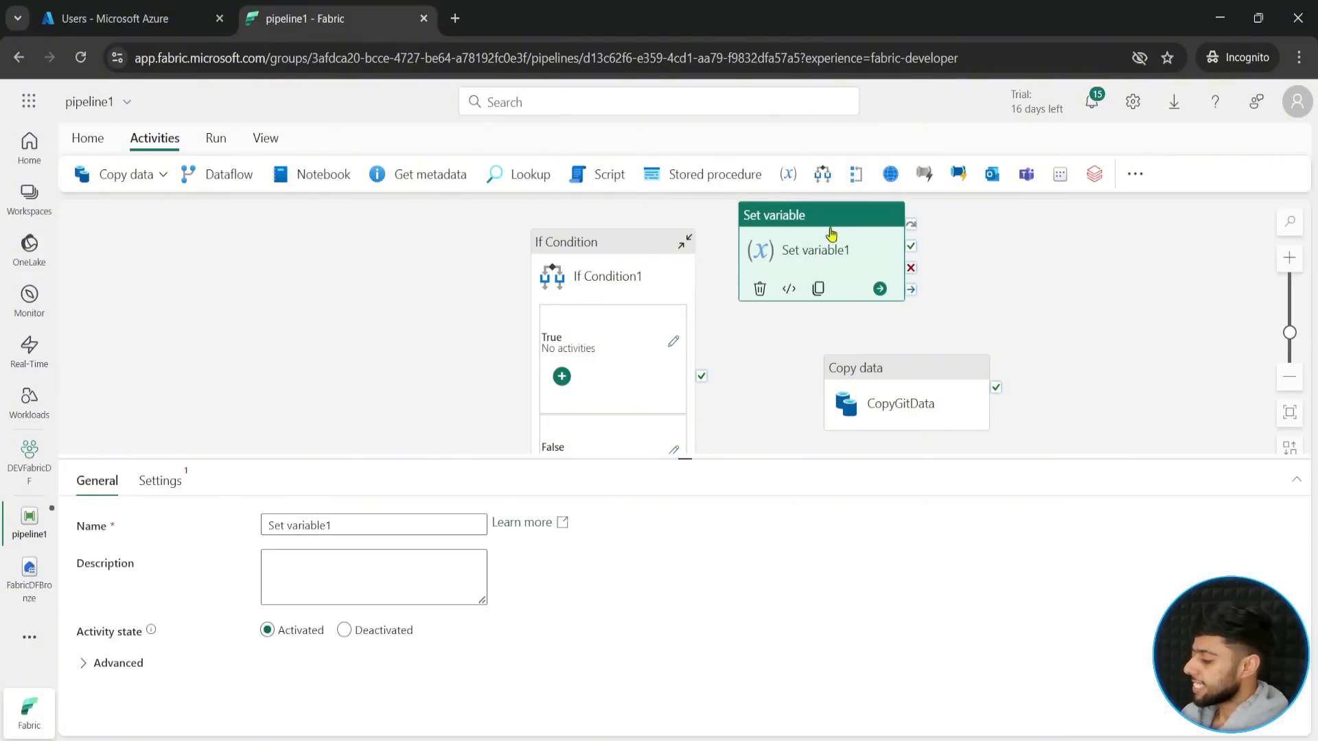
left_click_drag(833, 235, 303, 297)
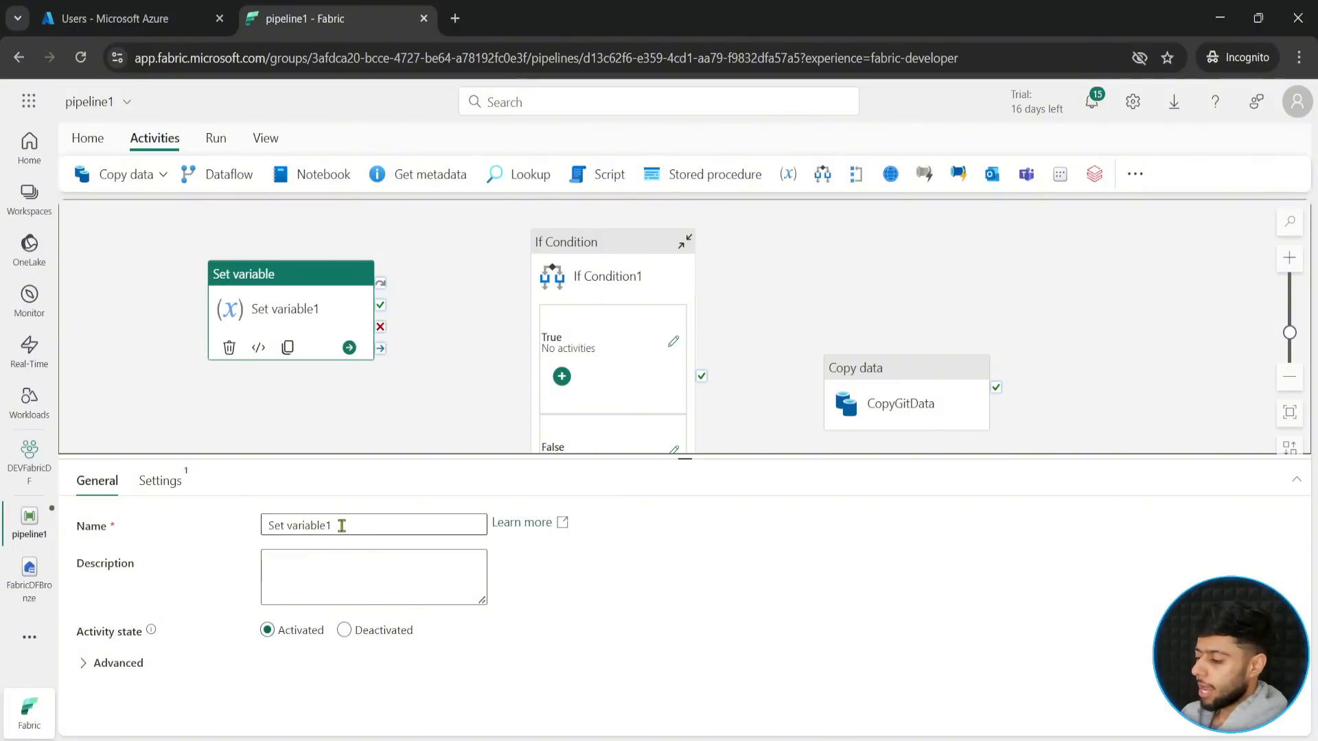
double_click(288, 525)
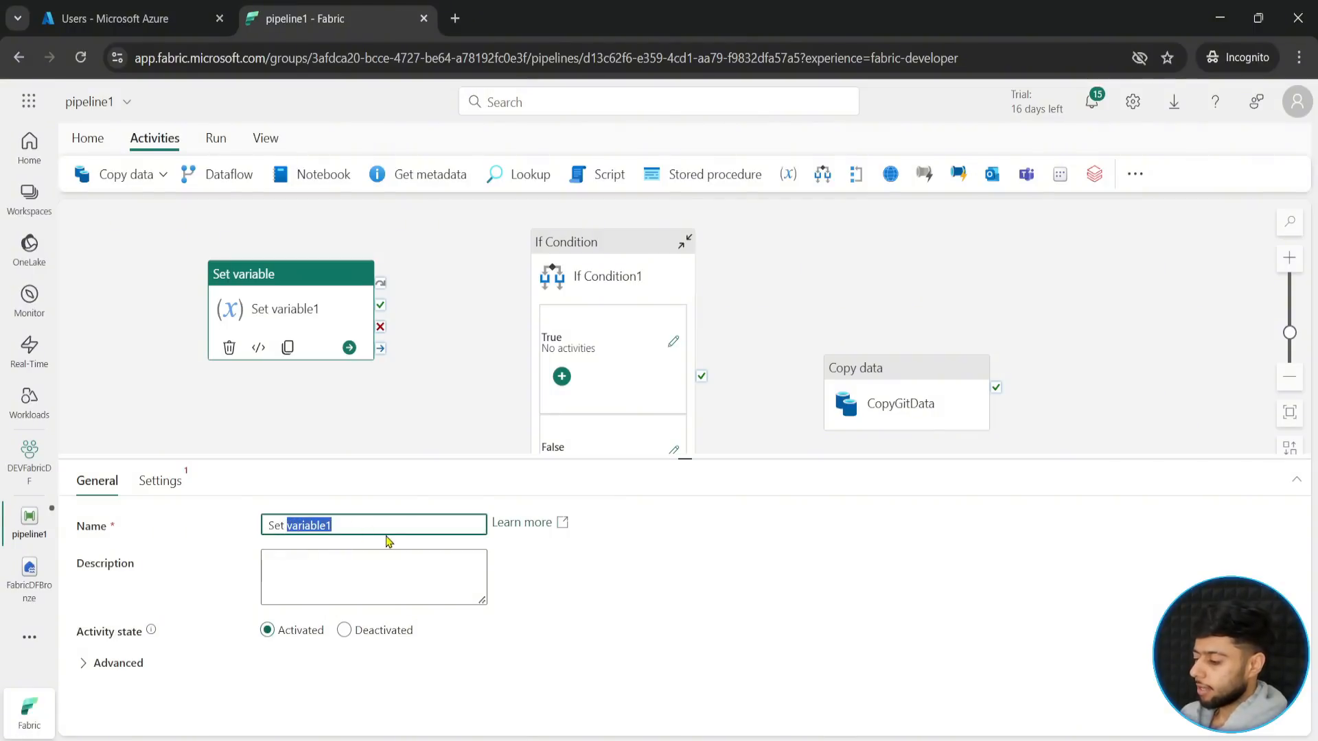
type("Run va")
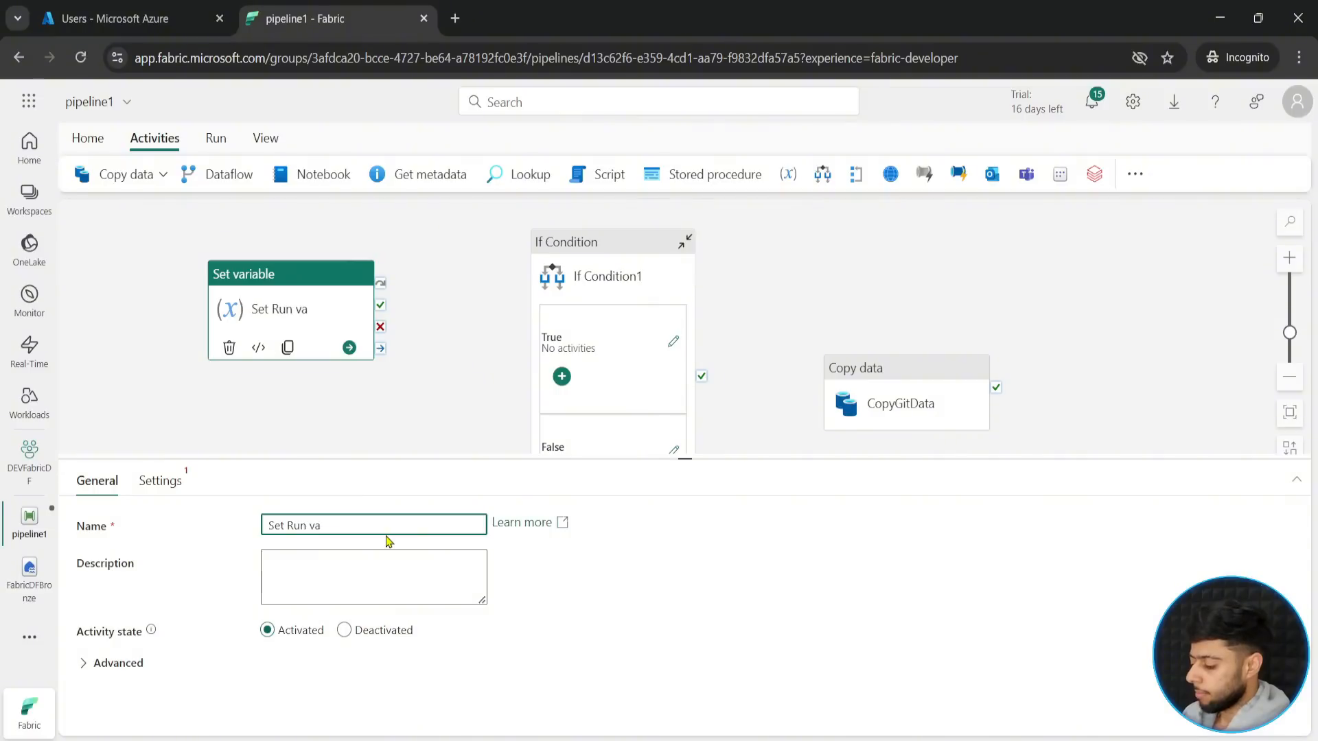
type("Variab")
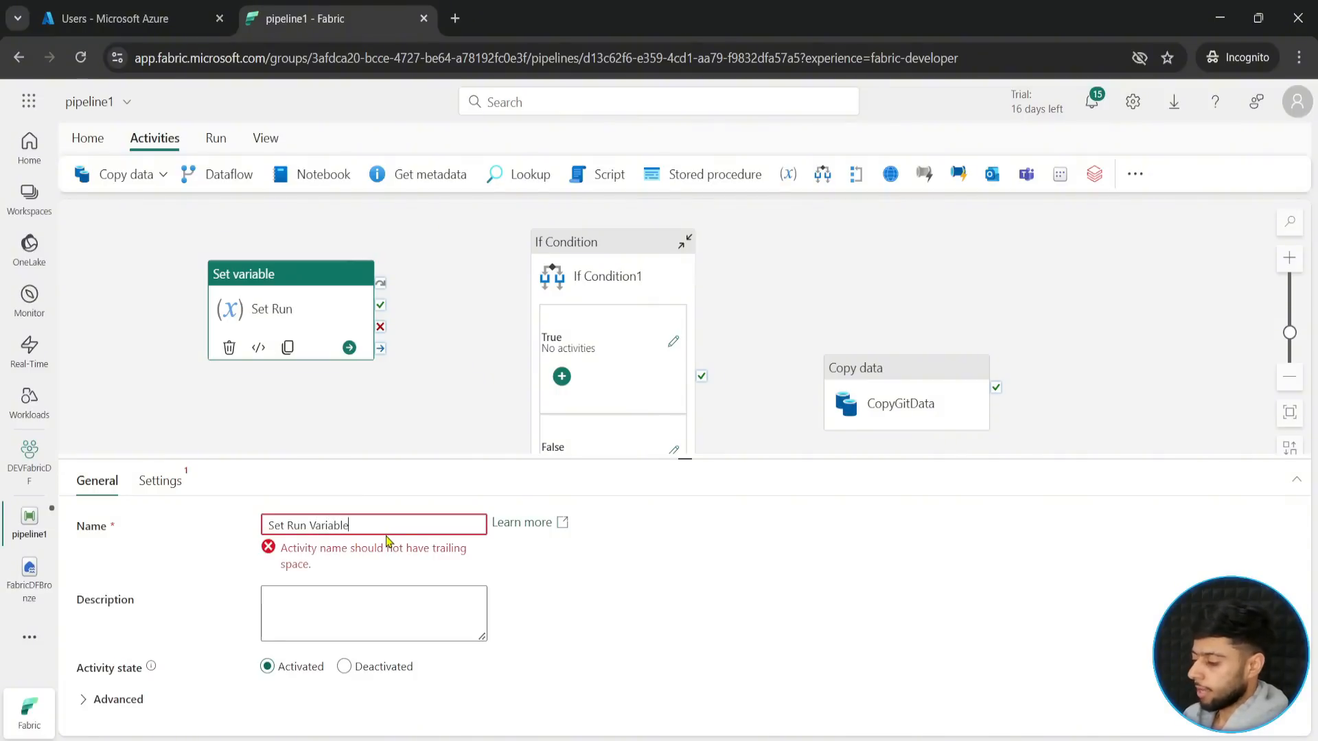
type("le")
- Finish the activity name "Set Run Variable" and choose run_variable as the pipeline variable it sets
left_click(172, 486)
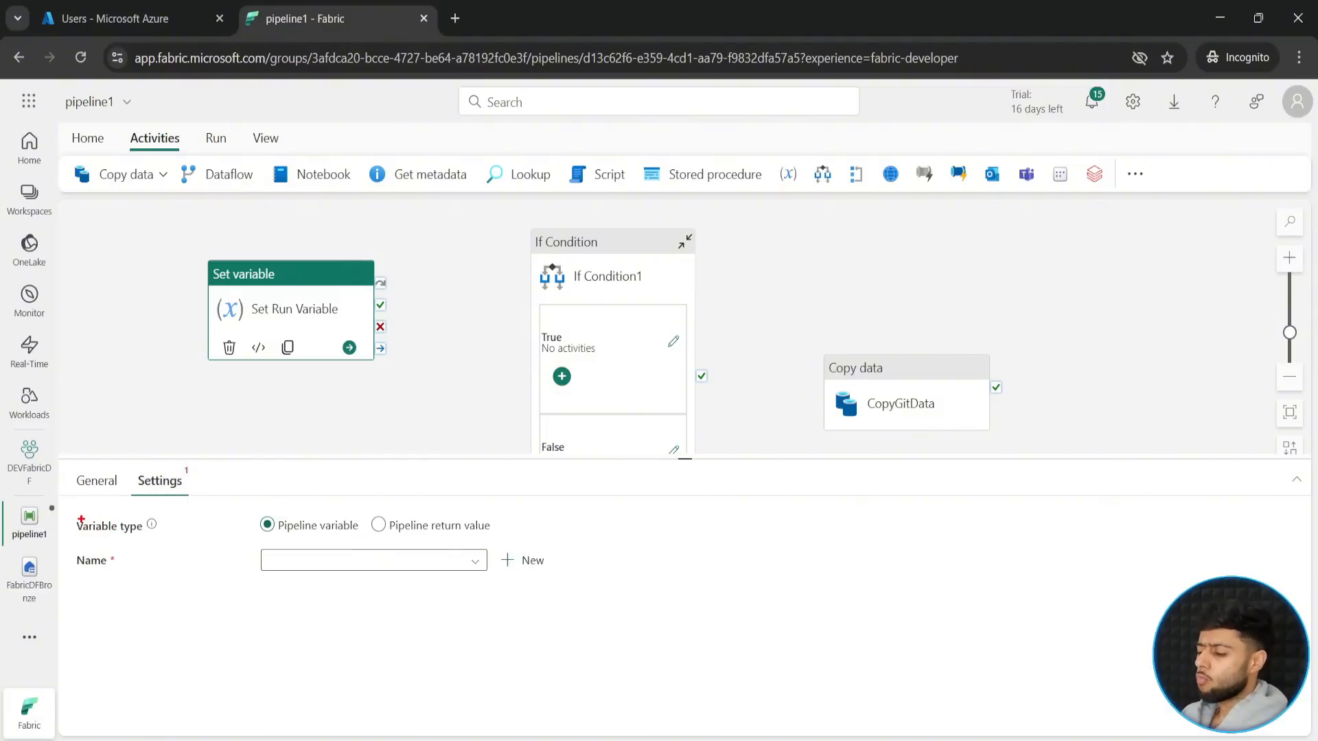
left_click_drag(69, 514, 497, 543)
left_click_drag(299, 509, 319, 450)
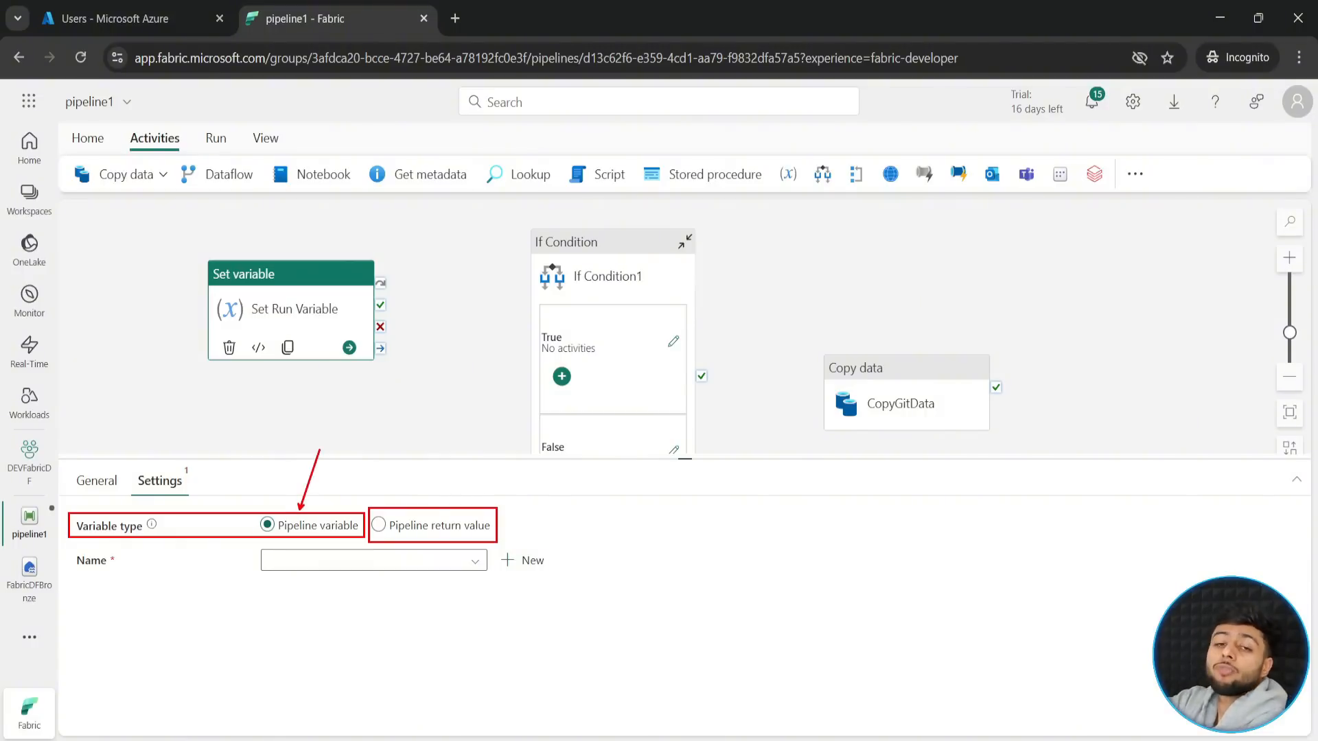
key("Escape")
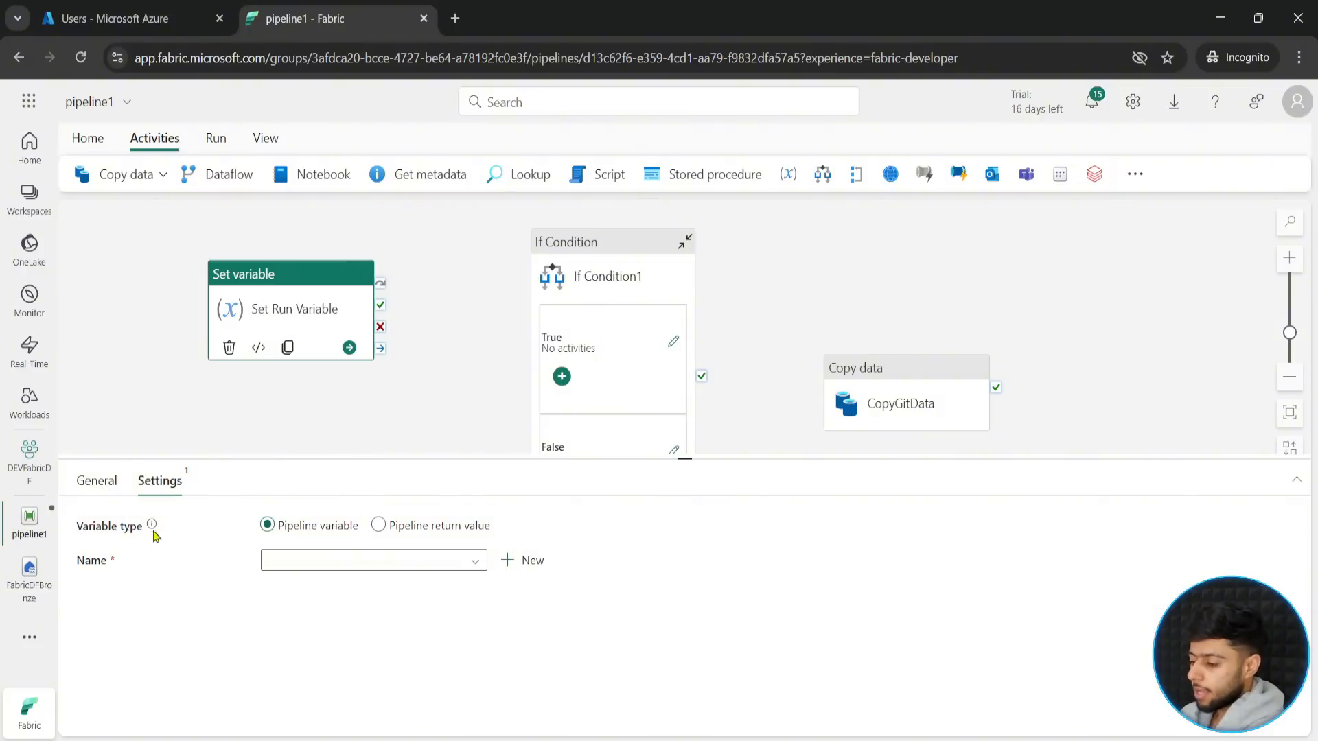
left_click(422, 564)
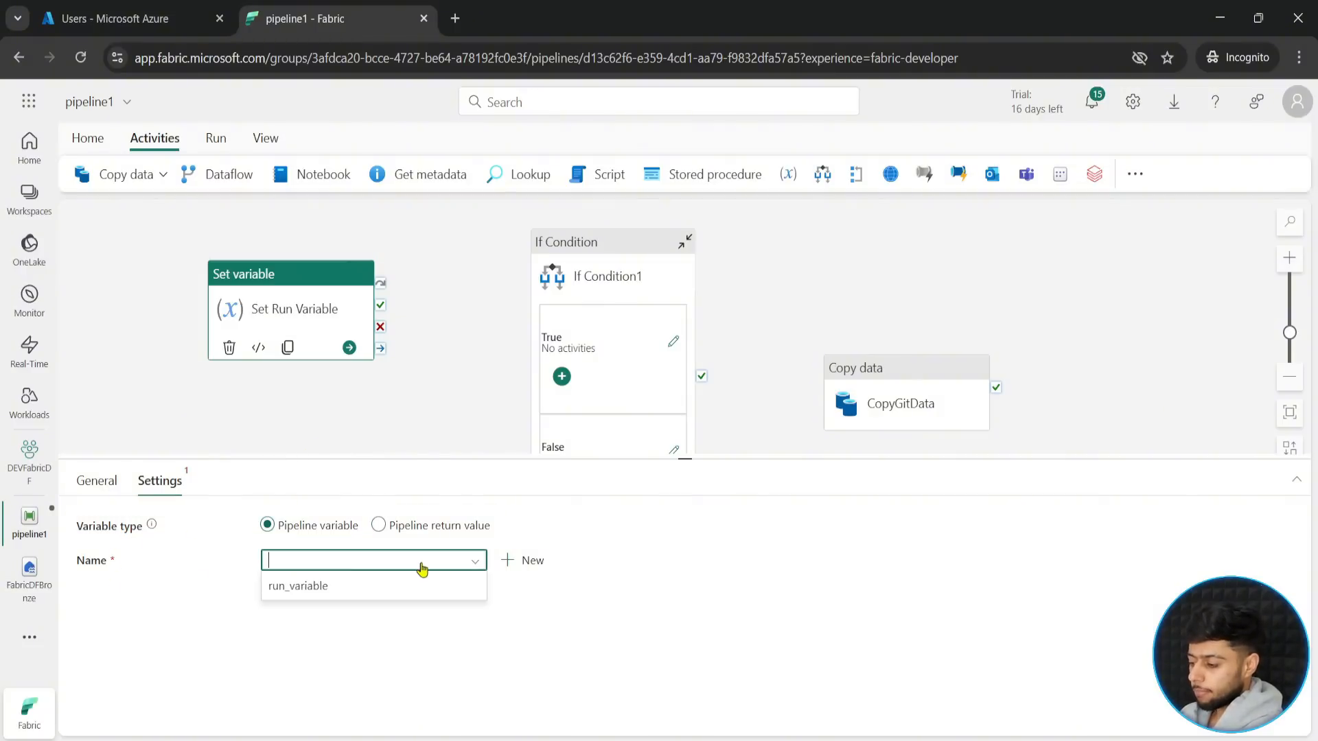
left_click(310, 586)
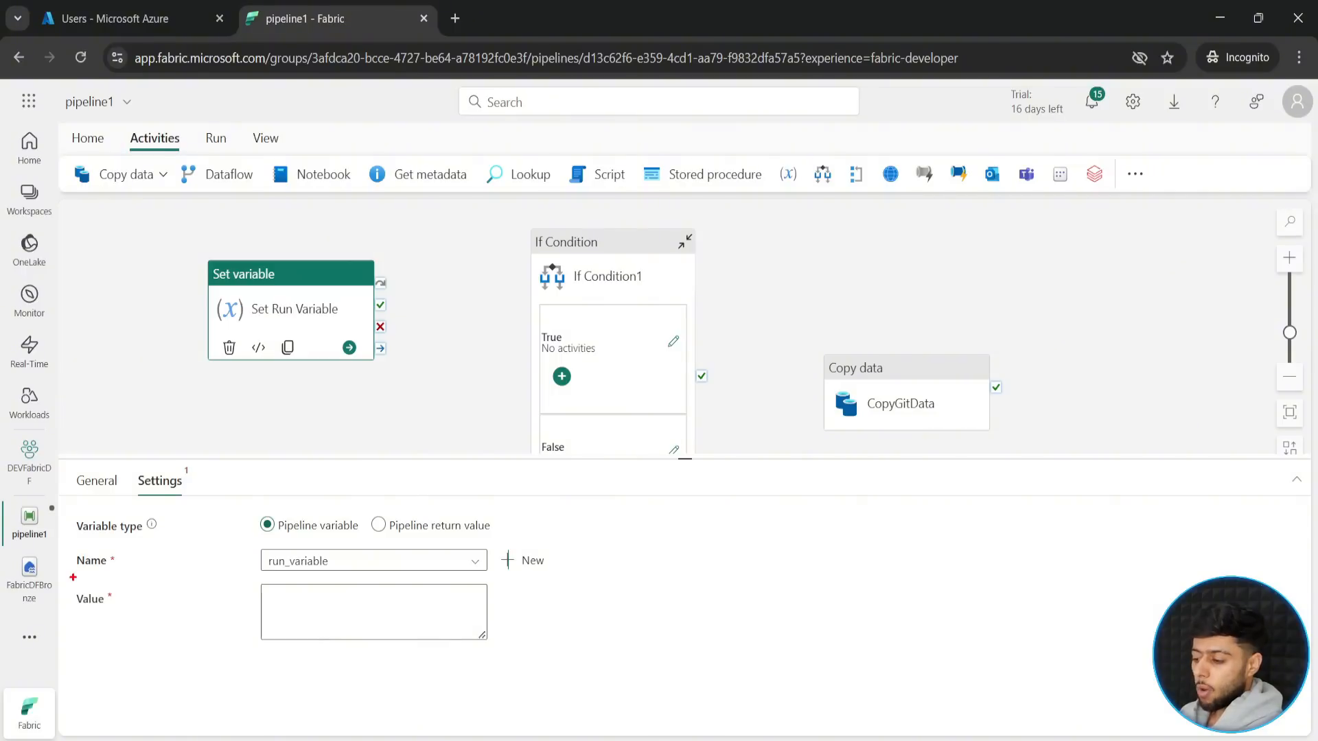
left_click_drag(66, 575, 512, 670)
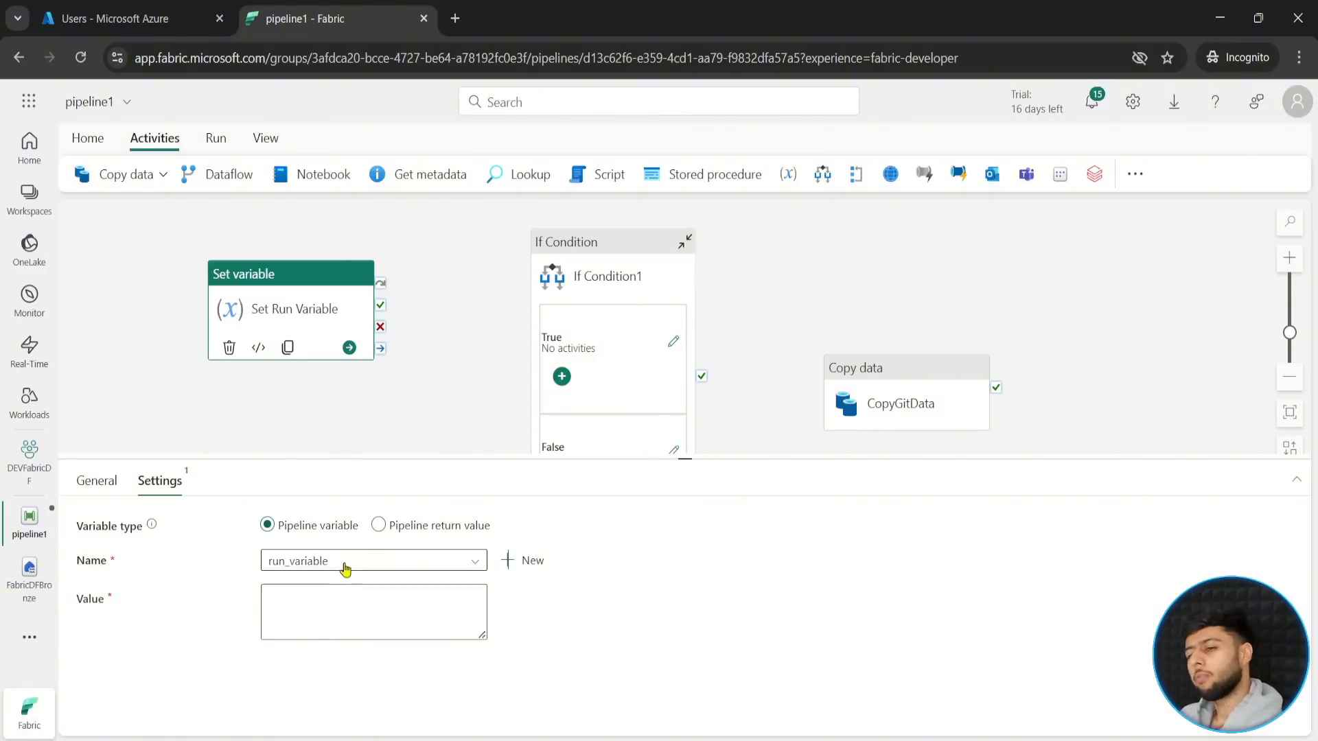
left_click(289, 606)
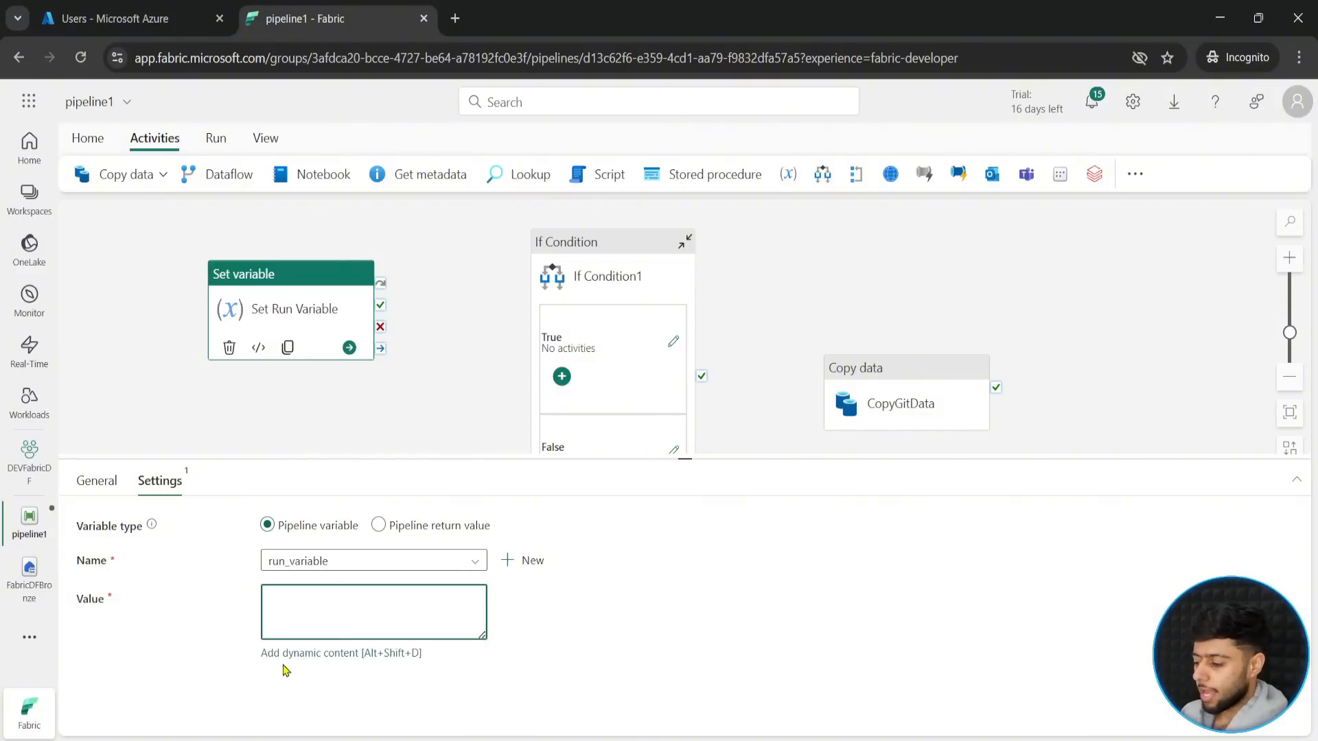
left_click(348, 657)
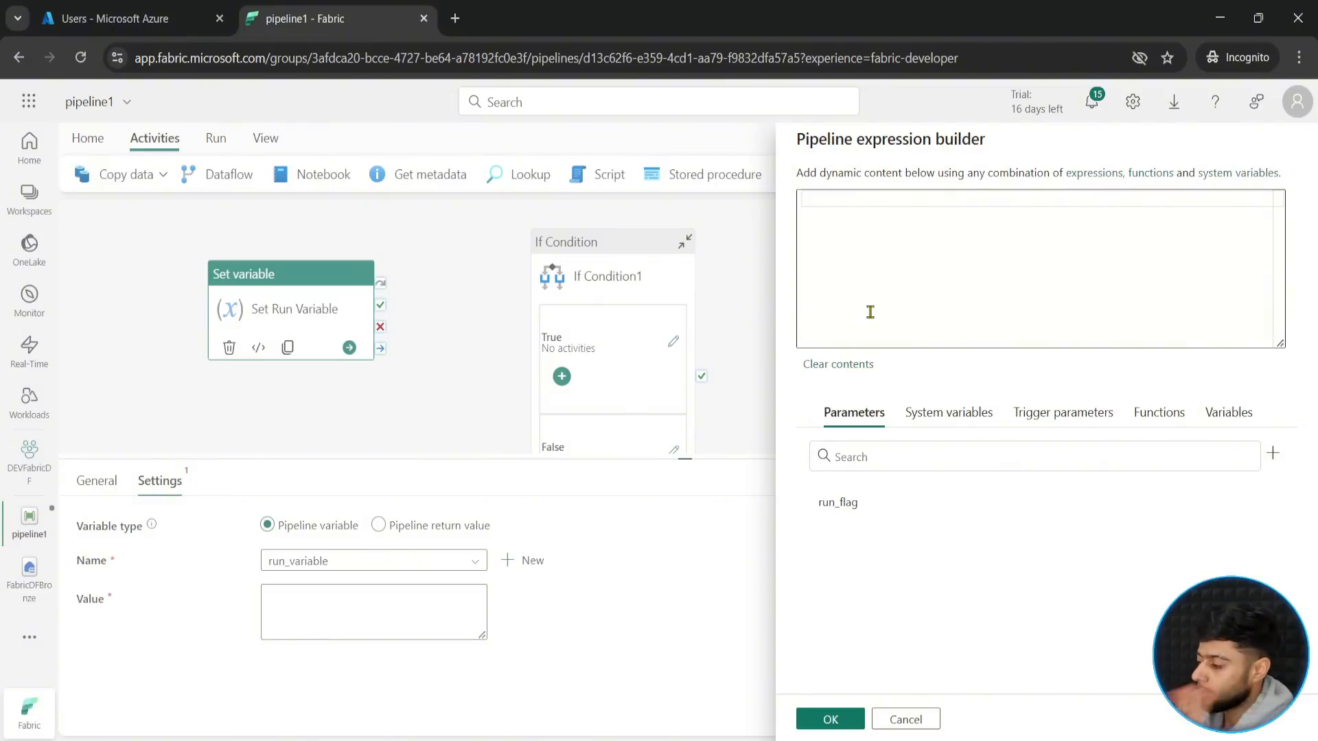
left_click(843, 504)
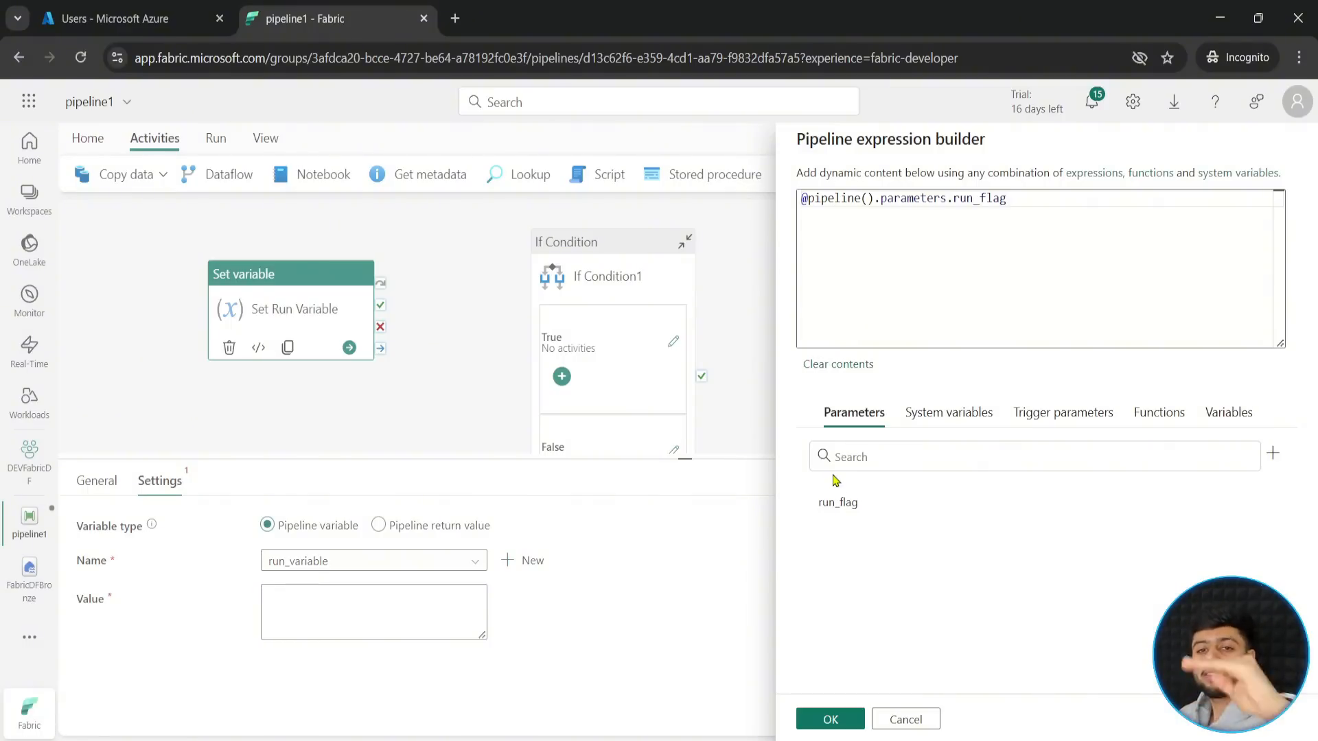
left_click(830, 718)
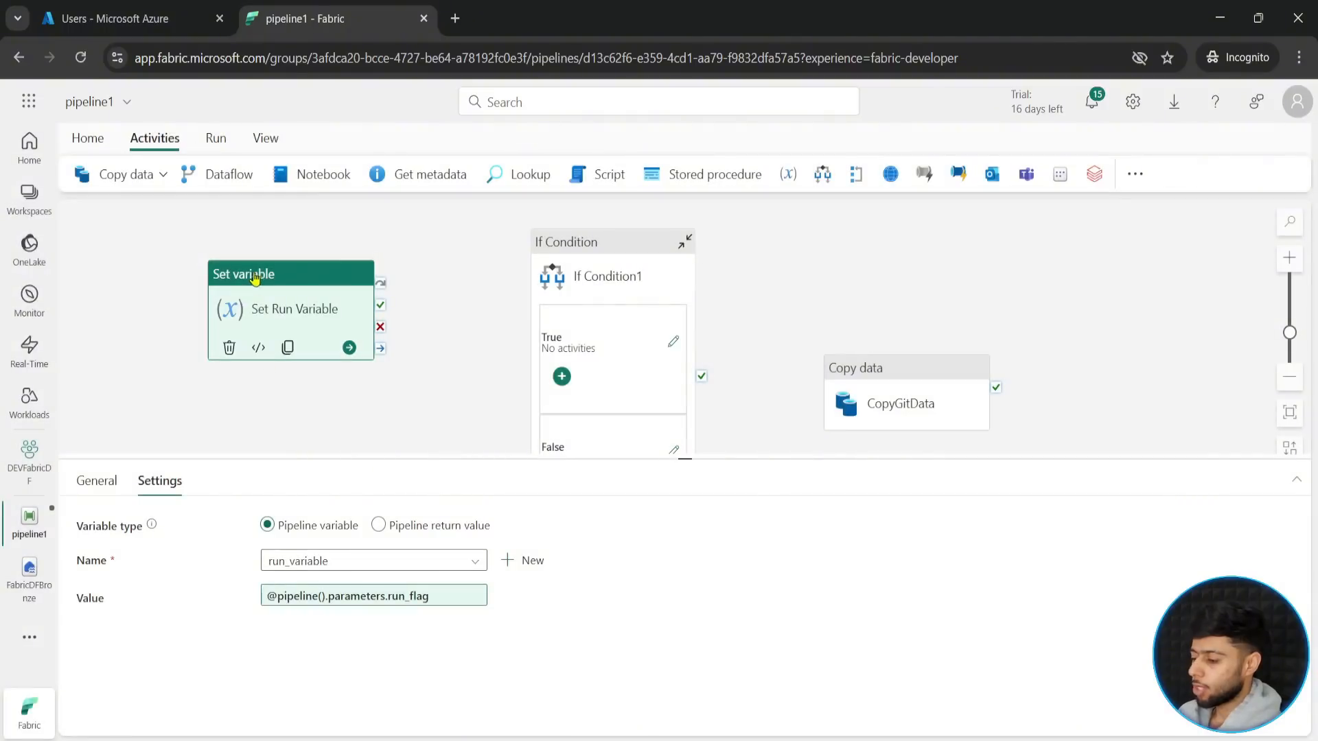
left_click(327, 282)
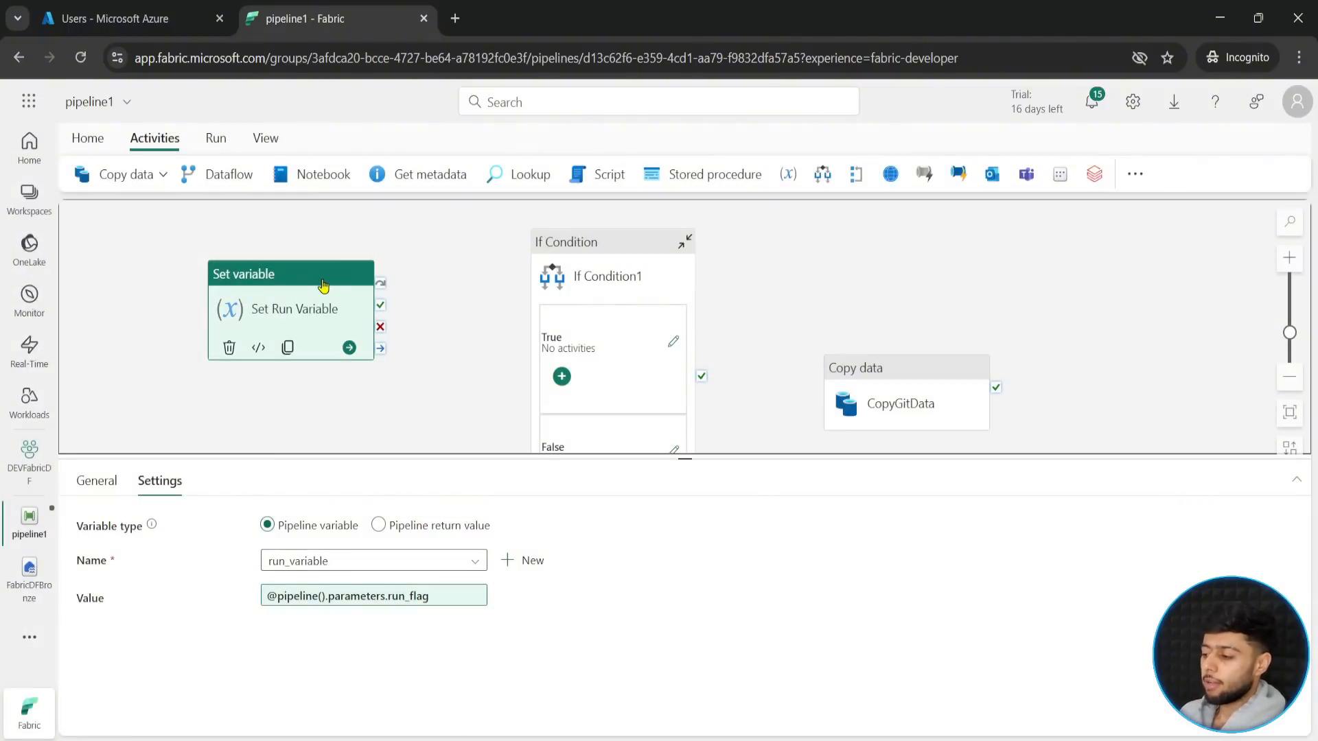
- Set the default value of the pipeline variable run_variable to "no"
left_click(165, 396)
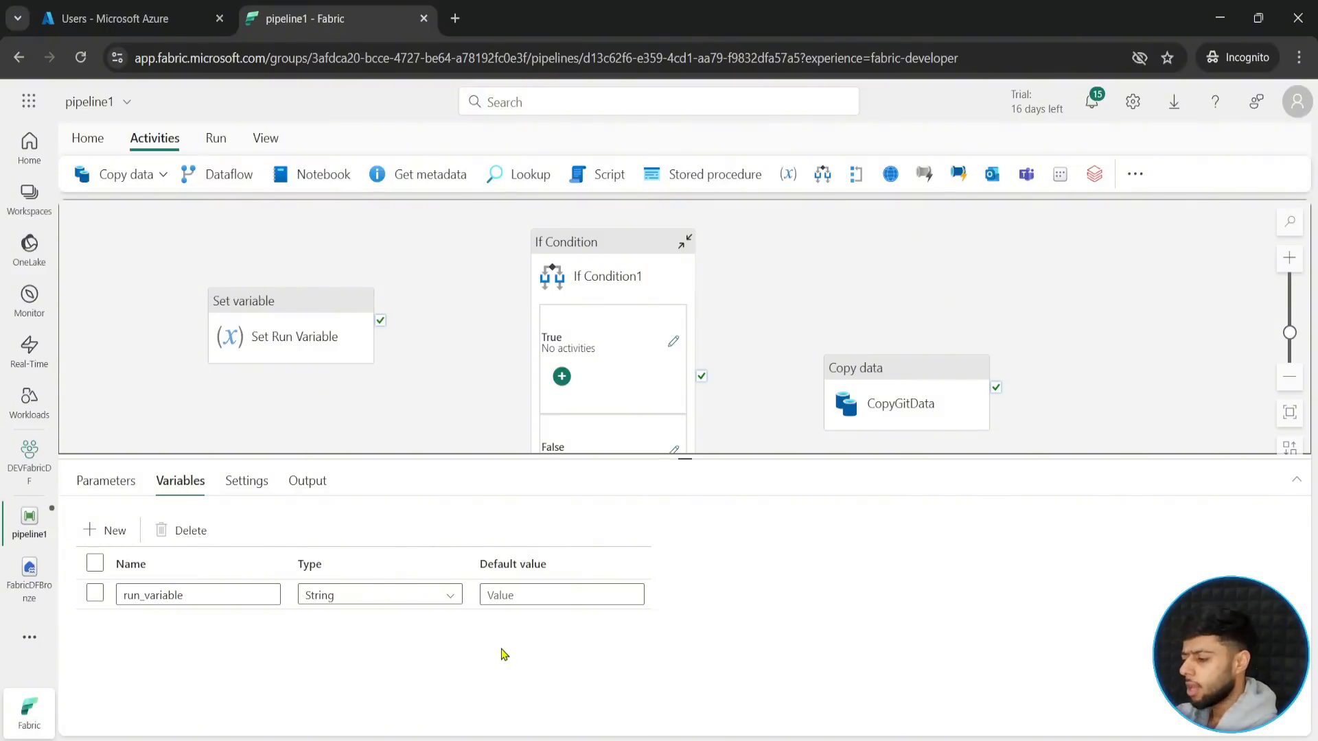
left_click(500, 596)
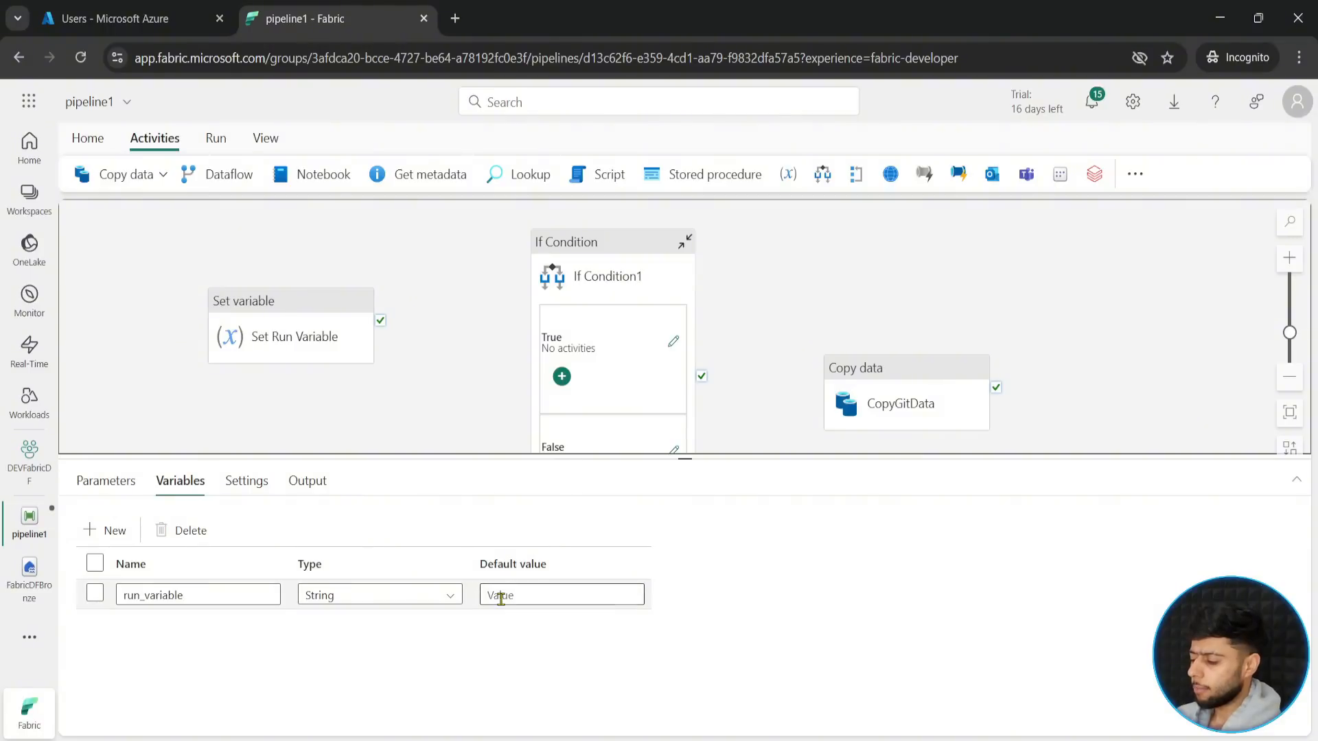
type("no")
left_click(542, 712)
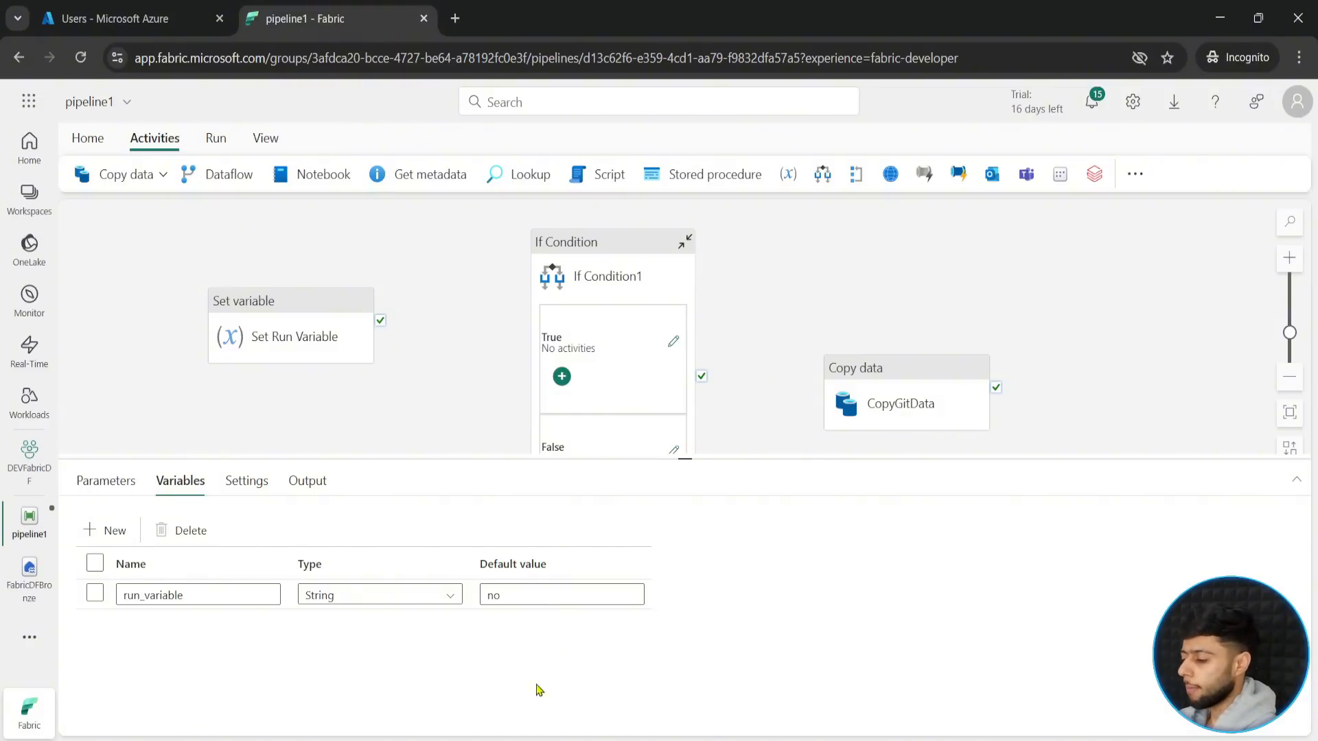
- Move the Set Run Variable activity slightly and connect its on-success output to If Condition1
left_click(322, 317)
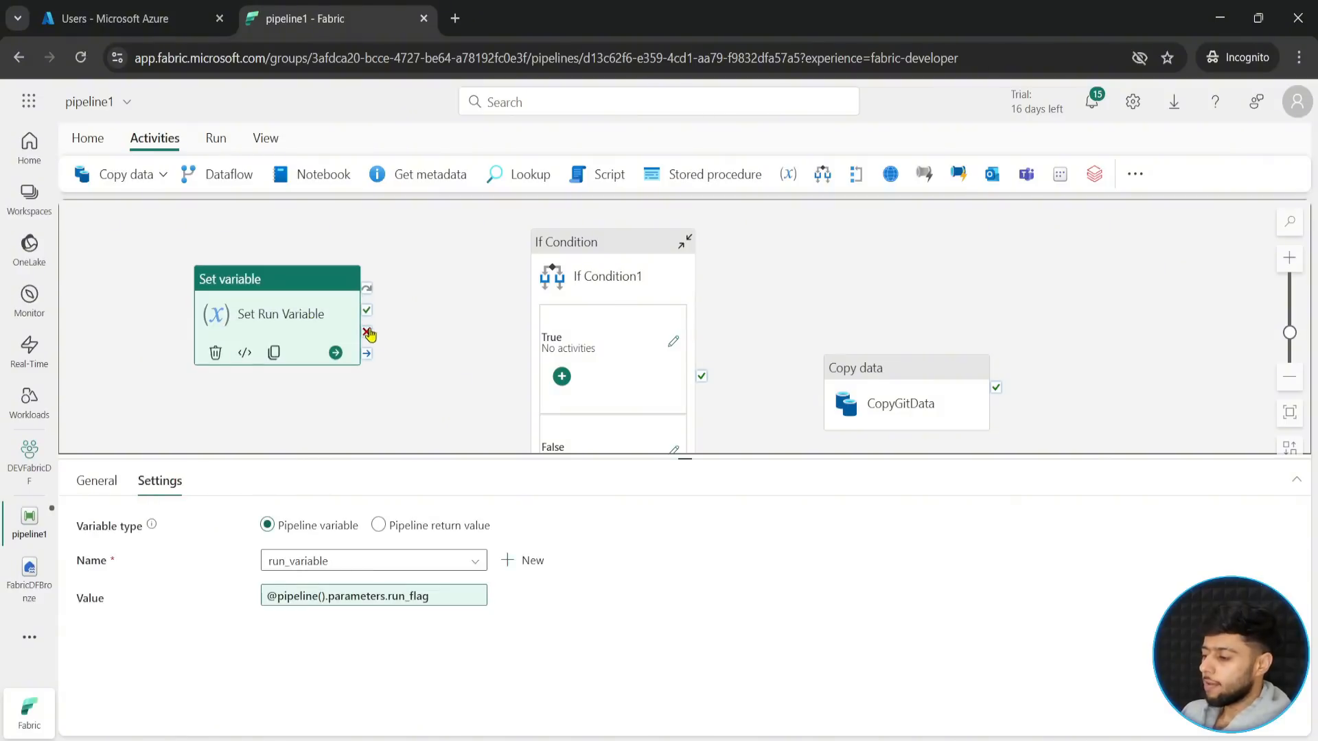
left_click_drag(367, 313, 554, 319)
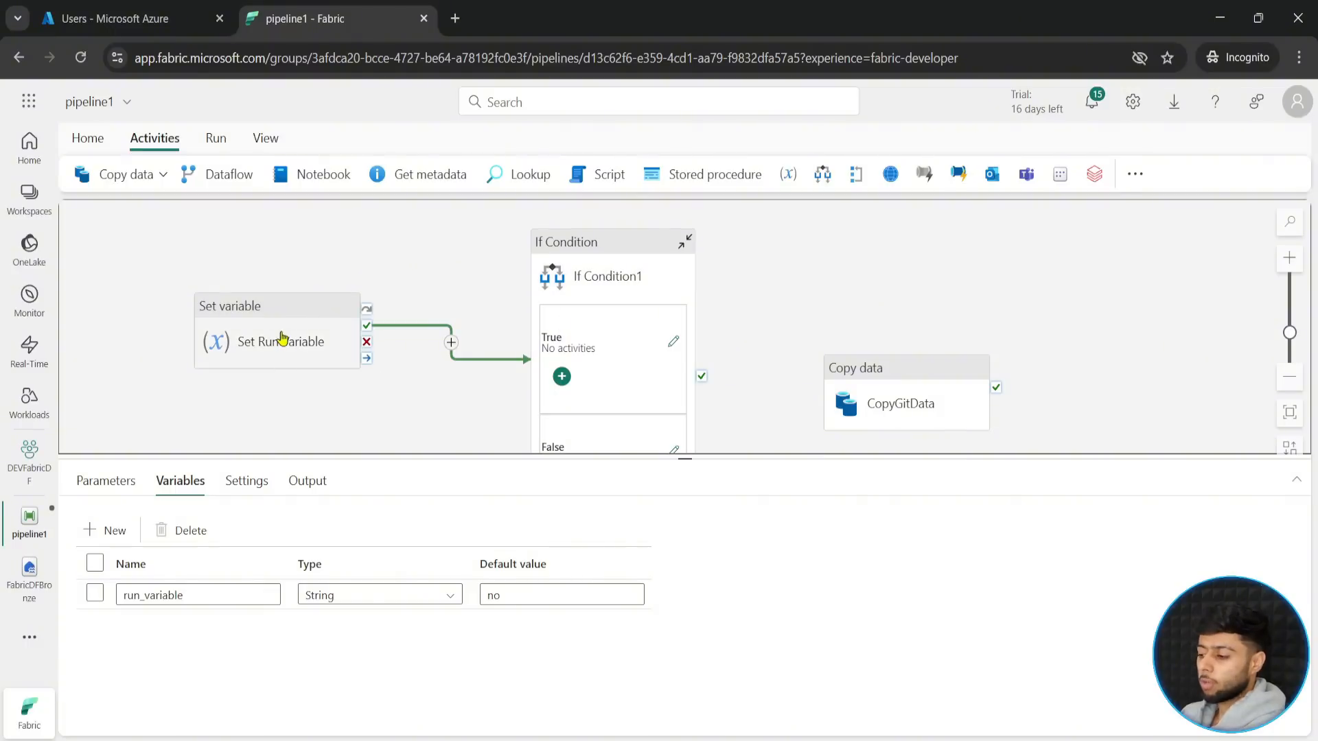
left_click(594, 256)
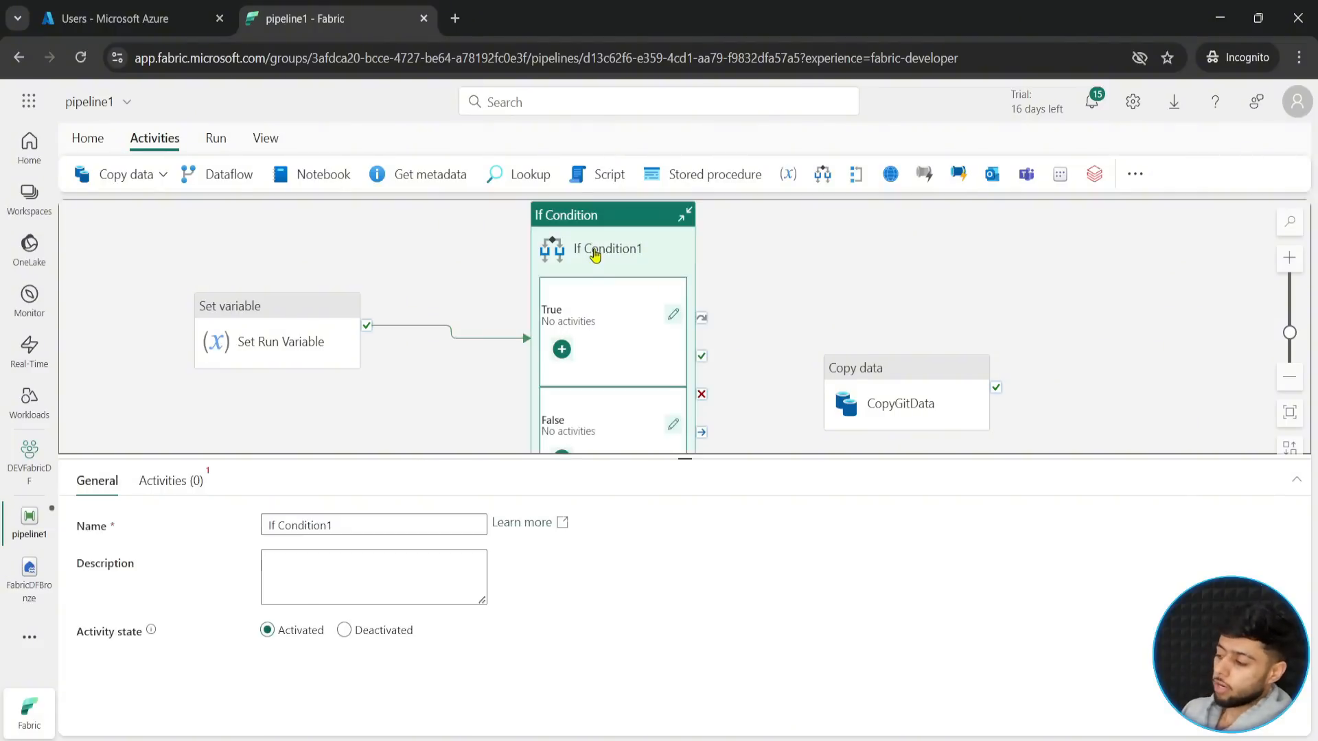
left_click(177, 481)
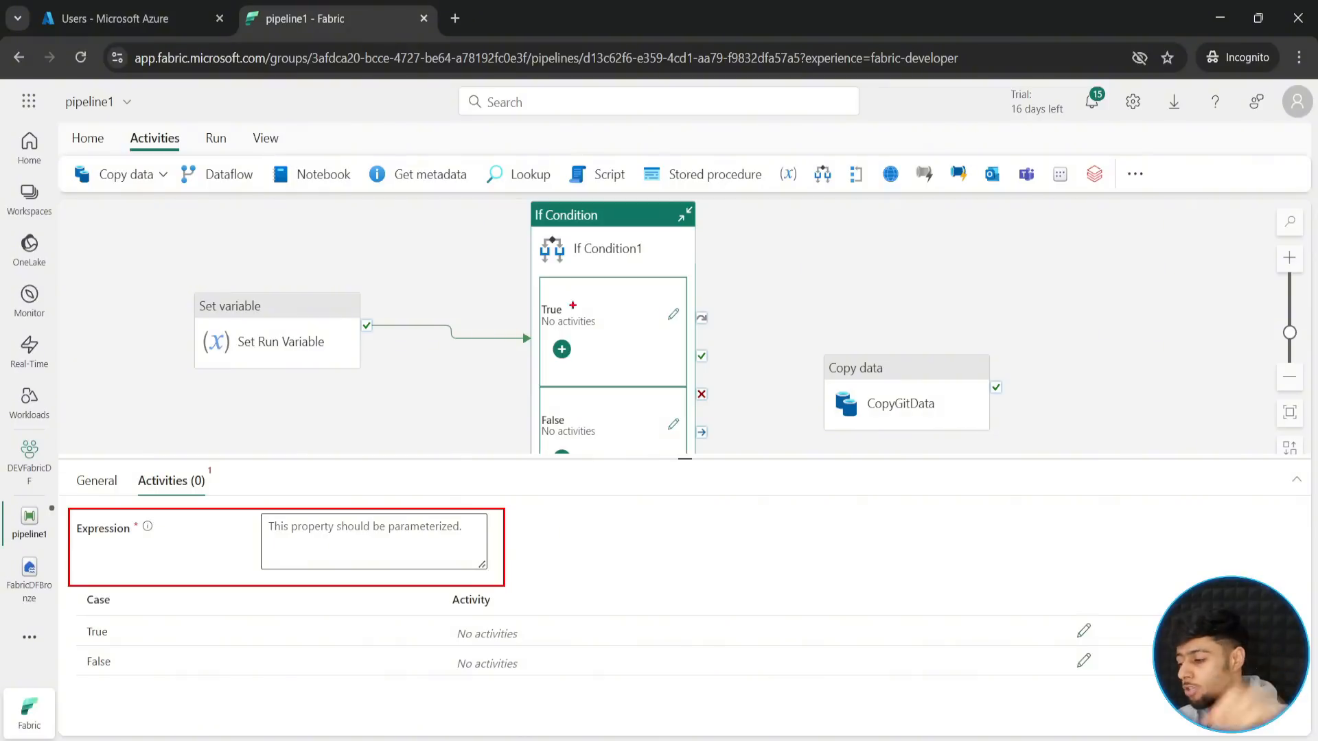
left_click_drag(443, 615, 540, 645)
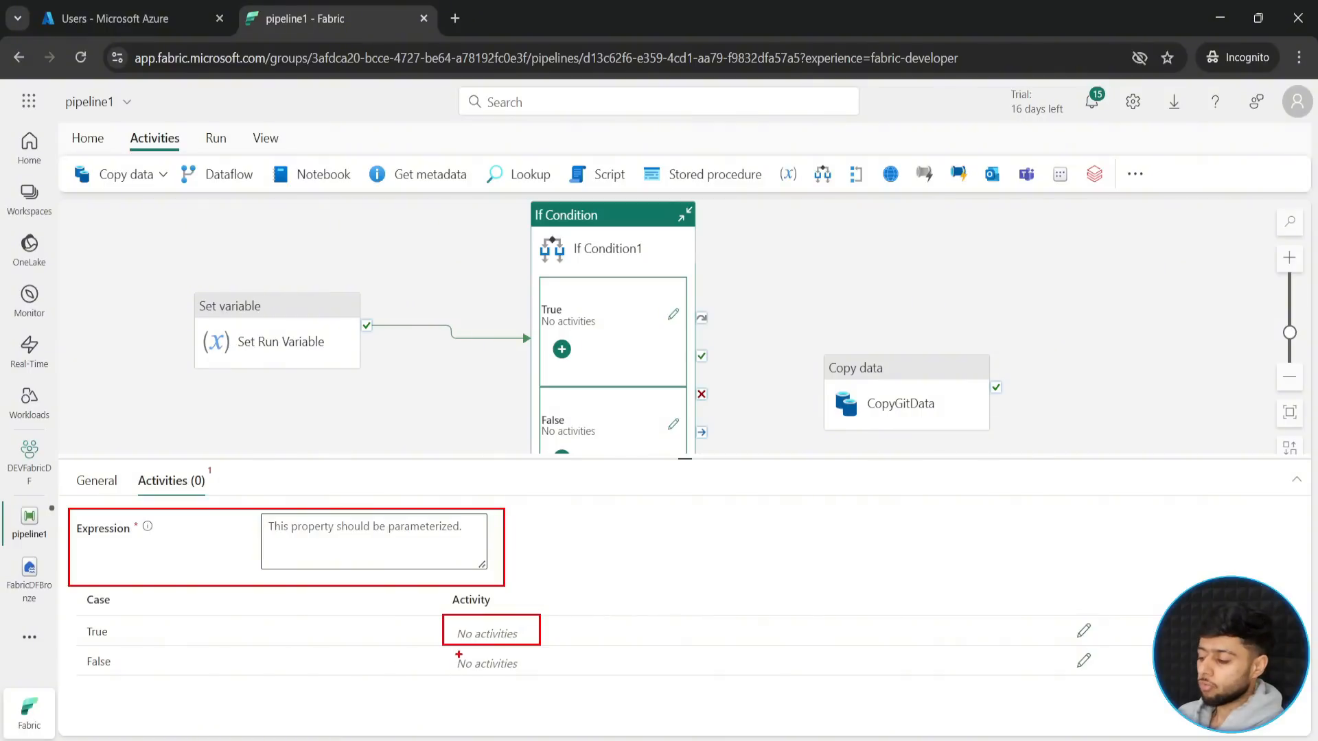
left_click_drag(441, 647, 543, 676)
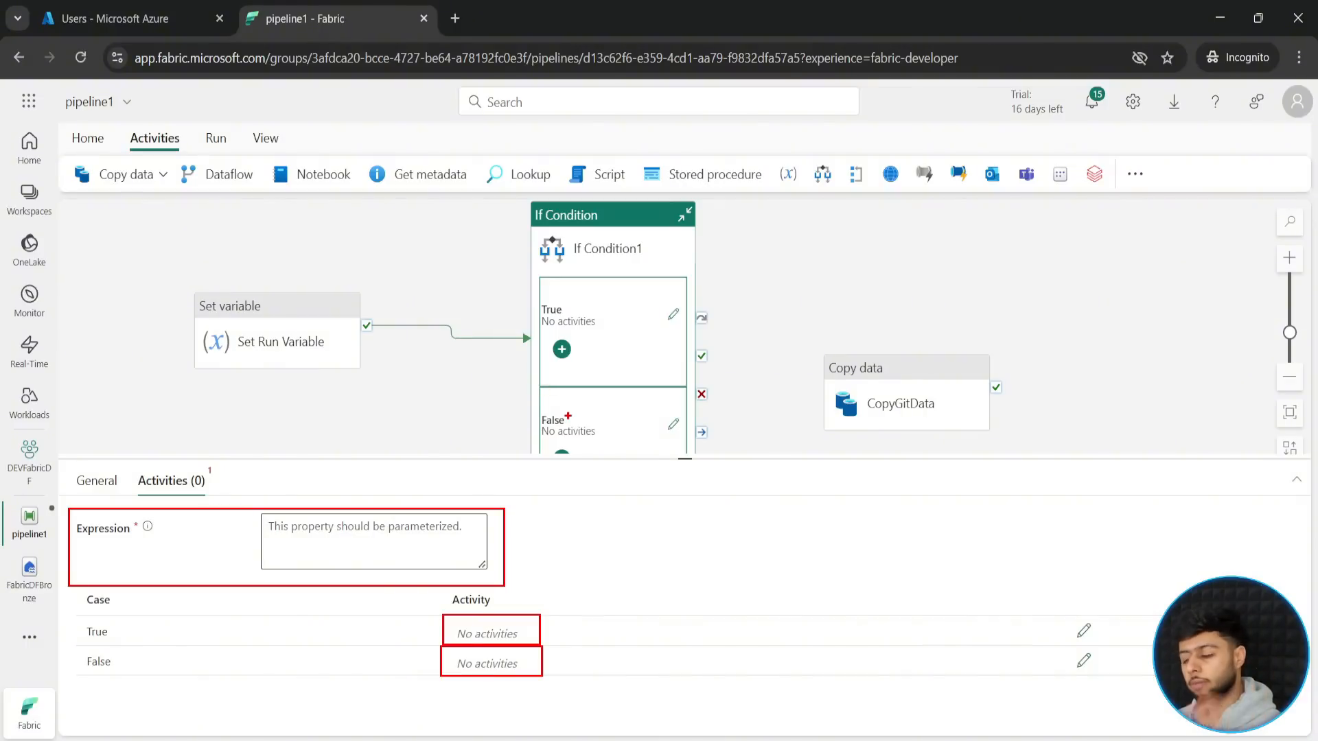
key("Escape")
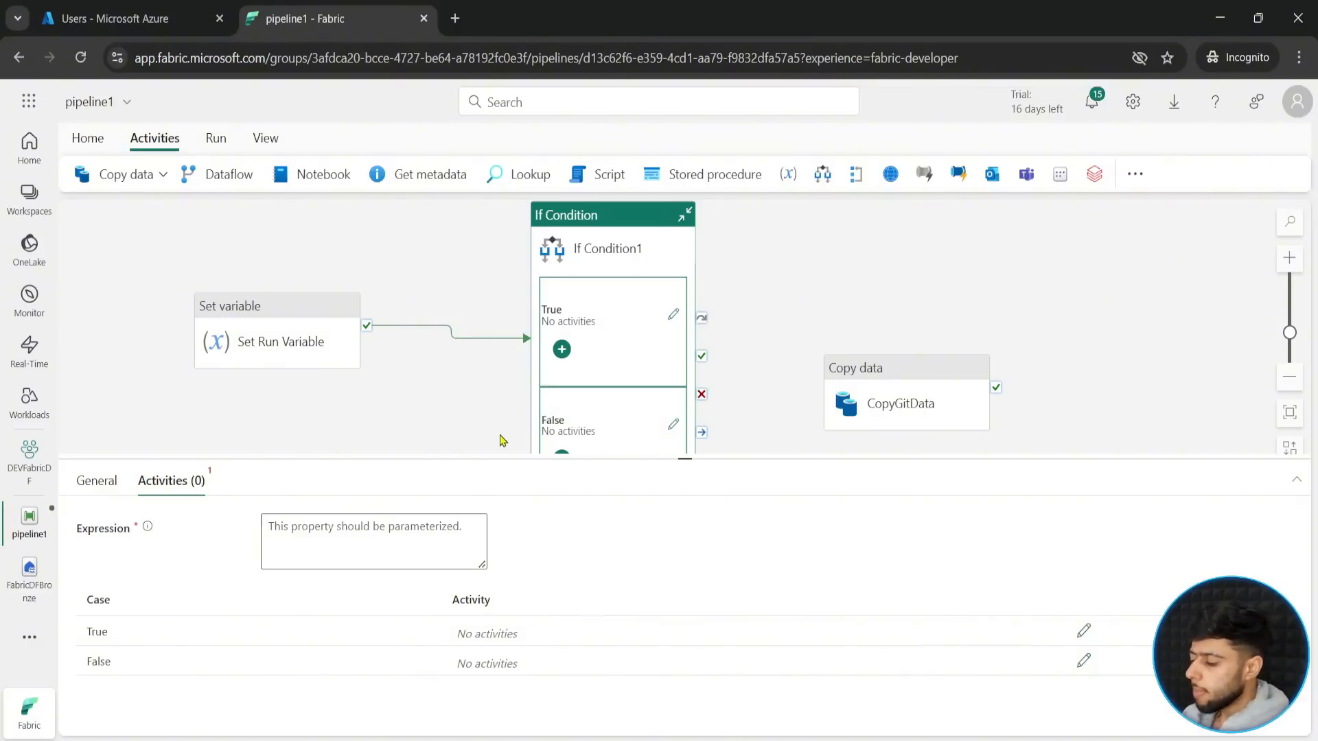
left_click(360, 531)
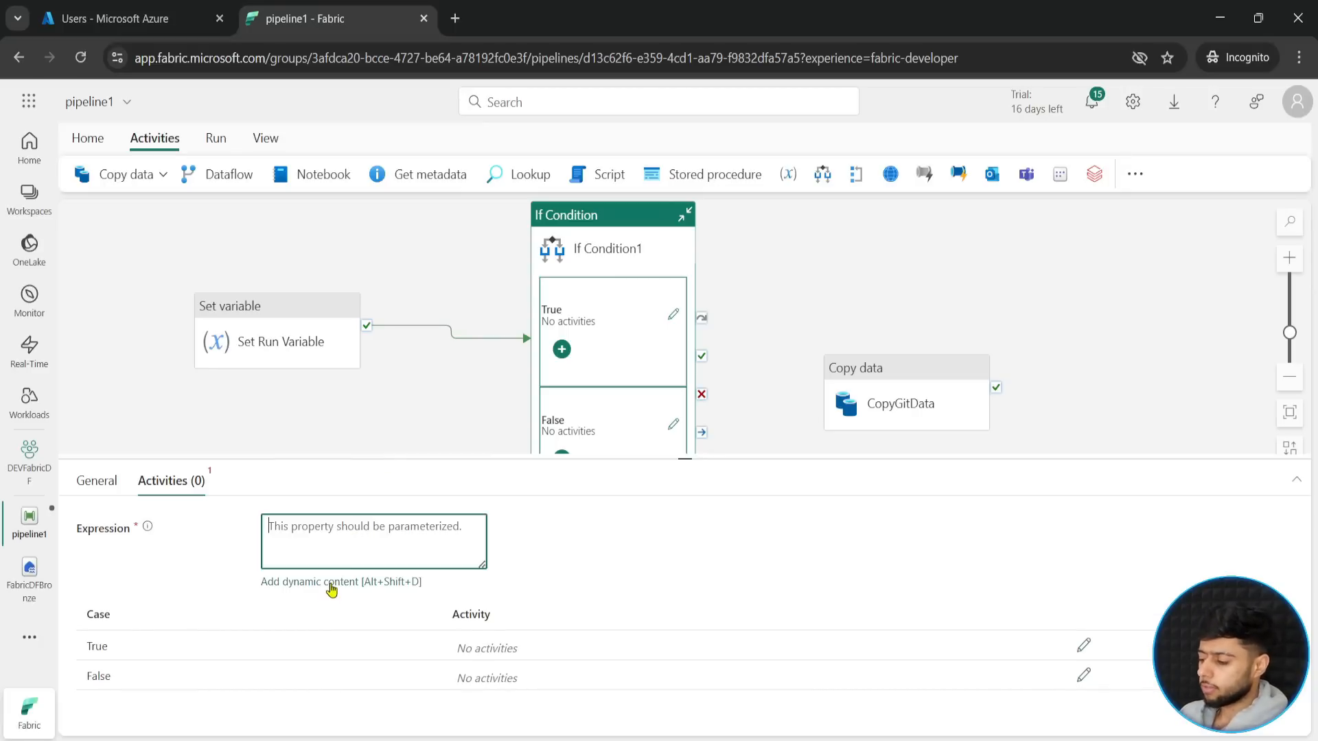
left_click(332, 582)
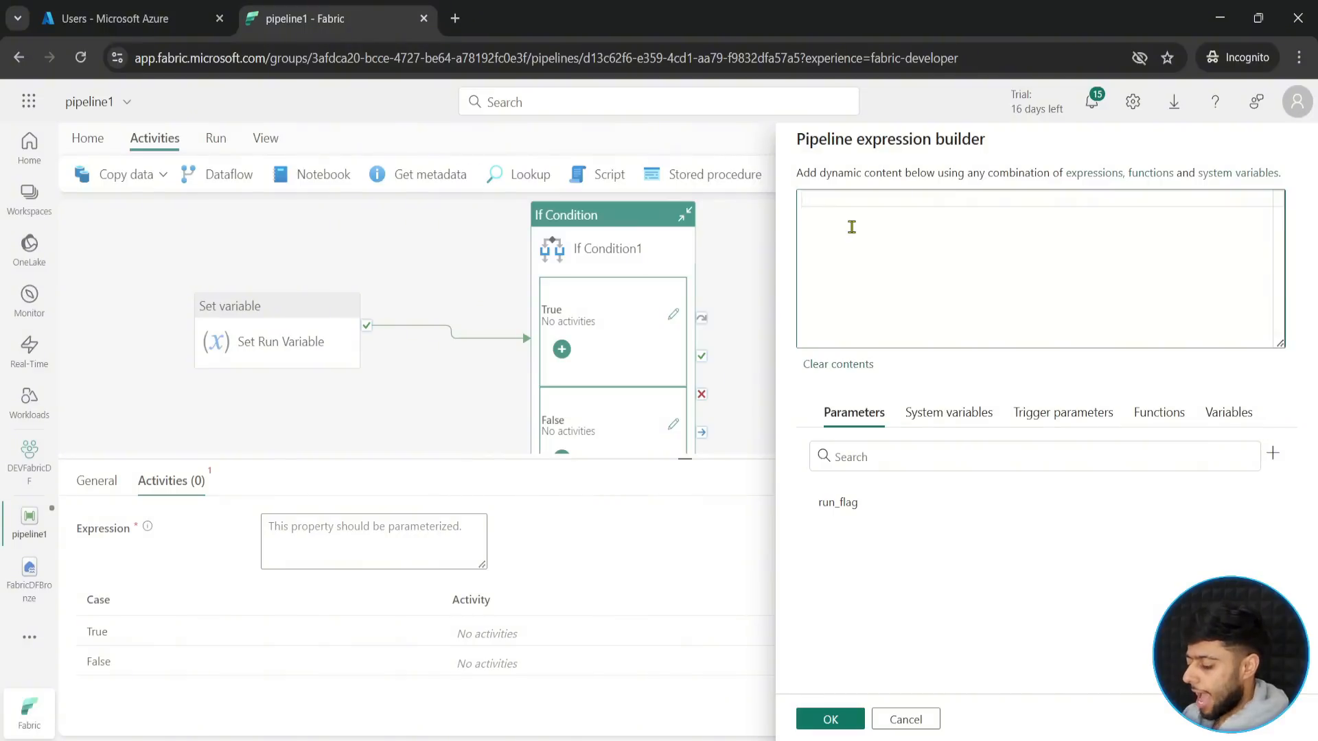
type("@euals")
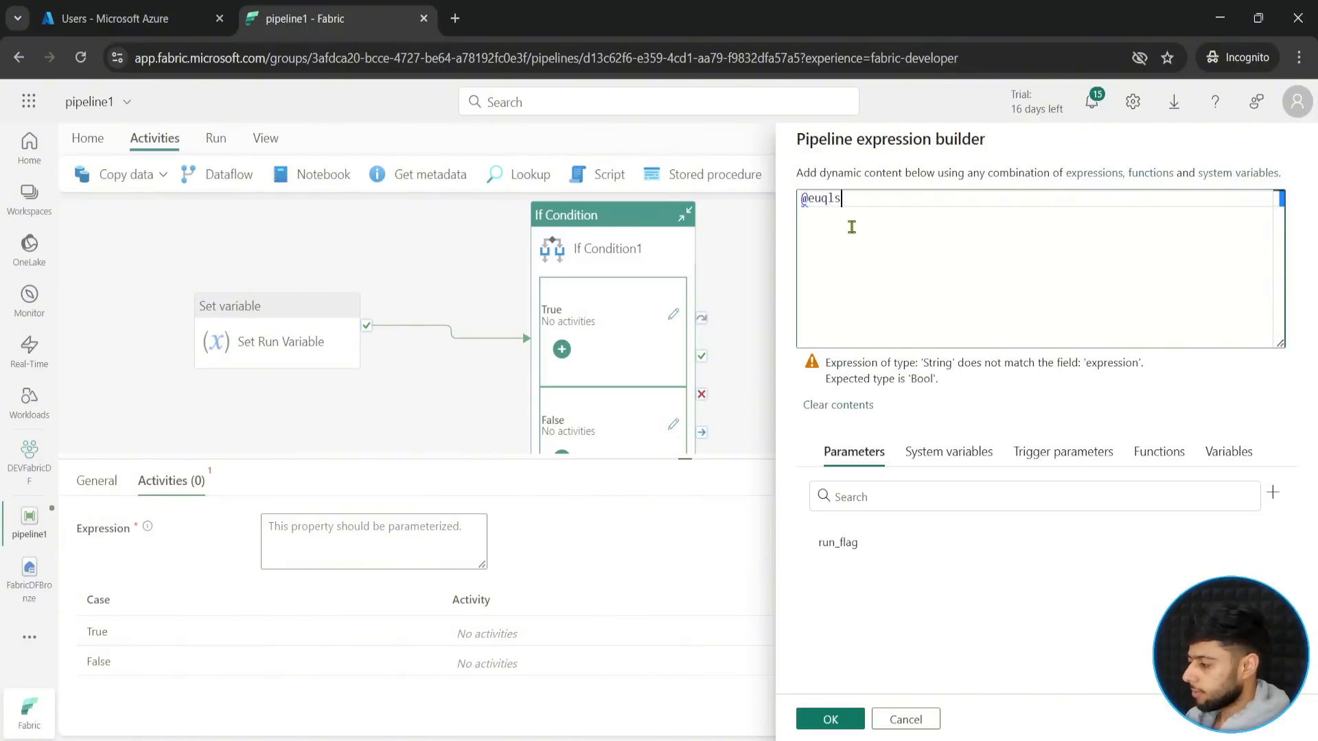
key("BackSpace")
key("BackSpace")
key("BackSpace")
key("BackSpace")
type("qua")
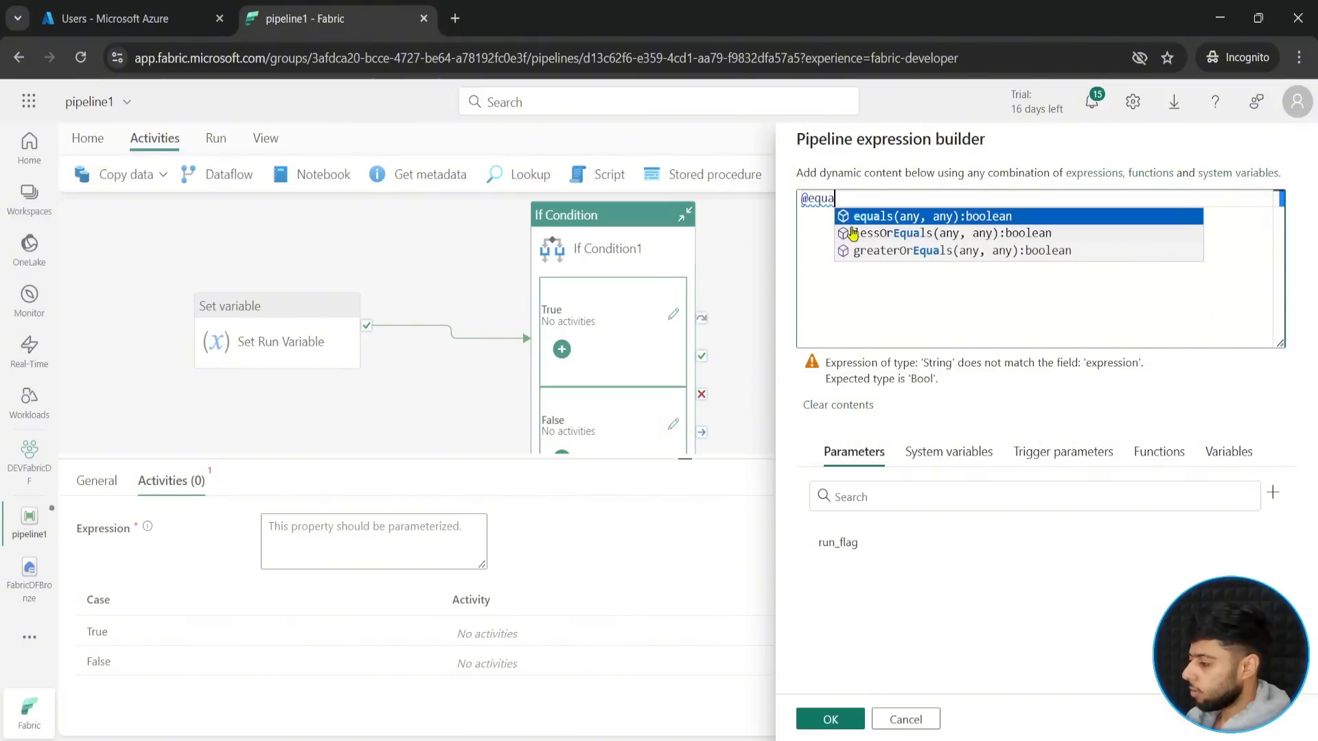
key("Return")
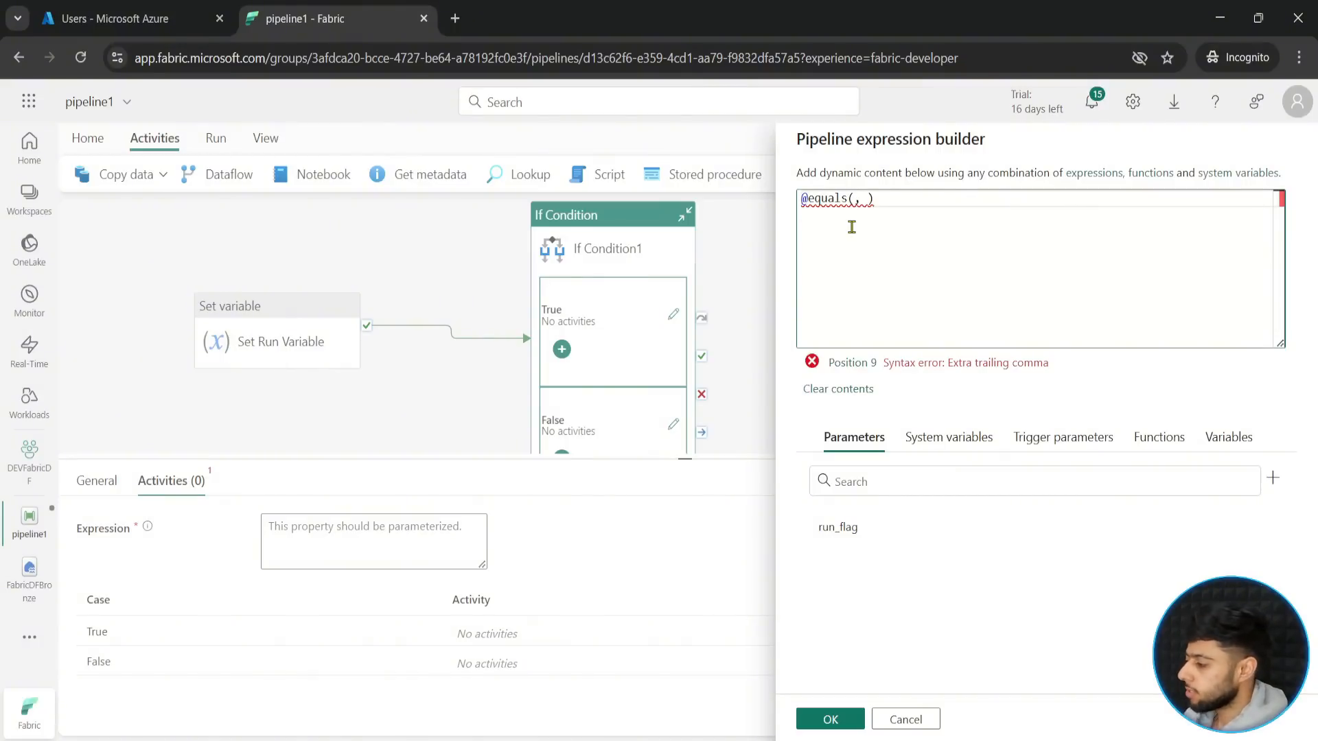
key("Delete")
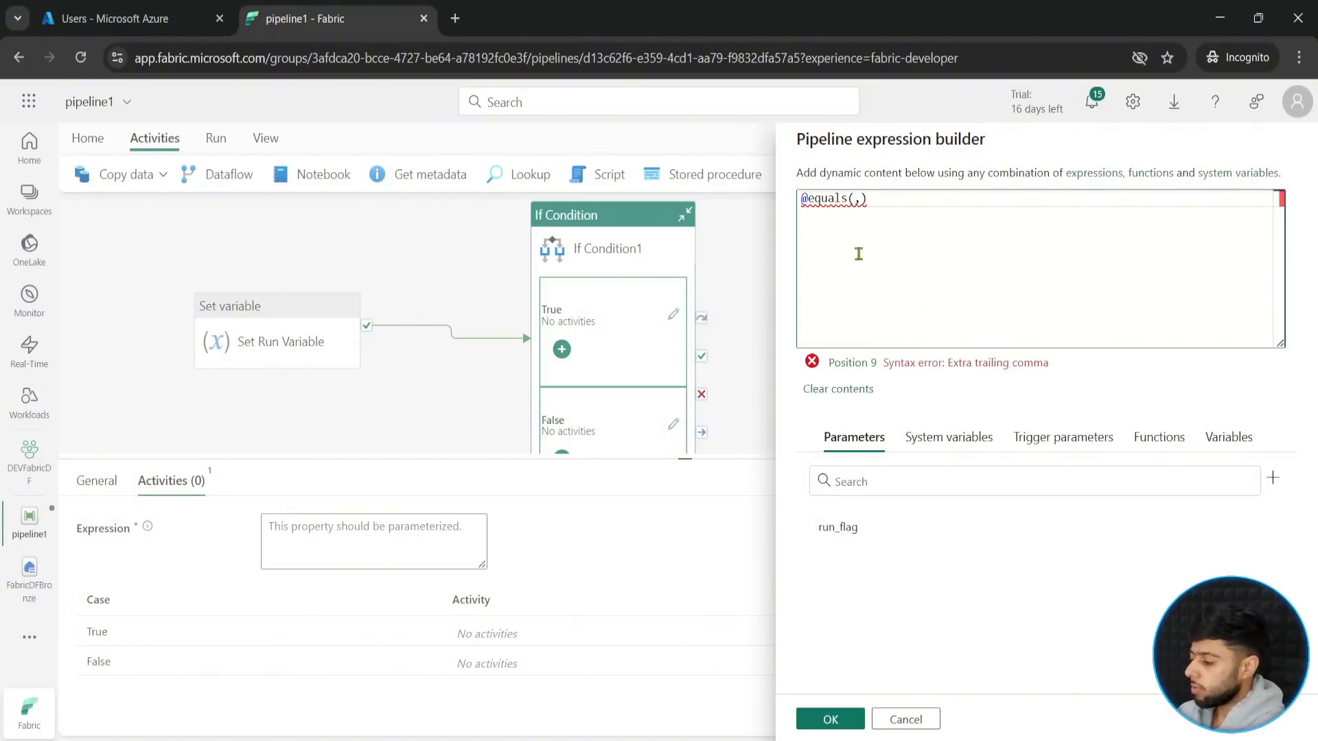
left_click(934, 435)
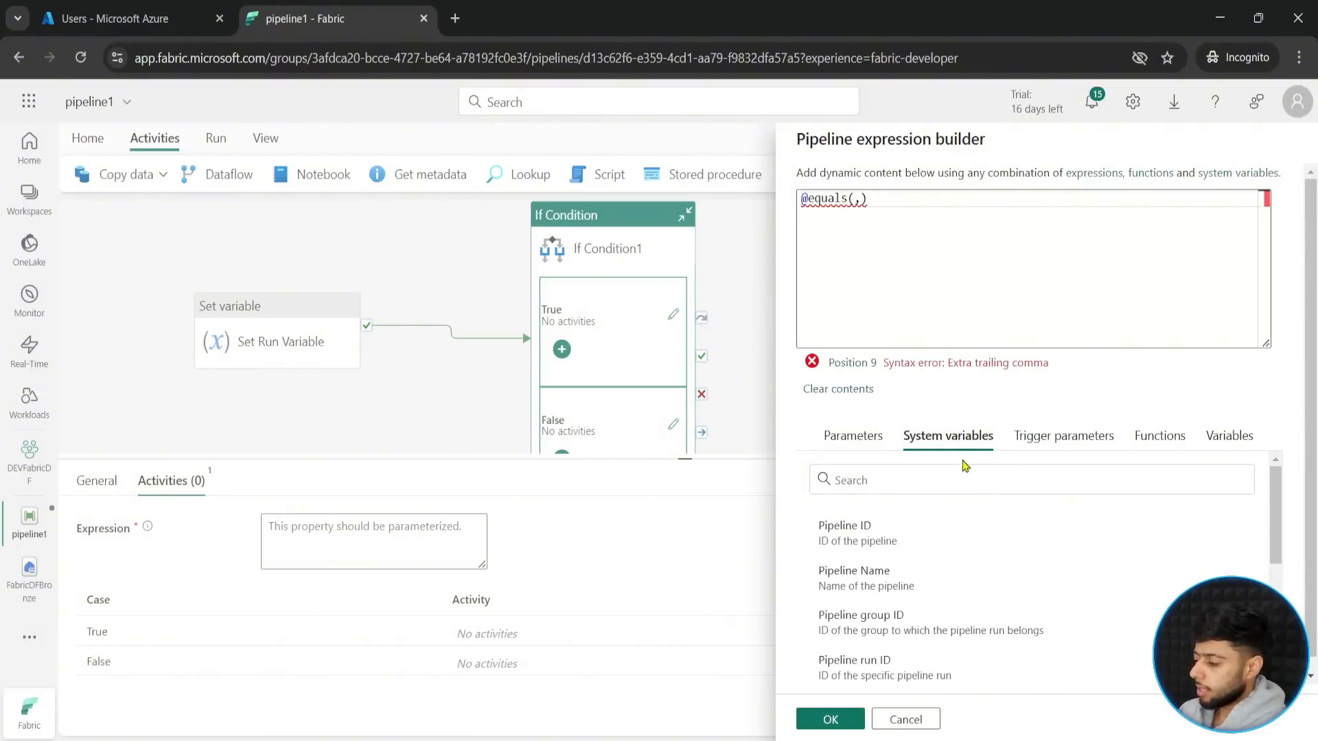
left_click(1220, 439)
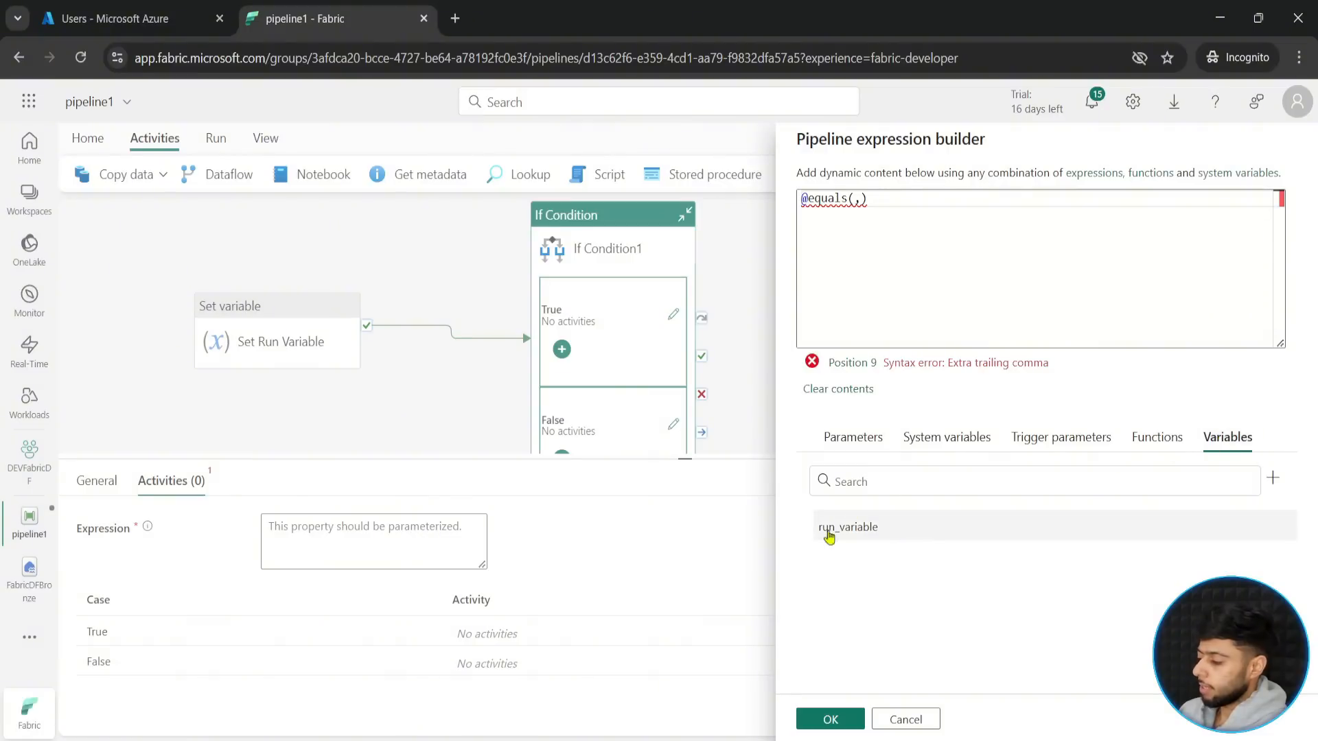
left_click(875, 529)
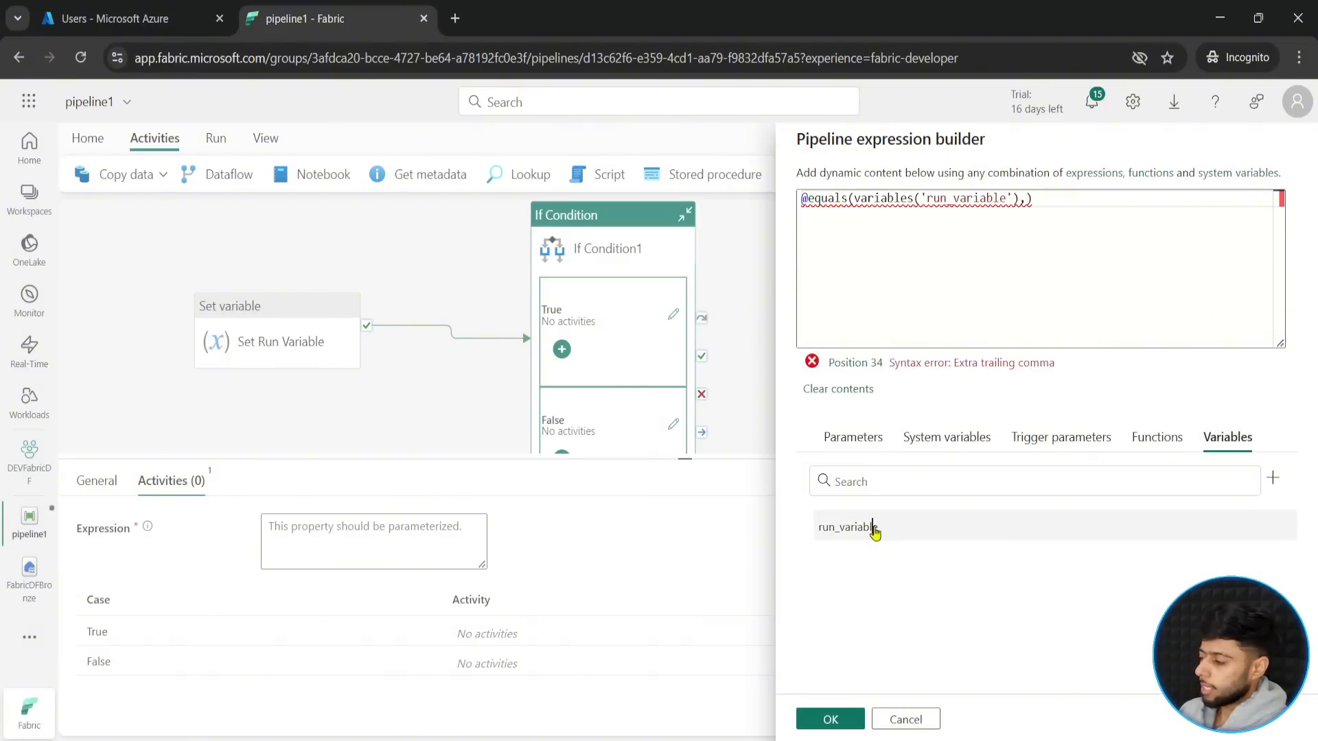
key("Right")
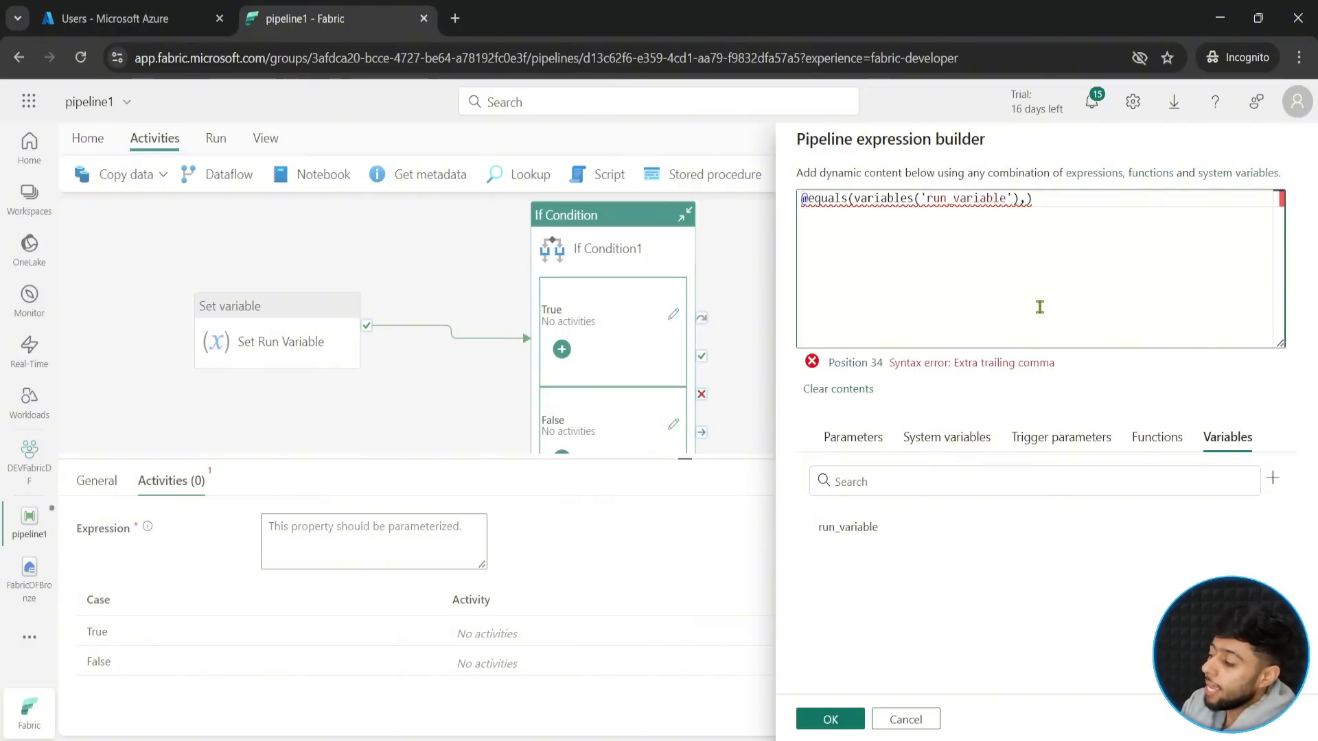
type("\"yes")
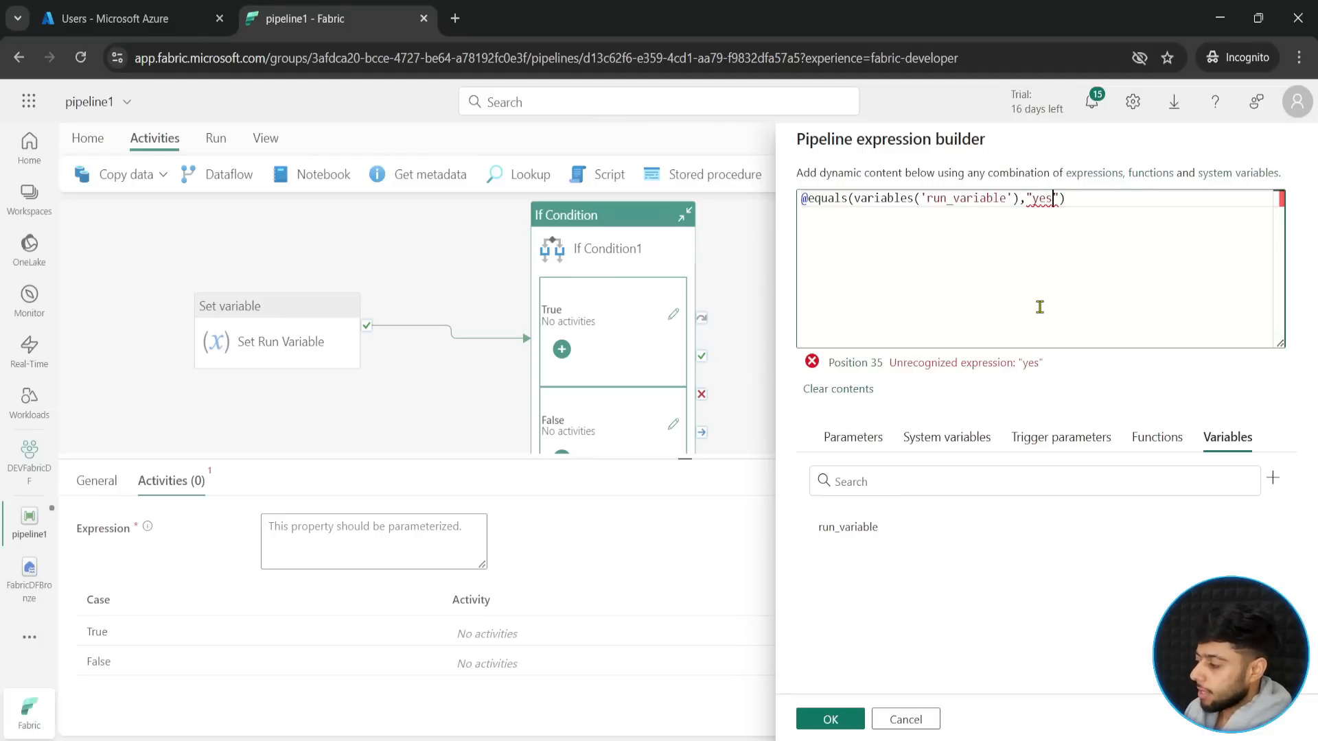
key("BackSpace")
key("BackSpace")
key("BackSpace")
key("BackSpace")
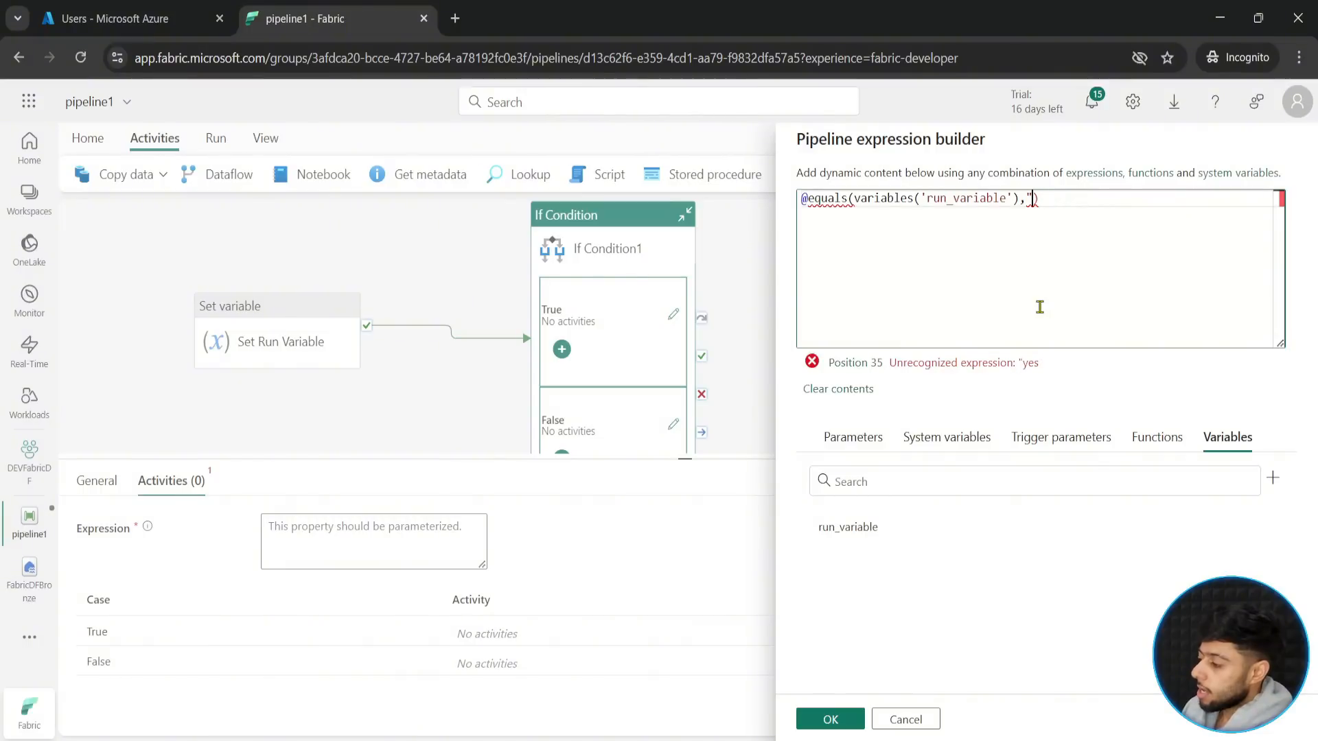
type("'yes")
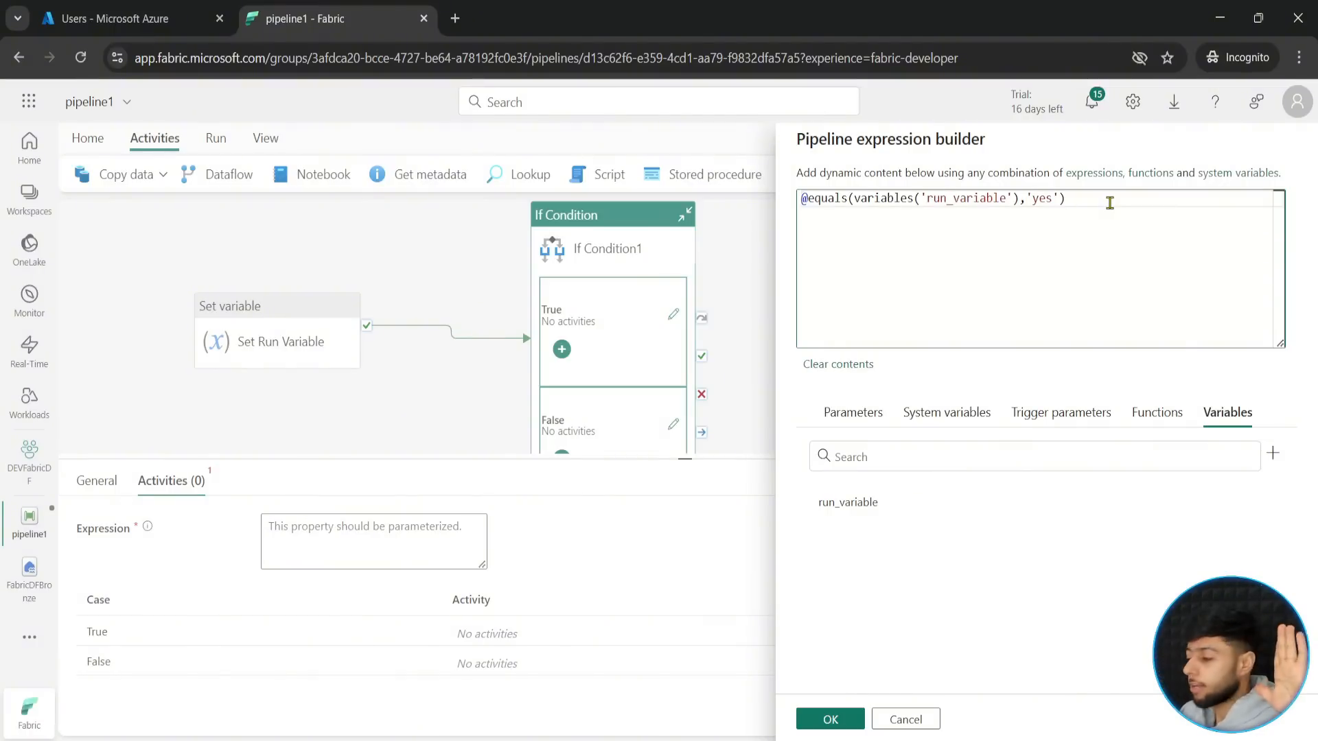
left_click(830, 721)
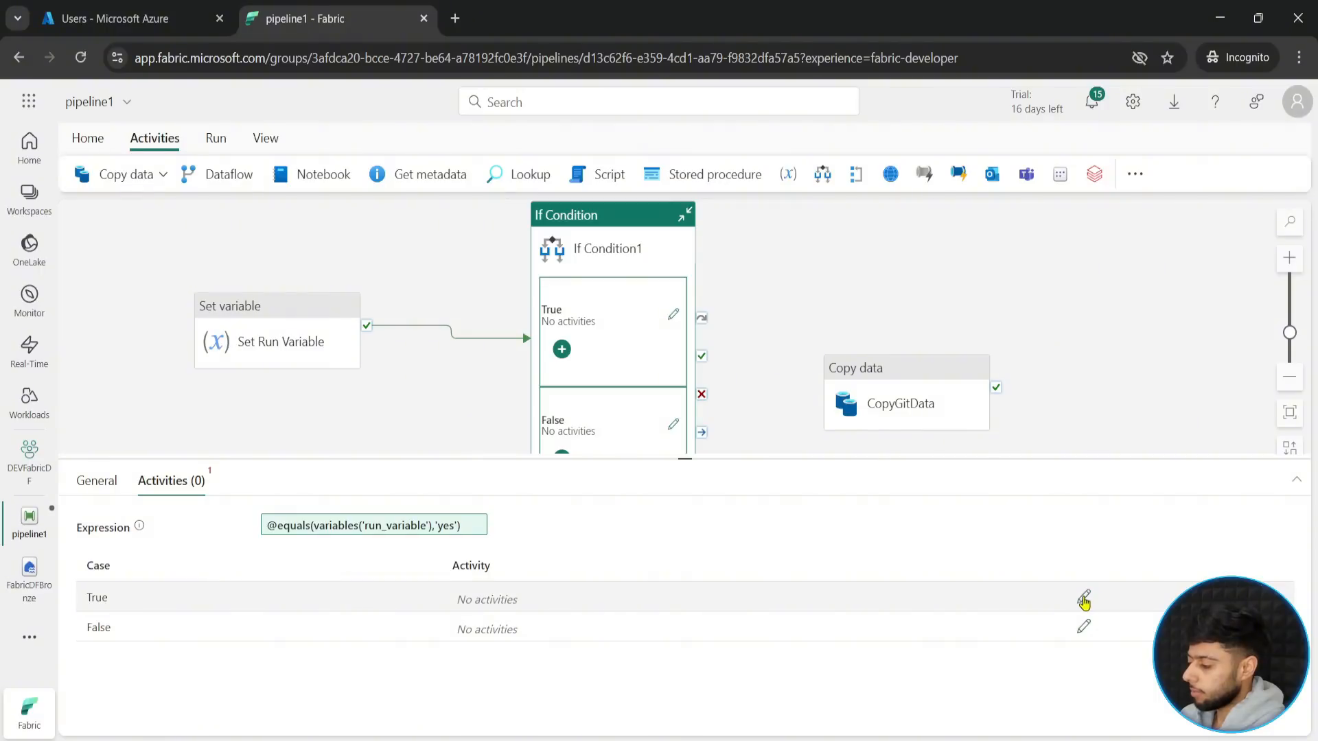
- Cut the CopyGitData copy activity from the main canvas and open the True activities of If Condition1 for editing
left_click(919, 382)
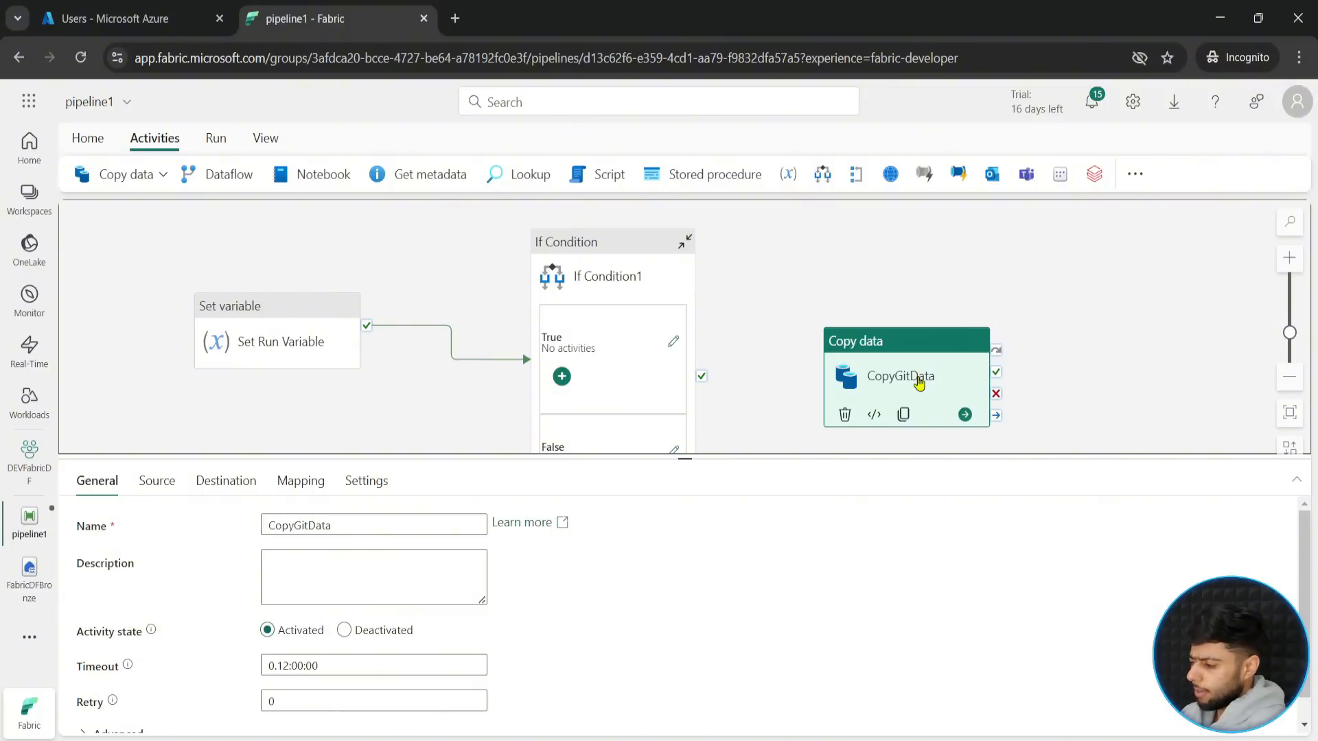
key("Delete")
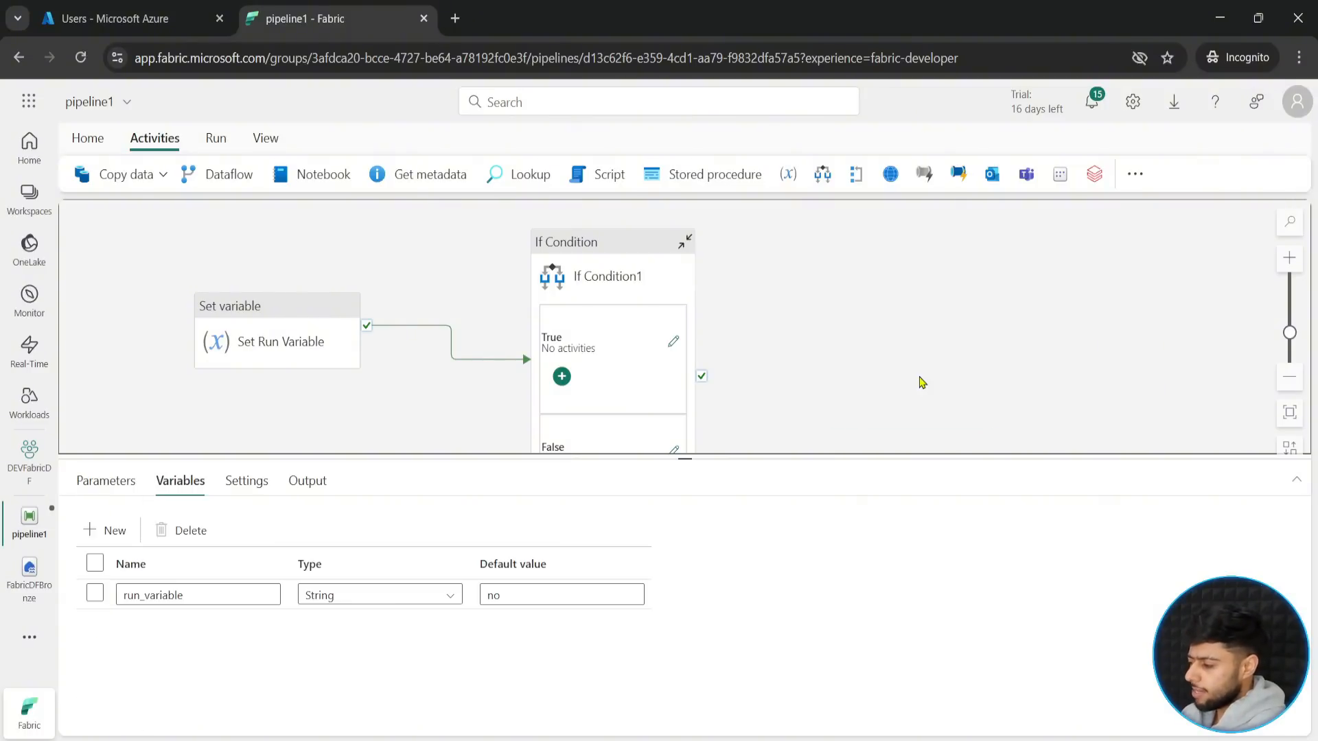
left_click(597, 248)
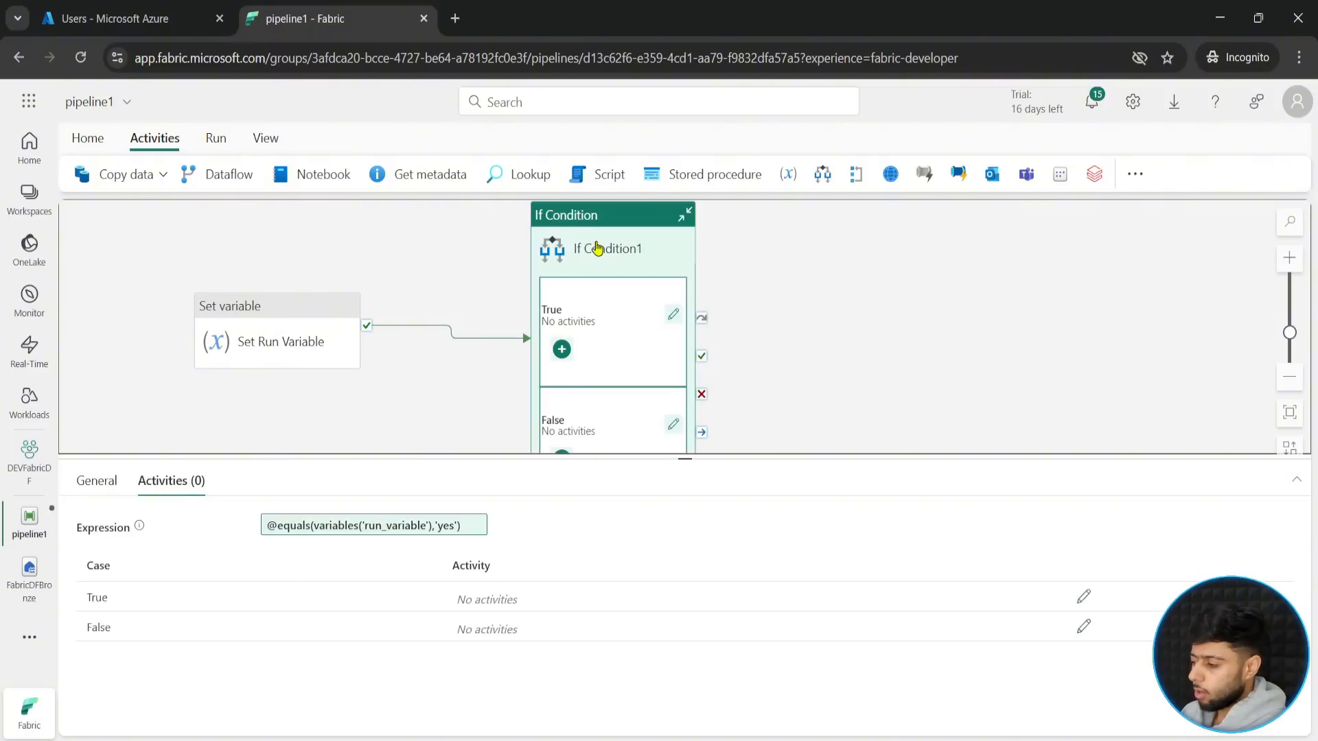
left_click(1084, 598)
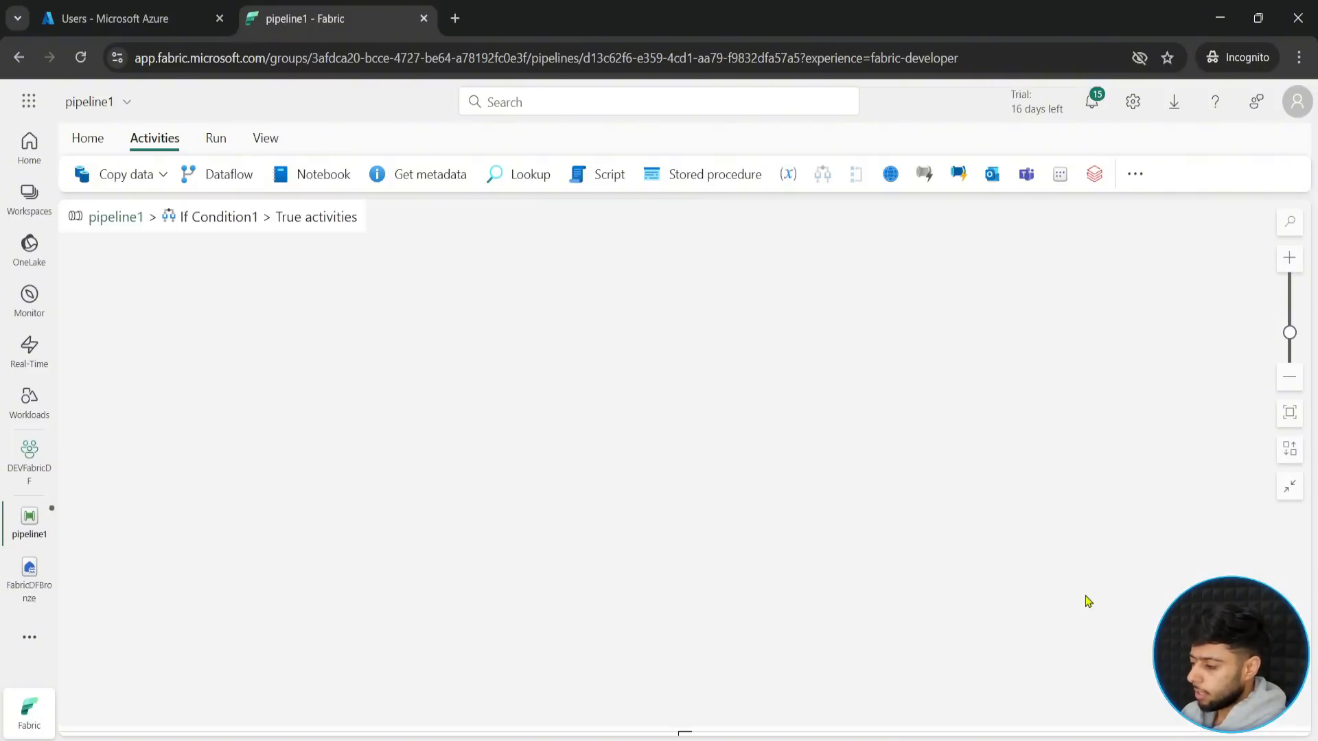
key("ctrl+2")
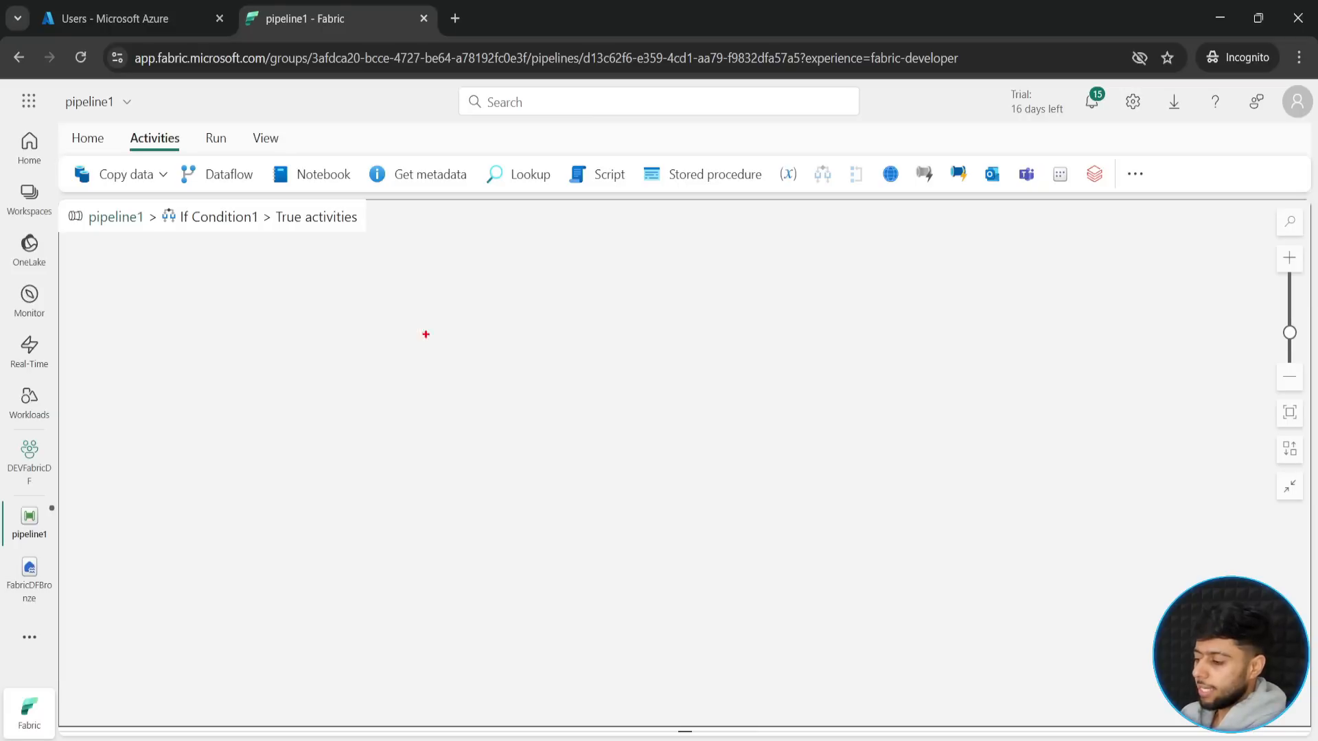
mouse_move(62, 206)
left_mouse_down()
mouse_move(165, 234)
mouse_move(384, 243)
mouse_move(339, 304)
left_mouse_up()
key("Escape")
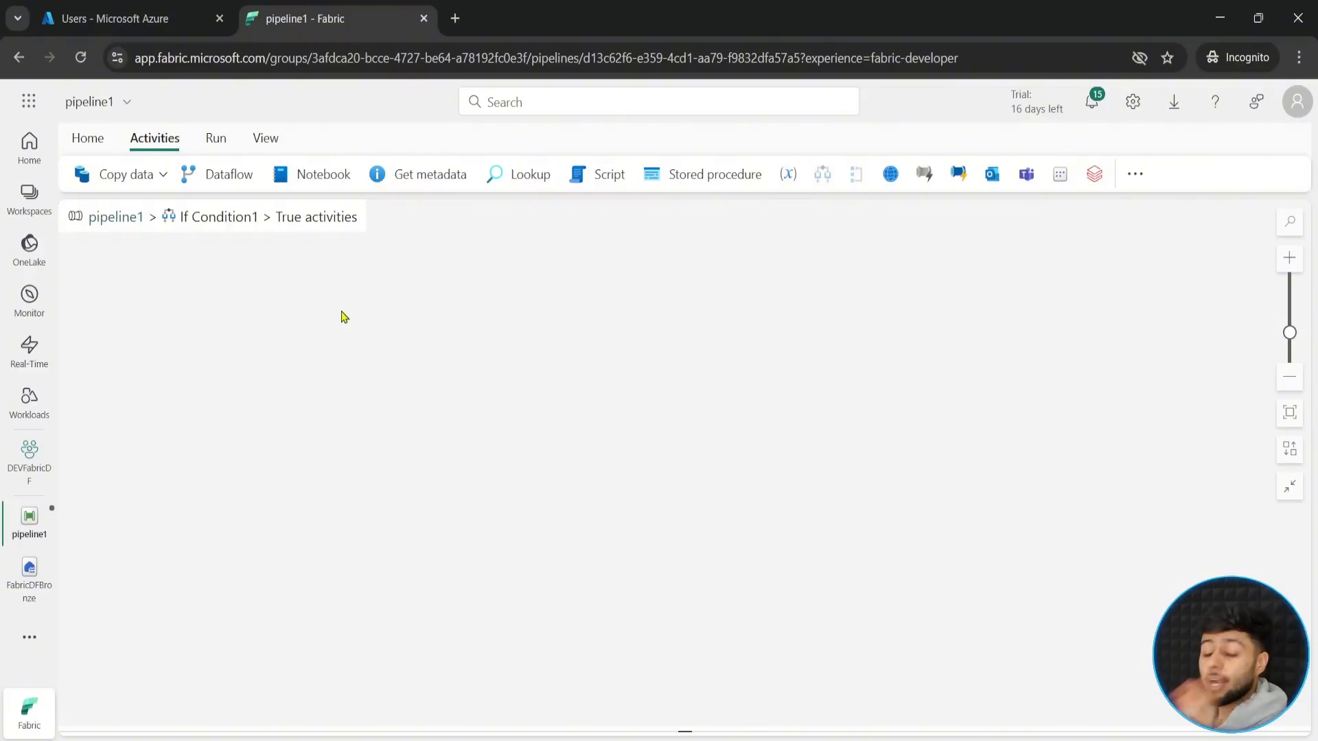
- Paste the CopyGitData activity into the True activities of If Condition1 and move it to the upper middle of the canvas
right_click(586, 324)
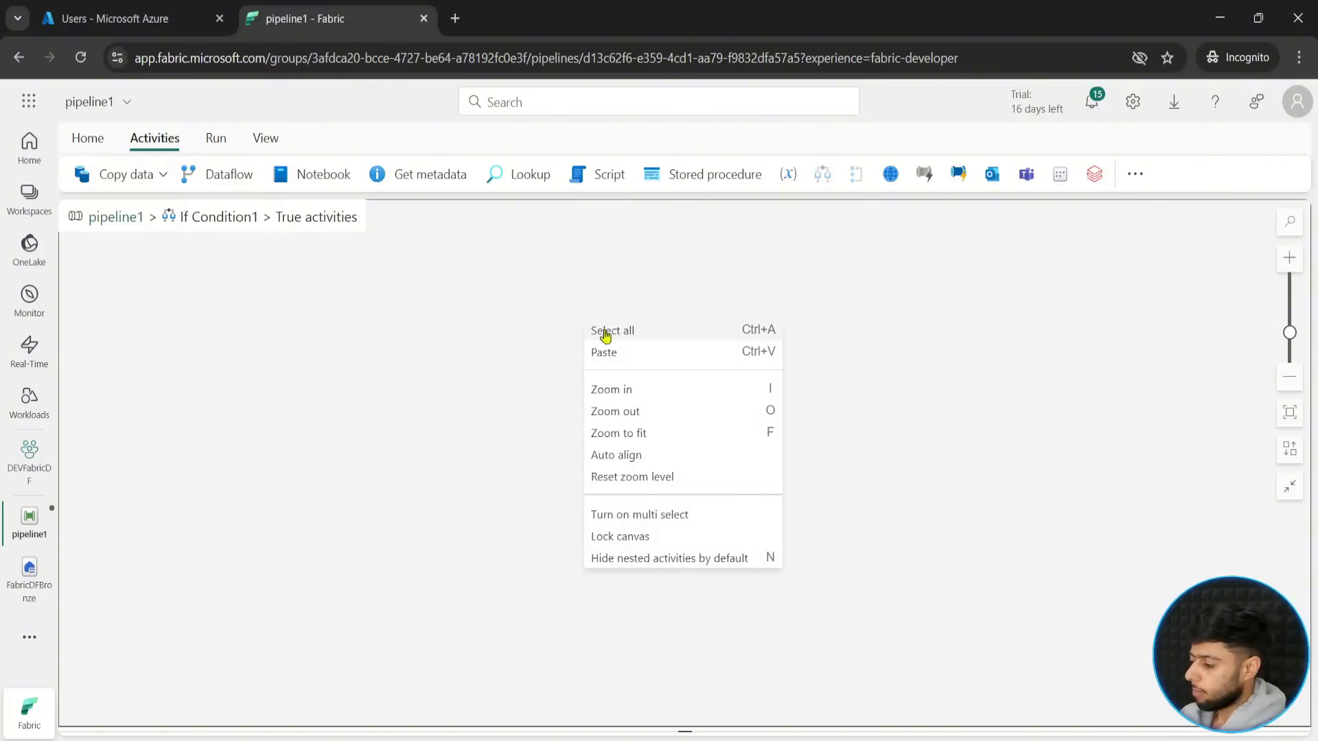
left_click(611, 350)
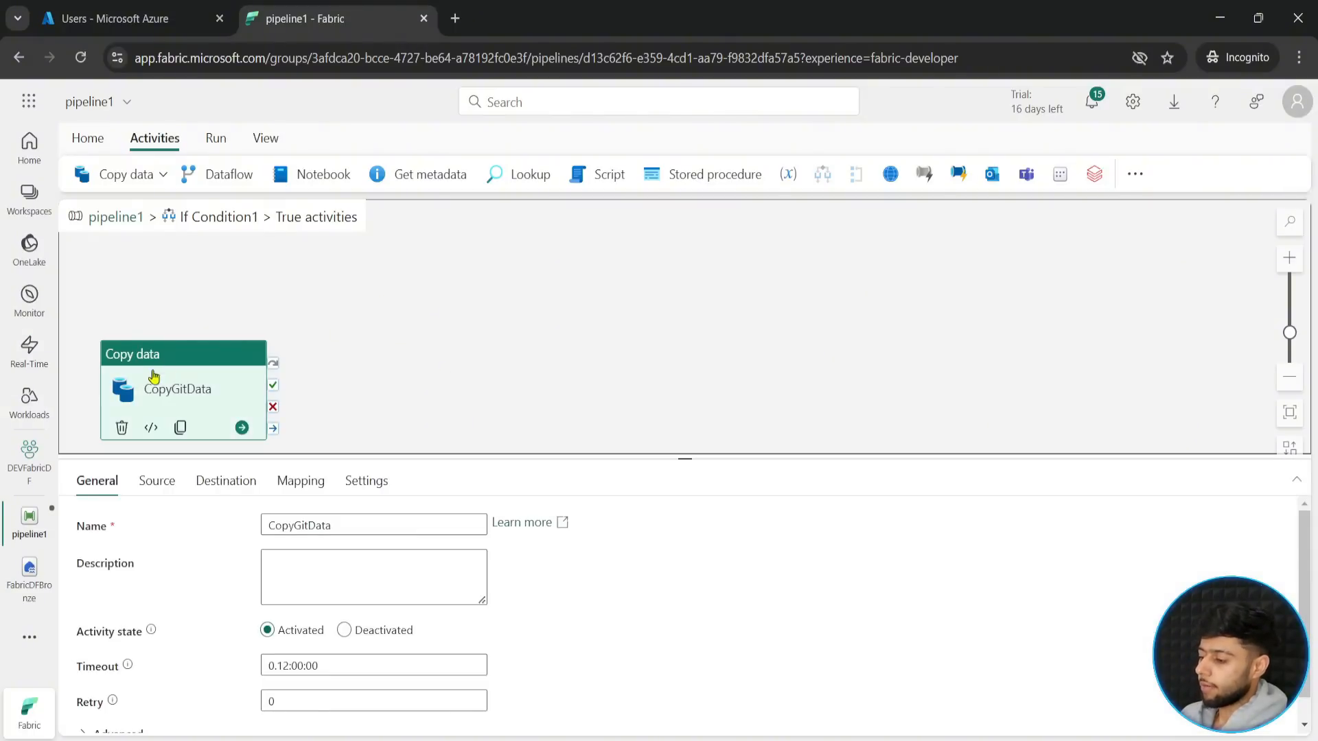
left_click_drag(200, 367, 621, 304)
left_click(365, 423)
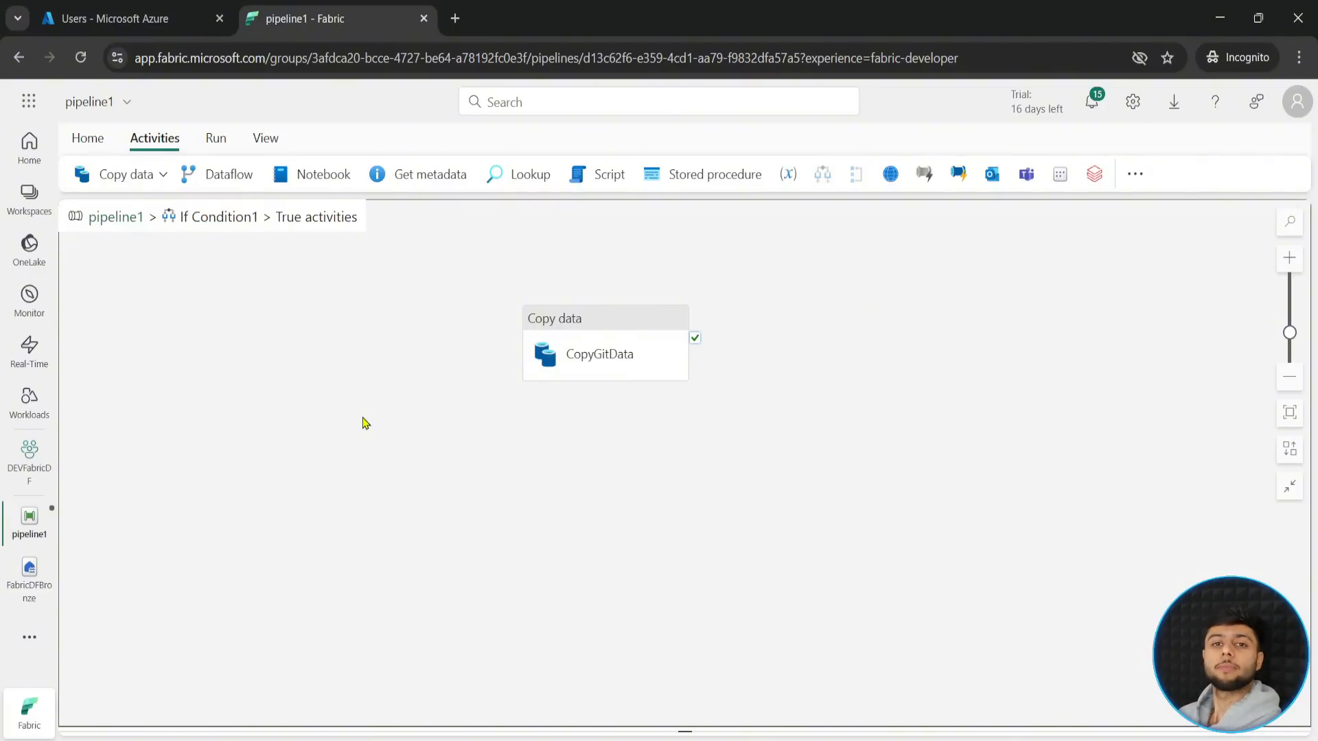
left_click_drag(473, 281, 774, 435)
key("Escape")
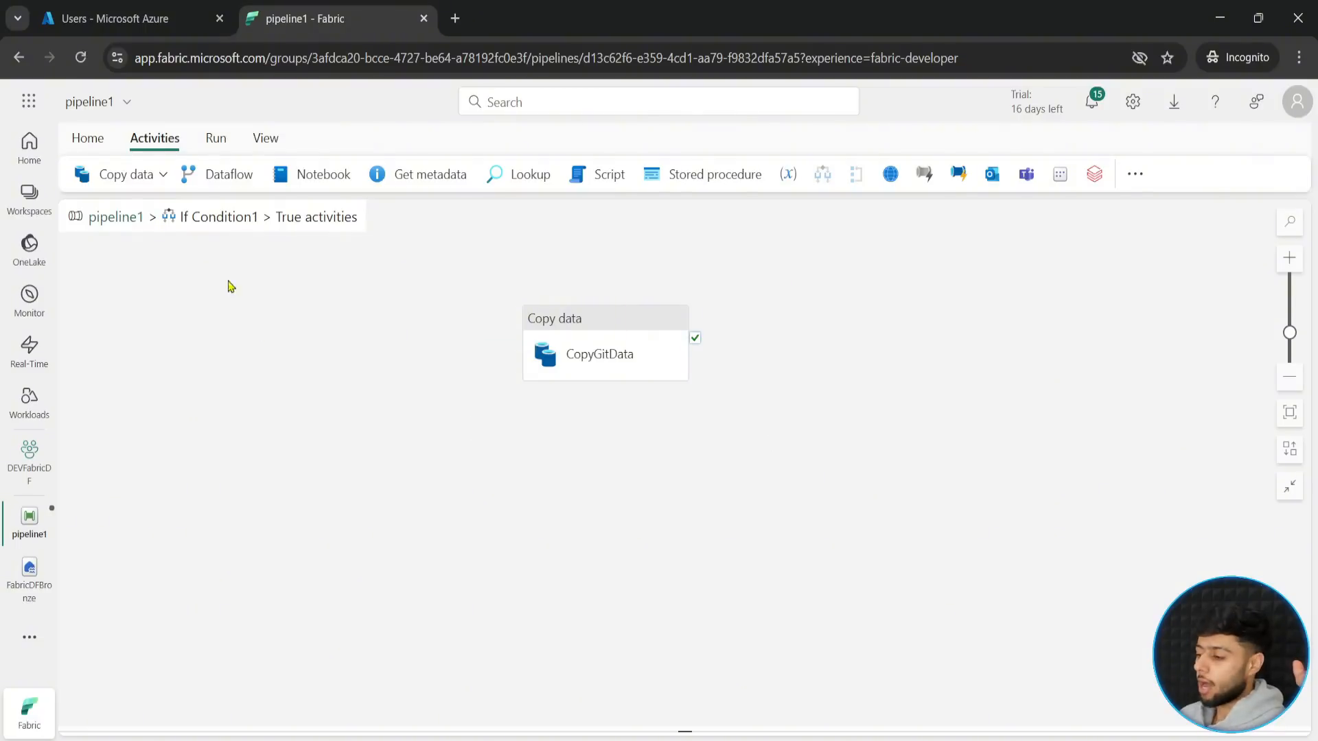
- Return to the pipeline1 main canvas, enlarge the canvas area and examine the nested activities in If Condition1
left_click(121, 223)
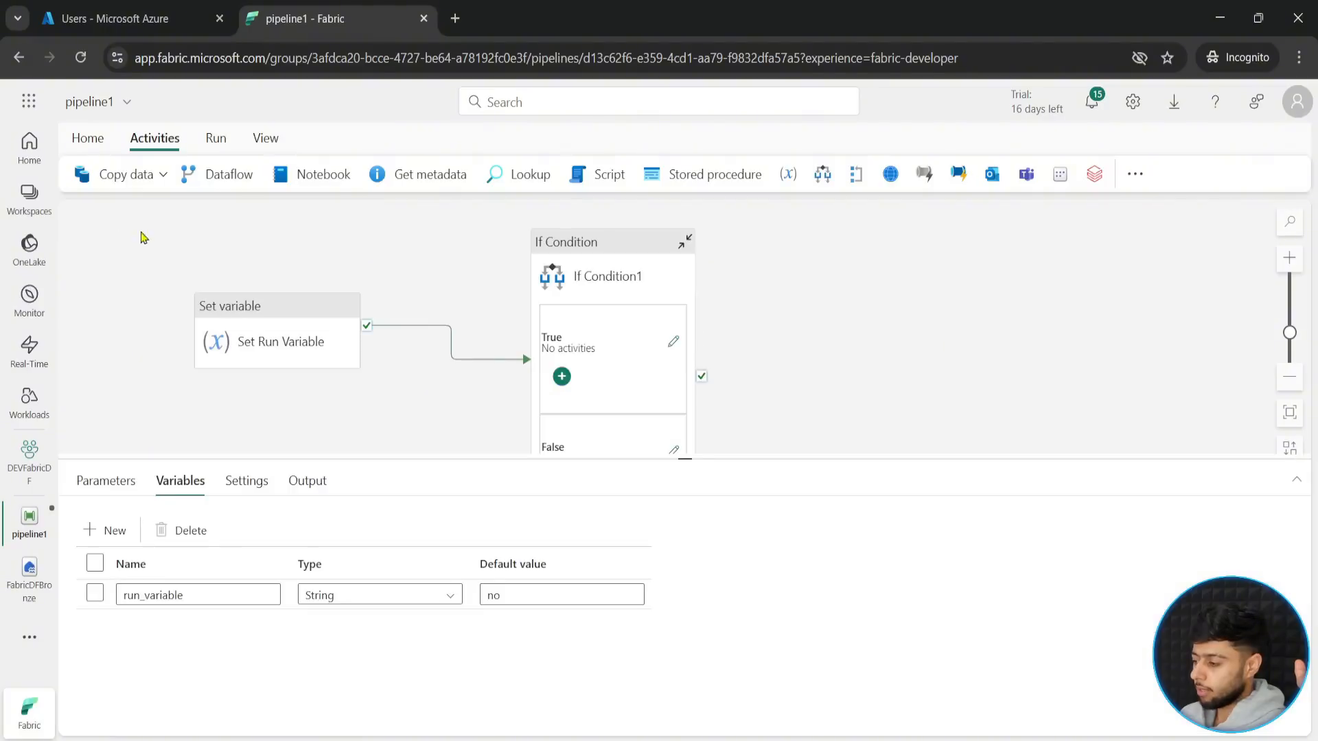
left_click_drag(682, 456, 645, 585)
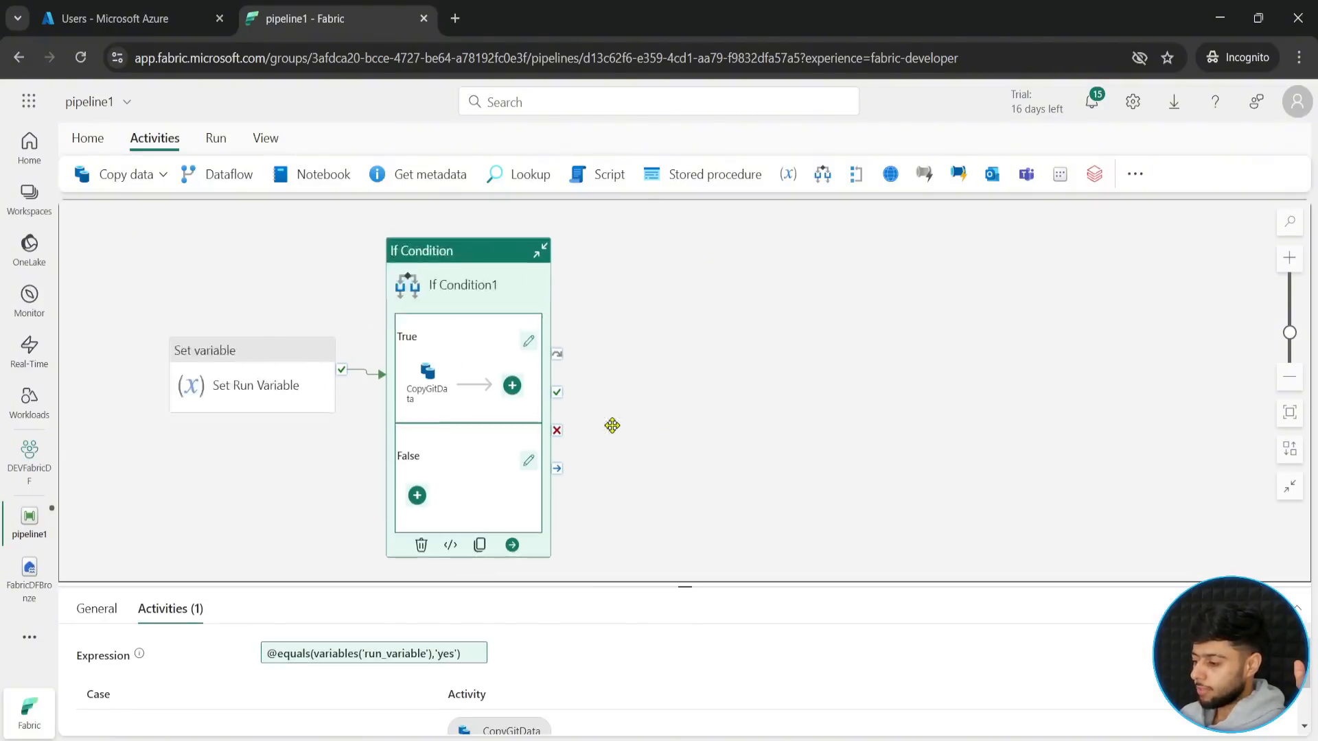
left_click_drag(574, 362, 632, 427)
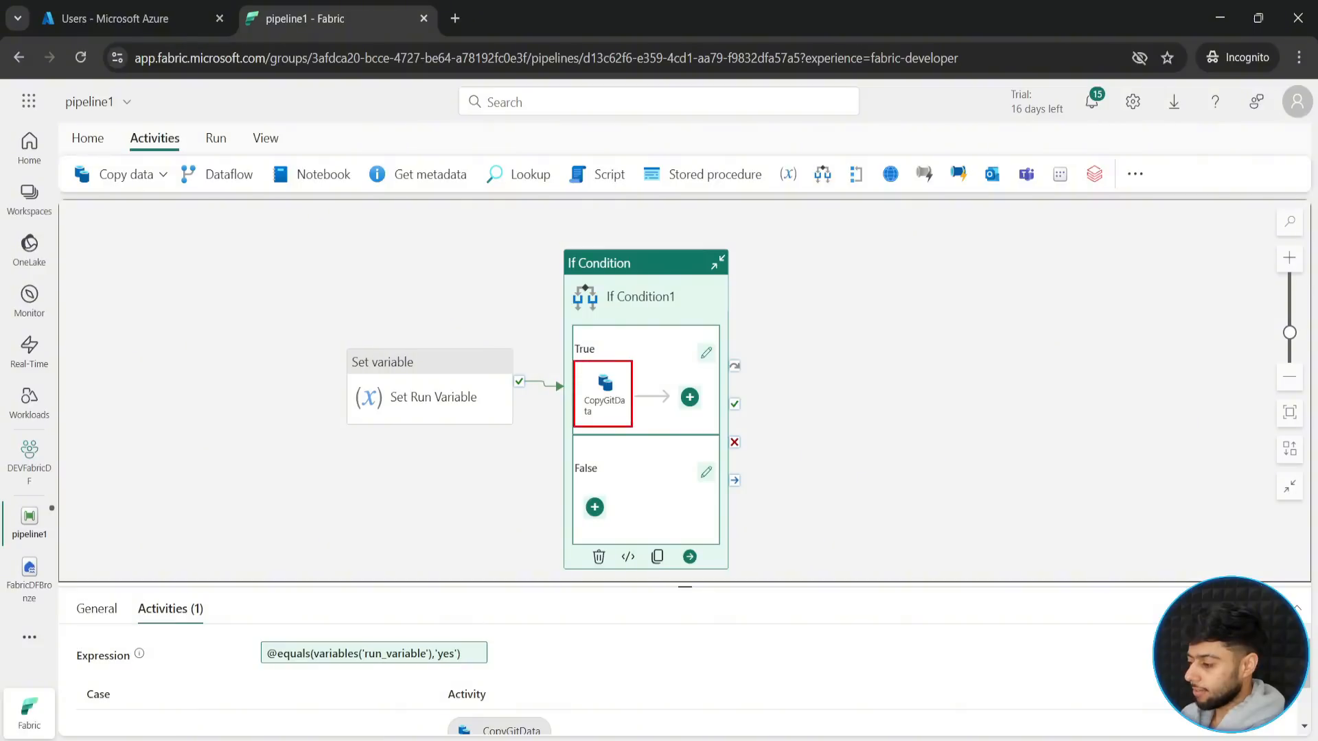
left_click_drag(638, 367, 676, 360)
key("Escape")
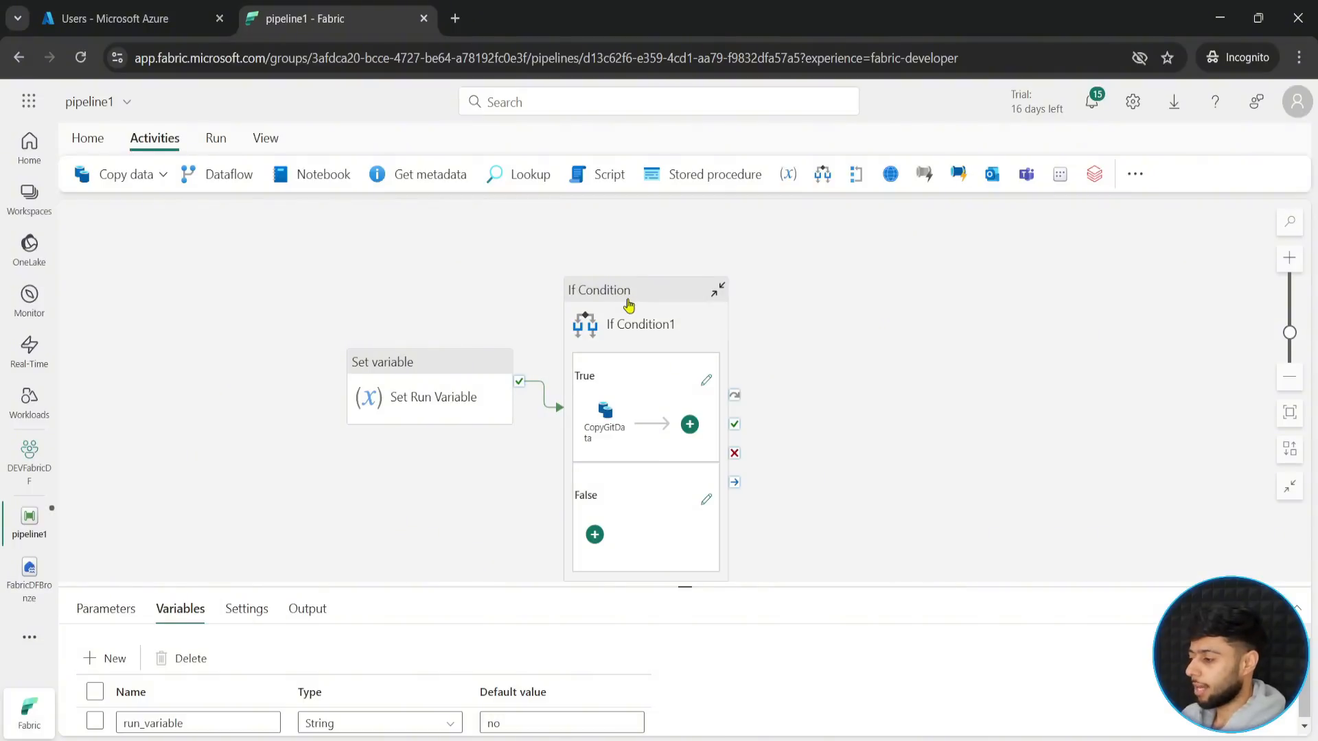
- Open the False activities of If Condition1, add a Wait activity and place it near the middle of the canvas
left_click(626, 302)
left_click_drag(686, 587, 680, 378)
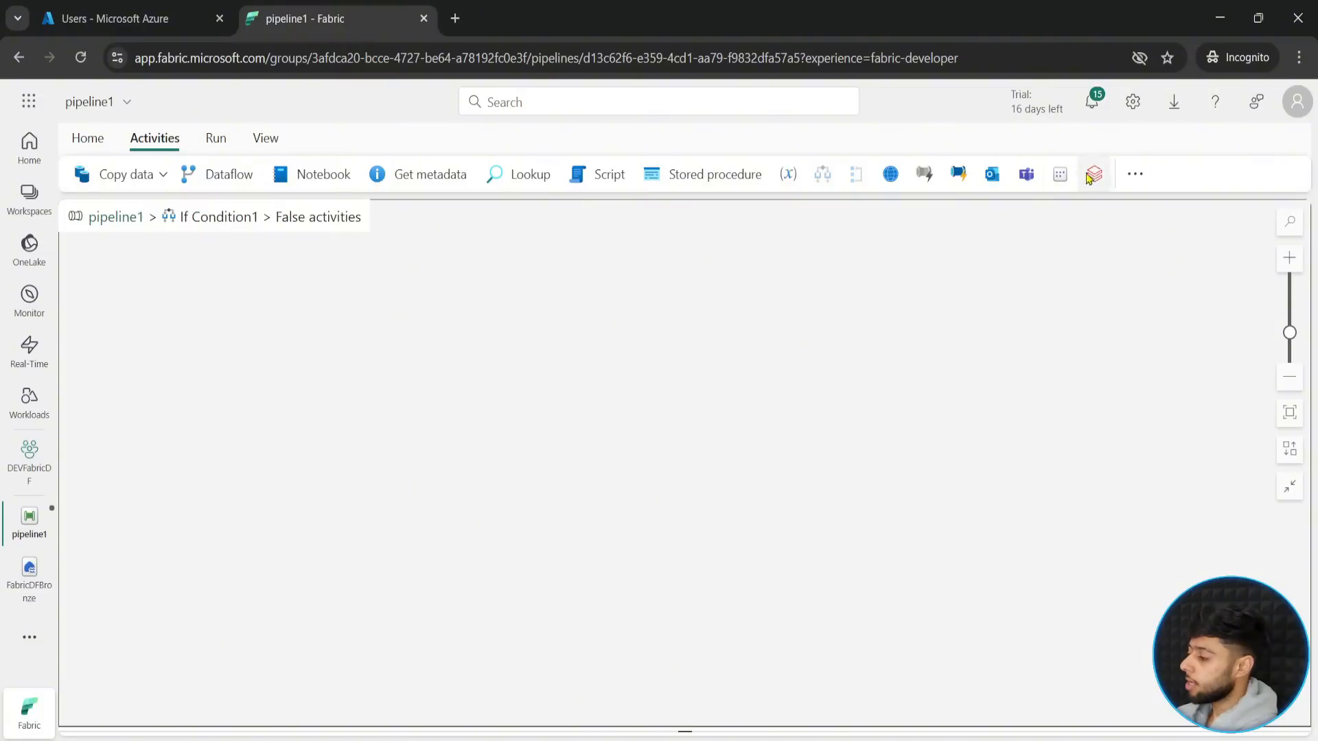
left_click(1135, 174)
scroll(1125, 508, "down", 1)
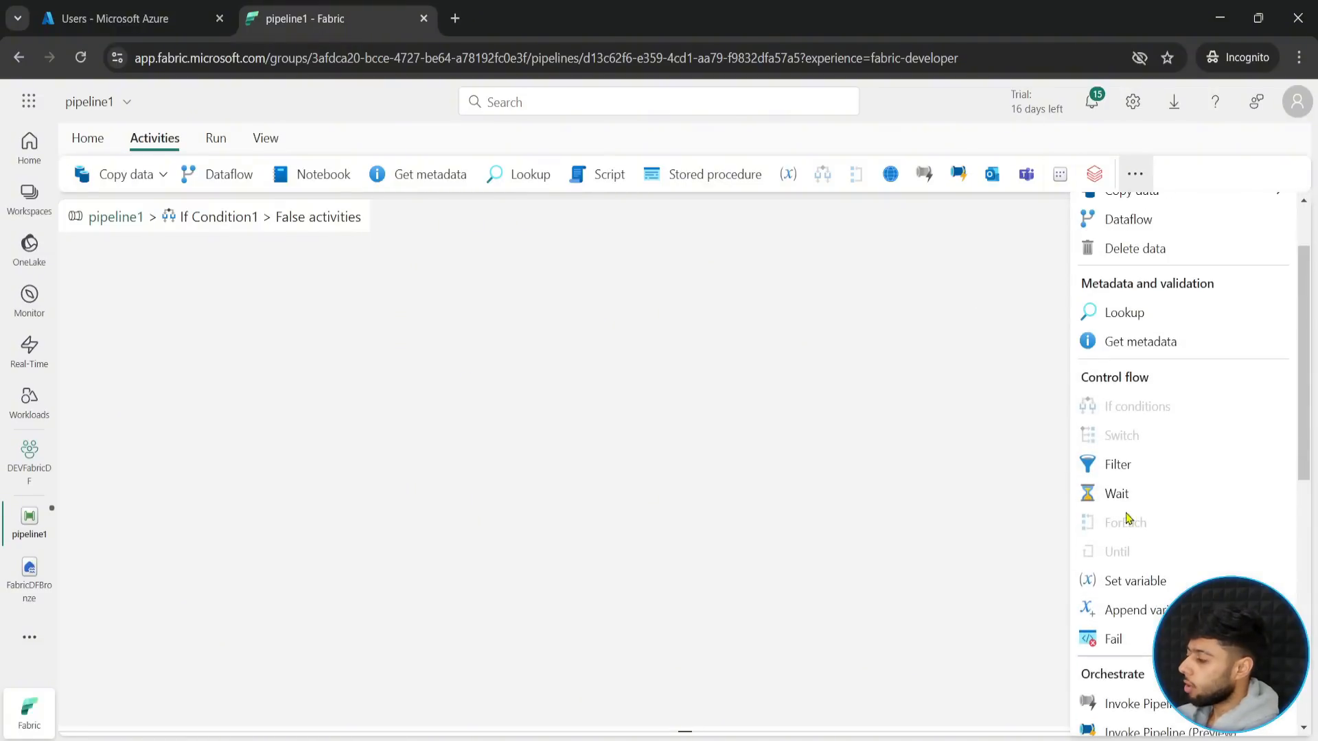
left_click(1115, 495)
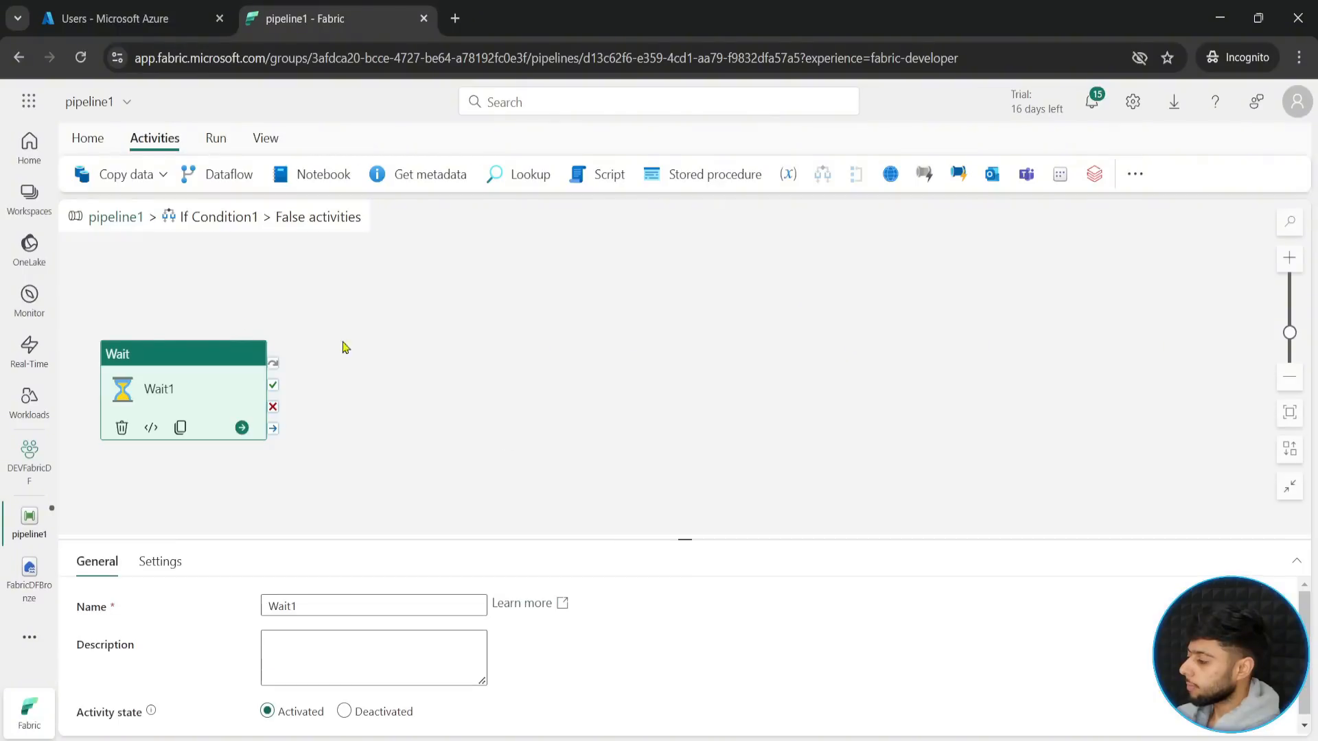
left_click_drag(183, 363, 678, 322)
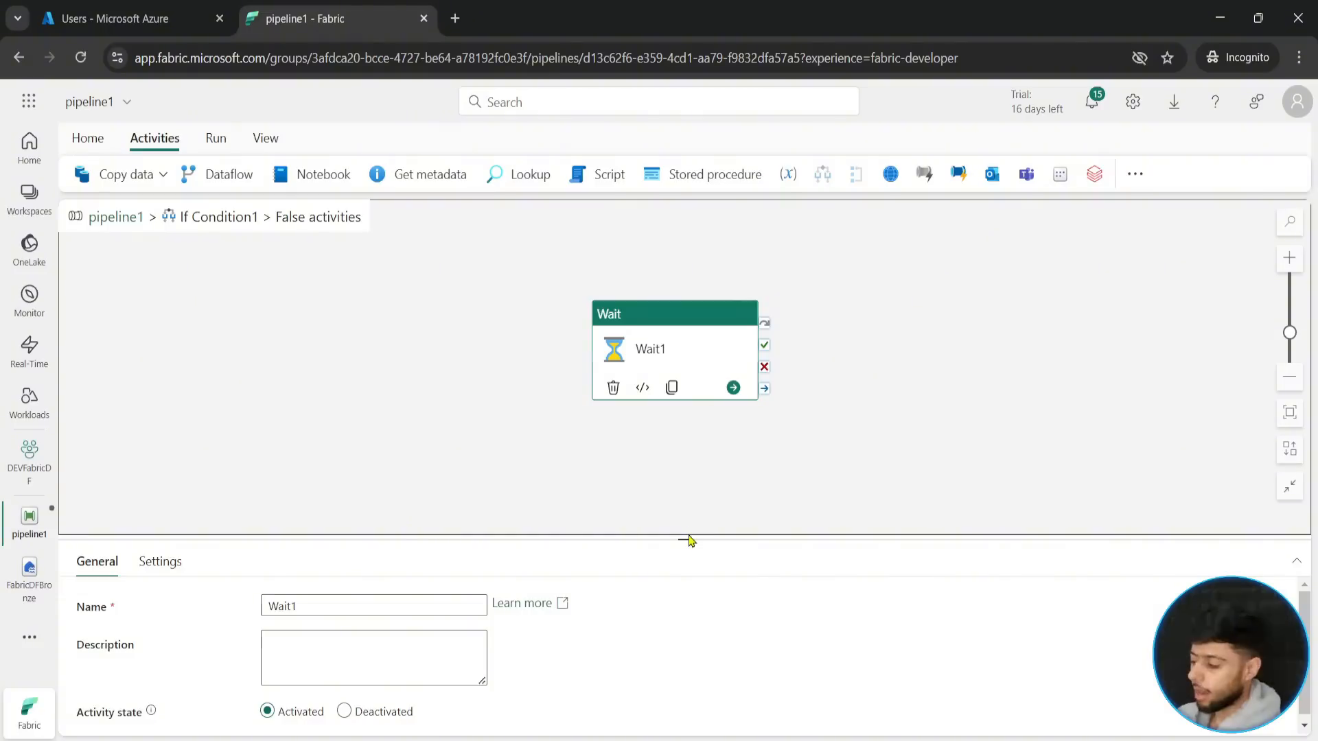
- Set the wait time of the Wait activity to 3 seconds
left_click_drag(683, 538, 686, 475)
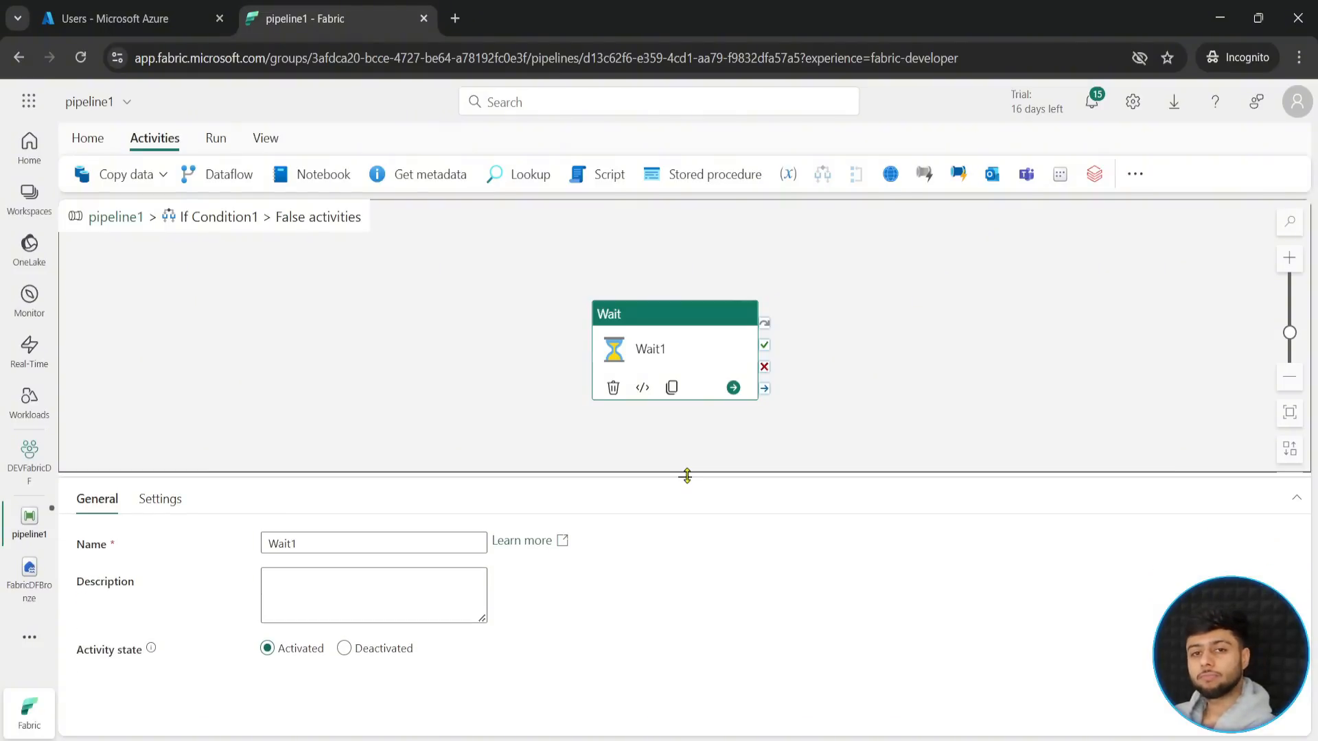
left_click(162, 499)
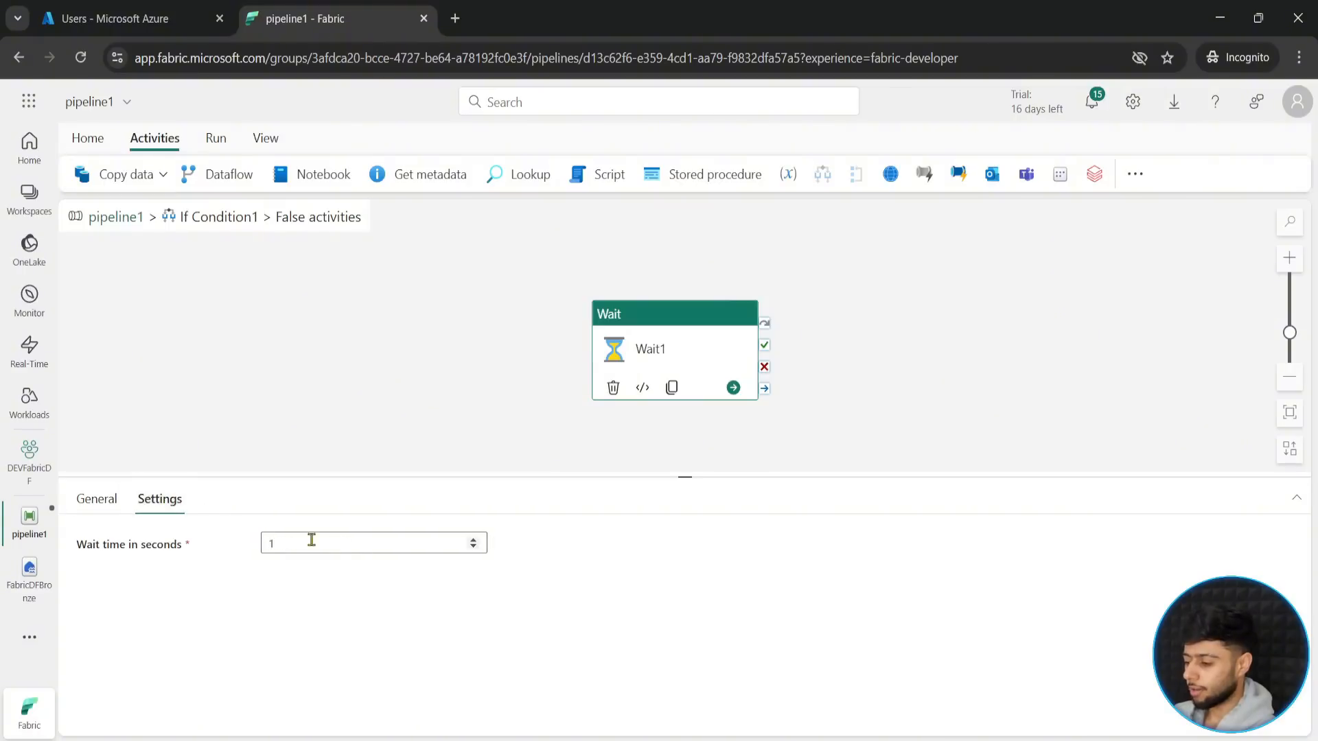
left_click(323, 548)
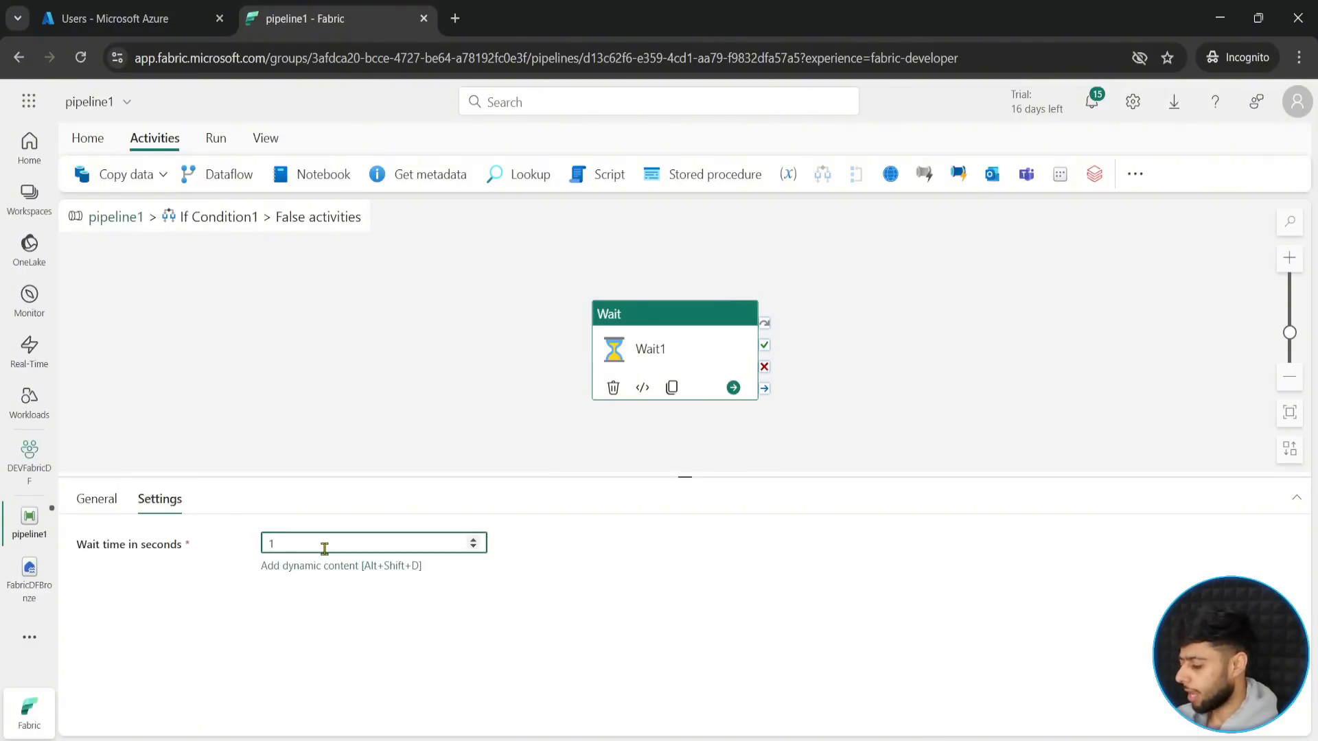
type("3")
left_click(529, 443)
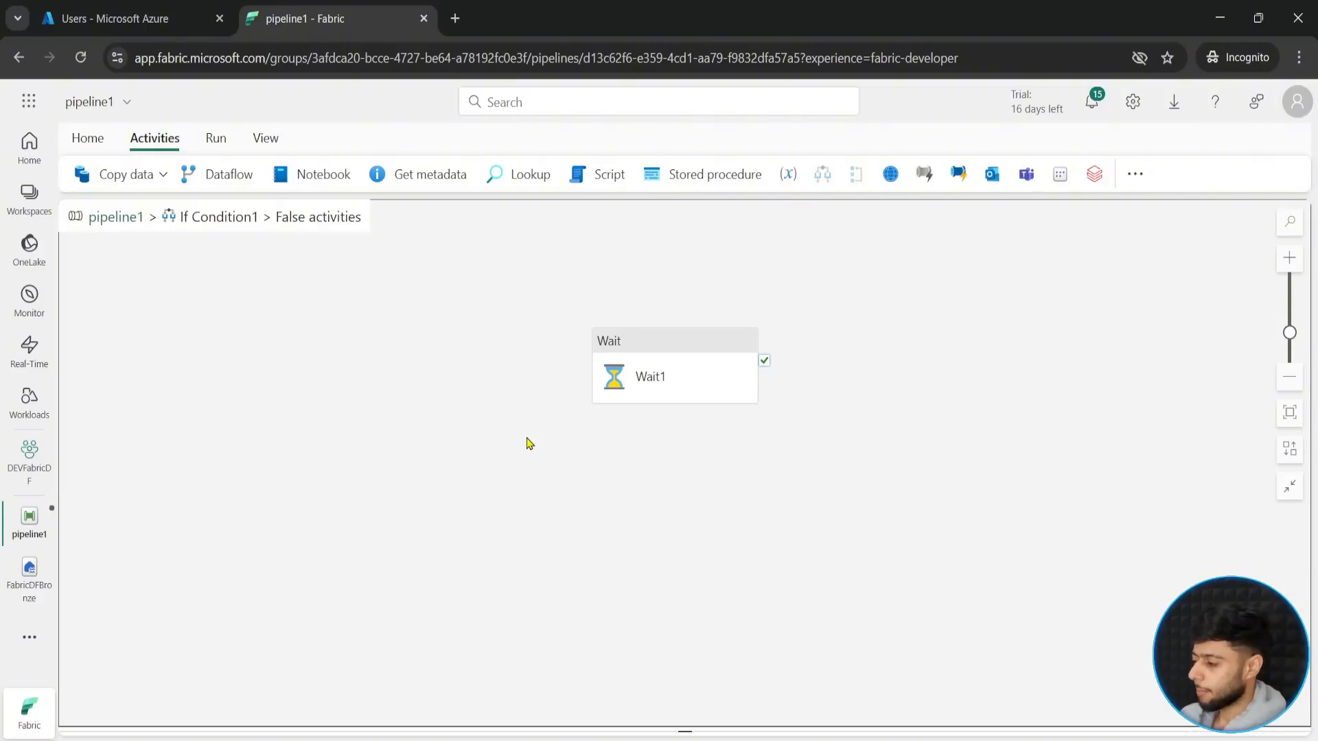
left_click(714, 352)
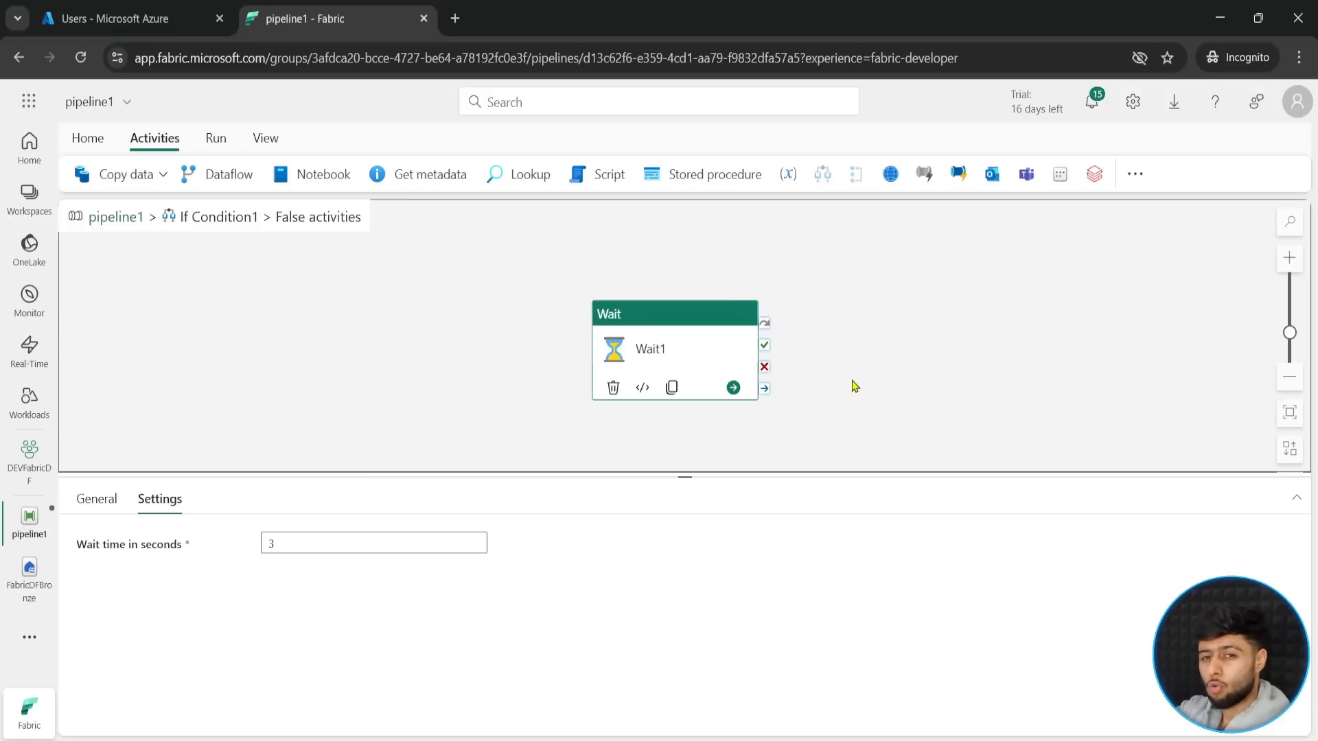
- Examine the full activity list inside the False branch for control flow activities that cannot be nested in If Condition1
left_click(1134, 175)
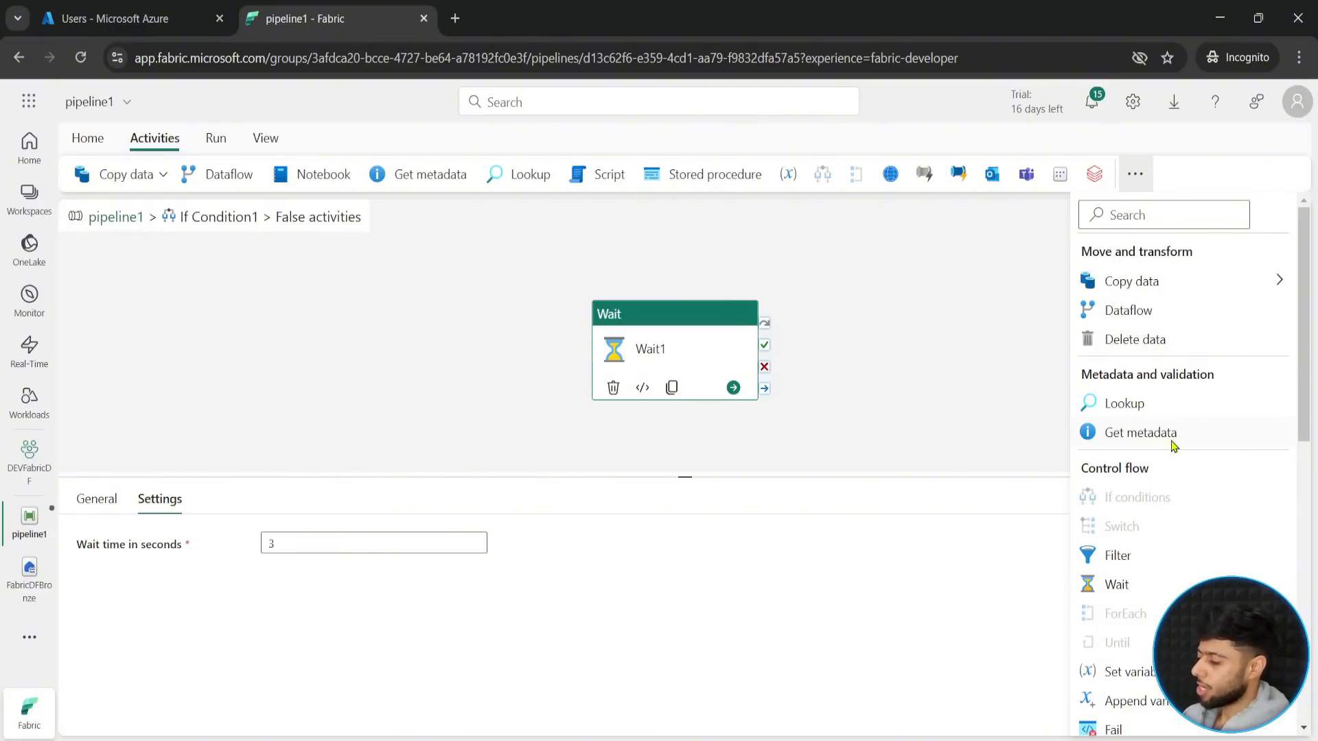
key("ctrl+minus")
left_click(1107, 312)
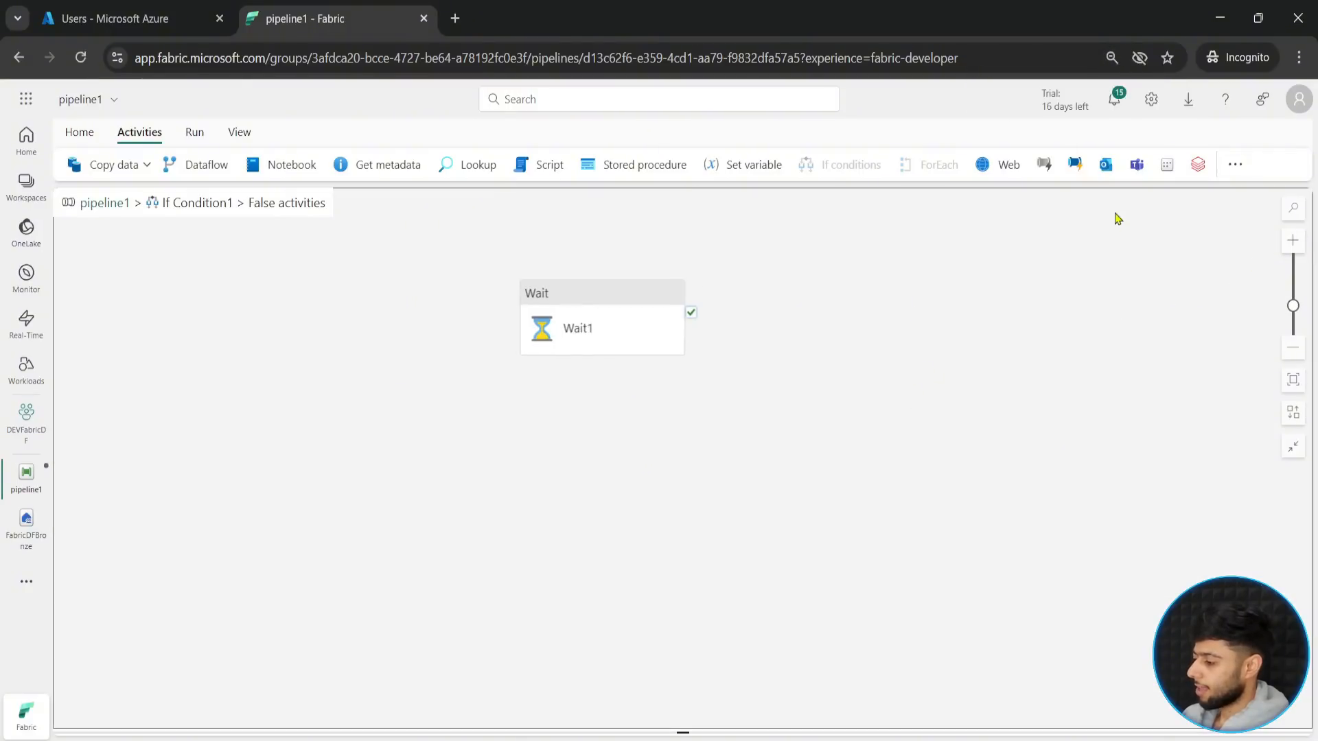
left_click(1235, 167)
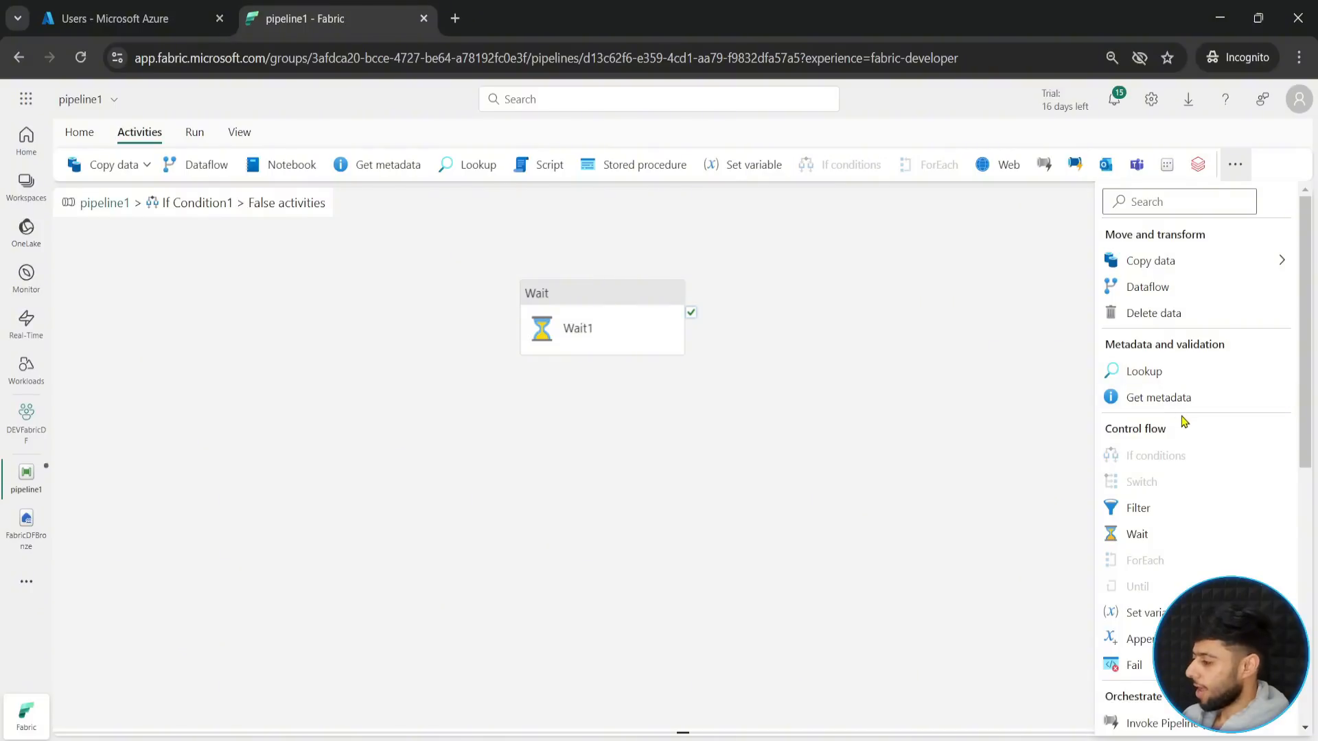
scroll(1186, 453, "down", 3)
scroll(1186, 453, "up", 1)
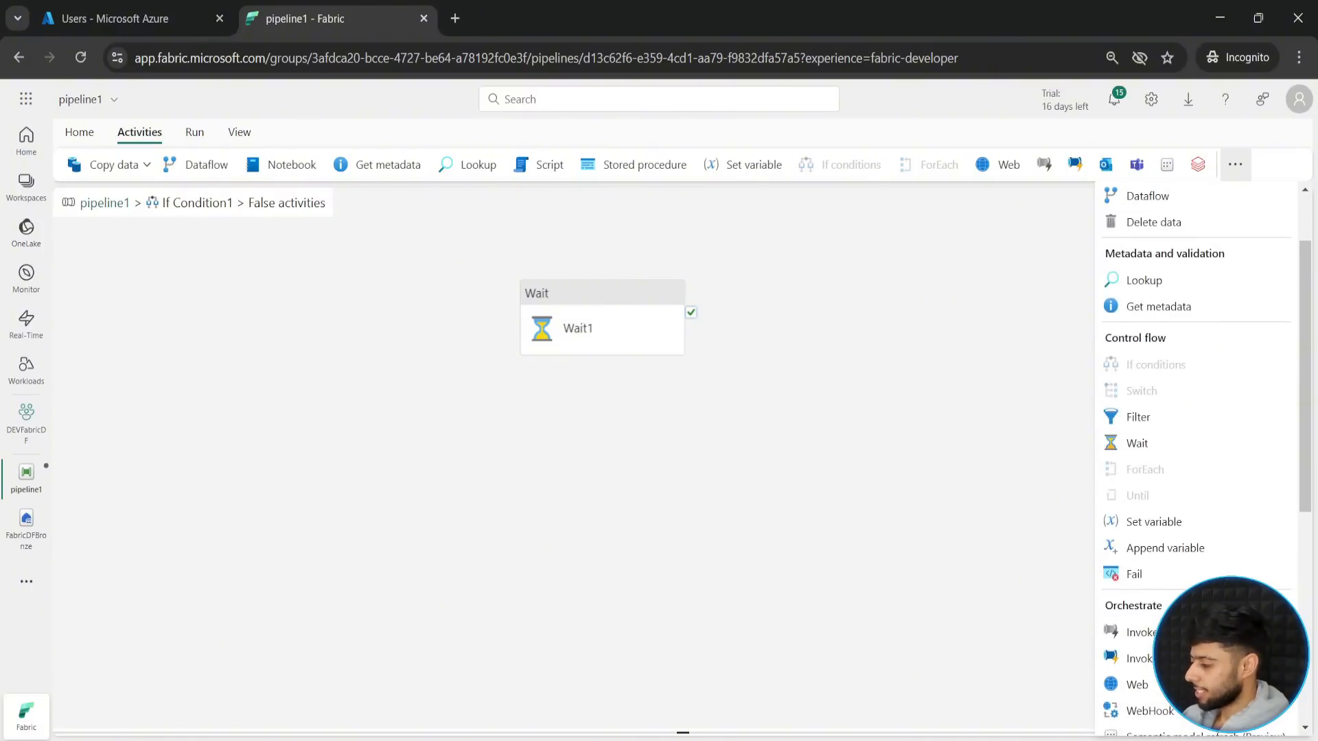
left_click_drag(1103, 354, 1197, 401)
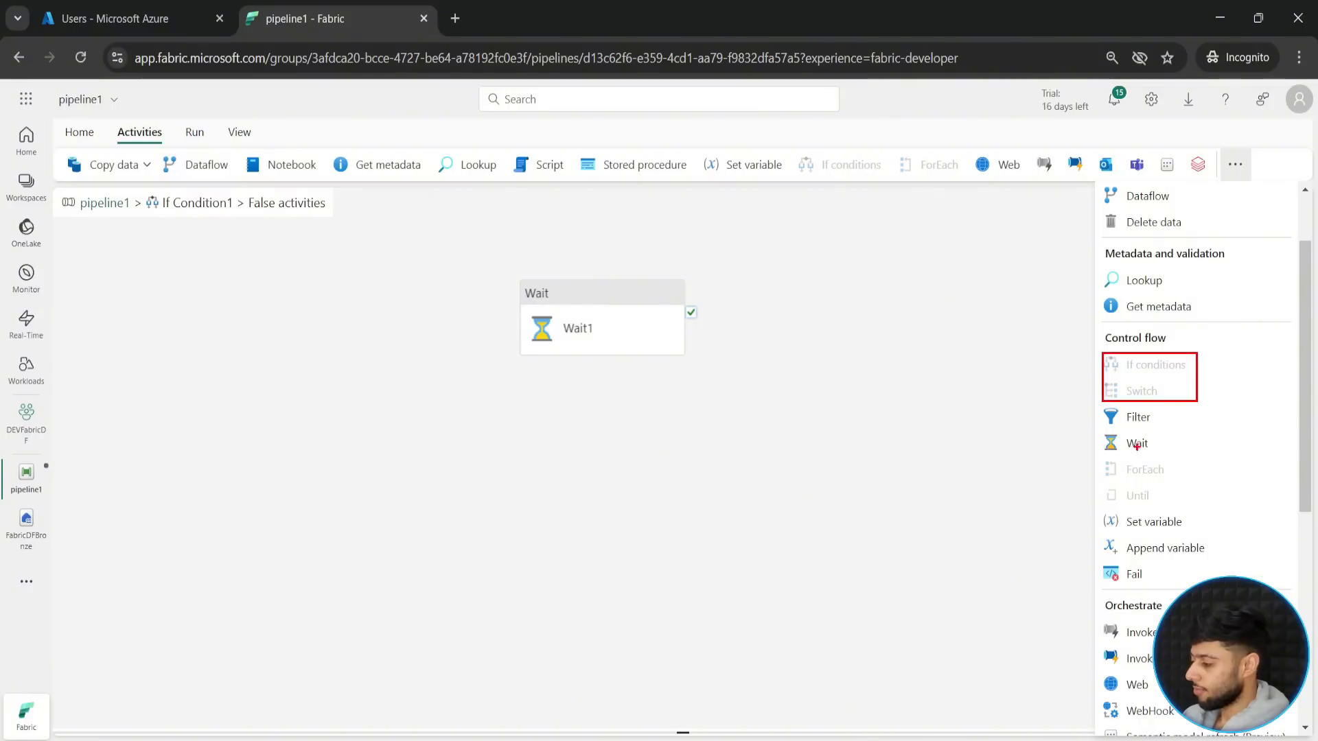
left_click_drag(1101, 461, 1179, 507)
left_click_drag(1039, 496, 1098, 483)
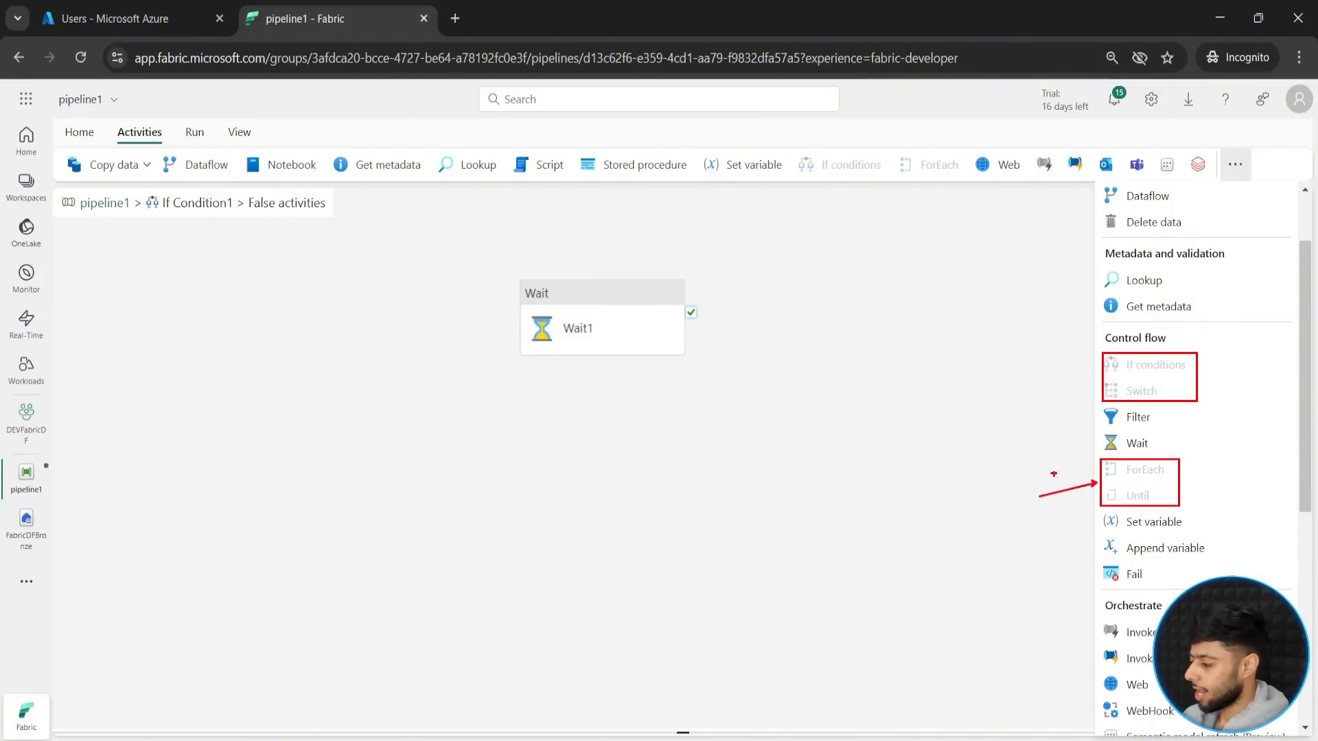
mouse_move(1063, 388)
left_mouse_down()
mouse_move(1103, 378)
mouse_move(1019, 398)
left_mouse_up()
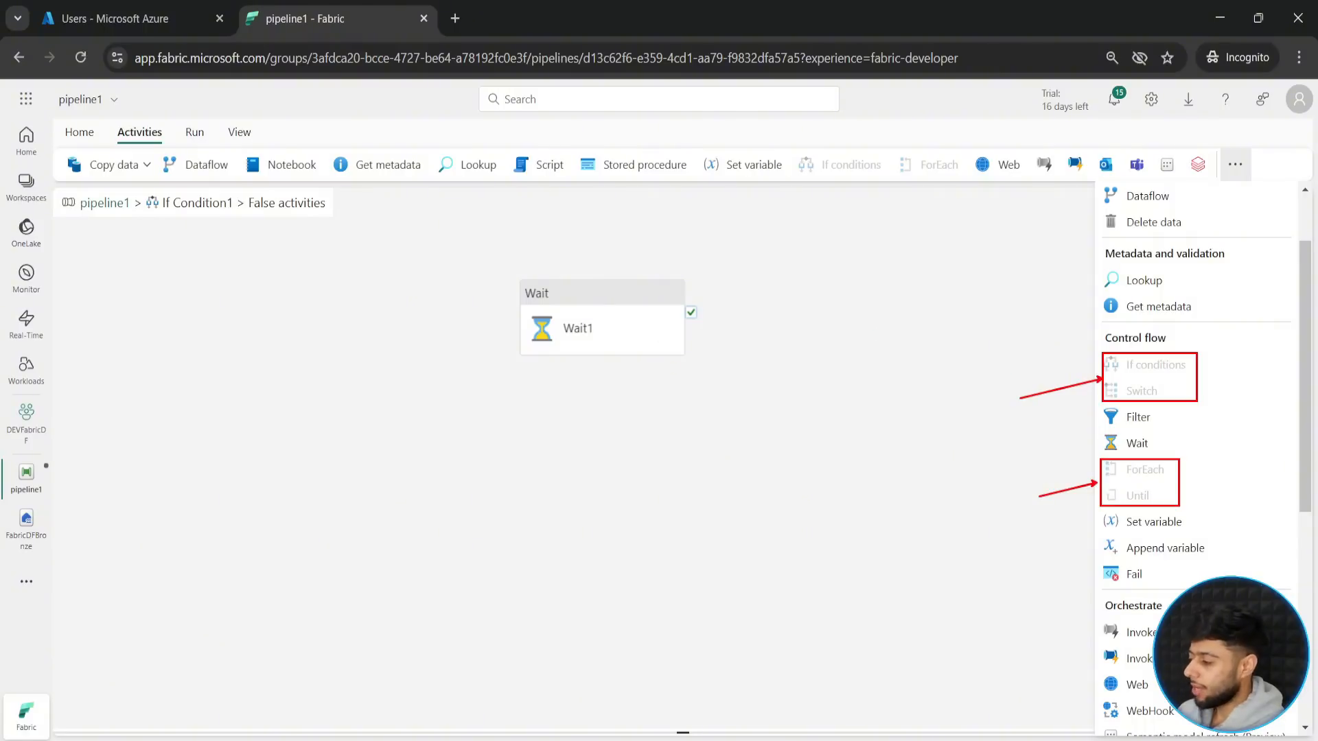
left_click_drag(1173, 473, 1229, 472)
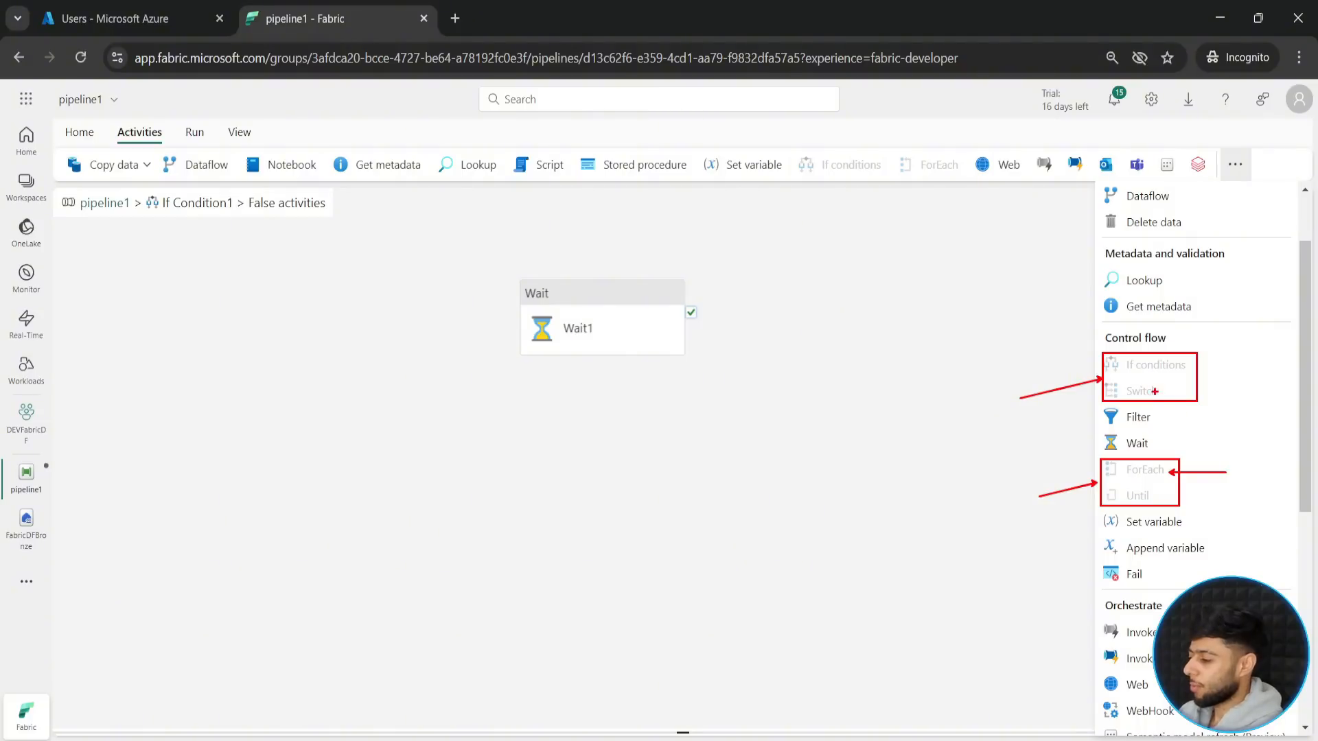
key("Escape")
left_click(1225, 168)
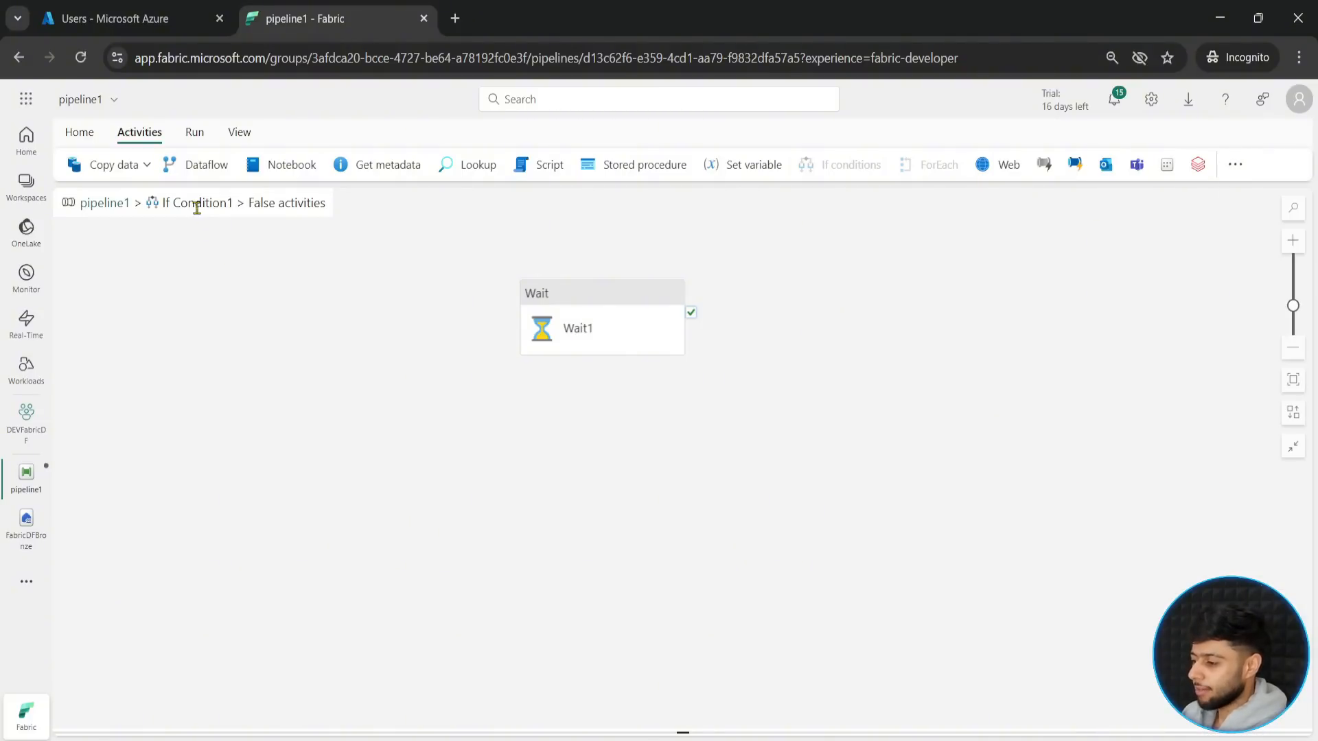
- Go back to the pipeline1 main canvas and open the True activities of If Condition1
left_click(105, 204)
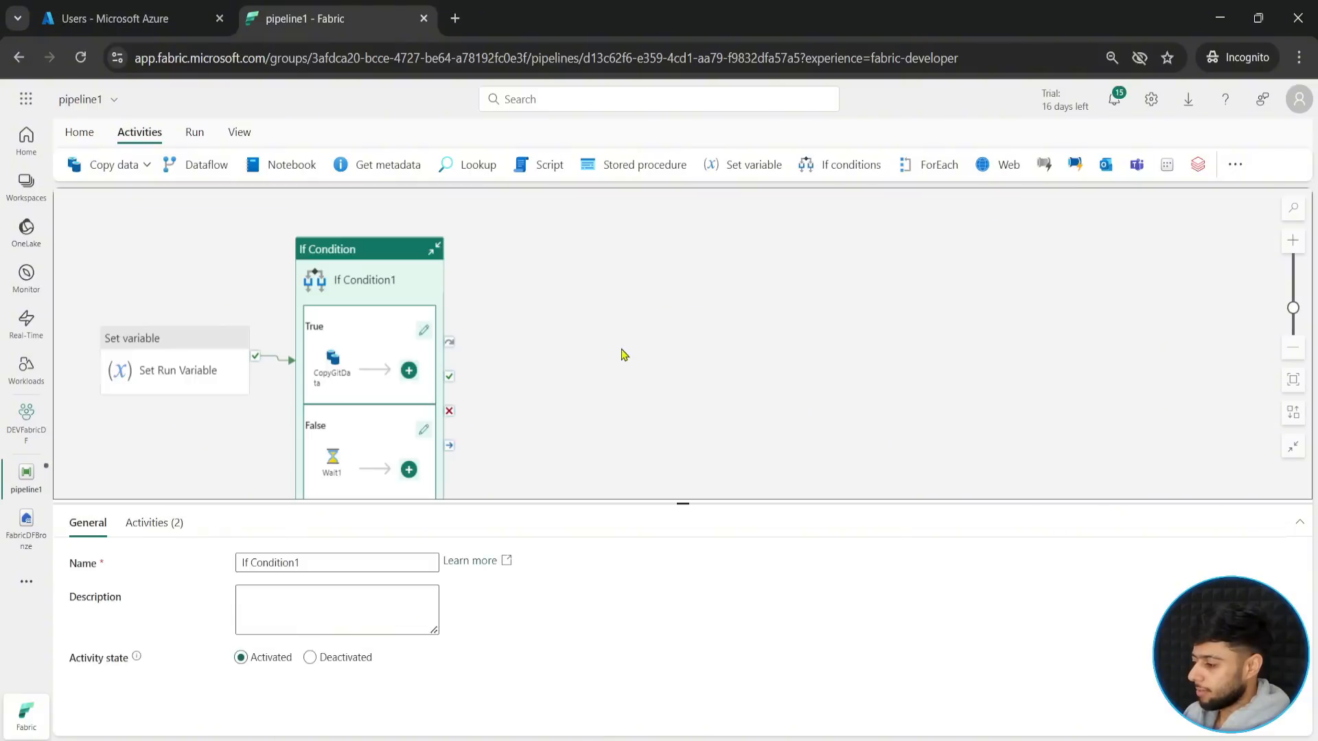
left_click(423, 330)
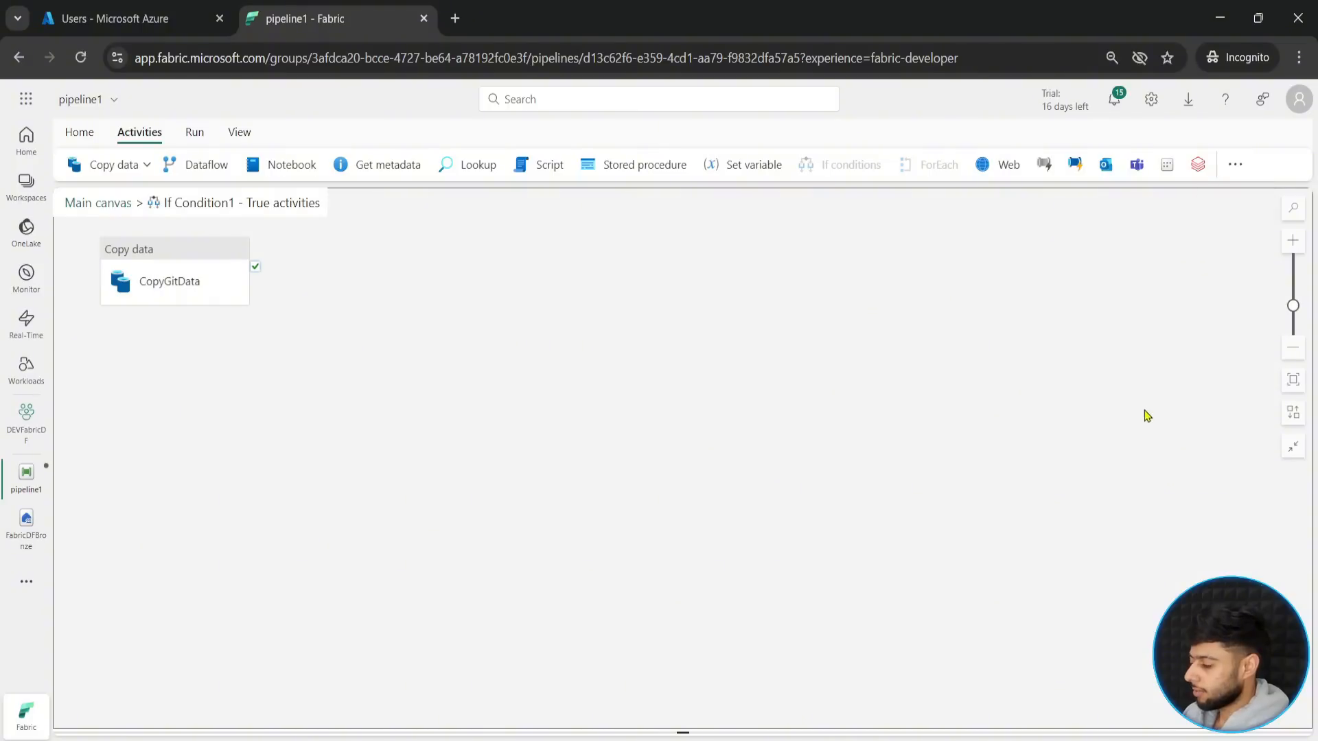
scroll(1151, 412, "up", 2)
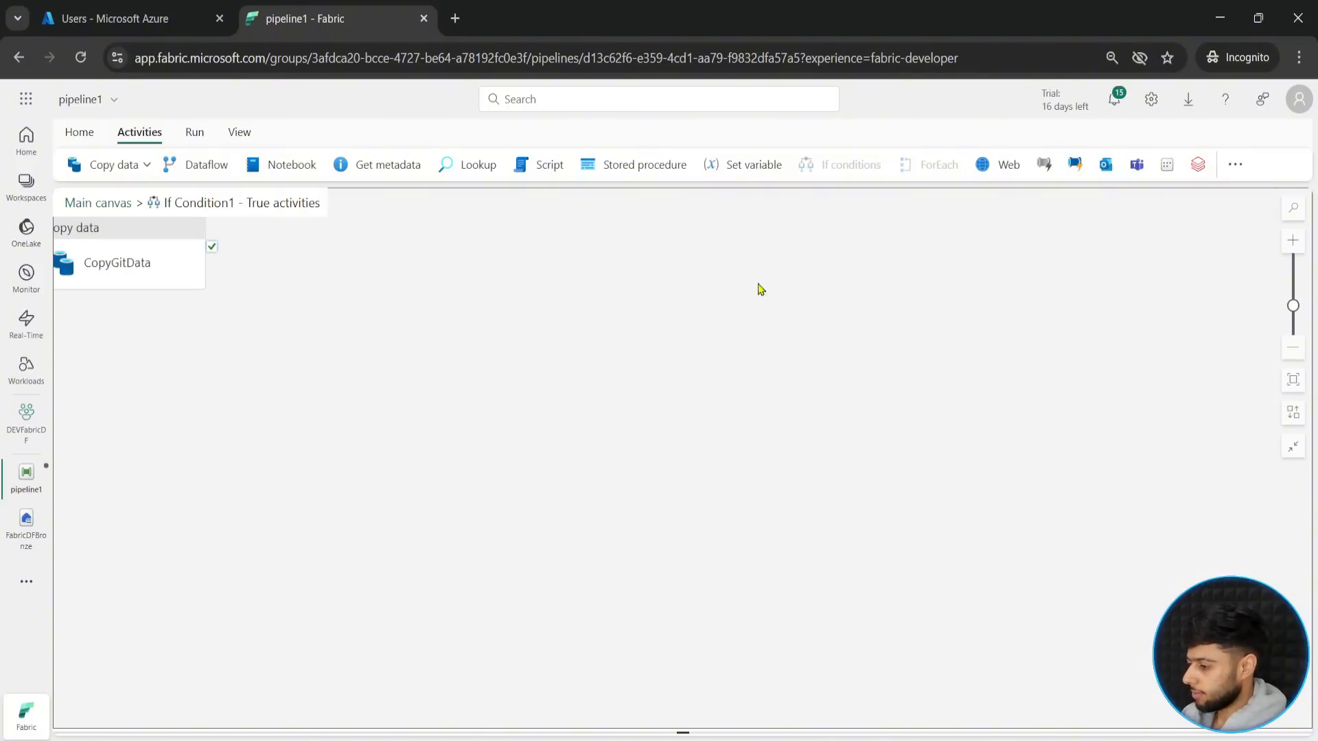
- Examine the full activity list inside the True branch of If Condition1 for control flow activities that cannot be nested there
left_click_drag(441, 311, 729, 441)
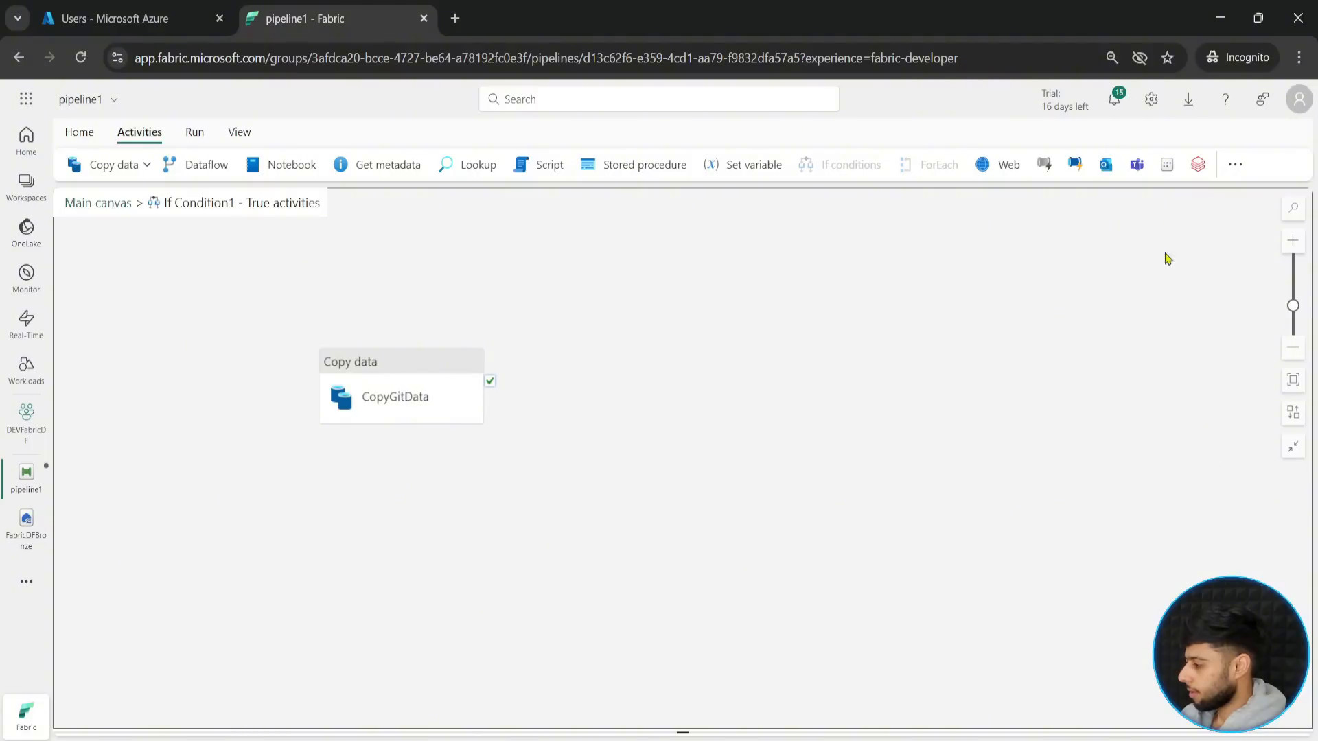
left_click(1111, 58)
left_click(1096, 97)
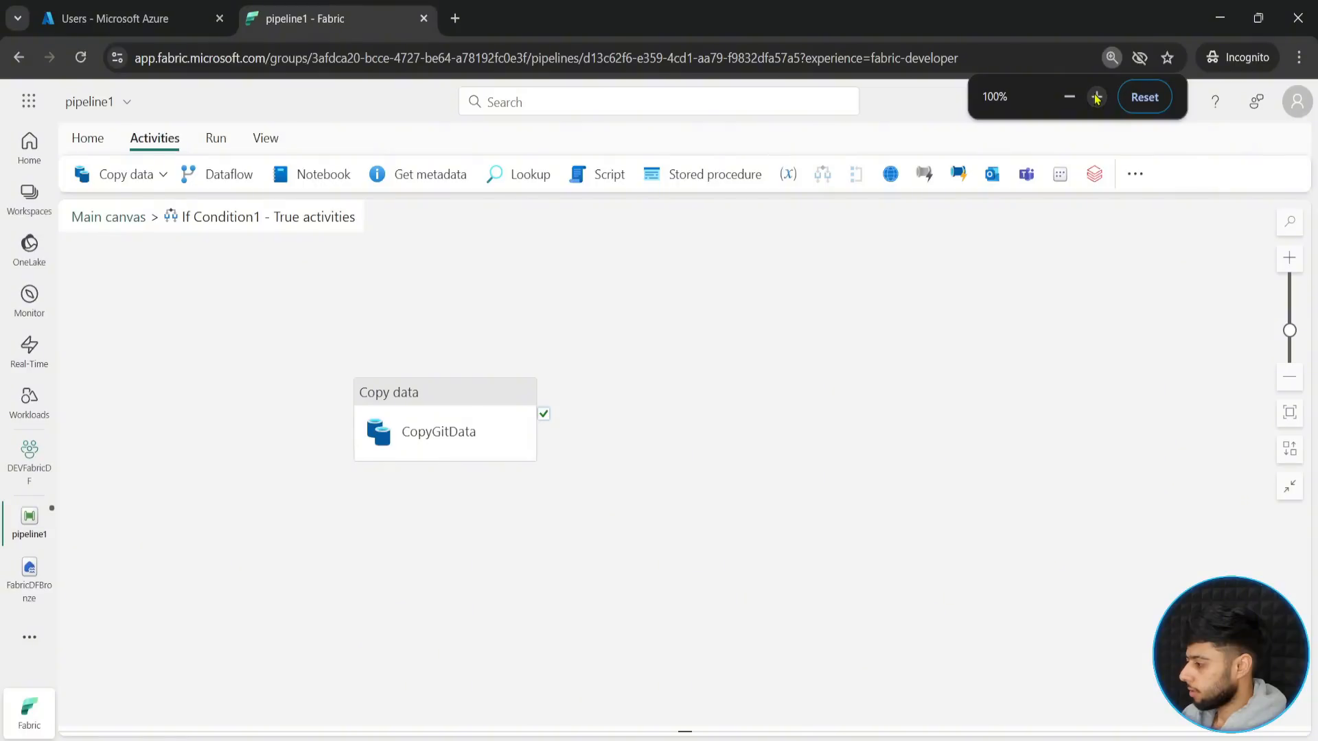
left_click(1135, 173)
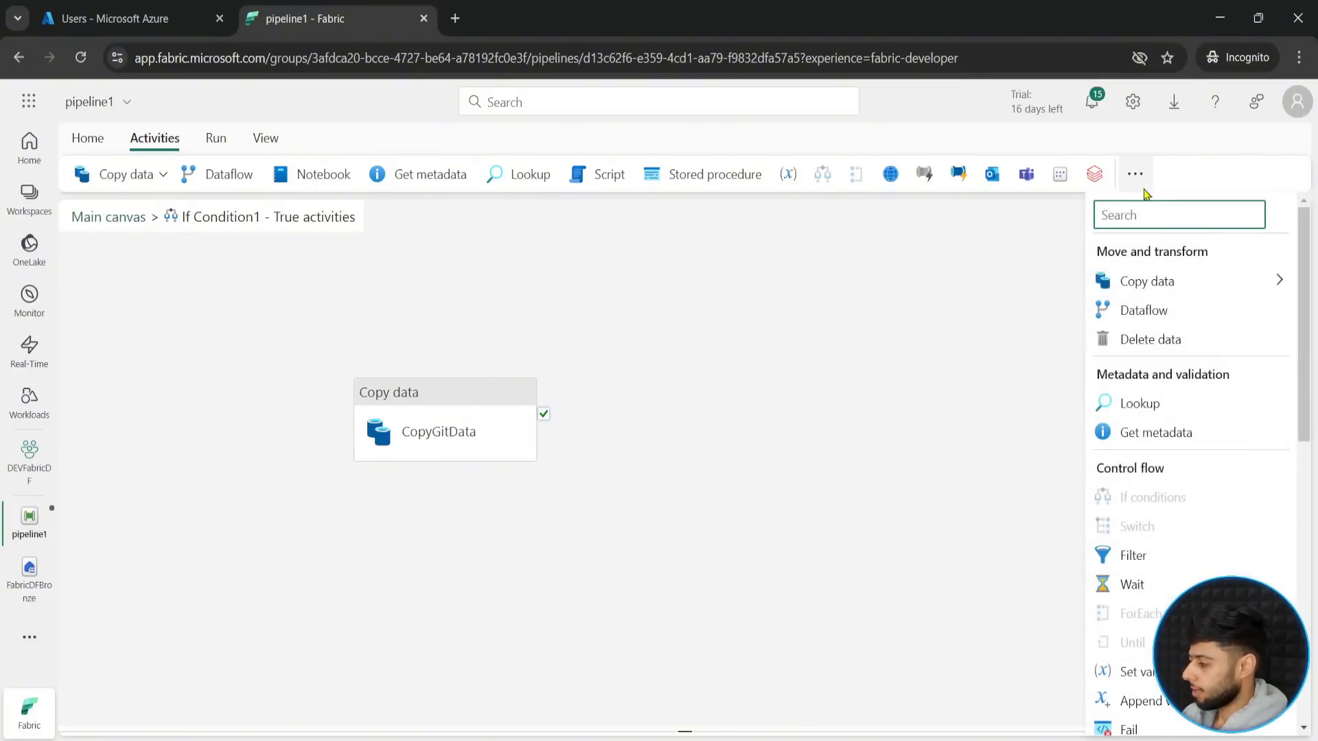
key("ctrl+2")
left_click_drag(1094, 591, 1180, 653)
mouse_move(1091, 490)
left_mouse_down()
mouse_move(1190, 548)
mouse_move(1278, 525)
left_mouse_up()
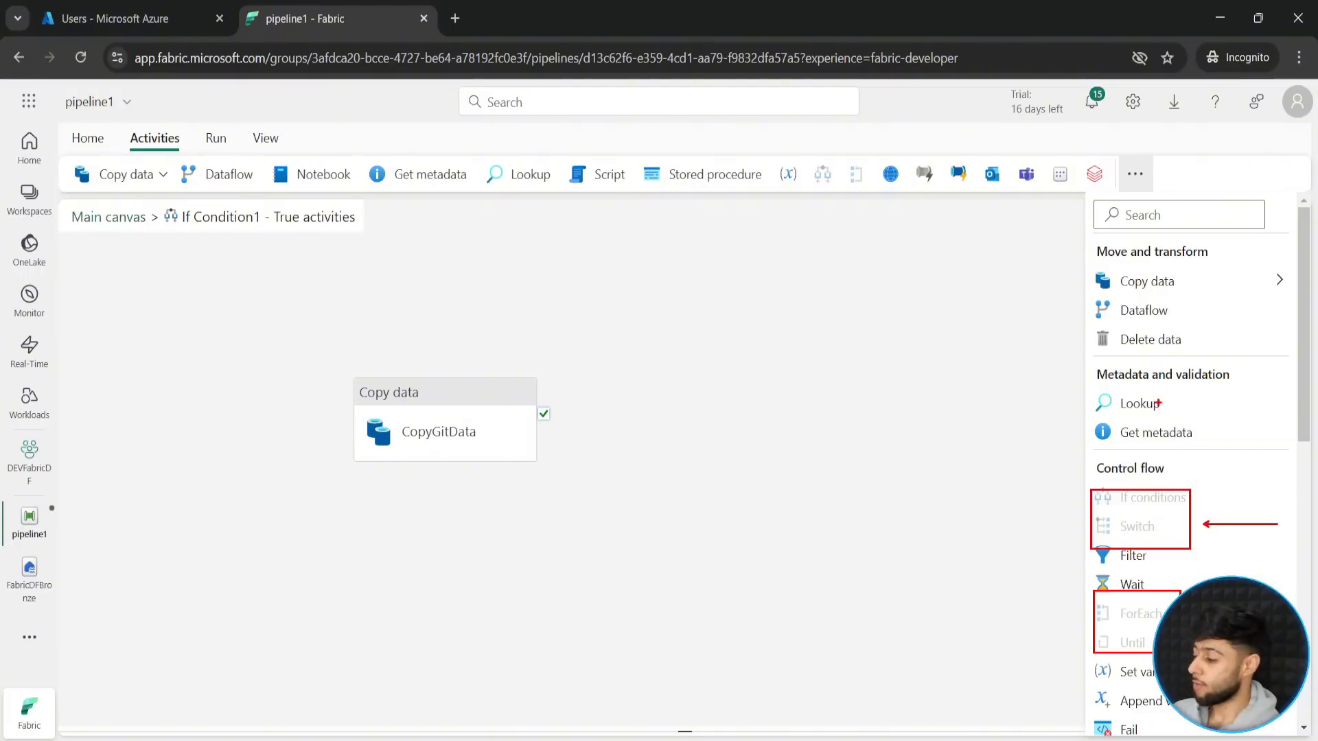
left_click_drag(1185, 490, 1213, 448)
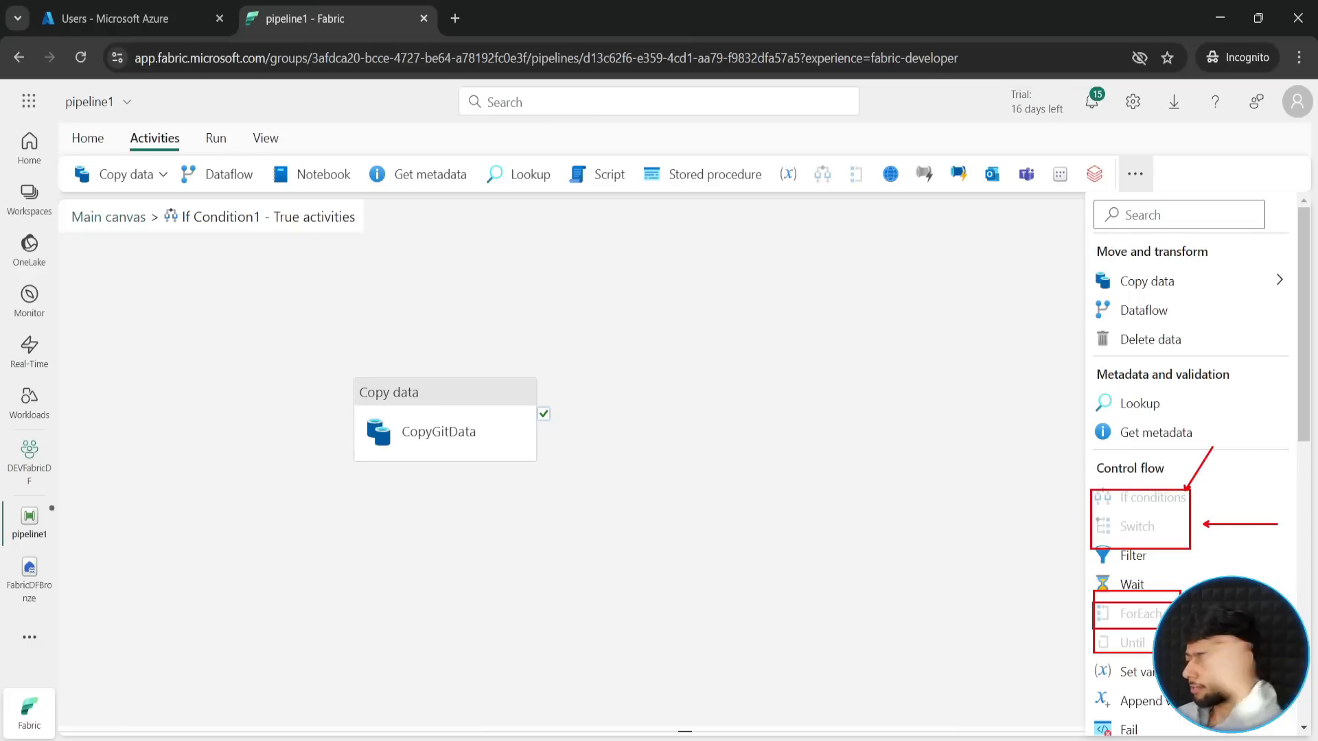
key("Escape")
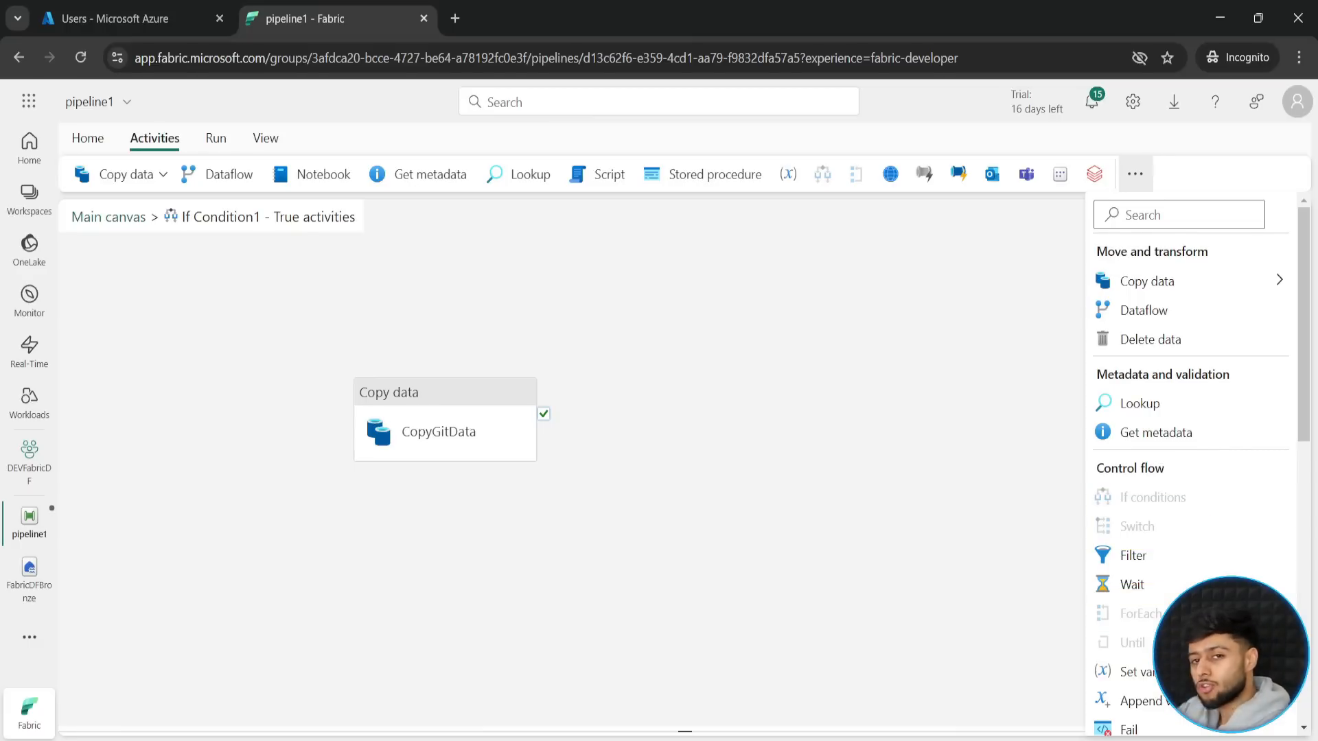
left_click(1135, 176)
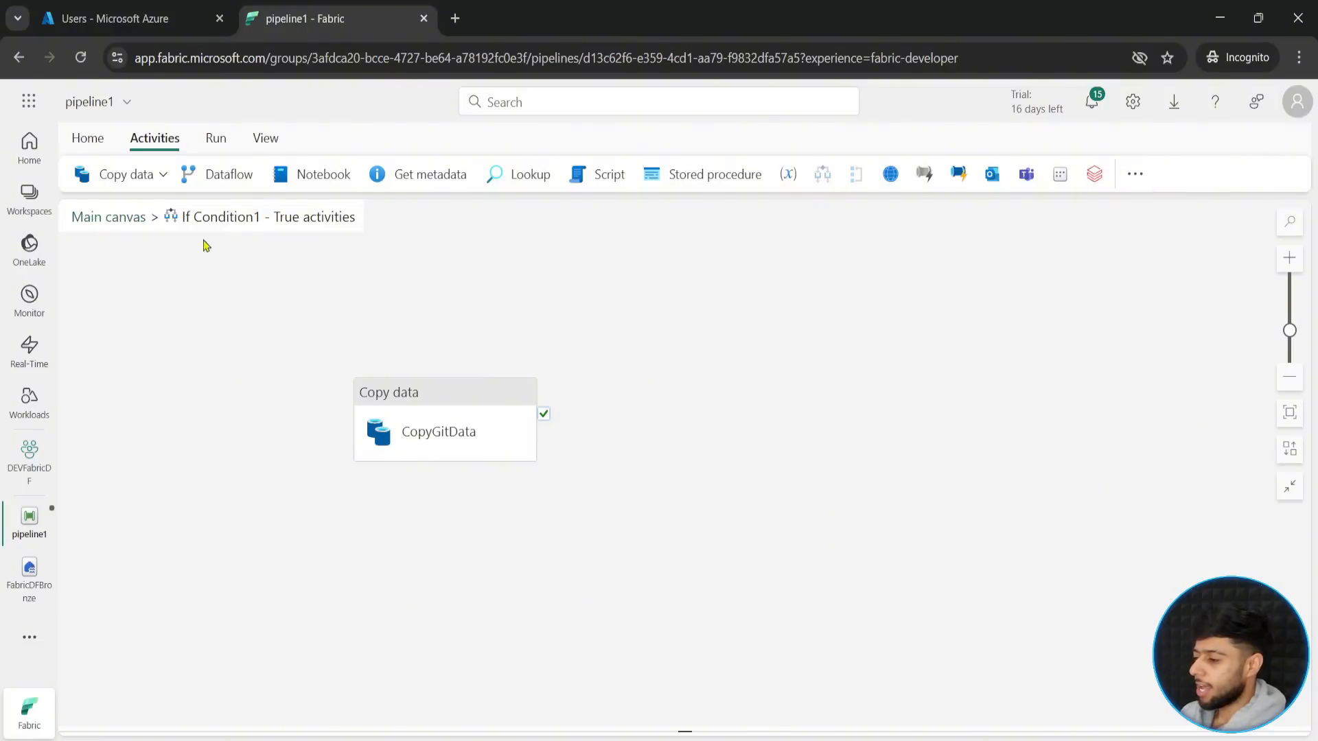
- Return to the pipeline1 main canvas and validate the pipeline
left_click(121, 219)
left_click_drag(627, 358, 898, 347)
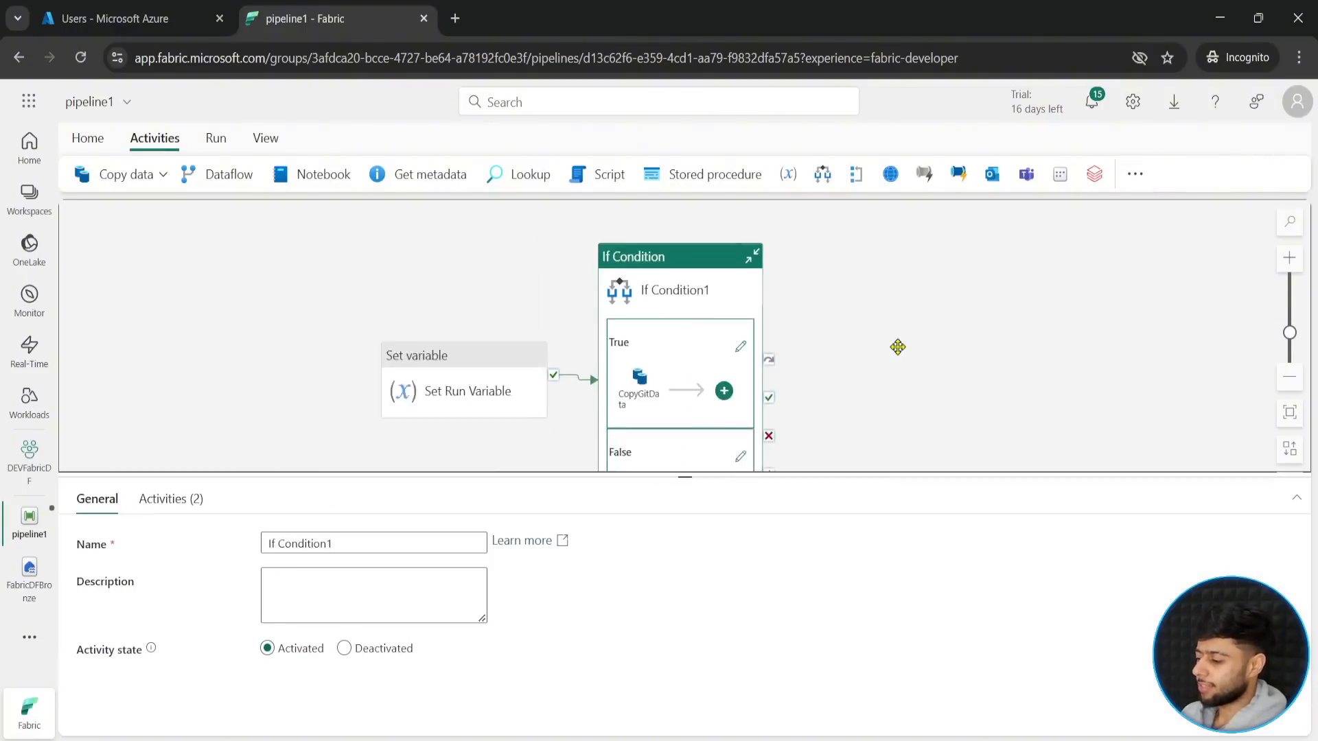
left_click_drag(683, 475, 665, 574)
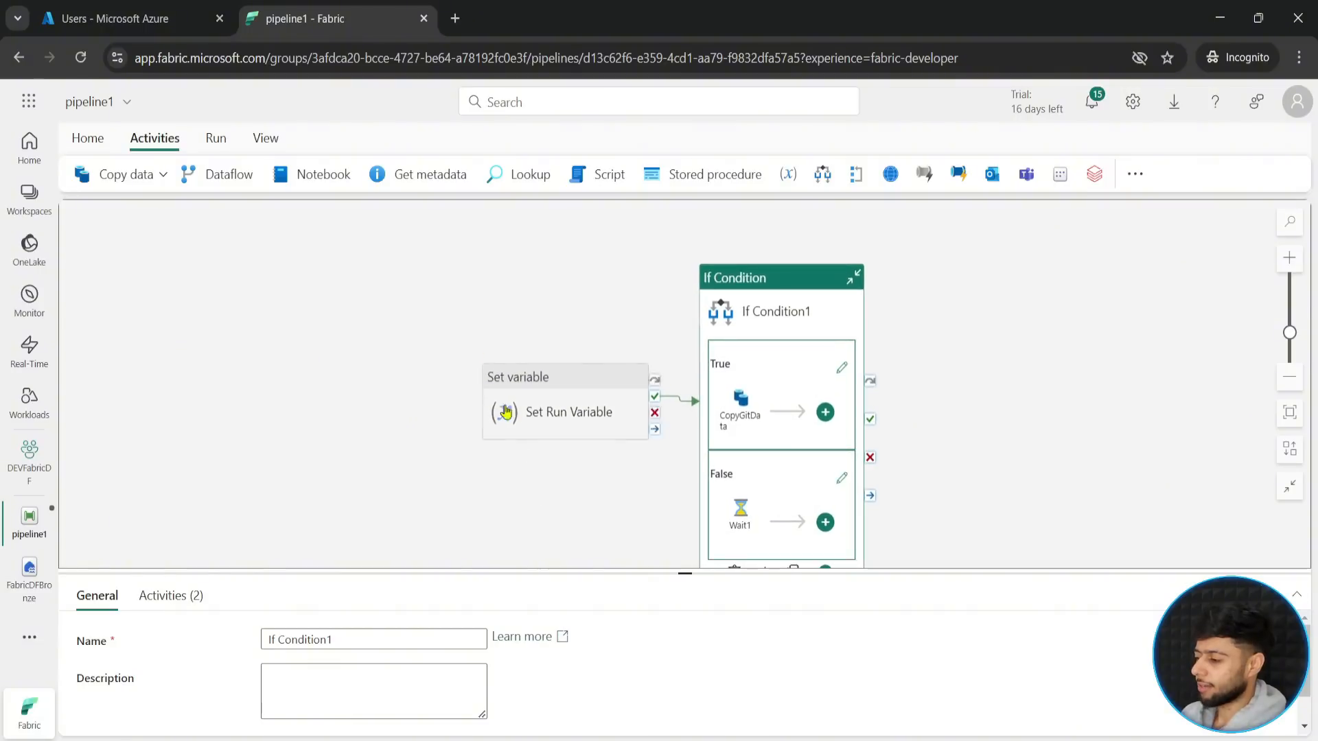
left_click(87, 138)
left_click(364, 174)
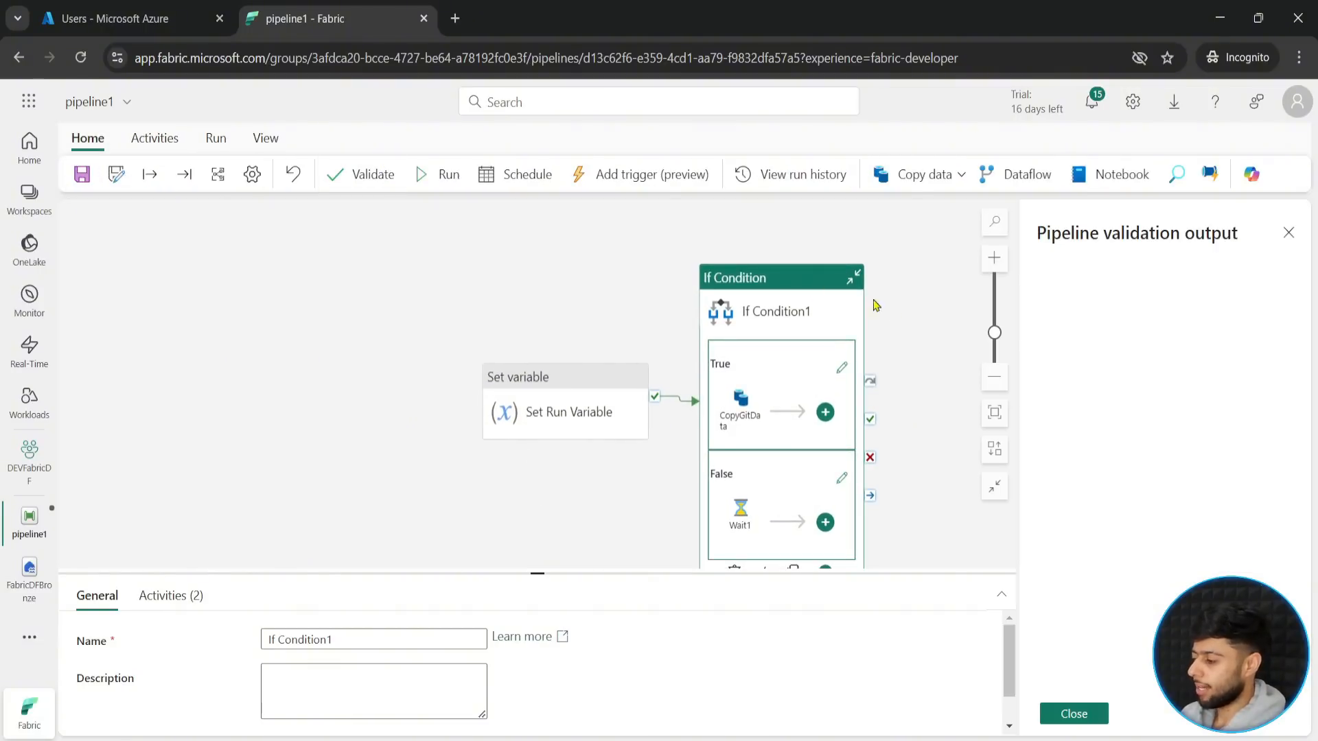
left_click(1073, 713)
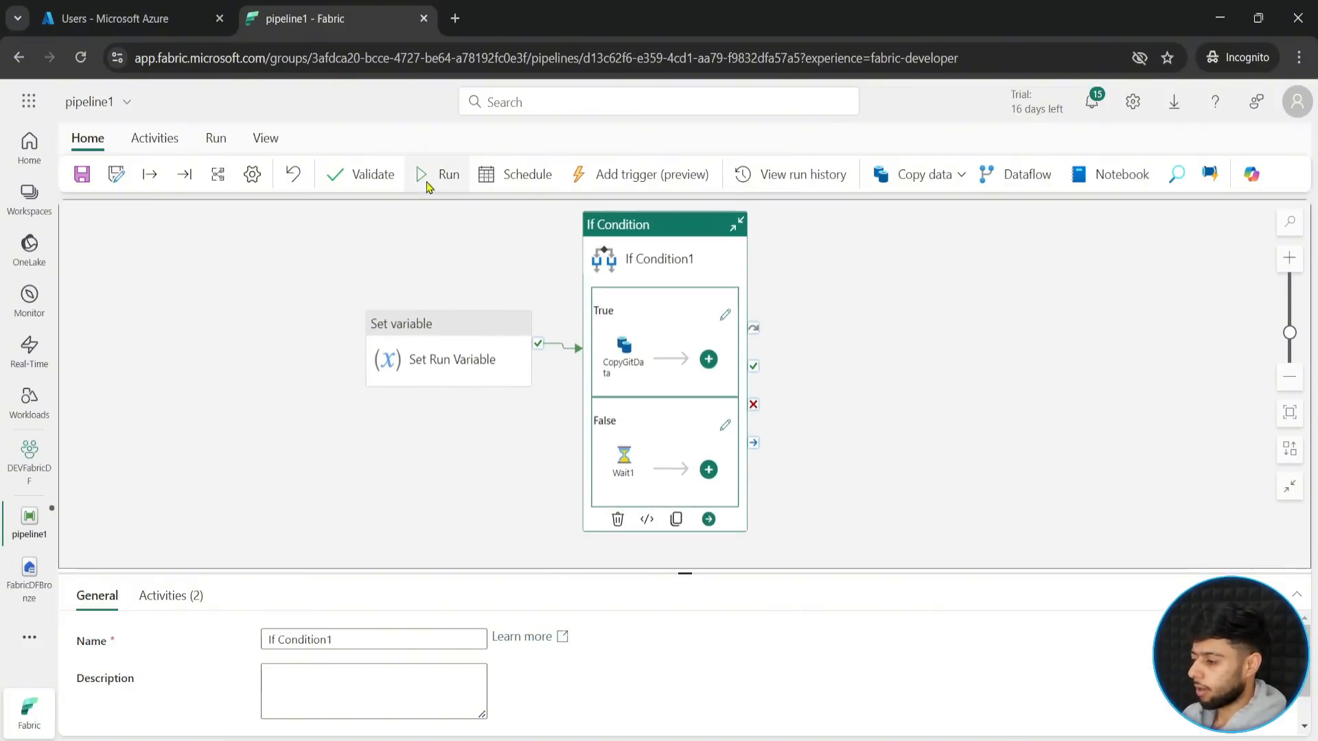
- Set the default value of the pipeline variable run_variable to yes
left_click(262, 485)
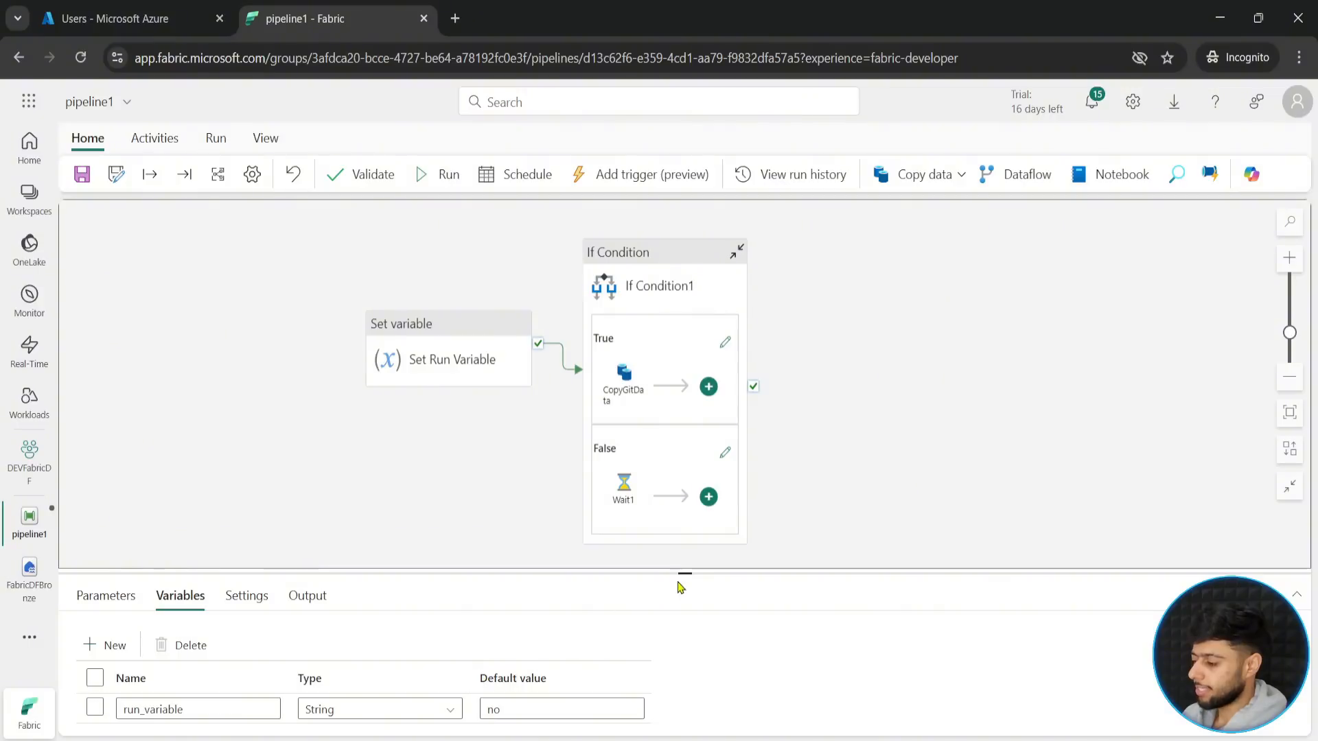
left_click_drag(680, 587, 676, 455)
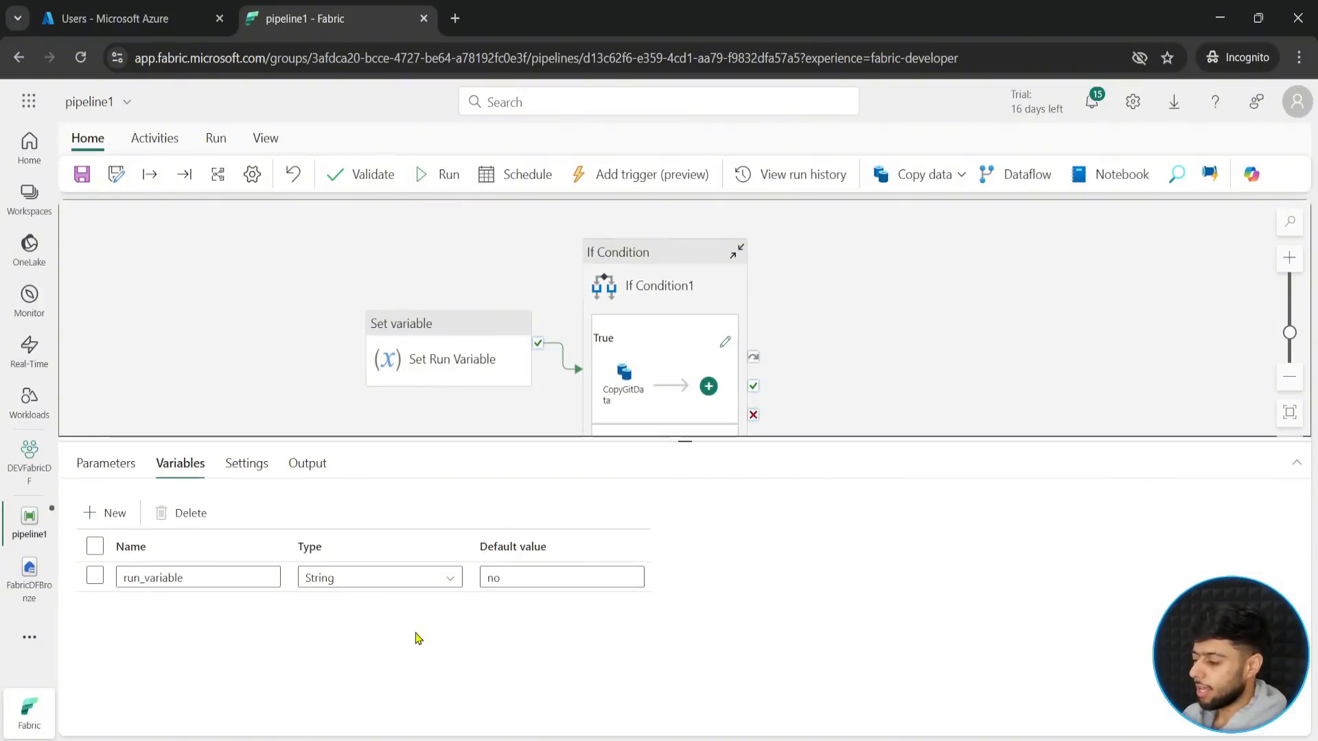
left_click(530, 580)
double_click(530, 580)
type("yes")
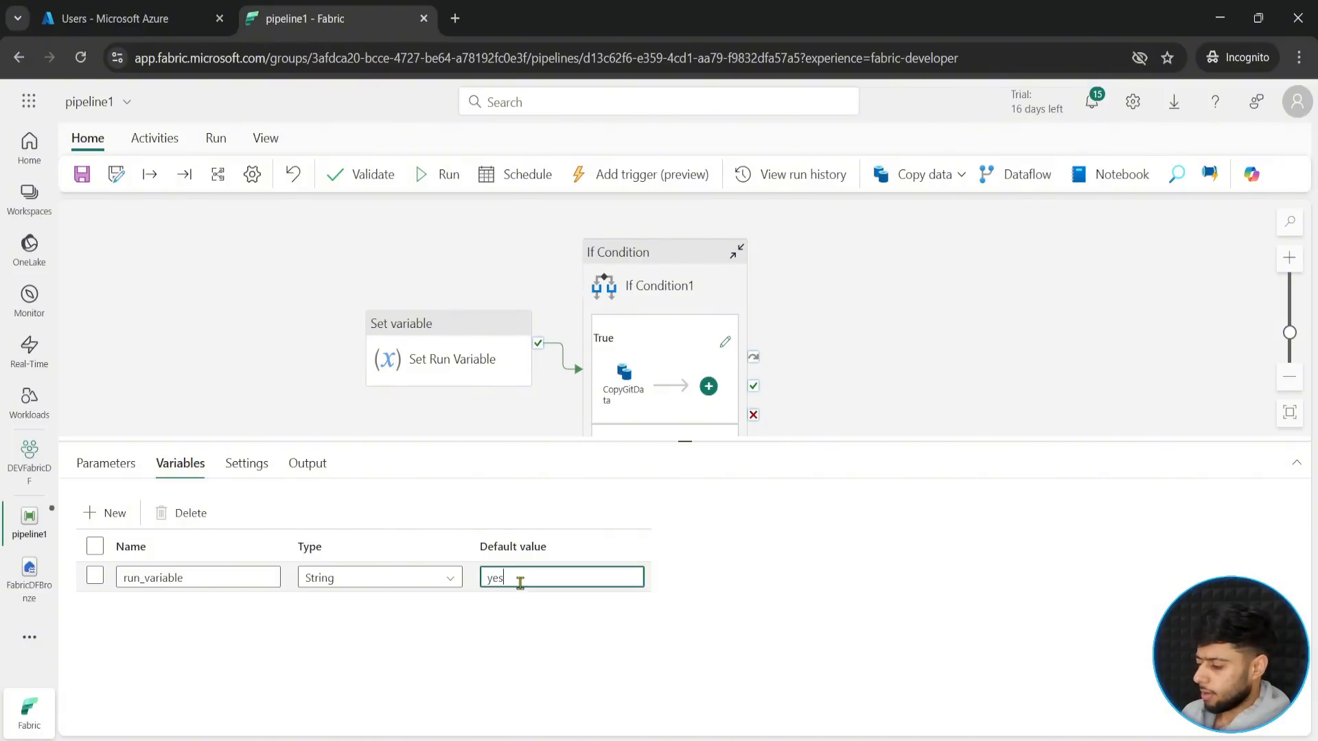
left_click(539, 628)
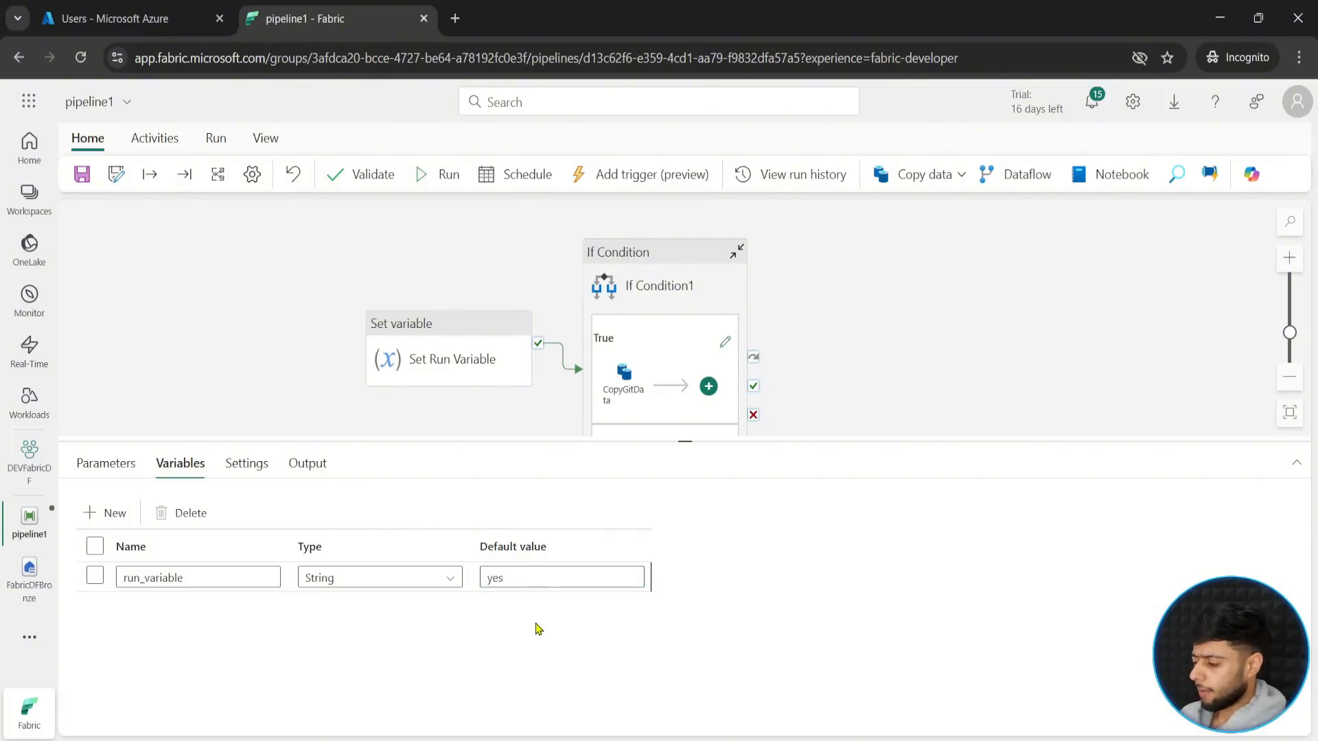
- Save and run pipeline1 with the run_flag parameter set to yes
left_click(421, 177)
left_click(649, 473)
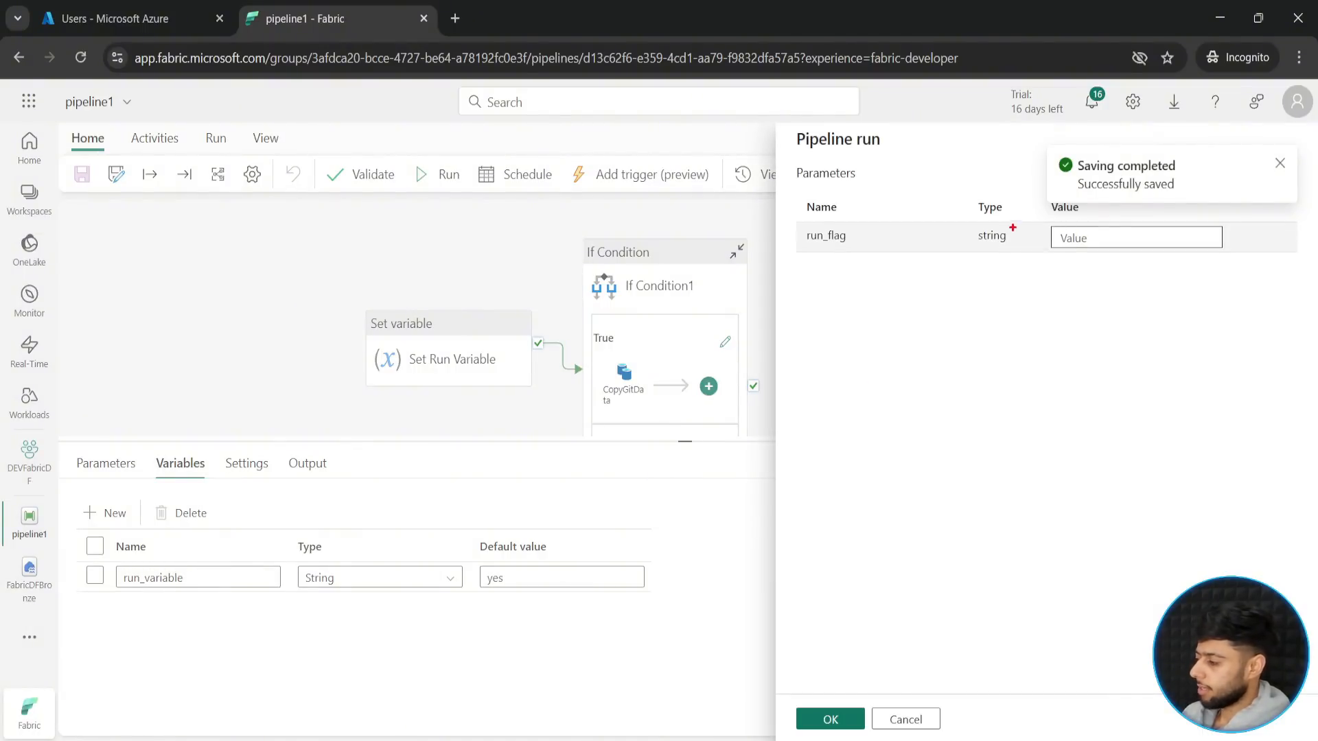
left_click_drag(804, 193, 1240, 265)
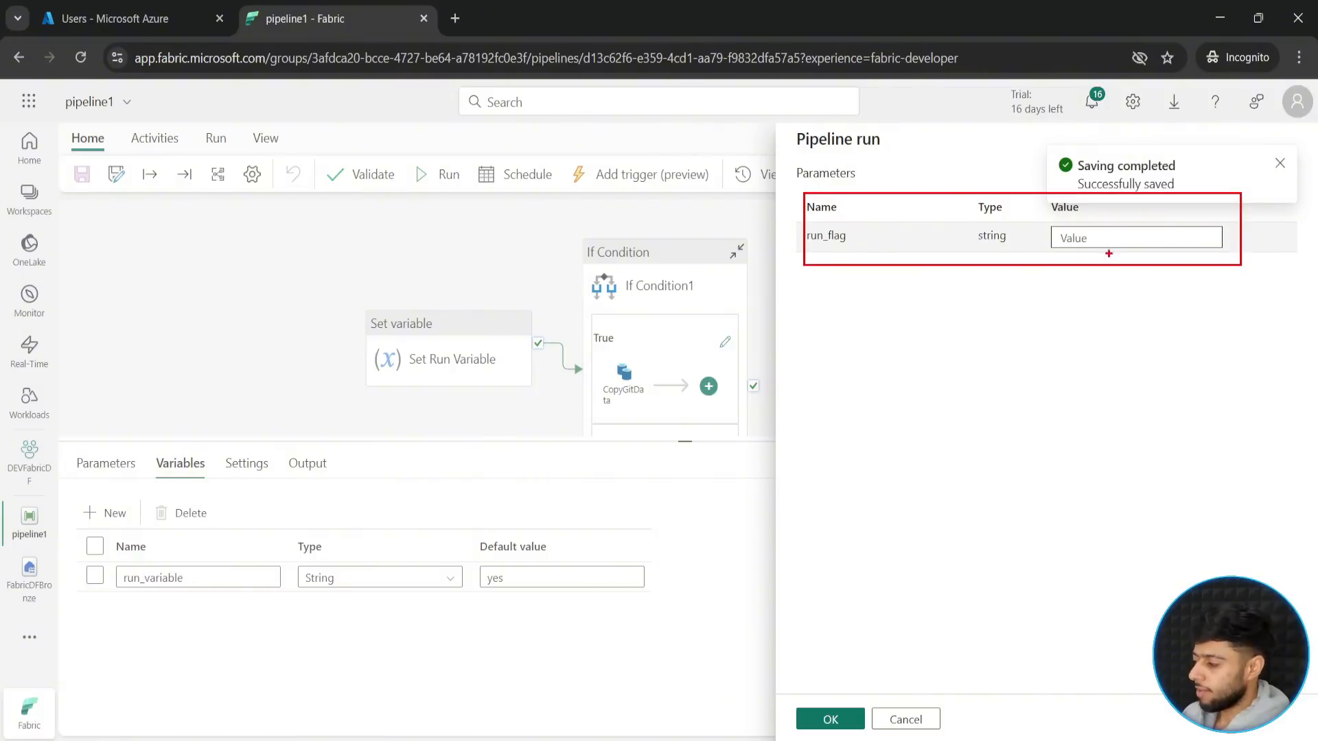
left_click_drag(1110, 254, 1120, 346)
key("Escape")
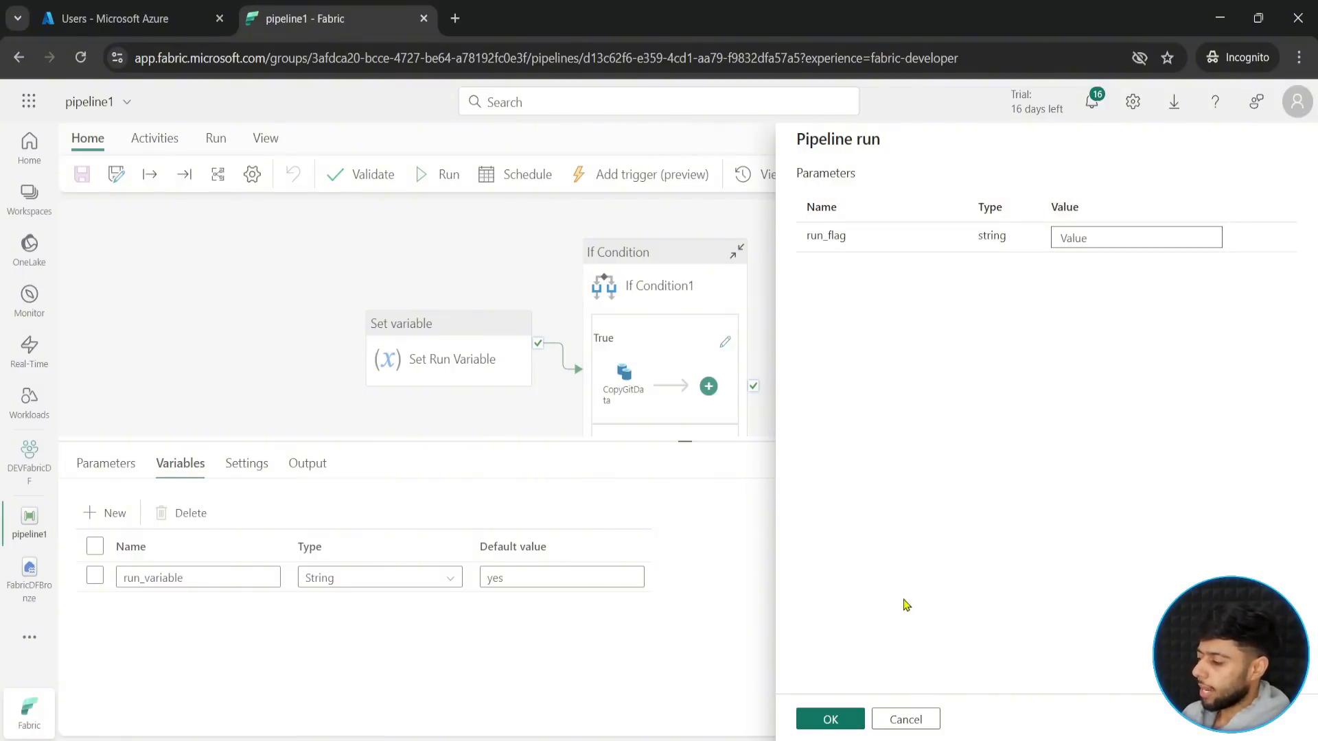
left_click(1088, 237)
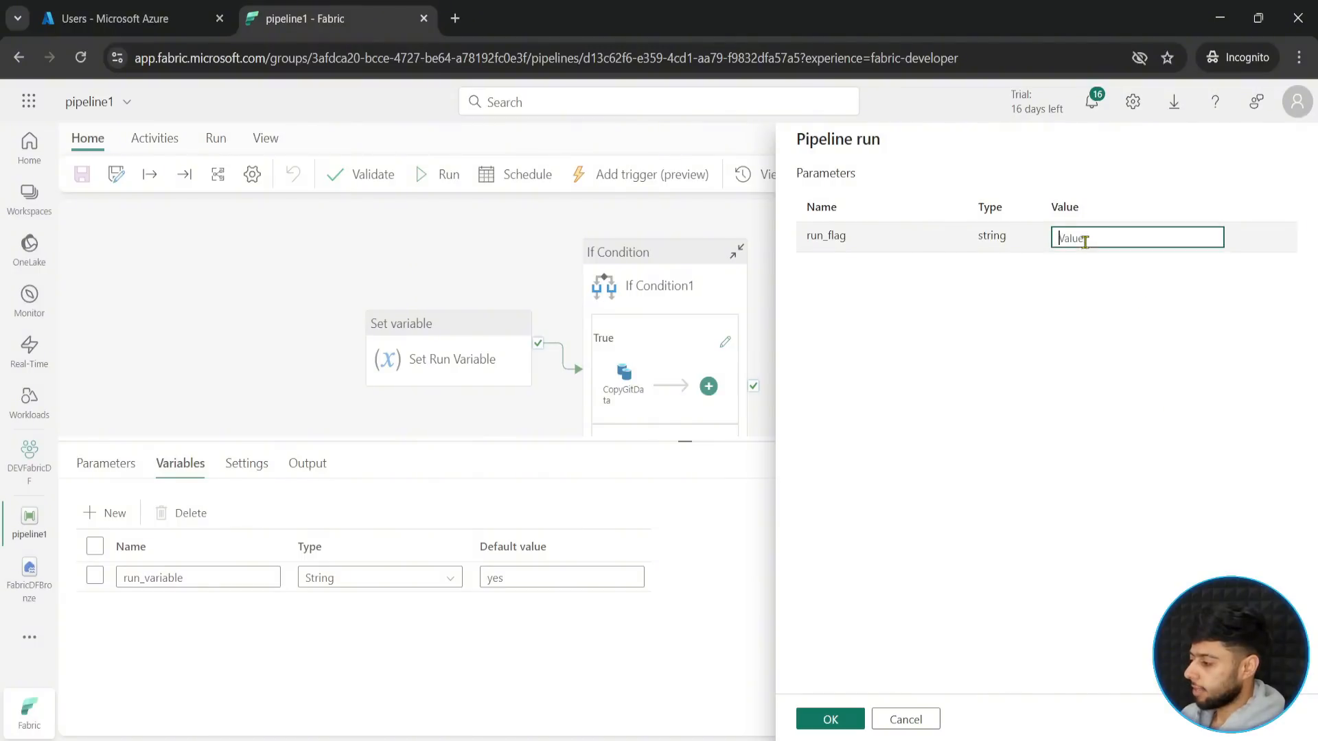
type("yes")
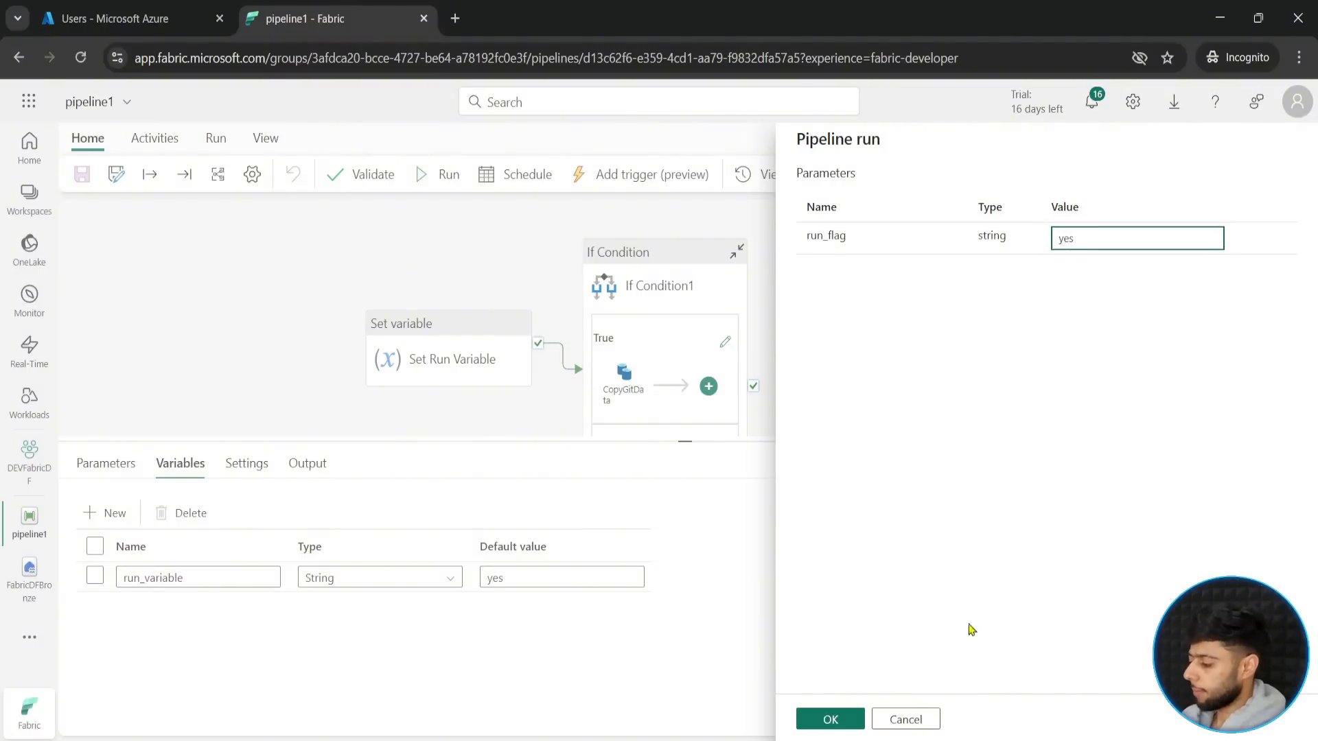
left_click(832, 718)
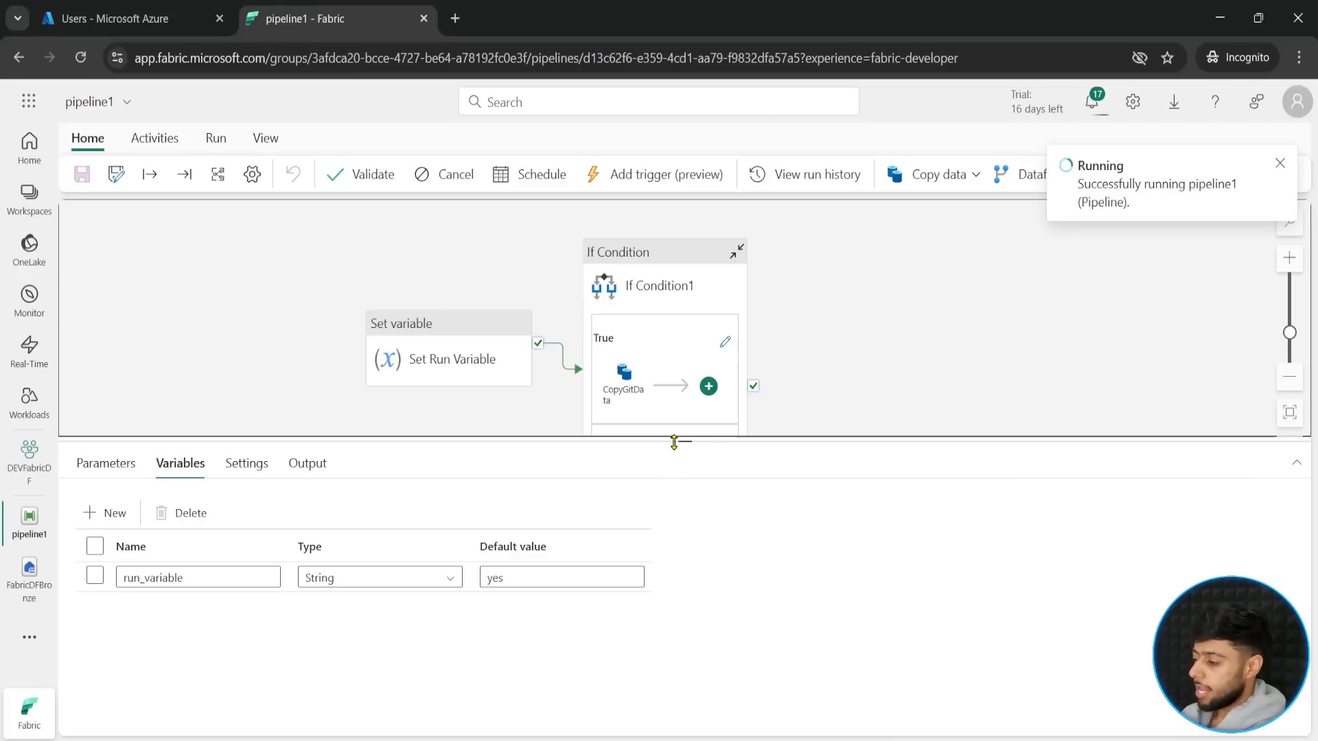
- Monitor the pipeline1 run and examine the status of Set Run Variable, If Condition1 and the nested CopyGitData activity
left_click_drag(673, 440, 662, 485)
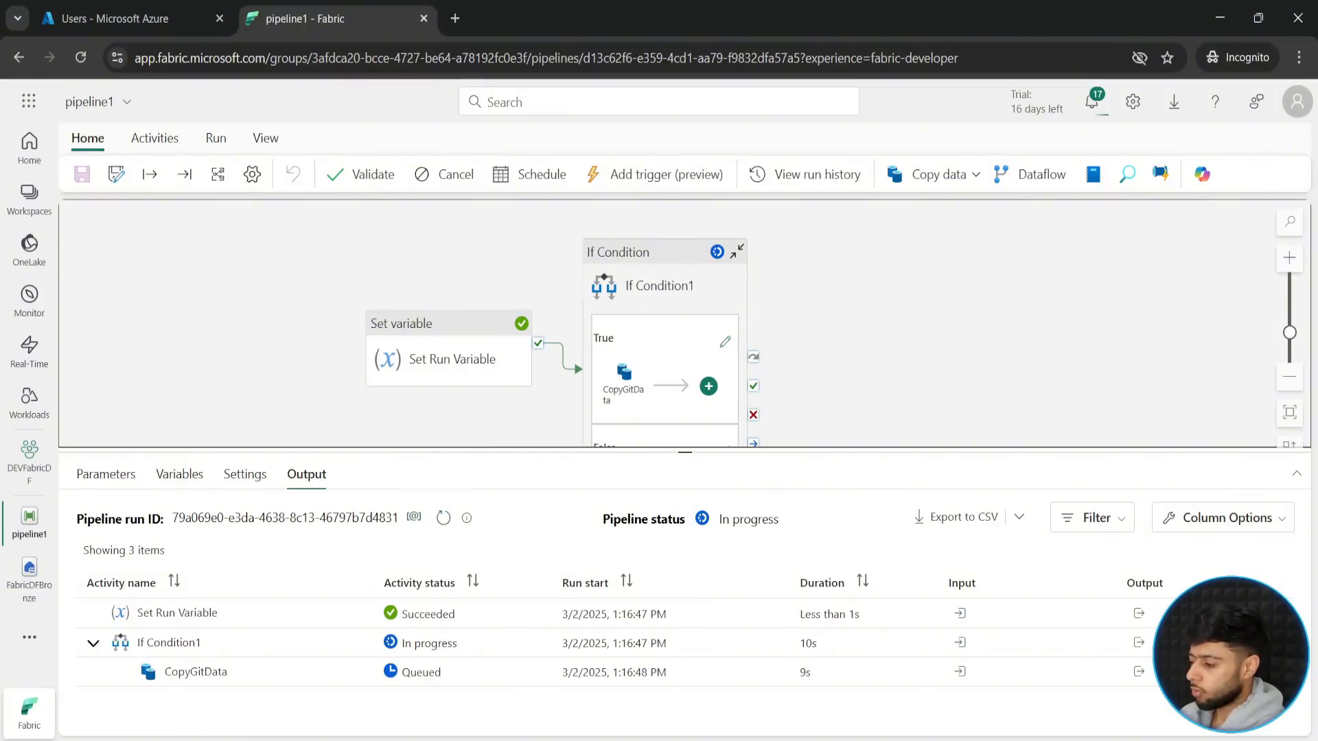
left_click_drag(592, 355, 651, 418)
key("Escape")
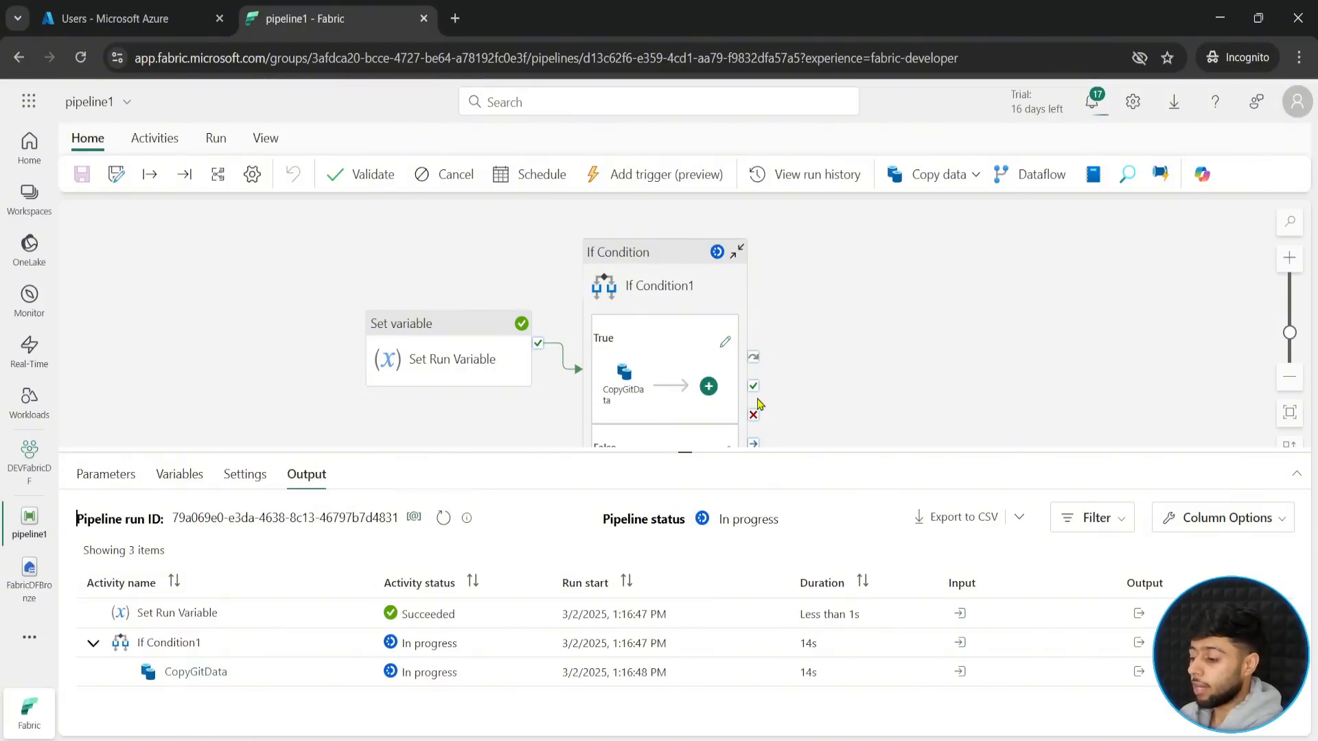
left_click_drag(778, 453, 772, 487)
key("ctrl+2")
left_click_drag(592, 353, 648, 423)
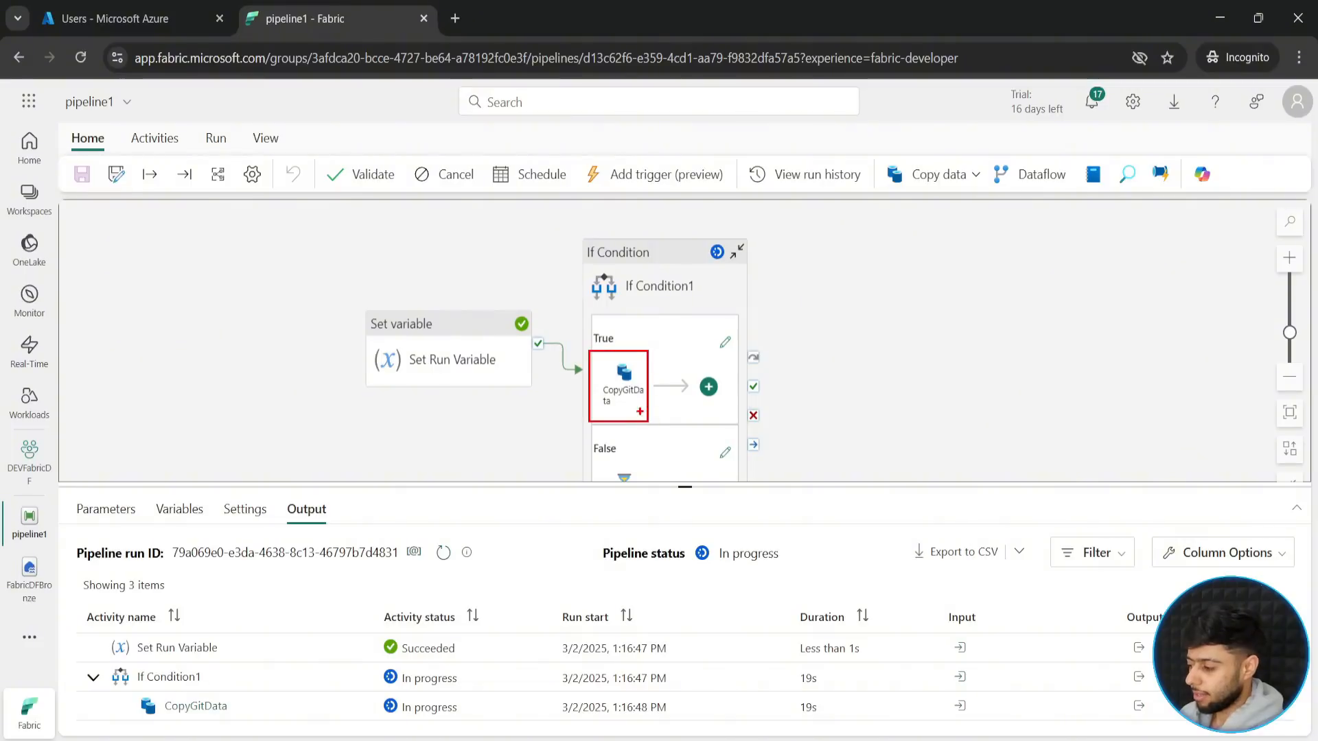
key("Escape")
left_click_drag(728, 492, 751, 388)
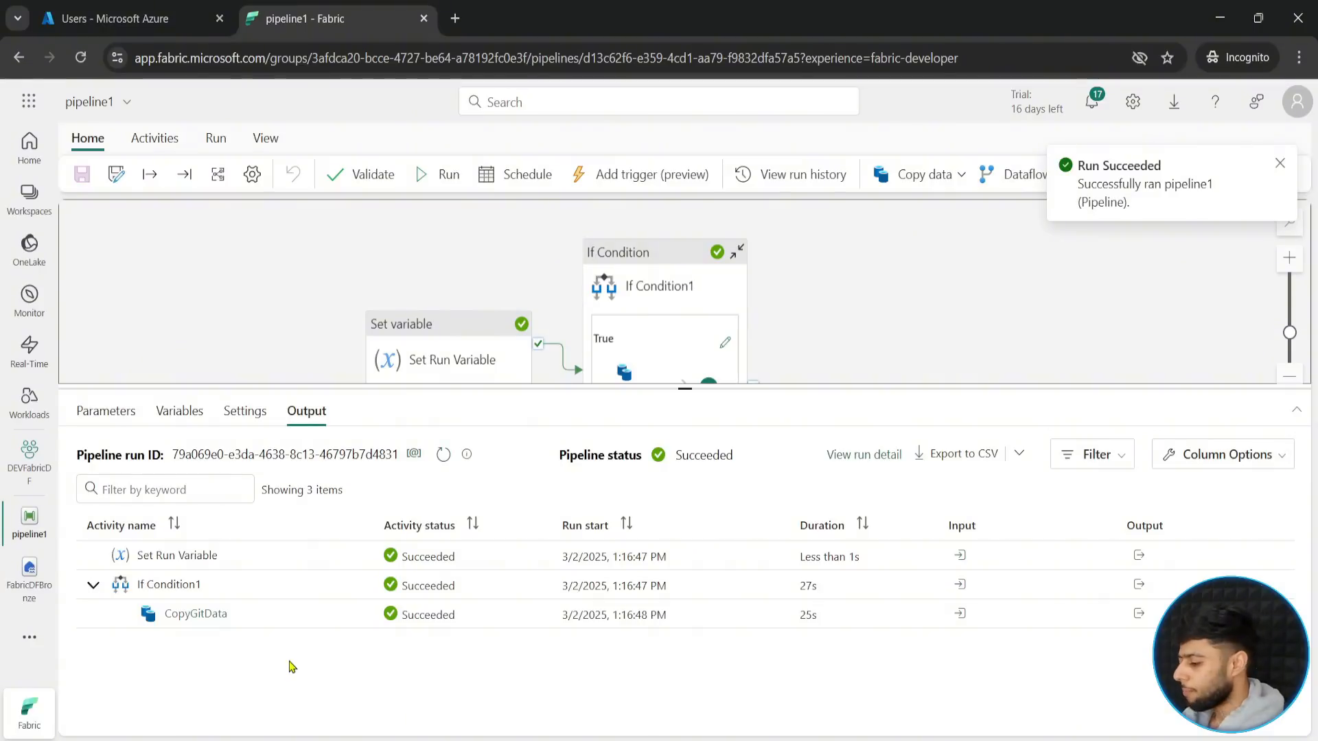
left_click_drag(683, 391, 684, 475)
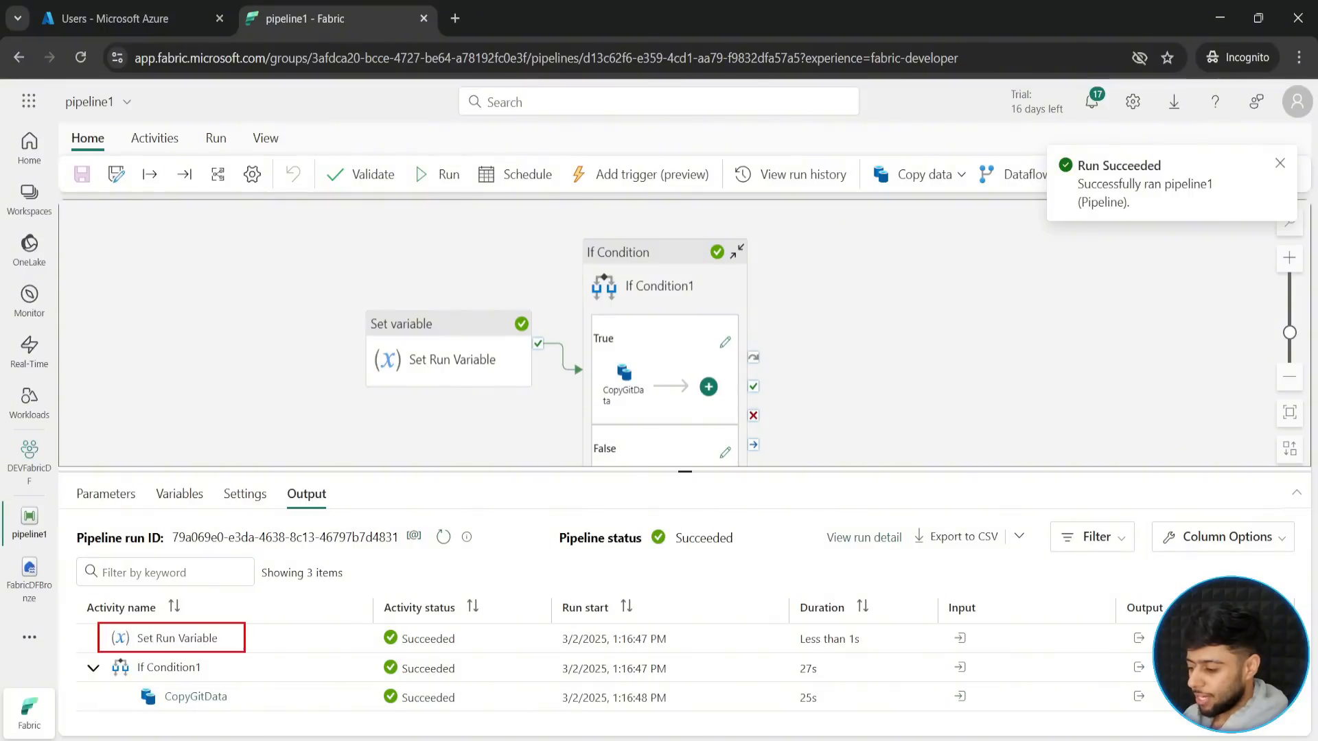
left_click_drag(80, 654, 233, 677)
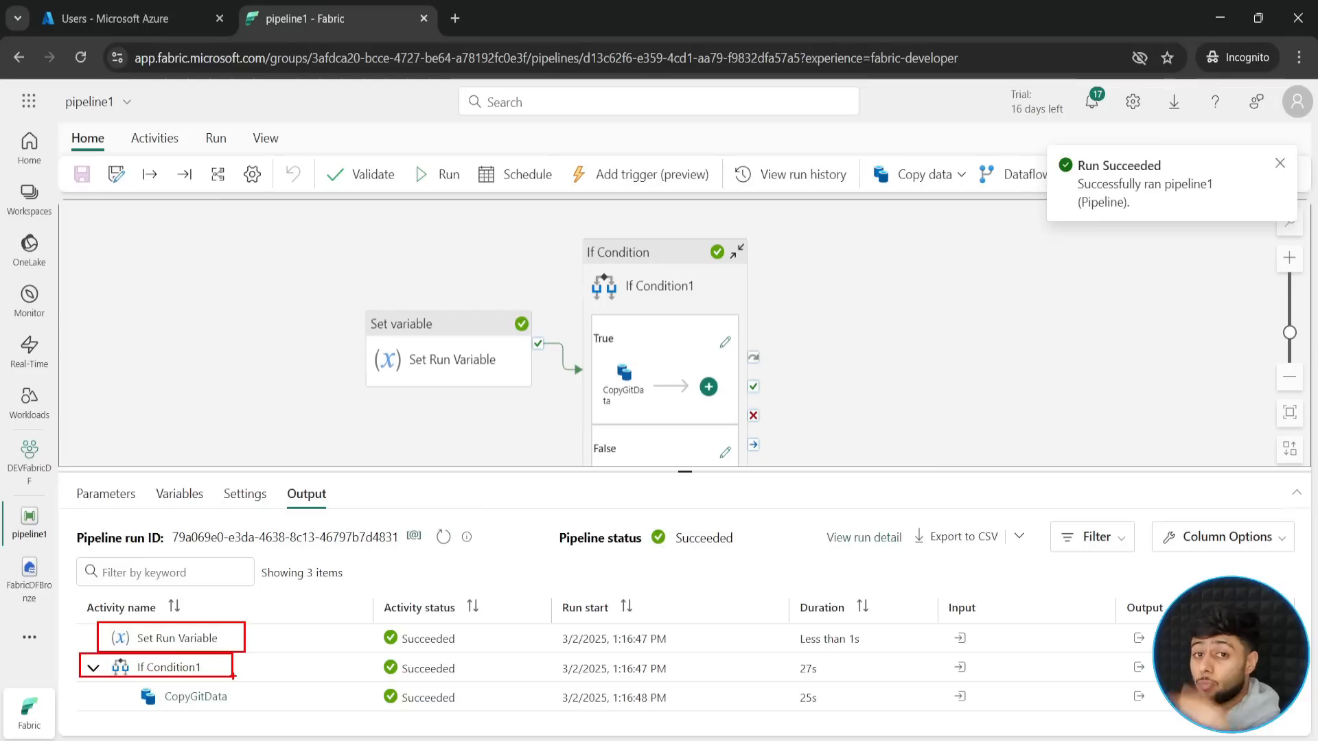
mouse_move(129, 679)
left_mouse_down()
mouse_move(220, 711)
mouse_move(351, 694)
left_mouse_up()
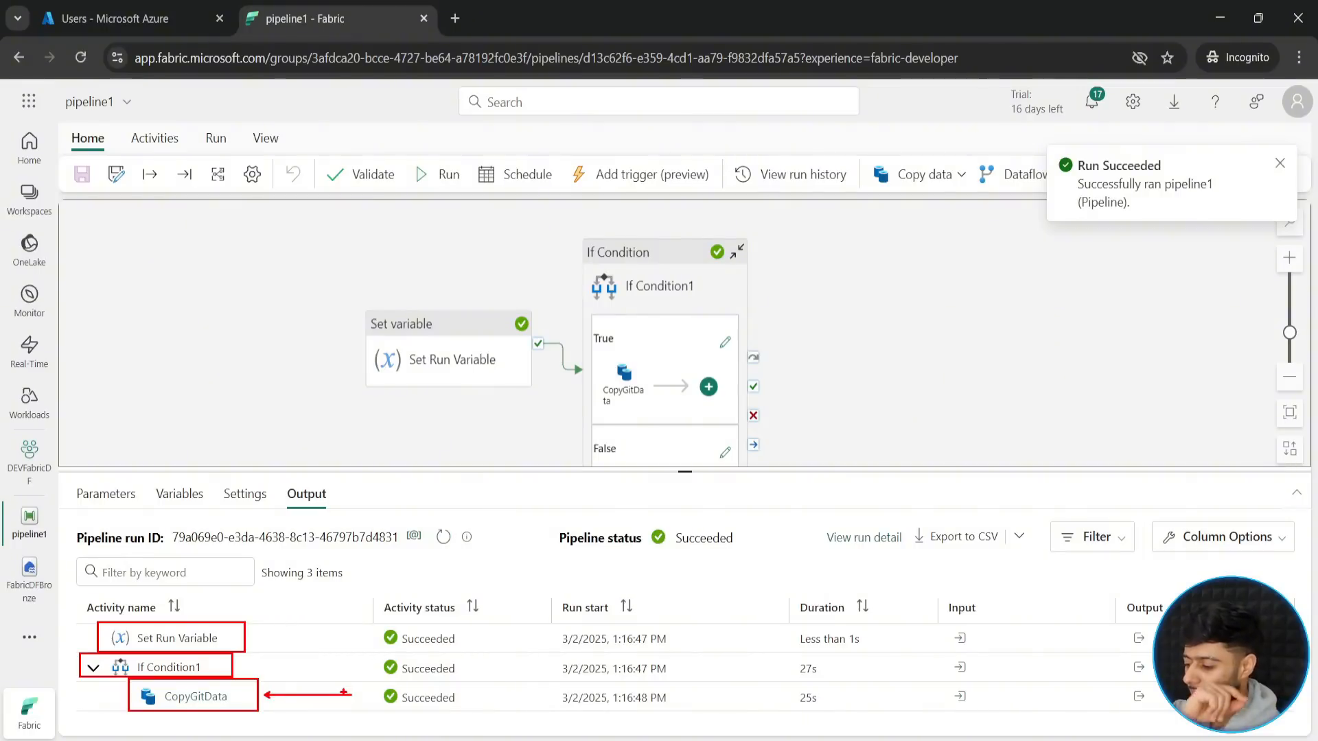
key("Escape")
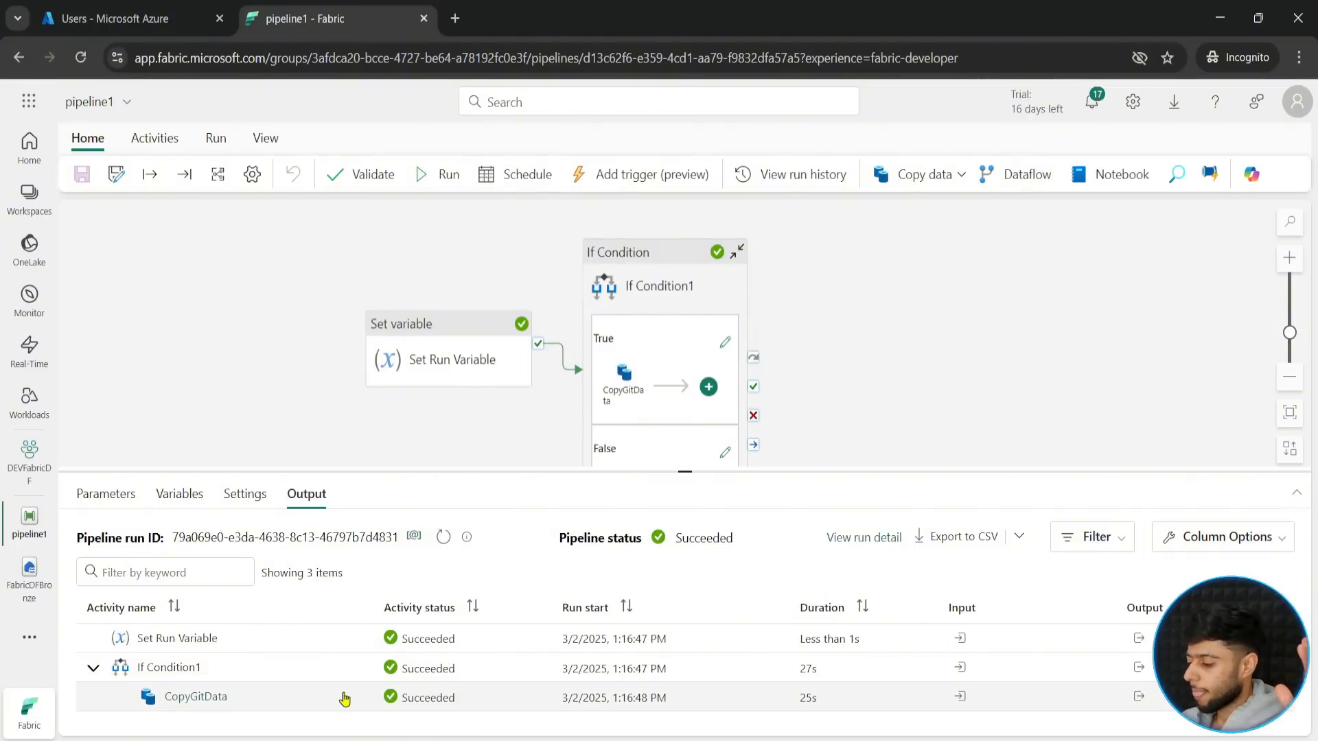
- Inspect the run output of the Set Run Variable activity to check the name and value it assigned
left_click_drag(685, 471, 685, 431)
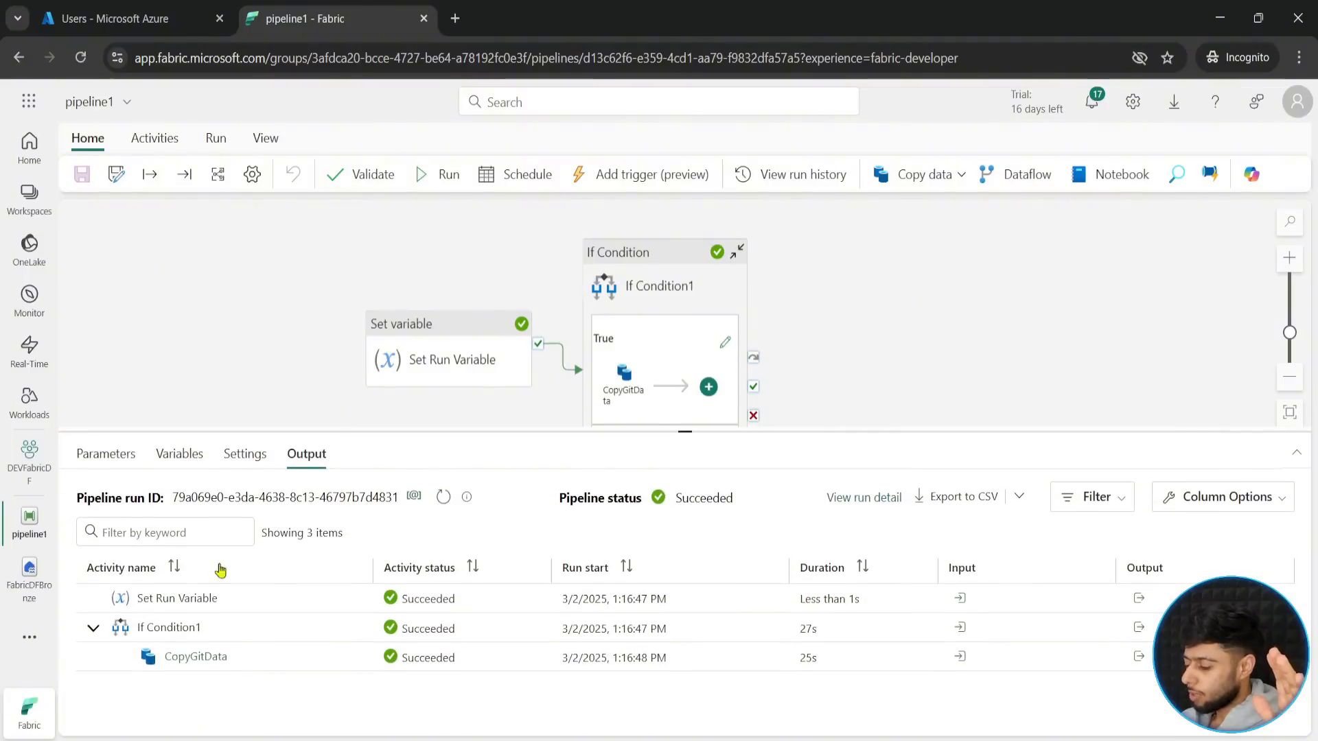
left_click(1138, 600)
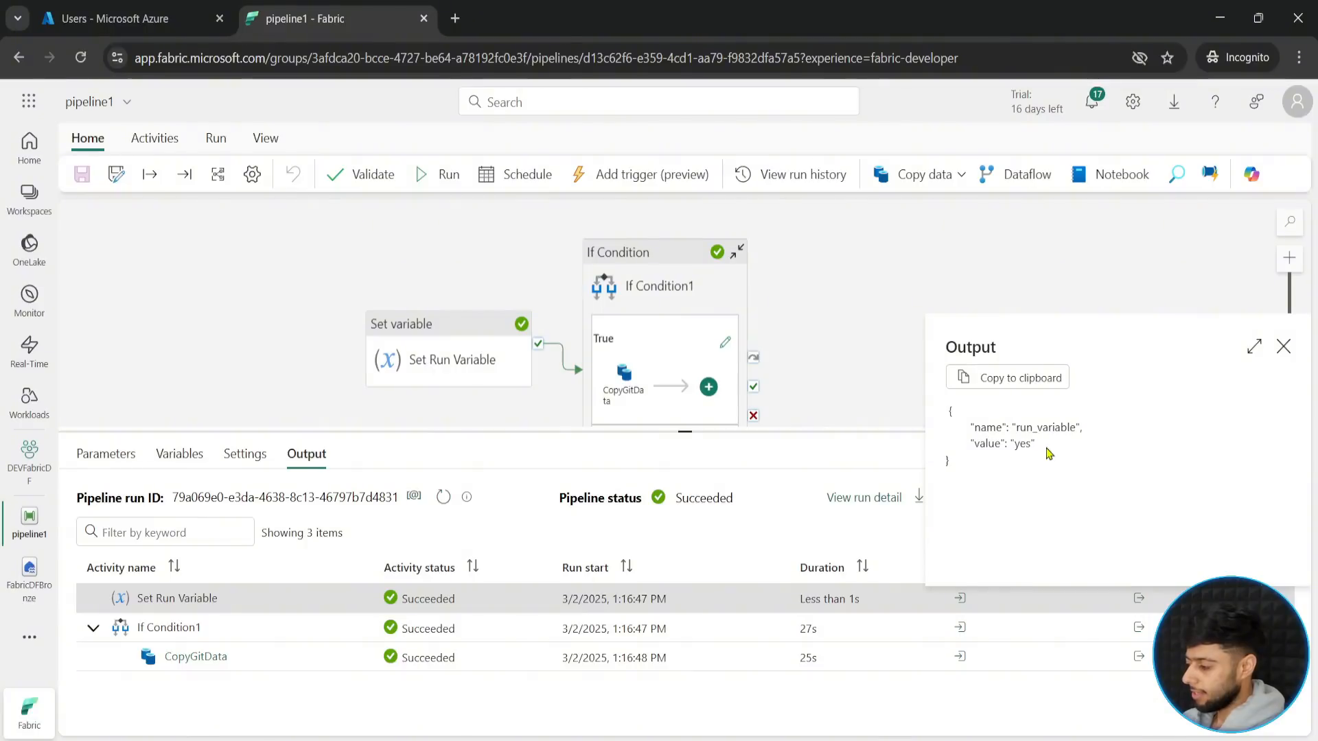
left_click_drag(1048, 454, 968, 425)
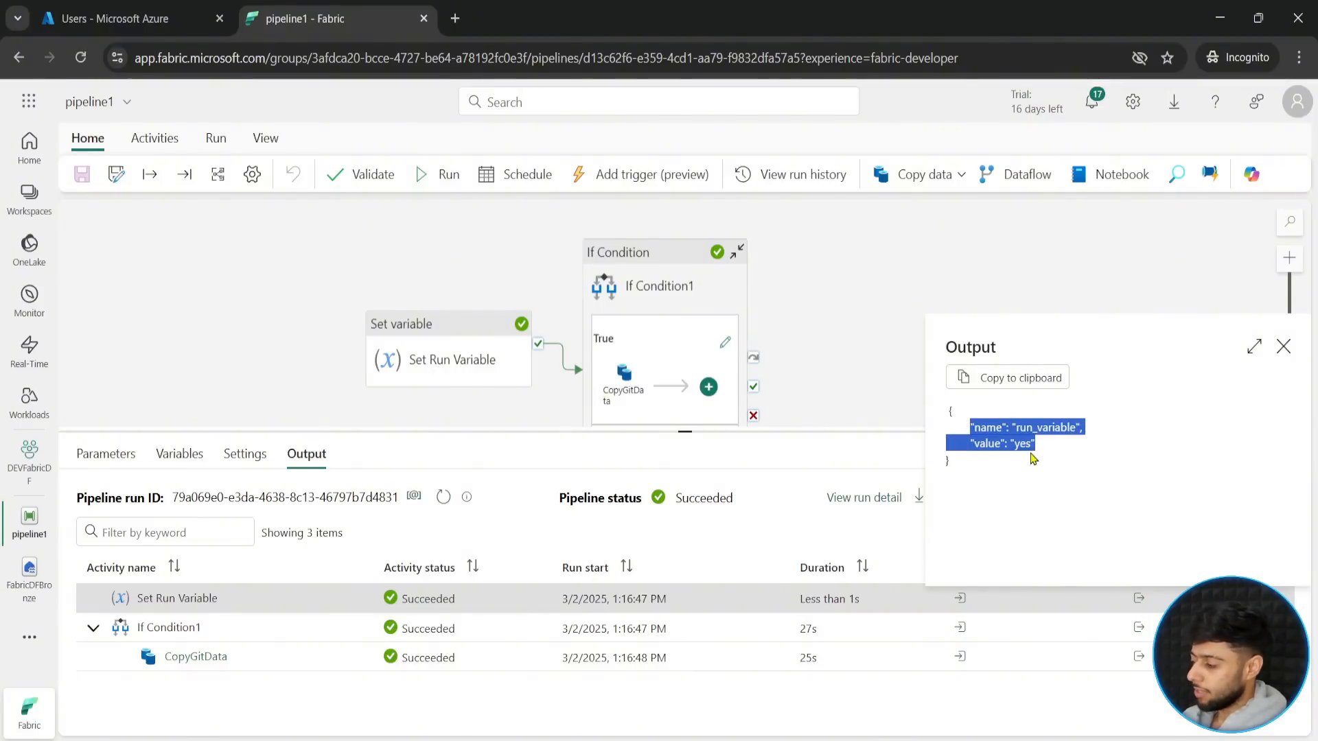
left_click(1033, 458)
left_click(1283, 346)
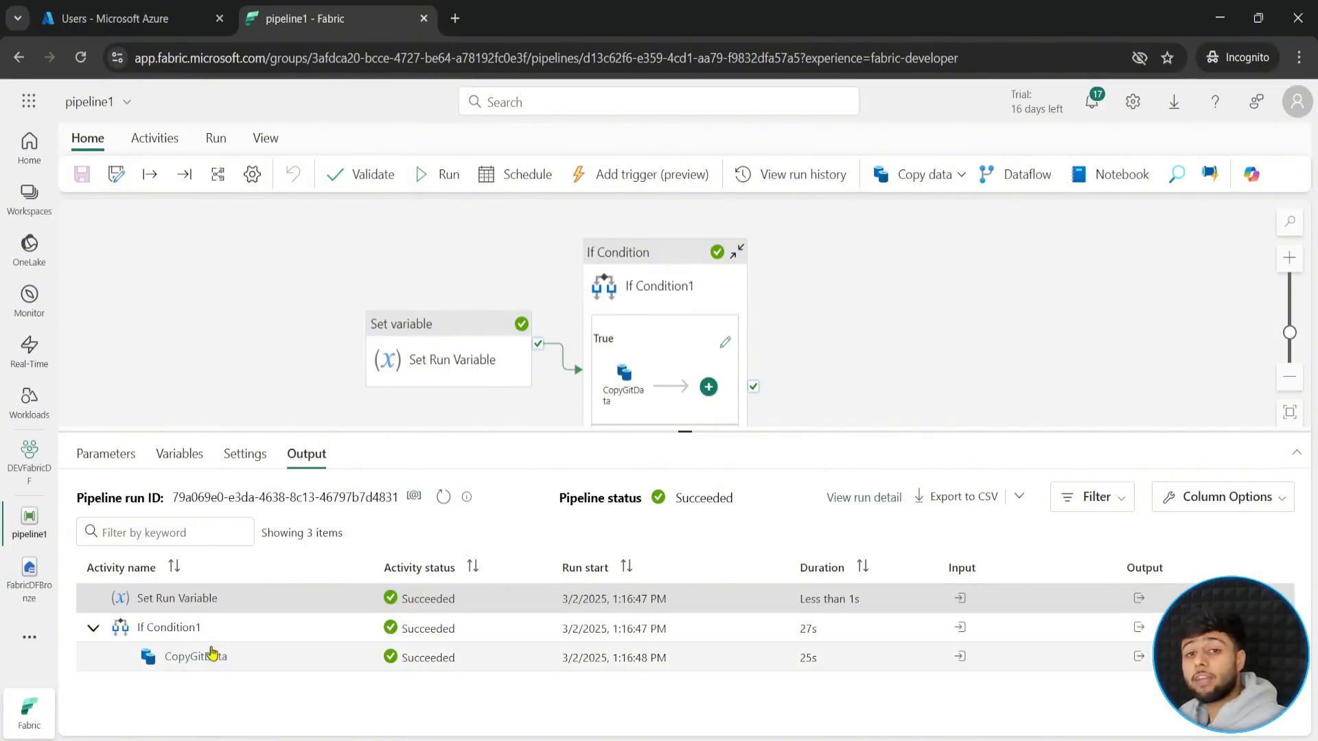
- Refresh the FabricDFBronze lakehouse and check the modification date of rawdata.csv in the RawGitData folder
left_click_drag(685, 433, 685, 575)
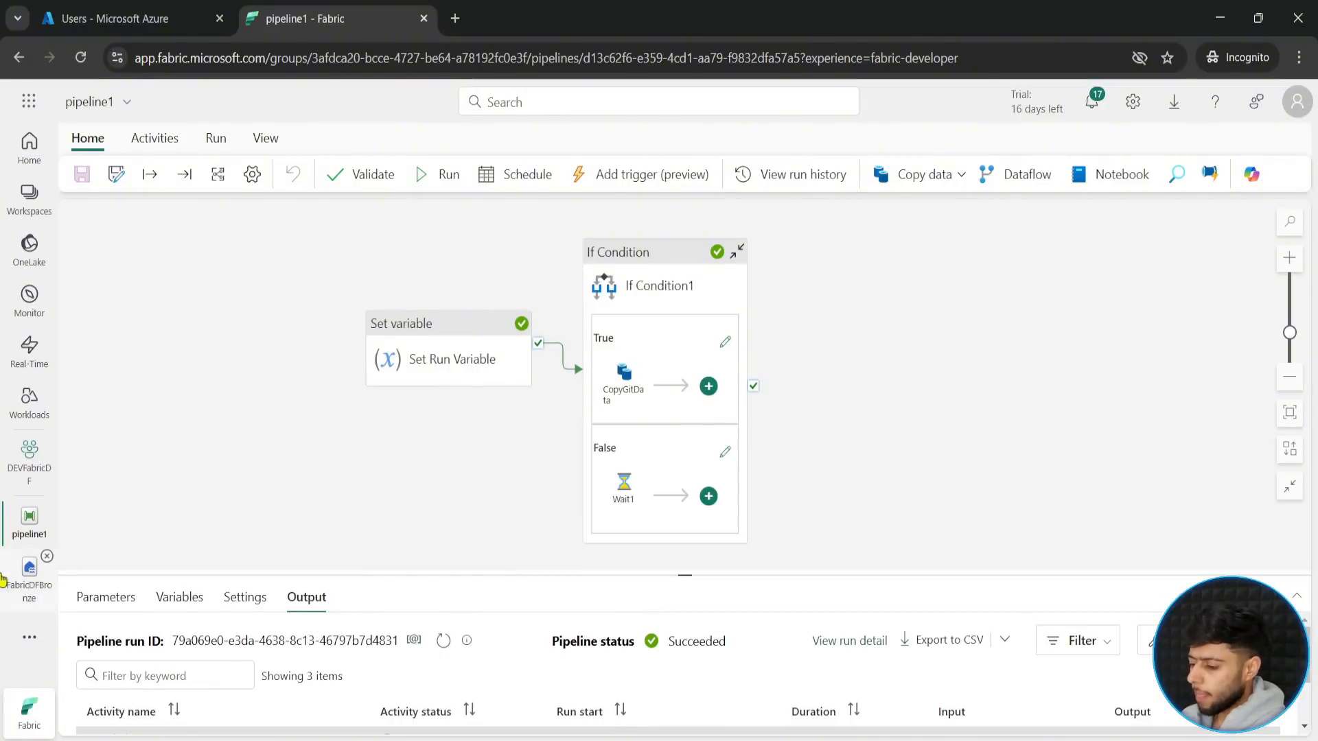
left_click(30, 591)
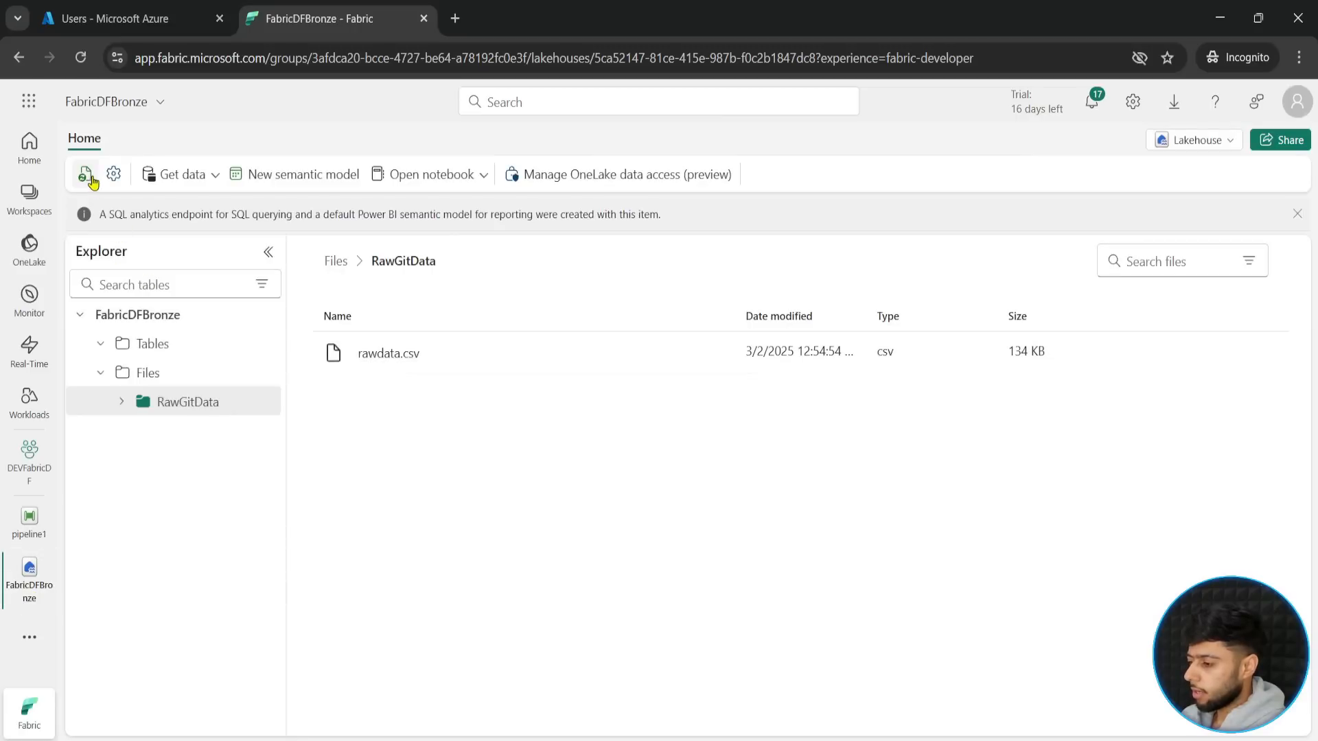
left_click(86, 176)
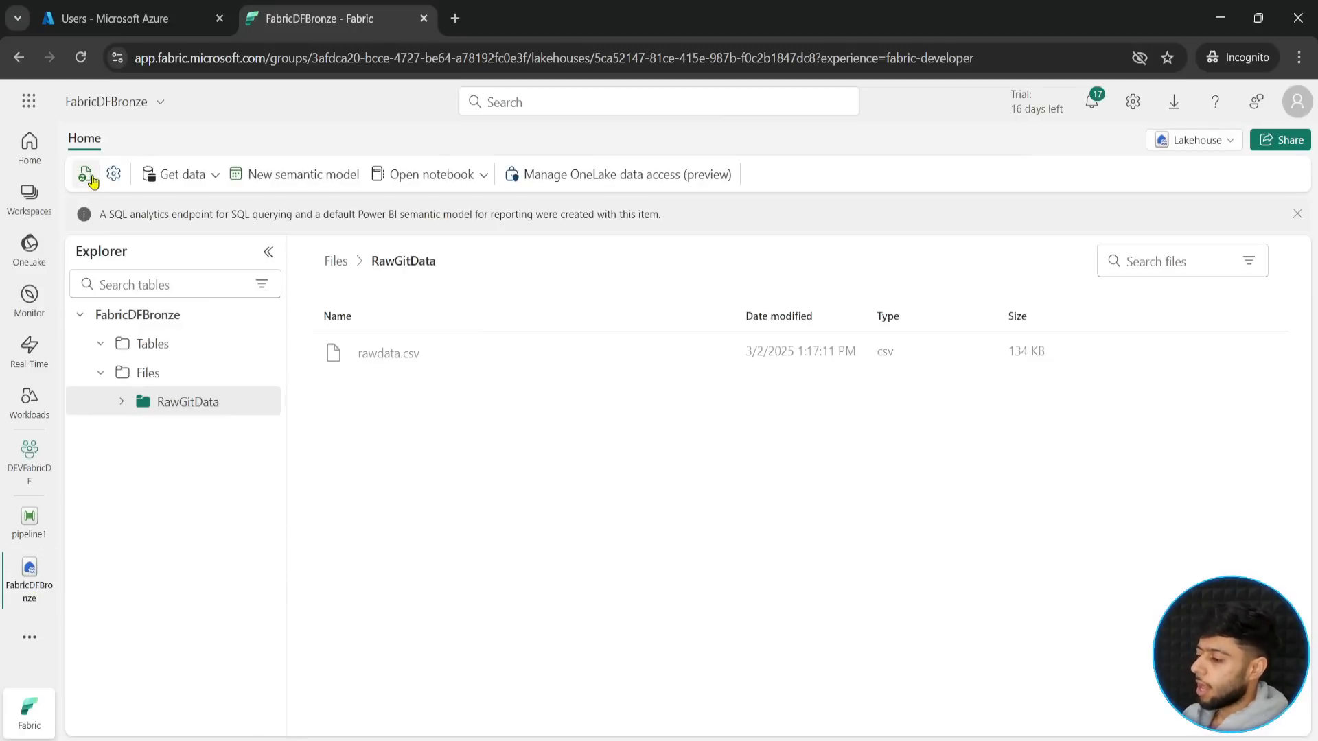
key("ctrl+2")
mouse_move(311, 322)
left_mouse_down()
mouse_move(466, 367)
mouse_move(470, 378)
mouse_move(420, 429)
left_mouse_up()
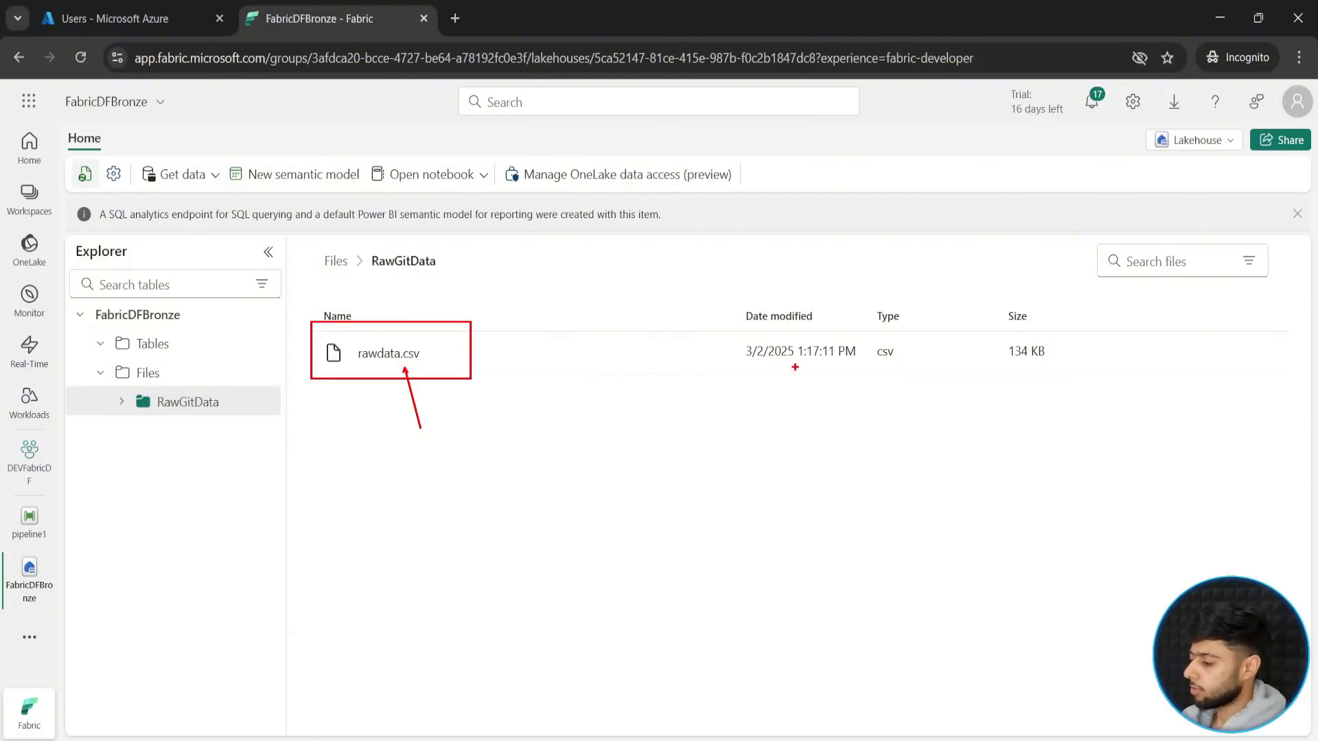
left_click_drag(791, 368, 792, 438)
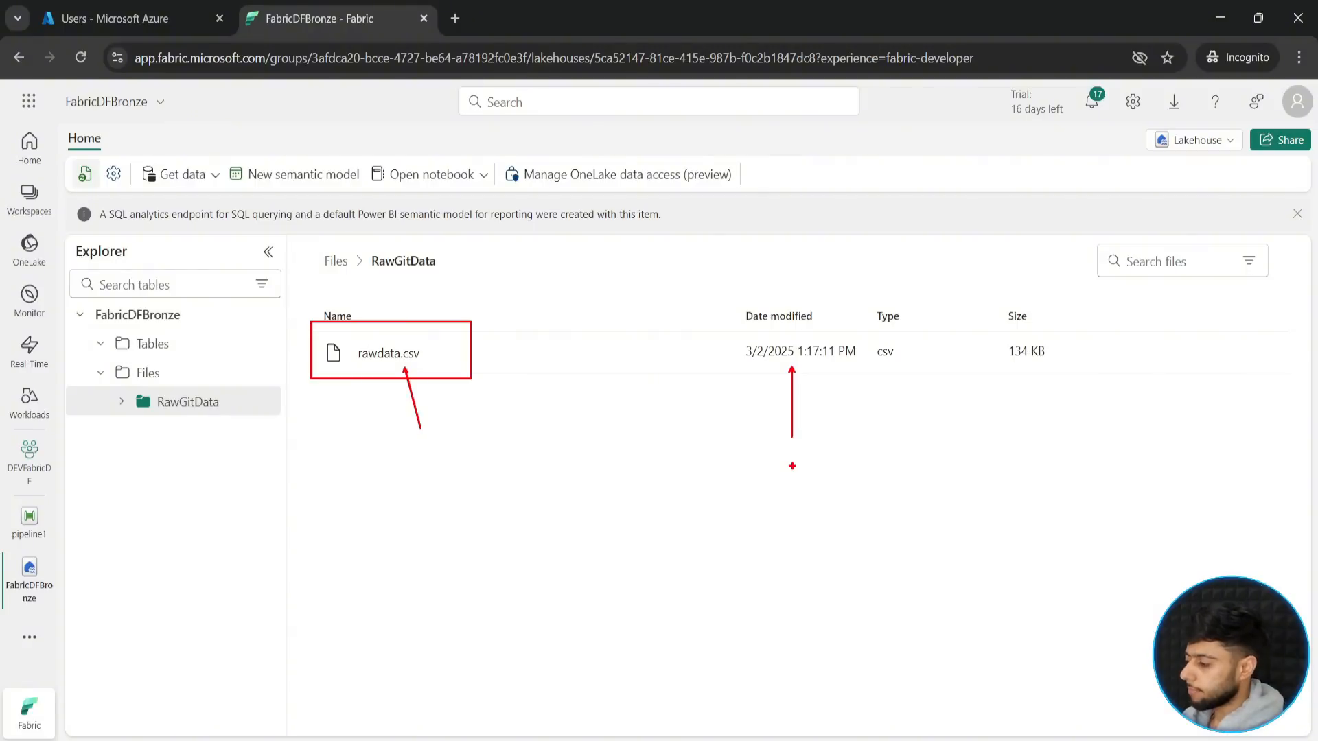
key("Escape")
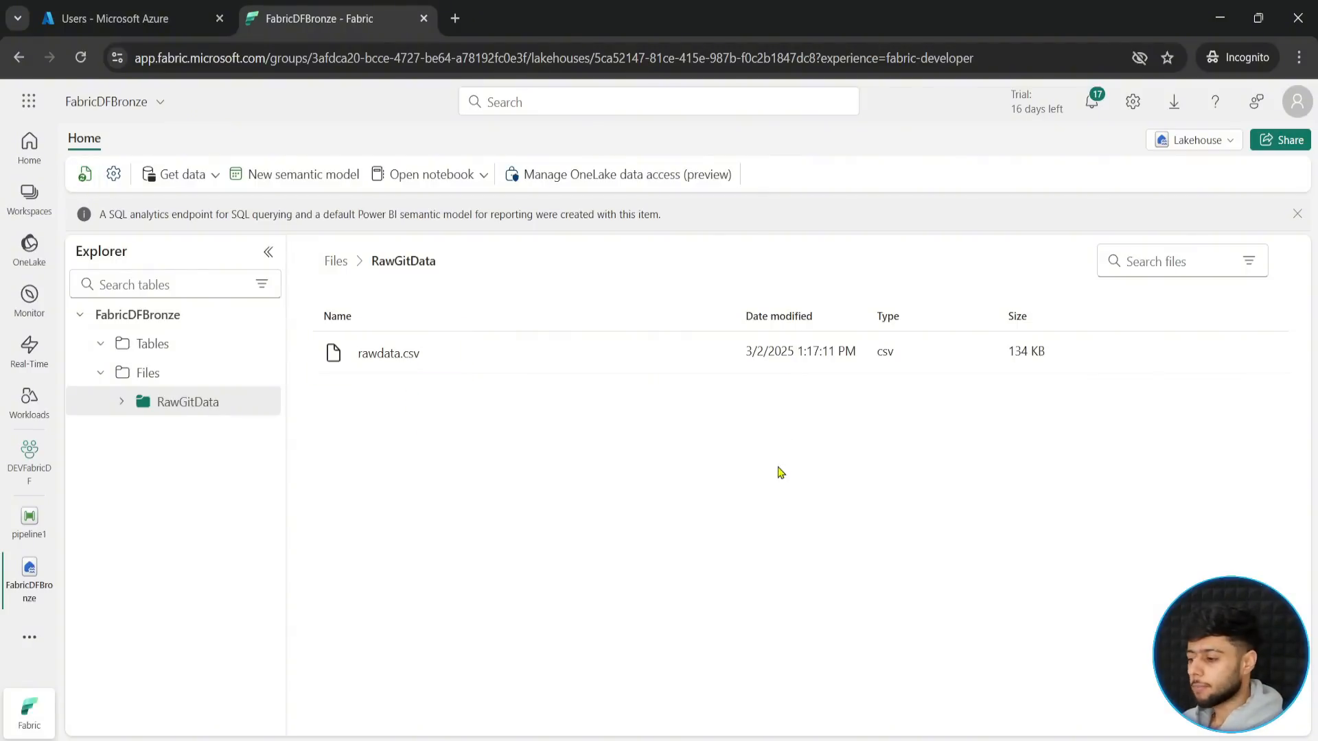
- Return to pipeline1 and bring the whole Set Run Variable and If Condition1 flow into view for review
left_click(29, 520)
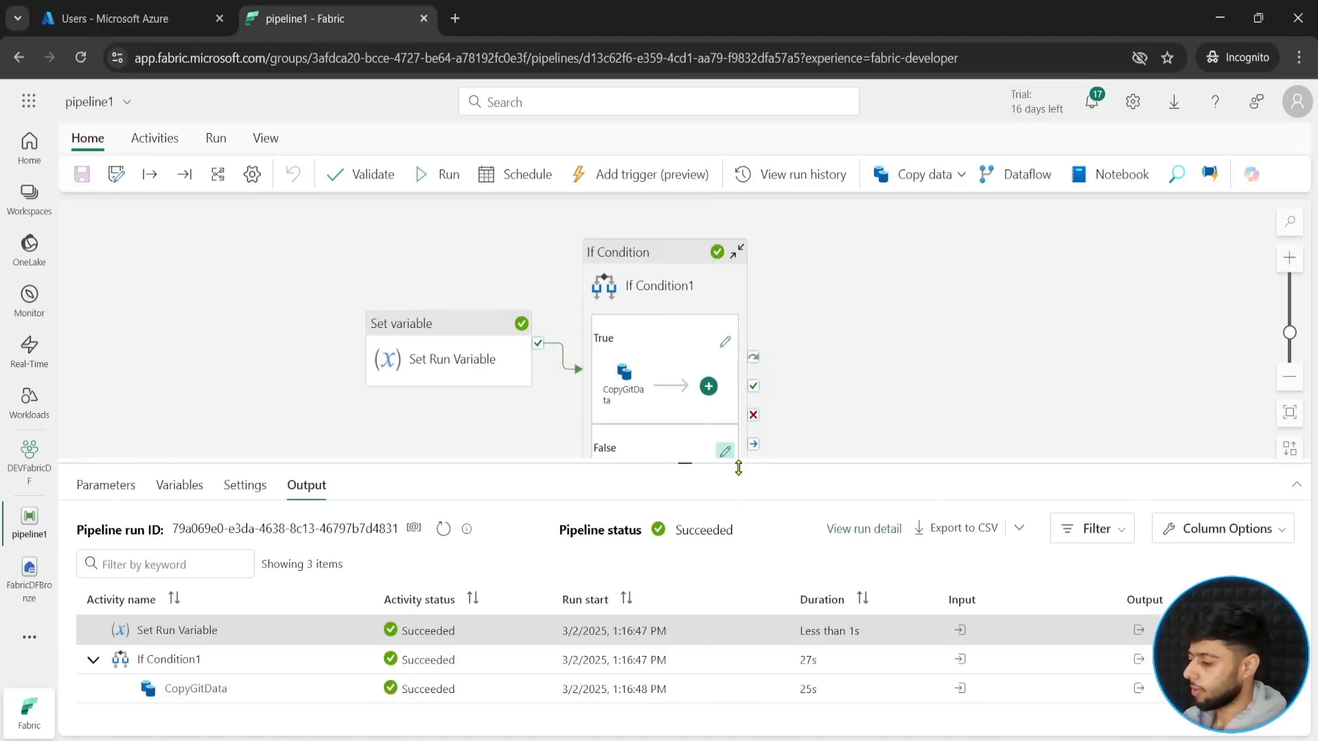
left_click_drag(739, 463, 726, 568)
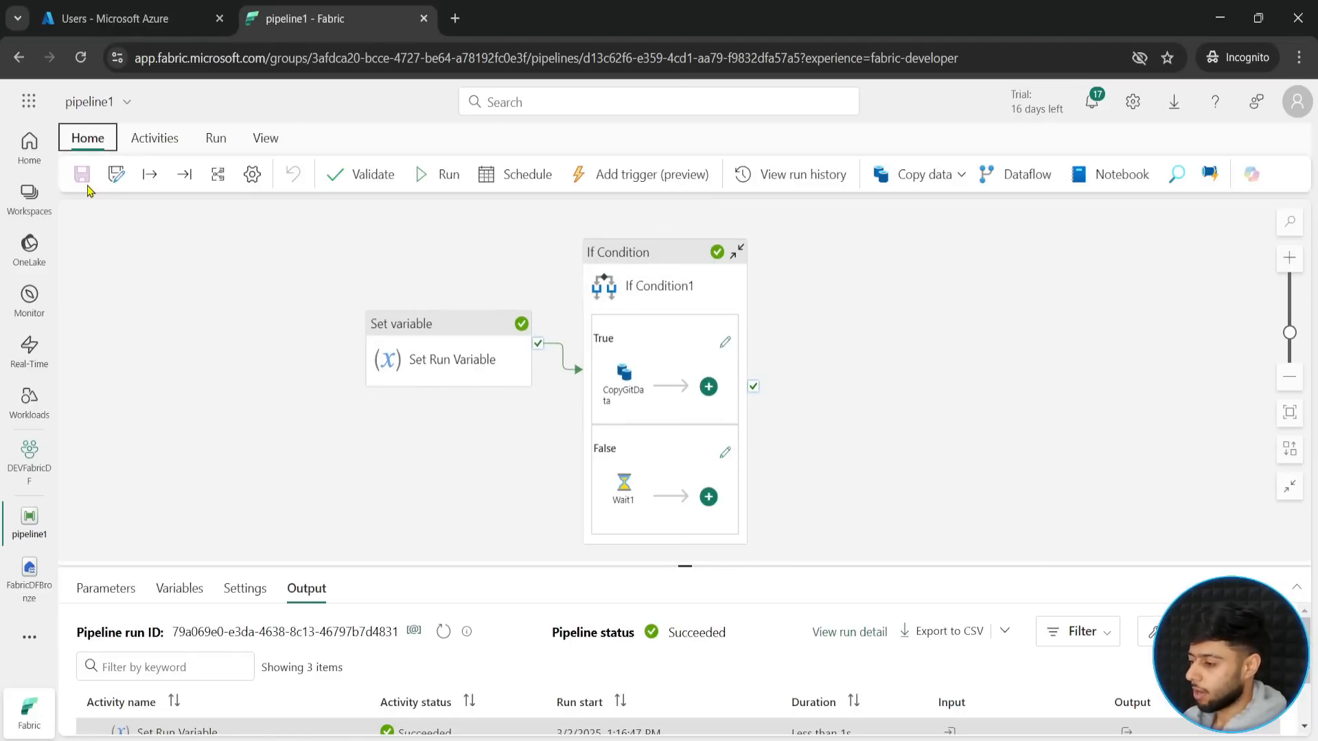
left_click_drag(840, 388, 940, 386)
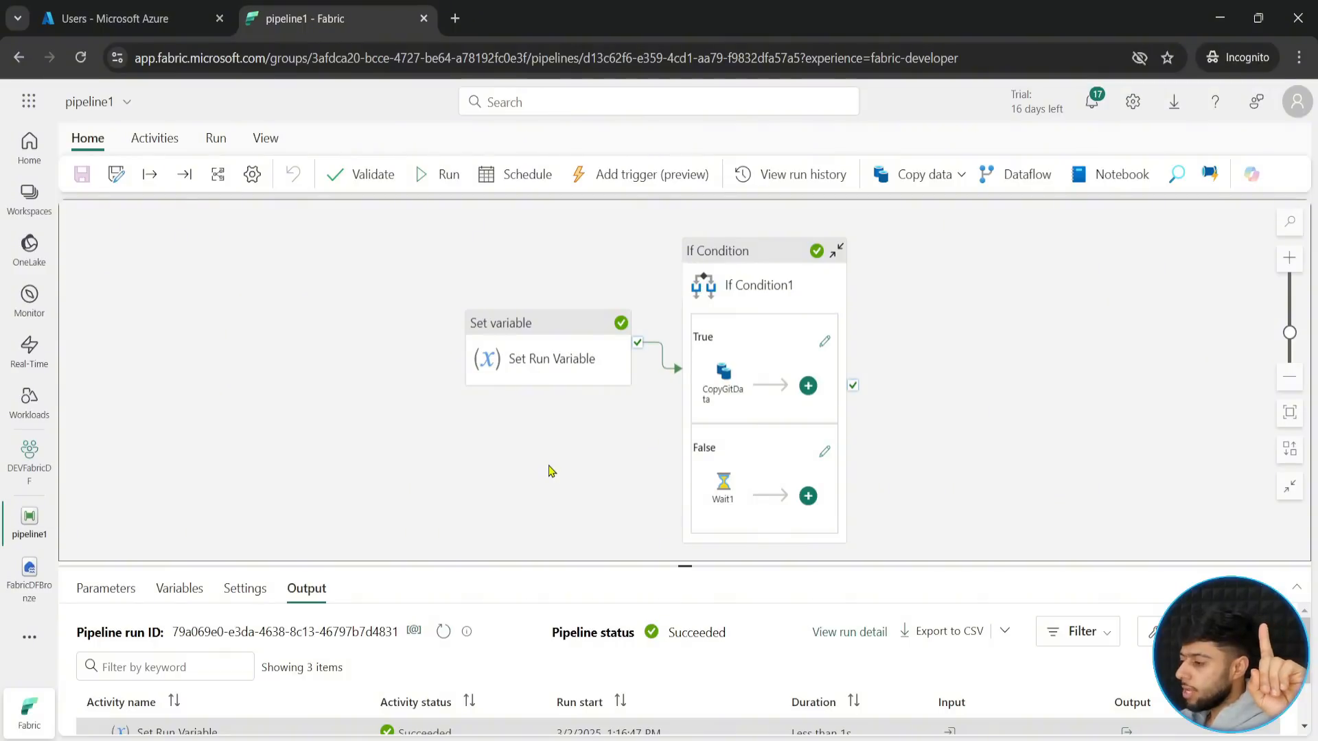
- Switch to GitHub and open the Fabric-Data-Factory repository root to examine which Netflix CSV files it holds
mouse_move(771, 737)
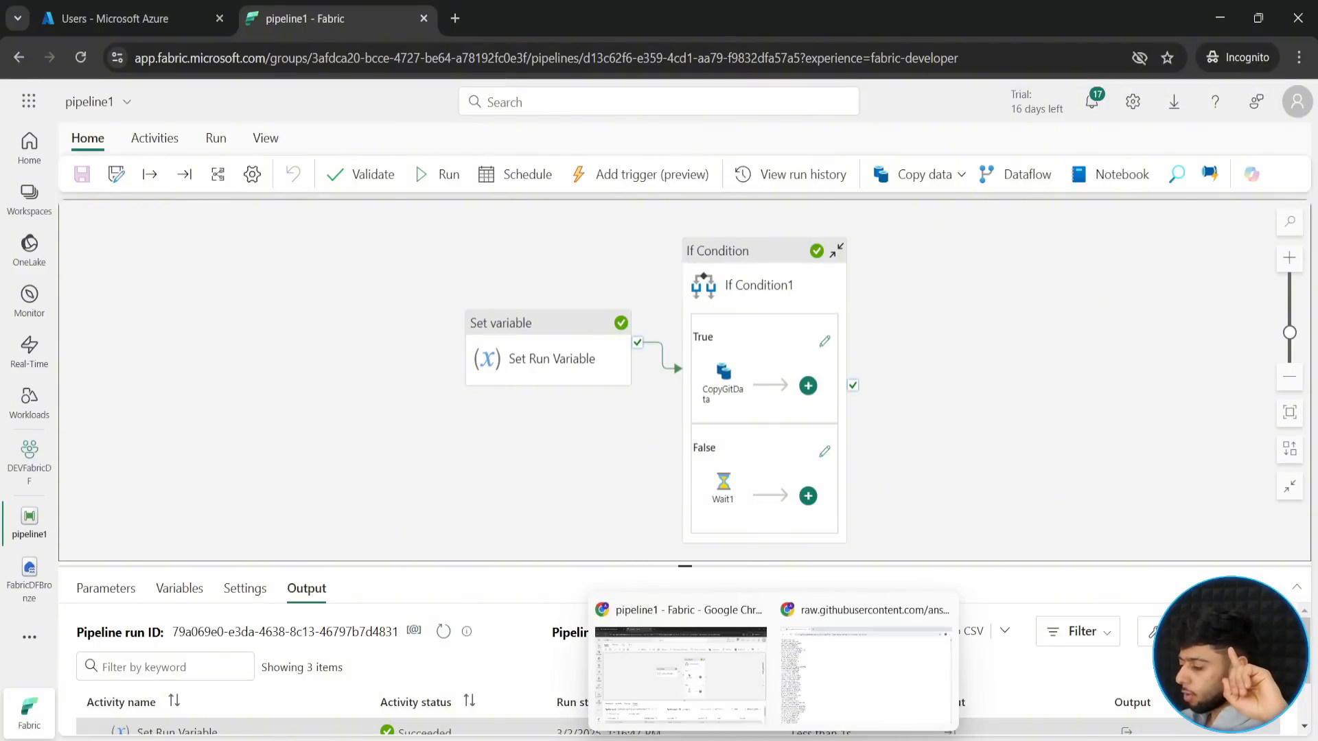
left_click(833, 707)
left_click(18, 58)
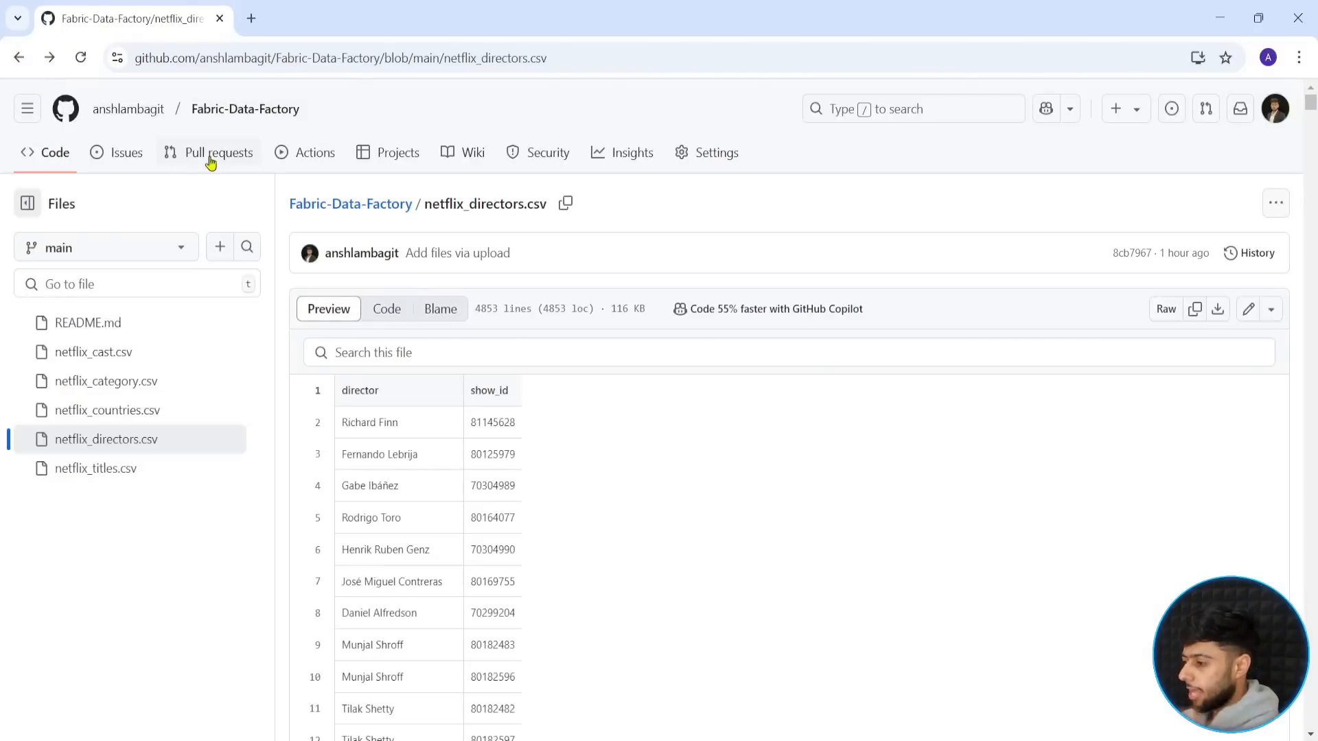
left_click(362, 204)
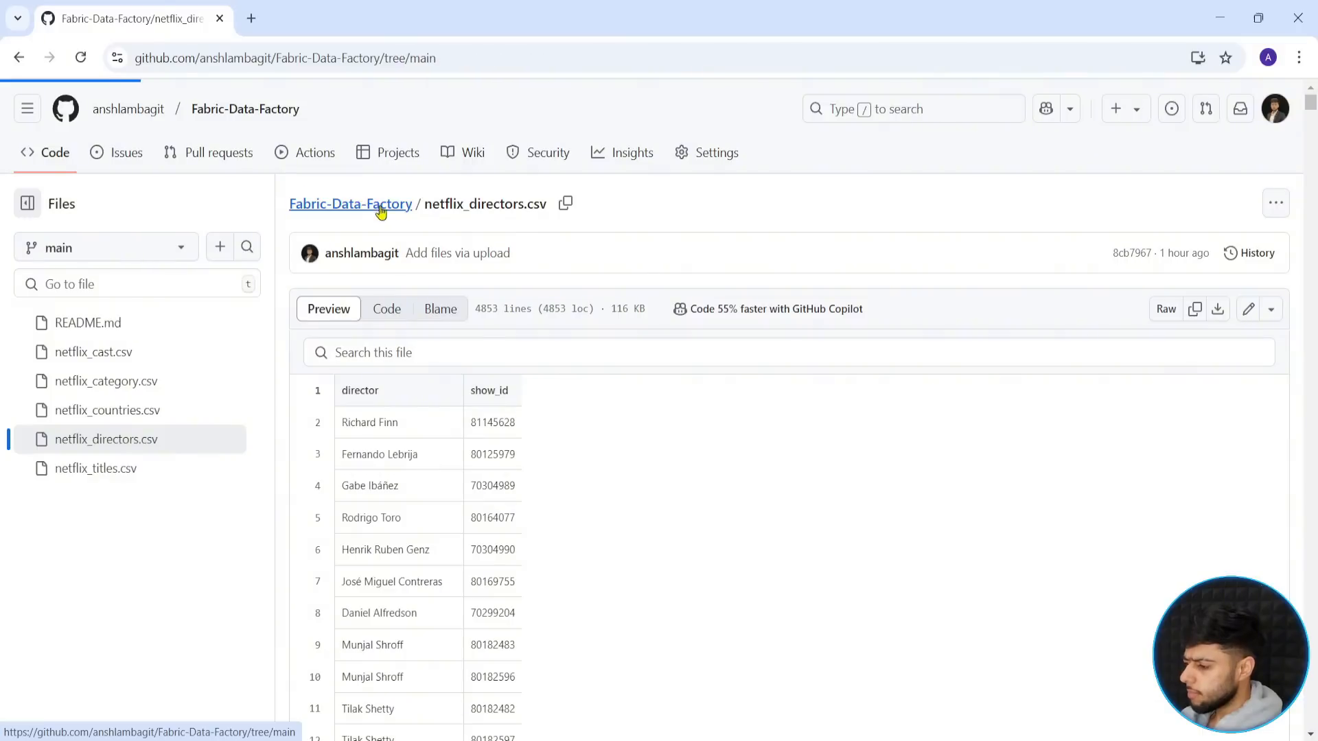
left_click_drag(140, 387, 323, 569)
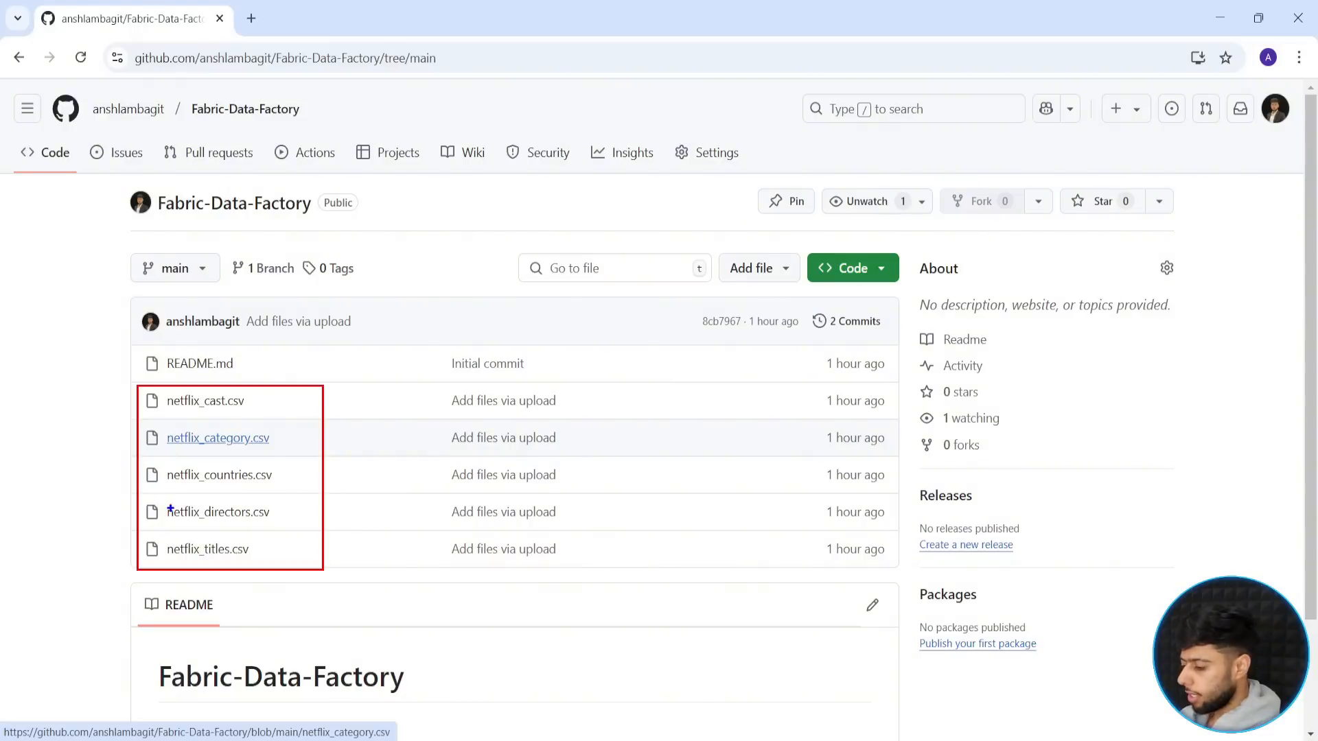
left_click_drag(145, 505, 282, 525)
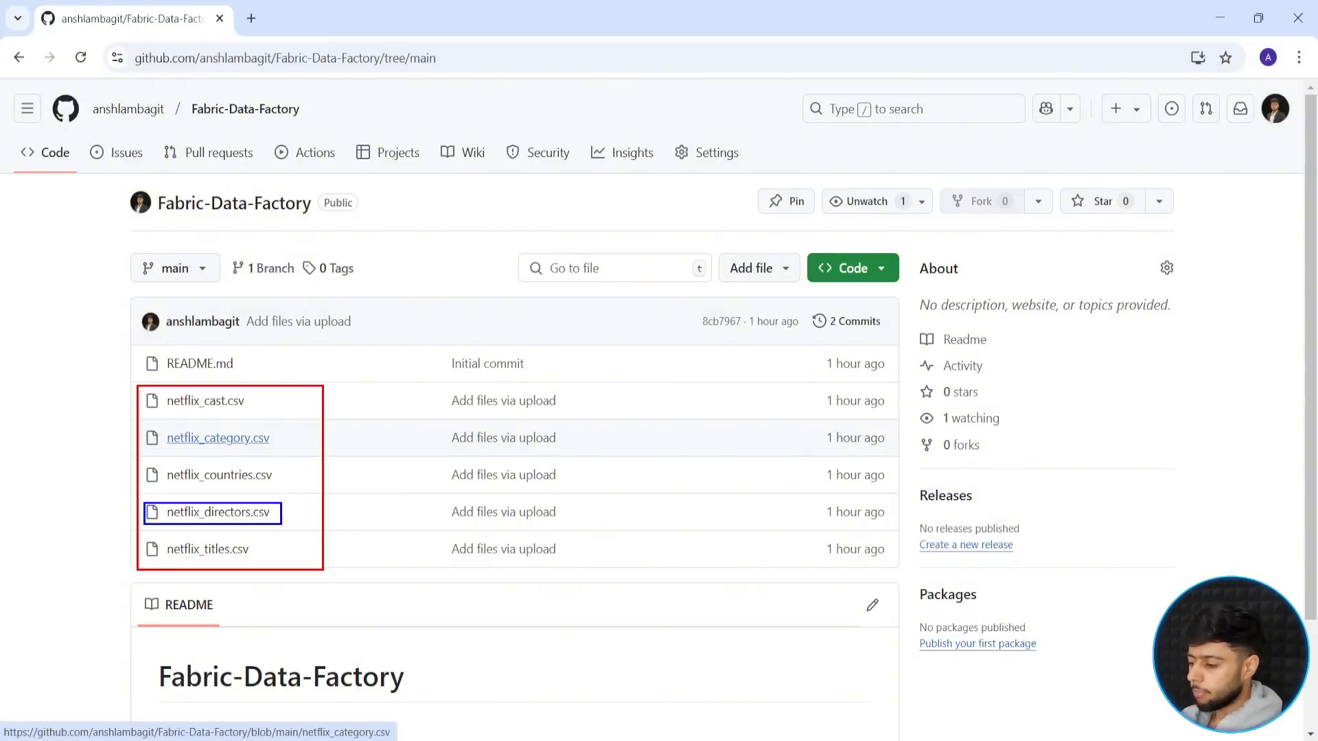
left_click_drag(145, 391, 248, 419)
left_click_drag(147, 426, 261, 456)
left_click_drag(142, 464, 278, 494)
left_click_drag(142, 539, 276, 566)
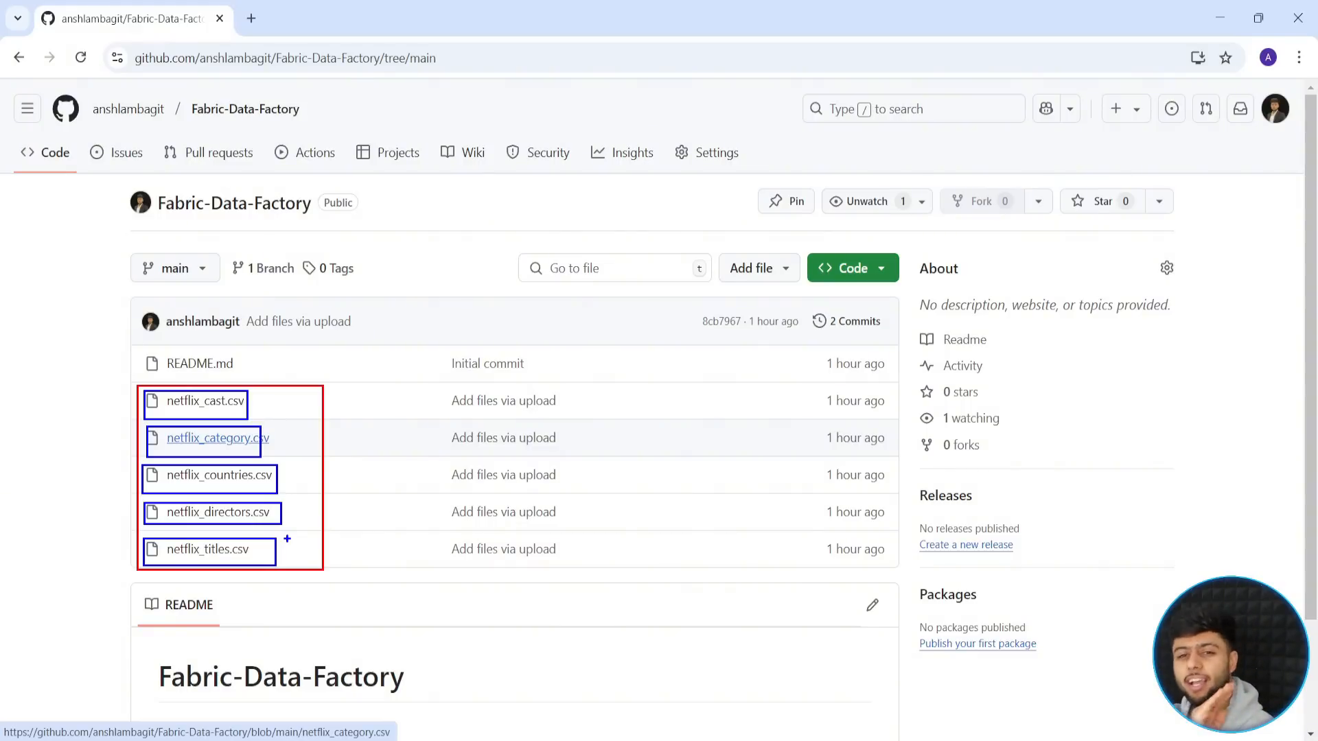
key("Escape")
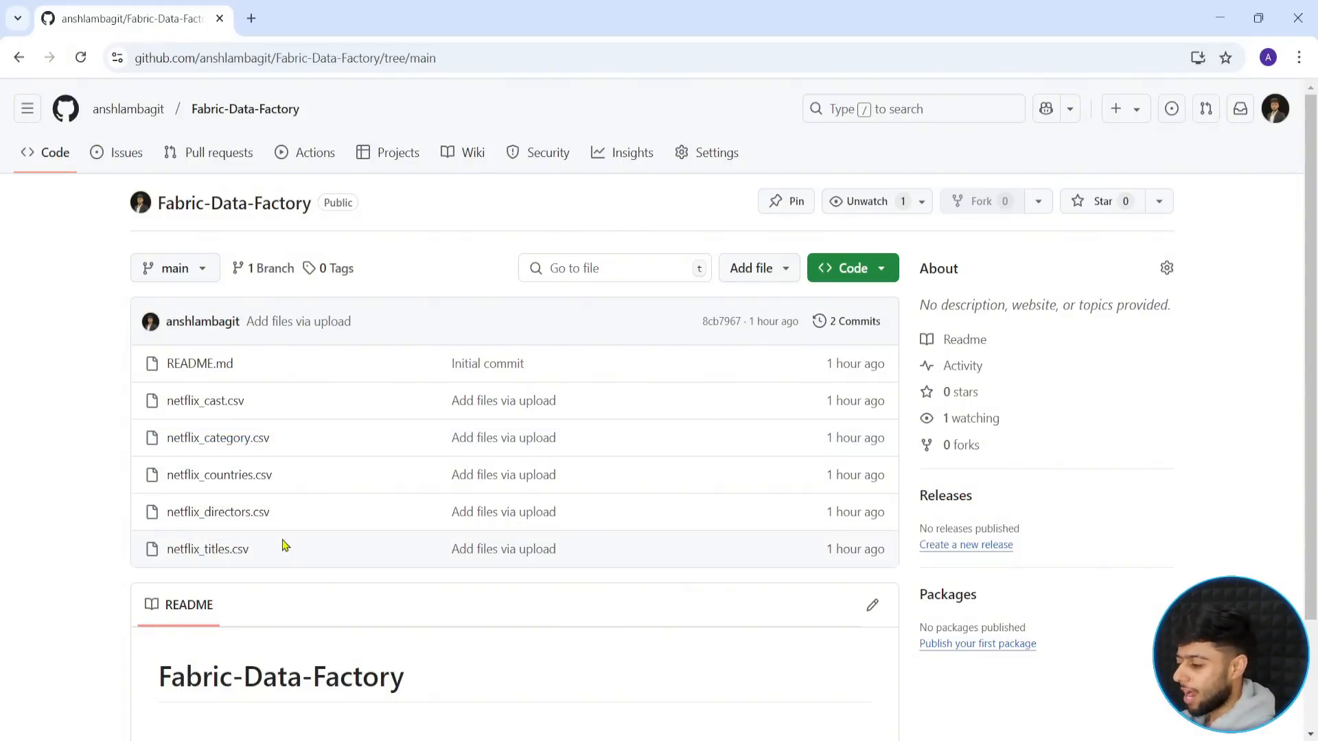
- Switch to the Azure portal and open the raw container of the storage account in the Fabricdatafactory resource group
mouse_move(774, 740)
left_click(680, 673)
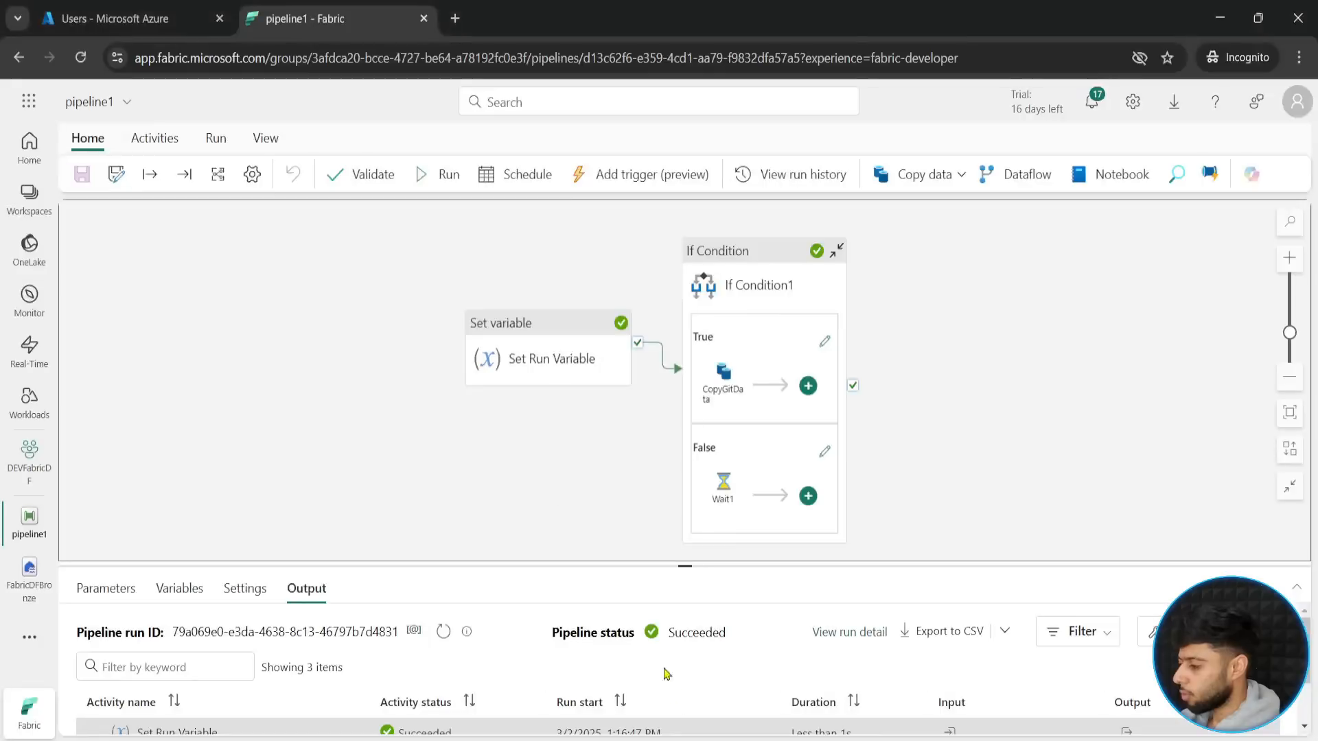
left_click(78, 14)
left_click(36, 138)
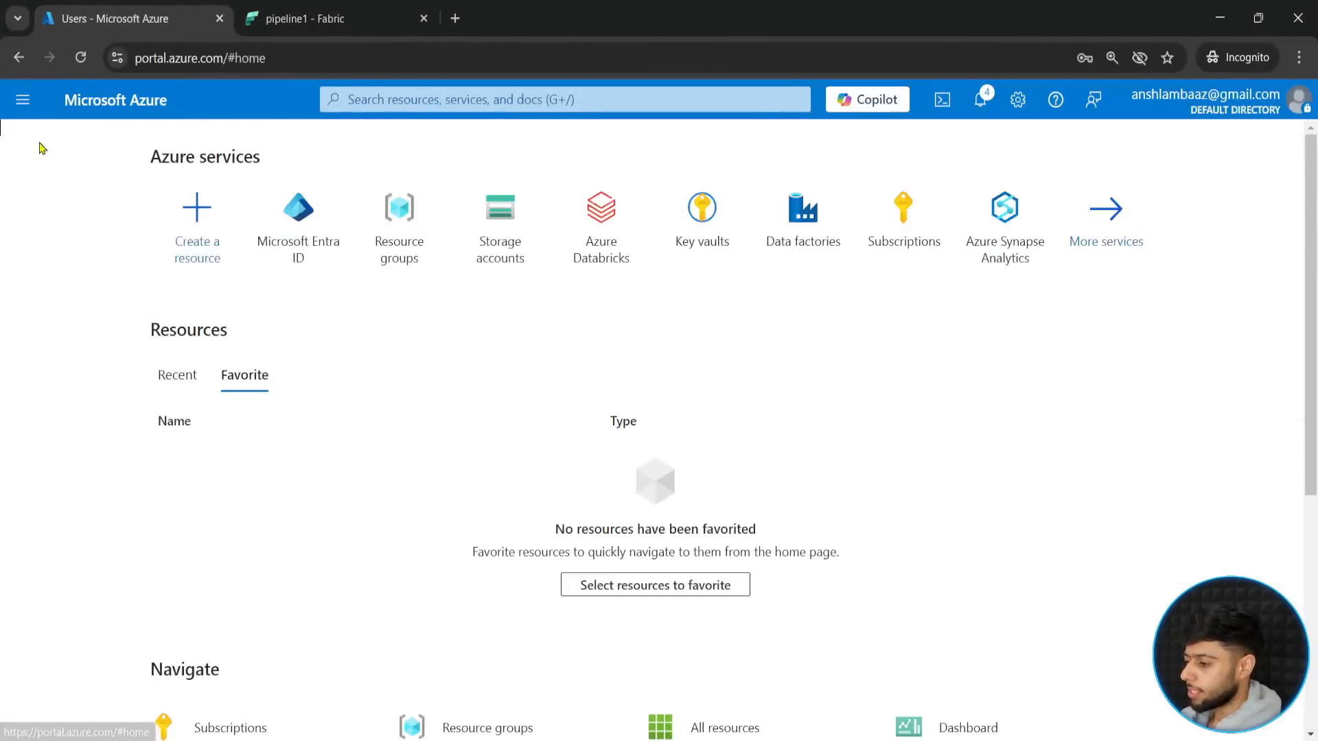
left_click(410, 242)
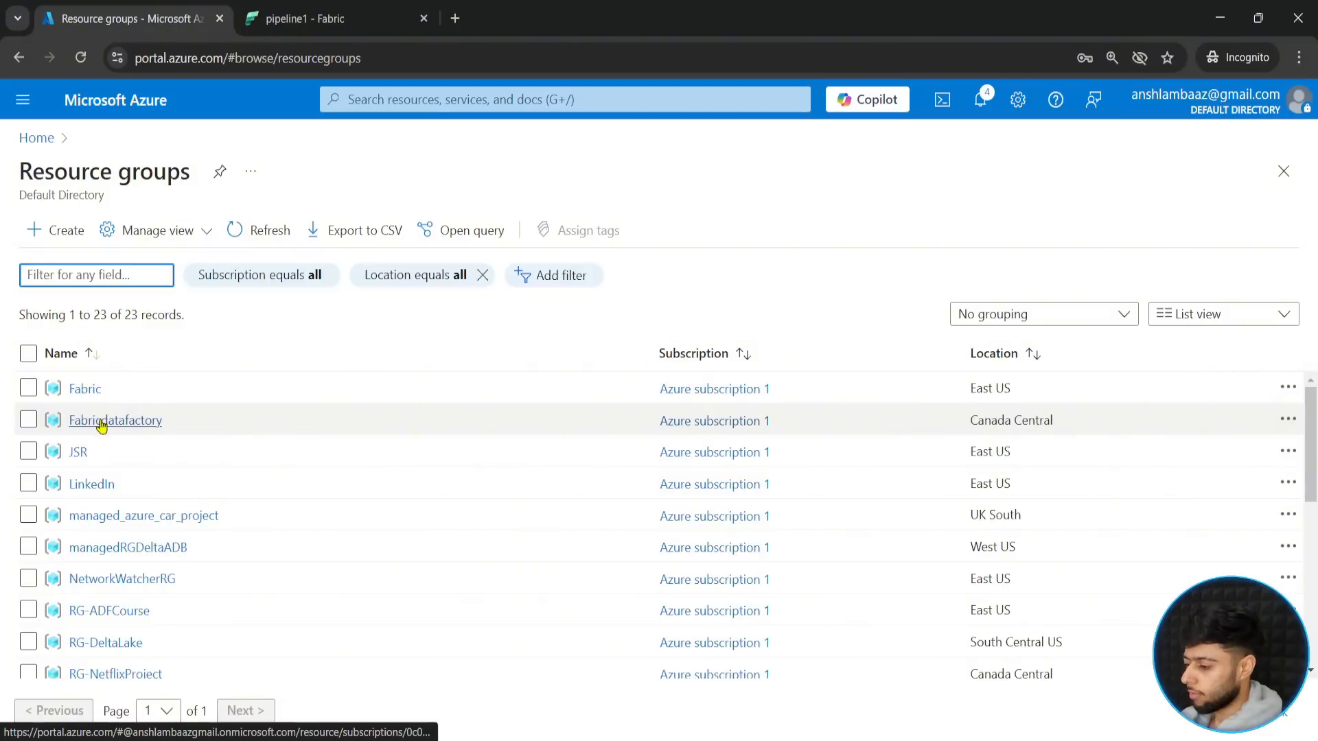
left_click(103, 418)
left_click(681, 489)
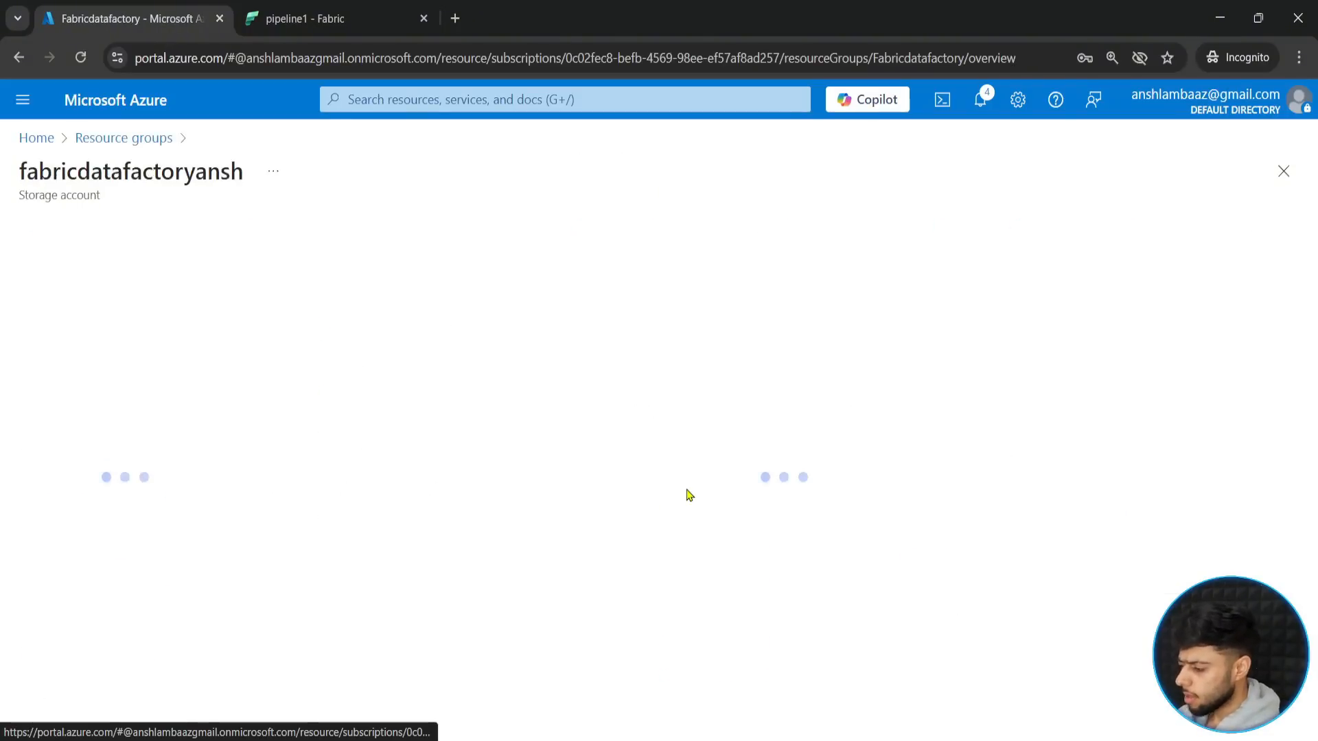
left_click(92, 554)
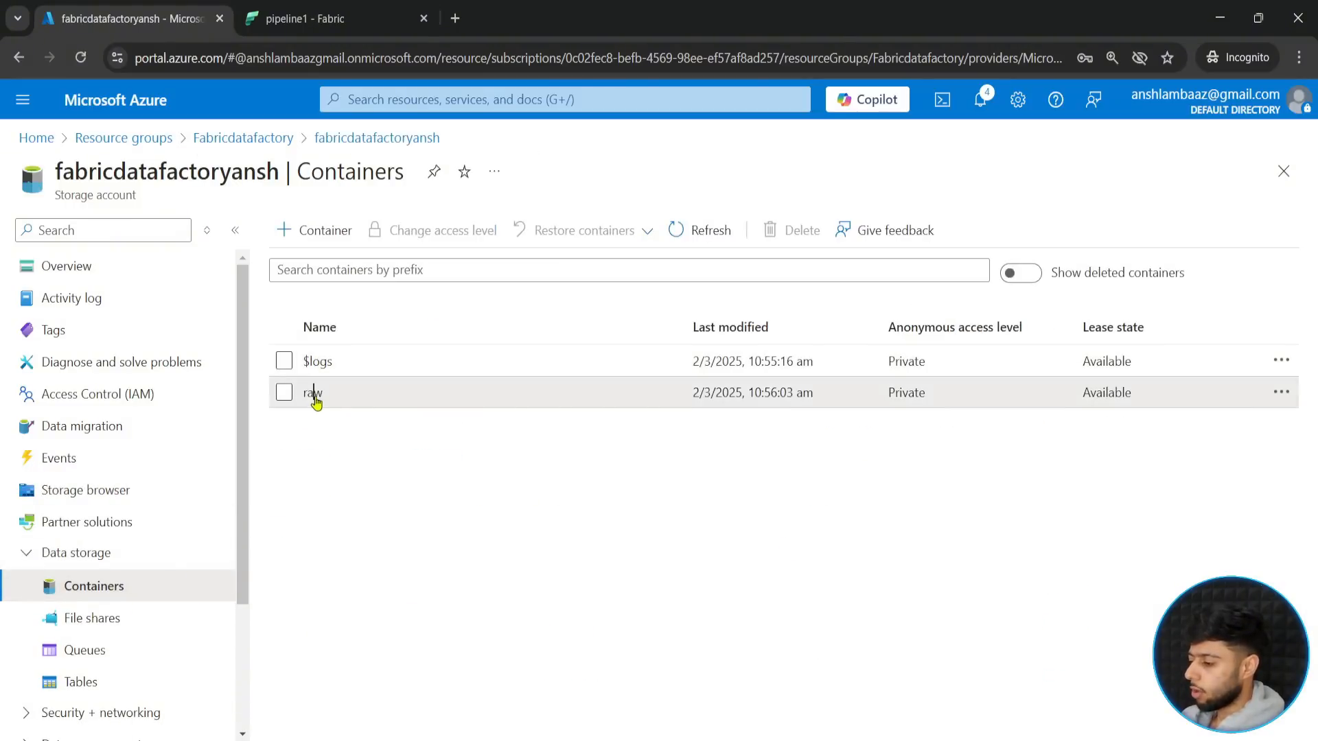
left_click(315, 391)
- Add a directory named gitfiles to the raw container
left_click(388, 235)
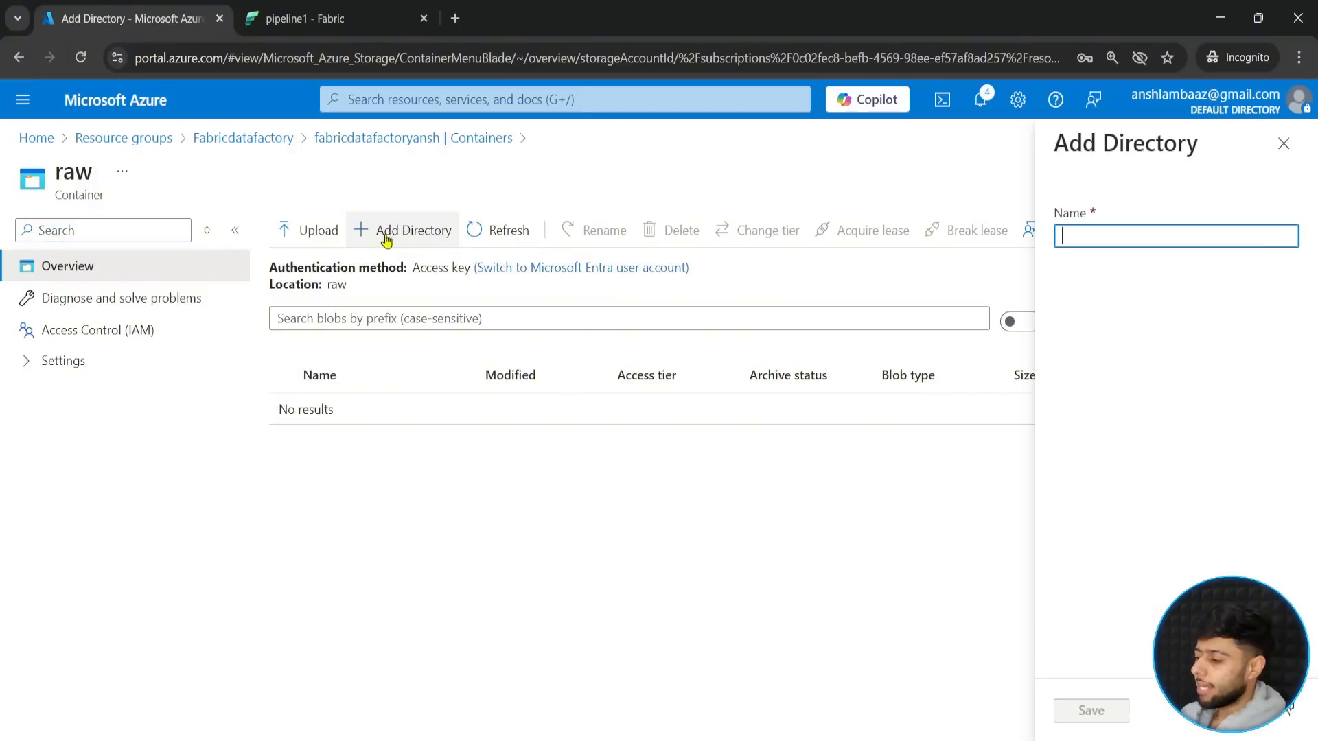
type("g")
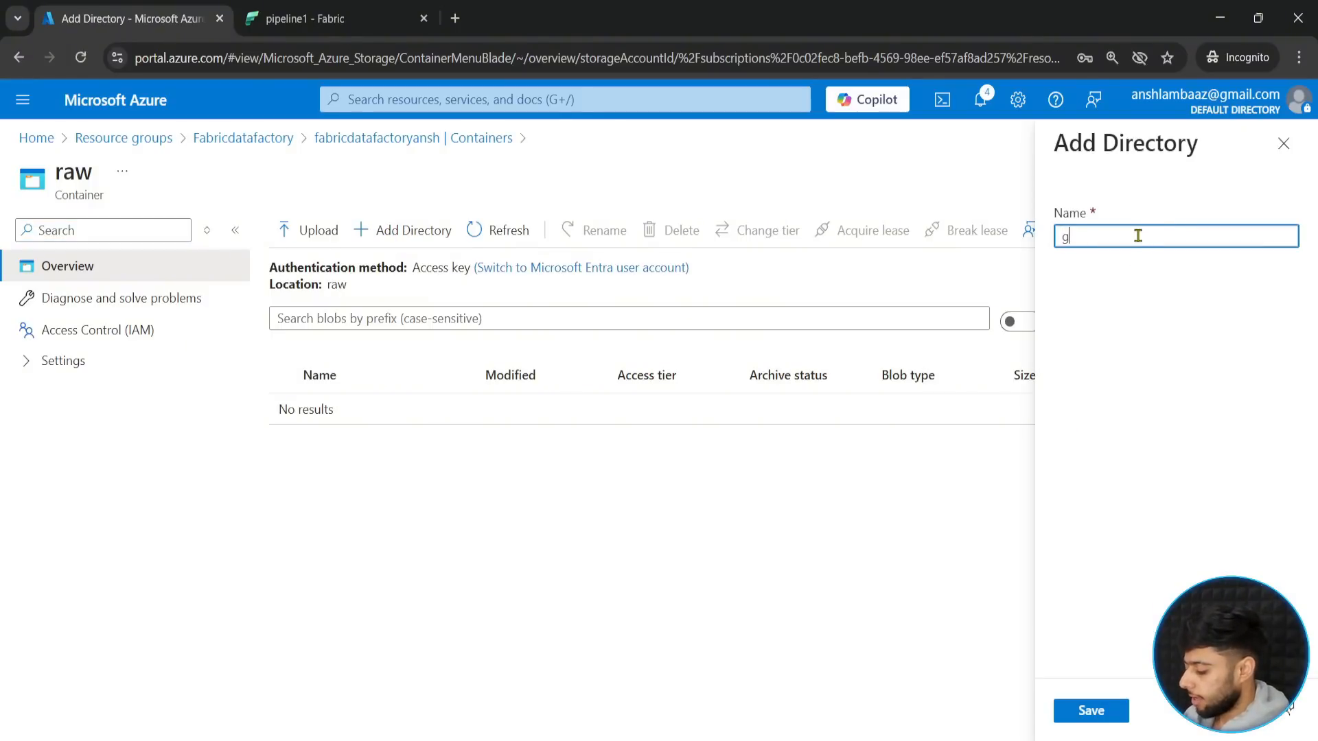
type("itfiles")
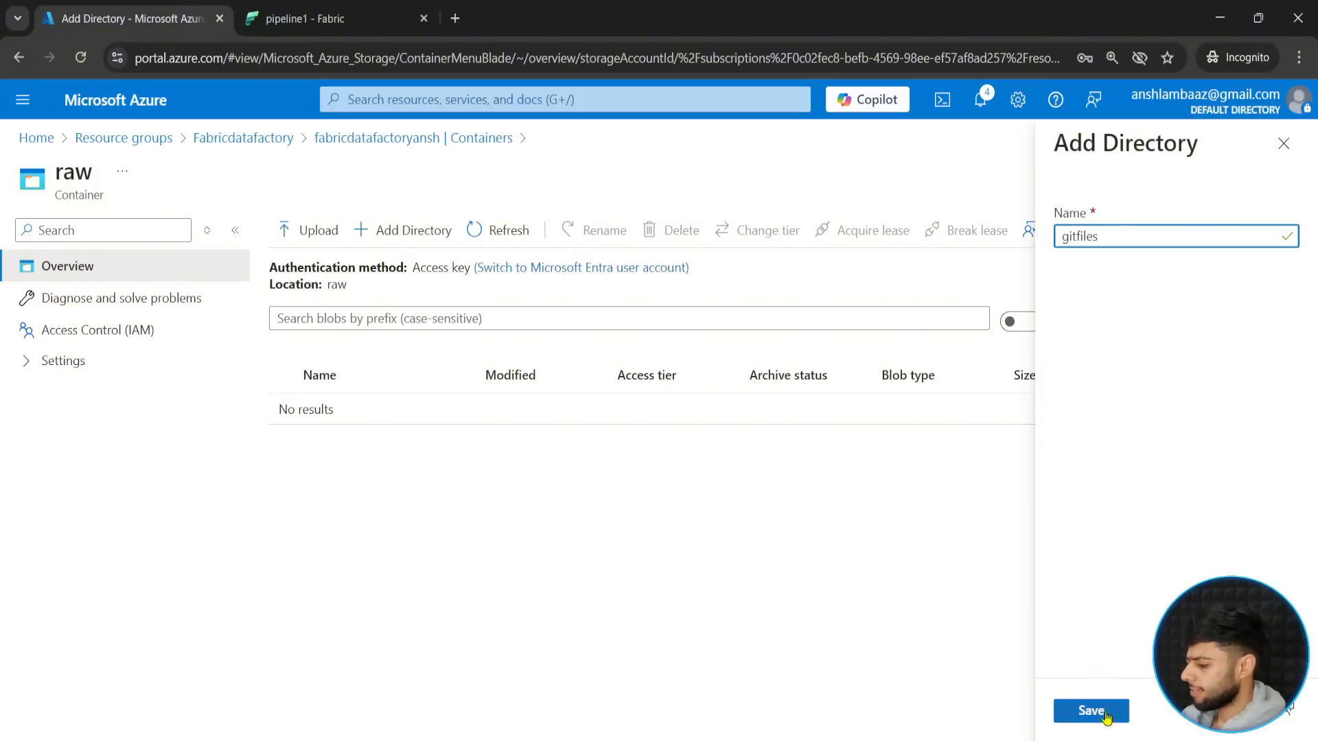
left_click(1098, 711)
- Upload netflix_cast.csv, netflix_category.csv, netflix_countries.csv and netflix_titles.csv into the gitfiles directory and check the uploaded files
left_click(342, 410)
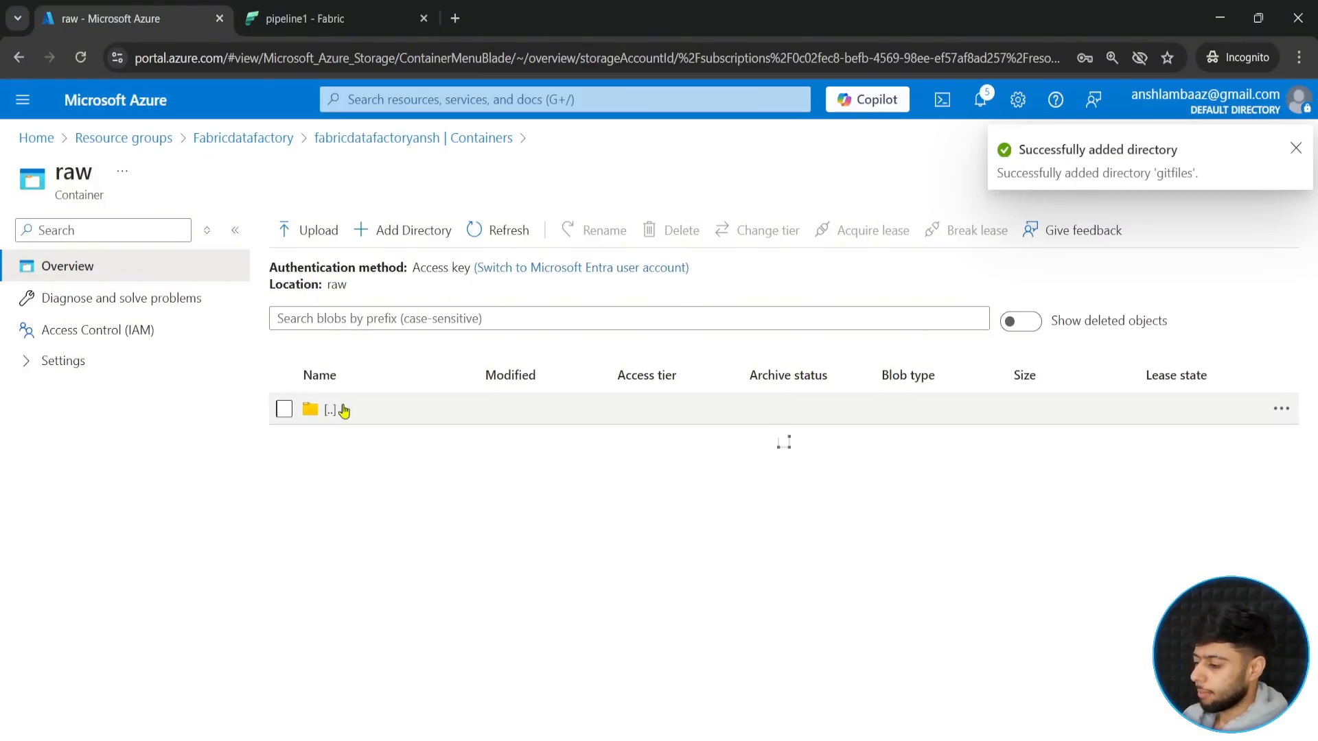
left_click(294, 233)
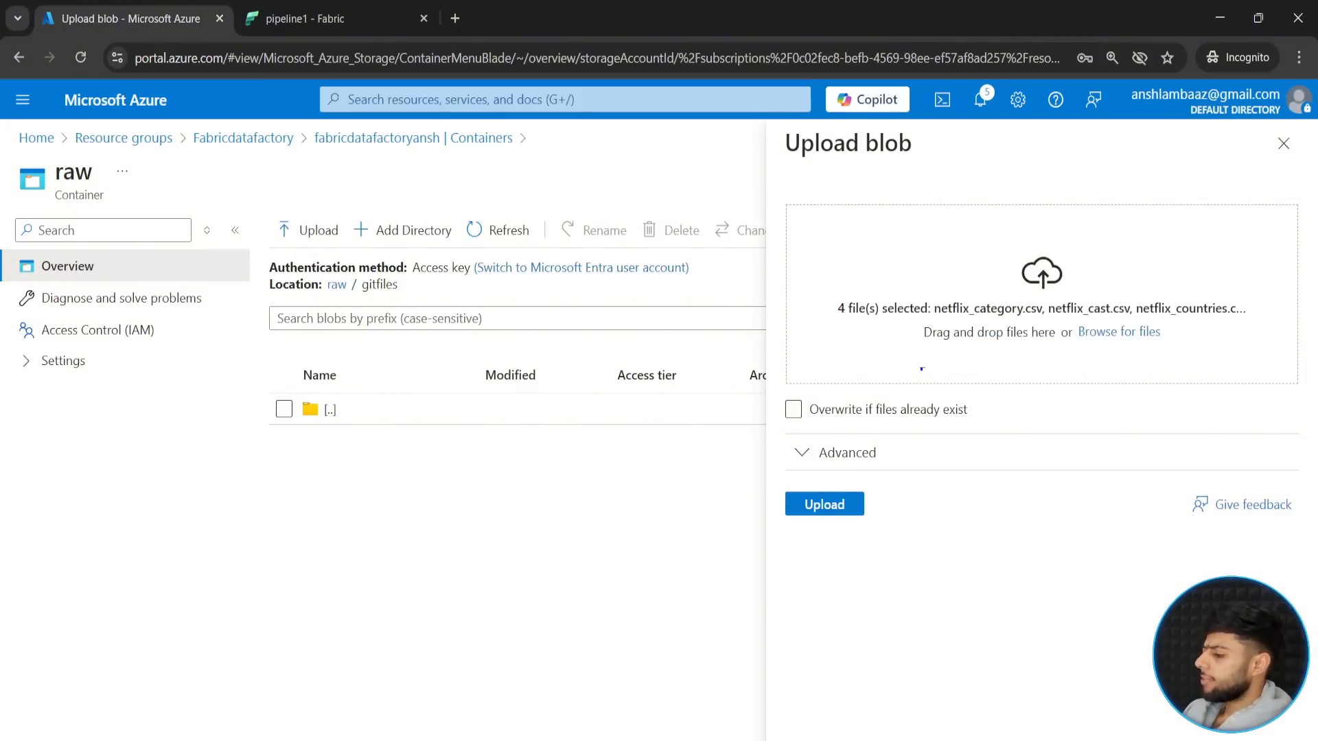
left_click(832, 509)
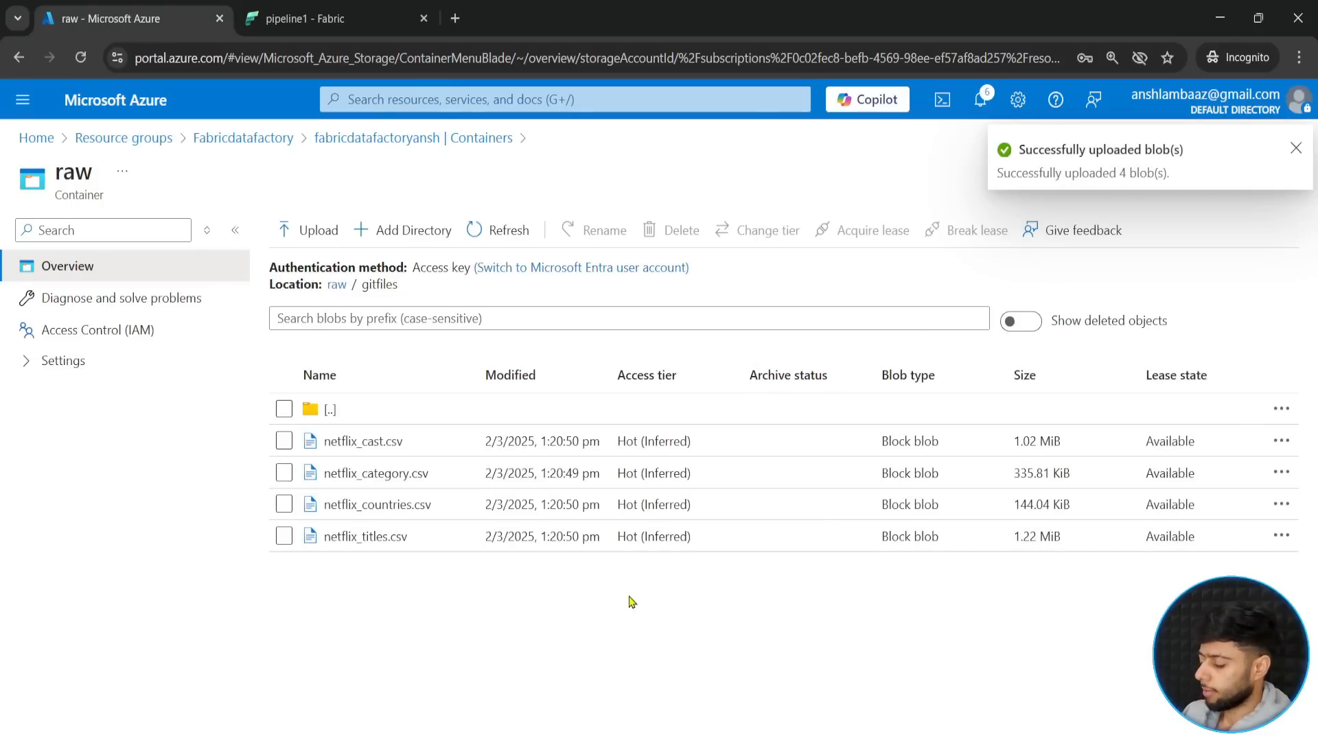
left_click_drag(275, 427, 473, 564)
left_click_drag(410, 561, 440, 669)
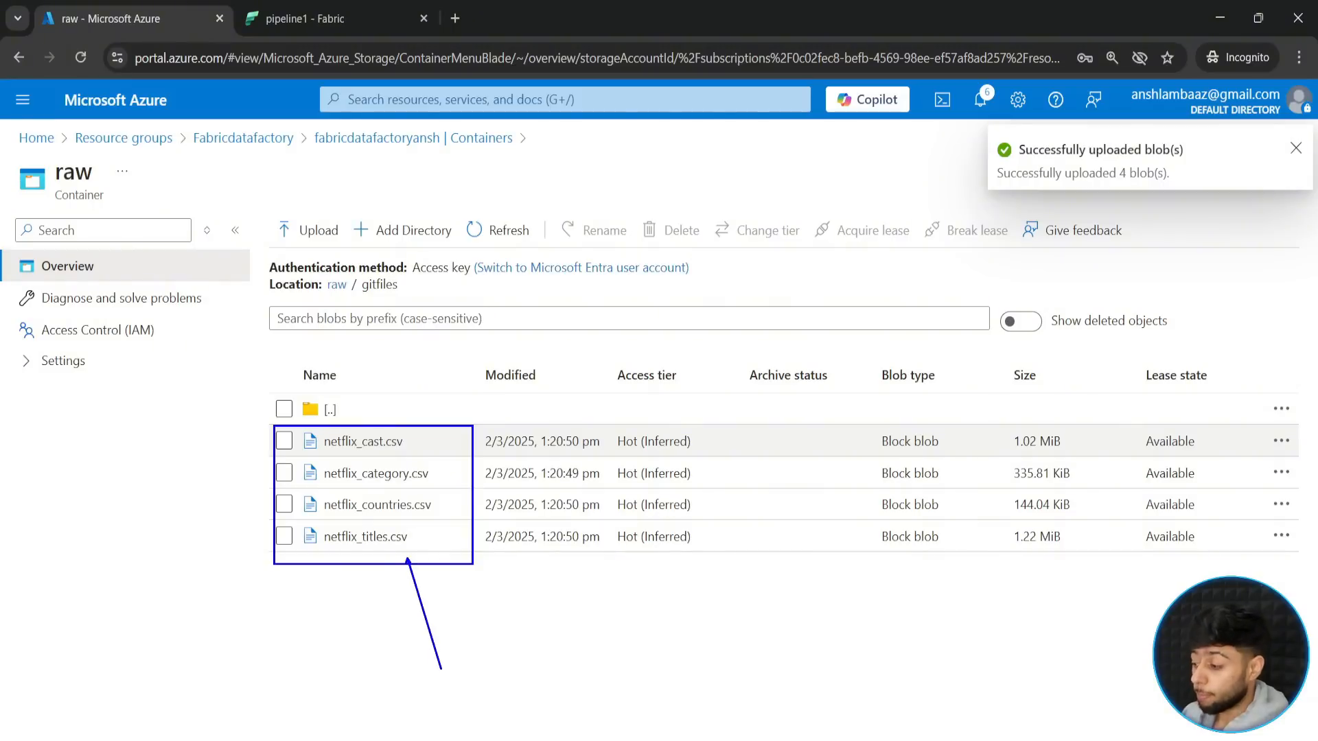
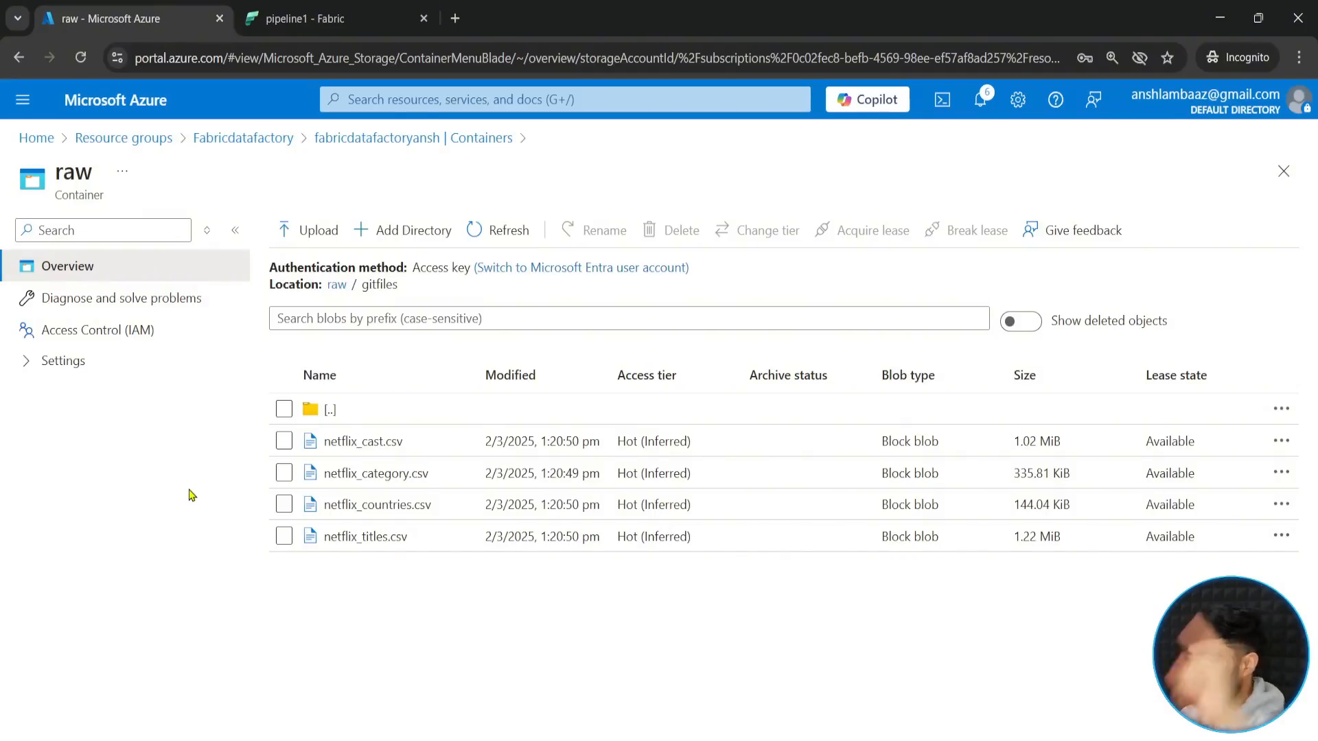
- Switch to Fabric, rename pipeline1 as GitData and close its editor
left_click(306, 20)
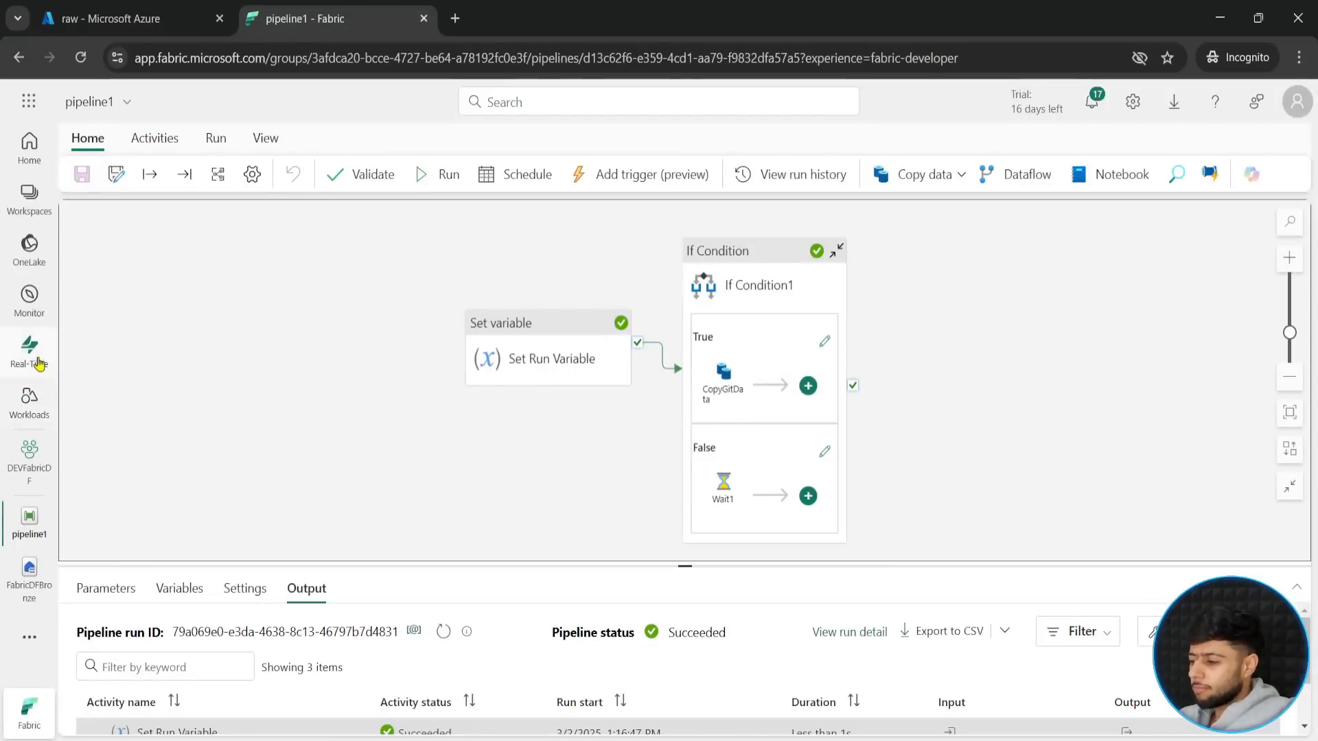
left_click(125, 107)
left_click_drag(136, 176, 87, 174)
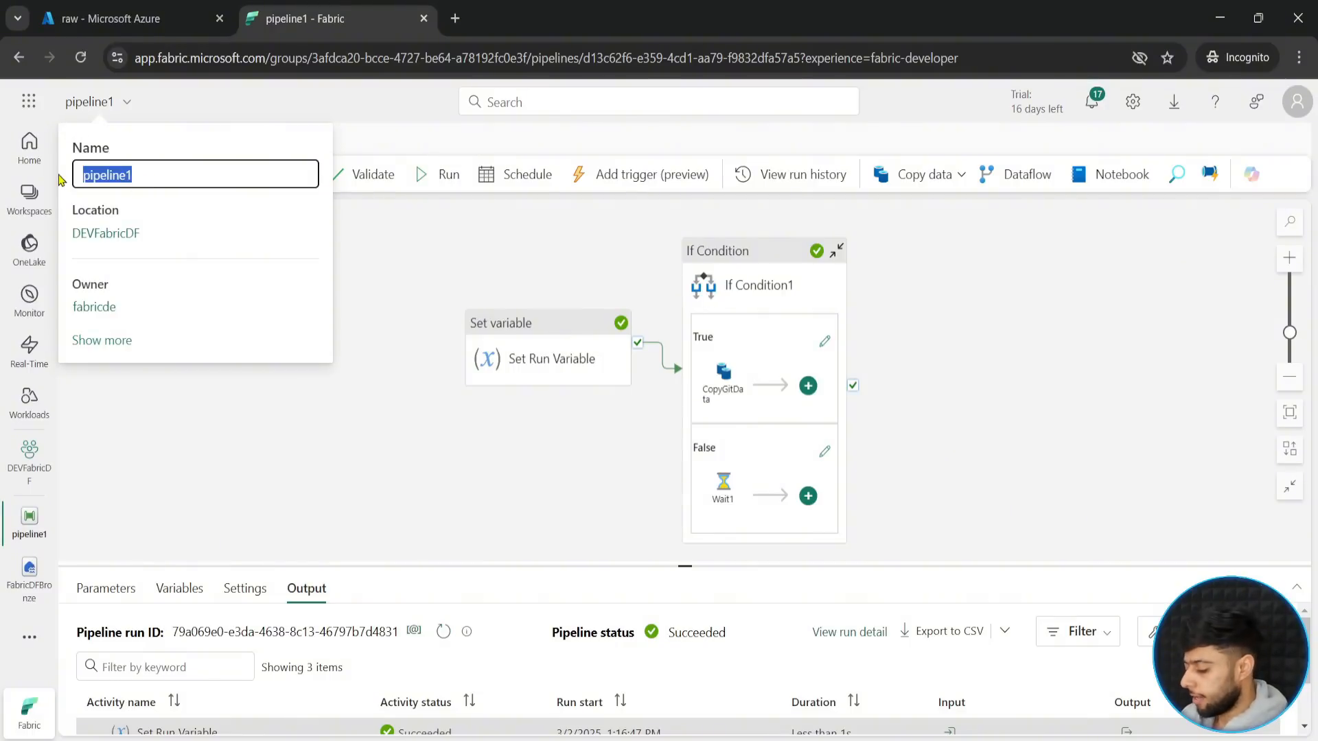
type("GitData")
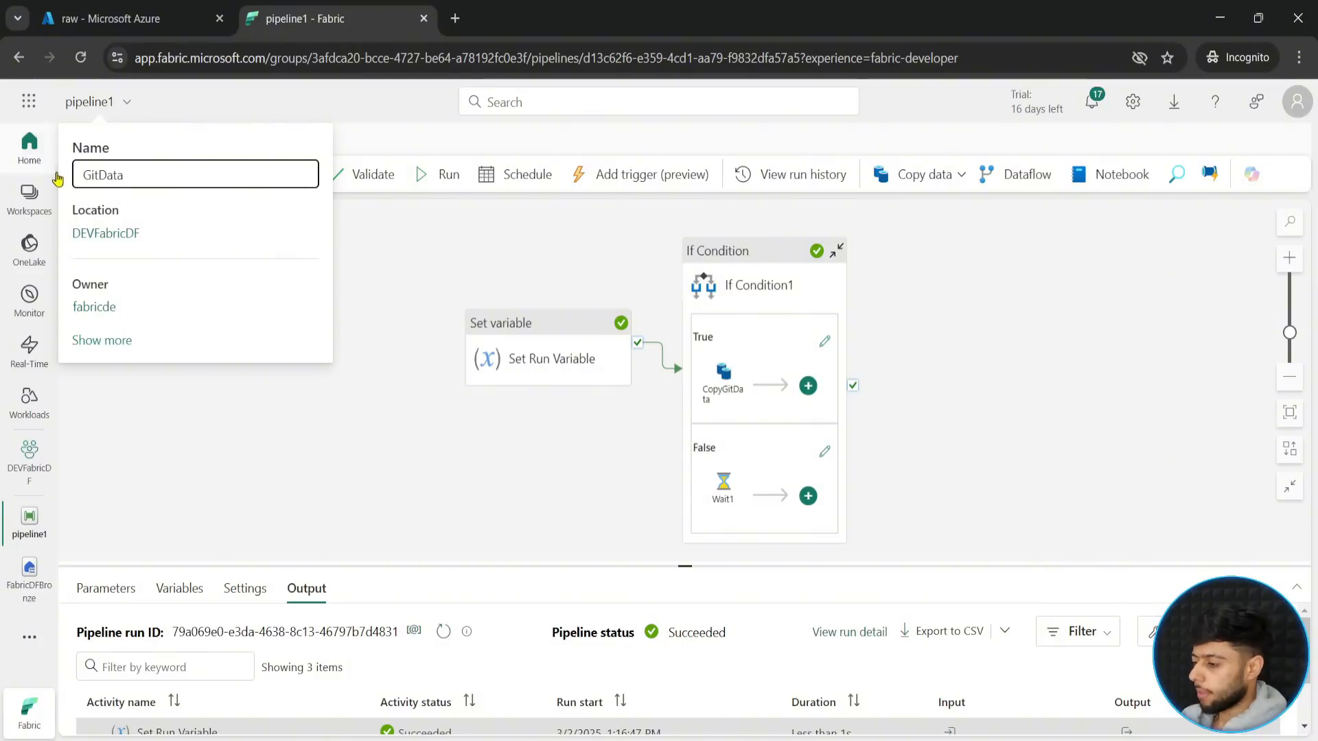
left_click(250, 479)
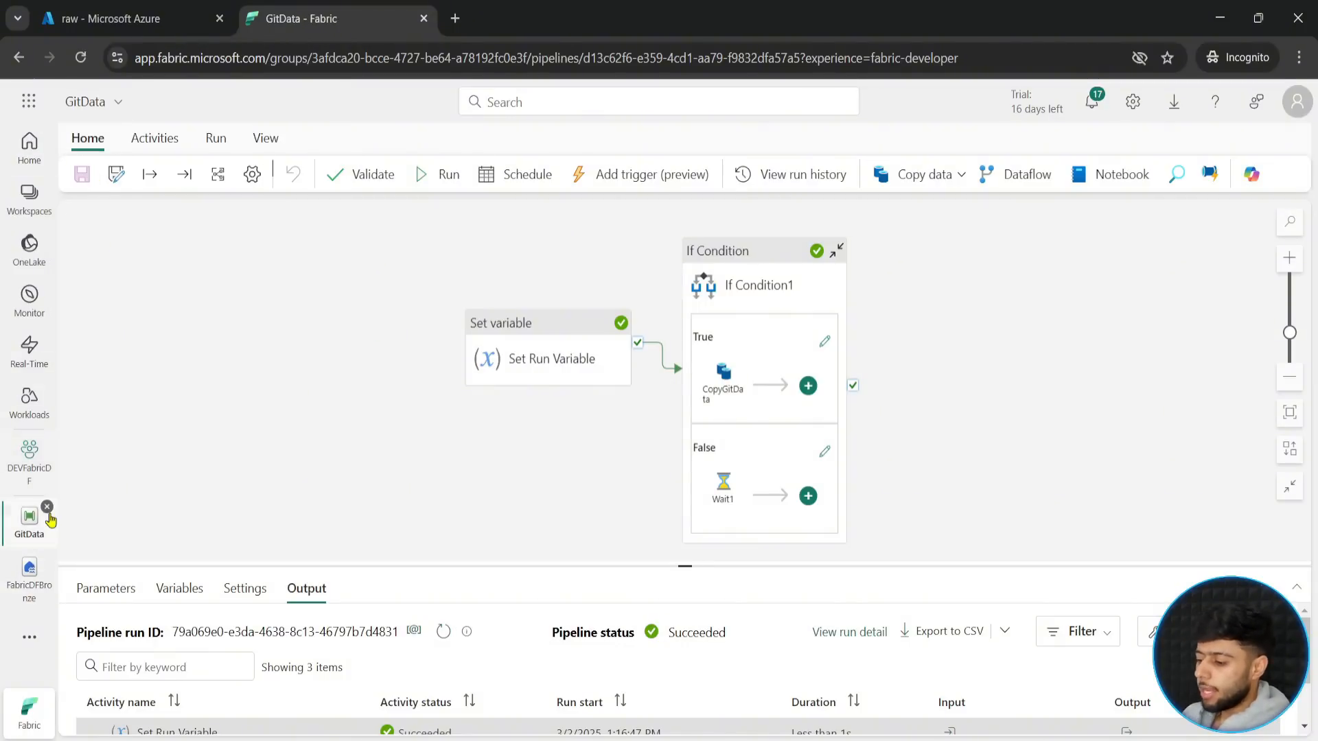
left_click(46, 507)
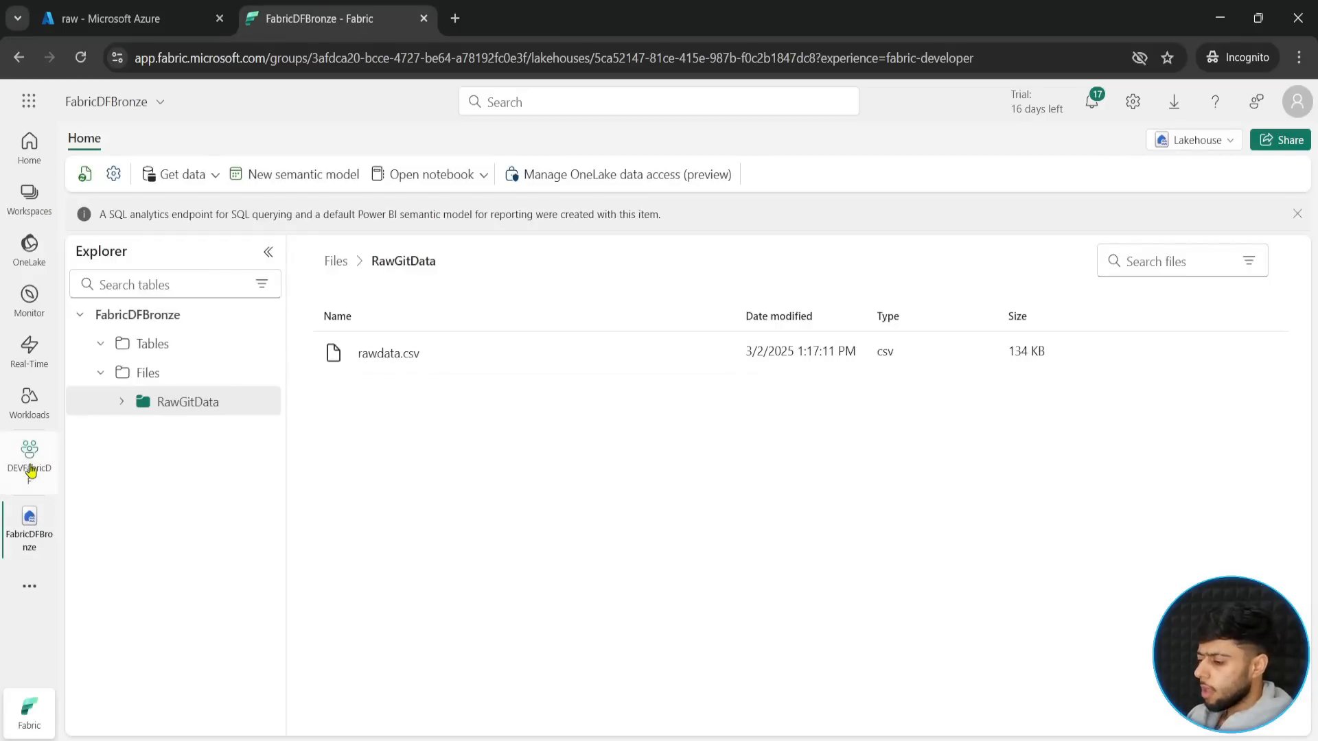
- Create a data pipeline named AzureData in the DEVFabricDF workspace
left_click(31, 471)
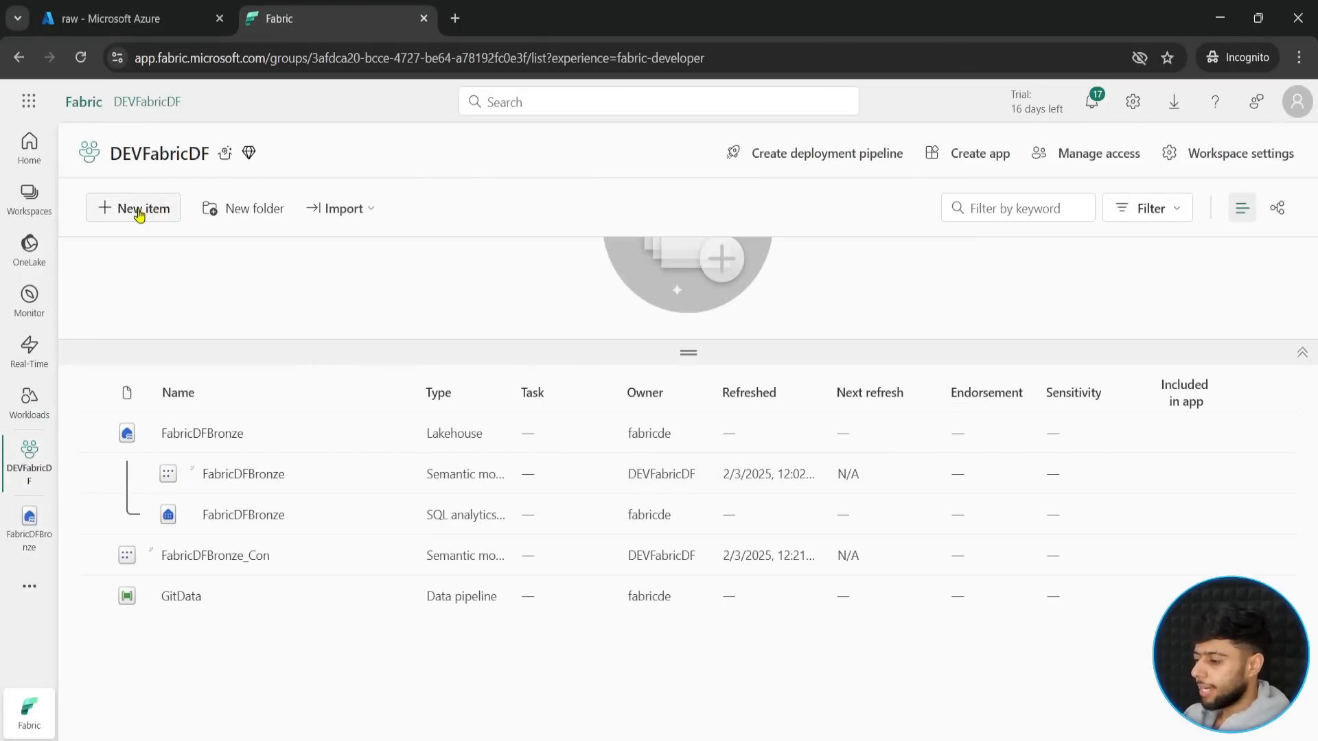
left_click(139, 209)
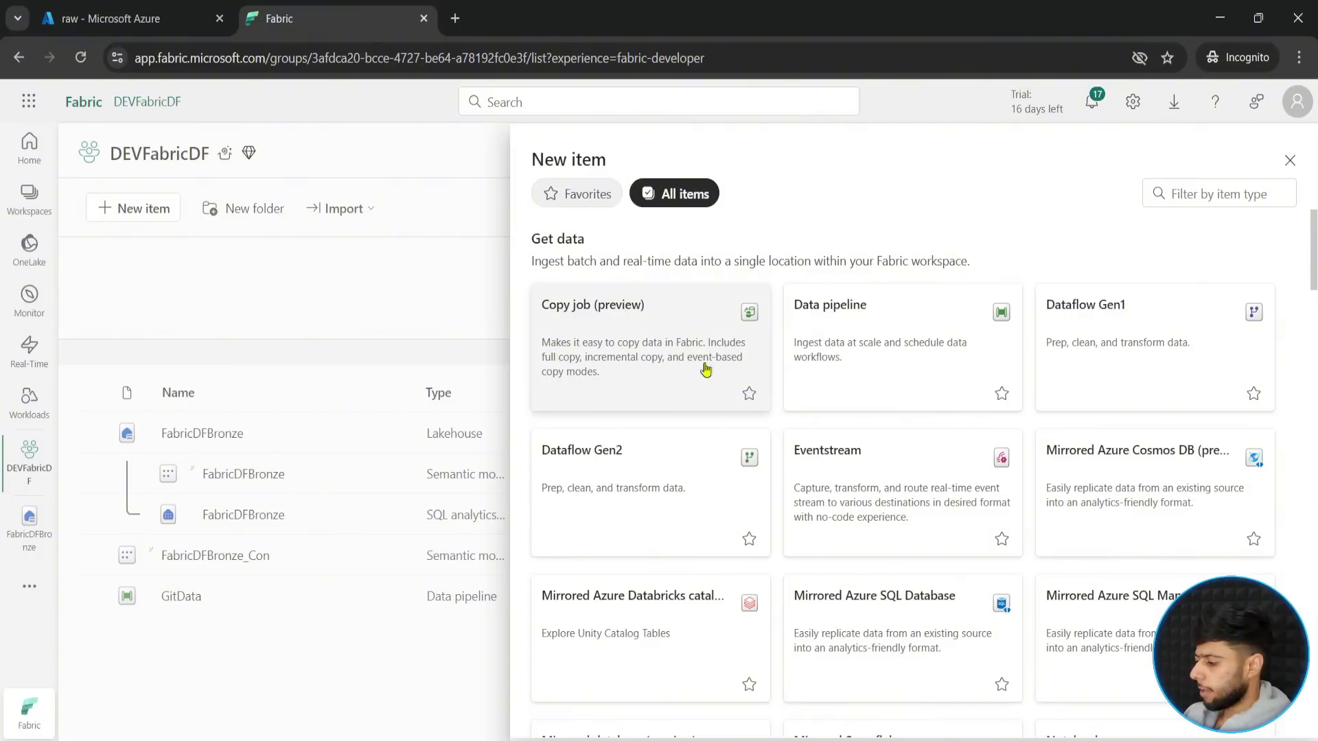
left_click(871, 350)
left_click_drag(609, 388, 377, 385)
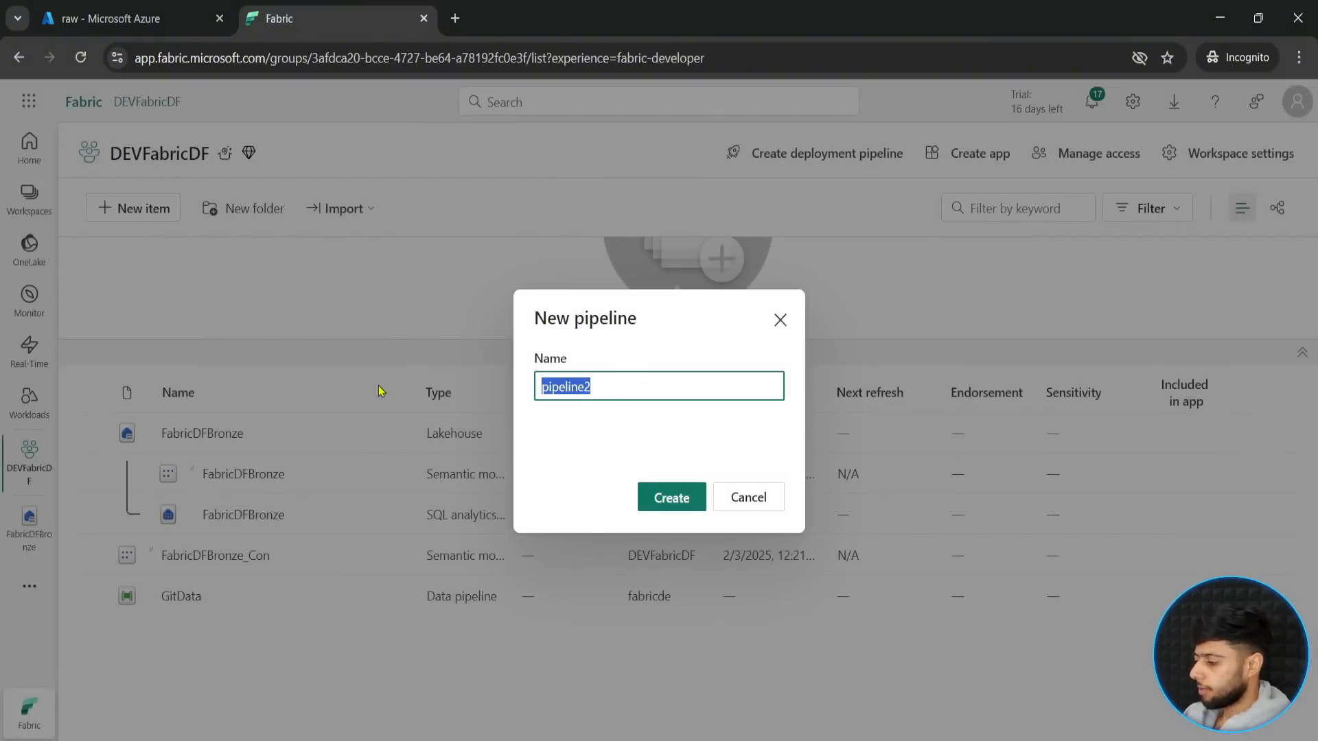
type("AzureData")
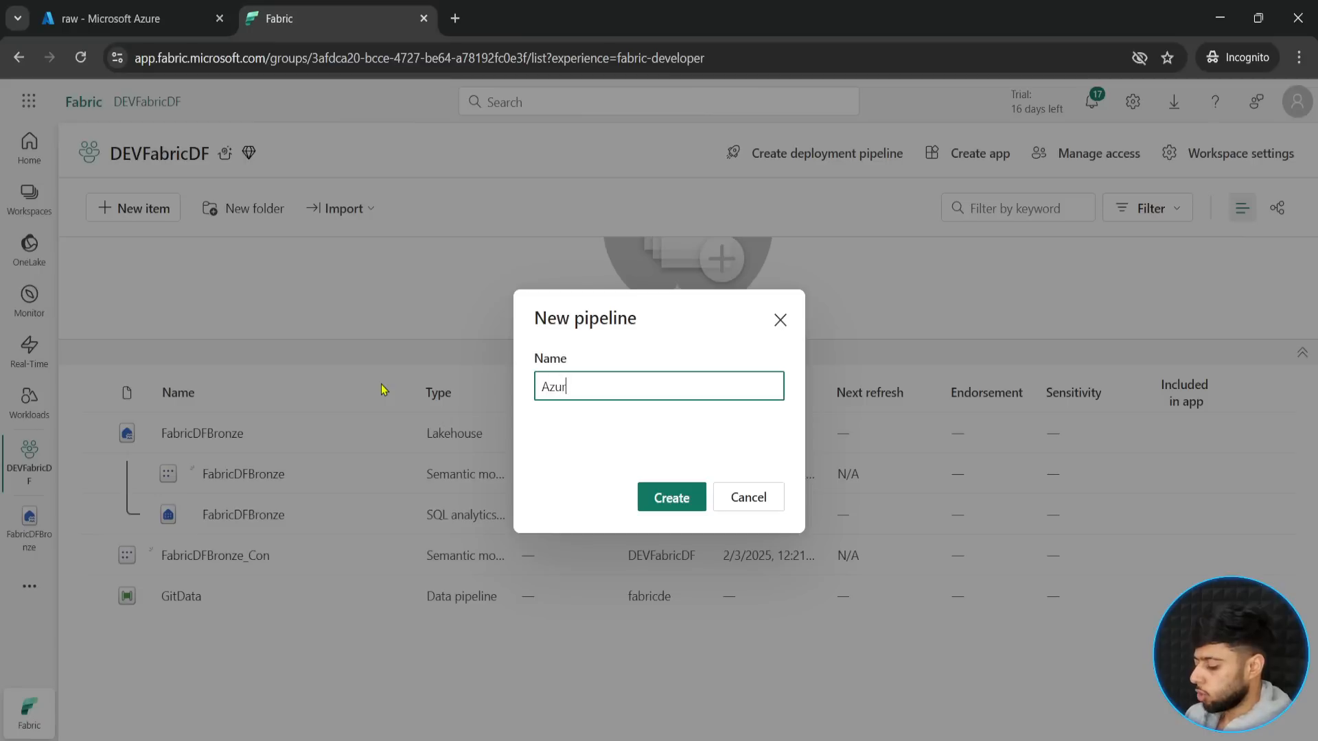
left_click(670, 497)
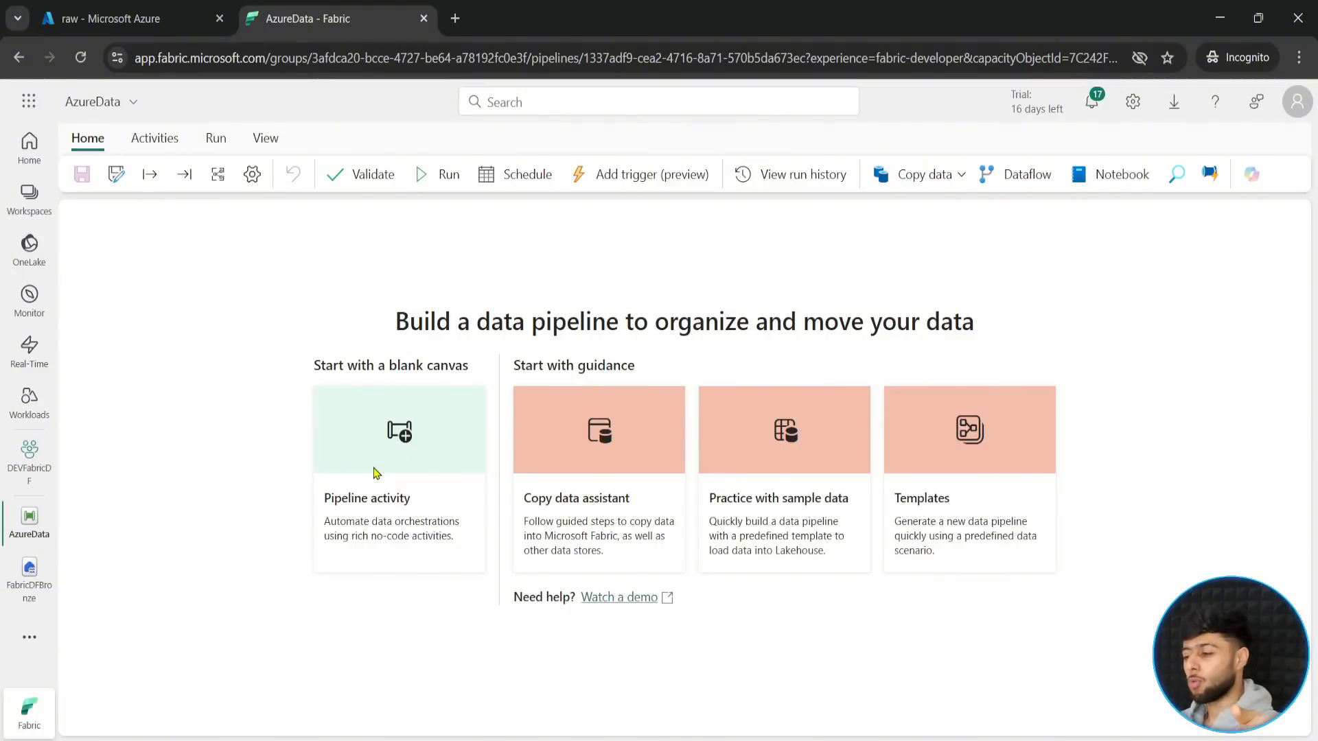
- Add a Copy data activity to the blank AzureData pipeline and name it Copy Azure Data
left_click(375, 459)
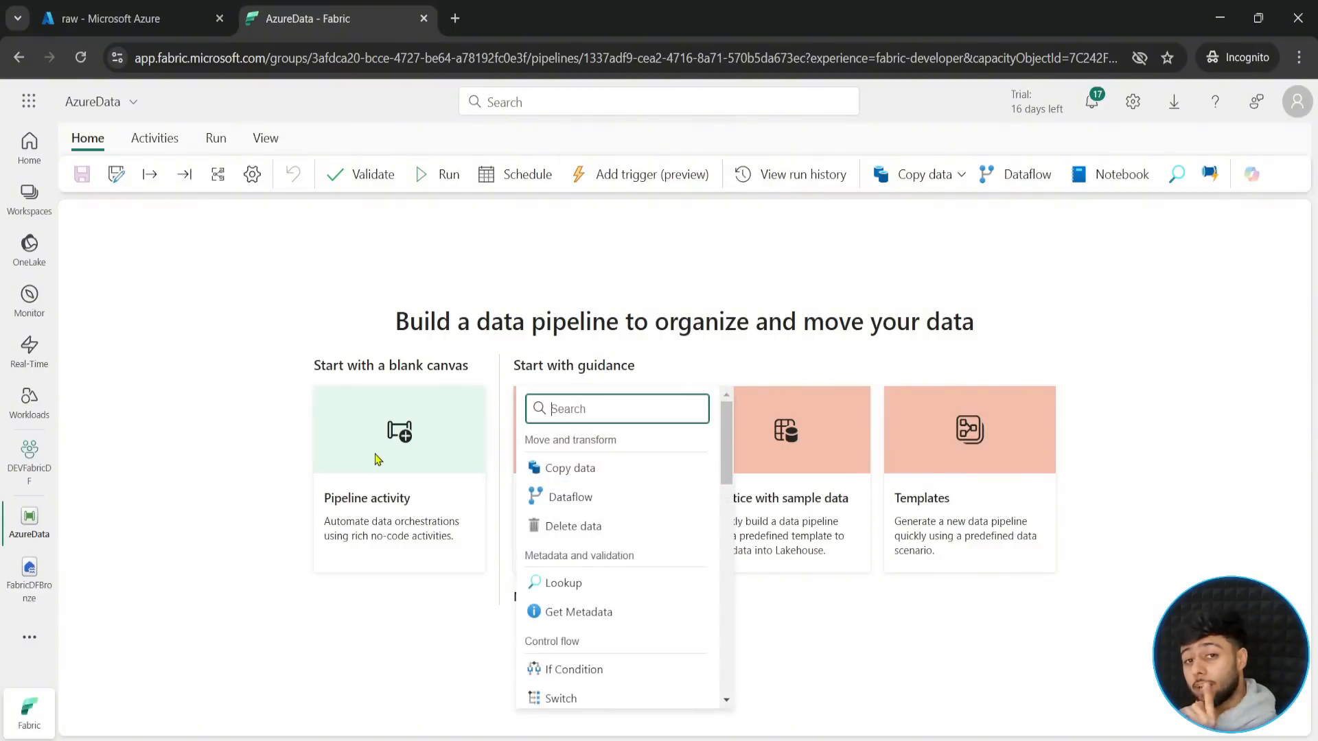
left_click(555, 467)
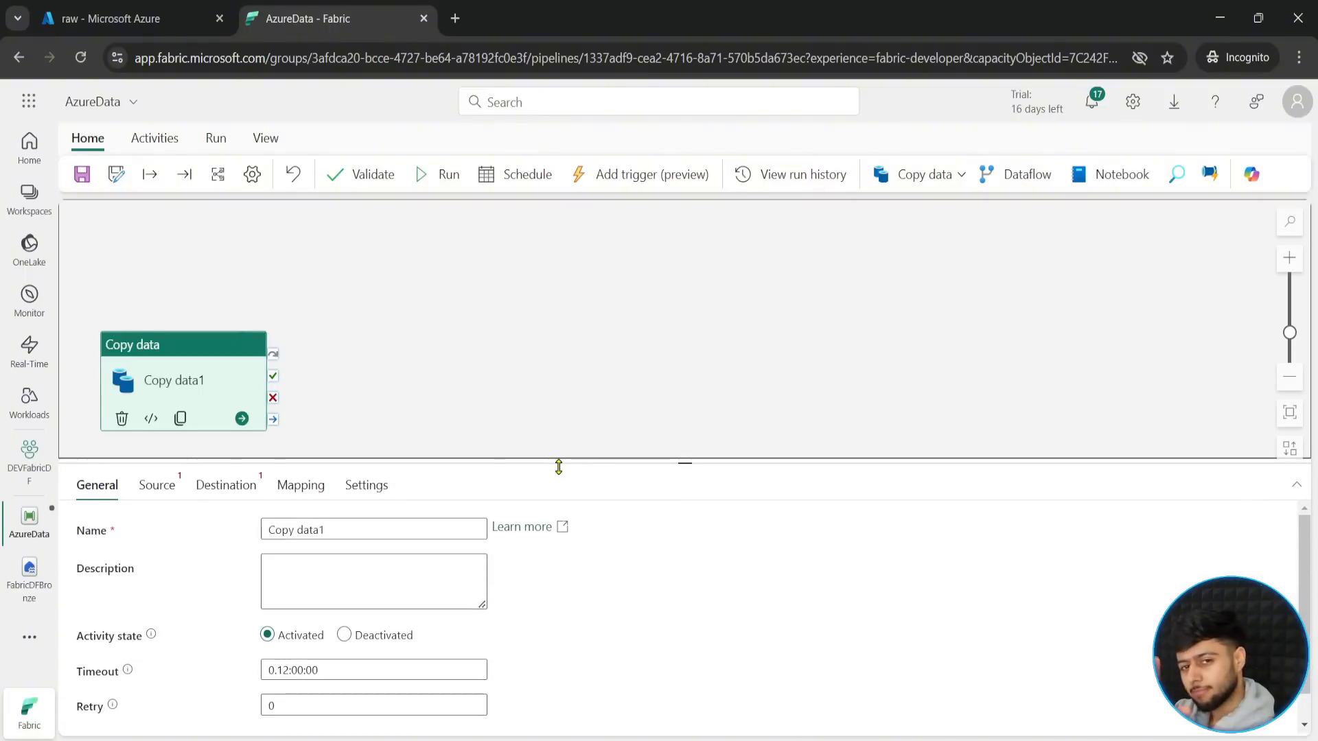
left_click_drag(205, 361, 587, 318)
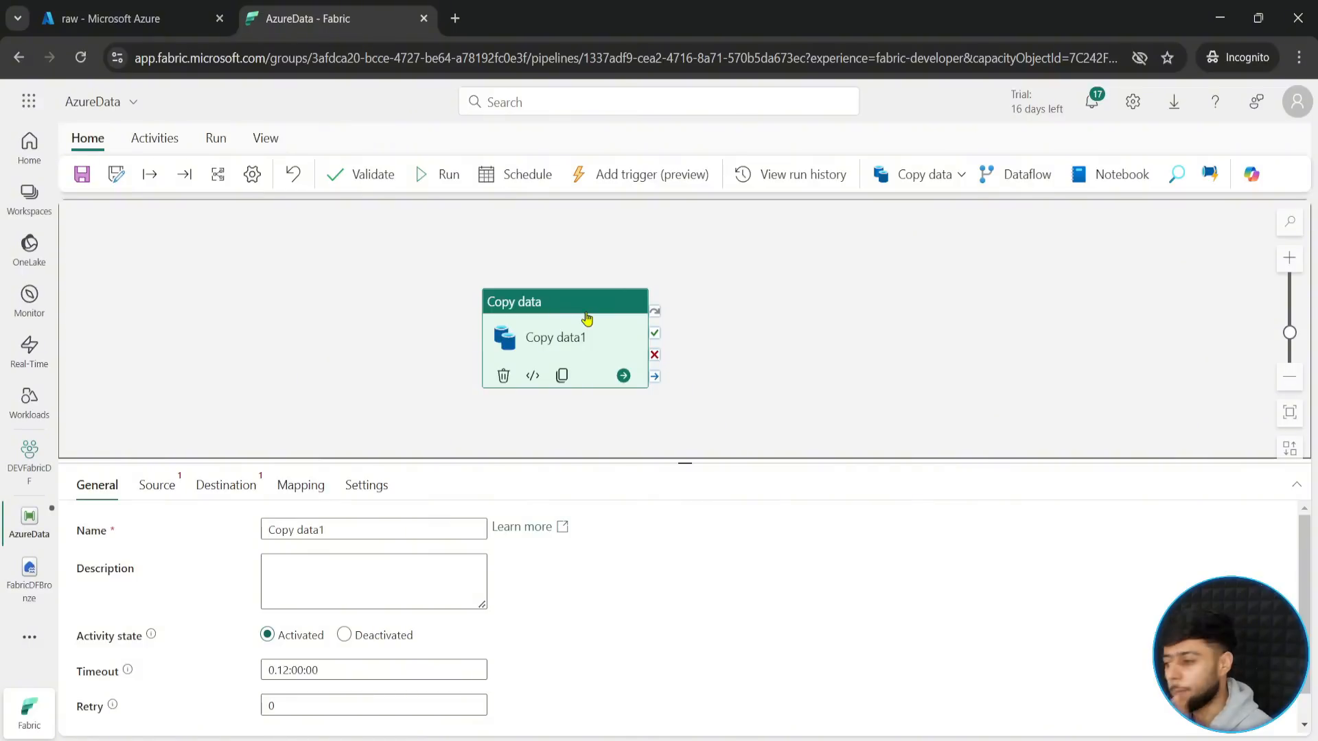
left_click_drag(564, 326, 686, 310)
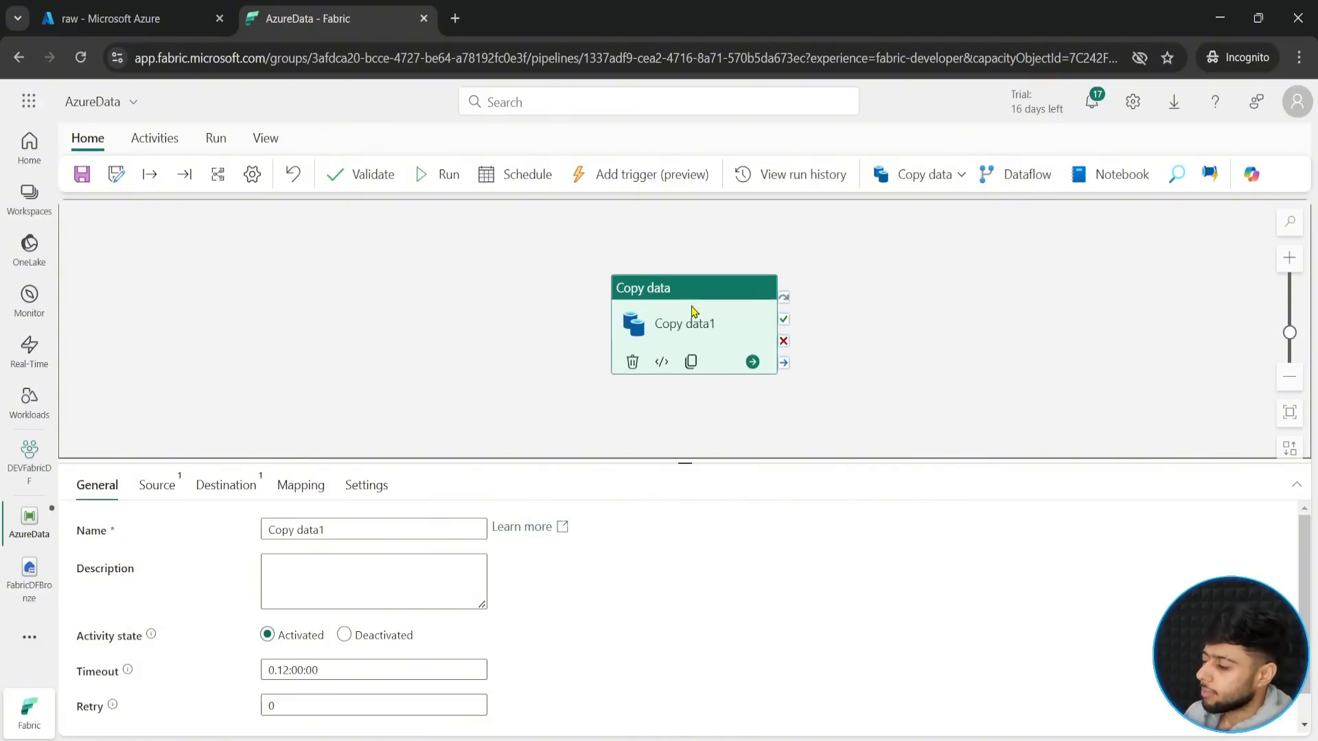
double_click(334, 532)
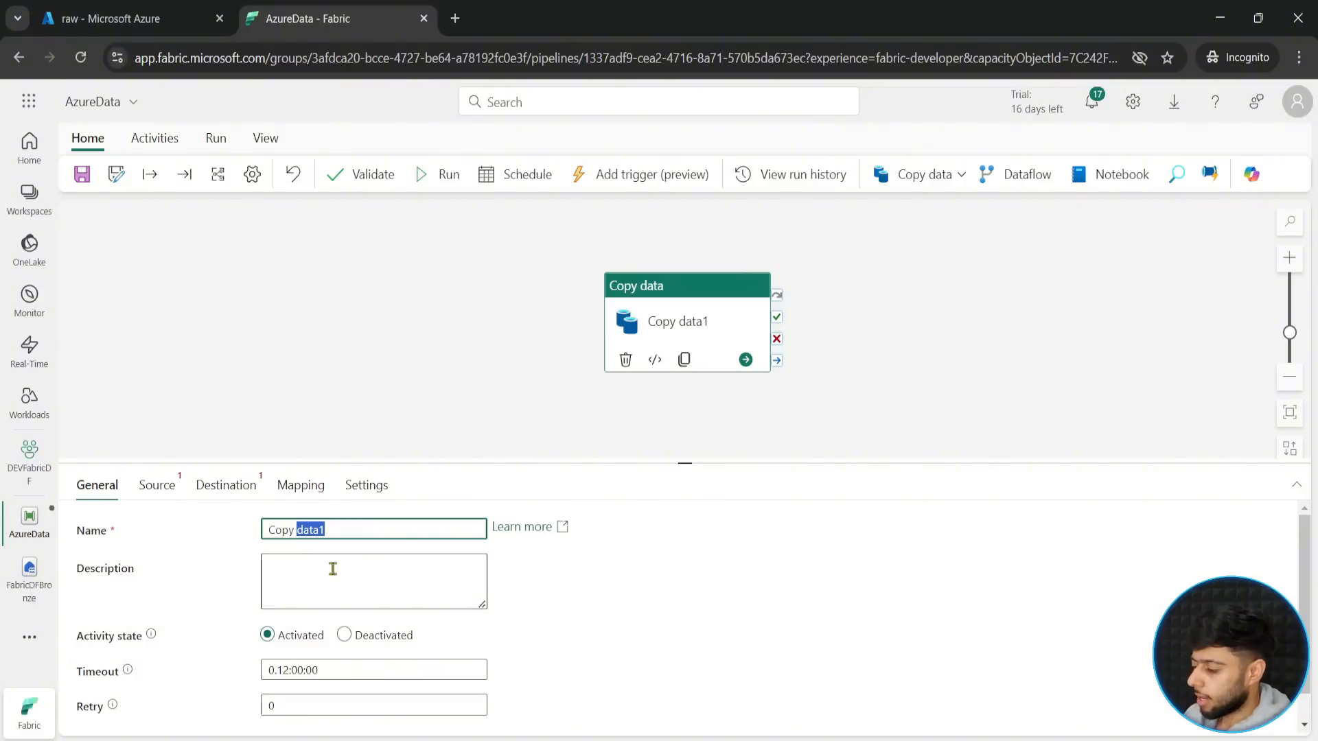
type("Azure Data")
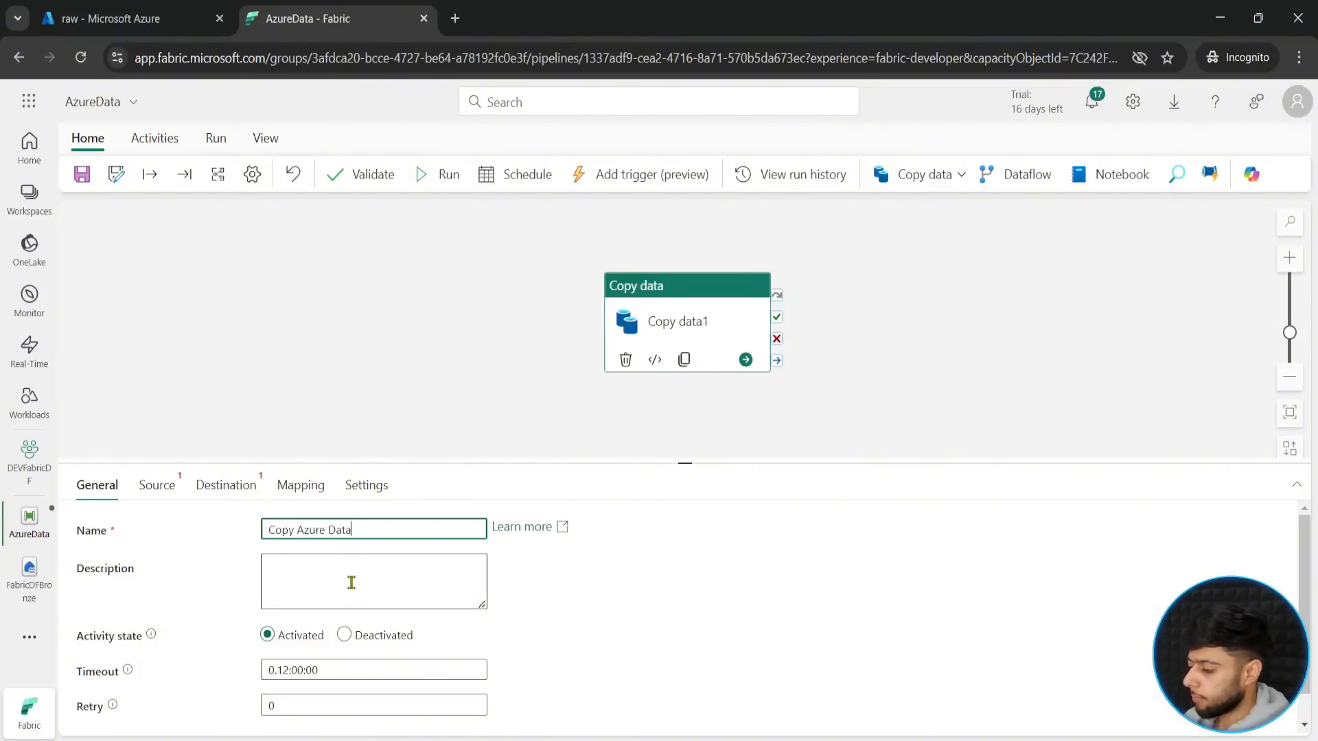
- Start a new Azure Data Lake Storage Gen2 connection as the source of the Copy Azure Data activity
left_click(168, 489)
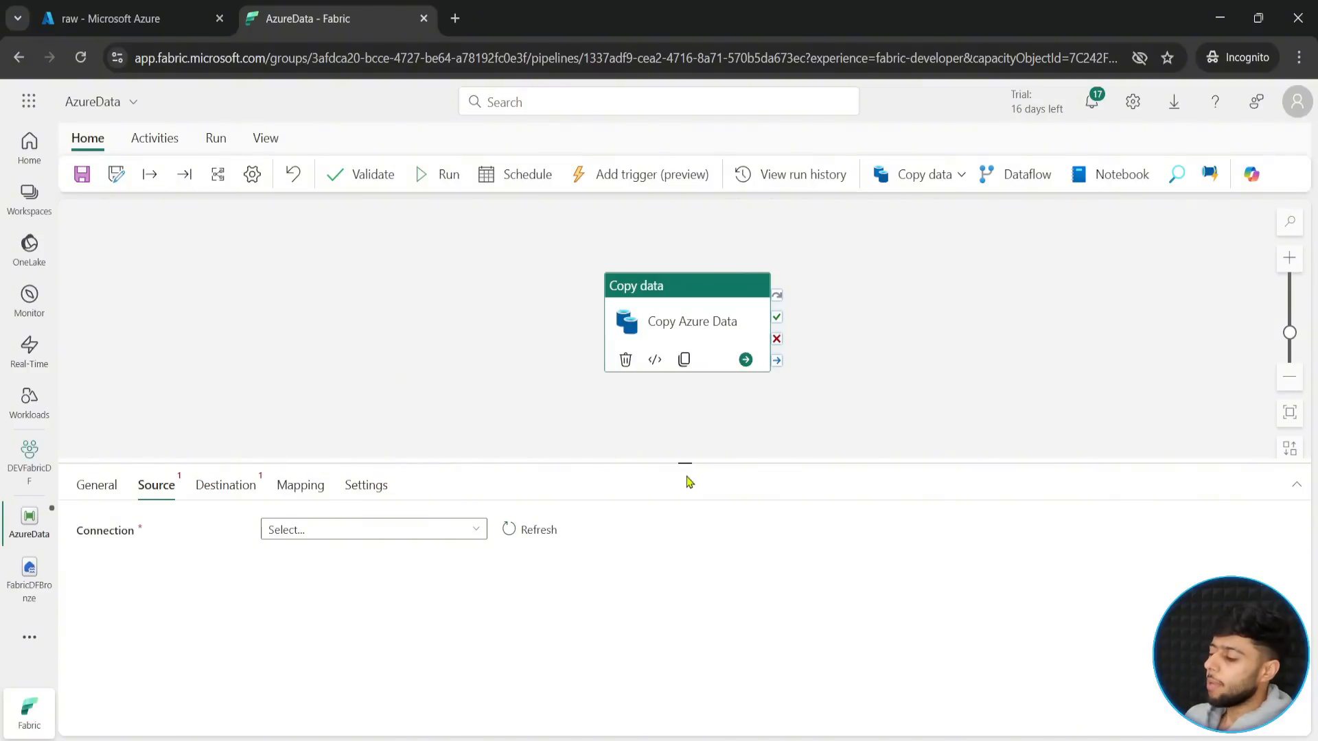
left_click_drag(685, 464, 690, 414)
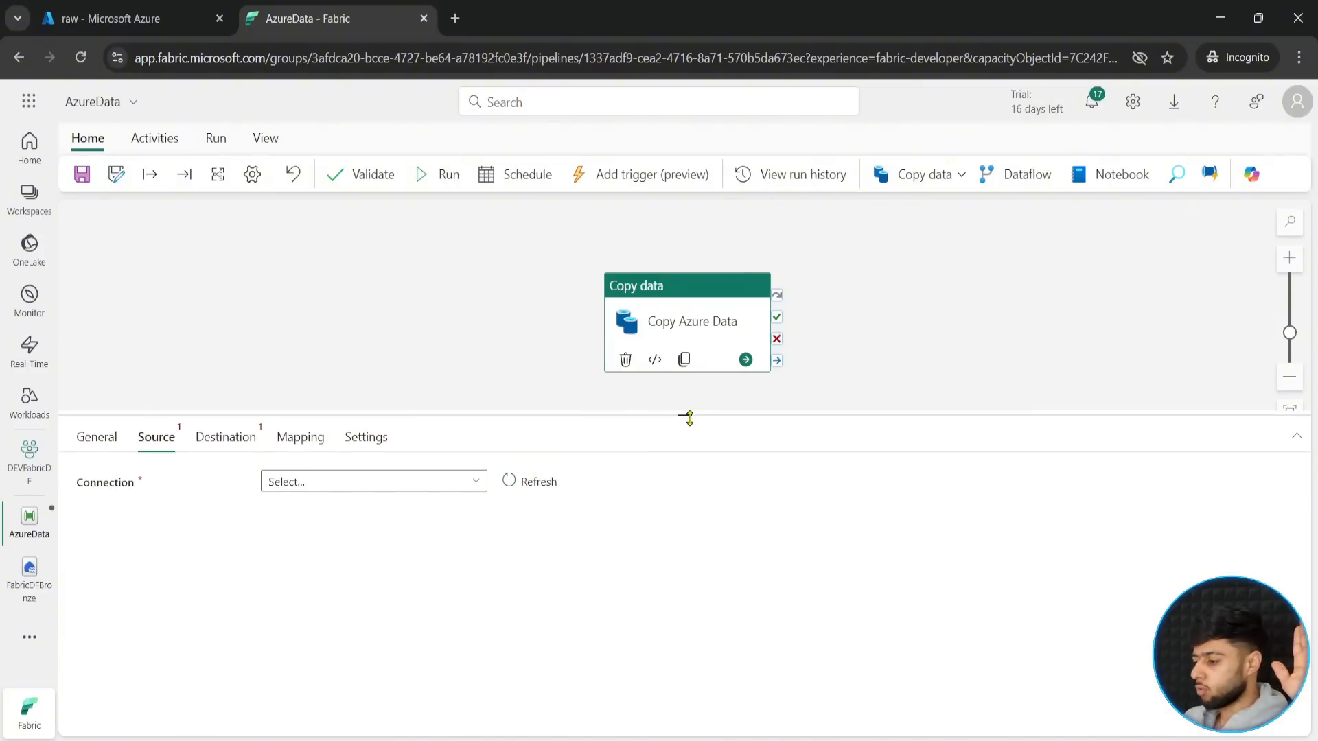
left_click(478, 483)
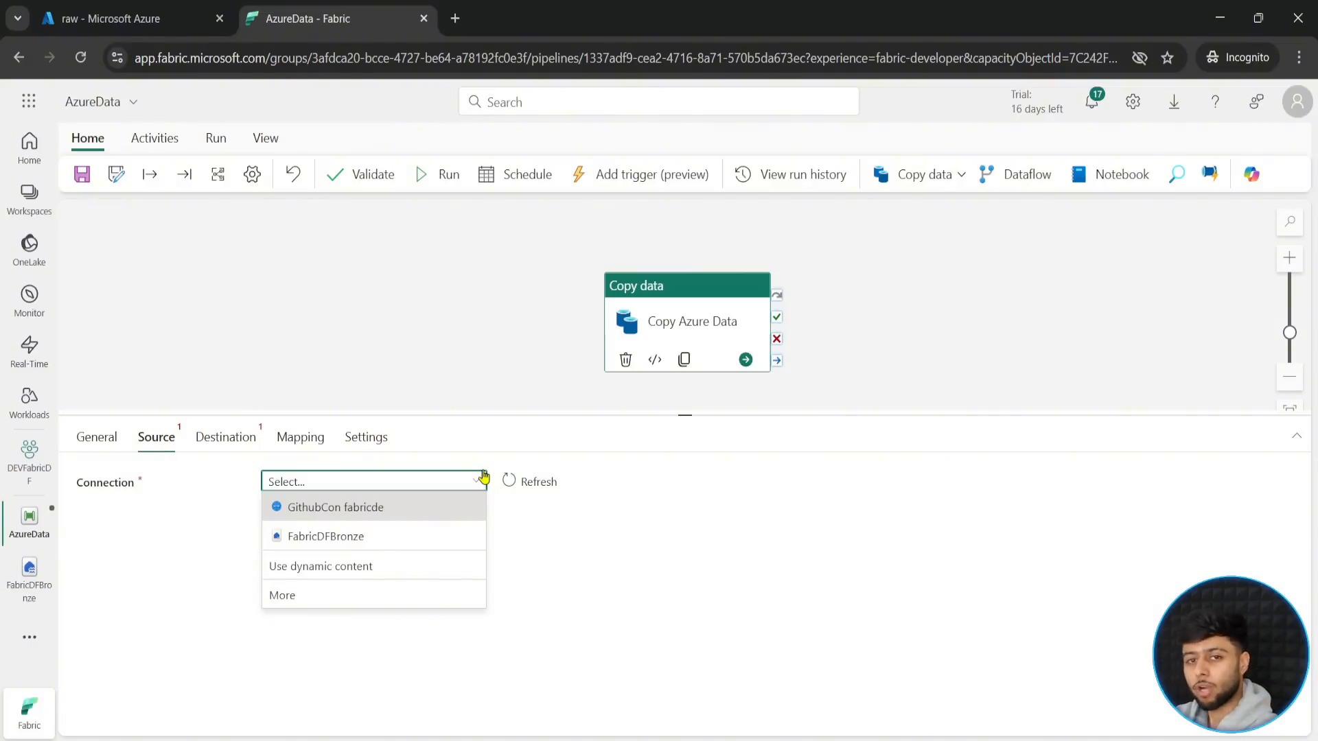
left_click(302, 600)
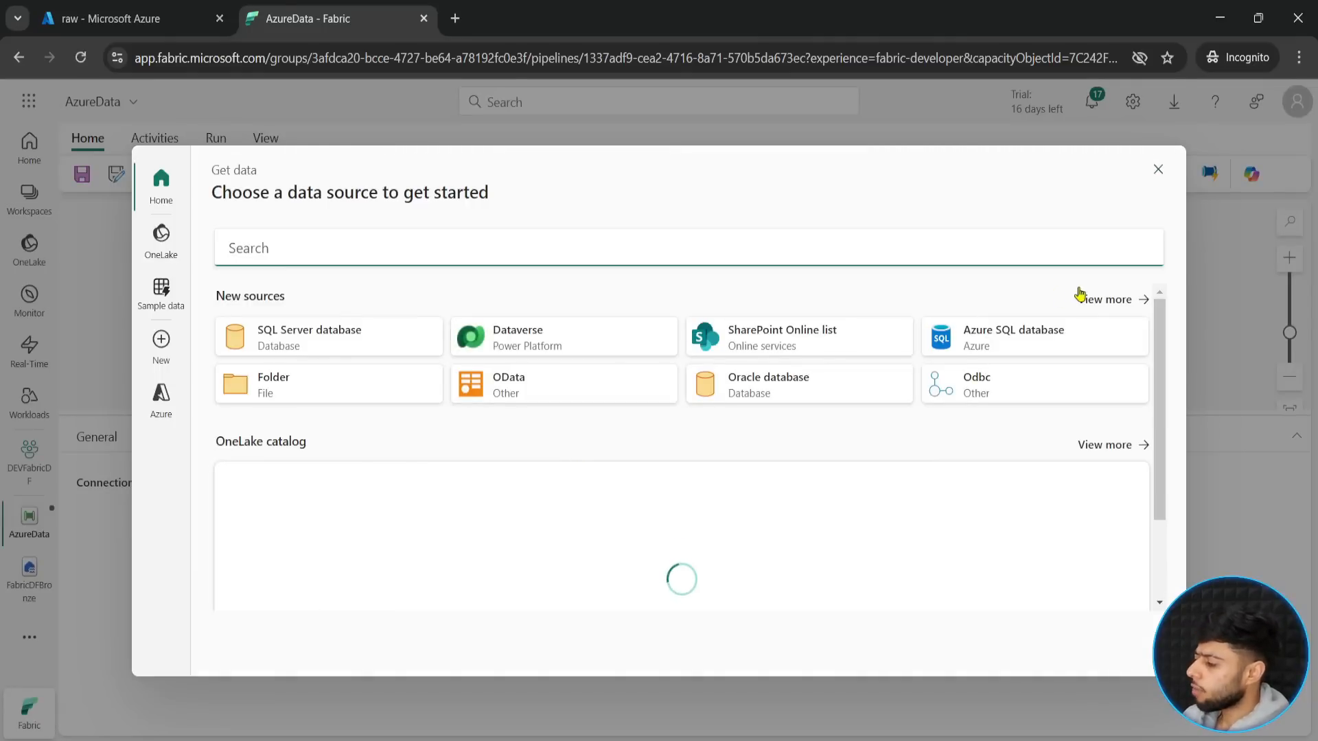
left_click(1096, 300)
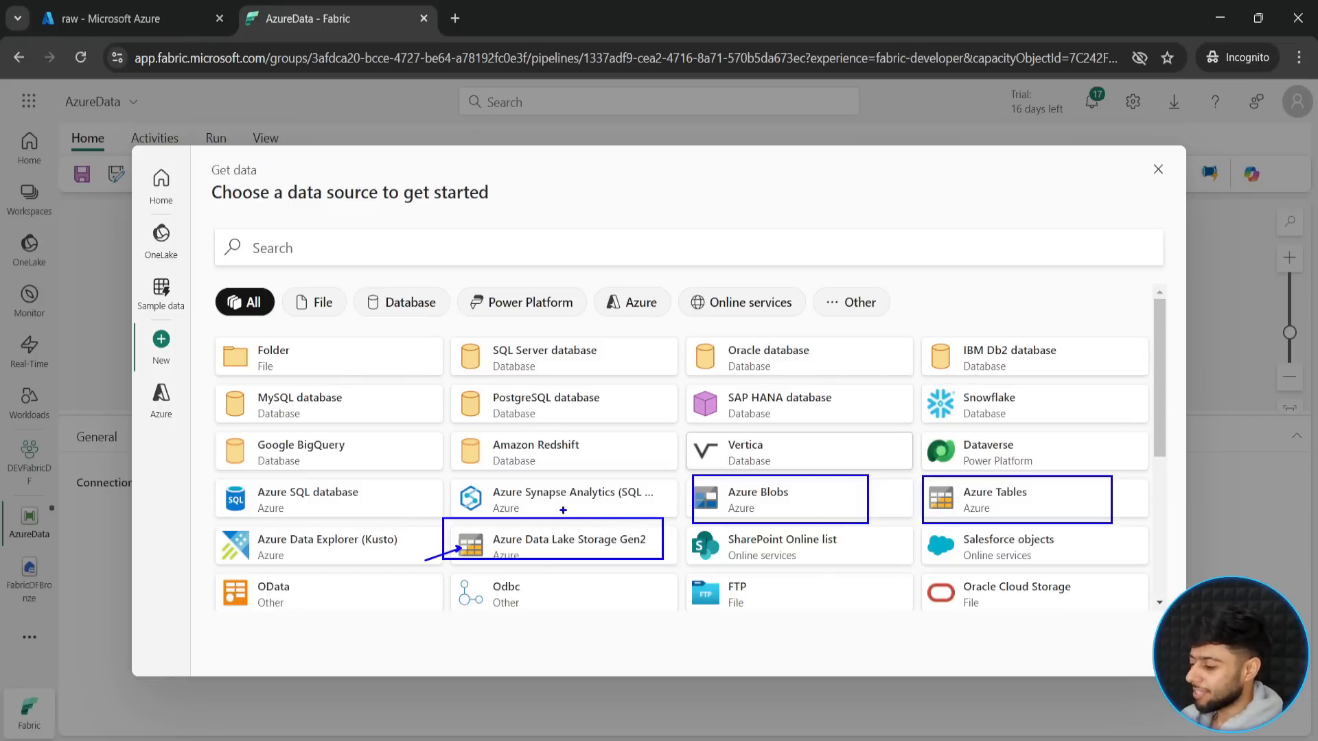
left_click_drag(572, 527, 617, 505)
key("Escape")
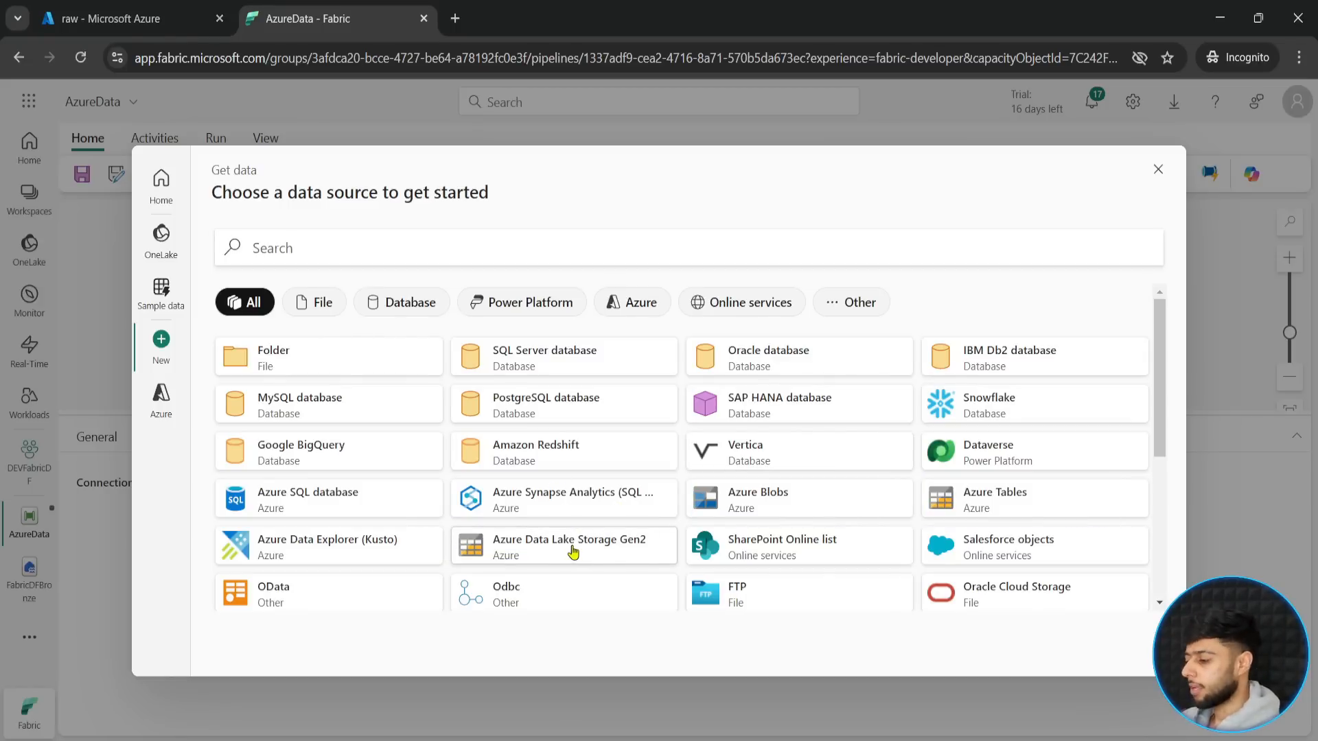
left_click(572, 546)
left_click(484, 288)
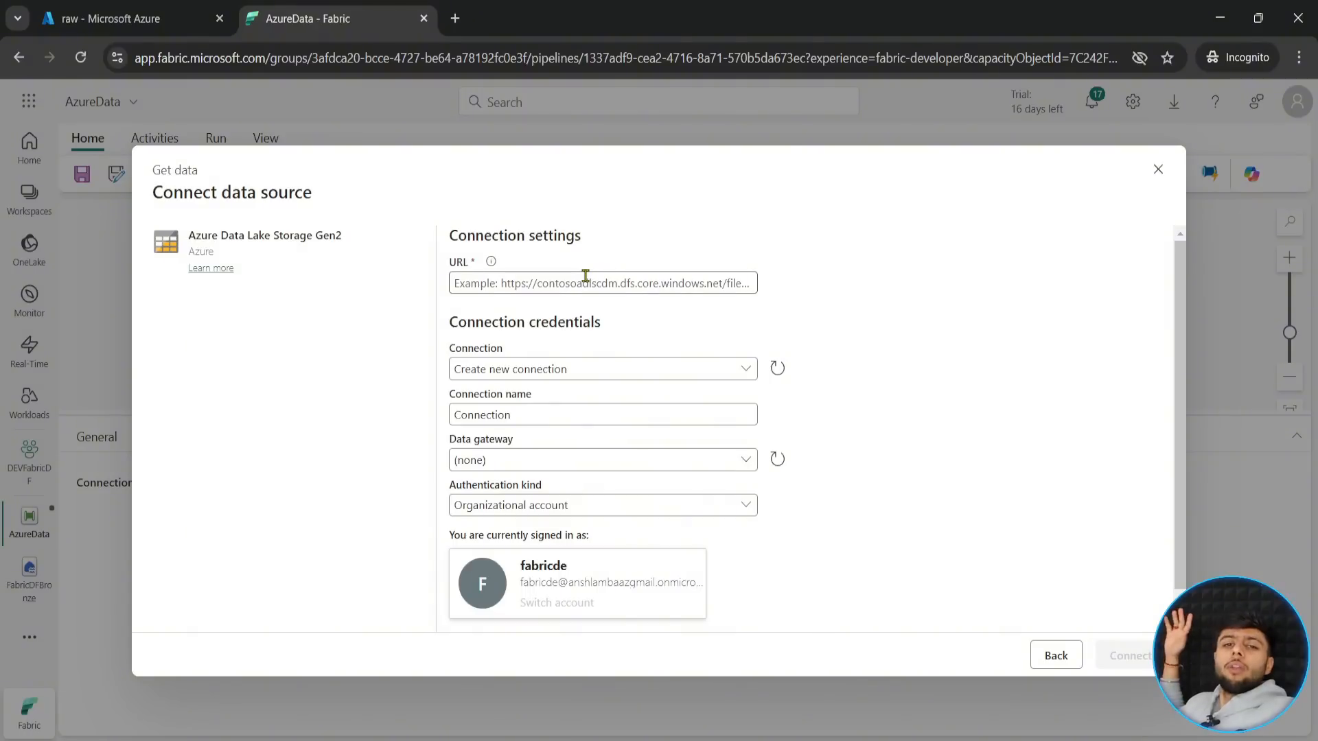
- Switch to the Azure portal and open the storage account in the Fabricdatafactory resource group
left_click(97, 7)
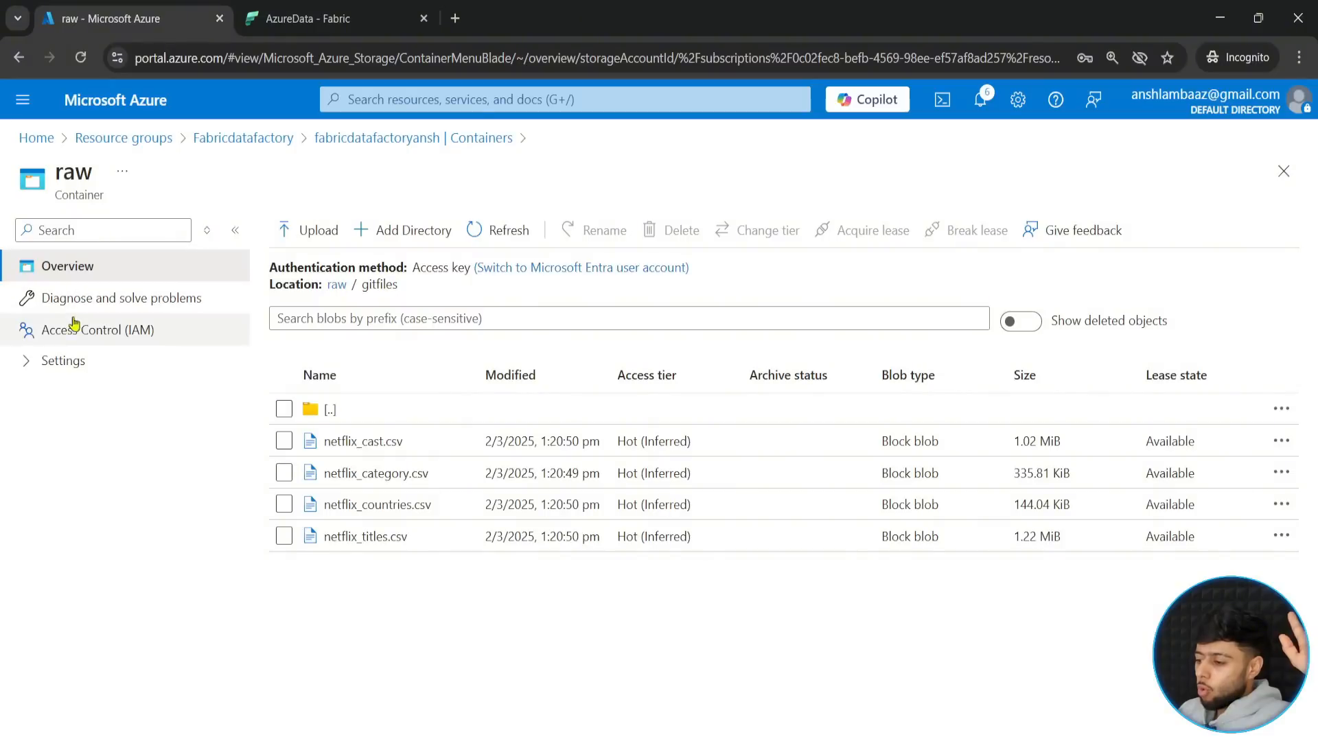
left_click(272, 148)
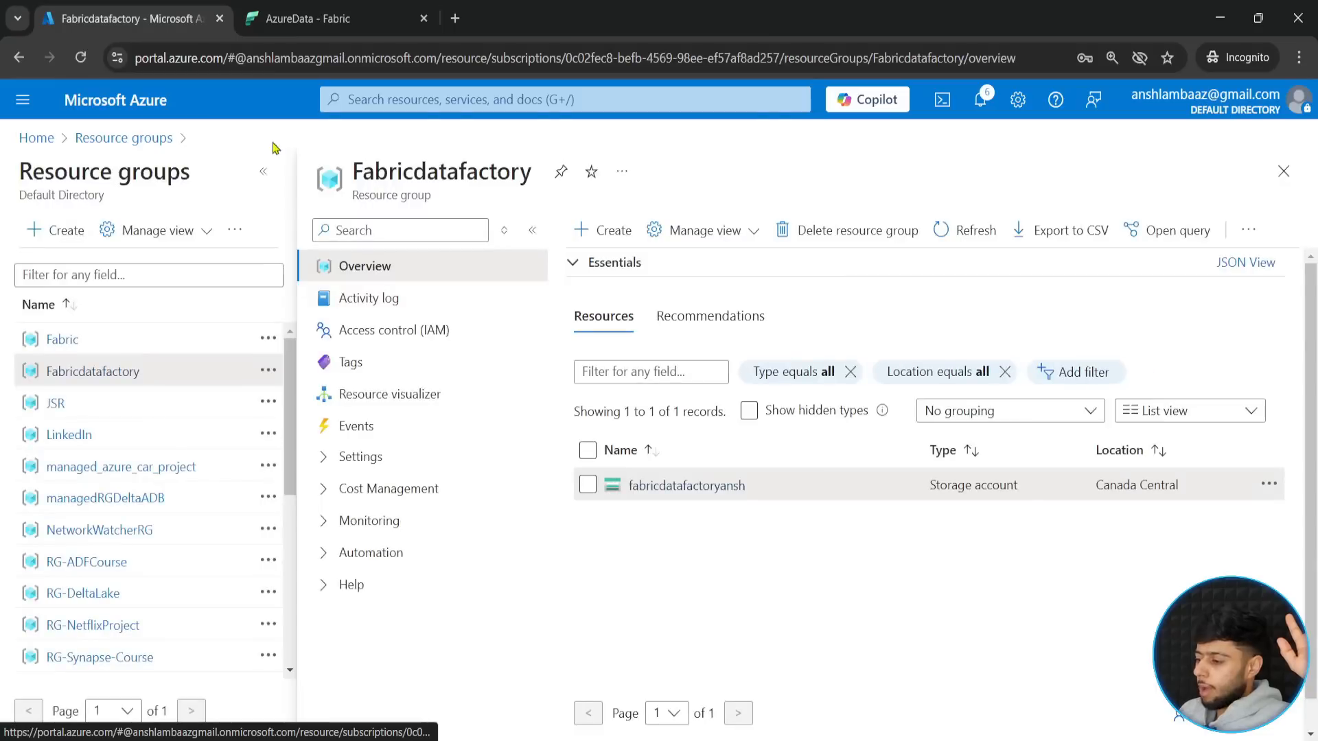
left_click(666, 487)
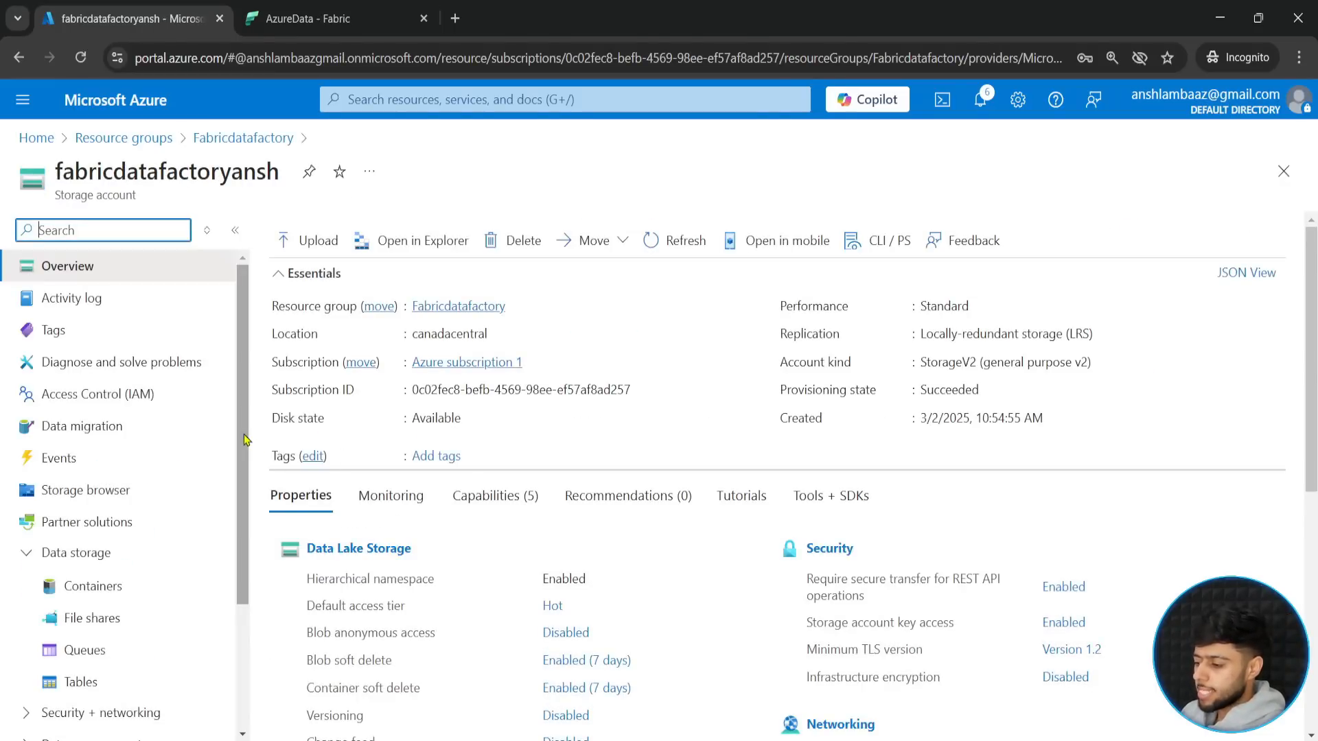
- Open the storage account's Endpoints settings and examine the Data Lake Storage endpoint URL
left_click_drag(243, 435, 229, 578)
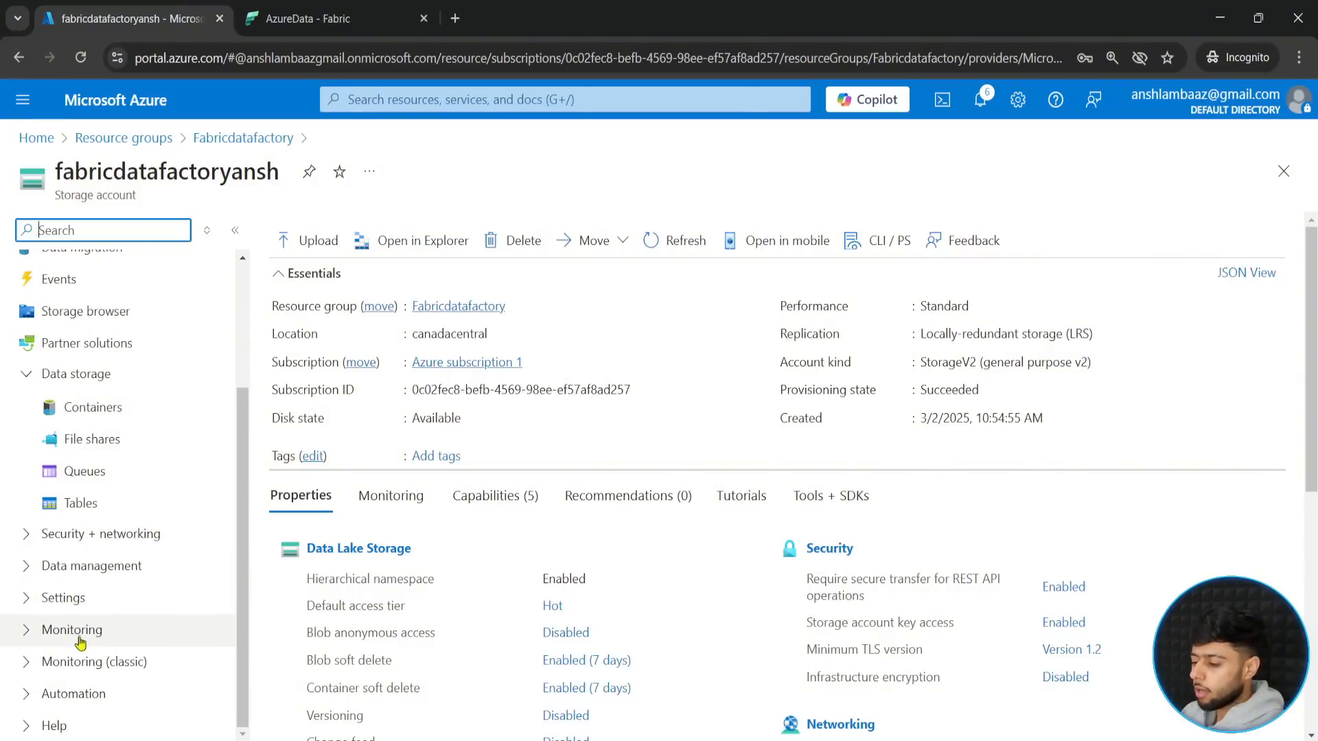
left_click(65, 542)
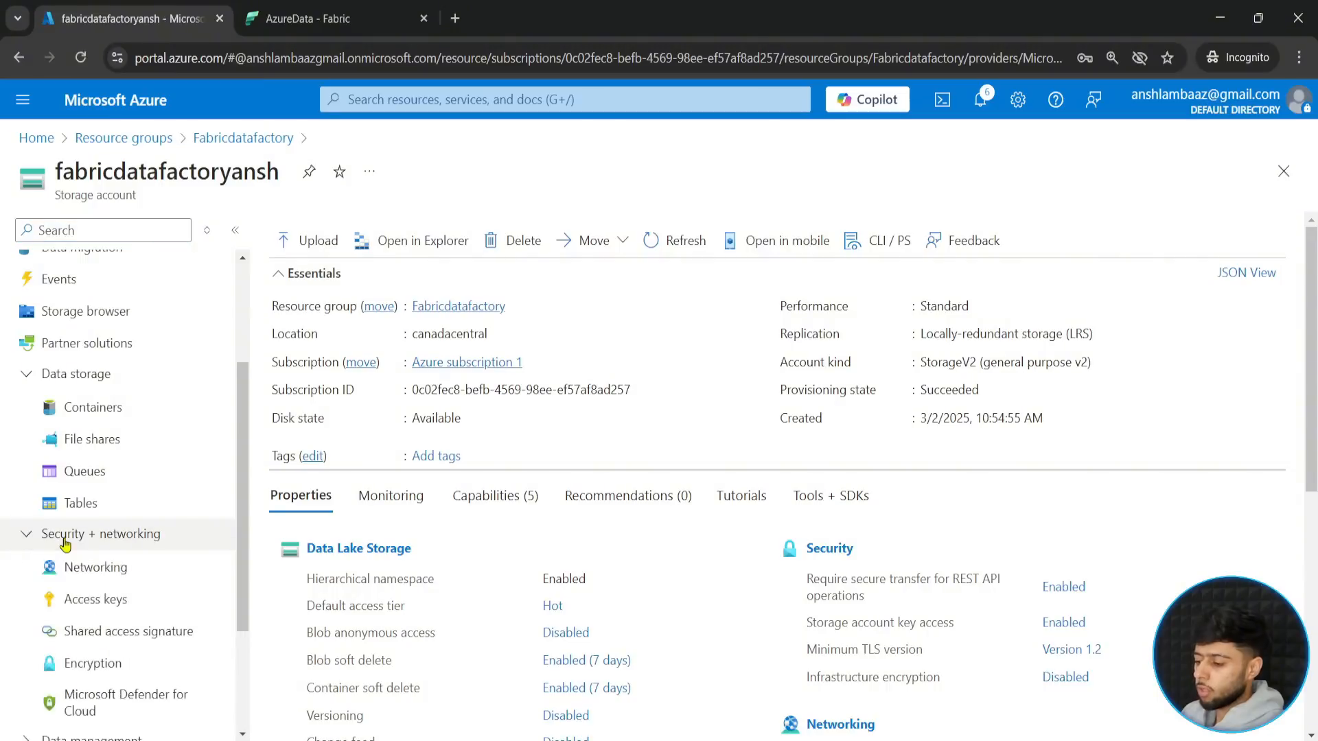
left_click_drag(243, 503, 241, 603)
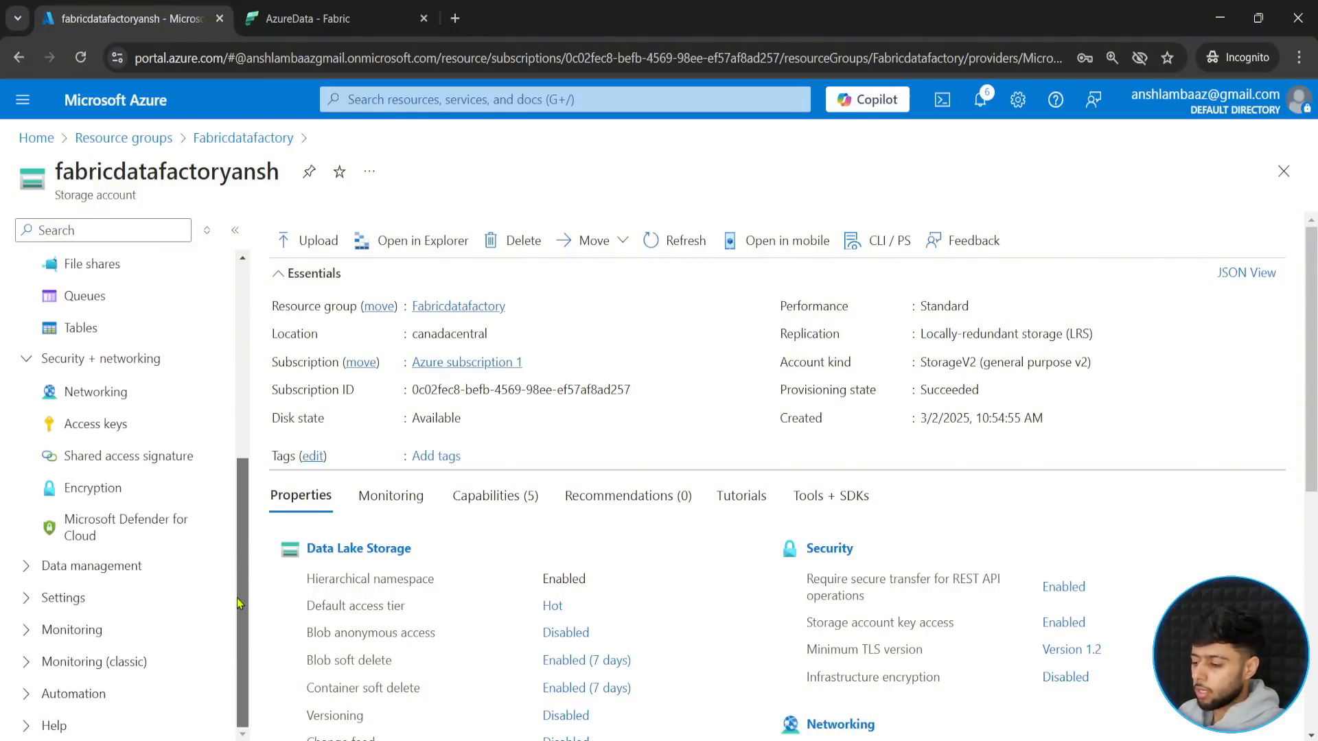
left_click(63, 599)
left_click_drag(243, 567, 244, 655)
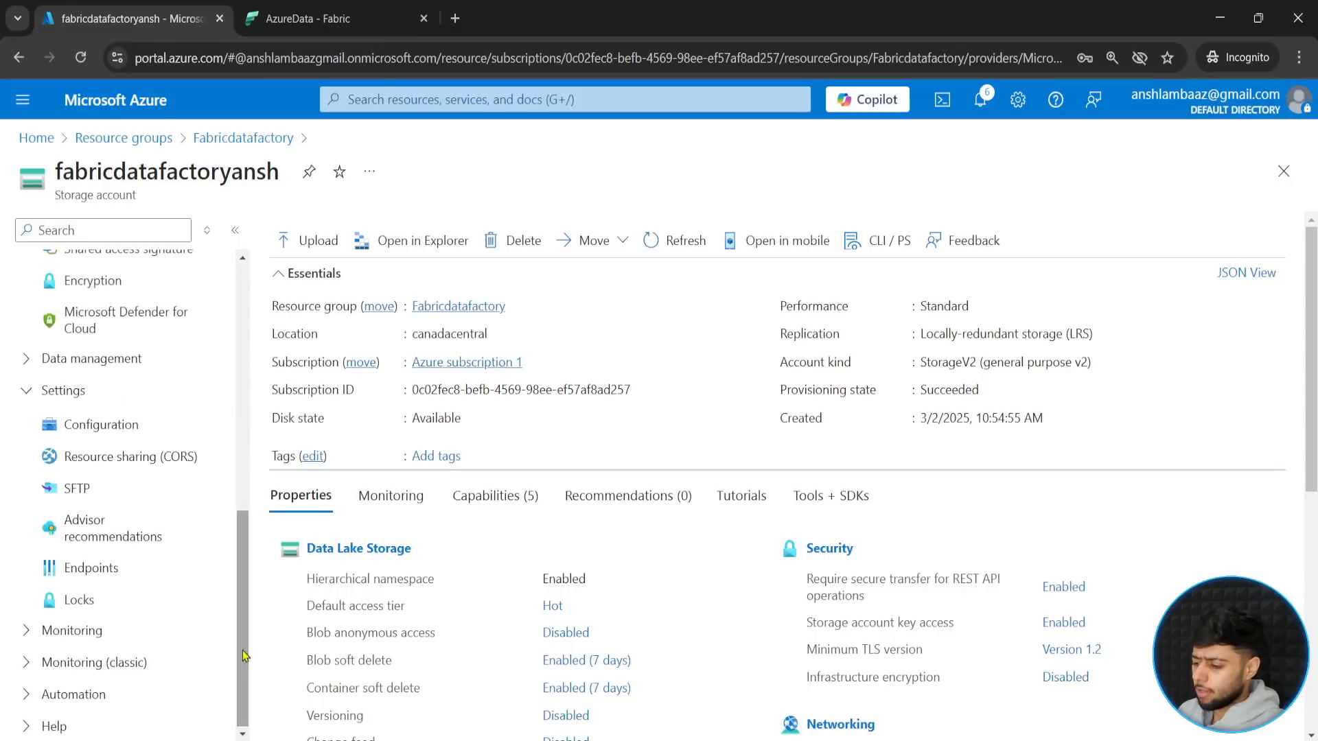
left_click(115, 572)
left_click_drag(1311, 414, 1311, 599)
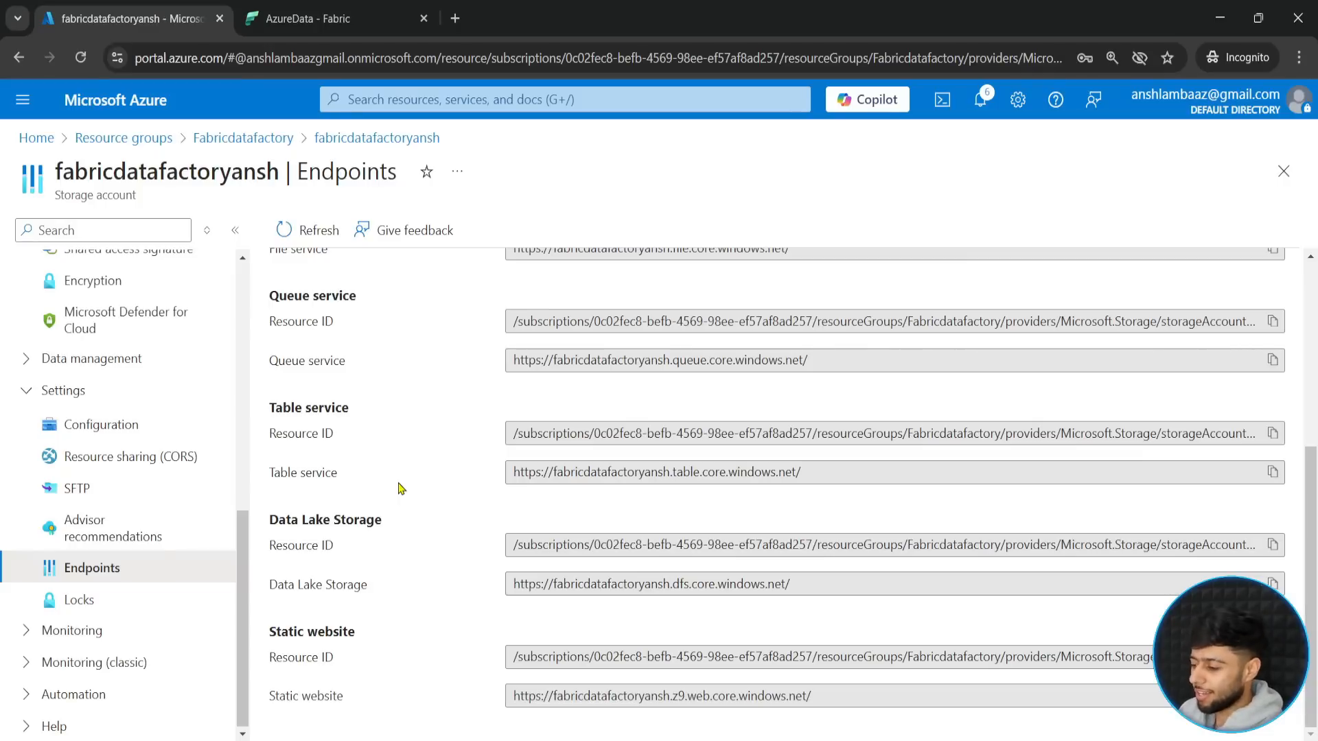
left_click(264, 565)
left_click_drag(505, 592, 850, 605)
left_click_drag(469, 562, 440, 391)
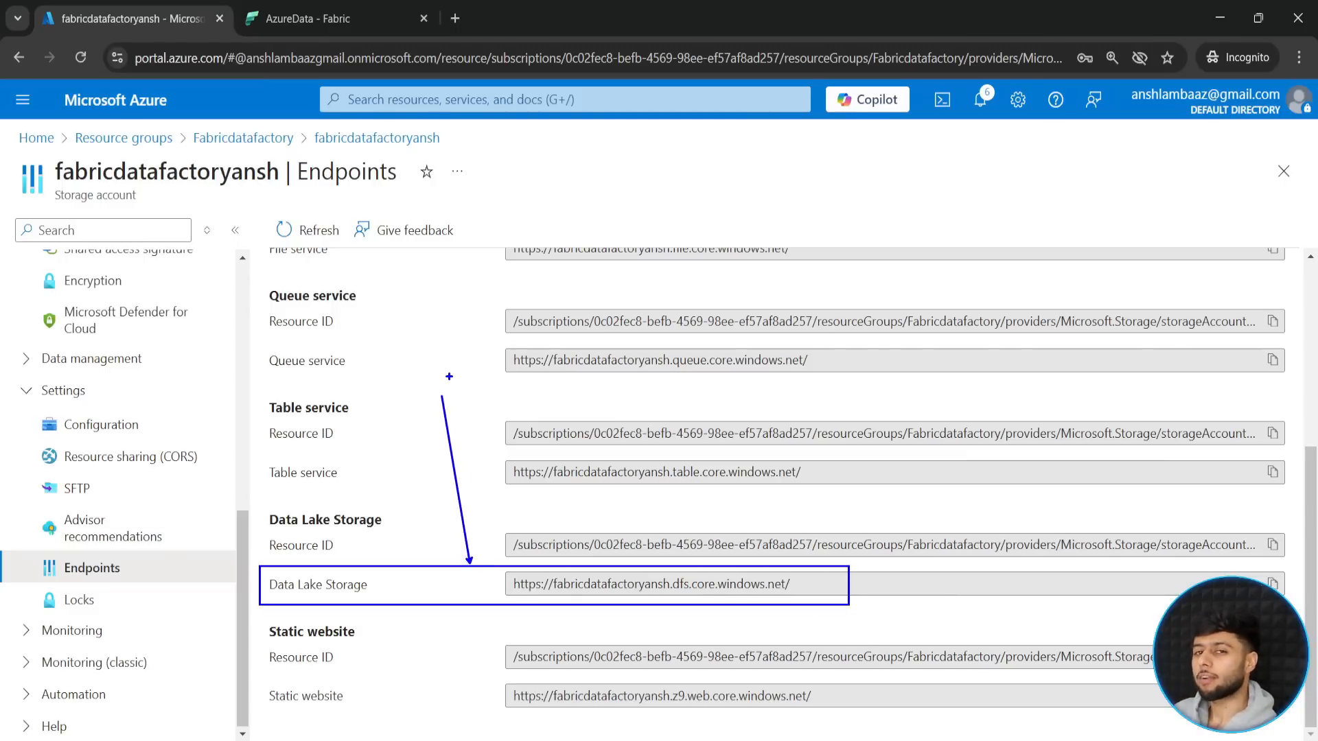
key("Escape")
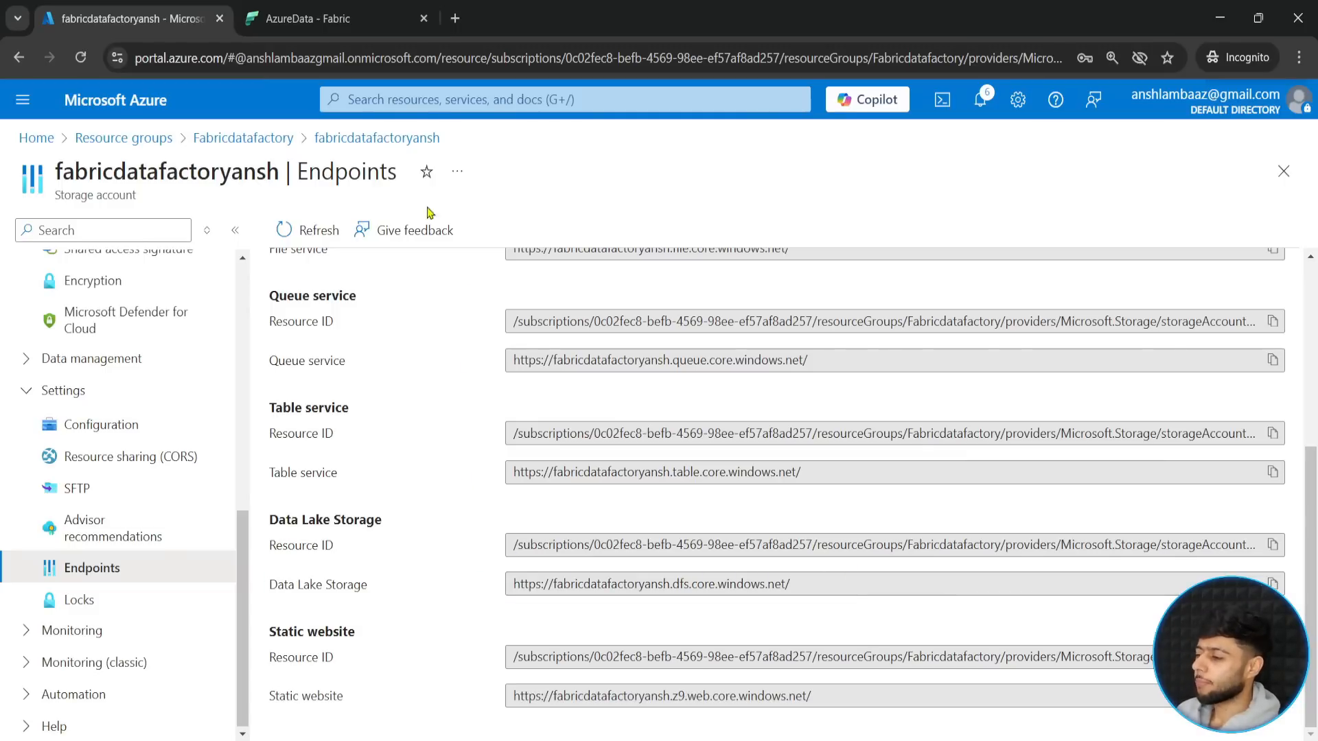
- Return to Fabric and discard the unfinished Azure Data Lake Storage Gen2 connection
key("ctrl+Tab")
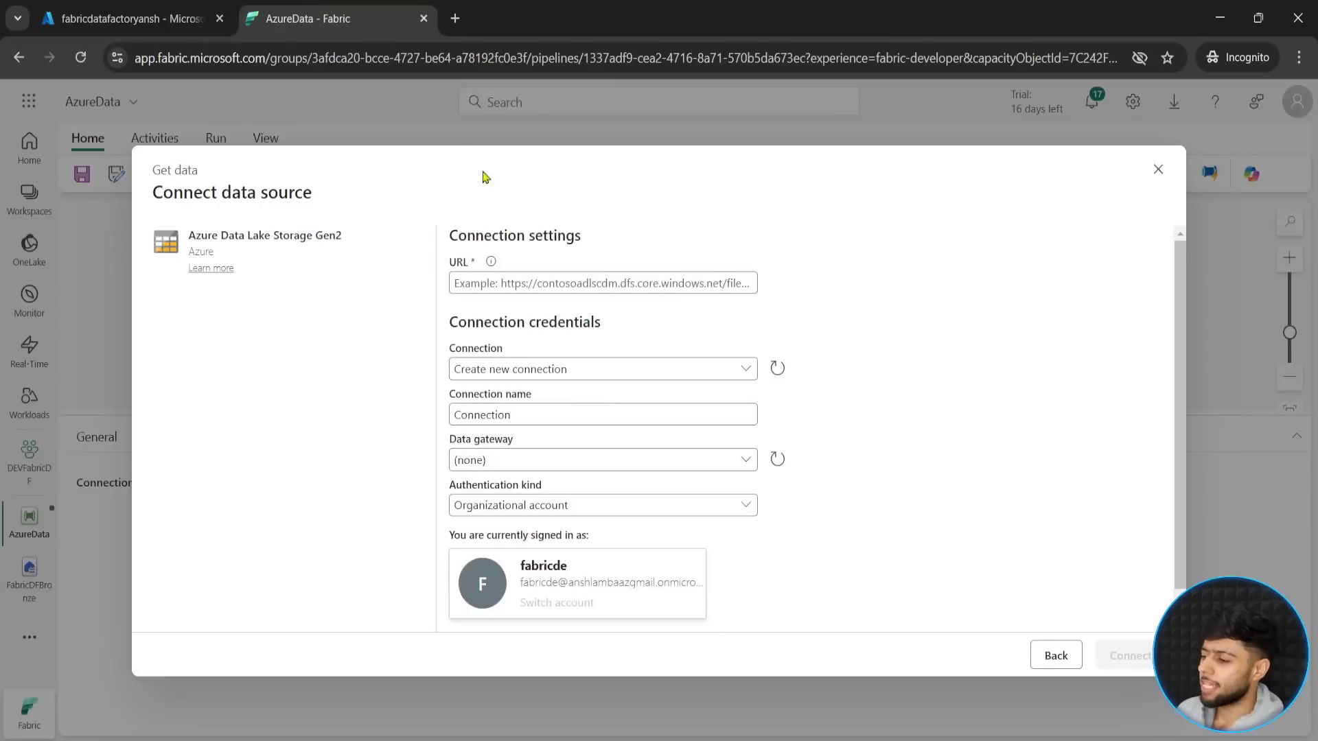
left_click(1158, 170)
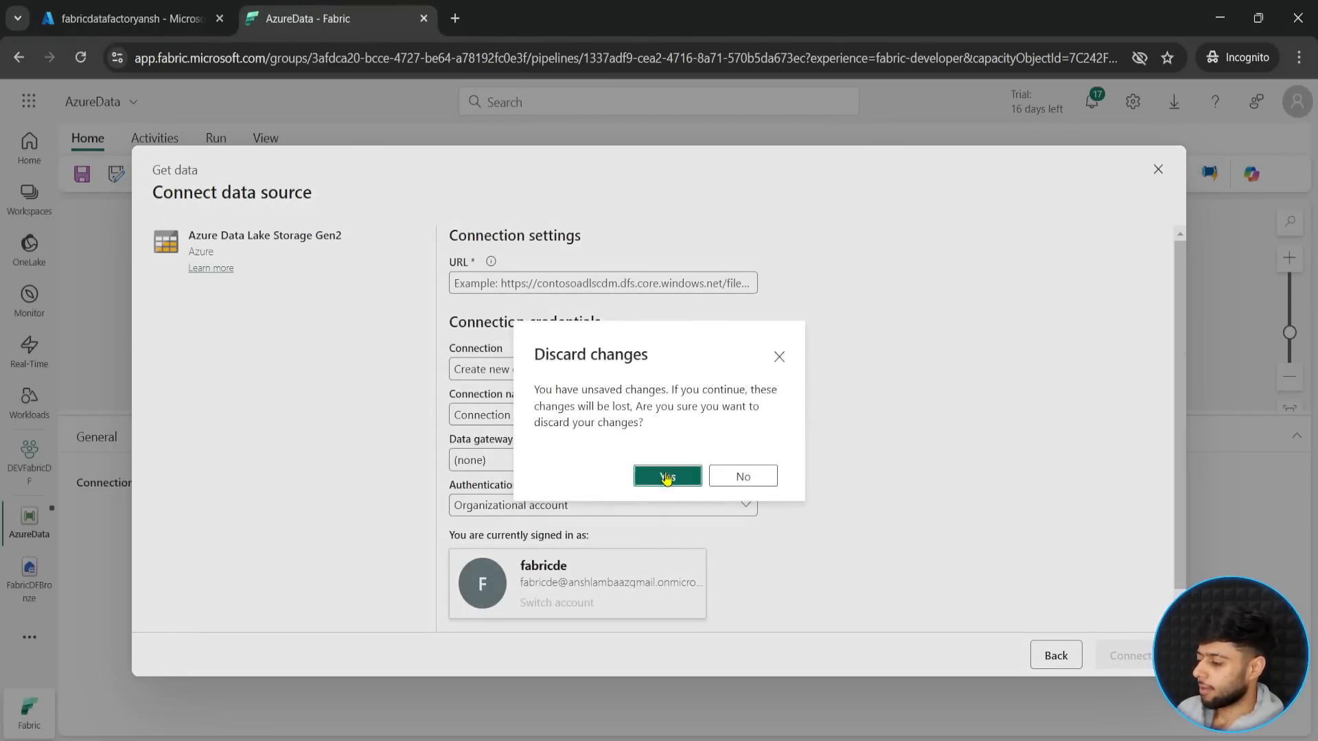
left_click(669, 475)
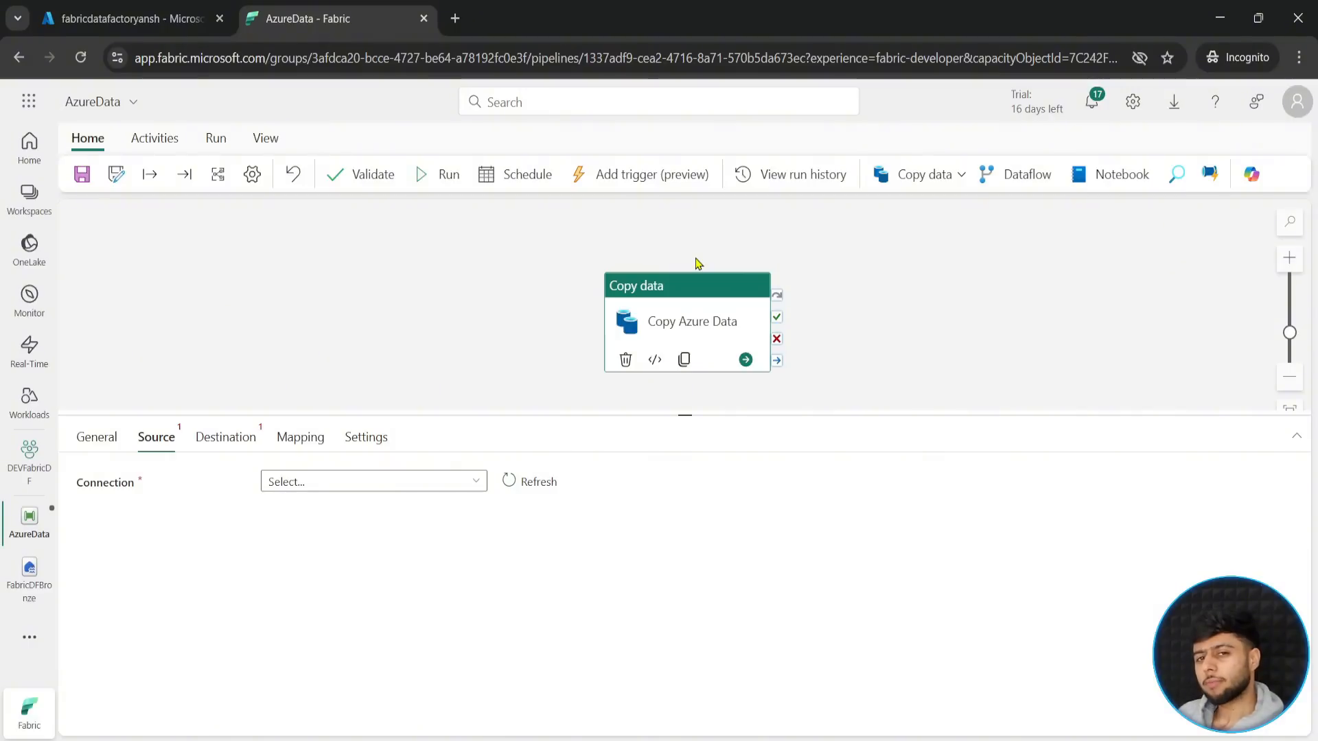
left_click(177, 21)
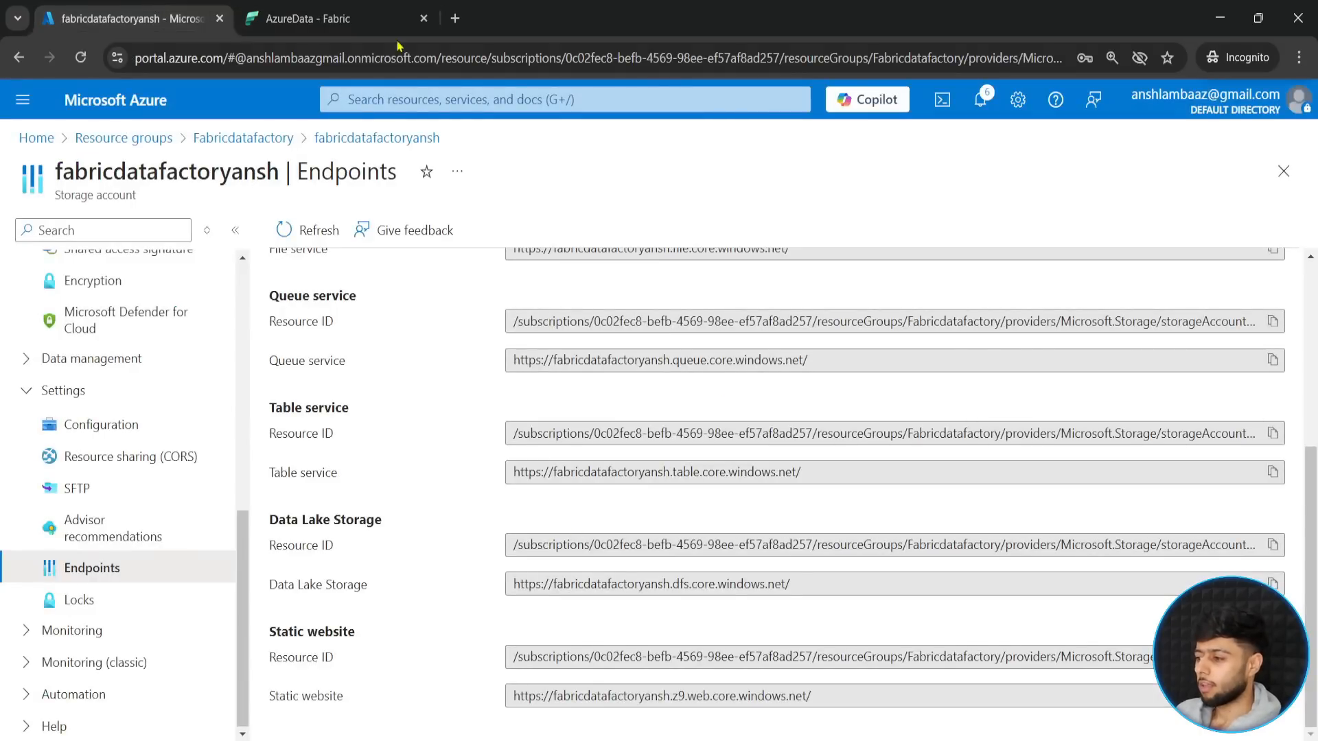
left_click(330, 8)
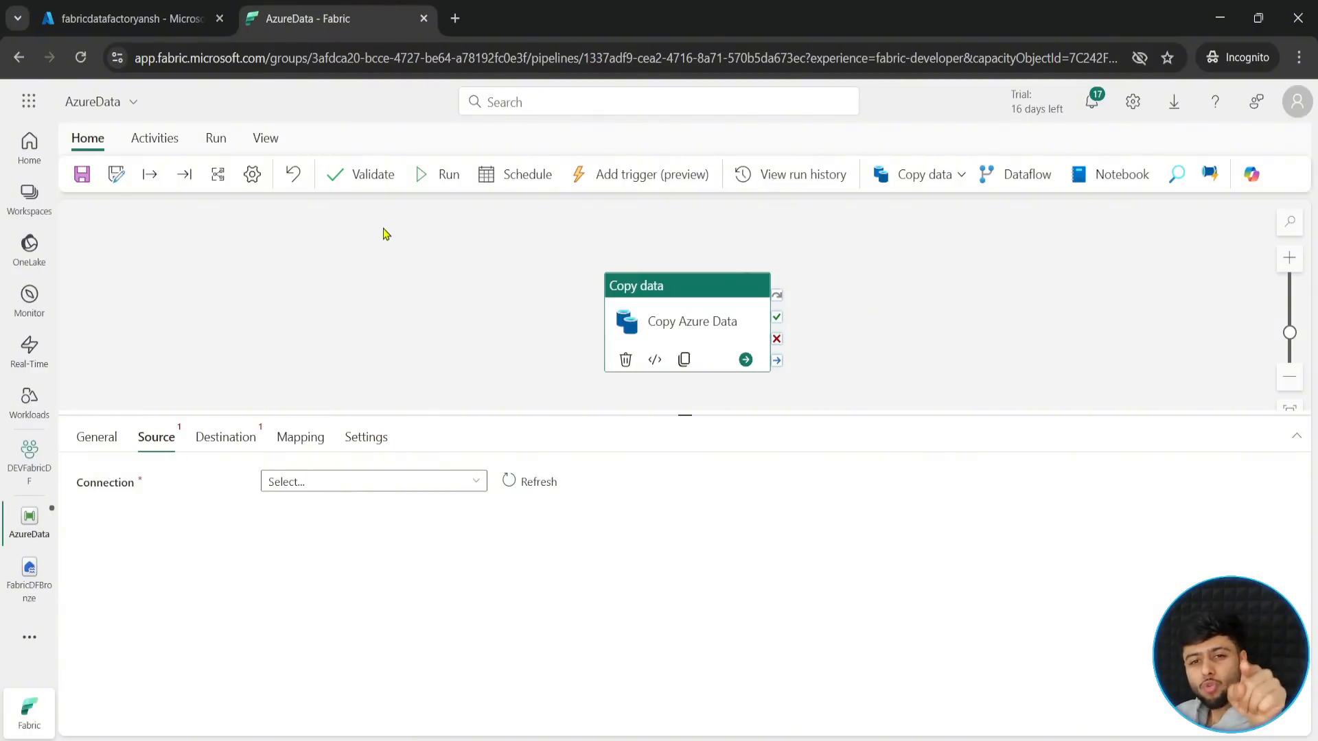
left_click(176, 22)
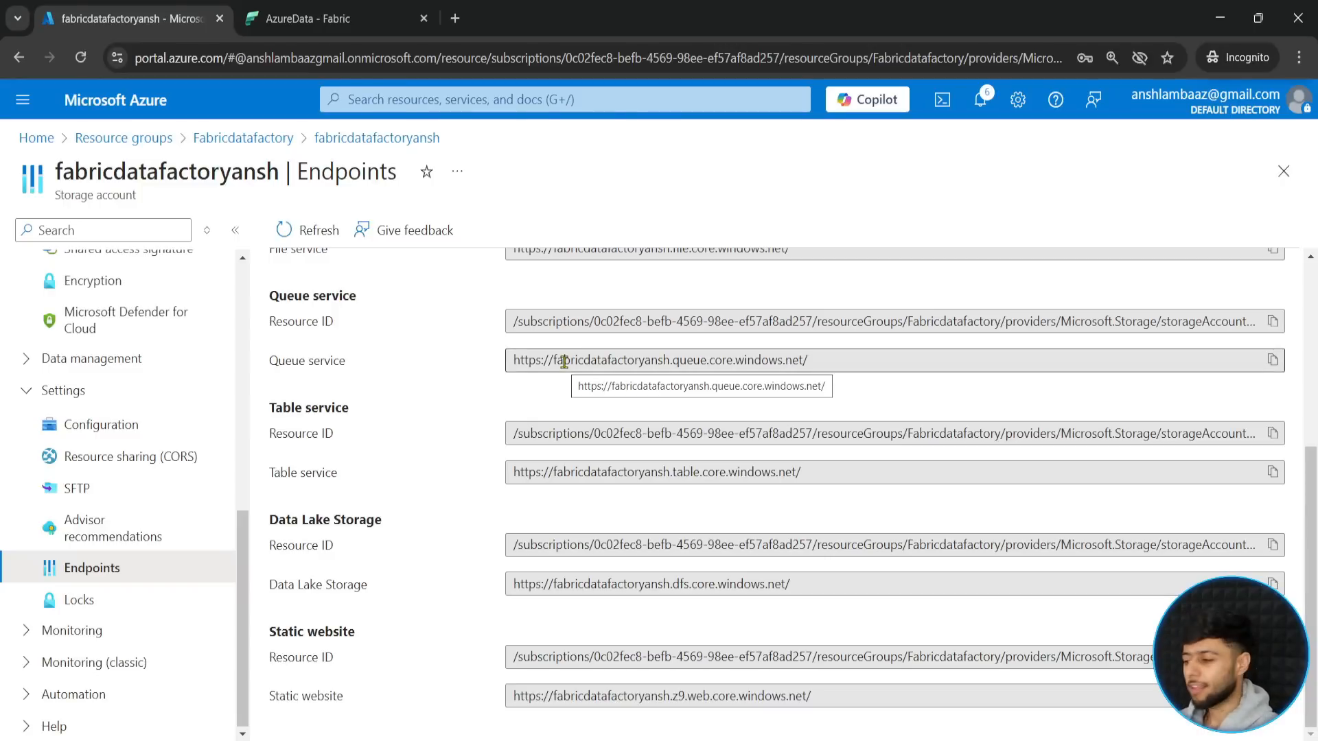
left_click(309, 18)
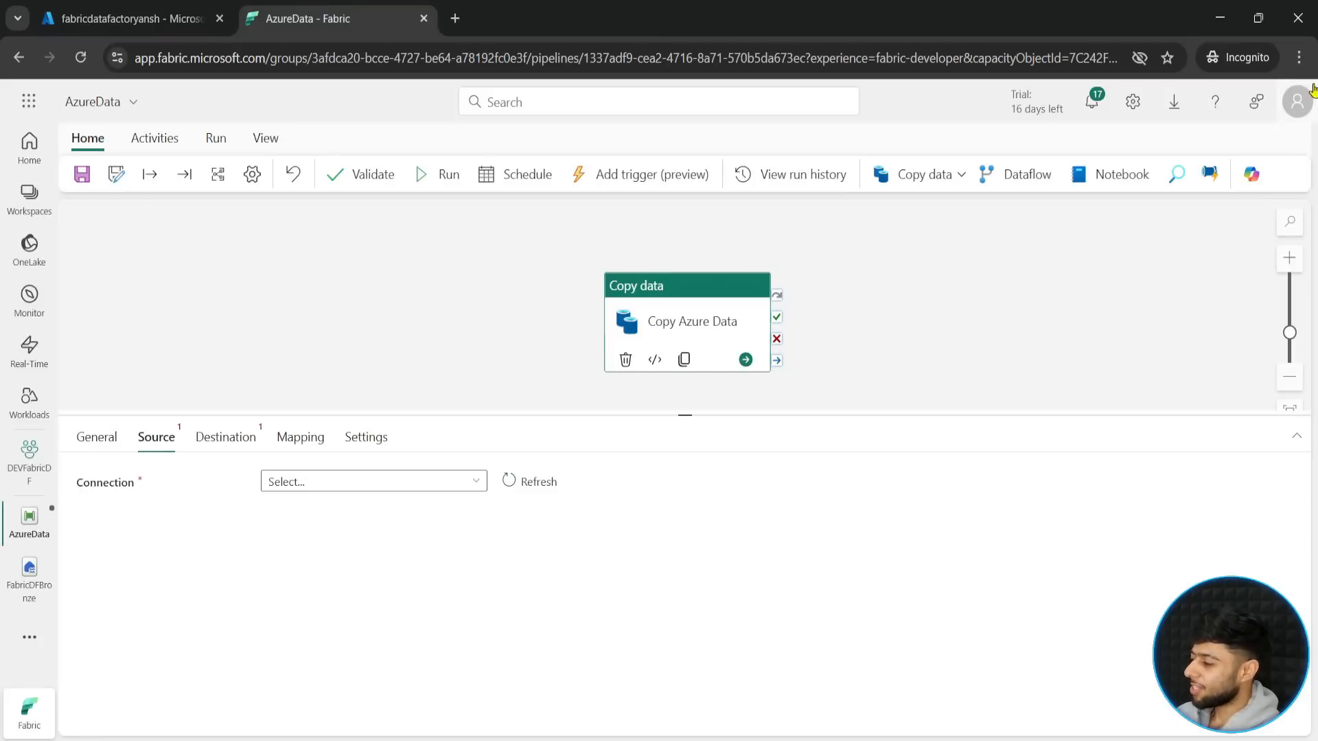
left_click(1298, 102)
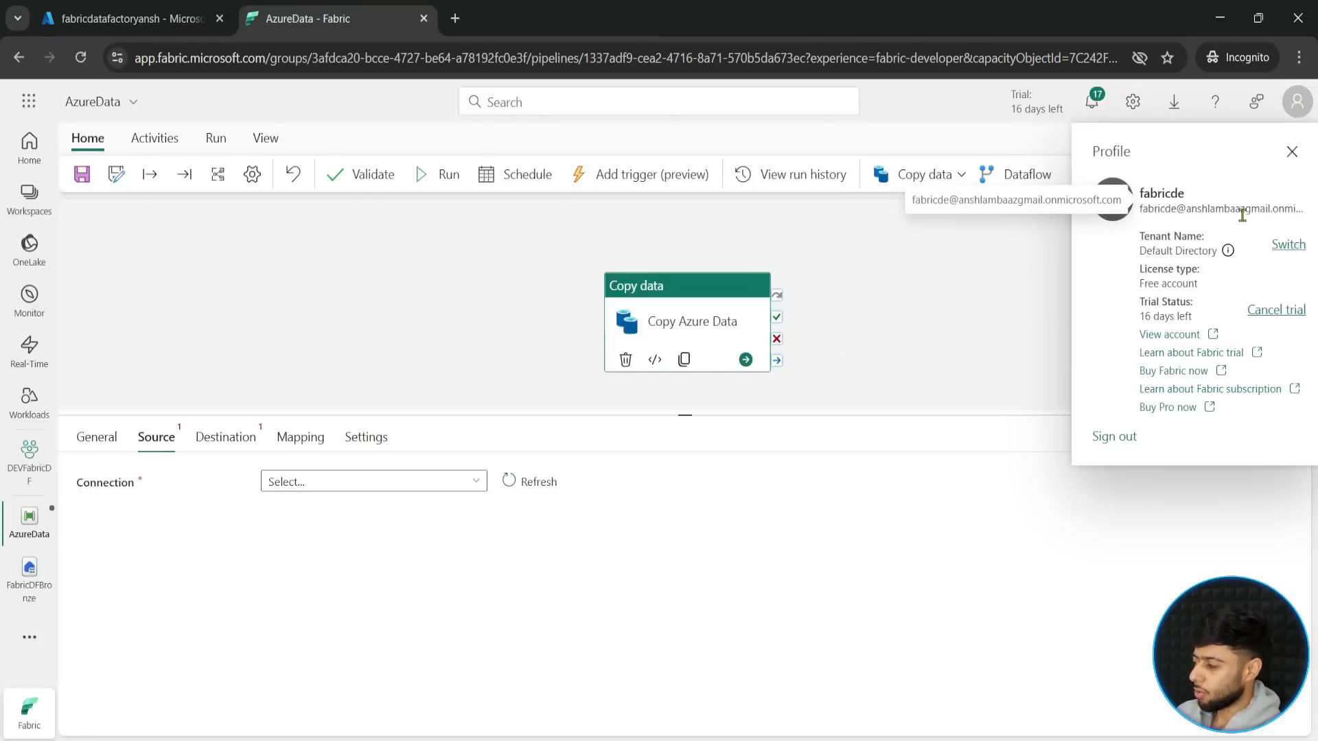
left_click(1298, 112)
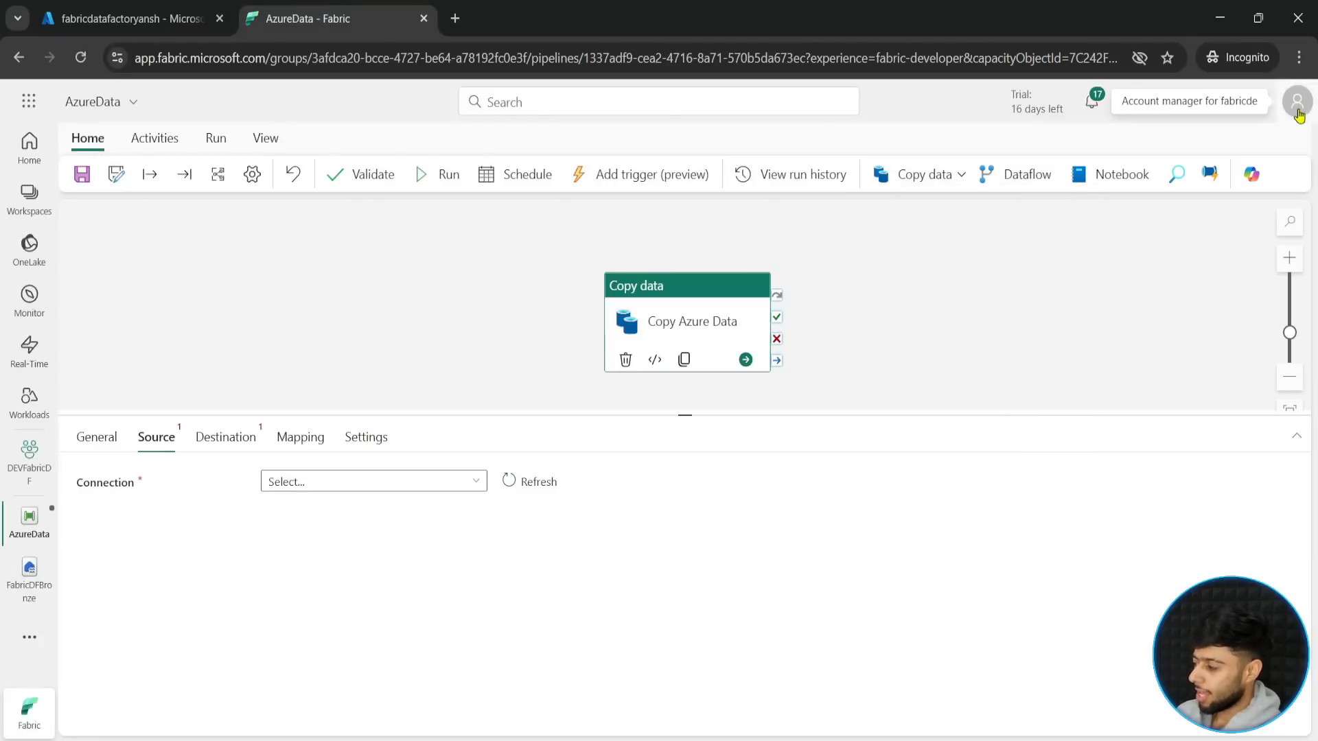
- Switch to the Azure portal and start a new role assignment in the storage account's Access Control (IAM)
left_click(143, 9)
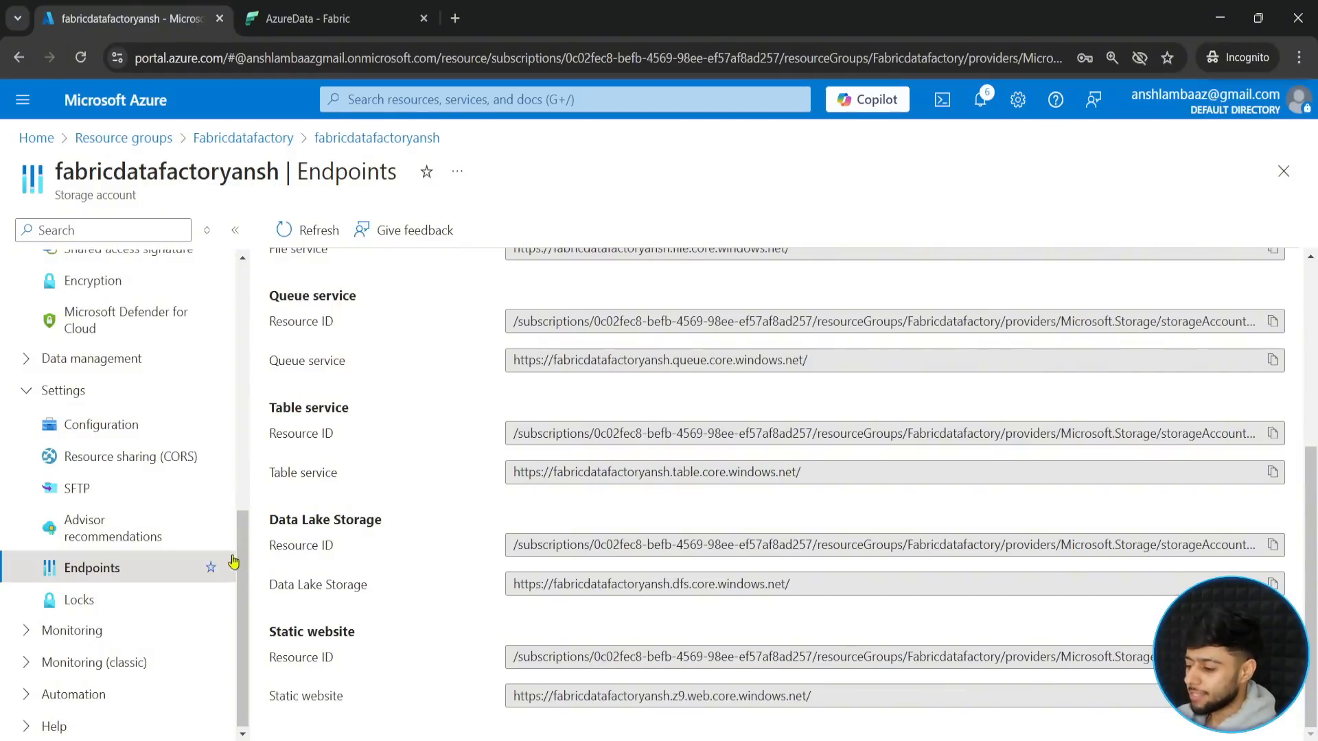
scroll(117, 549, "up", 10)
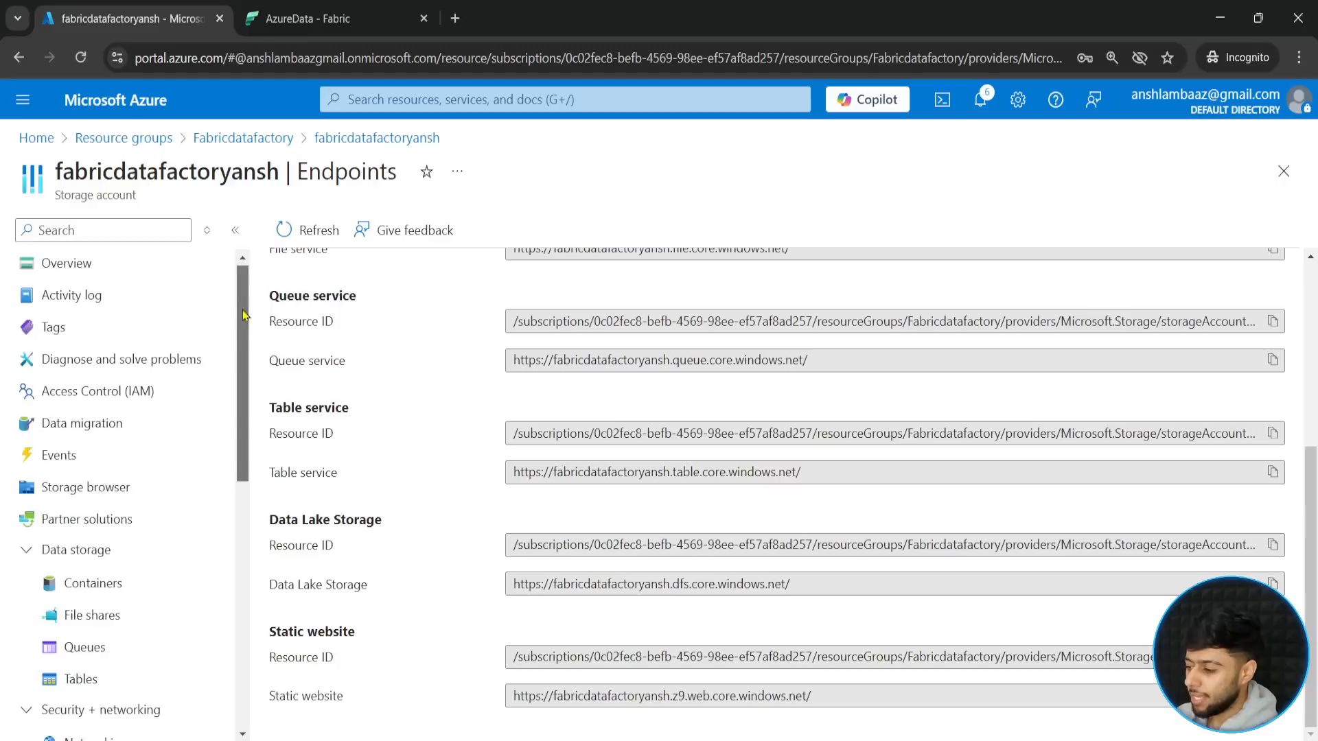
left_click(97, 402)
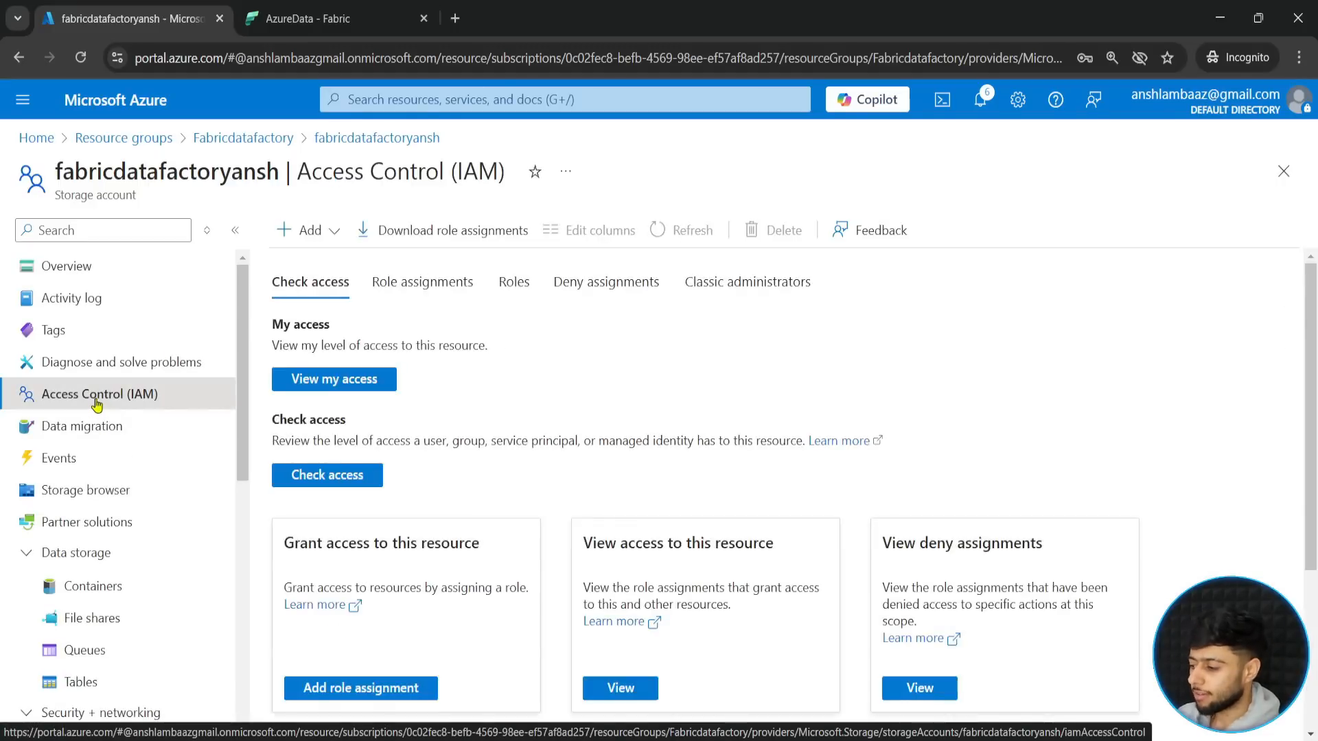
left_click(323, 233)
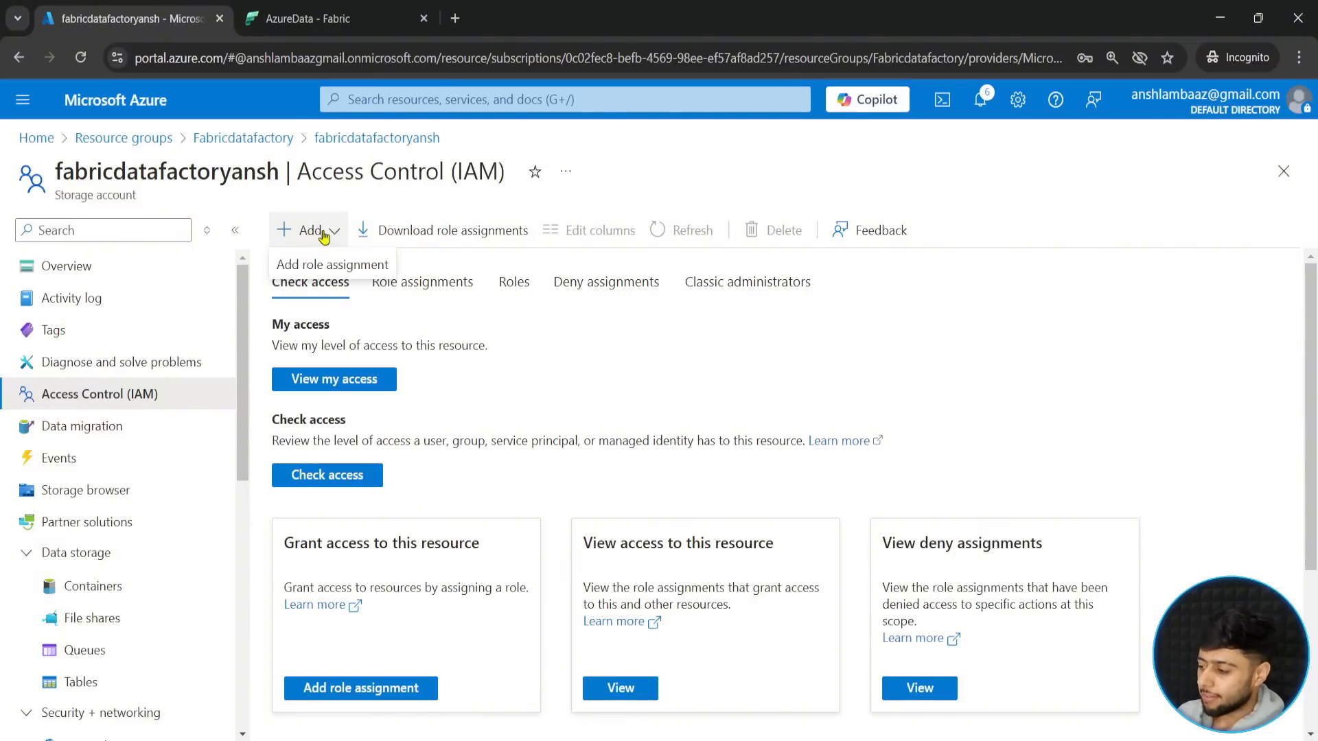
left_click(328, 267)
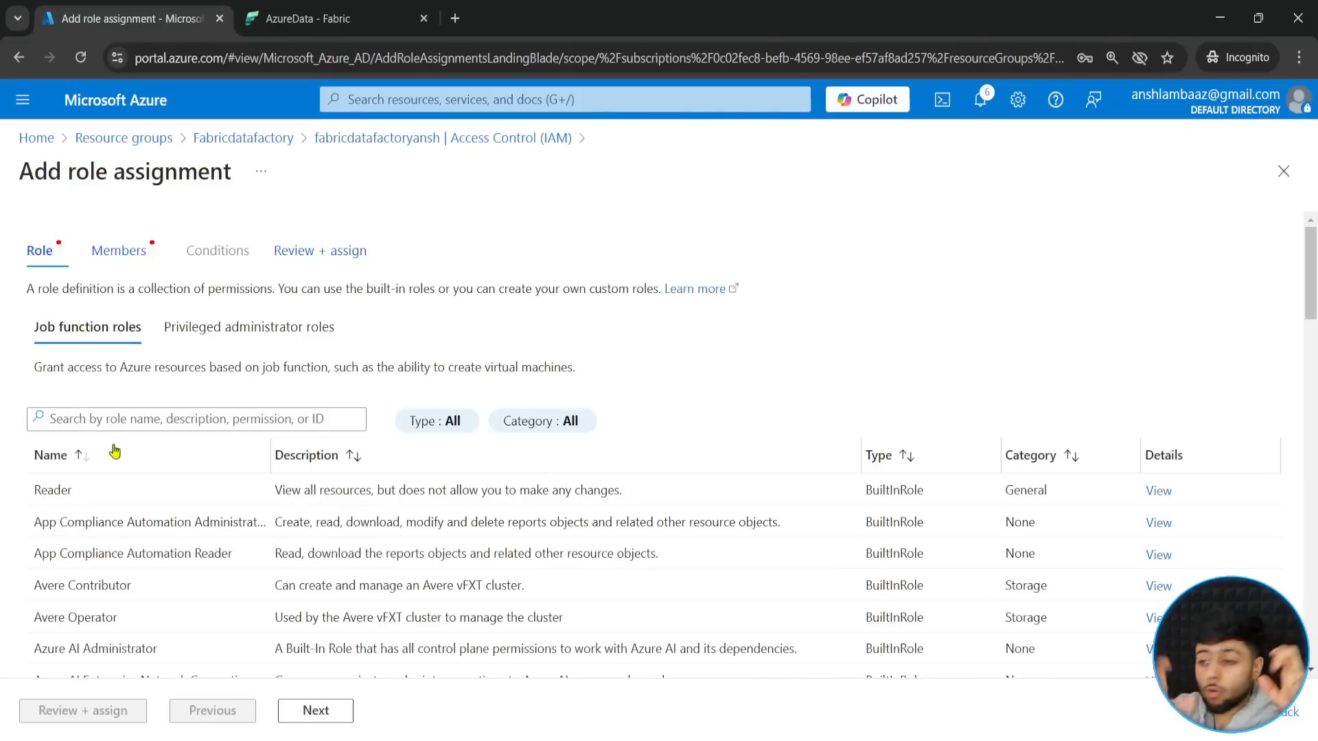
- Search the job function roles for storage blob and choose Storage Blob Data Contributor for the assignment
left_click(158, 422)
type("s")
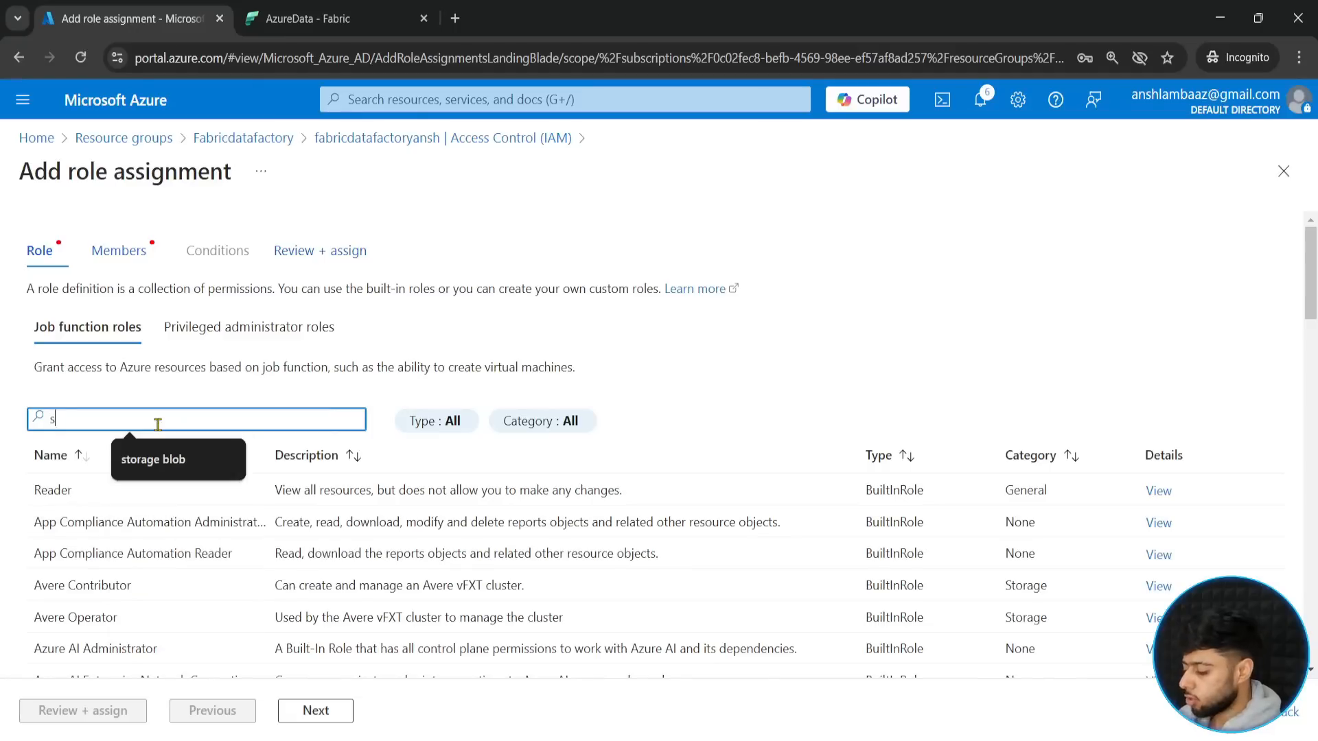
type("torage ")
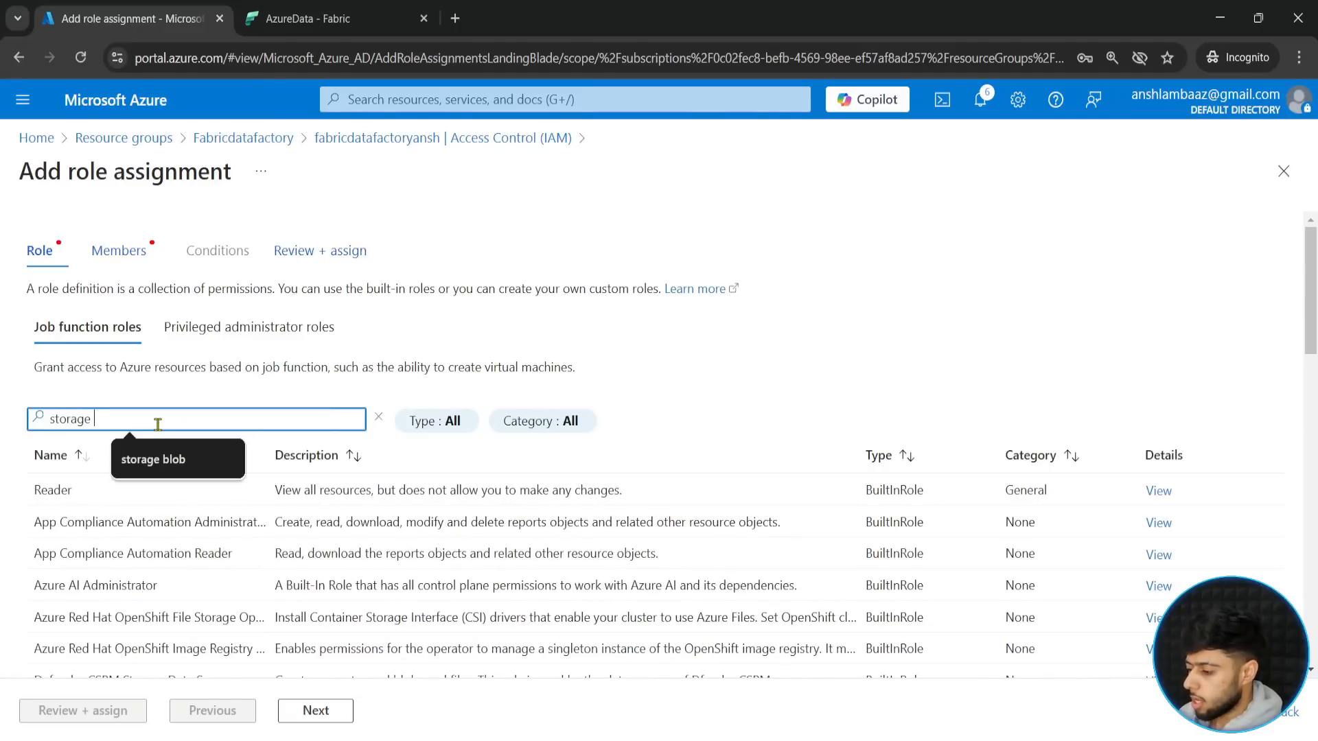
type("blob")
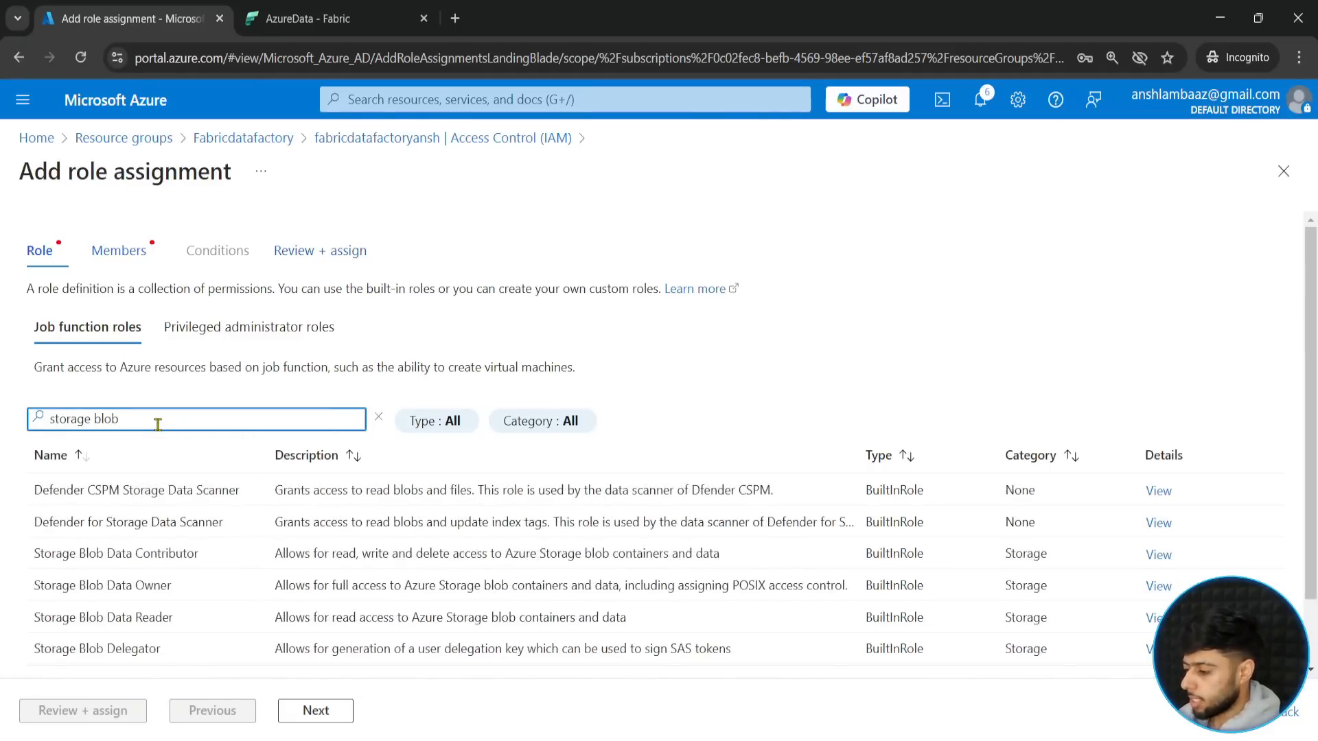
left_click(148, 551)
left_click(311, 712)
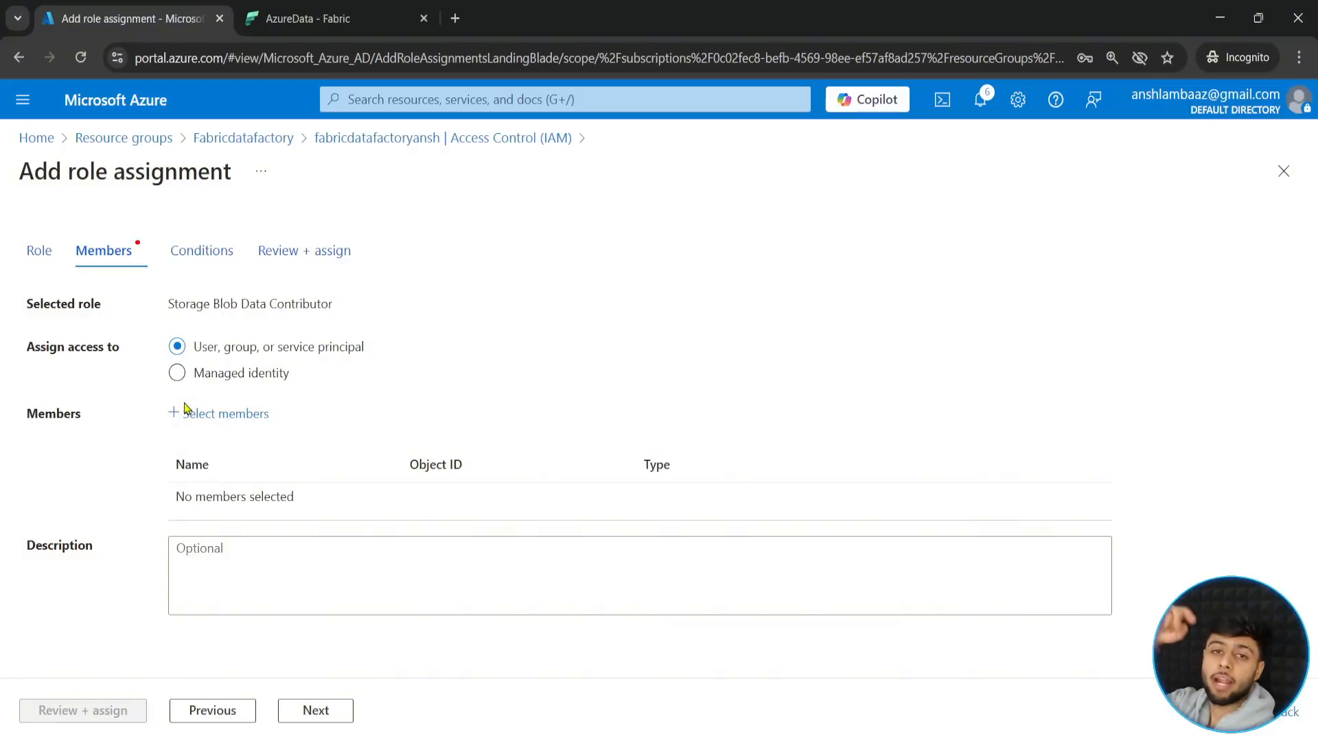
- Add the fabricde user as the member and complete the role assignment on the storage account
left_click(233, 413)
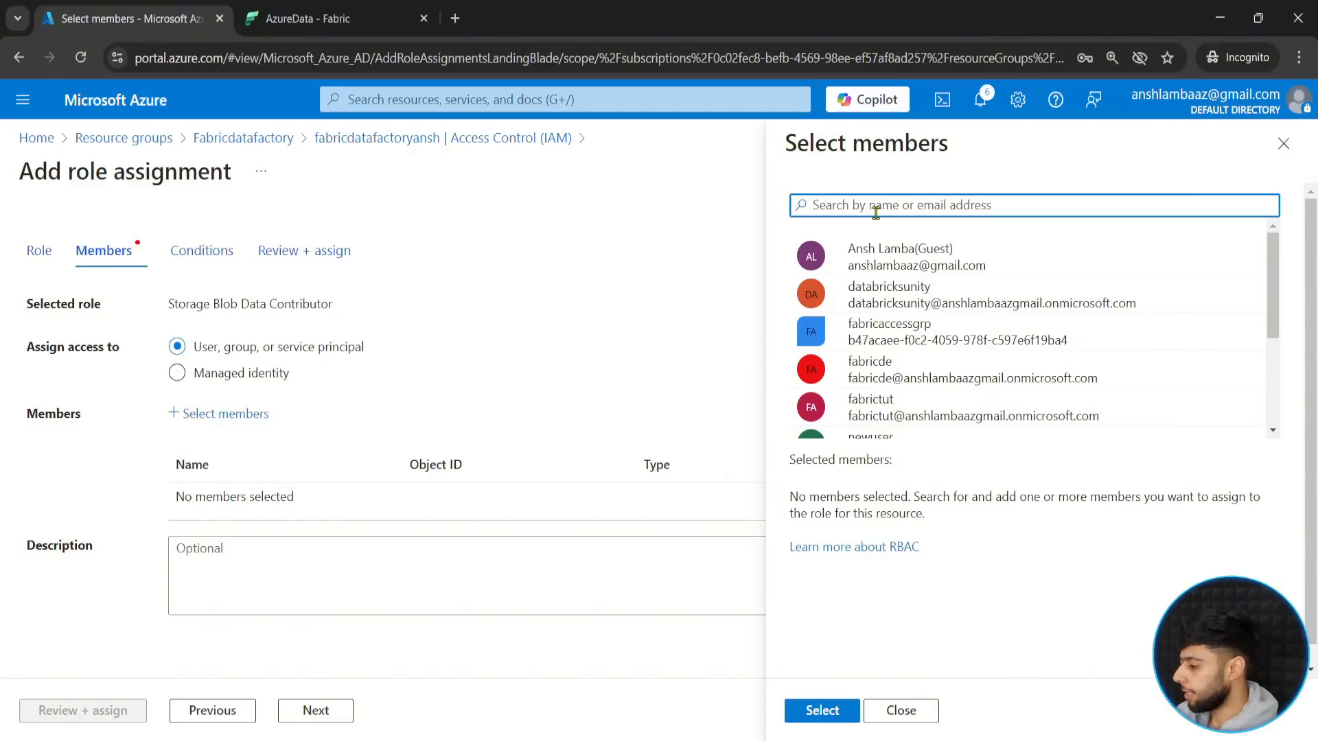
left_click(872, 376)
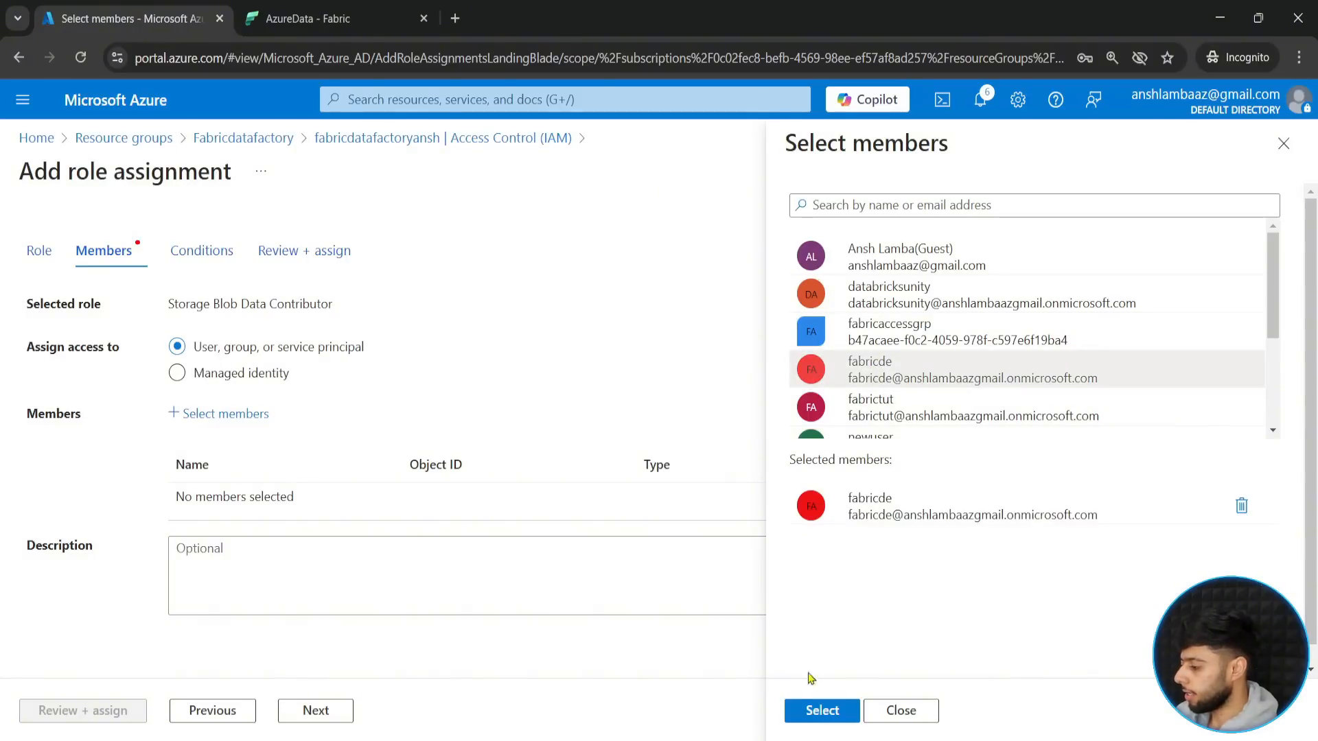
left_click(810, 709)
left_click(82, 702)
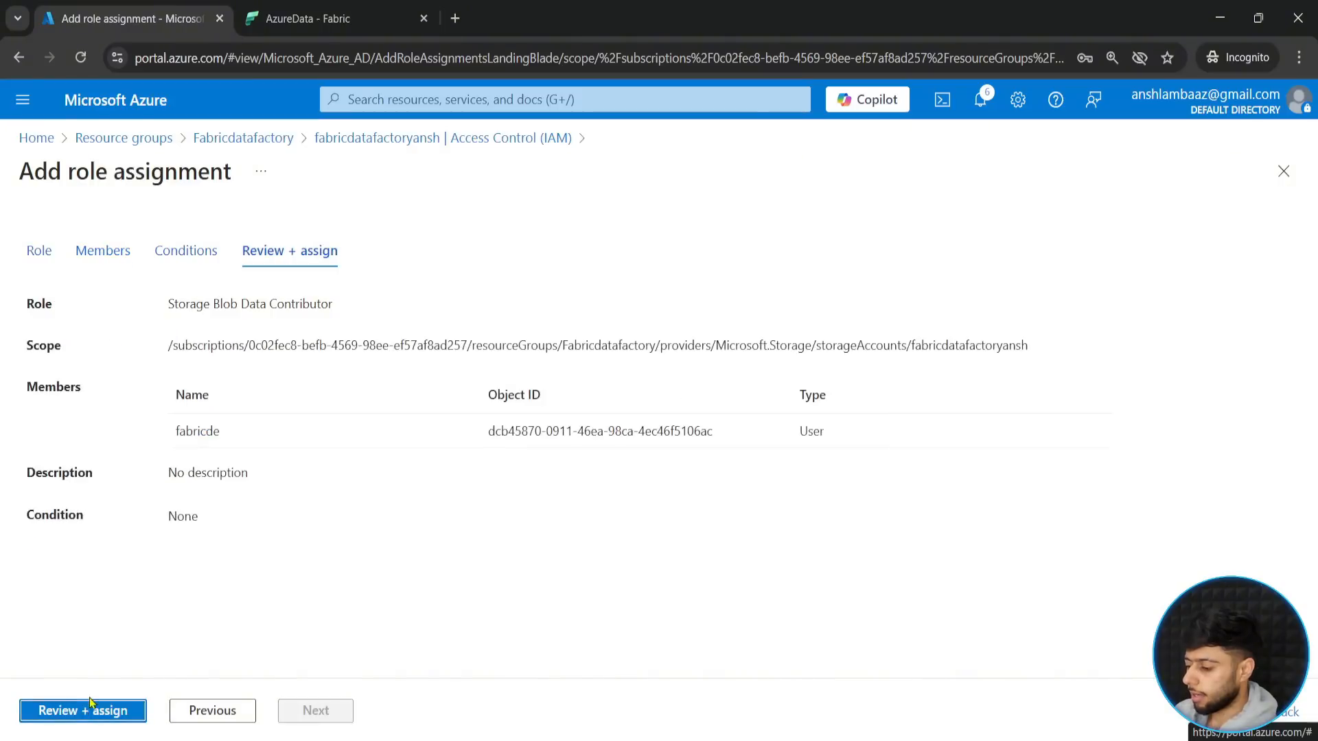
left_click(80, 716)
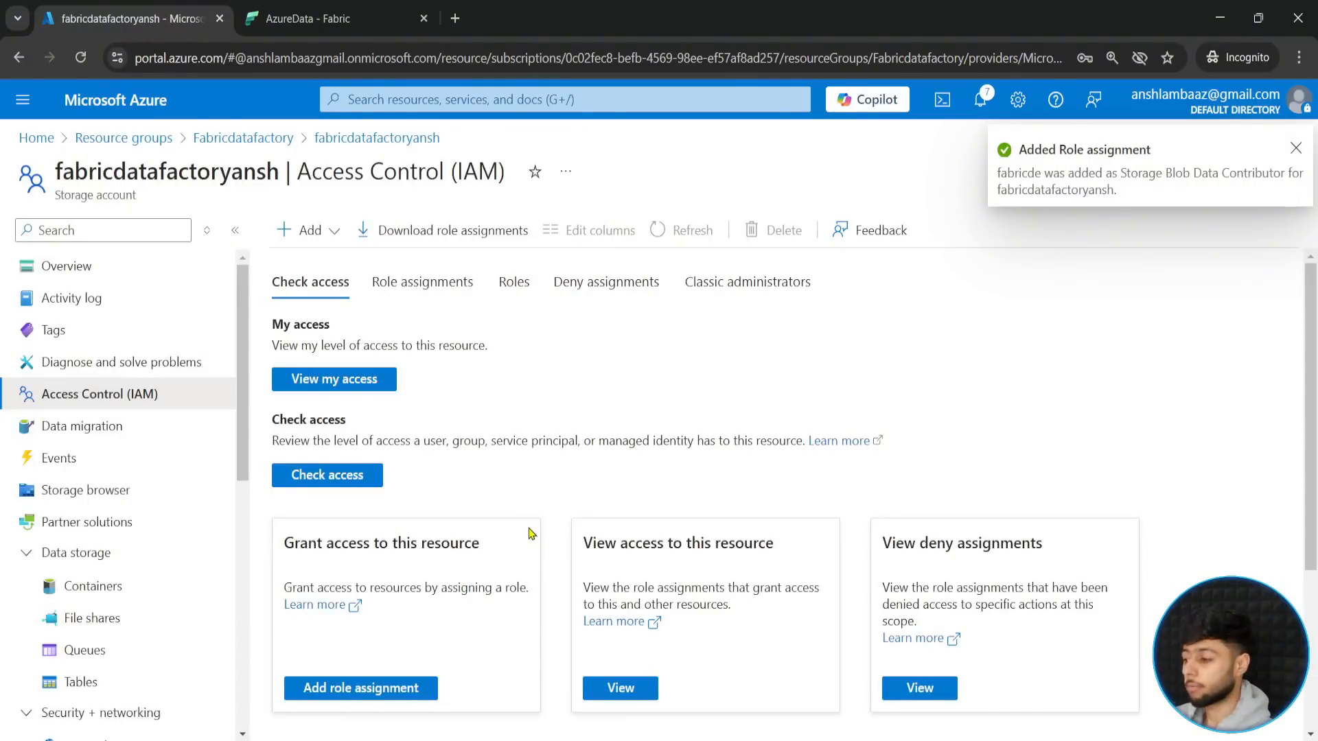
- Review the storage account's role assignments, checking the role held by the fabricde user
left_click(400, 275)
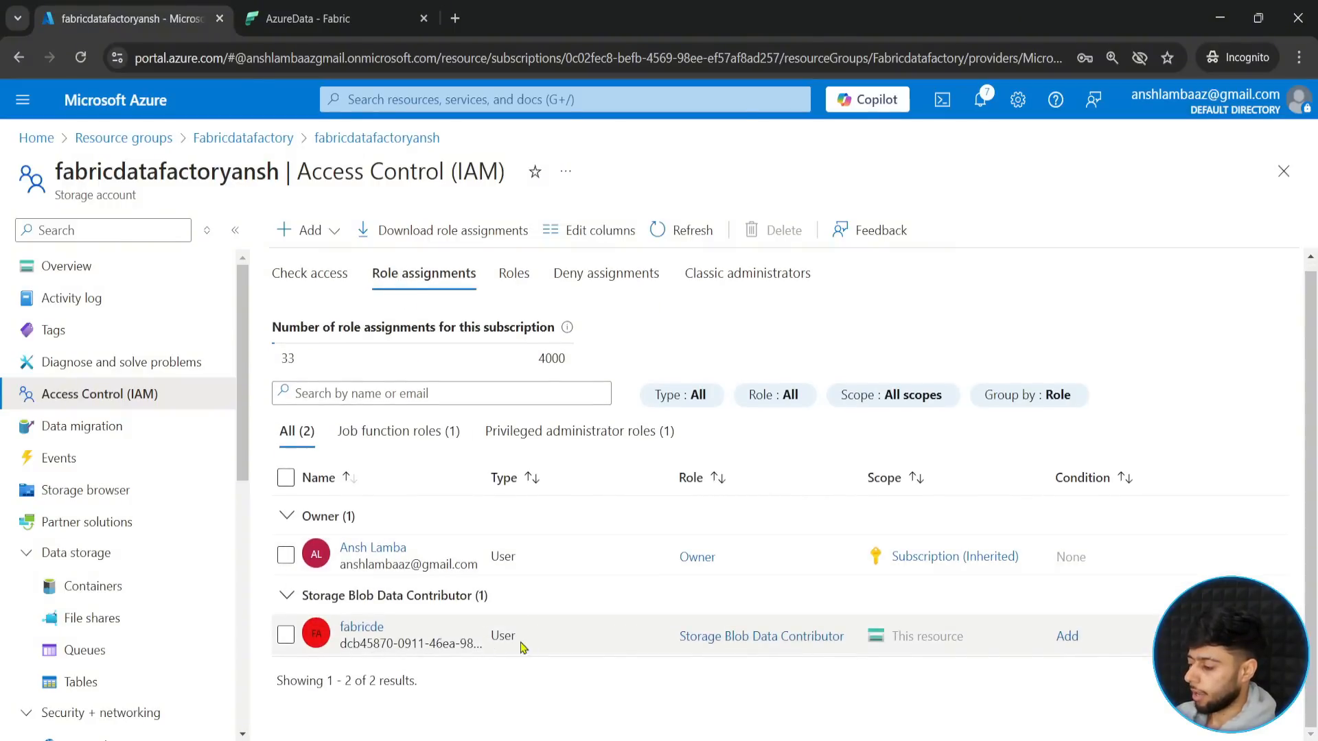
key("ctrl+2")
left_click_drag(671, 618, 854, 646)
left_click_drag(780, 620, 782, 587)
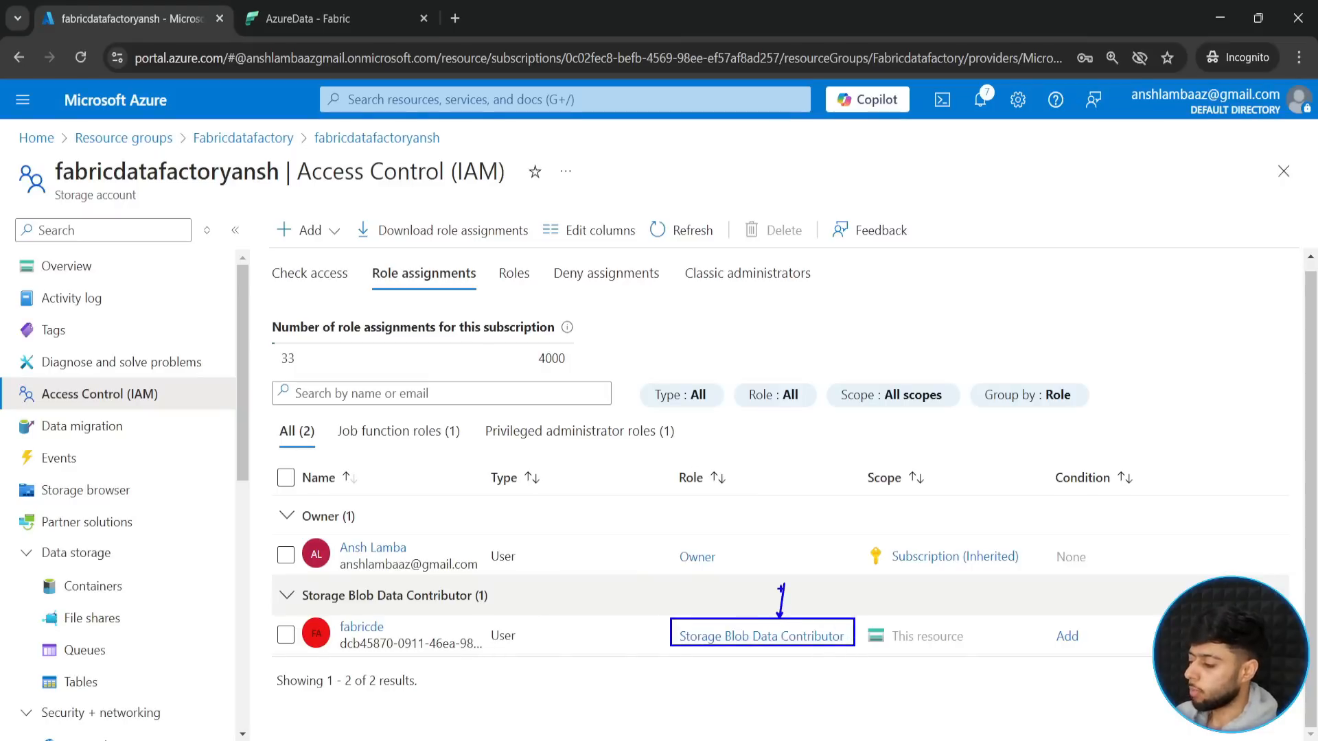
key("Escape")
- Switch to Fabric and verify that the signed-in profile matches the user given access to the storage account
left_click(308, 18)
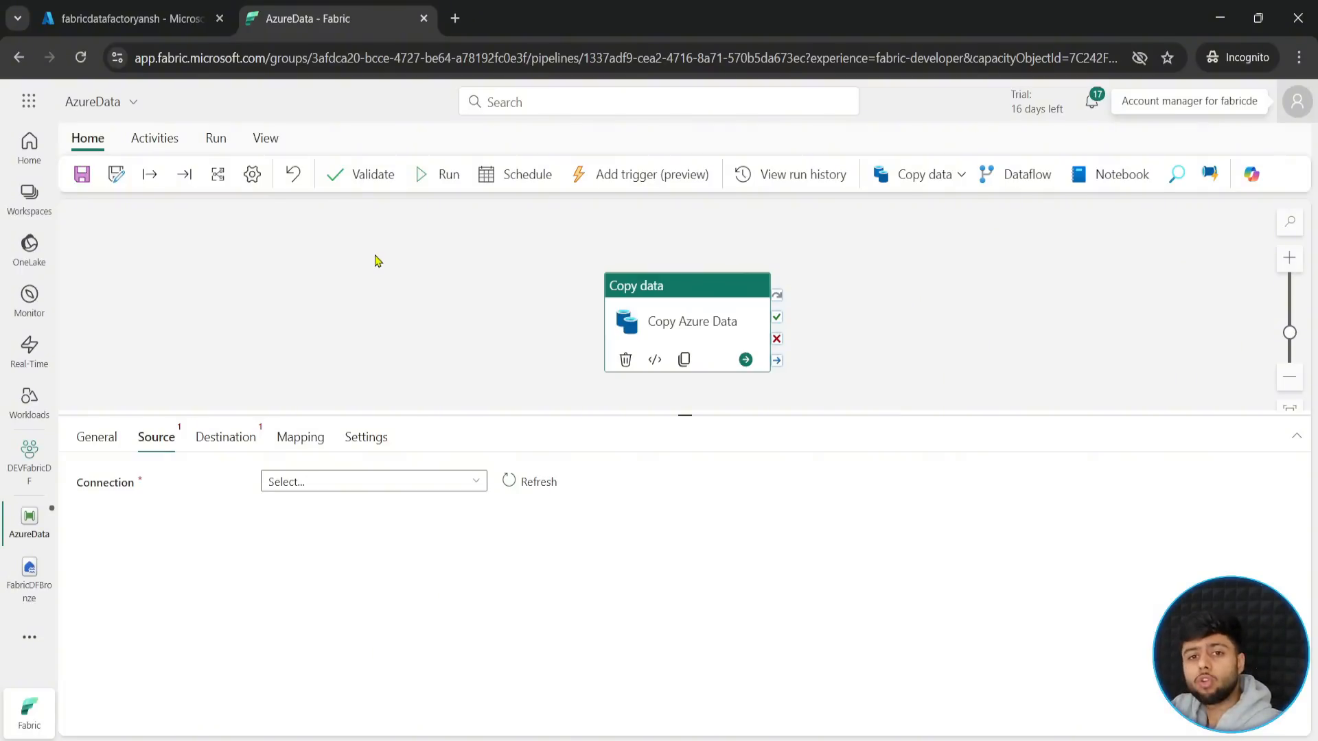
left_click(1297, 102)
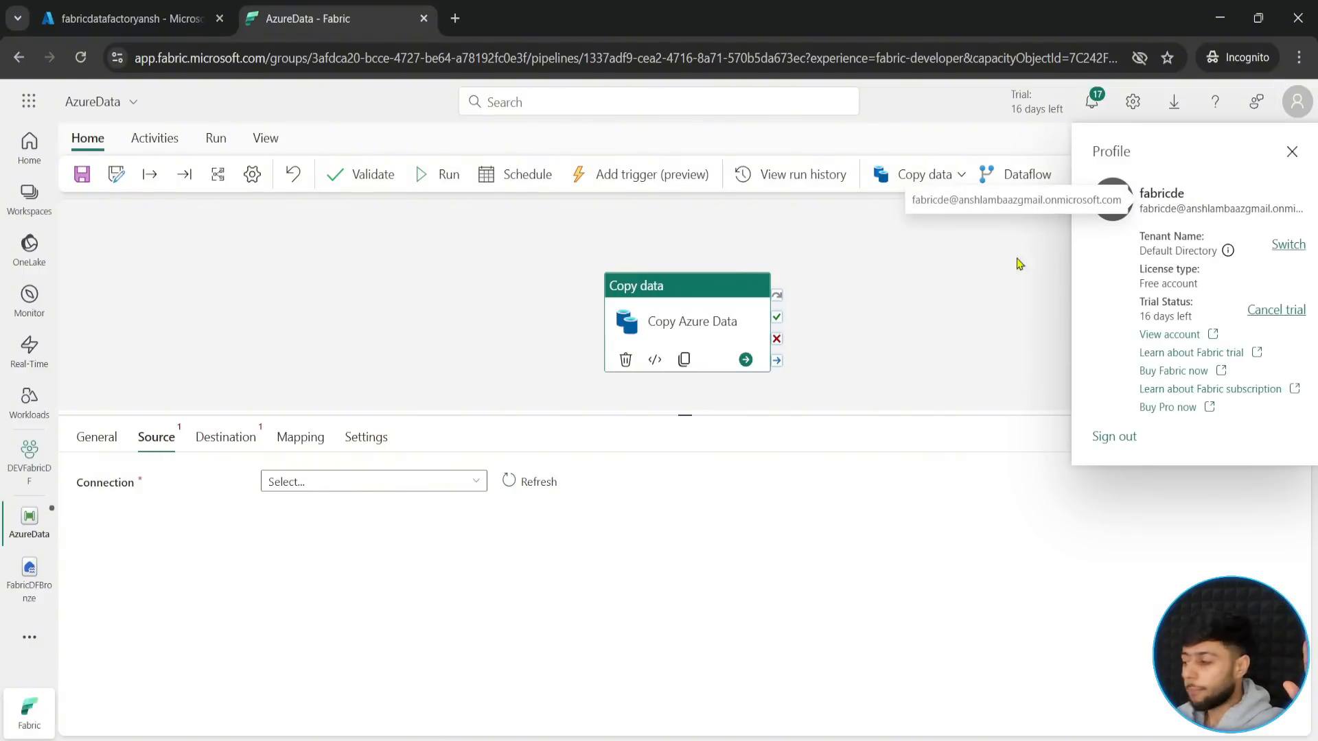
left_click(935, 292)
- Switch to the Azure portal and copy the Data Lake Storage endpoint URL from the storage account's Endpoints settings
left_click(131, 18)
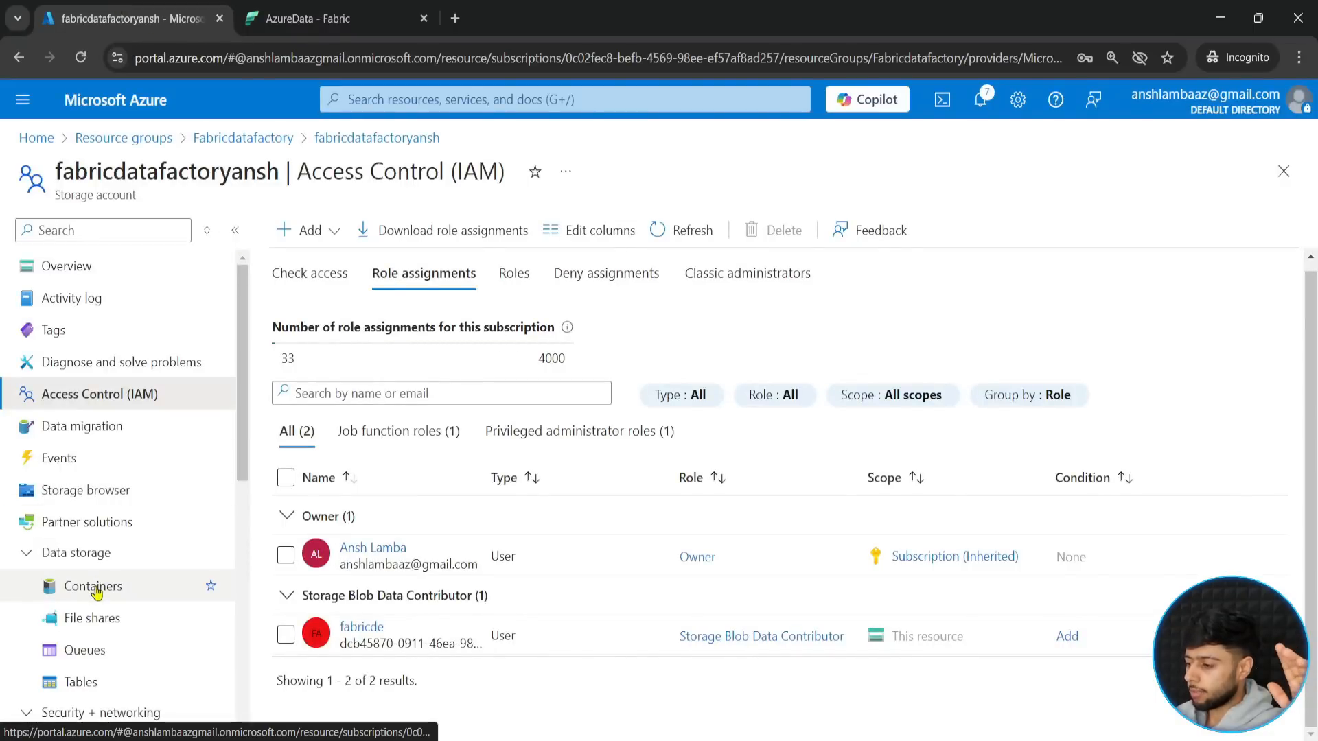
left_click(58, 265)
scroll(55, 412, "down", 7)
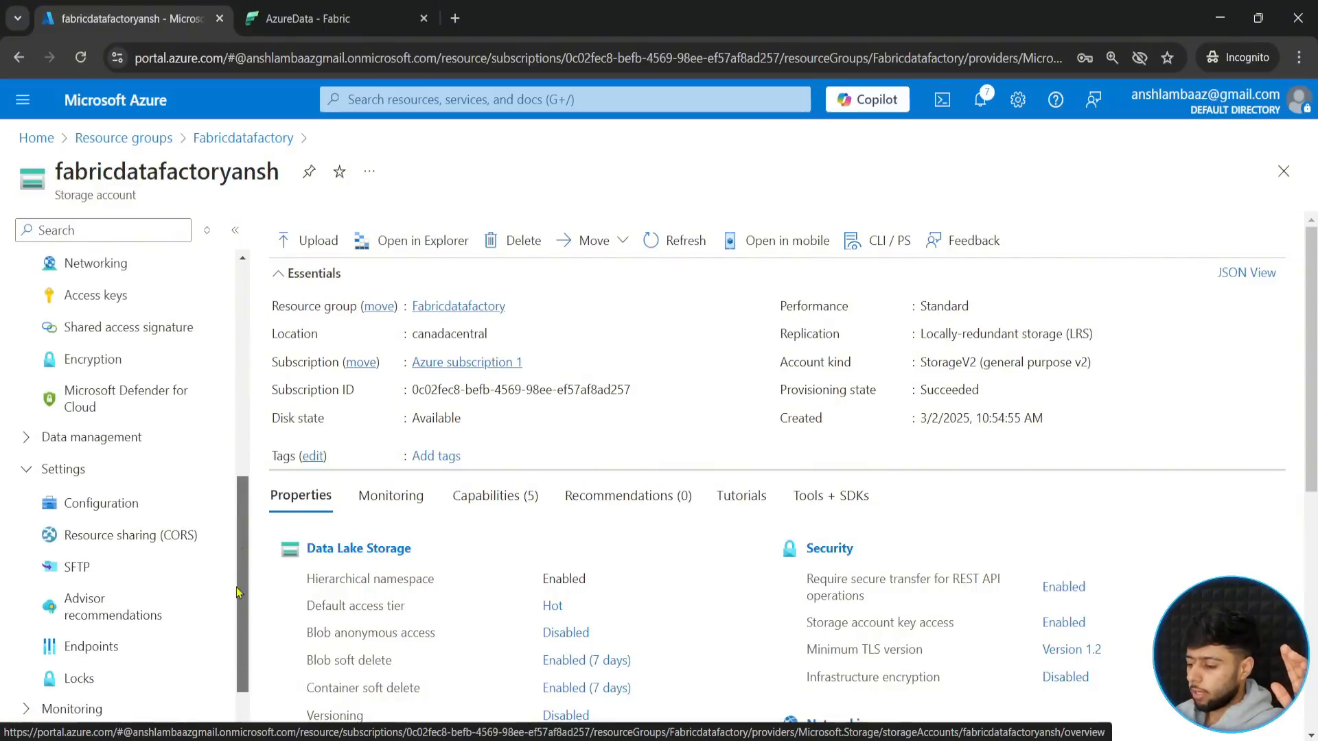
scroll(206, 566, "down", 1)
left_click(182, 570)
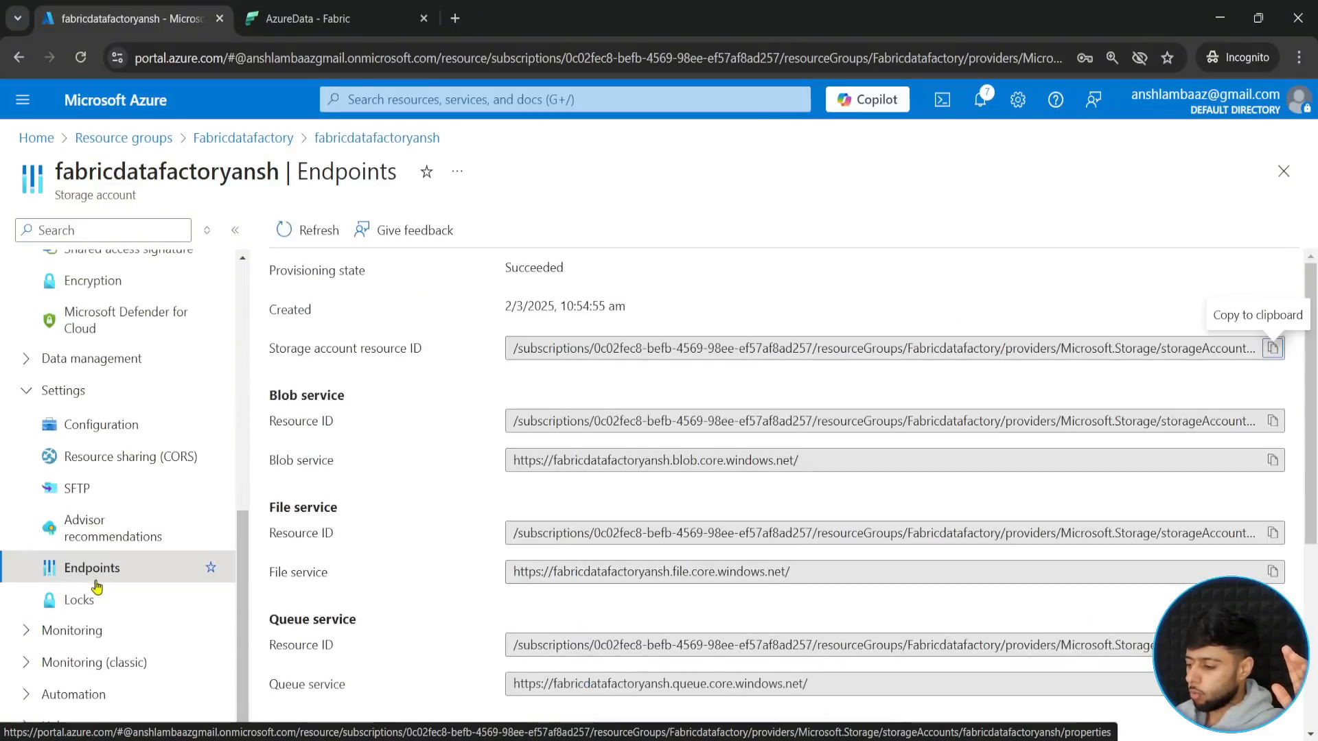
scroll(551, 655, "down", 1)
scroll(551, 656, "down", 3)
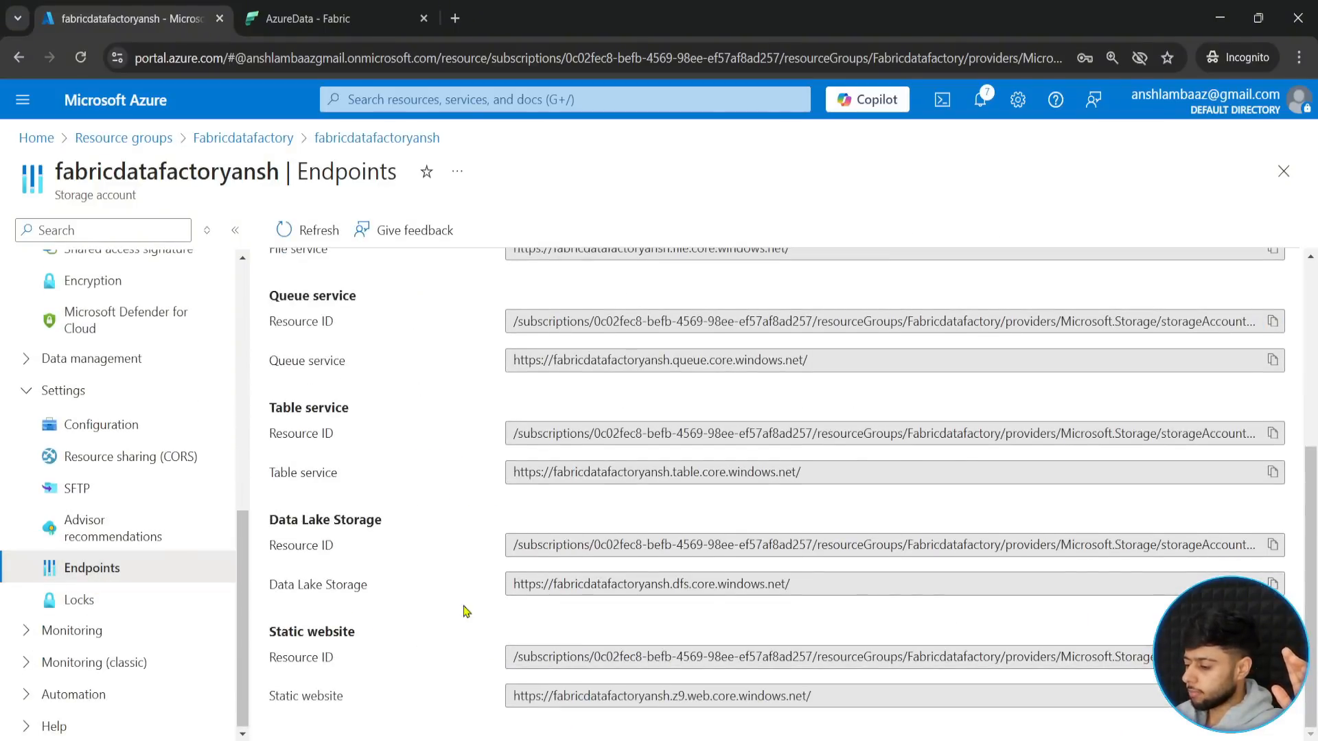
left_click(1273, 583)
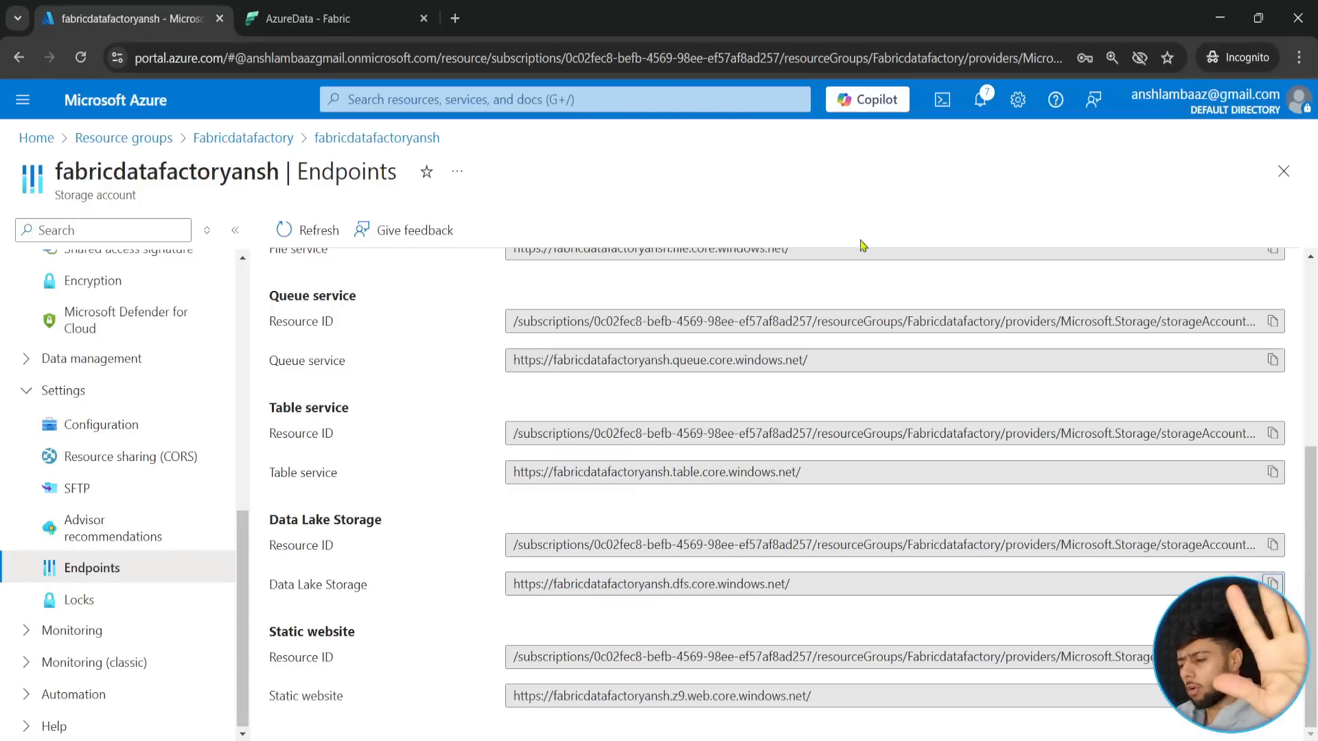
- Switch to Fabric and start a new Azure Data Lake Storage Gen2 source connection using the copied Data Lake Storage endpoint URL
left_click(320, 7)
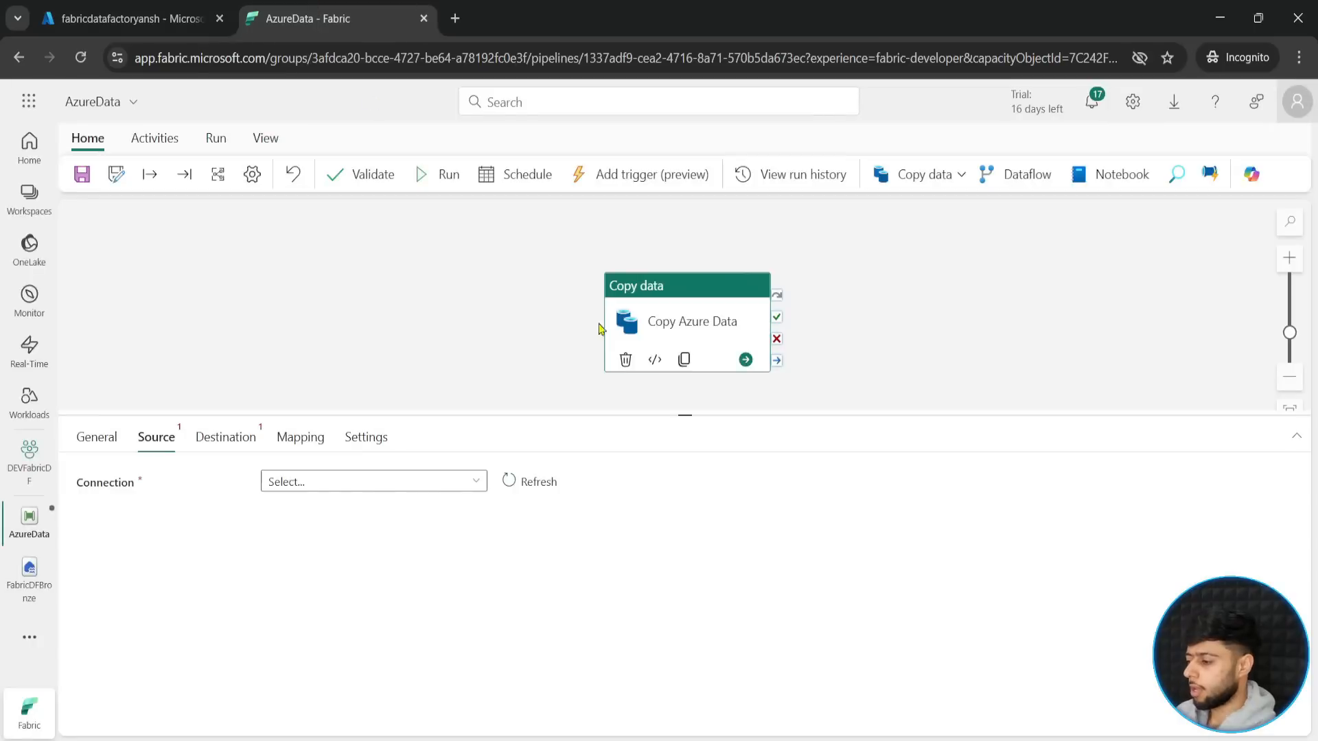
left_click(476, 481)
left_click(283, 595)
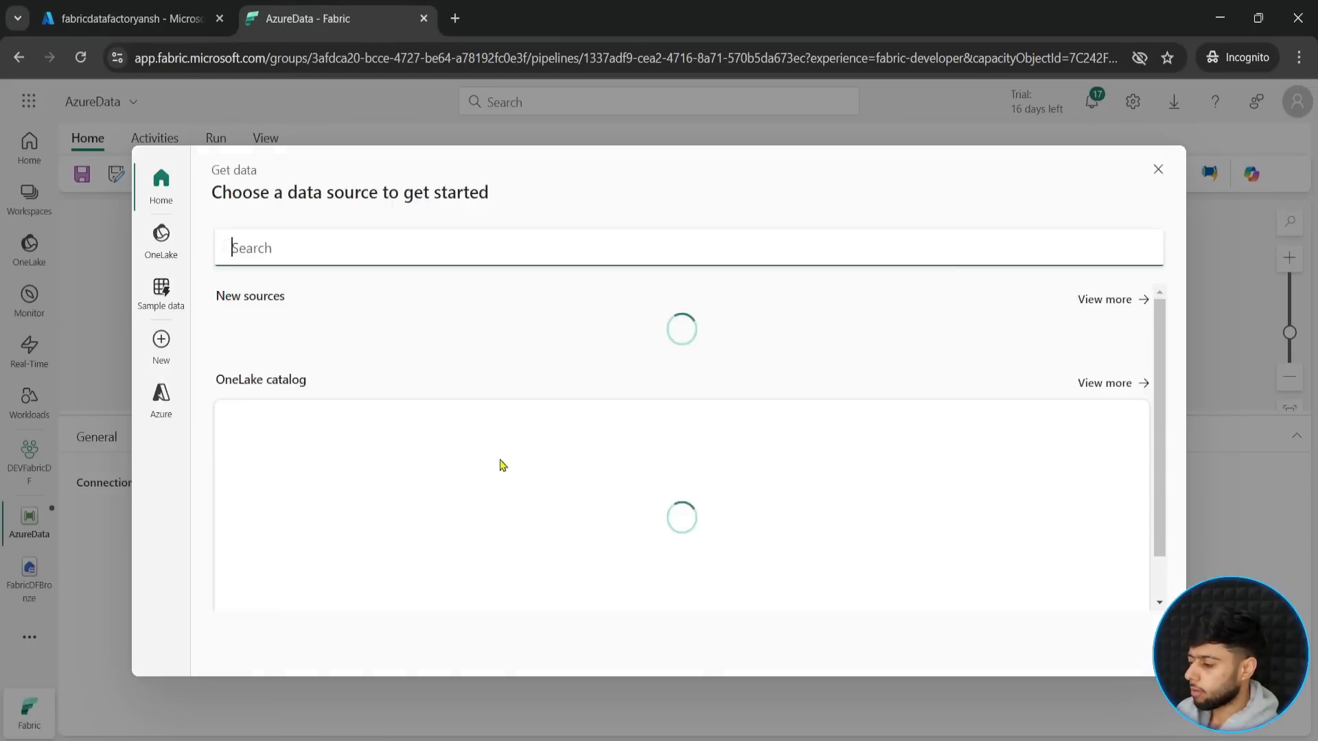
left_click(1141, 302)
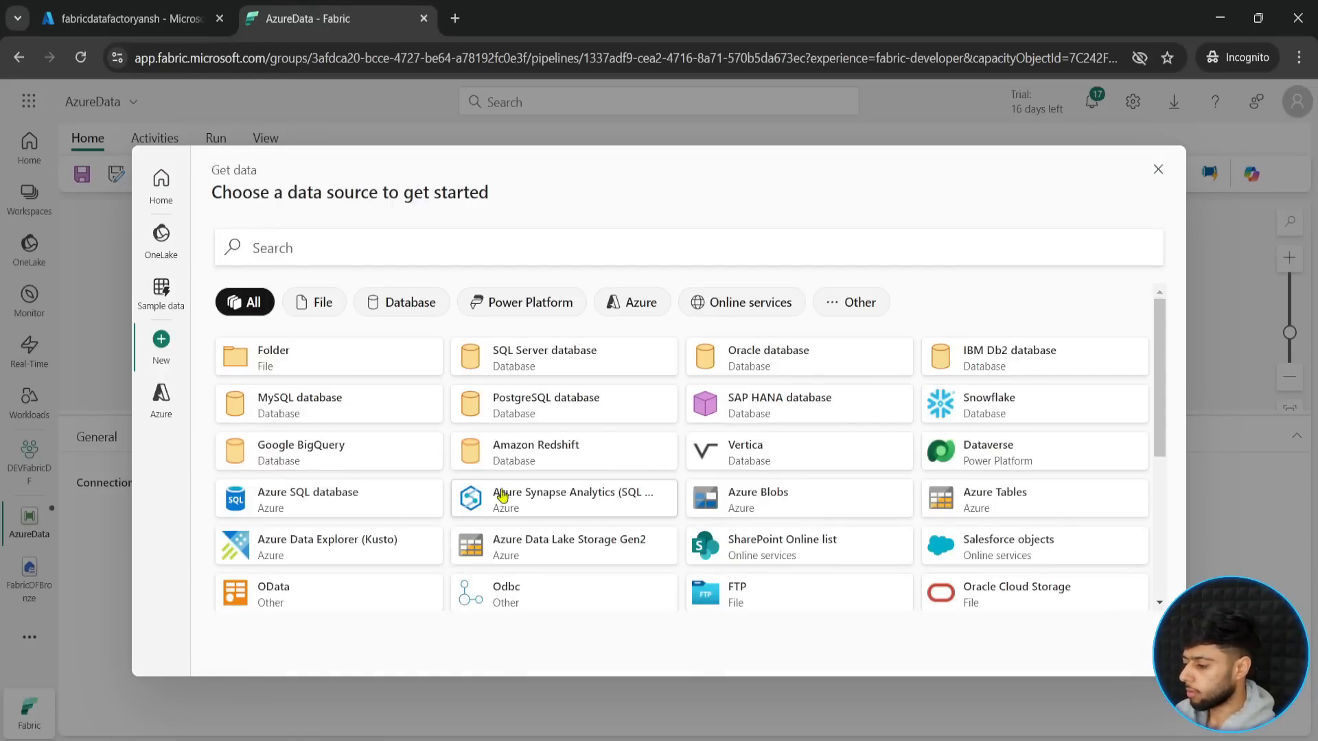
left_click(528, 549)
left_click(514, 284)
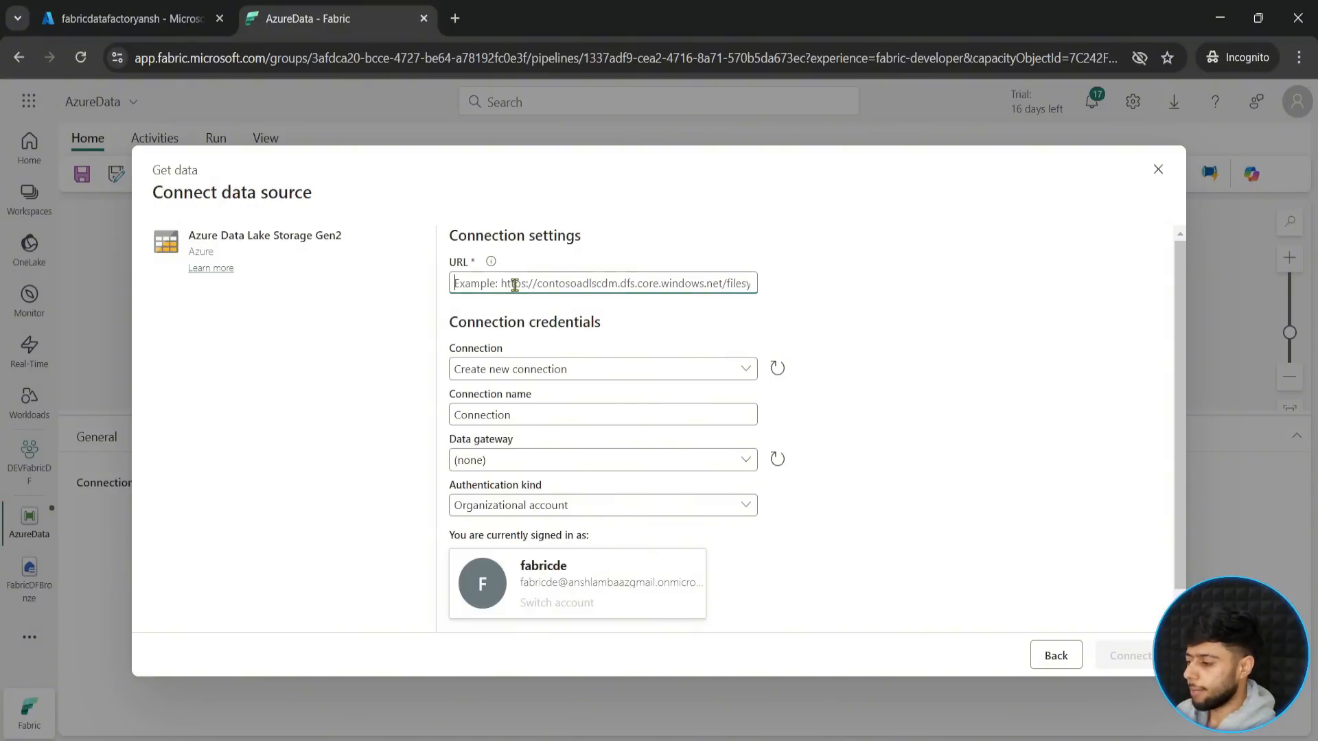
key("ctrl+v")
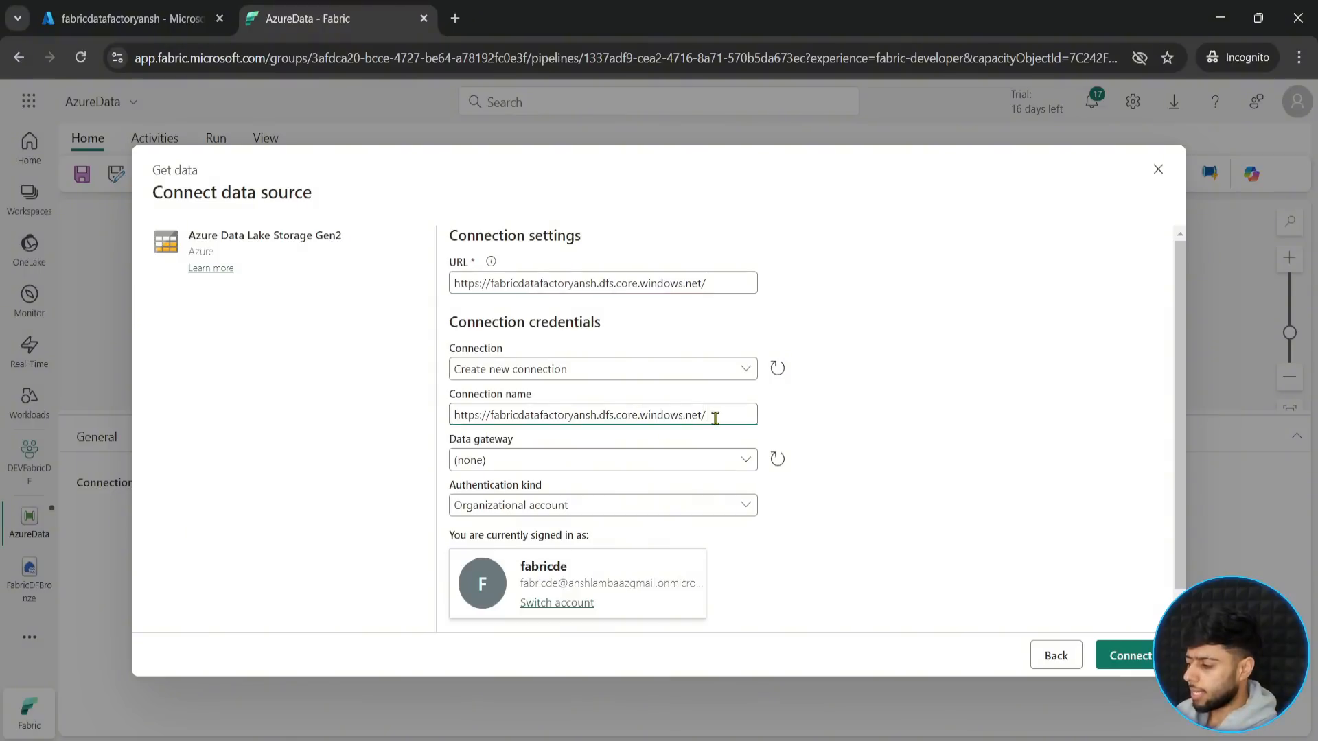
- Name the connection AzureDL_Con and connect to the data lake, keeping Organizational account authentication
left_click_drag(714, 418, 179, 450)
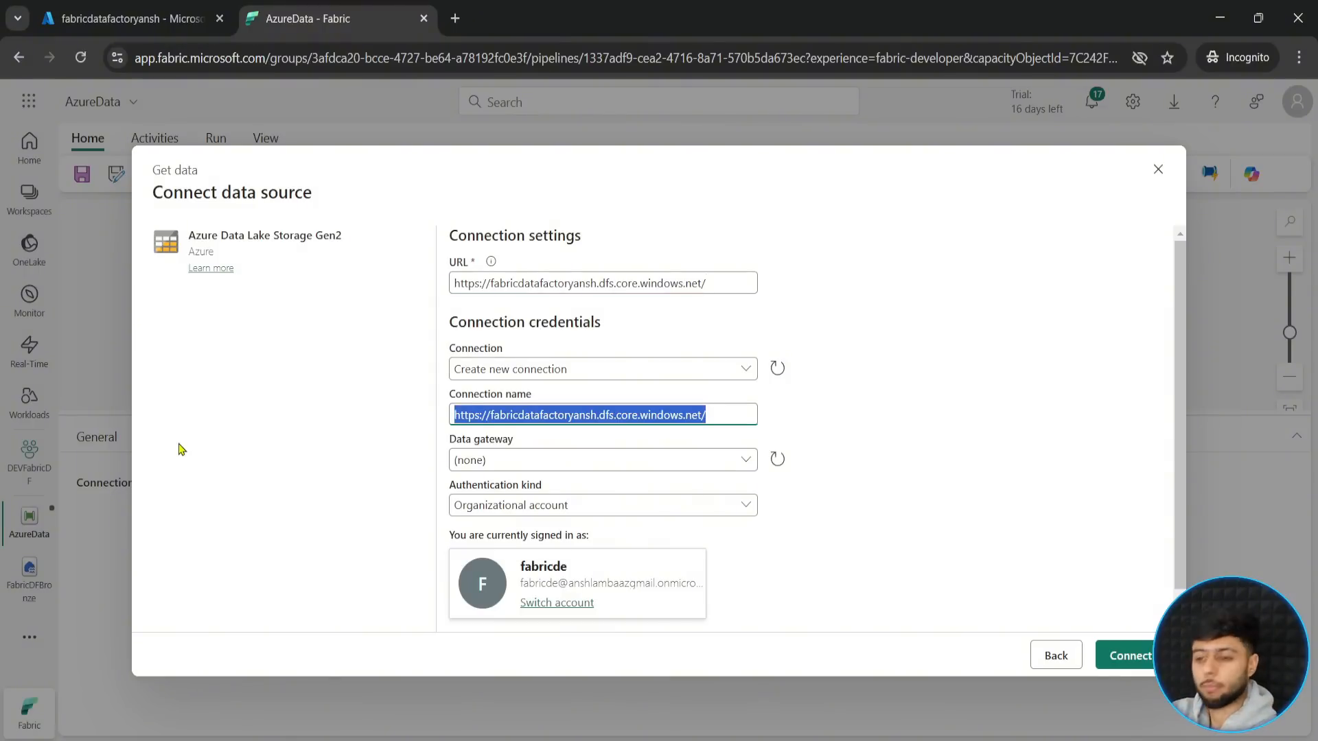
type("AzureDL")
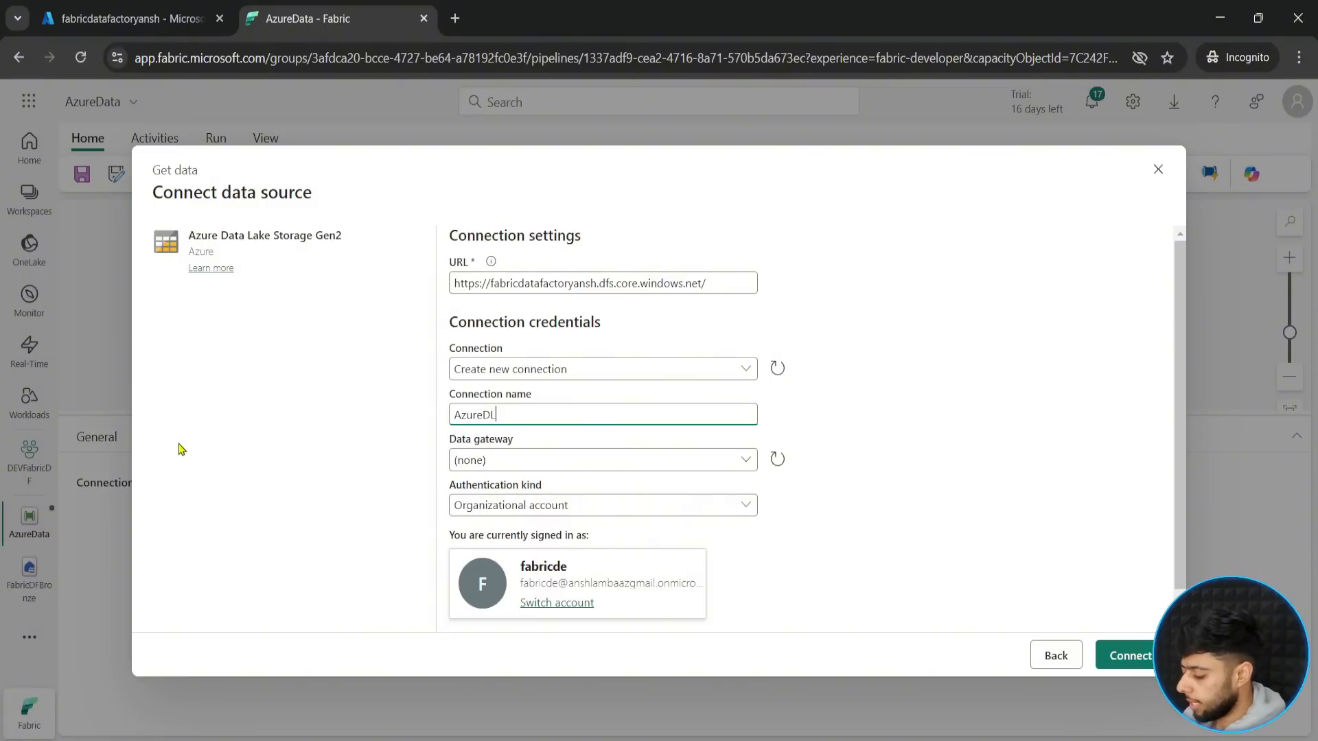
type("_Con")
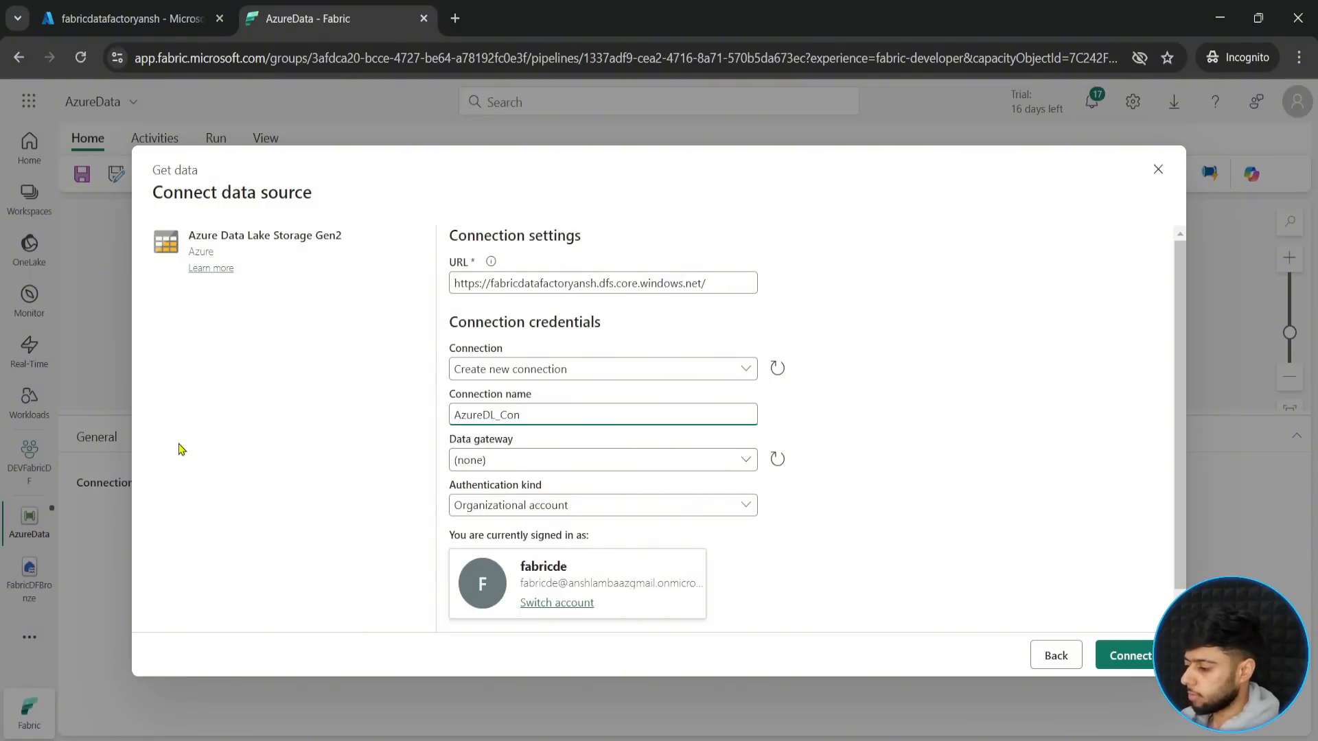
left_click(950, 494)
scroll(755, 473, "down", 1)
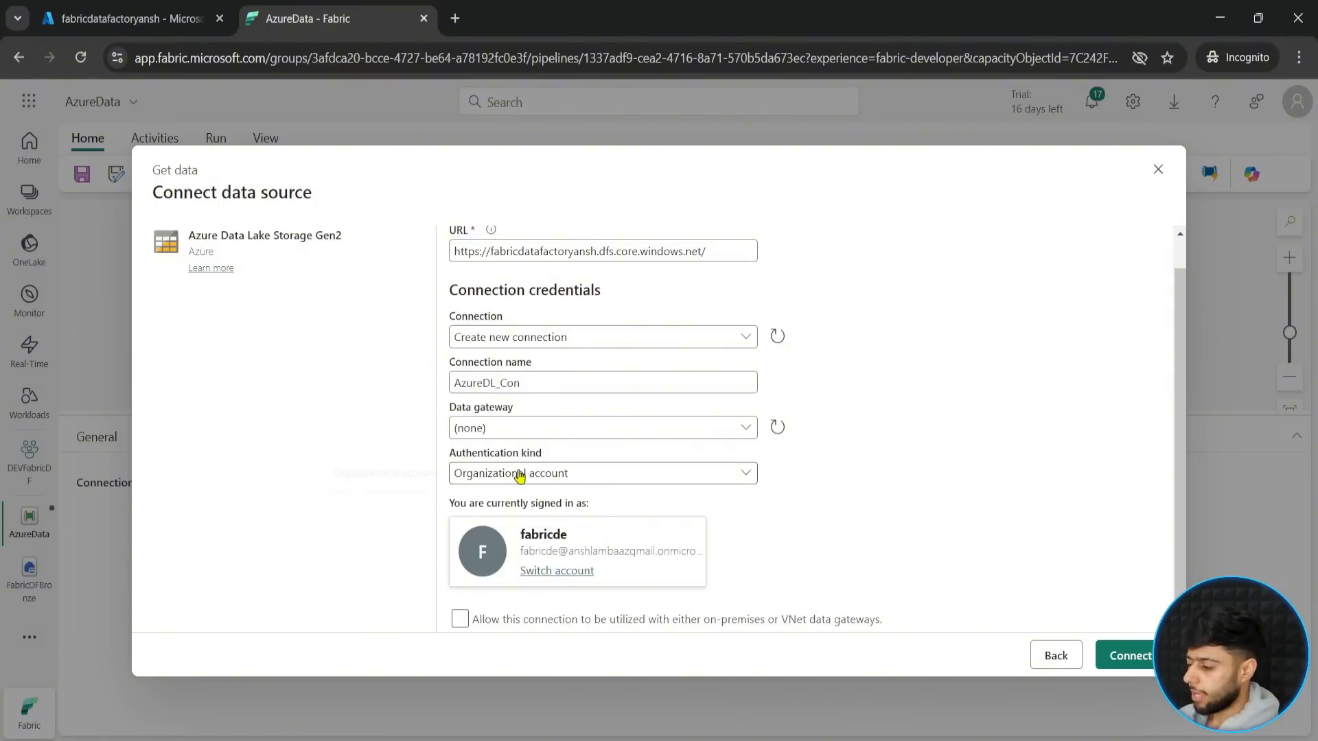
mouse_move(440, 437)
left_mouse_down()
mouse_move(514, 498)
mouse_move(797, 493)
mouse_move(906, 467)
left_mouse_up()
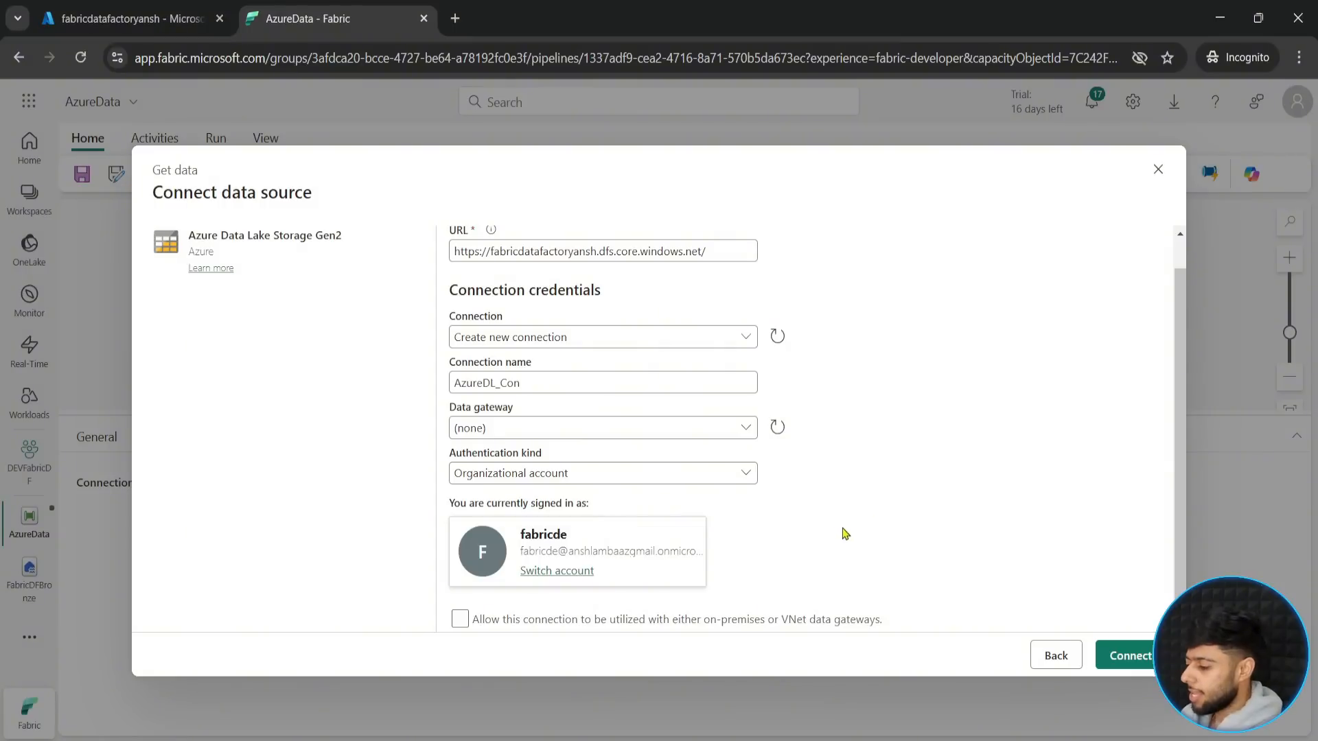
left_click(1120, 658)
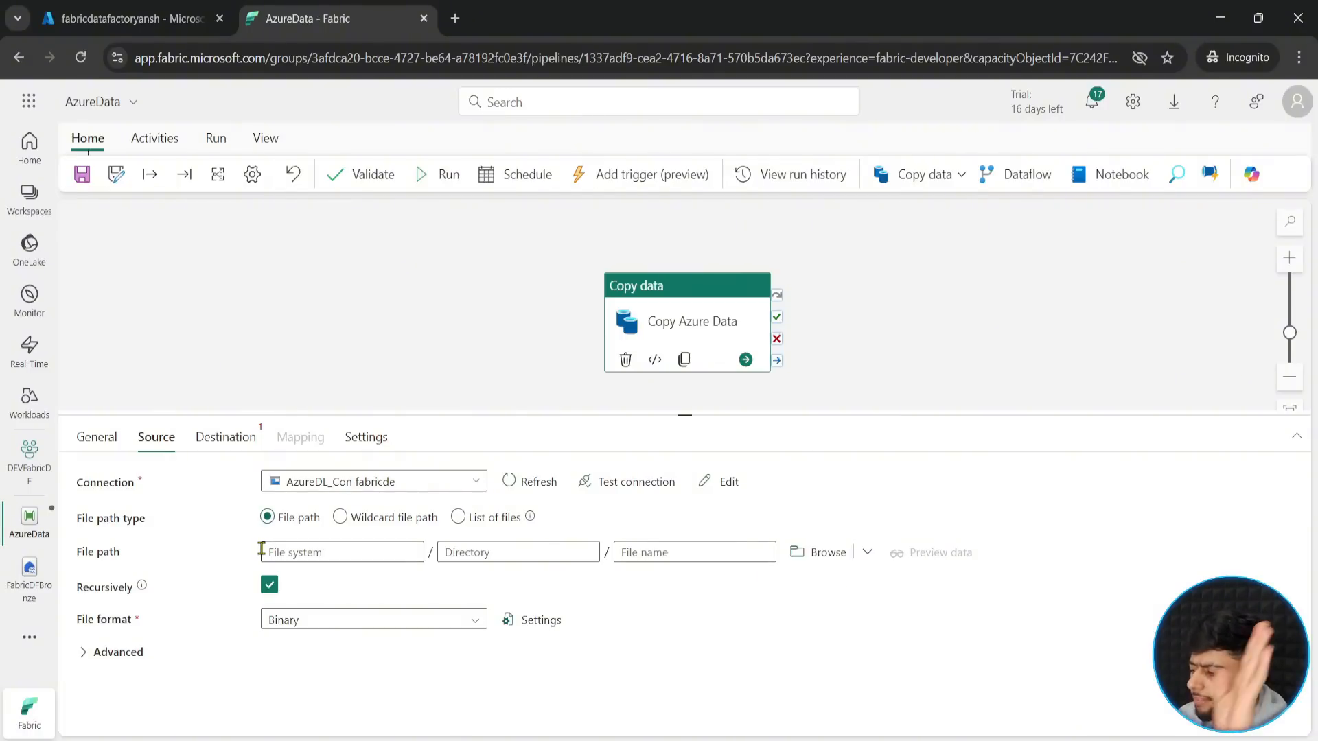
- Set the copy activity's source file path to netflix_countries.csv in the raw container's gitfiles folder
left_click(799, 554)
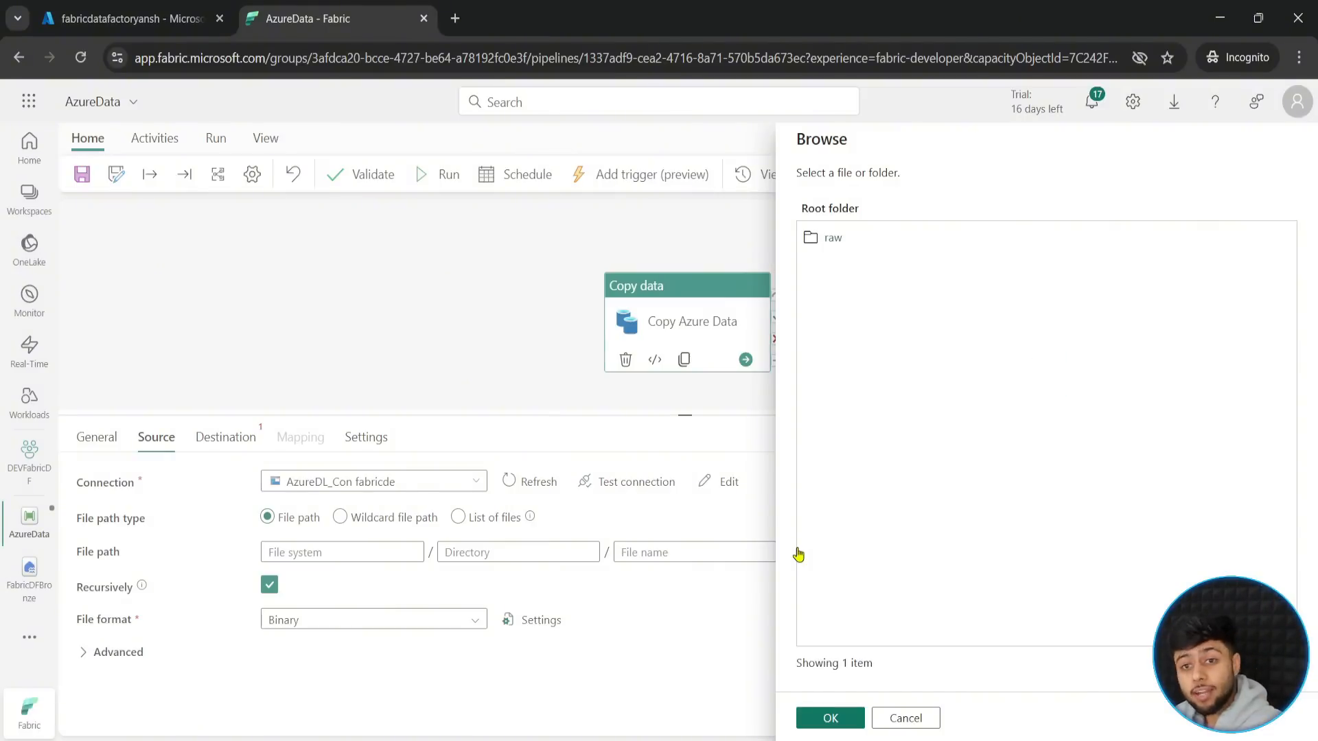
left_click(833, 239)
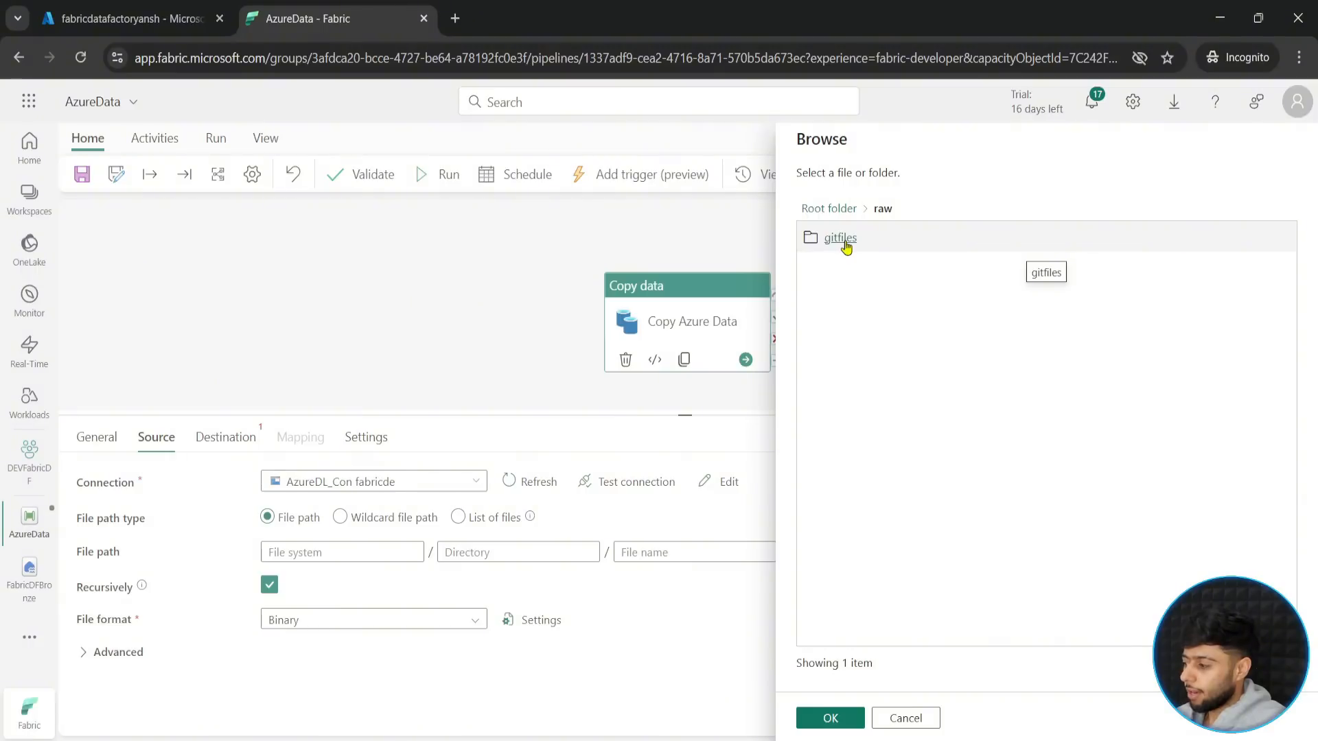
left_click(837, 247)
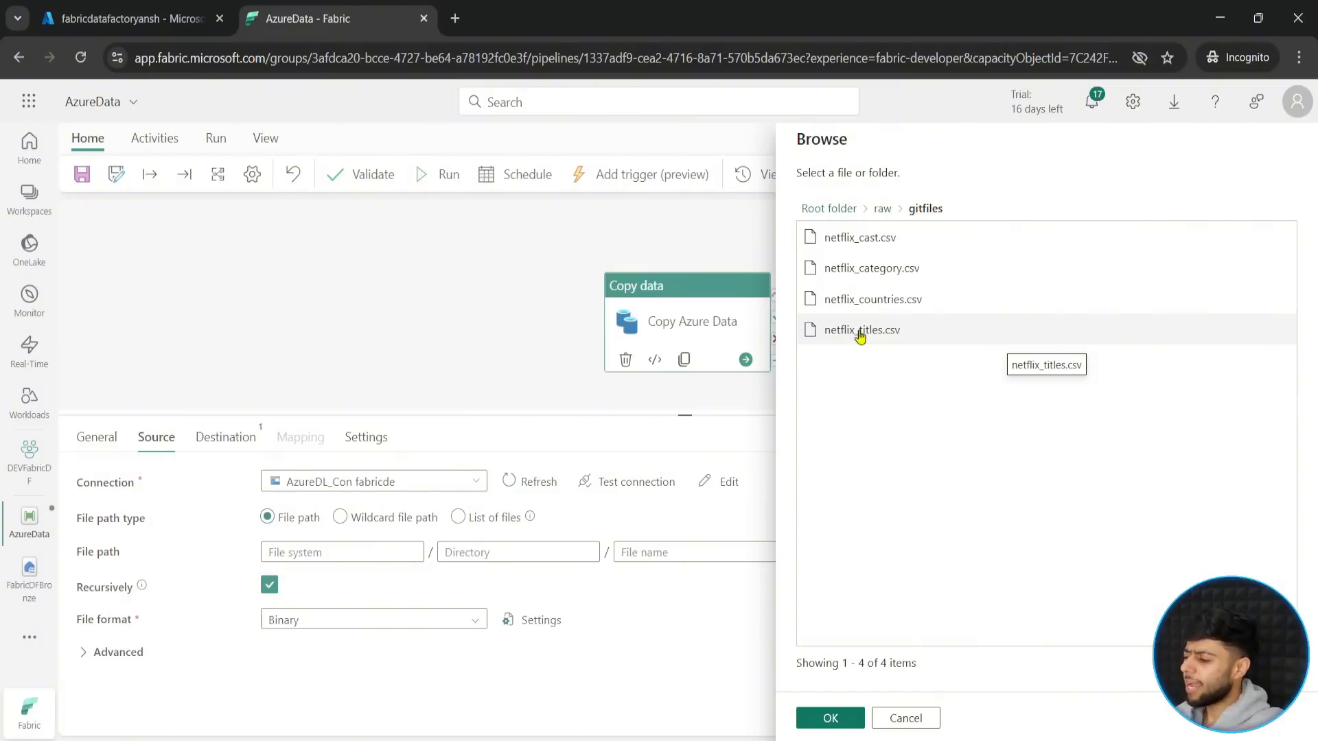
left_click(873, 311)
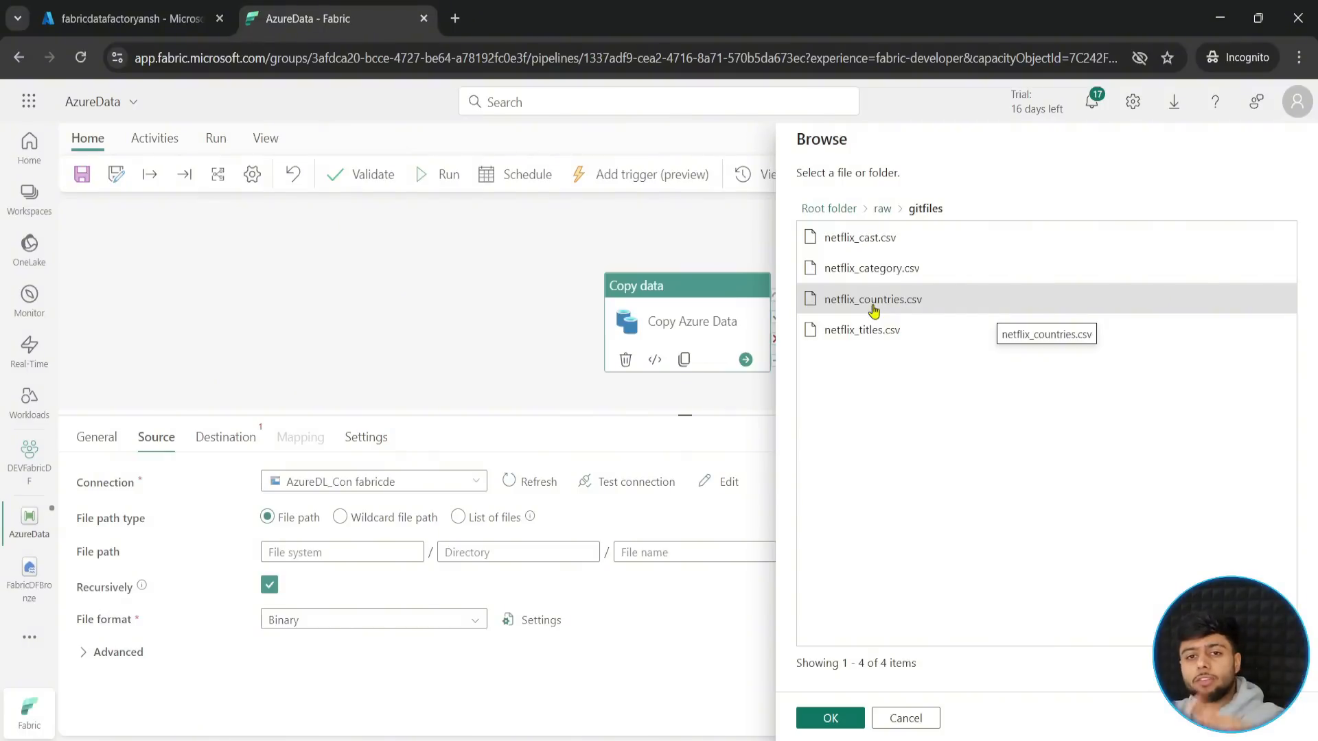
left_click(827, 718)
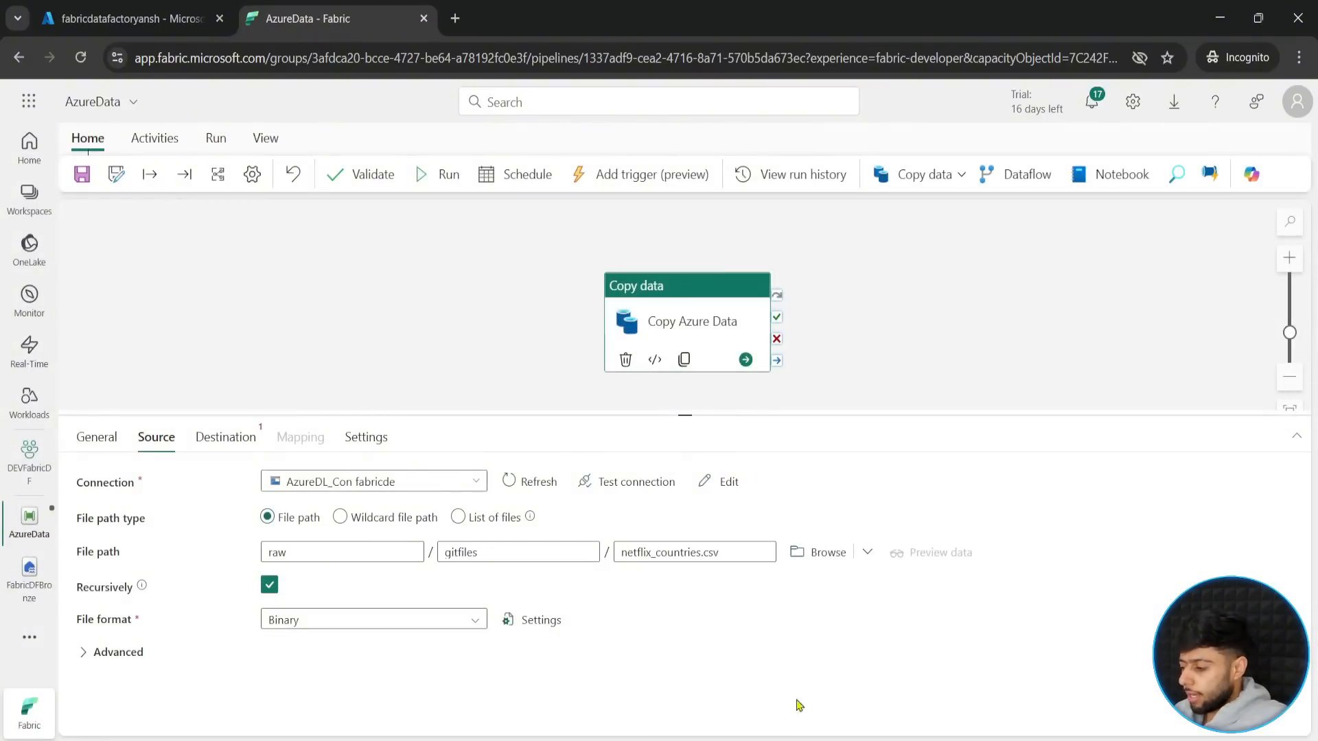
- Set the source file format of the copy activity to DelimitedText
left_click(232, 443)
left_click(154, 443)
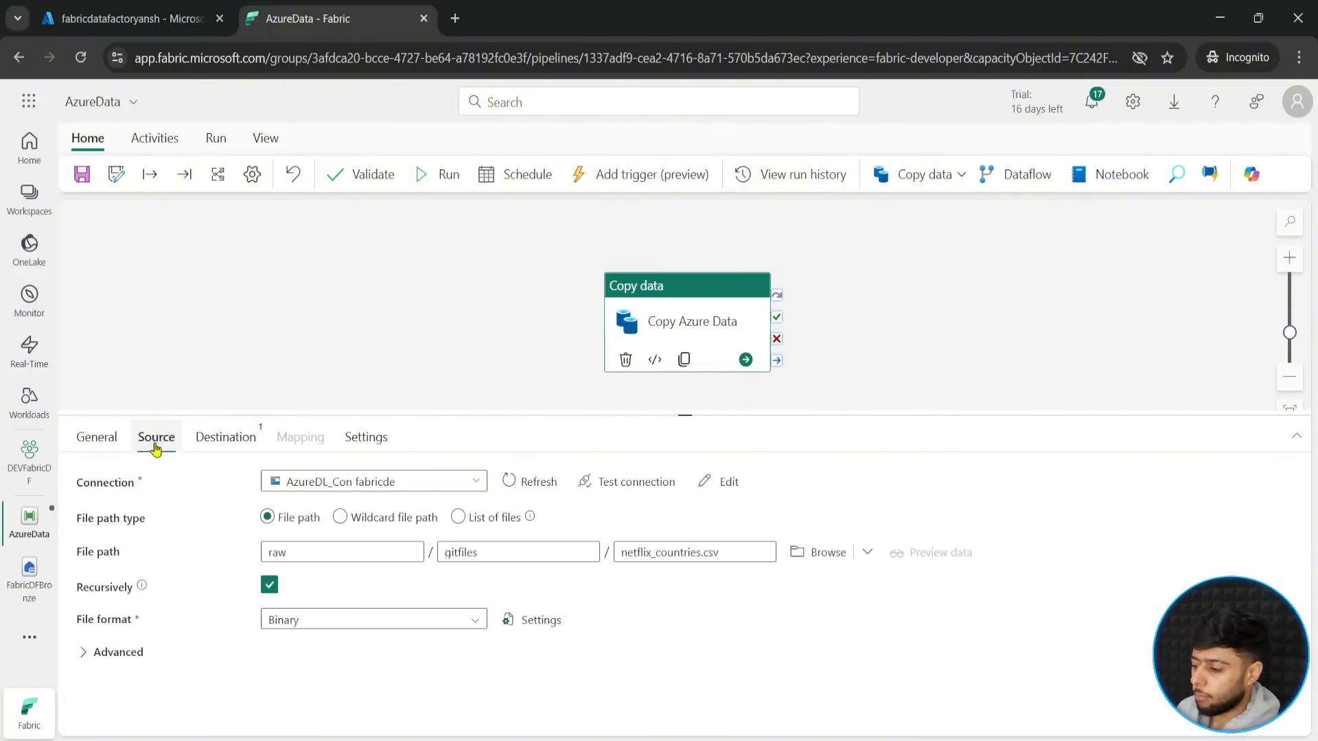
left_click(408, 621)
scroll(336, 700, "down", 5)
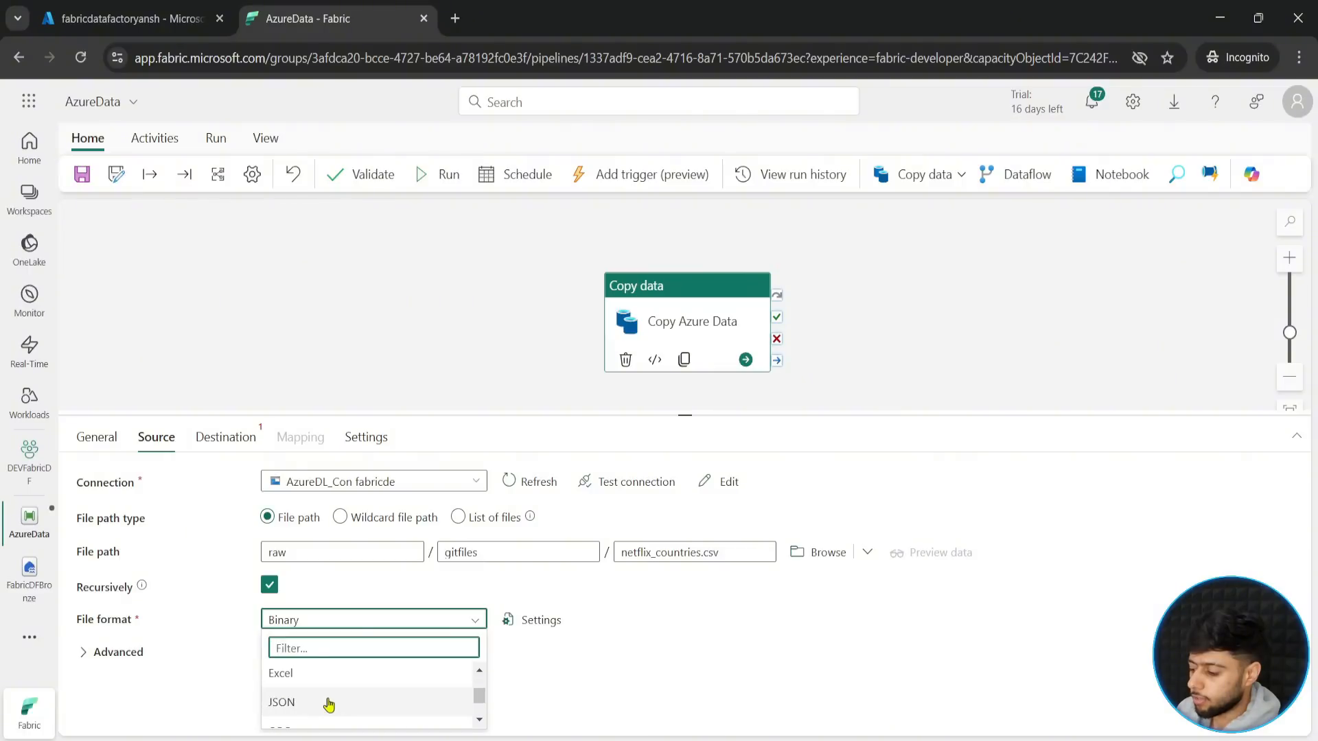
scroll(306, 687, "up", 4)
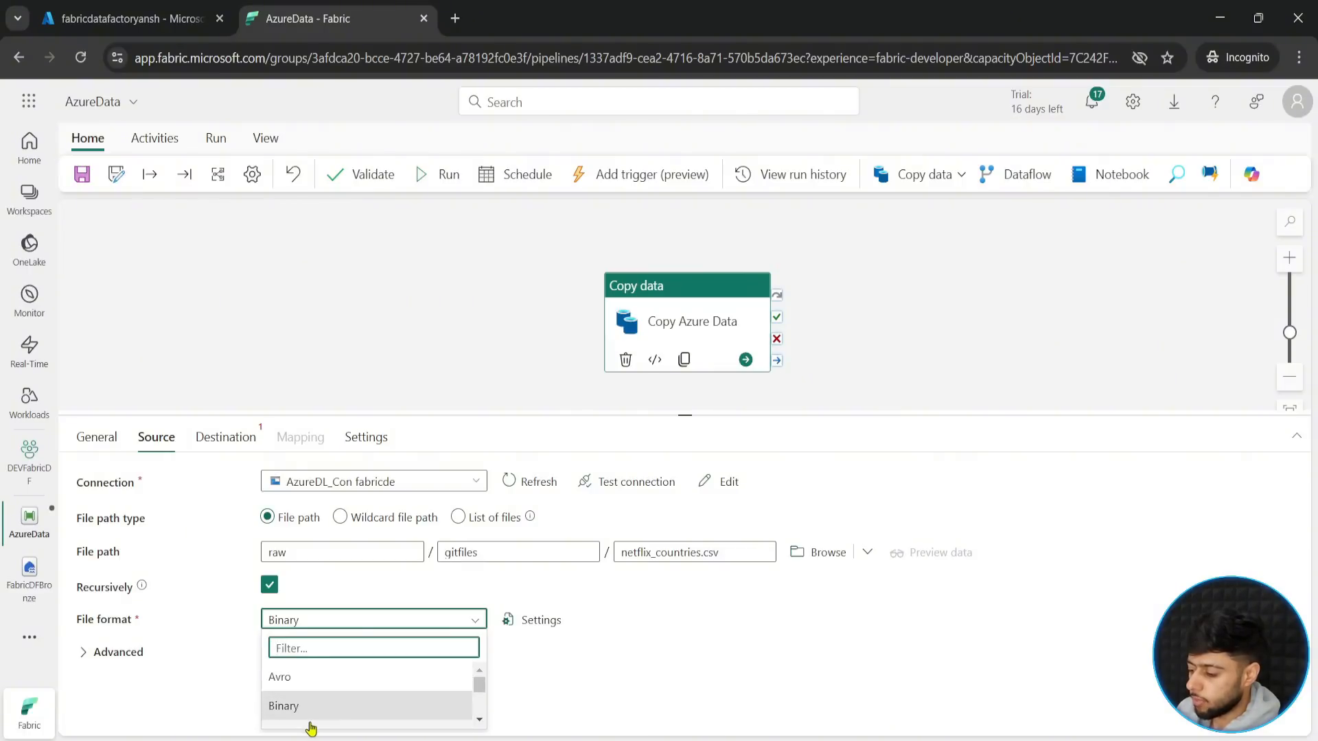
scroll(309, 714, "down", 2)
scroll(460, 698, "up", 1)
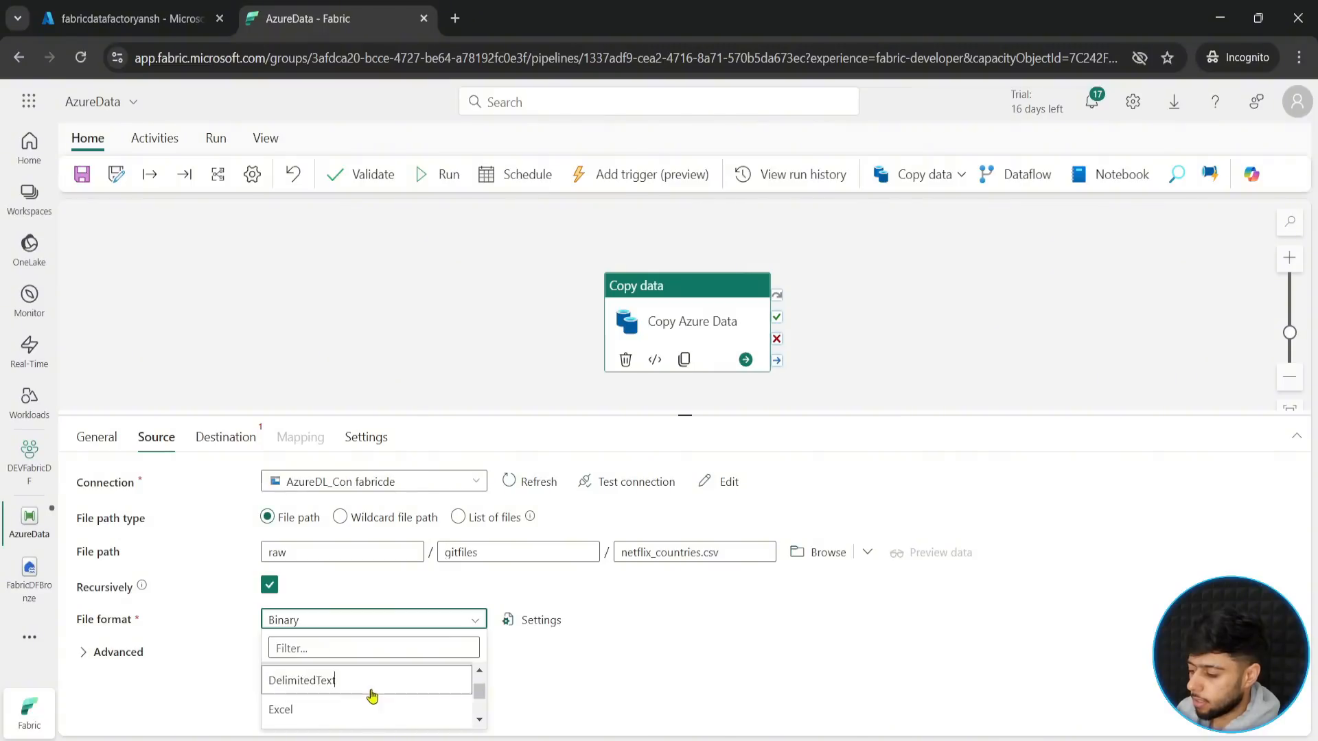
left_click(371, 680)
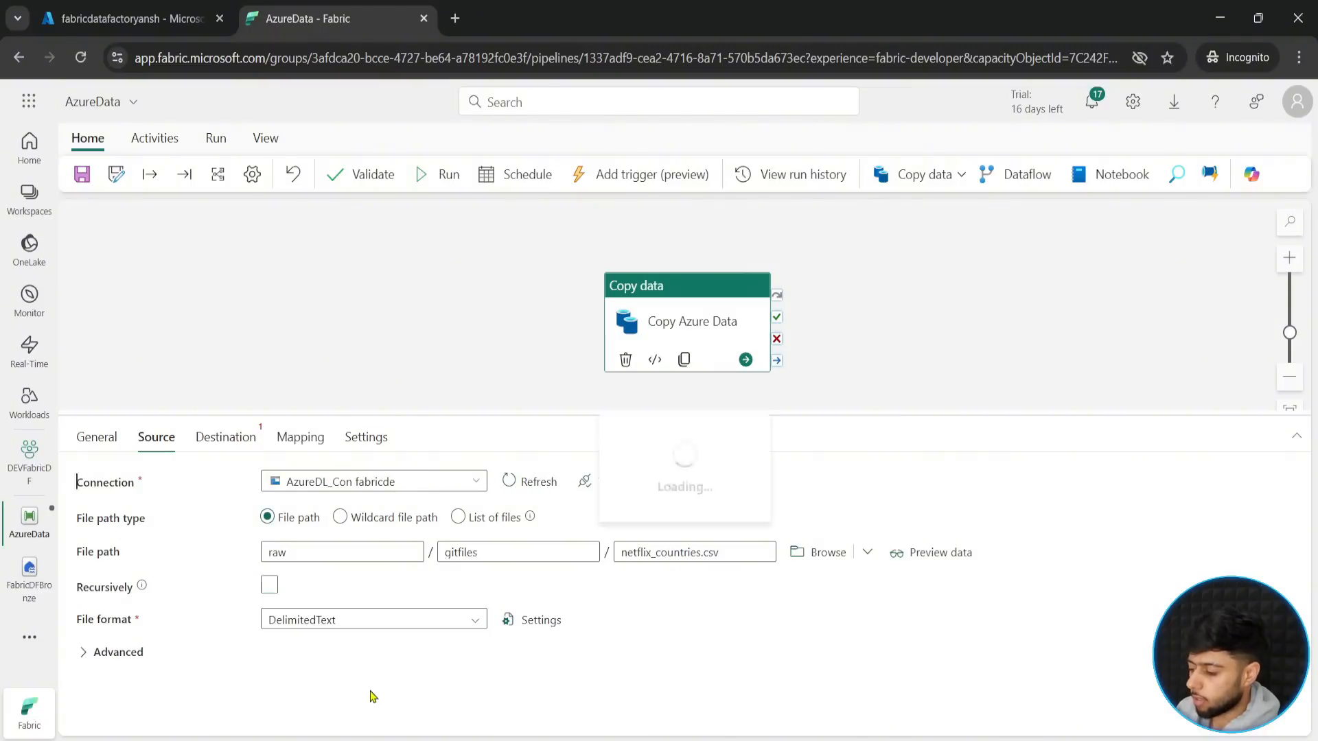
- Set the copy activity's destination to the FabricDFBronze lakehouse with Files as the root folder
left_click(245, 446)
left_click(474, 484)
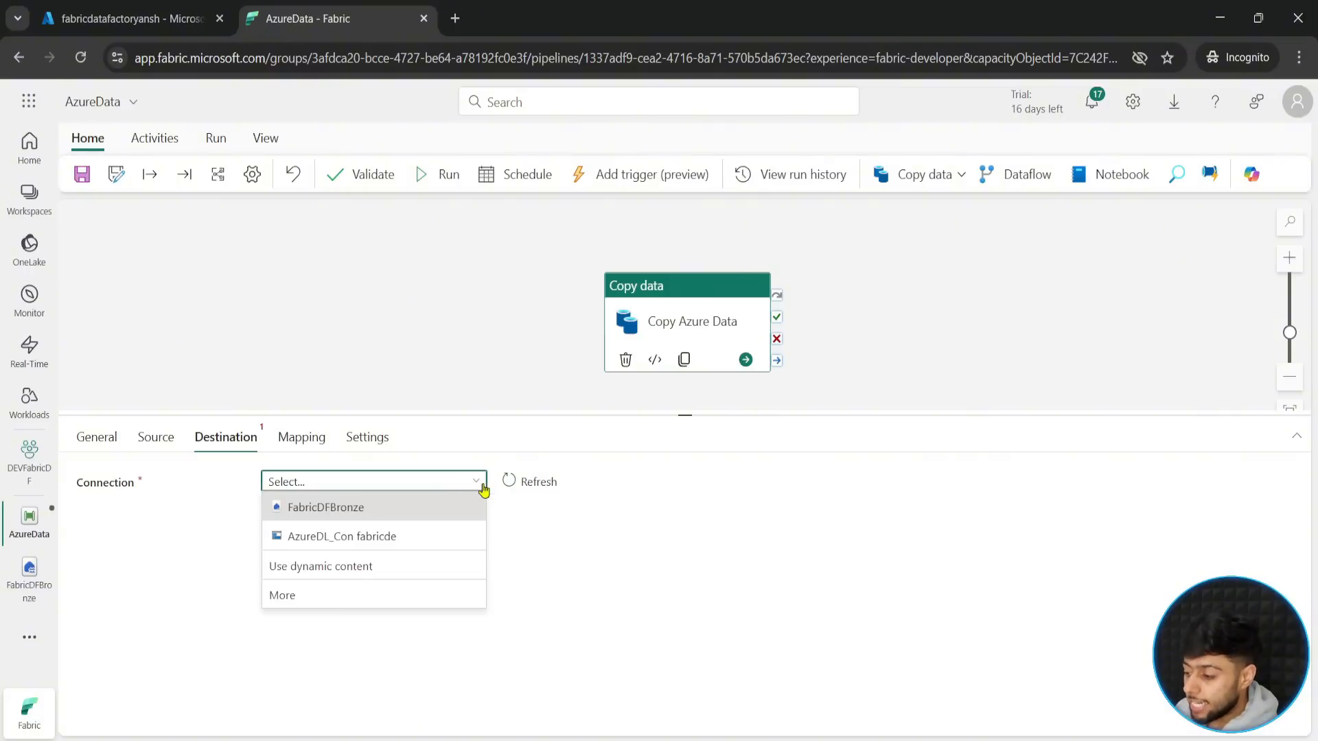
left_click(388, 510)
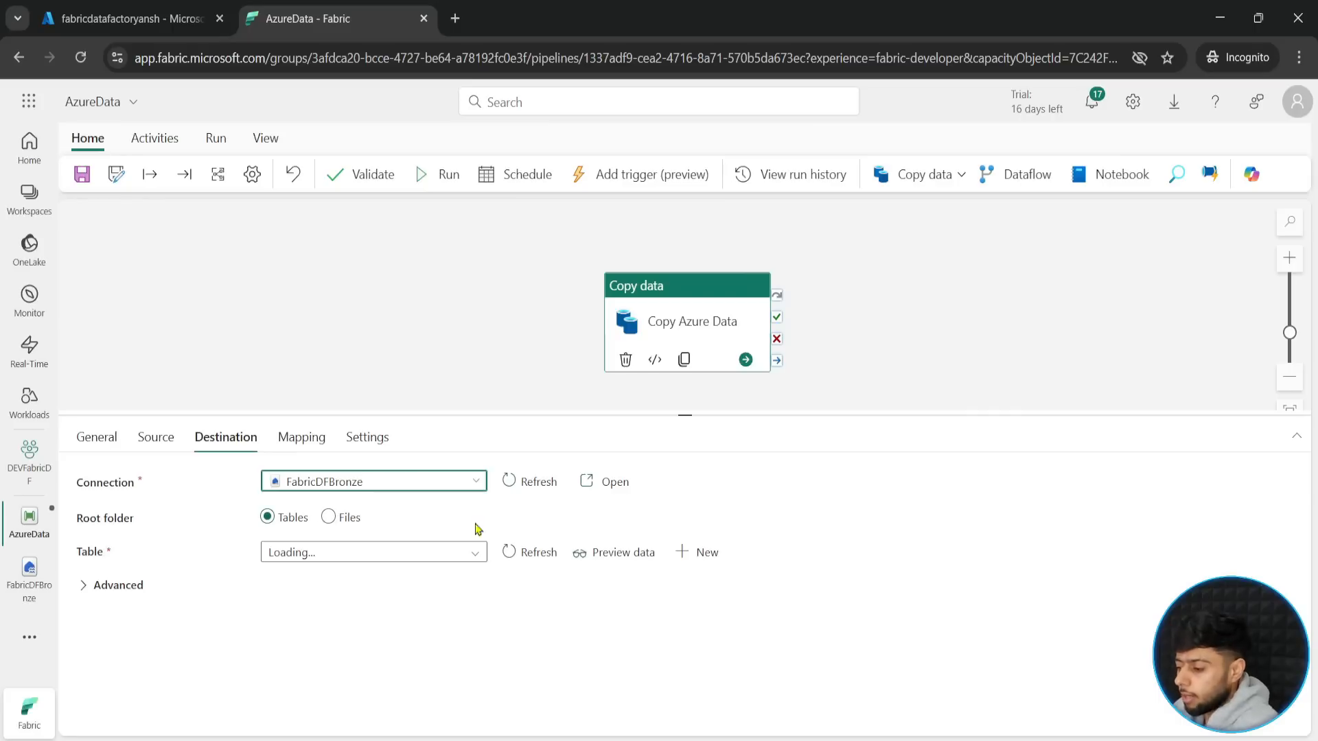
left_click(328, 519)
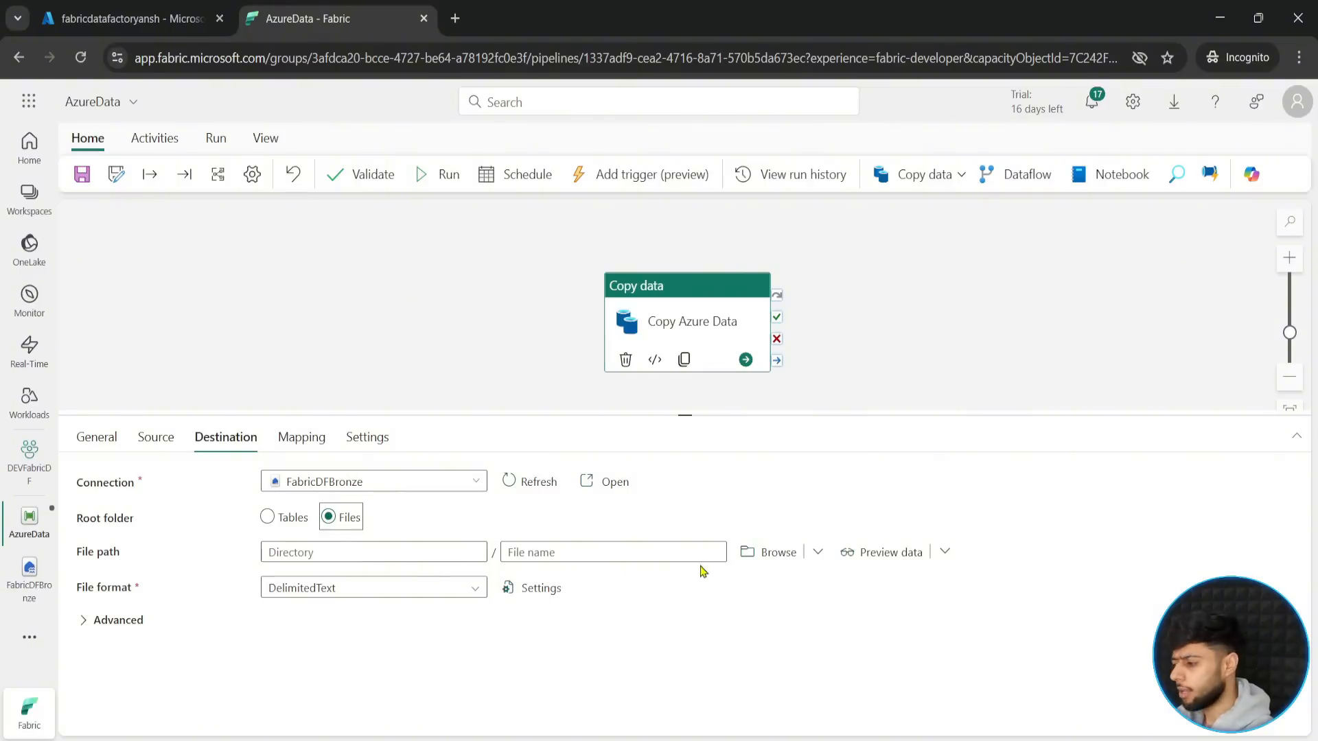
- Set the destination file path to directory azuretest and file name test.csv
left_click(758, 553)
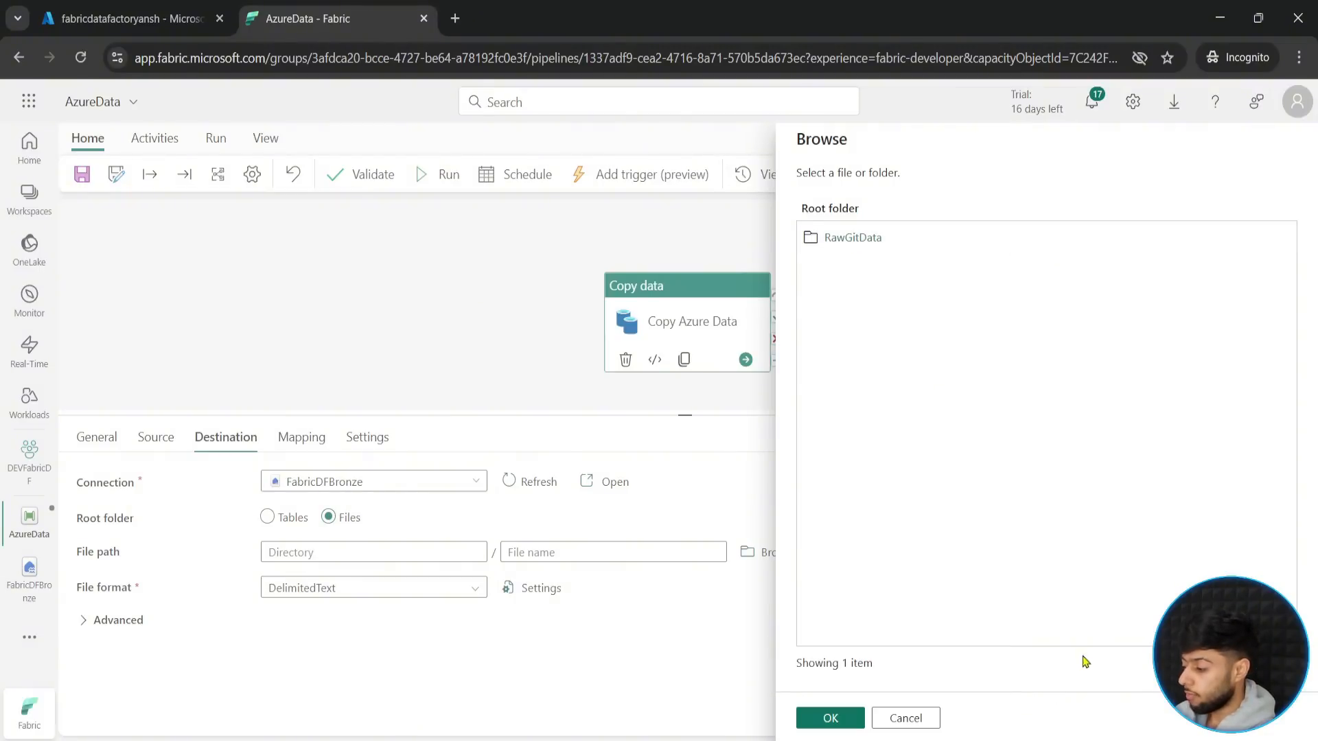
left_click(911, 719)
left_click(344, 551)
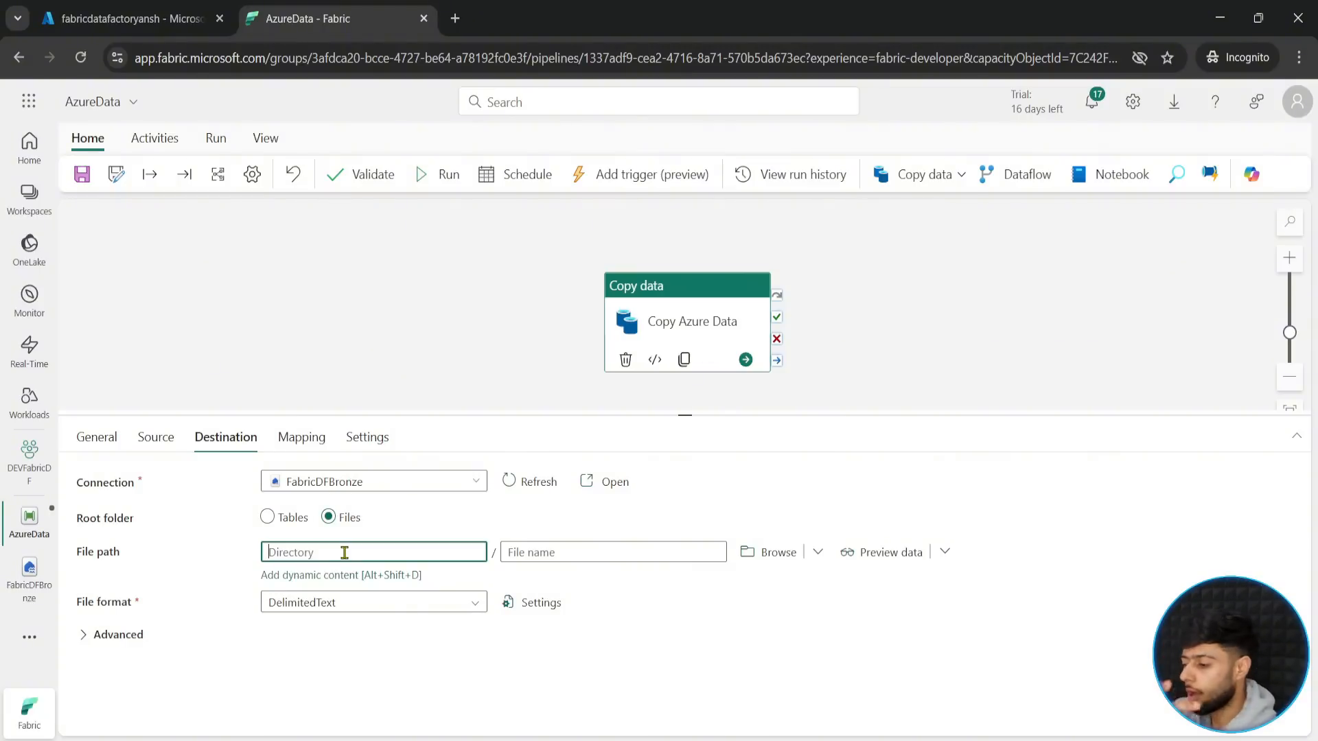
type("azure")
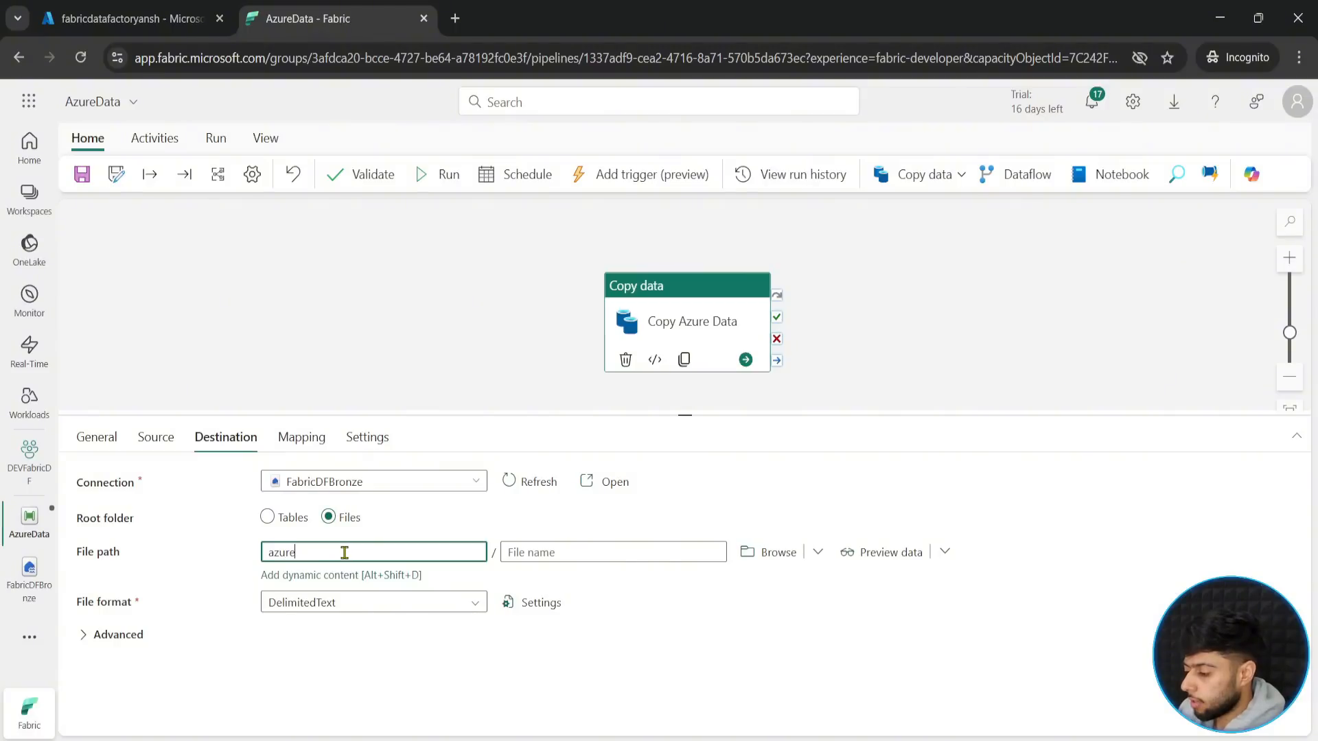
type("test")
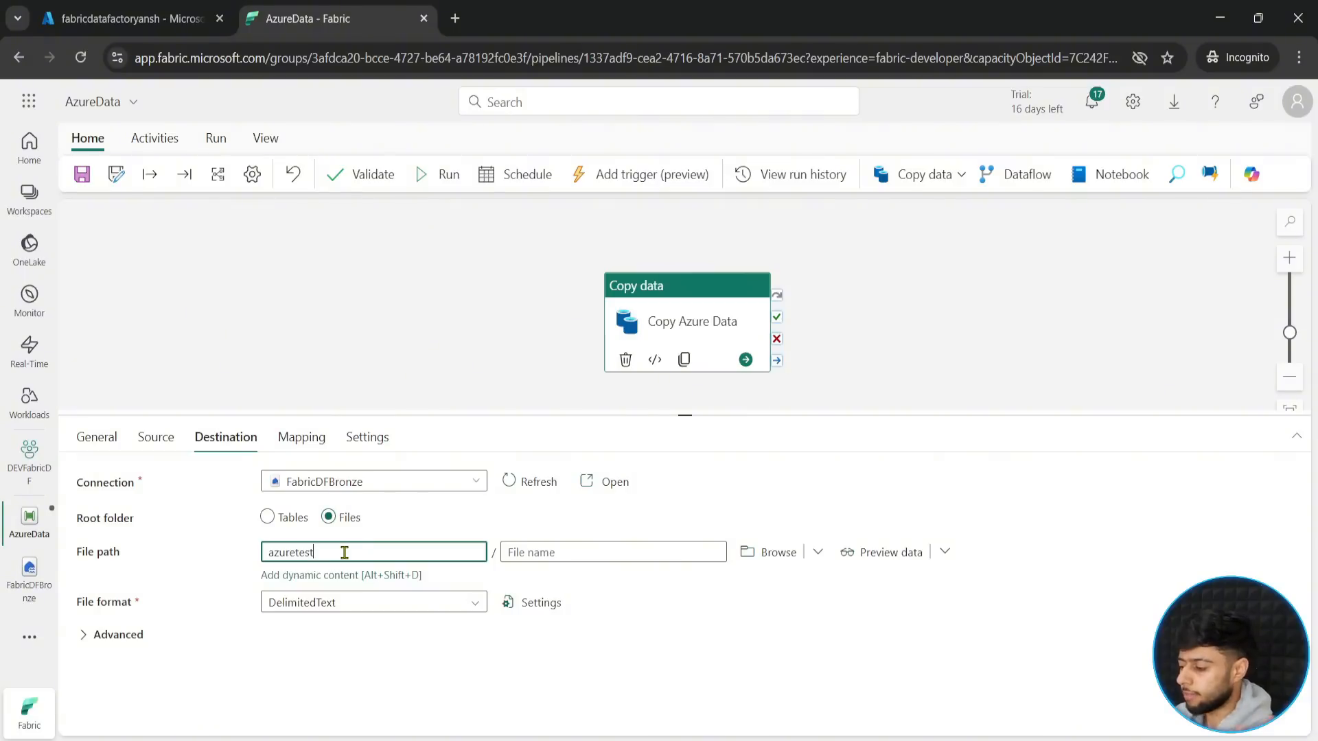
left_click(558, 553)
type("t")
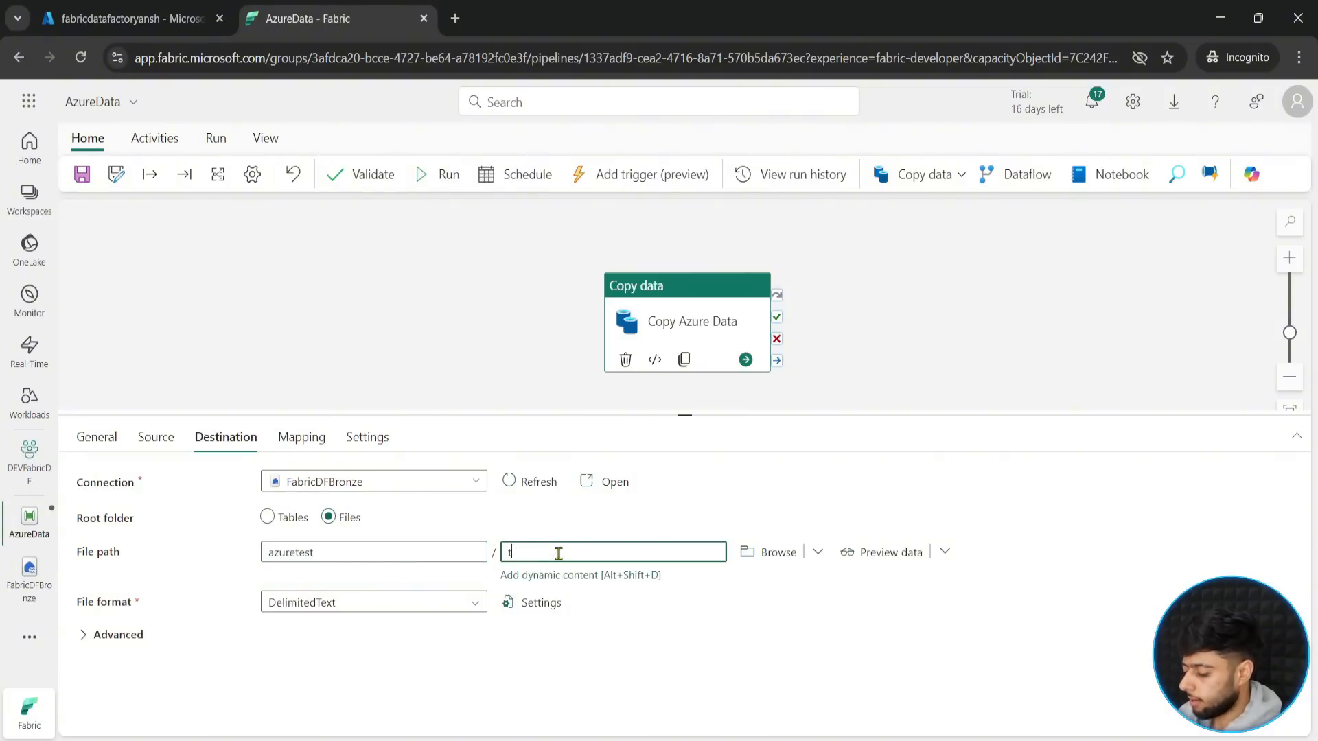
type("est.csv")
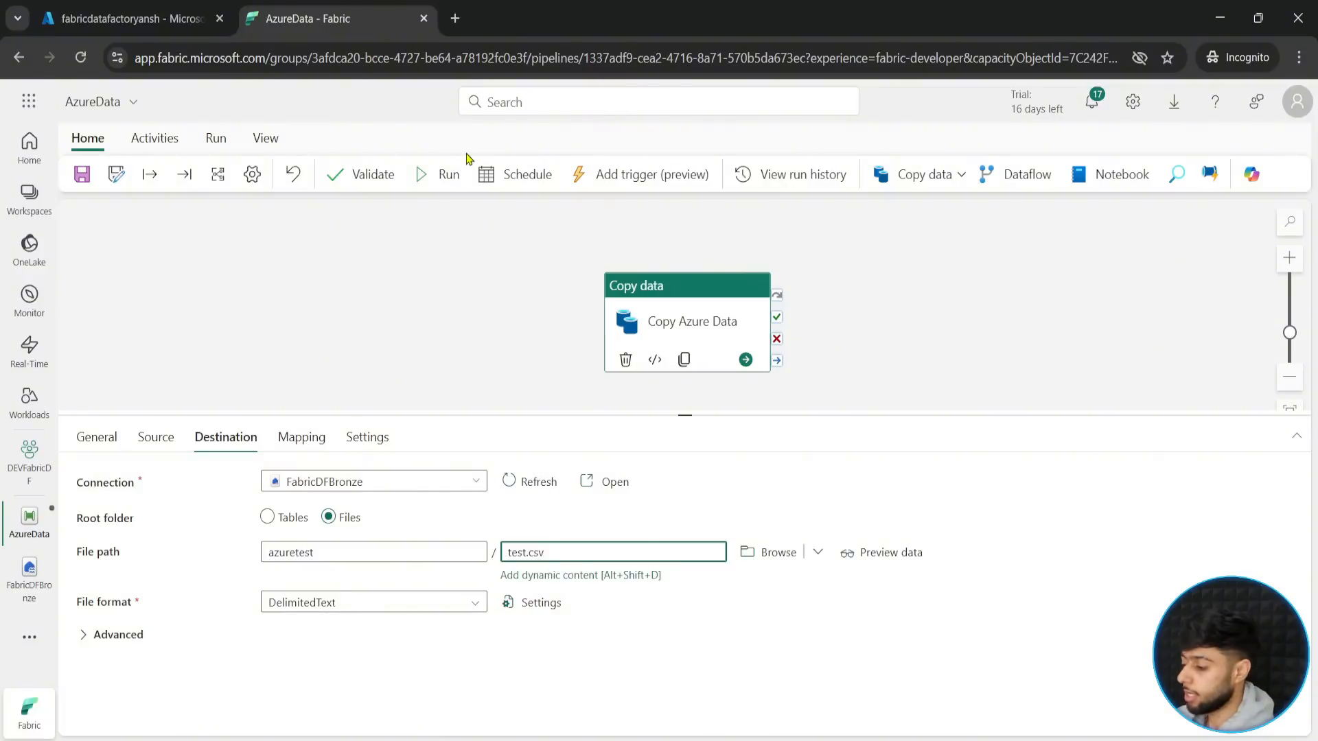
- Change the destination file name to test.parquet and its file format to Parquet
left_click_drag(551, 555, 529, 555)
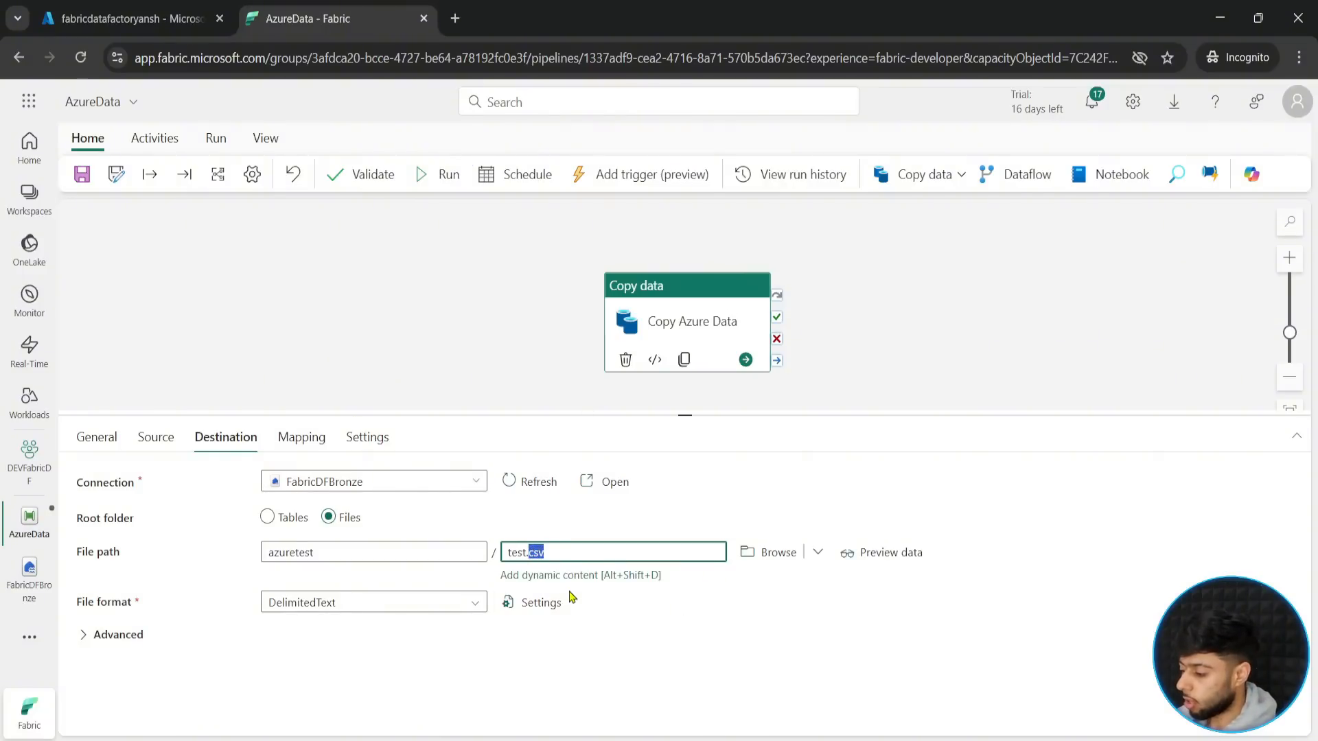
type("parquet")
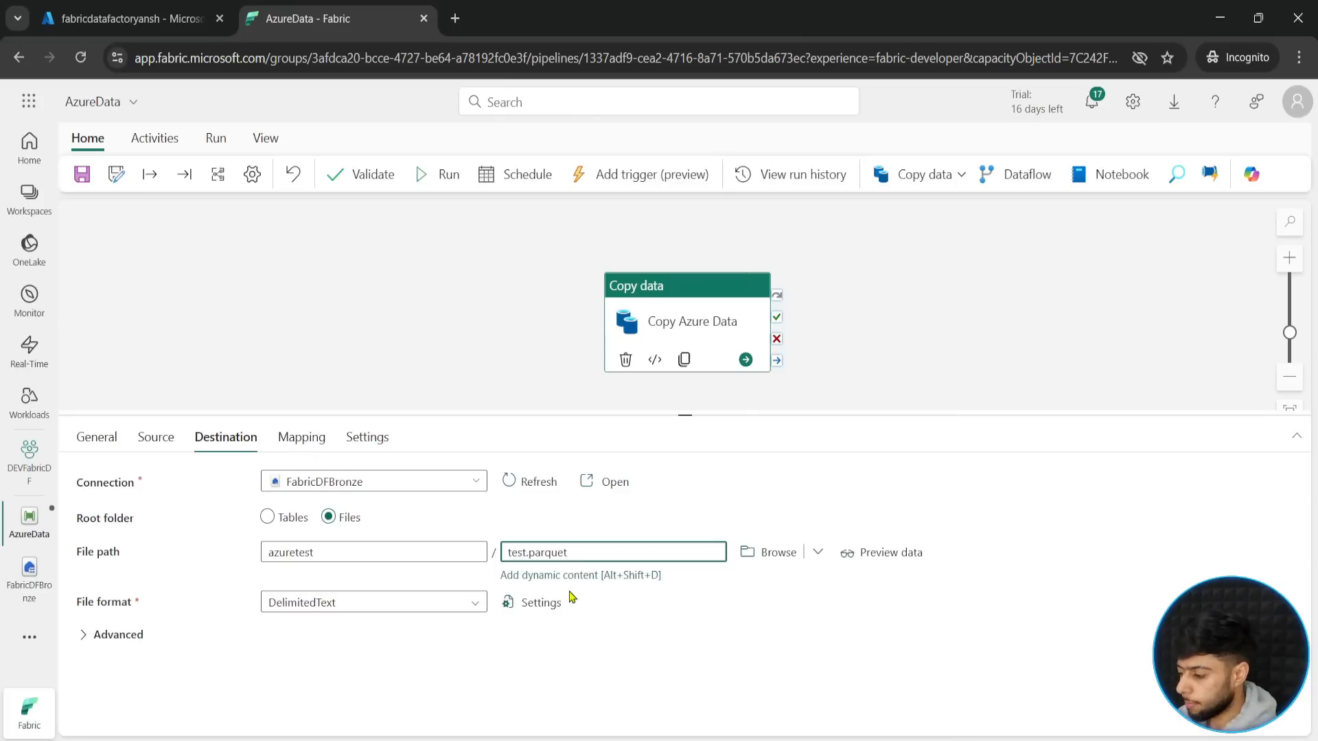
left_click(406, 612)
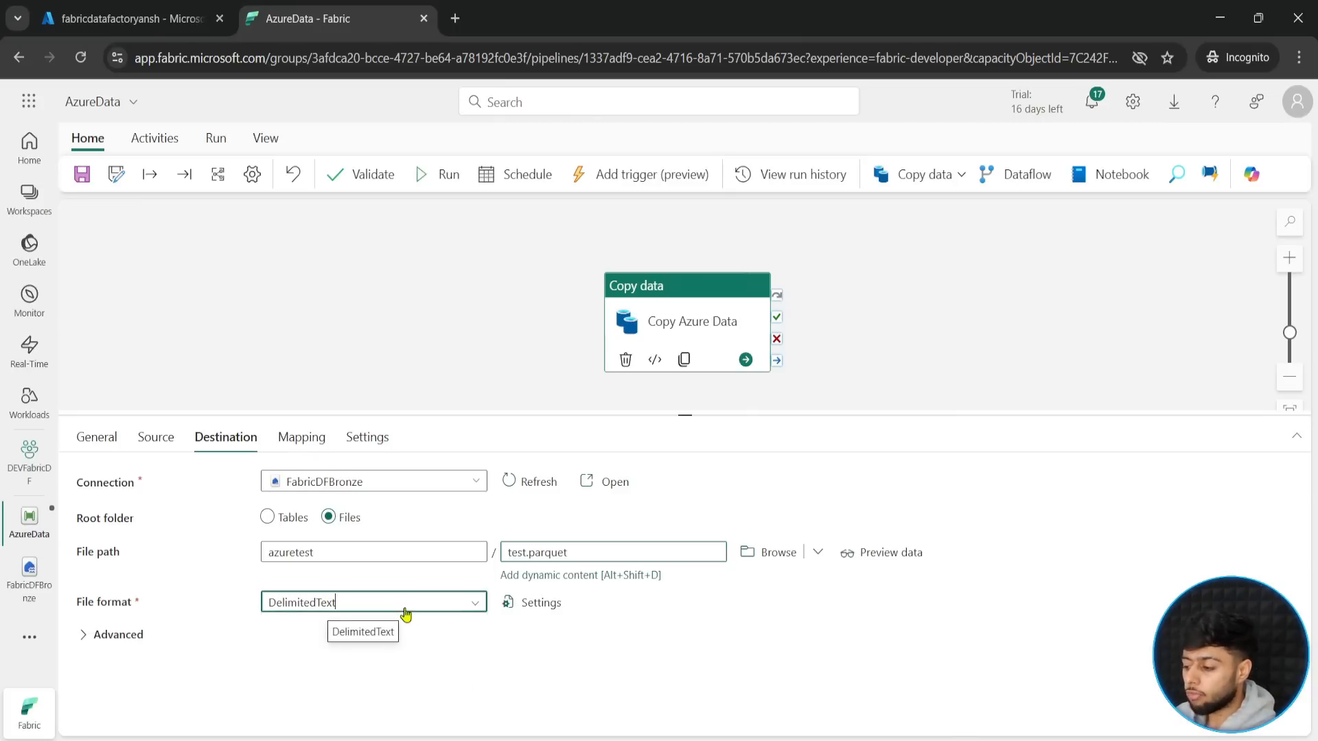
scroll(474, 714, "down", 3)
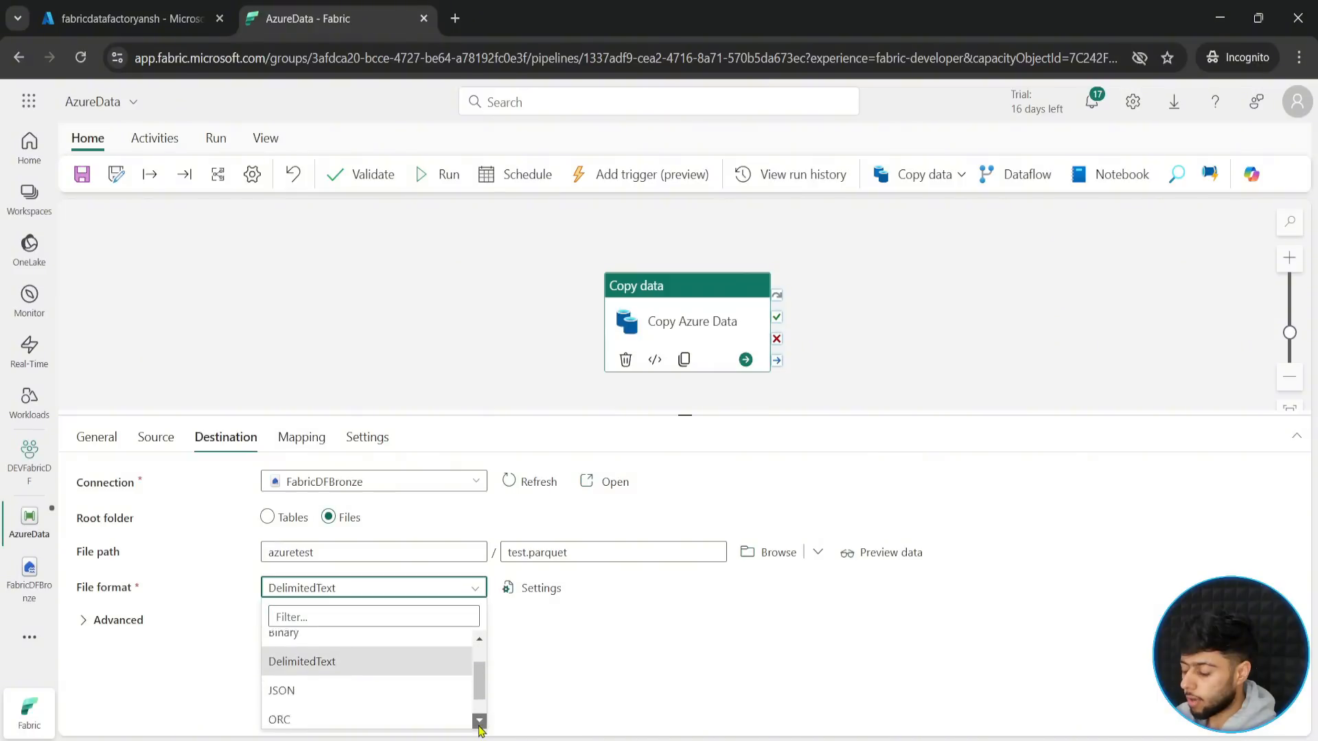
left_click(363, 719)
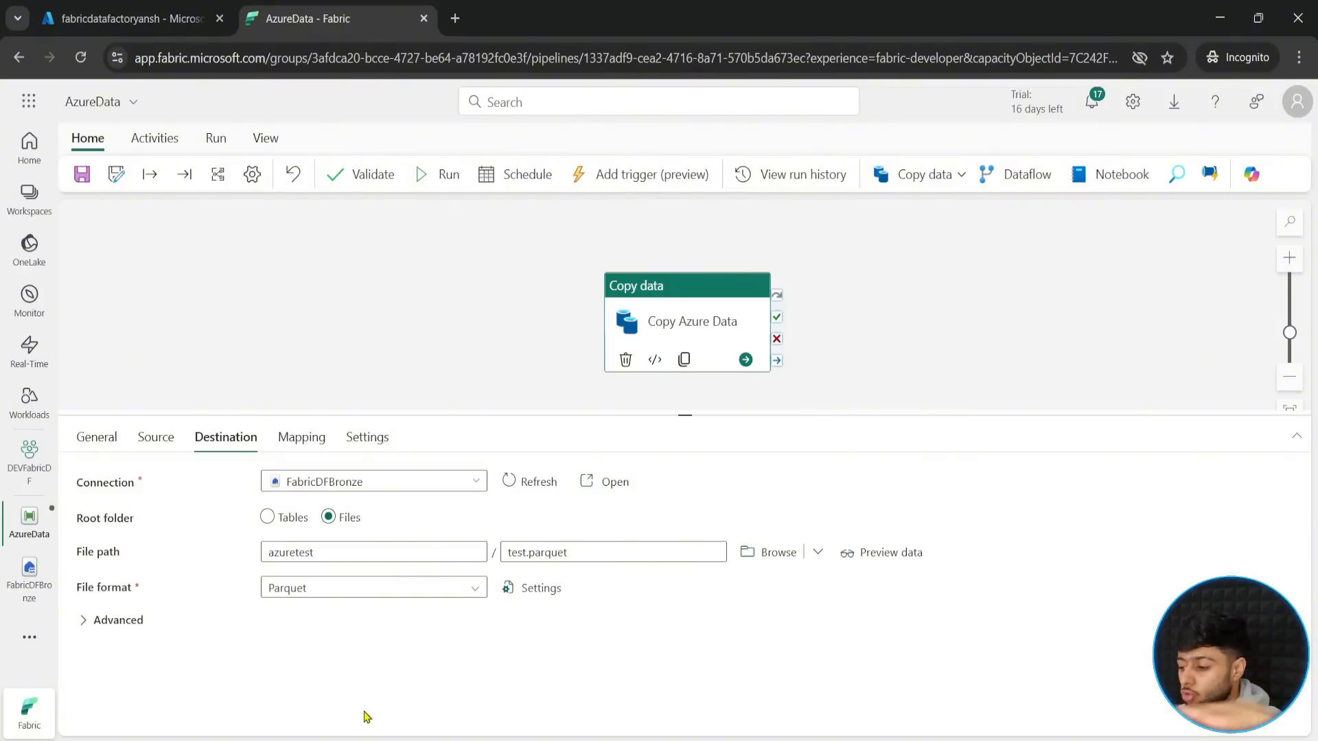
- Review the mapping options of the Copy Azure Data activity
left_click(291, 439)
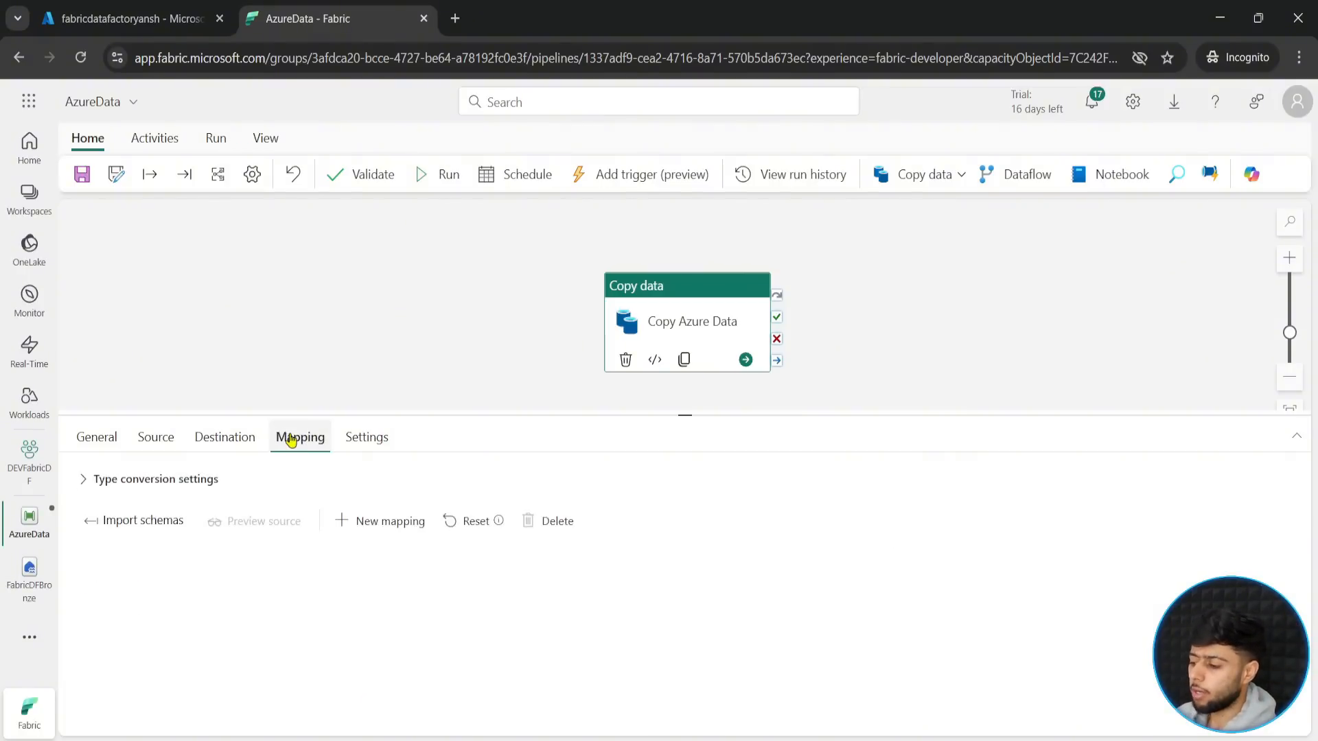
left_click(236, 437)
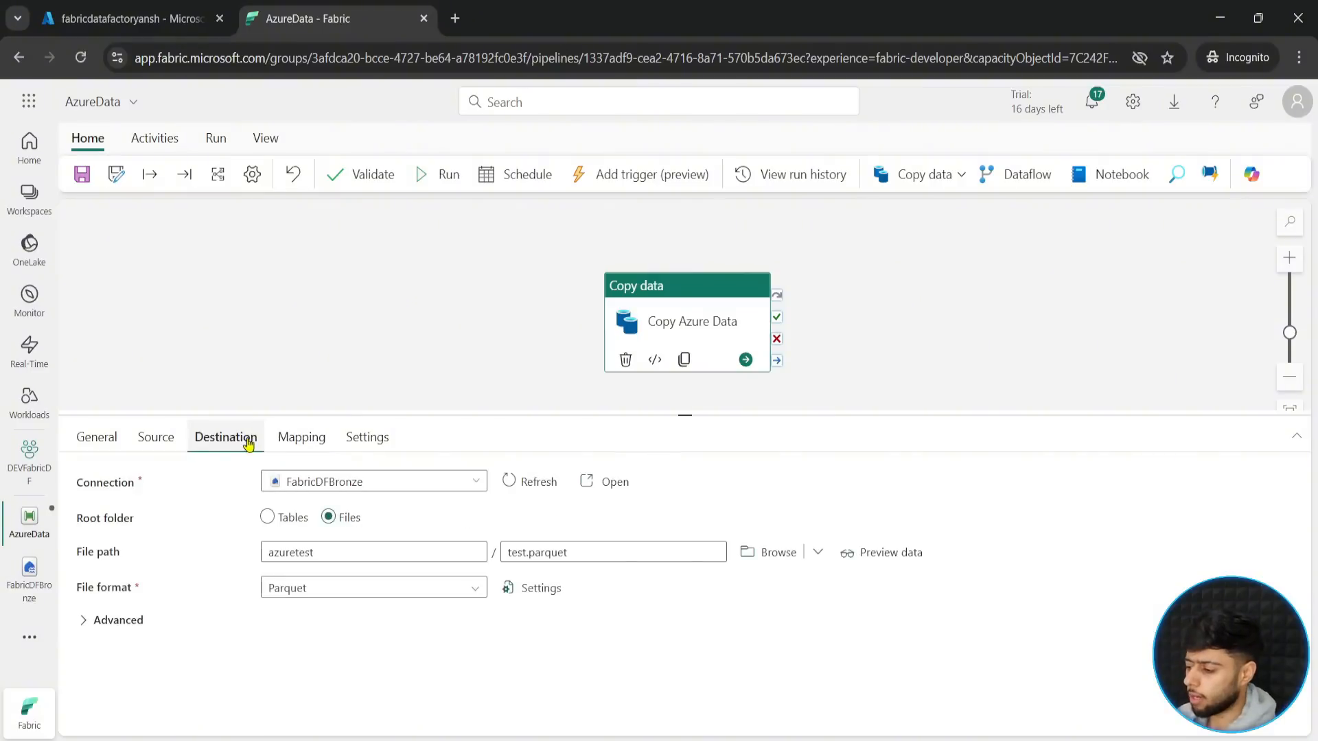
left_click(290, 439)
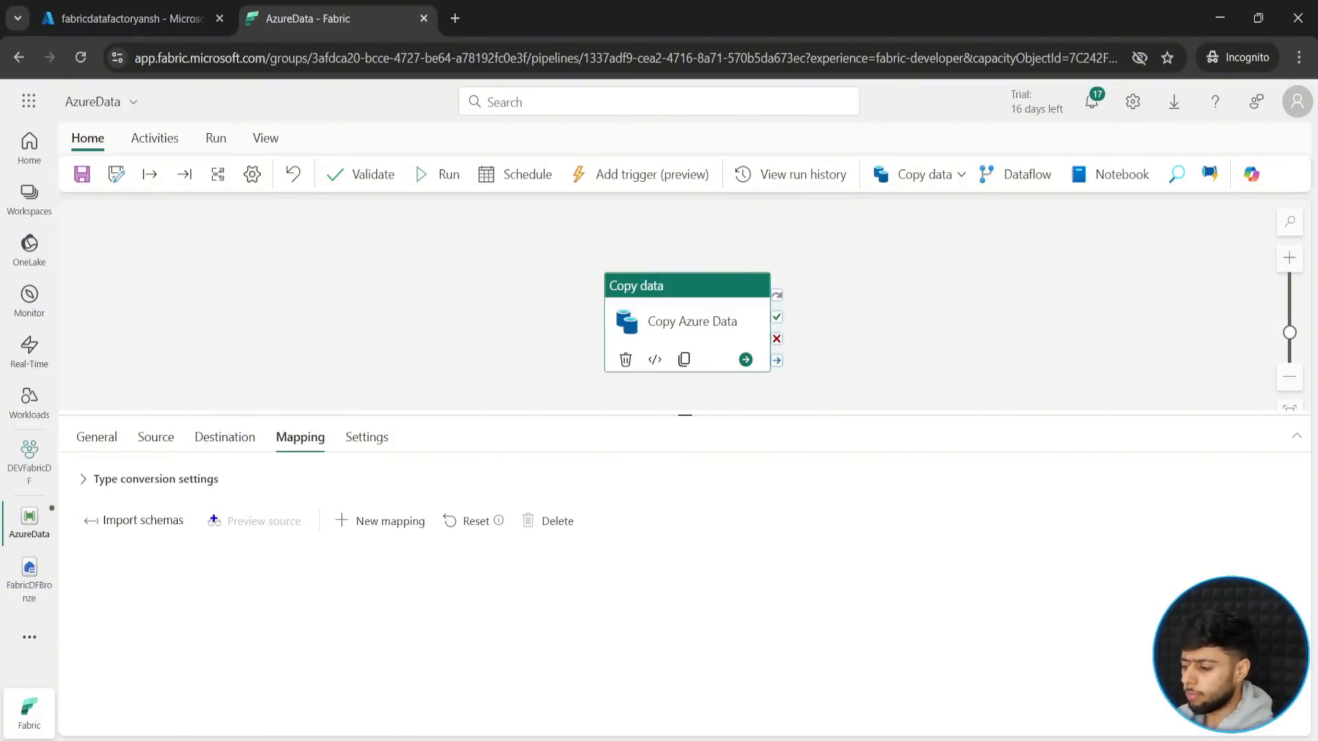
mouse_move(59, 469)
left_mouse_down()
mouse_move(316, 525)
mouse_move(582, 559)
left_mouse_up()
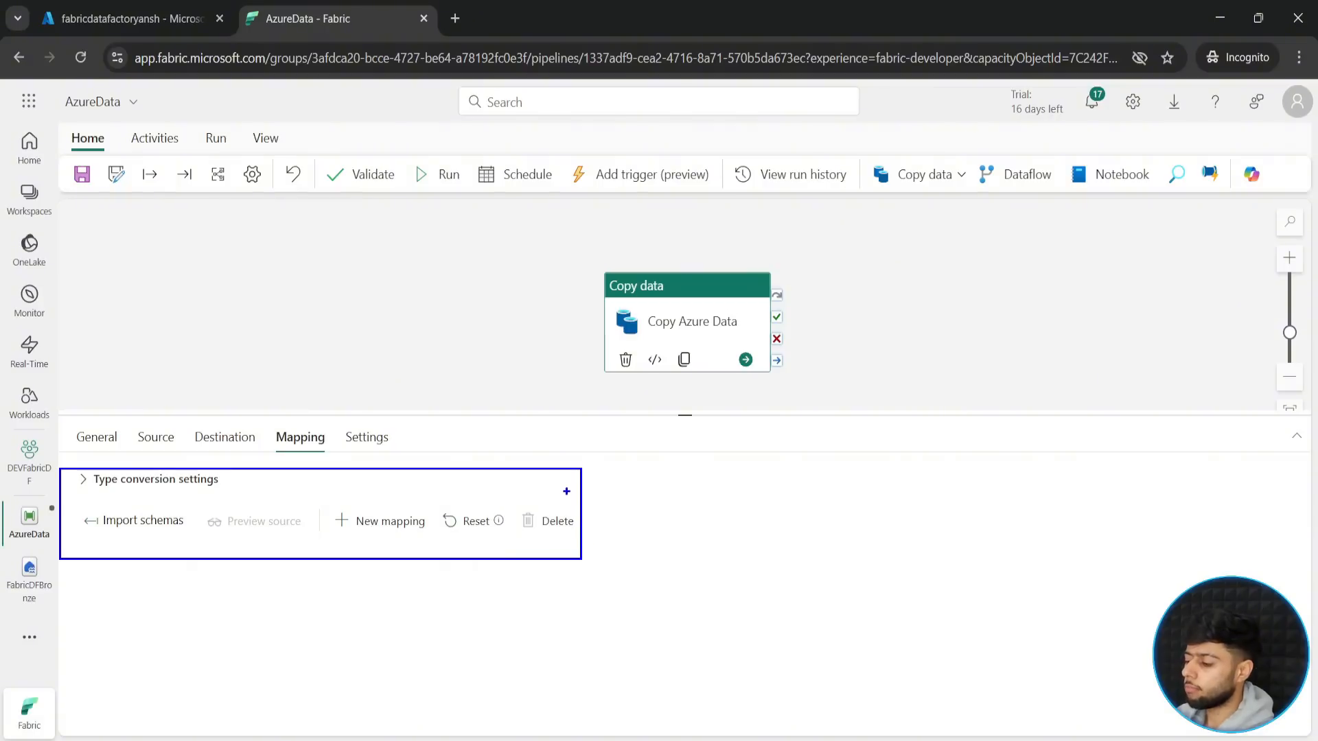
left_click_drag(566, 489, 659, 489)
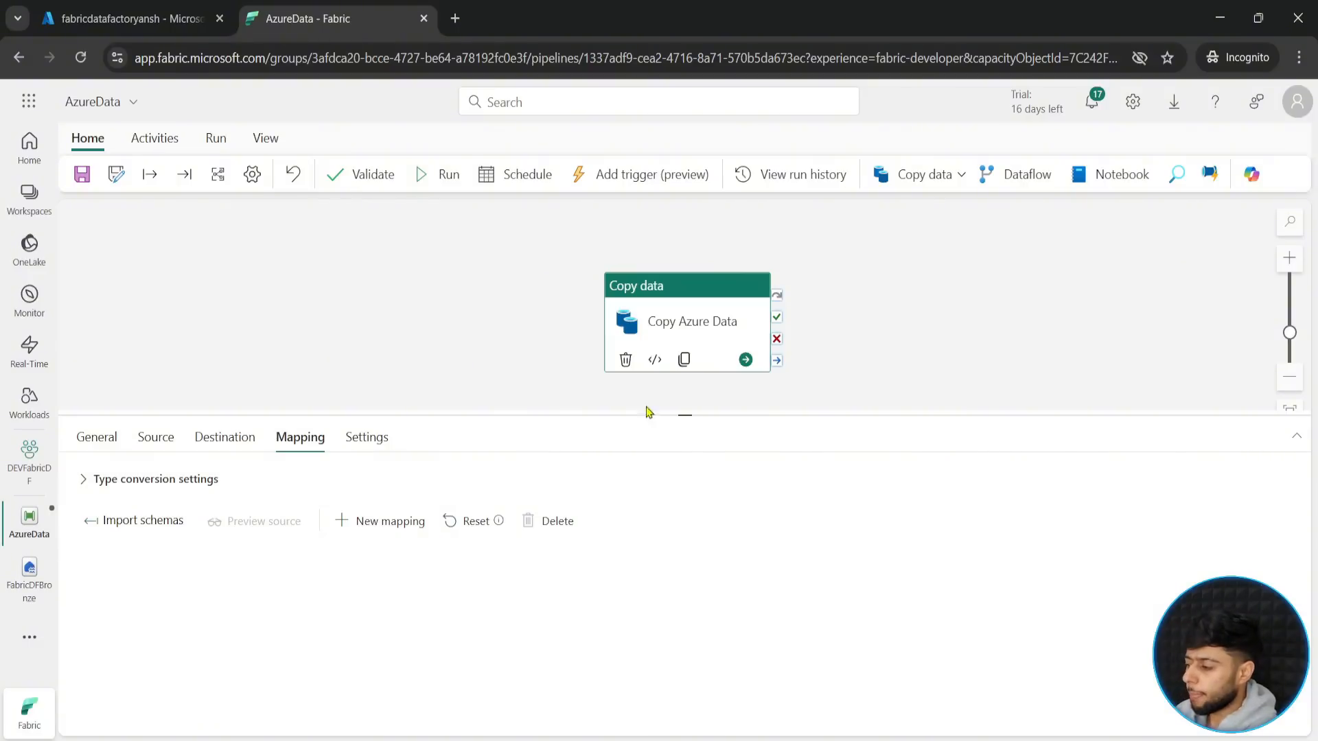
- Validate the AzureData pipeline, then save and run it
left_click(370, 180)
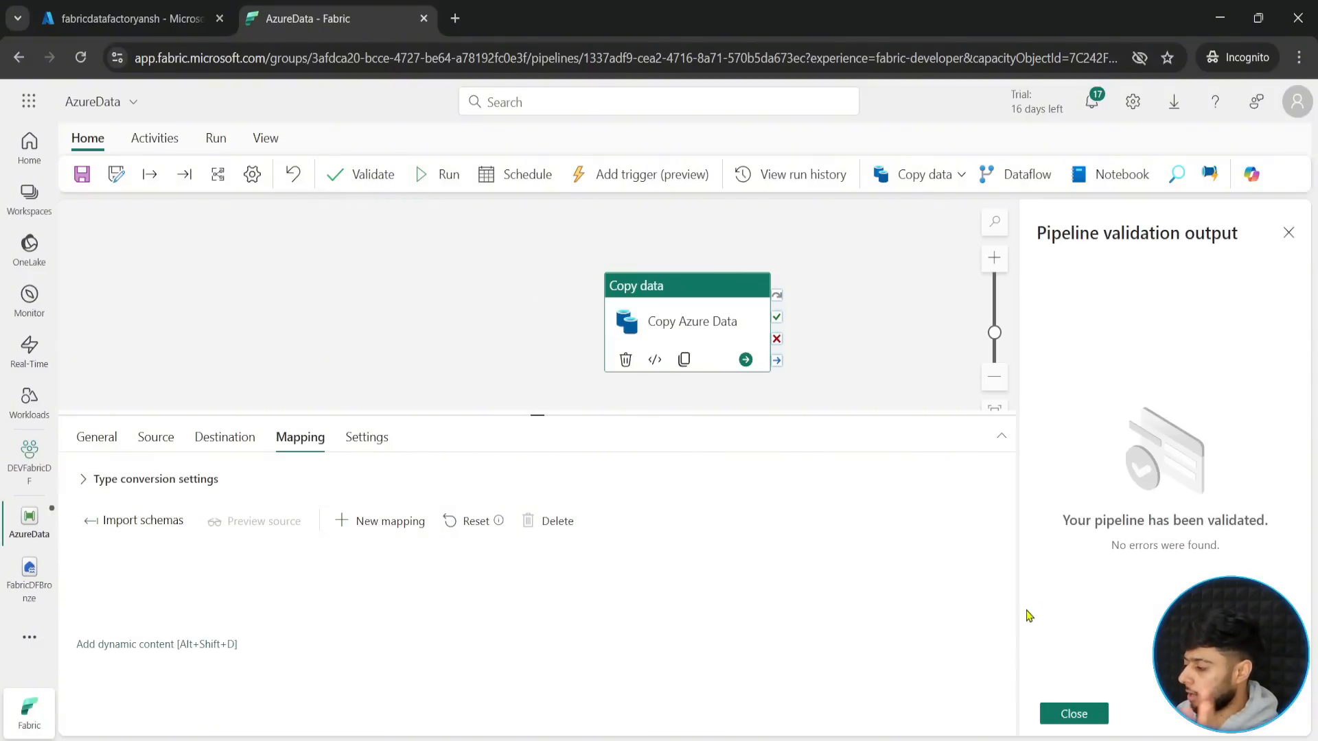
left_click(1053, 714)
left_click(425, 180)
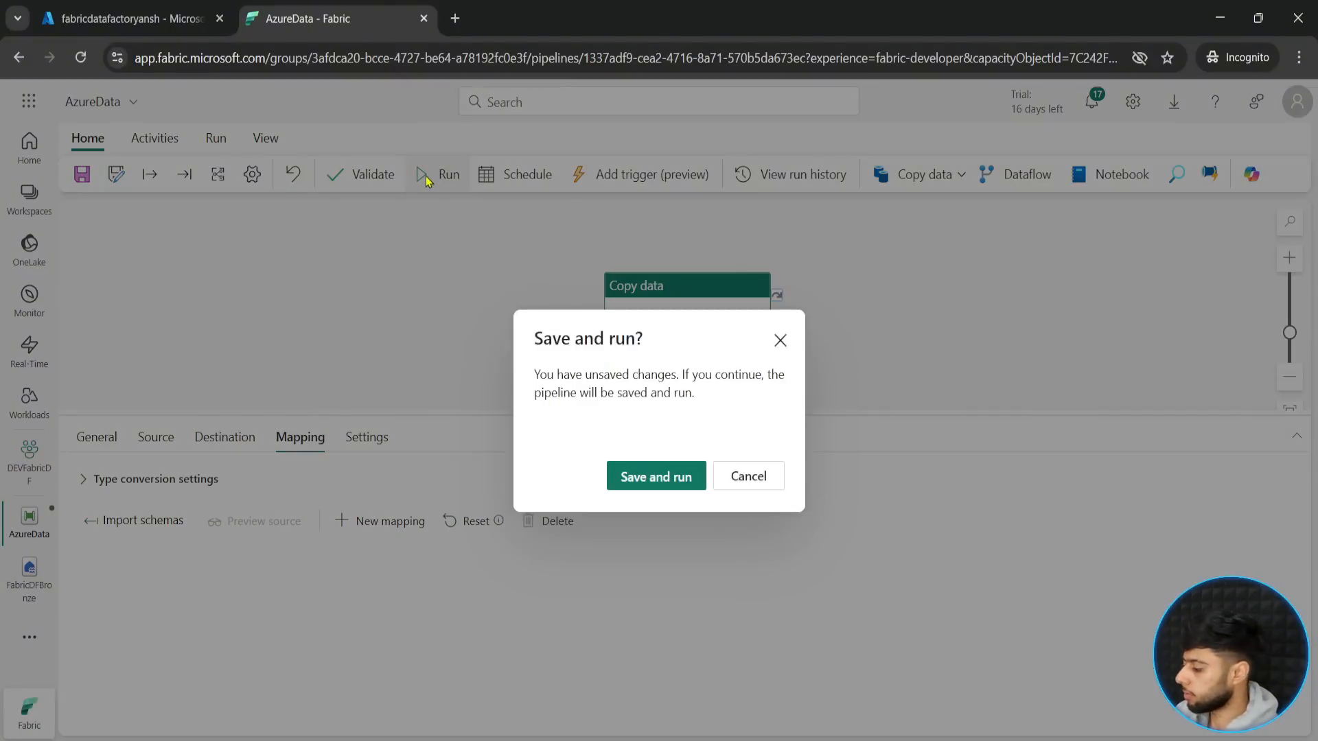
left_click(660, 477)
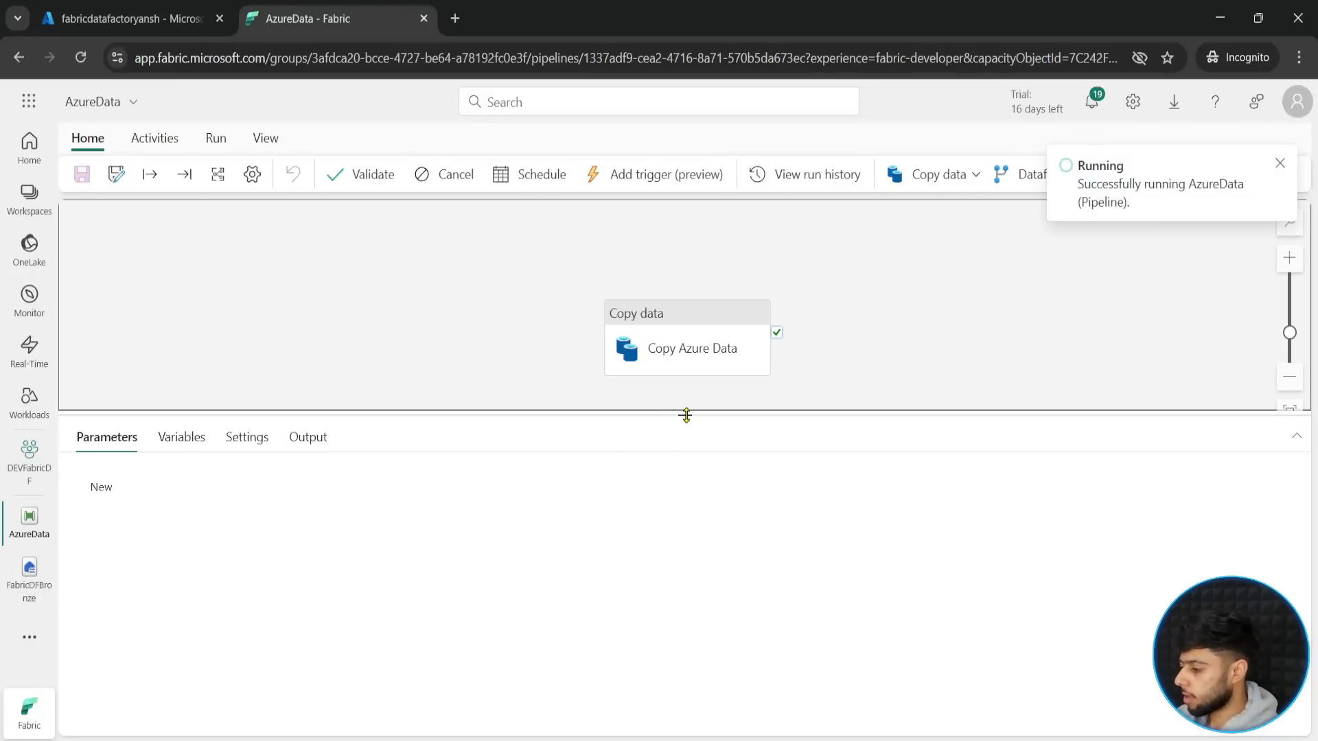
- Monitor the pipeline run by repeatedly refreshing the Copy Azure Data activity's status in the run output
left_click_drag(685, 416, 683, 437)
left_click(680, 347)
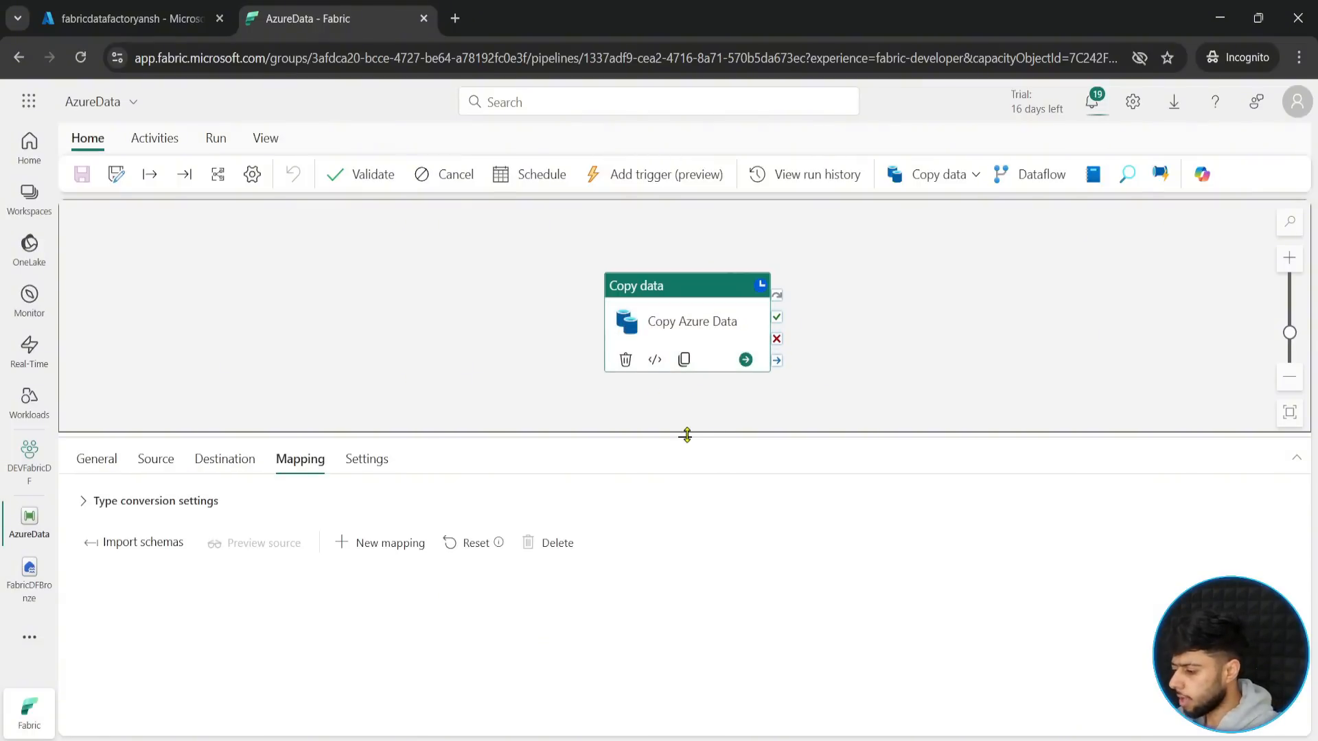
left_click(565, 393)
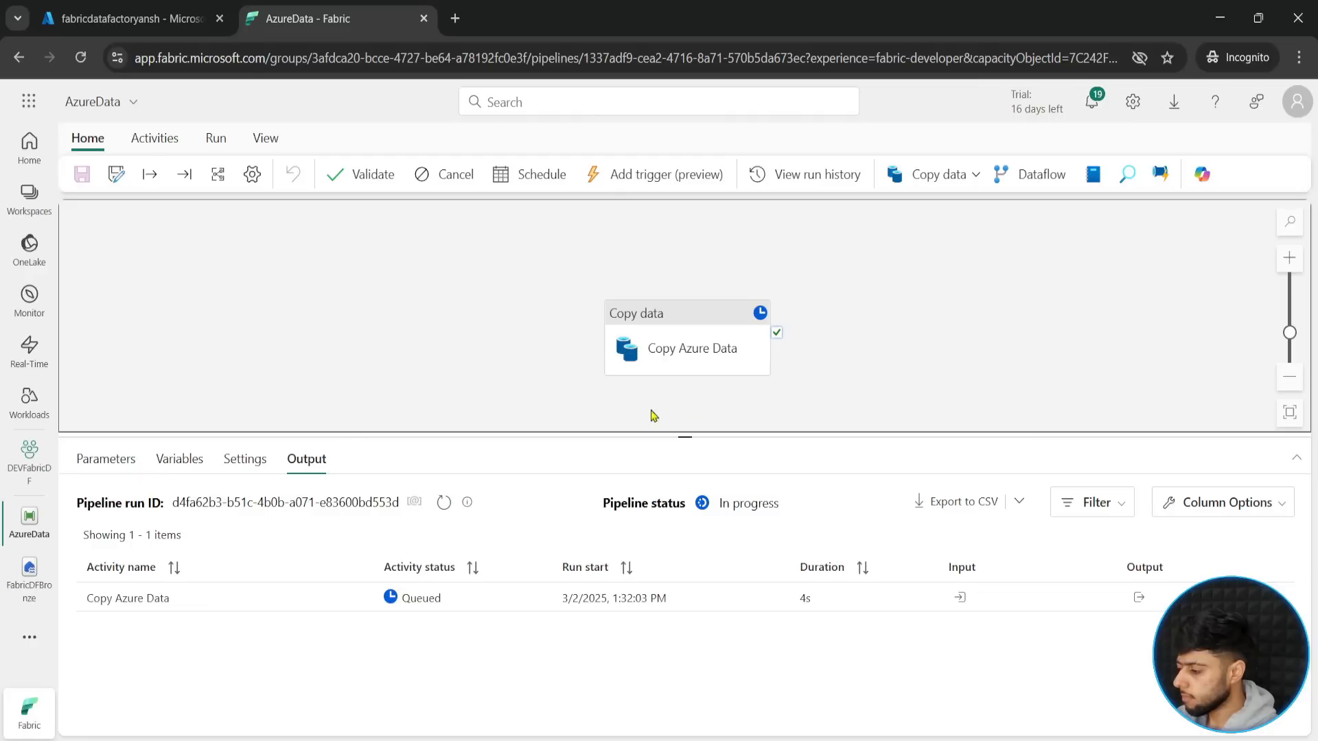
left_click_drag(662, 436, 672, 423)
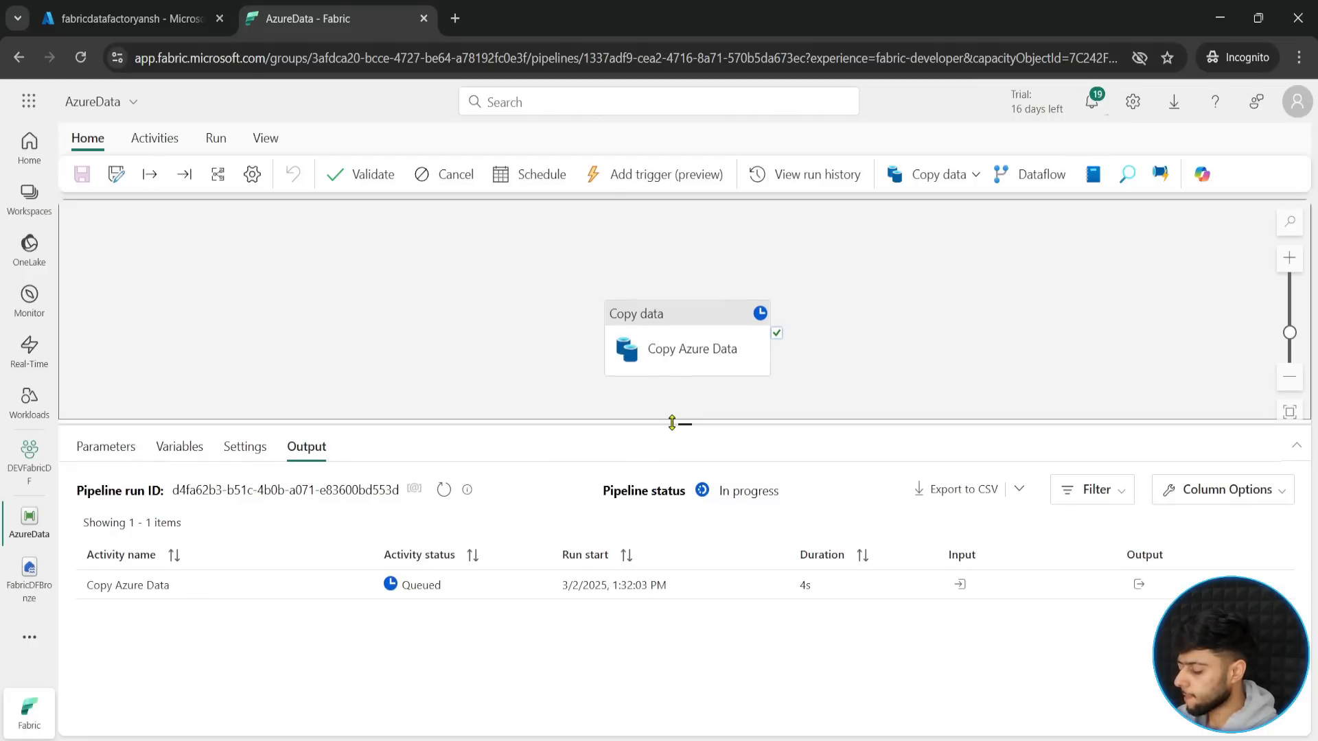
left_click(443, 490)
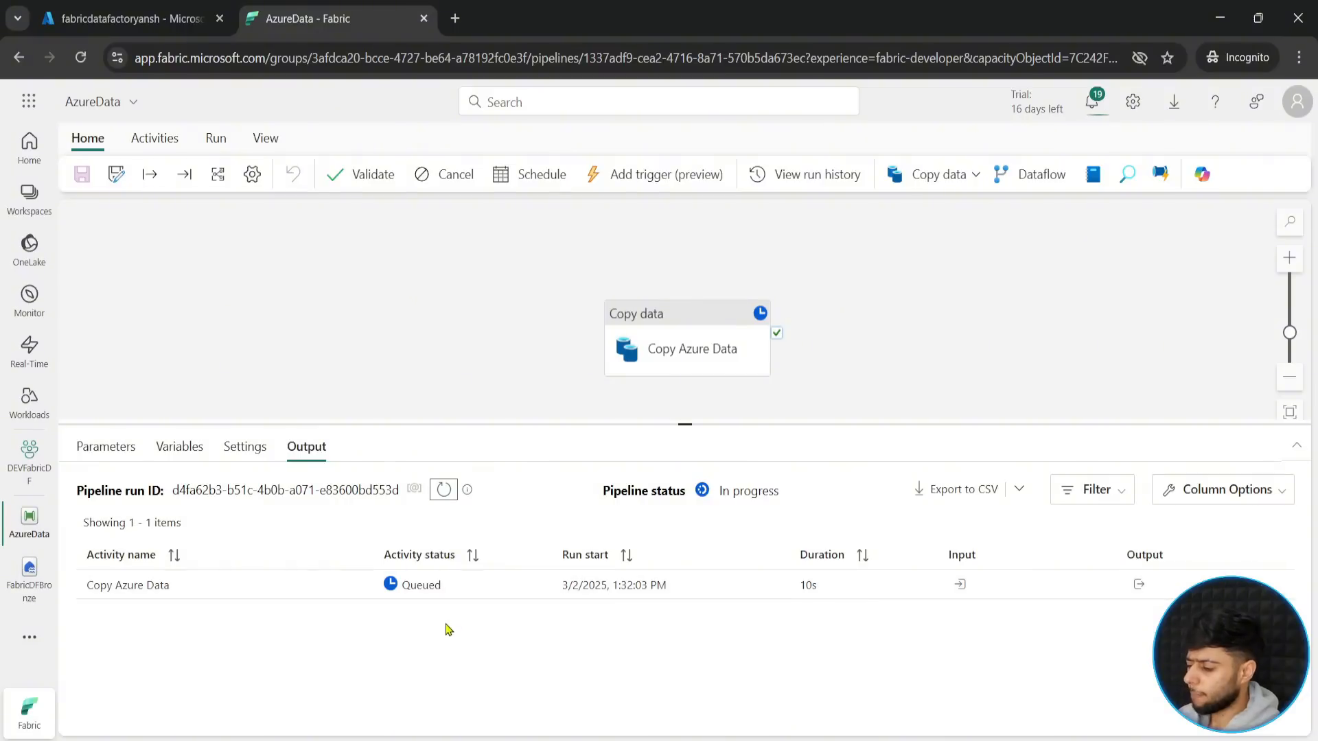
left_click(443, 493)
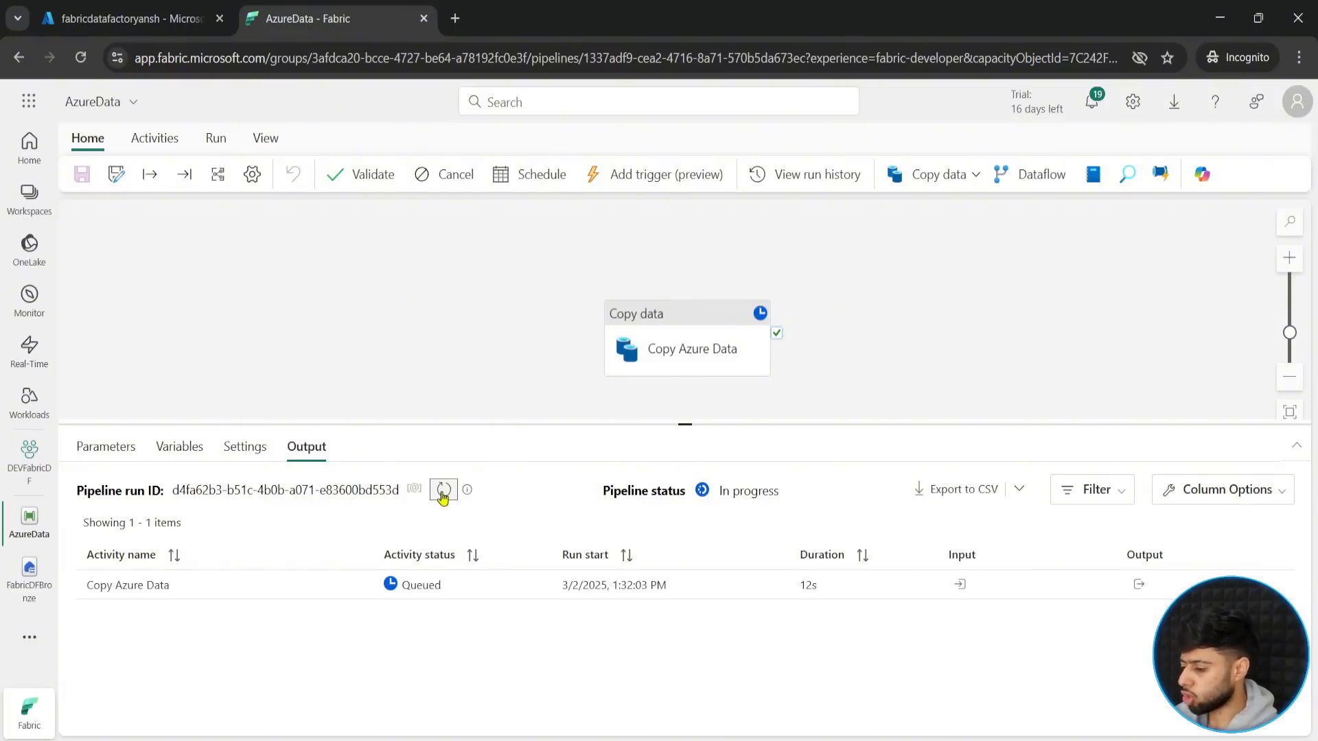
left_click(443, 491)
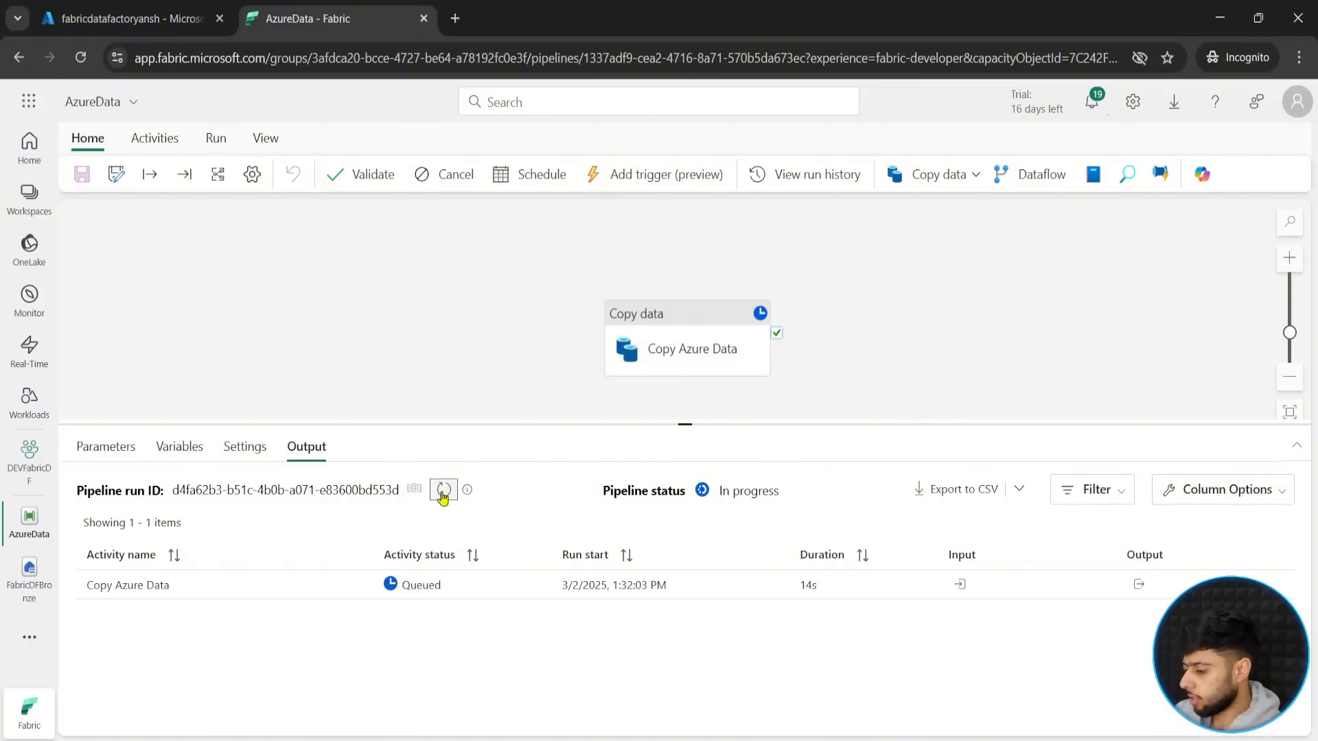
left_click(443, 491)
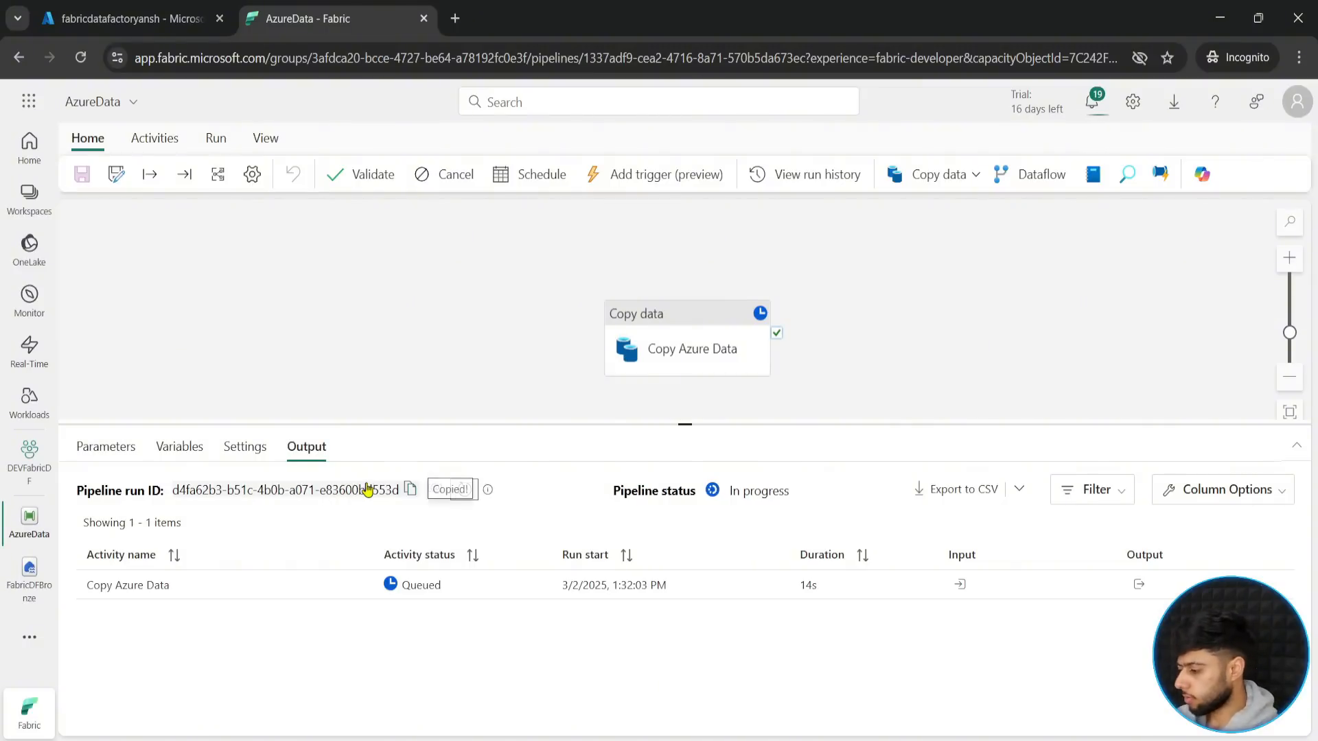
left_click(443, 492)
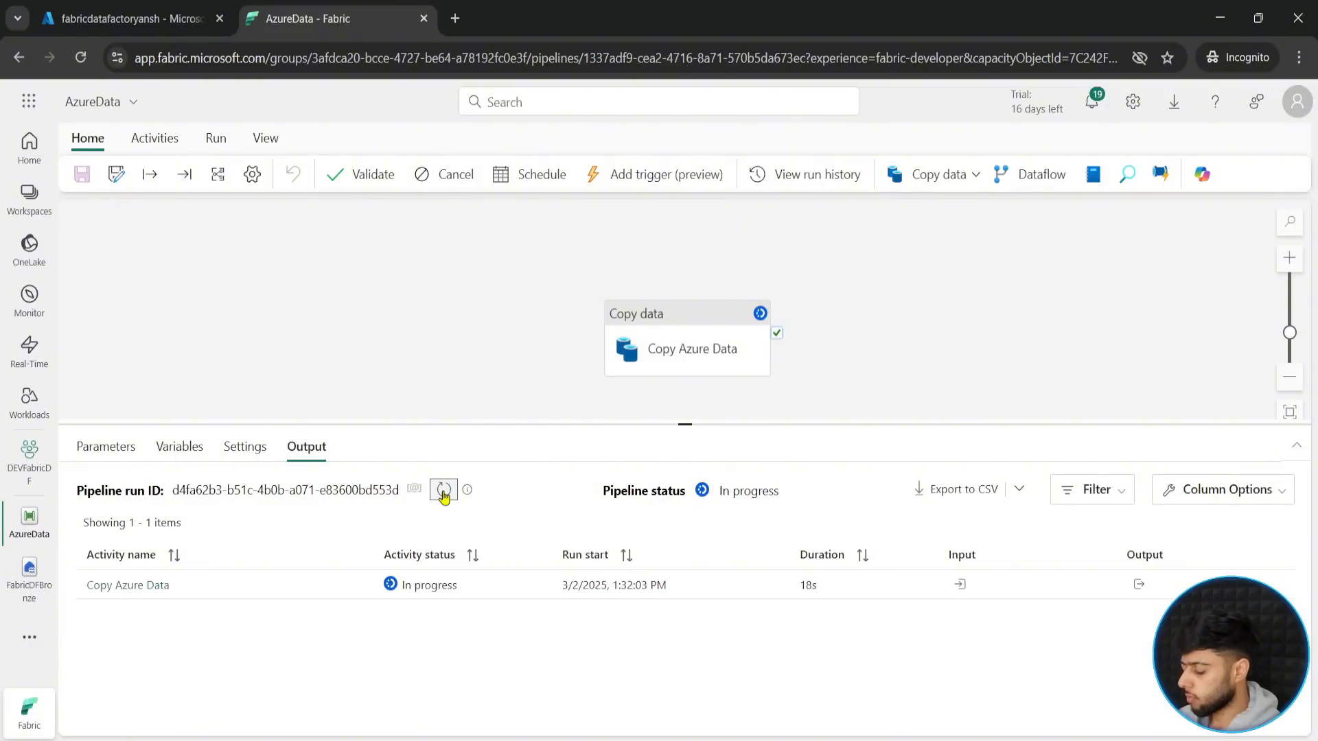
left_click(443, 491)
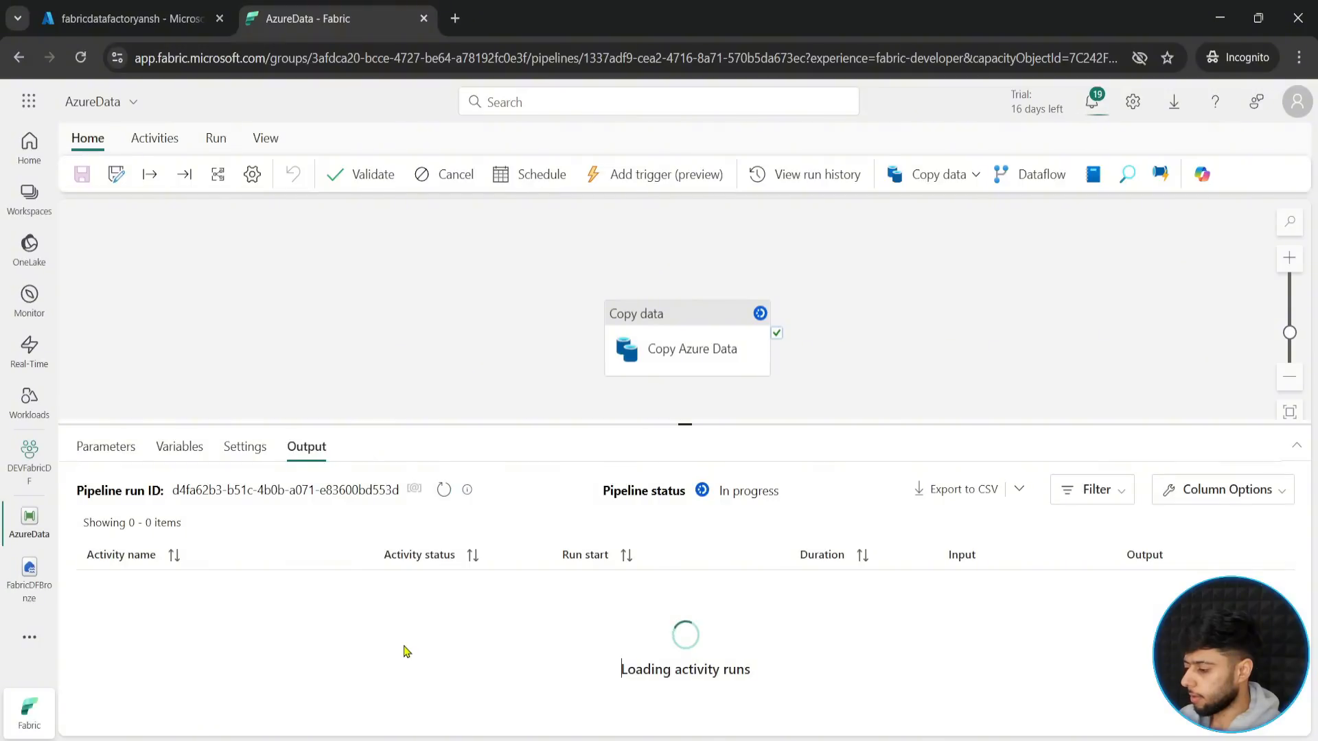
left_click(443, 491)
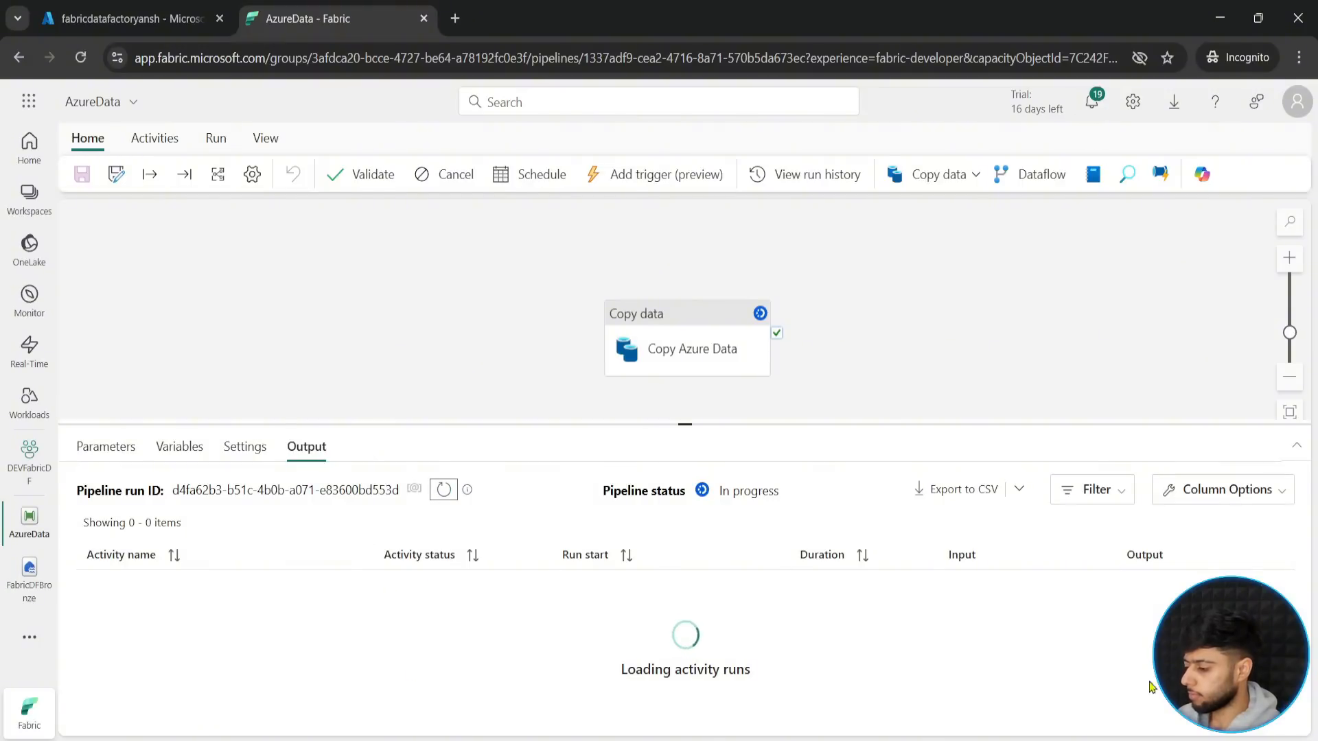
left_click_drag(683, 426, 682, 410)
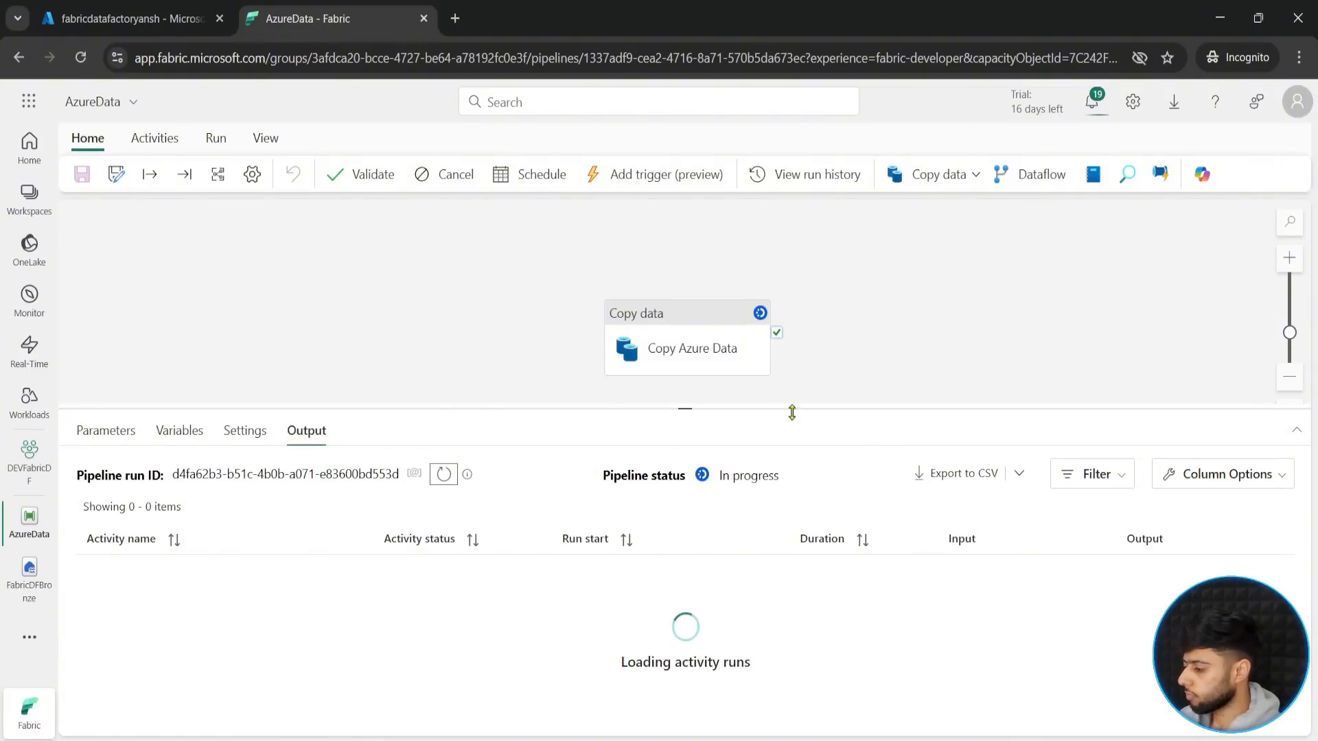
left_click_drag(686, 412, 679, 472)
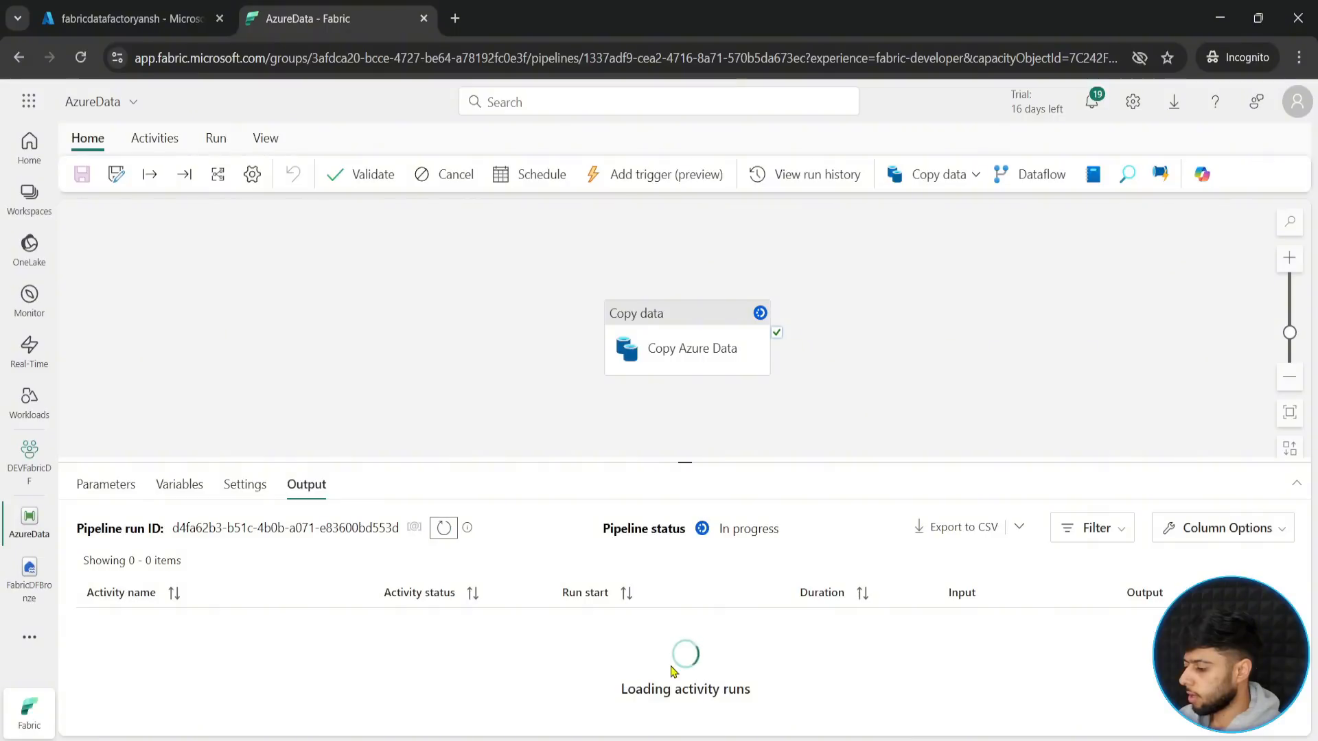
left_click(441, 527)
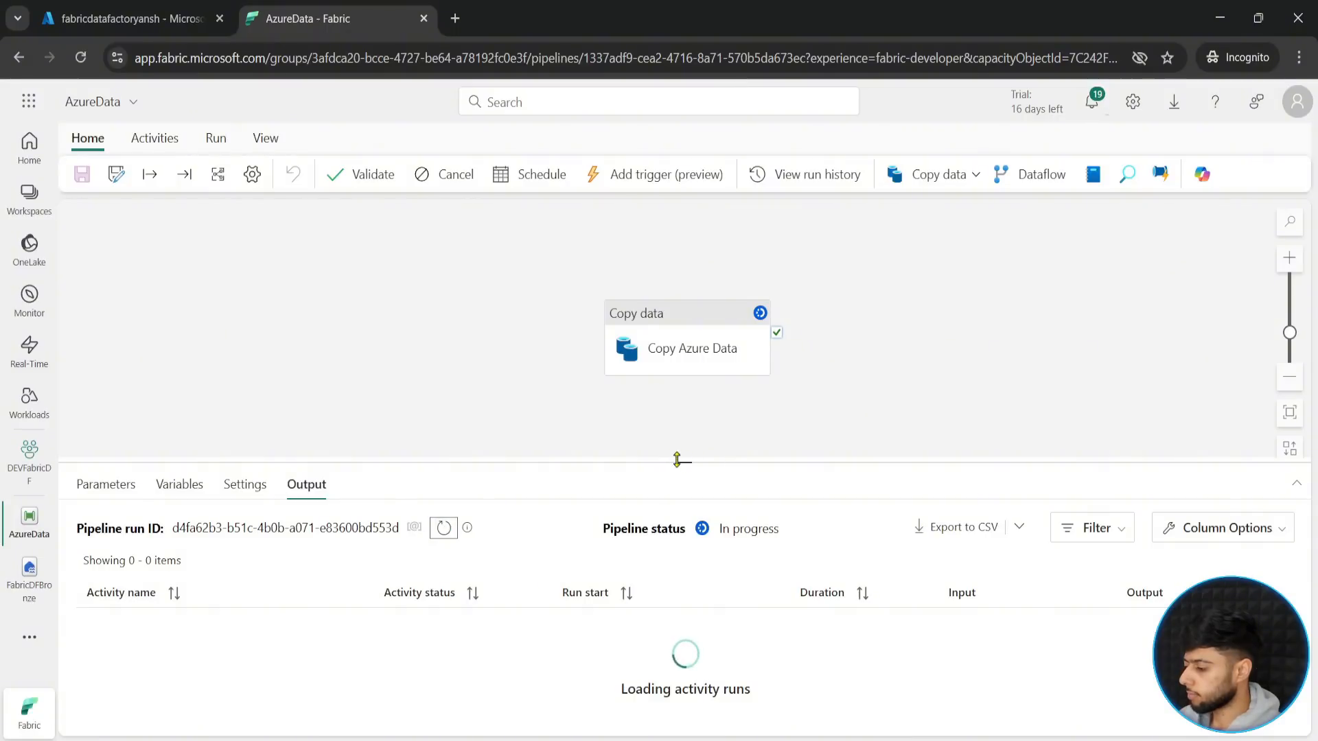
- Move the Copy Azure Data activity slightly to the left on the pipeline canvas
left_click_drag(679, 461, 683, 398)
left_click(691, 318)
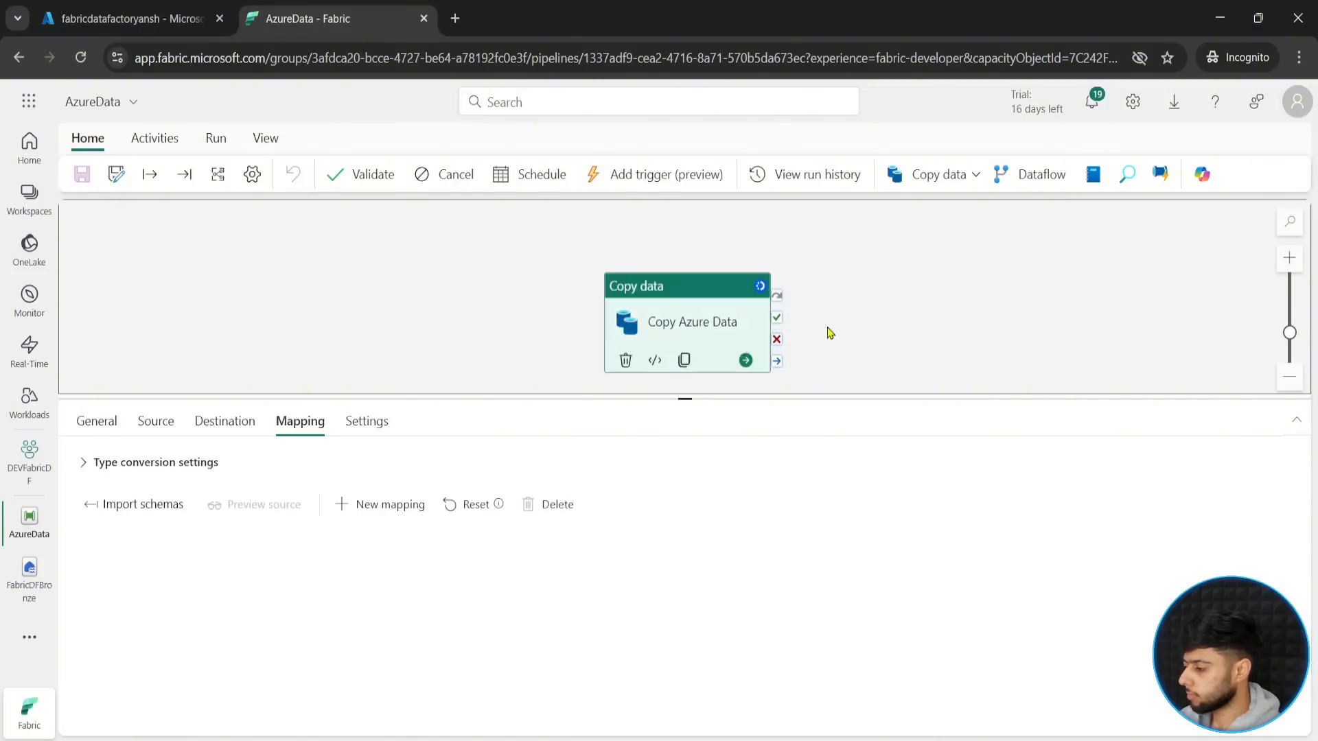
left_click_drag(741, 335, 707, 321)
left_click(1028, 297)
left_click(706, 316)
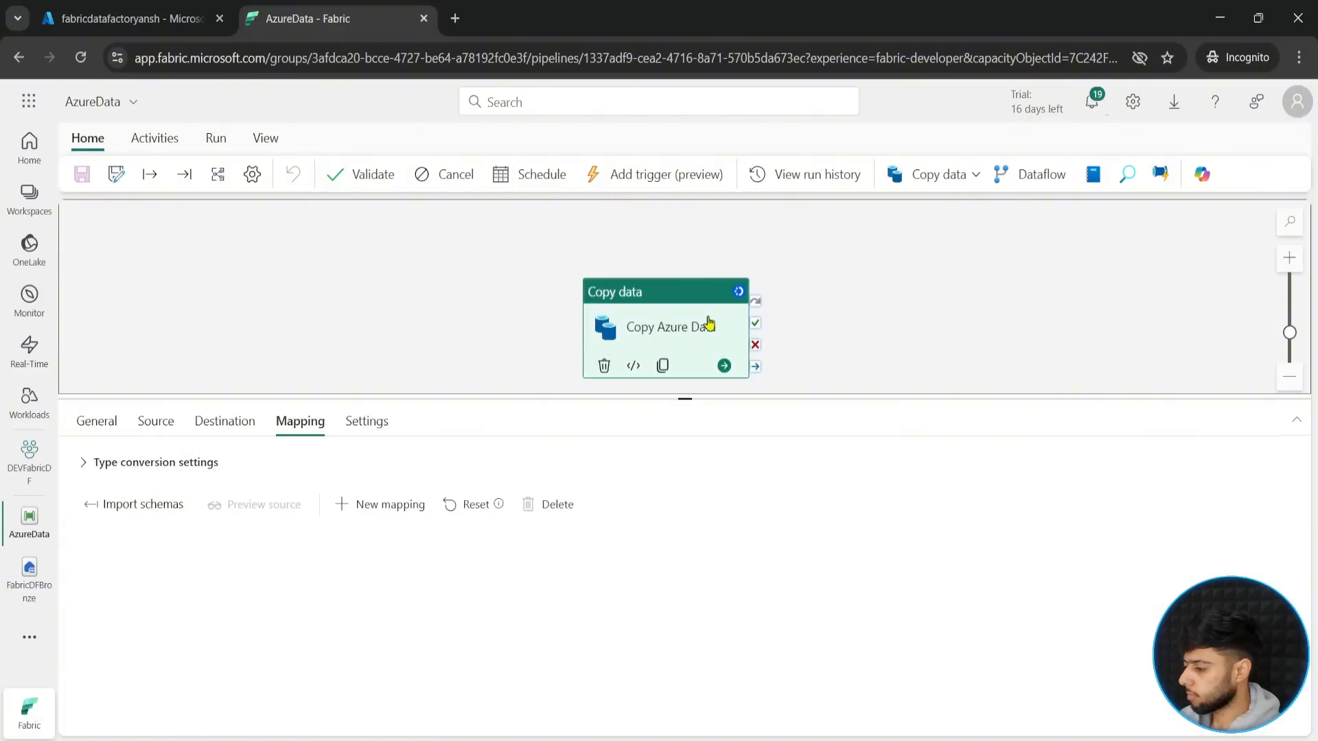
left_click(998, 291)
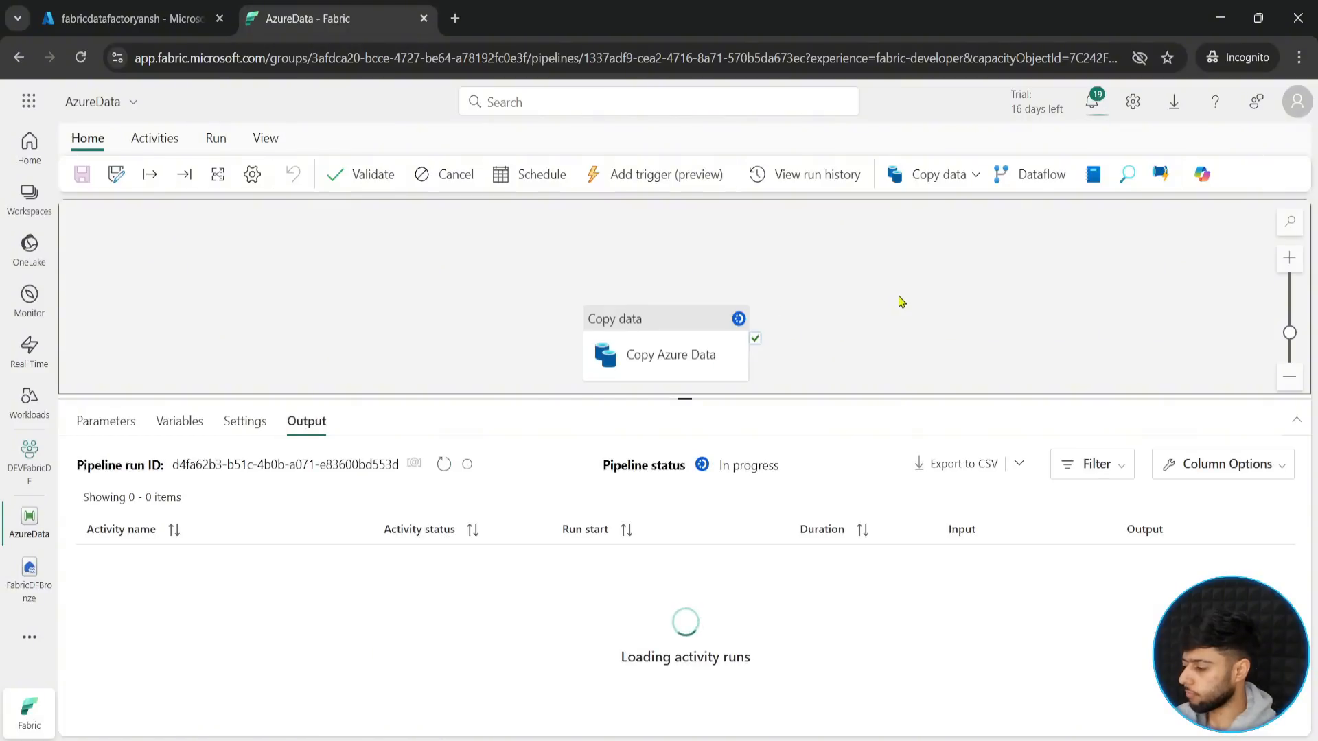
- Refresh the activity runs list and follow the AzureData run until it finishes
left_click(443, 464)
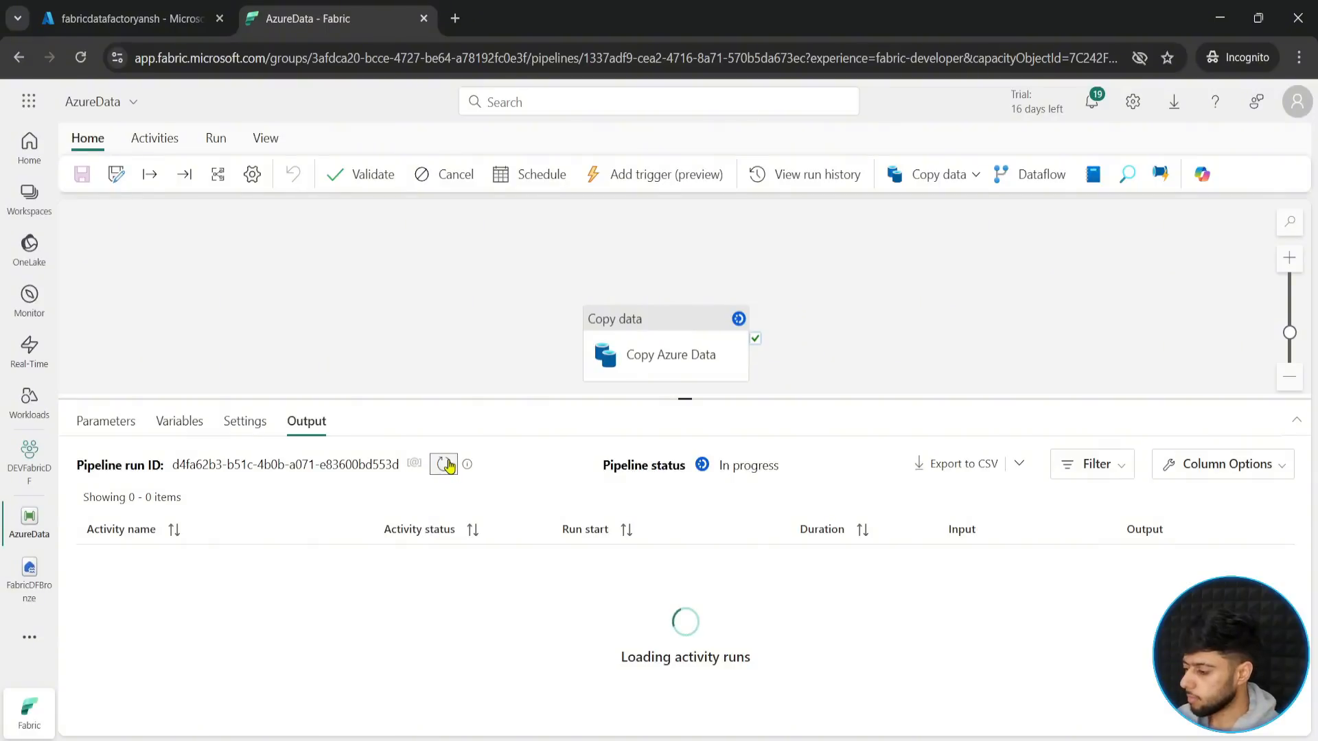
left_click_drag(687, 402, 688, 432)
left_click(957, 401)
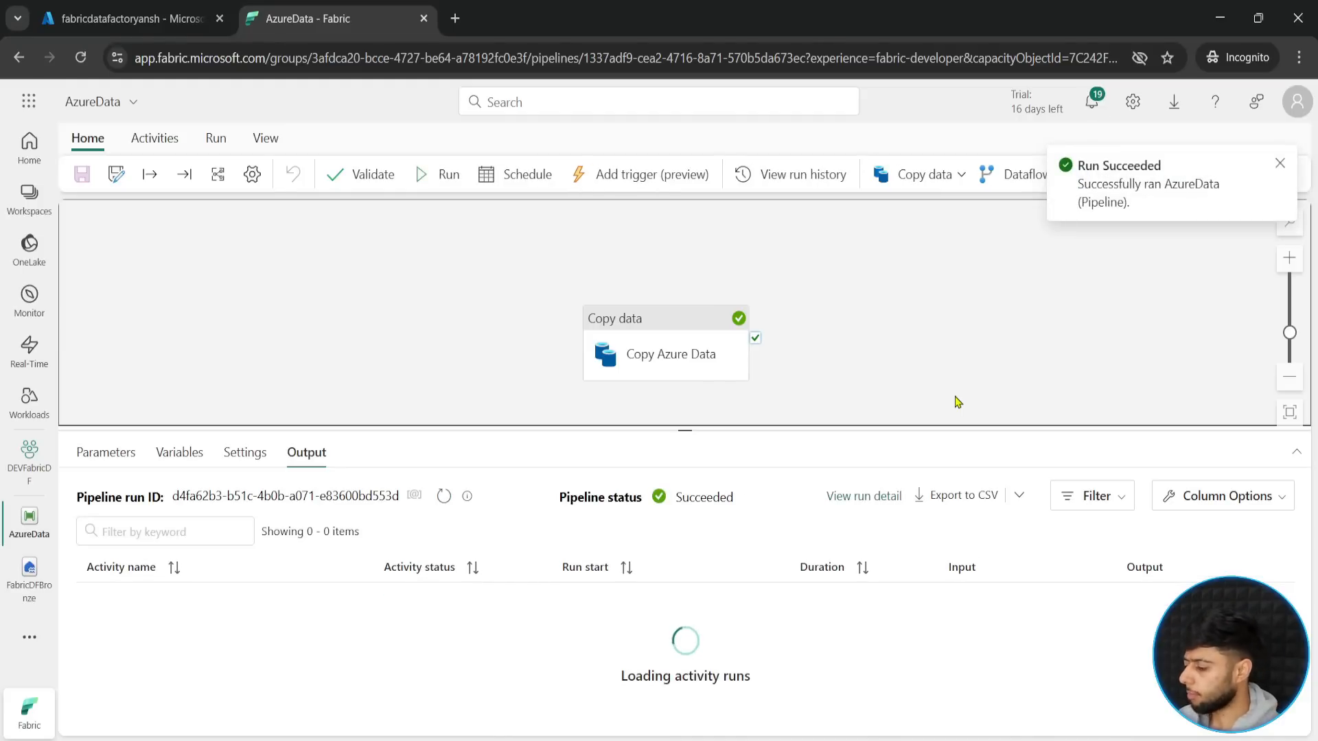
left_click_drag(684, 429, 685, 446)
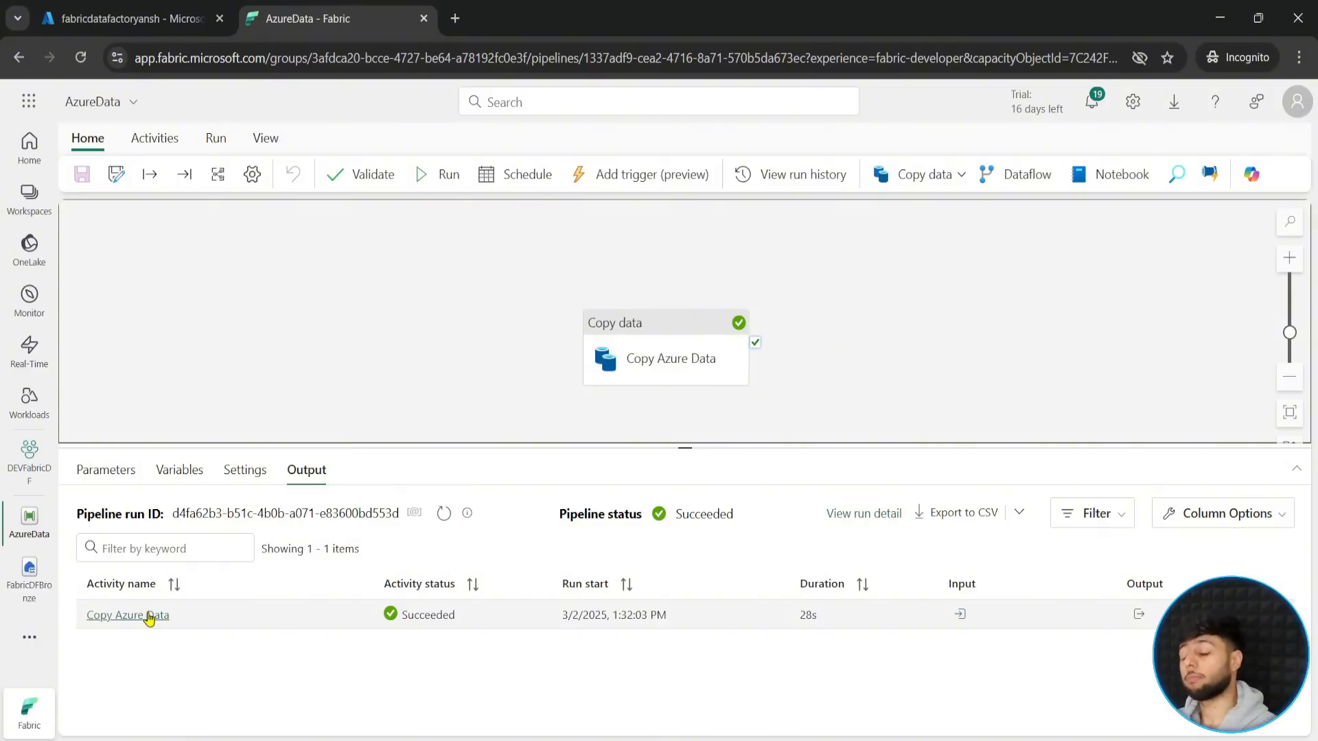
- Refresh the FabricDFBronze lakehouse and try to preview test.parquet in the azuretest folder
left_click(31, 589)
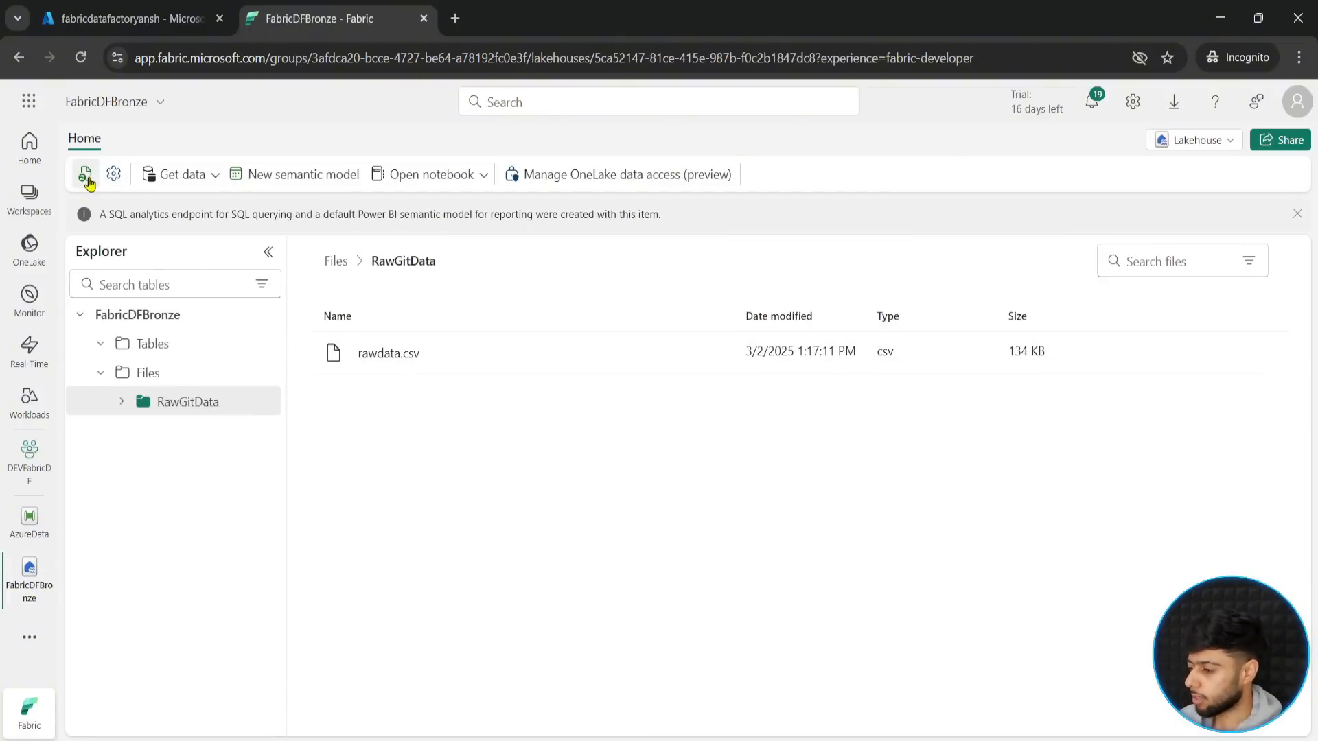
left_click(84, 173)
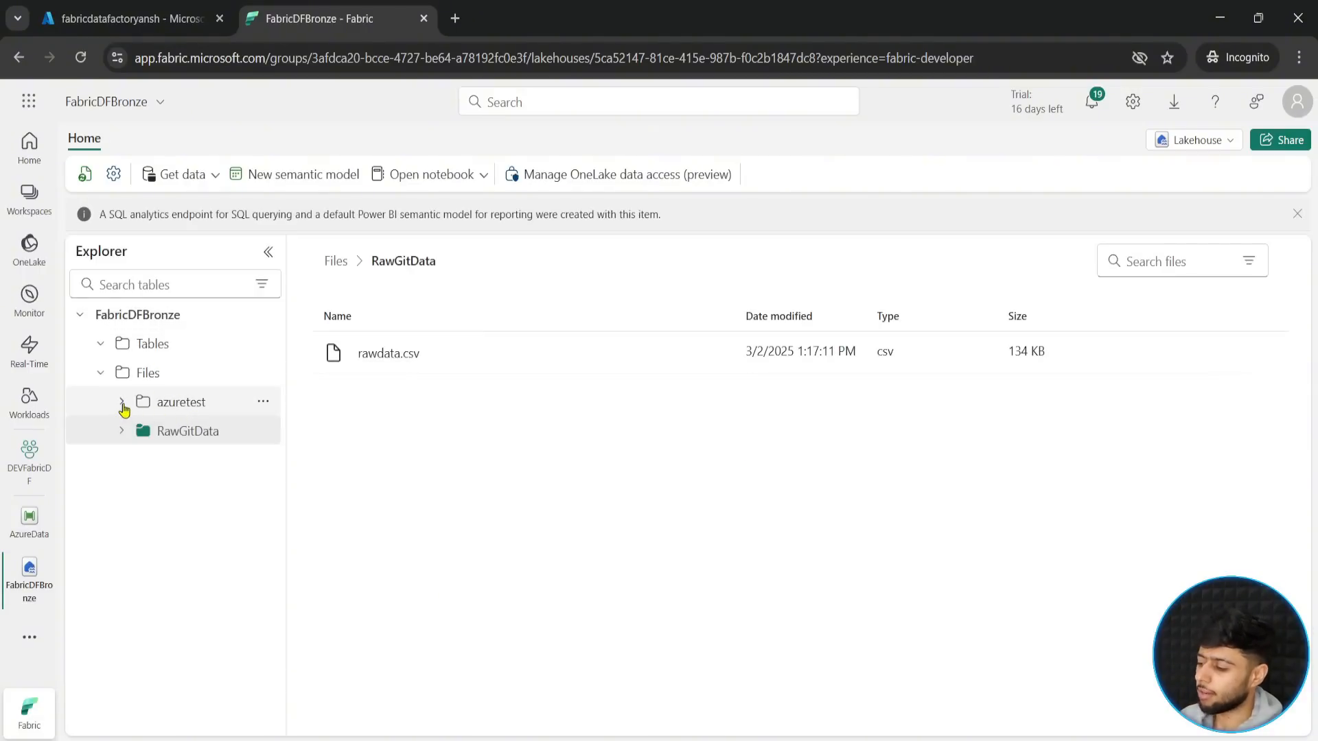
left_click(176, 403)
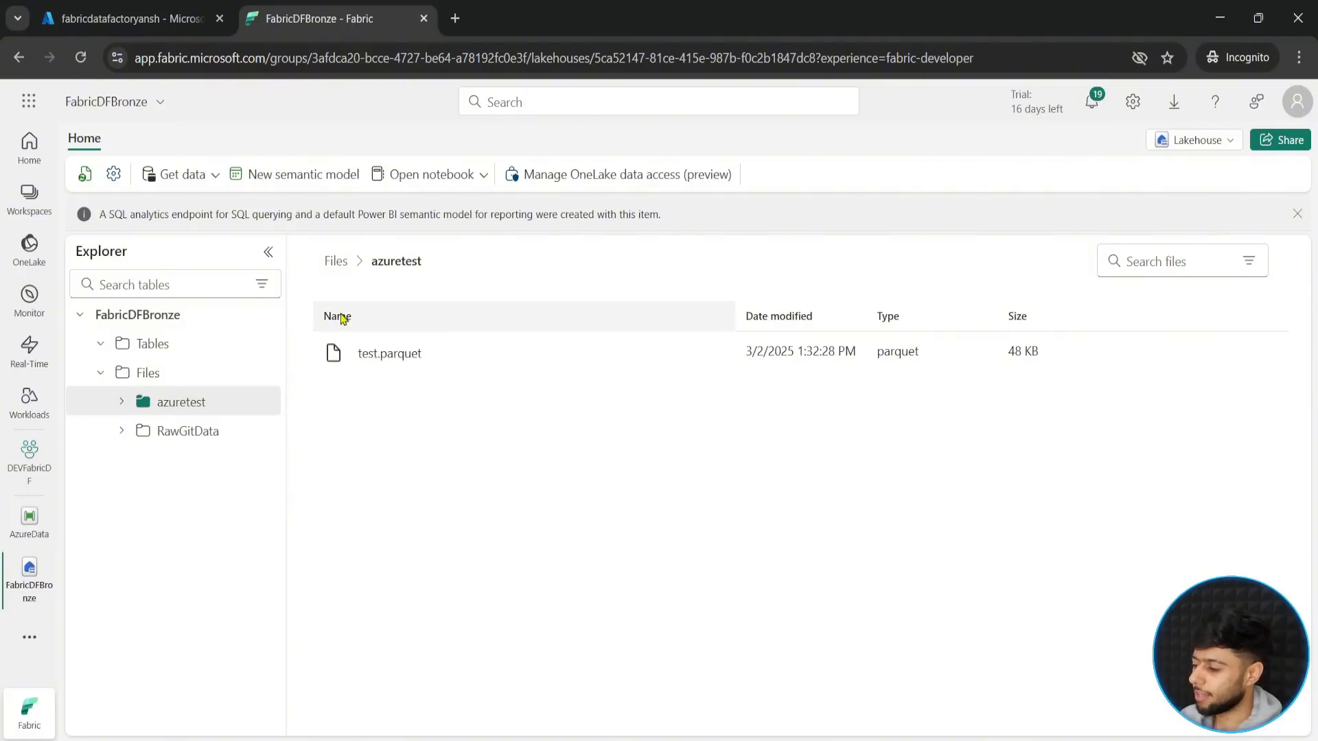
left_click(401, 358)
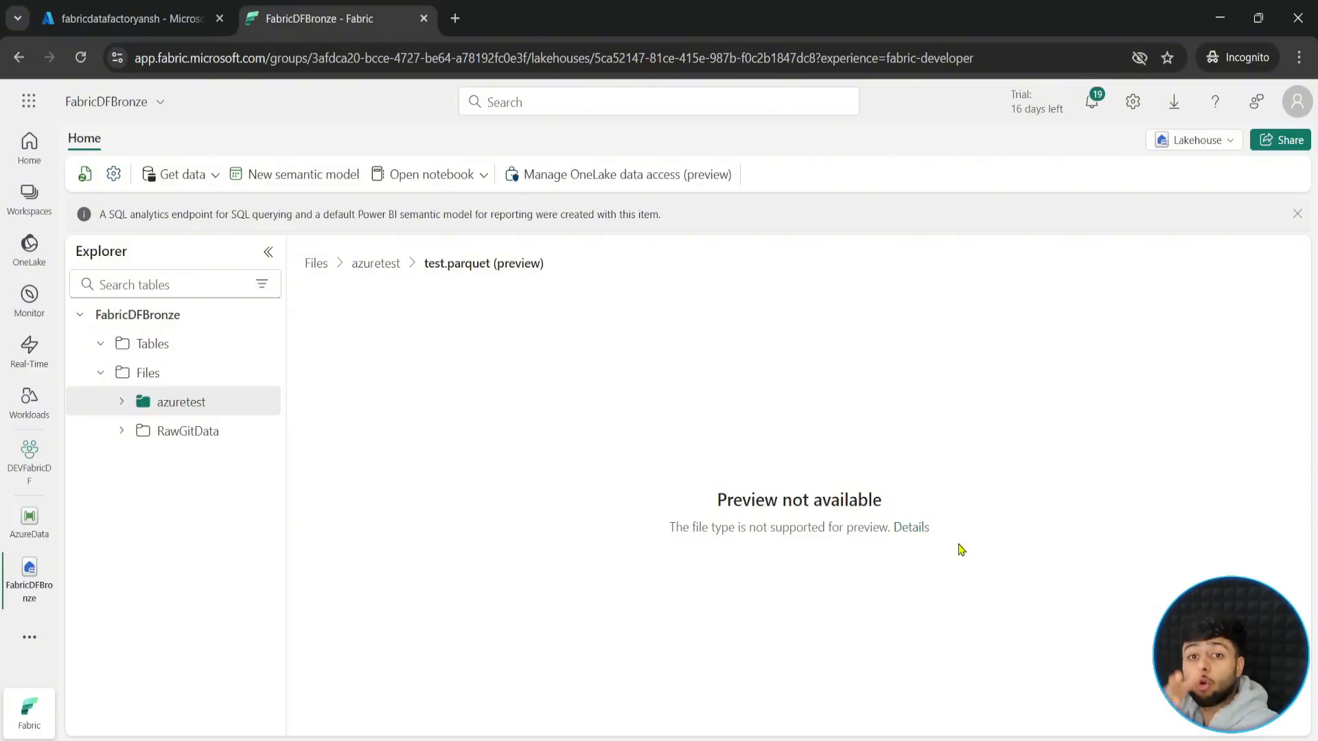
- Preview rawdata.csv in the RawGitData folder and return to the AzureData pipeline
left_click(189, 433)
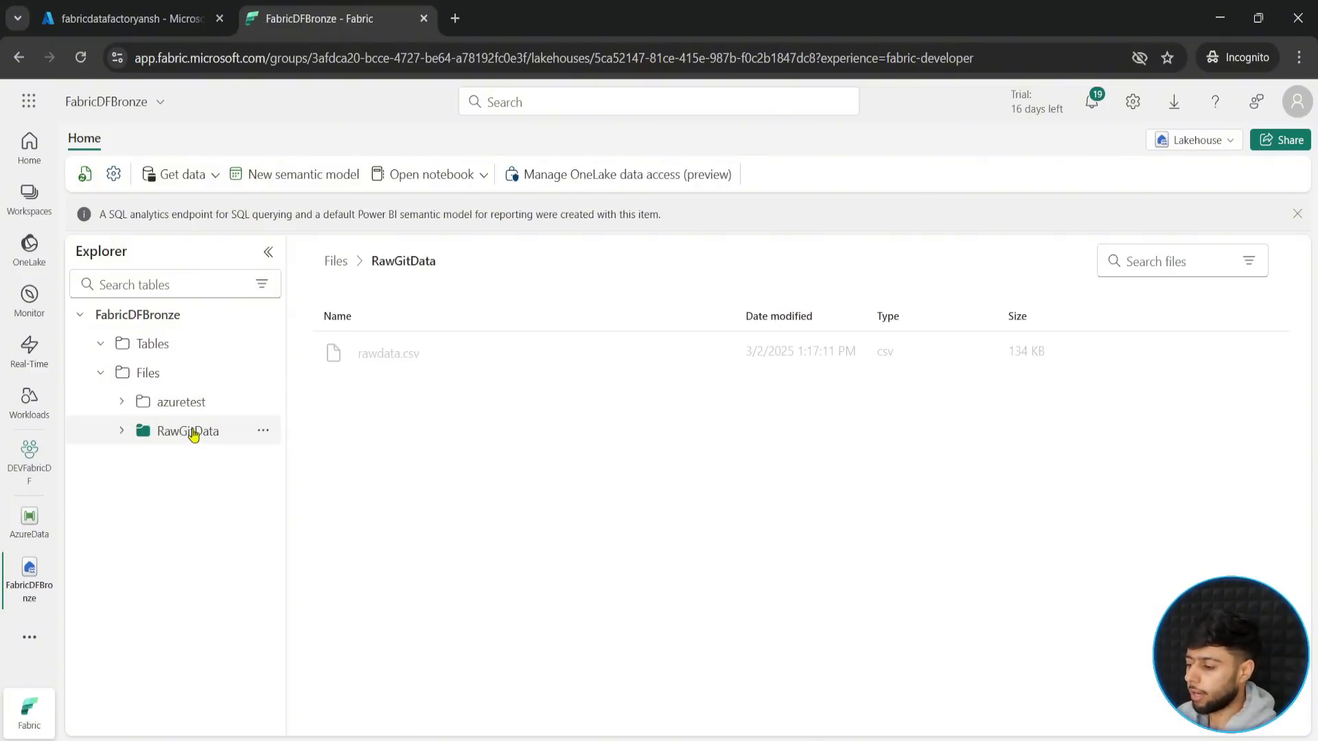
left_click(391, 355)
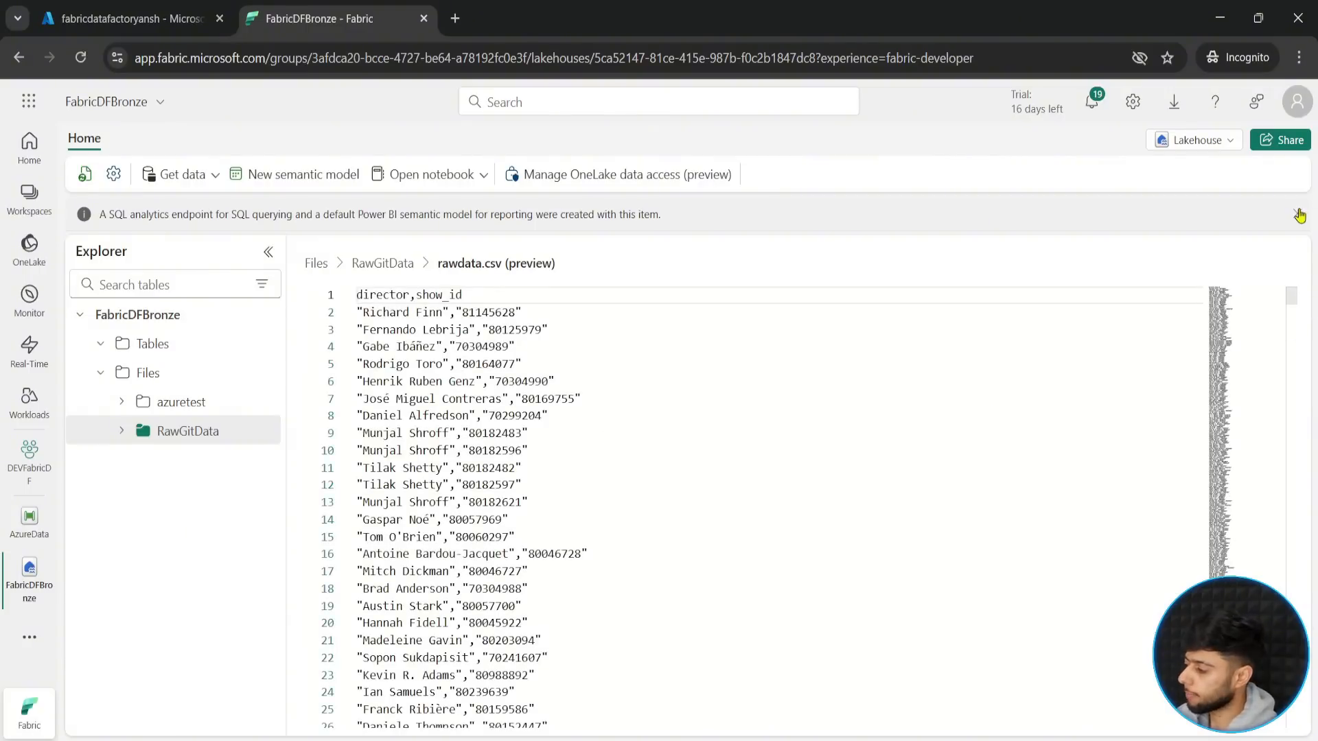
left_click(29, 518)
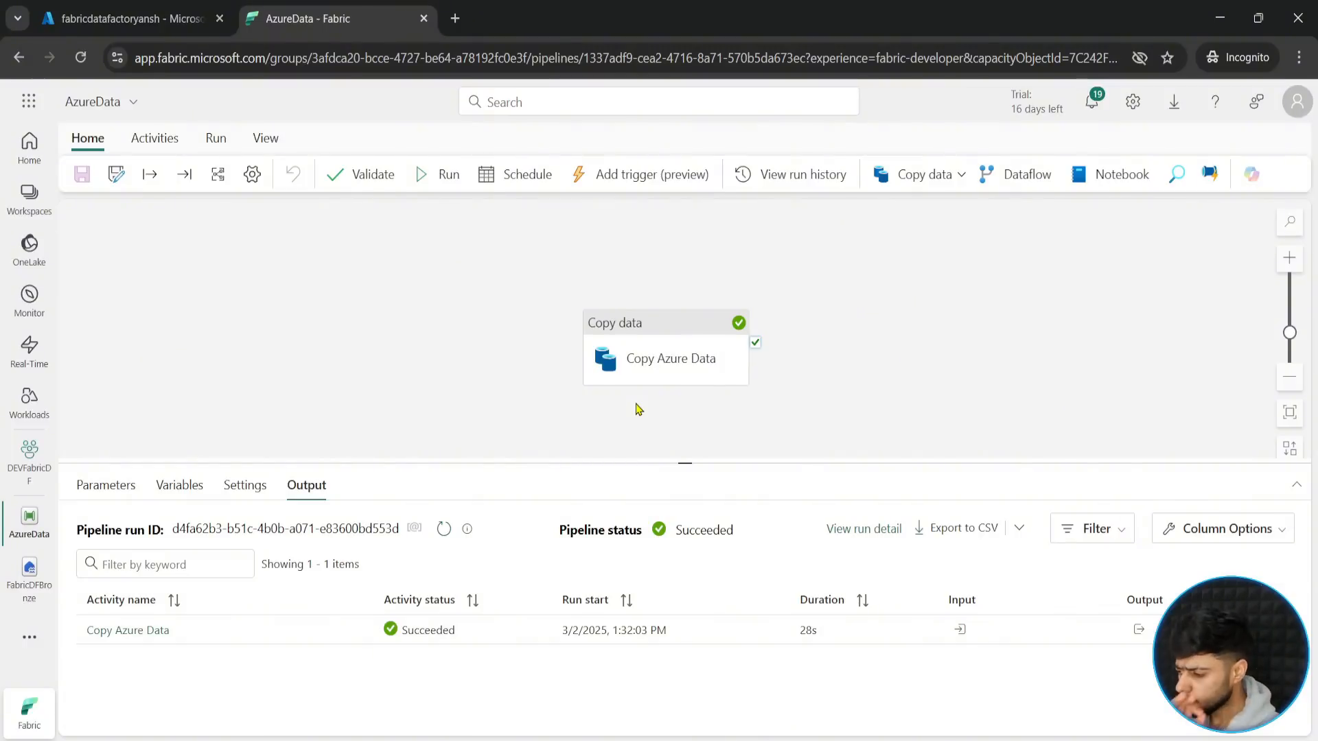
mouse_move(636, 362)
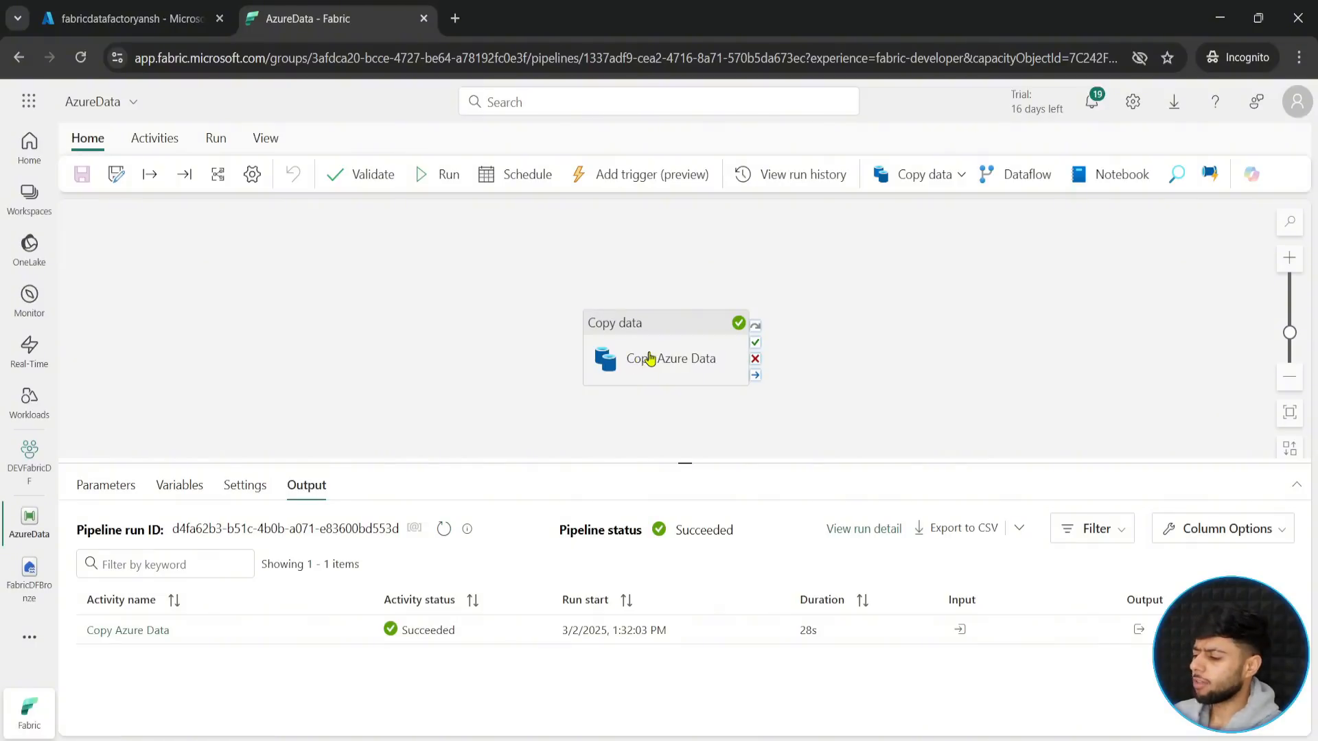
- Open the source settings of the Copy Azure Data activity
left_click(647, 356)
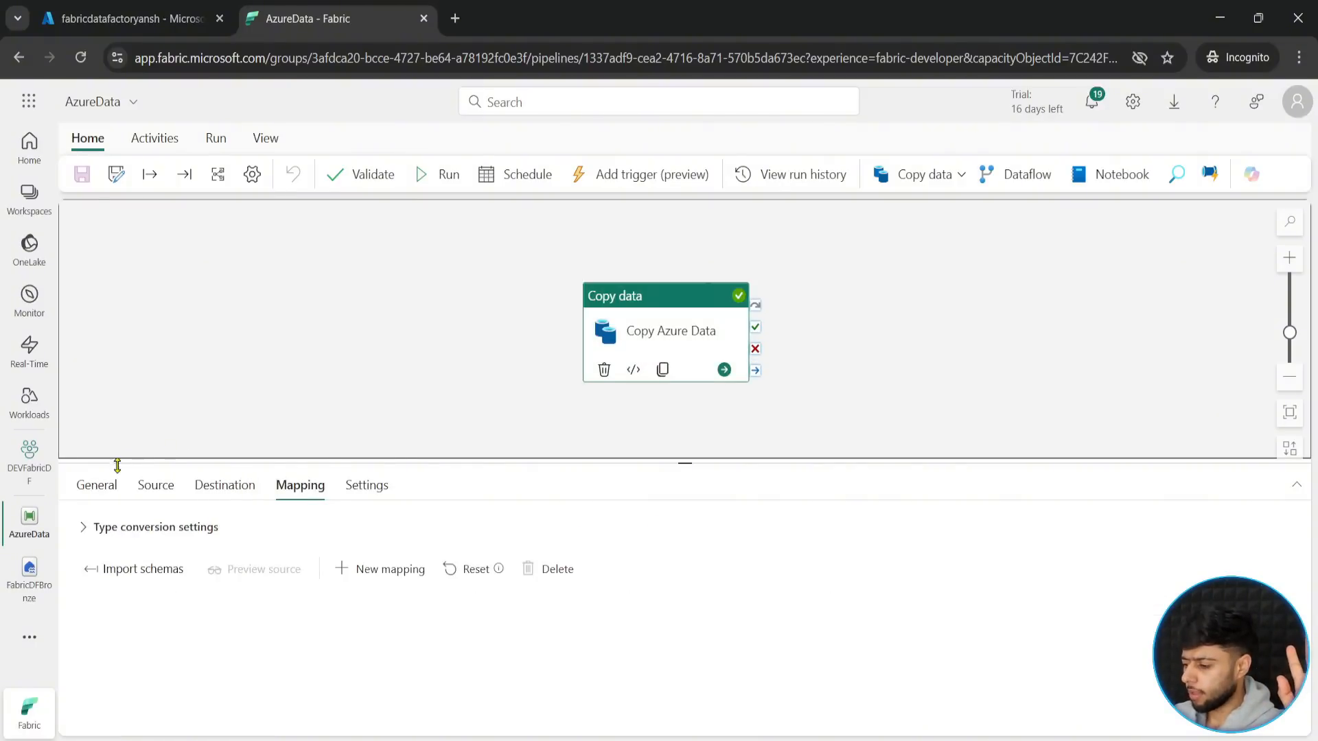
left_click(154, 486)
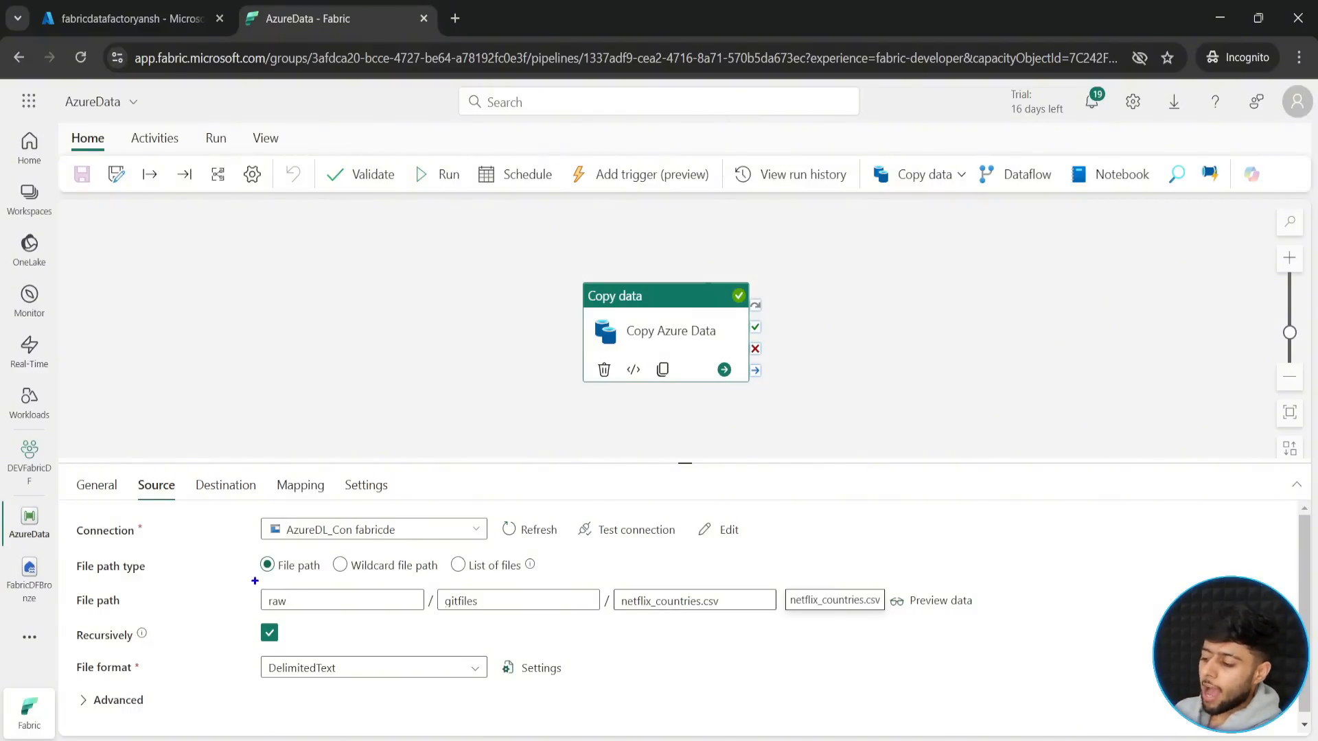
mouse_move(255, 581)
left_mouse_down()
mouse_move(337, 611)
mouse_move(424, 616)
left_mouse_up()
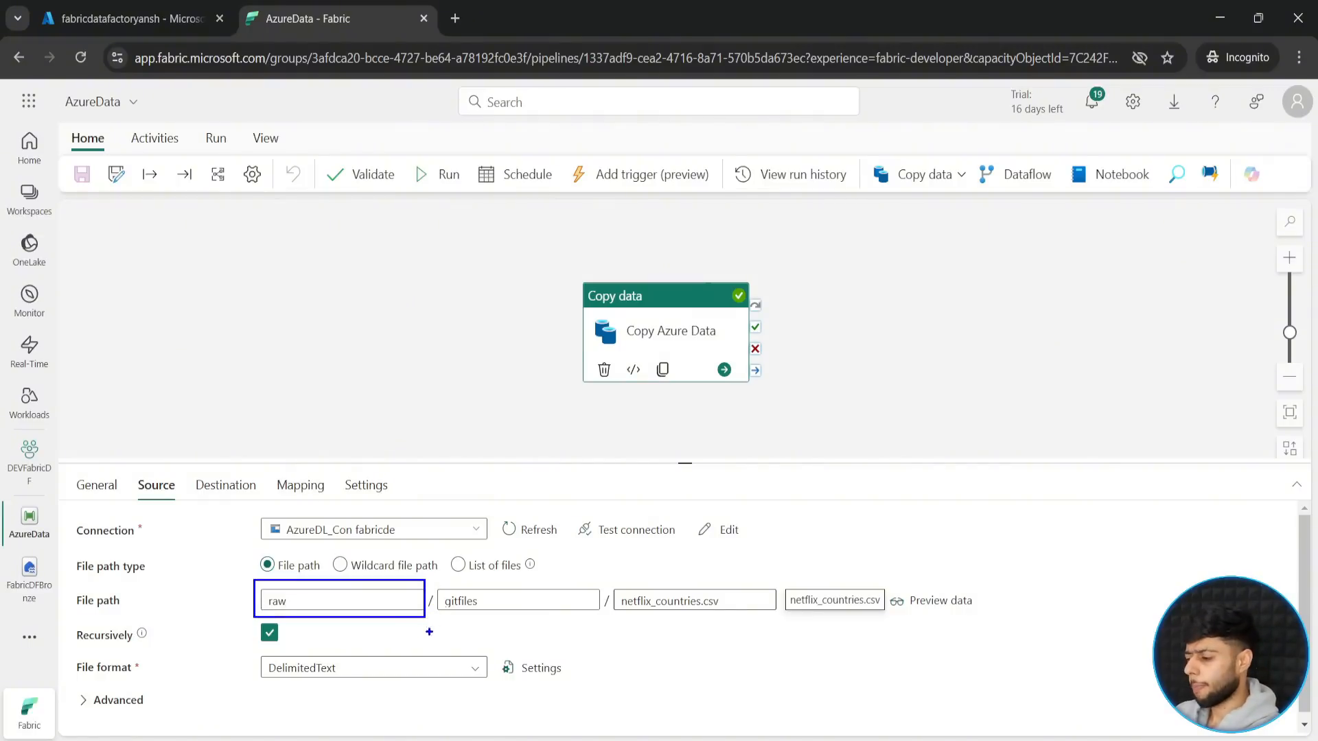
mouse_move(433, 577)
left_mouse_down()
mouse_move(473, 609)
mouse_move(593, 618)
left_mouse_up()
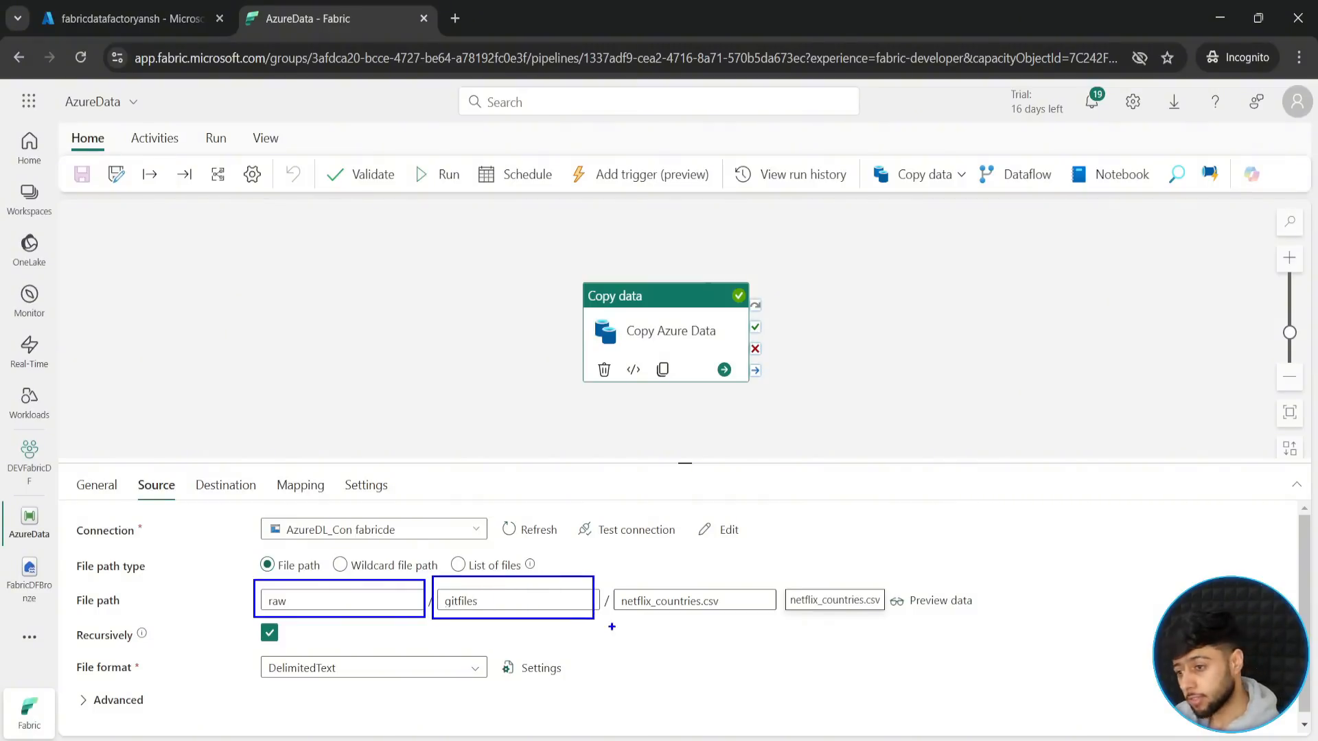
left_click_drag(613, 581, 777, 618)
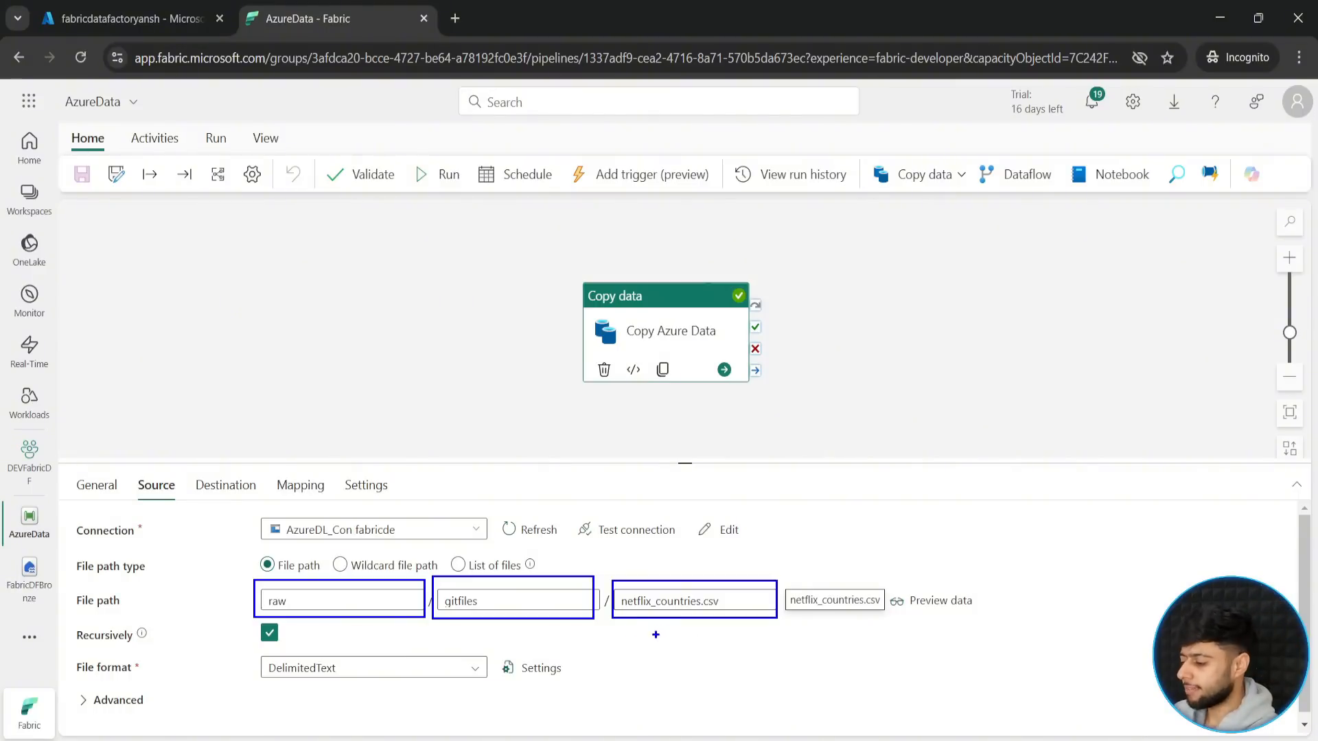
mouse_move(638, 639)
left_mouse_down()
mouse_move(659, 651)
mouse_move(676, 623)
mouse_move(657, 650)
mouse_move(688, 649)
mouse_move(648, 660)
left_mouse_up()
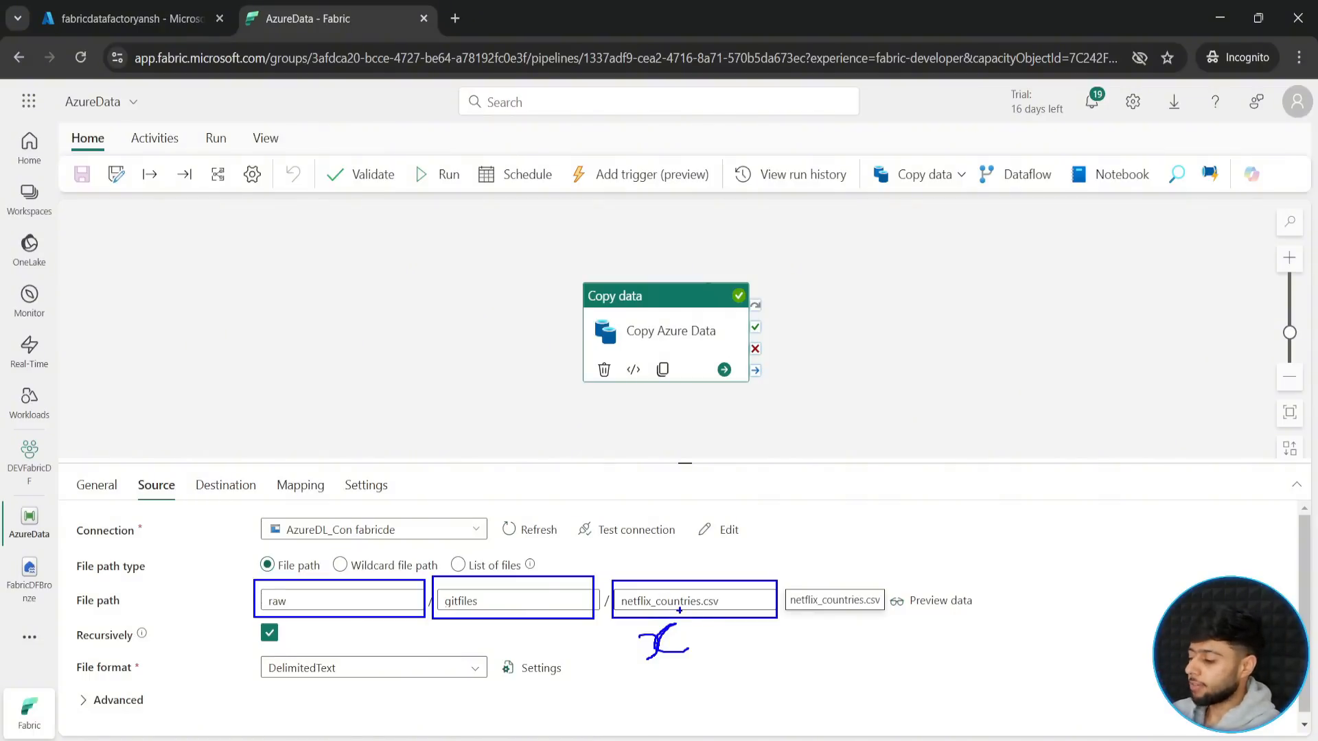
left_click_drag(696, 633, 723, 632)
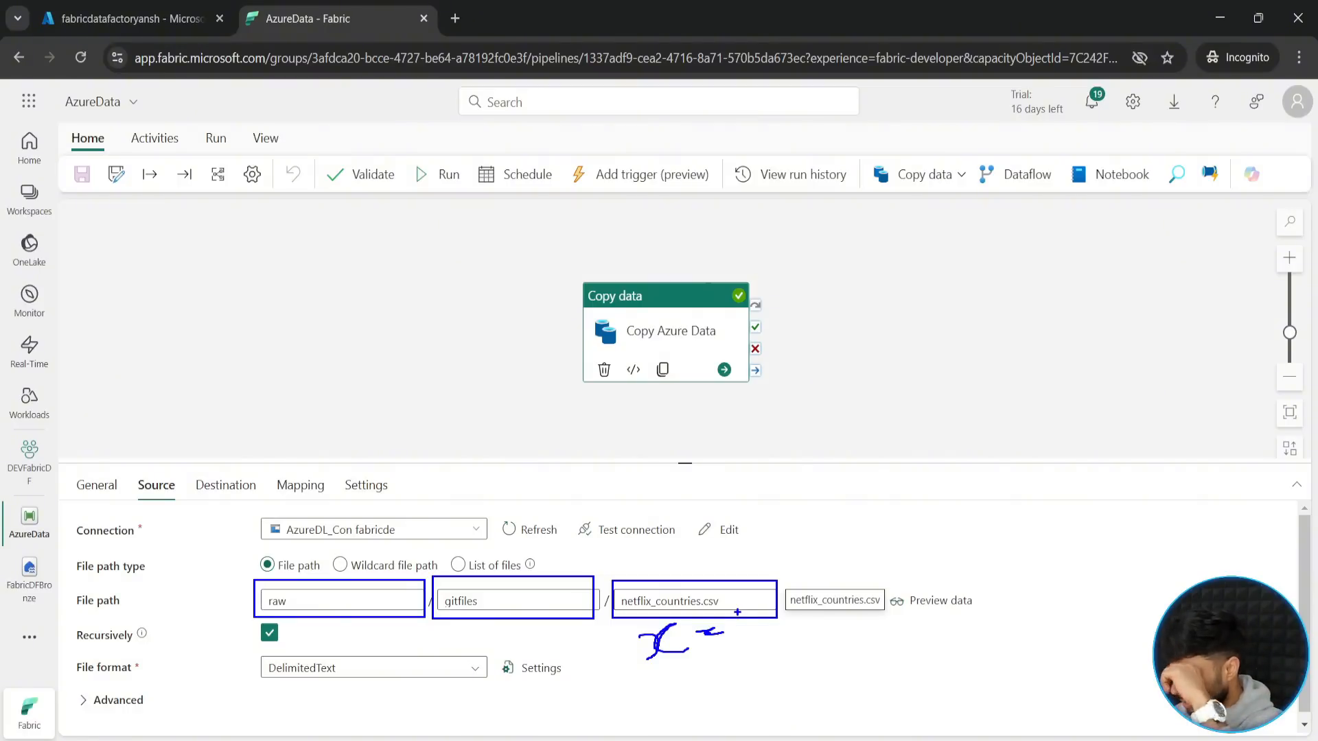
key("Escape")
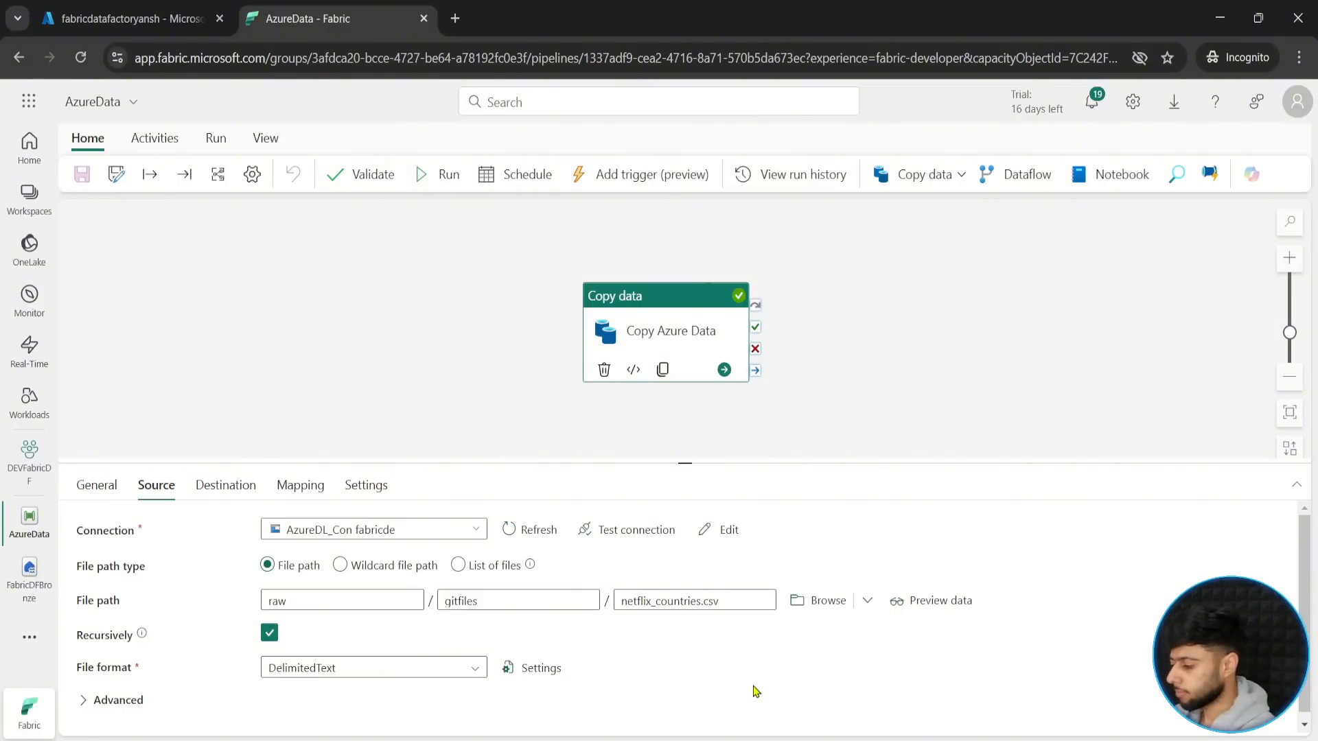
- Clear the file name from the Copy Azure Data source path, leaving only the raw container and gitfiles folder
left_click(733, 601)
key("ctrl+a")
key("BackSpace")
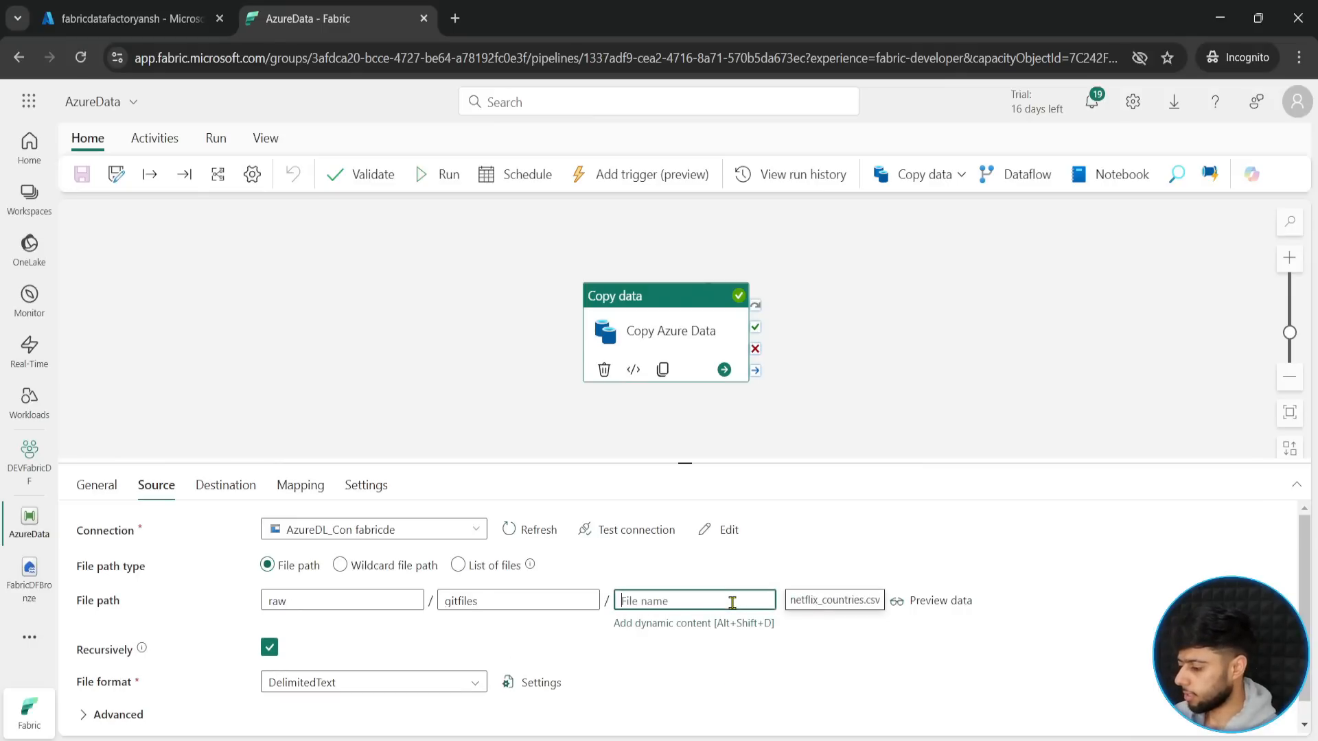
left_click(628, 673)
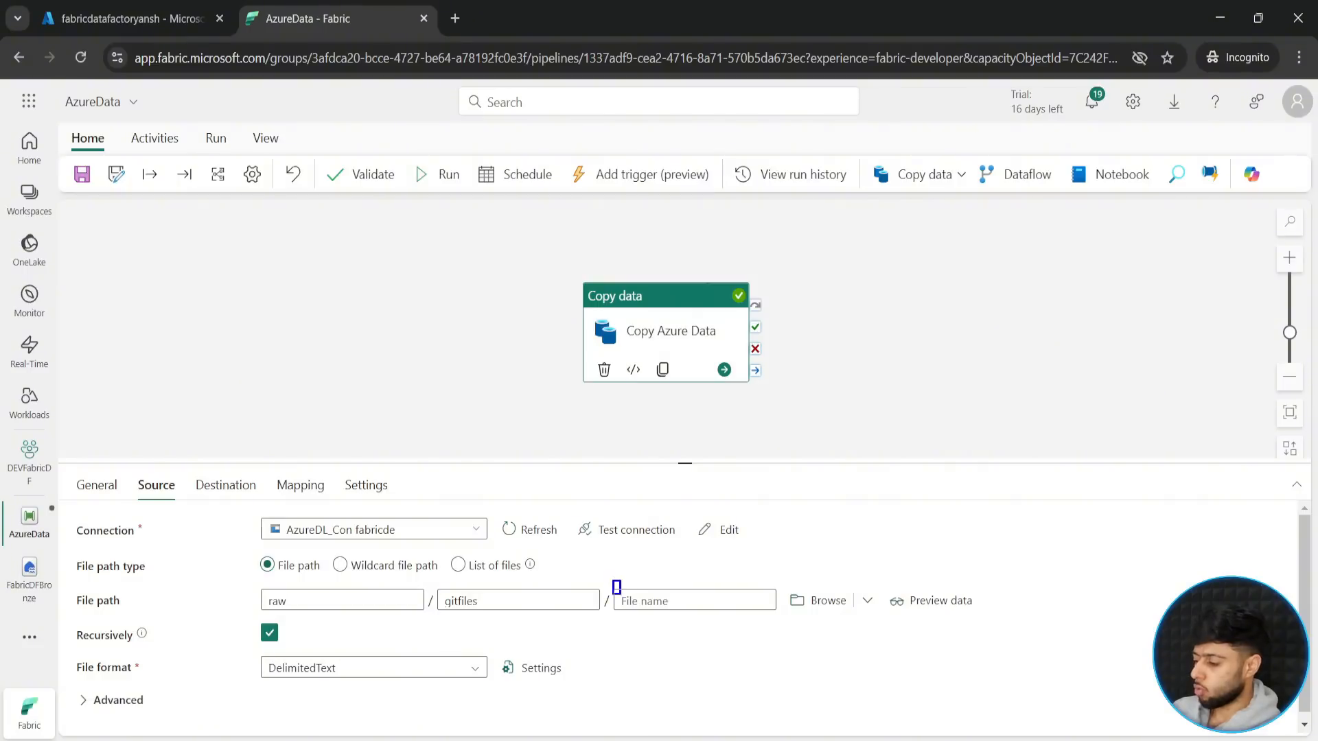
left_click(616, 595)
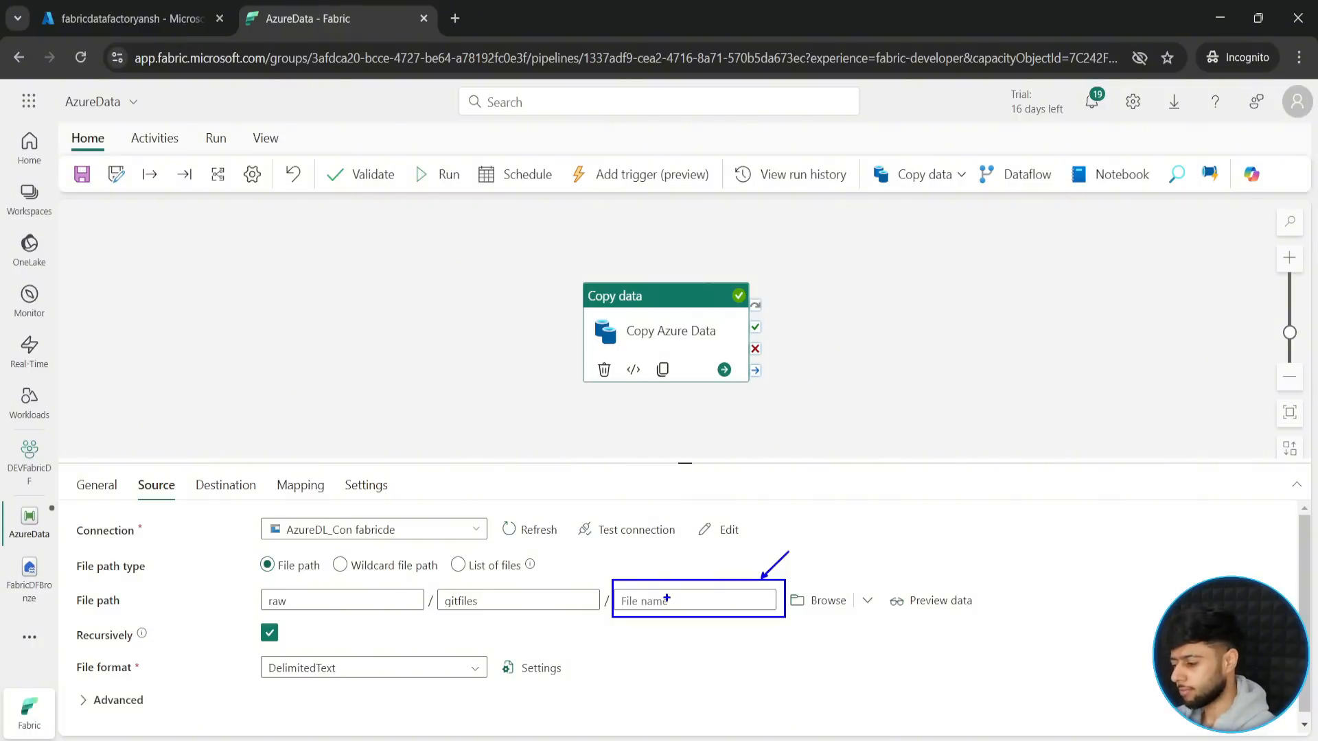
- Move the Copy Azure Data activity to the right on the pipeline canvas to make room before it
left_click_drag(644, 322, 767, 291)
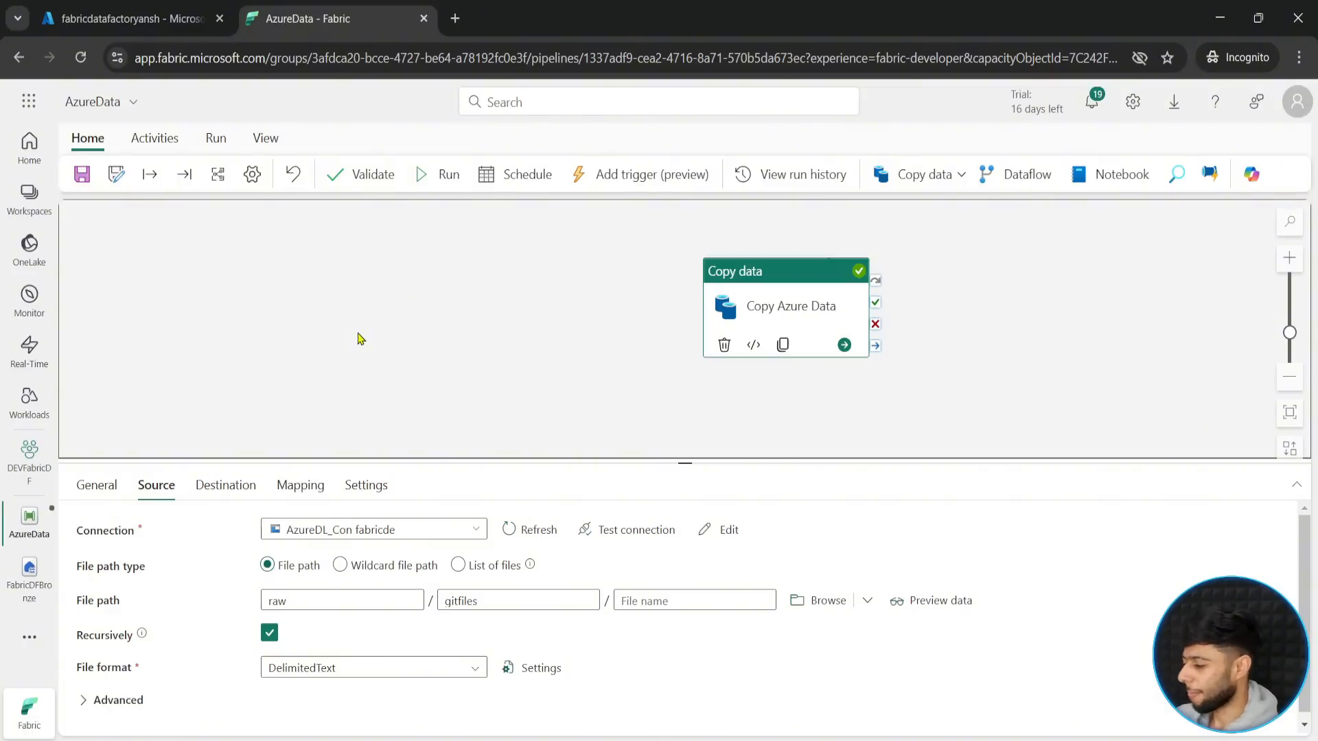
left_click_drag(756, 278, 777, 283)
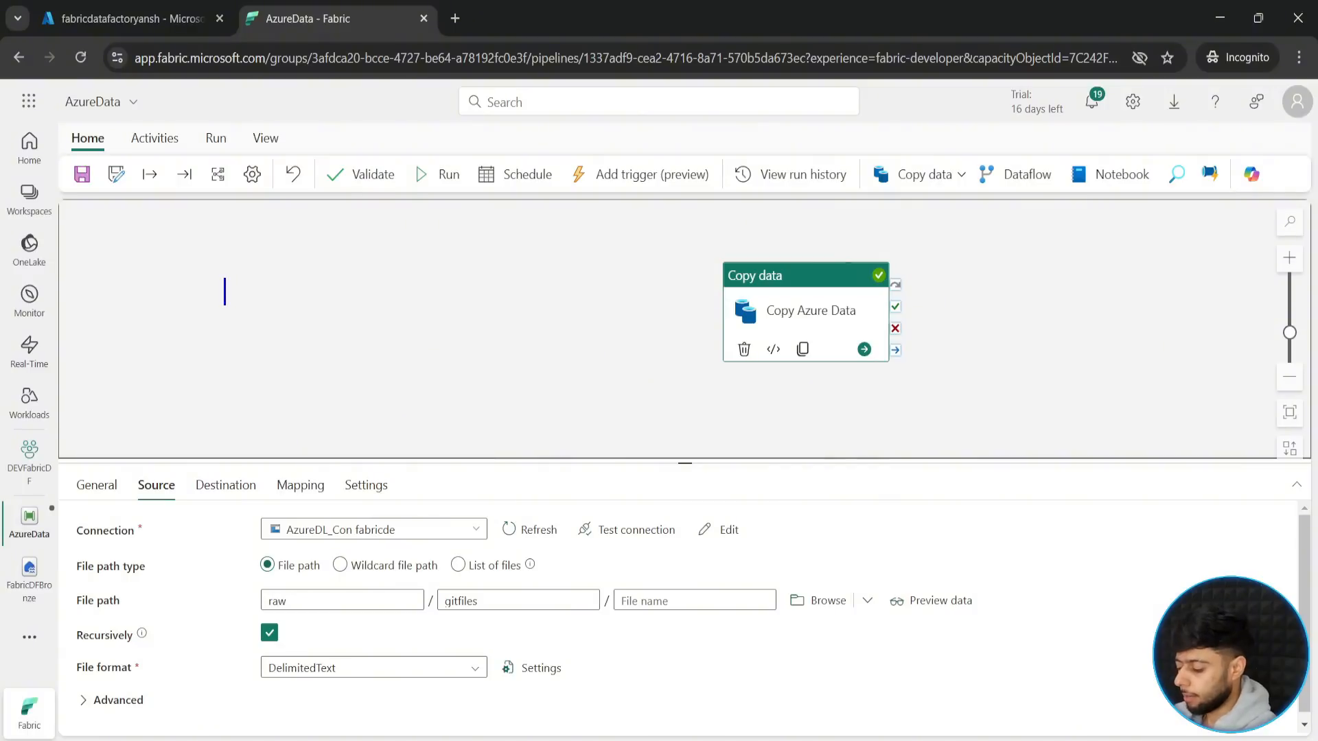
type("GetMetadata")
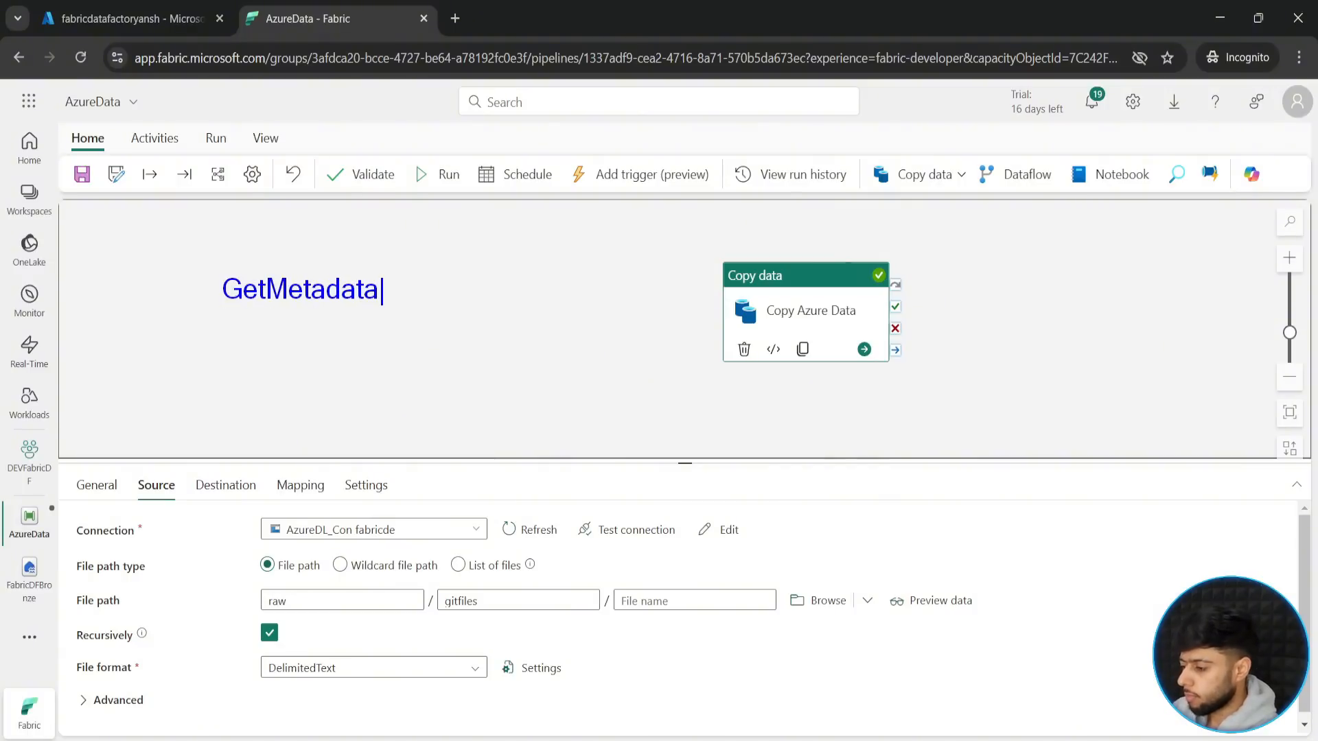
type("`")
mouse_move(195, 255)
left_mouse_down()
mouse_move(434, 324)
mouse_move(407, 328)
mouse_move(344, 383)
left_mouse_up()
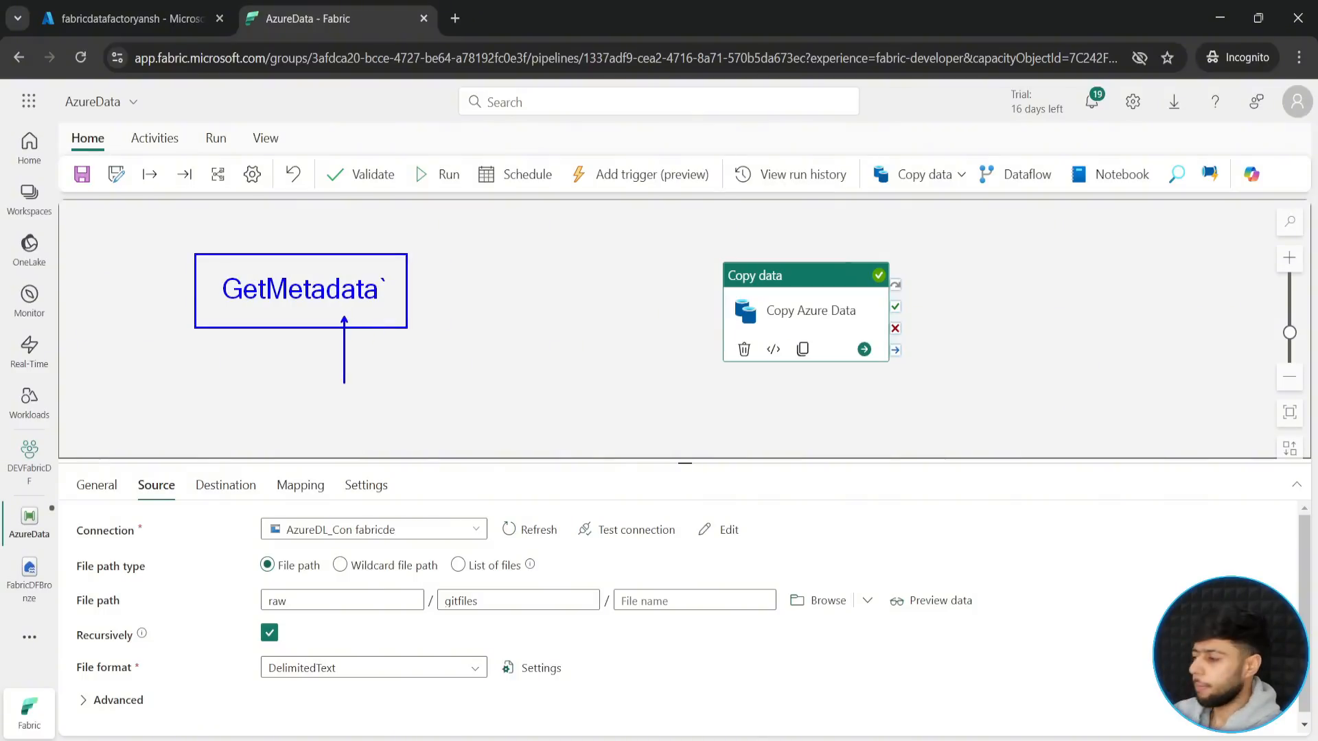
left_click(347, 387)
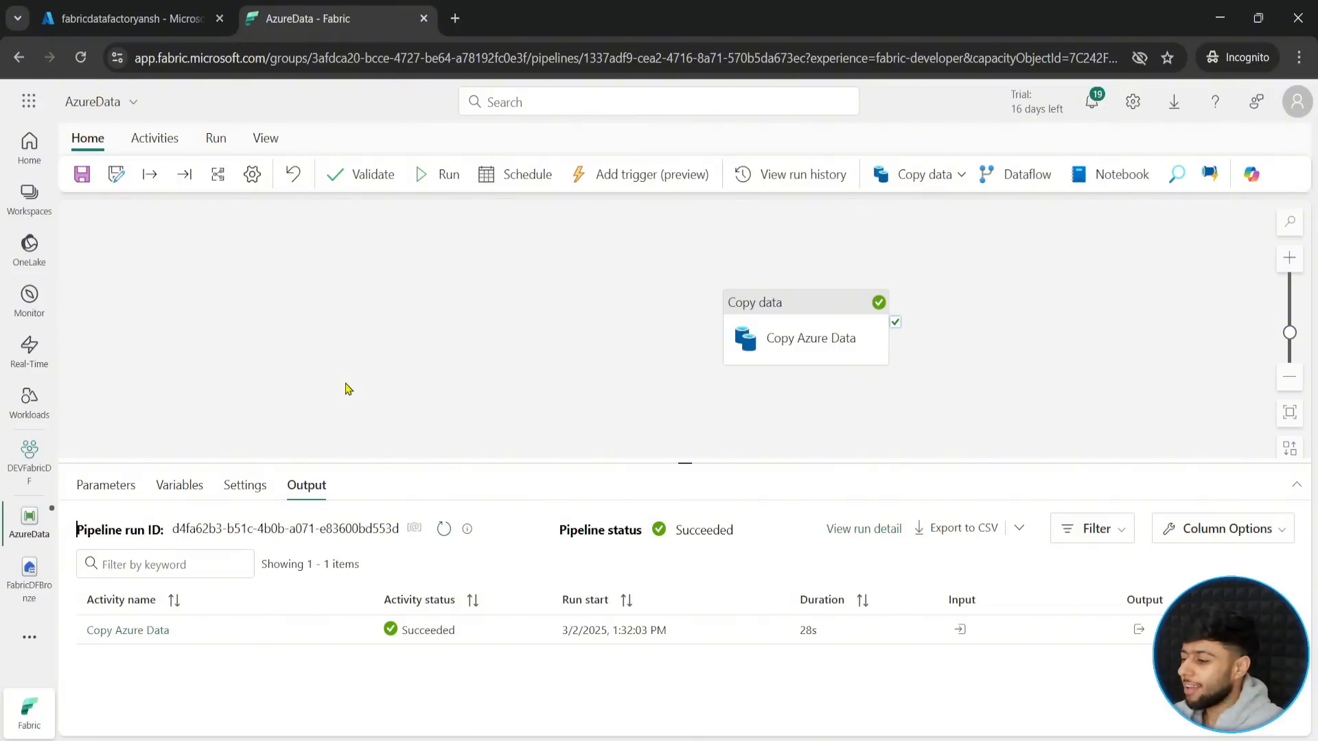
- Add a Get metadata activity to the pipeline and place it to the left of the Copy Azure Data activity
left_click(155, 139)
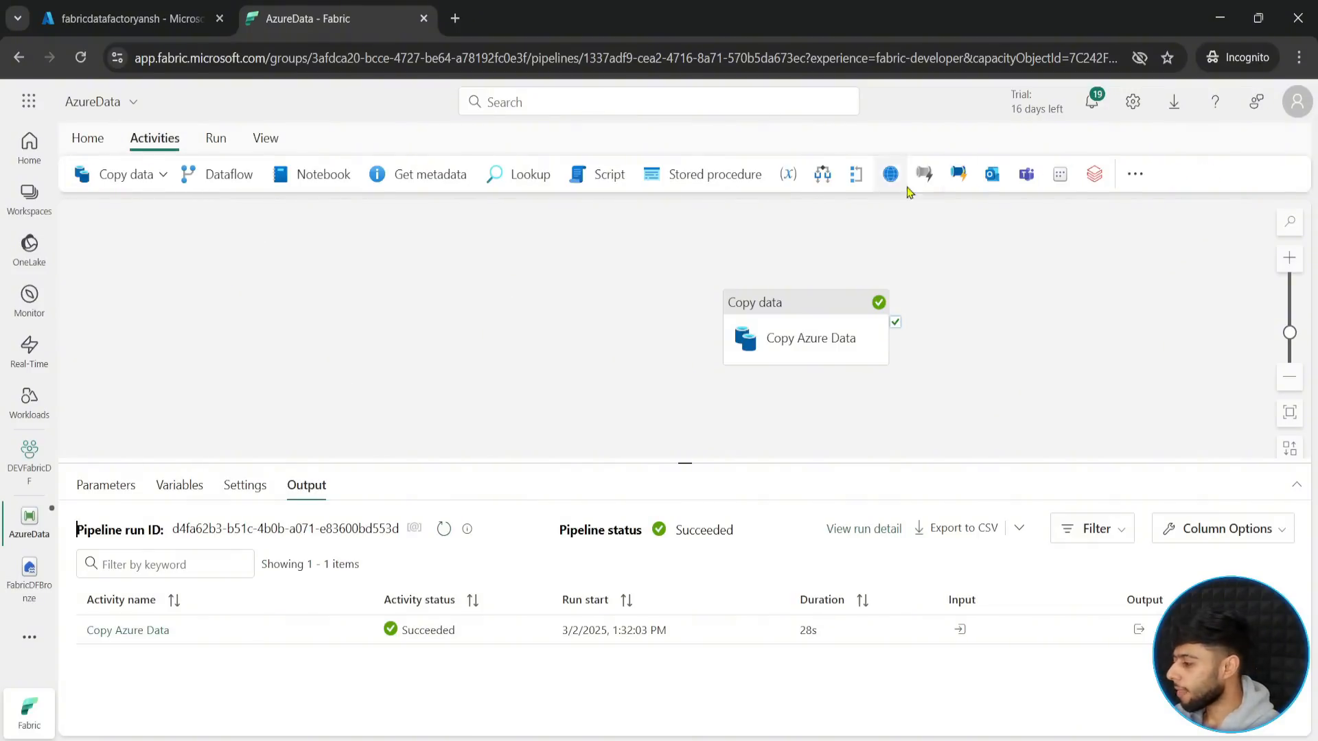
left_click(1134, 173)
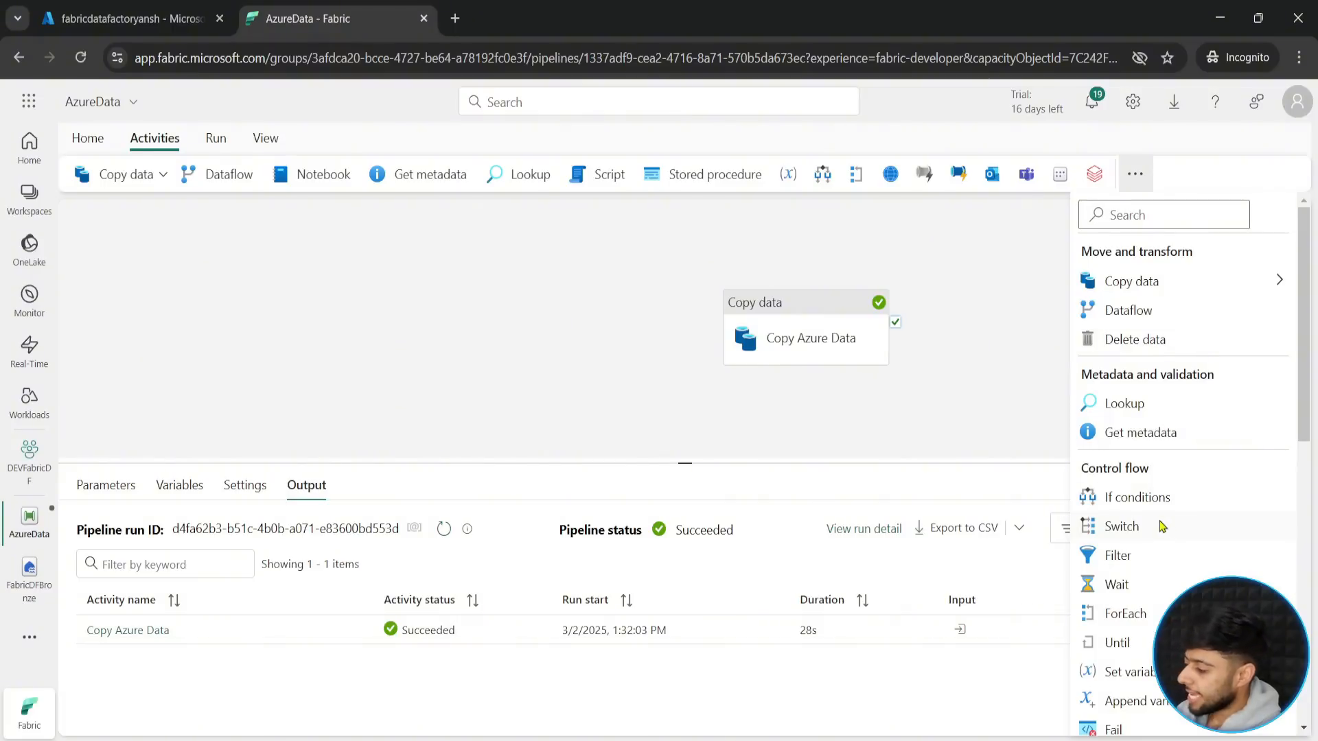
left_click(1137, 439)
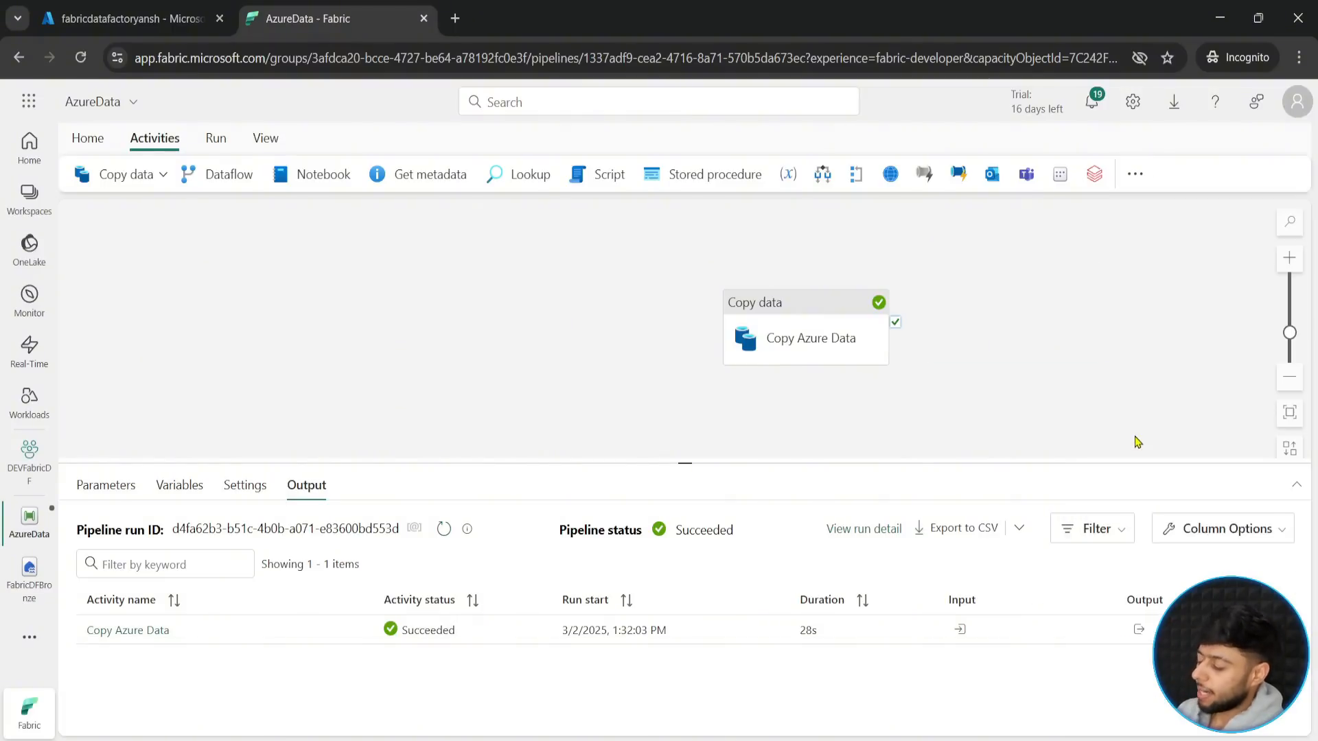
left_click_drag(1057, 310, 466, 313)
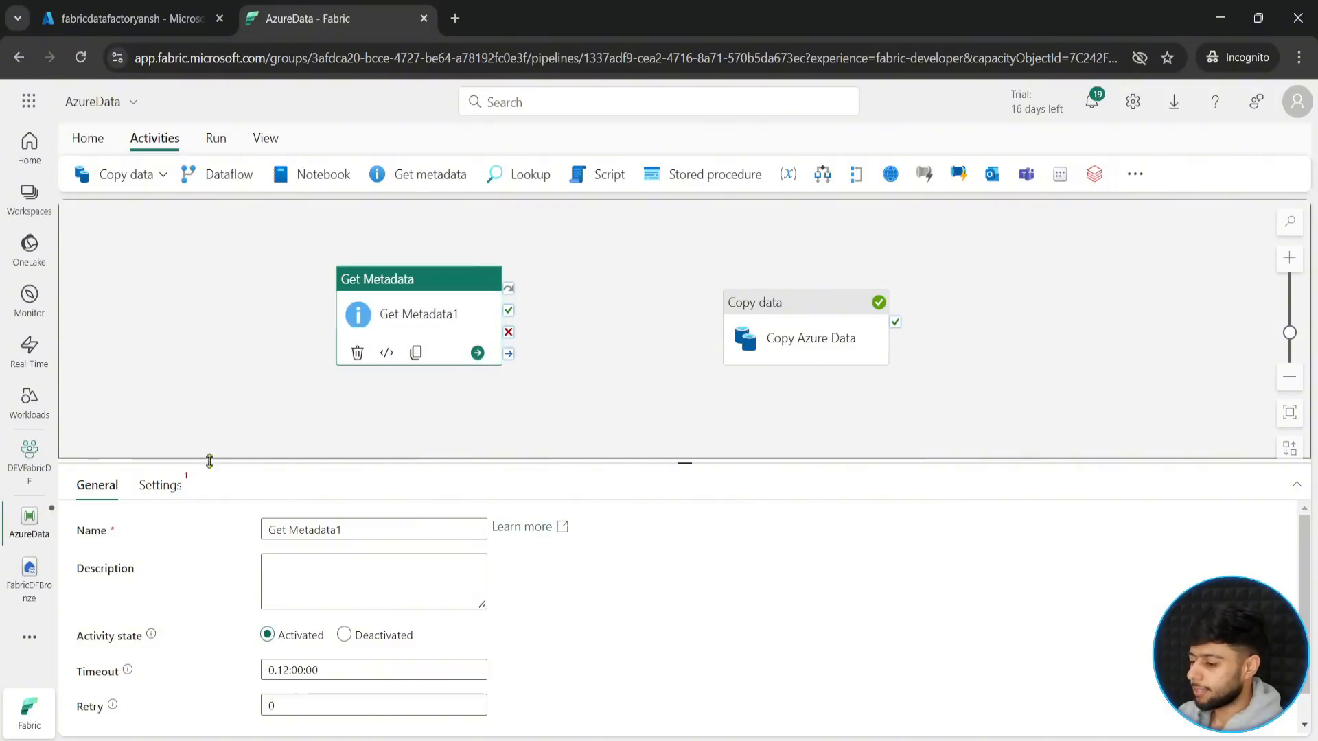
- Rename the new Get Metadata activity as Get Azure Folder Metadata
left_click(354, 530)
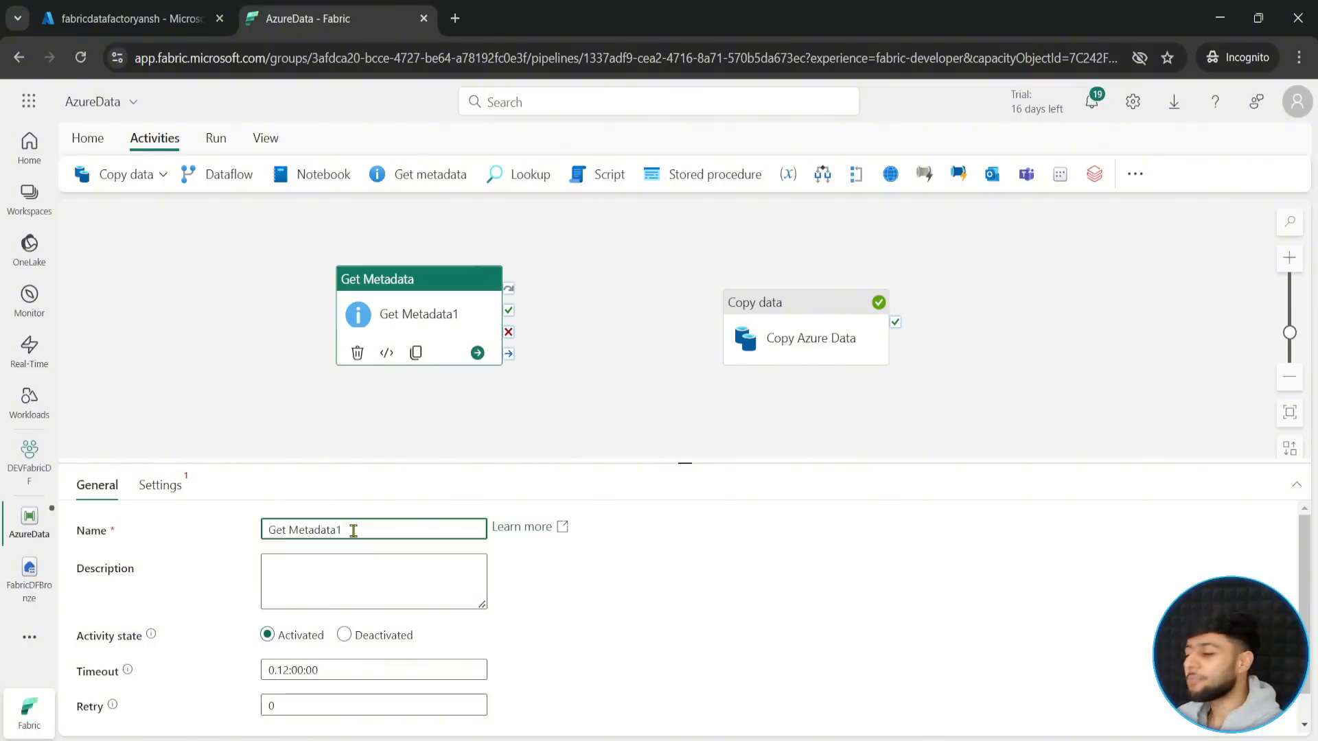
key("BackSpace")
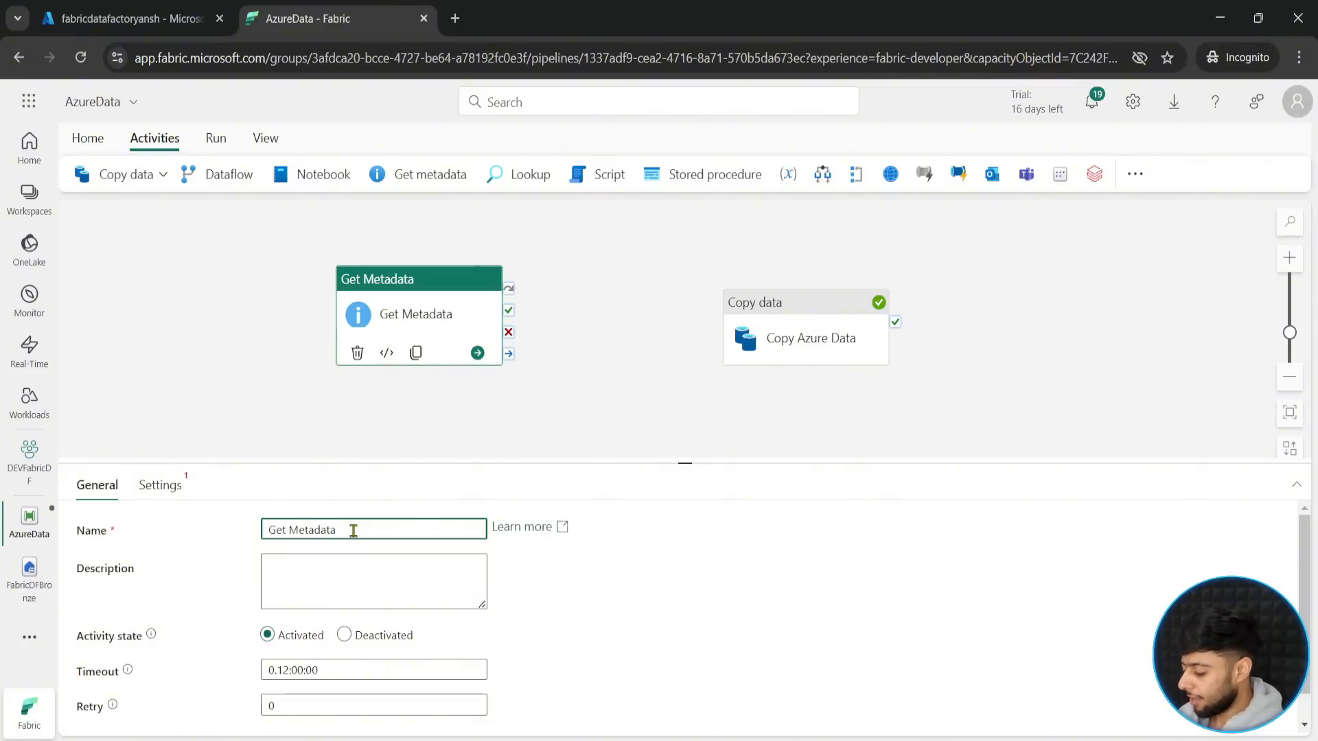
type("Azure Fo")
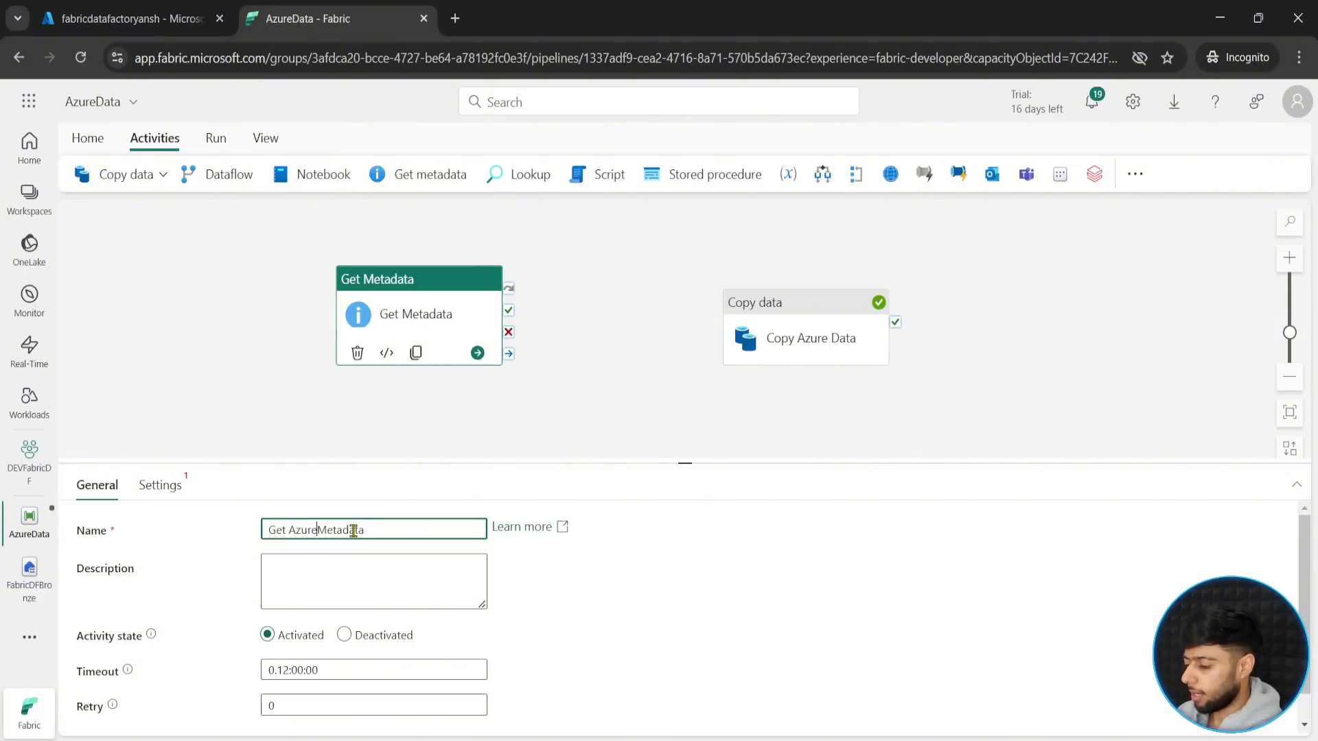
type("lder")
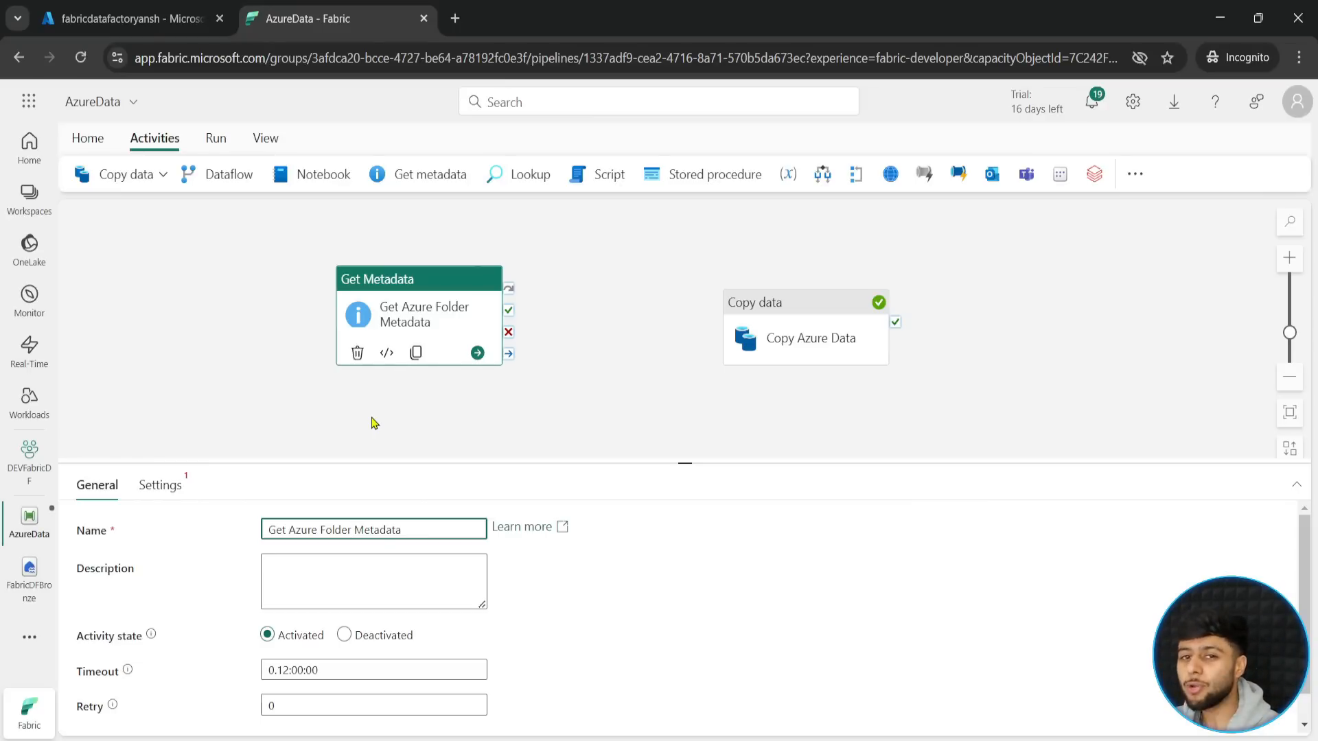
- Switch to the Azure portal and view the gitfiles folder in the raw container of the Fabricdatafactory resource group's storage account
left_click(93, 17)
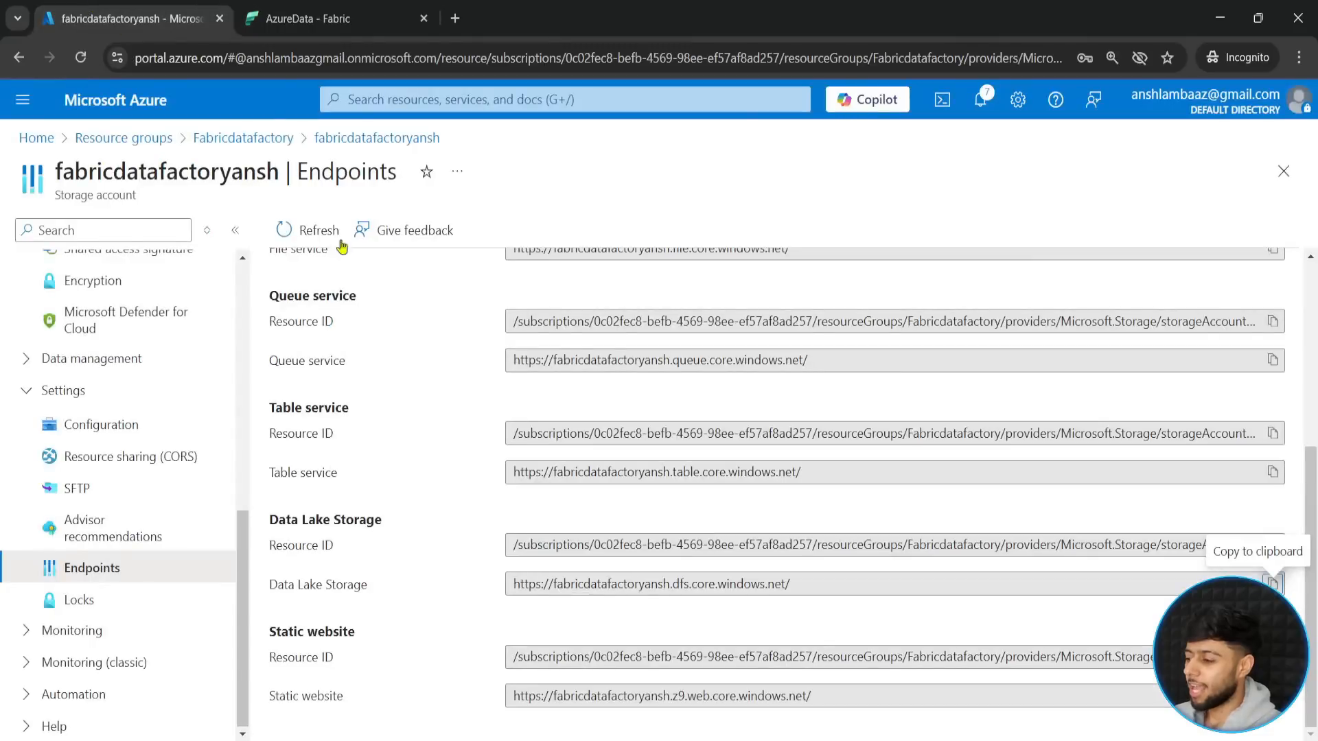
left_click(237, 145)
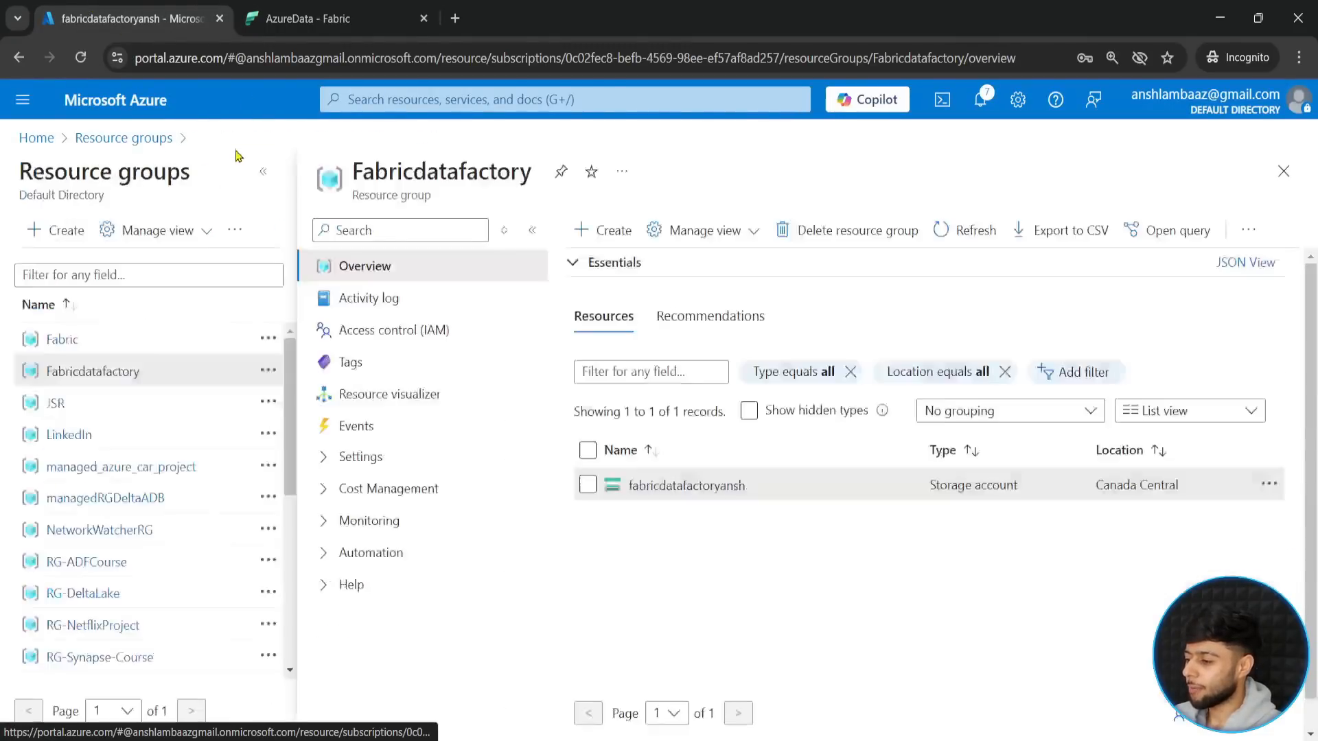
left_click(668, 489)
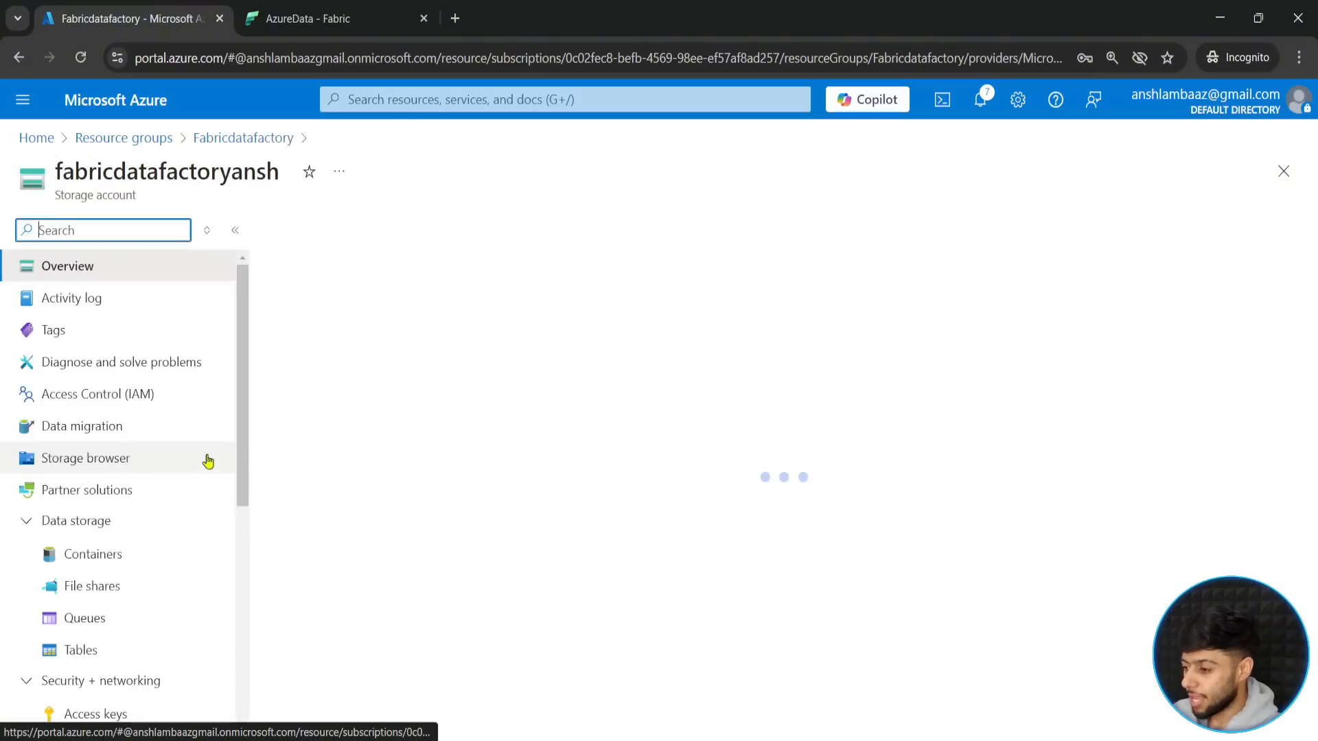
left_click(80, 556)
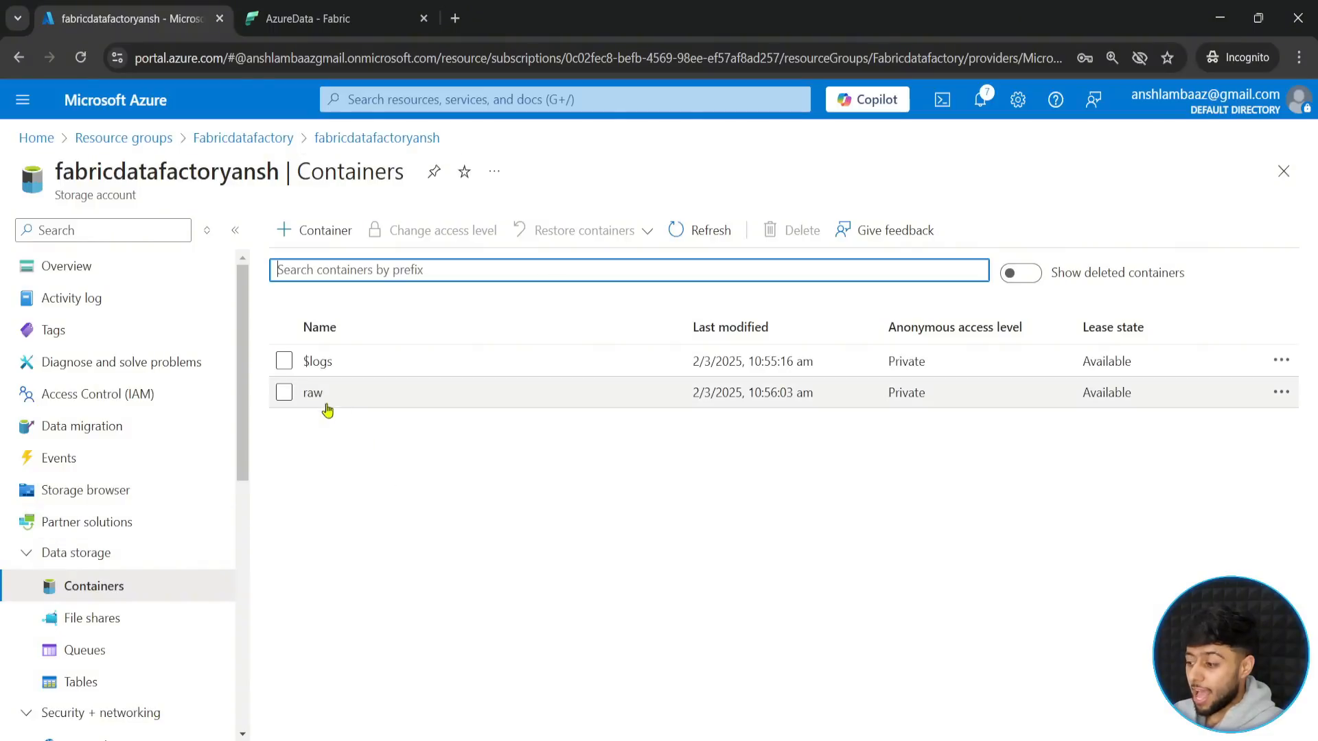
left_click(316, 393)
left_click(336, 412)
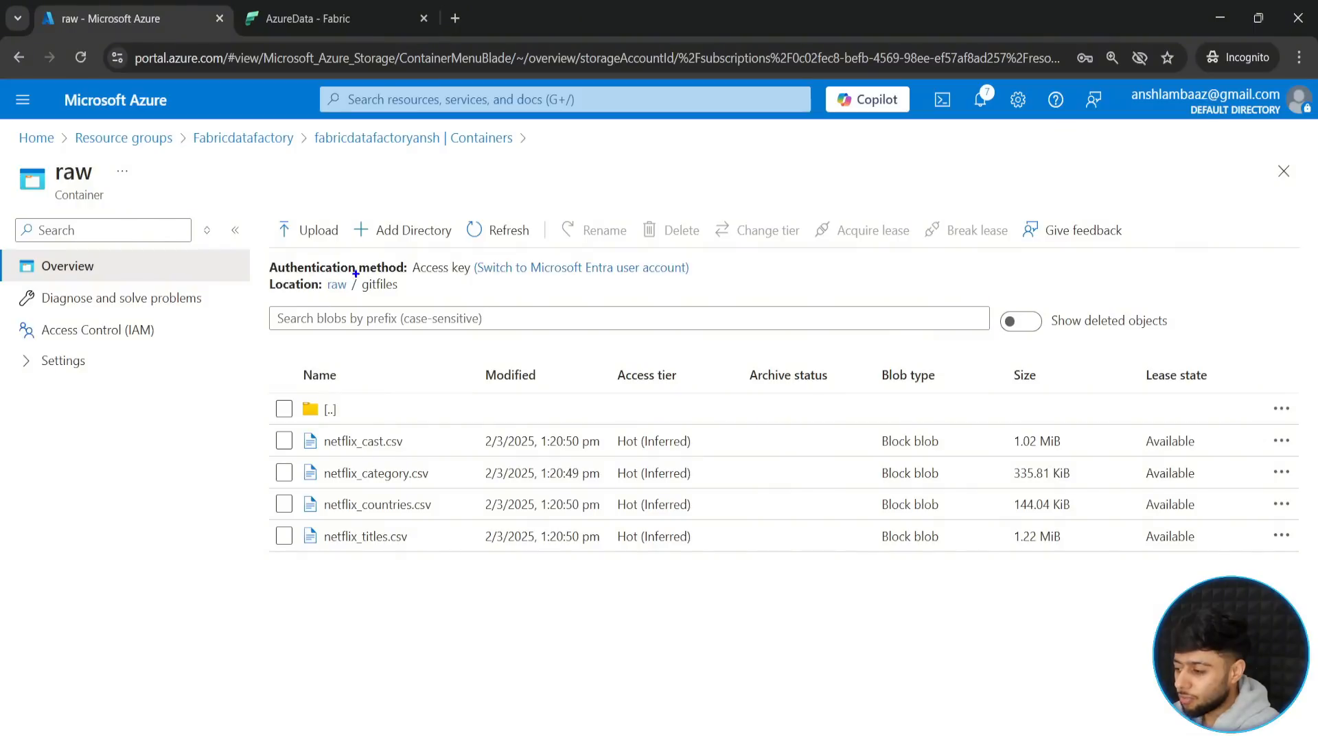
left_click_drag(355, 275, 408, 301)
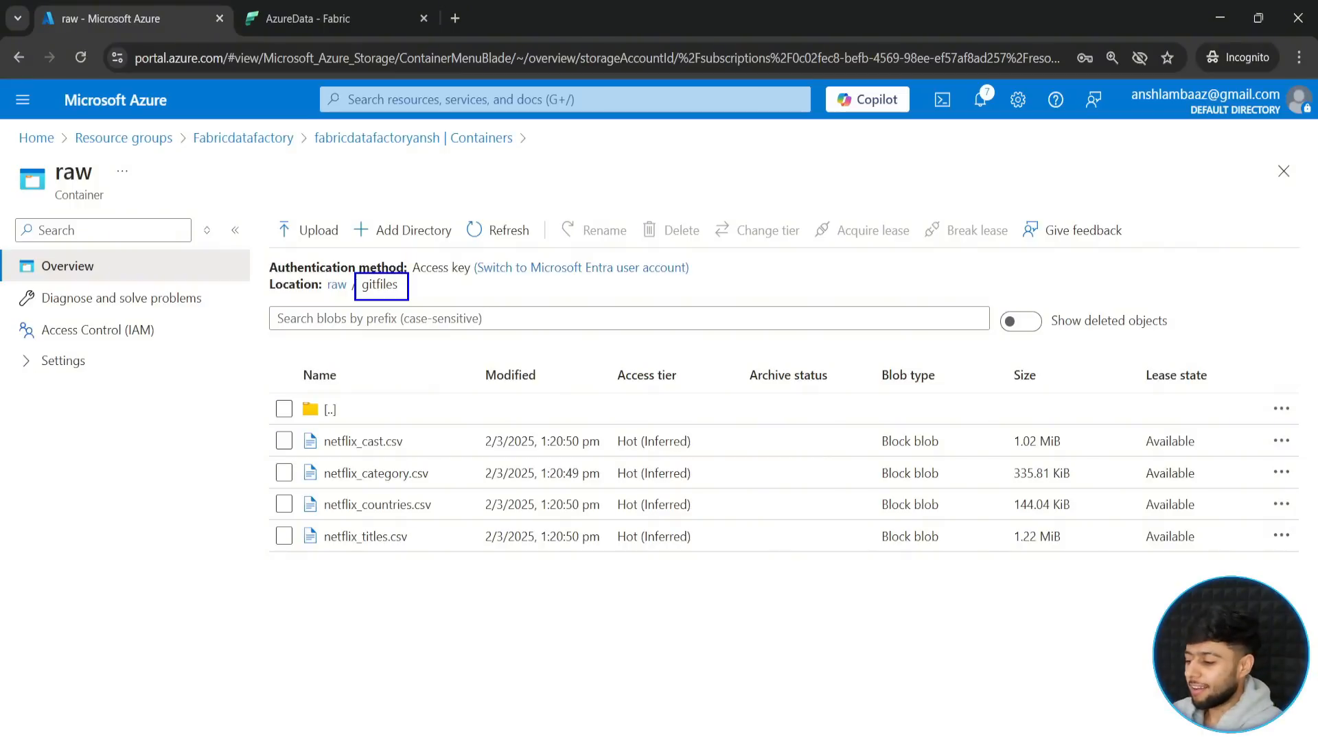
mouse_move(266, 420)
left_mouse_down()
mouse_move(902, 537)
mouse_move(1273, 561)
left_mouse_up()
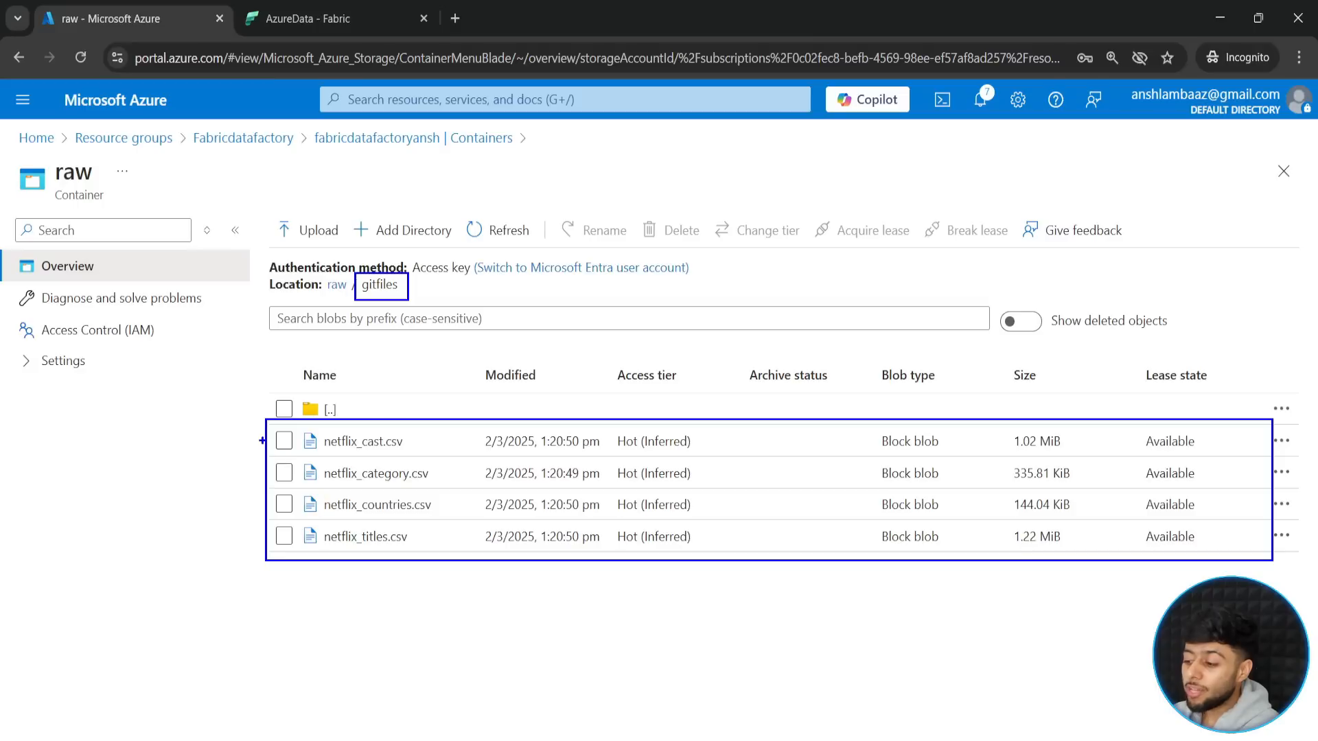
mouse_move(268, 440)
left_mouse_down()
mouse_move(206, 450)
mouse_move(209, 501)
mouse_move(235, 528)
mouse_move(180, 574)
left_mouse_up()
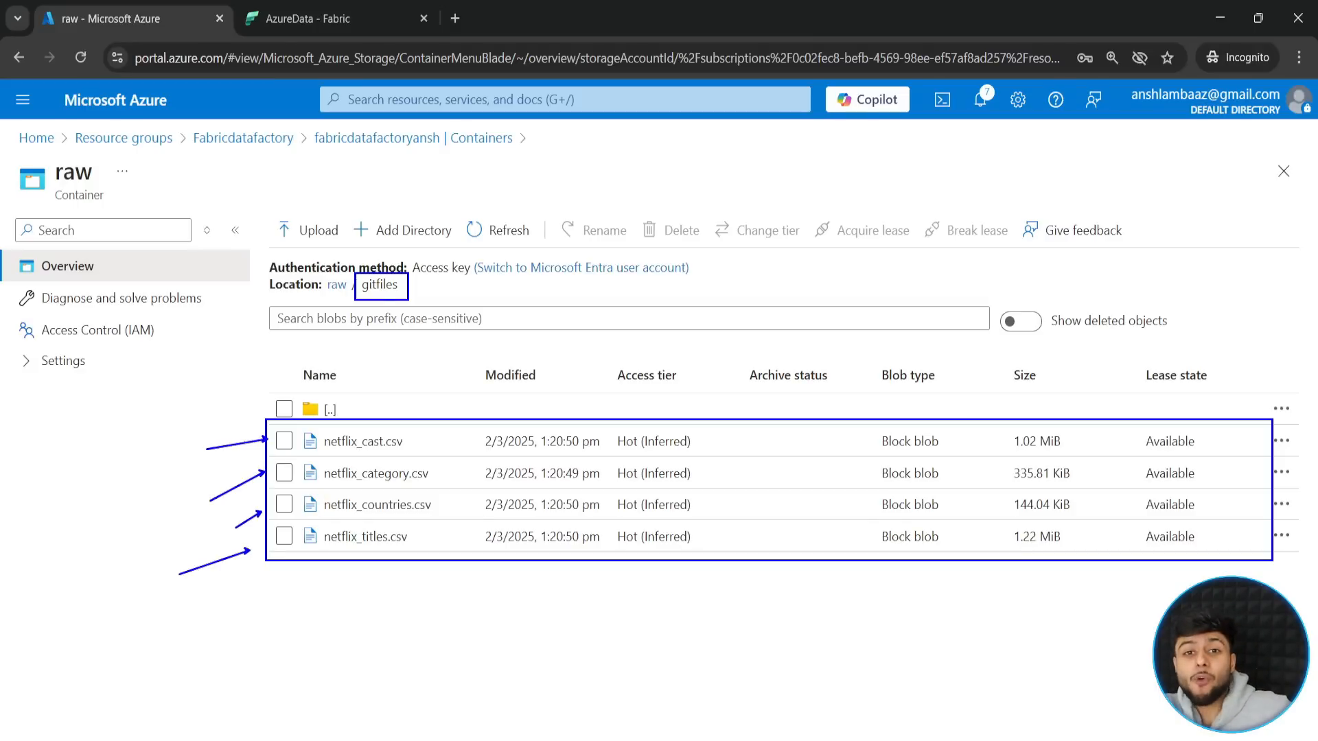
key("Escape")
- Return to the AzureData pipeline in Fabric and set the Copy Azure Data activity's state to Deactivated
left_click(299, 16)
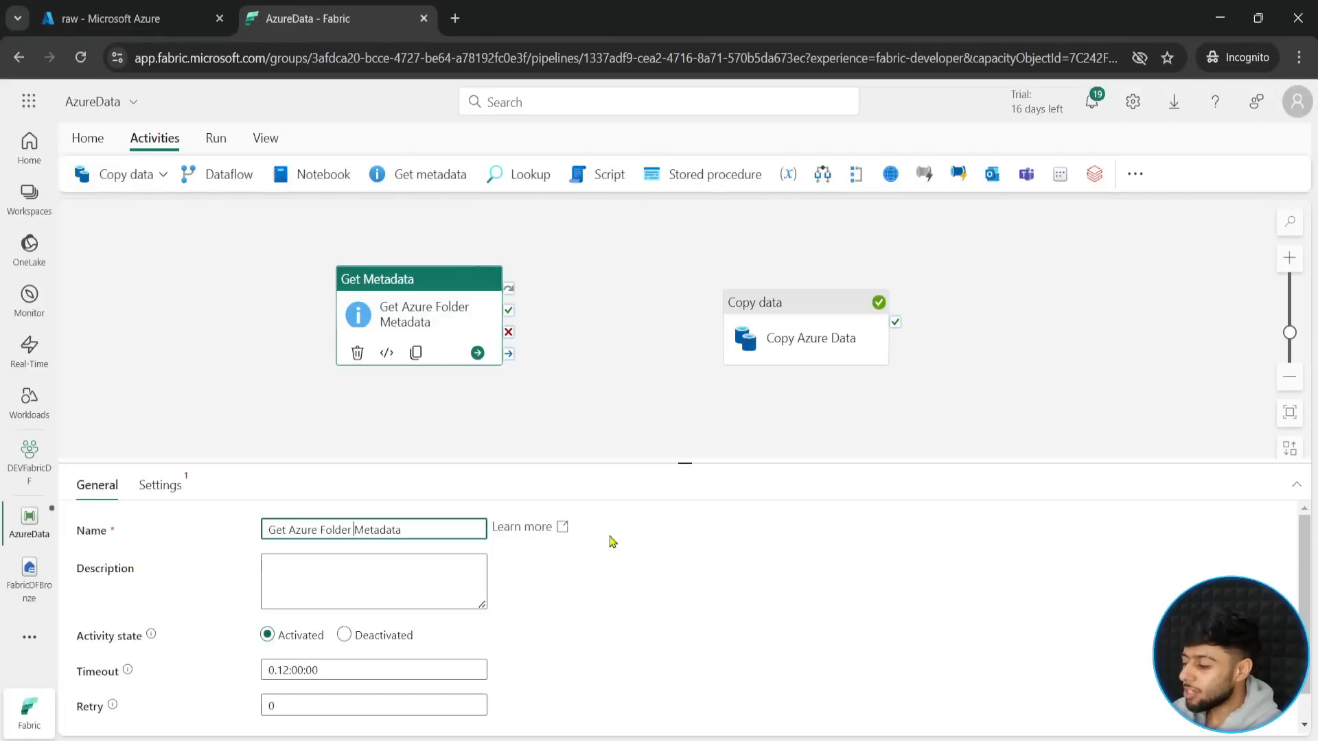
left_click(731, 354)
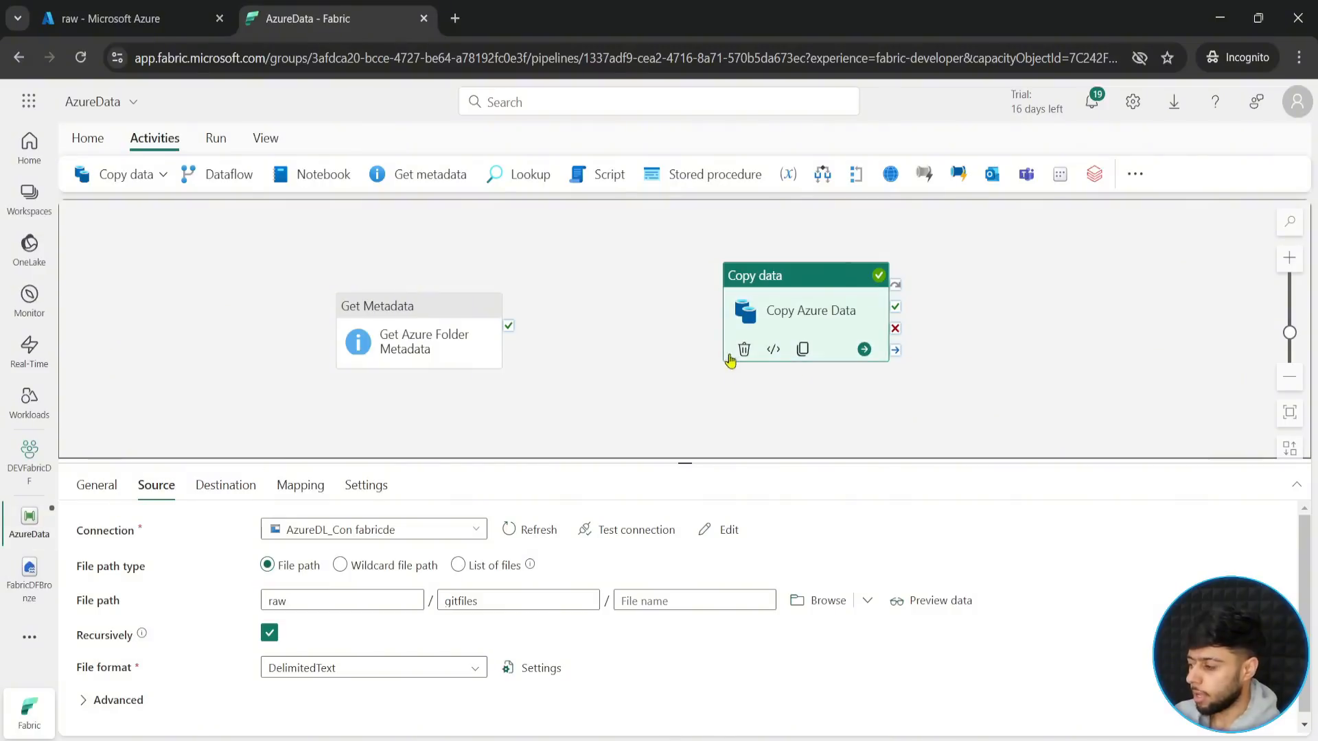
left_click(95, 503)
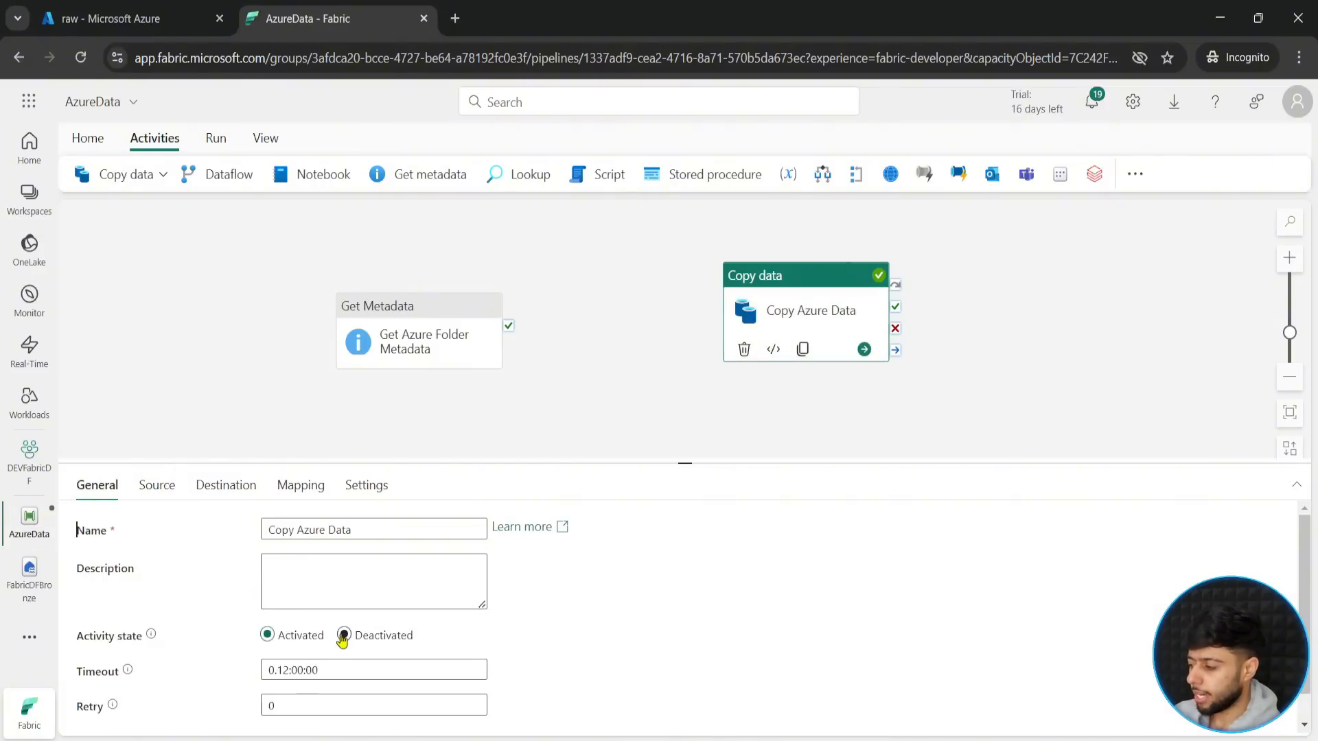
left_click(344, 635)
- Set the connection of the Get Azure Folder Metadata activity to AzureDL_Con fabricde
left_click(415, 340)
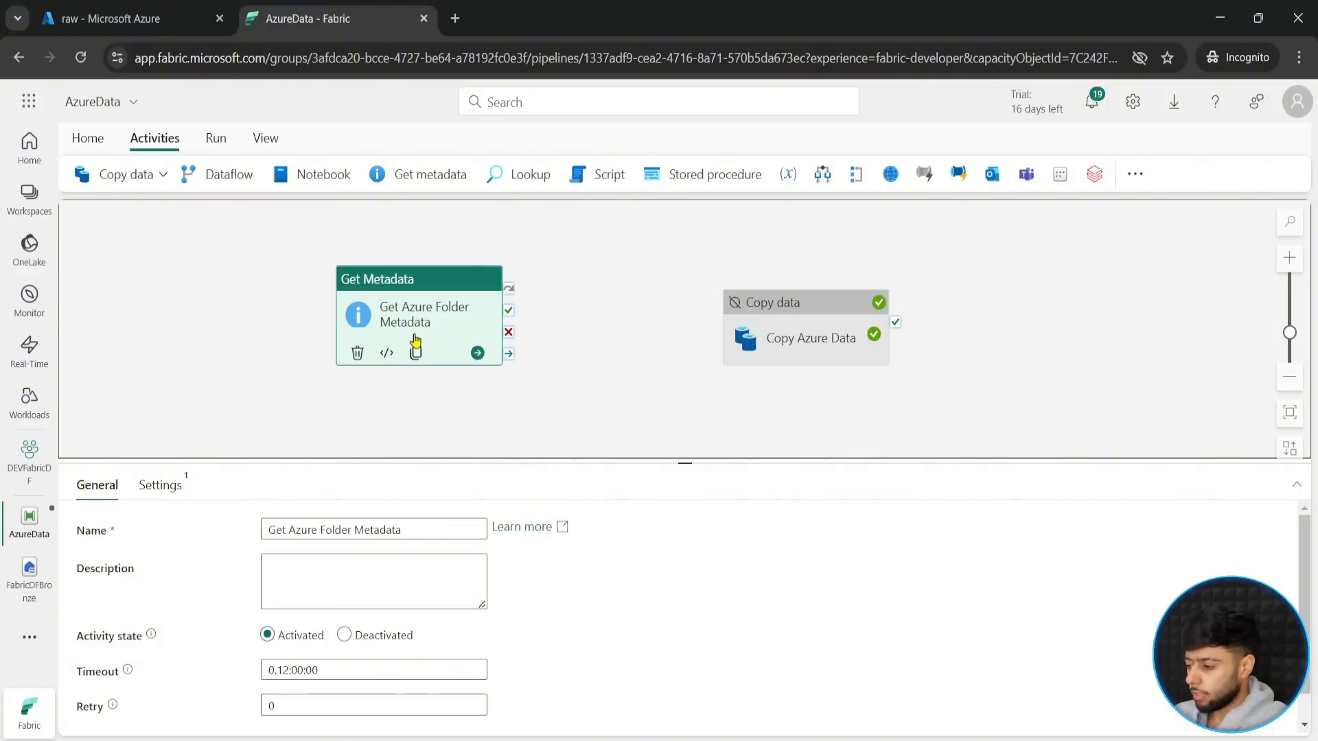
left_click(157, 484)
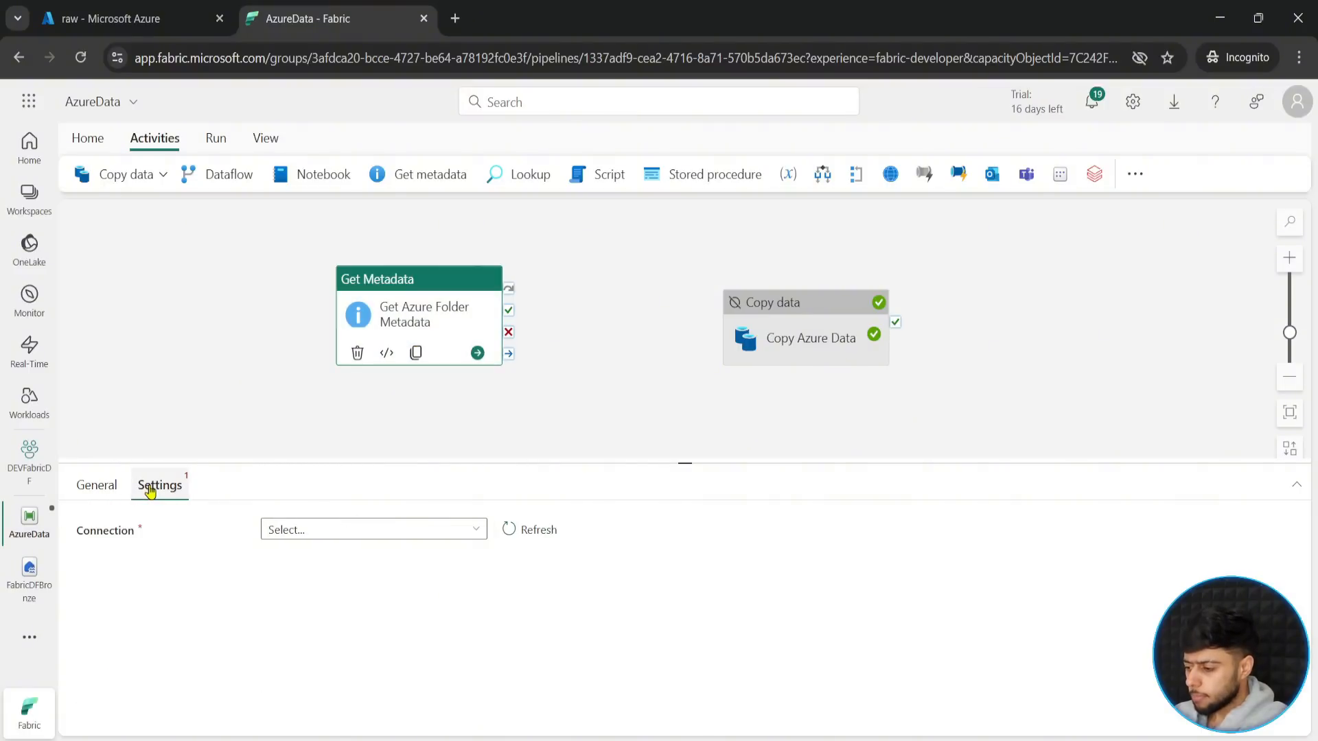
left_click(424, 541)
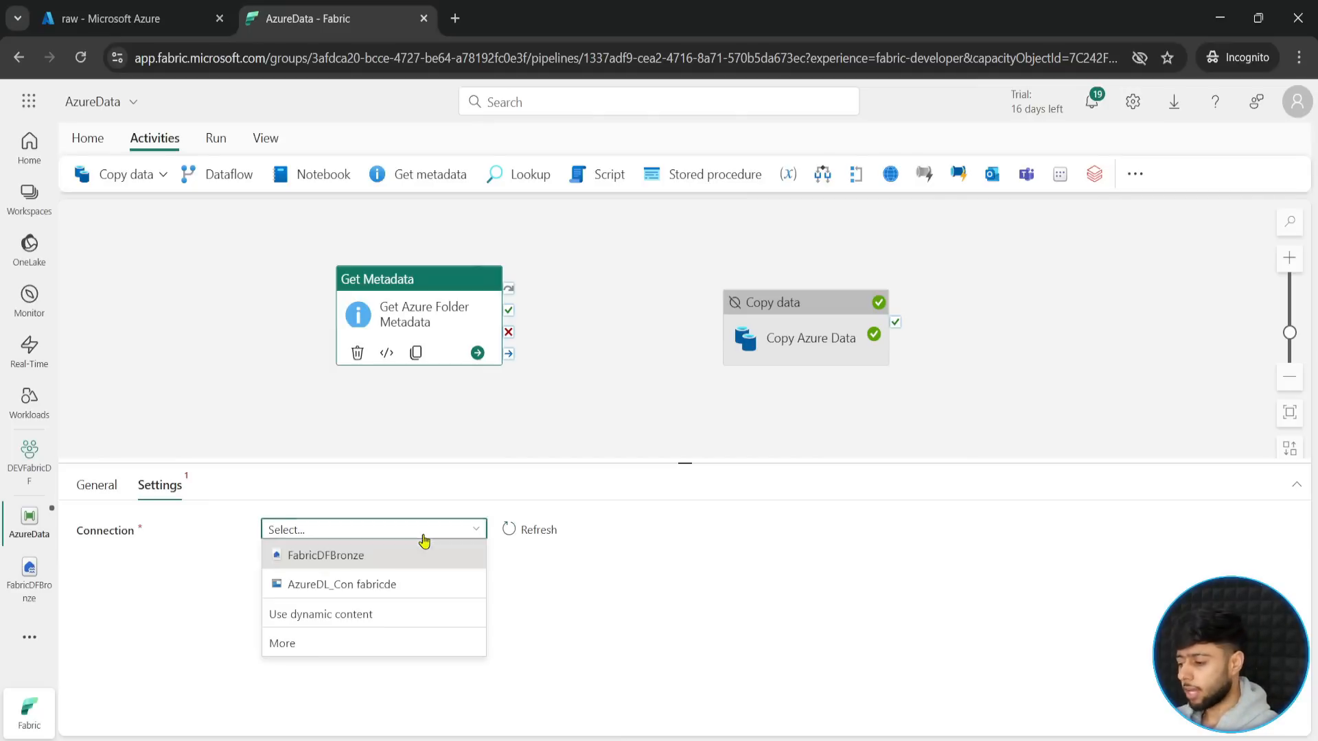
left_click(313, 588)
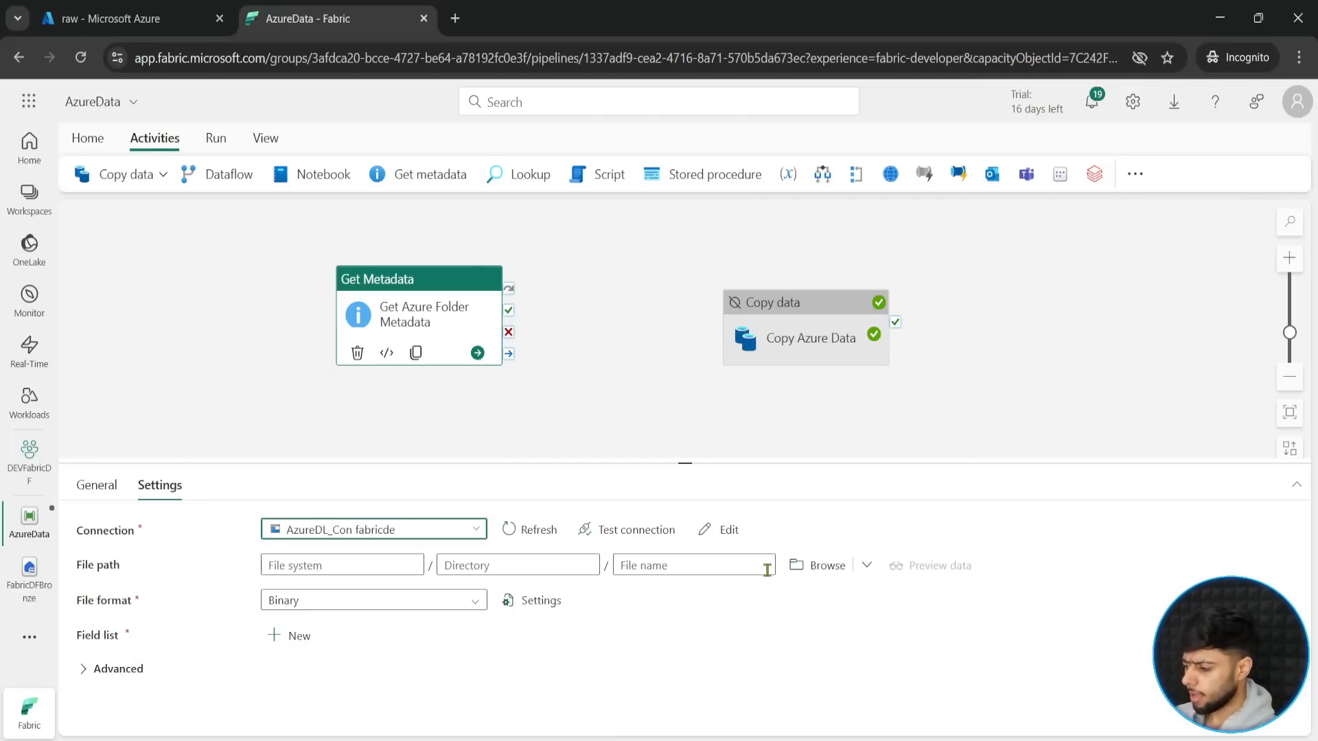
- Browse the storage and set the metadata activity's file path to the gitfiles folder in raw, leaving the file name empty
left_click(806, 570)
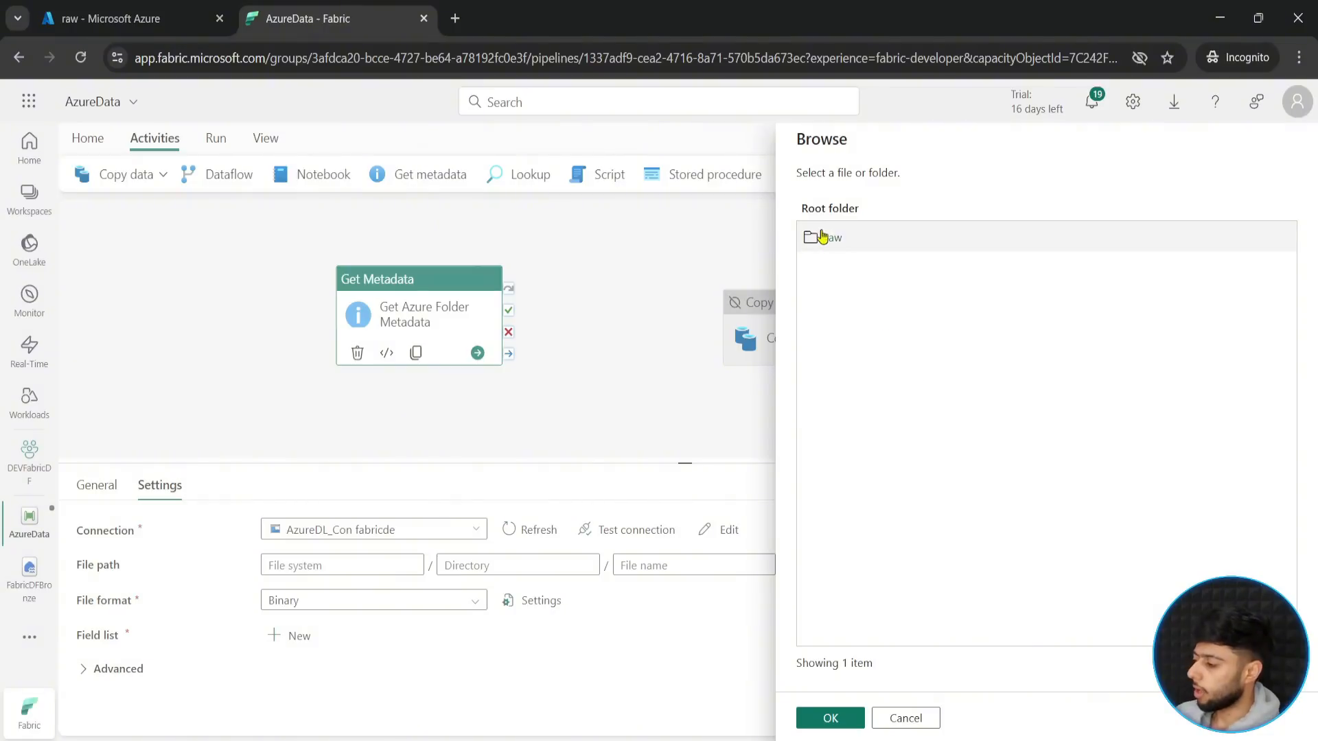
left_click(827, 239)
double_click(834, 239)
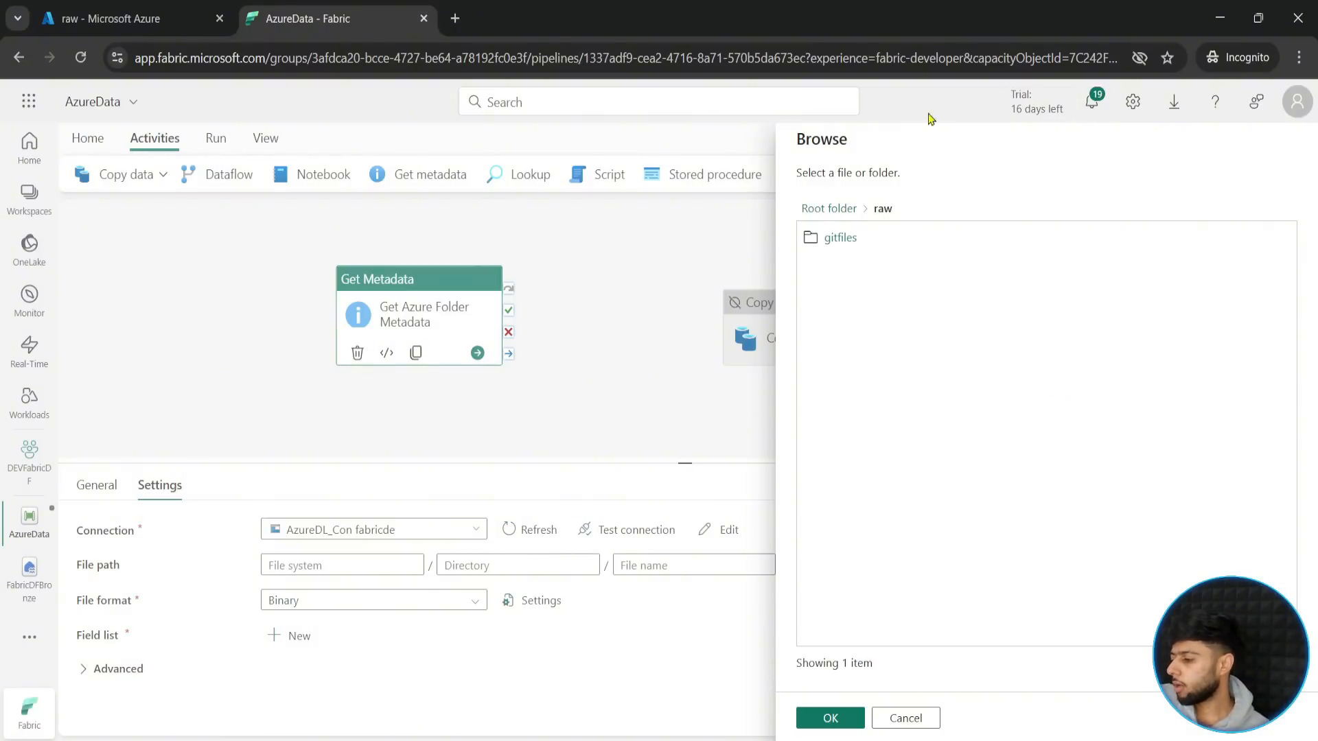
left_click(842, 238)
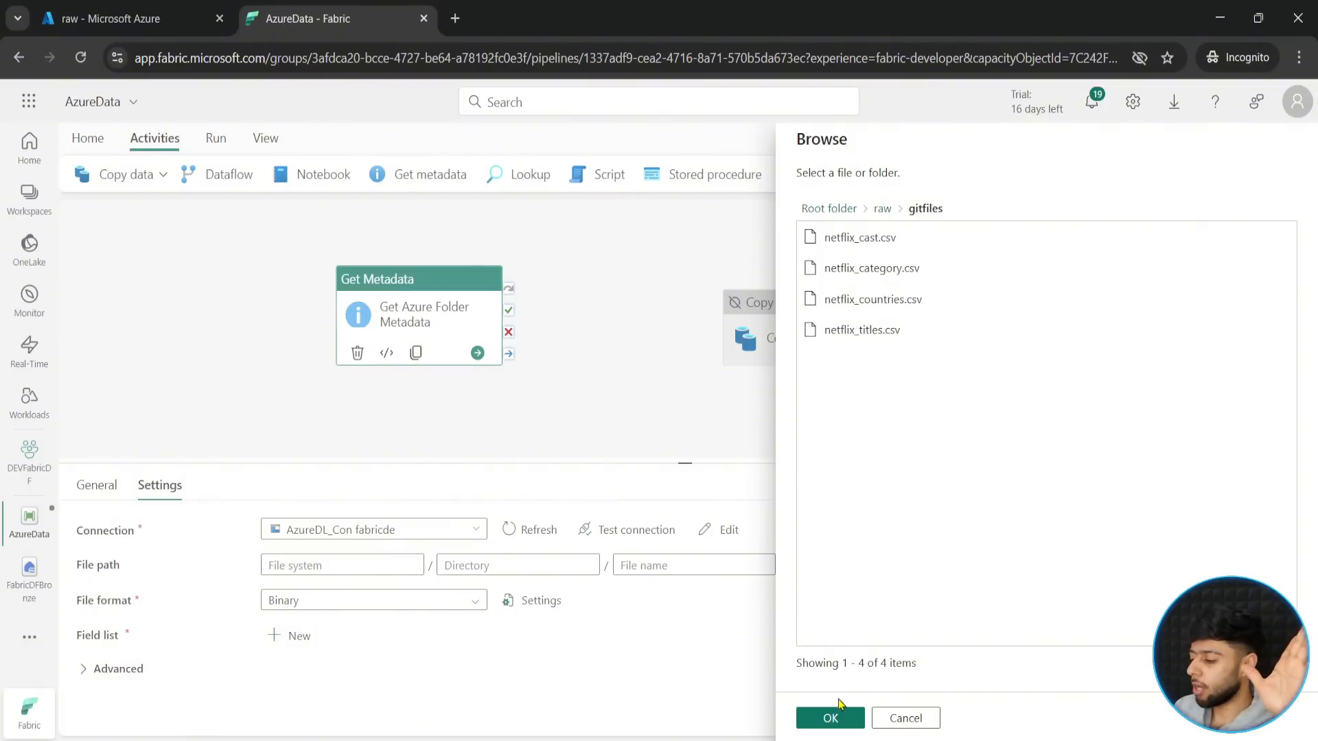
left_click(827, 719)
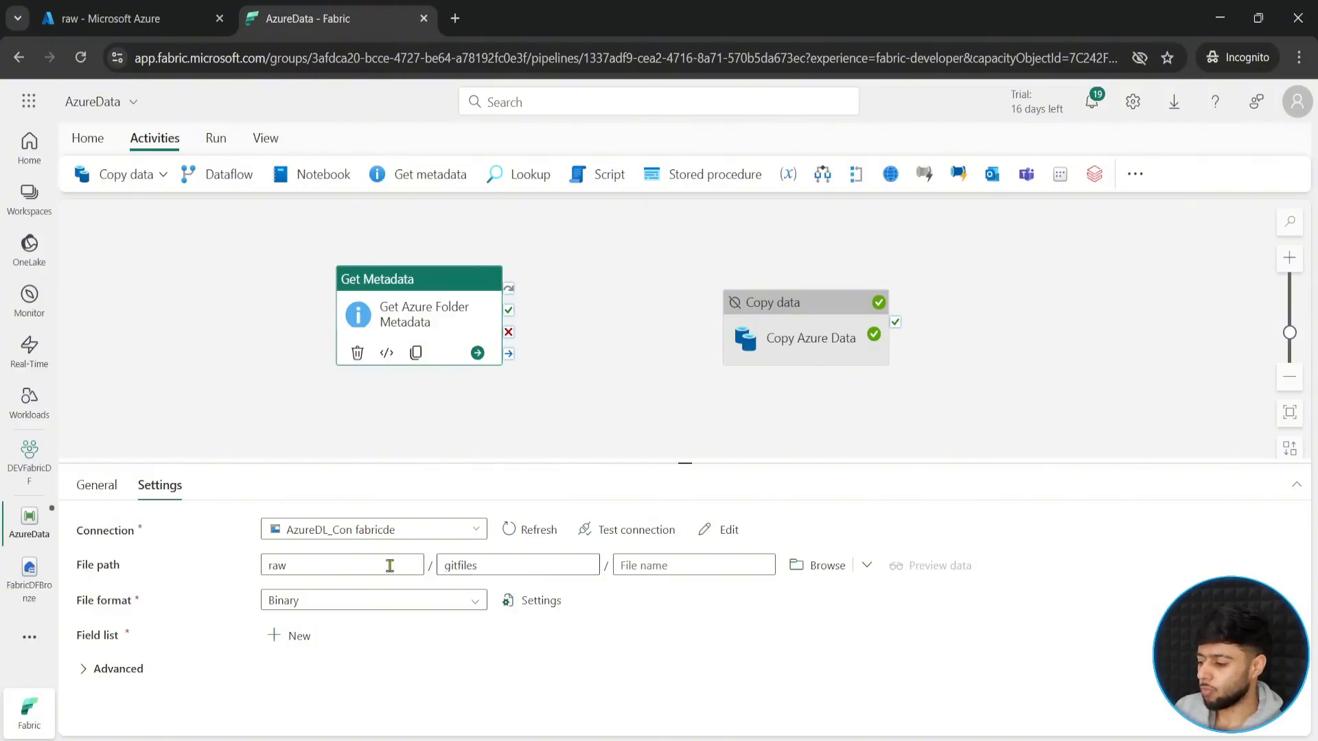
mouse_move(249, 546)
left_mouse_down()
mouse_move(426, 580)
mouse_move(524, 564)
mouse_move(810, 598)
left_mouse_up()
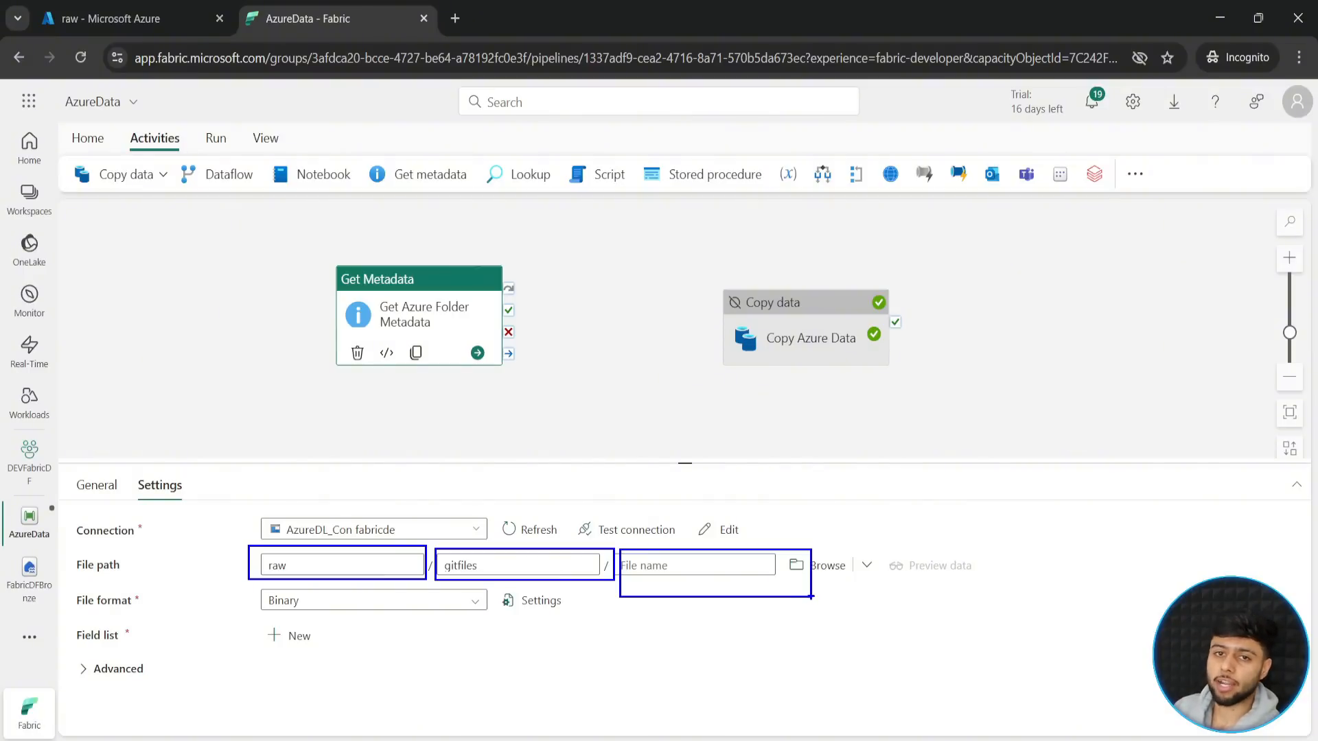
key("Escape")
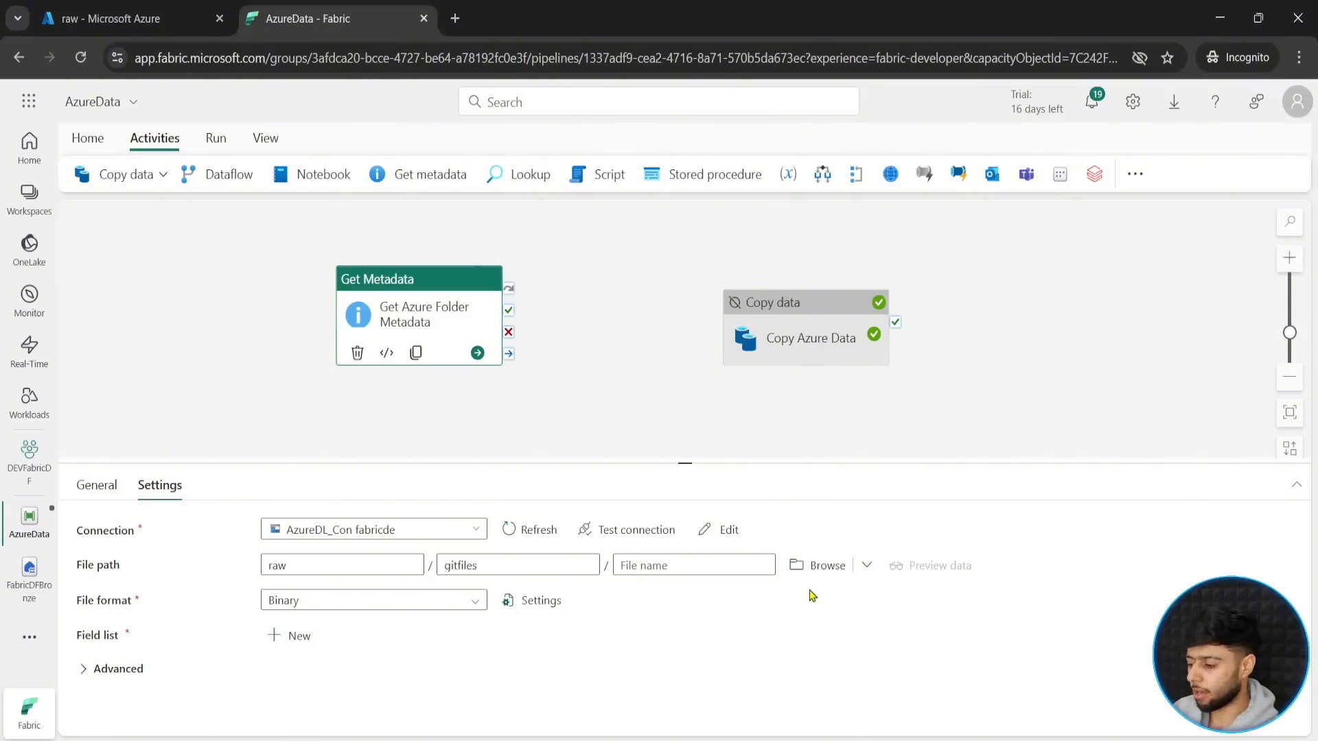
- Set the file format of the Get Azure Folder Metadata activity to DelimitedText
left_click(438, 604)
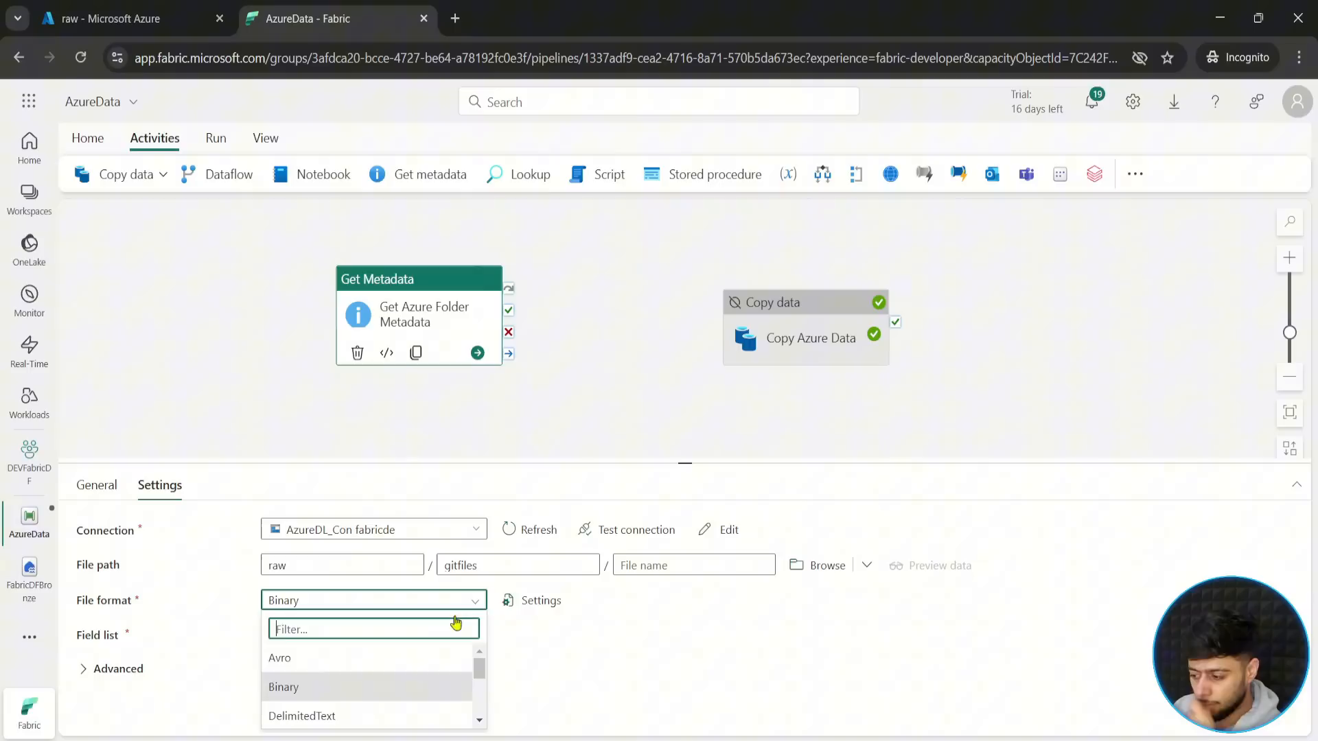
left_click(479, 720)
left_click(479, 721)
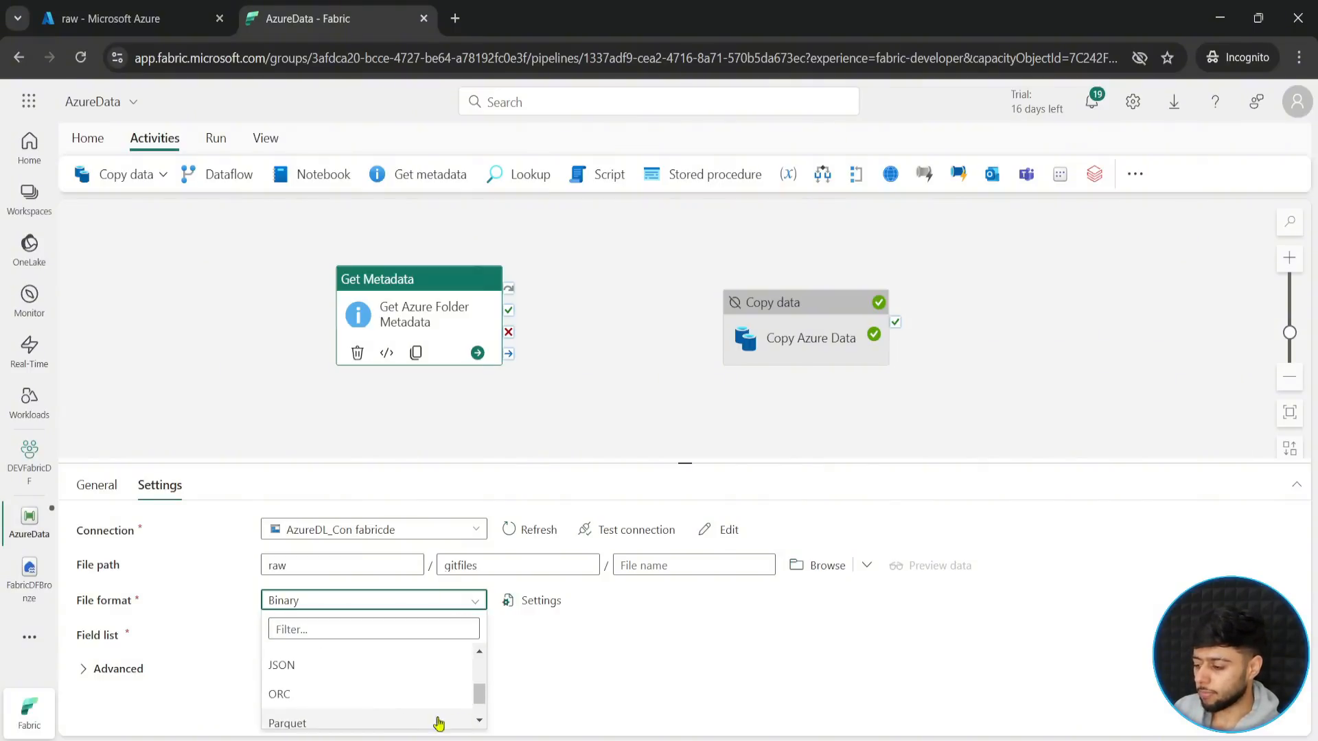
left_click(479, 724)
scroll(386, 679, "up", 3)
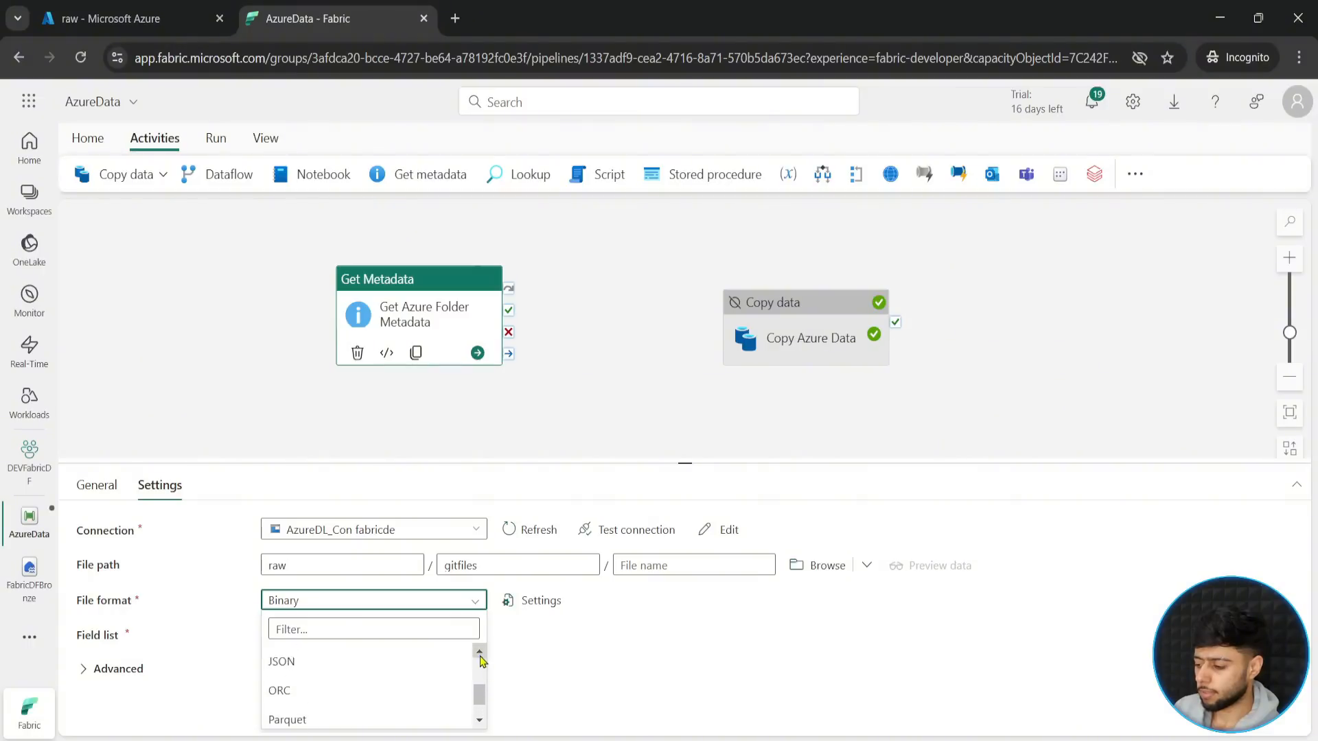
left_click(386, 679)
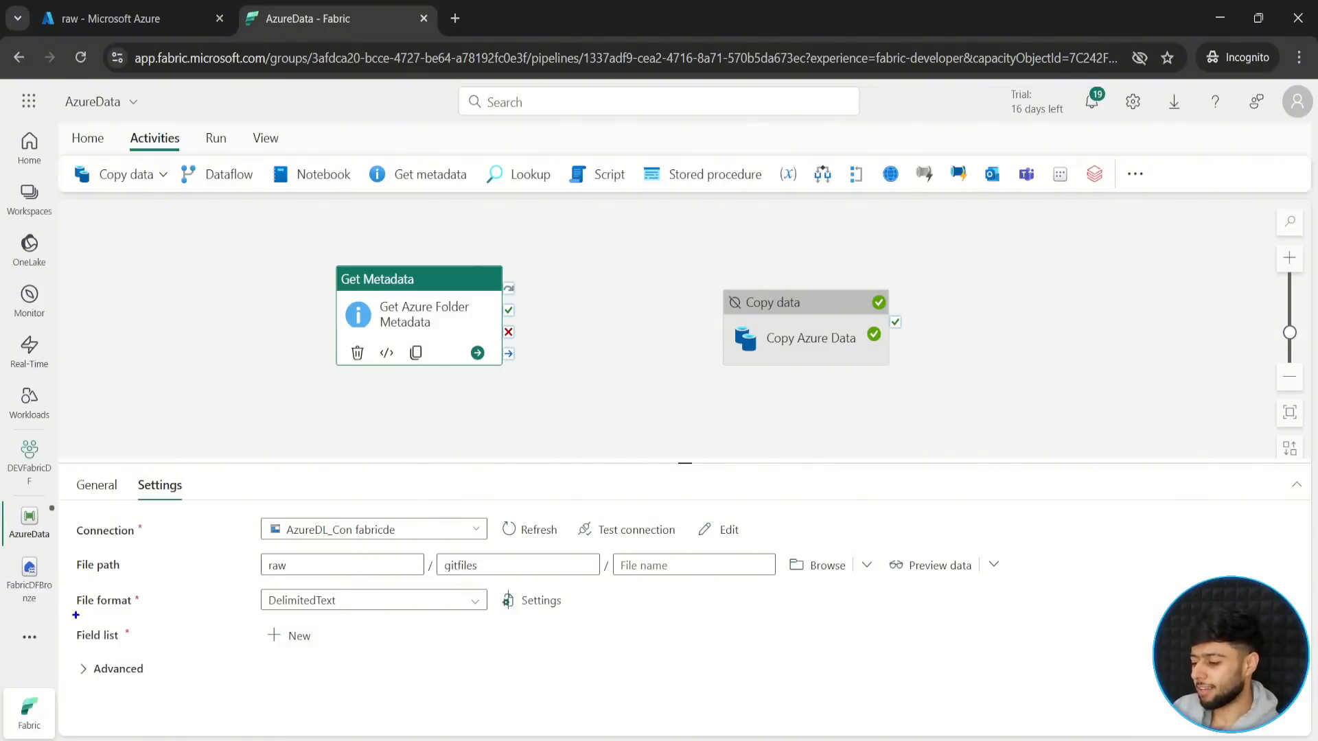
- Add a field list argument to the Get Azure Folder Metadata activity and set it to Child items
mouse_move(72, 617)
left_mouse_down()
mouse_move(218, 645)
mouse_move(424, 645)
left_mouse_up()
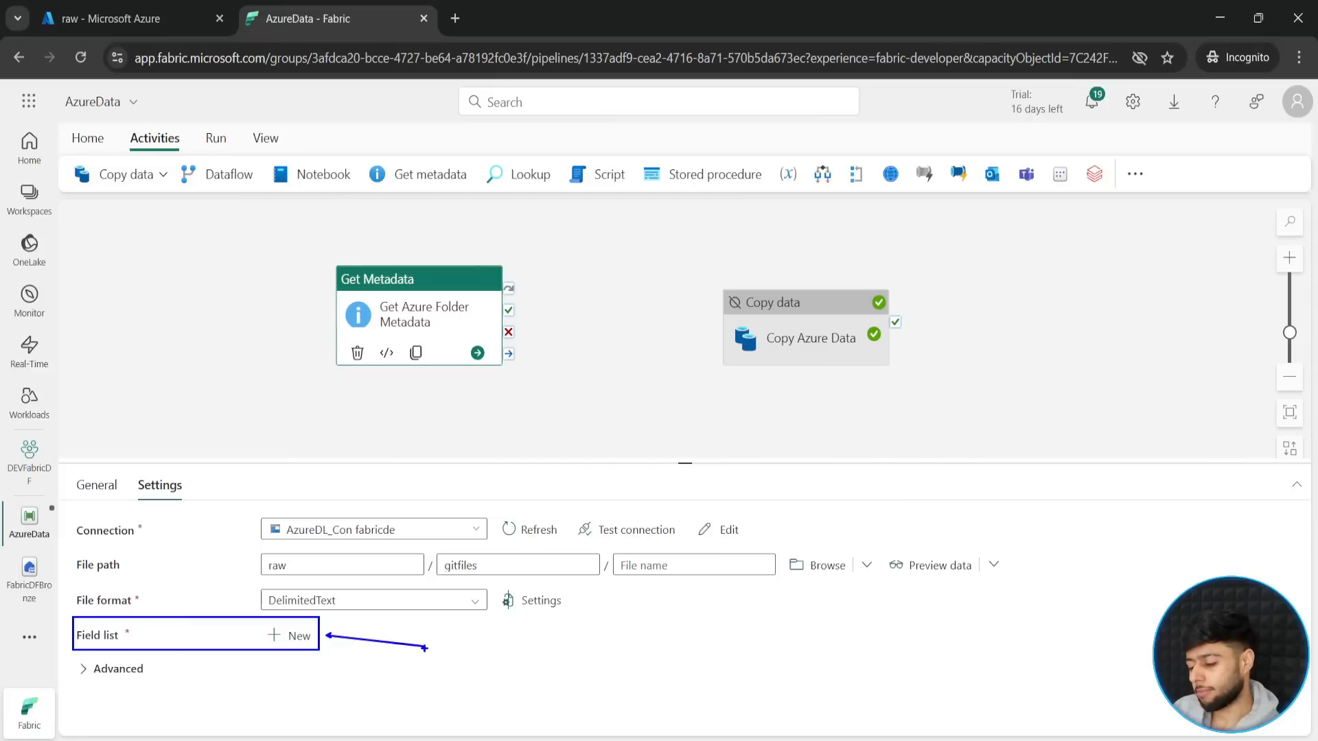
key("Escape")
left_click(294, 637)
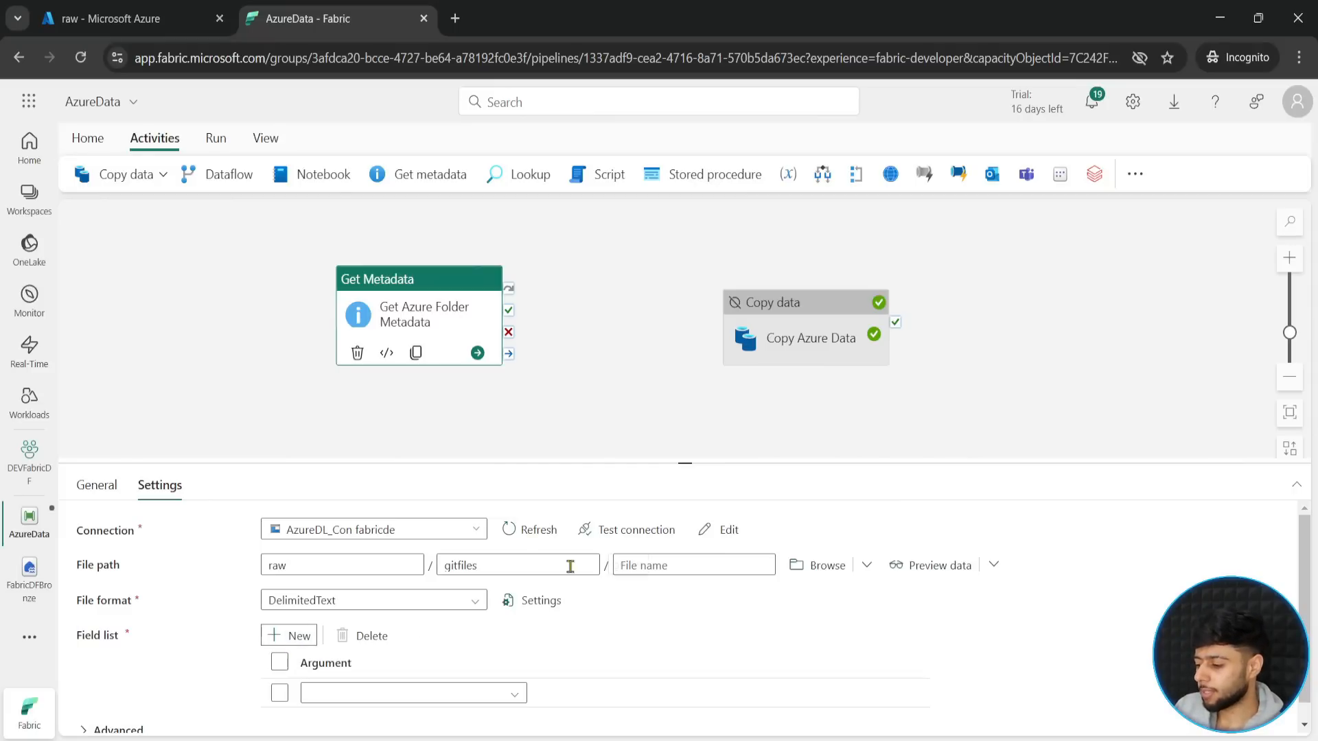
left_click_drag(682, 464, 682, 307)
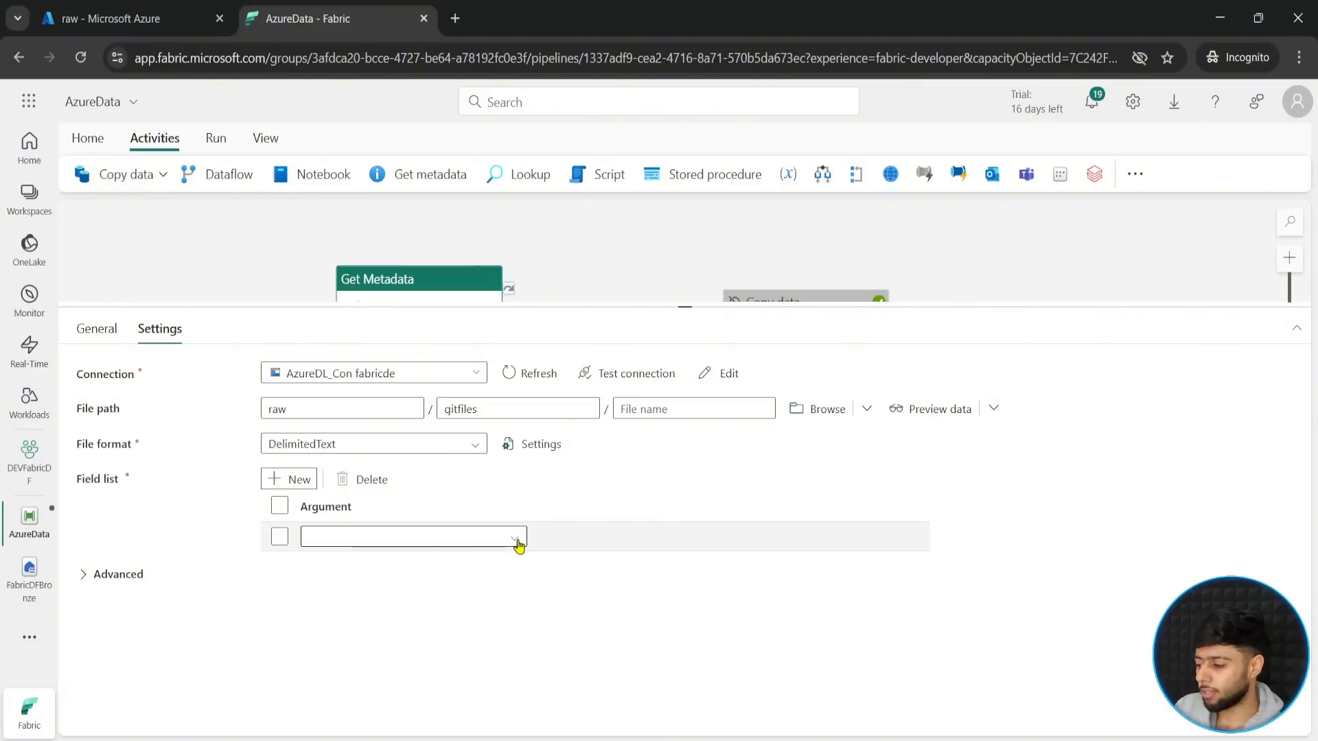
left_click(516, 539)
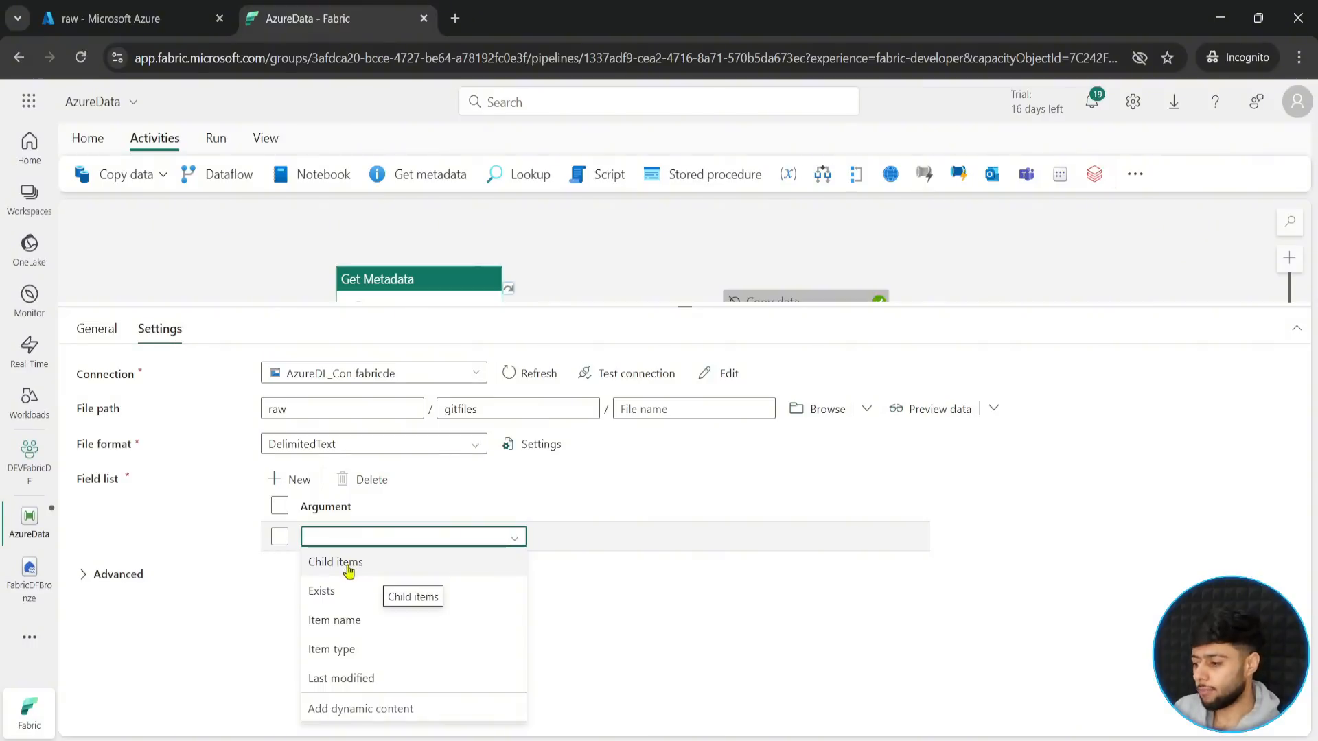
key("Down")
left_click_drag(364, 603, 369, 601)
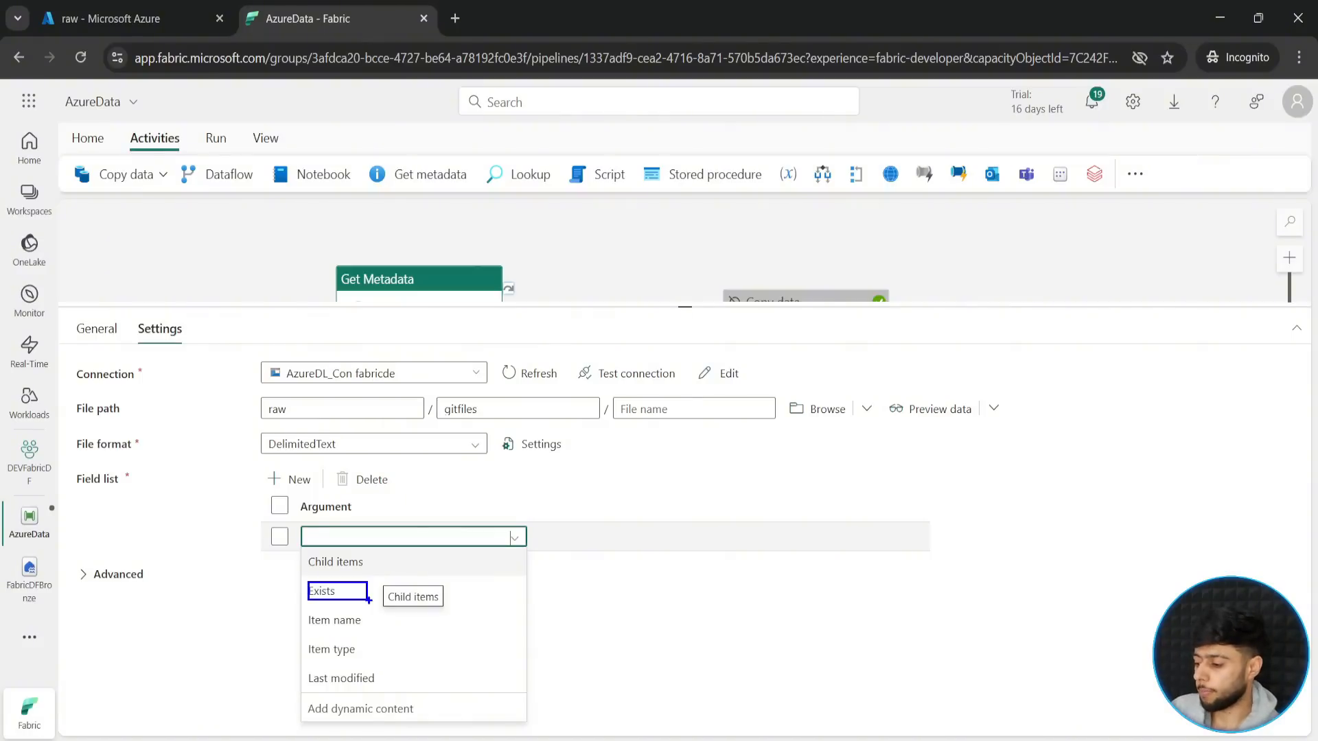
left_click_drag(302, 607, 373, 632)
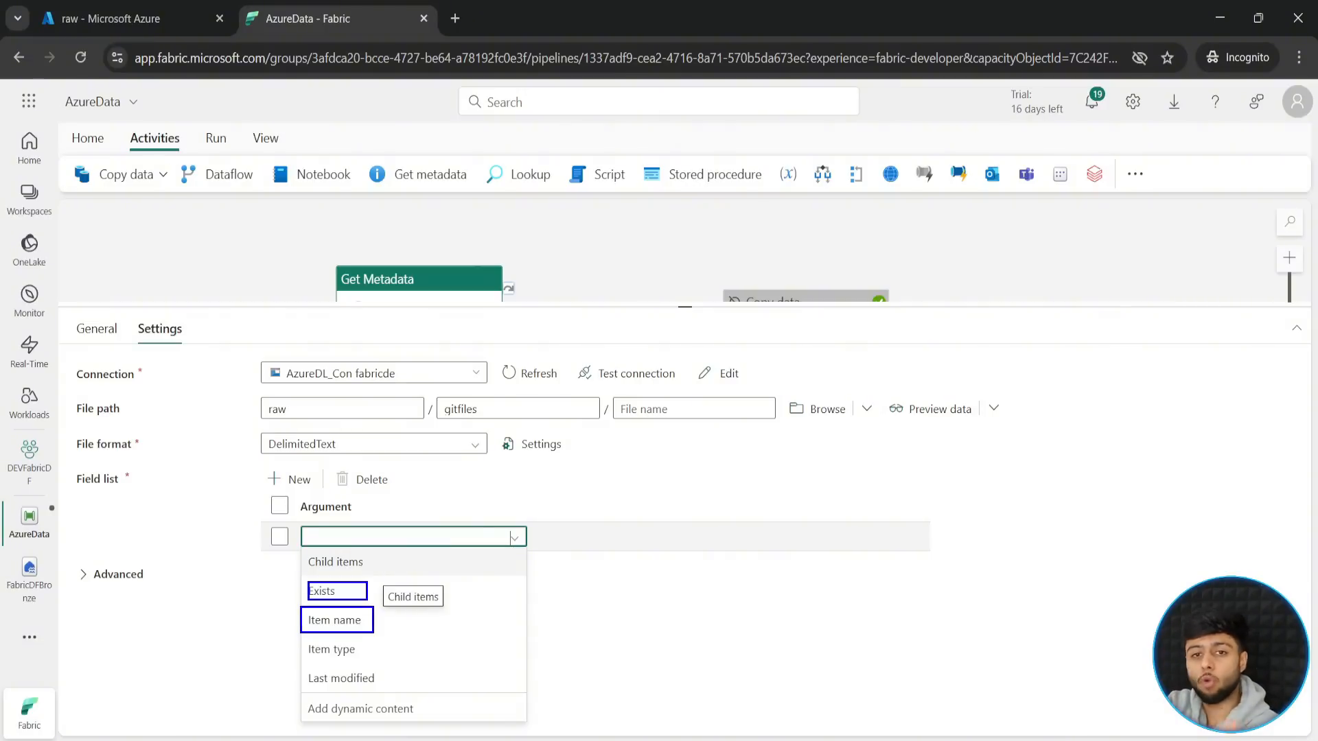
left_click_drag(307, 641, 399, 691)
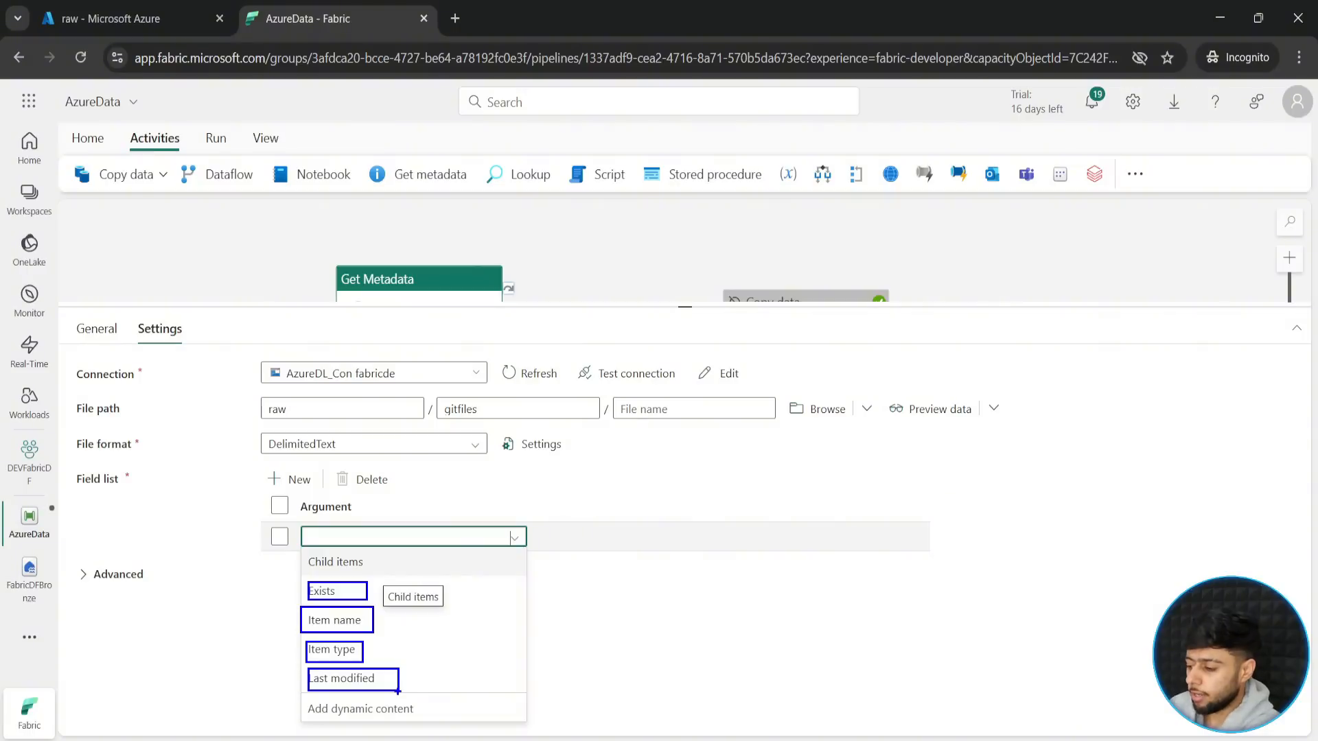
key("Escape")
left_click(382, 541)
left_click(335, 561)
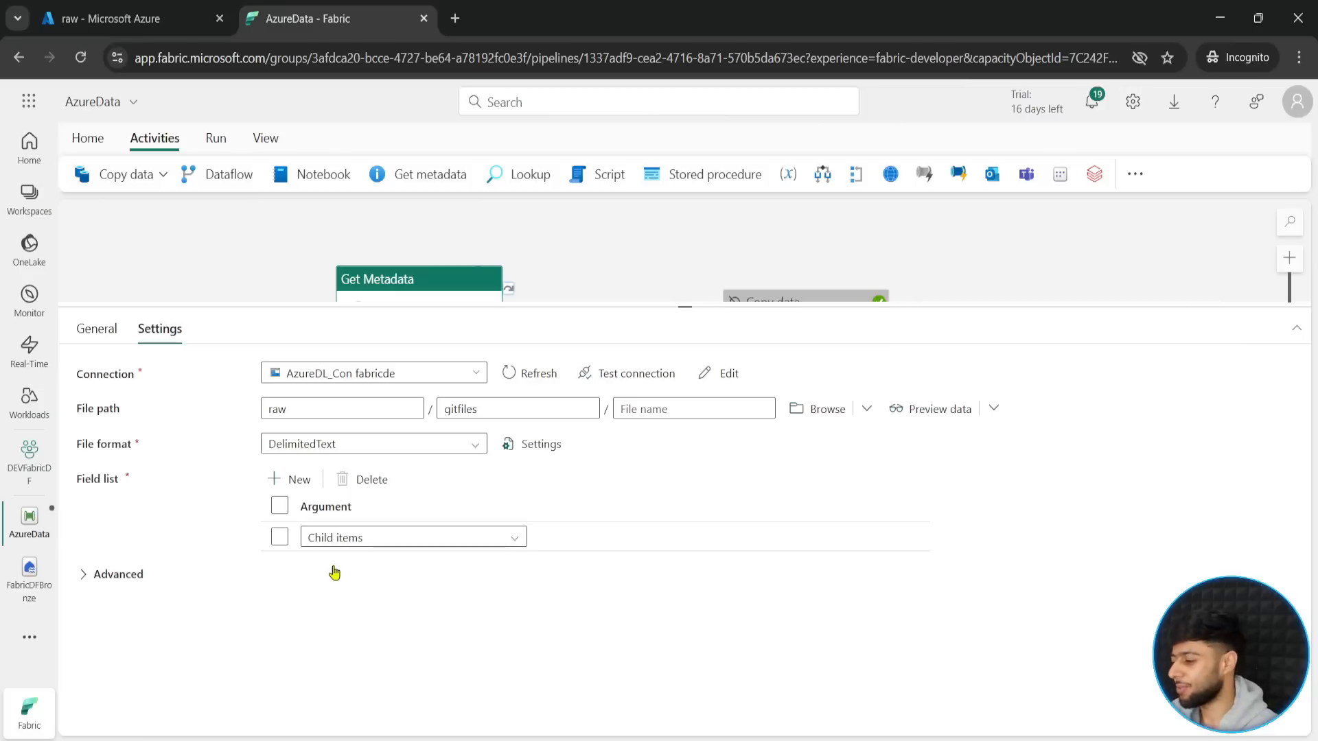
left_click_drag(676, 309, 676, 454)
- Save and run the AzureData pipeline, refreshing the run status until the activity results are listed
left_click(87, 138)
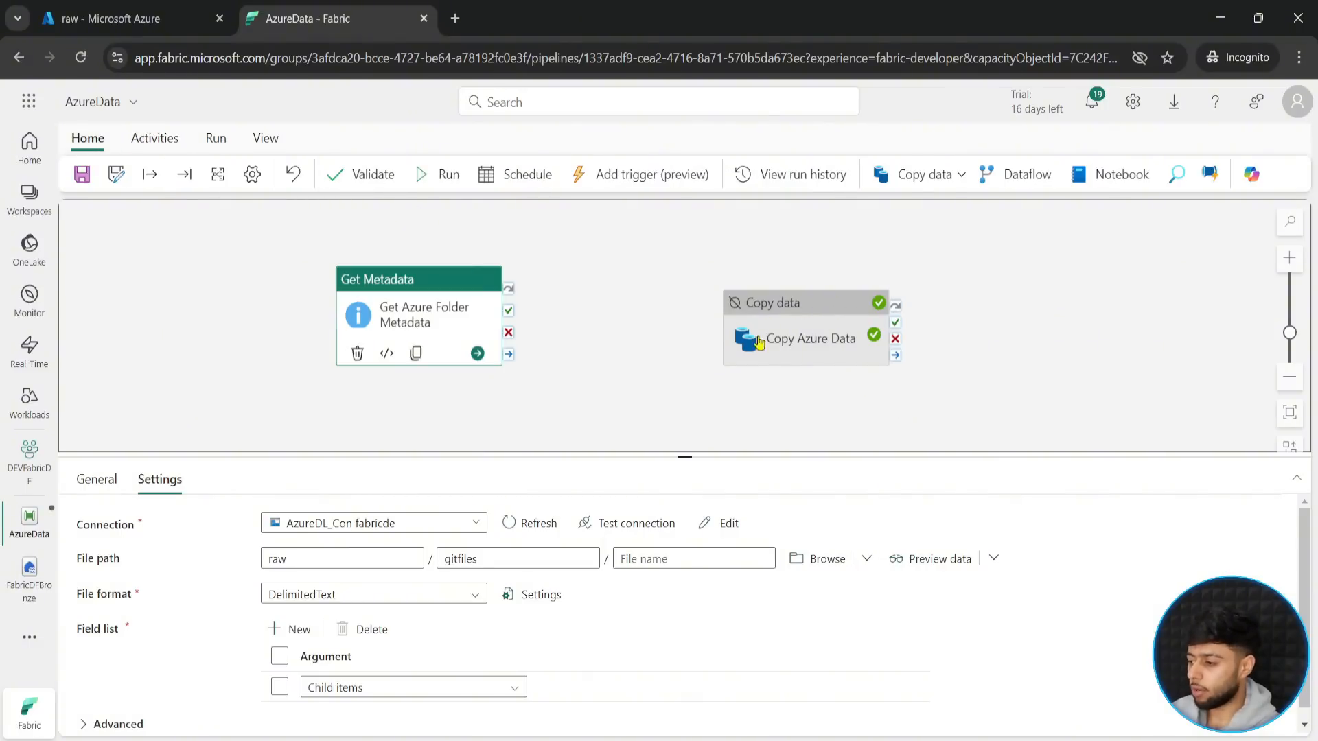
left_click(420, 175)
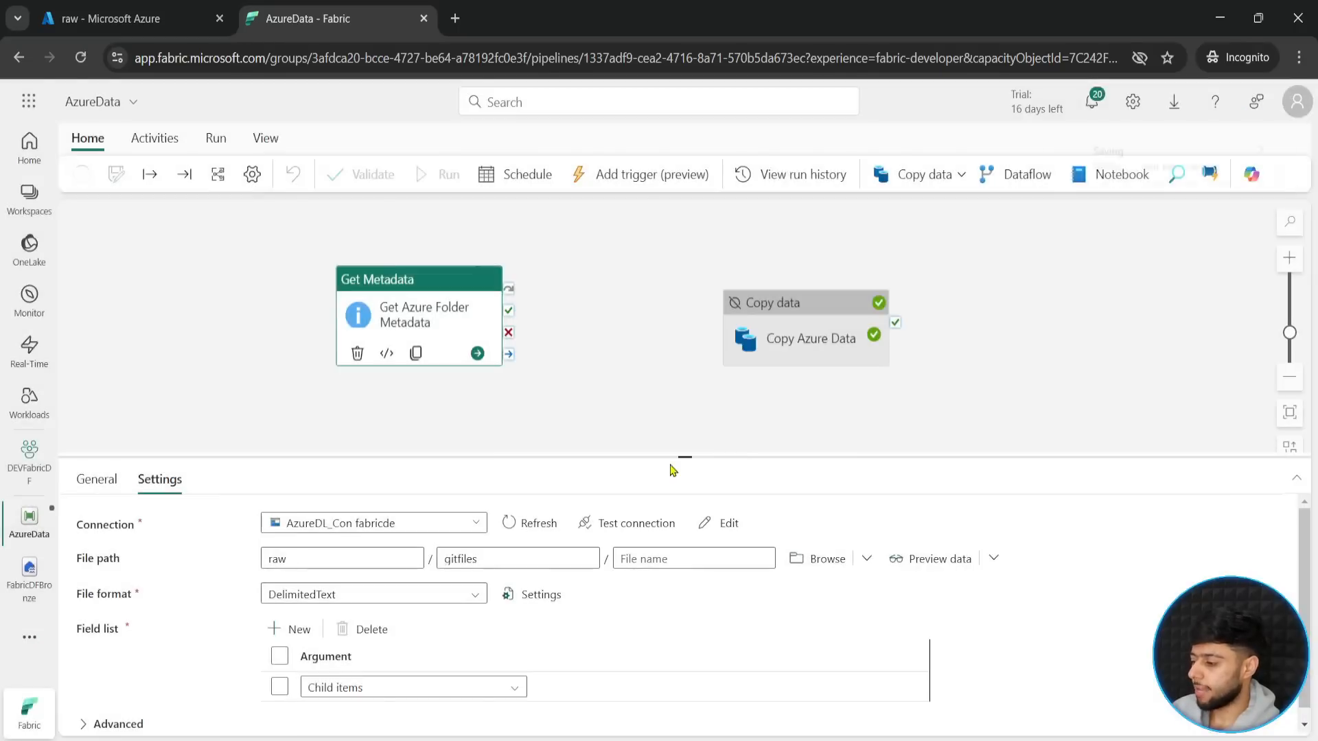
left_click(654, 475)
left_click_drag(669, 459, 676, 402)
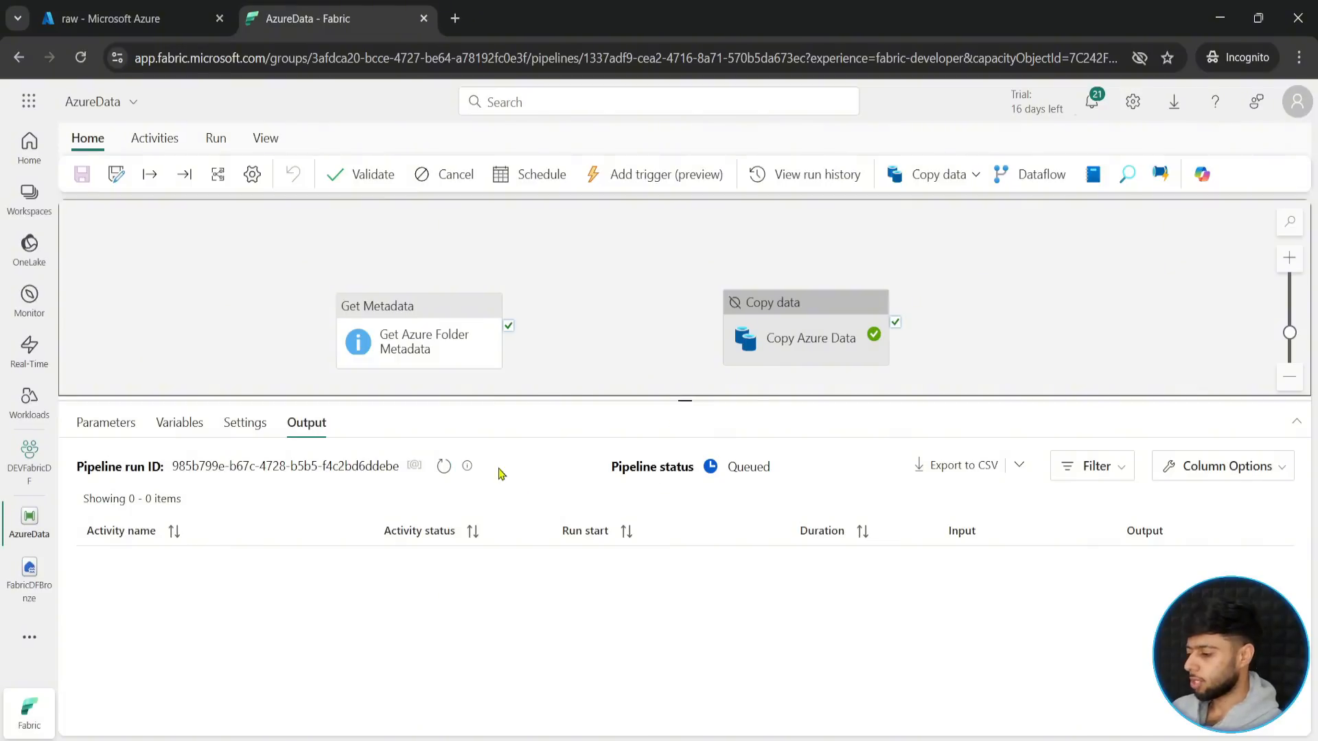
left_click(444, 466)
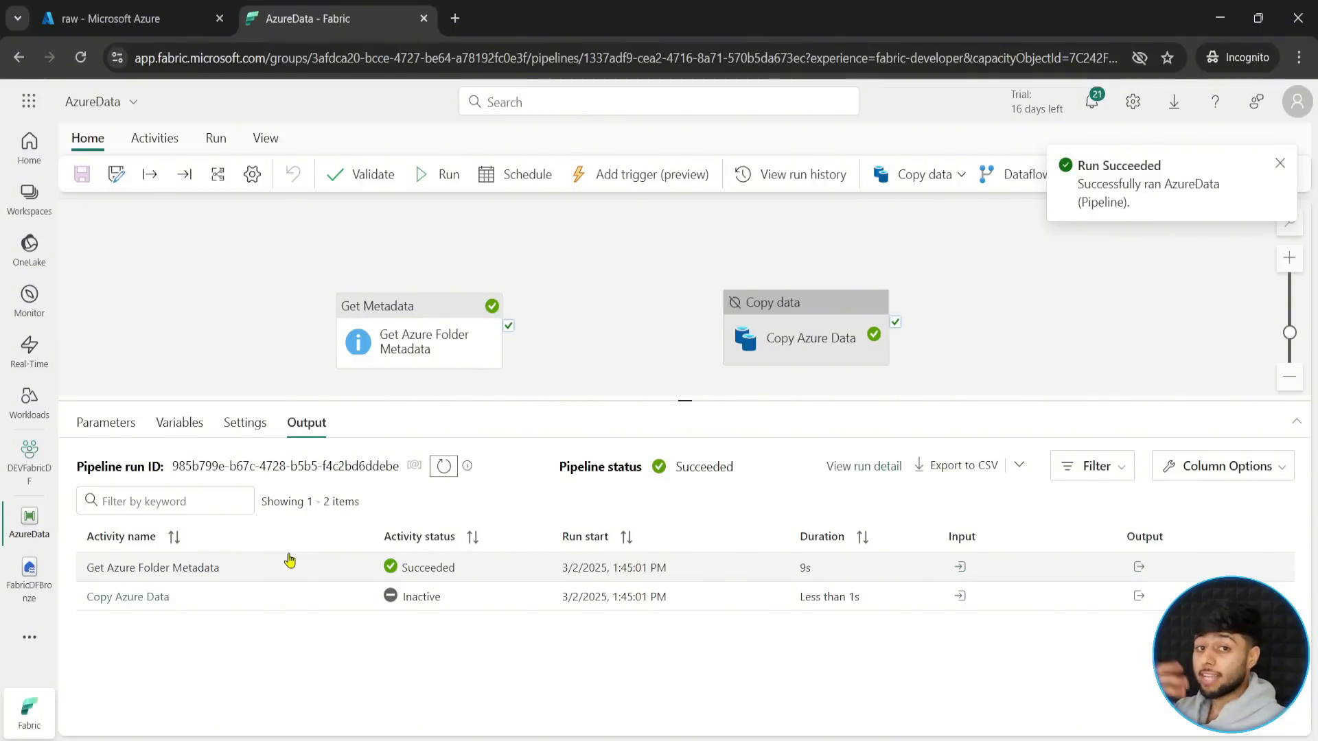
- Open the run output of Get Azure Folder Metadata in full size and examine the childItems array and its file names
left_click(1140, 567)
left_click(1254, 314)
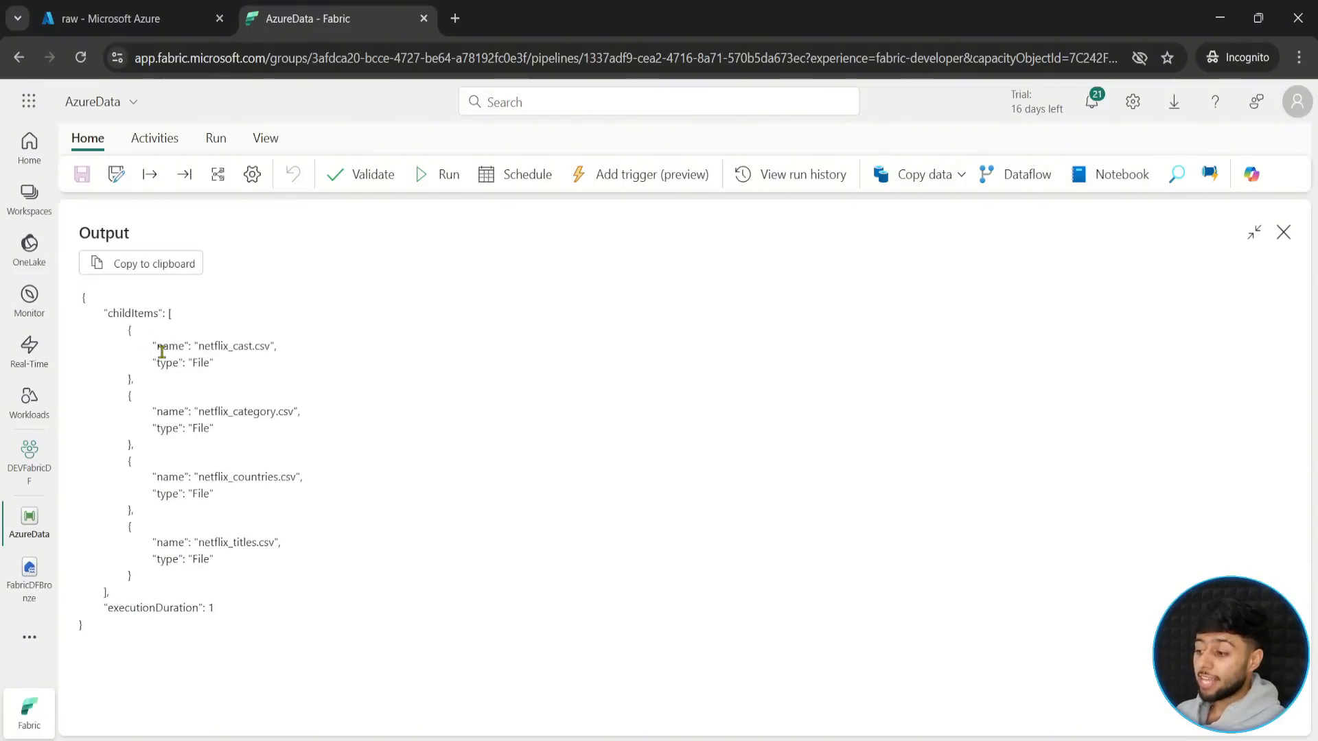
left_click_drag(103, 310, 127, 590)
left_click(175, 321)
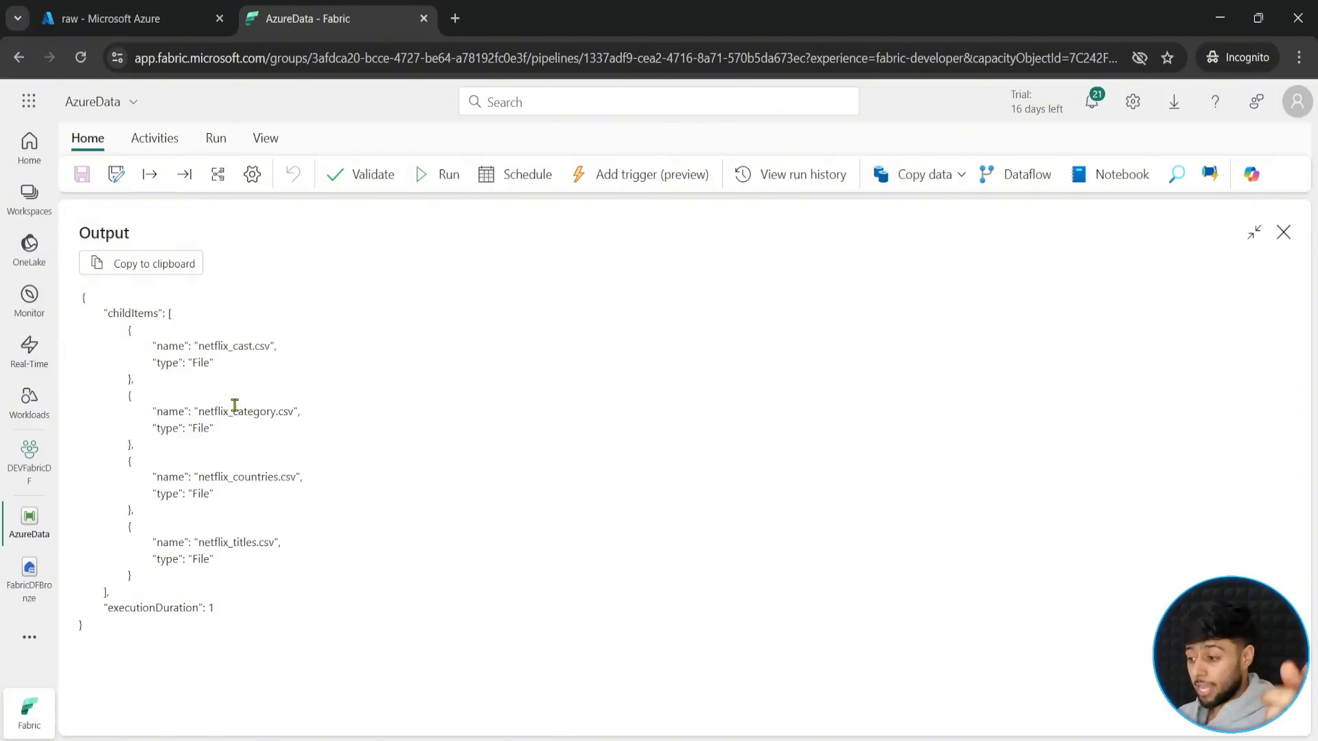
left_click_drag(197, 346, 273, 347)
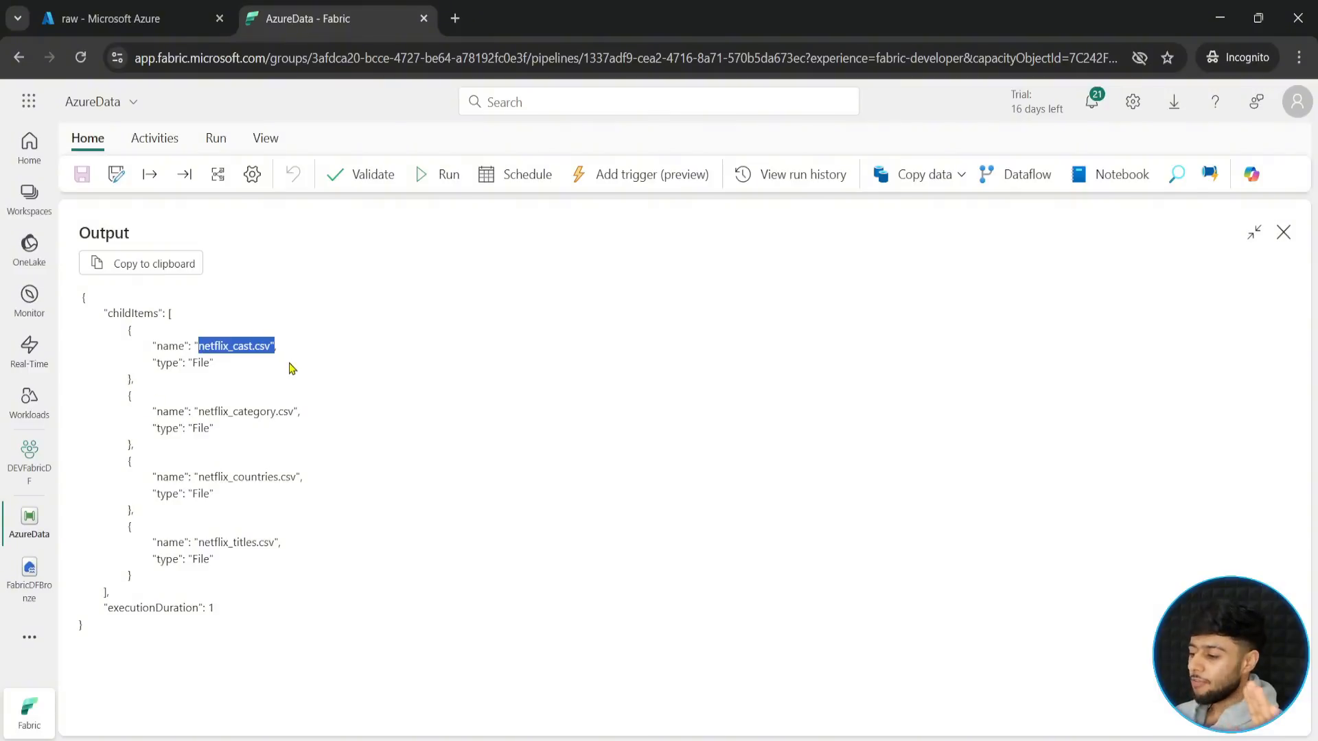
left_click(293, 369)
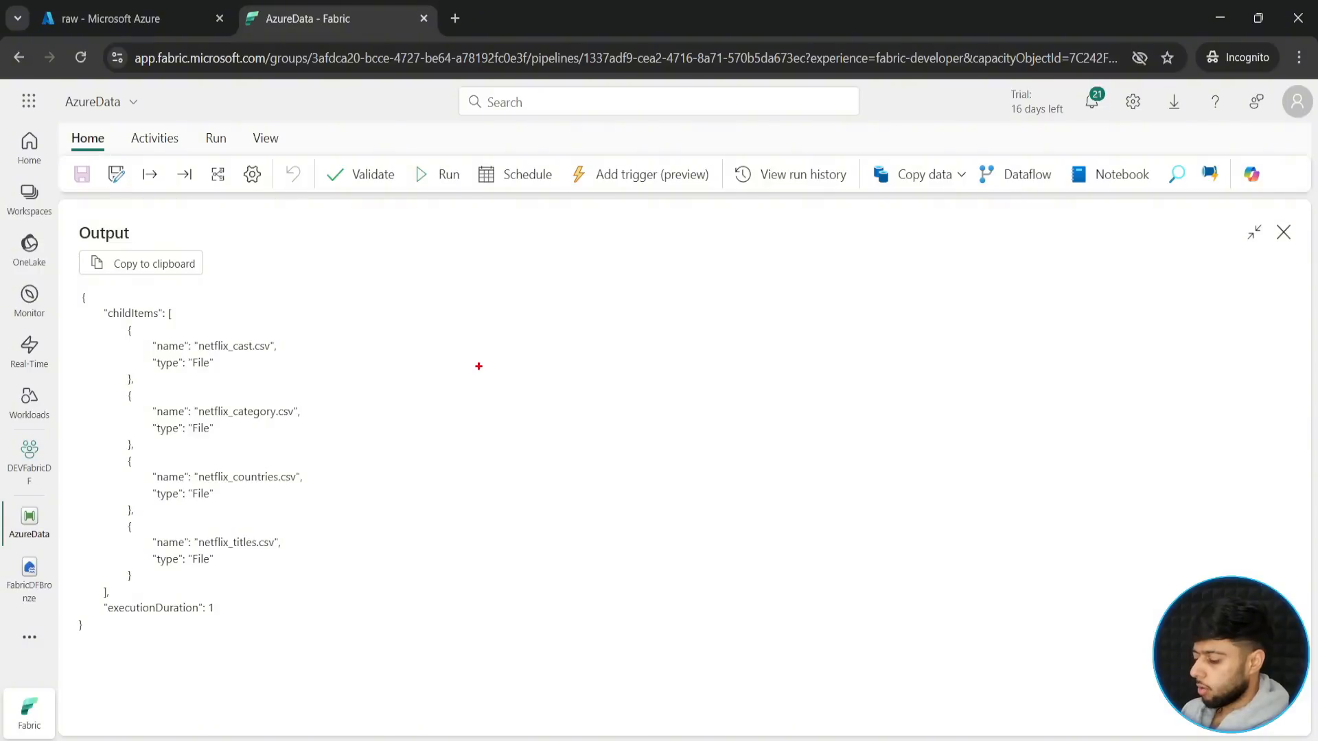
type("tfor ")
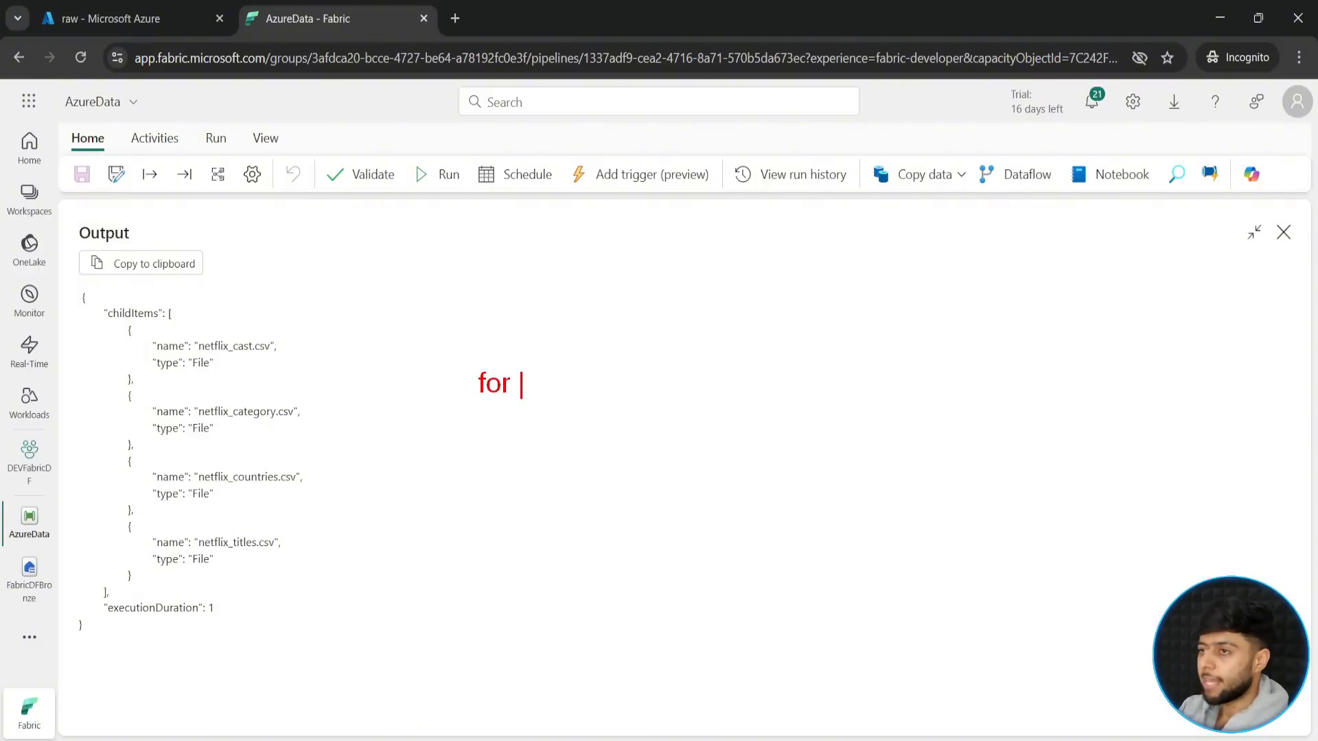
type("i ")
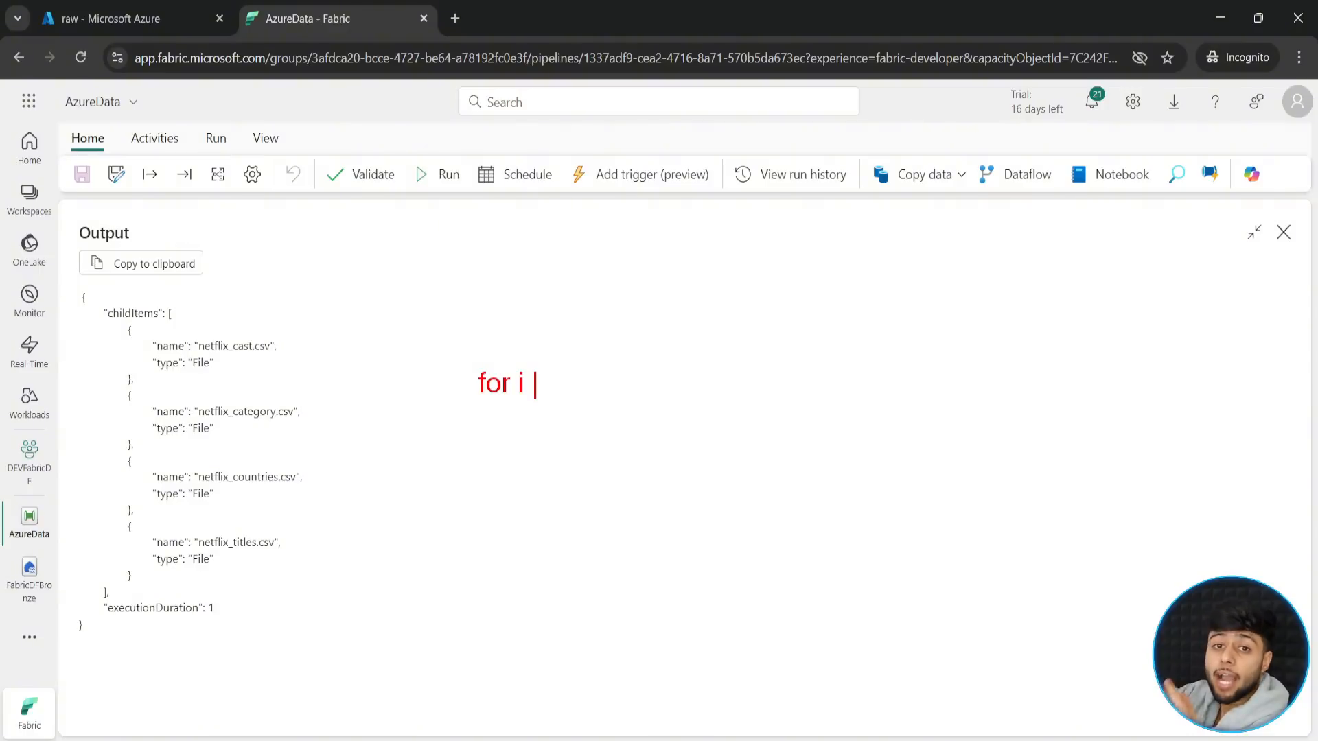
type("in ")
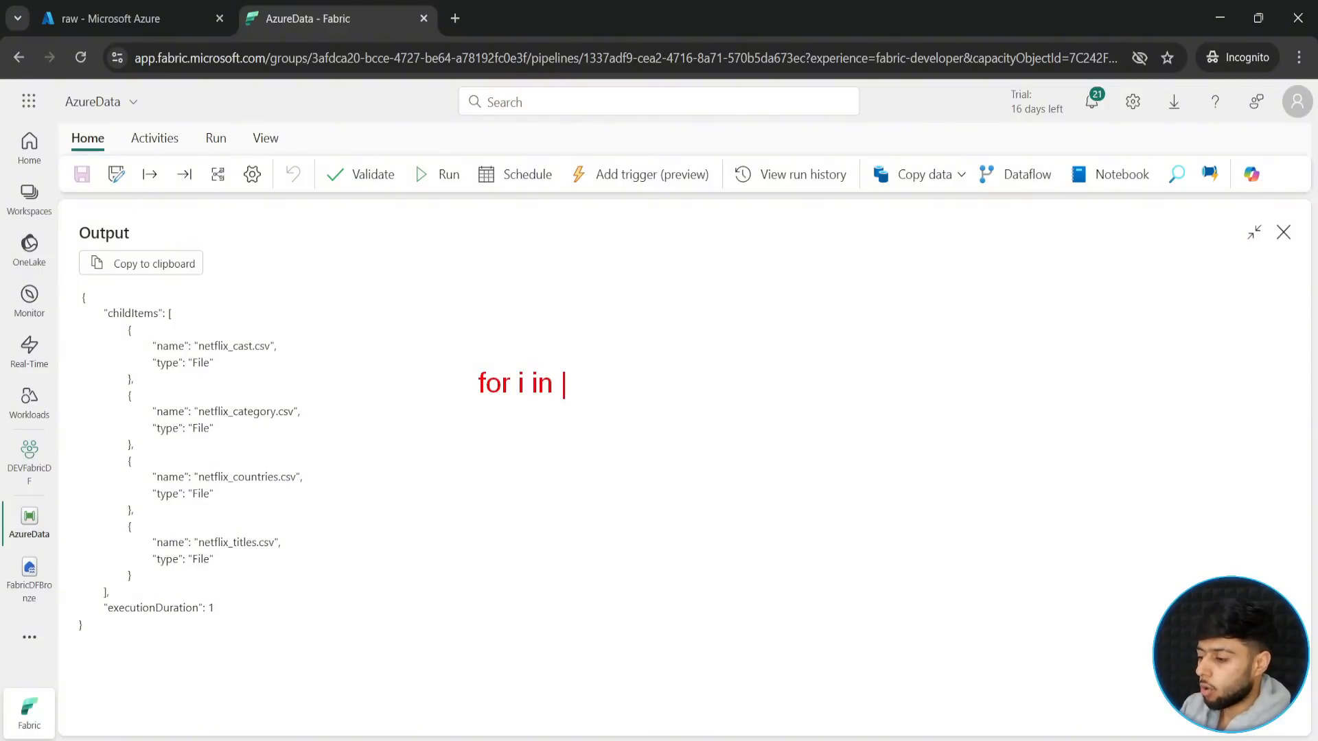
type("childItem")
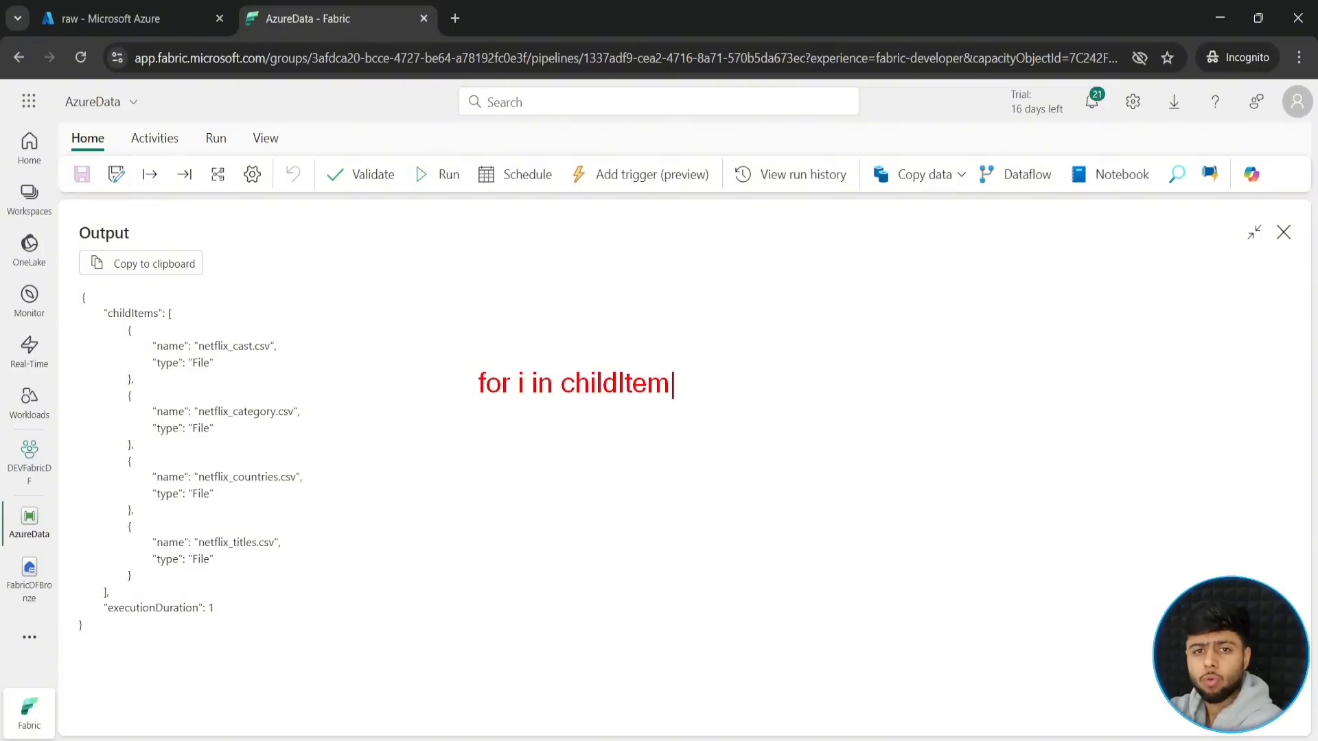
type("s")
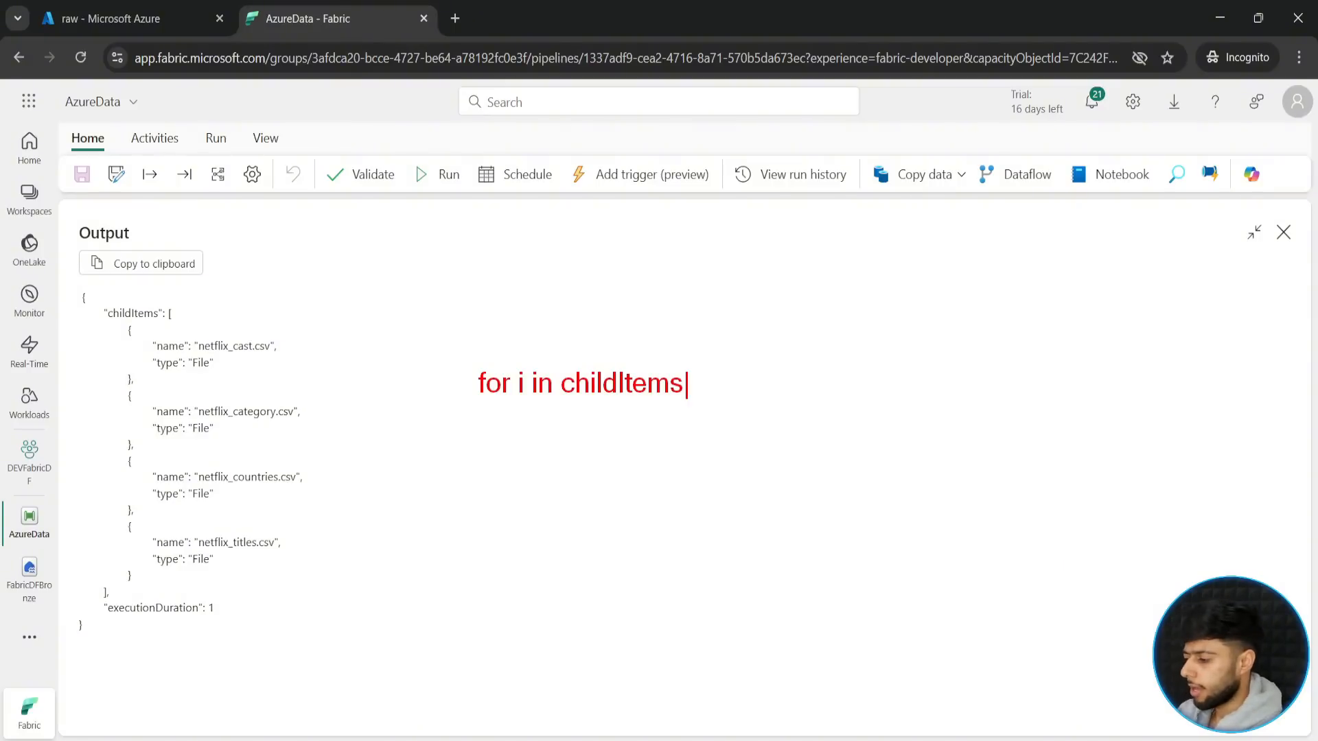
type(":")
key("Return")
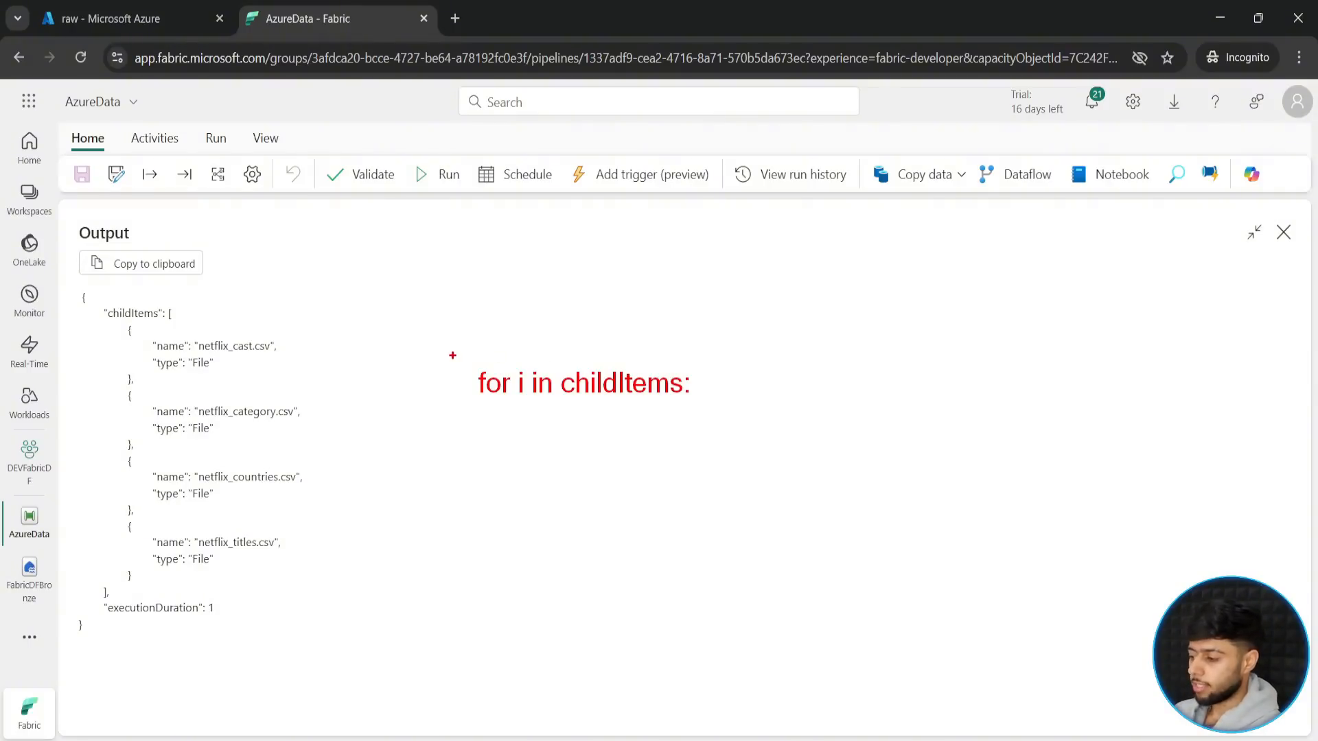
left_click_drag(453, 354, 734, 426)
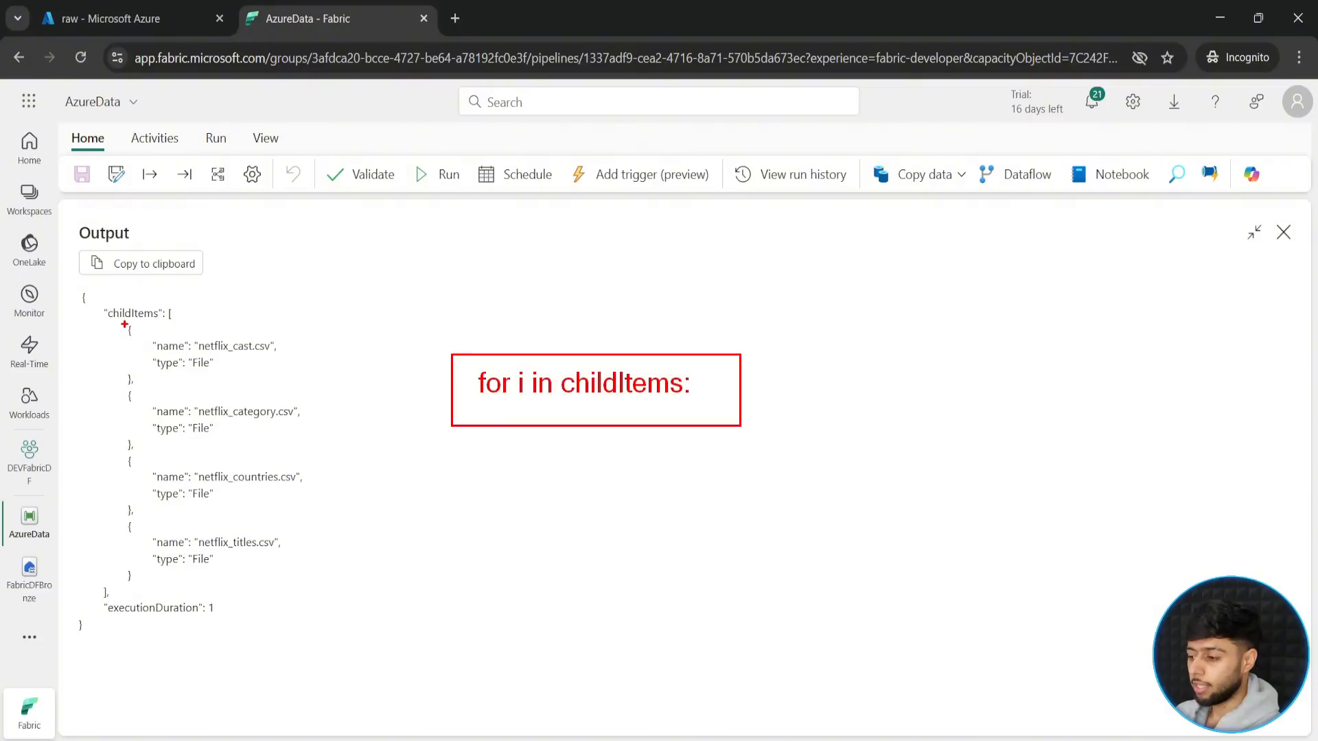
mouse_move(125, 324)
left_mouse_down()
mouse_move(220, 388)
mouse_move(311, 386)
left_mouse_up()
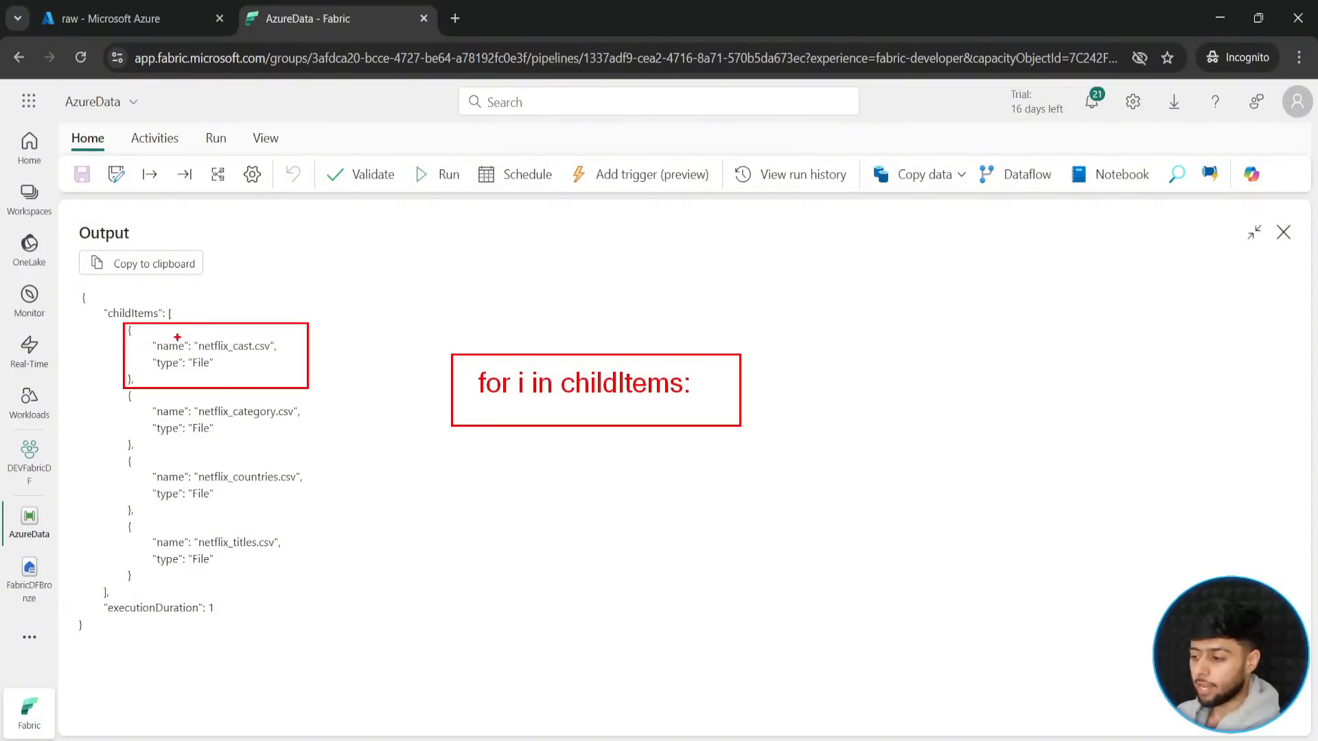
left_click(552, 444)
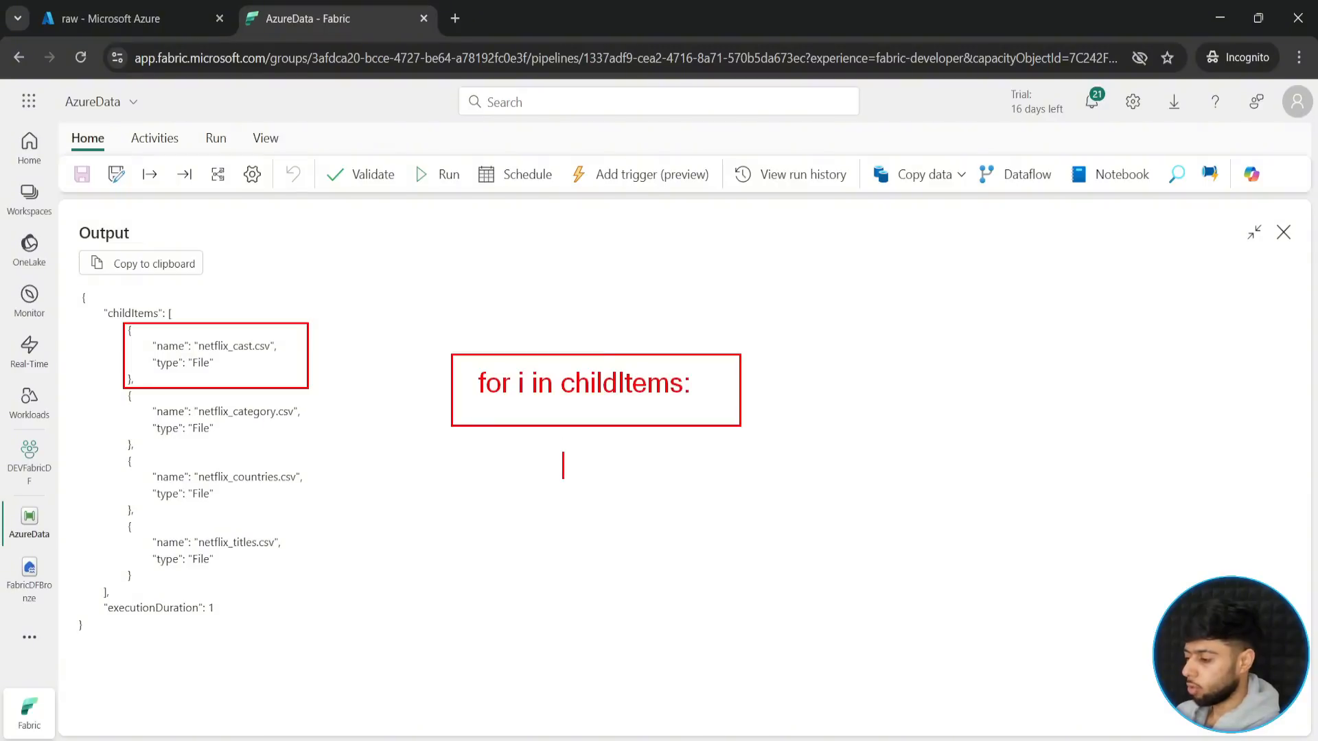
type("i.name")
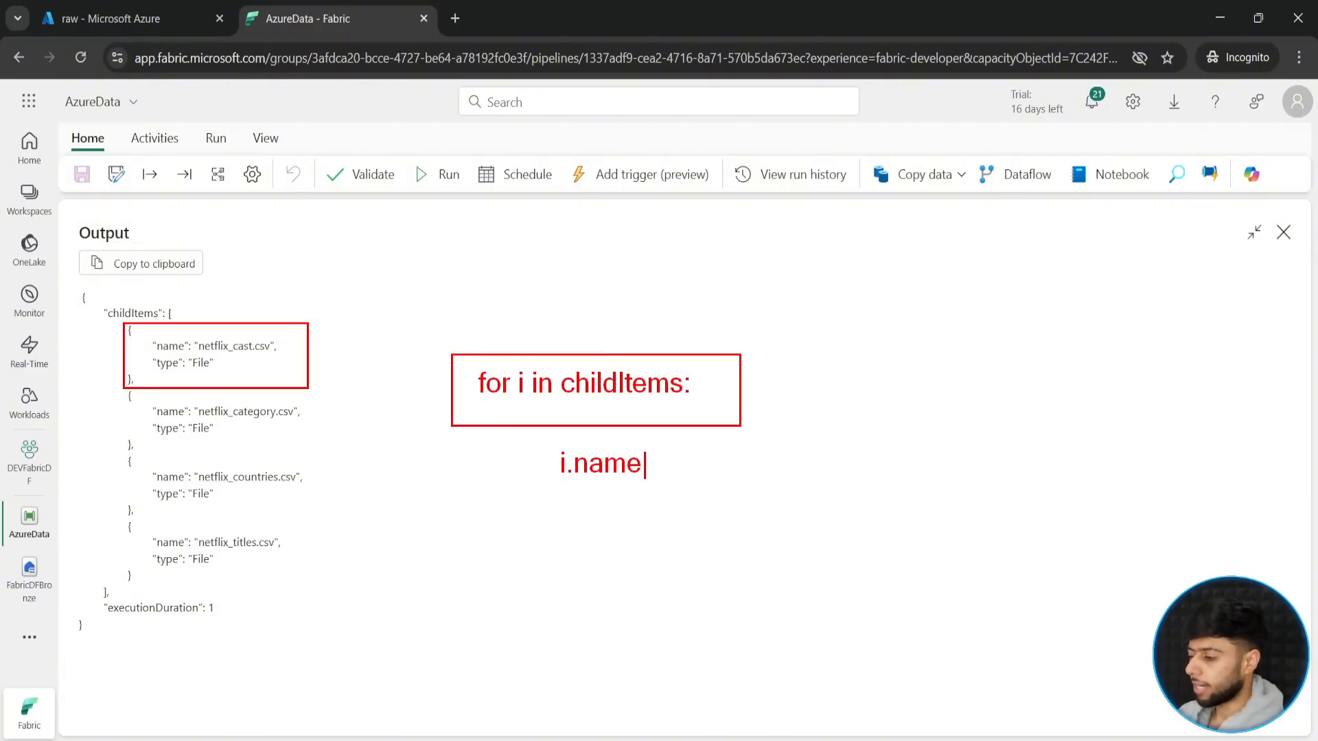
left_click_drag(253, 335, 302, 272)
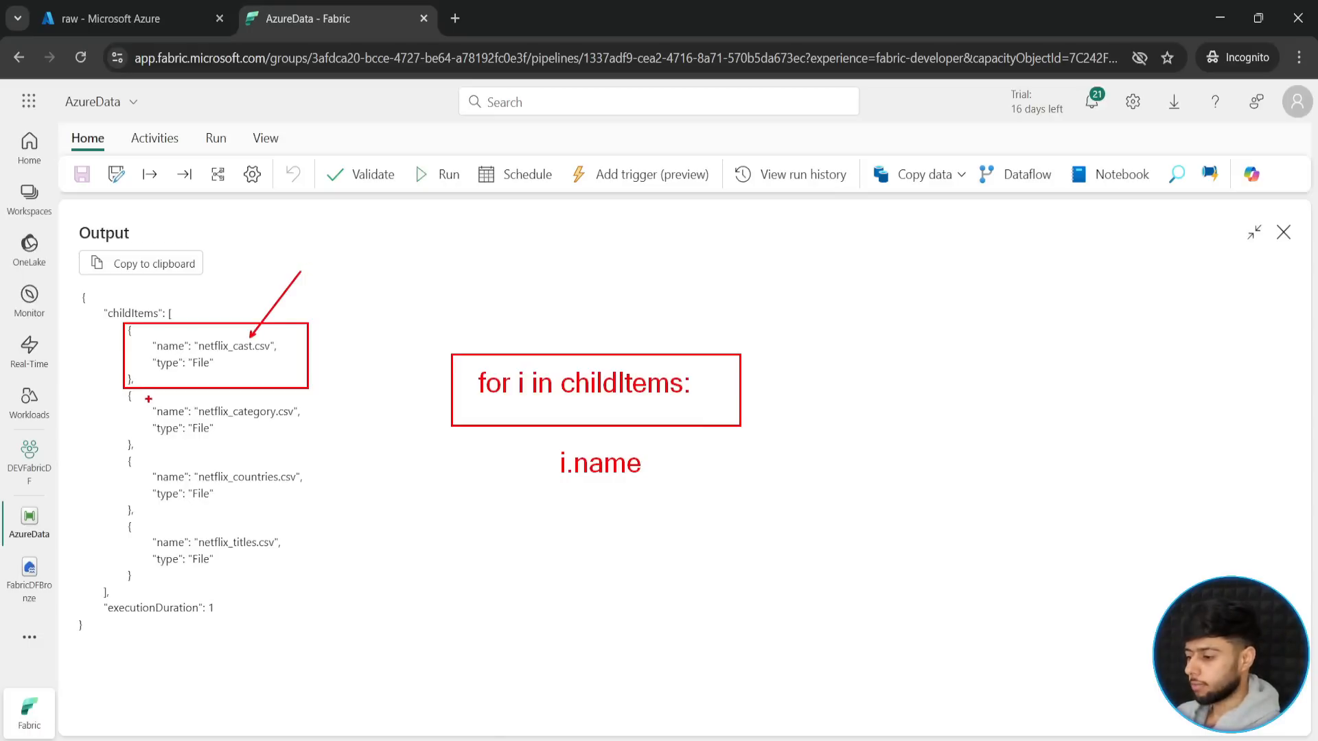
left_click_drag(121, 393, 328, 454)
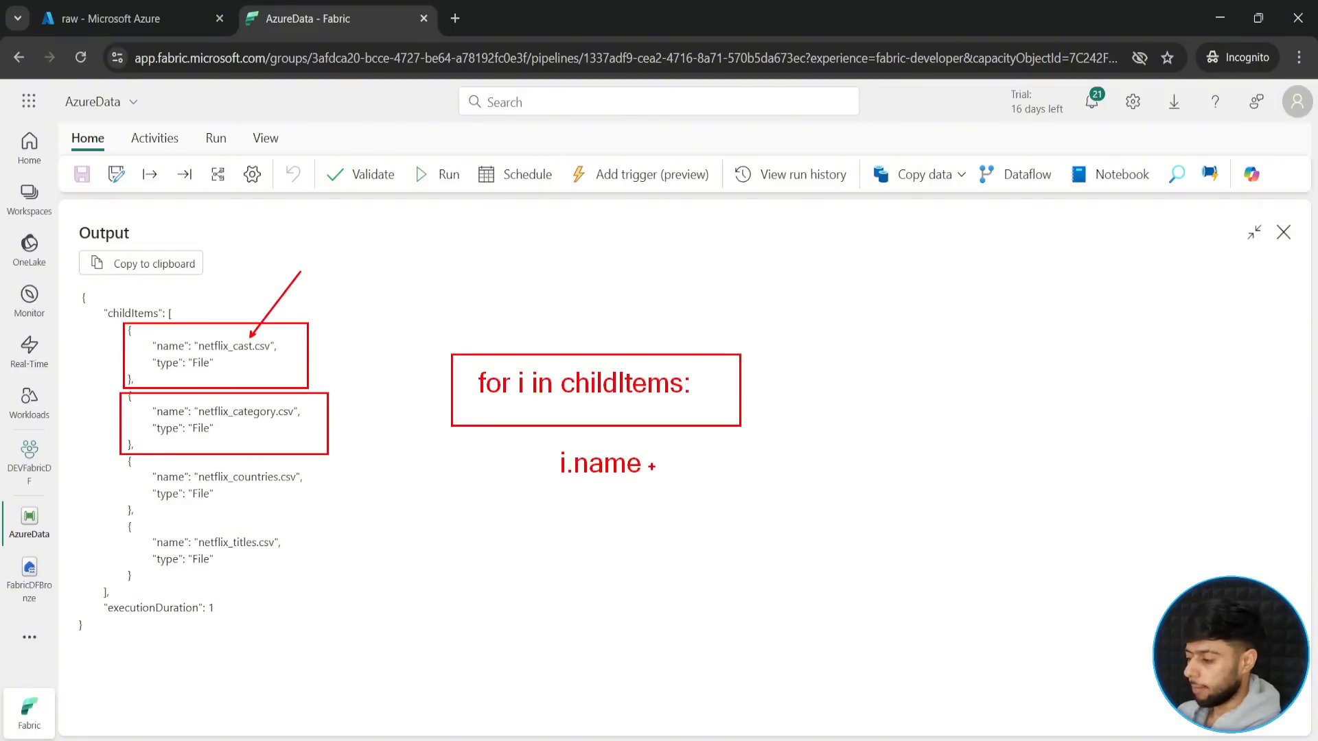
left_click_drag(651, 466, 714, 466)
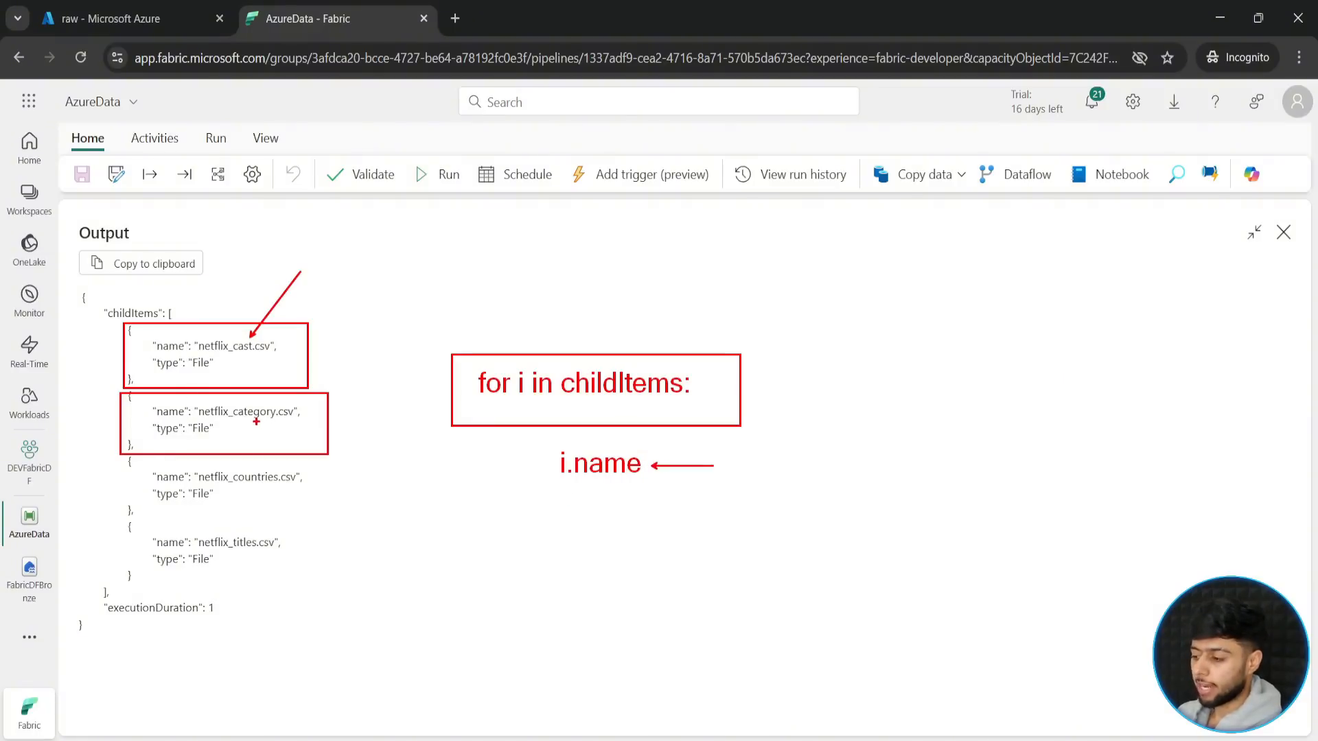
mouse_move(256, 418)
left_mouse_down()
mouse_move(291, 469)
mouse_move(328, 474)
left_mouse_up()
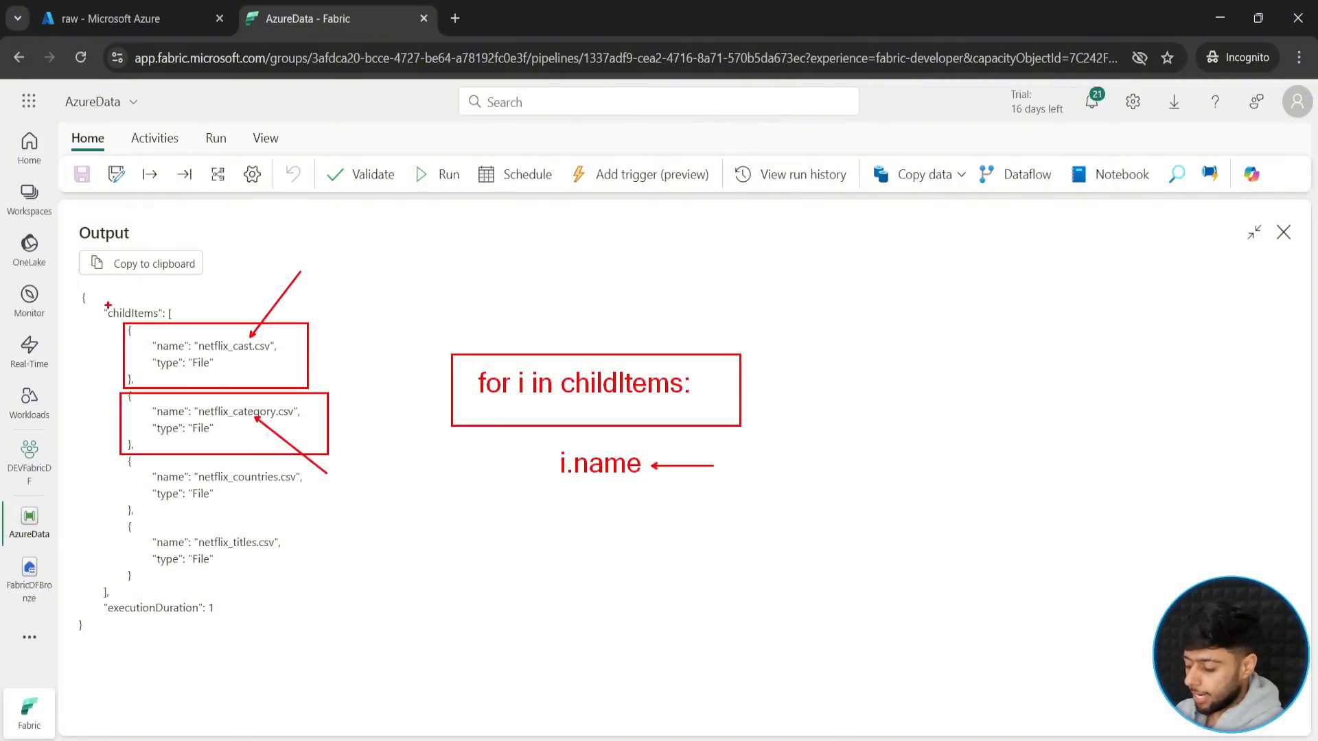
left_click_drag(98, 302, 194, 326)
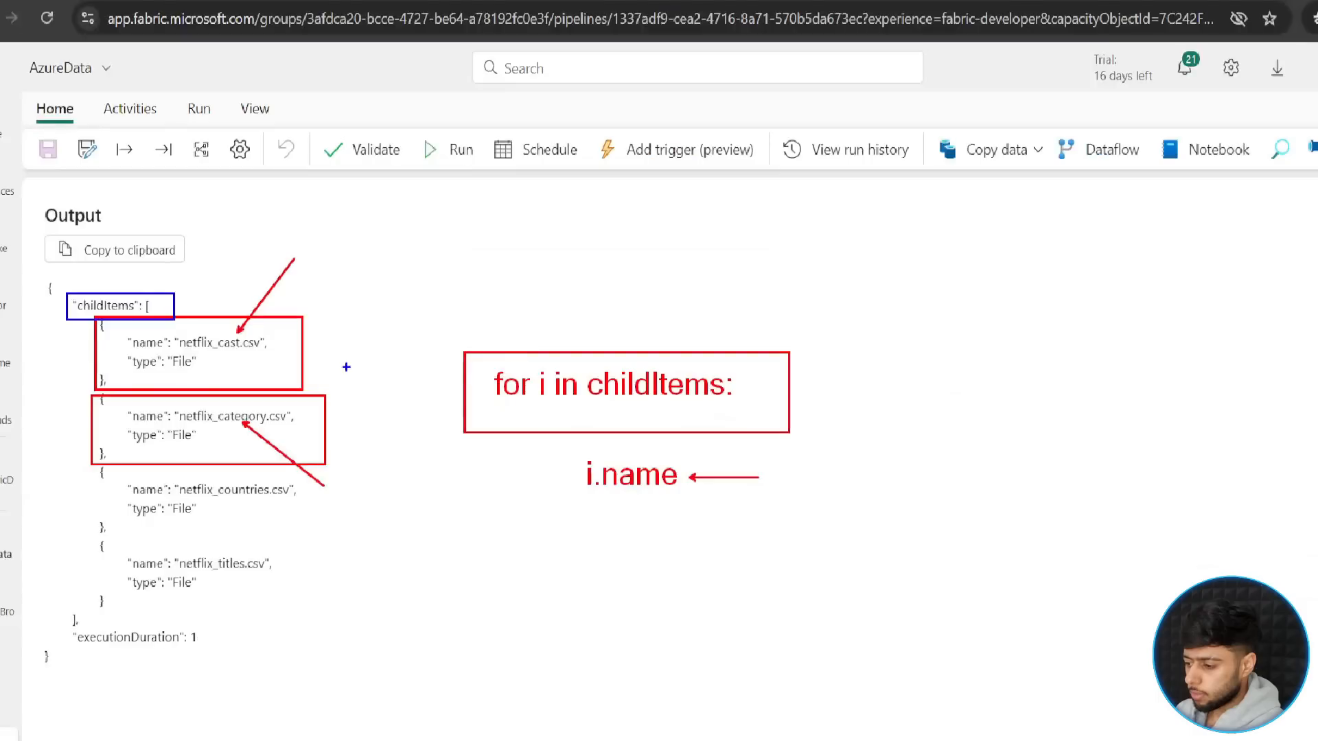
left_click_drag(143, 266, 125, 297)
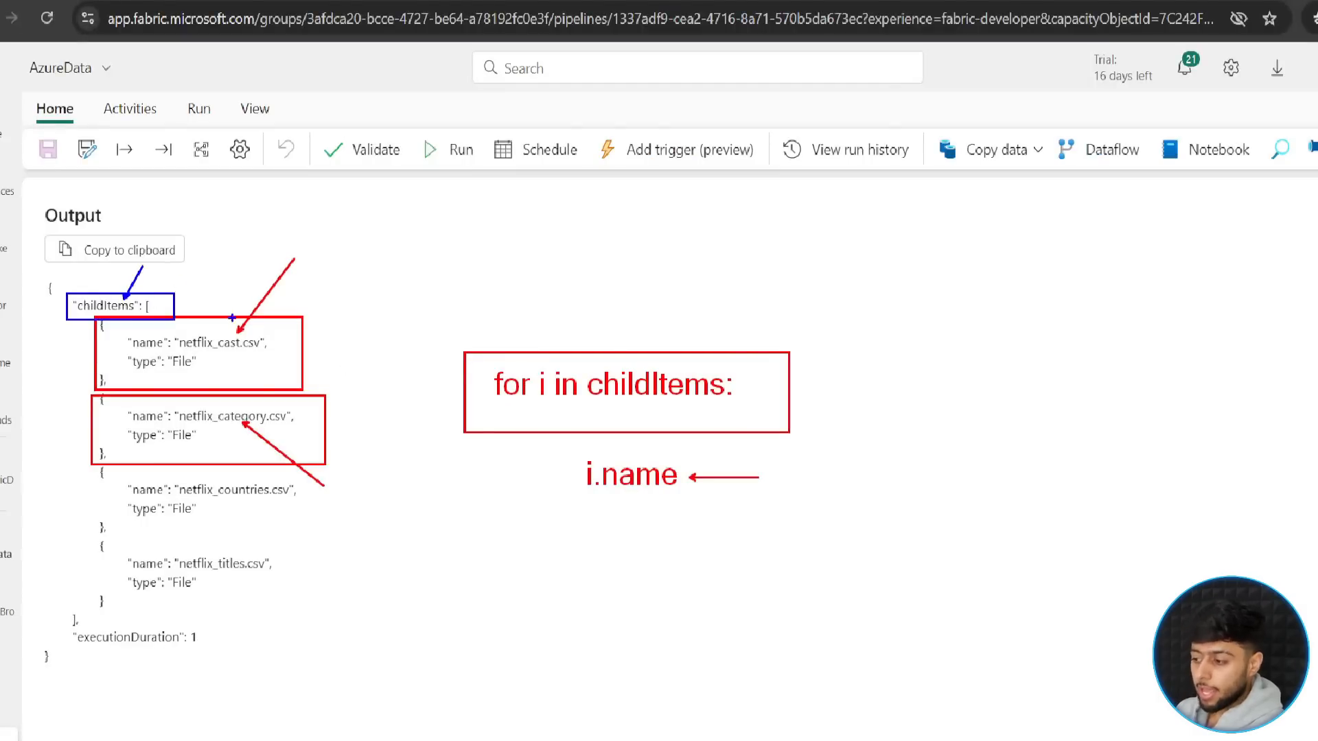
left_click_drag(287, 356, 368, 356)
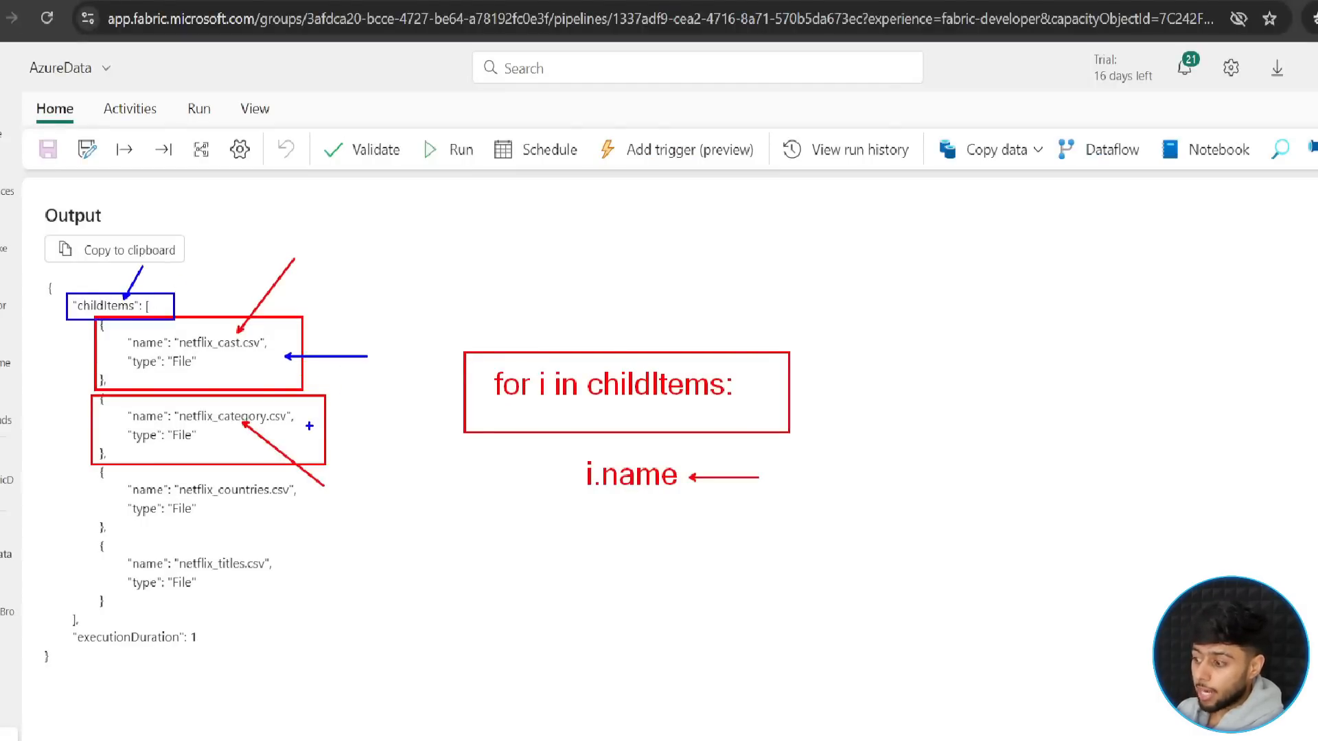
left_click_drag(309, 427, 389, 446)
left_click_drag(100, 459, 346, 535)
left_click_drag(505, 503, 393, 505)
left_click_drag(92, 531, 330, 623)
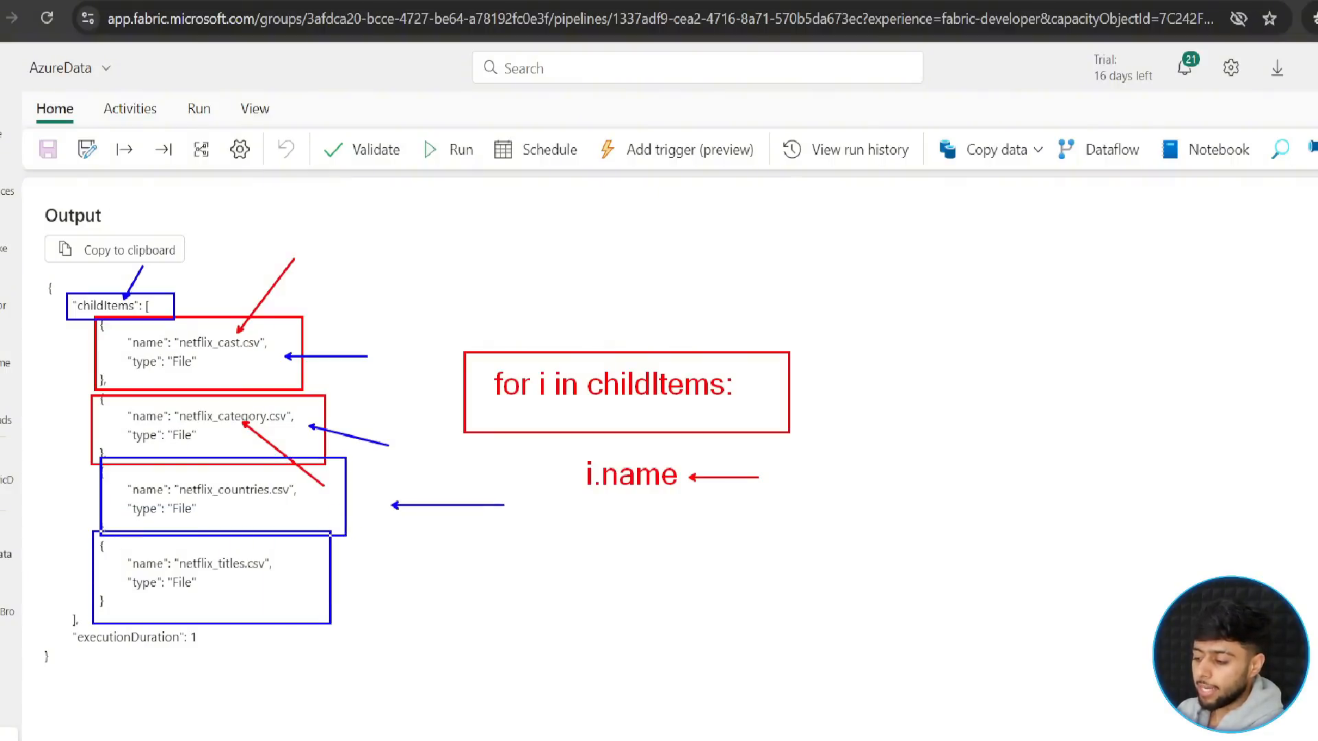
left_click_drag(286, 574, 623, 573)
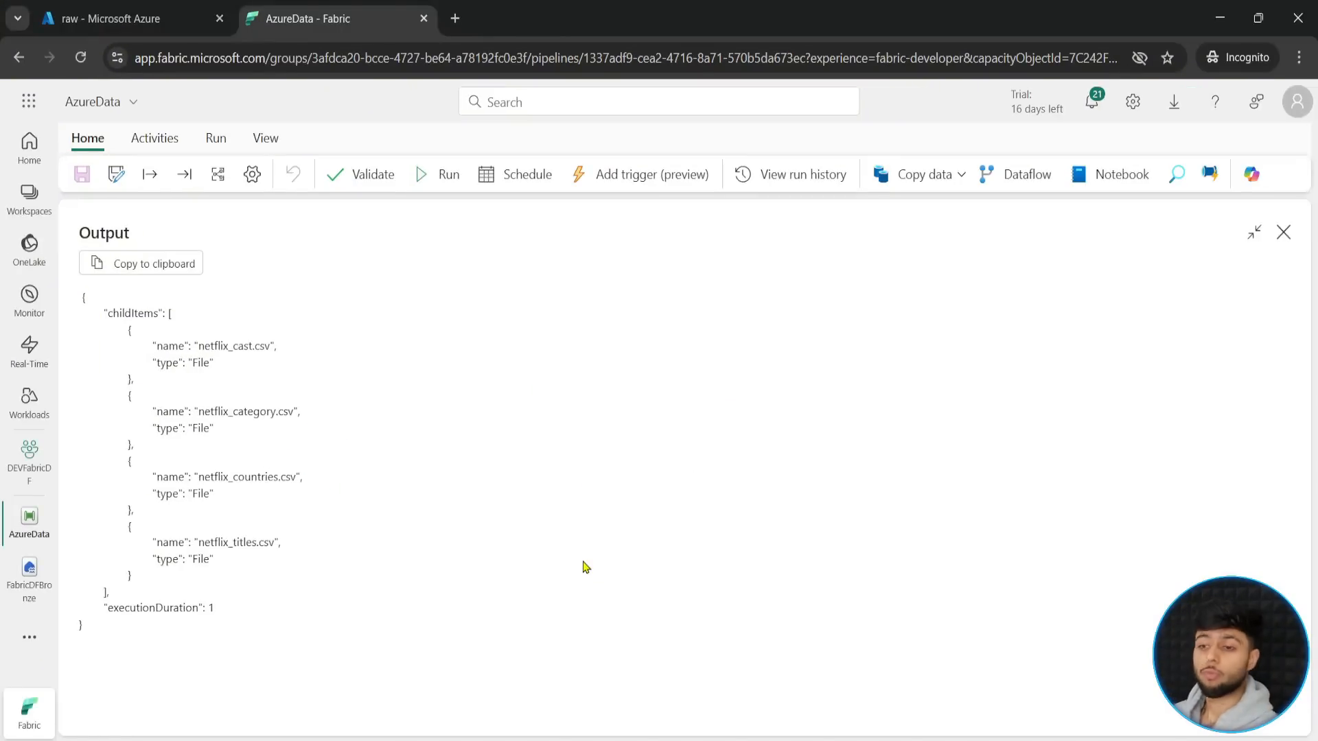
- Close the full-size activity output and add a ForEach activity between Get Azure Folder Metadata and Copy Azure Data
left_click(1282, 233)
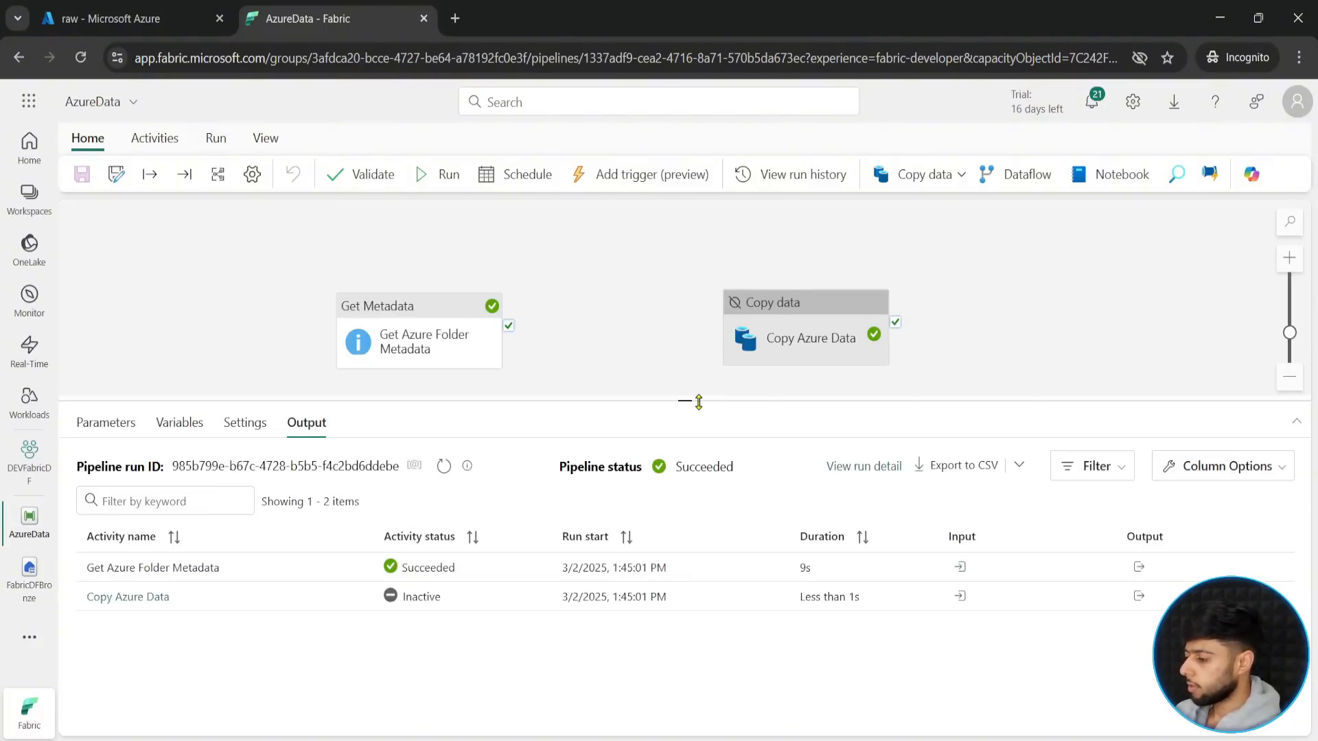
left_click_drag(699, 402, 690, 456)
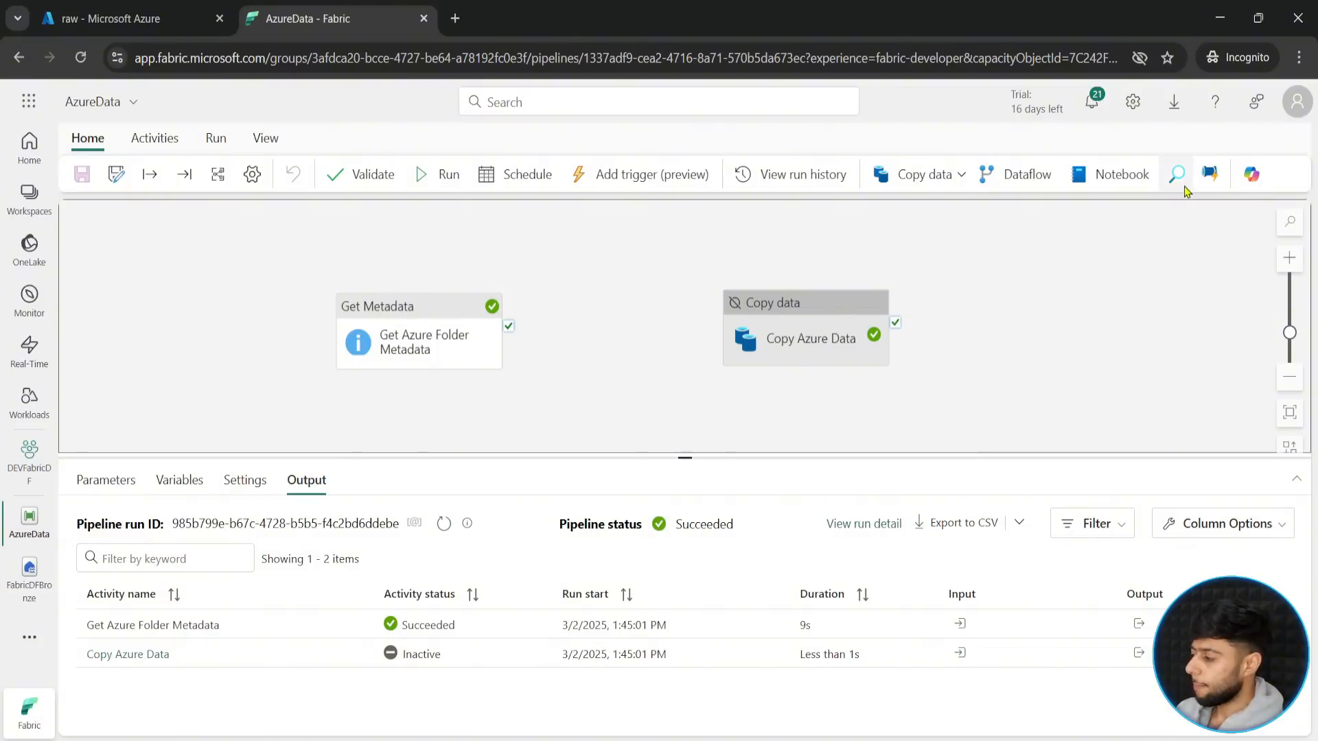
left_click(154, 138)
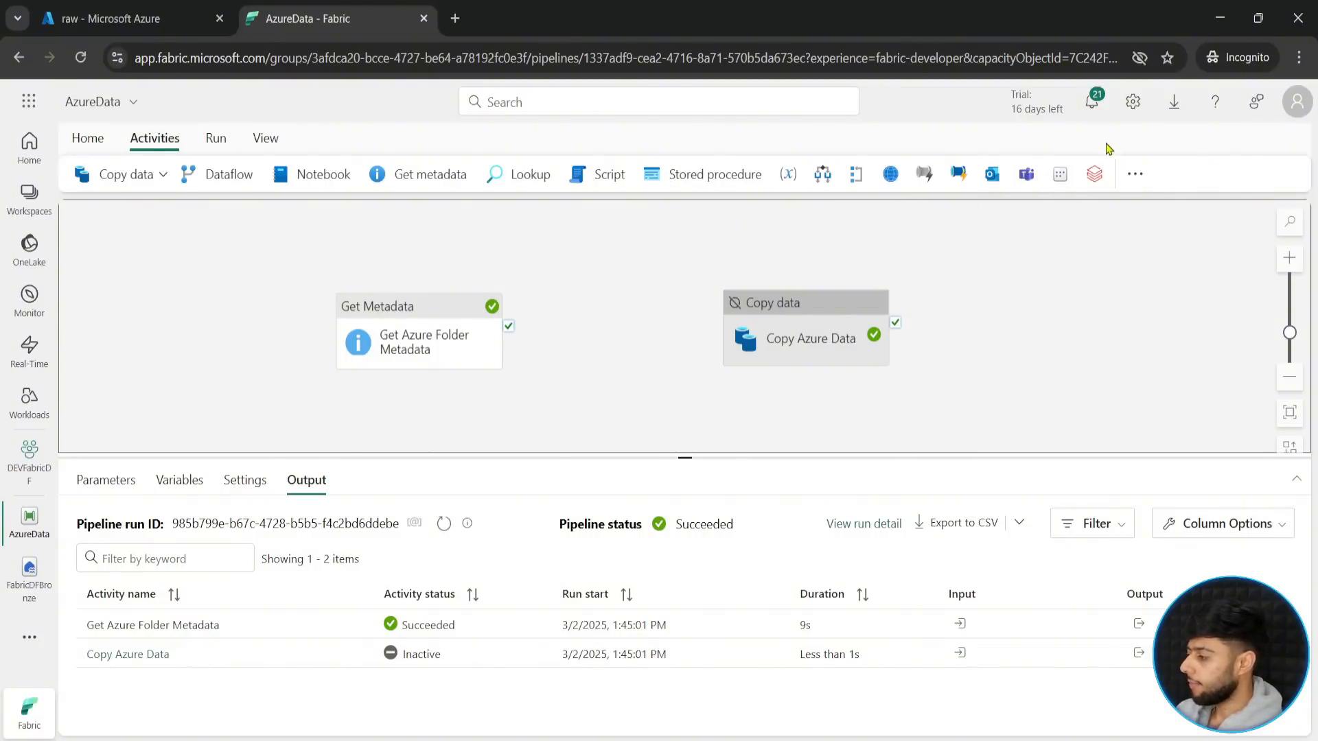
left_click(1134, 174)
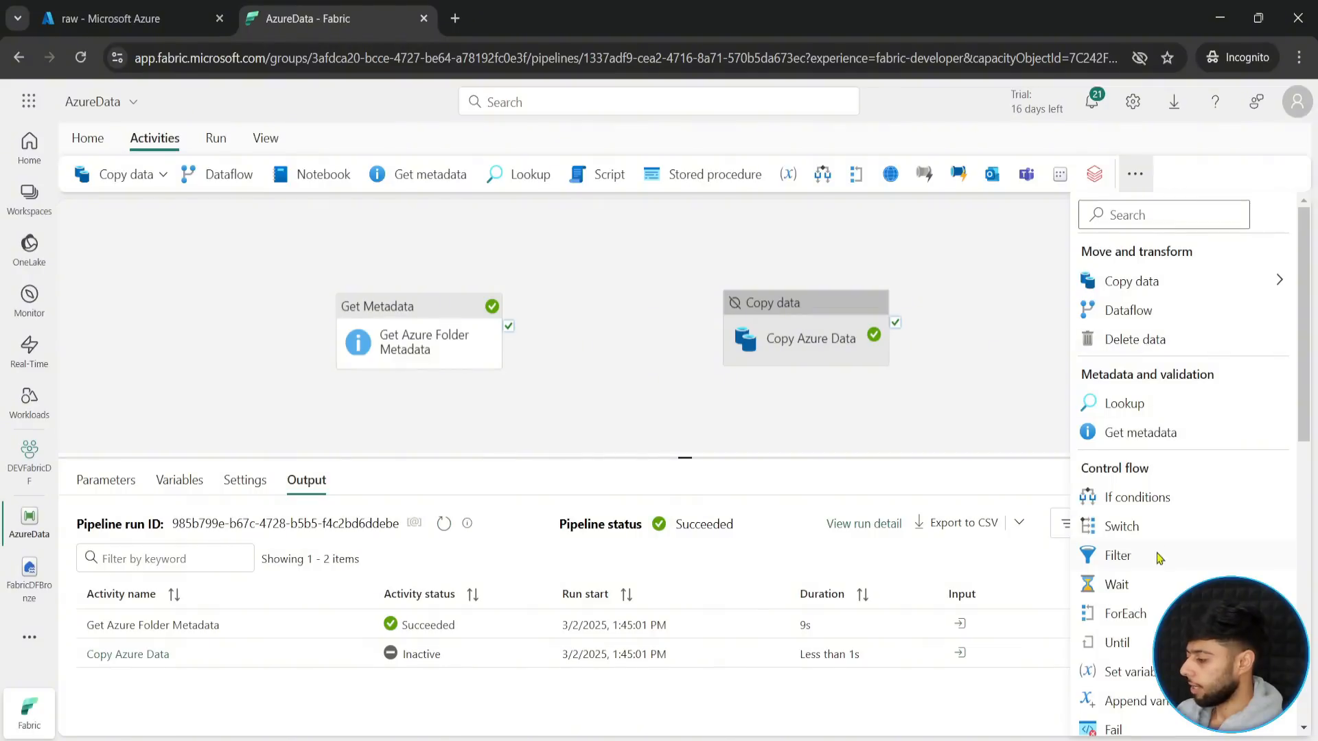
left_click(1124, 616)
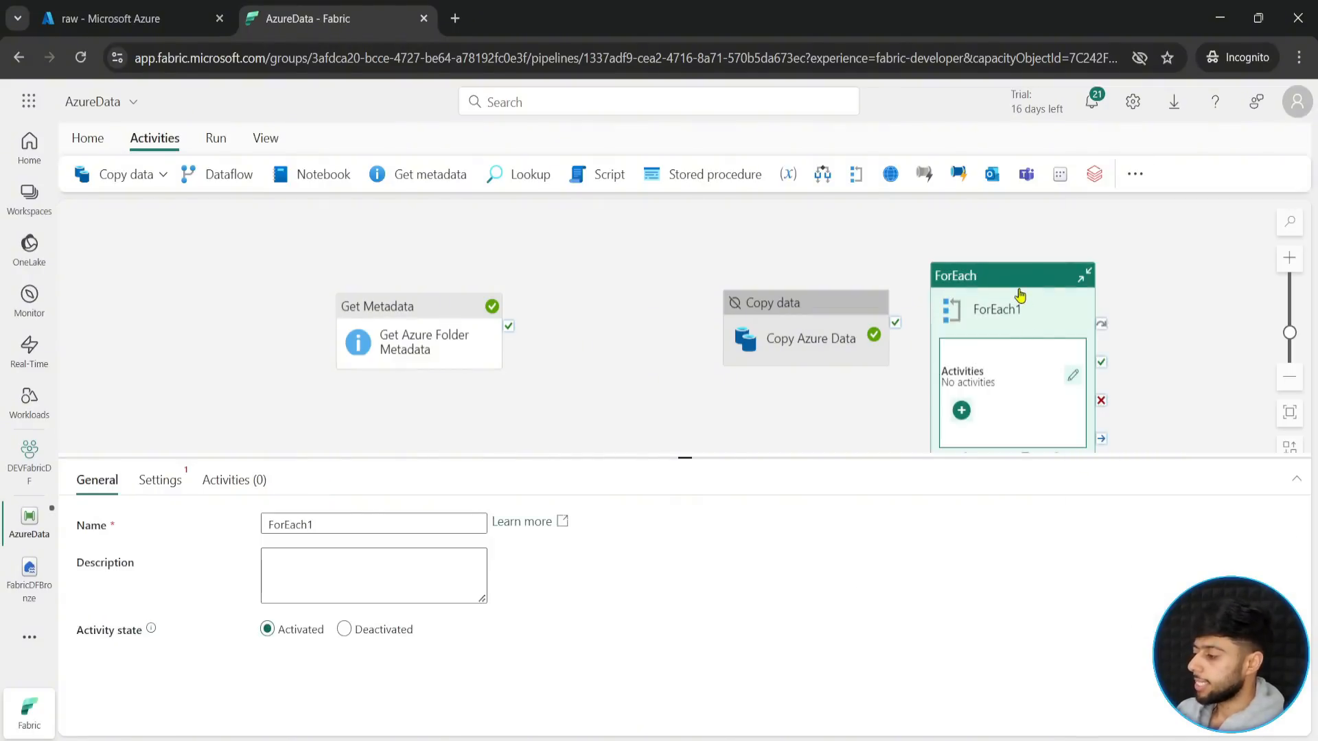
left_click_drag(1021, 295, 620, 249)
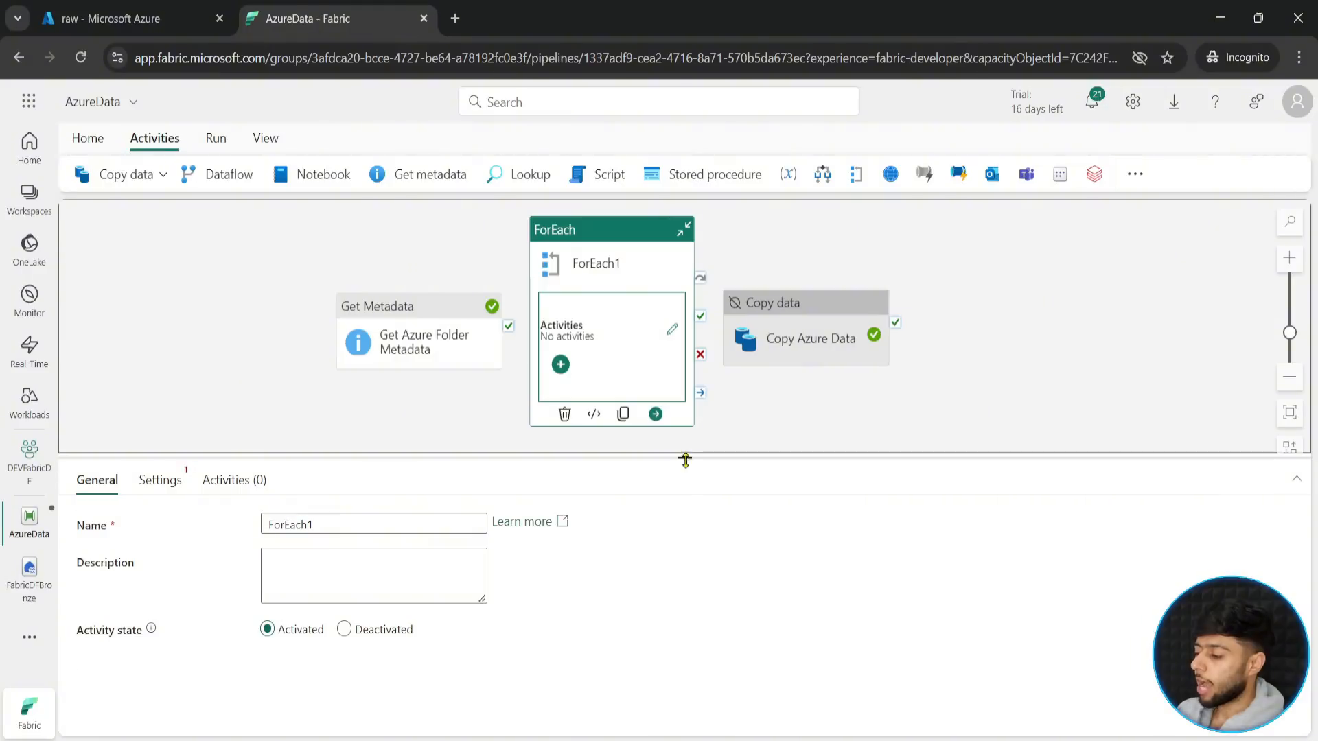
left_click_drag(685, 459, 685, 560)
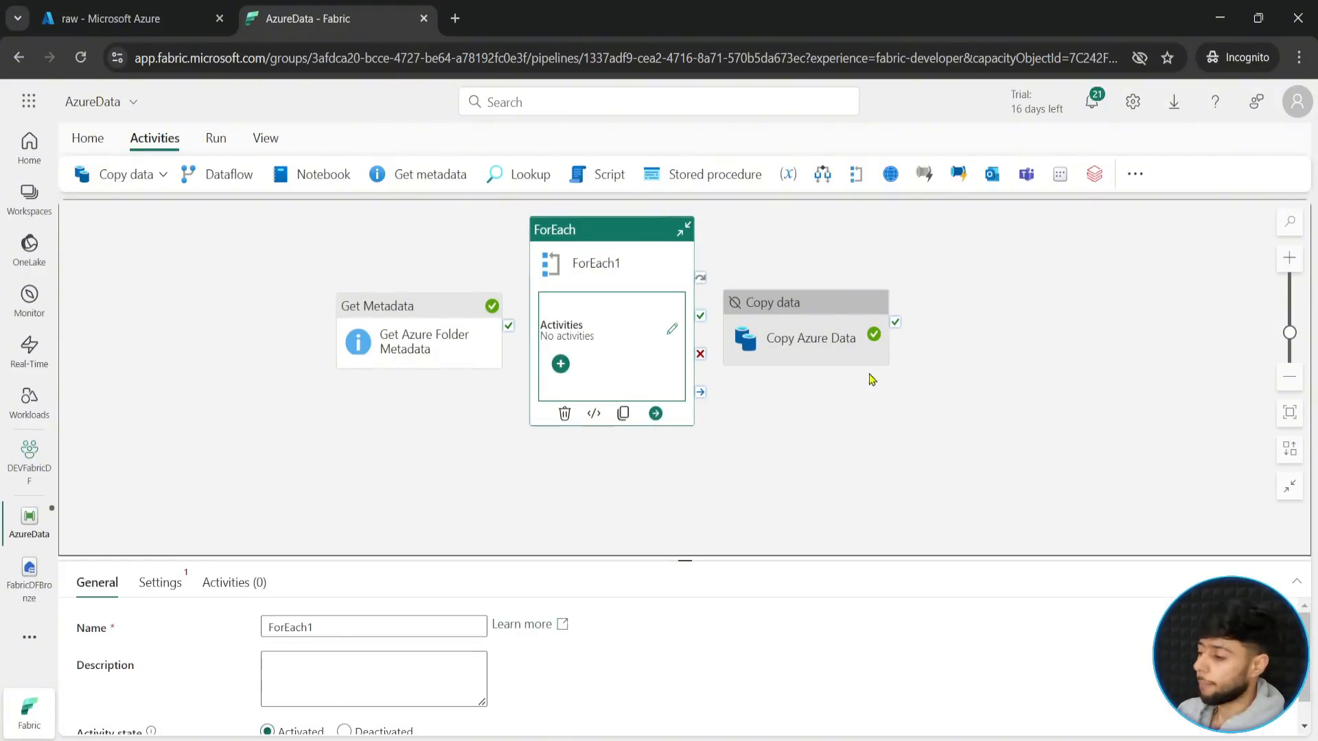
- Space the three activities apart on the canvas and connect Get Azure Folder Metadata's success output to the ForEach activity
left_click_drag(846, 321, 1168, 341)
left_click_drag(419, 306, 320, 316)
left_click_drag(593, 283, 717, 289)
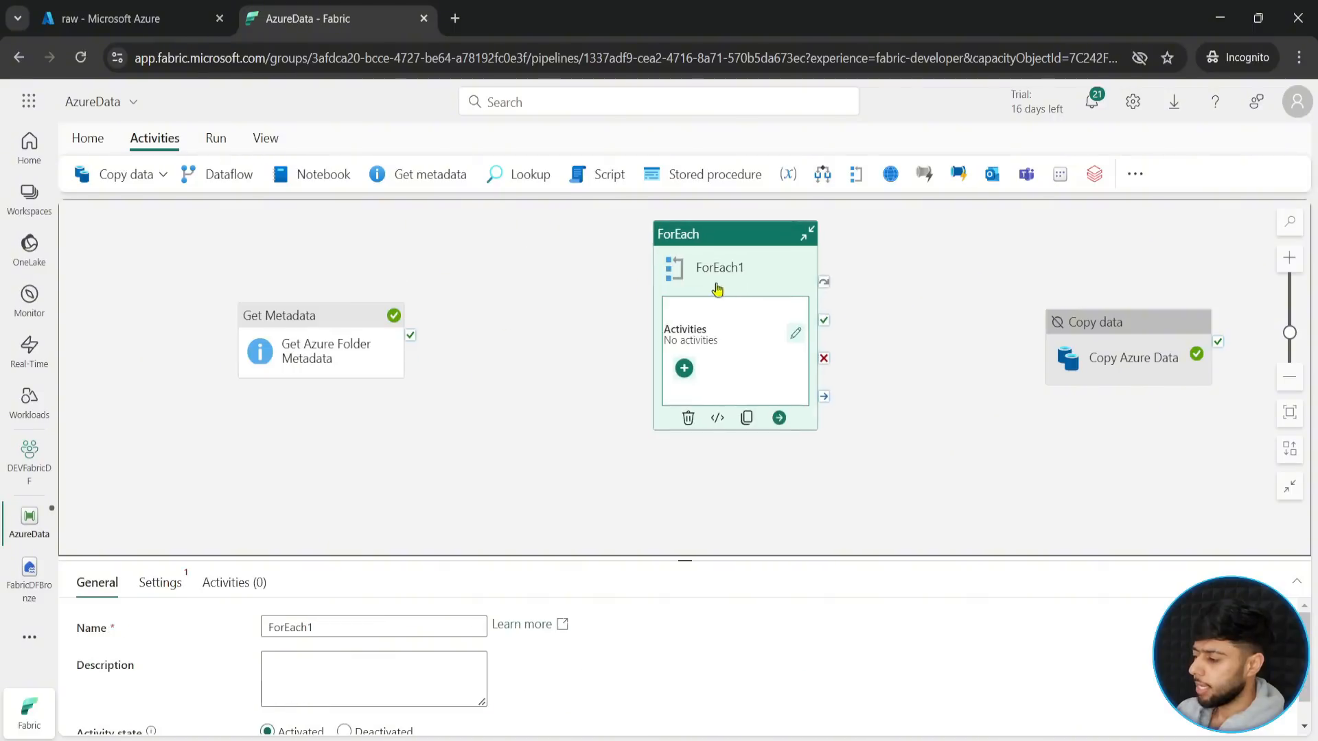
left_click_drag(410, 337, 776, 321)
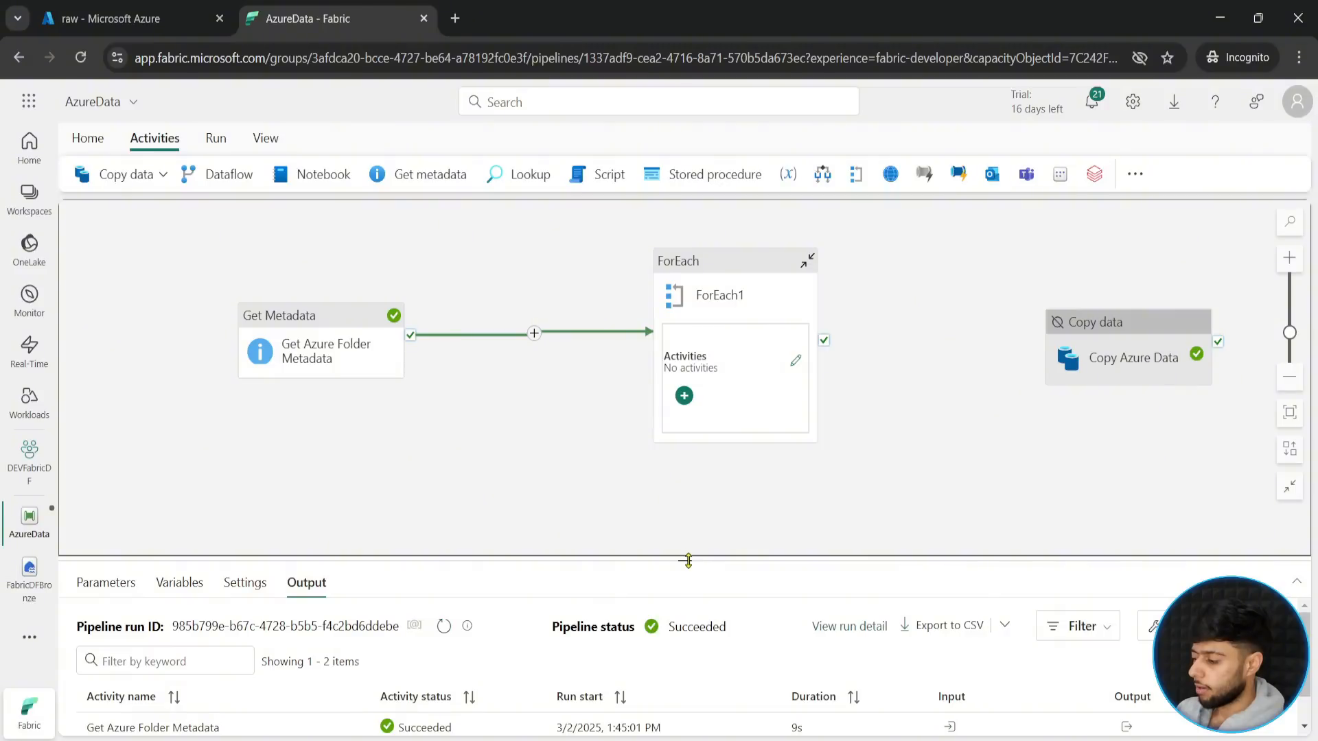
- Rename the ForEach activity as ForEachAzureFile
left_click_drag(688, 561, 685, 465)
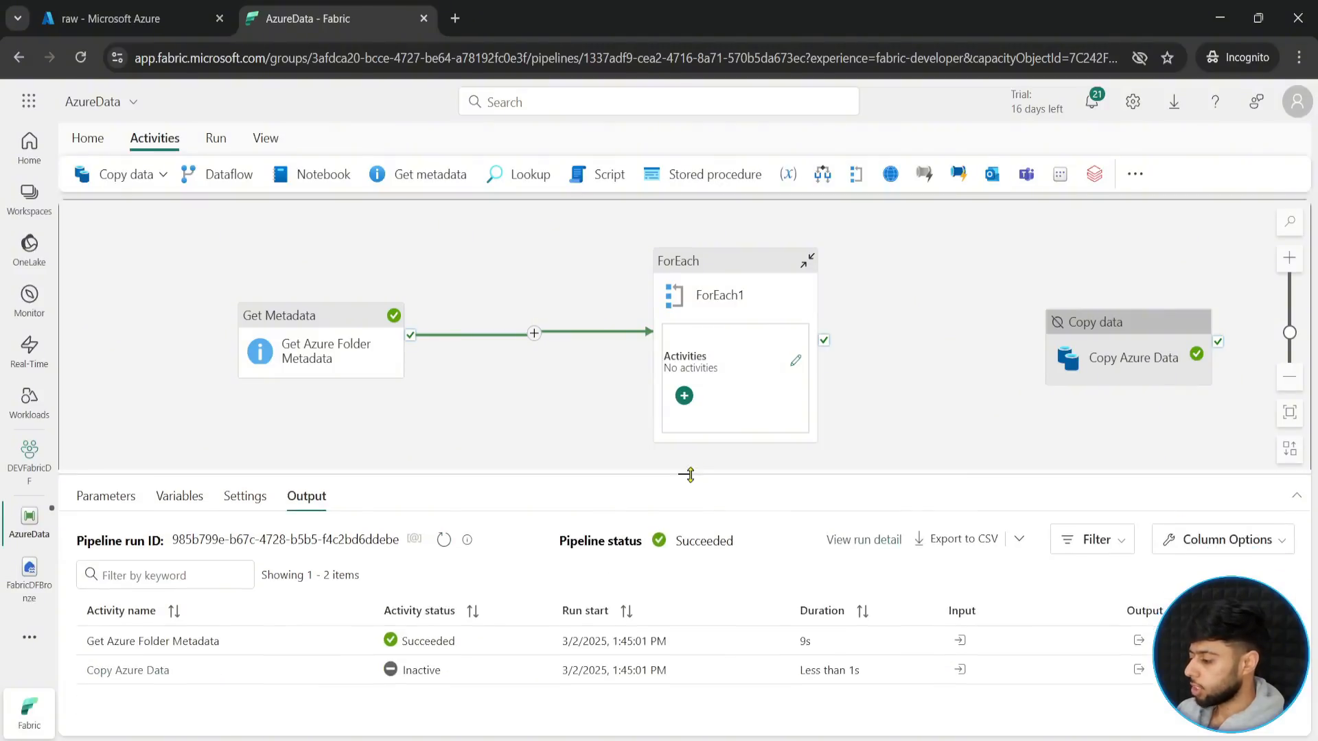
left_click(711, 285)
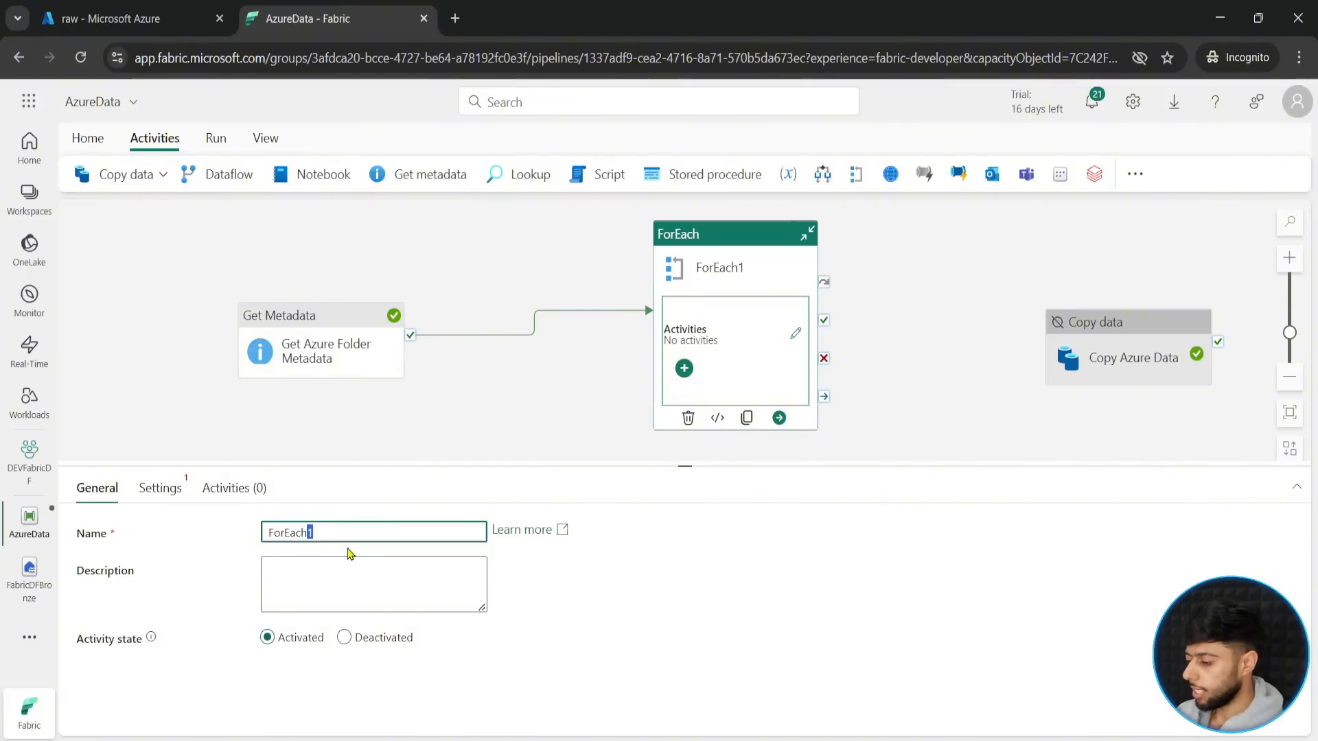
key("BackSpace")
type("Azur")
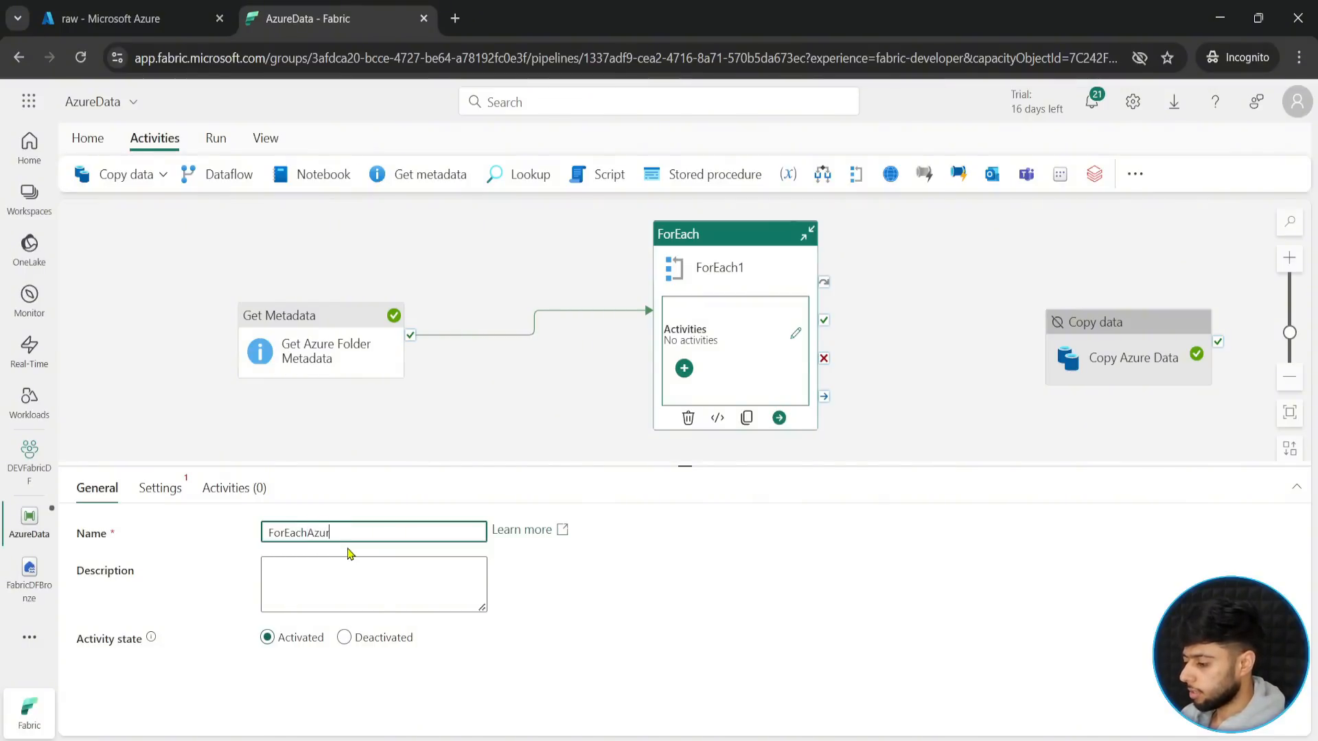
type("eFile")
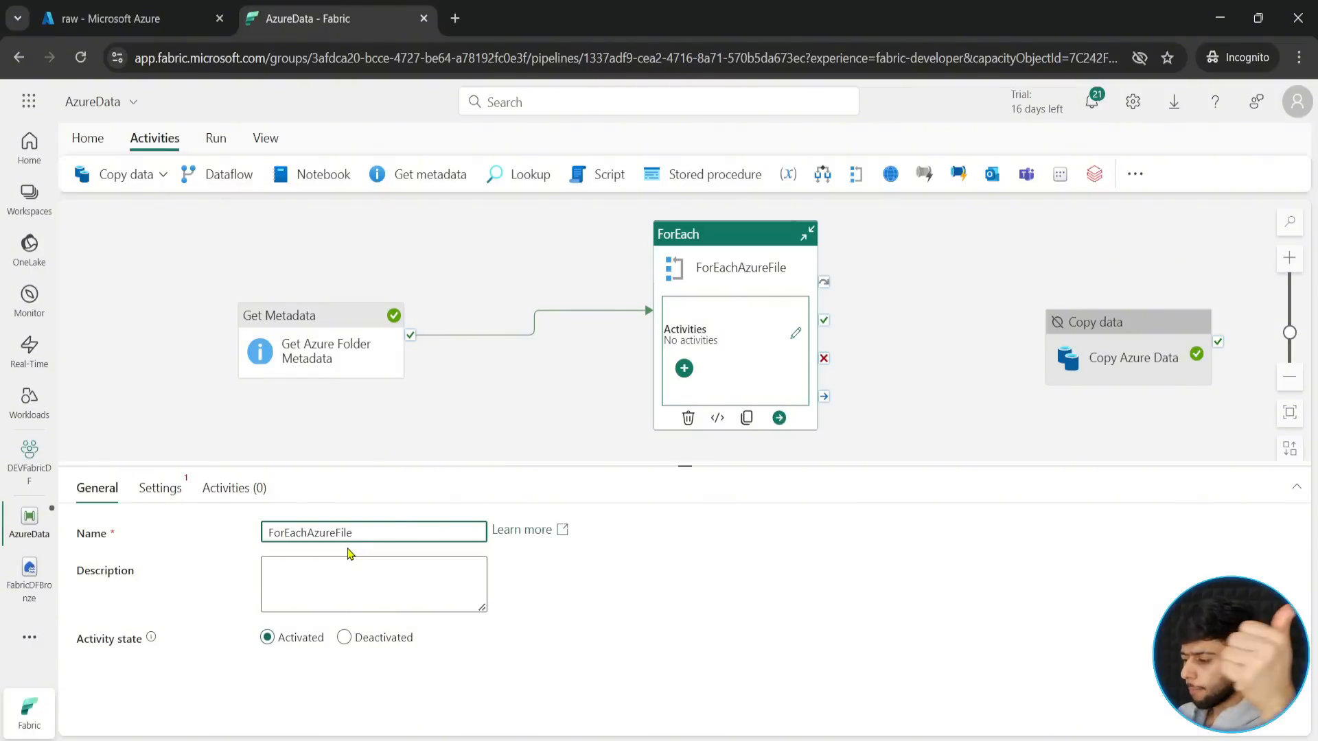
left_click(163, 490)
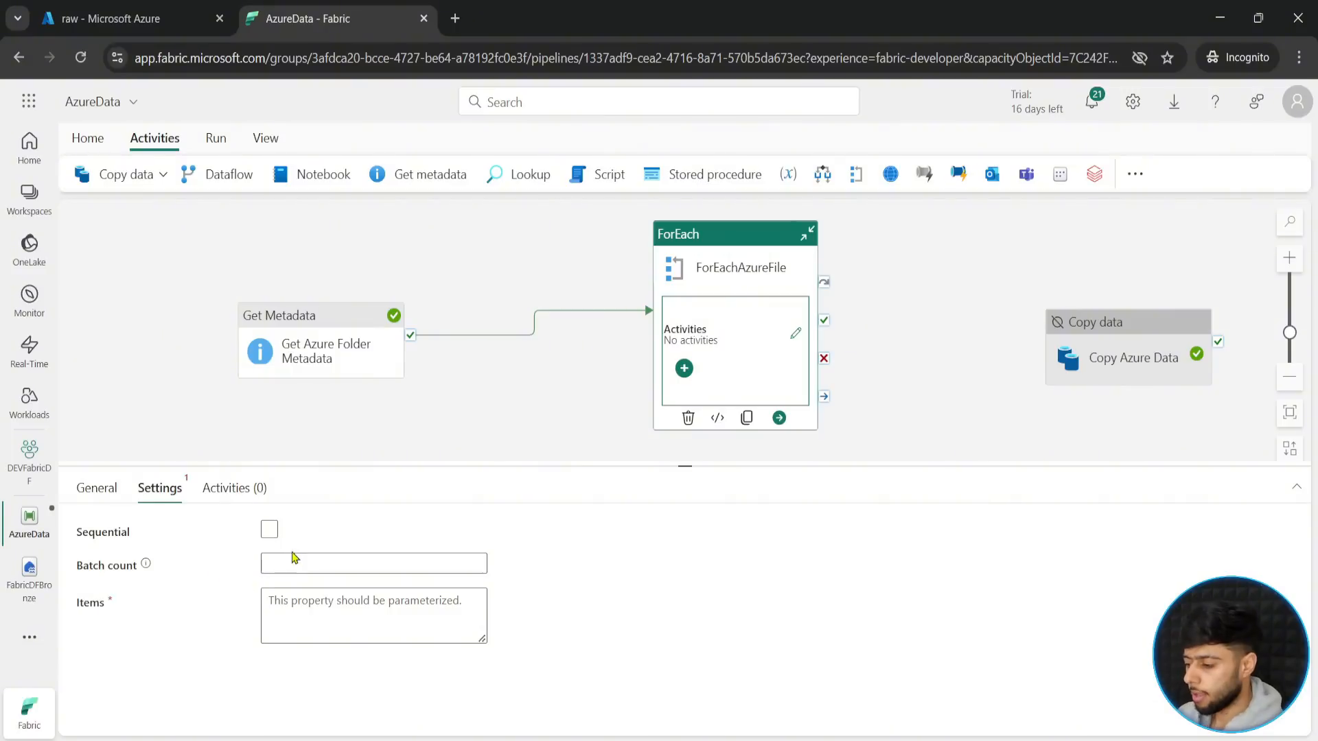
left_click(321, 615)
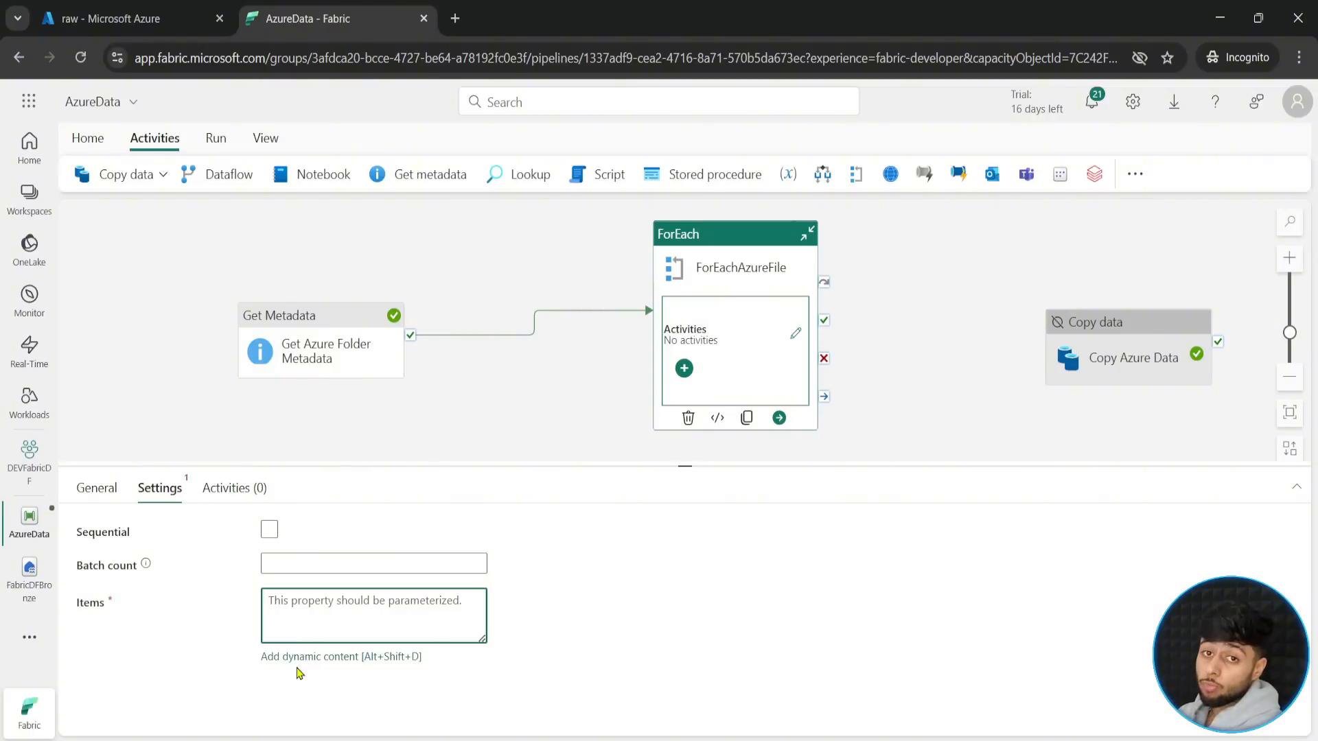
left_click(316, 657)
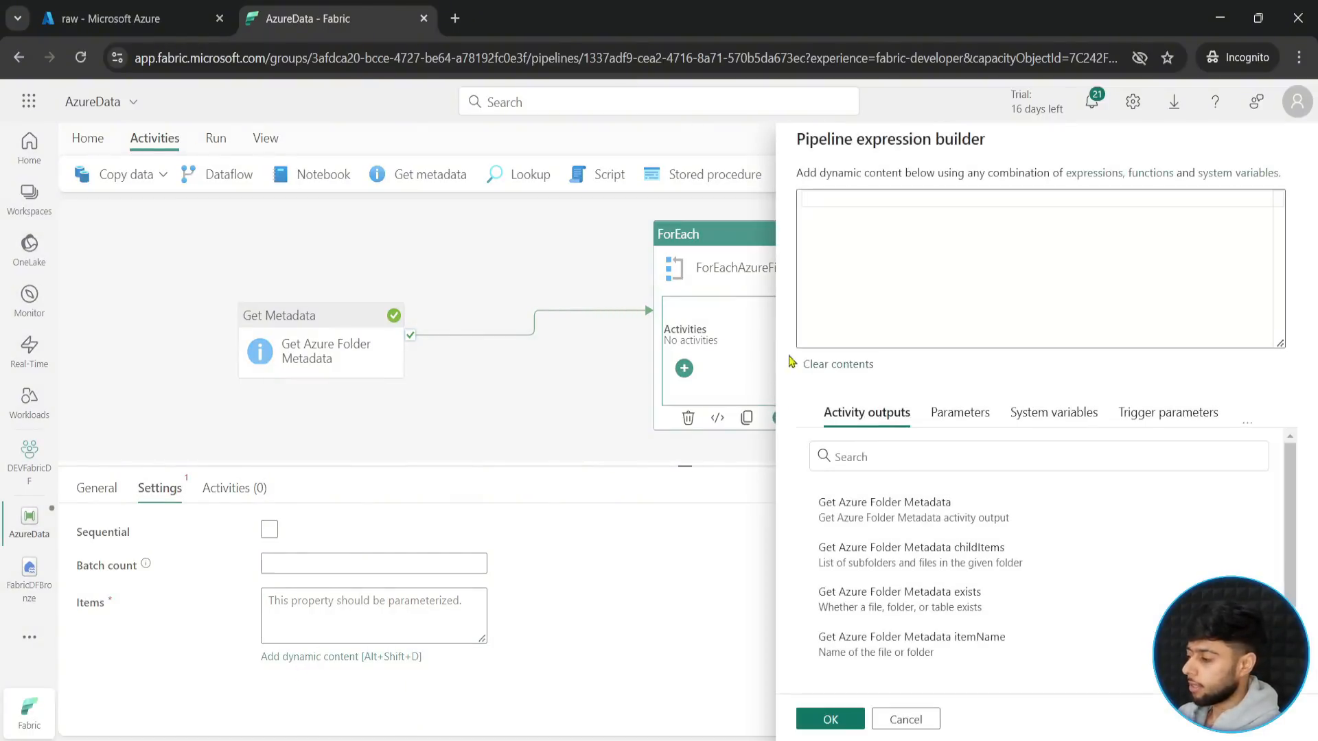
left_click(903, 719)
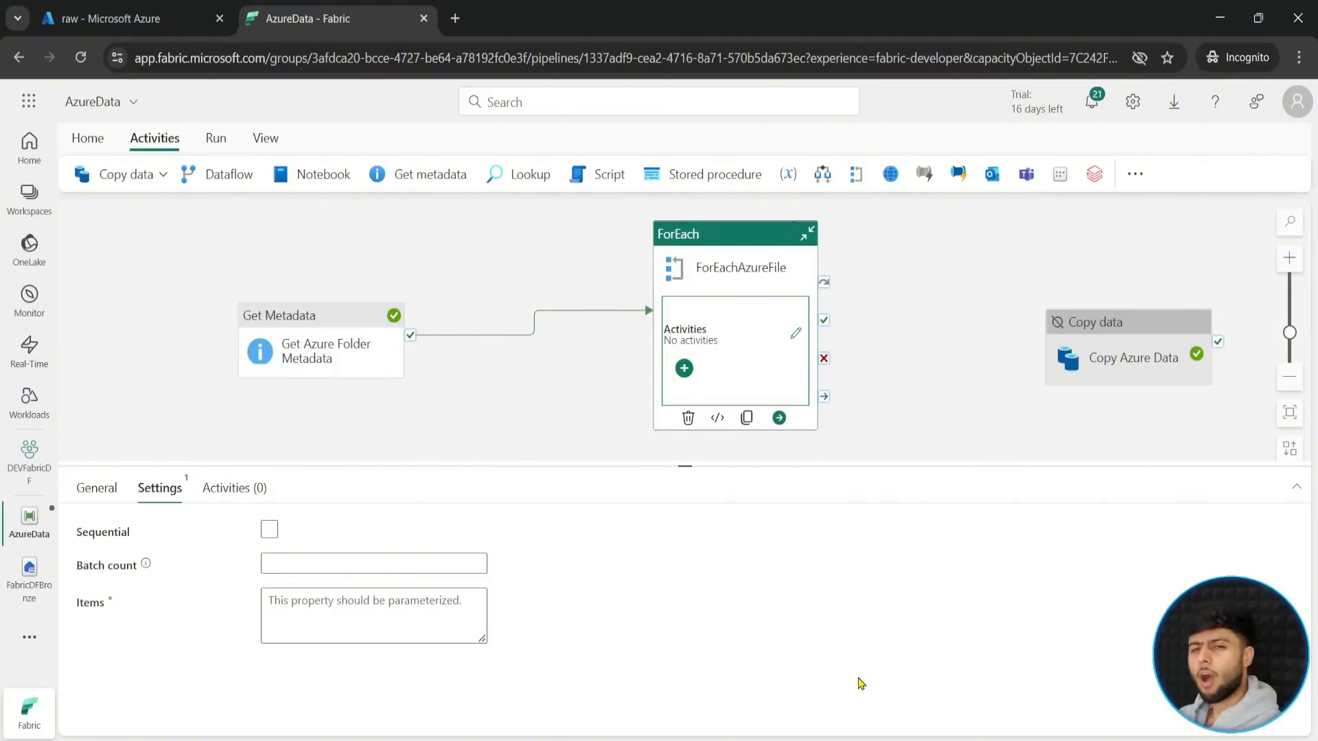
- Open the run output of Get Azure Folder Metadata in full size, examine the childItems array, and close it
left_click(613, 410)
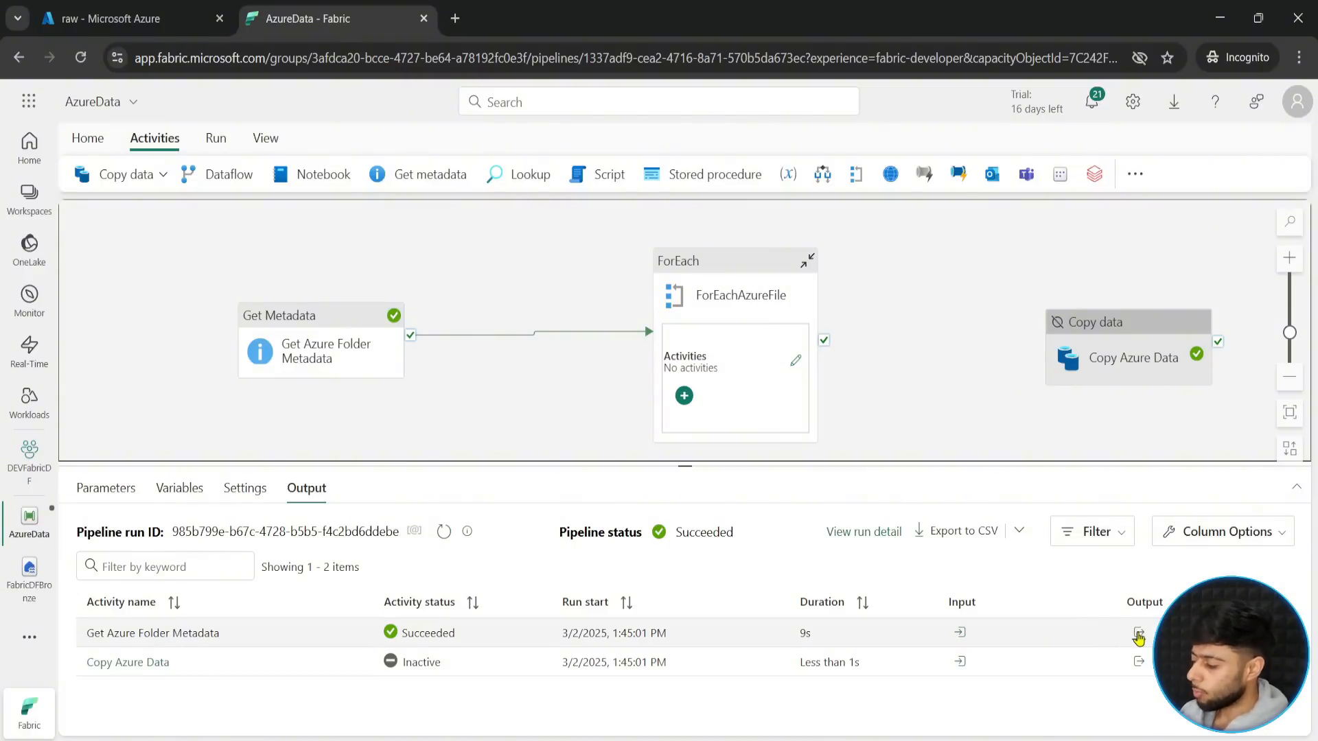
left_click(1138, 635)
left_click(1254, 383)
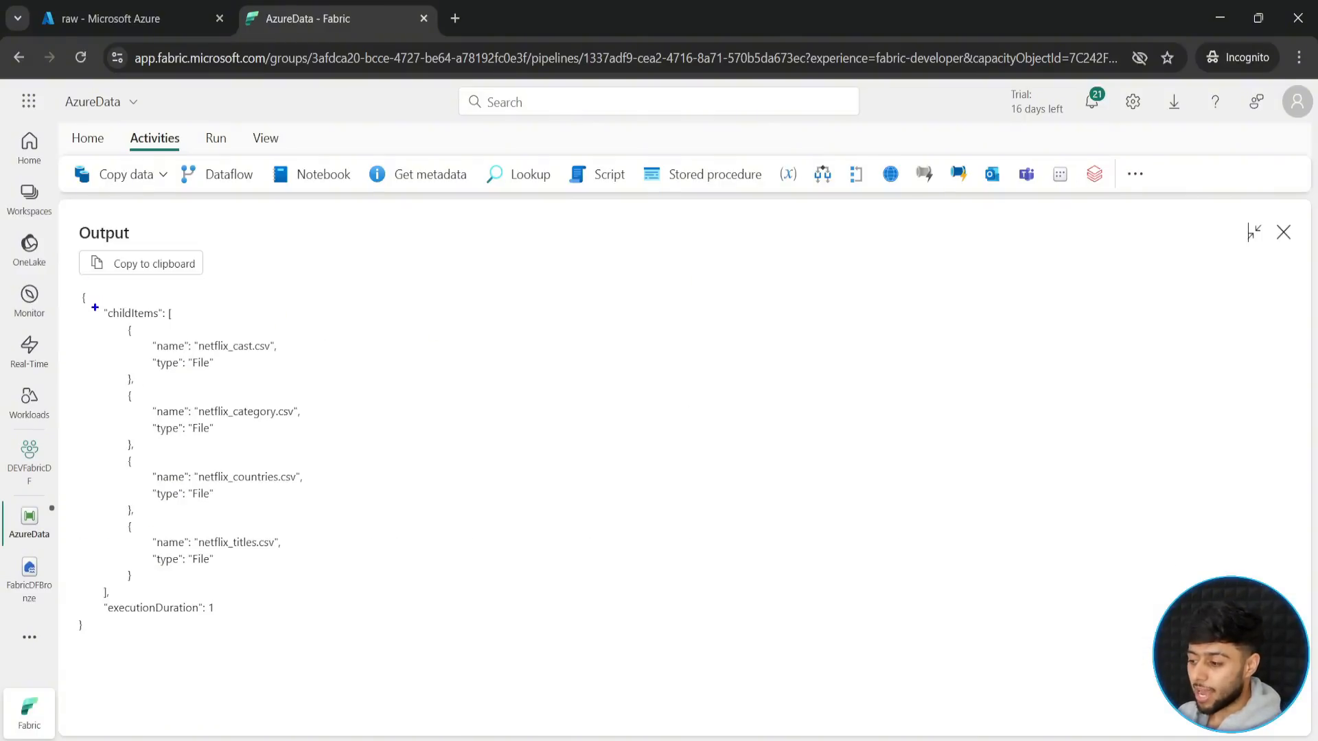
mouse_move(94, 306)
left_mouse_down()
mouse_move(167, 322)
mouse_move(180, 297)
mouse_move(293, 255)
left_mouse_up()
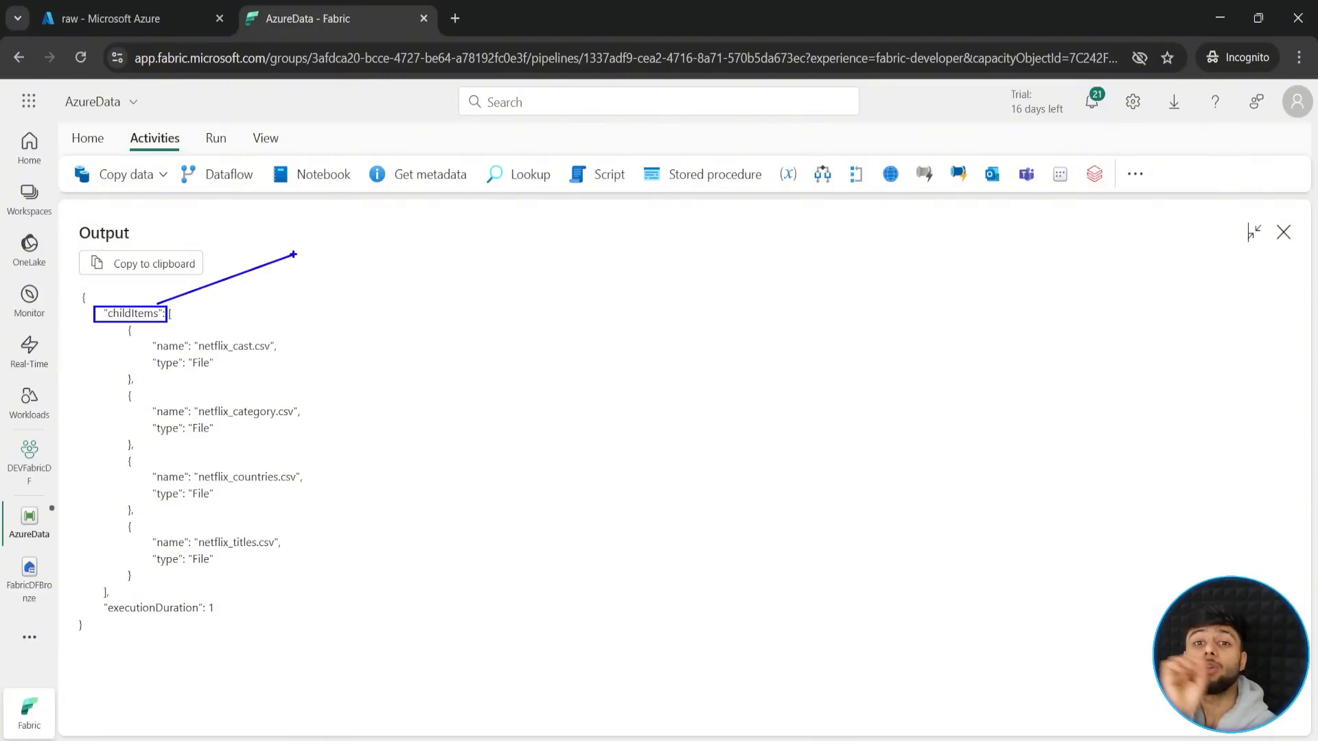
key("Escape")
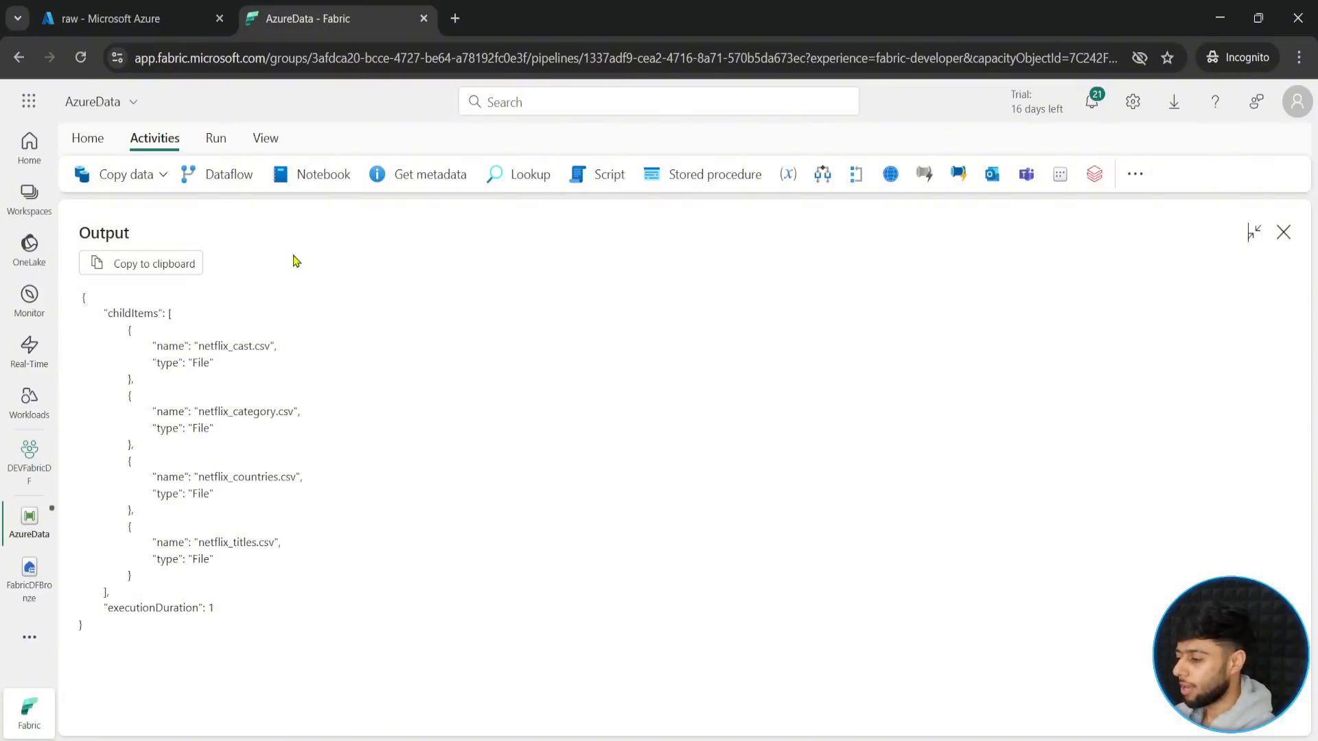
left_click(1282, 232)
left_click(696, 324)
left_click(292, 630)
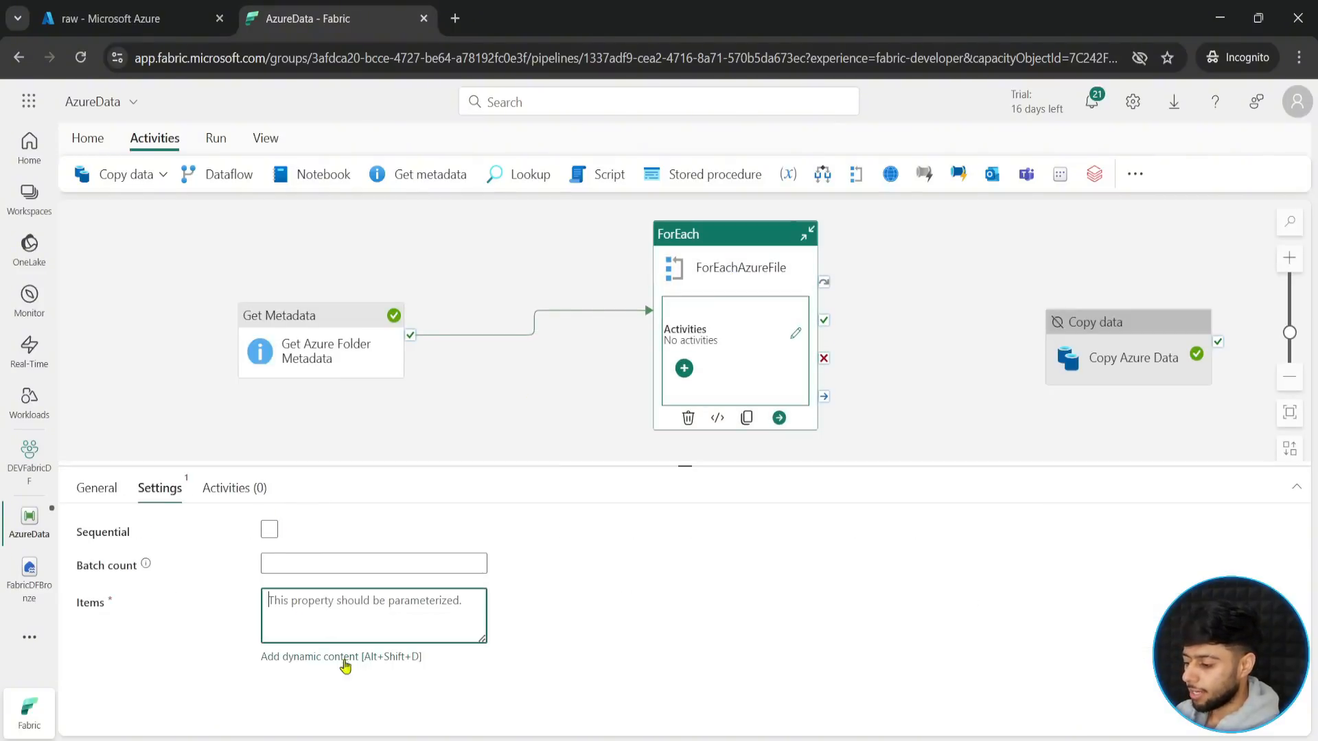
left_click(316, 657)
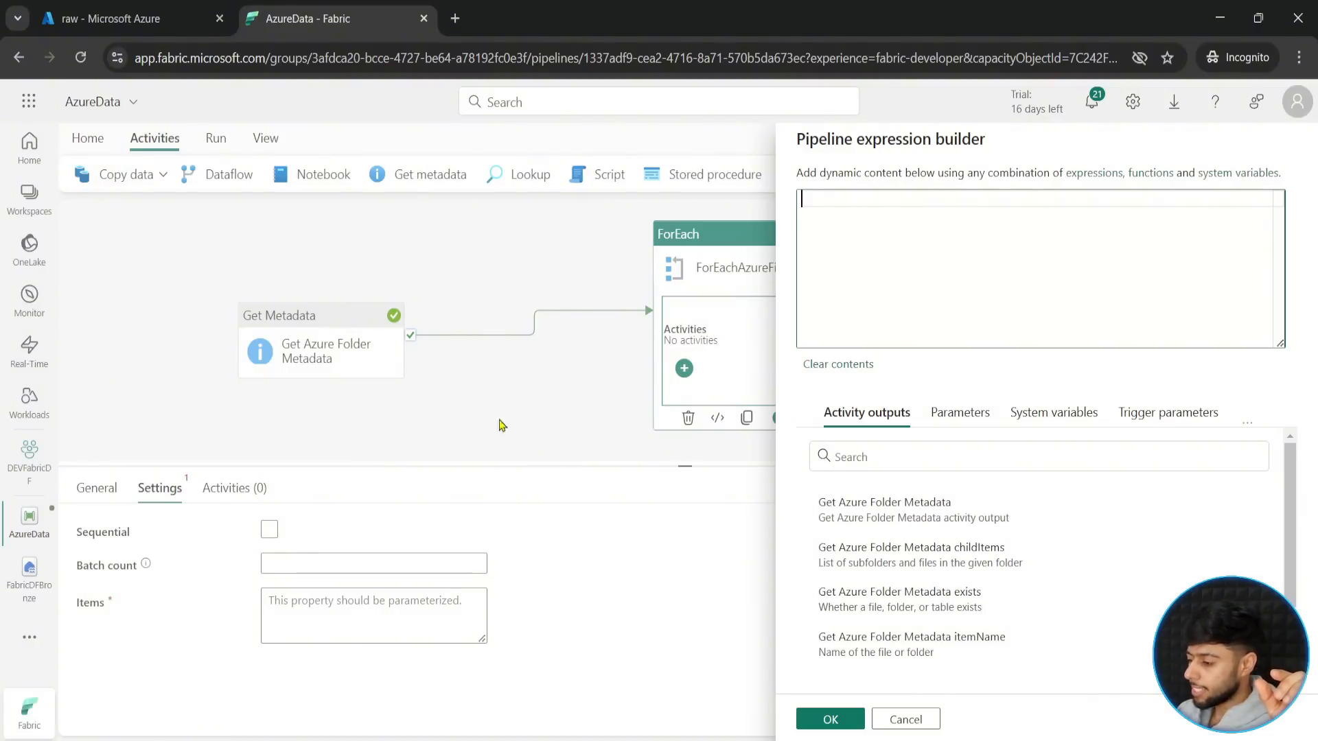
left_click(888, 514)
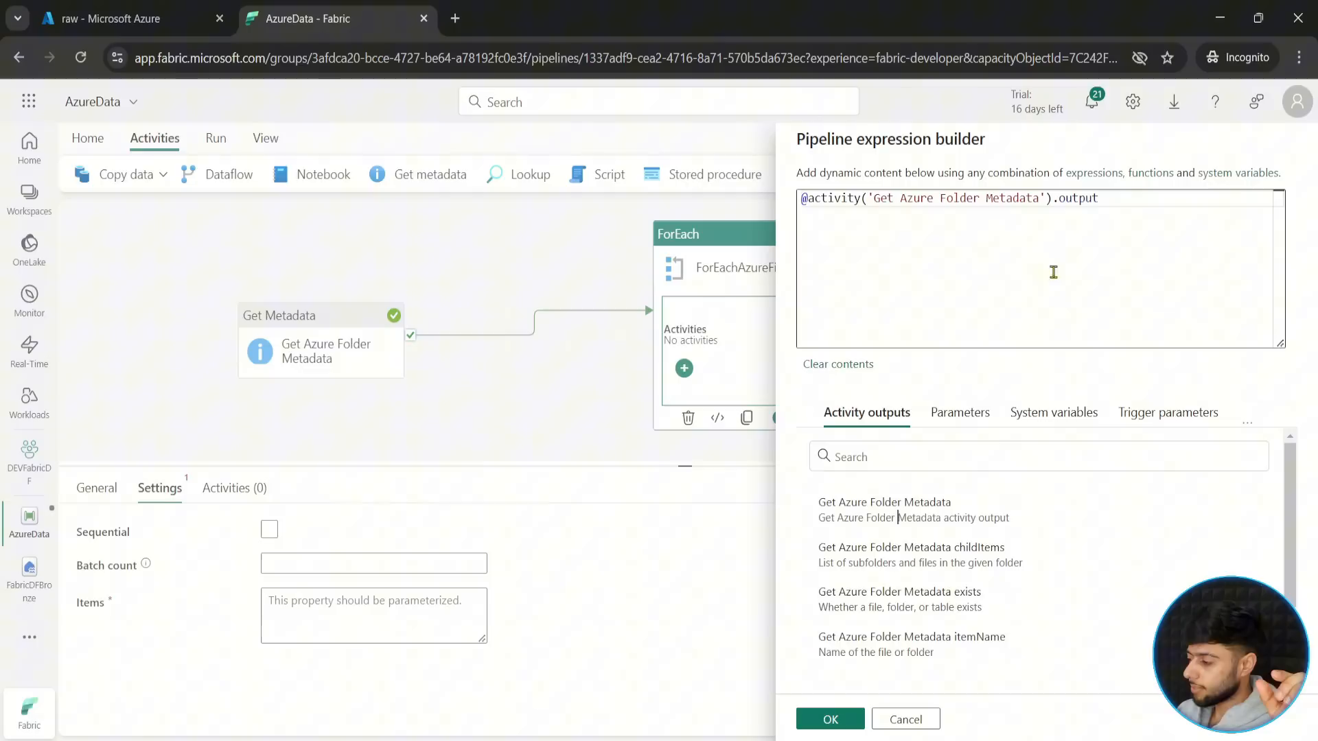
left_click(1117, 203)
type(".")
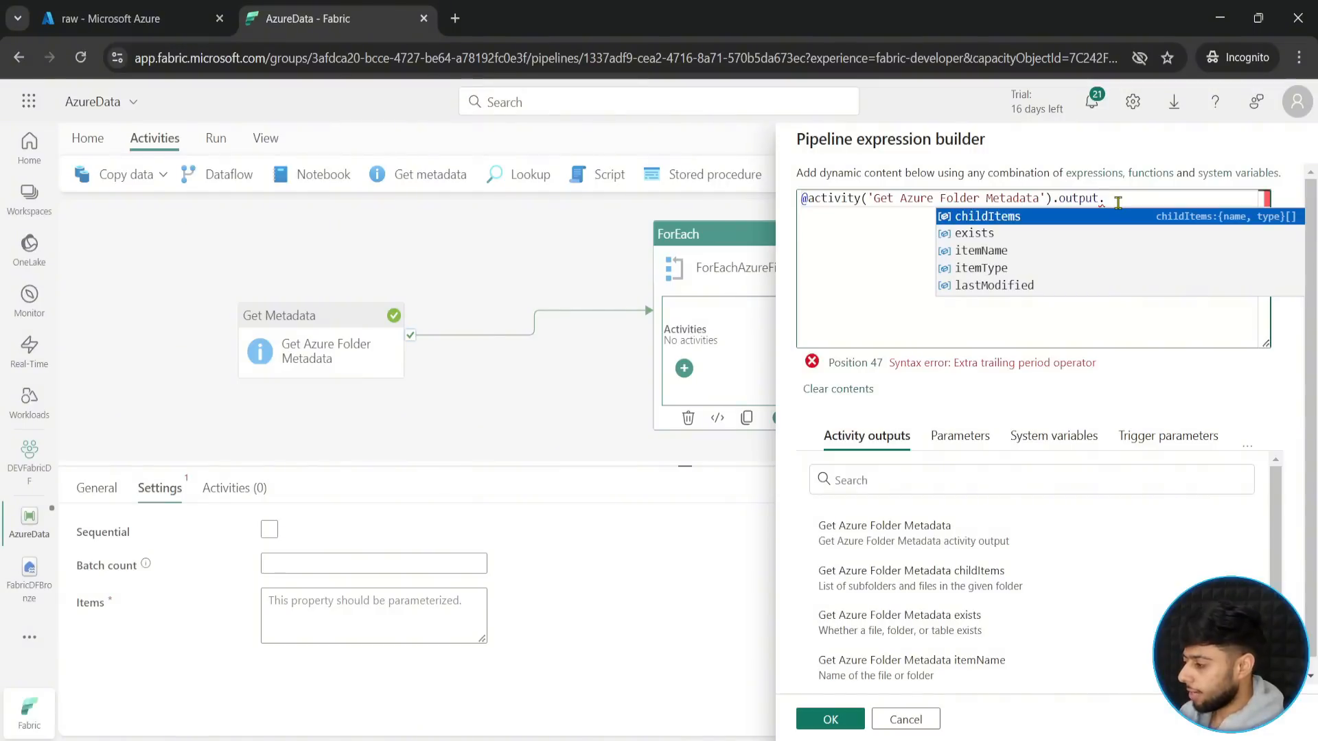
key("Return")
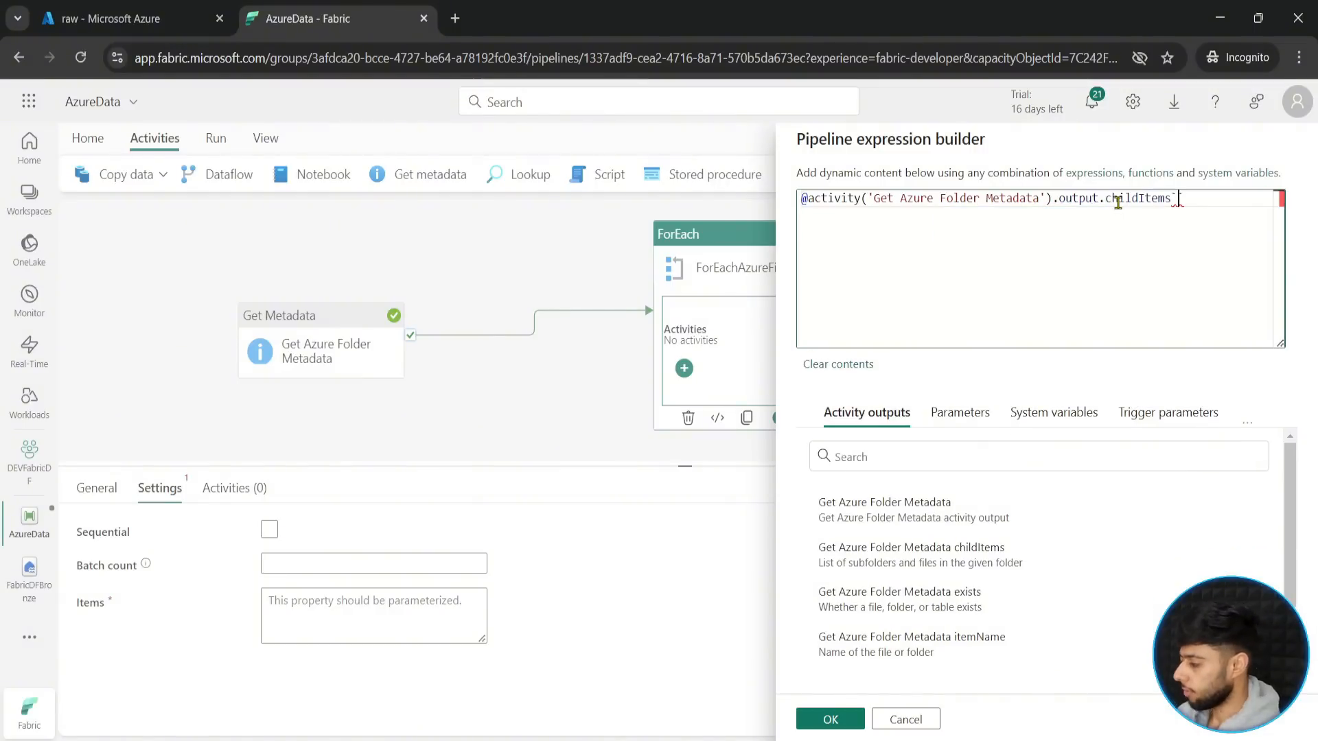
left_click(830, 719)
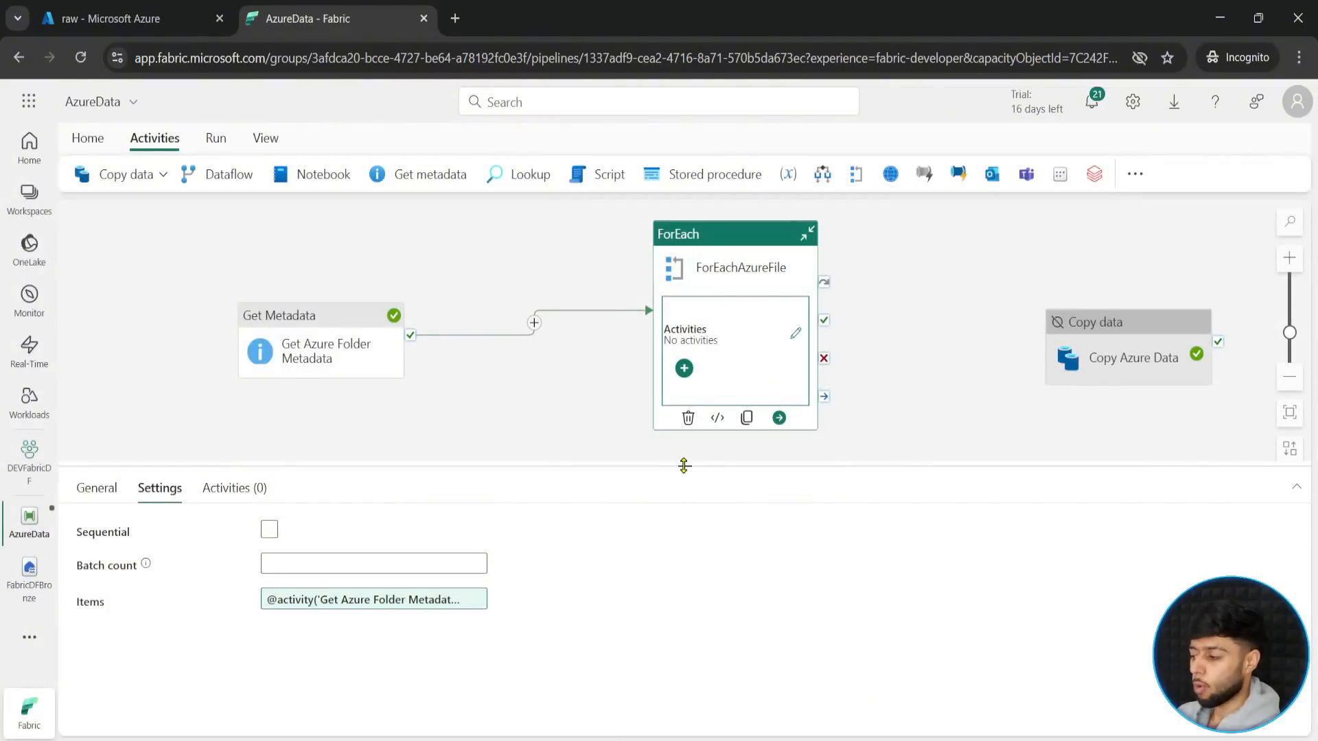
- Move the Copy Azure Data activity from the main canvas into ForEachAzureFile and place it mid-canvas
left_click_drag(683, 466, 684, 549)
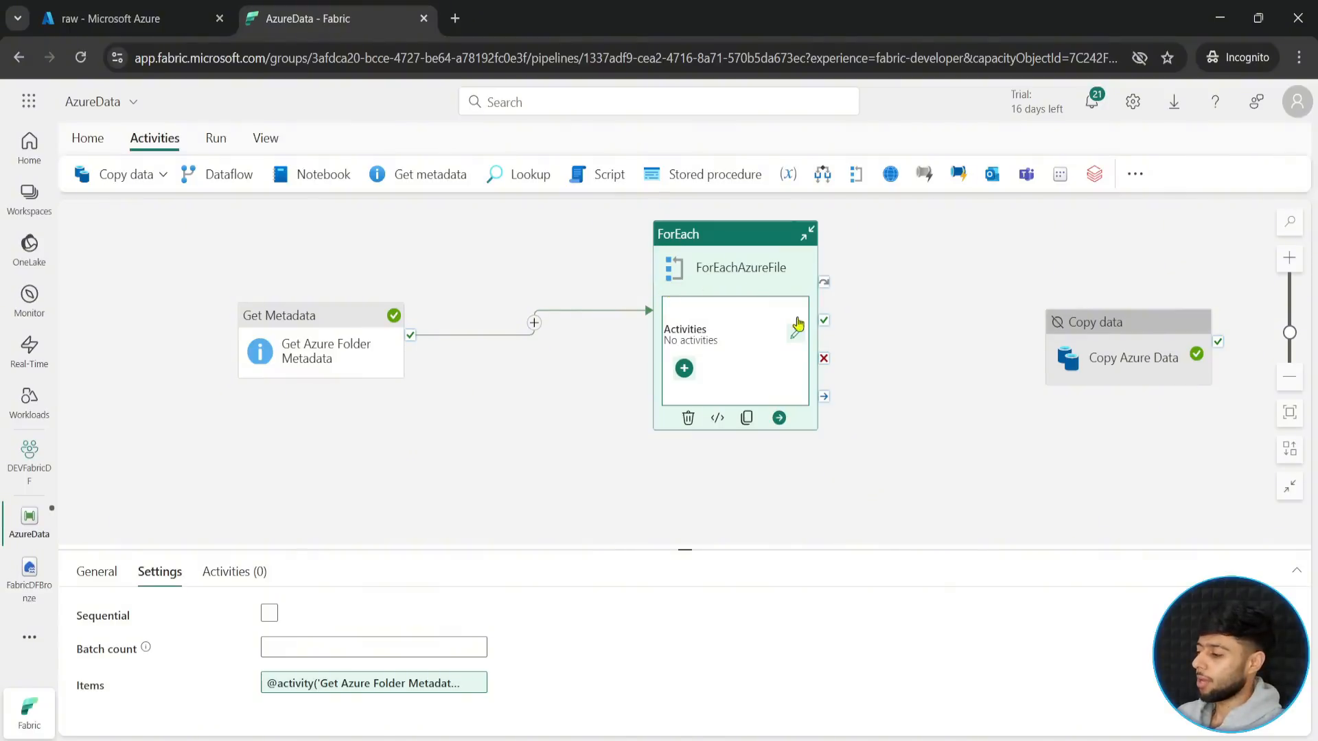
left_click(1133, 341)
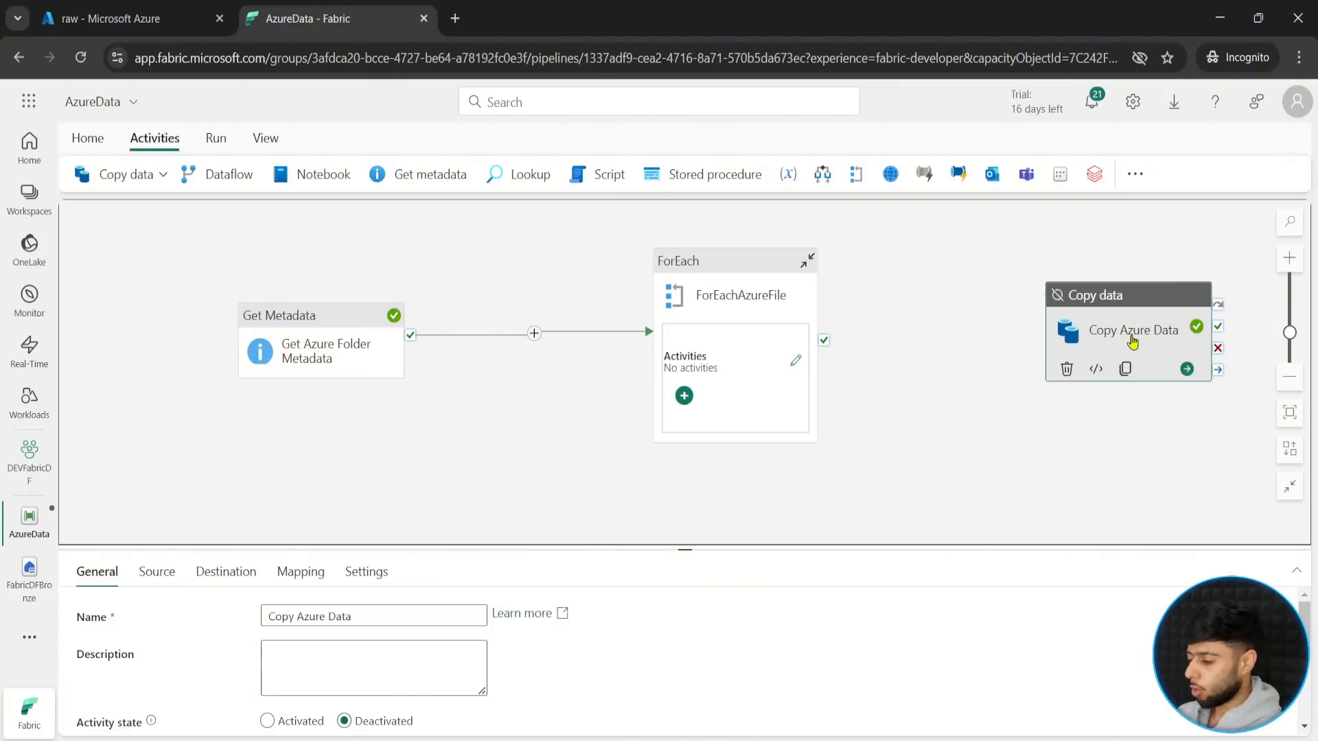
key("ctrl+x")
left_click(796, 361)
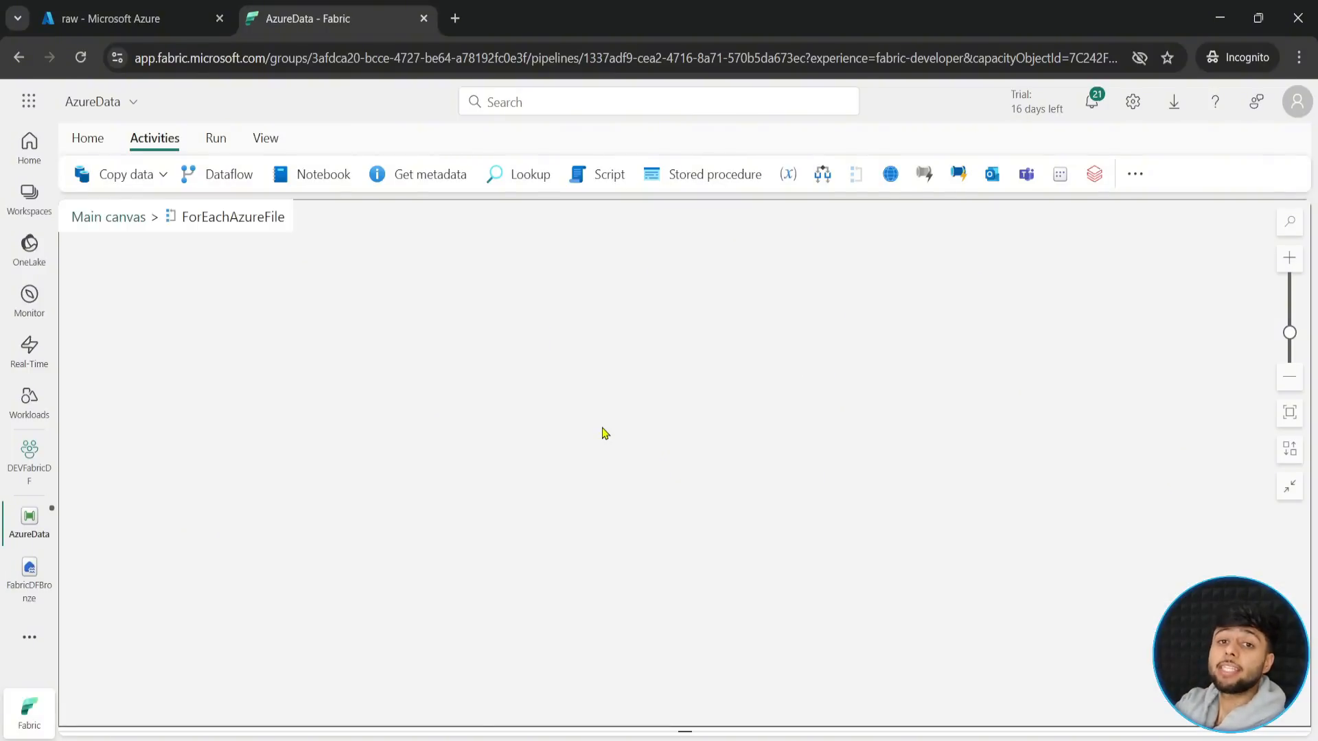
key("ctrl+v")
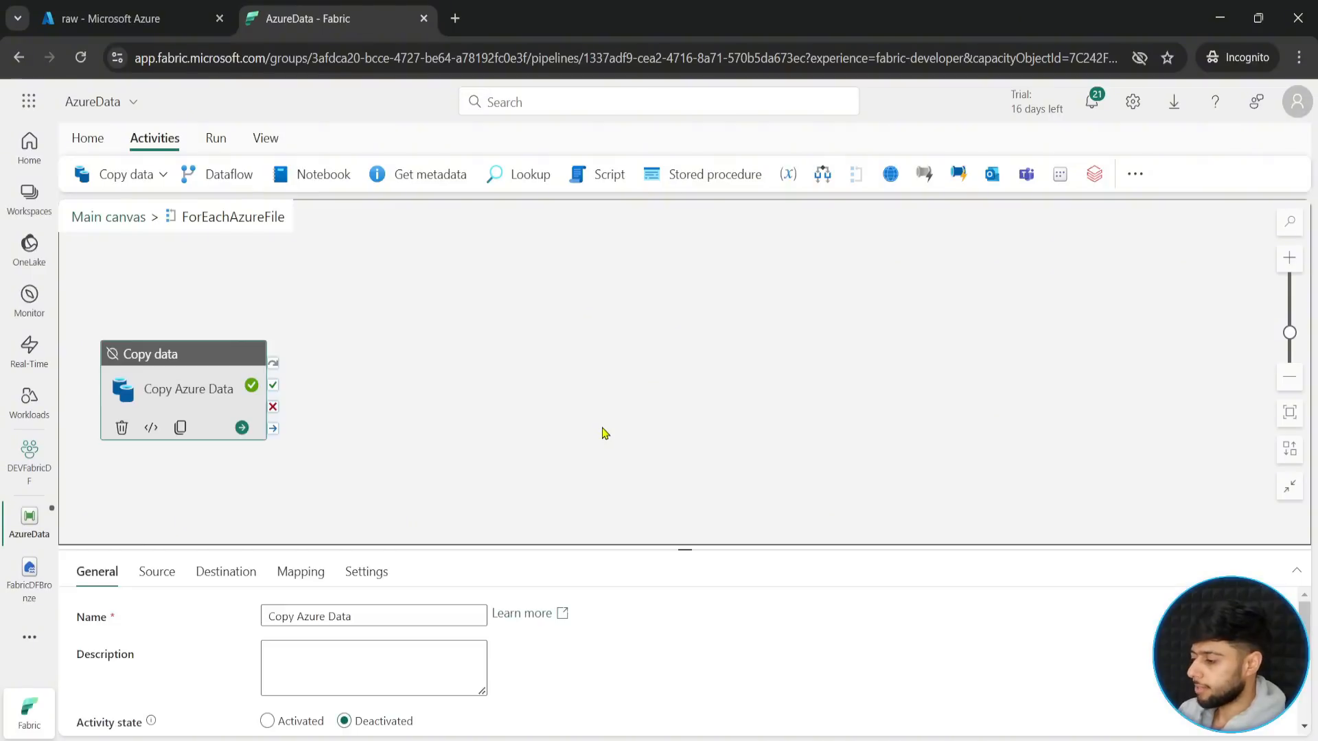
left_click_drag(172, 377, 692, 357)
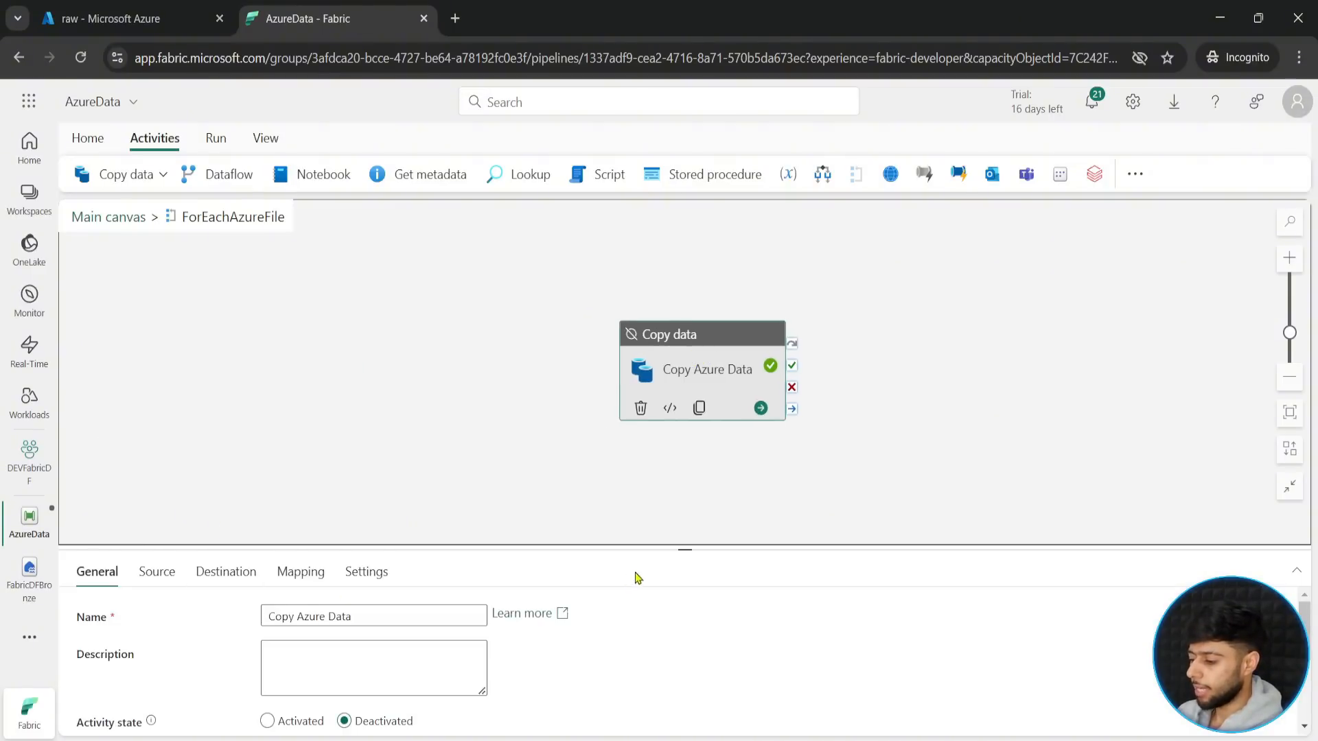
- Set the activity state of Copy Azure Data to Activated
left_click_drag(679, 549, 718, 347)
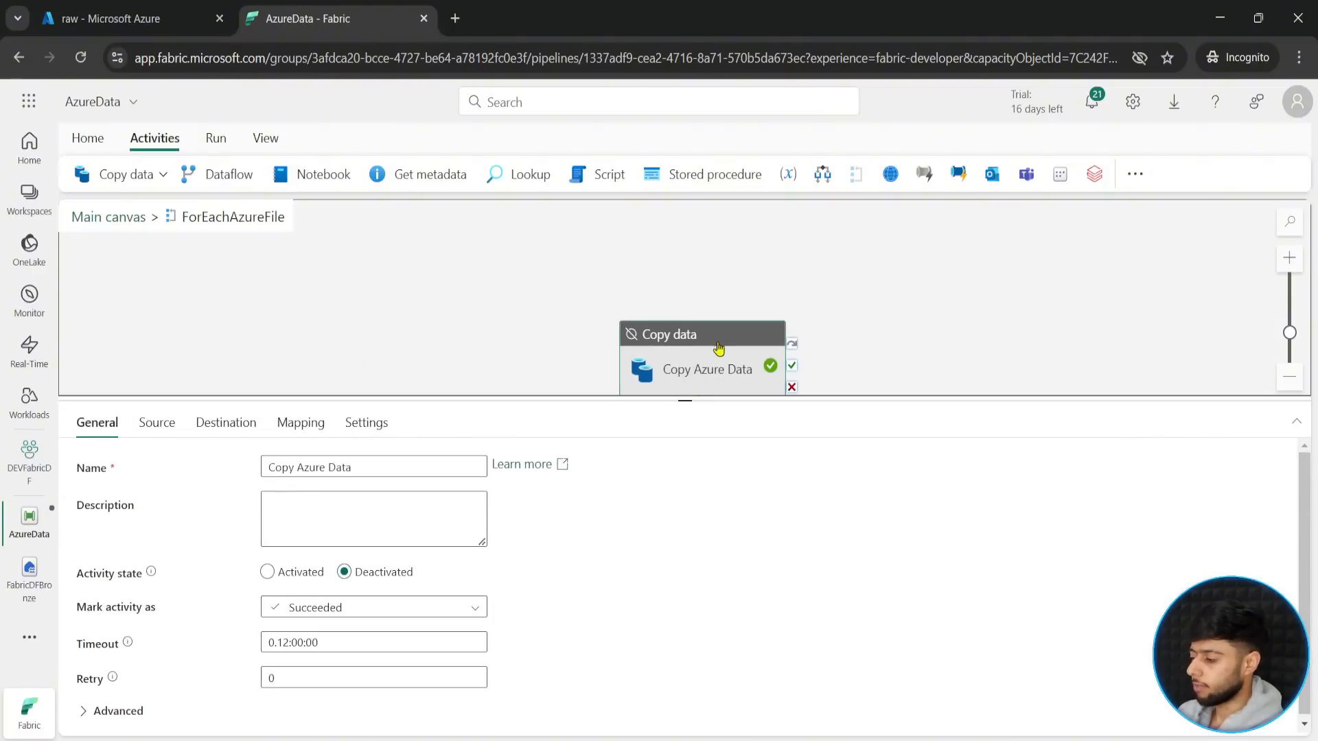
left_click(300, 579)
left_click_drag(689, 401, 684, 491)
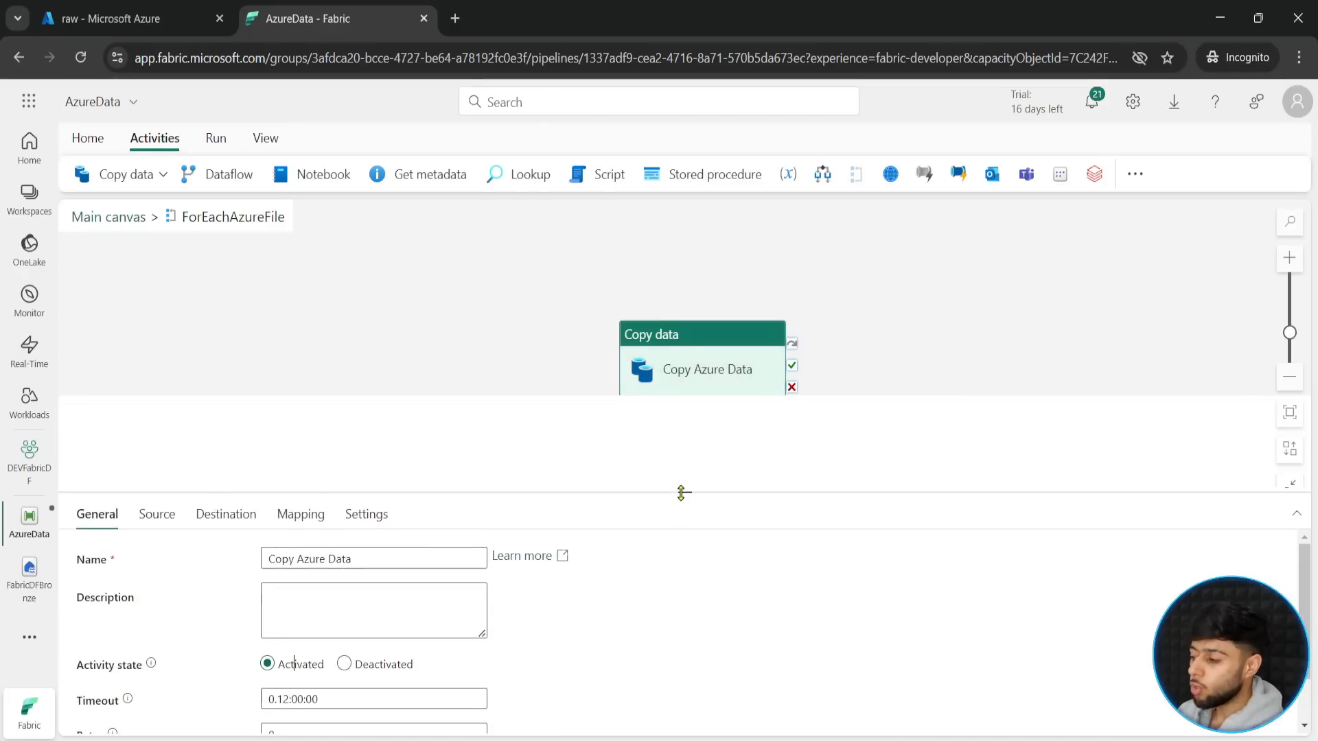
left_click(157, 520)
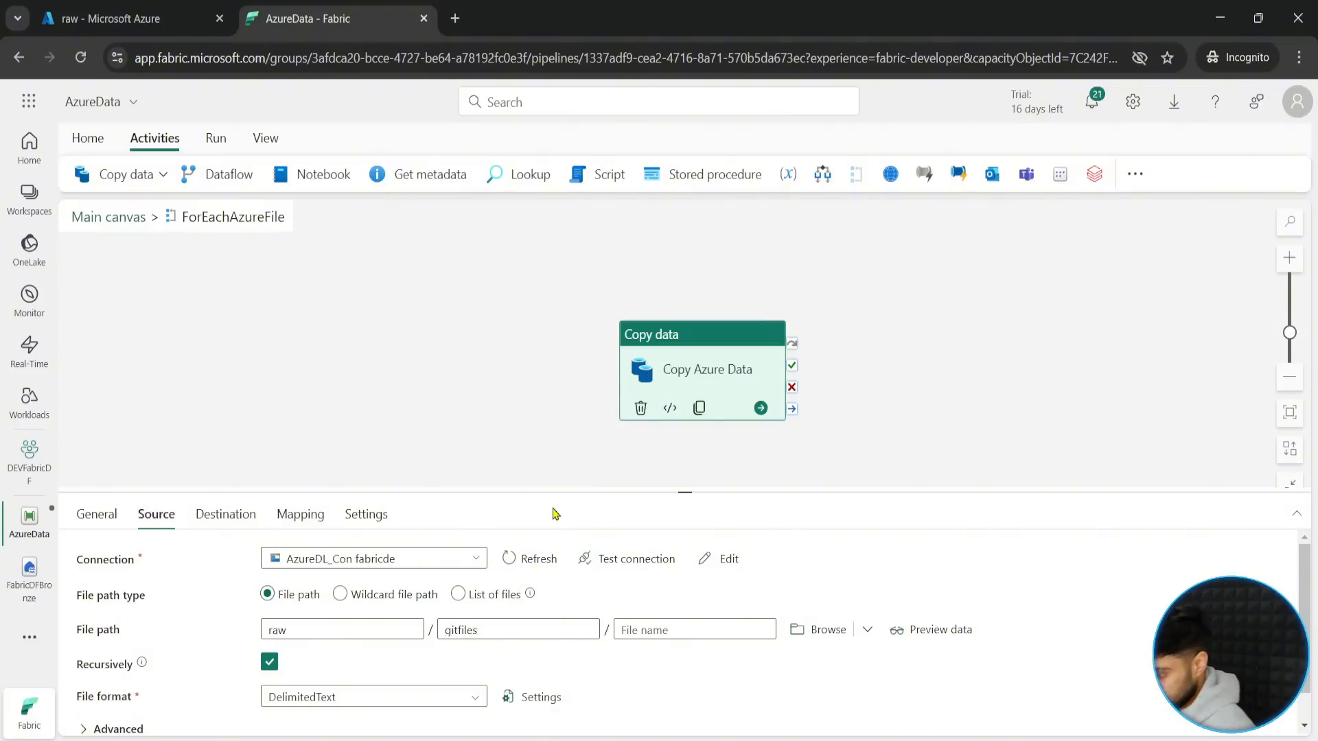
left_click_drag(683, 492, 687, 403)
scroll(702, 362, "down", 2)
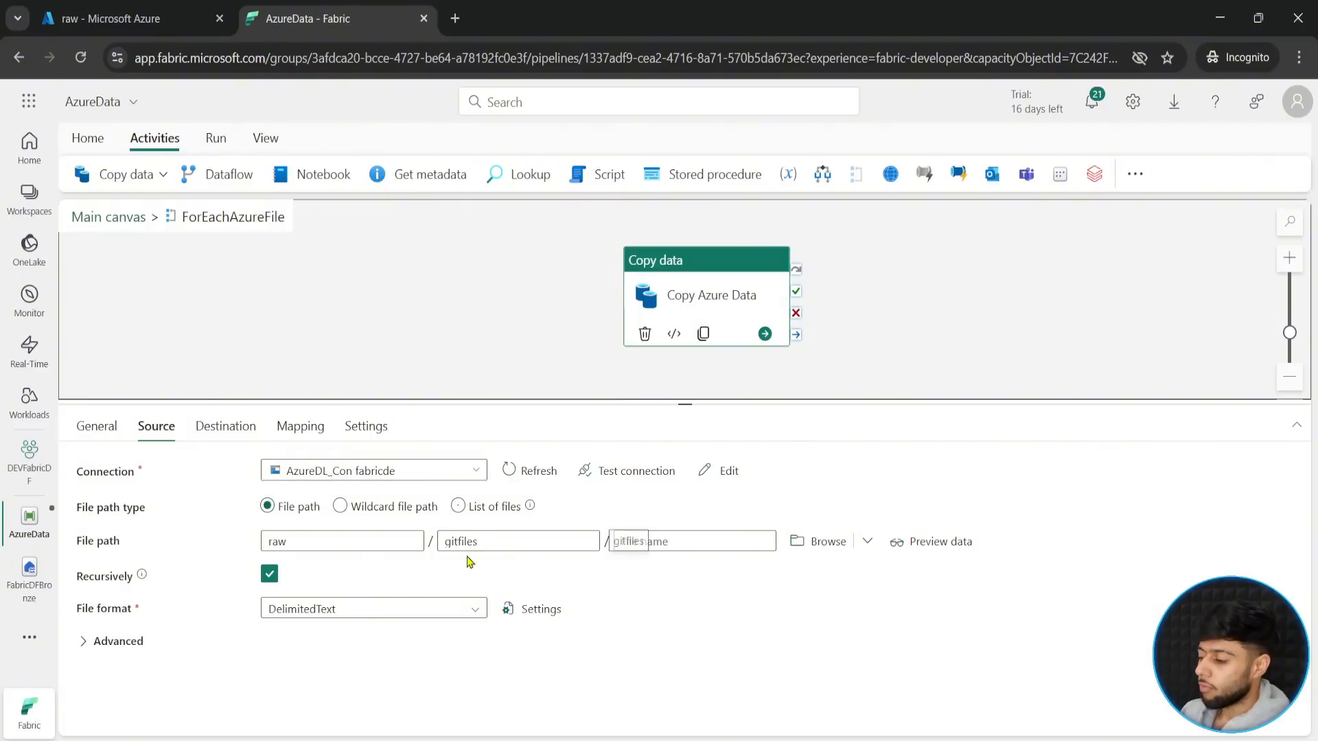
left_click(660, 540)
left_click(659, 567)
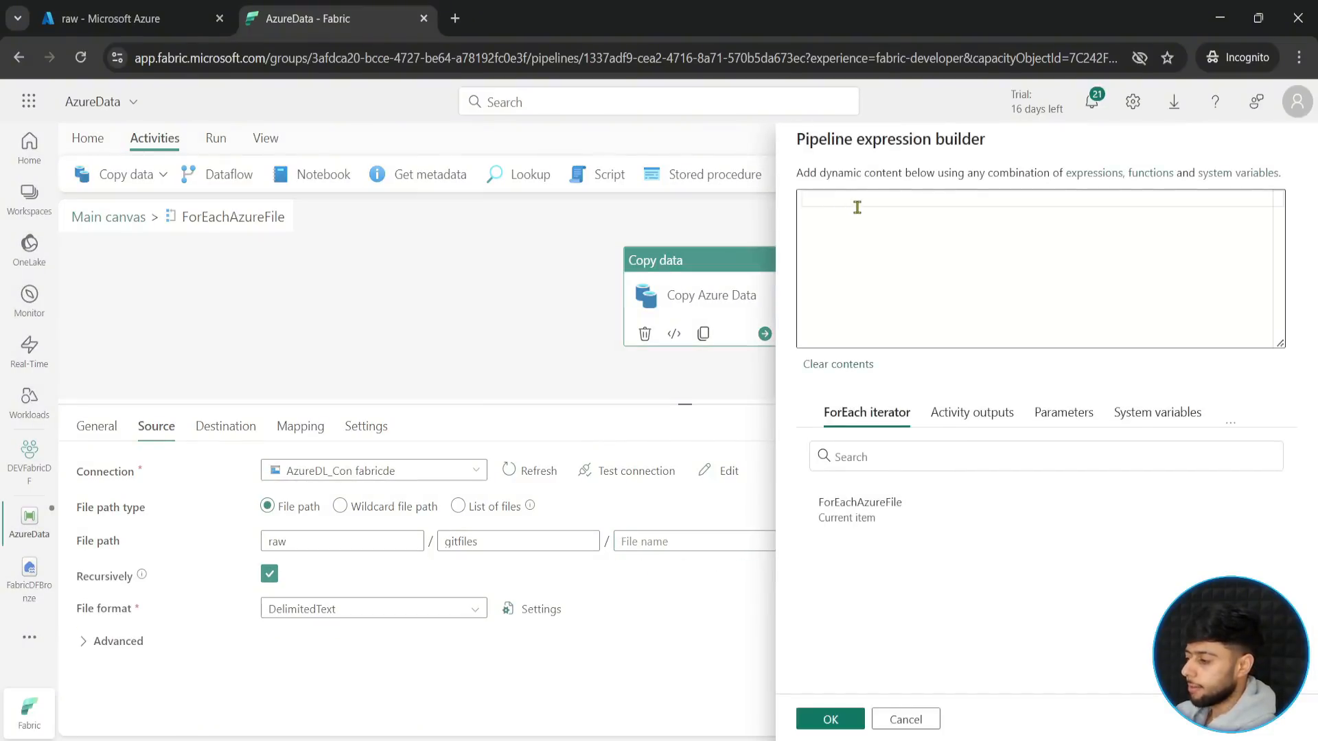
type("@ite")
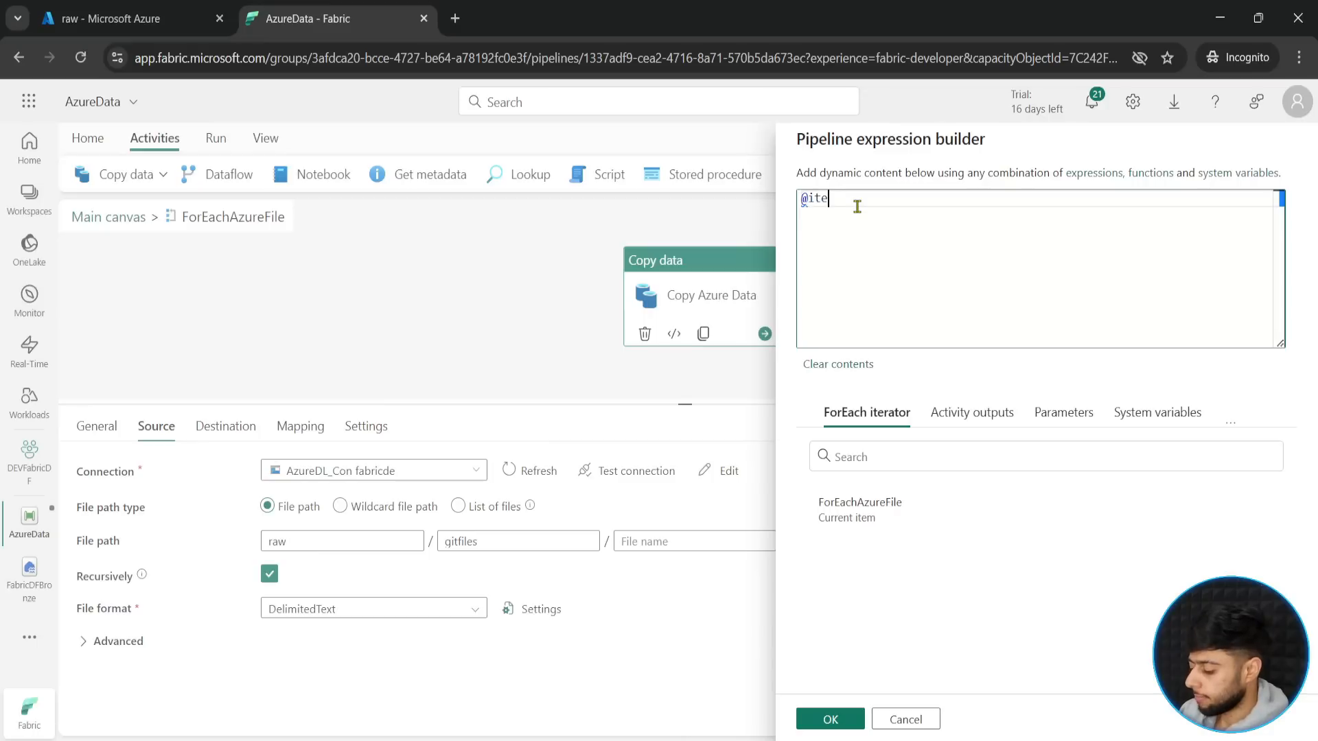
type("m().n")
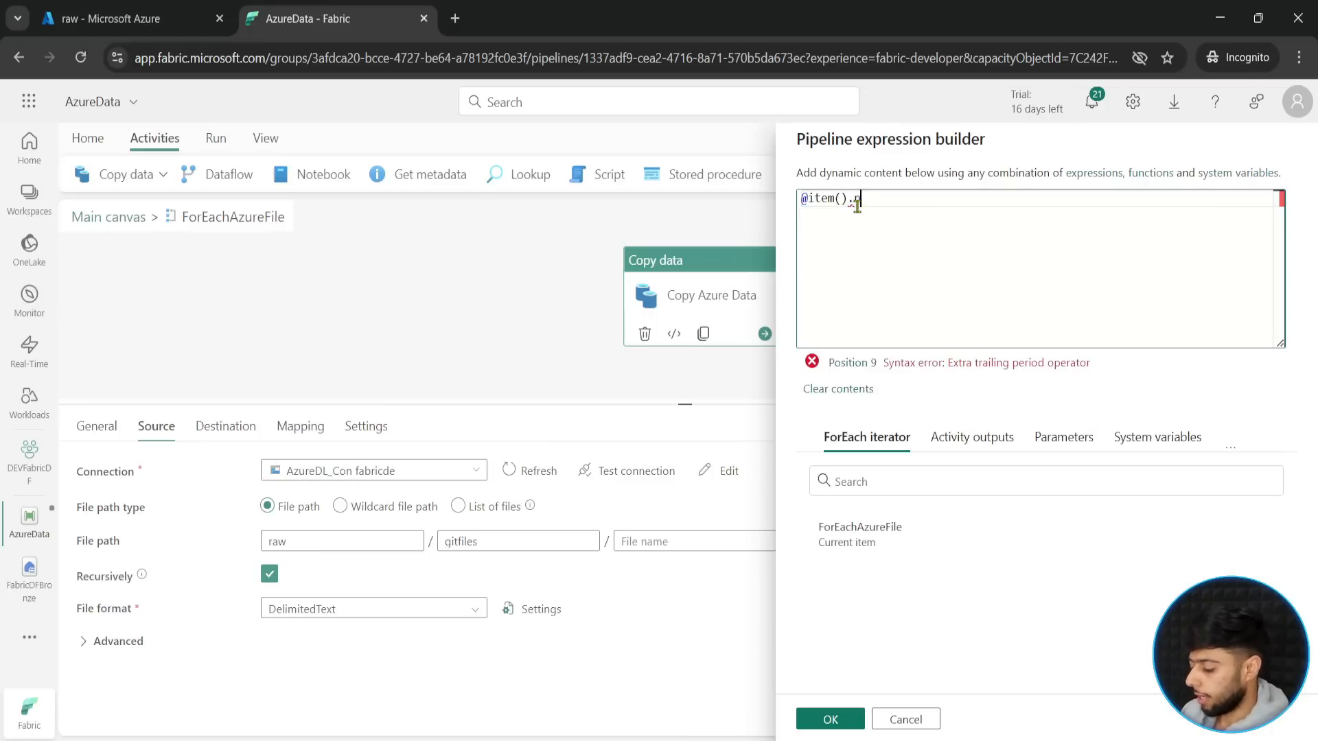
type("ame")
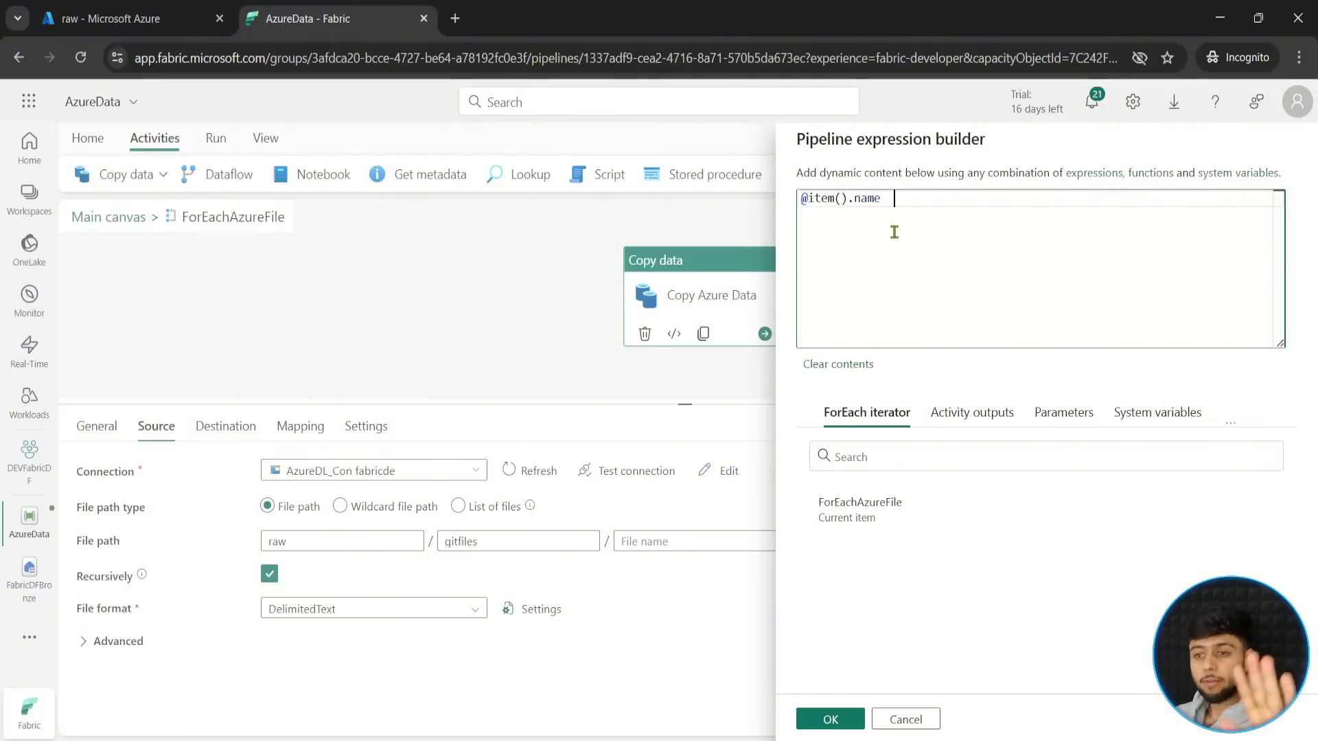
left_click(828, 717)
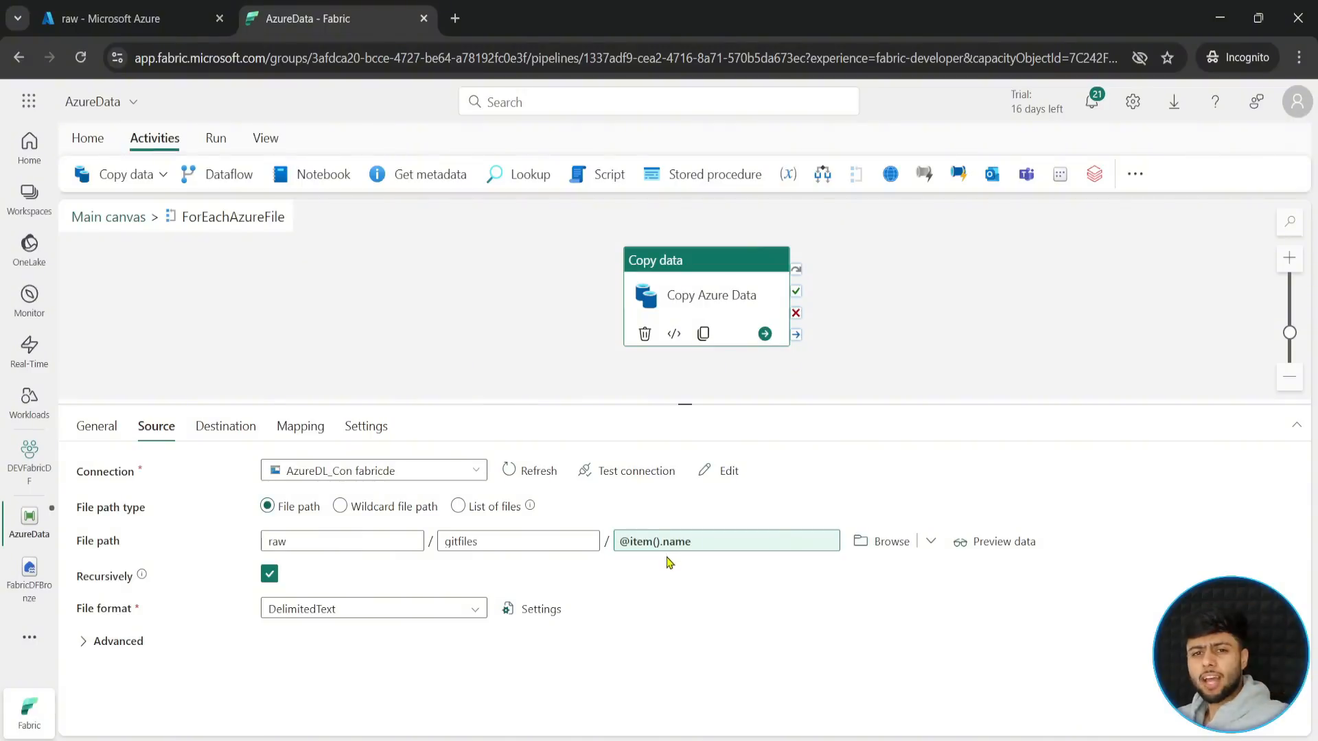
- Replace the destination folder of Copy Azure Data with AzureFiles
left_click(231, 426)
left_click(341, 542)
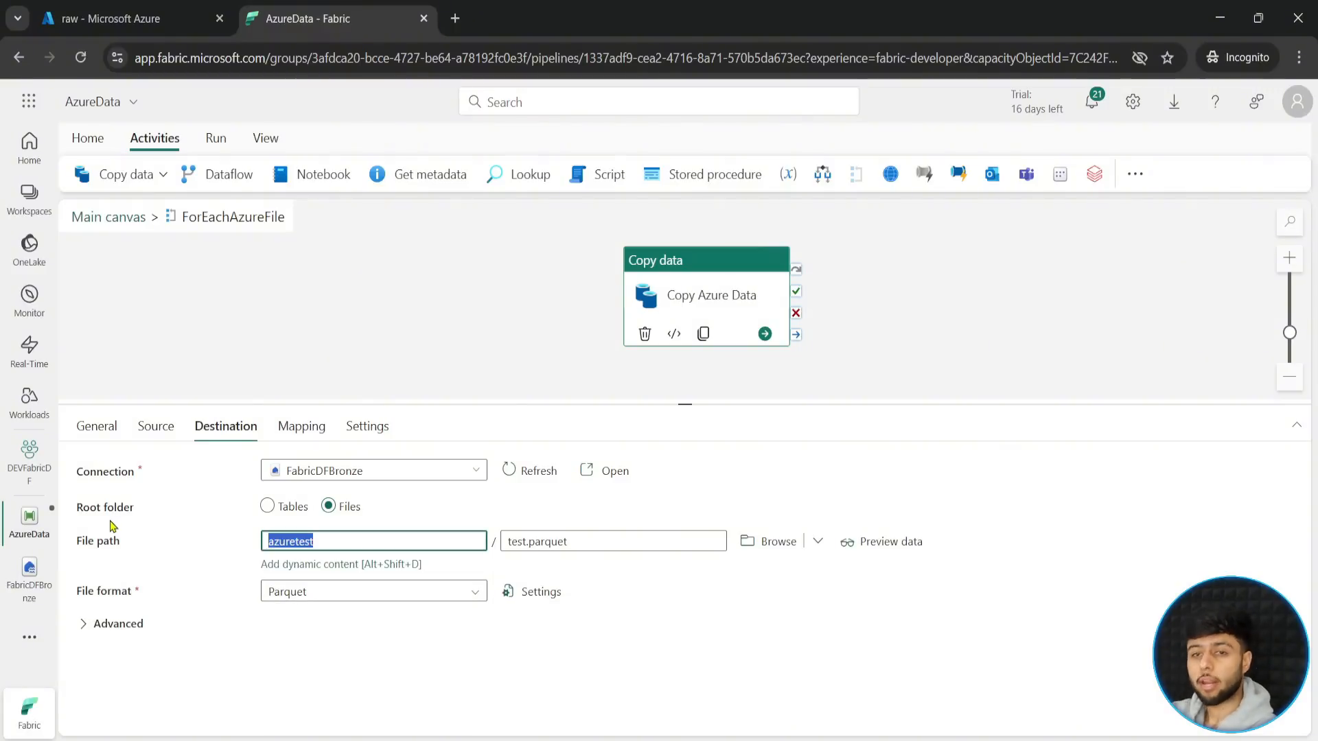
type("AzureFiles")
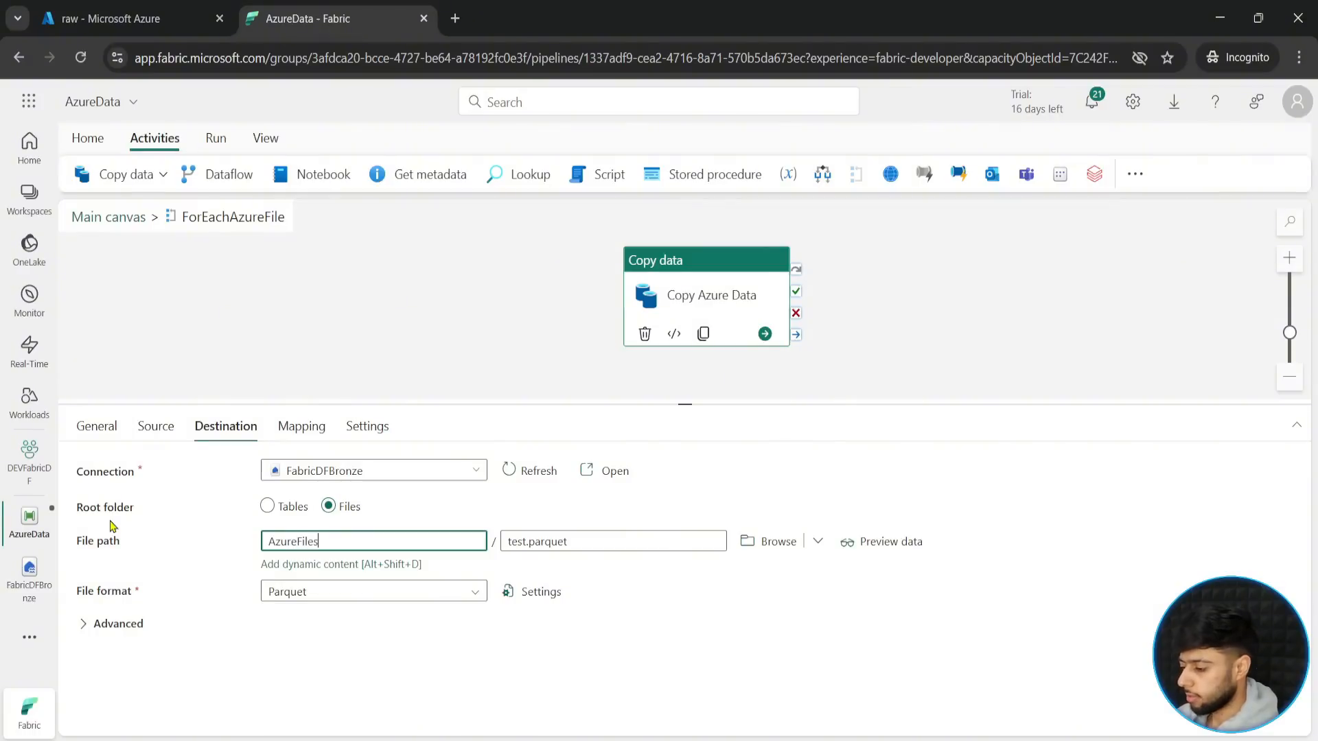
left_click(601, 541)
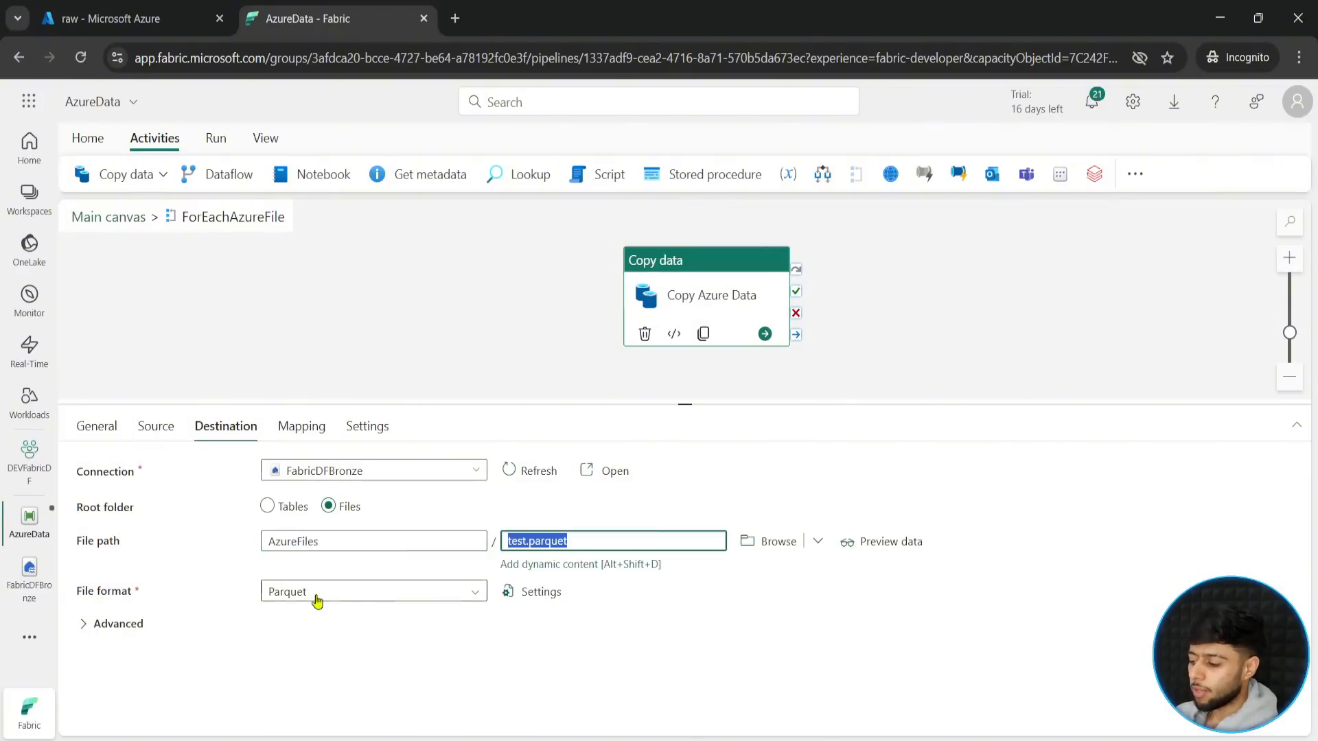
key("BackSpace")
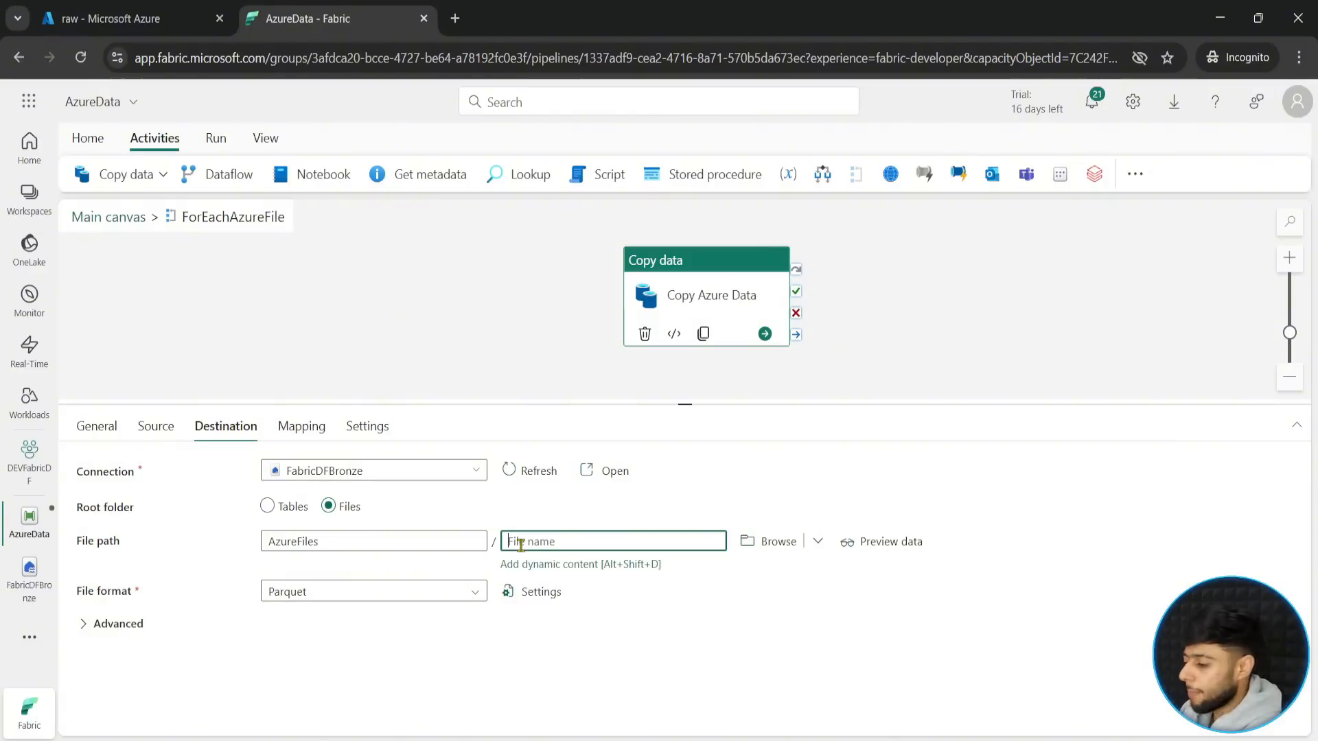
left_click(561, 565)
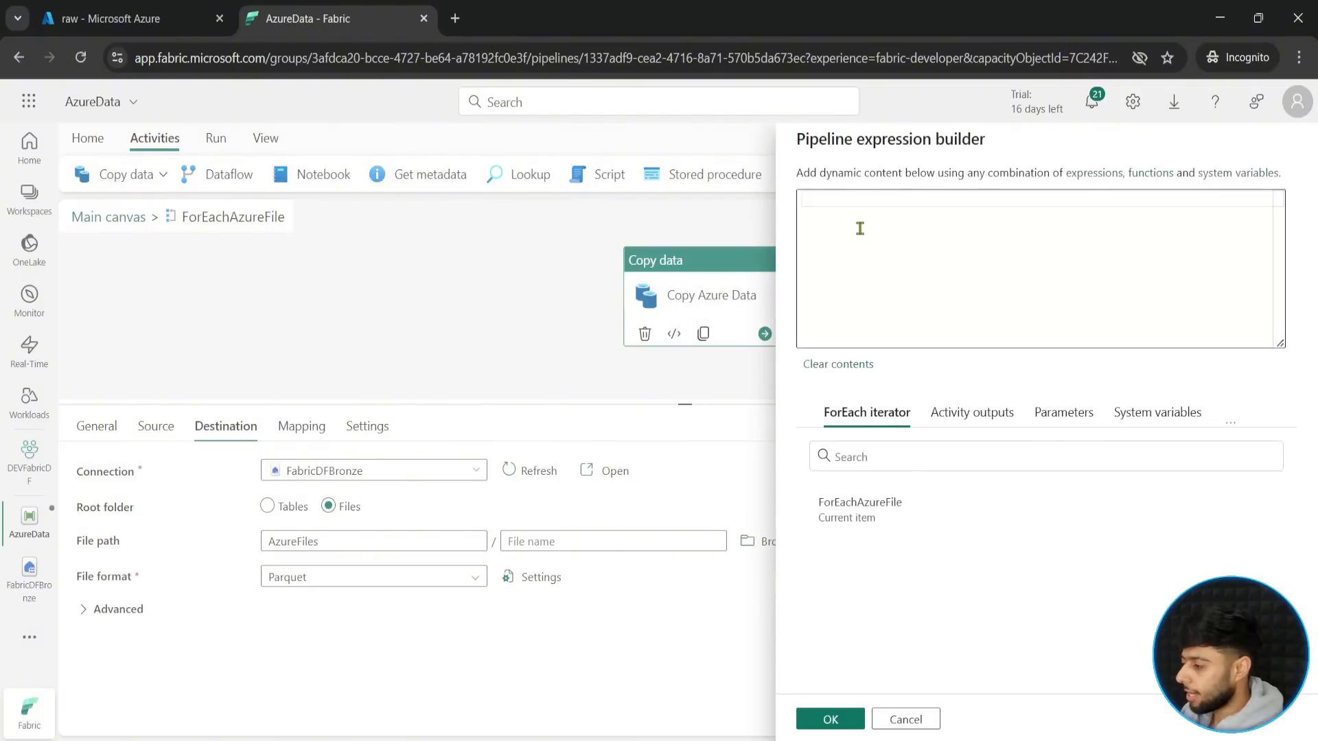
left_click(860, 228)
type("@item")
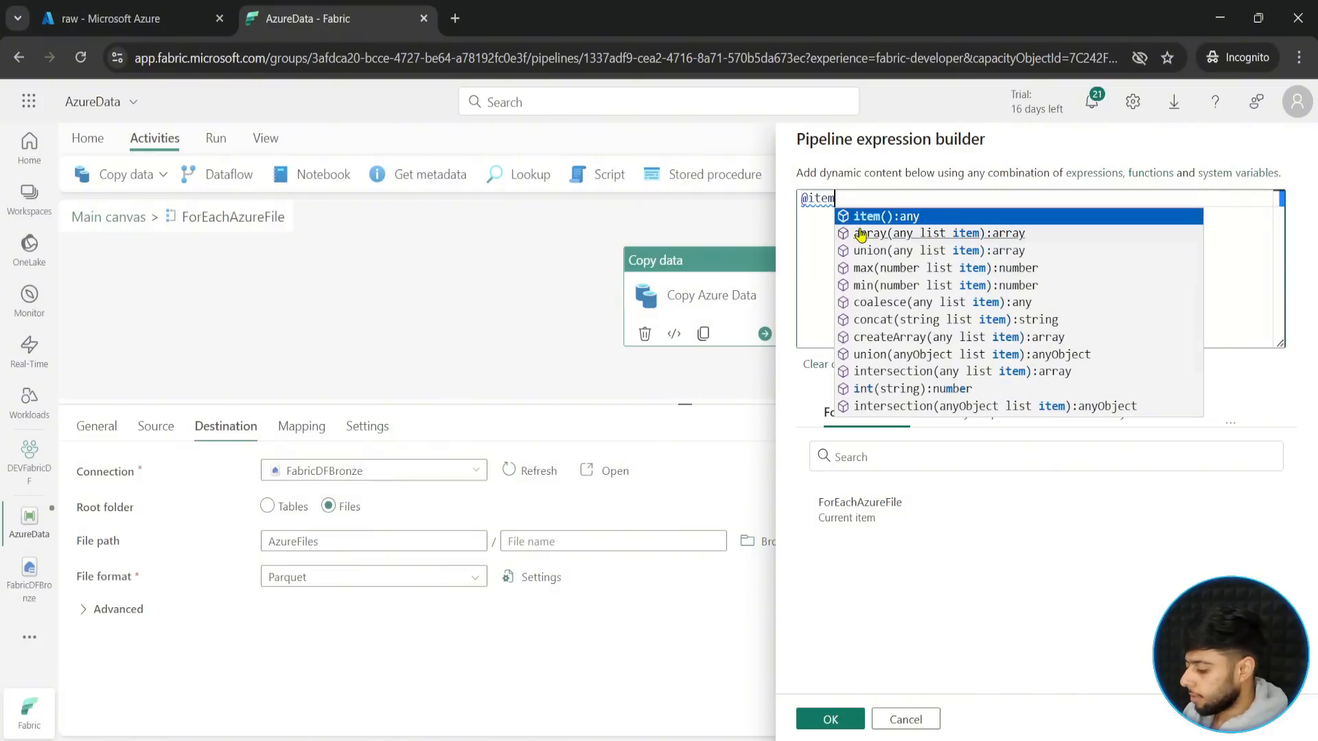
type("().name")
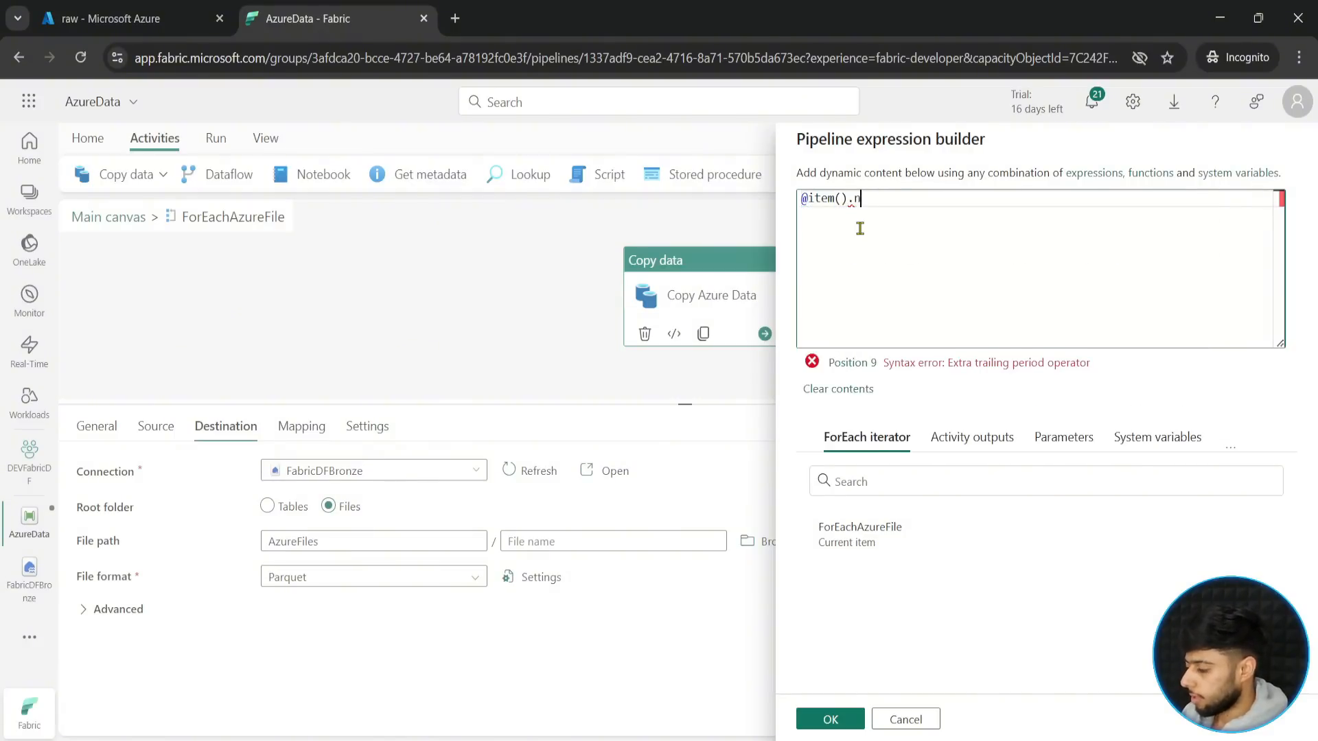
left_click(820, 720)
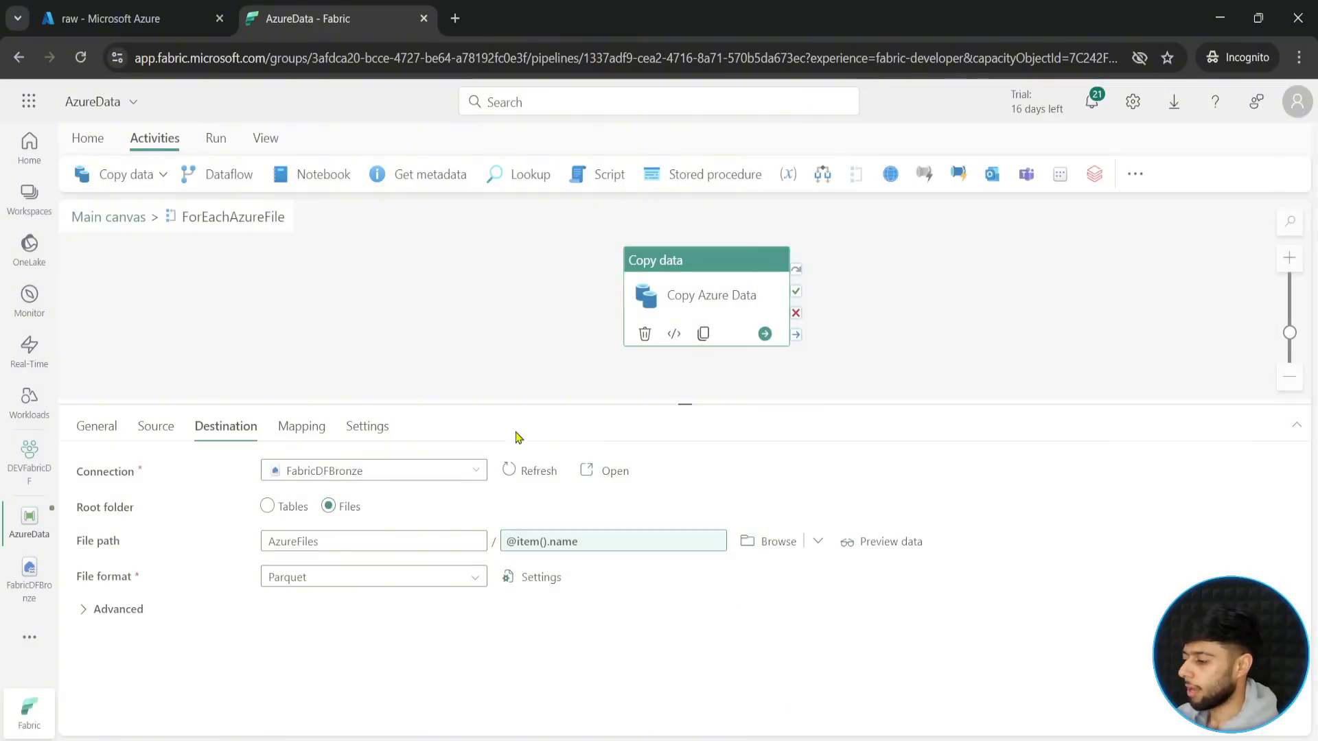
- Return to the main canvas and space Get Azure Folder Metadata and ForEachAzureFile apart
left_click(116, 220)
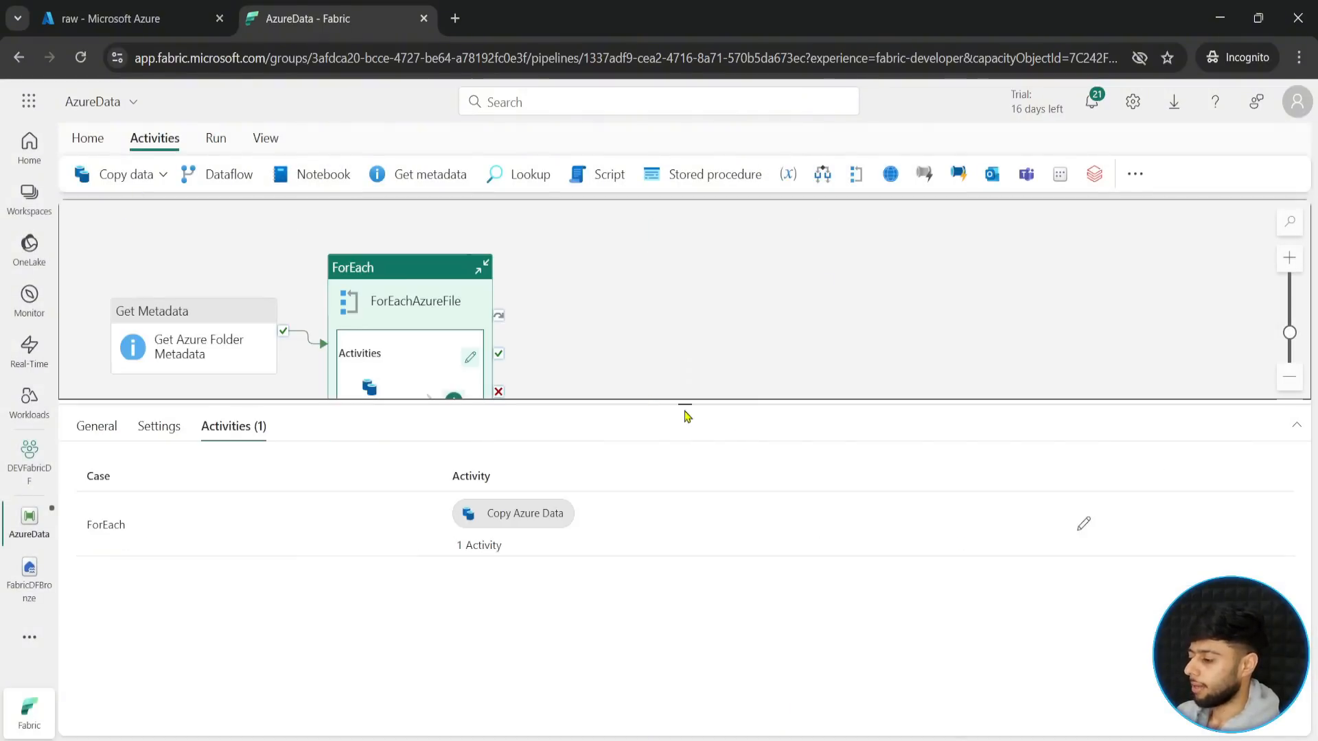
left_click_drag(685, 406, 684, 556)
left_click_drag(566, 442, 732, 424)
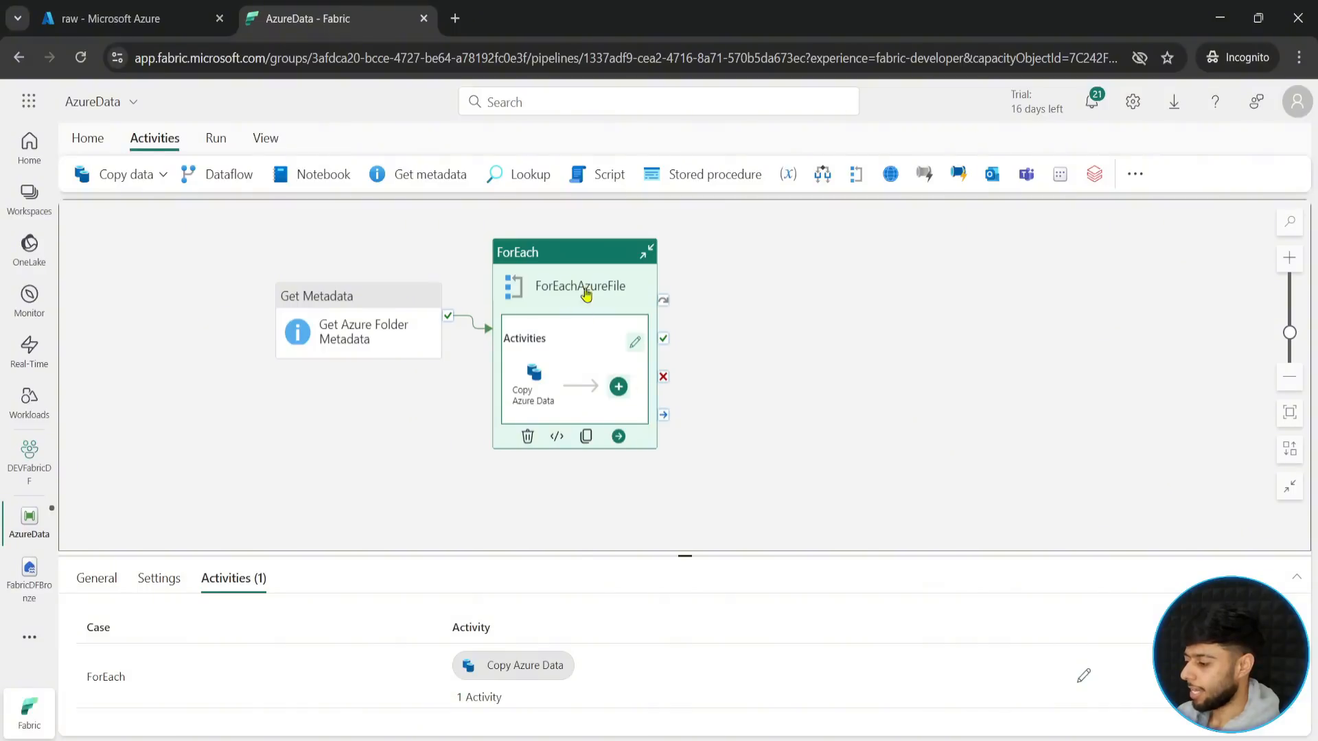
left_click_drag(589, 293, 674, 295)
left_click_drag(376, 327, 397, 427)
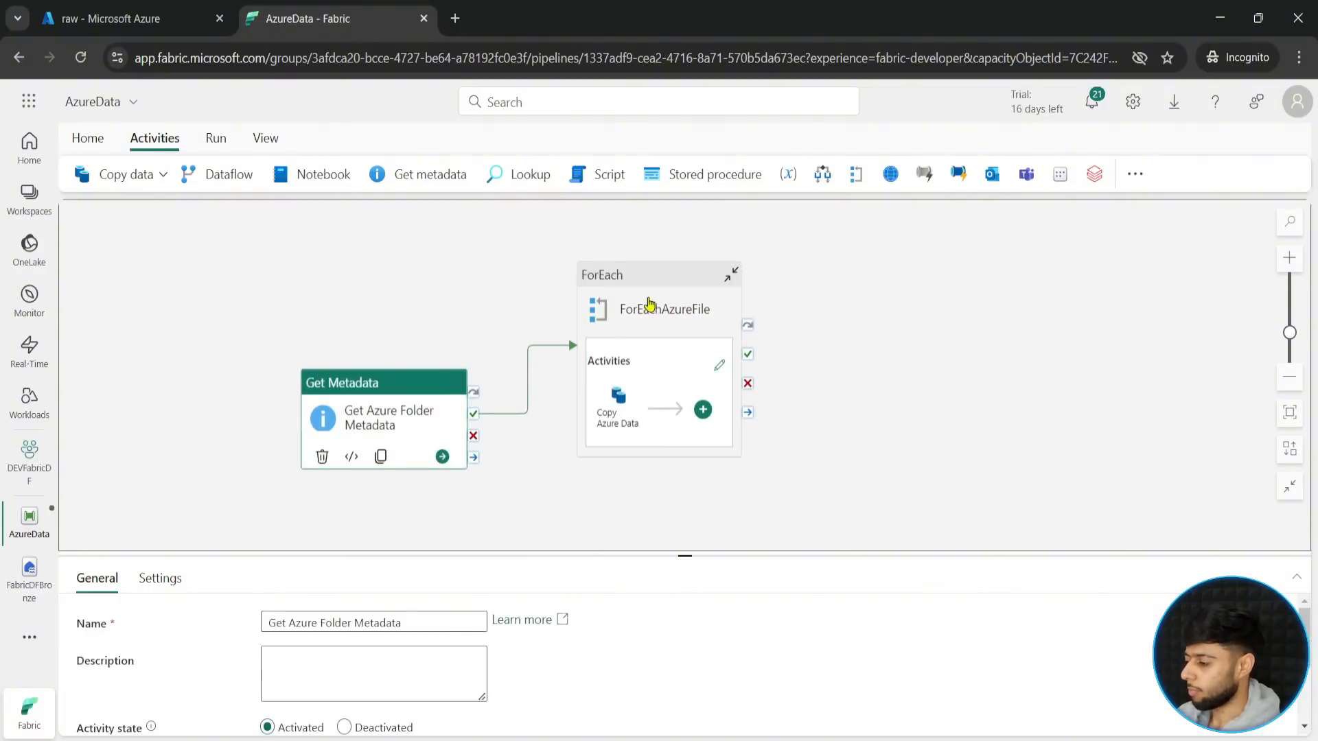
left_click(652, 308)
left_click(731, 274)
left_click(731, 250)
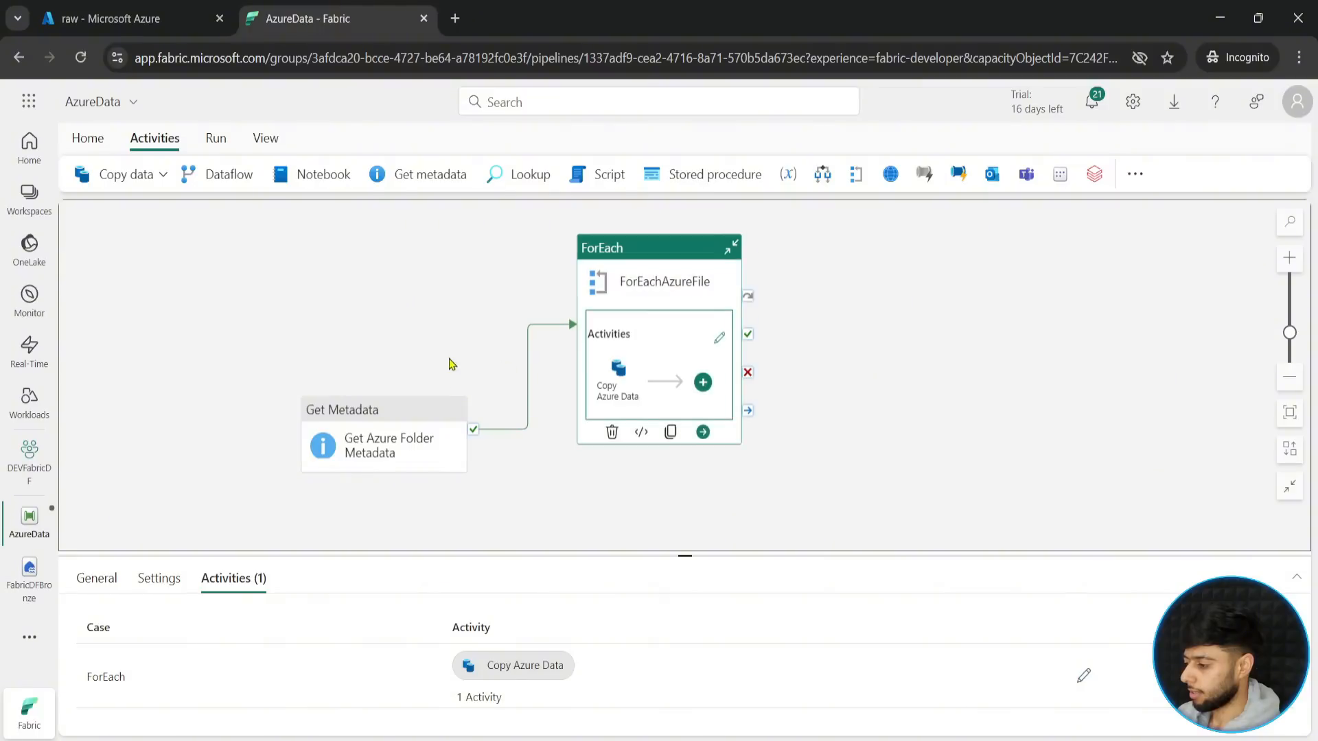
left_click(412, 398)
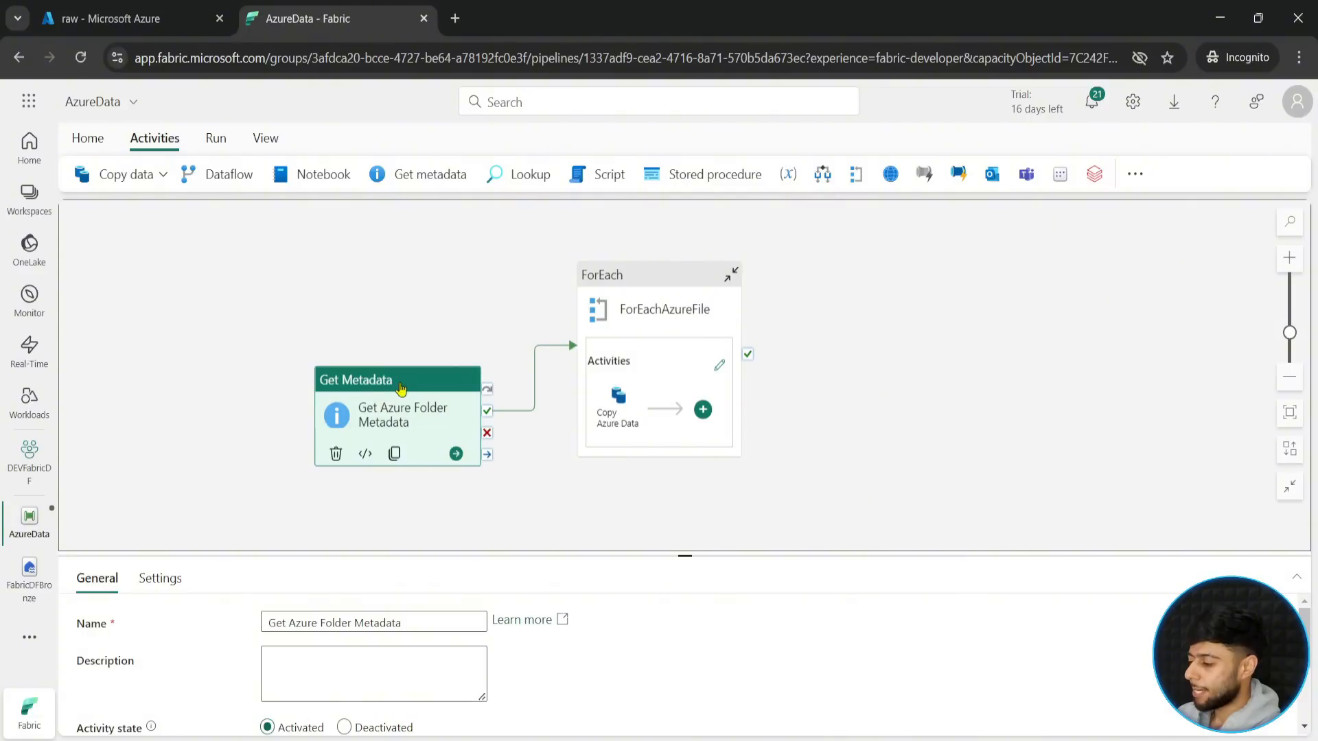
left_click_drag(401, 390, 390, 391)
left_click_drag(705, 485, 686, 494)
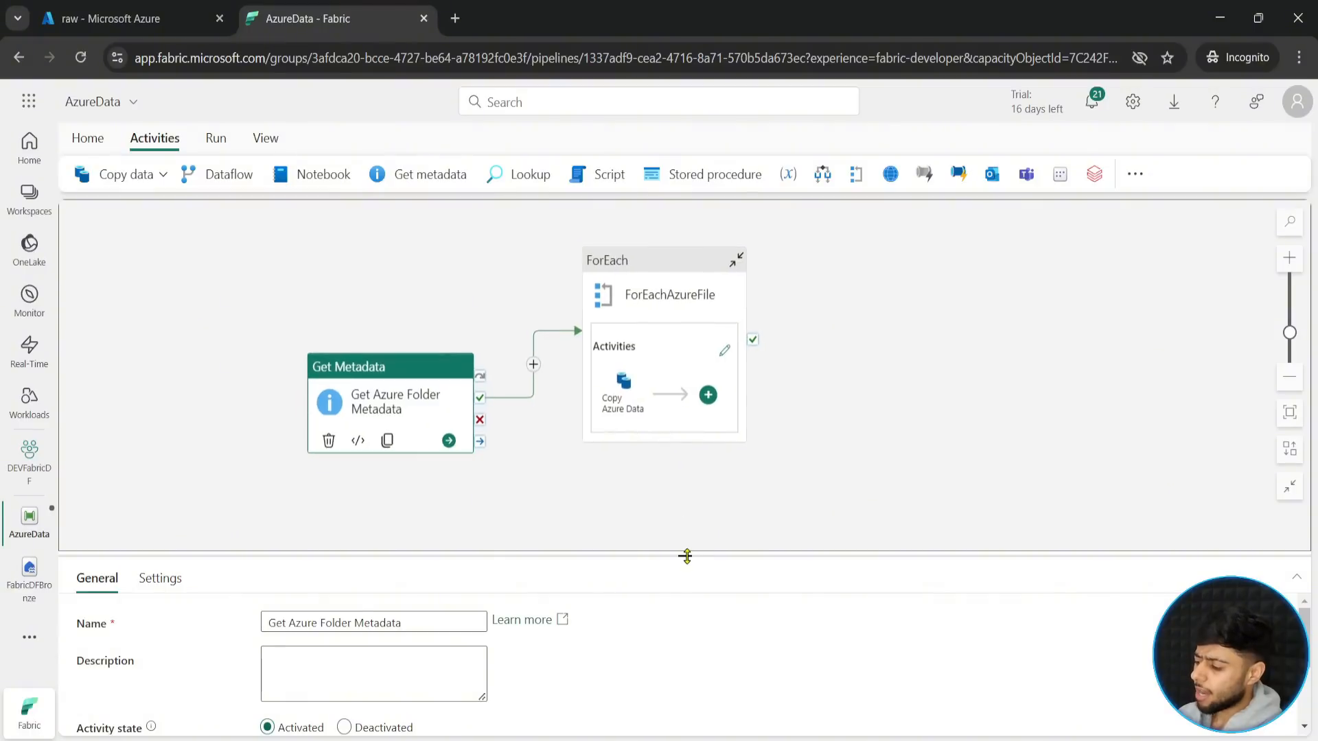
- Add a pipeline variable named files with the type Array to AzureData
left_click_drag(686, 555, 682, 432)
left_click(189, 475)
left_click(178, 529)
left_click(96, 501)
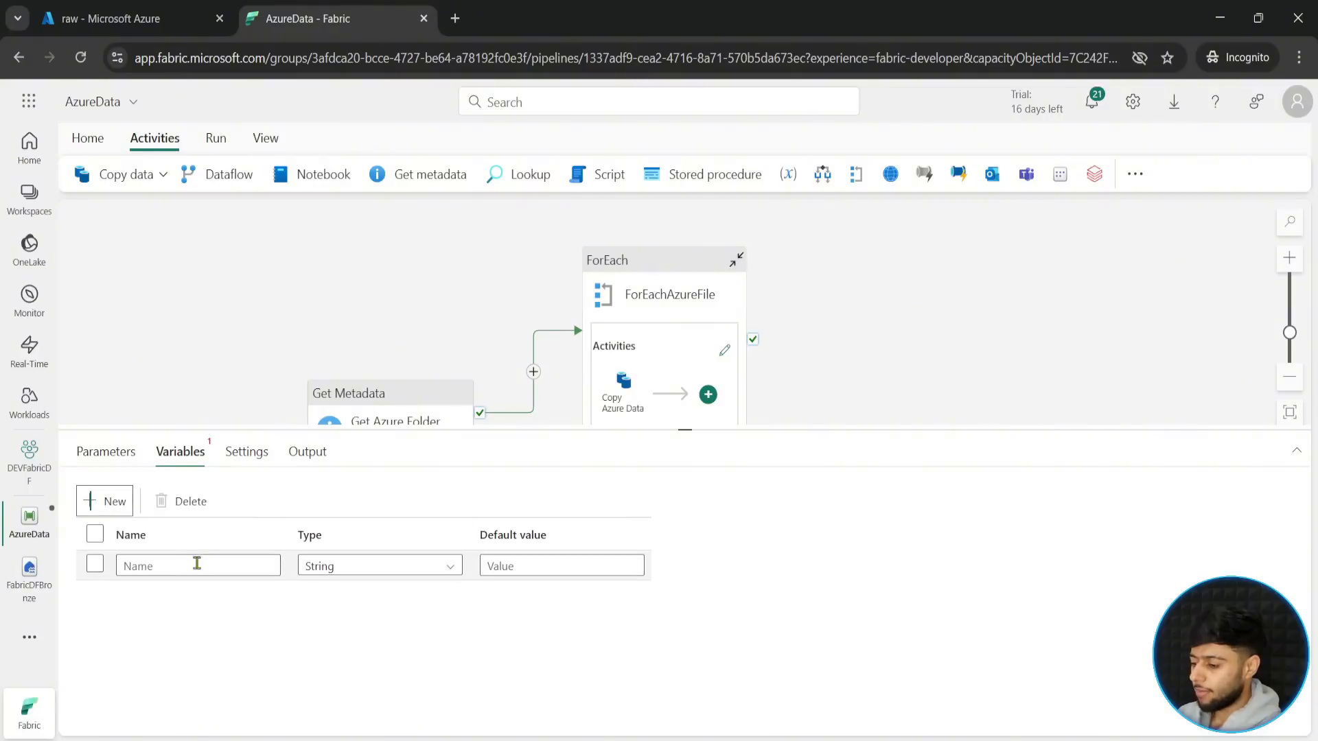
left_click(189, 567)
type("files")
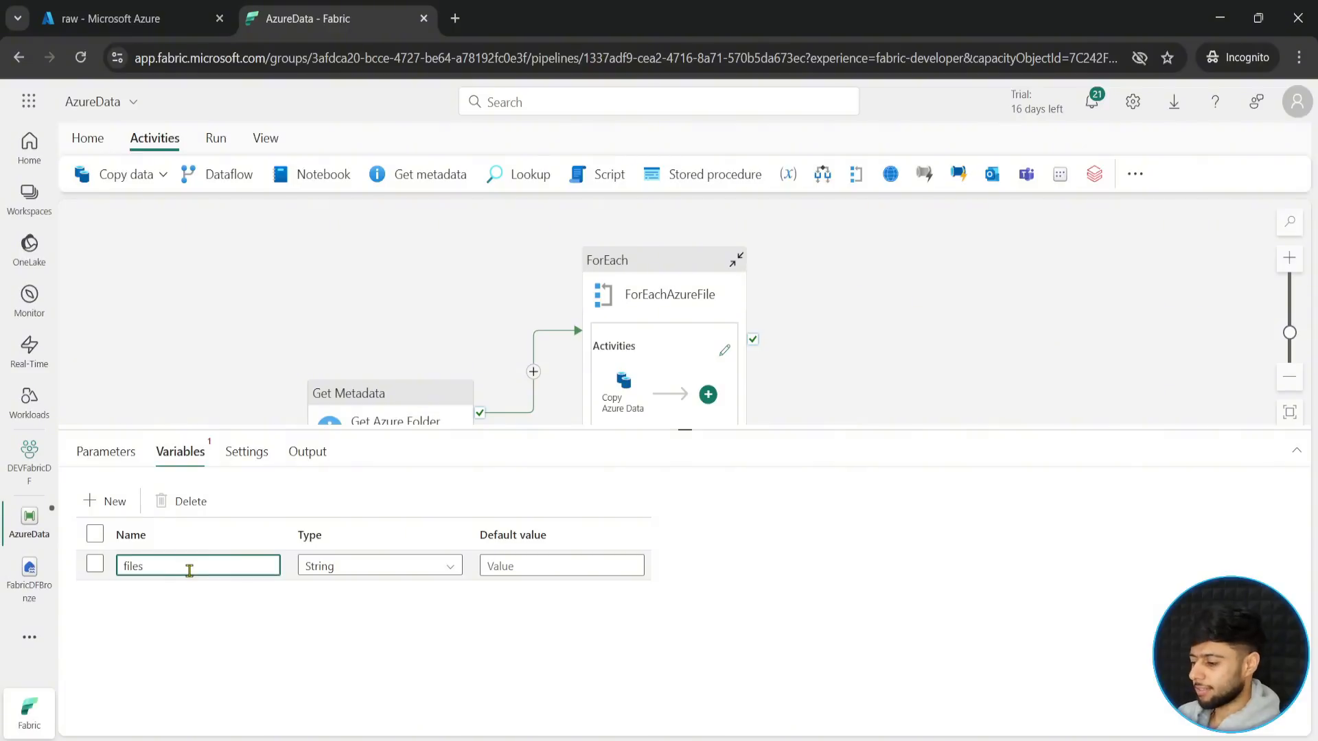
left_click(407, 569)
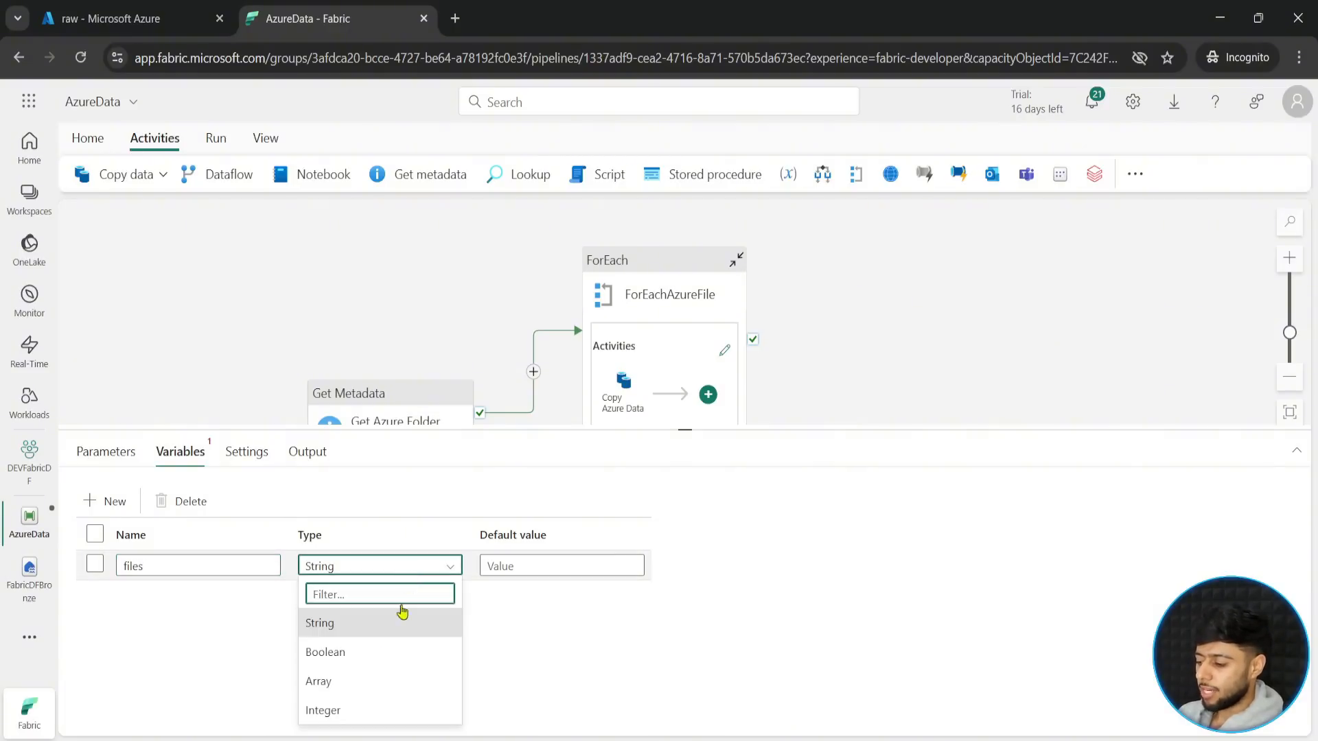
left_click(337, 685)
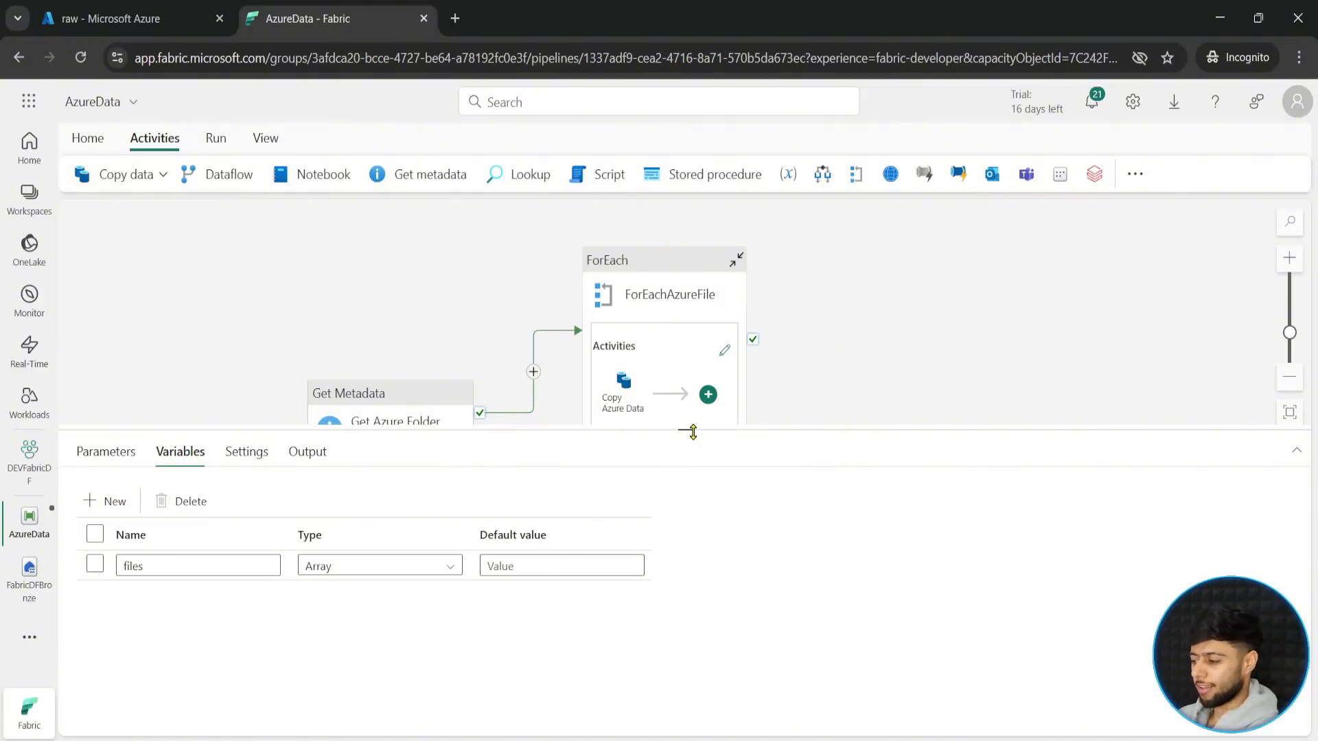
left_click_drag(692, 431, 686, 526)
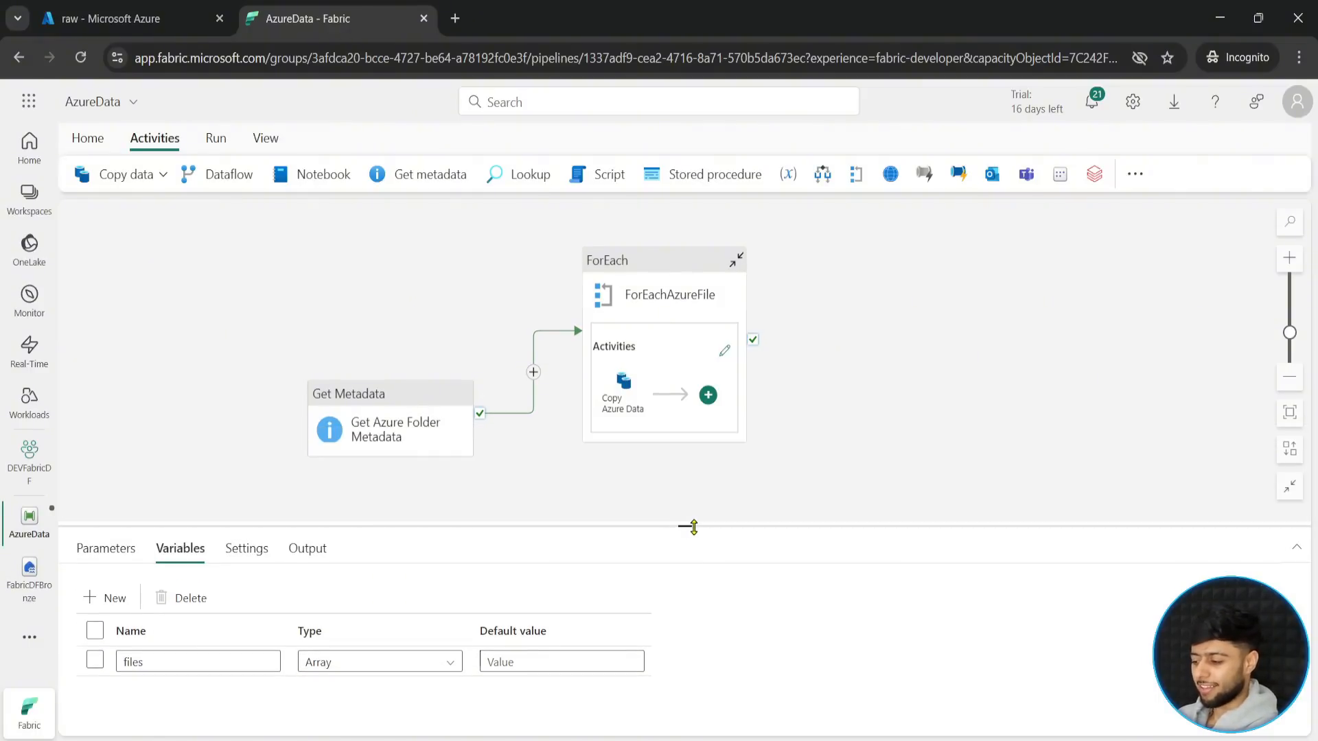
- Open the inner activities of ForEachAzureFile and bring up the full activity list at the control flow activities, including Append variable
left_click(723, 358)
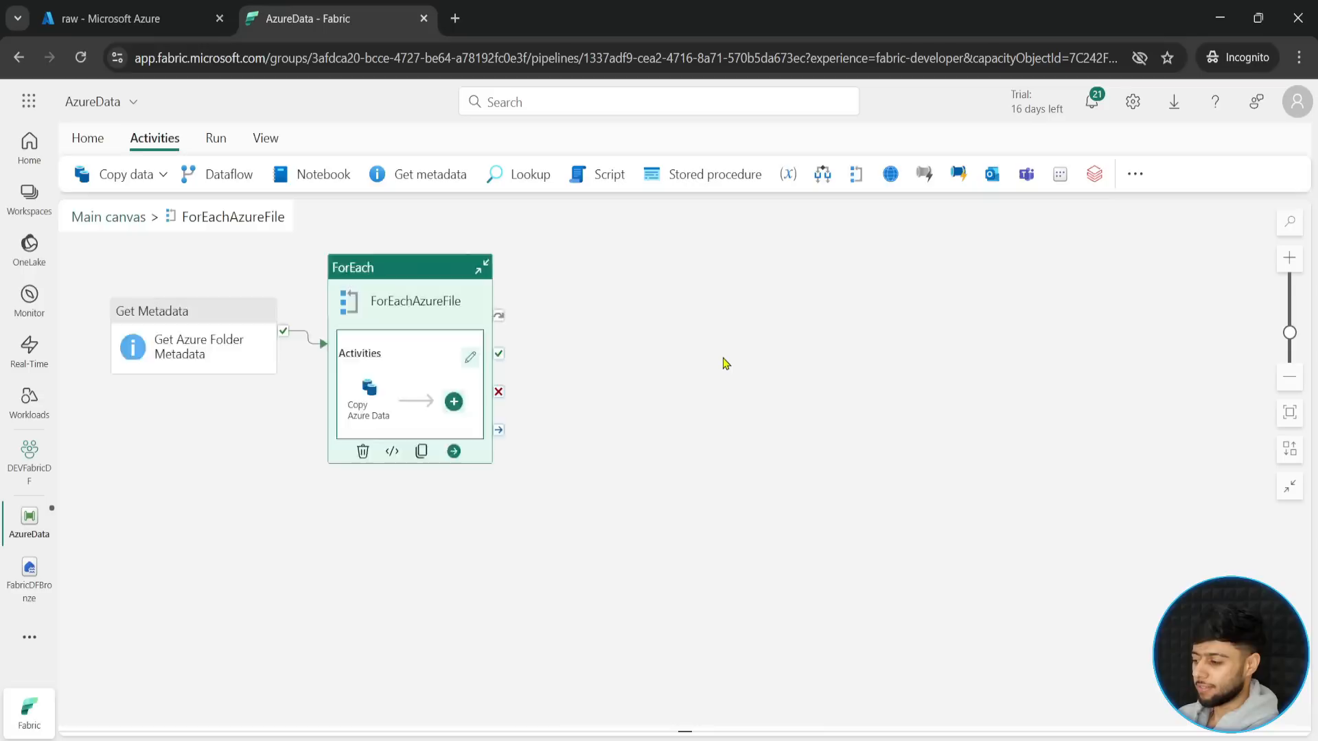
left_click(429, 363)
left_click(390, 468)
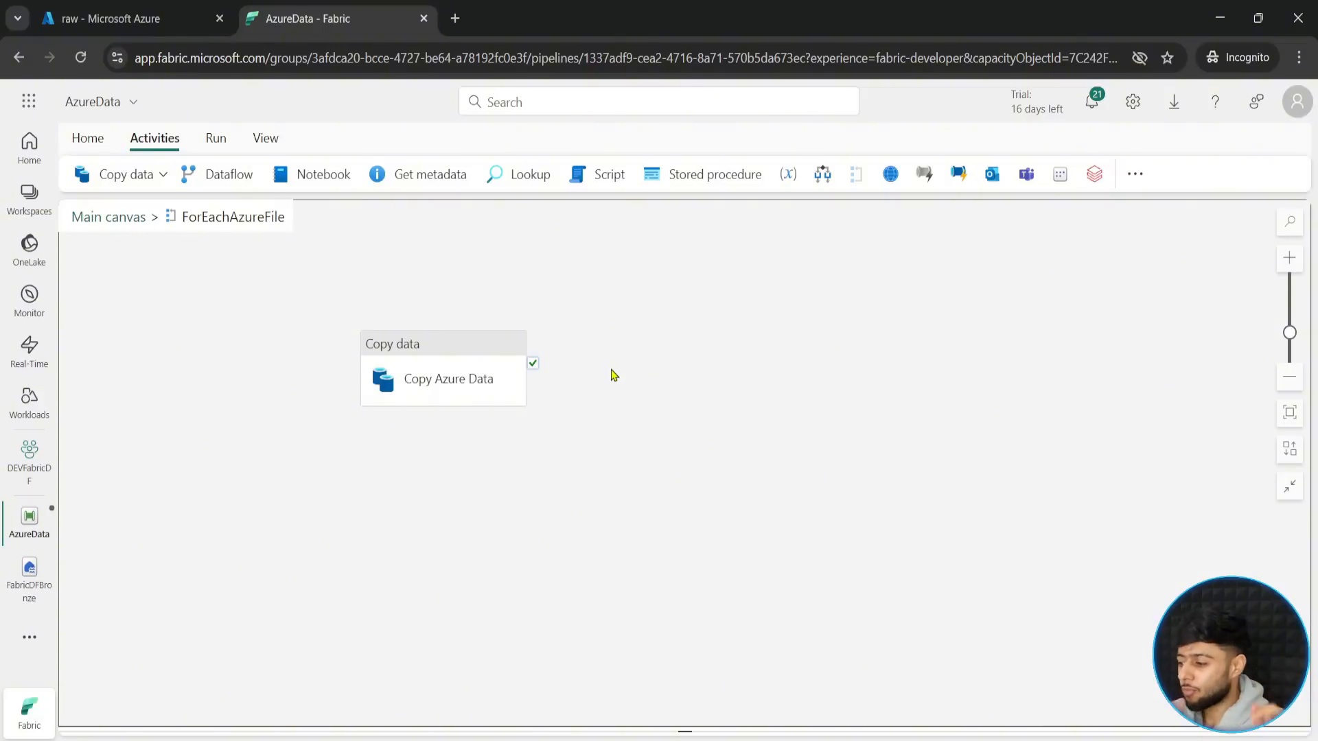
left_click(1136, 177)
scroll(1167, 528, "down", 2)
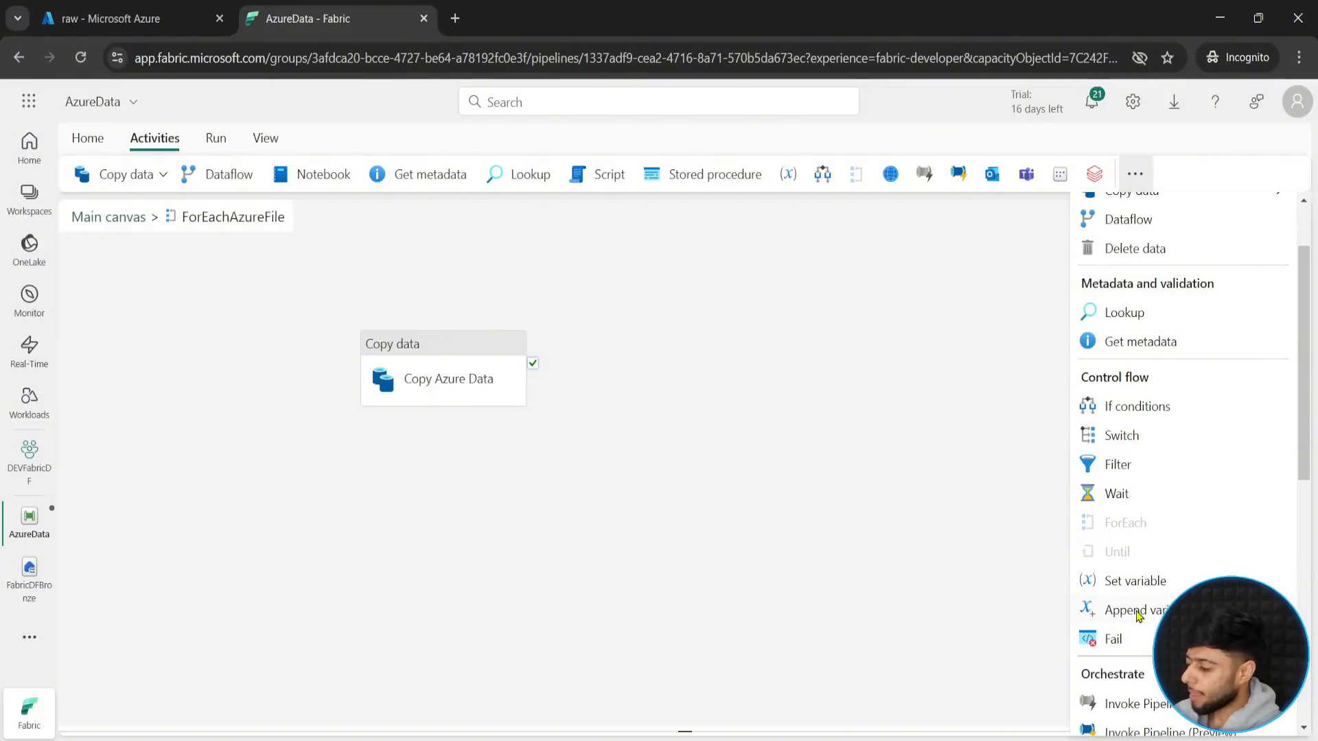
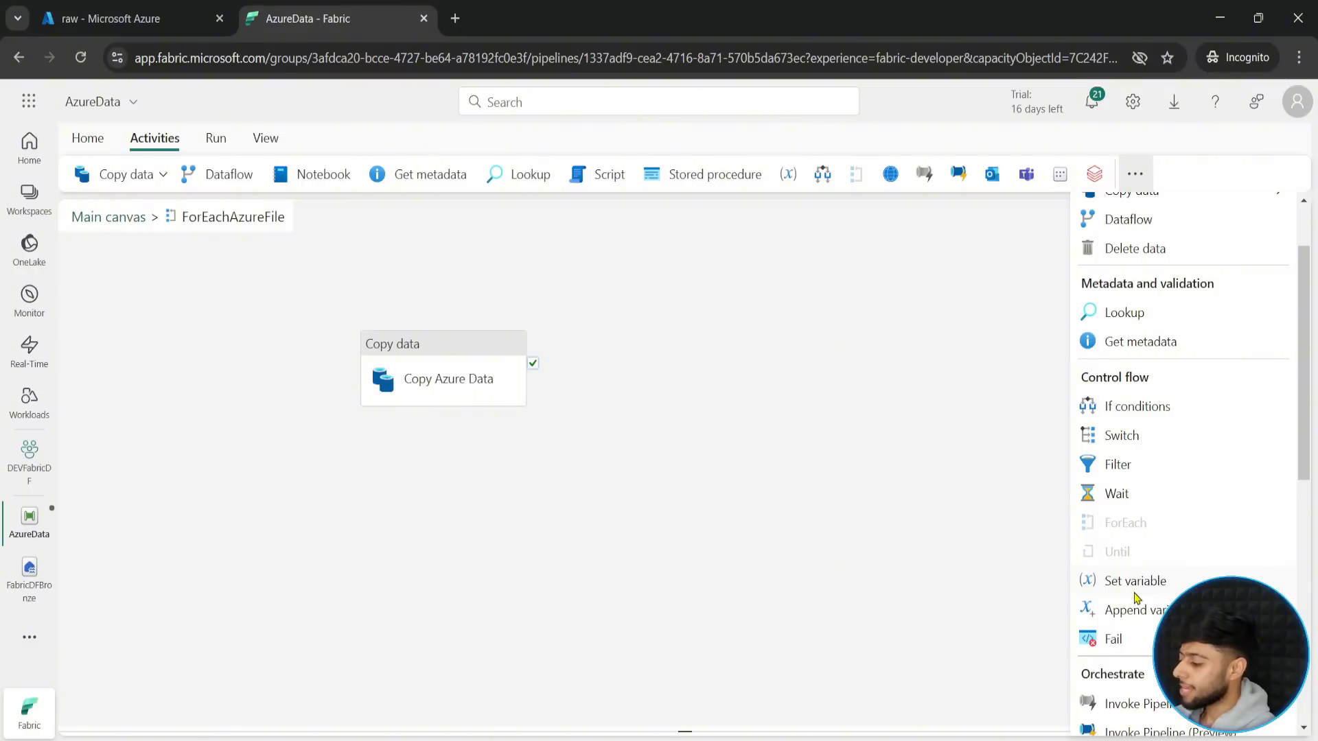
- Add an Append variable activity inside the ForEachAzureFile loop, beside Copy Azure Data, and name it "Append Files"
left_click(1125, 611)
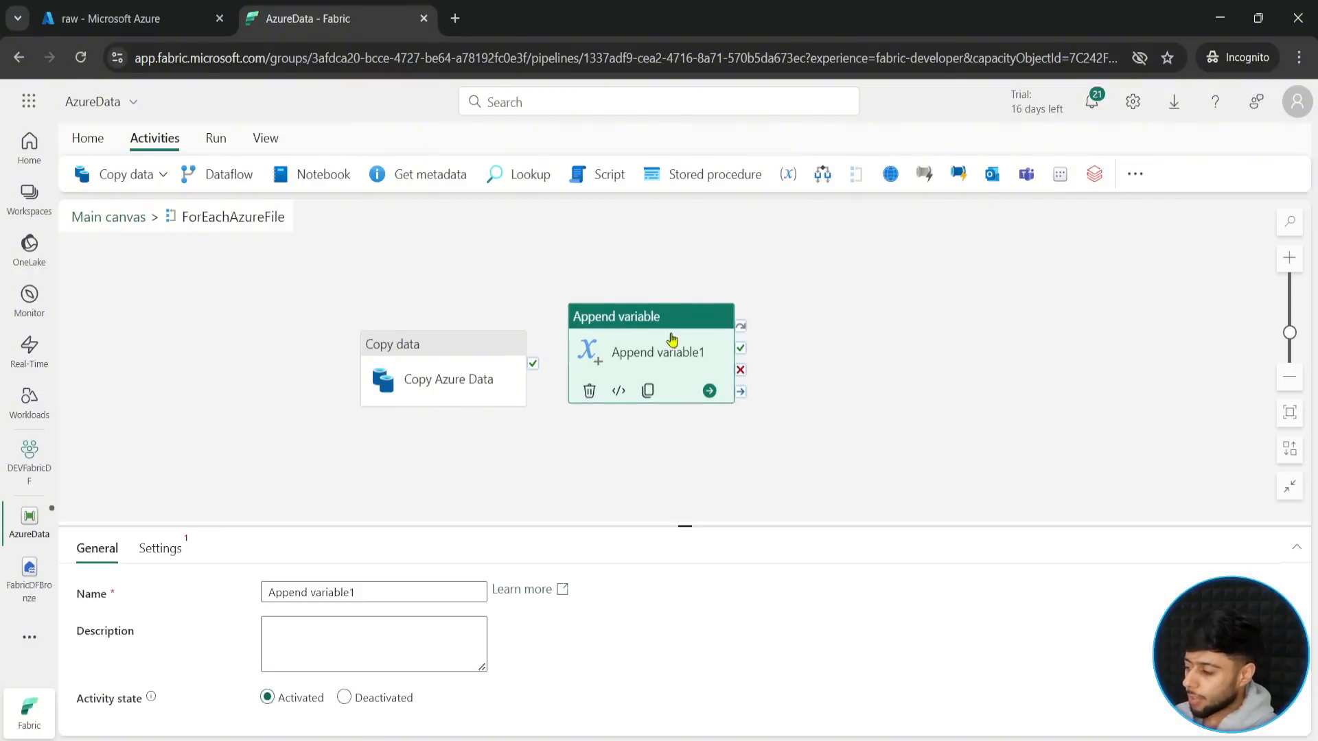
left_click_drag(355, 594, 310, 595)
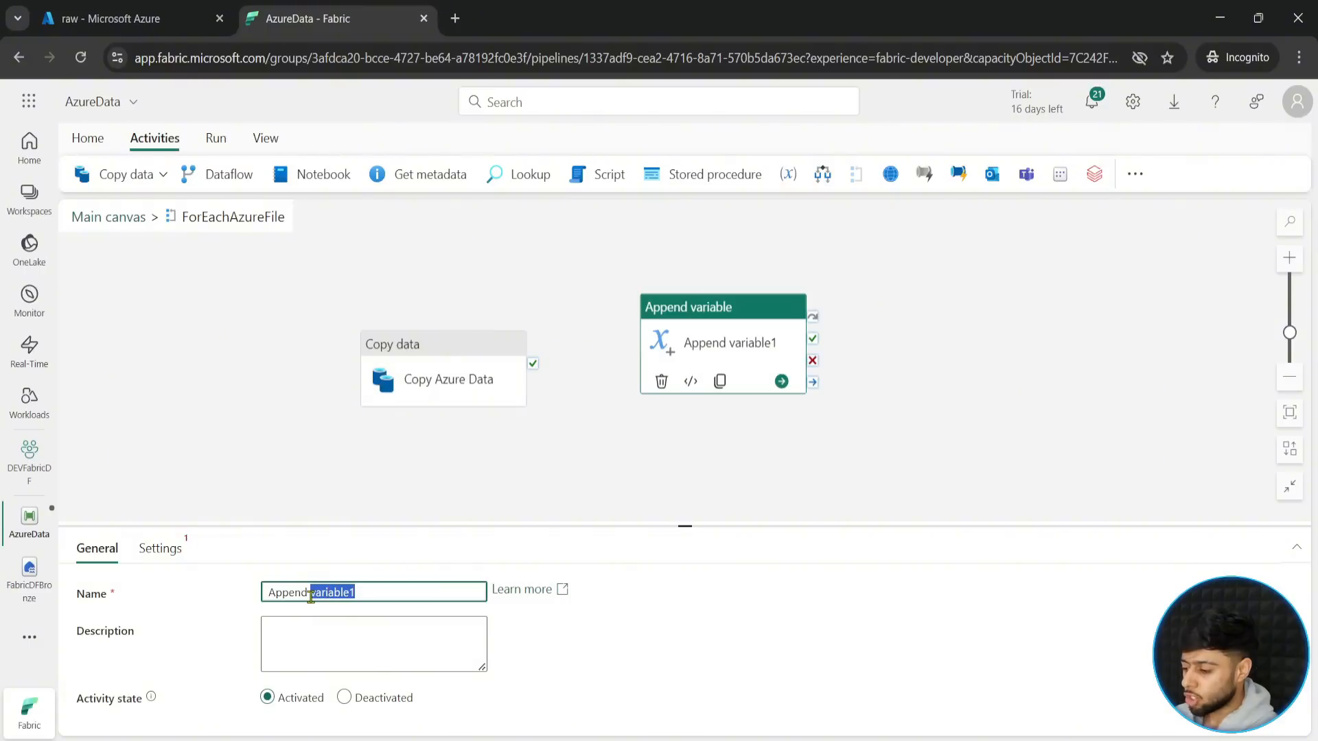
type("File")
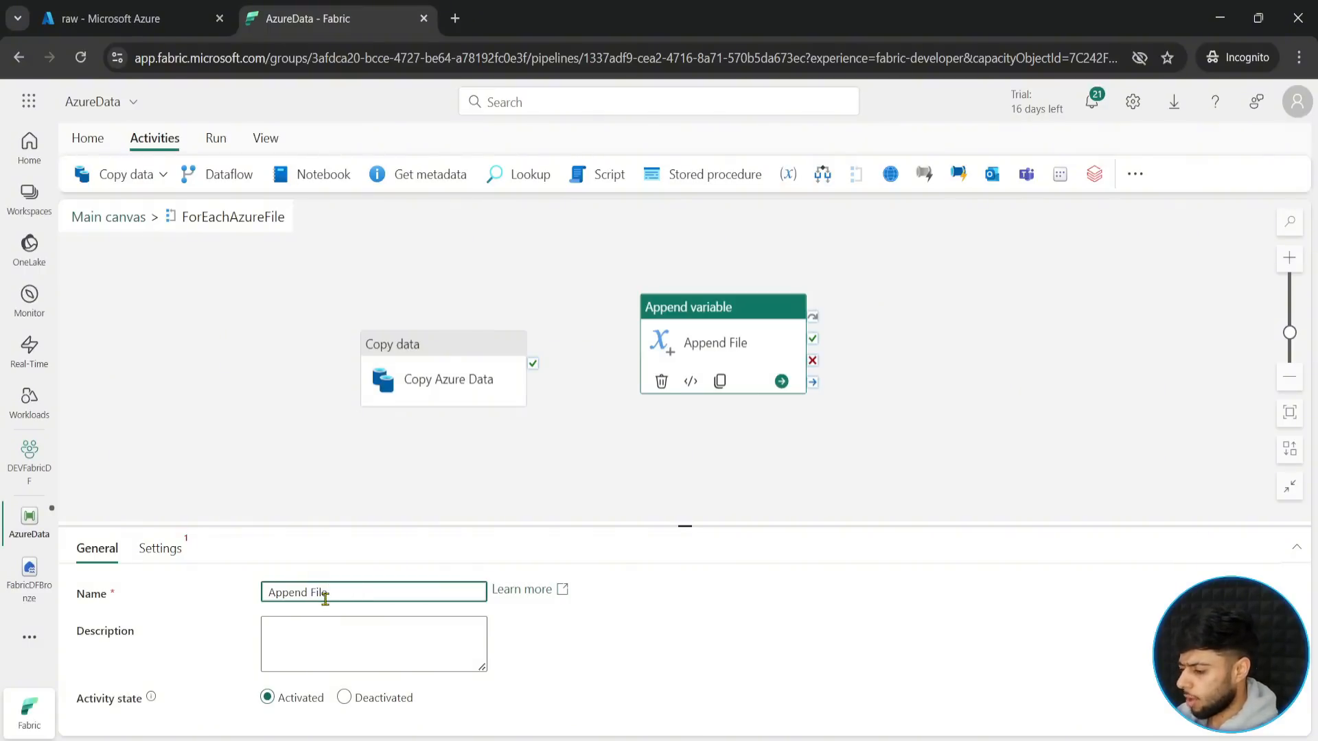
type("s")
left_click(711, 321)
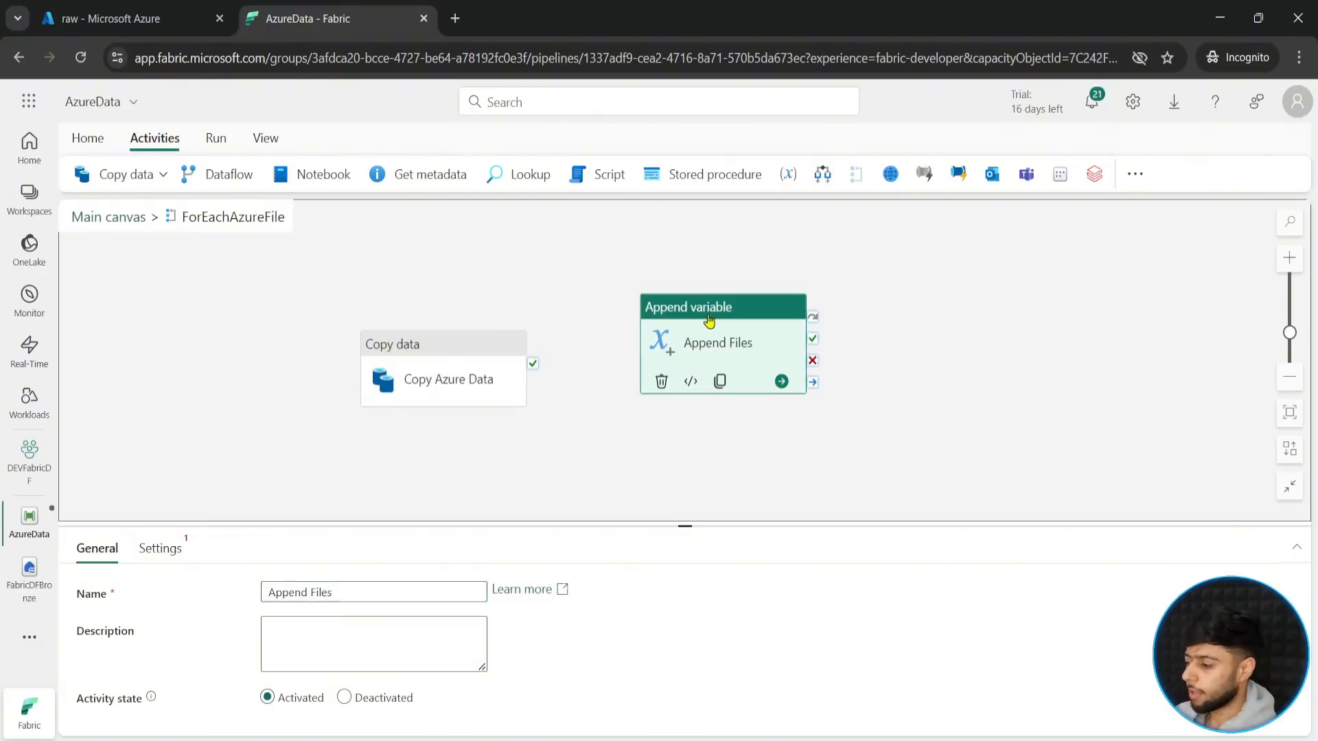
- Set the Append Files activity to append to the "files" variable
left_click(138, 554)
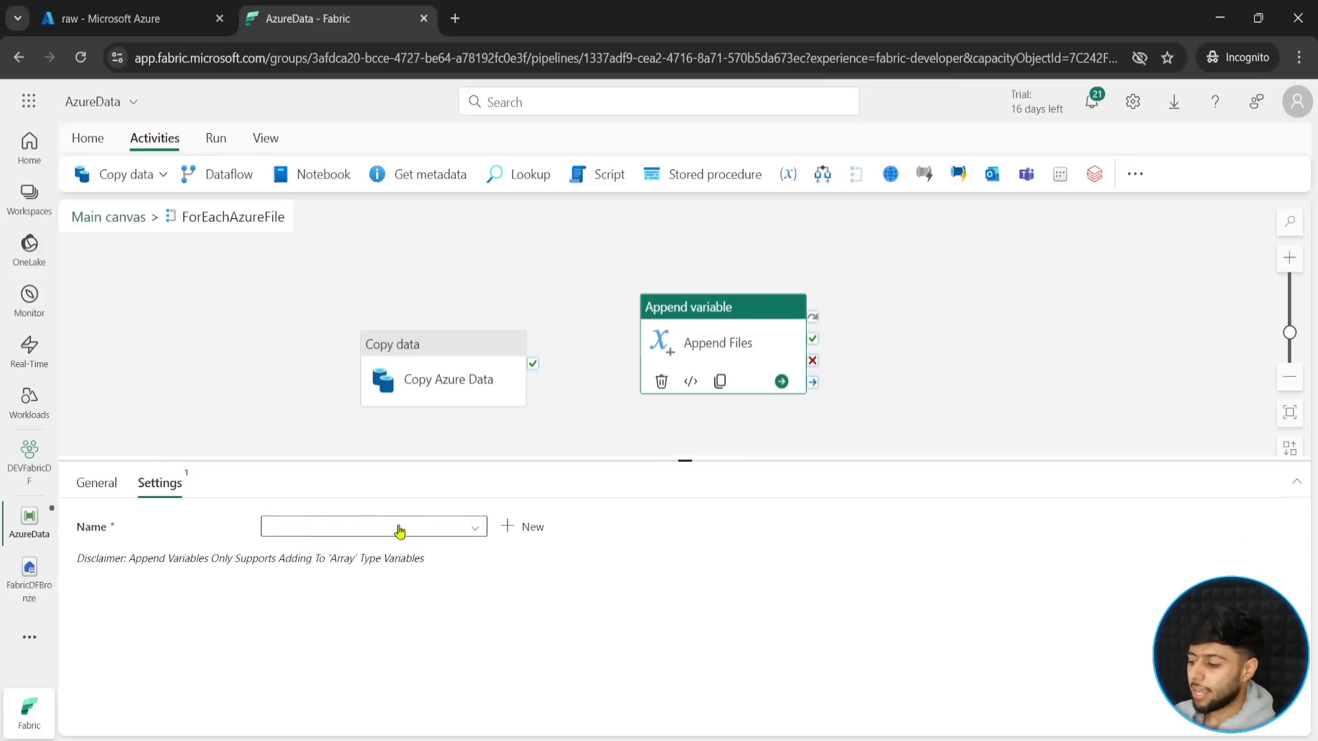
left_click(399, 531)
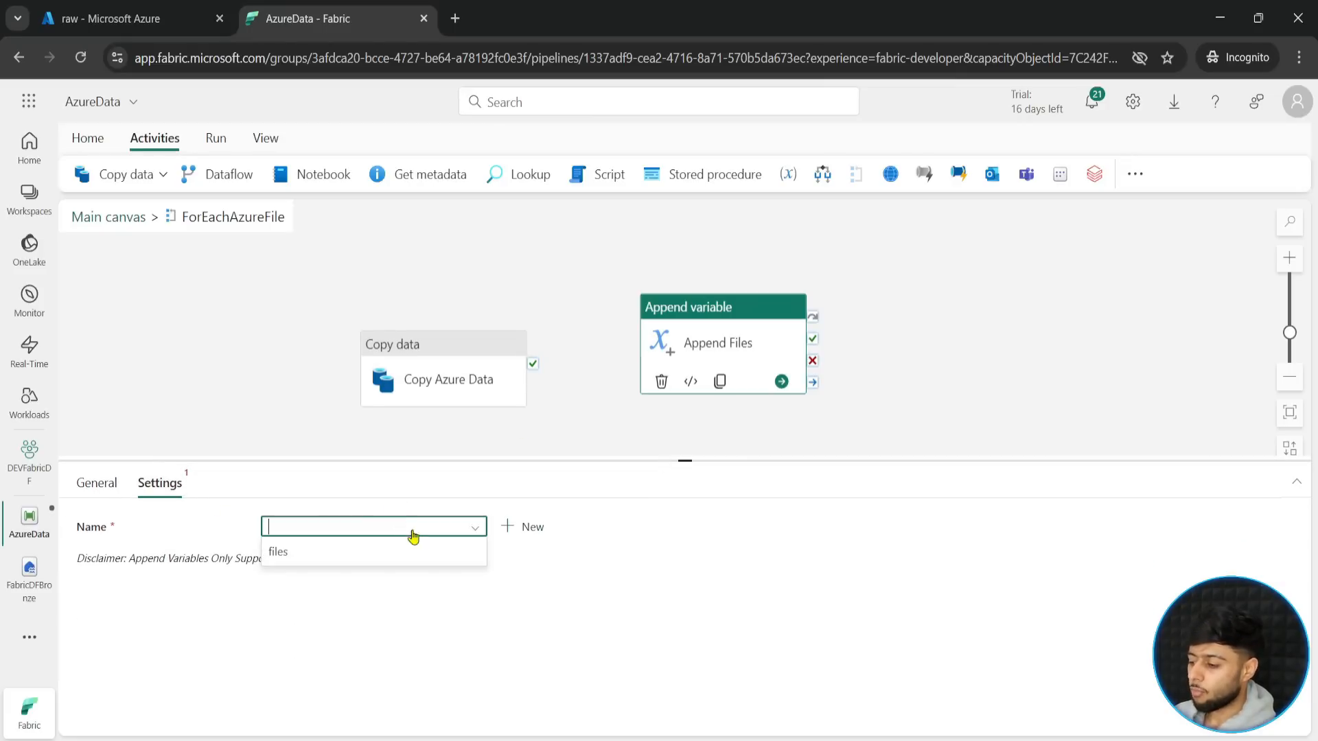
left_click(297, 561)
left_click(306, 568)
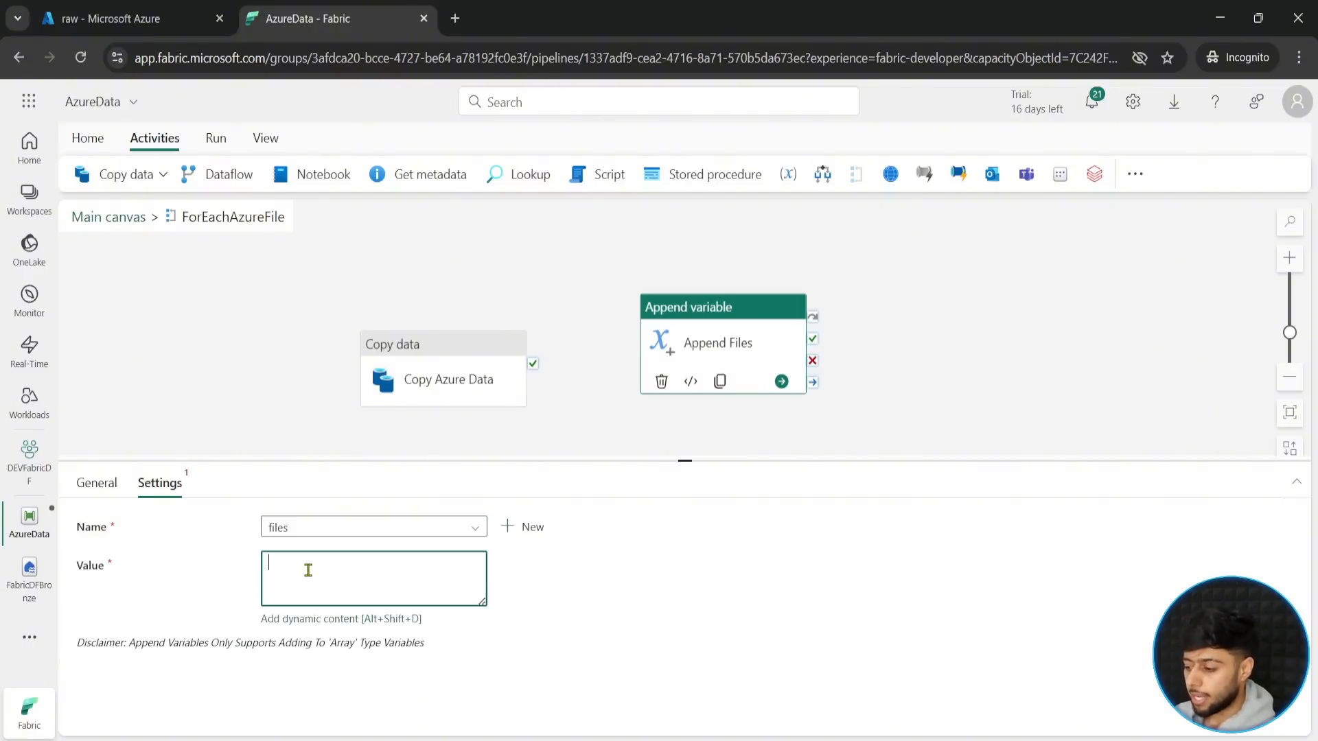
left_click(316, 620)
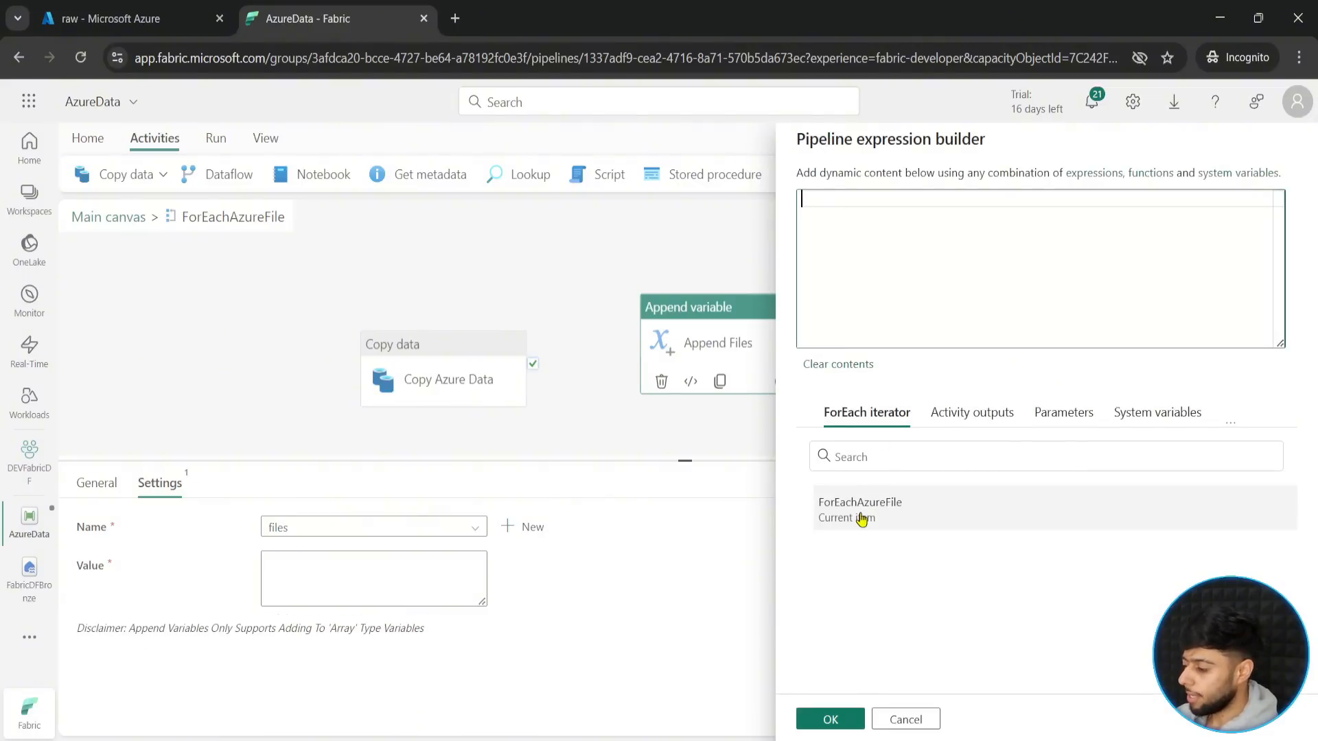
type("@item")
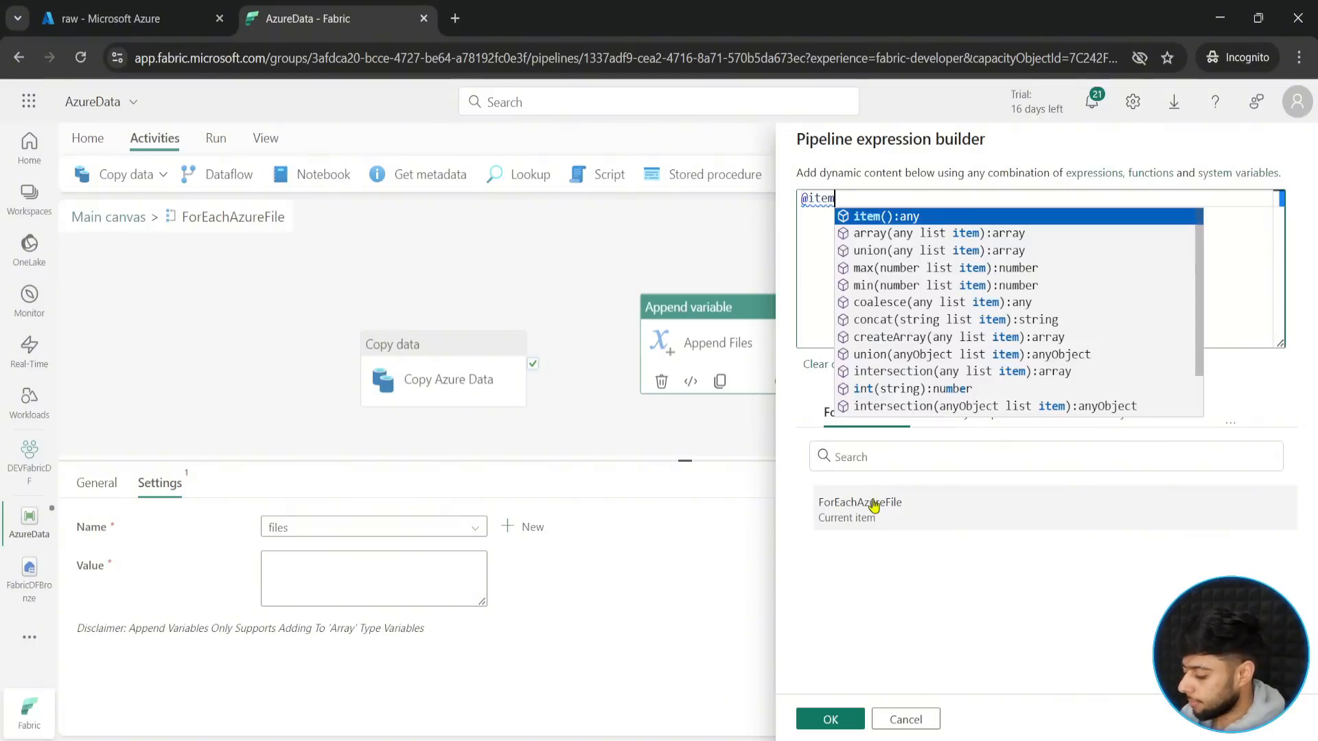
type("()/")
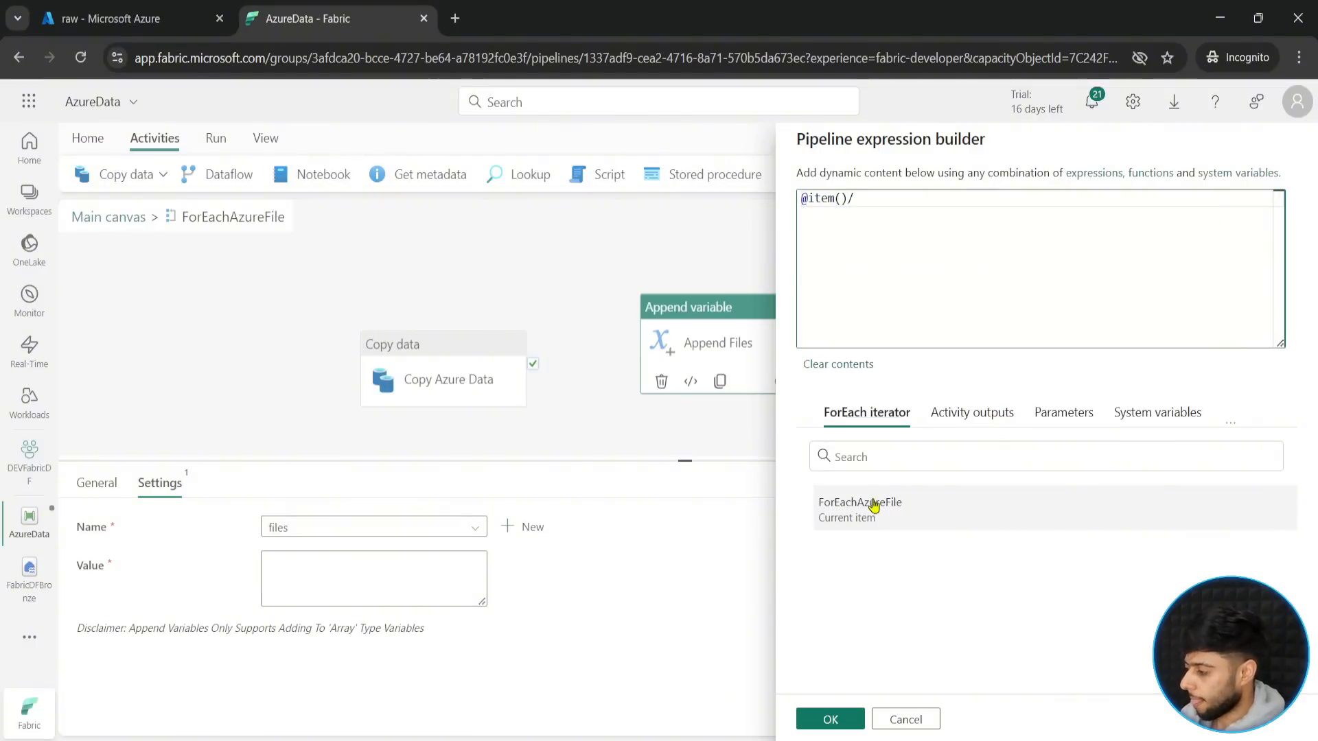
key("BackSpace")
type(".n")
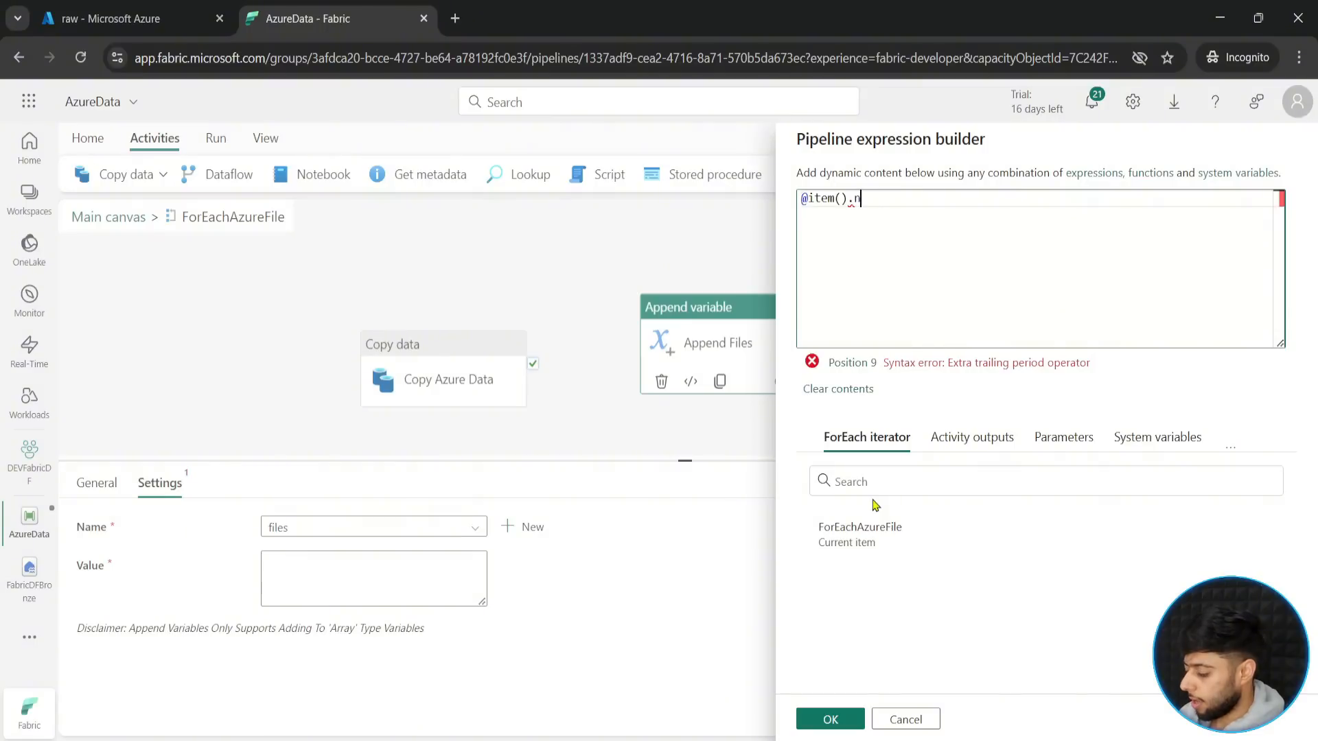
type("ame(")
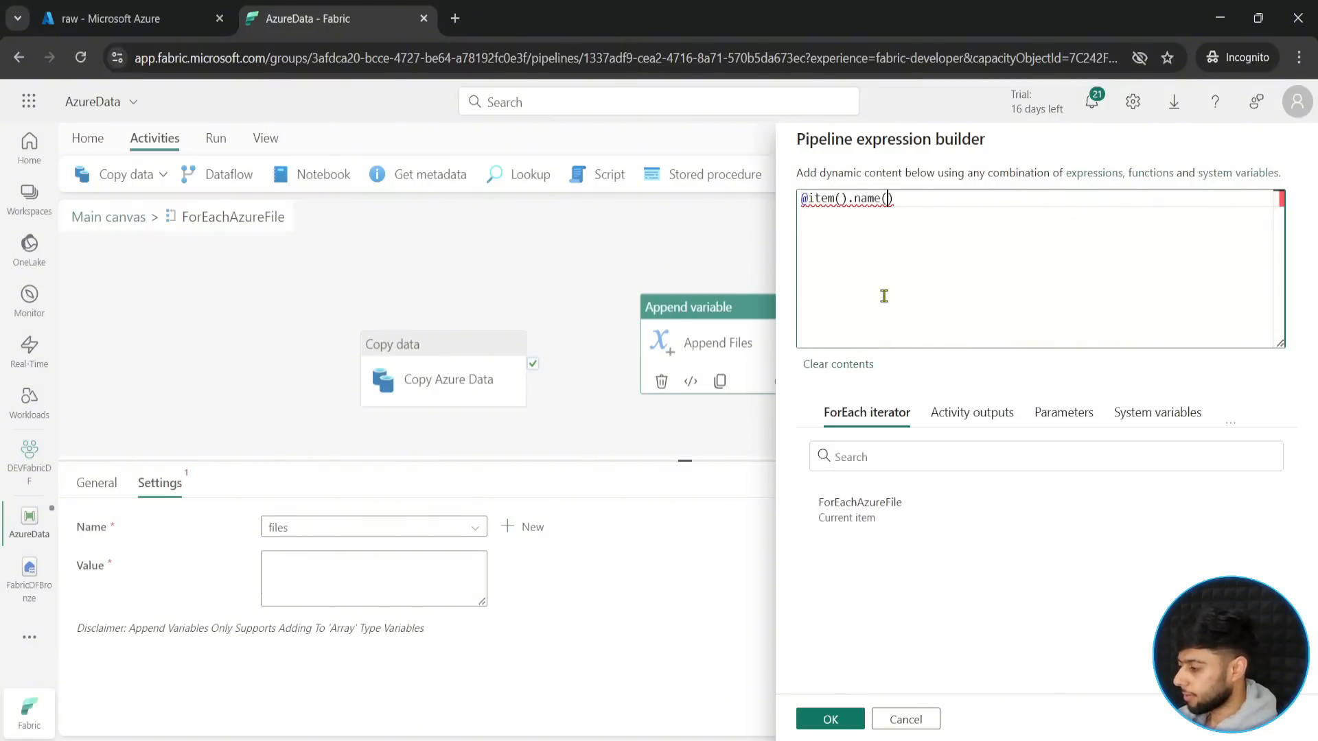
key("BackSpace")
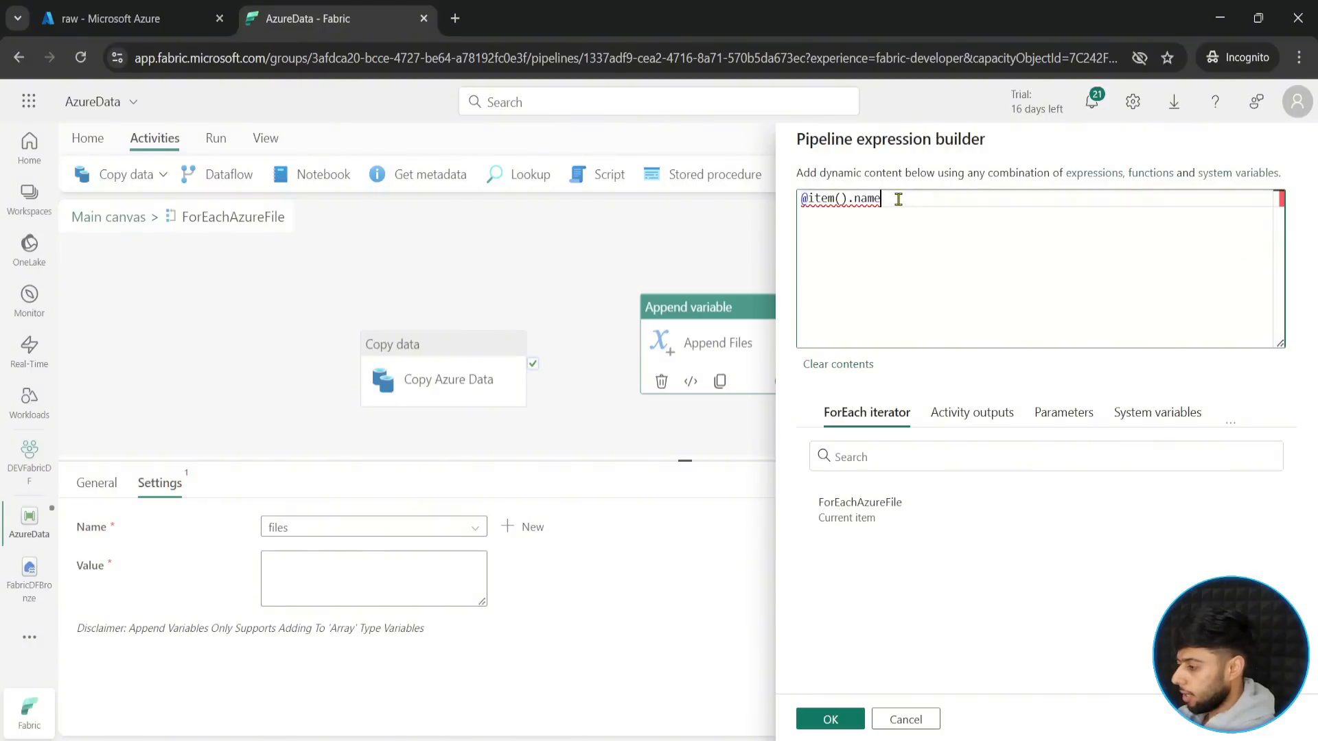
left_click(830, 719)
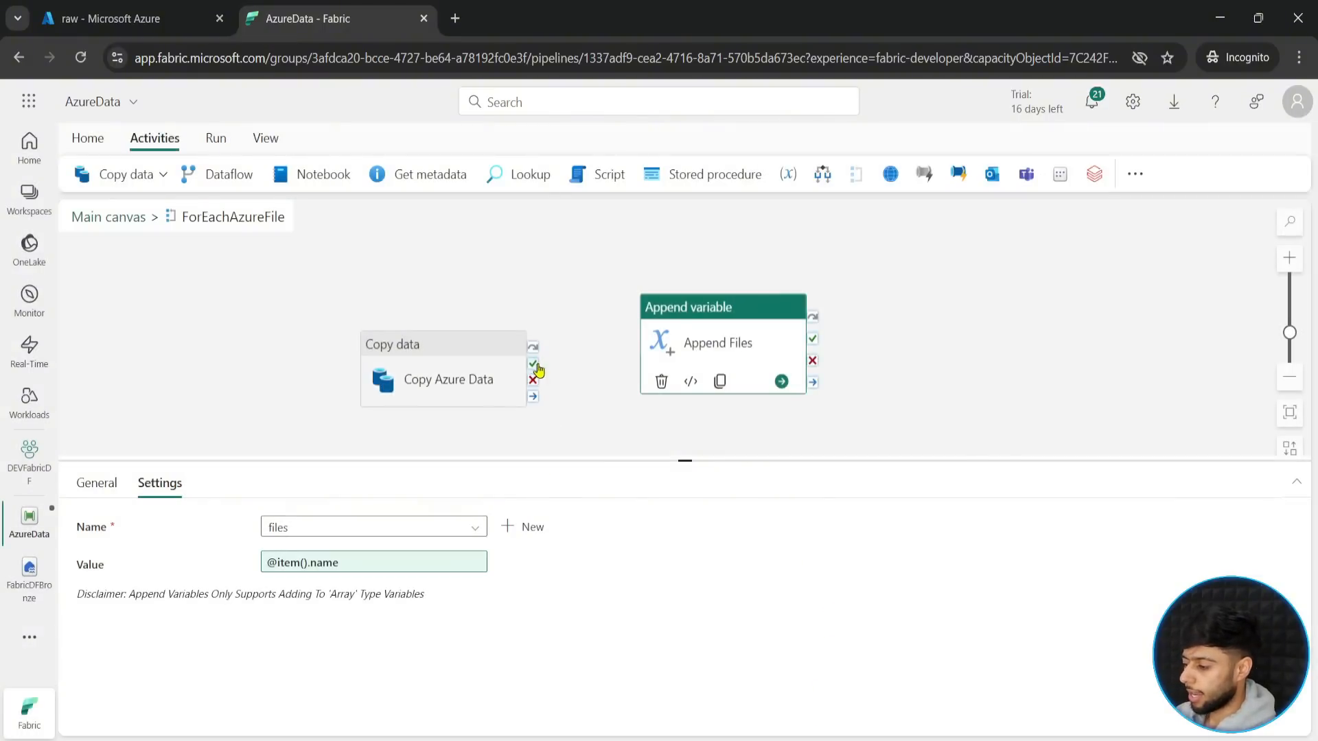
left_click_drag(534, 365, 703, 312)
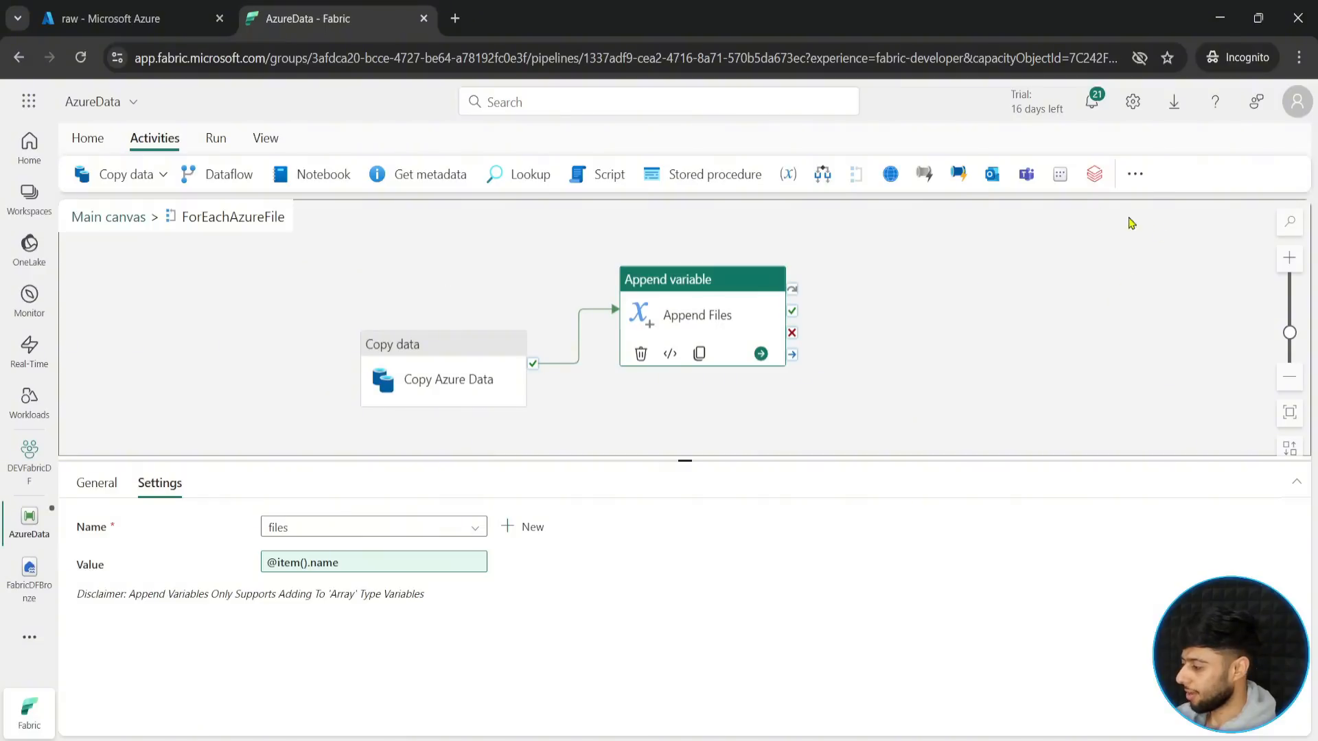
left_click(1135, 176)
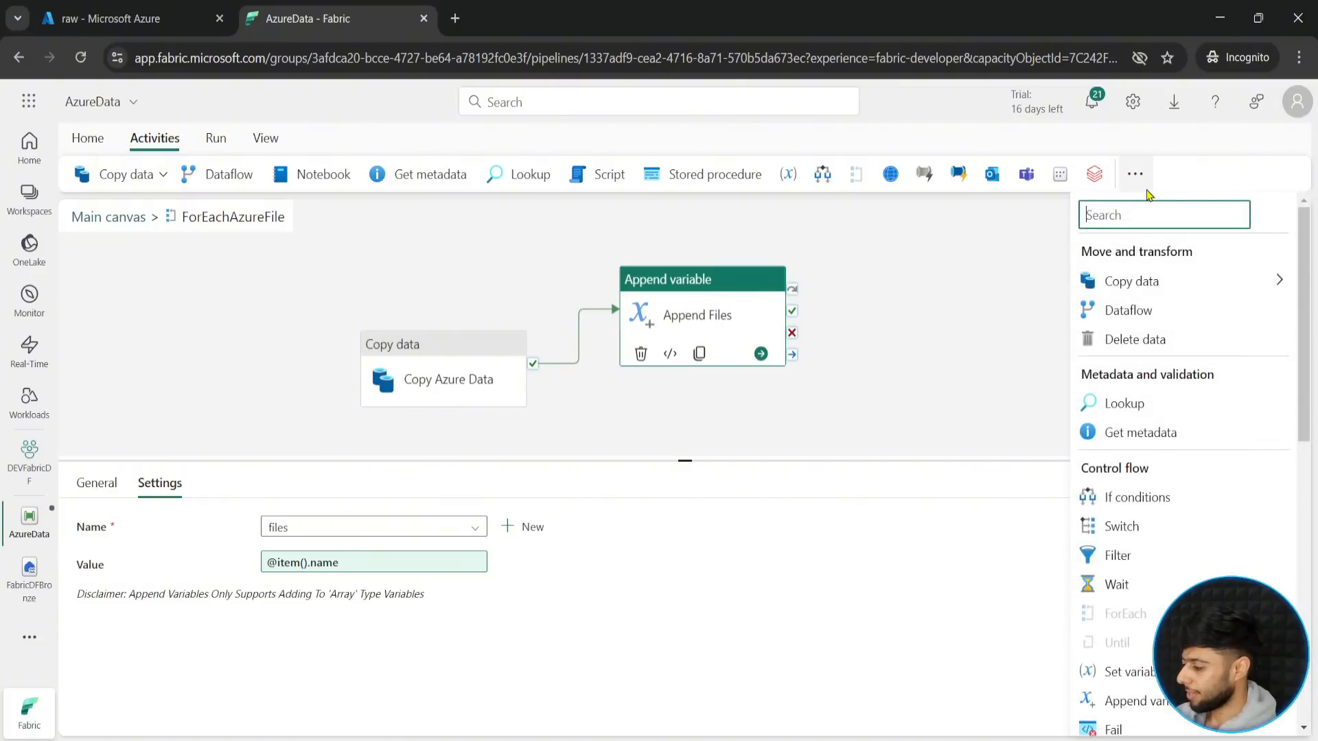
left_click(1015, 309)
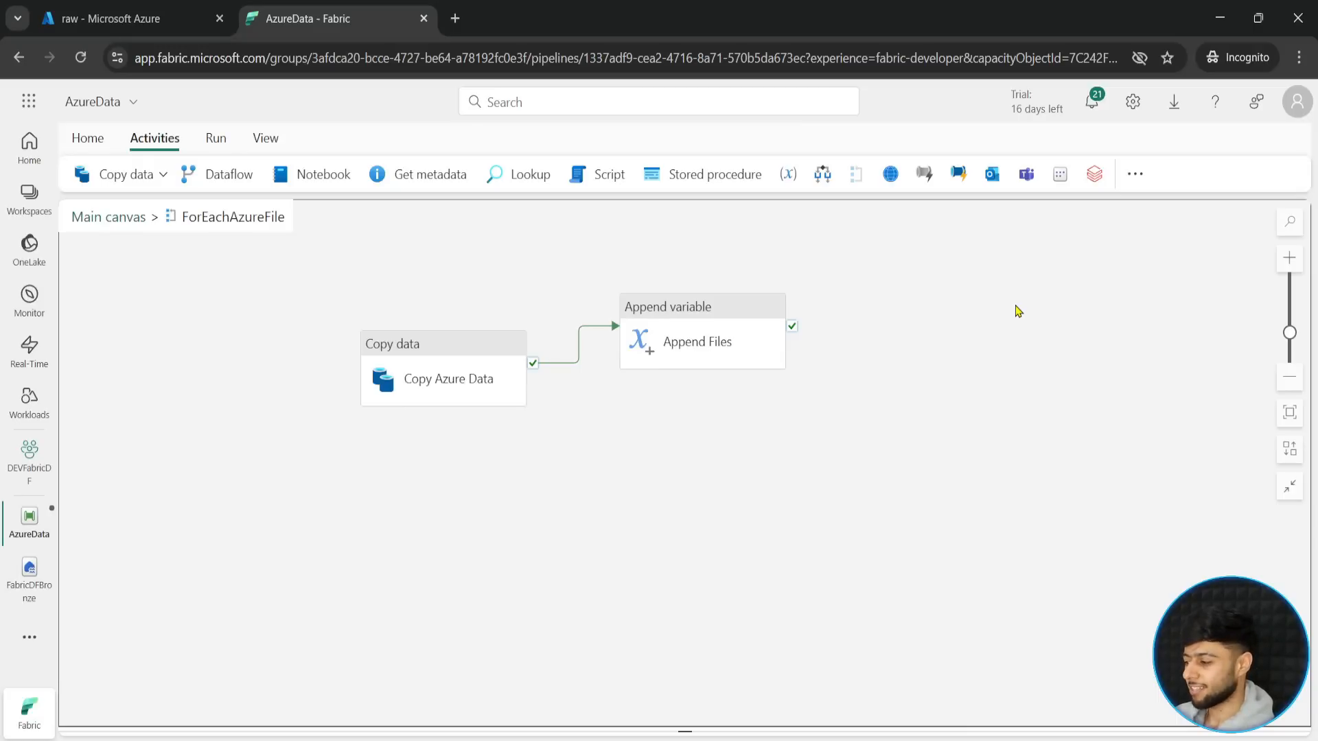
left_click(718, 326)
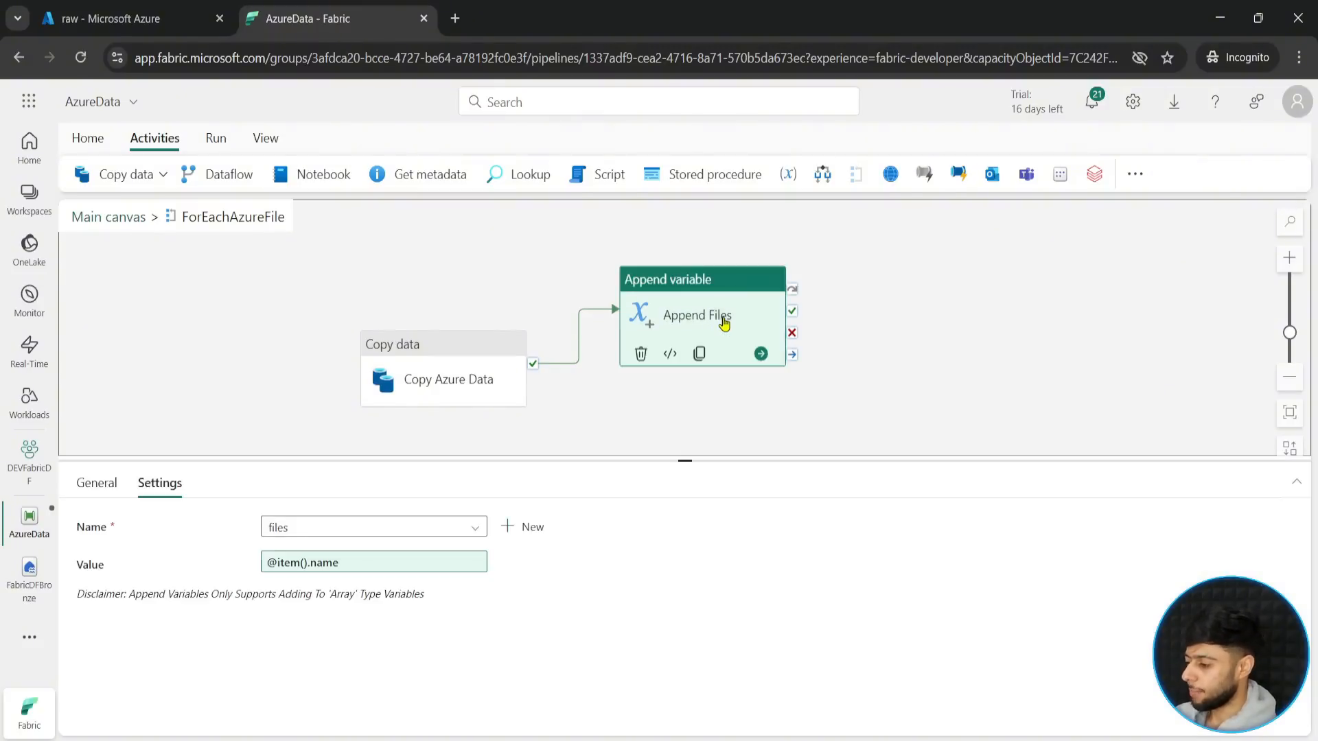
left_click(567, 369)
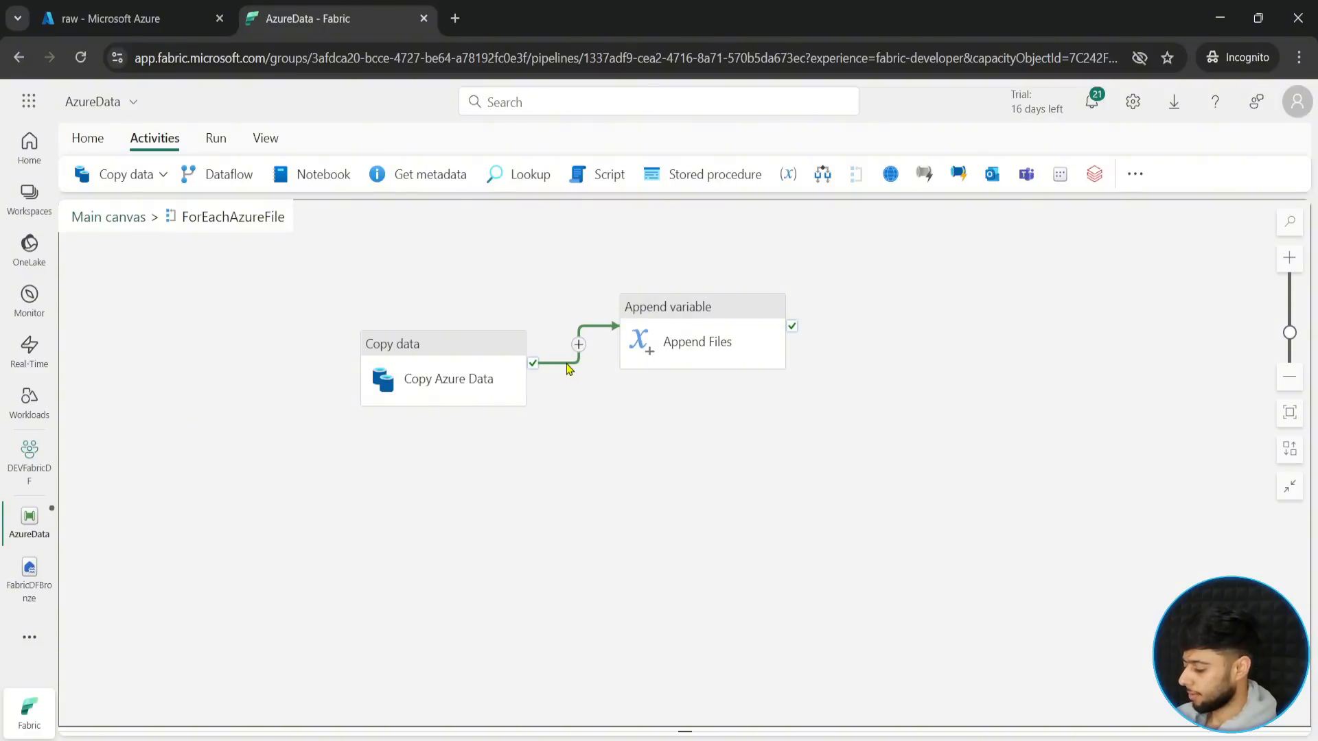
key("Delete")
- Move the Append Files activity farther away from Copy Azure Data and enlarge the canvas area
left_click_drag(664, 350, 759, 353)
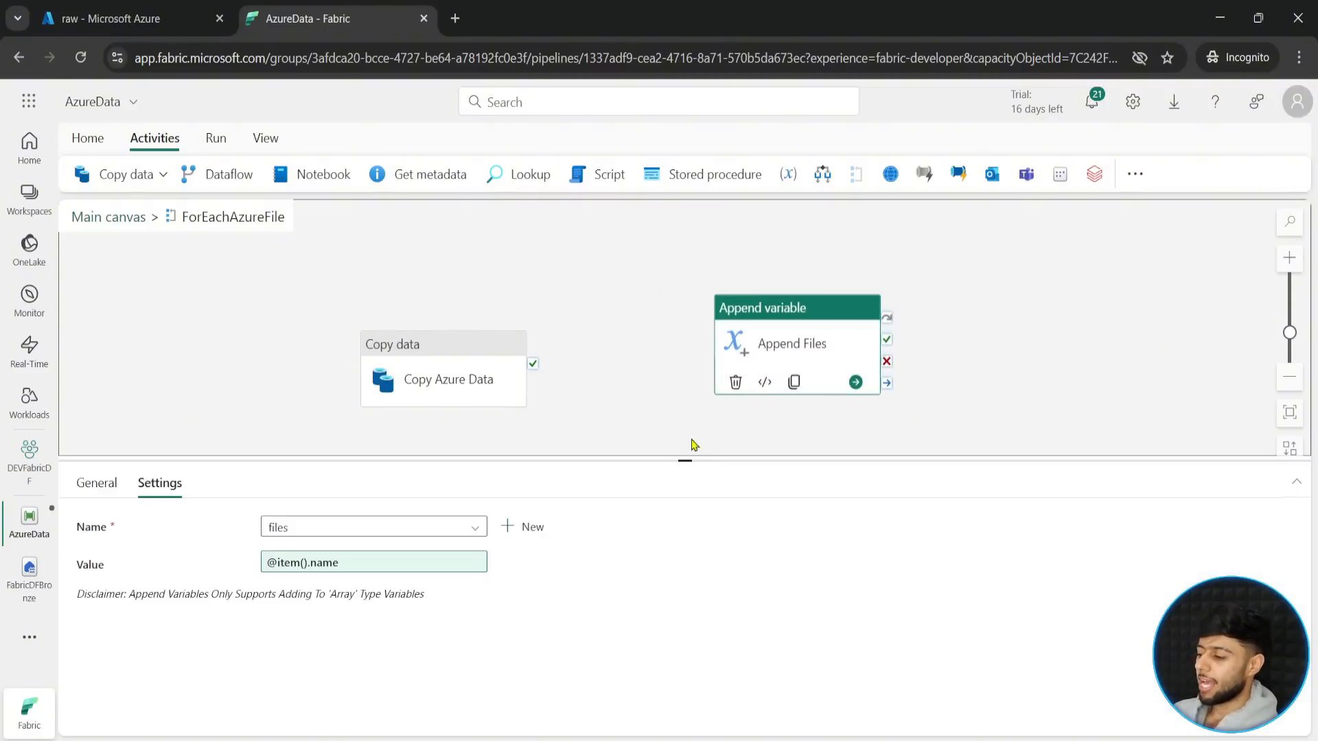
left_click_drag(685, 458, 685, 547)
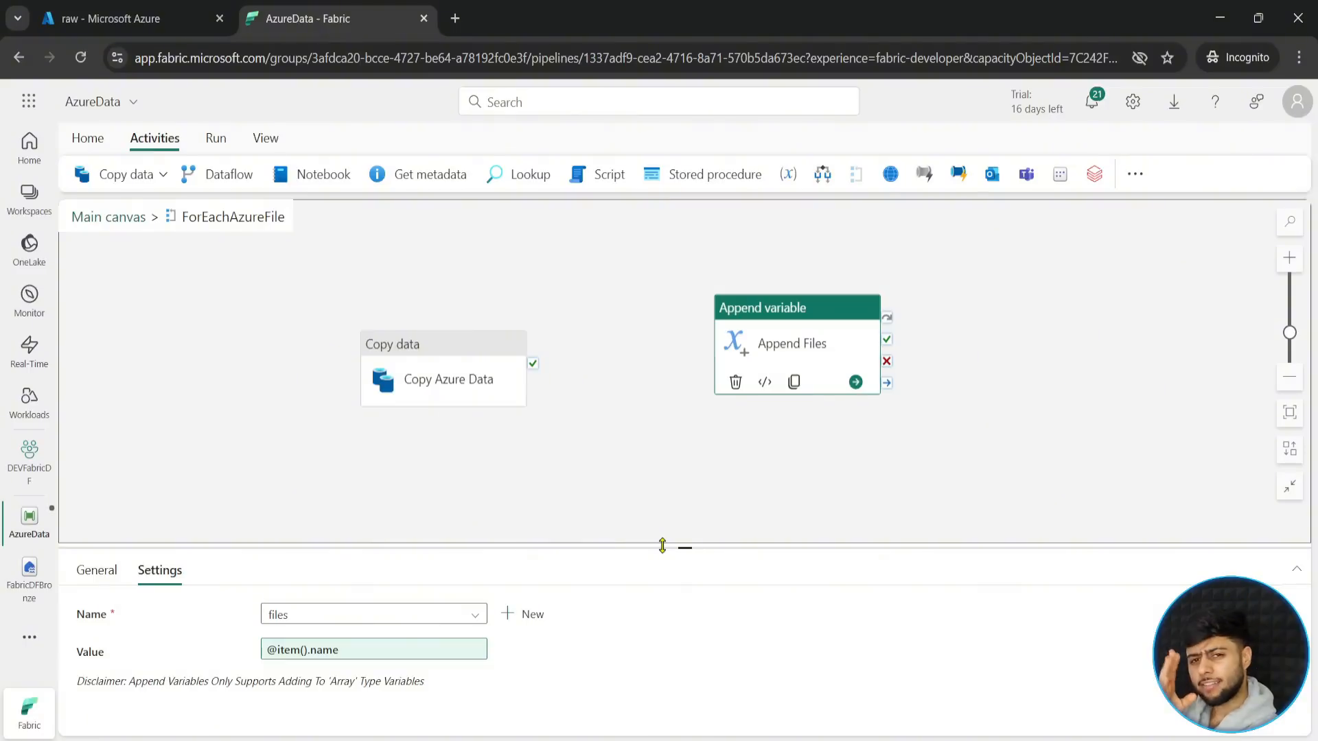
left_click_drag(347, 311, 551, 427)
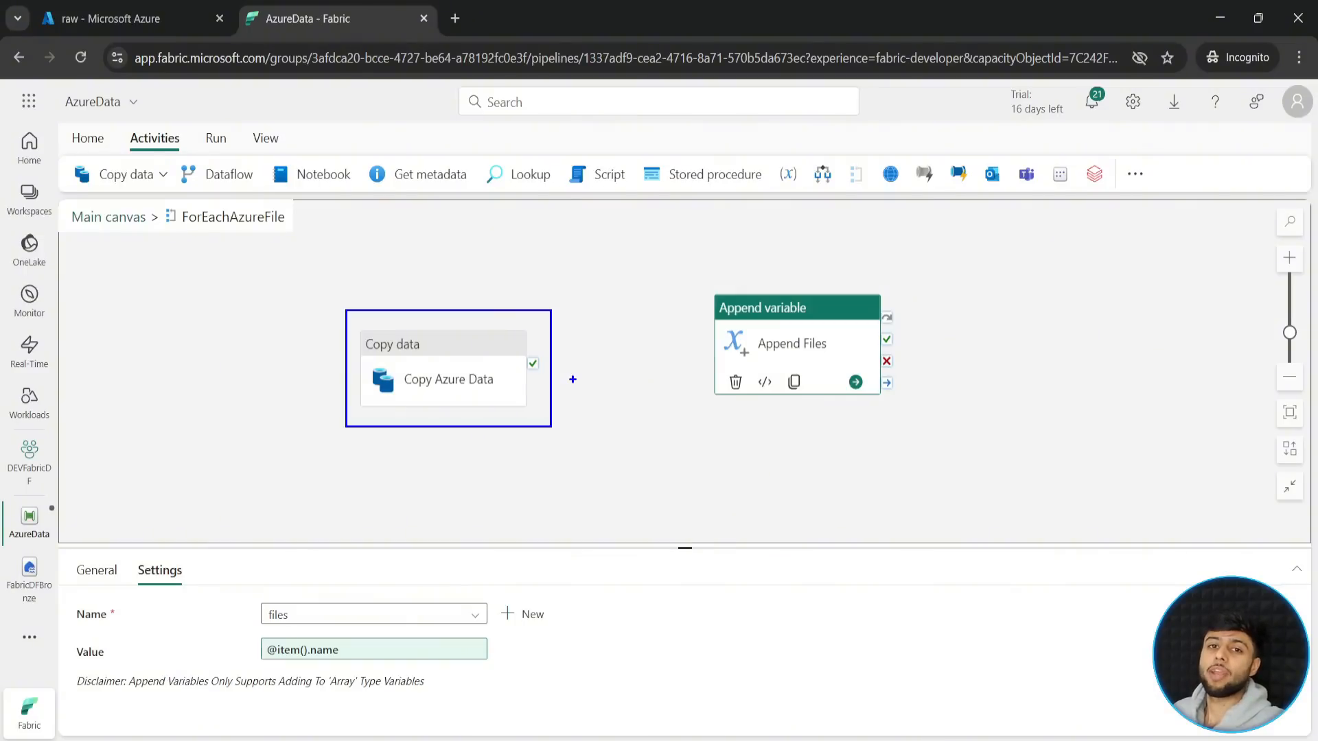
left_click(594, 447)
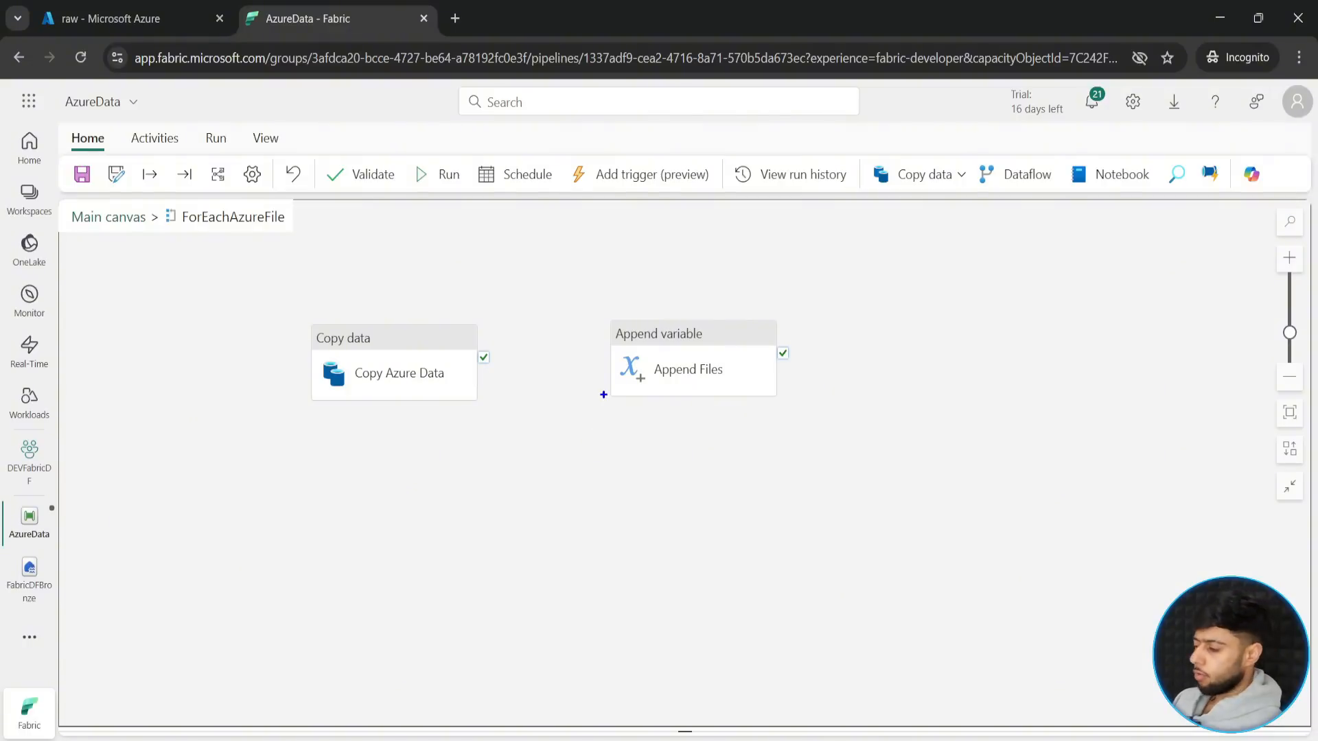
- Return to the main canvas and rename the pipeline variable "files" to "copedfiles"
left_click(132, 219)
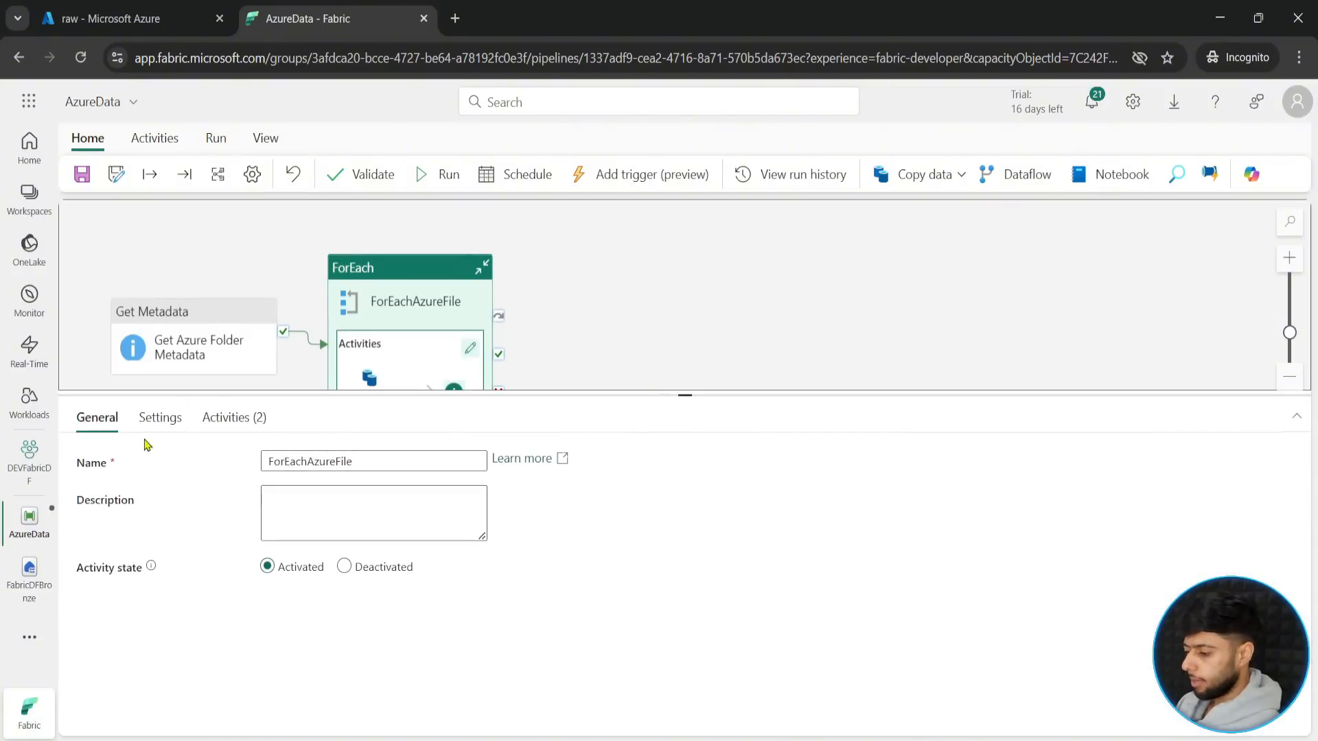
left_click(226, 274)
left_click(181, 418)
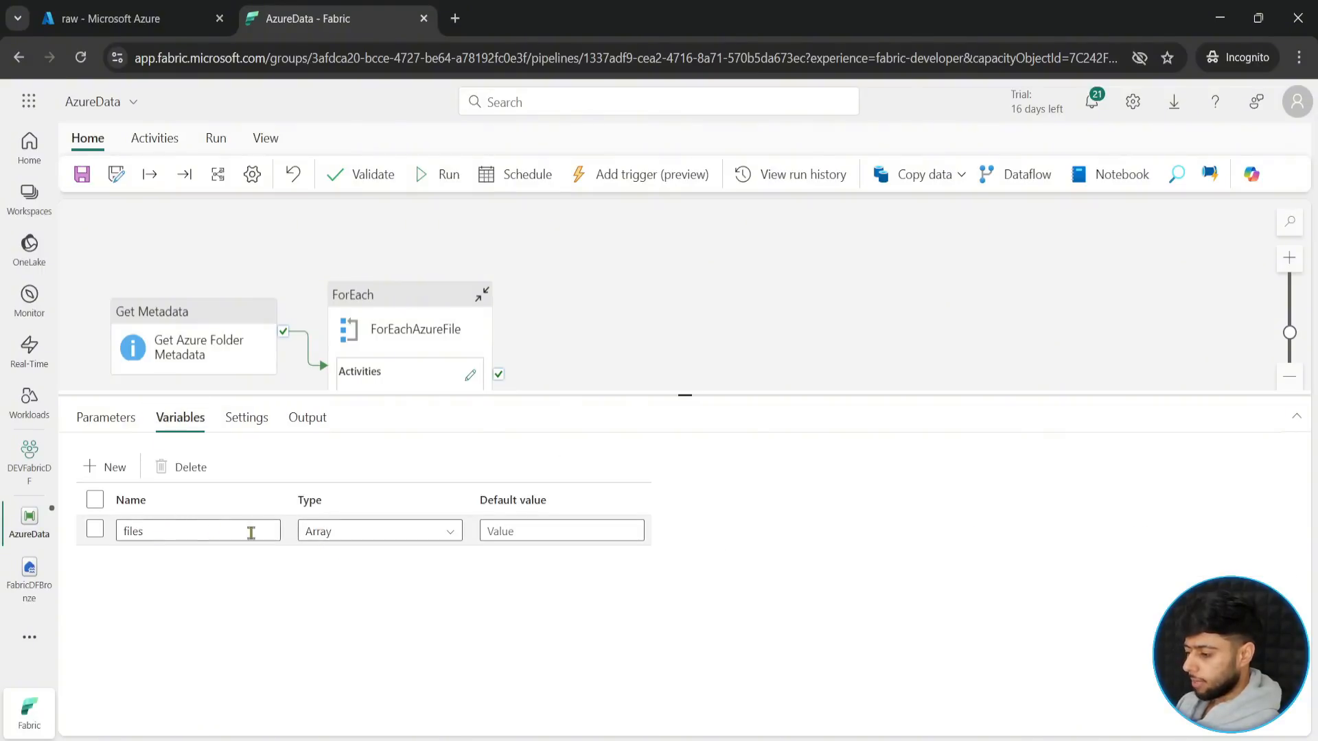
left_click(129, 533)
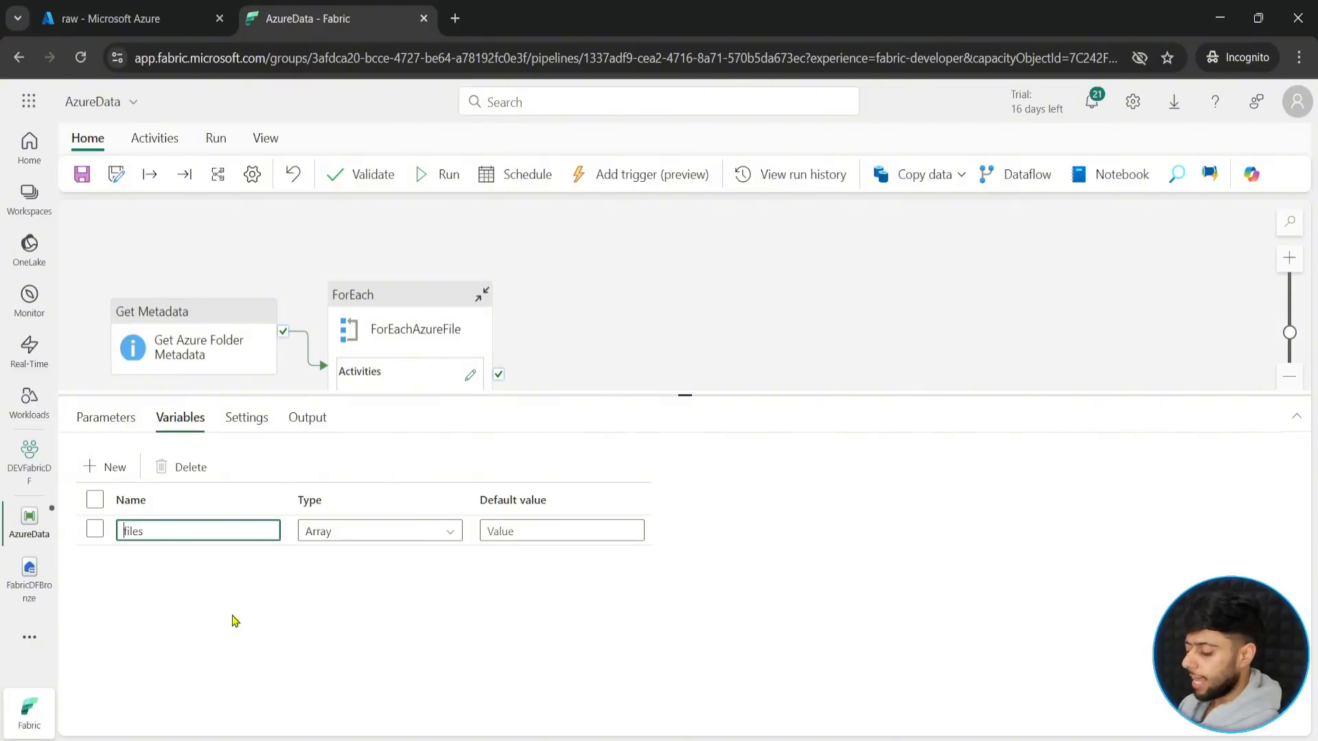
type("coped")
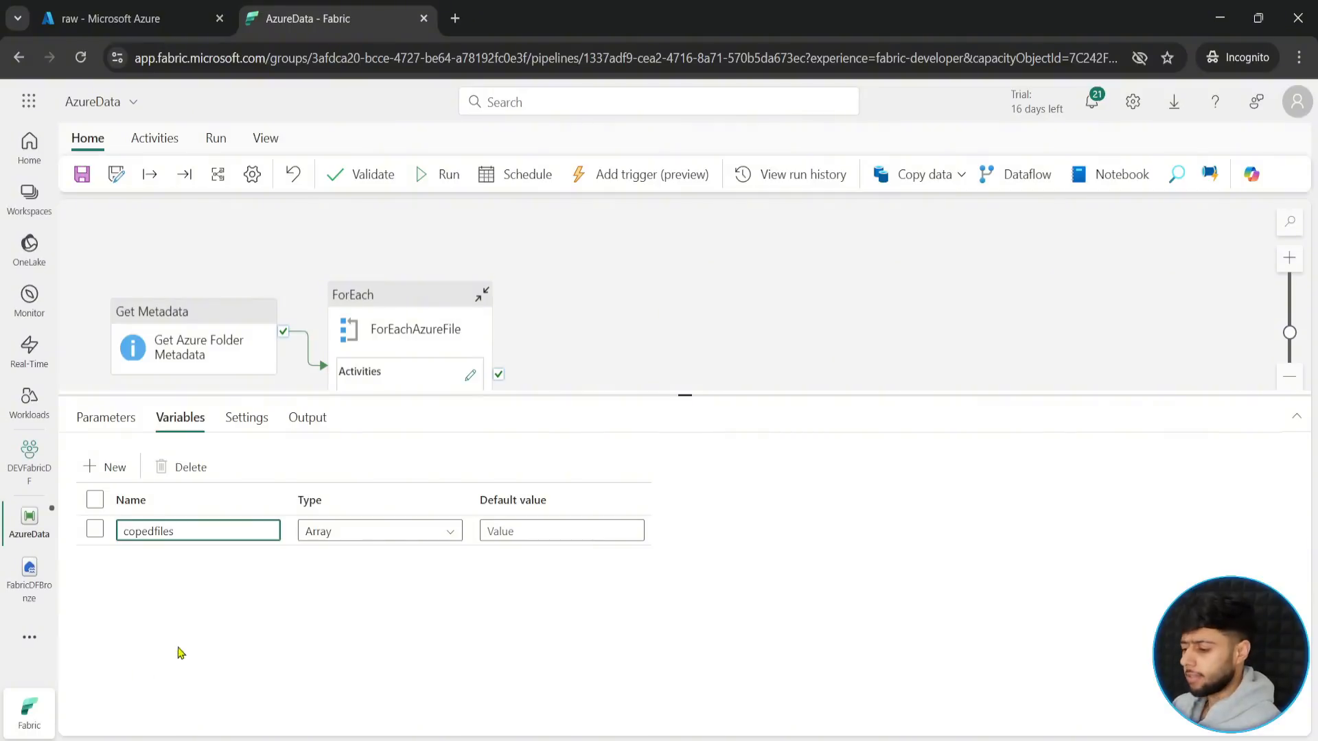
- Add a second pipeline variable named "failedfiles" of type Array
left_click(110, 467)
left_click(144, 554)
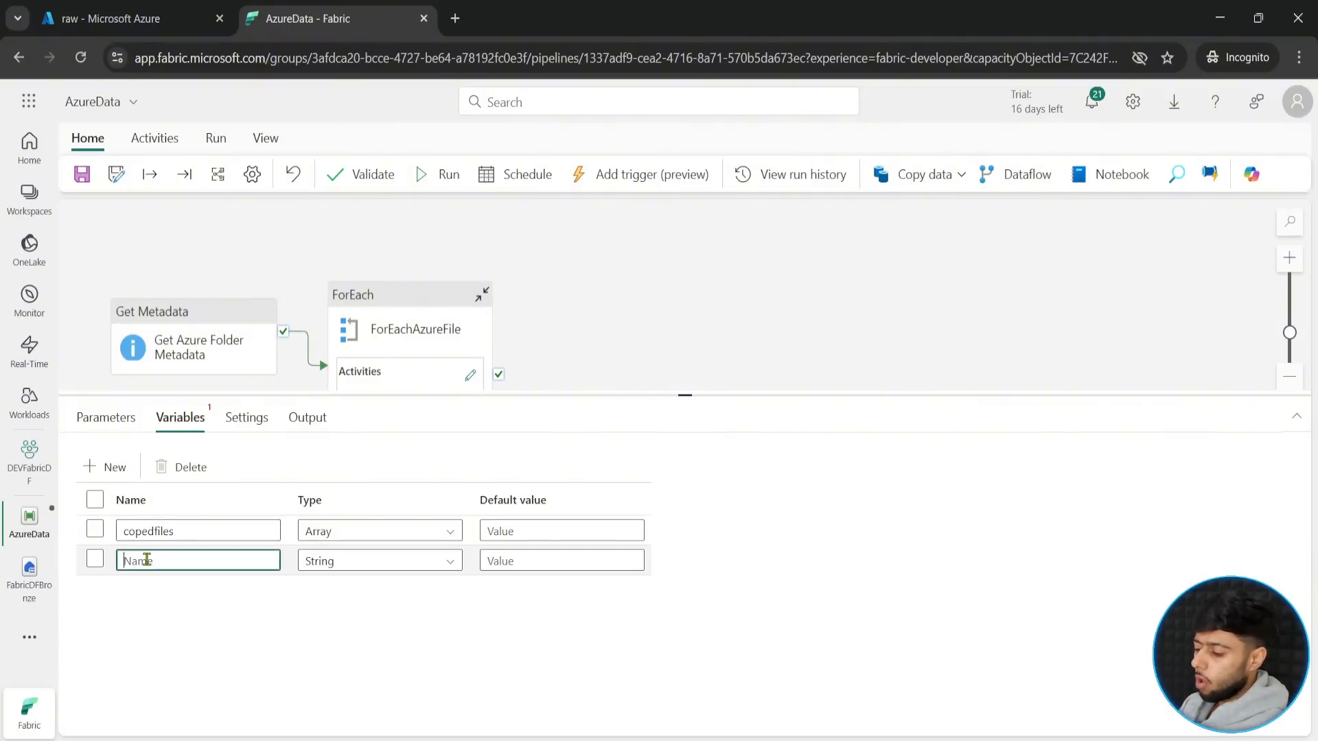
type("fai")
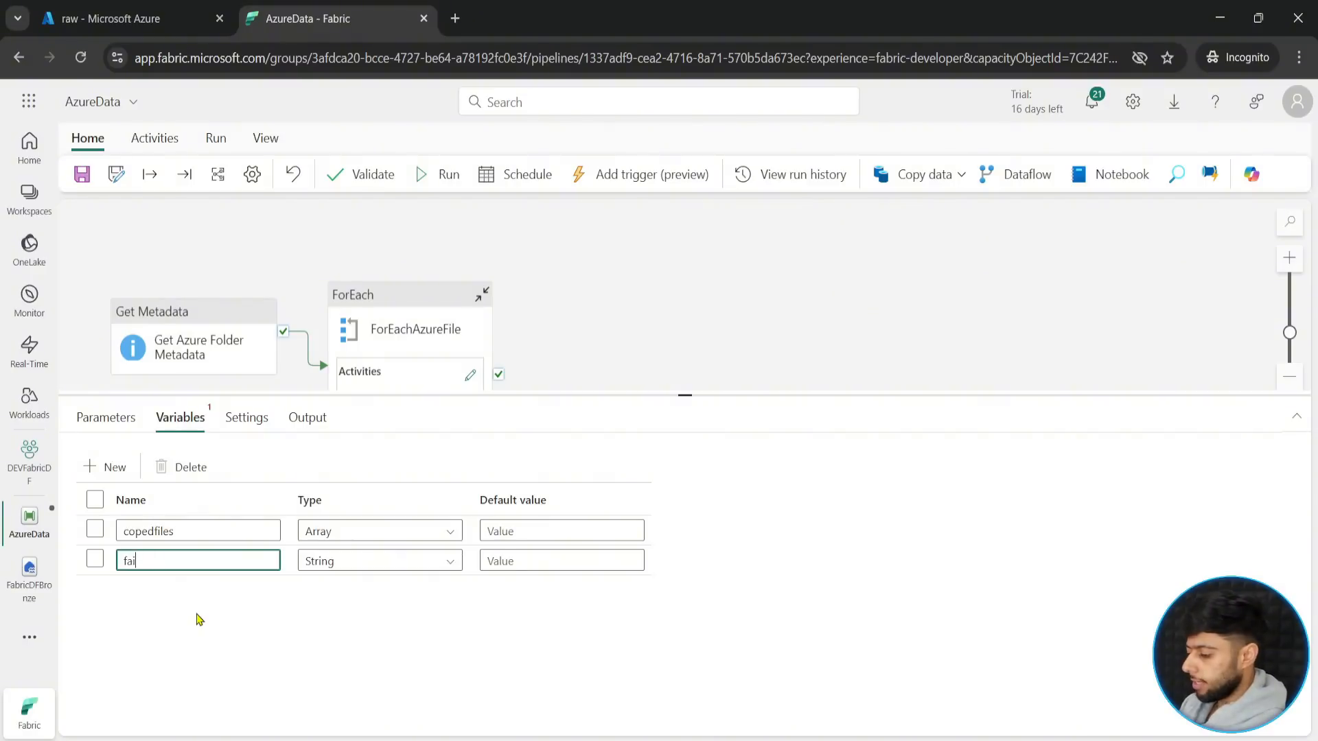
type("ledfiles")
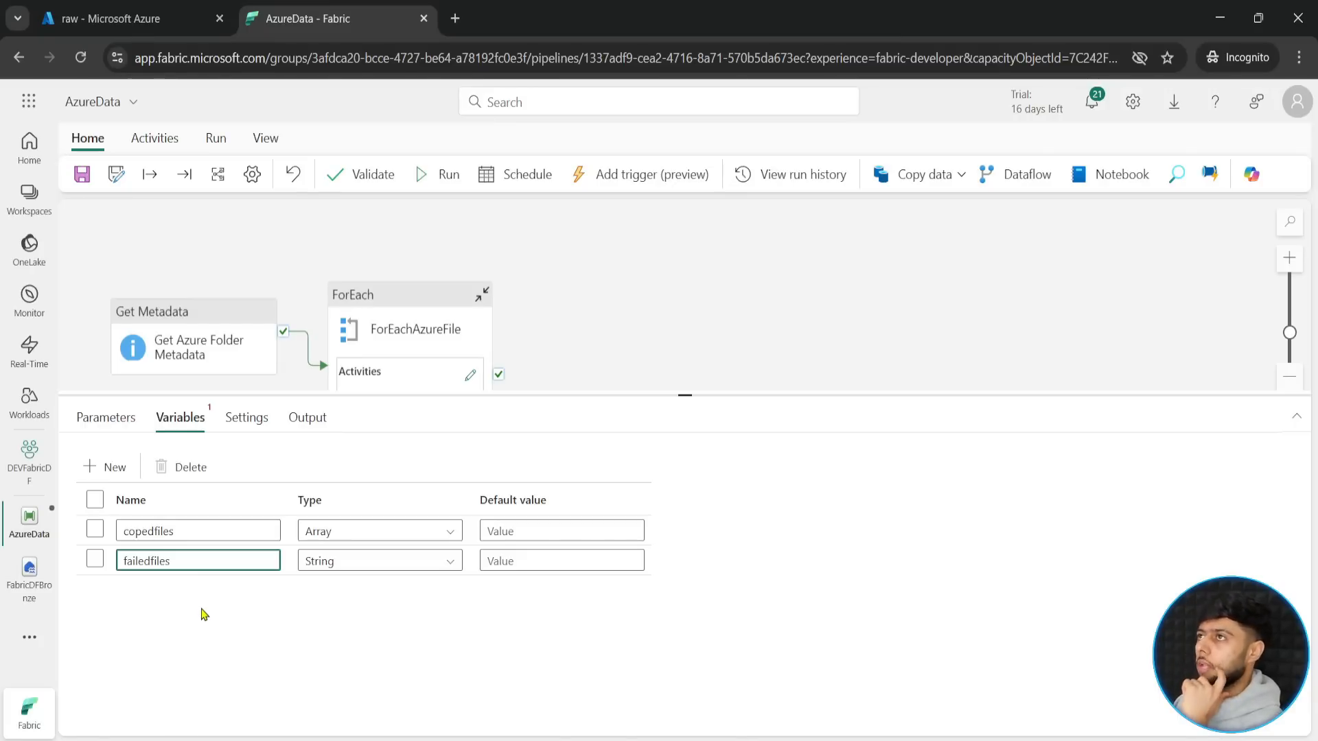
left_click(361, 563)
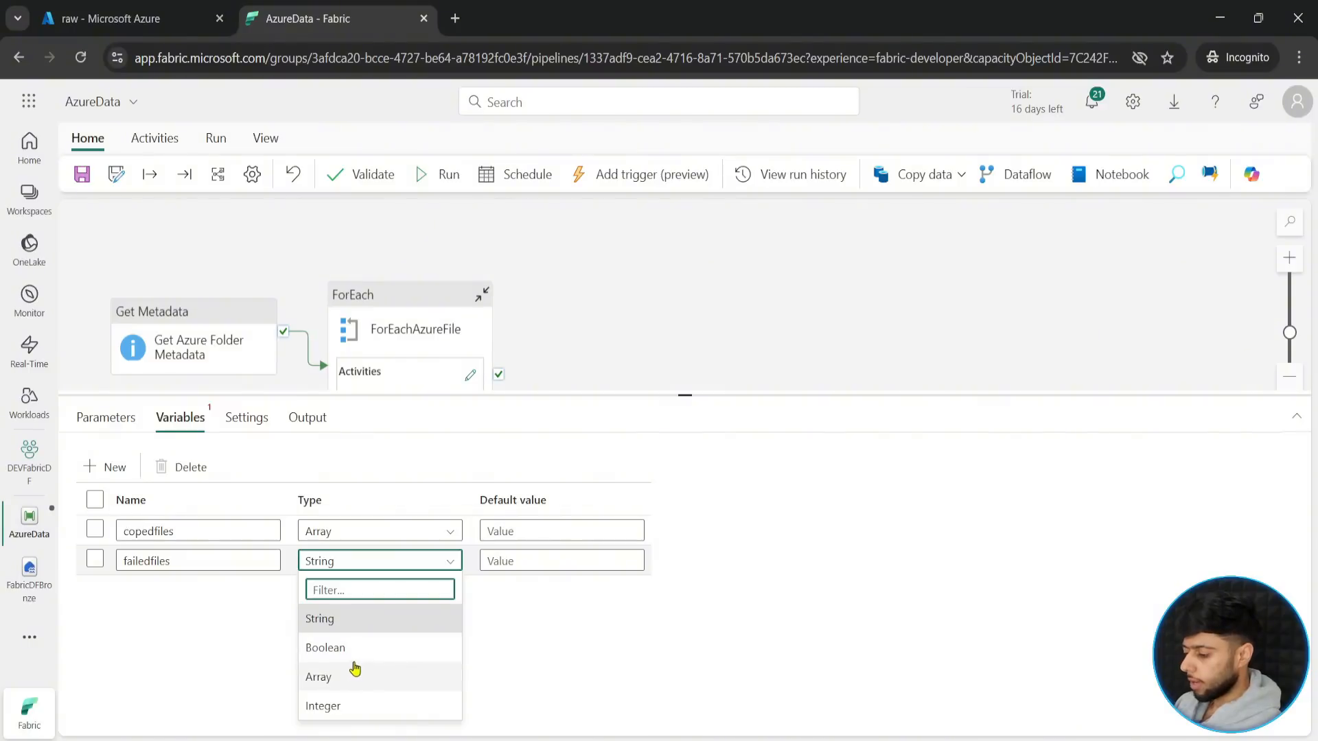
left_click(325, 678)
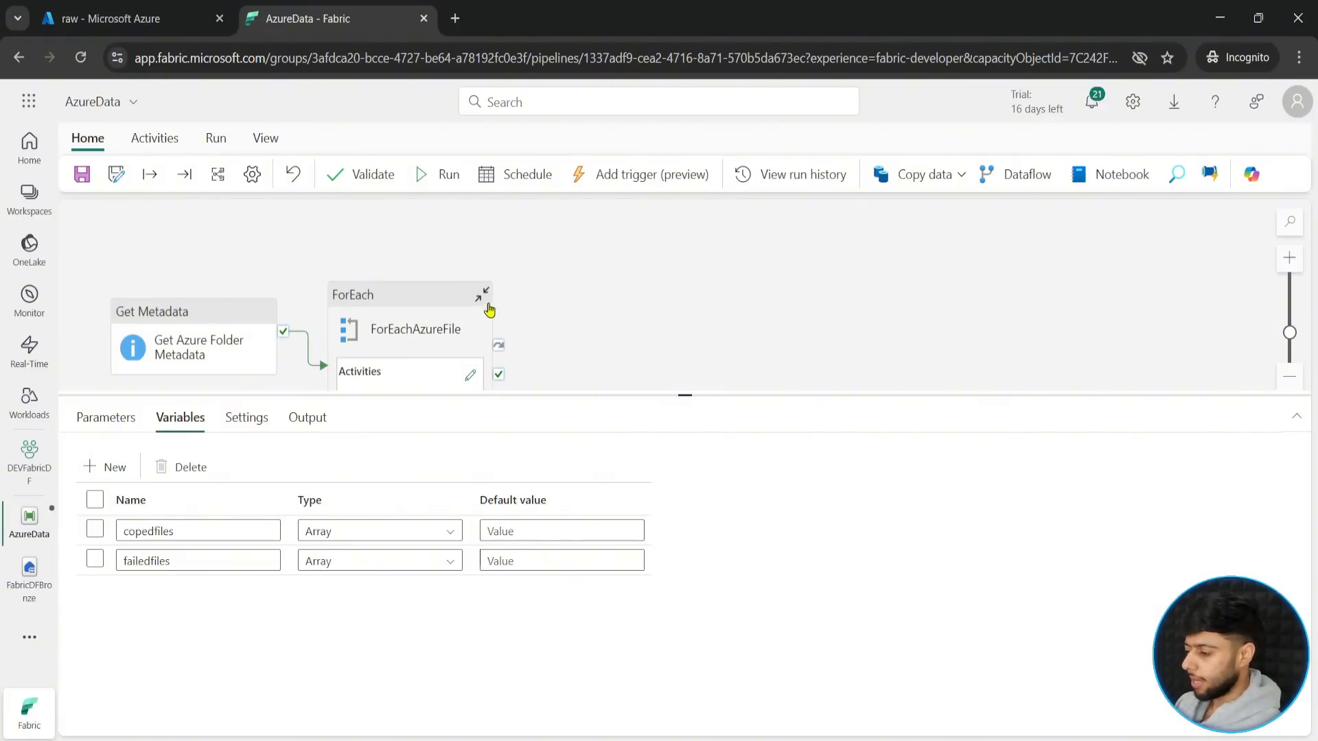
- Reopen the activities inside ForEachAzureFile, rearrange Copy Azure Data and Append Files with space between them, and check the variable assigned to Append Files
left_click(470, 376)
mouse_move(221, 416)
left_mouse_down()
mouse_move(713, 396)
mouse_move(594, 329)
left_mouse_up()
left_click_drag(221, 265, 260, 291)
left_click(538, 323)
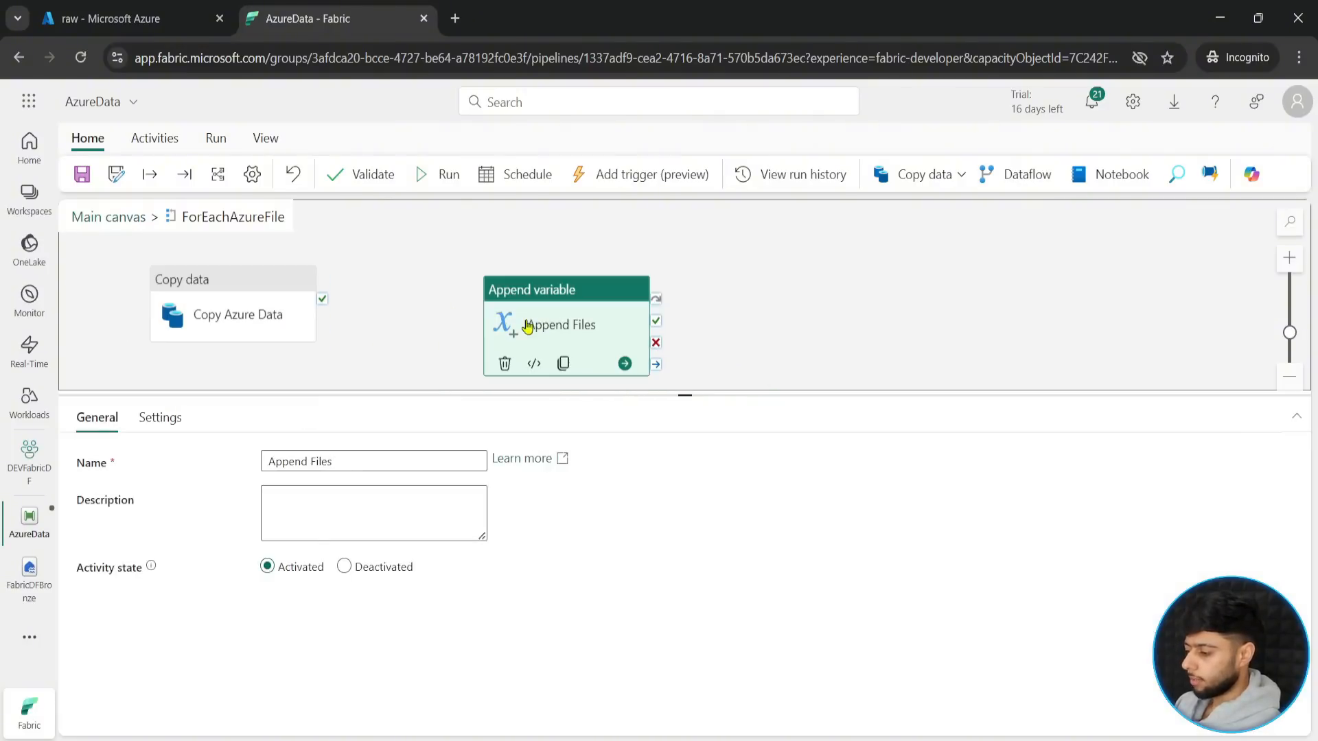
left_click(161, 418)
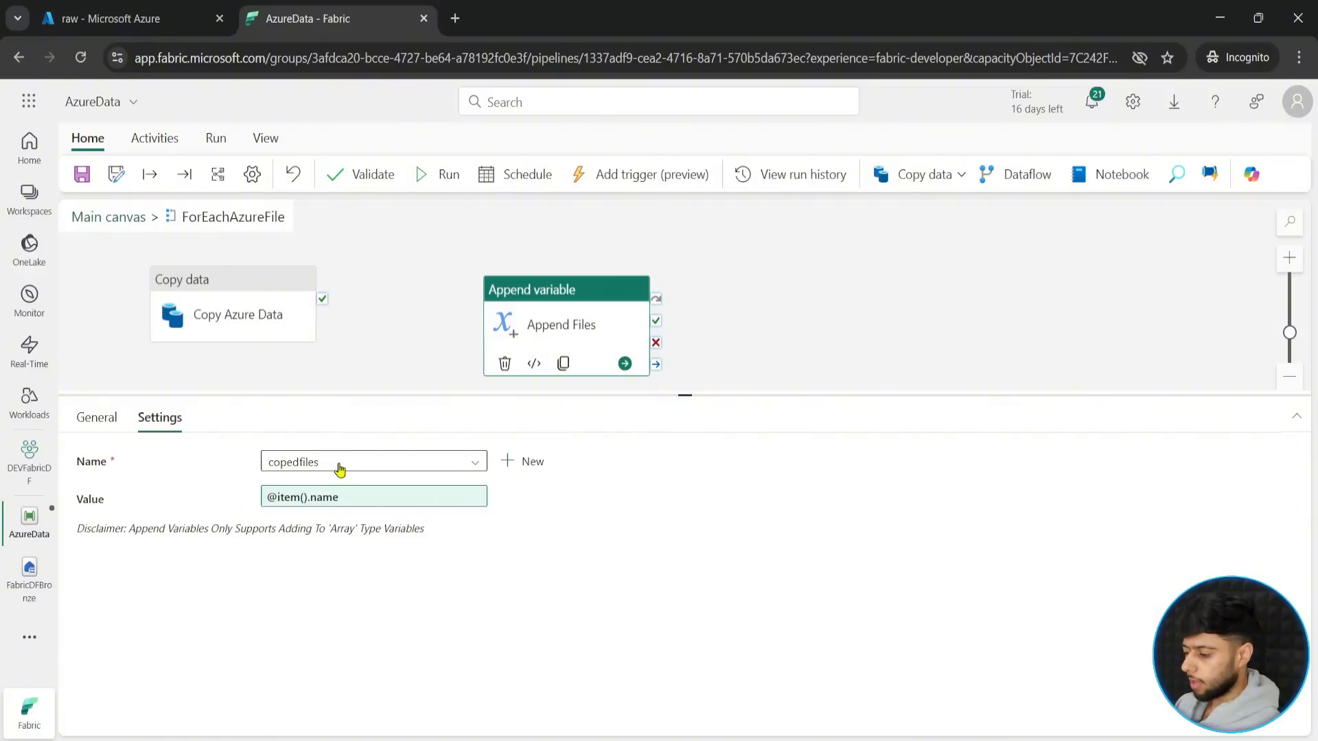
left_click_drag(542, 333, 549, 303)
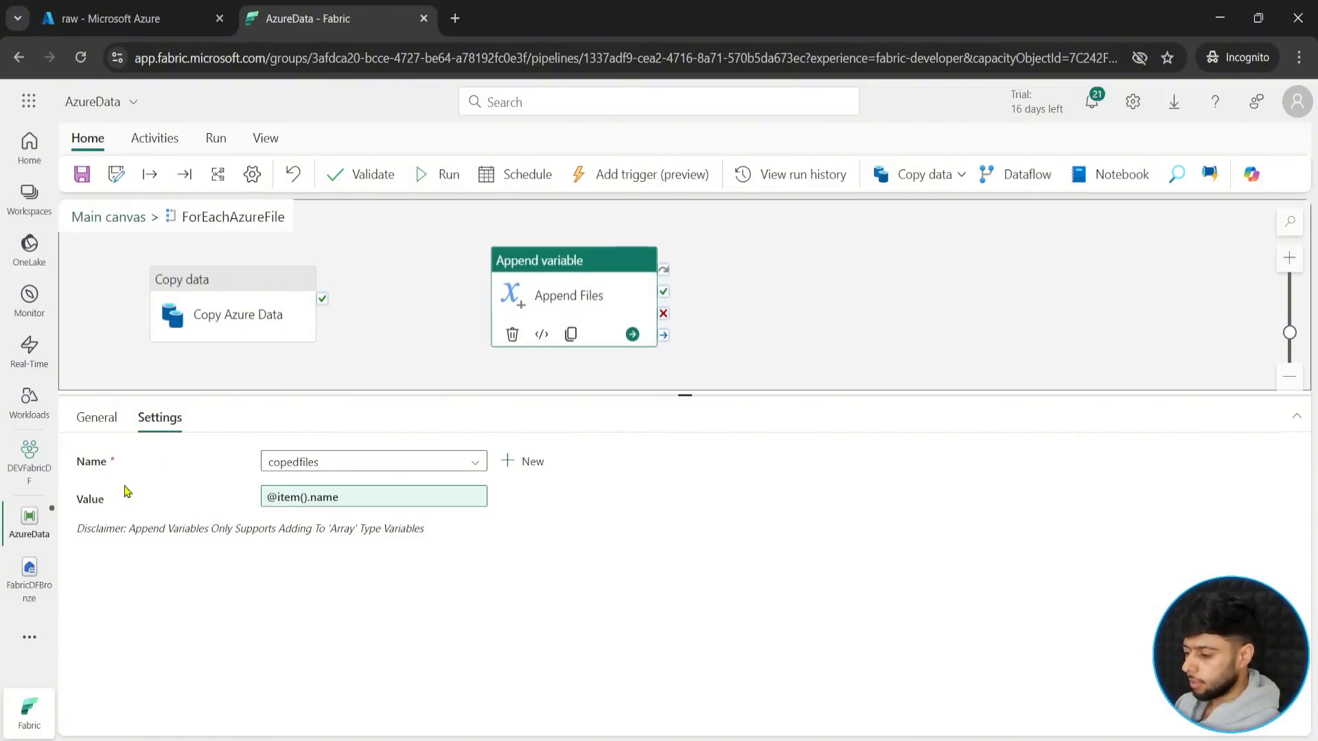
- Keep copedfiles as the variable for Append Files and link Copy Azure Data to that activity with an On success connection
left_click(336, 469)
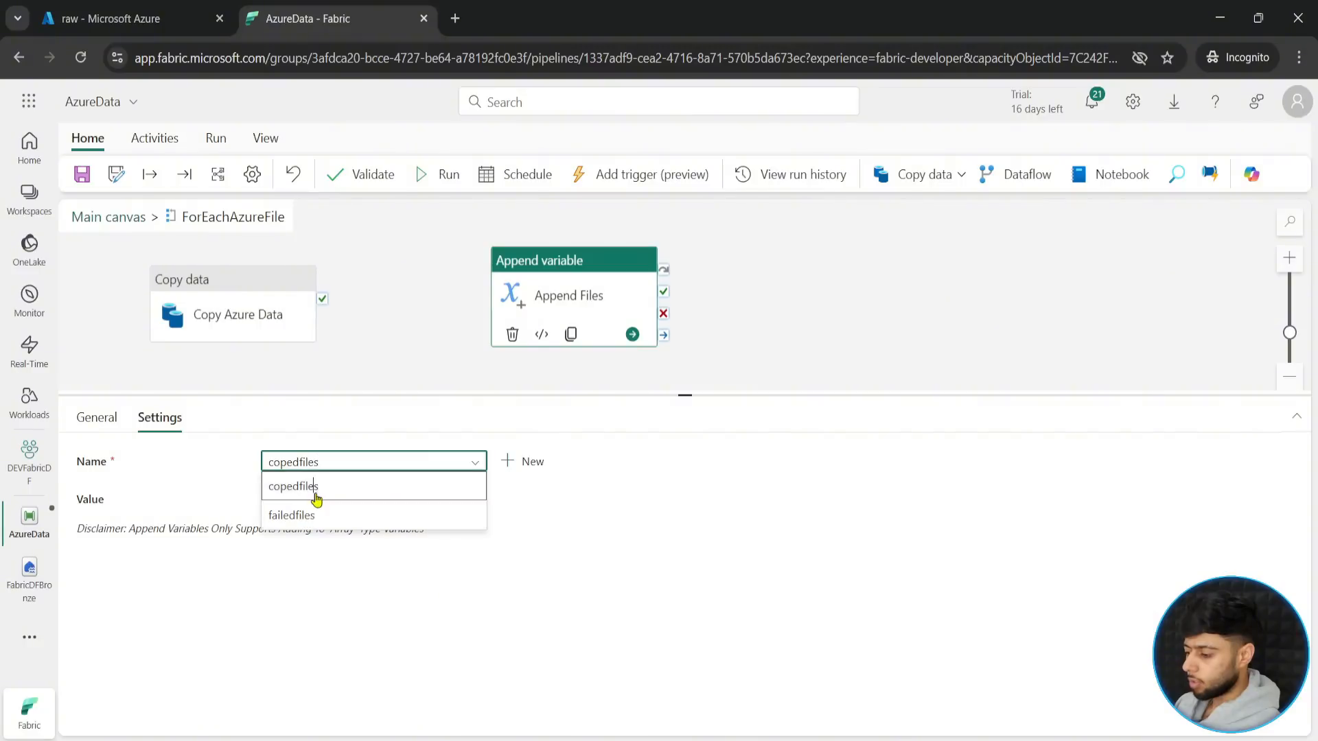
left_click(304, 486)
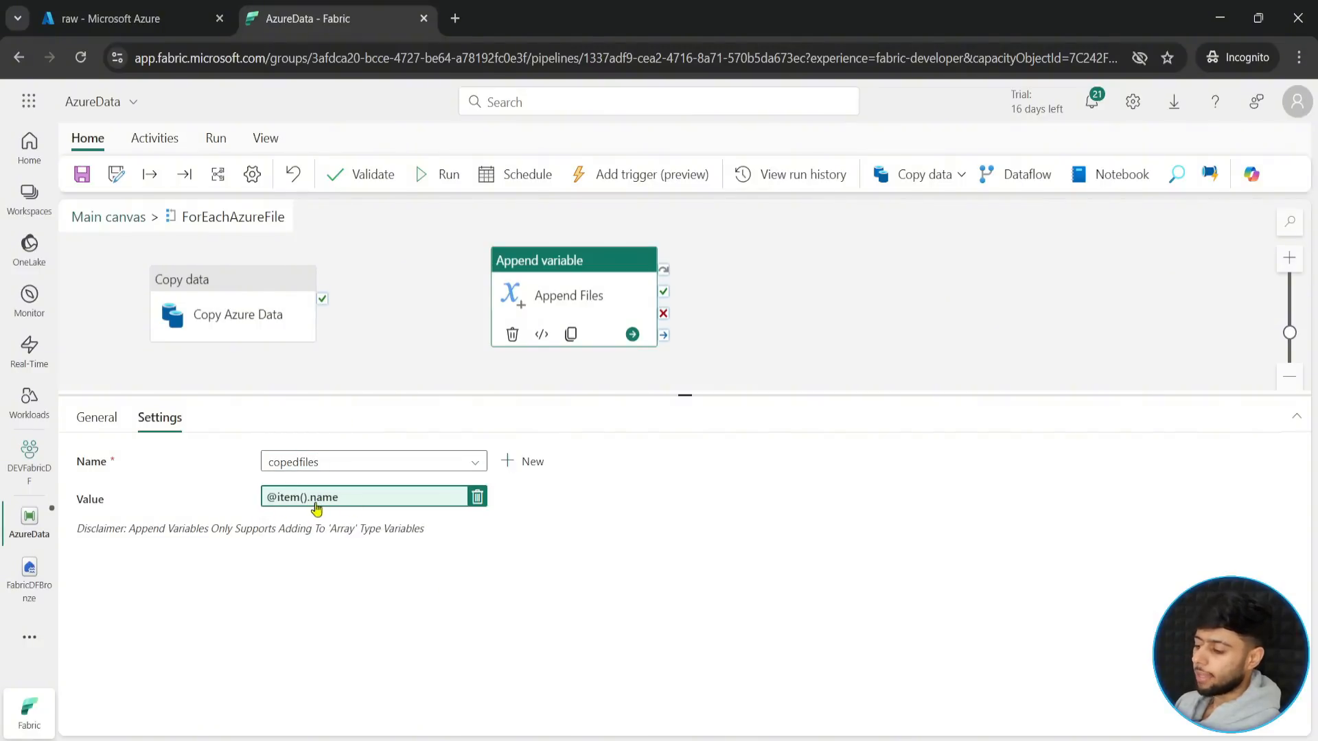
mouse_move(291, 328)
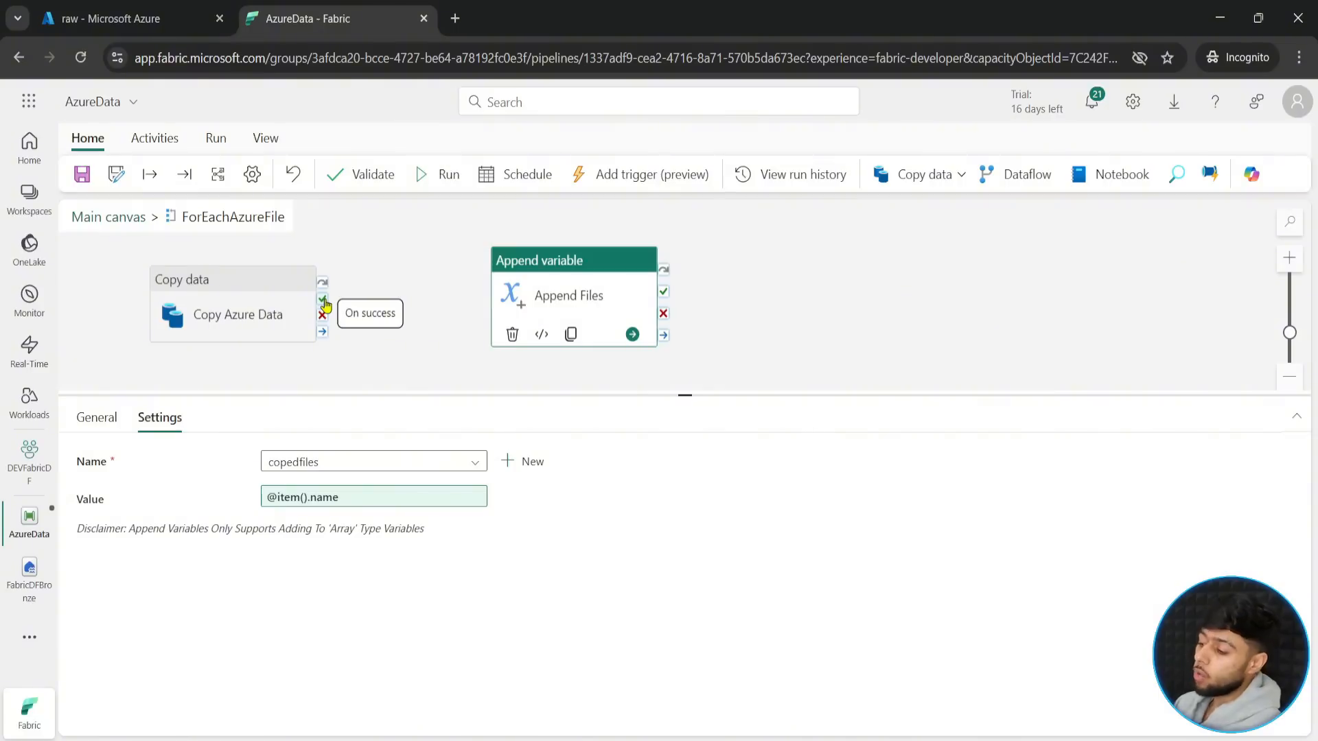
mouse_move(322, 300)
left_mouse_down()
mouse_move(339, 303)
mouse_move(324, 303)
mouse_move(337, 340)
mouse_move(386, 298)
left_mouse_up()
key("ctrl+2")
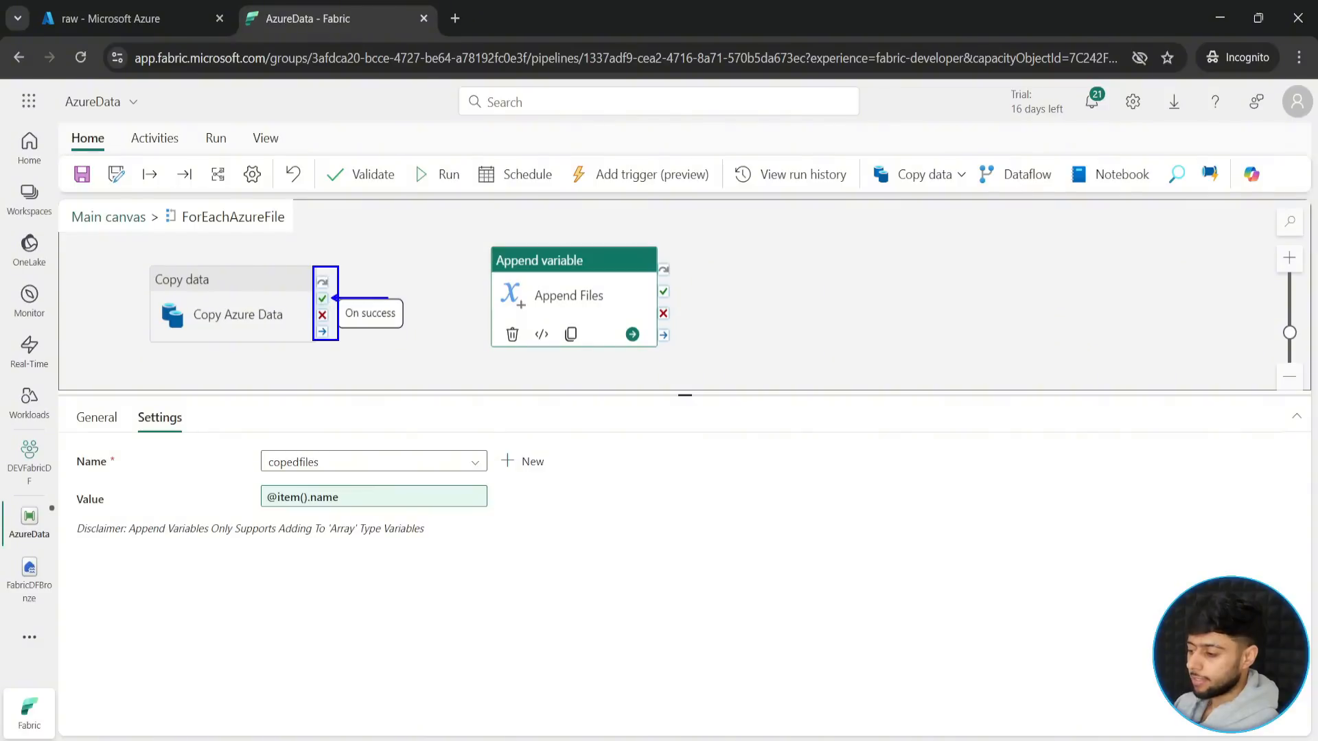
key("Escape")
left_click(335, 285)
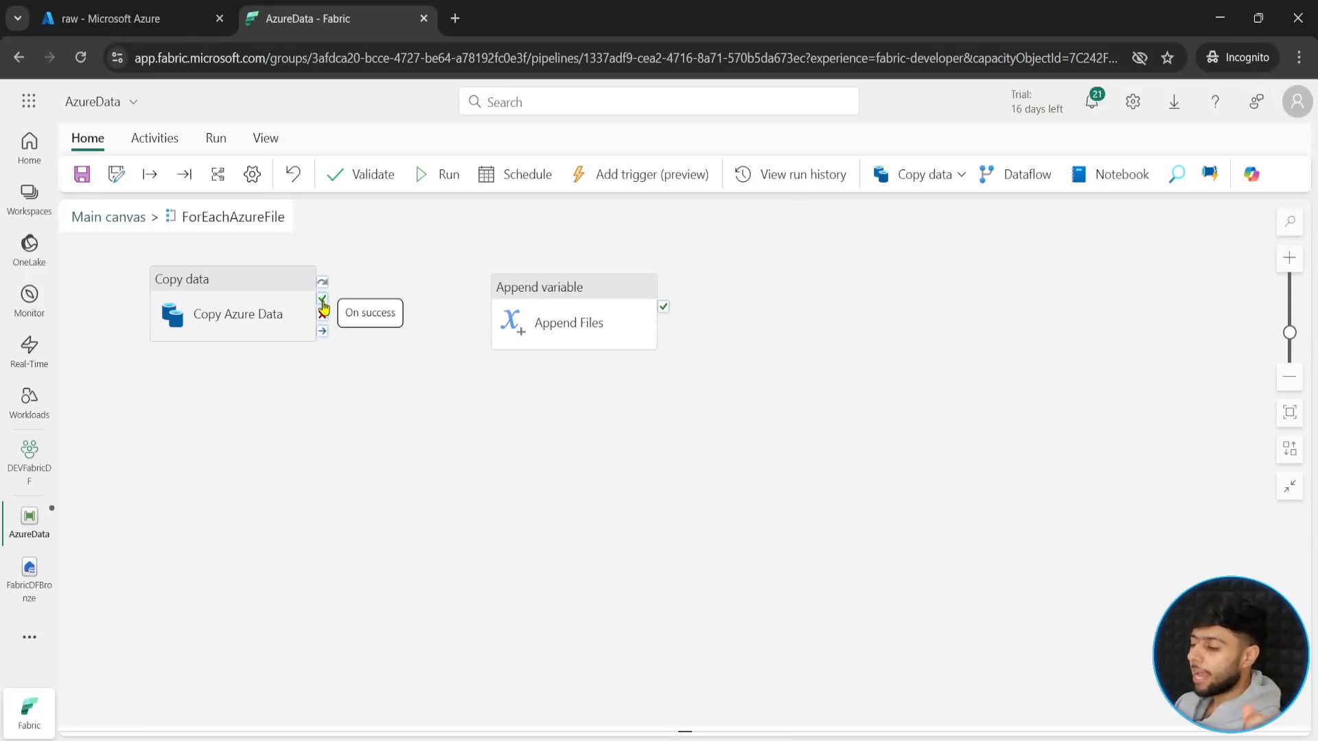
left_click_drag(324, 307, 531, 282)
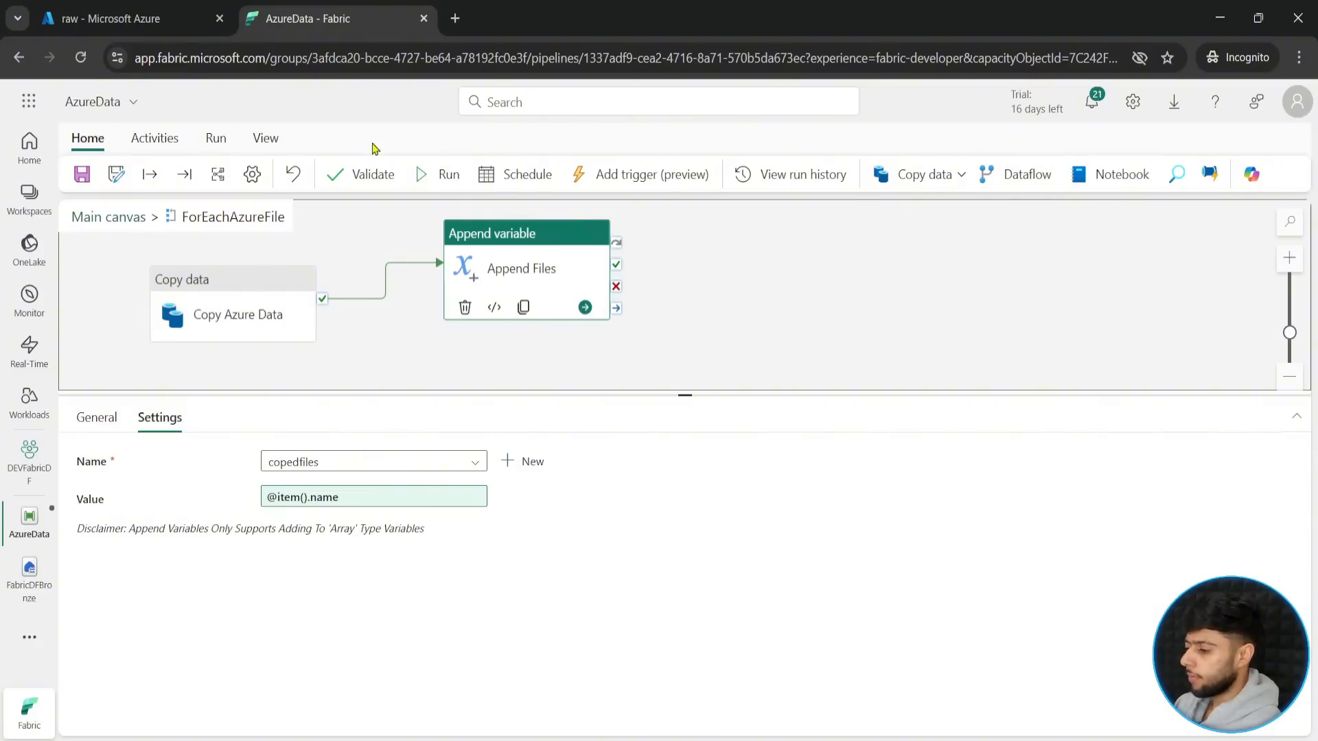
- Add a second Append variable activity inside ForEachAzureFile and place it below Append Files
left_click(155, 139)
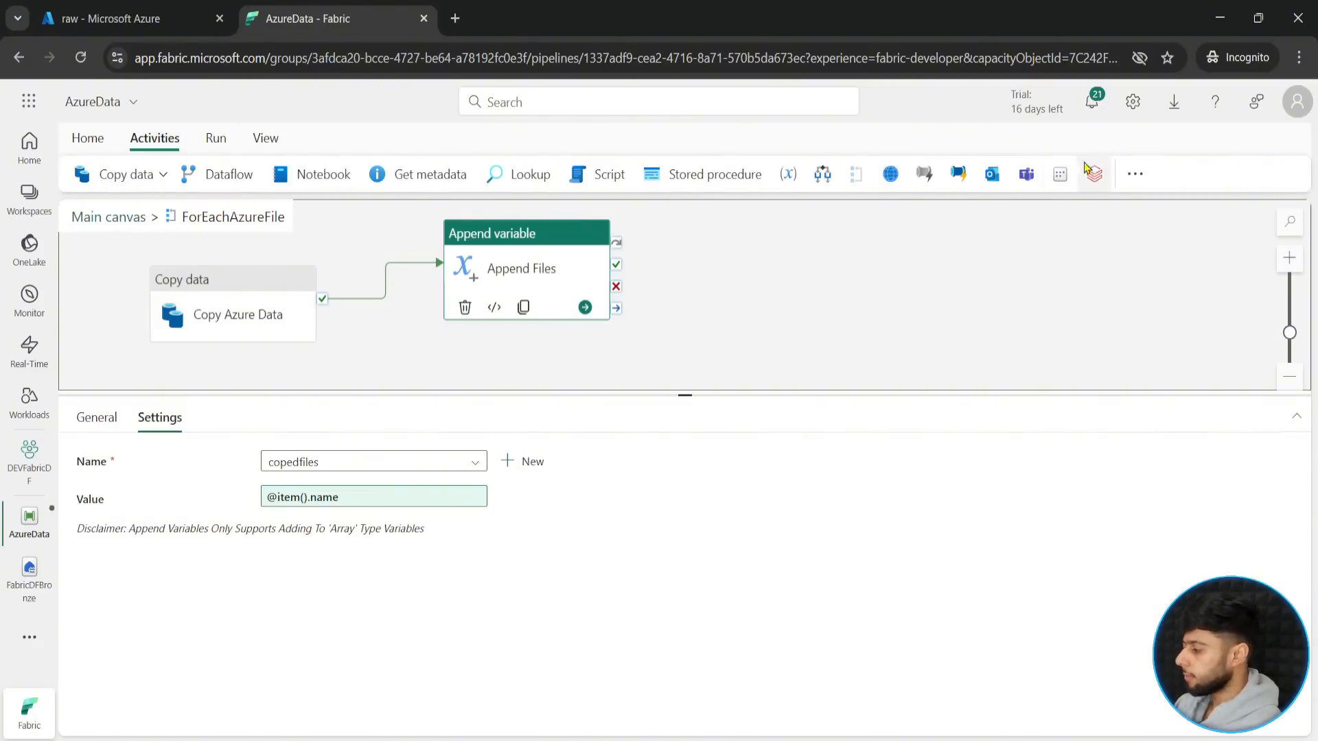
left_click(1135, 174)
left_click(1142, 699)
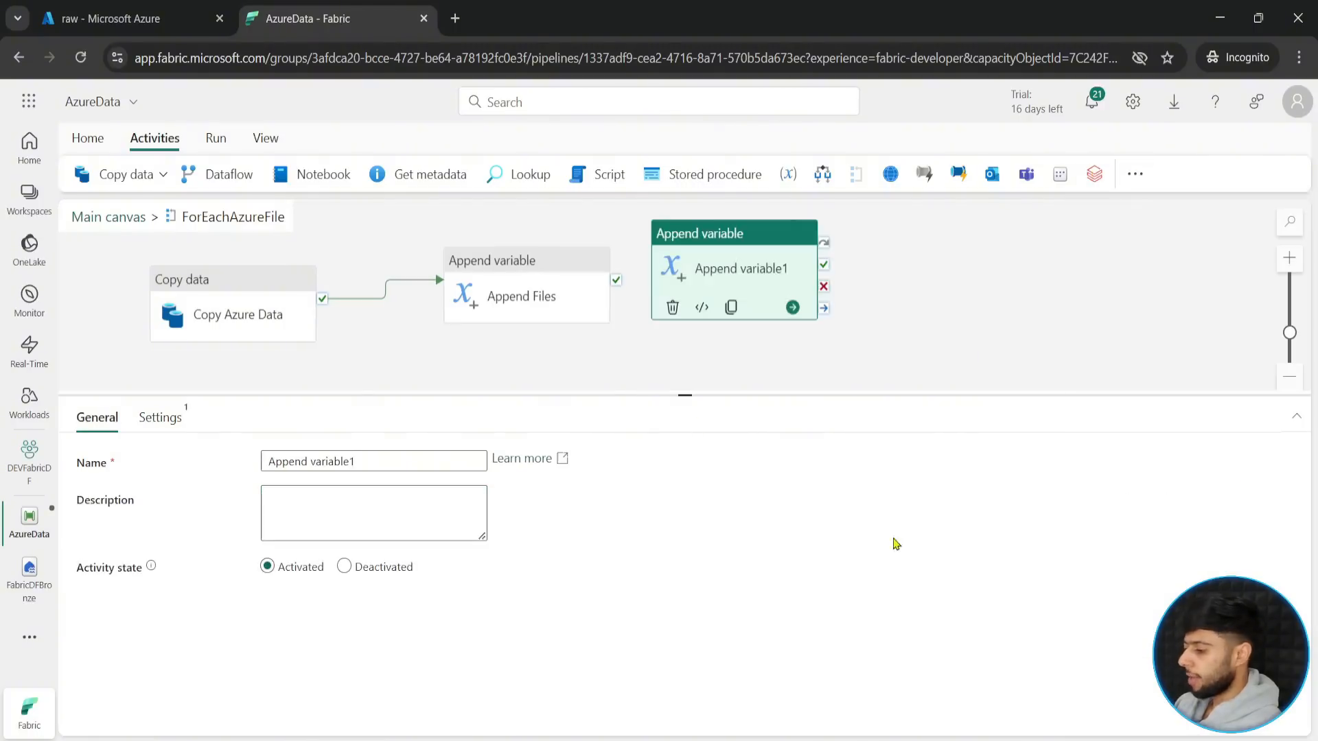
left_click_drag(684, 395, 684, 493)
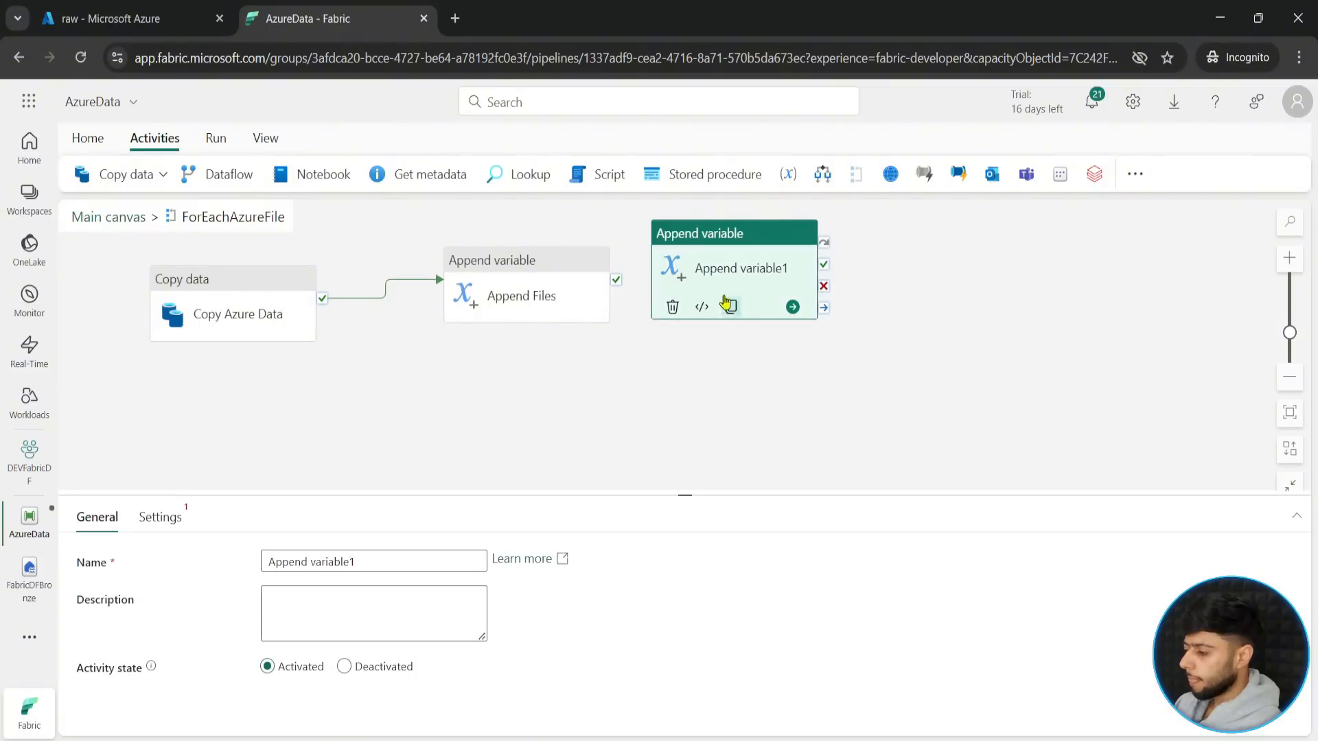
left_click_drag(724, 265, 511, 415)
- Rename the Append Files activity to "Append Copied Files"
left_click(509, 316)
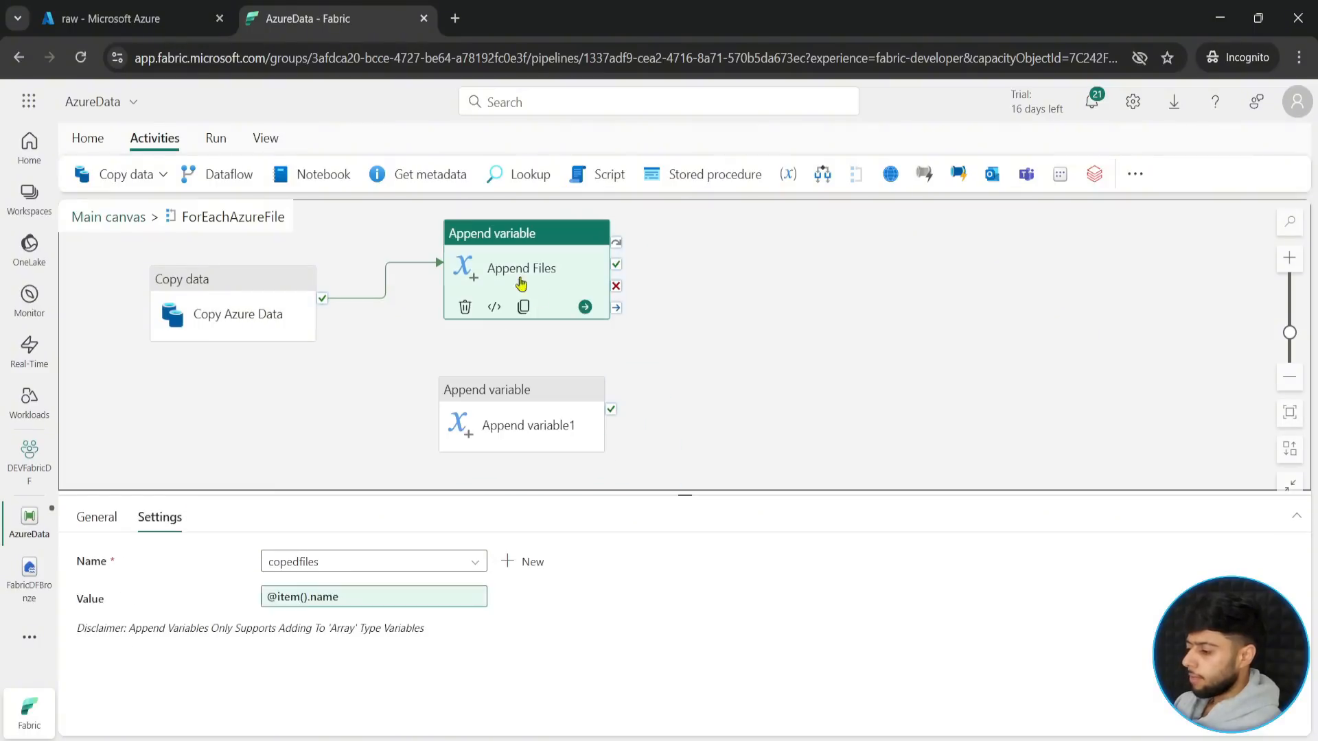
left_click(96, 516)
left_click(312, 565)
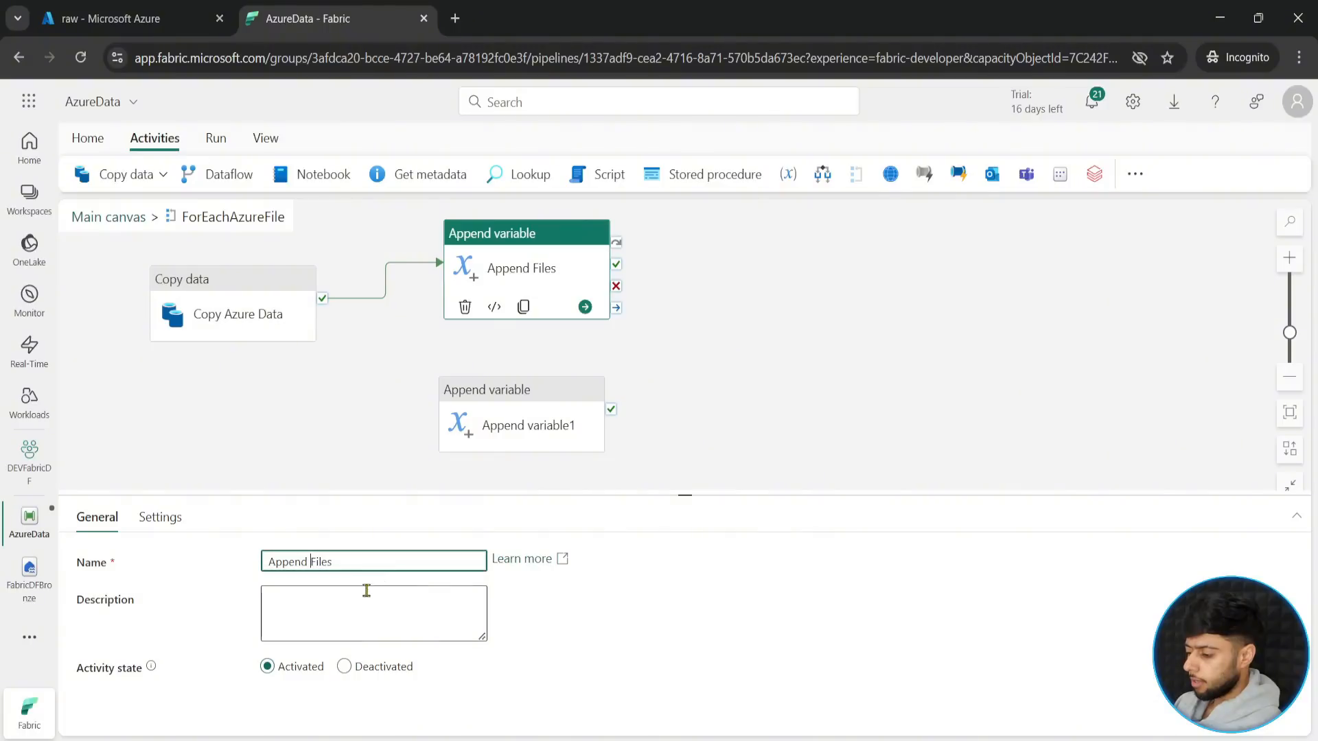
type("Copied")
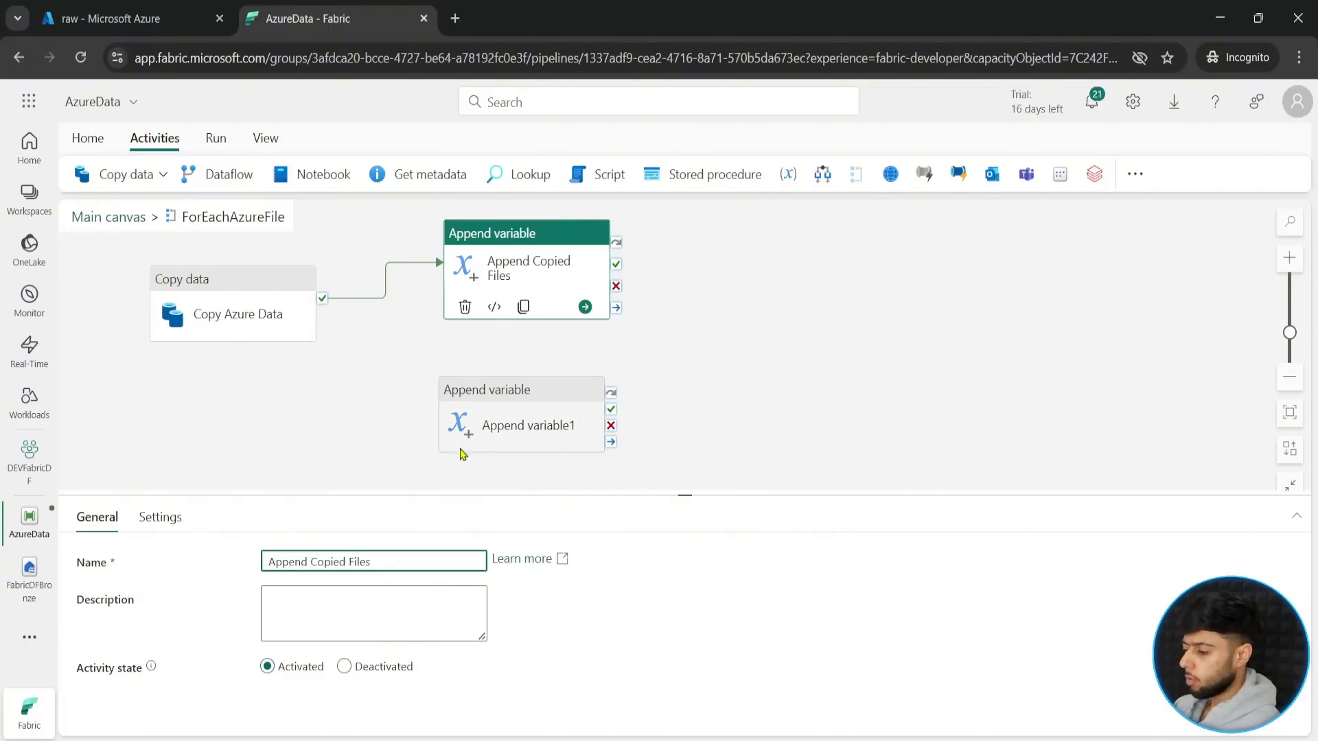
- Rename the new Append variable activity to "Append Failed Files"
left_click(515, 421)
double_click(318, 563)
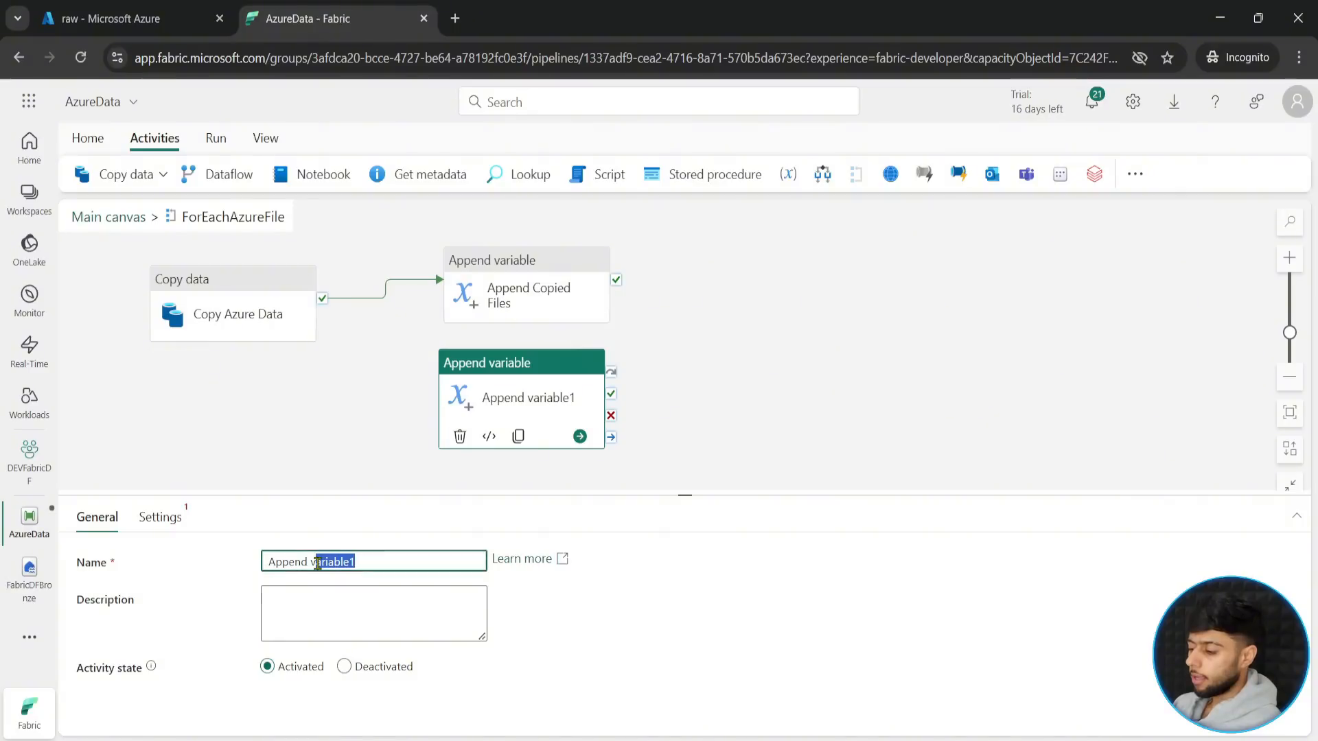
type("F")
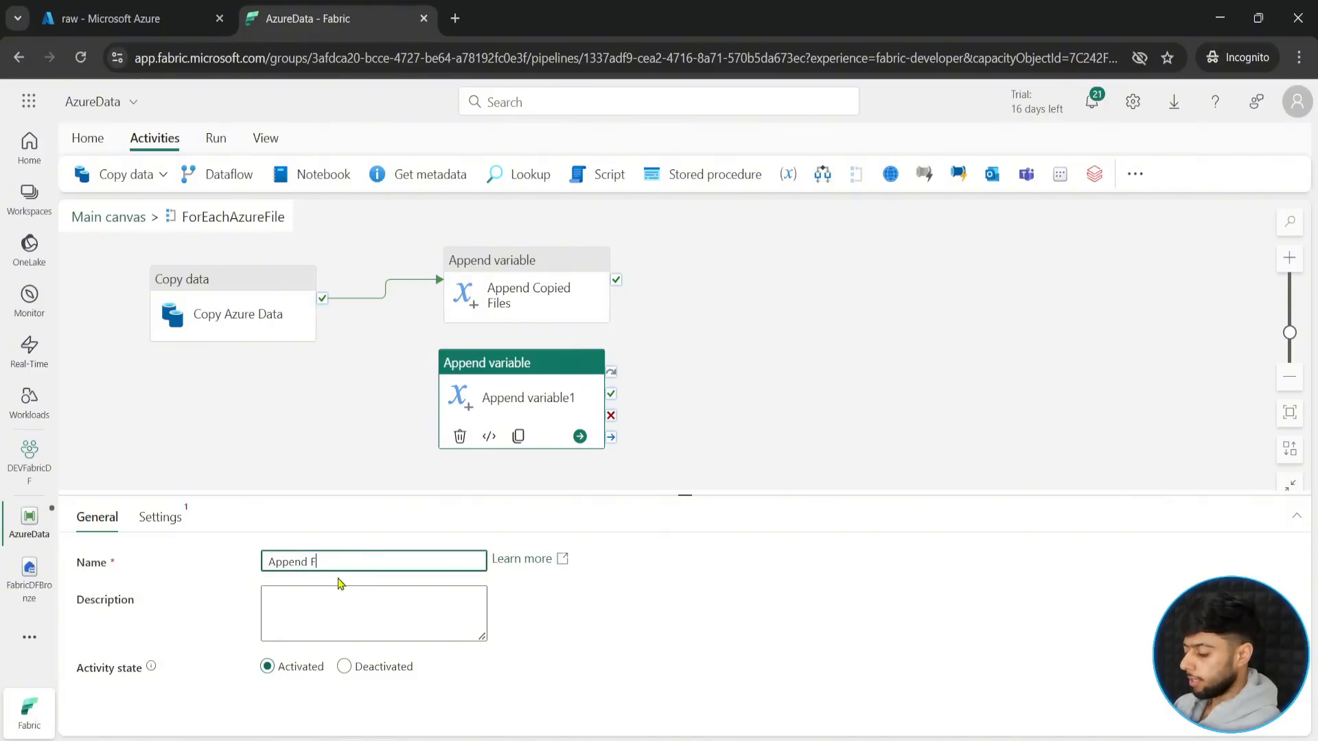
type("ailed File")
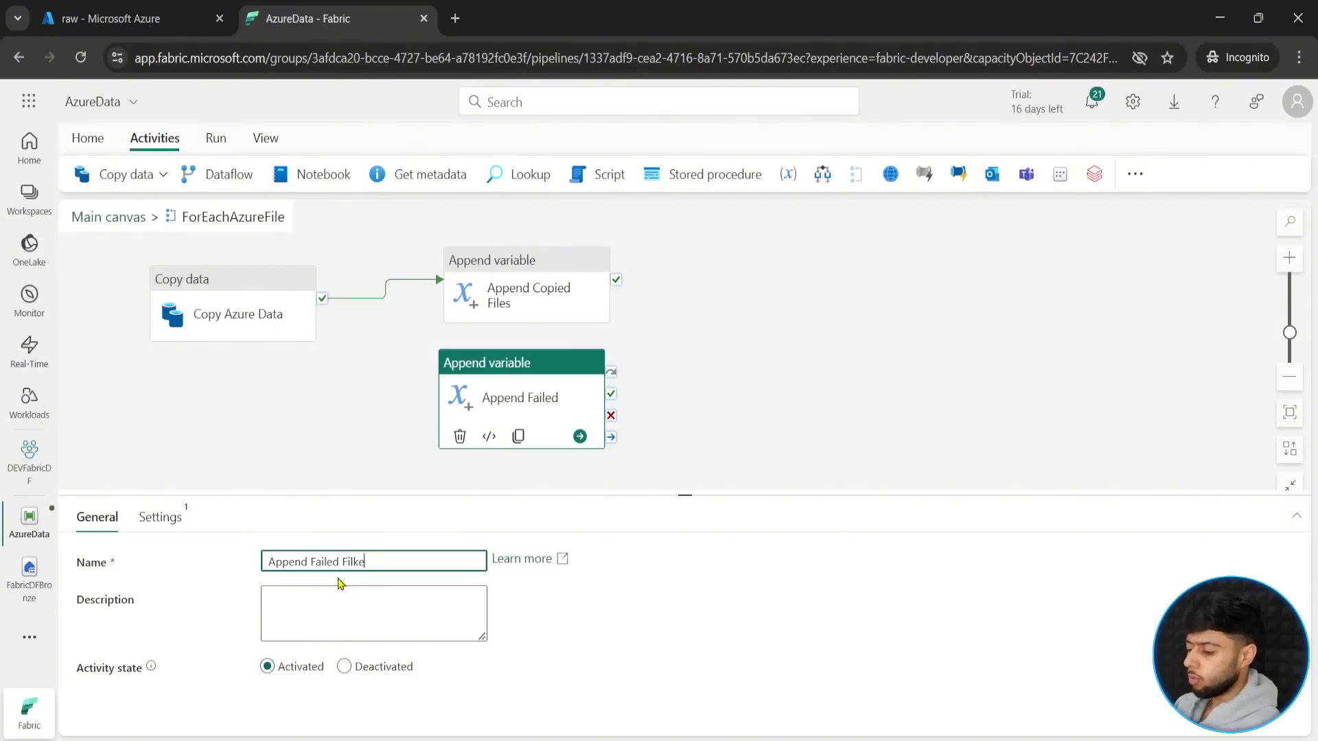
type("s")
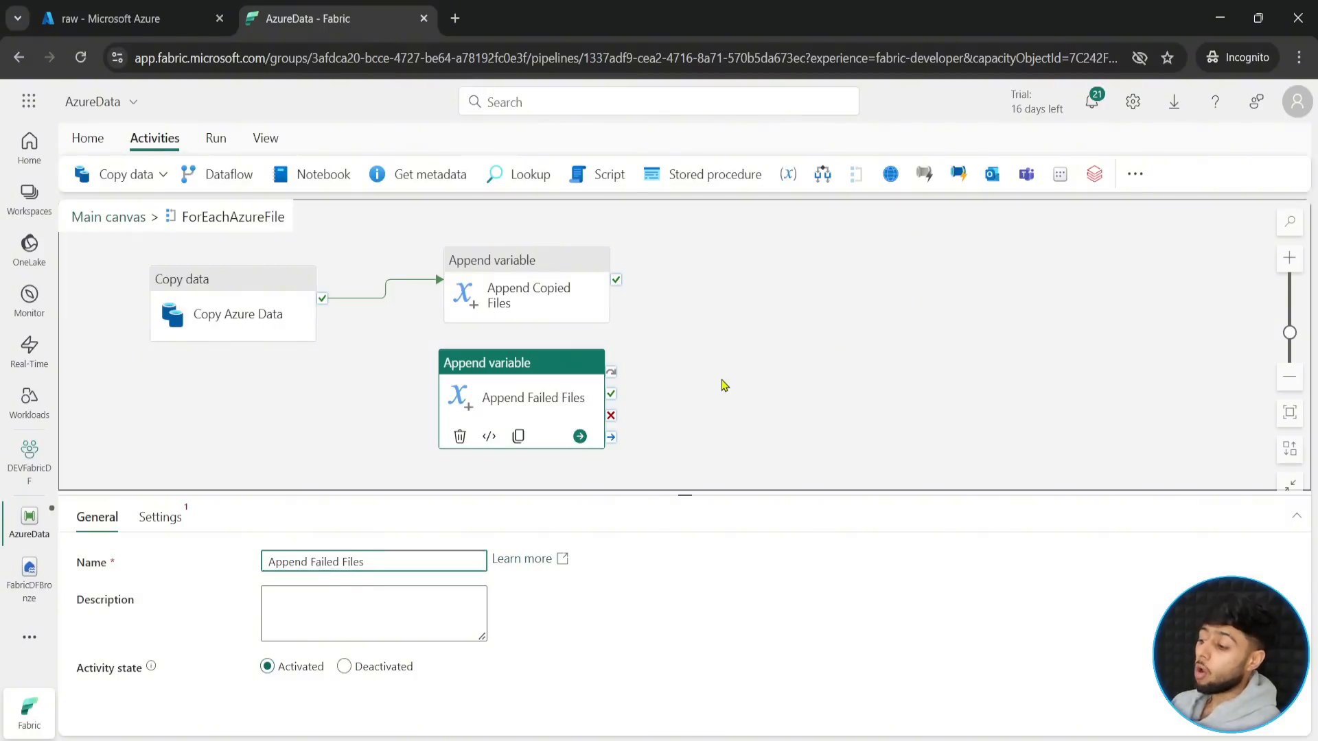
left_click(723, 385)
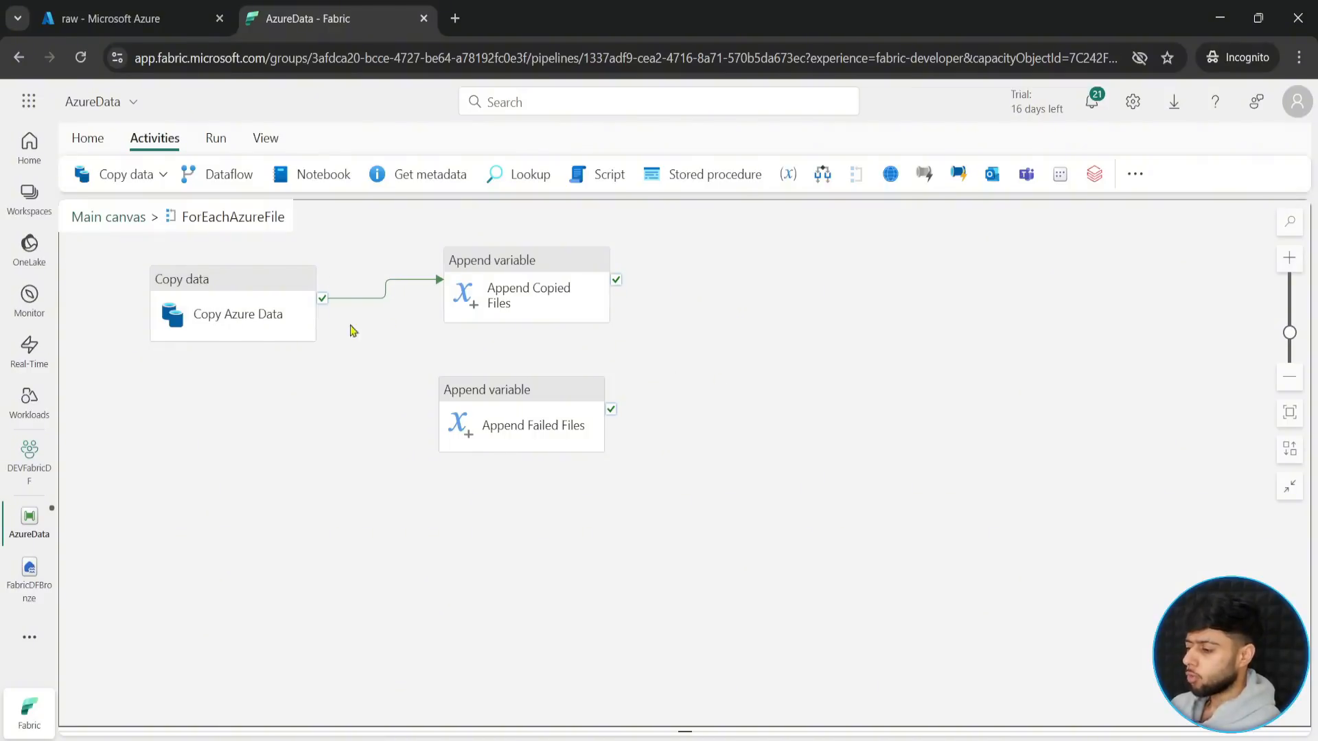
- Link Copy Azure Data to Append Failed Files with an On fail connection and shift Copy Azure Data slightly lower
mouse_move(317, 313)
left_click_drag(322, 316, 437, 413)
left_click(260, 321)
left_click_drag(260, 322, 278, 360)
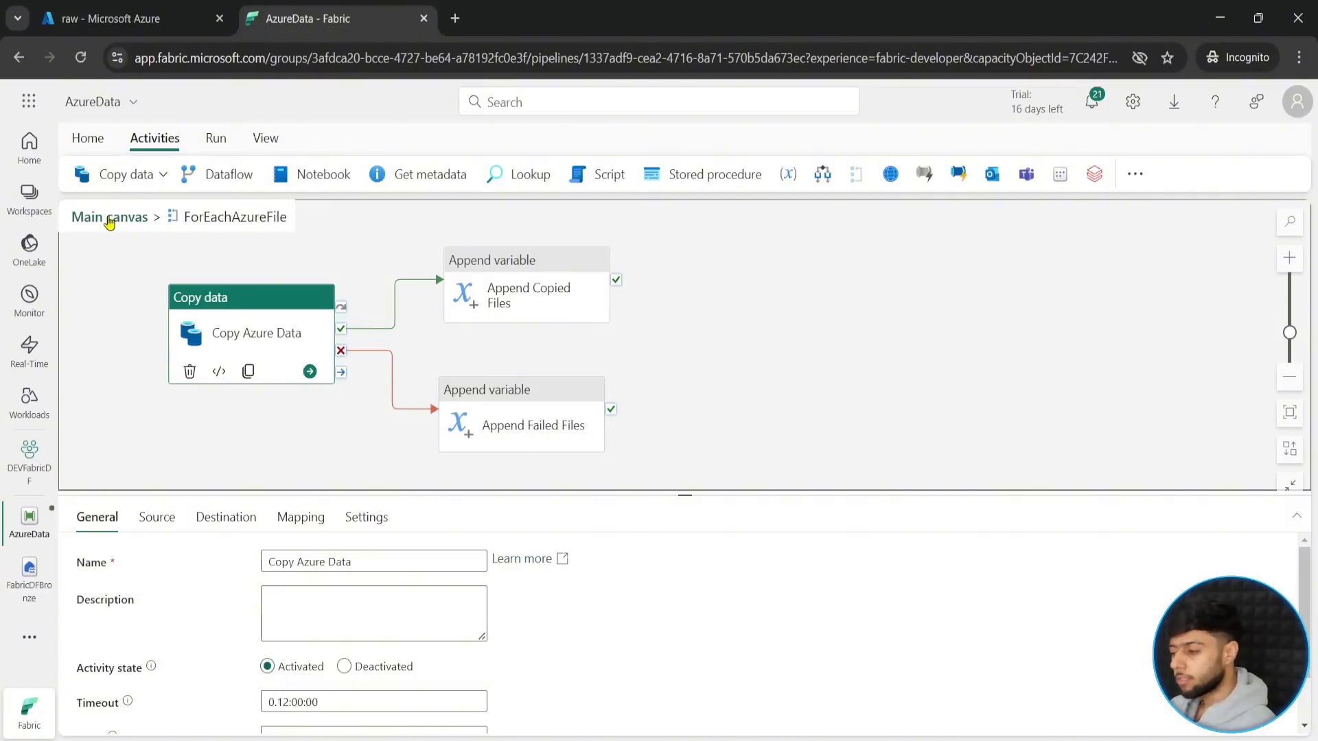
- Return to the main canvas and rearrange the Get Azure Folder Metadata and ForEachAzureFile activities
left_click(110, 218)
left_click_drag(471, 288, 596, 279)
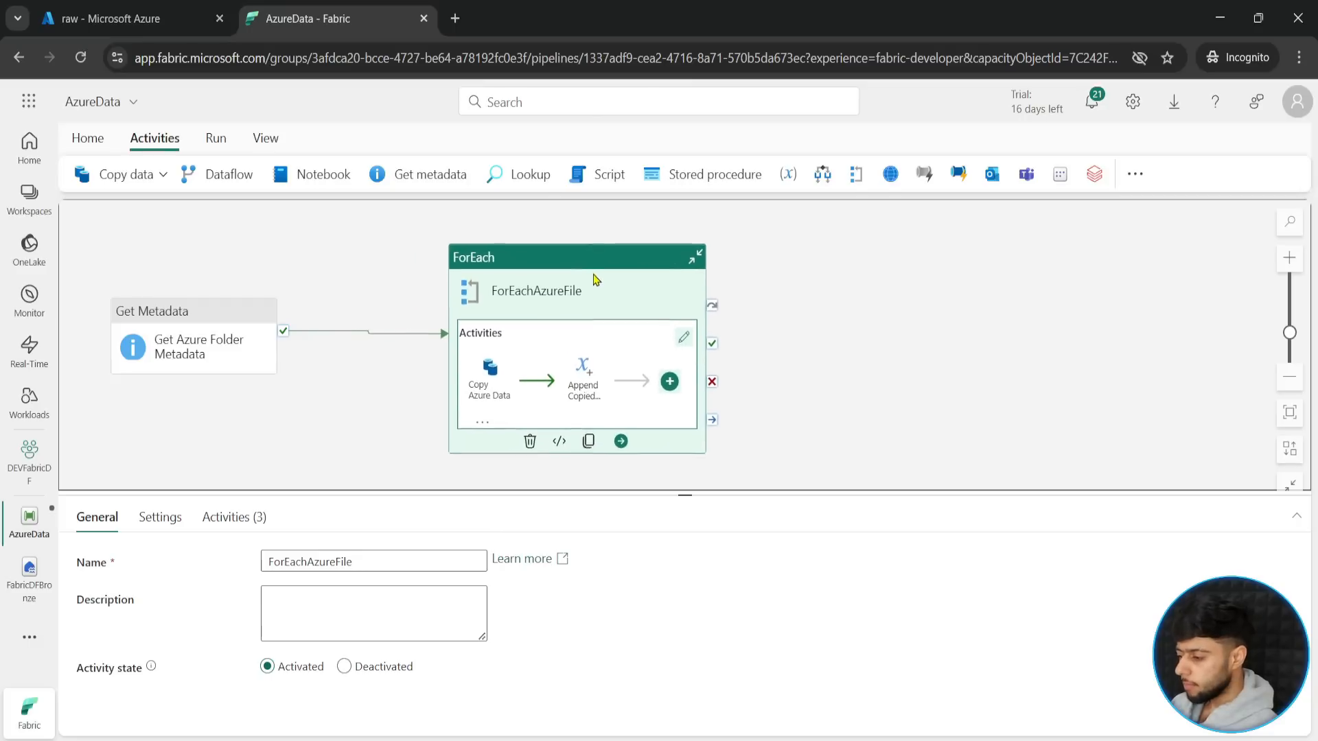
left_click_drag(197, 329, 266, 370)
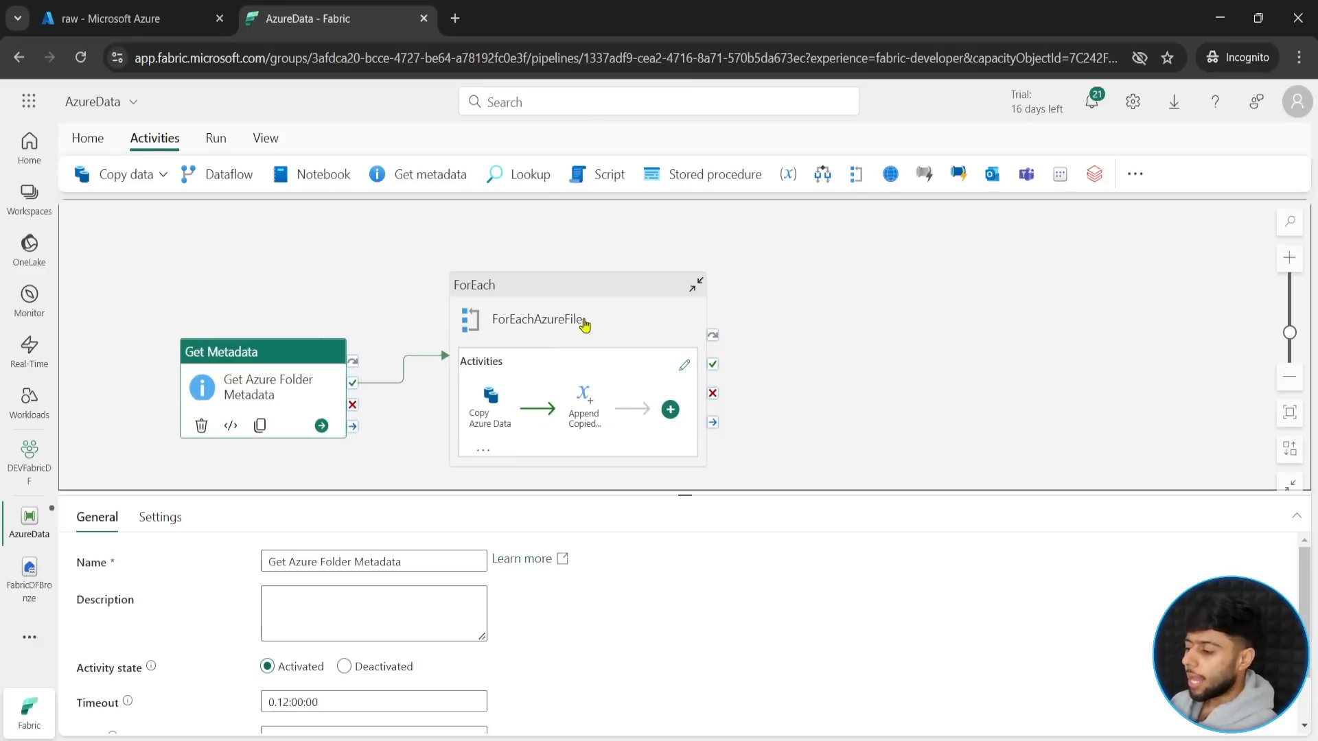
left_click_drag(584, 326, 576, 316)
left_click(789, 347)
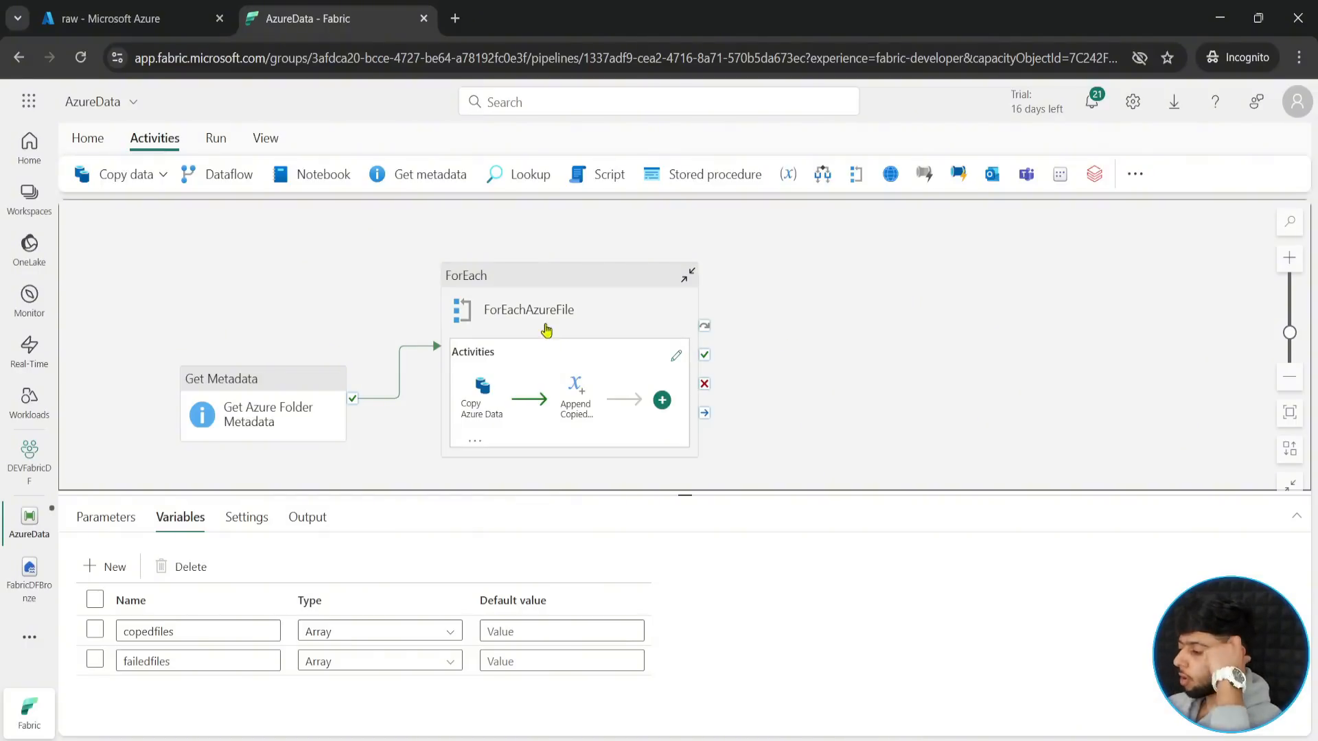
- Add a Set variable activity to the main canvas and place it beyond ForEachAzureFile with space between them
left_click_drag(547, 310, 547, 282)
left_click(1135, 174)
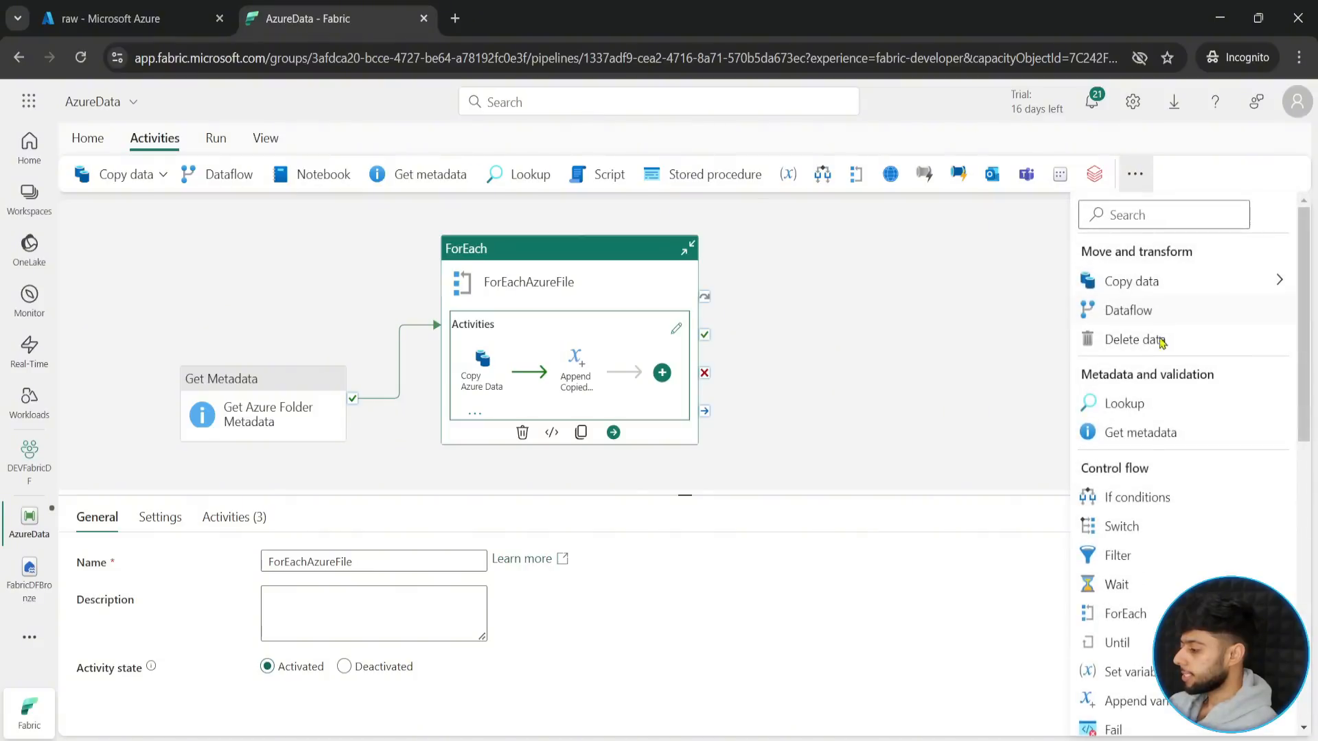
left_click(1119, 670)
left_click_drag(811, 278, 908, 333)
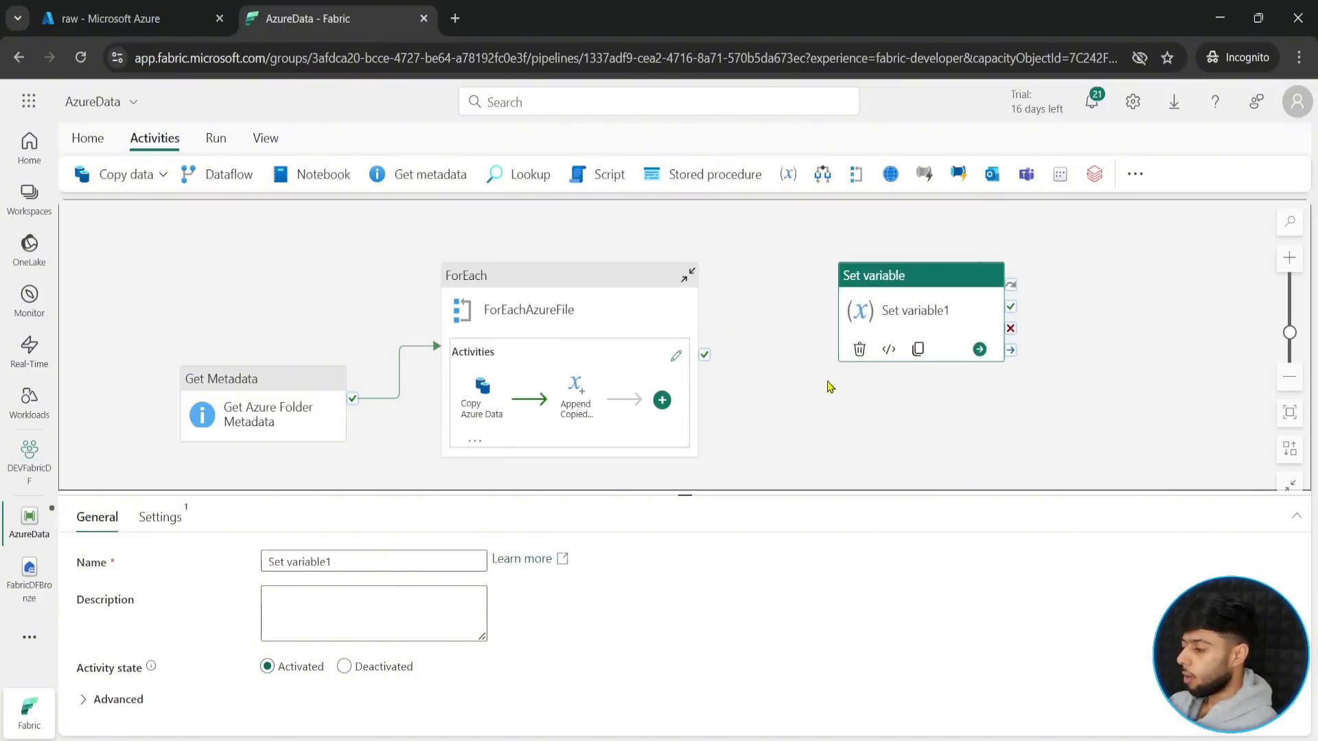
- Add a third pipeline variable named "copiedfilesSIZE"
left_click(359, 459)
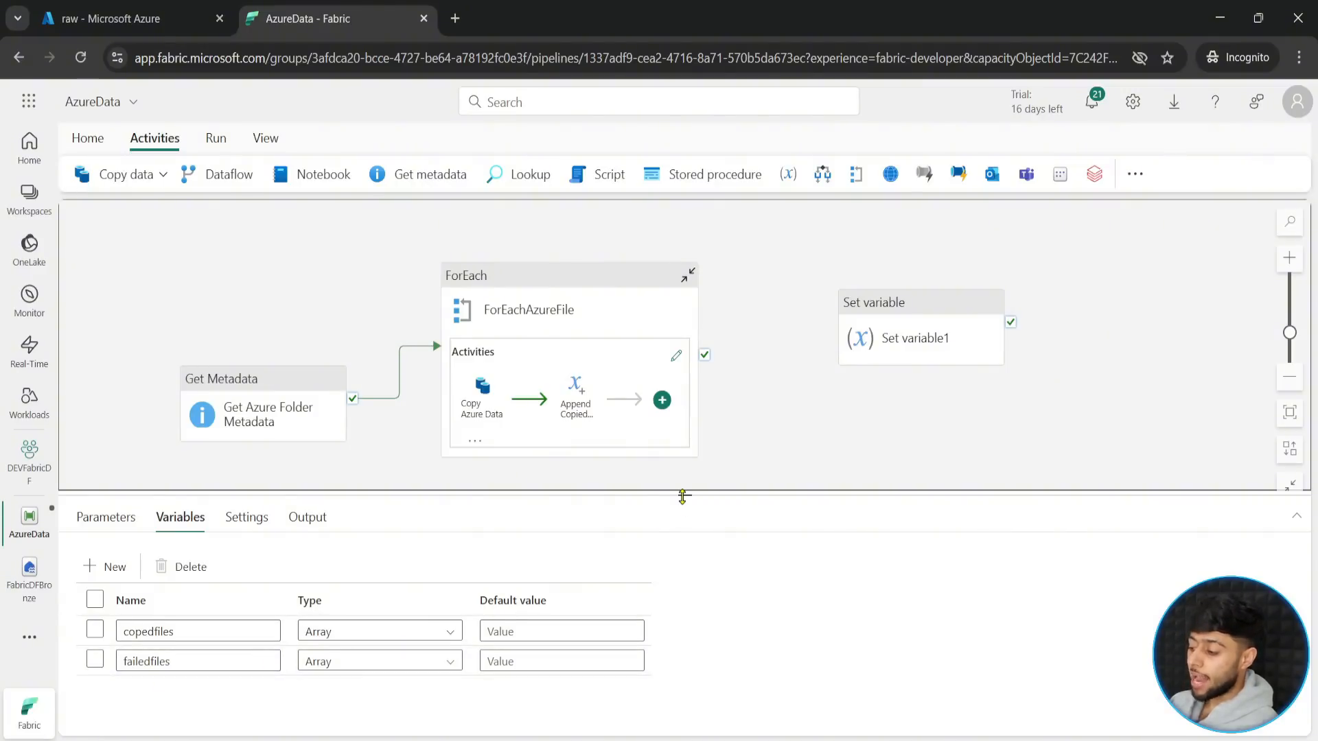
left_click_drag(683, 494, 693, 420)
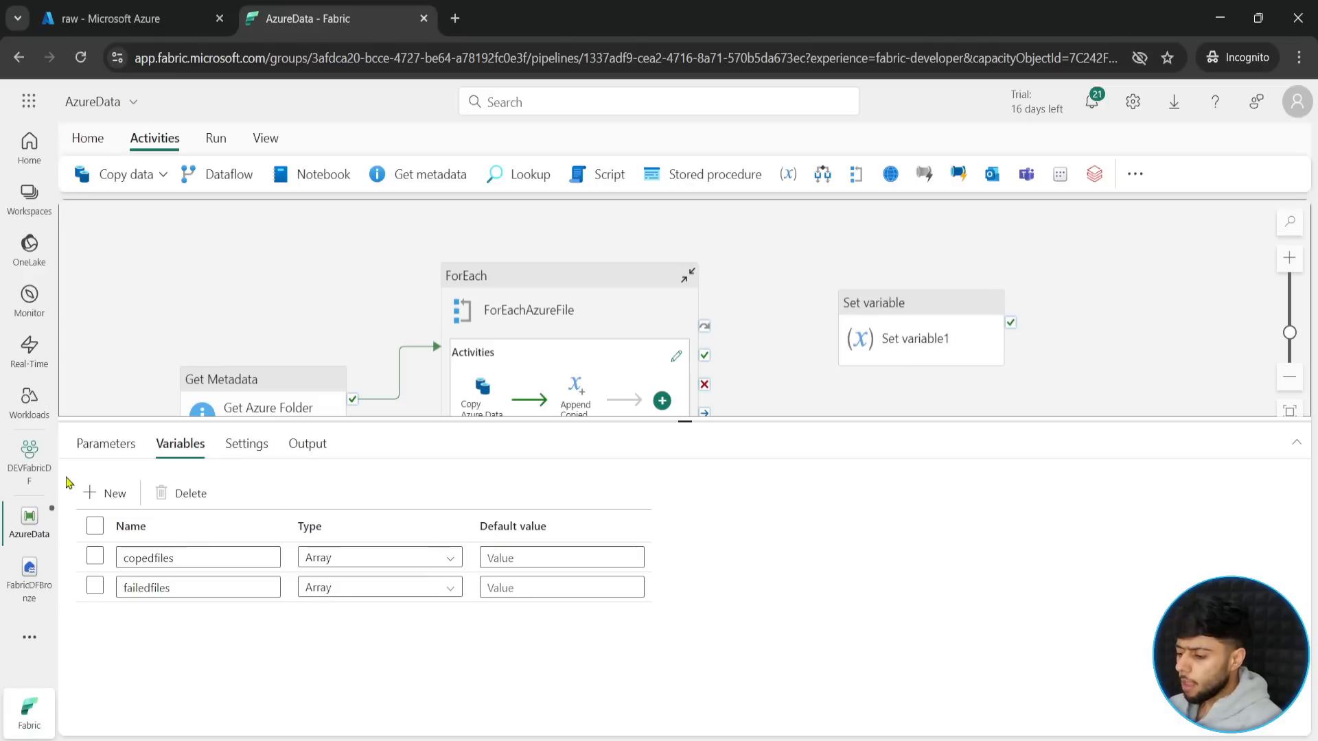
left_click(107, 492)
left_click(157, 620)
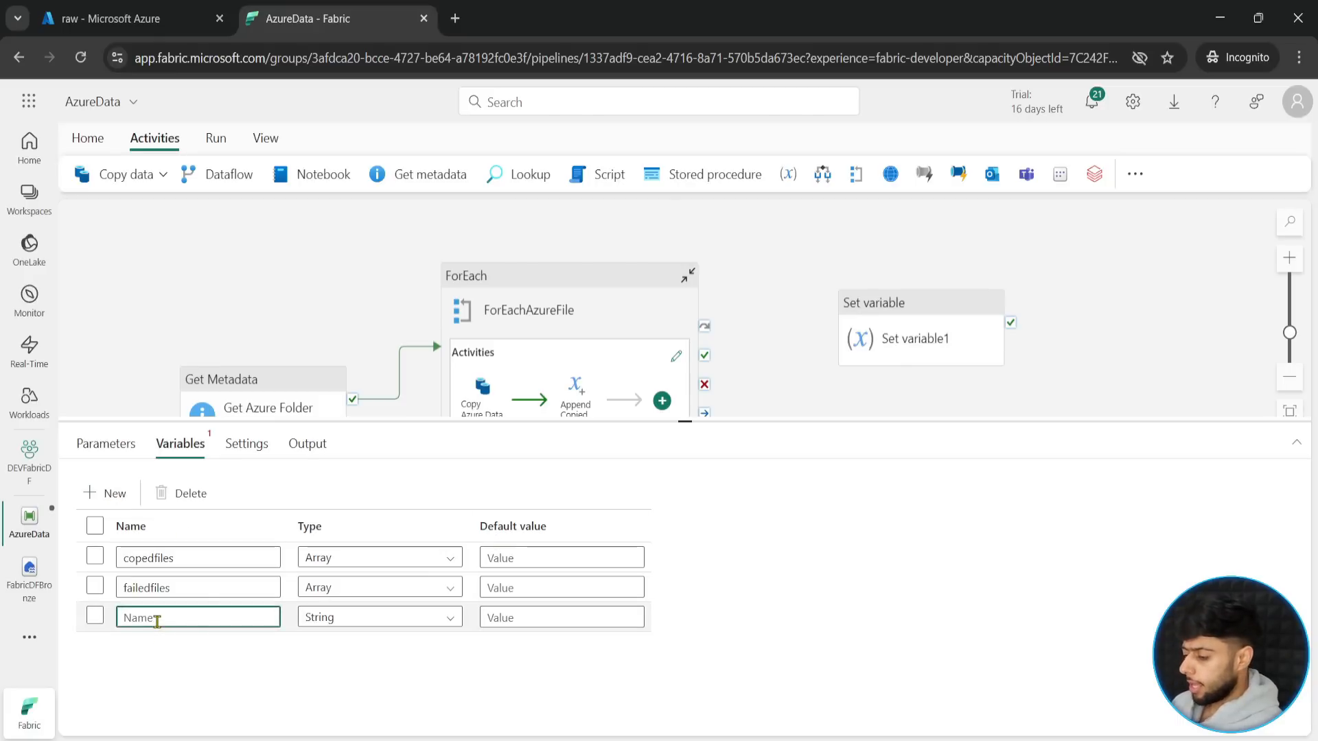
type("copiedfilesSIZE")
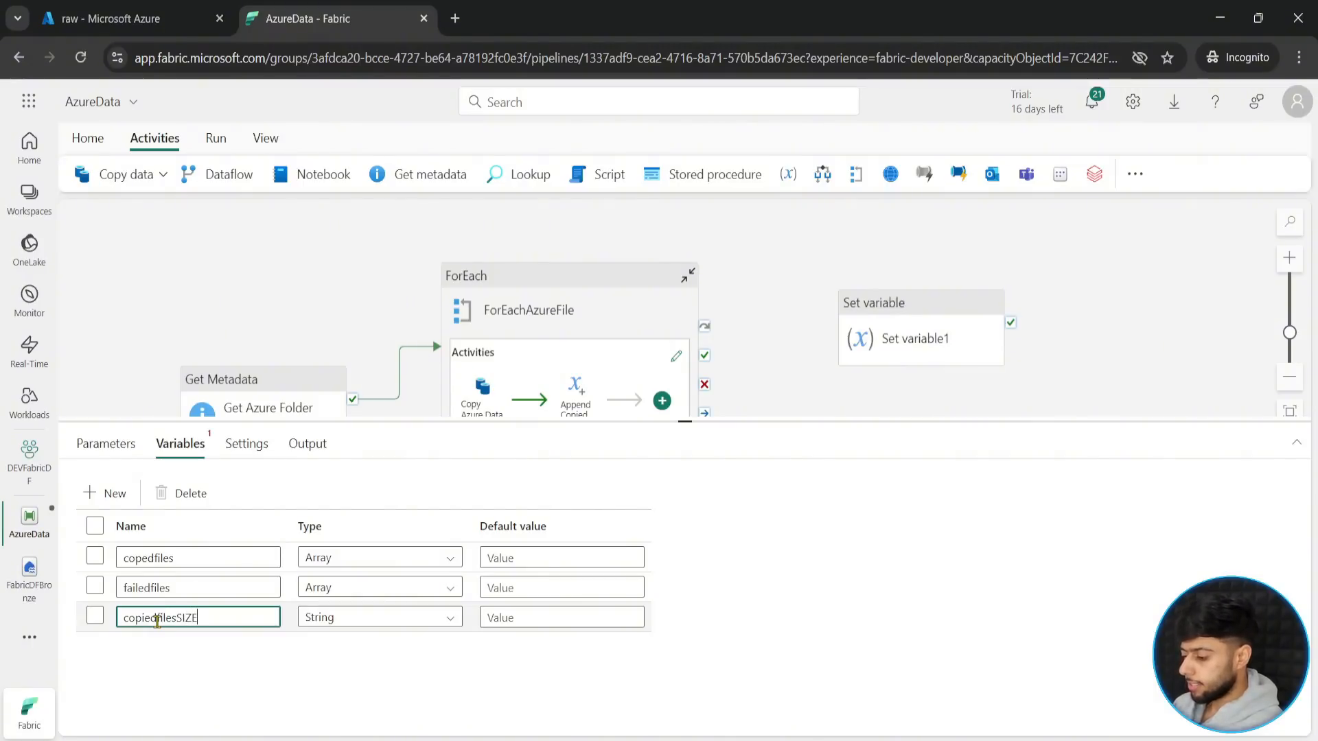
- Add a fourth pipeline variable named "failedfilesSIZE"
left_click(108, 493)
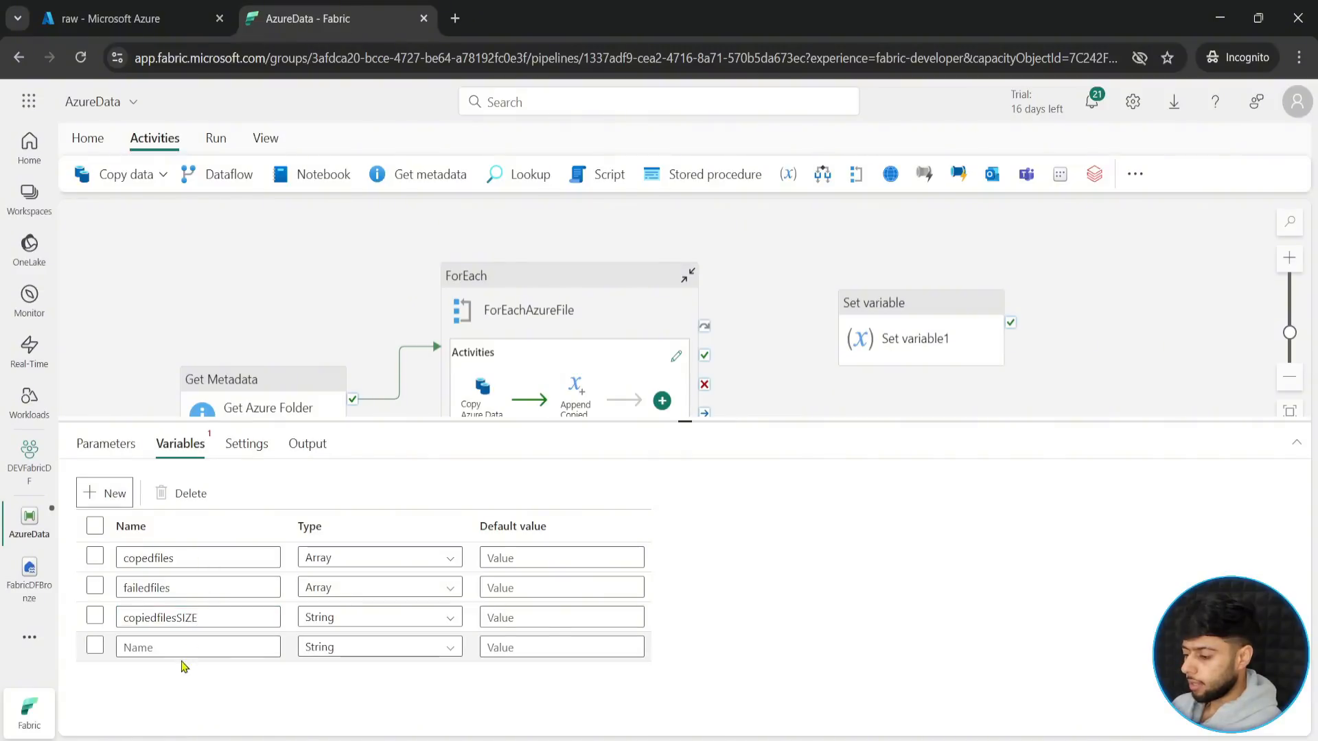
left_click(178, 649)
type("fai")
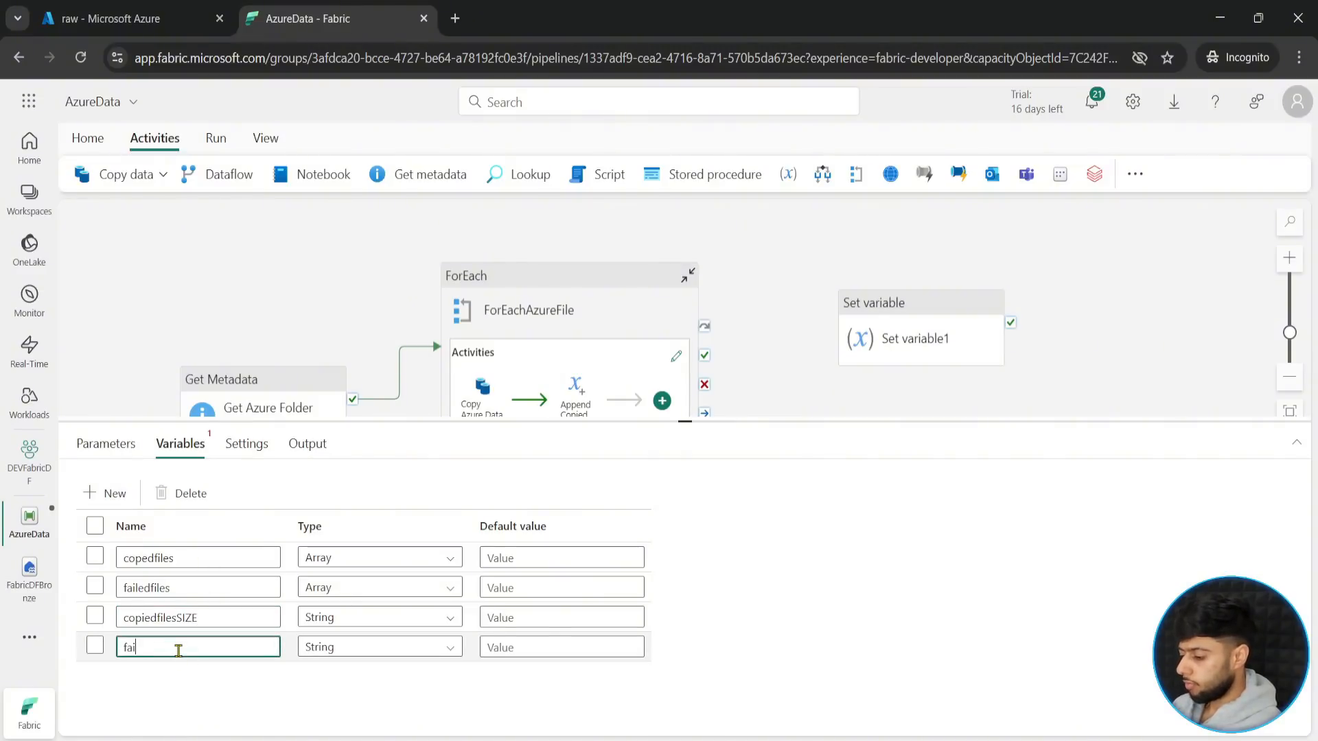
type("ledfilesSIZE")
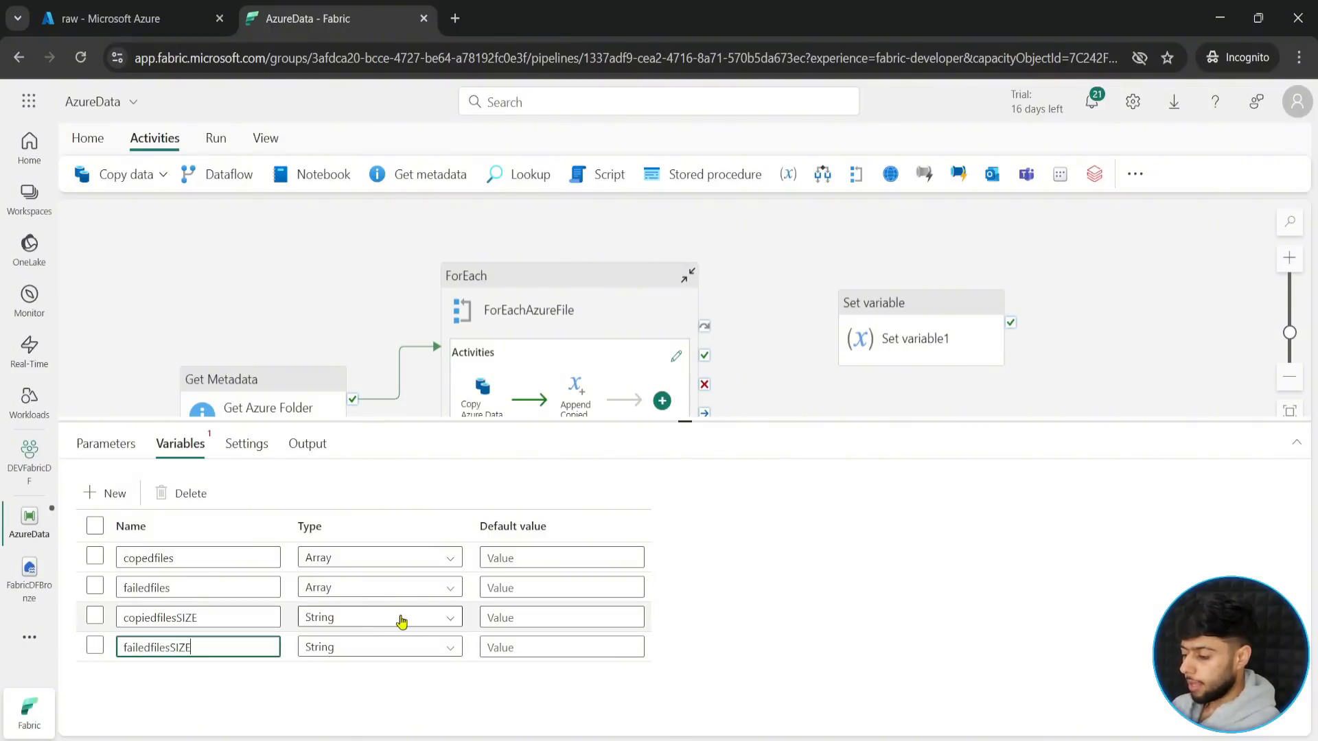
- Set the type of both the copiedfilesSIZE and failedfilesSIZE variables to Integer
left_click(402, 620)
scroll(371, 714, "down", 2)
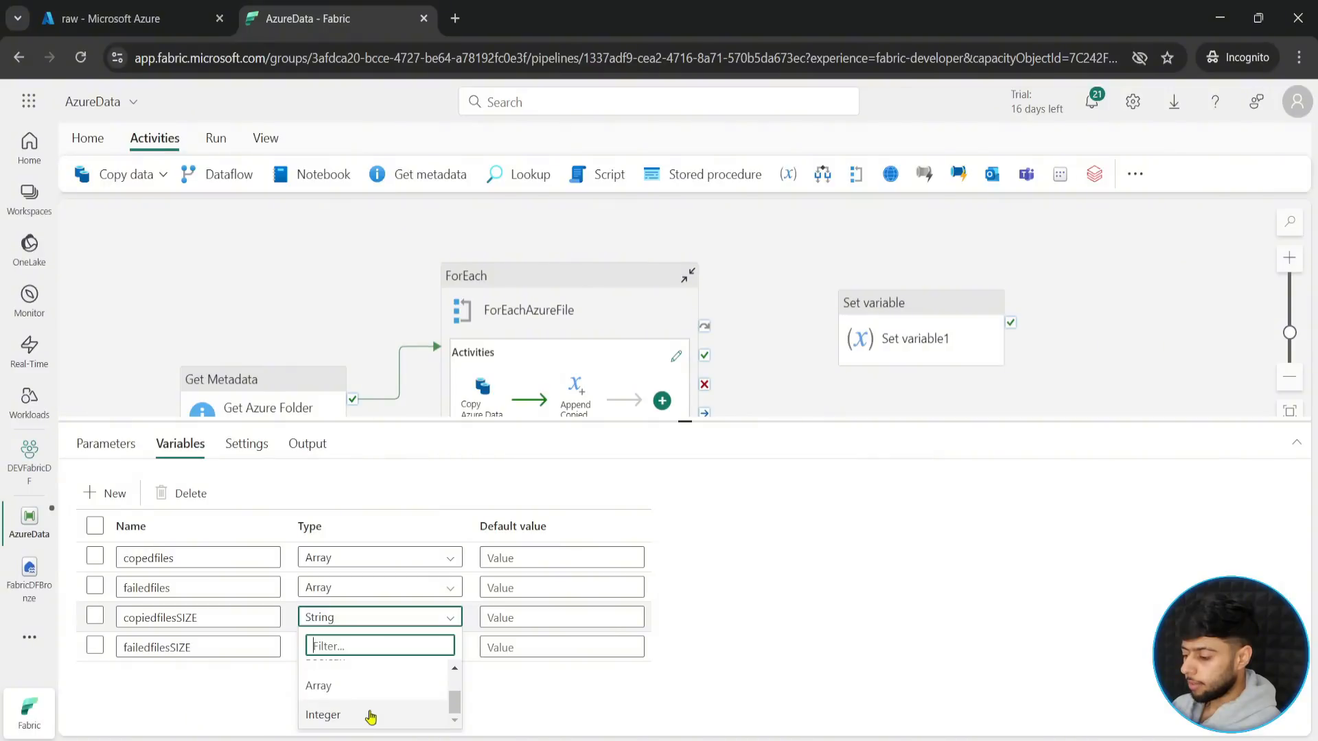
left_click(368, 709)
left_click(377, 647)
scroll(382, 721, "down", 2)
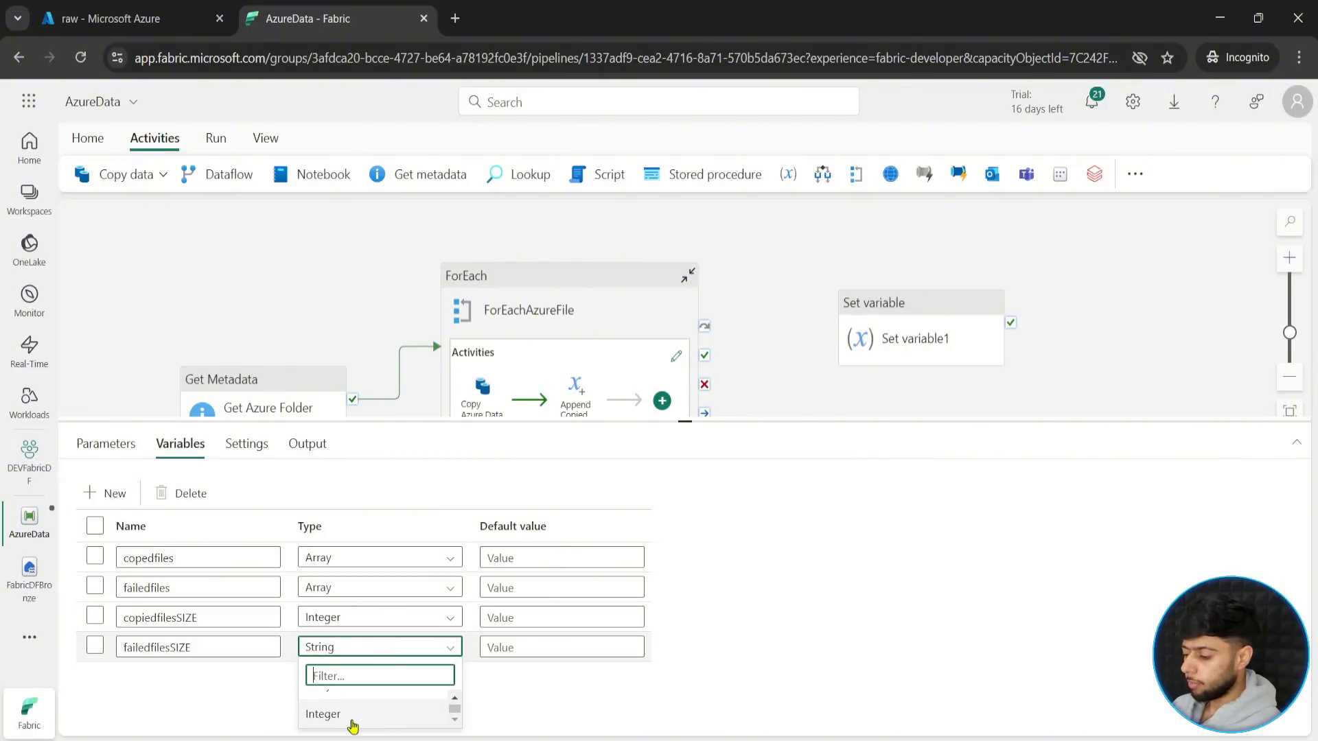
left_click(374, 714)
left_click(893, 337)
left_click_drag(686, 421, 685, 567)
left_click(883, 440)
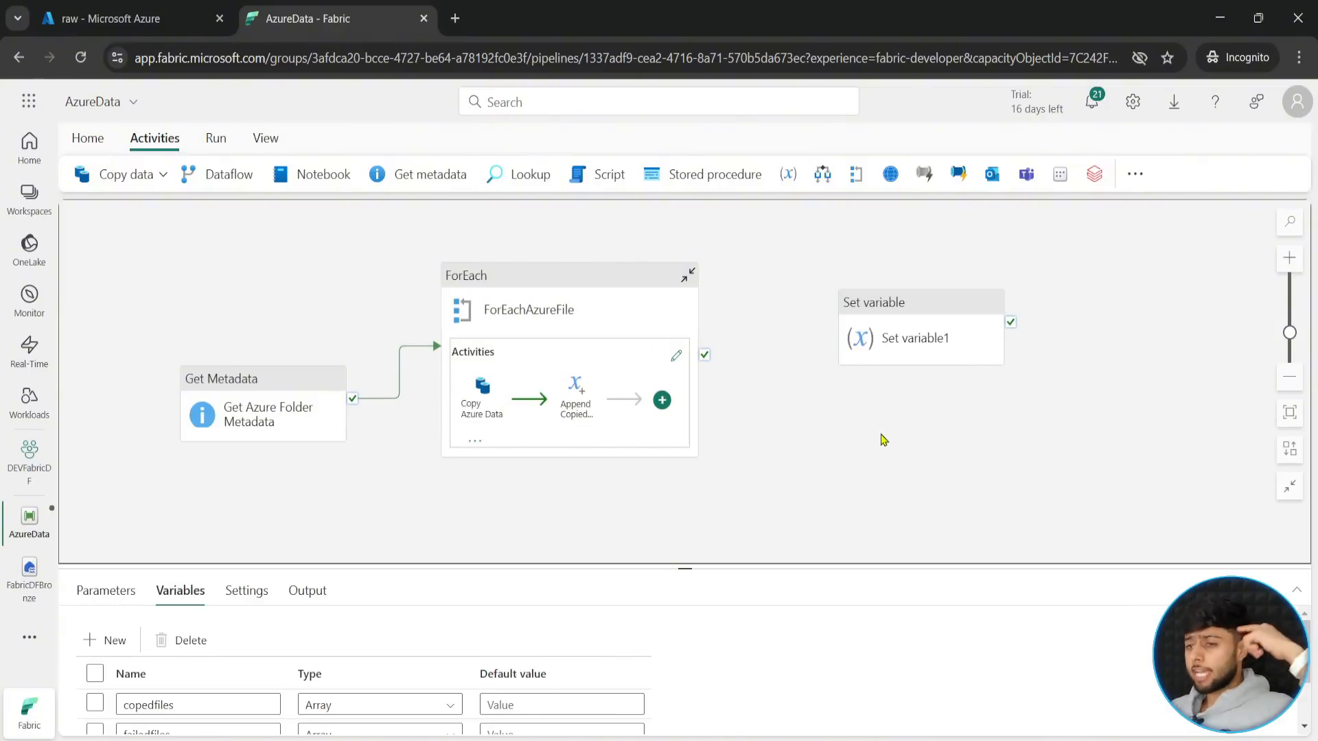
mouse_move(872, 308)
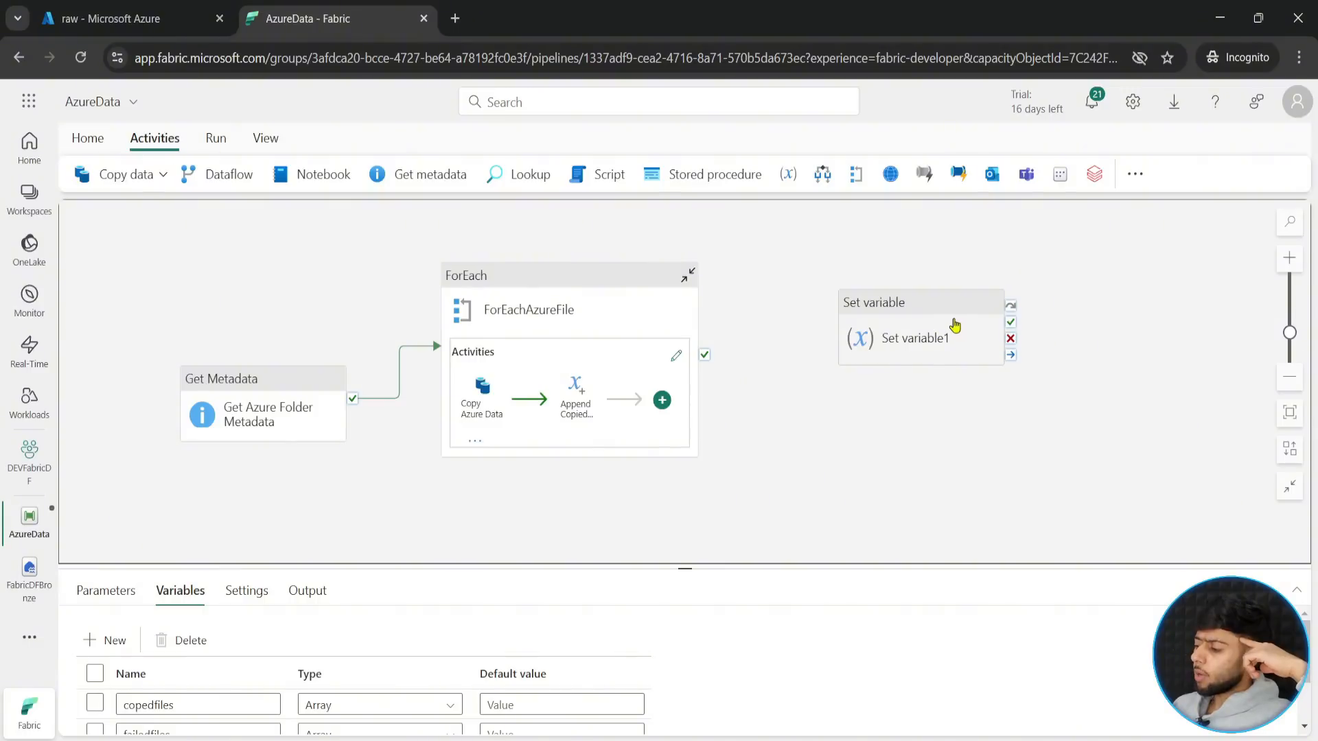
mouse_move(623, 370)
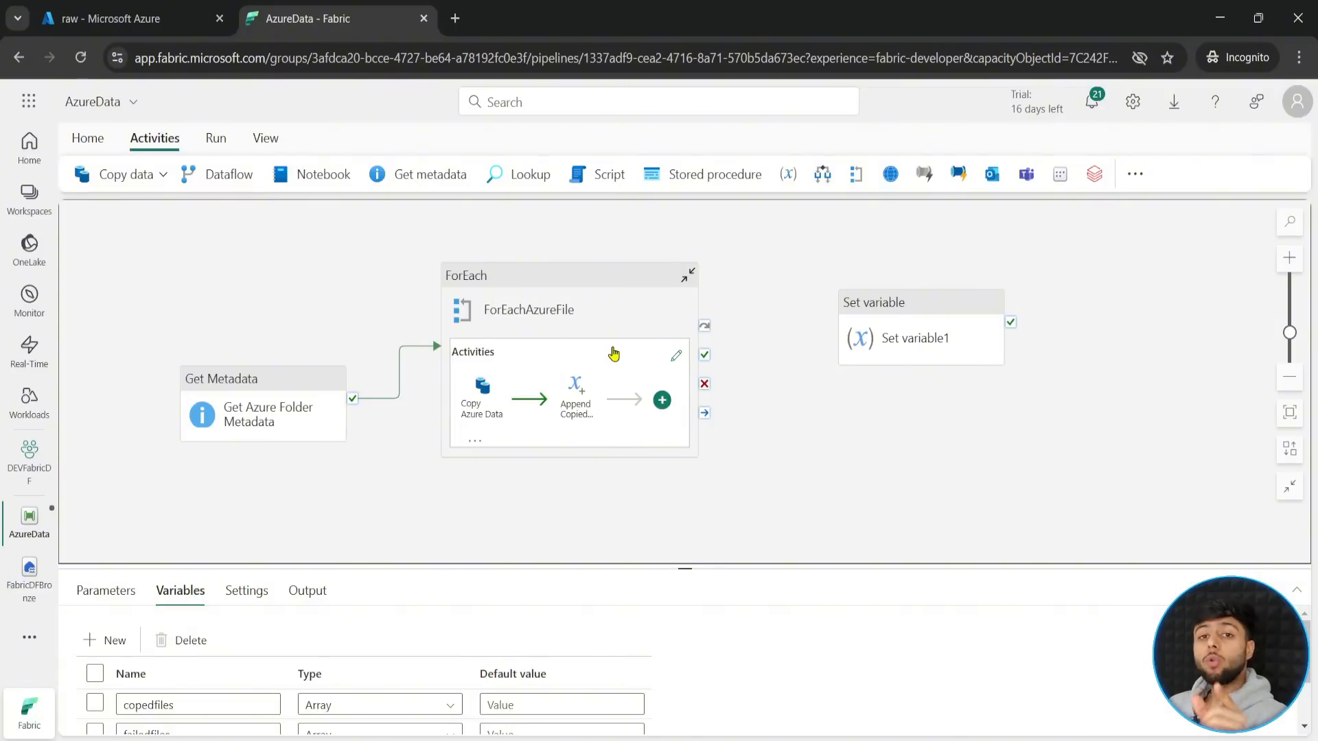
- Connect the success output of ForEachAzureFile to the Set variable activity and rename that activity CopedFilesSize
mouse_move(918, 309)
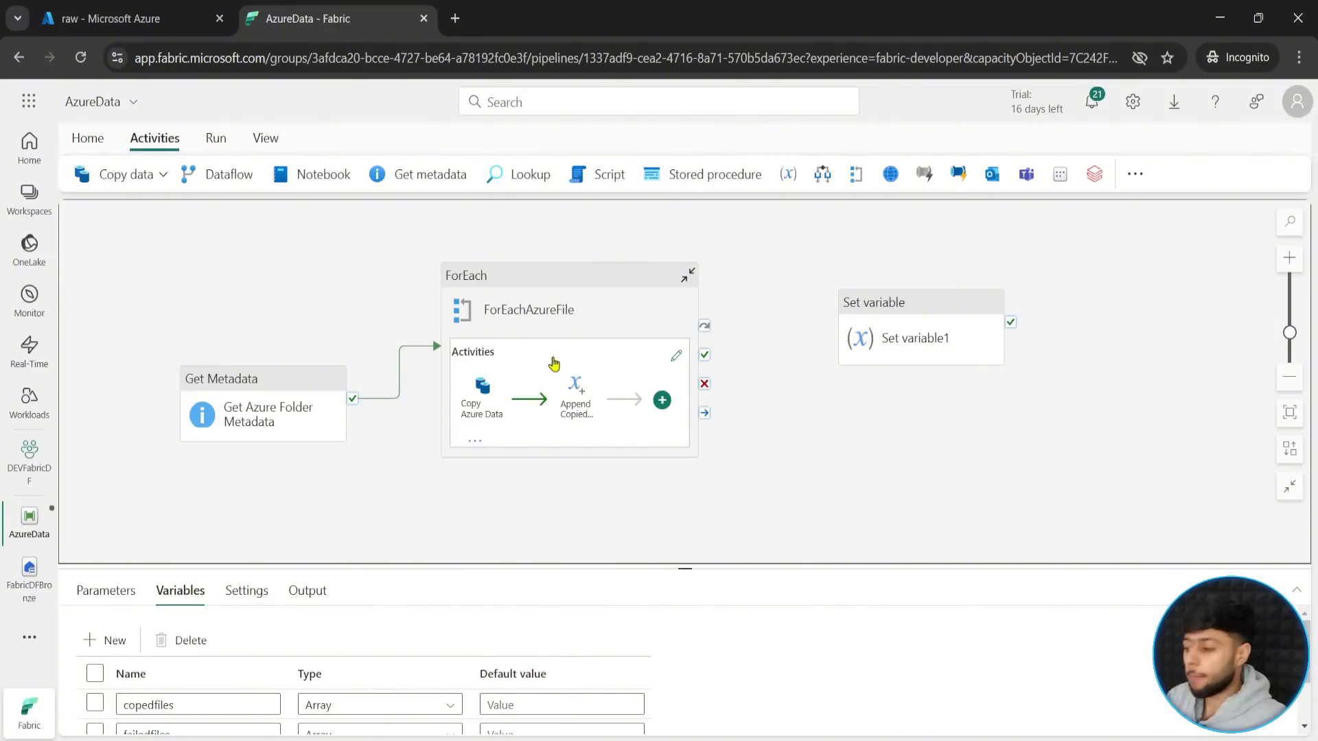
left_click_drag(704, 355, 921, 301)
left_click(151, 594)
left_click_drag(677, 567, 671, 451)
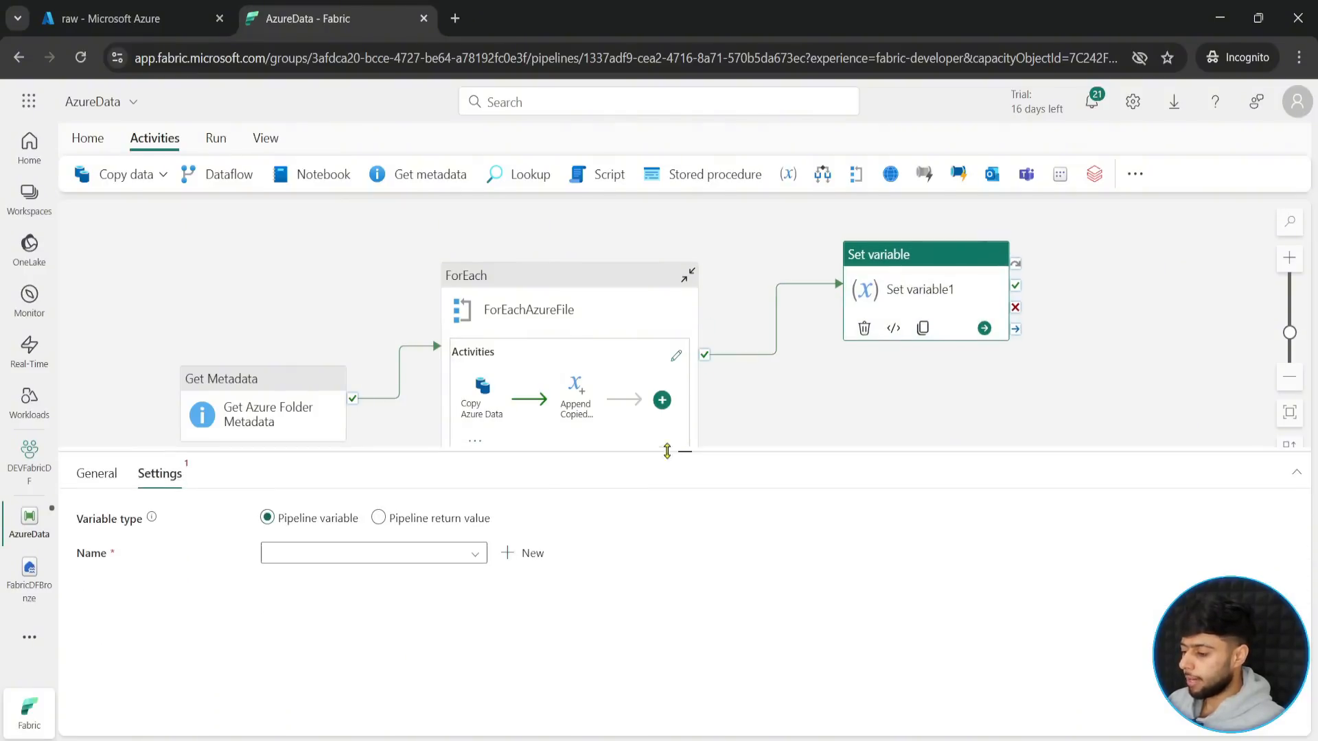
left_click(97, 473)
left_click_drag(343, 518, 223, 525)
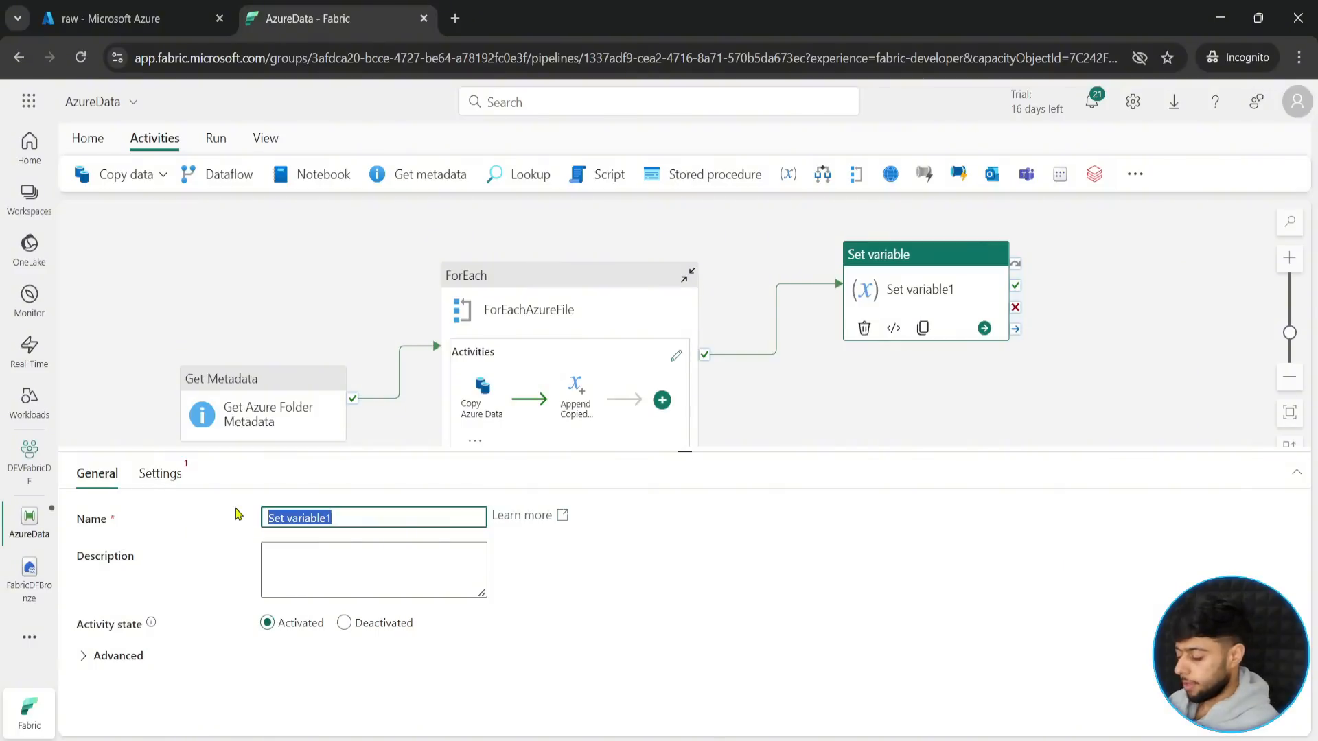
type("CopedFilesSize")
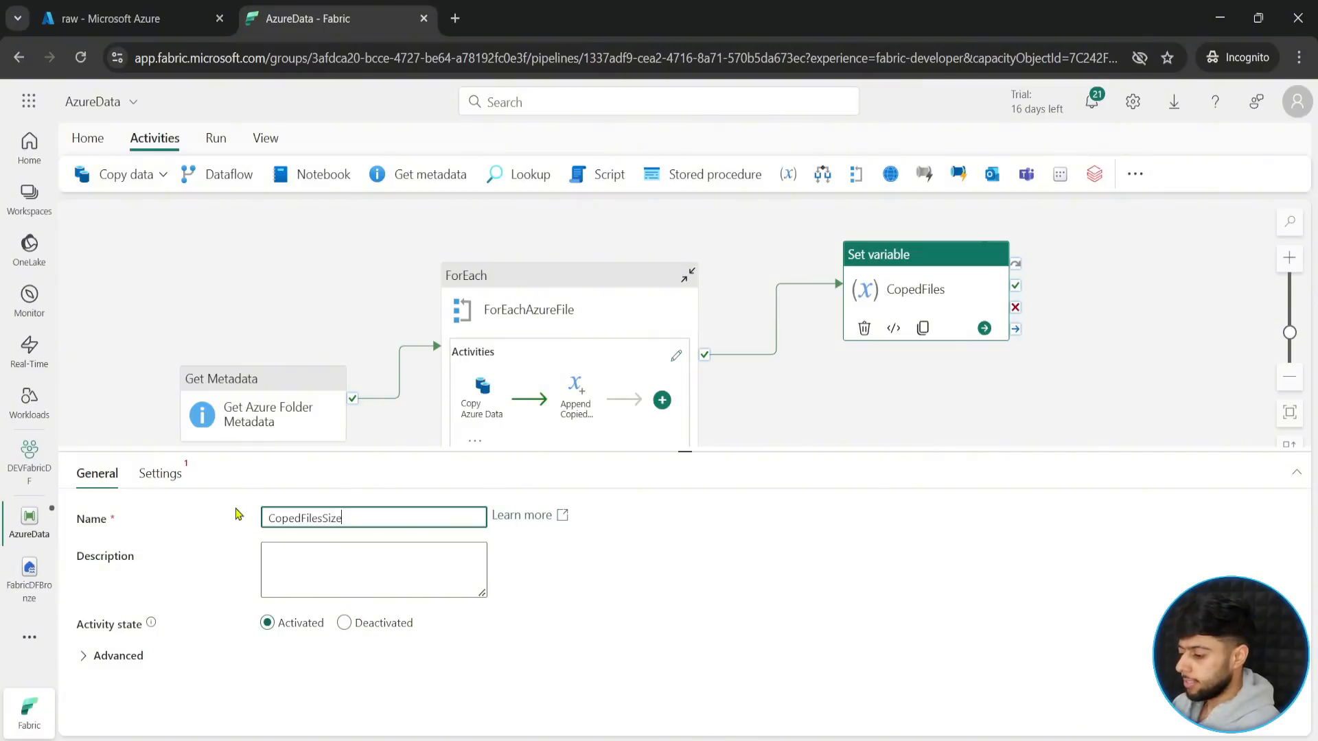
- Choose copiedfilesSIZE as the pipeline variable that the CopedFilesSize activity sets
left_click(160, 473)
left_click(343, 553)
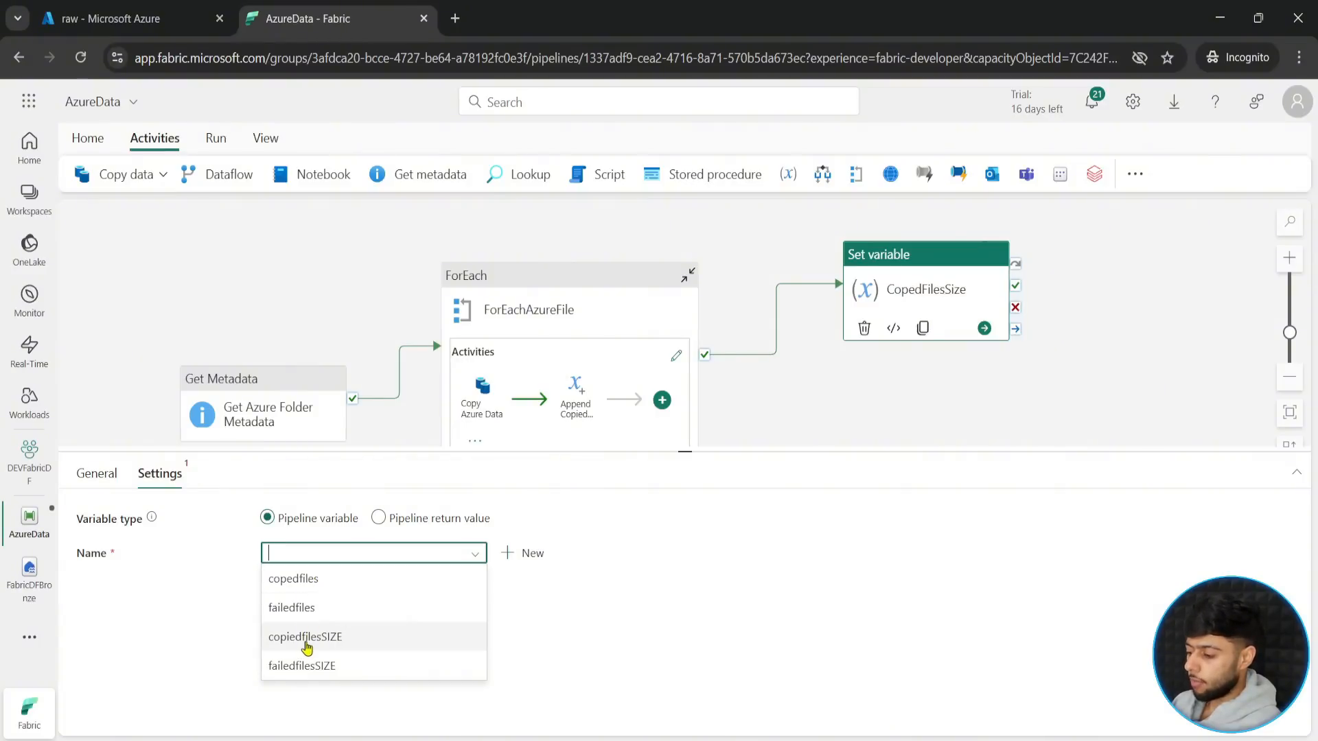
left_click(306, 638)
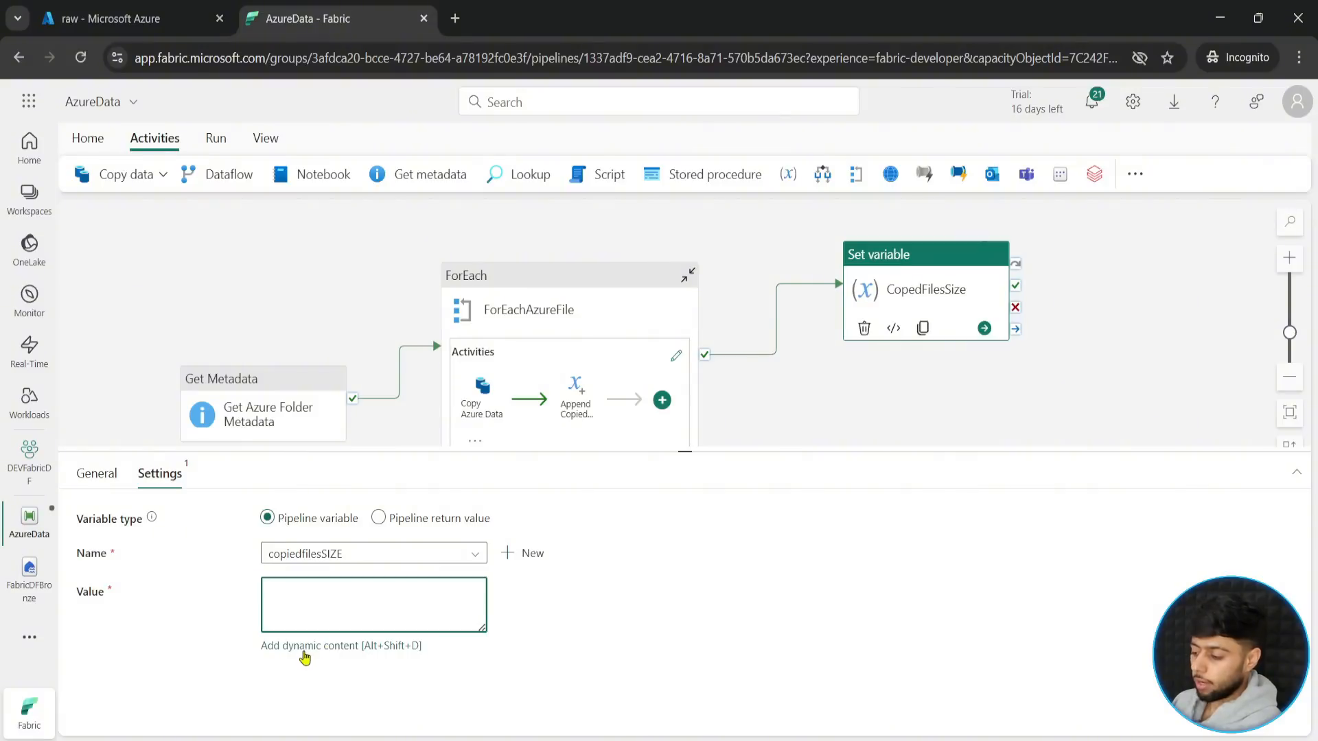
left_click(307, 649)
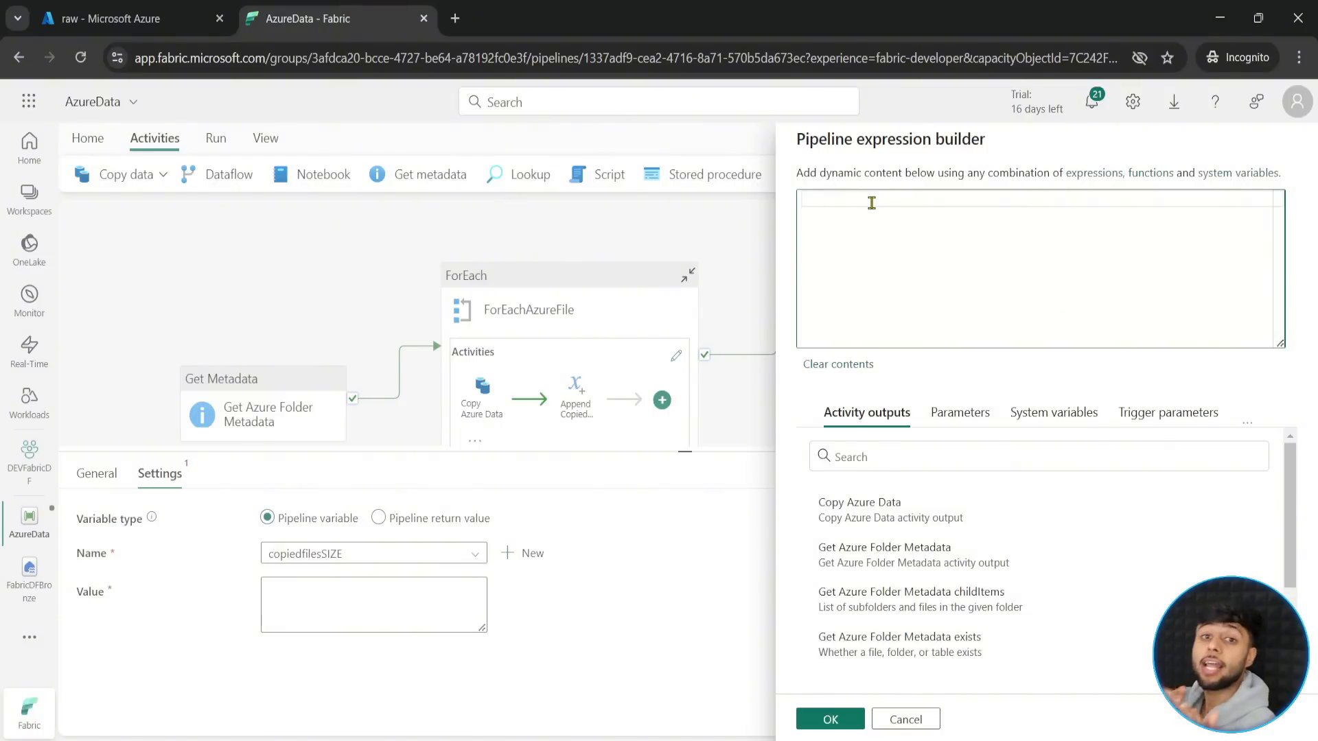
type("@lengt")
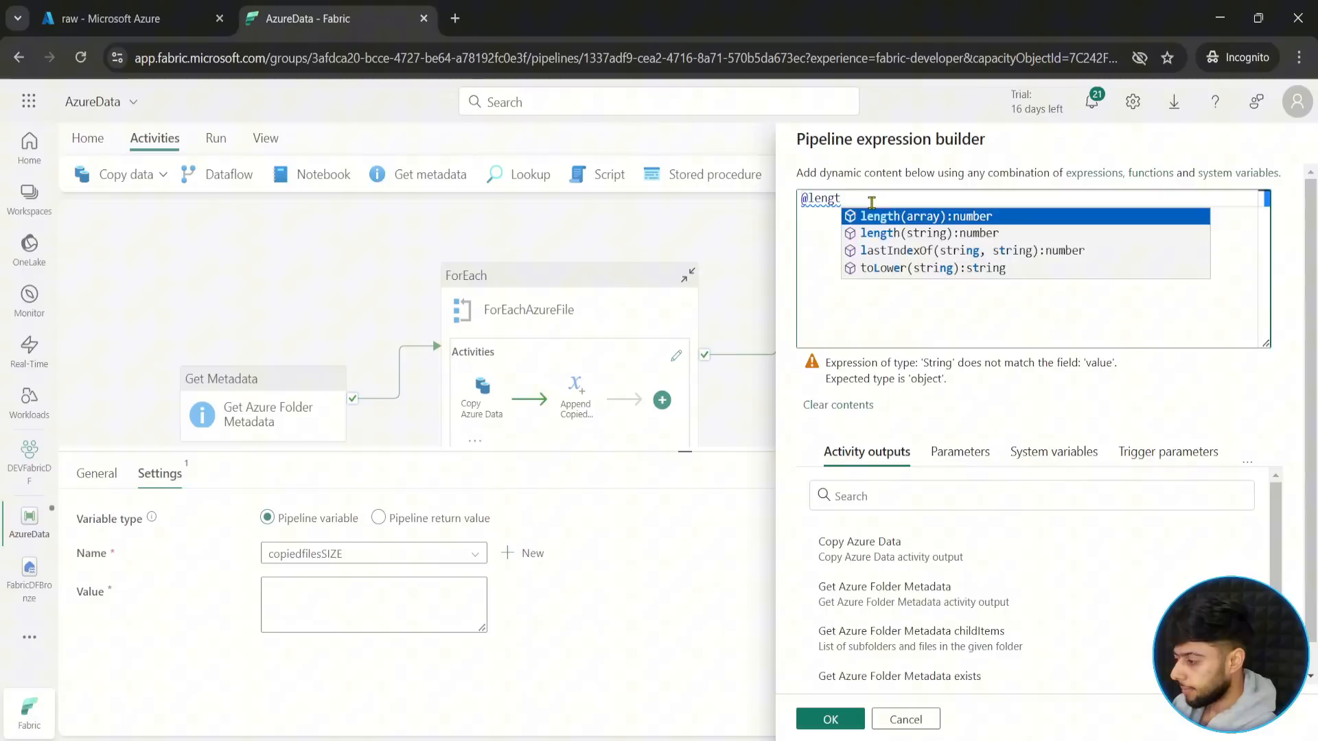
key("Return")
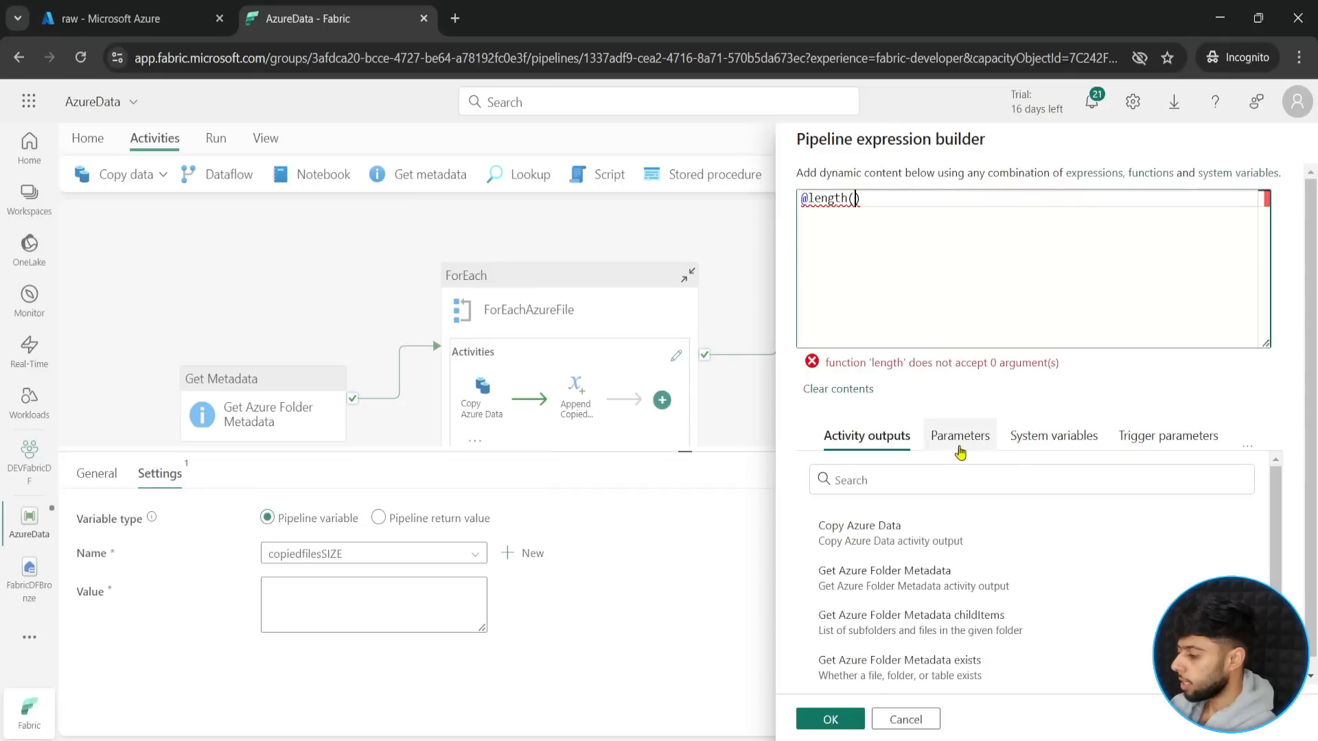
scroll(1013, 539, "down", 2)
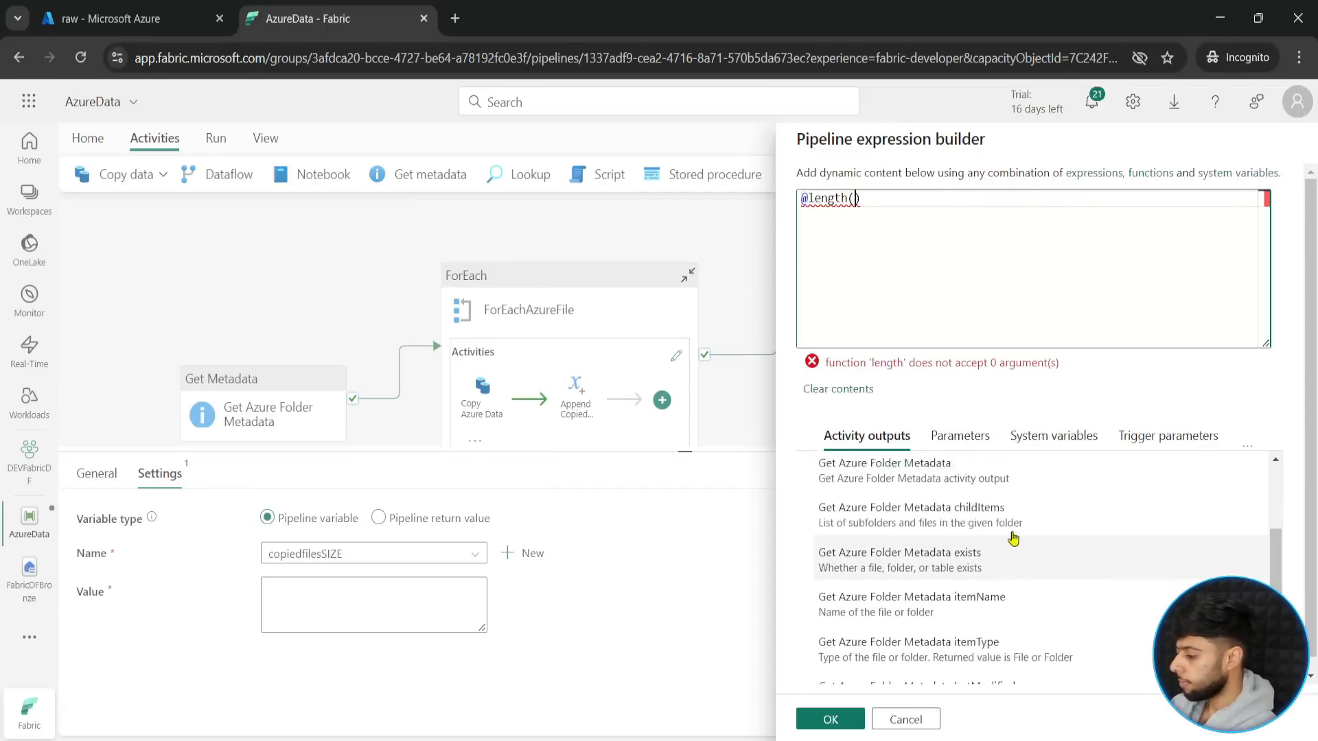
scroll(1014, 539, "up", 2)
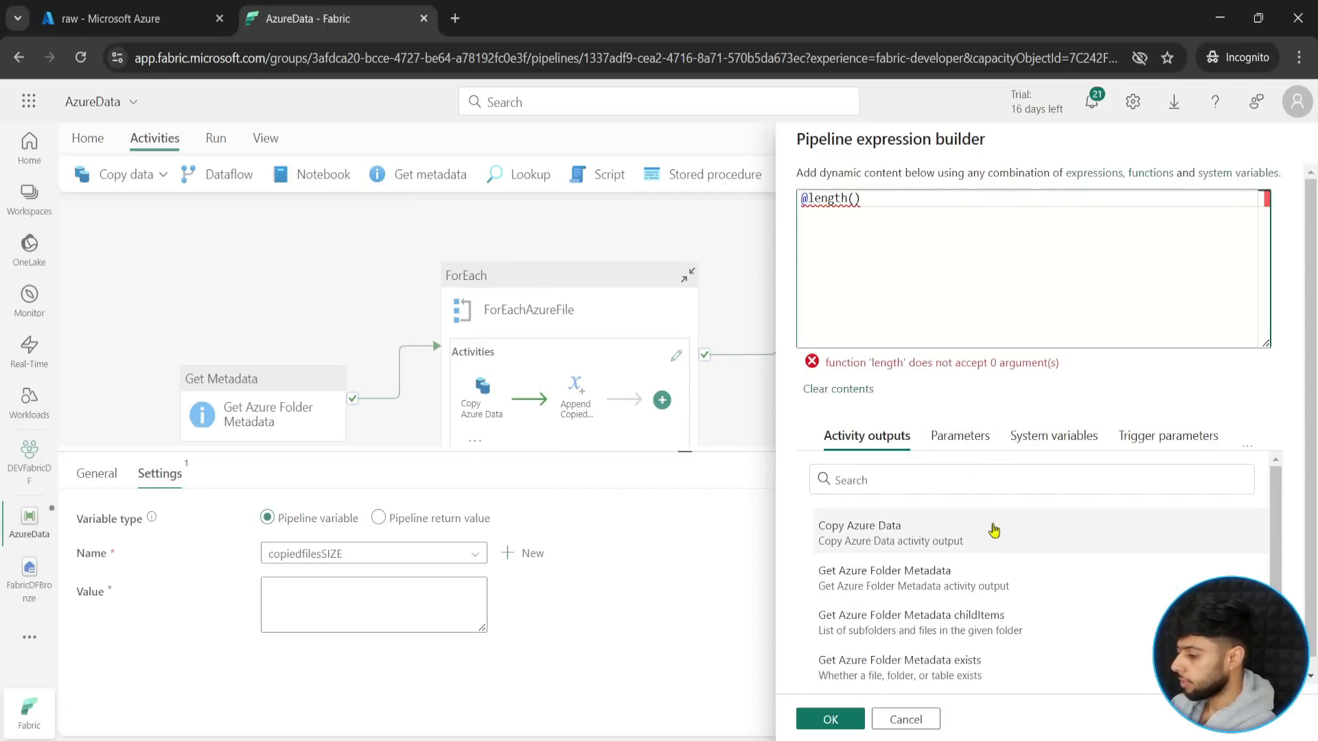
left_click(961, 445)
left_click(1054, 437)
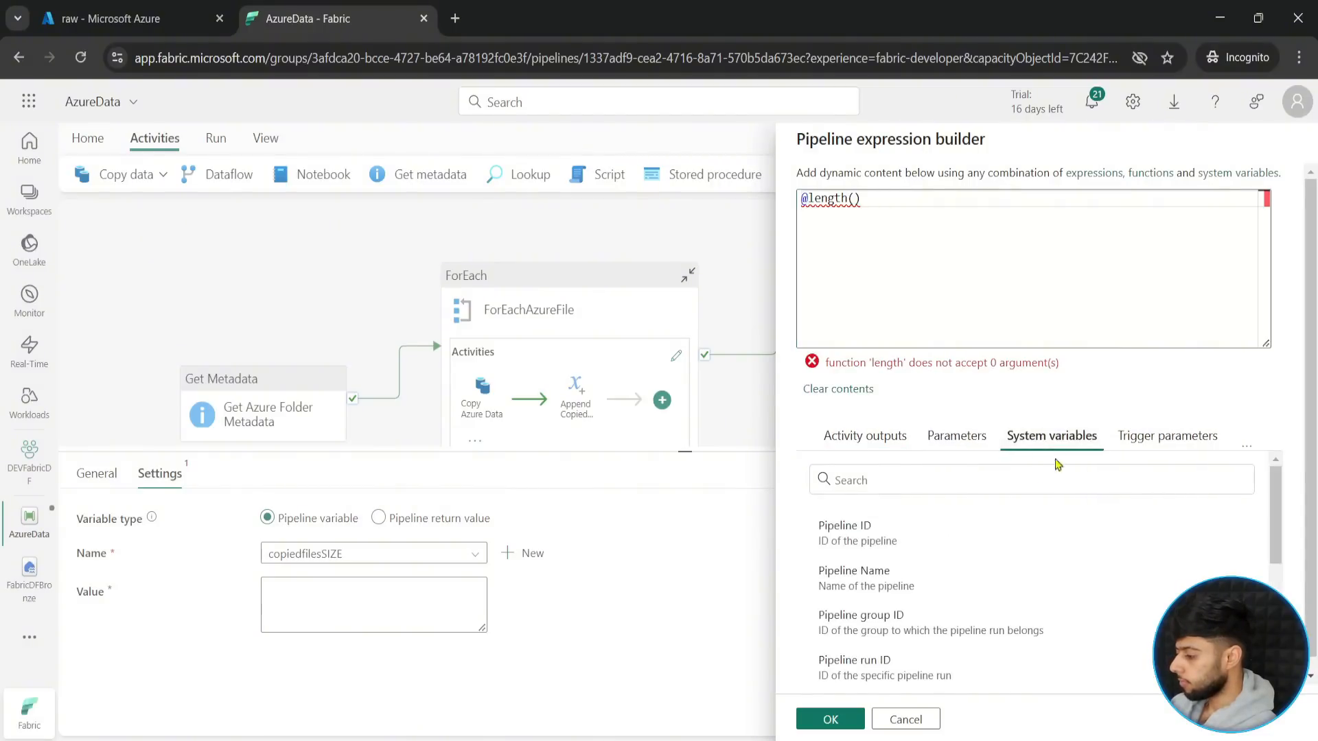
scroll(941, 578, "down", 6)
left_click(1203, 437)
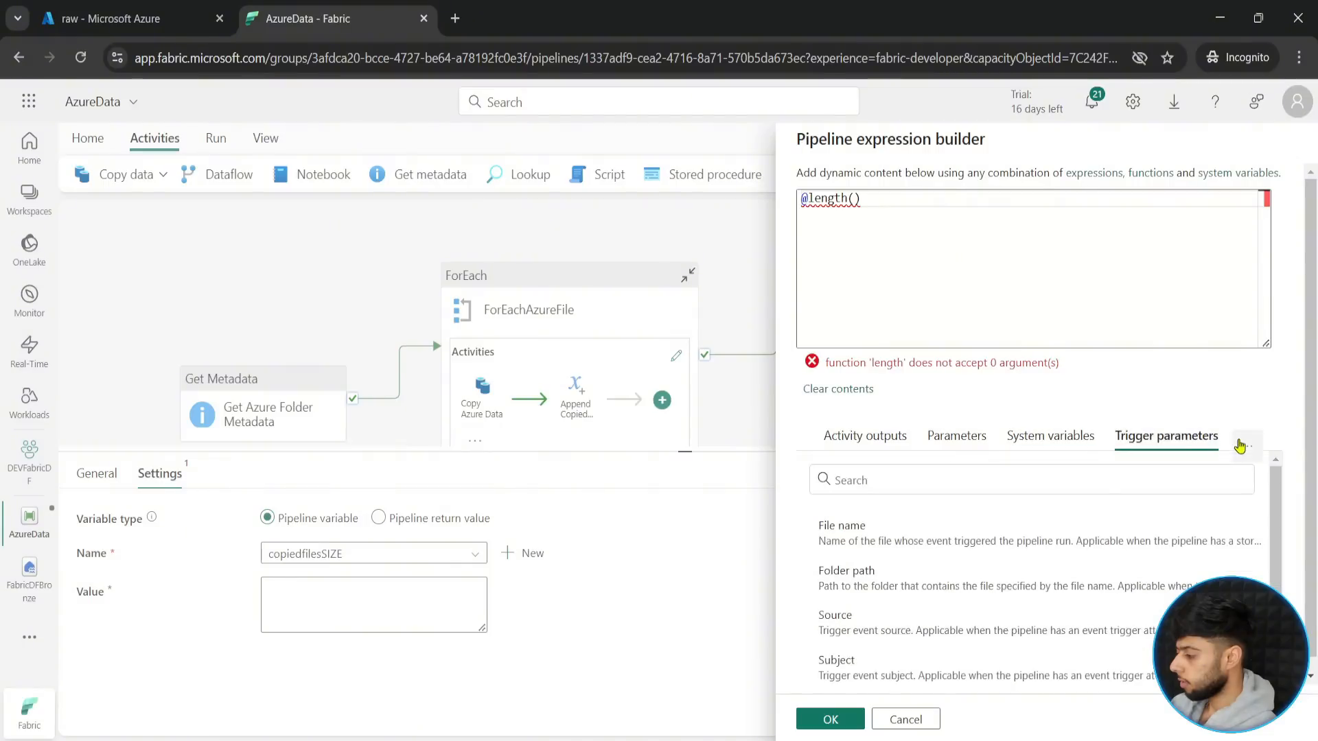
left_click(1246, 446)
left_click(1139, 522)
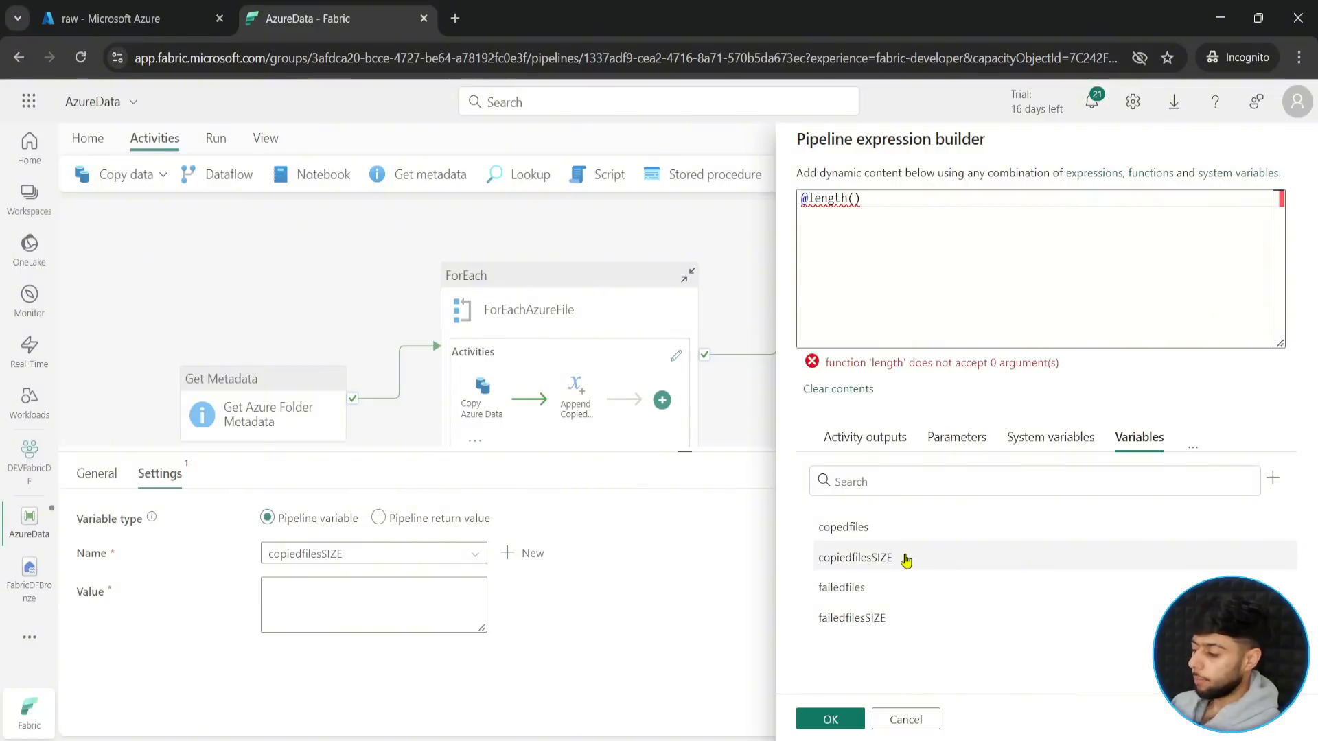
left_click(859, 527)
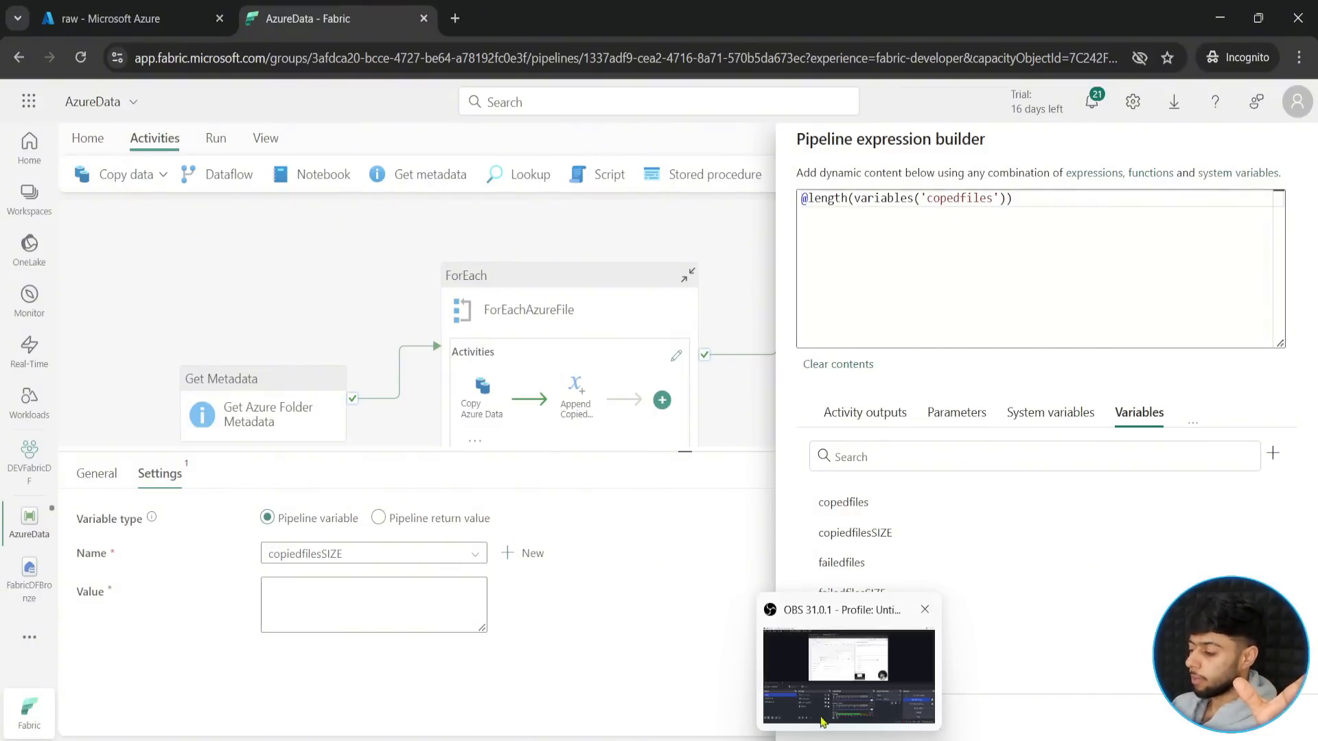
left_click(839, 711)
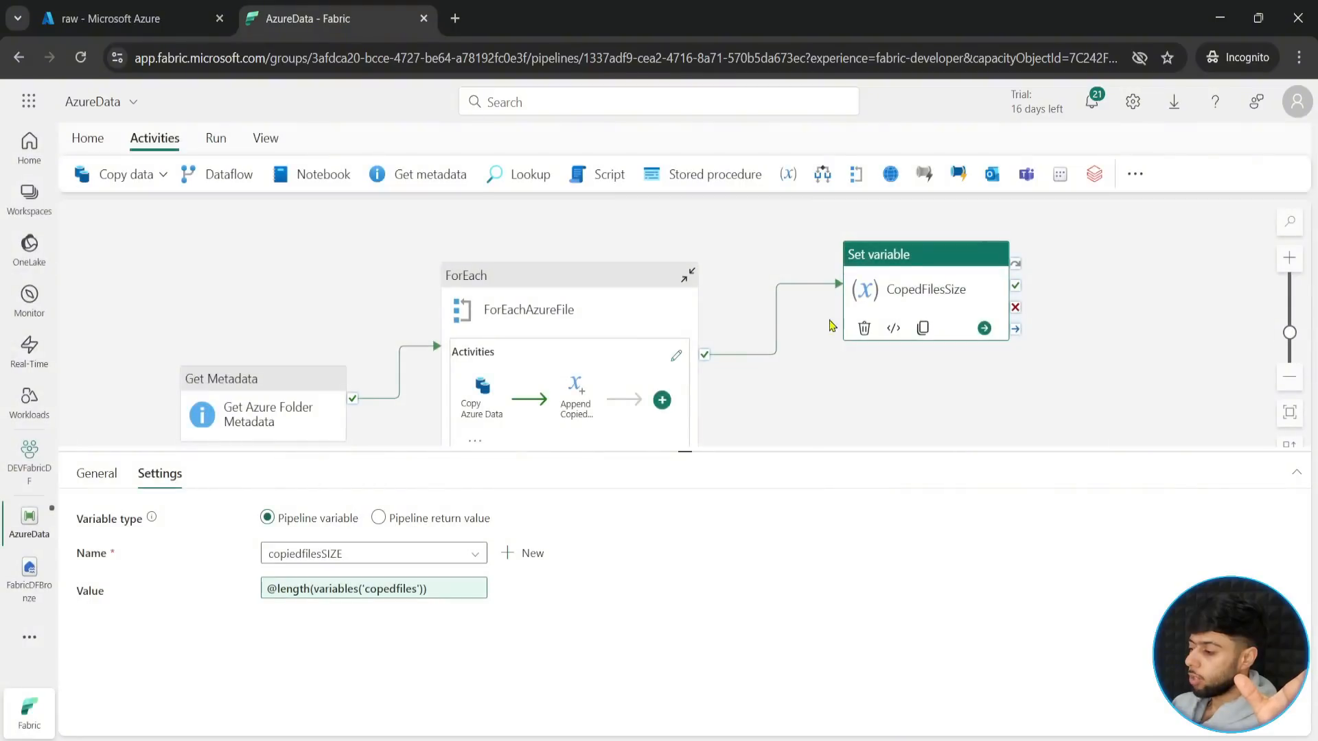
- Add a second Set variable activity to the canvas and place it just below CopedFilesSize
left_click_drag(698, 451, 707, 566)
left_click(1135, 173)
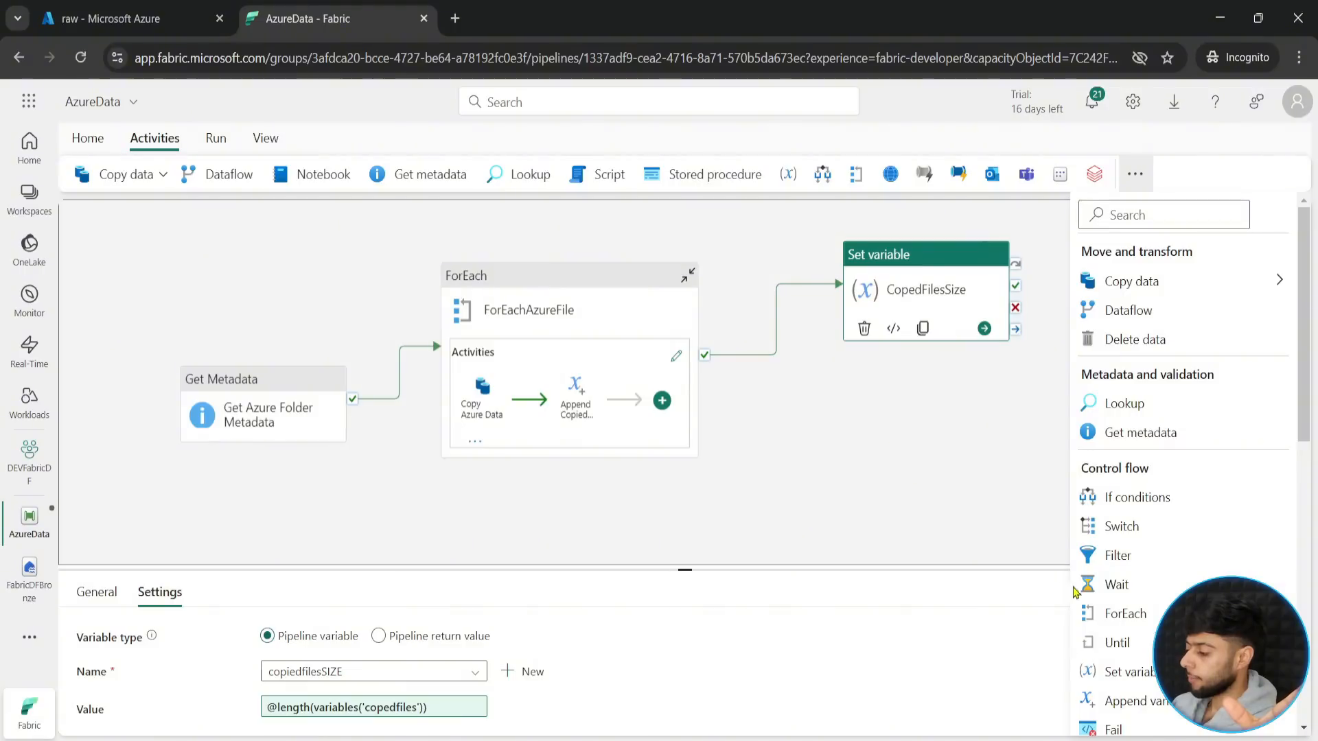
left_click(1126, 672)
left_click_drag(1046, 272, 829, 409)
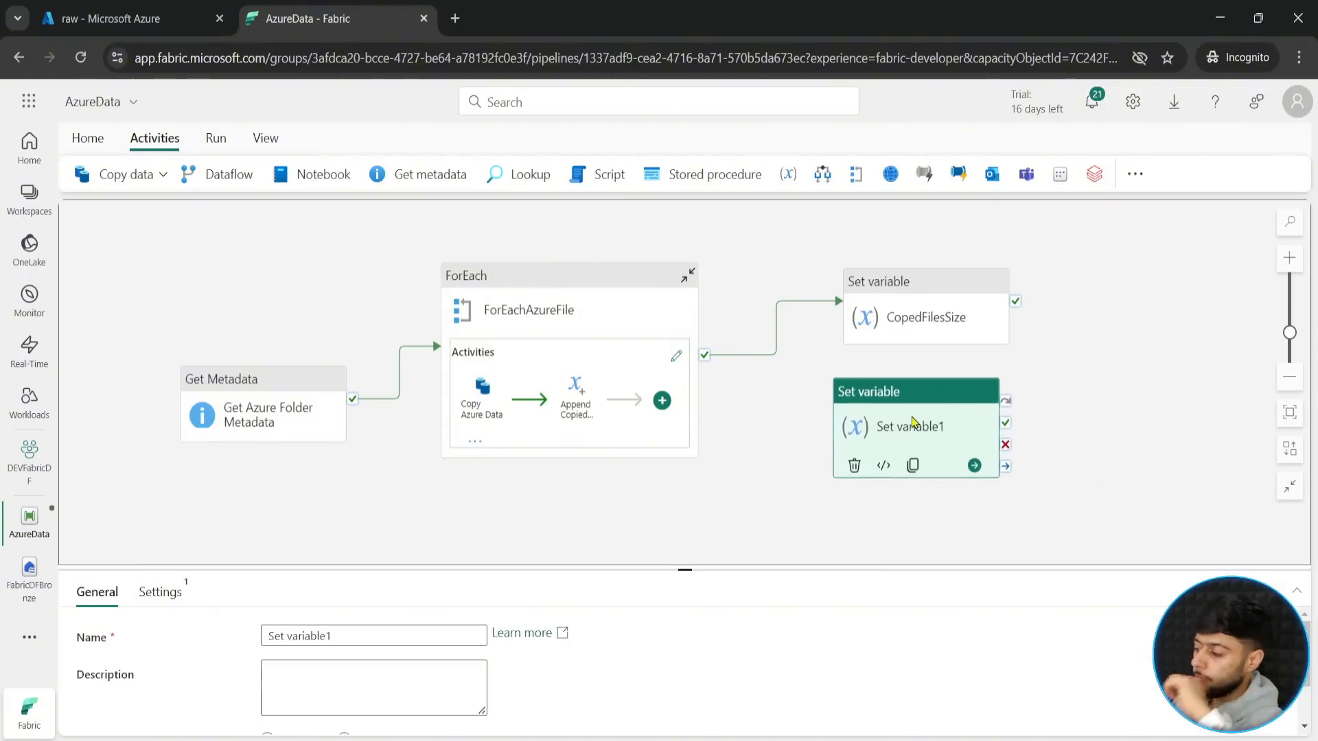
- Rename the new Set variable activity FailedFilesSize
left_click(146, 594)
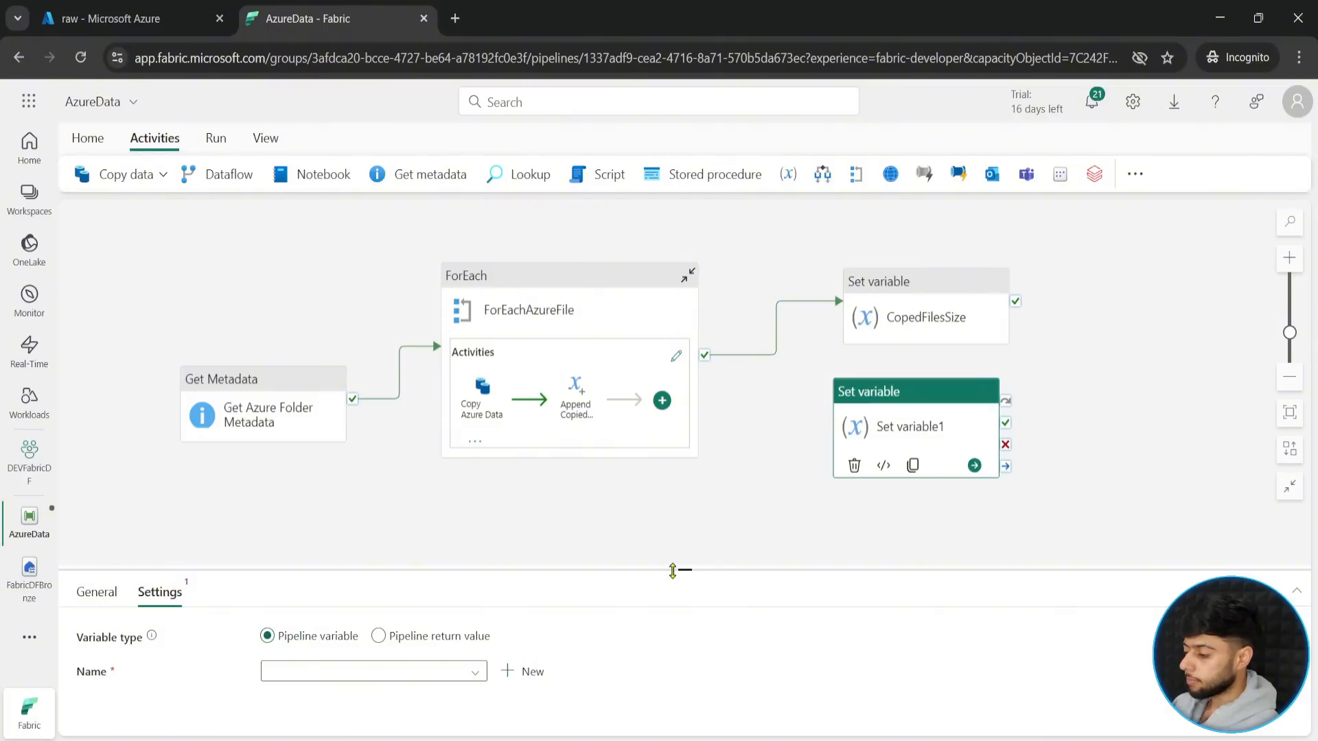
left_click_drag(672, 571, 672, 495)
left_click(103, 520)
left_click_drag(346, 562, 254, 565)
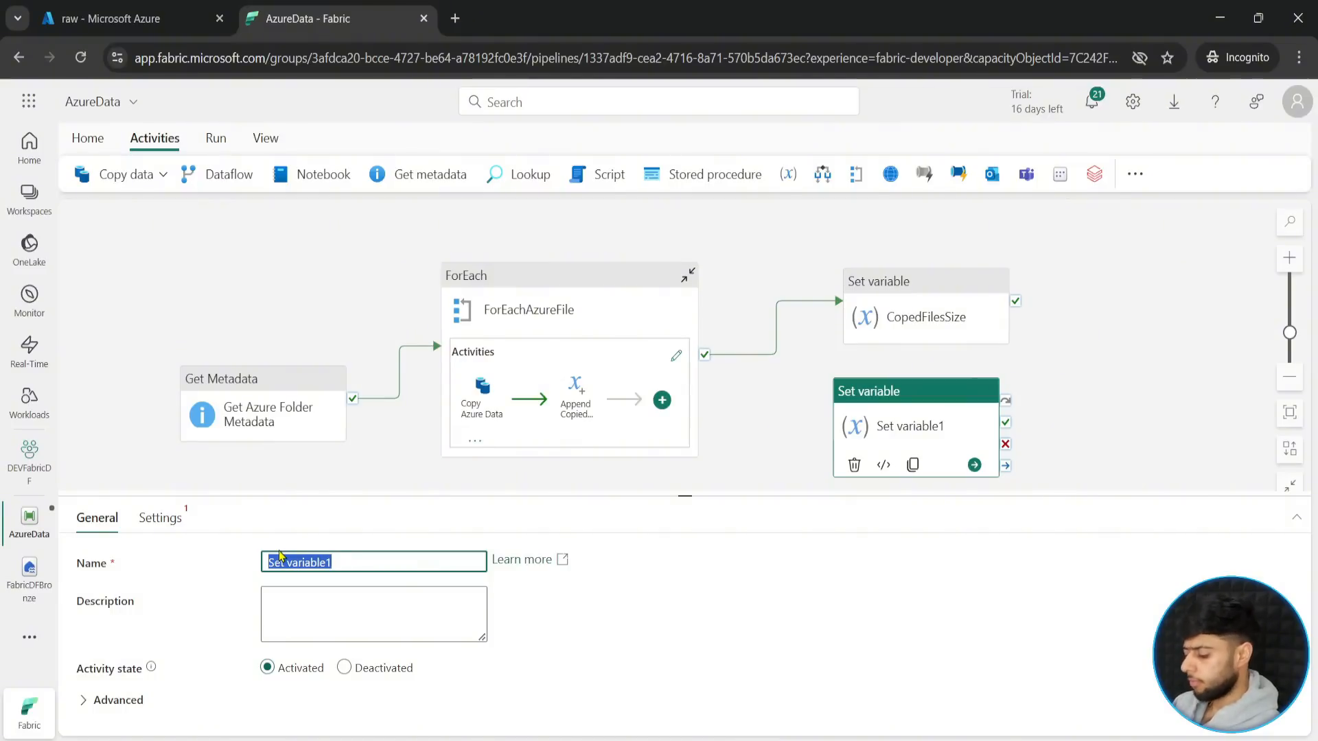
type("Failed")
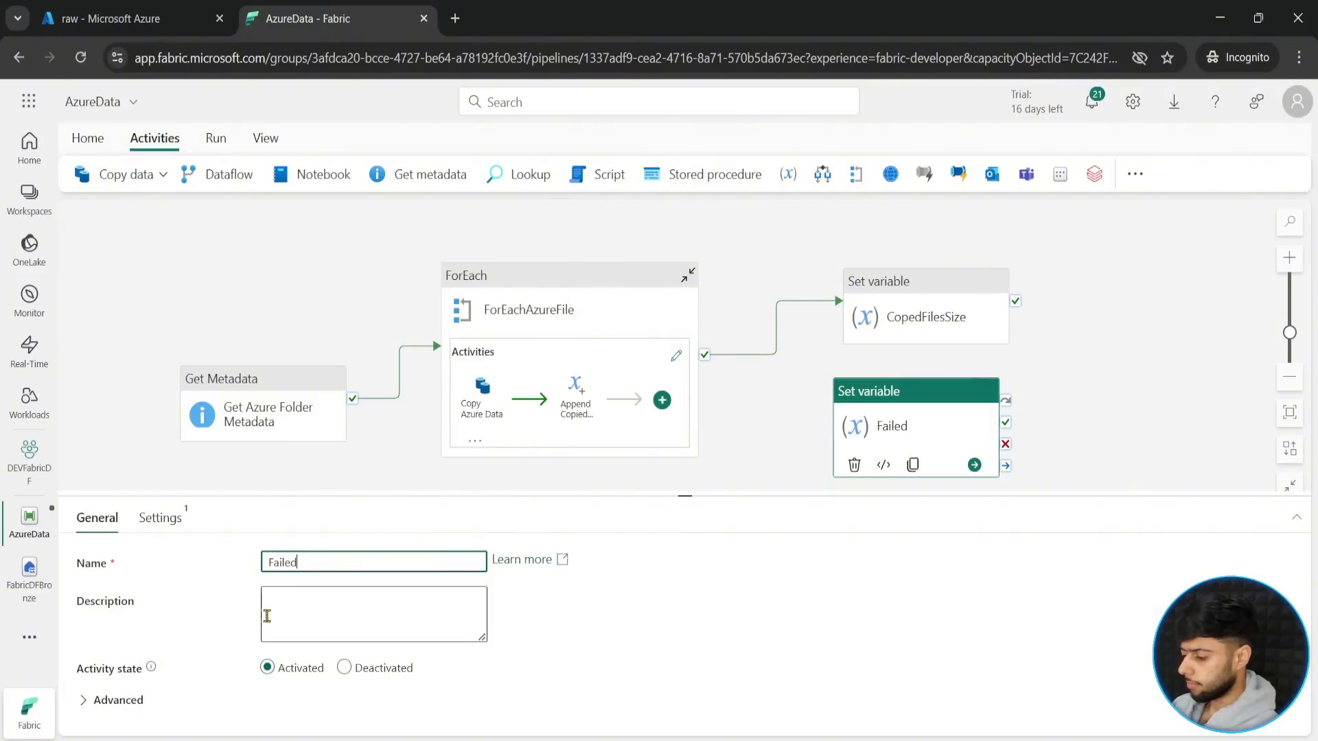
type("FilesSize")
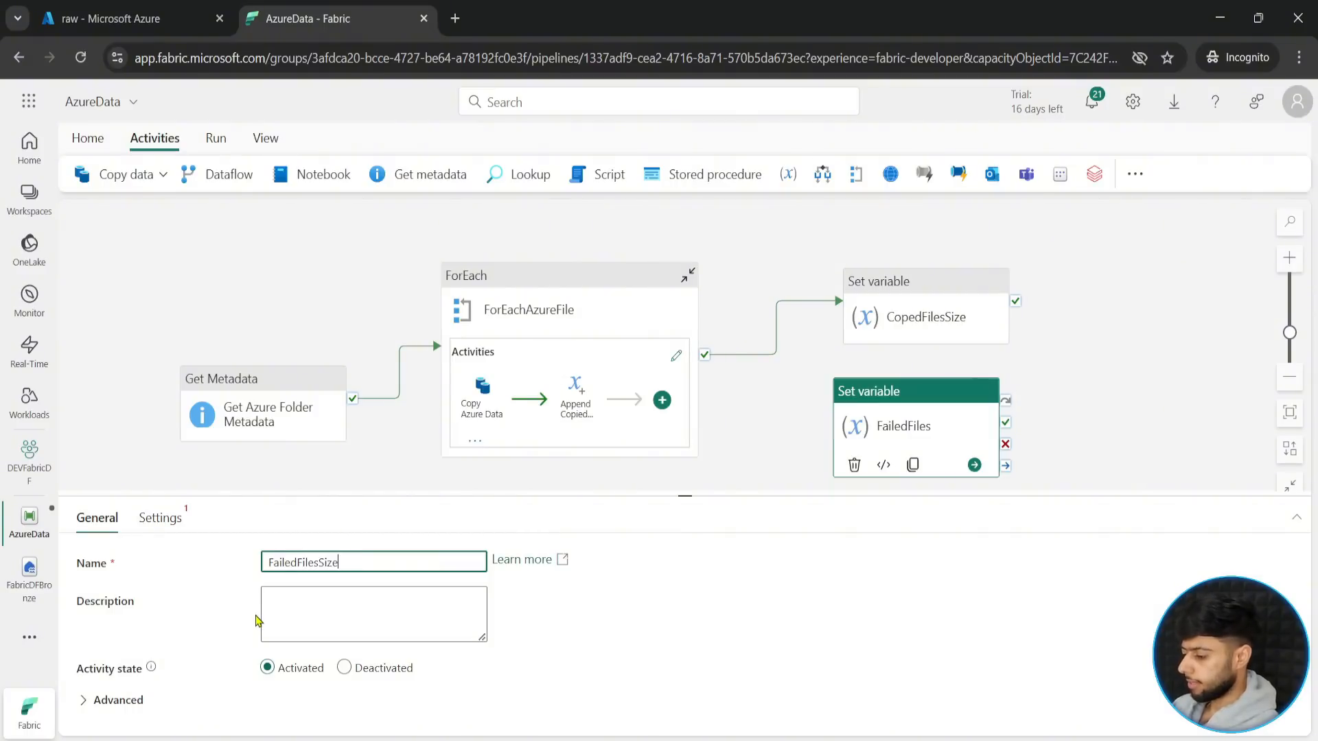
- Choose failedfilesSIZE as the pipeline variable that the FailedFilesSize activity sets
left_click(158, 518)
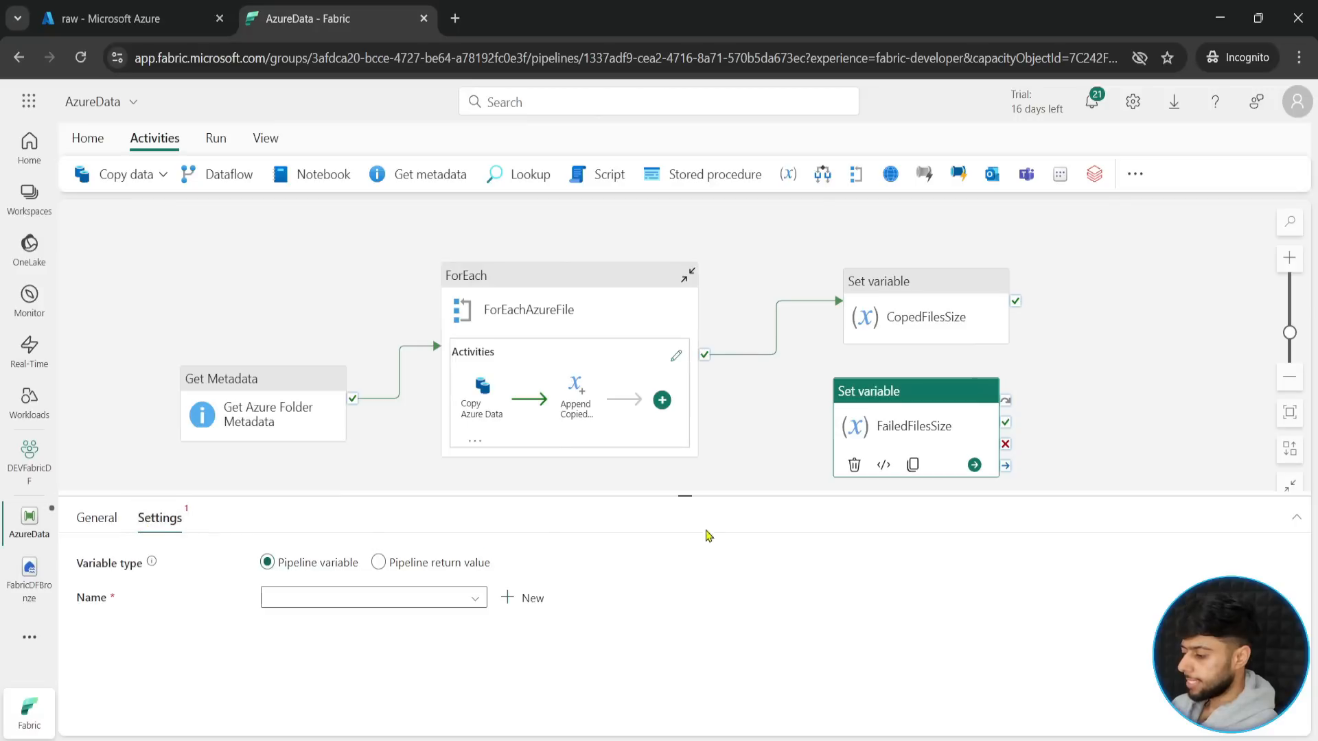
left_click_drag(695, 499, 696, 471)
left_click(409, 573)
left_click(309, 683)
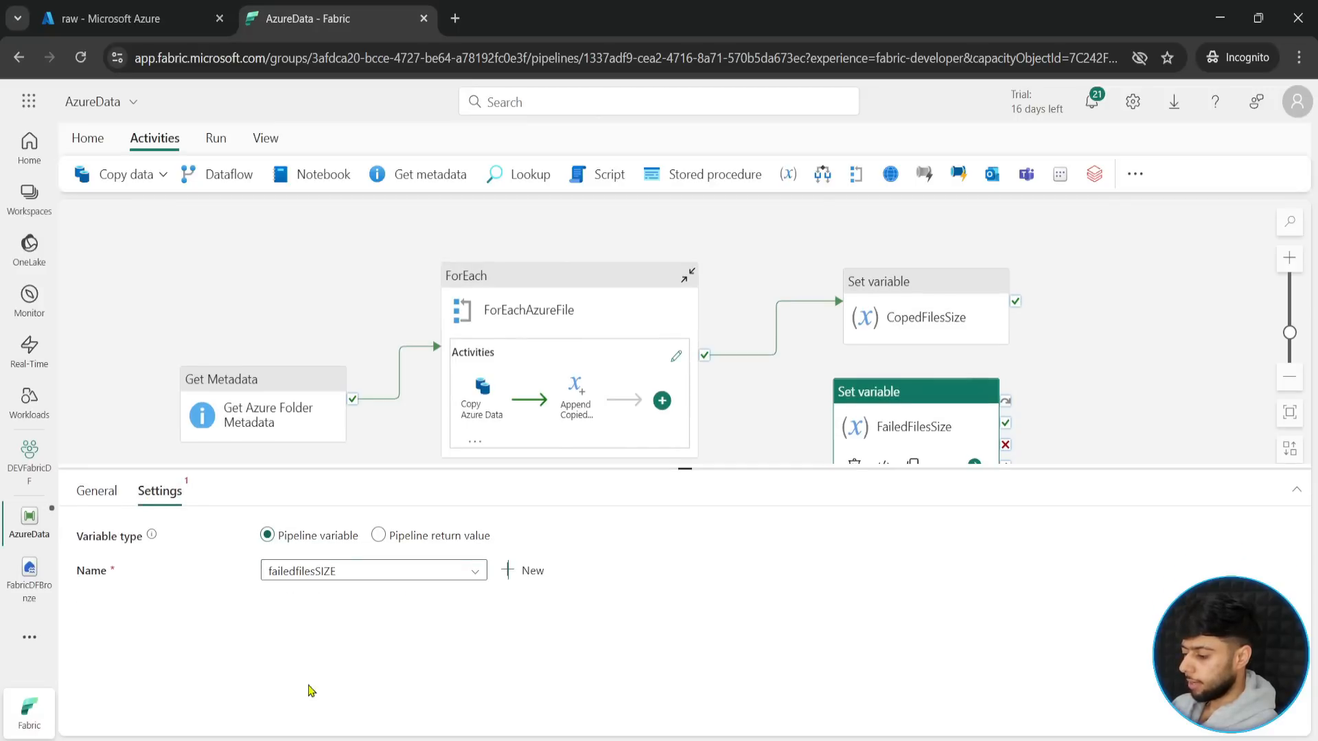
left_click(312, 597)
left_click(309, 669)
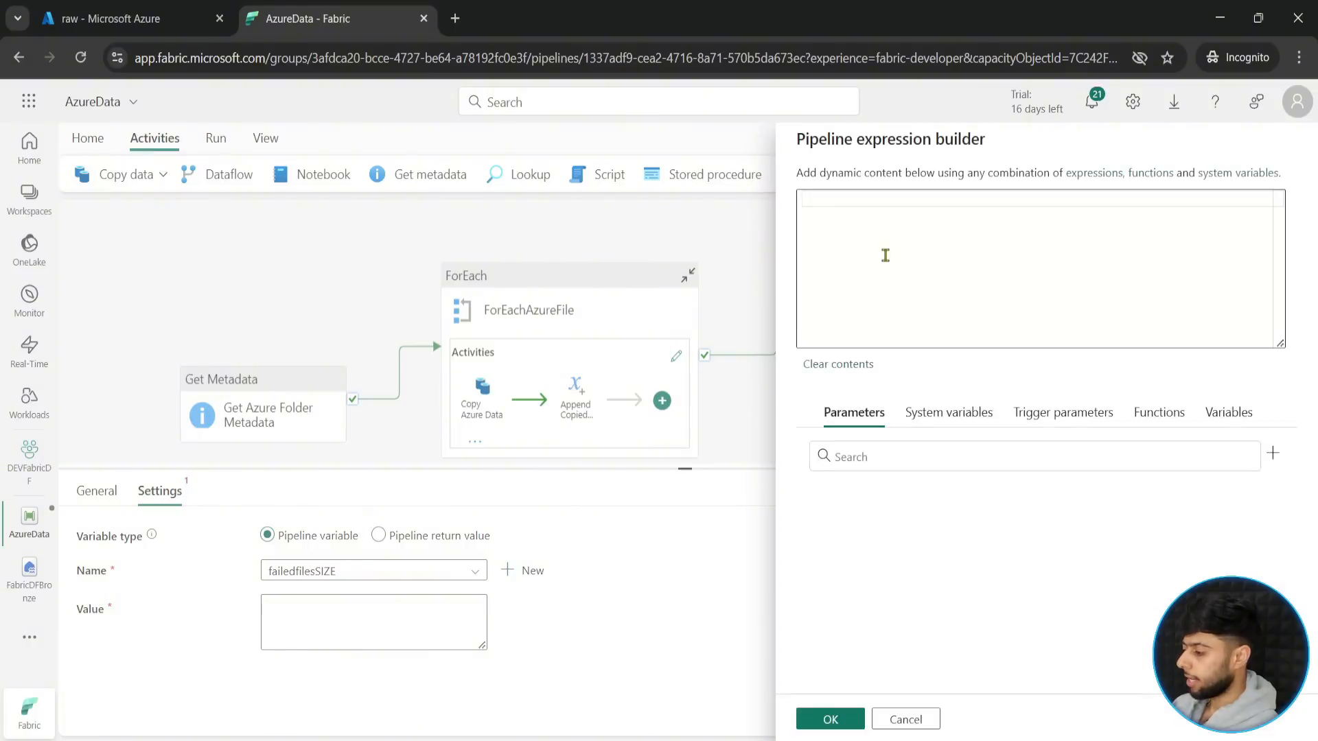
type("@len")
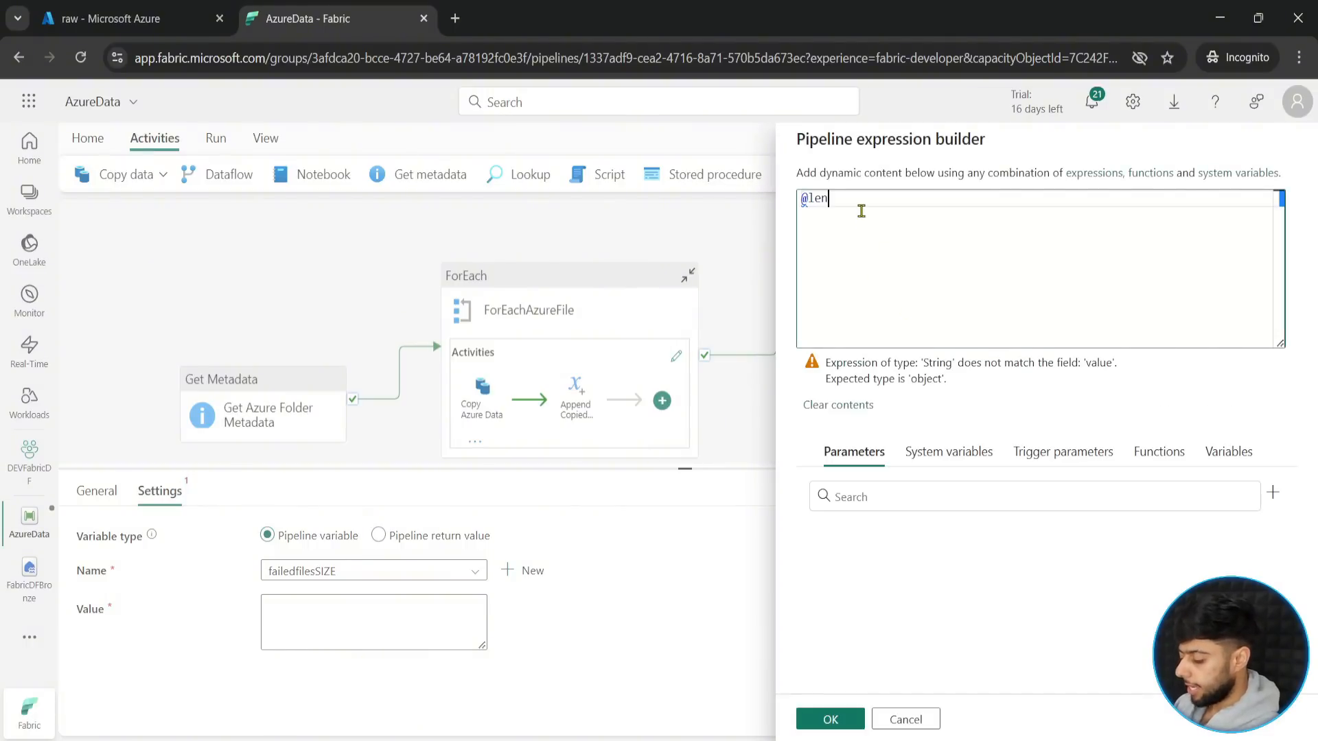
type("gth()")
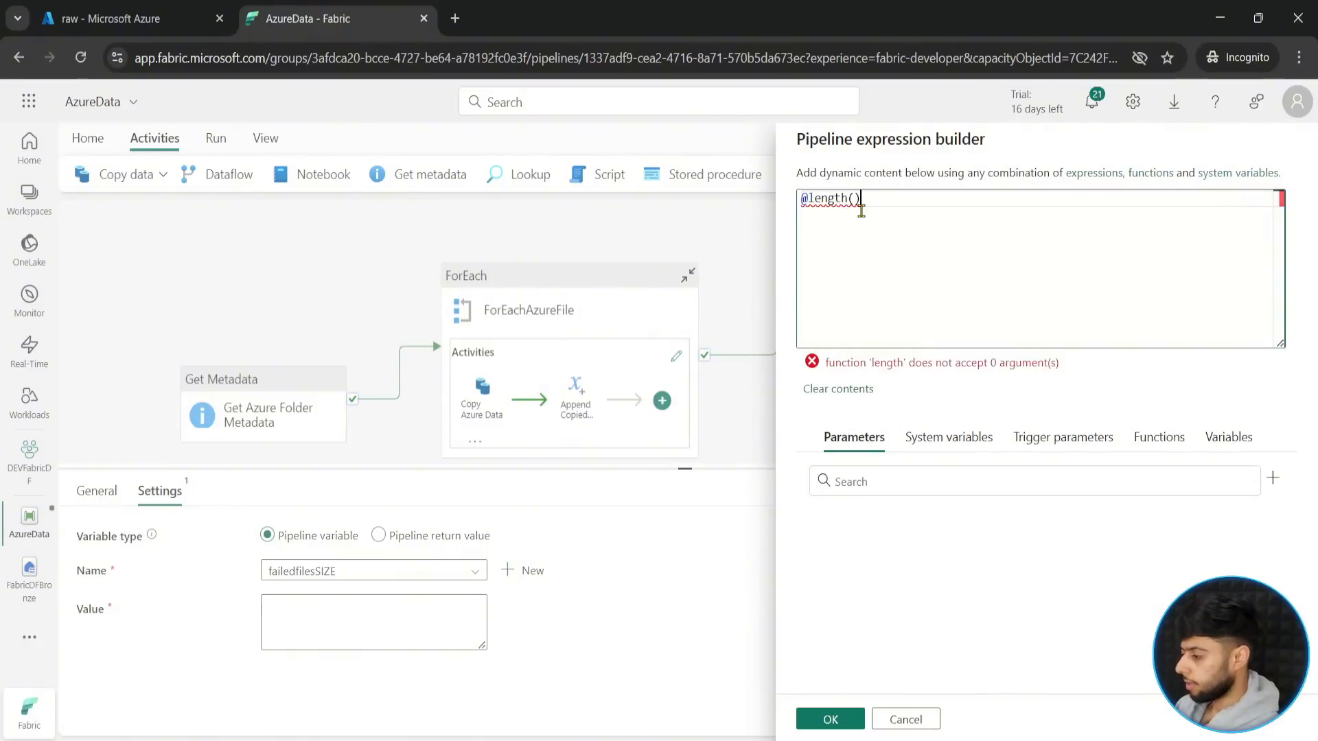
left_click(1227, 437)
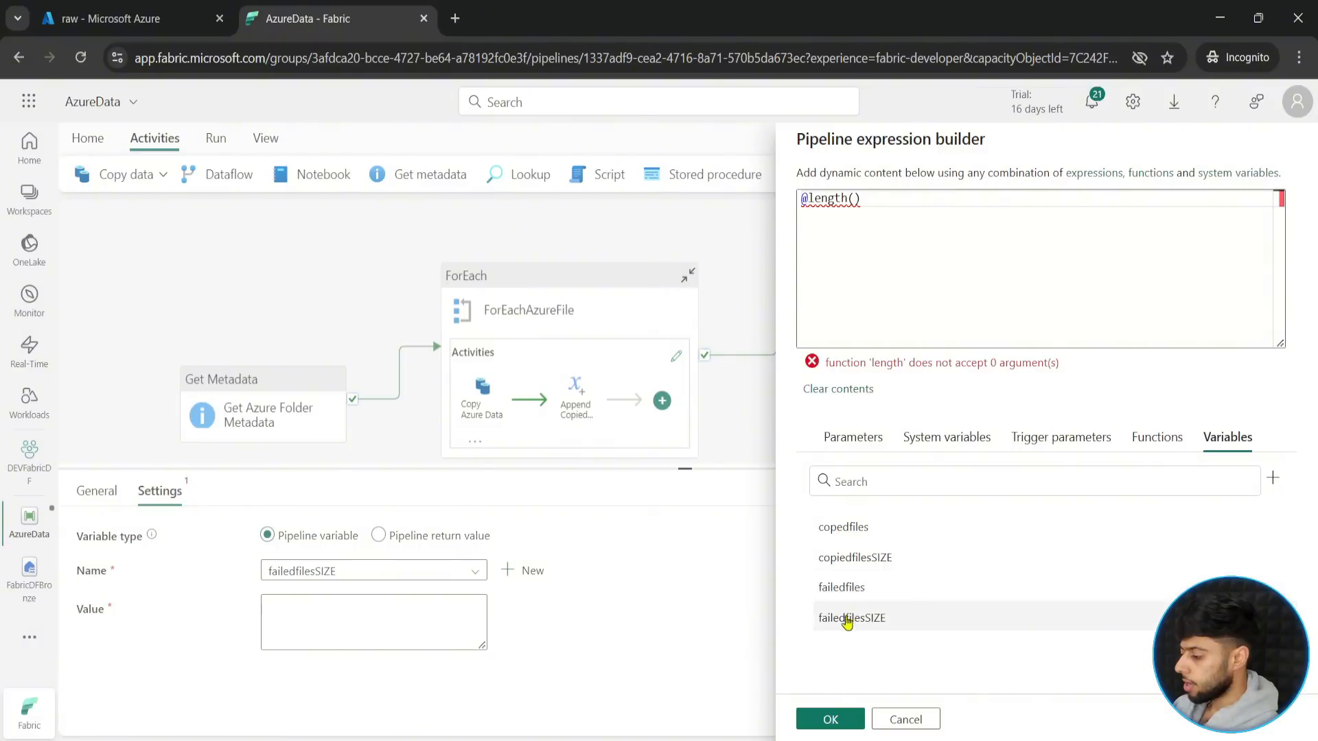
left_click(841, 587)
left_click(830, 719)
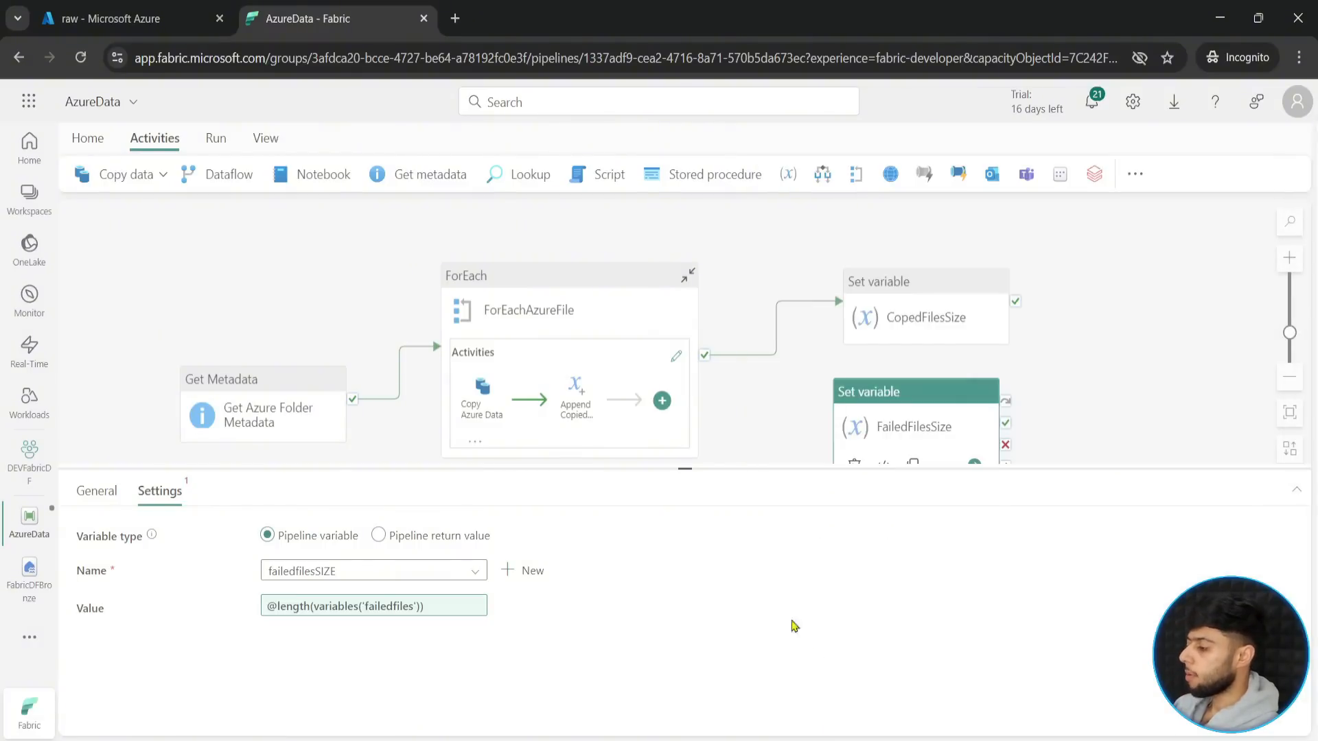
- Connect the success output of ForEachAzureFile to the FailedFilesSize activity as a second branch
left_click_drag(704, 355, 860, 458)
left_click_drag(700, 470, 700, 588)
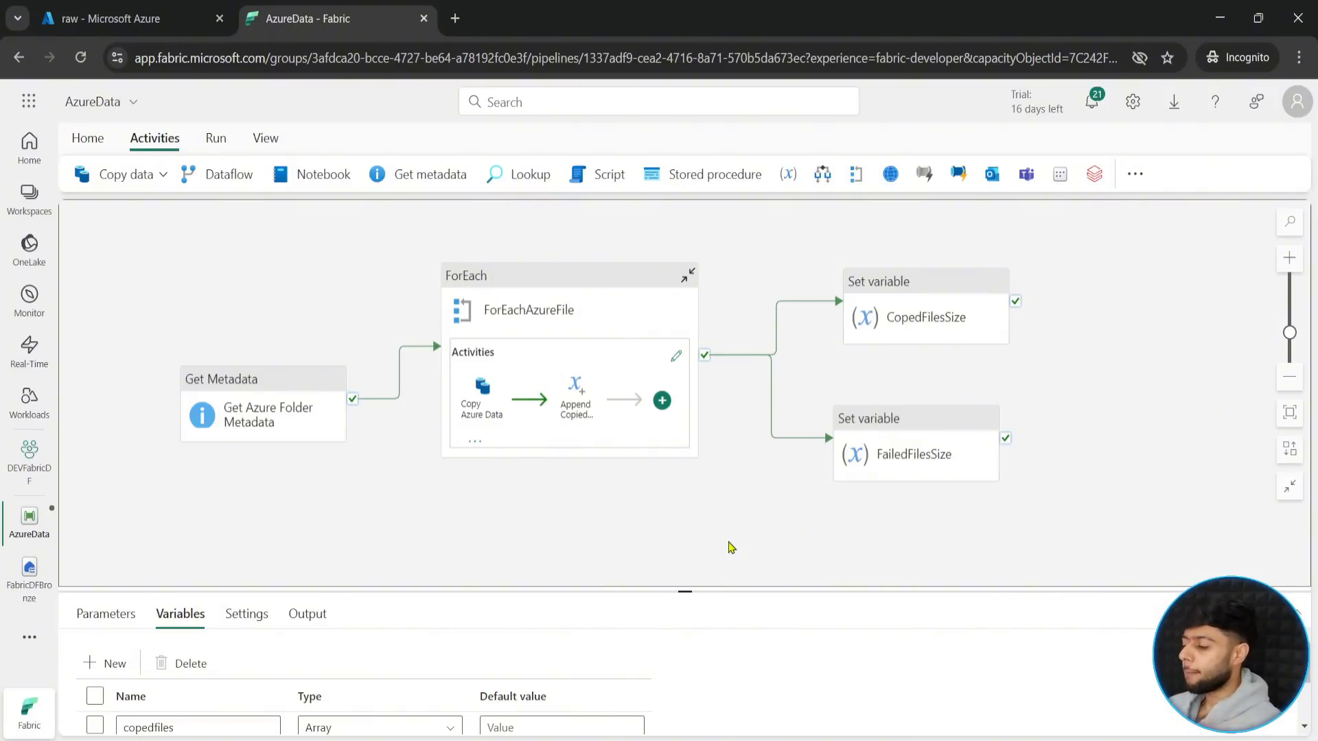
left_click_drag(731, 547, 644, 526)
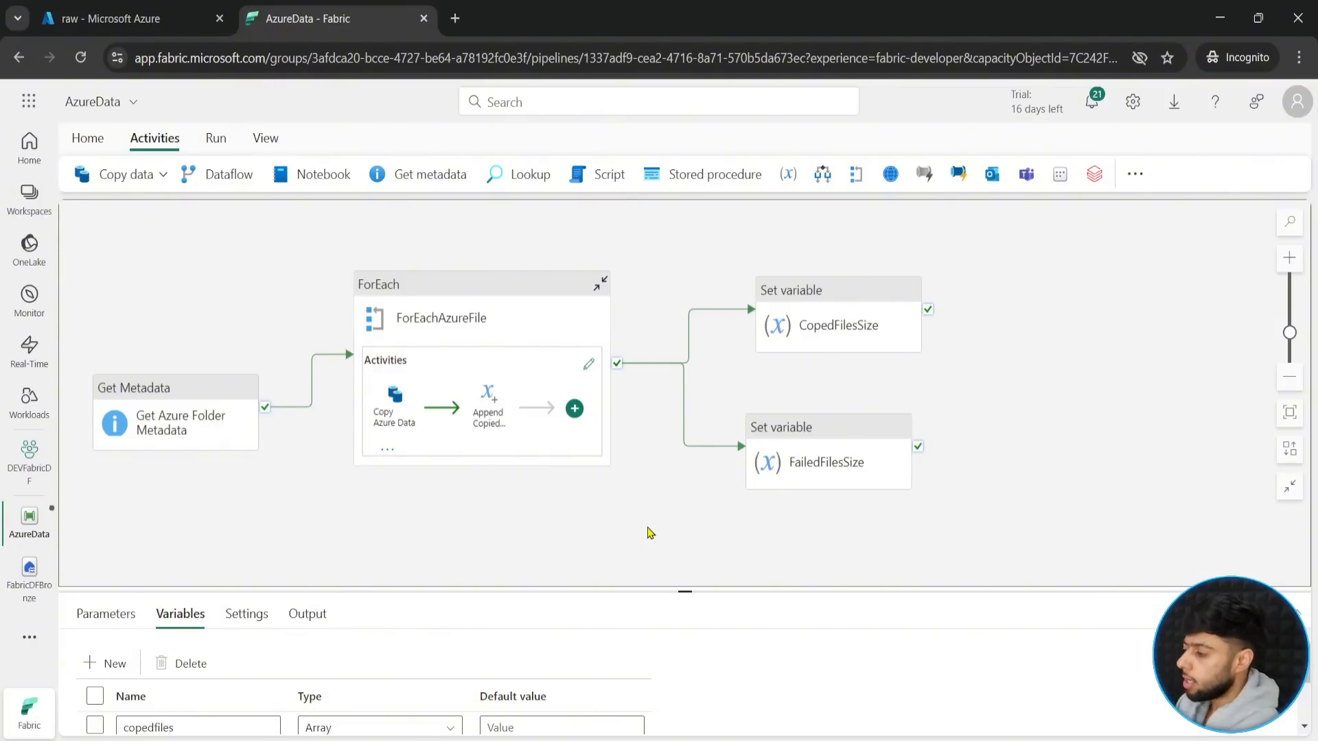
left_click(803, 321)
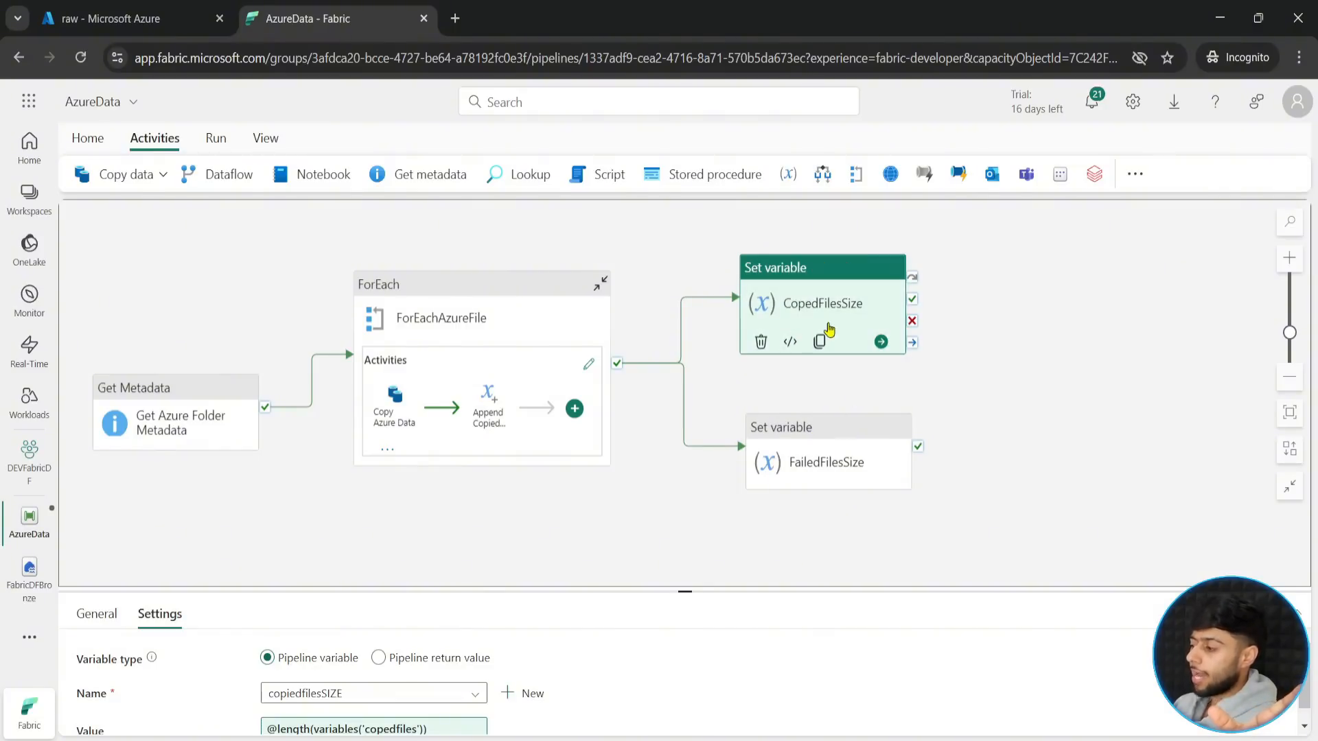
left_click(987, 341)
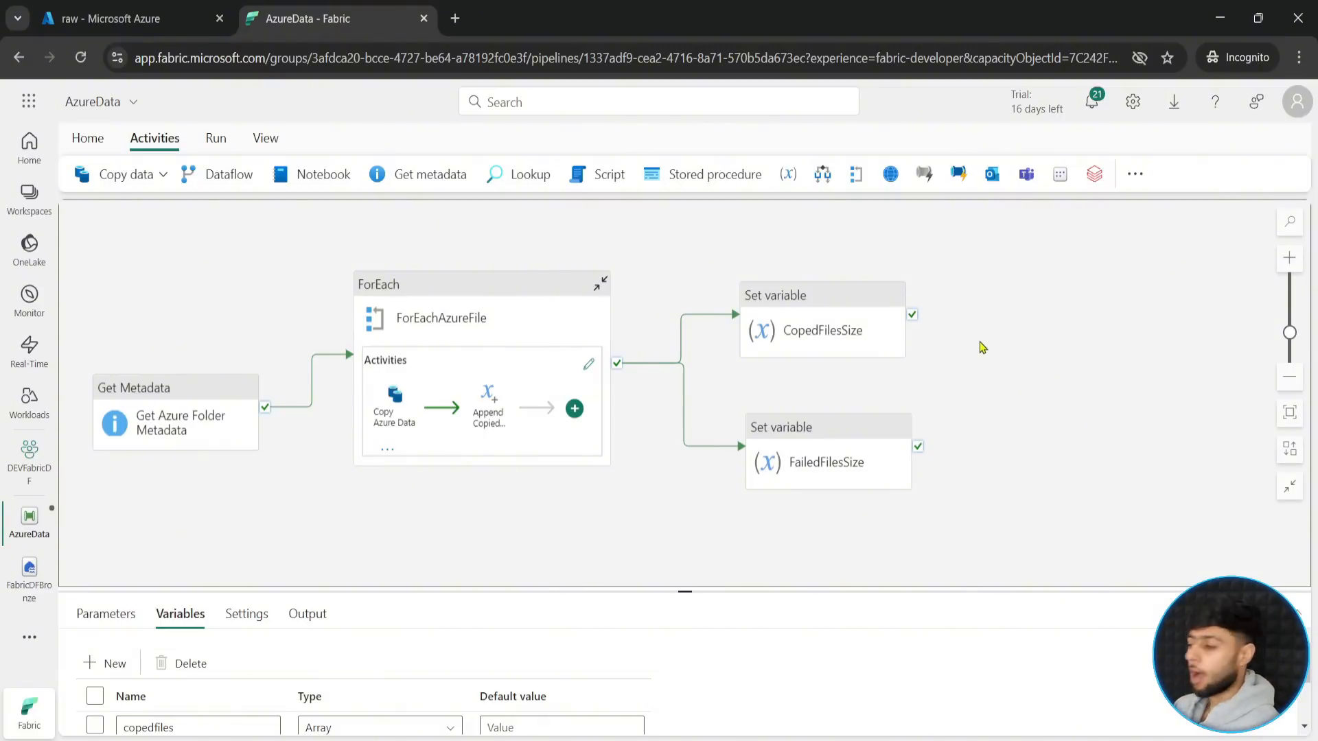
- Add an Office 365 Outlook activity to the pipeline and place it after the two Set variable activities
left_click(1135, 174)
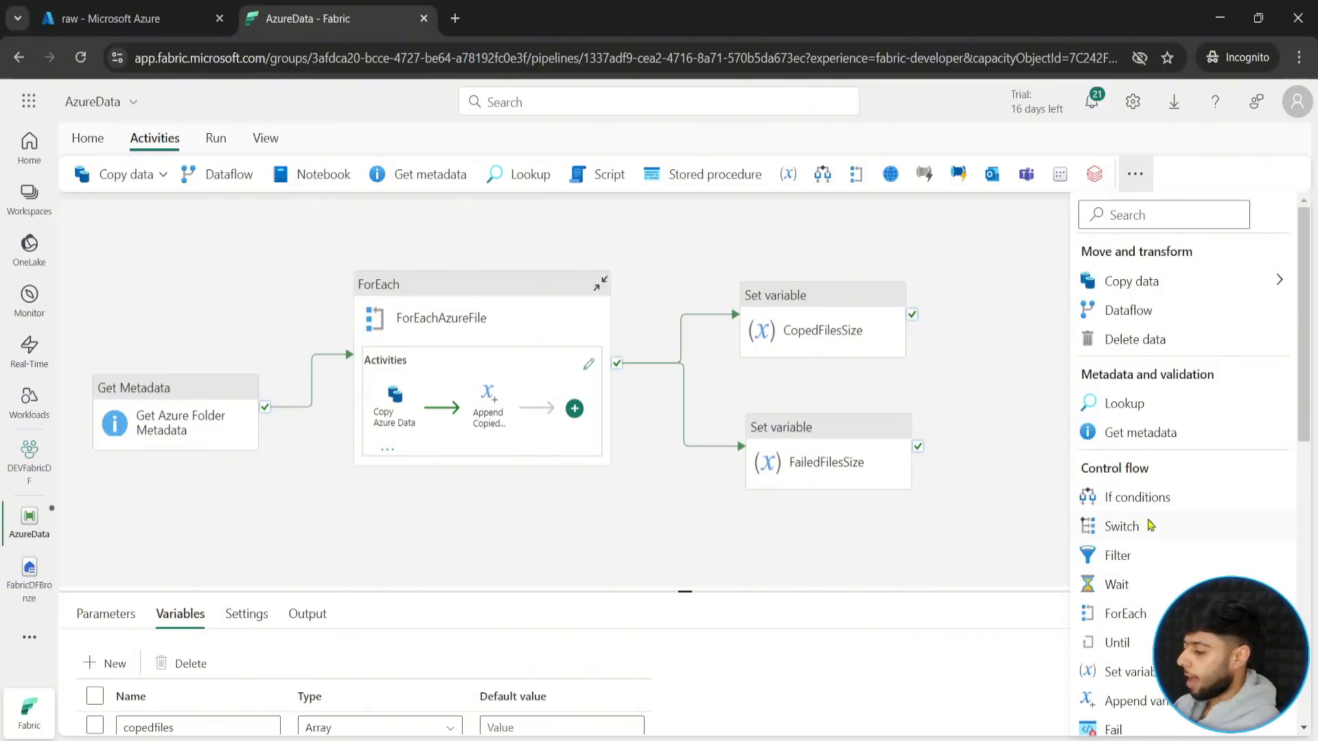
scroll(1150, 526, "down", 8)
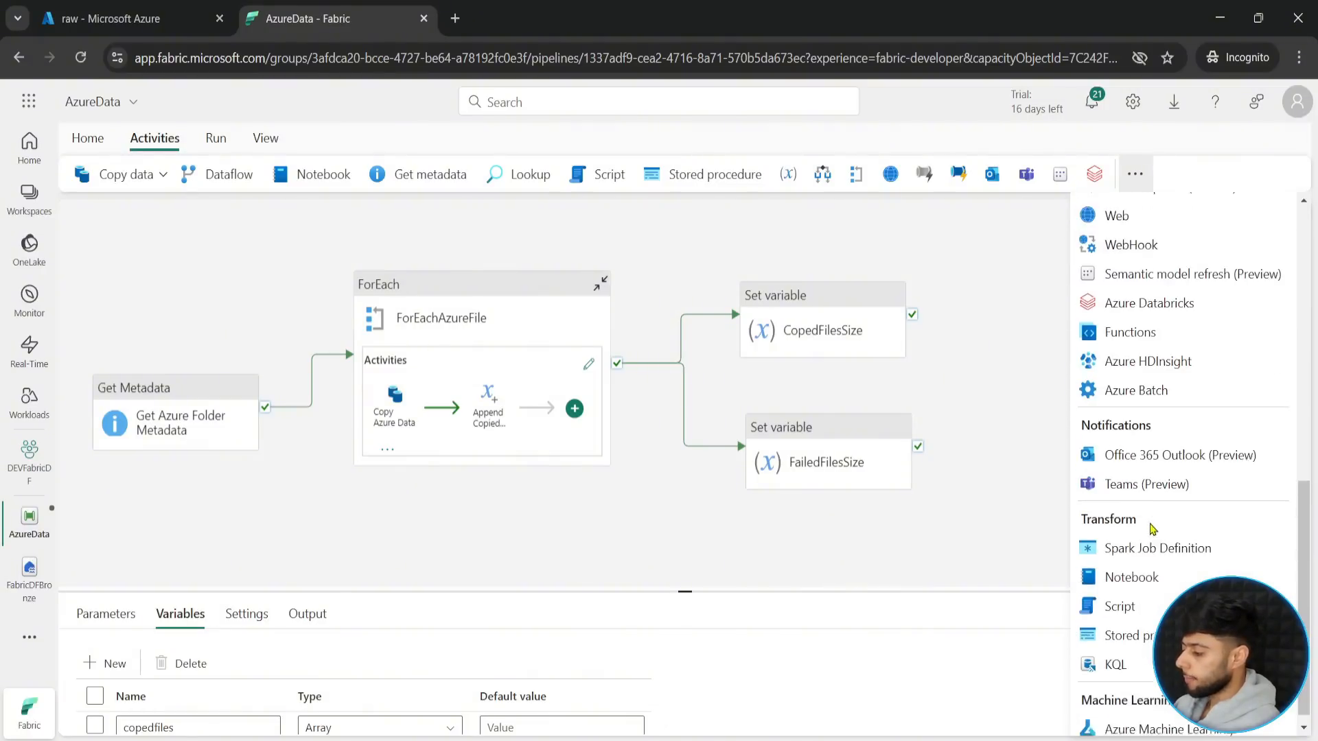
left_click(1140, 449)
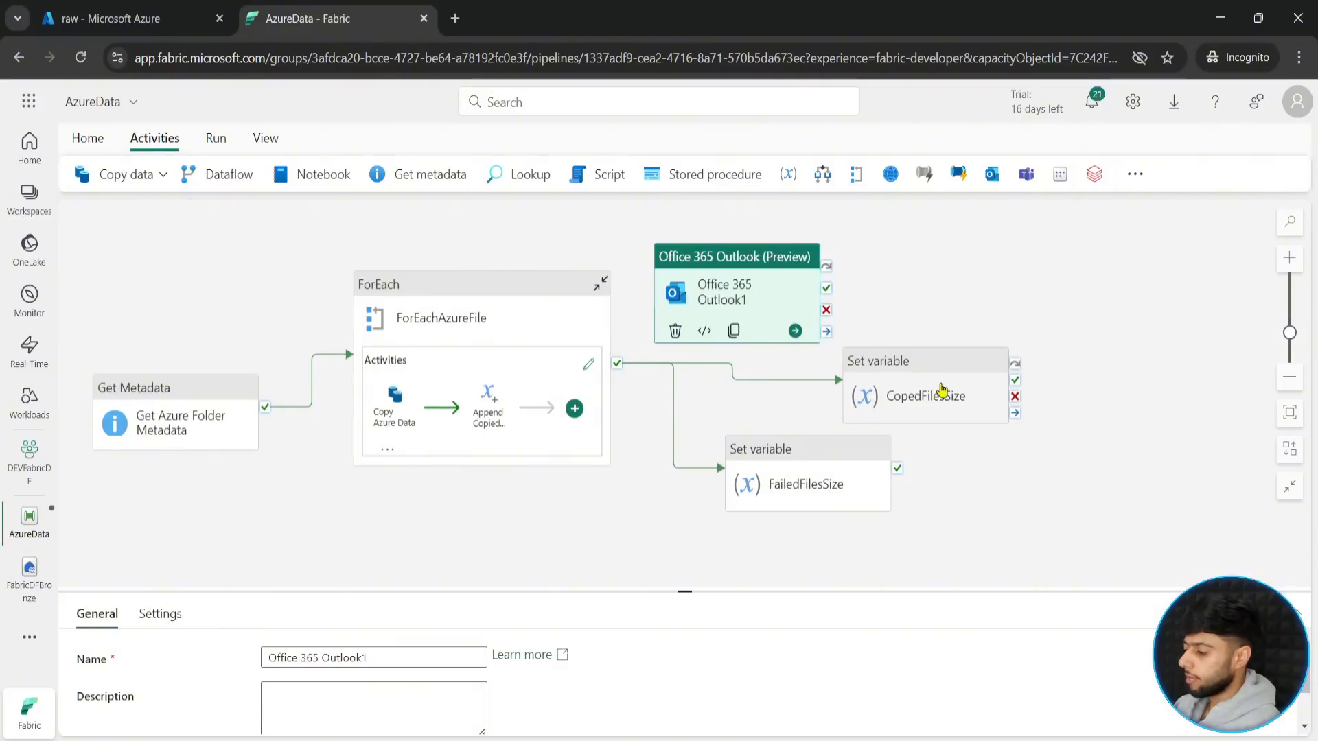
left_click(943, 390)
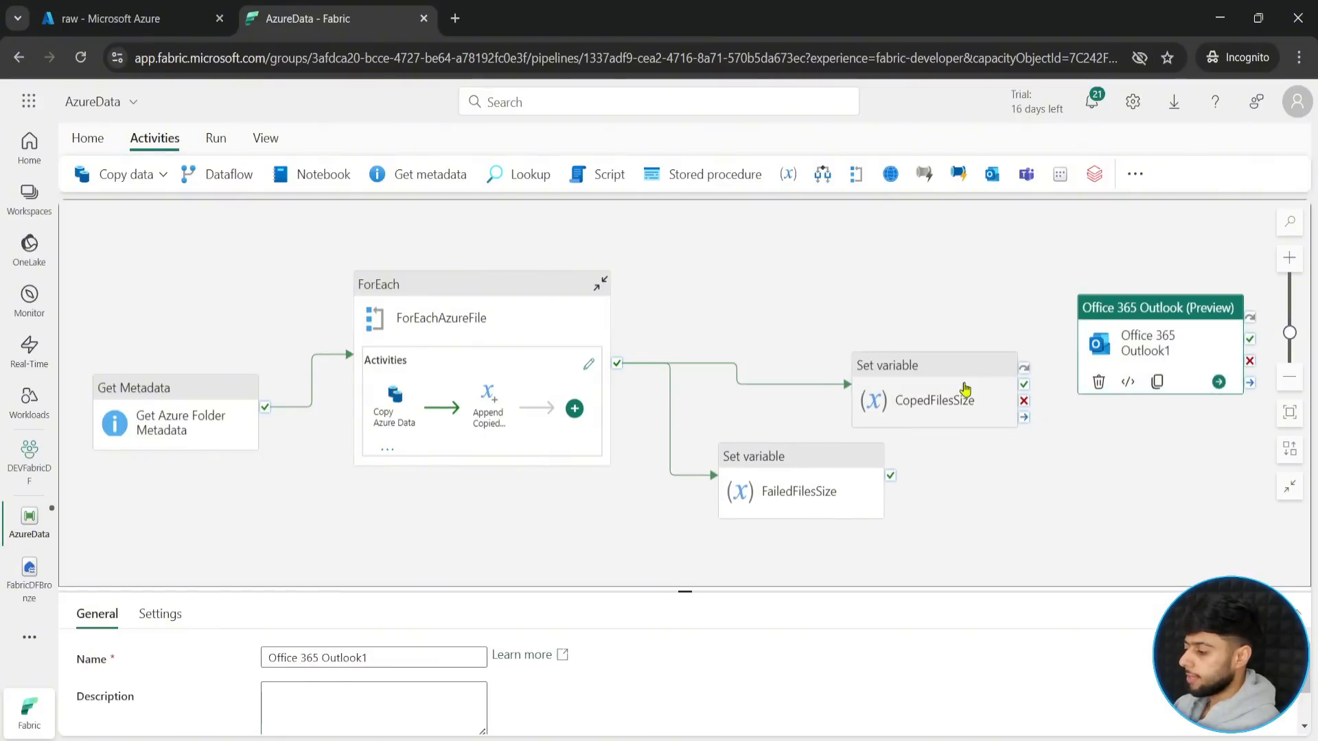
left_click(966, 389)
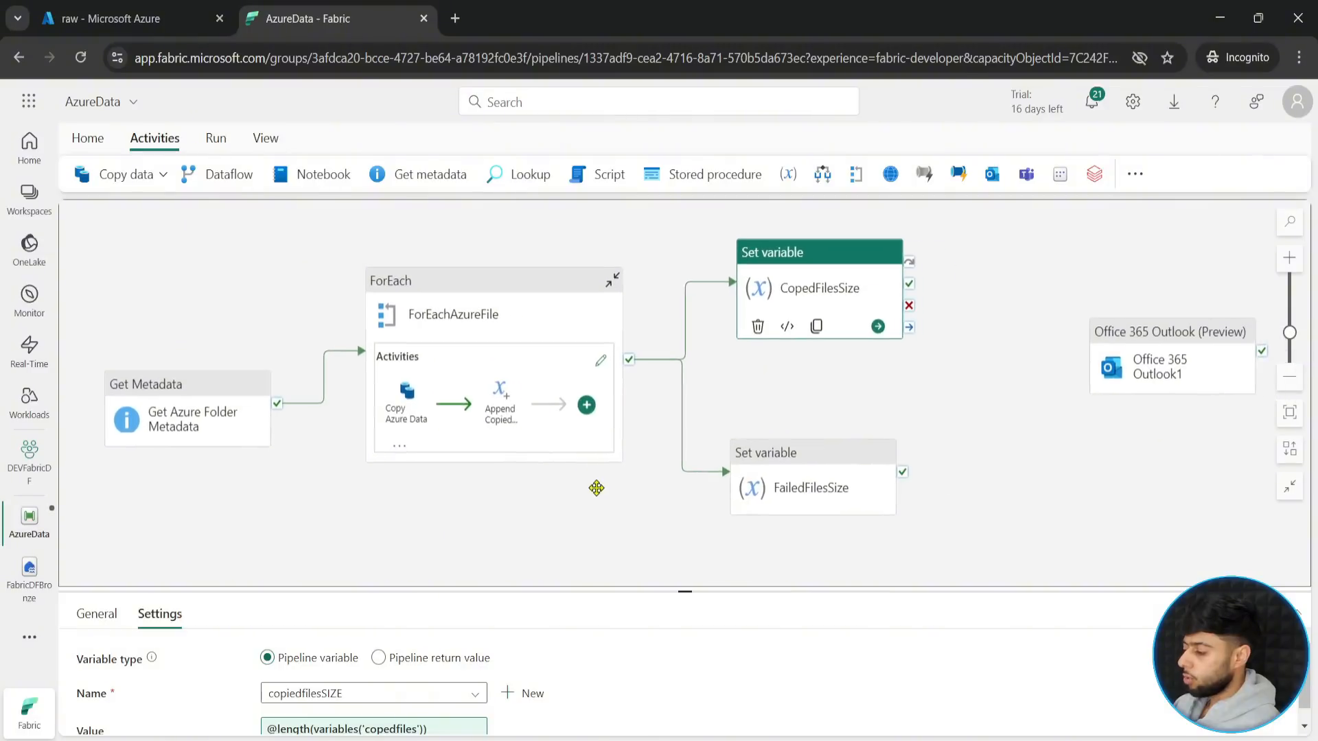
- Connect the success outputs of CopedFilesSize and FailedFilesSize to the Office 365 Outlook activity
left_click_drag(909, 284, 1116, 371)
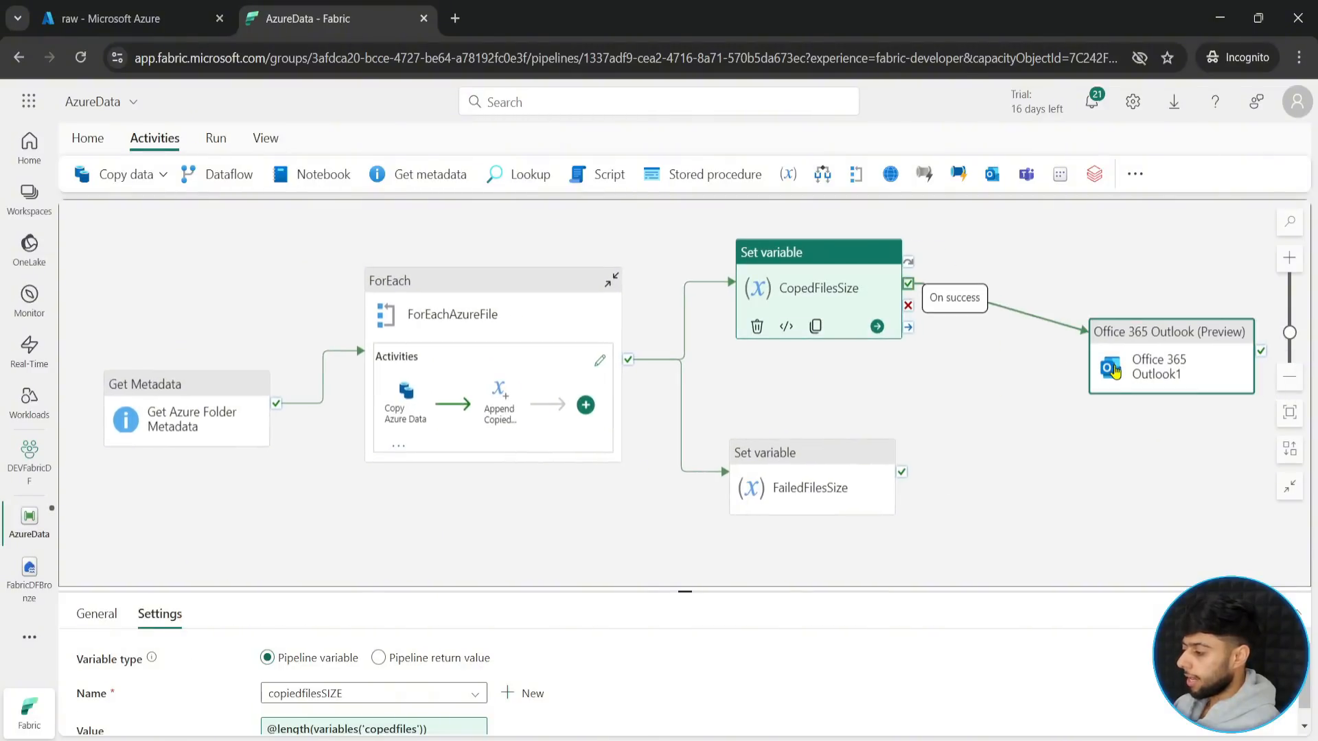
left_click_drag(901, 472, 1101, 364)
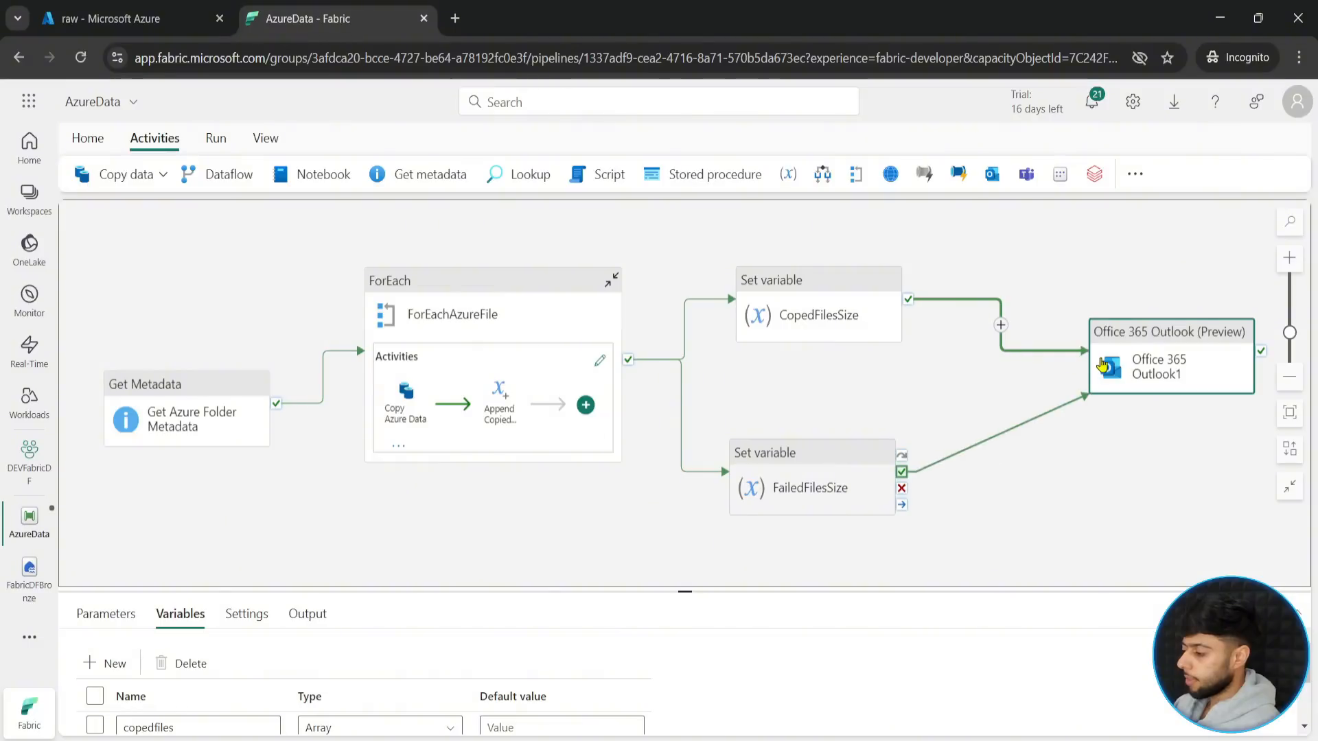
left_click(1102, 366)
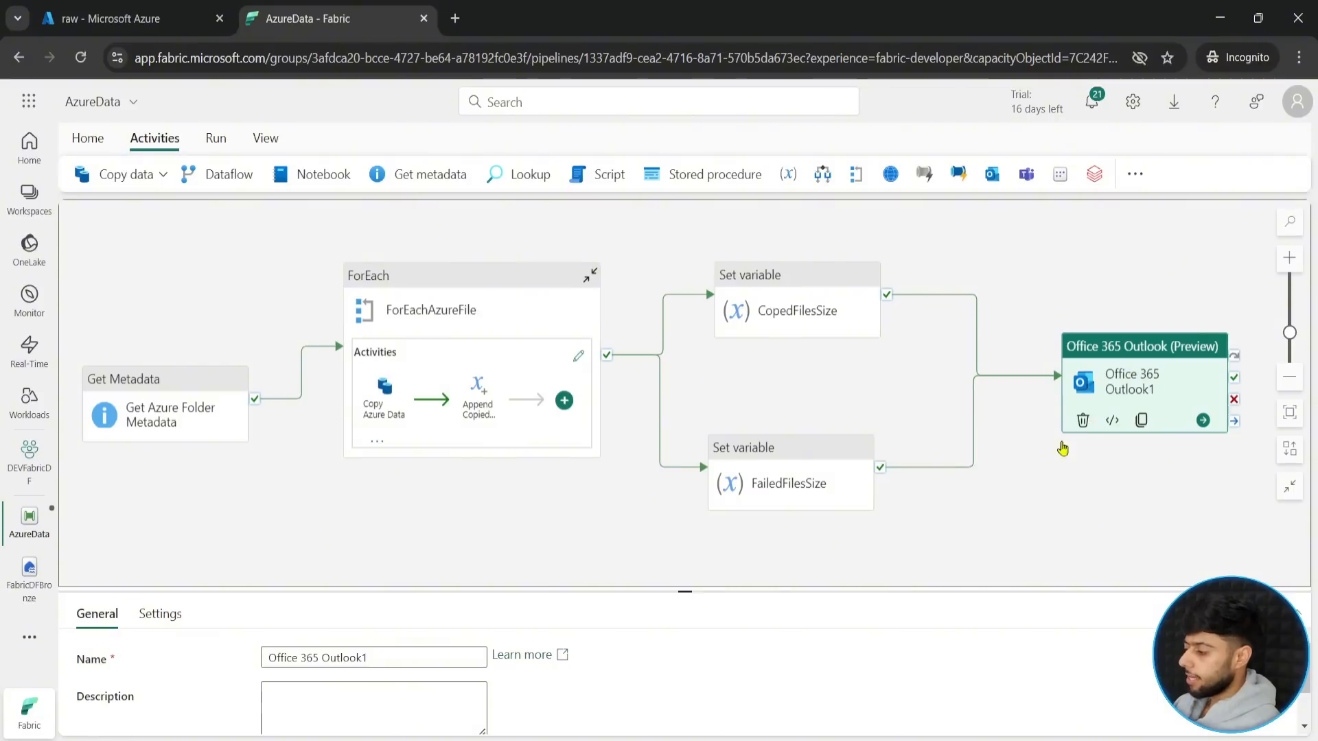
- Rename the Outlook activity Office 365 Outlook and open its account sign-in settings
left_click(374, 657)
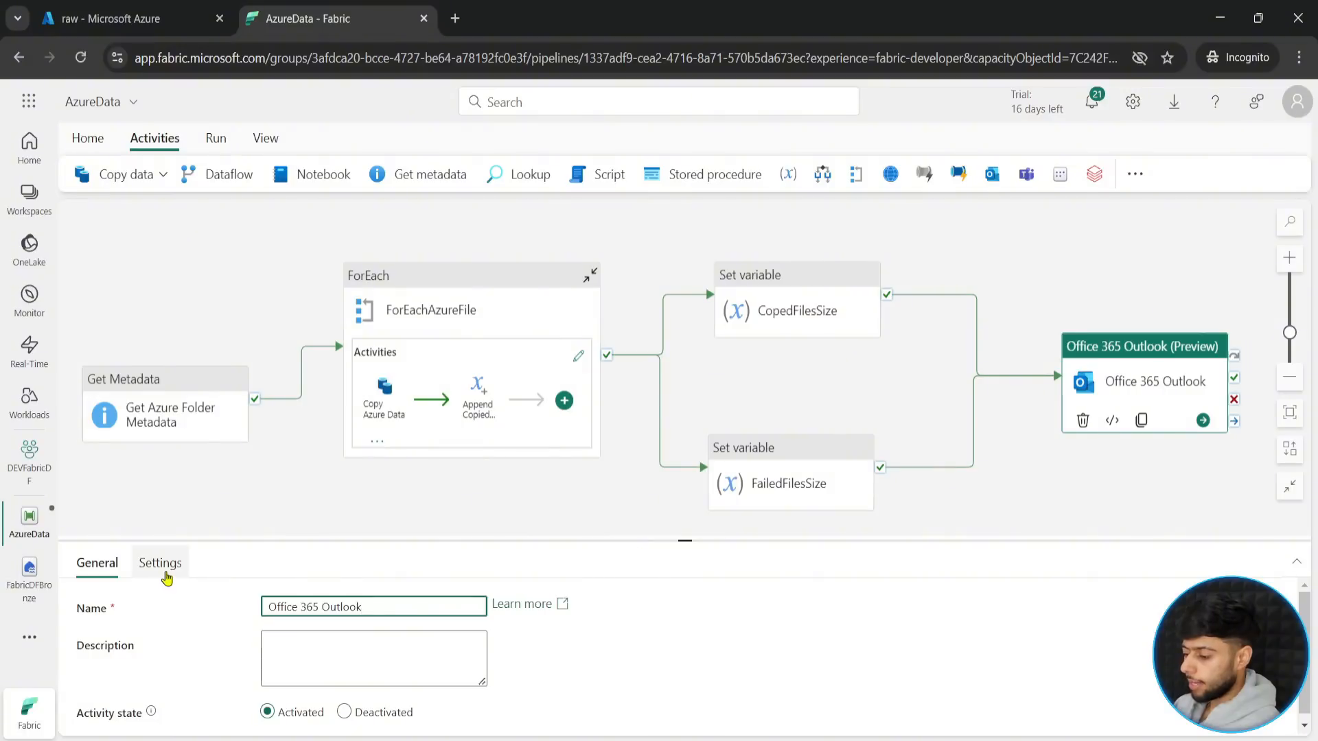
left_click(160, 563)
left_click_drag(684, 540, 687, 510)
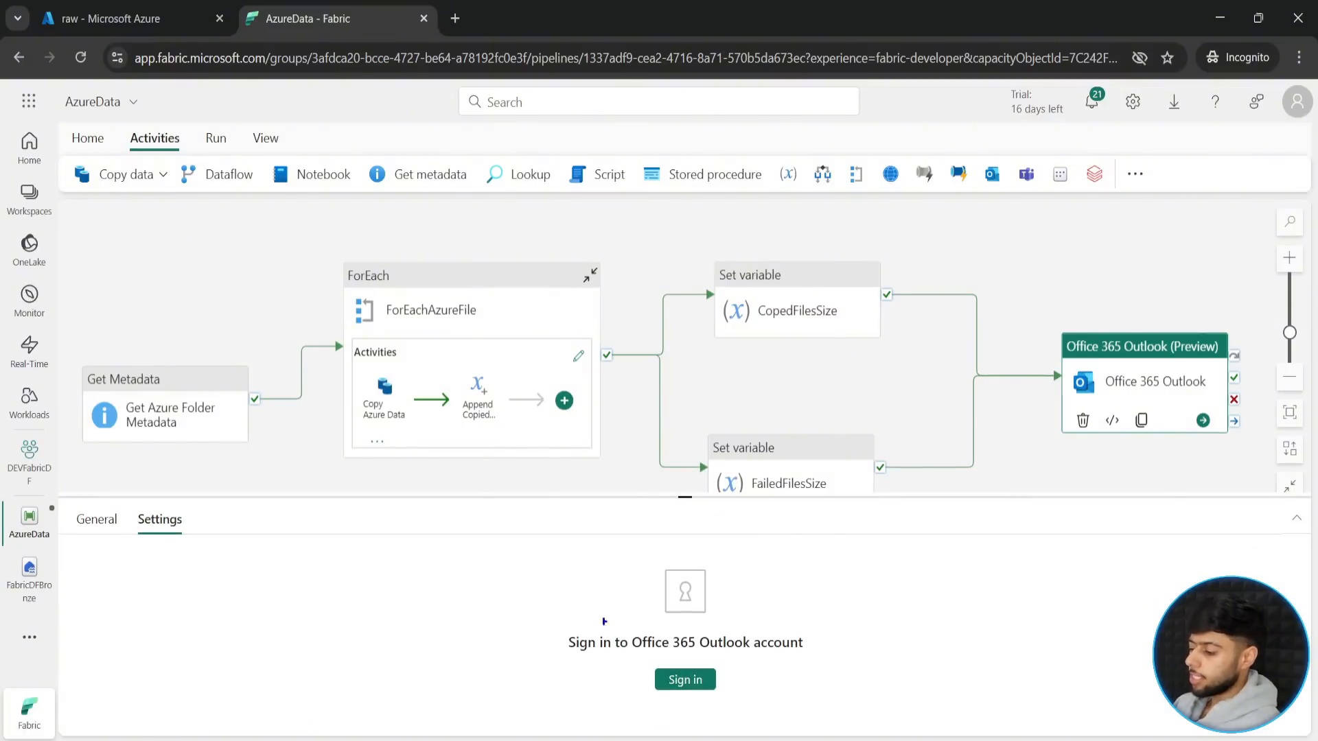
mouse_move(539, 548)
left_mouse_down()
mouse_move(856, 669)
mouse_move(857, 703)
left_mouse_up()
left_click_drag(780, 612, 977, 612)
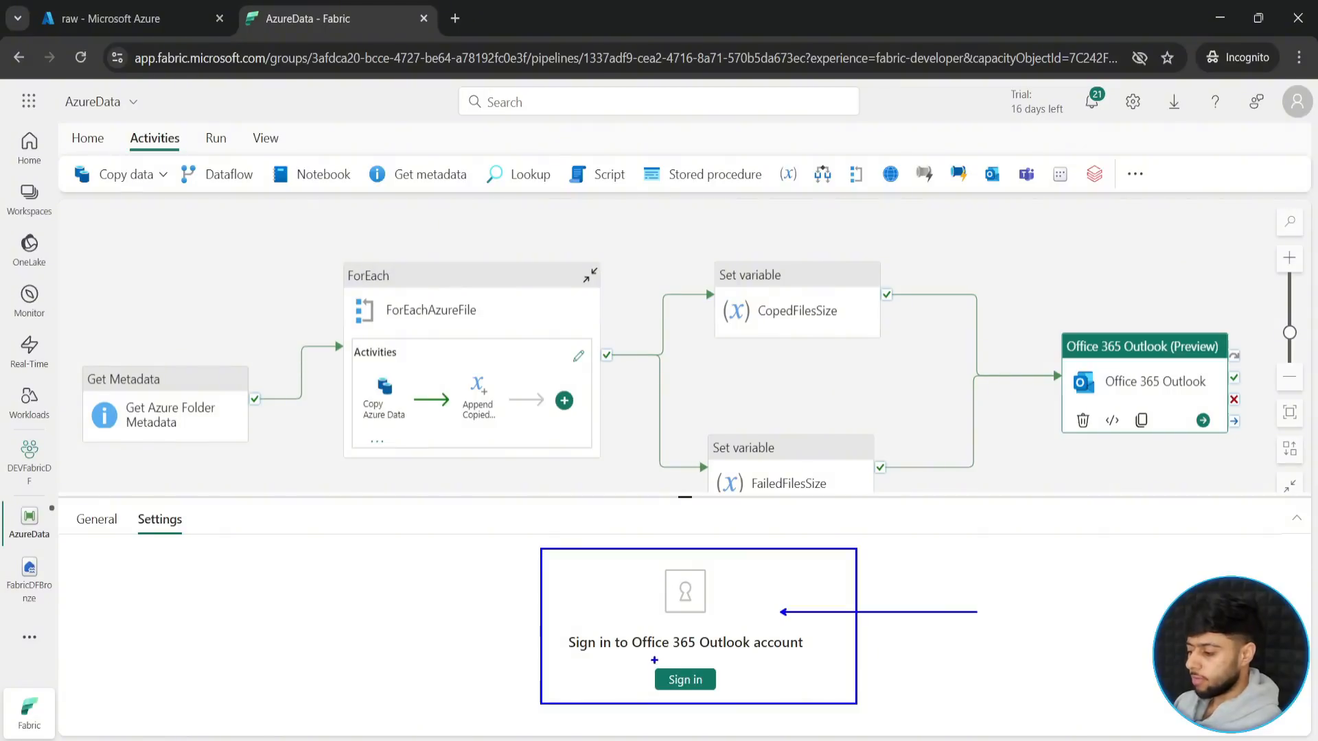
left_click_drag(650, 657, 720, 697)
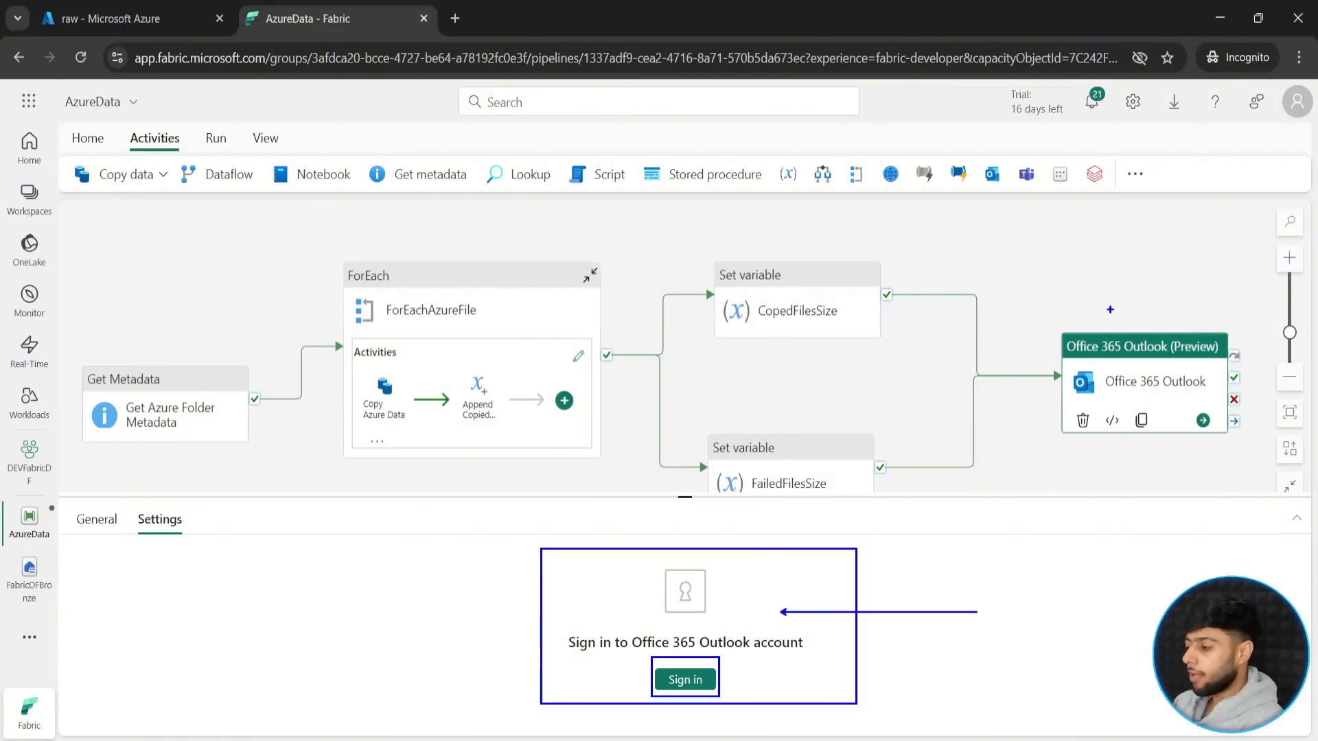
key("Escape")
left_click_drag(684, 497, 685, 577)
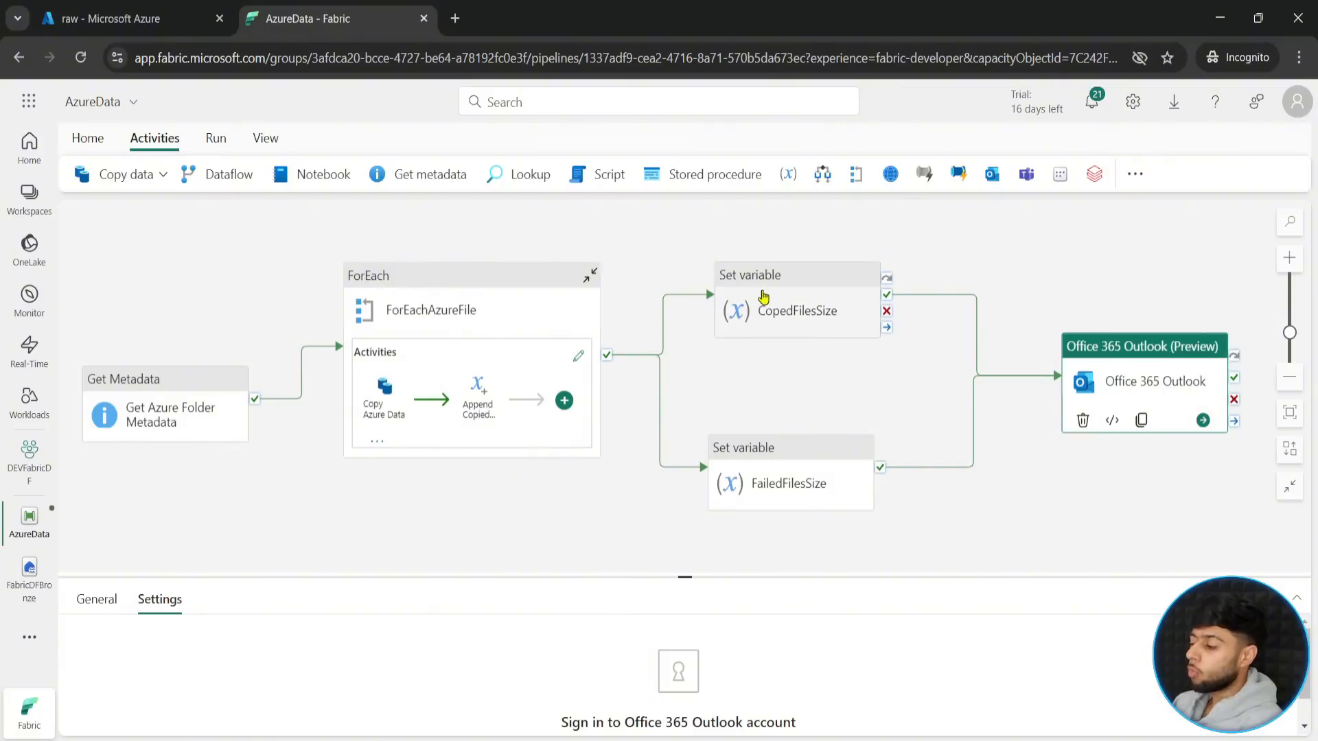
left_click(764, 297)
left_click(784, 456)
left_click(782, 312)
left_click(1016, 343)
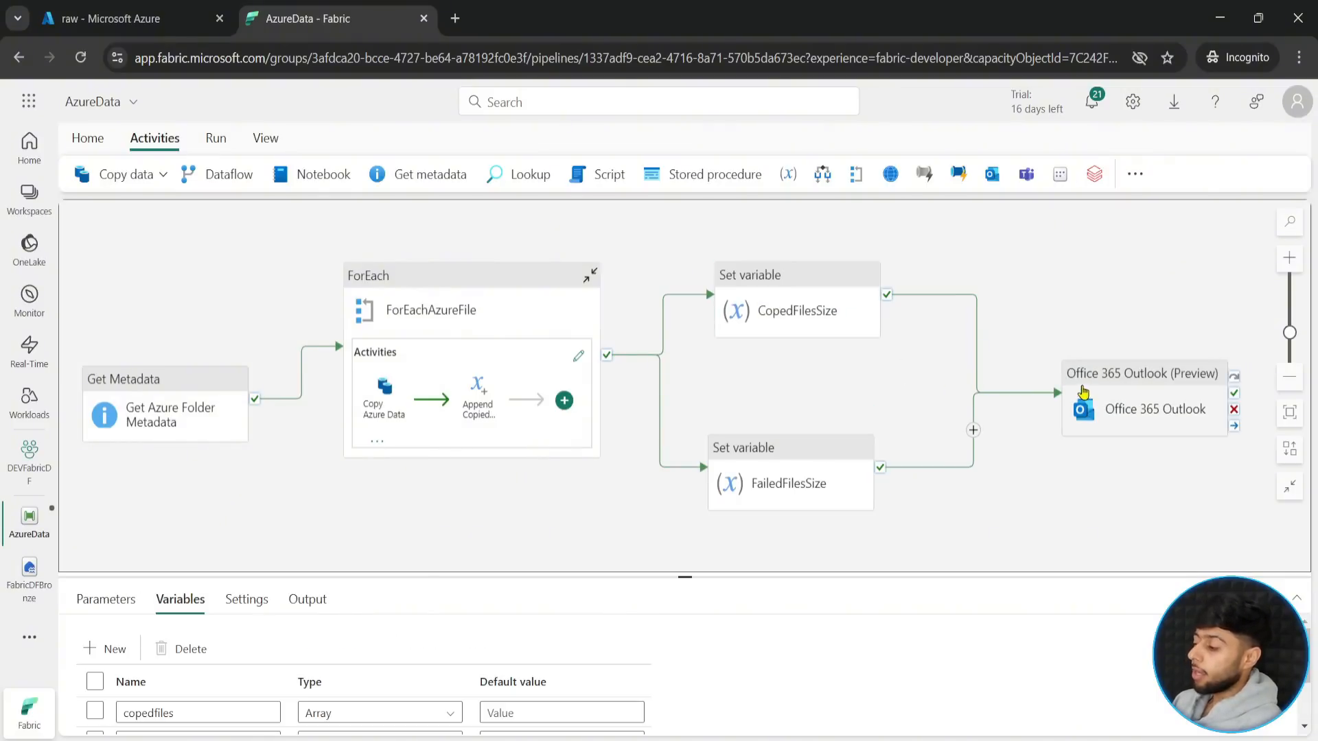
left_click_drag(1044, 338, 1256, 456)
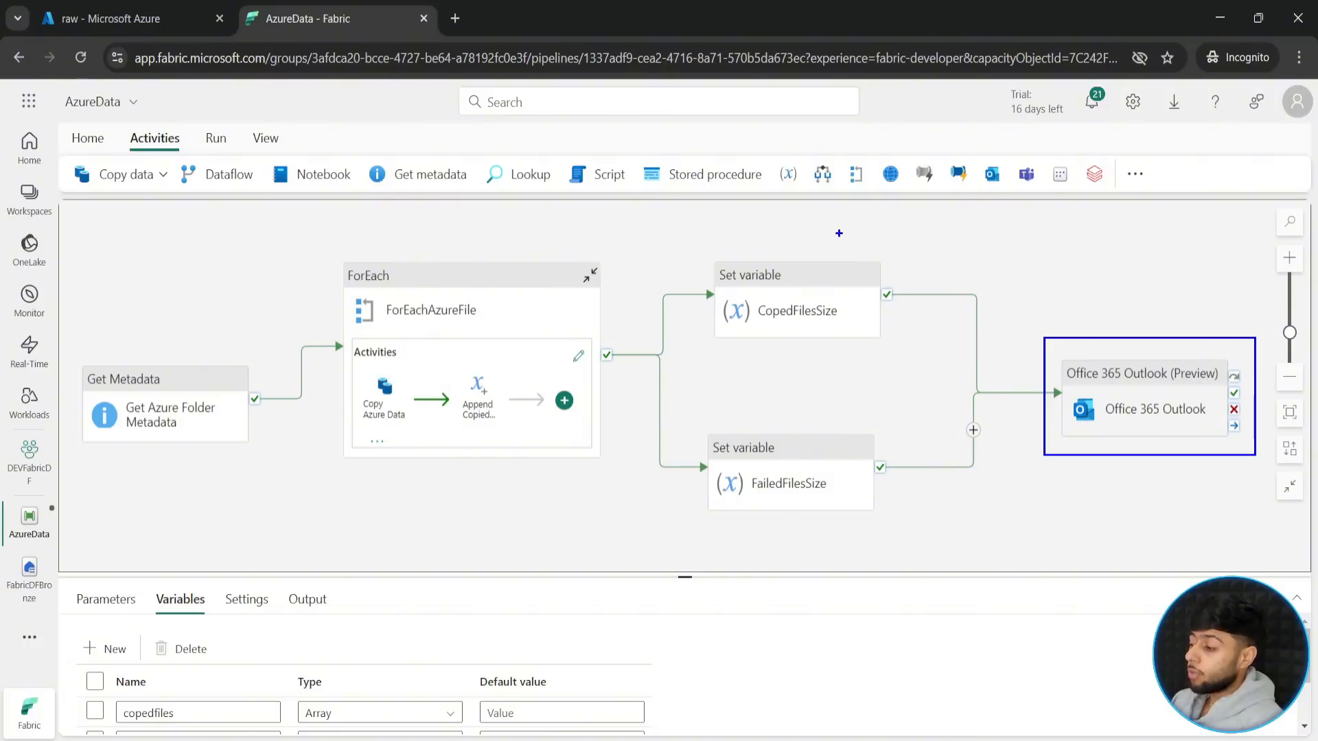
mouse_move(837, 230)
left_mouse_down()
mouse_move(854, 237)
mouse_move(837, 257)
mouse_move(897, 225)
mouse_move(892, 256)
left_mouse_up()
key("ctrl+z")
key("ctrl+z")
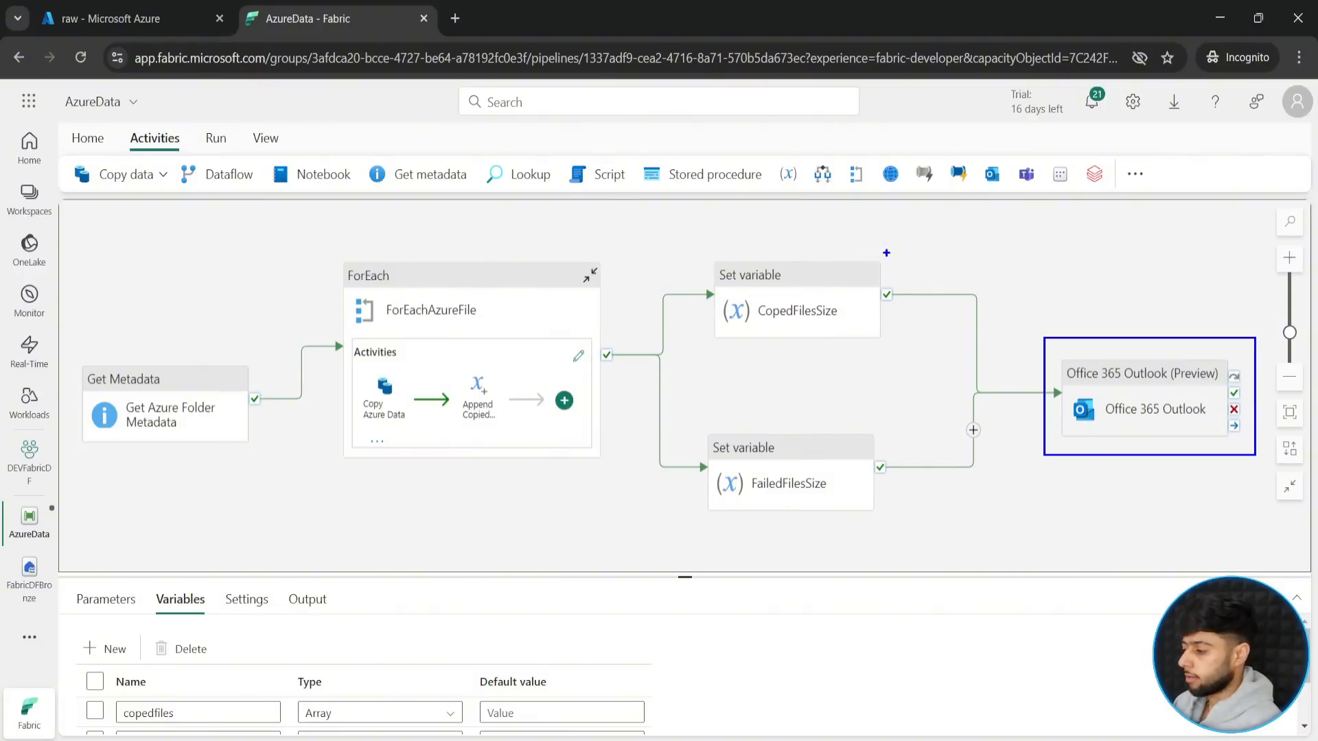
left_click_drag(889, 260, 889, 285)
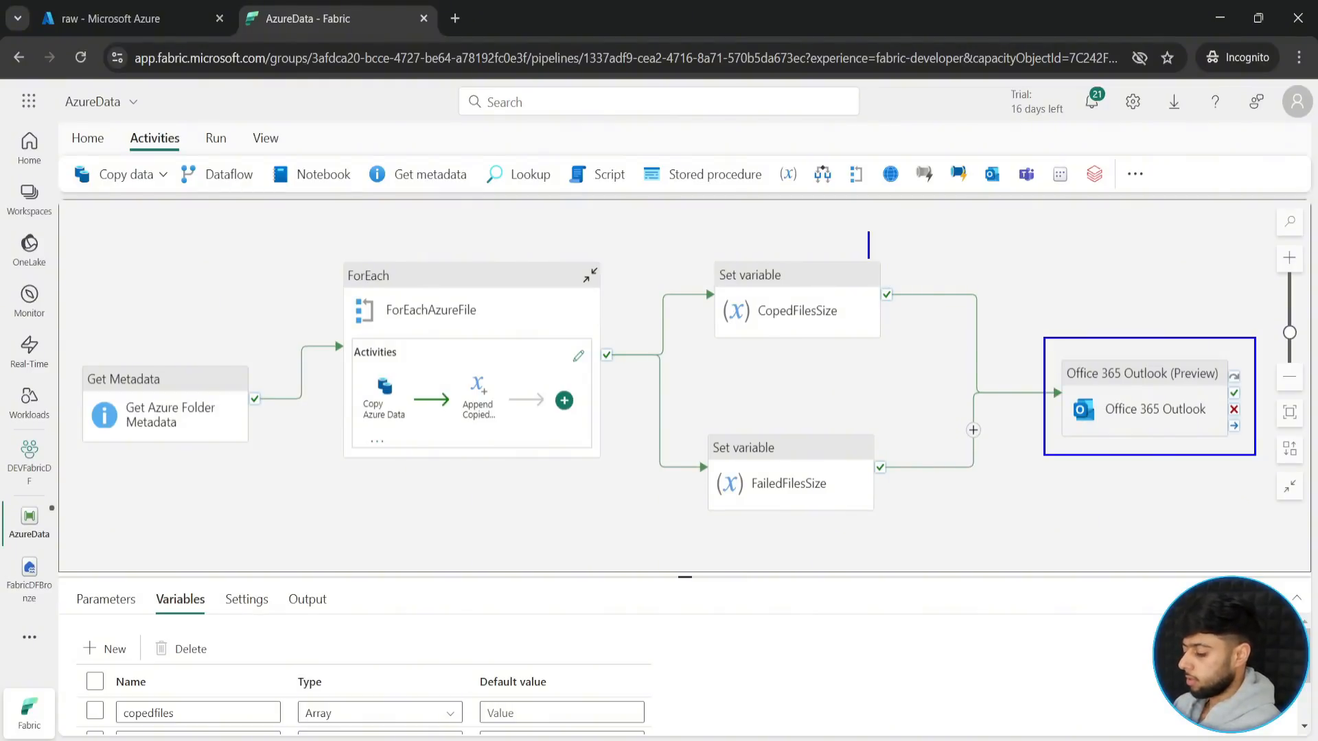
type("3 Files")
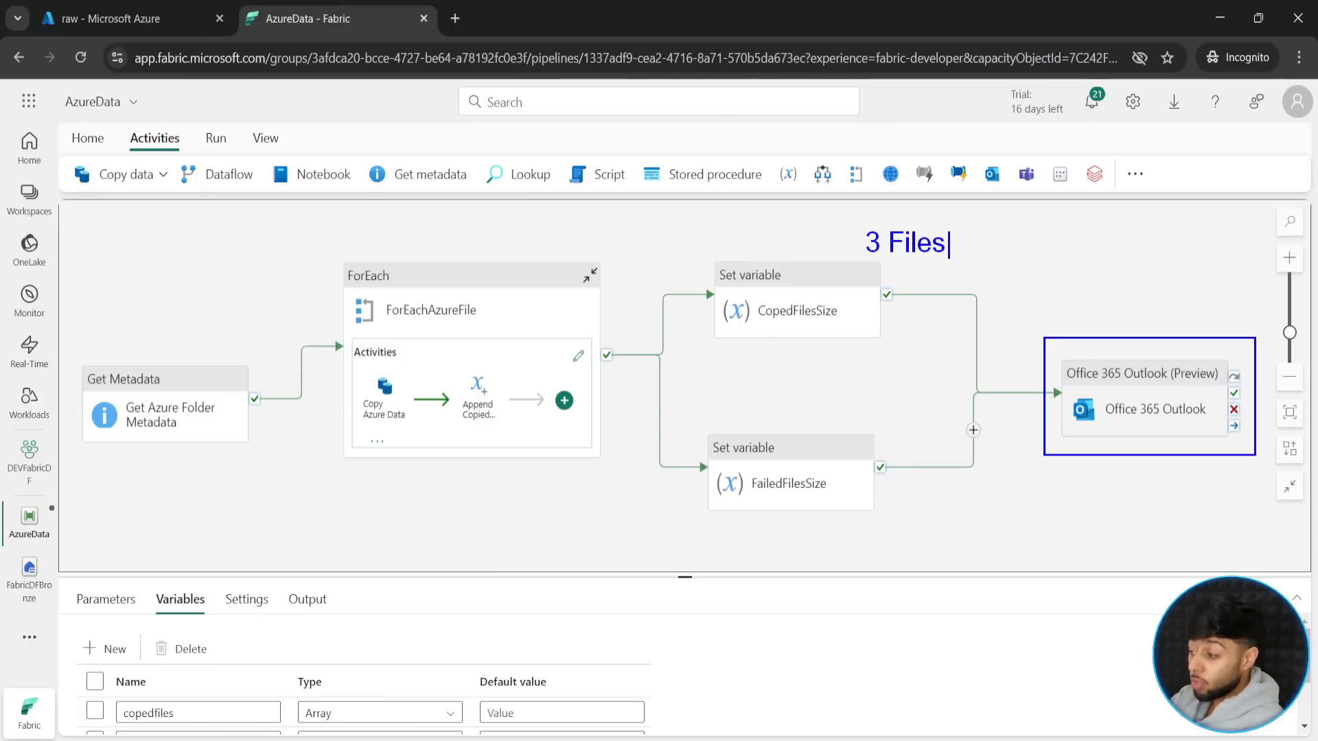
key("Escape")
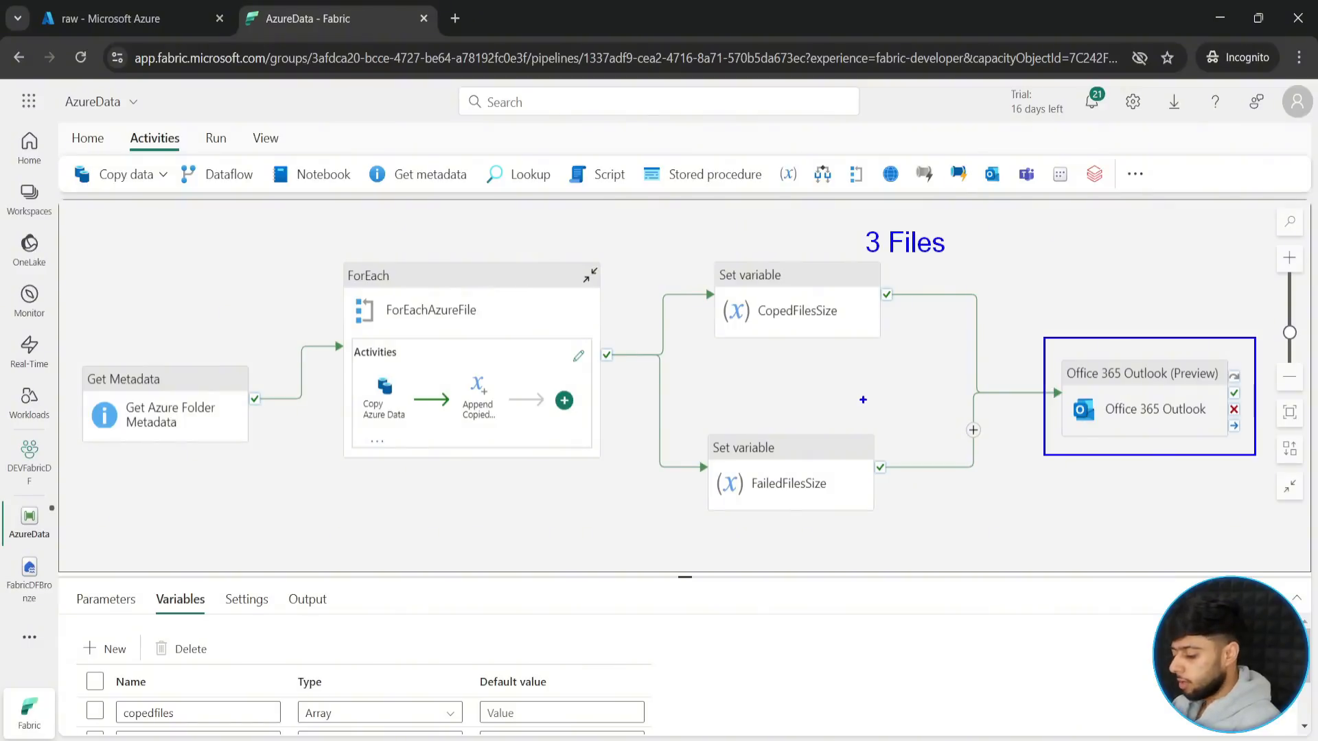
type("t")
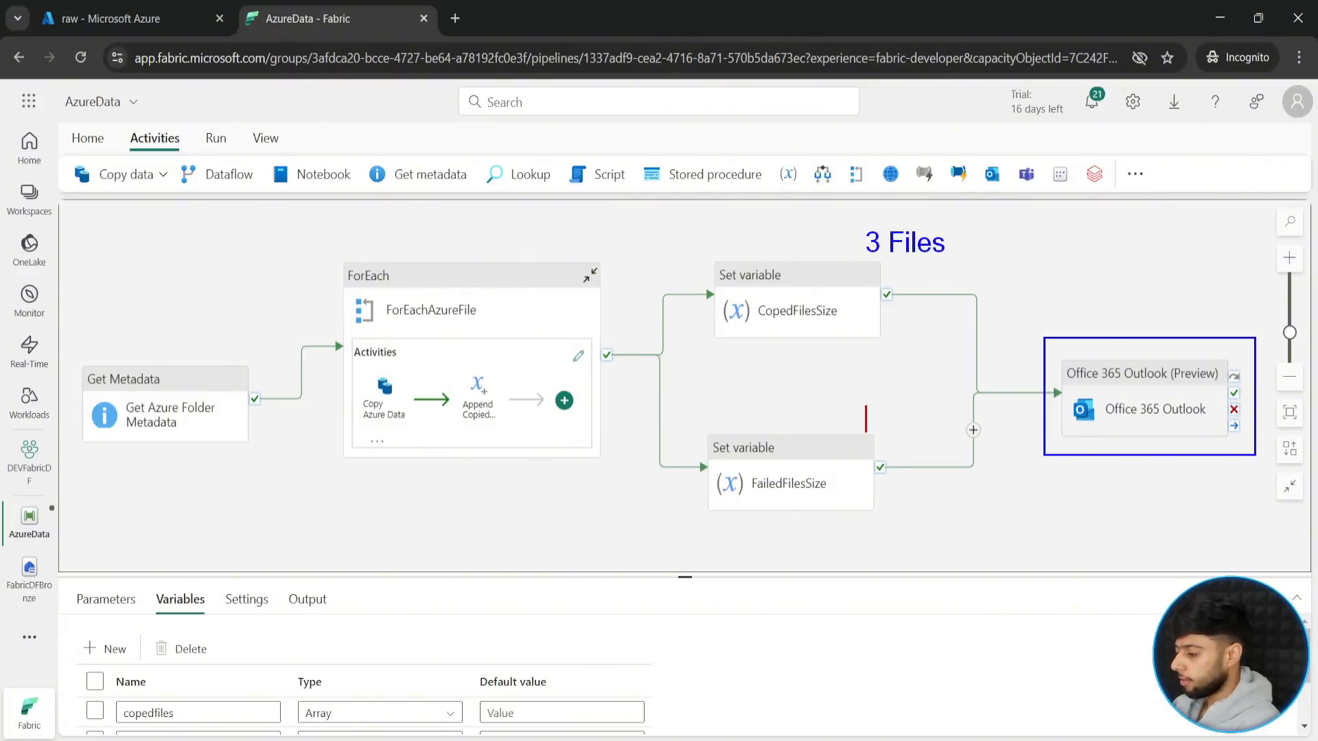
type("1 g")
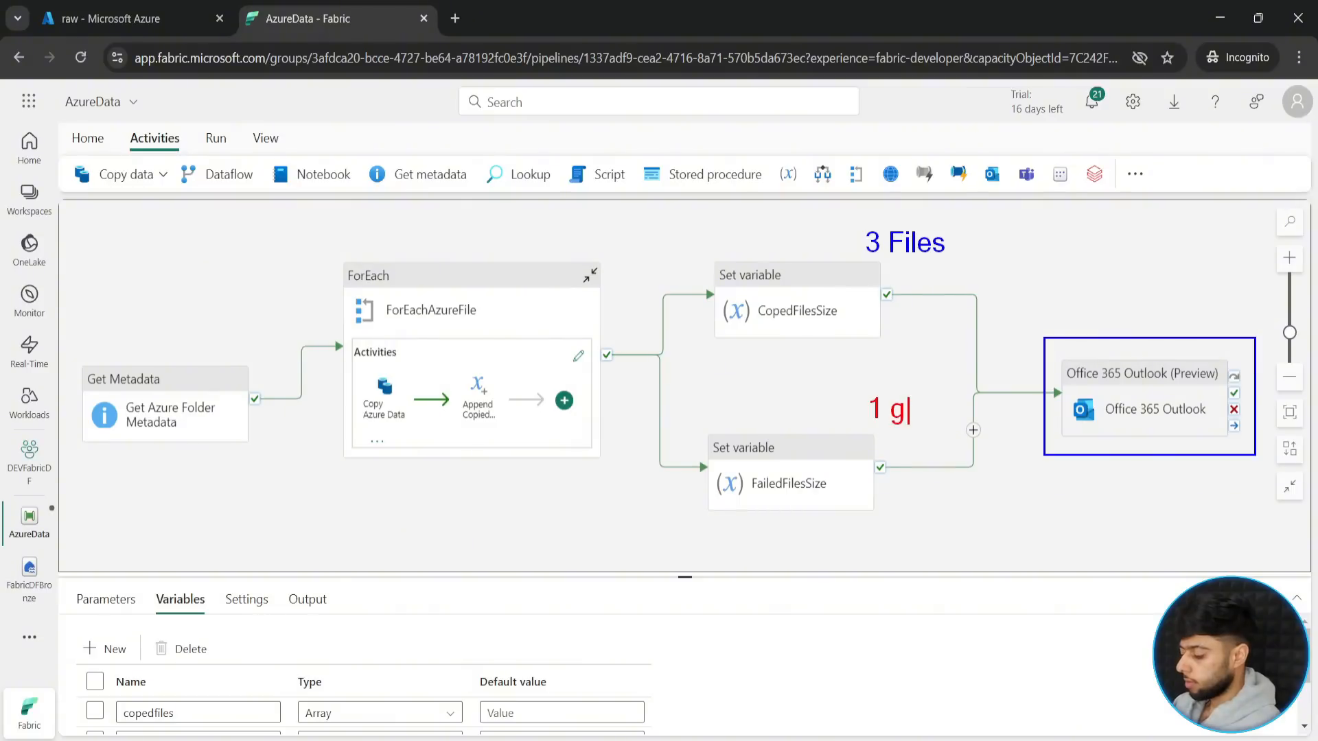
key("BackSpace")
type("file")
key("BackSpace")
key("BackSpace")
key("BackSpace")
key("BackSpace")
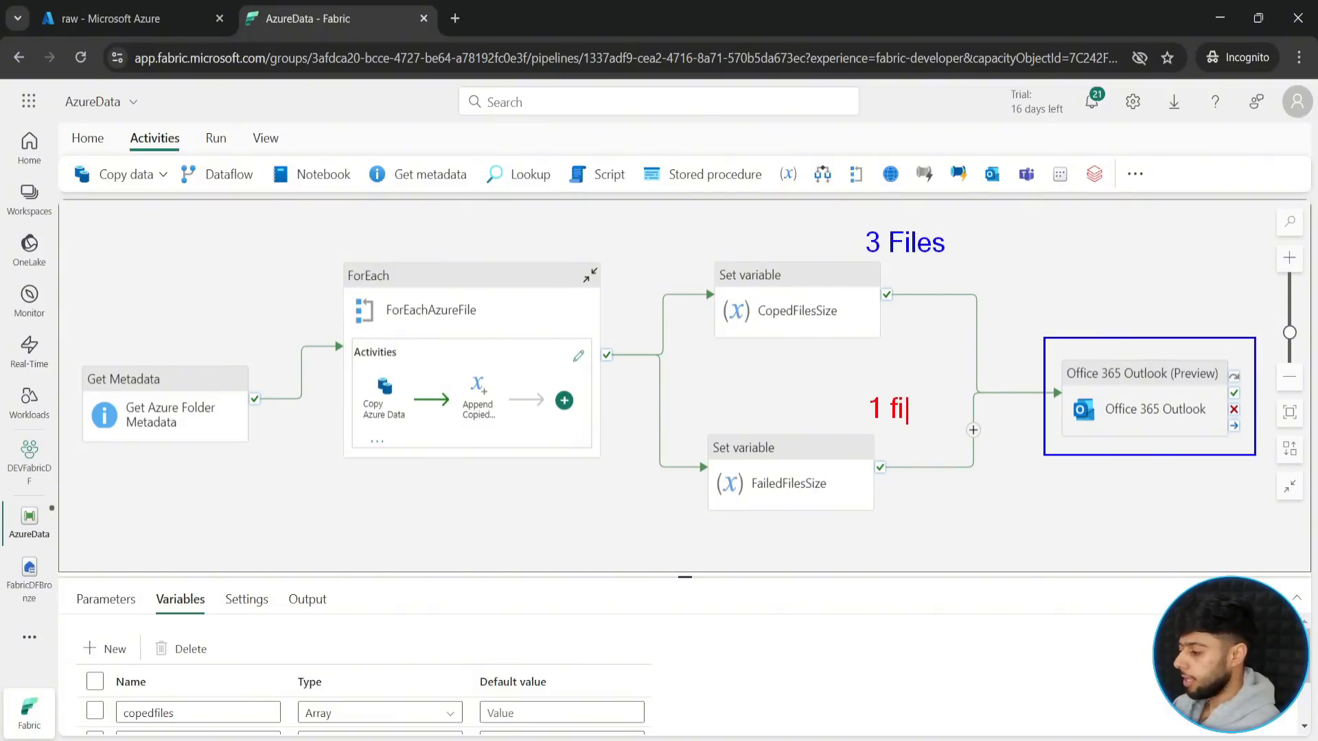
type("File")
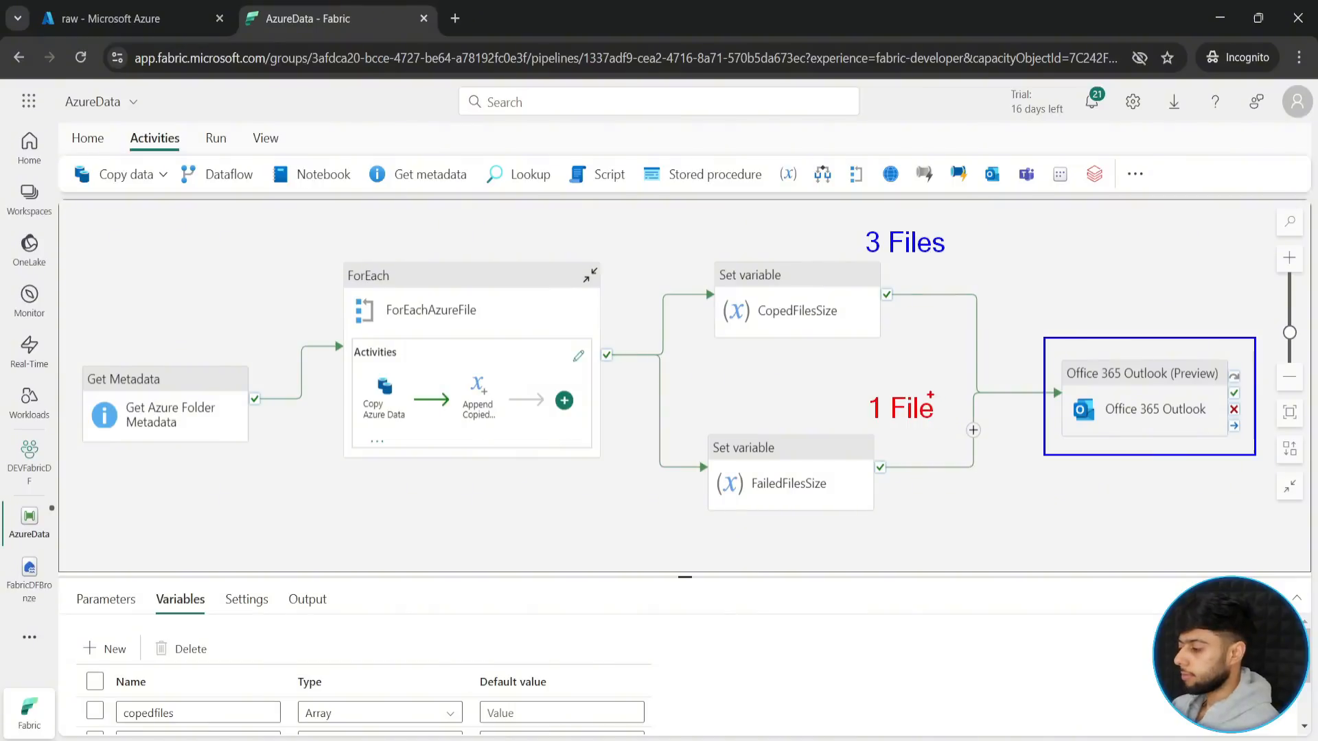
key("Escape")
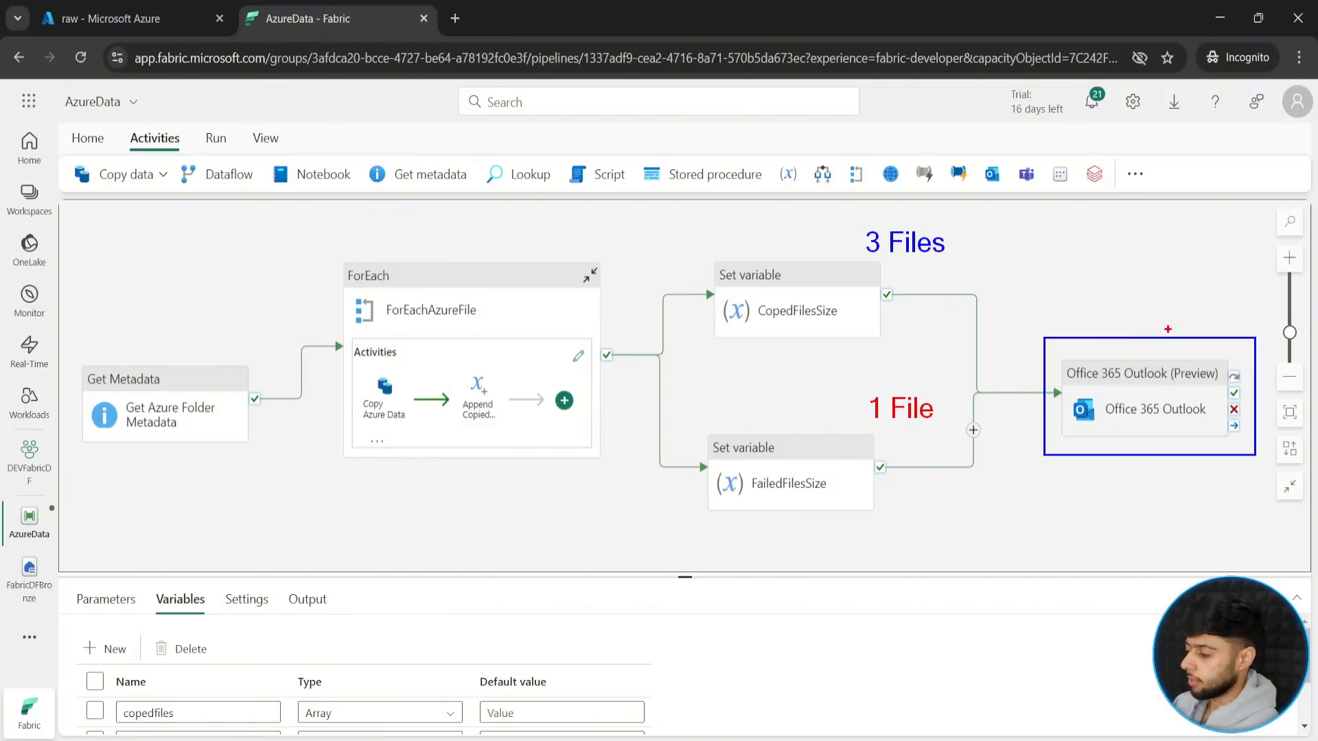
left_click_drag(1179, 296, 1169, 328)
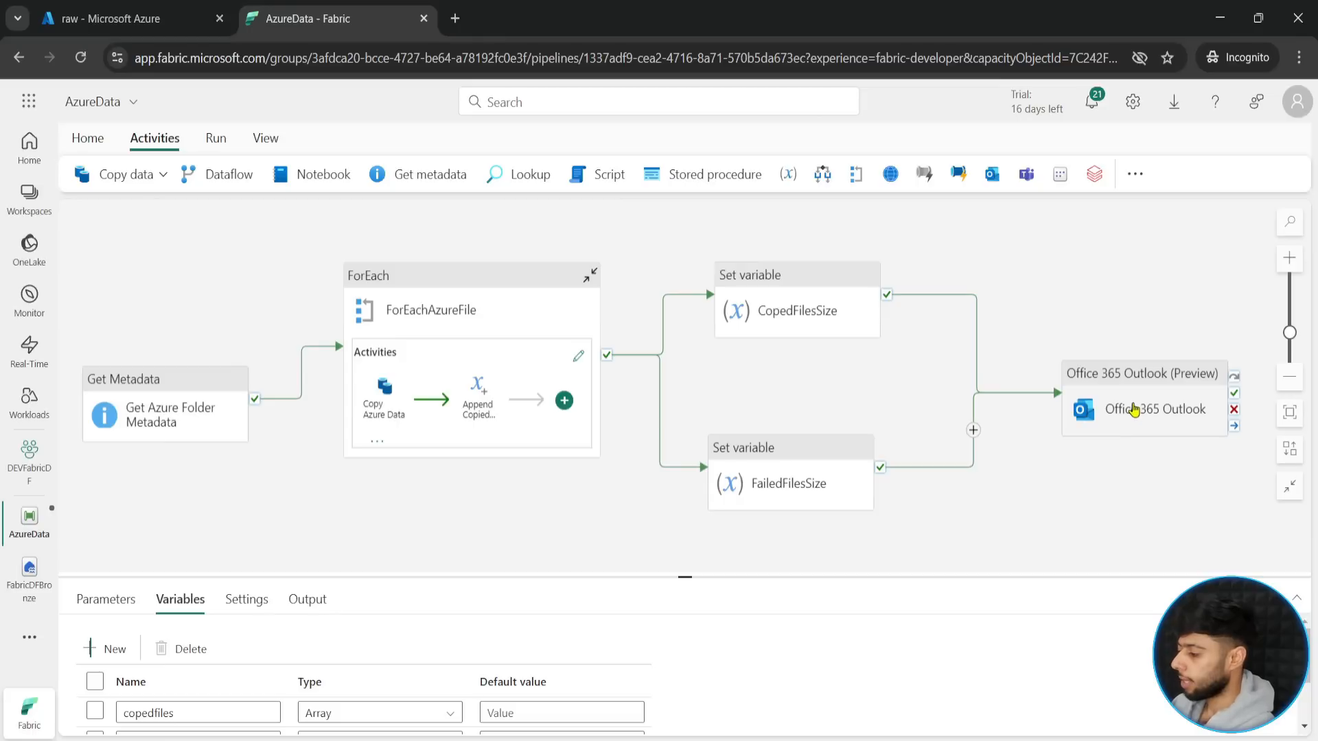
- Delete the Office 365 Outlook activity from the pipeline
left_click(1134, 410)
key("Delete")
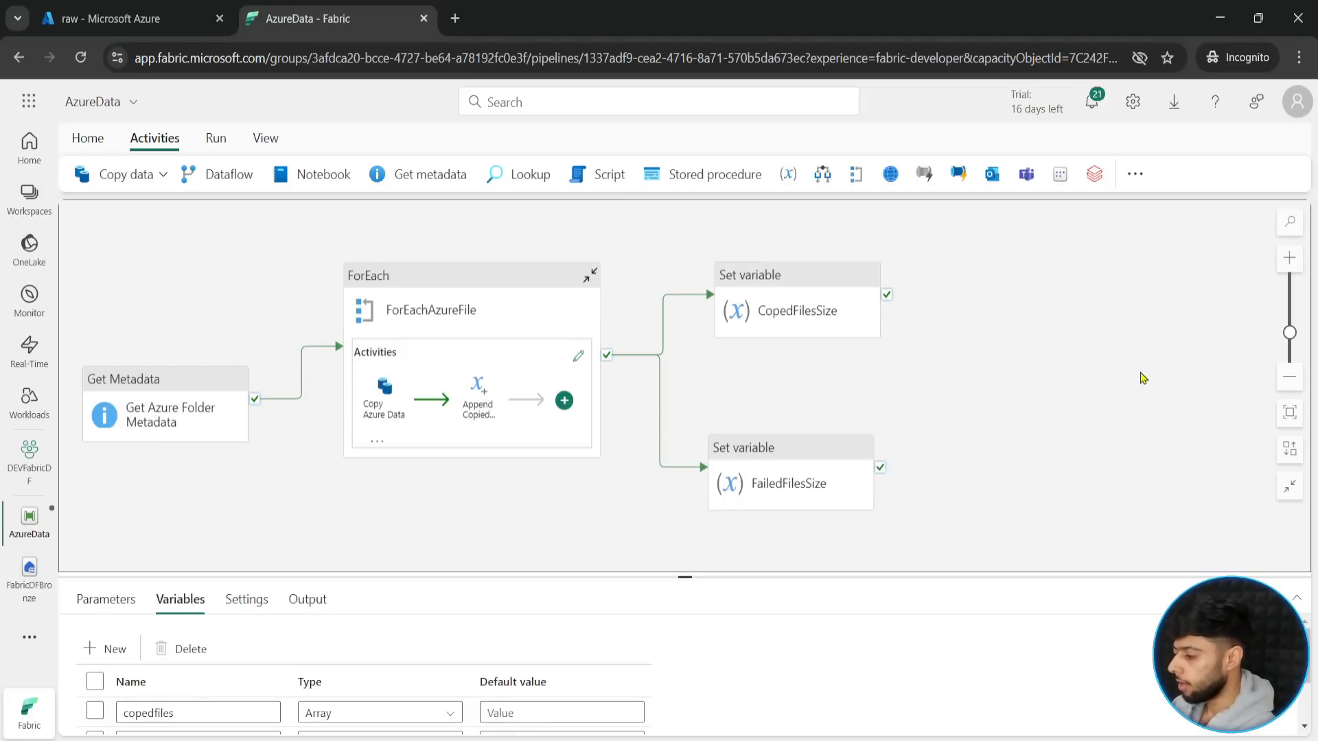
left_click_drag(949, 383, 1107, 388)
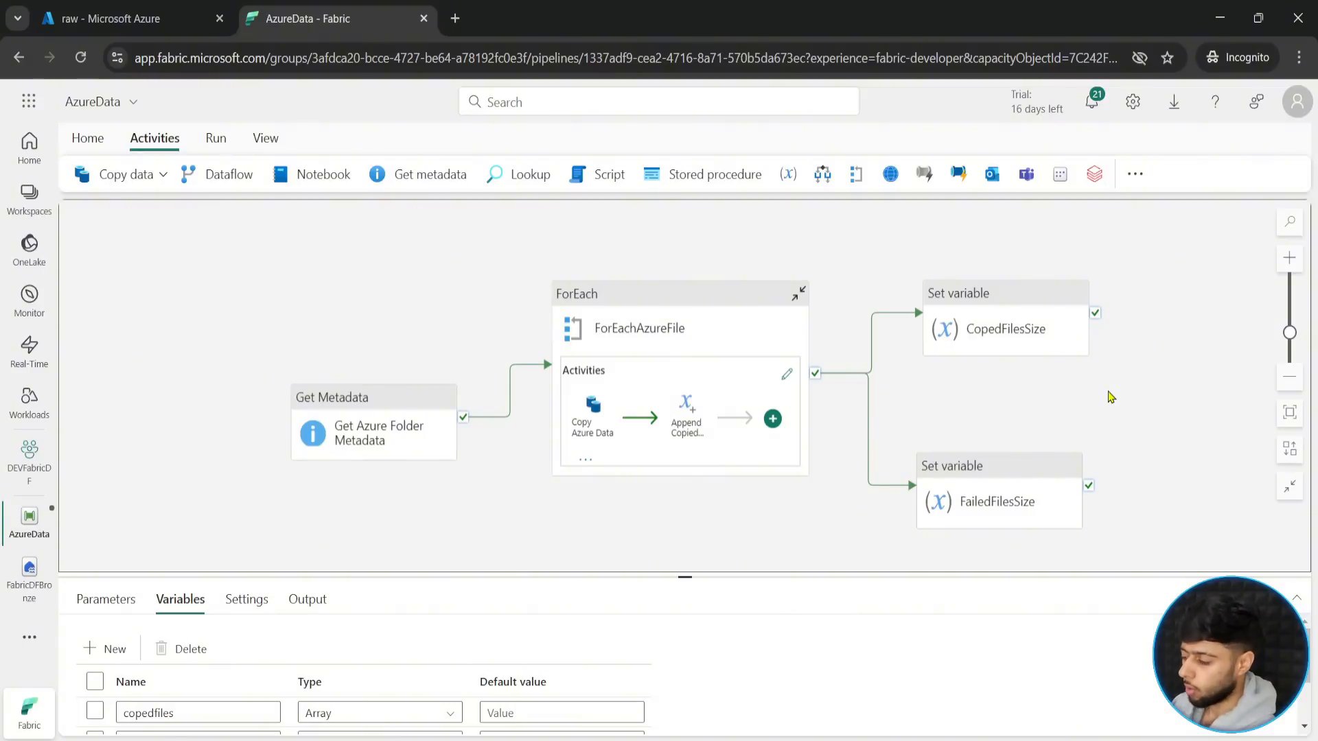
left_click_drag(758, 532, 707, 516)
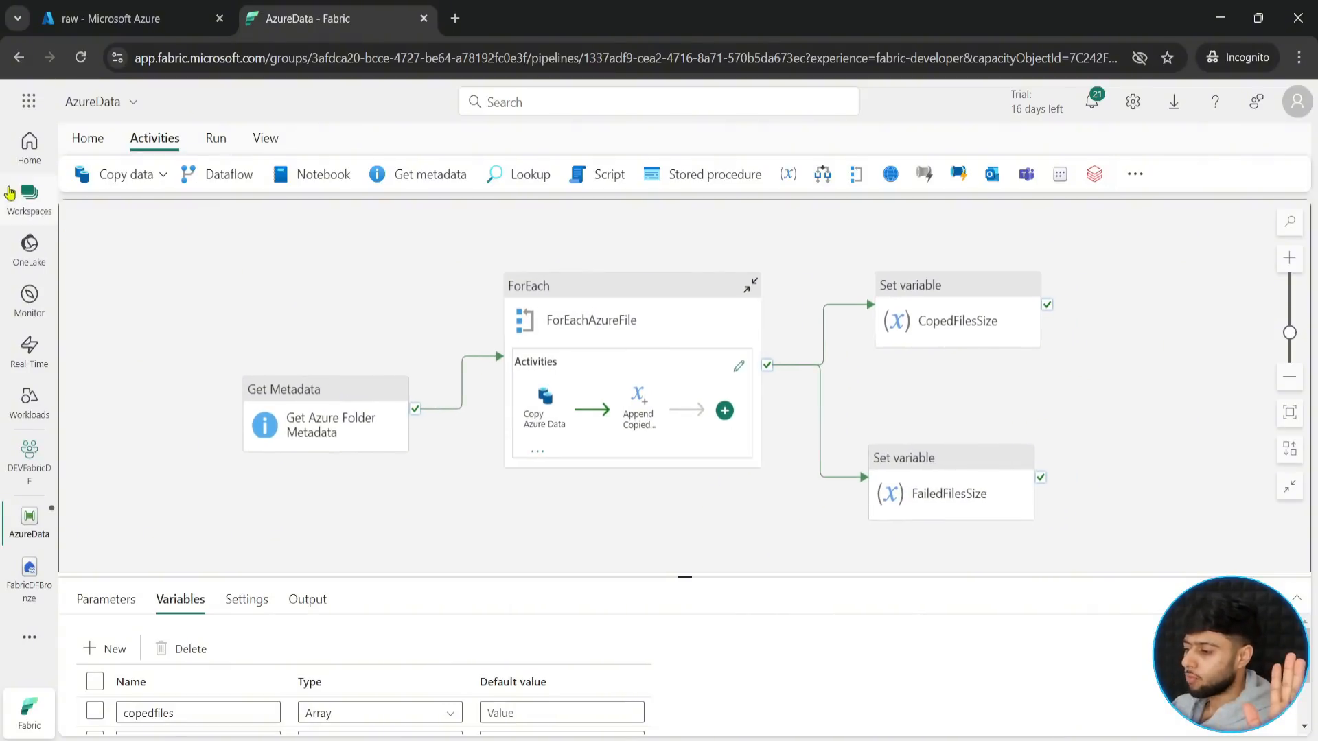
- Validate the pipeline and dismiss the validation output
left_click(87, 138)
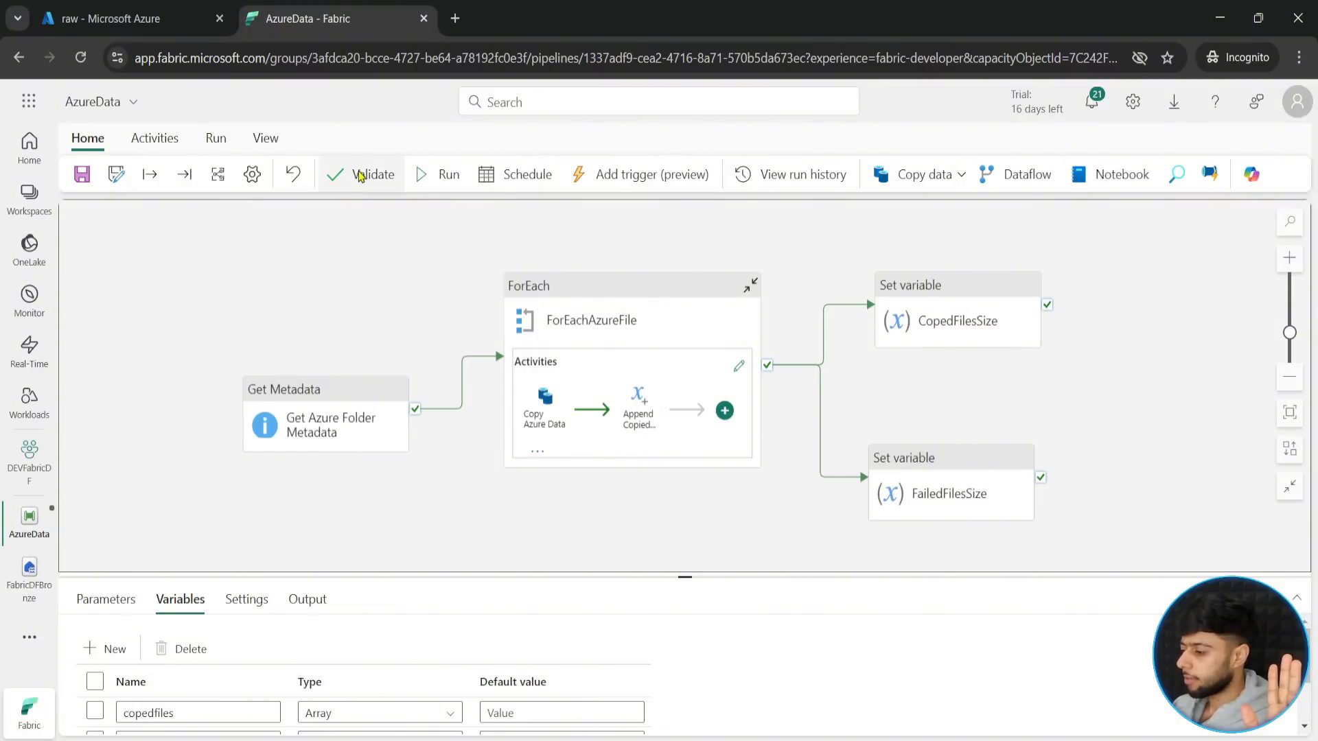
left_click(359, 176)
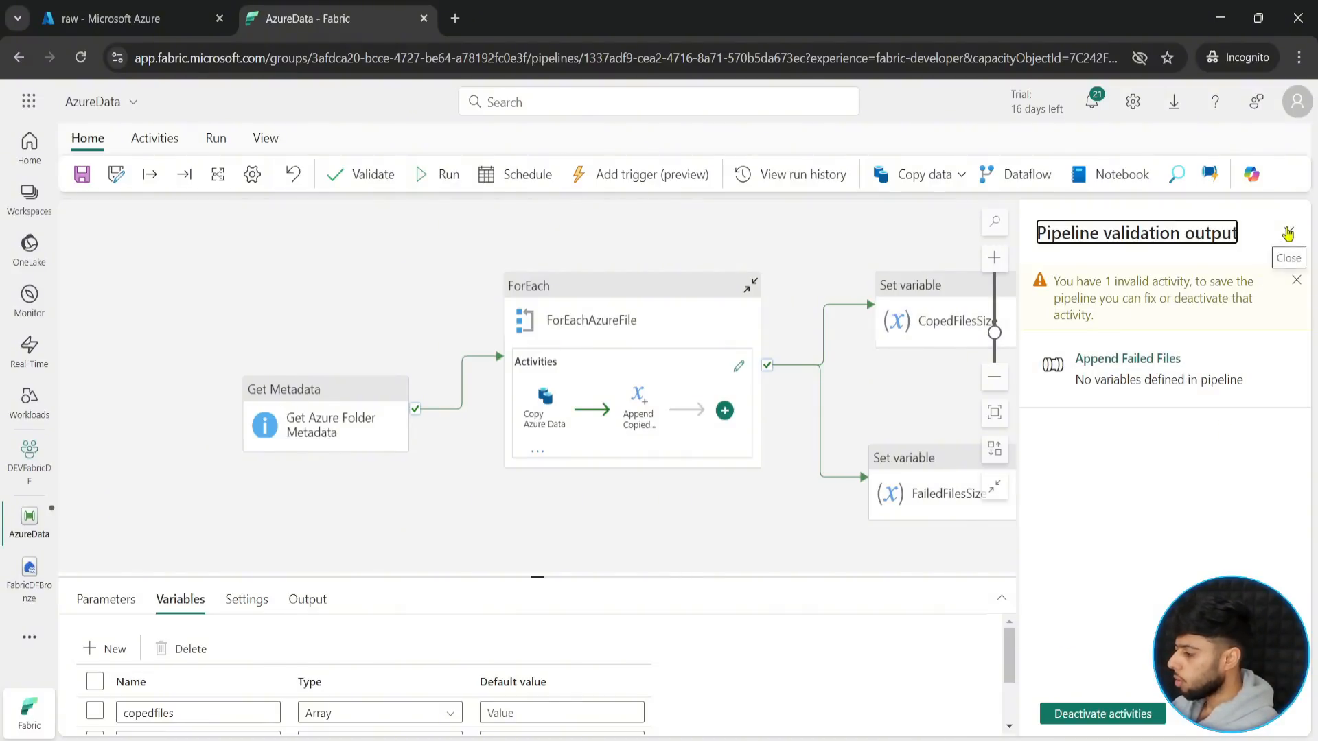
left_click(1288, 232)
- Open the activities inside ForEachAzureFile and spread the two Append variable activities apart from Copy Azure Data
left_click(738, 366)
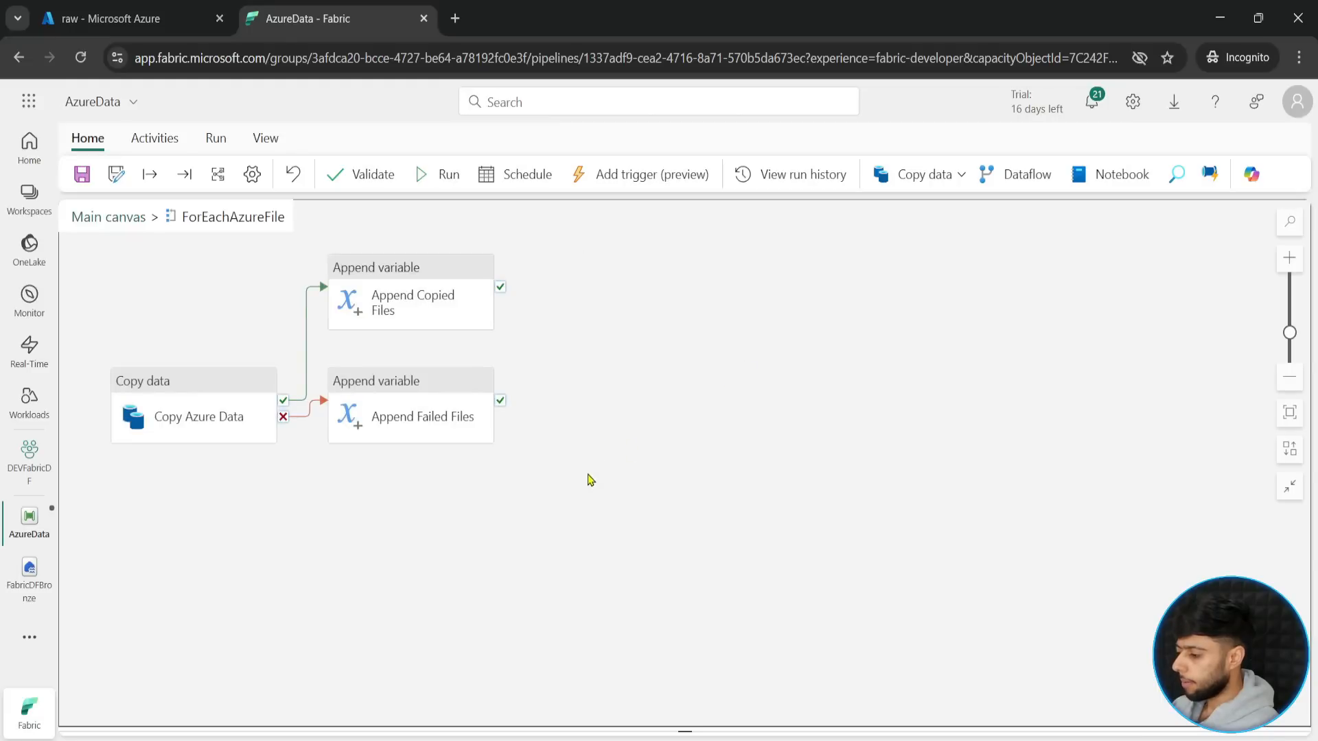
left_click_drag(538, 430, 623, 478)
left_click_drag(532, 325, 650, 325)
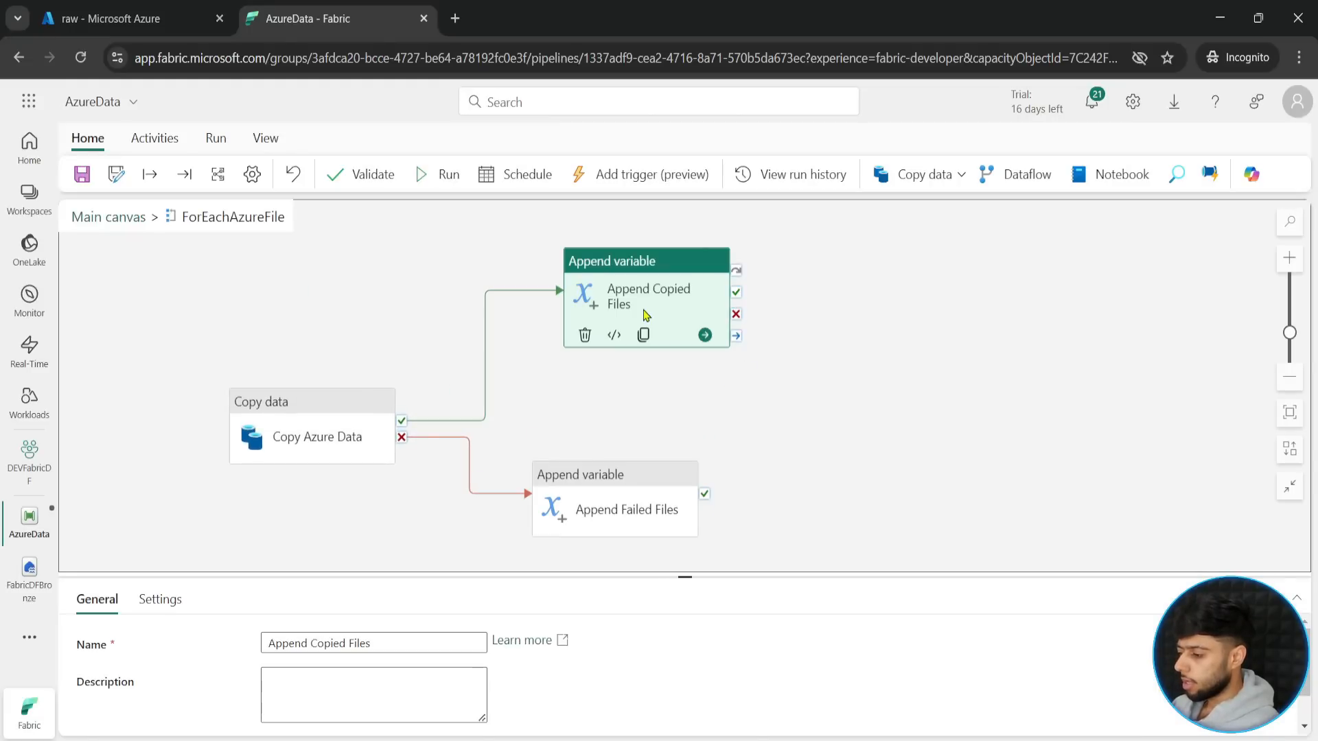
- Choose failedfiles as the array variable that the Append Failed Files activity appends to
left_click(591, 488)
left_click_drag(685, 577, 664, 396)
left_click(161, 459)
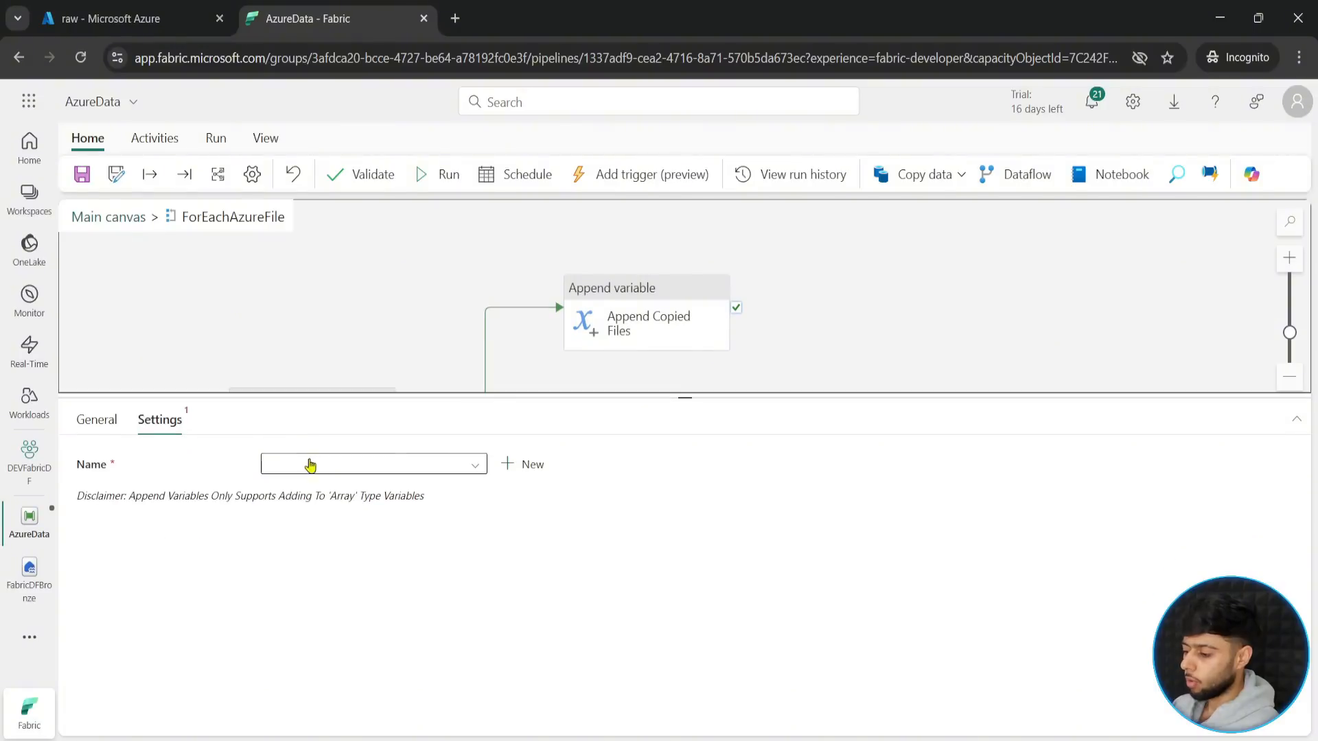
left_click(472, 470)
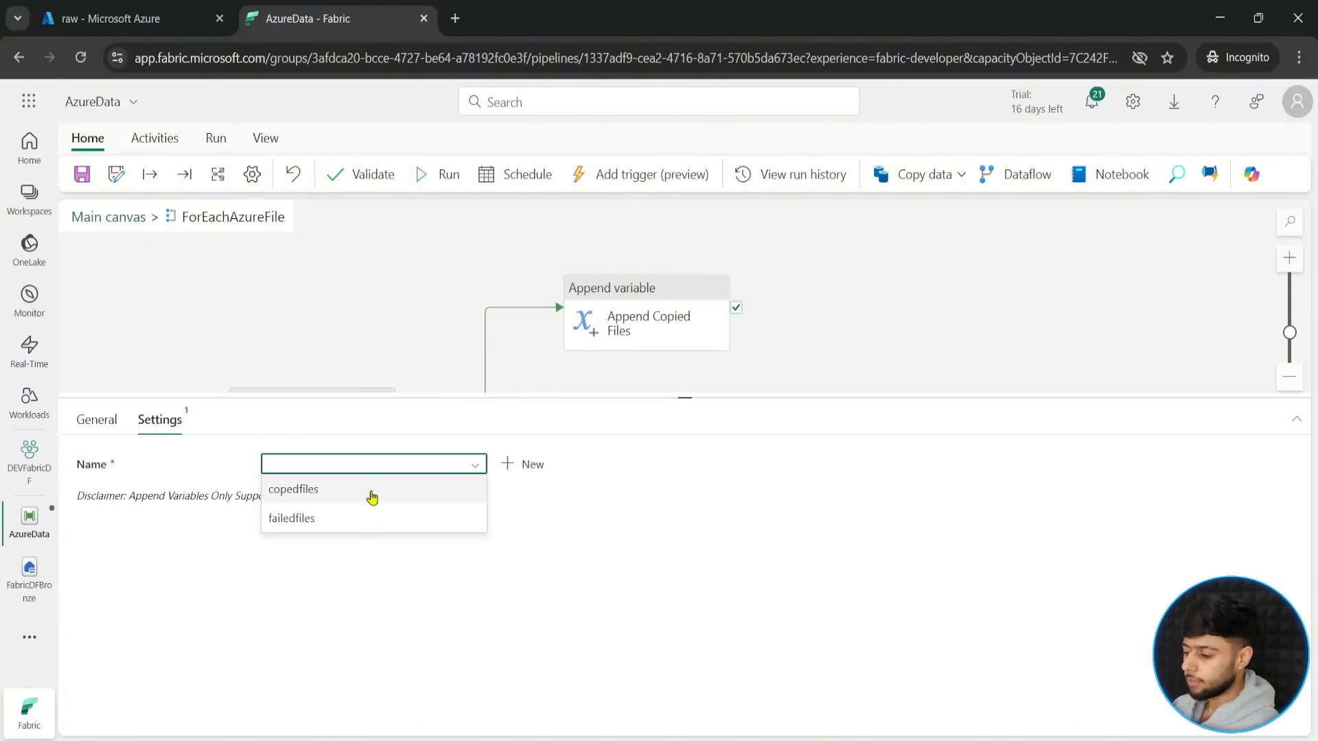
left_click(327, 520)
left_click(337, 517)
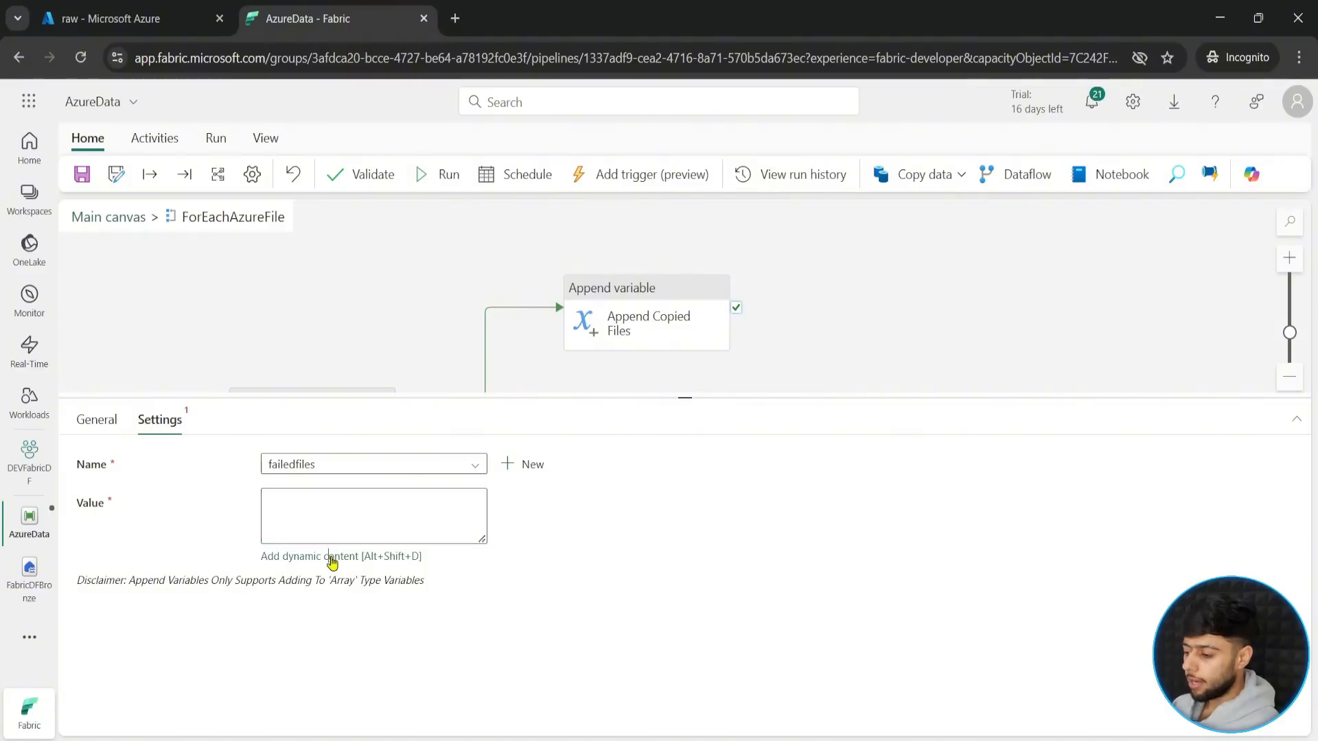
left_click(329, 556)
left_click(850, 532)
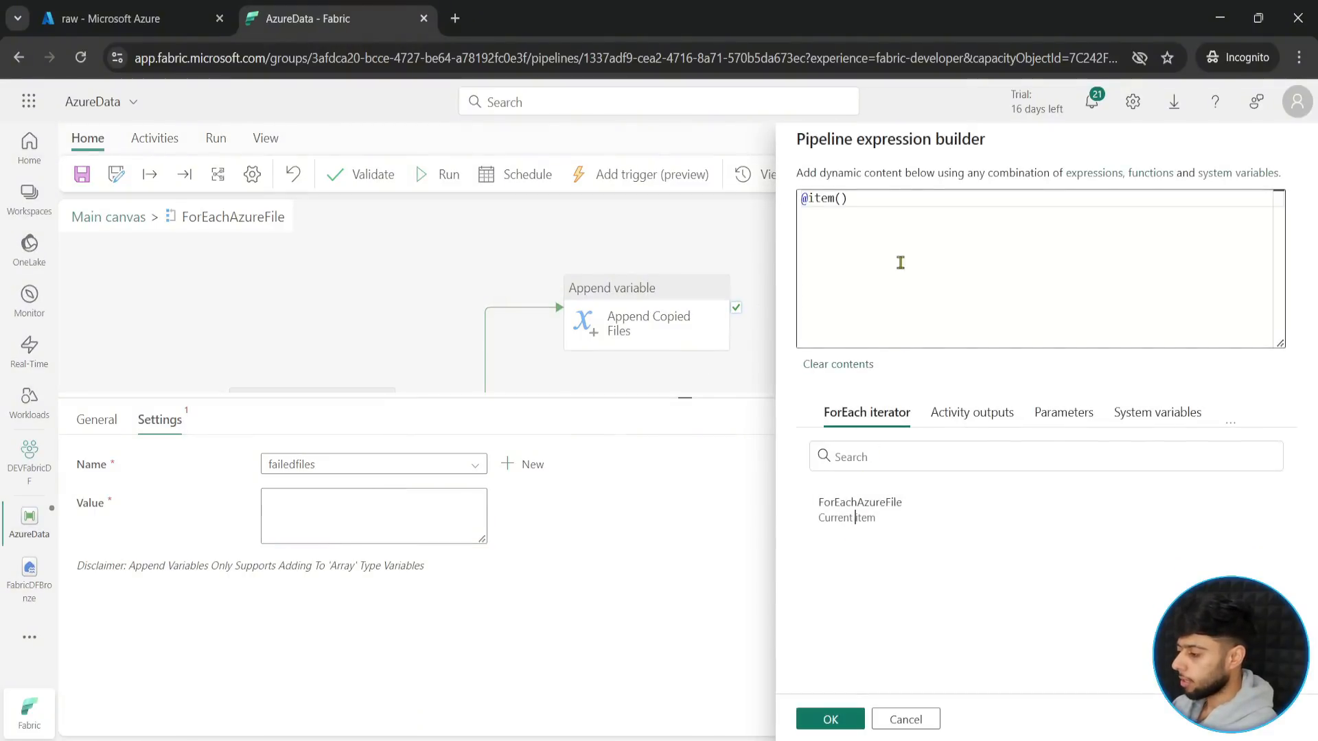
type(".name")
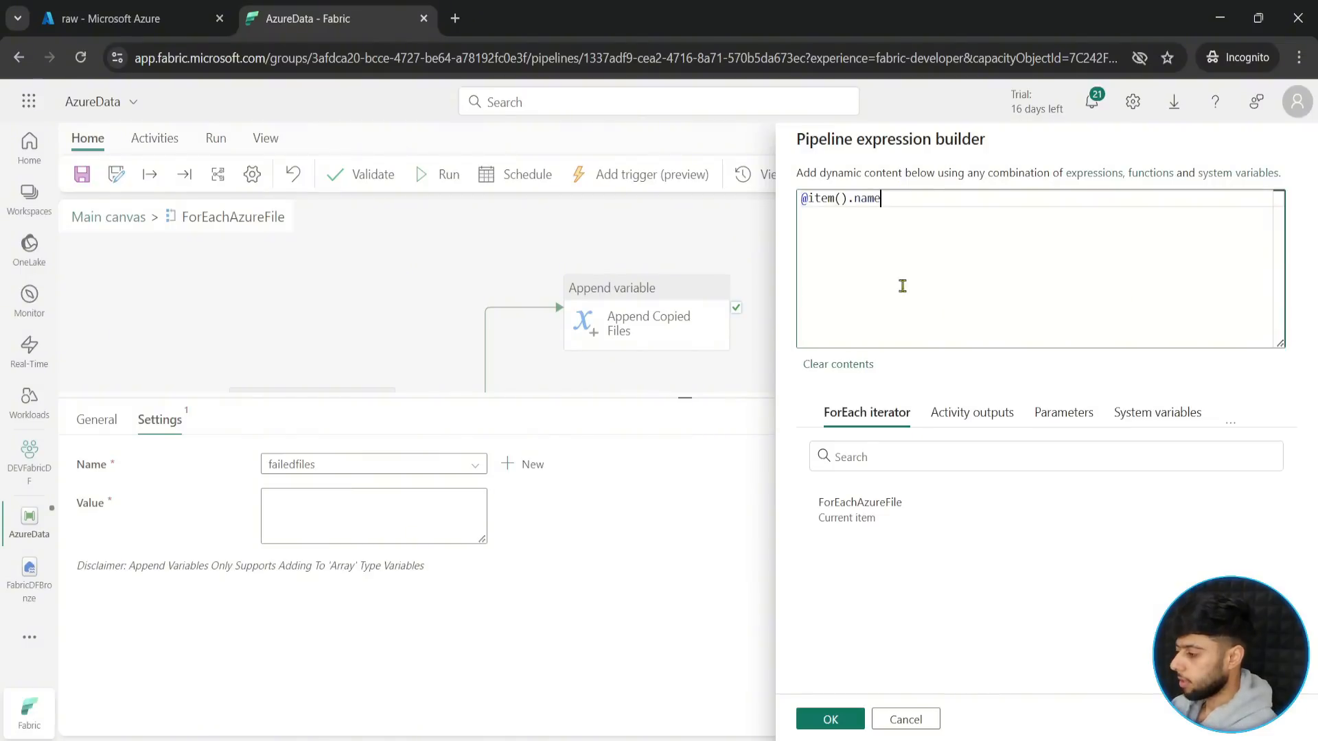
left_click(830, 719)
left_click_drag(682, 398, 611, 543)
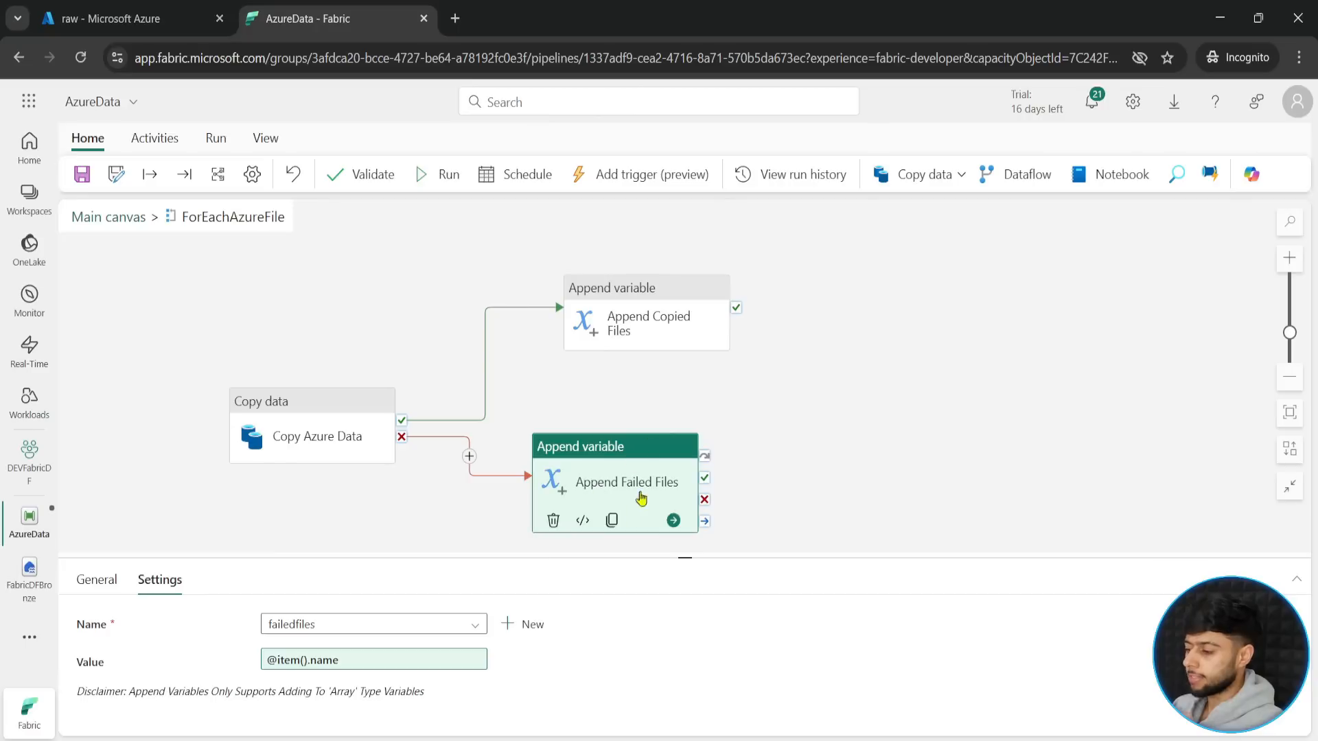
left_click(127, 218)
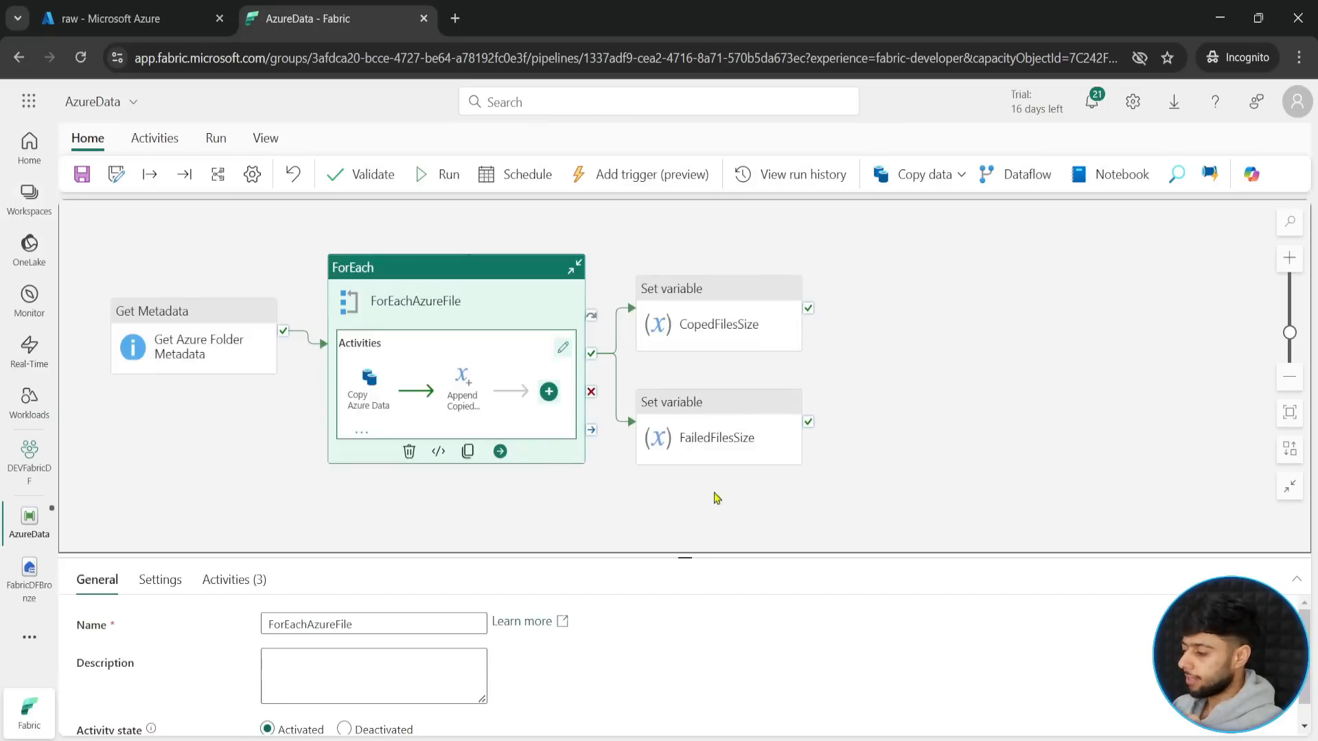
key("ctrl+2")
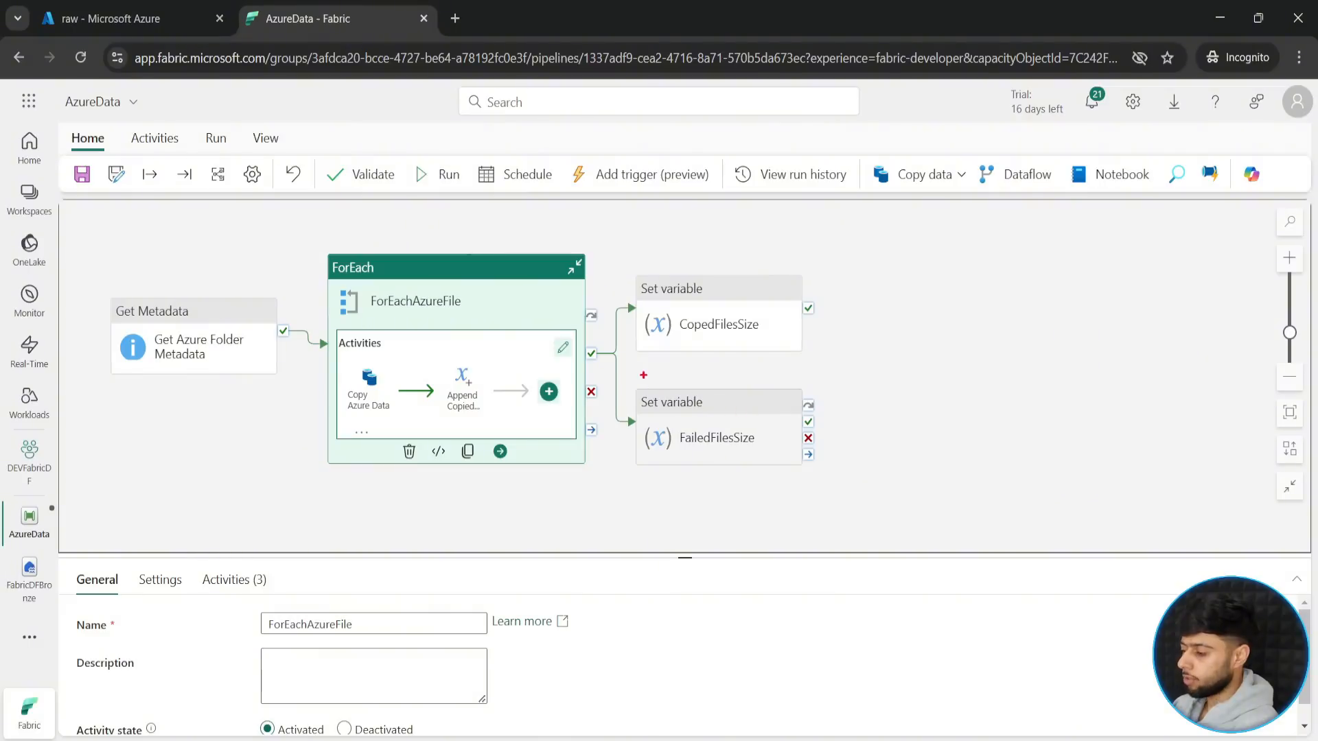
mouse_move(625, 370)
left_mouse_down()
mouse_move(823, 477)
mouse_move(847, 474)
left_mouse_up()
left_click_drag(858, 429, 943, 429)
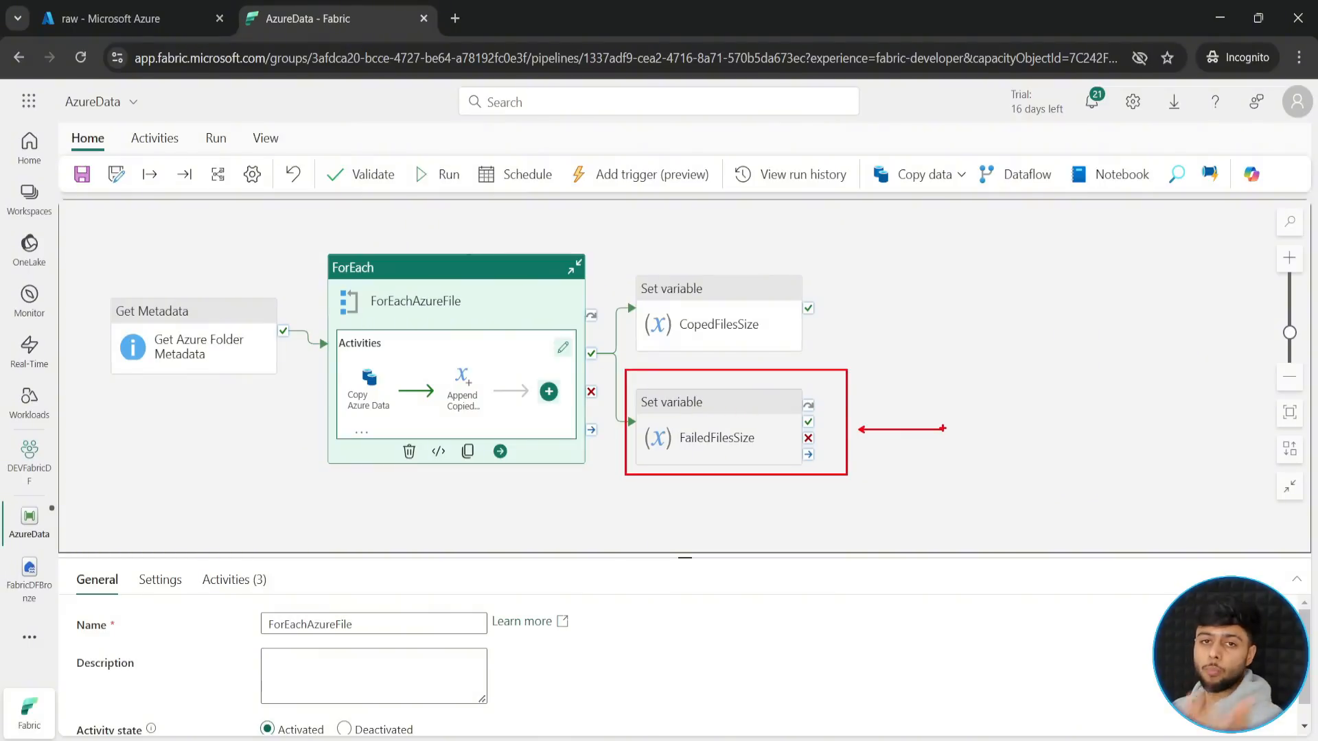
key("Escape")
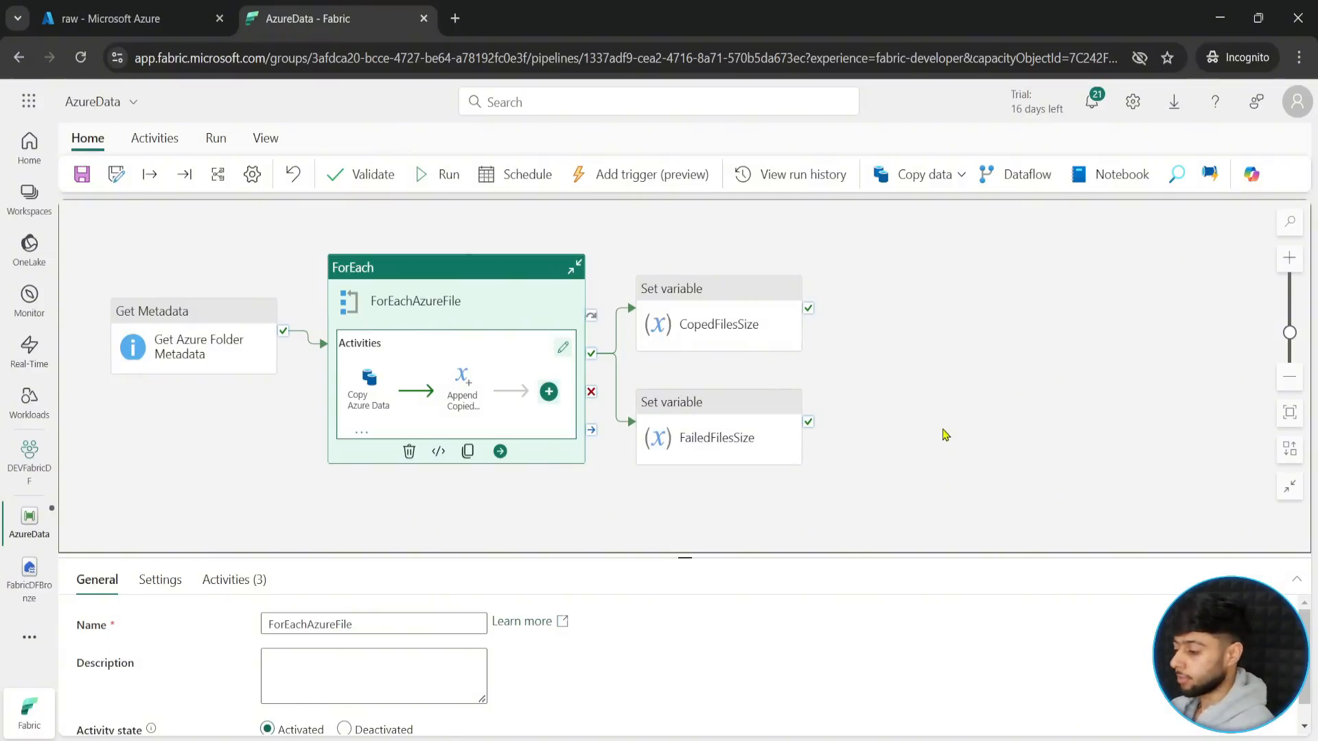
left_click(943, 429)
- Space out CopedFilesSize, FailedFilesSize and Get Azure Folder Metadata around the ForEachAzureFile loop on the main canvas
left_click_drag(716, 430, 773, 465)
left_click_drag(721, 326, 824, 328)
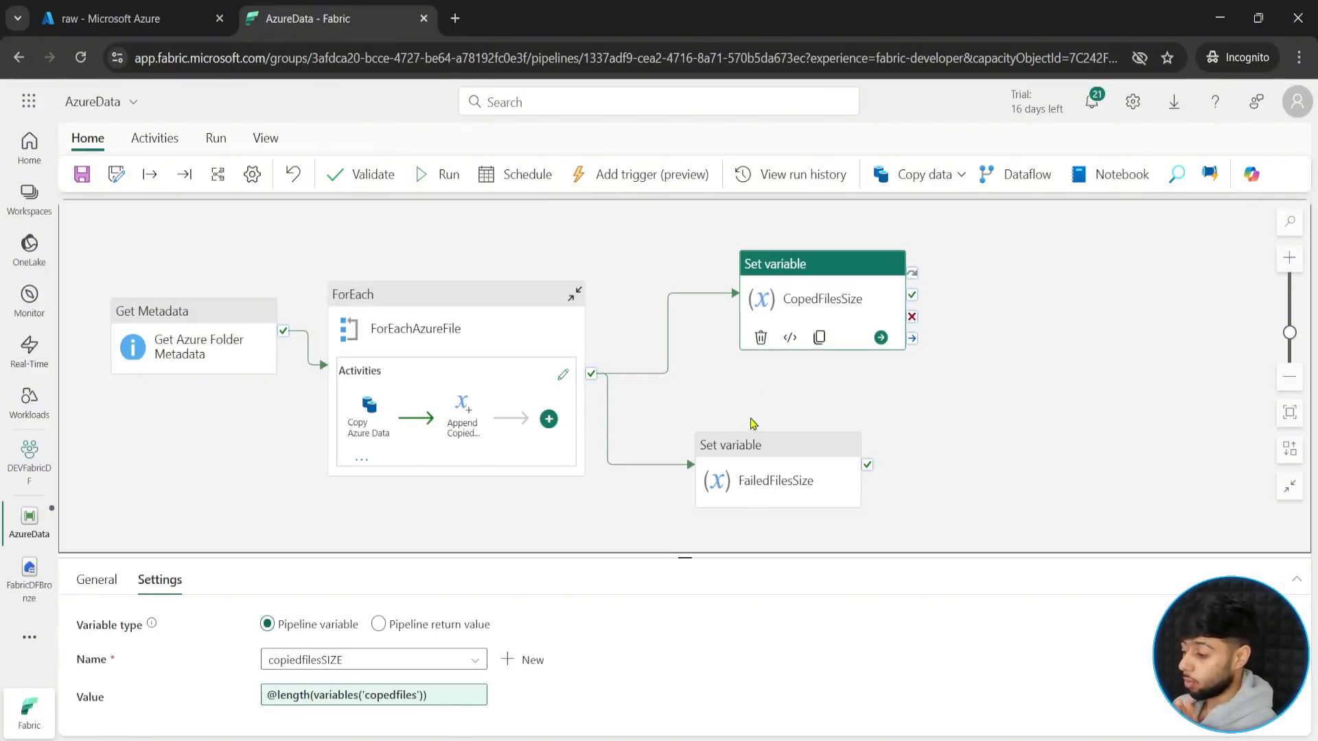
left_click_drag(800, 462, 842, 460)
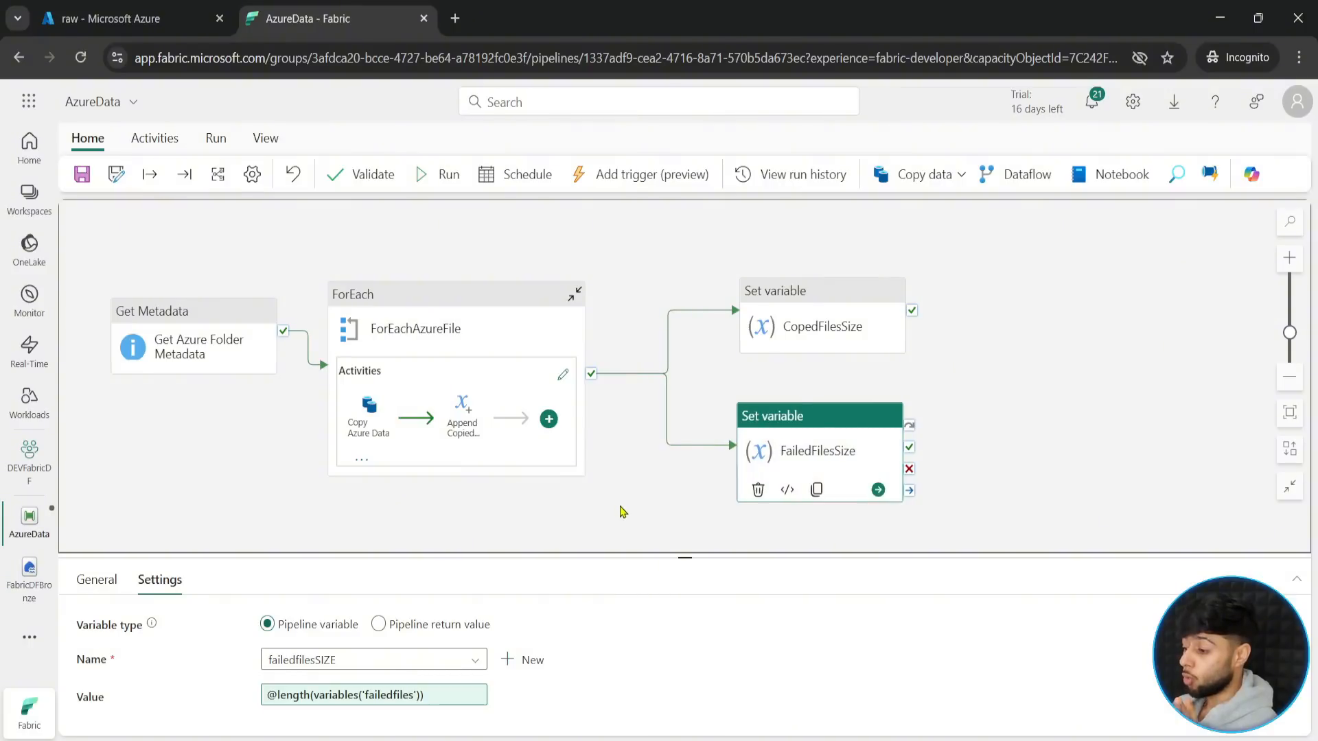
left_click_drag(620, 509, 709, 506)
left_click_drag(230, 343, 178, 348)
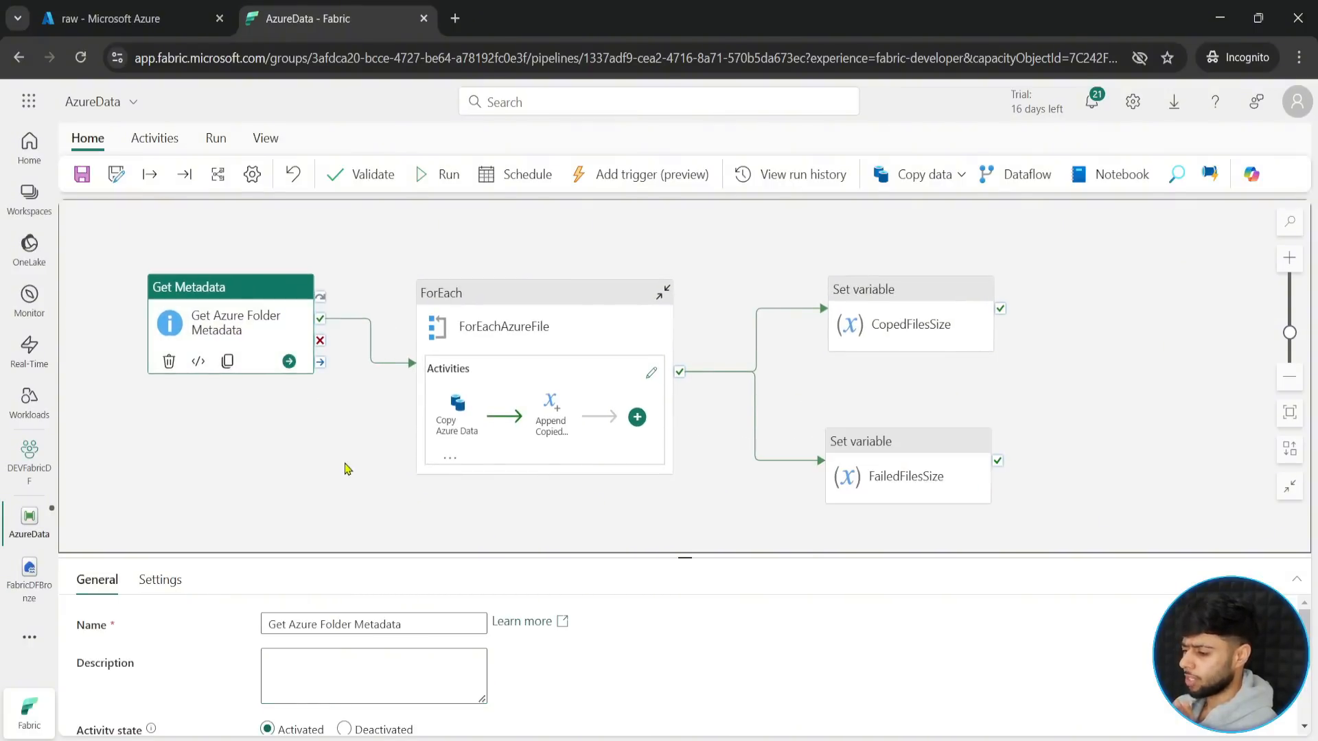
- Validate the whole pipeline and close the validation output
left_click(345, 467)
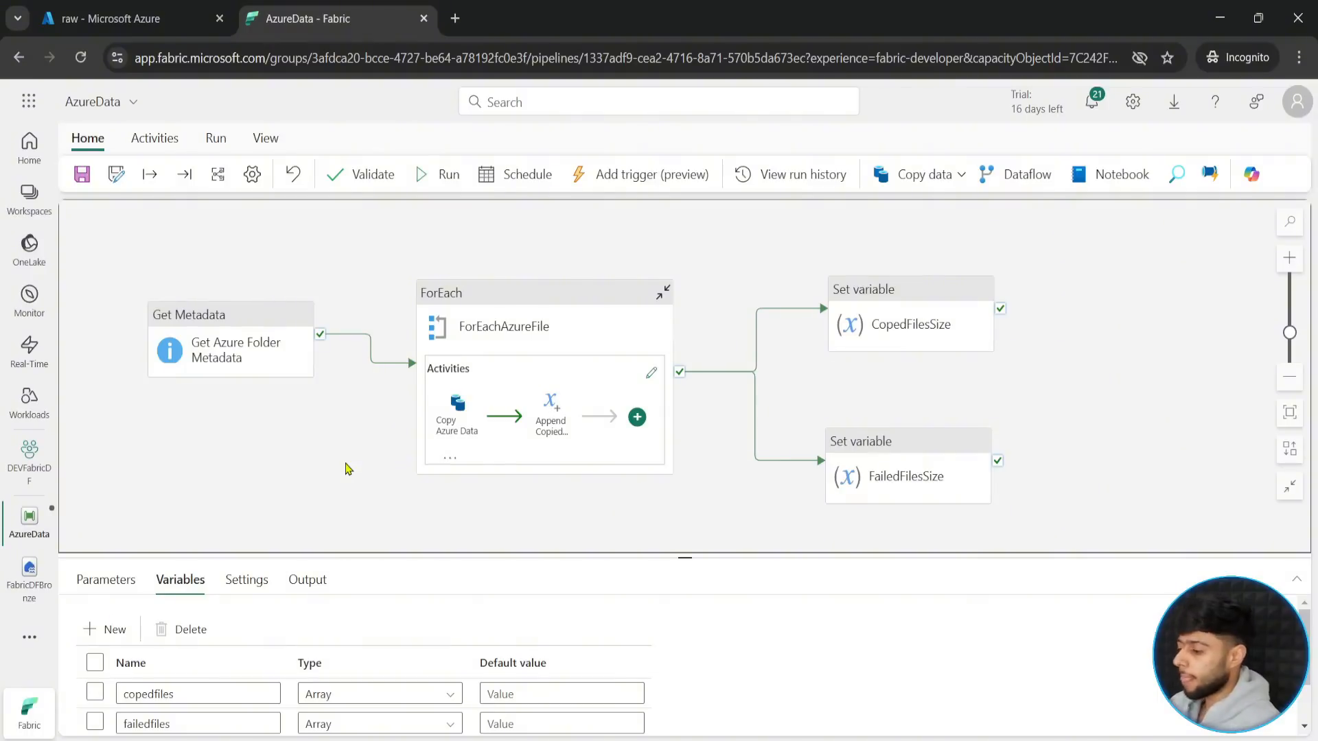
left_click(364, 177)
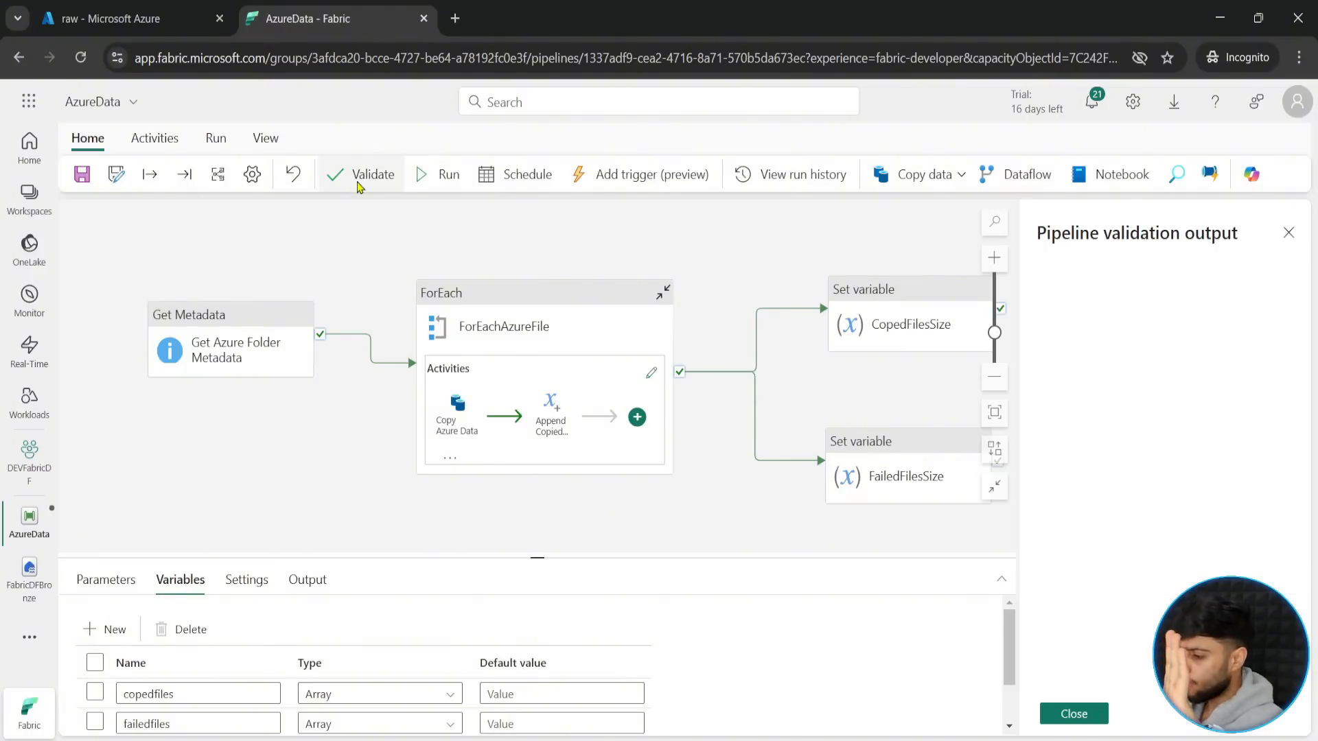
left_click(1070, 717)
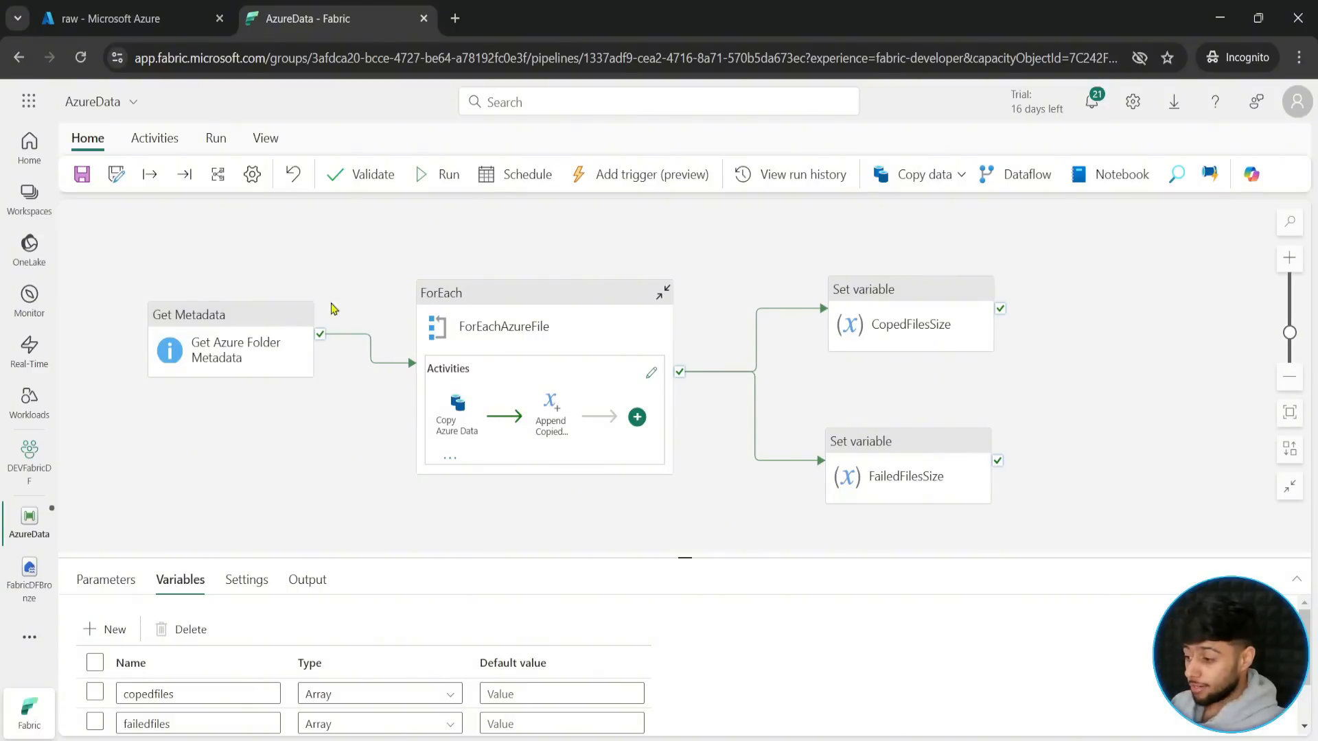
- Save and run the pipeline, and monitor its activity runs in an enlarged output list
left_click(82, 176)
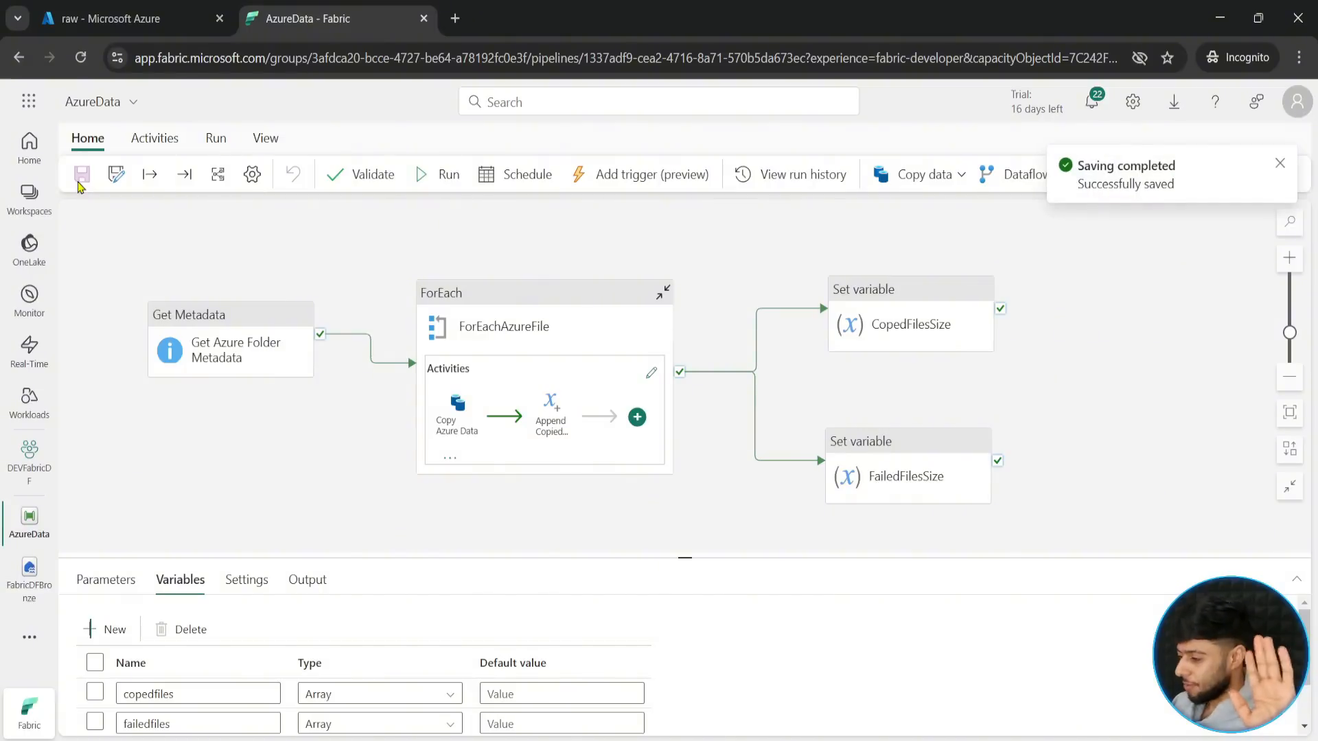
left_click(435, 180)
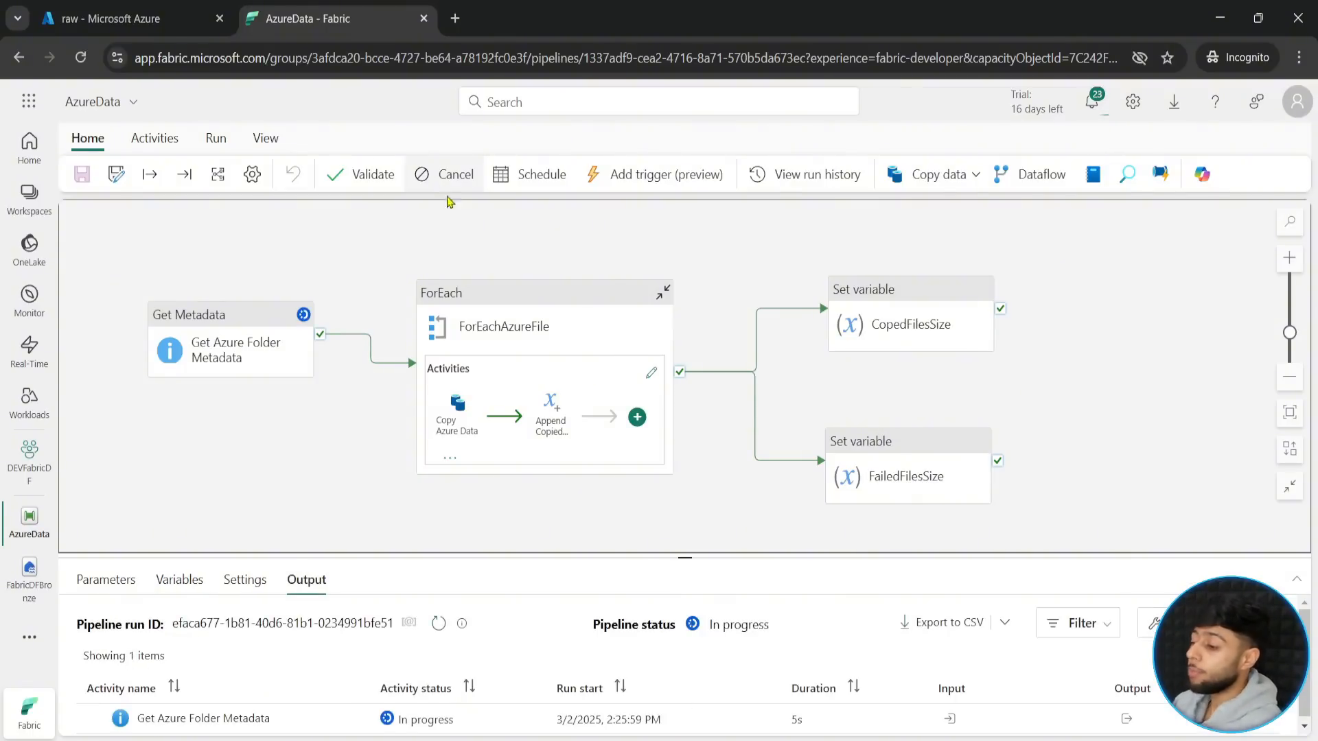
left_click_drag(691, 551, 694, 456)
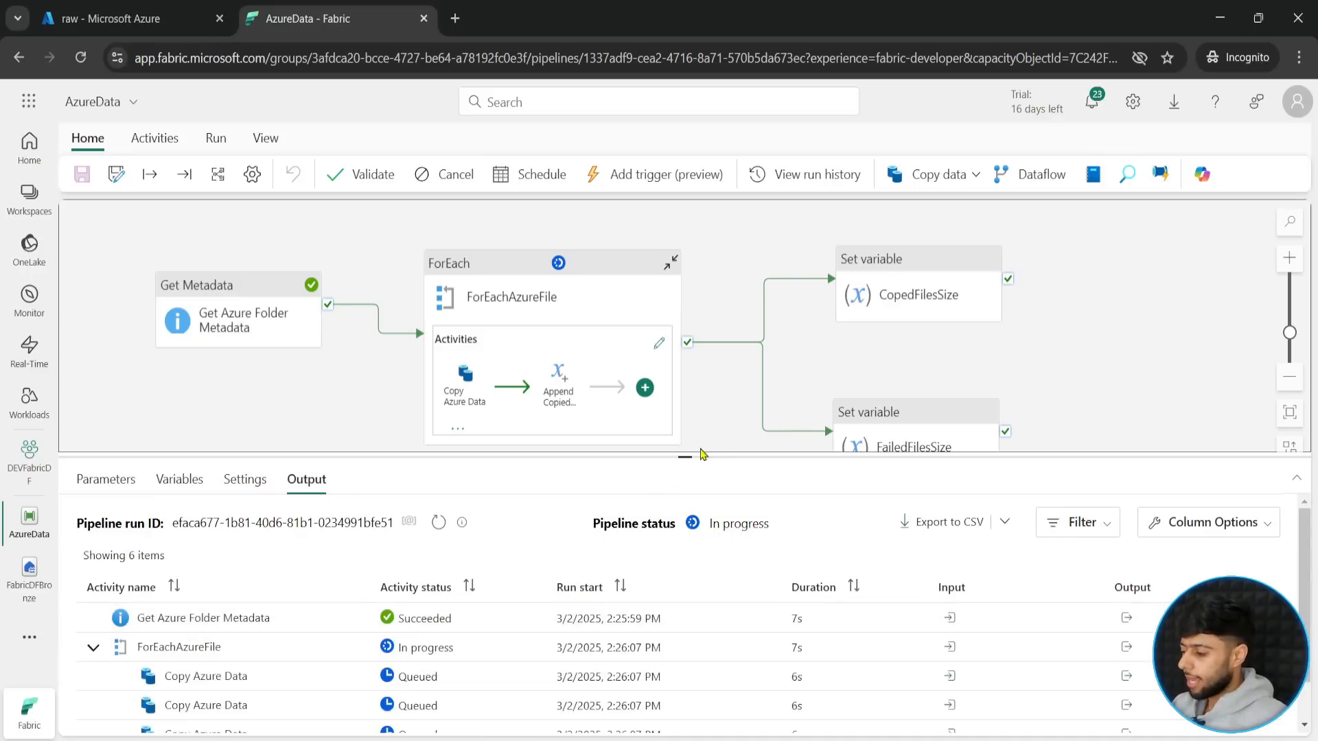
left_click_drag(684, 454, 691, 420)
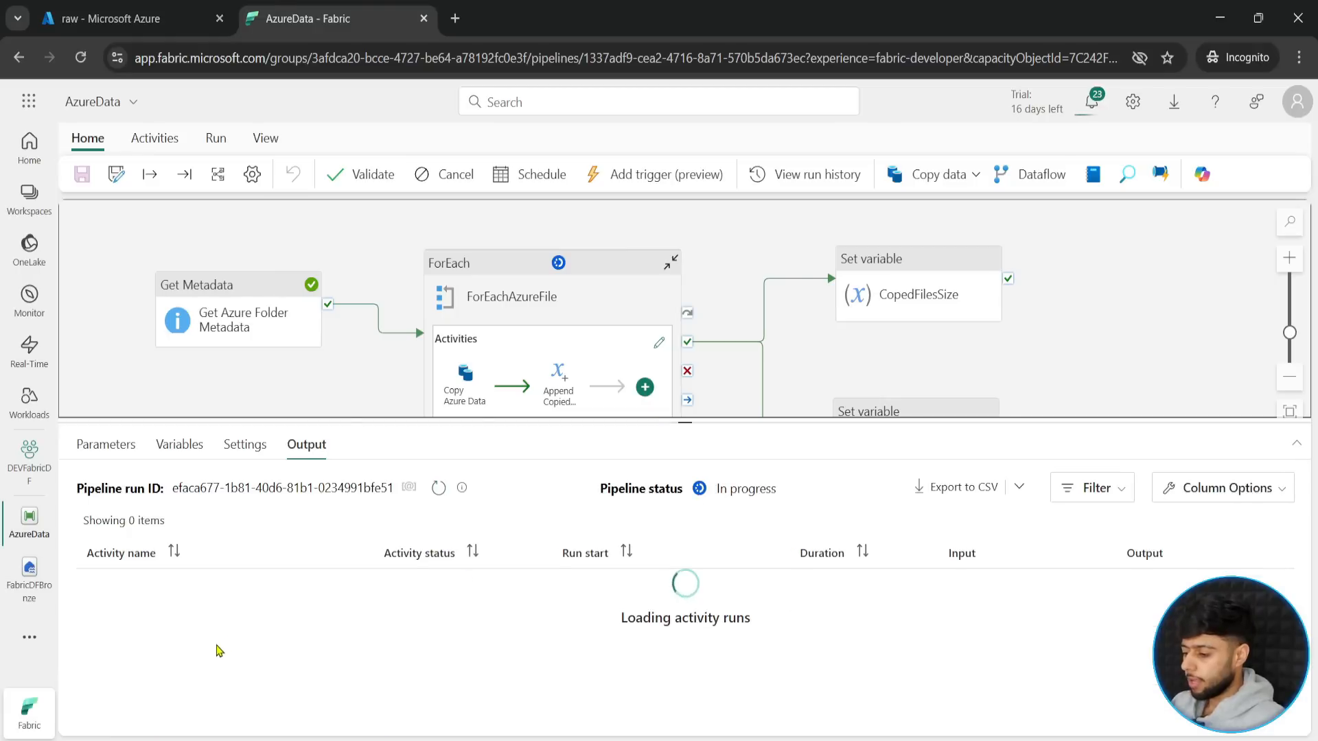
left_click_drag(686, 420, 685, 372)
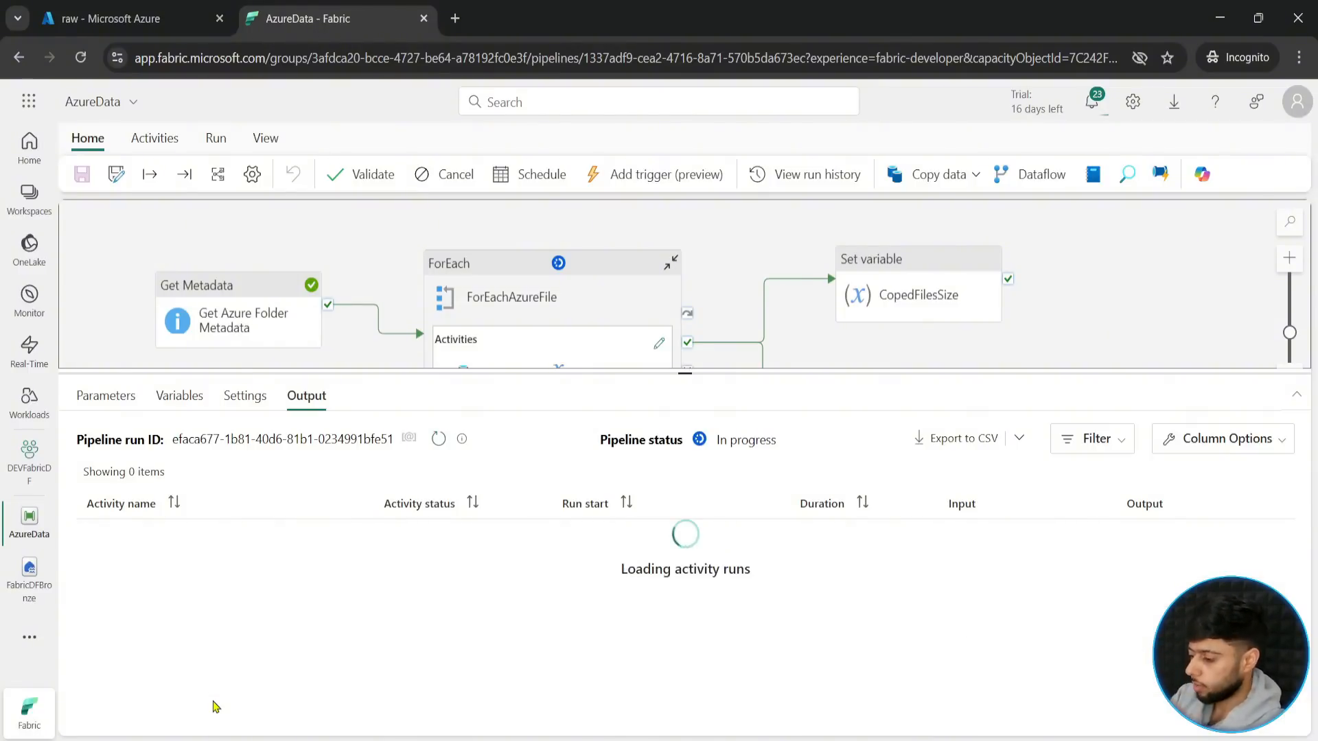
- Read the full error details of the first failed Copy Azure Data run and close them
left_click(436, 590)
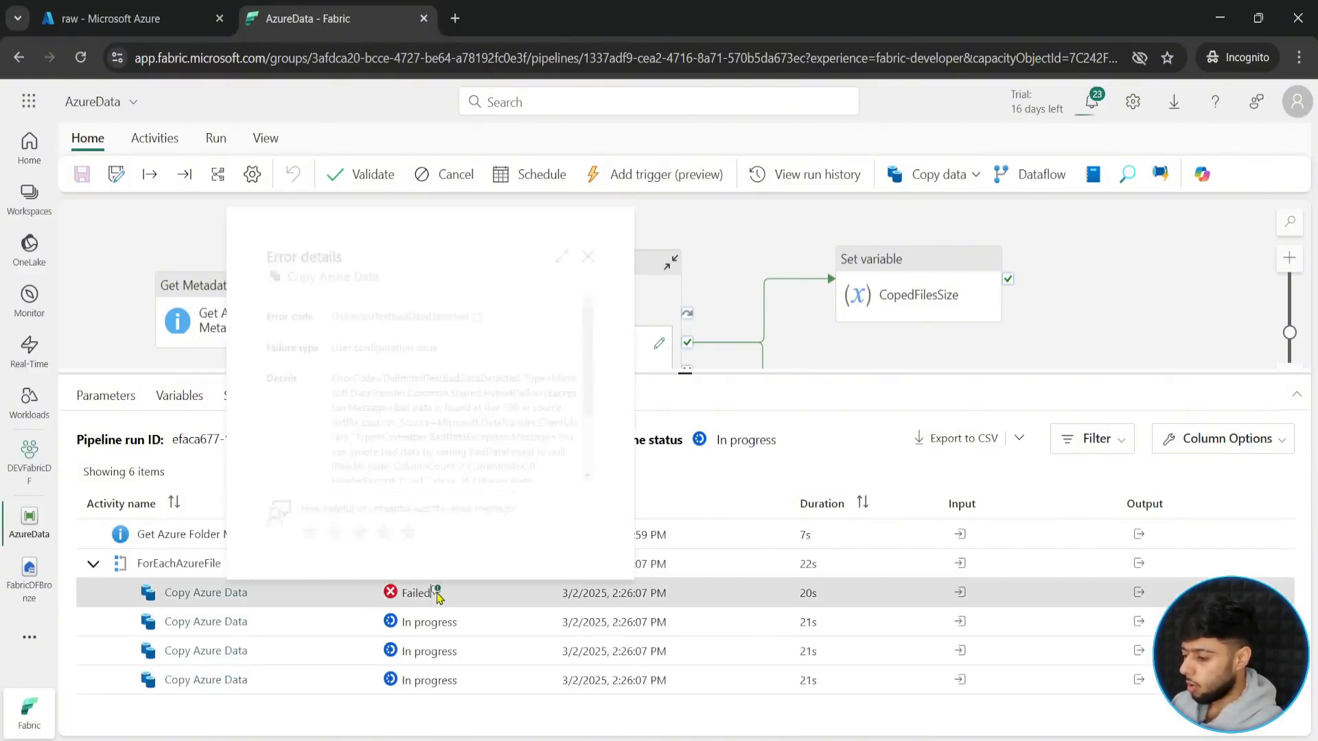
left_click(585, 375)
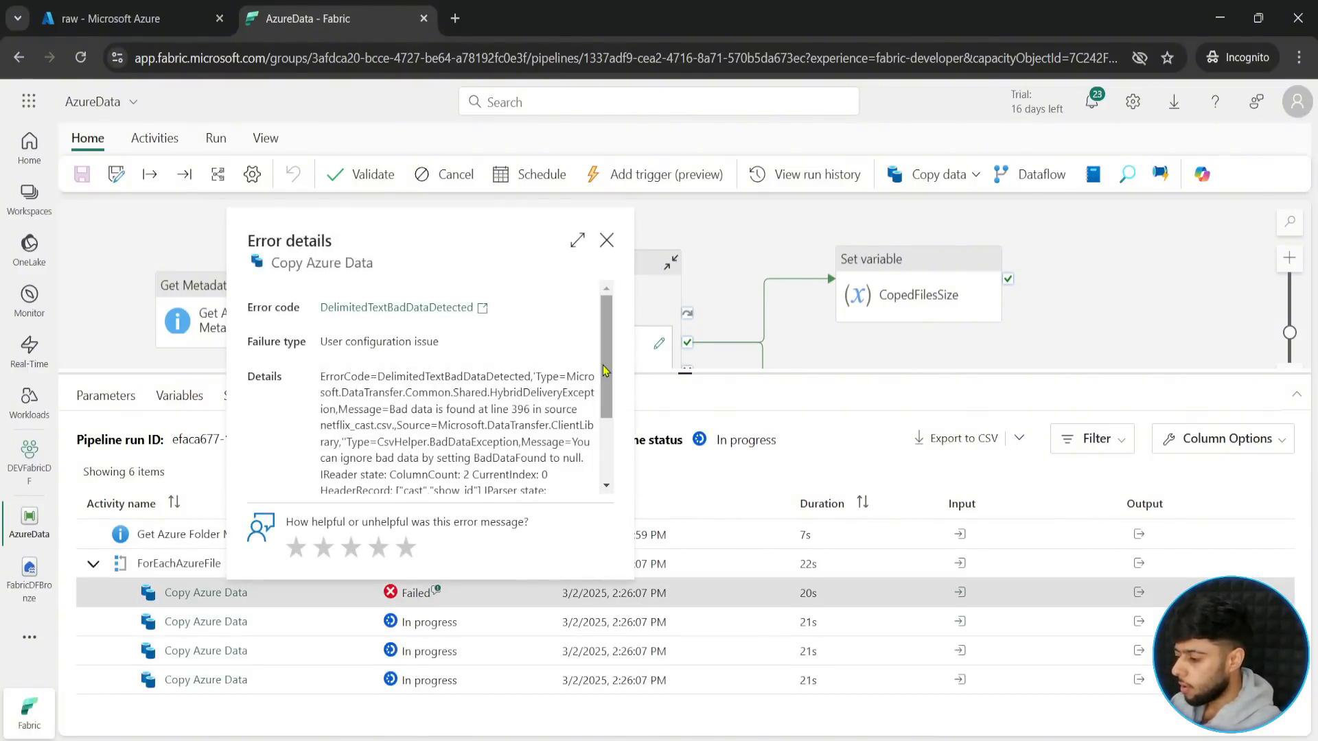
scroll(605, 410, "down", 2)
left_click_drag(606, 409, 607, 434)
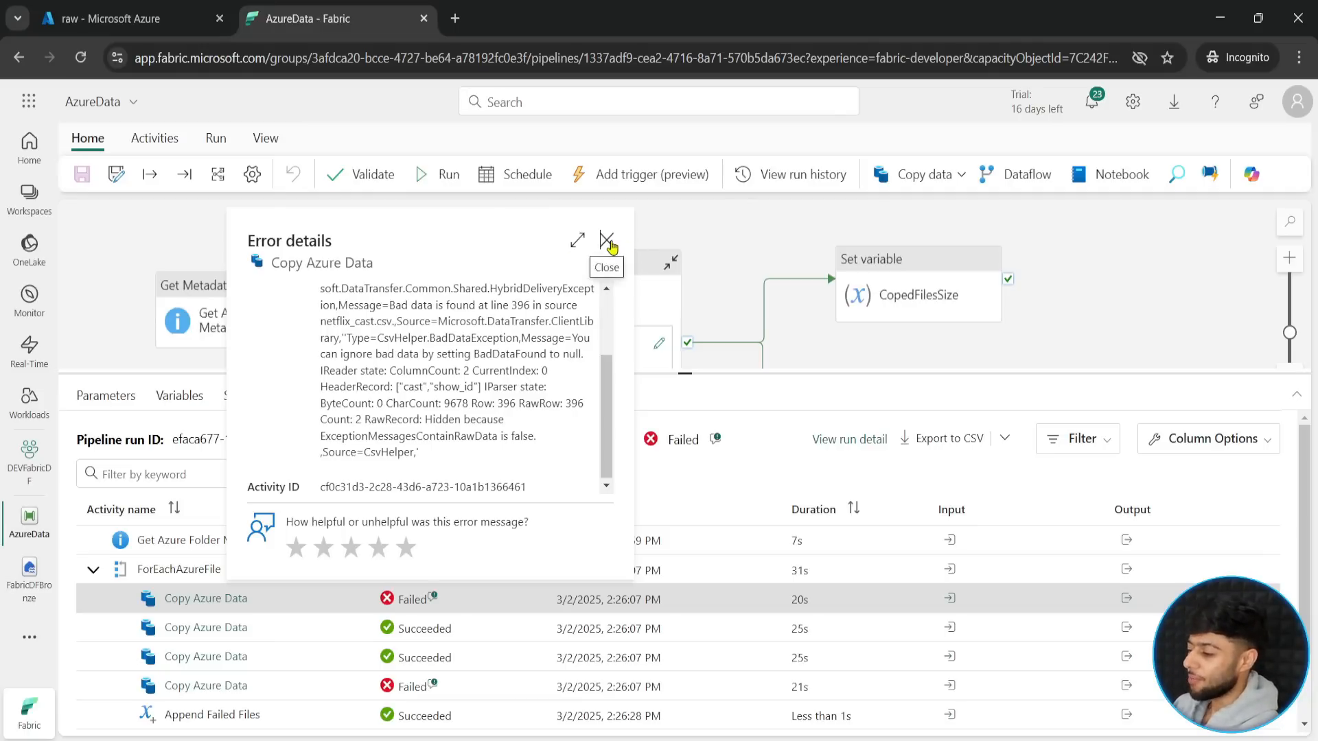
left_click(607, 240)
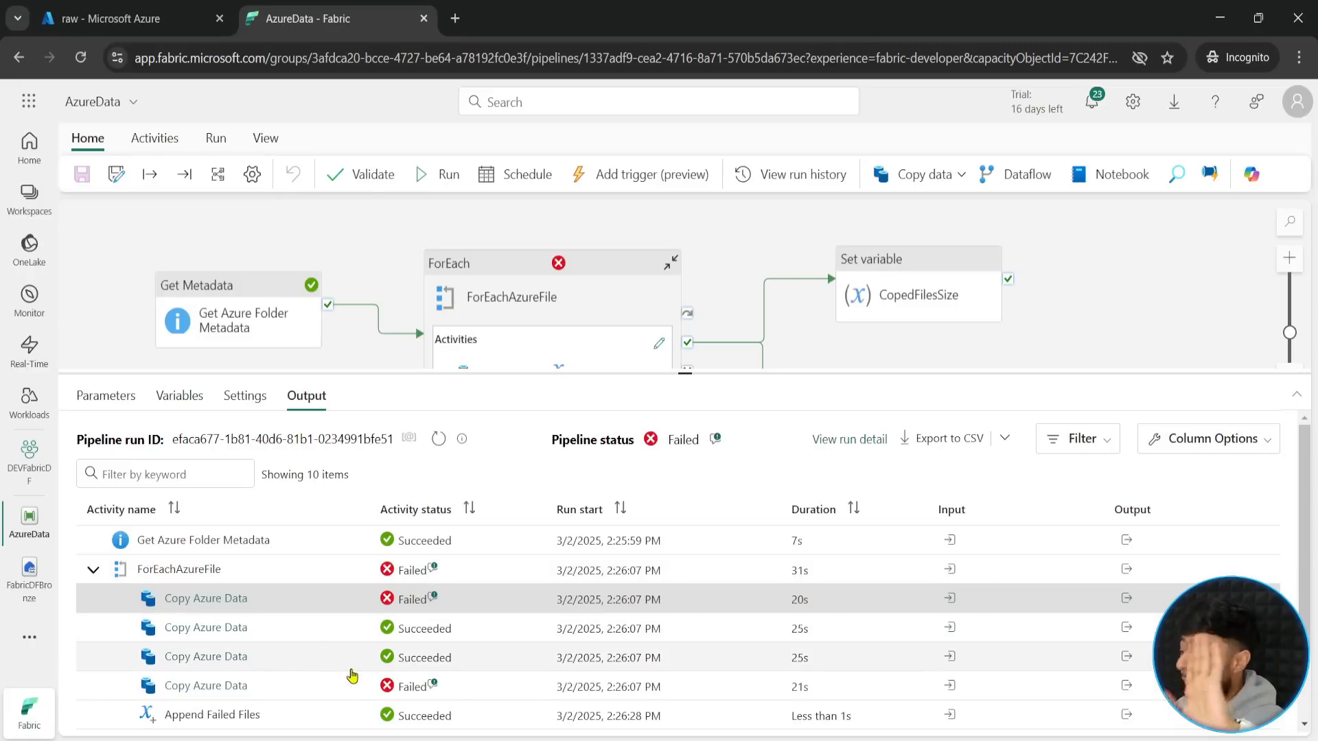
- Examine the expanded error details of the other failed Copy Azure Data run and close them
scroll(352, 656, "down", 1)
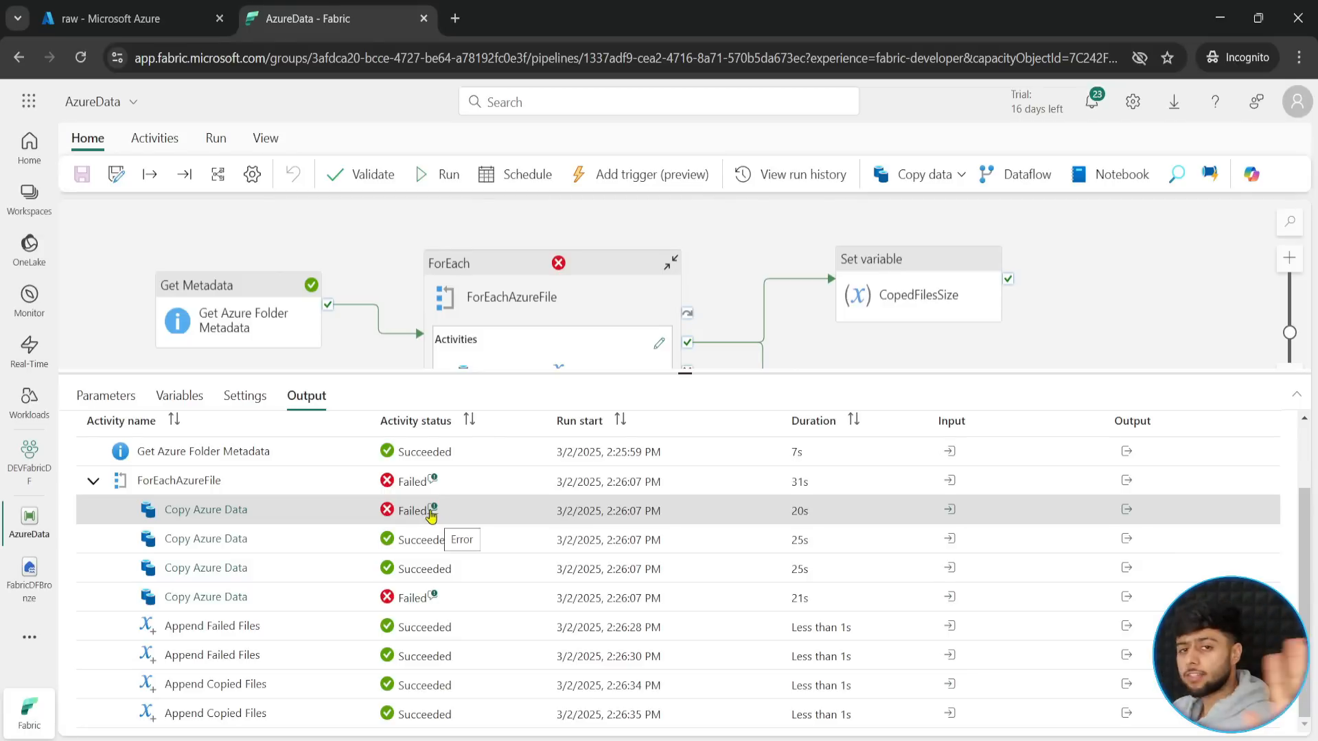
left_click(434, 596)
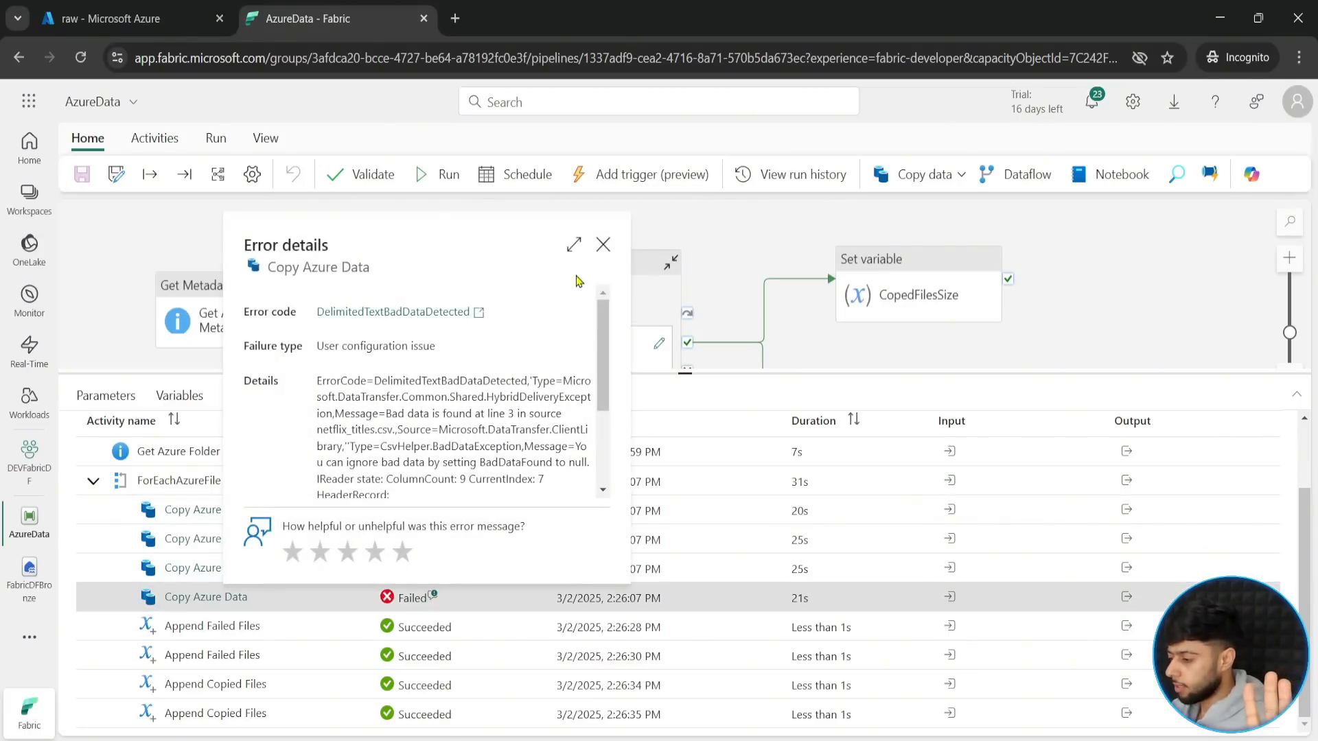
left_click(579, 247)
left_click(692, 423)
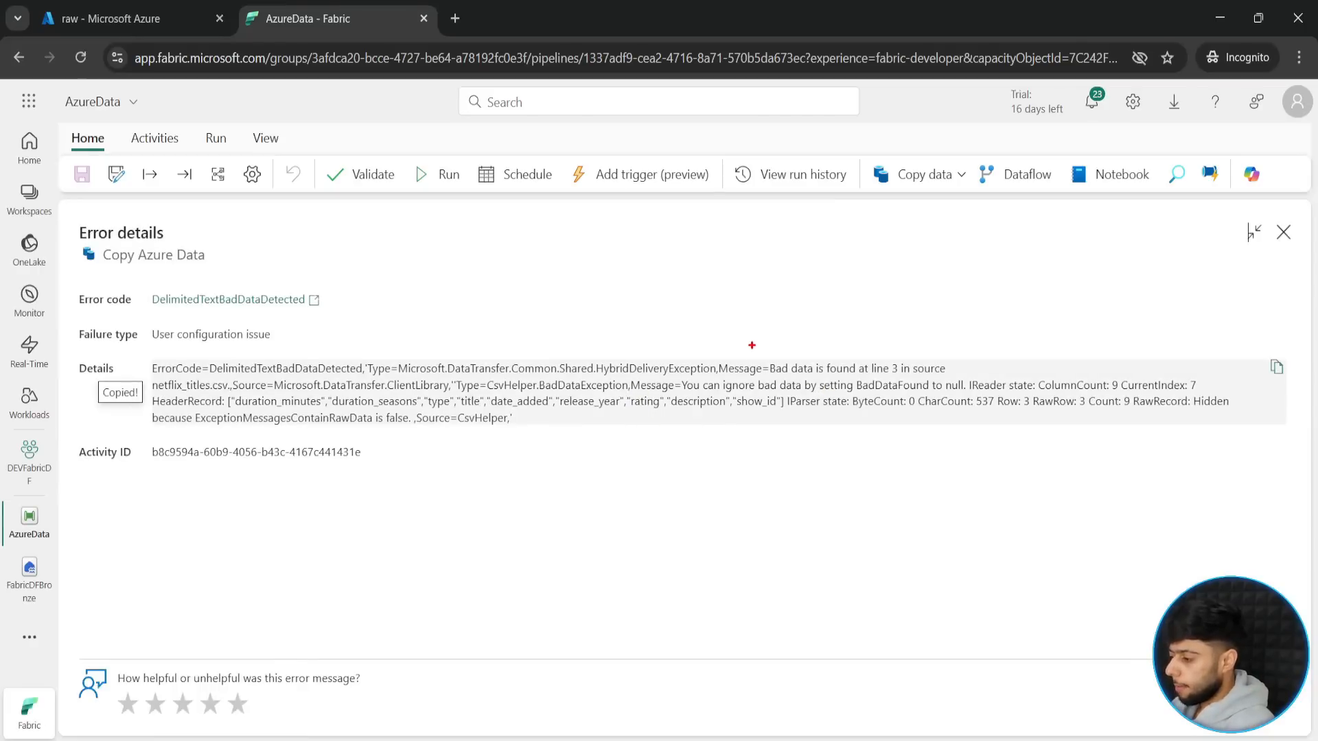
mouse_move(760, 349)
left_mouse_down()
mouse_move(866, 382)
mouse_move(948, 381)
mouse_move(1018, 352)
left_mouse_up()
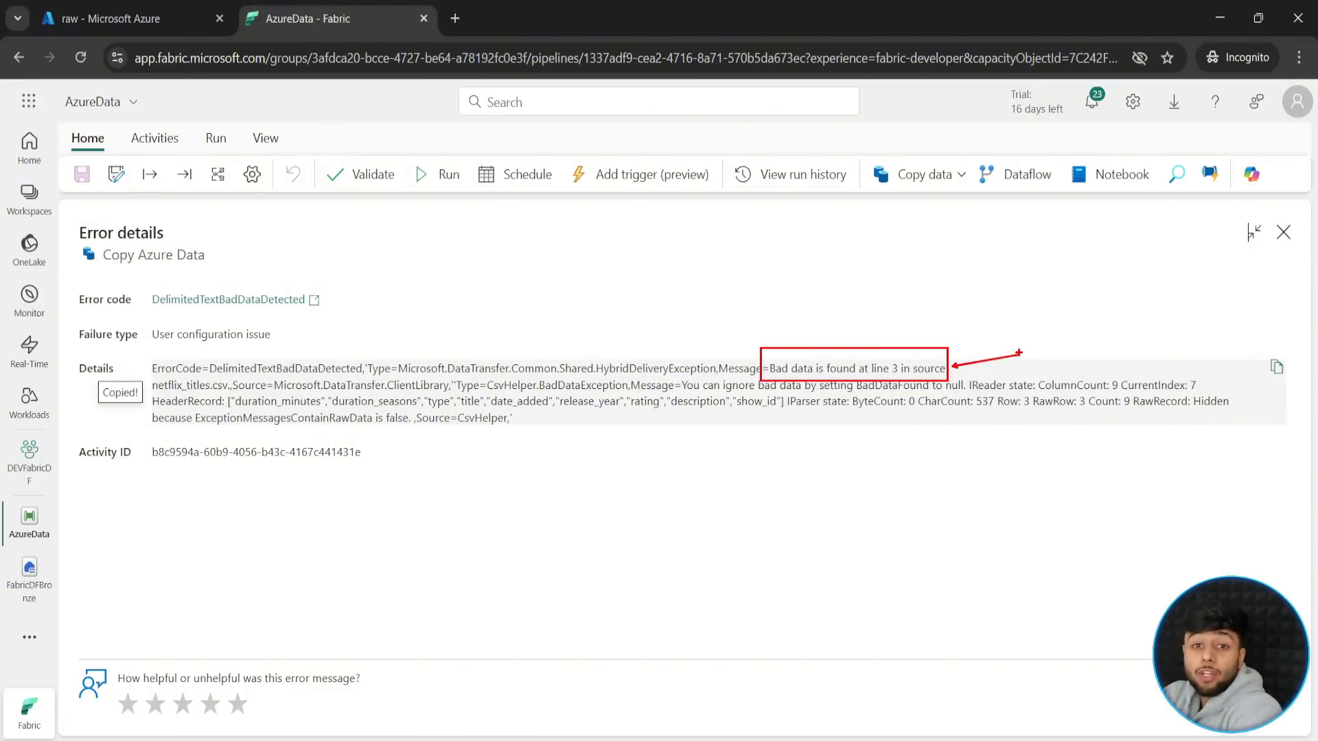
left_click(1283, 232)
- Compare the activity run statuses inside ForEachAzureFile with the connections from the loop to the two Set variable activities
left_click_drag(686, 373, 776, 525)
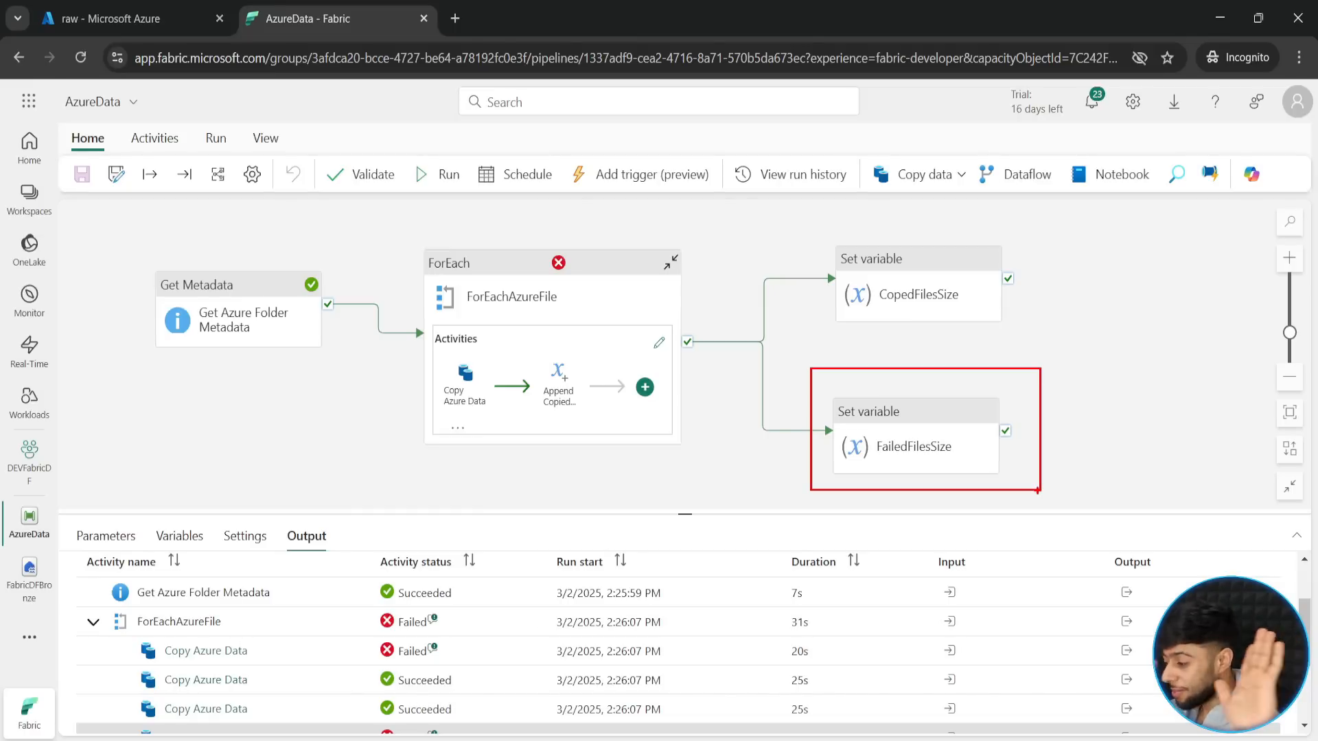
key("Escape")
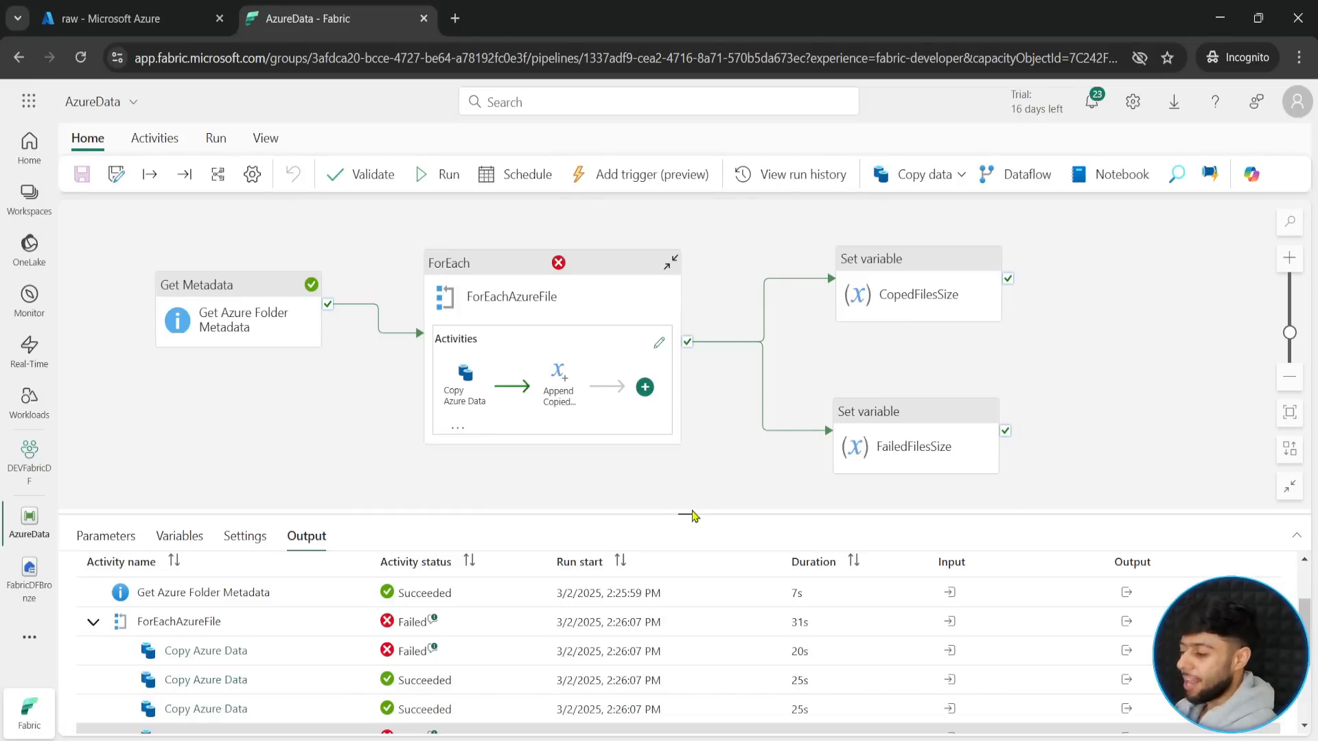
left_click_drag(686, 516, 685, 357)
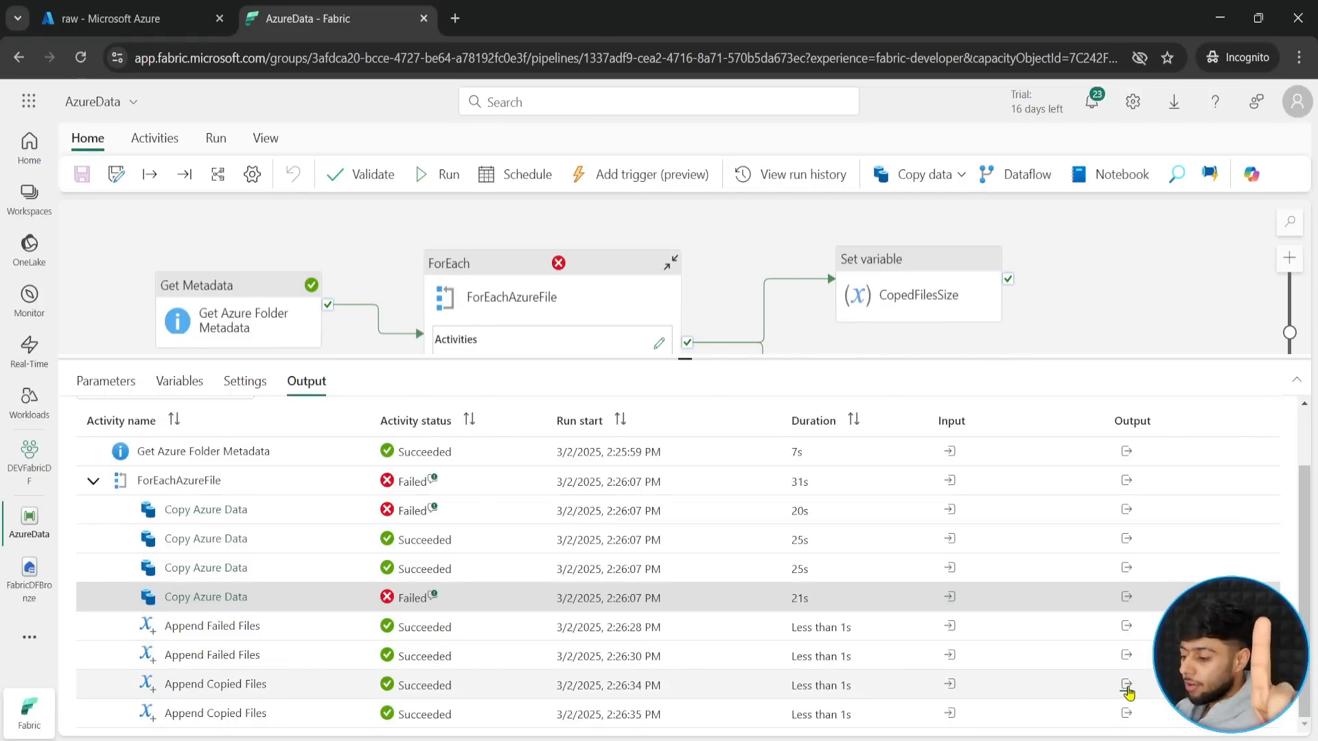
scroll(858, 673, "up", 1)
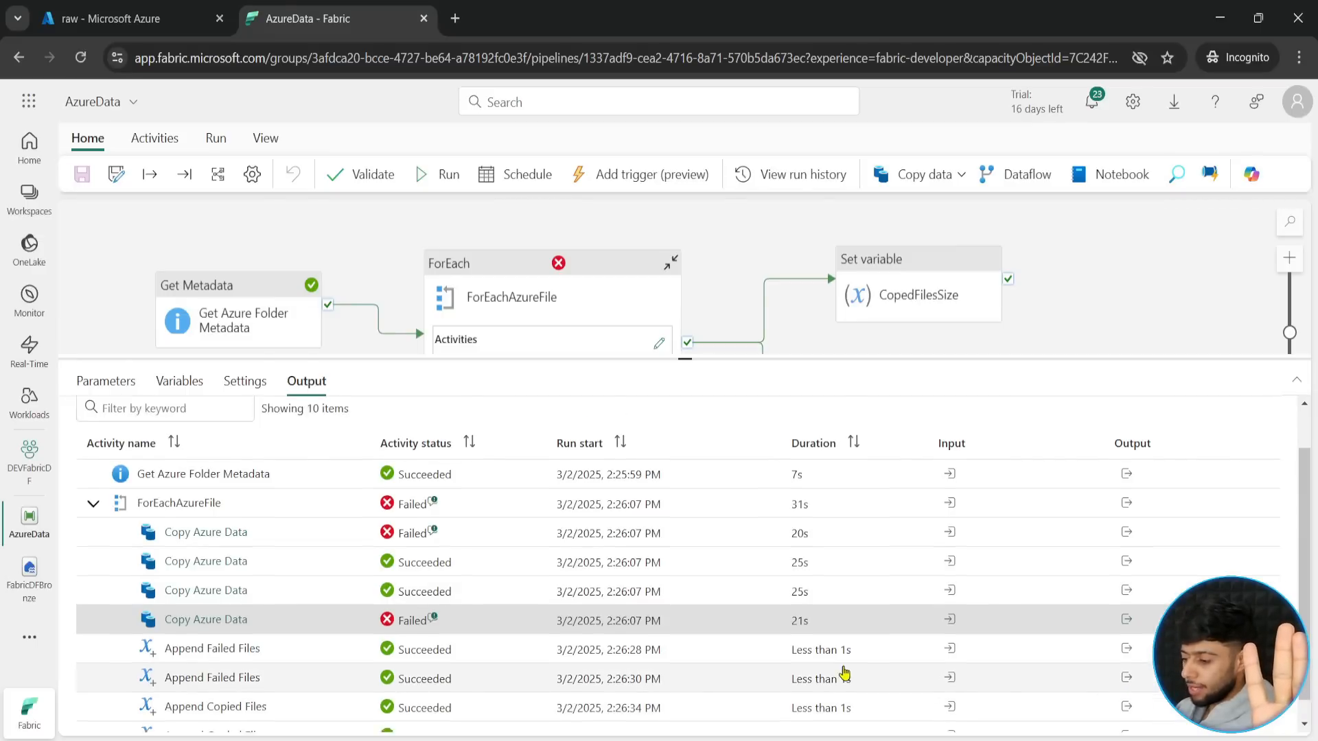
left_click_drag(685, 358, 610, 329)
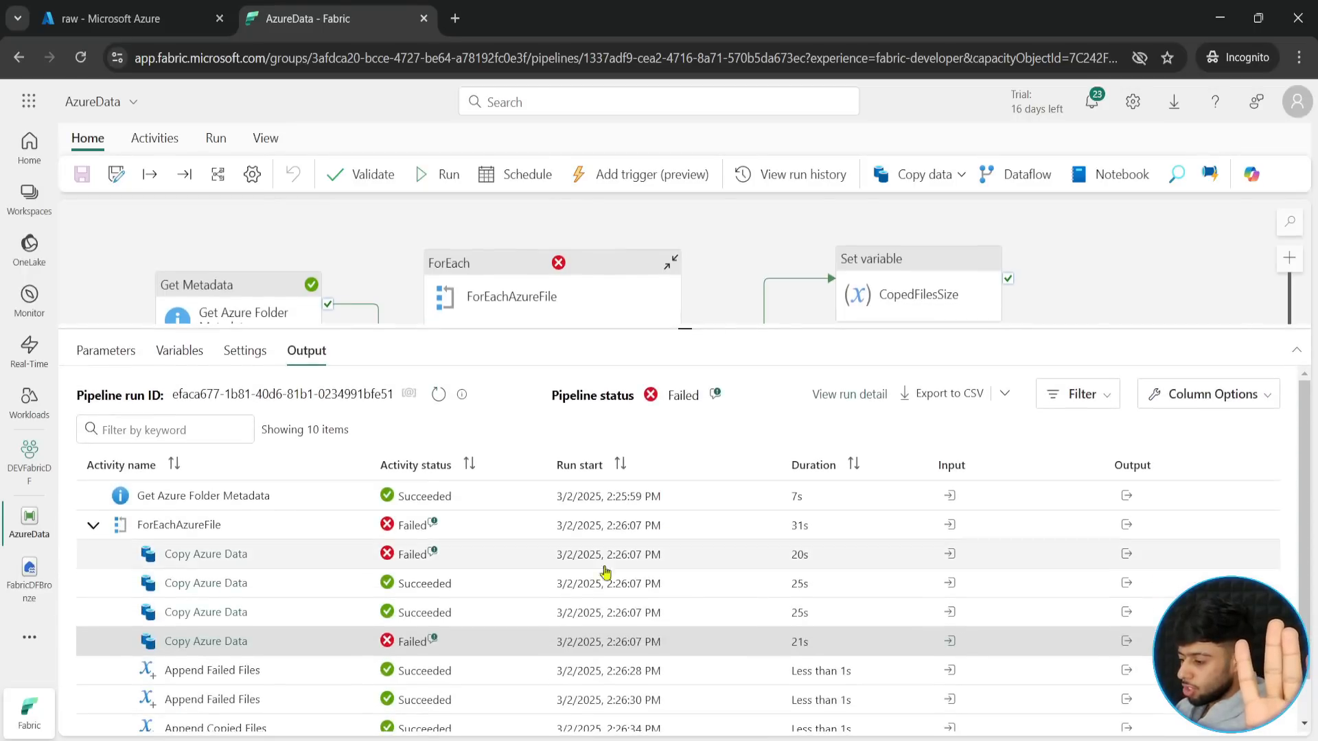
scroll(288, 583, "down", 1)
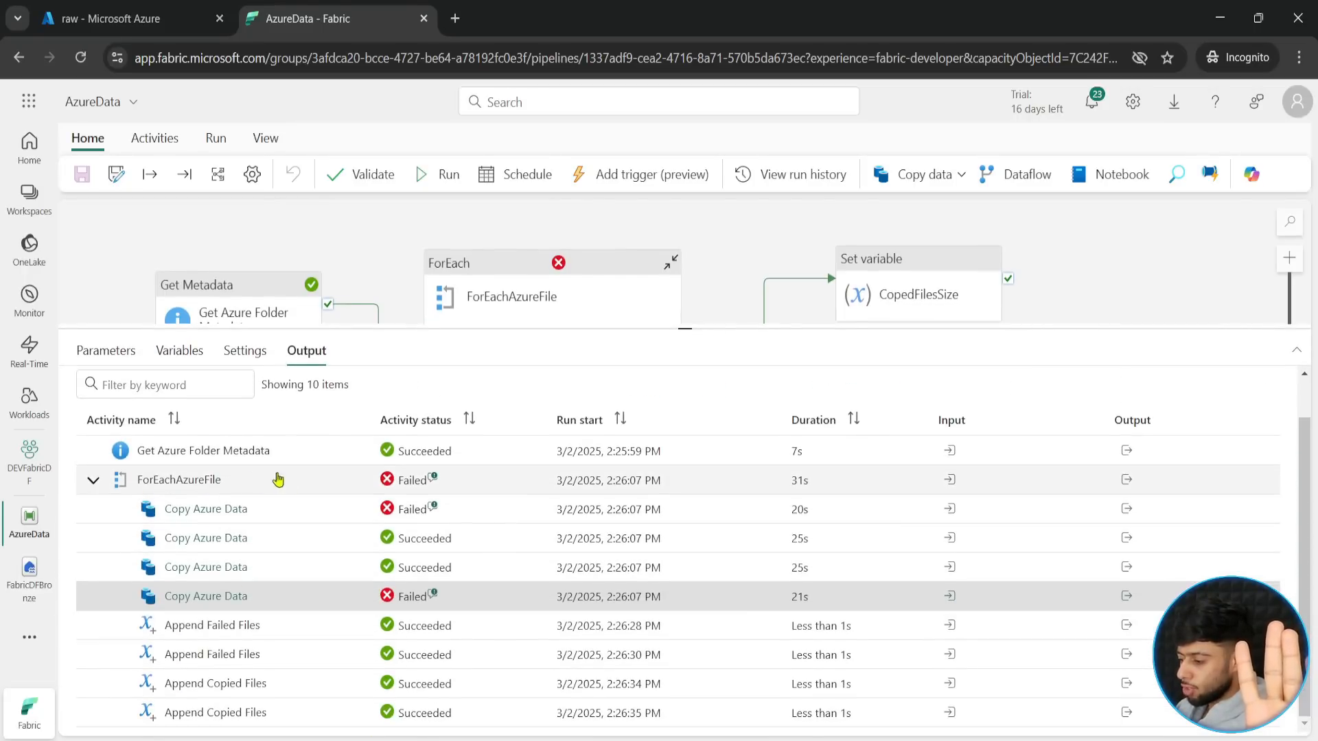
left_click_drag(665, 327, 683, 573)
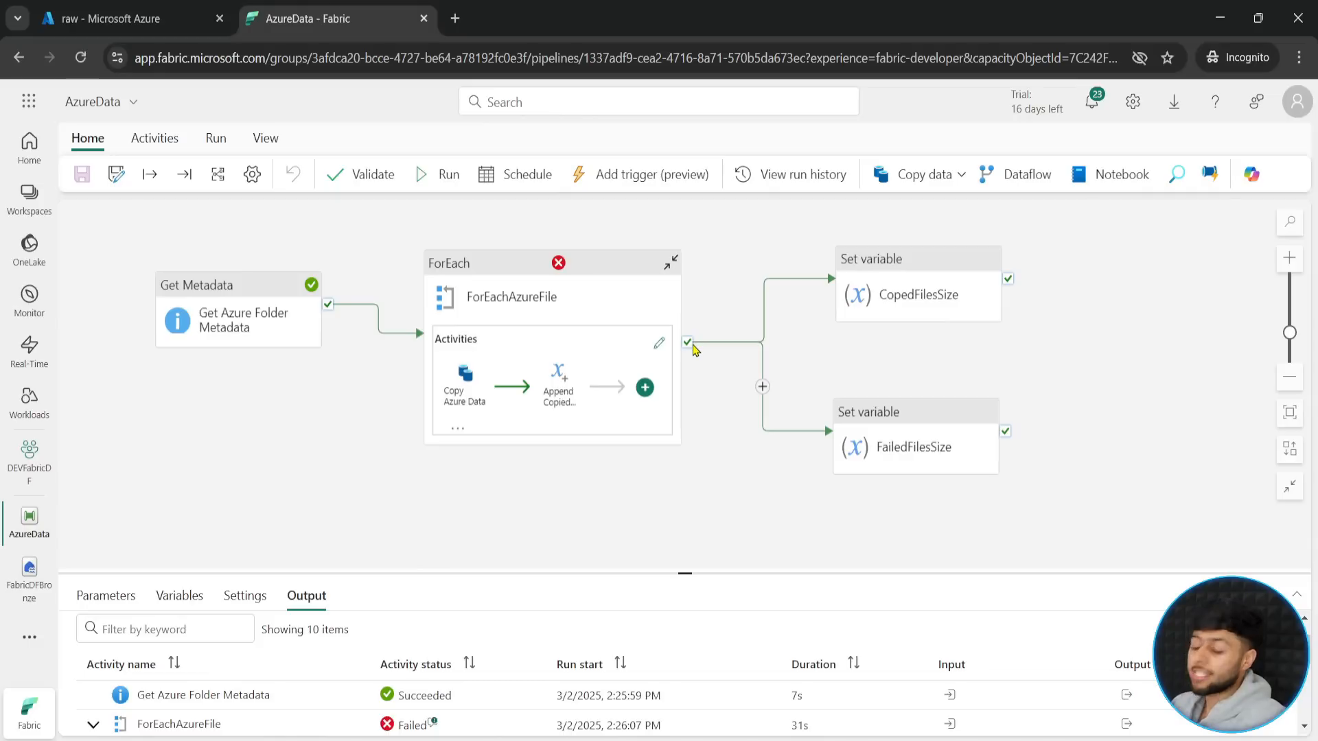
left_click_drag(684, 573, 685, 475)
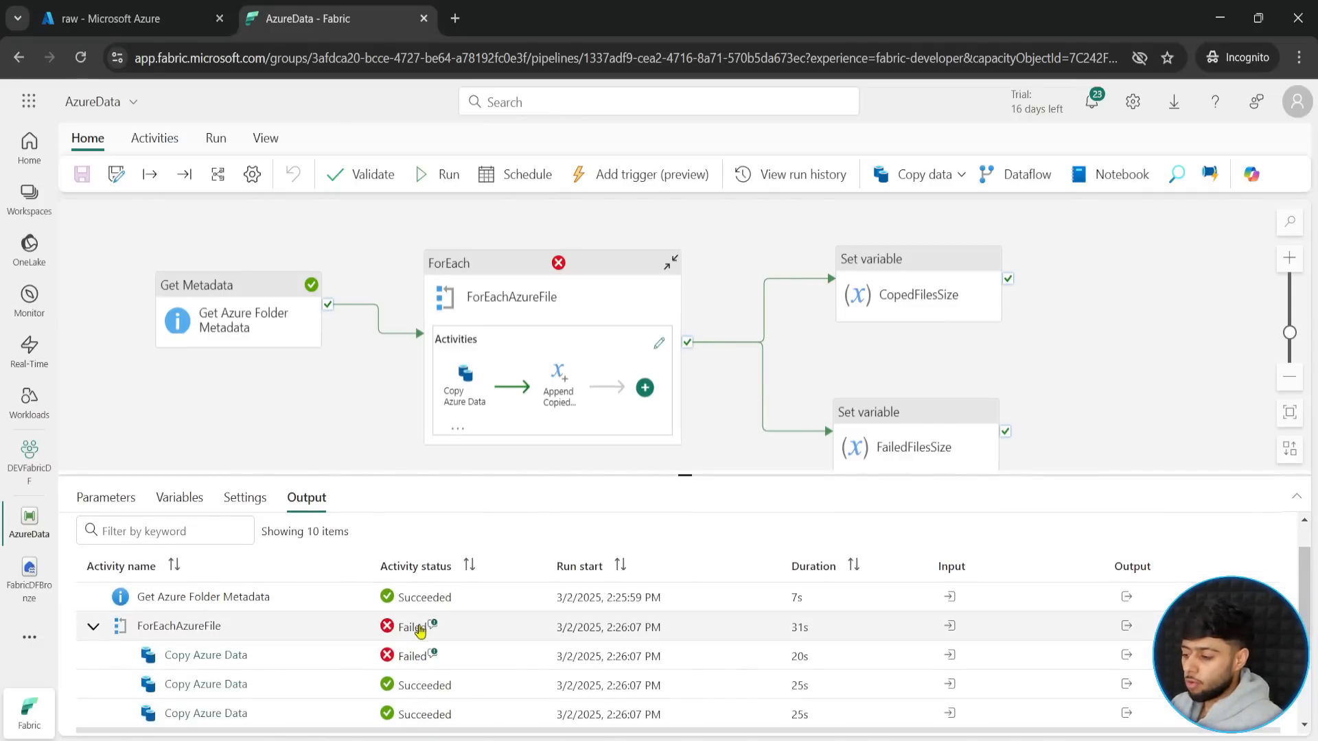
- Replace the success connections from ForEachAzureFile to CopedFilesSize and FailedFilesSize with on-completion connections
left_click(711, 342)
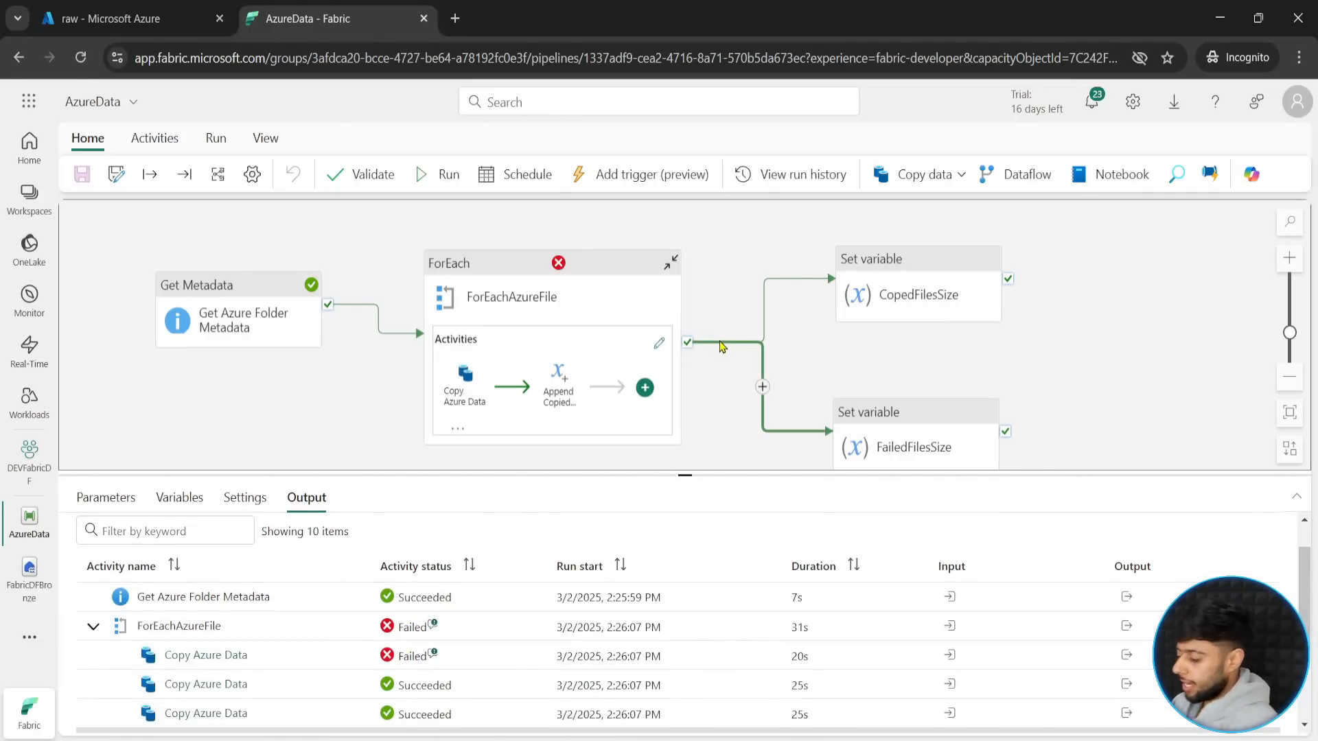
key("Delete")
left_click(733, 342)
key("Delete")
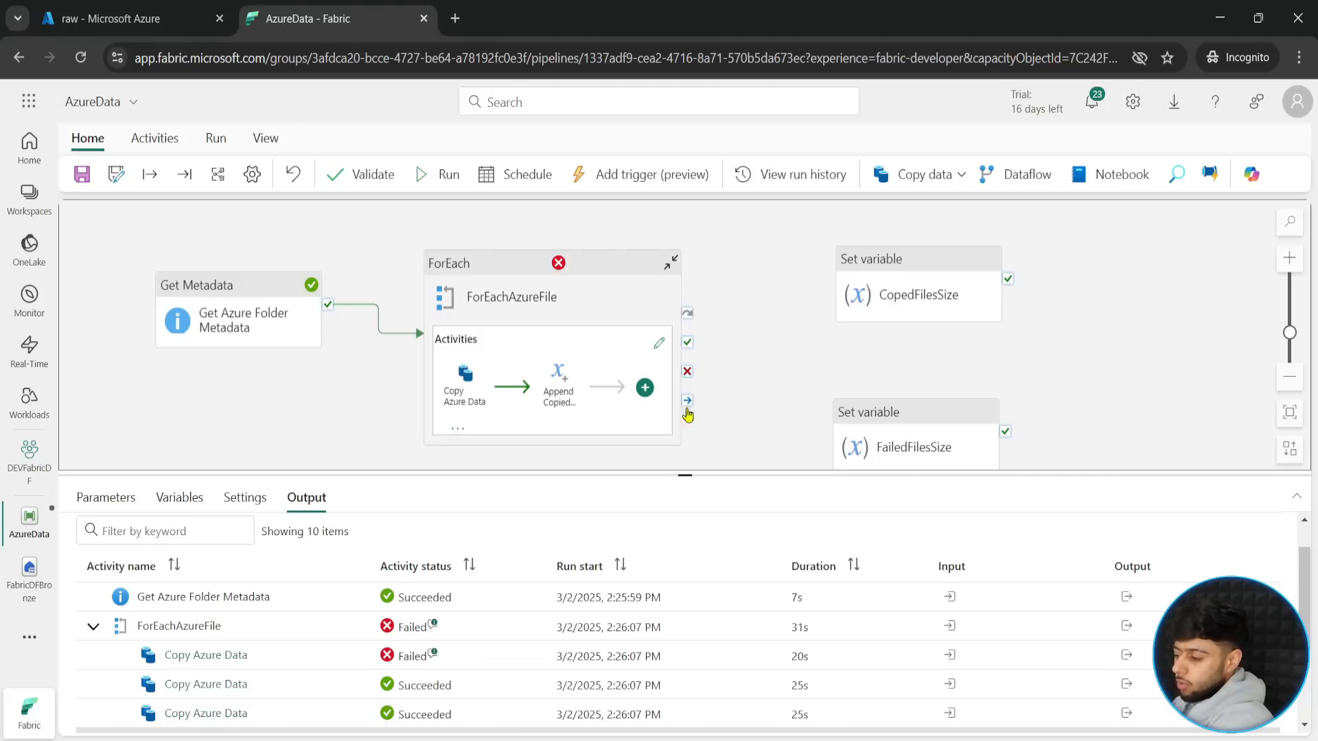
left_click_drag(687, 400, 849, 294)
left_click_drag(687, 400, 834, 431)
left_click(869, 421)
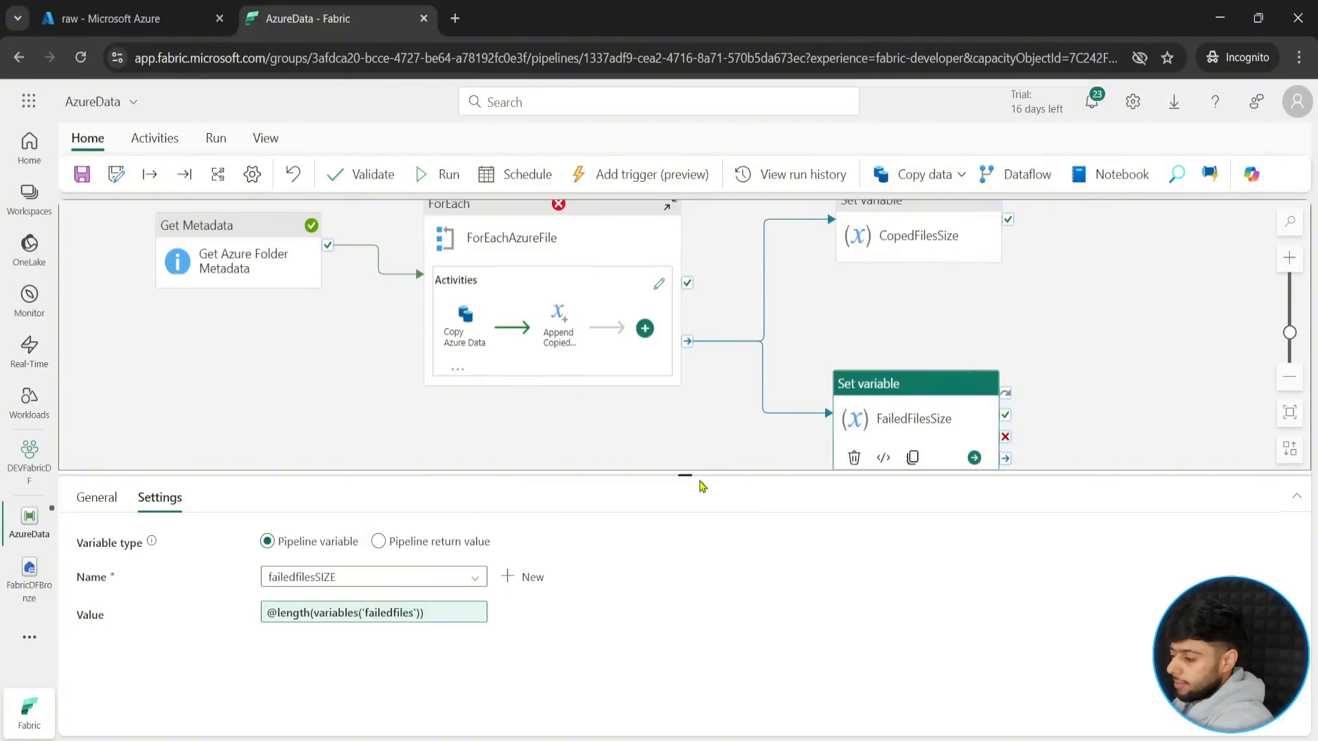
- Enlarge the pipeline canvas and realign the CopedFilesSize activity above FailedFilesSize
left_click_drag(700, 483, 697, 692)
left_click(889, 265)
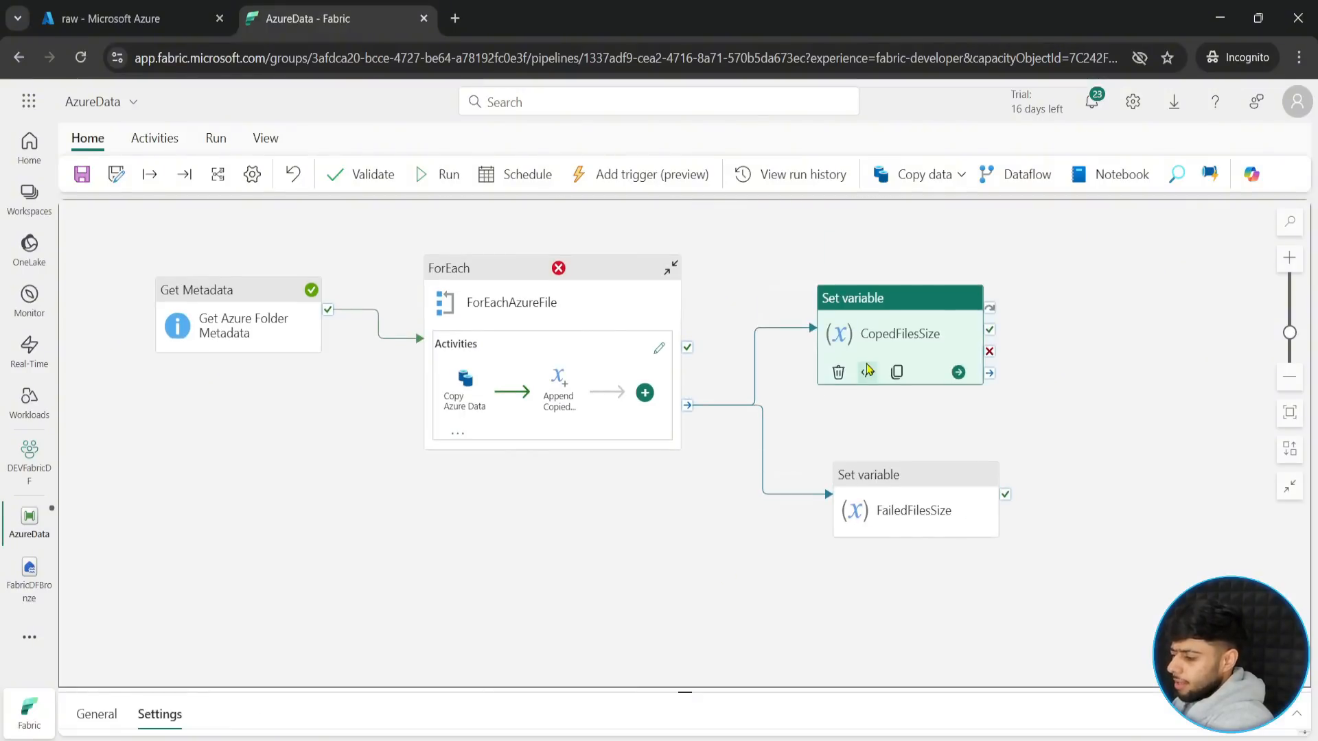
left_click(677, 577)
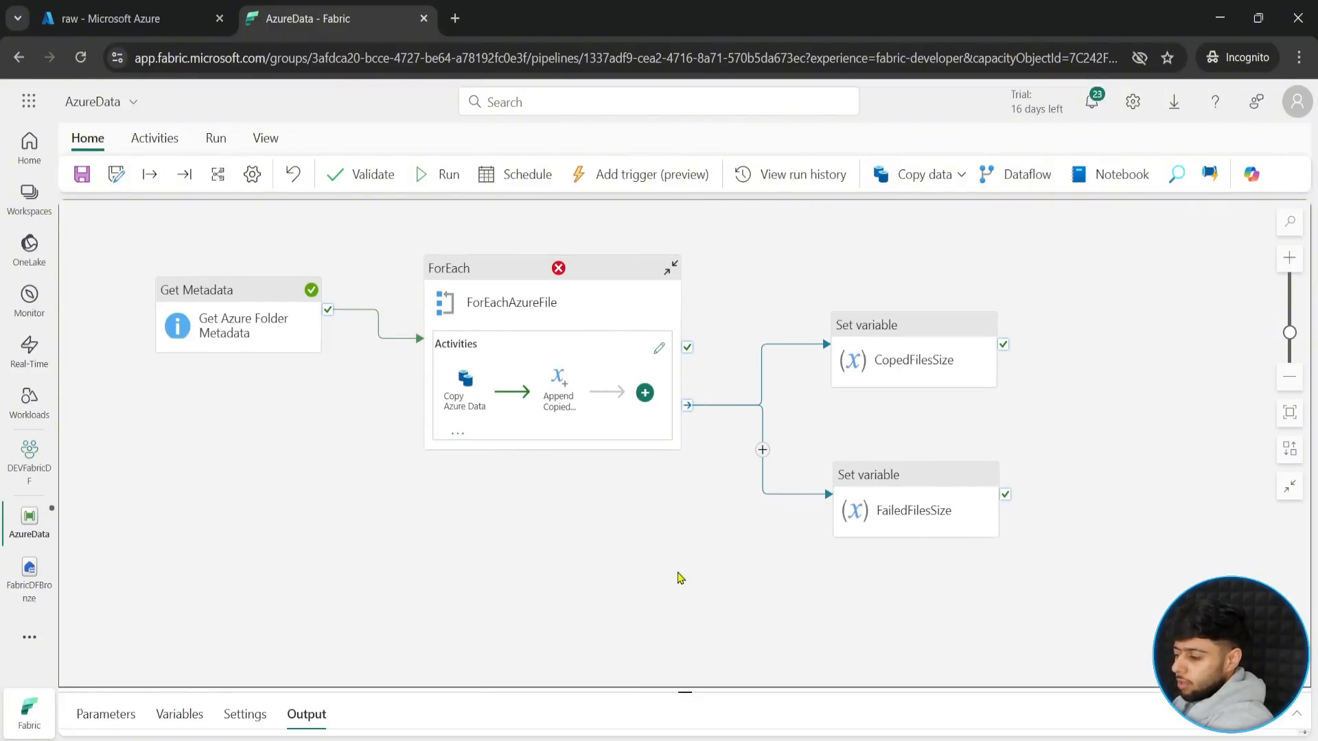
left_click_drag(927, 339, 929, 306)
left_click(669, 536)
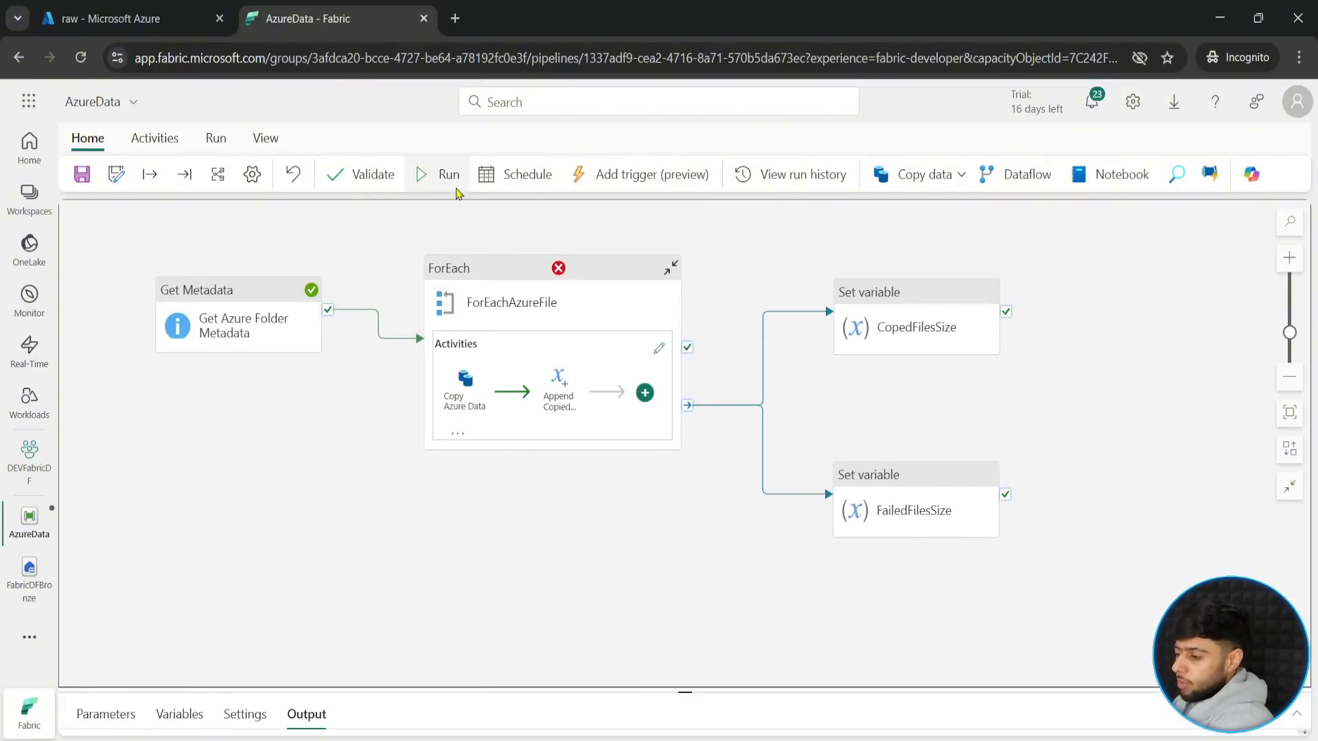
- Save and run the pipeline with its completion connections, and monitor the activity runs in an enlarged output list
left_click(447, 181)
left_click(644, 479)
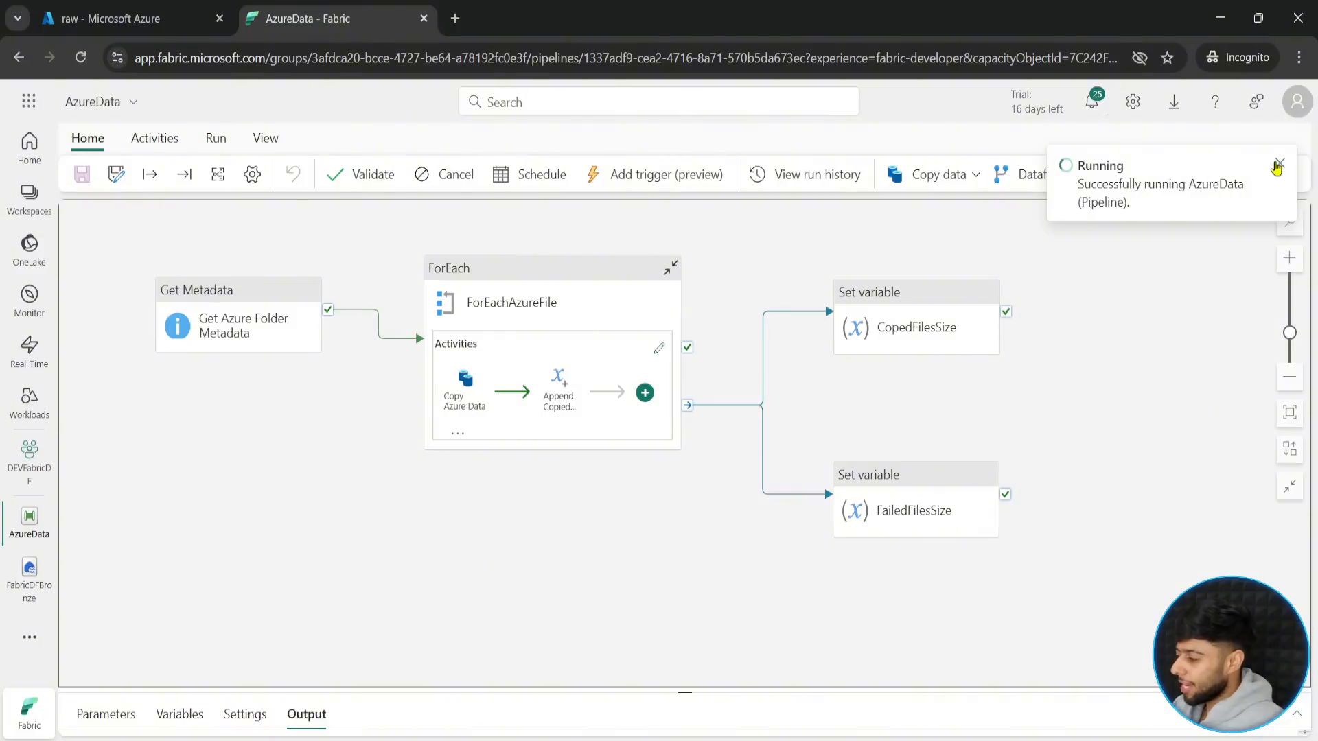
left_click(1278, 165)
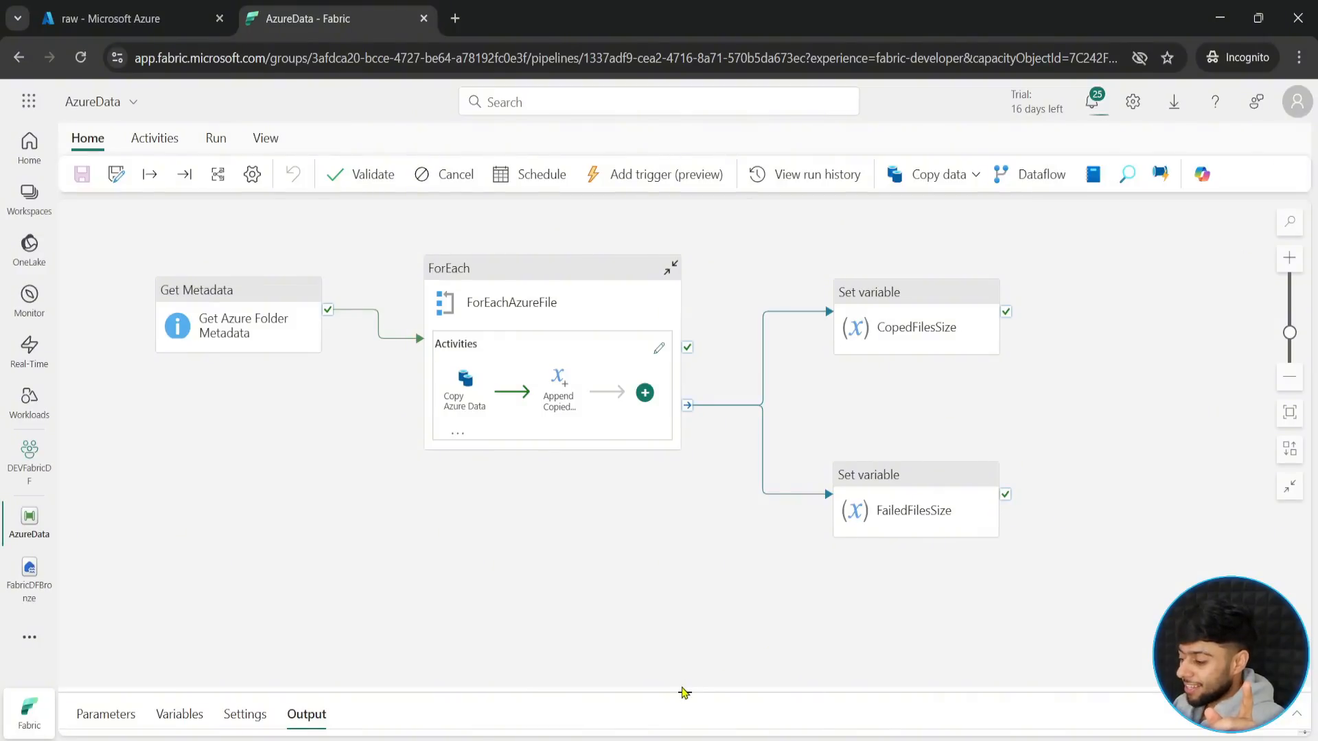
left_click_drag(684, 692, 685, 430)
left_click_drag(943, 424, 984, 316)
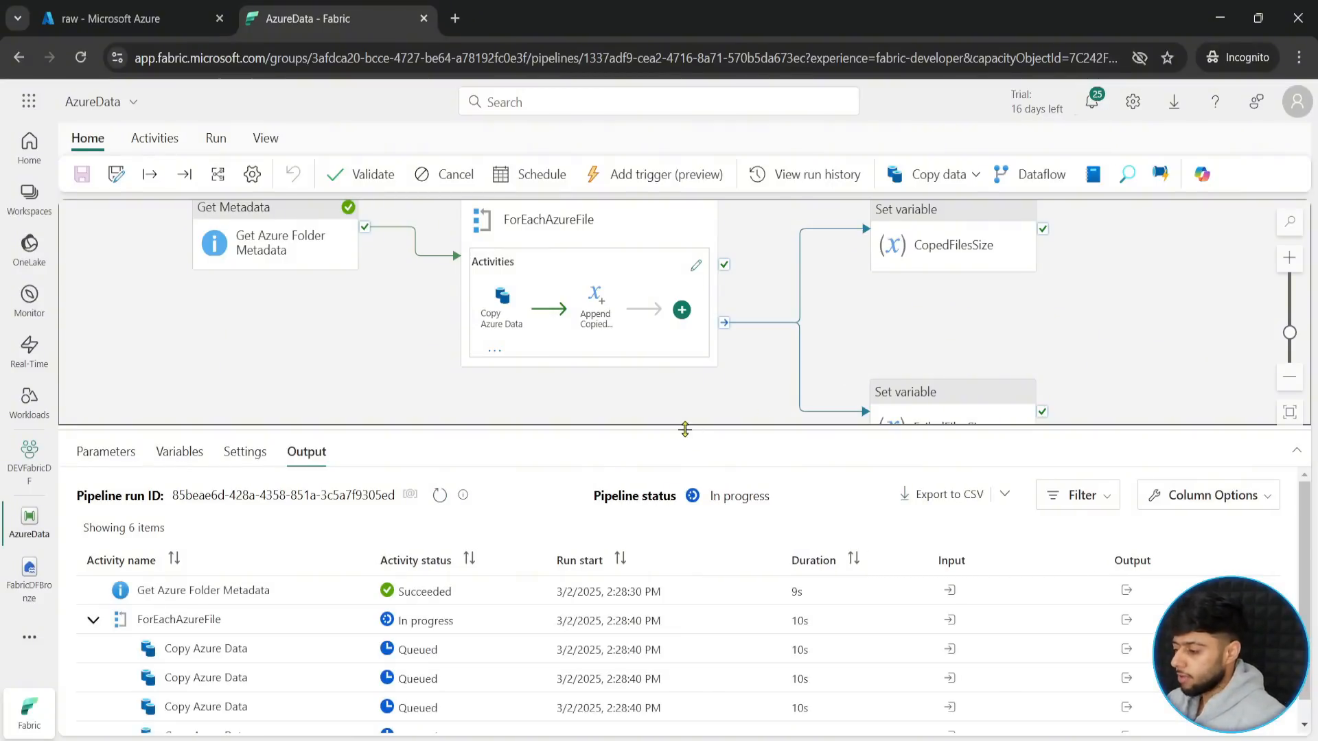
left_click_drag(685, 429, 679, 386)
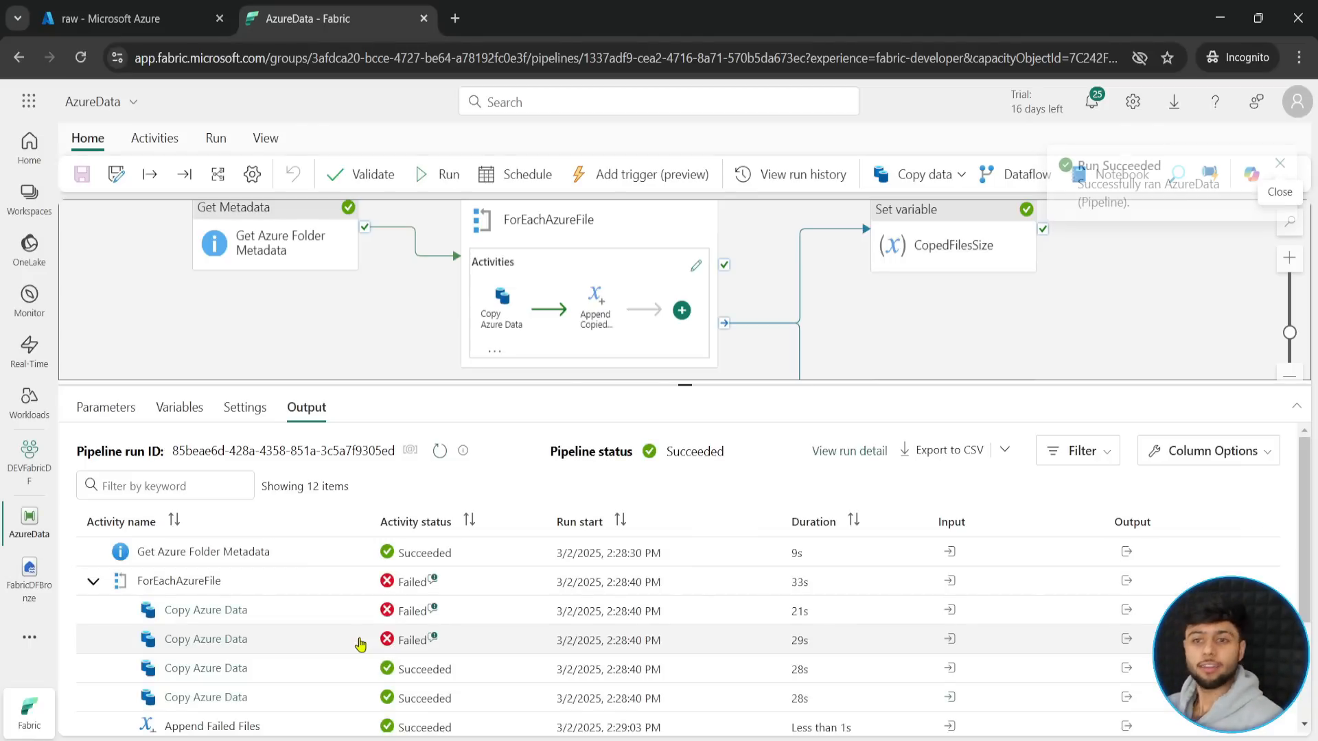
- Examine the run outputs of the FailedFilesSize and CopedFilesSize activities and close them
scroll(460, 684, "down", 3)
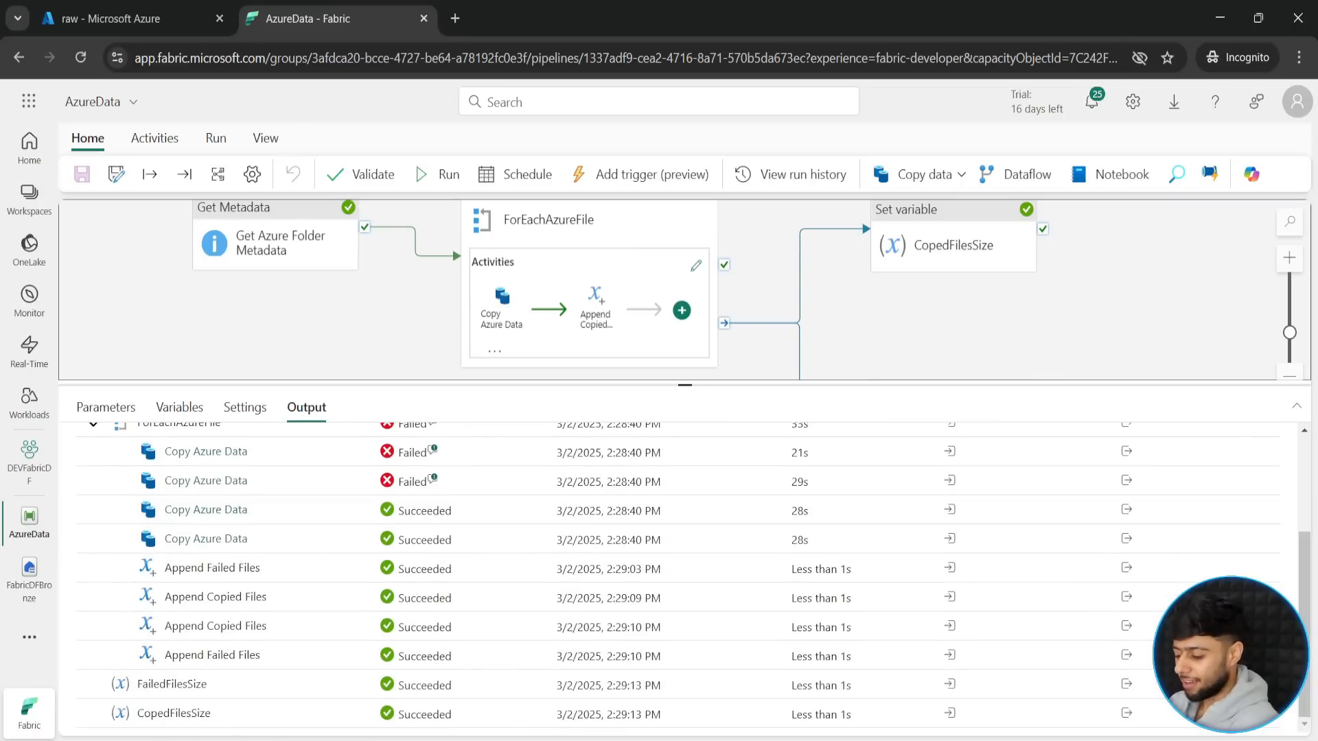
key("ctrl+2")
left_click_drag(99, 667, 225, 694)
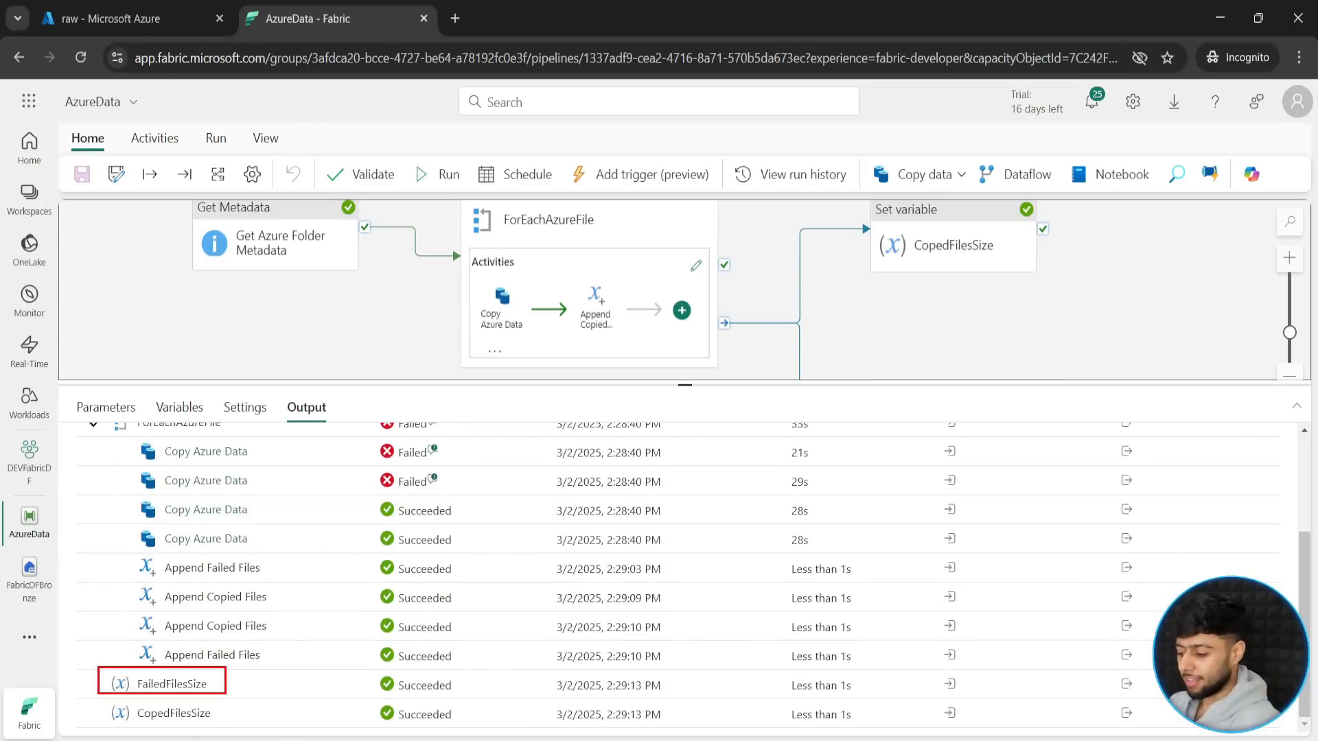
key("Escape")
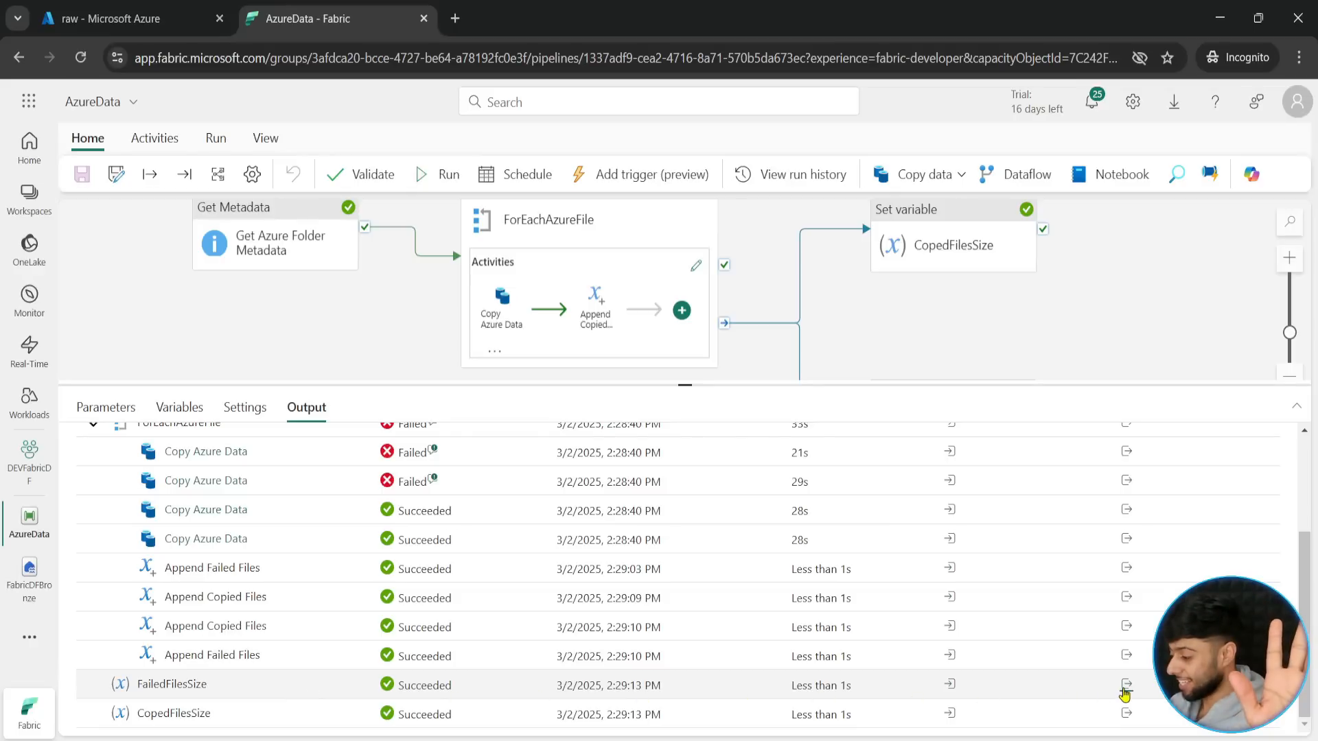
left_click(1126, 685)
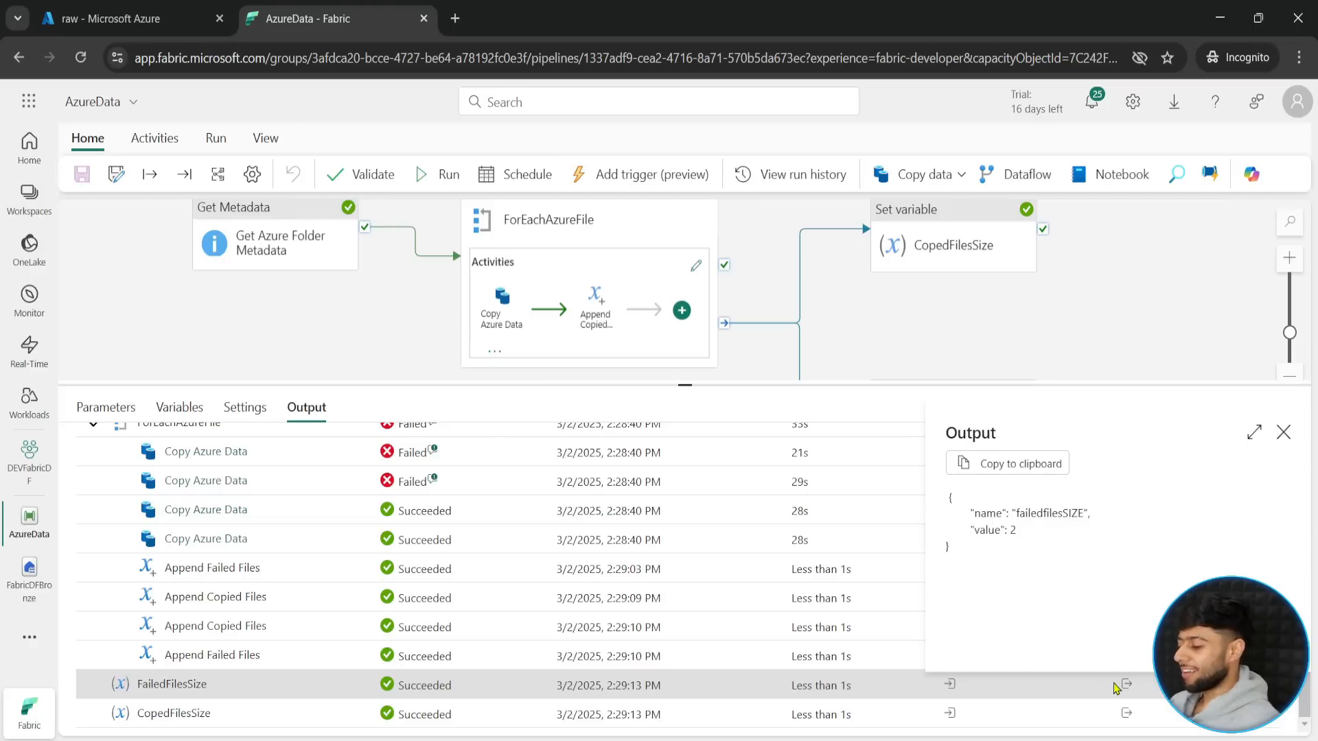
left_click(1126, 685)
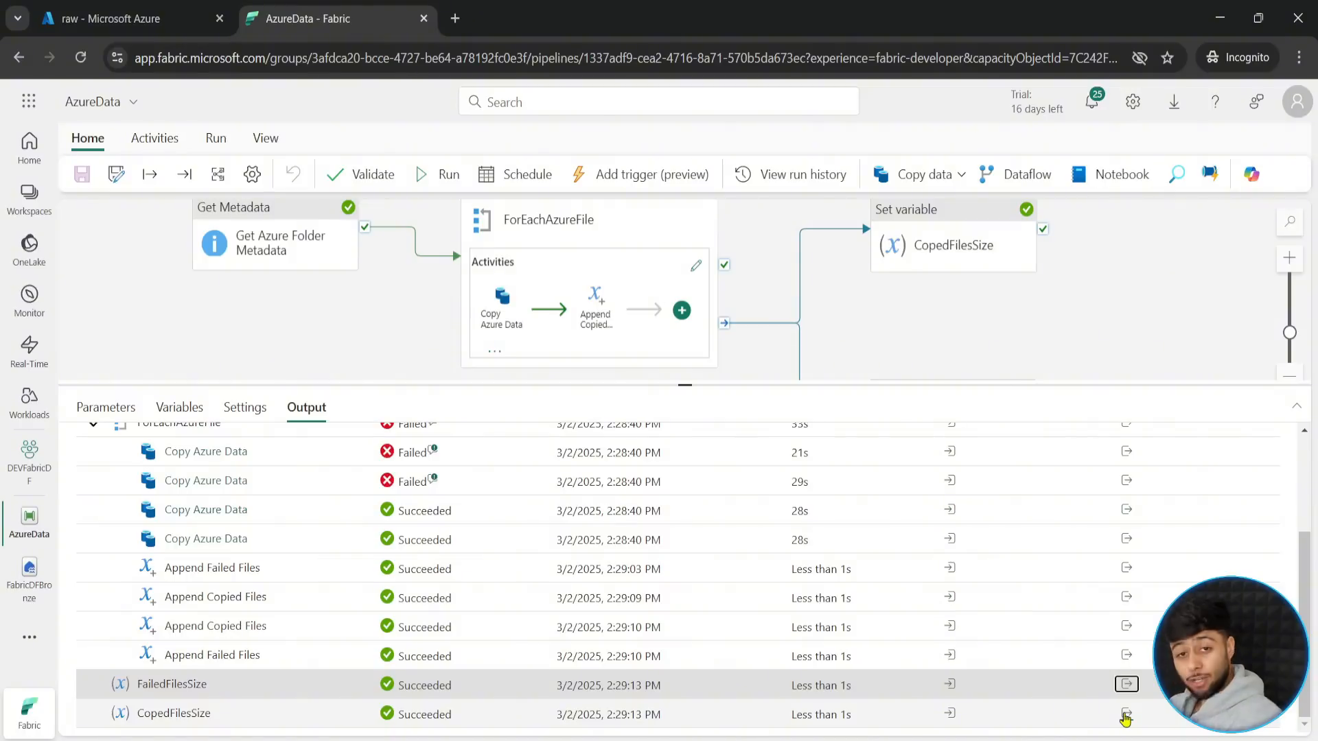
left_click(1126, 715)
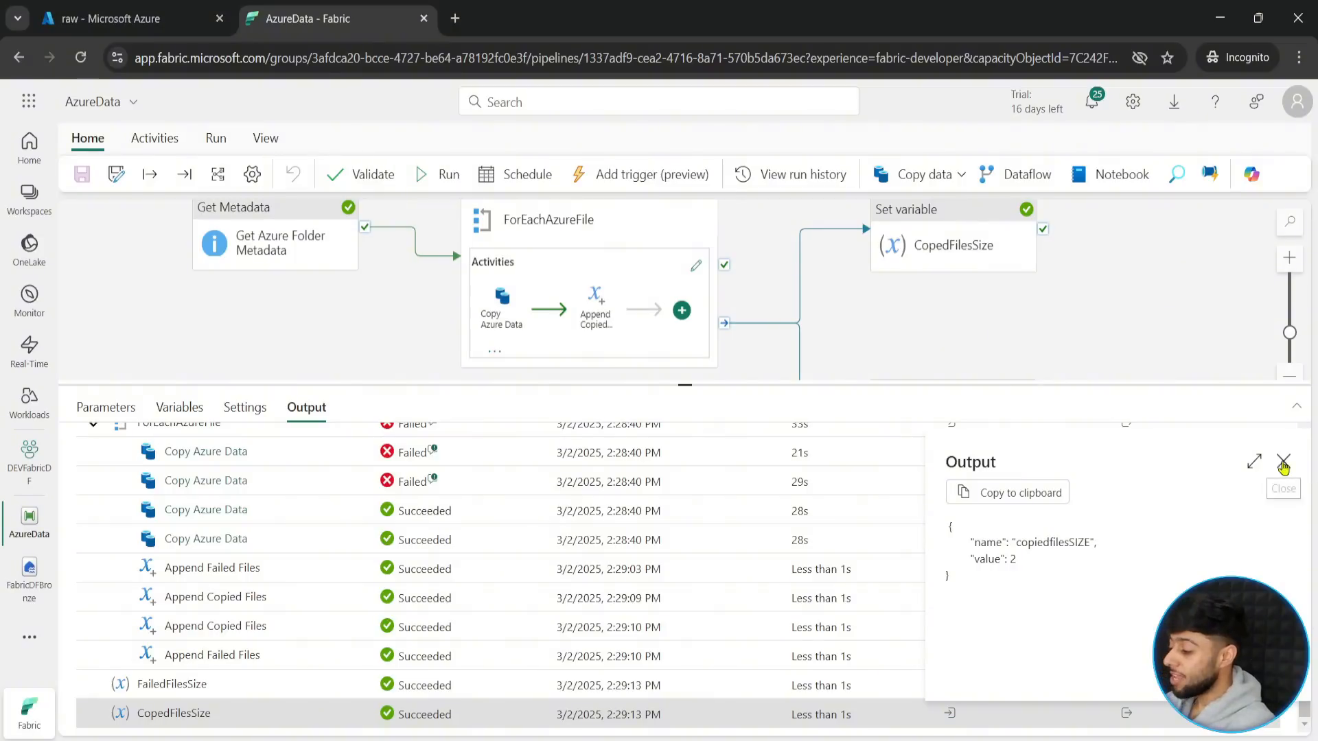
left_click(1283, 465)
left_click_drag(886, 382, 888, 506)
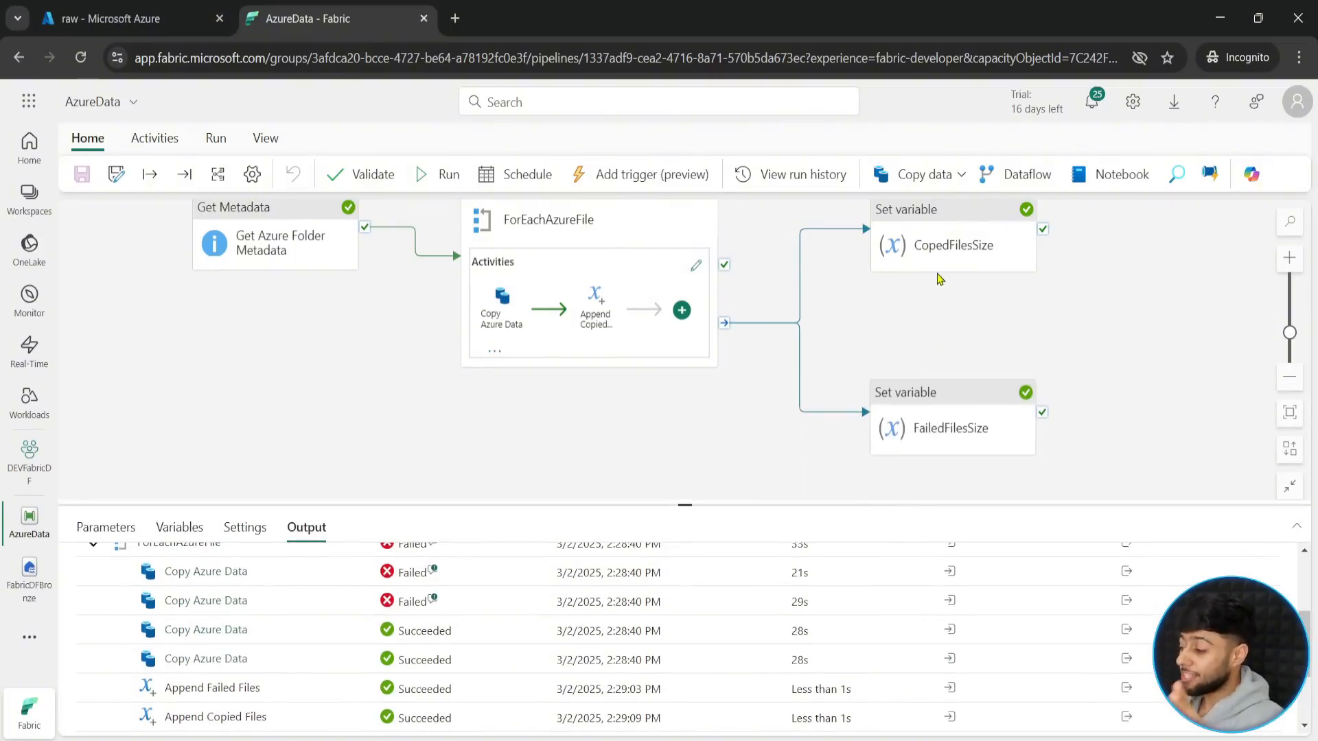
left_click_drag(1113, 227, 1001, 249)
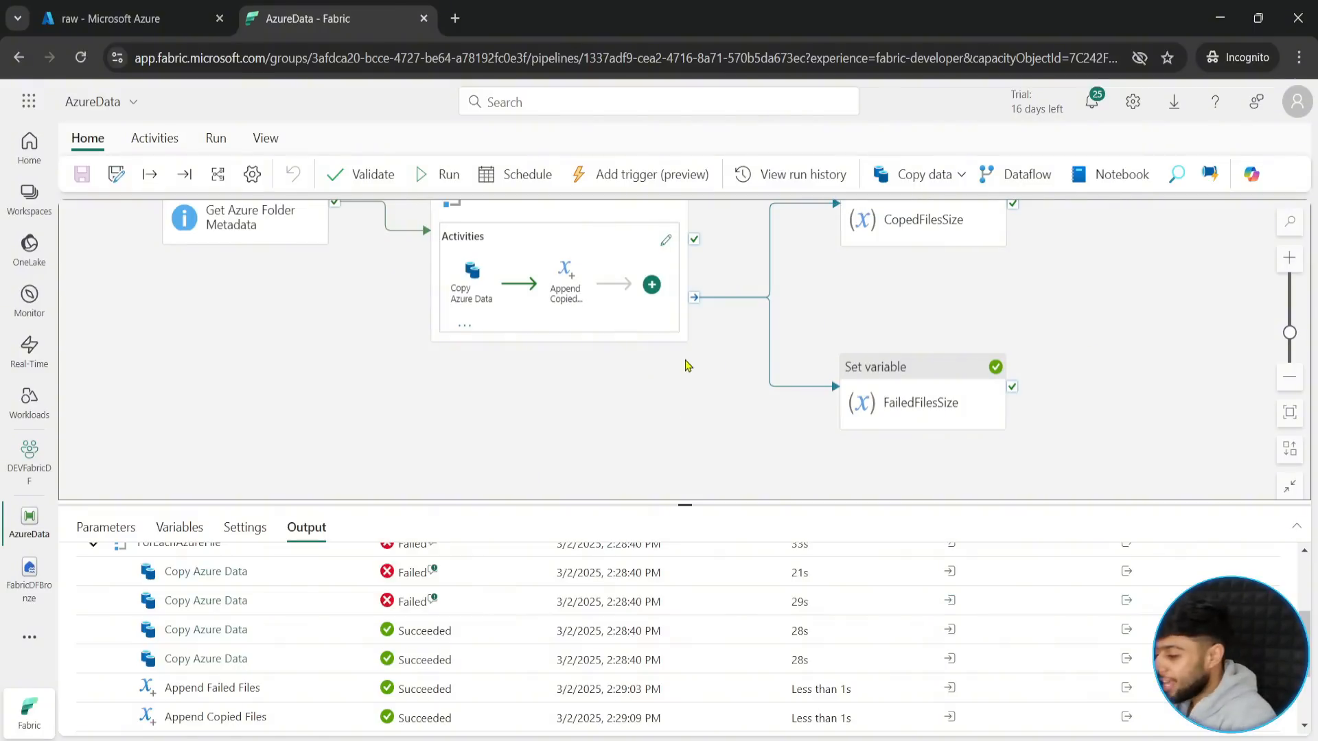
mouse_move(834, 335)
left_mouse_down()
mouse_move(957, 435)
mouse_move(1050, 442)
left_mouse_up()
left_click_drag(1239, 387, 1040, 410)
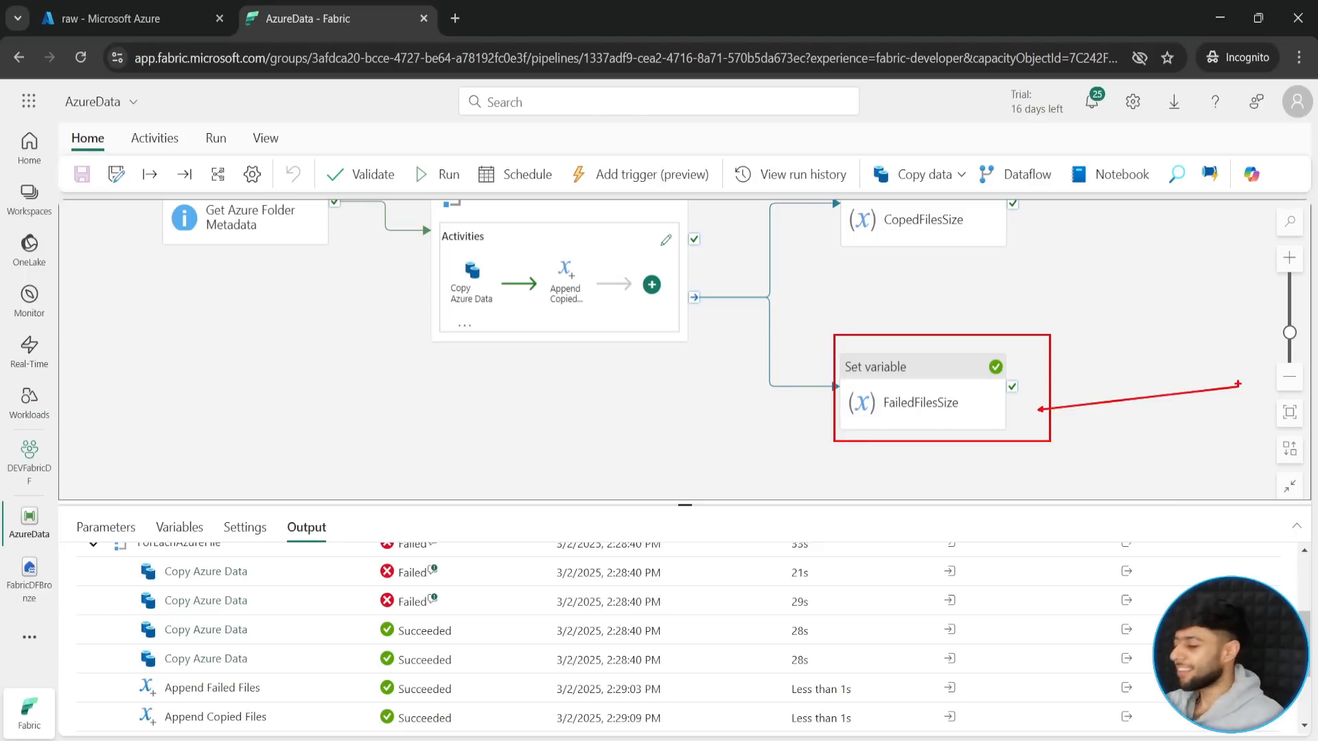
key("Escape")
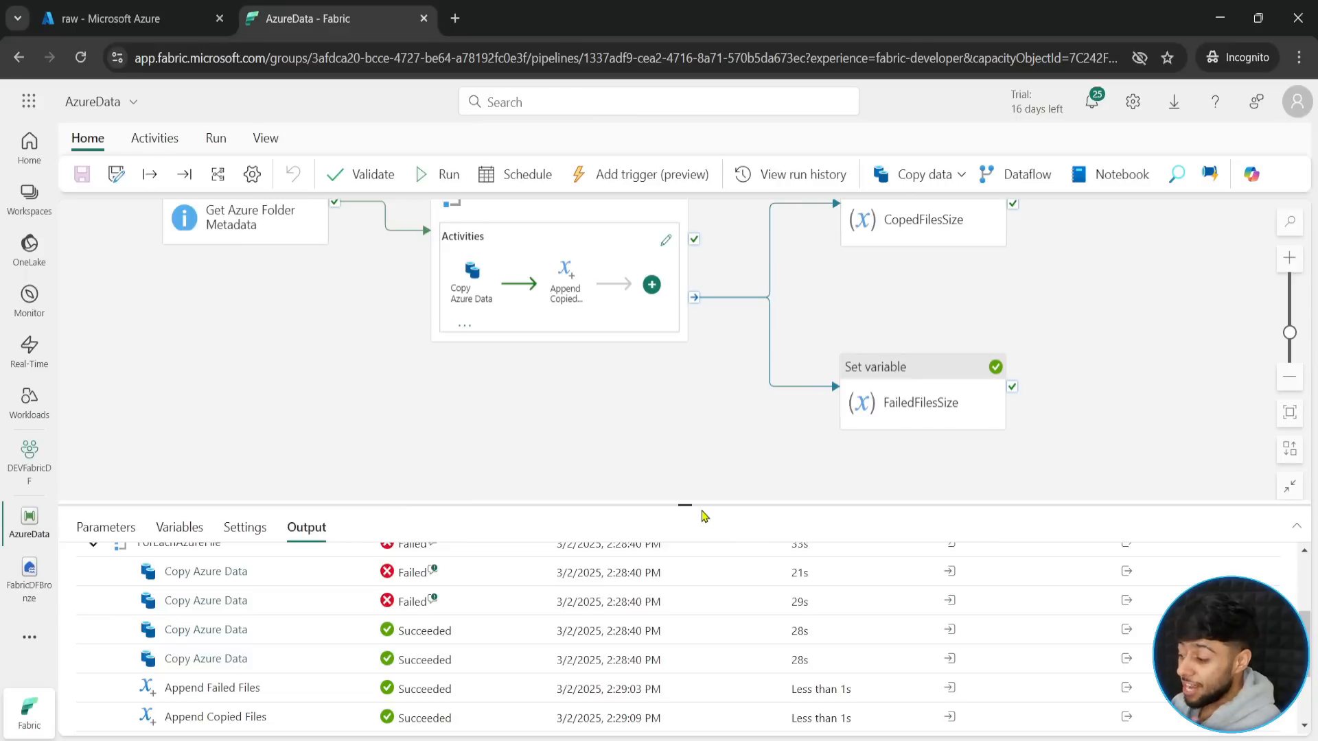
- Review the activity run statuses and recheck the output of the FailedFilesSize run
left_click_drag(701, 506, 686, 426)
scroll(608, 582, "up", 2)
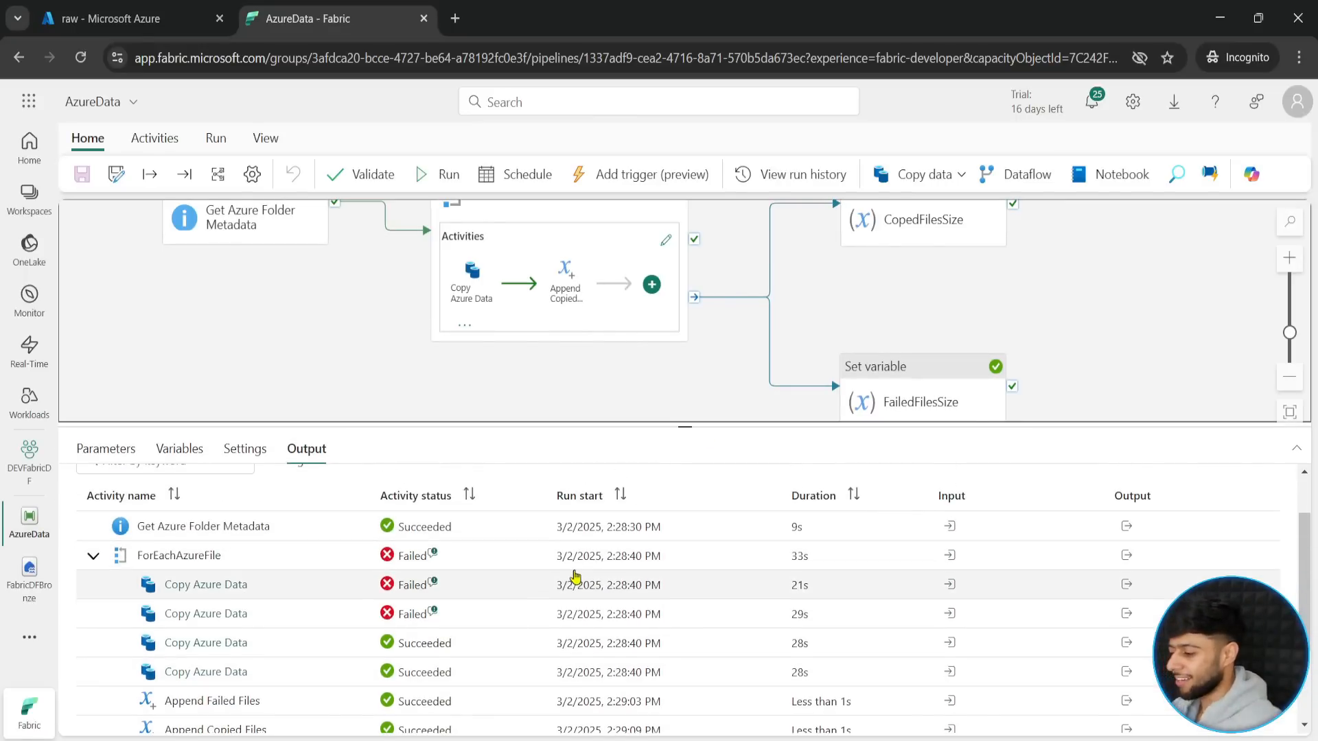
scroll(574, 580, "down", 3)
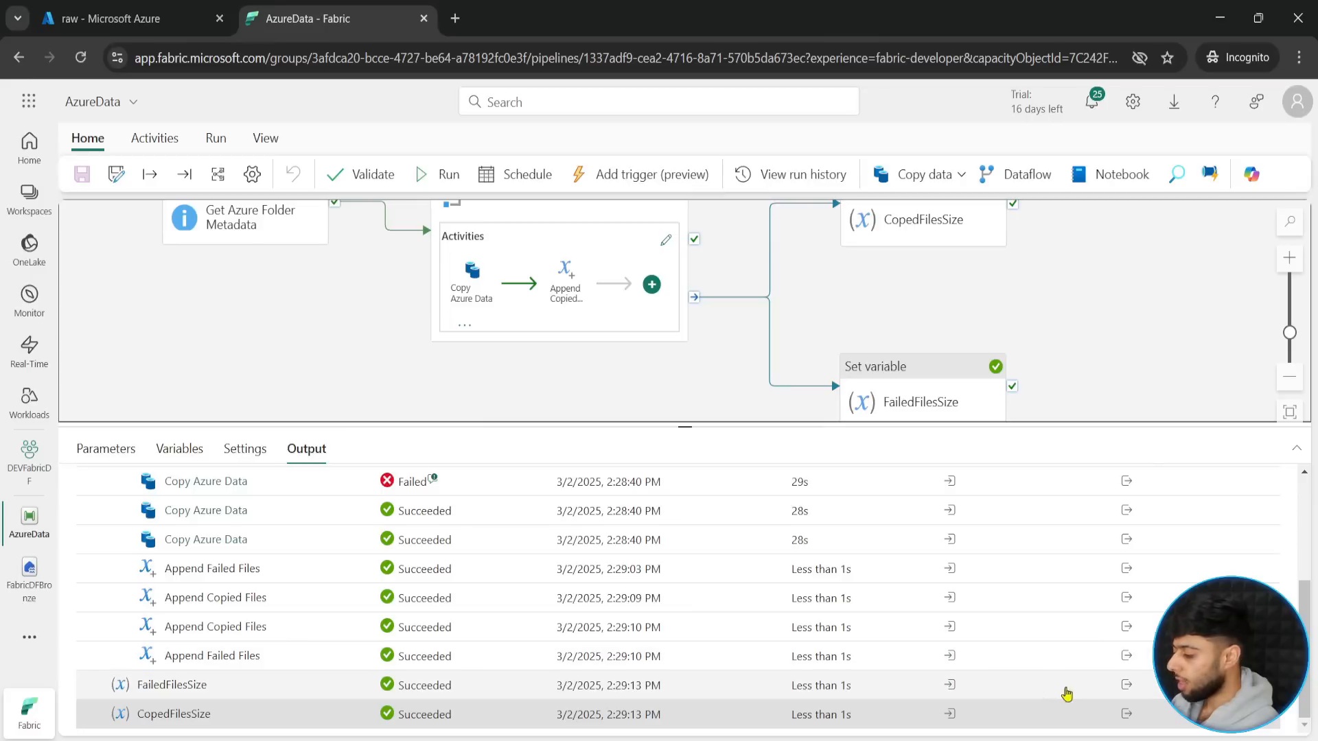
left_click(1126, 685)
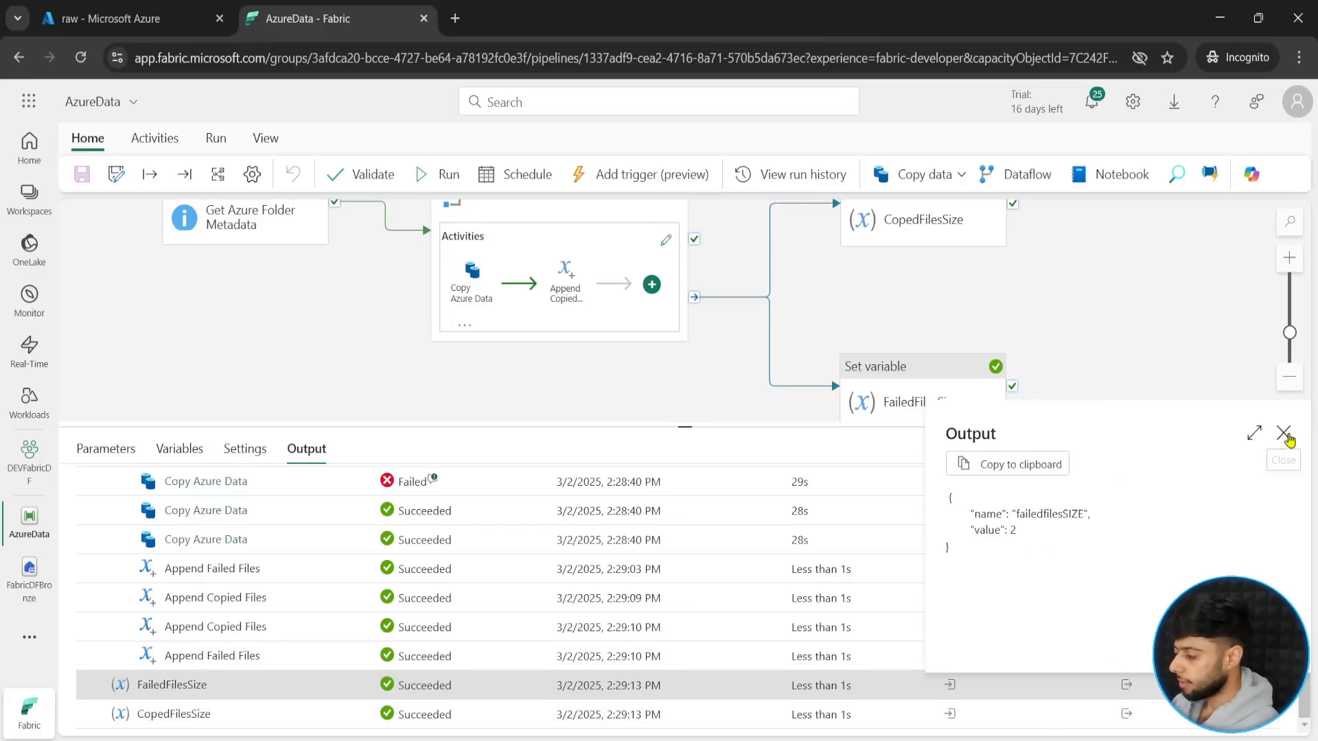
left_click(1283, 432)
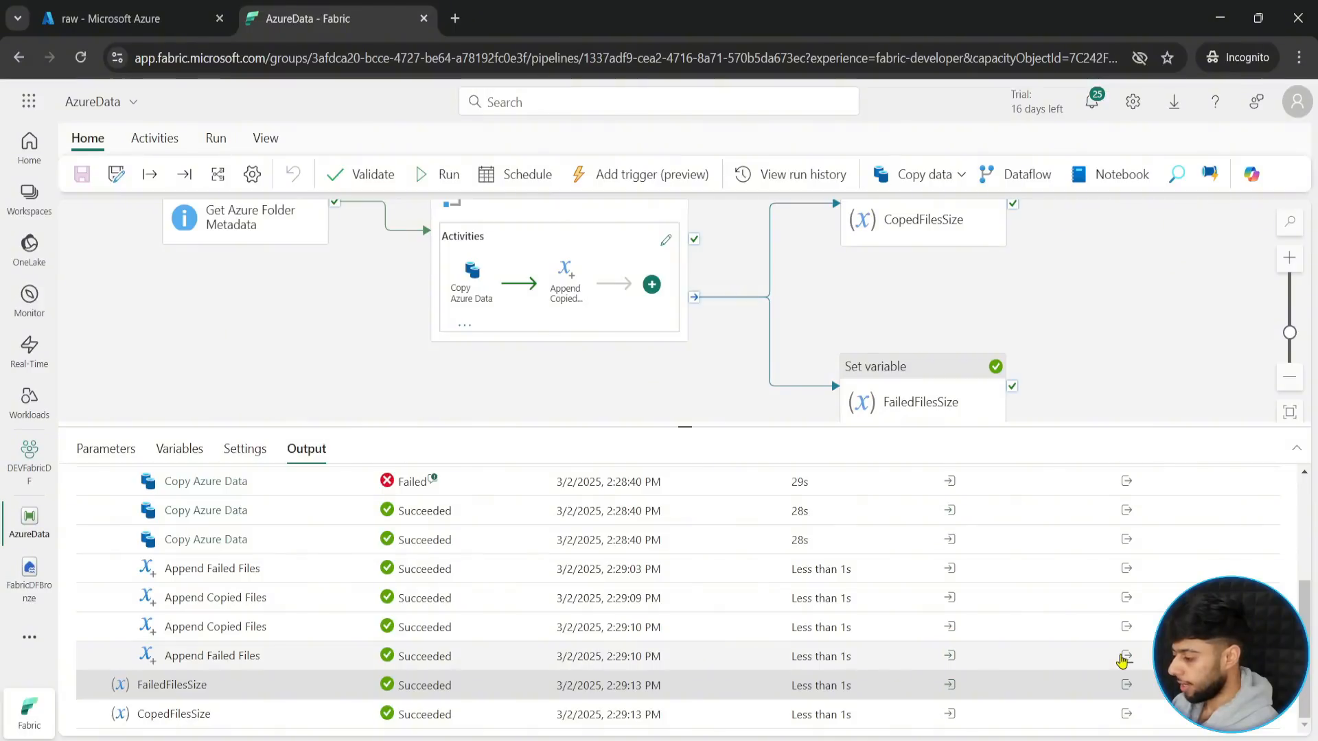
- Check the output and input of the last Append Failed Files run for the file name appended to failedfiles
left_click(1126, 657)
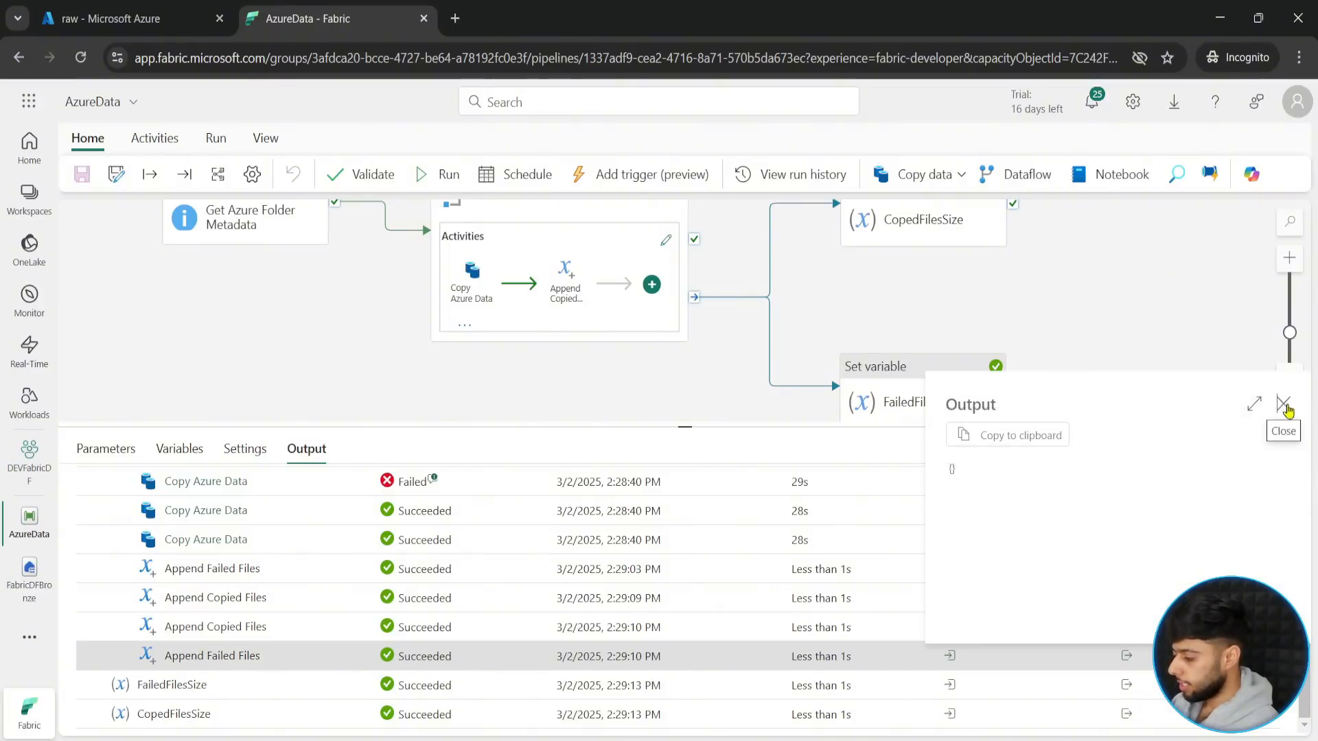
left_click(1282, 404)
left_click(950, 656)
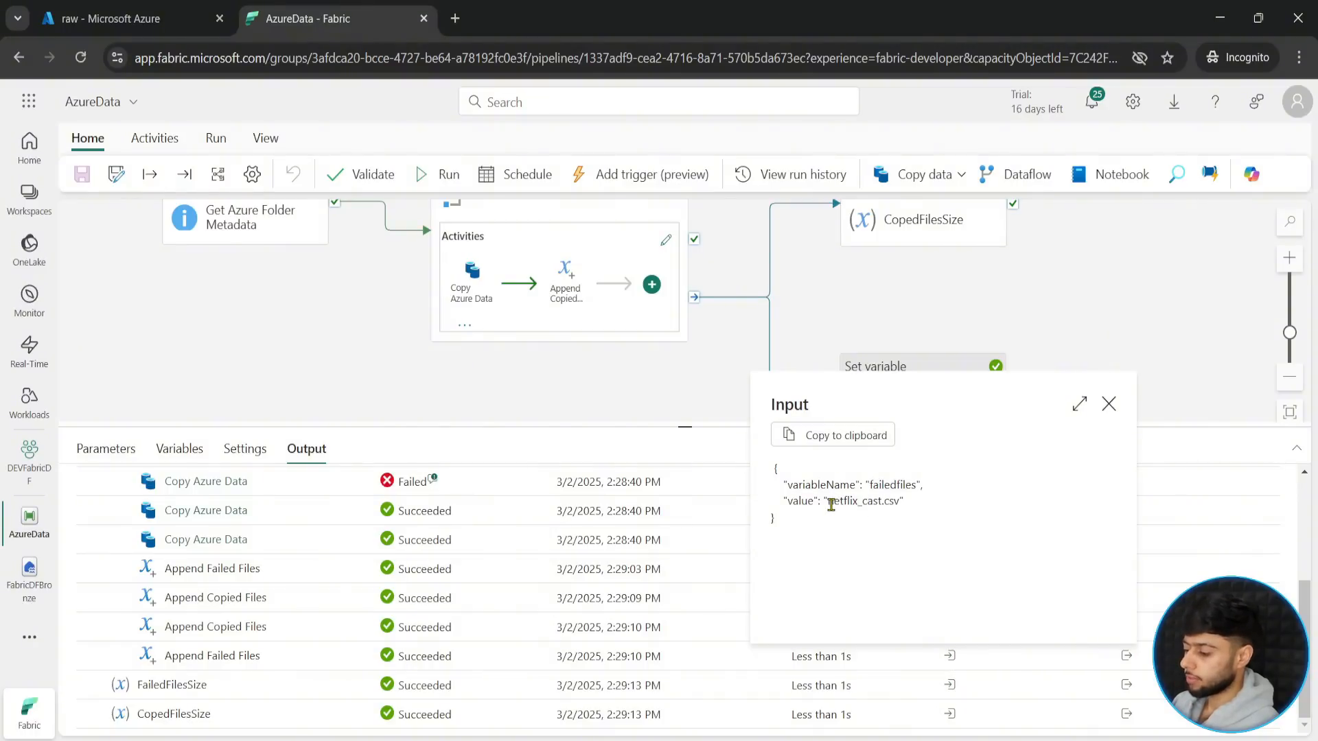
left_click_drag(830, 501, 954, 512)
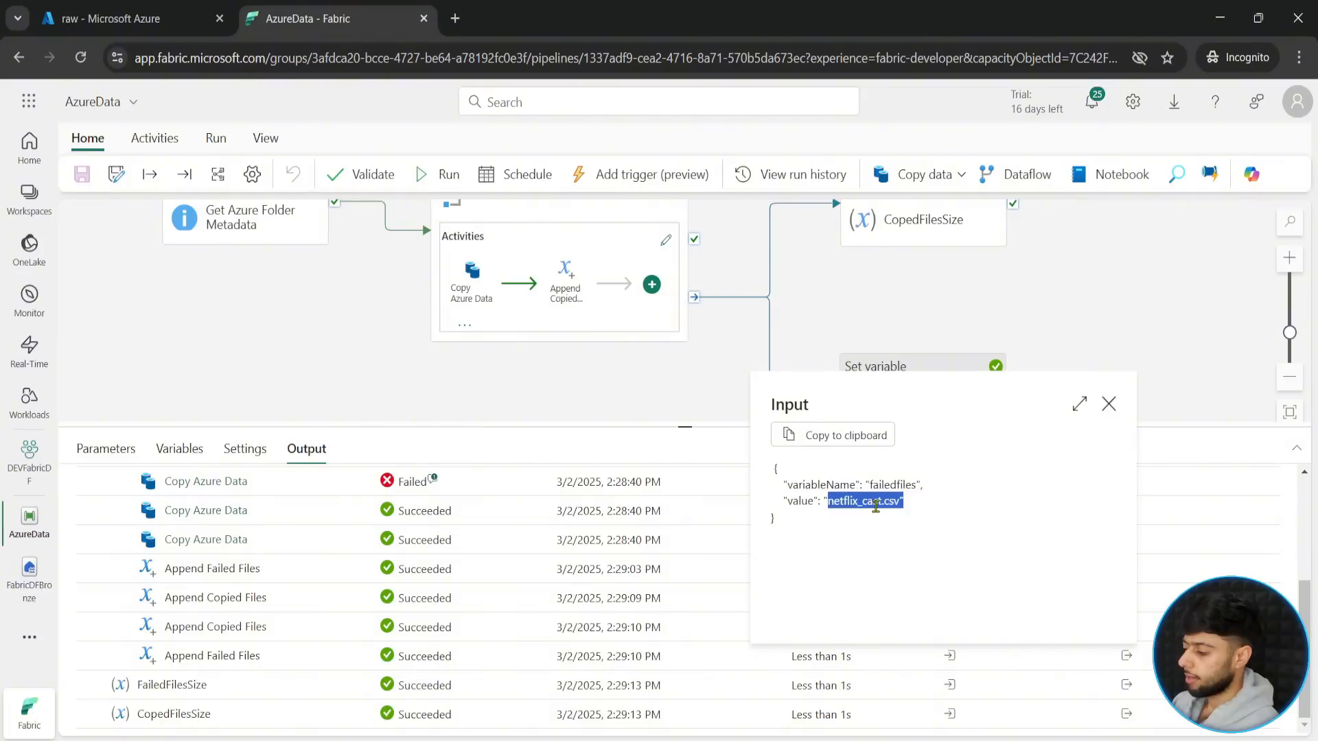
left_click(875, 505)
left_click_drag(791, 482, 925, 508)
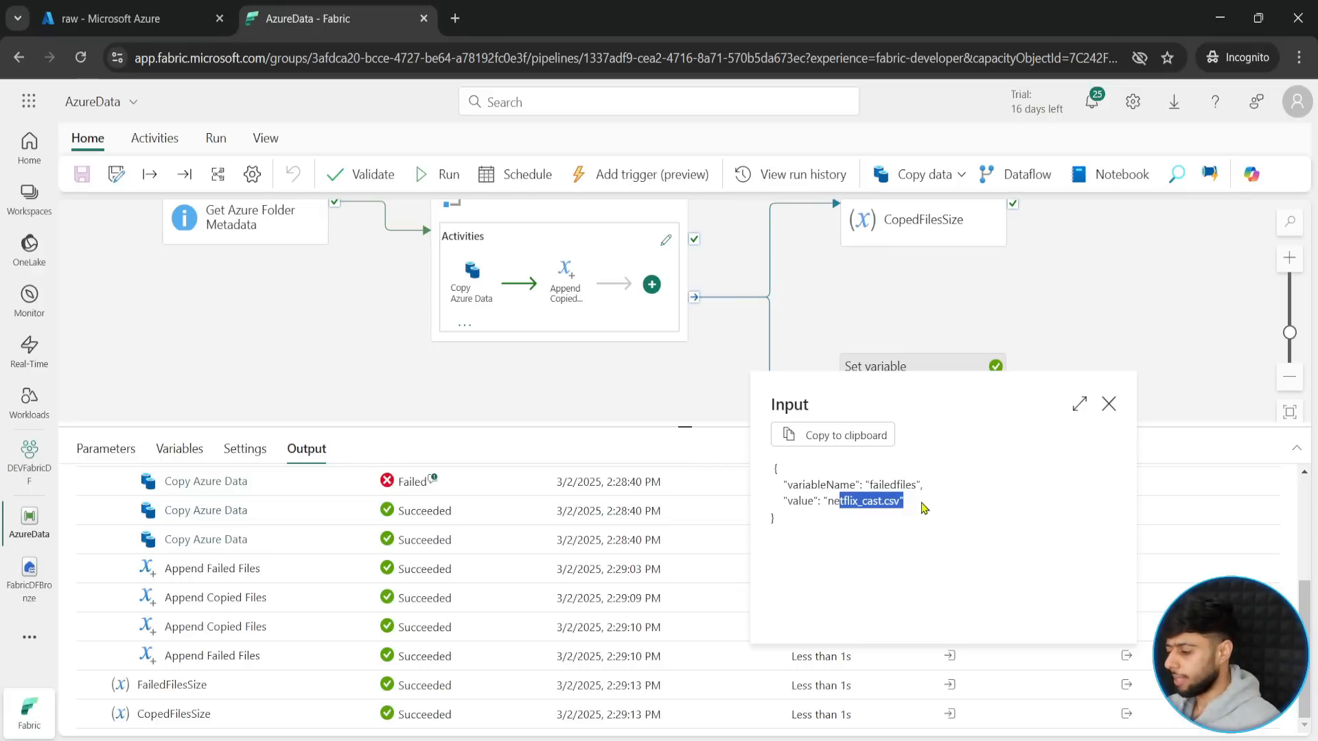
left_click(1108, 405)
- Add a String pipeline variable named copiednames
left_click_drag(685, 427, 691, 582)
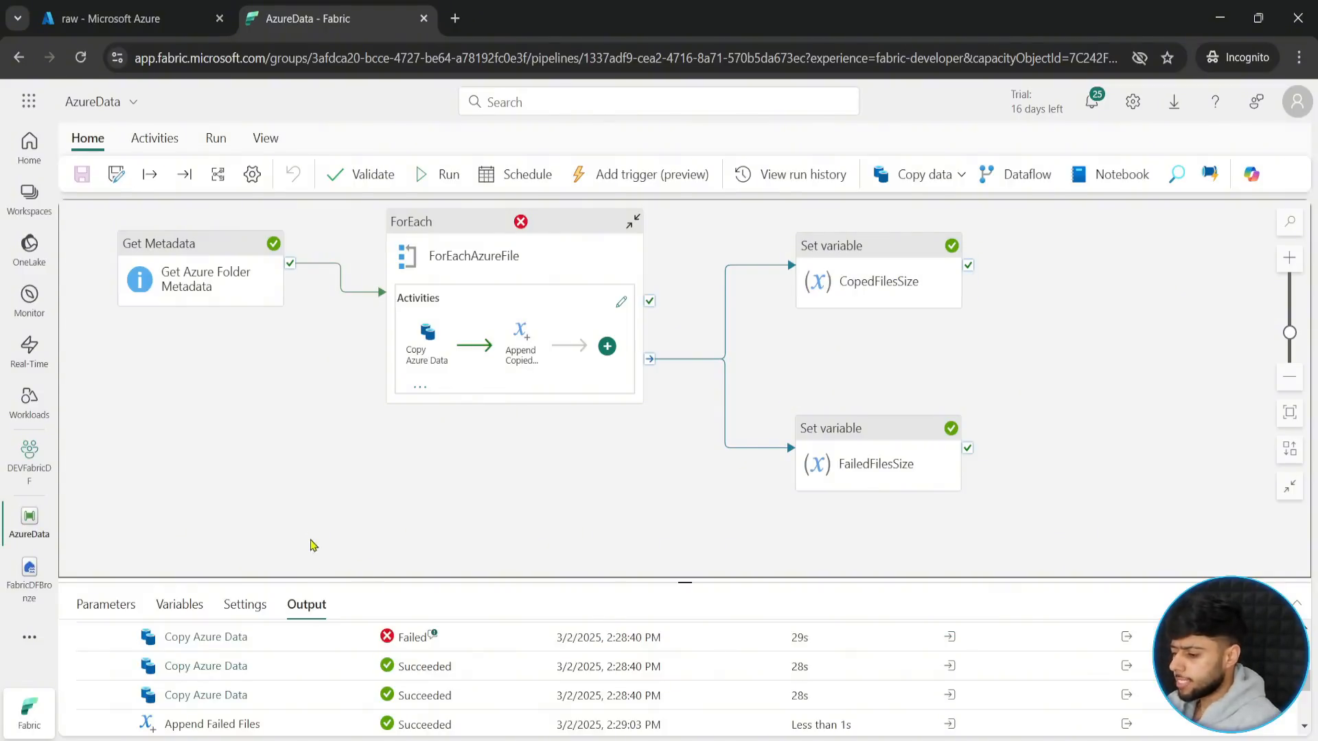
left_click(180, 604)
left_click_drag(686, 584, 656, 405)
left_click(108, 472)
left_click(167, 658)
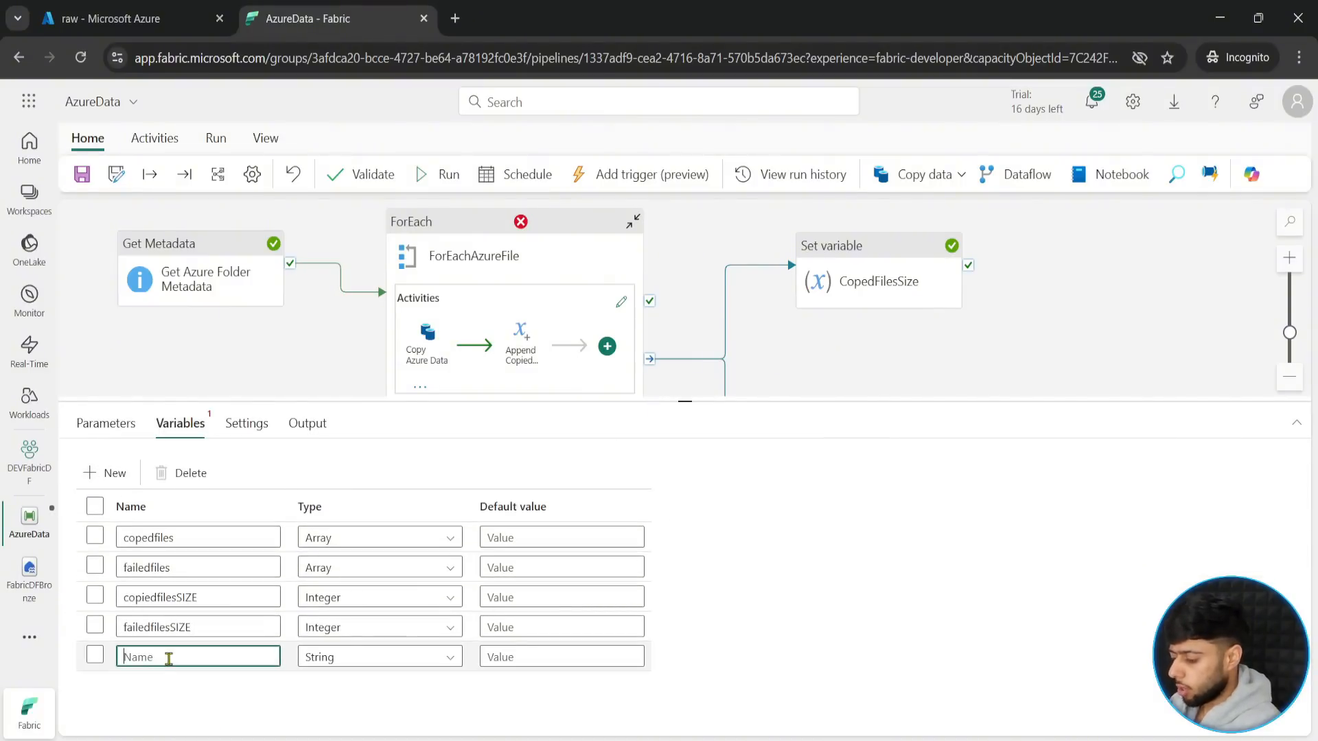
type("copiednames")
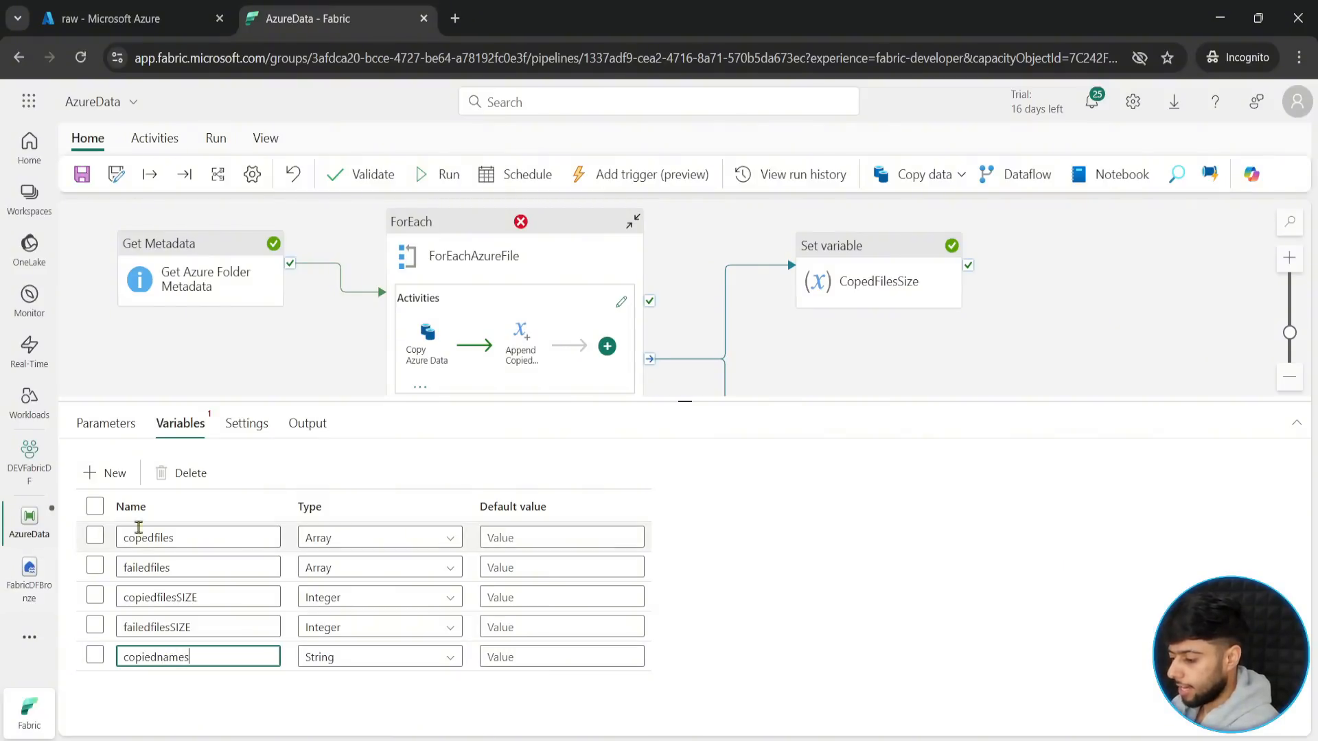
- Add another String pipeline variable named failedname
left_click(105, 472)
left_click(185, 689)
type("fi")
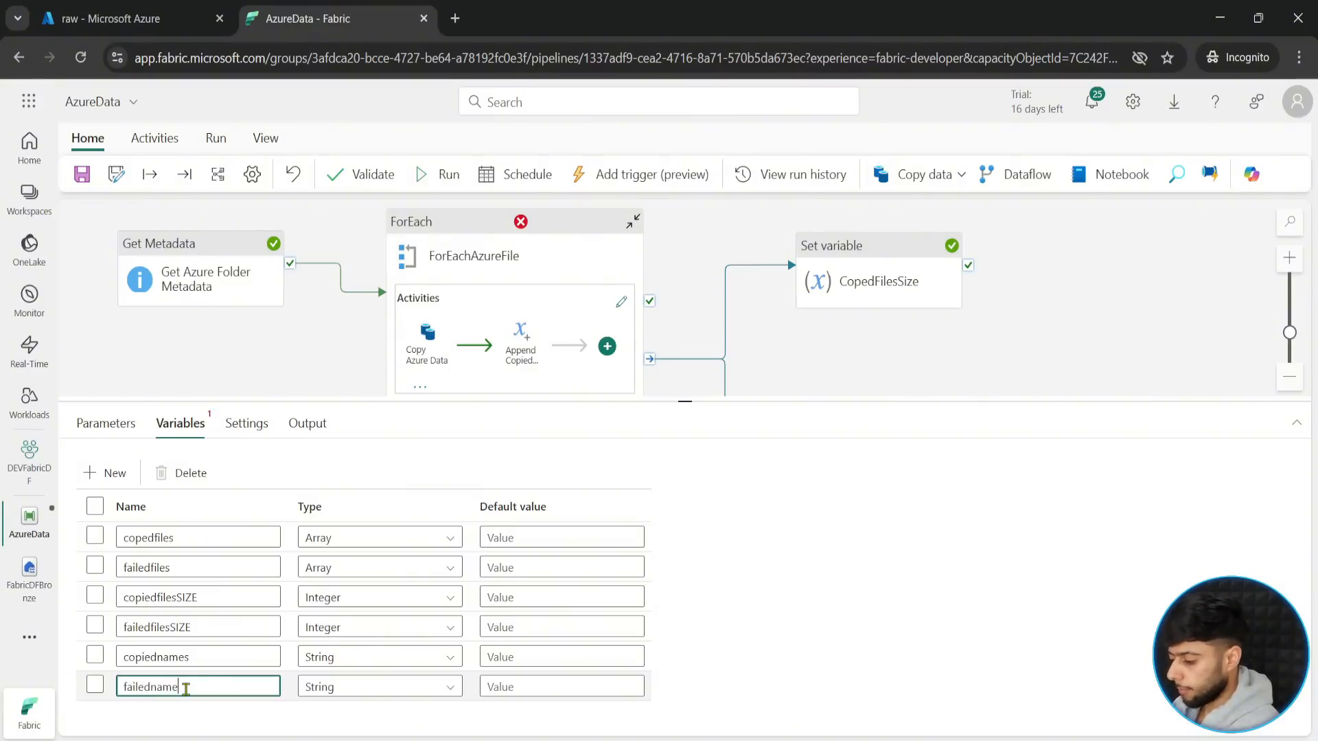
type("ledname")
- Add a Set variable activity to the pipeline and place it in the free space beyond the CopedFilesSize activity
left_click_drag(688, 400, 676, 600)
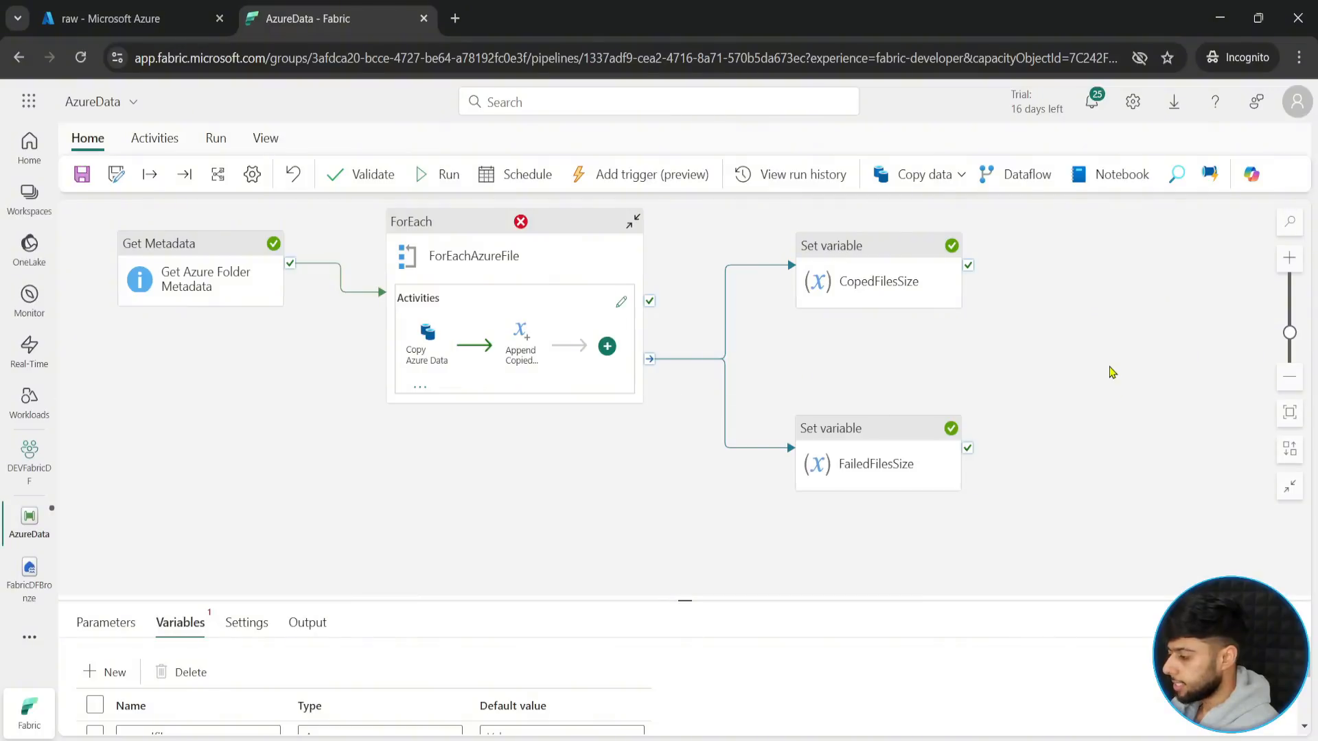
left_click_drag(1095, 364, 999, 422)
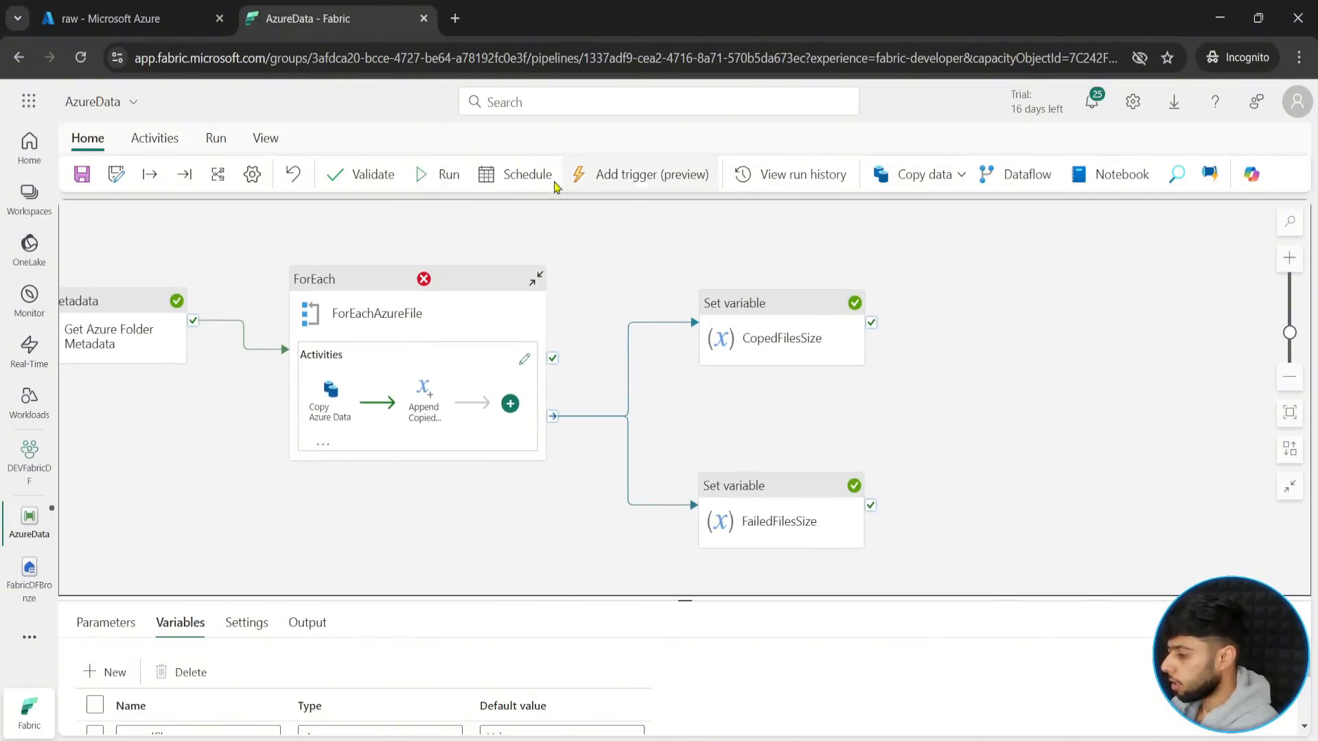
left_click(155, 138)
left_click(1136, 174)
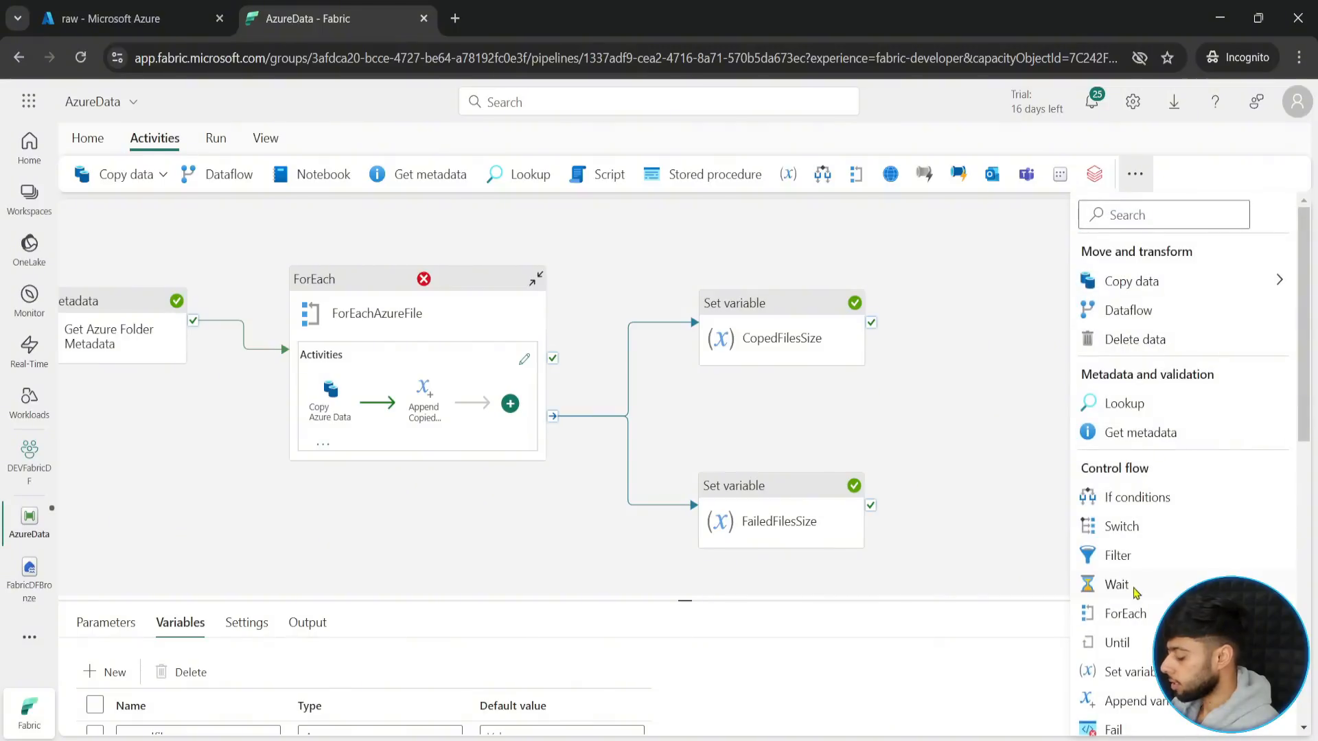
left_click(1131, 673)
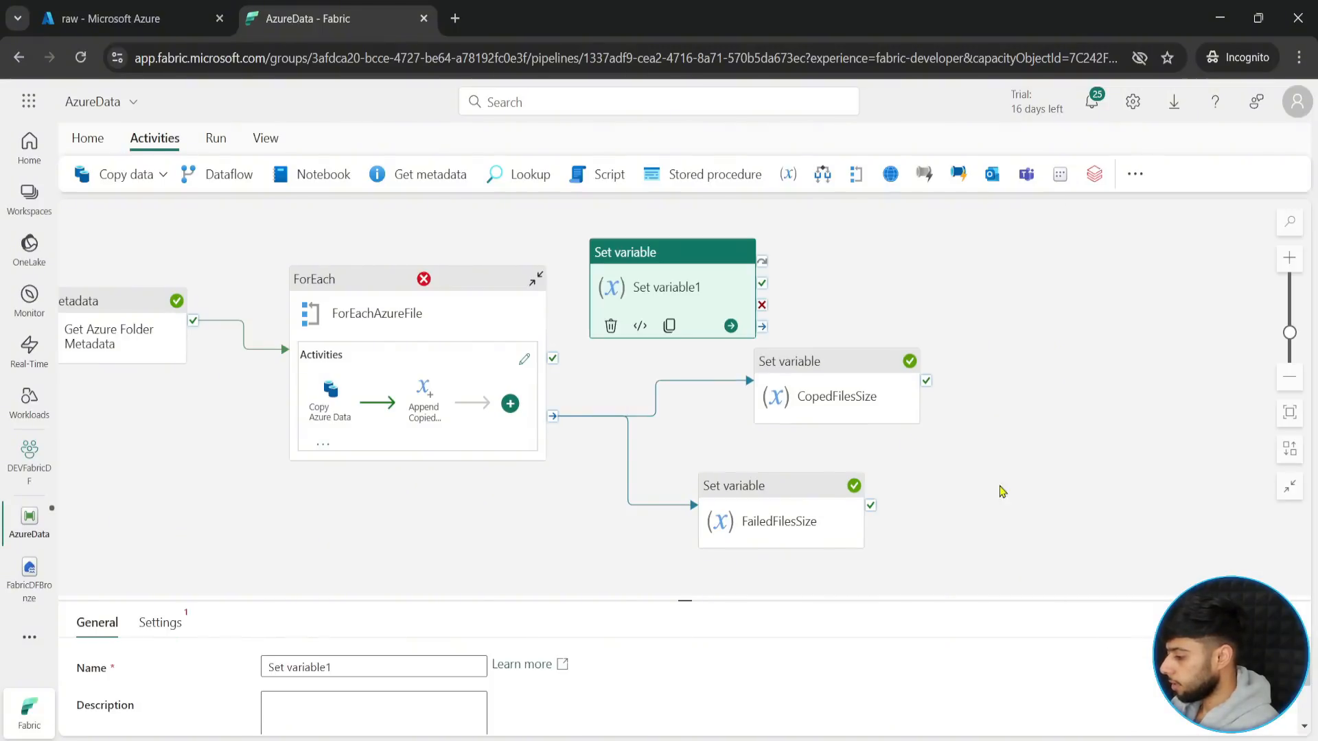
left_click_drag(679, 286, 1156, 359)
- Rearrange the CopedFilesSize and FailedFilesSize activities and connect CopedFilesSize to the new Set variable activity on success
left_click_drag(850, 406, 766, 306)
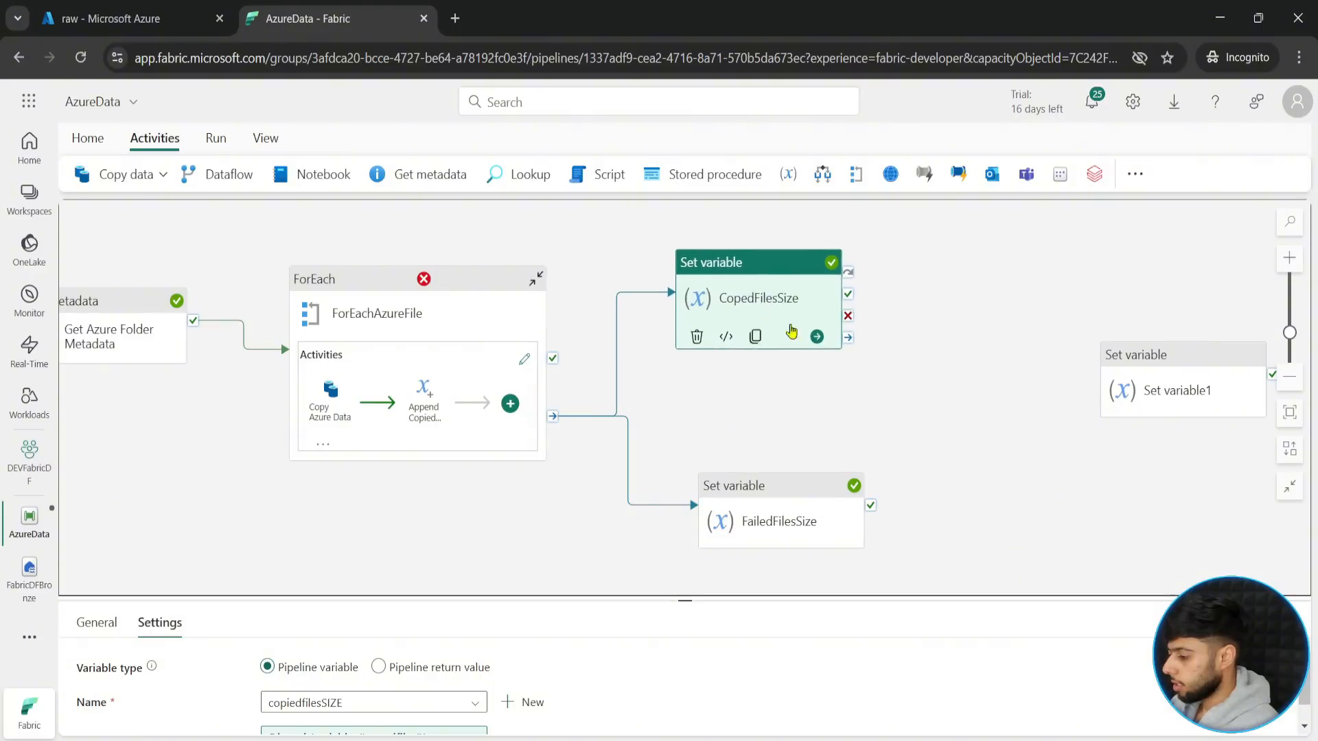
left_click_drag(771, 523, 752, 532)
left_click_drag(750, 330, 789, 329)
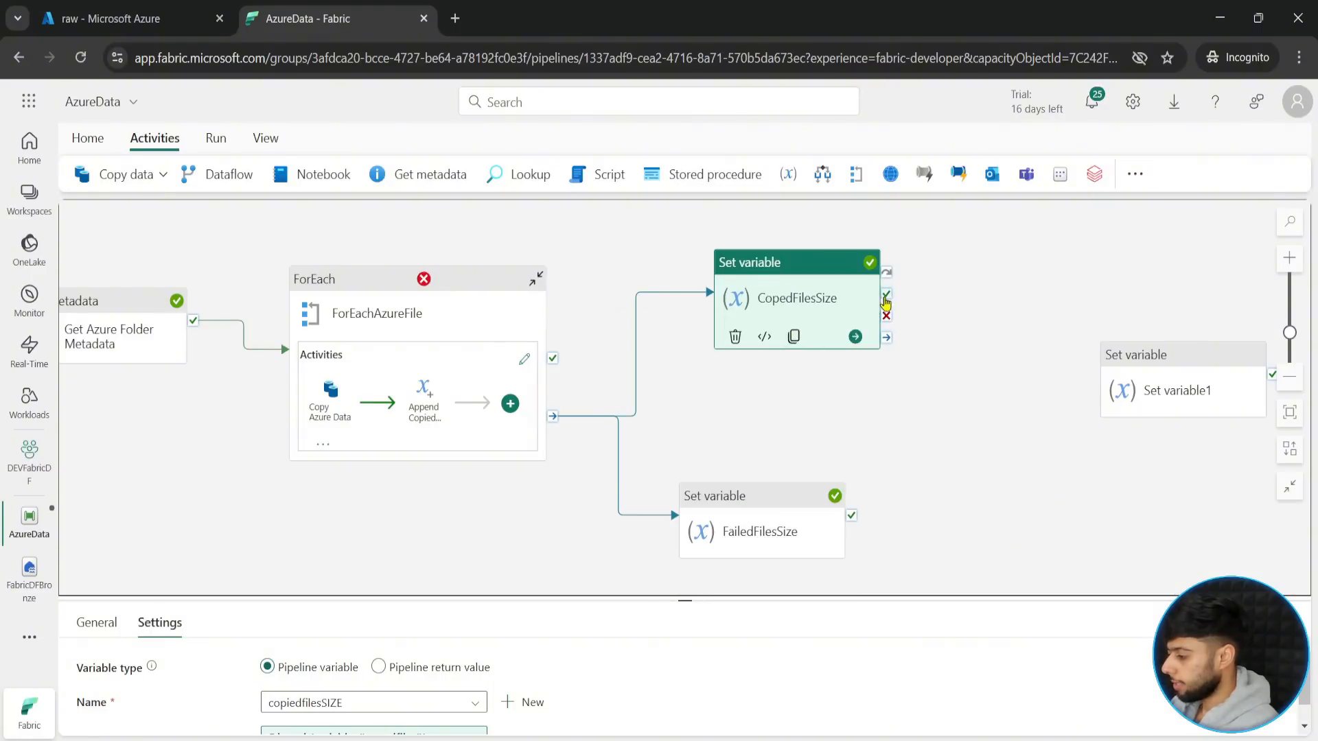
mouse_move(886, 294)
left_mouse_down()
mouse_move(1187, 387)
mouse_move(1129, 317)
mouse_move(1141, 317)
left_mouse_up()
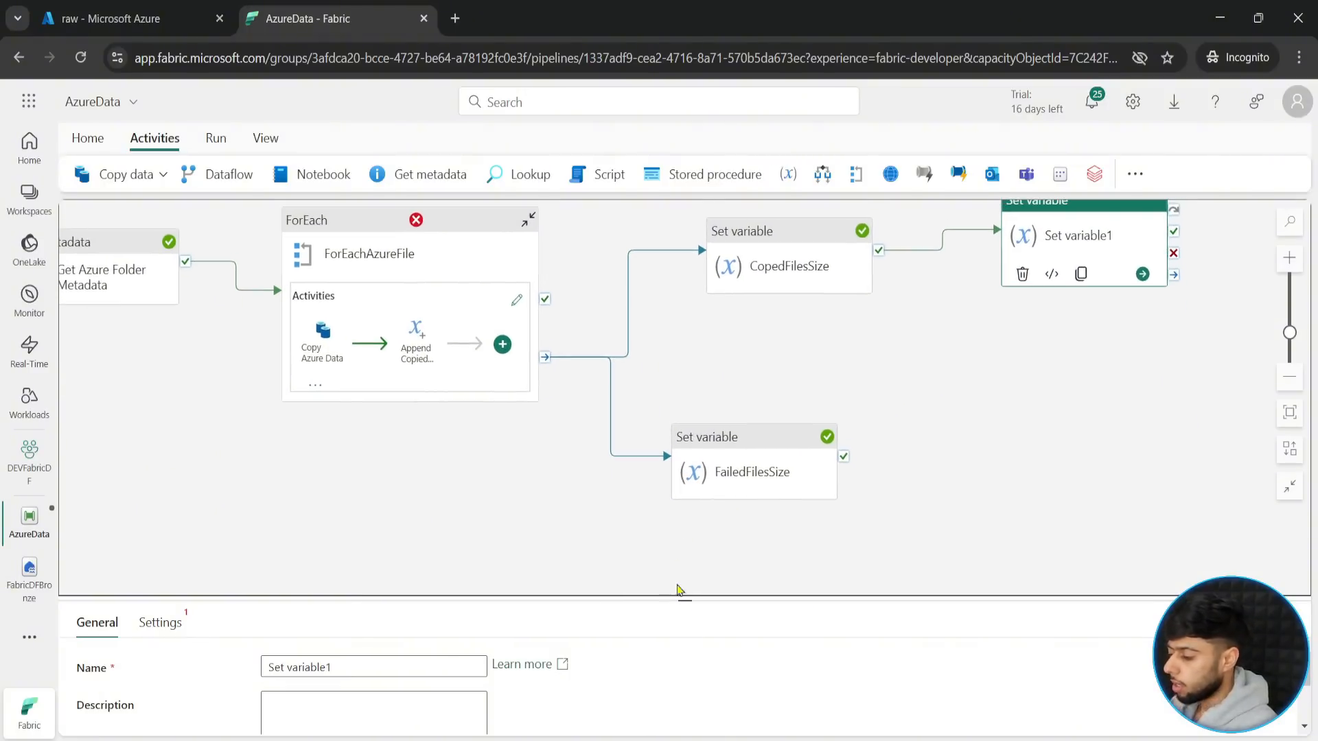
- Rename the new Set variable activity as CopiedNames
left_click_drag(688, 600, 684, 459)
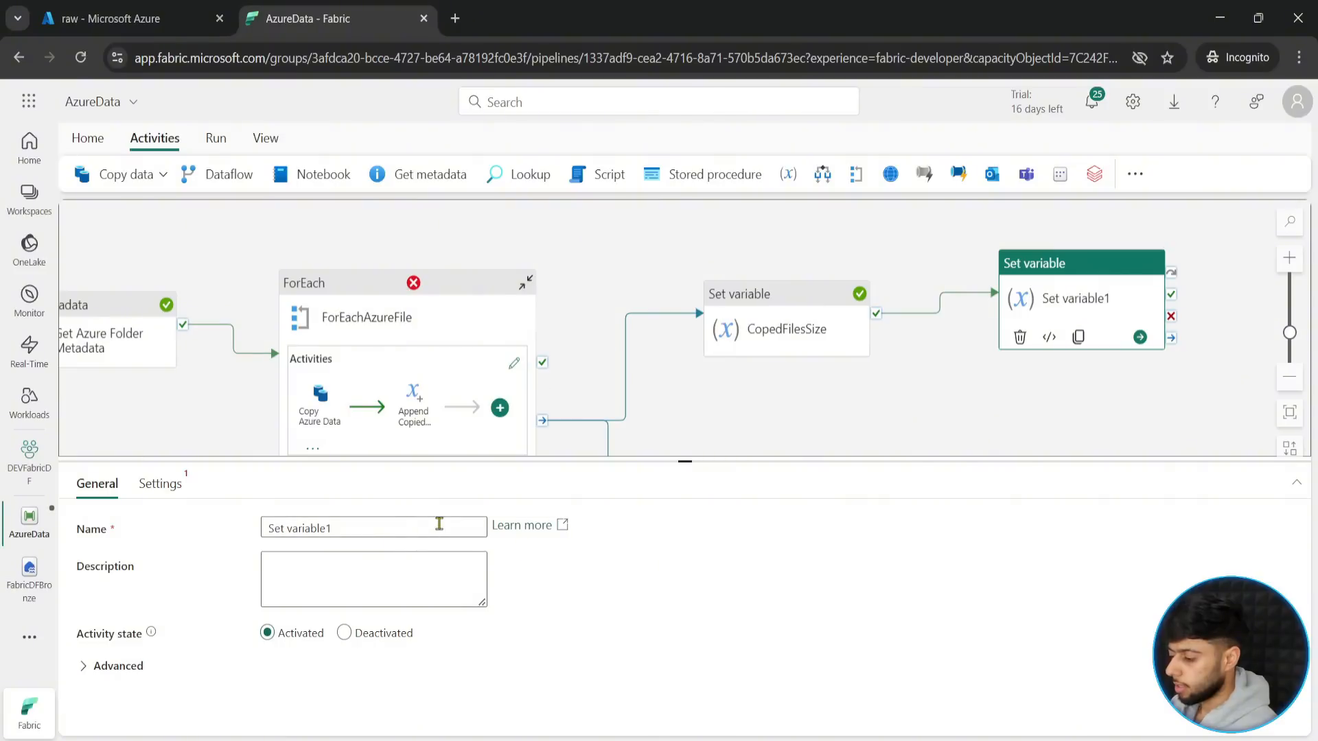
triple_click(405, 524)
type("Coped")
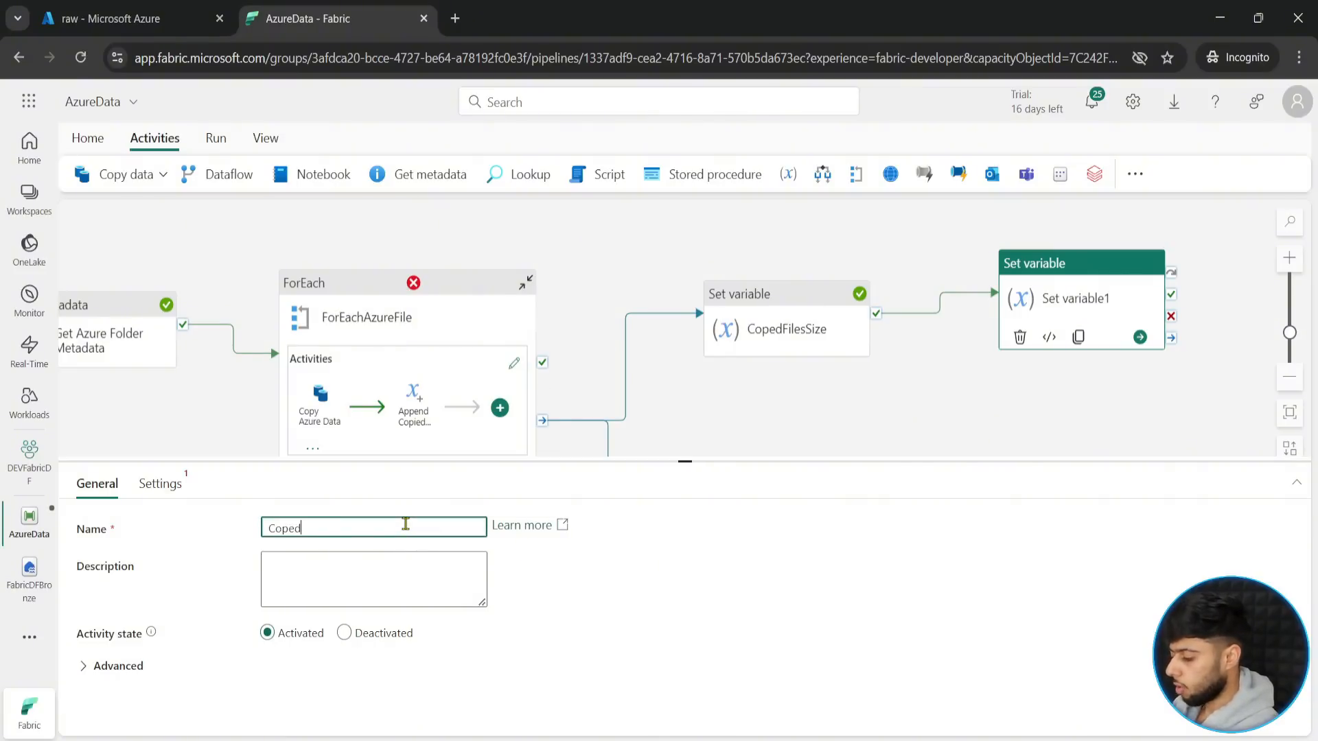
type("Naames")
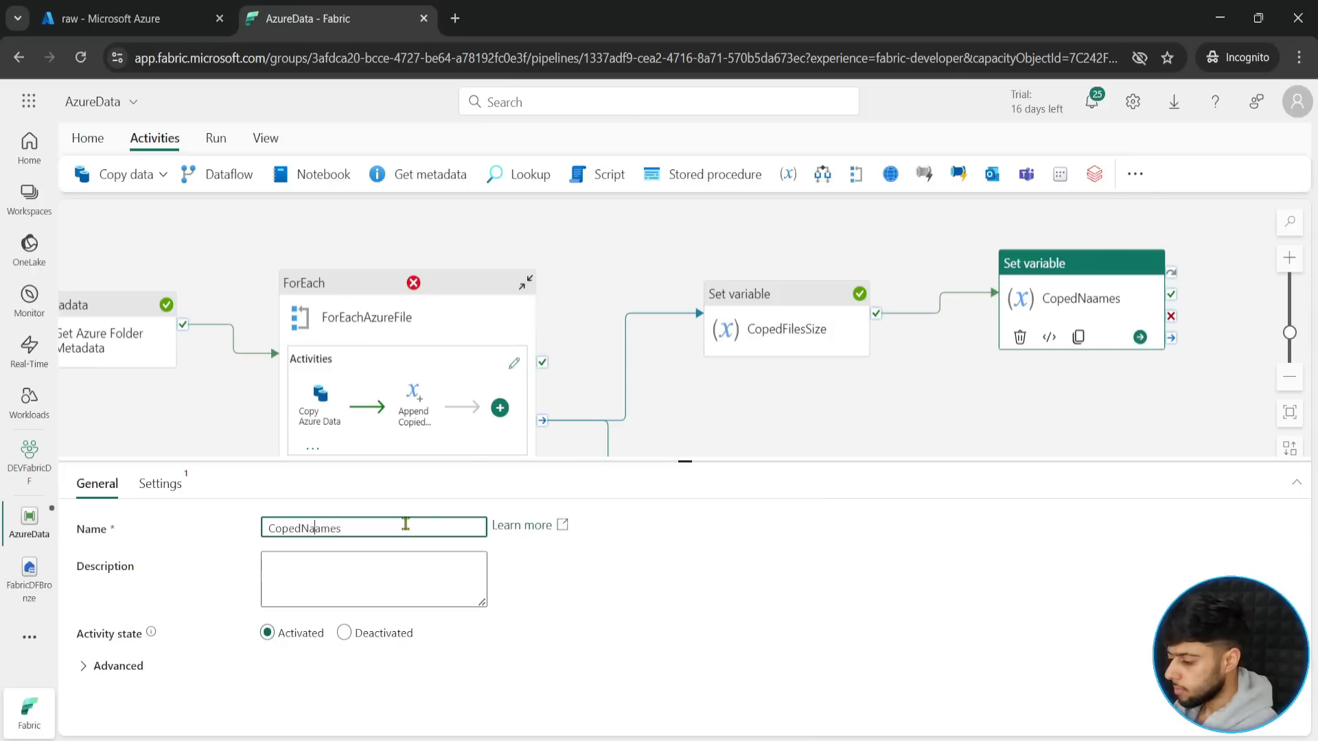
type("i")
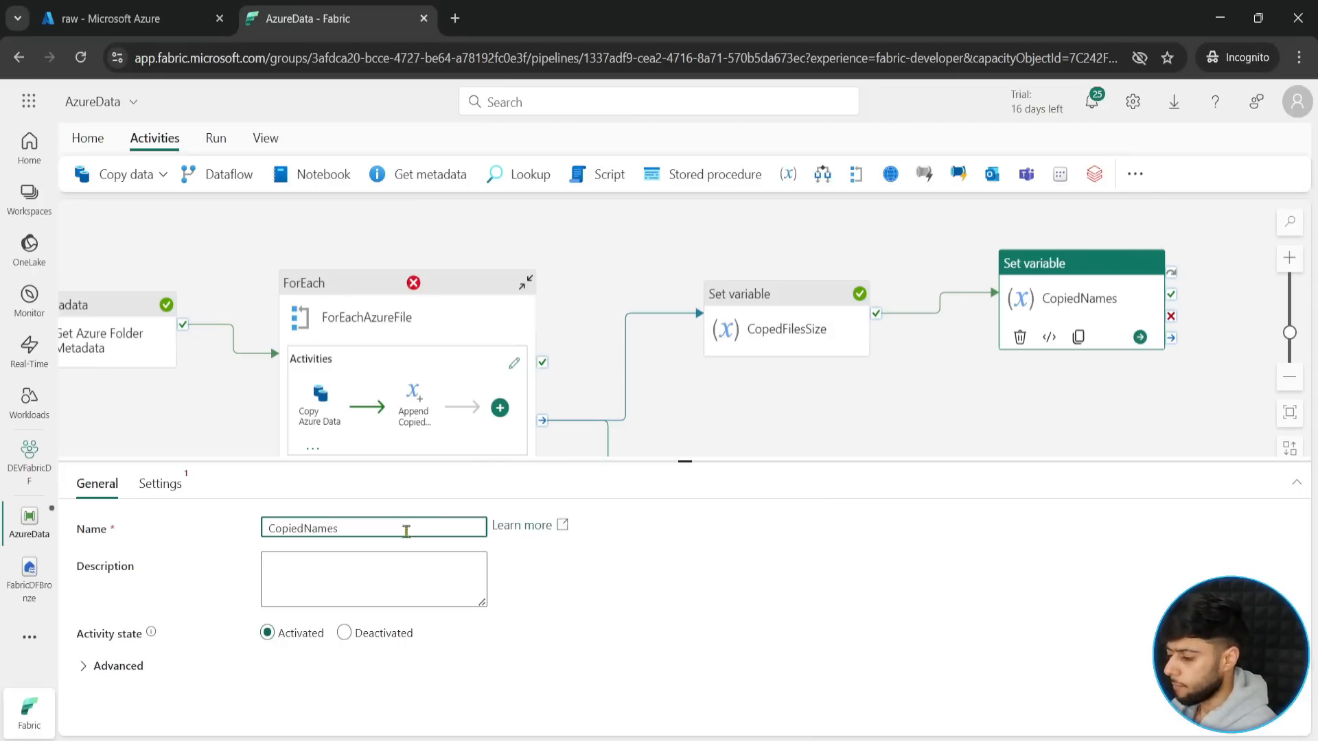
- Choose copiednames as the pipeline variable that the CopiedNames activity sets
left_click(143, 485)
left_click(340, 562)
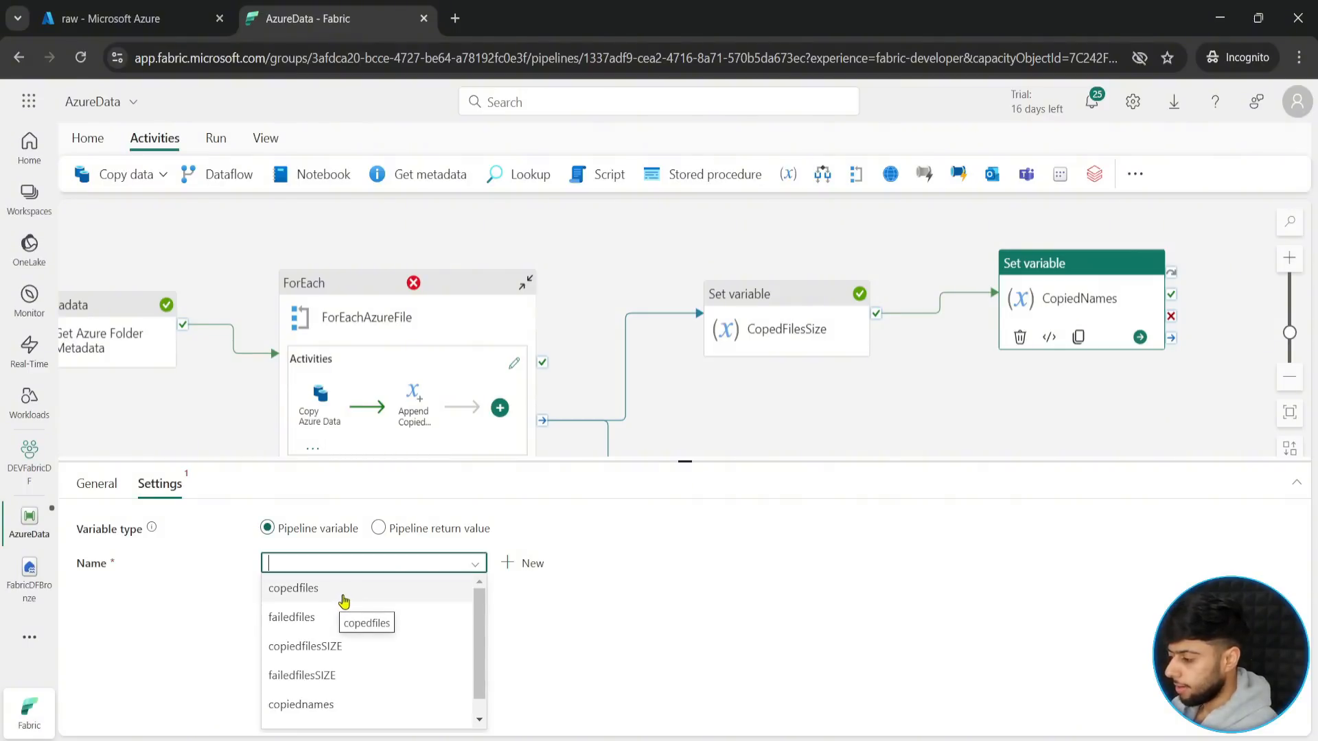
scroll(331, 652, "down", 1)
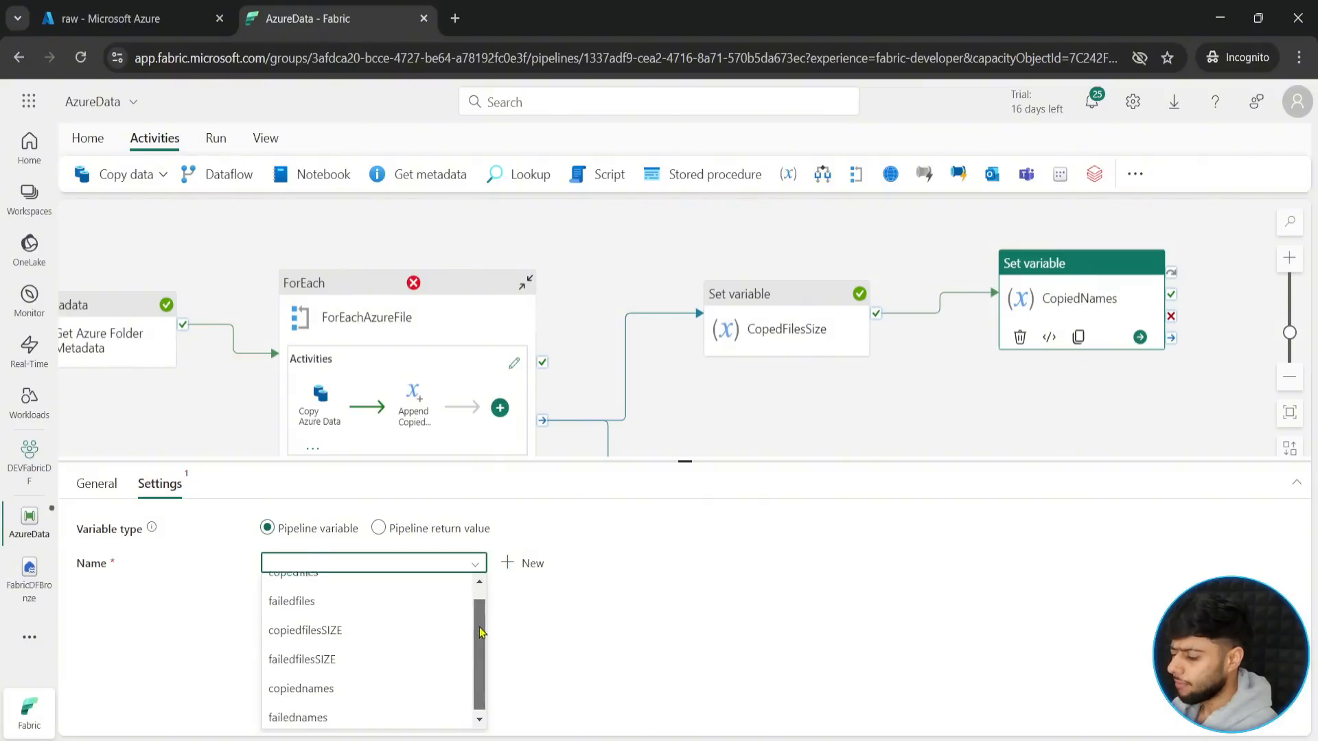
left_click(321, 627)
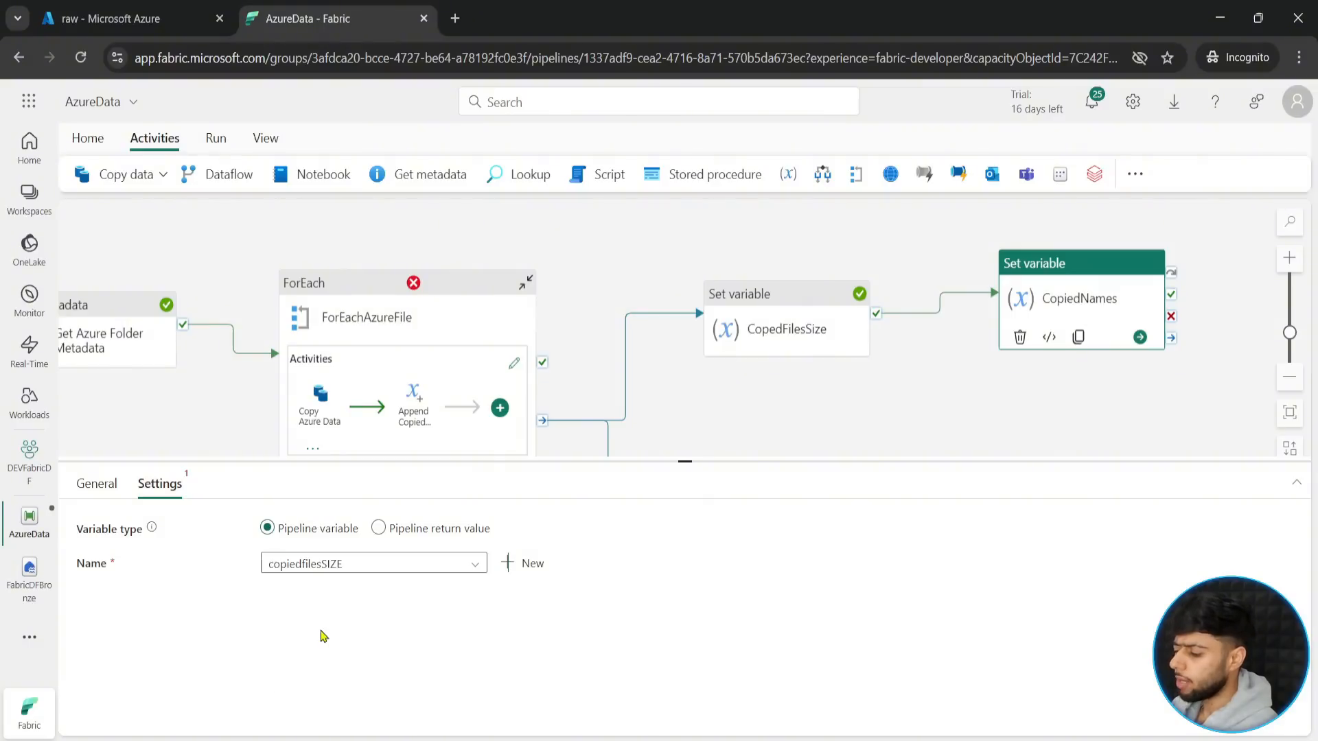
left_click(388, 569)
left_click(328, 589)
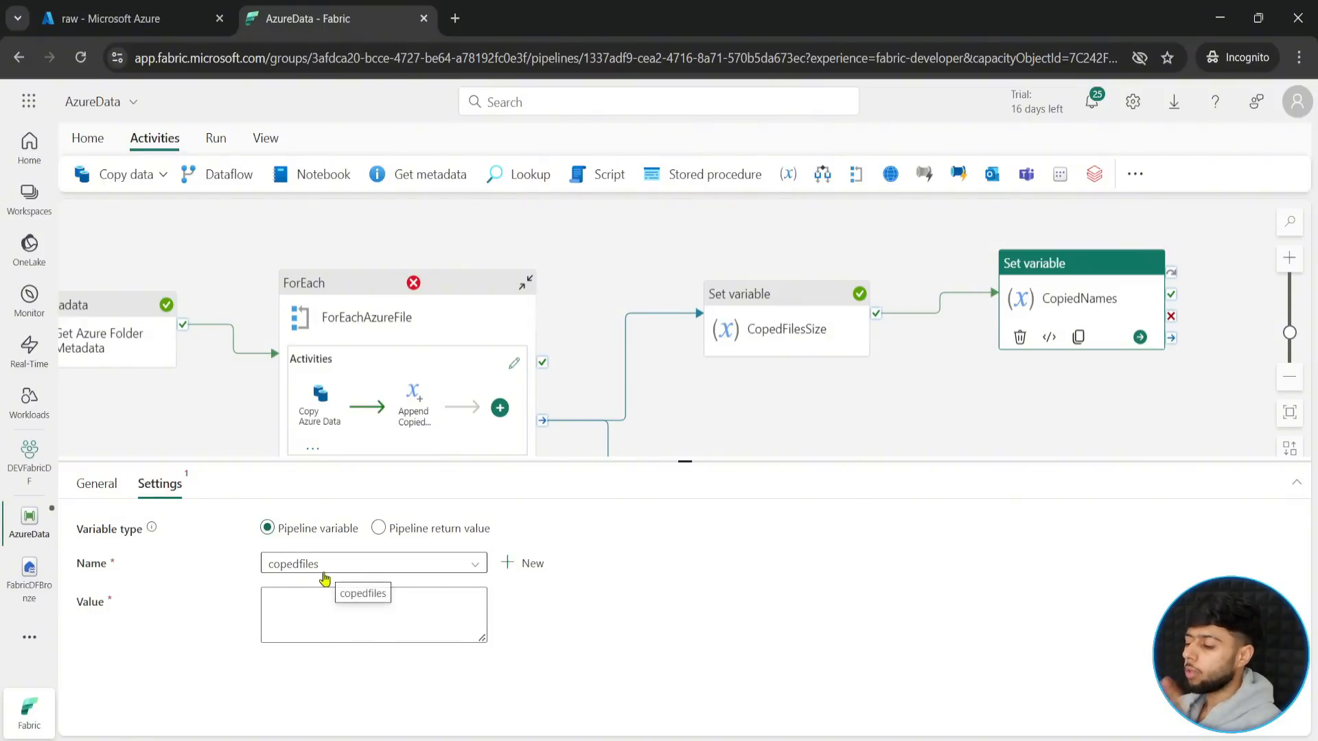
left_click(352, 568)
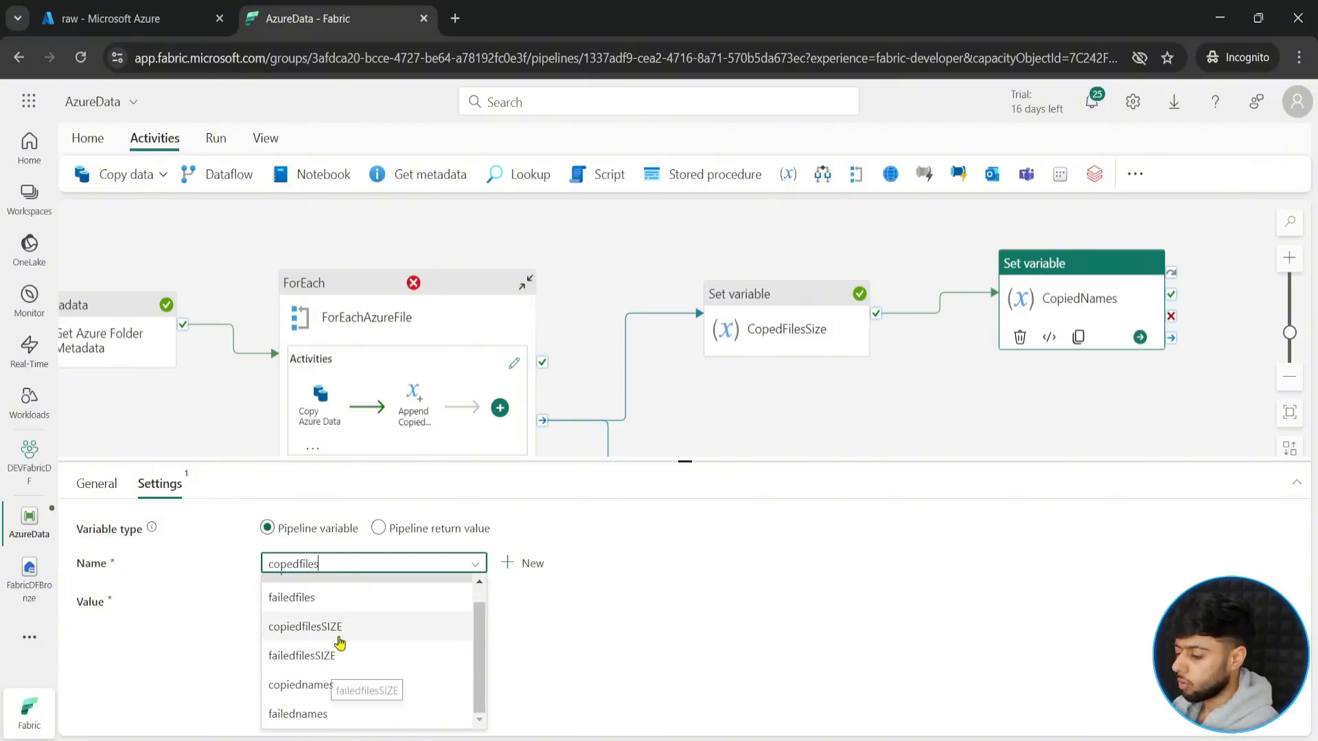
left_click(336, 687)
left_click(309, 655)
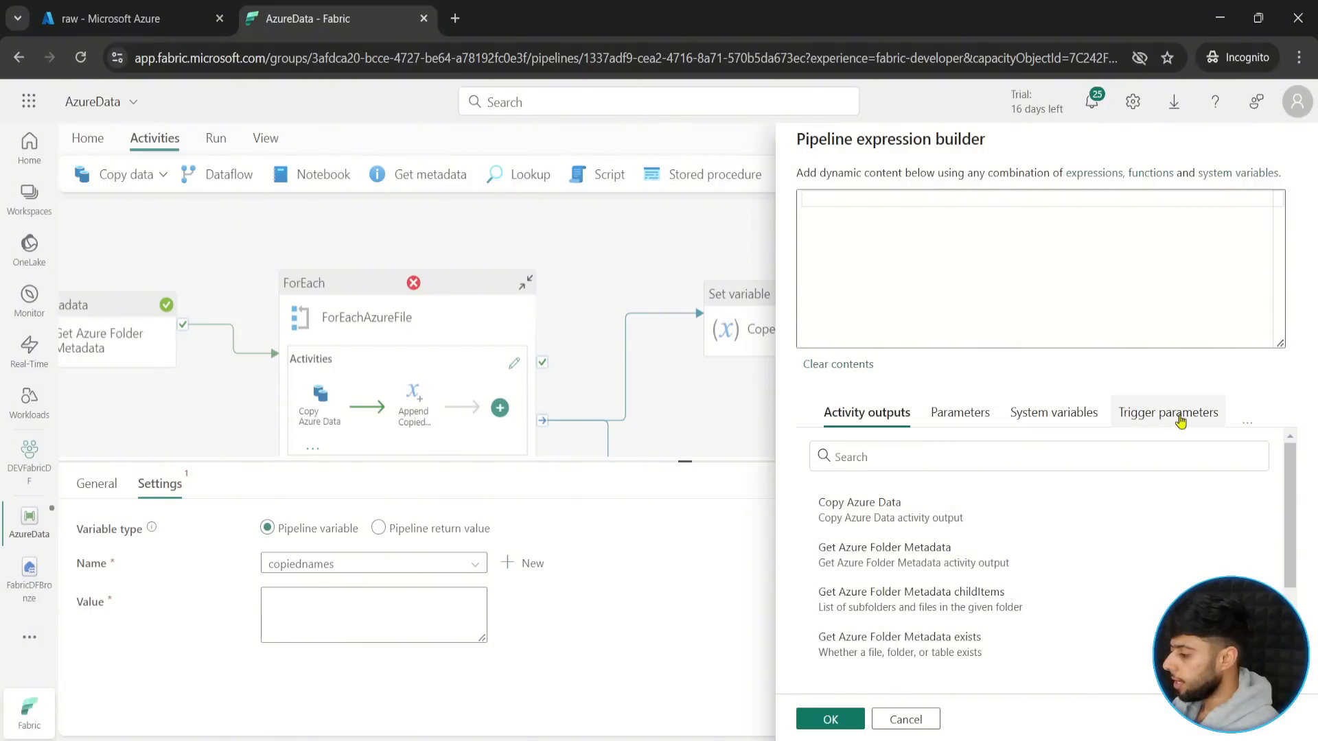
left_click_drag(1233, 410, 1261, 434)
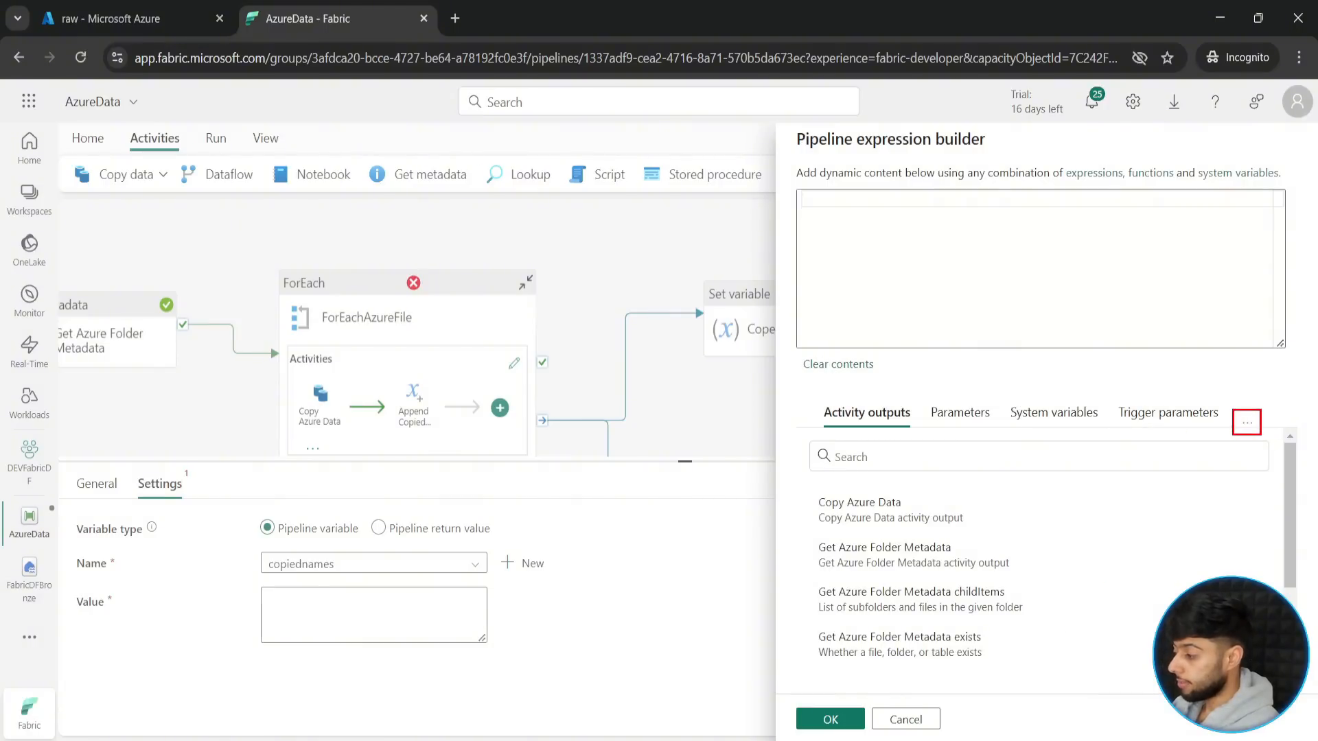
left_click(1248, 420)
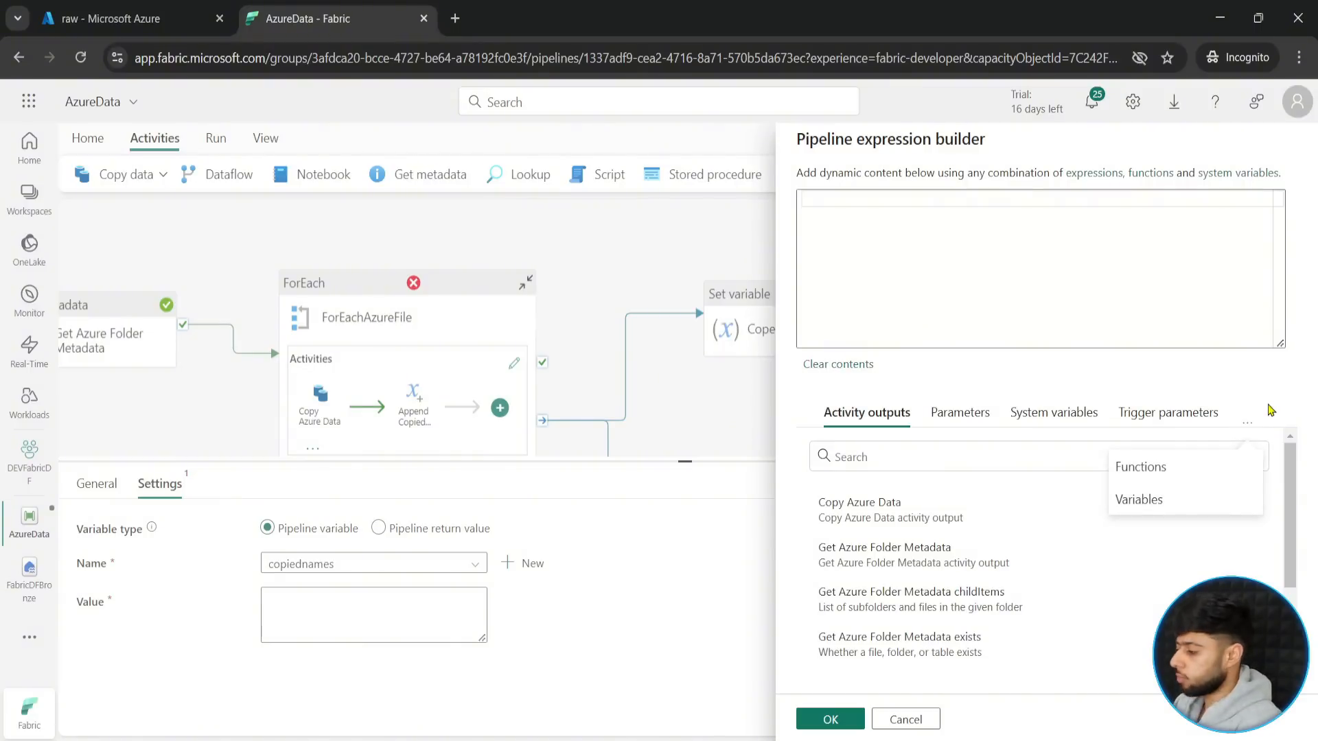
left_click(1141, 500)
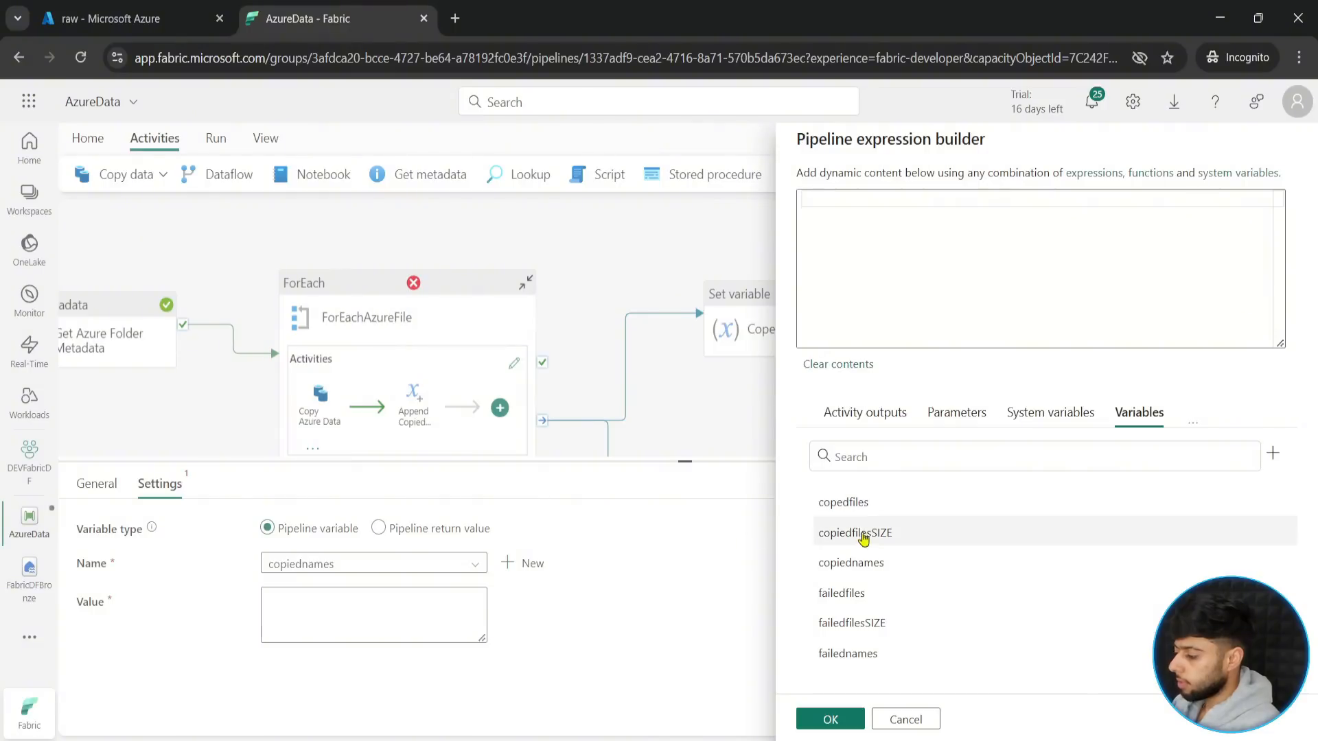
left_click(844, 502)
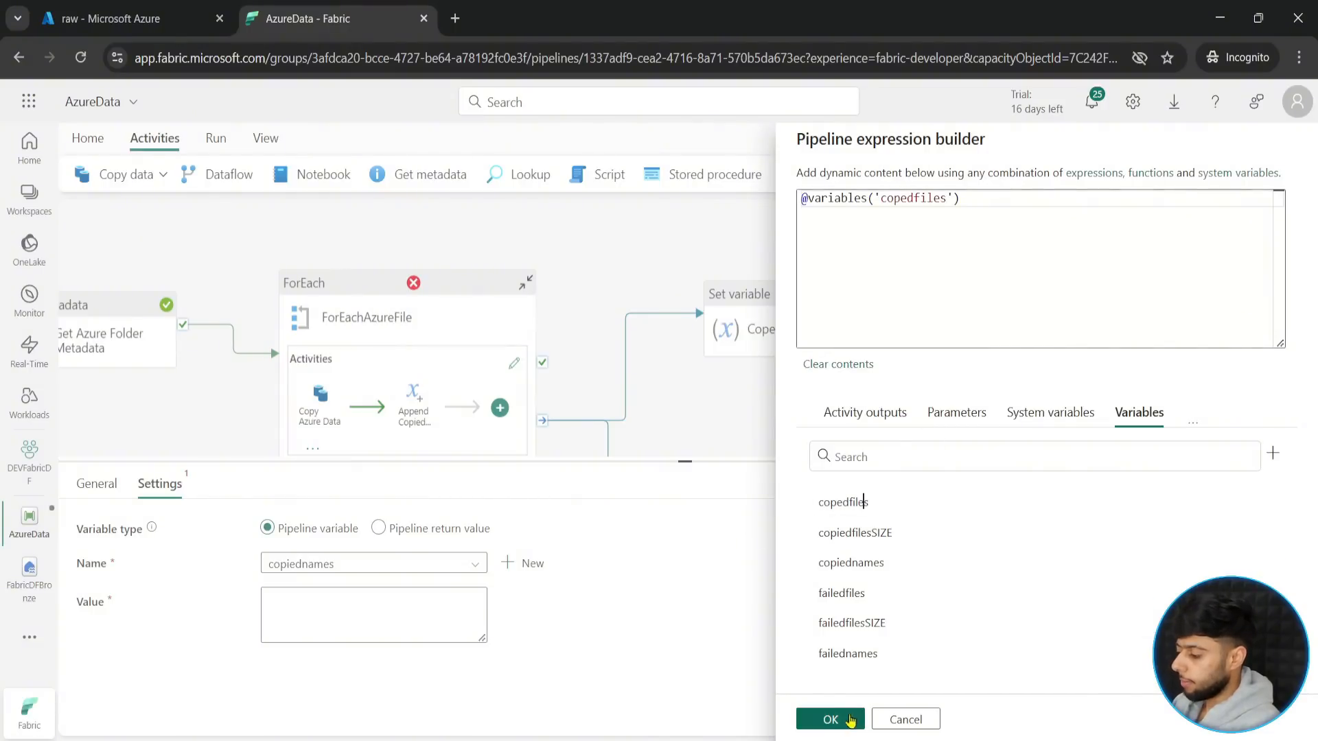
left_click(830, 719)
- Add another Set variable activity beside FailedFilesSize and connect FailedFilesSize to it on success
scroll(826, 403, "down", 5)
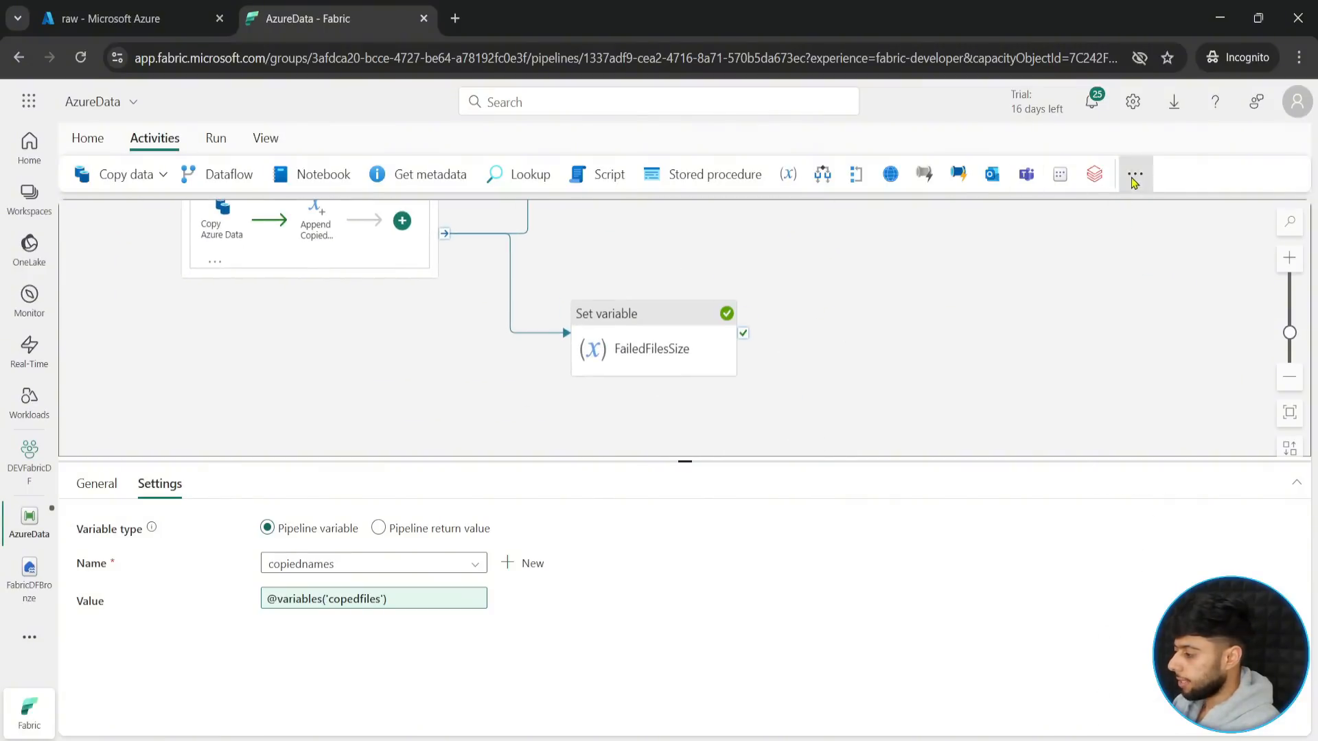
left_click(1135, 173)
scroll(1191, 453, "down", 2)
left_click(1126, 580)
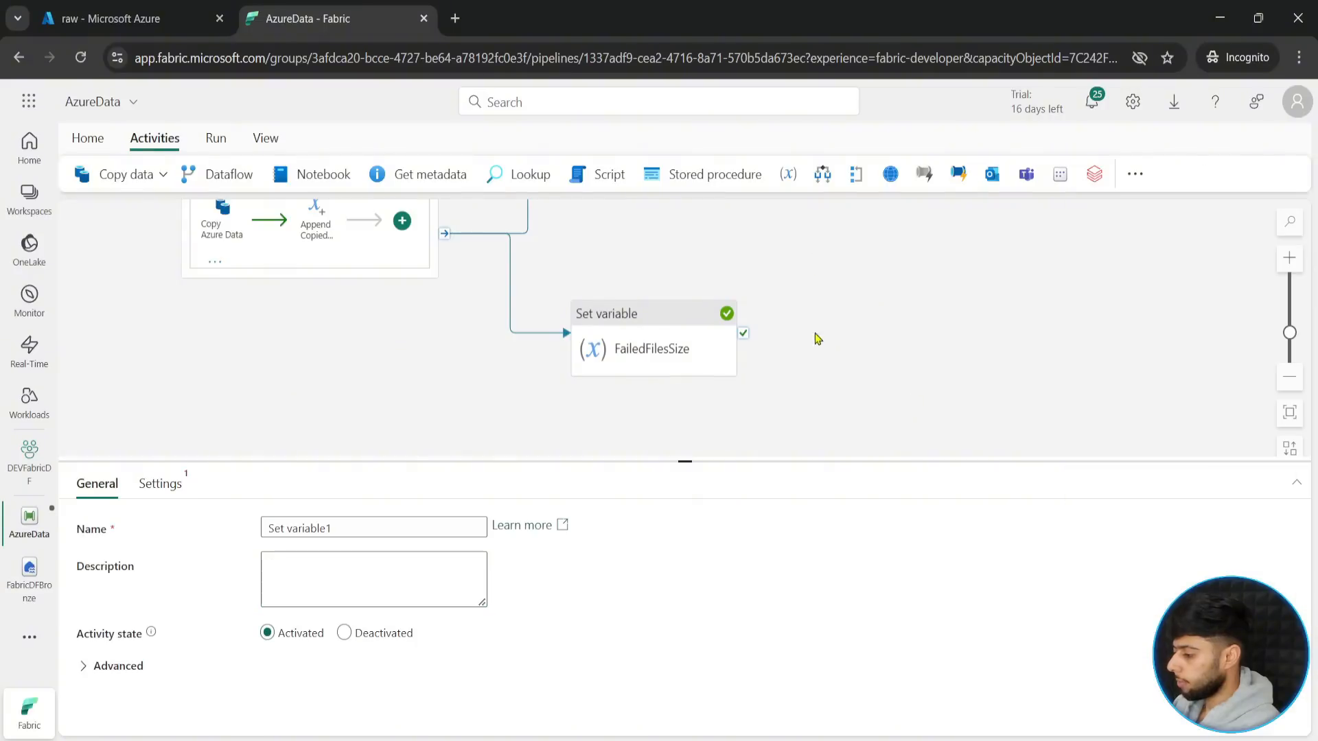
left_click_drag(1119, 226, 914, 397)
scroll(892, 388, "up", 2)
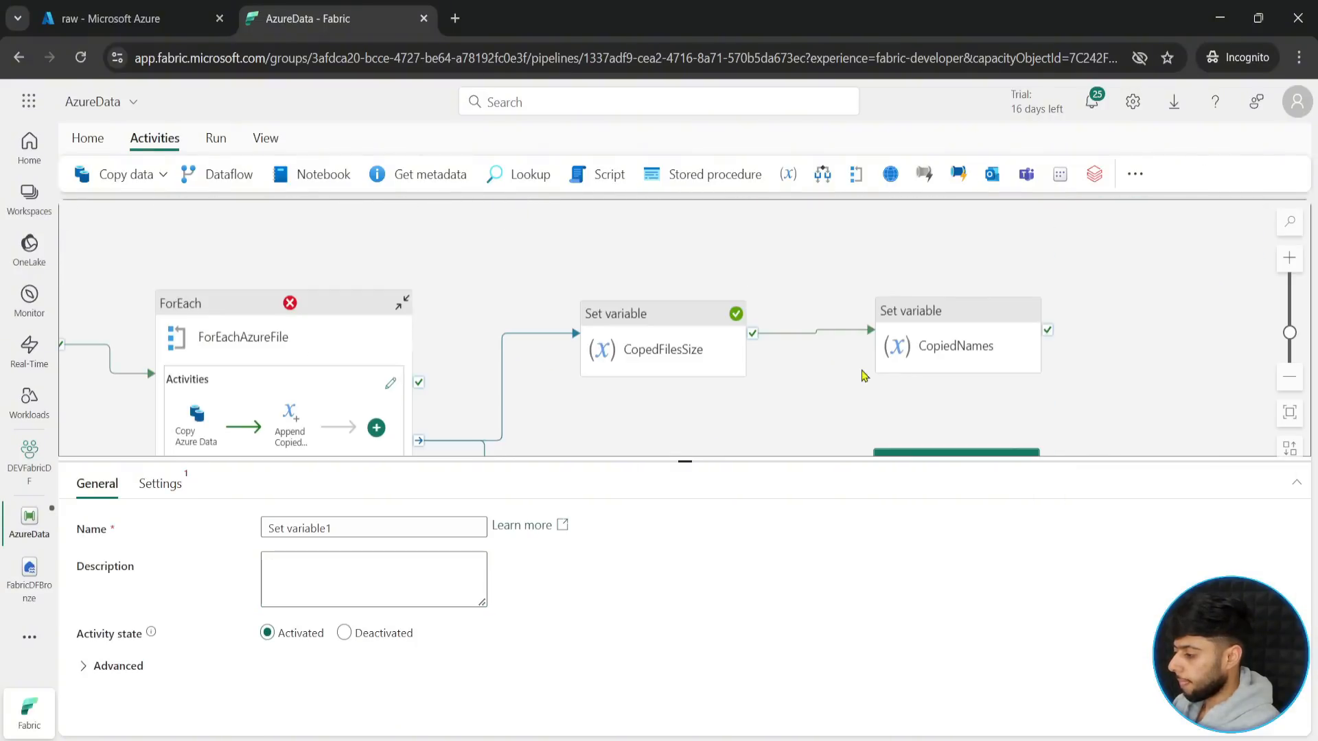
scroll(861, 381, "down", 6)
left_click_drag(907, 248, 918, 322)
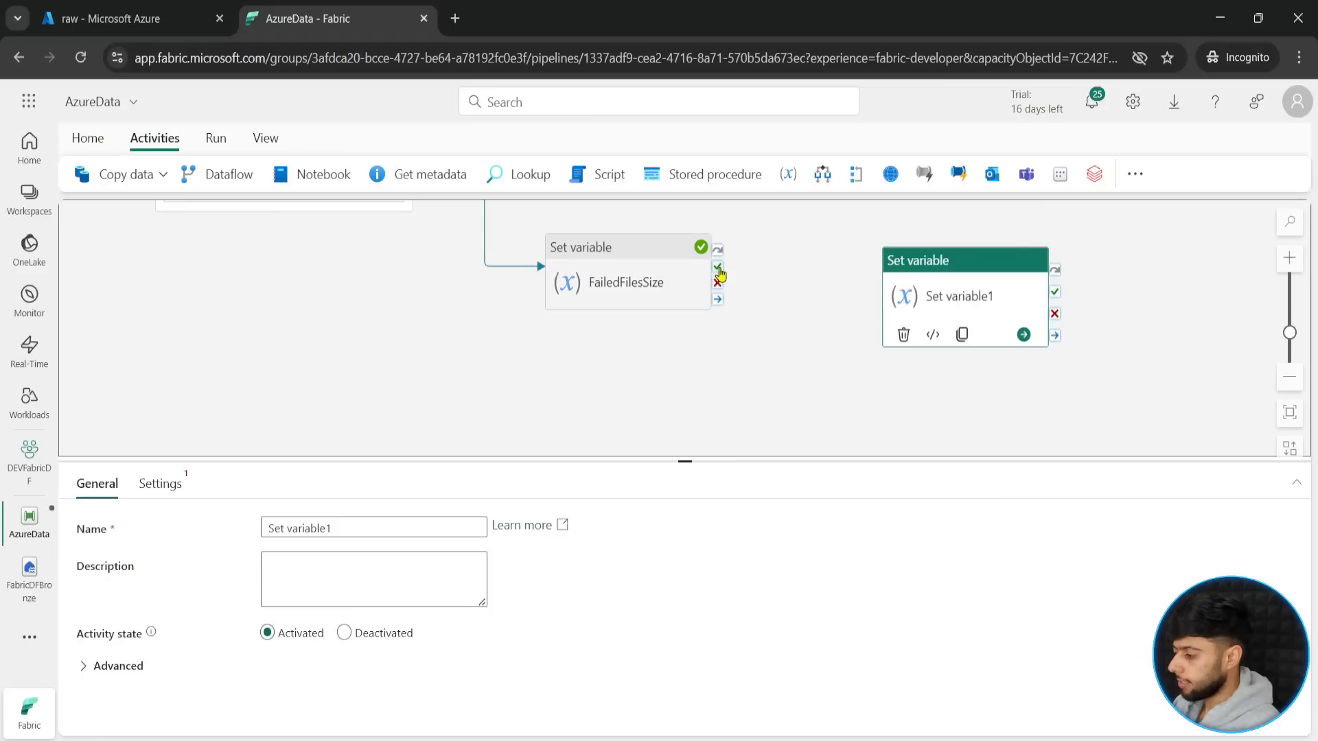
left_click_drag(718, 266, 995, 303)
left_click(995, 302)
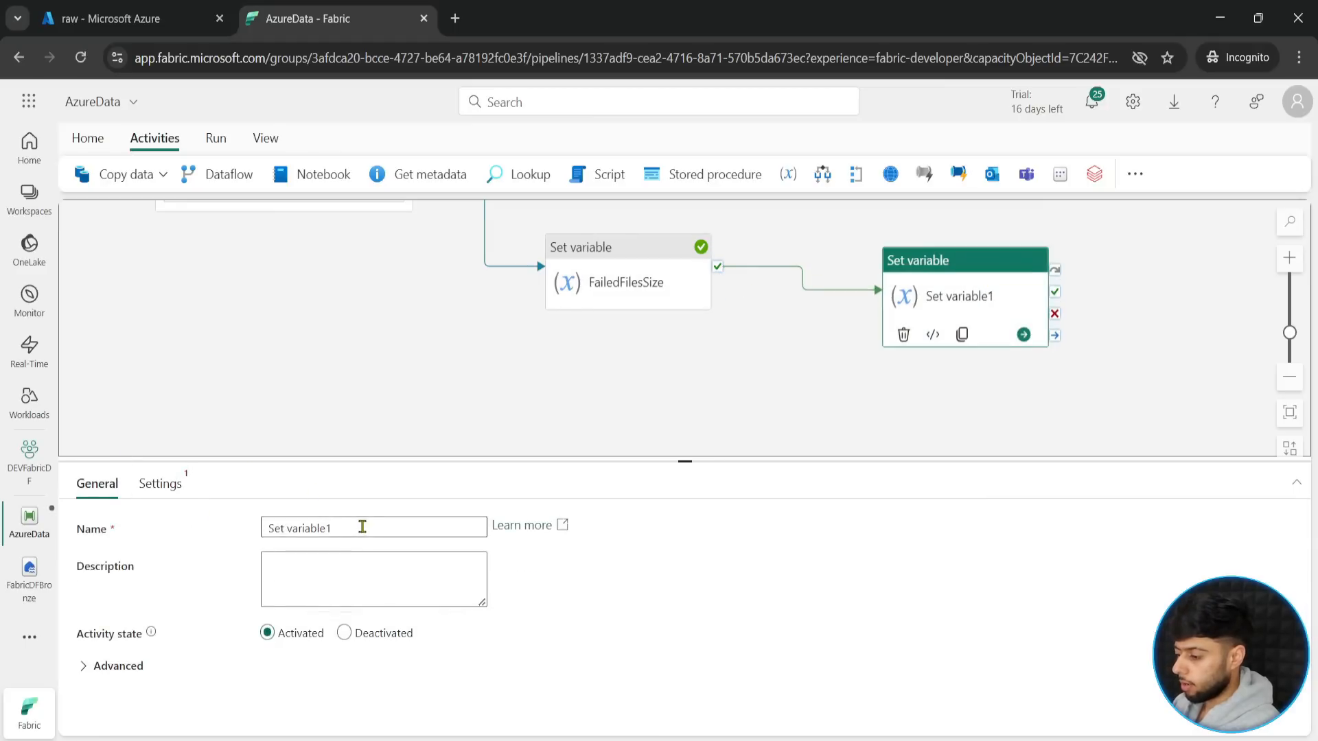
- Rename the second new Set variable activity as FailedNames and choose failednames as its pipeline variable
left_click_drag(362, 527, 106, 538)
type("FailedNames")
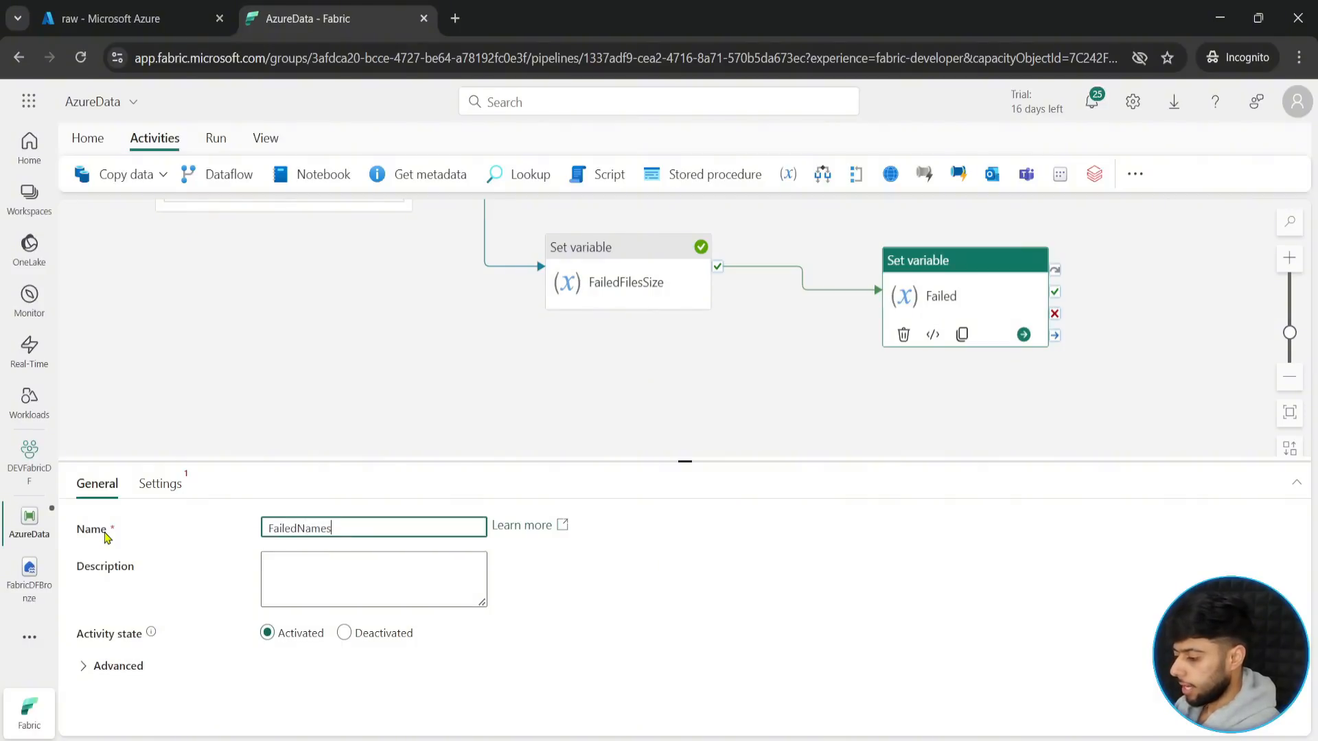
left_click(162, 485)
left_click(365, 564)
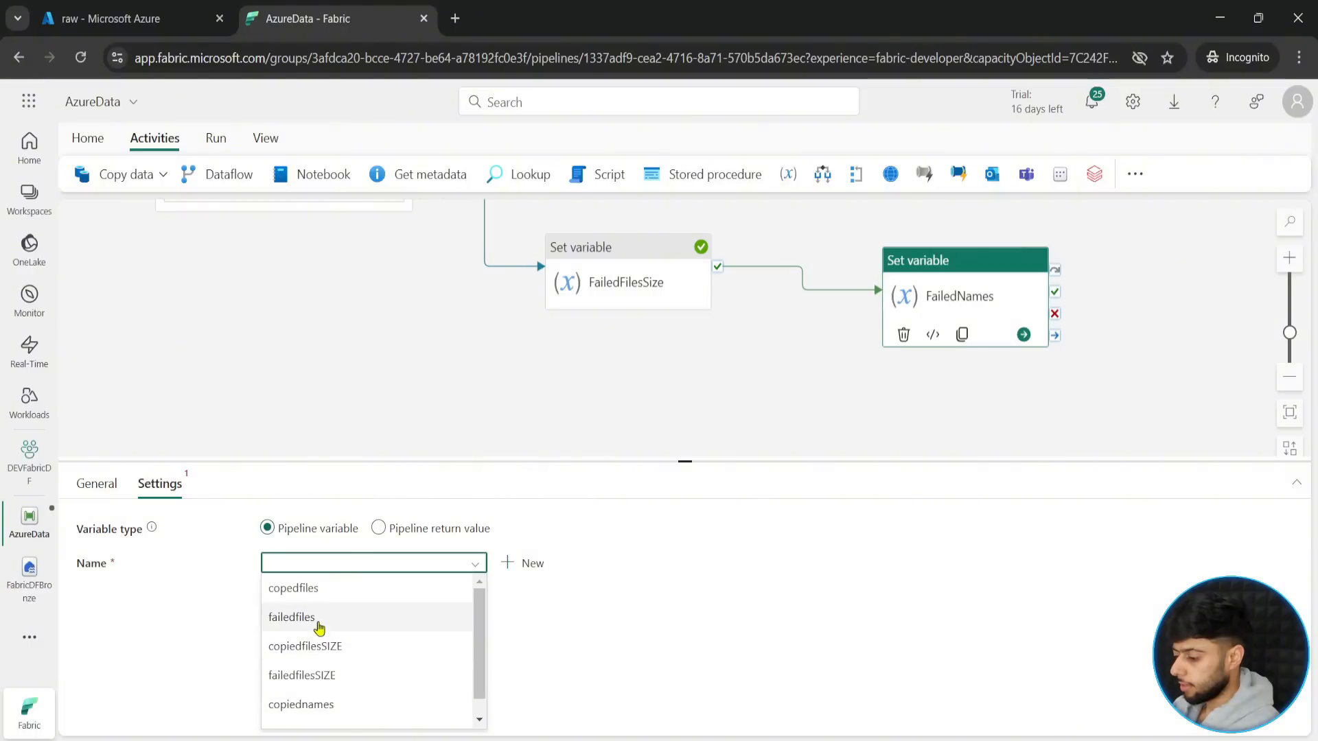
scroll(319, 625, "down", 1)
left_click(312, 714)
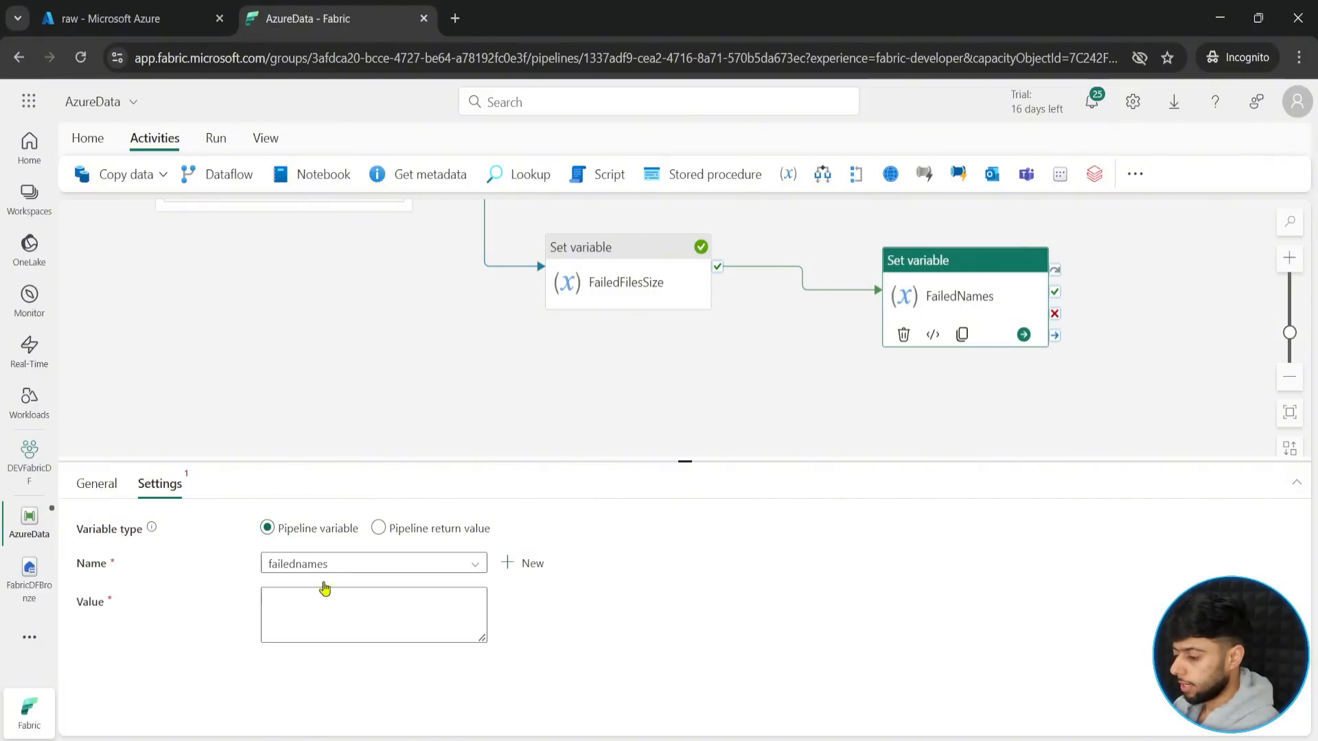
left_click(320, 656)
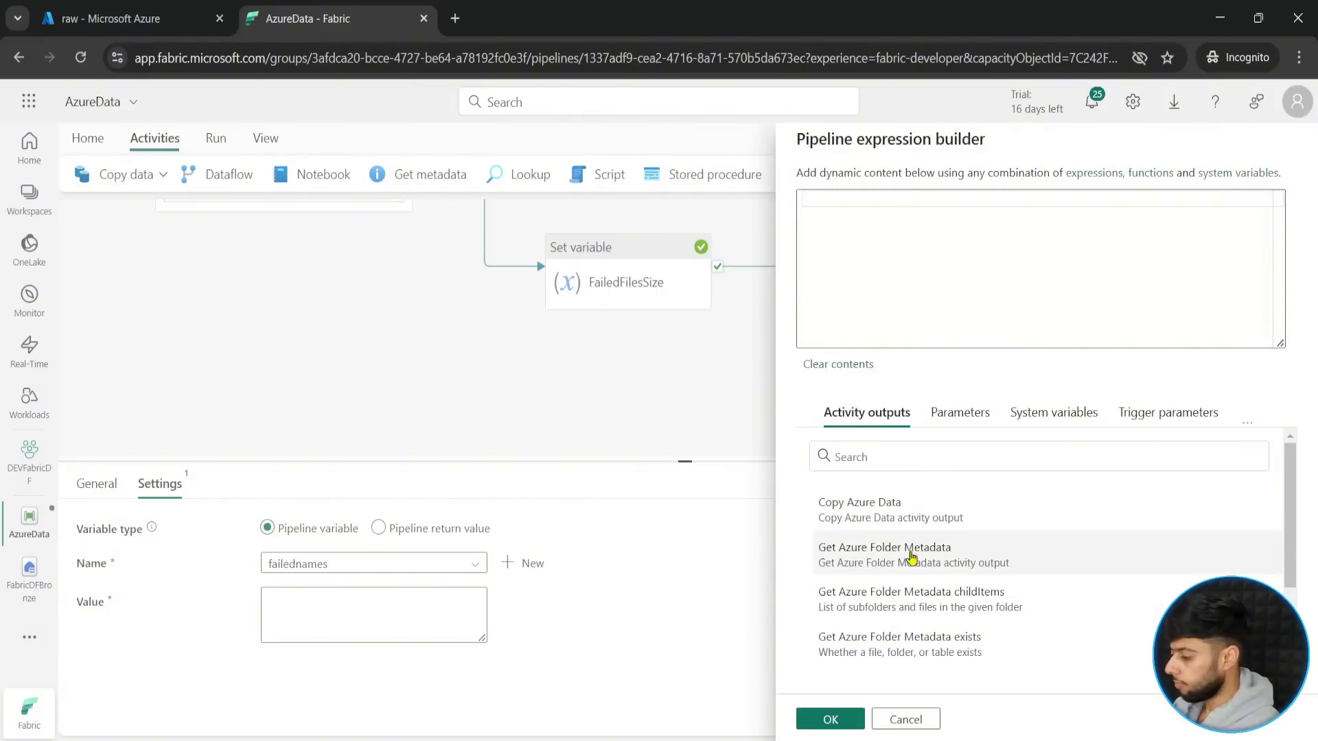
left_click(1247, 422)
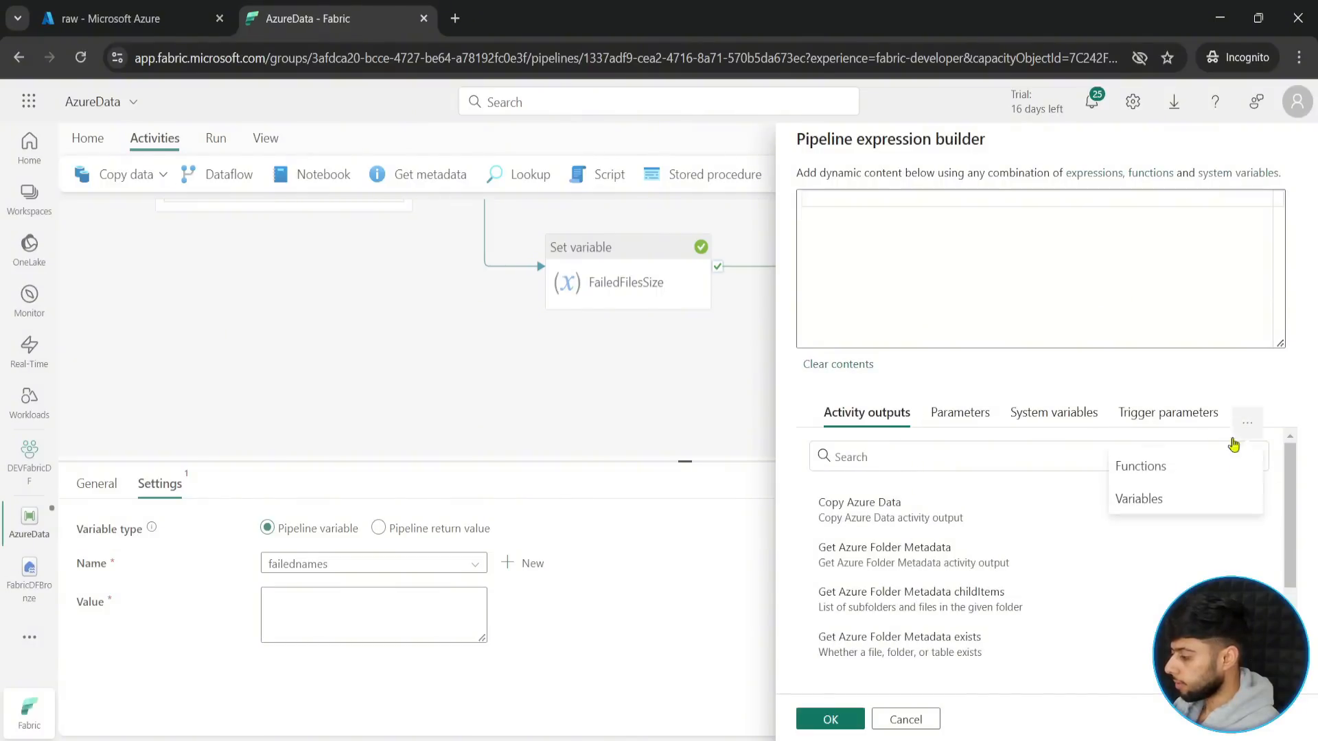
left_click(1131, 501)
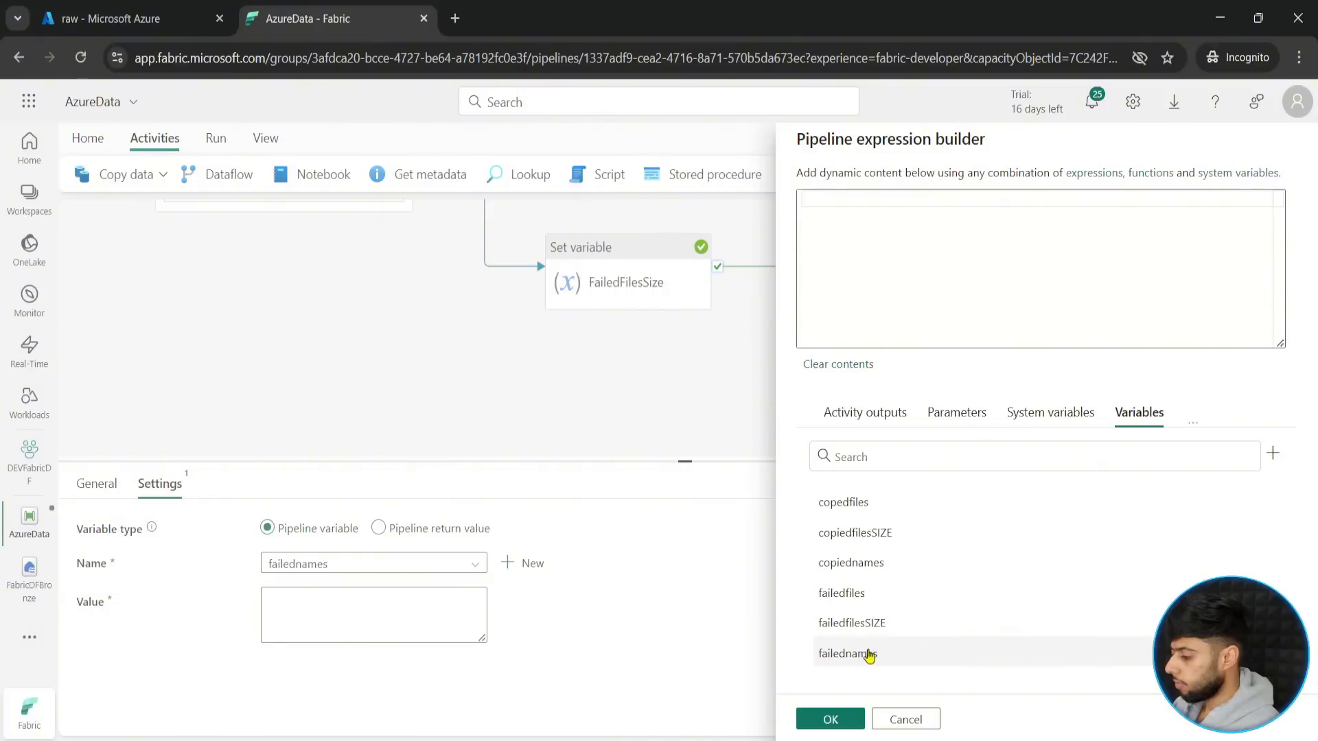
left_click(877, 591)
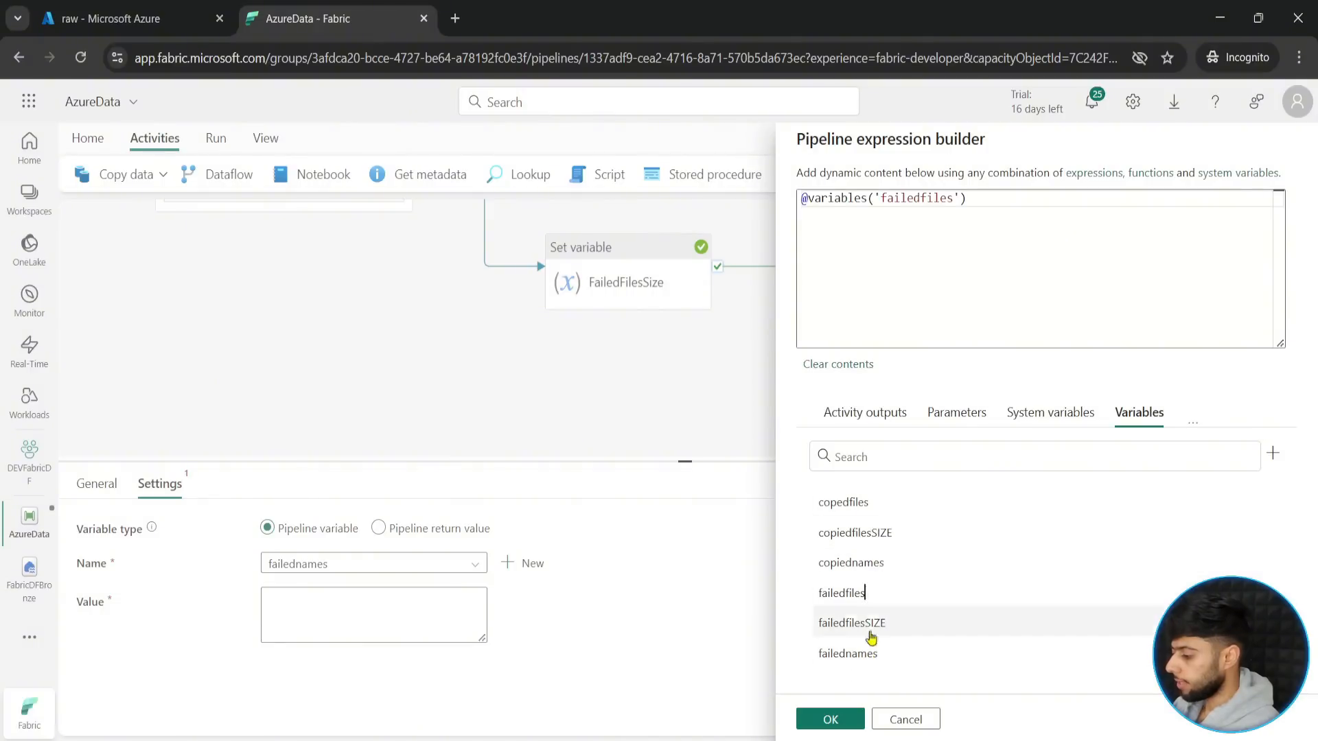
left_click(829, 720)
left_click_drag(678, 462, 669, 681)
left_click_drag(673, 485, 754, 634)
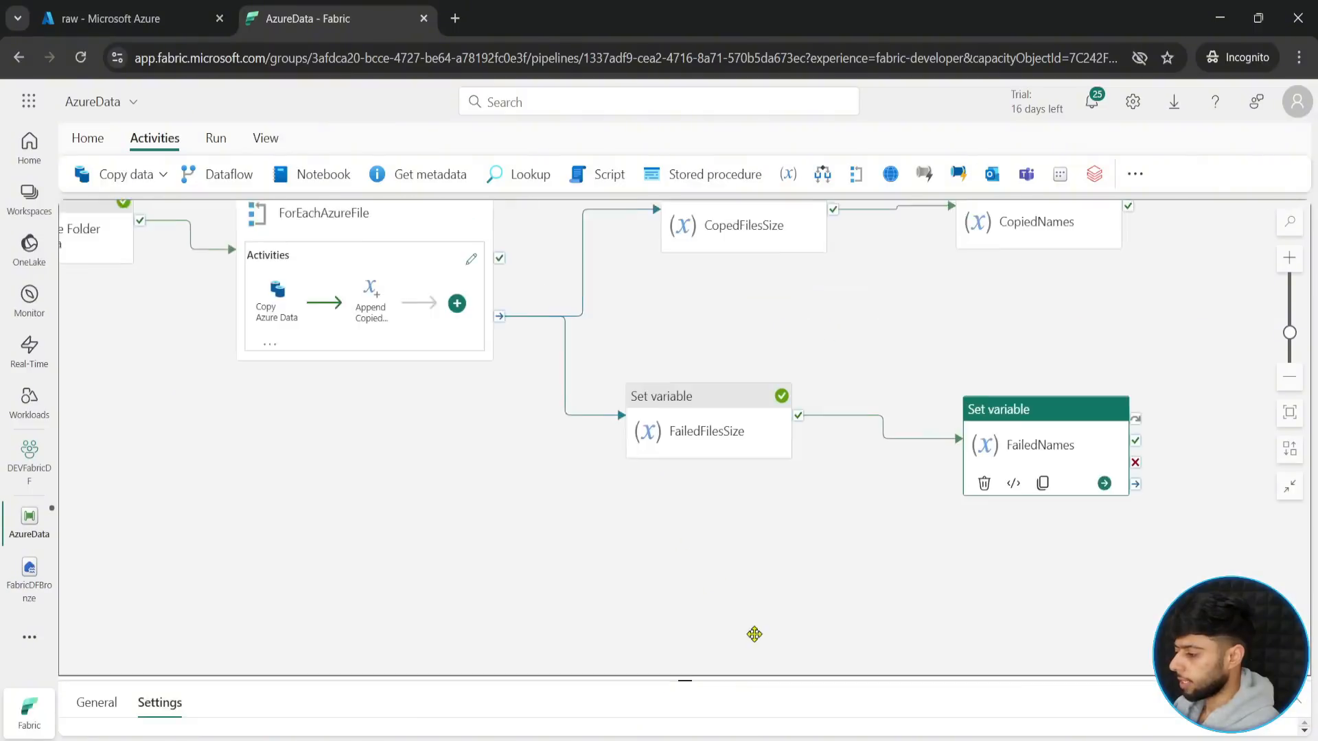
left_click(1291, 414)
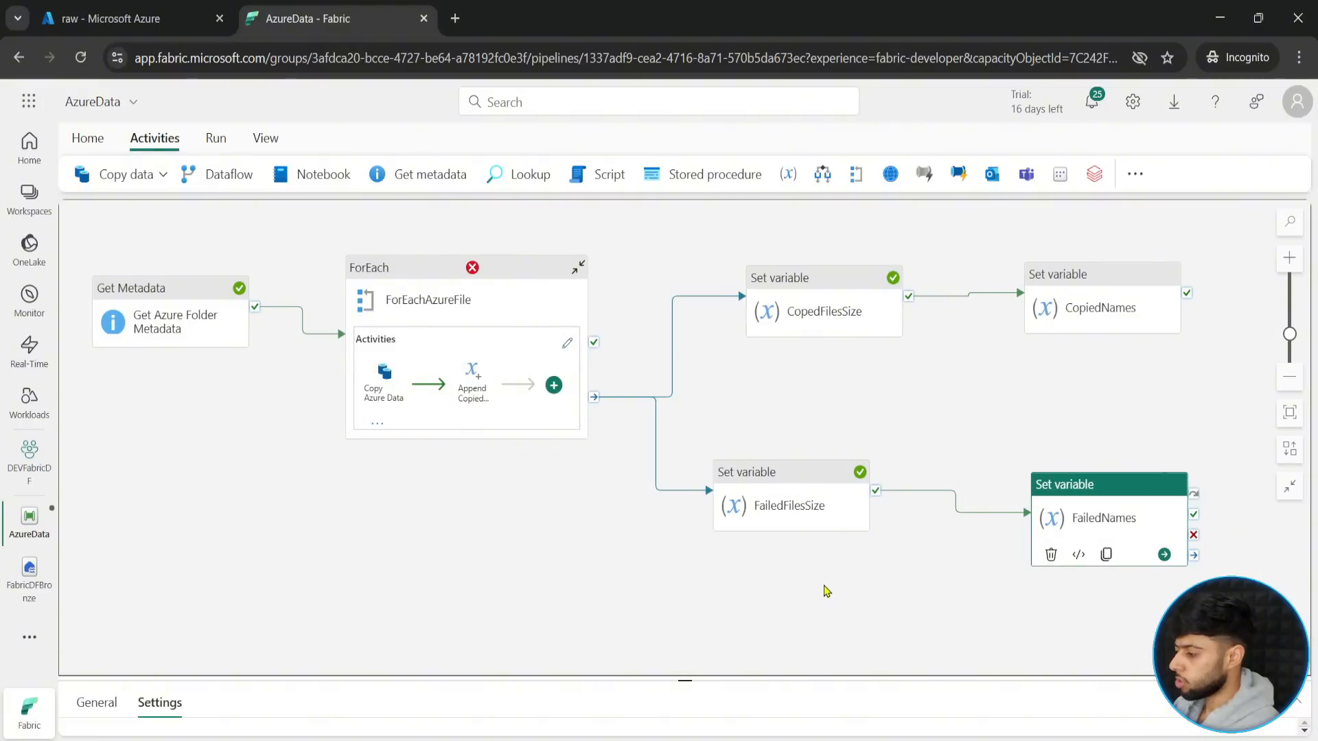
- Move the CopiedNames and FailedNames activities closer together vertically on the pipeline canvas, with CopiedNames above FailedNames
left_click_drag(1046, 312, 1048, 376)
mouse_move(1057, 496)
left_mouse_down()
mouse_move(1052, 525)
mouse_move(1067, 490)
left_mouse_up()
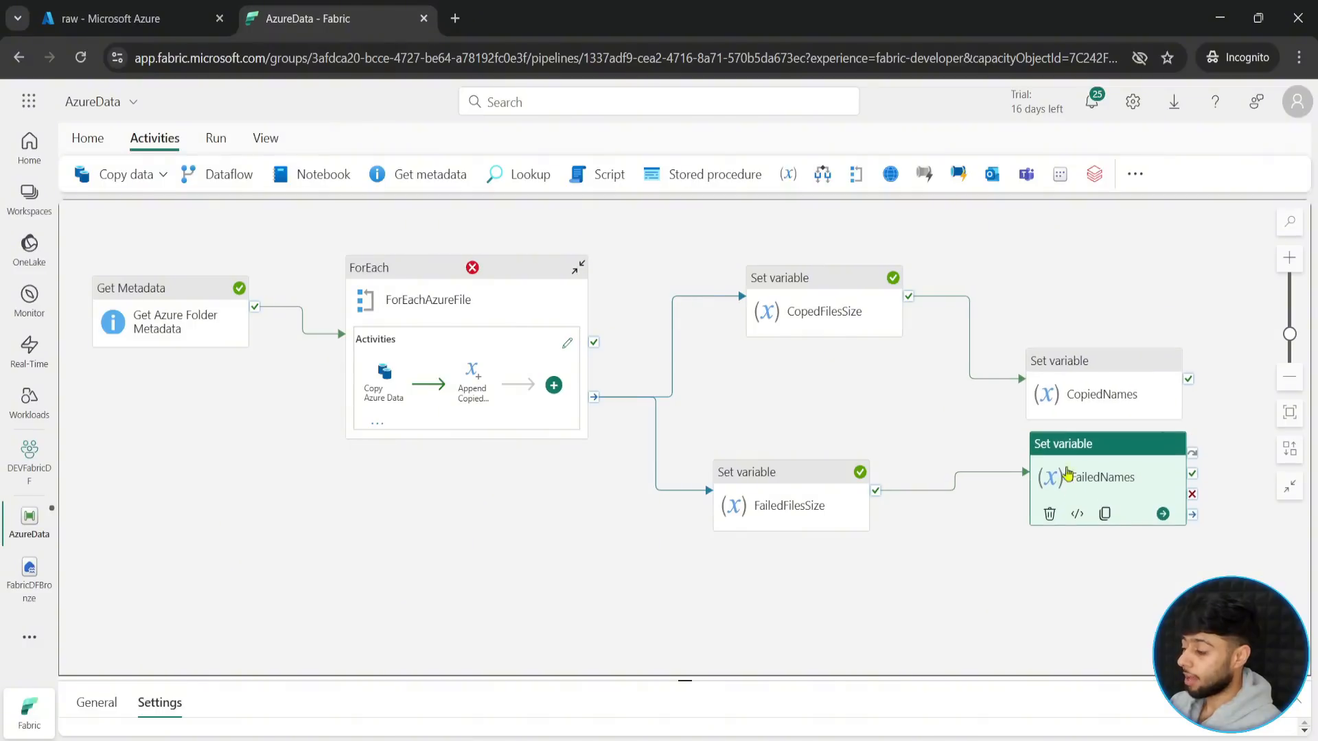
left_click_drag(1085, 393, 1085, 376)
left_click_drag(1079, 473, 1077, 445)
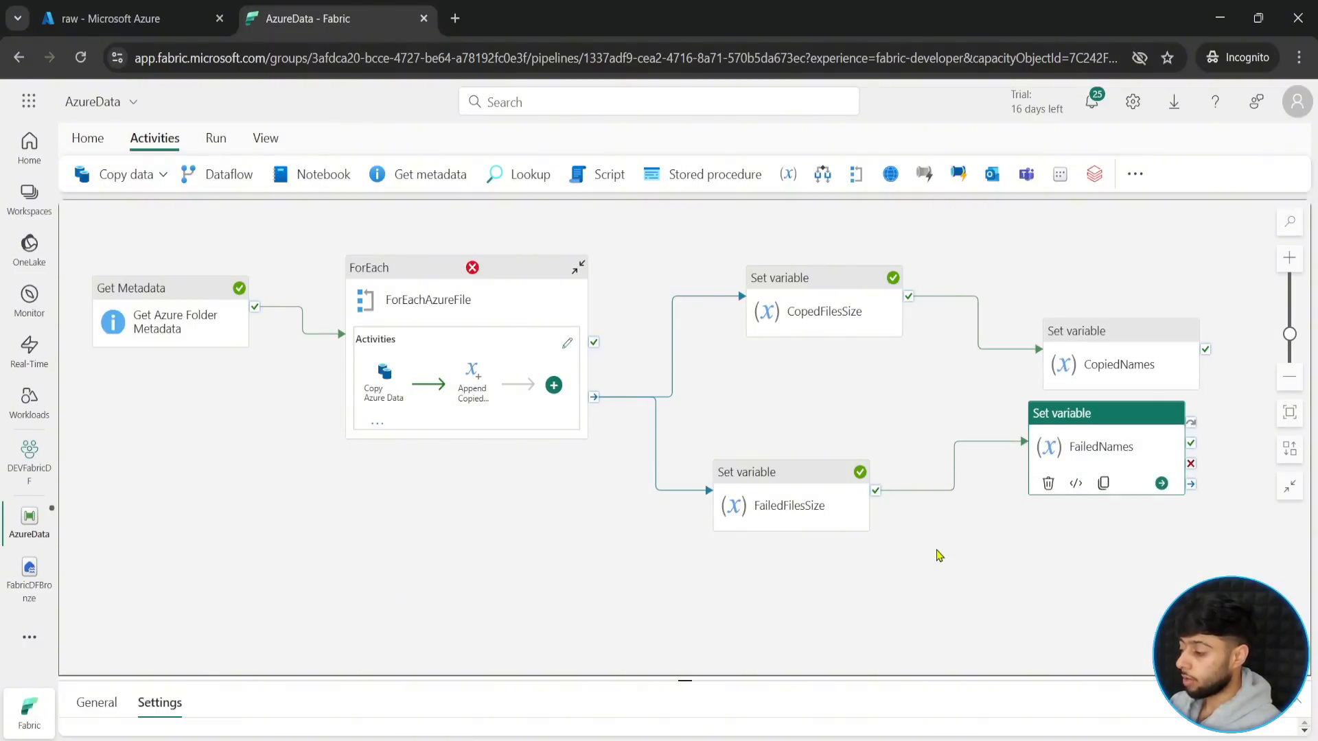
left_click(959, 570)
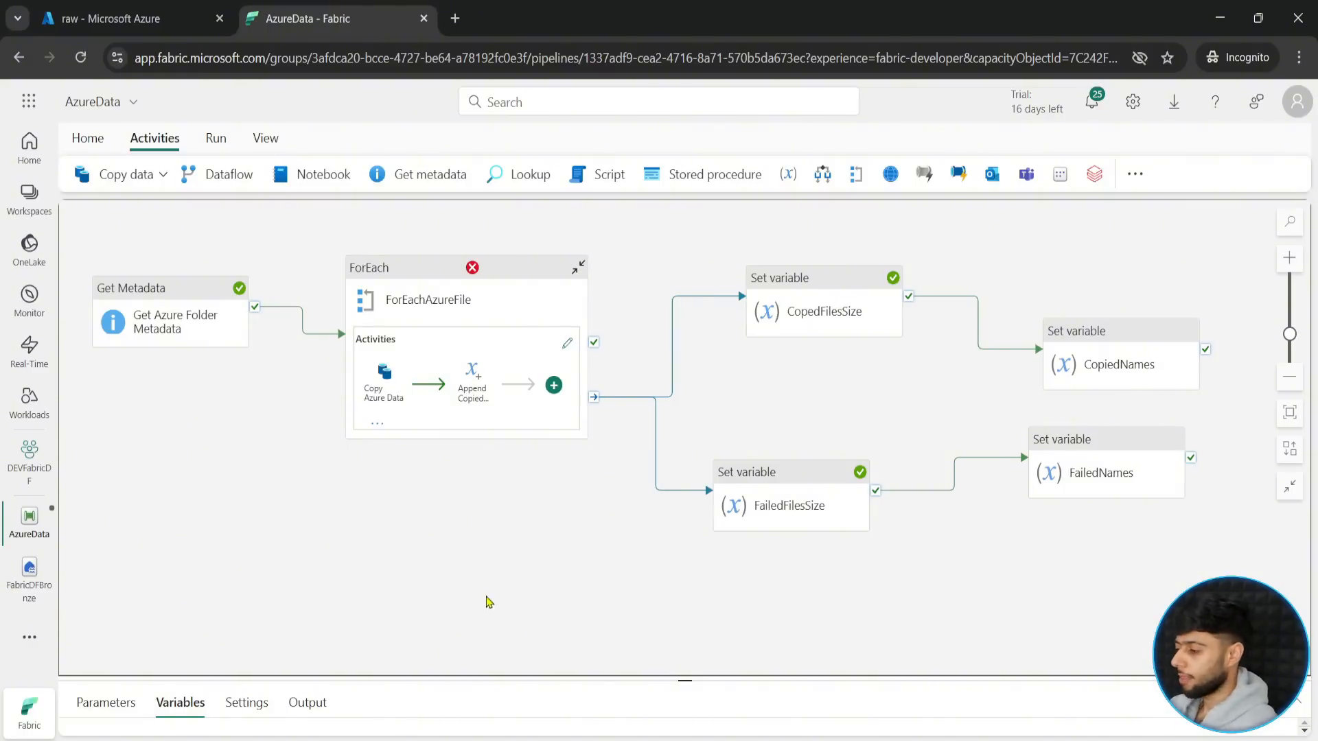
- Save and run the AzureData pipeline with the new CopiedNames and FailedNames activities
left_click(216, 138)
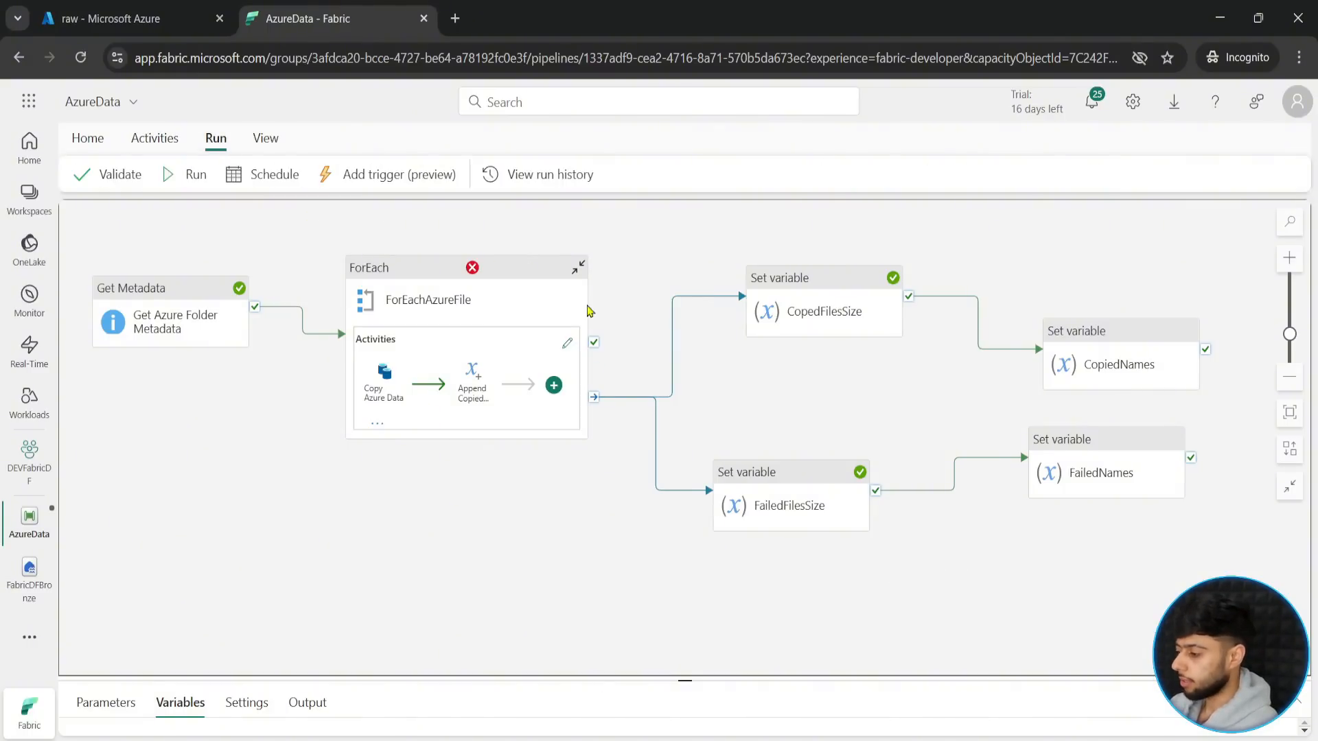
left_click(198, 180)
left_click(652, 473)
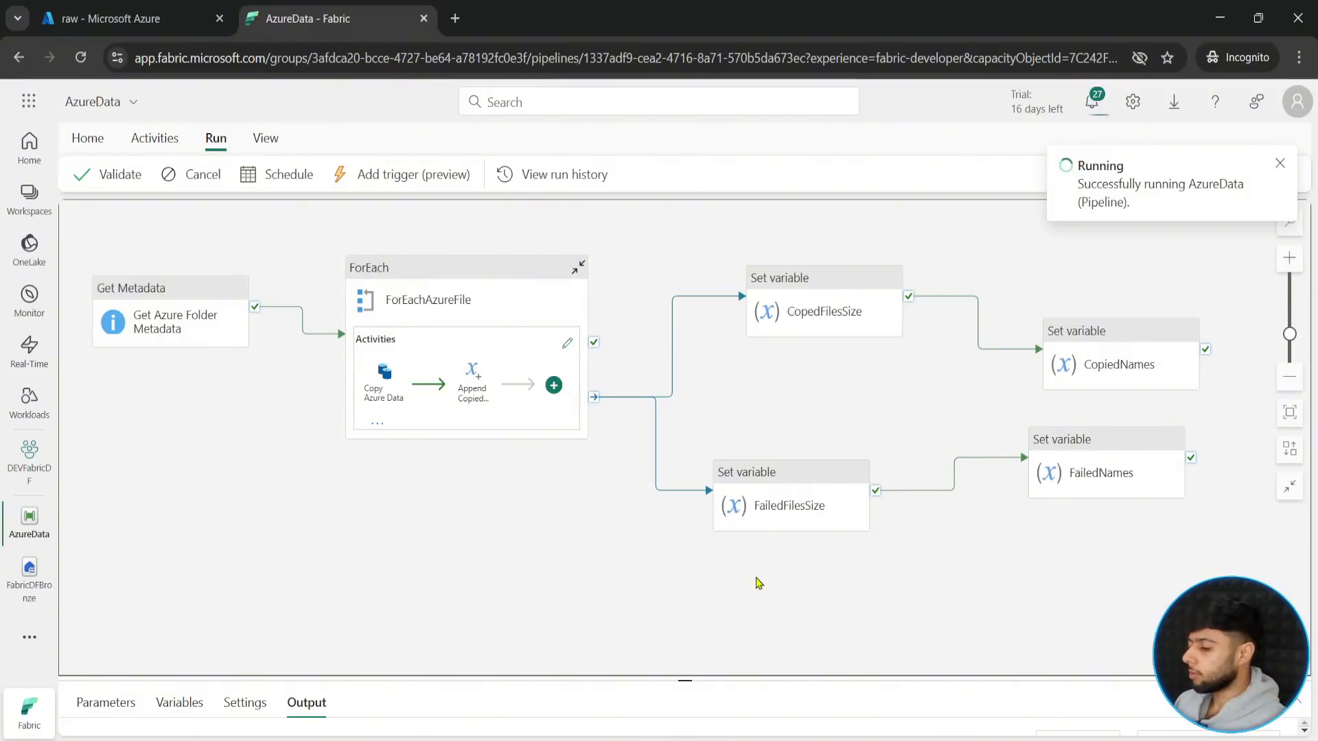
- Align the FailedFilesSize activity directly beneath CopedFilesSize on the pipeline canvas
mouse_move(772, 489)
left_click_drag(771, 489, 803, 464)
left_click(610, 575)
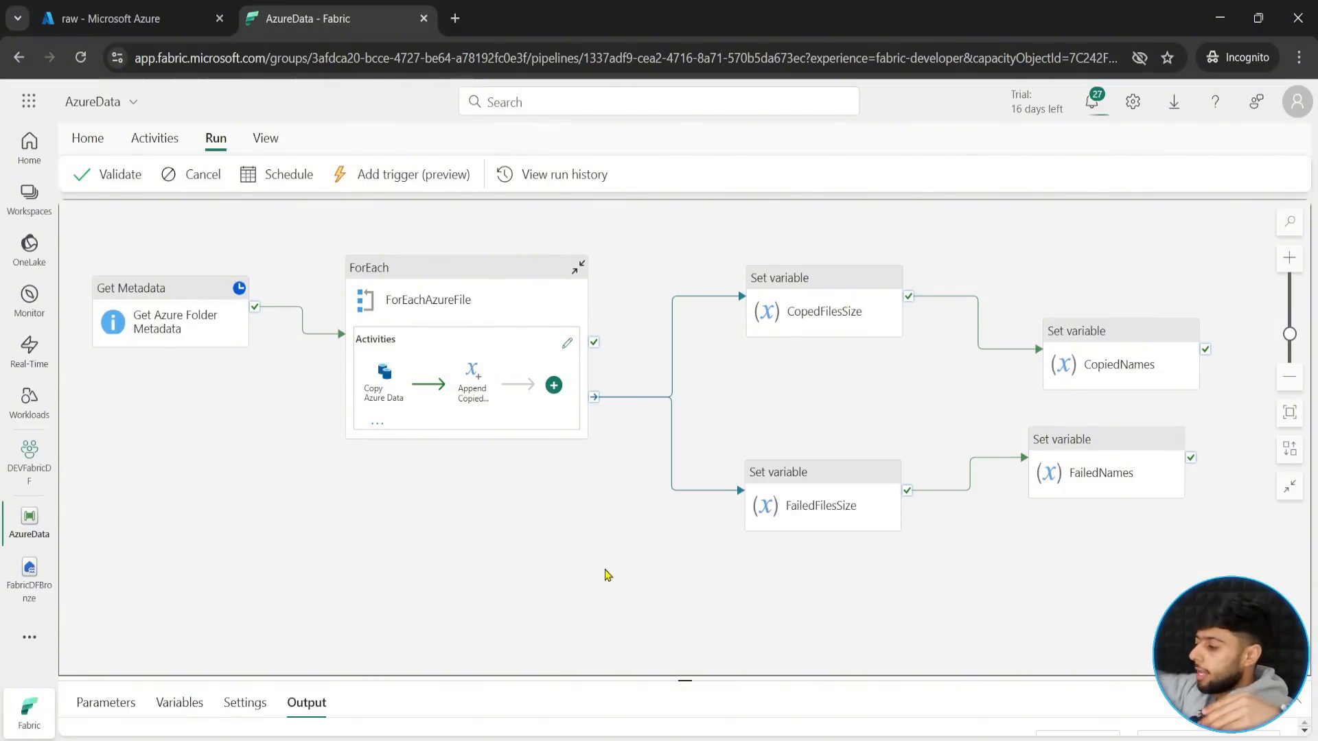
left_click_drag(999, 577, 877, 606)
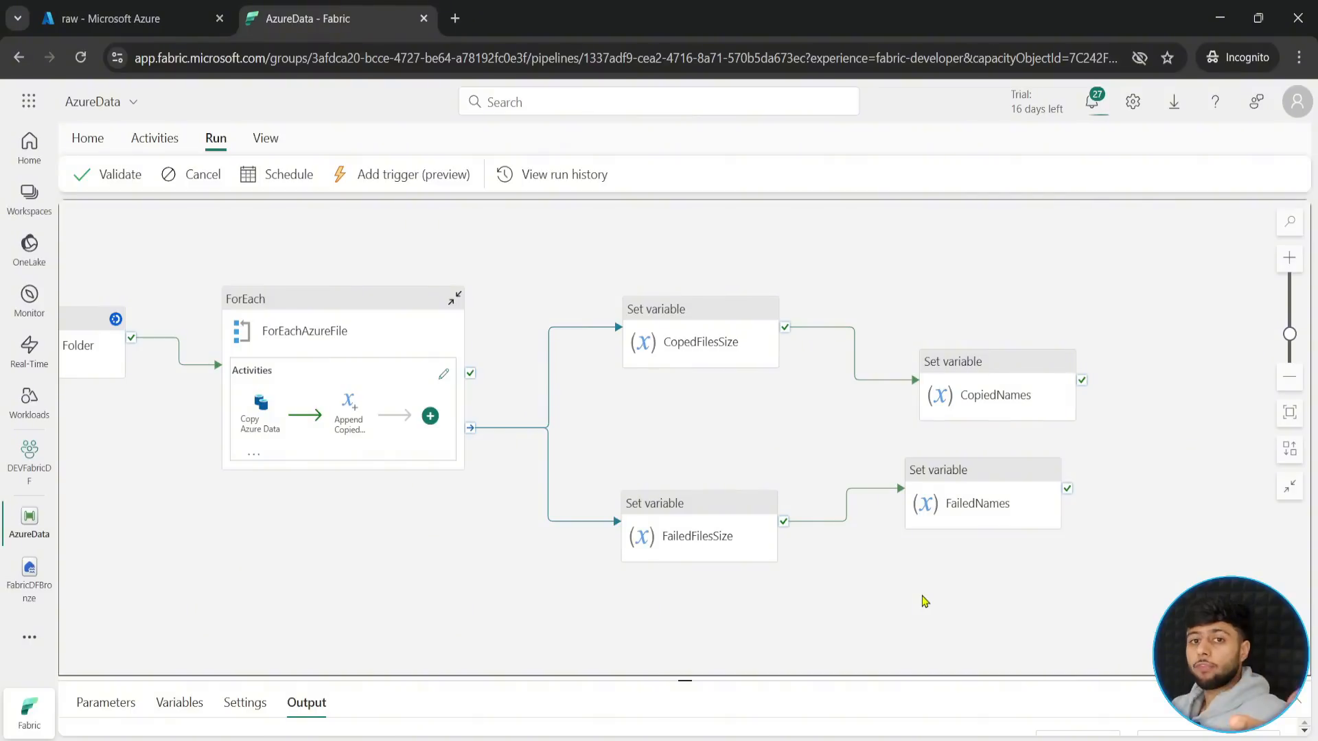
left_click_drag(1028, 574, 966, 572)
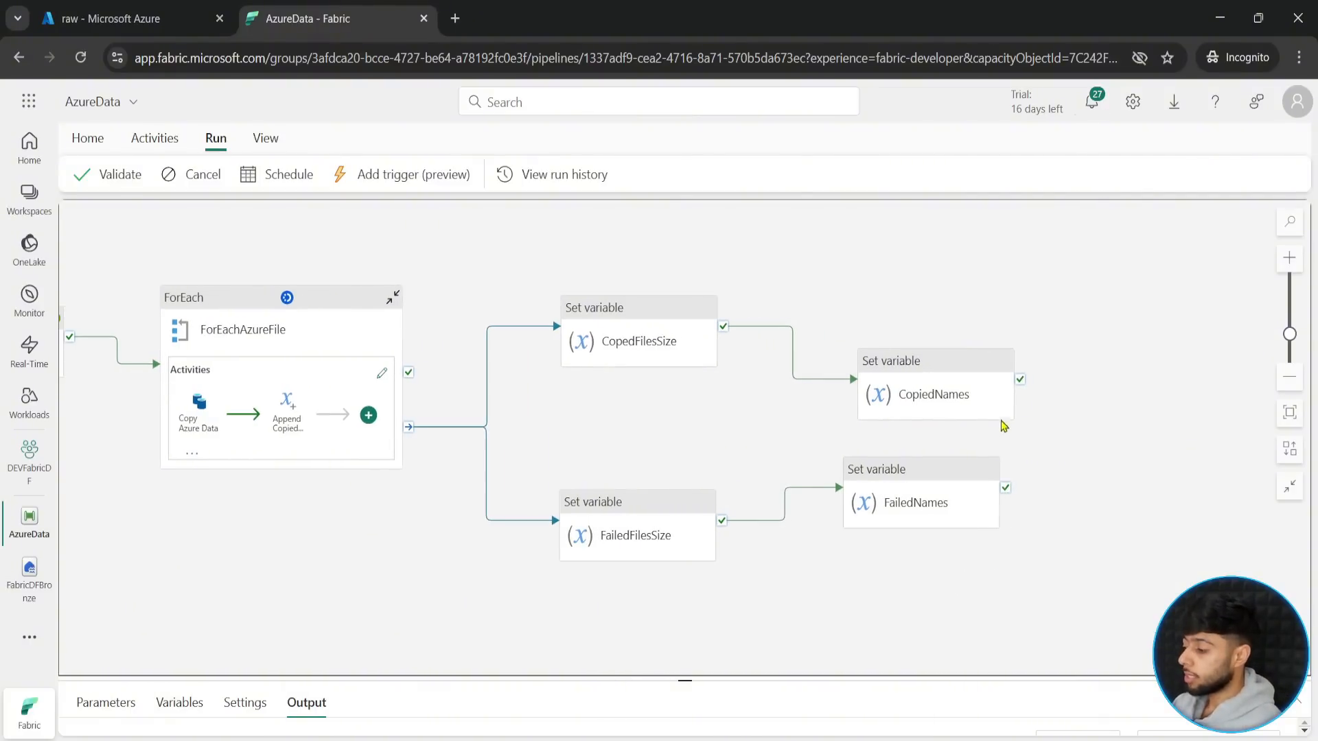
left_click_drag(1088, 545, 977, 523)
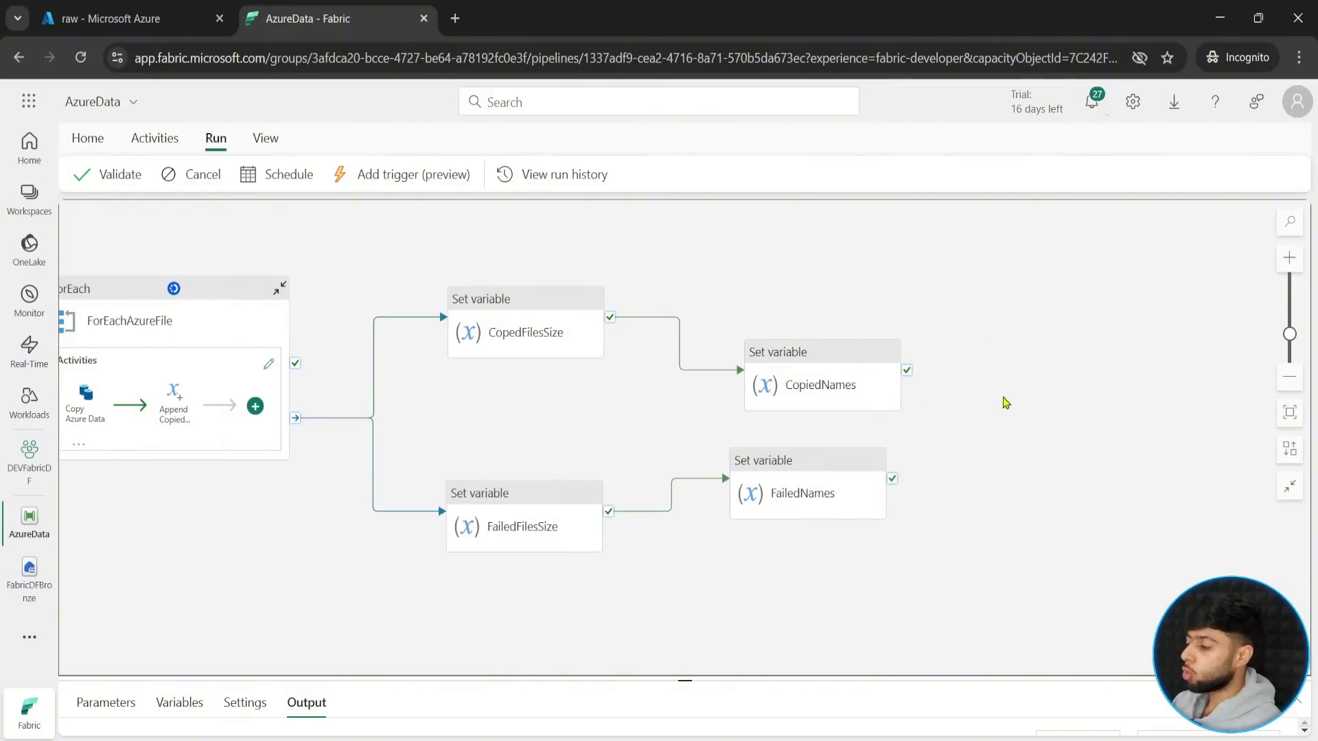
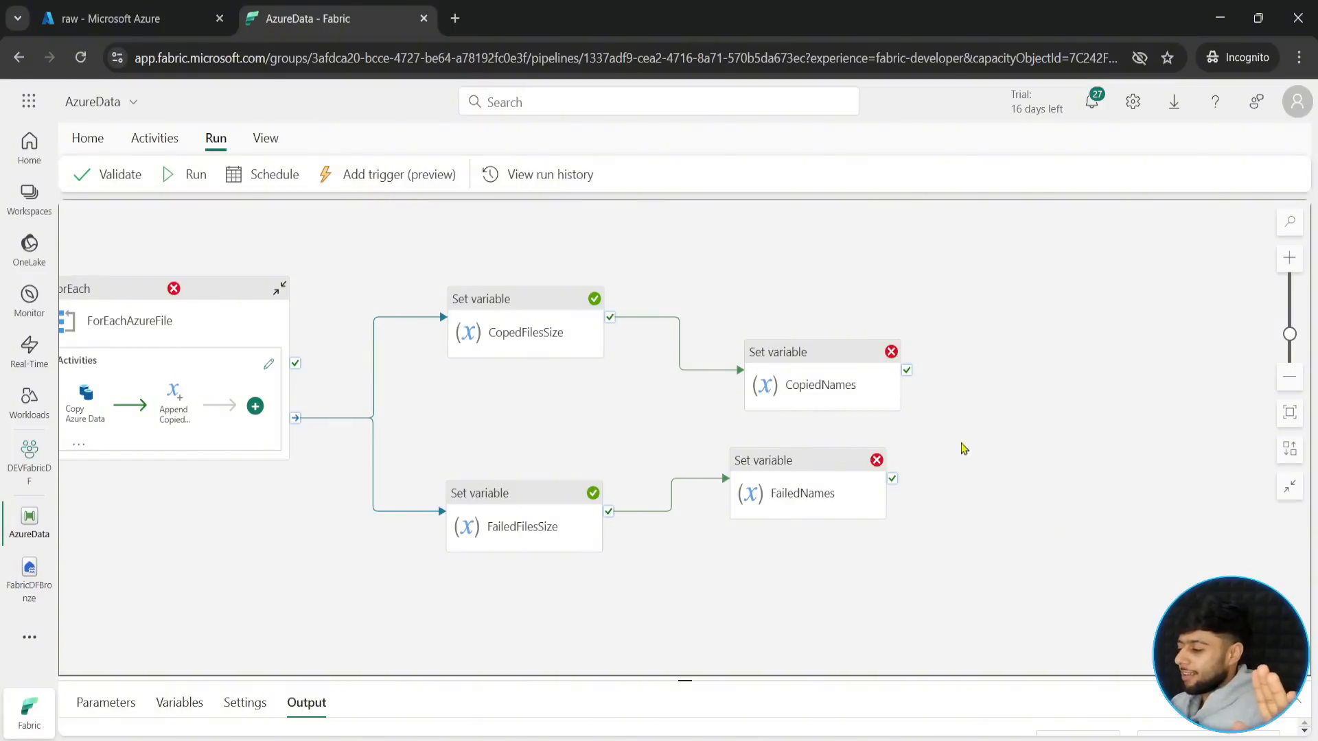
- Inspect the error details of the failed FailedNames activity in the pipeline run output
left_click_drag(324, 581, 510, 543)
left_click(1059, 320)
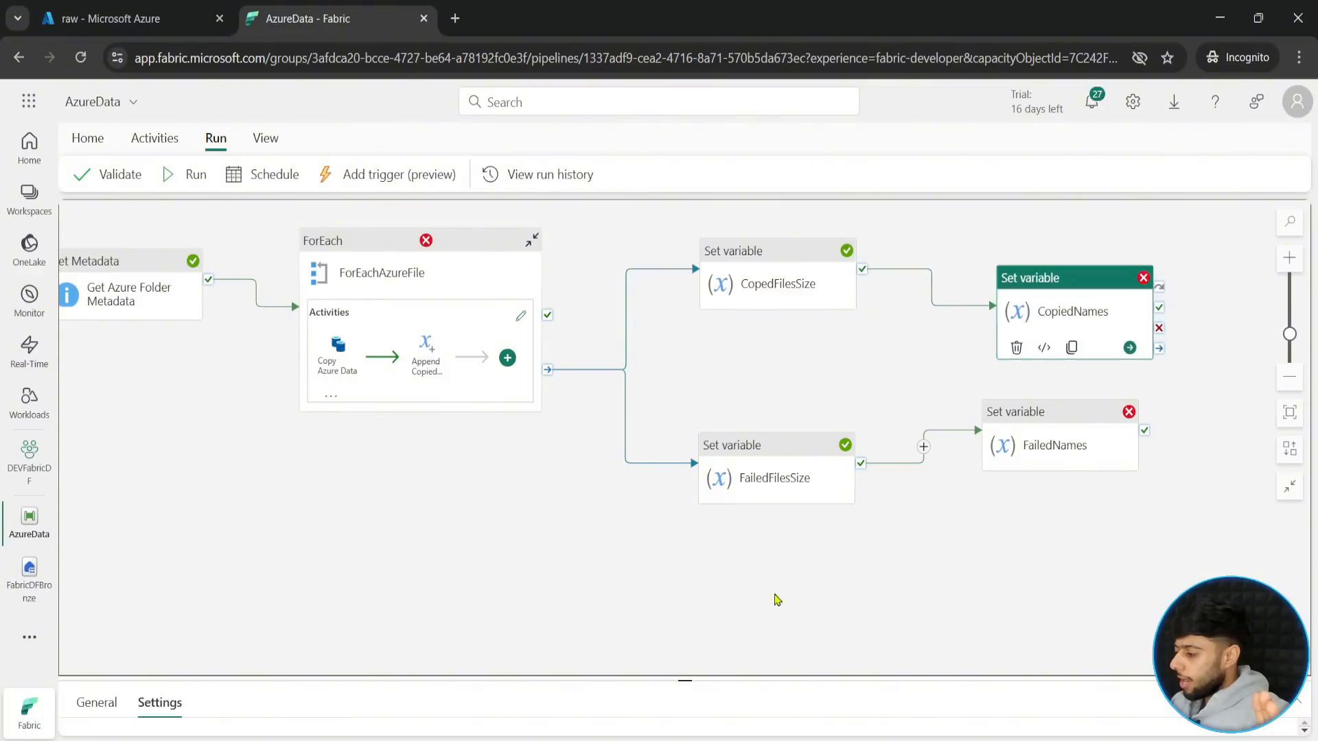
left_click(775, 597)
left_click_drag(685, 681, 685, 369)
scroll(391, 546, "down", 5)
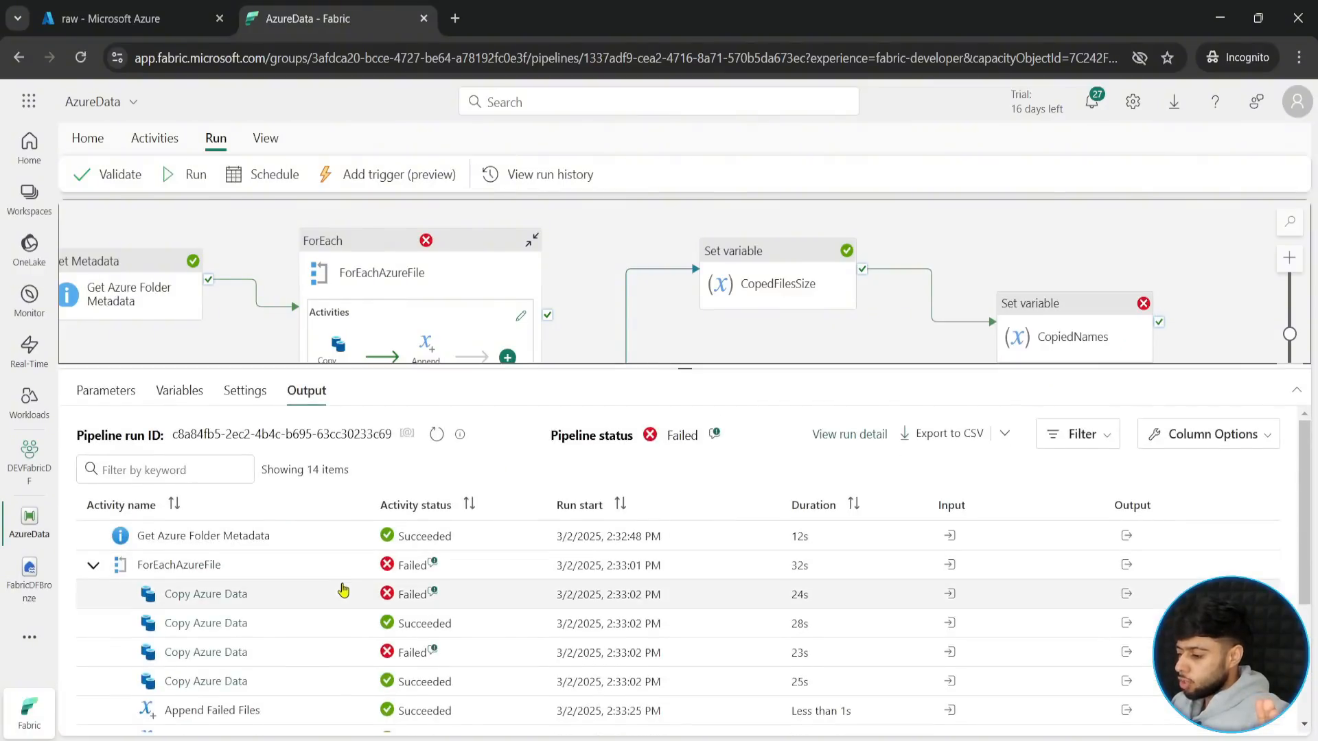
left_click(433, 682)
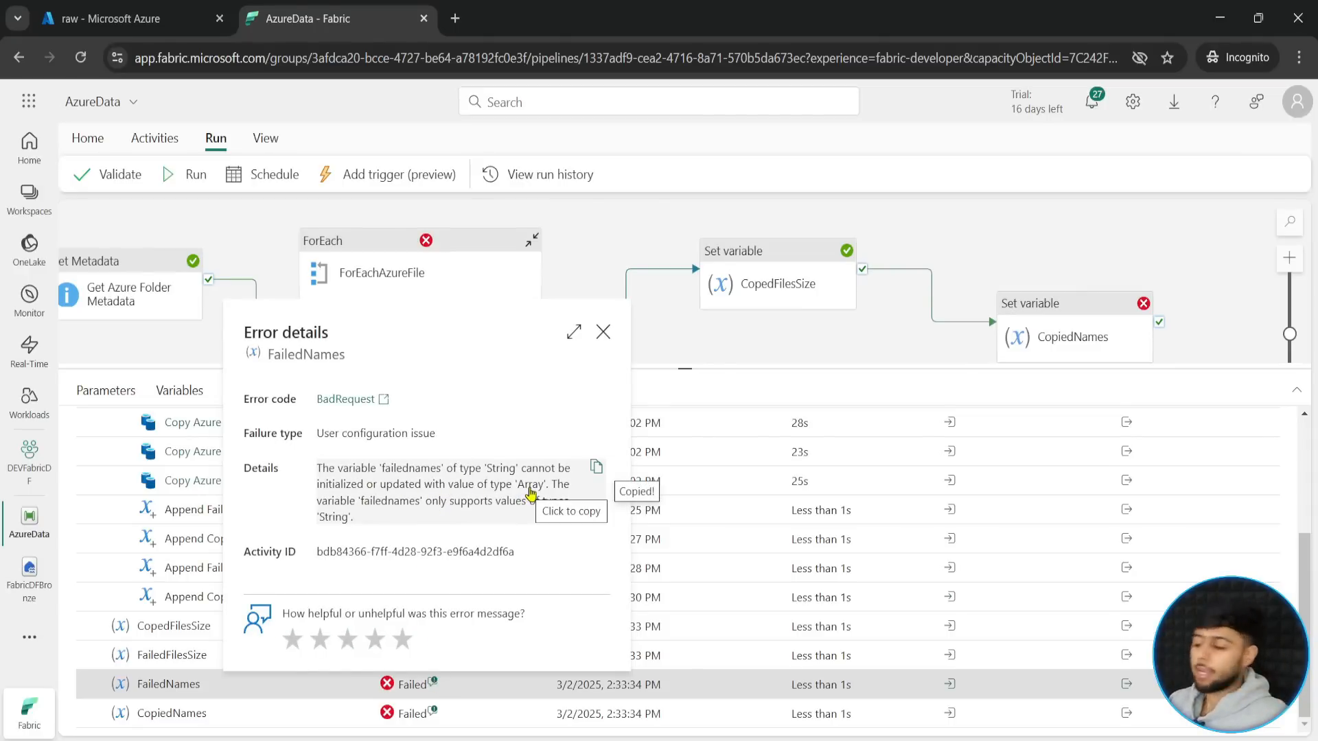
left_click(603, 333)
left_click_drag(692, 387, 689, 496)
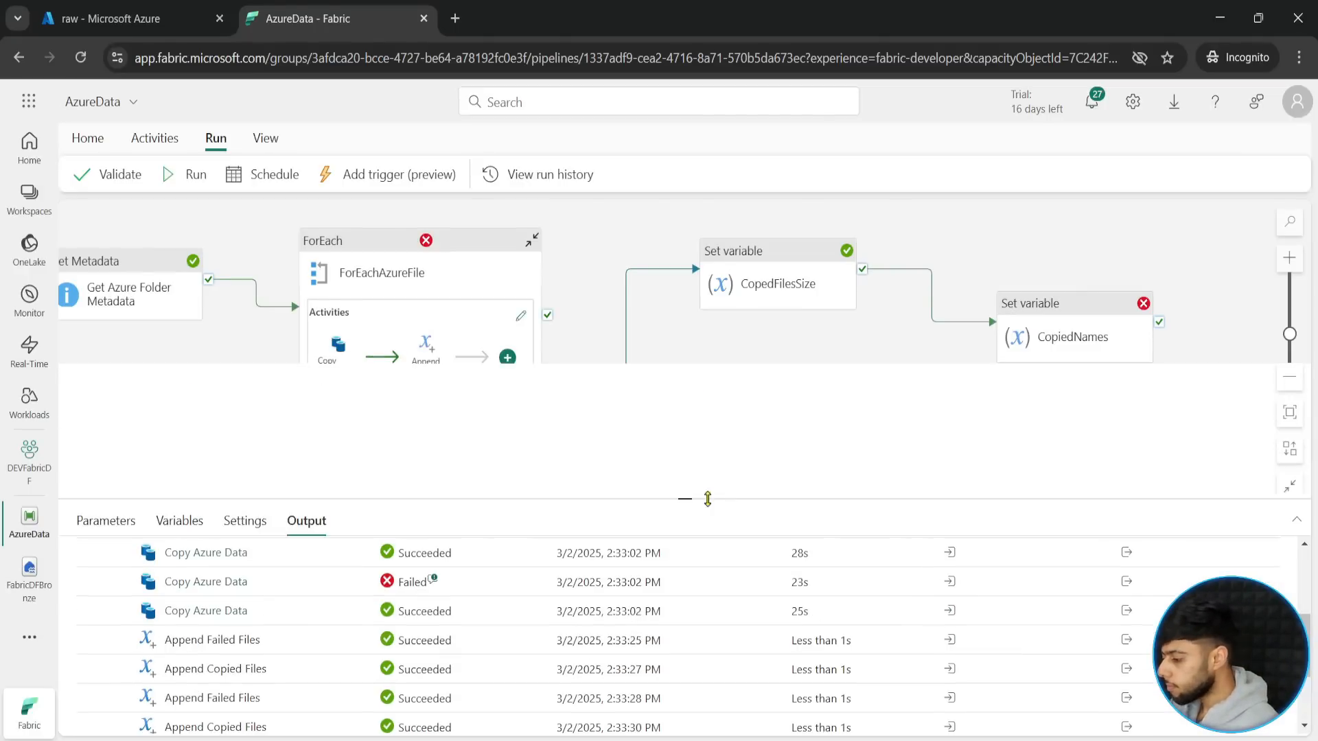
left_click(1057, 319)
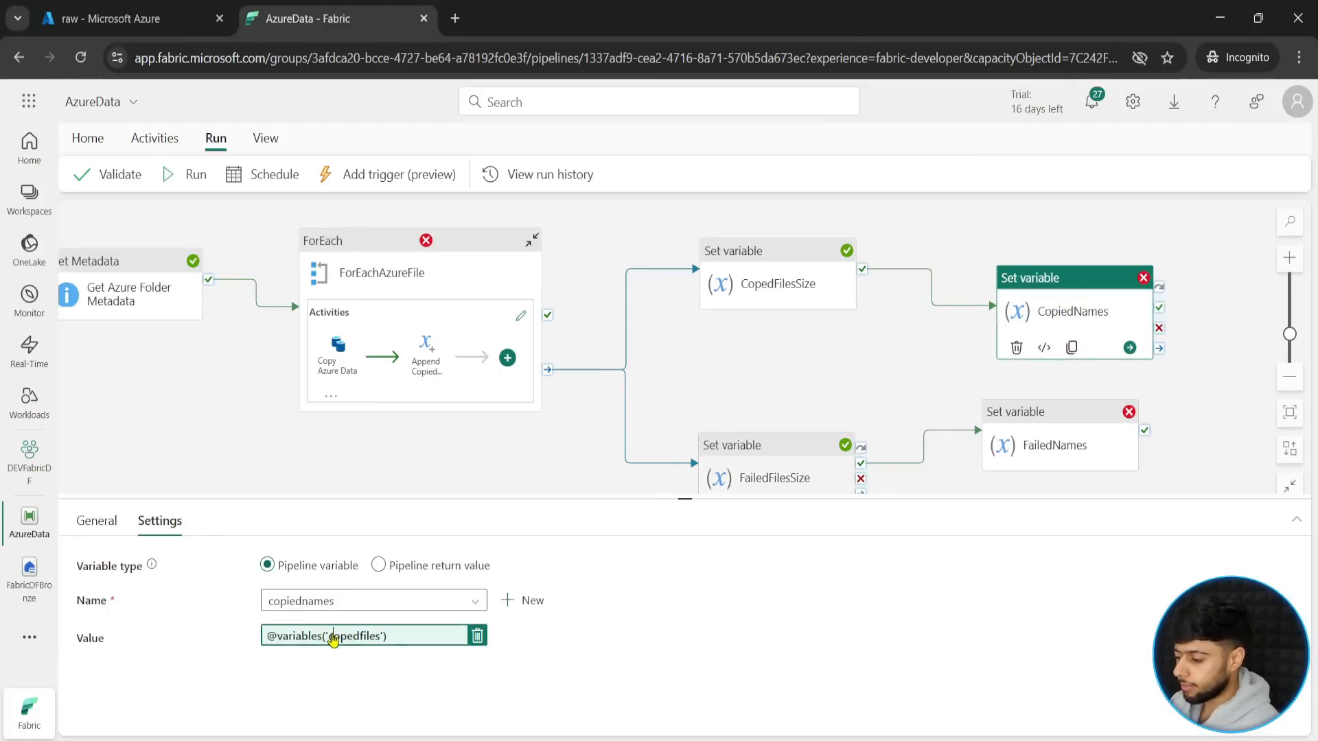
left_click(329, 633)
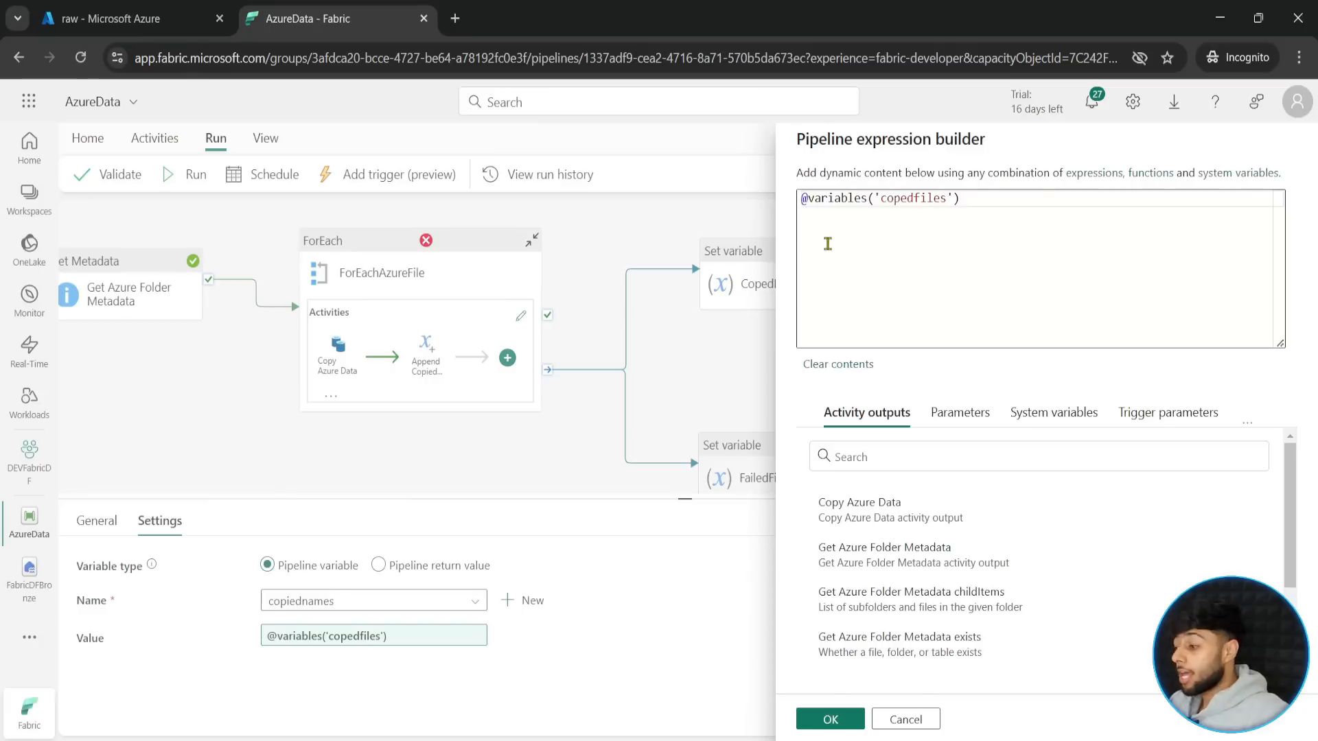
left_click(837, 205)
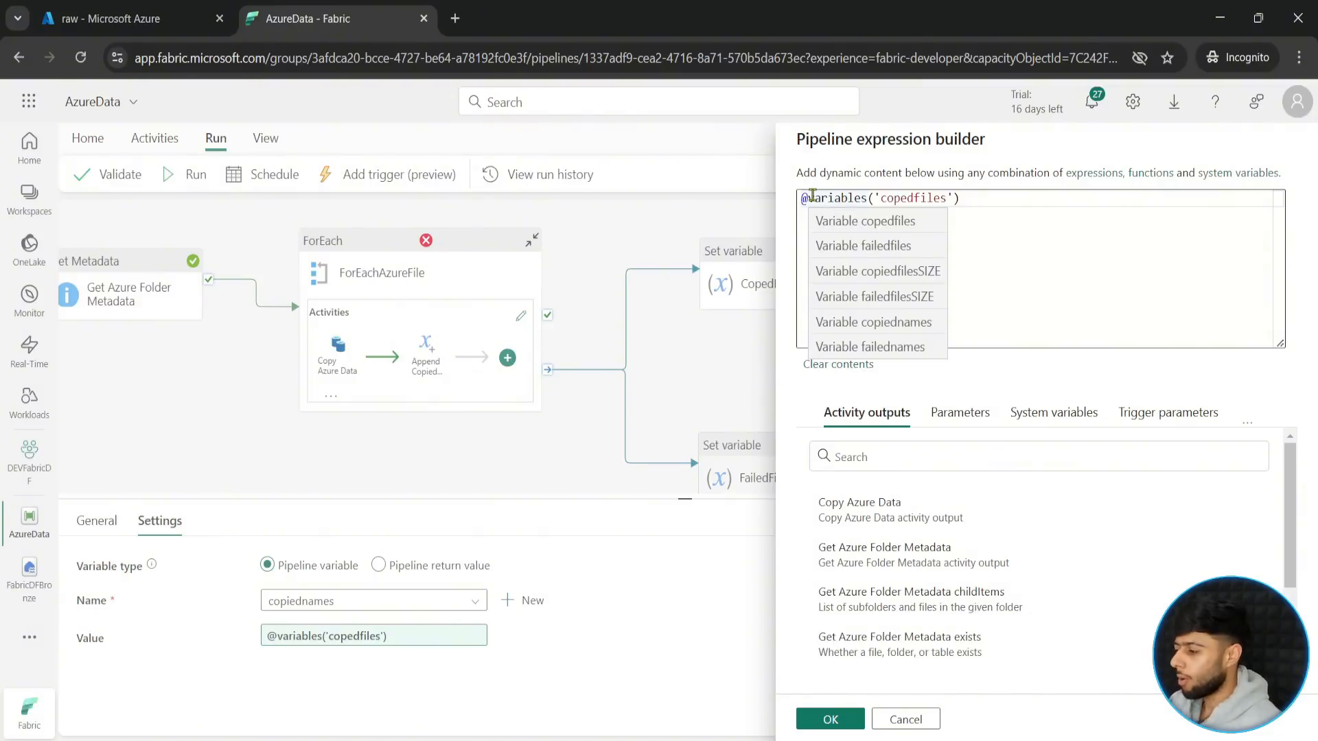
left_click(812, 195)
type("string")
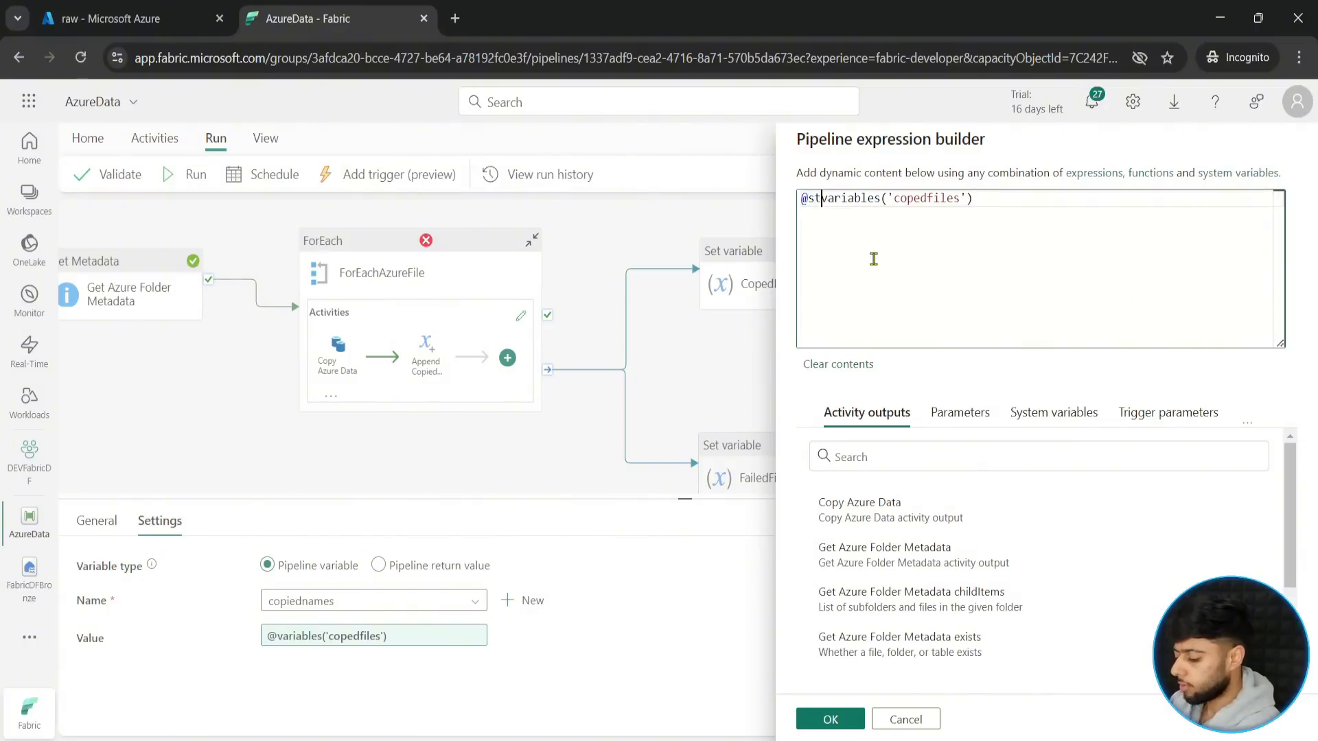
type("(")
key("End")
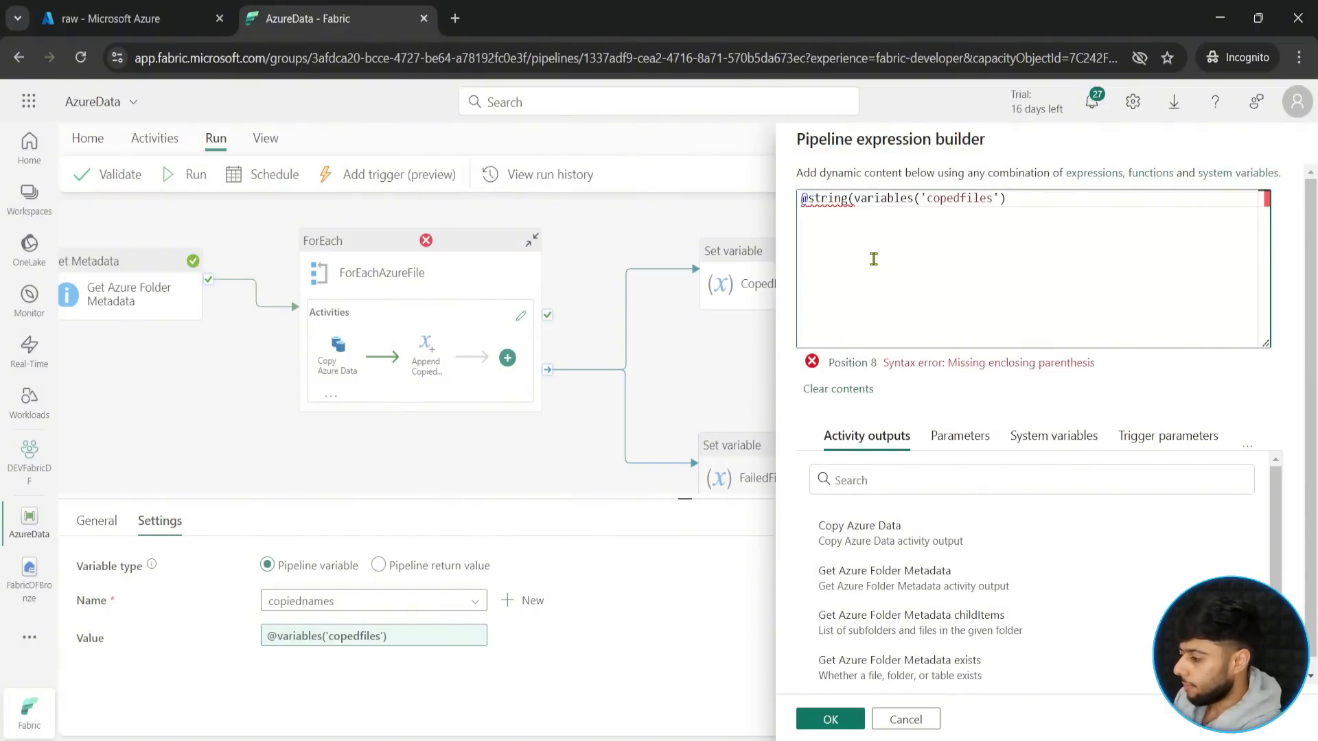
type(")")
left_click(830, 719)
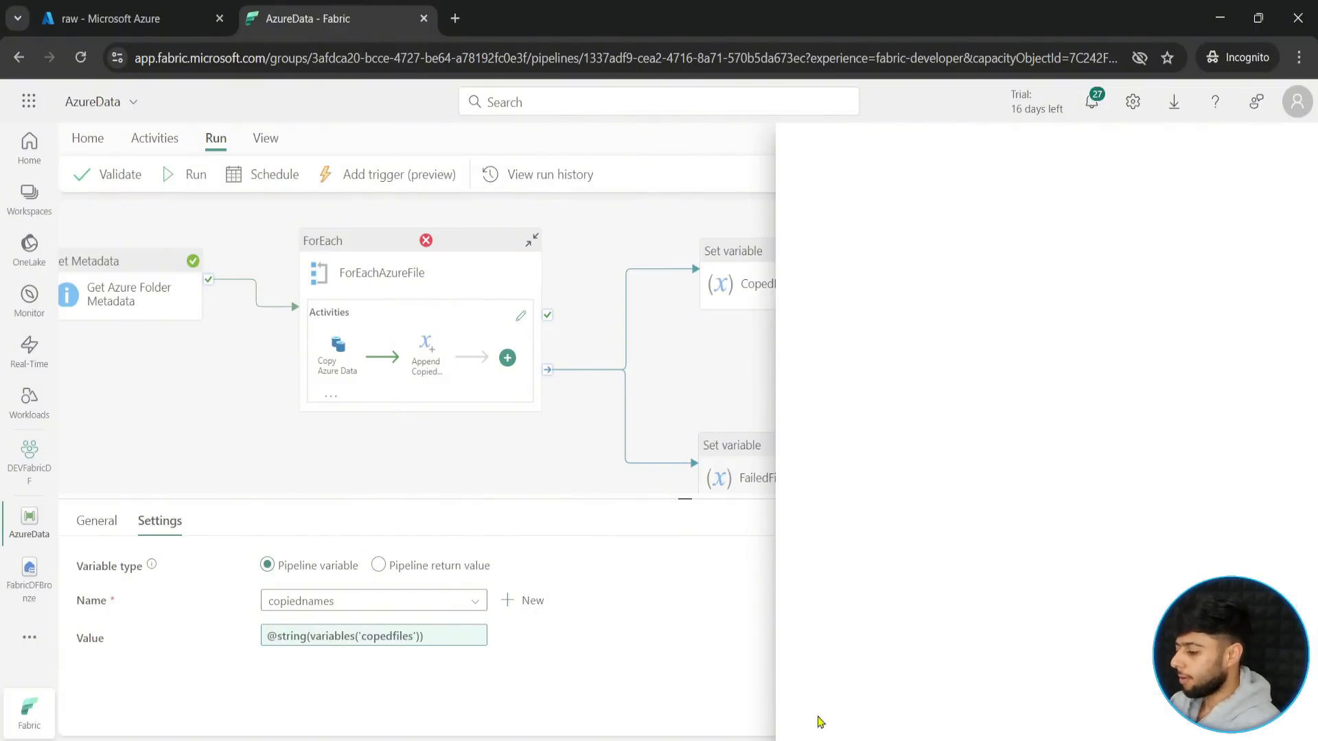
left_click(1064, 420)
left_click(359, 636)
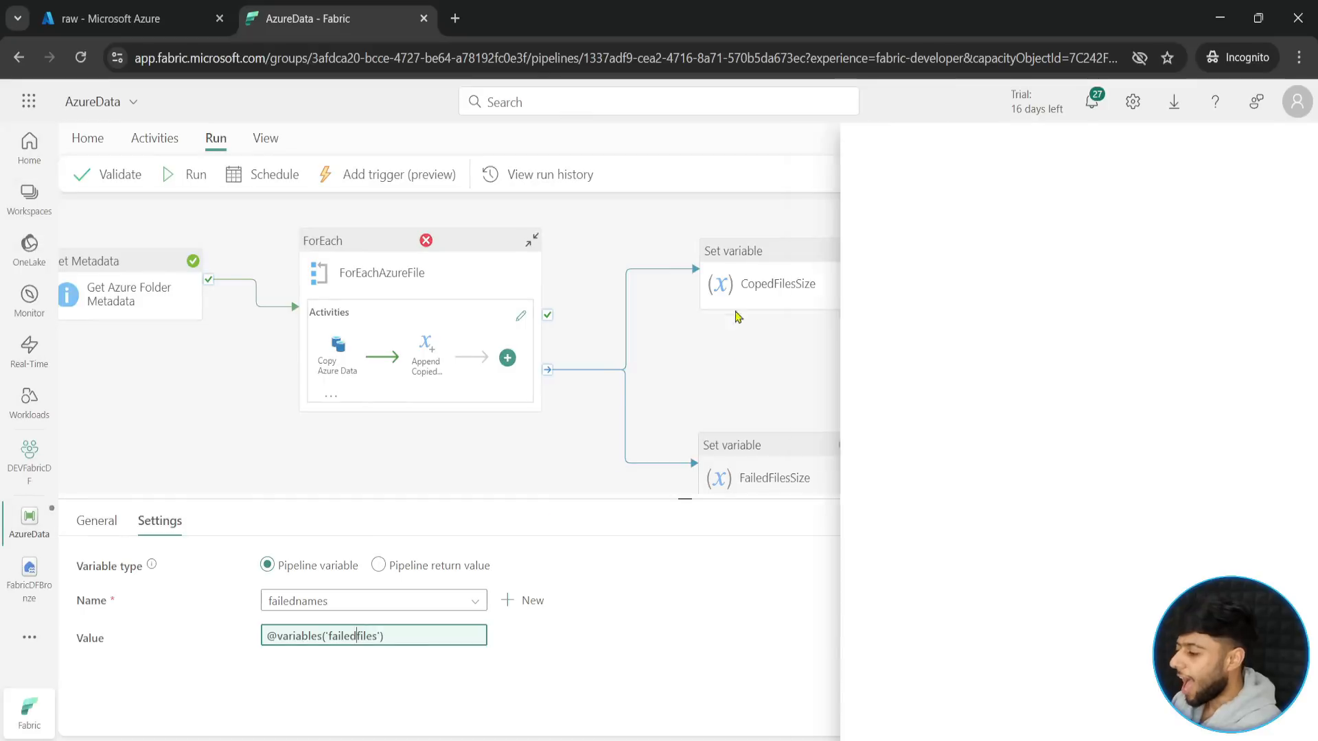
left_click(807, 198)
type("string")
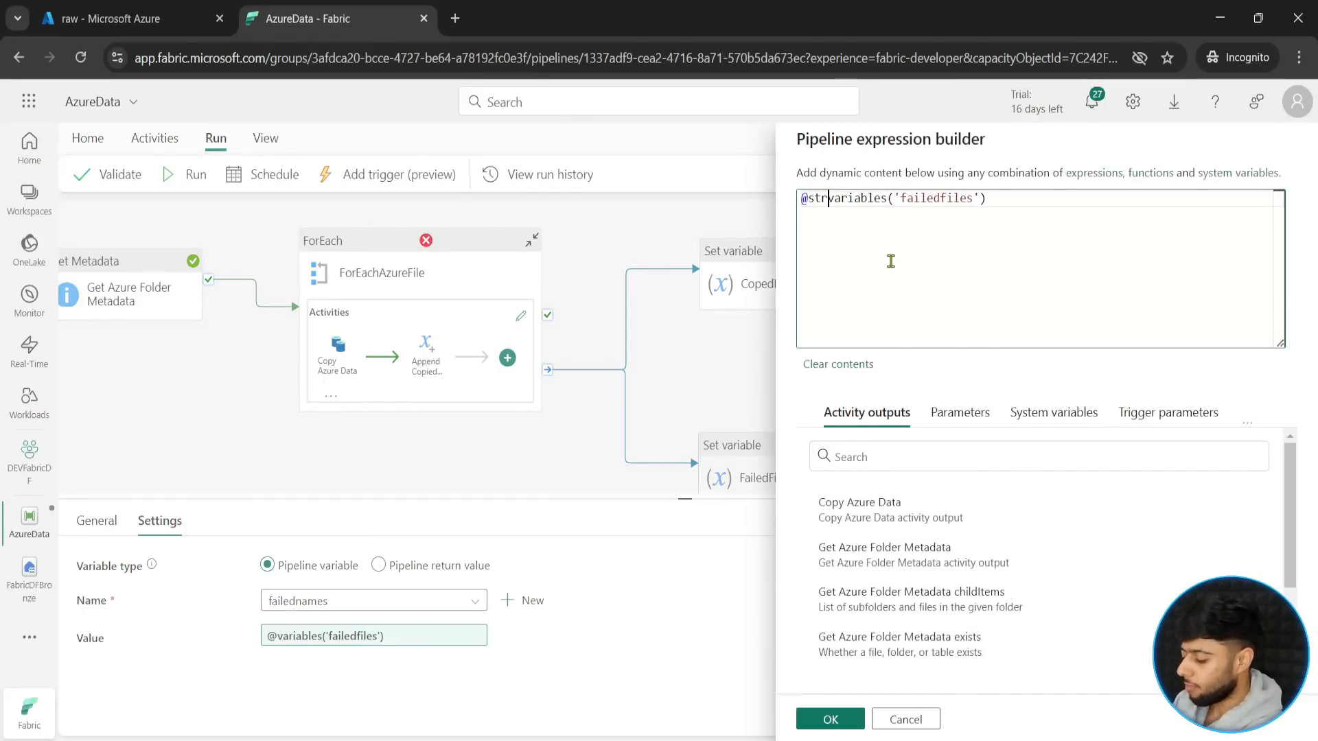
type("(")
key("End")
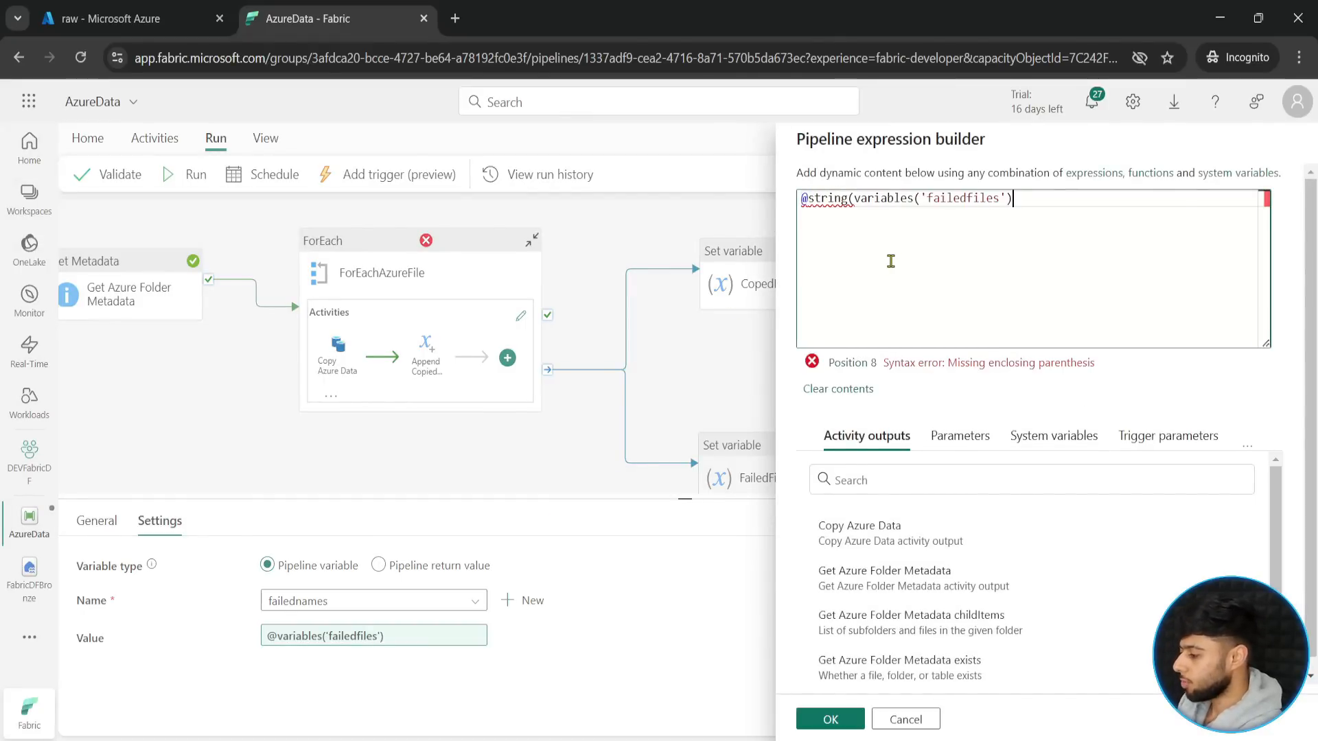
type(")")
left_click(831, 719)
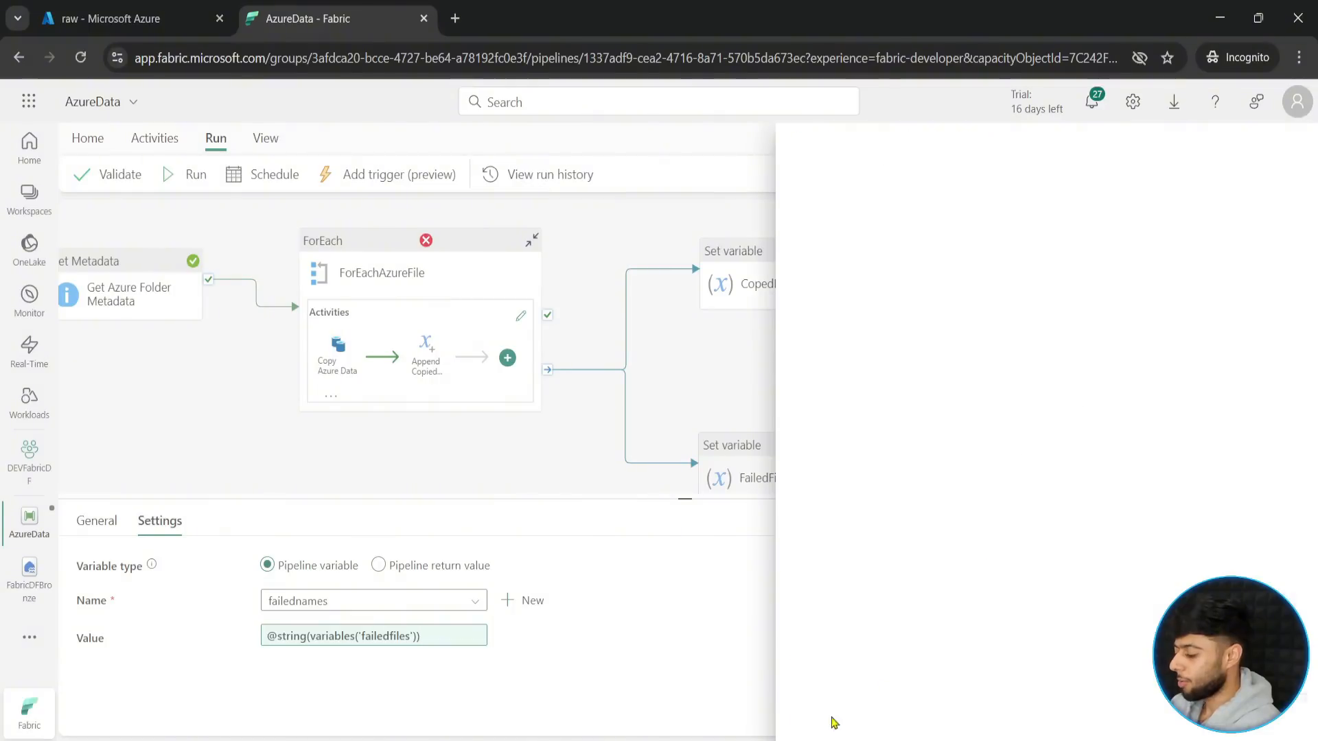
- Save and run the AzureData pipeline with the string-converted name variables
left_click(184, 176)
left_click(632, 478)
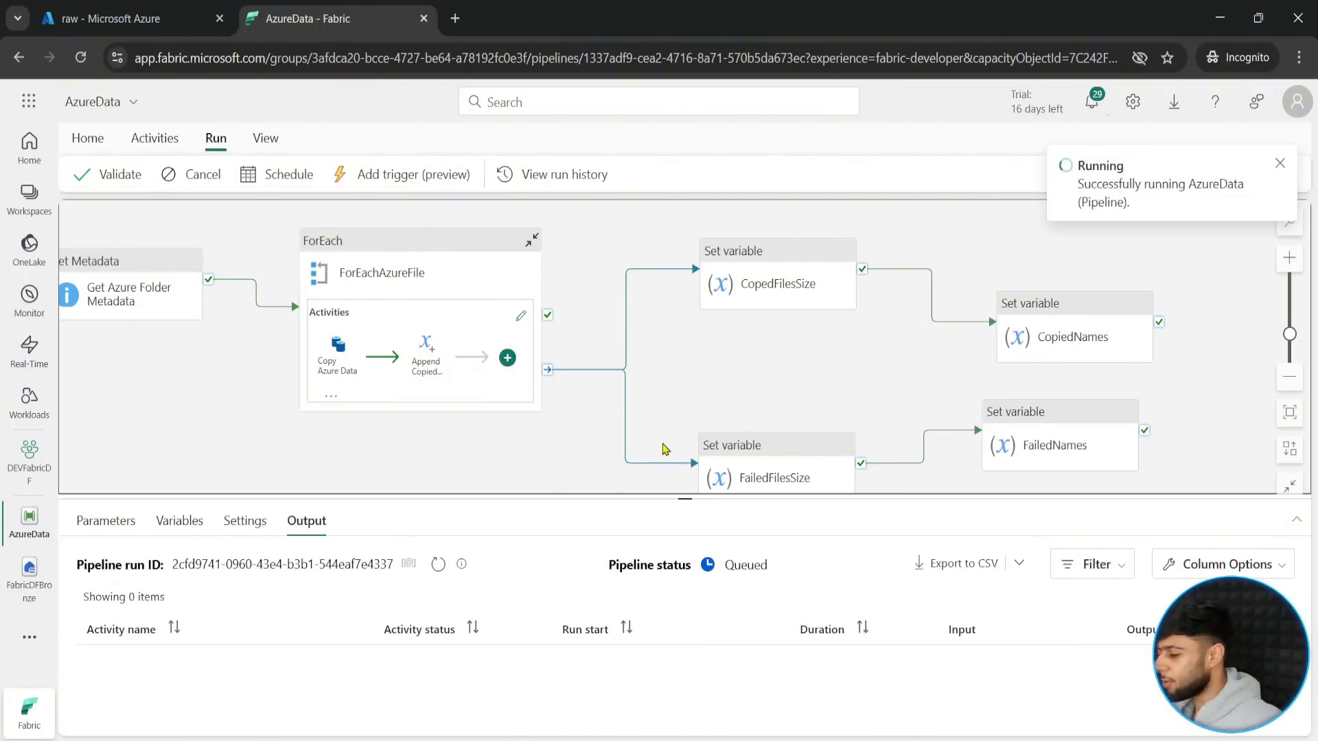
left_click_drag(718, 405, 751, 396)
mouse_move(697, 497)
left_mouse_down()
mouse_move(694, 588)
mouse_move(711, 503)
left_mouse_up()
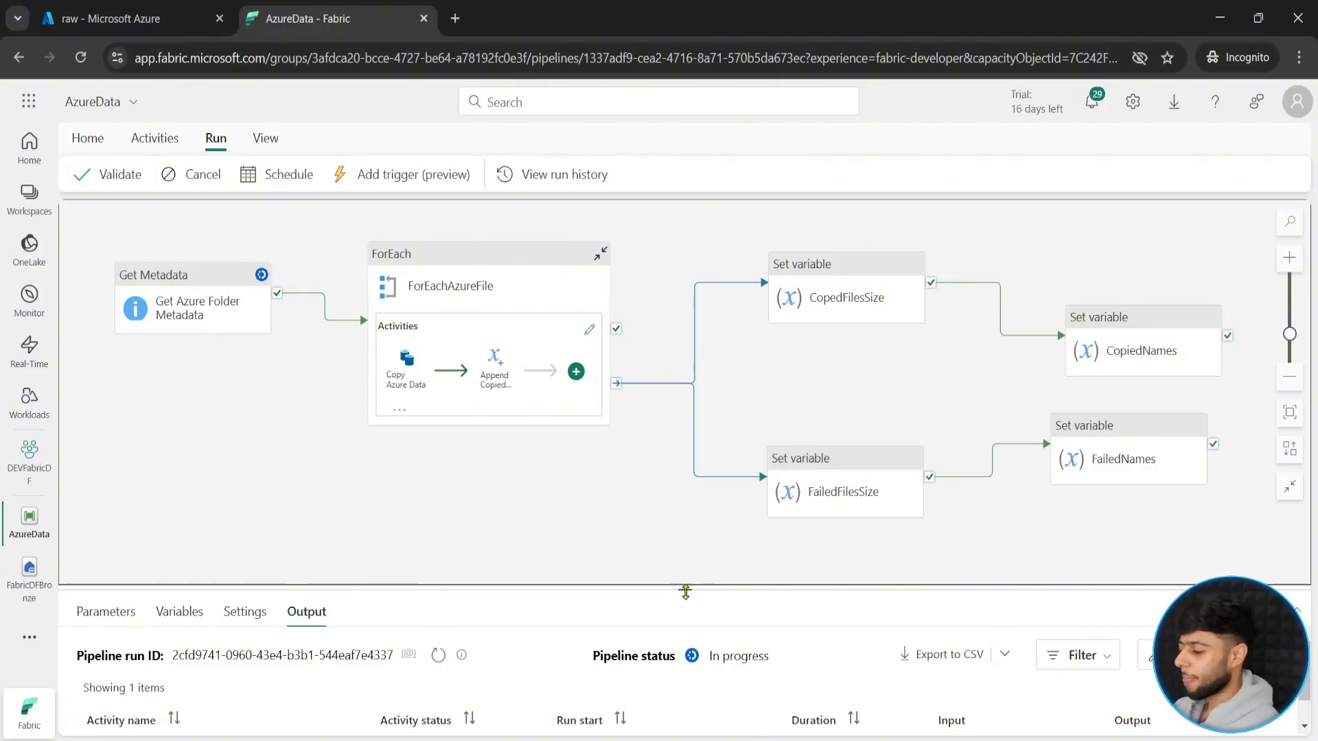
left_click_drag(685, 591, 668, 536)
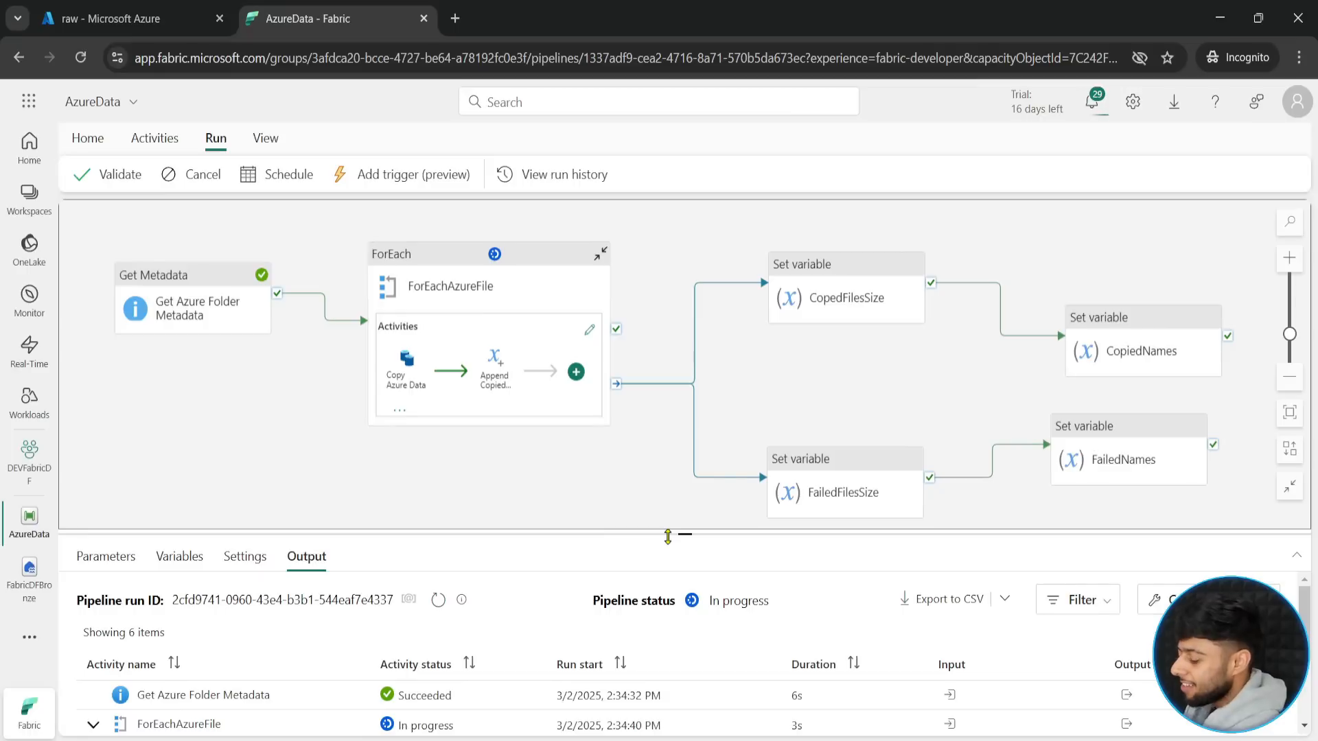
mouse_move(668, 536)
left_mouse_down()
mouse_move(680, 469)
mouse_move(684, 522)
left_mouse_up()
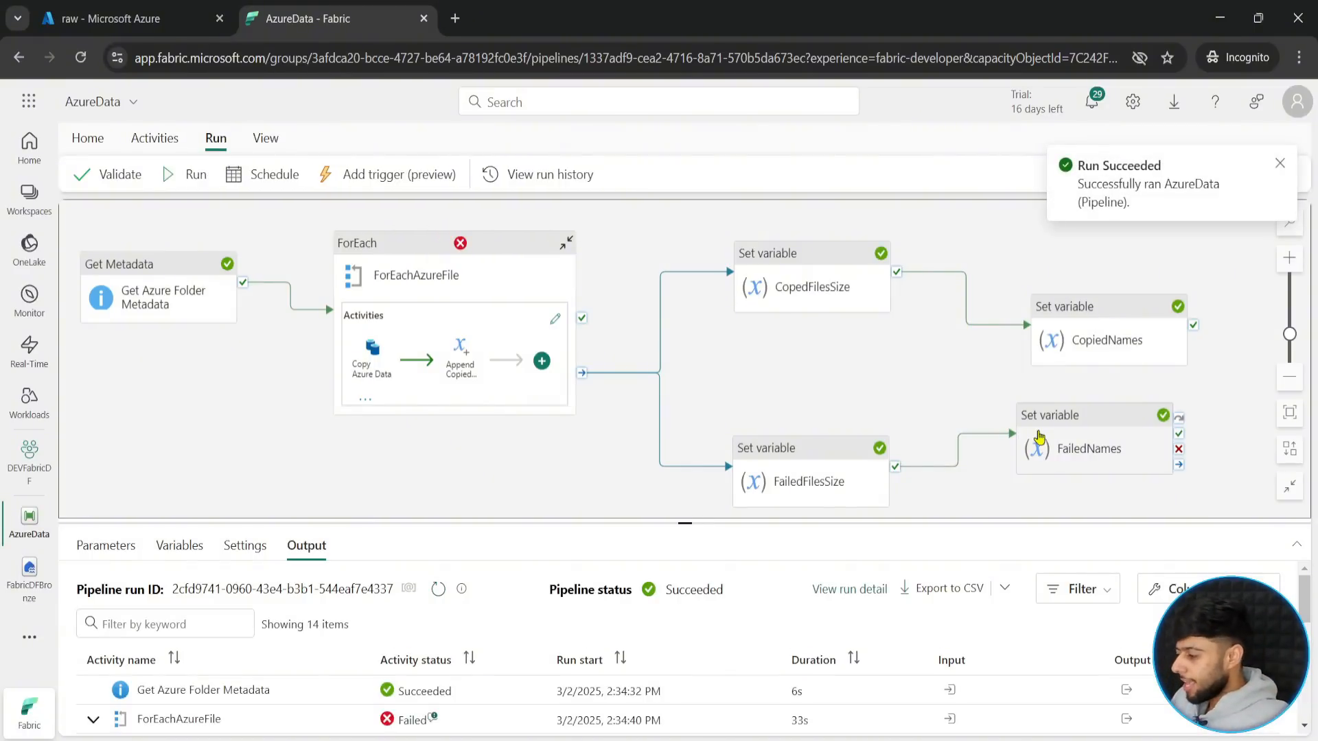
- Examine the output of the FailedNames activity in the pipeline run for the failed file names
left_click_drag(683, 524, 663, 245)
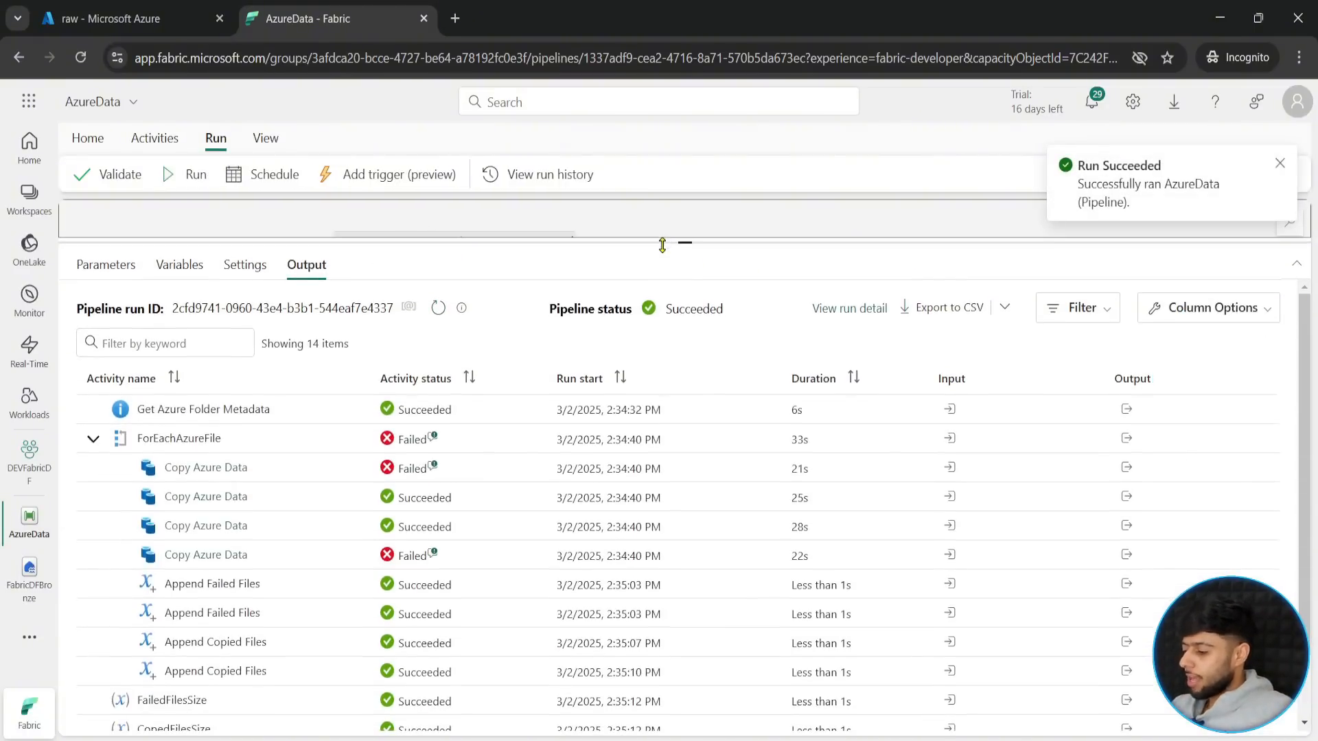
scroll(265, 577, "down", 2)
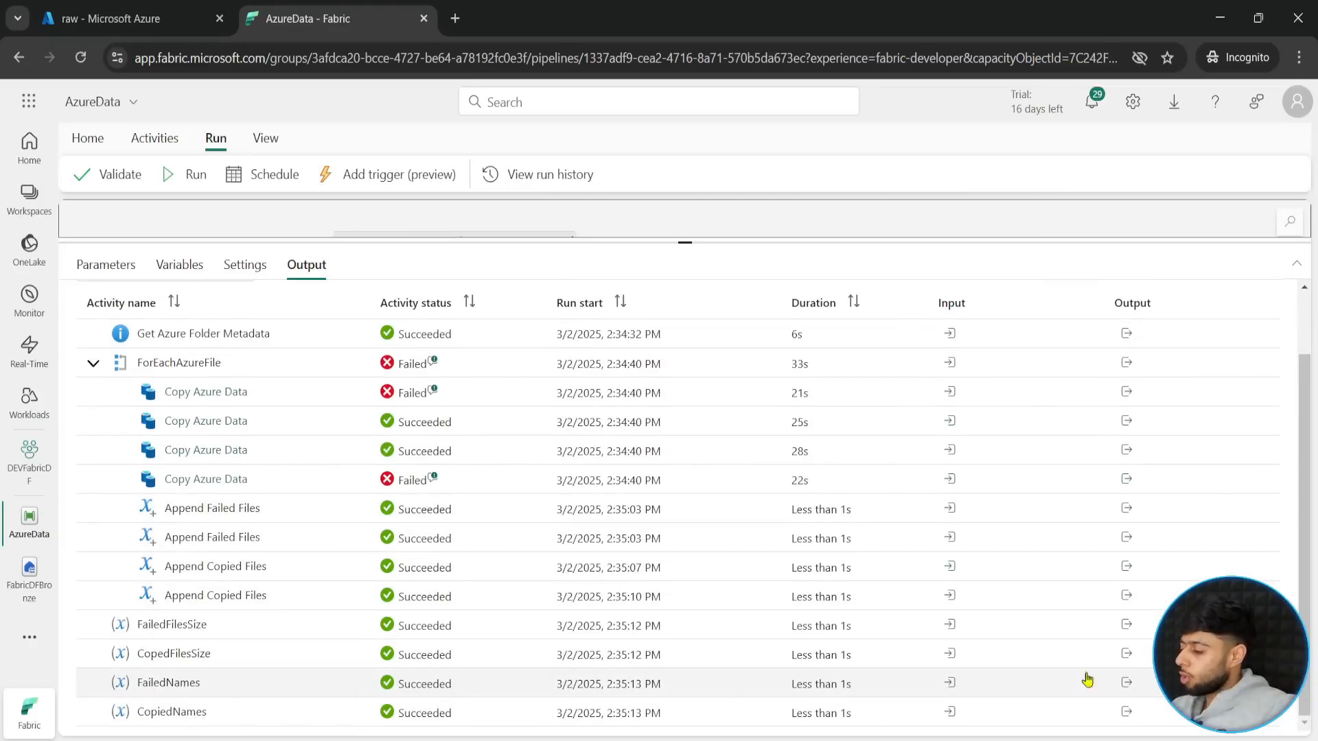
left_click(1127, 683)
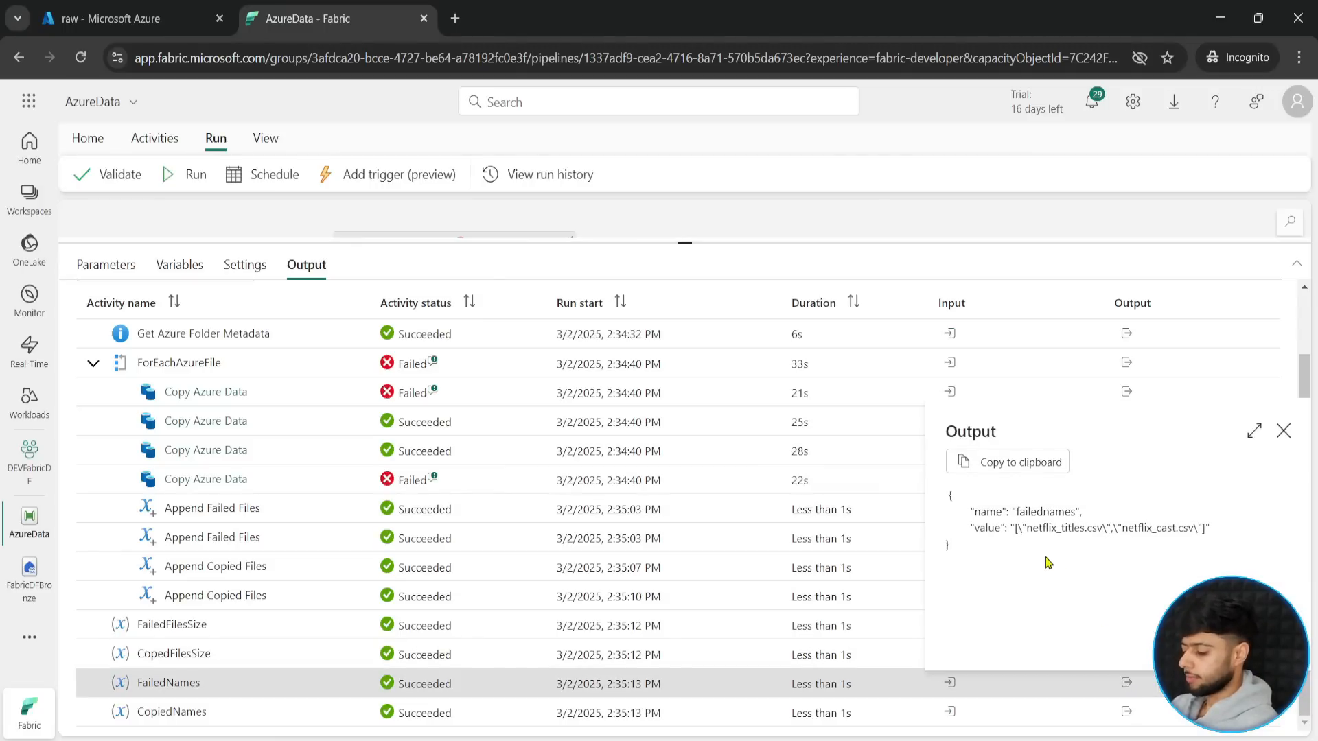
left_click_drag(964, 516, 1215, 540)
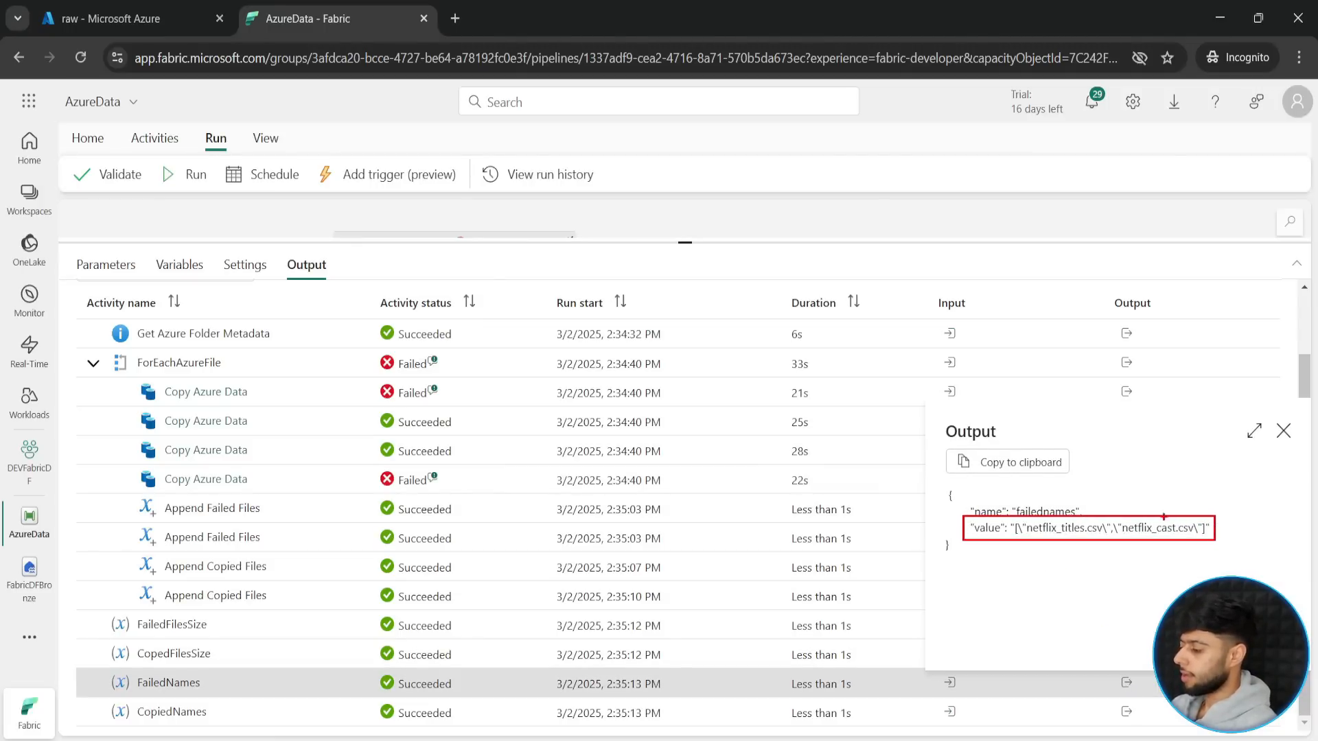
left_click_drag(1082, 525, 1104, 486)
left_click_drag(1159, 521, 1161, 496)
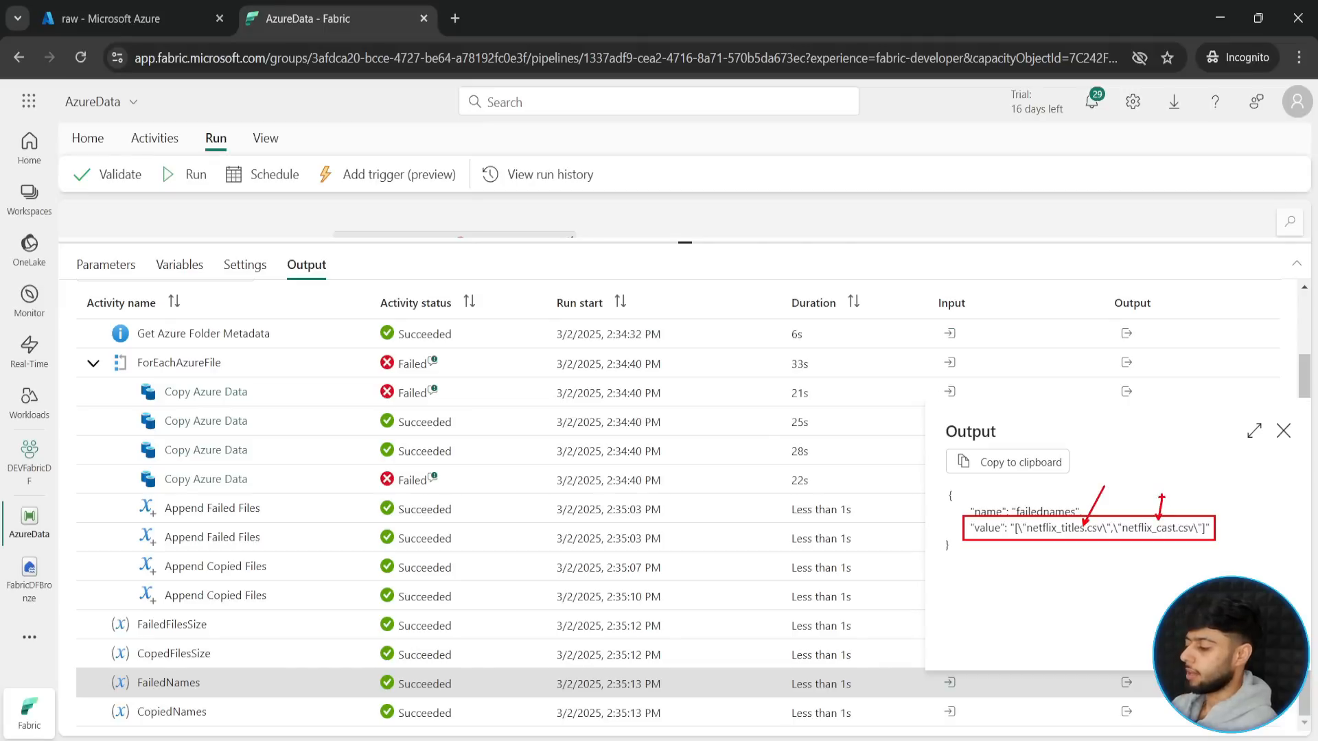
left_click(1283, 430)
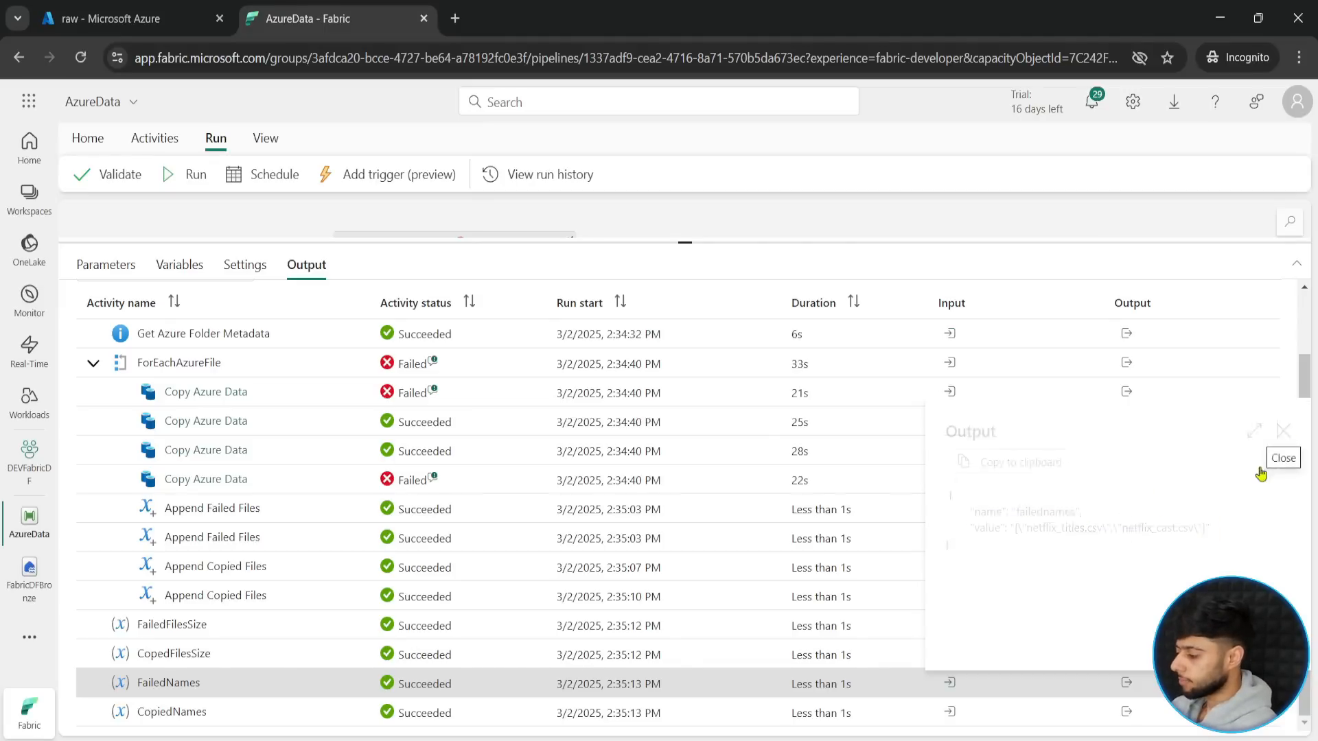
- Examine the output of the CopiedNames activity in the pipeline run for the copied file names
left_click(1126, 711)
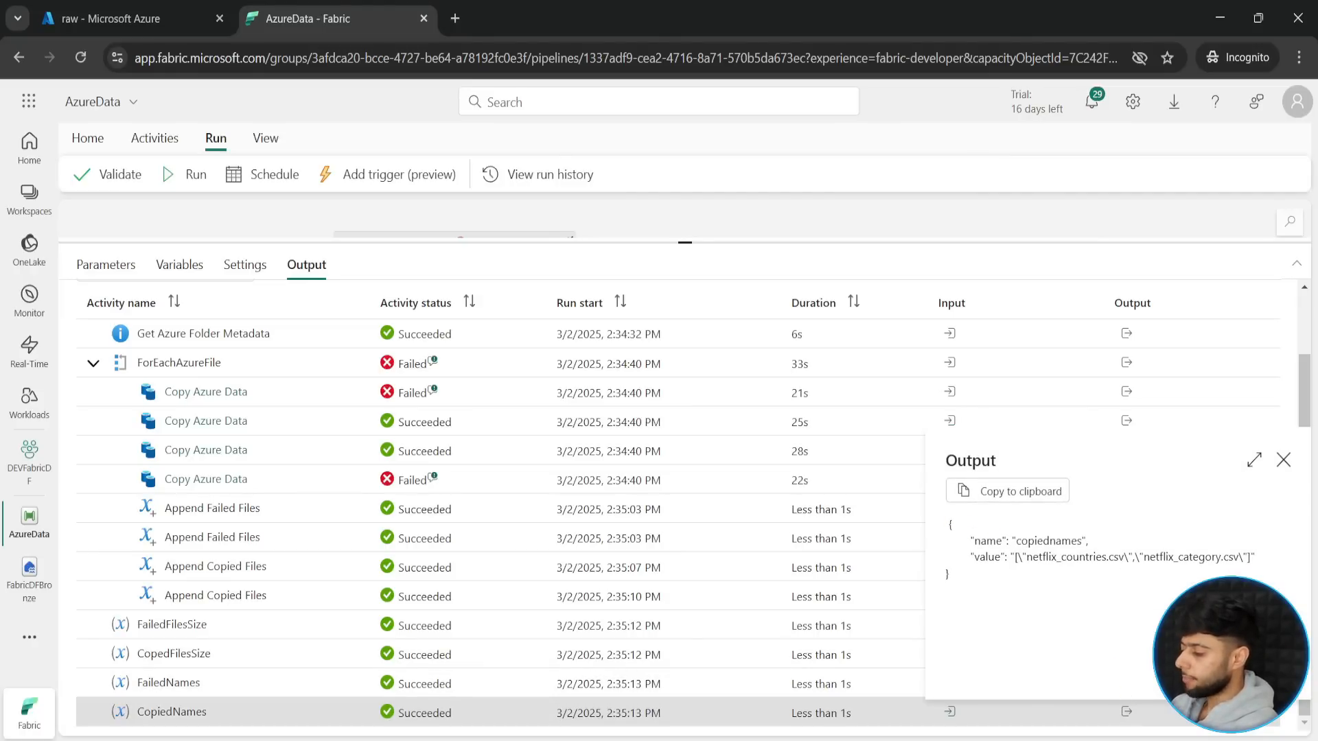
left_click_drag(966, 523, 1266, 574)
left_click_drag(1211, 541, 1233, 492)
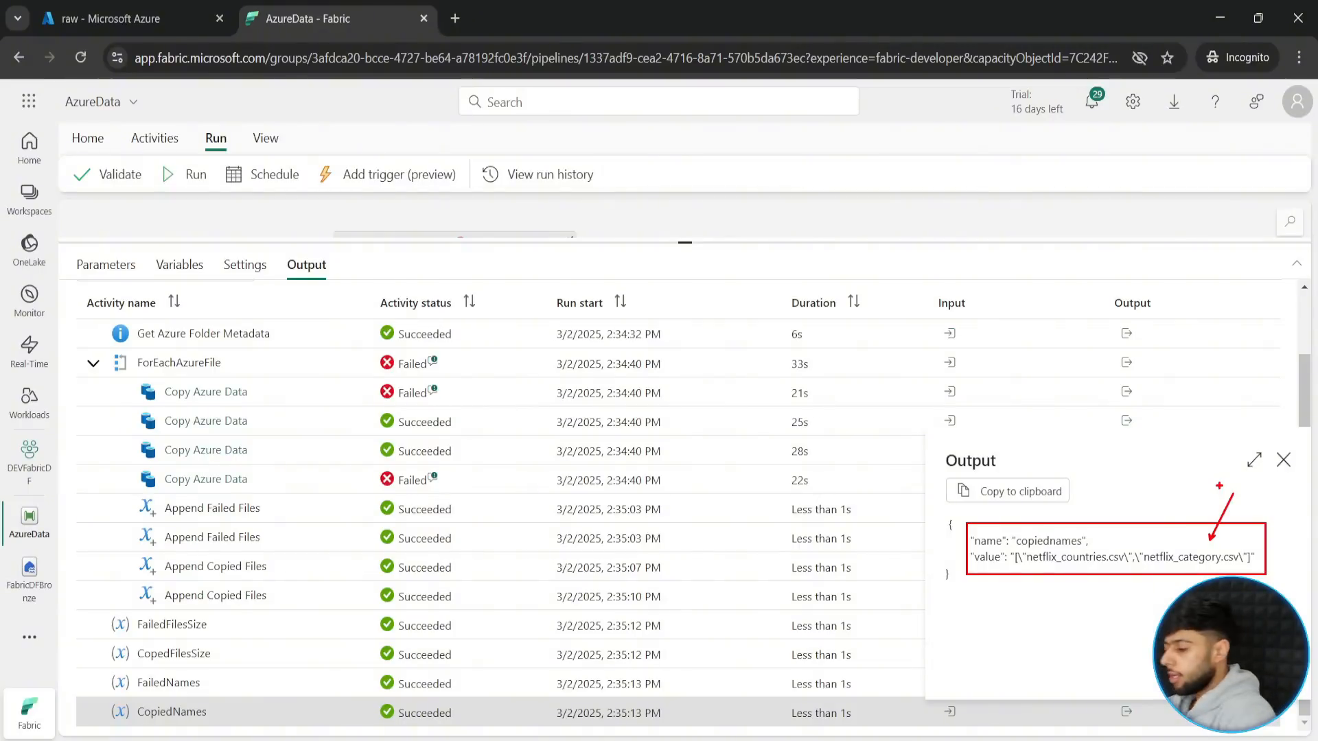
left_click(1283, 459)
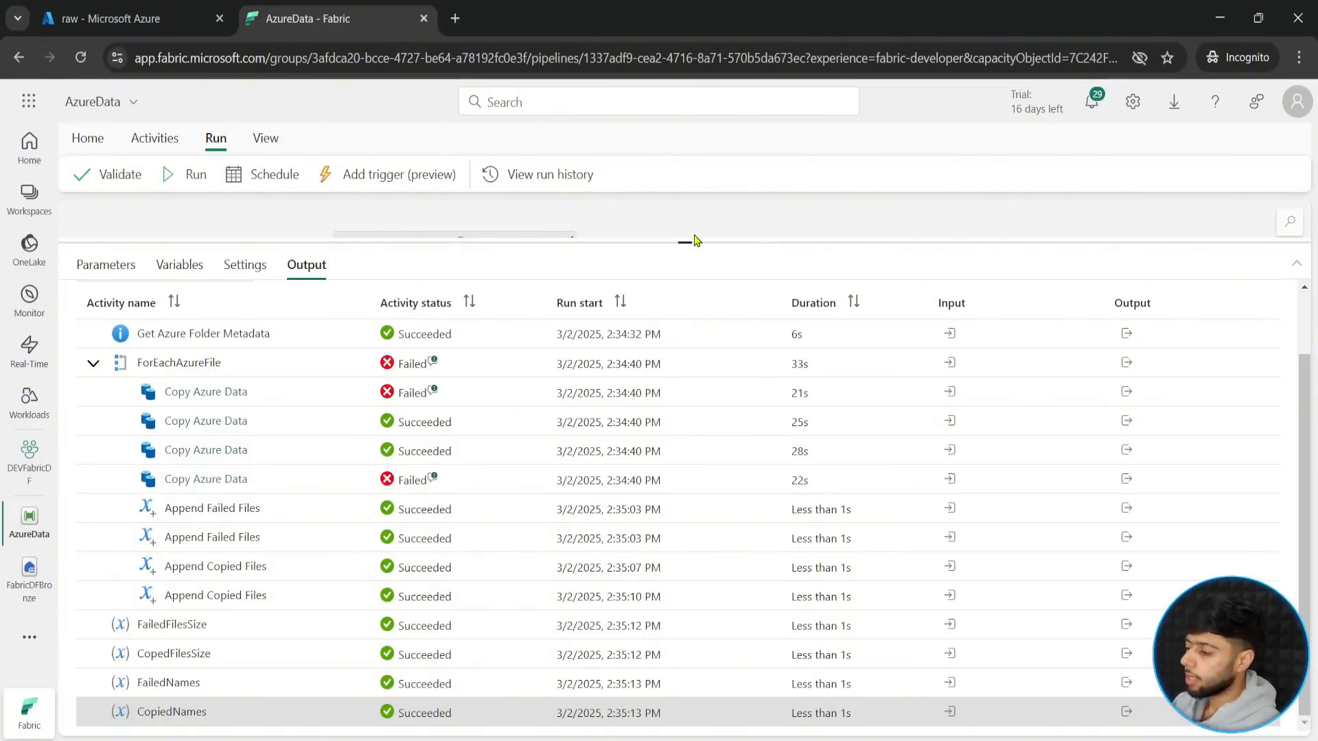
left_click_drag(693, 241, 771, 547)
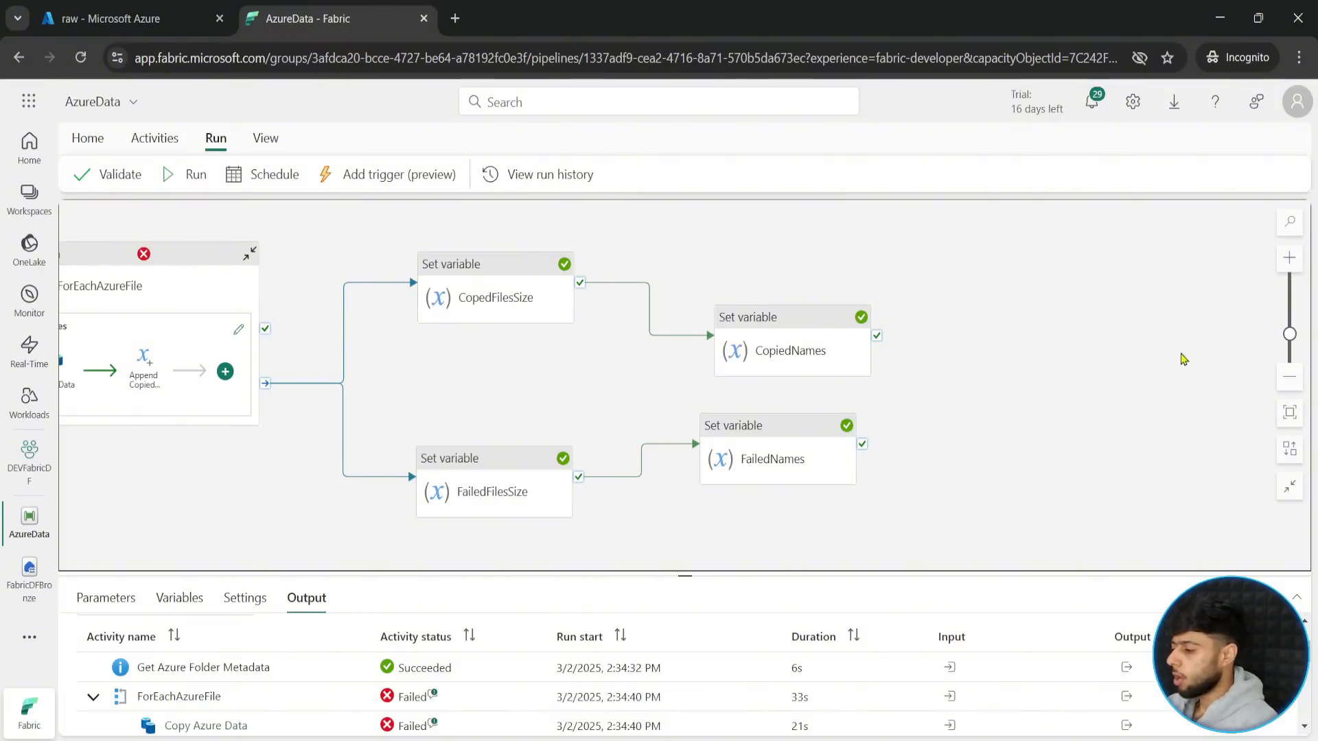
- Add a Teams (Preview) notification activity to the pipeline and place it to the right of CopiedNames
left_click(87, 138)
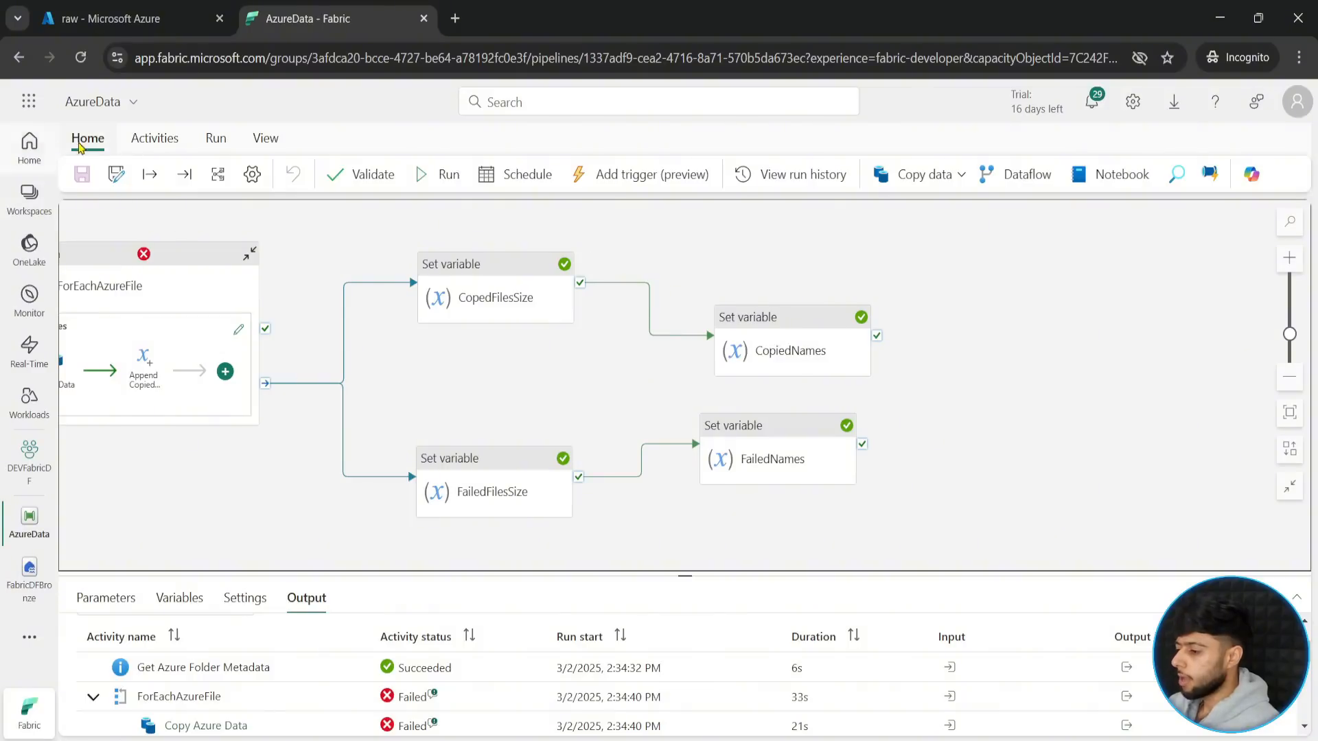
left_click(154, 138)
left_click(1132, 176)
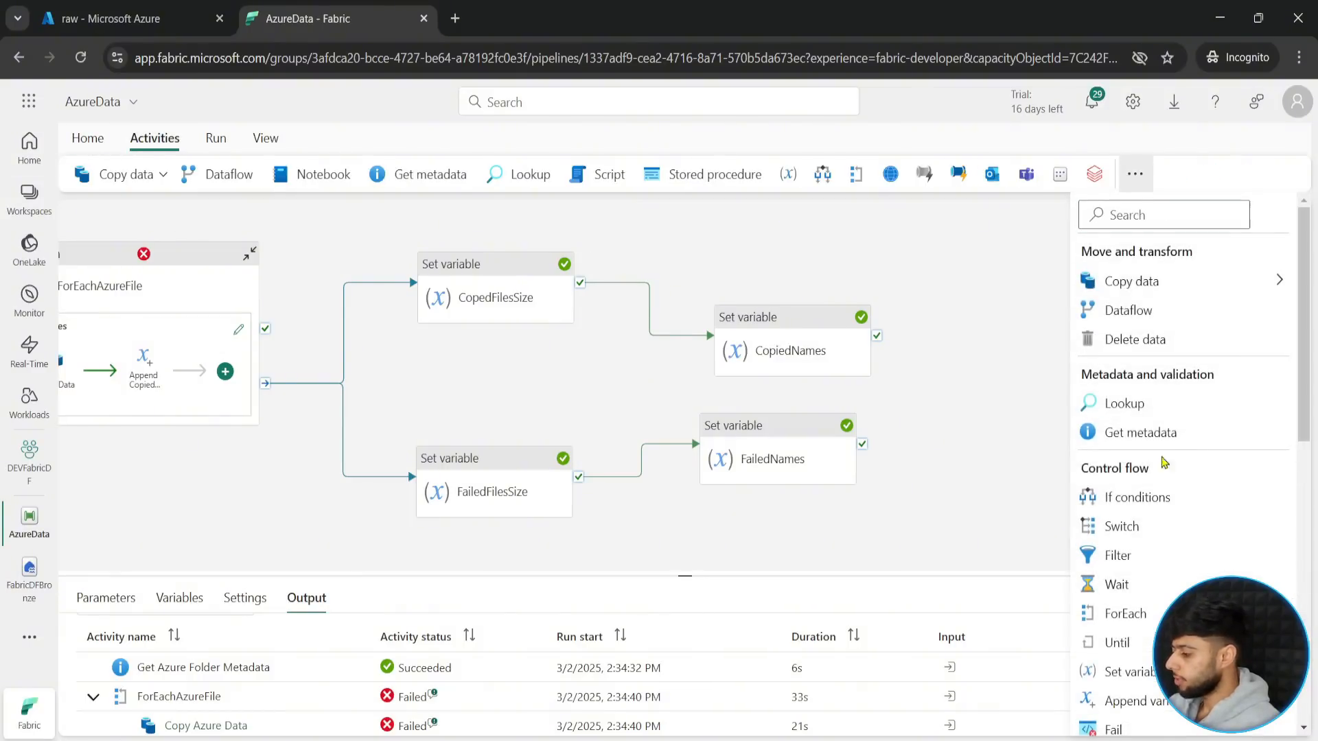
scroll(1129, 659, "down", 8)
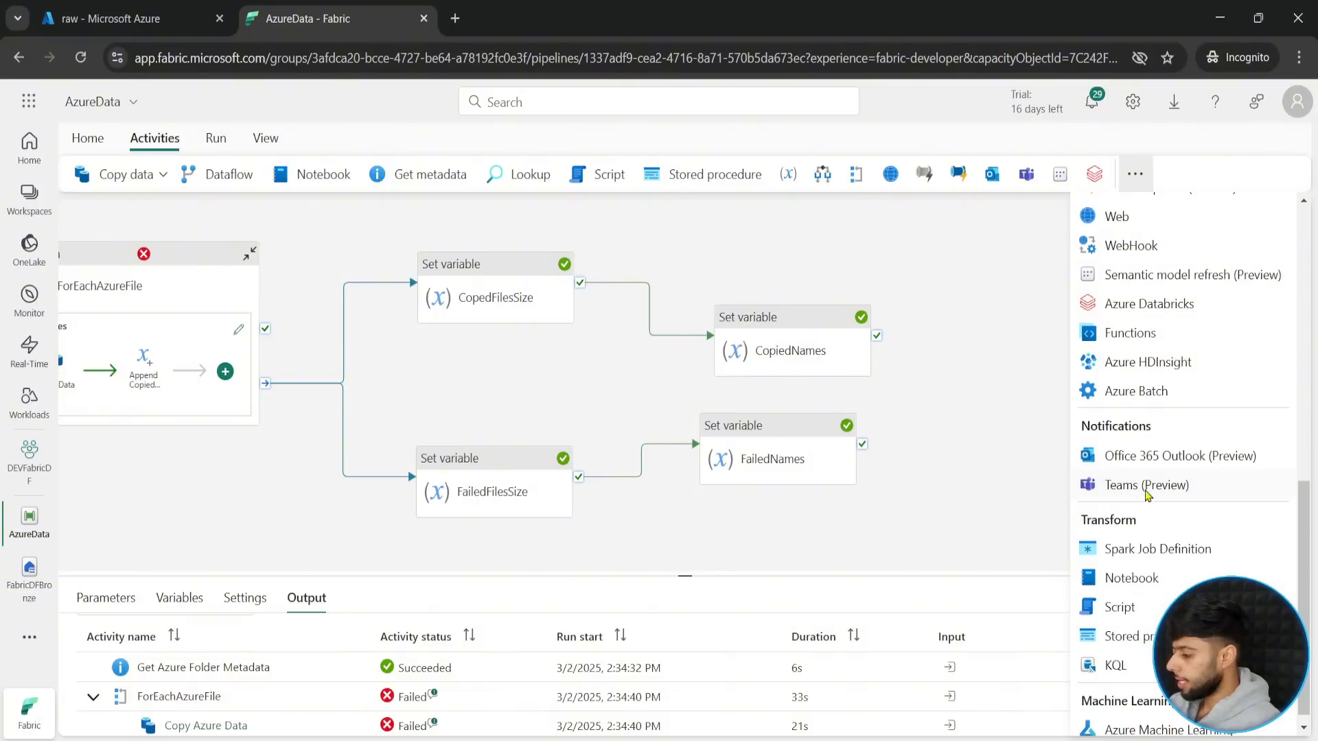
left_click(1146, 486)
left_click_drag(597, 282, 1102, 349)
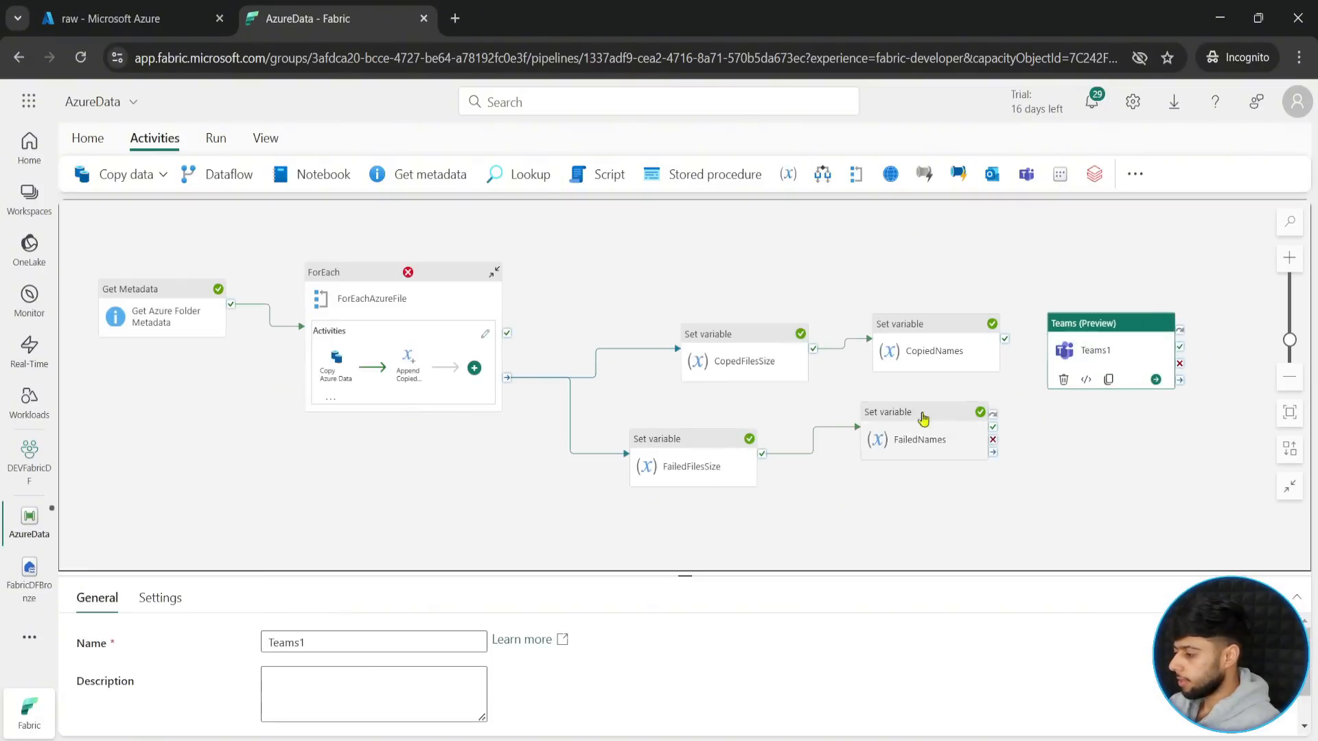
- Connect the on-success output of CopiedNames to the Teams1 activity
left_click_drag(989, 529, 839, 552)
left_click(1289, 258)
left_click(1289, 257)
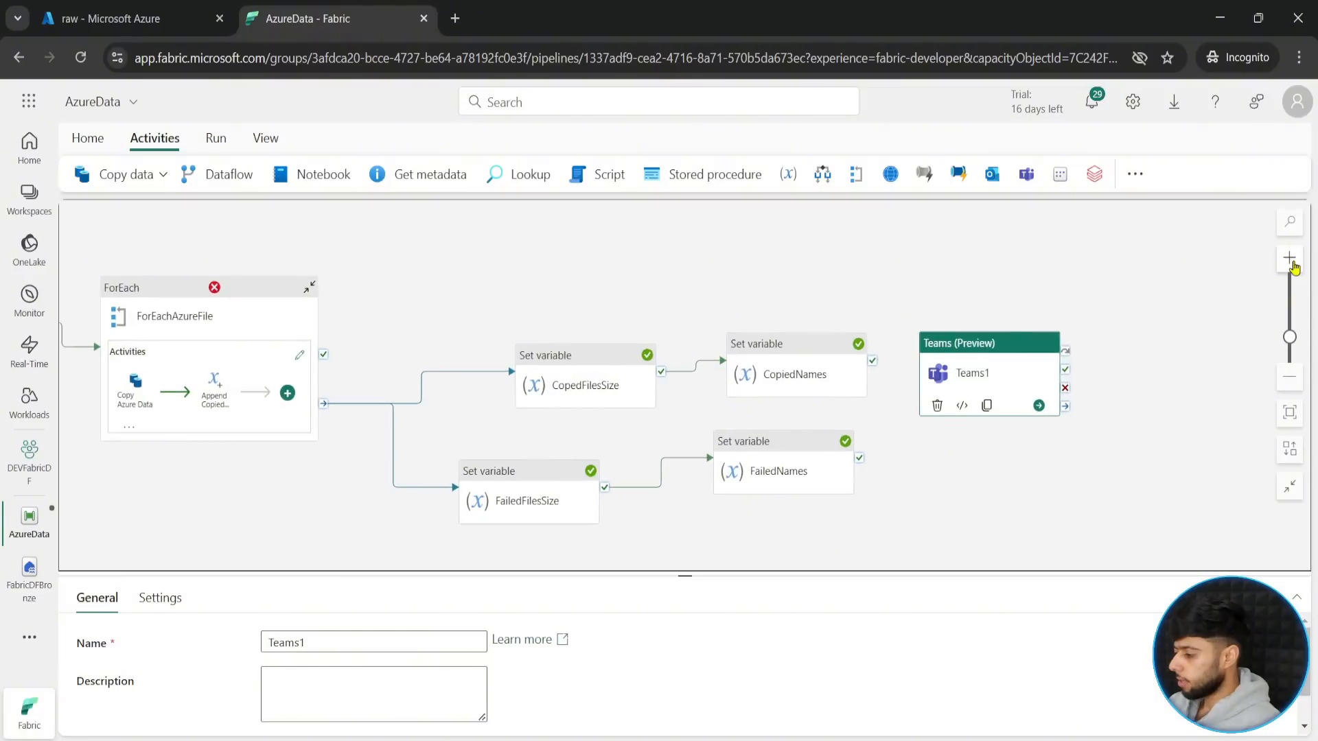
left_click(1289, 257)
left_click_drag(1033, 405, 1097, 424)
left_click_drag(885, 366, 942, 448)
- Add a second Teams (Preview) activity below Teams1 and connect the on-success output of FailedNames to it
left_click(1026, 174)
left_click(1289, 260)
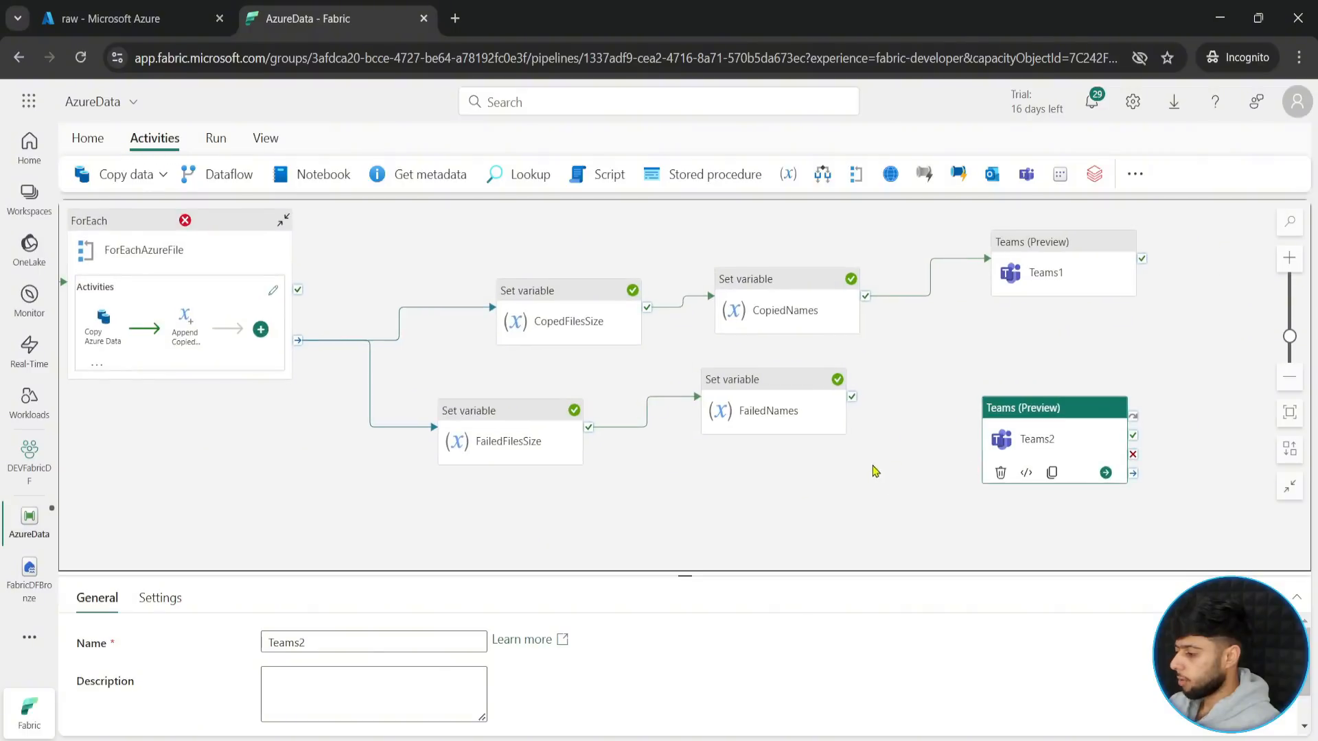
left_click_drag(838, 415, 978, 472)
left_click(939, 495)
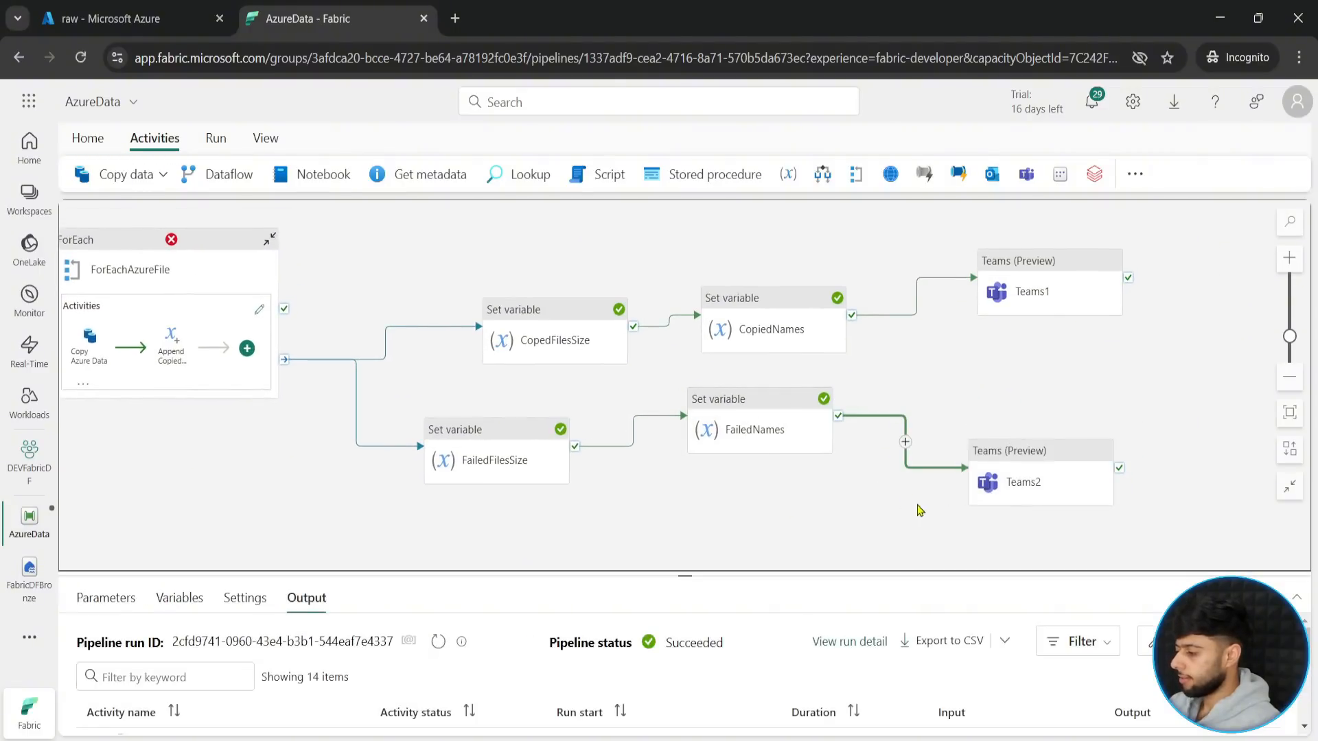
- Examine the settings of the Teams1 activity, including what account access it requires
left_click_drag(918, 509, 871, 534)
left_click(1289, 258)
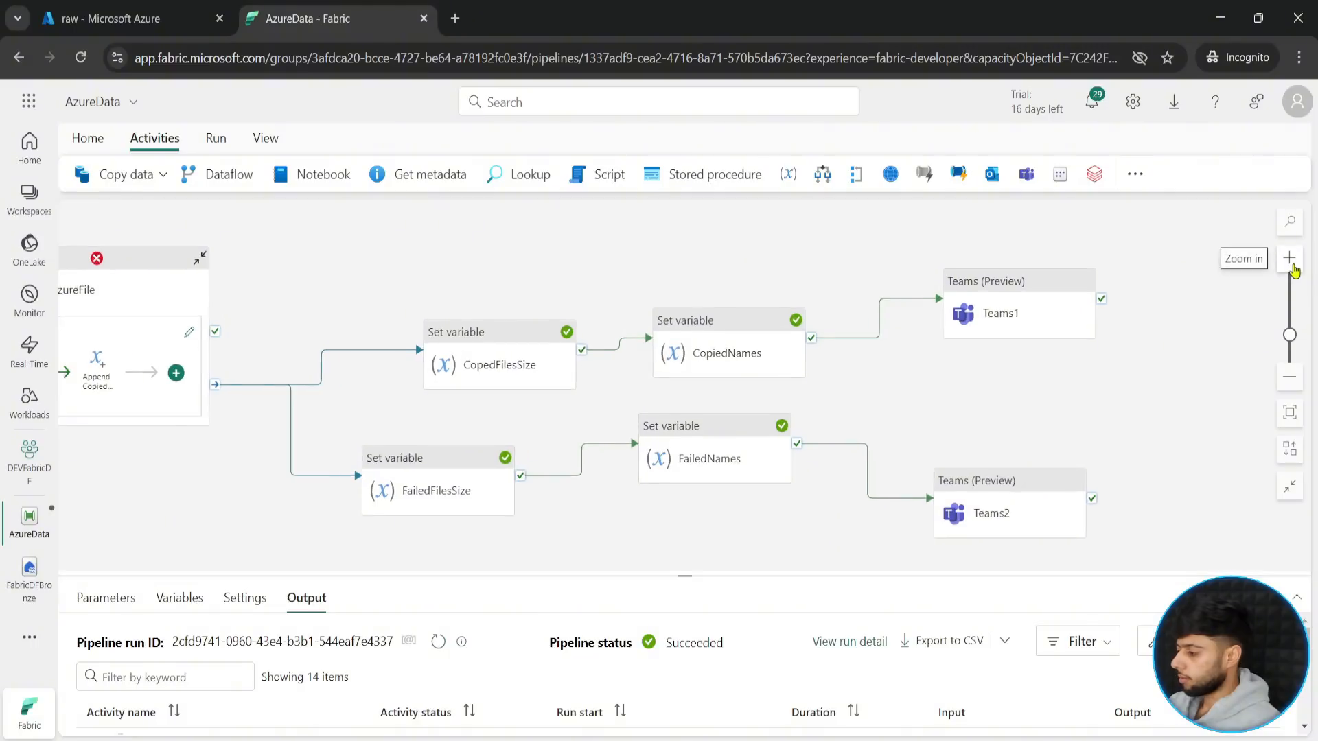
left_click_drag(1002, 412, 760, 379)
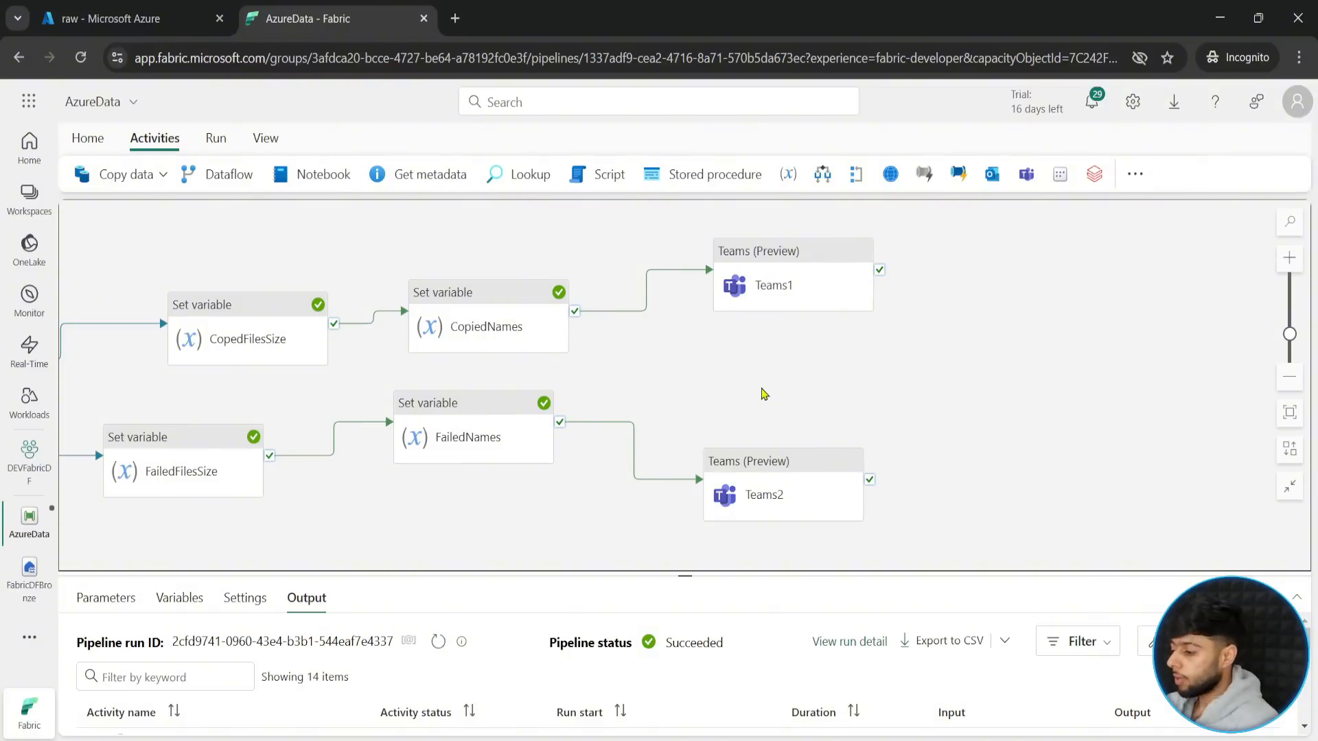
left_click_drag(789, 254, 789, 228)
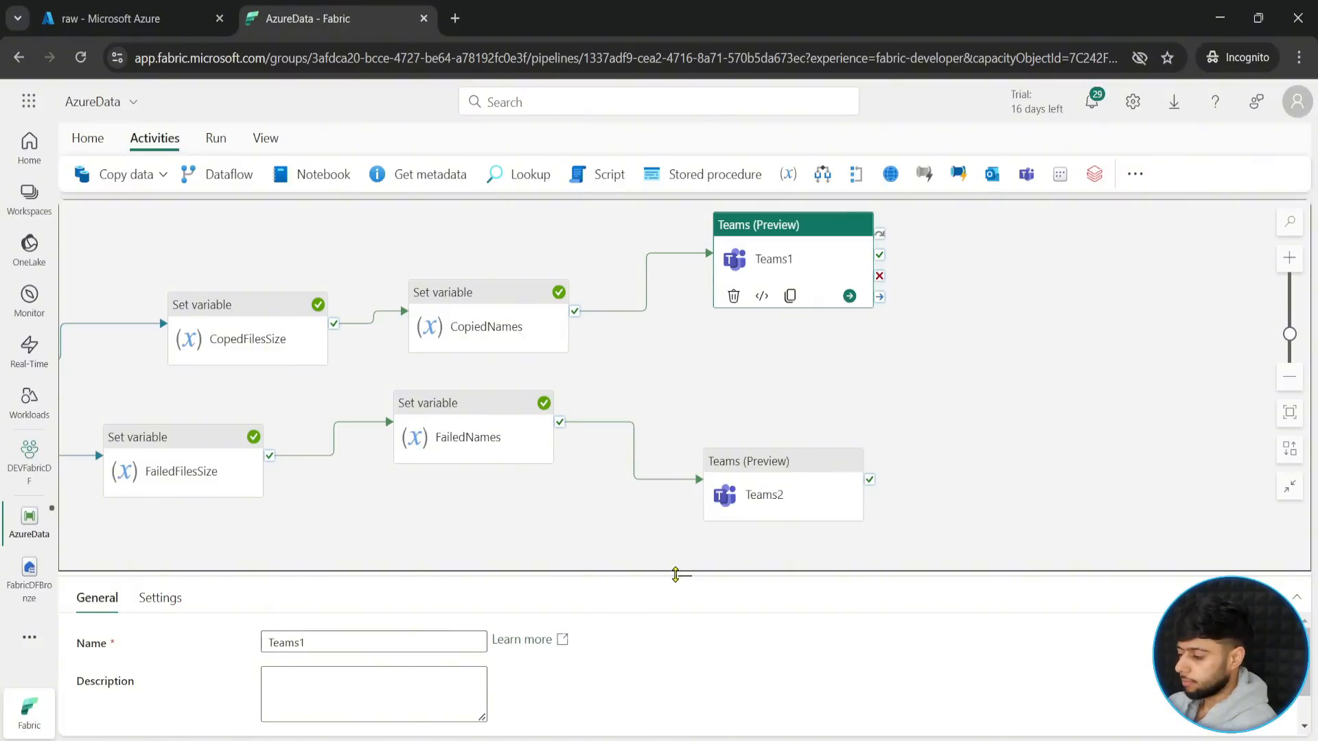
left_click_drag(684, 574, 684, 447)
left_click(159, 471)
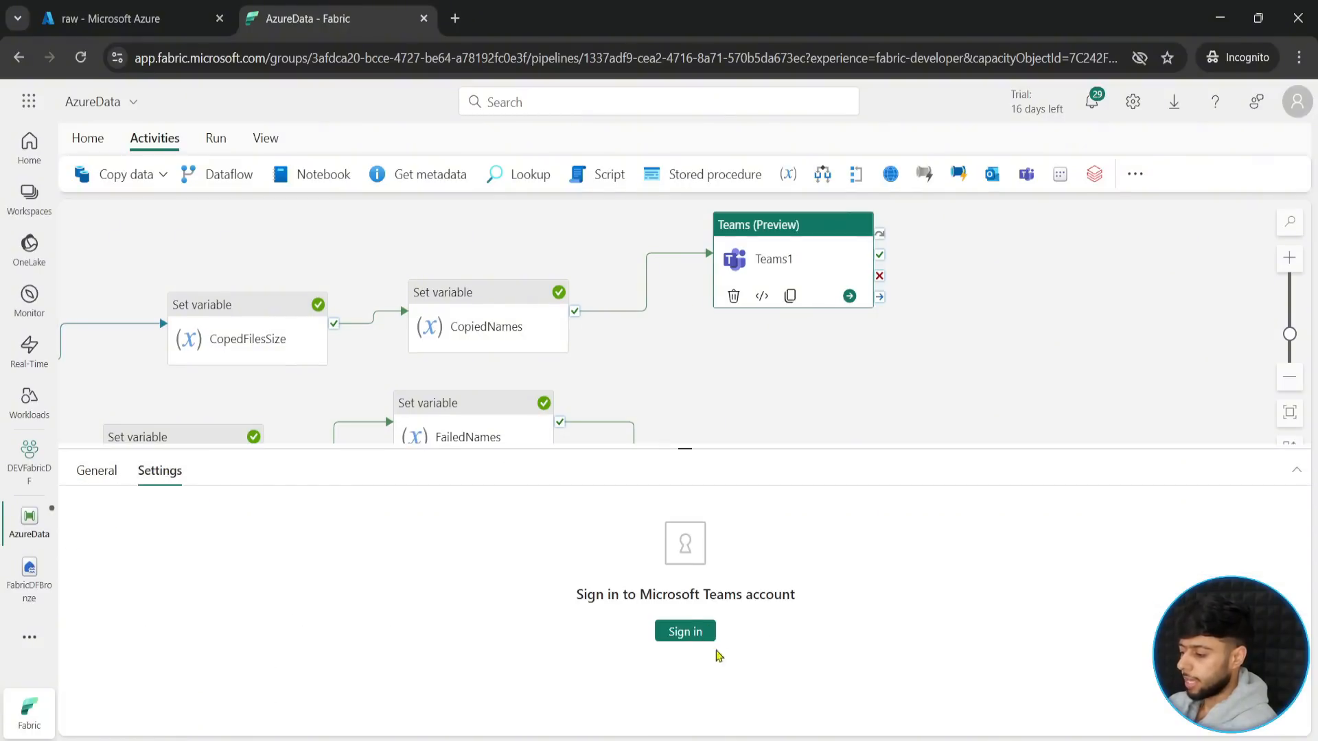
left_click_drag(730, 451, 728, 567)
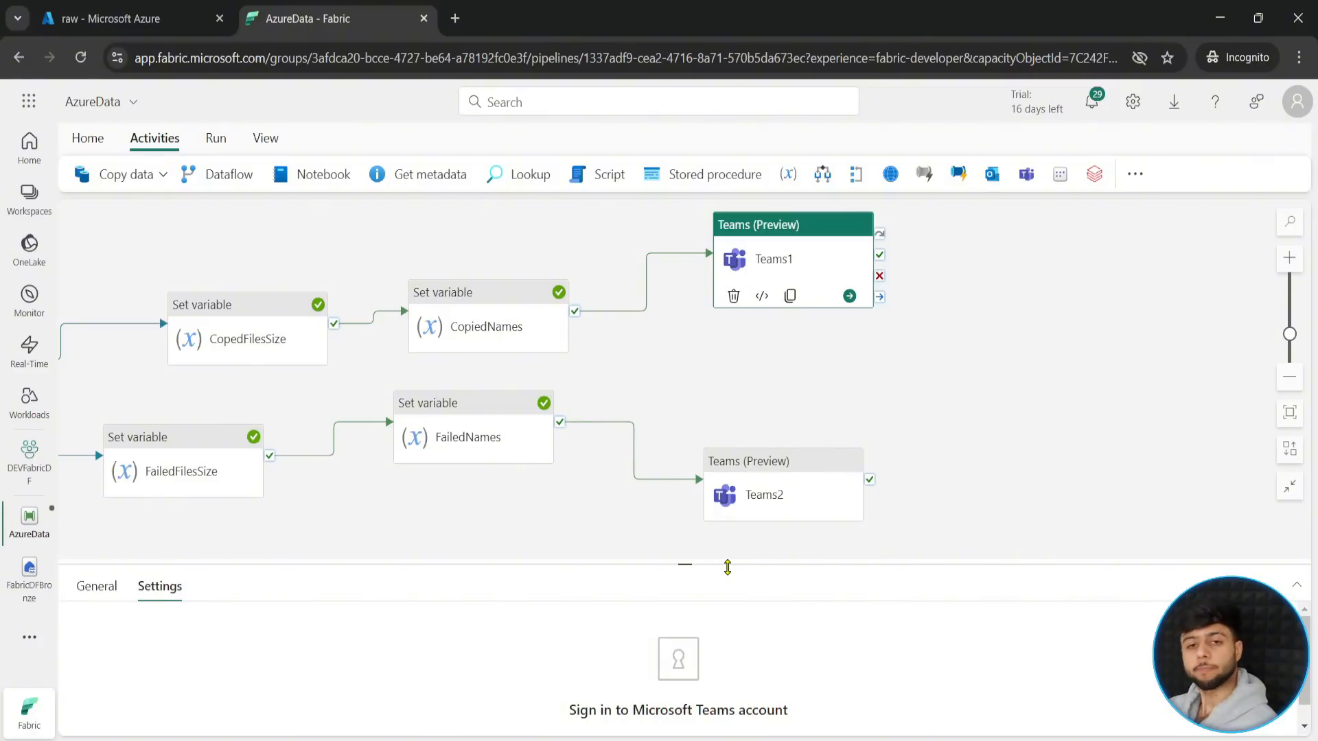
left_click_drag(727, 567, 716, 393)
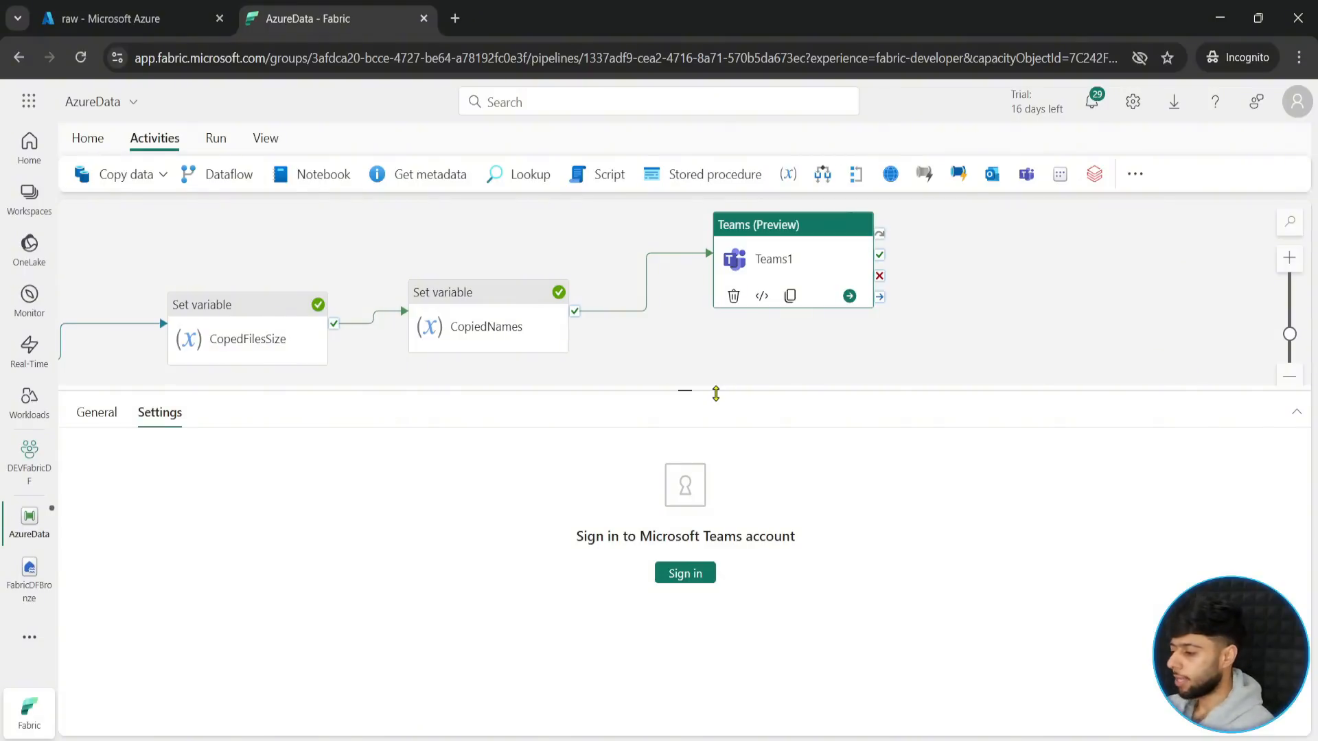
left_click_drag(716, 393, 712, 689)
left_click_drag(516, 540, 722, 571)
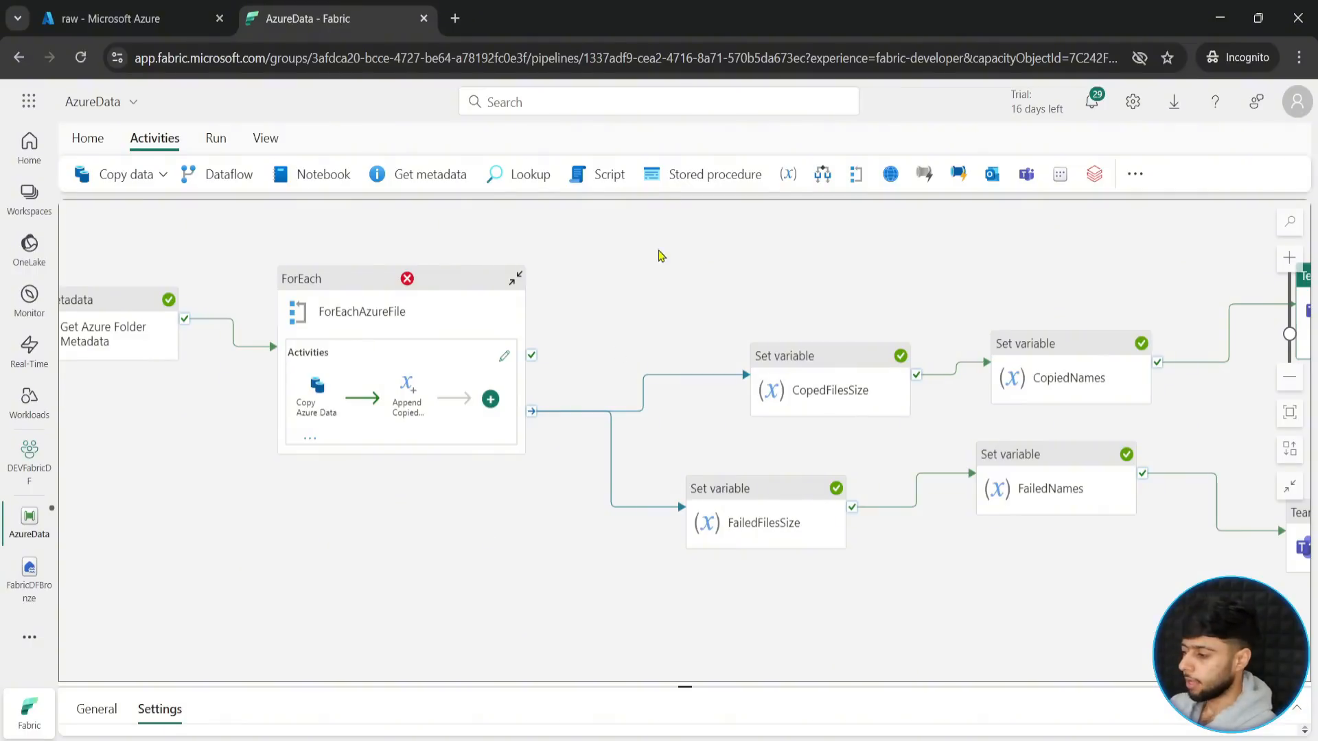
- Delete the Teams1 and Teams2 activities and save the AzureData pipeline
left_click(87, 138)
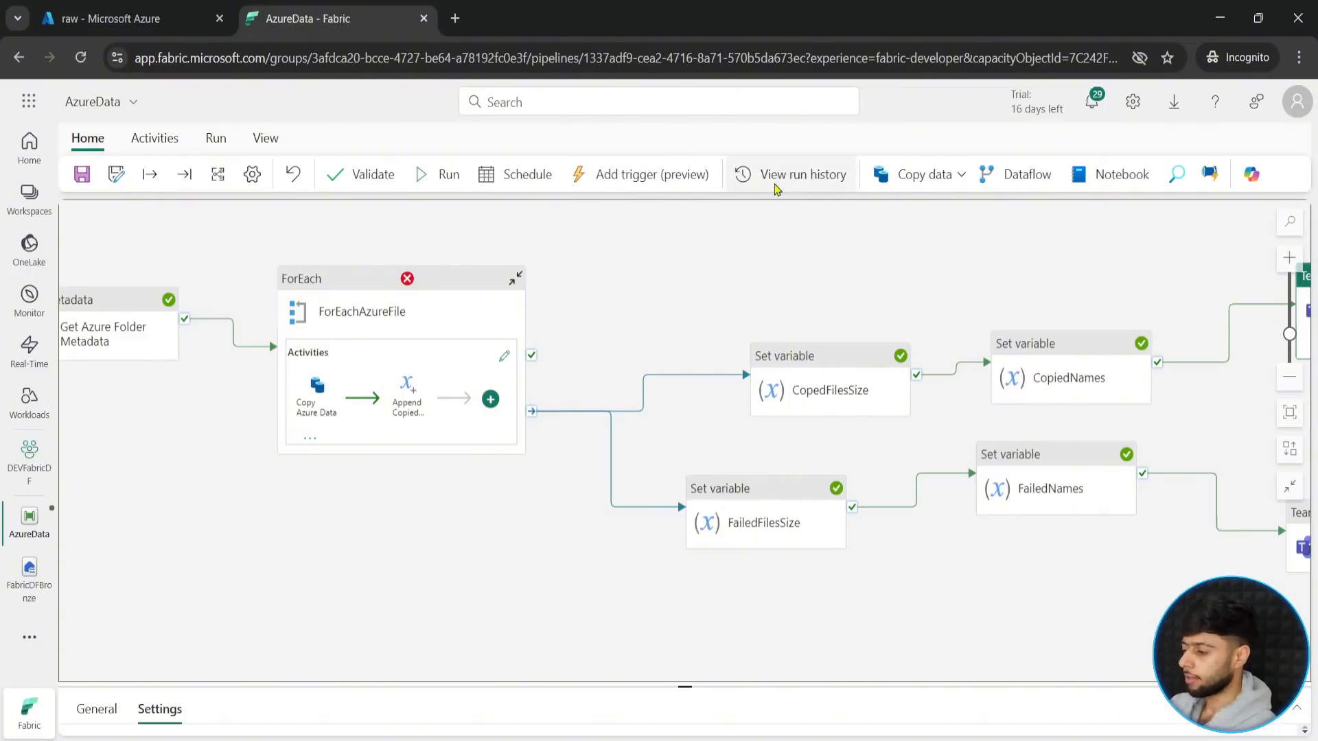
left_click_drag(813, 286, 676, 317)
left_click_drag(820, 280, 601, 274)
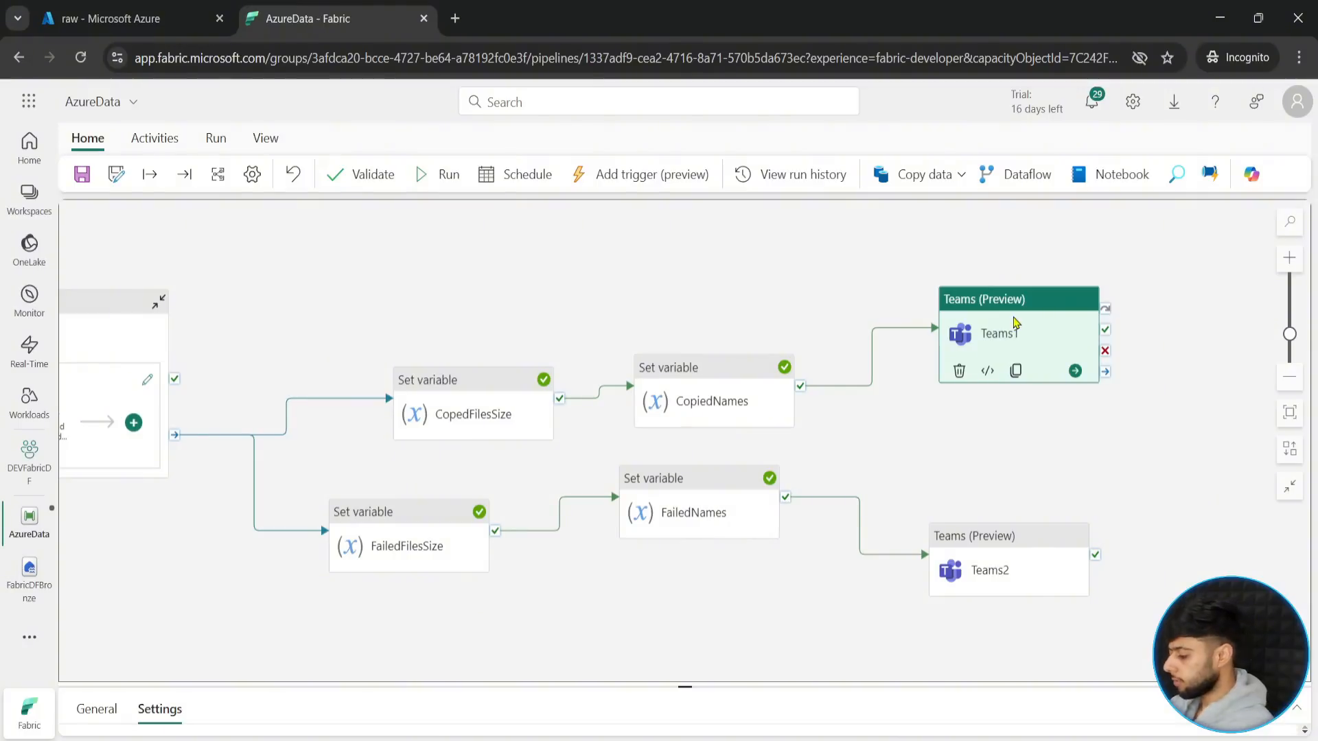
key("Delete")
left_click(982, 531)
key("Delete")
left_click_drag(456, 286, 638, 280)
left_click_drag(497, 242, 687, 284)
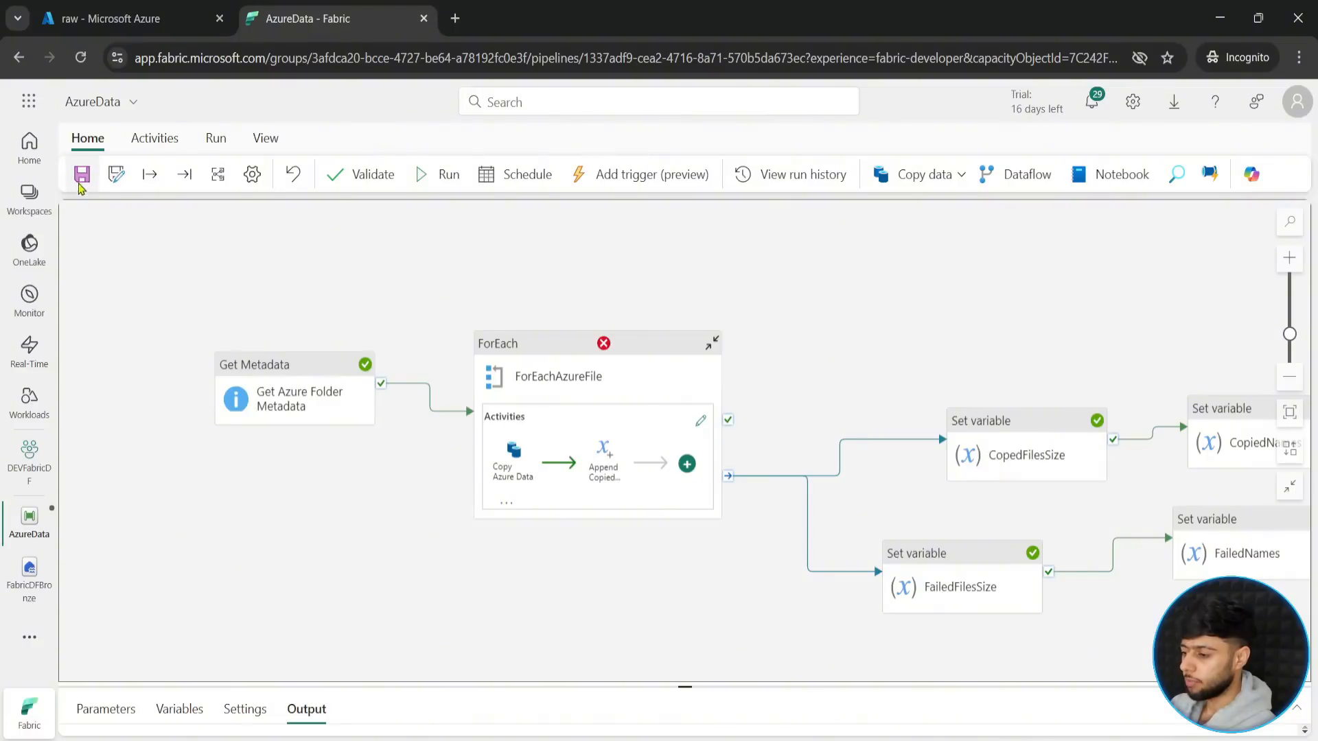
left_click(81, 175)
left_click_drag(377, 300, 347, 318)
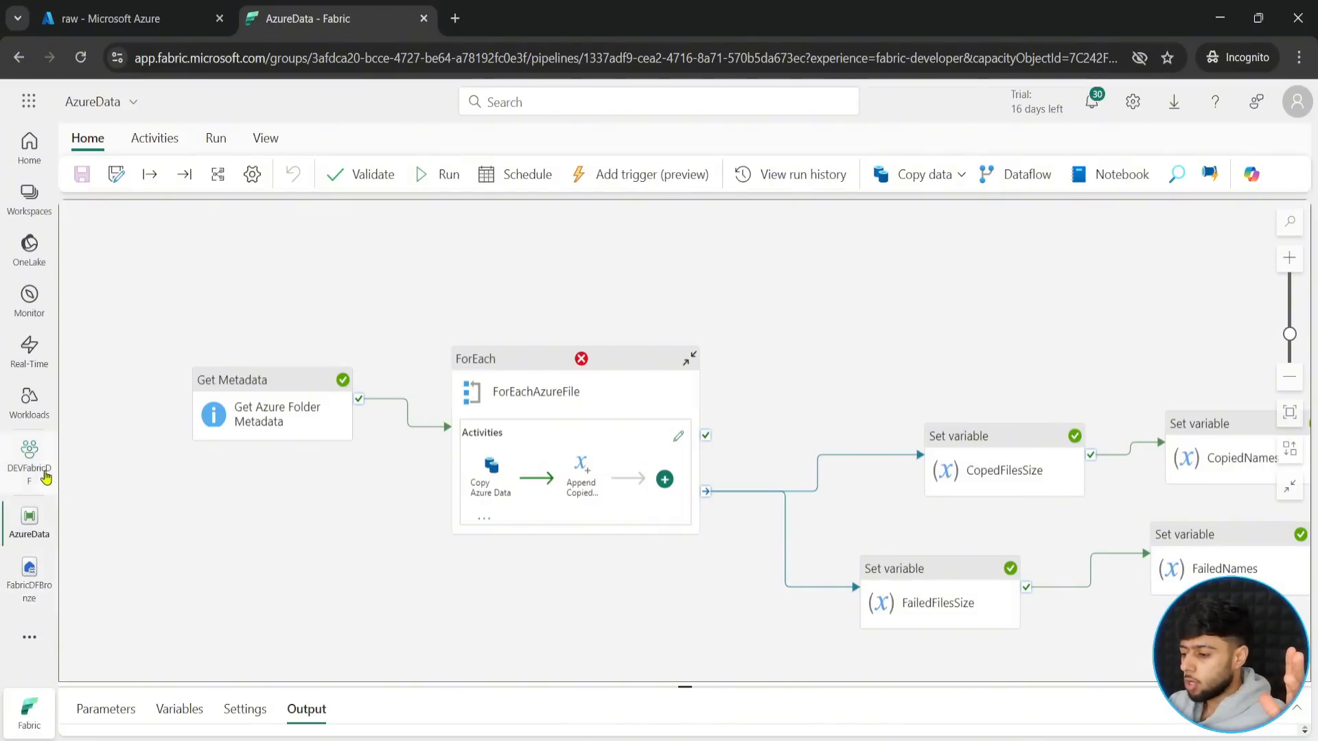
- Create a new data pipeline named ParentPipeline in the DEVFabricDF workspace
left_click(20, 488)
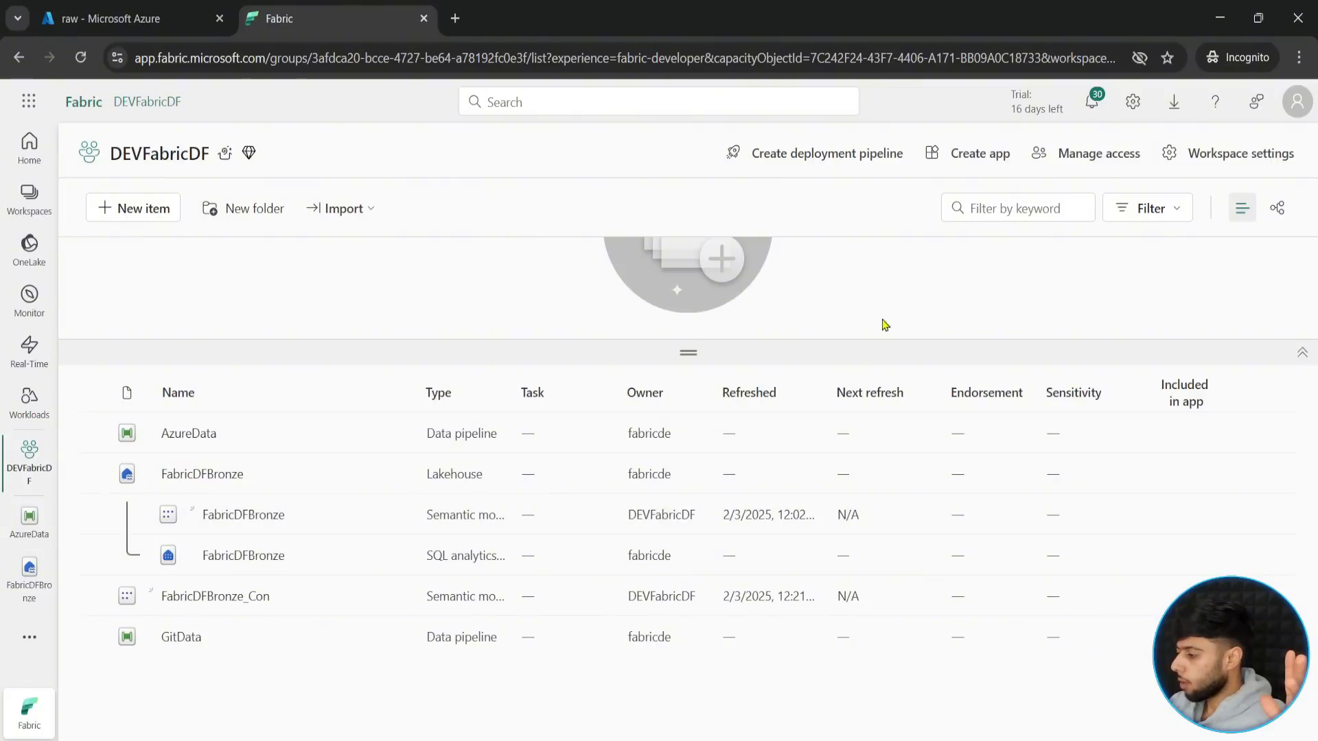
left_click(147, 212)
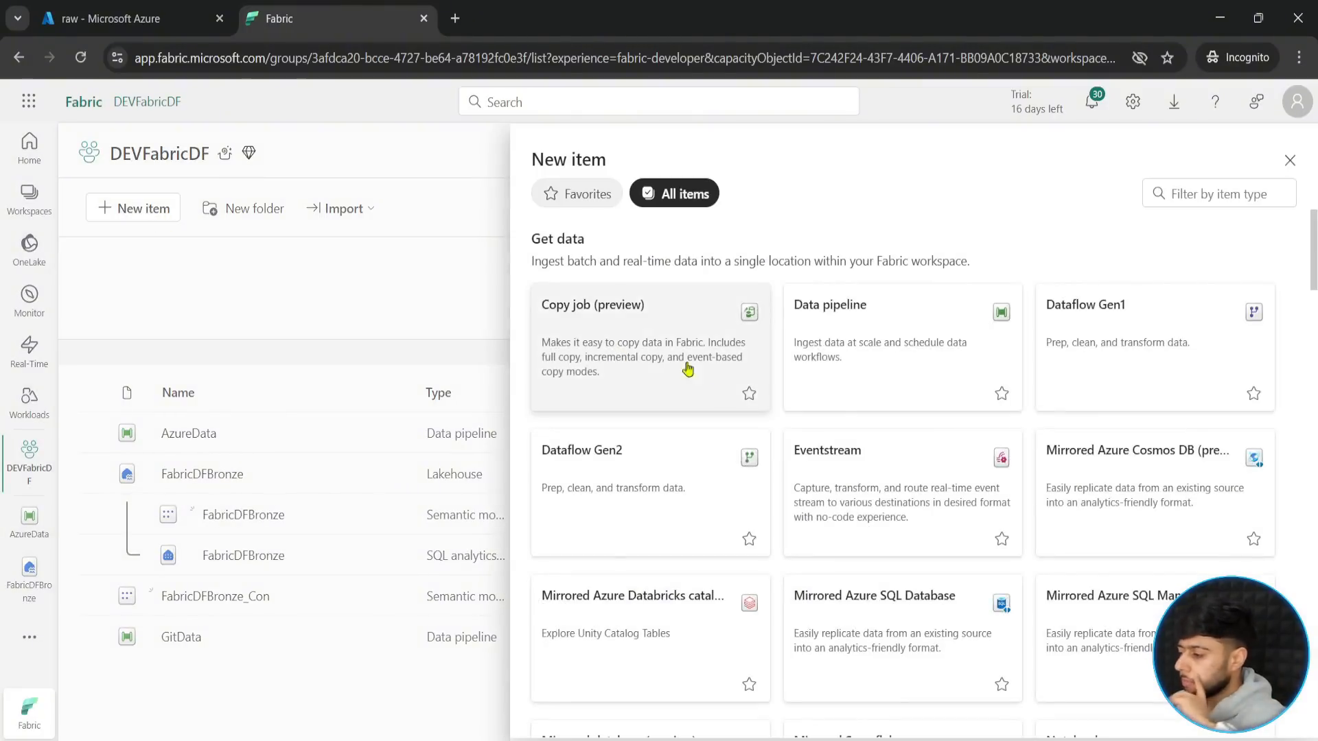
left_click(915, 395)
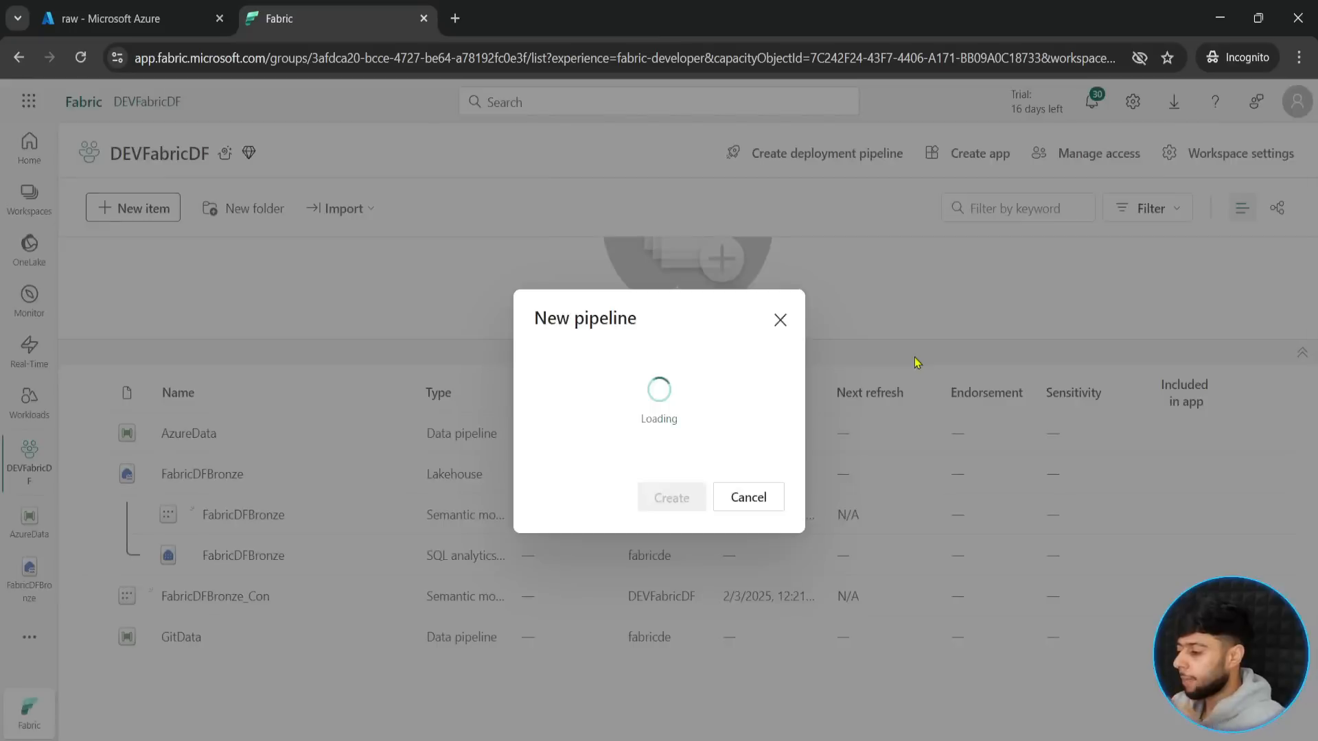
type("ParentPi")
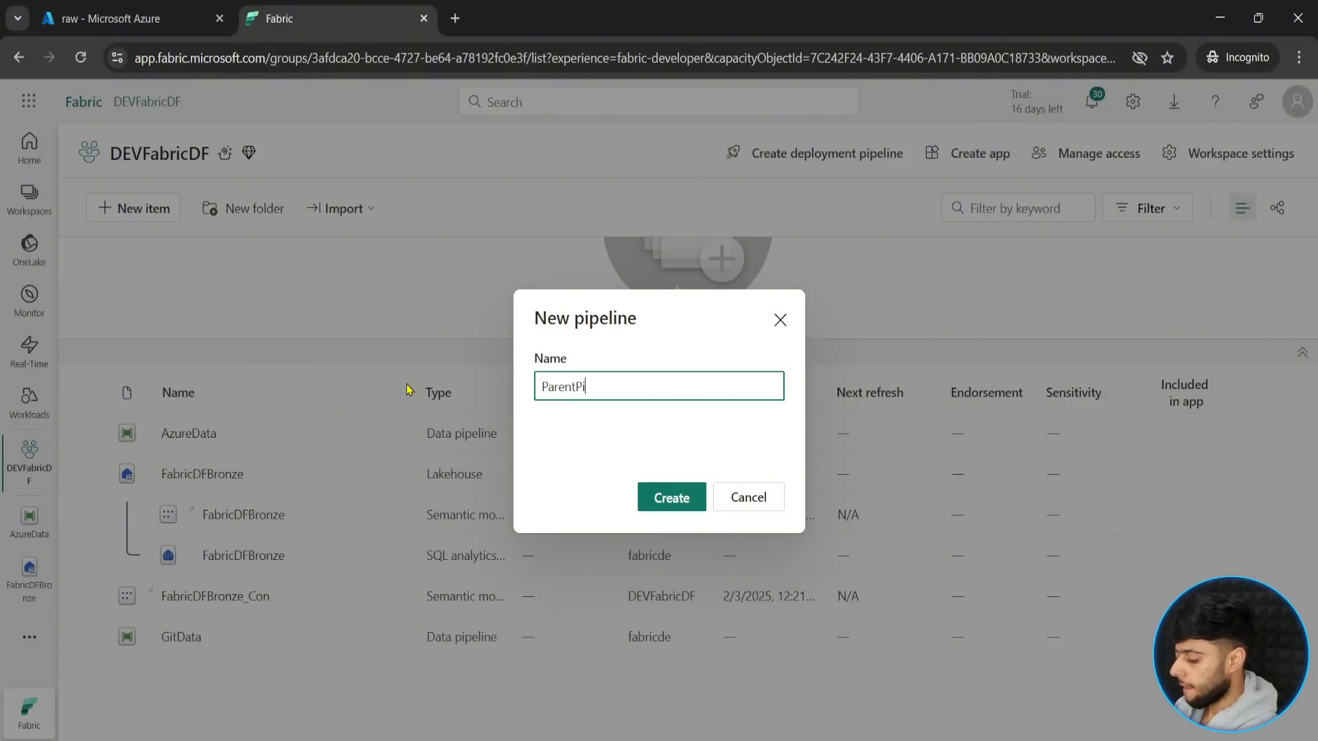
type("peline")
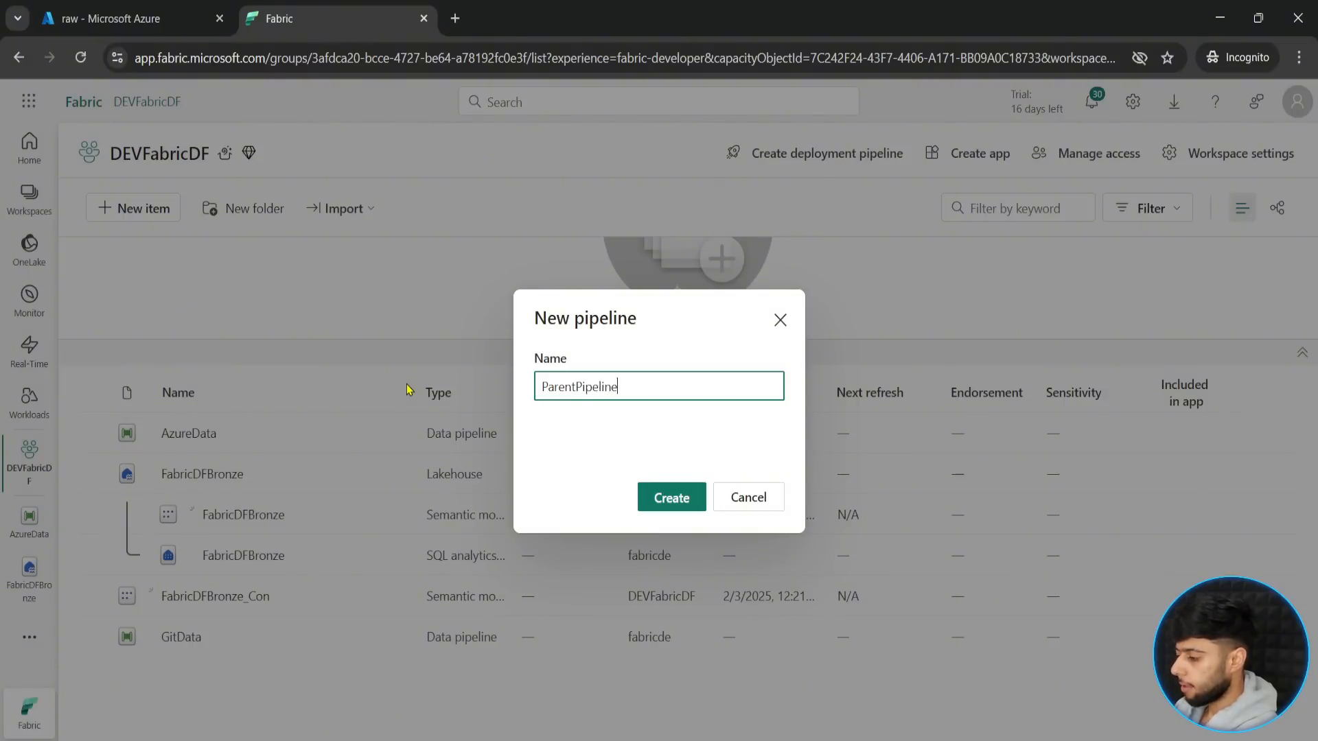
left_click(676, 499)
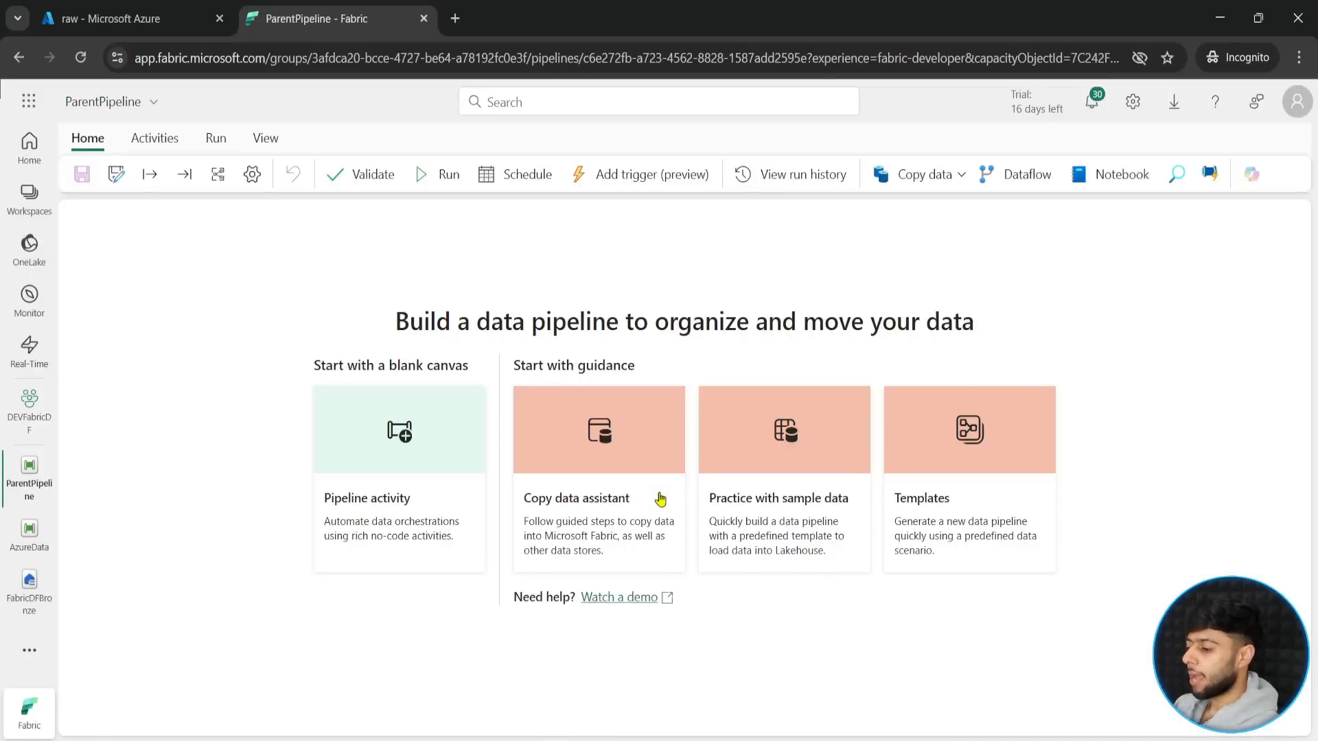
- Add an Invoke Pipeline (Preview) activity to the blank ParentPipeline canvas and name it GitData
left_click(371, 462)
scroll(618, 536, "down", 9)
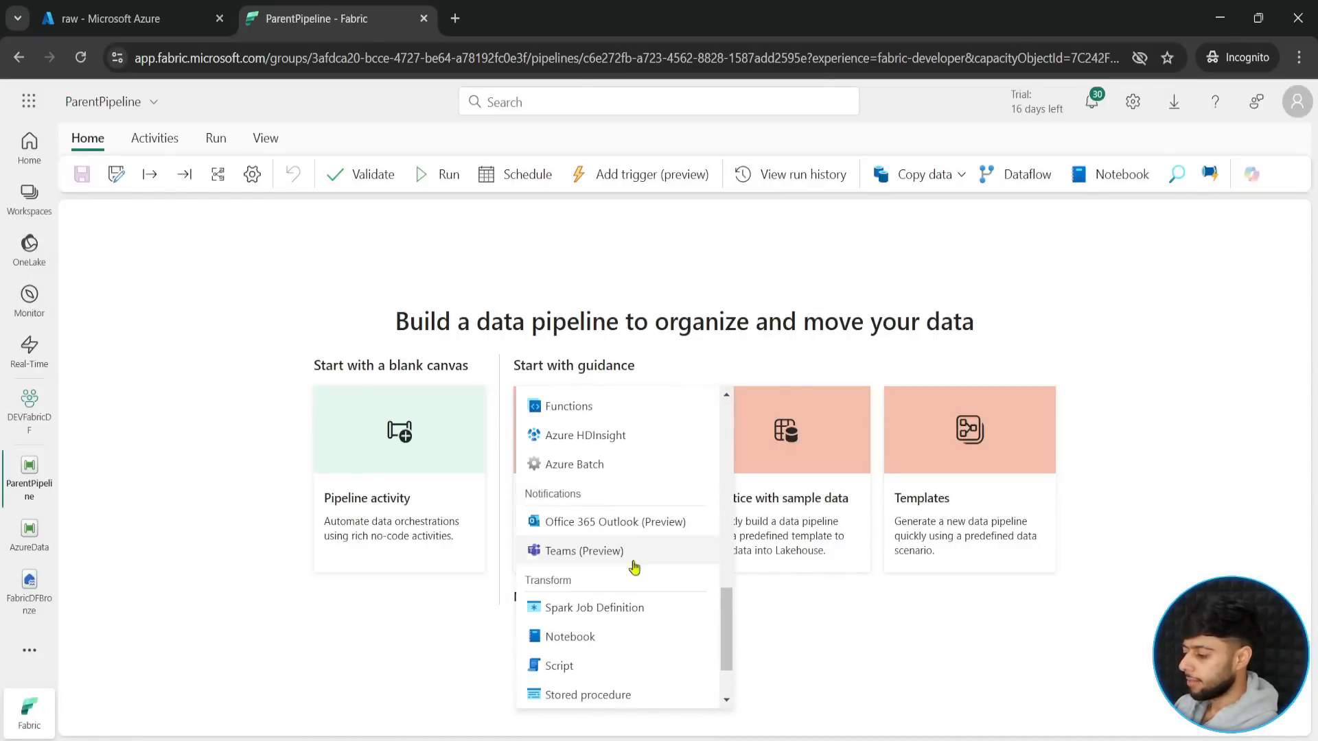
scroll(590, 542, "up", 4)
left_click(592, 534)
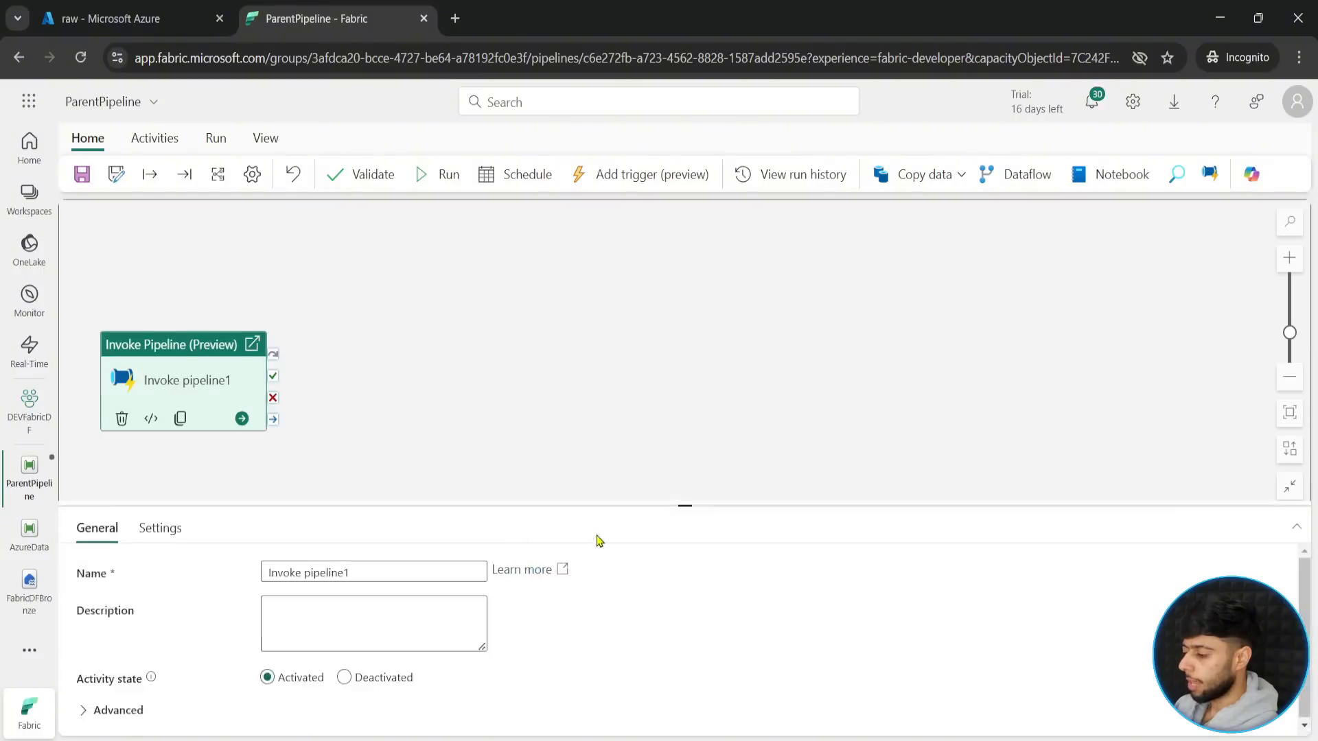
mouse_move(685, 462)
left_mouse_down()
mouse_move(664, 574)
mouse_move(661, 465)
left_mouse_up()
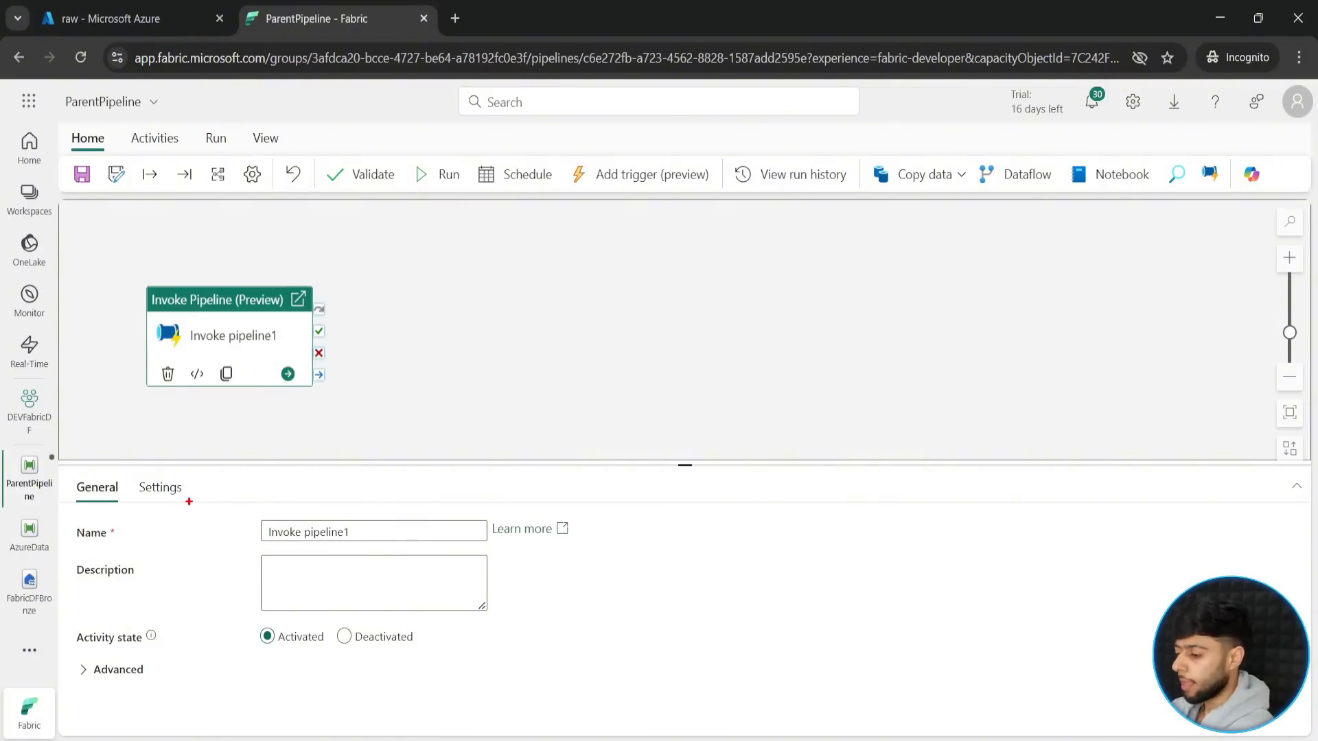
left_click_drag(354, 533, 110, 526)
type("GitData")
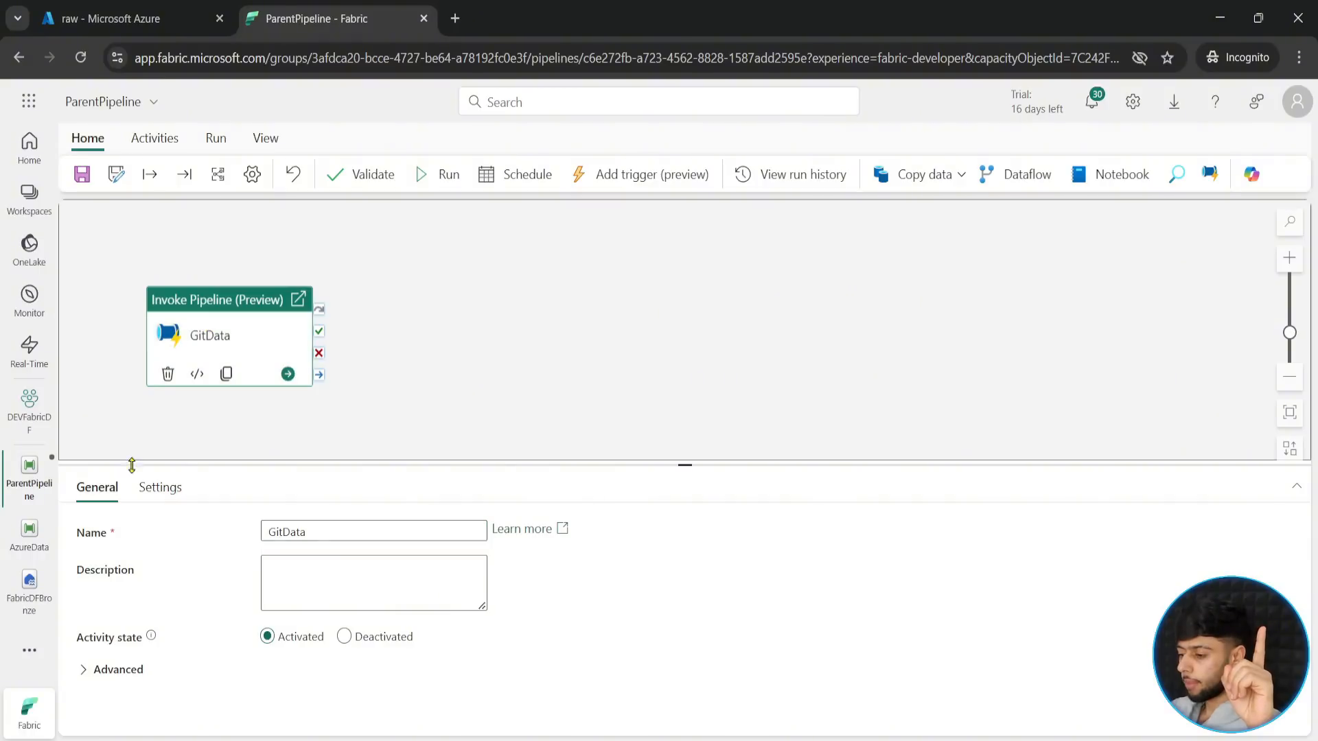
- Examine the pipeline type options and the return value notice in the GitData activity's settings
left_click(160, 488)
left_click(407, 454)
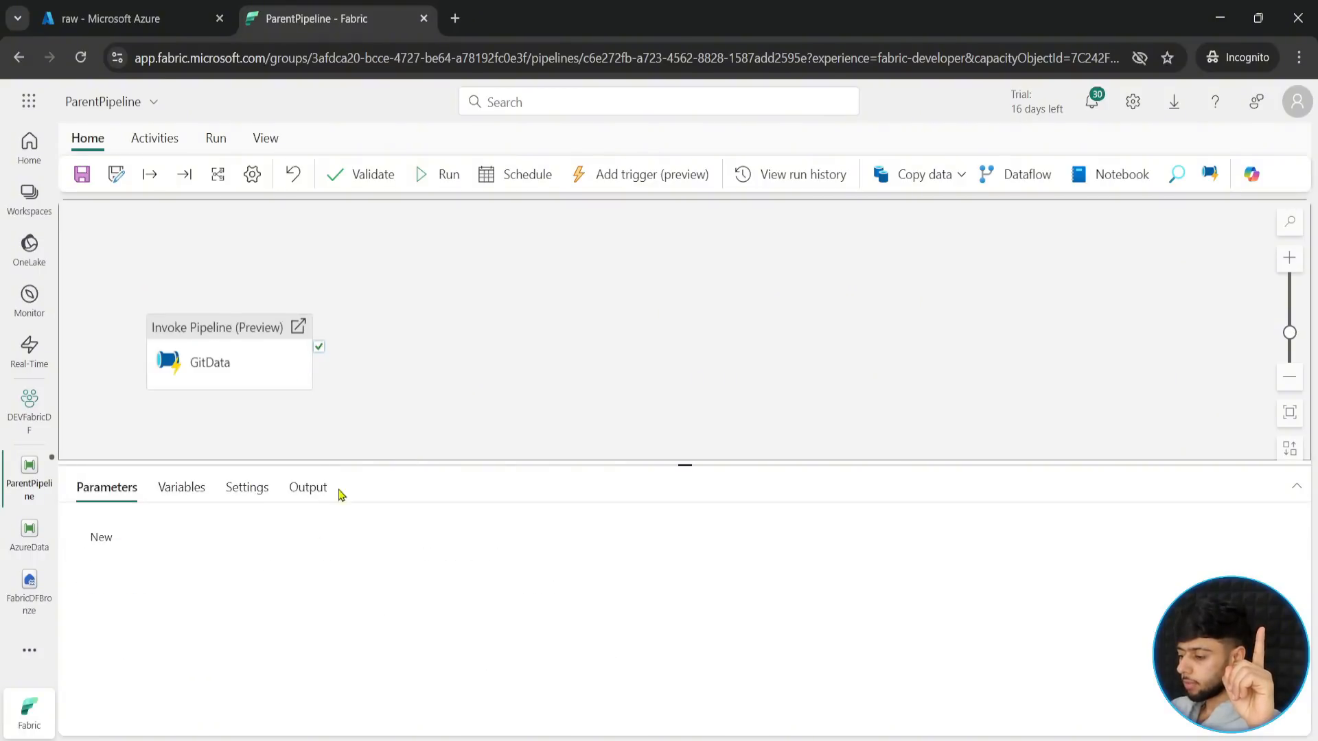
left_click(243, 387)
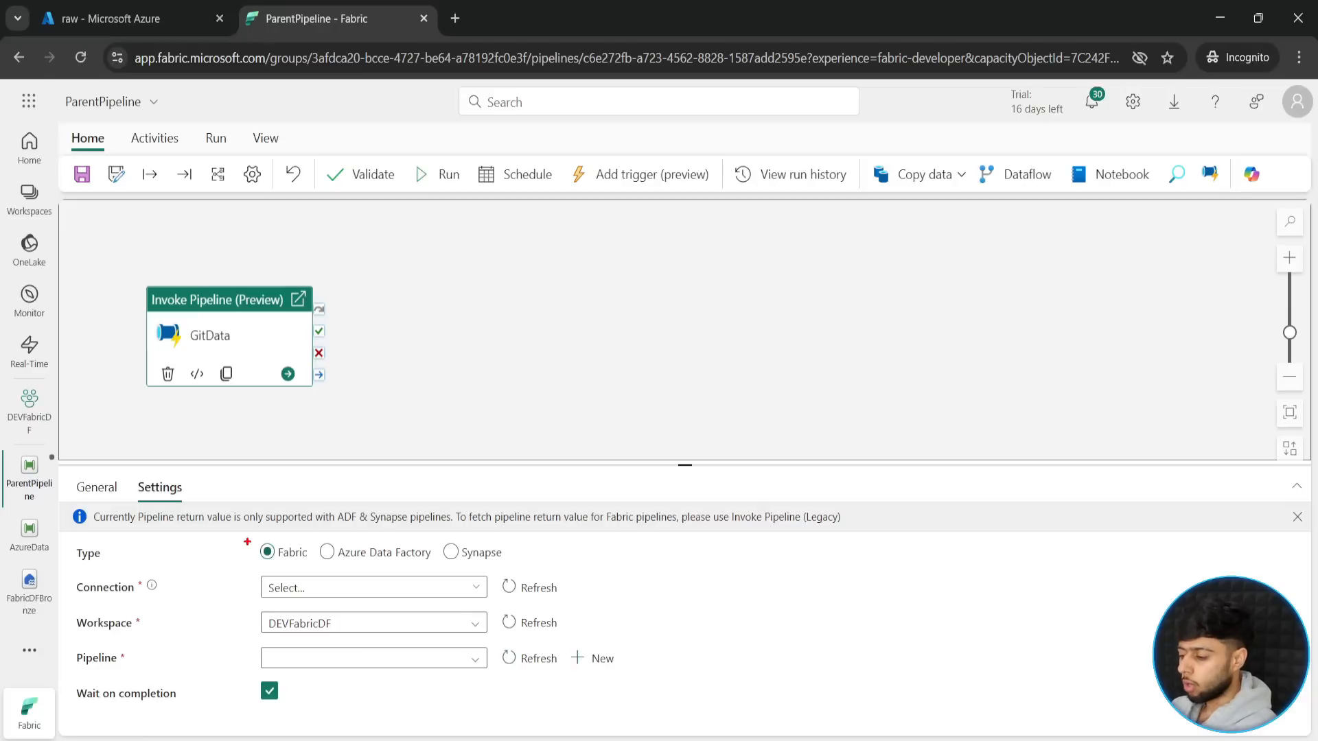
mouse_move(247, 542)
left_mouse_down()
mouse_move(309, 569)
mouse_move(539, 567)
left_mouse_up()
left_click_drag(285, 540, 306, 465)
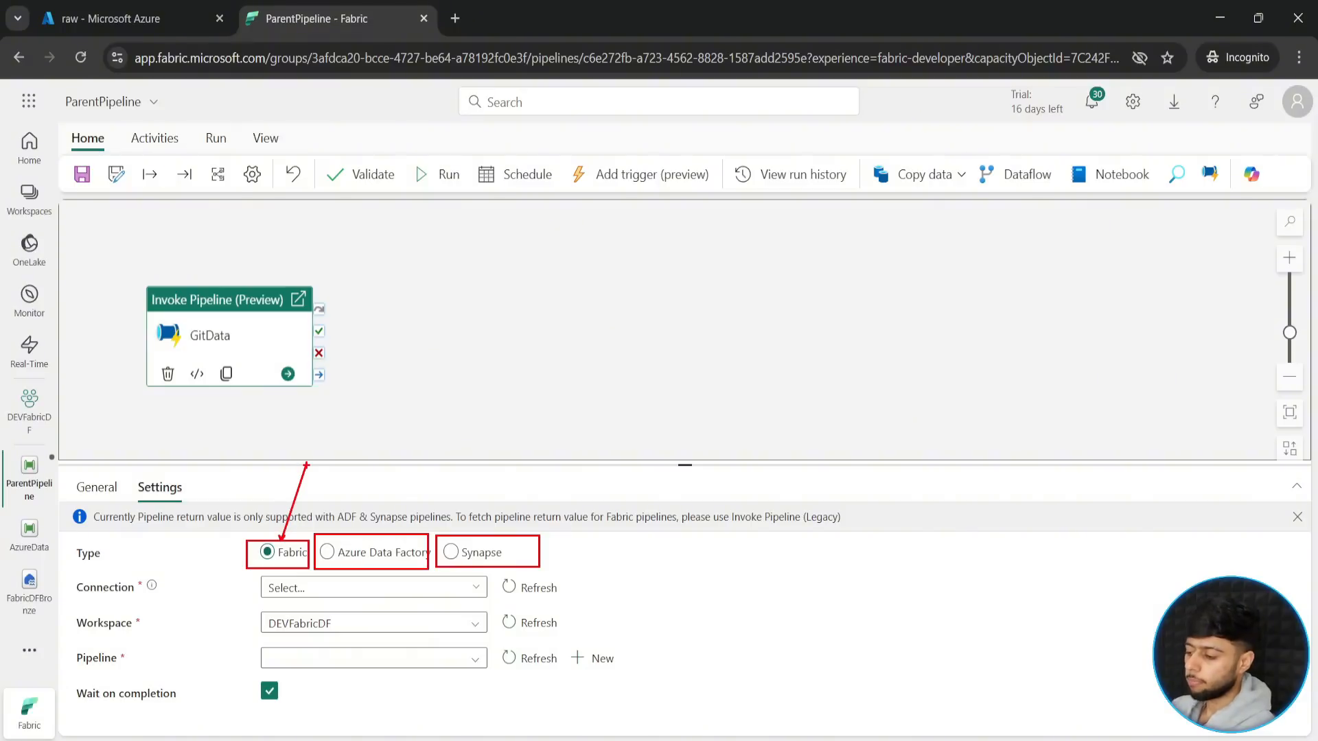
key("Escape")
key("Escape")
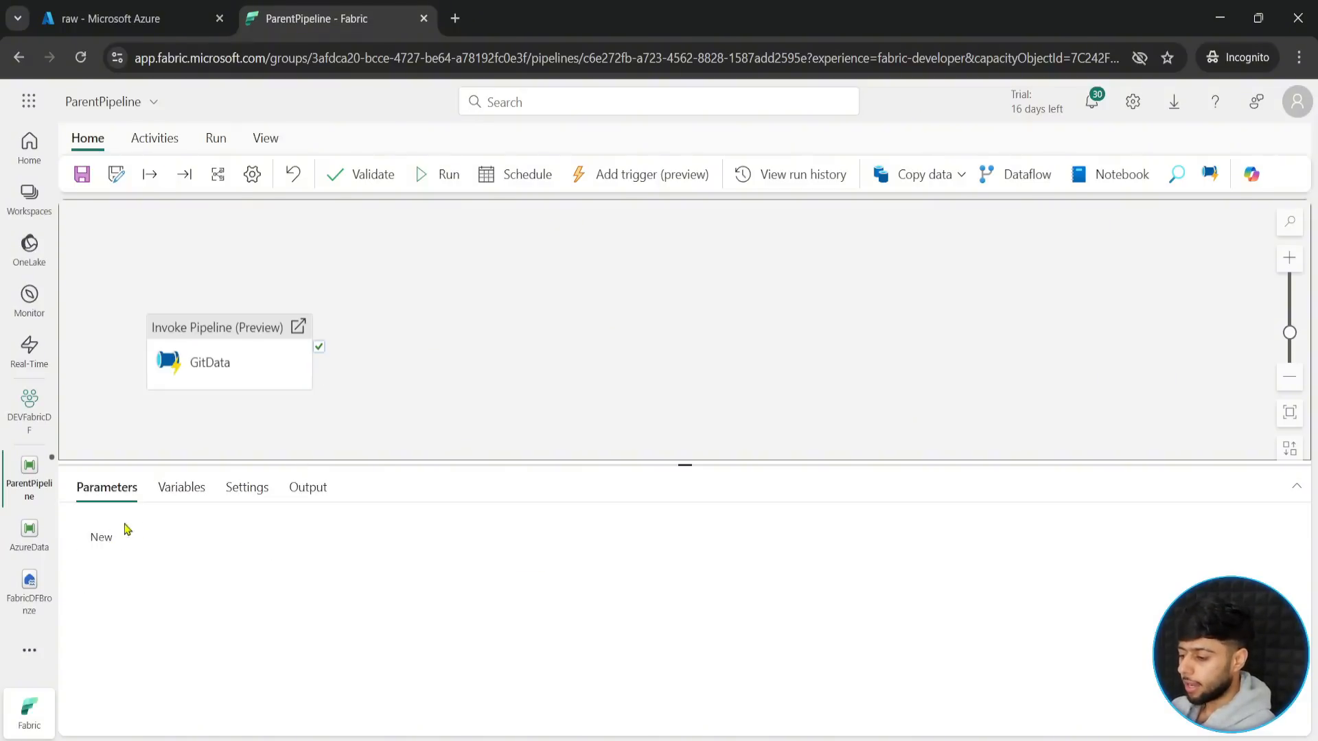
left_click(257, 338)
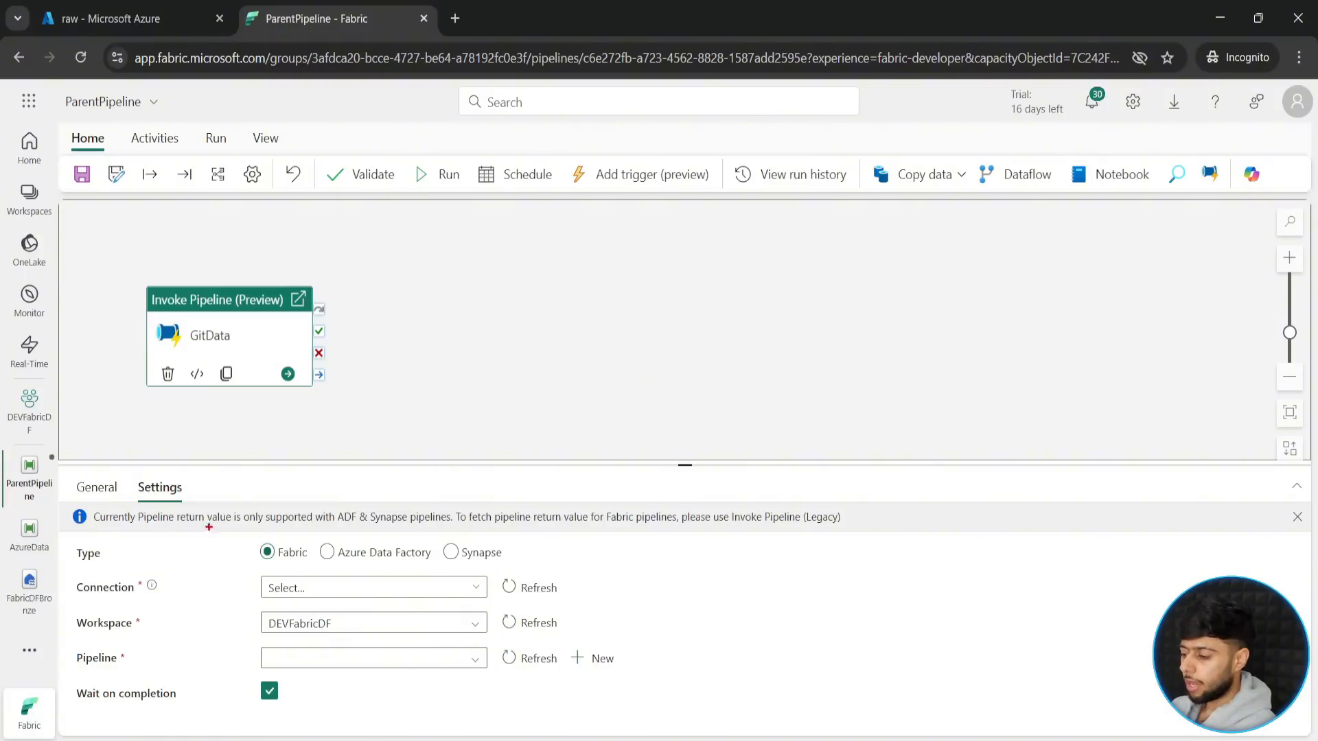
mouse_move(313, 509)
left_mouse_down()
mouse_move(599, 539)
mouse_move(863, 538)
left_mouse_up()
key("Escape")
key("Escape")
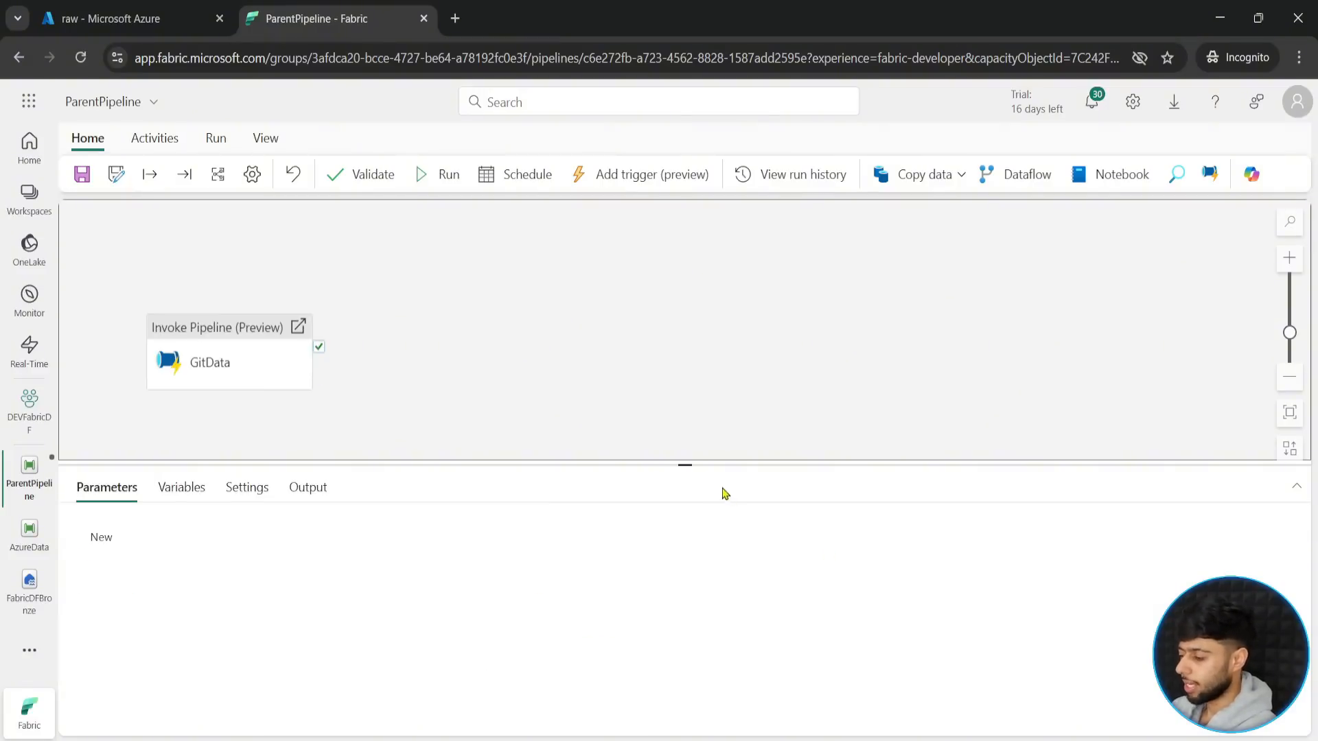
- Create a FabricDataPipelines connection for the GitData activity from the Fabric Data Pipelines source, signing in with the organizational account
left_click(253, 367)
left_click_drag(688, 465, 690, 430)
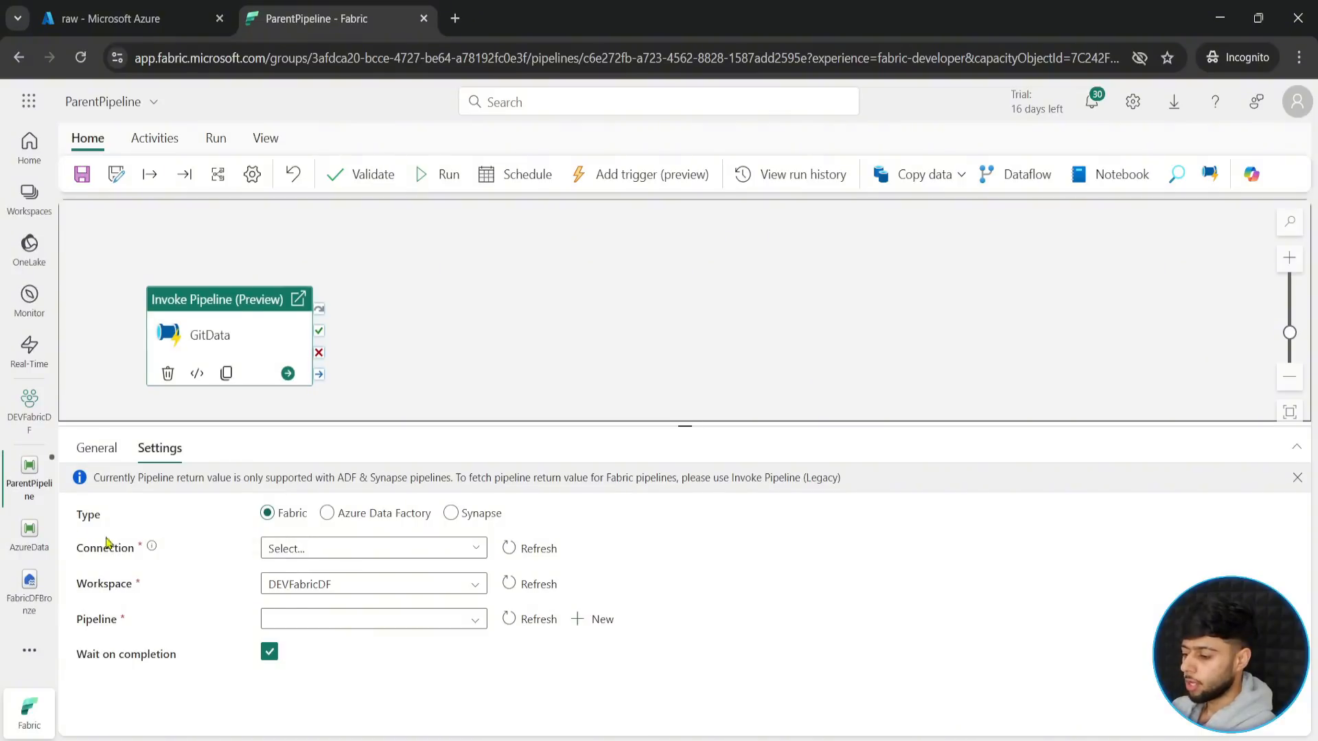
left_click(448, 553)
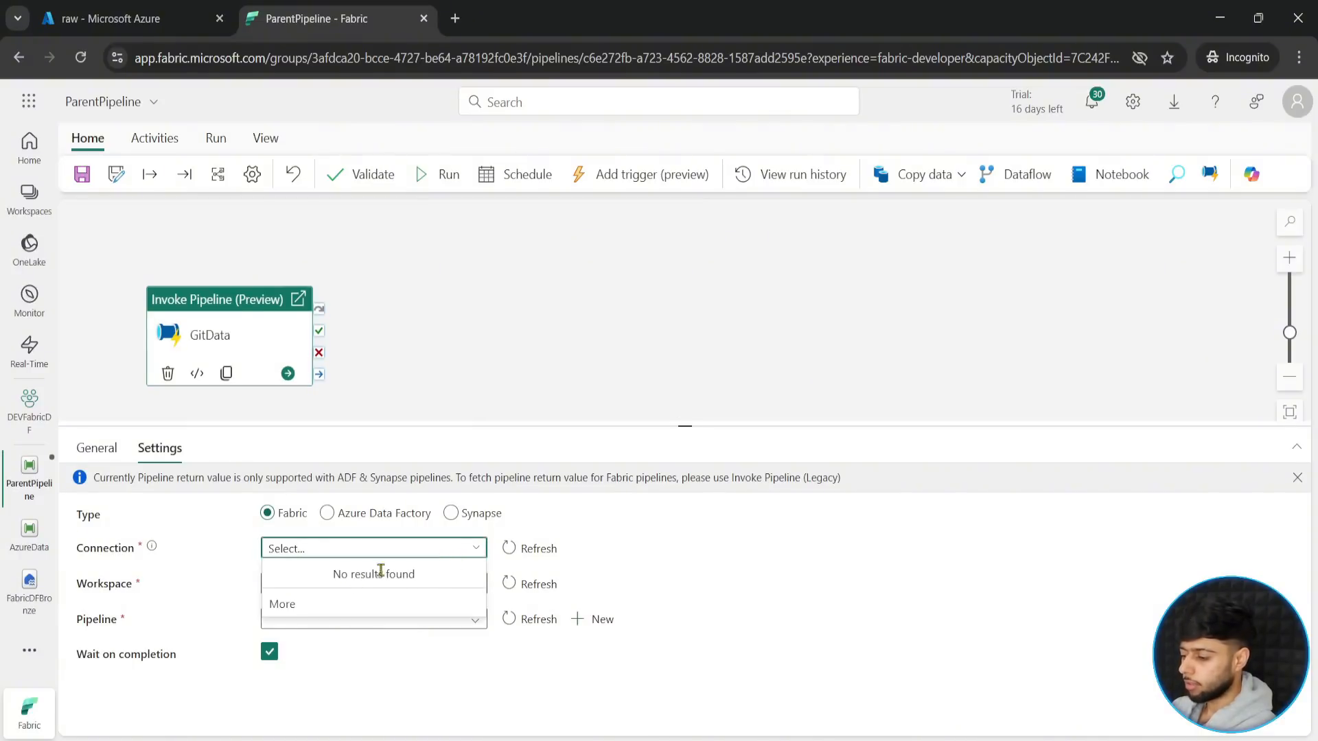
left_click(307, 606)
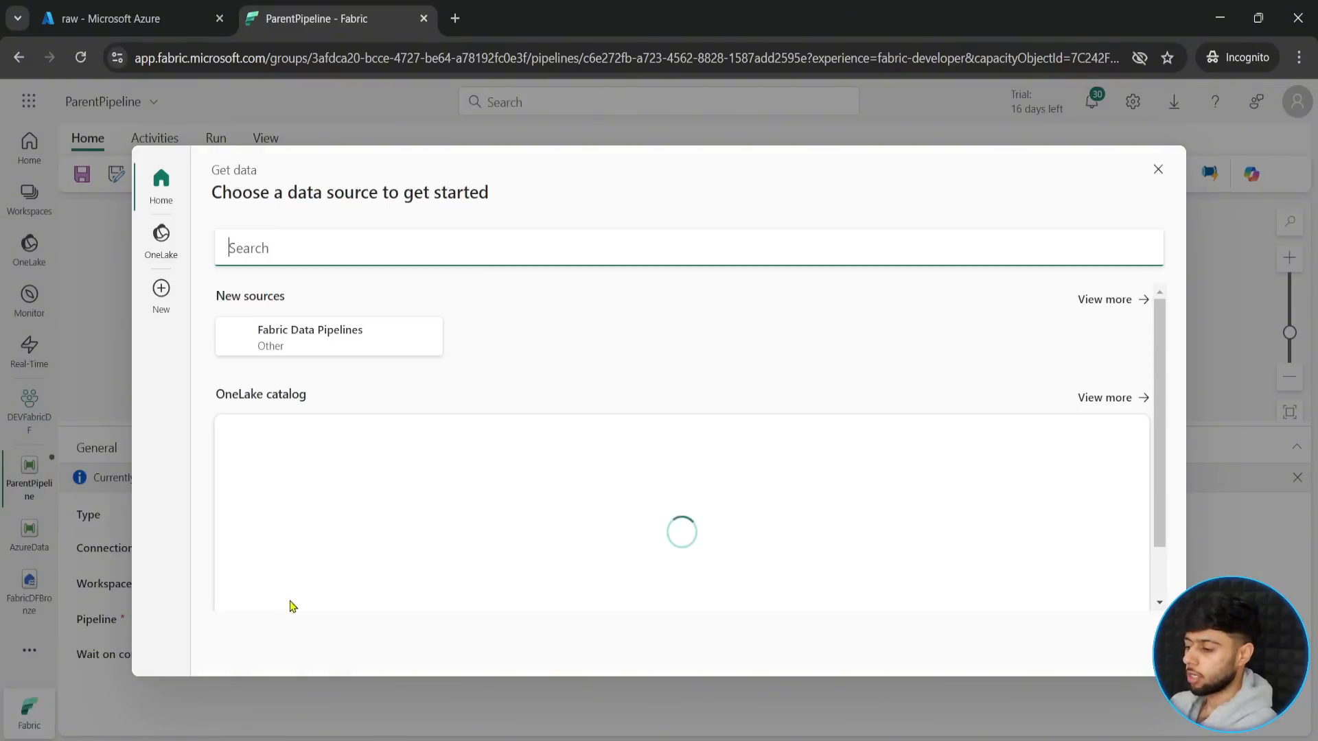
scroll(700, 477, "down", 2)
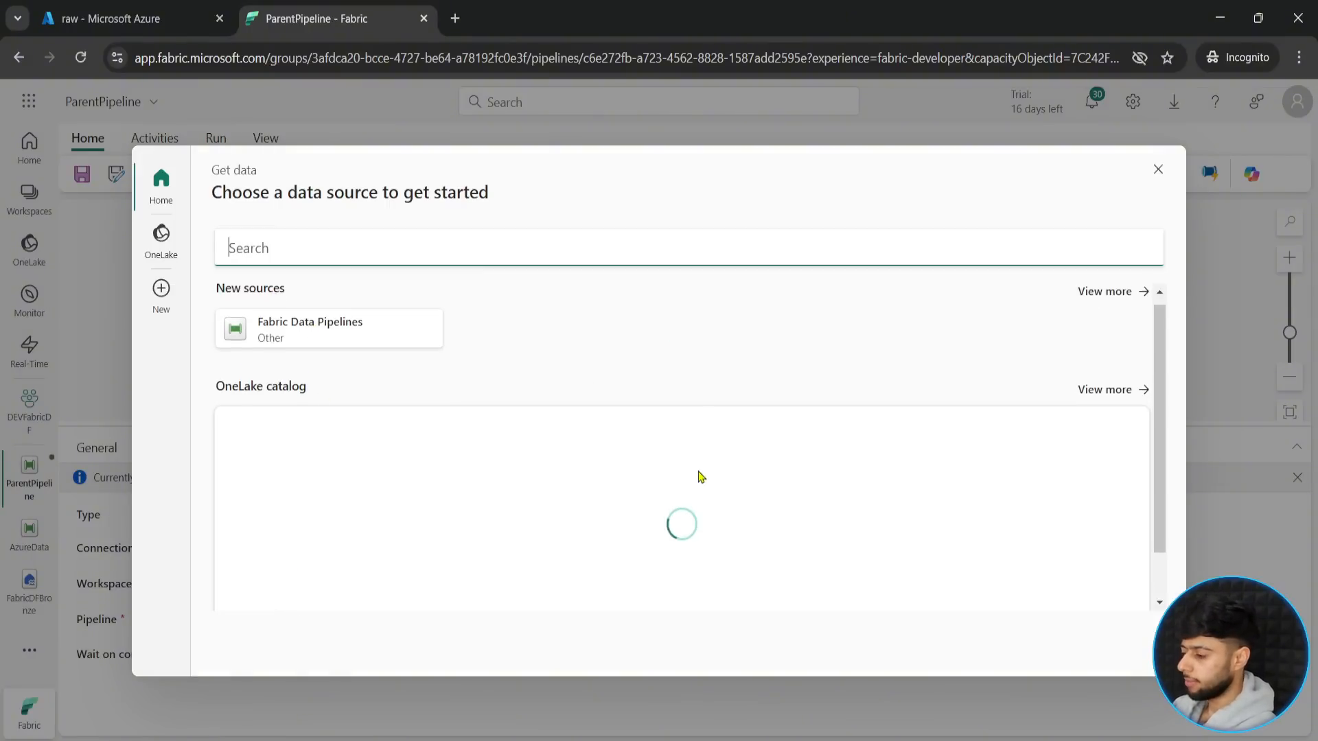
scroll(364, 374, "up", 2)
left_click(328, 342)
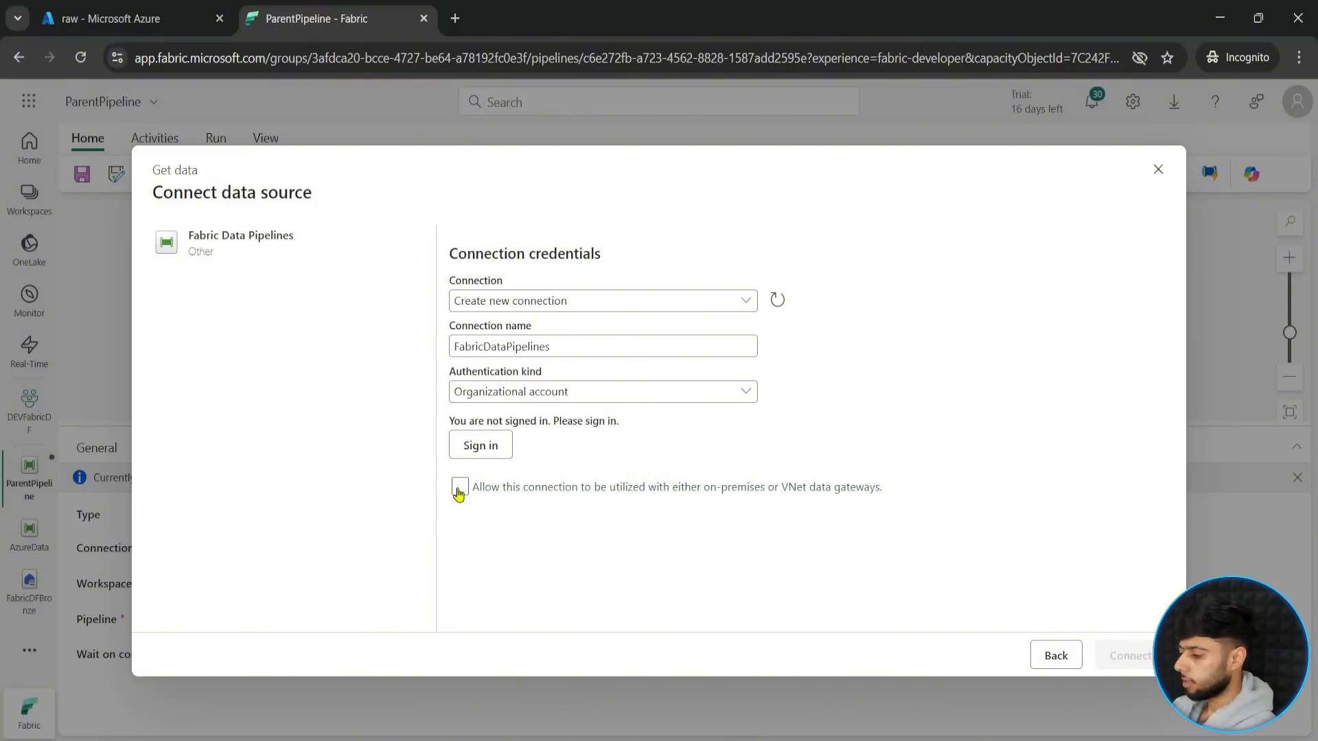
left_click(478, 447)
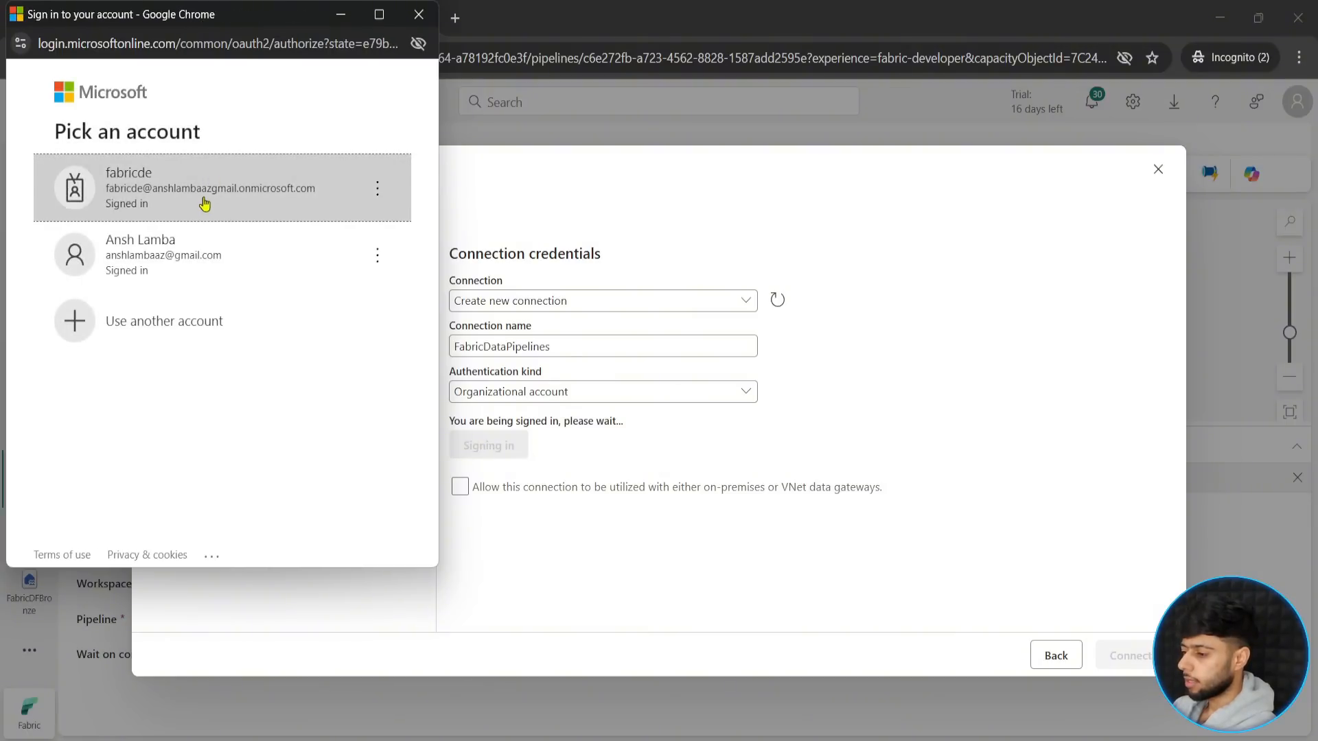
left_click(204, 205)
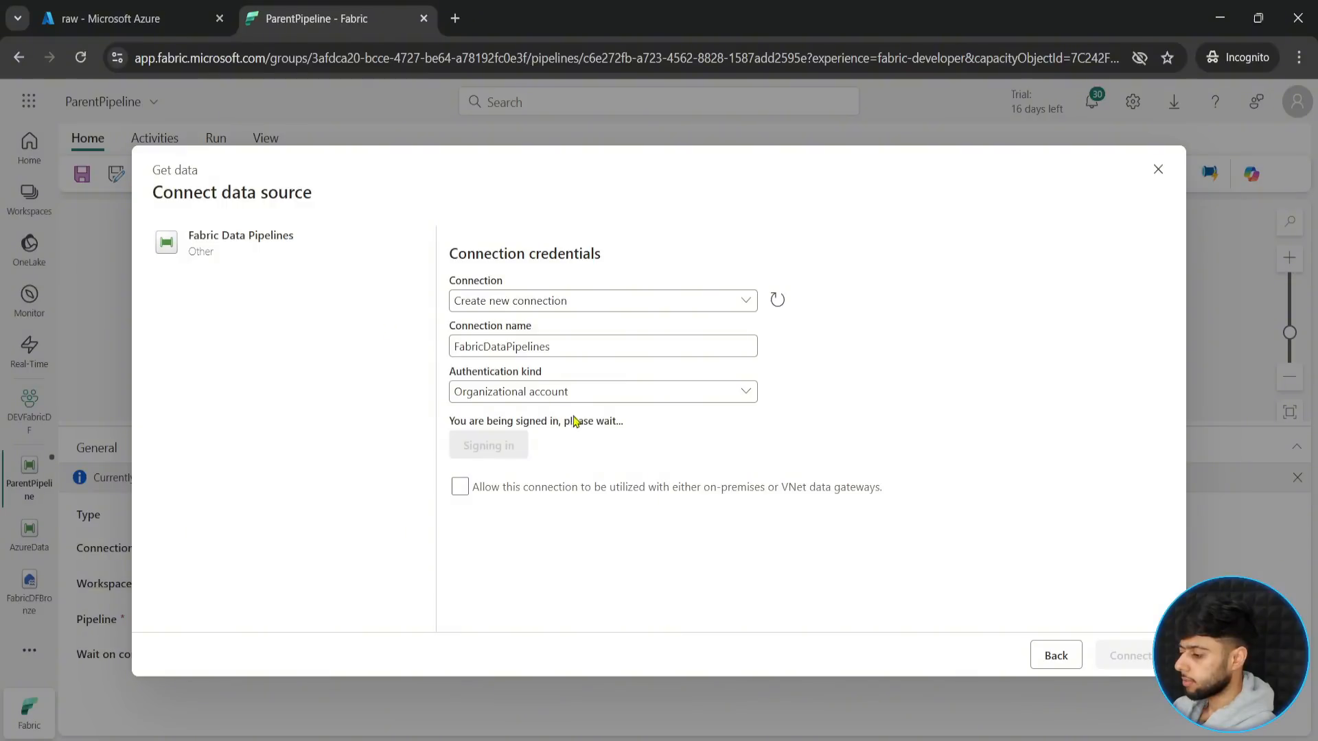
left_click(1117, 654)
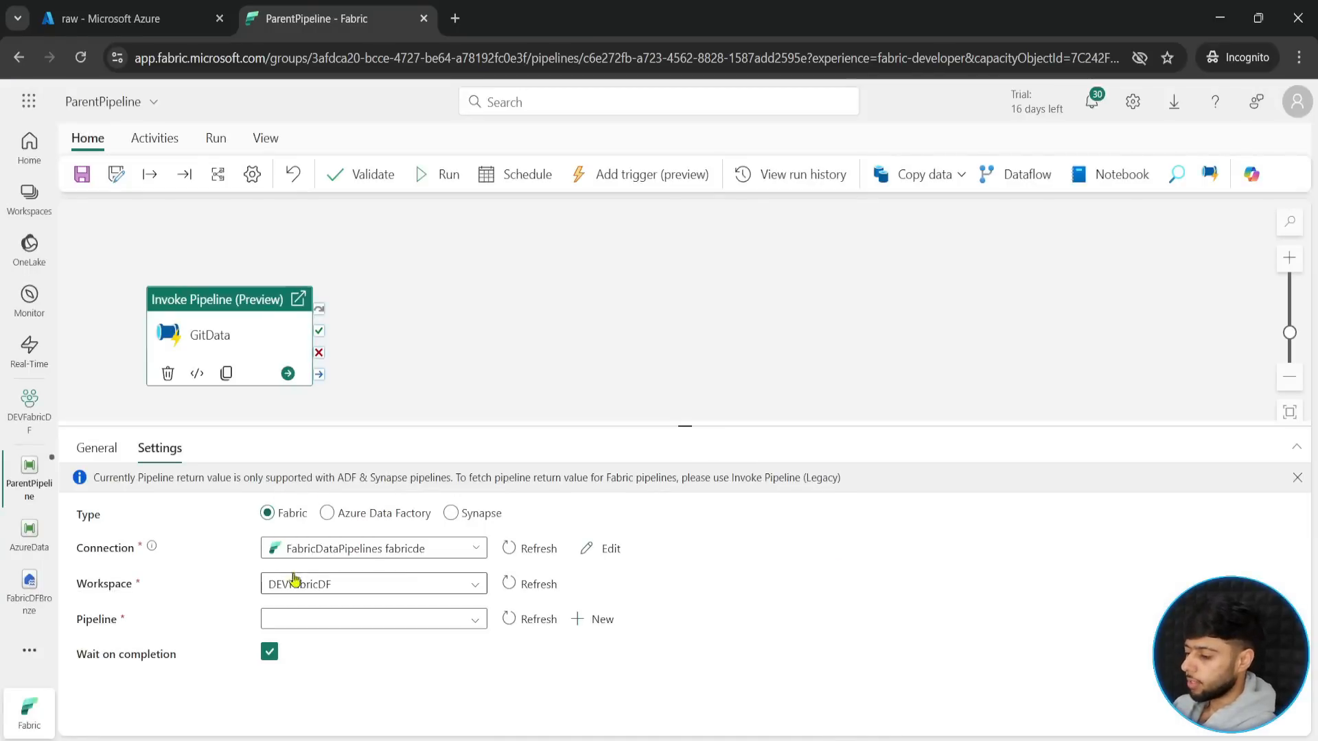
- Select GitData as the pipeline that the GitData activity invokes in the DEVFabricDF workspace
left_click(425, 623)
left_click(305, 679)
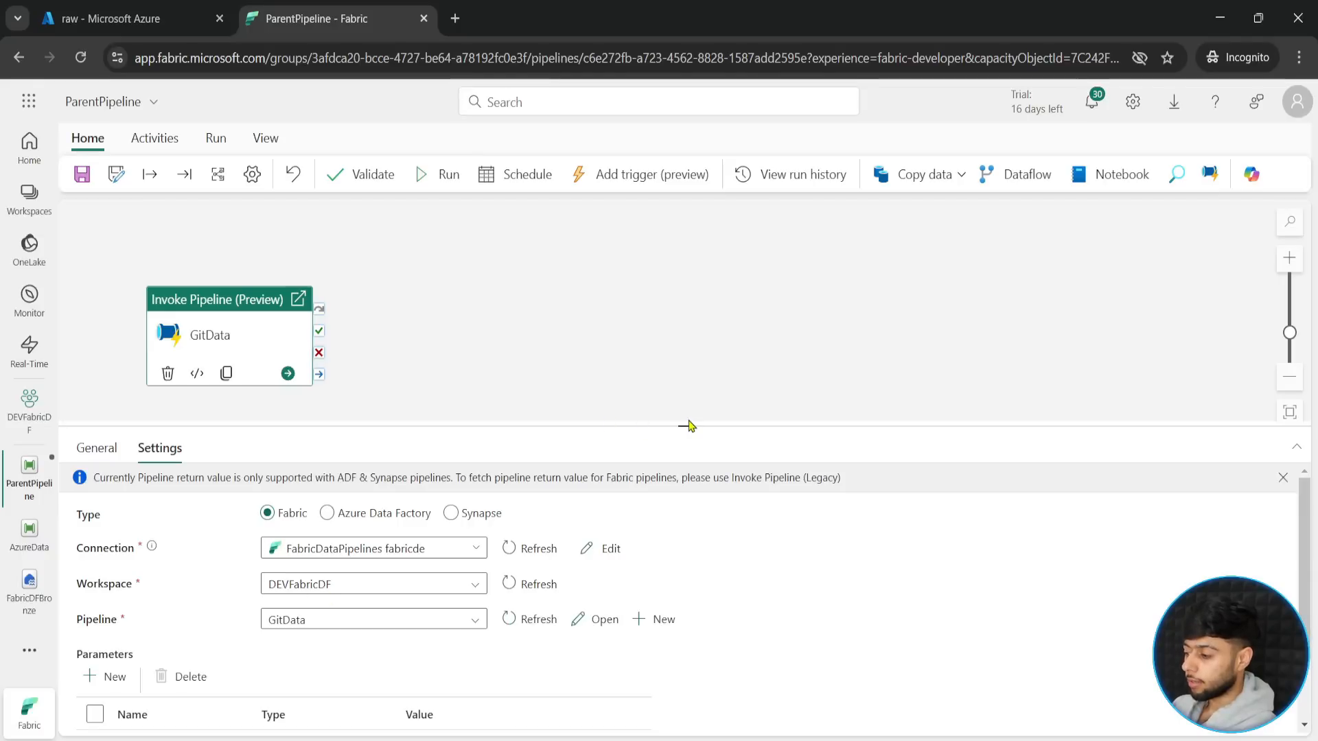
left_click_drag(684, 436, 684, 261)
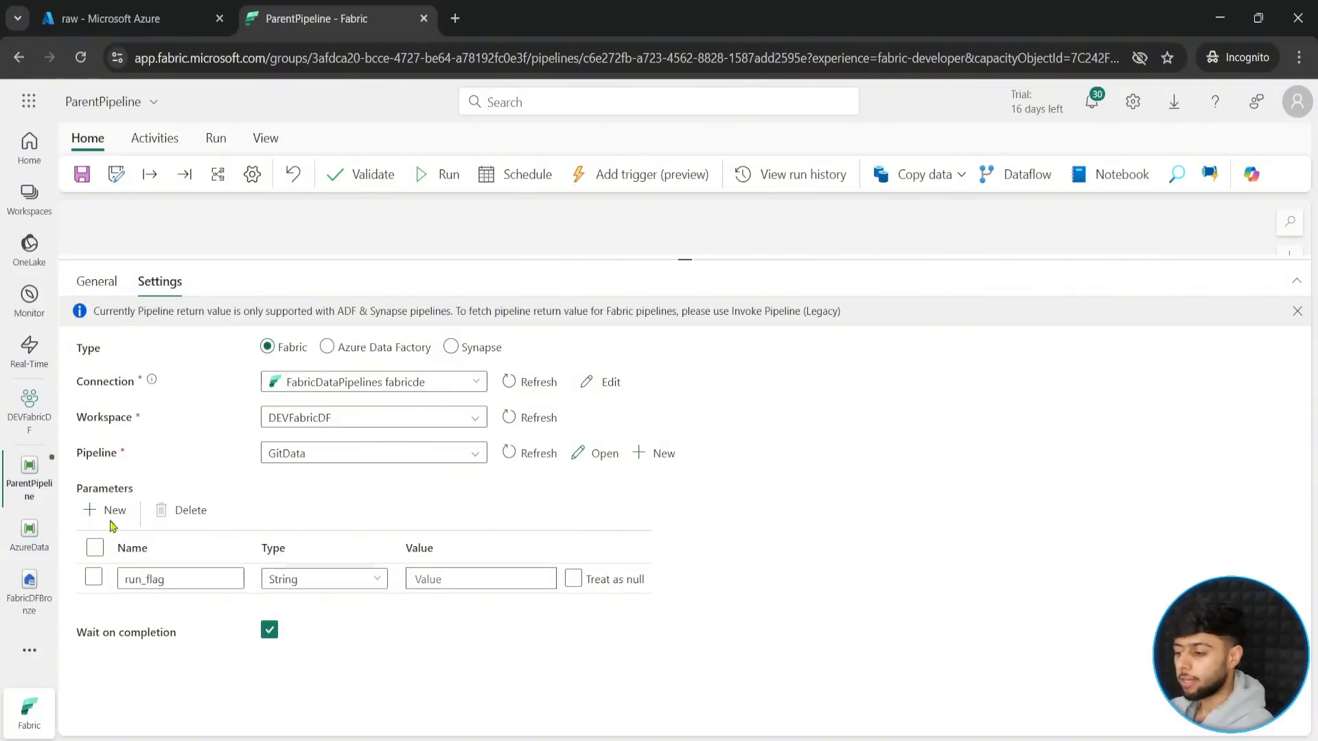
- Examine the run_flag parameter in the GitData activity's settings and compare it with the parent pipeline's own parameters
left_click(504, 247)
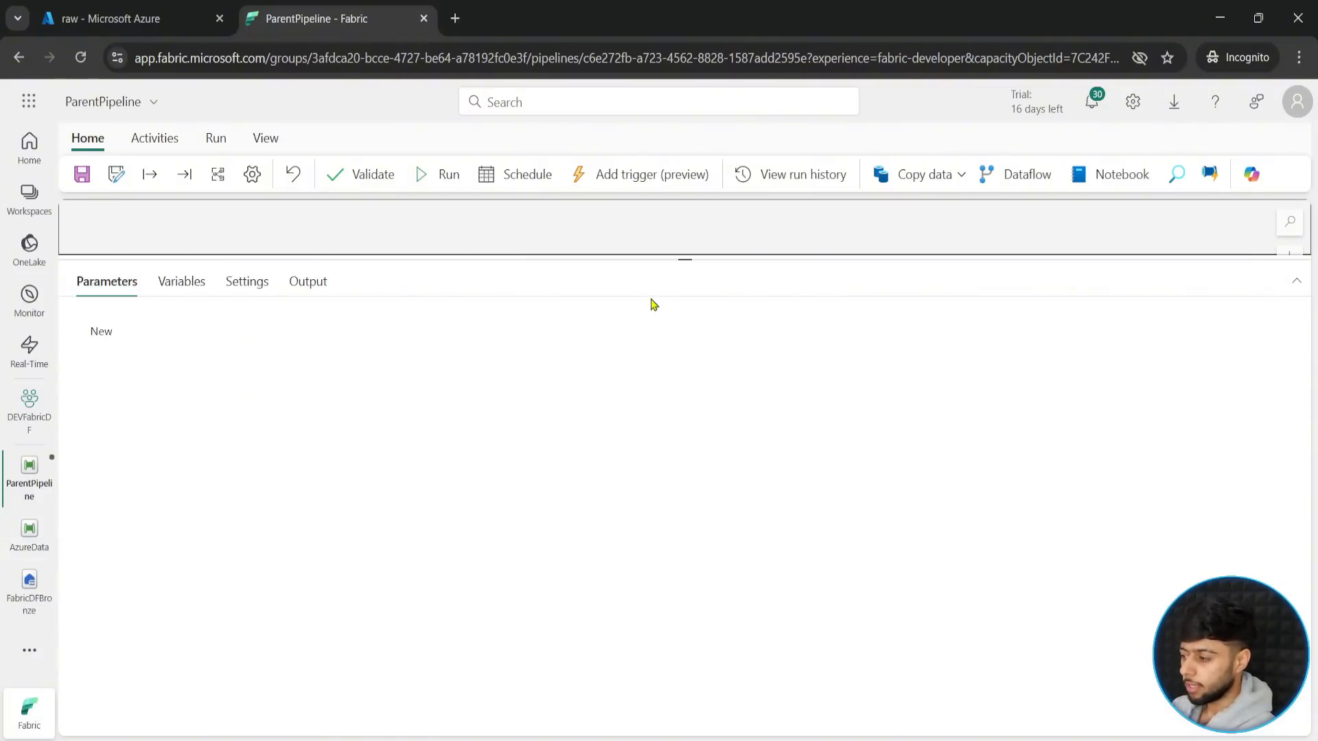
left_click_drag(685, 260, 684, 412)
left_click(247, 350)
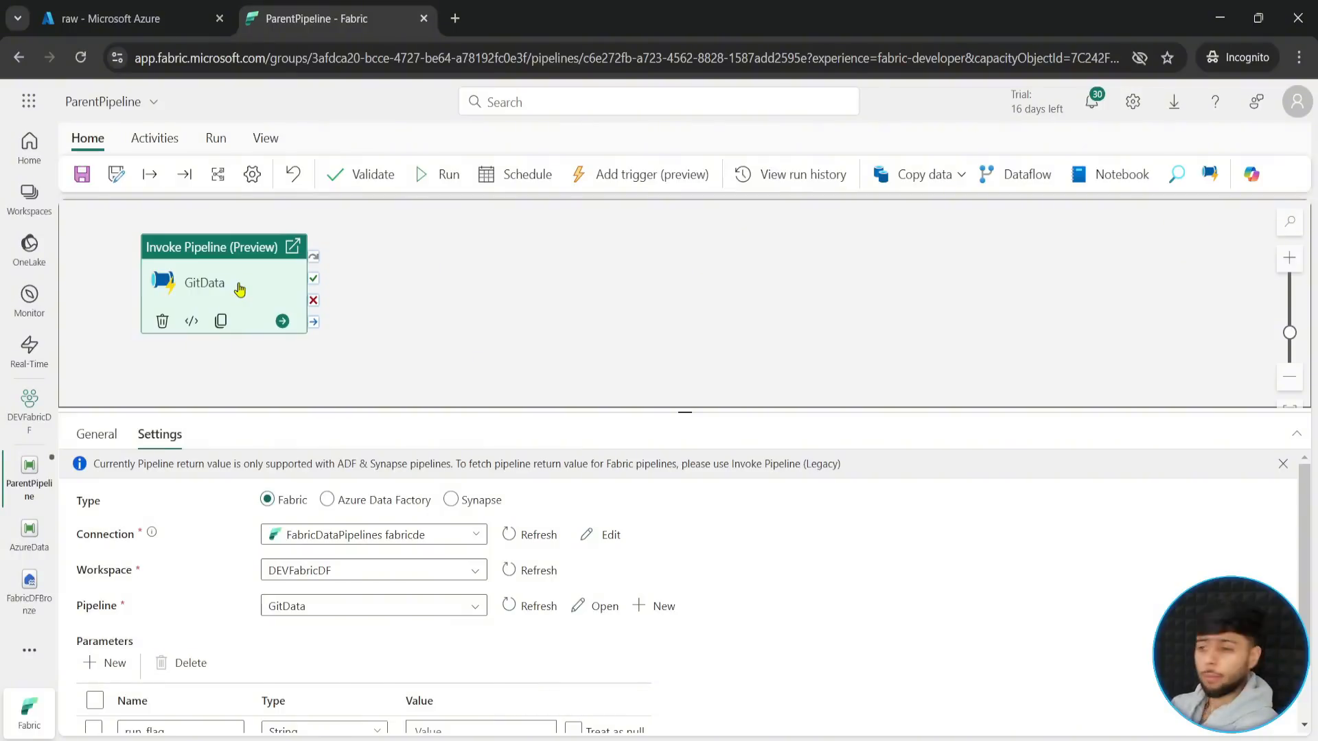
left_click(485, 344)
left_click(200, 302)
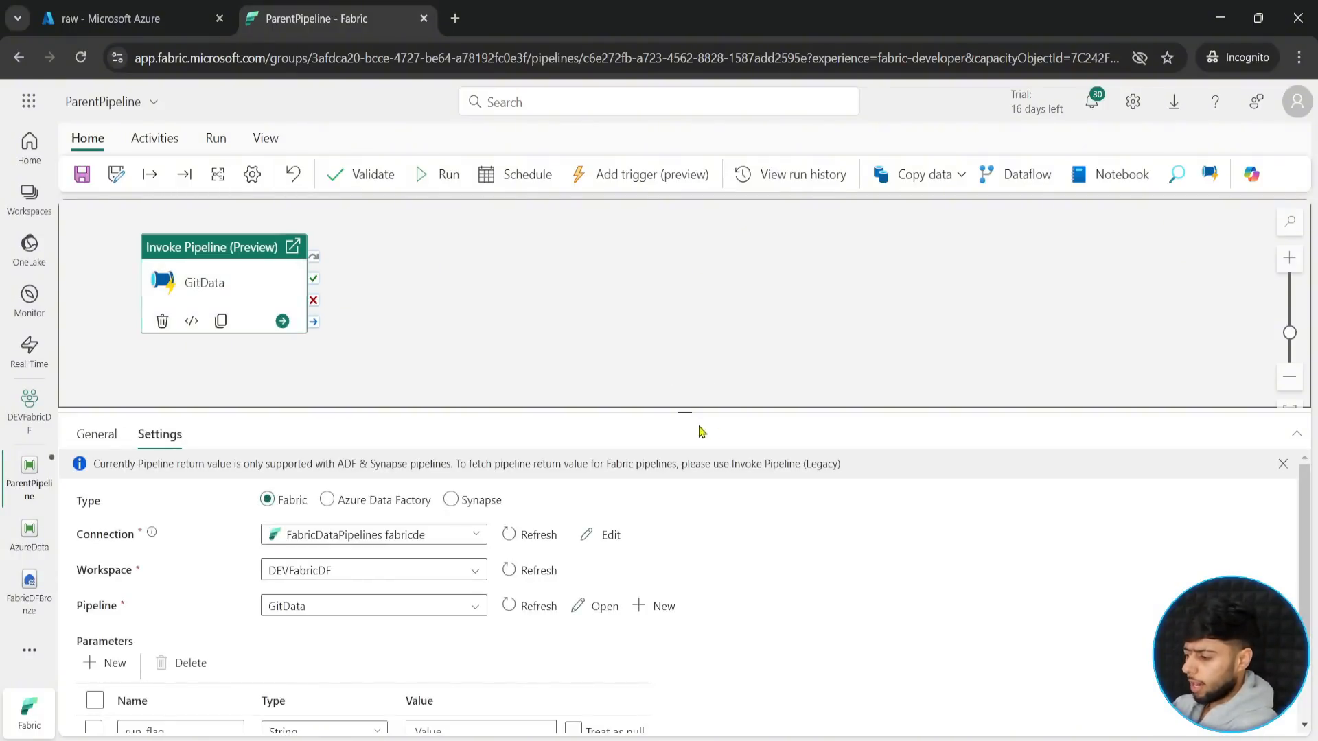
left_click_drag(686, 412, 685, 287)
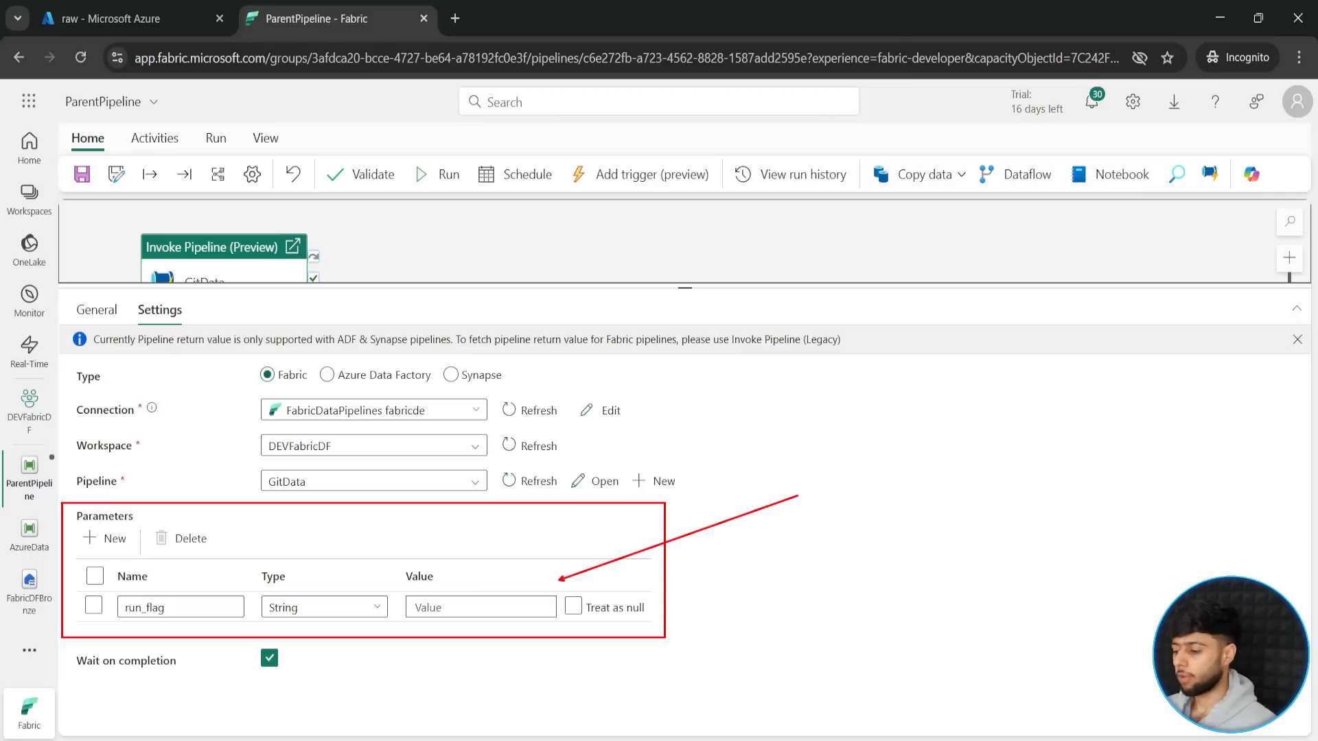
key("Escape")
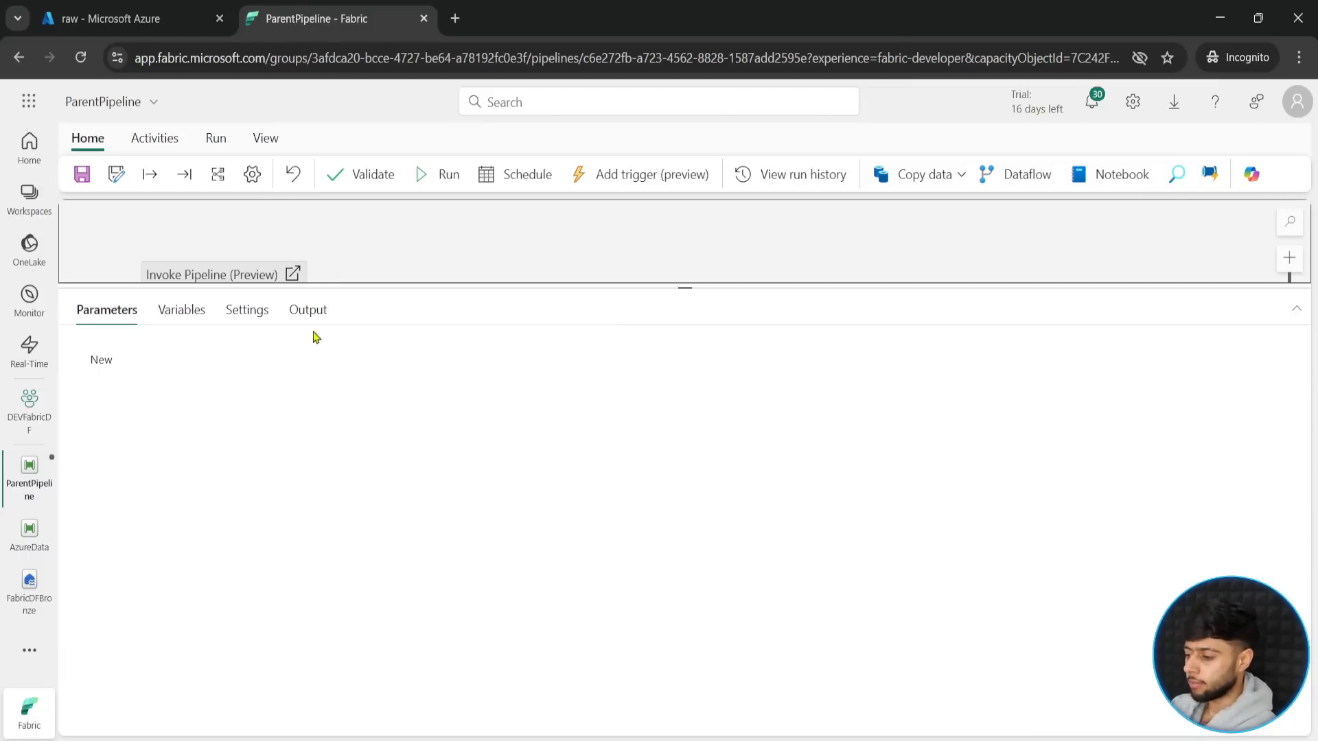
- Try the fixed value yes for the GitData activity's run_flag parameter, and clear it again
left_click(214, 273)
left_click(458, 606)
type("yes")
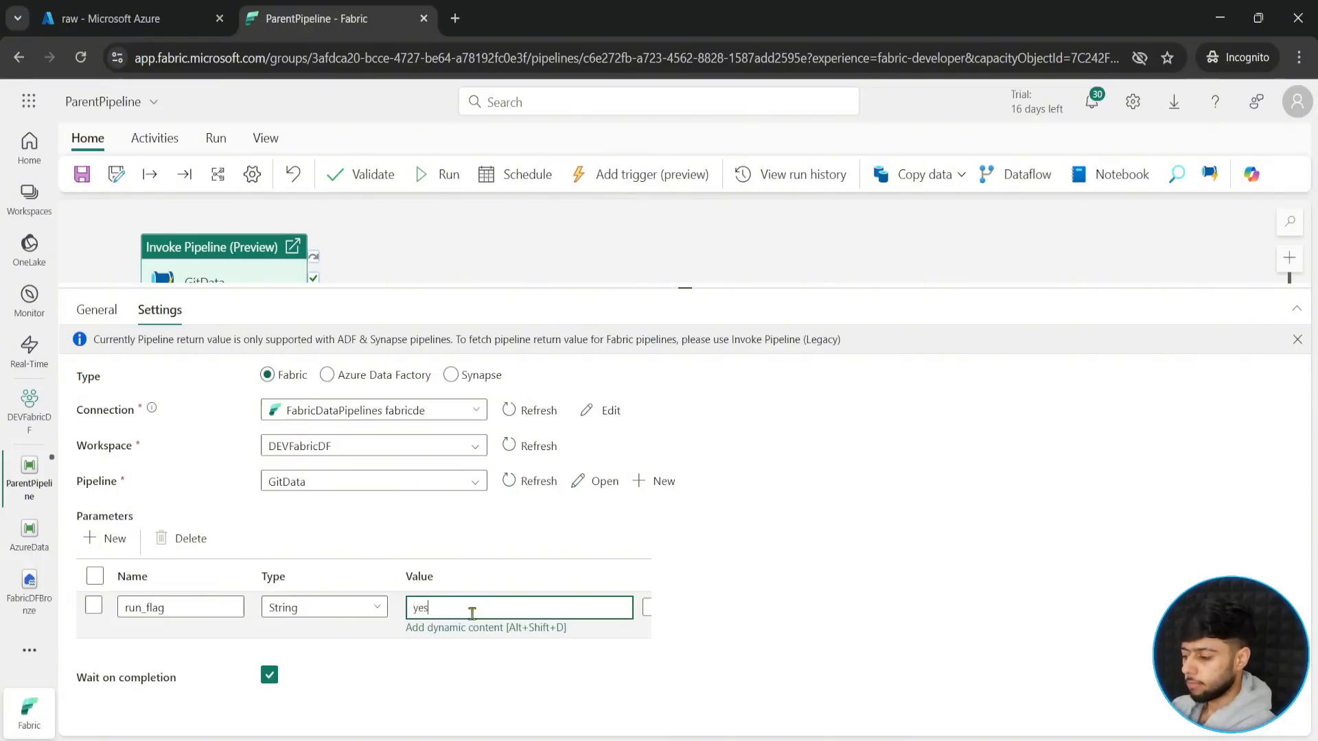
left_click(472, 717)
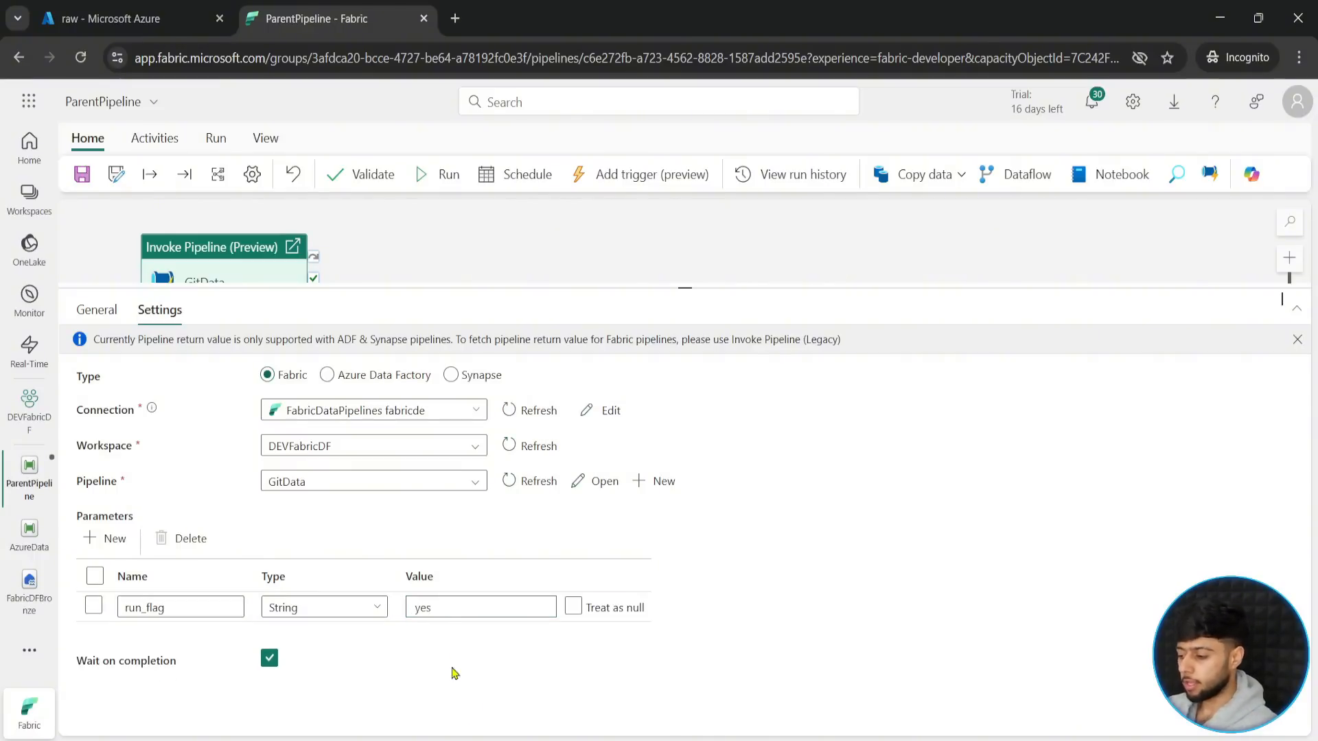
left_click(442, 608)
double_click(456, 609)
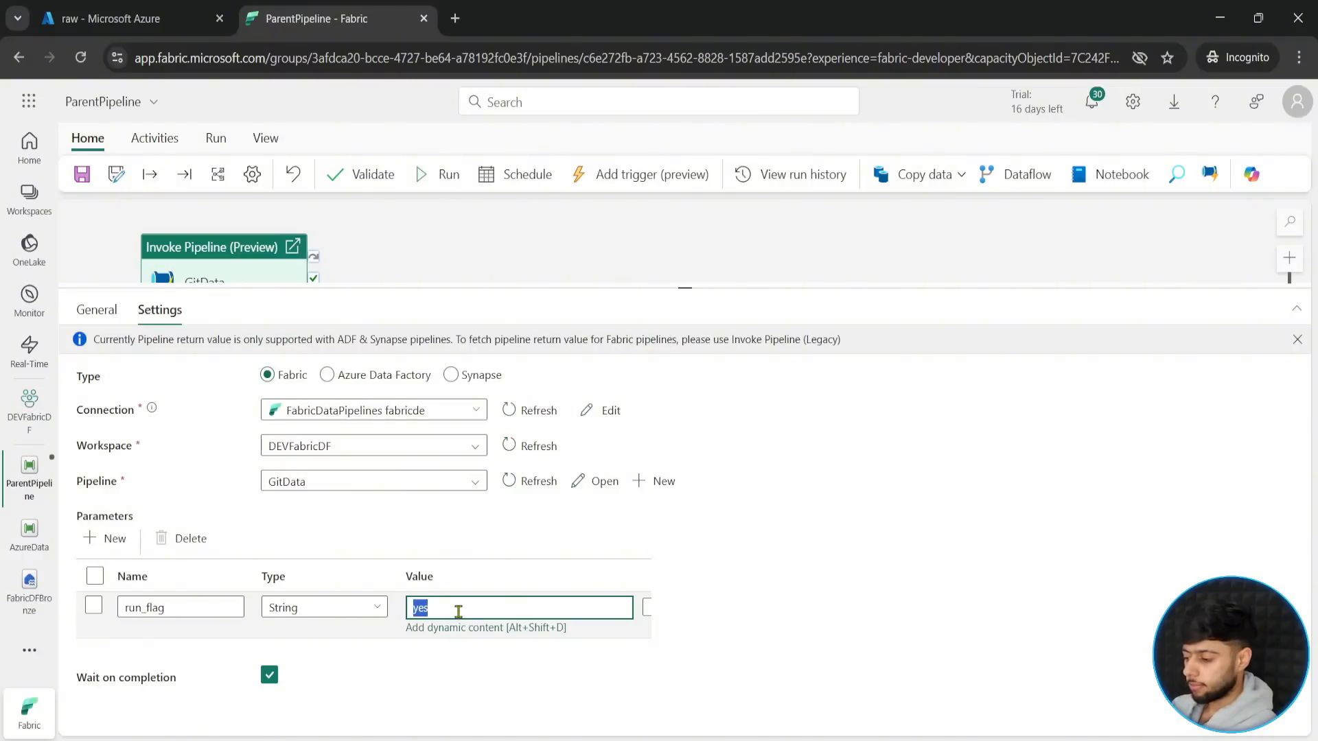
key("BackSpace")
left_click(418, 659)
- Add a String parameter named run_flag with the default value yes to ParentPipeline
left_click(414, 254)
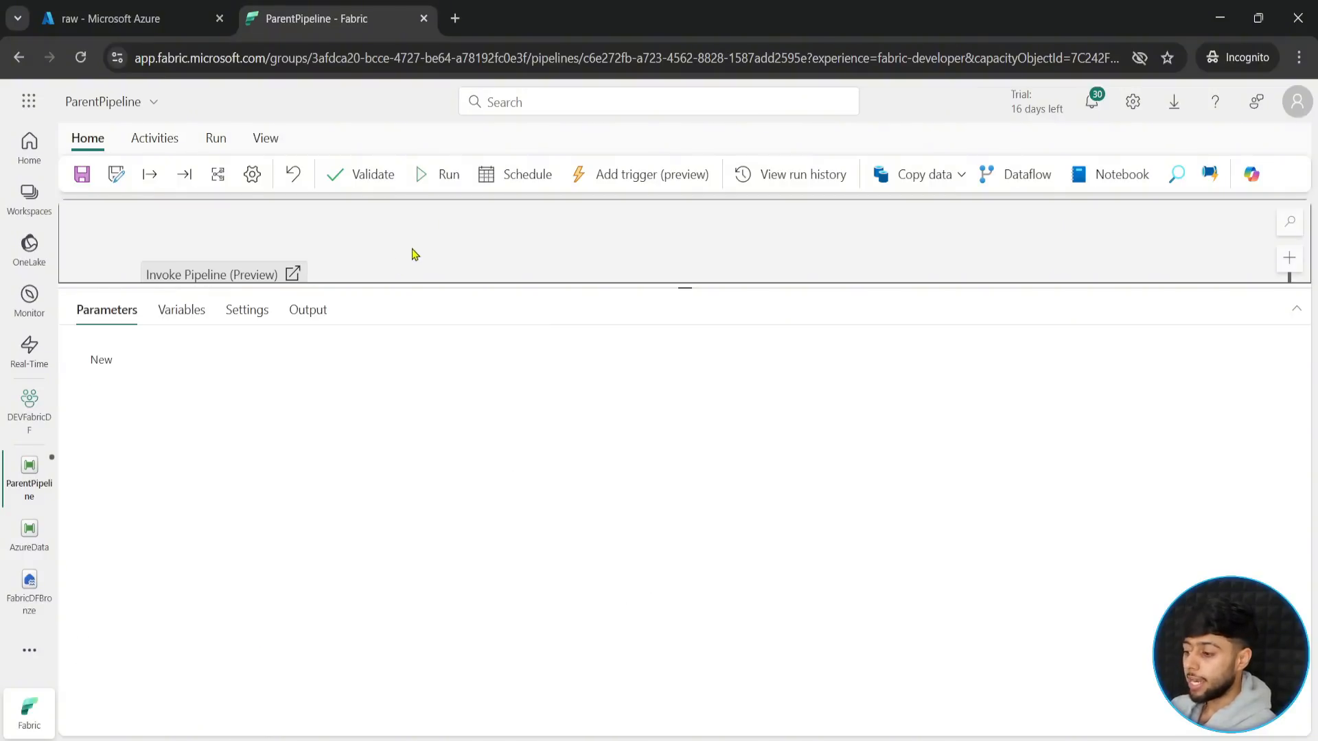
left_click_drag(472, 283, 420, 495)
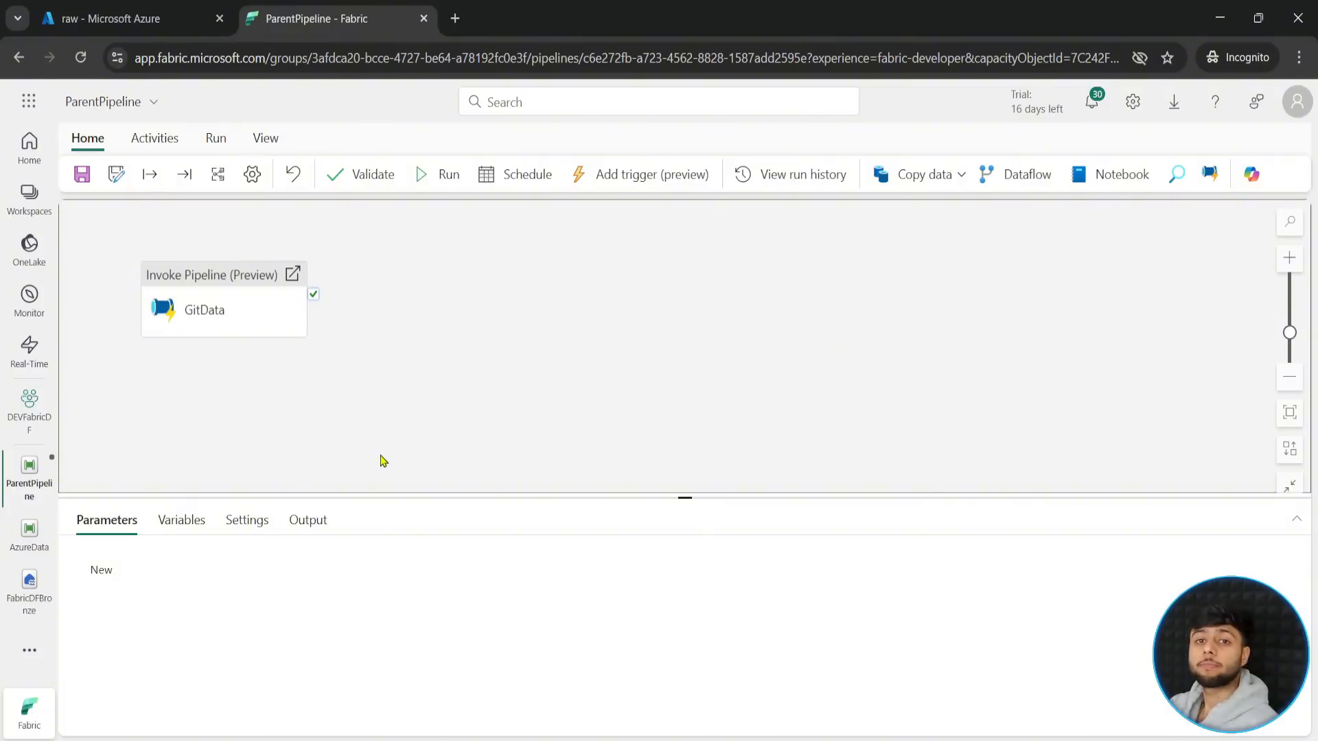
left_click(102, 570)
left_click_drag(693, 496, 704, 409)
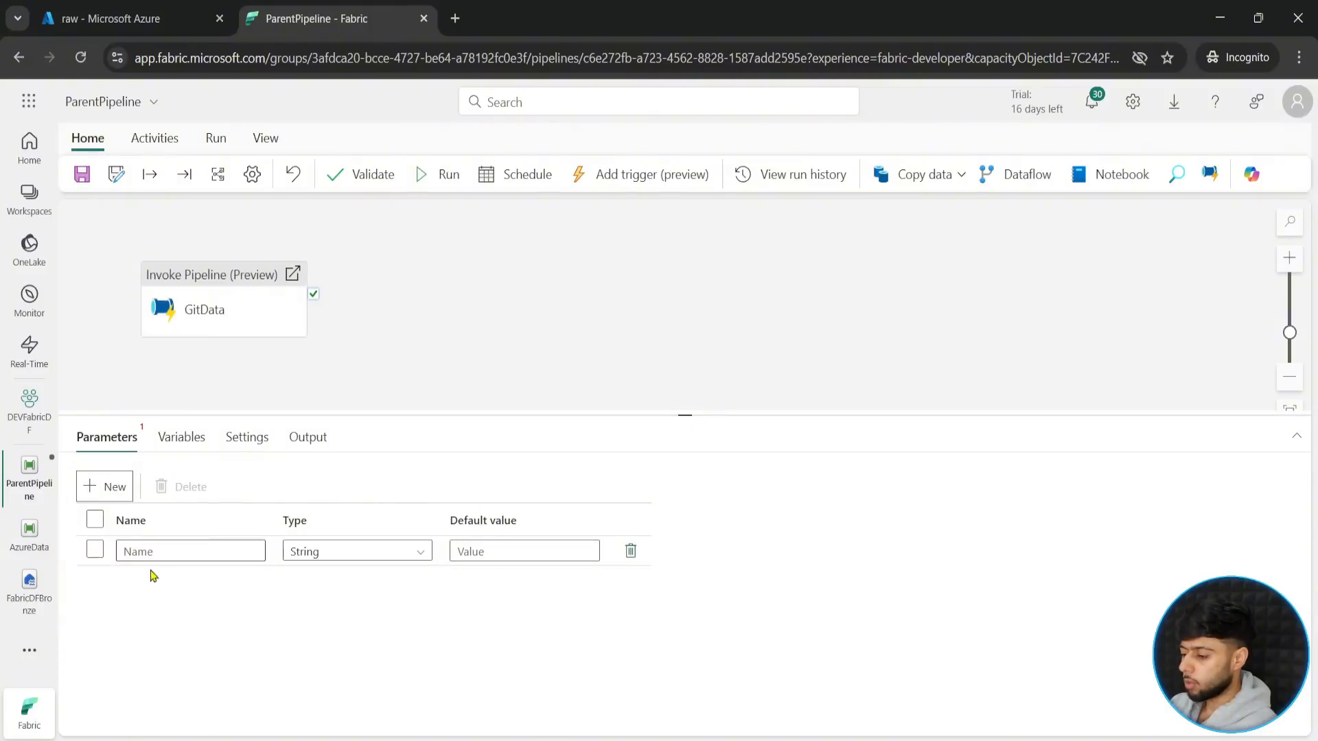
left_click(180, 553)
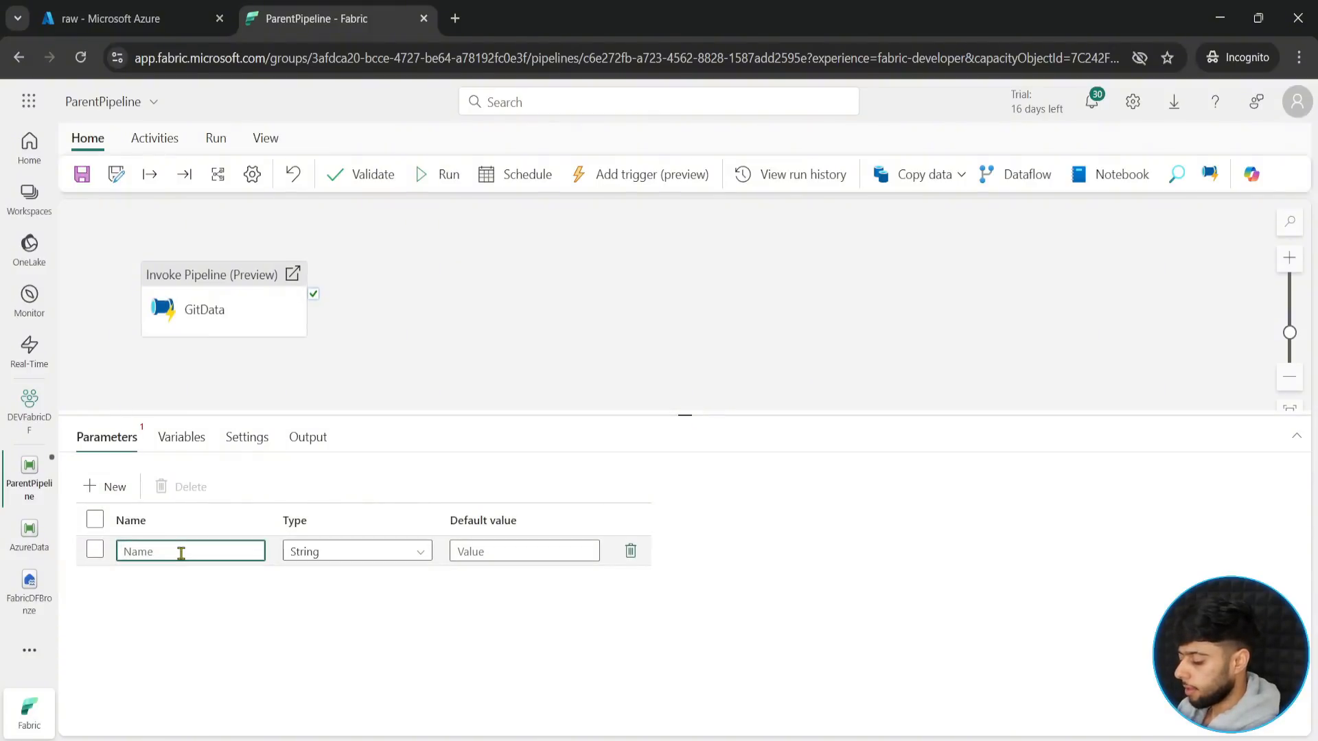
type("run_f")
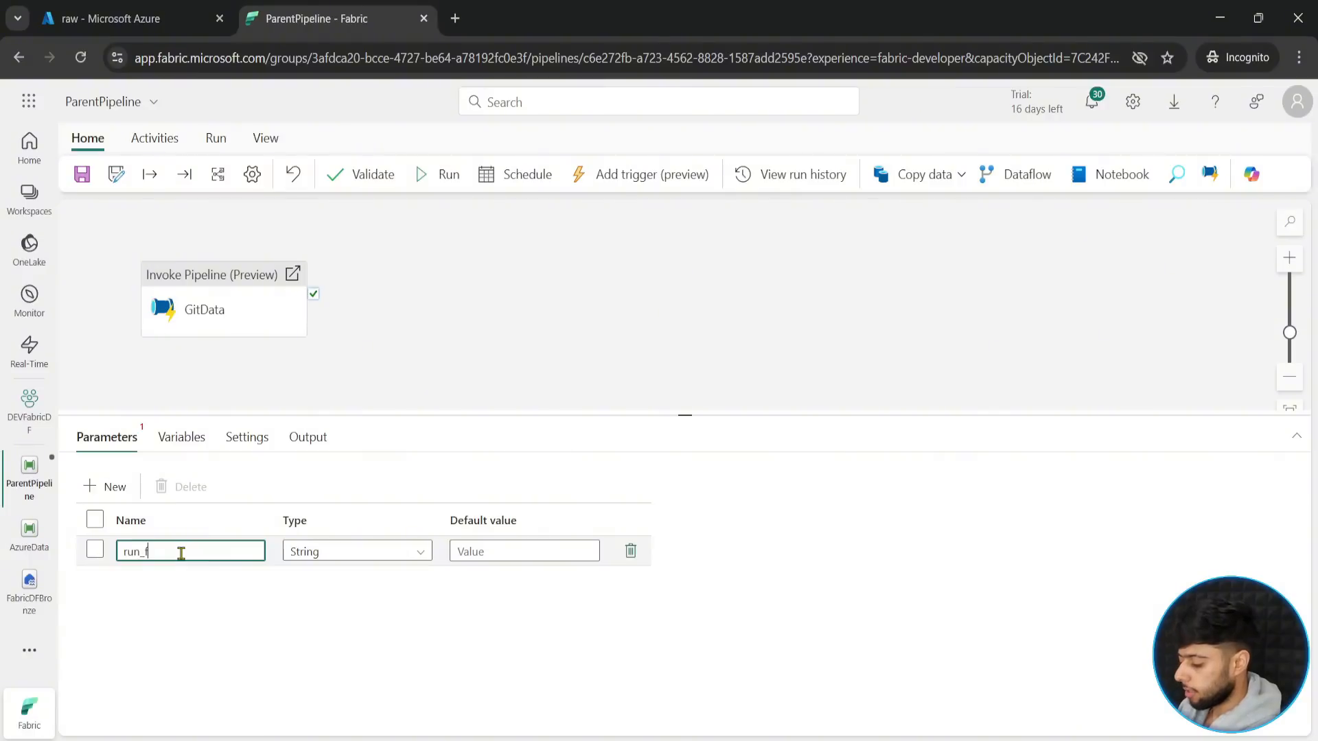
type("lag")
left_click(528, 554)
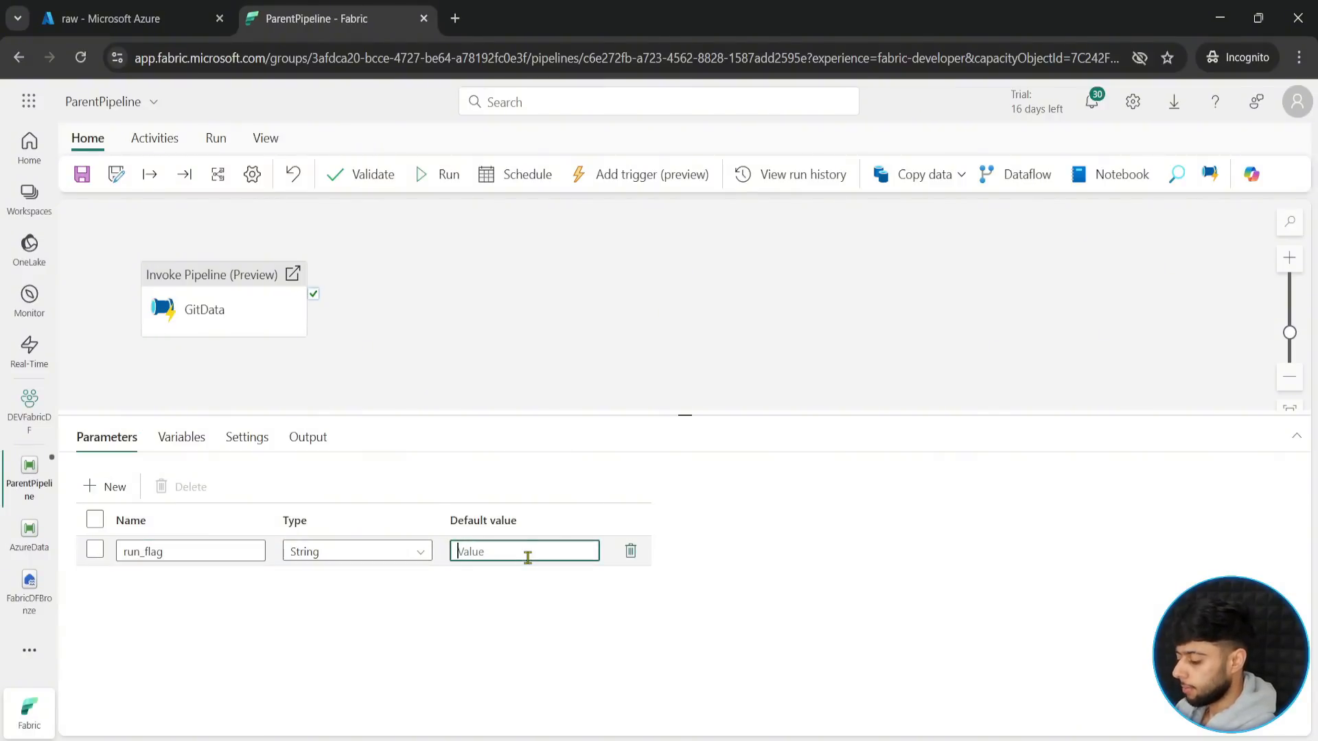
type("yes")
left_click(247, 315)
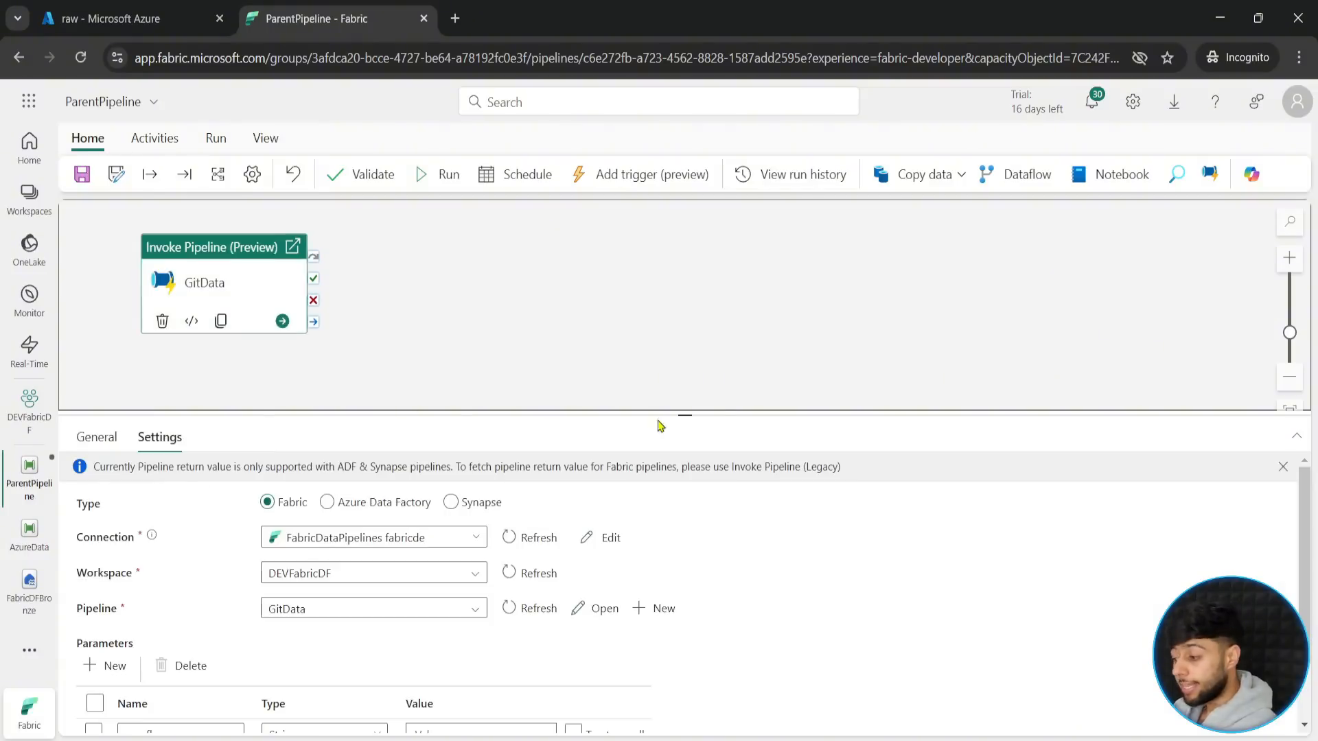
left_click_drag(694, 416, 686, 302)
left_click(455, 613)
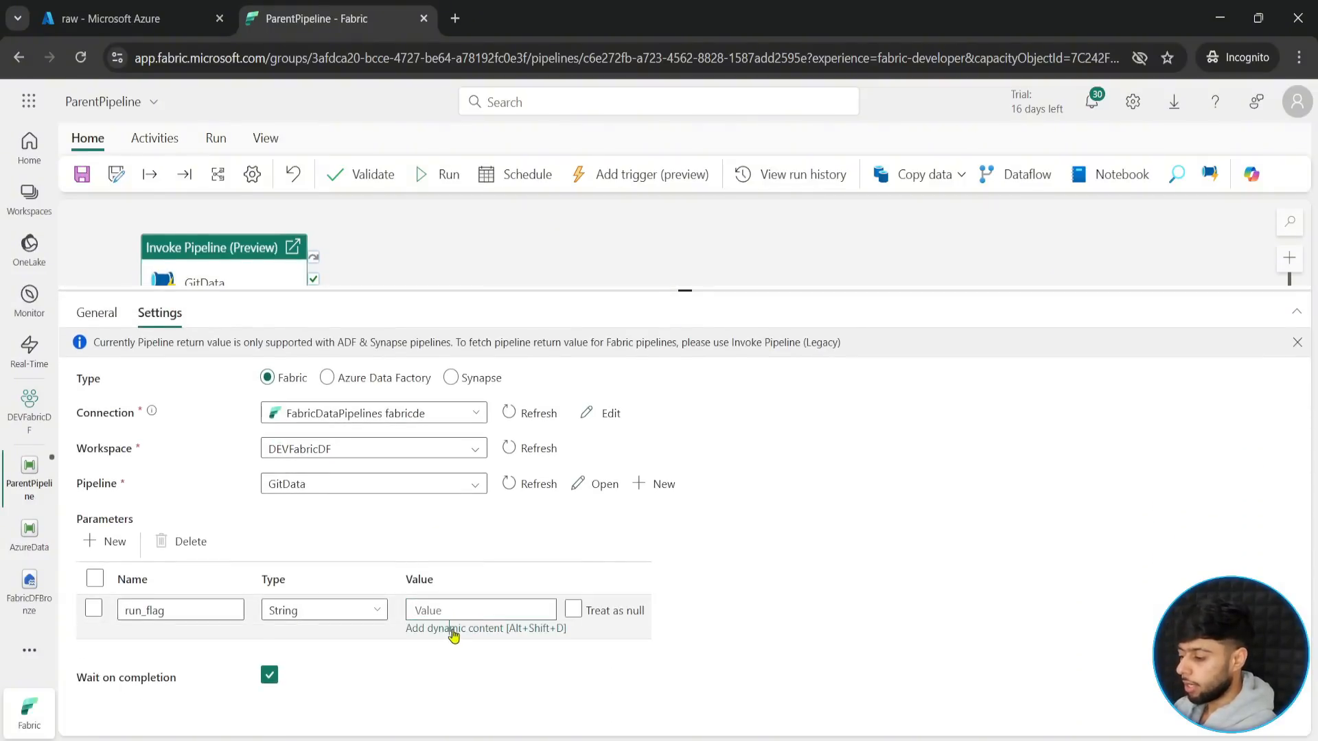
left_click(455, 630)
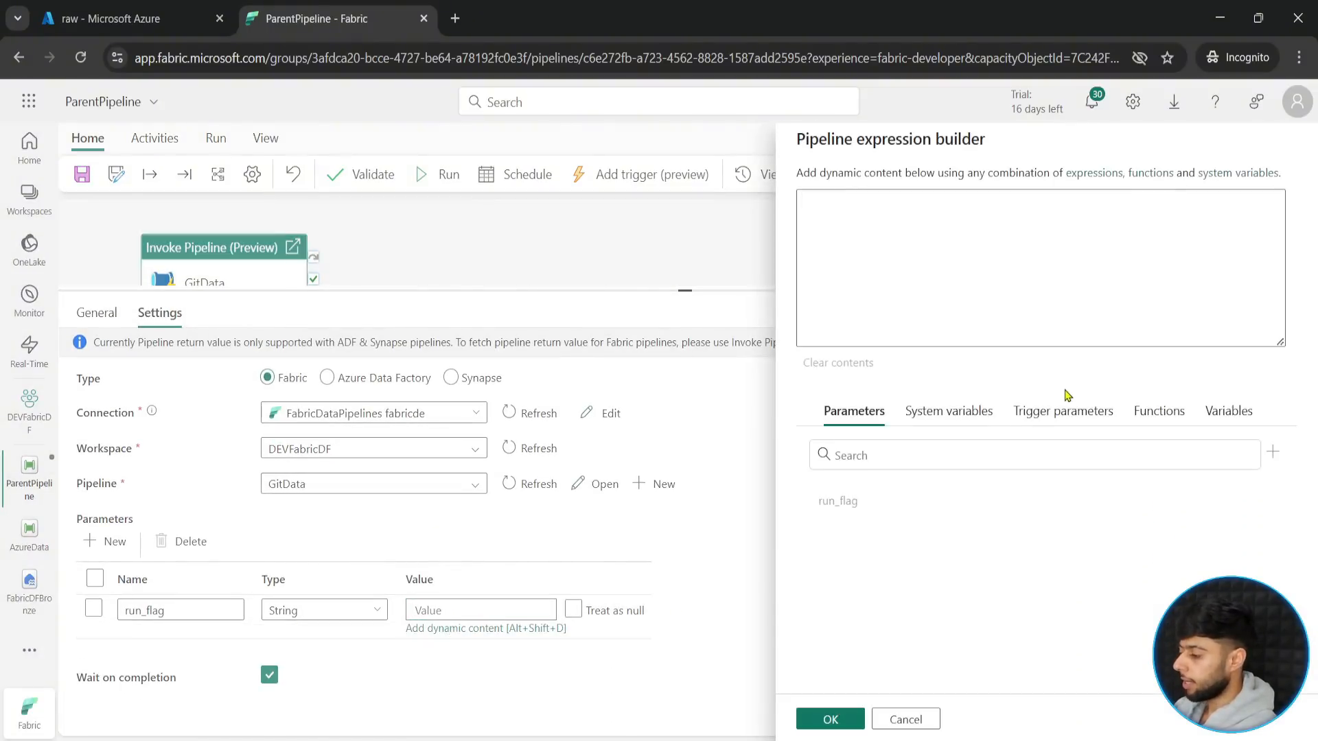
left_click(830, 722)
- Duplicate the GitData activity beside the original and set the copy to invoke the AzureData pipeline
left_click_drag(678, 290, 666, 471)
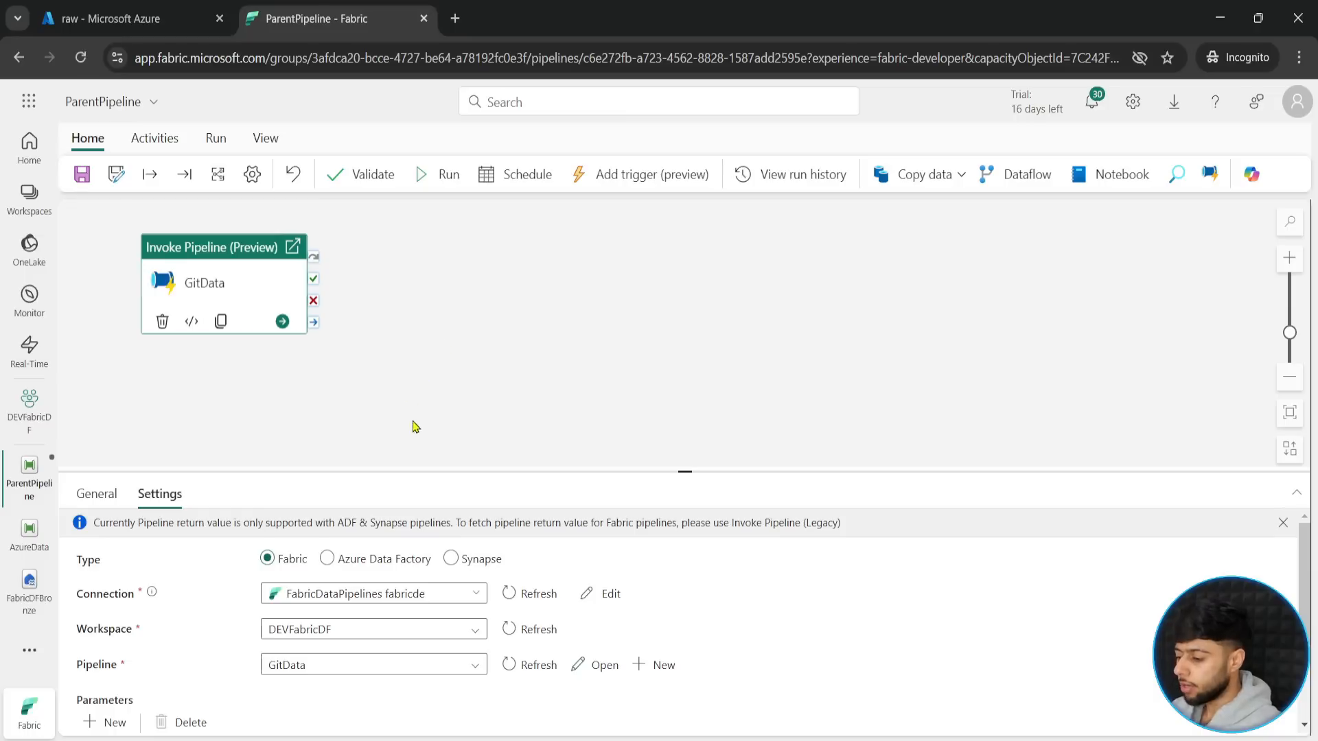
left_click_drag(242, 252, 239, 258)
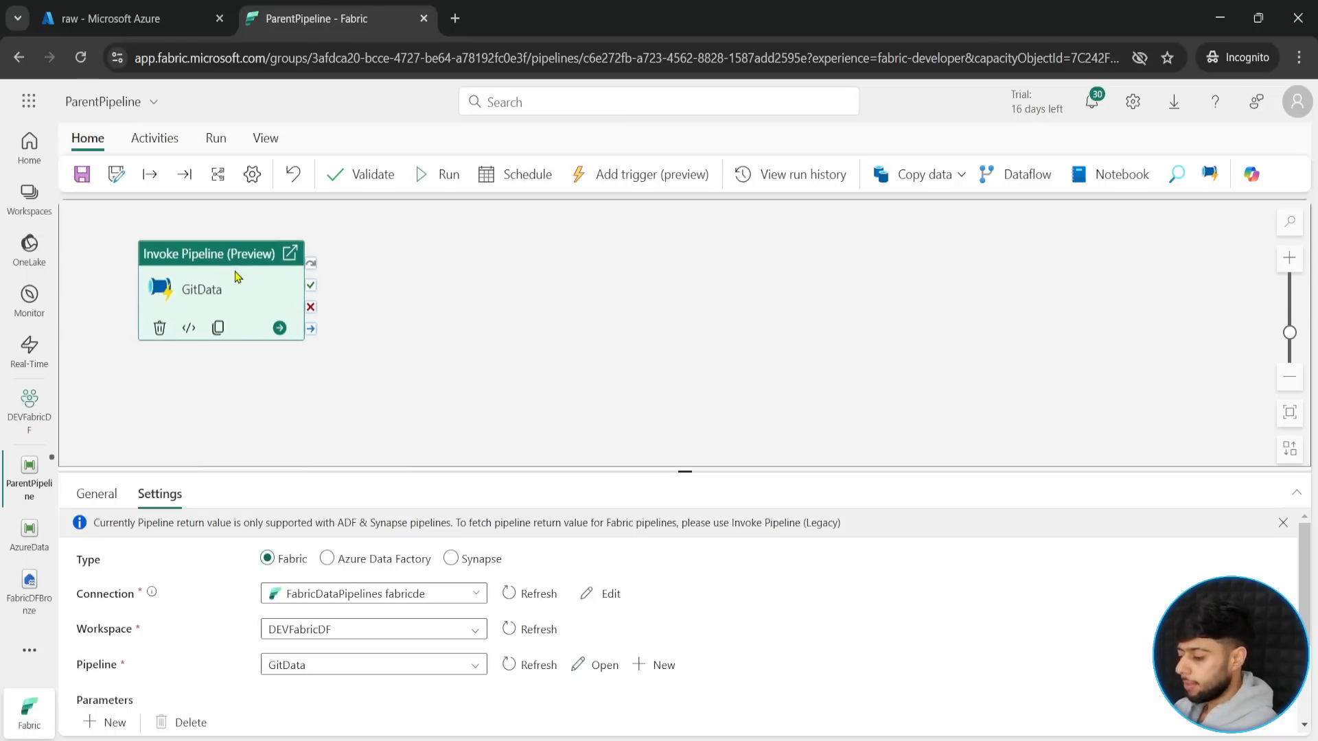
key("ctrl+v")
left_click_drag(409, 288, 519, 297)
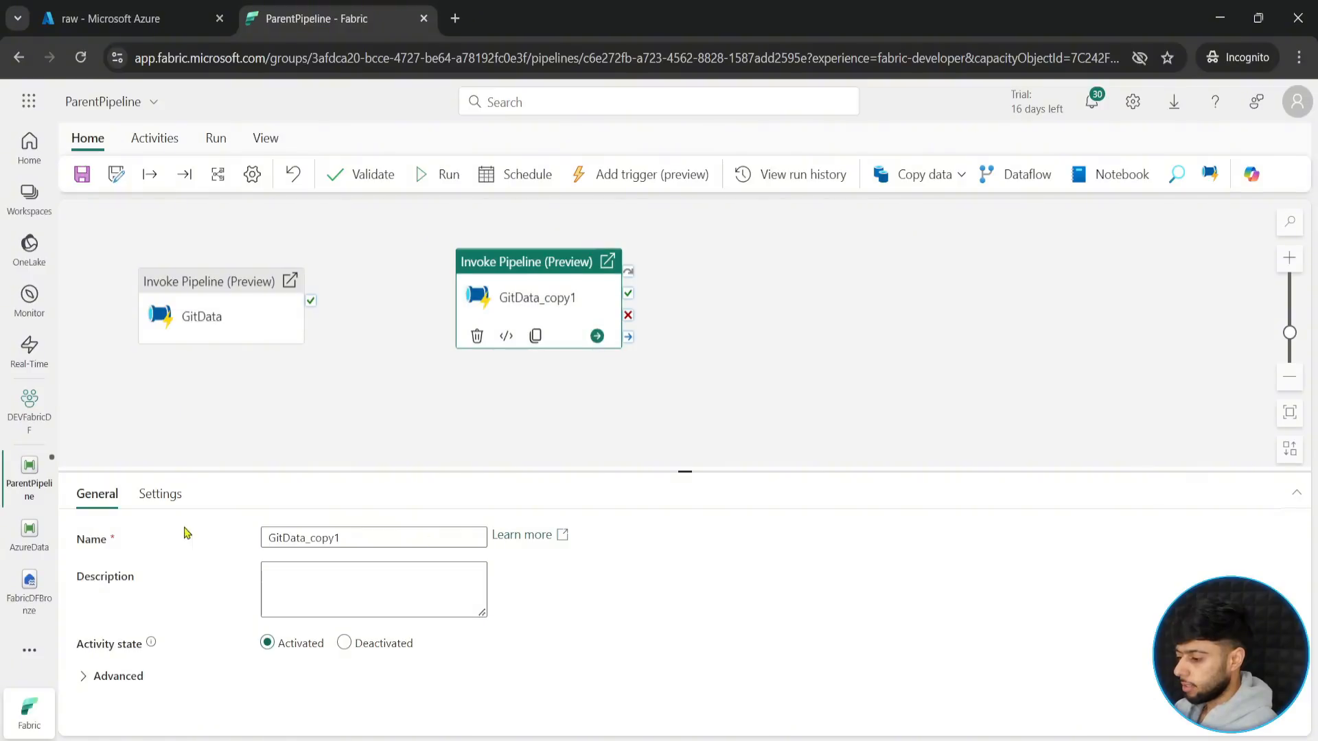
left_click(160, 493)
left_click(435, 666)
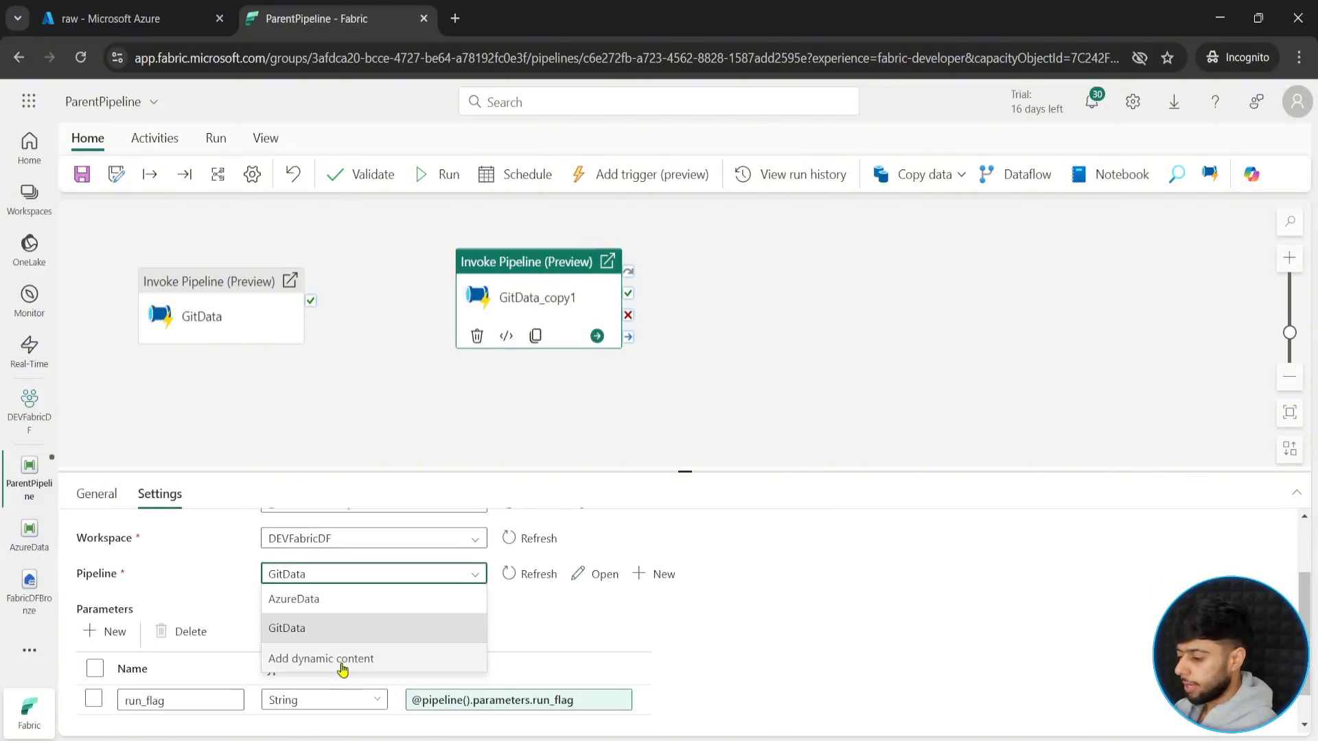
left_click(328, 601)
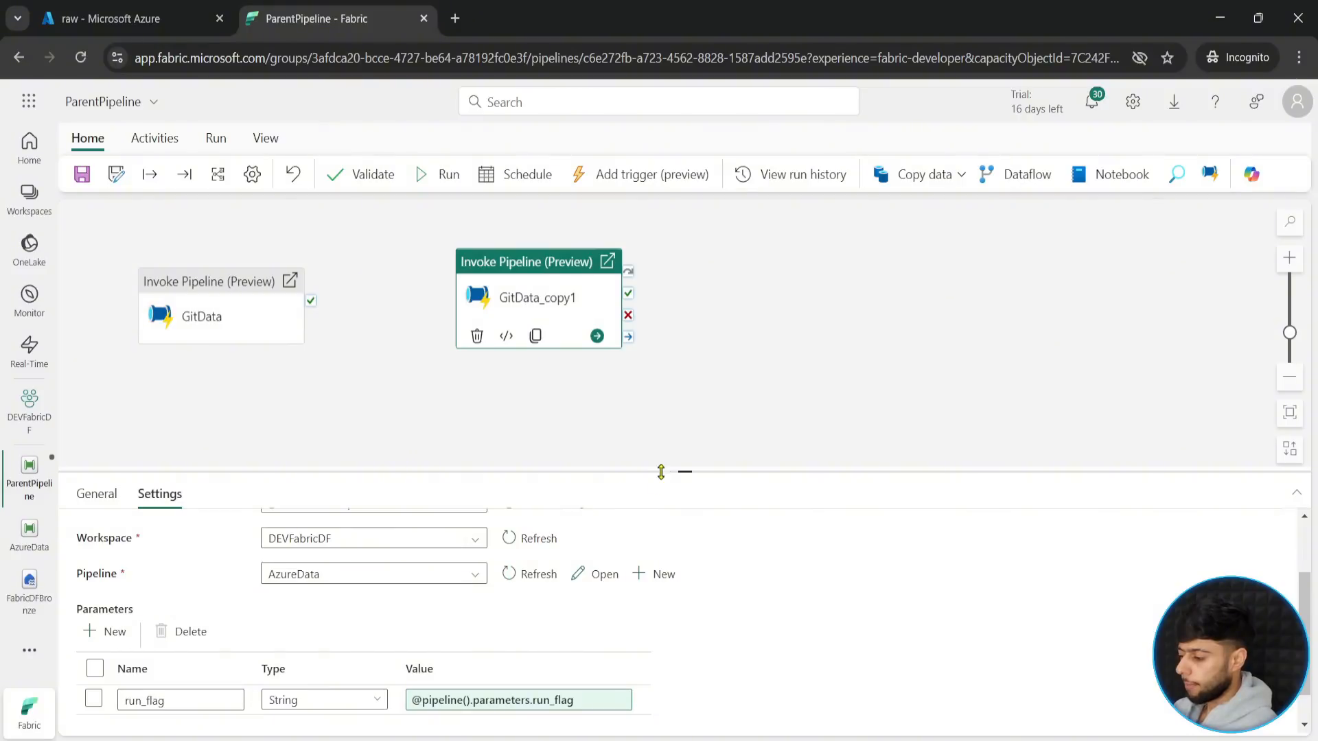
- Refresh the pipeline selection in the copied activity's settings, and delete the copied activity
left_click_drag(684, 473, 692, 376)
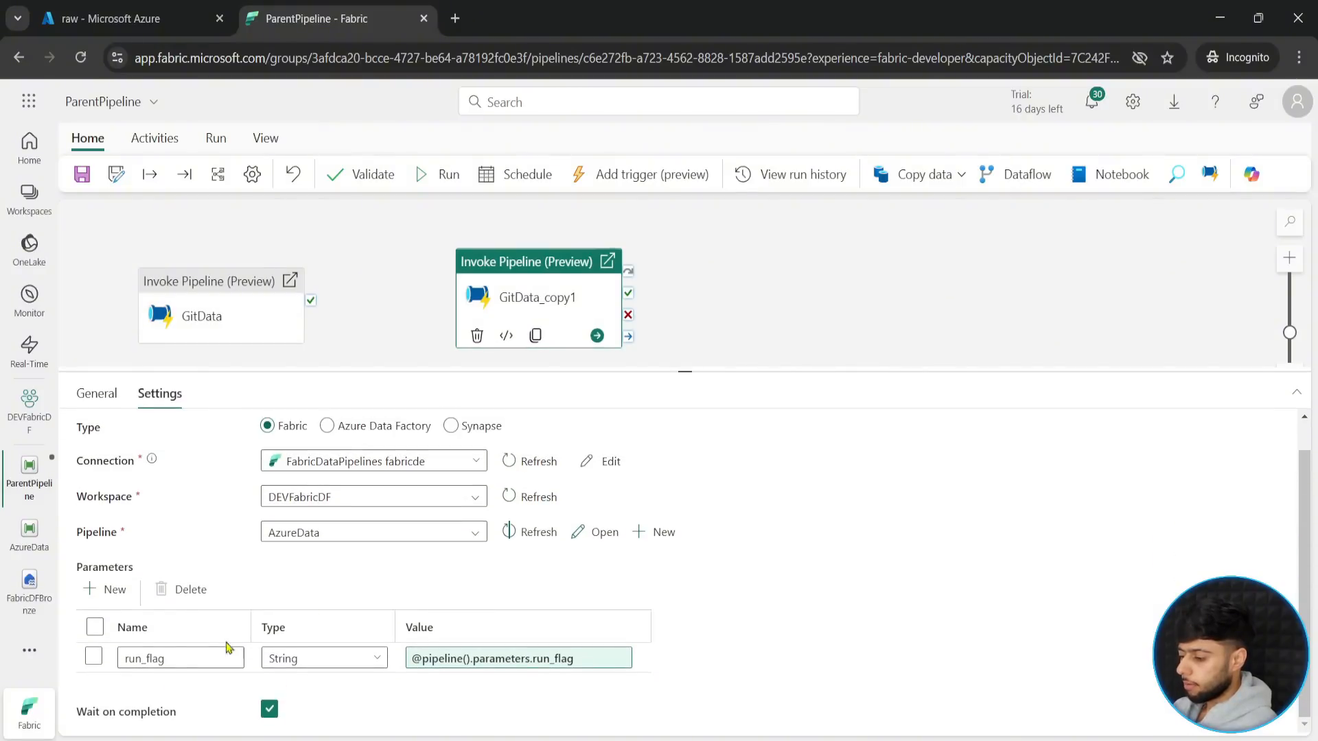
left_click(516, 565)
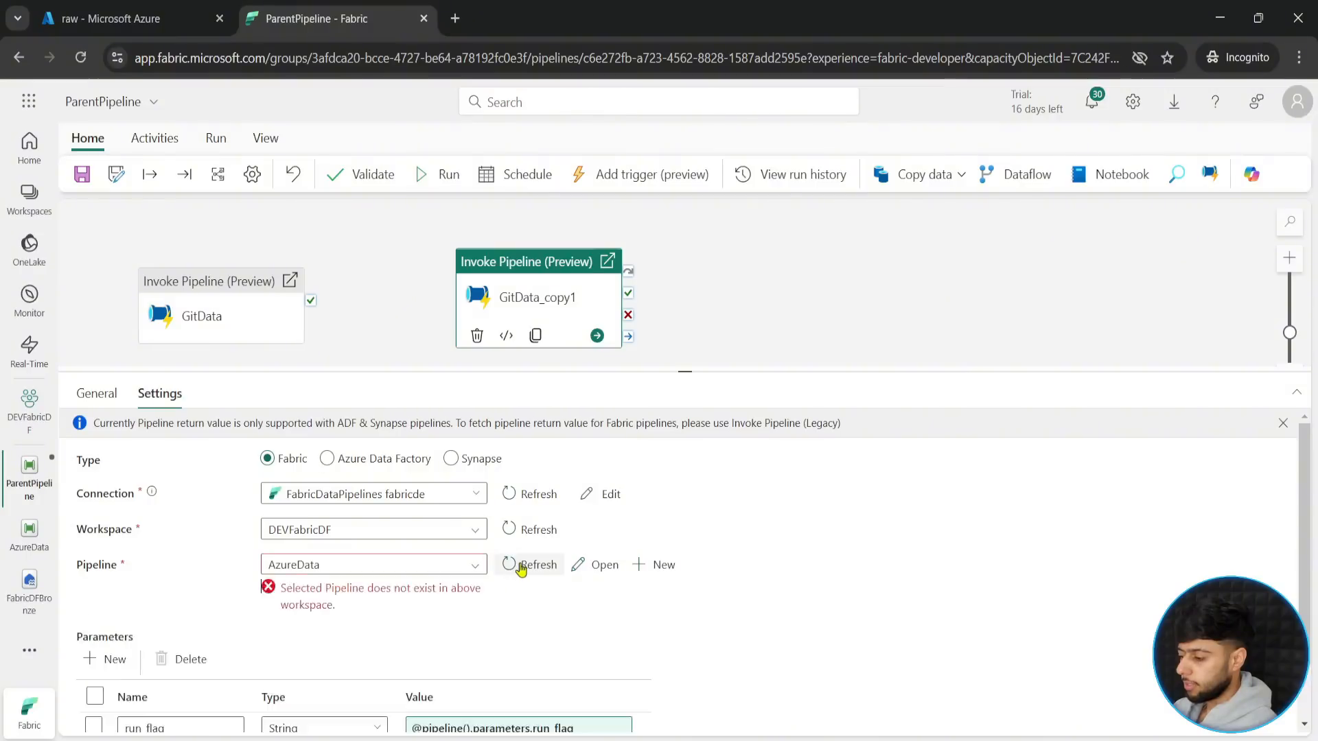
left_click(520, 566)
left_click(516, 564)
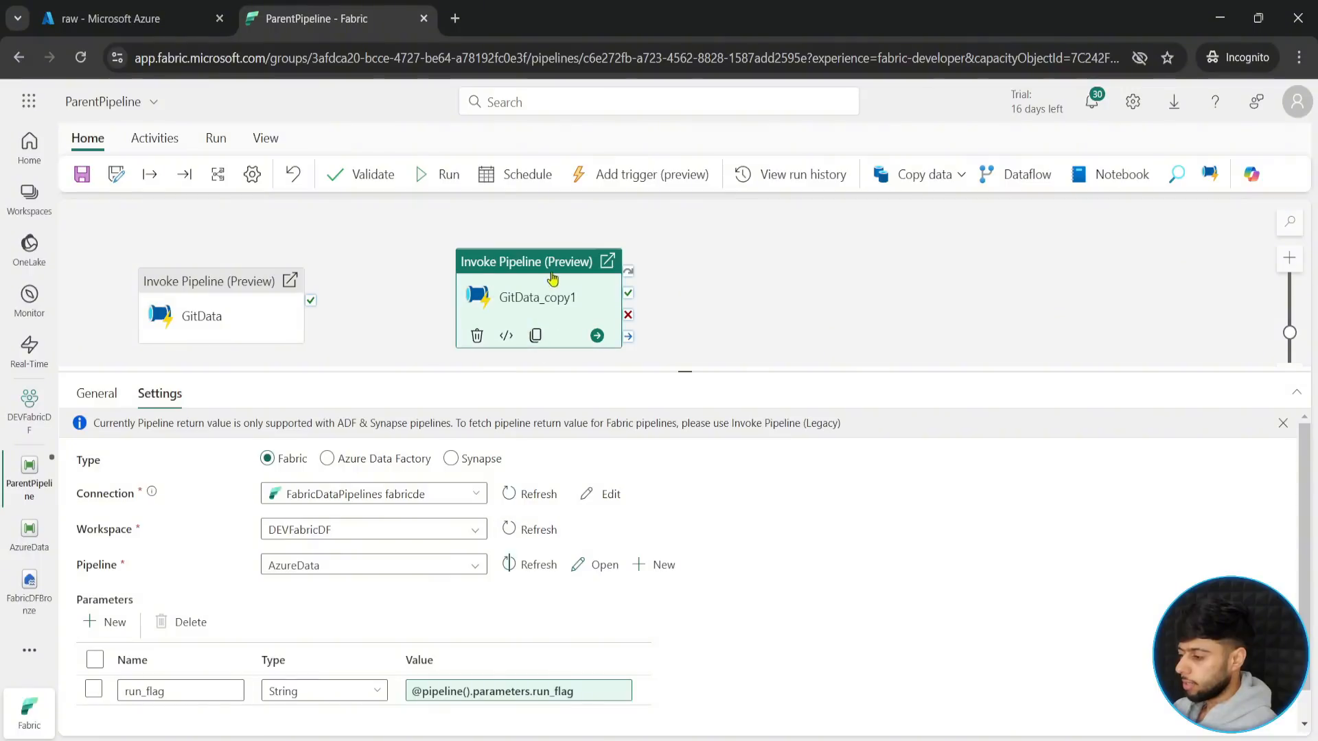
left_click(477, 335)
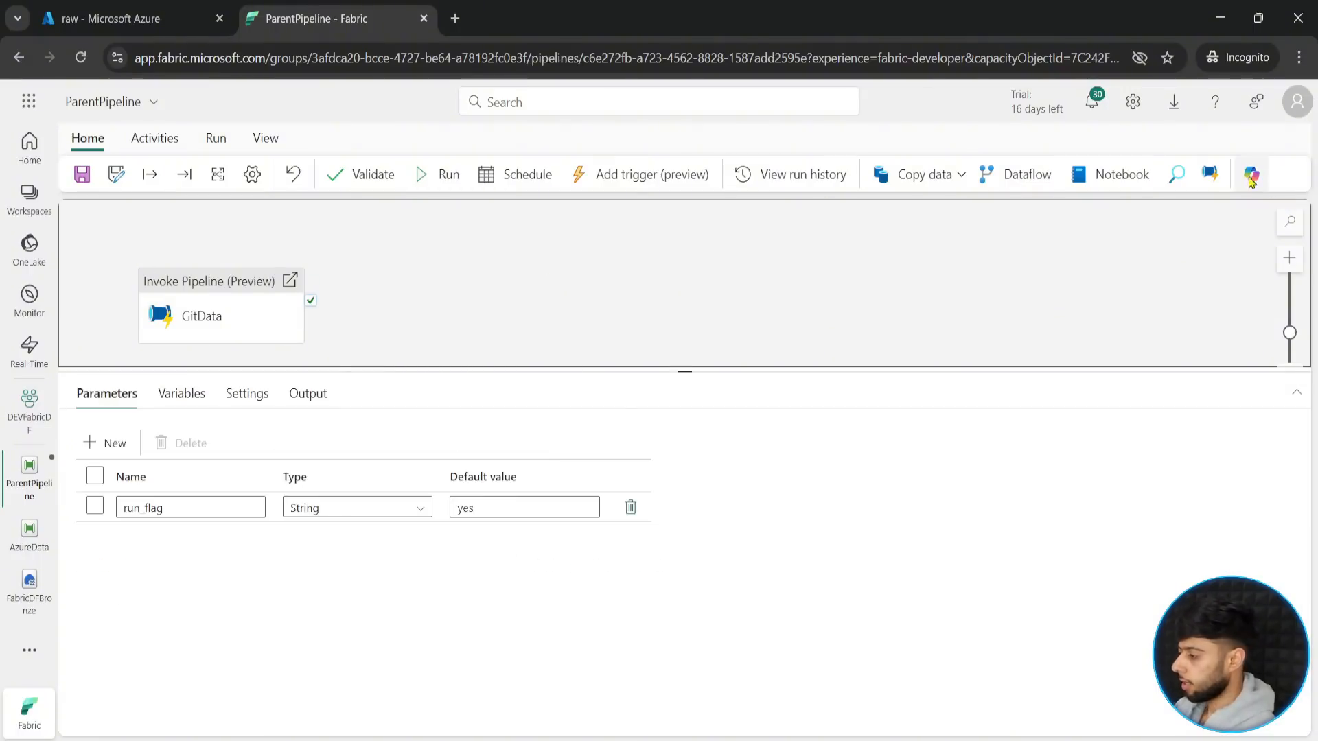
- Add a new Invoke Pipeline (Preview) activity named AzureData and set it to invoke the AzureData pipeline
left_click(1209, 173)
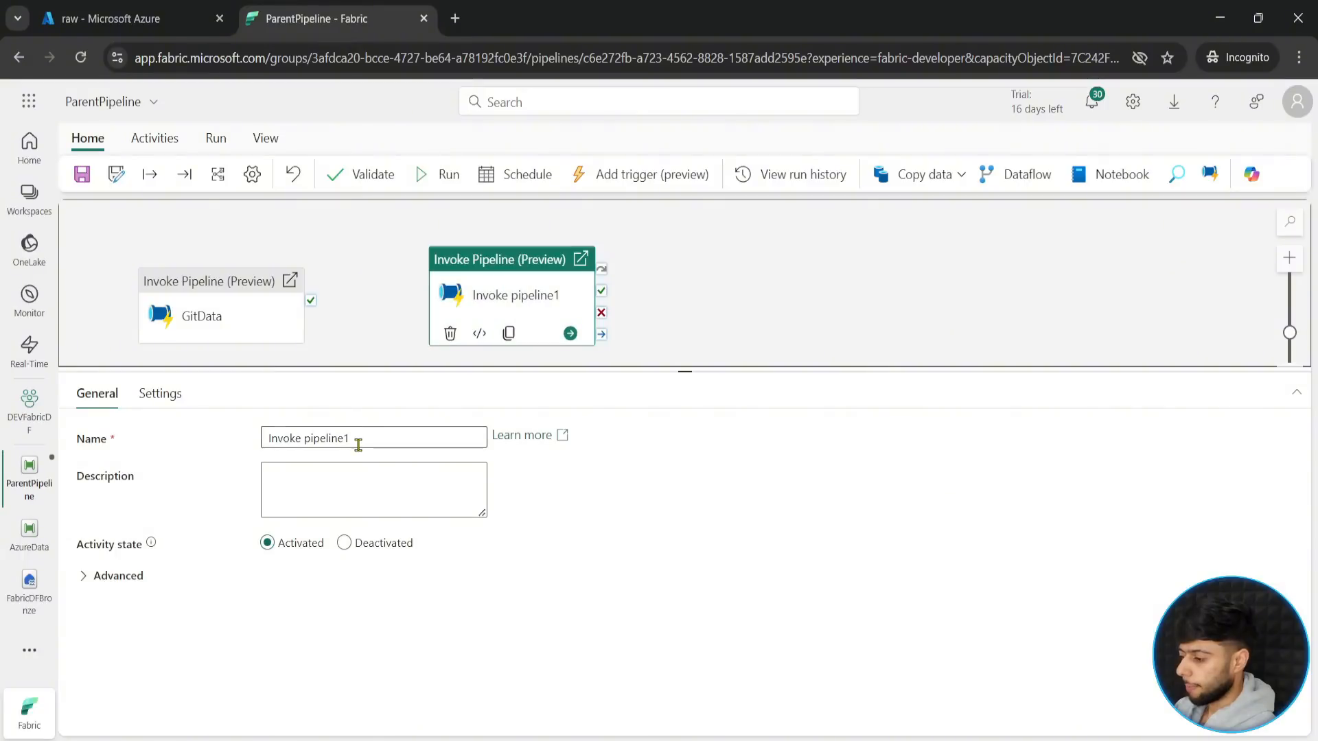
left_click_drag(355, 441, 131, 444)
key("BackSpace")
type("AzureData")
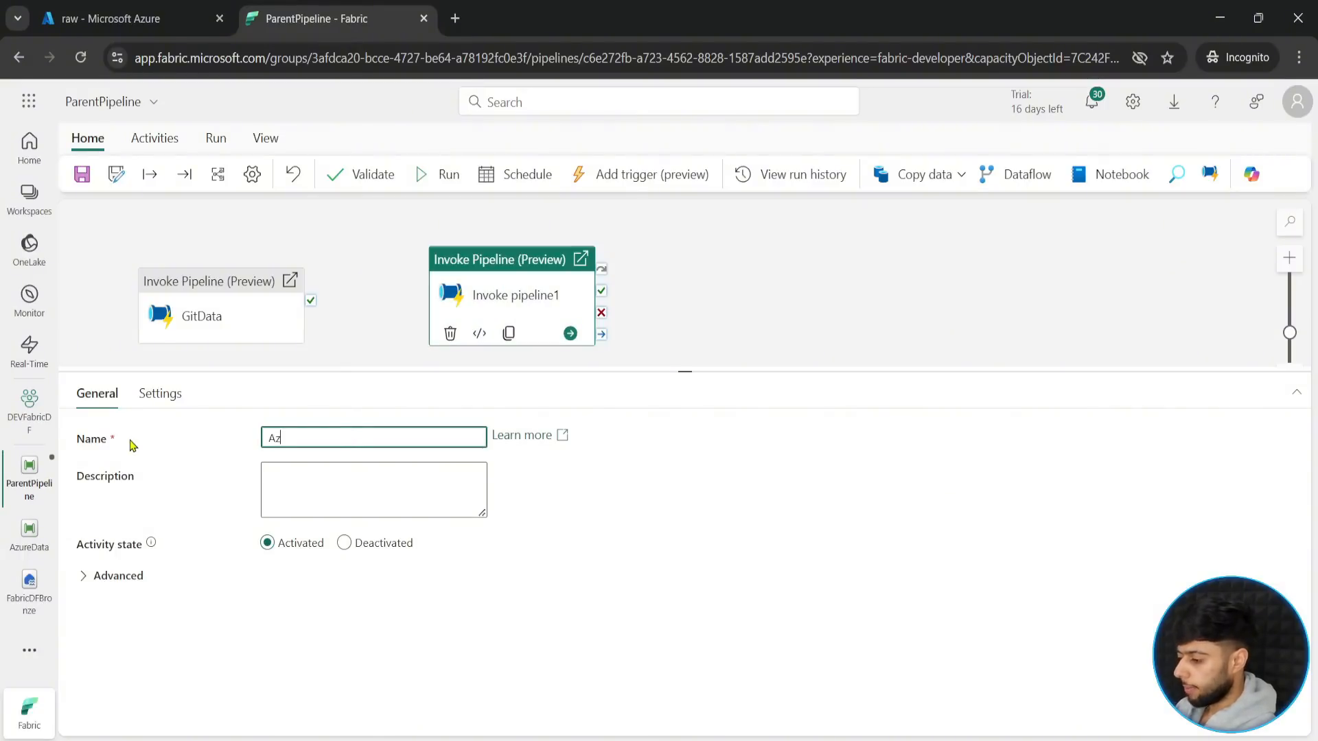
left_click(165, 394)
left_click(368, 565)
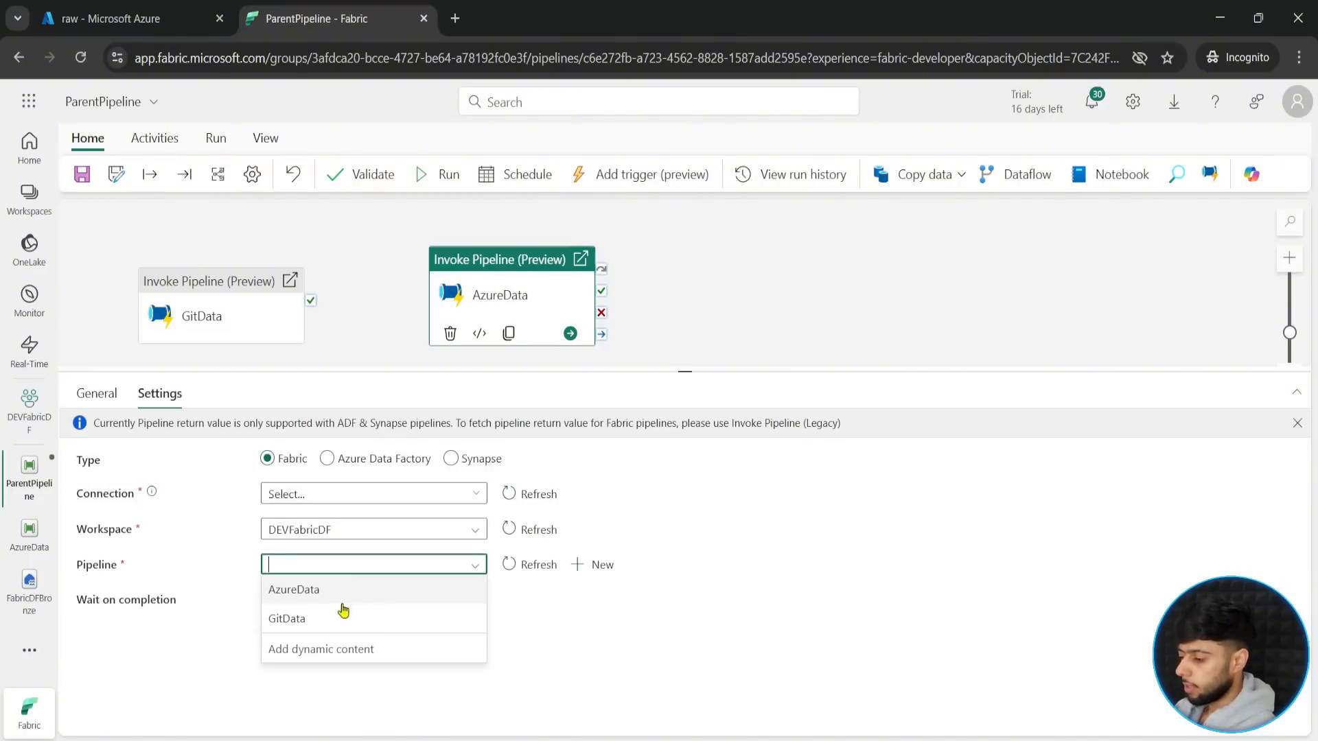
left_click(309, 590)
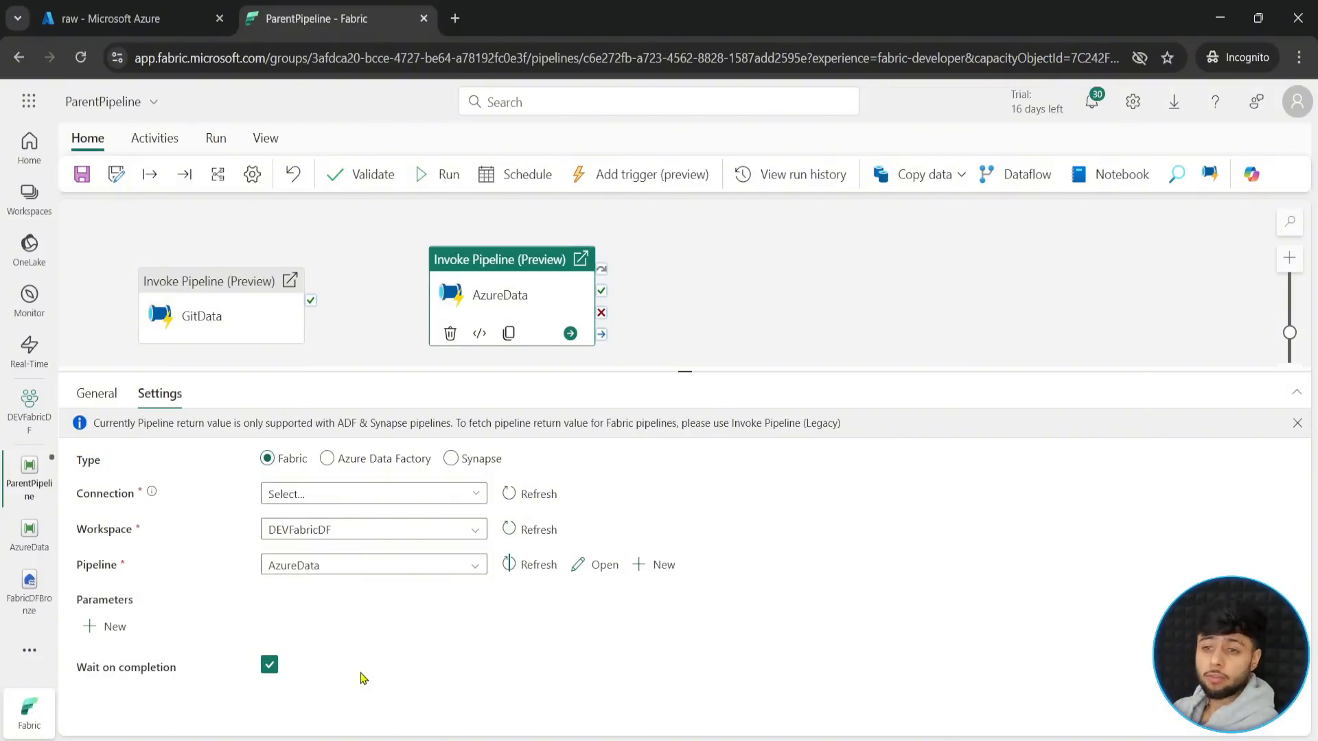
- Connect the GitData activity's on-success output to the AzureData activity, and position GitData lower than AzureData on the canvas
left_click_drag(685, 371, 652, 495)
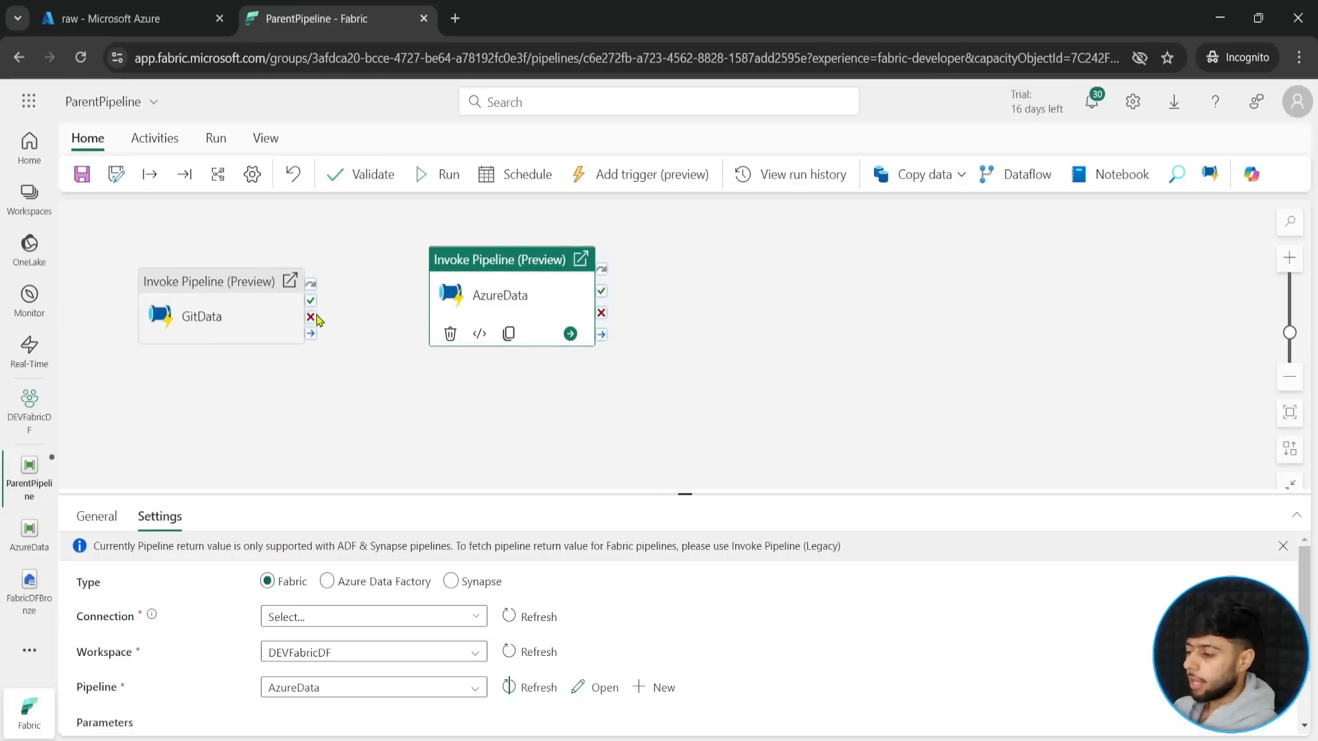
mouse_move(311, 301)
left_mouse_down()
mouse_move(539, 300)
mouse_move(550, 253)
left_mouse_up()
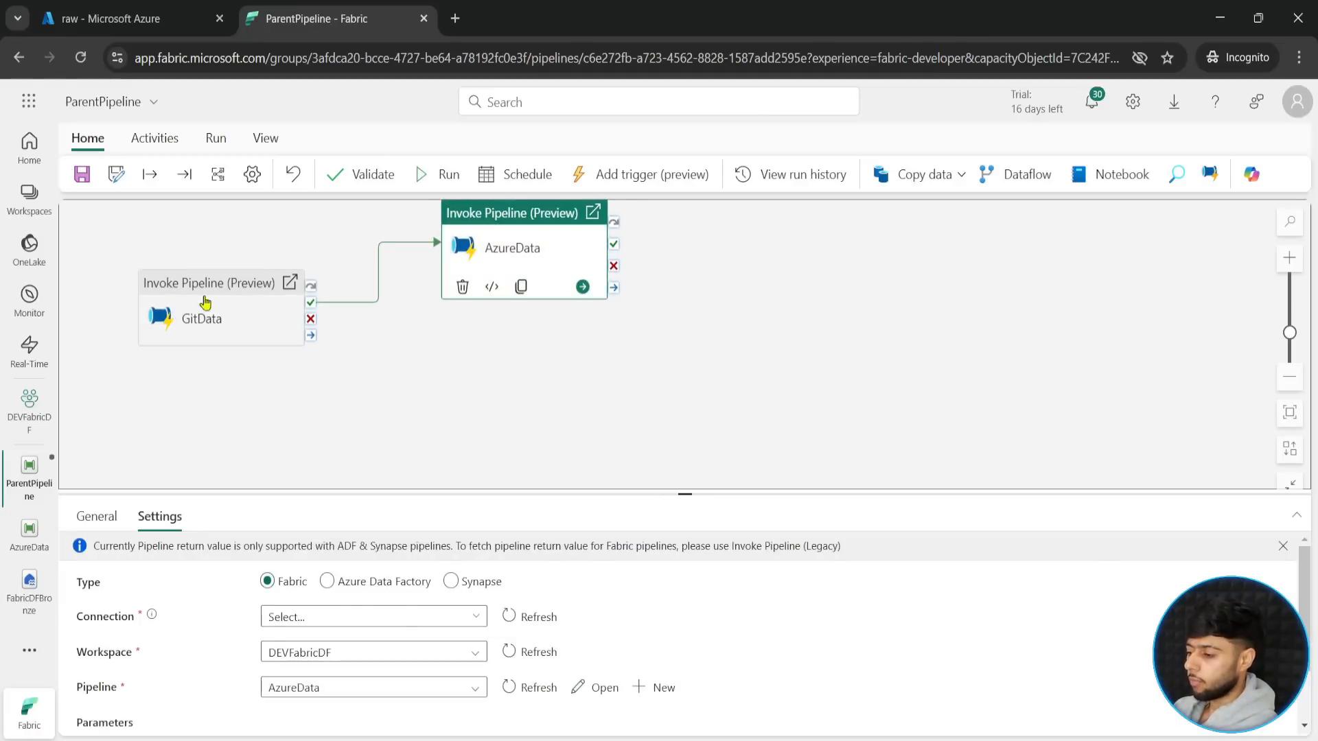
left_click_drag(205, 302, 199, 396)
left_click_drag(522, 273, 525, 308)
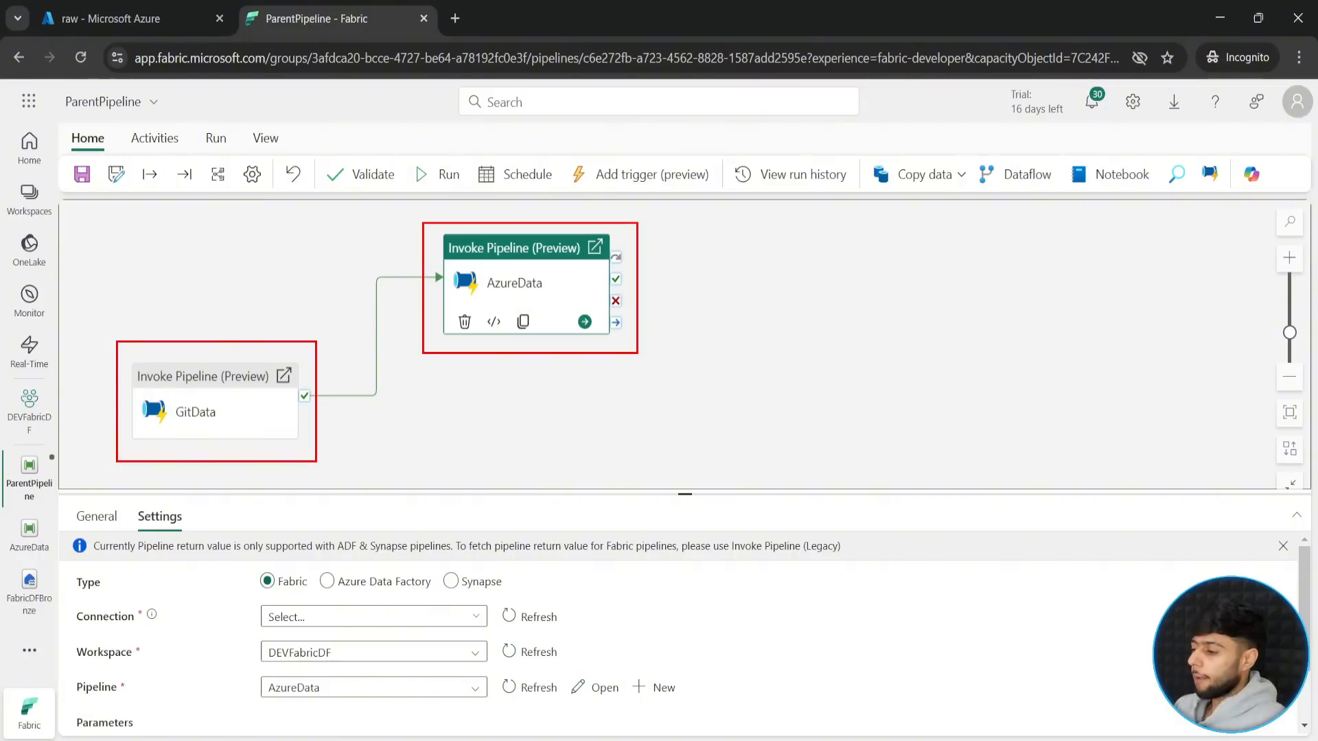
mouse_move(768, 287)
left_mouse_down()
mouse_move(961, 369)
mouse_move(1027, 436)
left_mouse_up()
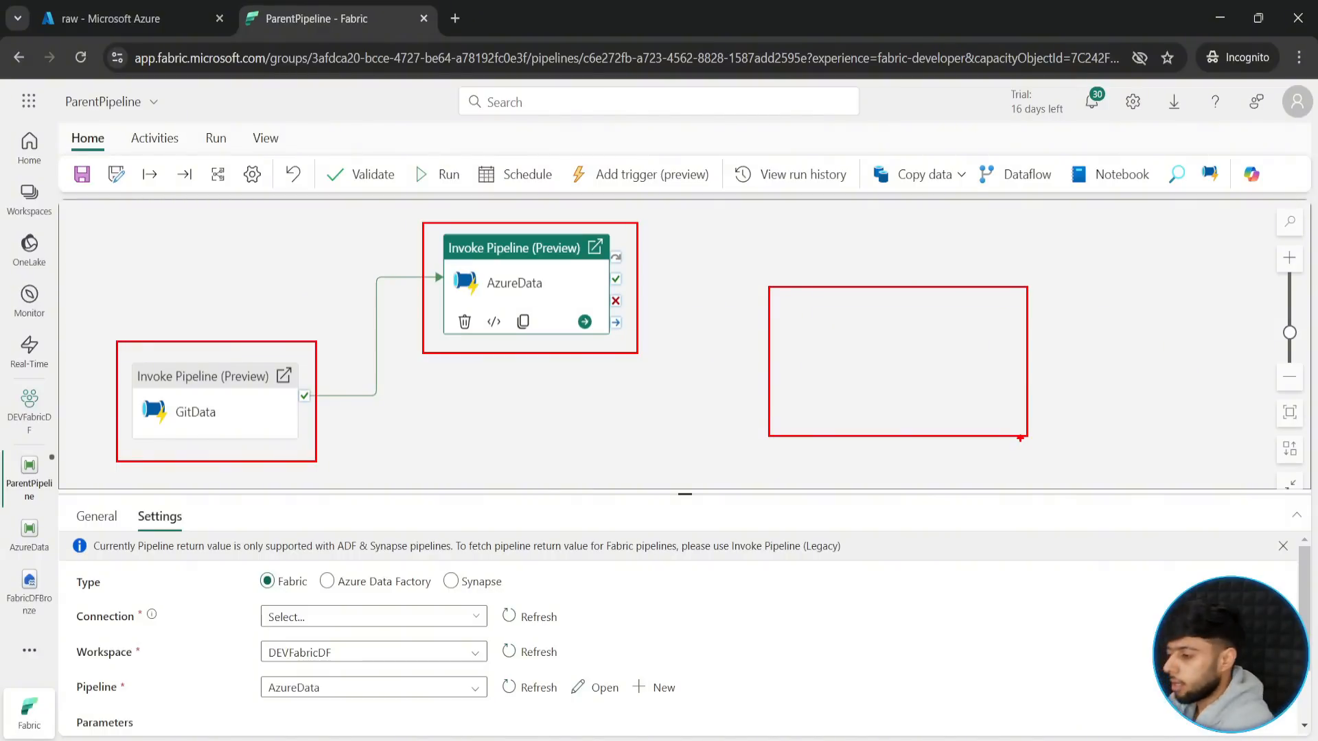
left_click(1020, 438)
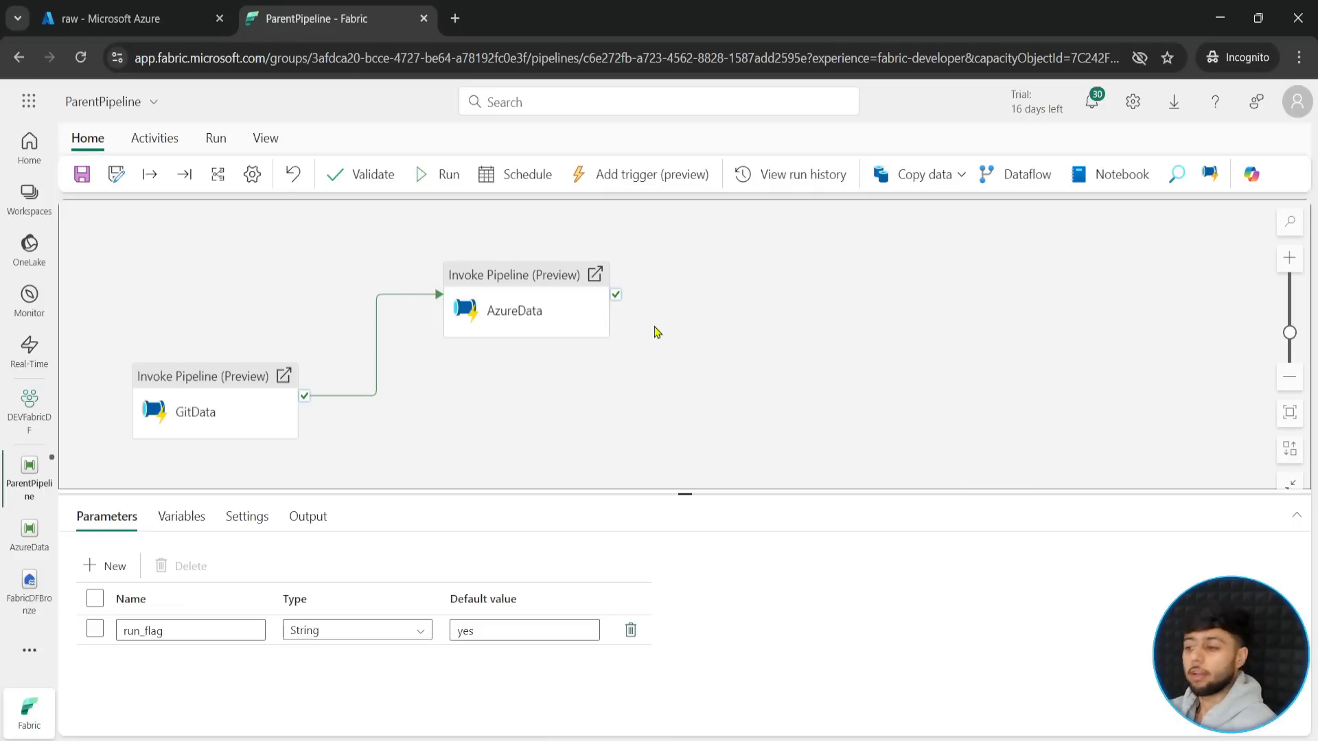
- Try to save the pipeline, and set the AzureData activity's connection to FabricDataPipelines
left_click(82, 174)
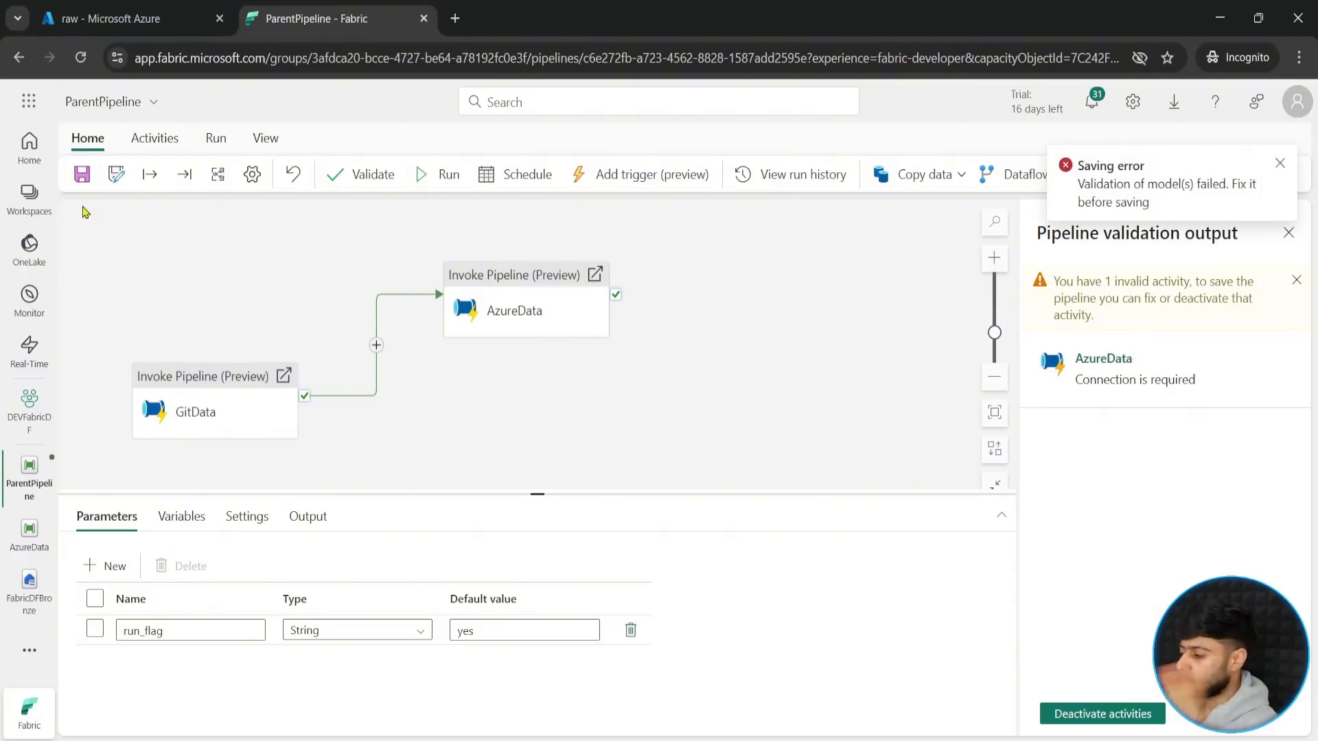
left_click(1279, 163)
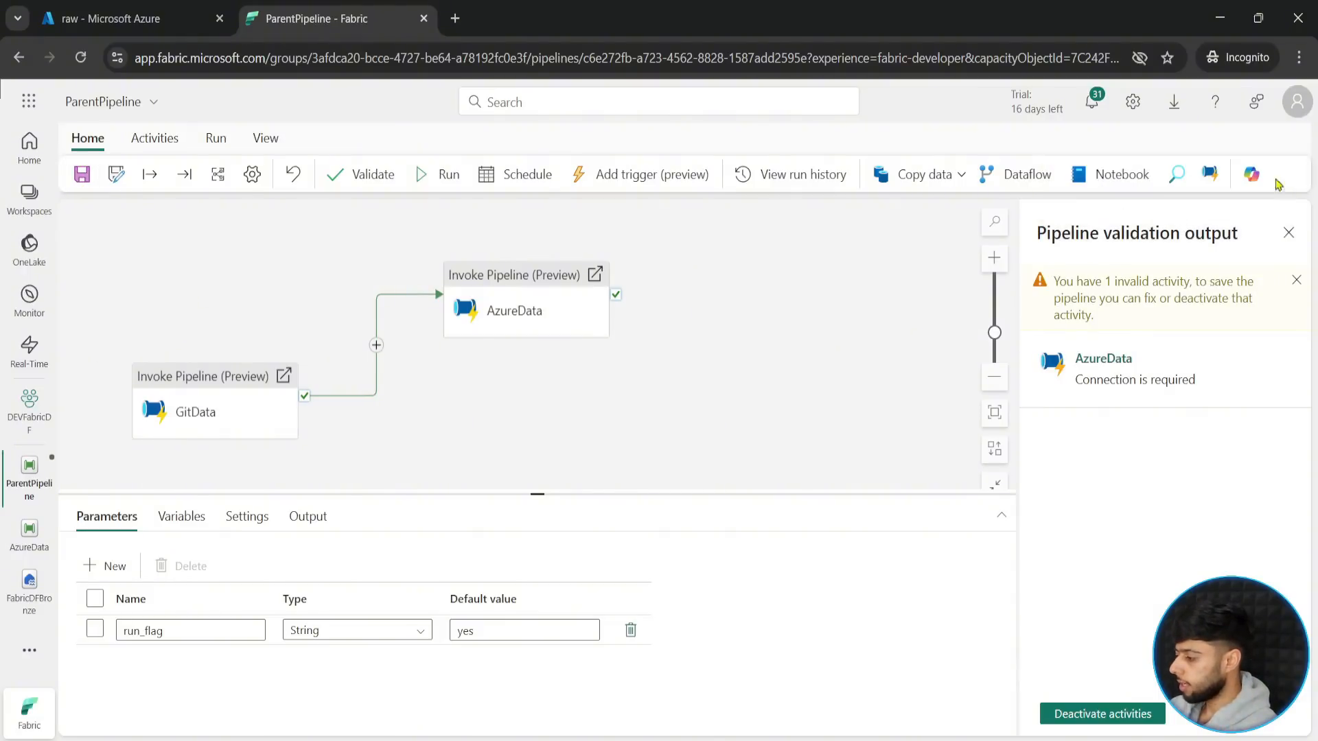
left_click(1148, 383)
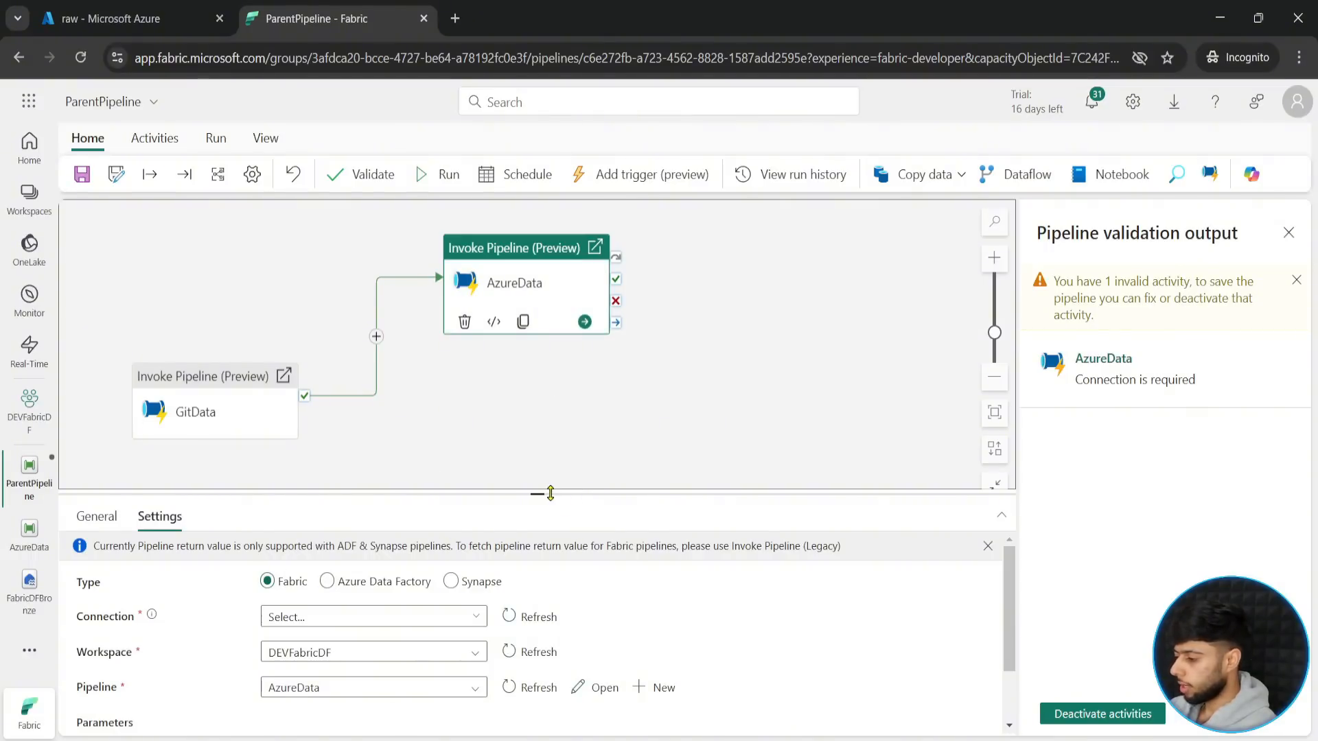
left_click_drag(549, 494, 542, 414)
left_click(331, 537)
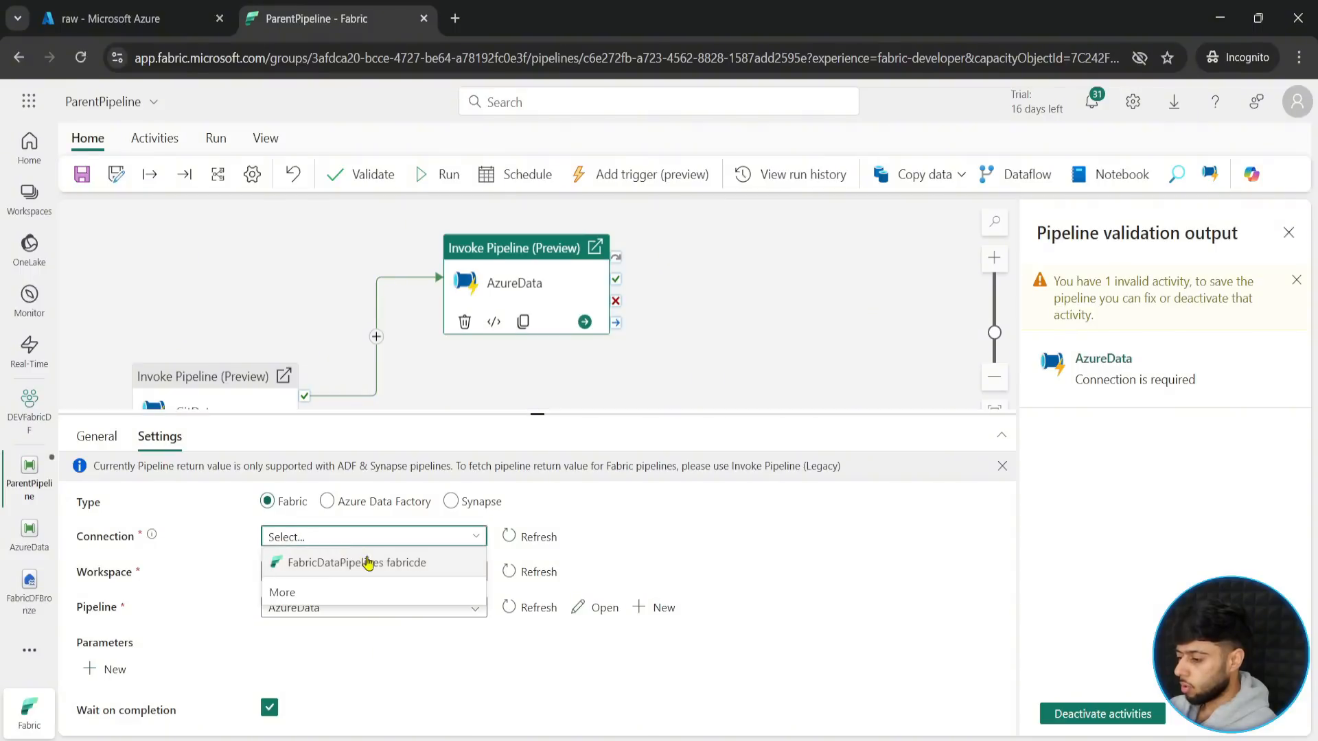
left_click(367, 563)
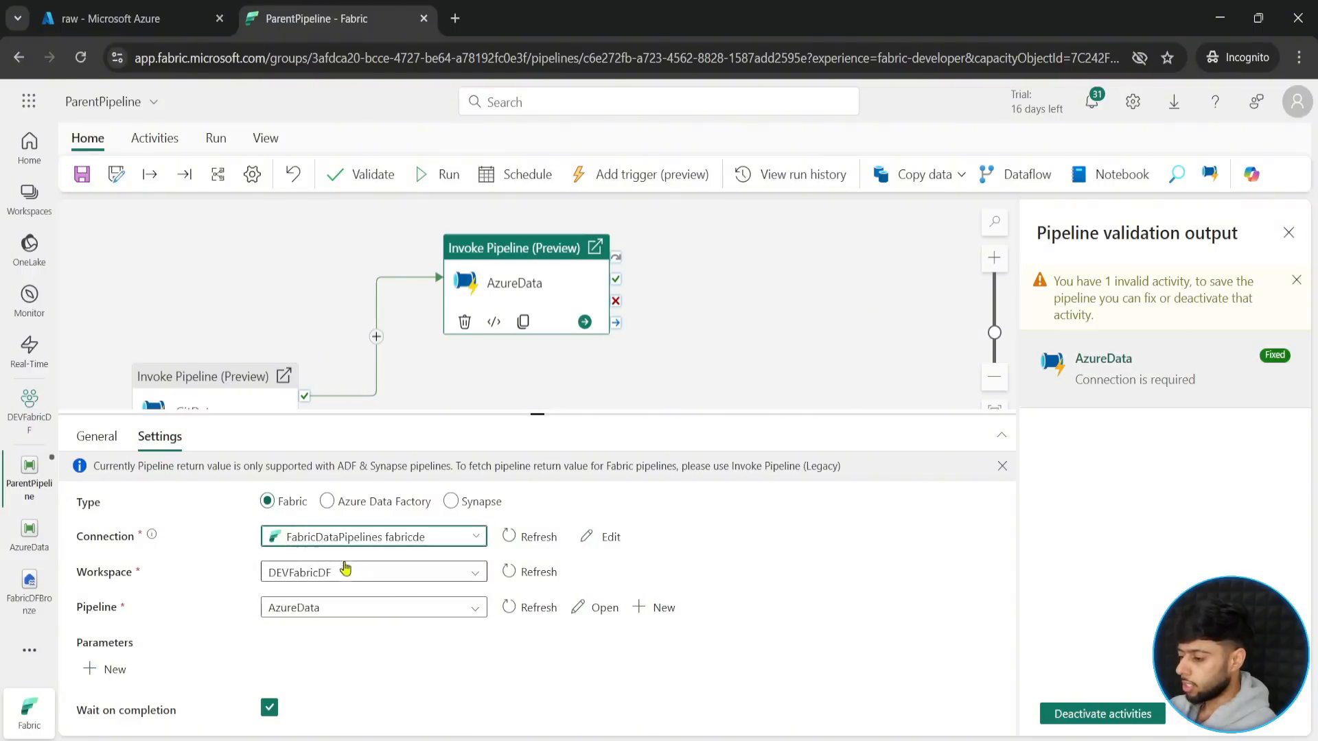
left_click(1104, 714)
left_click(79, 437)
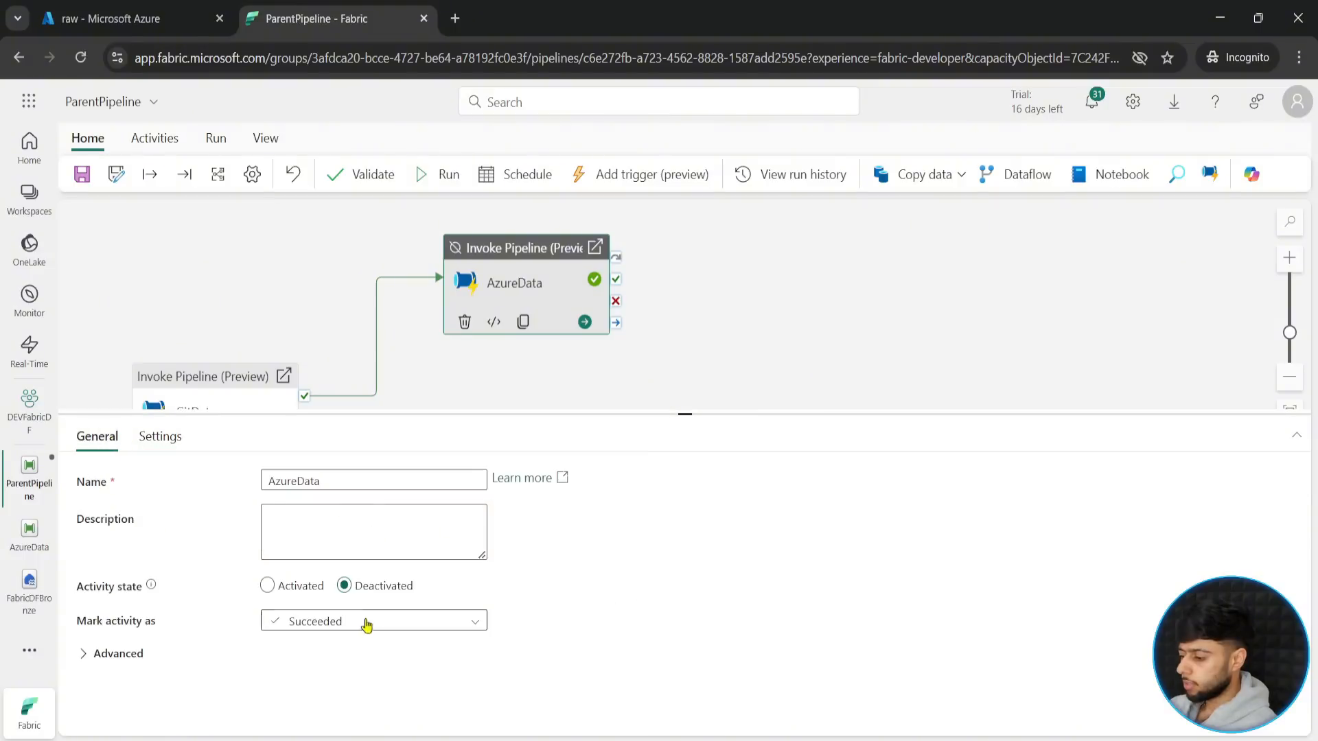
left_click(267, 585)
- Save ParentPipeline and shrink the pipeline's properties pane to give the canvas more room
left_click(81, 175)
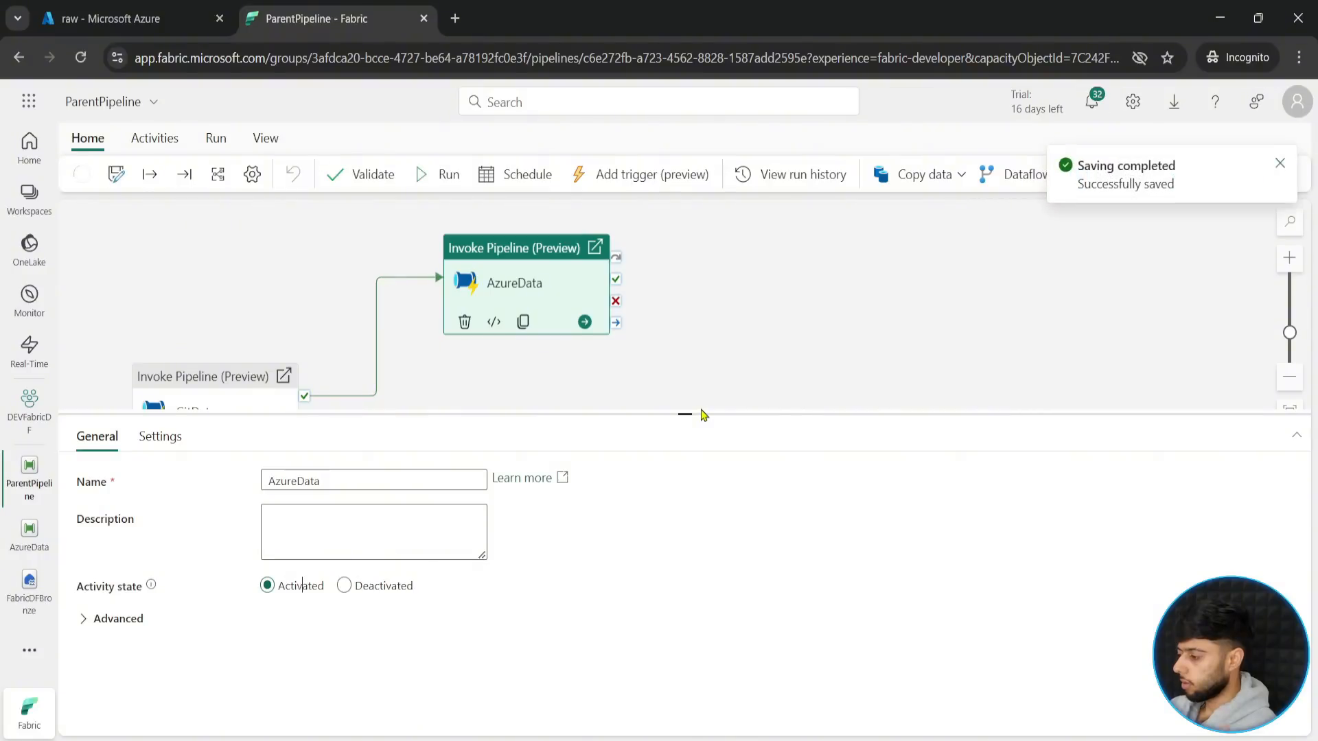
left_click(700, 374)
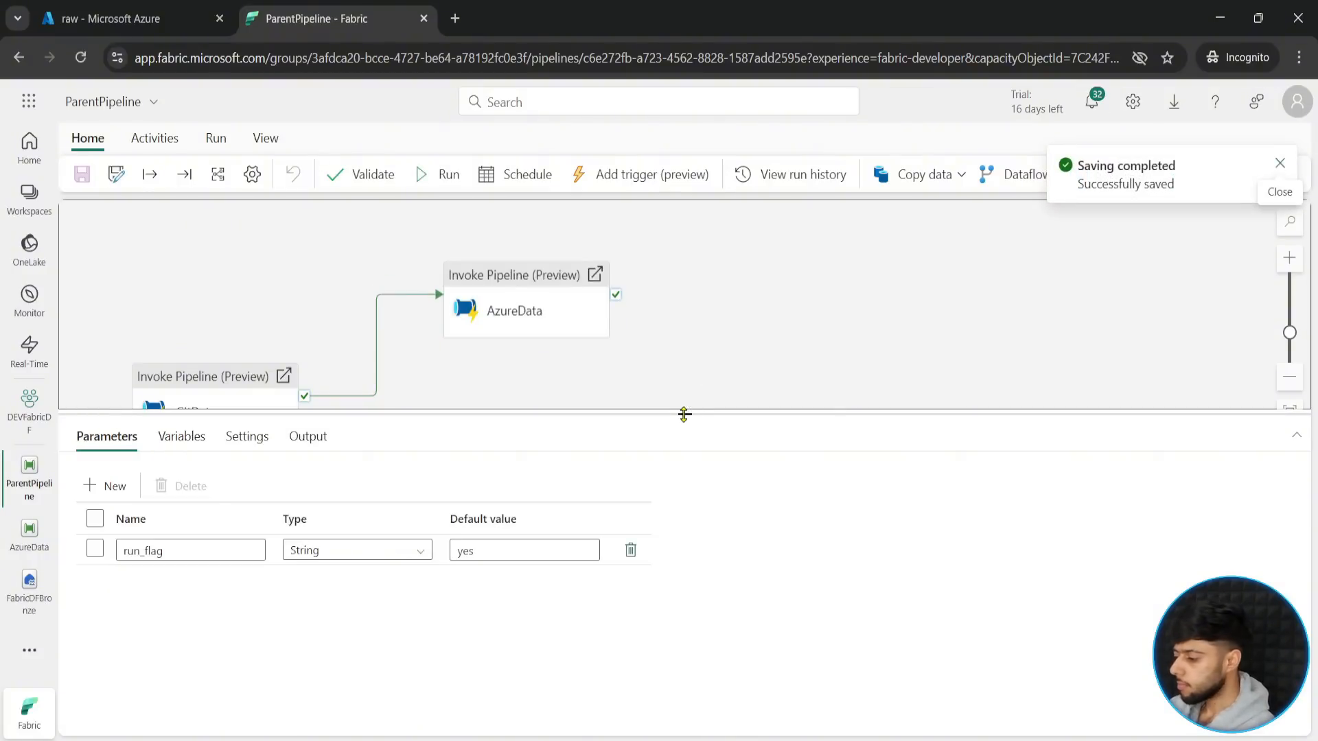
left_click_drag(684, 414, 684, 611)
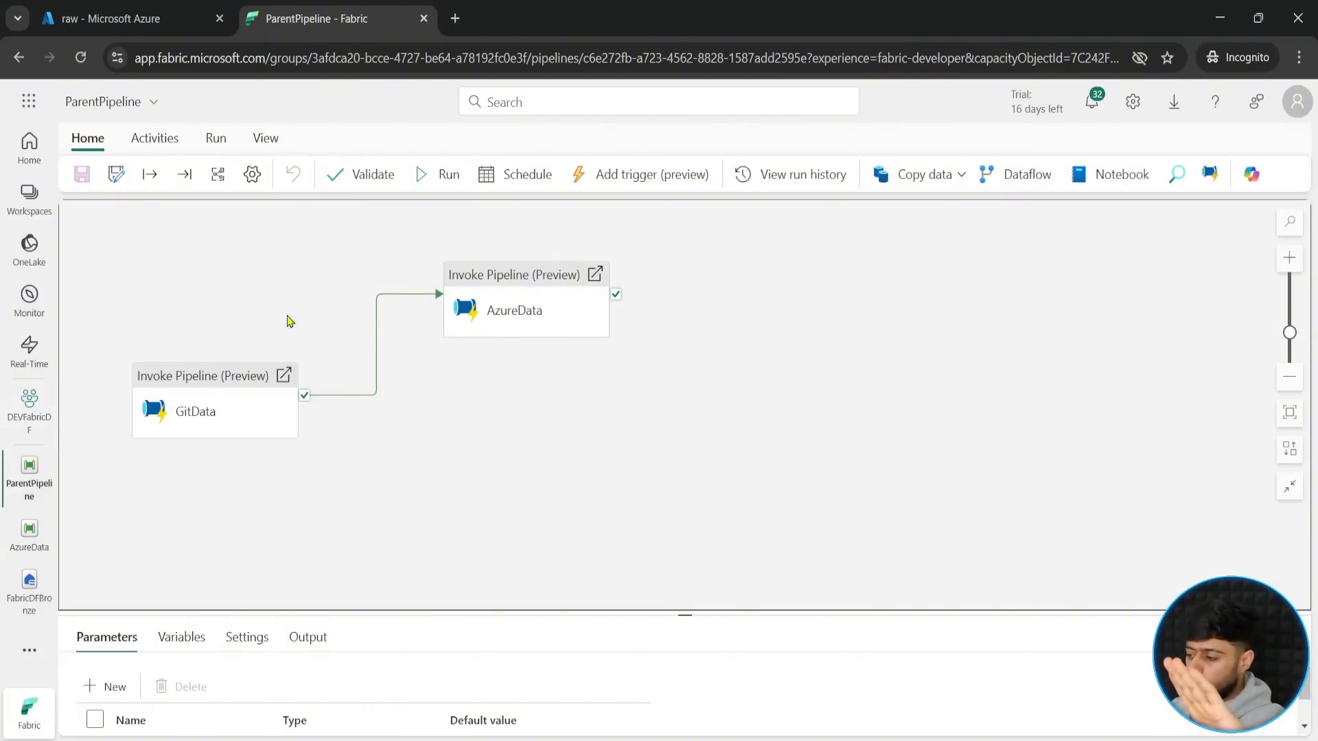
- Create a Dataflow Gen2 named TransformData in the DEVFabricDF workspace, leaving Git integration off
left_click(22, 420)
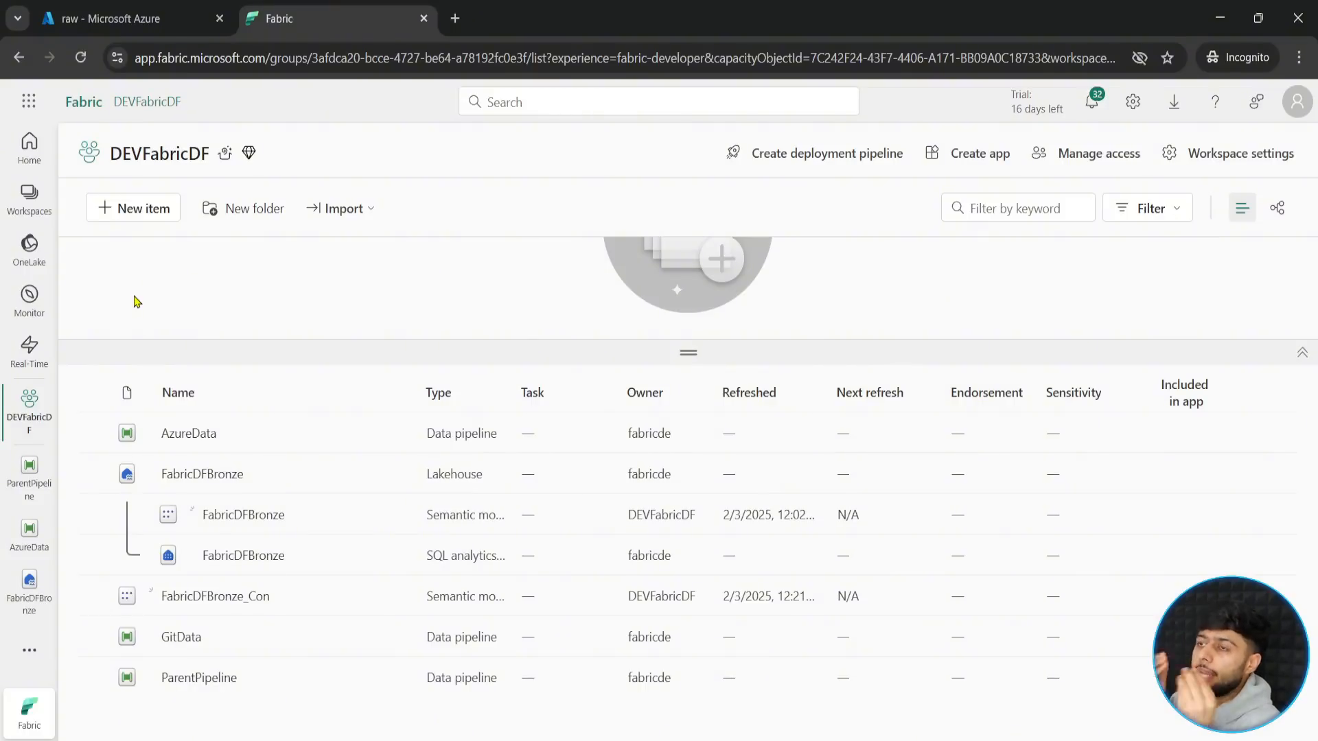
left_click(128, 218)
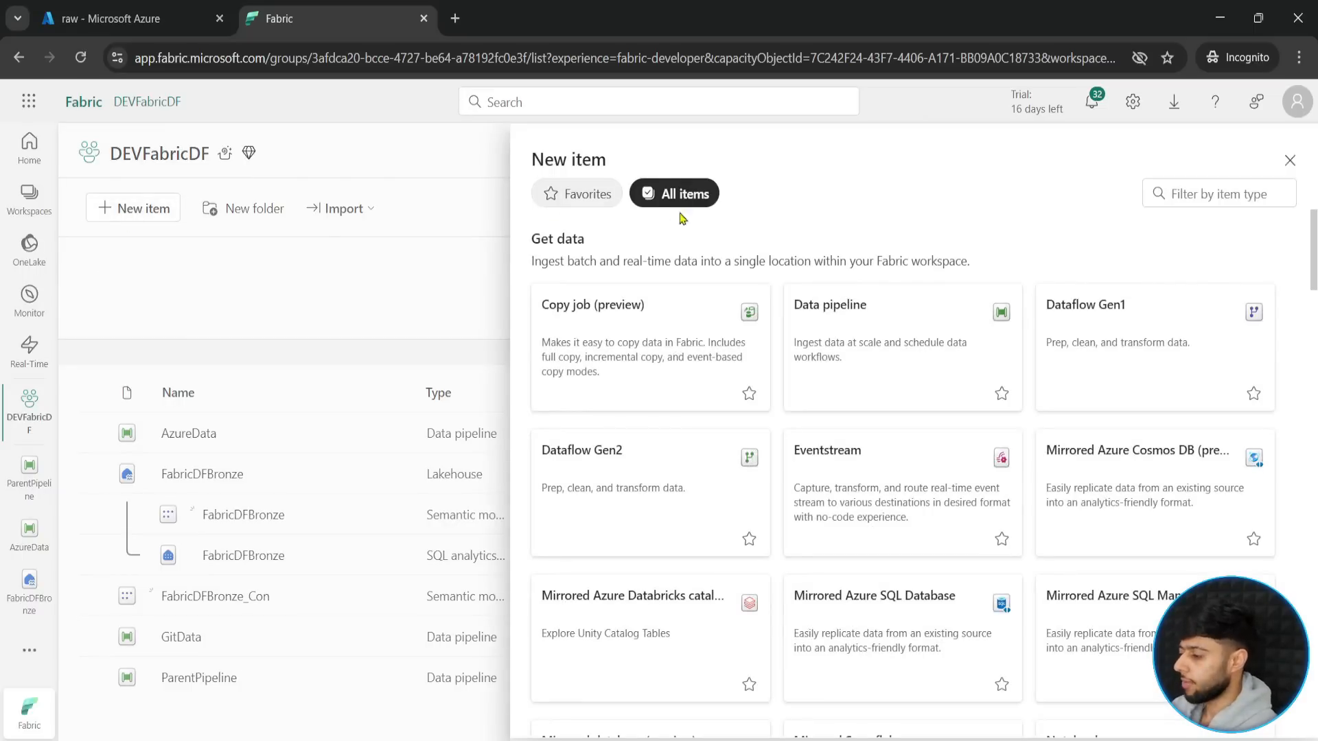
left_click(1133, 306)
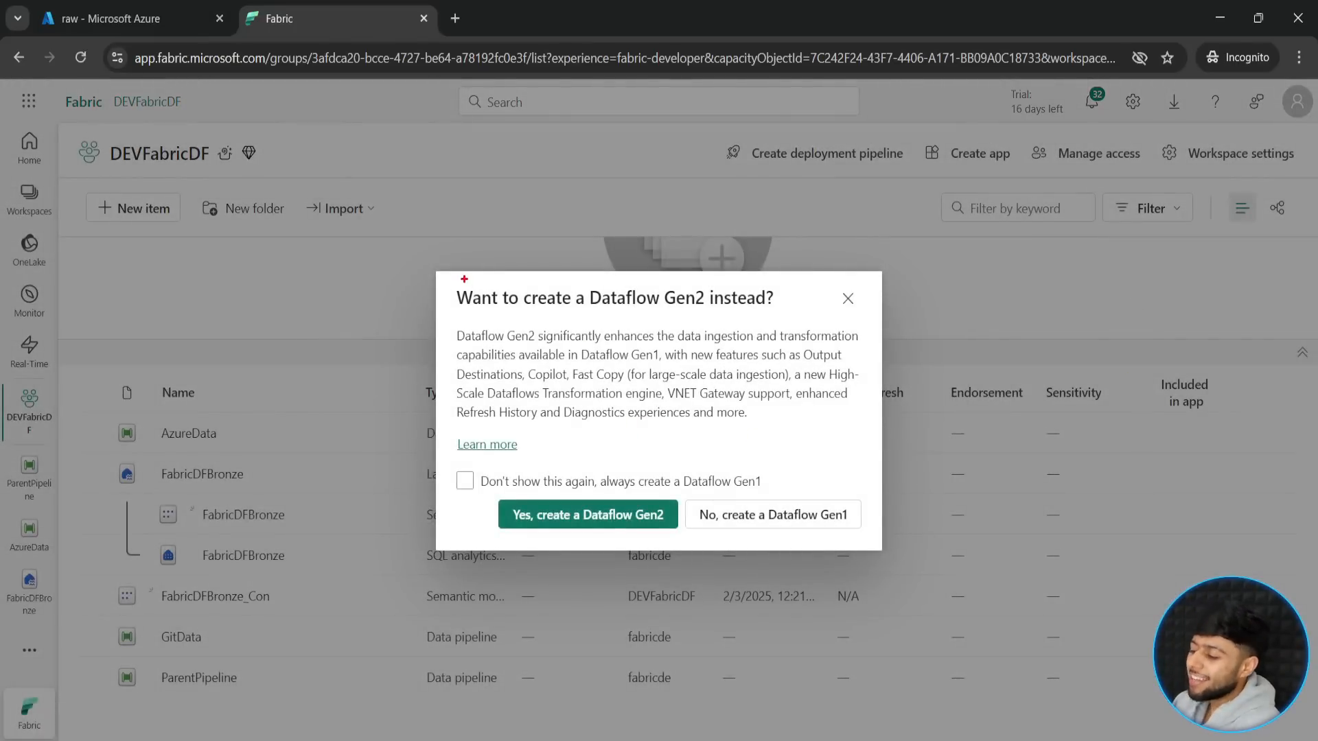
left_click_drag(450, 274, 787, 315)
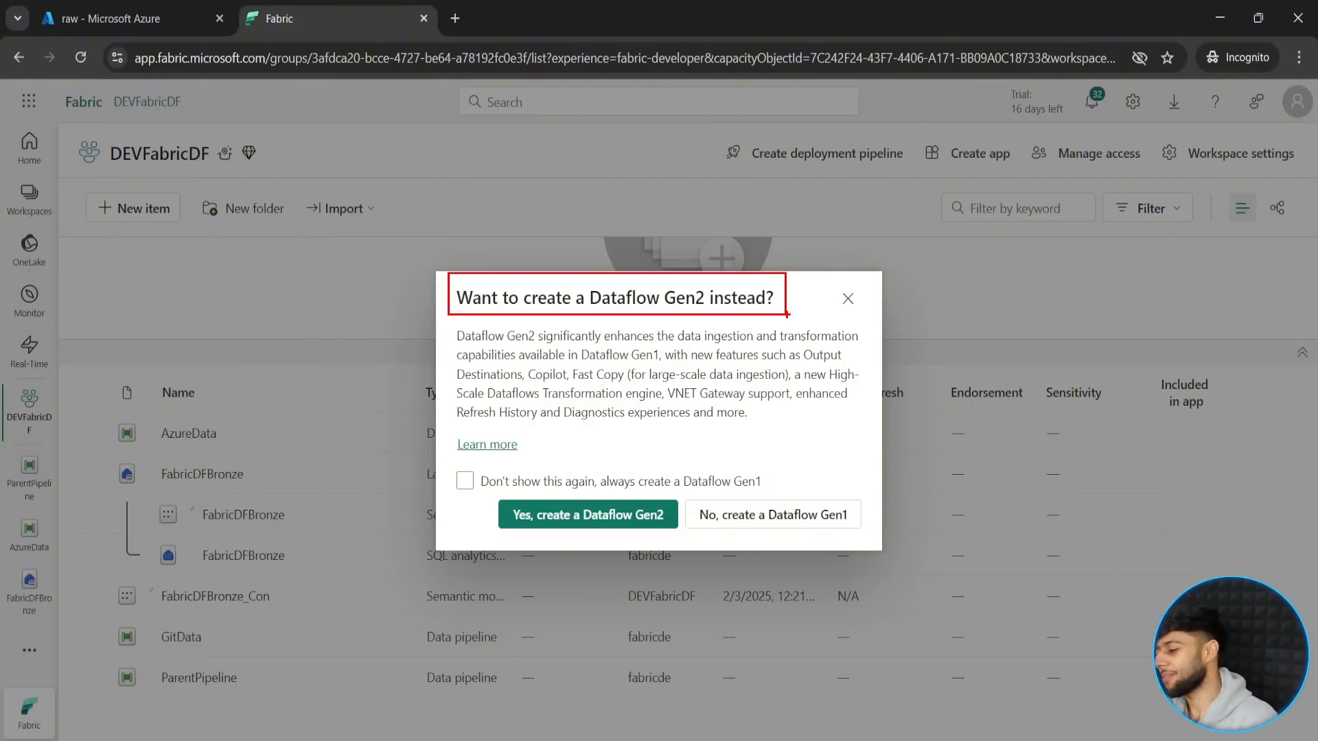
key("Escape")
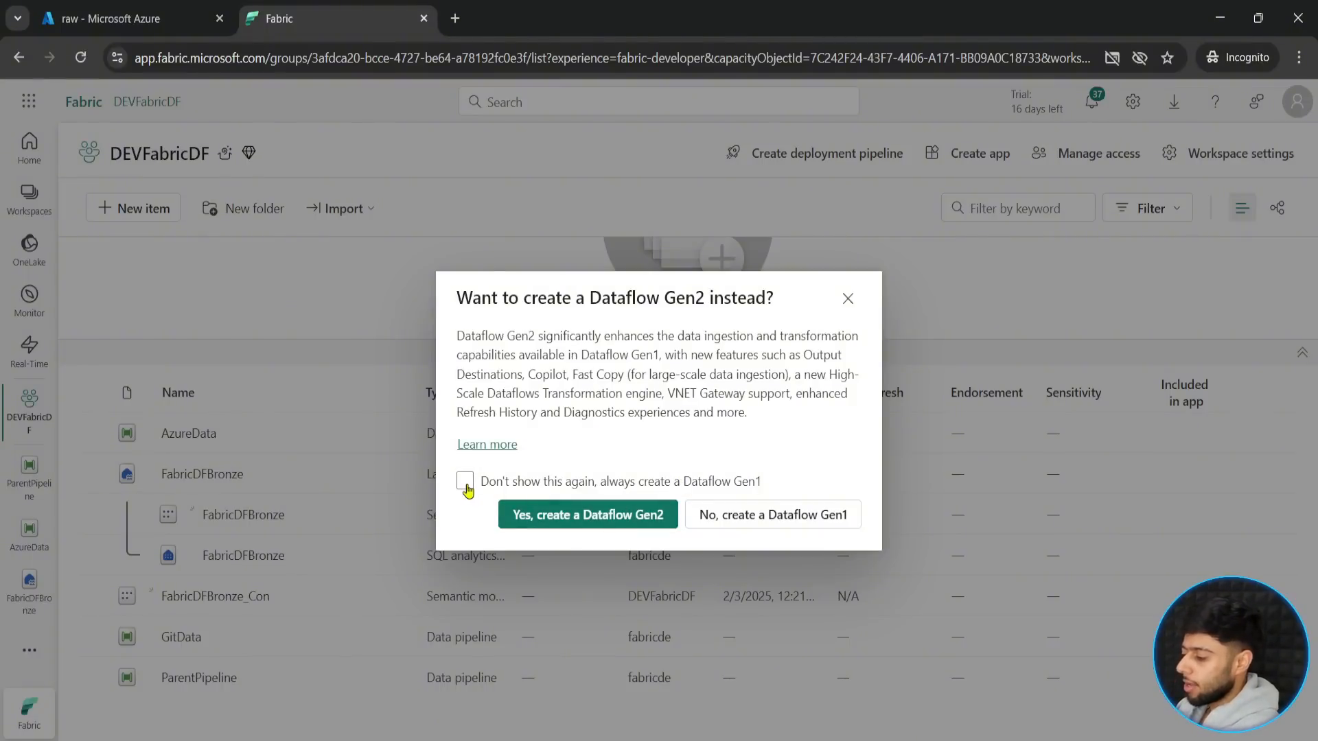
left_click(556, 525)
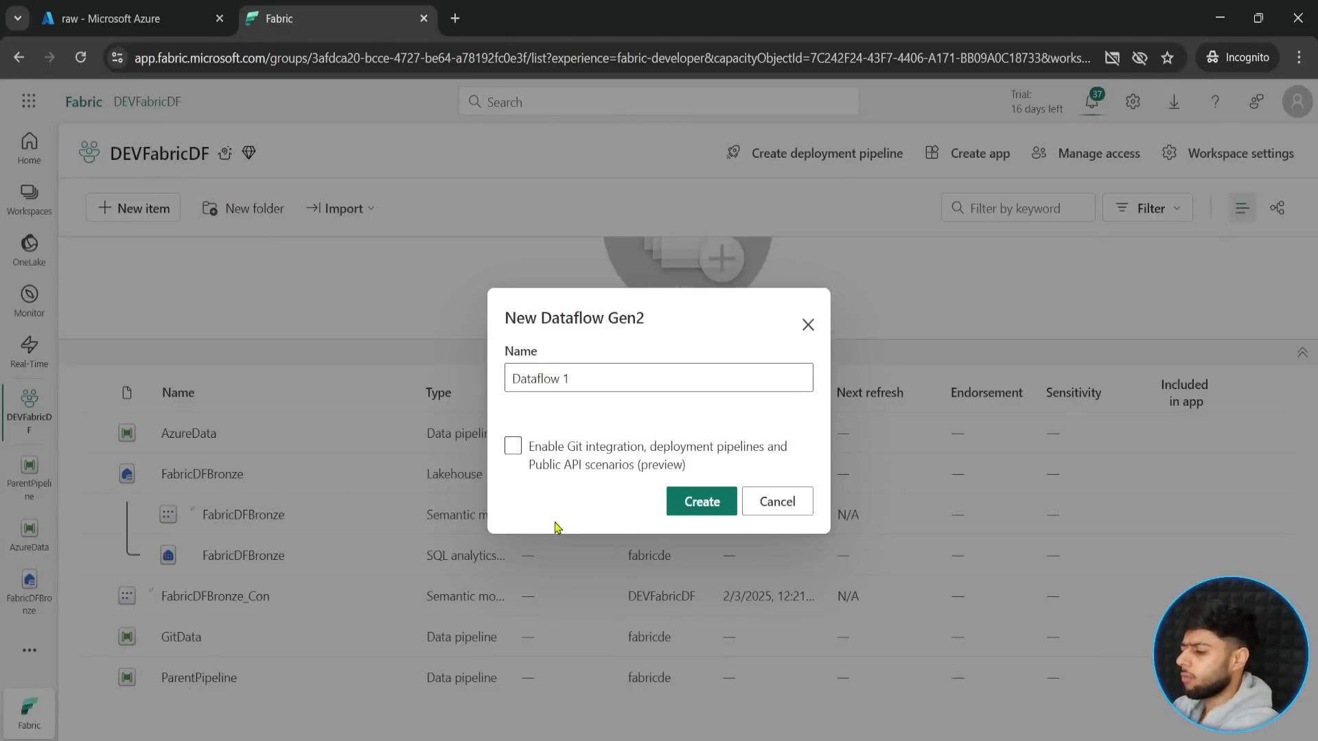
triple_click(594, 379)
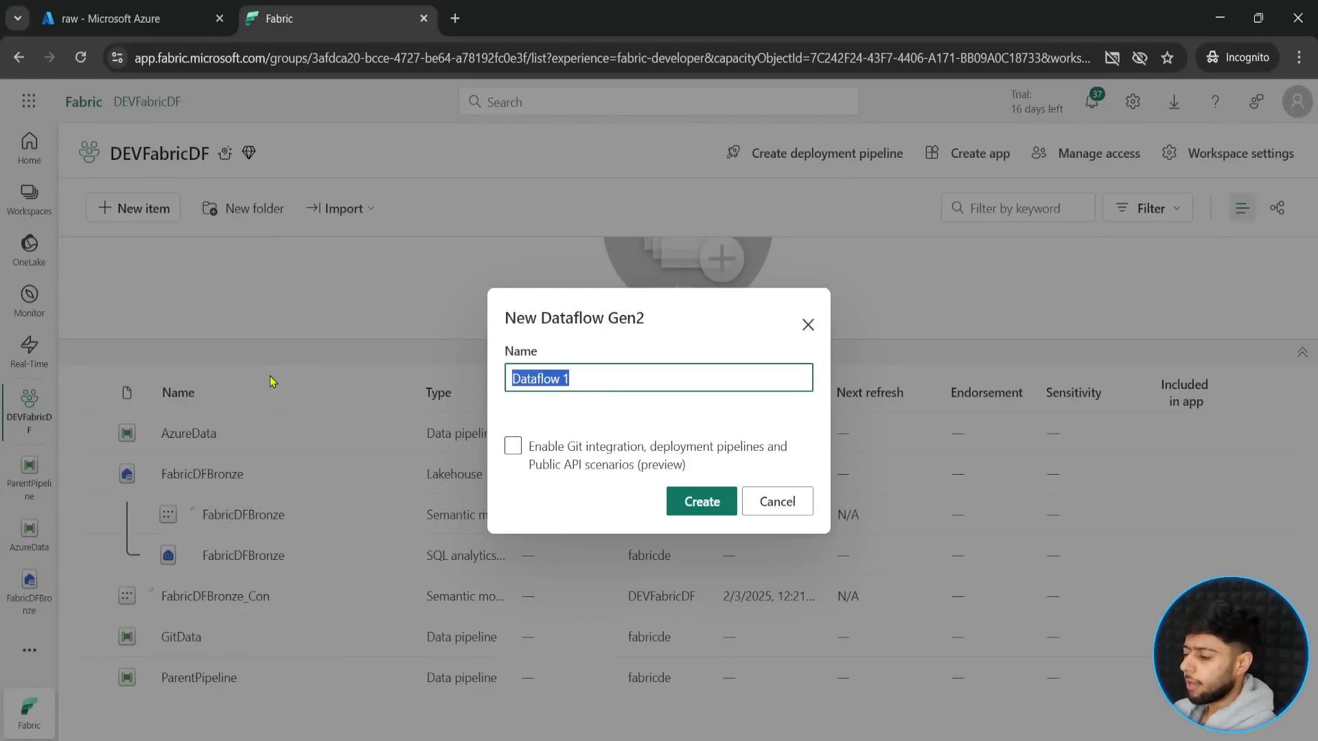
type("Transfor")
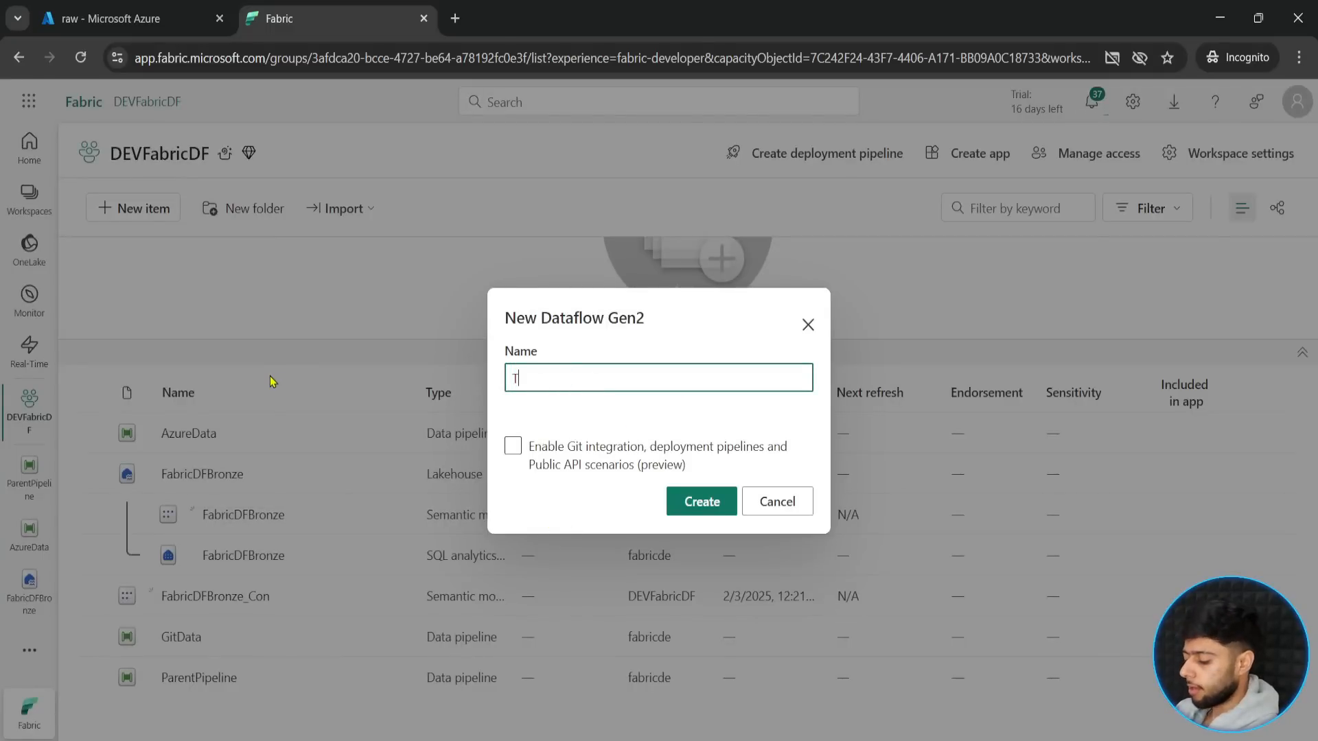
type("mData")
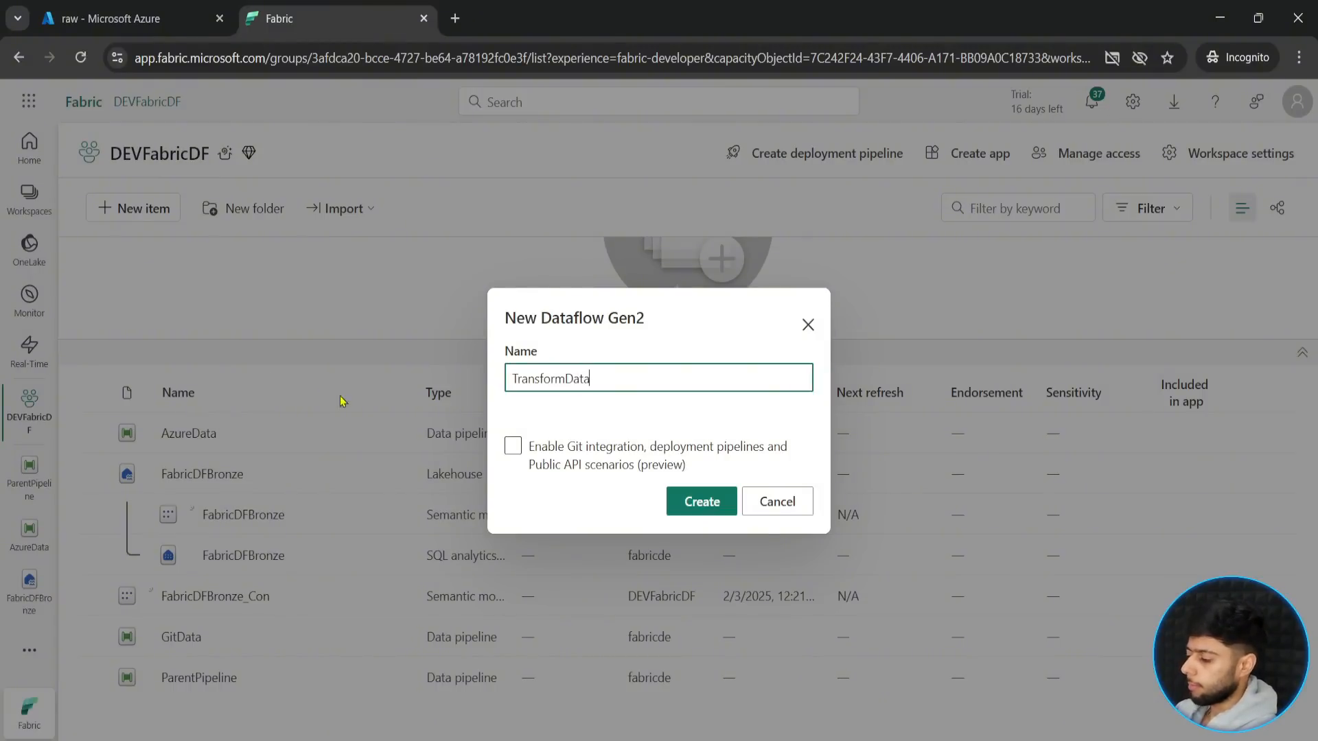
left_click(695, 511)
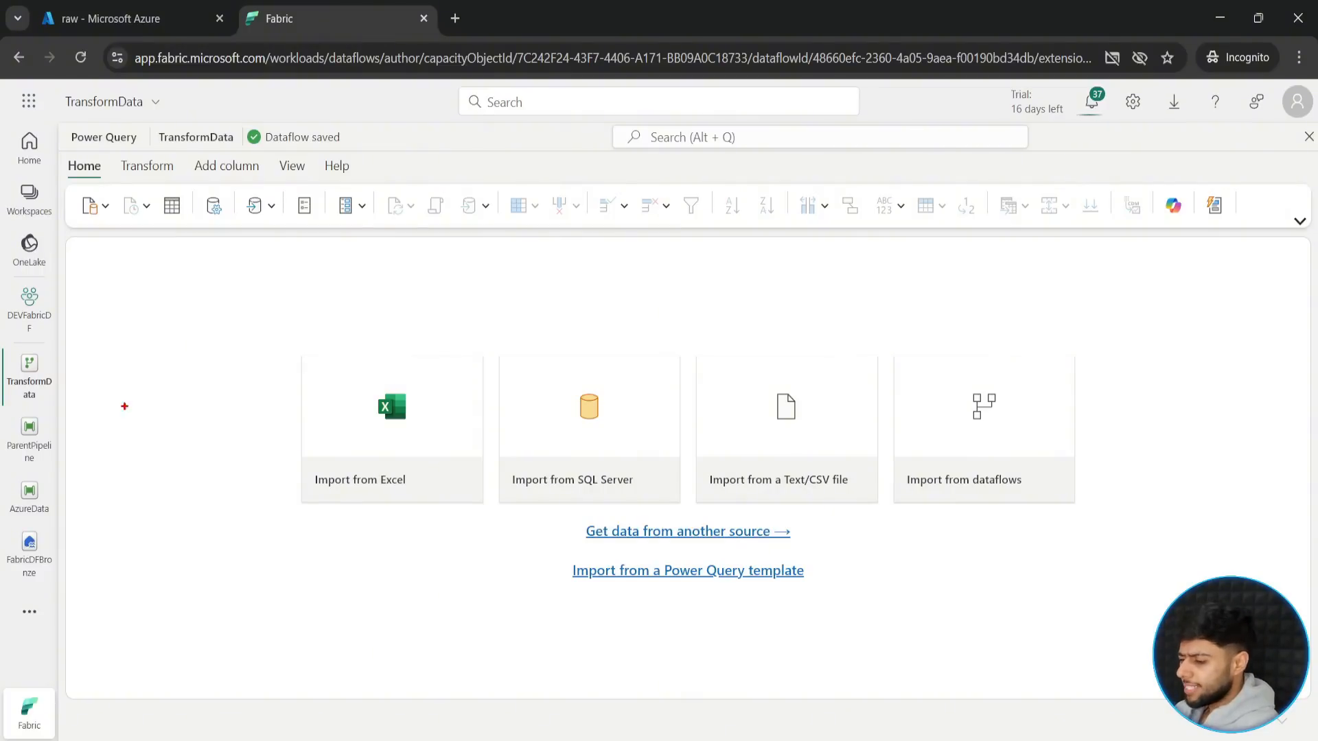
left_click(303, 313)
type("data")
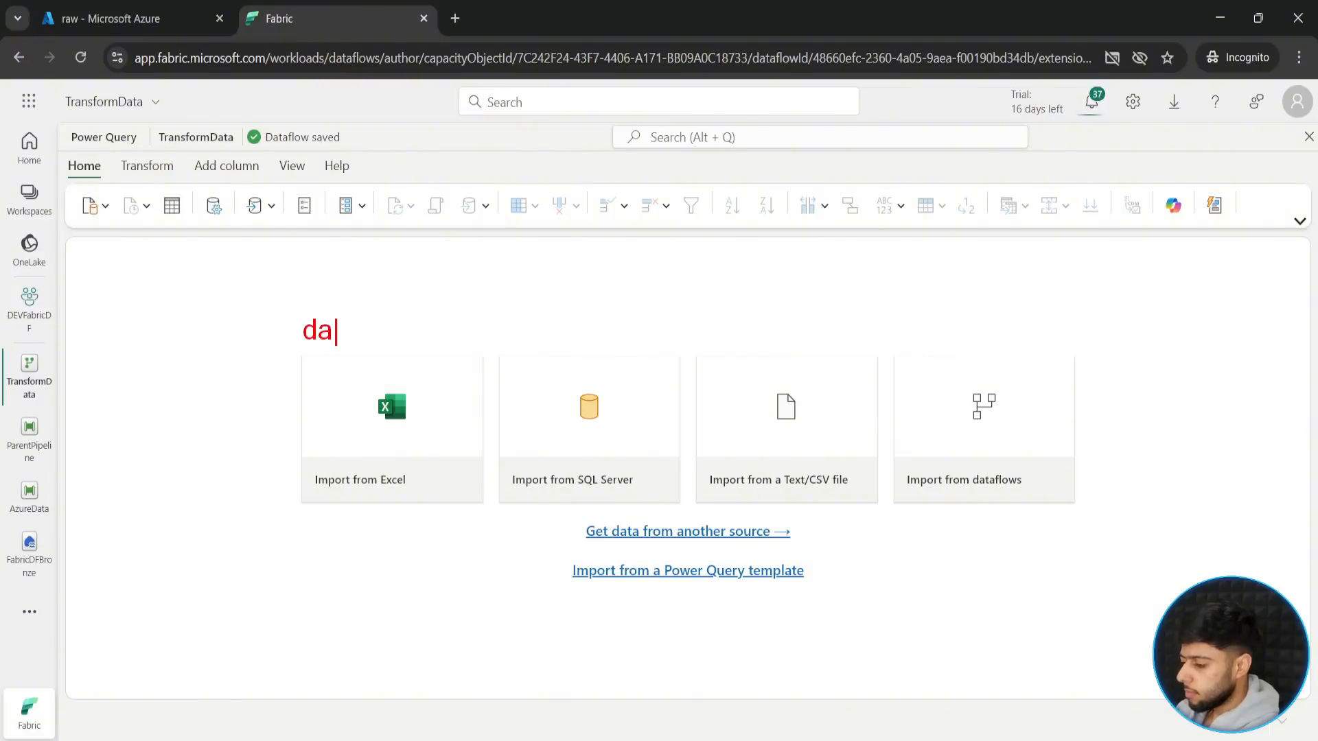
key("BackSpace")
key("BackSpace")
key("BackSpace")
key("BackSpace")
type("DATA ")
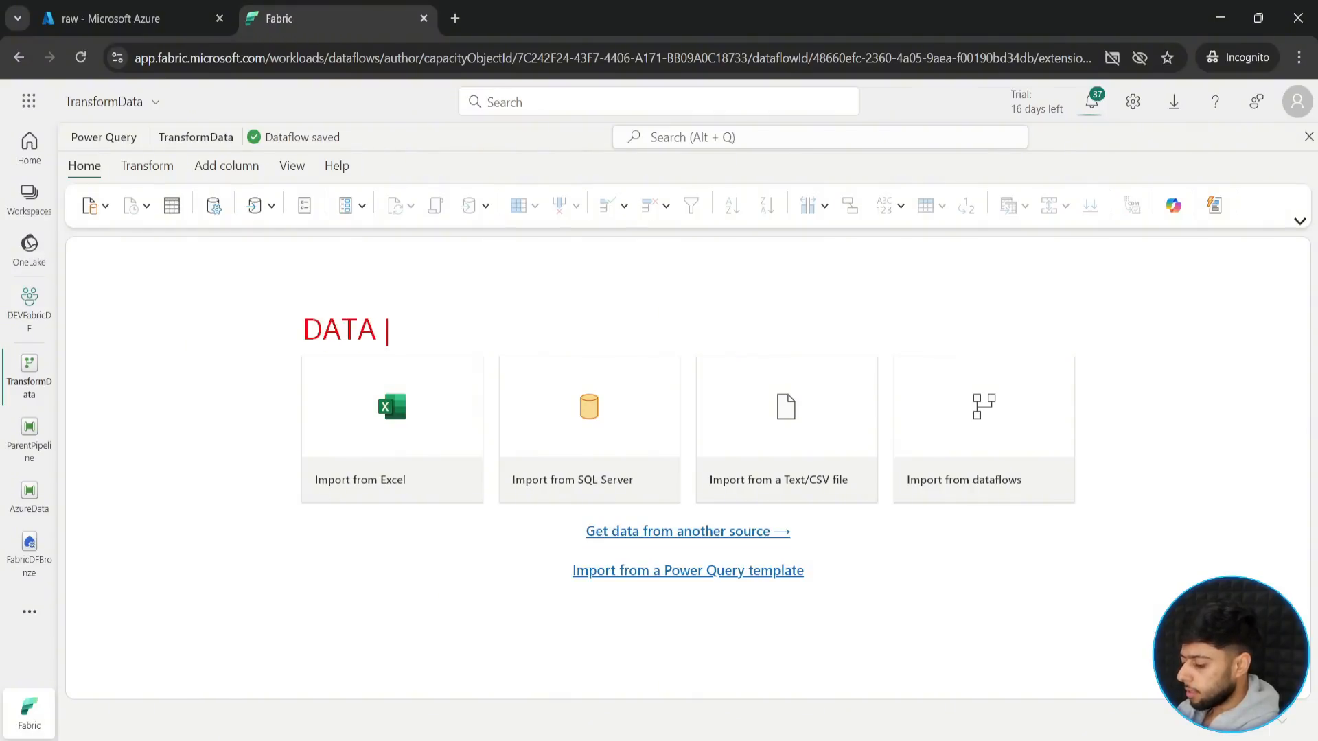
type("FLOW GEN@")
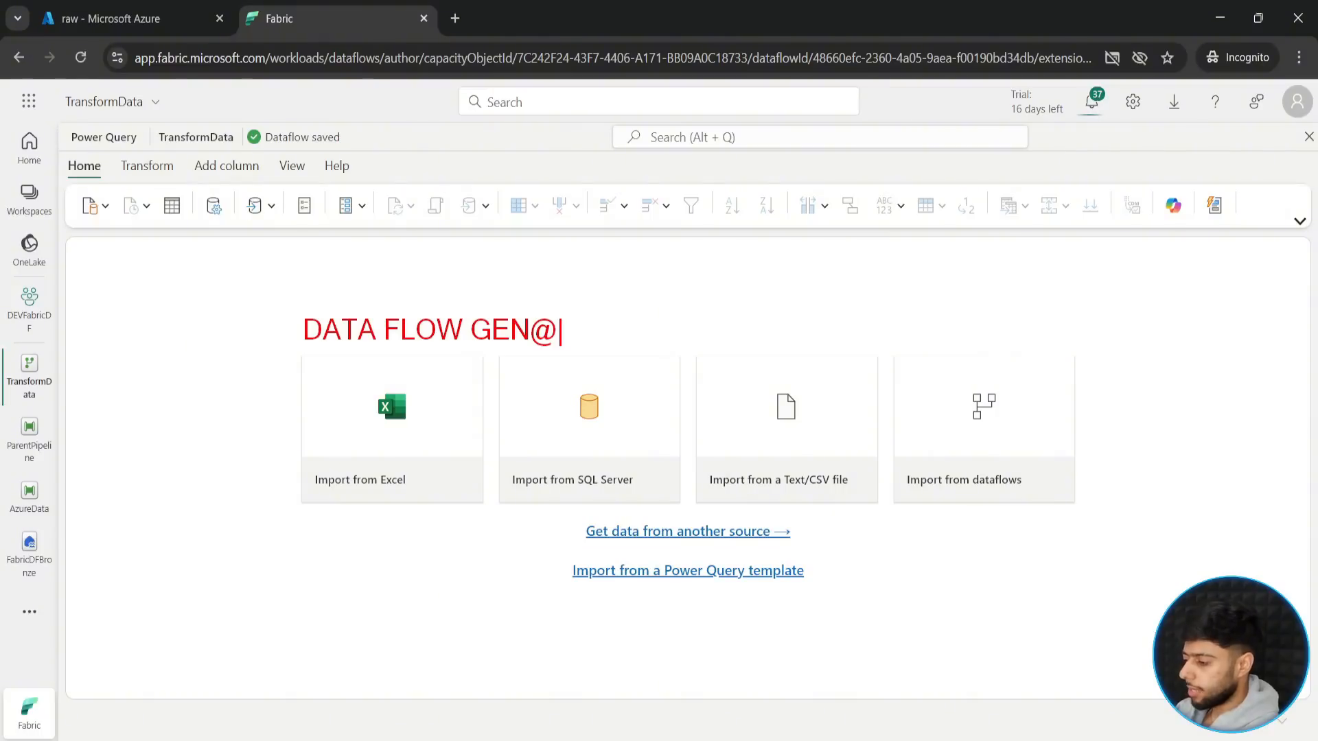
key("BackSpace")
type("2")
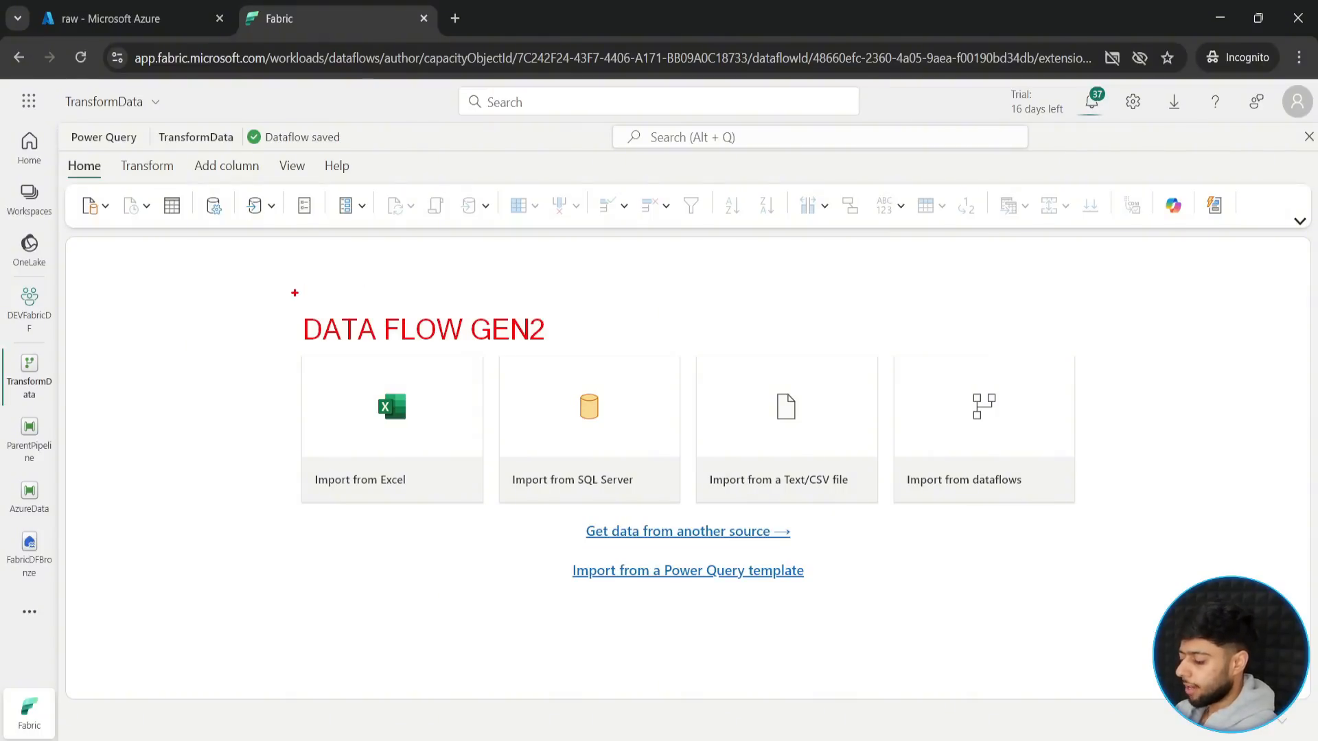
type("b")
mouse_move(280, 278)
left_mouse_down()
mouse_move(547, 372)
mouse_move(647, 327)
left_mouse_up()
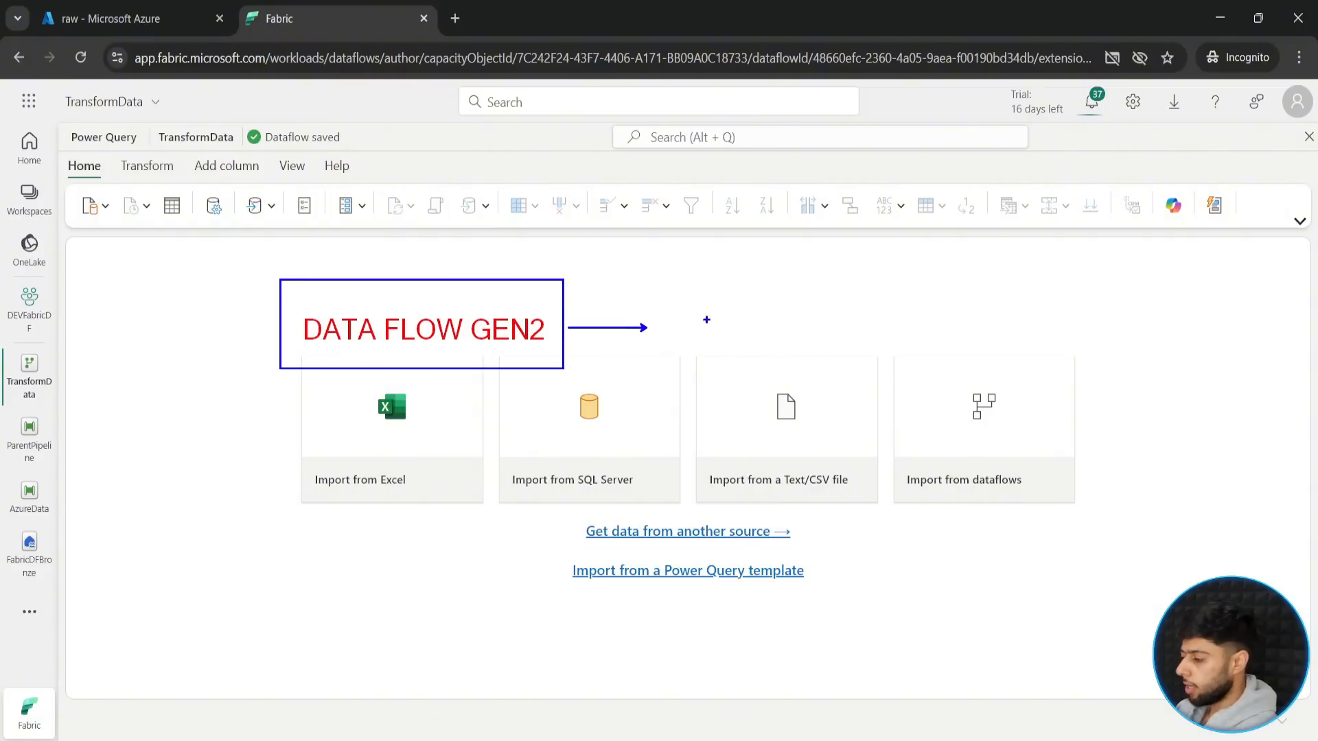
type("tLow N")
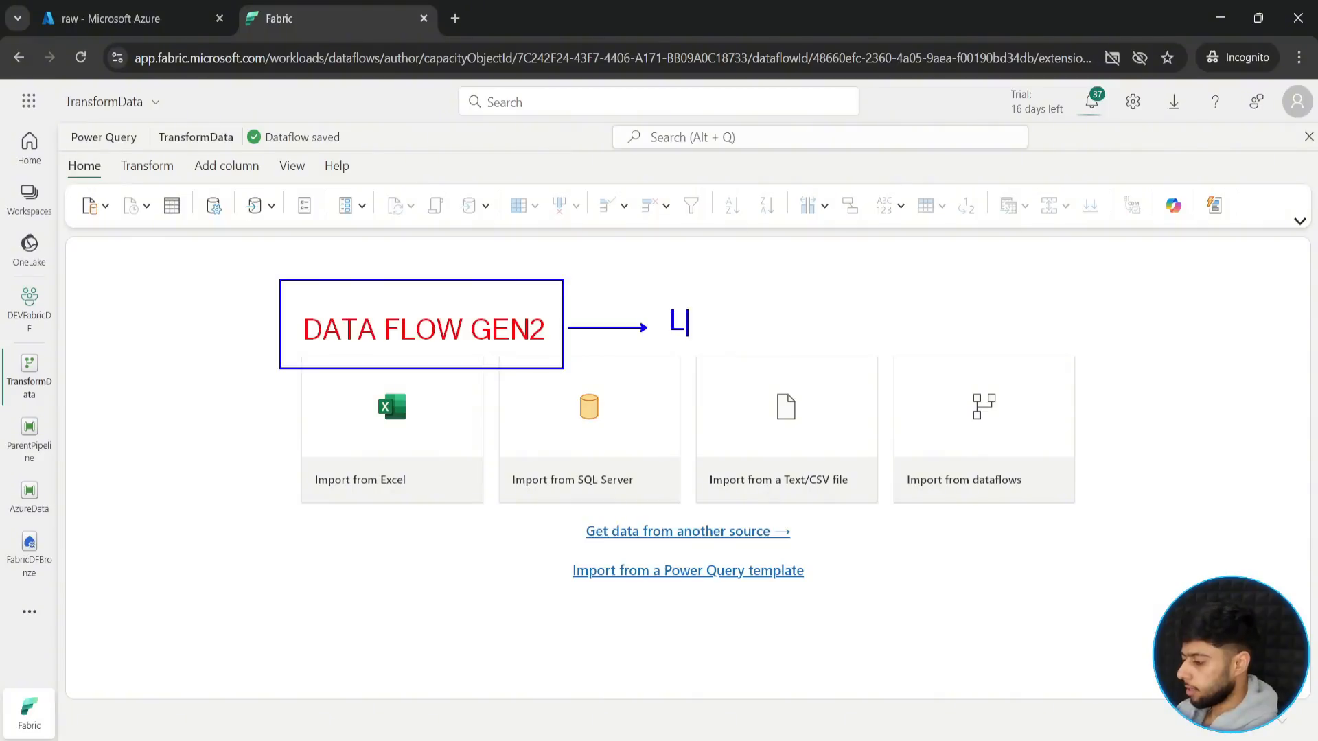
key("BackSpace")
key("BackSpace")
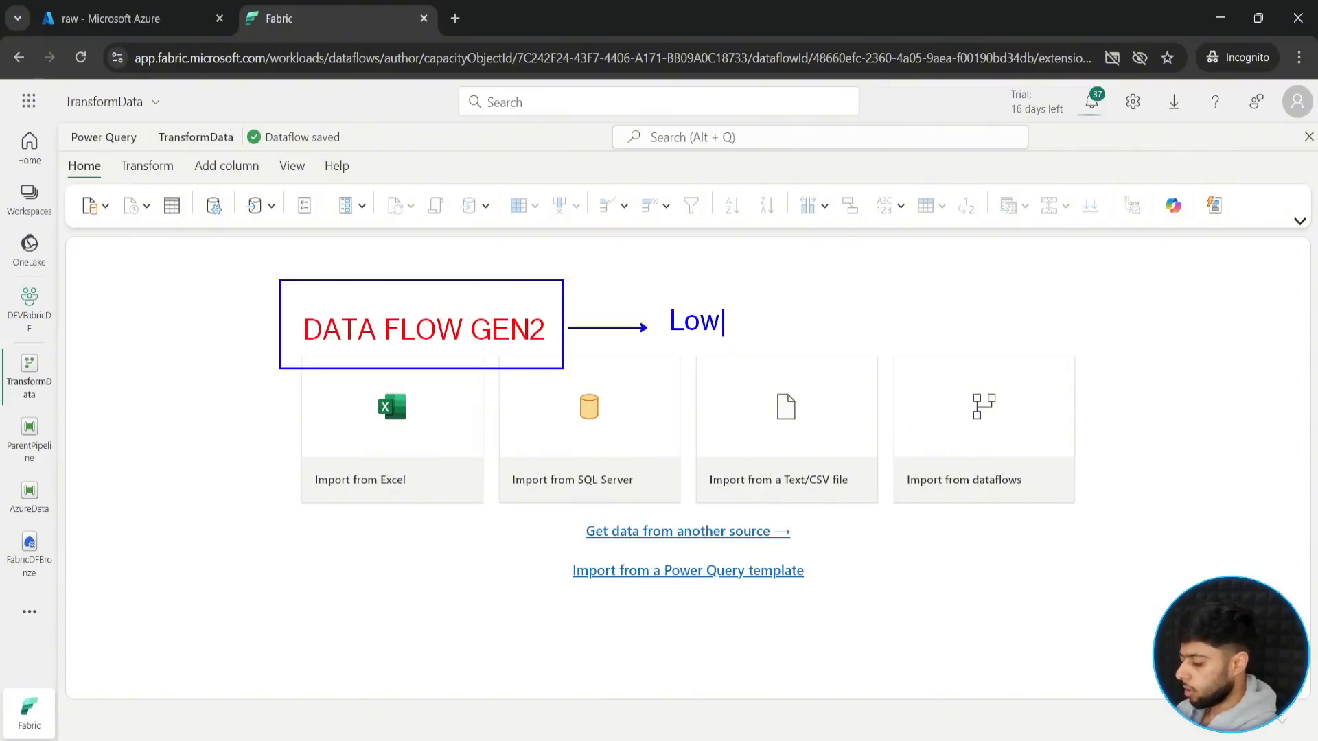
type("/No C")
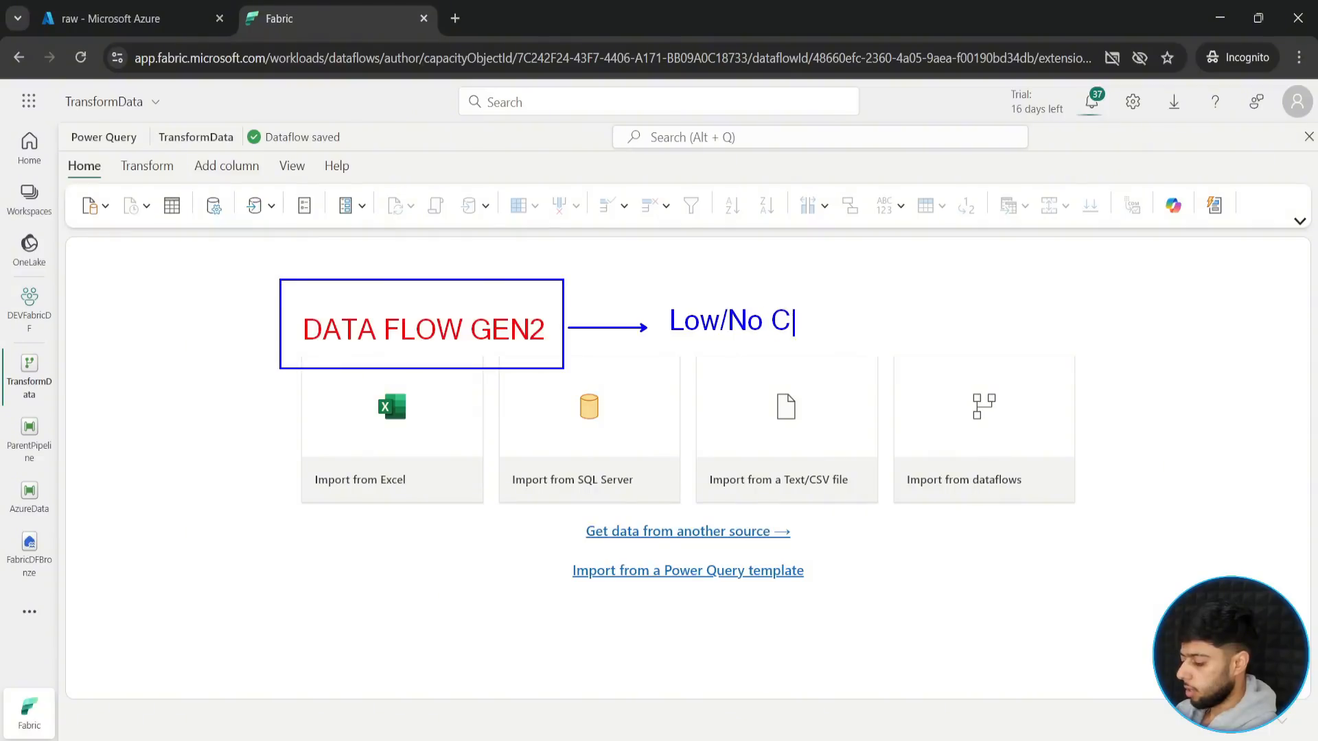
type("ode Manner")
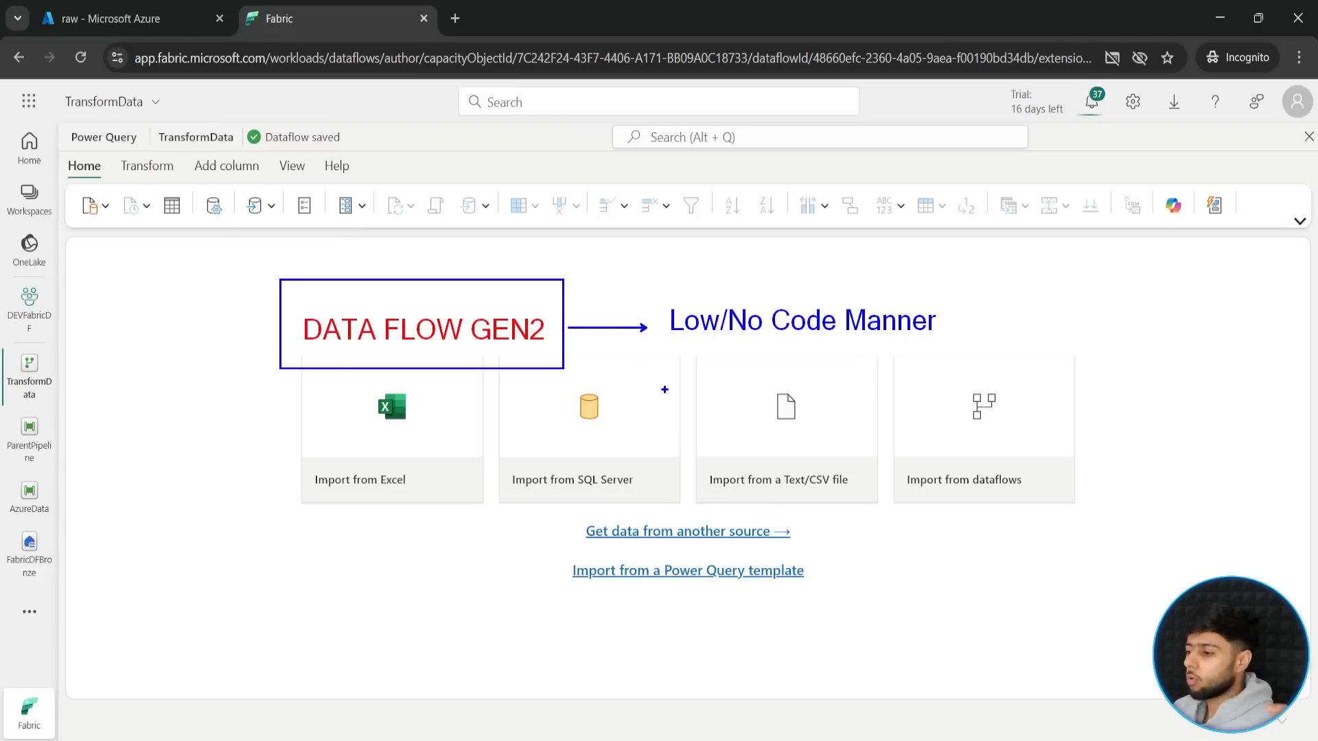
key("Escape")
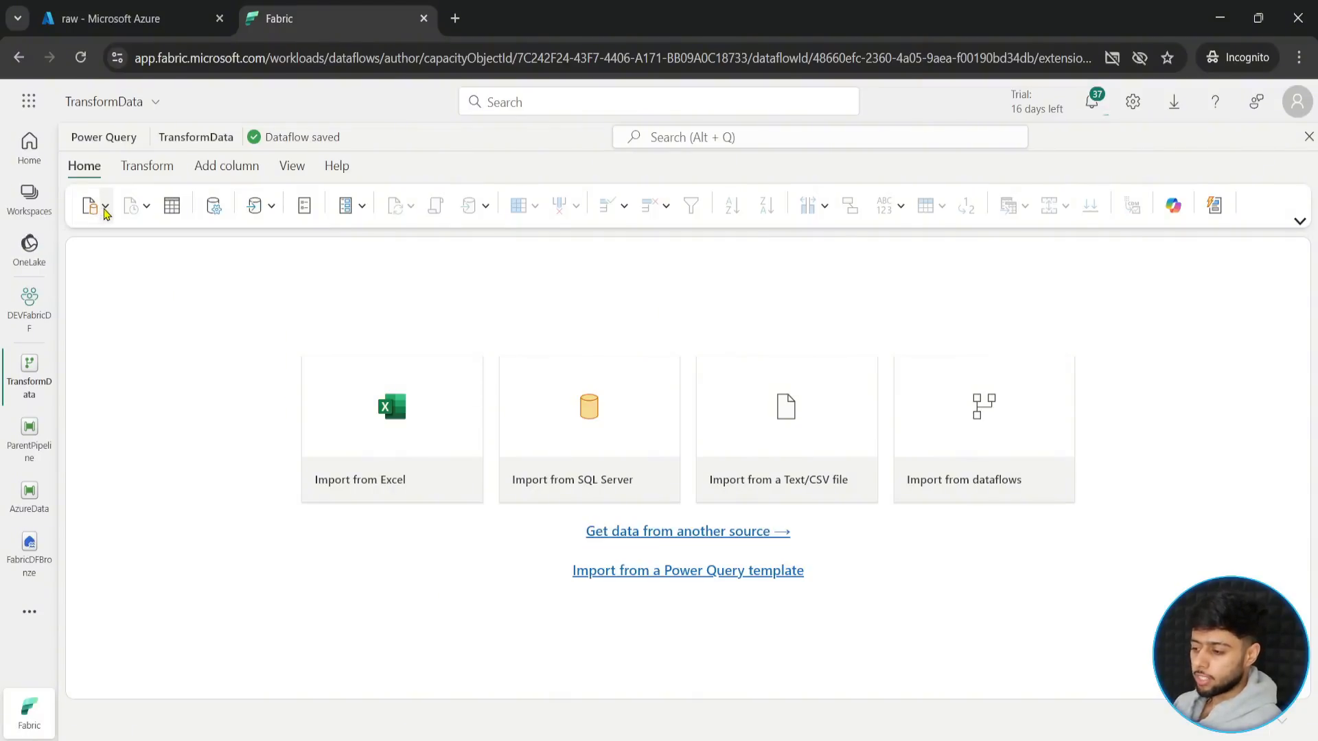
left_click(105, 209)
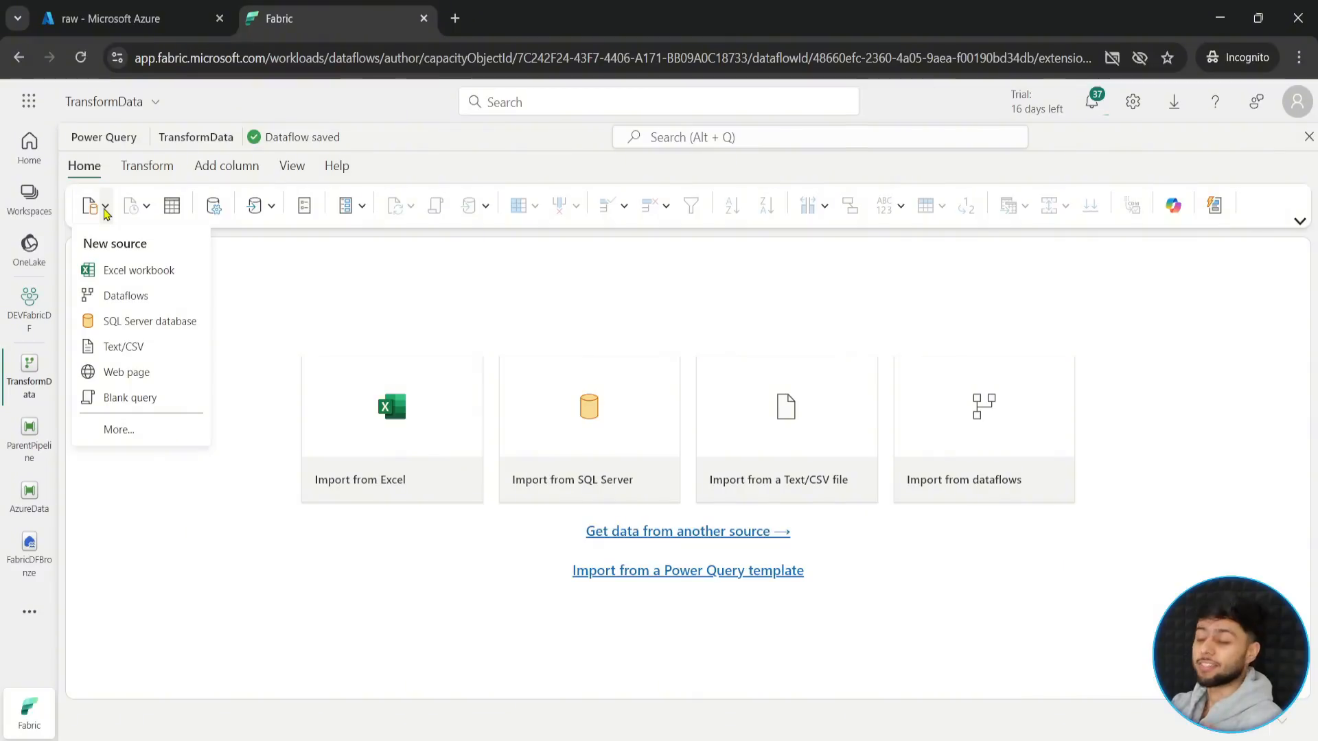
left_click(105, 210)
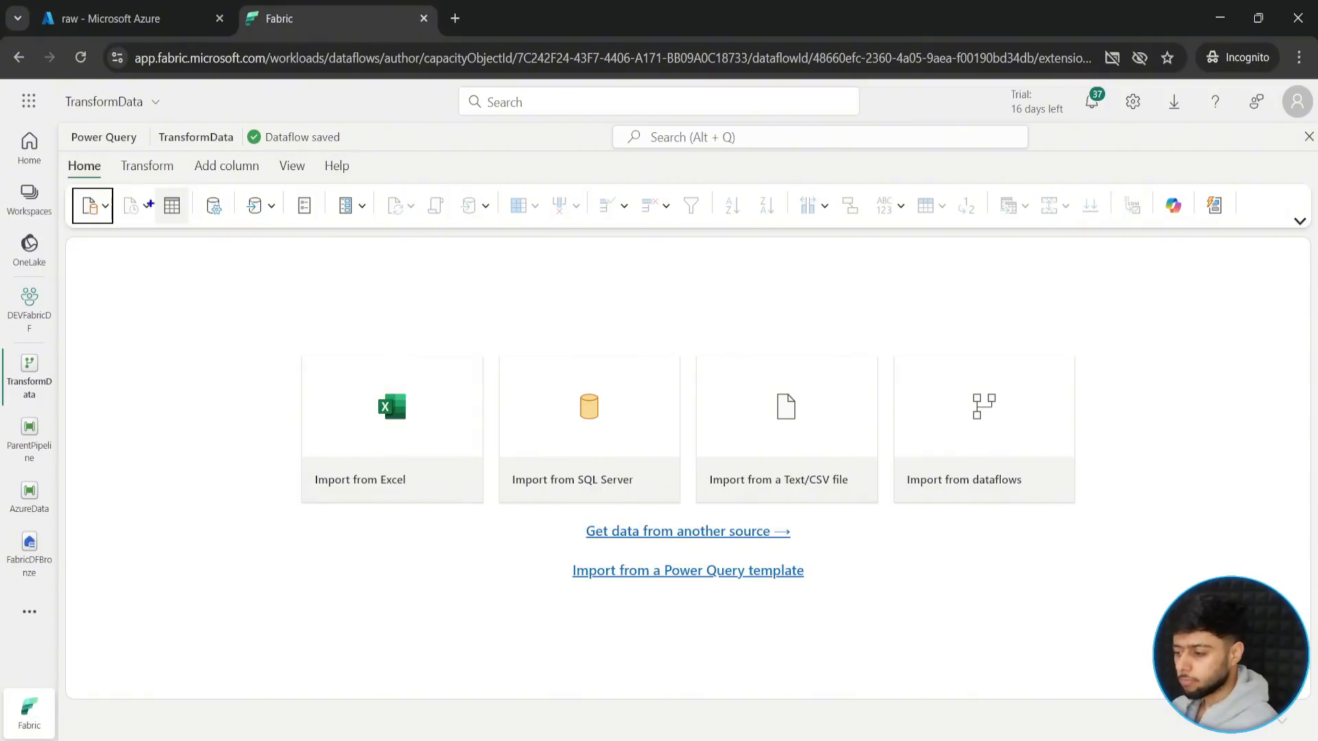
left_click(169, 205)
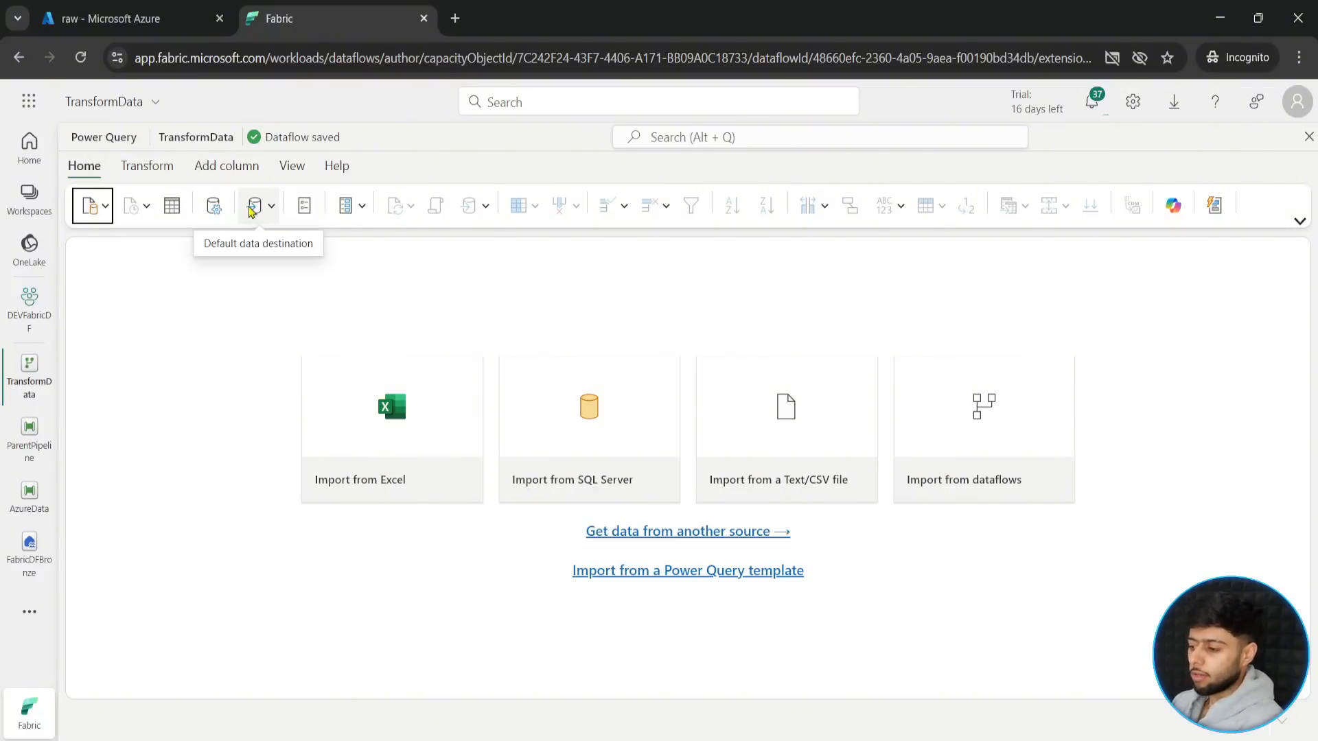
mouse_move(245, 188)
left_mouse_down()
mouse_move(278, 224)
mouse_move(268, 267)
left_mouse_up()
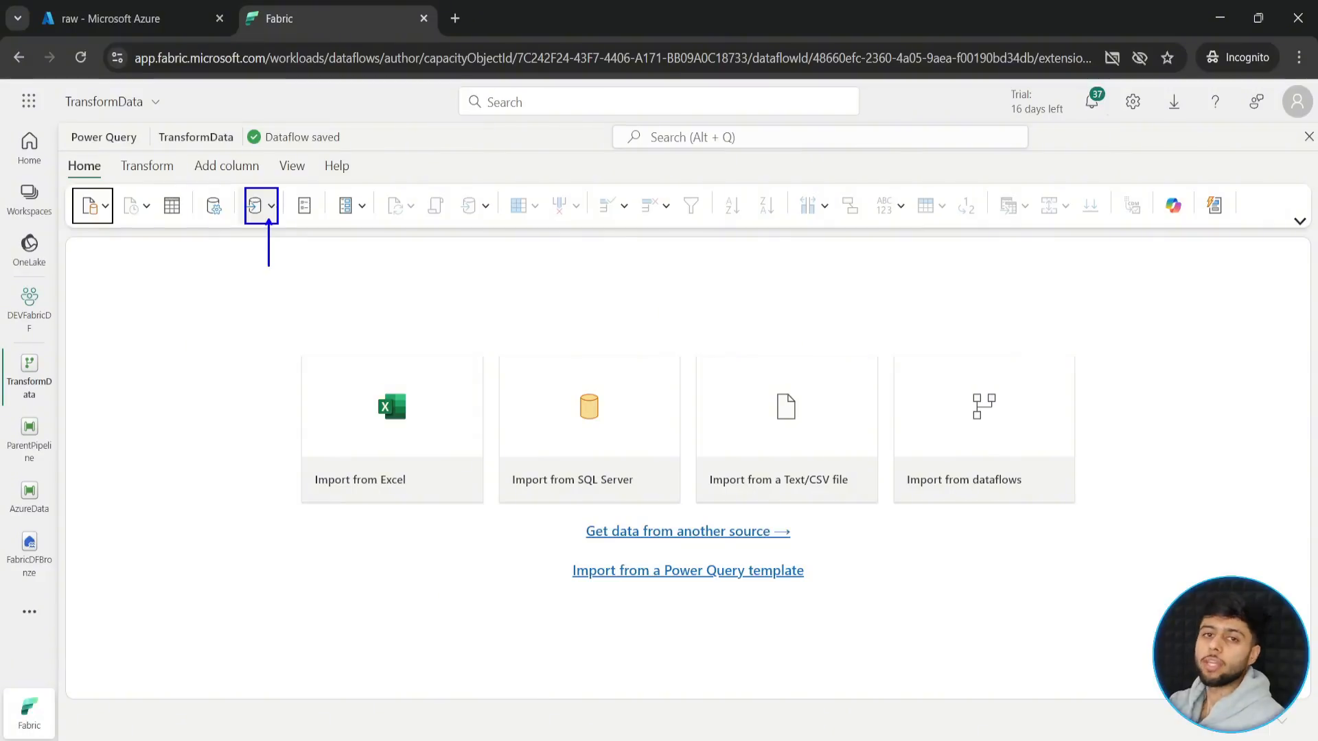
key("Escape")
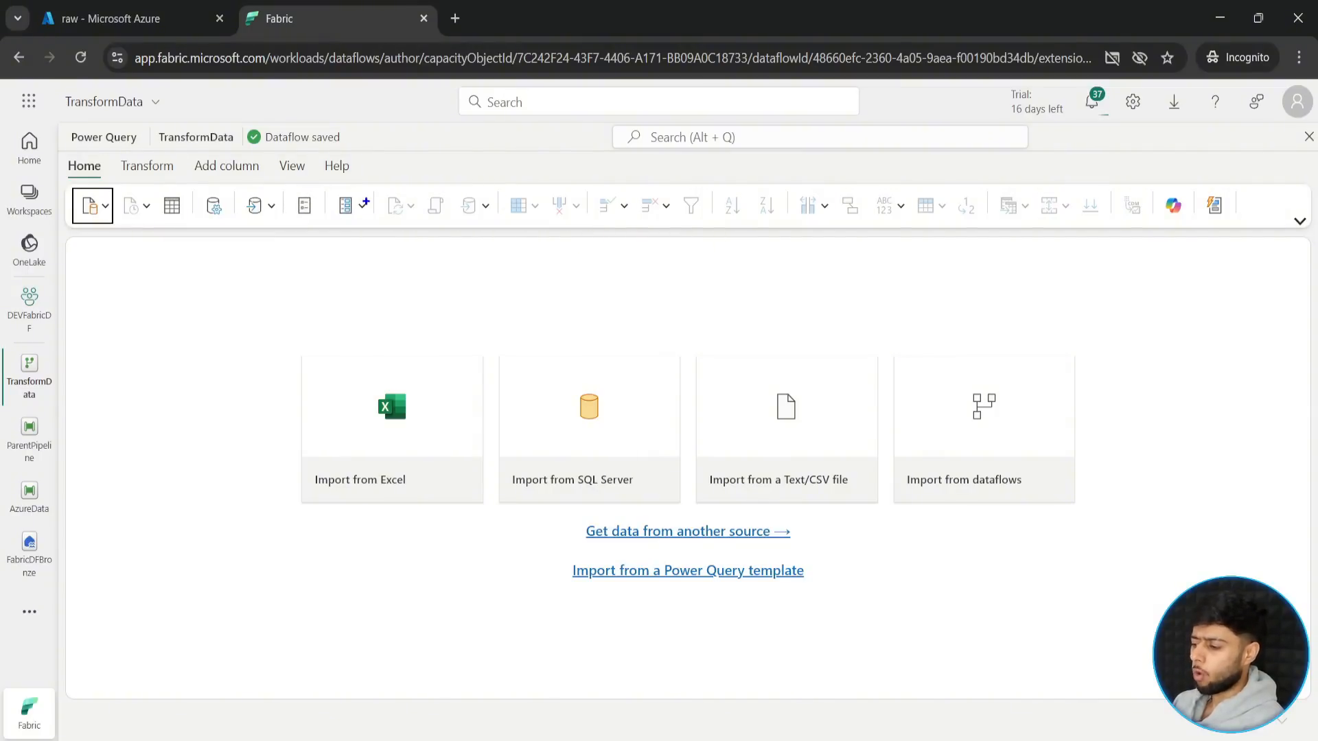
left_click_drag(364, 190, 1151, 223)
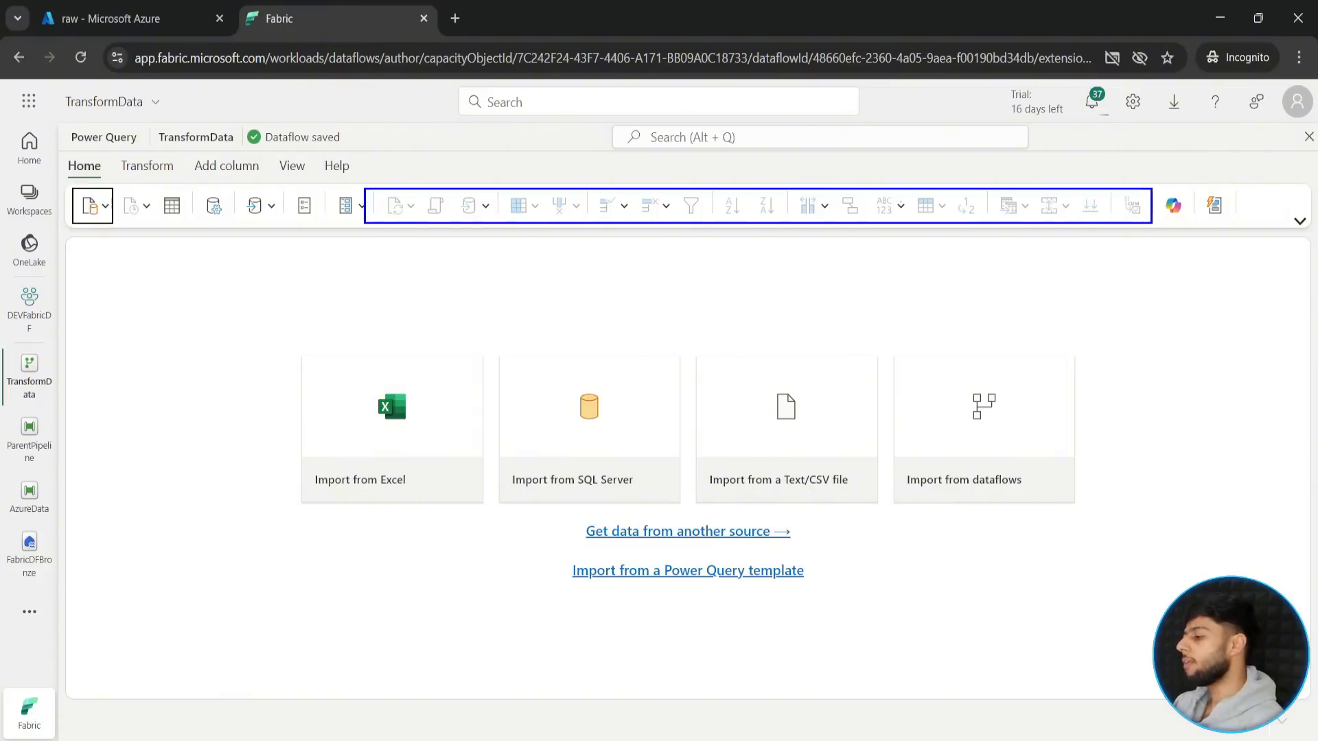
left_click_drag(818, 213, 817, 276)
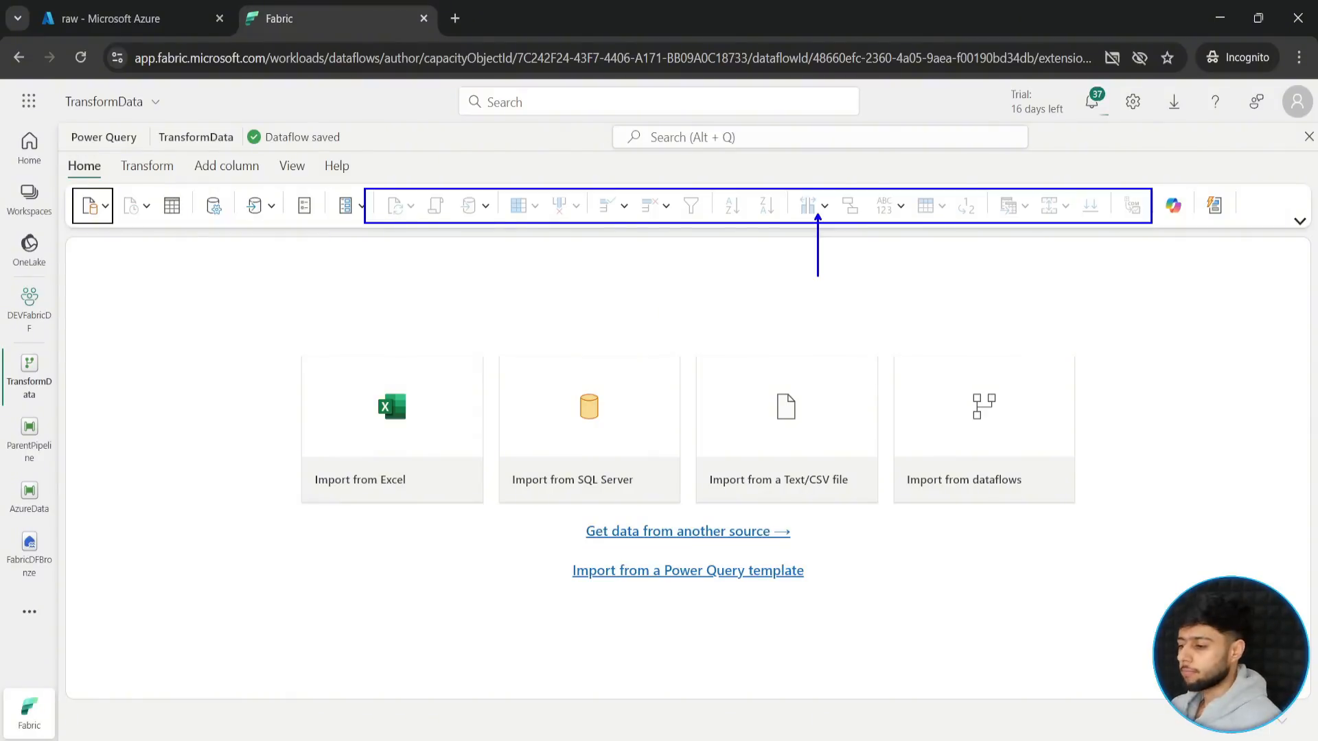
key("Escape")
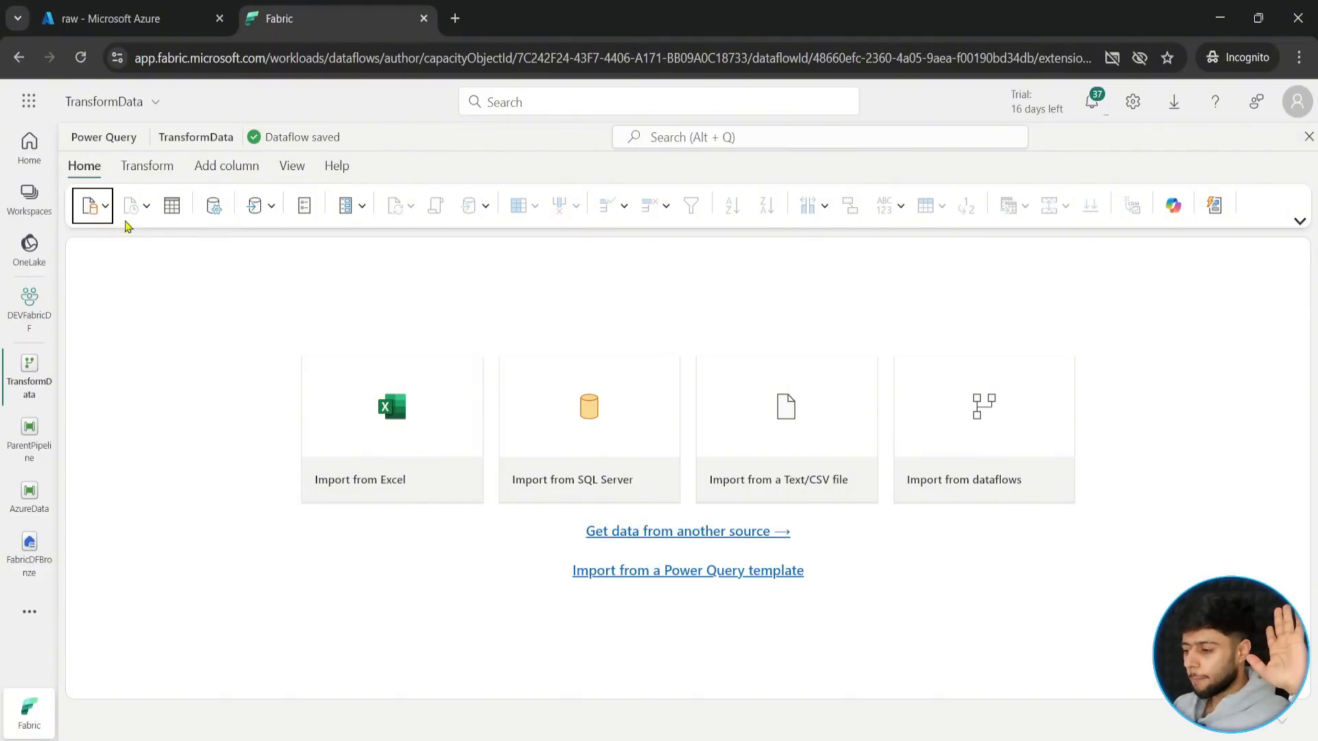
- Start getting data for the dataflow and choose the FabricDFBronze lakehouse from the OneLake catalog as the source
left_click(105, 205)
left_click(110, 430)
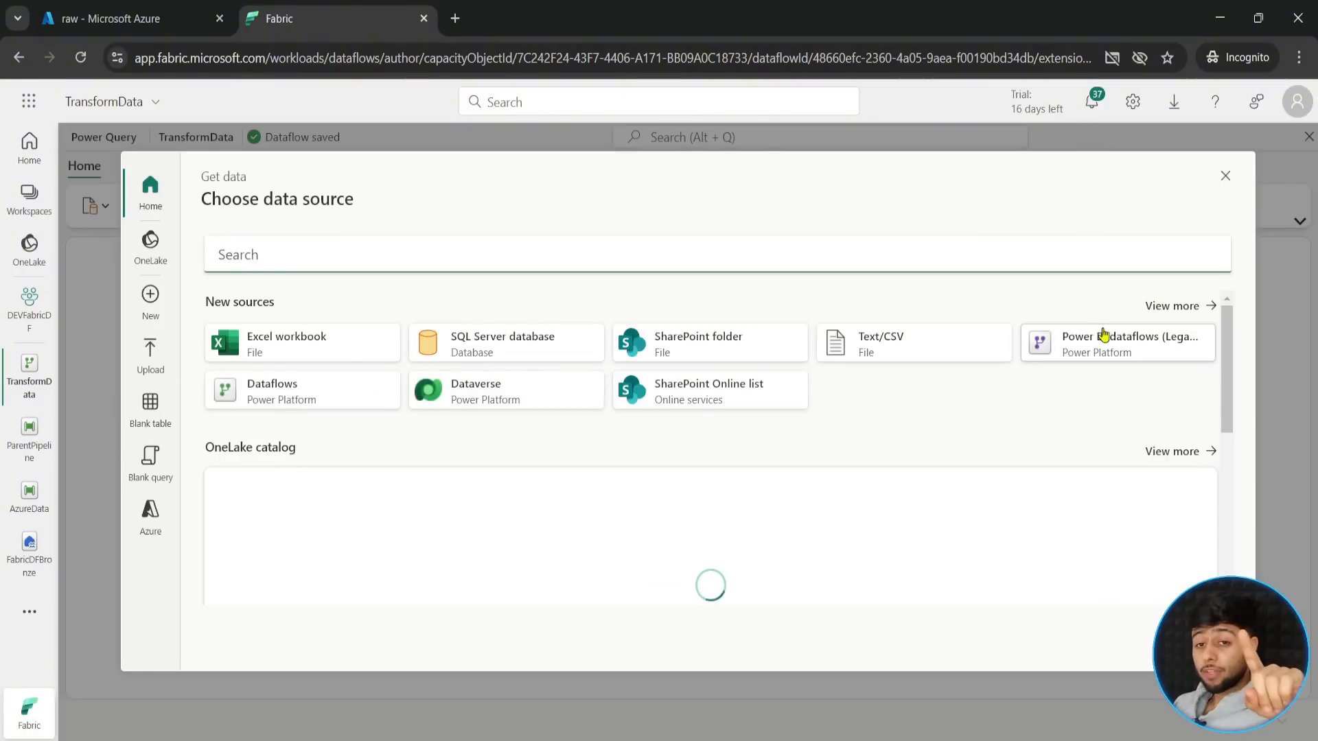
left_click(1175, 313)
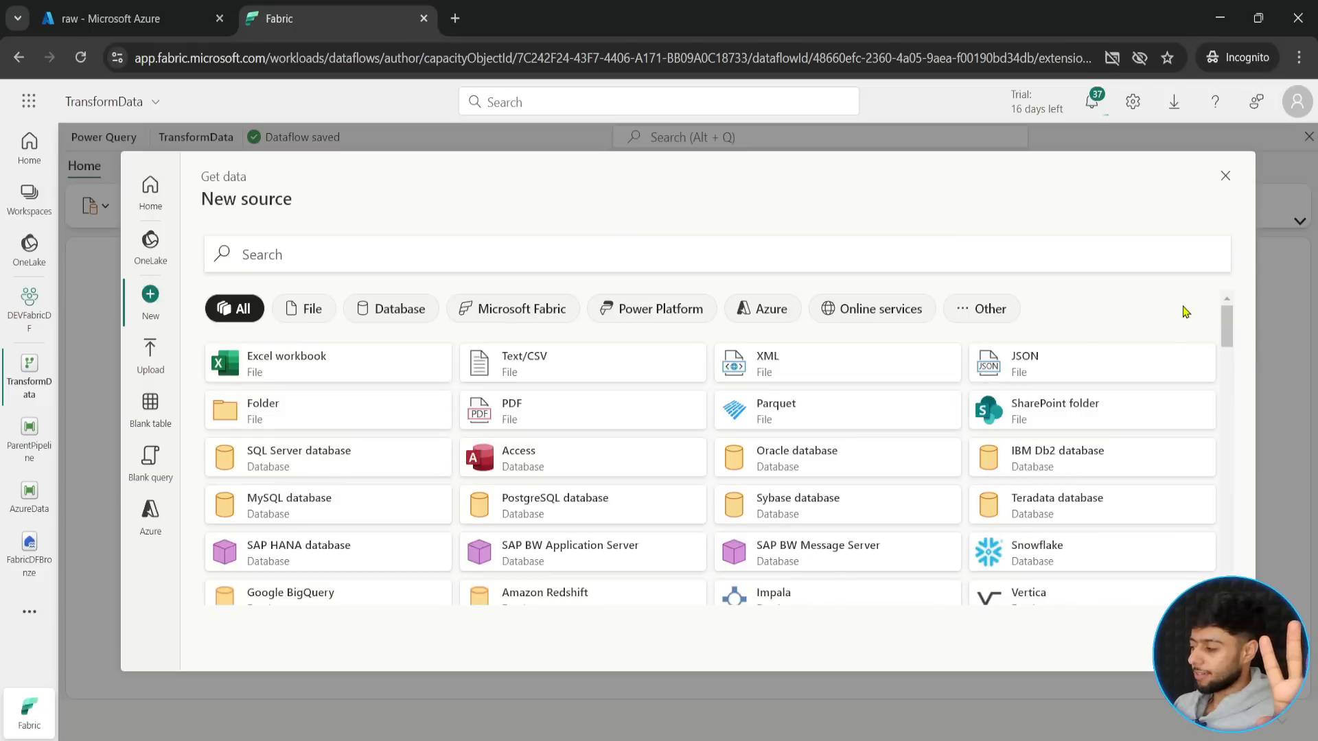
left_click_drag(1220, 323, 1246, 494)
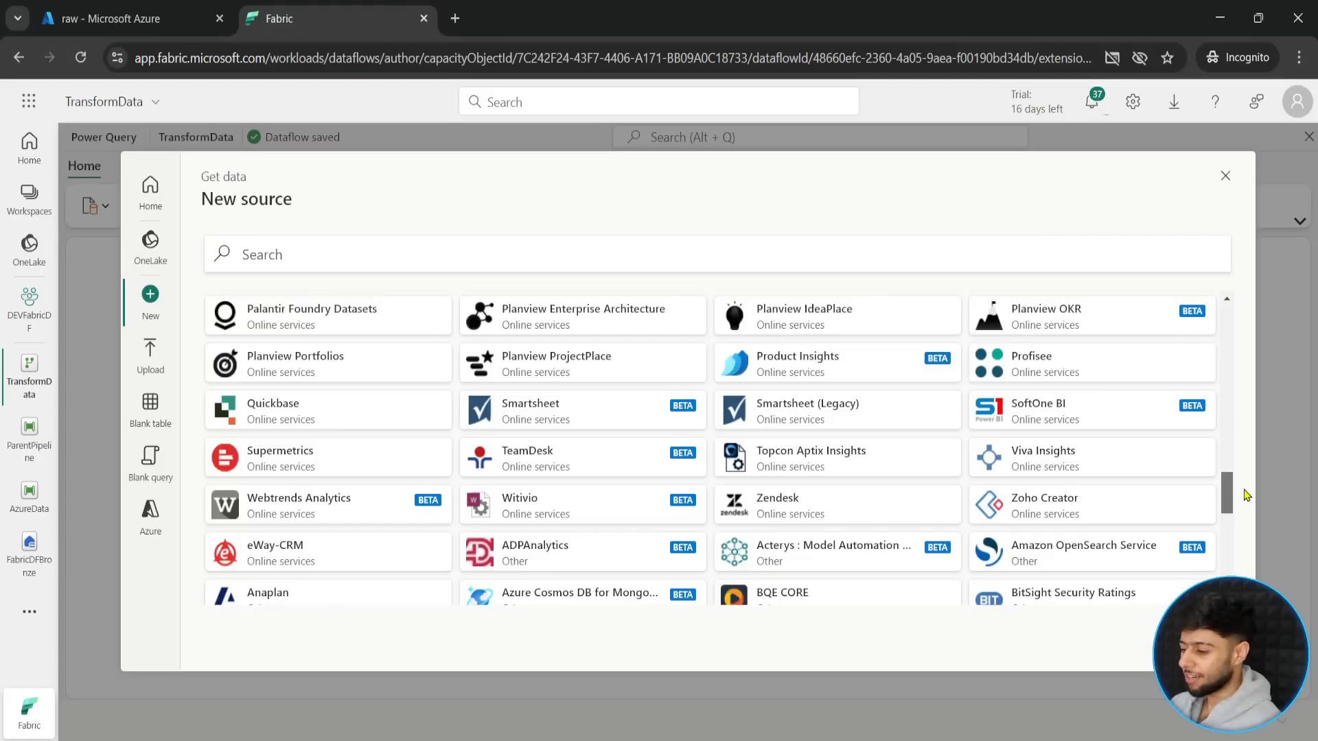
left_click_drag(1246, 494, 1231, 317)
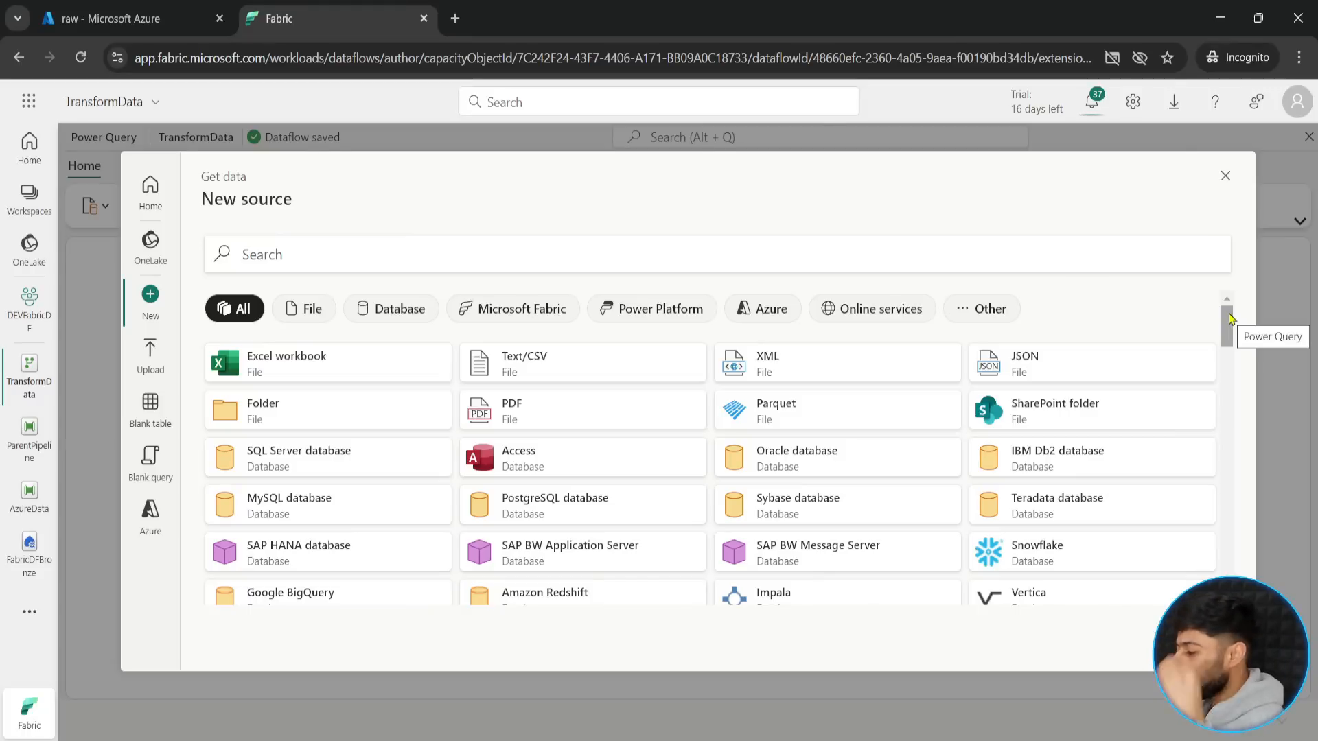
left_click(149, 258)
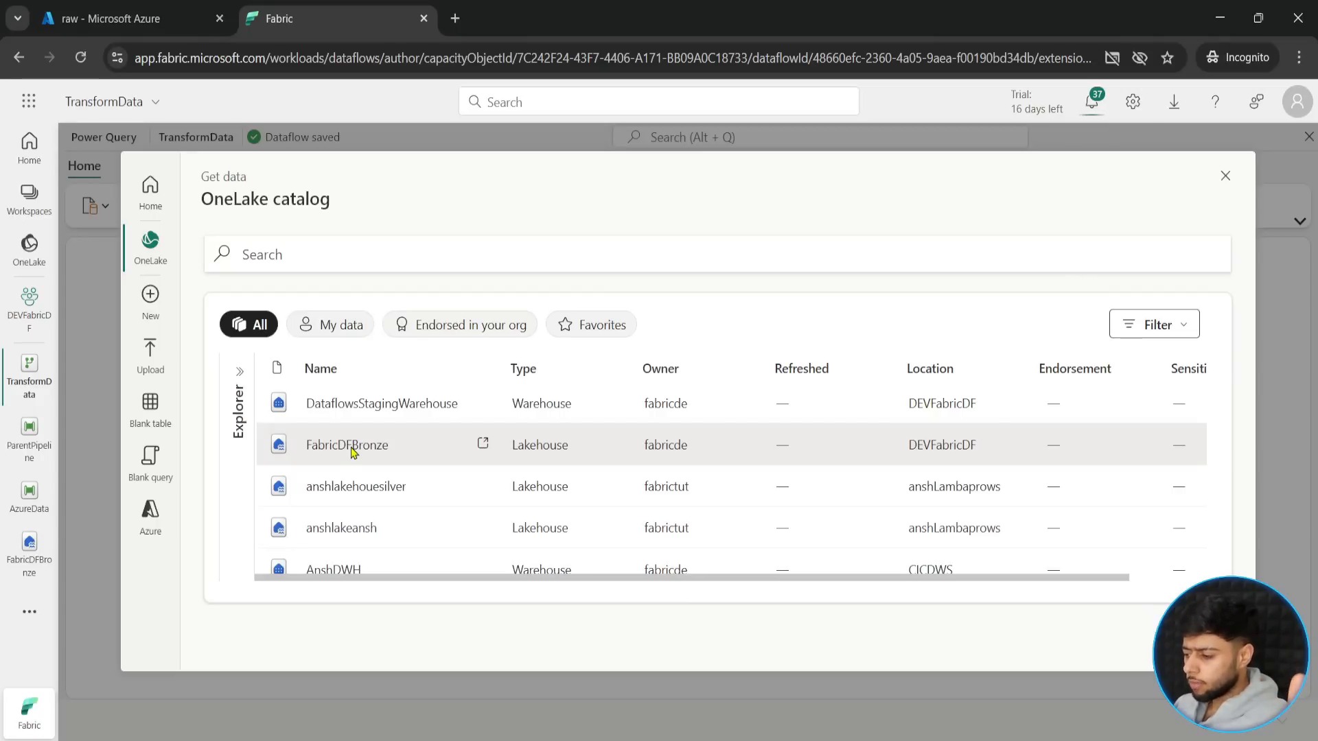
left_click(352, 450)
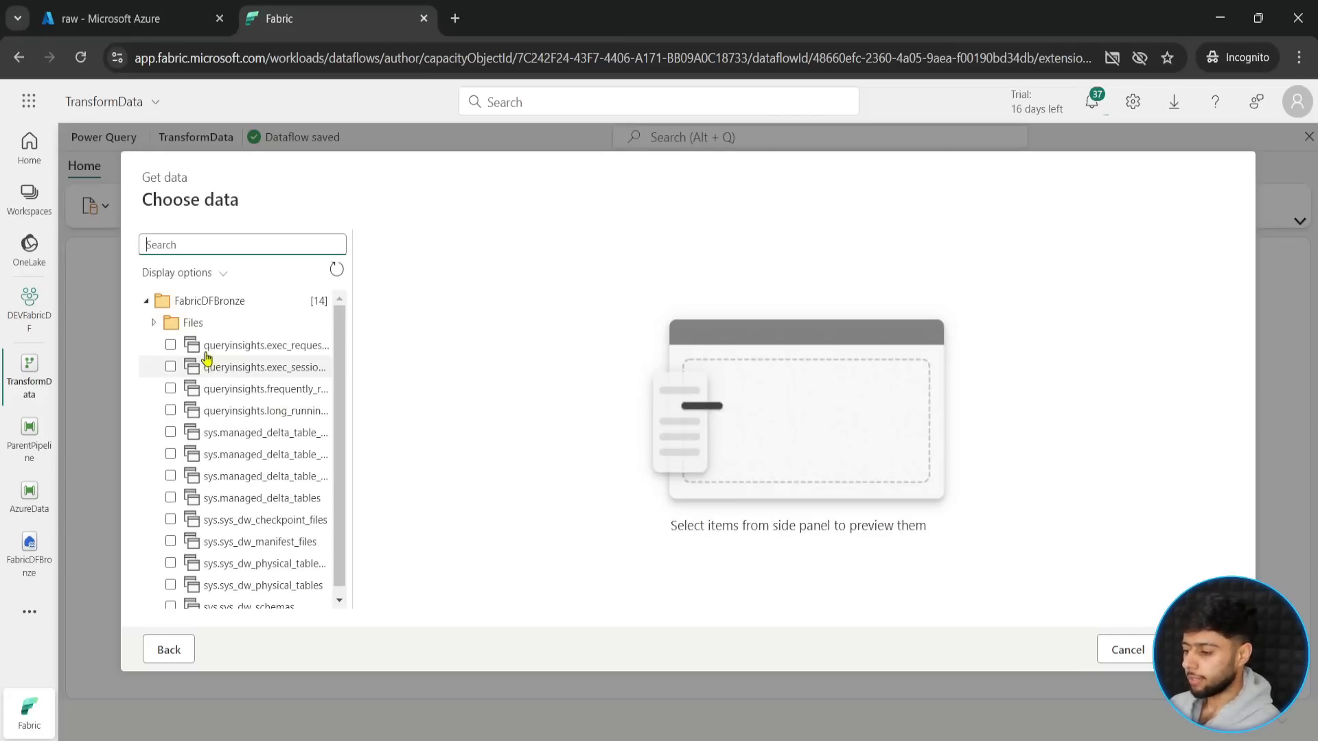
- Load rawdata.csv from the RawGitData folder under the lakehouse's Files as a query in the dataflow
left_click(155, 323)
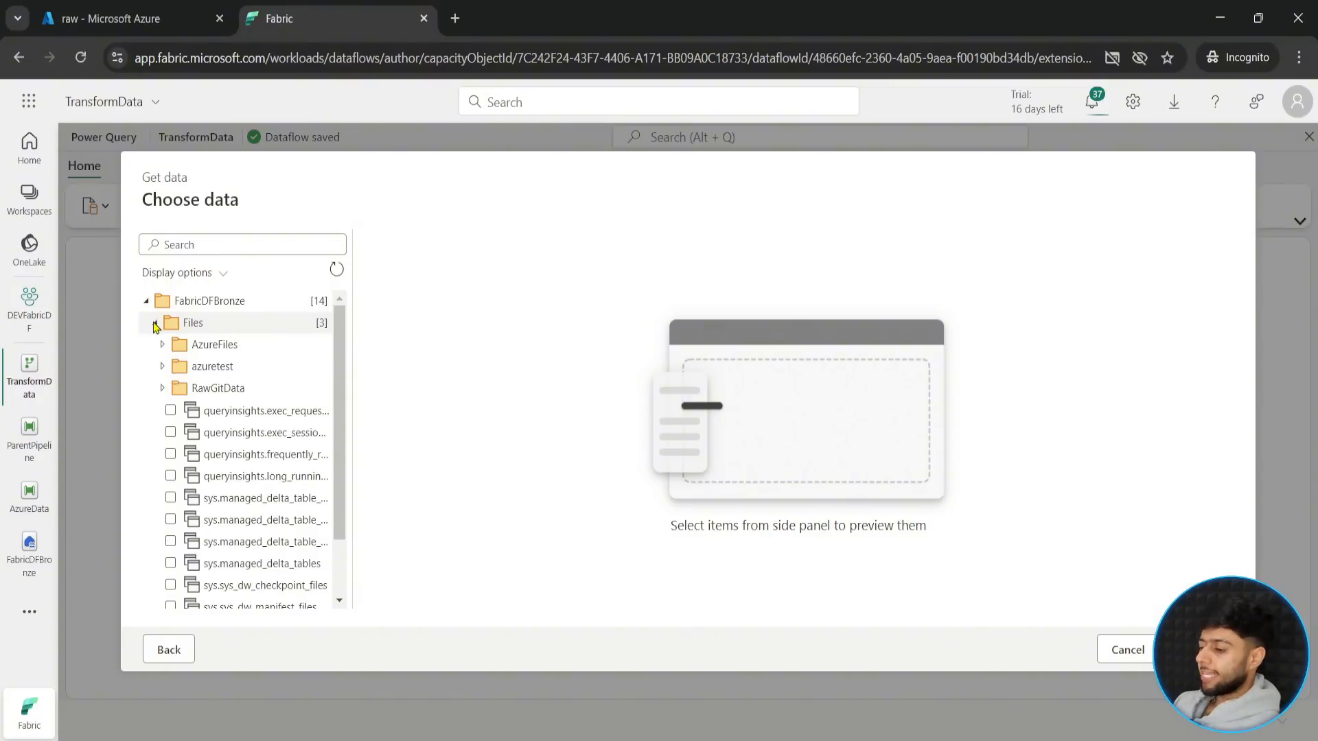
left_click(163, 390)
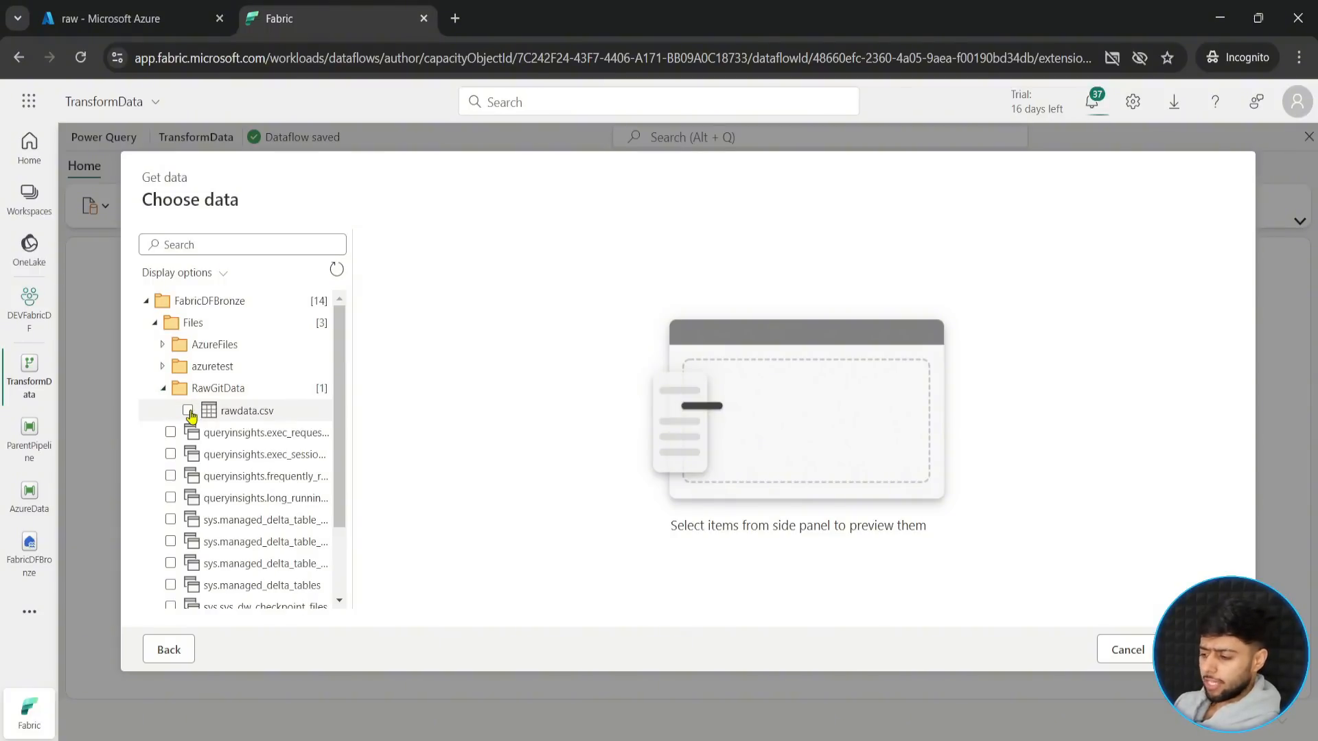
left_click(188, 411)
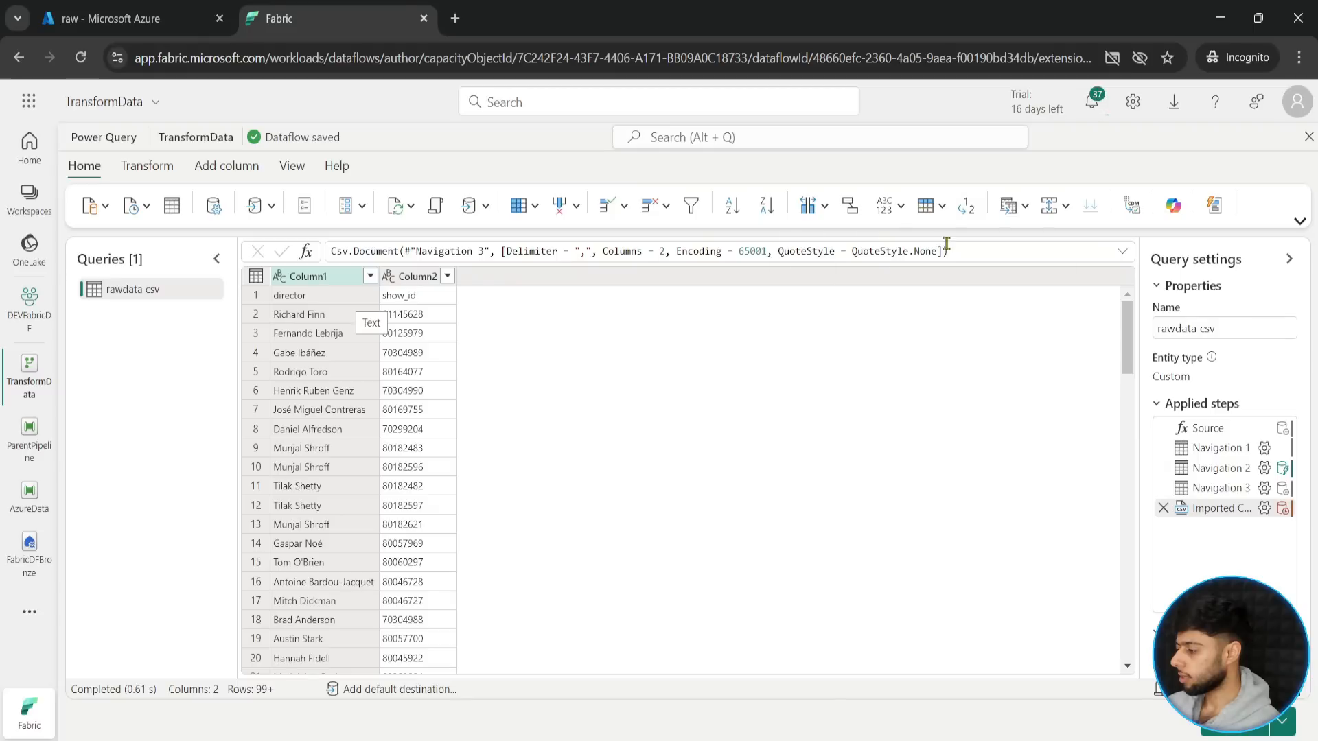
- Promote the first row of the rawdata csv query to column headers
left_click(942, 206)
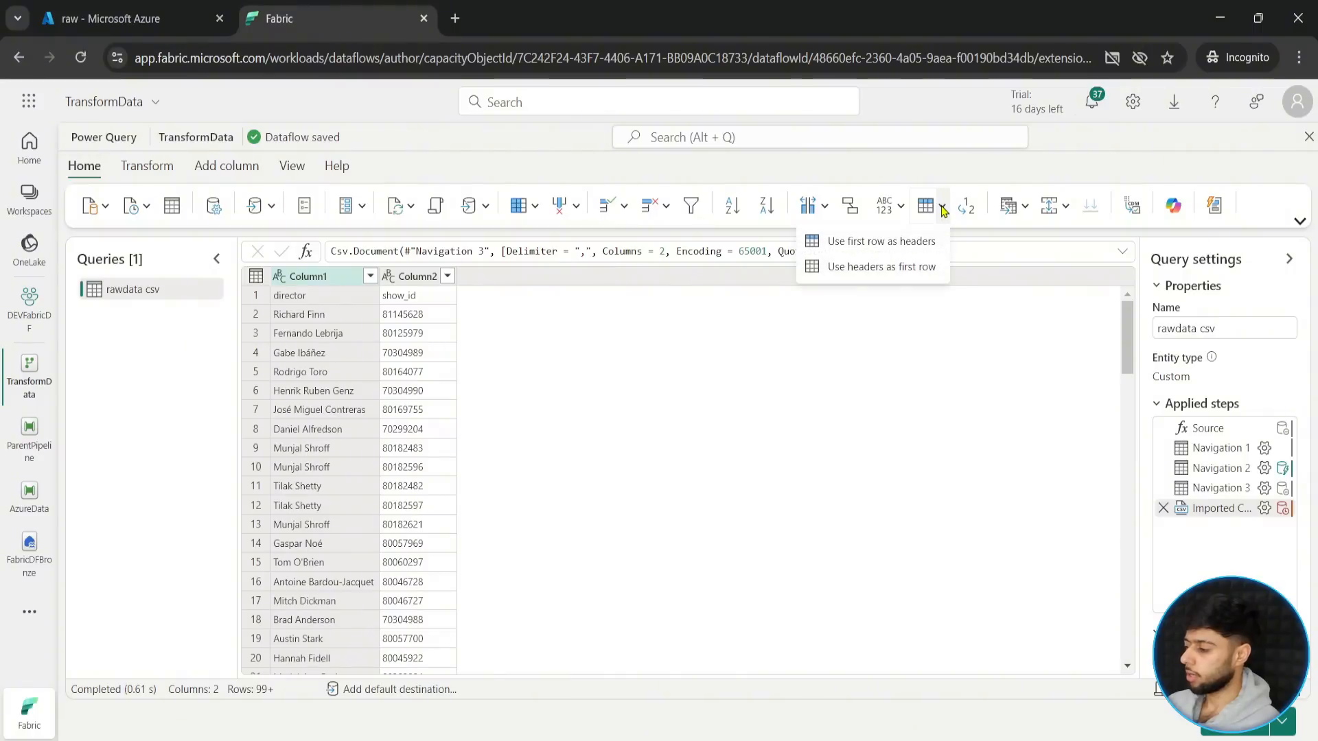
left_click(900, 243)
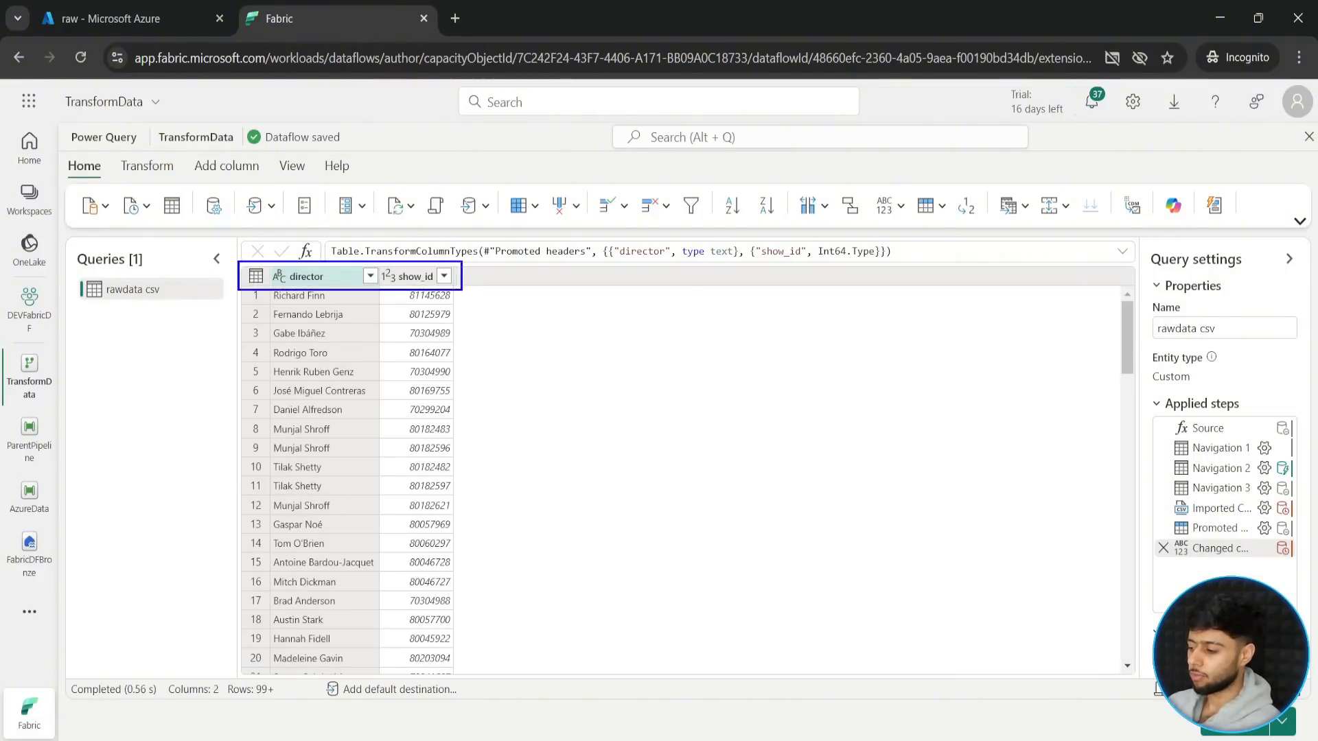
key("ctrl+plus")
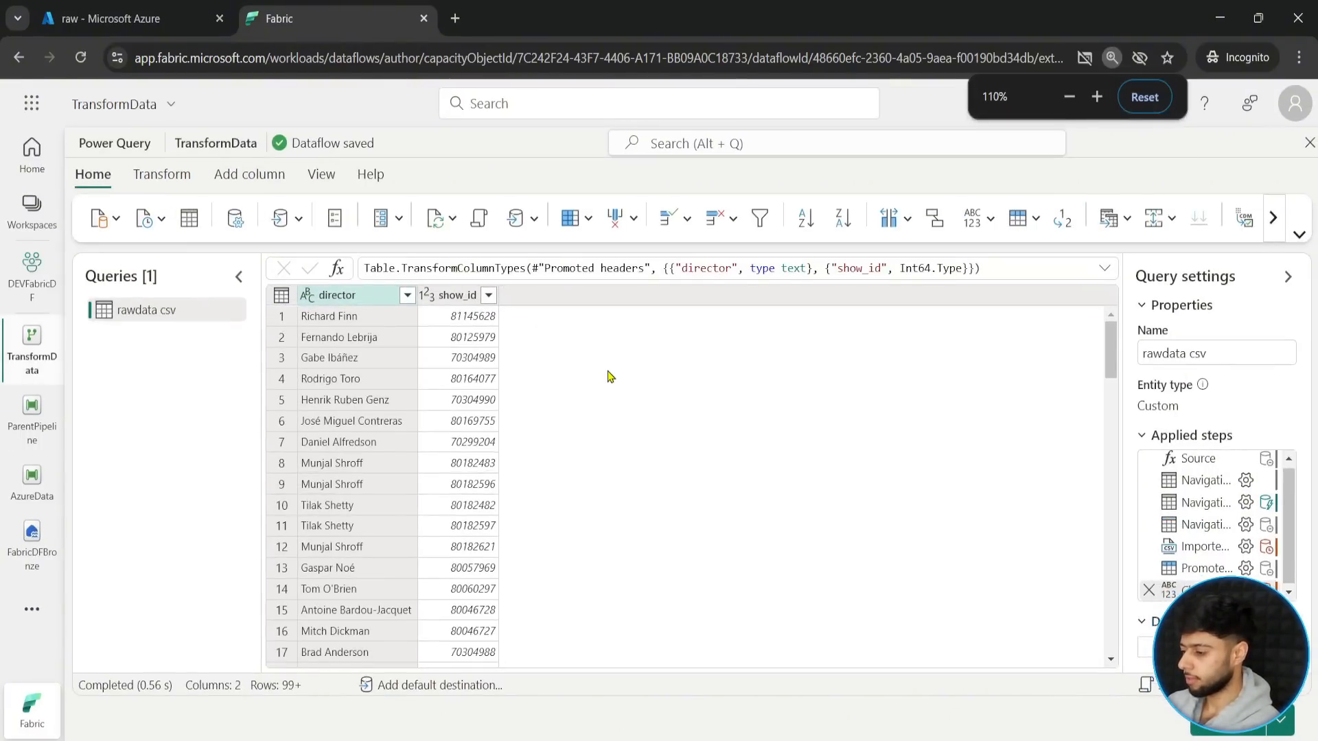
key("ctrl+plus")
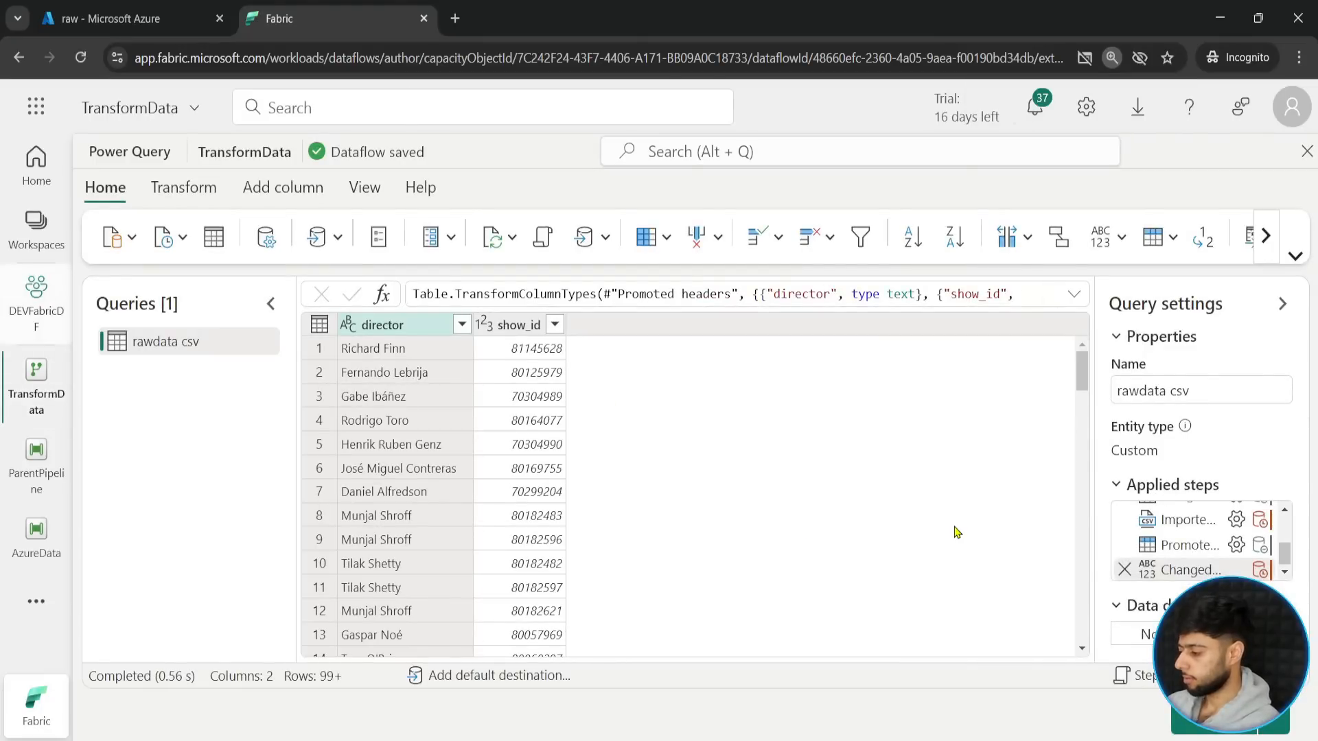
key("ctrl+minus")
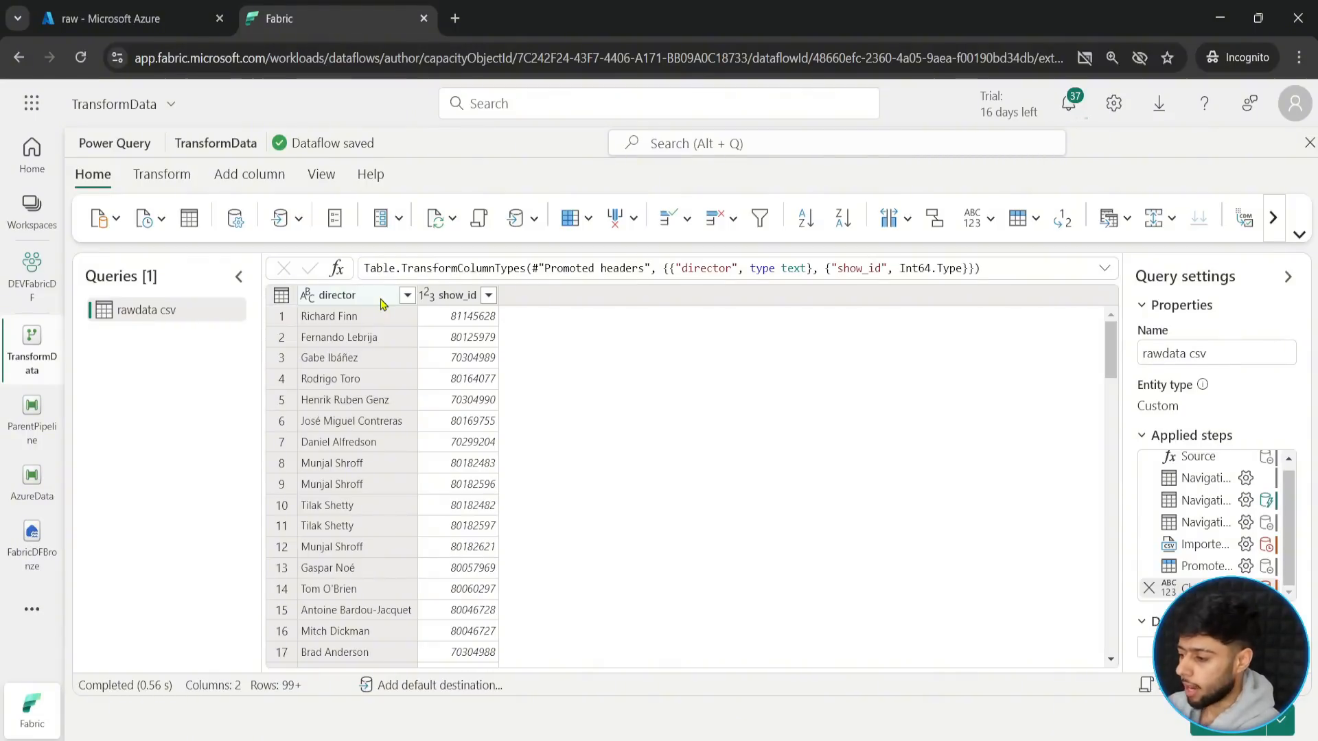
- Set up a split by delimiter on the director column, using the advanced options with Space as the separator
left_click(351, 296)
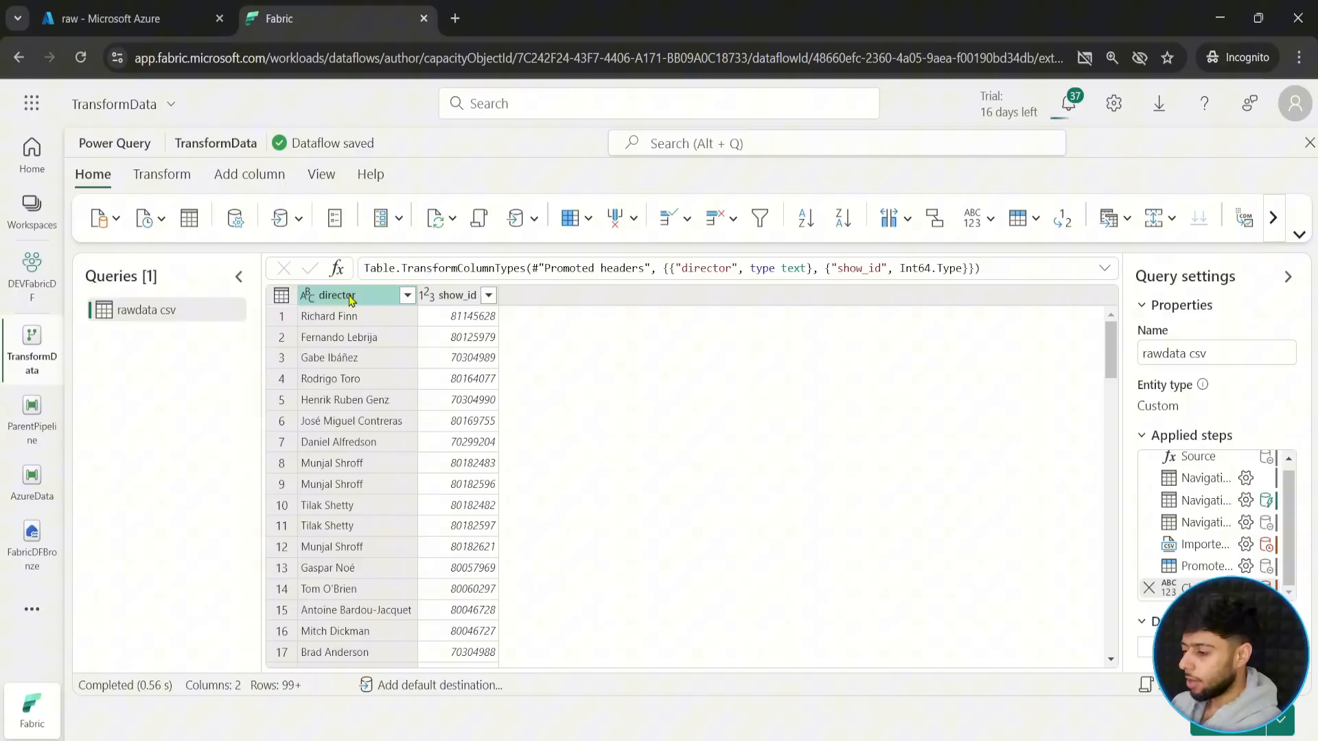
left_click(258, 184)
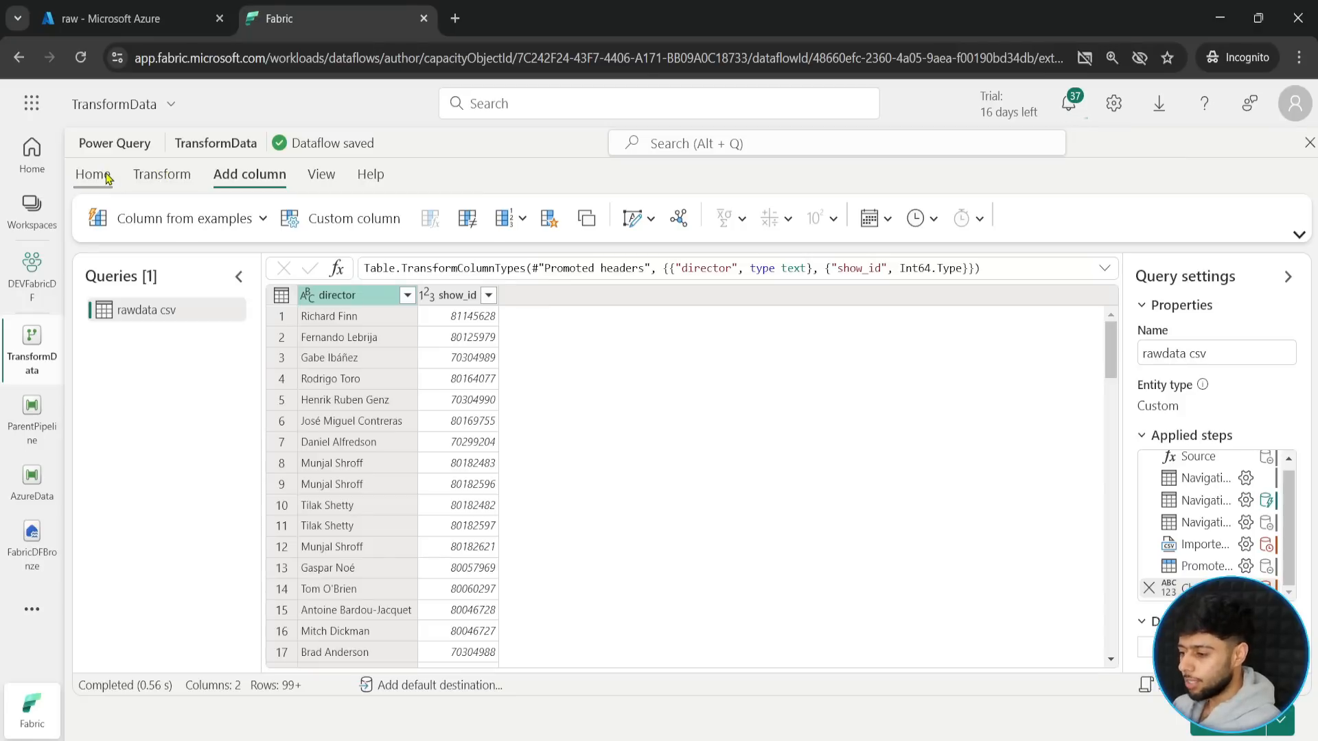
left_click(162, 174)
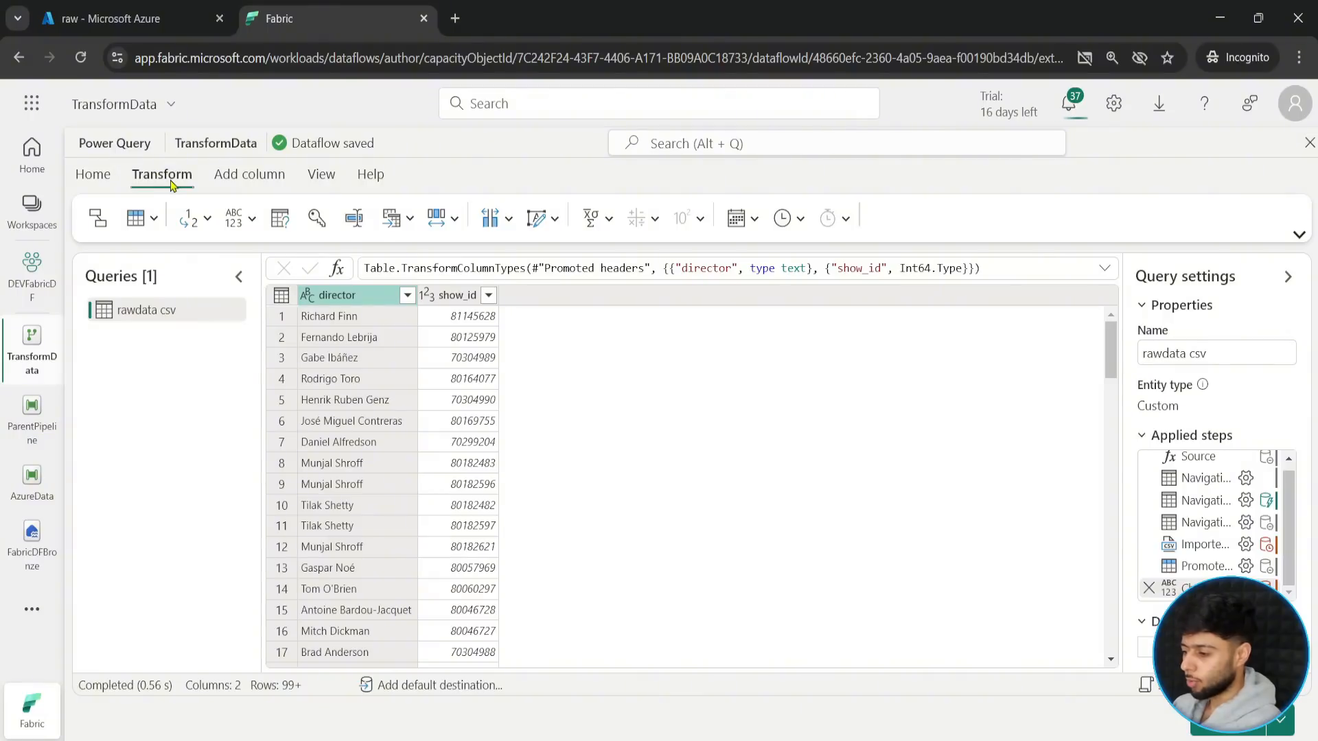
left_click(110, 177)
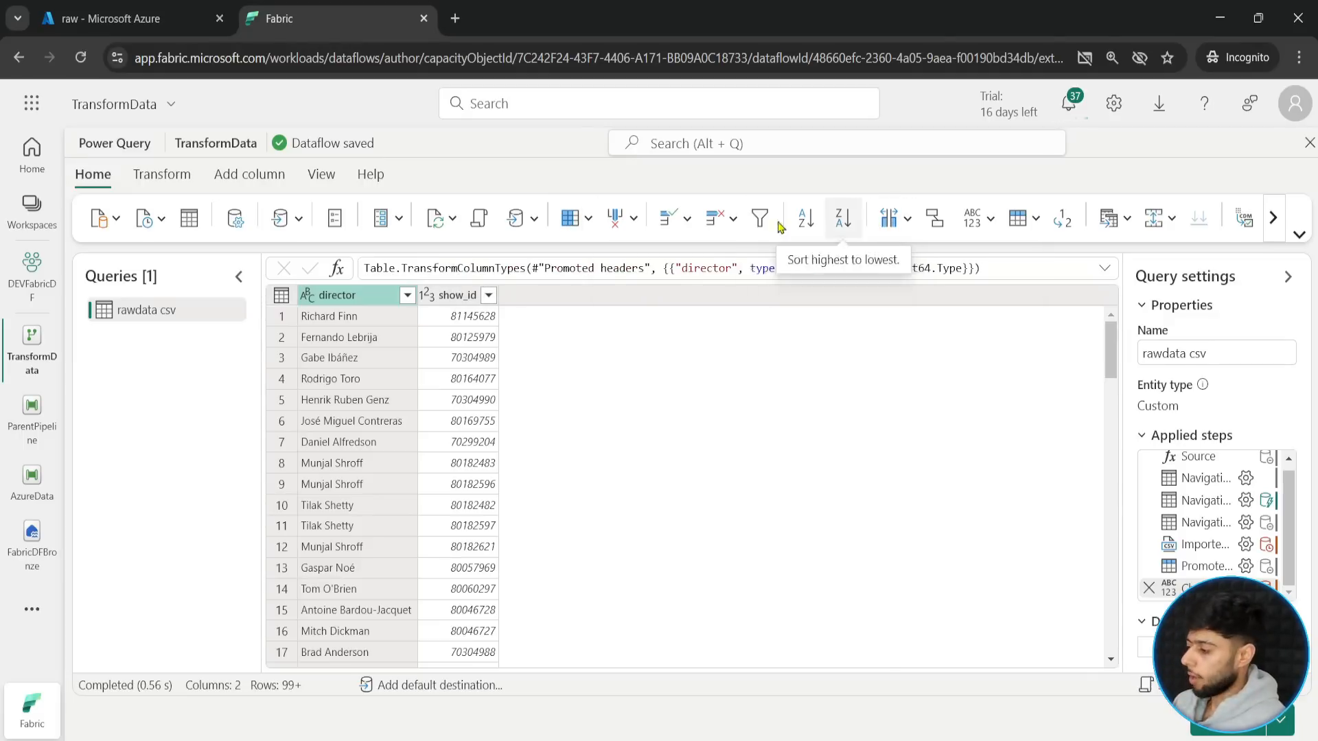
left_click(908, 219)
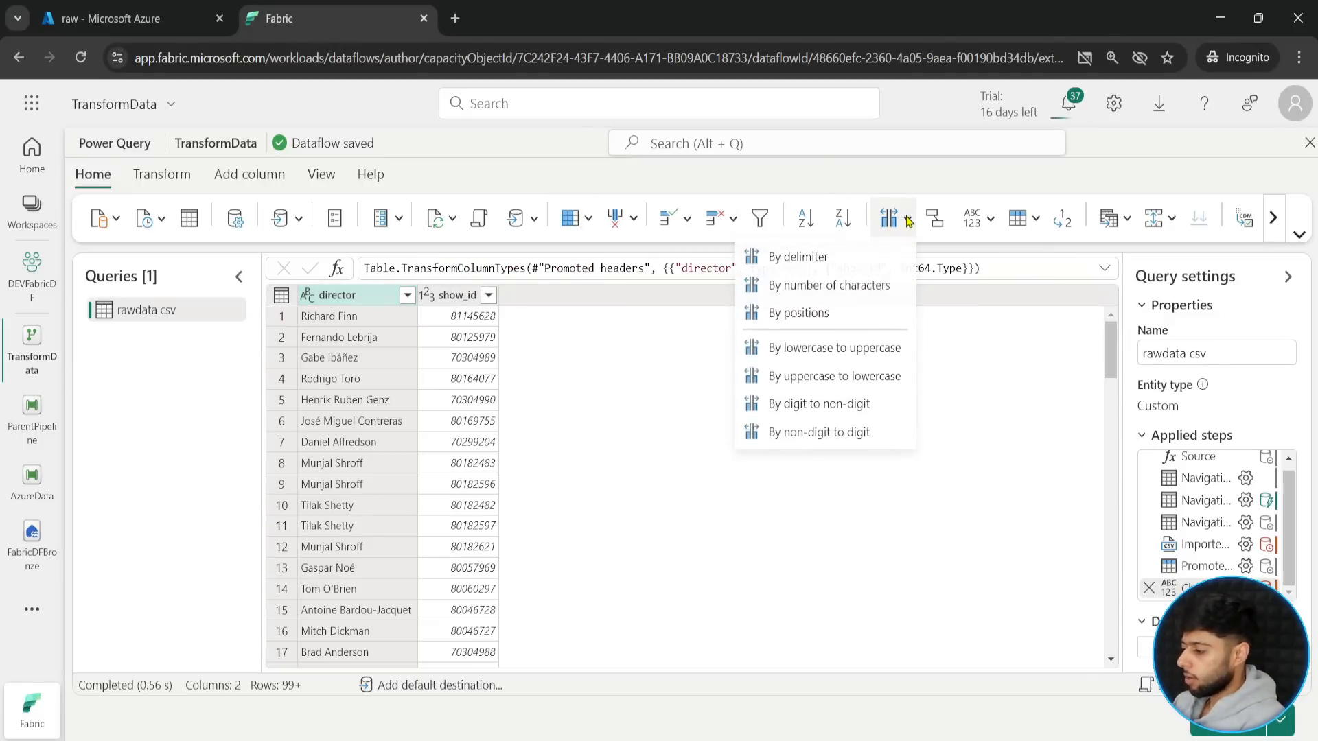
left_click(812, 264)
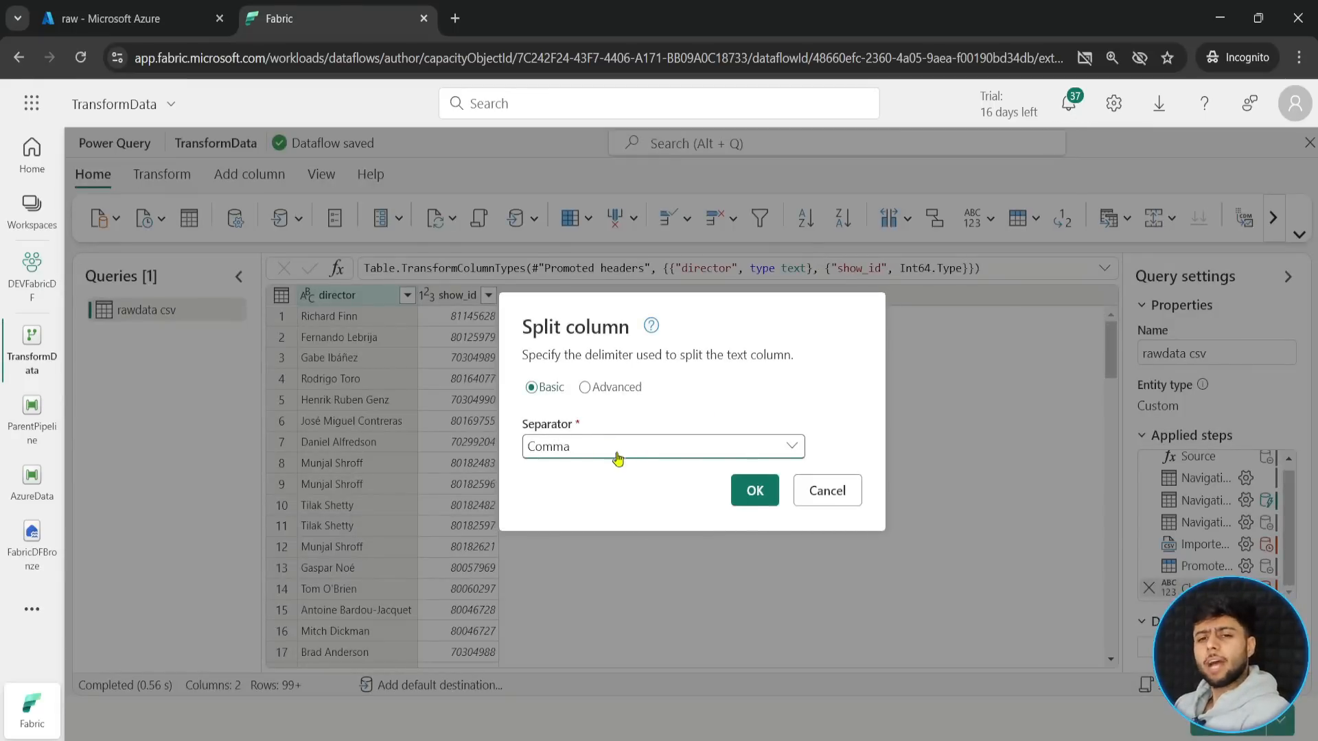
left_click(584, 389)
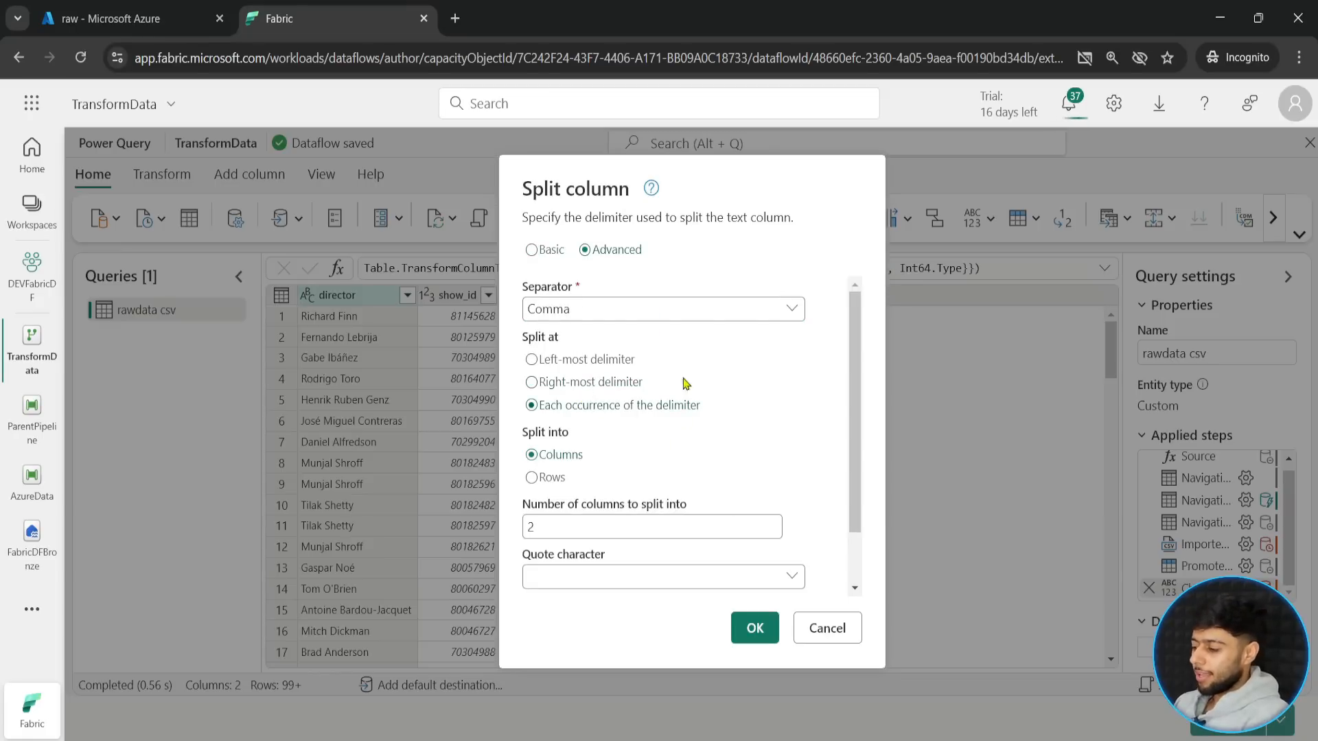
left_click(604, 310)
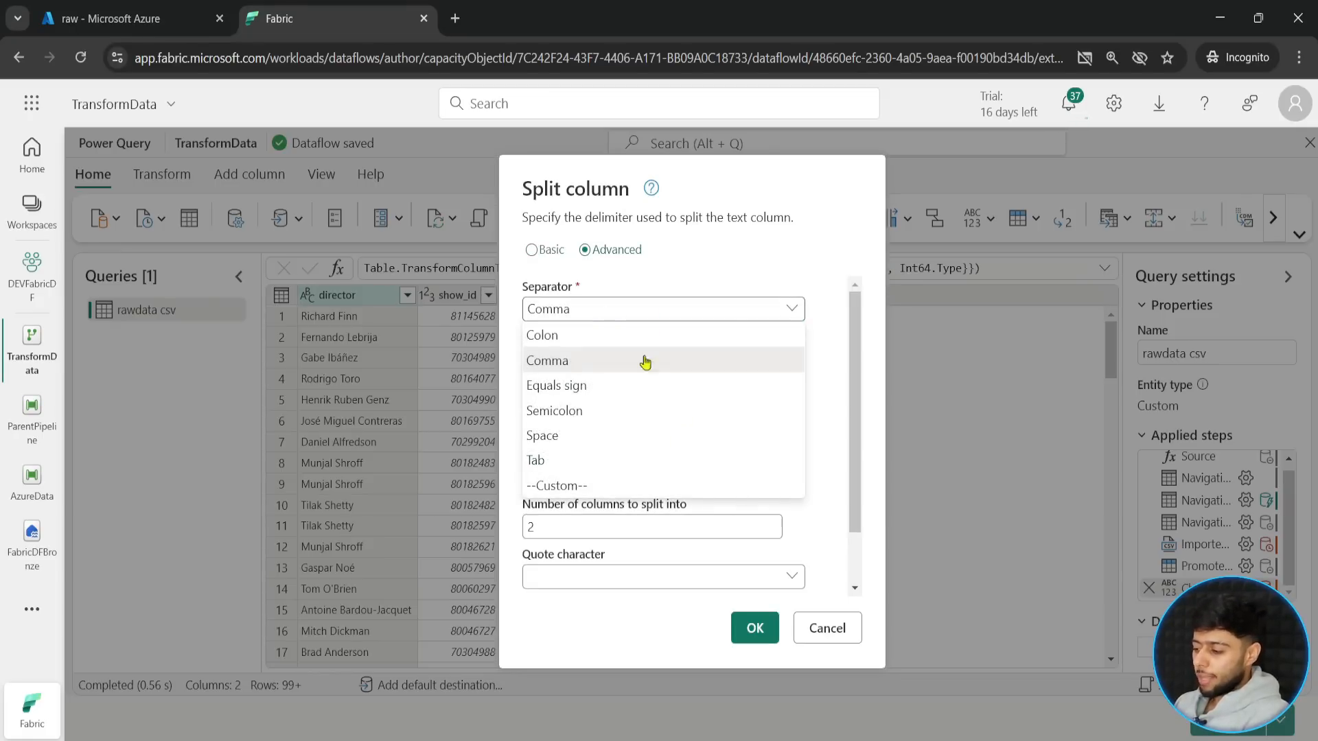
left_click(550, 437)
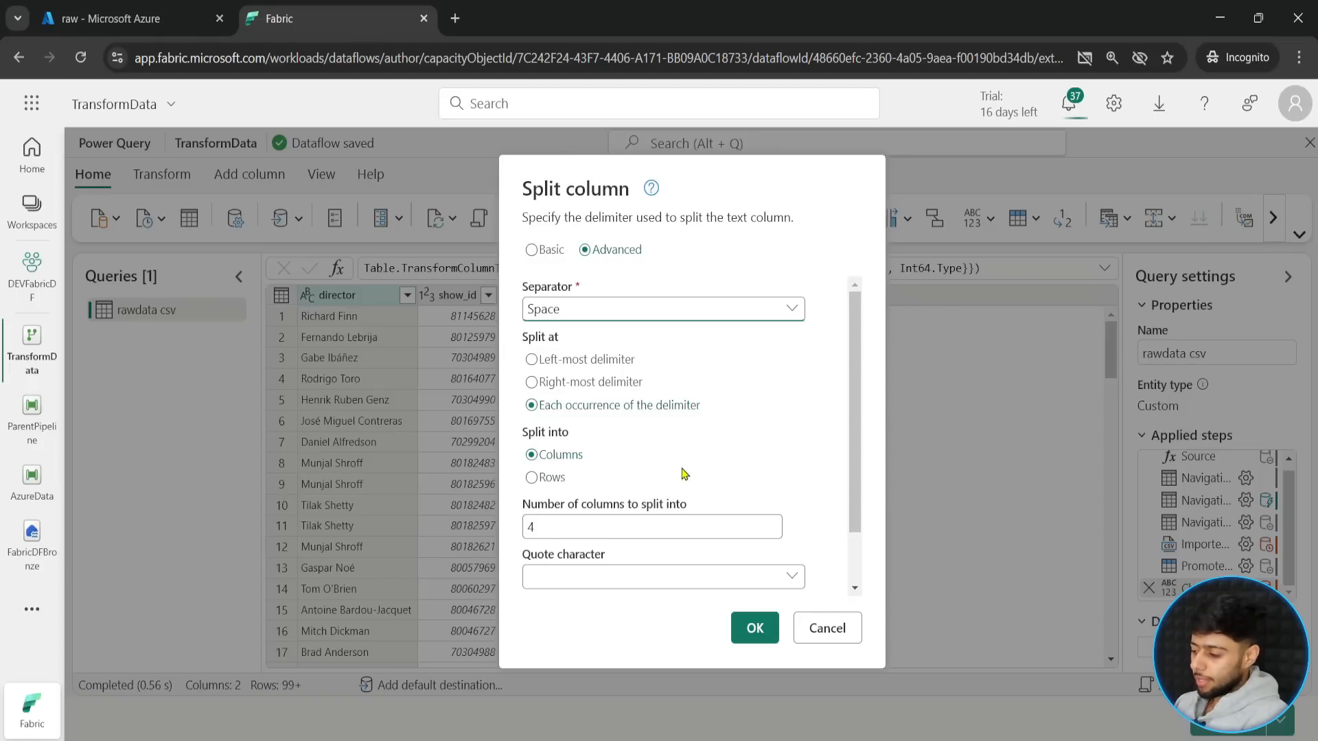
- Set the number of columns to split into to 2, leaving the quote character blank
scroll(682, 471, "down", 1)
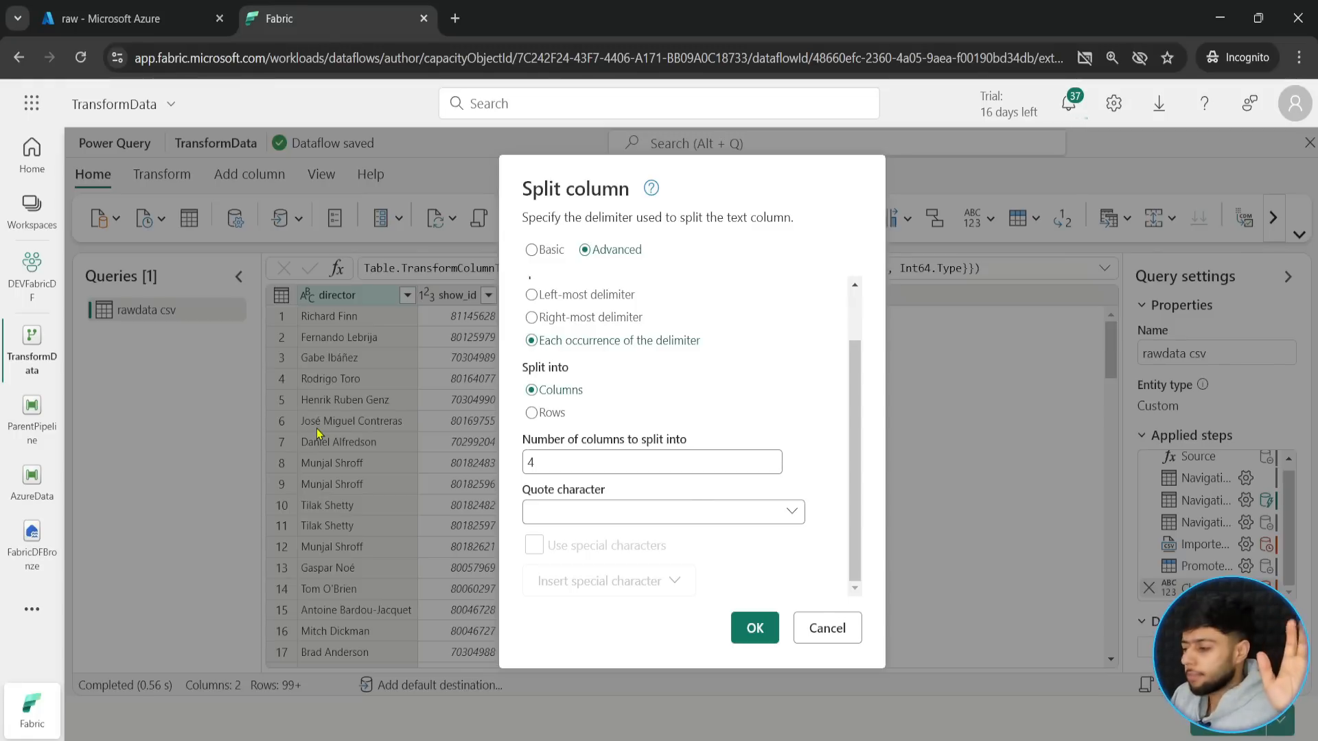
left_click(589, 464)
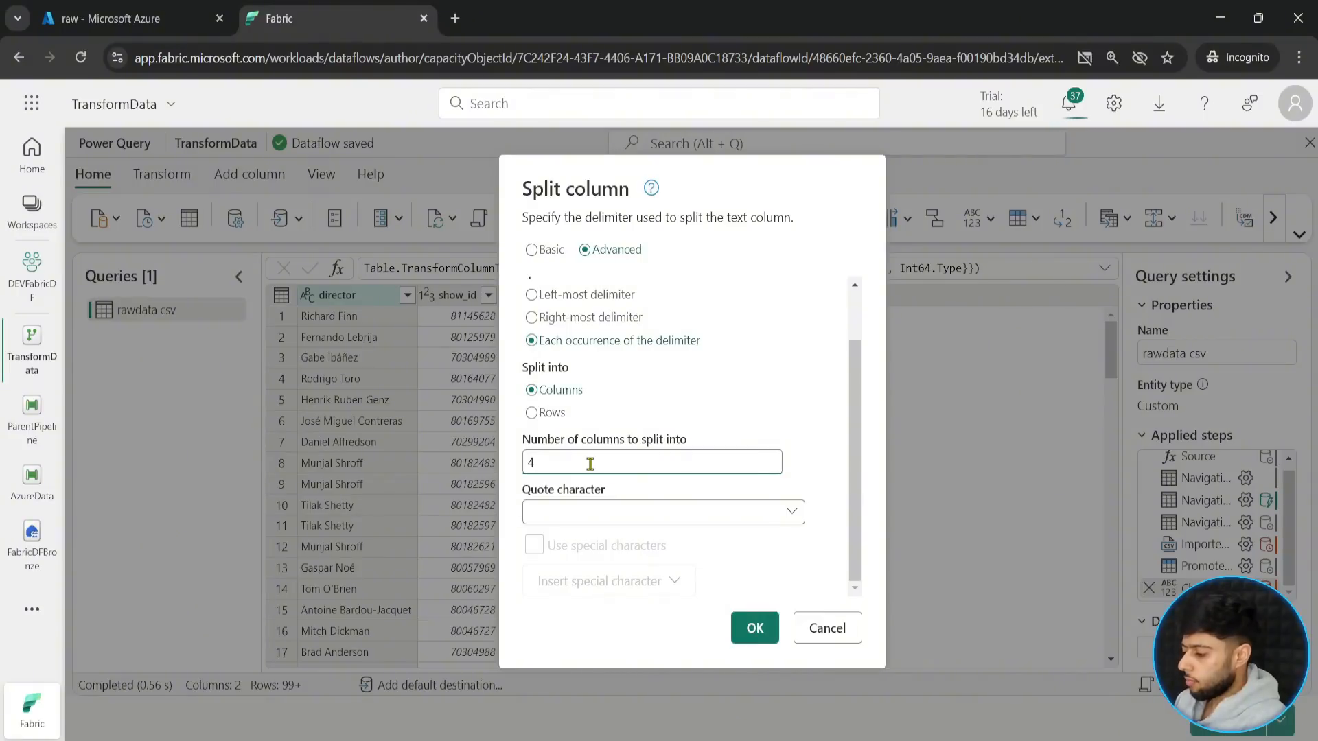
key("BackSpace")
type("2")
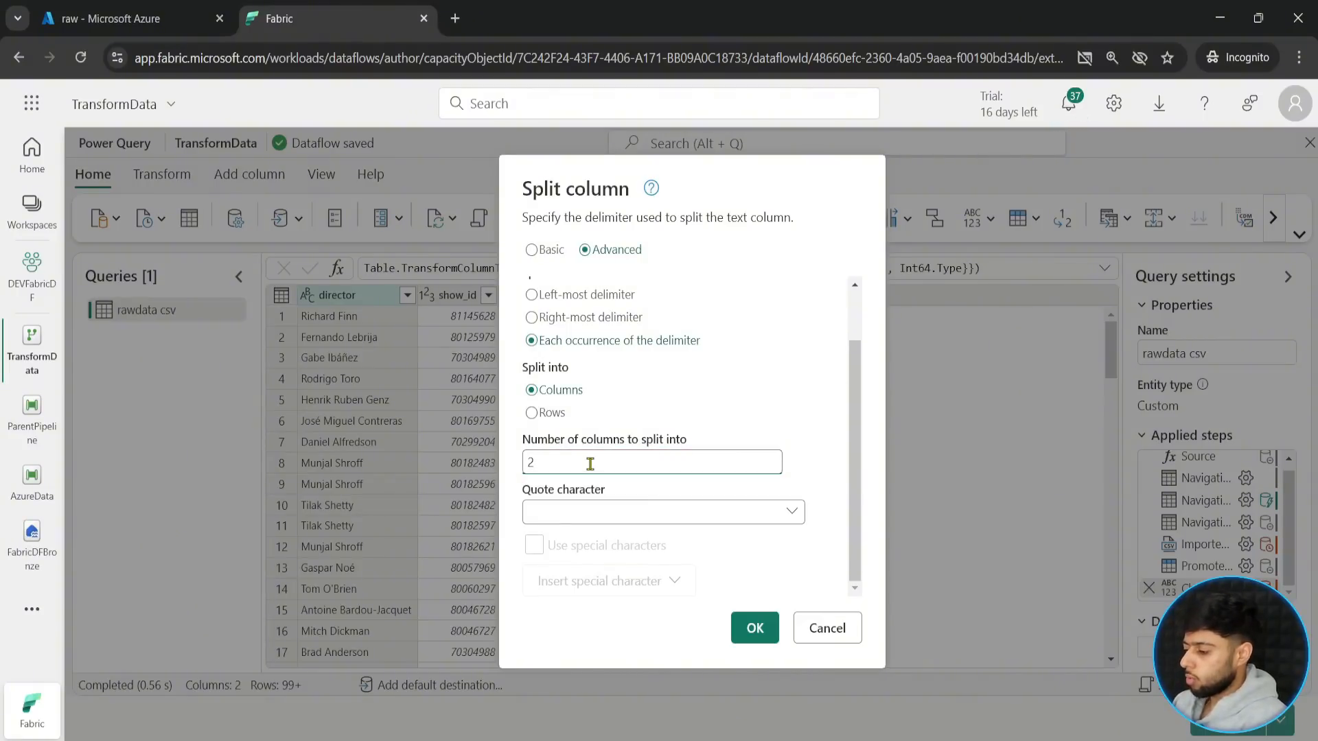
left_click(671, 512)
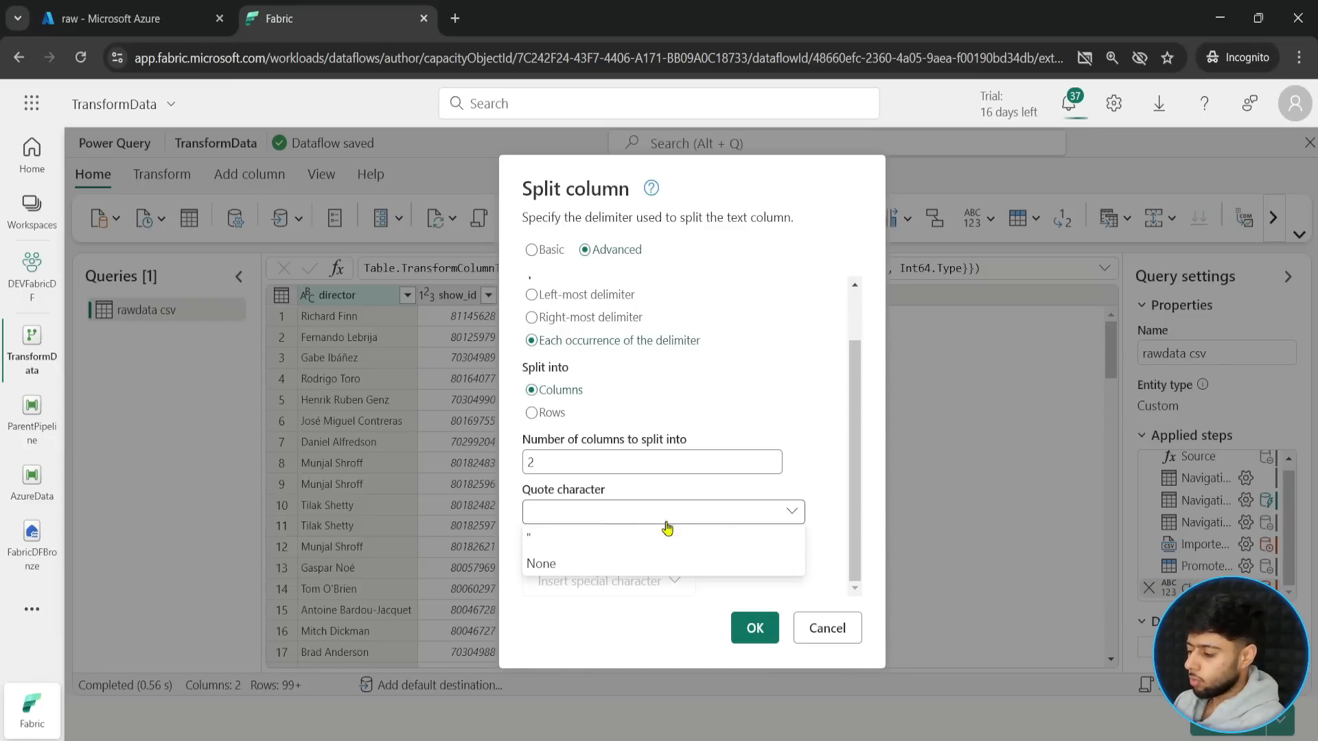
left_click(832, 457)
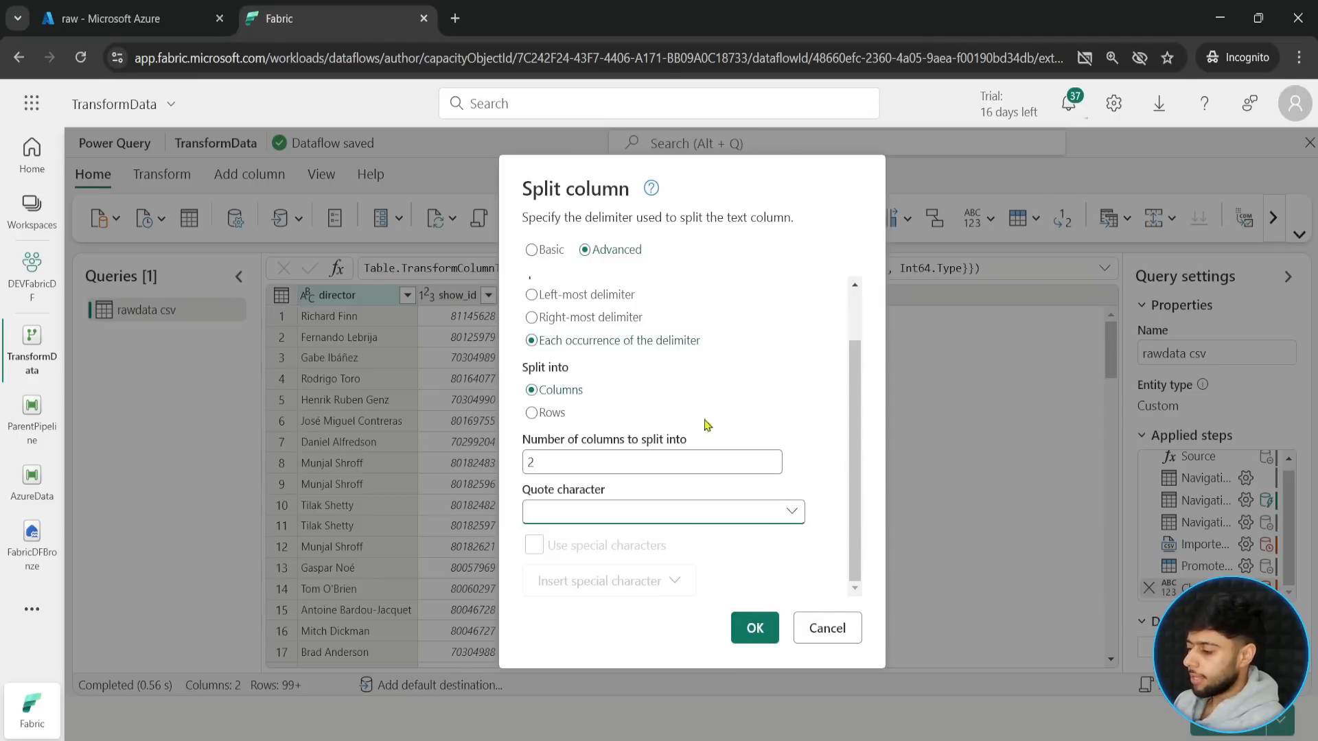
scroll(708, 426, "up", 2)
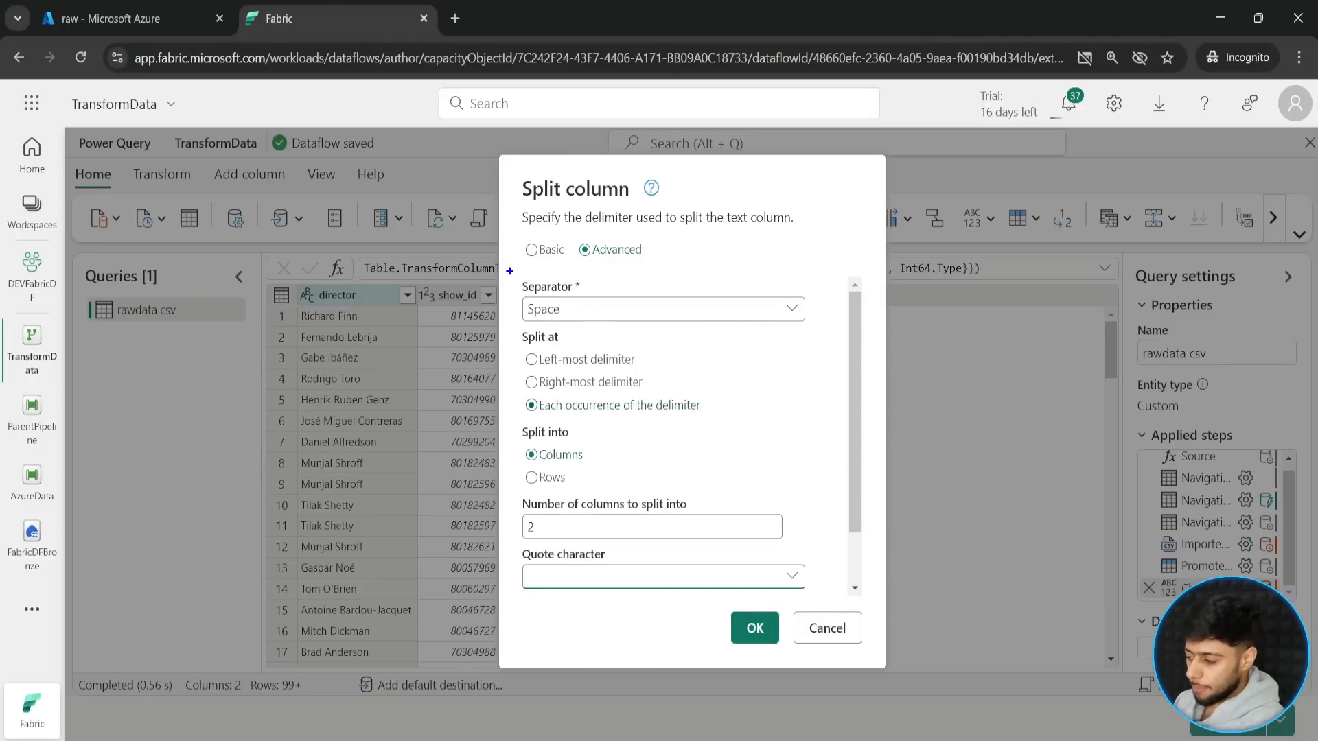
mouse_move(507, 269)
left_mouse_down()
mouse_move(638, 319)
mouse_move(825, 328)
left_mouse_up()
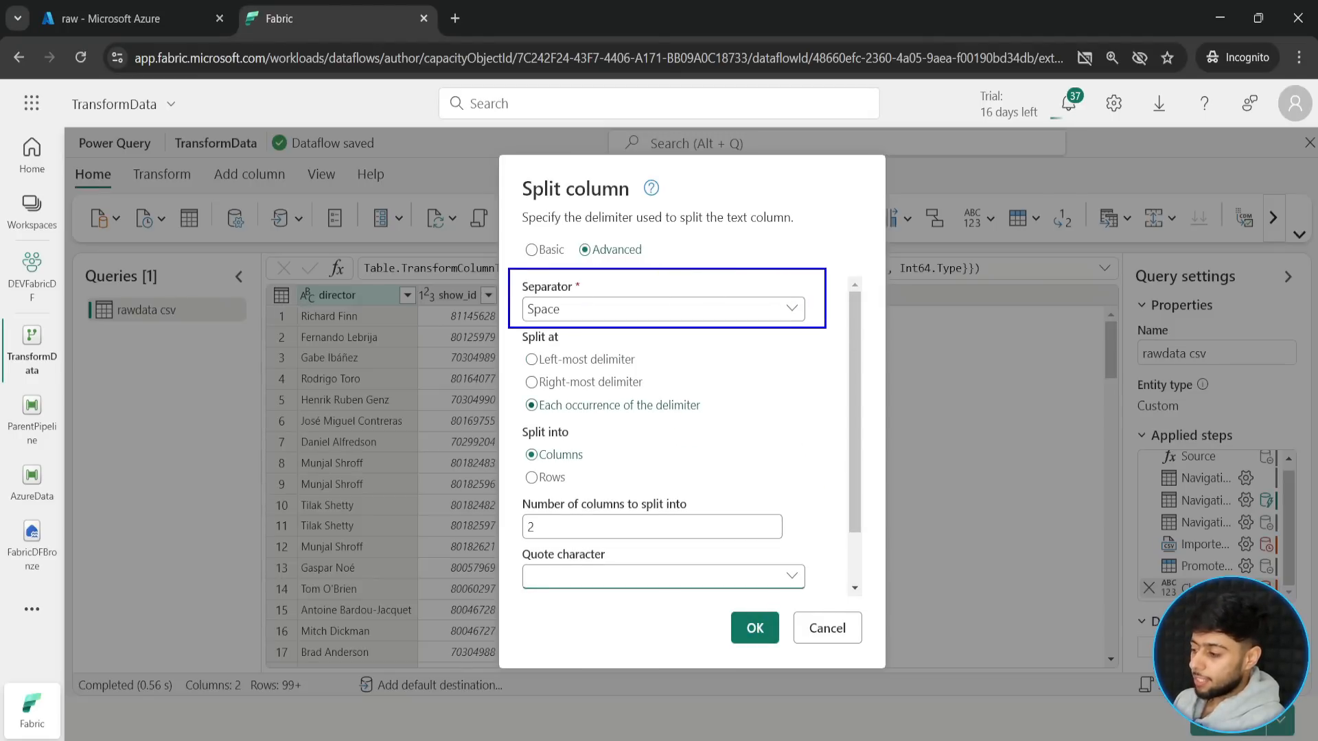
left_click_drag(520, 342, 646, 370)
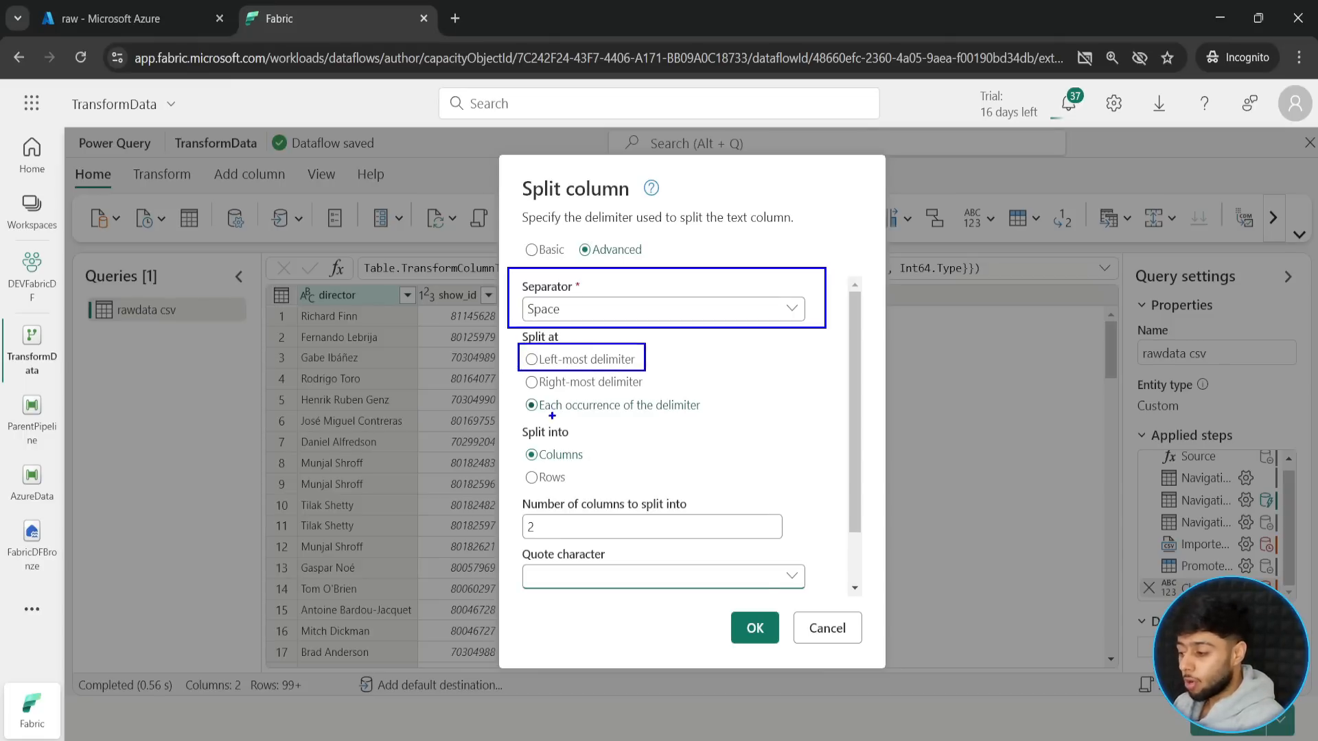
- Set the director column to split at the left-most delimiter into columns, with no quote character, and apply the split
key("Escape")
left_click(540, 365)
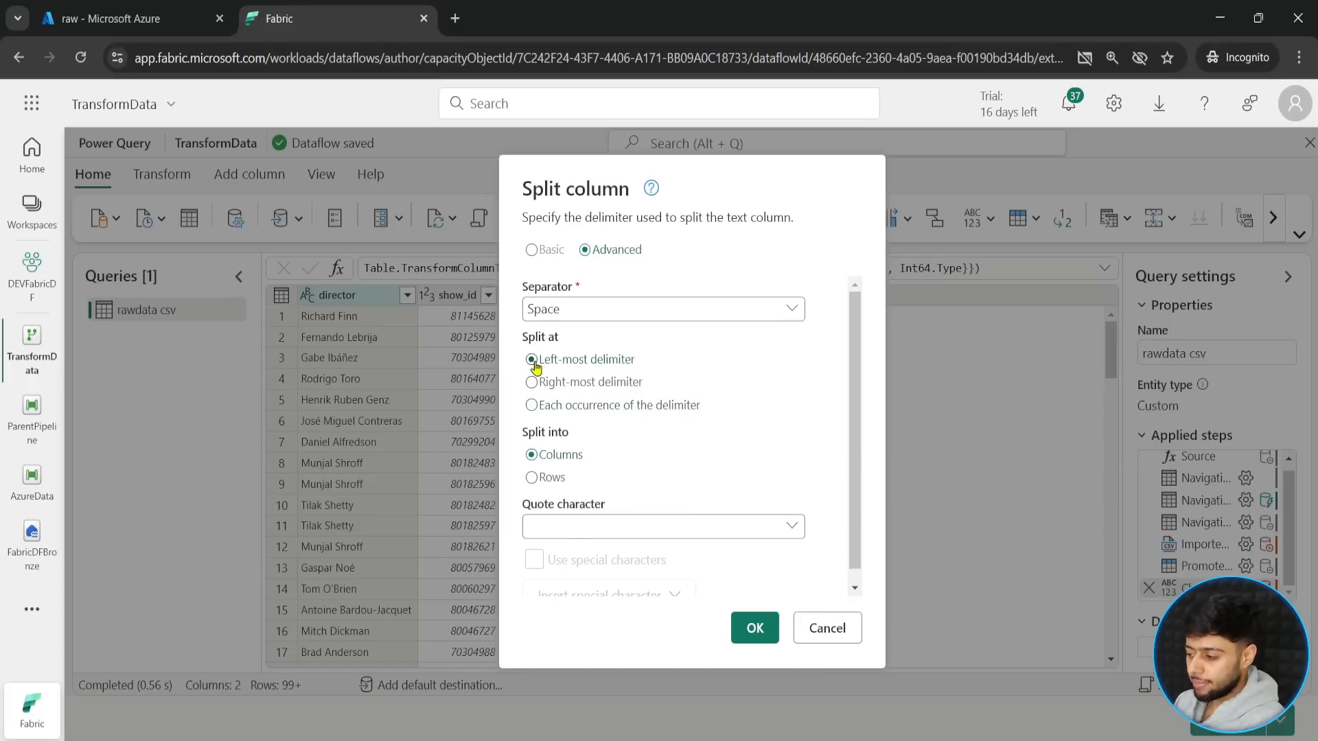
scroll(718, 447, "down", 1)
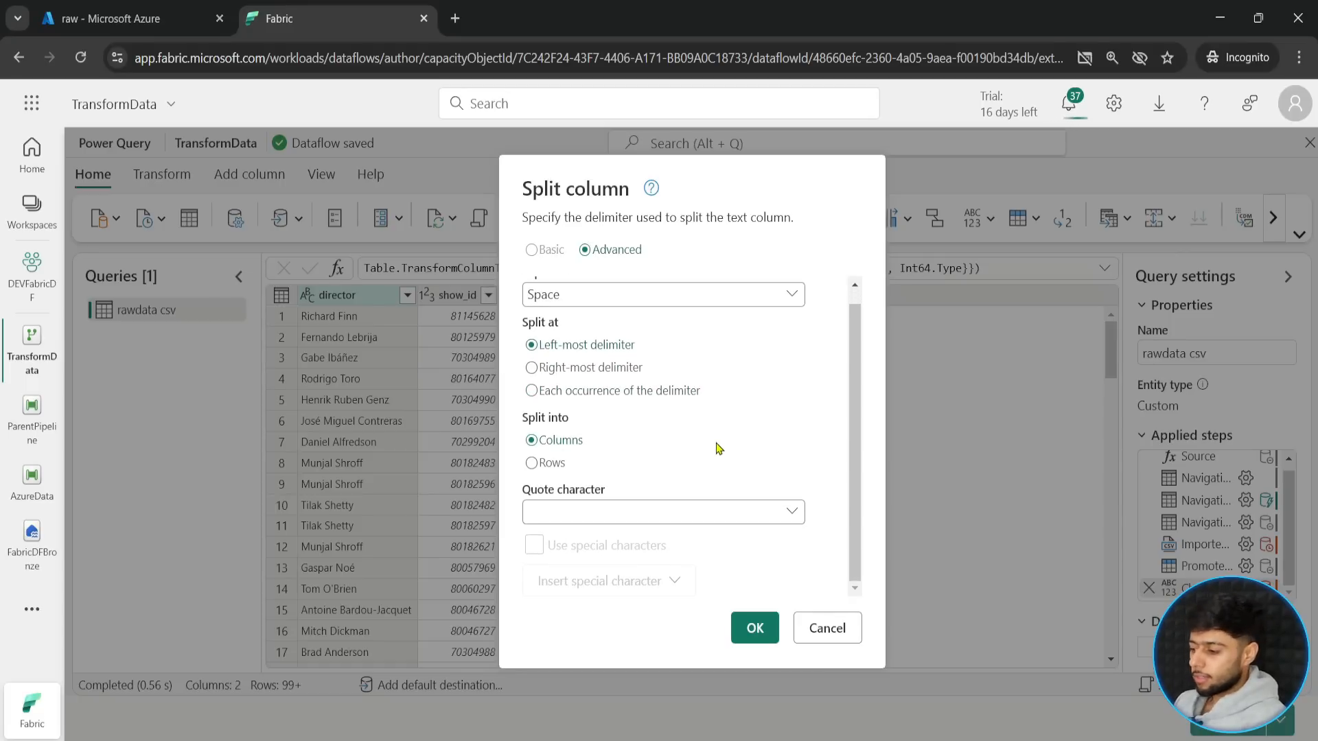
key("ctrl+2")
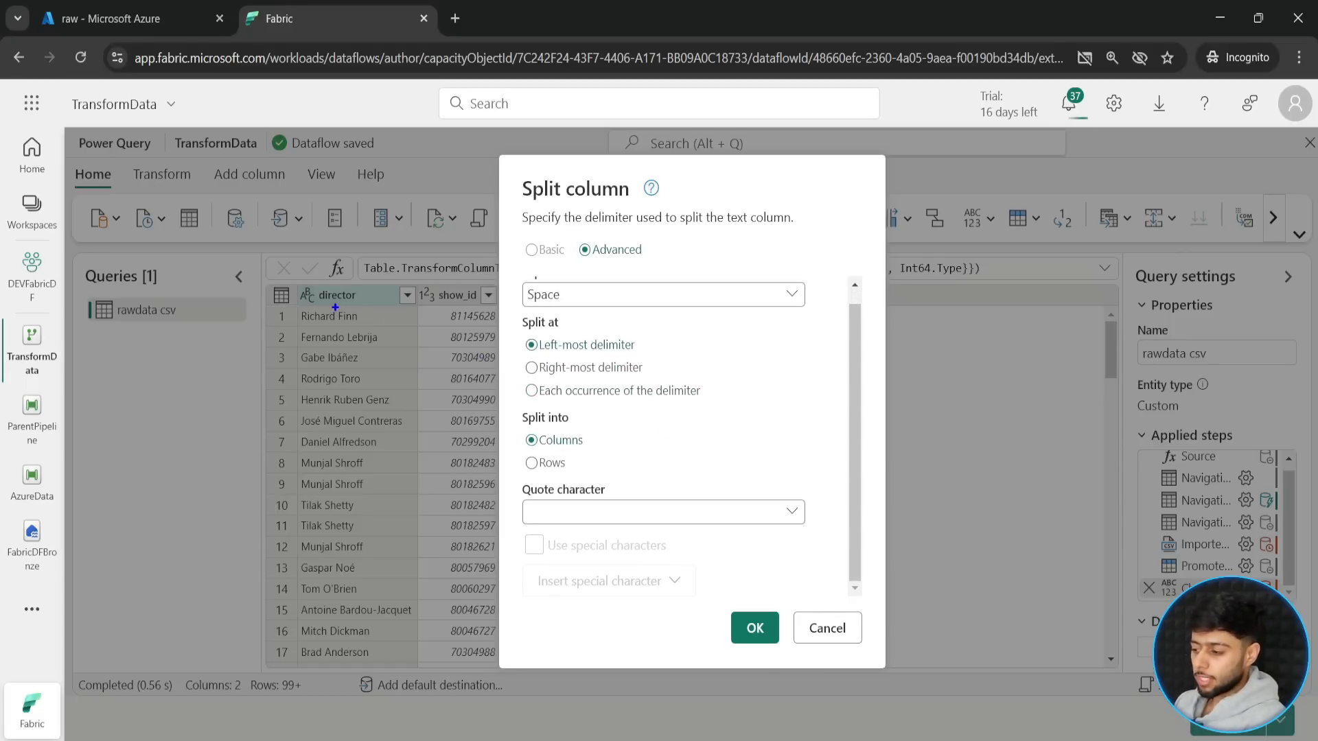
left_click_drag(335, 307, 342, 328)
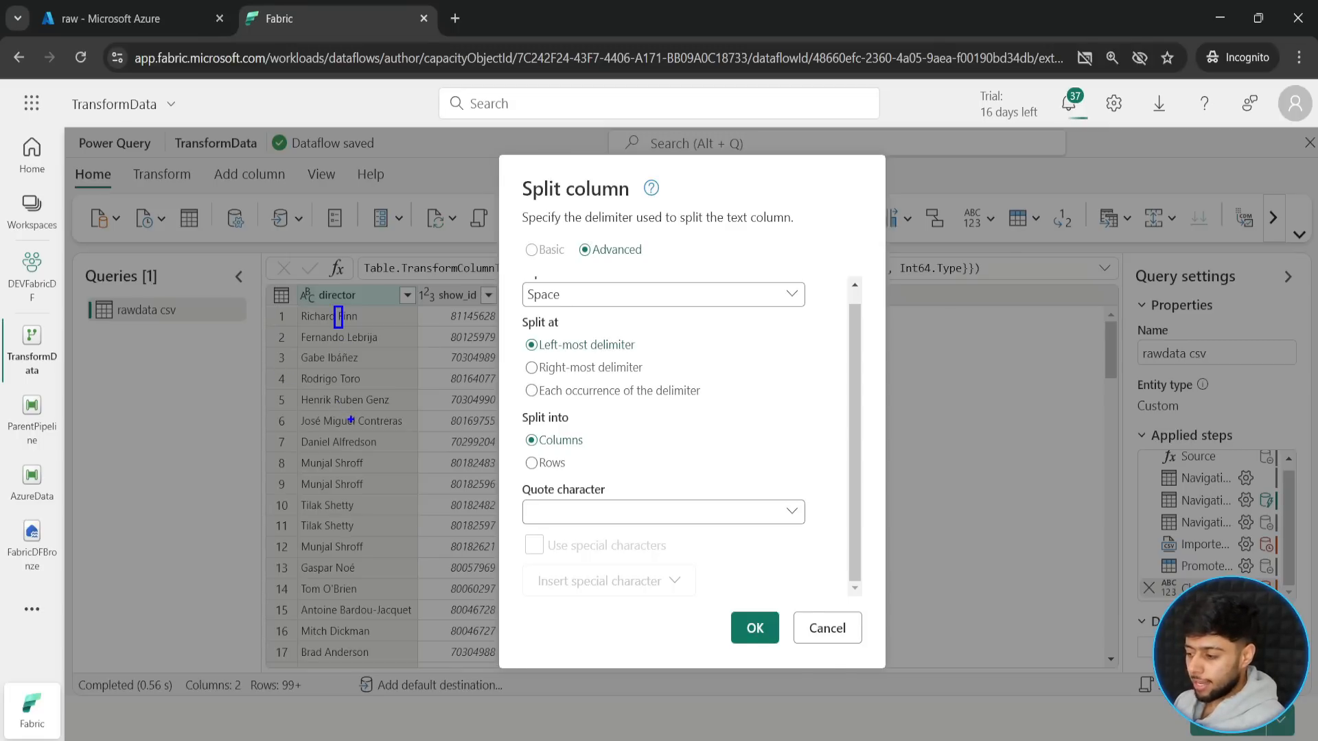
mouse_move(363, 433)
left_mouse_down()
mouse_move(354, 410)
mouse_move(381, 392)
left_mouse_up()
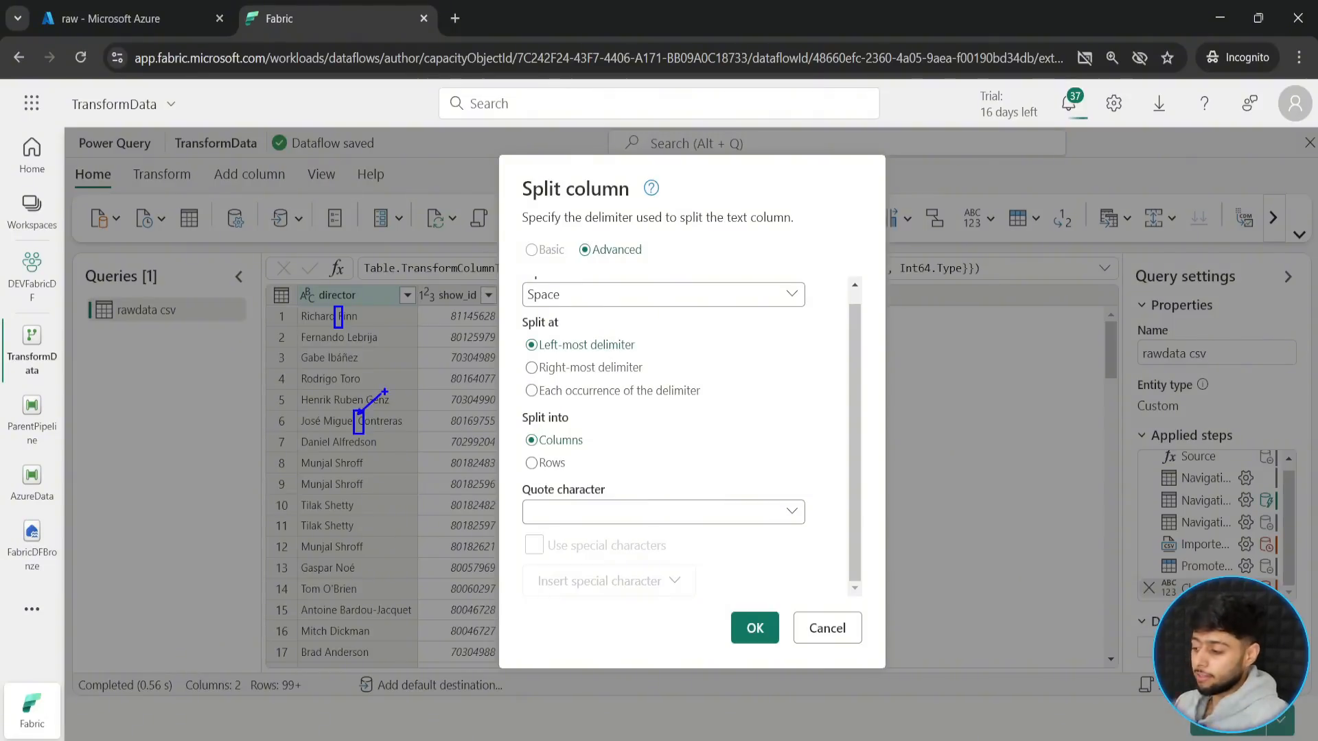
key("Escape")
left_click(686, 514)
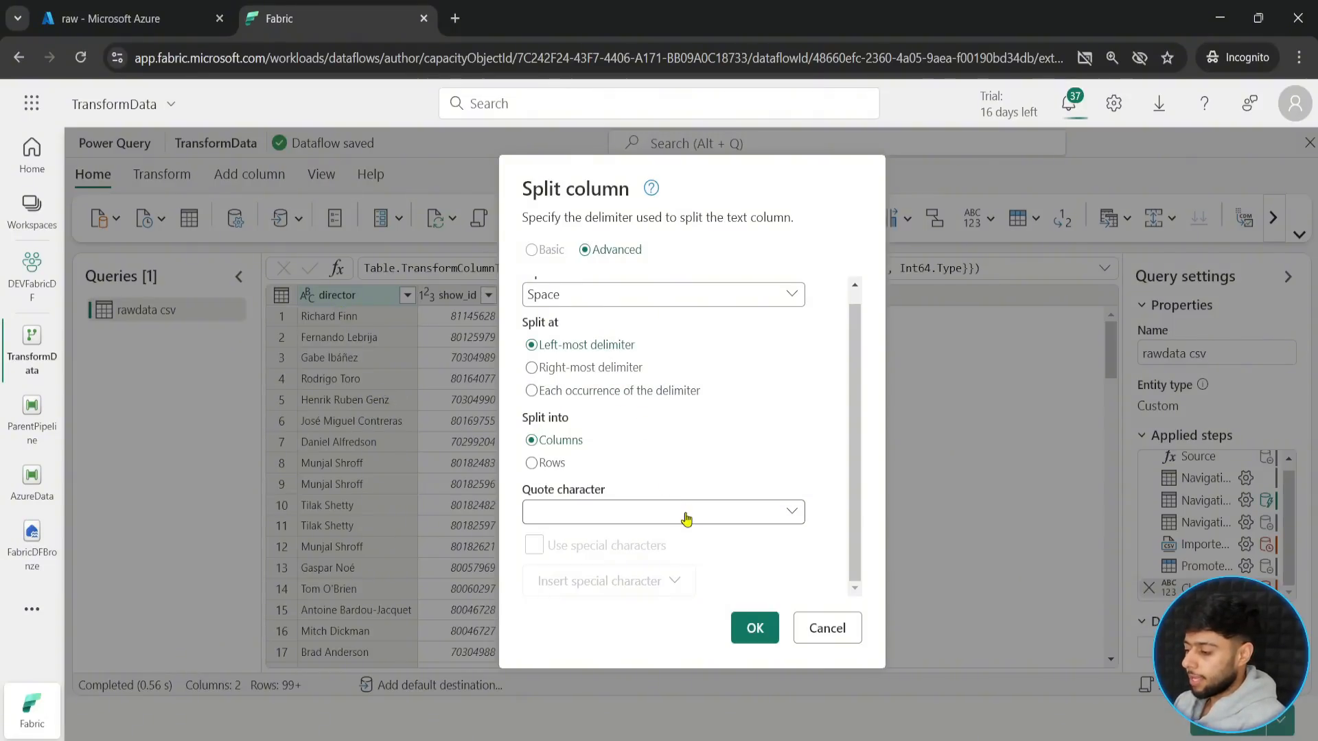
left_click(686, 515)
left_click(753, 628)
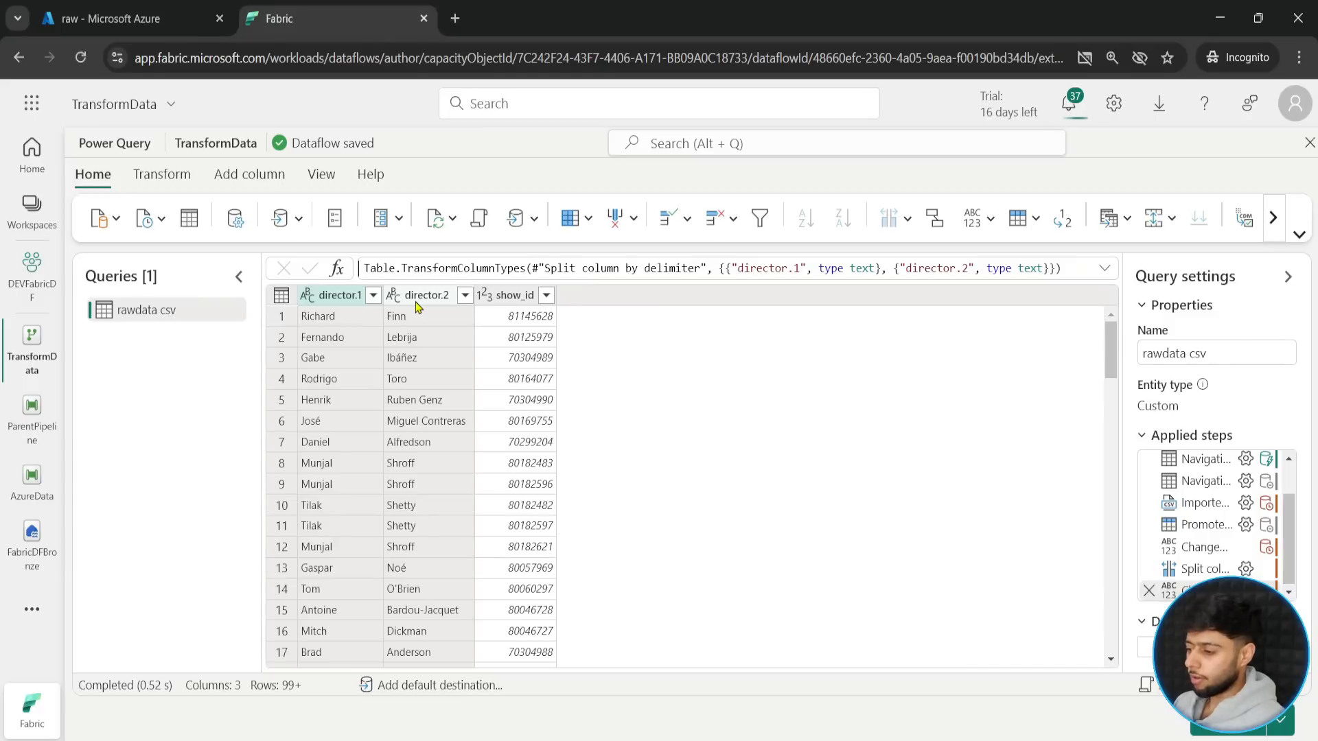
- Rename the director.1 column to director_fistname
double_click(344, 297)
type("di")
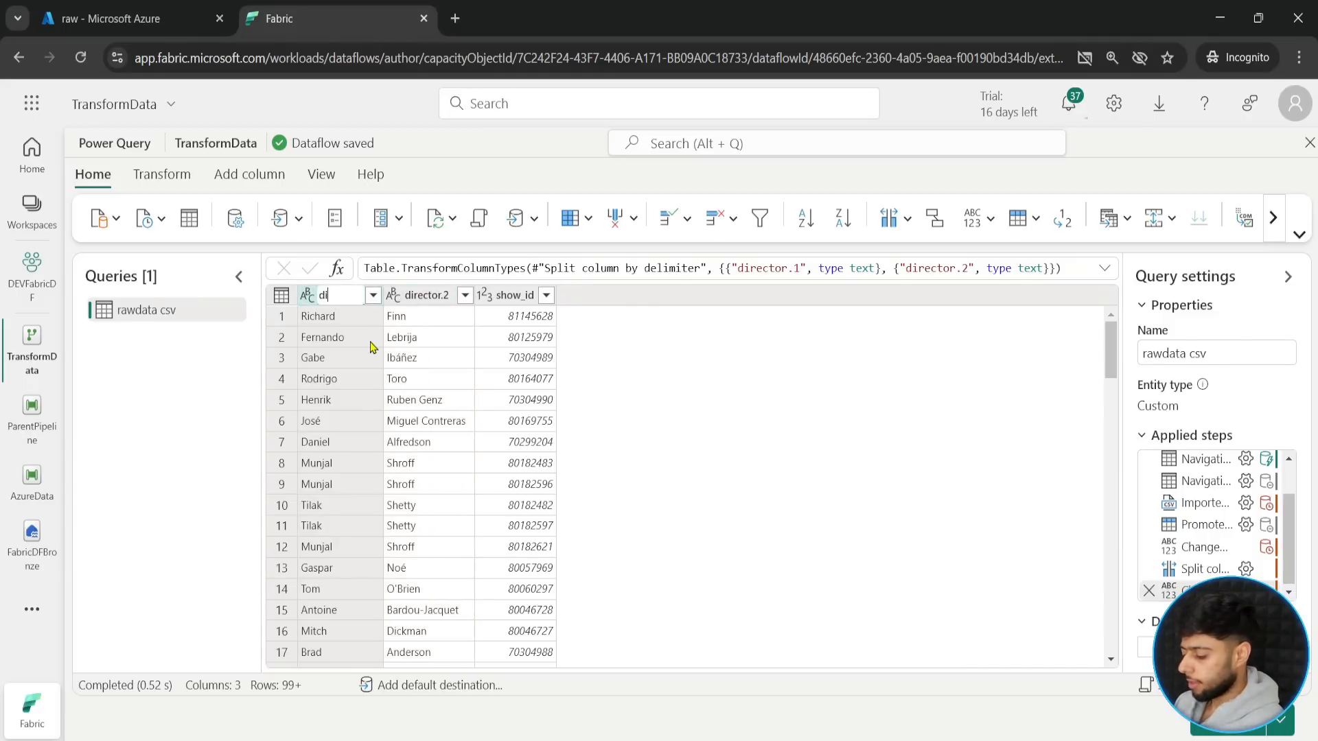
type("rector")
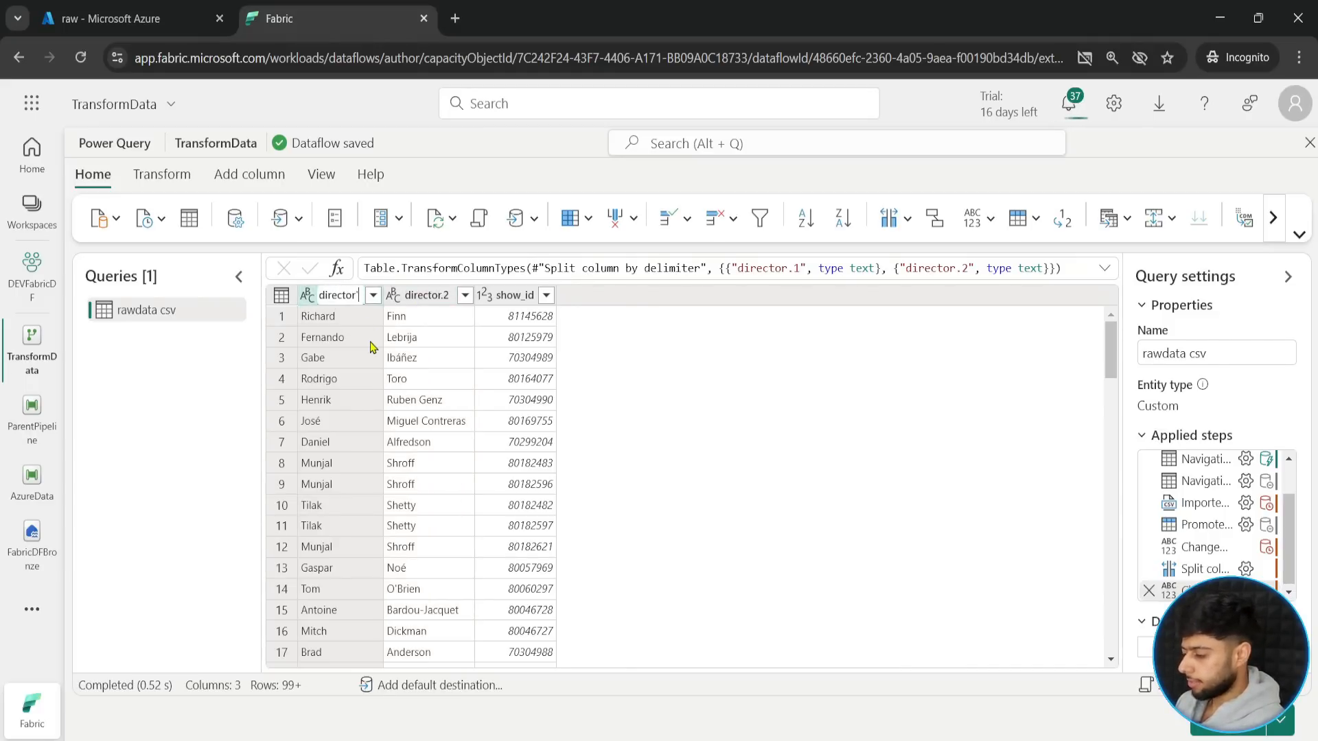
type("_first")
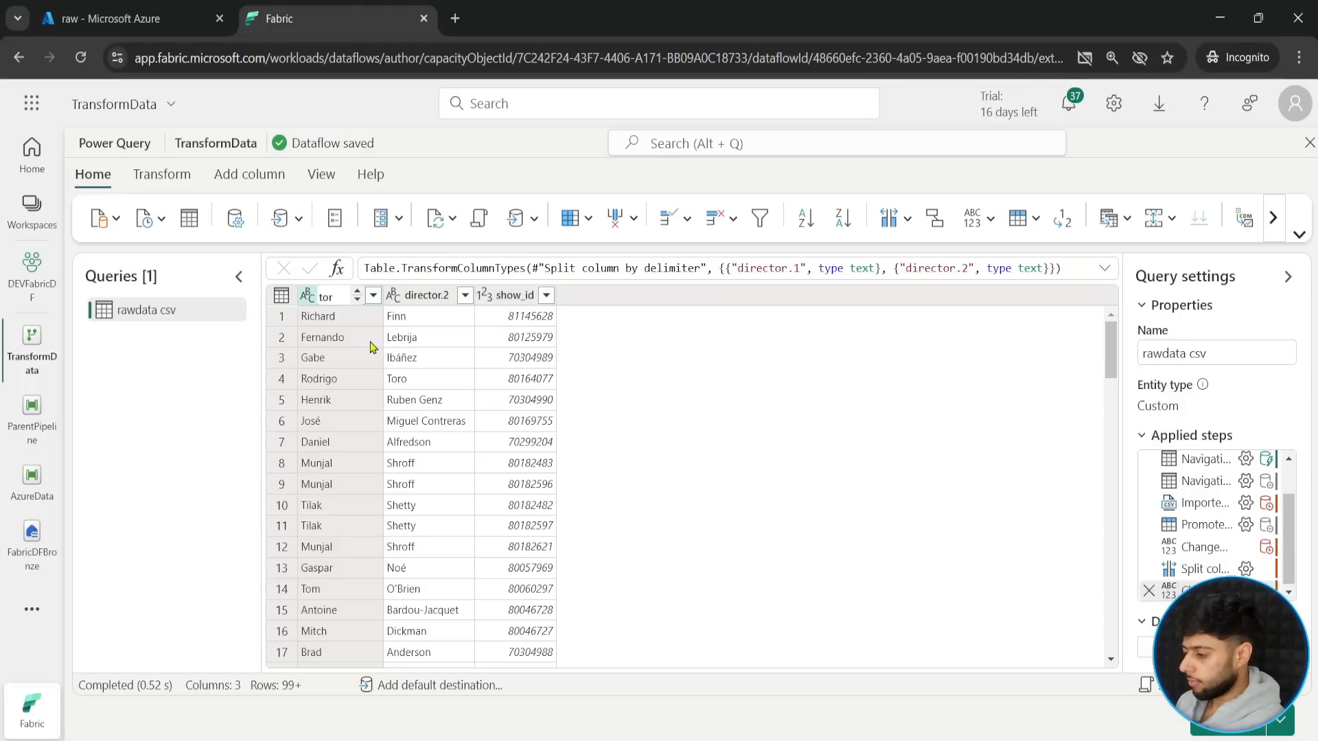
type("name")
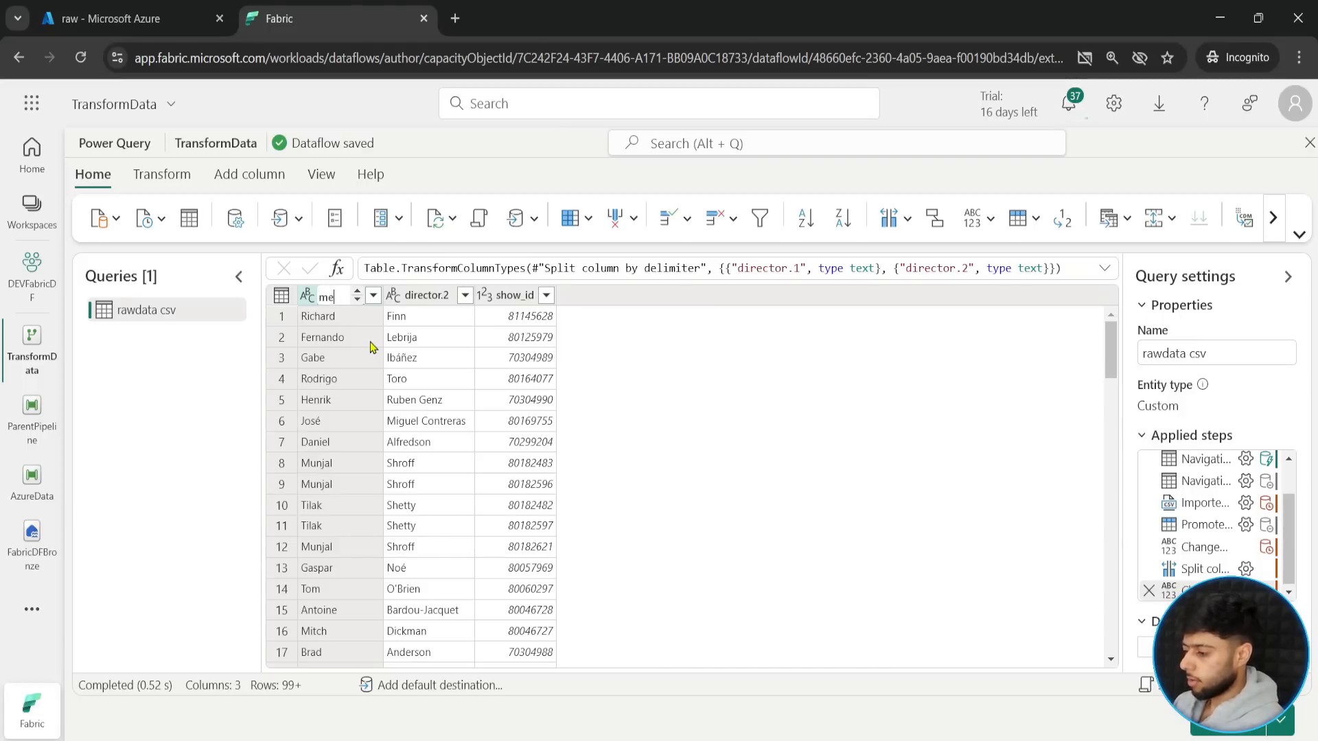
key("Return")
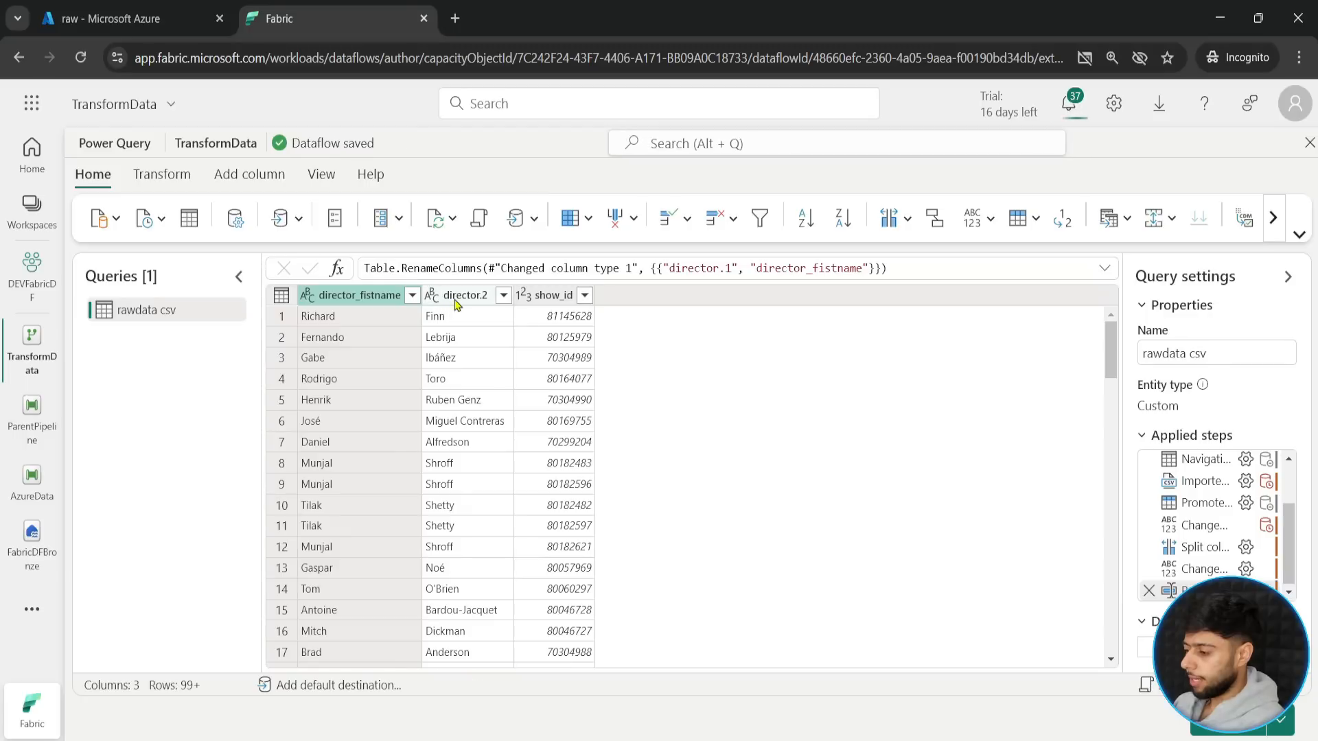
- Rename the director.2 column to director_lastname
double_click(447, 297)
type("director")
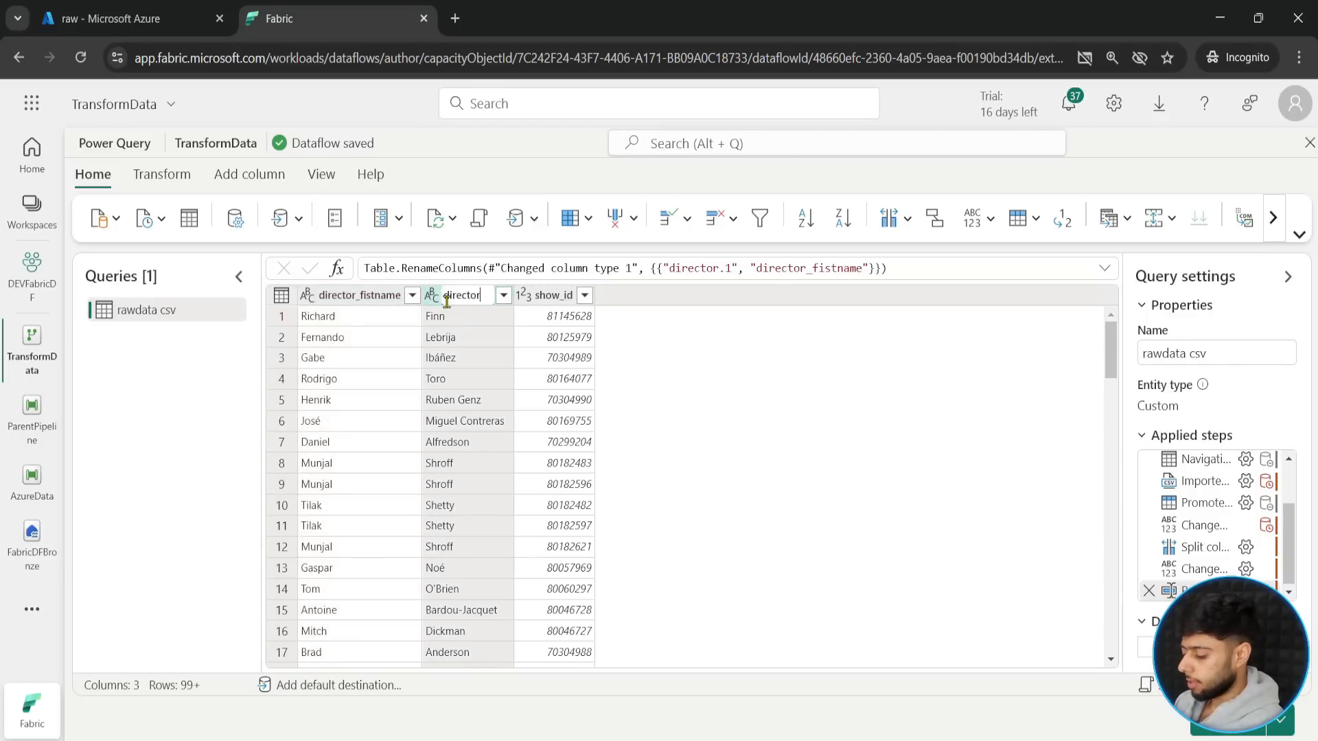
type("_lastname")
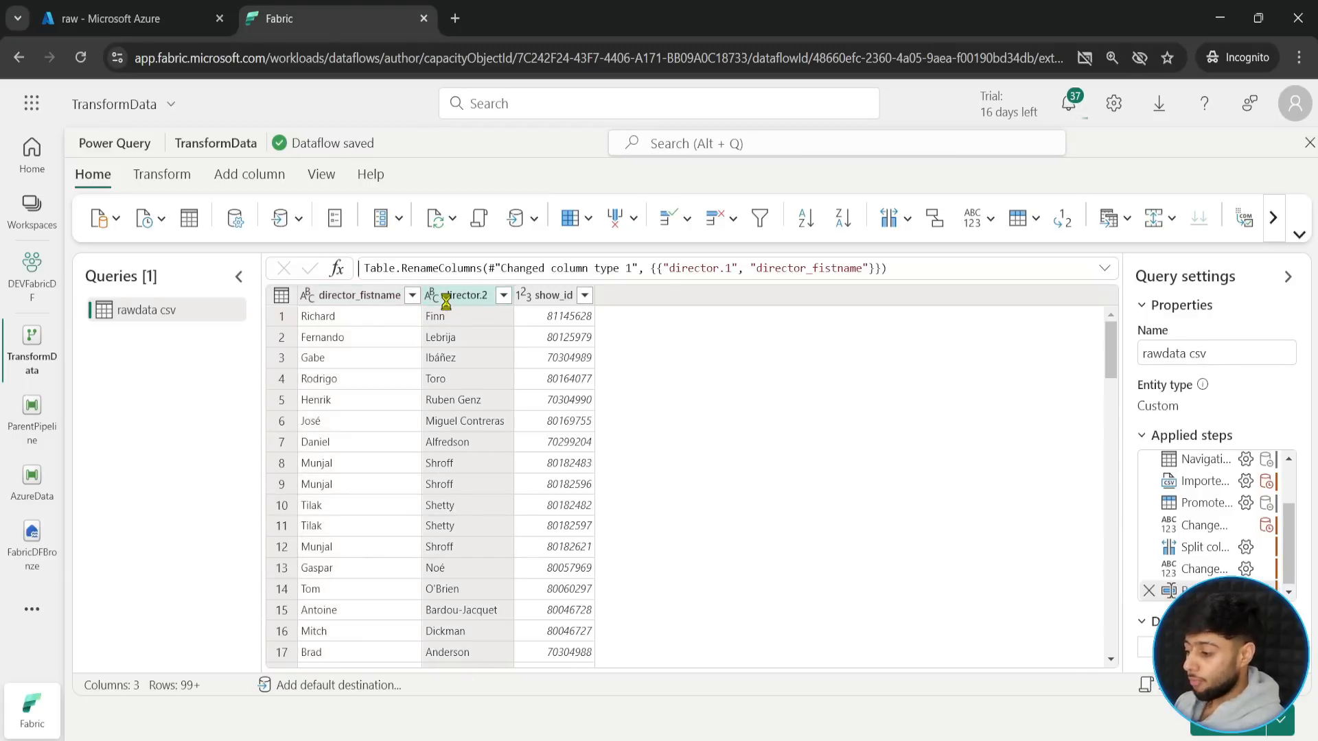
key("Return")
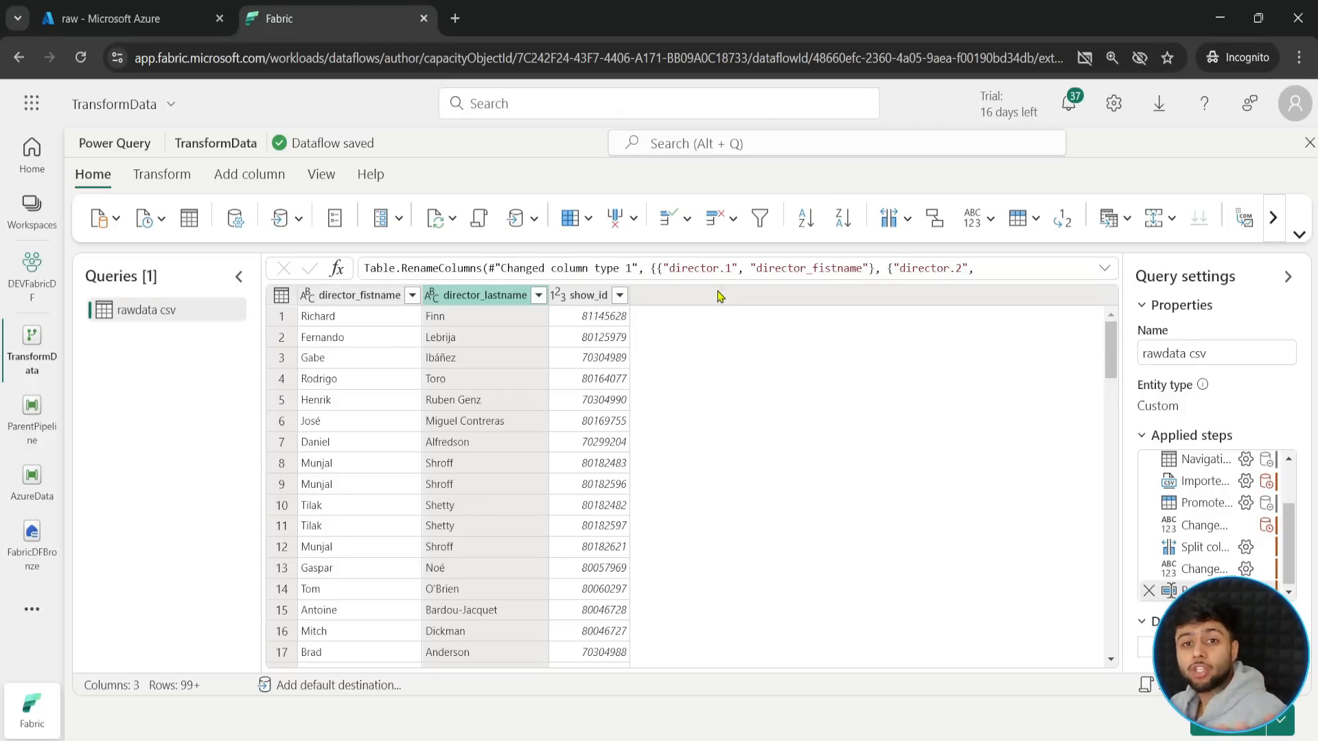
- Examine the rawdata csv query's steps in the diagram view and the commands available after the last step, and return to the data and query settings
left_click_drag(1287, 523, 1287, 561)
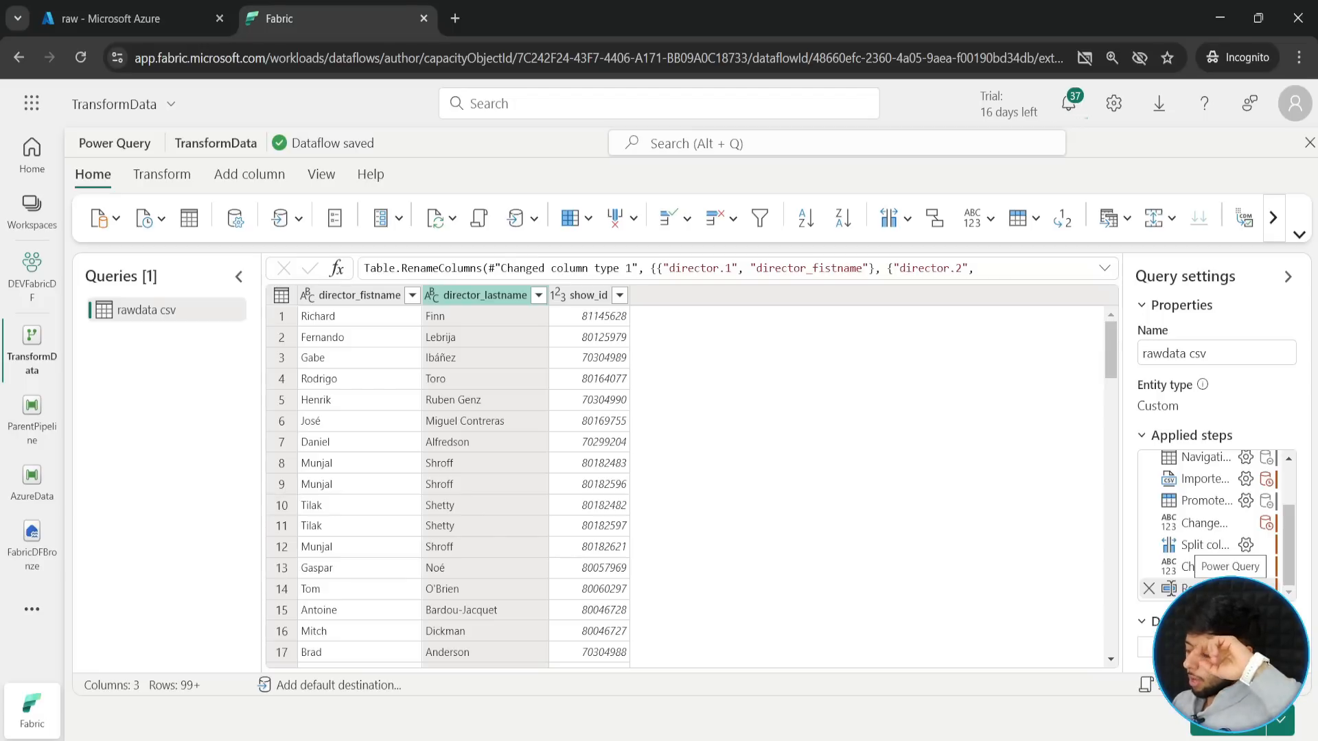
left_click(326, 179)
left_click(480, 224)
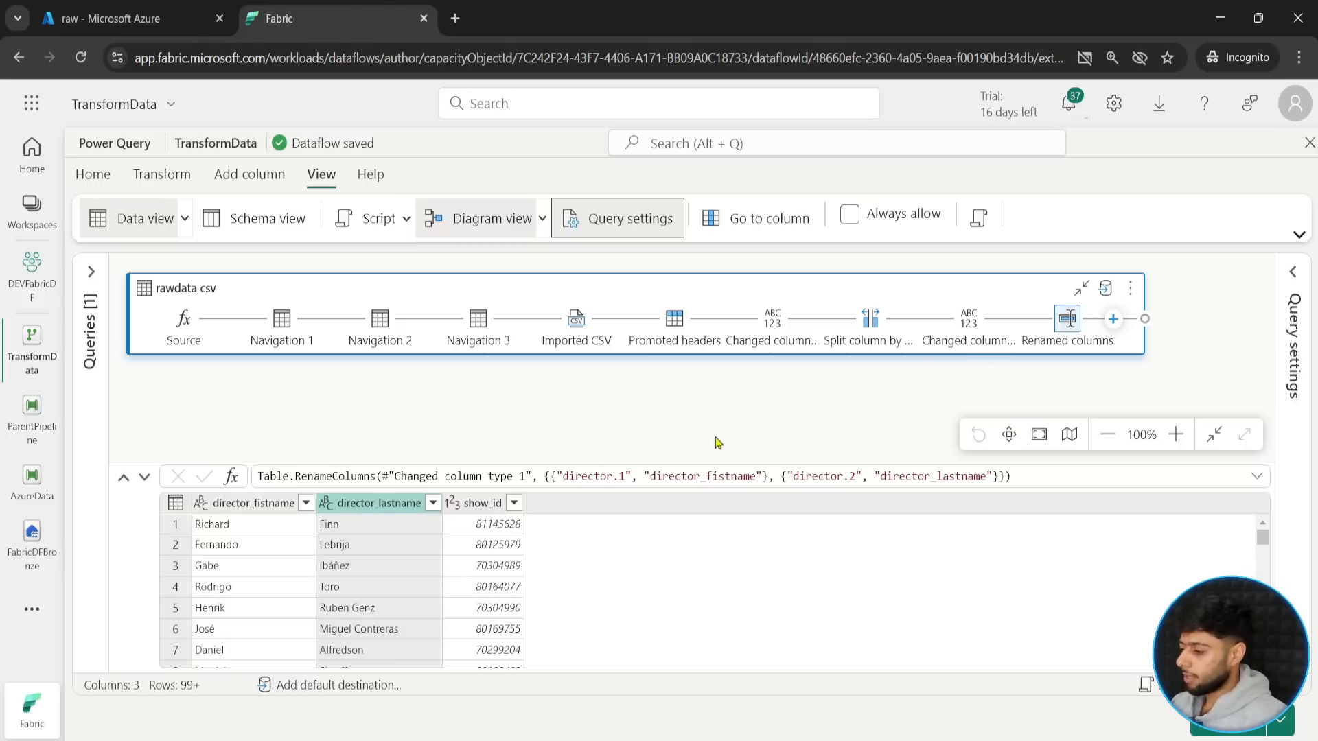
left_click(474, 508)
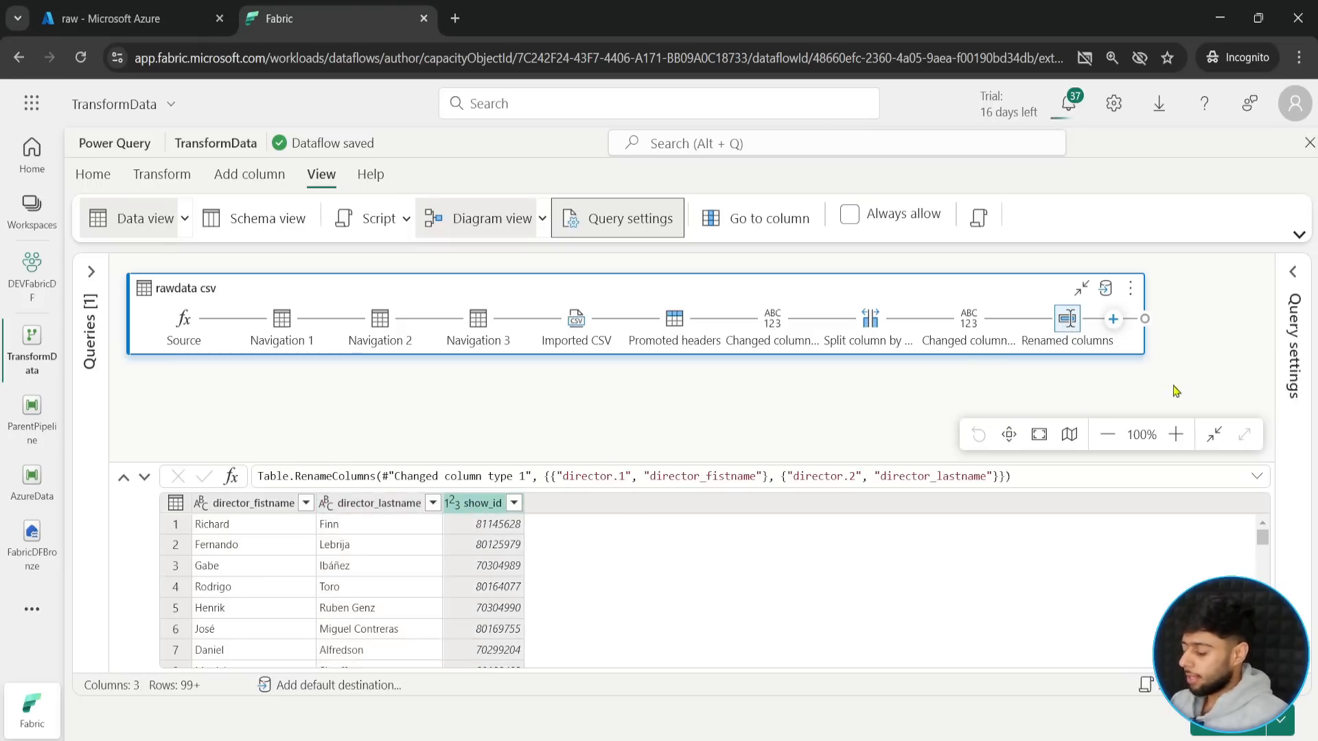
left_click(1112, 322)
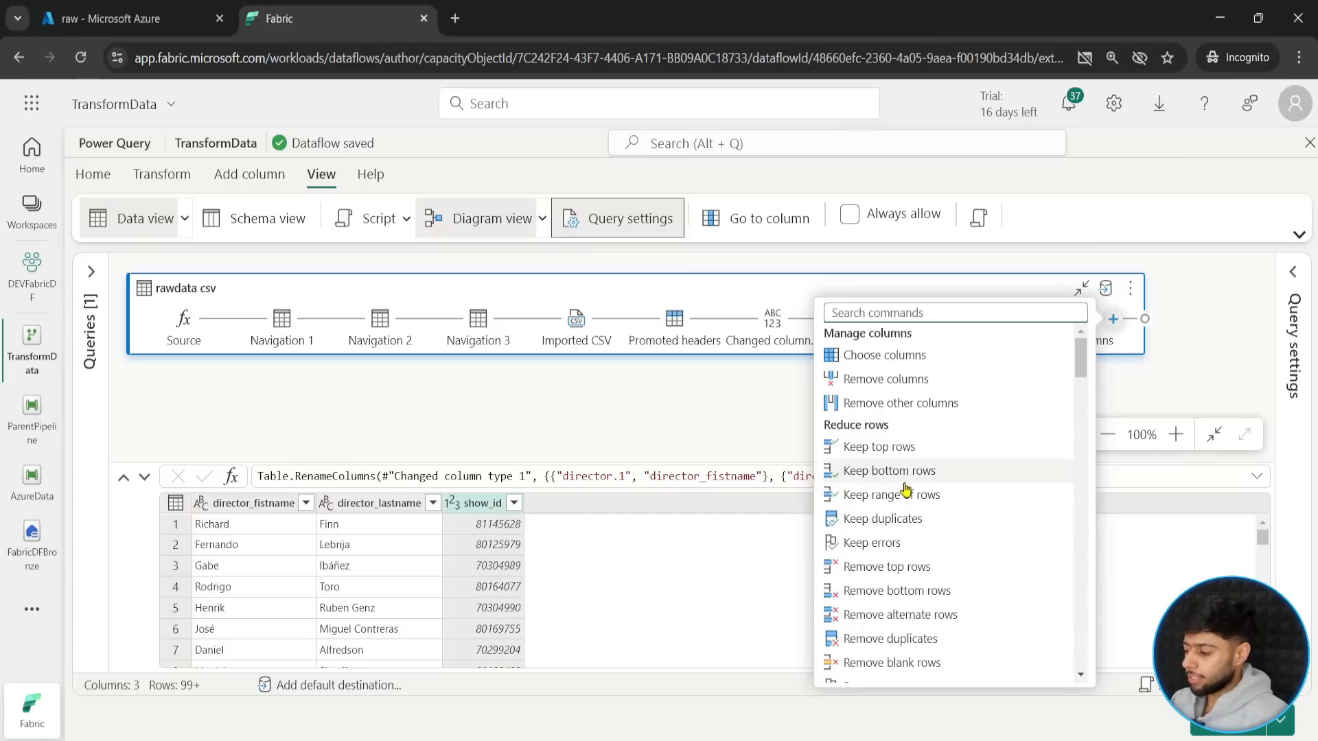
left_click_drag(1077, 352, 1076, 435)
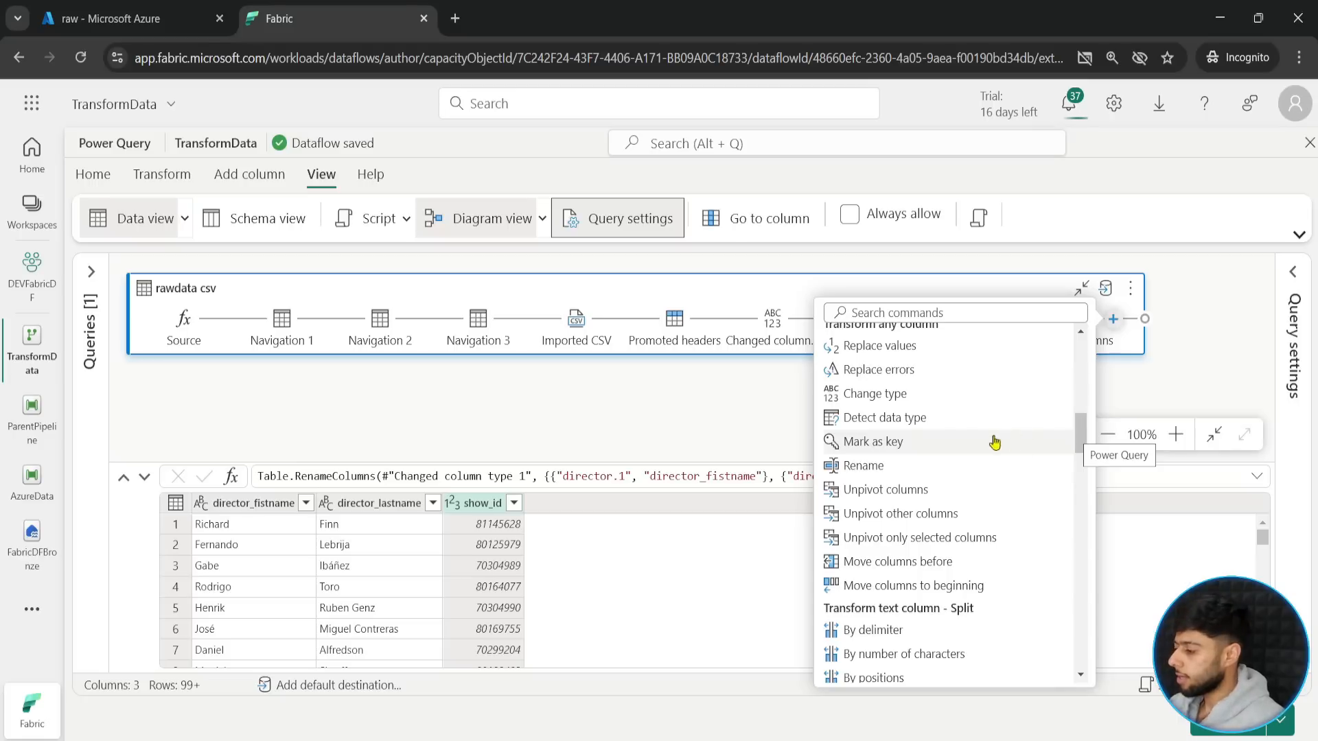
left_click(1171, 353)
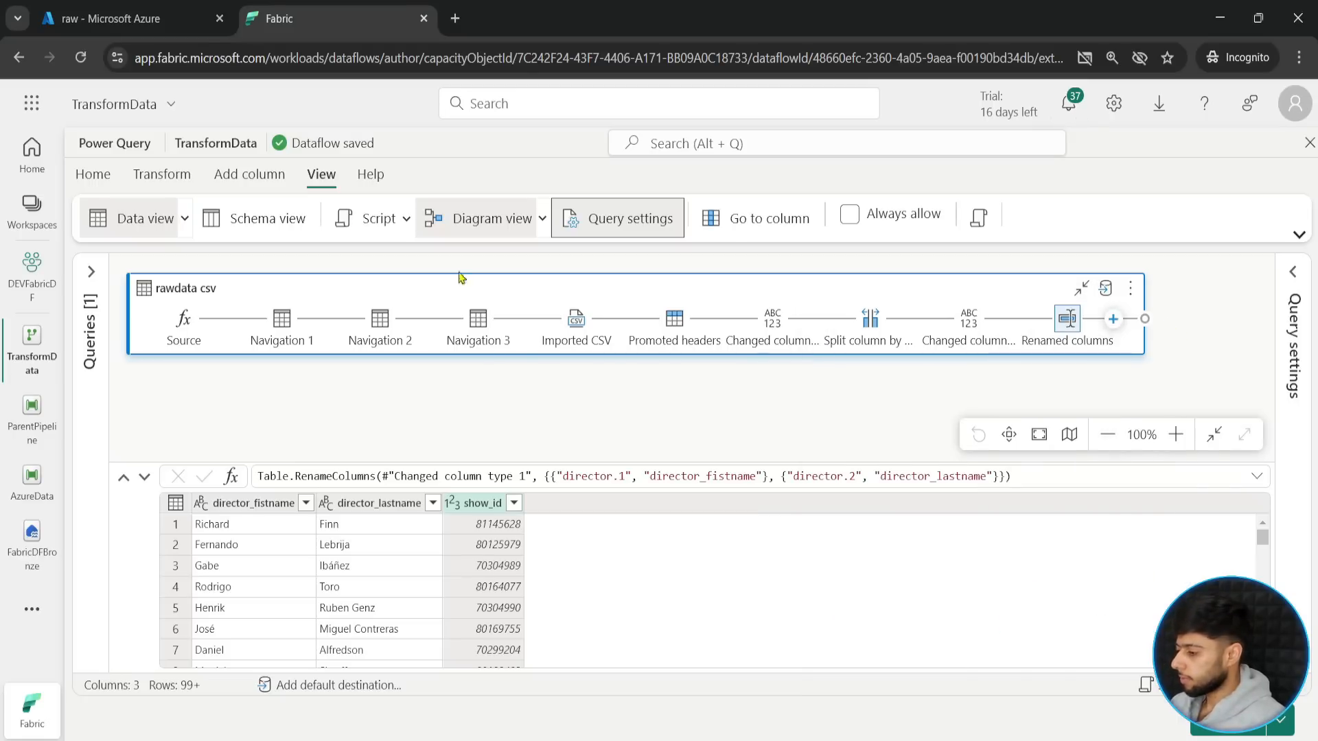
left_click(447, 220)
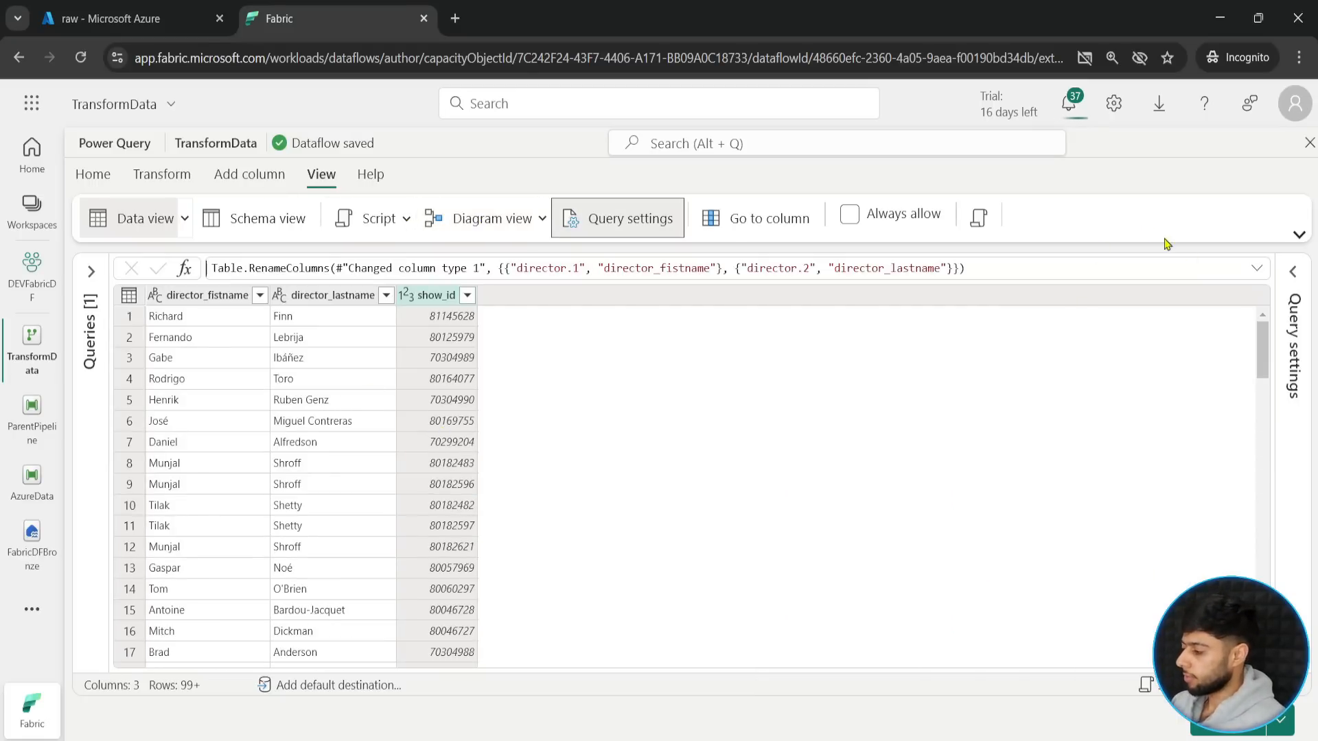
left_click(1293, 272)
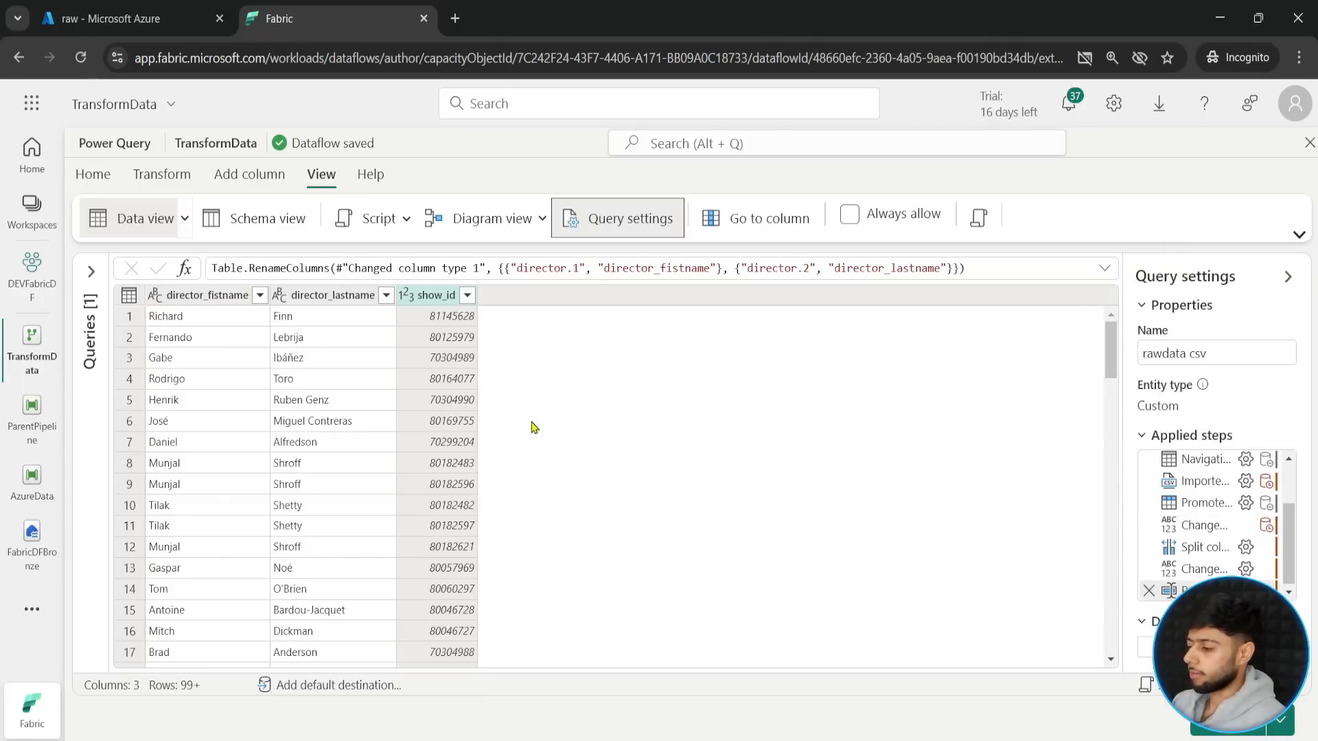
- Change the data type of the show_id column to Text
left_click(162, 176)
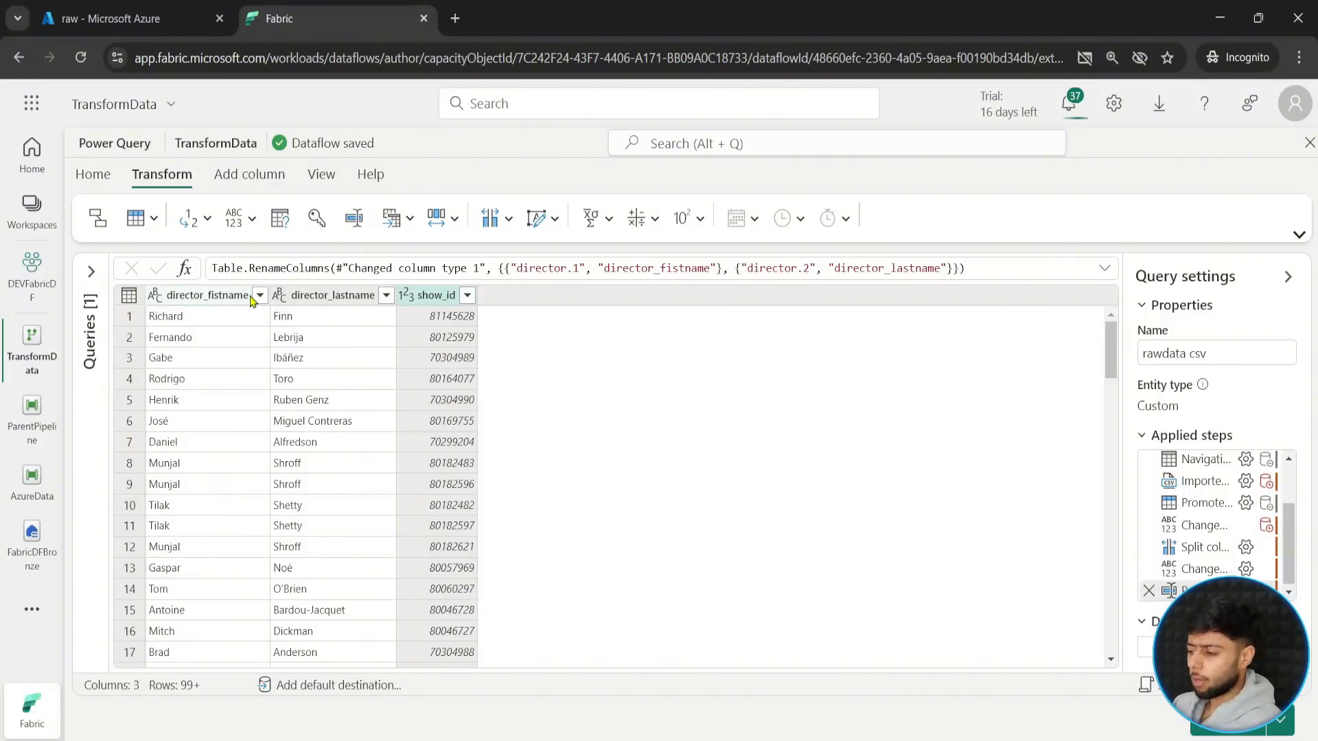
left_click(436, 295)
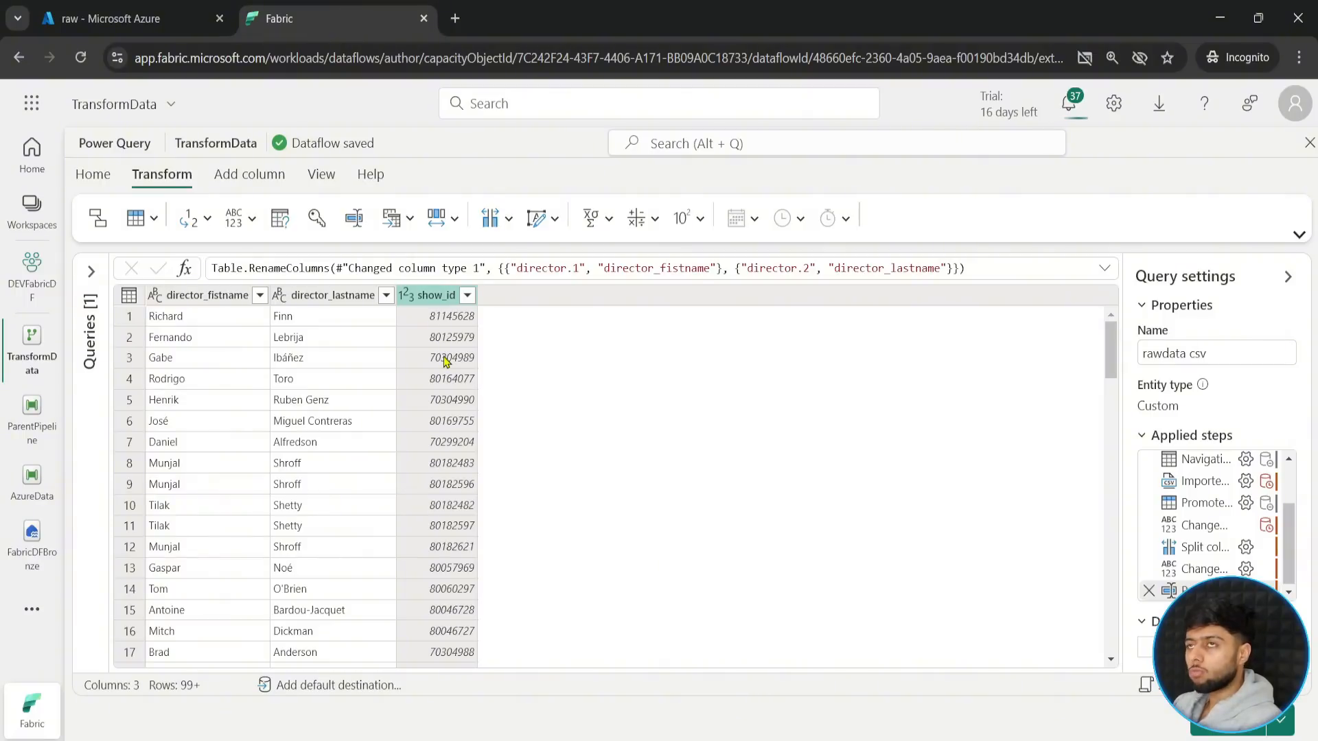
scroll(460, 403, "down", 1)
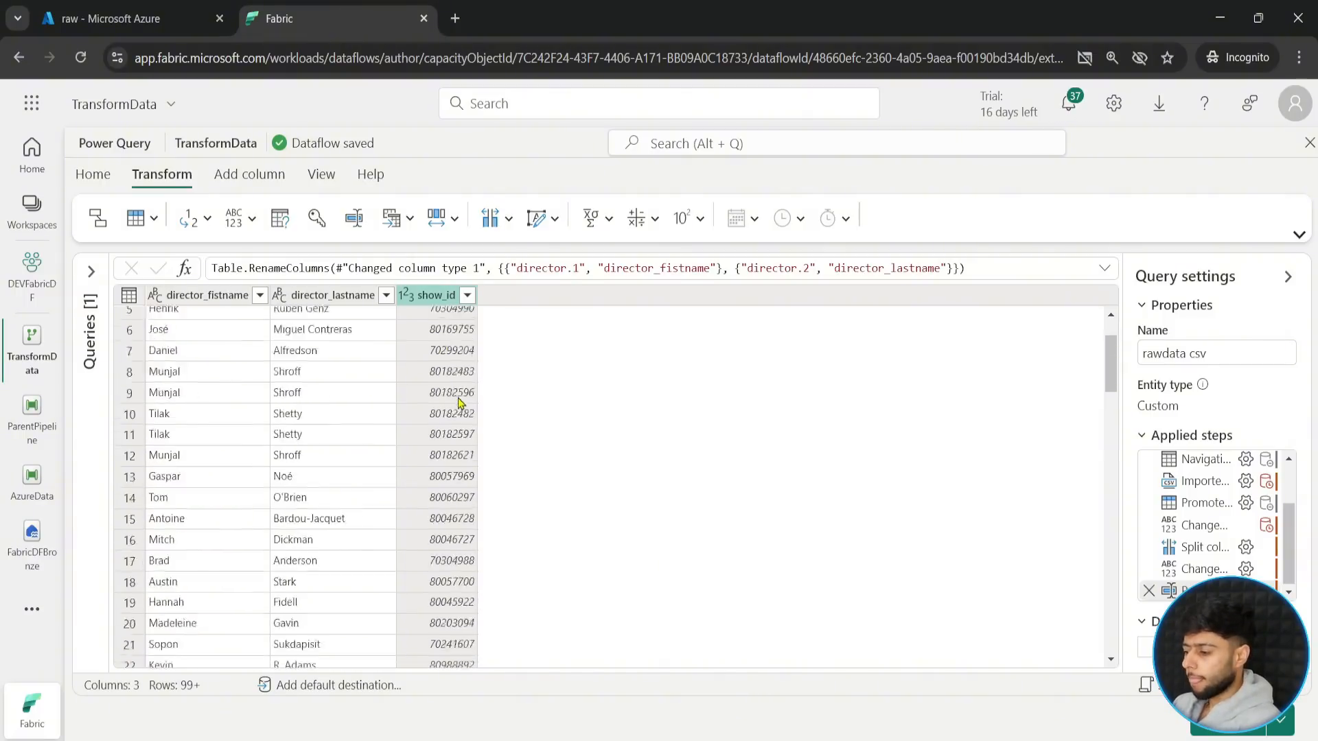
scroll(460, 403, "down", 15)
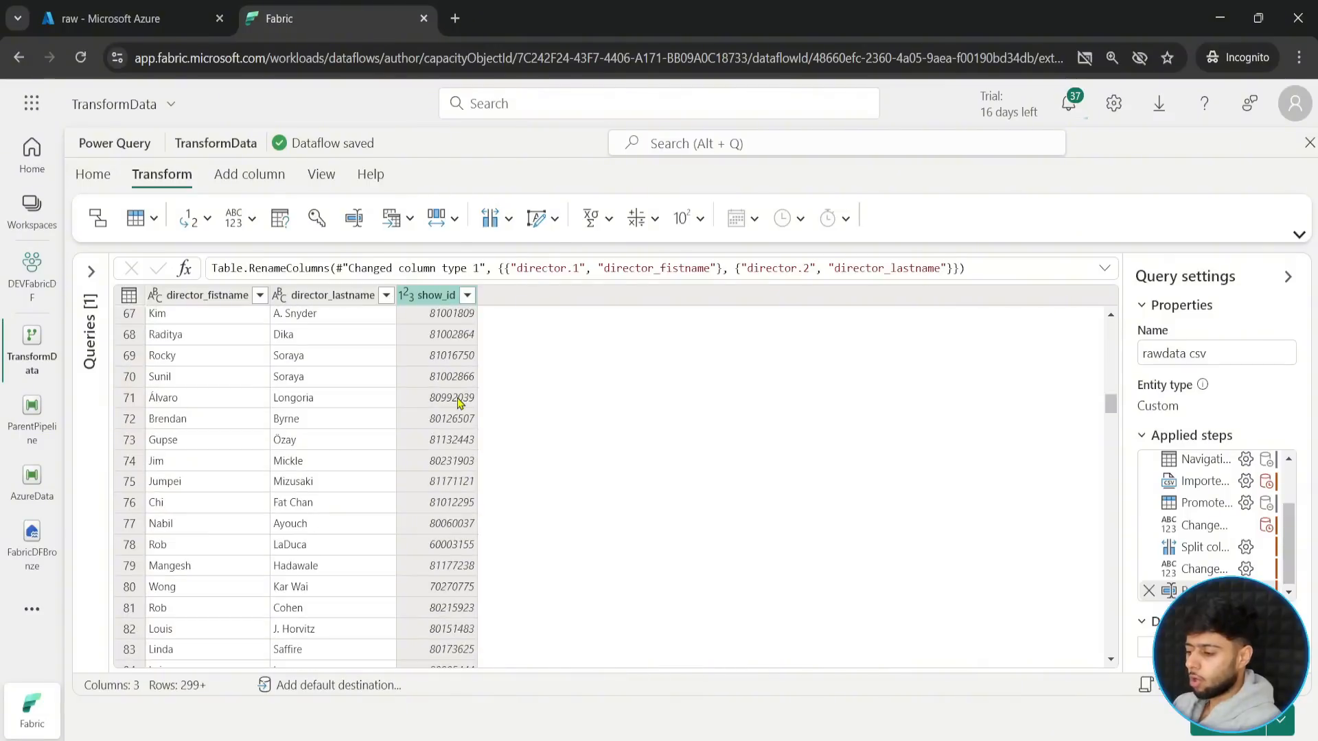
scroll(459, 402, "up", 10)
scroll(453, 403, "up", 6)
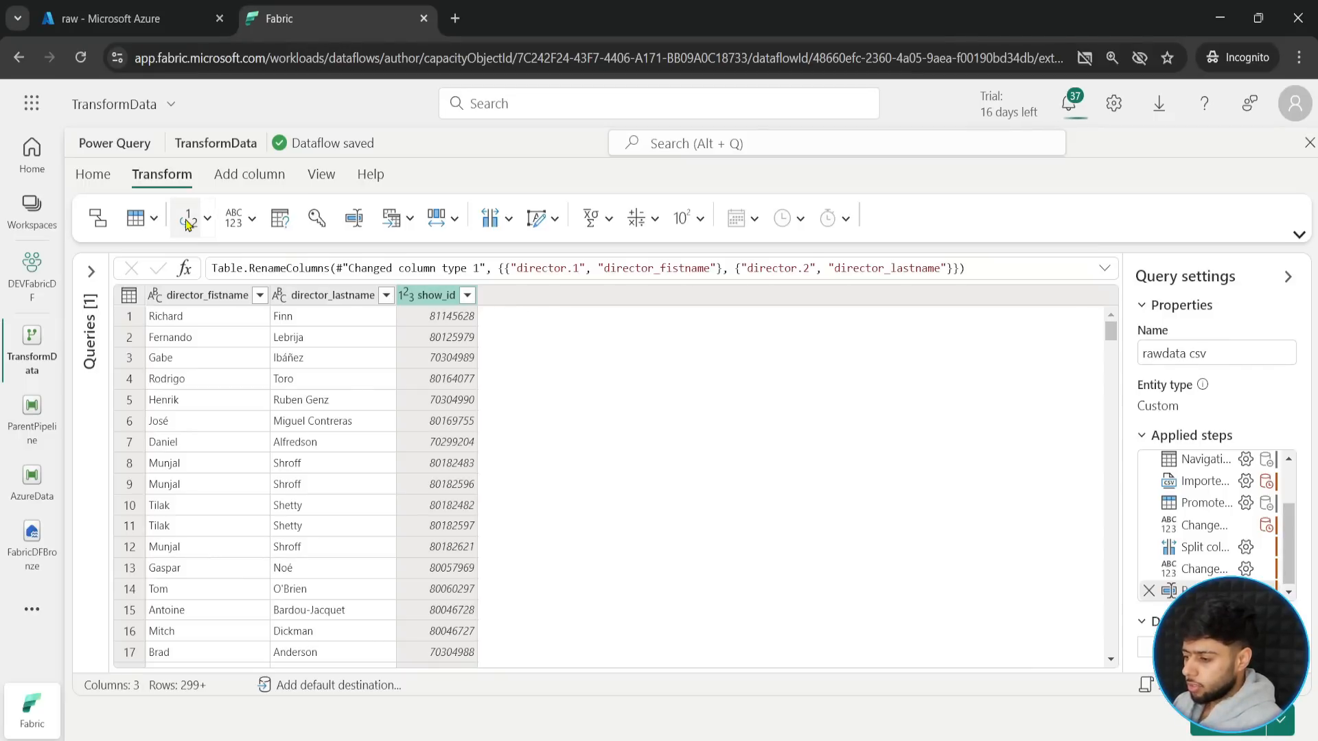
left_click(253, 227)
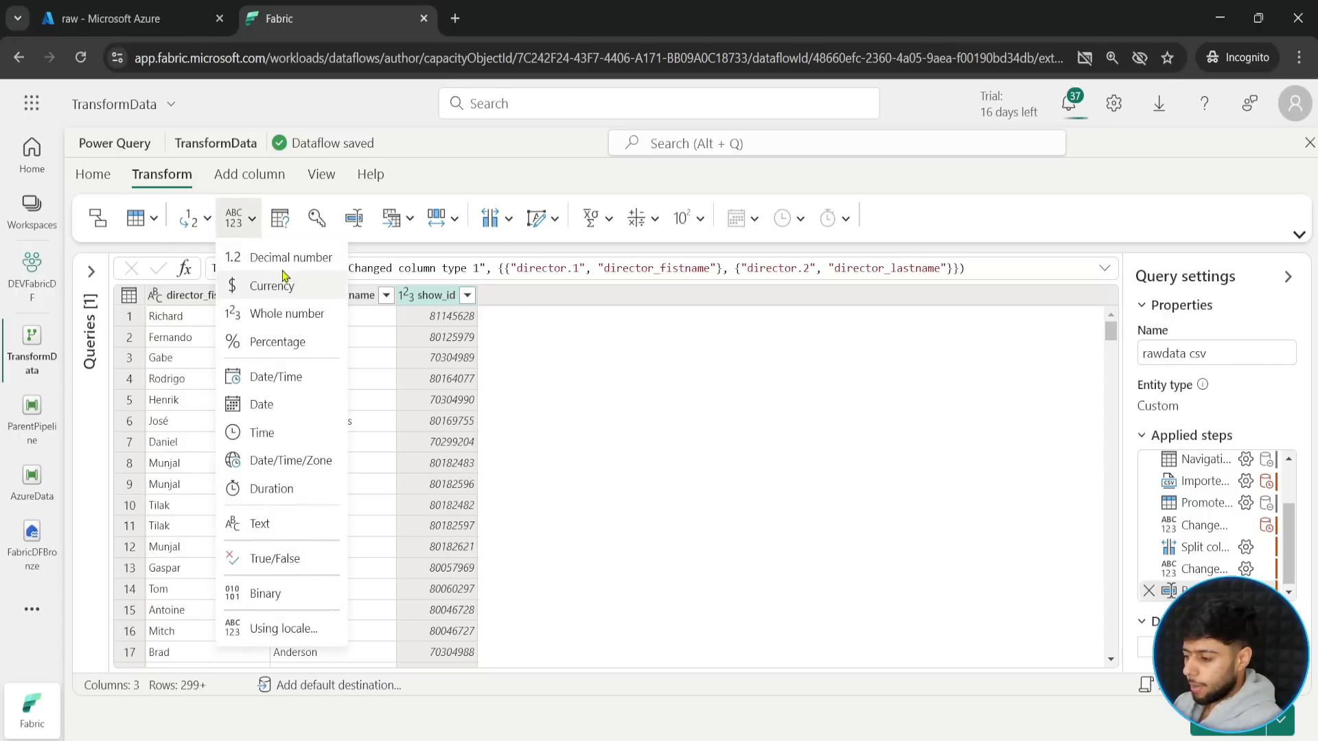
left_click(262, 523)
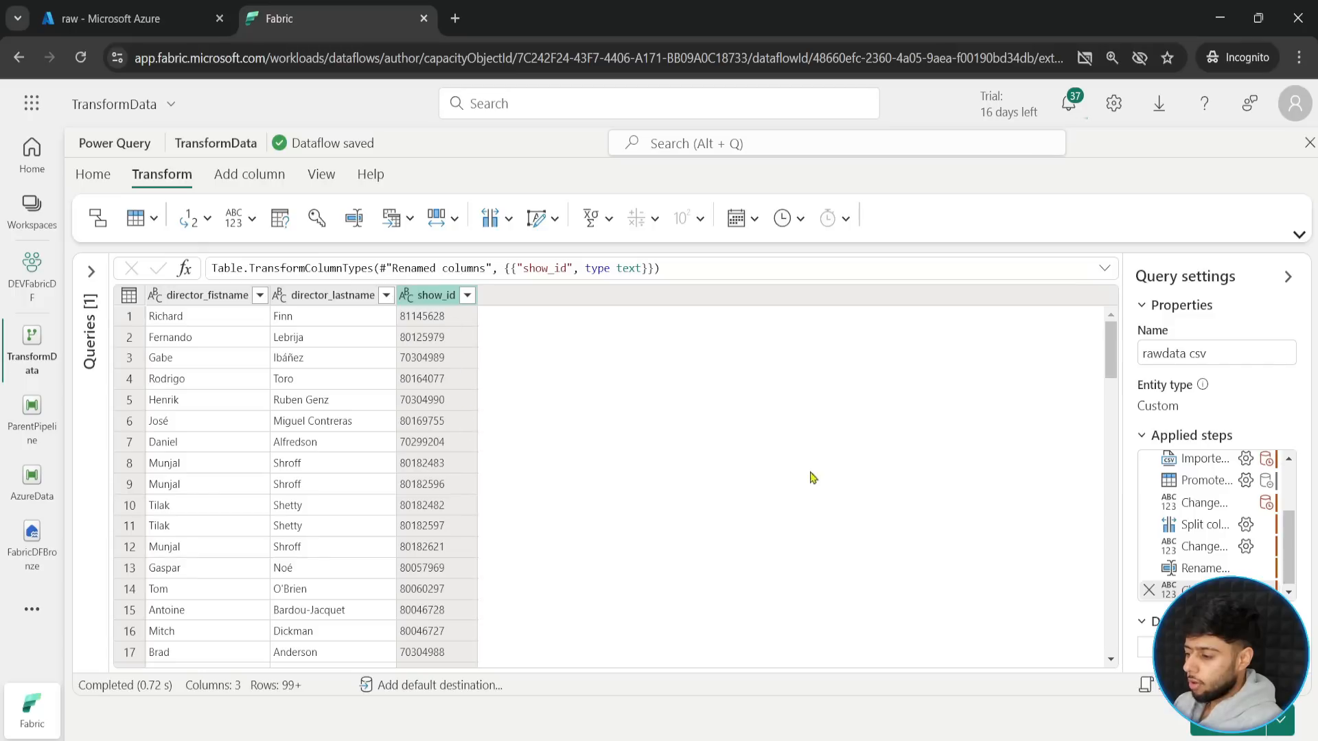
left_click_drag(1110, 342, 1091, 385)
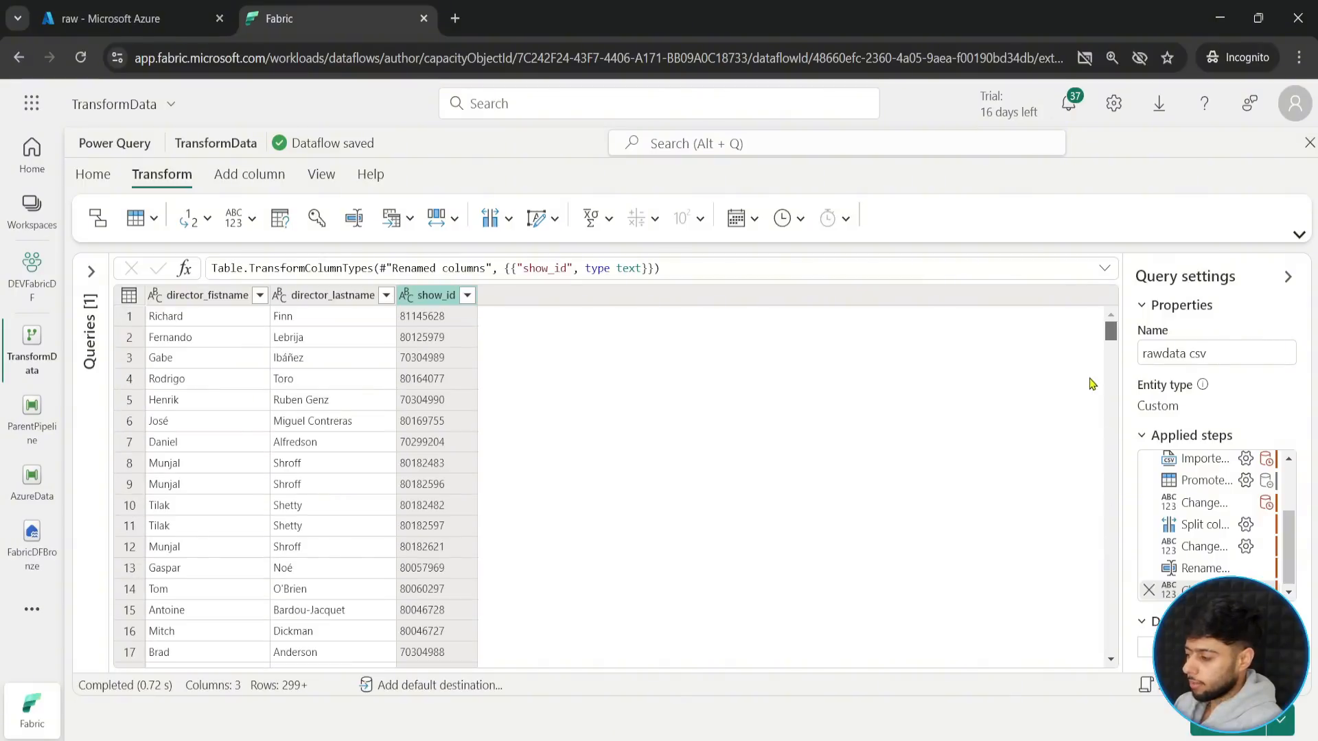
mouse_move(1110, 336)
left_mouse_down()
mouse_move(1107, 501)
mouse_move(1109, 333)
left_mouse_up()
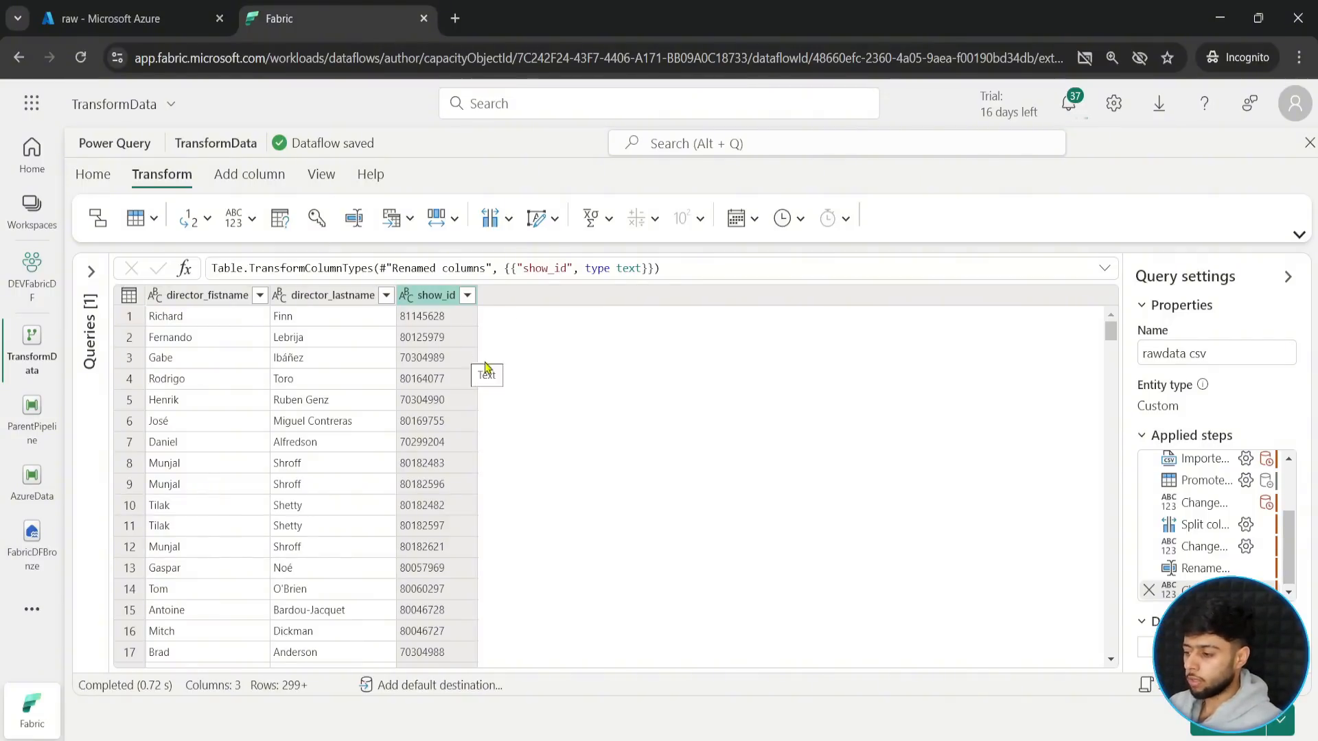
- Add an index column starting from 1 to the rawdata csv query
left_click(236, 178)
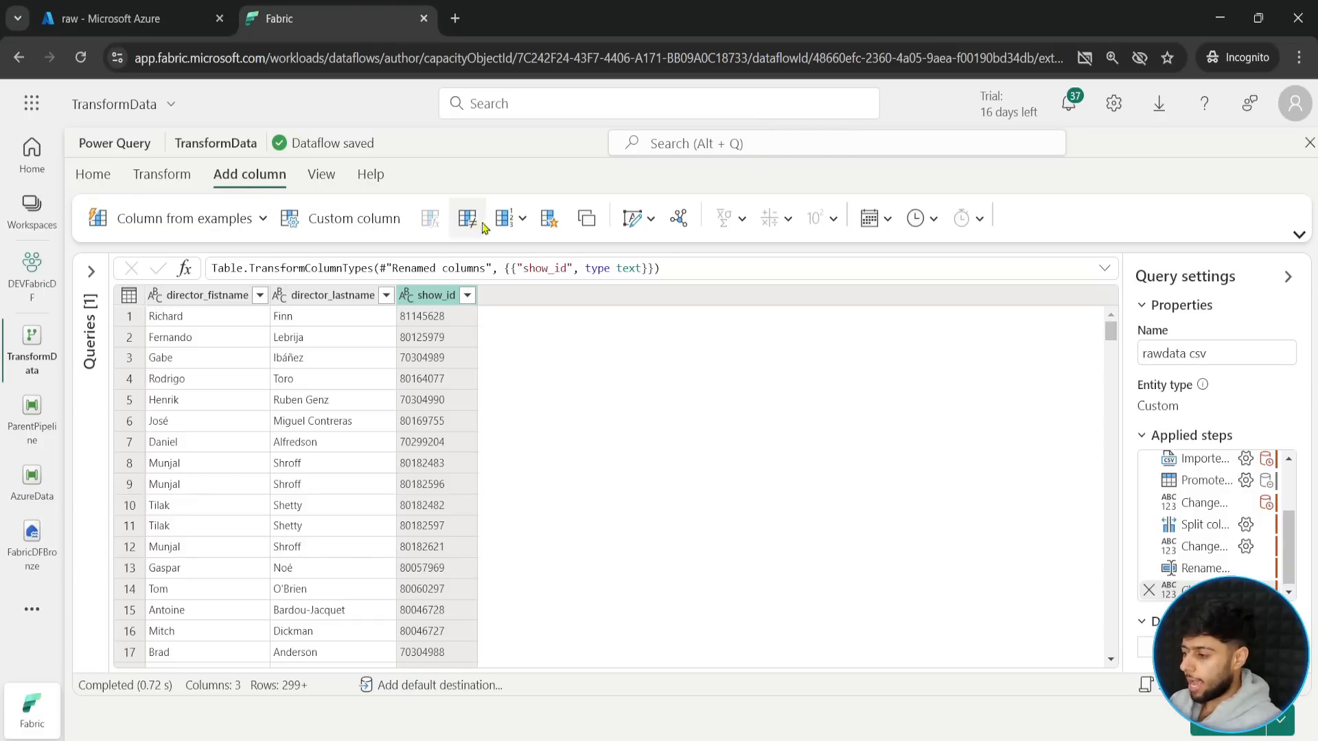
left_click(525, 218)
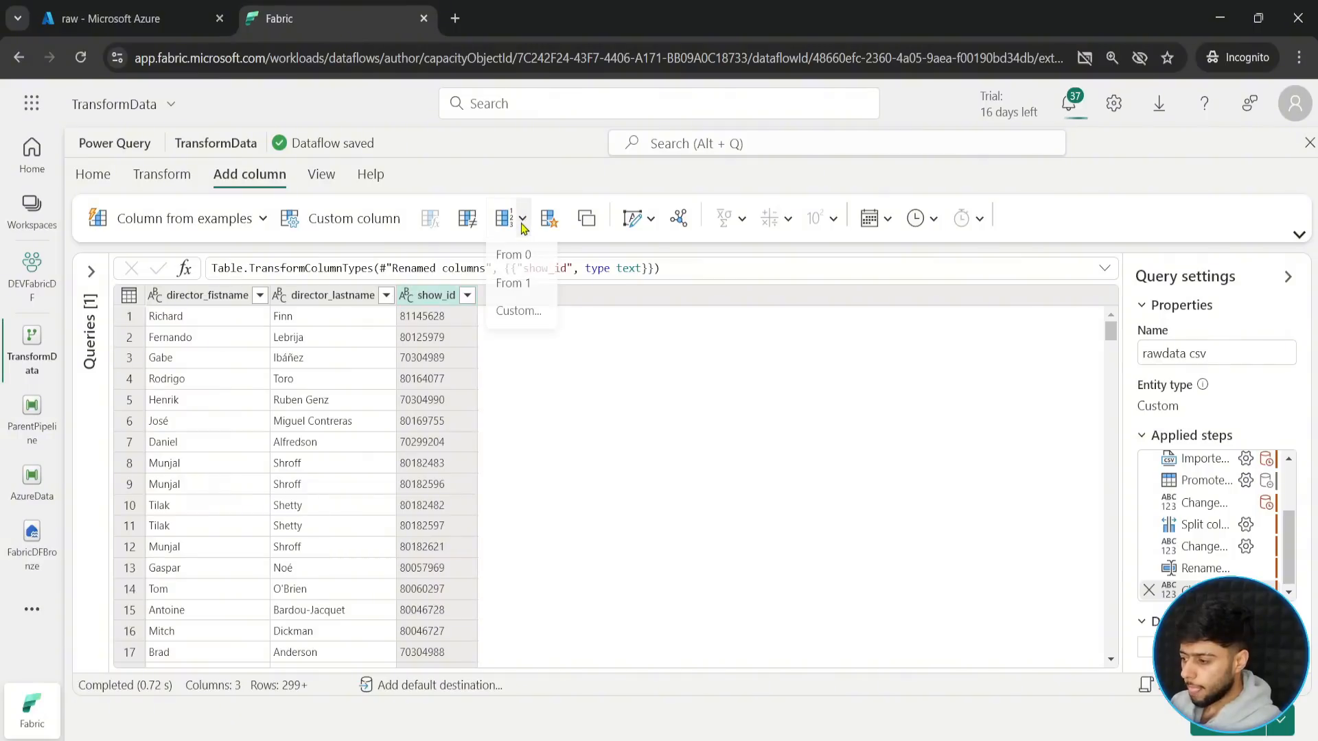
left_click(519, 288)
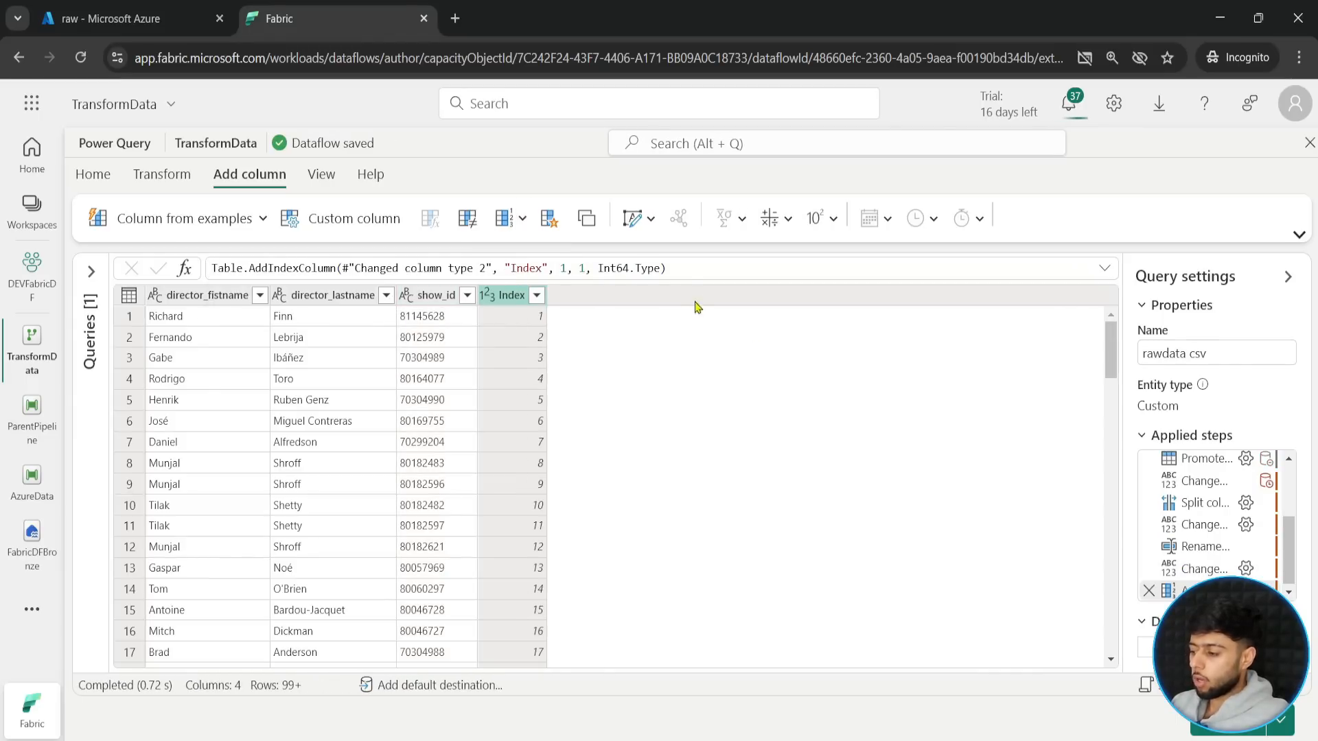
- Look through the rawdata csv rows to check the row numbering in the Index column
left_click_drag(1109, 350, 1106, 551)
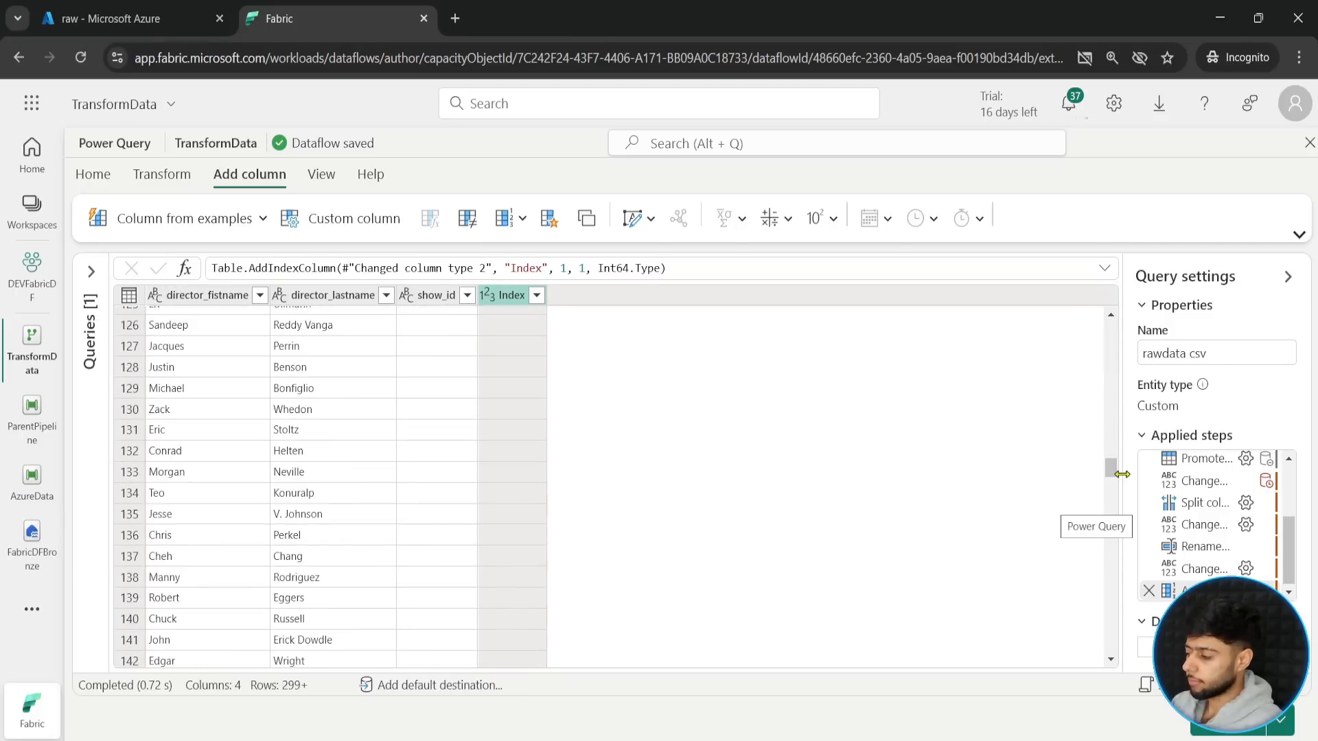
left_click_drag(1109, 465, 955, 331)
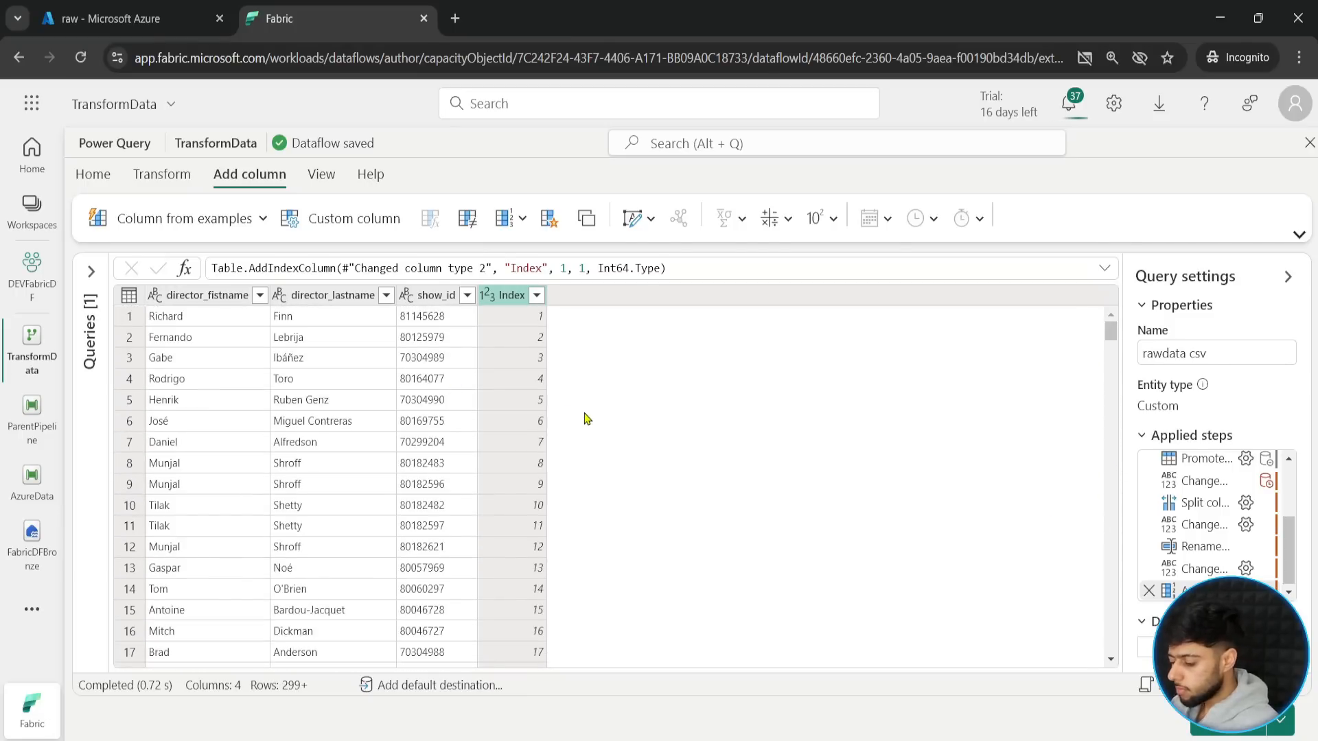
type("tRow_Nu")
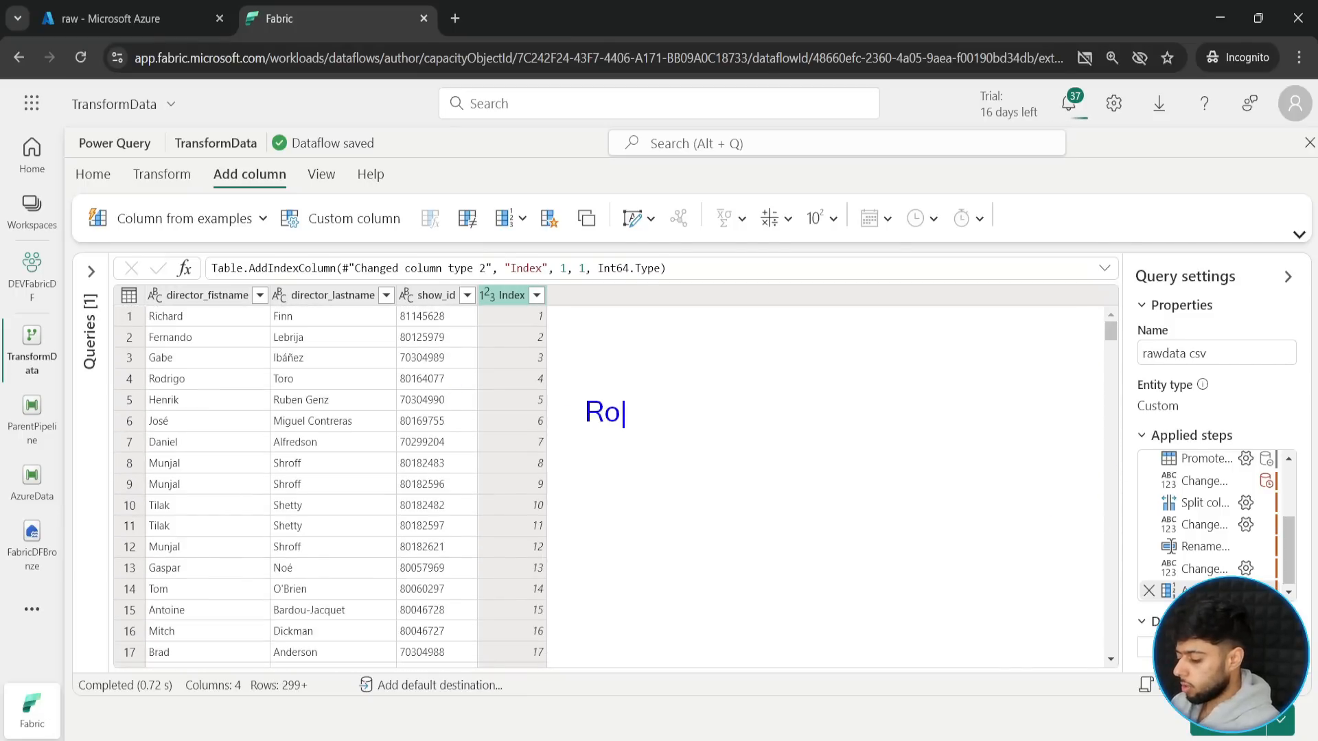
type("mber()")
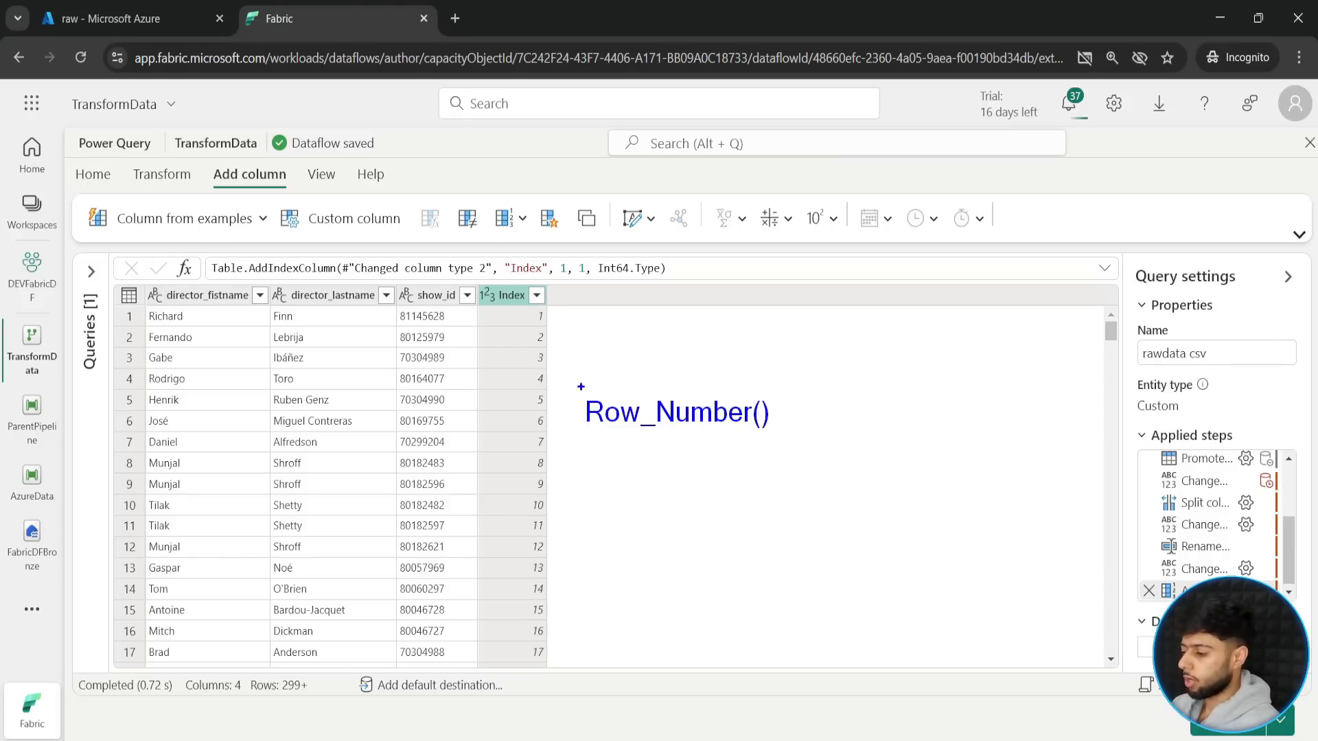
mouse_move(580, 387)
left_mouse_down()
mouse_move(858, 461)
mouse_move(805, 440)
mouse_move(959, 418)
left_mouse_up()
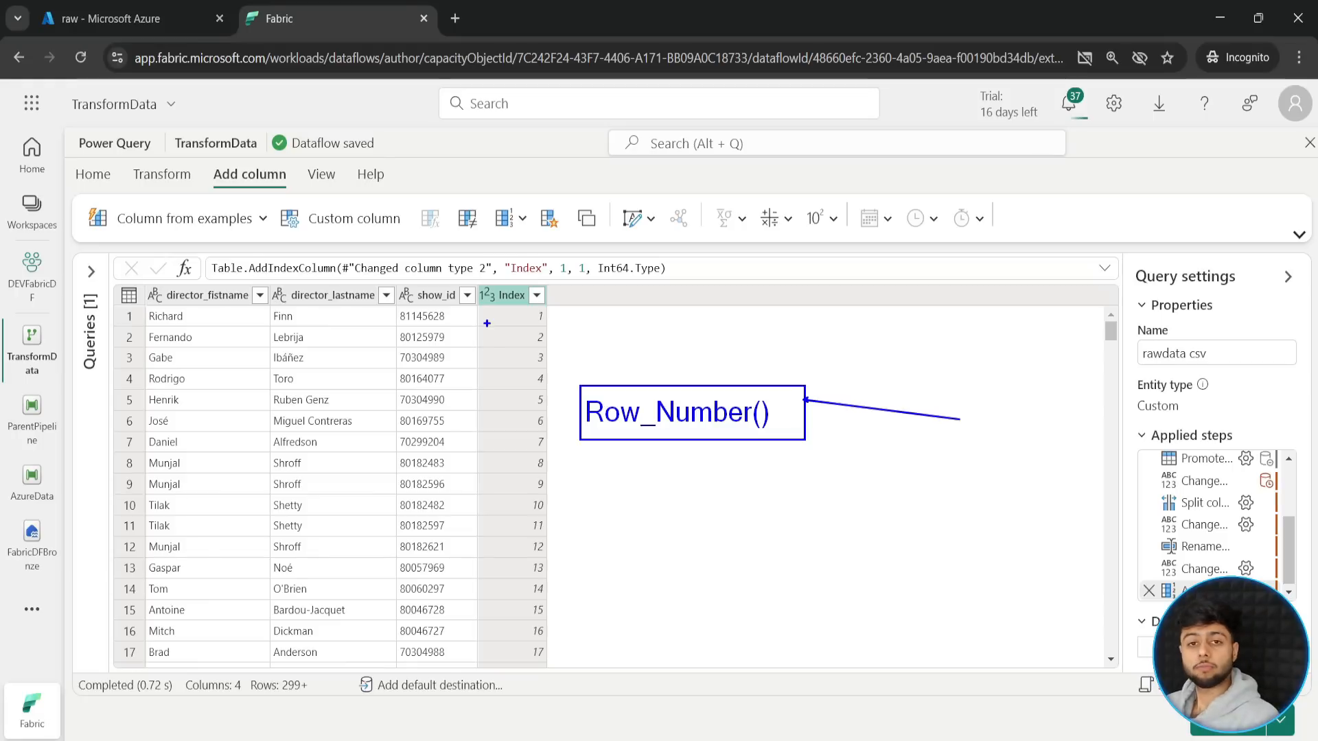
key("Escape")
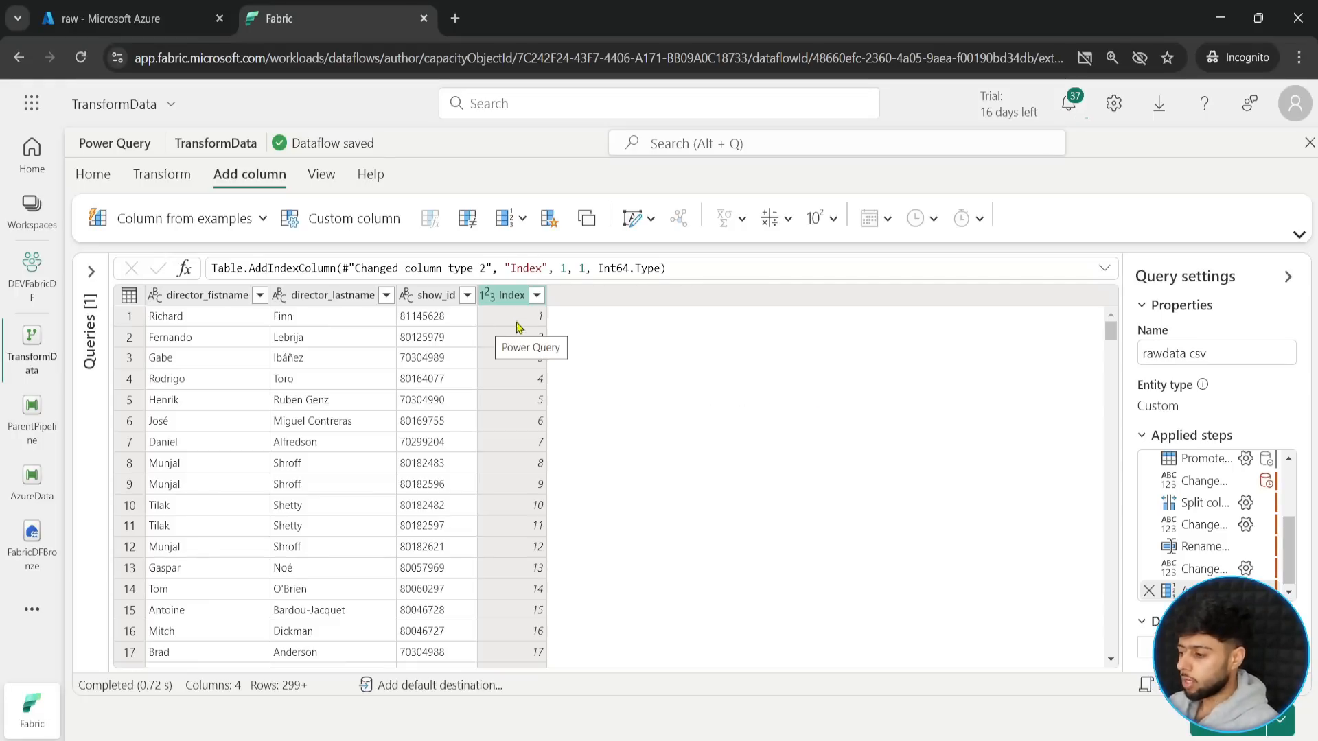
mouse_move(1112, 335)
left_mouse_down()
mouse_move(1088, 471)
mouse_move(1088, 344)
left_mouse_up()
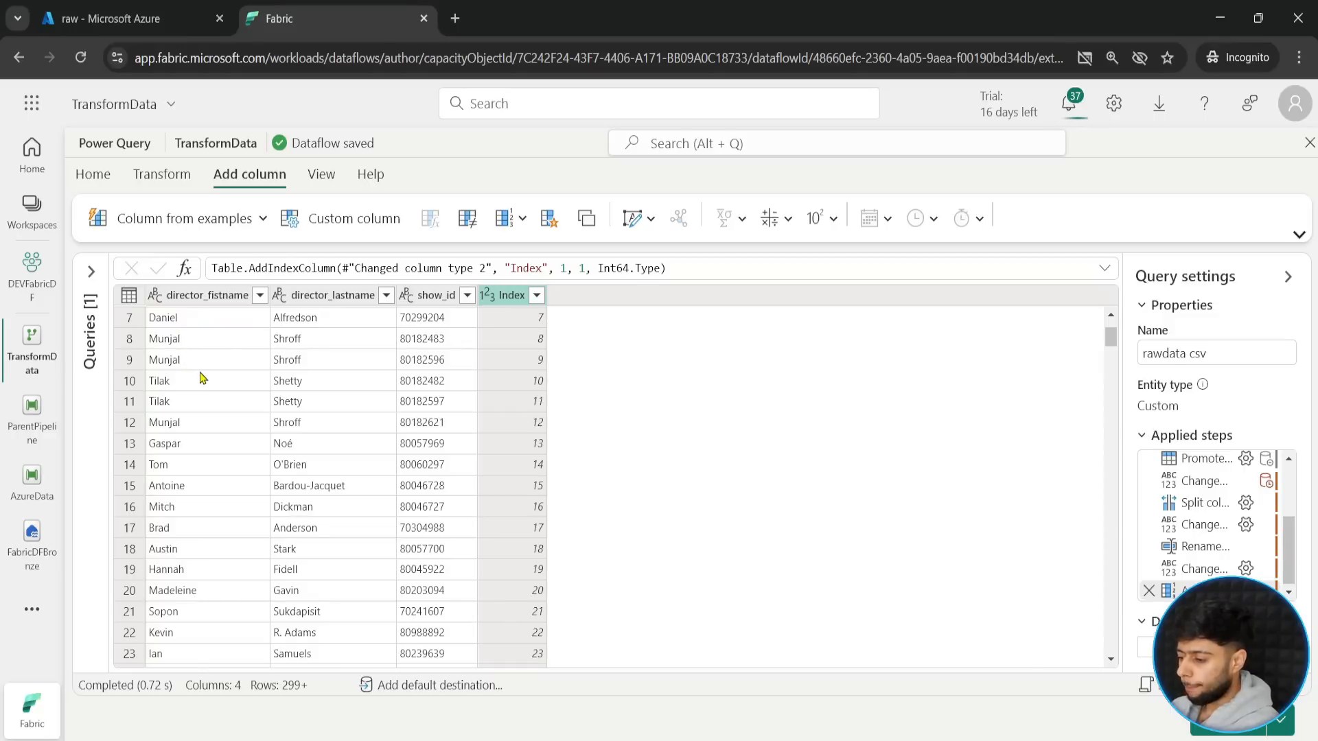
- Group the rawdata csv rows by director_fistname with a new Count column that uses the Count rows operation
left_click(210, 300)
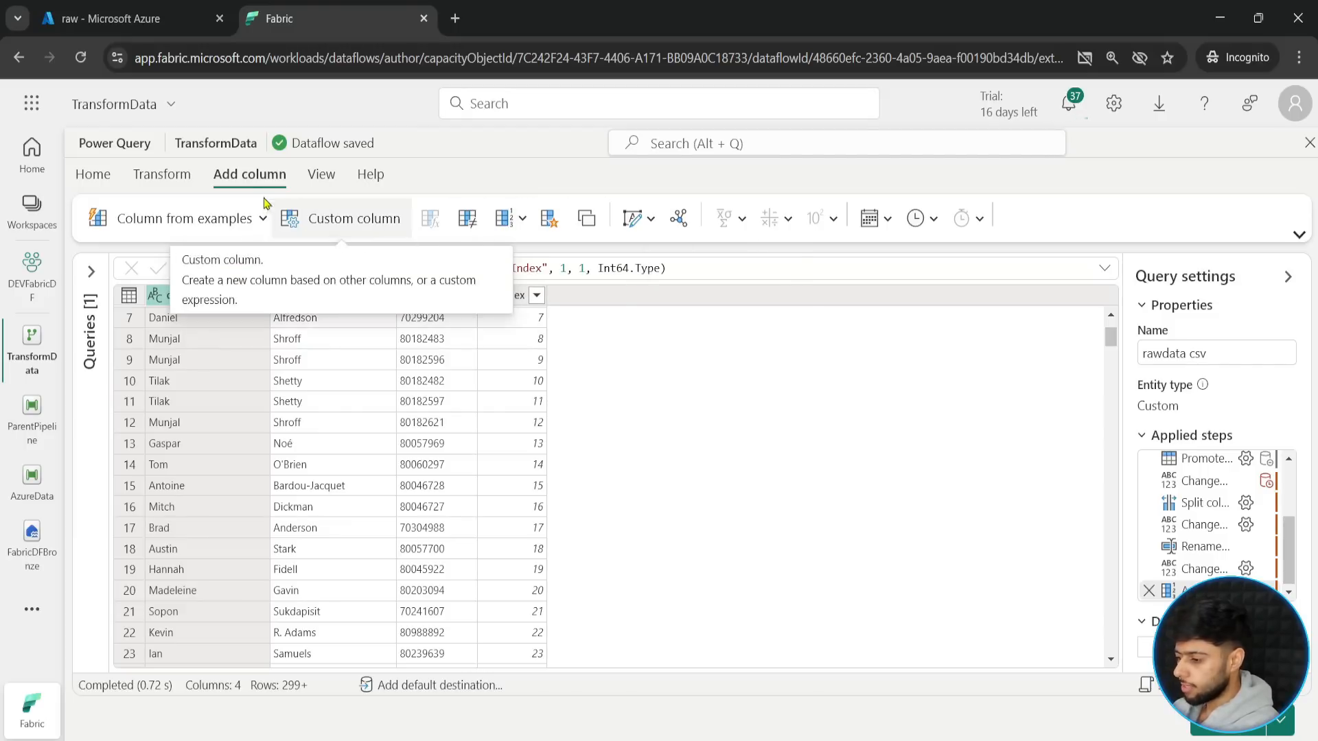
left_click(162, 174)
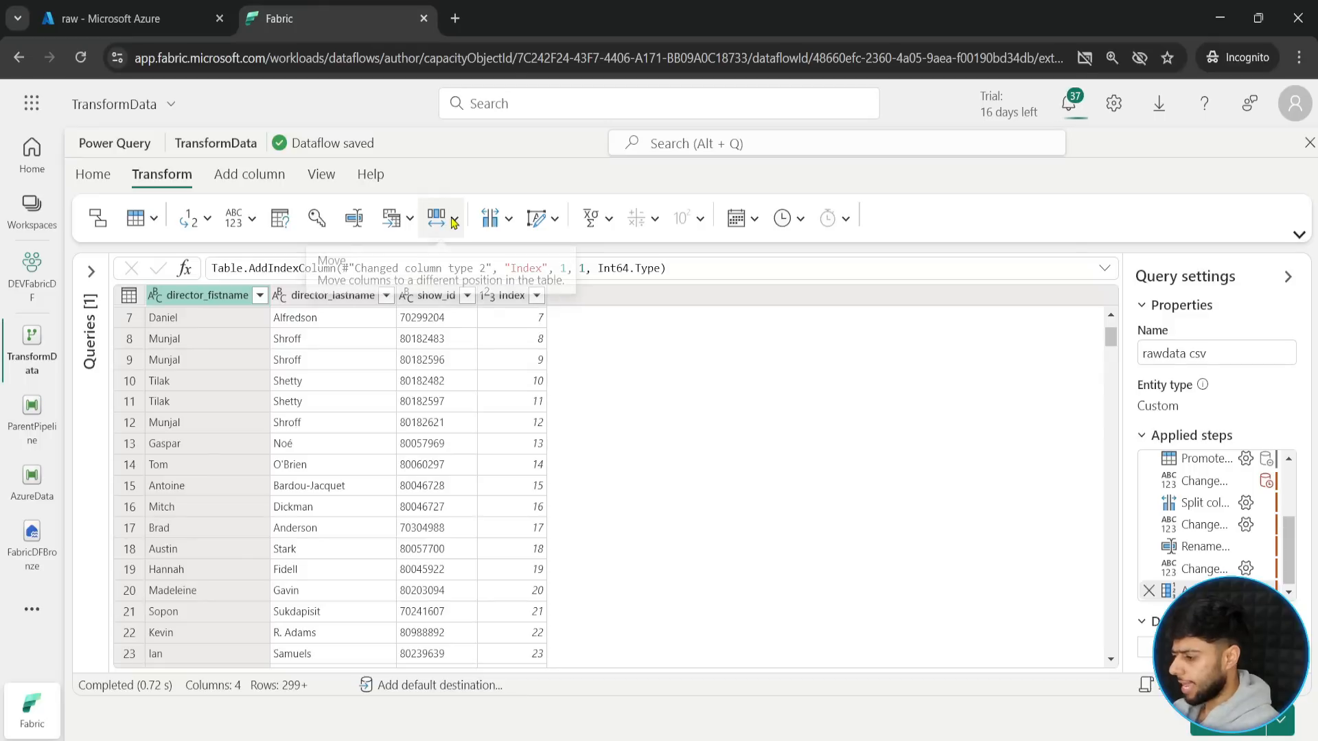
left_click(608, 221)
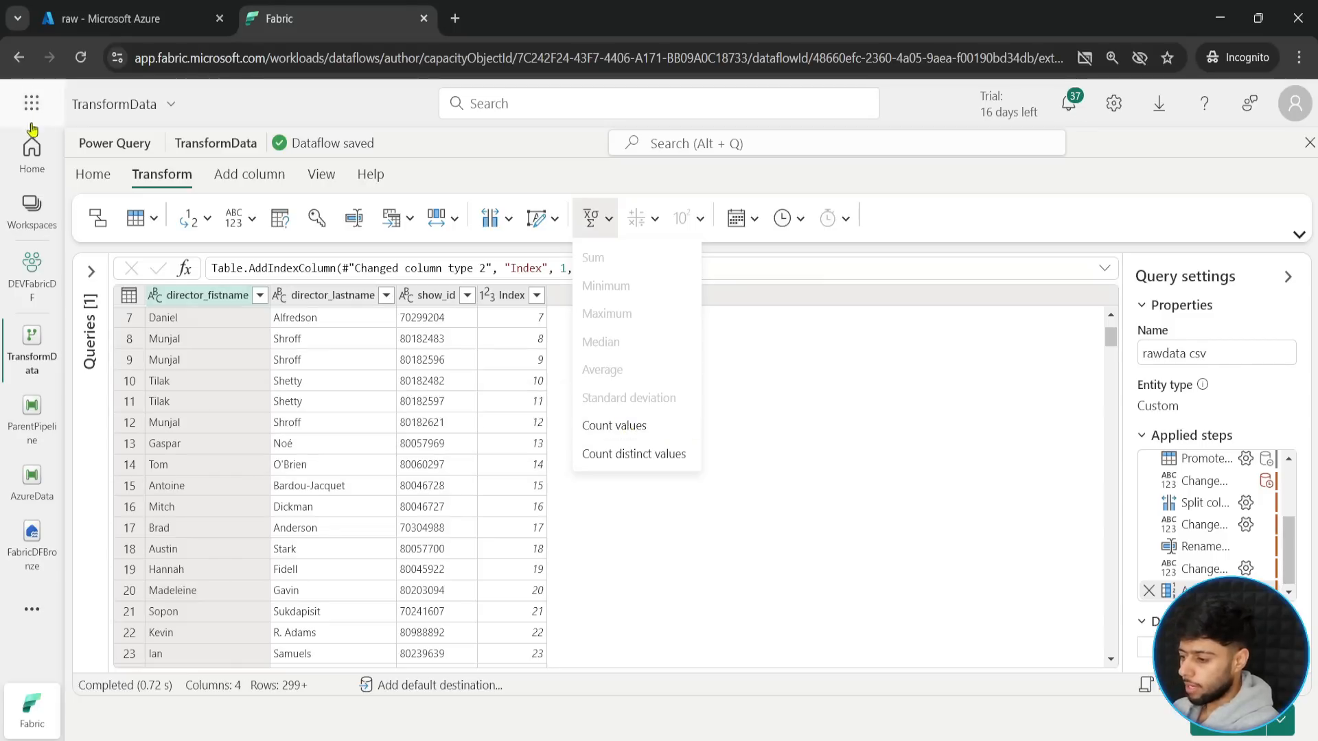
left_click(450, 179)
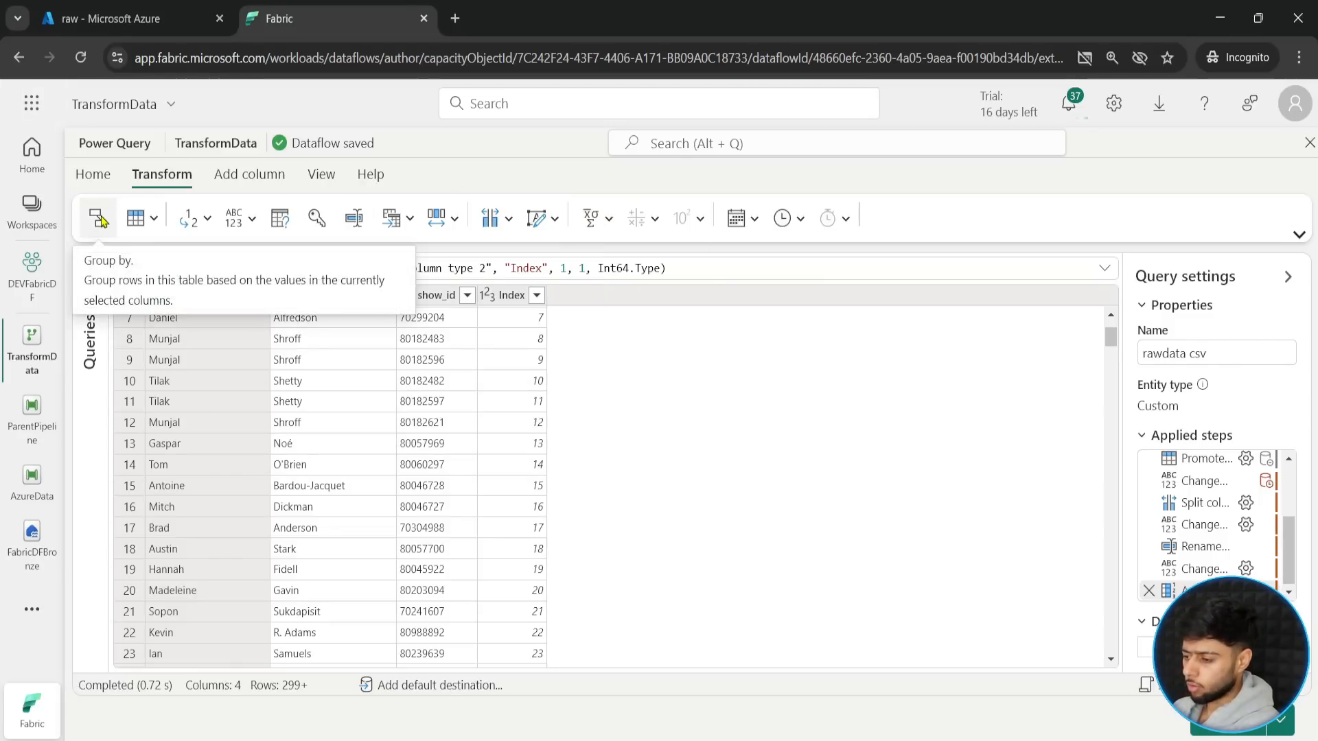
left_click(100, 218)
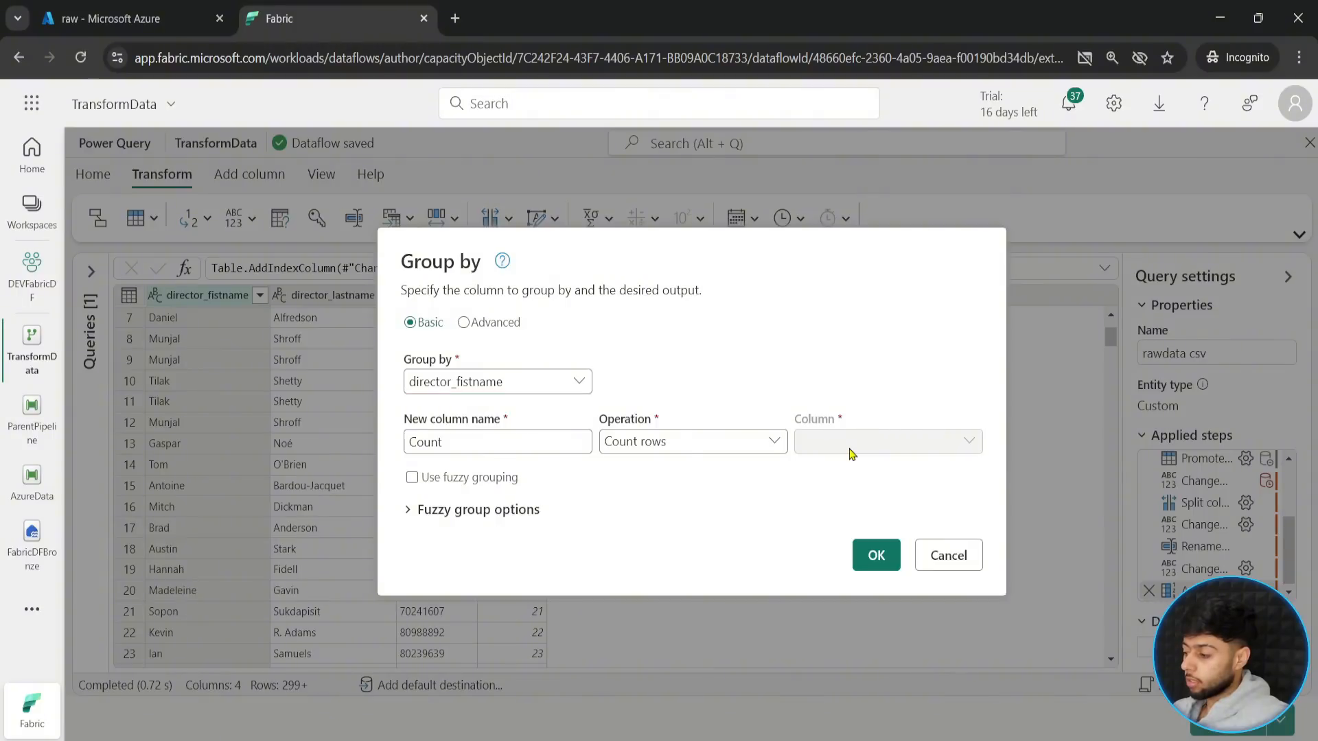
left_click(722, 447)
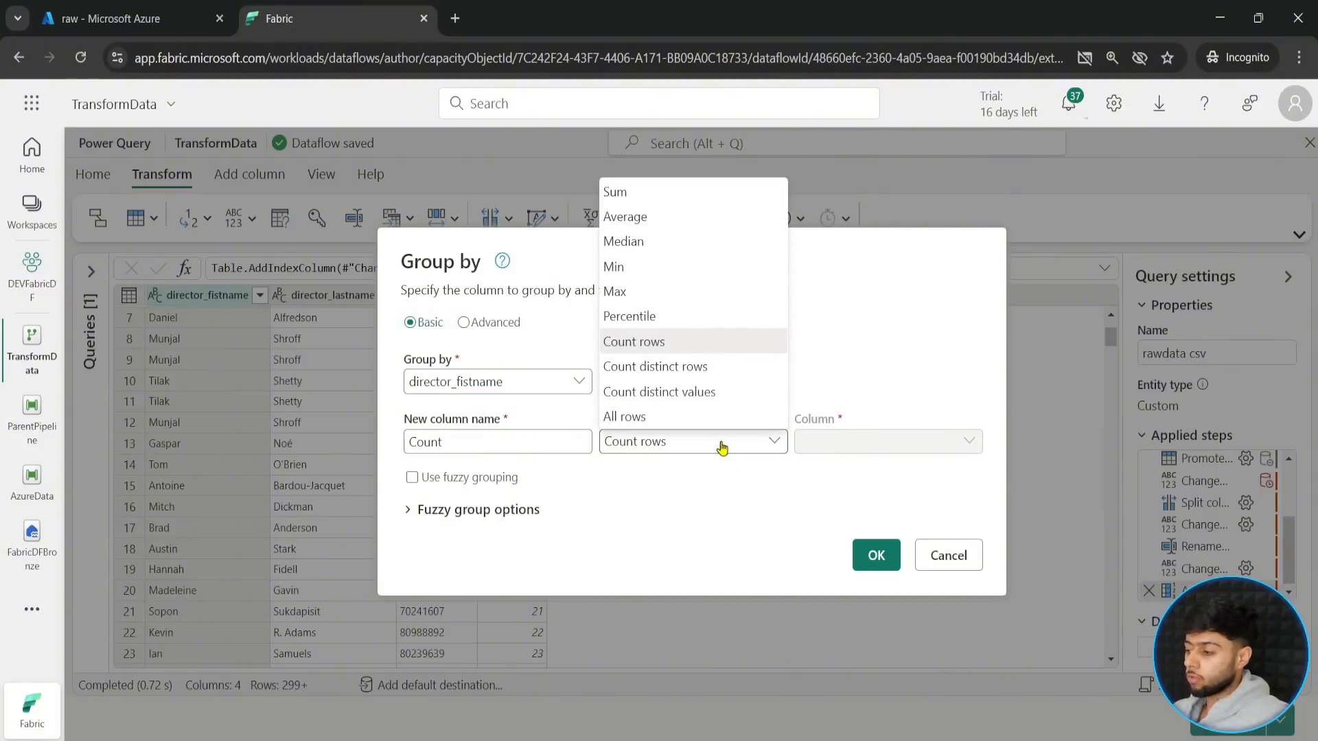
left_click(722, 447)
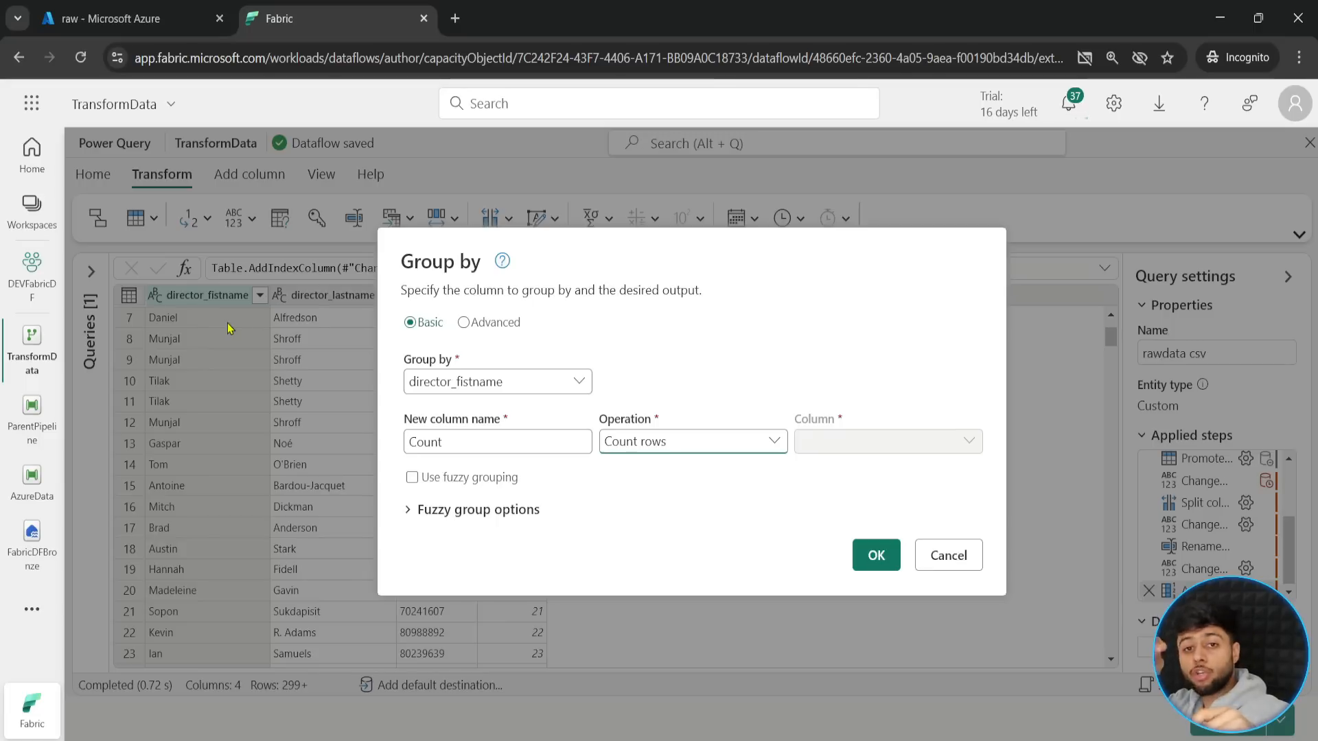
left_click(865, 553)
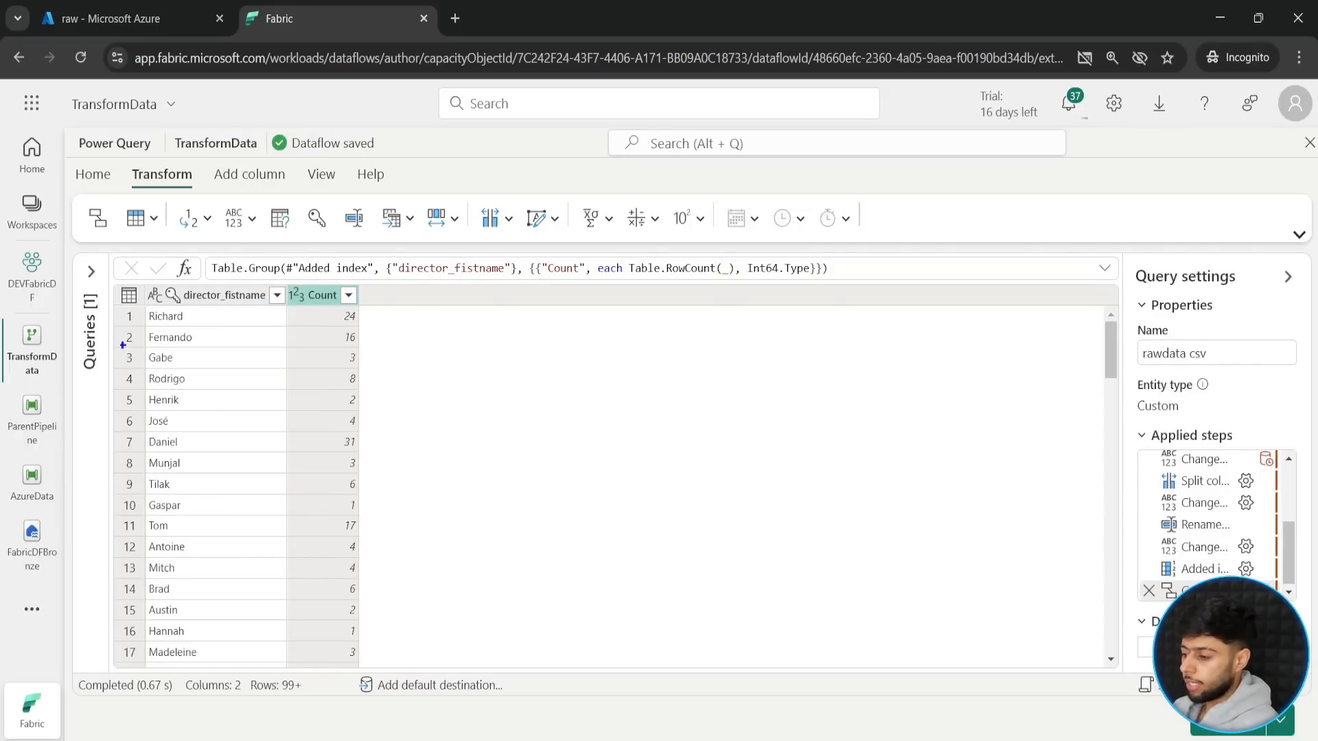
- Examine the row counts of several director first names in the grouped table
left_click_drag(120, 278, 385, 653)
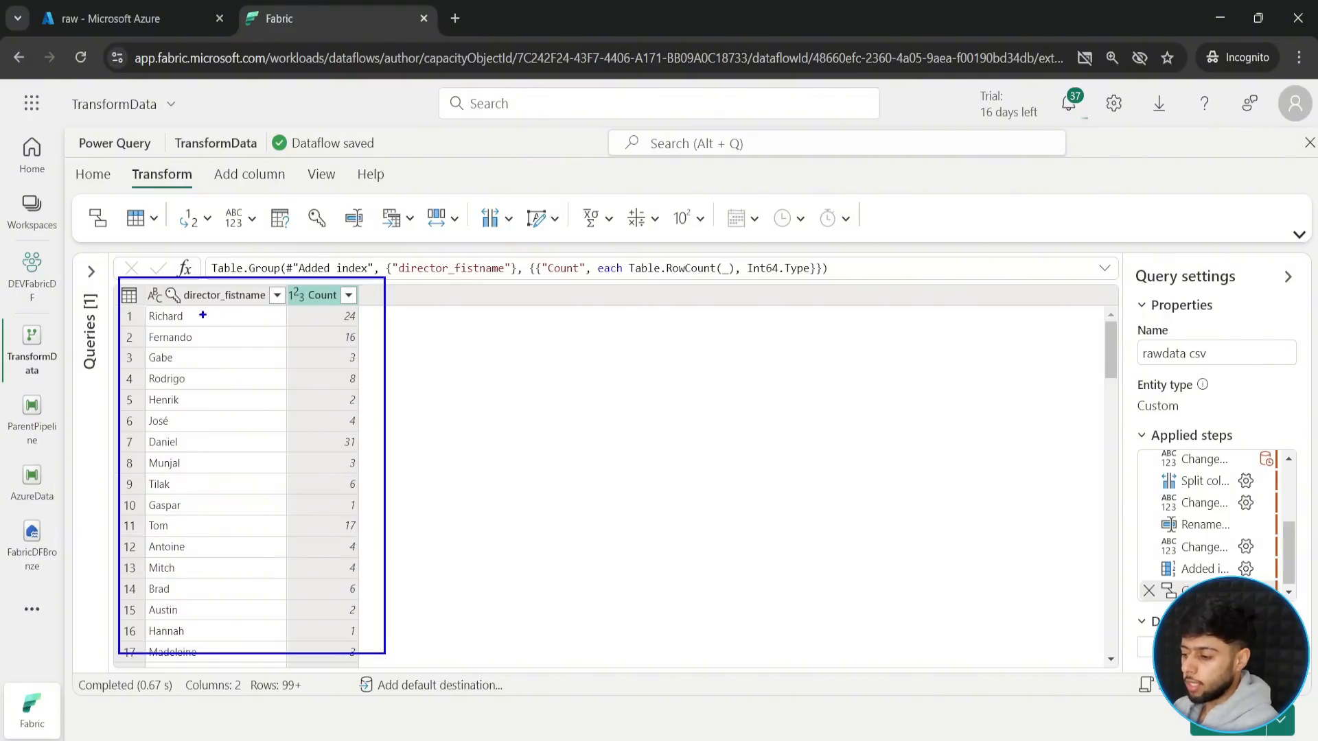
left_click_drag(199, 312, 237, 292)
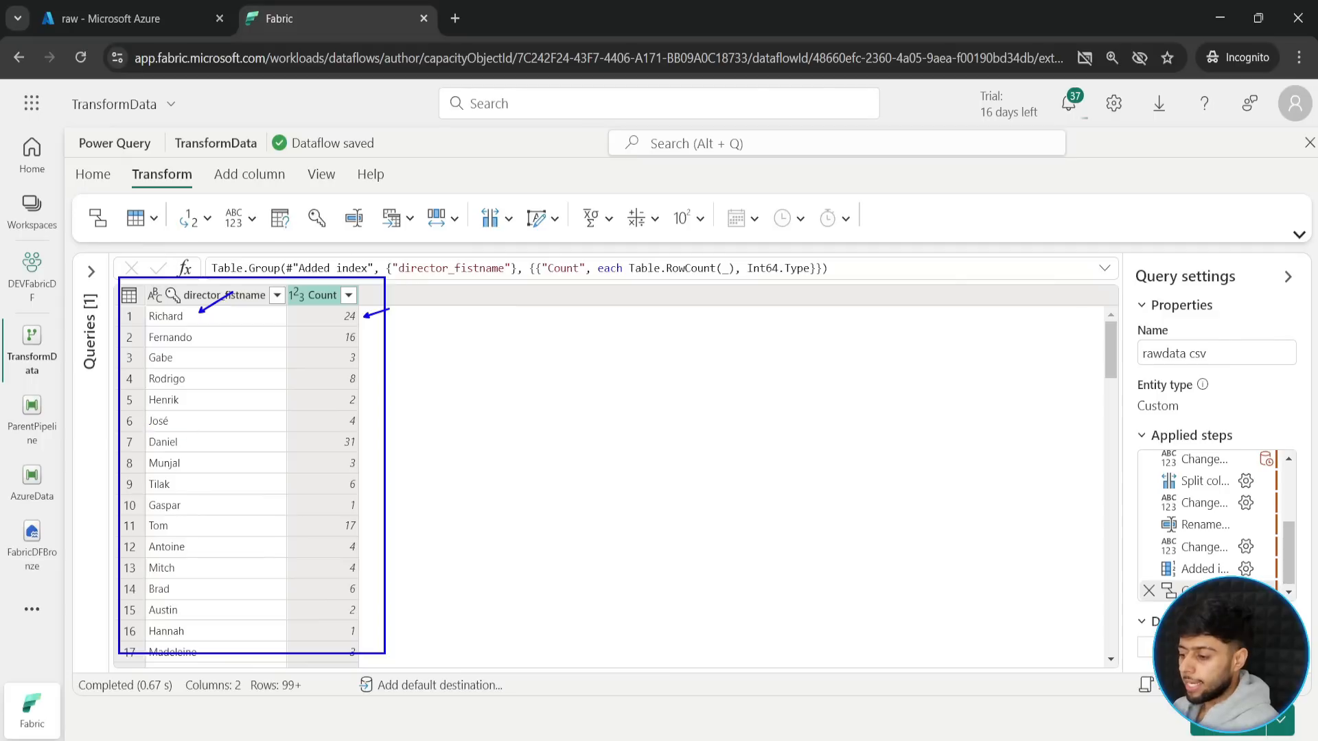
left_click_drag(147, 433, 209, 451)
left_click_drag(419, 442, 360, 442)
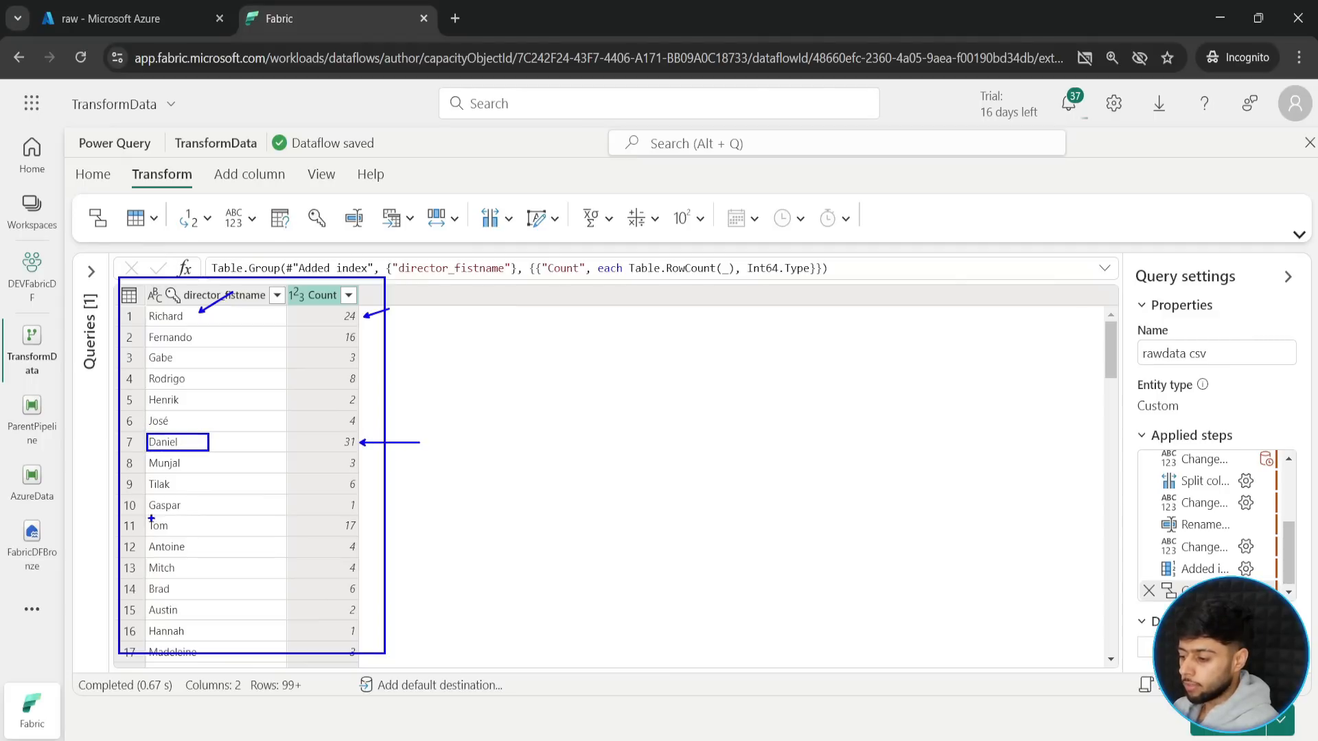
left_click_drag(142, 516, 199, 534)
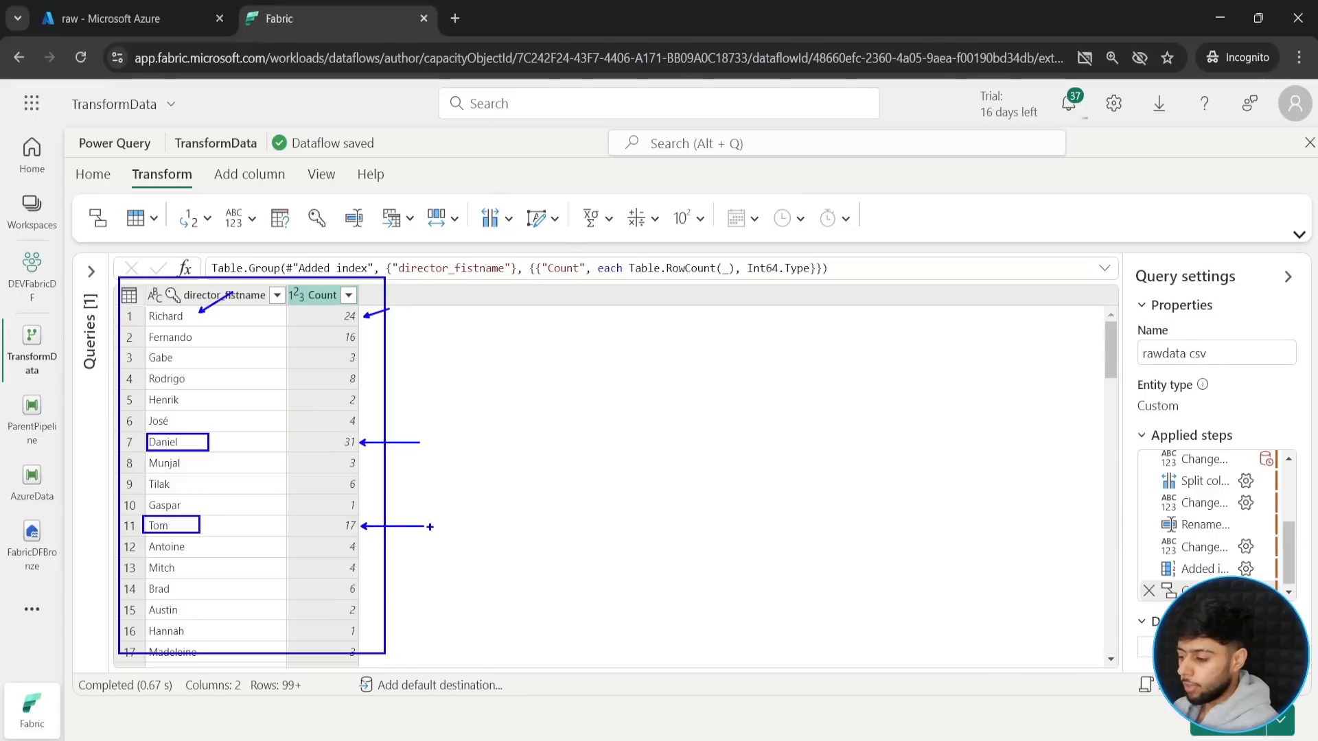
key("Escape")
- Sort the grouped table by the Count column from highest to lowest
left_click_drag(1113, 359, 1103, 420)
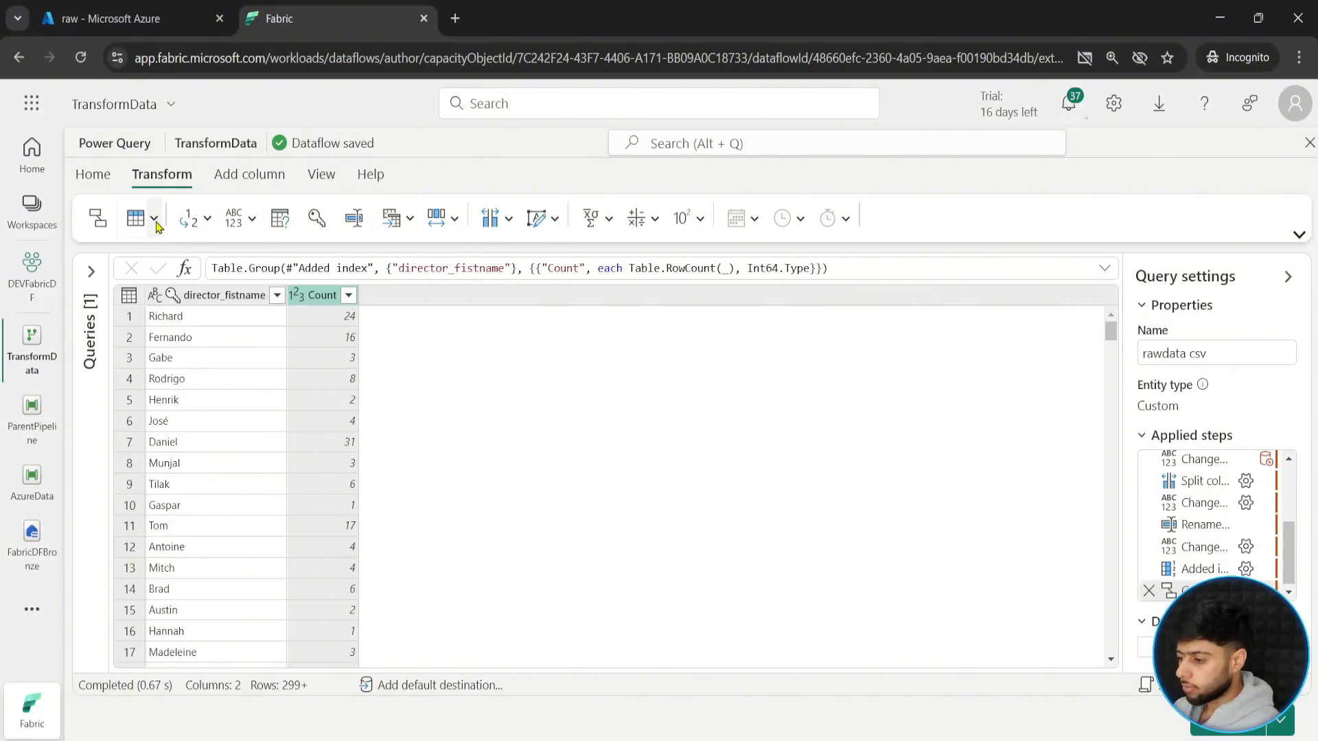
left_click(104, 173)
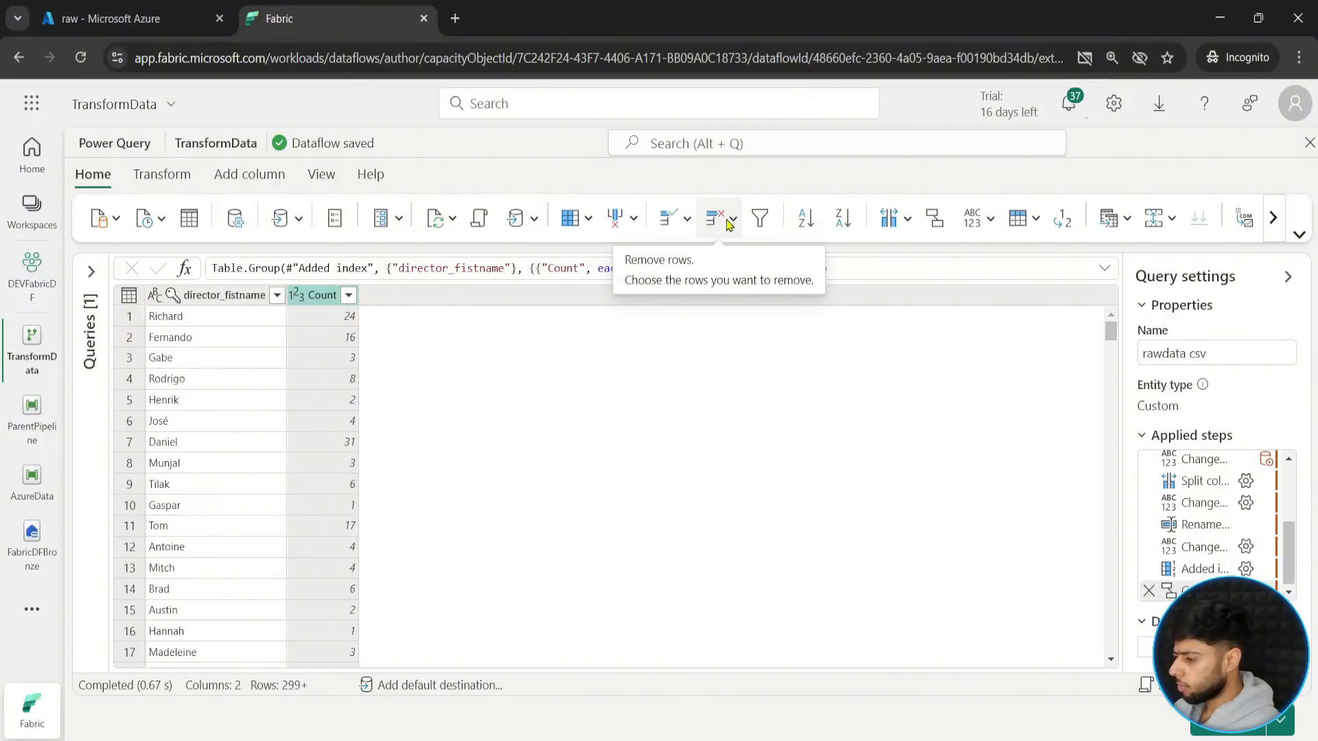
left_click(839, 220)
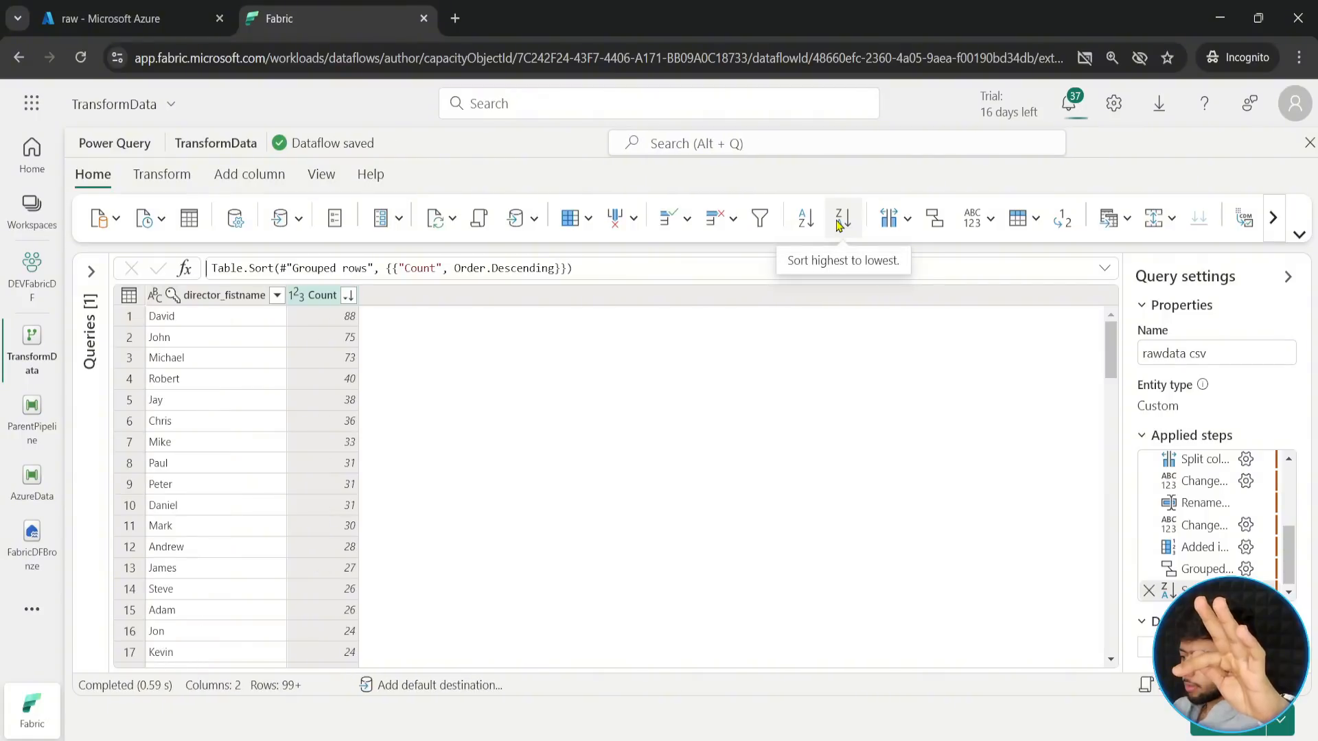
- Review the sorted table, comparing the counts of the first few director names and the order further down
left_click_drag(143, 302, 209, 326)
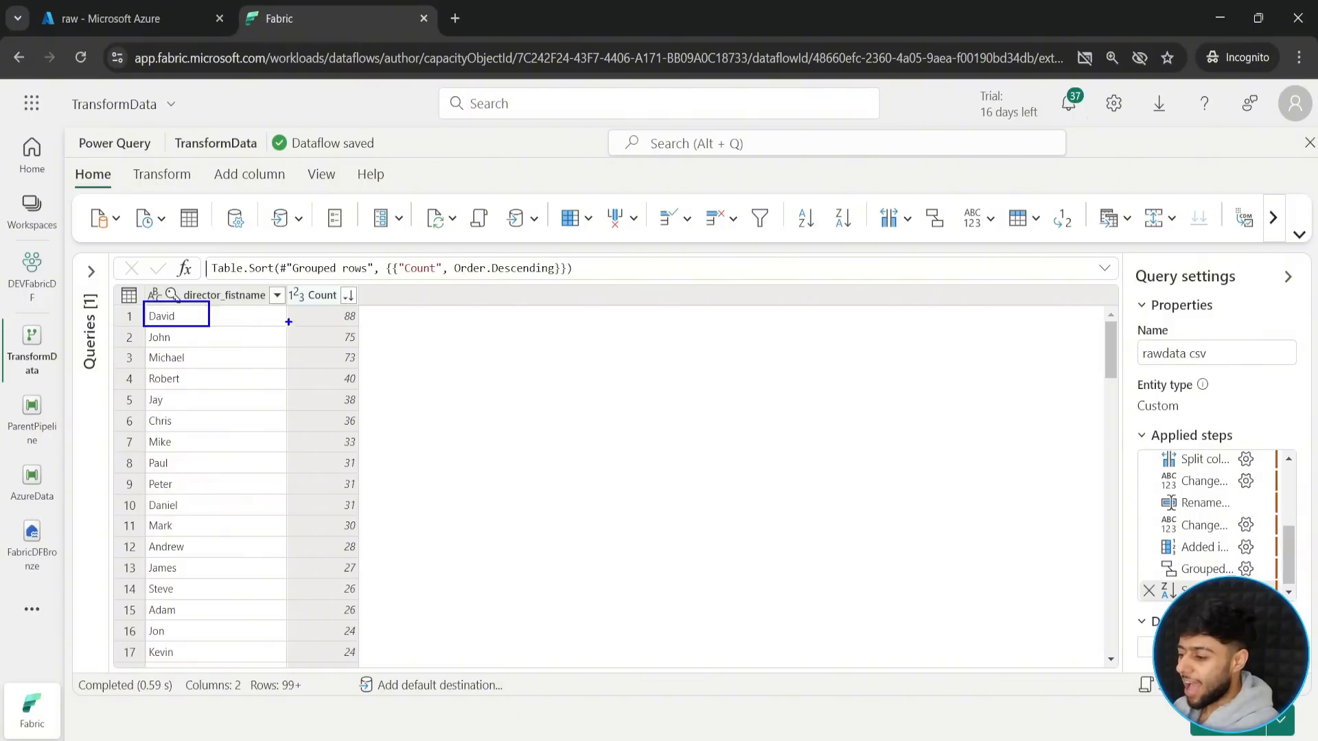
left_click_drag(290, 300, 370, 325)
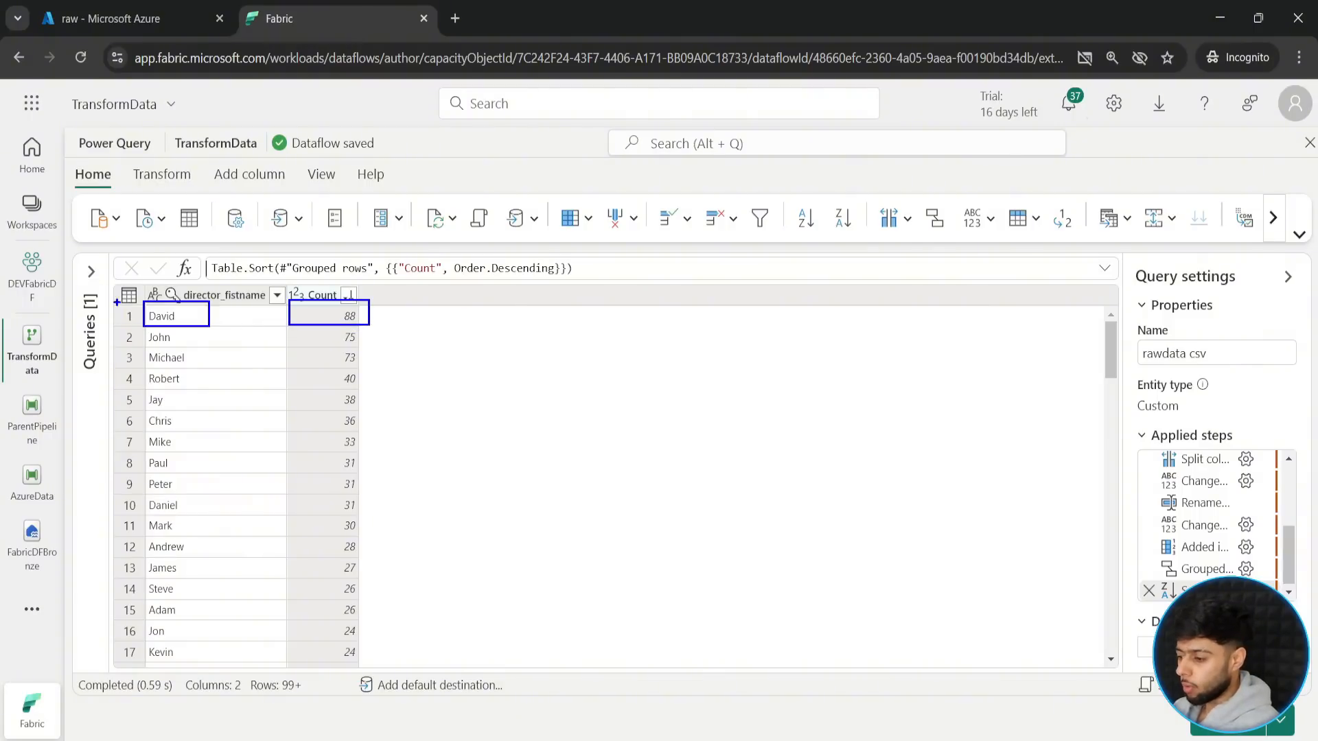
left_click_drag(146, 328, 191, 348)
left_click_drag(289, 324, 387, 342)
mouse_move(144, 348)
left_mouse_down()
mouse_move(237, 378)
mouse_move(238, 364)
left_mouse_up()
left_click_drag(290, 343, 425, 371)
left_click_drag(147, 365, 216, 387)
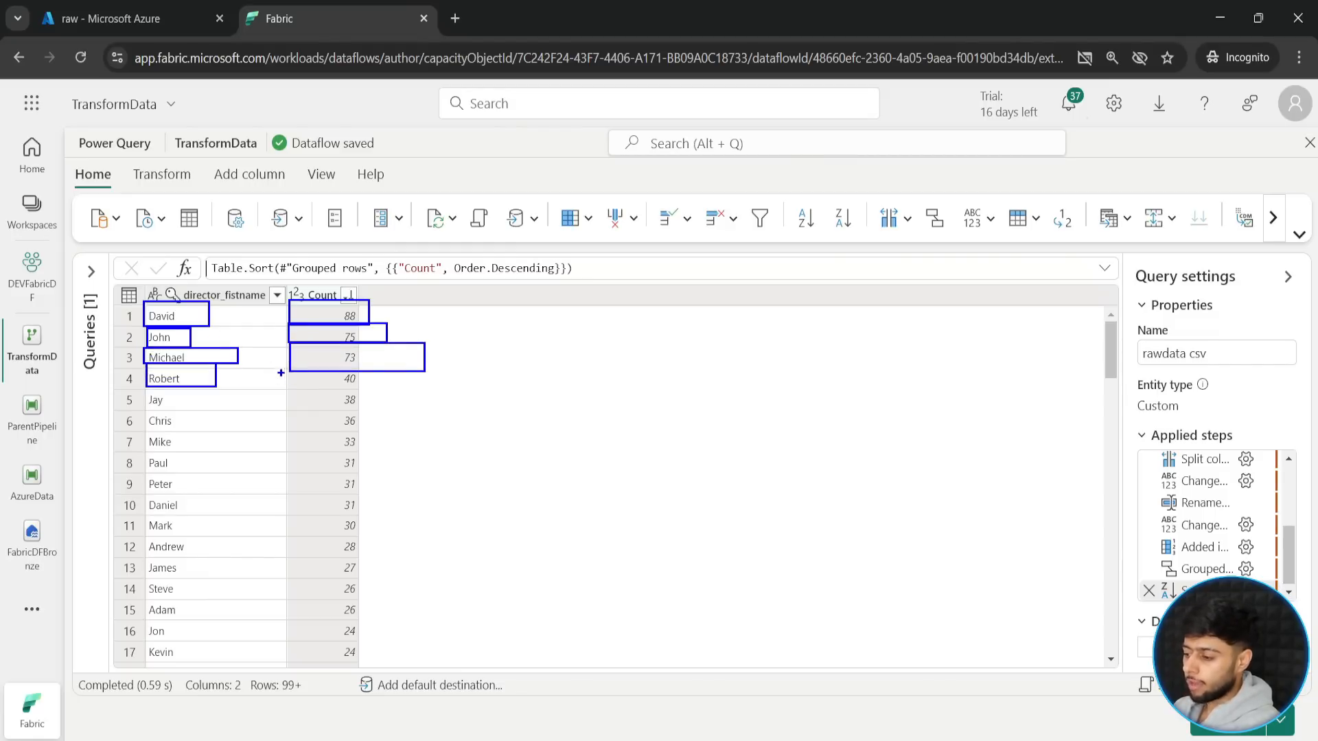
left_click_drag(291, 365, 377, 390)
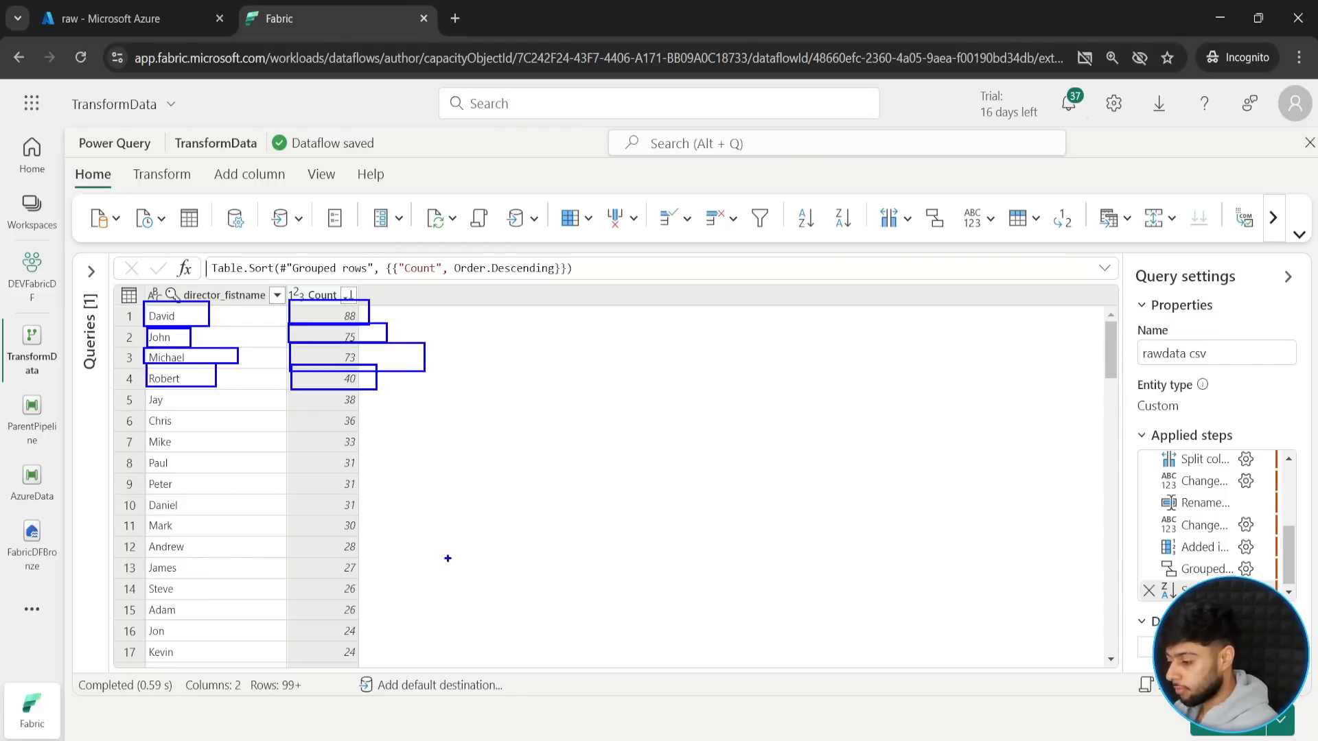
left_click_drag(456, 592, 455, 328)
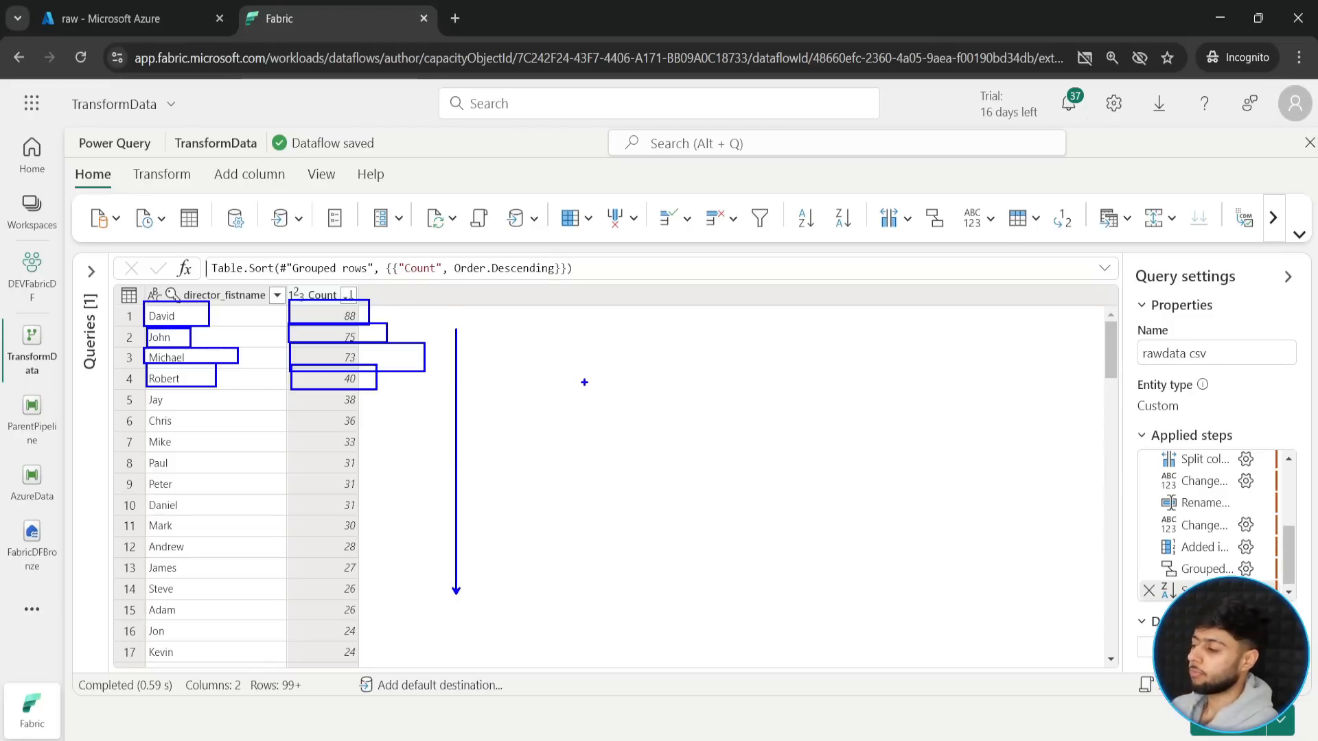
key("Escape")
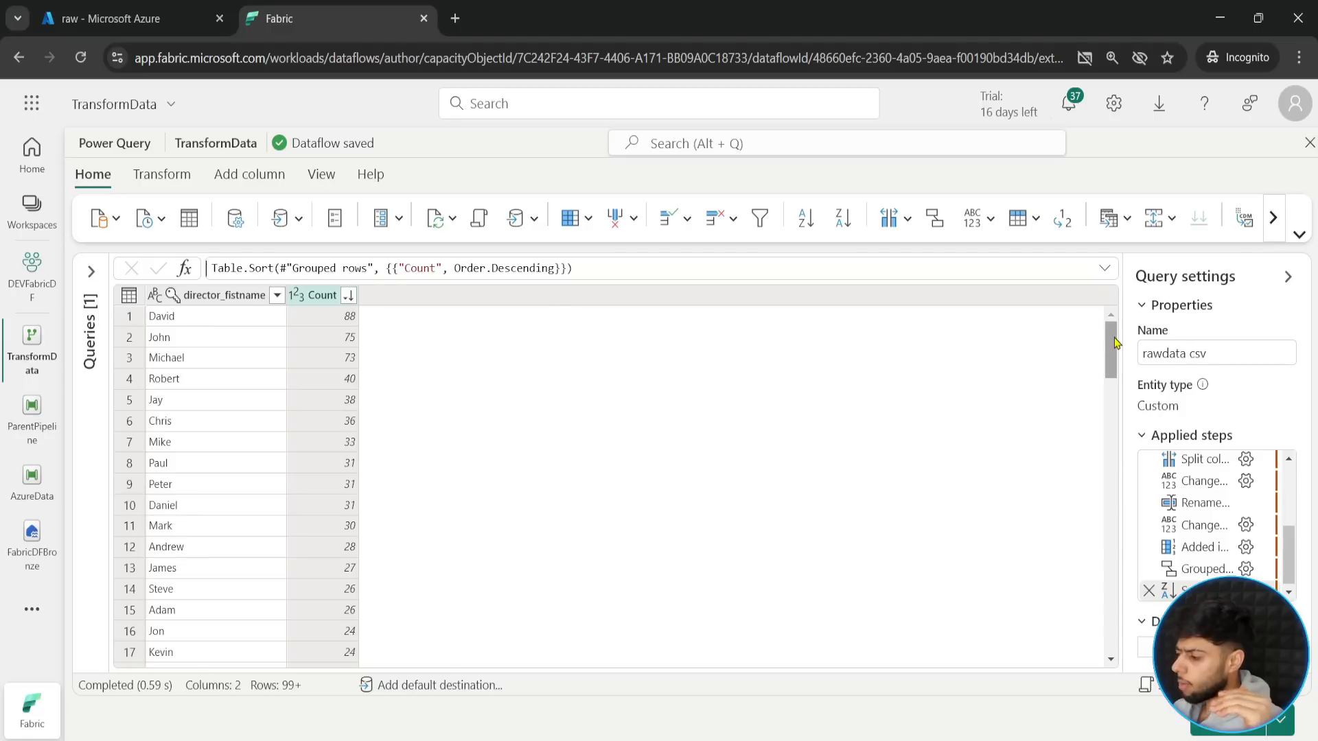
left_click_drag(1110, 343, 1089, 367)
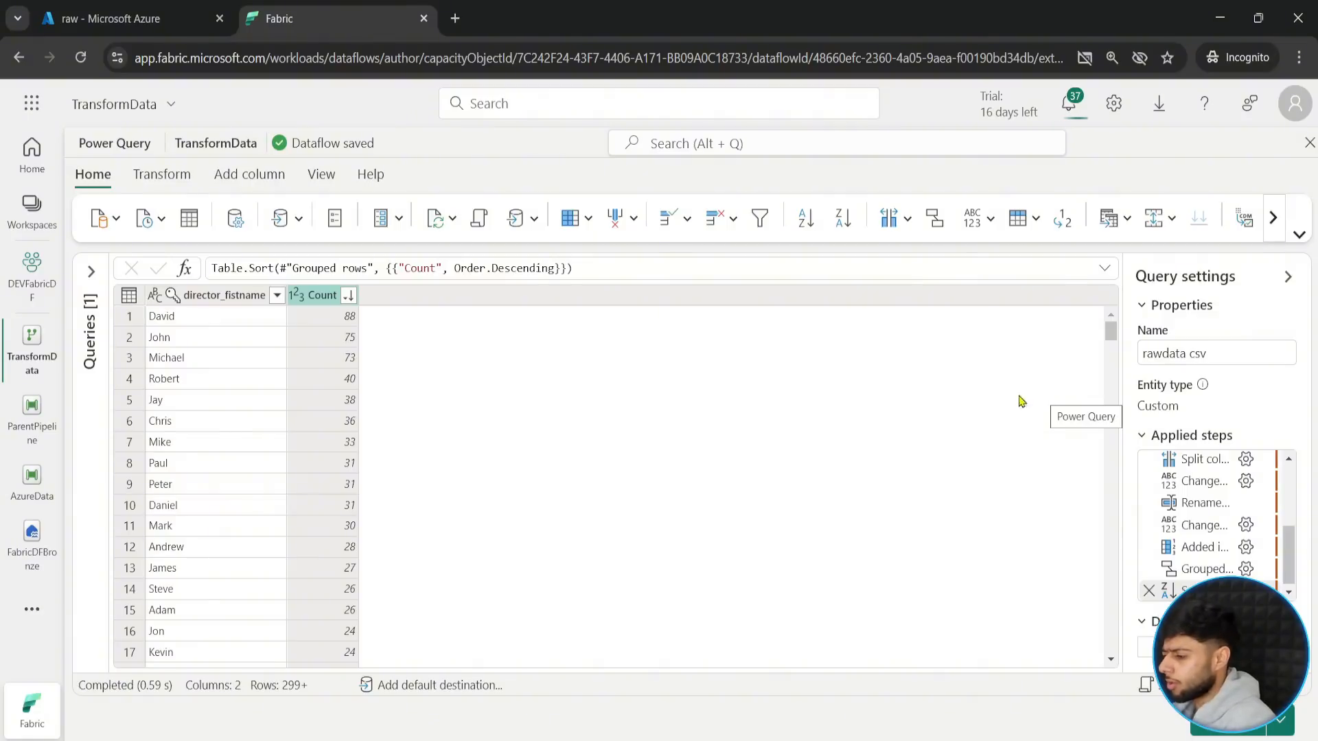
- Filter the sorted table to keep only rows where Count is greater than or equal to 10
left_click(760, 221)
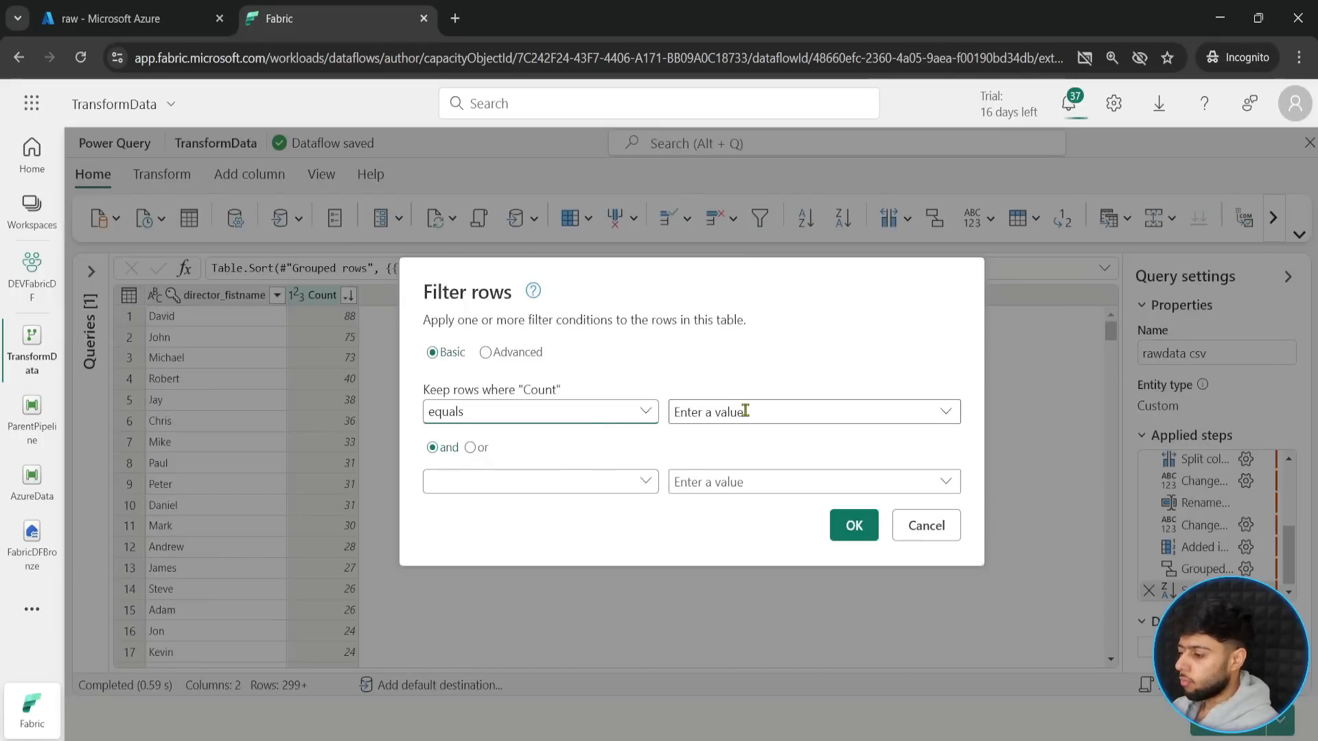
left_click(645, 412)
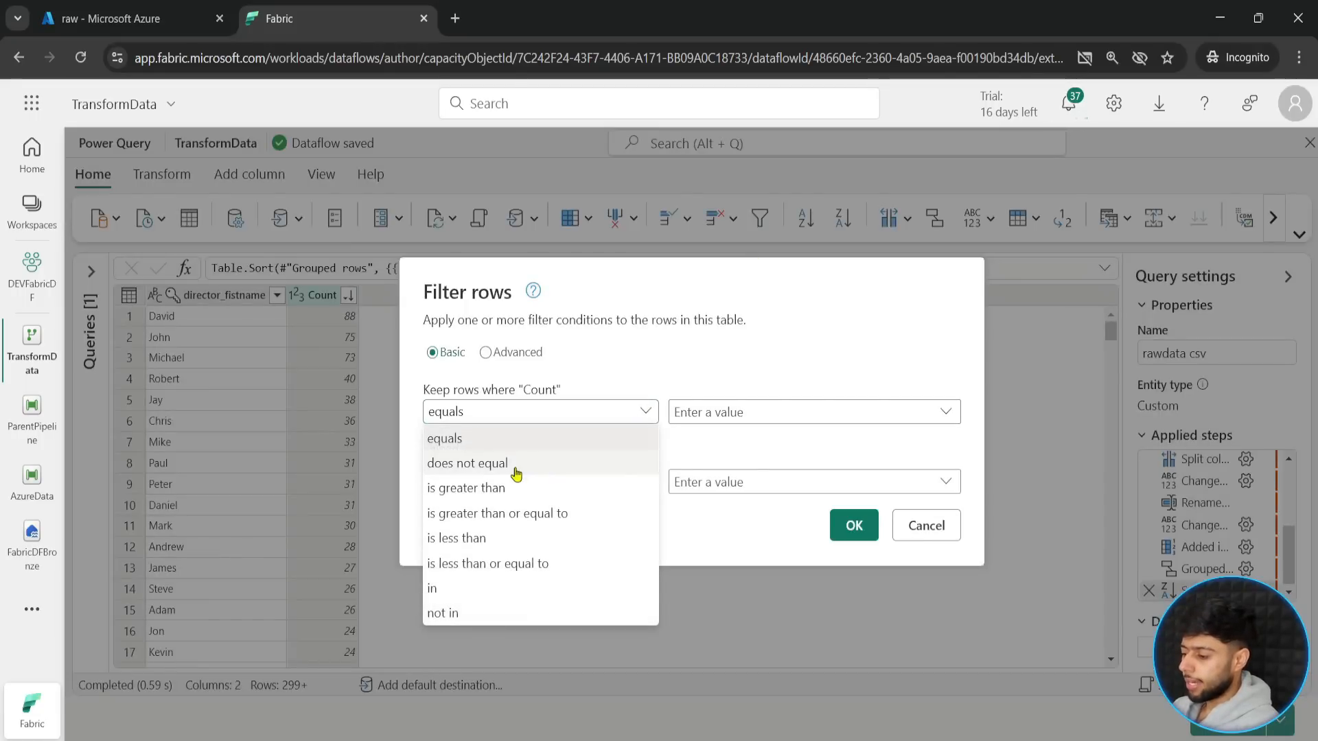
left_click(517, 519)
left_click(711, 411)
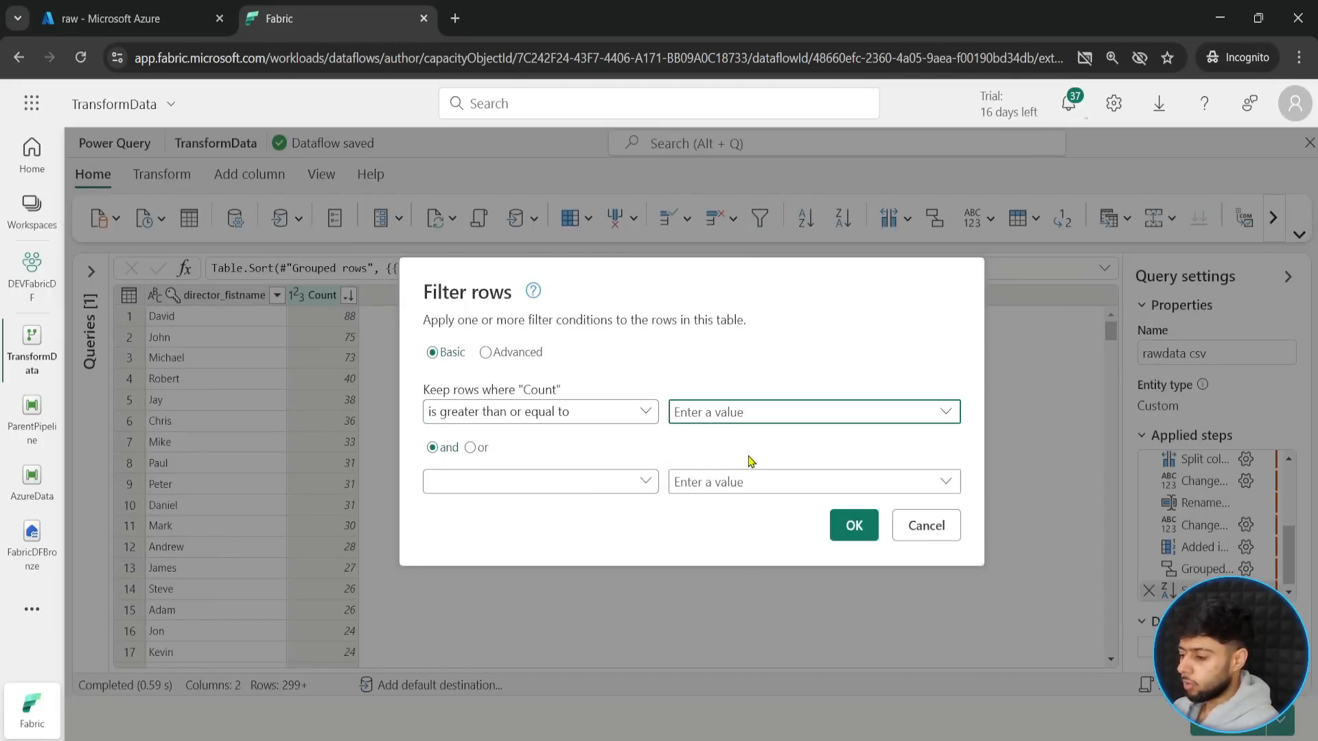
type("10")
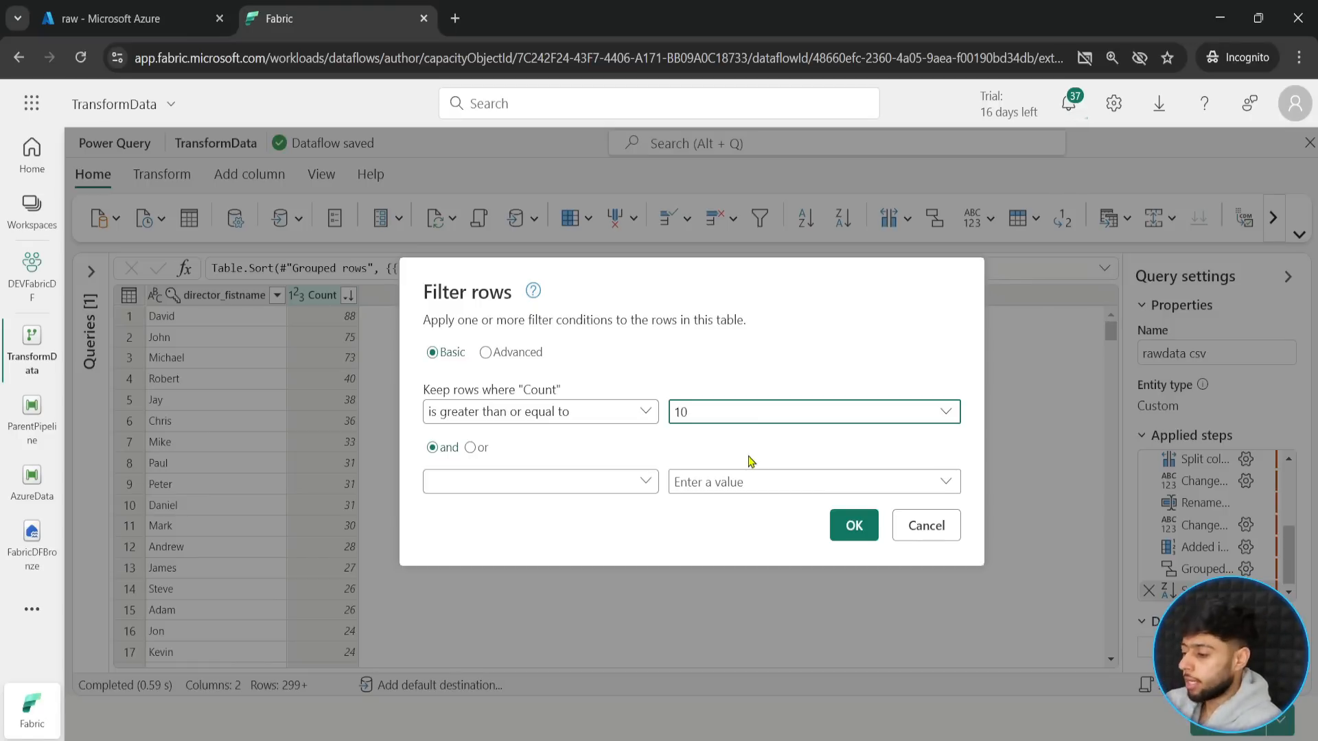
left_click(621, 489)
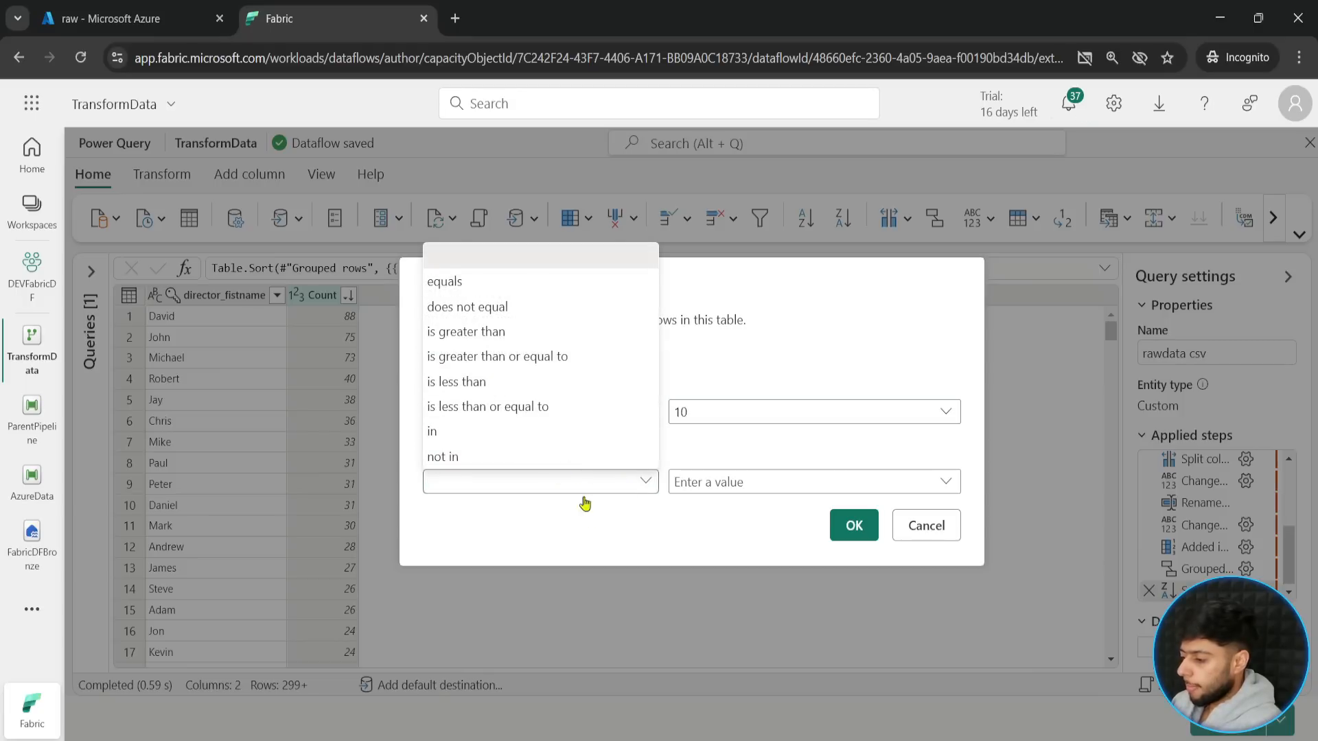
left_click(589, 523)
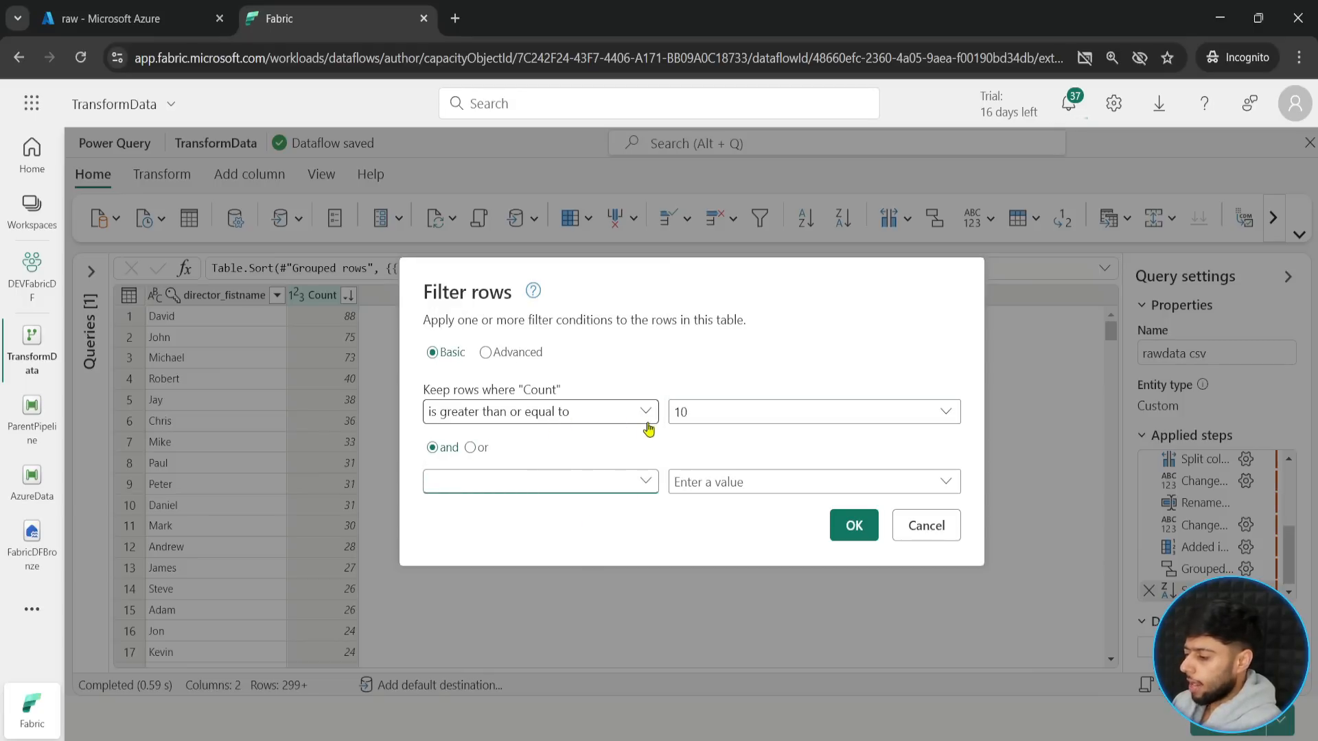
left_click(849, 523)
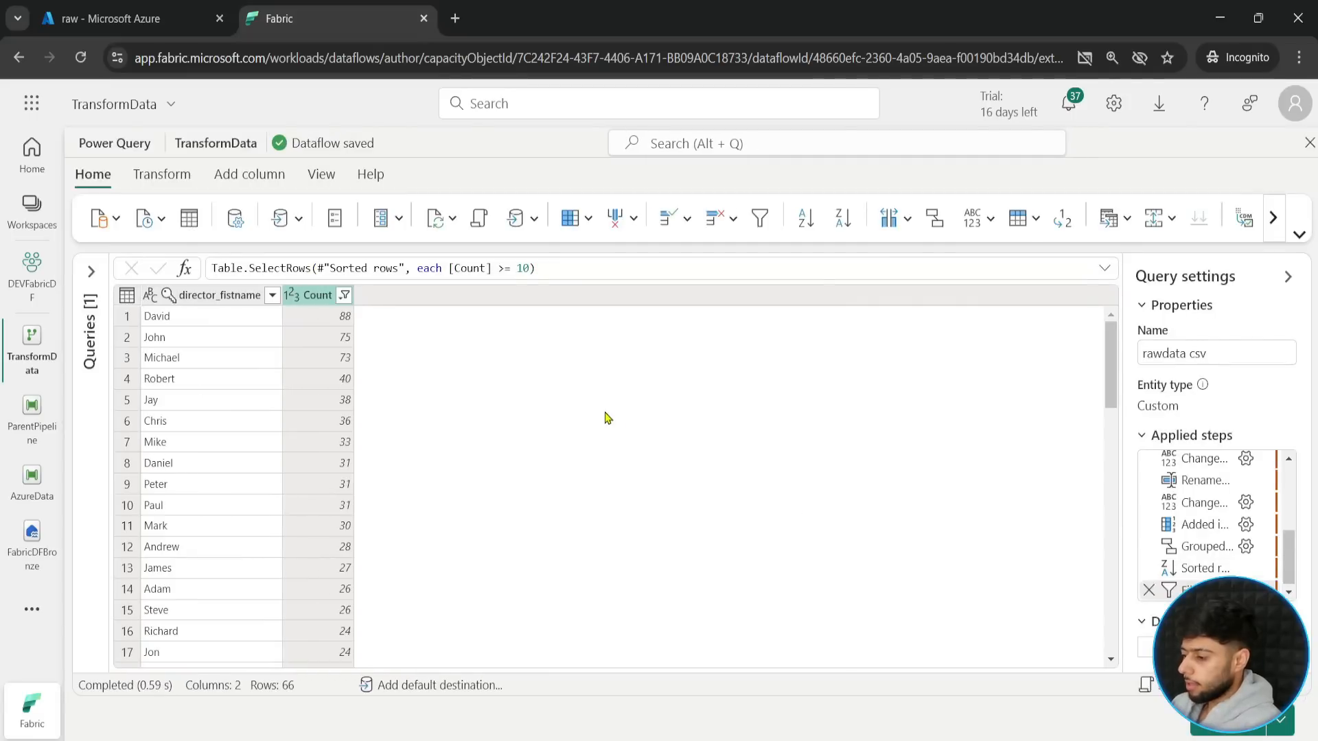
- Review the filtered director counts down to the last rows of the table
left_click_drag(1110, 367, 1113, 607)
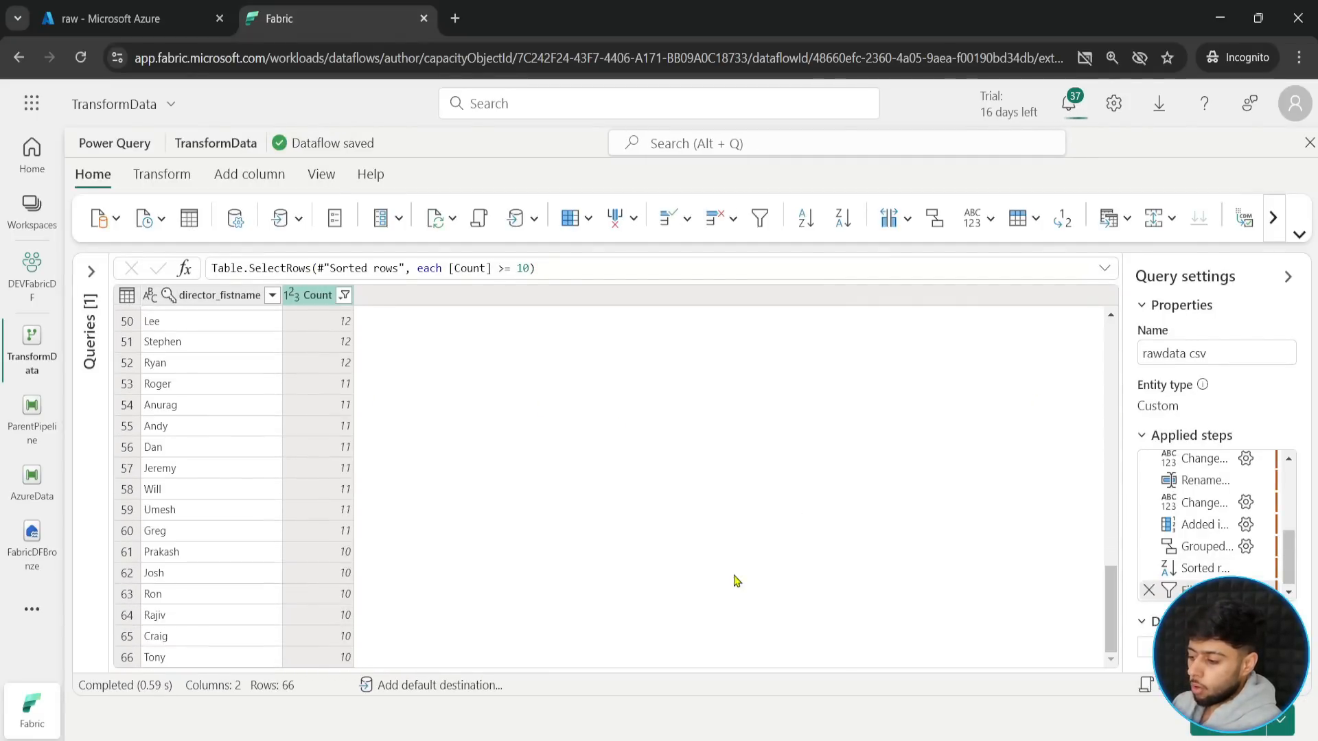
scroll(305, 597, "up", 15)
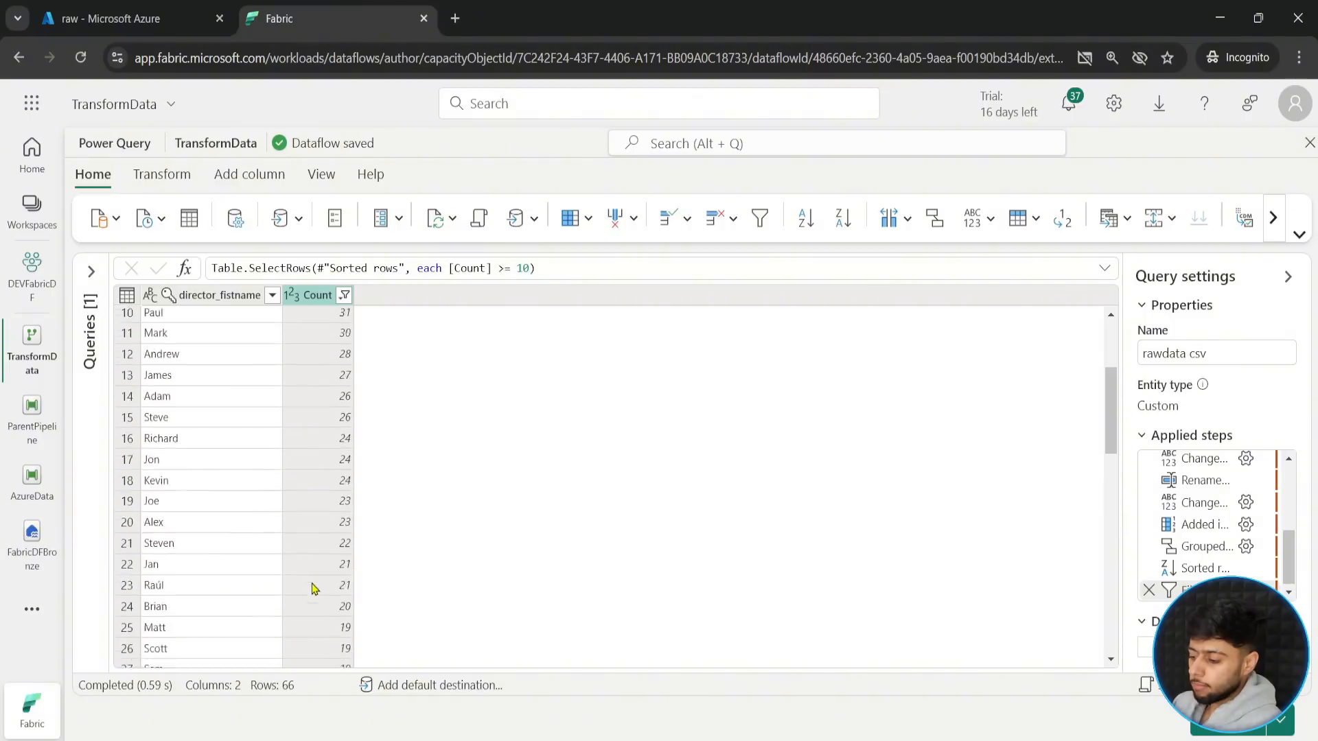
left_click_drag(240, 670, 380, 725)
key("Escape")
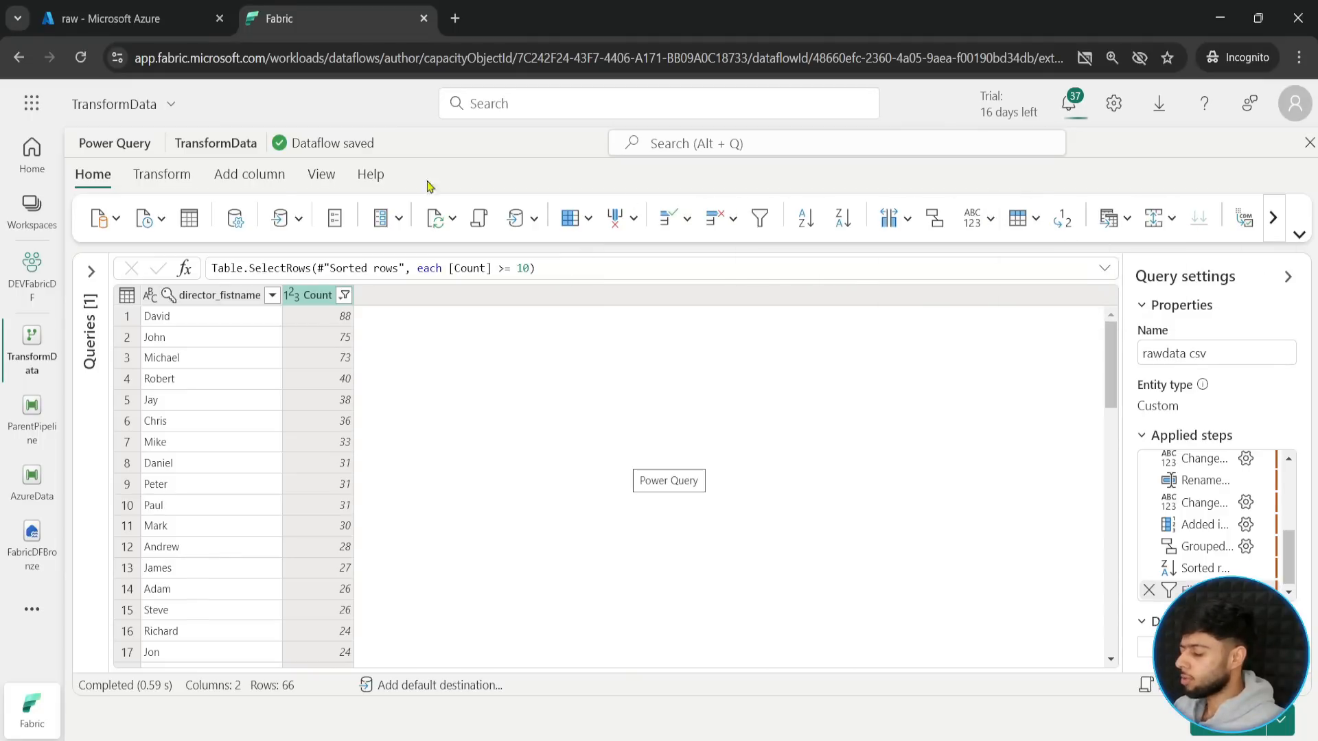
left_click(162, 175)
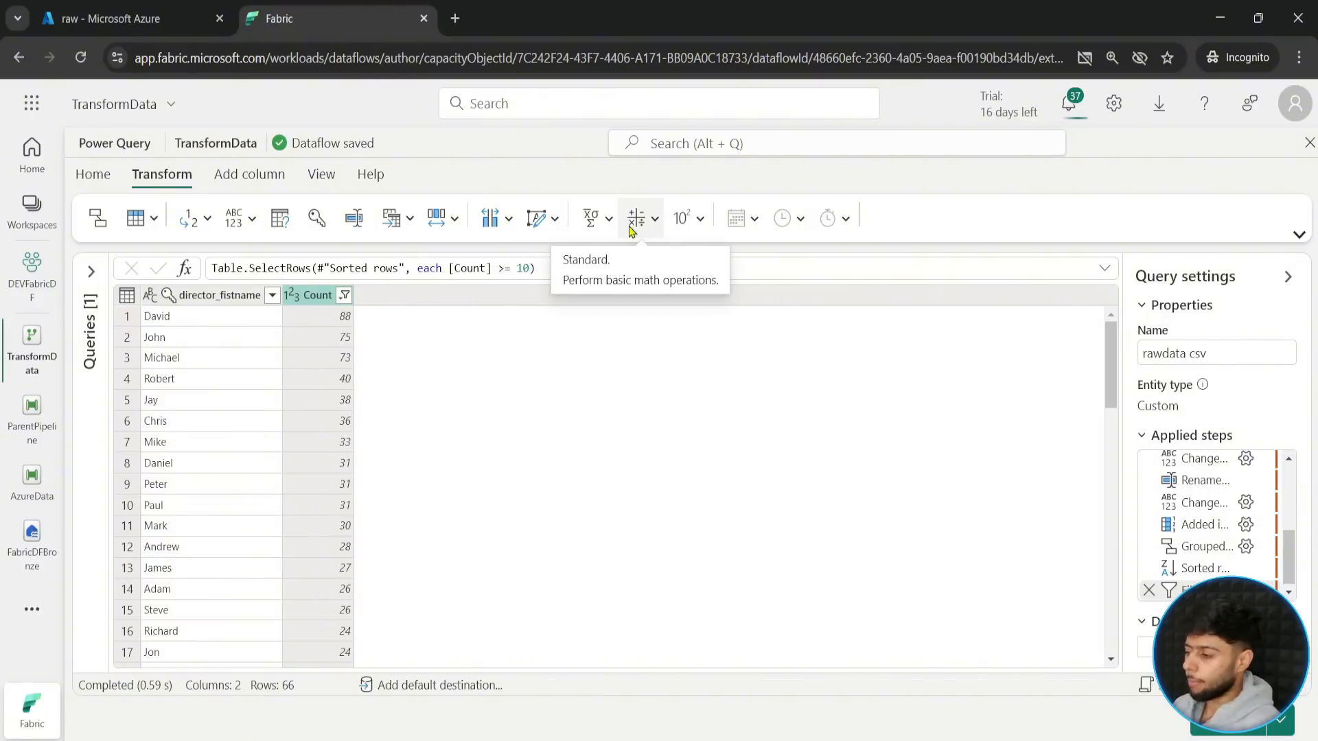
left_click(263, 176)
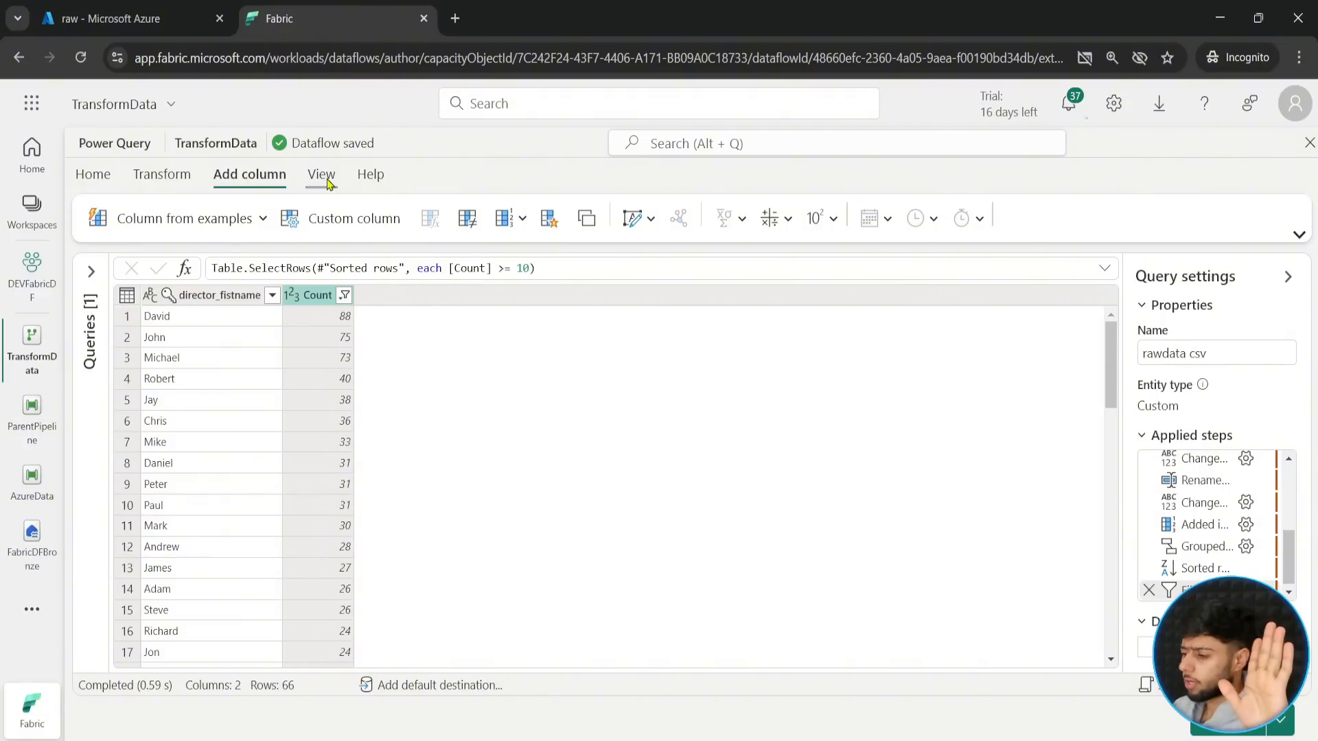
left_click(93, 177)
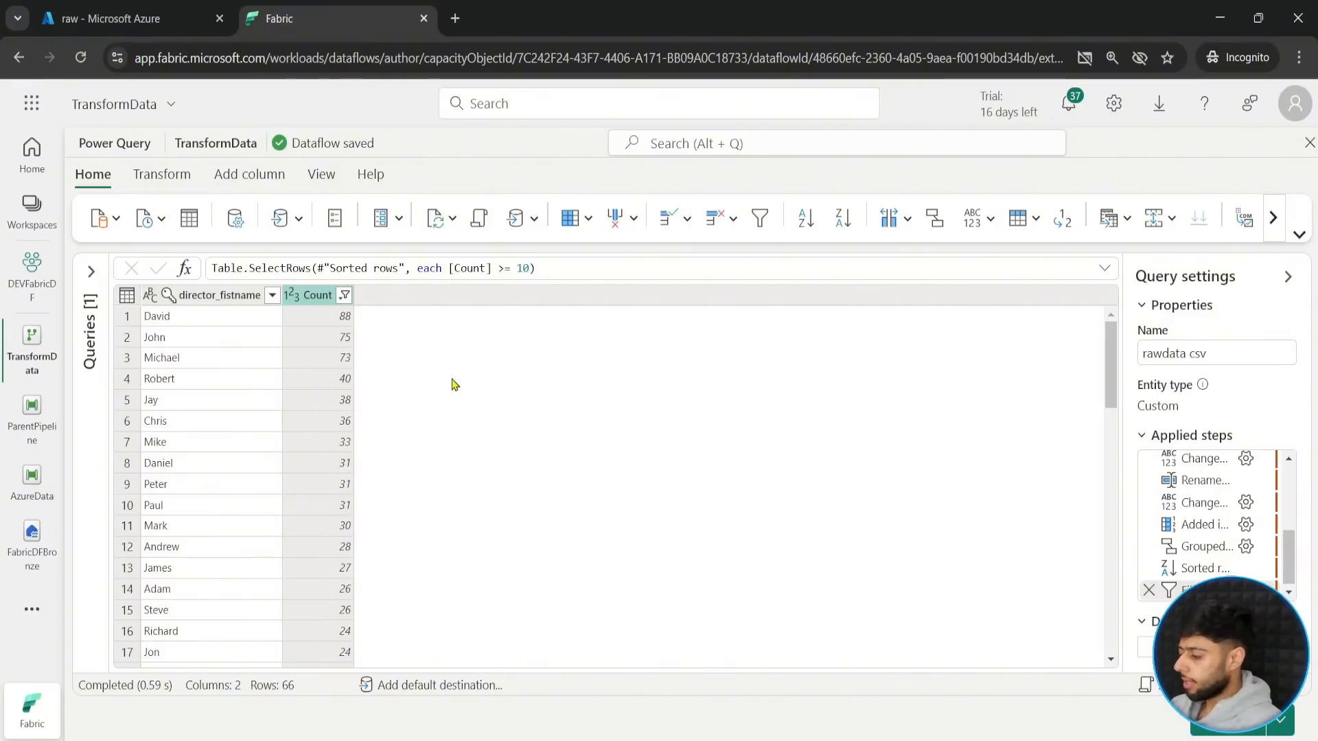
- Show the rawdata csv query in the diagram view and follow its chain through to the Filtered rows step
left_click(306, 177)
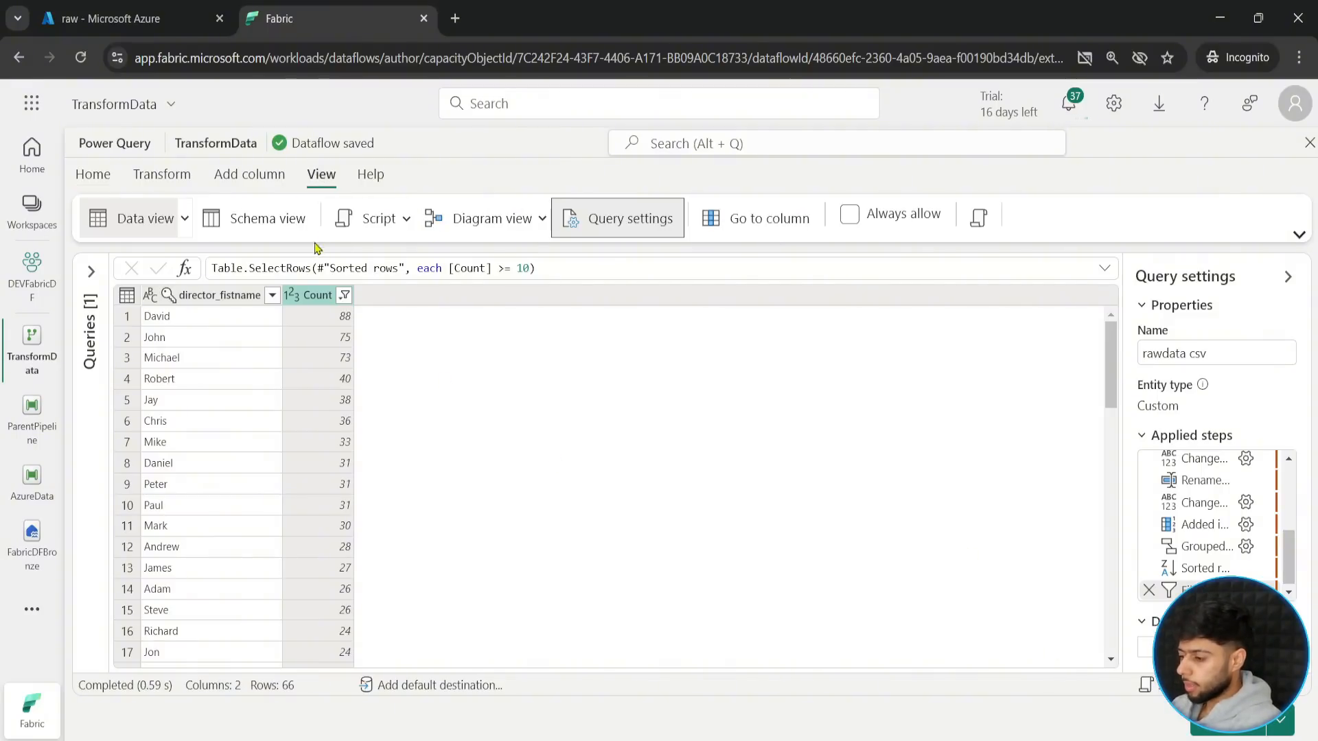
left_click(472, 218)
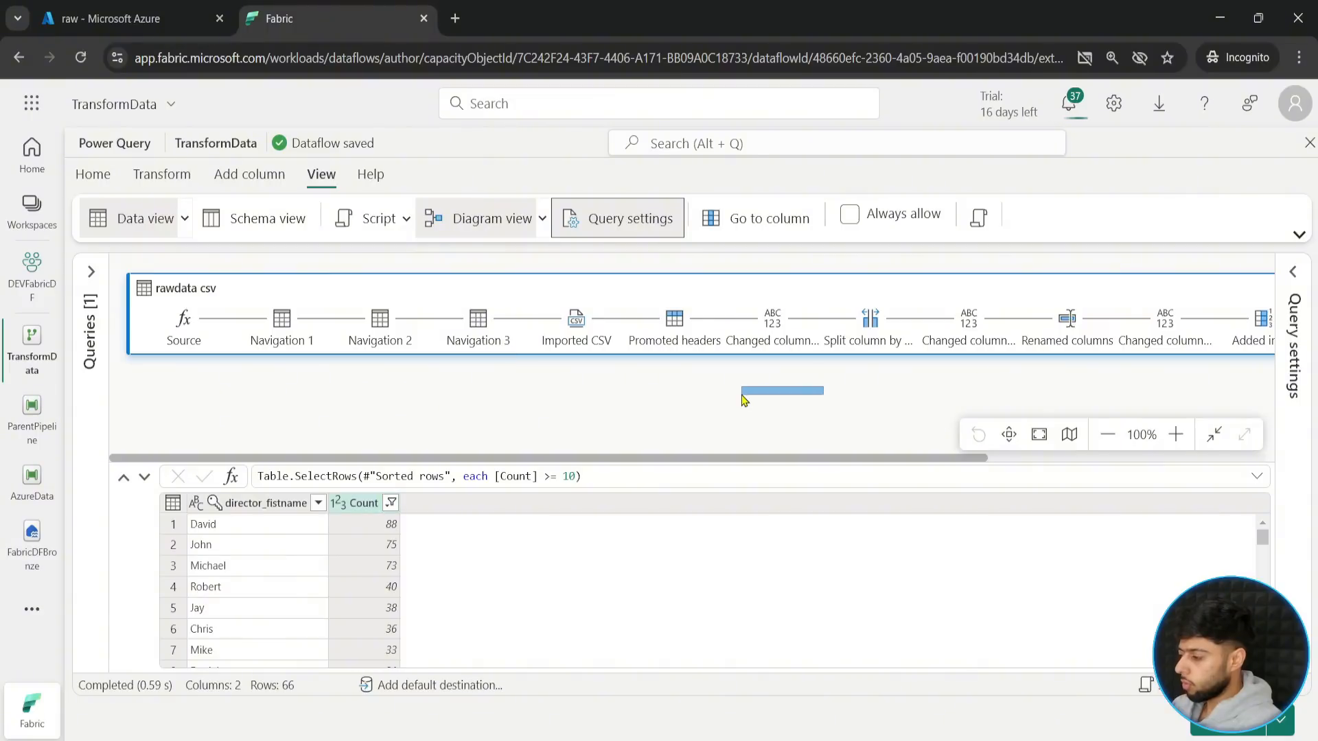
left_click_drag(884, 459, 852, 474)
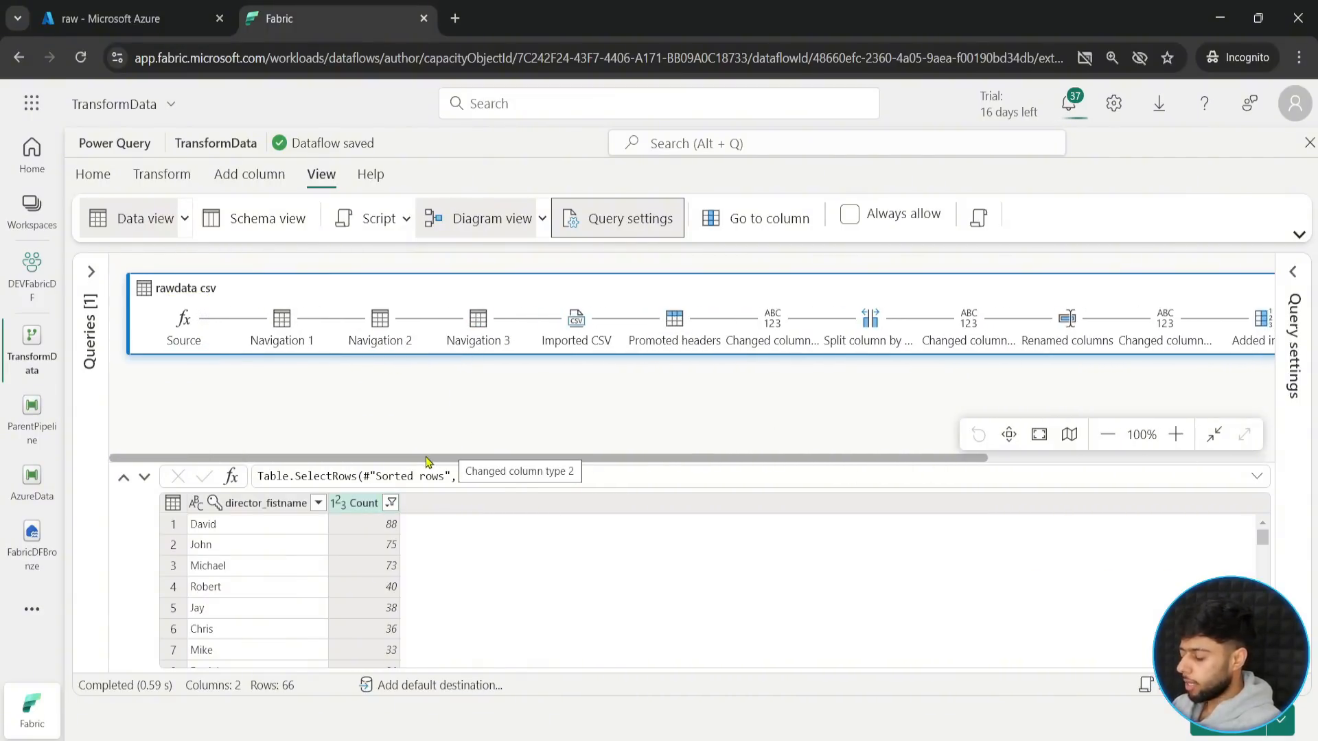
left_click_drag(439, 458, 788, 482)
left_click_drag(1213, 299, 1255, 361)
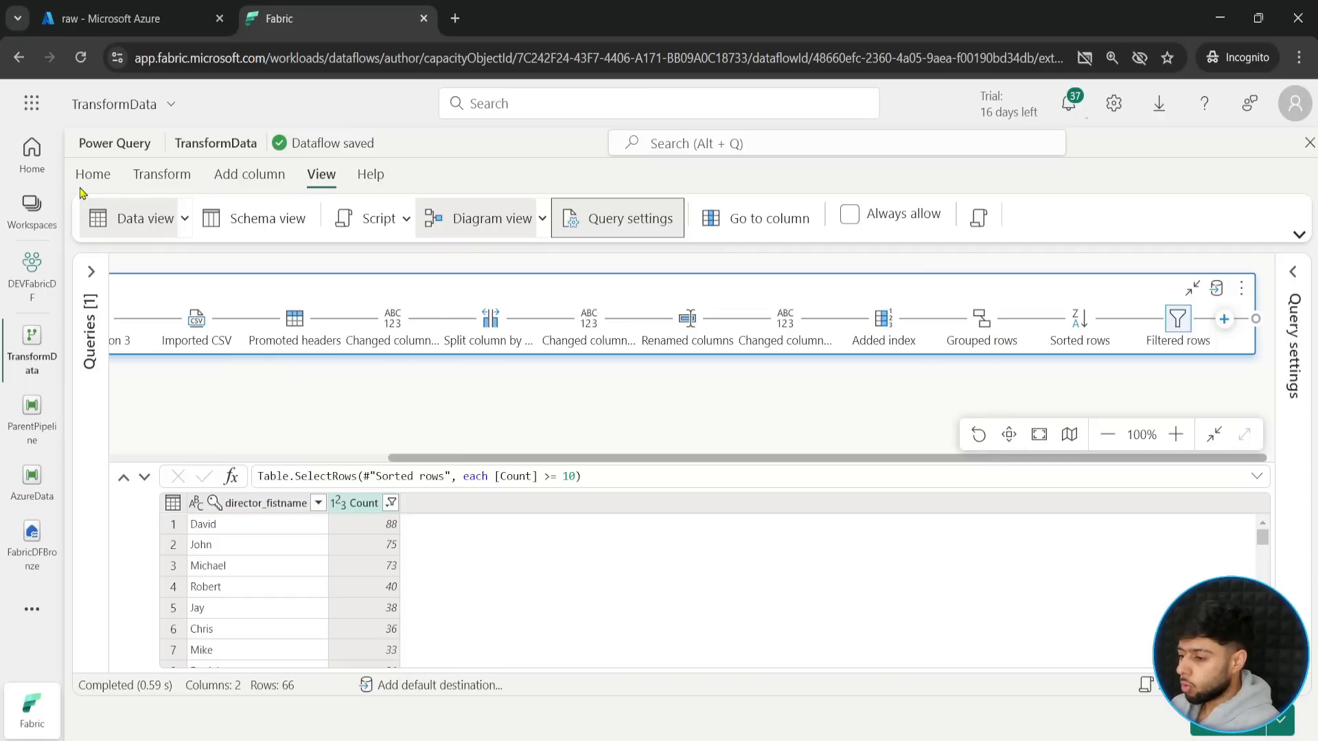
- Add a Lakehouse data destination to the rawdata csv query and try to create a new connection for it
left_click(1218, 293)
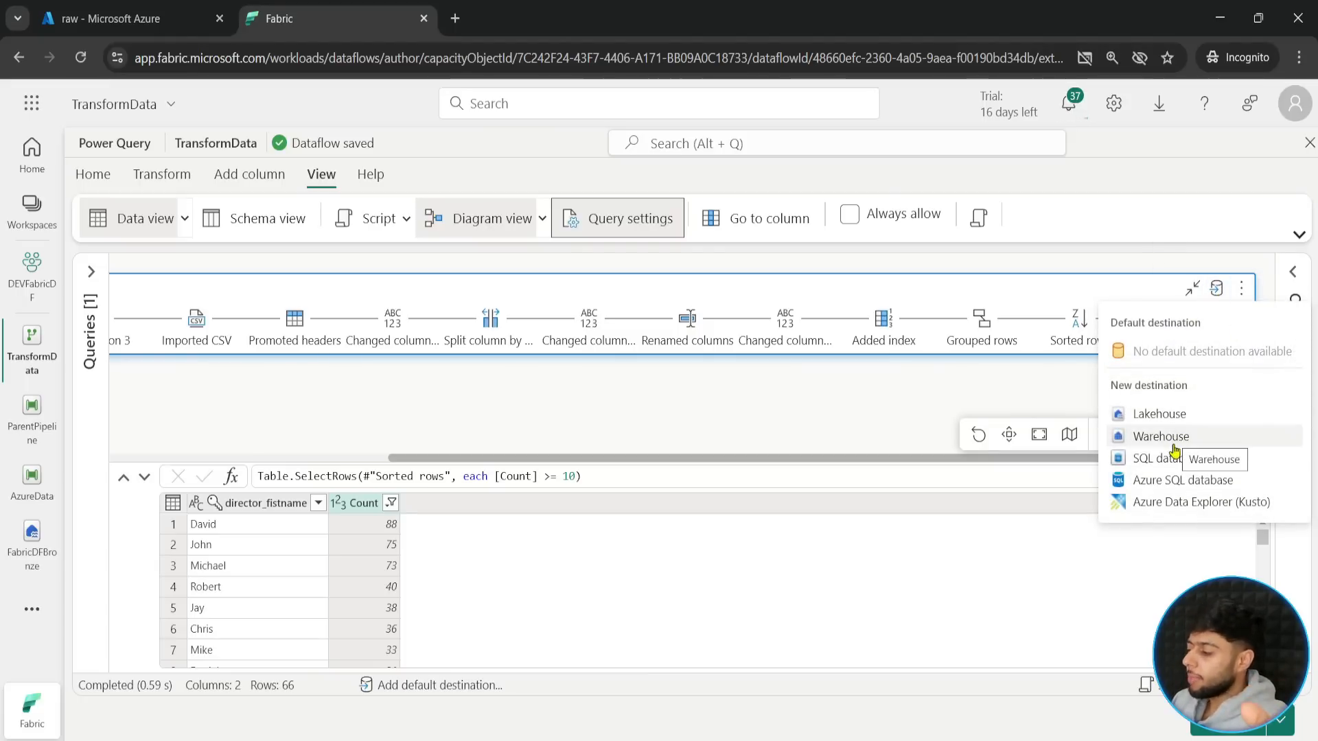
left_click(1149, 415)
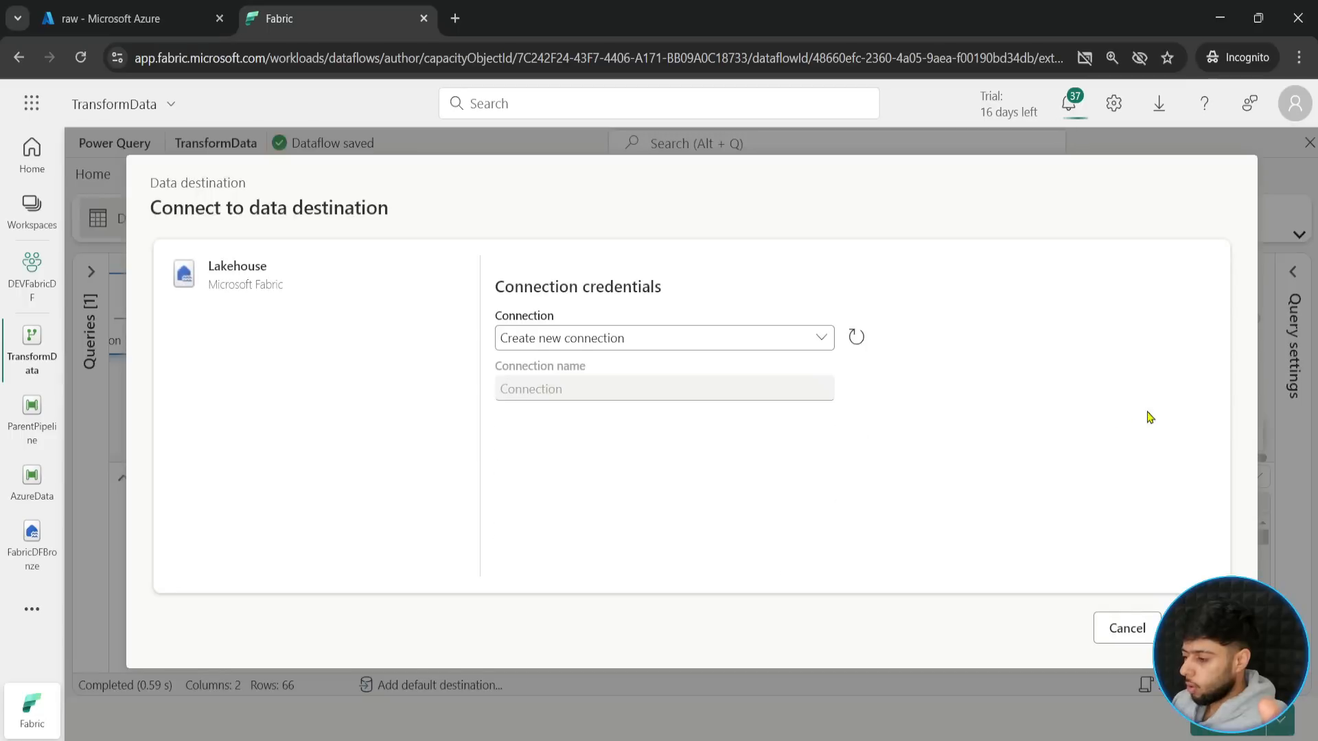
left_click(619, 343)
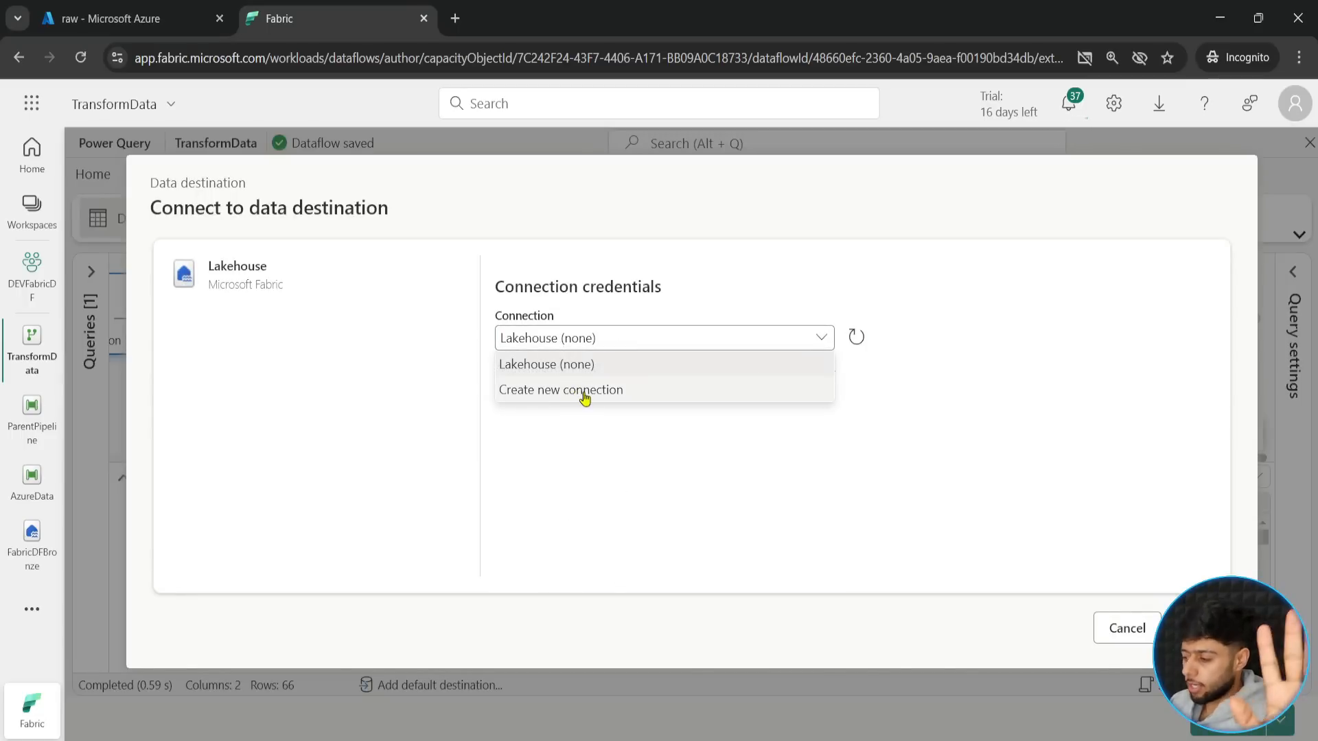
left_click(584, 398)
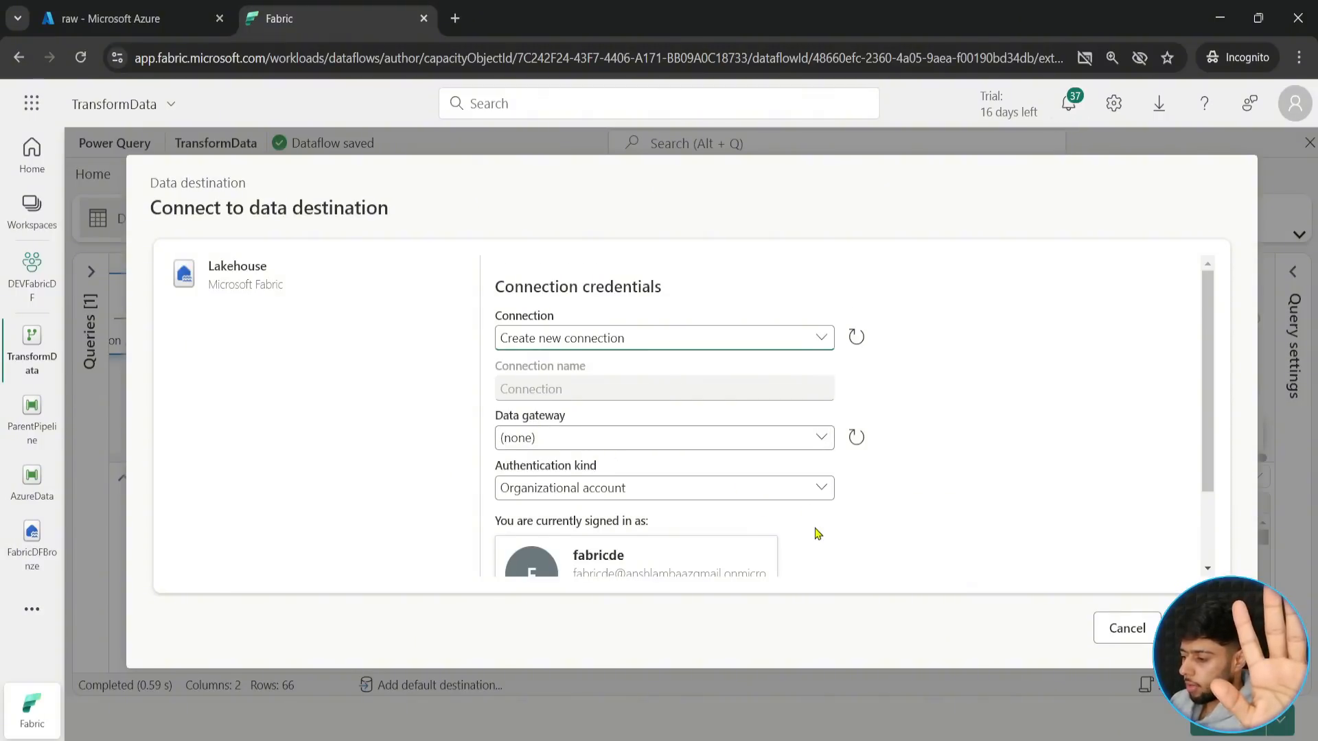
scroll(815, 532, "down", 2)
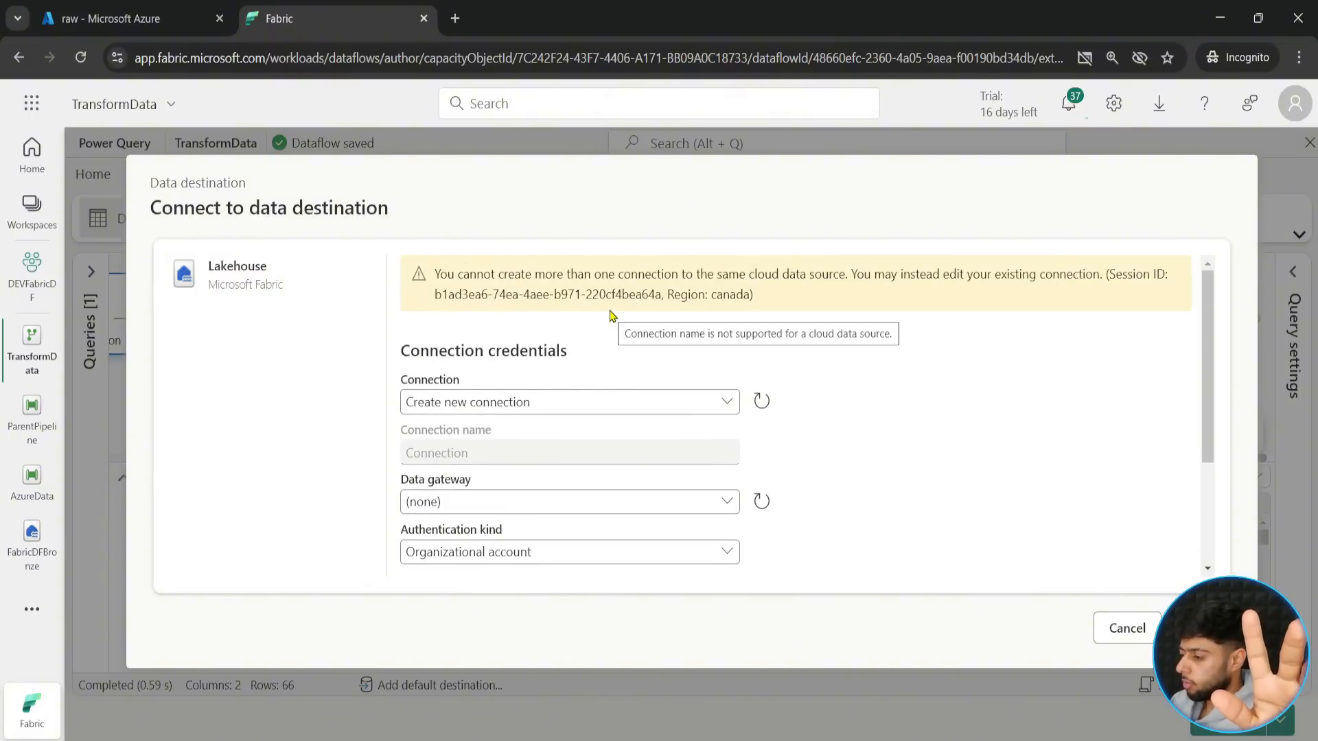
- Use the existing Lakehouse (none) connection for the destination and continue to the target selection
left_click(659, 402)
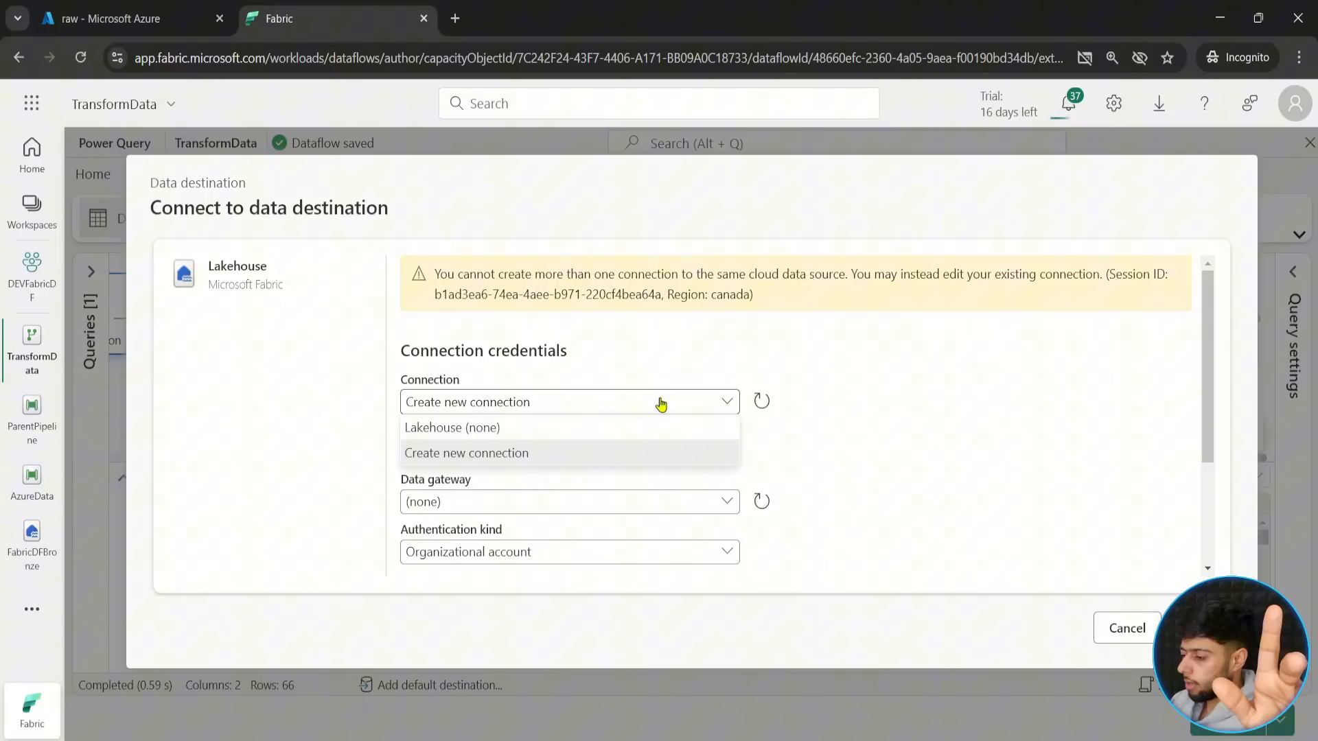
left_click(562, 430)
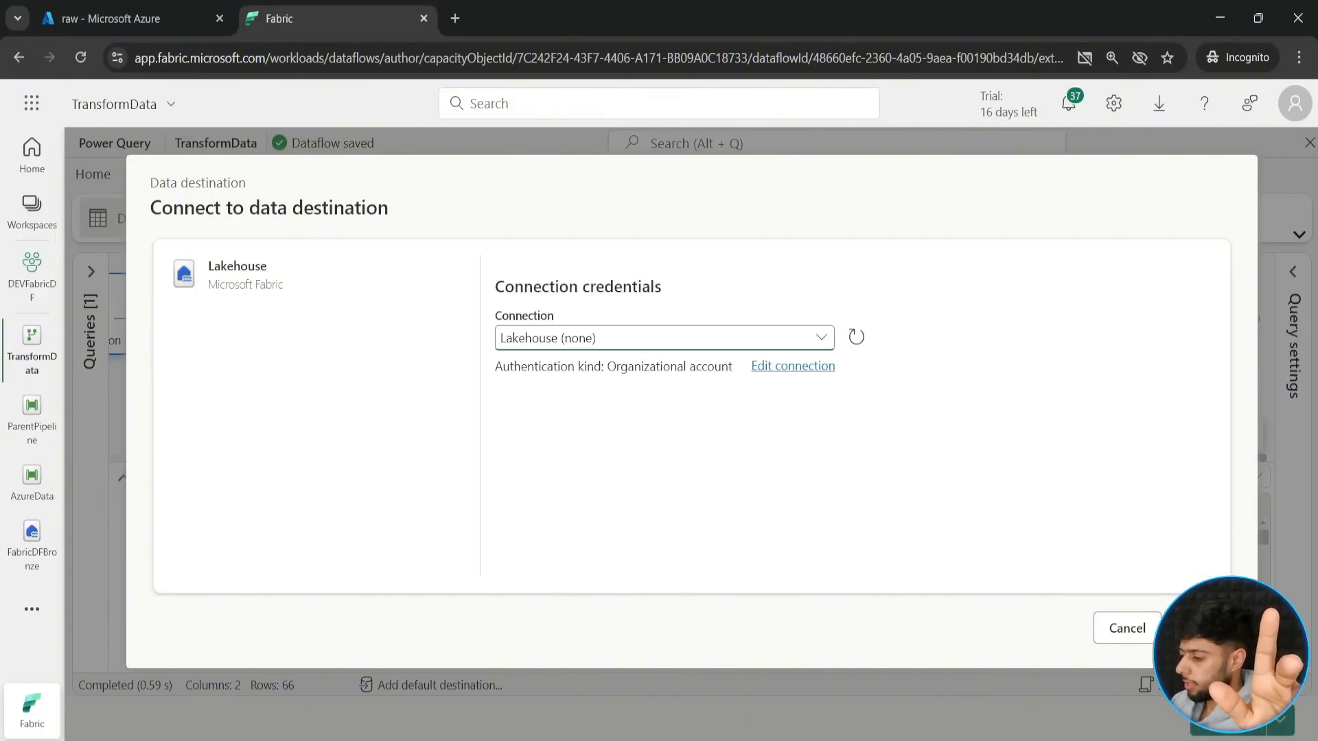
left_click(1201, 628)
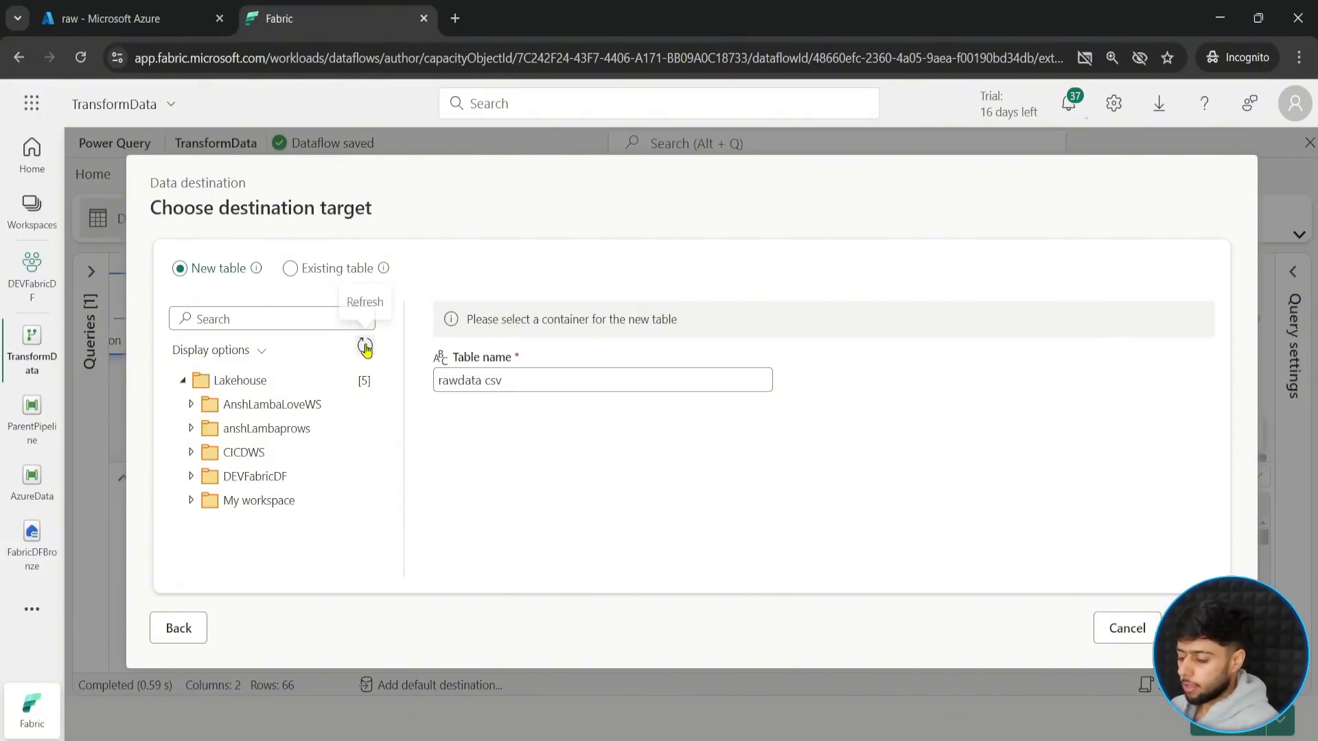
mouse_move(152, 246)
left_mouse_down()
mouse_move(265, 286)
mouse_move(437, 304)
mouse_move(426, 292)
left_mouse_up()
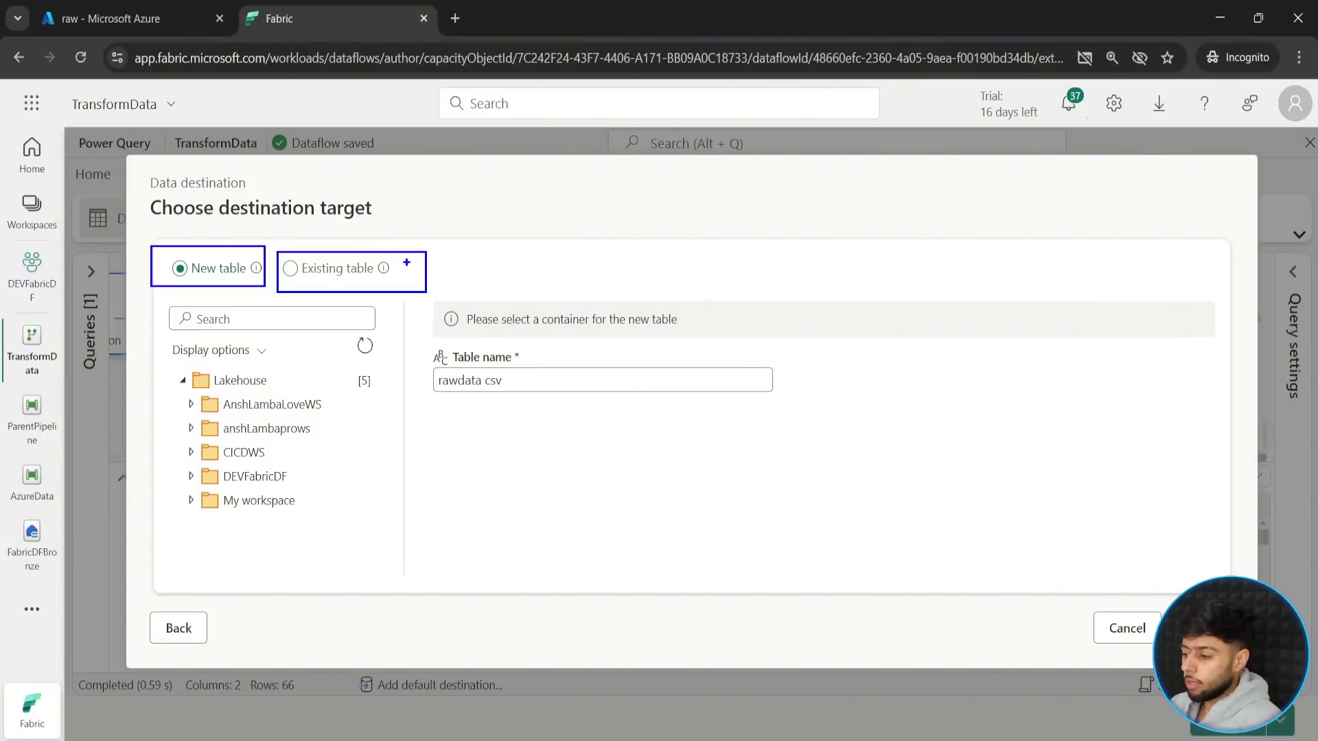
left_click_drag(406, 261, 535, 235)
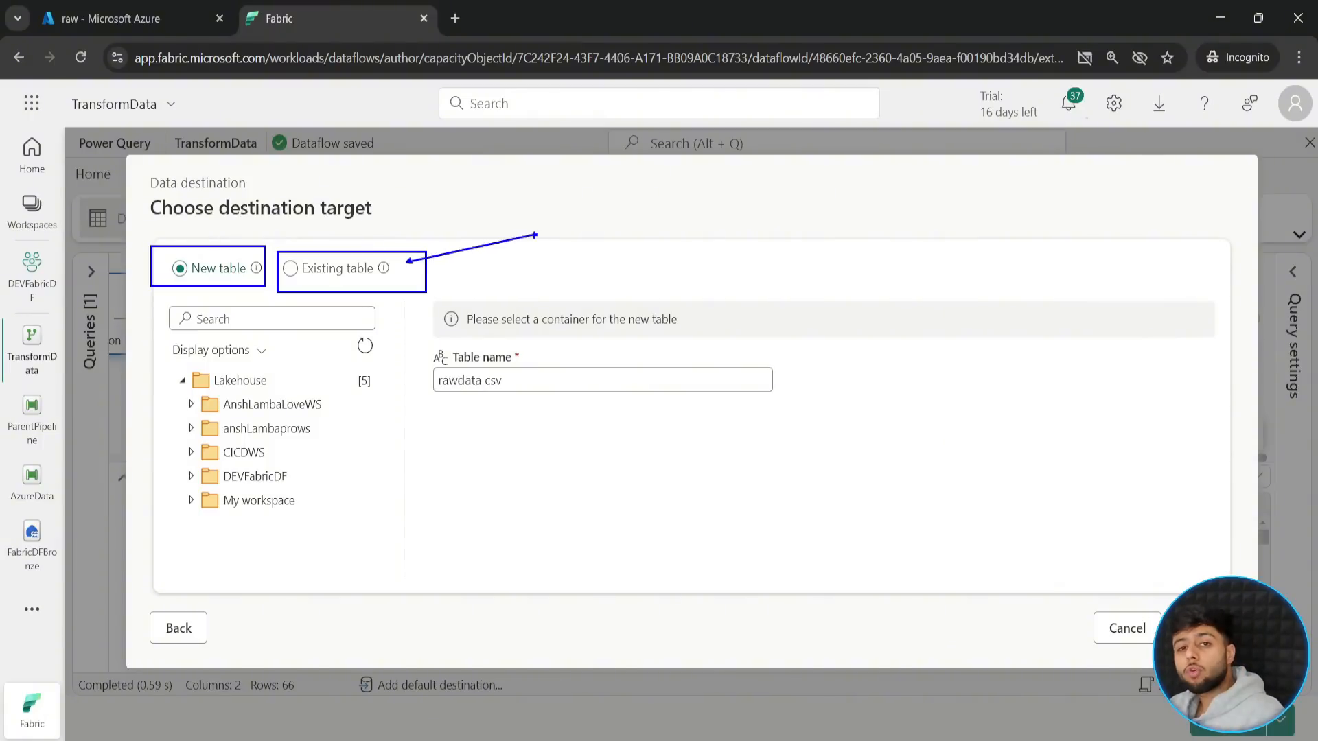
key("Escape")
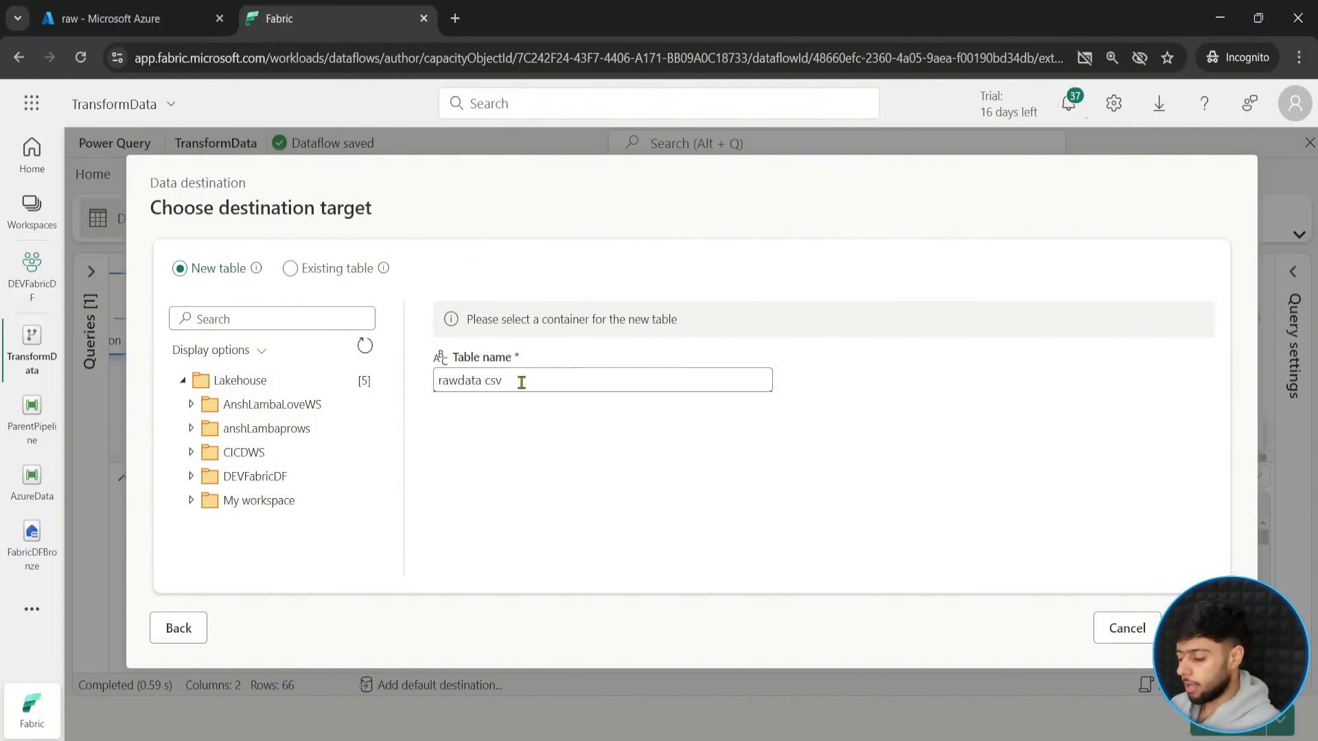
- Target a new table named rawdata in the FabricDFBronze lakehouse of DEVFabricDF, and save the destination with automatic settings
key("ctrl+a")
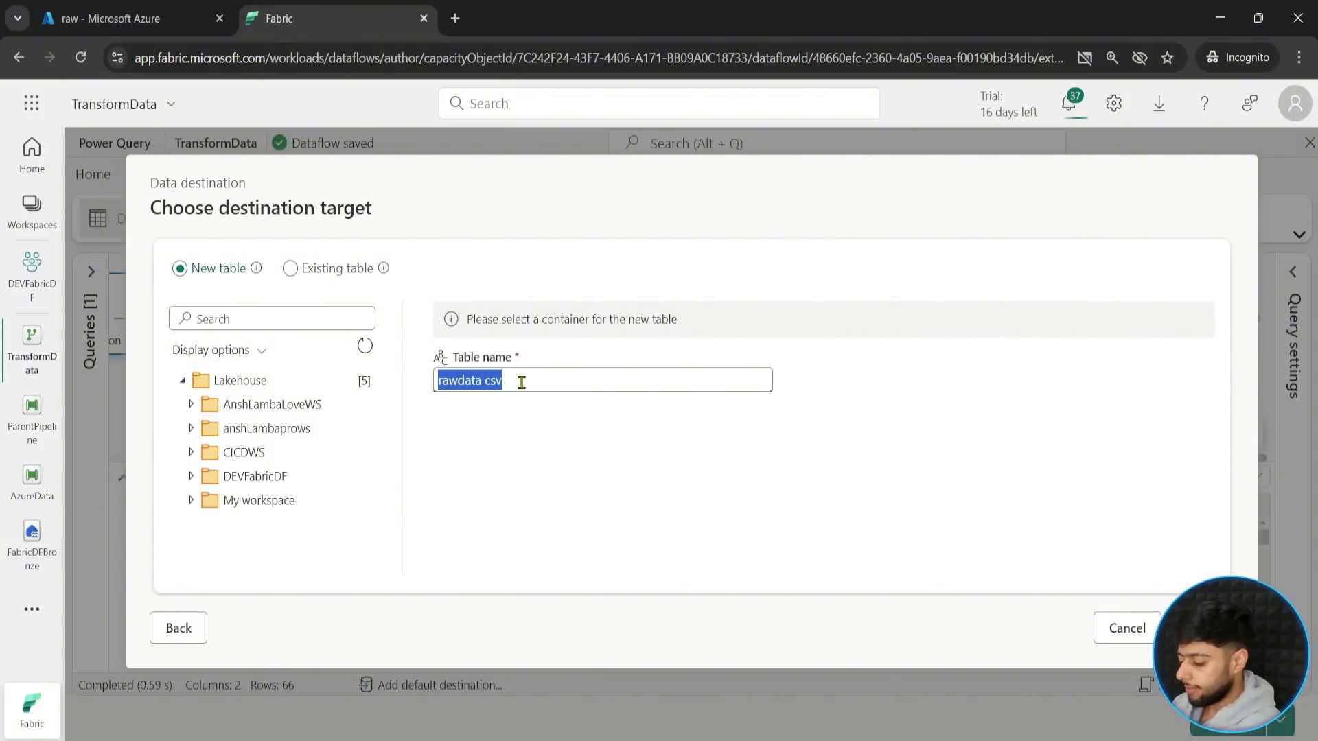
type("rawdata")
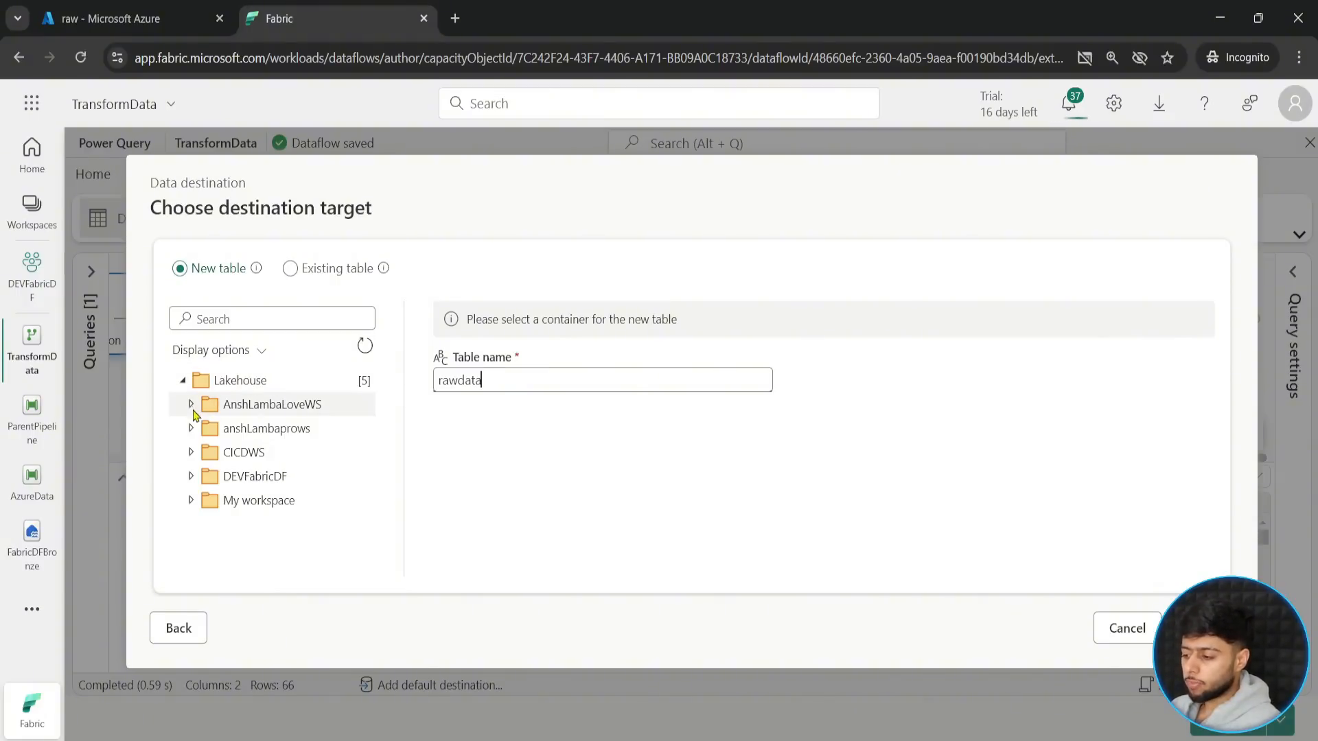
left_click(193, 477)
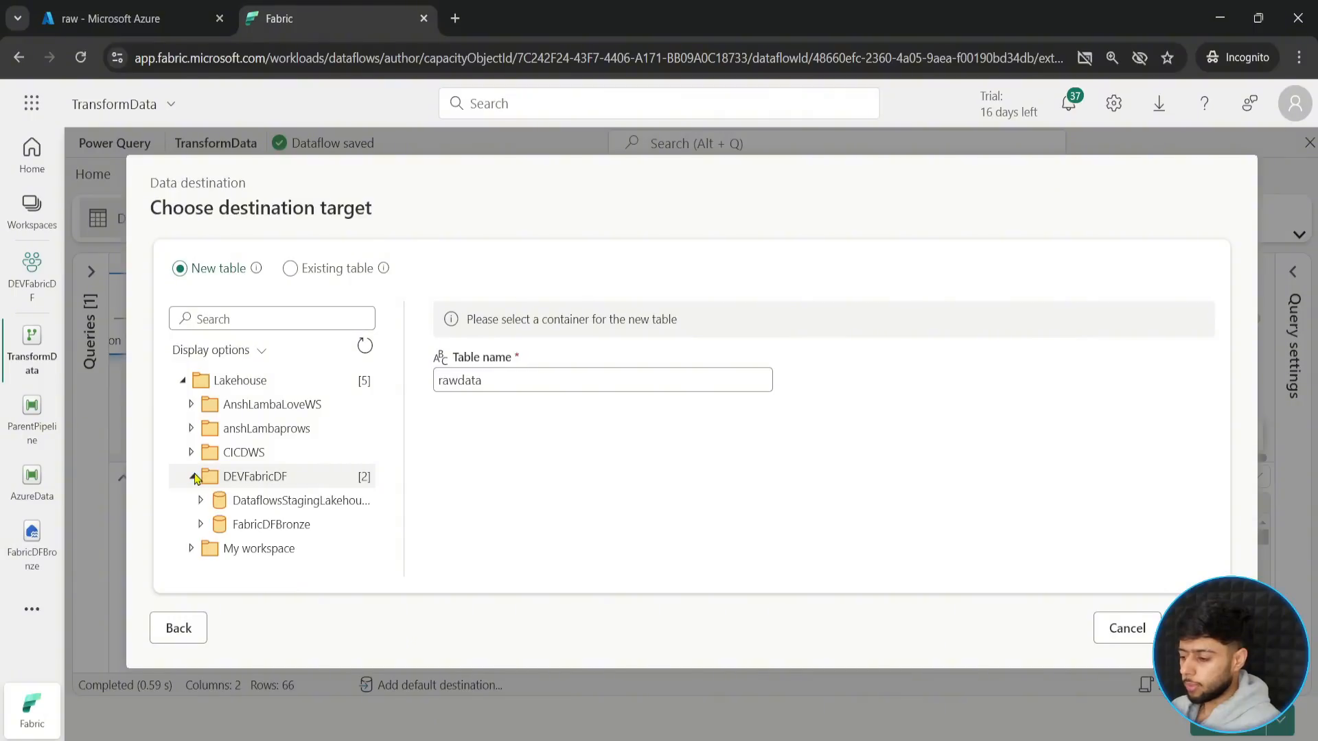
left_click(201, 526)
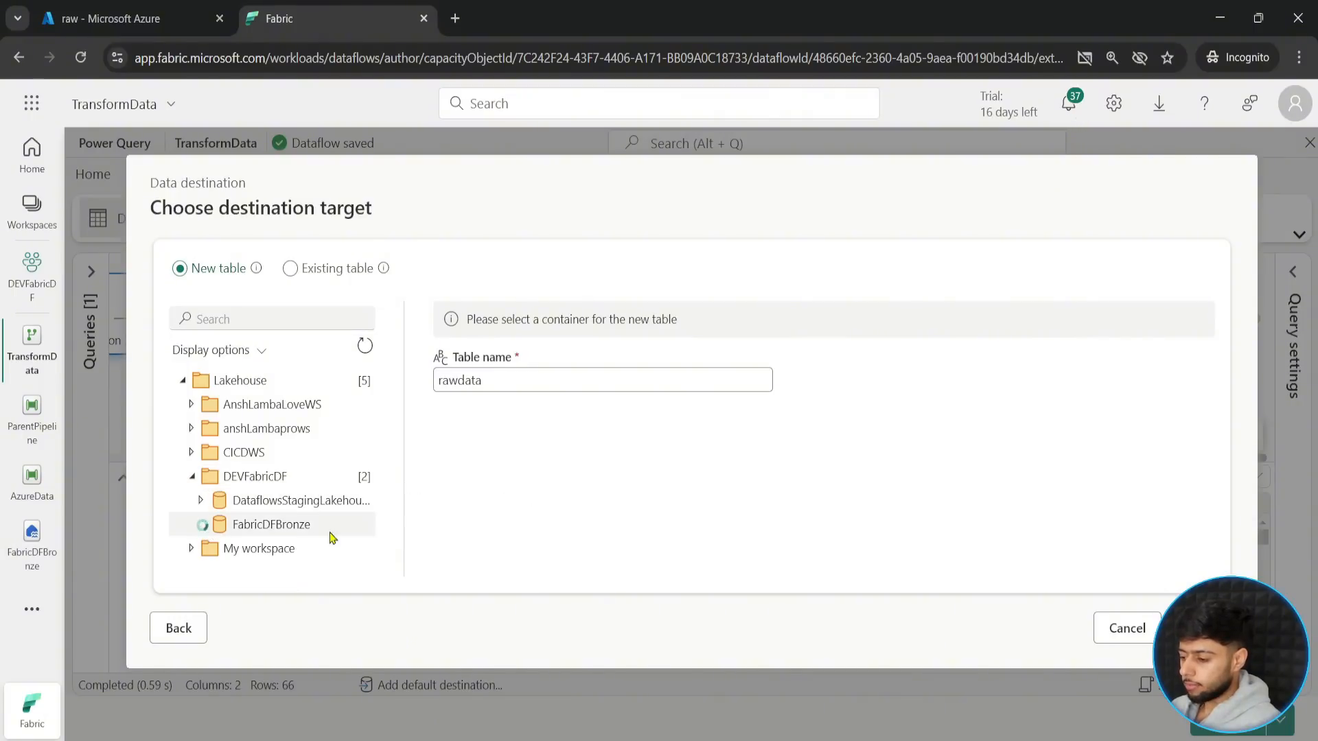
left_click(269, 528)
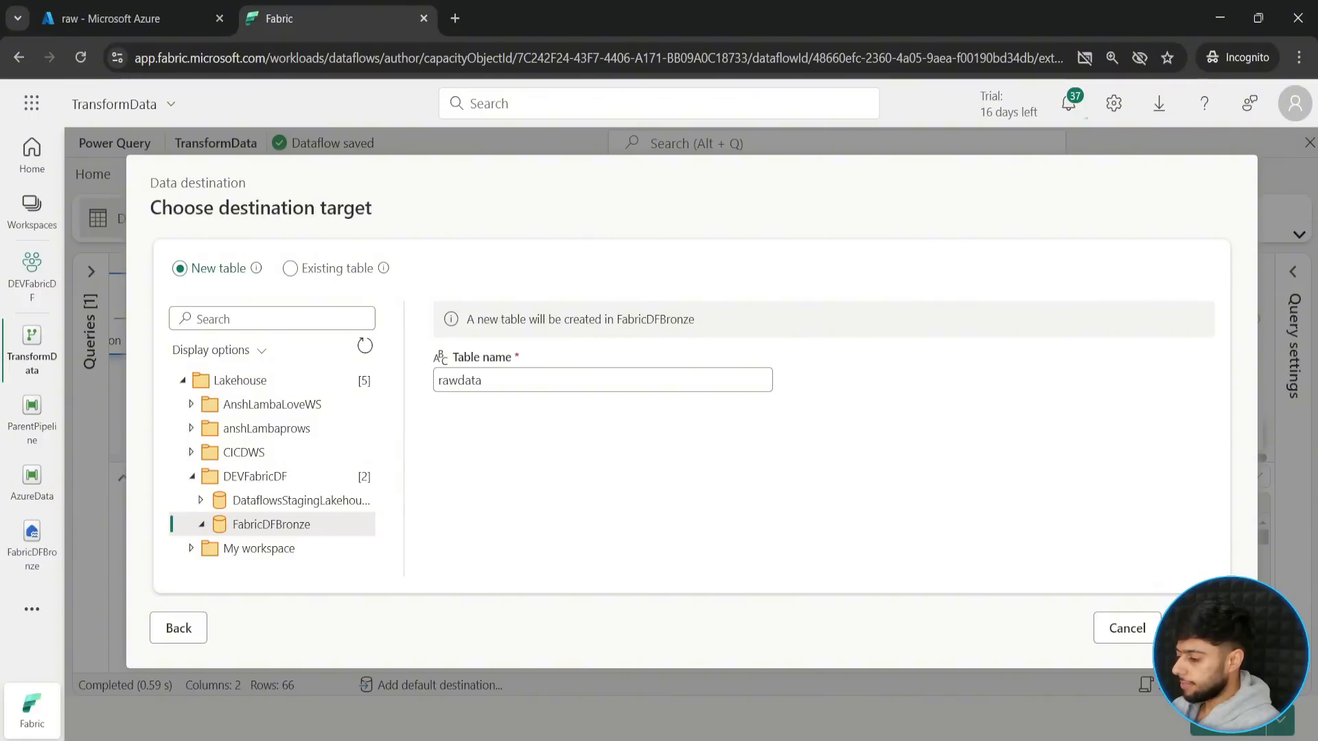
left_click(1204, 628)
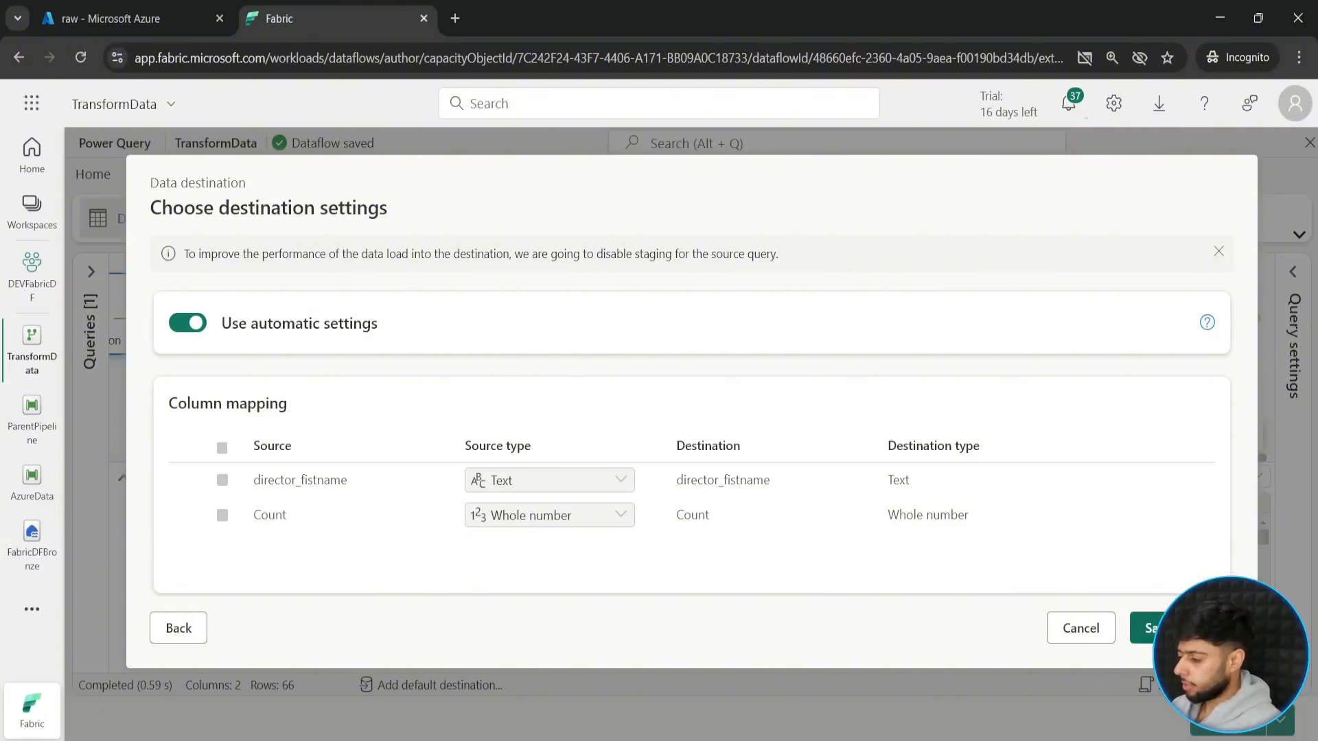
left_click(1145, 628)
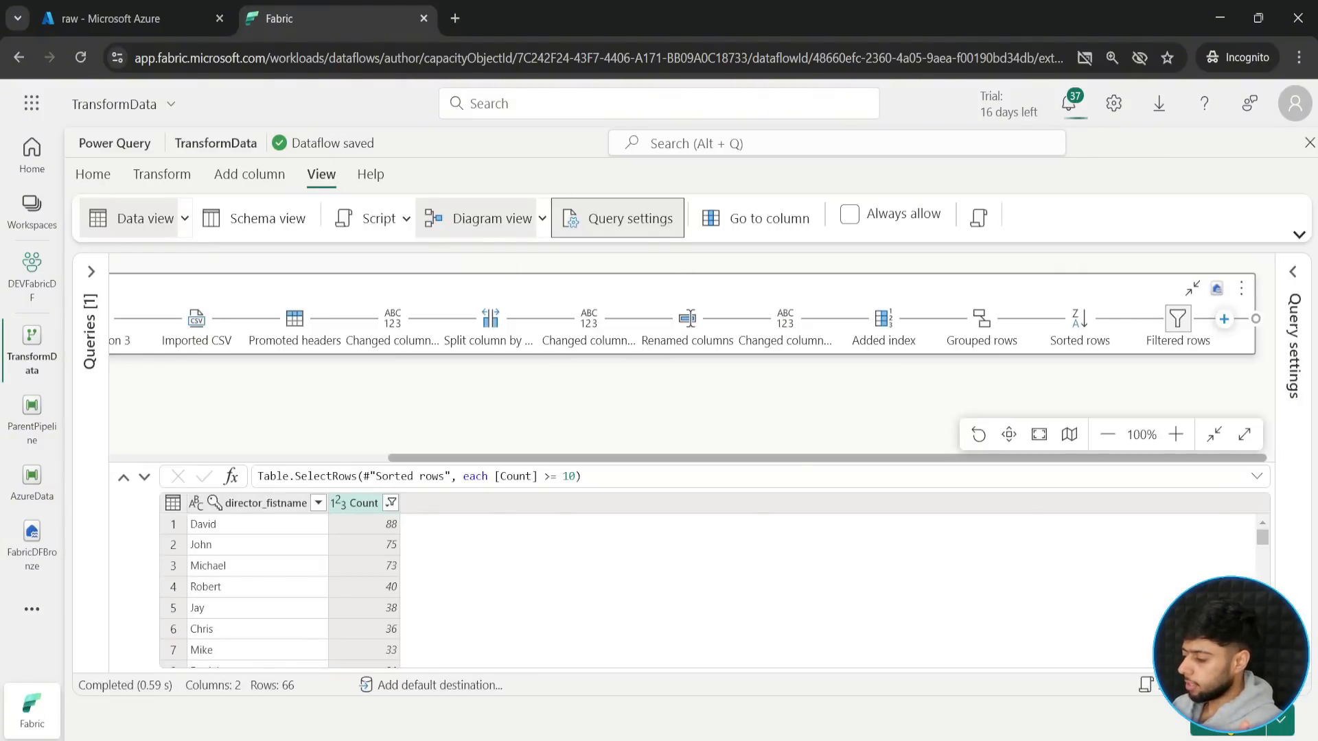
- Publish the dataflow and enlarge the workspace item list so the TransformData dataflow is in view
left_click(1228, 724)
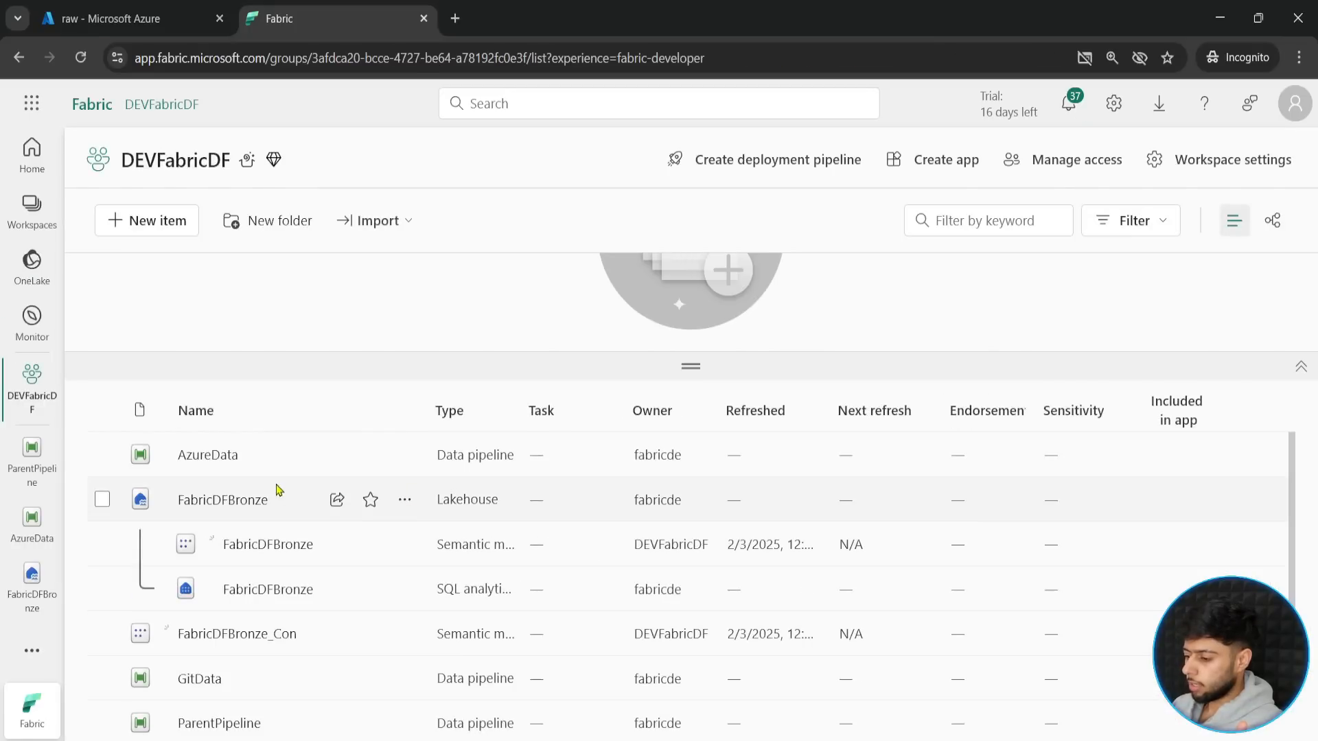
scroll(249, 539, "down", 1)
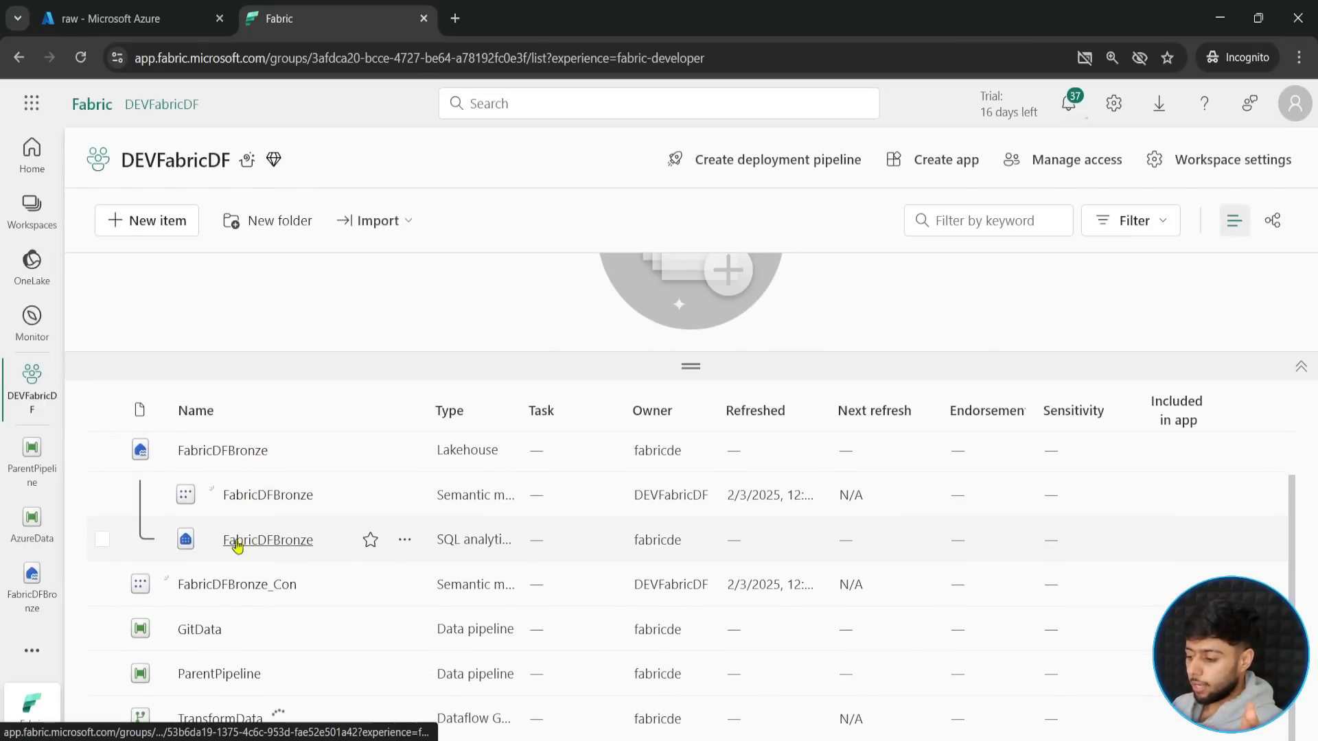
left_click(692, 367)
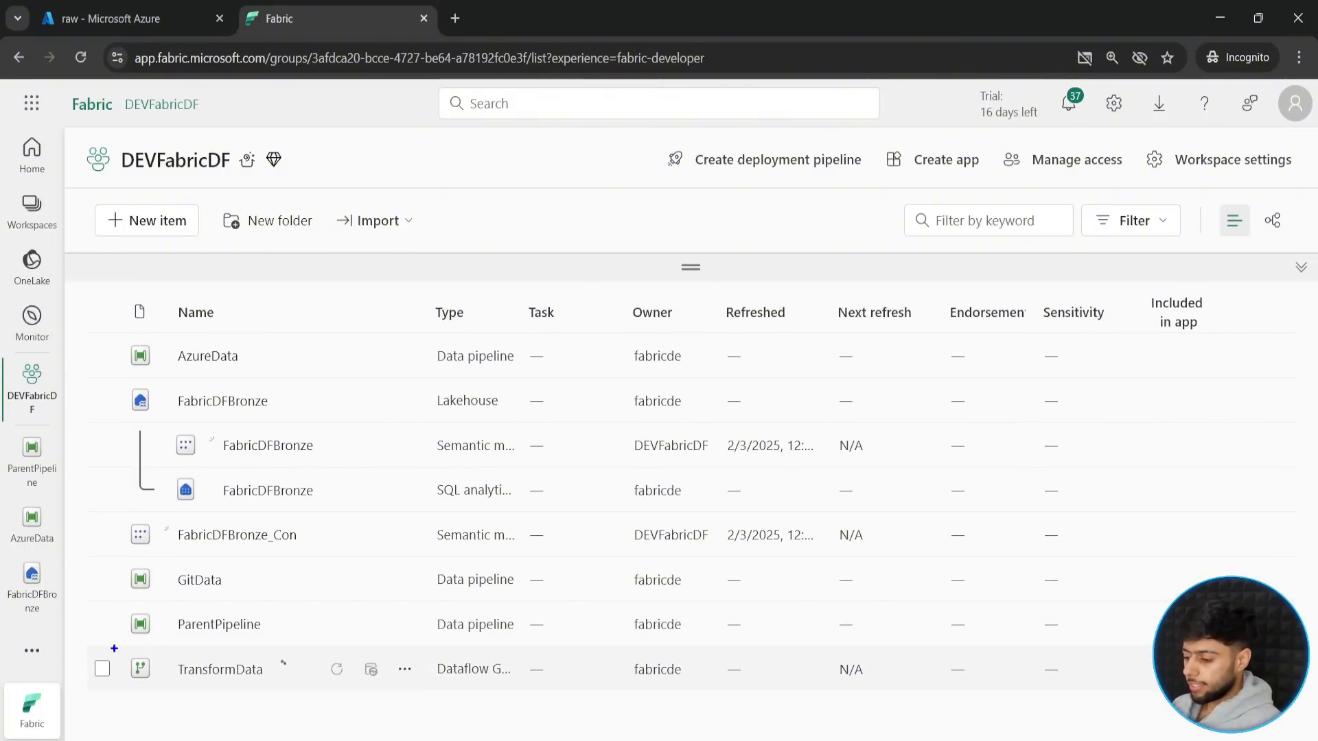
left_click_drag(111, 646, 392, 696)
left_click_drag(260, 686, 321, 730)
key("Escape")
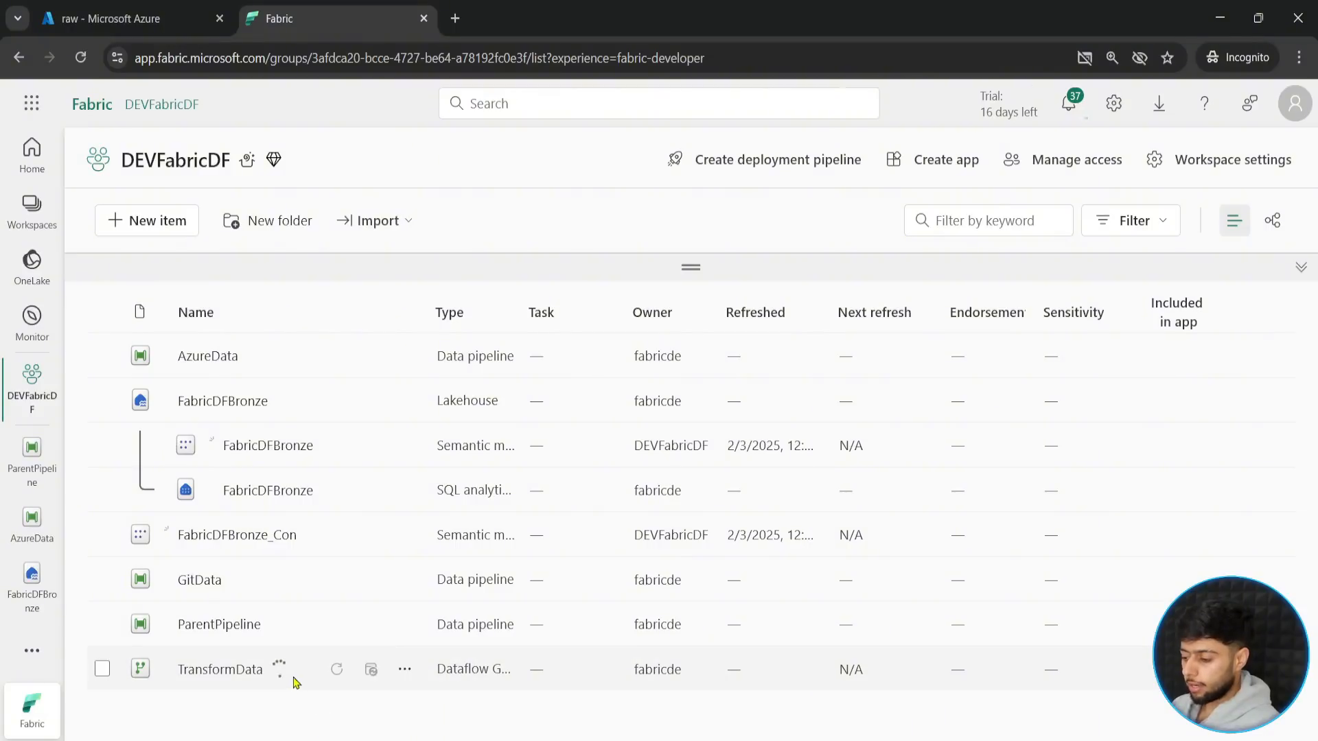
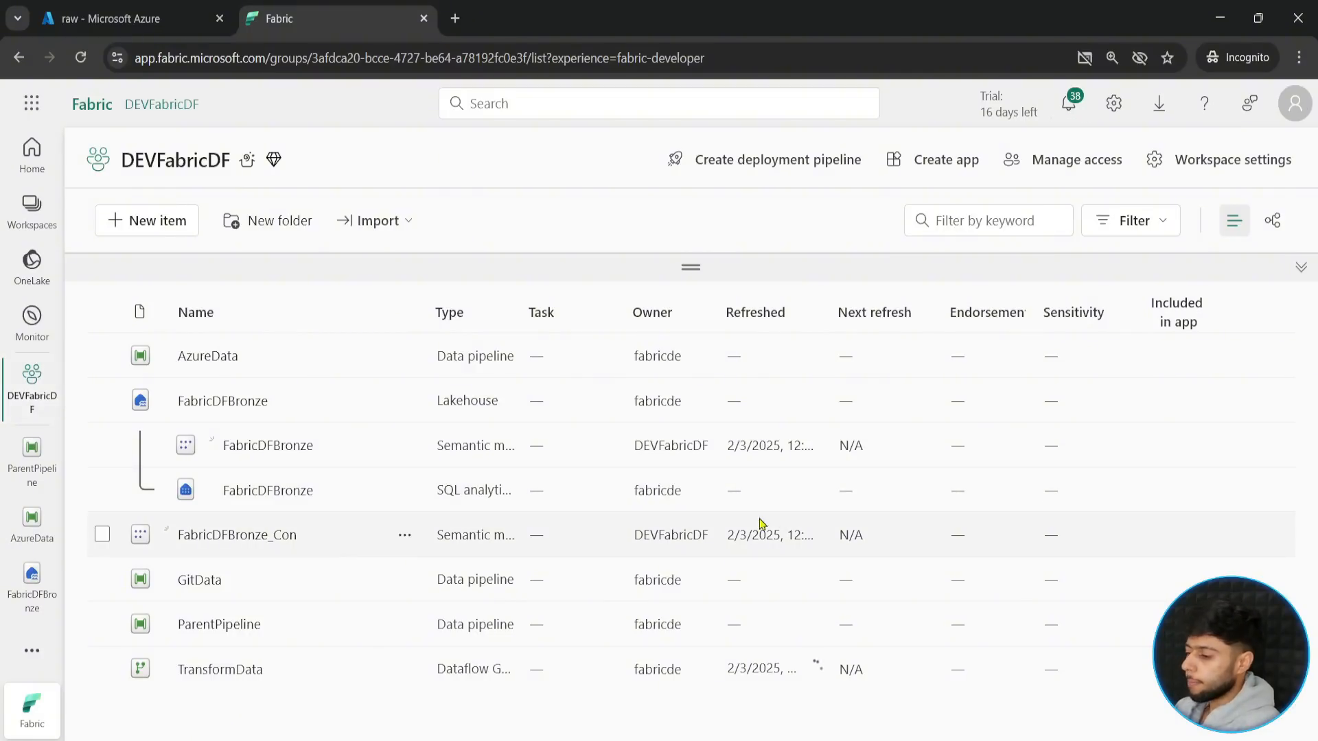
- Create a new data pipeline named Dataflow in the DEVFabricDF workspace
left_click(139, 232)
left_click(807, 325)
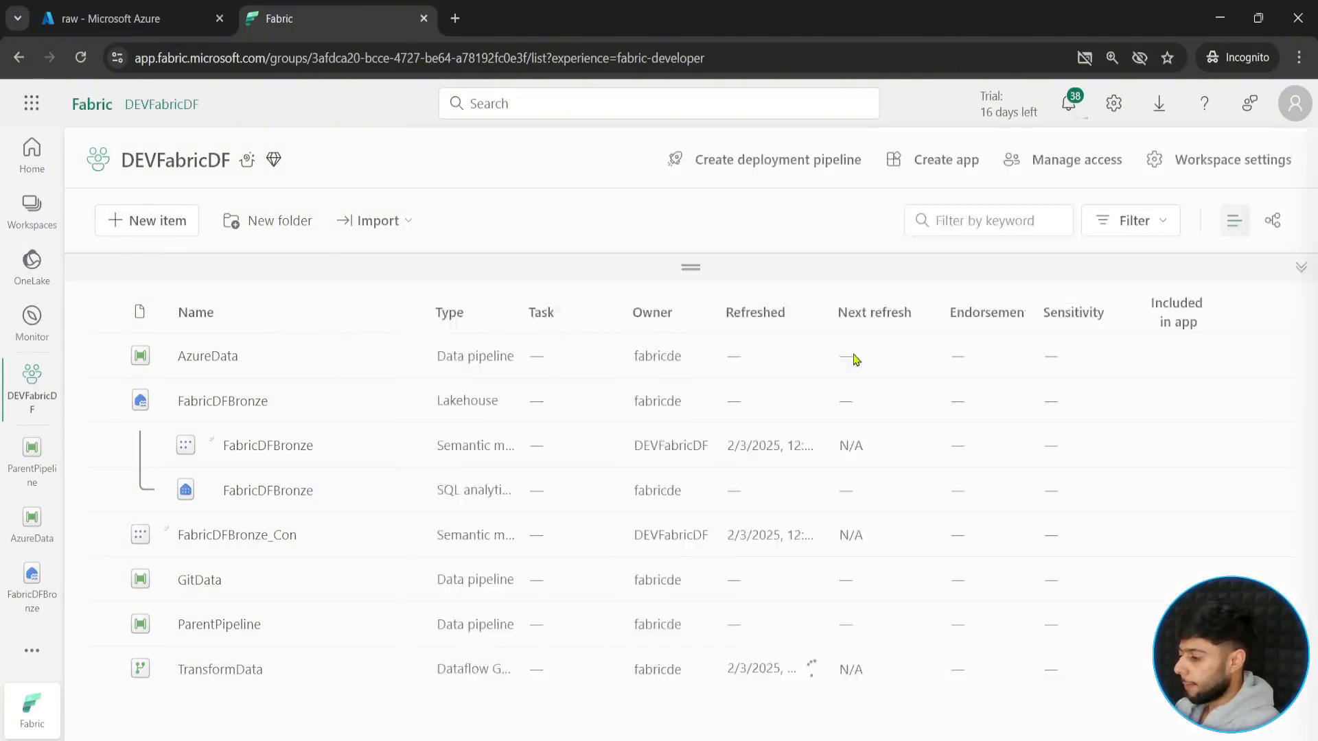
type("Da")
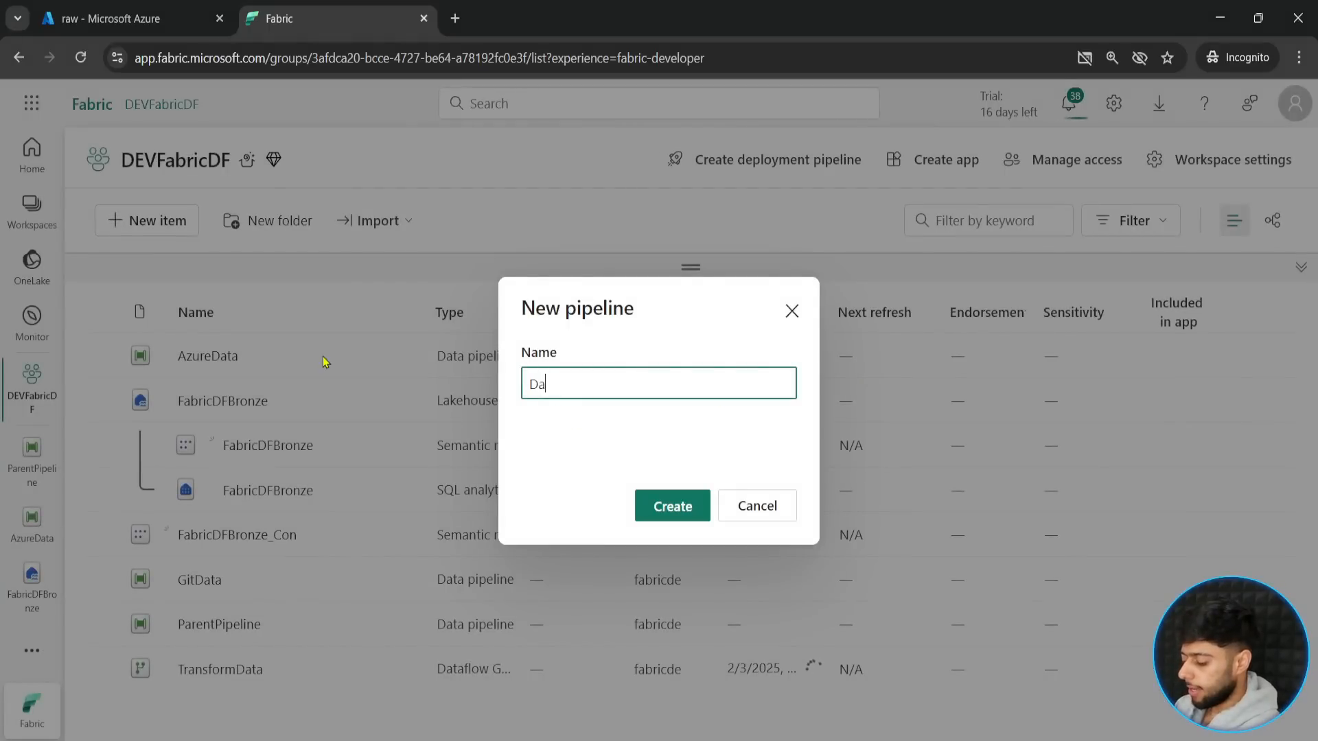
type("taflow")
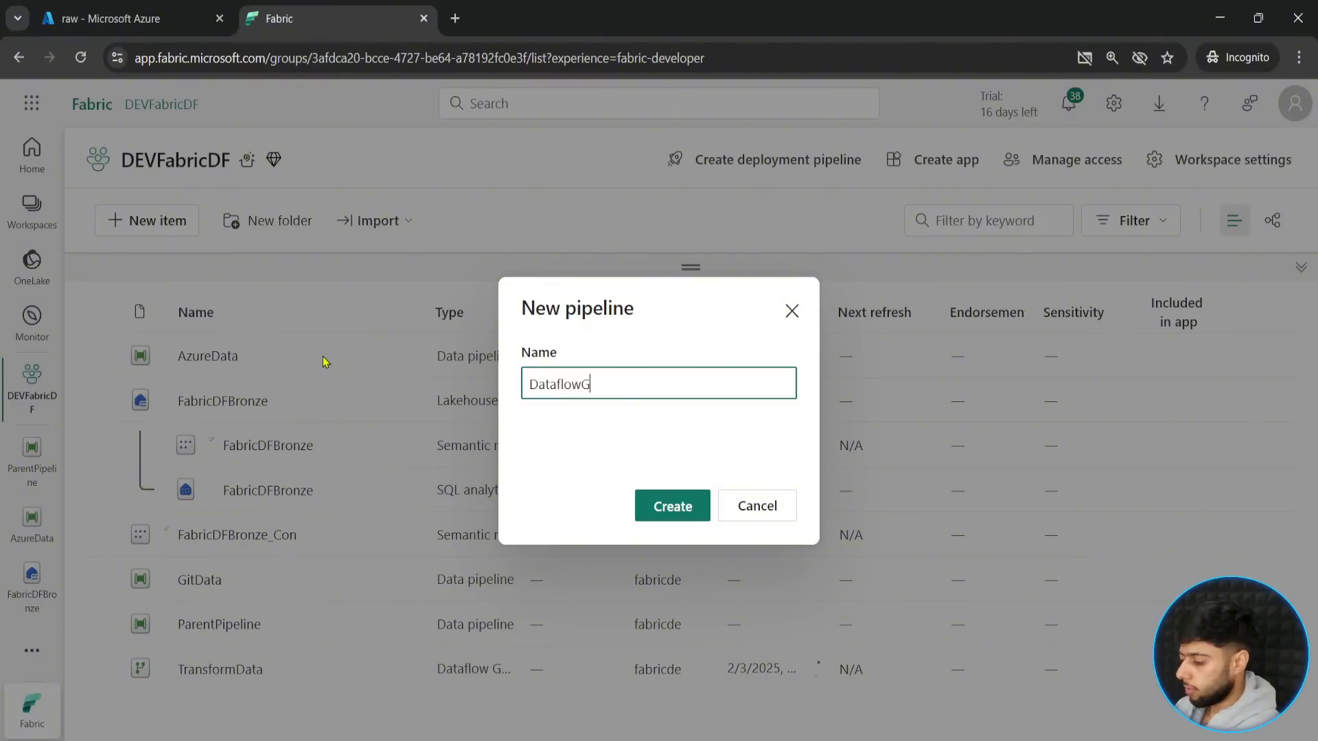
type("G")
key("BackSpace")
left_click(664, 508)
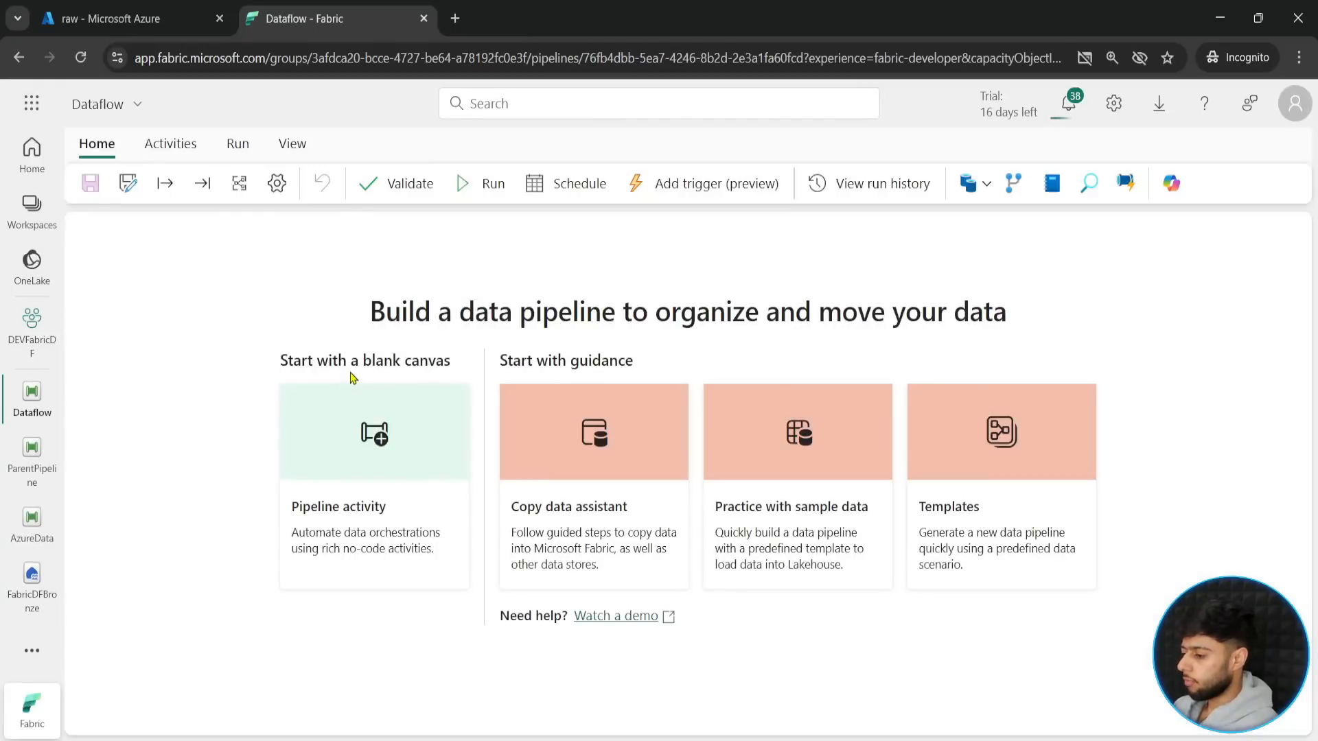
- Add a Dataflow activity to the blank pipeline canvas and rename the activity Dataflow
left_click(384, 465)
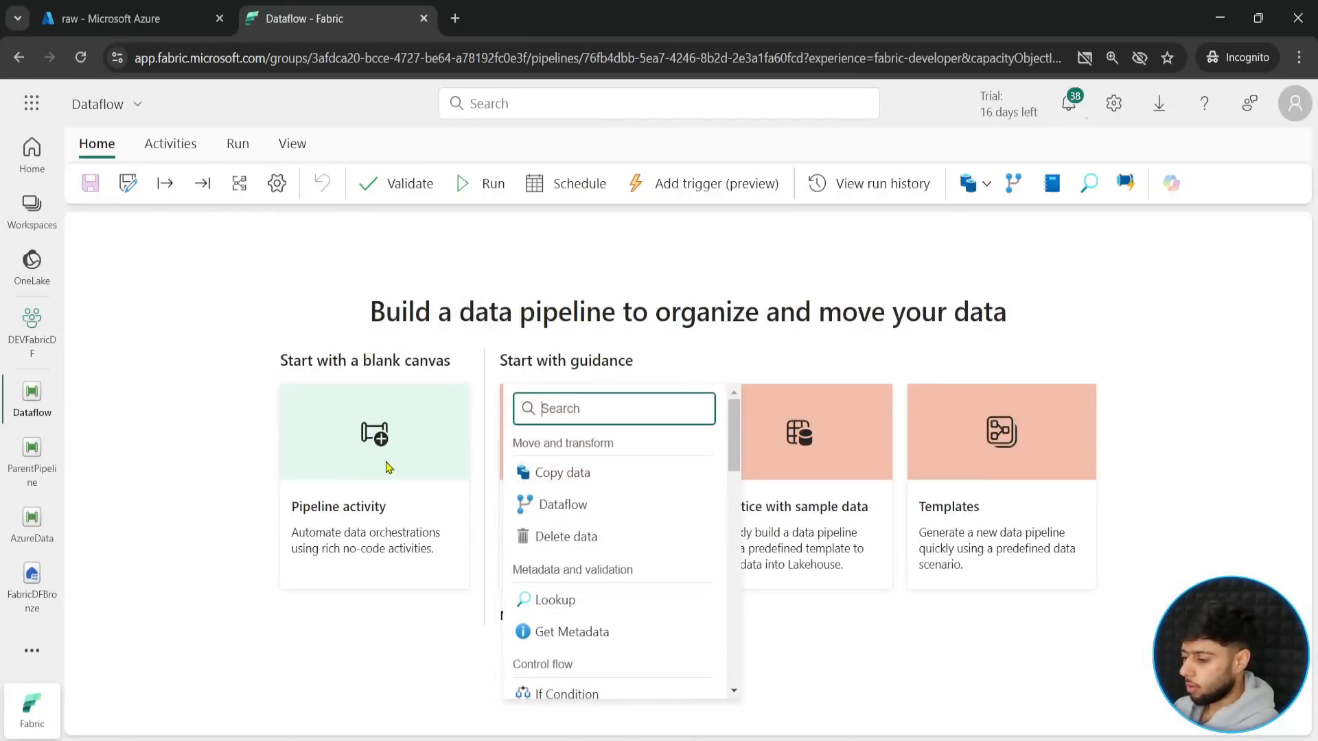
left_click(563, 505)
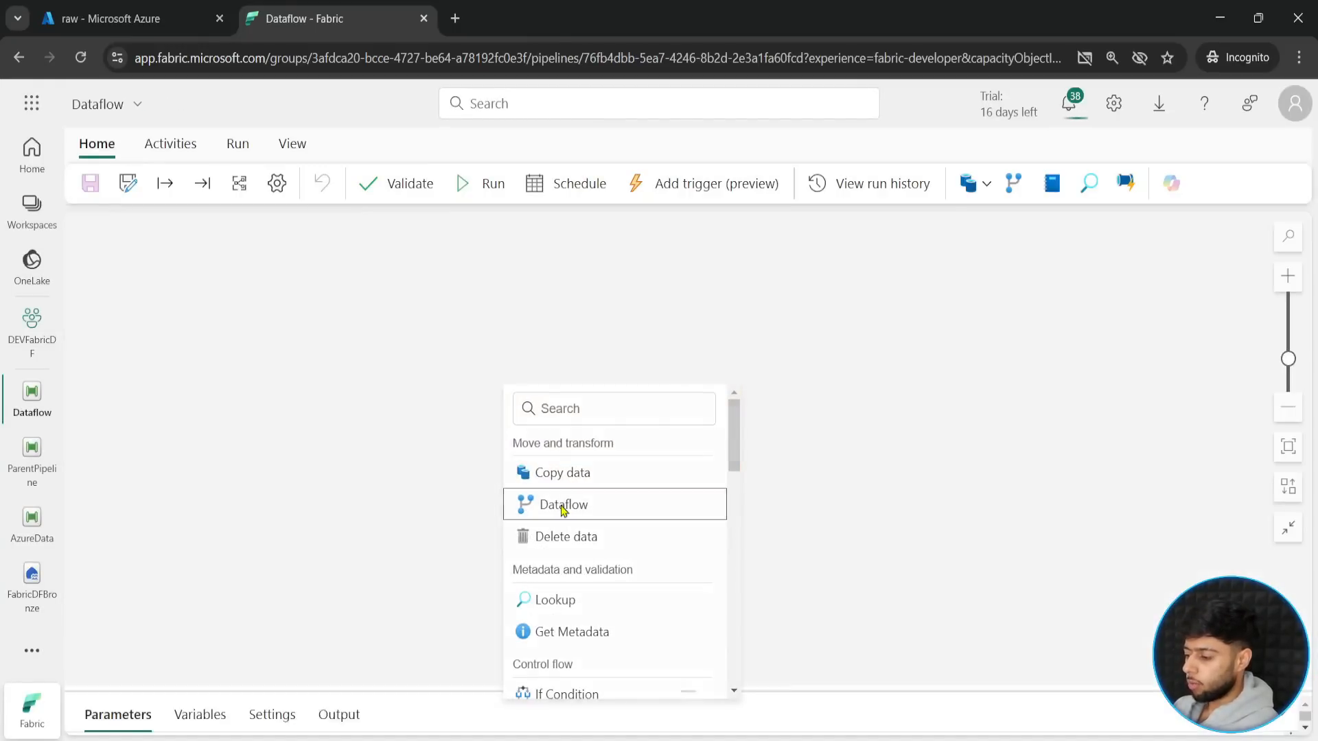
left_click(687, 693)
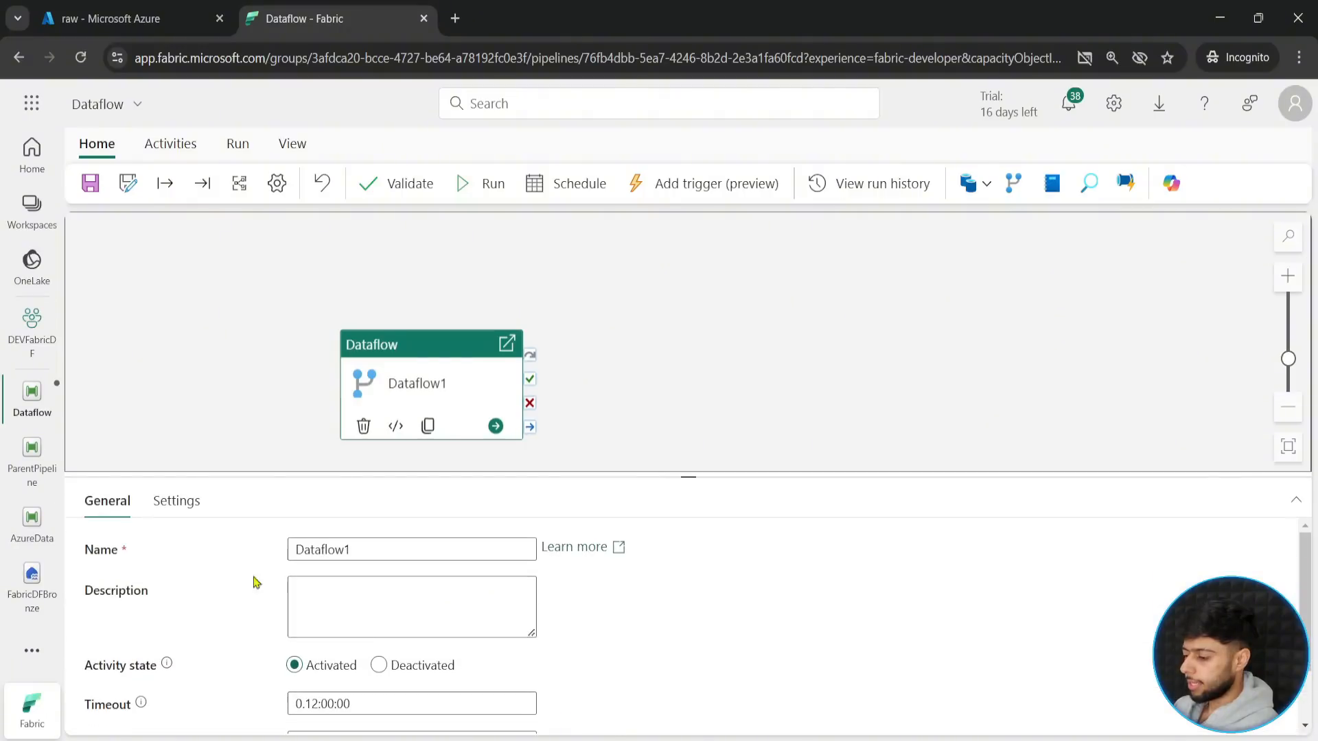
left_click(383, 556)
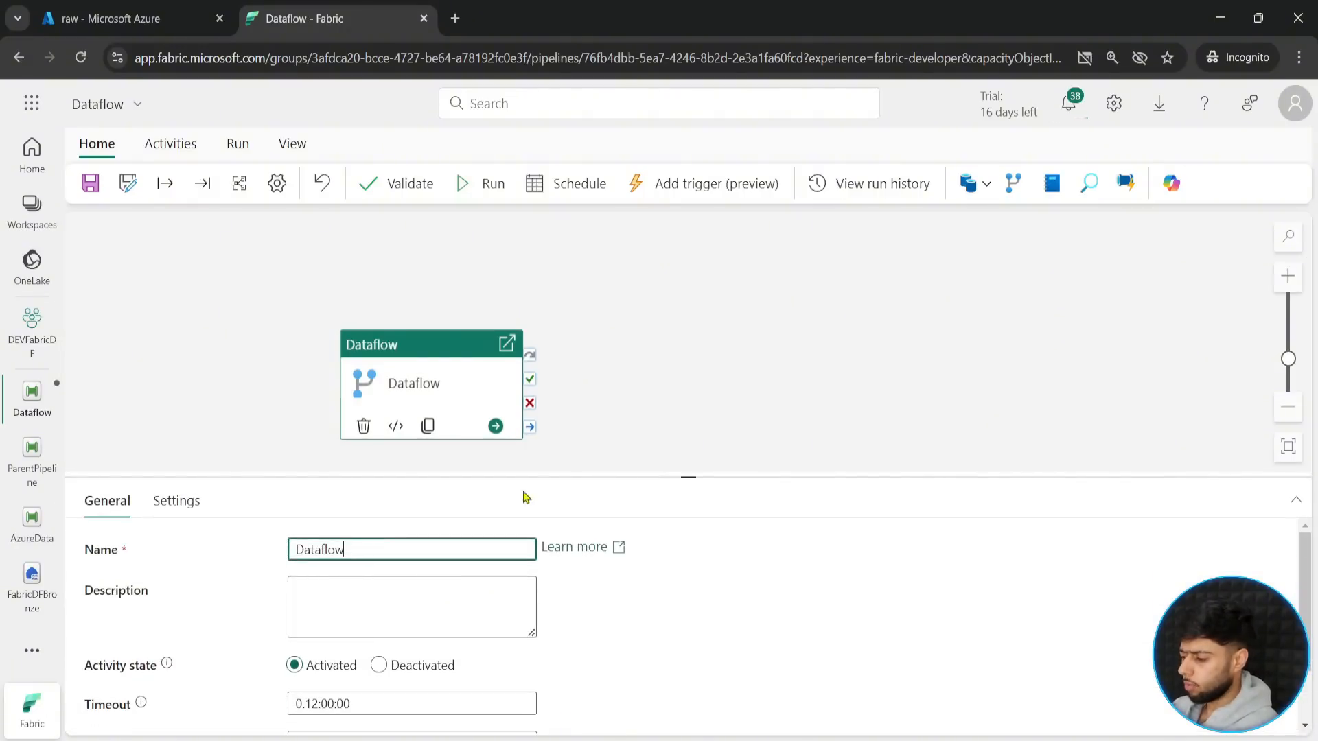
left_click(692, 450)
left_click(556, 353)
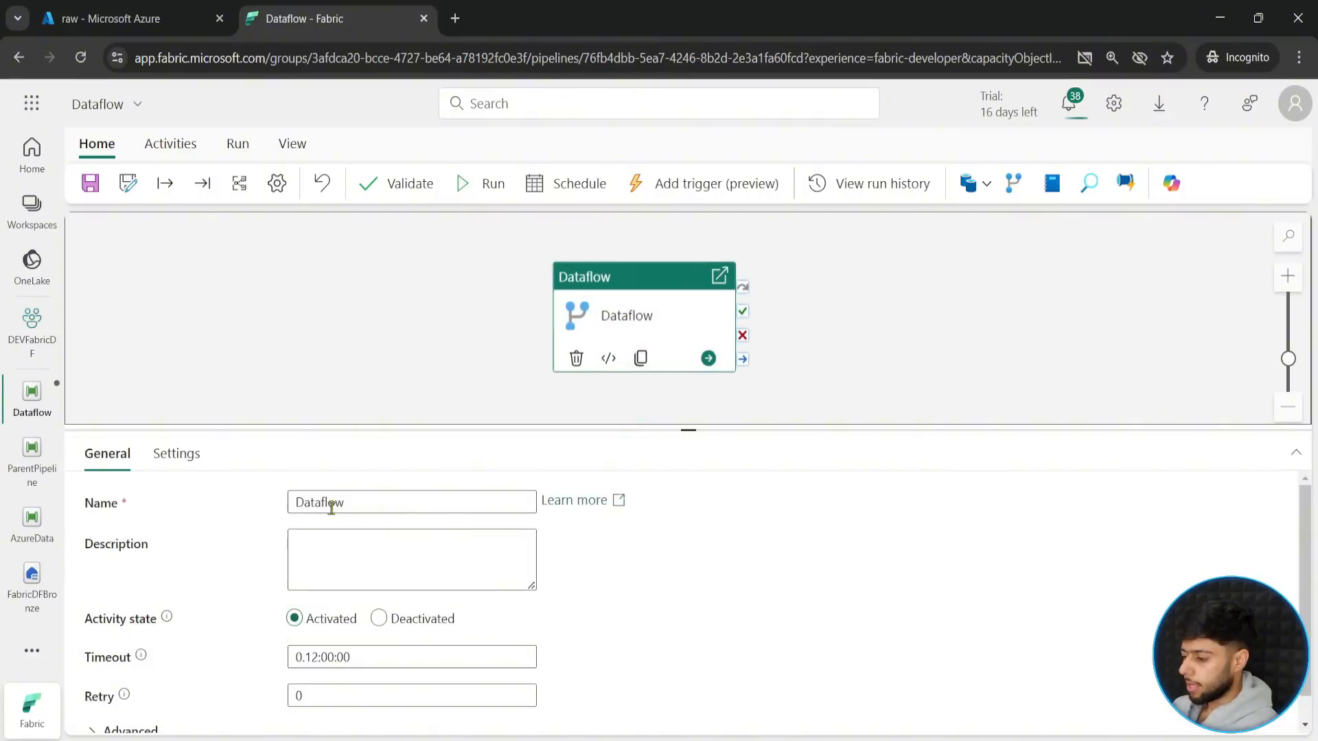
- Set the Dataflow activity to run the TransformData dataflow
left_click(177, 454)
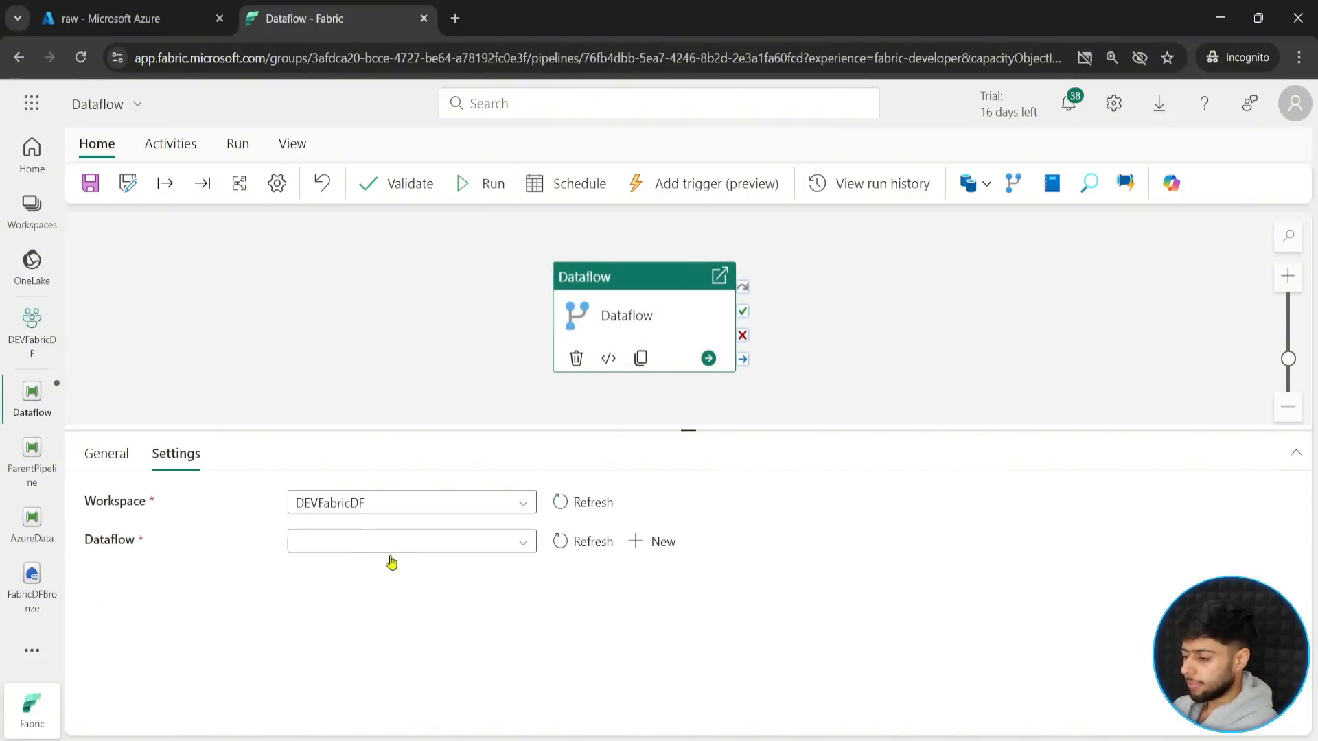
left_click(406, 542)
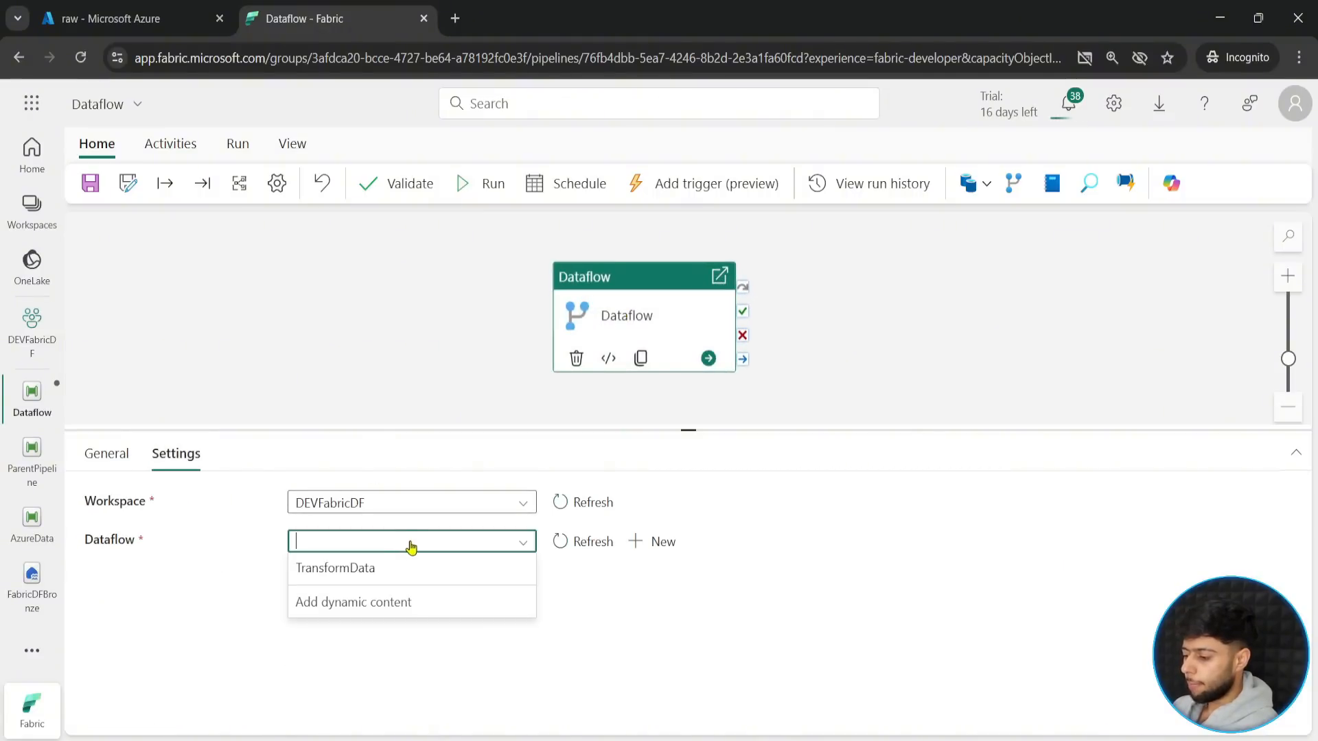
left_click(350, 569)
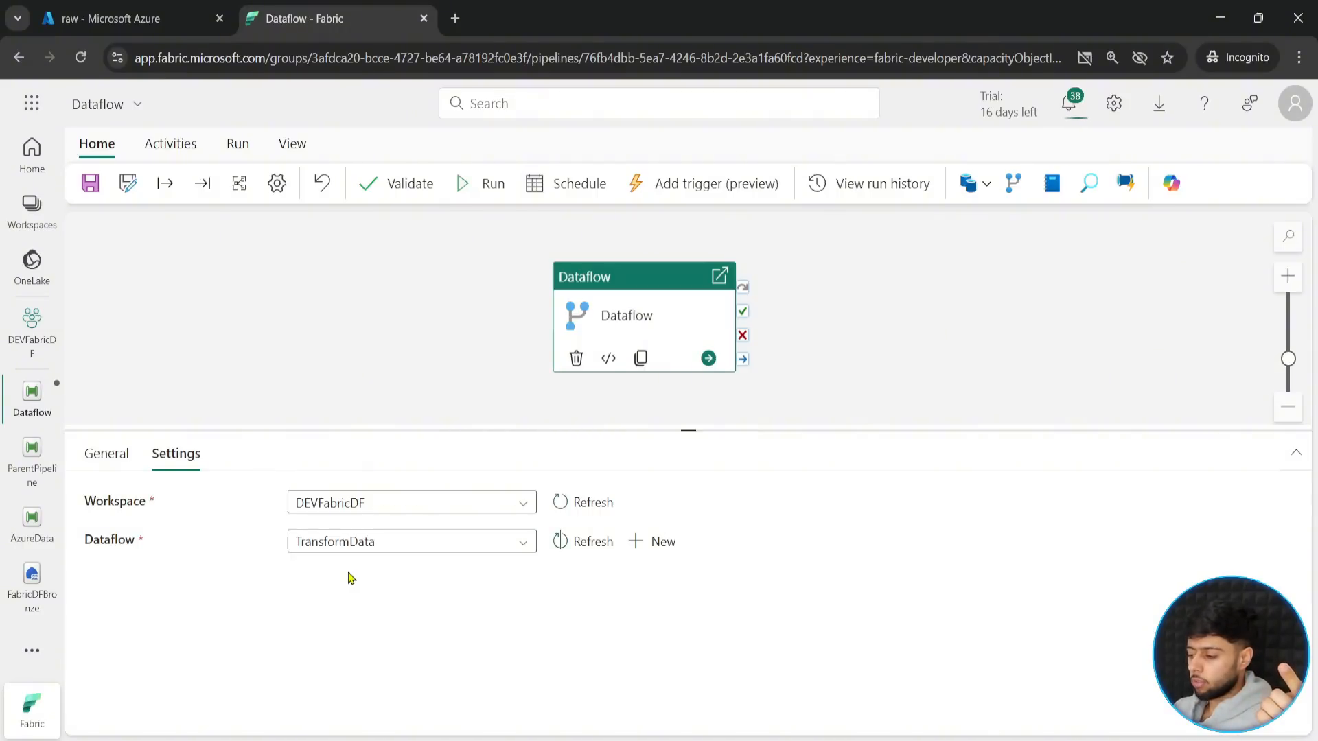
left_click(430, 326)
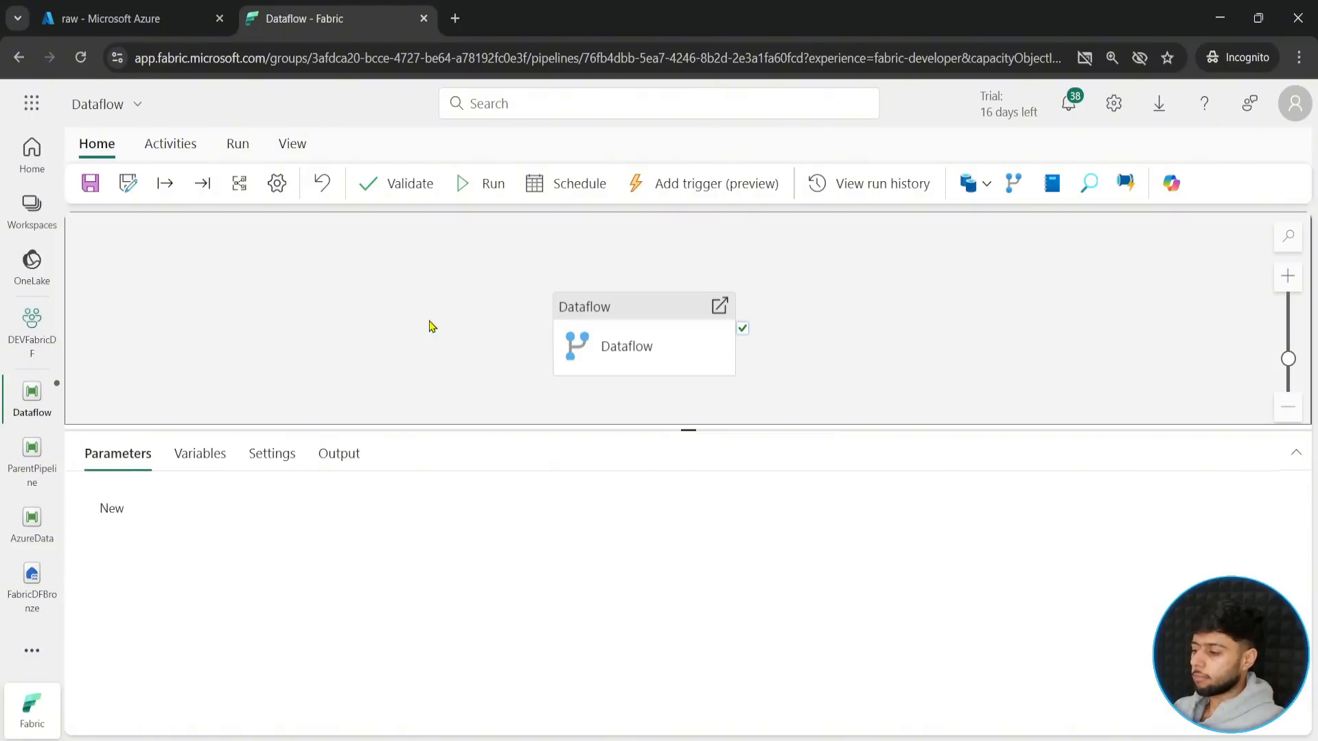
left_click(657, 309)
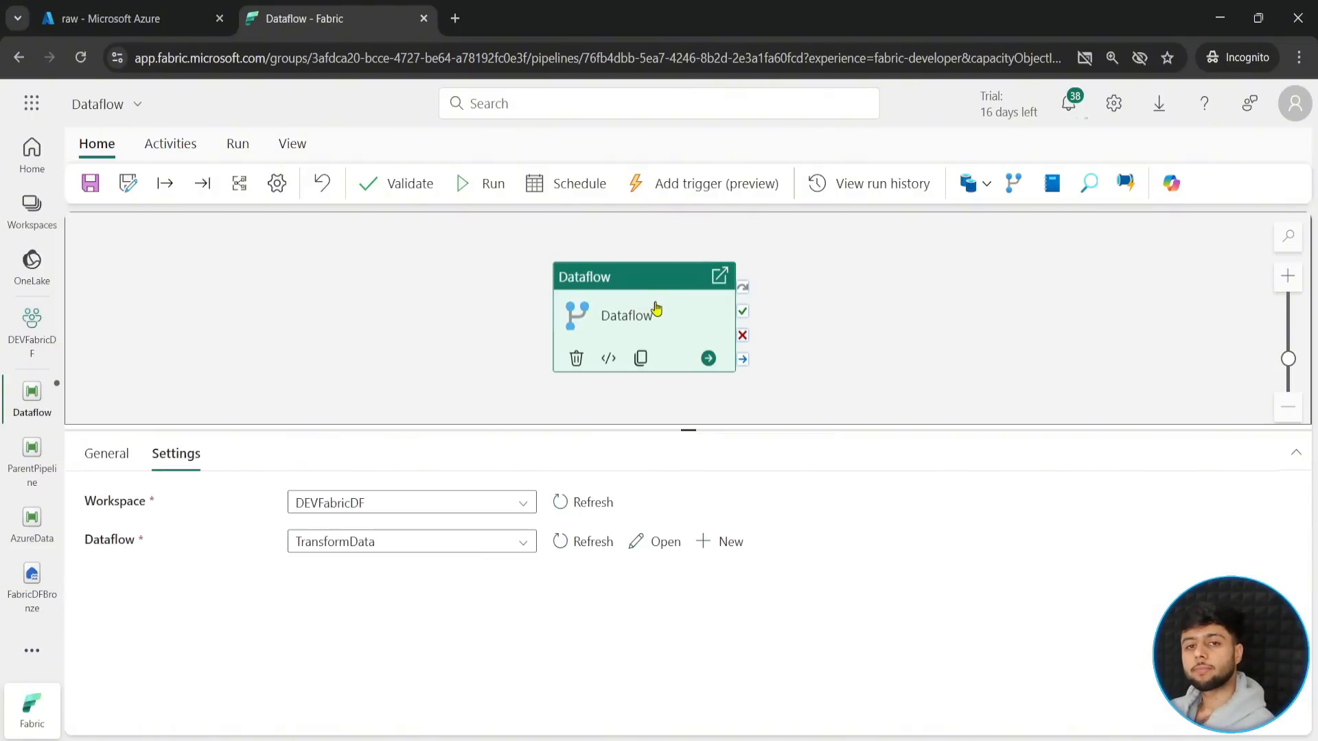
- Save and run the pipeline, and show its run output in an enlarged details area
left_click(366, 348)
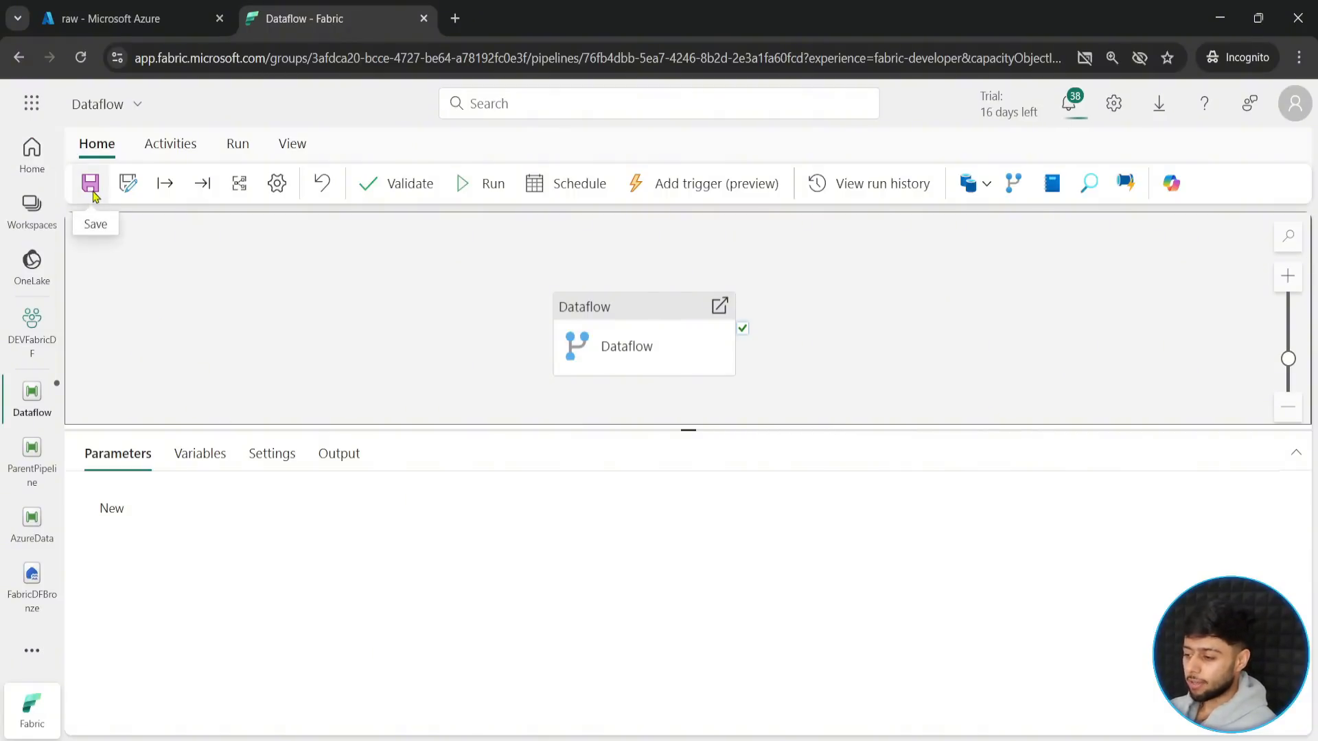
left_click(472, 192)
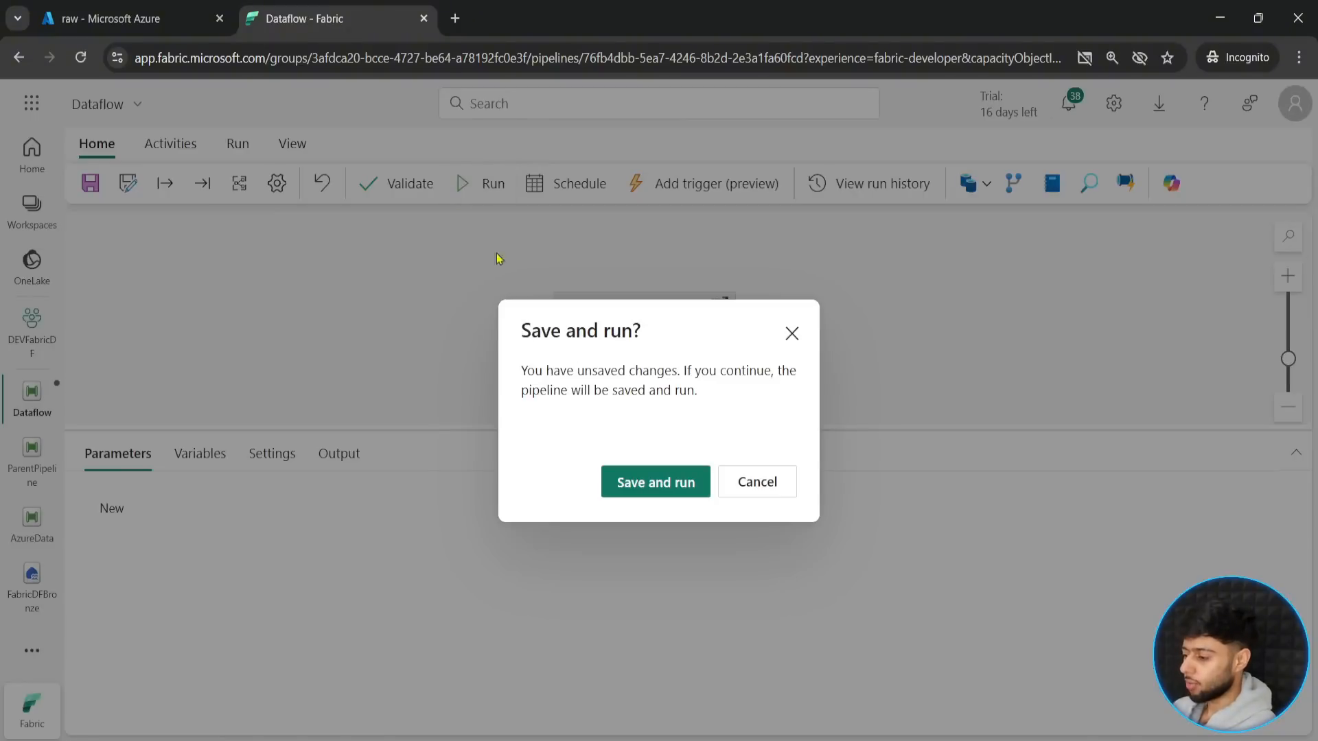
left_click(642, 481)
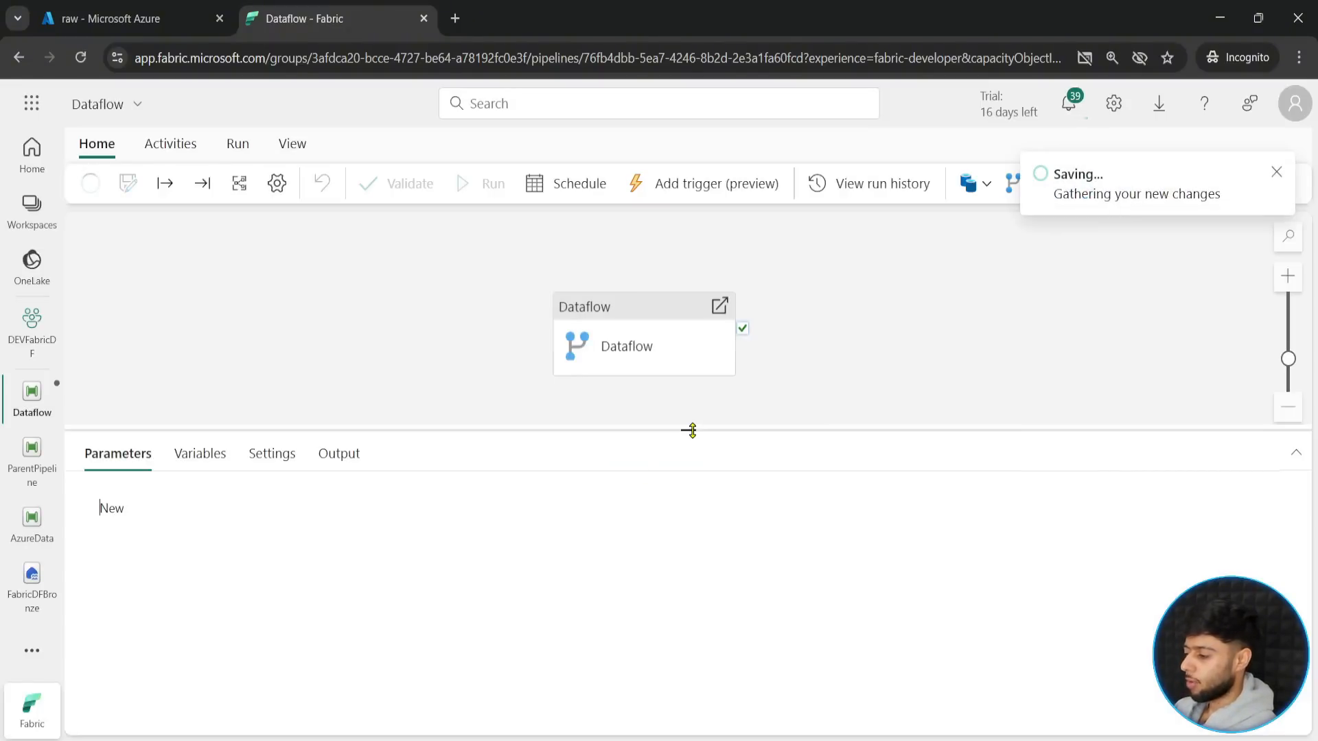
left_click(649, 329)
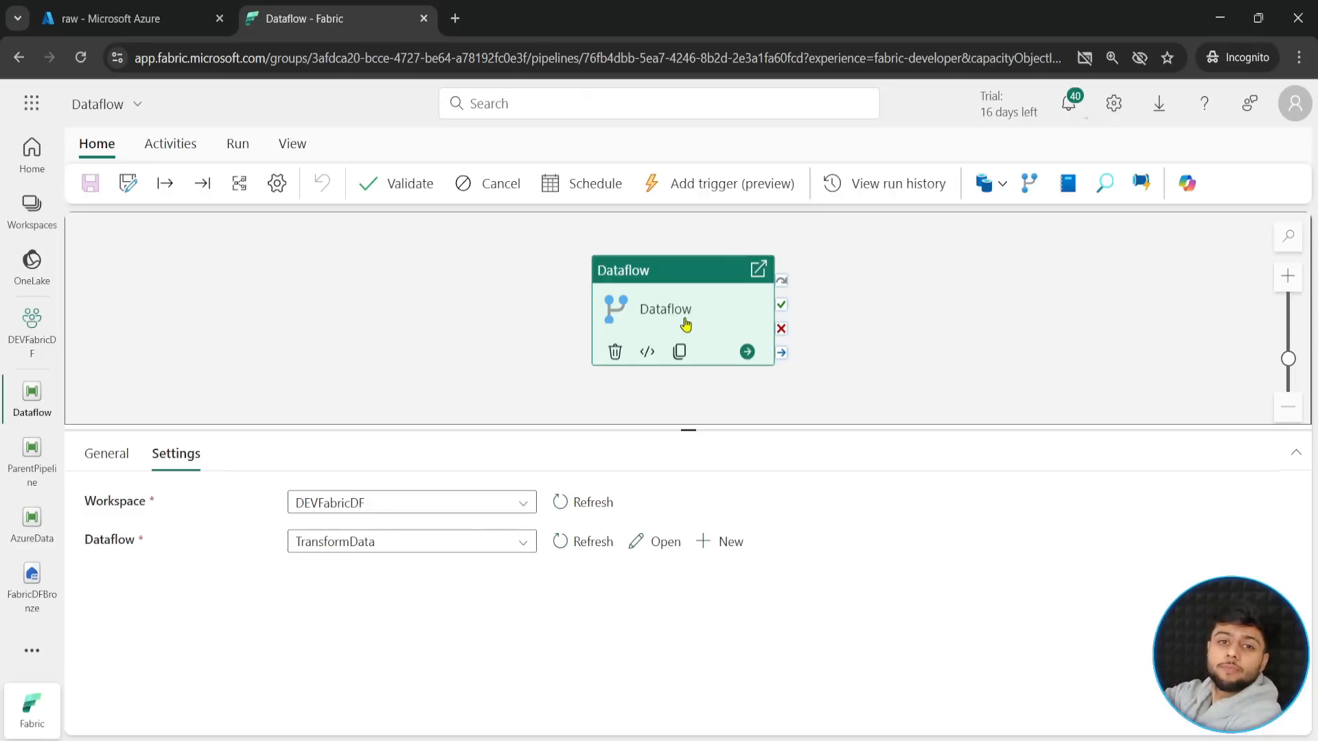
left_click(516, 315)
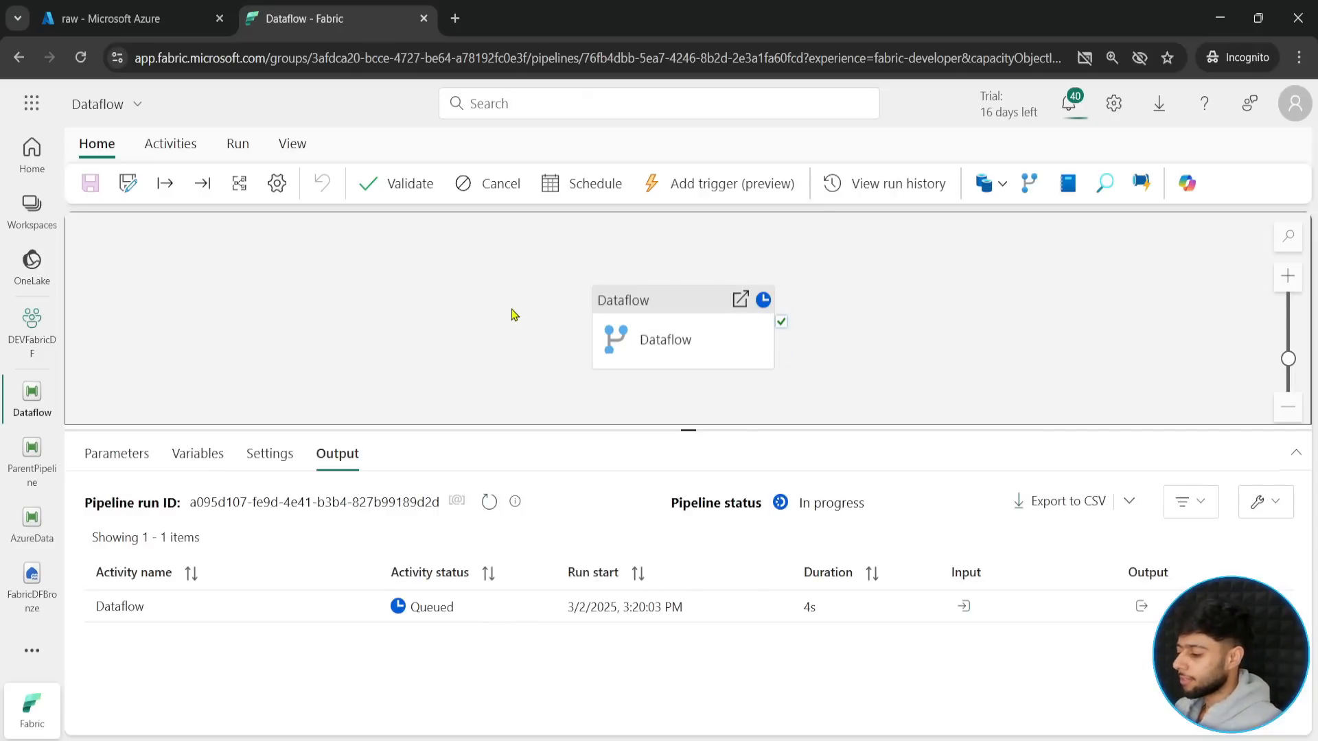
left_click_drag(694, 427, 693, 409)
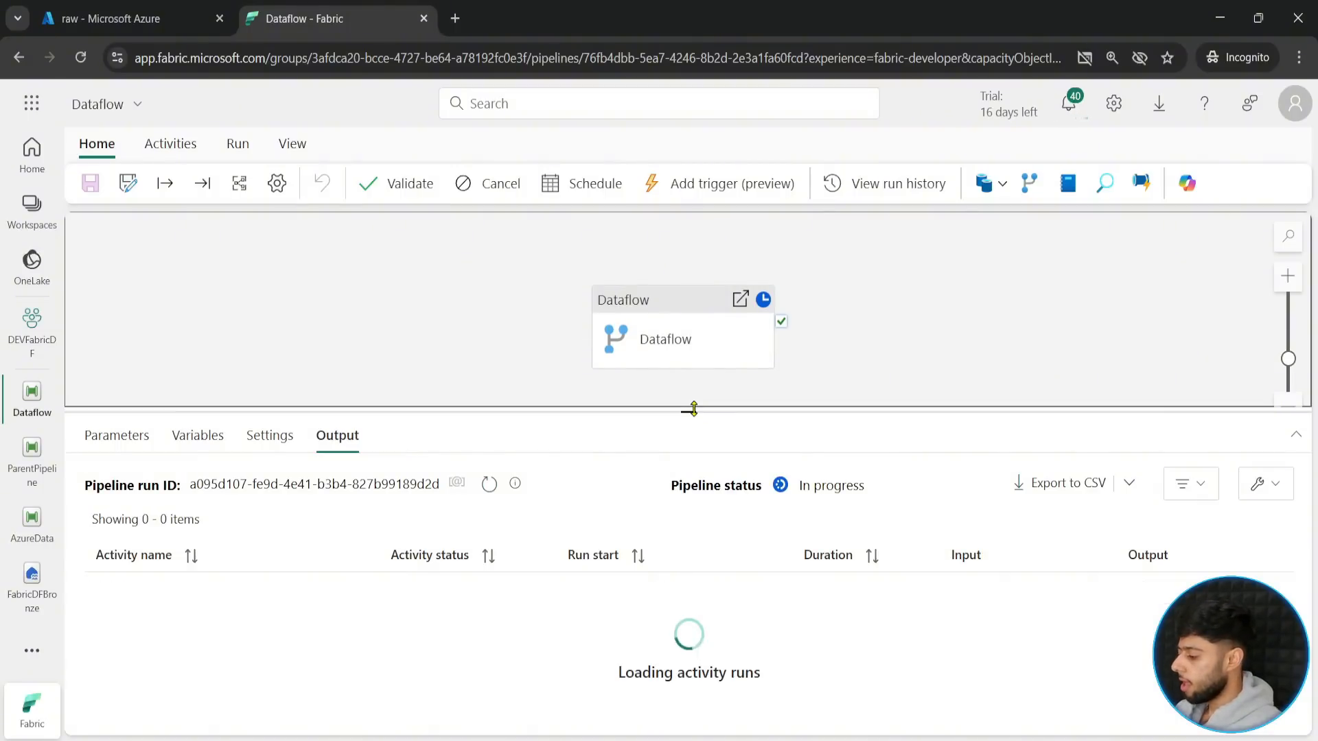
left_click_drag(699, 410, 691, 386)
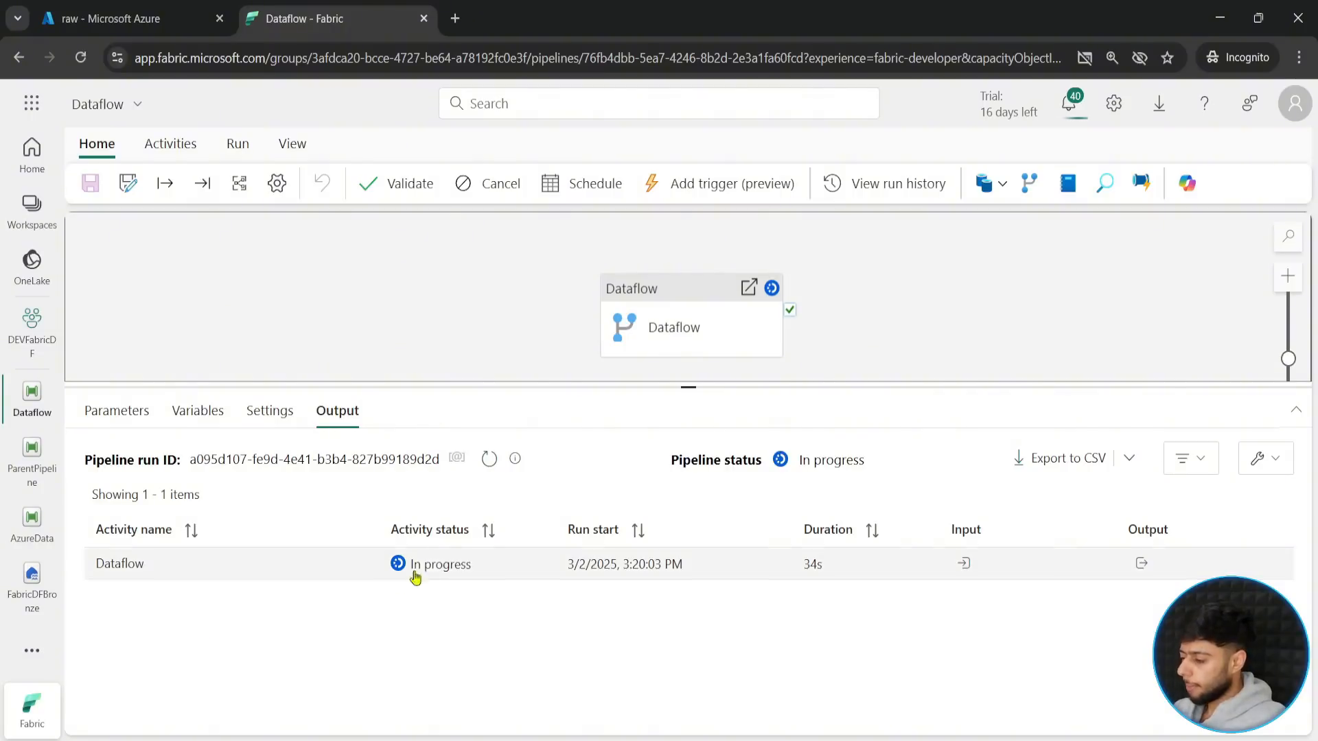
- Refresh the pipeline run's output repeatedly to monitor the Dataflow activity's status until it finishes
left_click(489, 466)
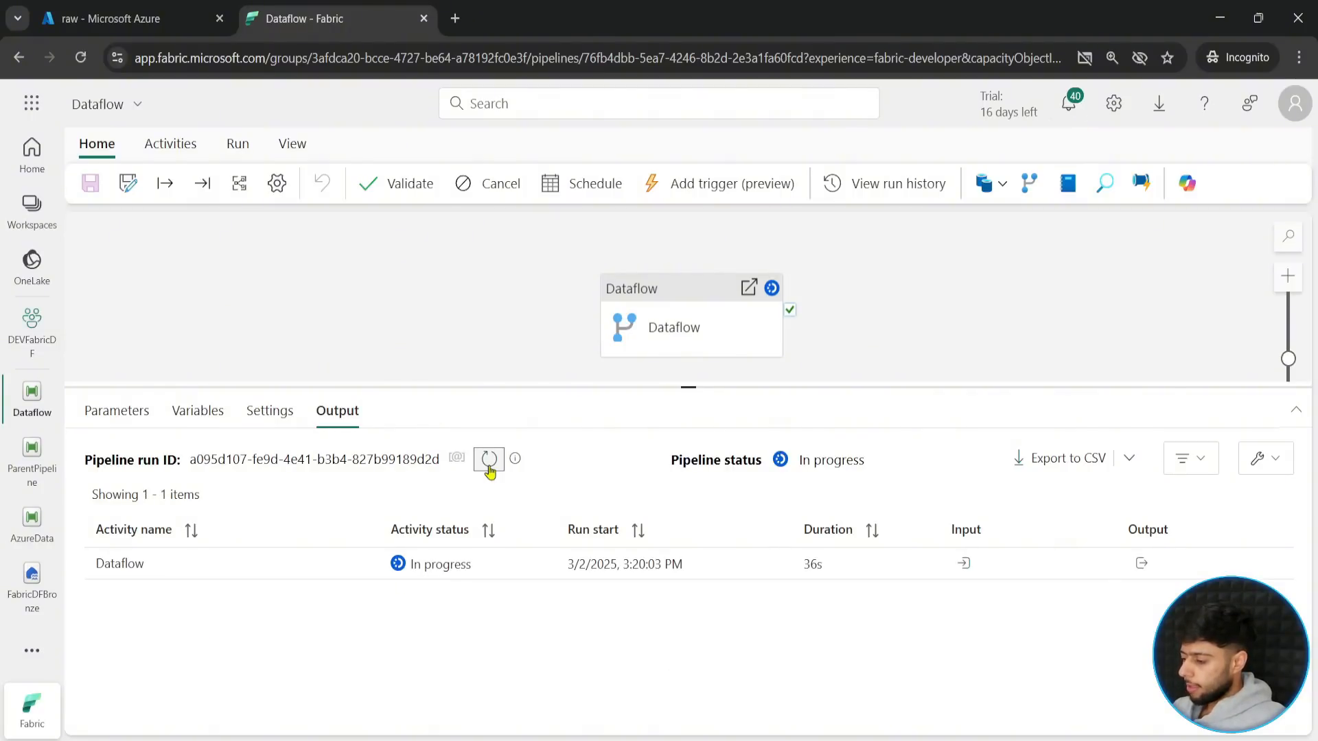
left_click(488, 467)
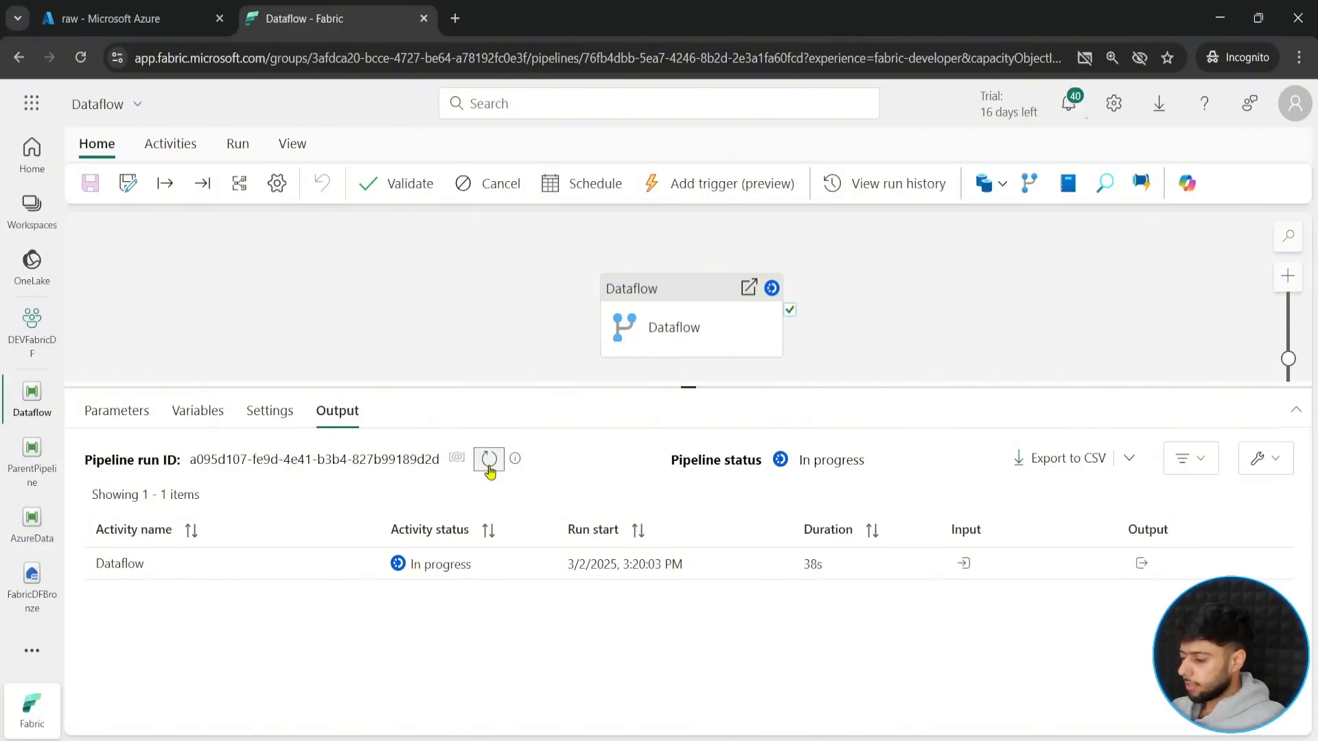
left_click(489, 467)
left_click(489, 467)
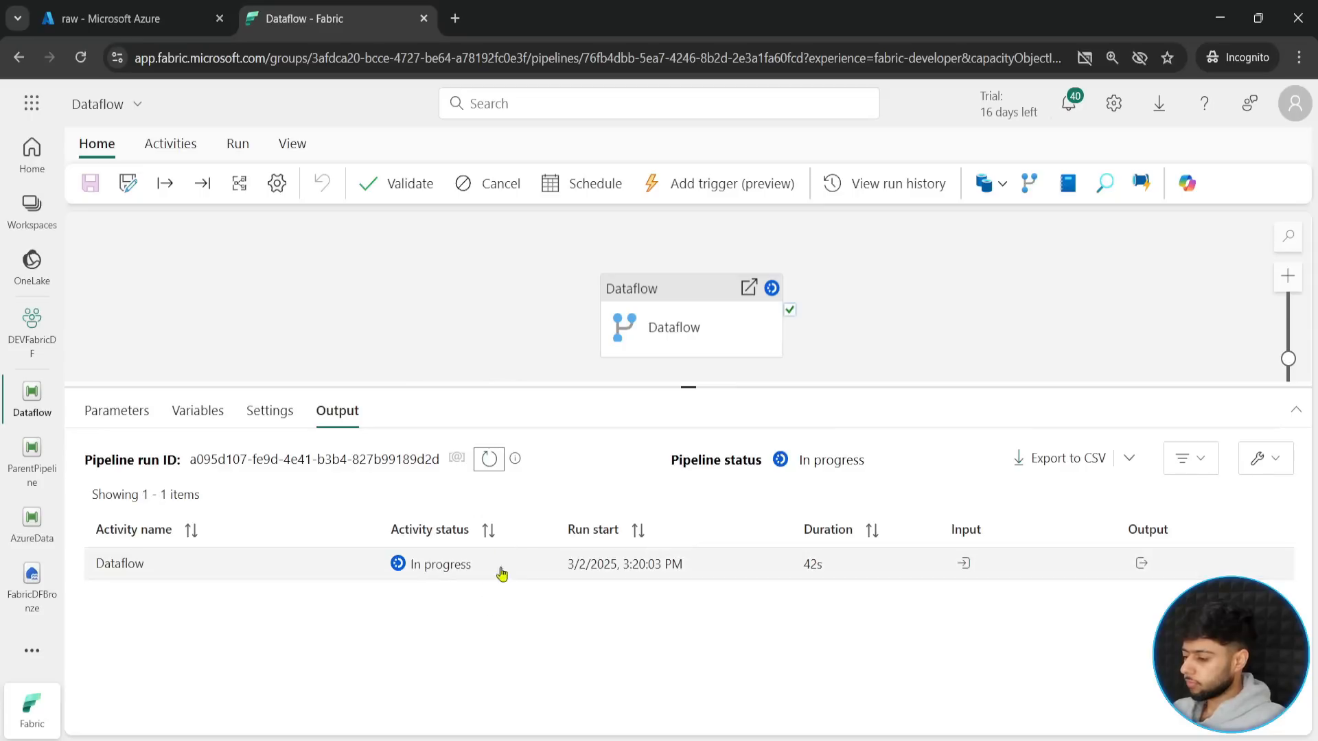
left_click(491, 461)
left_click(497, 464)
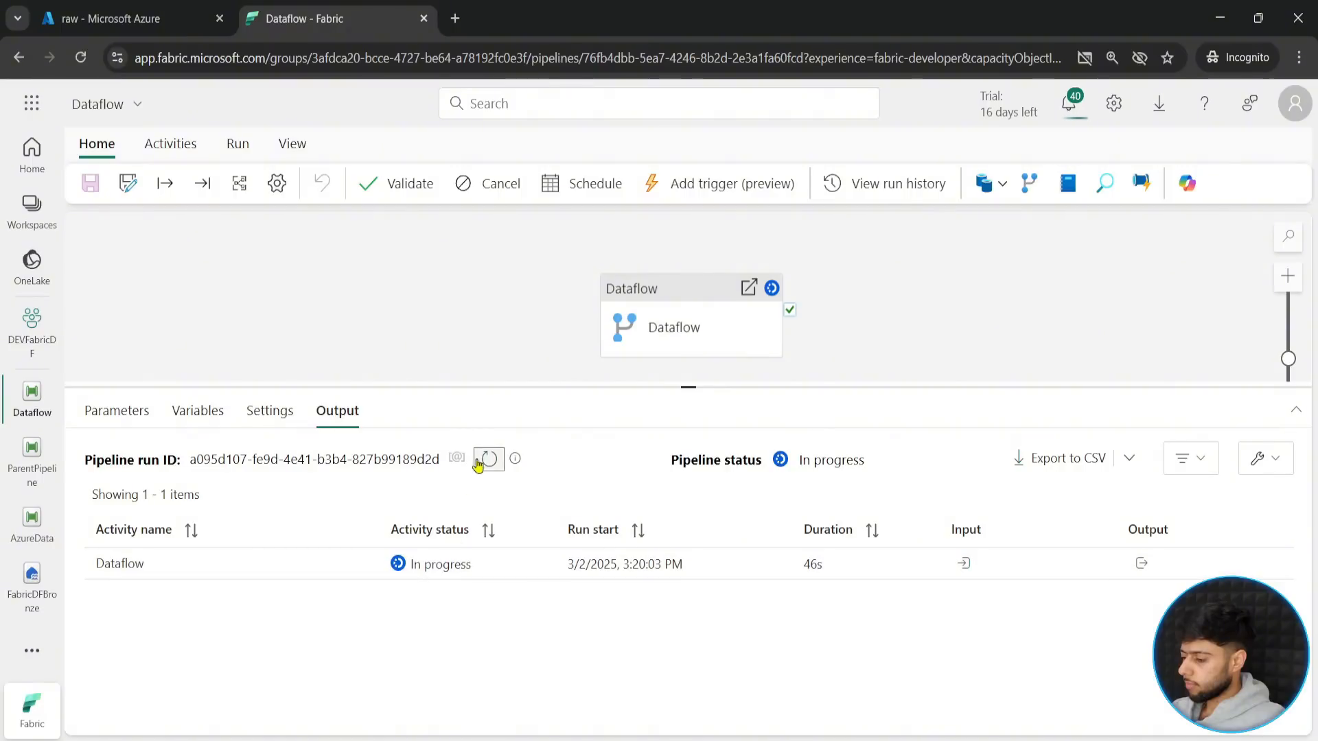
left_click(481, 461)
left_click(485, 461)
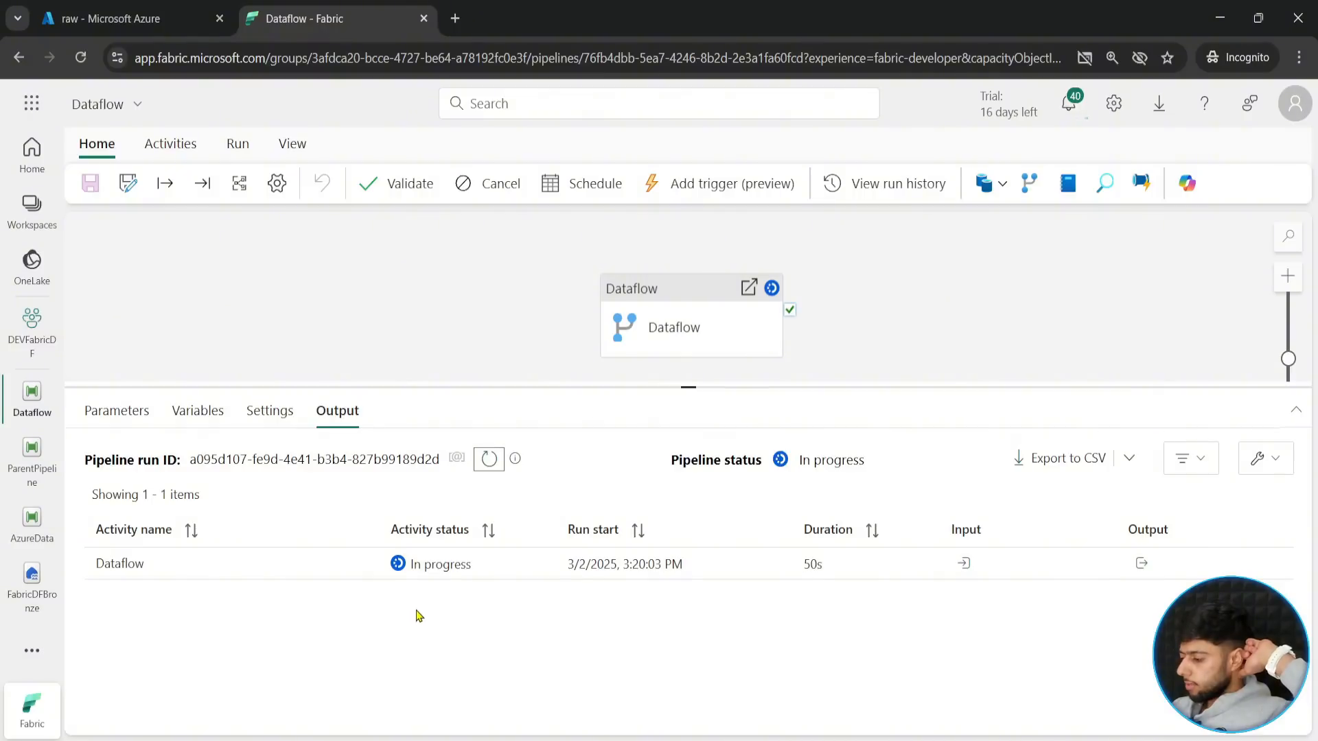
left_click(488, 461)
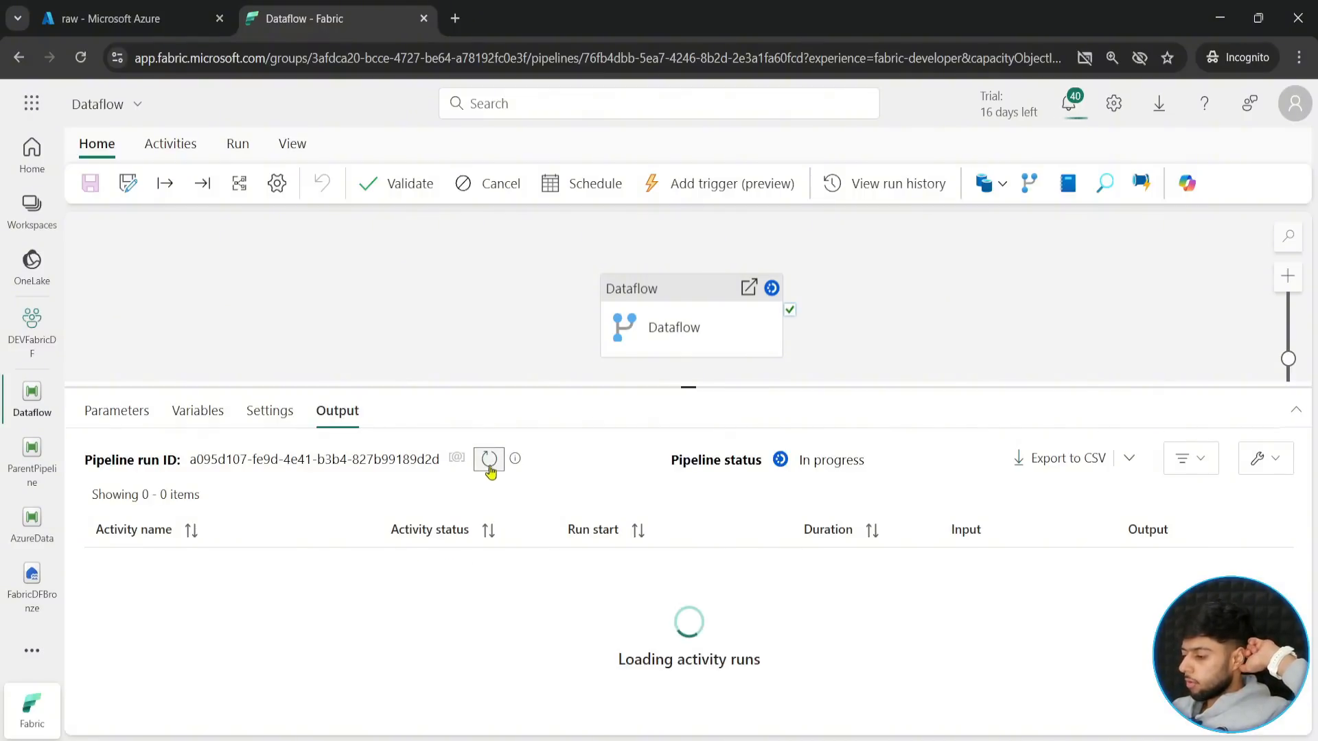
left_click(487, 461)
left_click(488, 466)
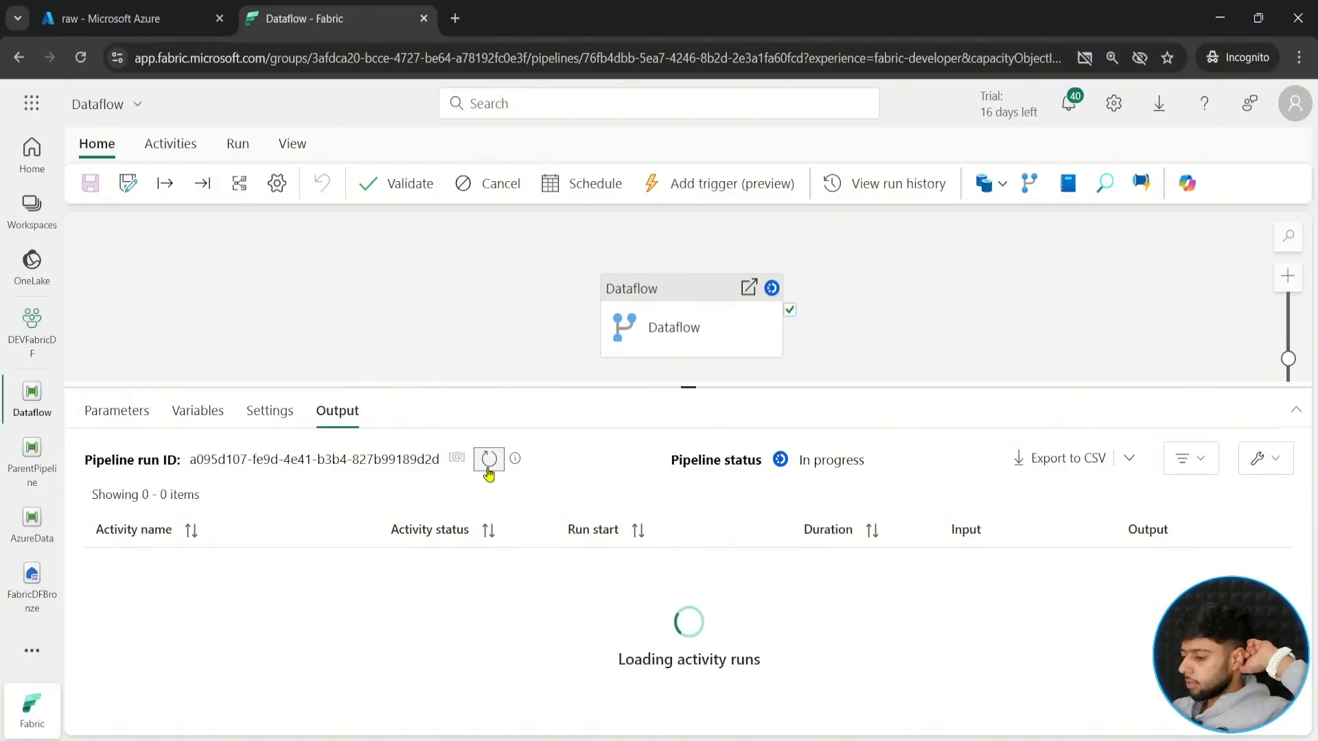
left_click(488, 467)
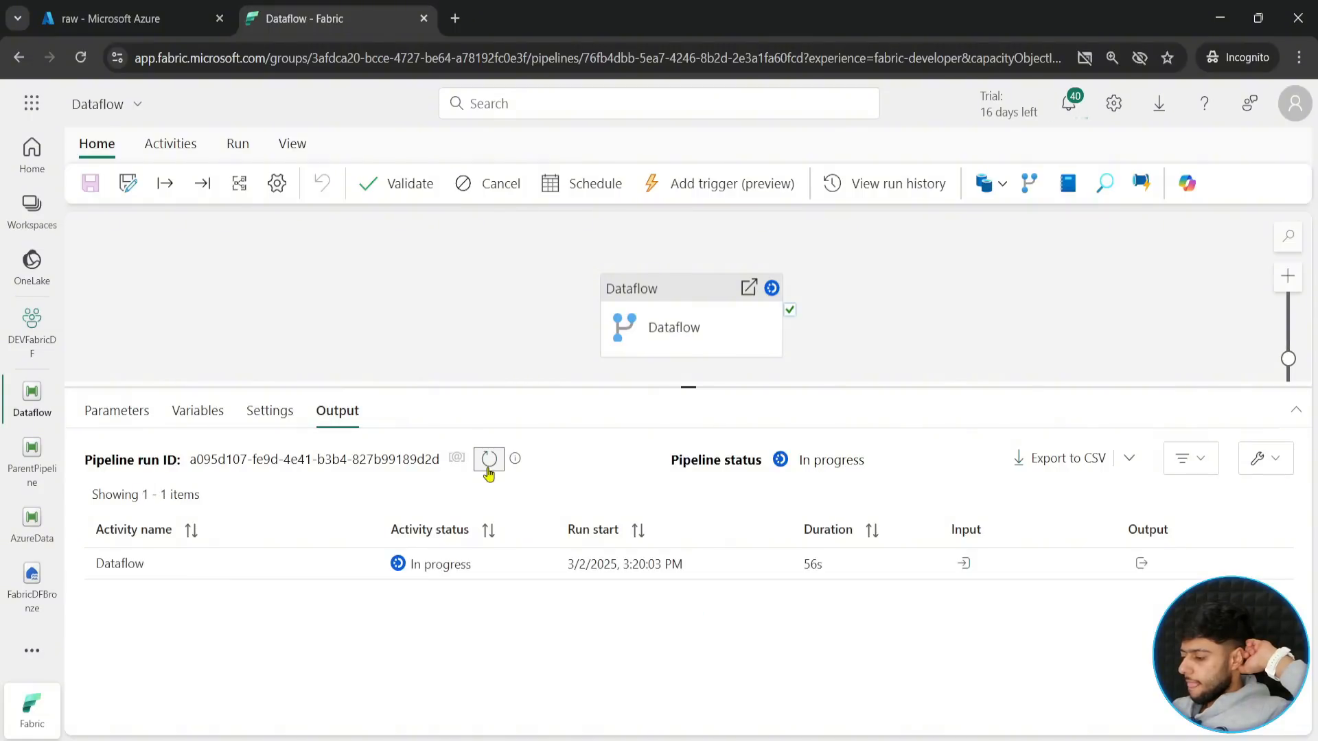
left_click(488, 466)
left_click(488, 466)
left_click(488, 467)
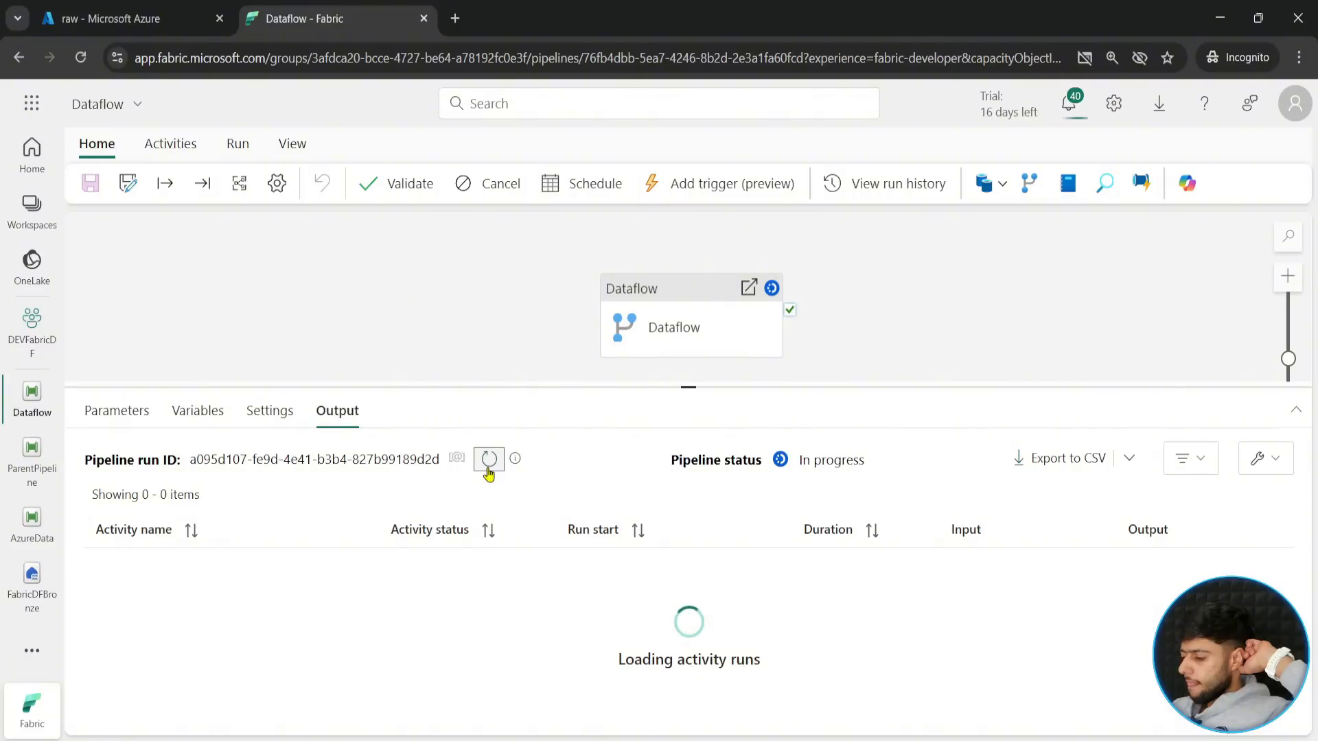
left_click(488, 467)
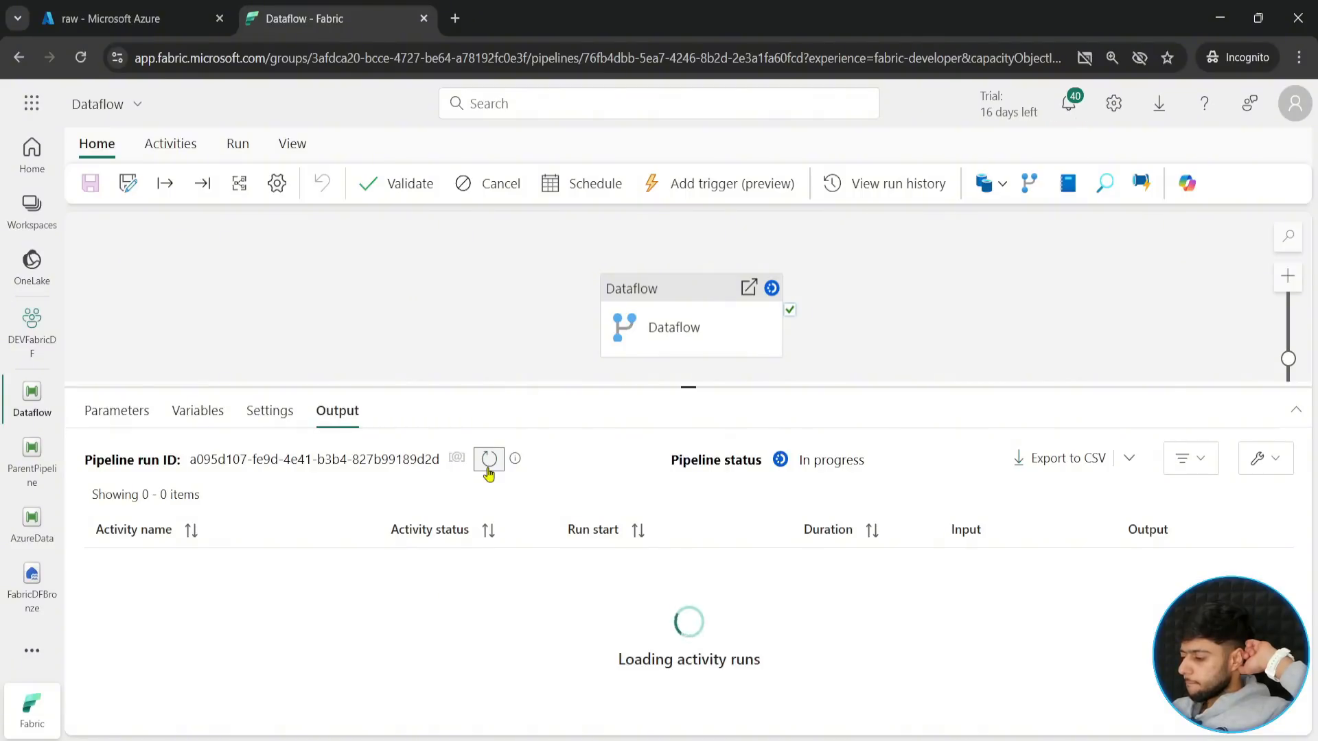
left_click(488, 466)
left_click(488, 467)
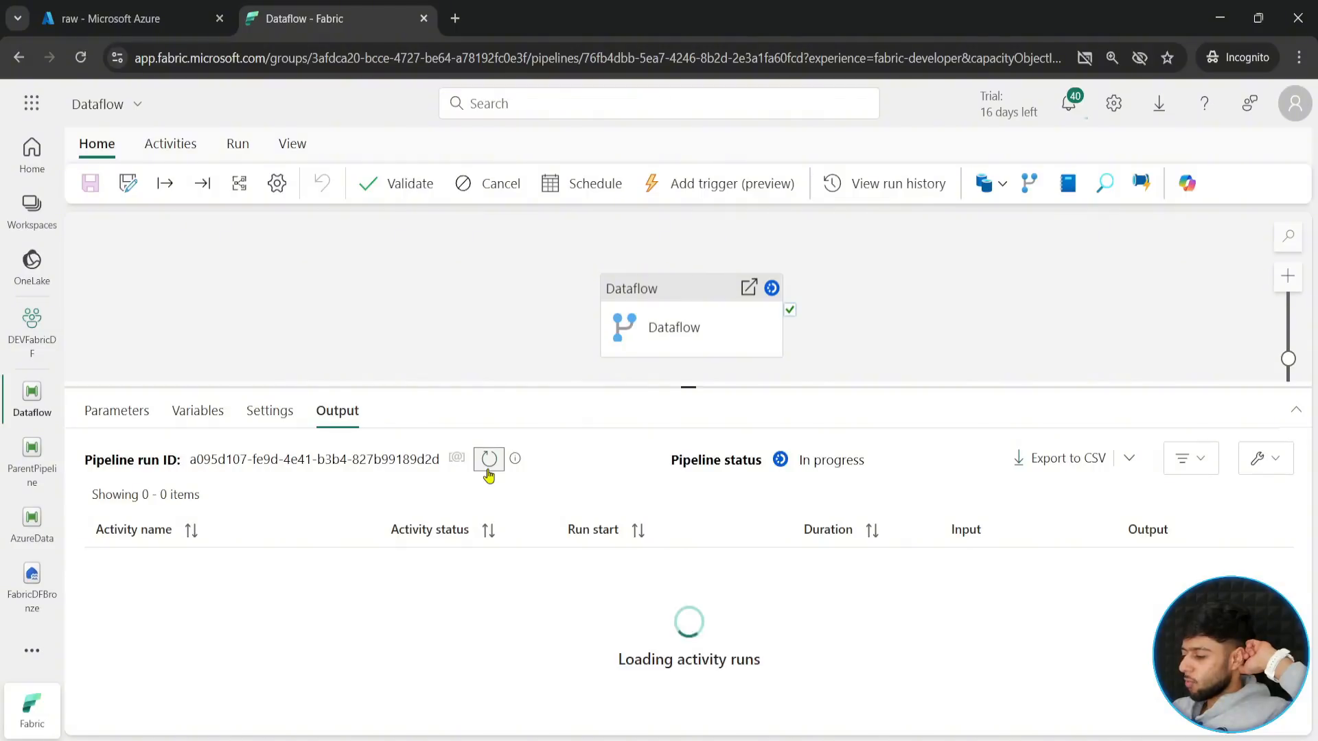
left_click(488, 466)
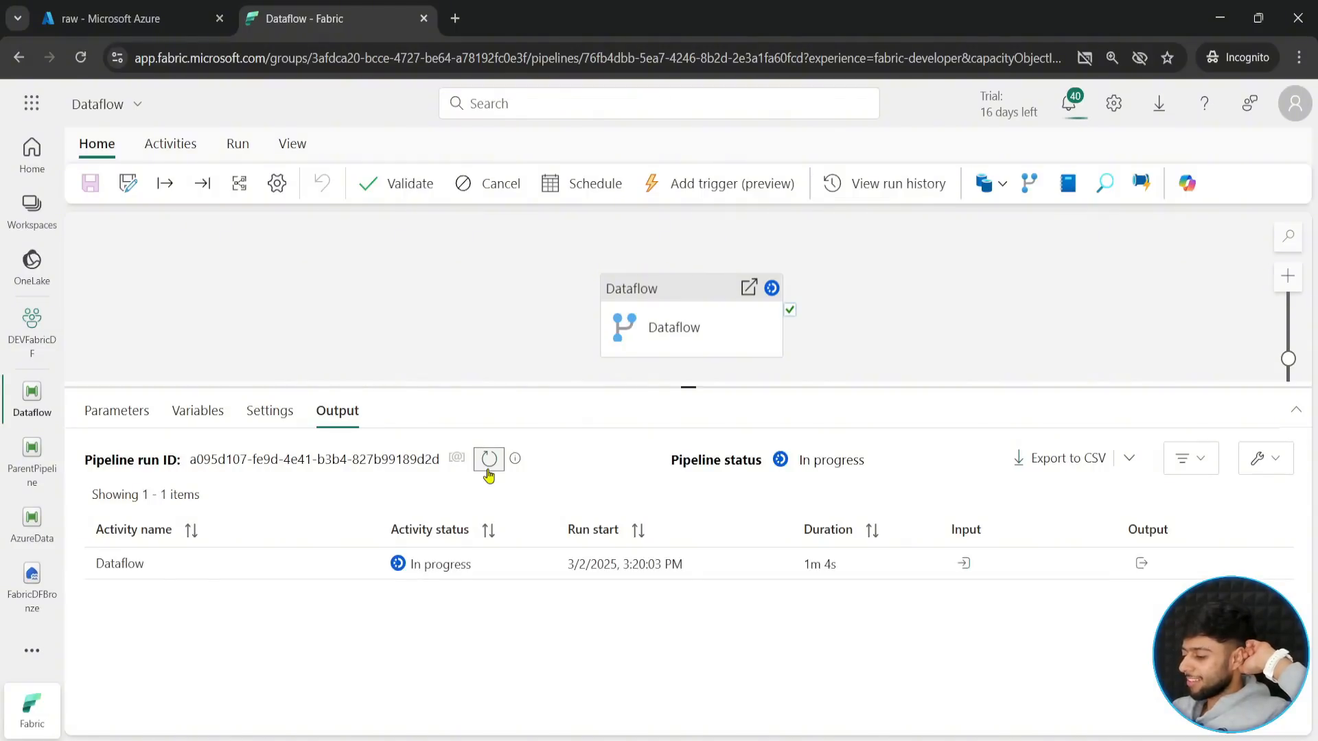
left_click(488, 466)
left_click(488, 467)
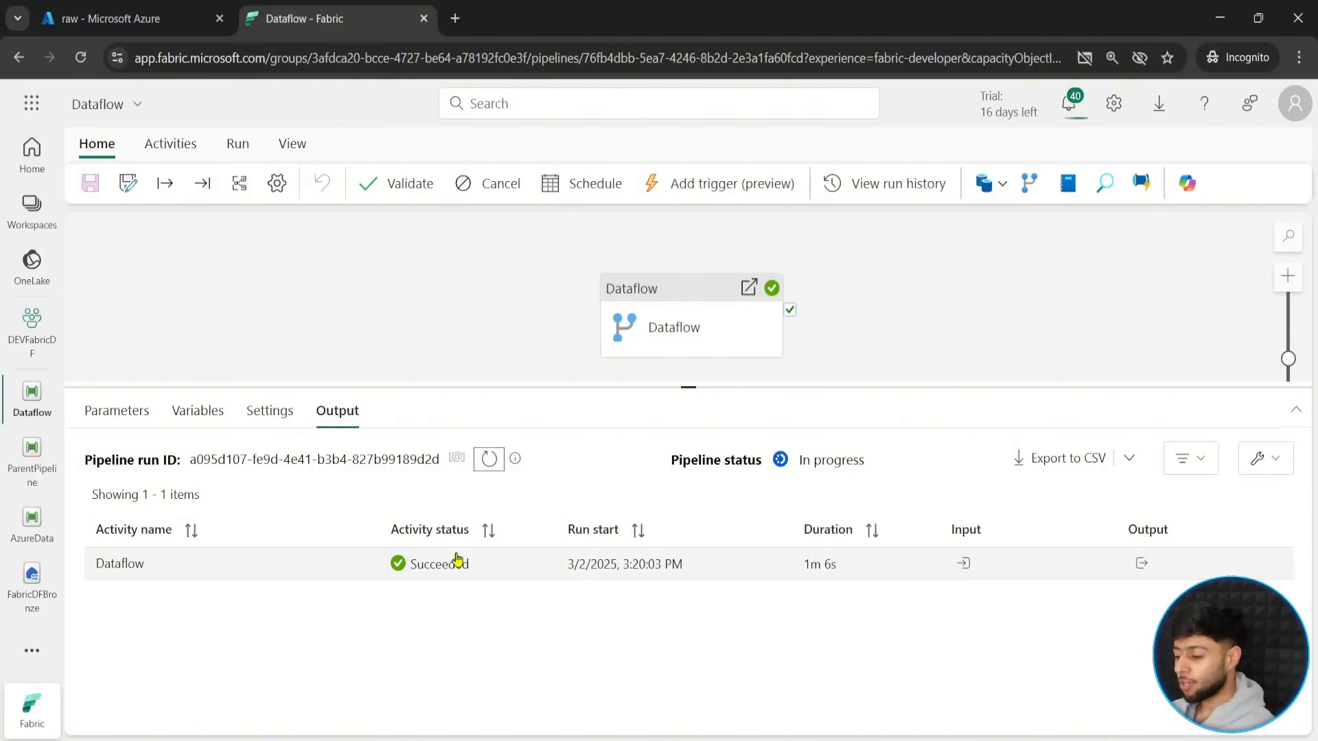
- Open the FabricDFBronze lakehouse and refresh it to check for the rawdata table
left_click(29, 592)
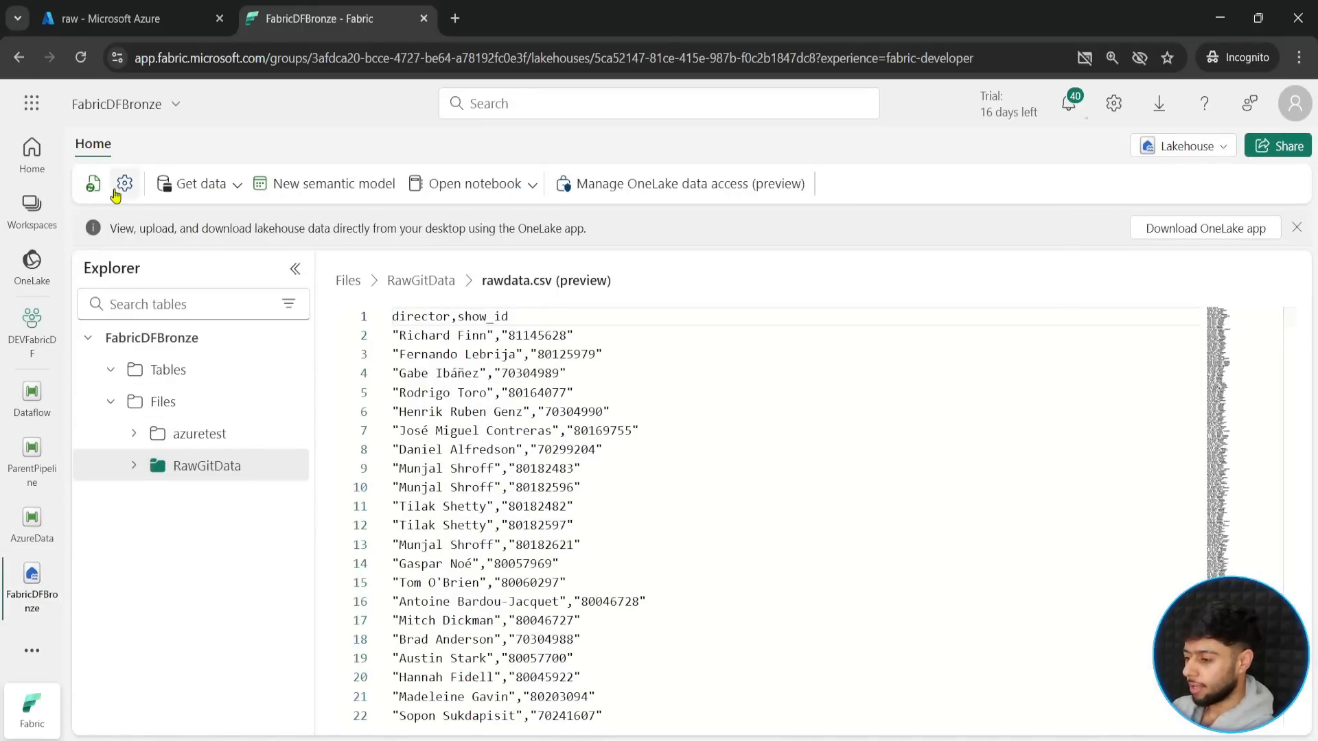
left_click(92, 191)
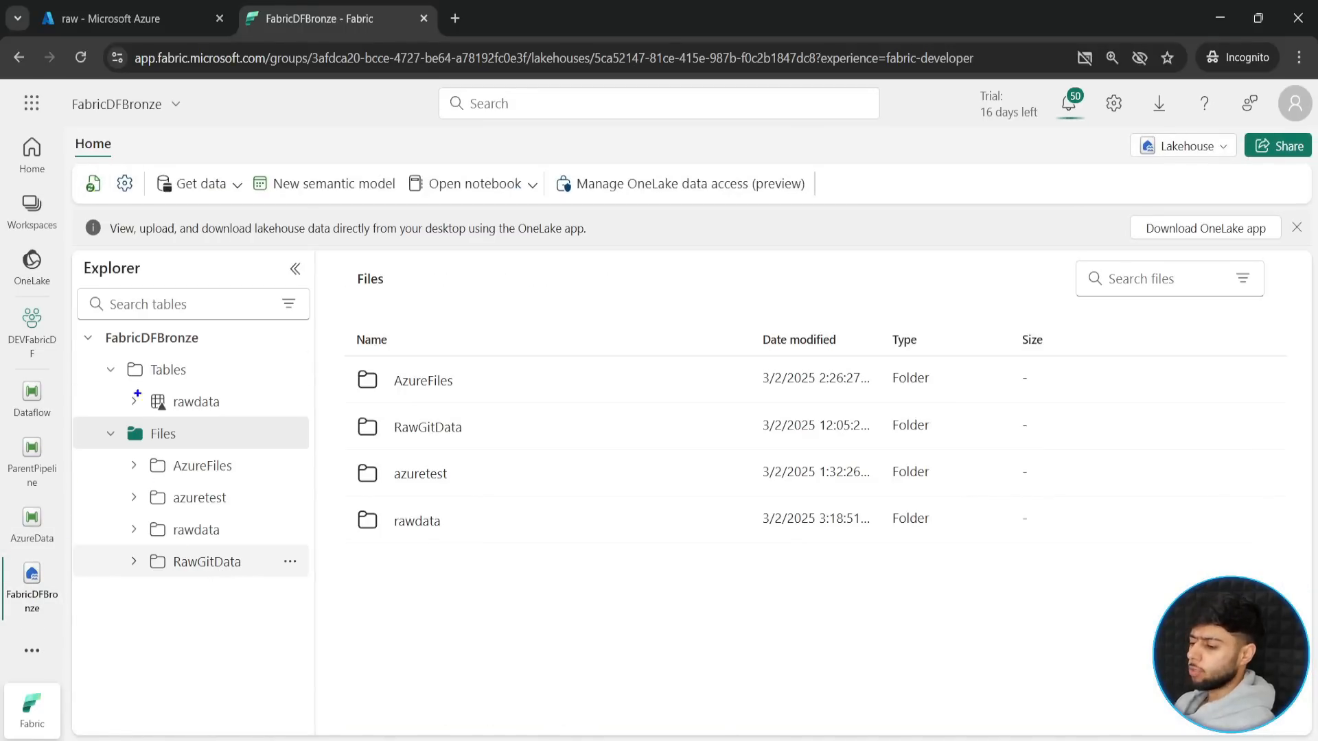
left_click_drag(253, 420, 280, 412)
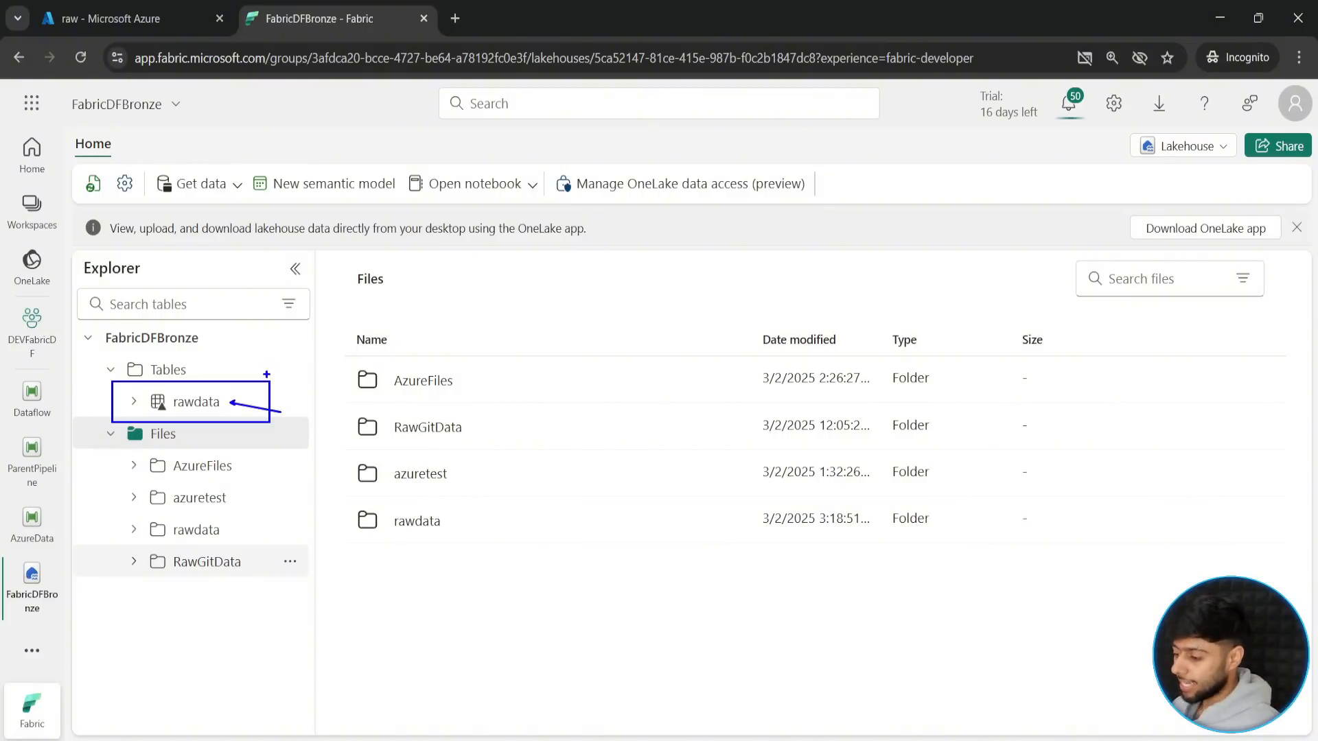
left_click(297, 405)
left_click(297, 405)
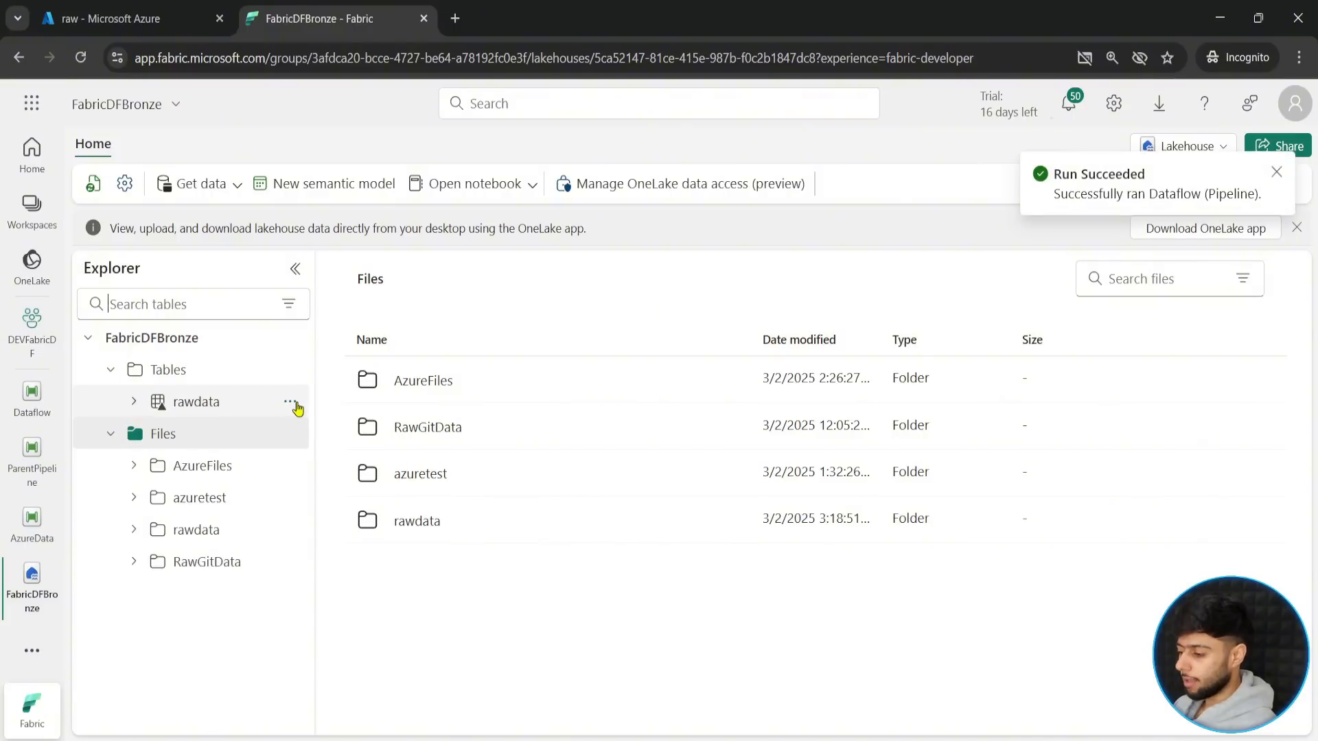
- Show the properties of the rawdata table, dismiss the run notification, and check the table's type
left_click(292, 404)
left_click(317, 549)
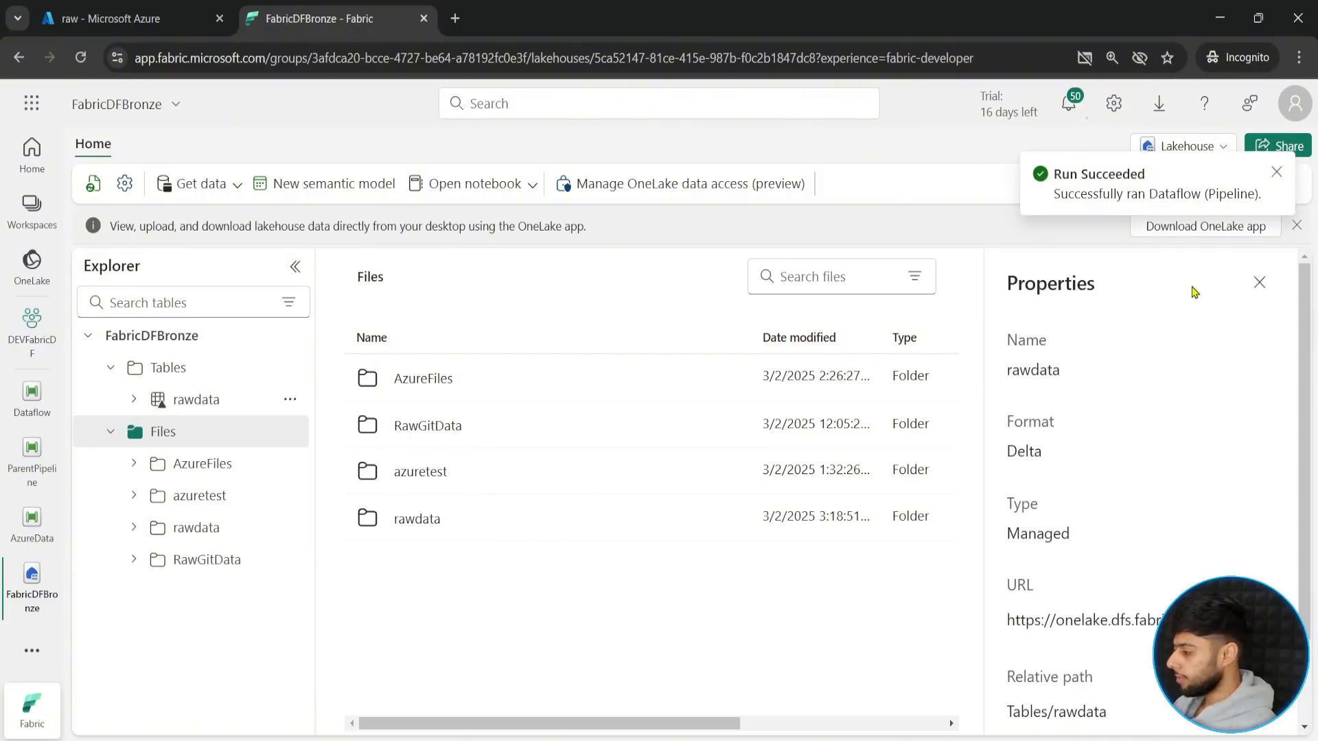
left_click(1277, 173)
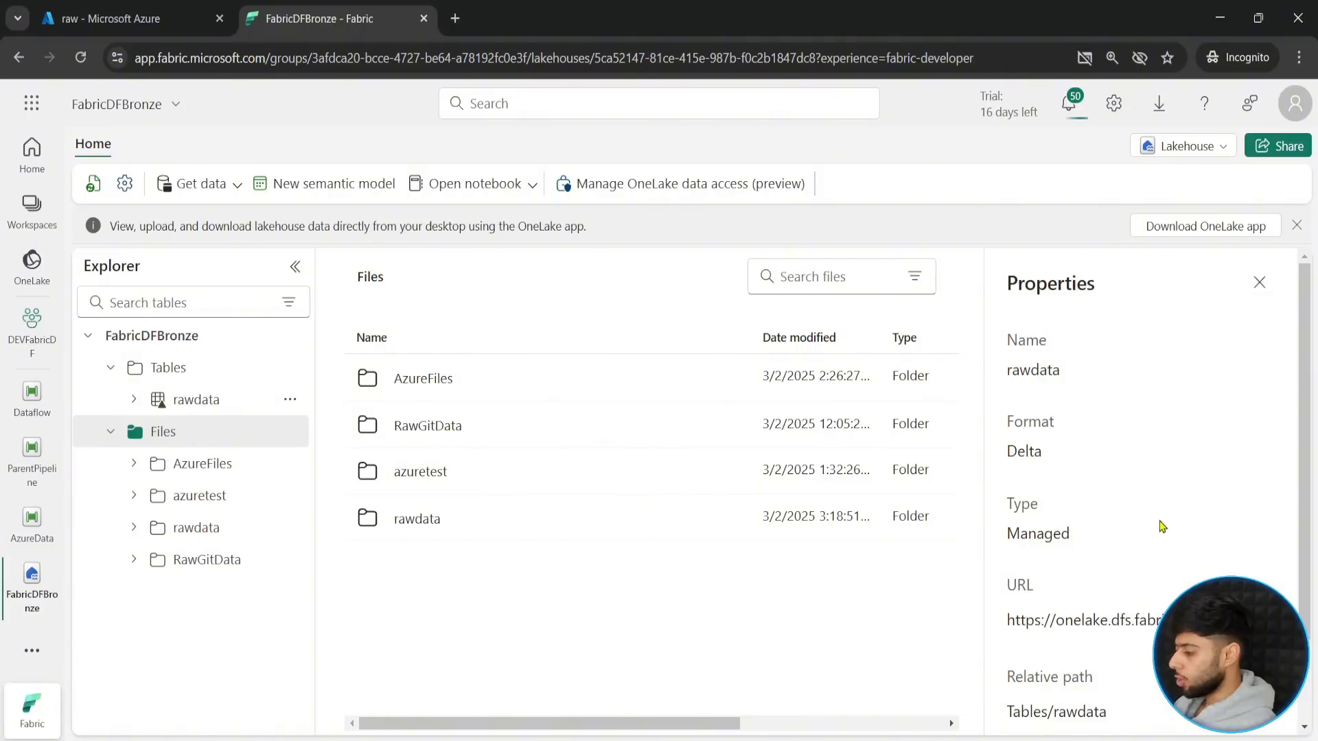
left_click_drag(992, 487, 1096, 547)
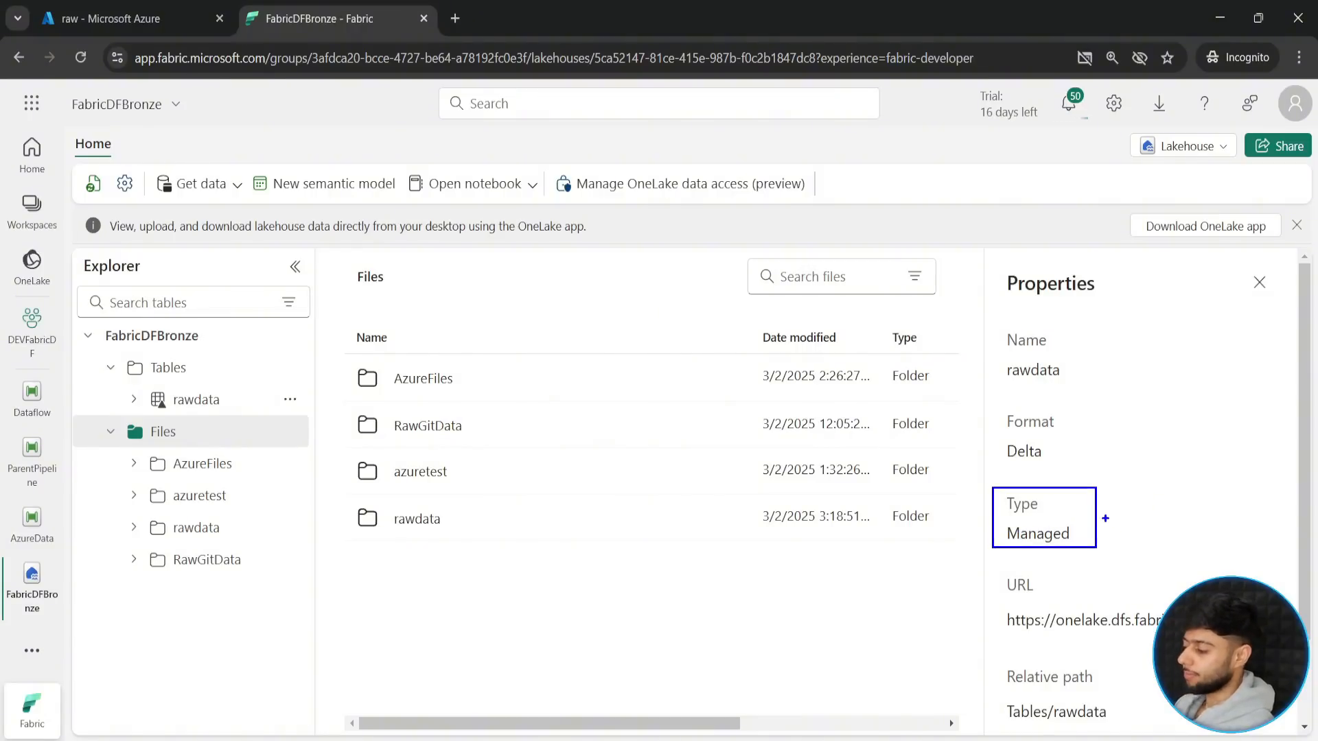
left_click_drag(1194, 518, 1096, 518)
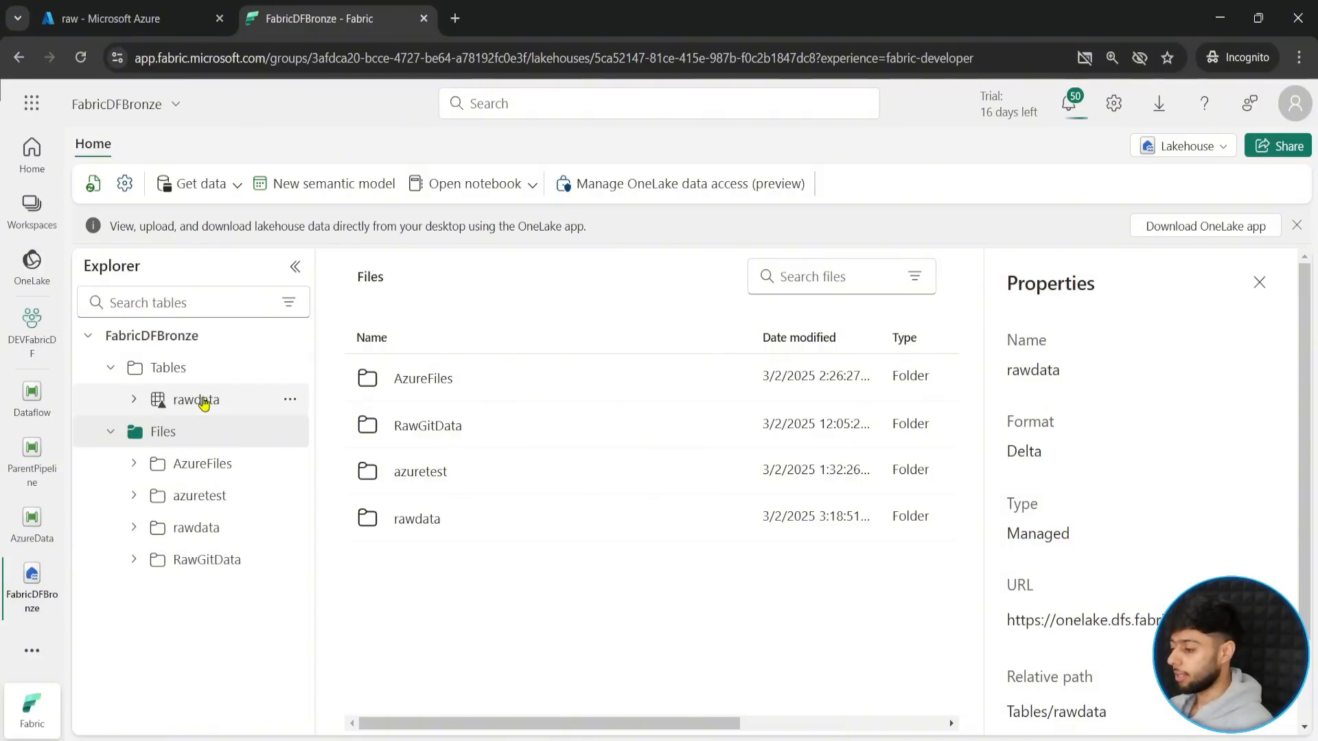
- View the underlying files of the rawdata table, widen the Name column to show full file names, and close the properties
left_click(290, 399)
left_click(326, 524)
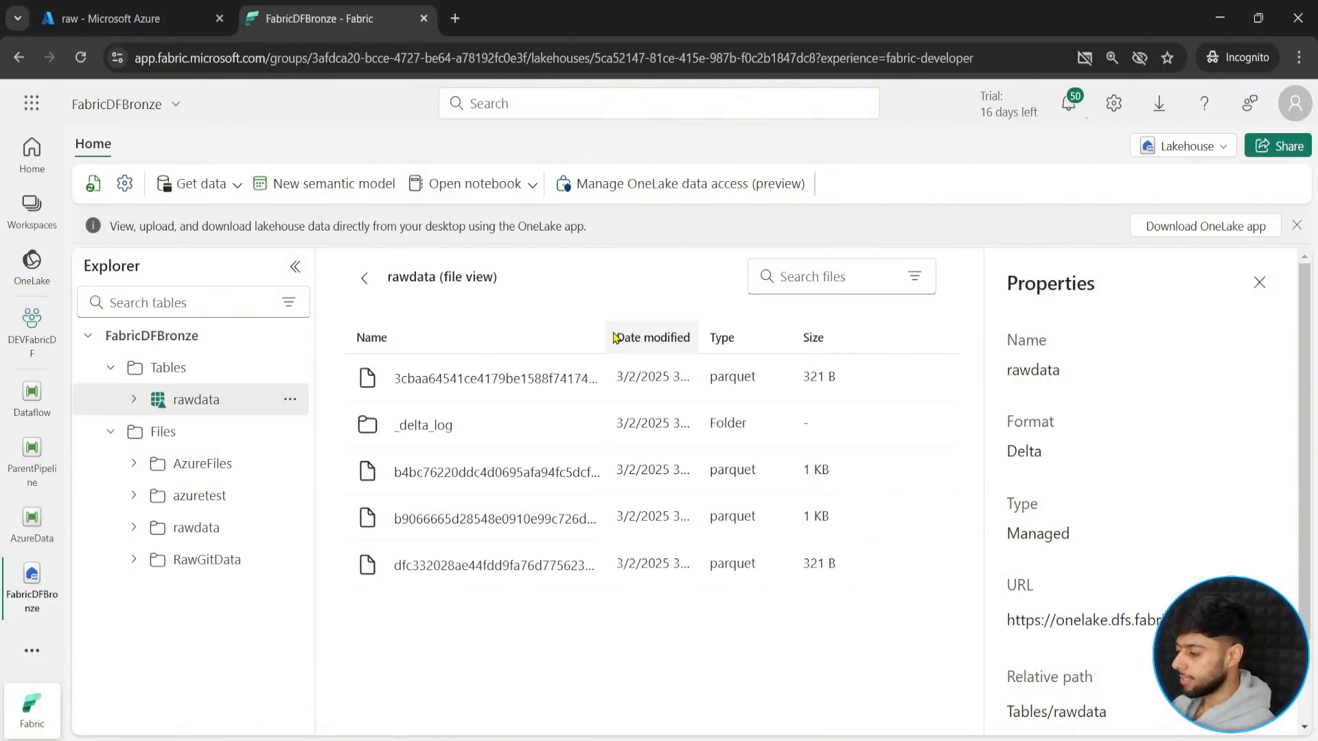
left_click_drag(611, 337, 832, 337)
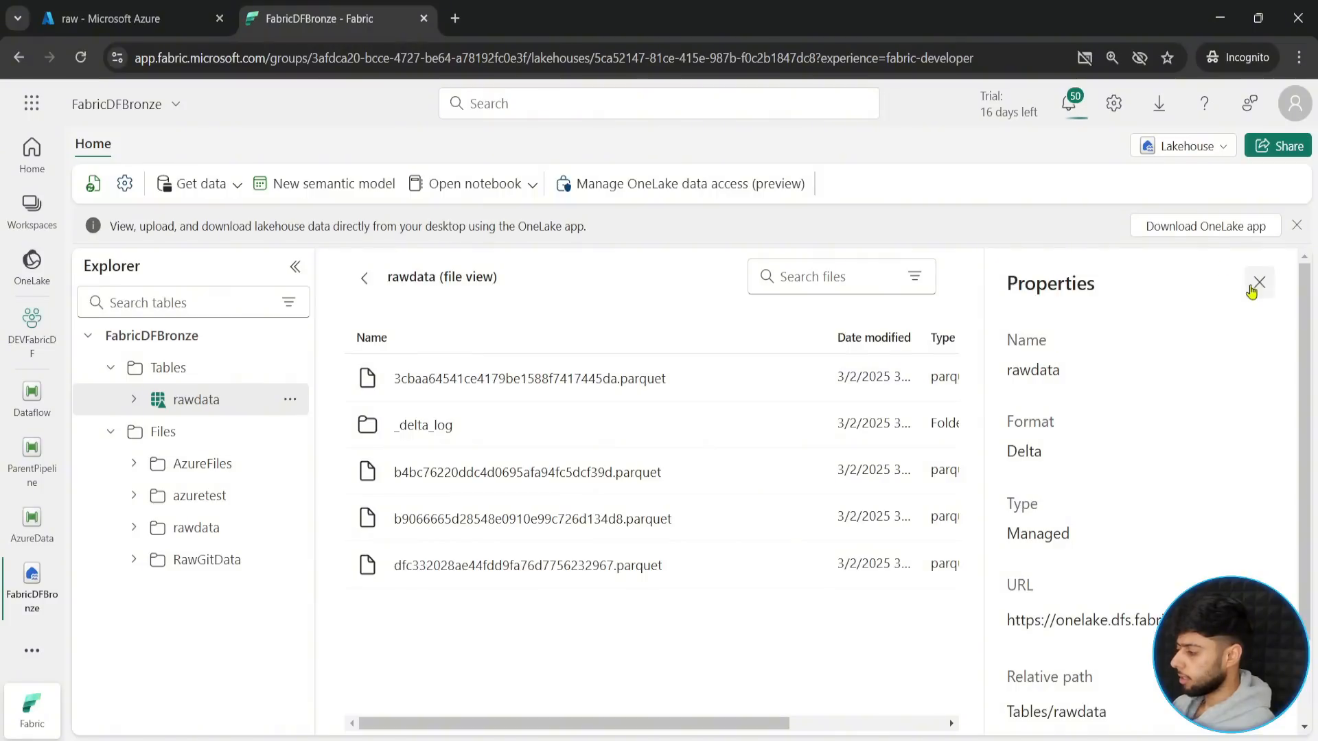
left_click(1259, 282)
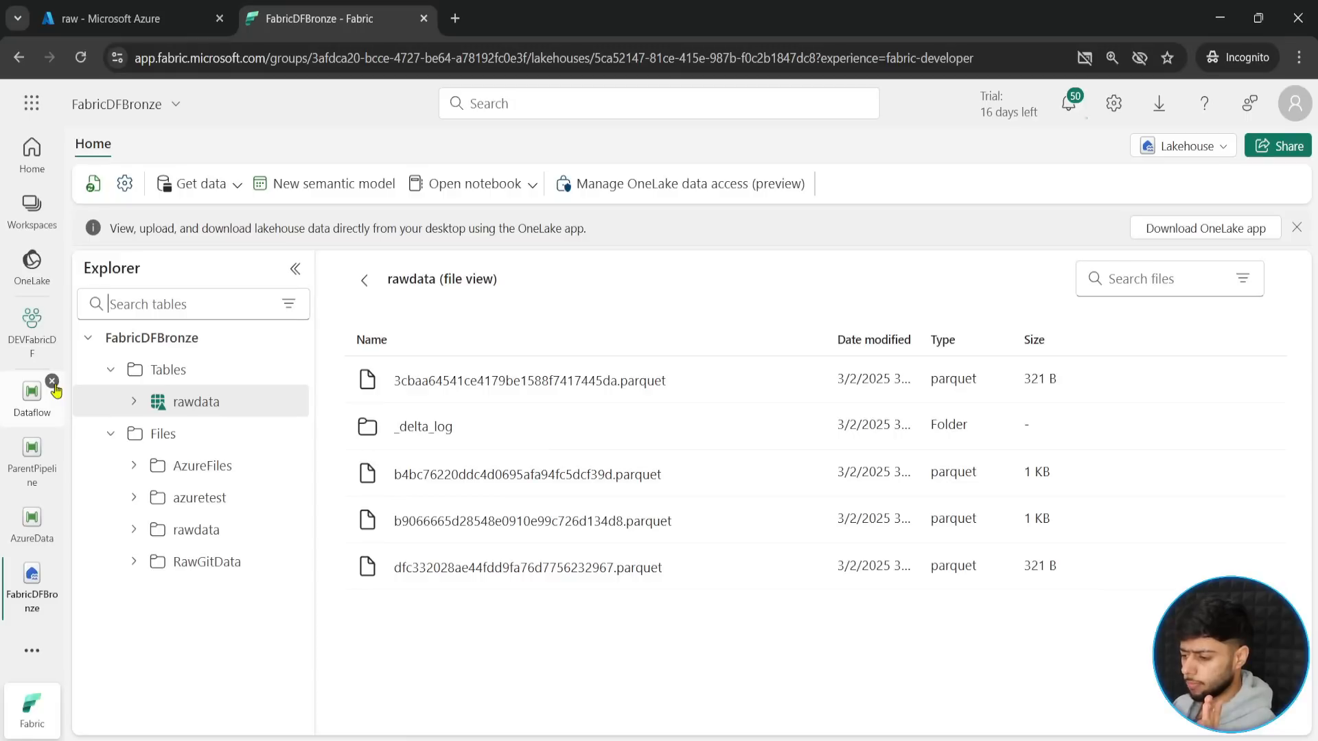
- Close the open Dataflow, ParentPipeline and AzureData items, and collapse the lakehouse's Tables and Files folders
left_click(52, 382)
left_click(53, 439)
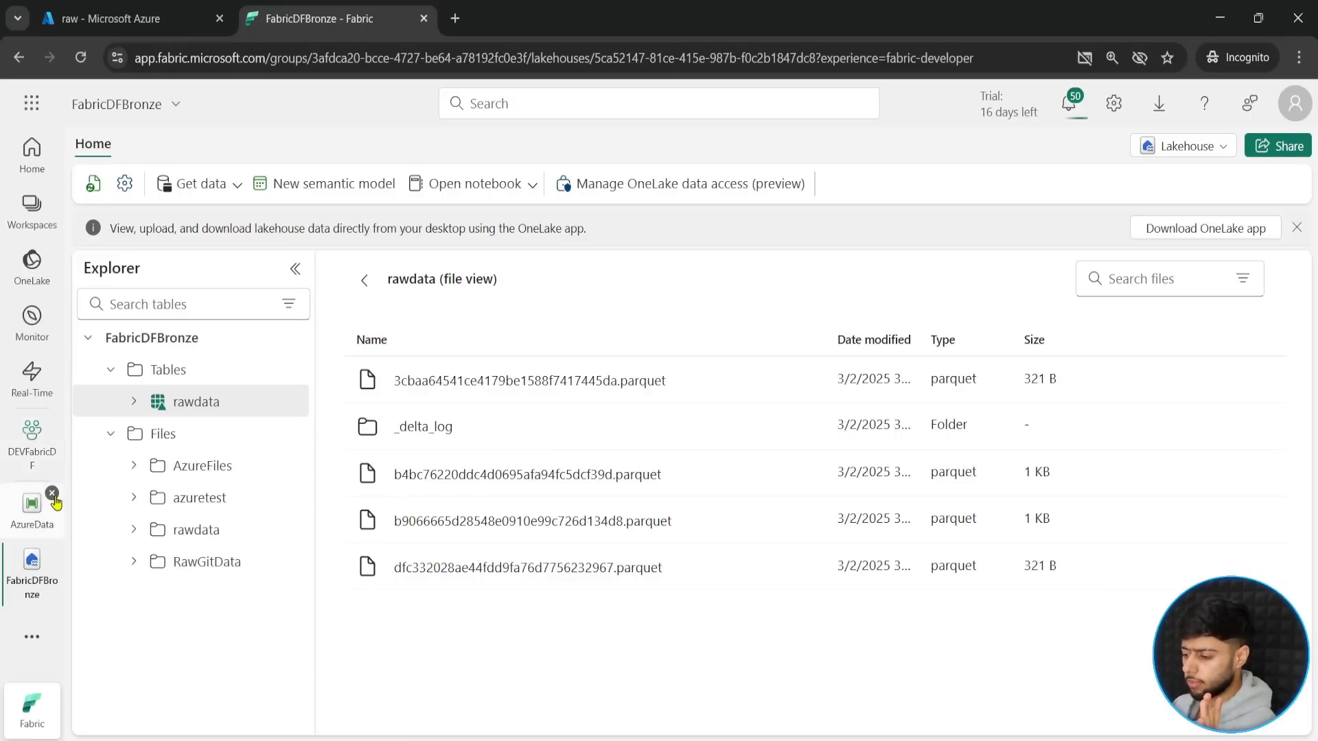
left_click(53, 494)
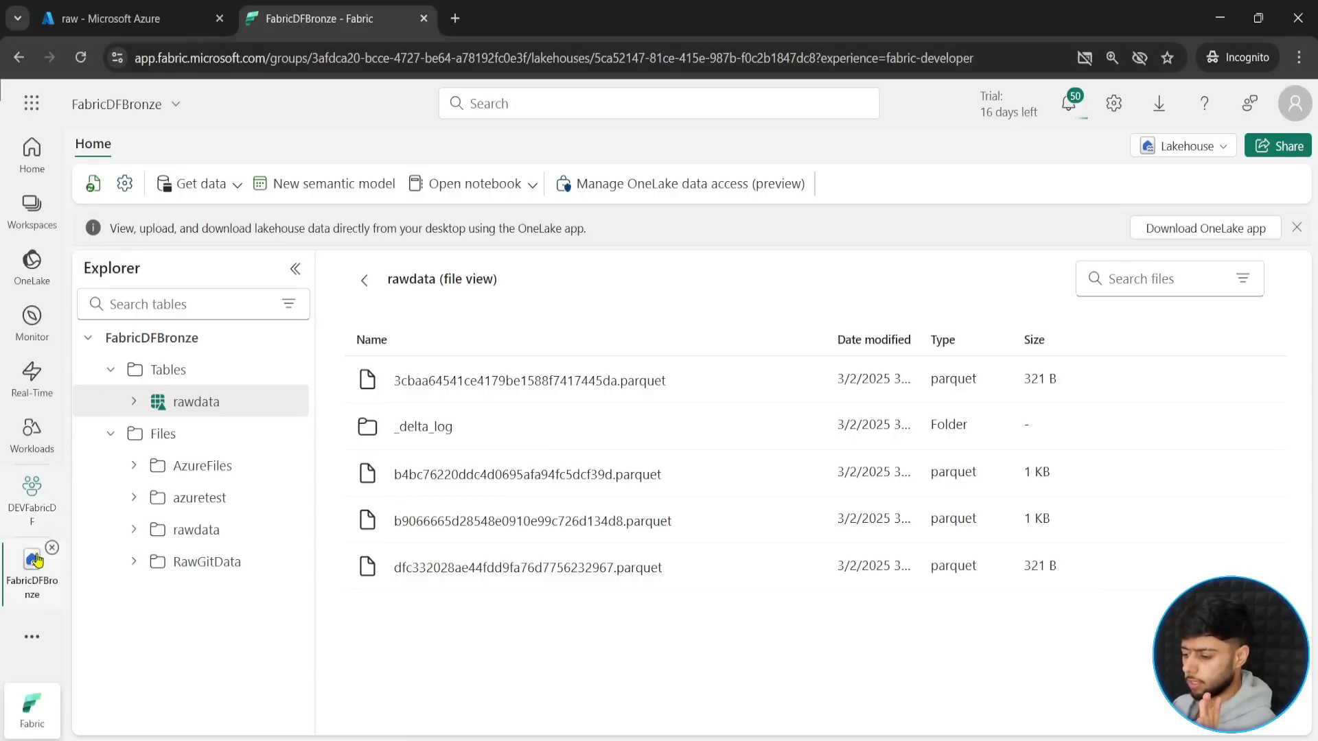
left_click(110, 369)
left_click(110, 401)
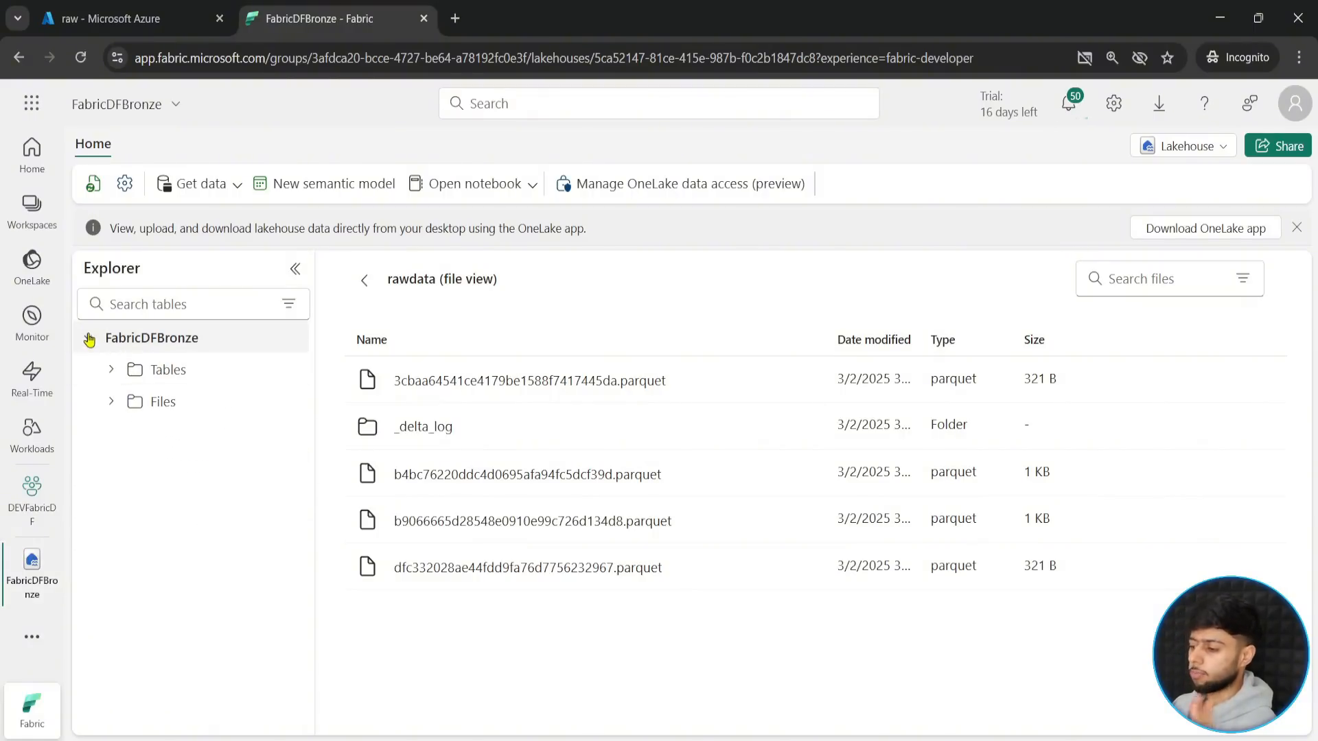
- Create a new notebook in the DEVFabricDF workspace and skip the introductory tour
left_click(26, 499)
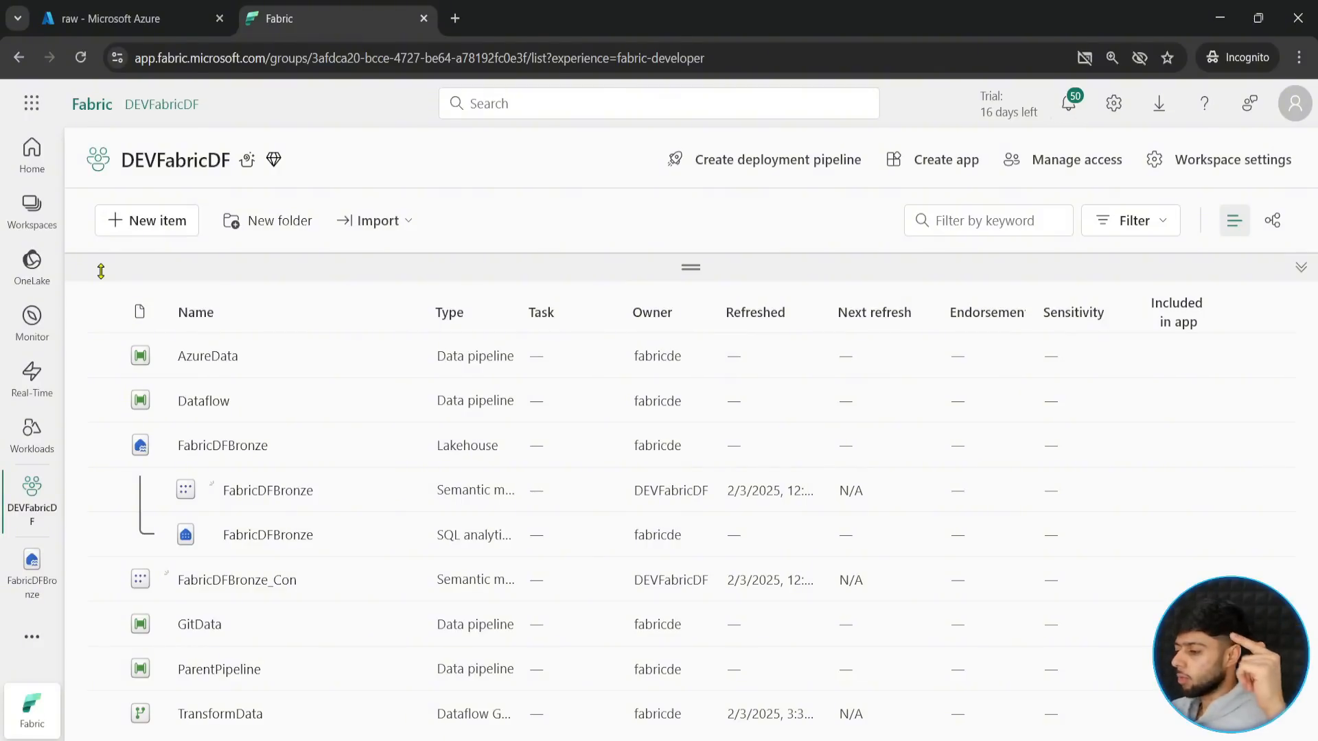
left_click(137, 220)
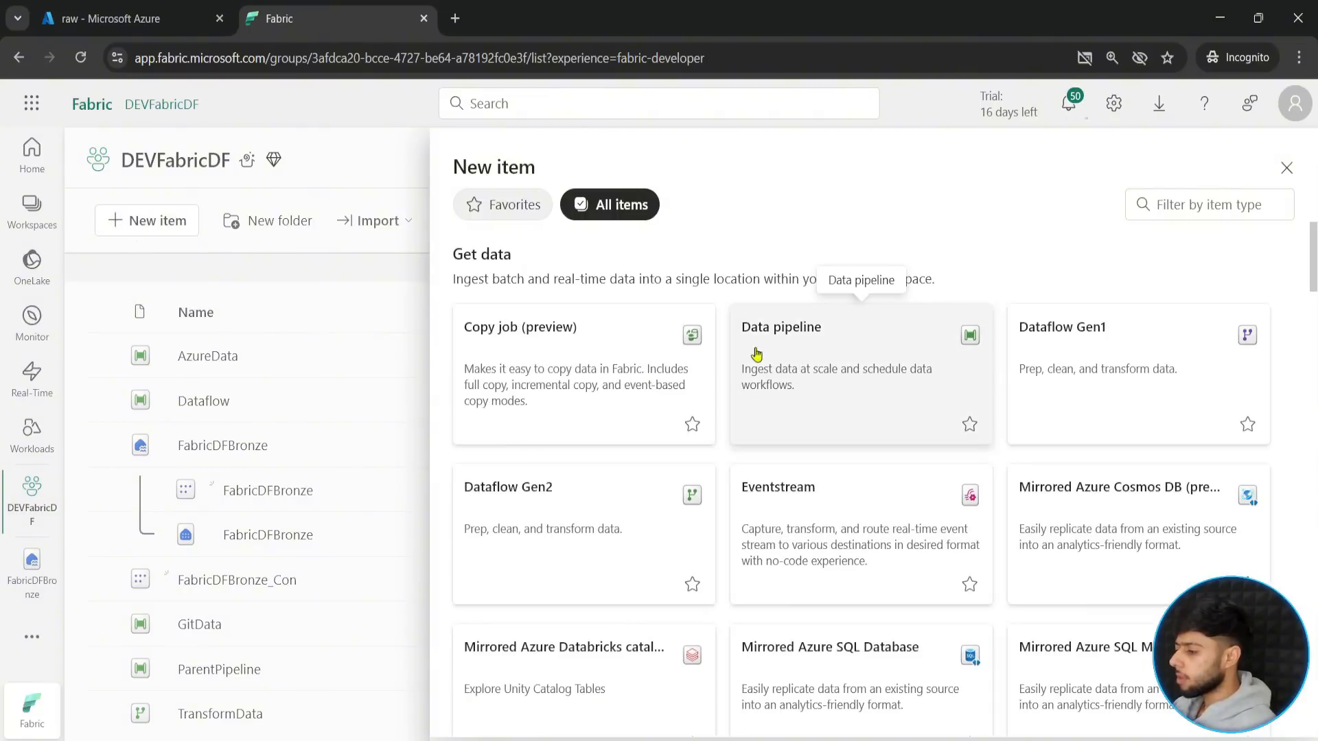
left_click_drag(1312, 267, 1313, 332)
left_click(1118, 328)
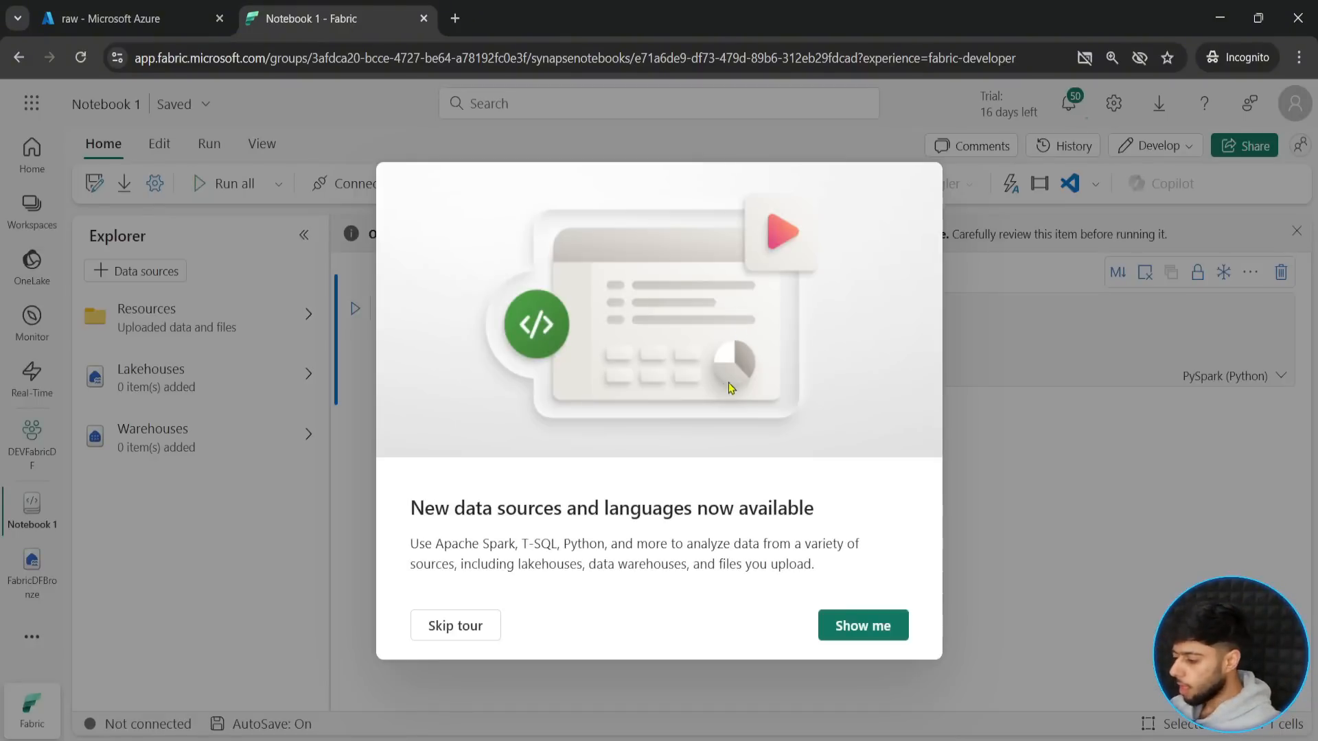
left_click(442, 633)
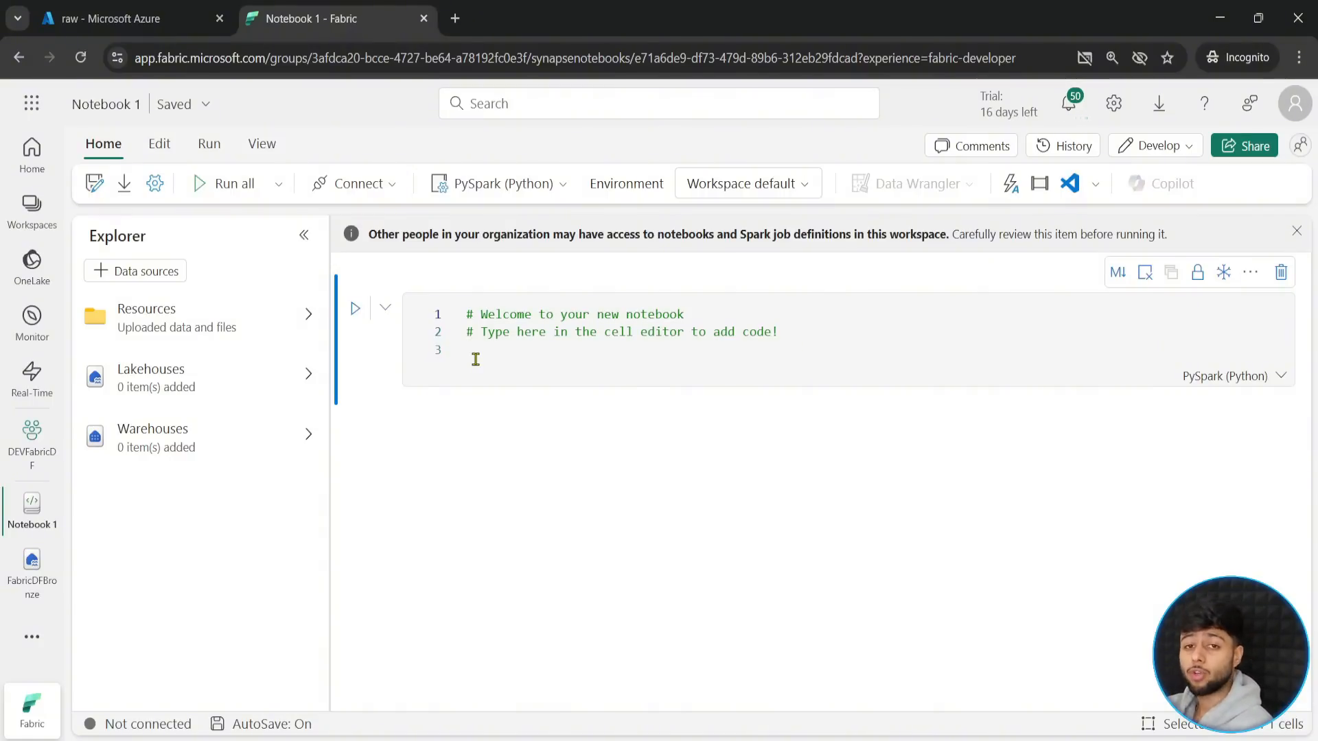
- Open YouTube in a new browser tab, search for the instructor's channel, and open its list of videos
left_click(455, 18)
type("y")
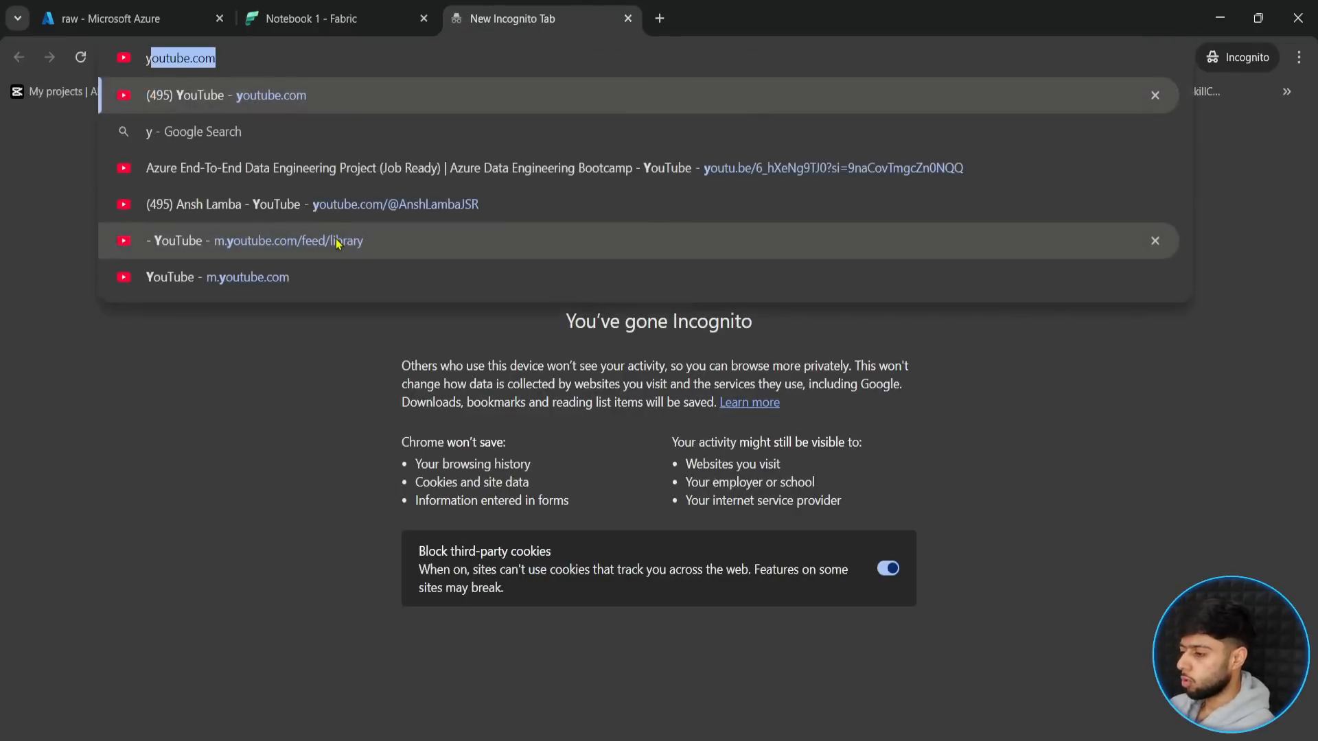
key("Return")
type("ansh lamba")
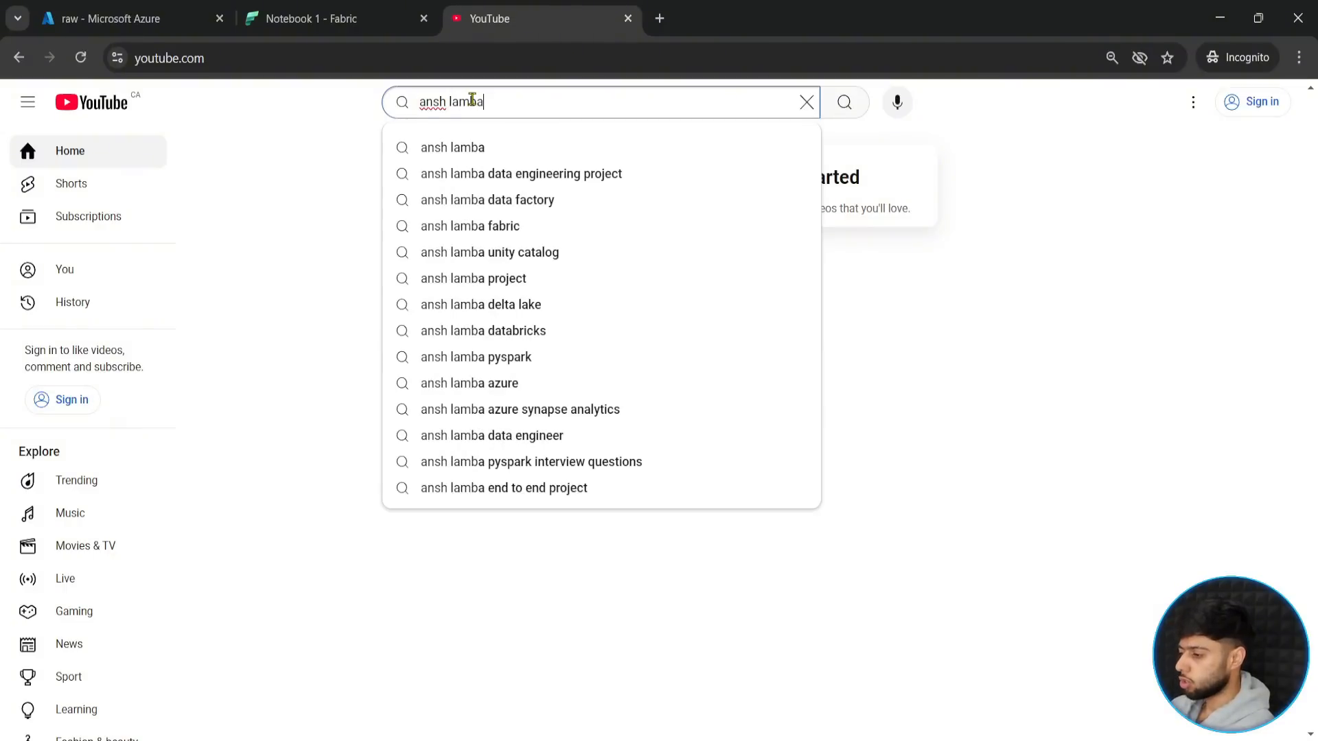
key("Return")
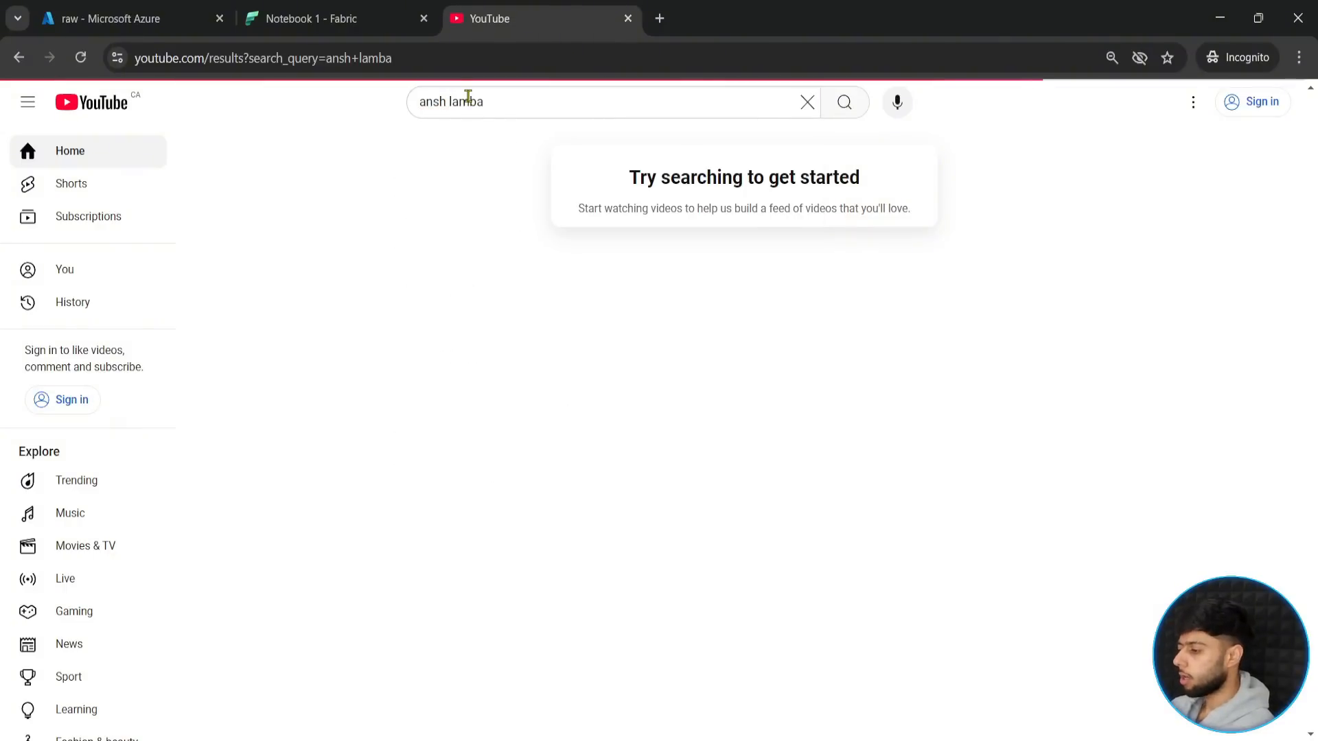
left_click(607, 219)
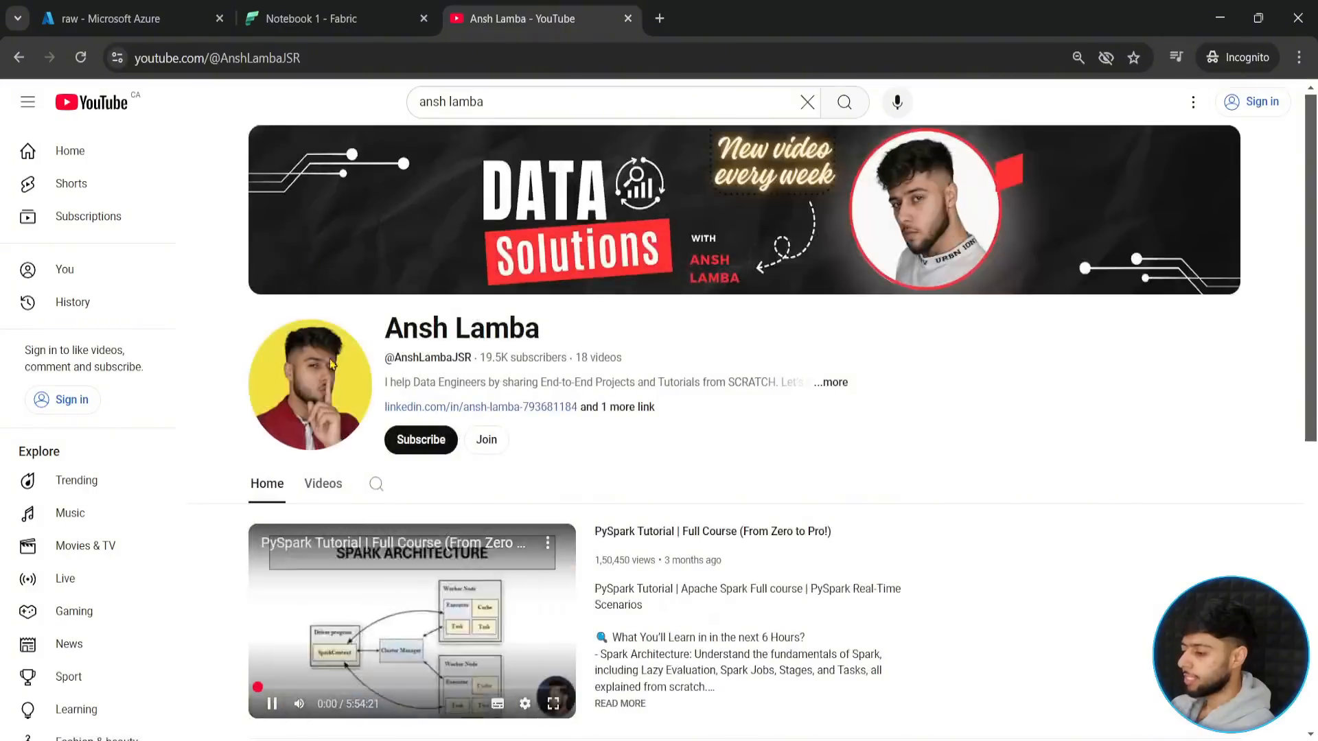
left_click(310, 485)
- Browse the channel's videos for the Microsoft Fabric Data Engineer (DP 700) course, and return to the notebook with the YouTube page closed
scroll(227, 520, "down", 10)
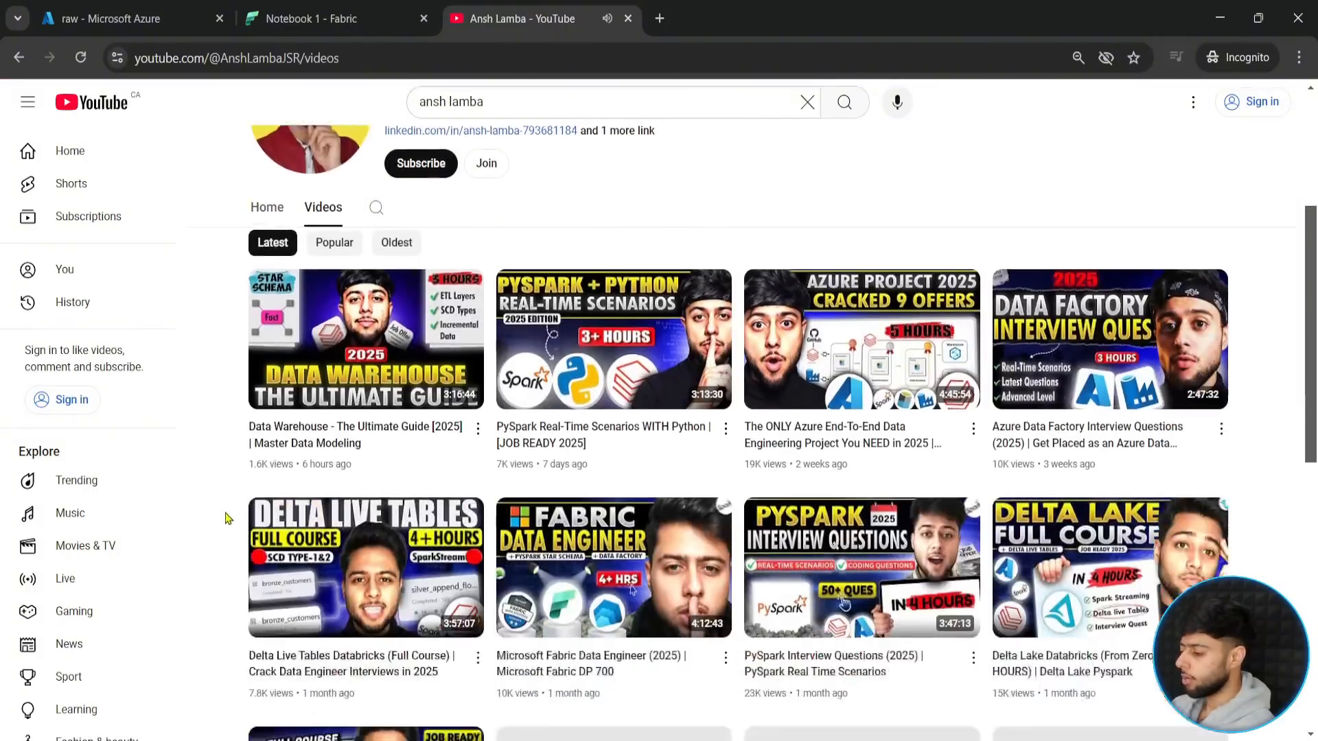
scroll(227, 513, "down", 3)
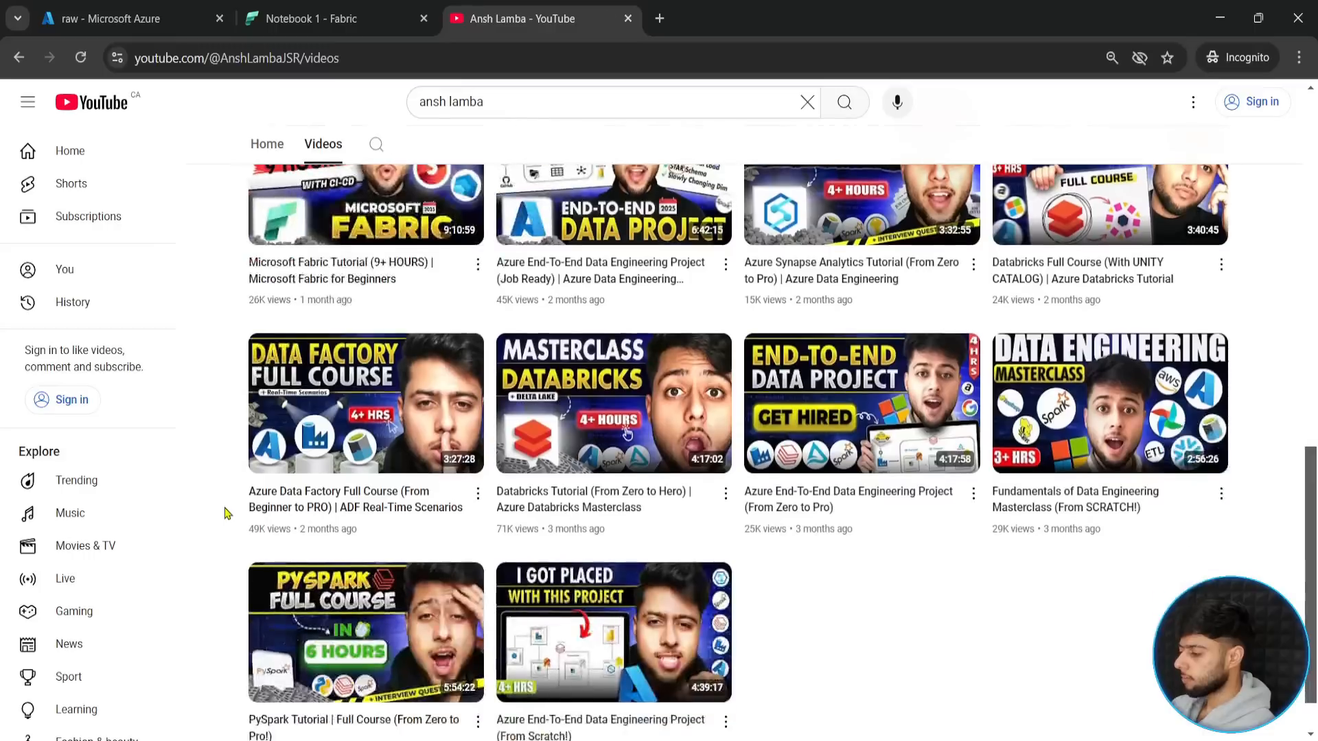
scroll(227, 513, "up", 6)
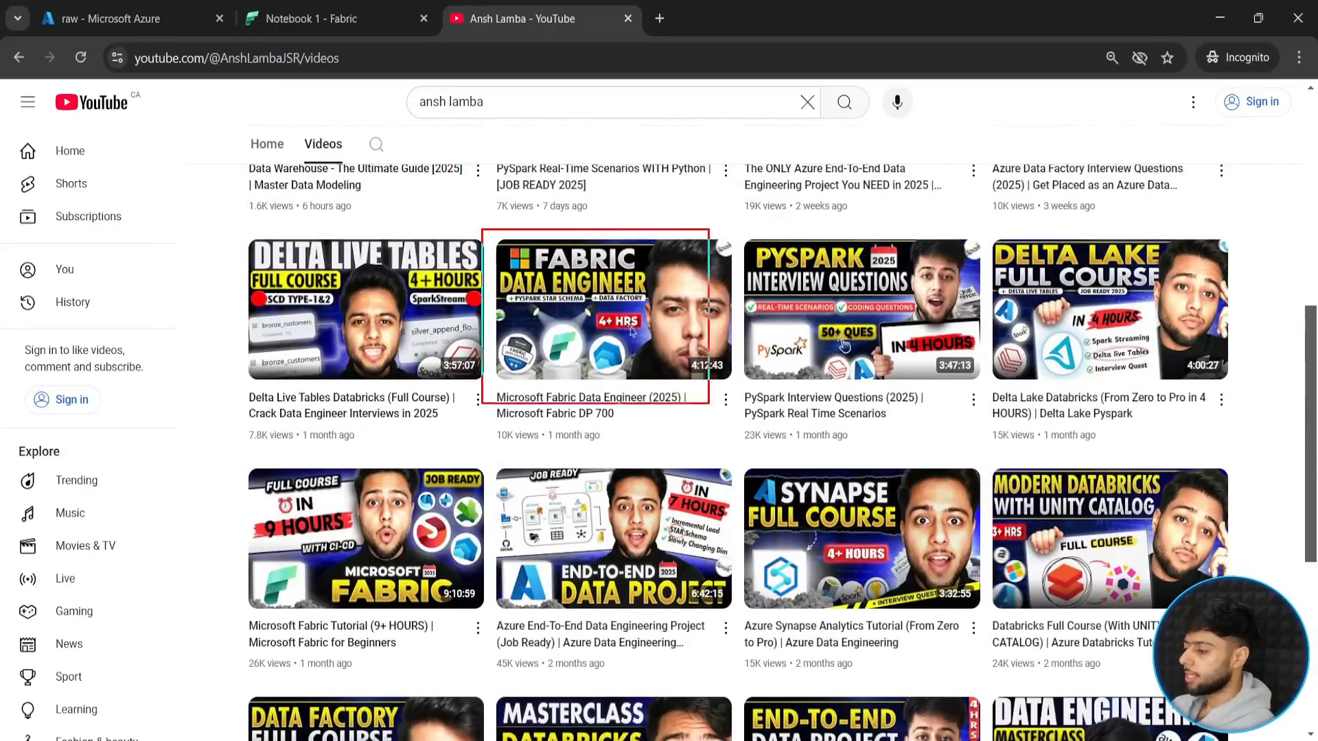
left_click_drag(721, 230, 850, 229)
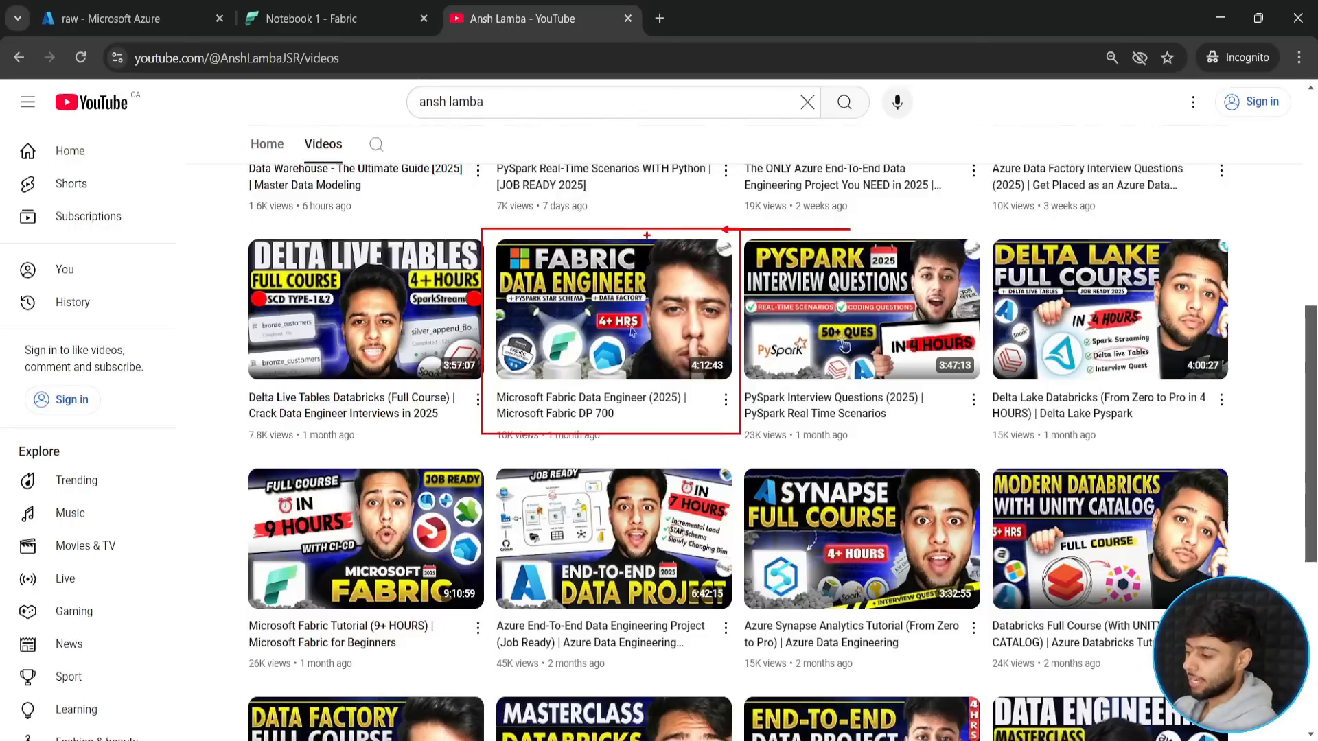
left_click_drag(647, 197, 647, 234)
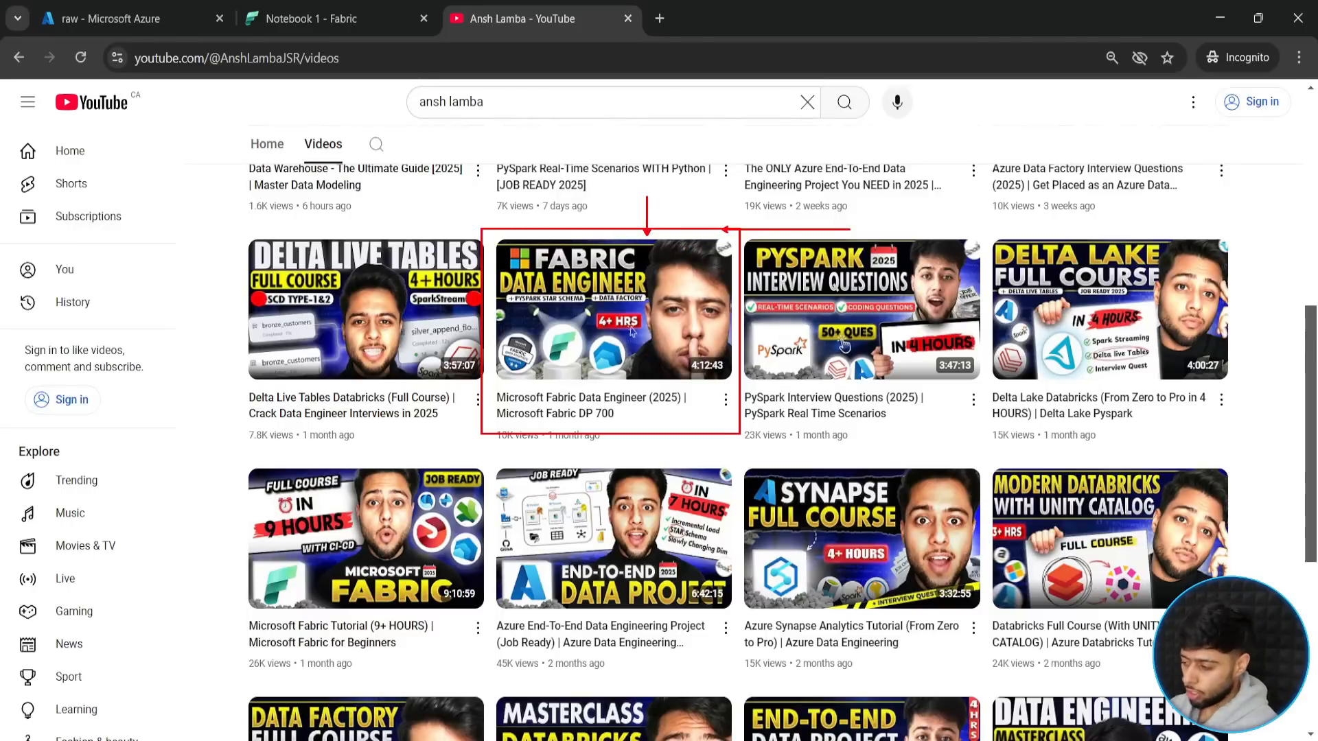
key("Escape")
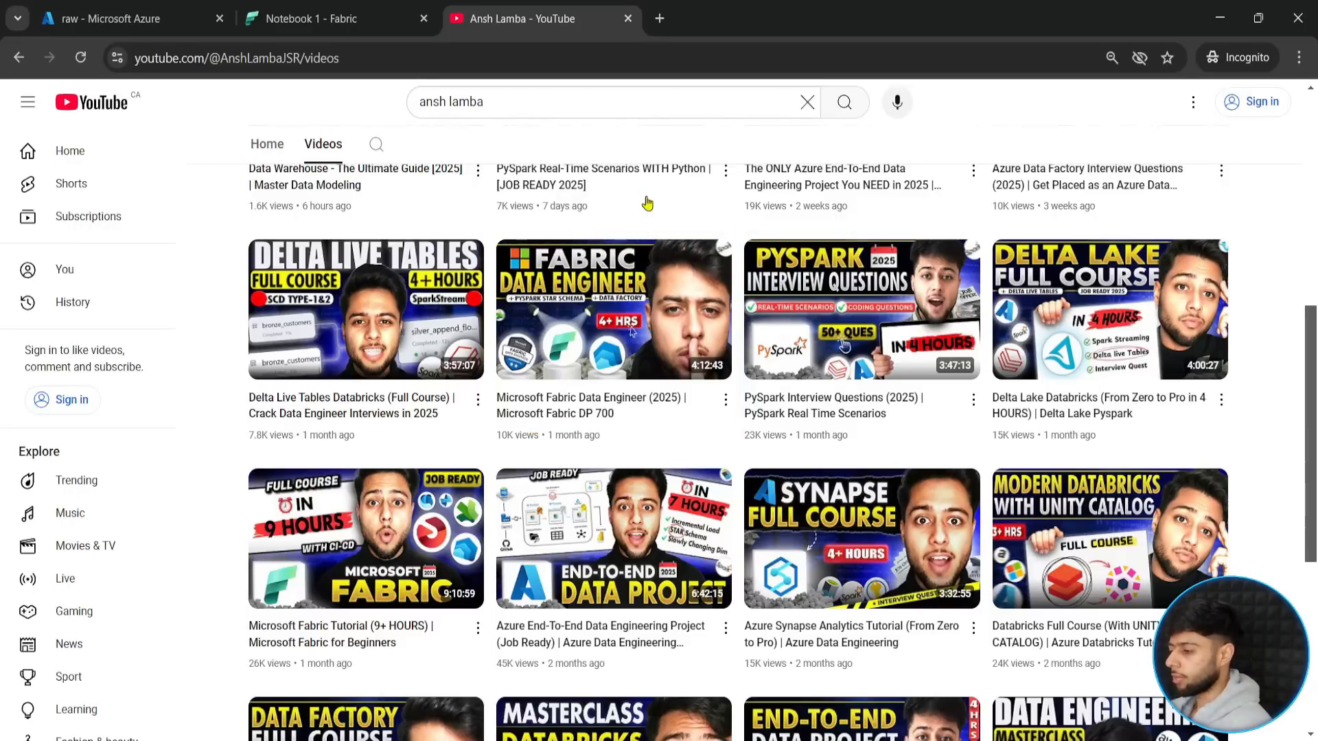
left_click(292, 9)
left_click(628, 19)
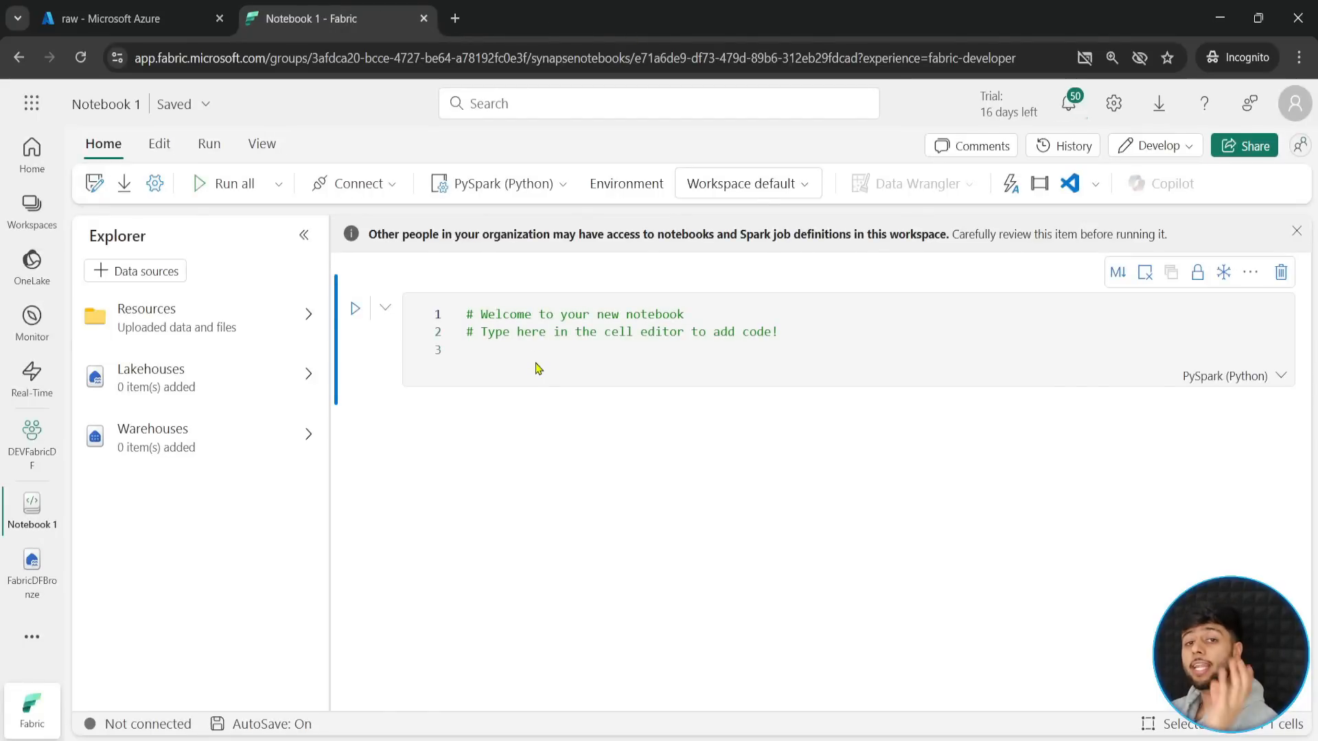
- Add the existing FabricDFBronze lakehouse, without schema, as a data source of the notebook
left_click(143, 273)
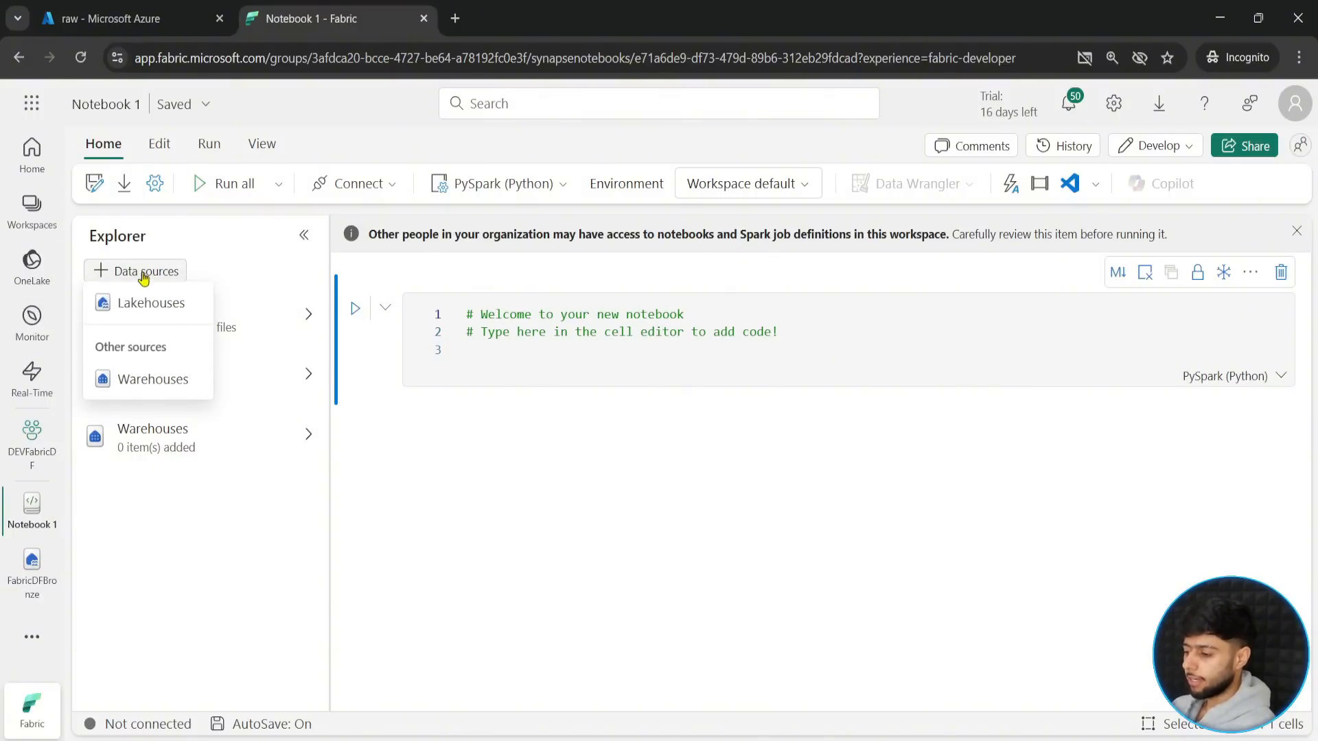
left_click(152, 303)
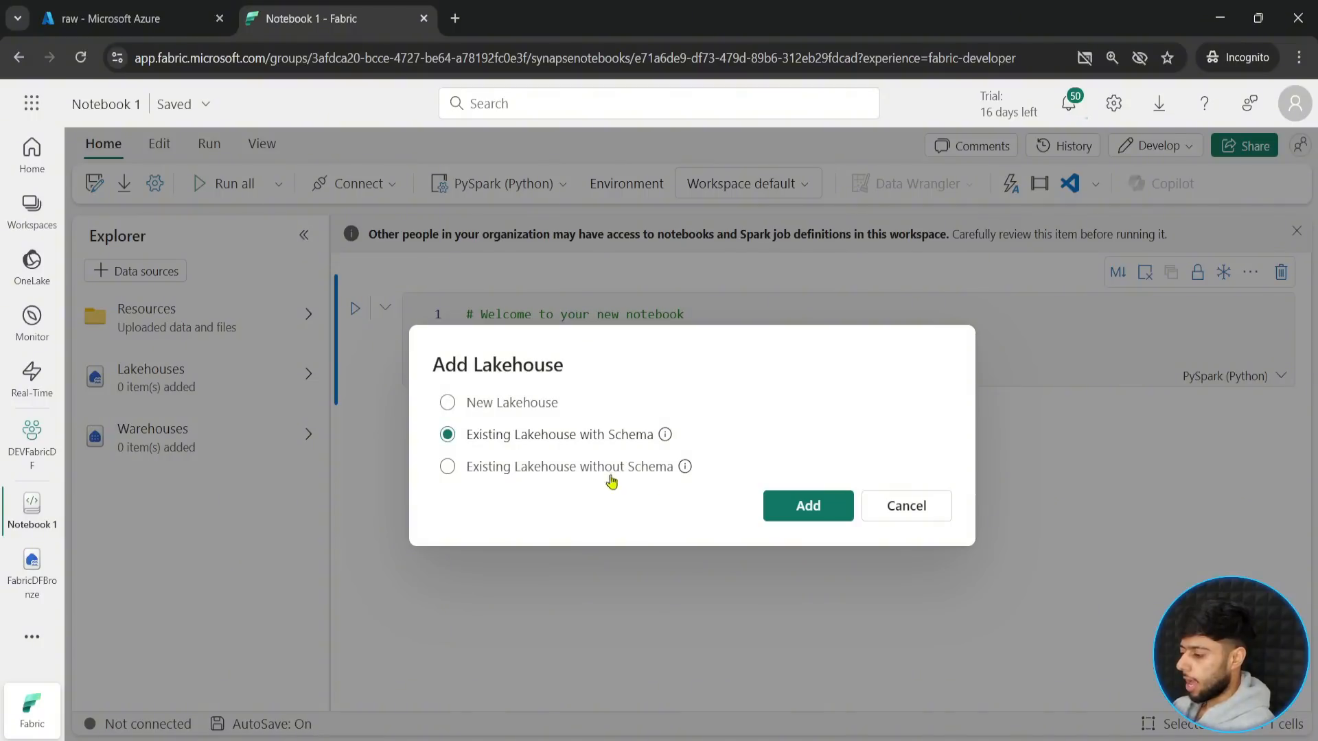
left_click(555, 468)
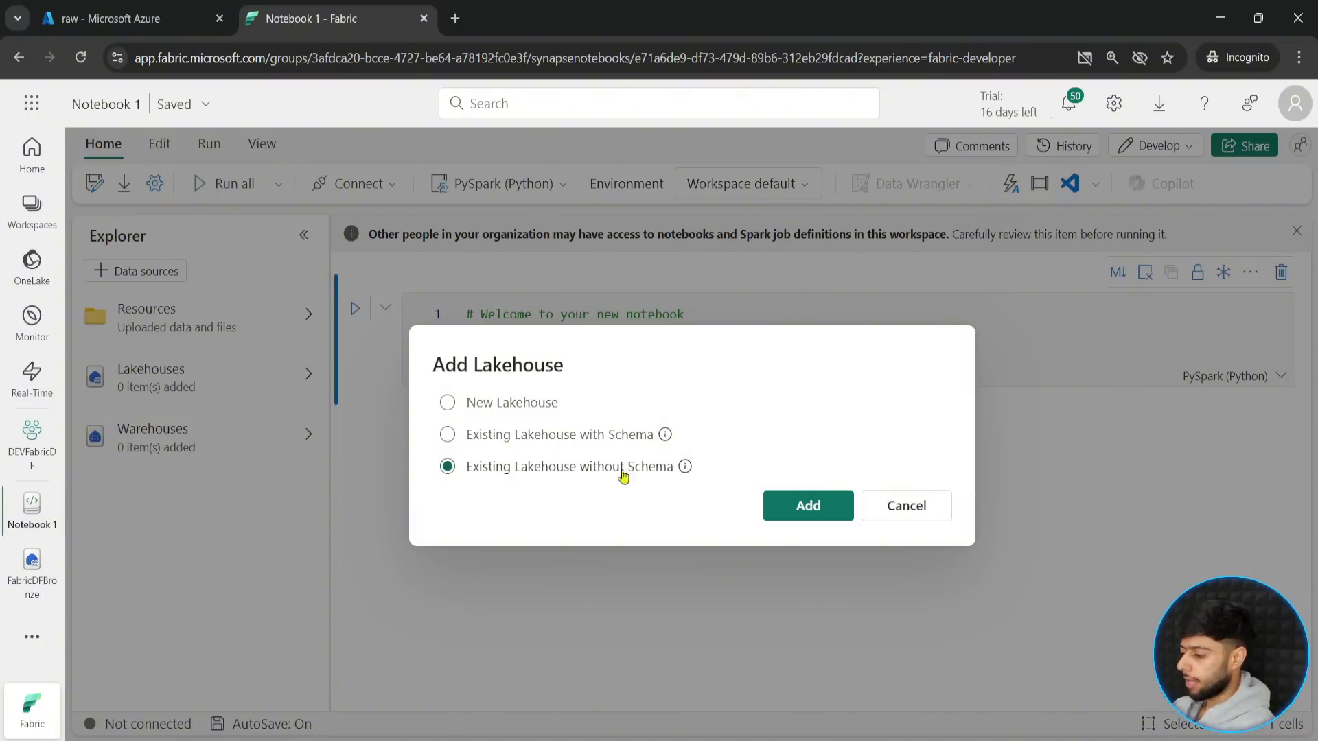
left_click(781, 513)
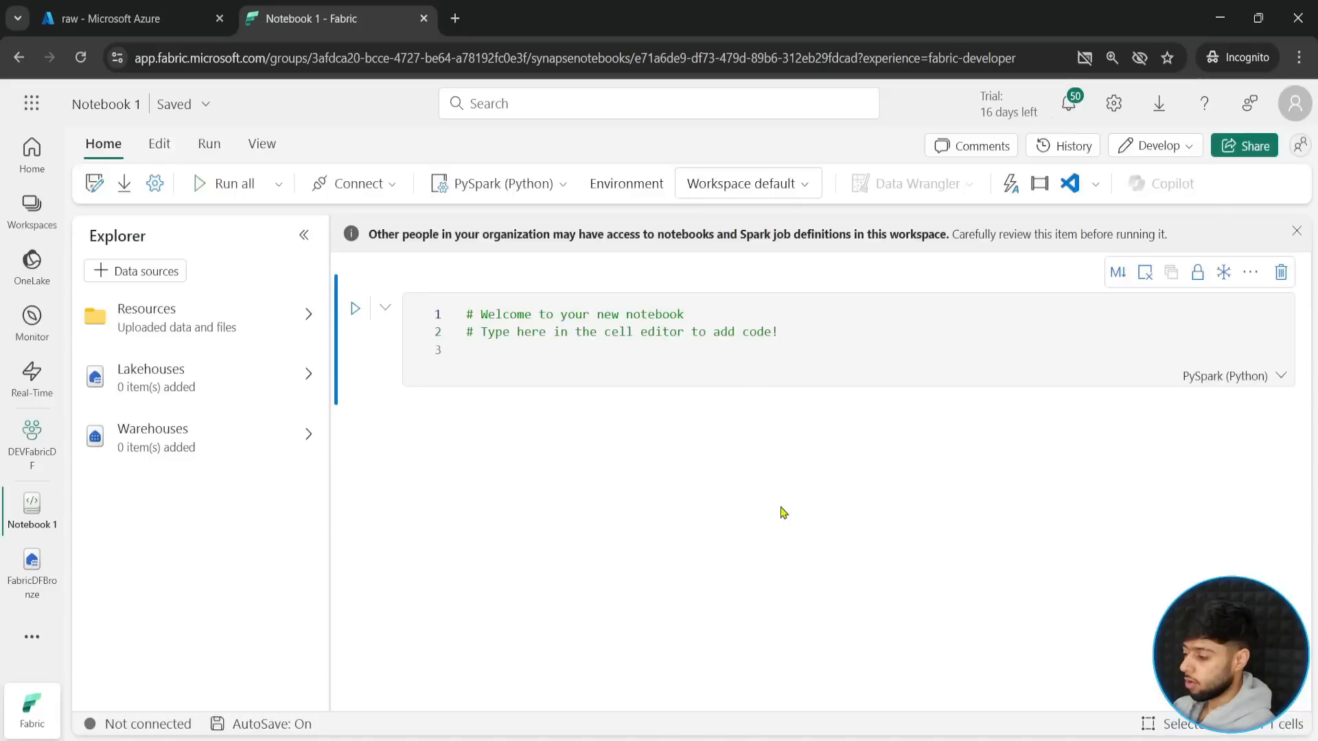
left_click(130, 292)
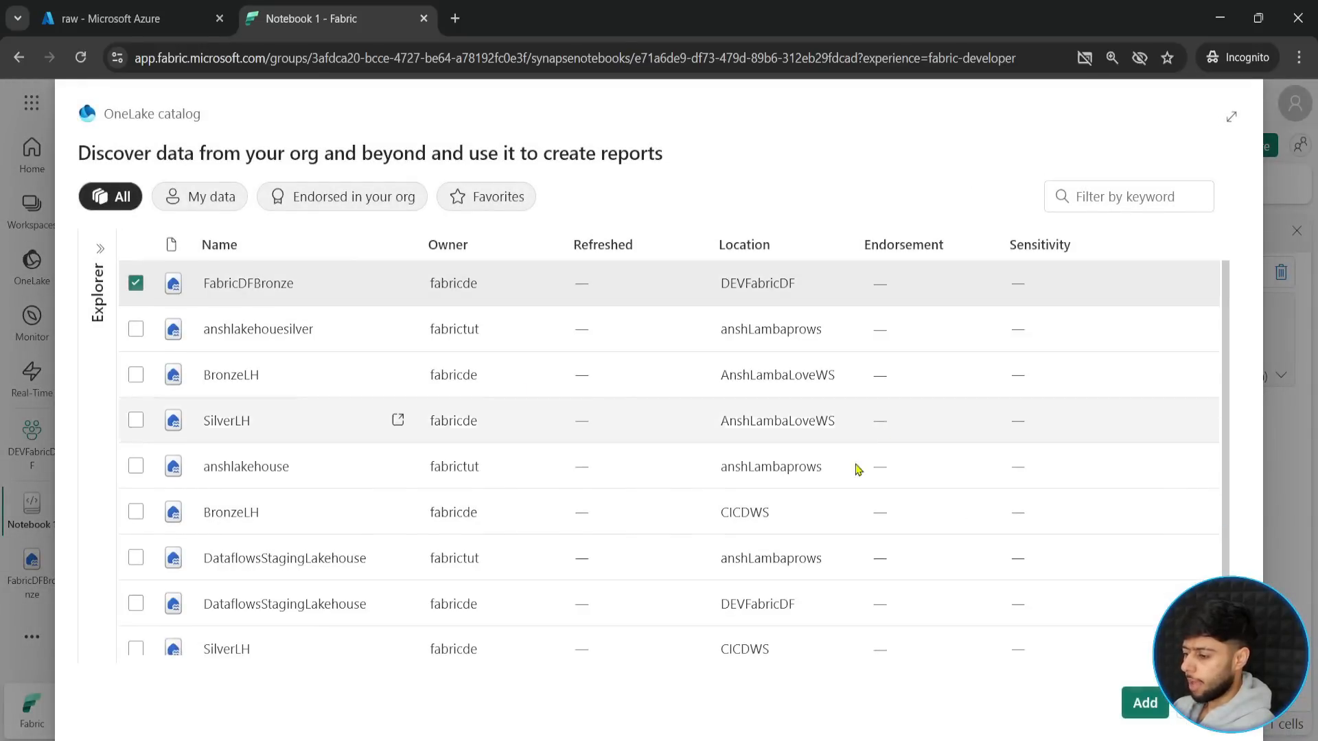
left_click(1132, 703)
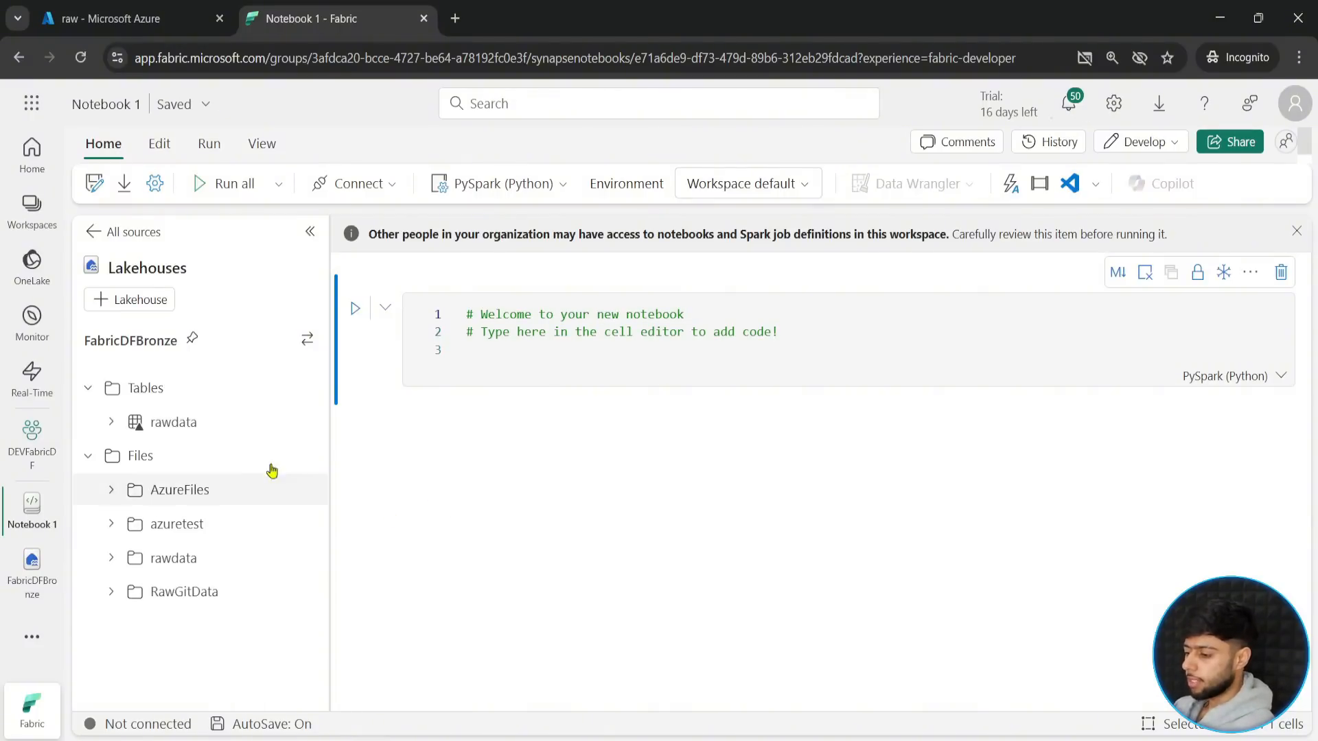
- Generate a Spark code cell that loads rawdata.csv from the RawGitData folder, and collapse the folder's file list
left_click(525, 357)
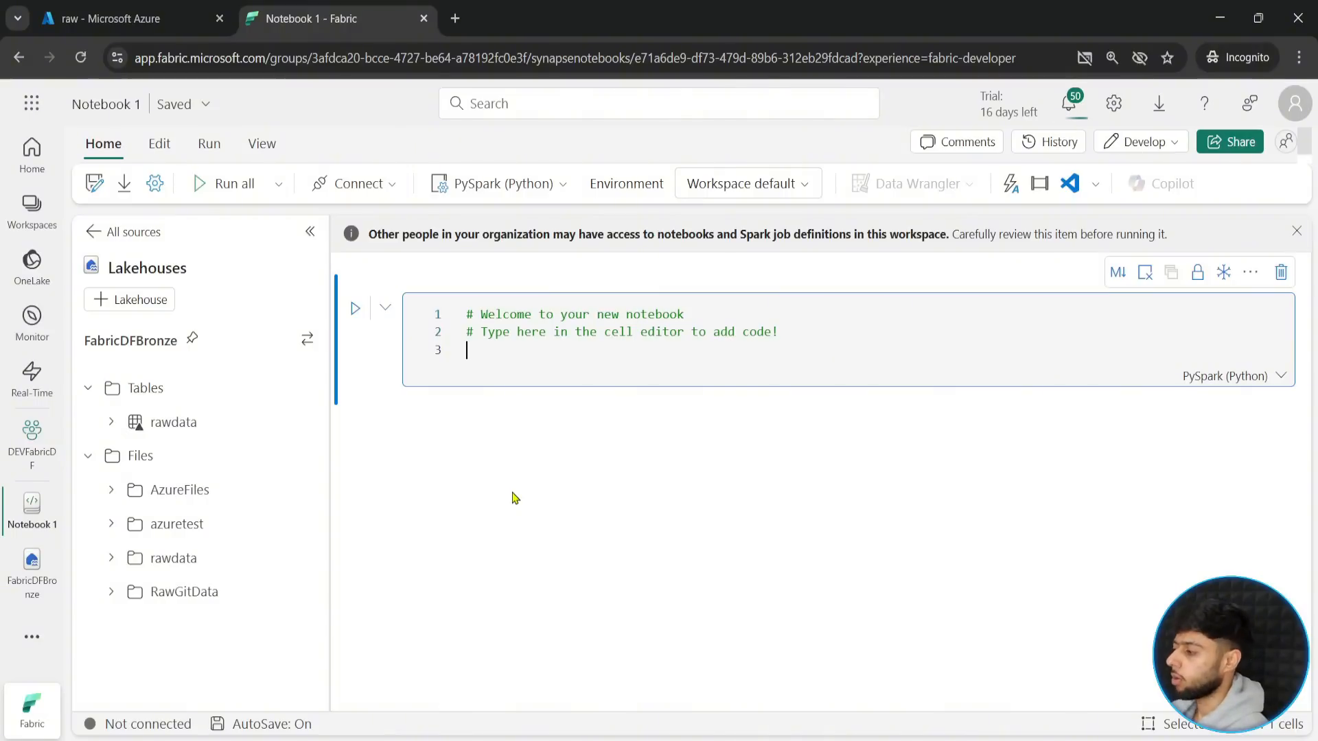
left_click(308, 591)
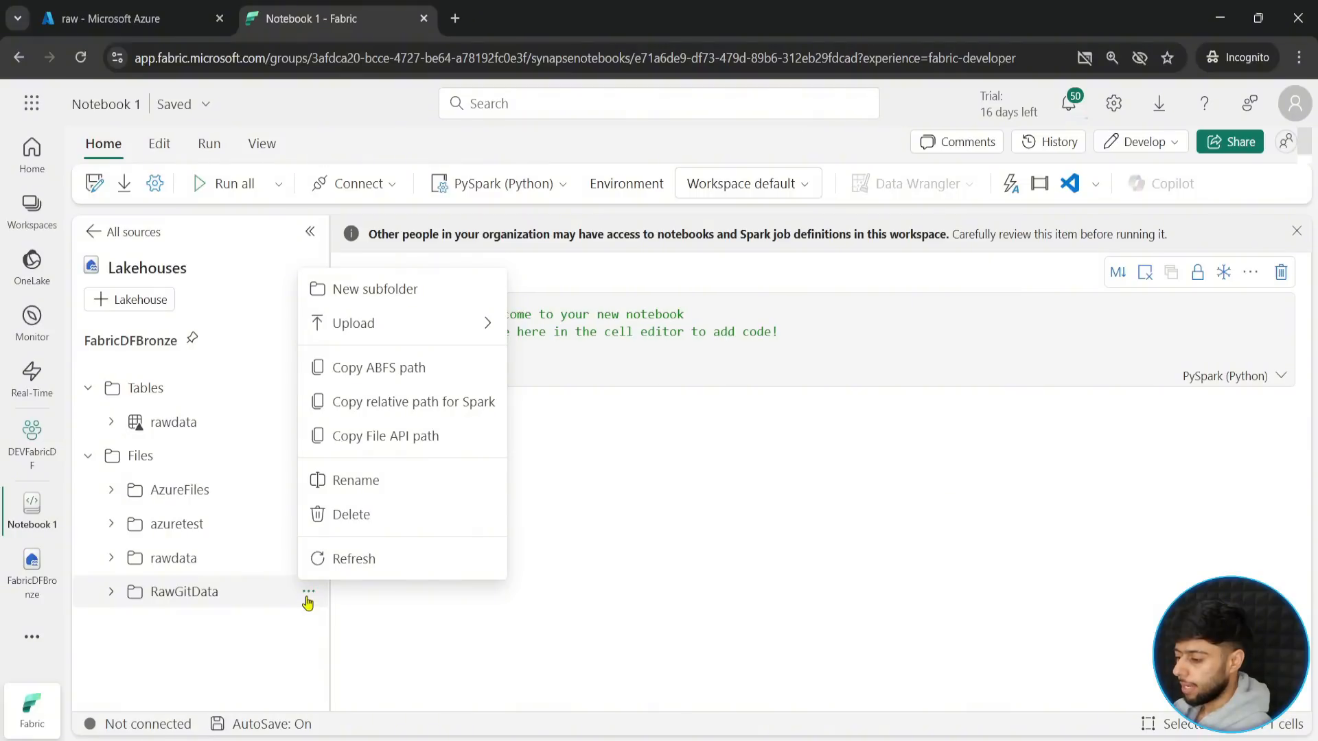
left_click(184, 592)
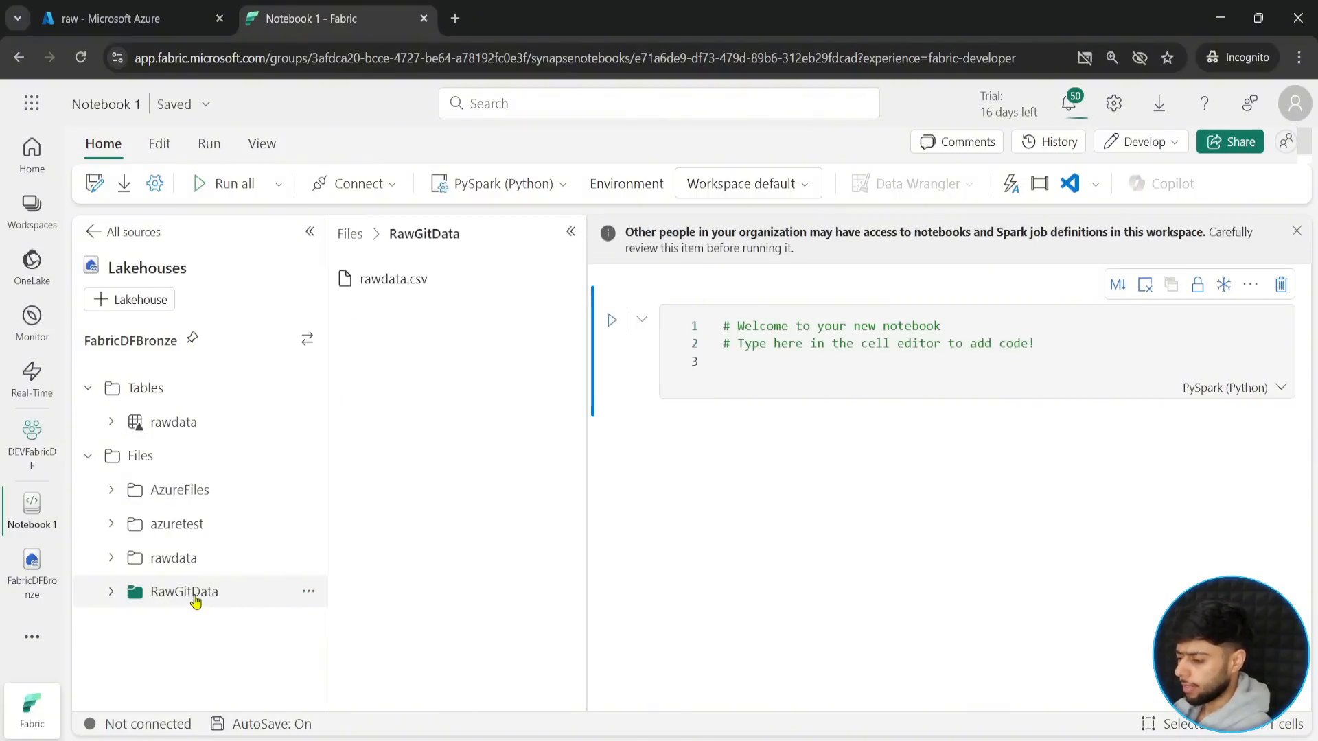
left_click(564, 280)
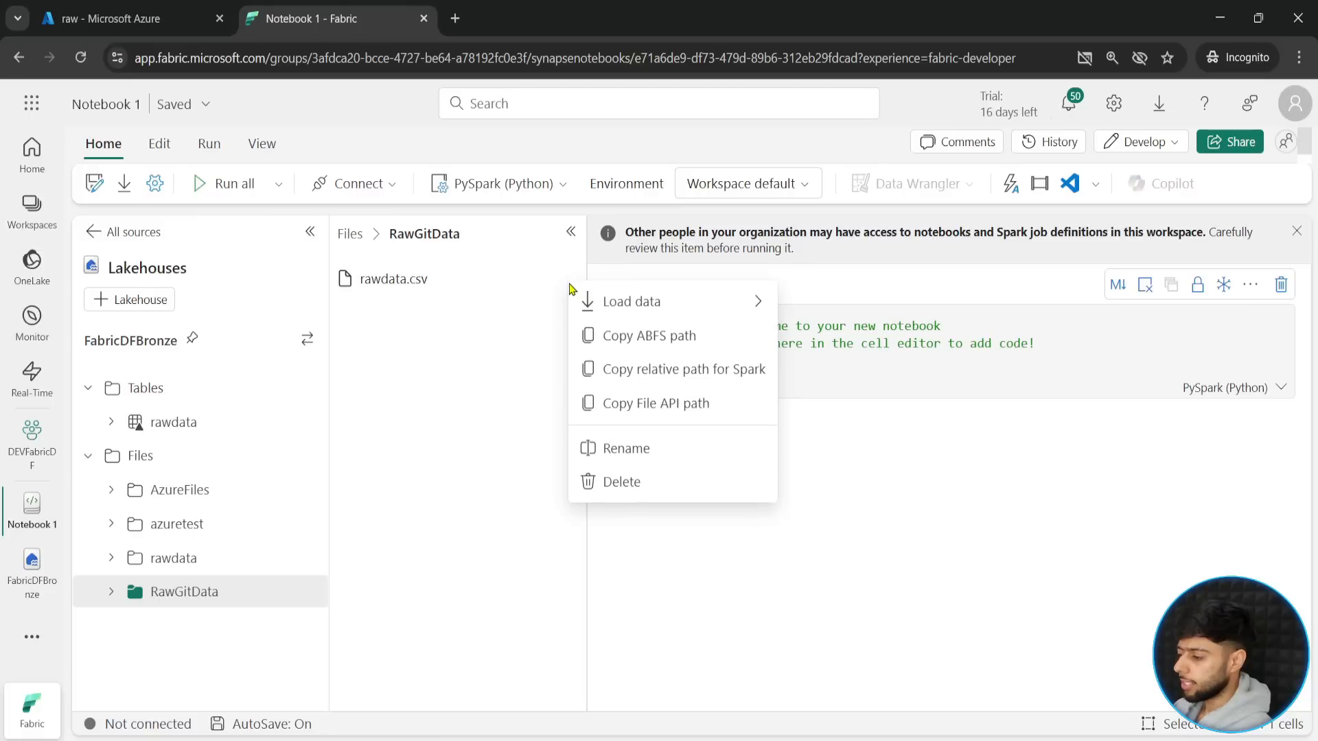
mouse_move(625, 308)
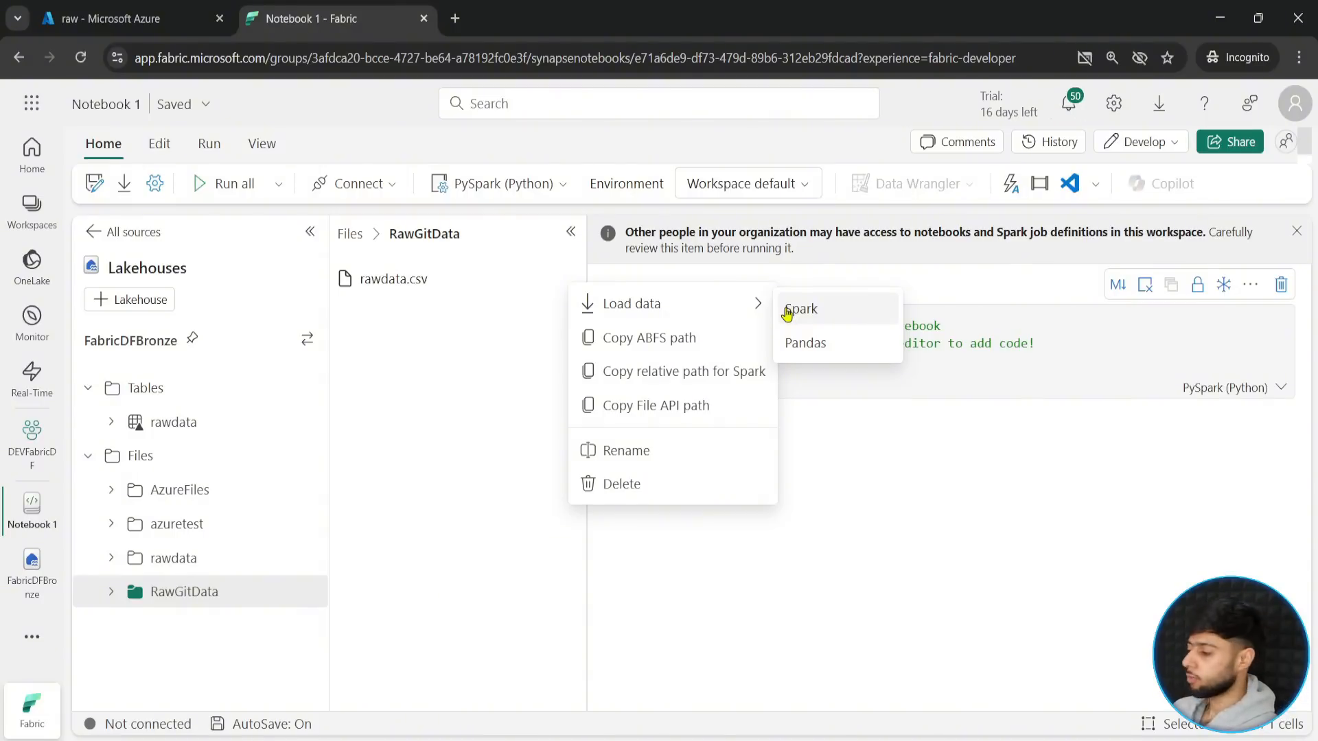
left_click(808, 309)
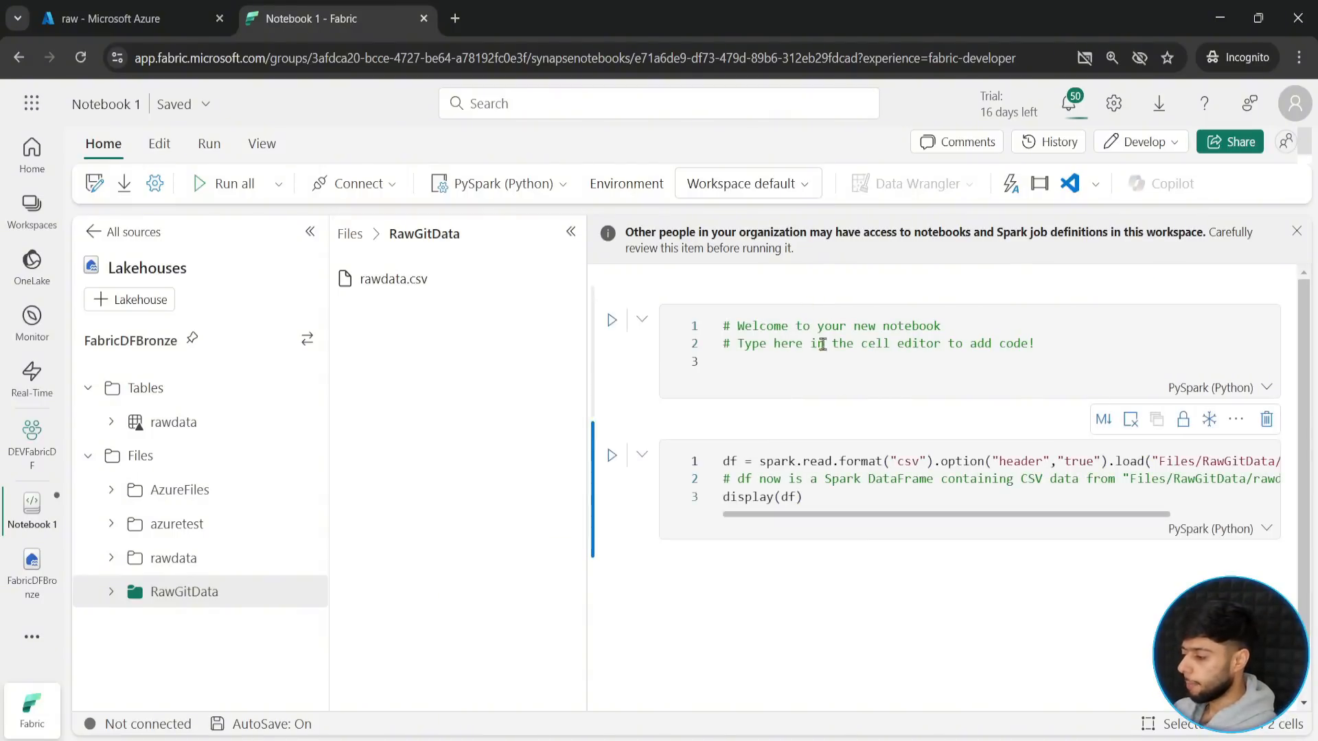
left_click(570, 235)
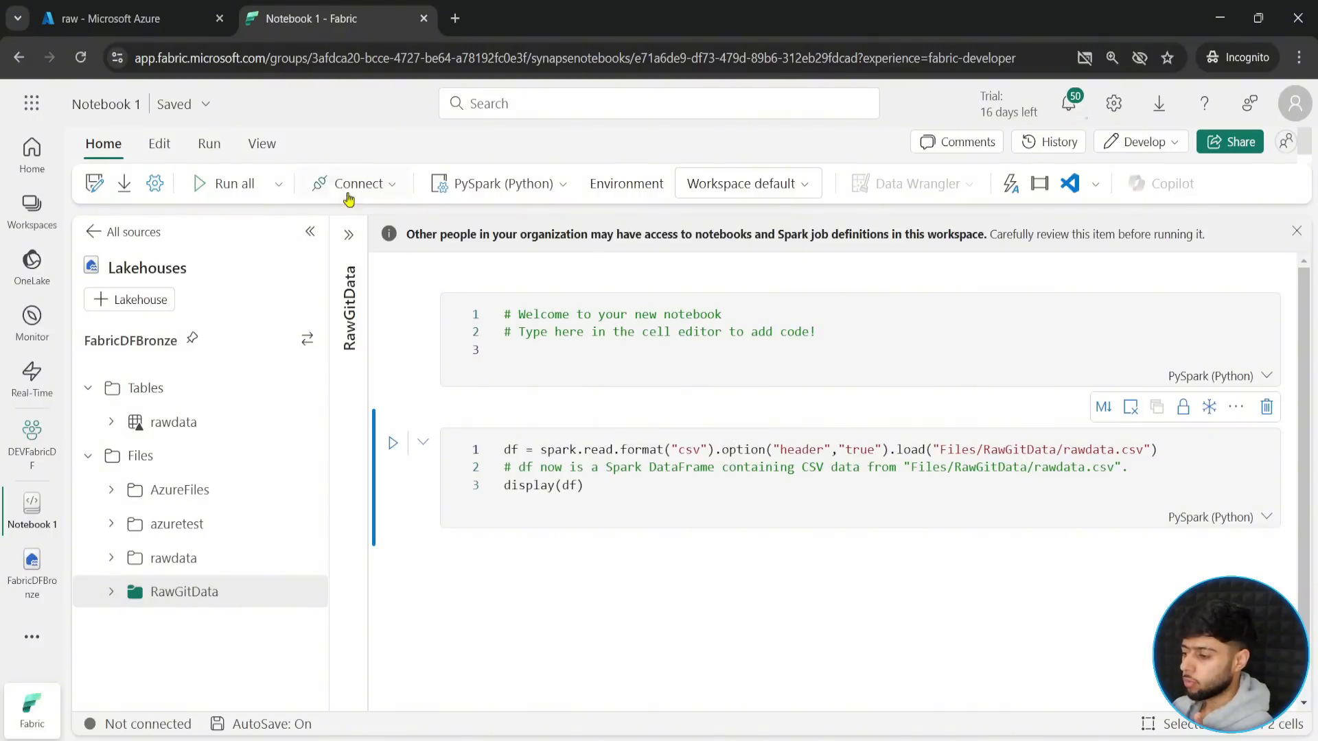
- Connect the notebook to a new standard session and run the cell that reads and displays rawdata.csv
left_click(397, 193)
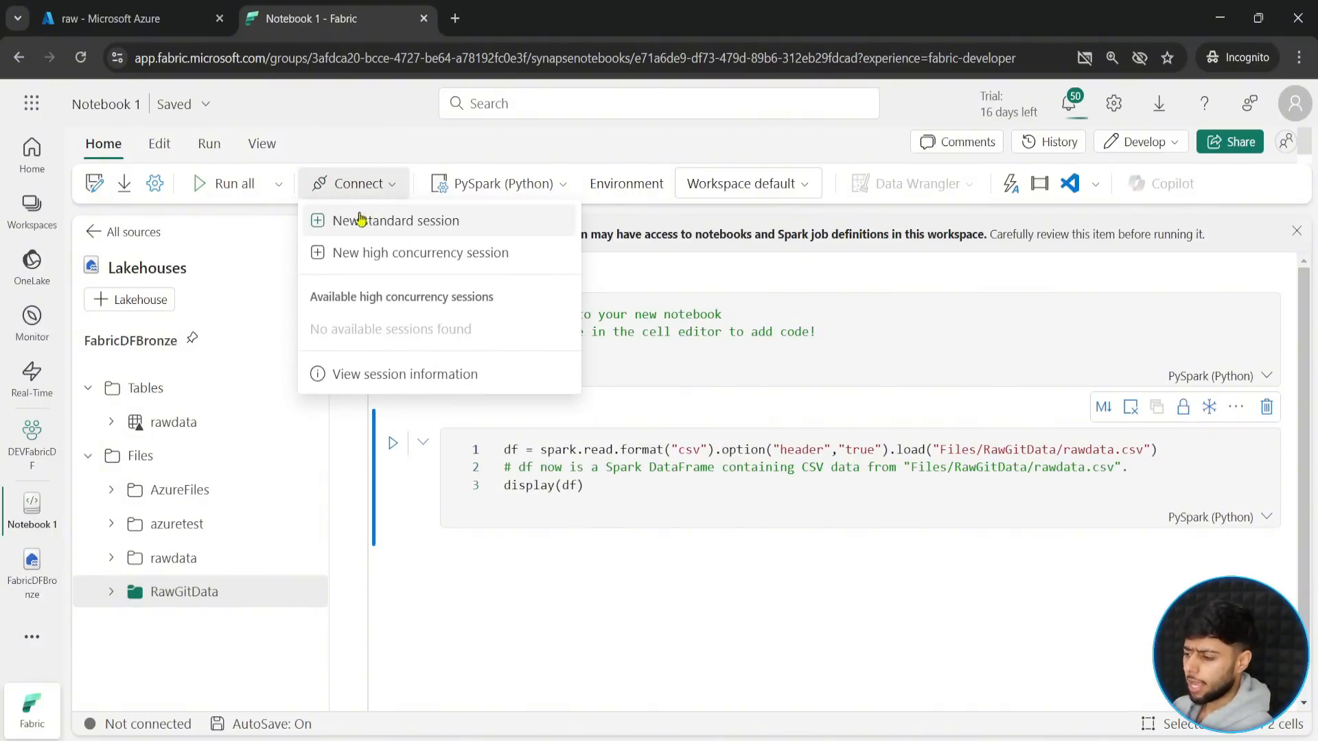
left_click(389, 222)
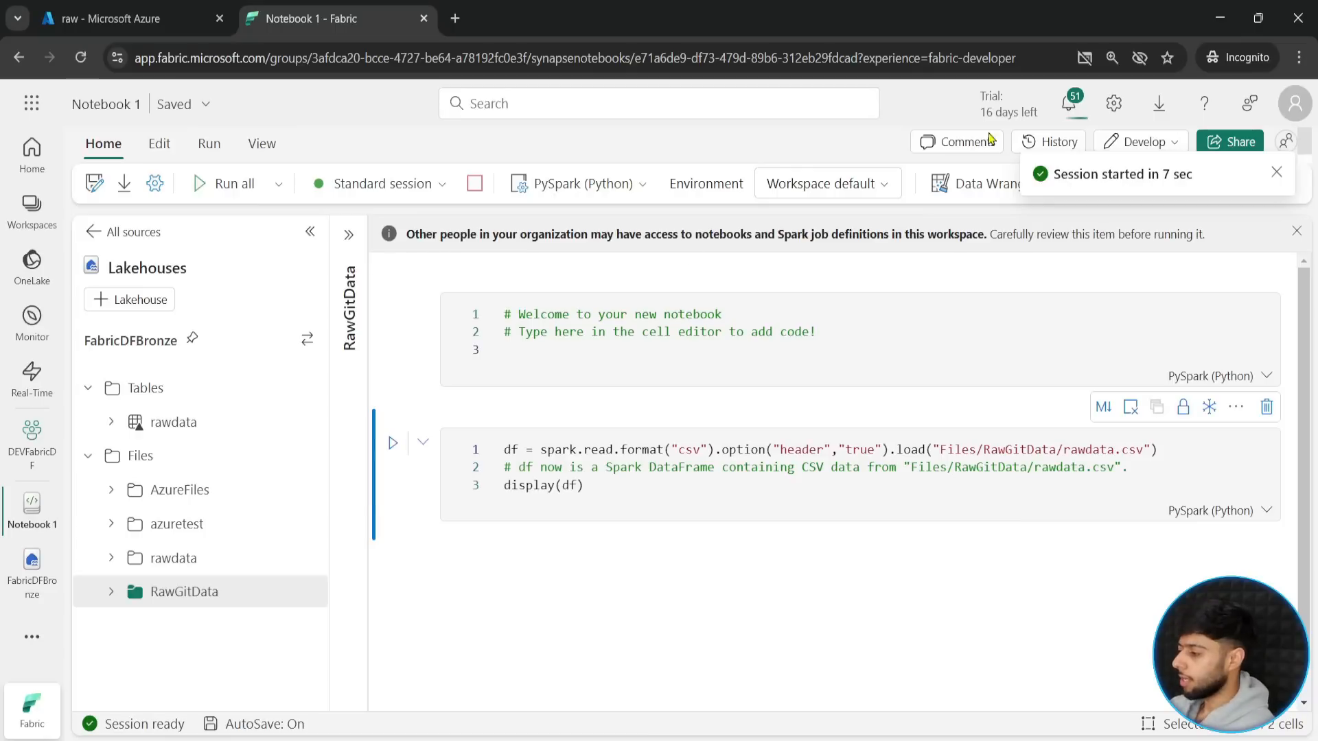
left_click(614, 492)
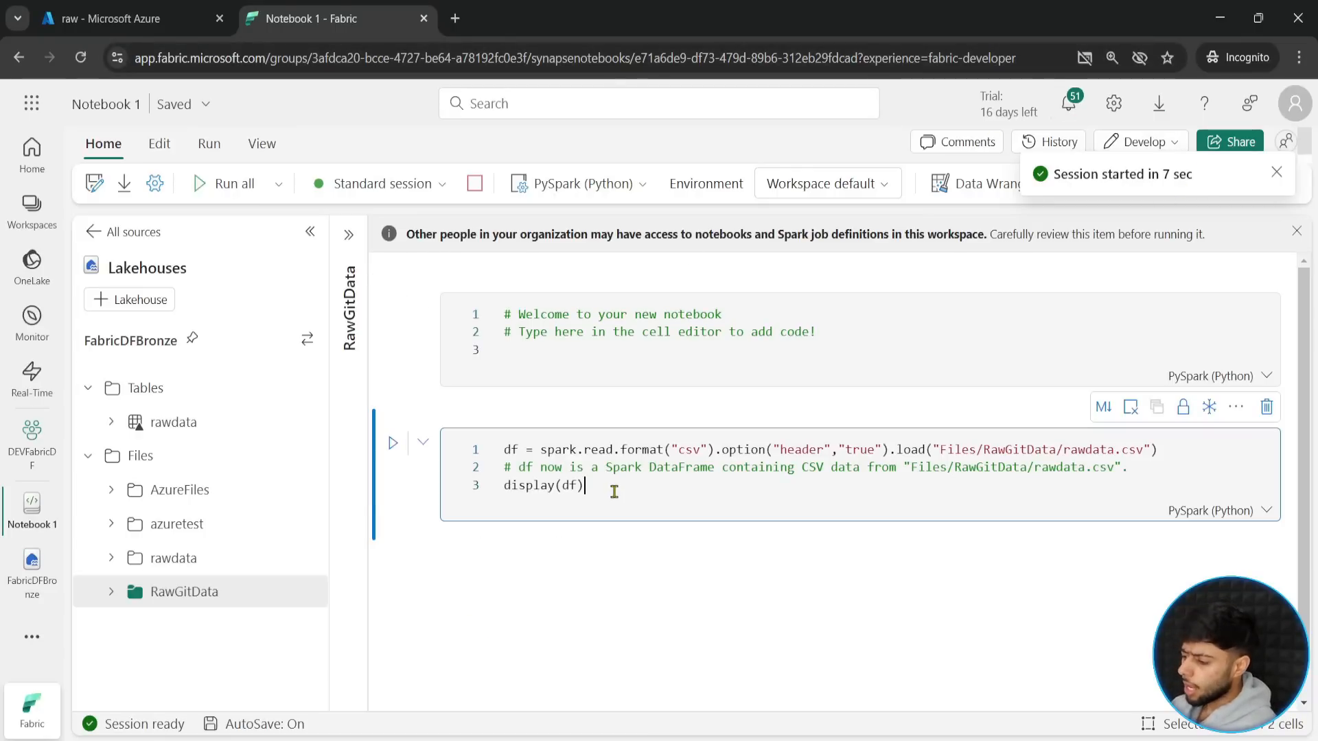
key("shift+Return")
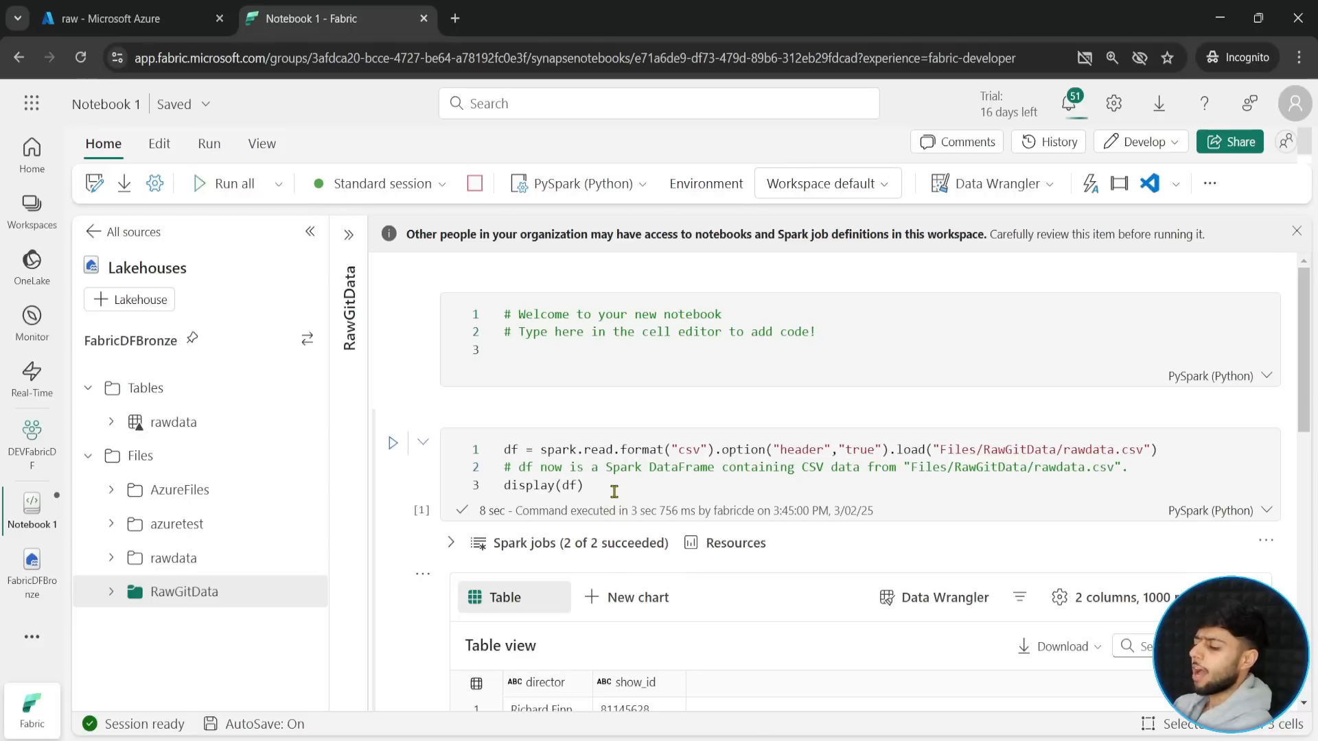
- Review the displayed dataframe output and widen the director column to fit its full contents
scroll(410, 586, "down", 4)
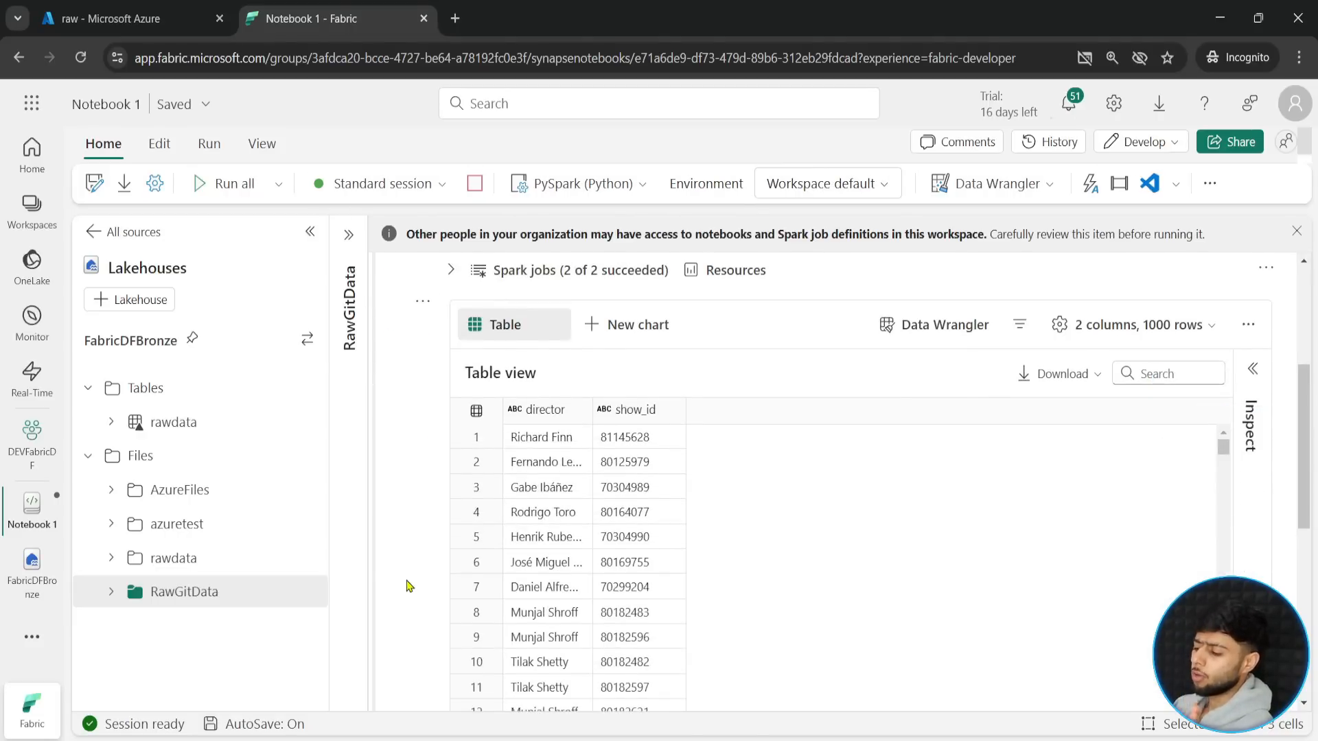
scroll(410, 585, "down", 3)
scroll(409, 585, "up", 6)
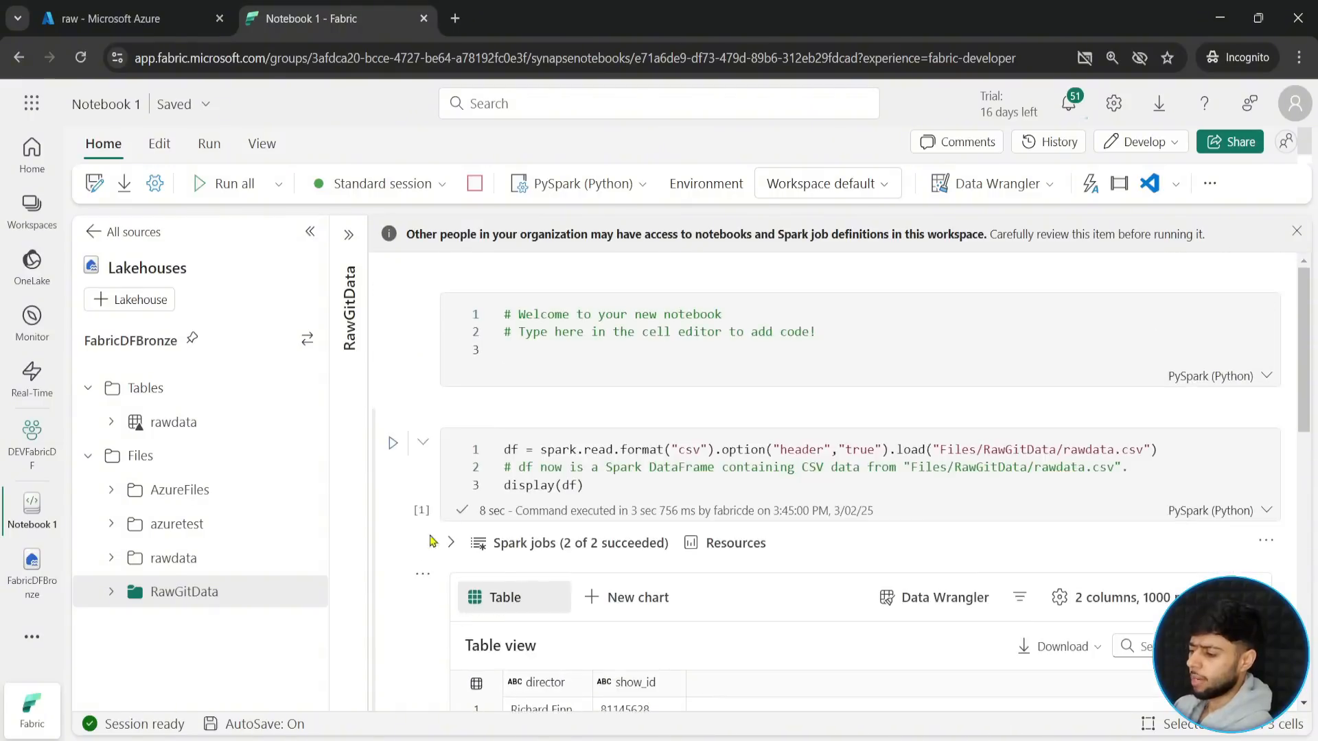
scroll(412, 589, "down", 4)
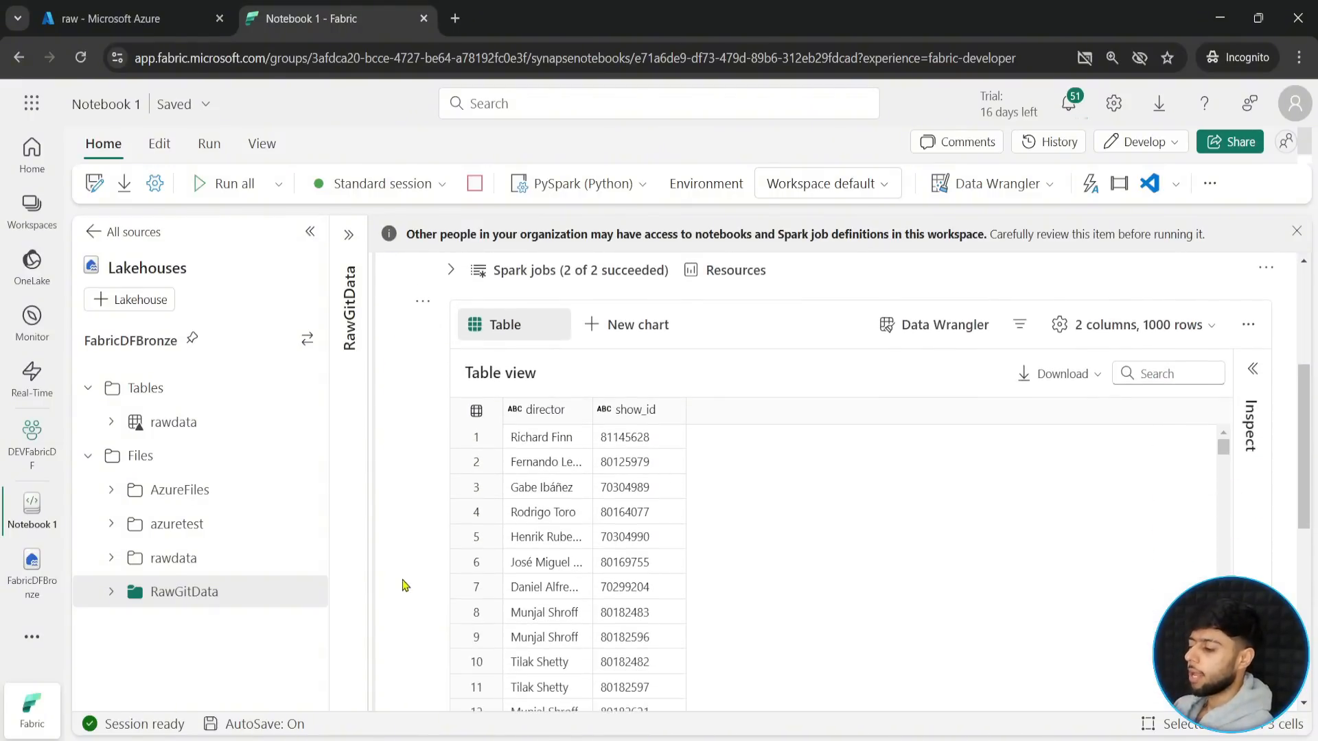
double_click(592, 409)
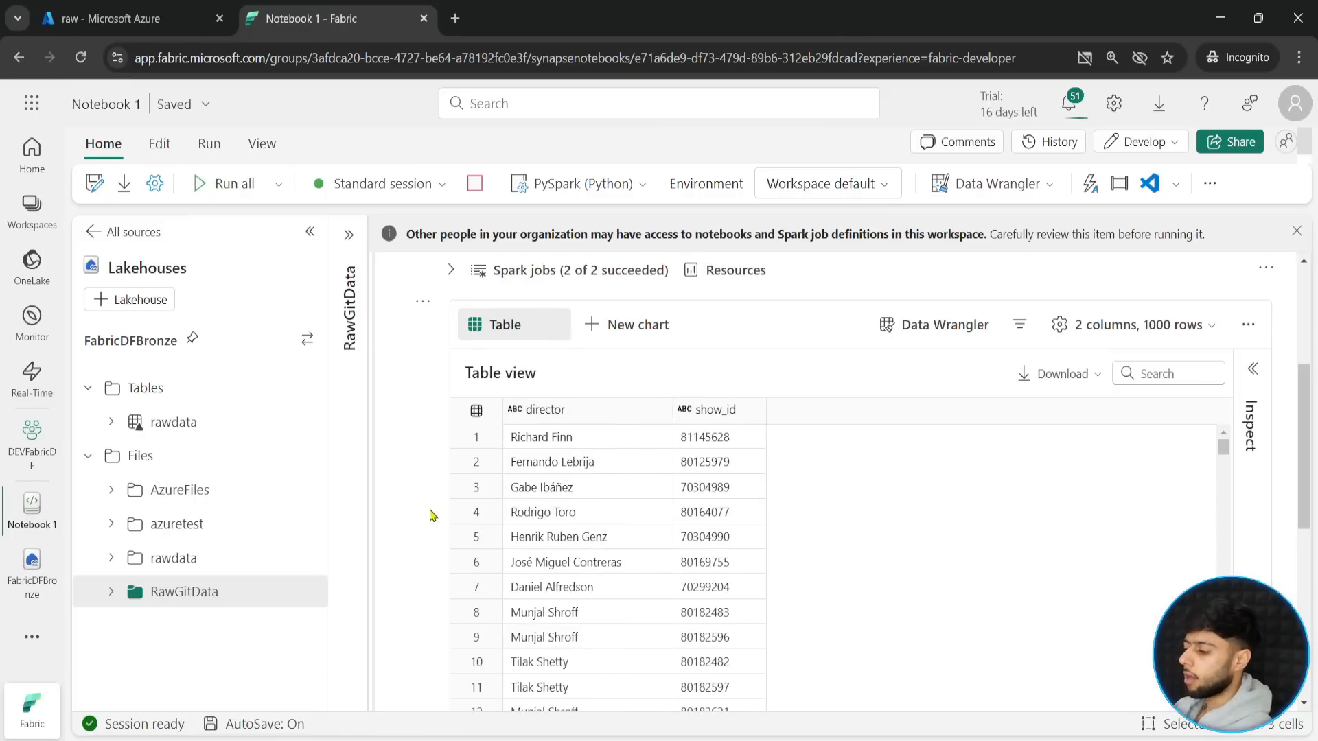
scroll(426, 528, "down", 2)
scroll(421, 532, "up", 2)
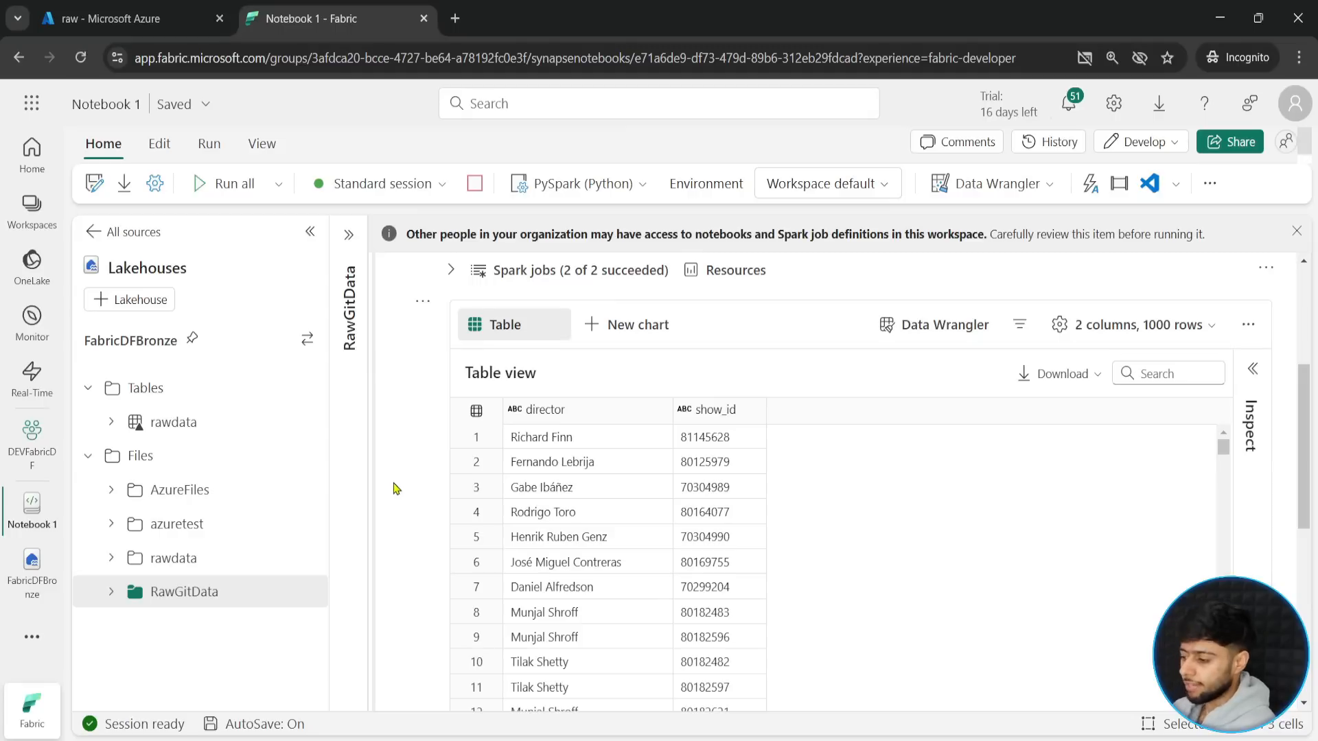
- In the empty cell below the output, start the statement df = df.withColumn("director_firstname",split()) with the split arguments left empty
scroll(393, 488, "down", 6)
left_click(526, 466)
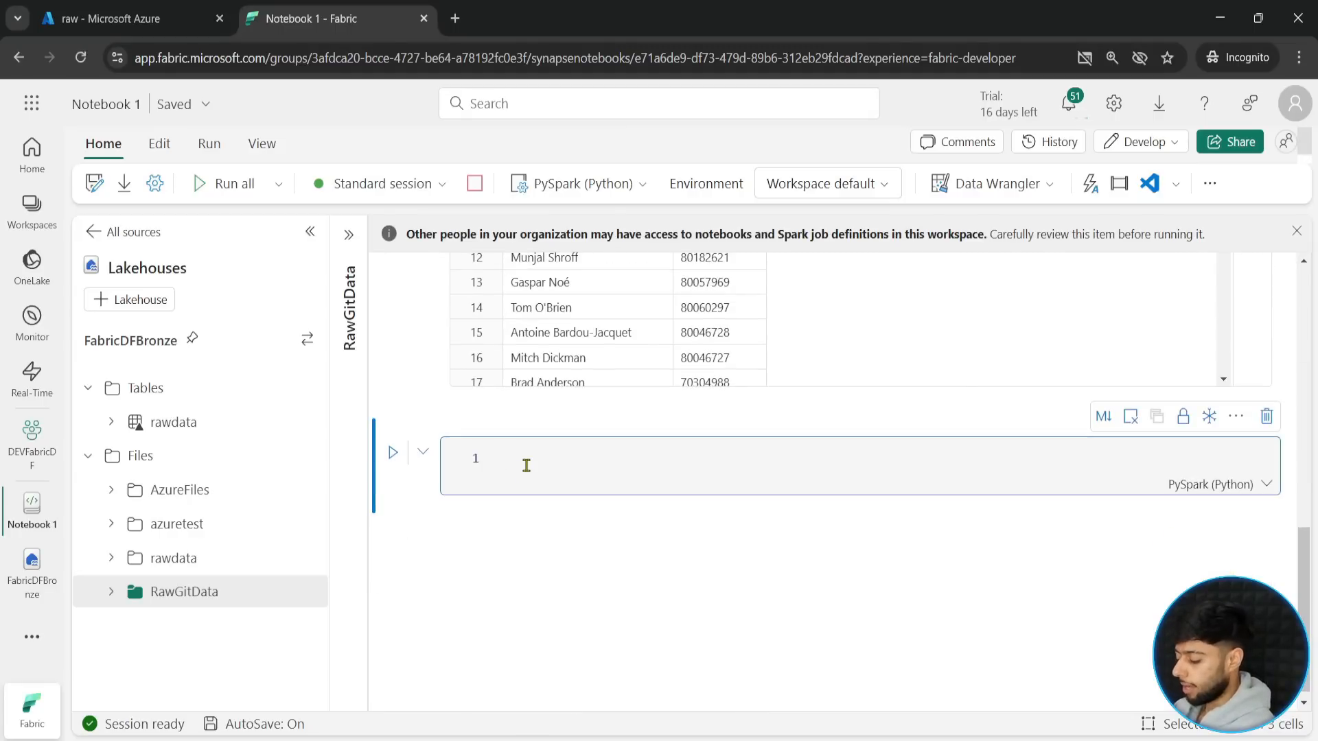
type("df")
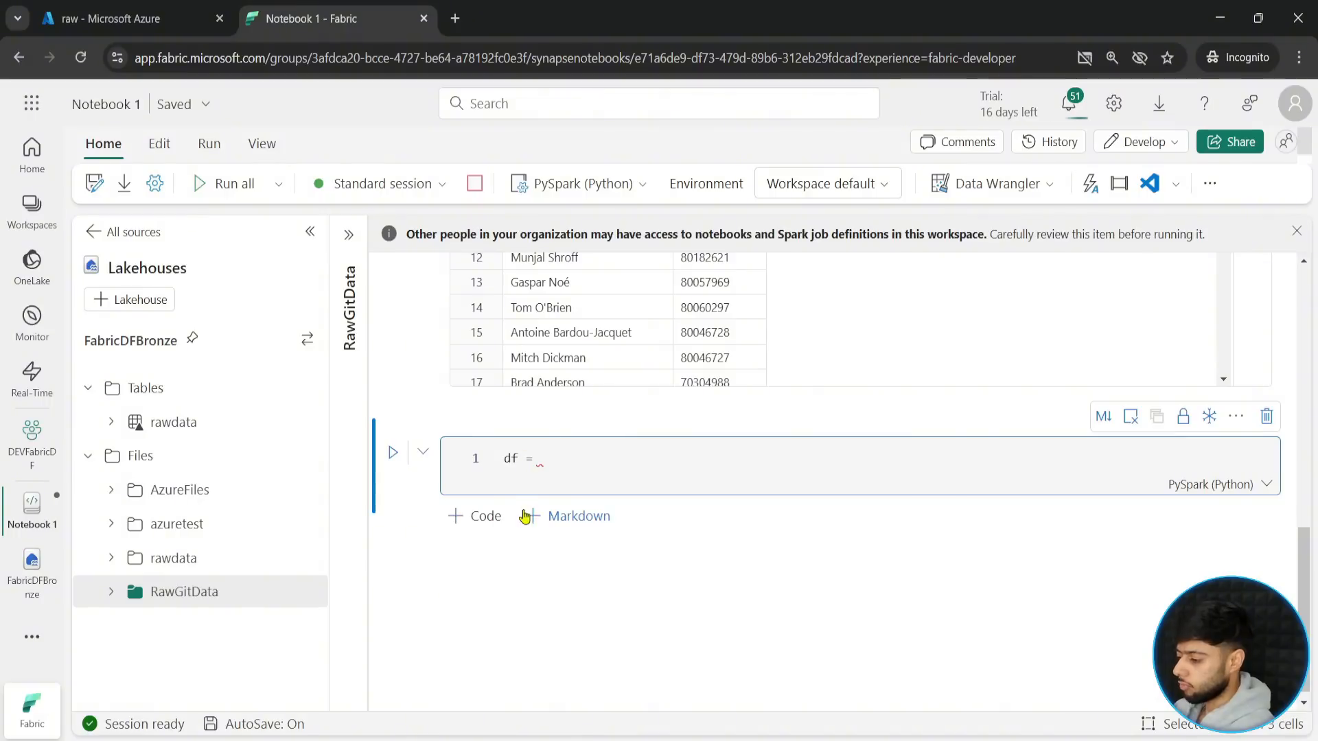
type(" = df")
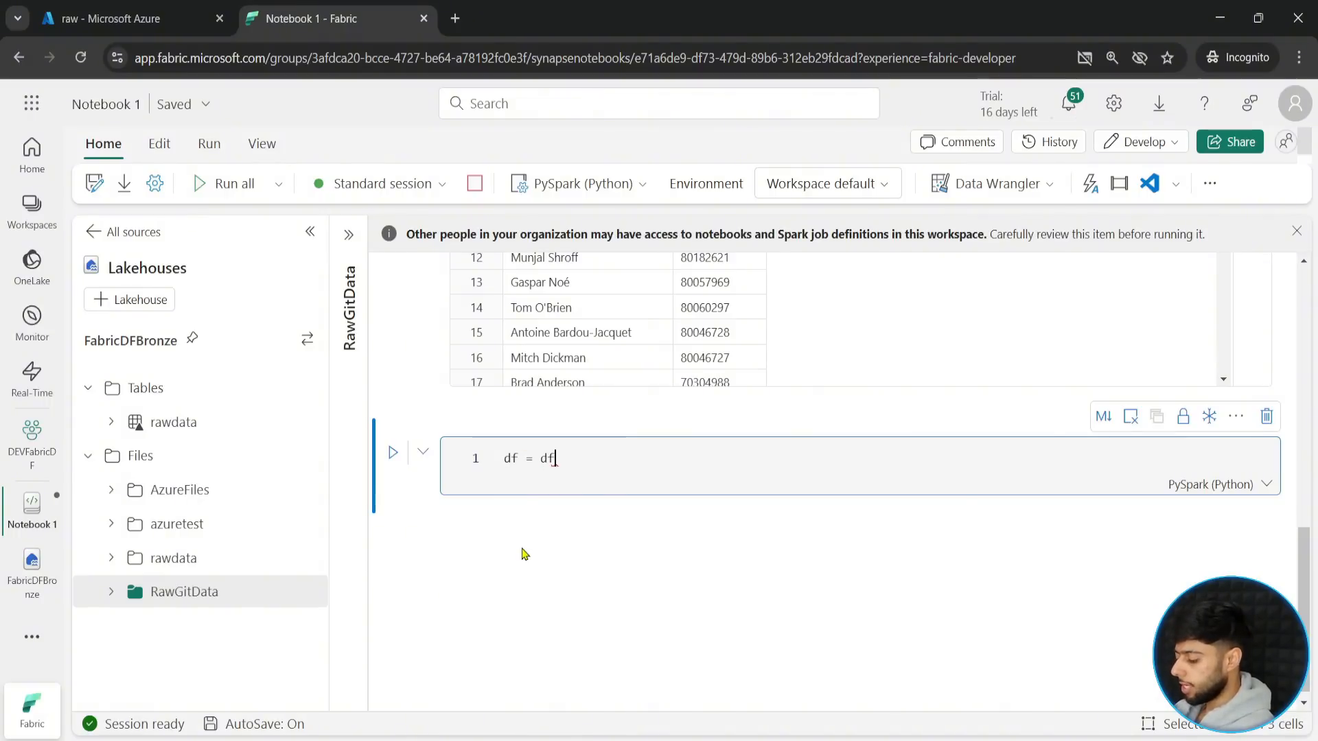
type(".withColumn(")
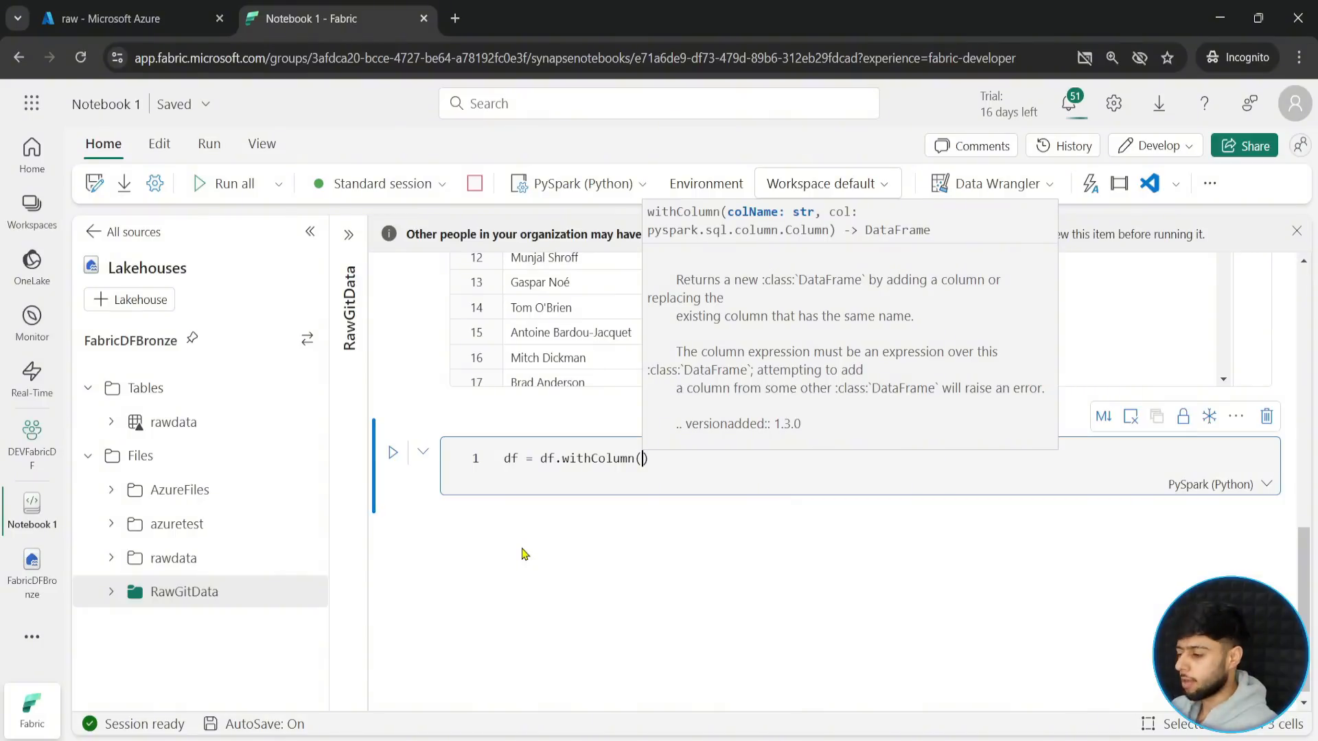
type("\"director")
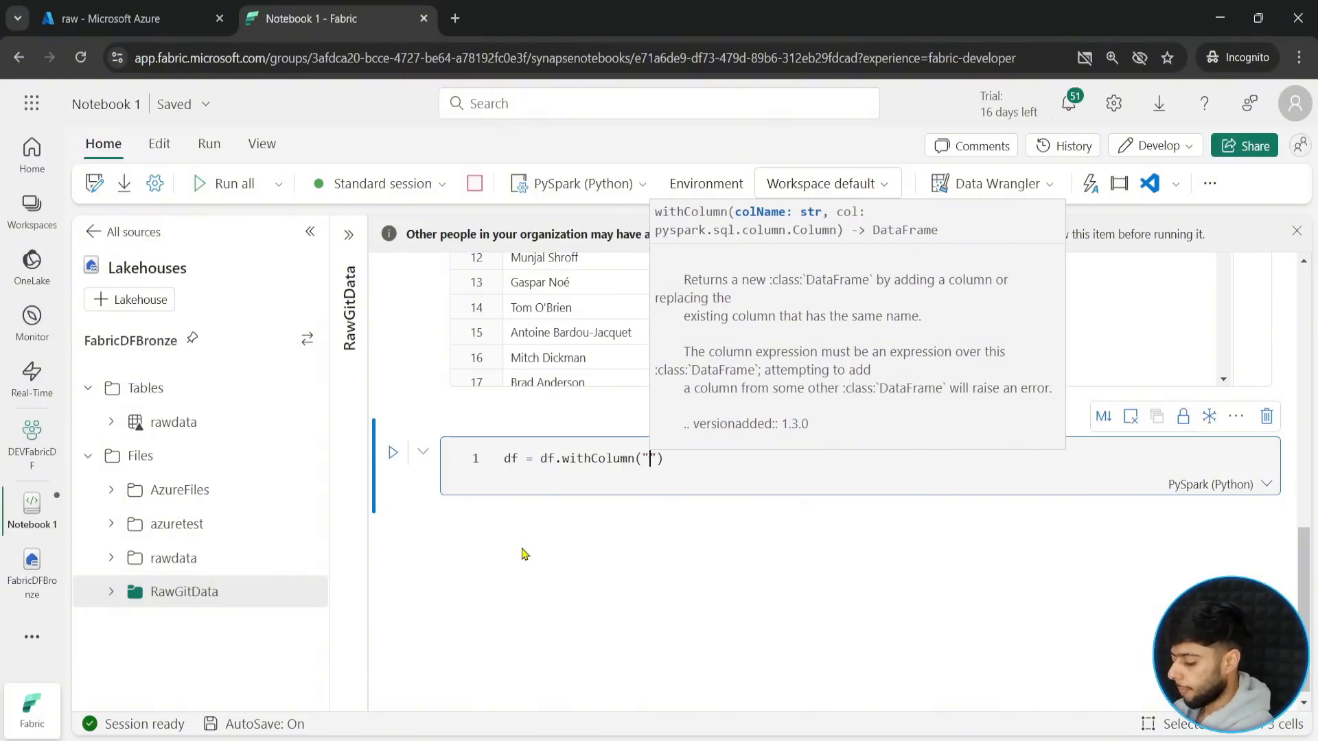
type("_c")
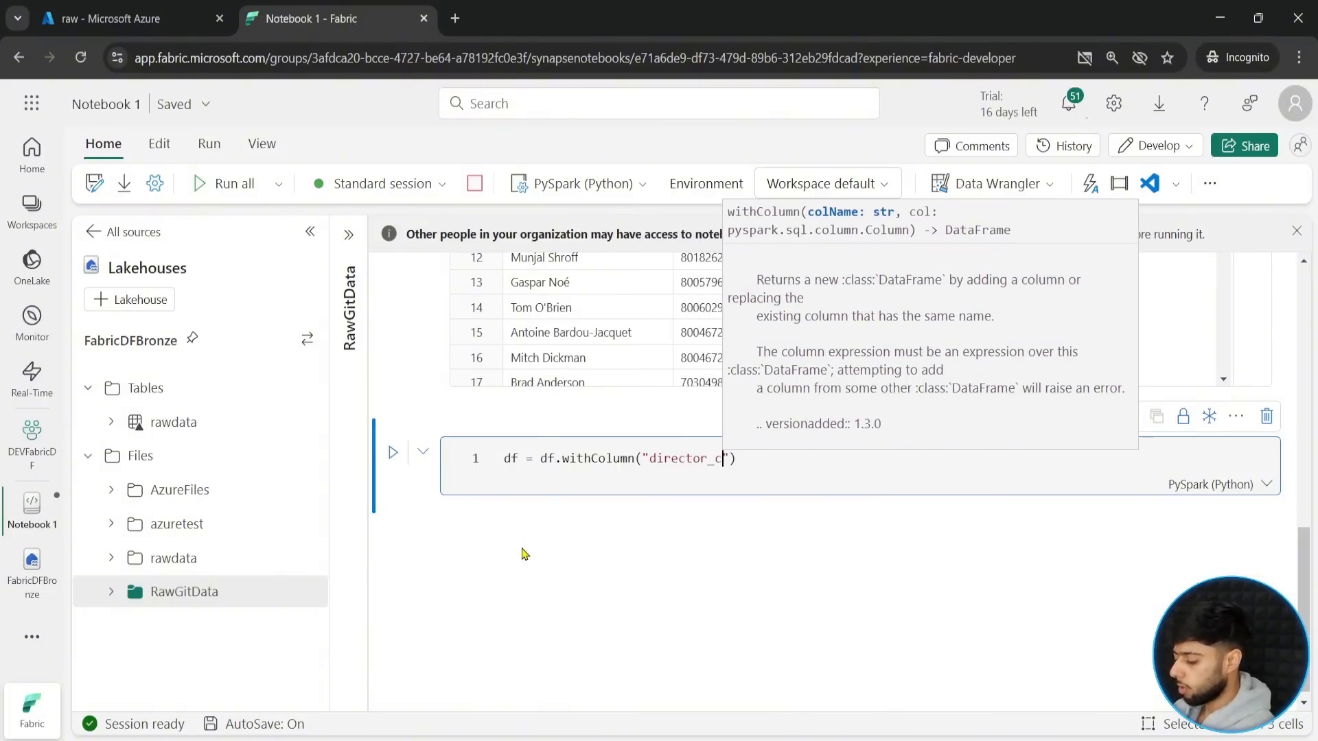
key("BackSpace")
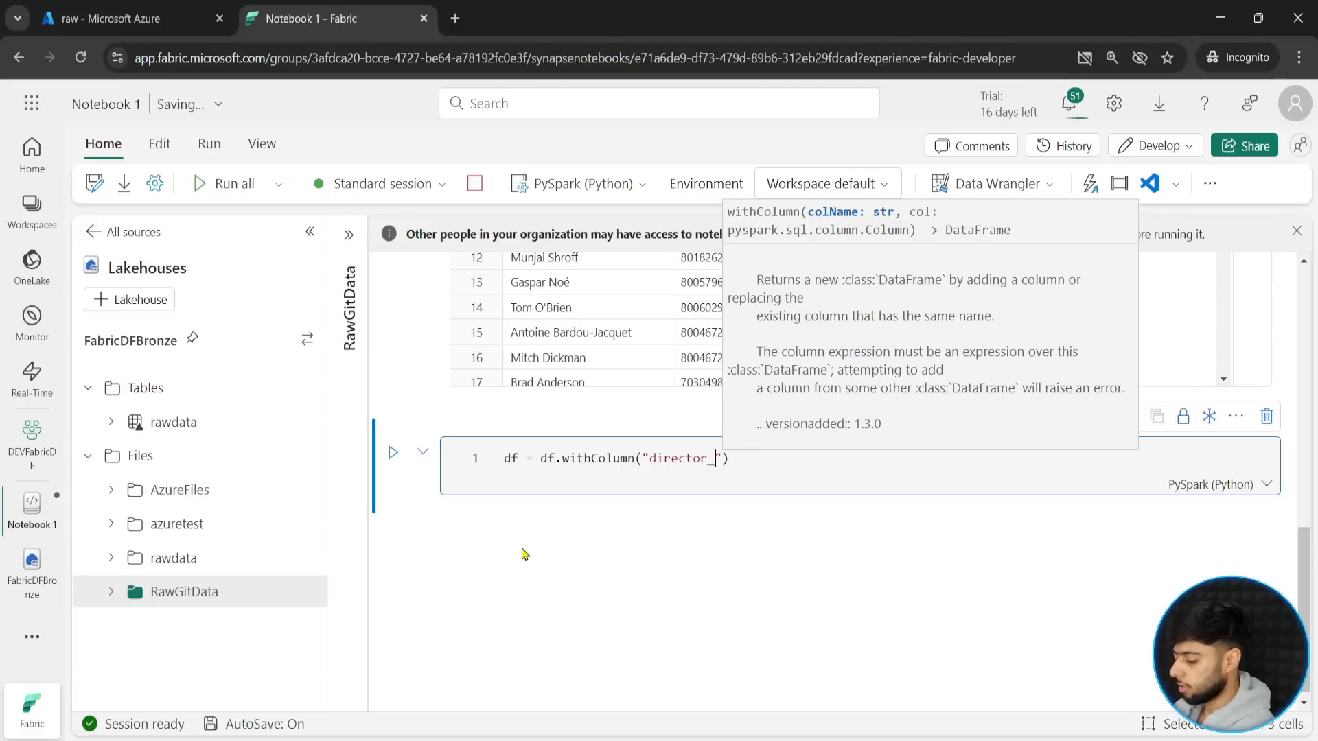
type("first")
key("BackSpace")
key("BackSpace")
key("BackSpace")
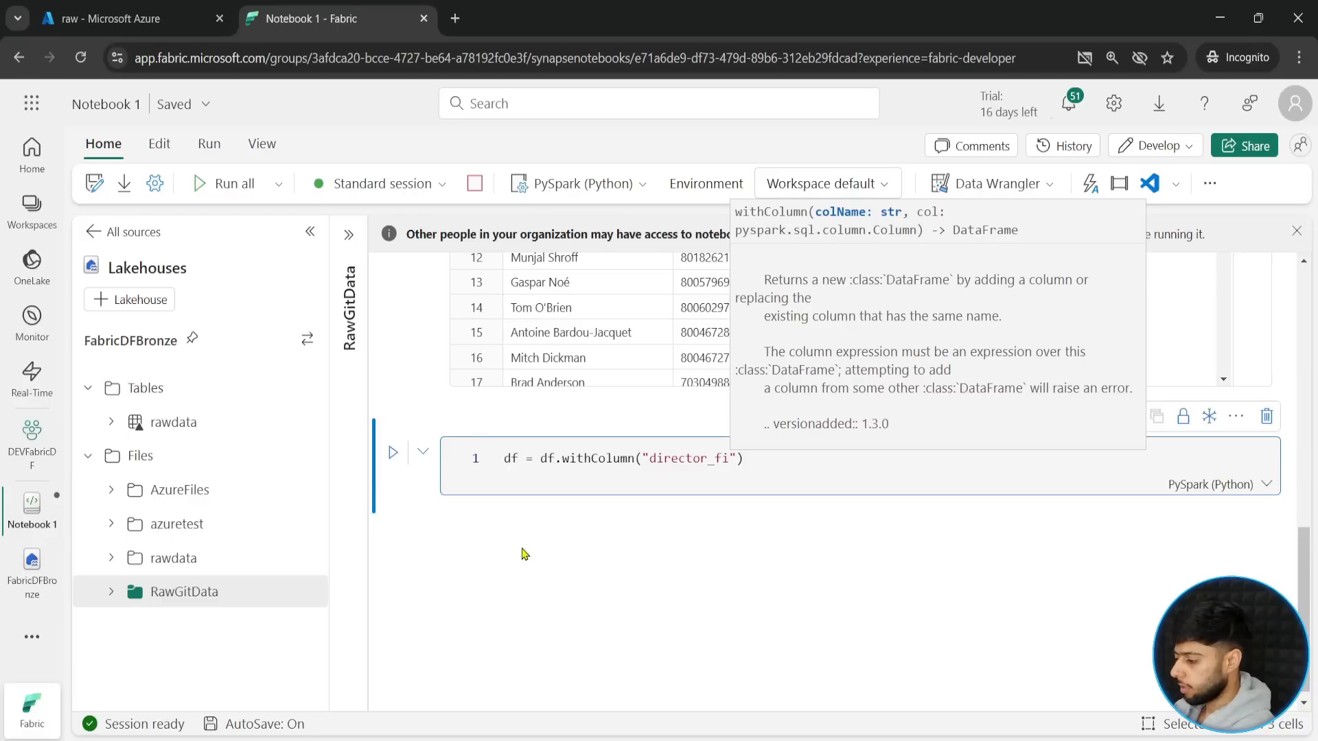
type("s")
key("BackSpace")
type("rstname\"")
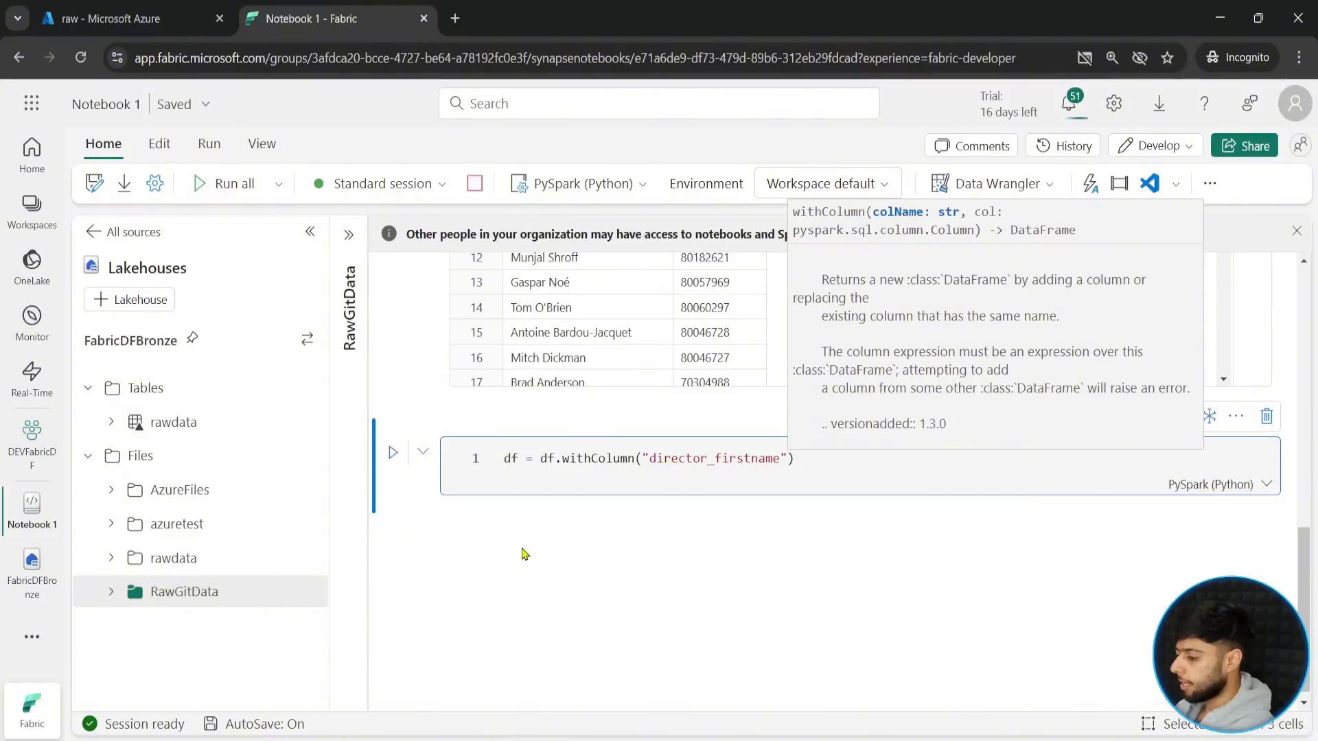
type(",")
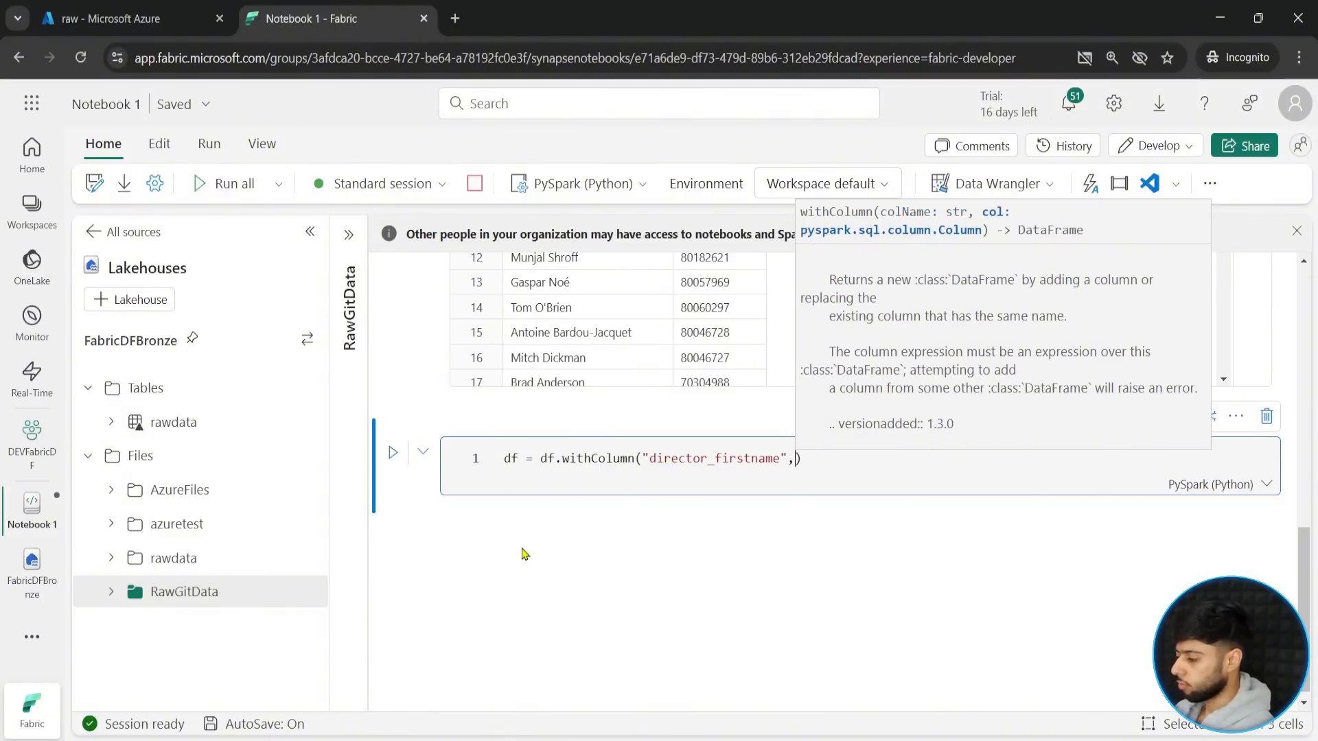
type("split(")
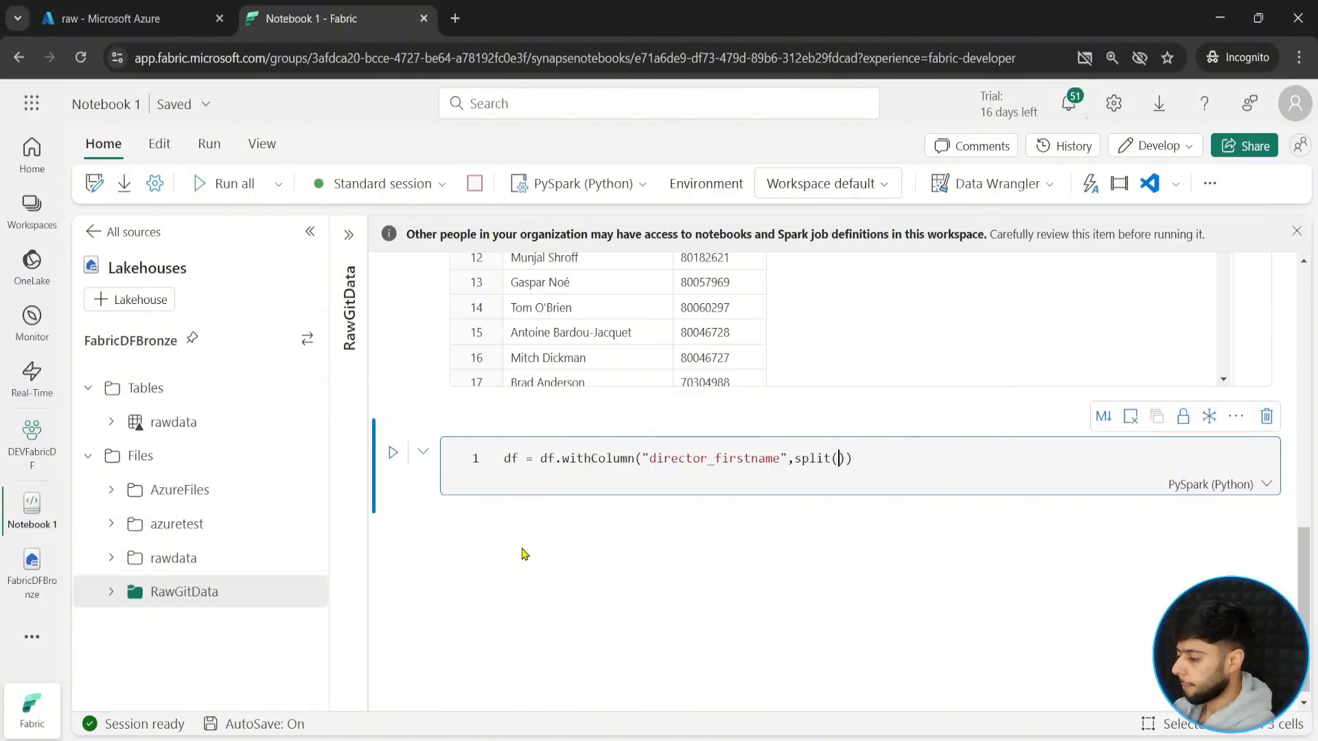
- Add from pyspark.sql.functions import * to the notebook's first cell and run that cell
scroll(524, 554, "up", 15)
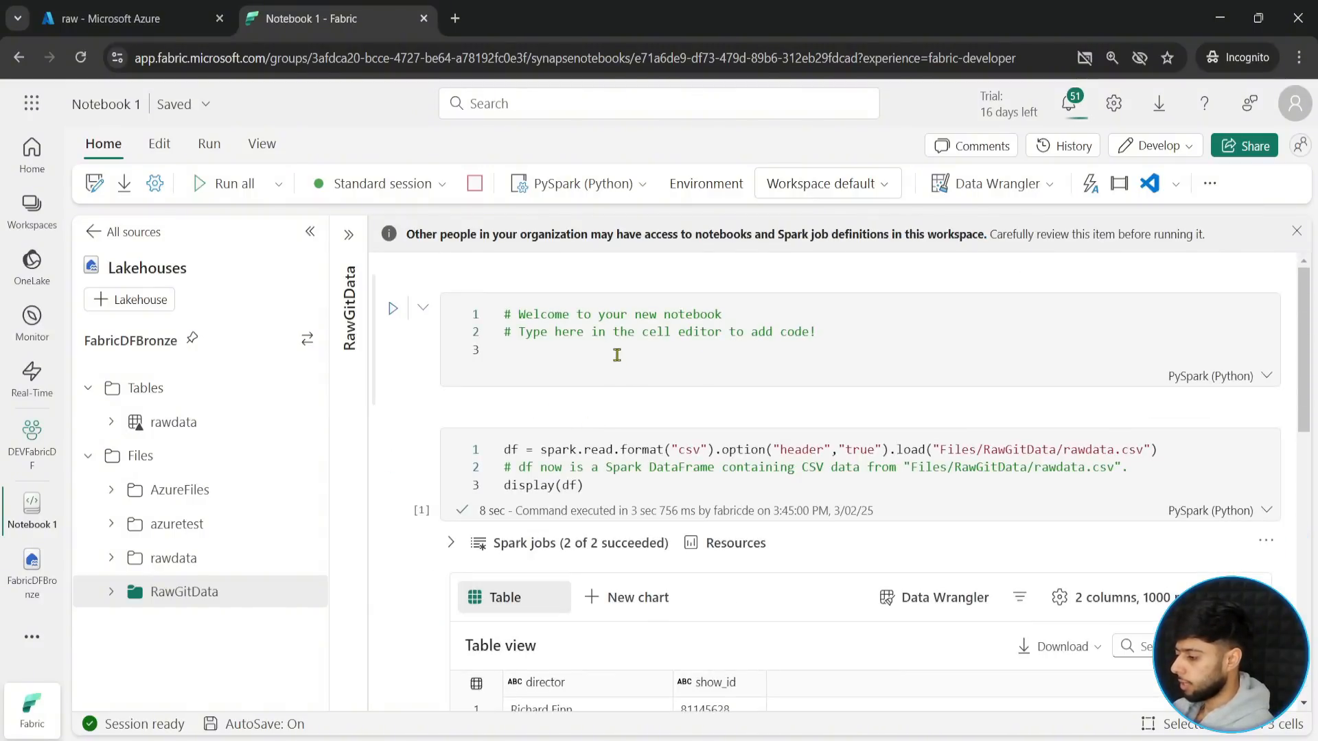
left_click(616, 354)
type("from pysp")
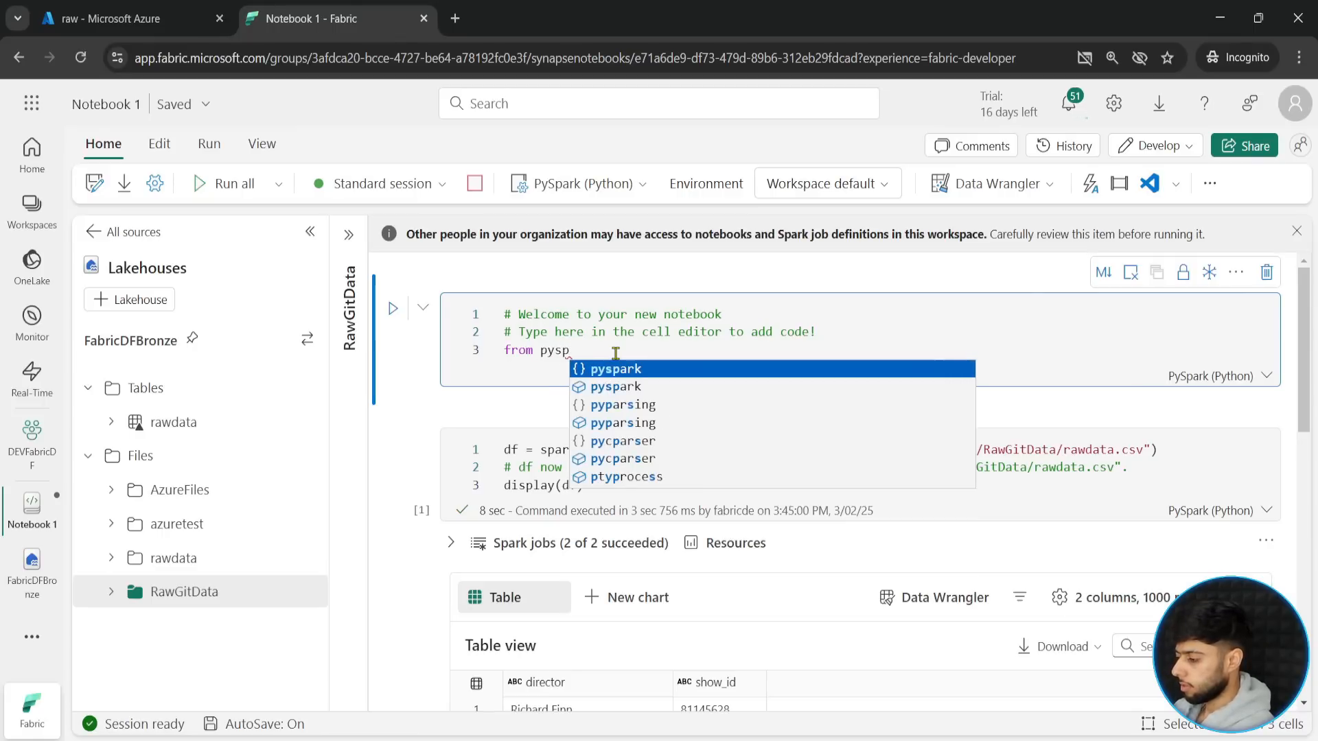
type("ark.sql")
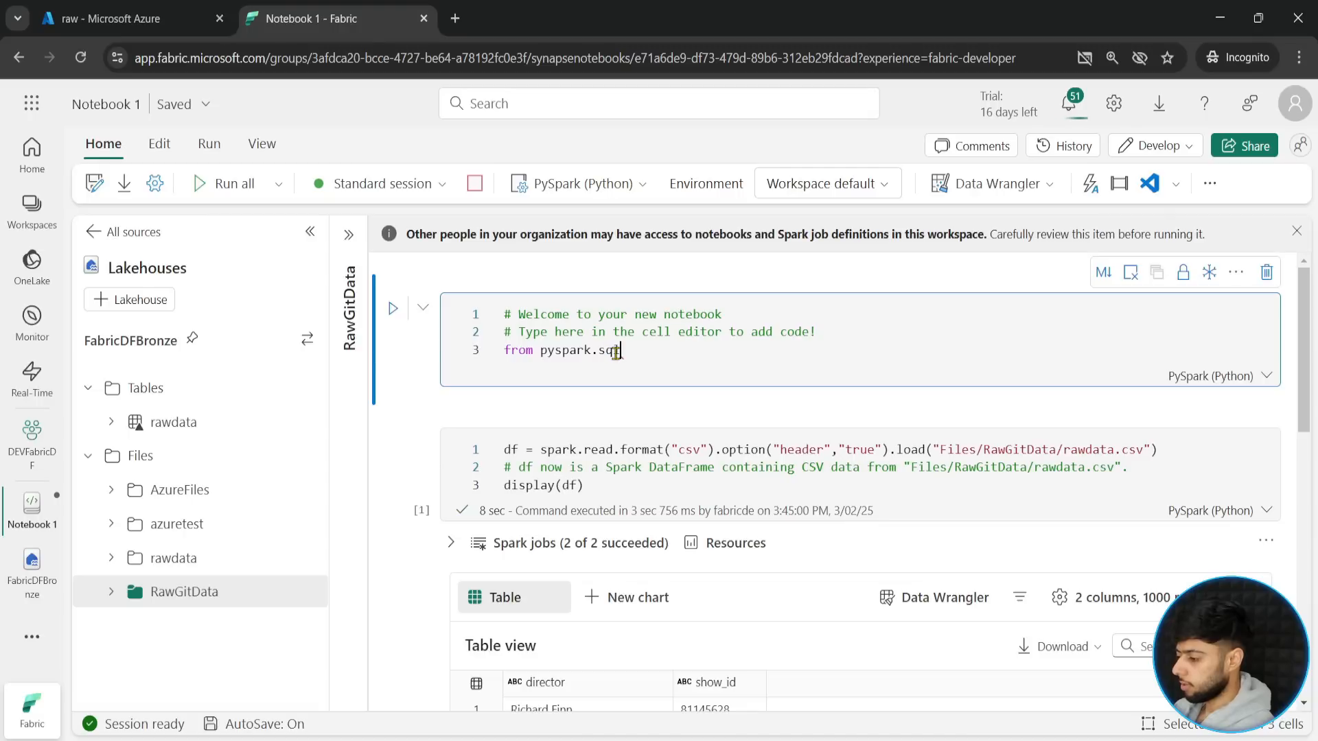
type(".fun")
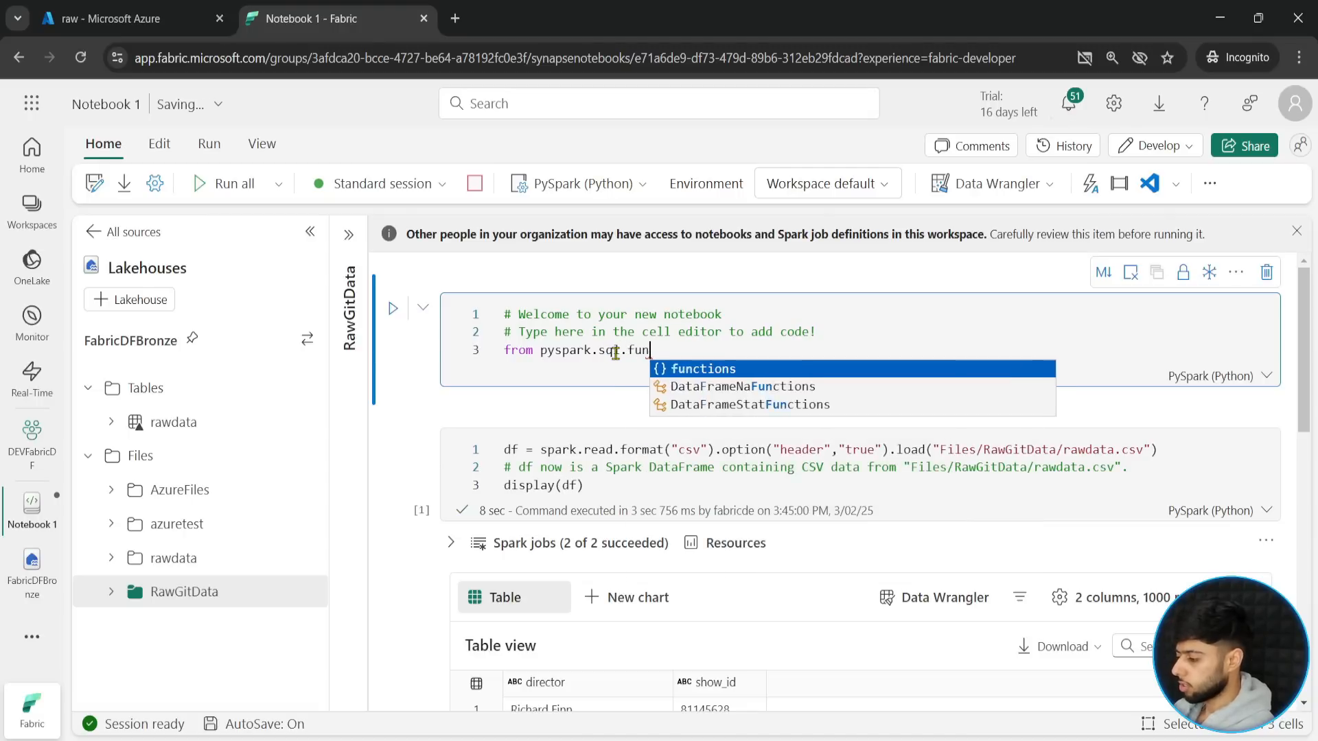
type("ctions import *")
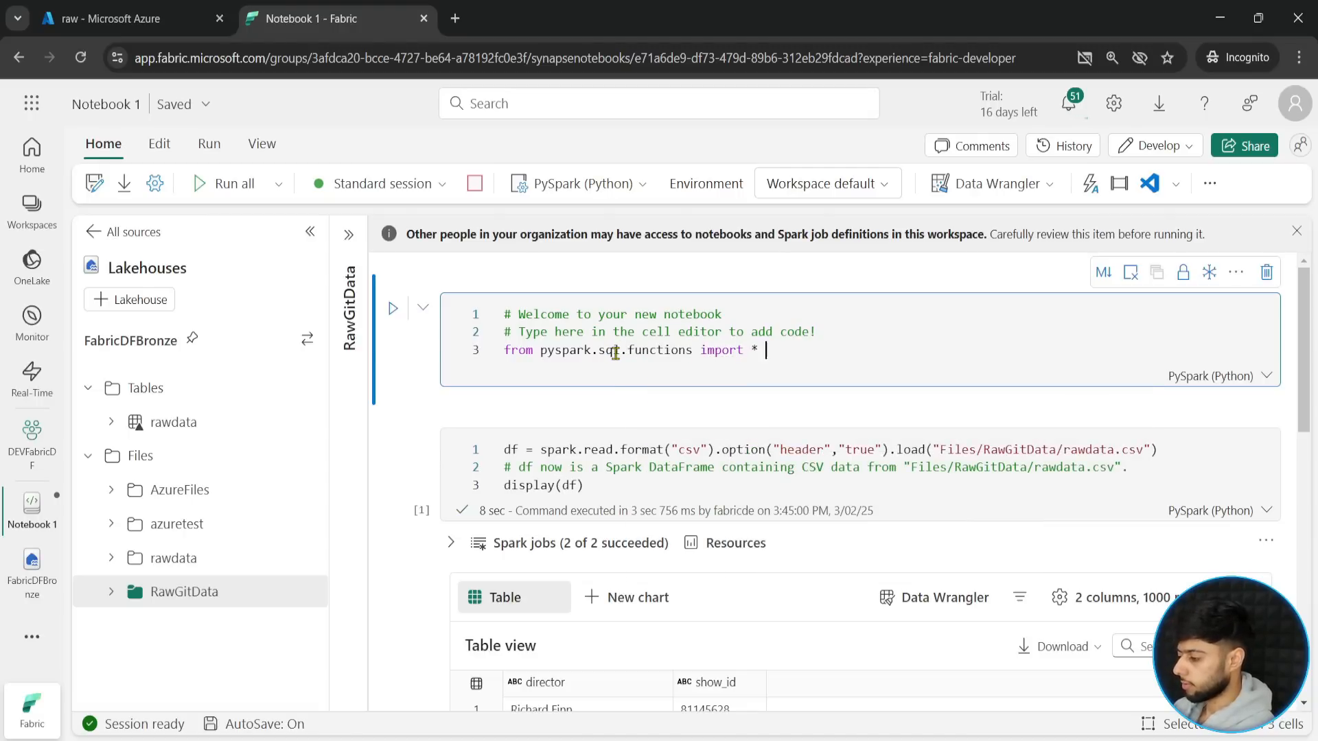
key("shift+Return")
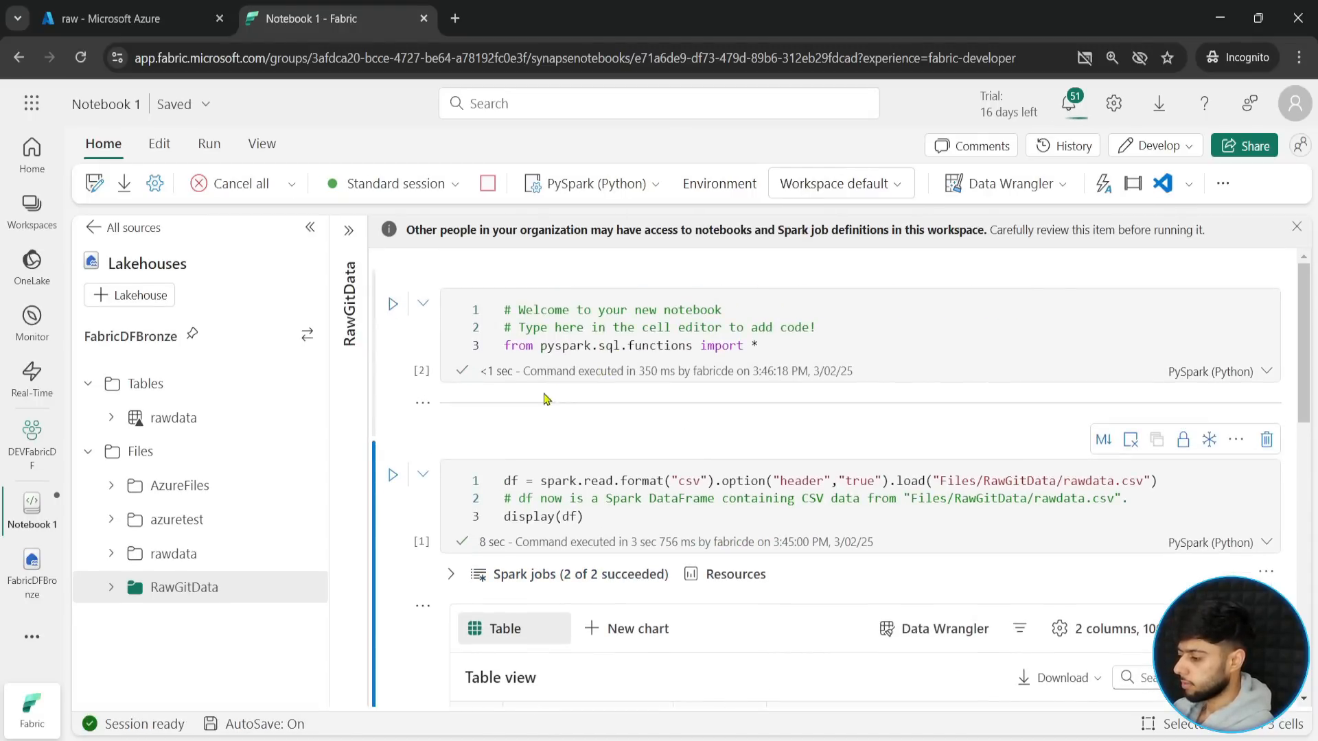
- Complete the director_firstname statement so it takes the first word of the director column: split(col("director")," ")[0]
scroll(484, 431, "down", 4)
scroll(484, 431, "down", 10)
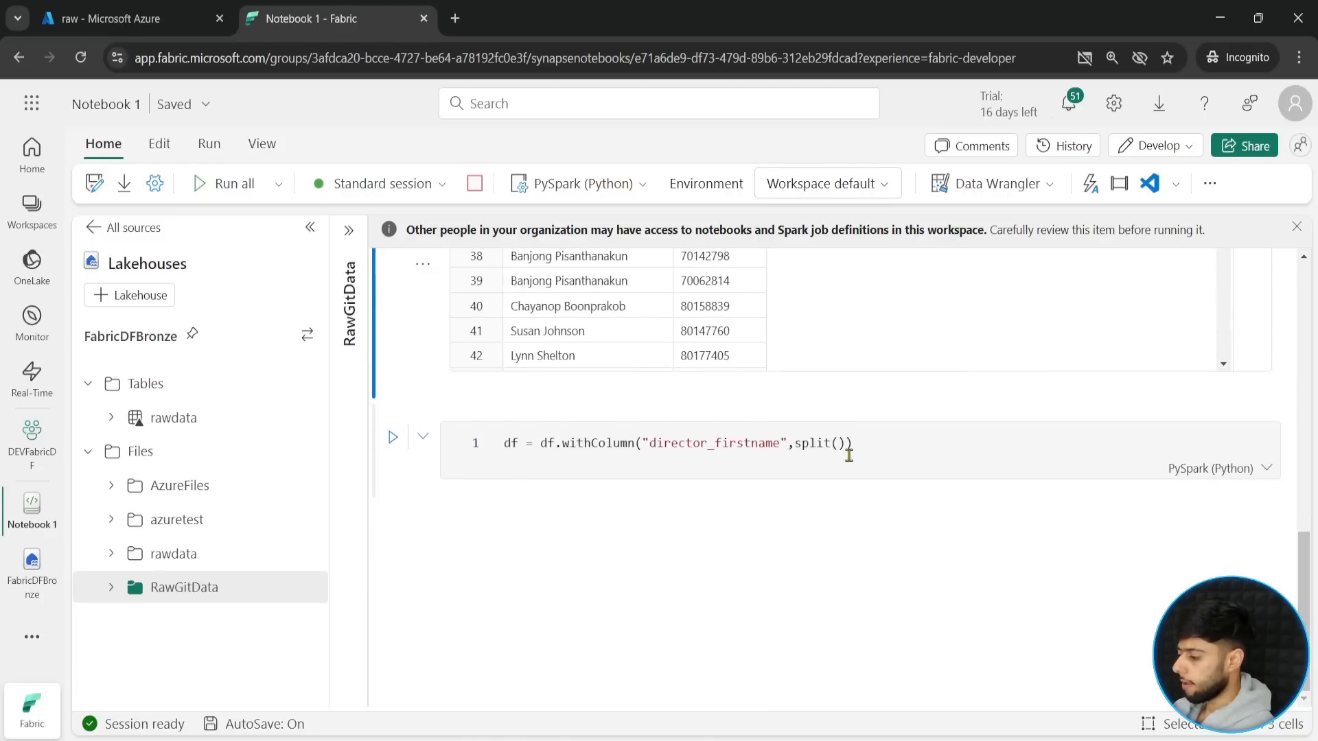
left_click(836, 445)
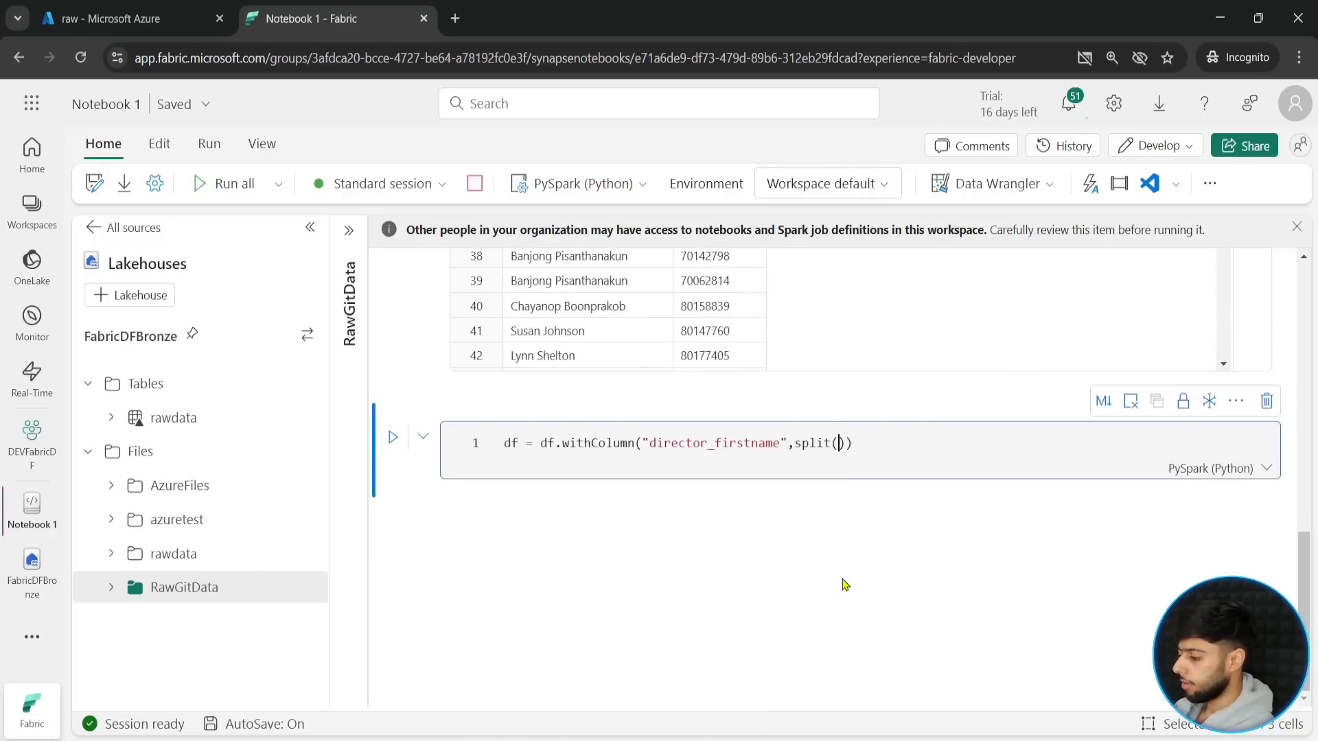
type("col(")
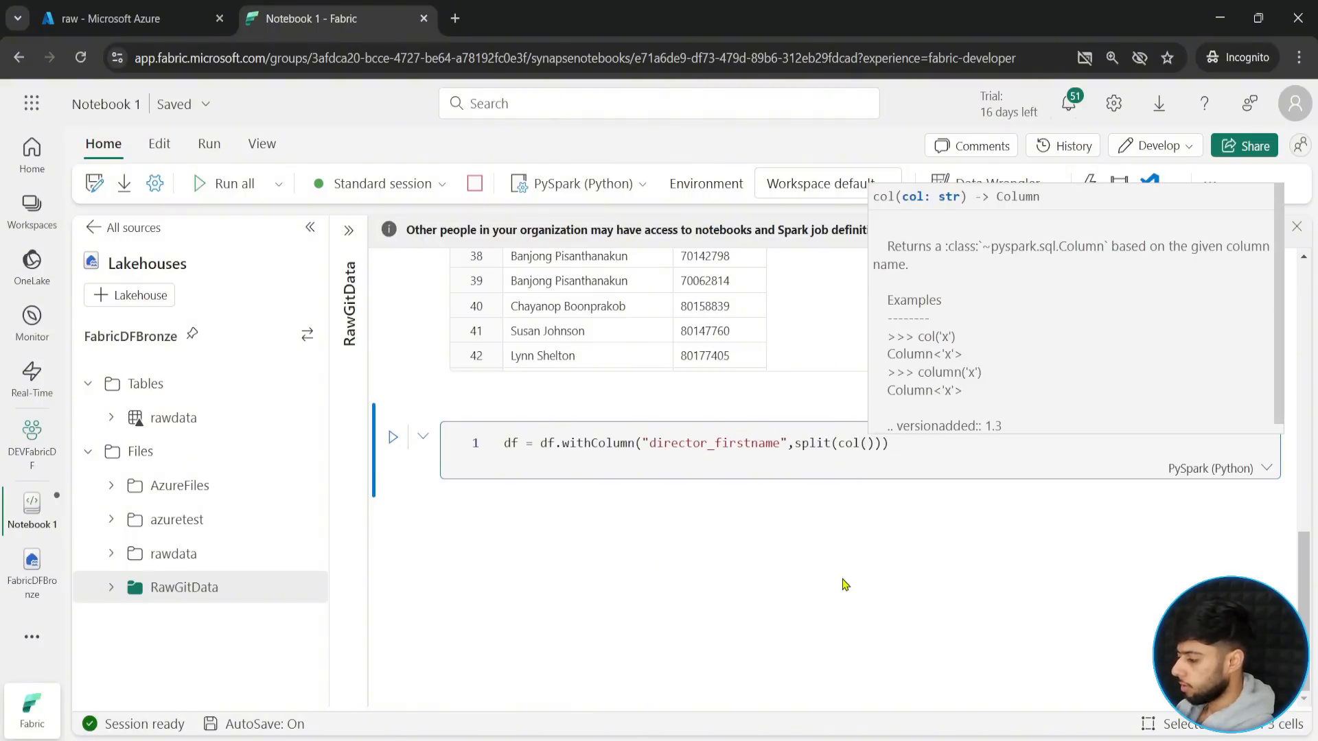
type("\"director")
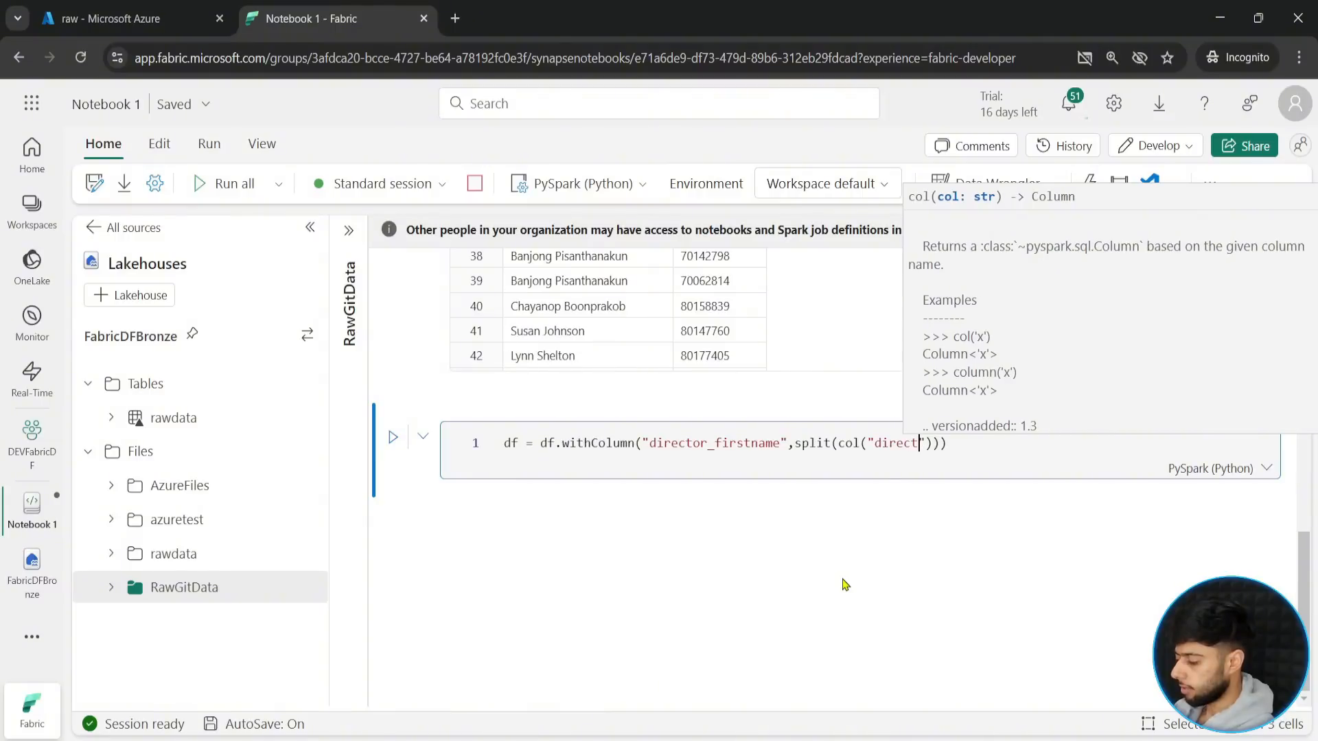
key("Escape")
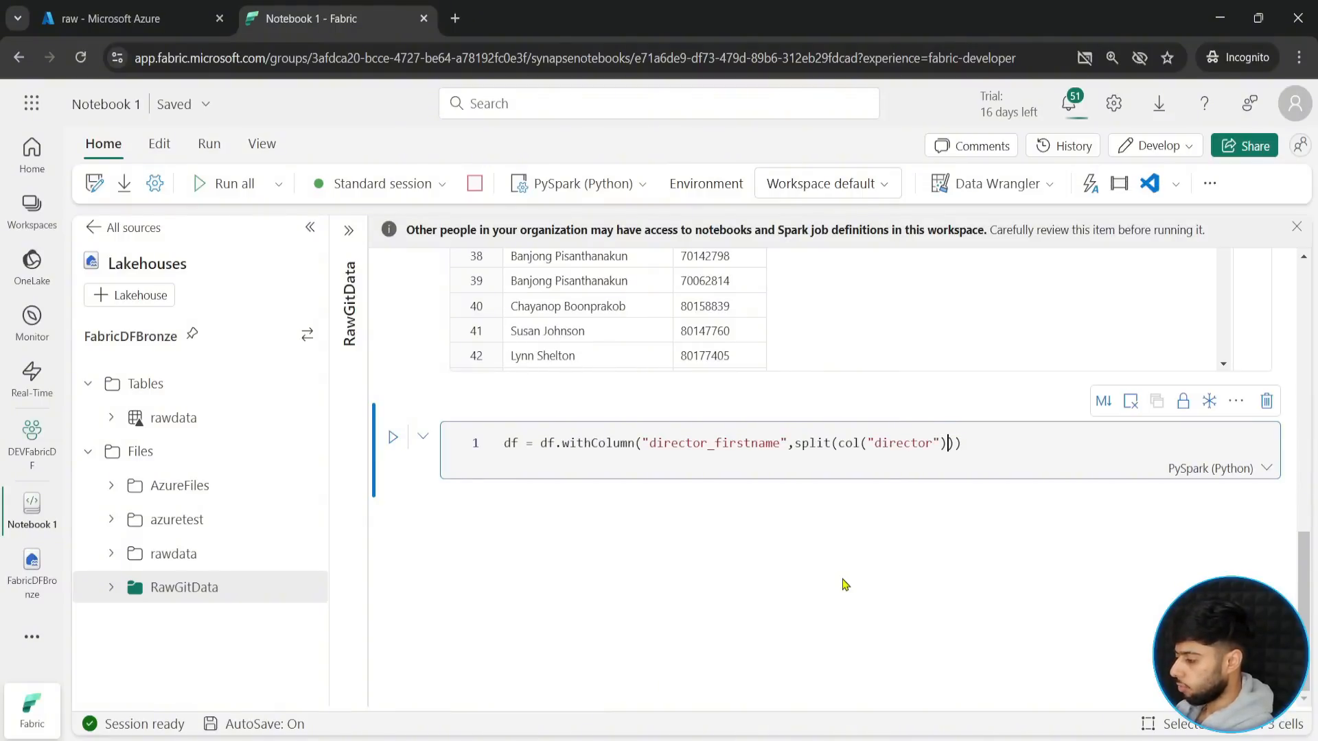
type(",\"")
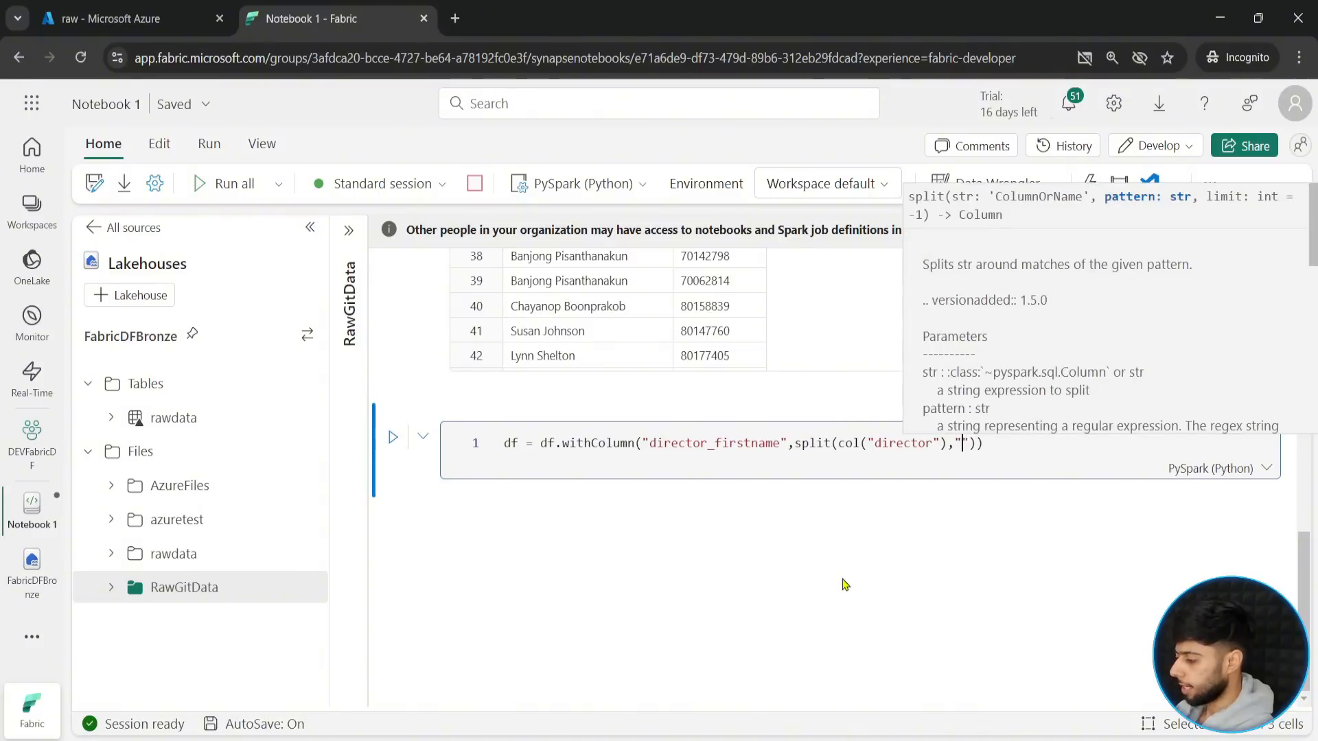
key("Right")
key("Right")
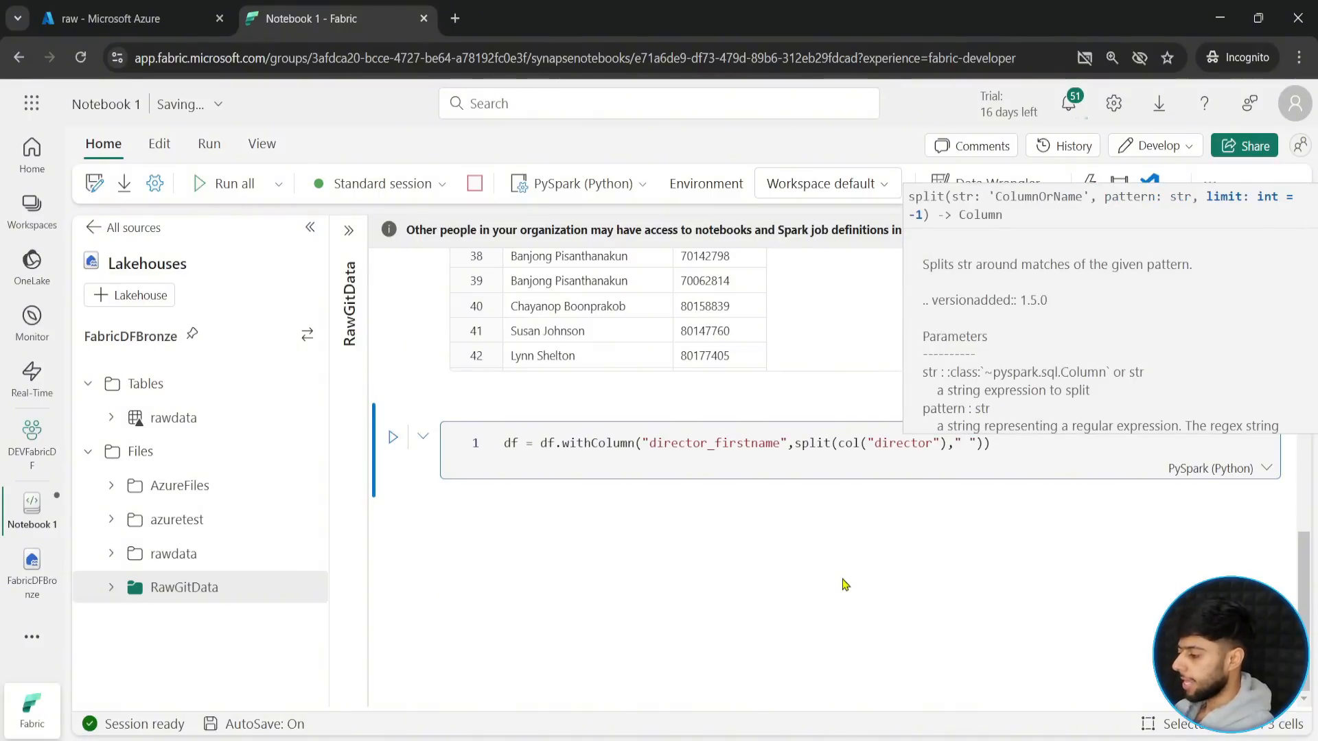
type("[0]")
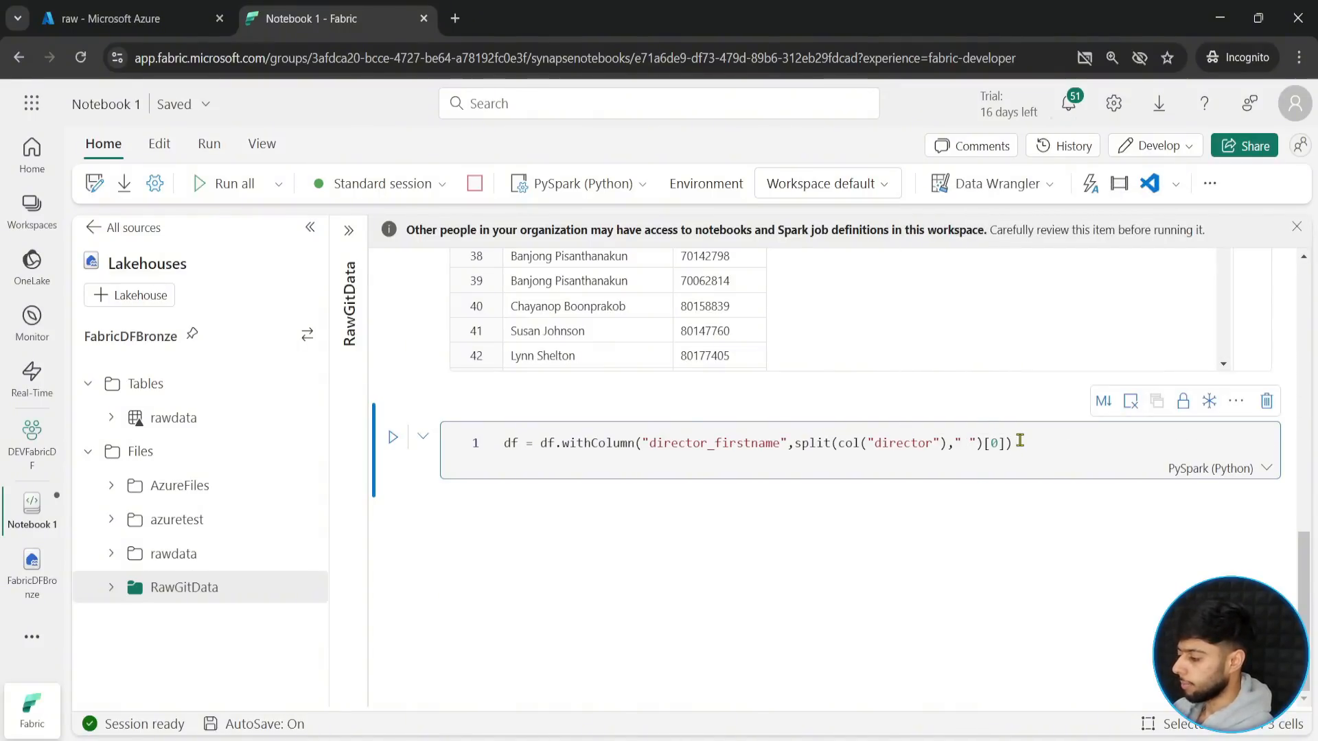
- Add display(df) on a second line below the withColumn statement and run the cell
key("Return")
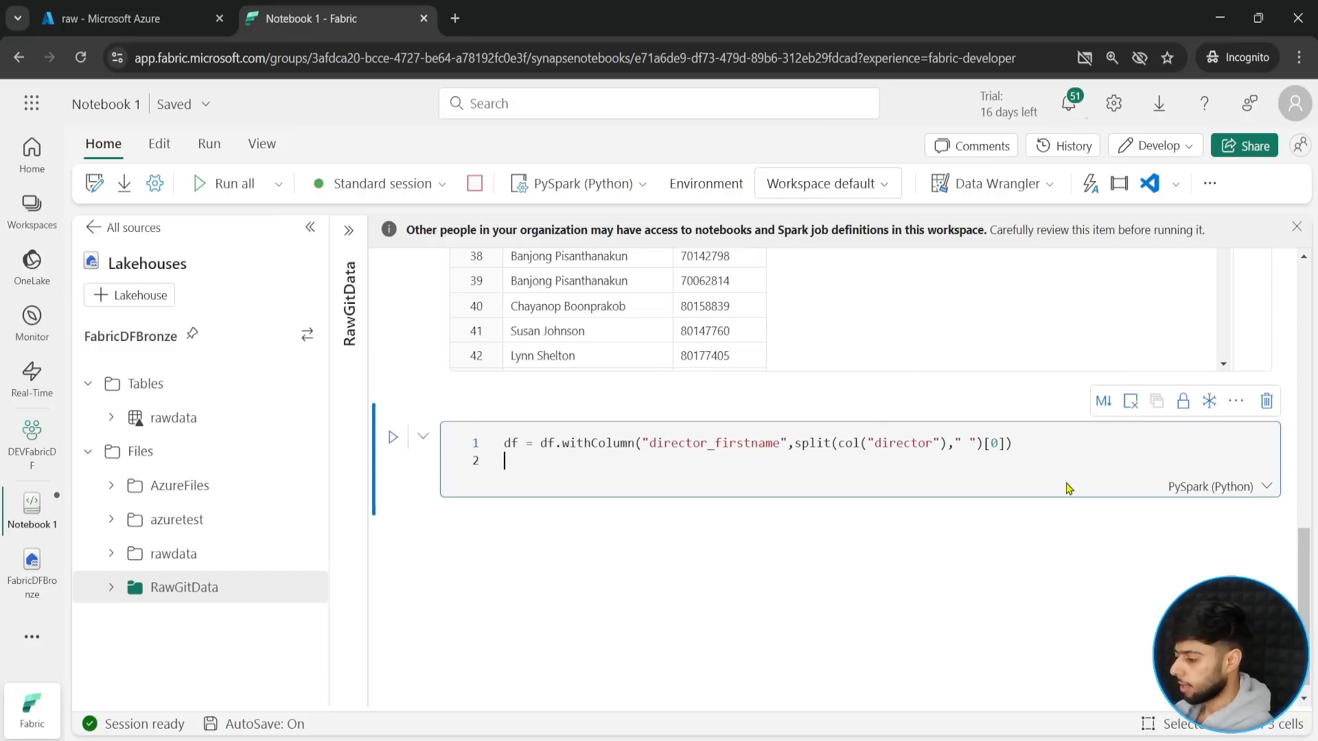
type("df")
key("BackSpace")
key("BackSpace")
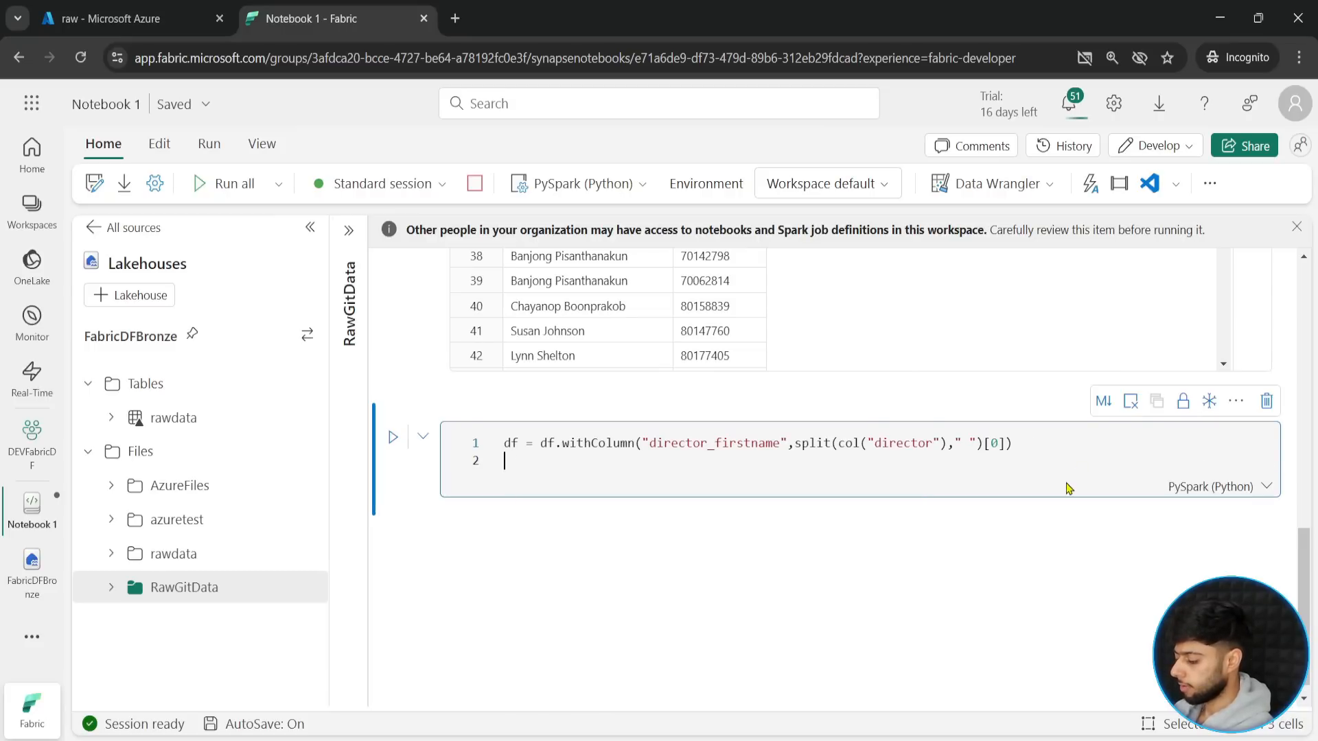
type("display(df")
key("shift+Return")
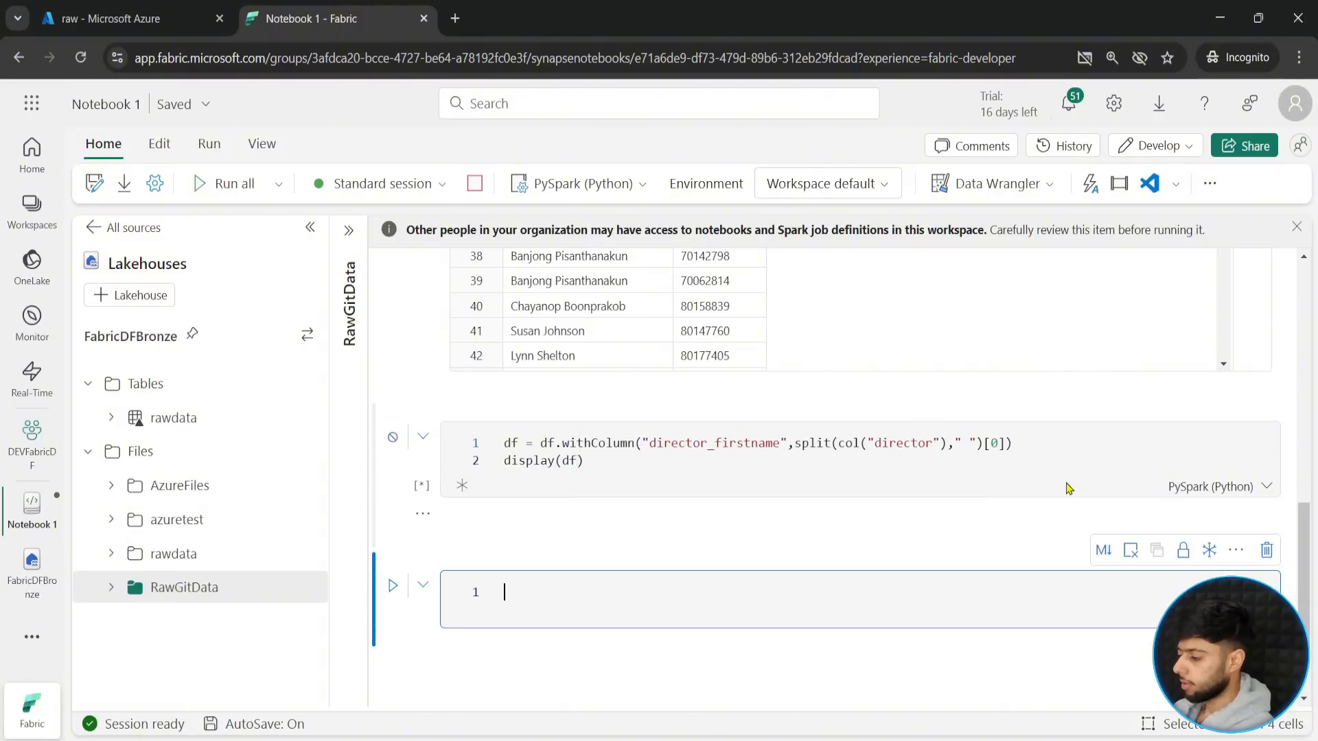
- Examine the director_firstname column in the output table, the code that creates it, and the lakehouse's Tables folder
scroll(447, 618, "down", 5)
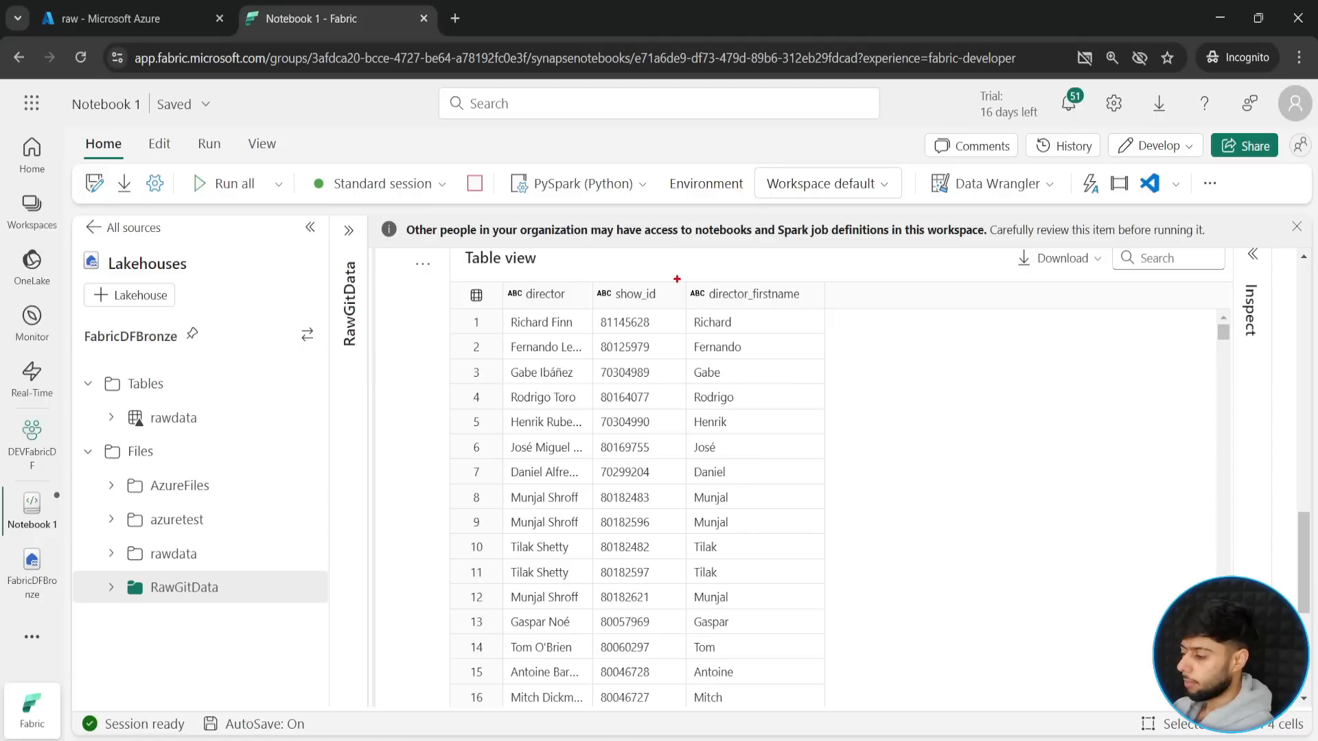
mouse_move(676, 279)
left_mouse_down()
mouse_move(864, 580)
mouse_move(881, 700)
left_mouse_up()
left_click_drag(793, 339, 1037, 377)
key("Escape")
scroll(1036, 377, "up", 4)
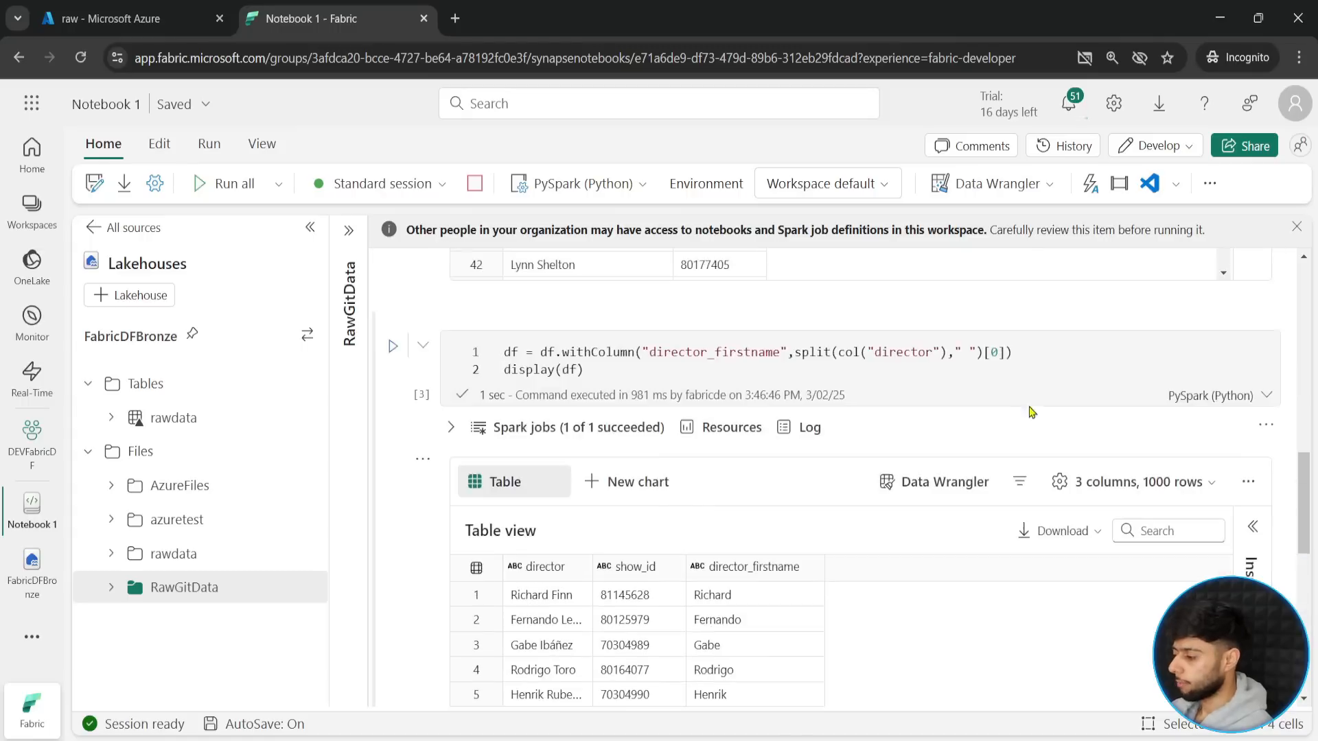
left_click_drag(426, 319, 1076, 426)
left_click_drag(1022, 345, 1091, 316)
key("Escape")
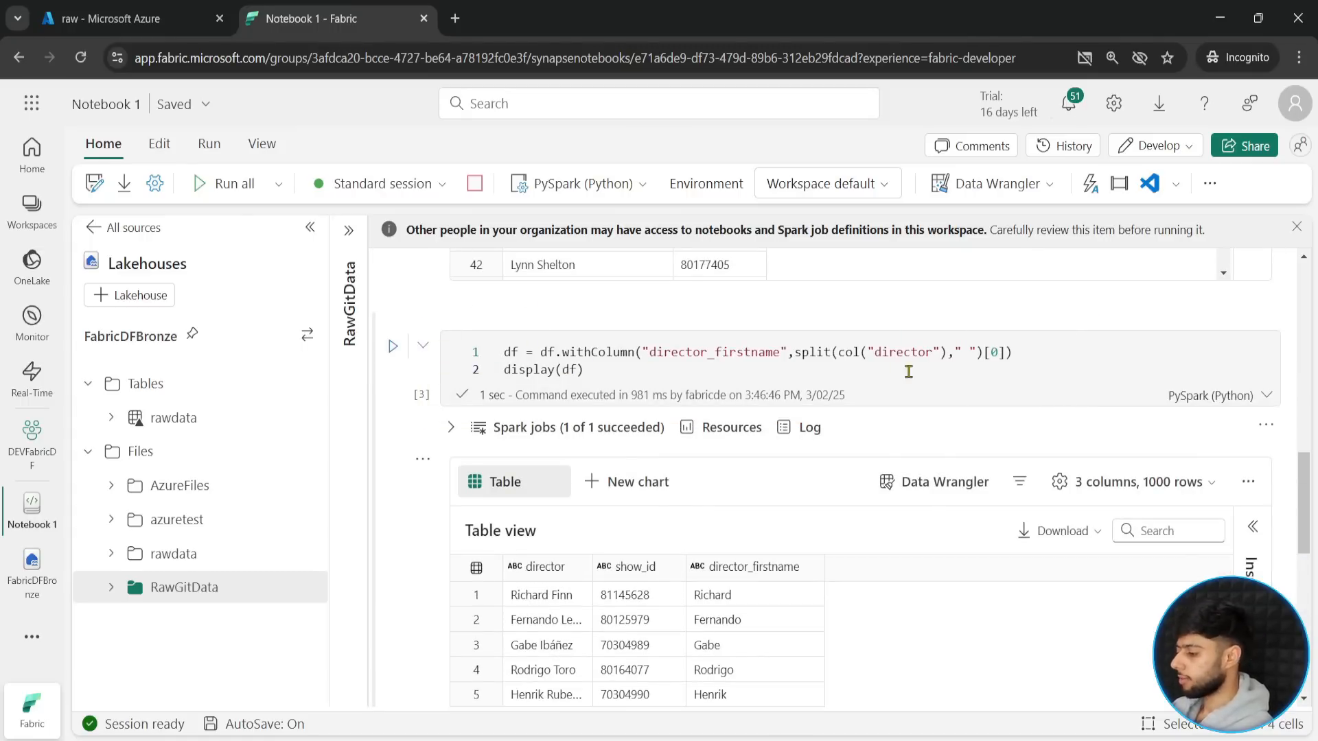
scroll(402, 515, "down", 4)
scroll(402, 515, "down", 2)
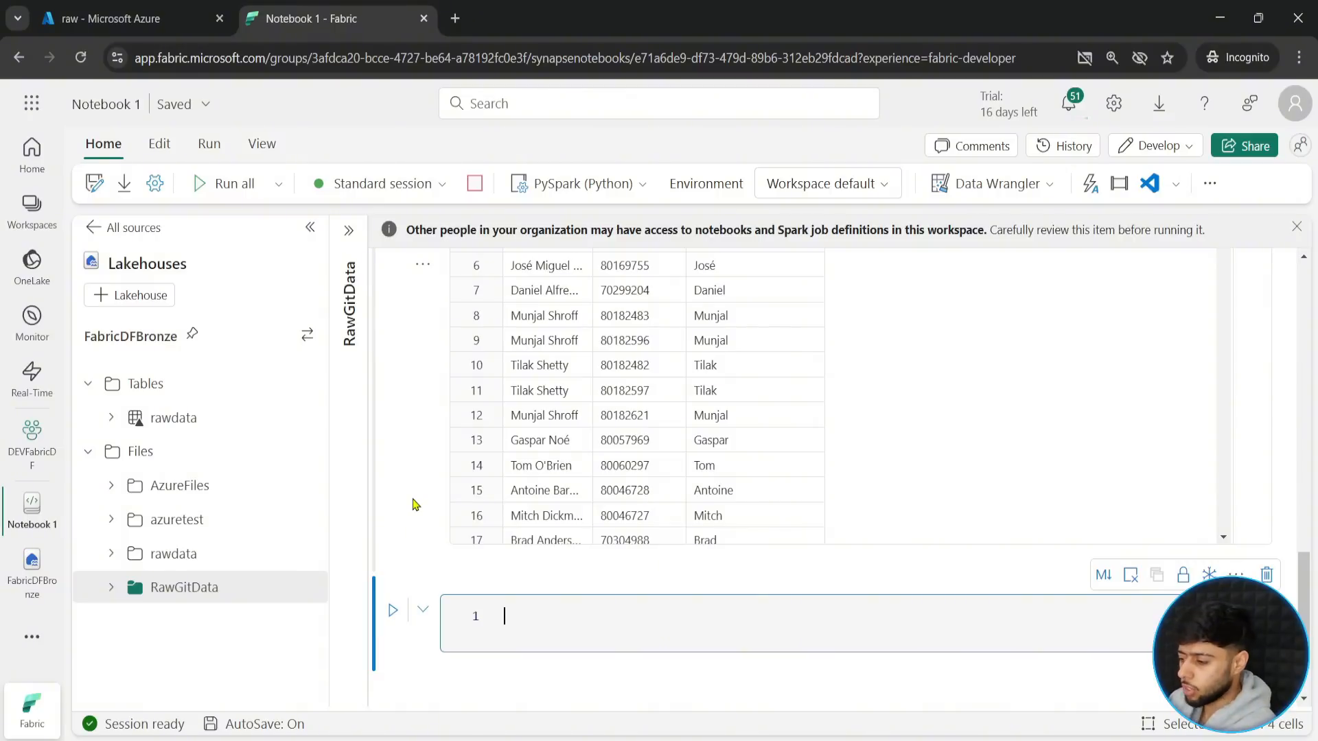
scroll(403, 468, "down", 2)
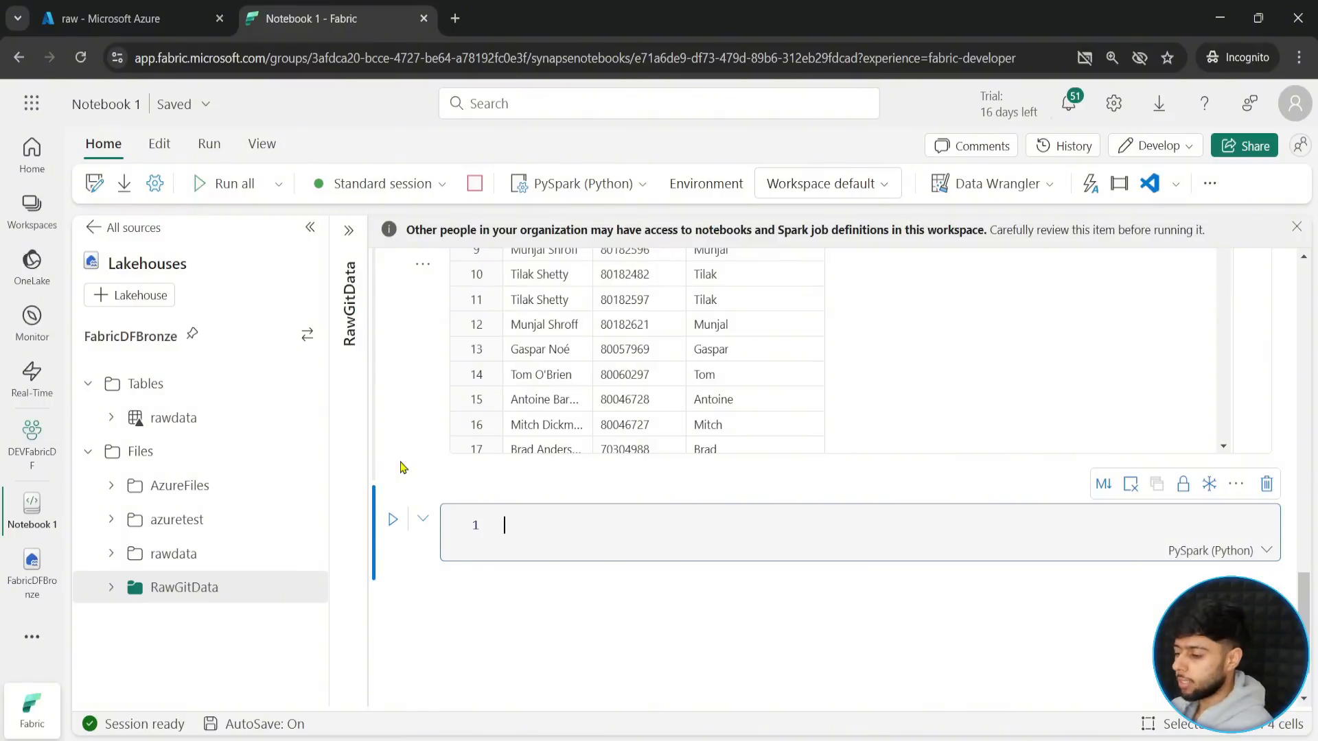
mouse_move(74, 368)
left_mouse_down()
mouse_move(186, 401)
mouse_move(245, 386)
left_mouse_up()
key("Escape")
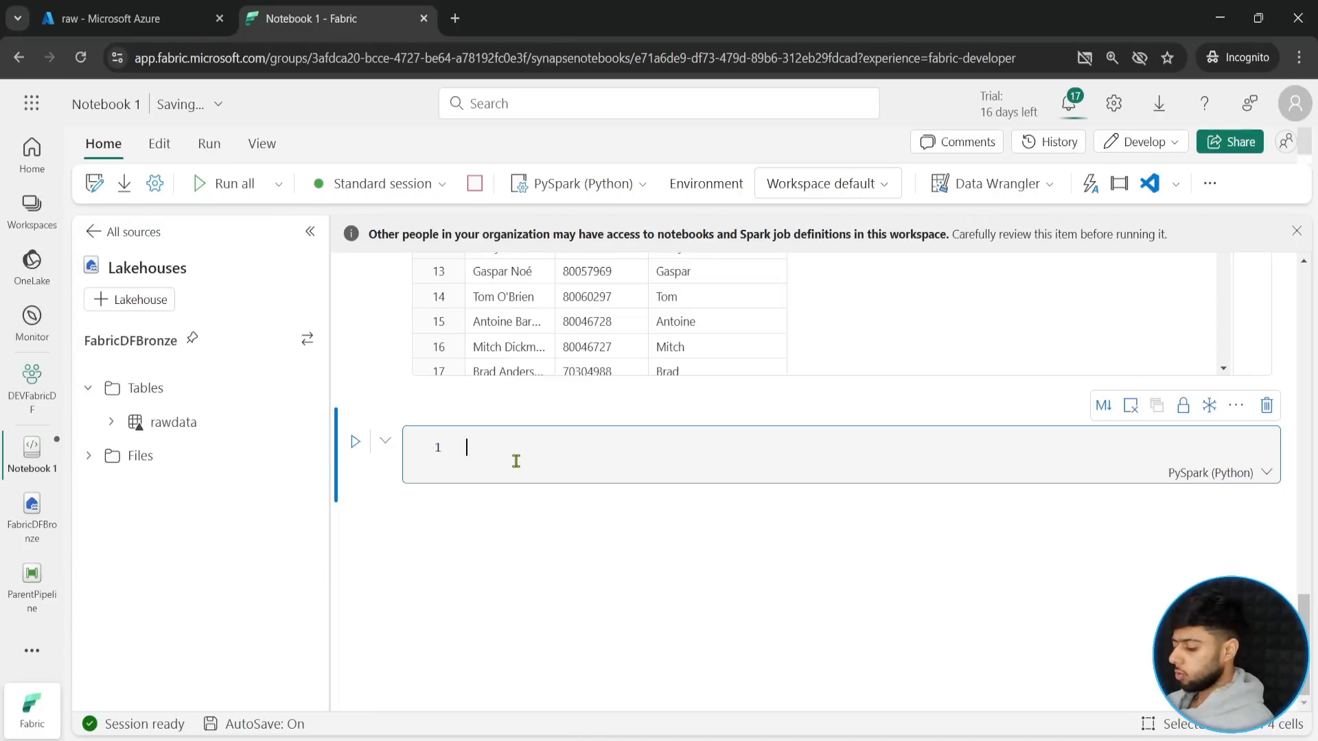
- In the empty cell below the output, start a write statement with df.write.format("csv")
type("df.")
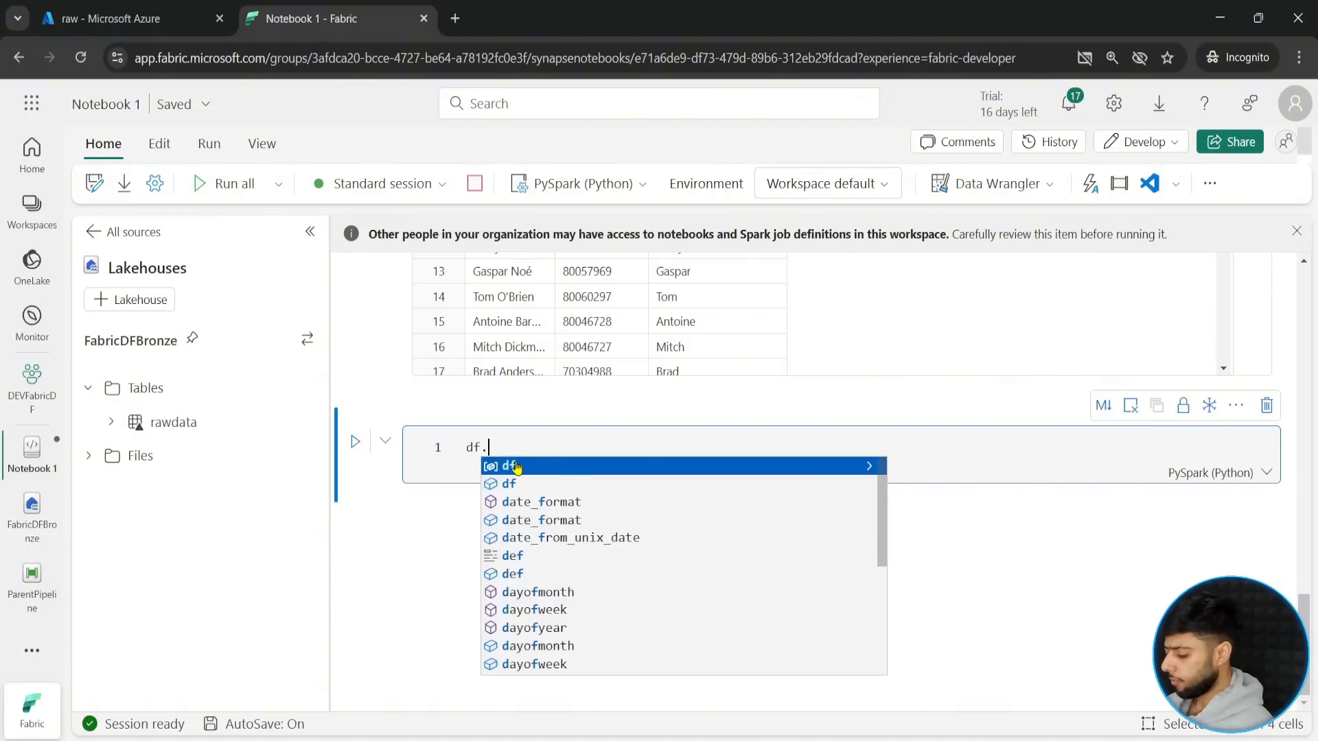
type("write.for")
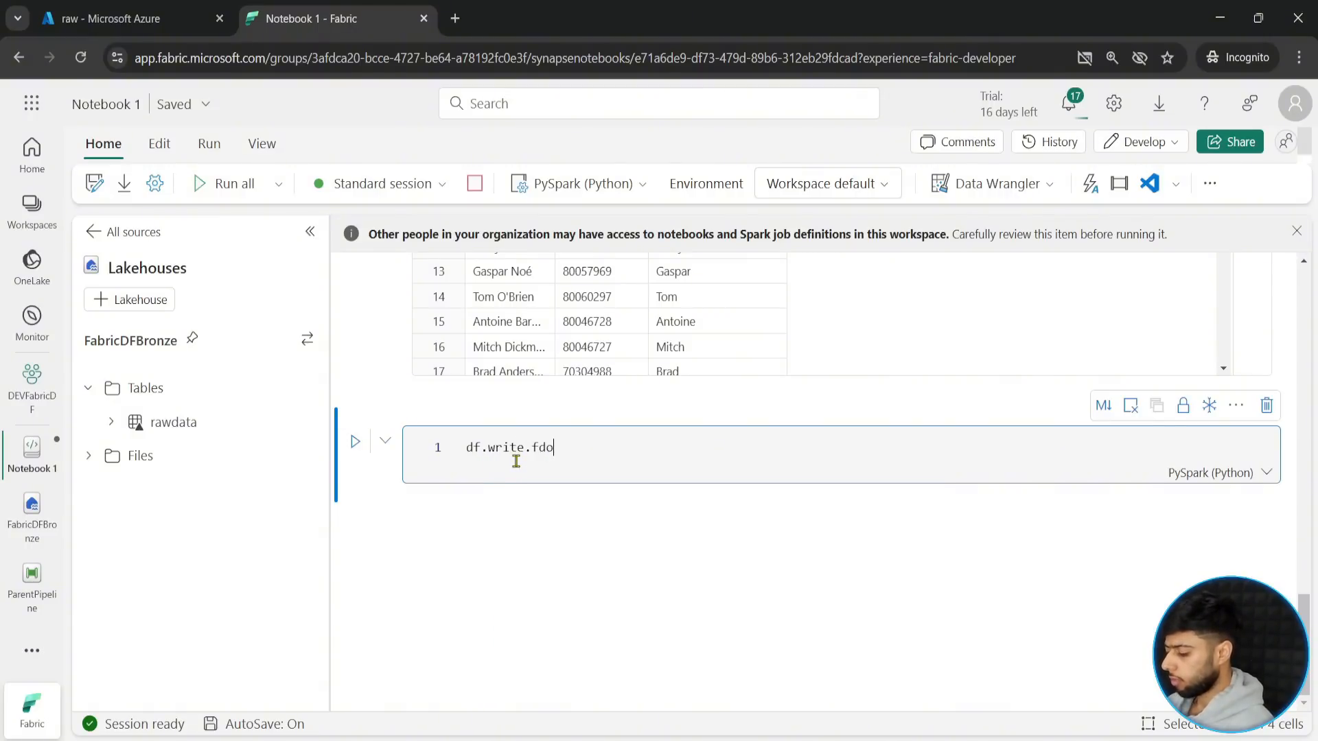
key("BackSpace")
key("BackSpace")
key("BackSpace")
type("format")
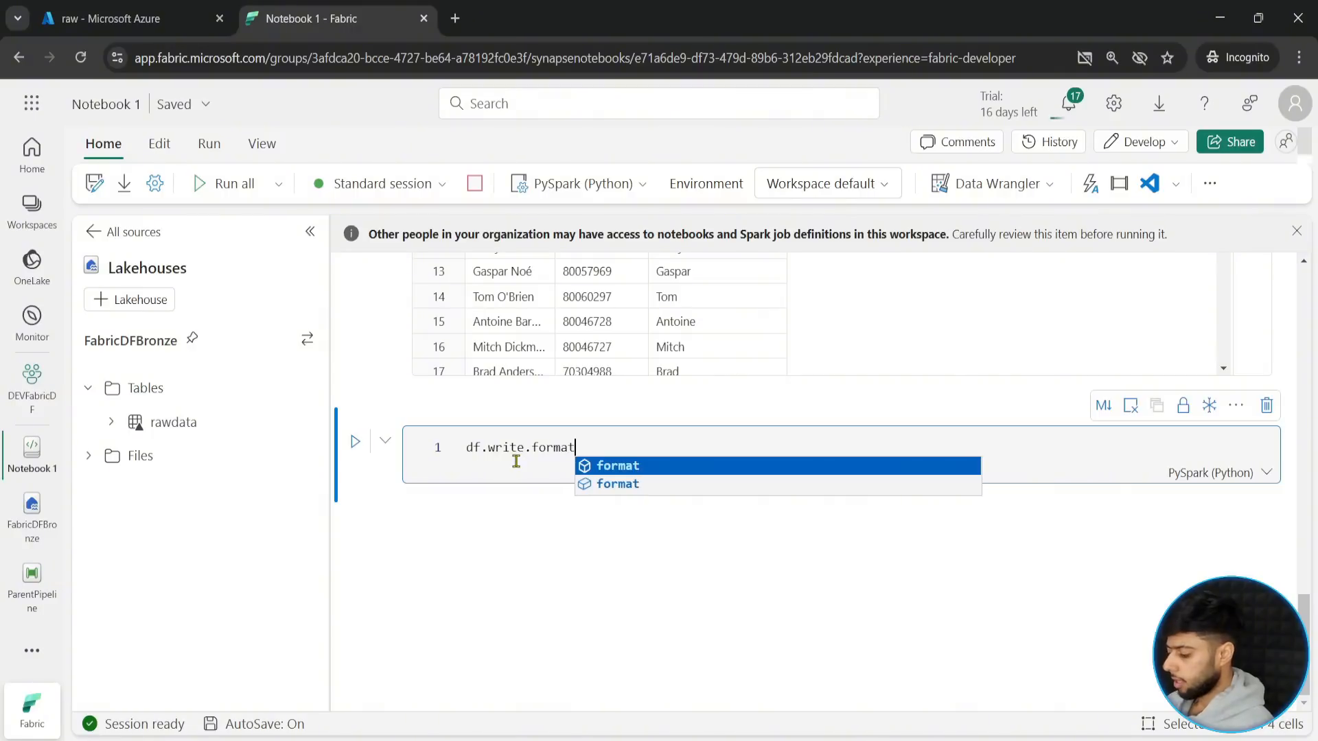
type("(\"csv")
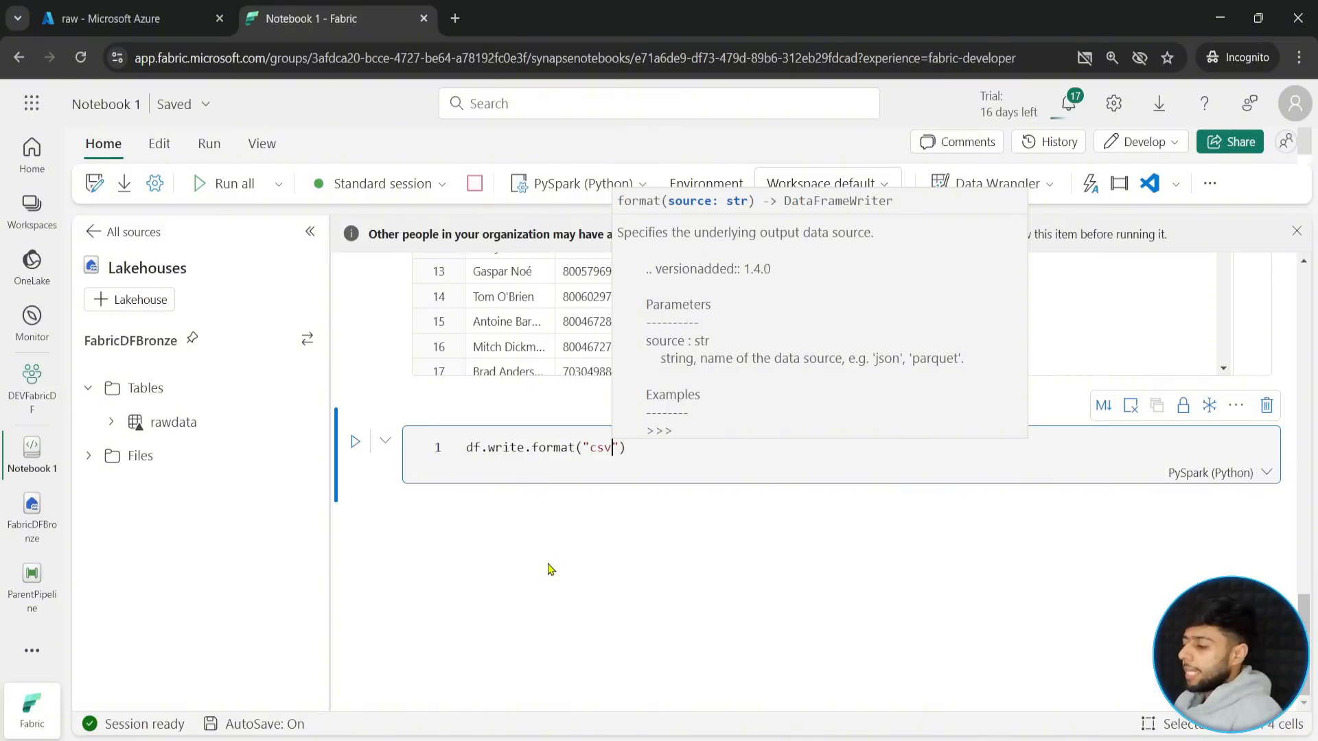
- Continue the write statement over a line break with an indented .mode("append") and another line continuation
key("End")
type("\\")
key("Return")
key("Tab")
type(".")
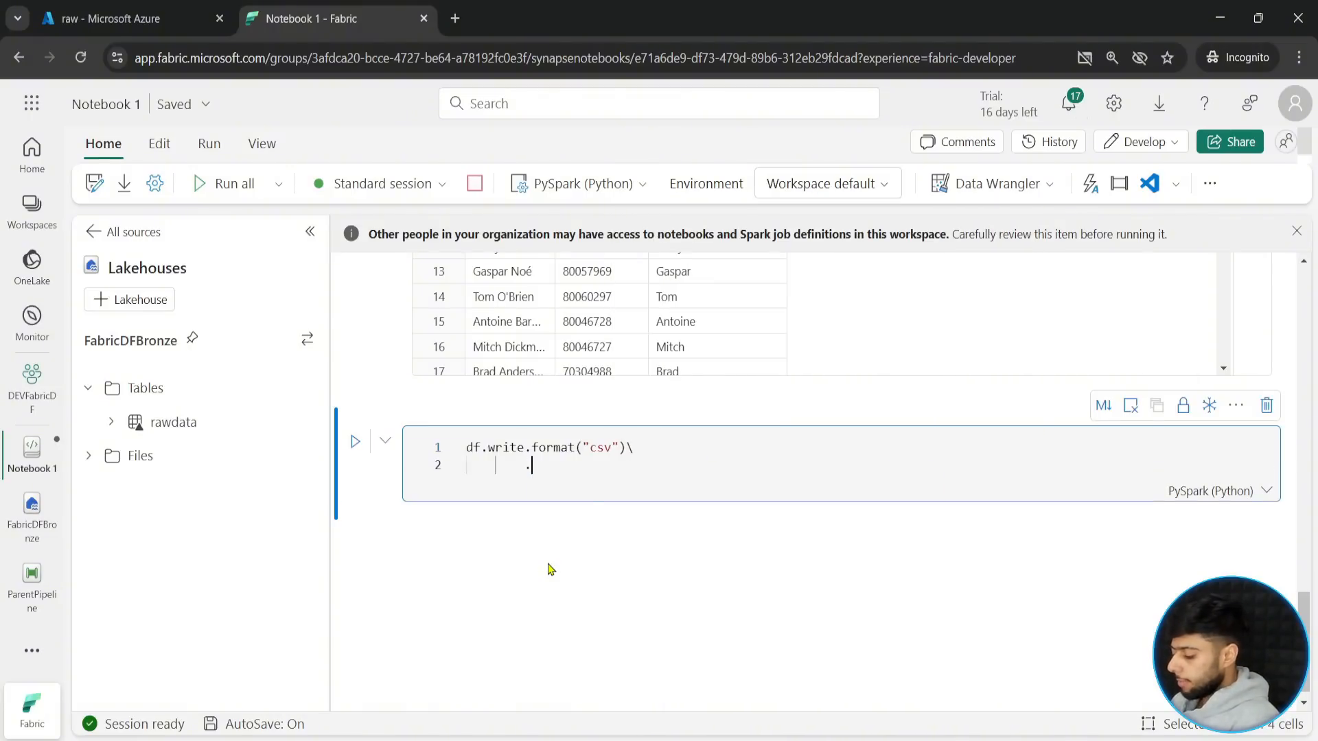
type("mode(\"appe")
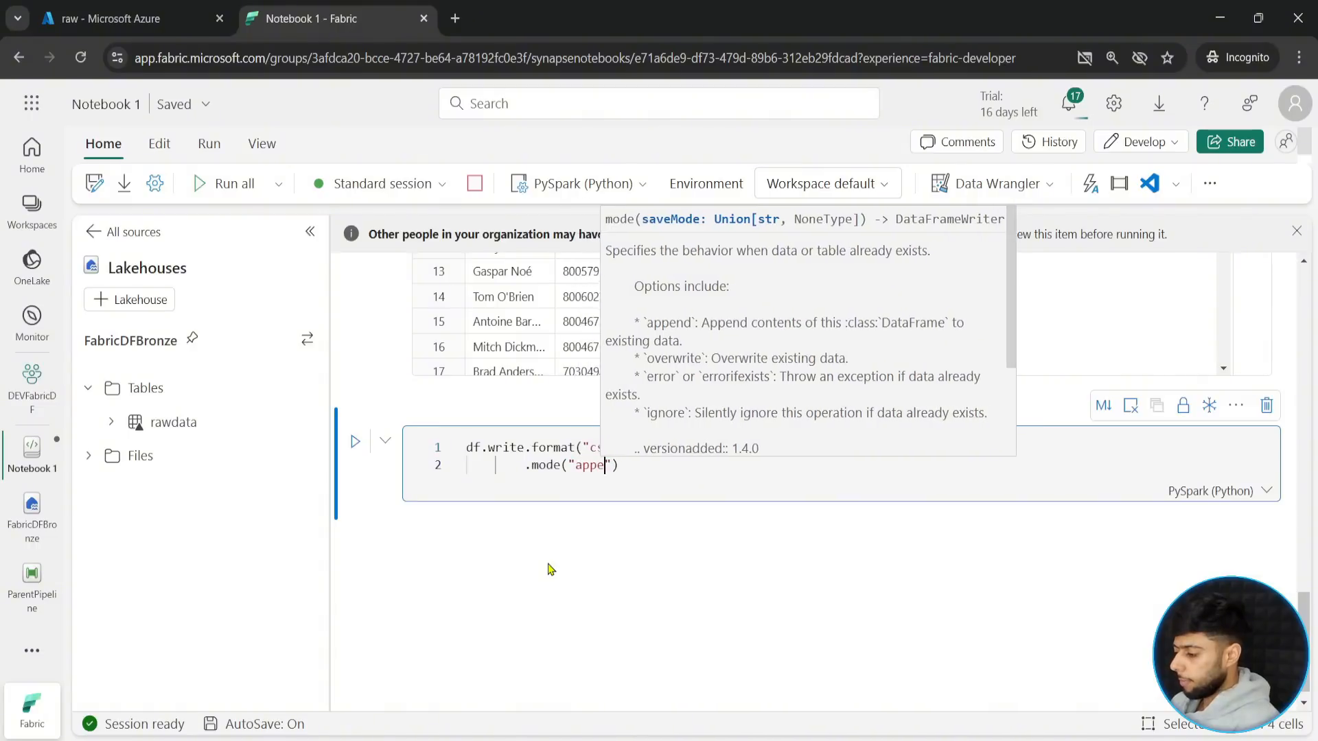
type("nd")
key("End")
type("\\")
key("Return")
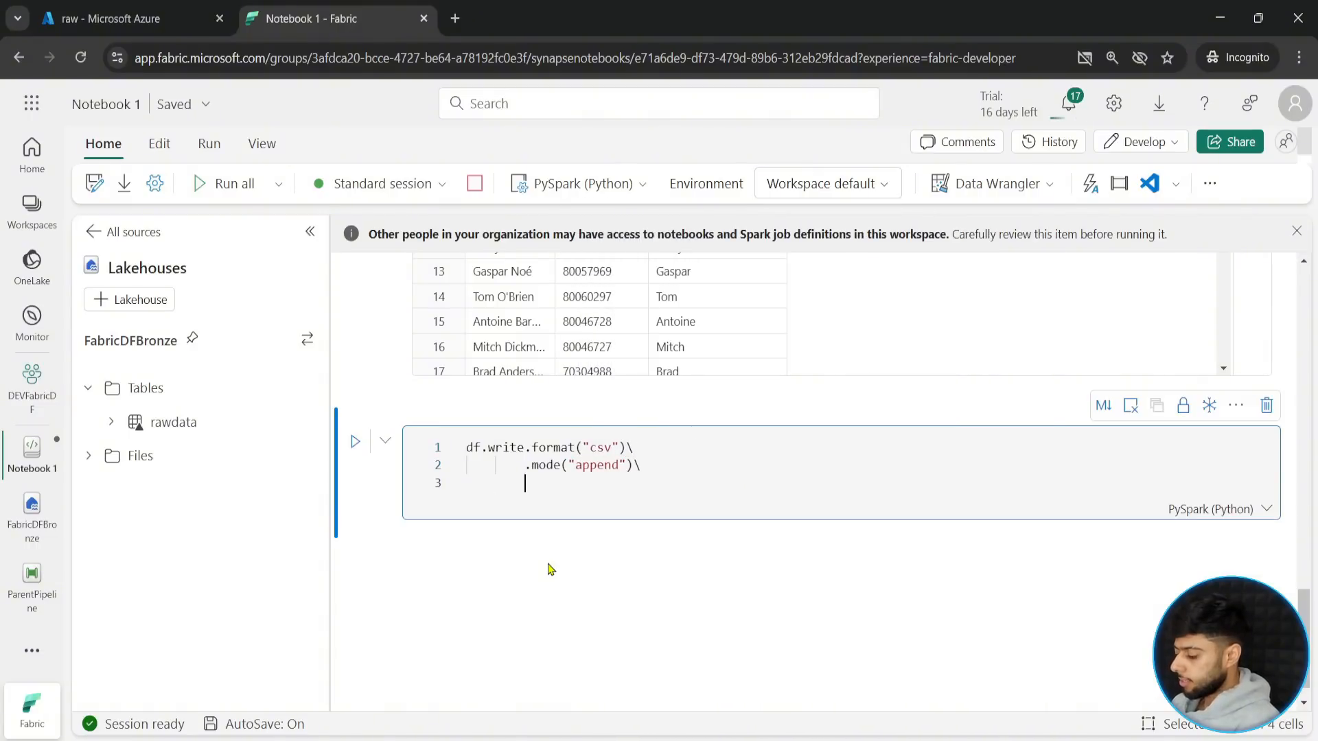
- Finish the write statement with .saveAsTable("FabricDFBronze.rawdataspark") and run the cell
type(".save")
key("Down")
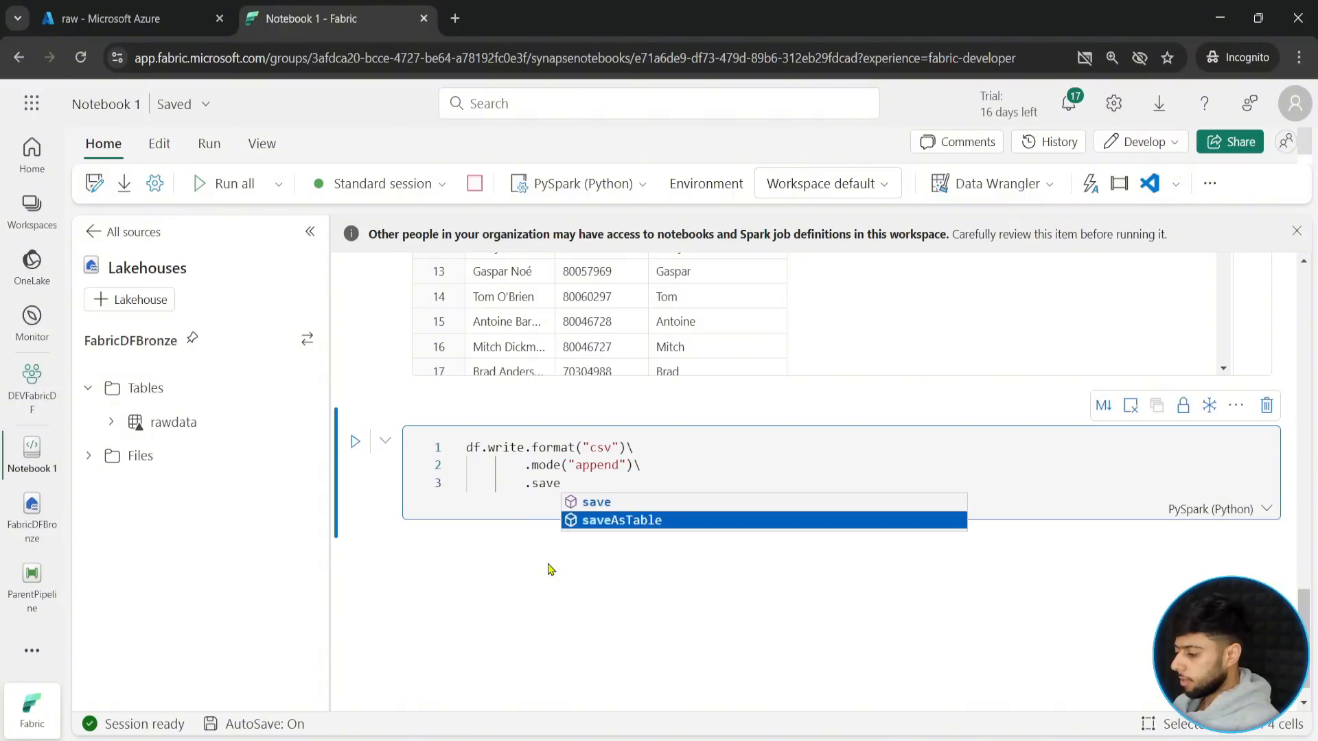
key("Tab")
type("(")
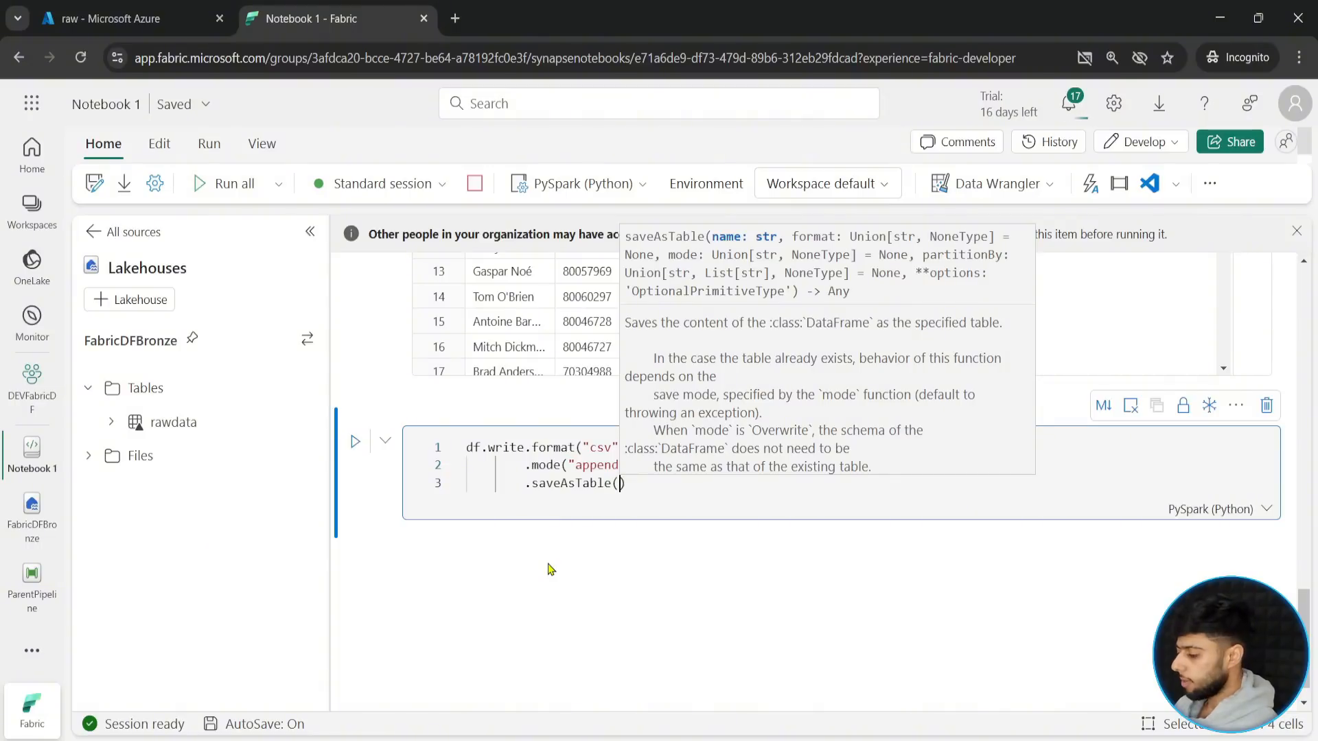
type("\"")
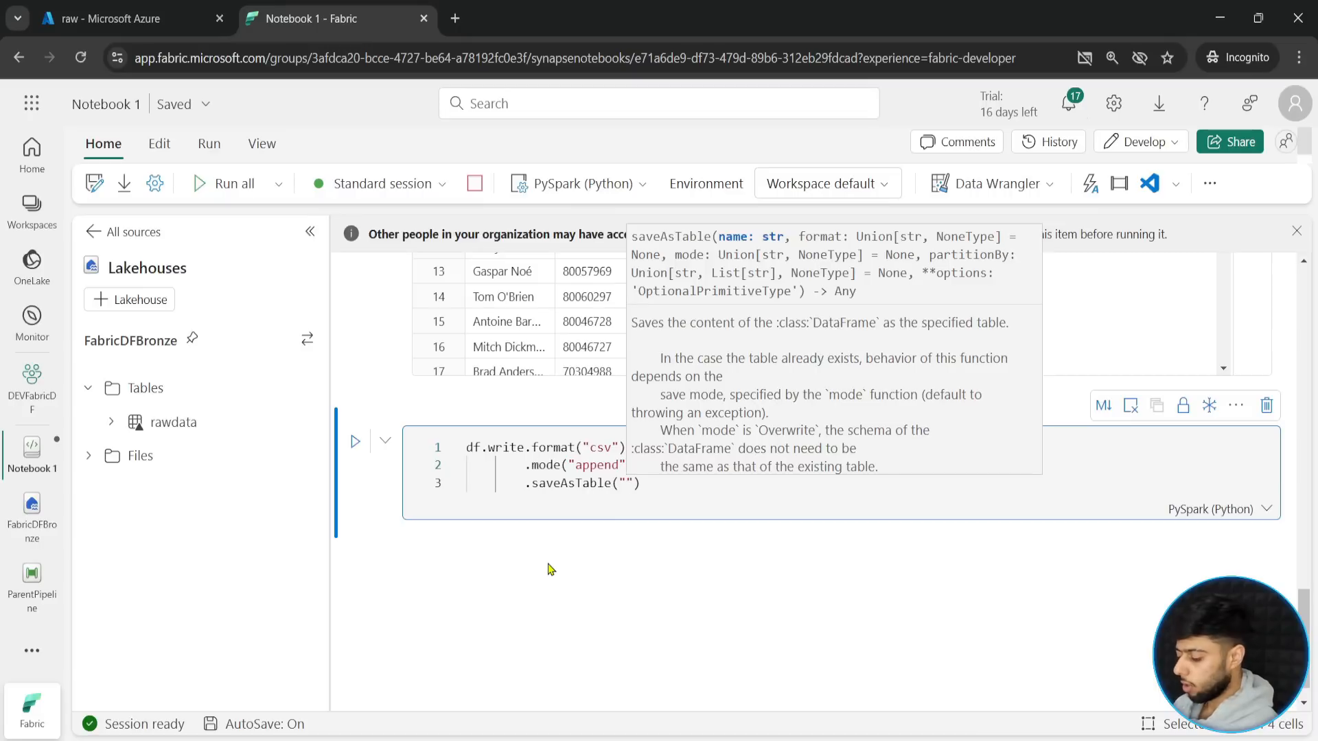
type("Fabric")
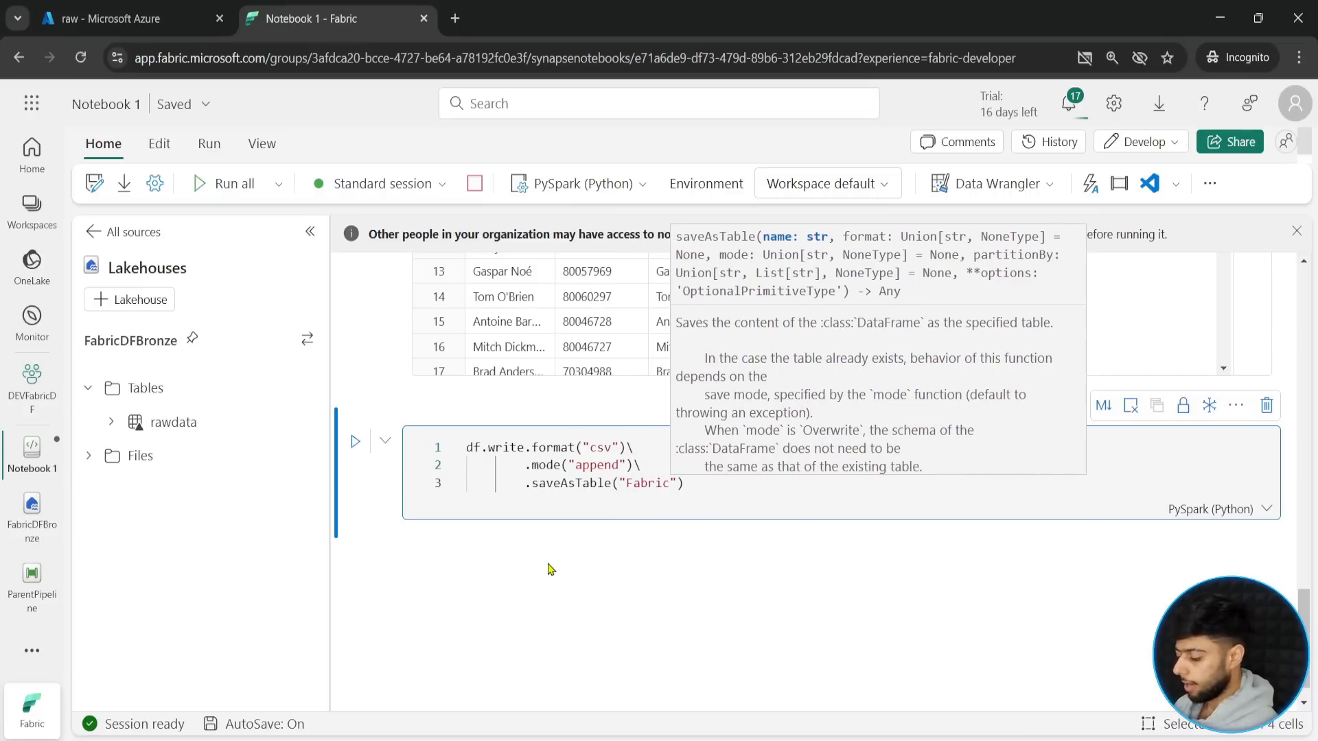
type("DFBromze")
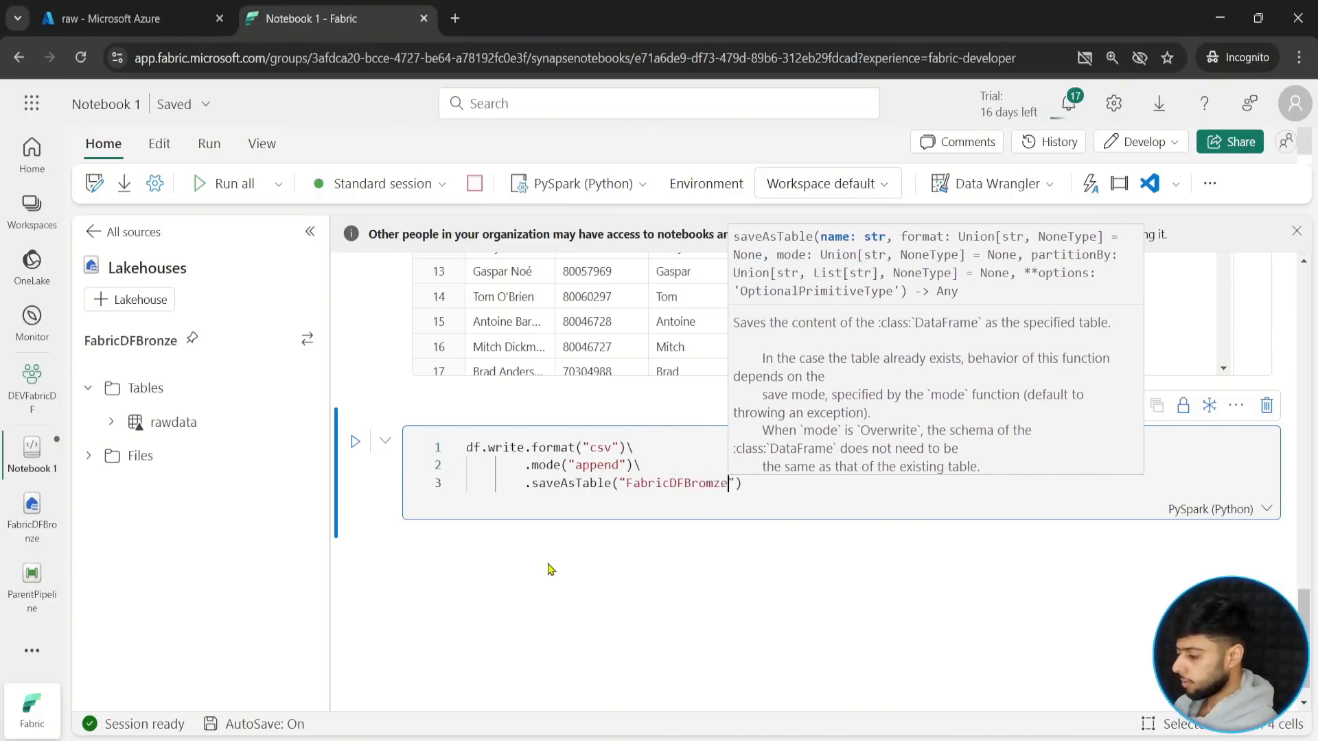
key("BackSpace")
key("BackSpace")
key("BackSpace")
type("nze.")
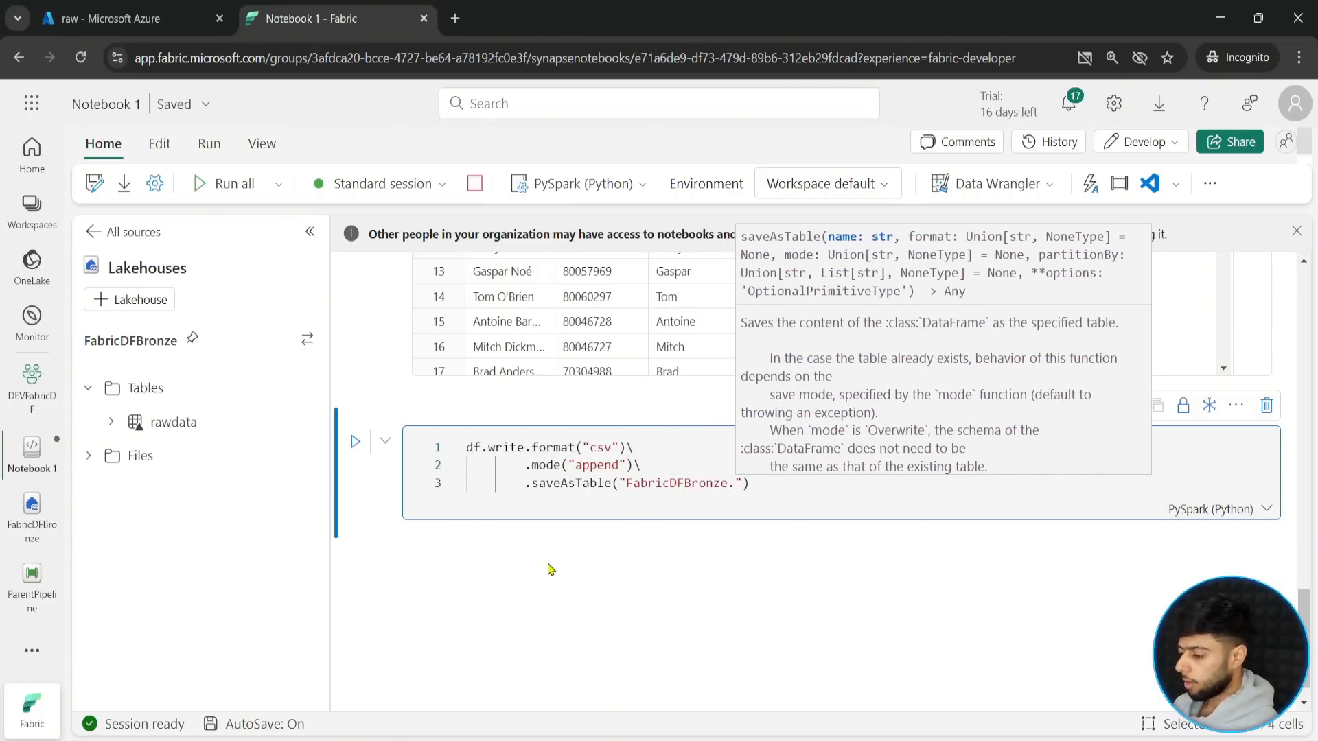
type("rawdataspark")
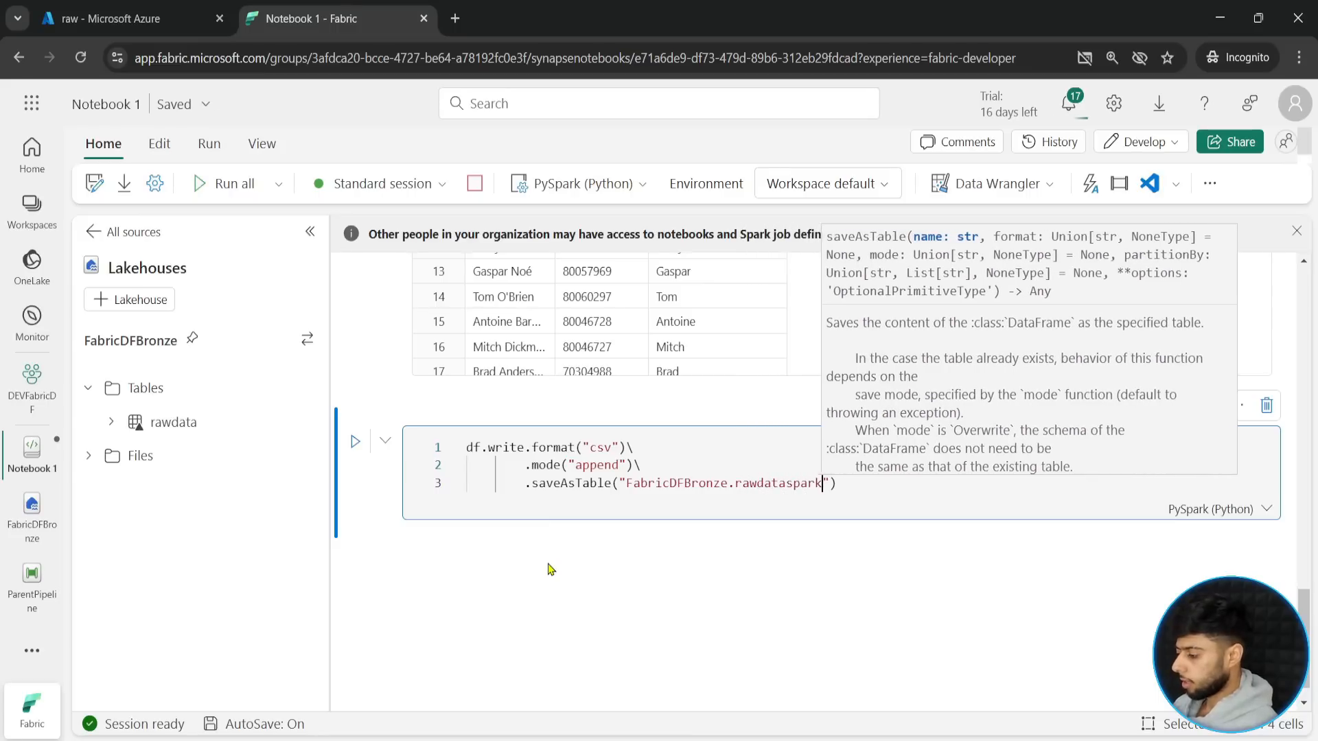
key("shift+Return")
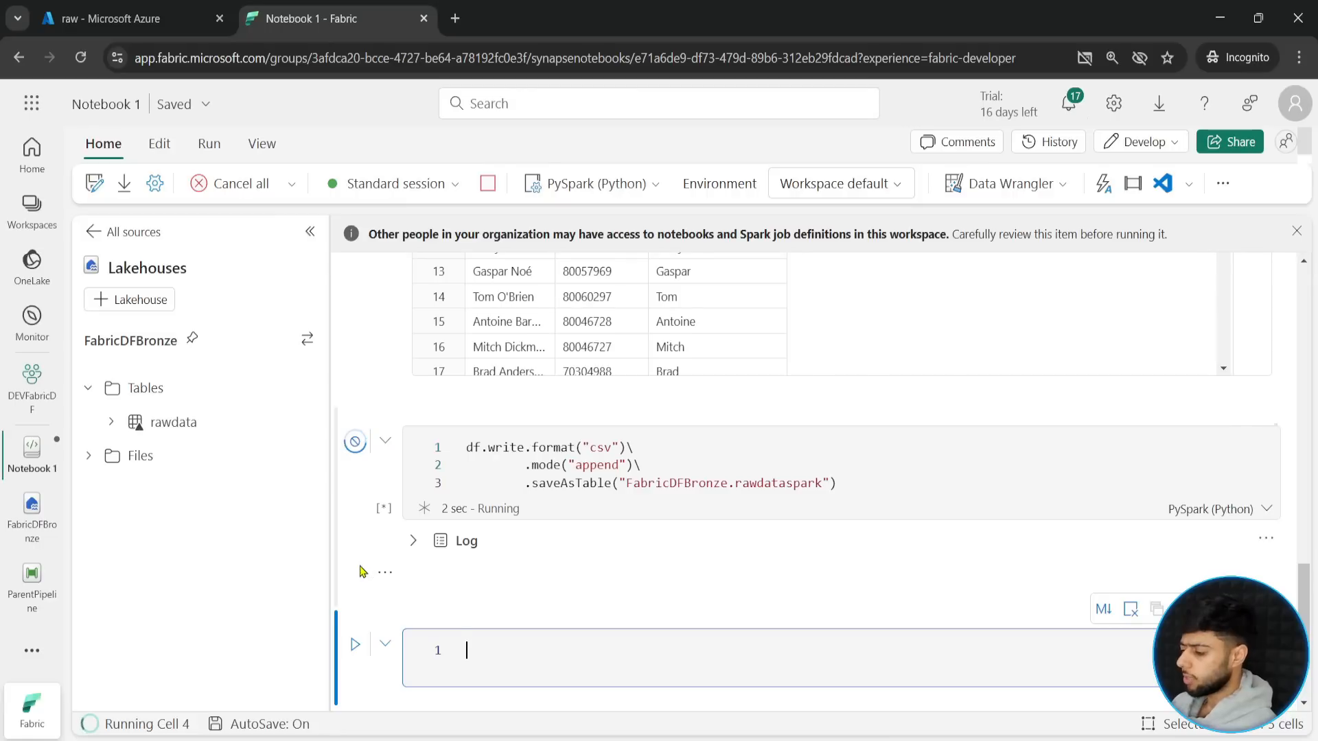
- Refresh the Tables folder of the FabricDFBronze lakehouse in the notebook's explorer
scroll(359, 572, "down", 1)
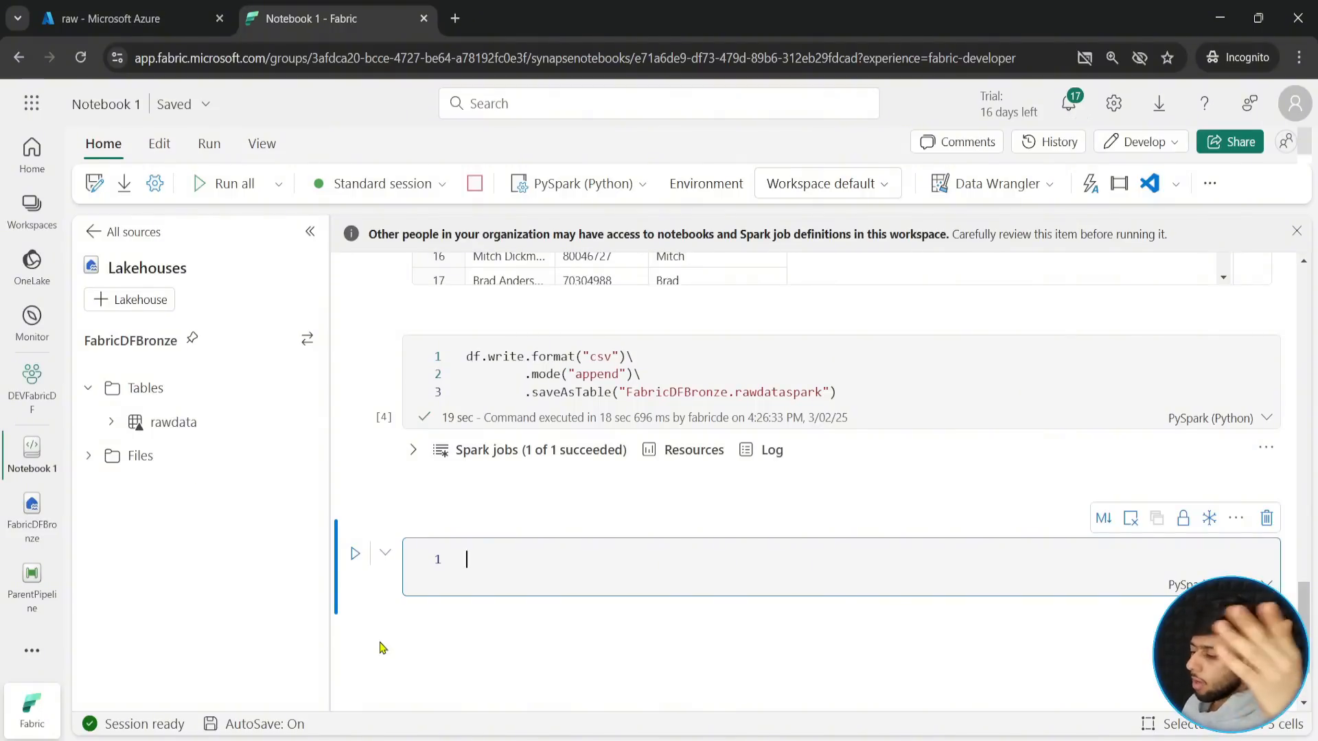
left_click(306, 392)
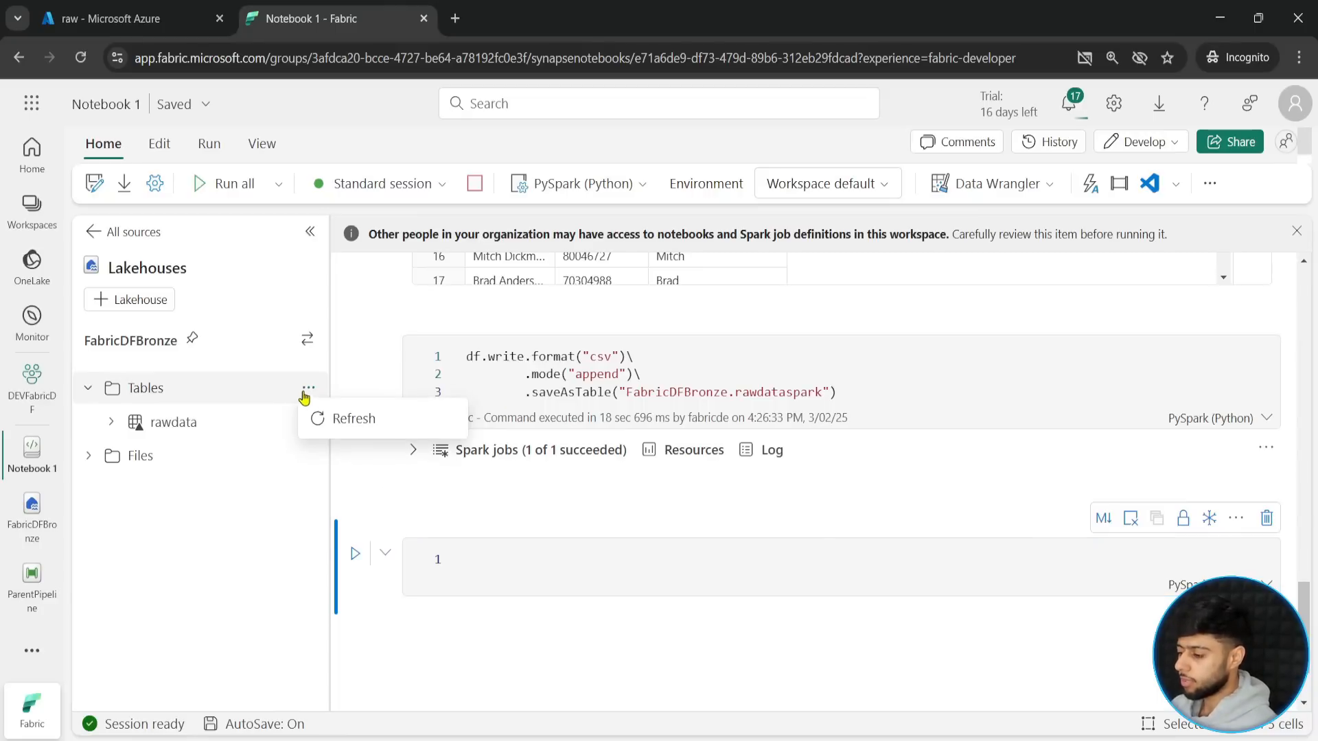
left_click(351, 419)
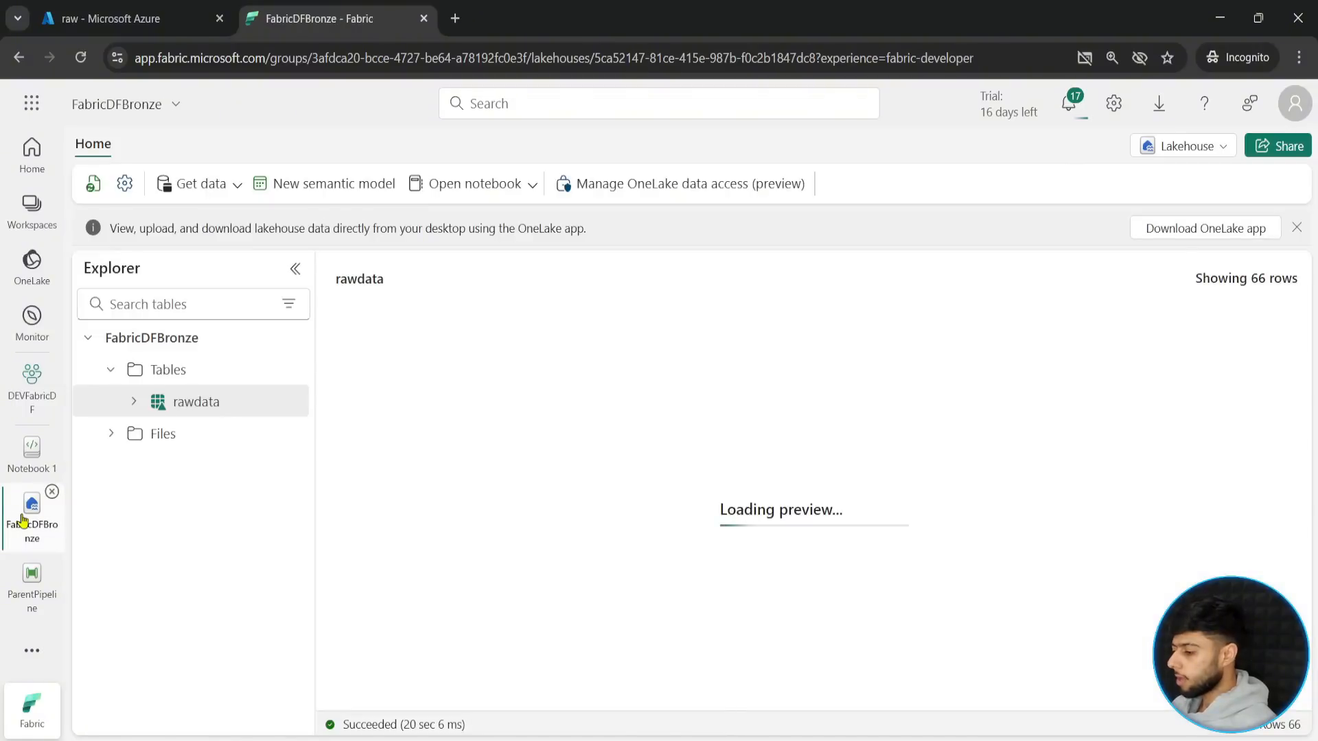
- Refresh the Tables folder in the FabricDFBronze lakehouse explorer and check for the rawdataspark table
left_click(289, 375)
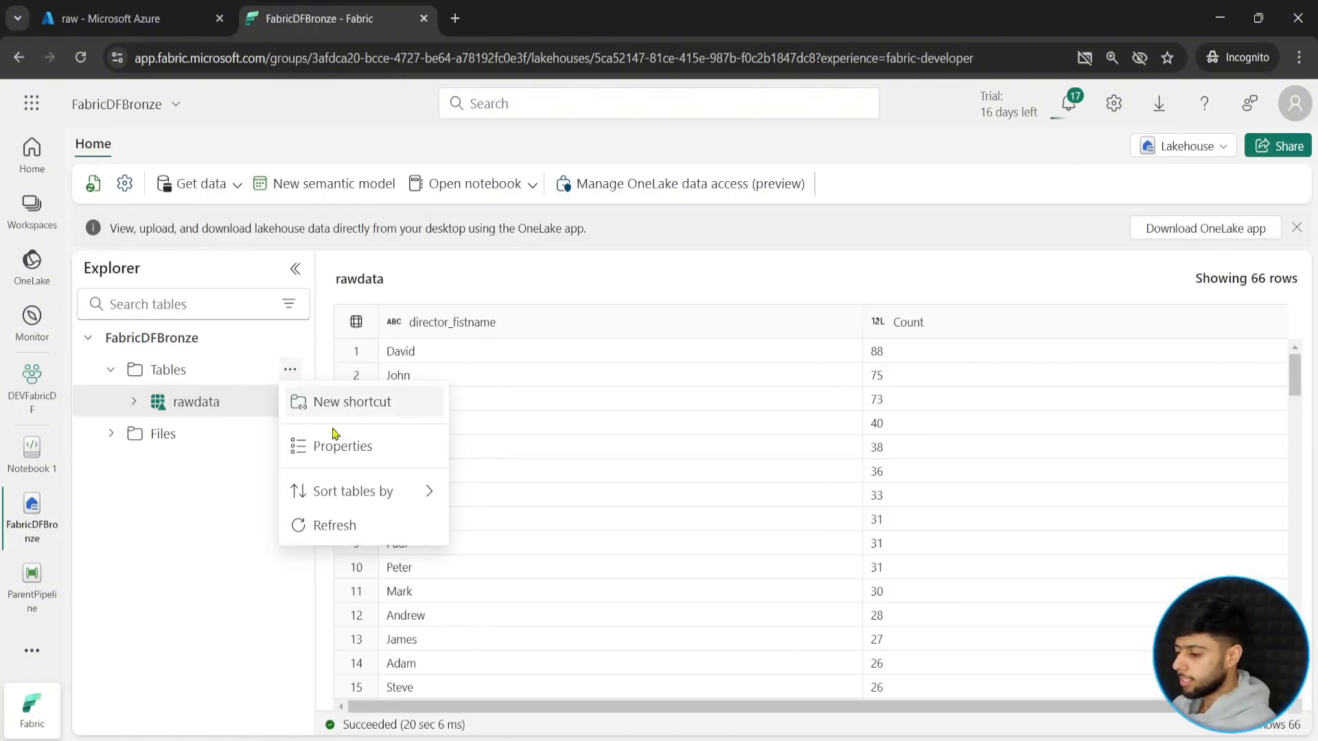
left_click(313, 528)
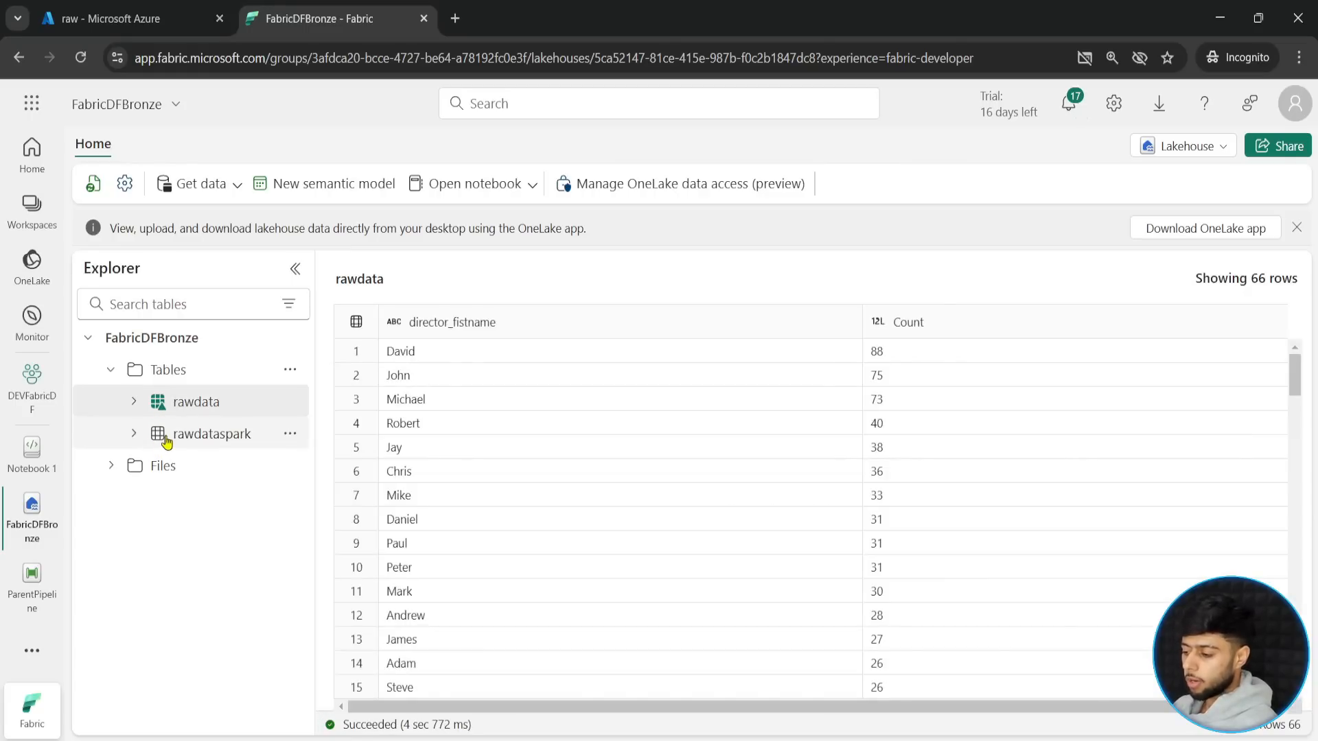
mouse_move(141, 418)
left_mouse_down()
mouse_move(266, 449)
mouse_move(288, 478)
left_mouse_up()
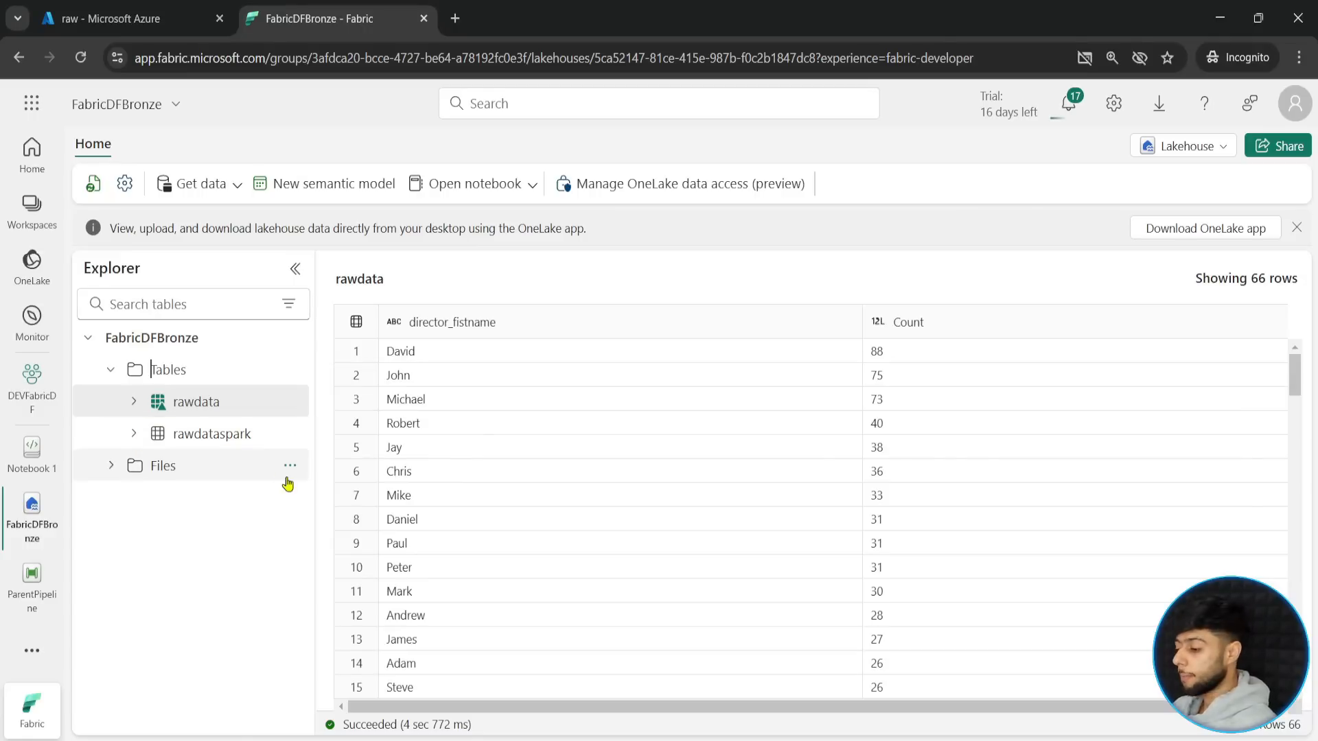
- View the underlying files of the rawdataspark table
left_click(290, 433)
left_click(306, 544)
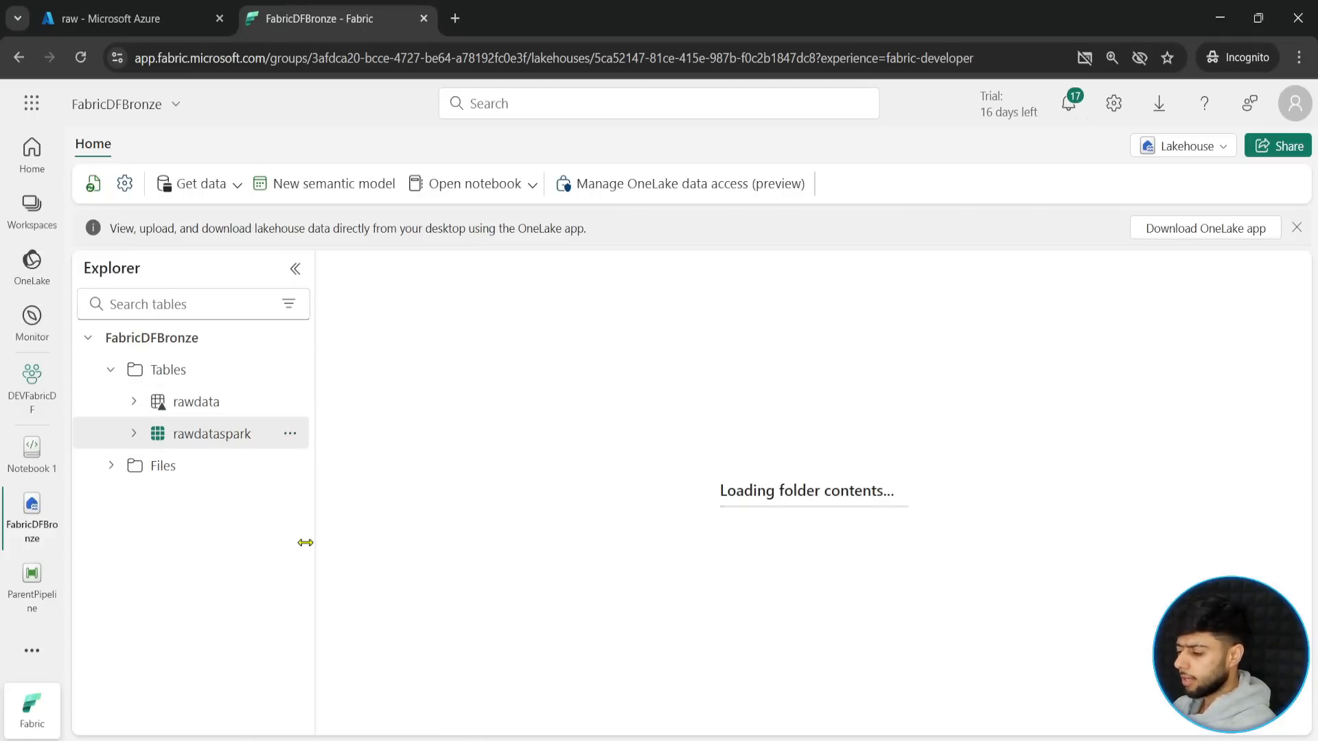
left_click_drag(748, 328, 911, 329)
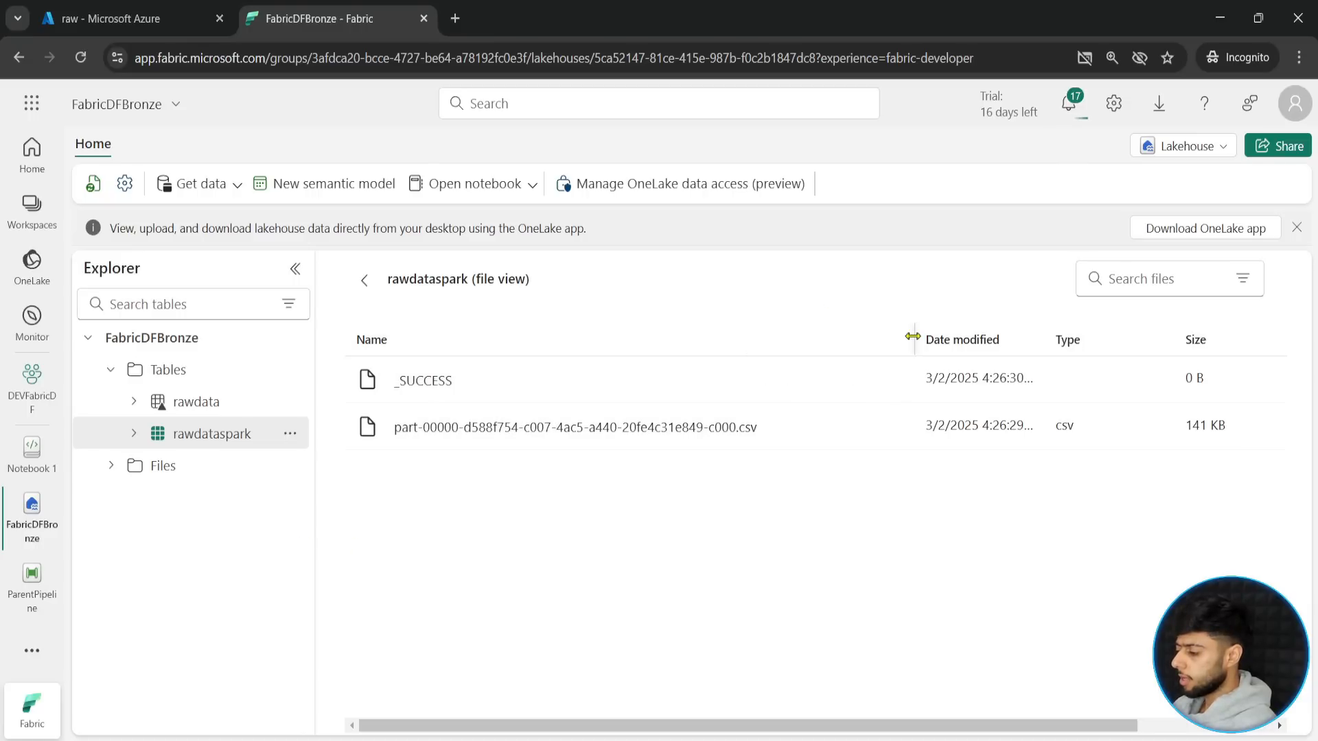
mouse_move(343, 406)
left_mouse_down()
mouse_move(794, 453)
mouse_move(759, 447)
mouse_move(786, 488)
left_mouse_up()
key("Escape")
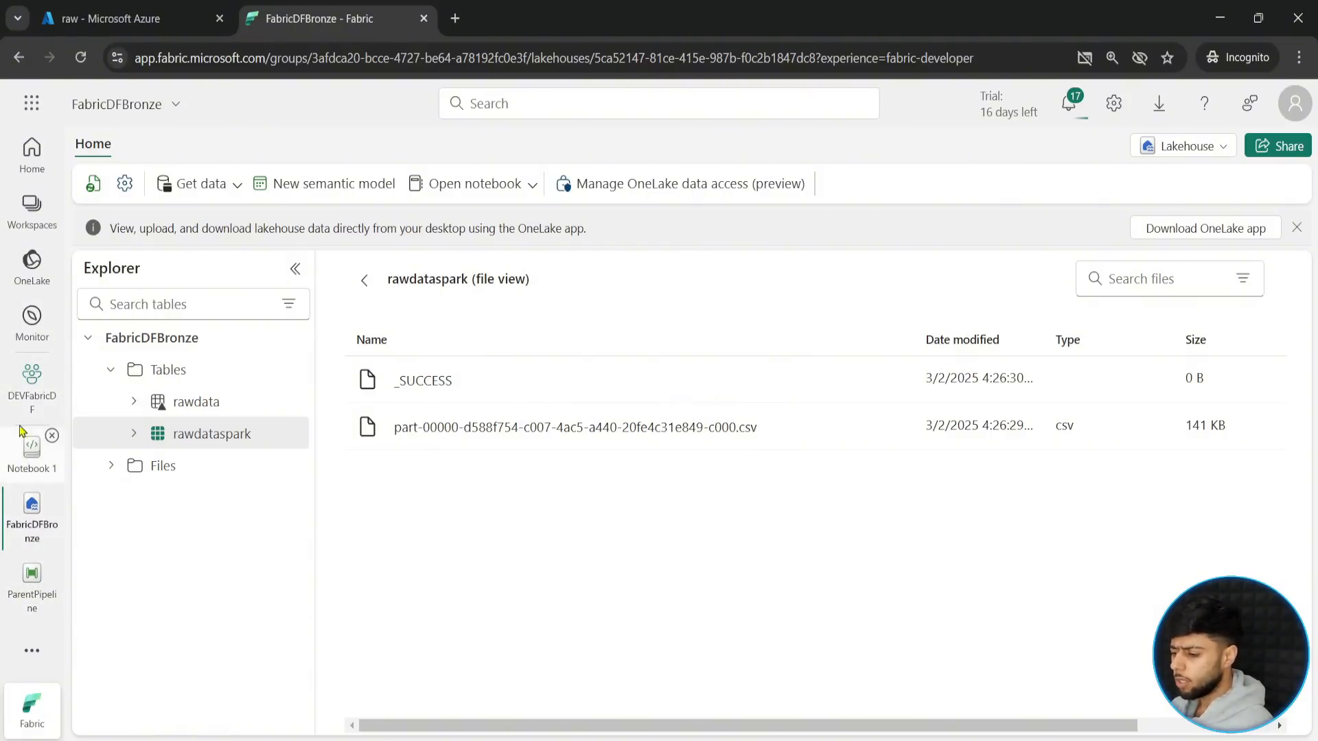
- Open the Dataflow pipeline from the DEVFabricDF workspace and enlarge its properties pane
left_click(20, 392)
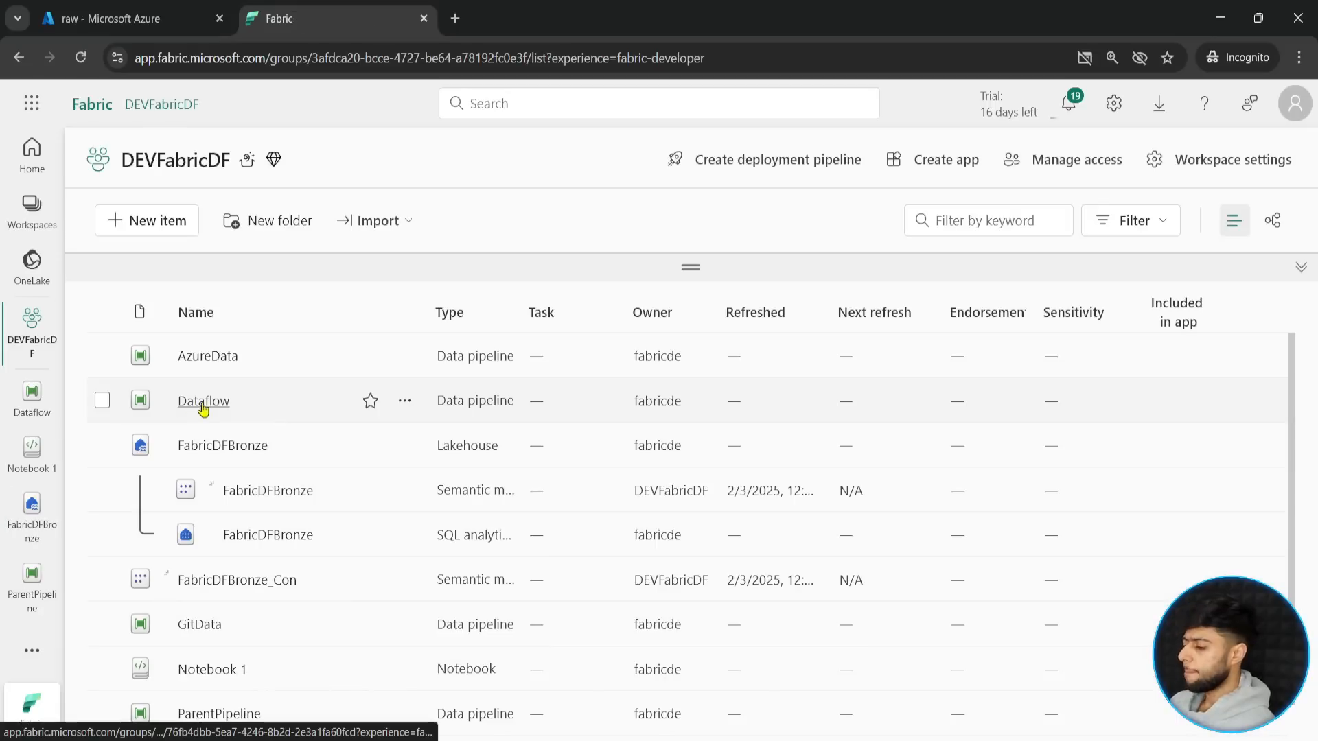
left_click(203, 404)
left_click(230, 310)
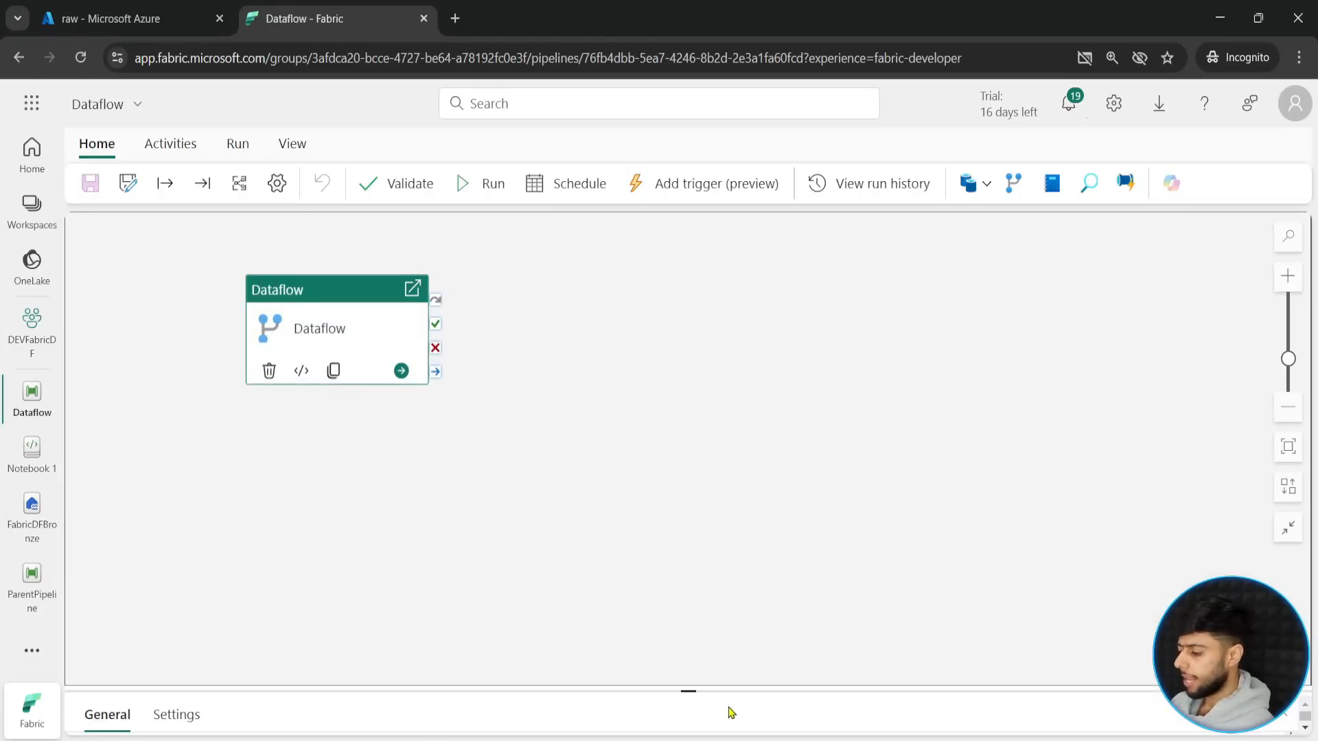
left_click_drag(686, 690, 687, 501)
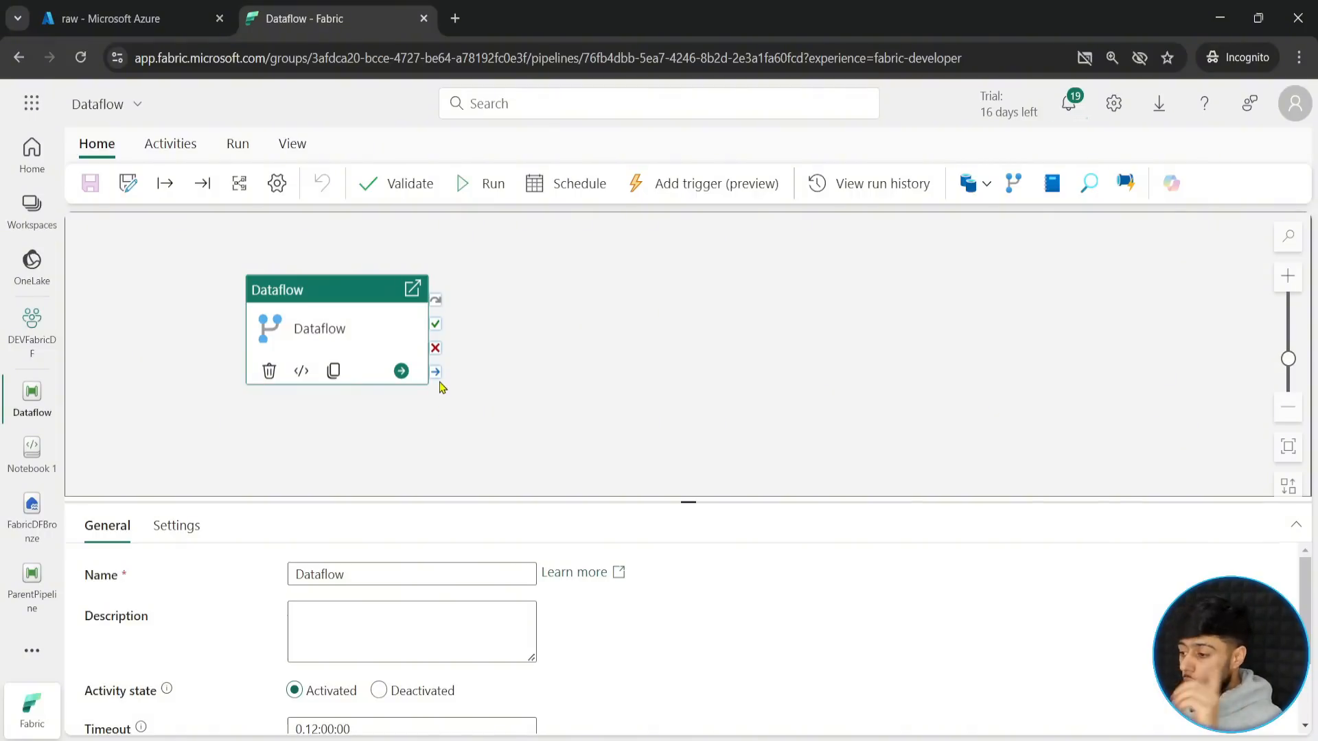
- Add a Notebook activity from the Transform category to the Dataflow pipeline
left_click(172, 146)
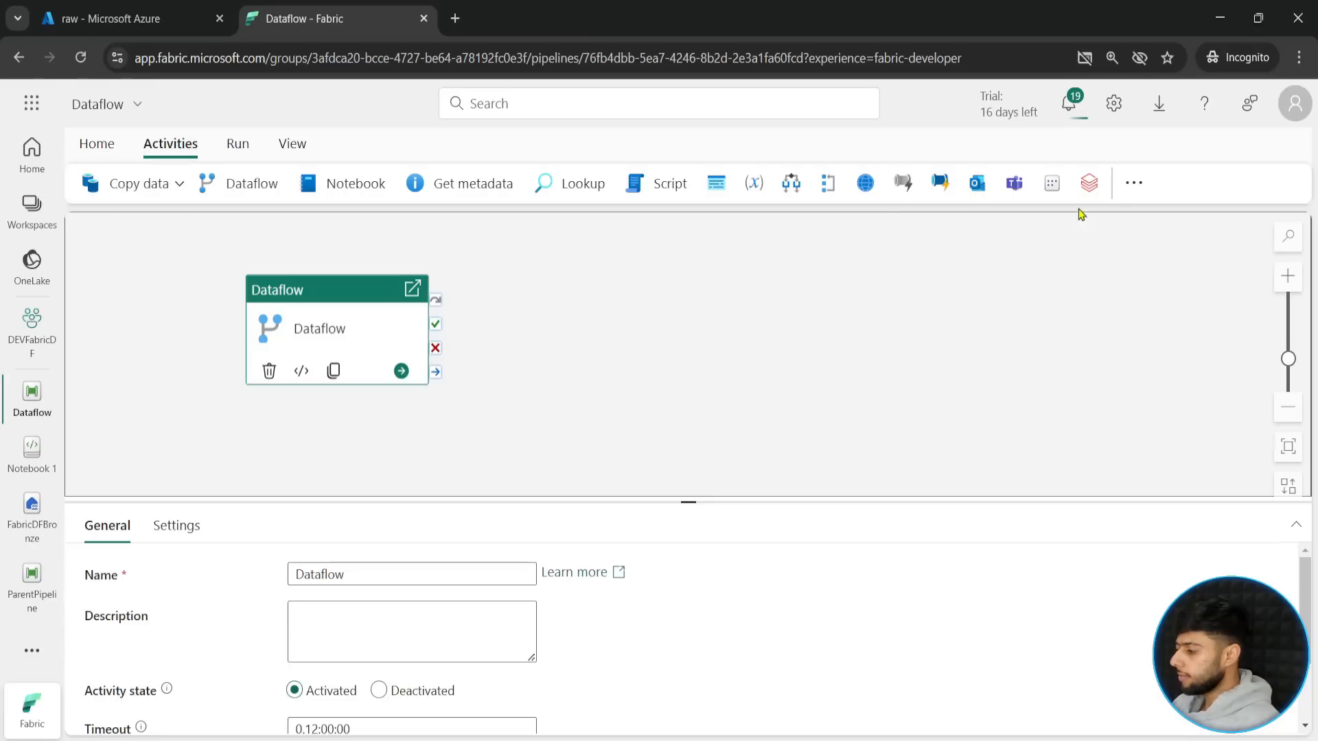
left_click(1134, 182)
scroll(1160, 384, "down", 7)
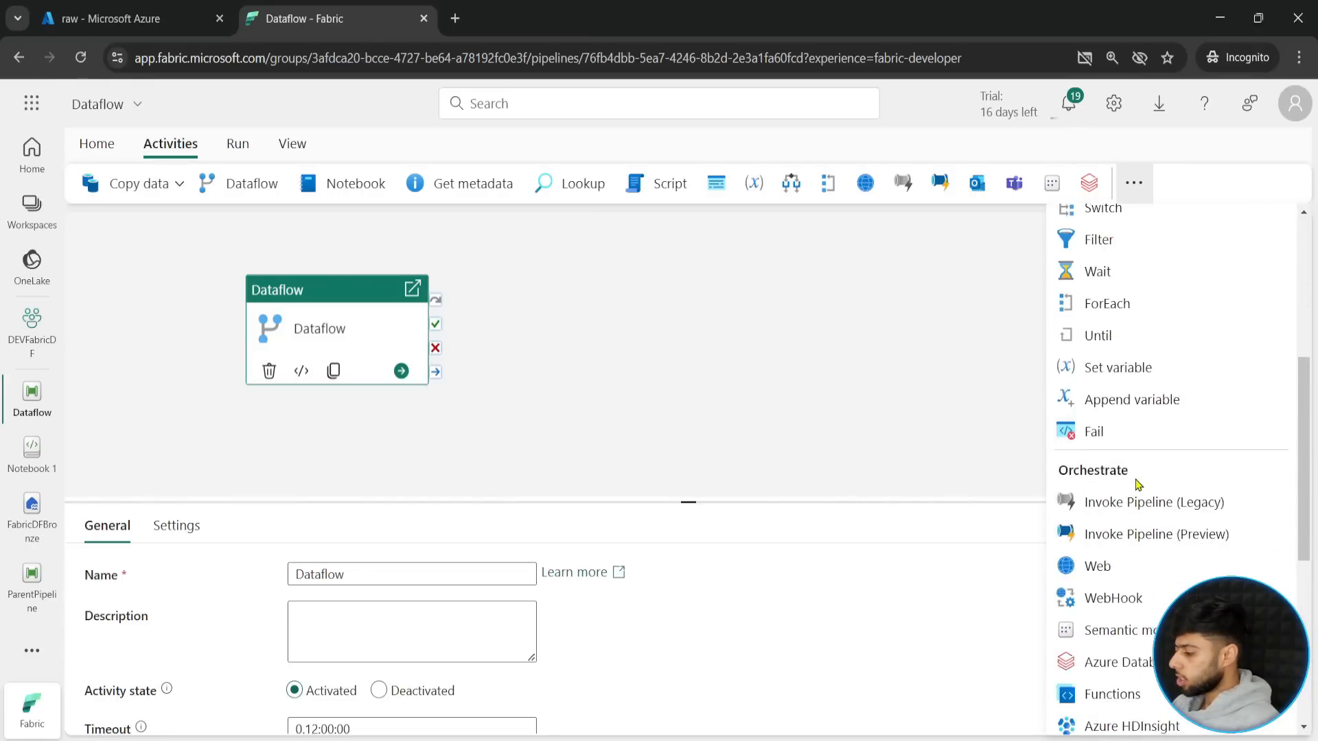
scroll(1125, 508, "down", 6)
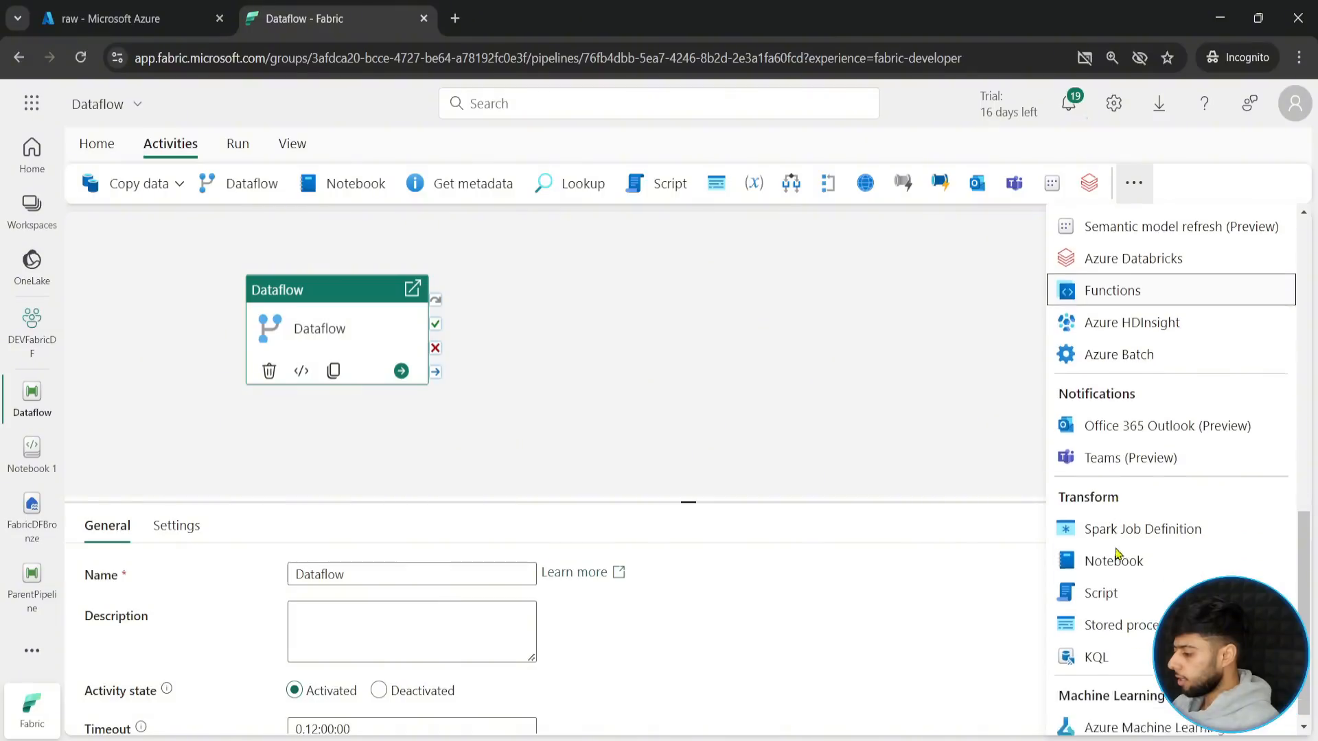
left_click(1114, 557)
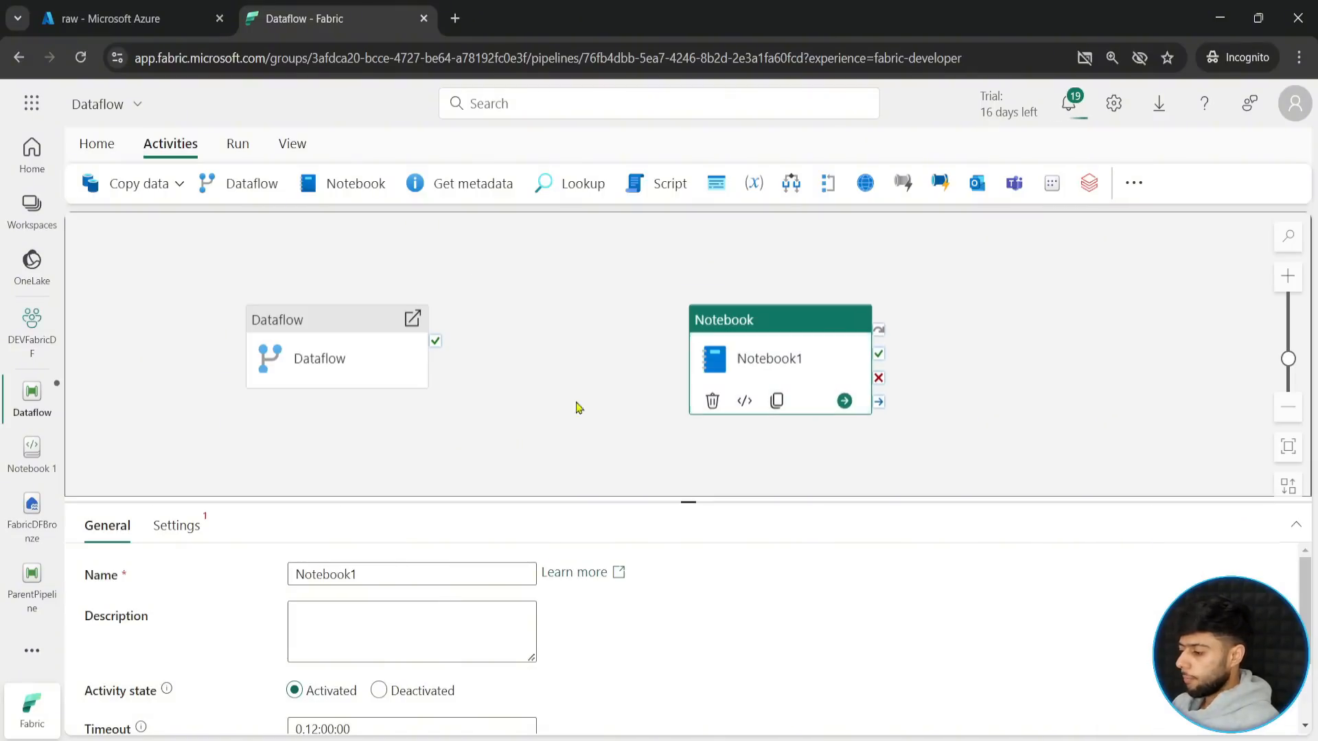
- Rename the new activity Notebook and connect the Dataflow activity's success output to it
left_click(376, 573)
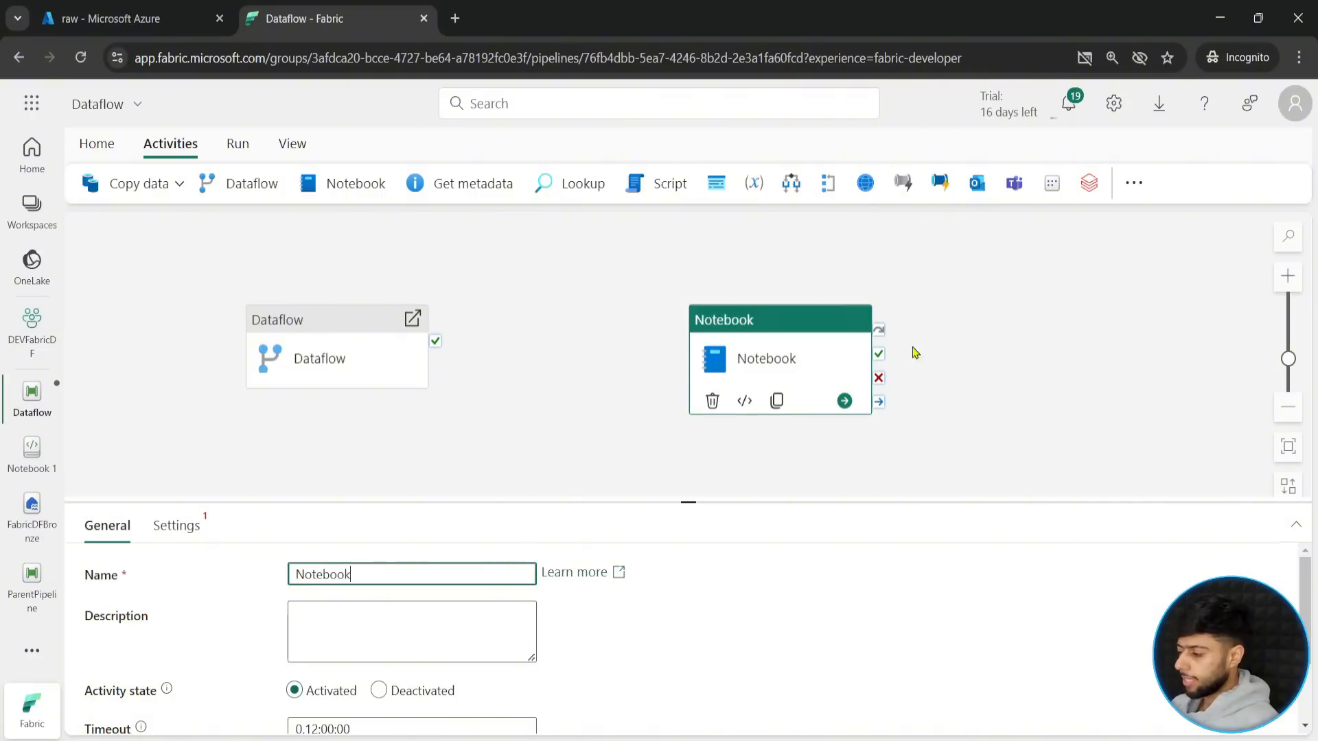
left_click_drag(817, 346, 707, 318)
left_click_drag(435, 341, 714, 230)
- In the Notebook activity's settings, choose Notebook 1 as the notebook to run and expand the base parameters
left_click(176, 525)
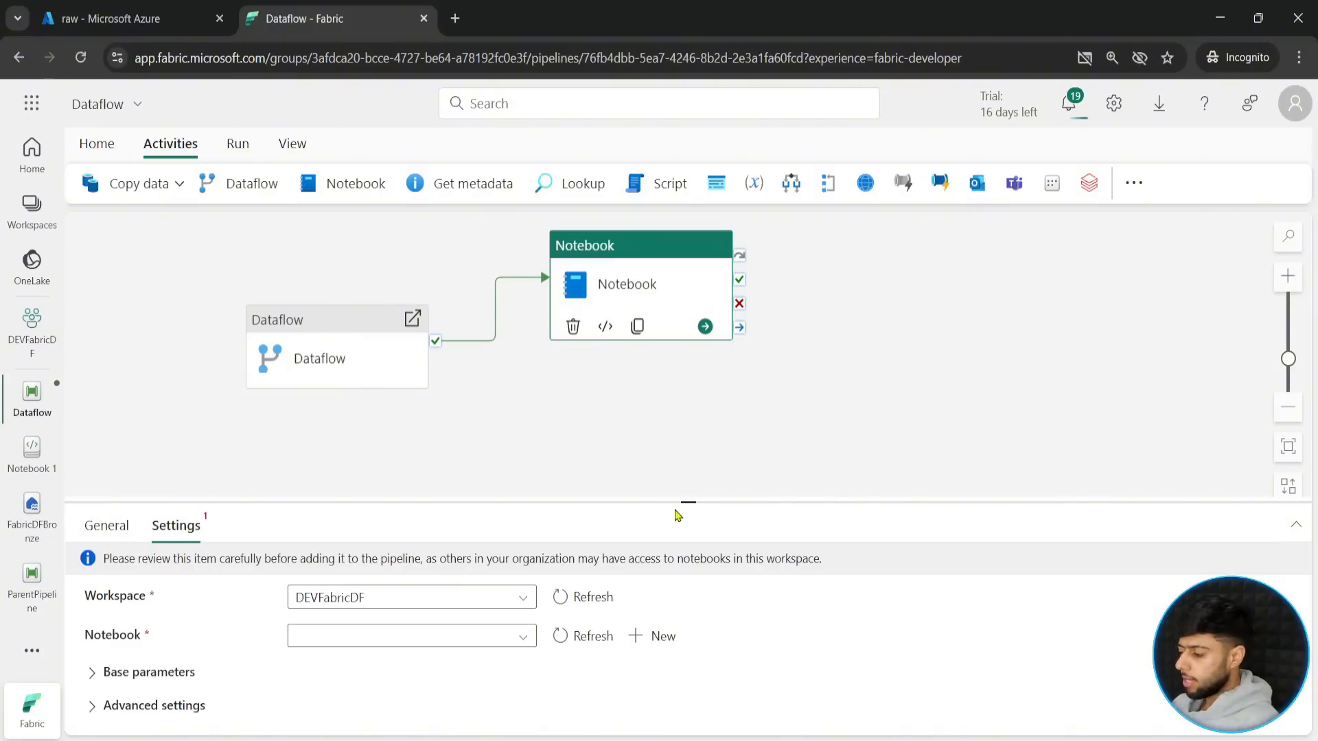
left_click_drag(673, 501, 676, 381)
left_click(352, 516)
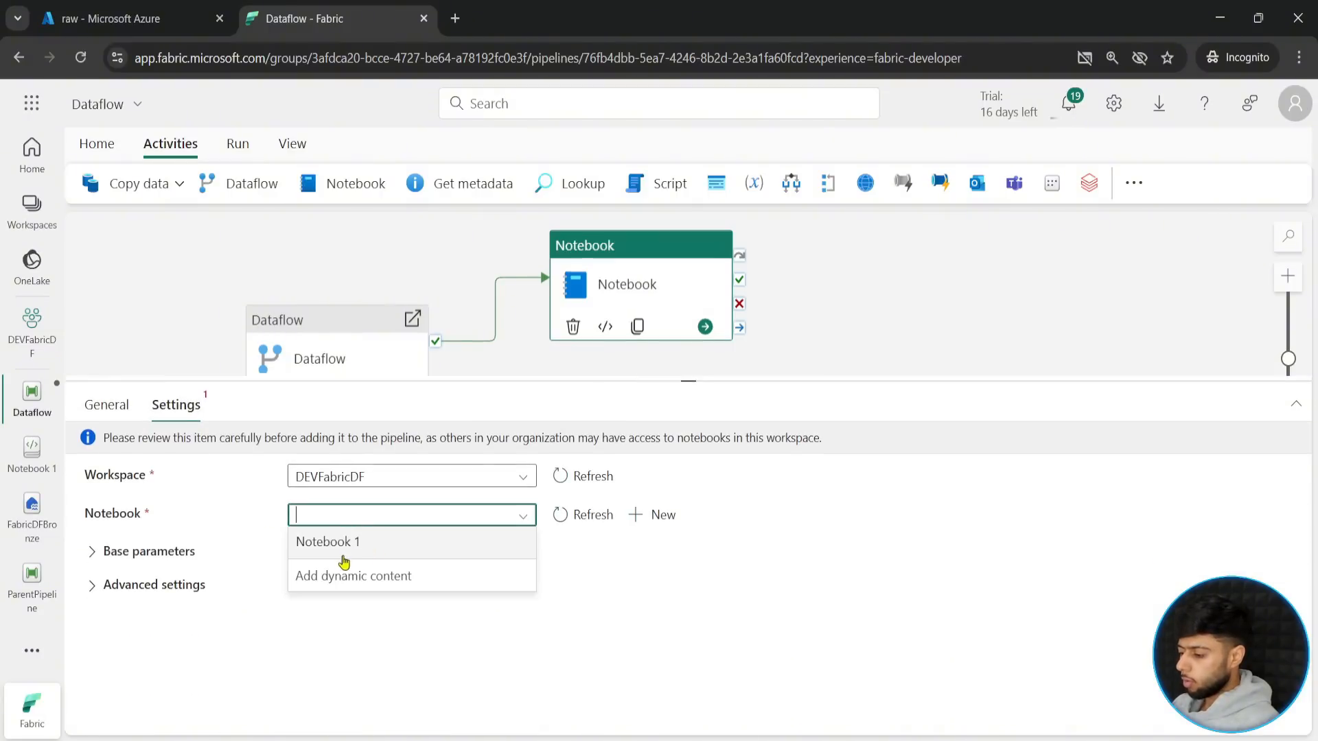
left_click(343, 555)
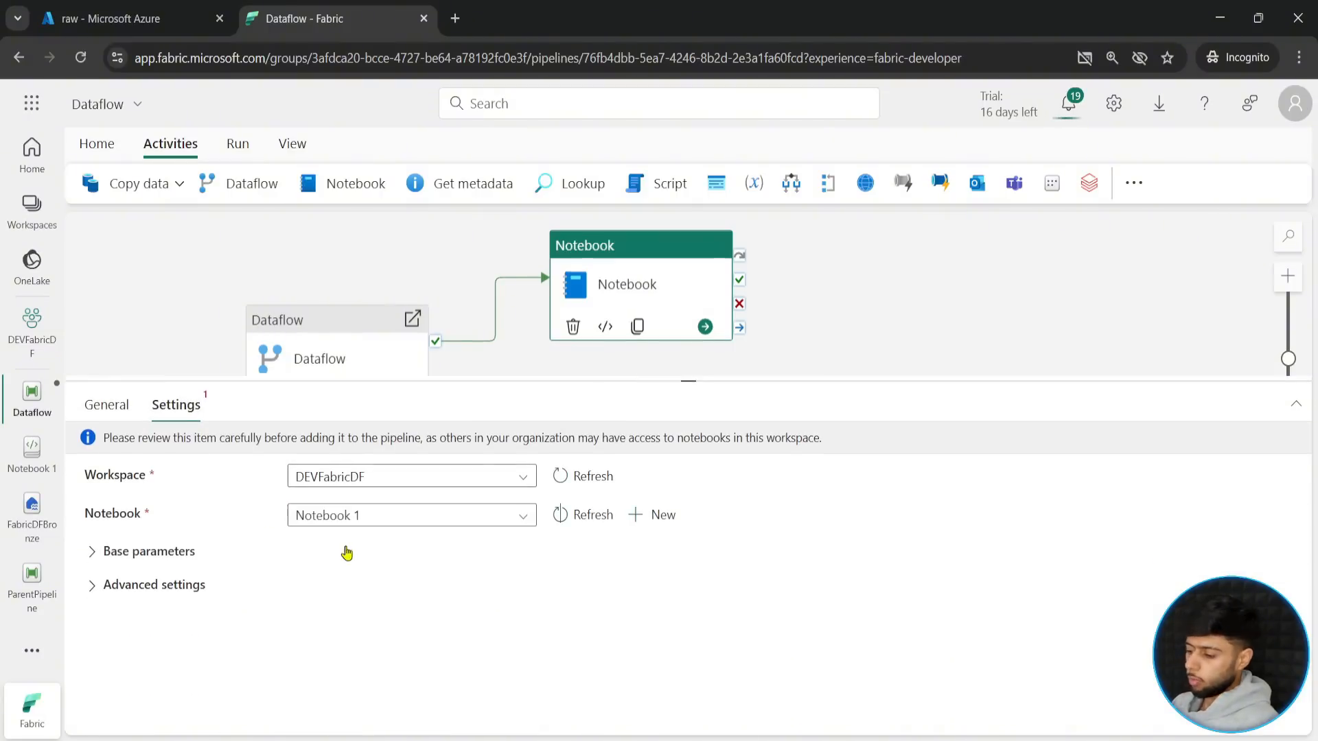
left_click(100, 553)
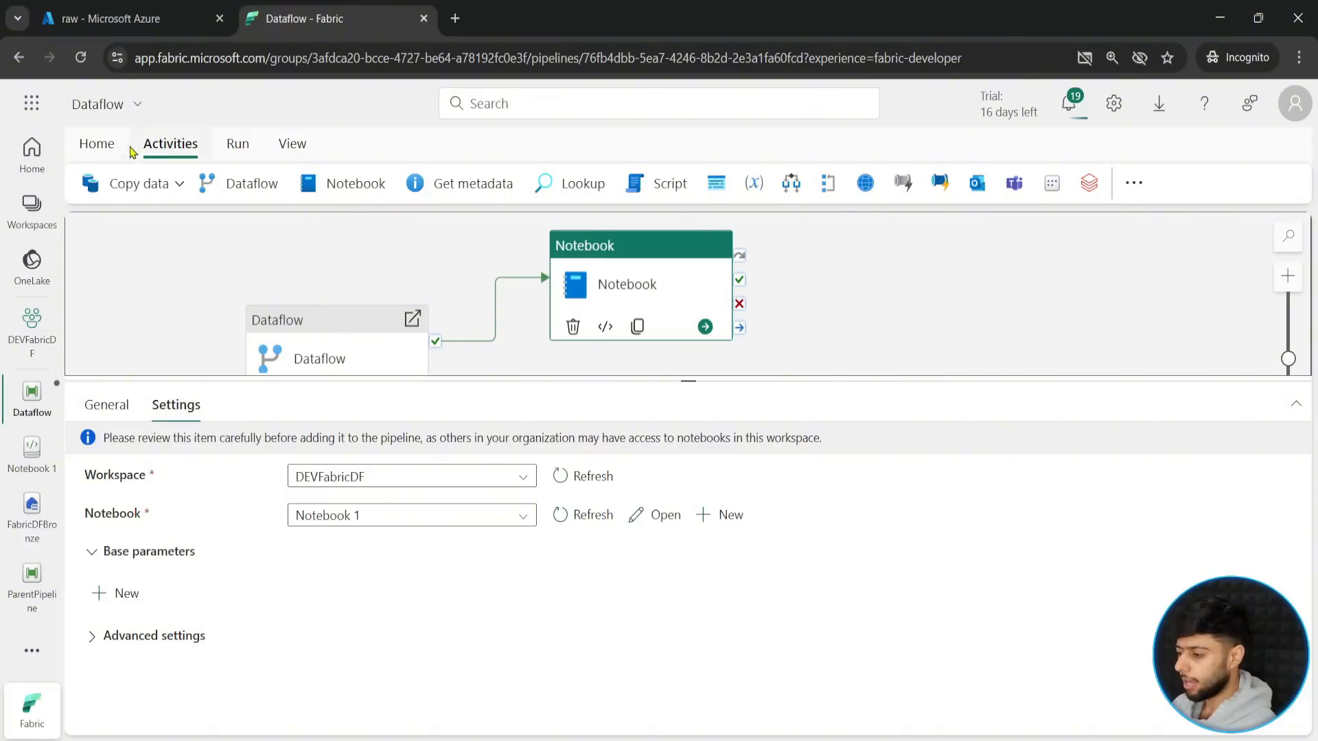
- Save the Dataflow pipeline
left_click(96, 144)
left_click(89, 183)
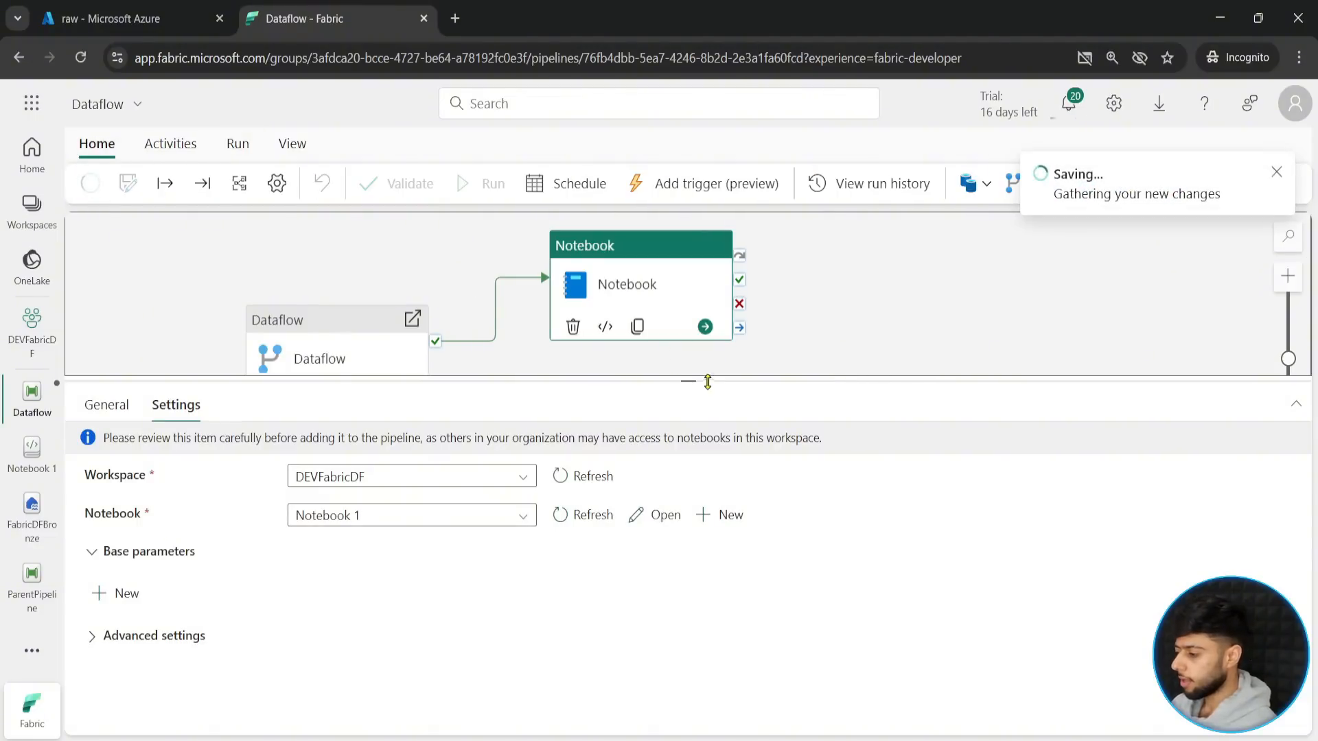
left_click_drag(689, 379, 689, 446)
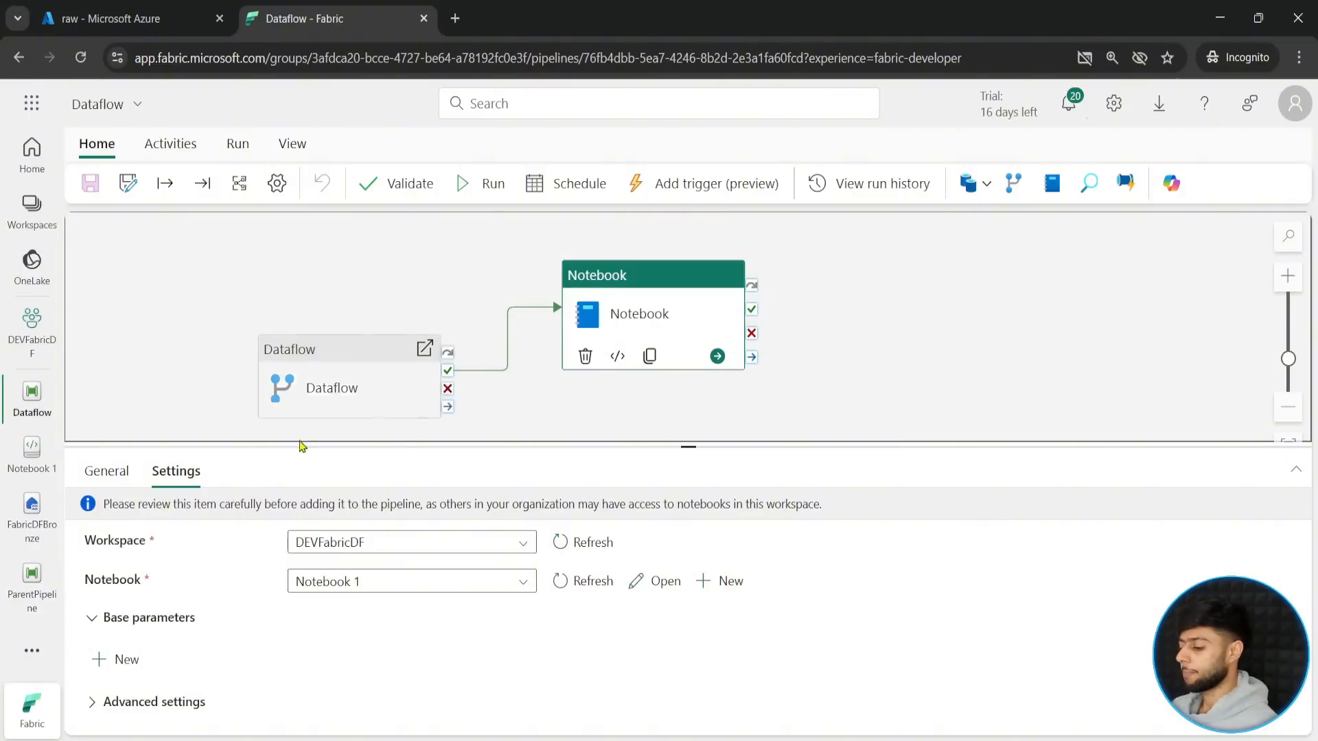
- Open ParentPipeline and rearrange its canvas, placing the AzureData activity above and to the right of GitData
left_click(31, 589)
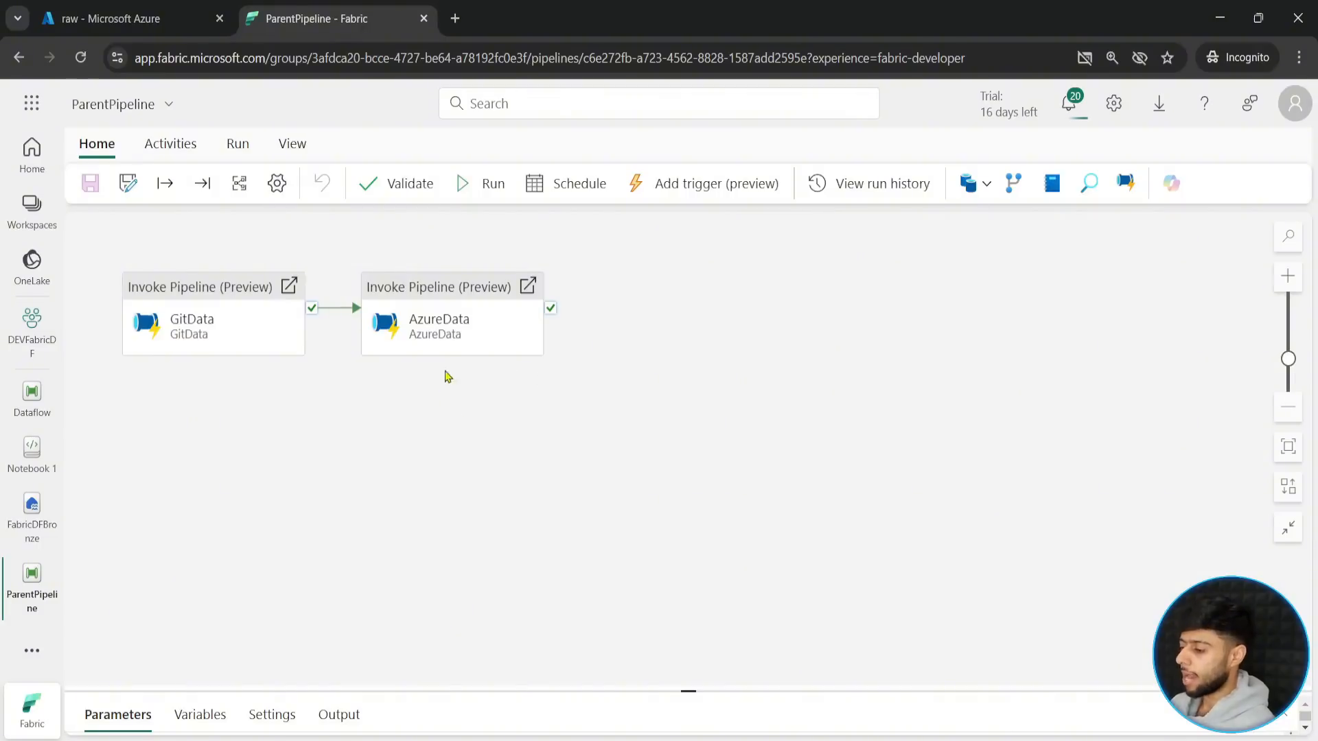
left_click_drag(449, 338, 720, 384)
left_click_drag(226, 331, 296, 584)
left_click_drag(645, 384, 537, 420)
left_click_drag(703, 620, 659, 551)
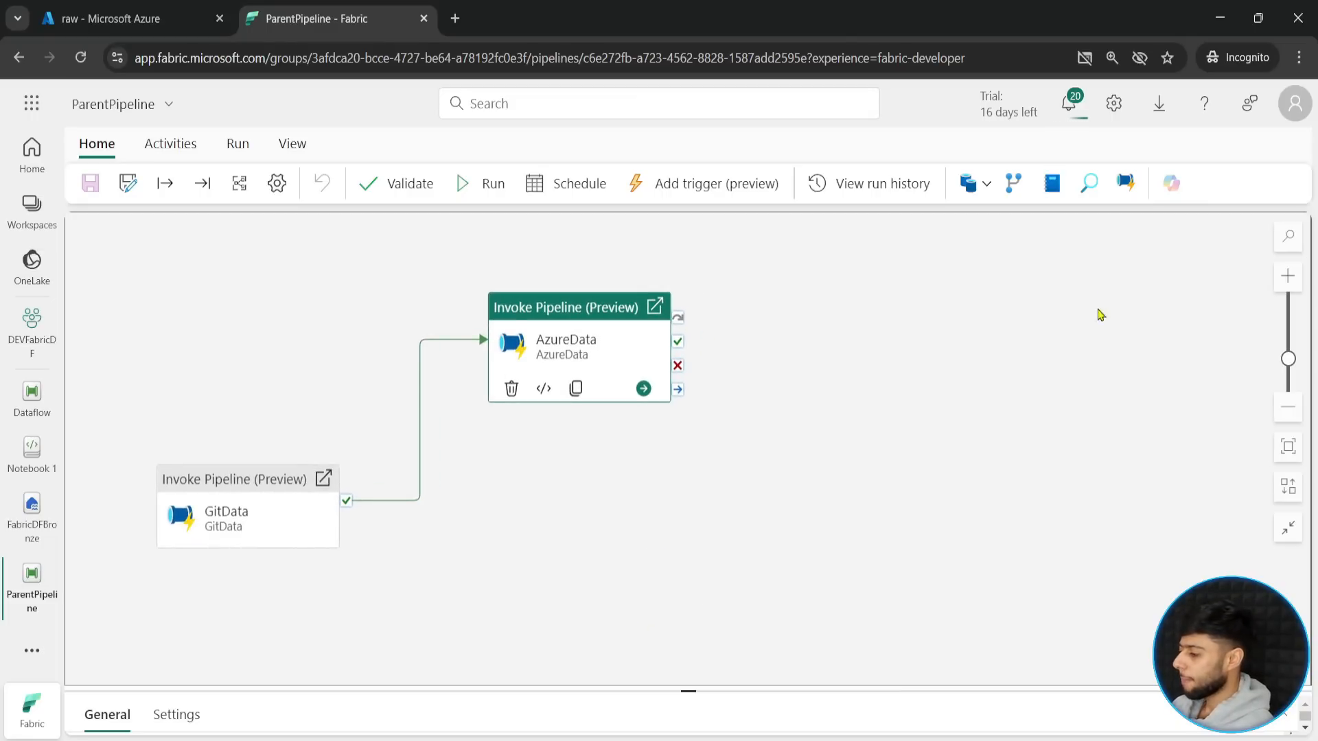
- Add an Invoke Pipeline (Preview) activity to the right of AzureData and name it TransformData
left_click(1126, 183)
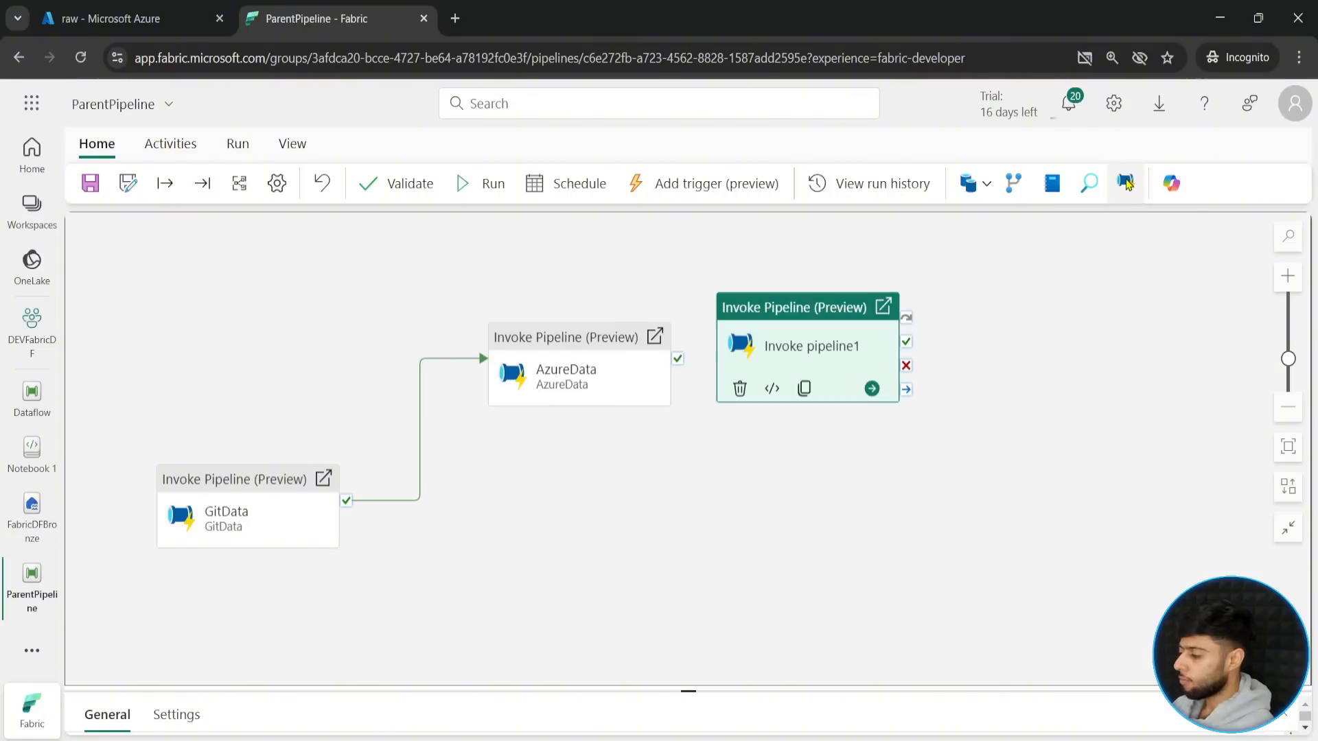
left_click_drag(813, 331, 943, 454)
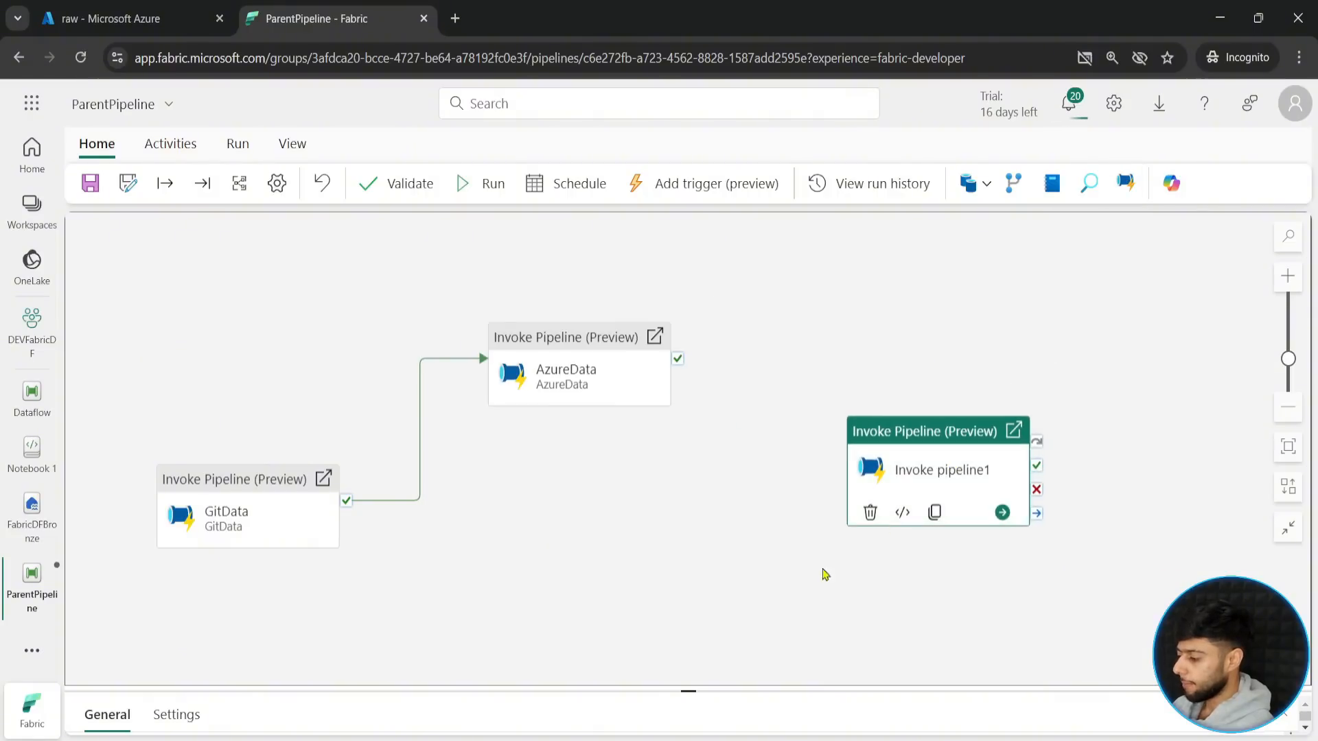
left_click(688, 691)
left_click_drag(436, 603, 236, 607)
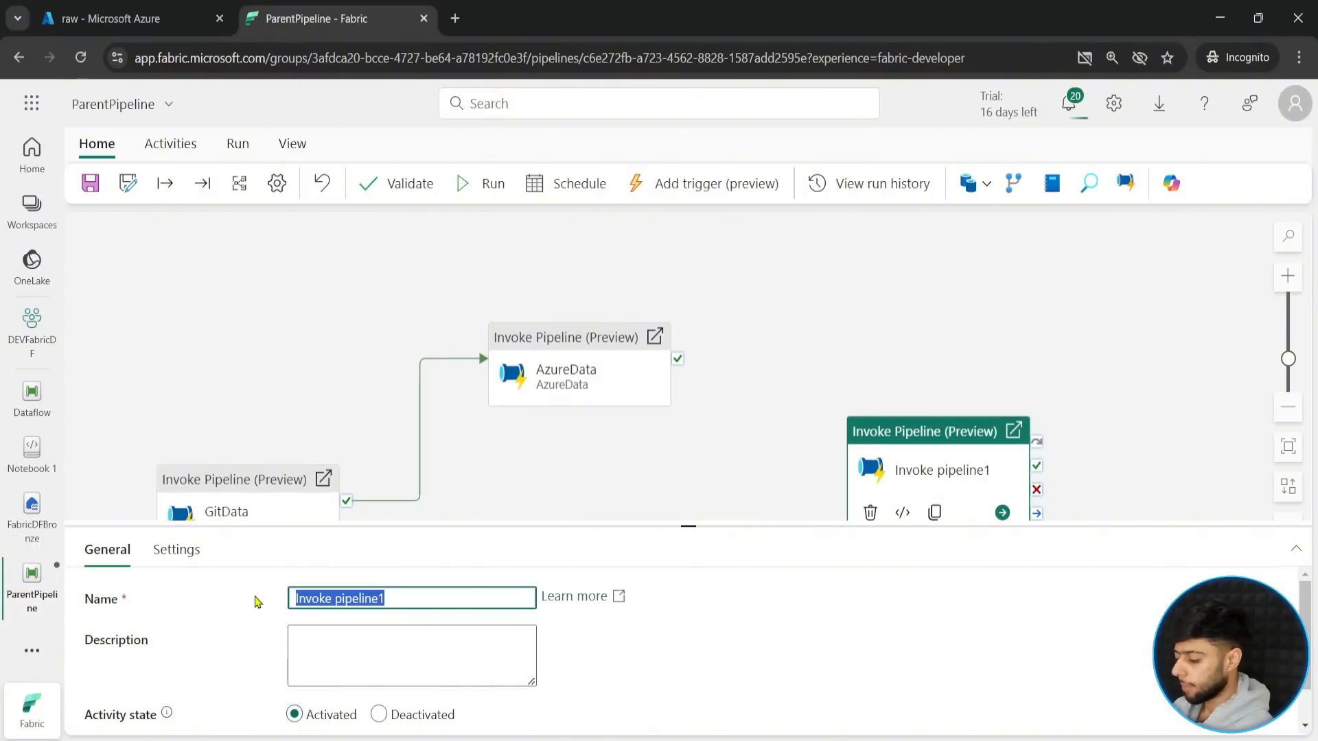
type("Transform")
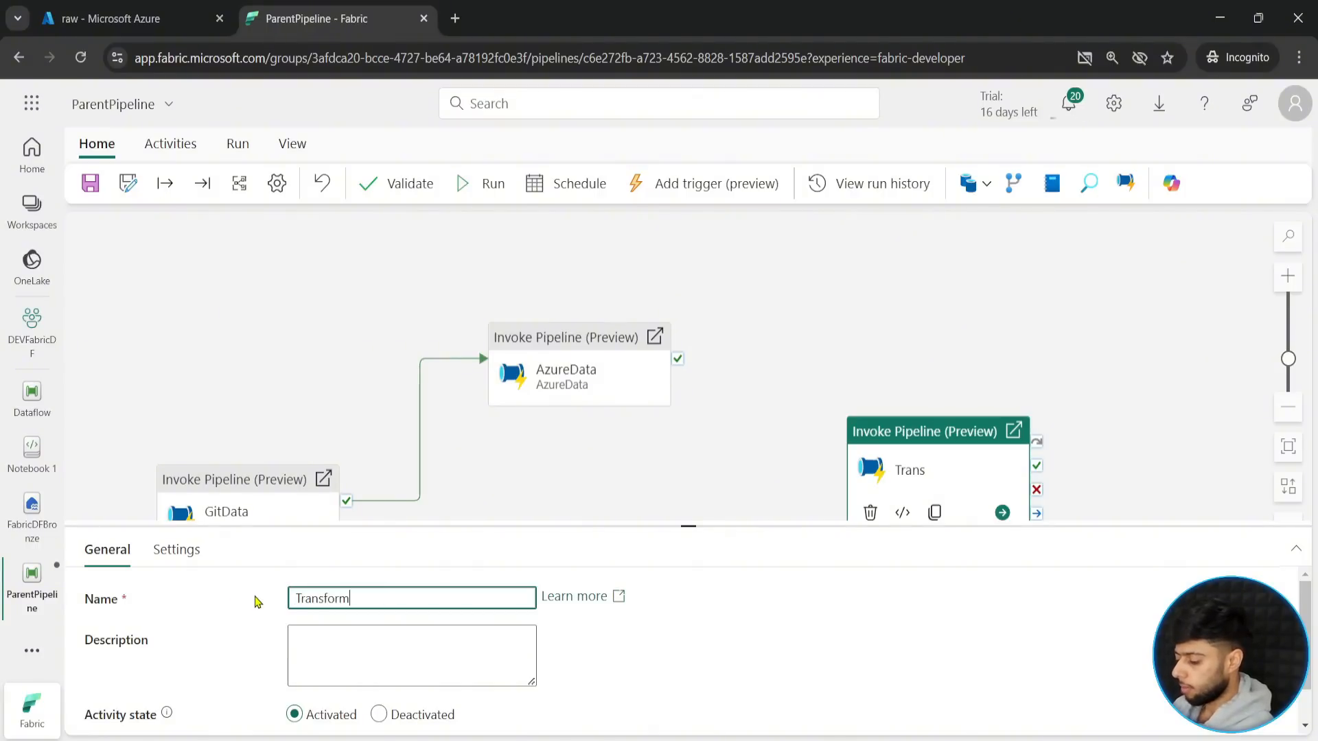
type("Data")
- Configure TransformData to use the FabricDataPipelines connection and invoke the Dataflow pipeline
left_click(173, 554)
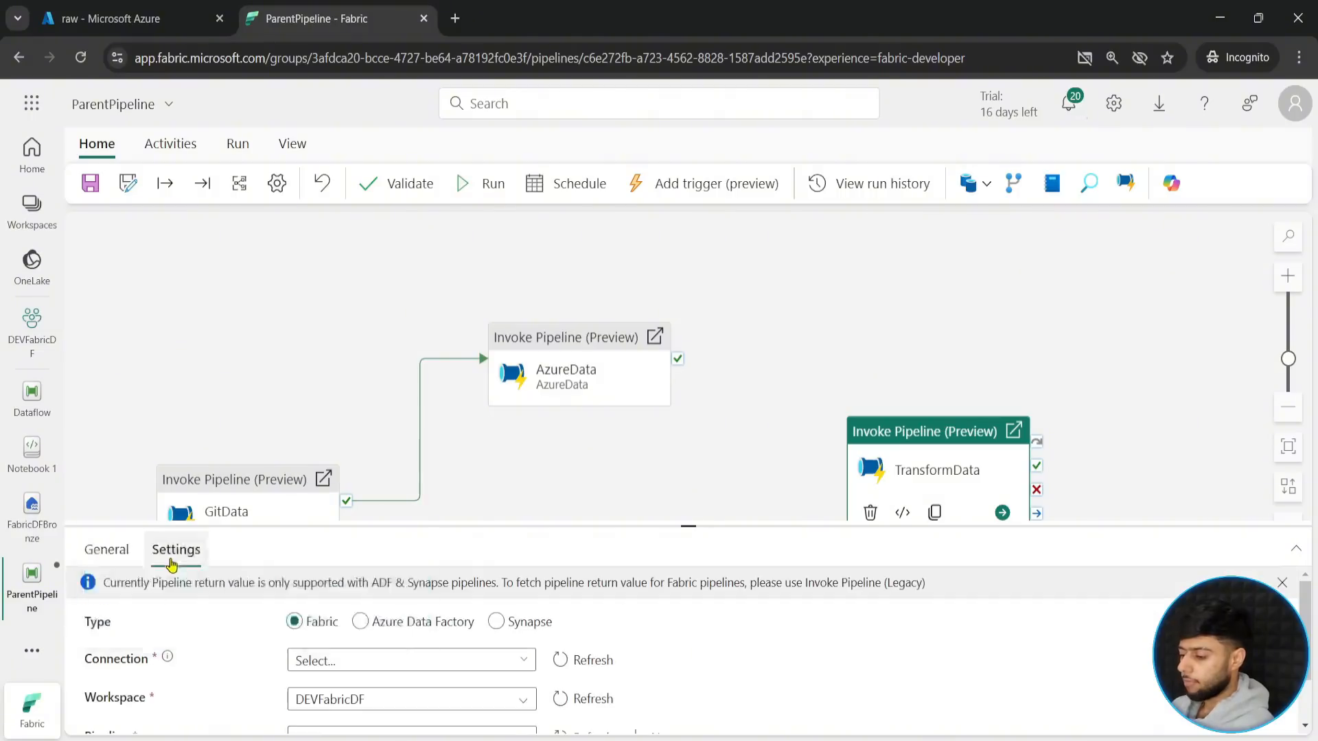
left_click(677, 518)
scroll(693, 504, "down", 1)
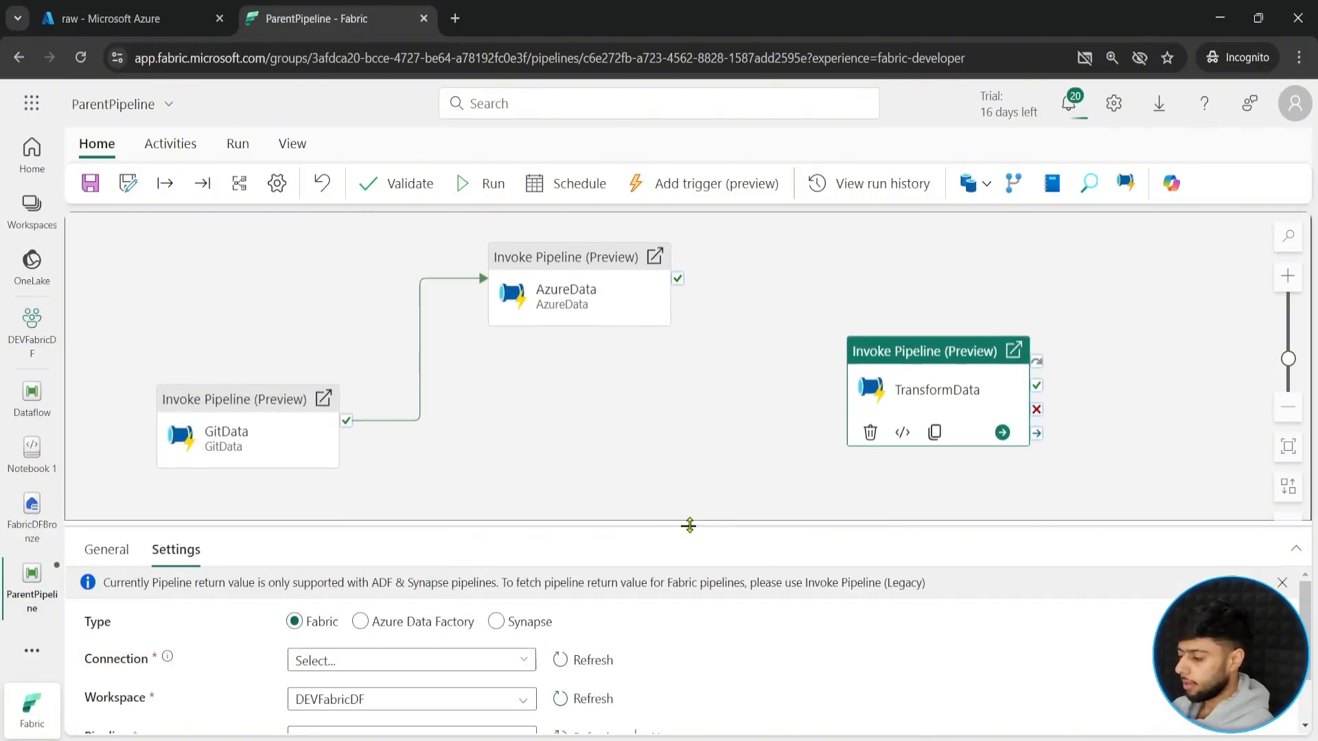
left_click_drag(688, 525, 607, 331)
left_click(412, 463)
left_click(376, 491)
left_click(377, 539)
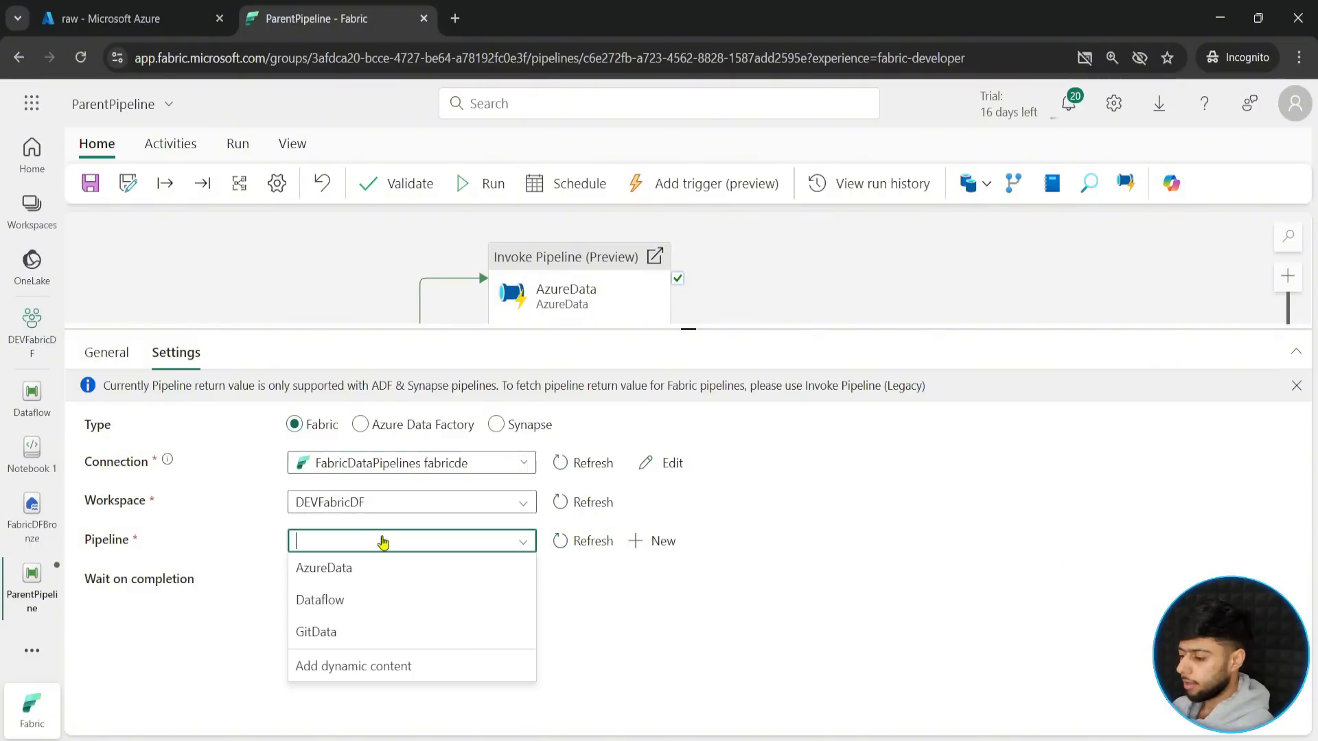
left_click(333, 602)
- Connect the AzureData activity's success output to TransformData
left_click_drag(693, 330, 744, 533)
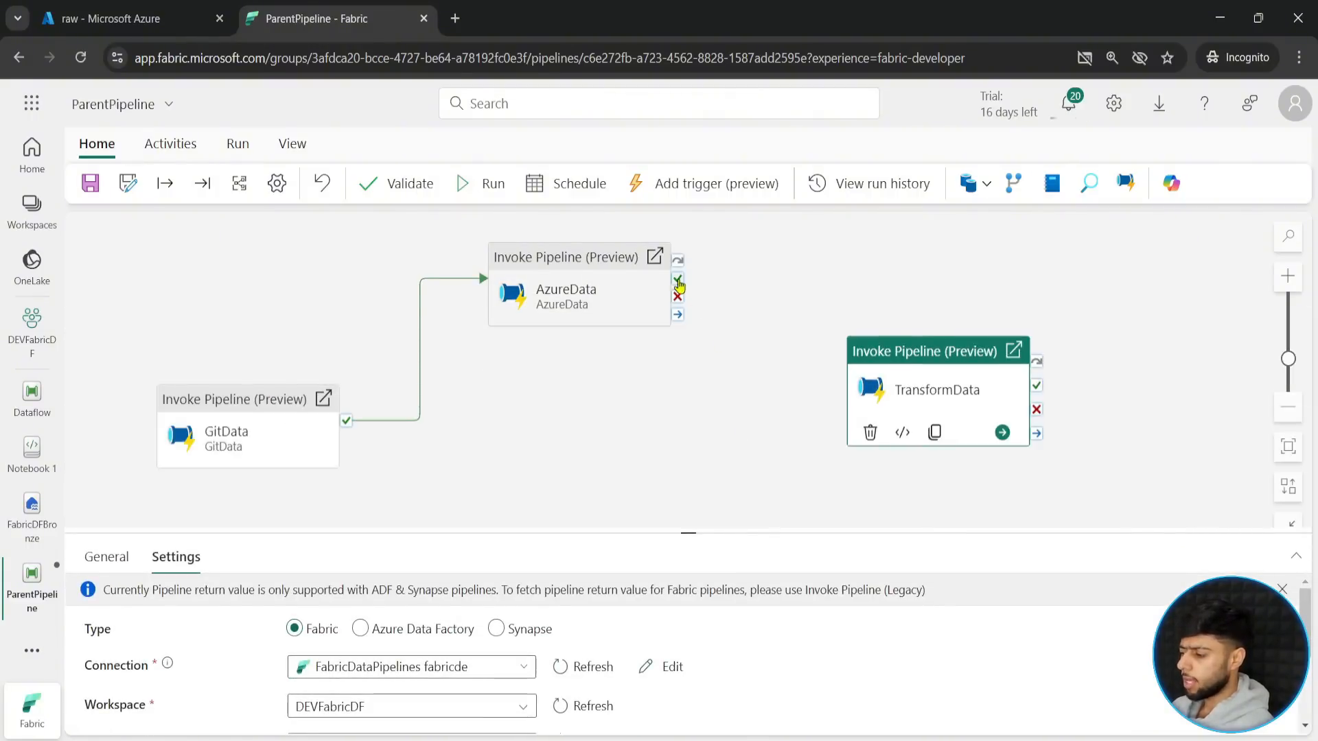
mouse_move(677, 278)
left_mouse_down()
mouse_move(871, 416)
mouse_move(891, 397)
mouse_move(871, 441)
left_mouse_up()
left_click(661, 458)
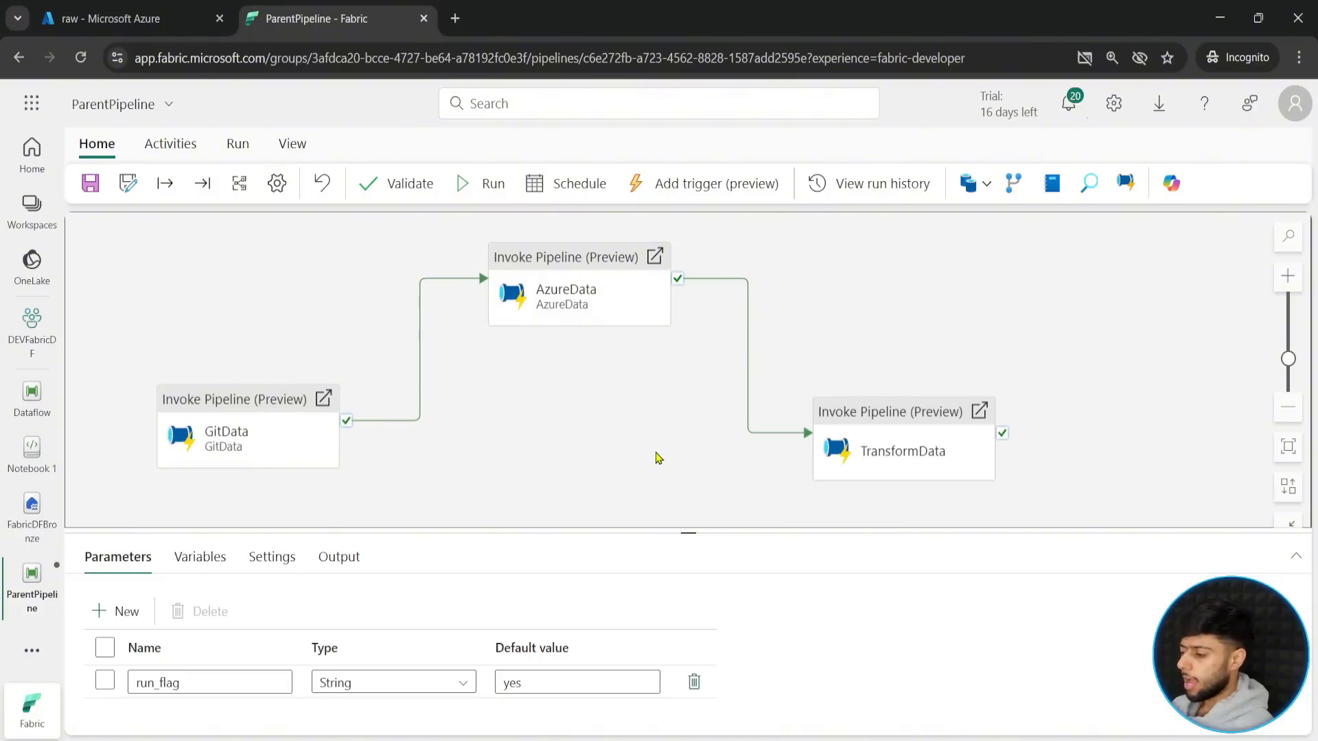
mouse_move(123, 230)
left_mouse_down()
mouse_move(956, 427)
mouse_move(1036, 497)
left_mouse_up()
left_click_drag(579, 424, 636, 649)
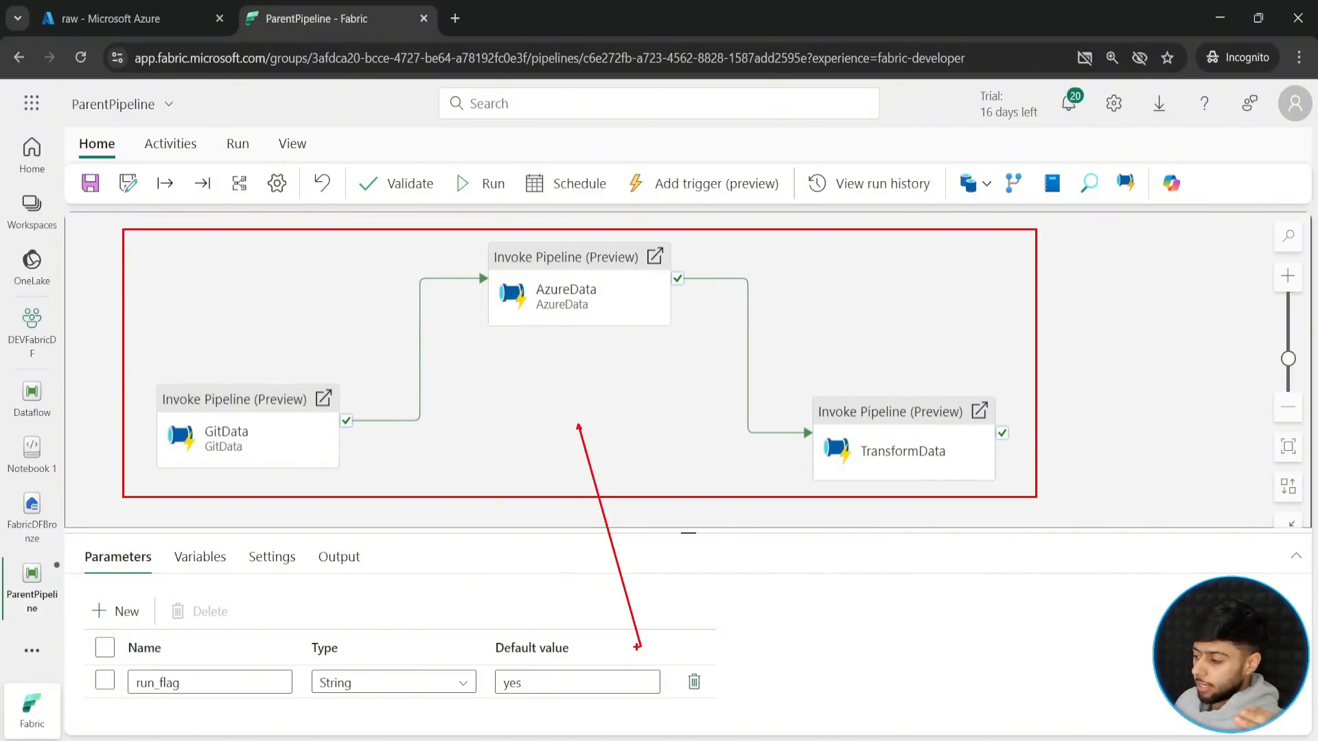
key("Escape")
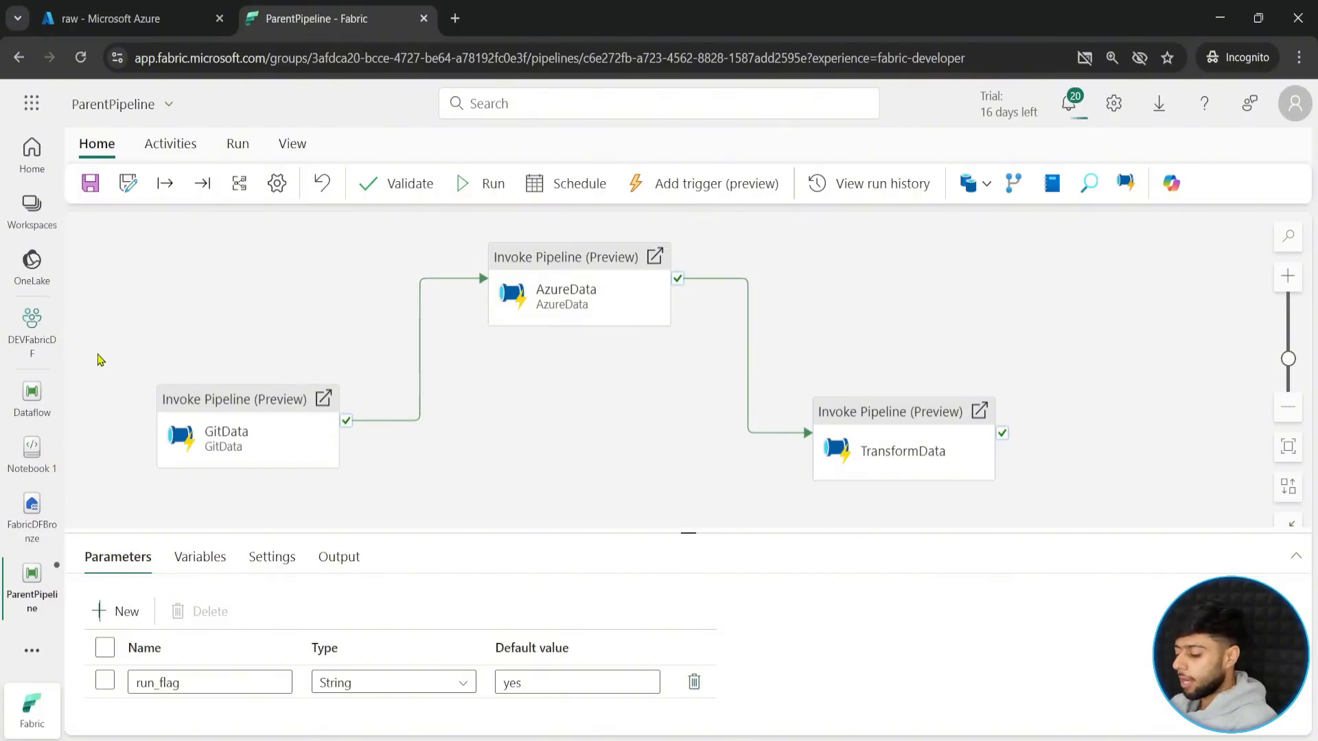
mouse_move(141, 360)
left_mouse_down()
mouse_move(298, 406)
mouse_move(368, 487)
left_mouse_up()
left_click_drag(467, 225, 691, 369)
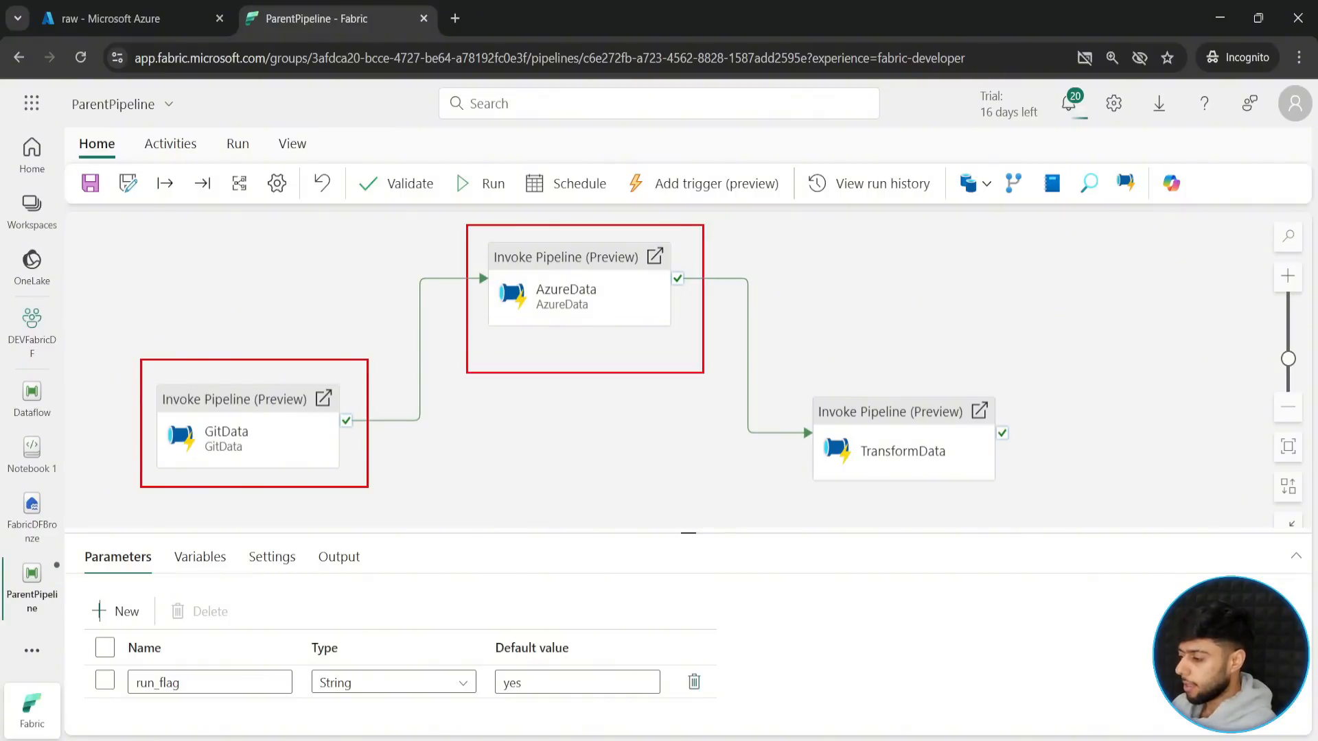
mouse_move(788, 374)
left_mouse_down()
mouse_move(1029, 491)
mouse_move(1036, 508)
left_mouse_up()
key("Escape")
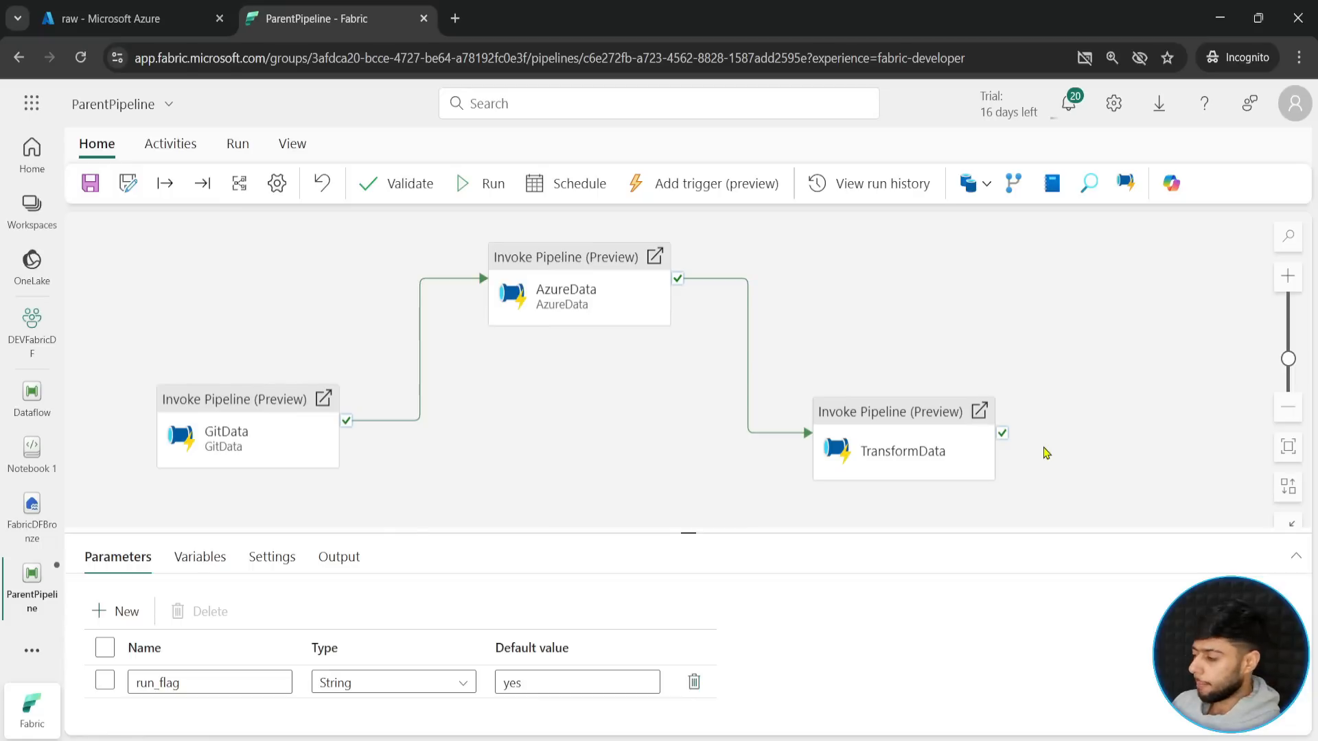
left_click(148, 145)
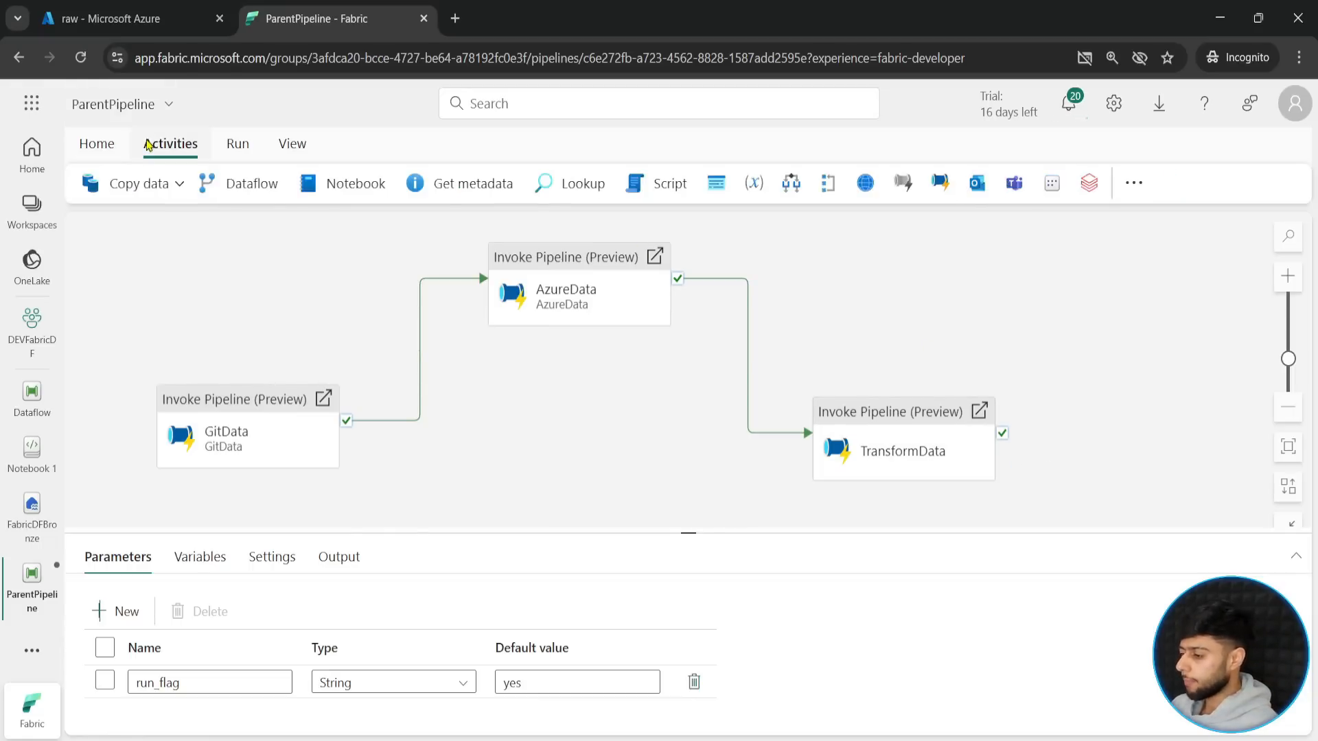
left_click(977, 183)
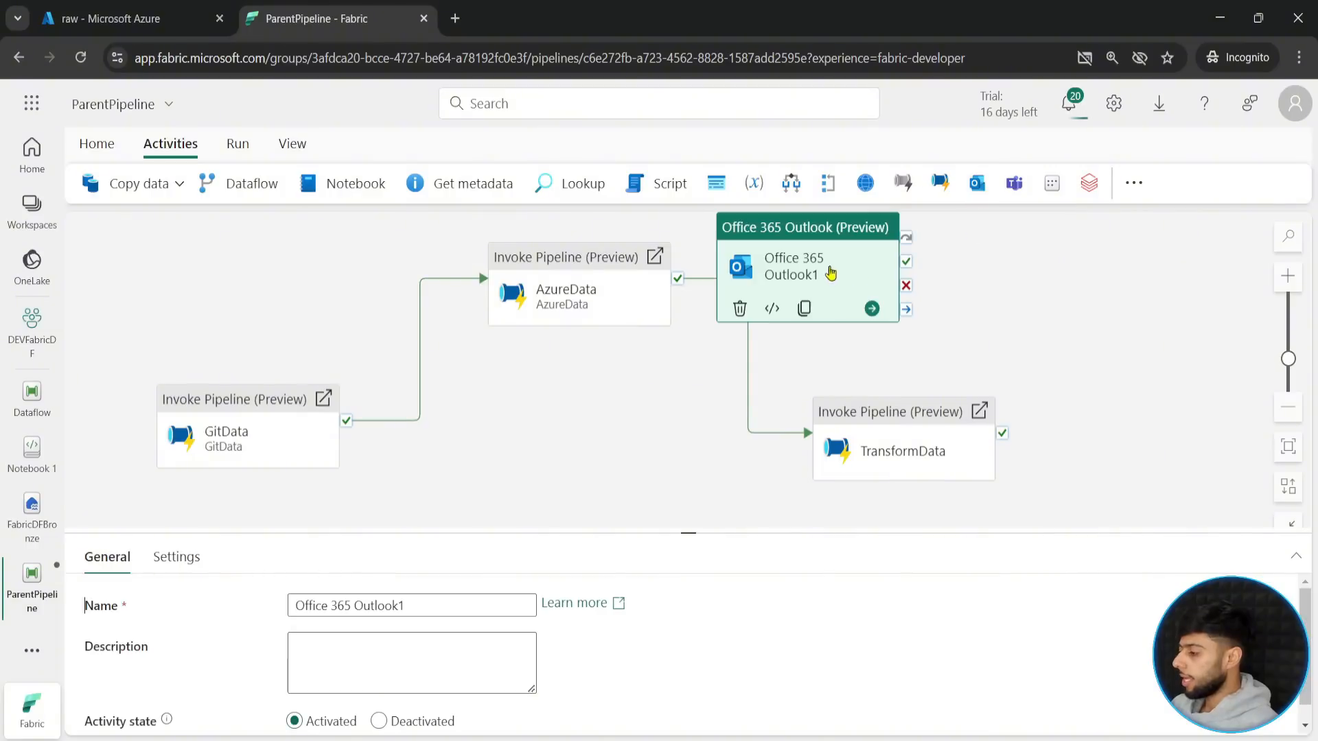
left_click_drag(832, 272, 1169, 335)
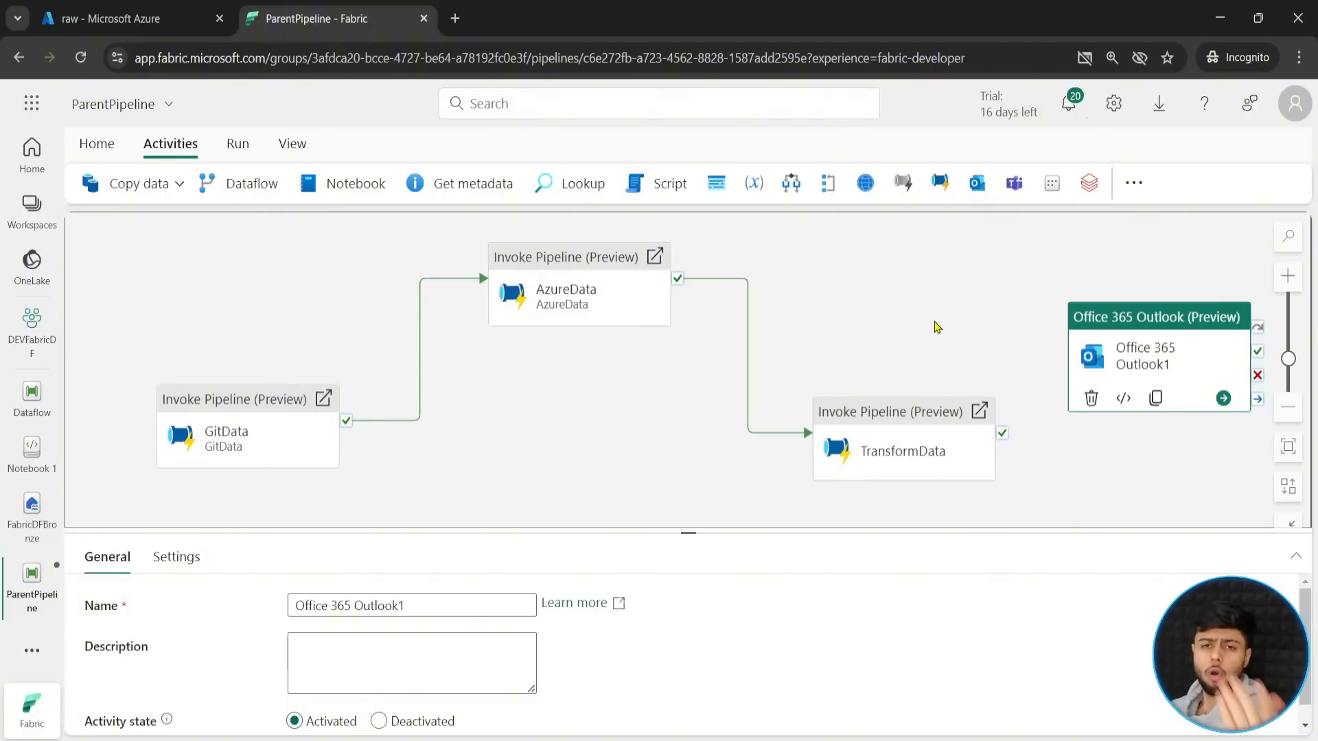
key("Delete")
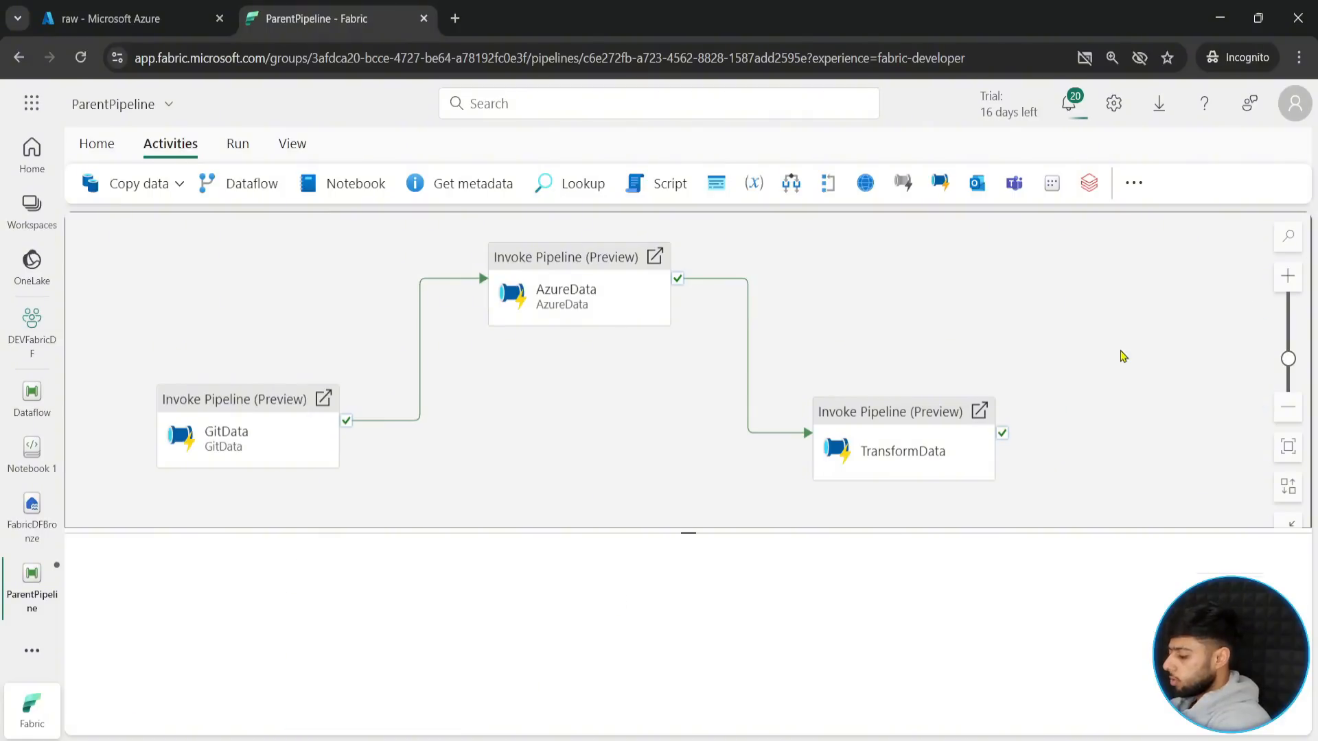
- Save ParentPipeline with its GitData, AzureData and TransformData sequence
left_click_drag(895, 280, 852, 278)
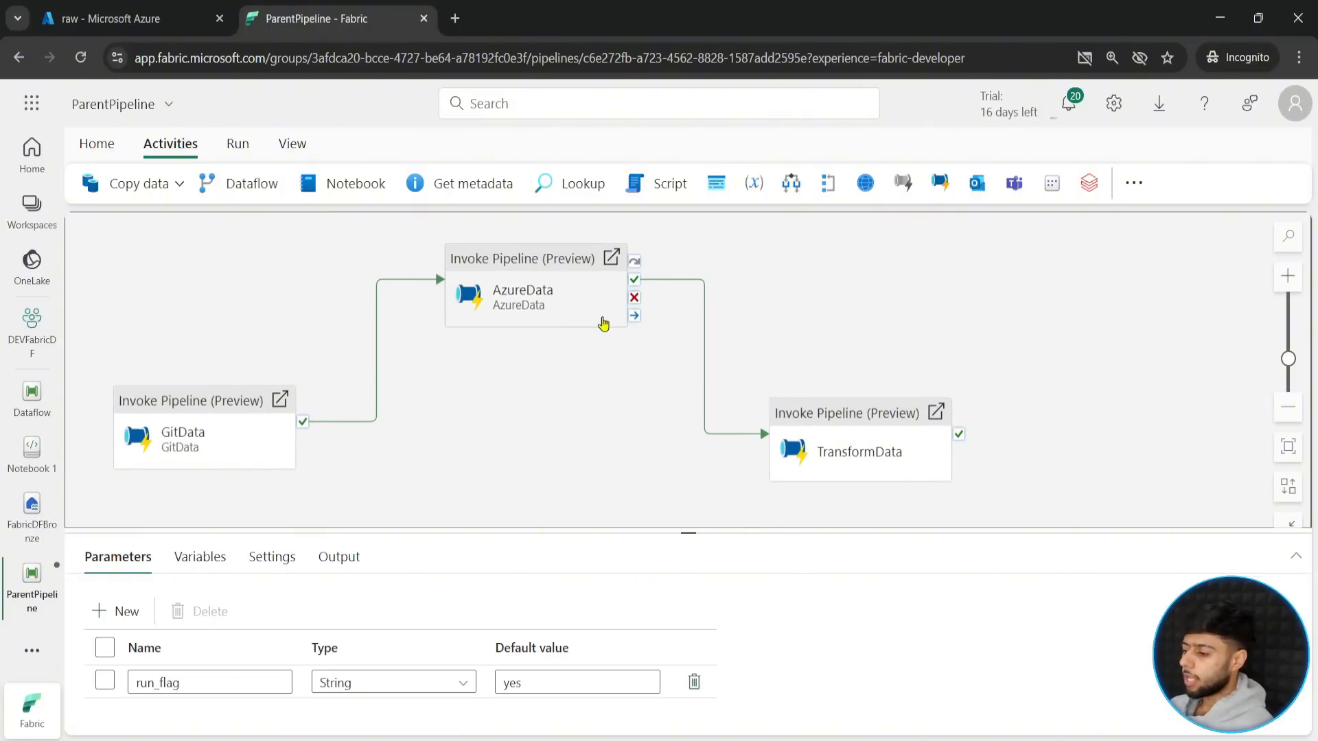
left_click(98, 142)
left_click(92, 182)
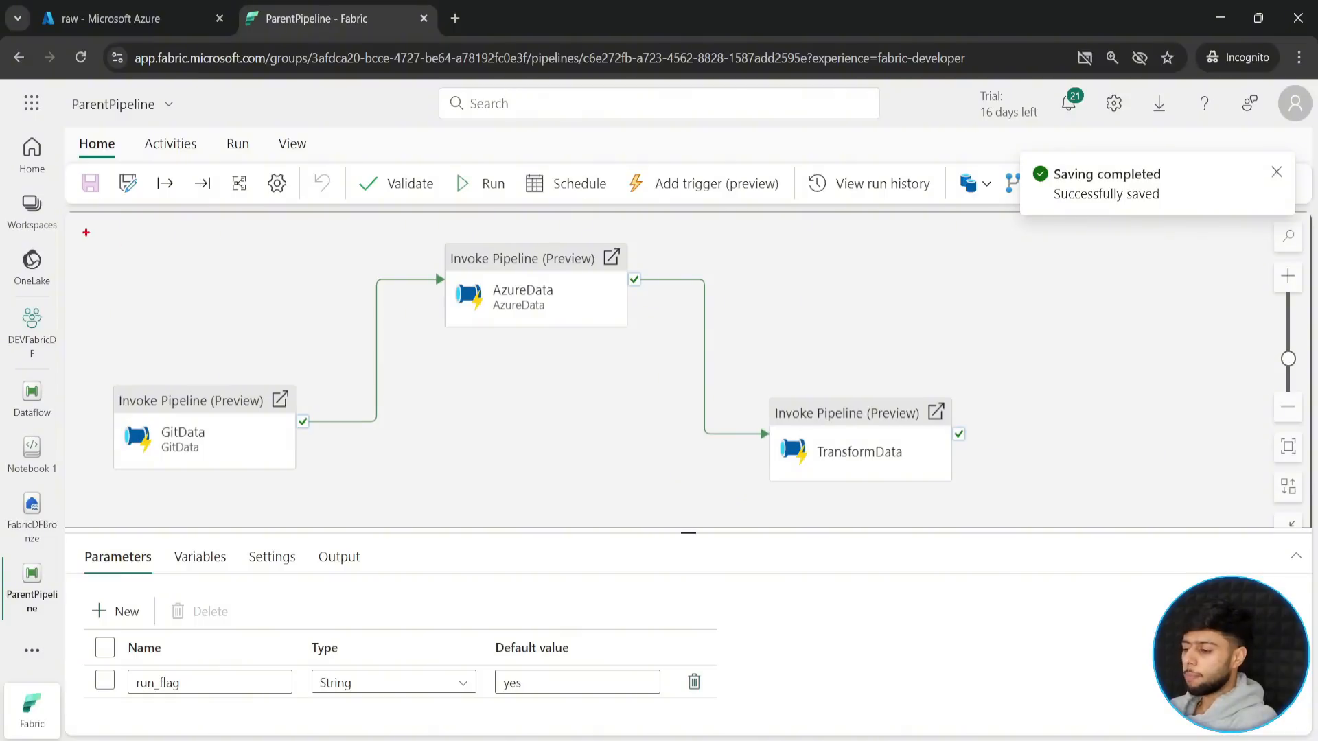
mouse_move(86, 226)
left_mouse_down()
mouse_move(704, 378)
mouse_move(993, 523)
left_mouse_up()
left_click_drag(554, 386, 687, 583)
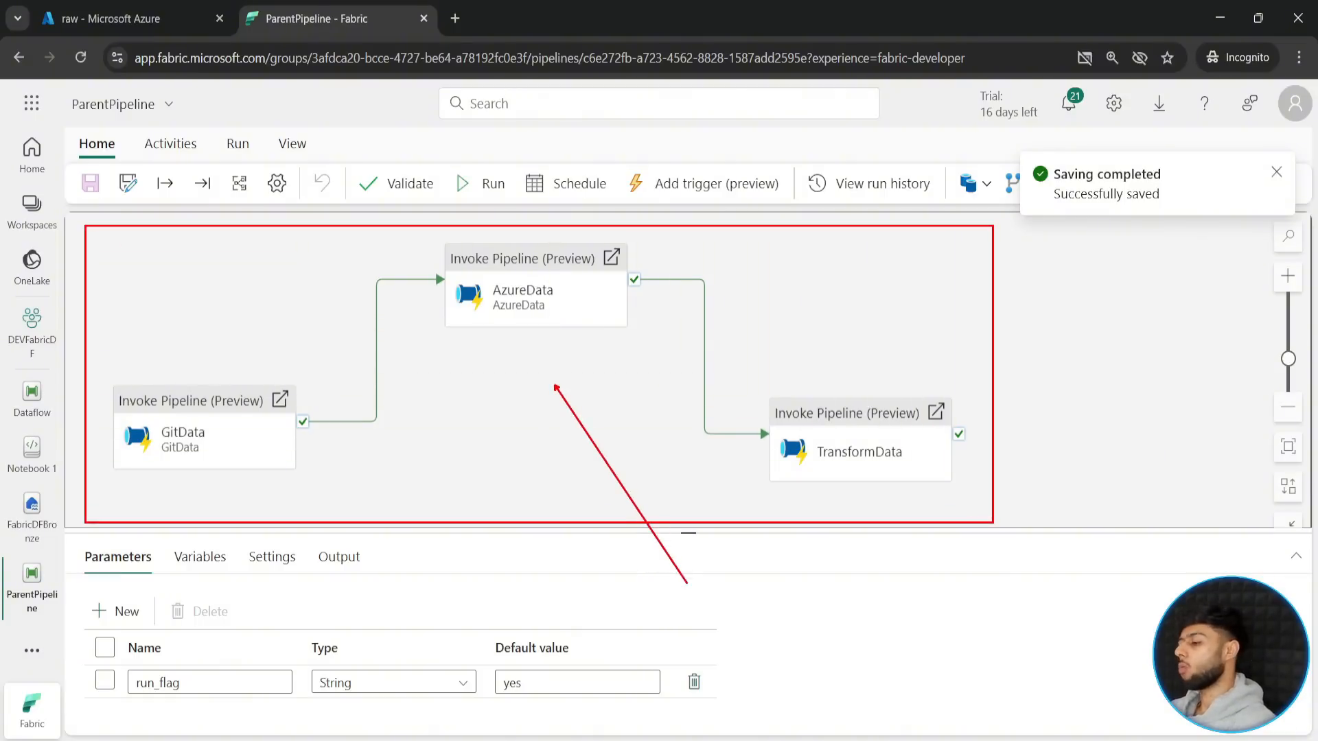
key("Escape")
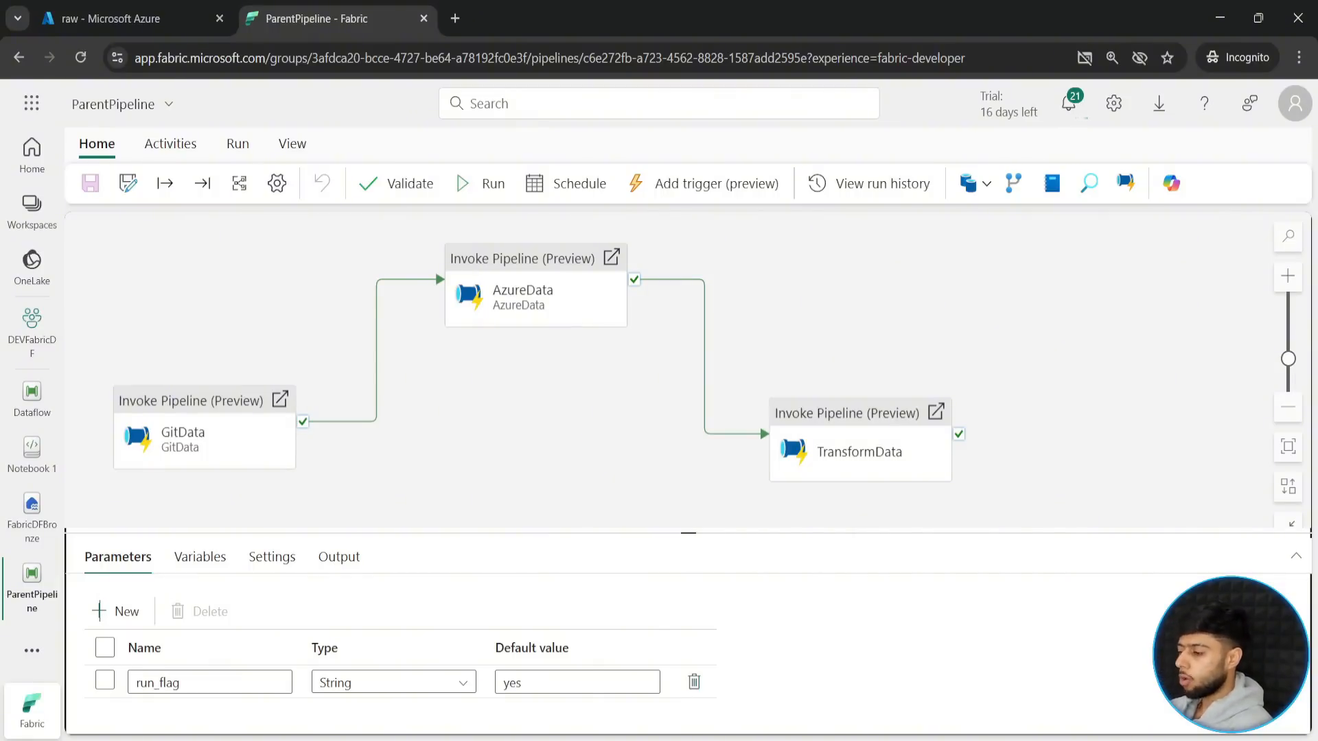
mouse_move(515, 157)
left_mouse_down()
mouse_move(612, 210)
mouse_move(593, 248)
left_mouse_up()
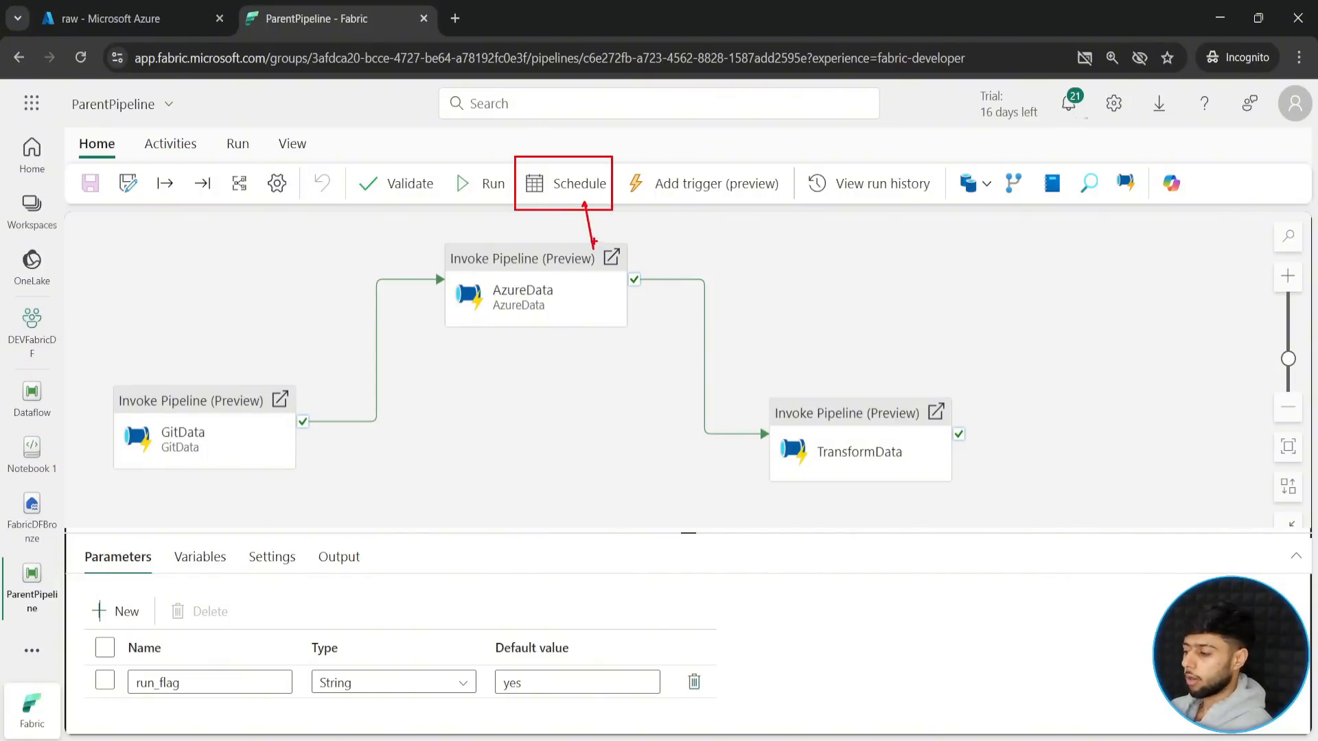
- Open the schedule settings of ParentPipeline, try the scheduled run switched off, and leave it switched on
left_click(562, 183)
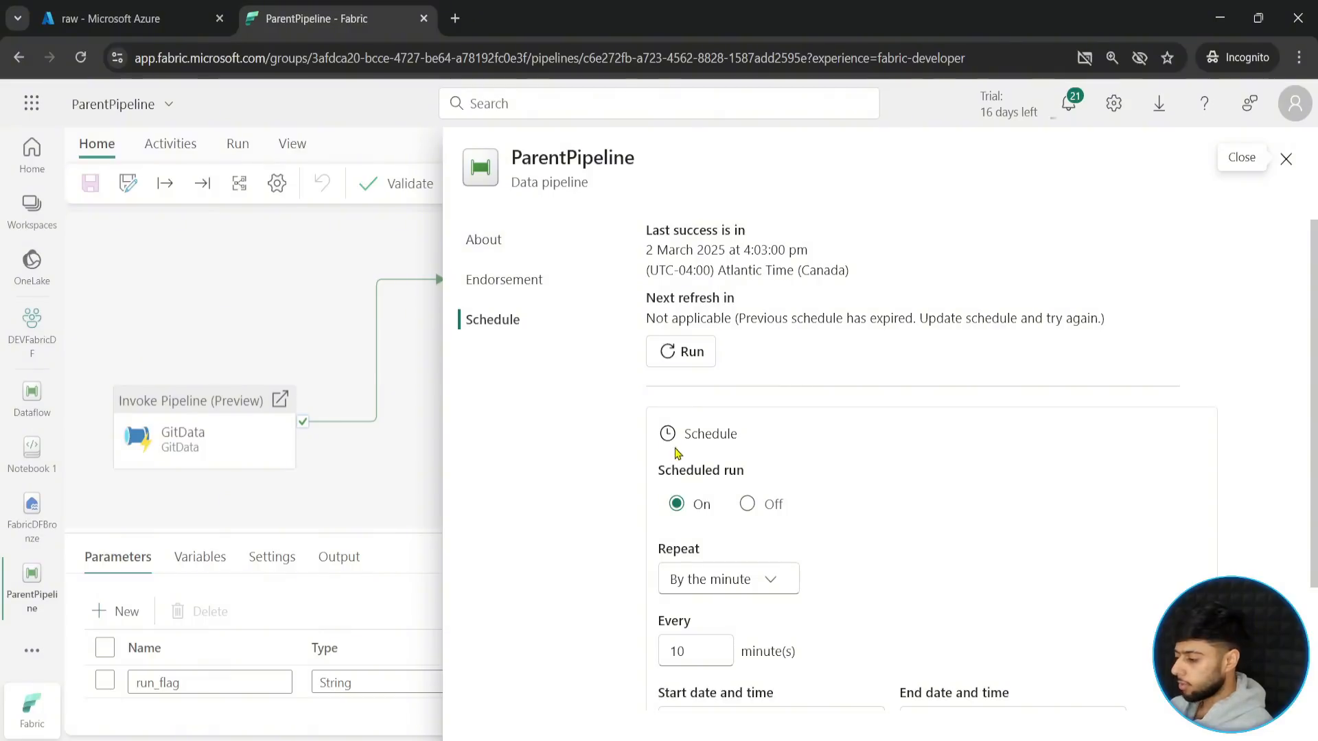
left_click(746, 505)
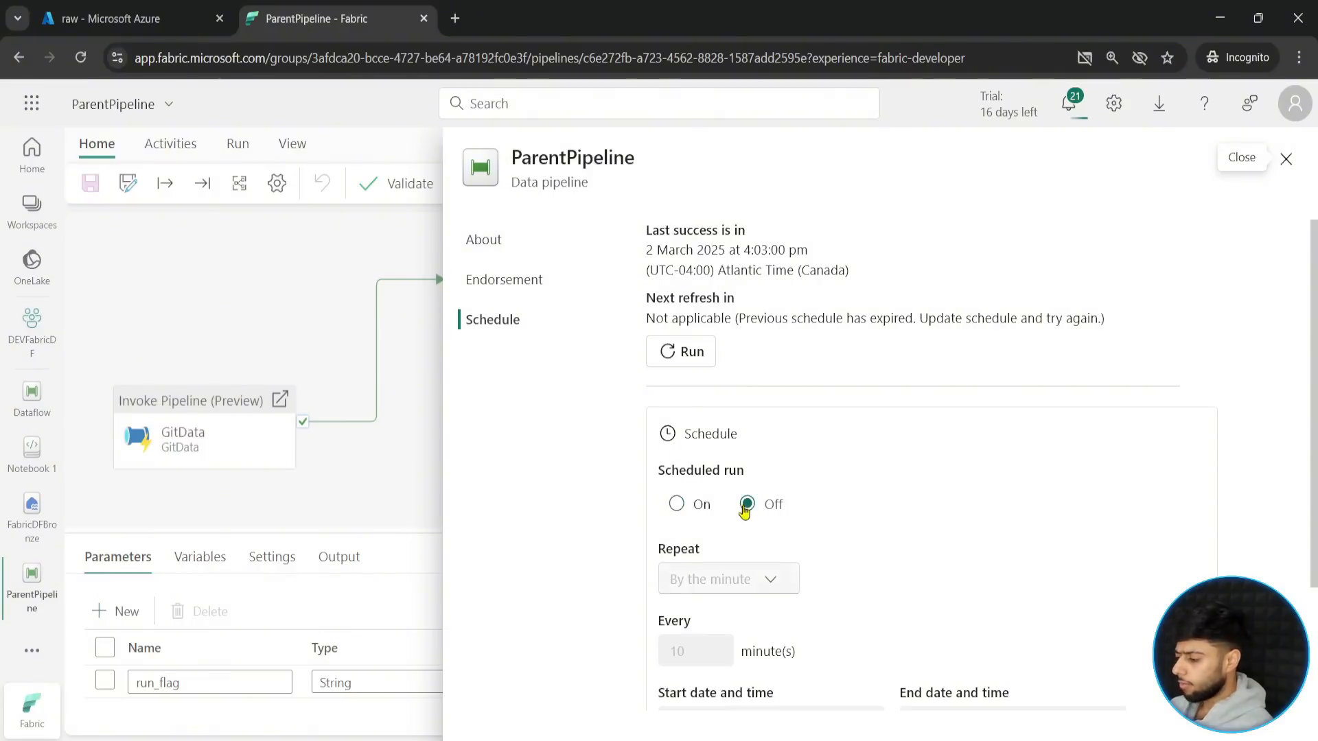
left_click(676, 505)
left_click(748, 506)
left_click(676, 506)
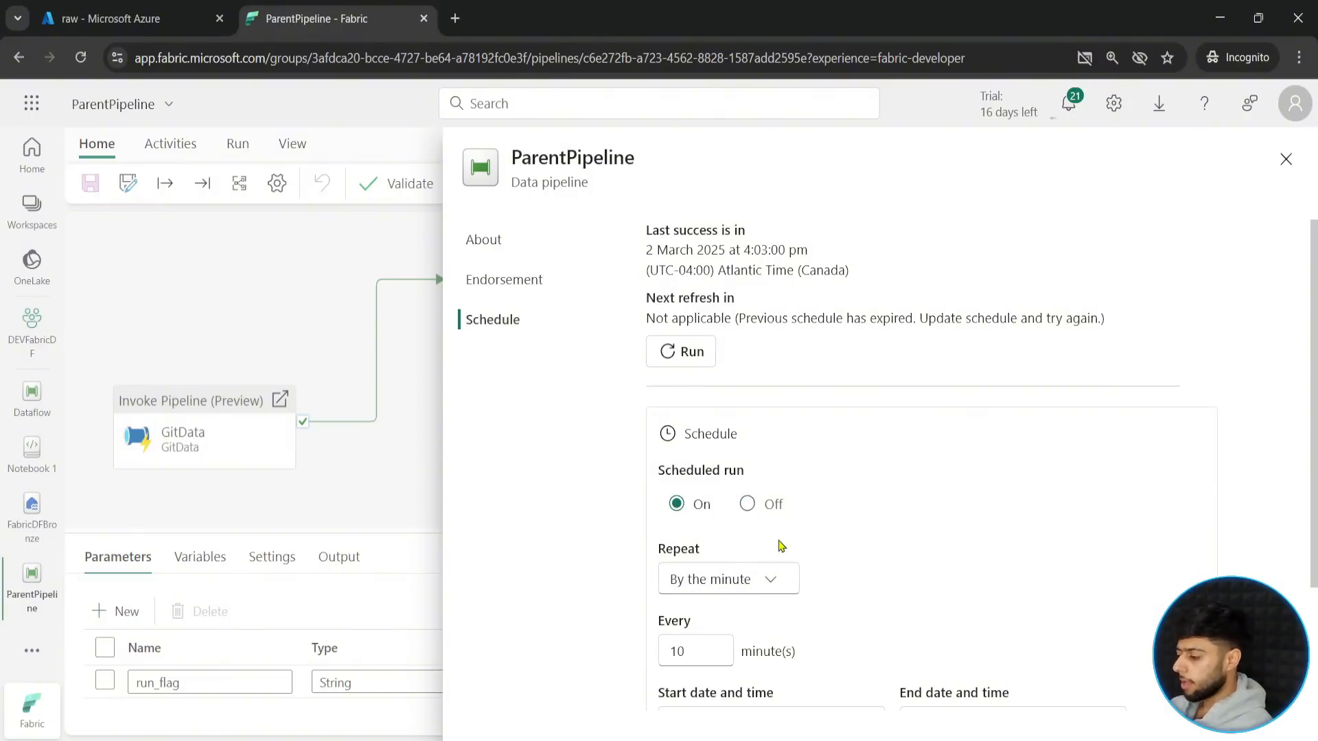
scroll(789, 542, "down", 1)
mouse_move(654, 447)
left_mouse_down()
mouse_move(816, 514)
mouse_move(920, 506)
mouse_move(959, 519)
left_mouse_up()
key("Escape")
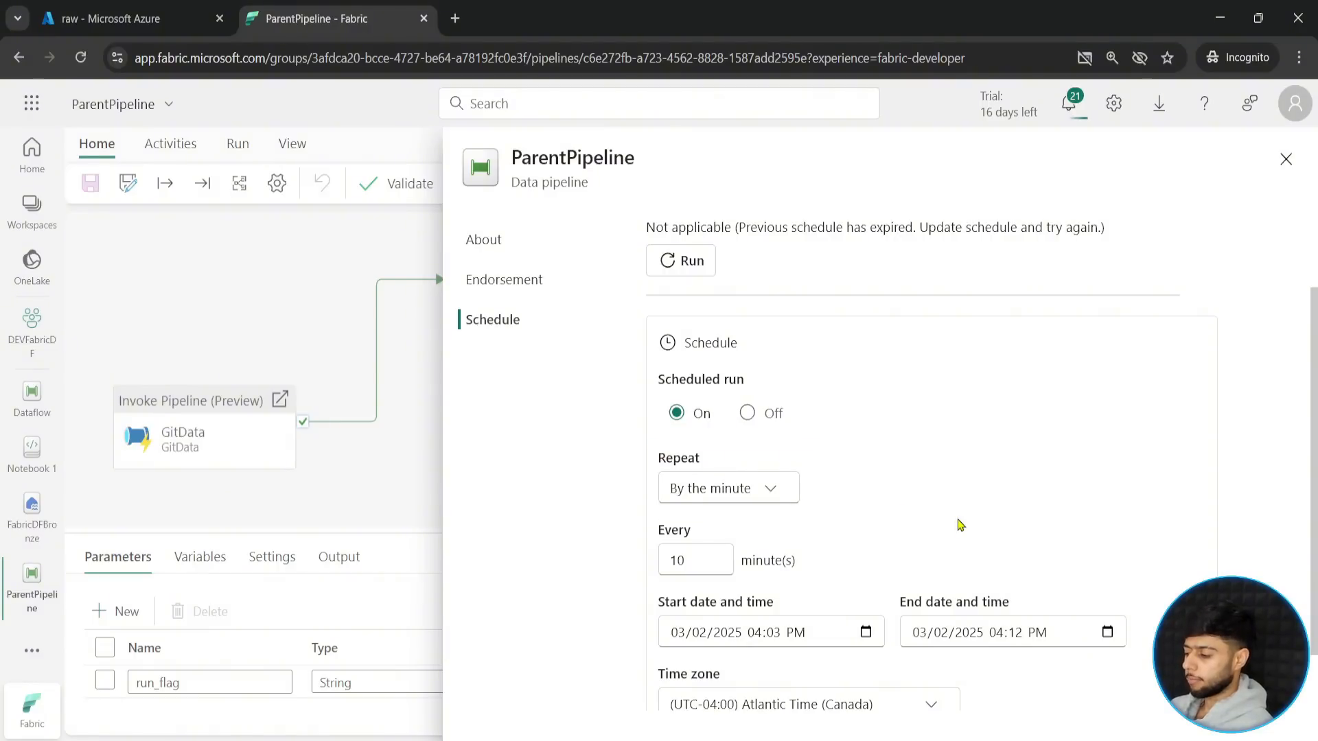
- Set the schedule to repeat daily at 08:30 AM
left_click(773, 494)
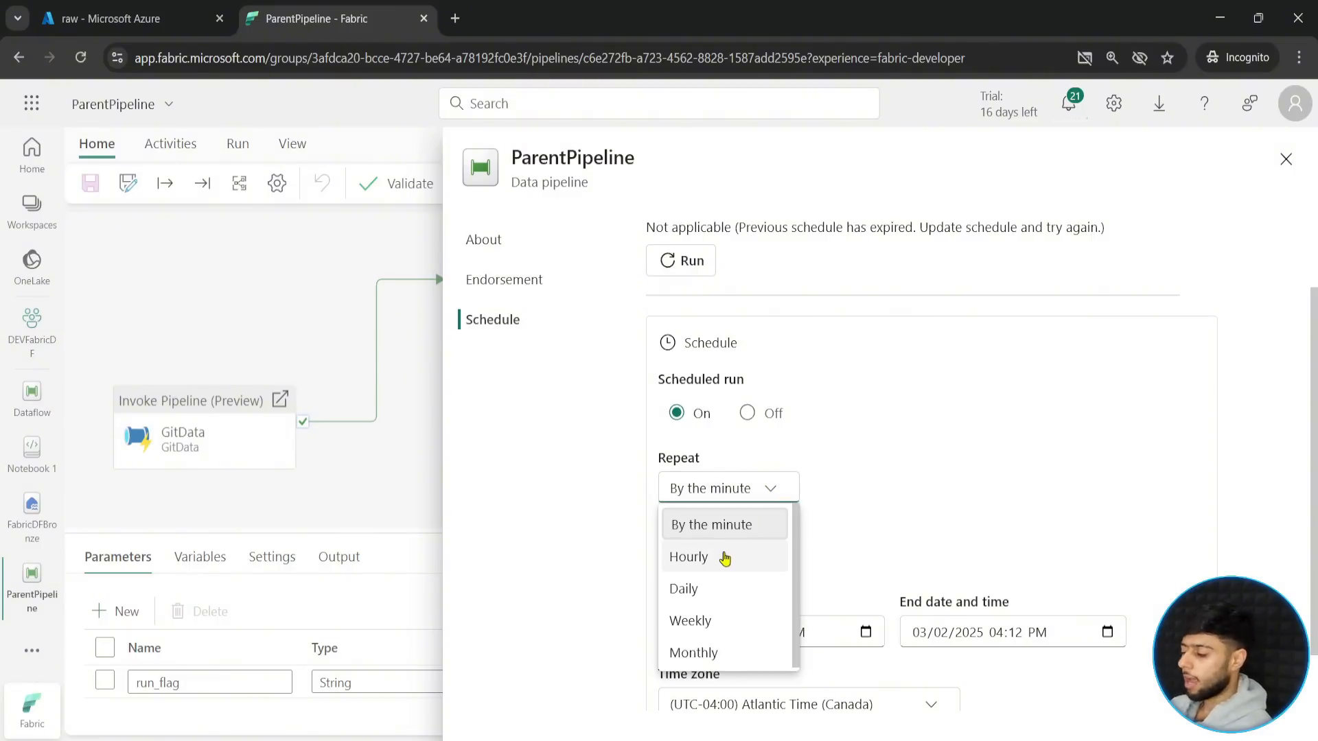
left_click(704, 597)
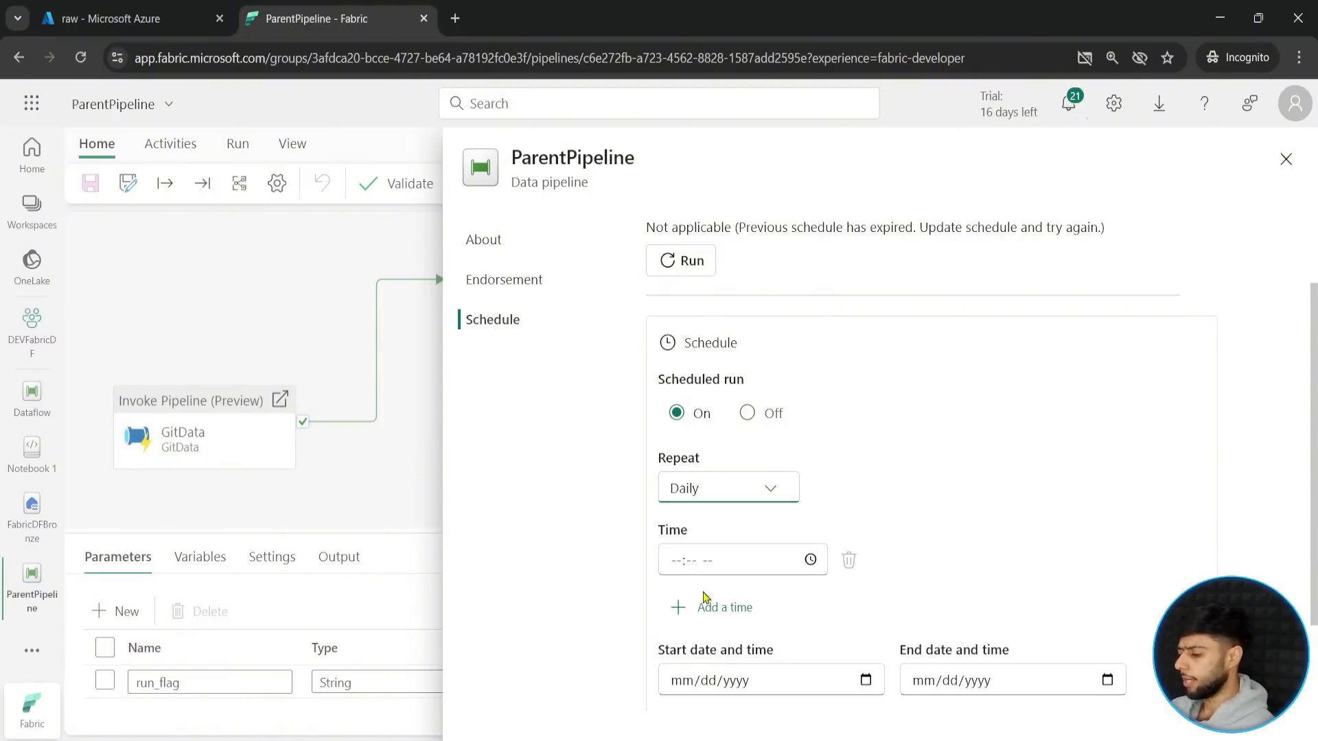
left_click(811, 560)
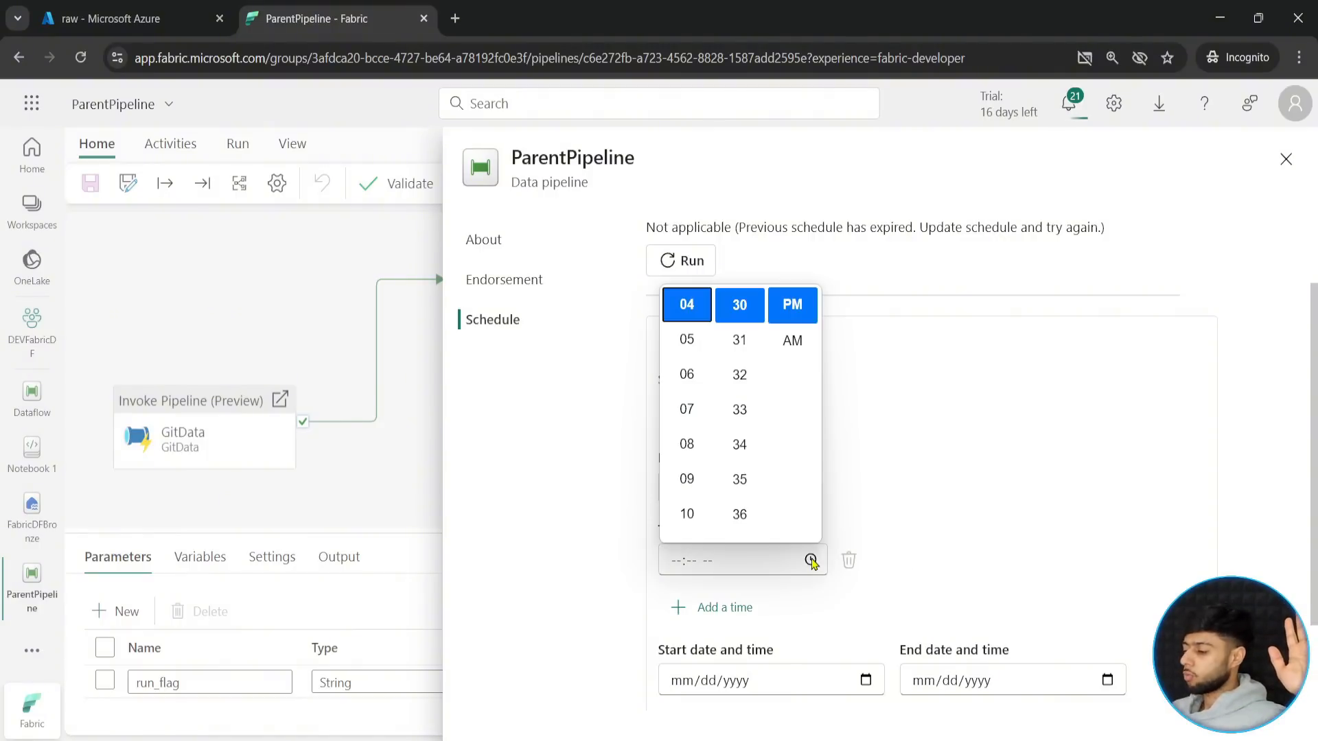
scroll(715, 375, "down", 1)
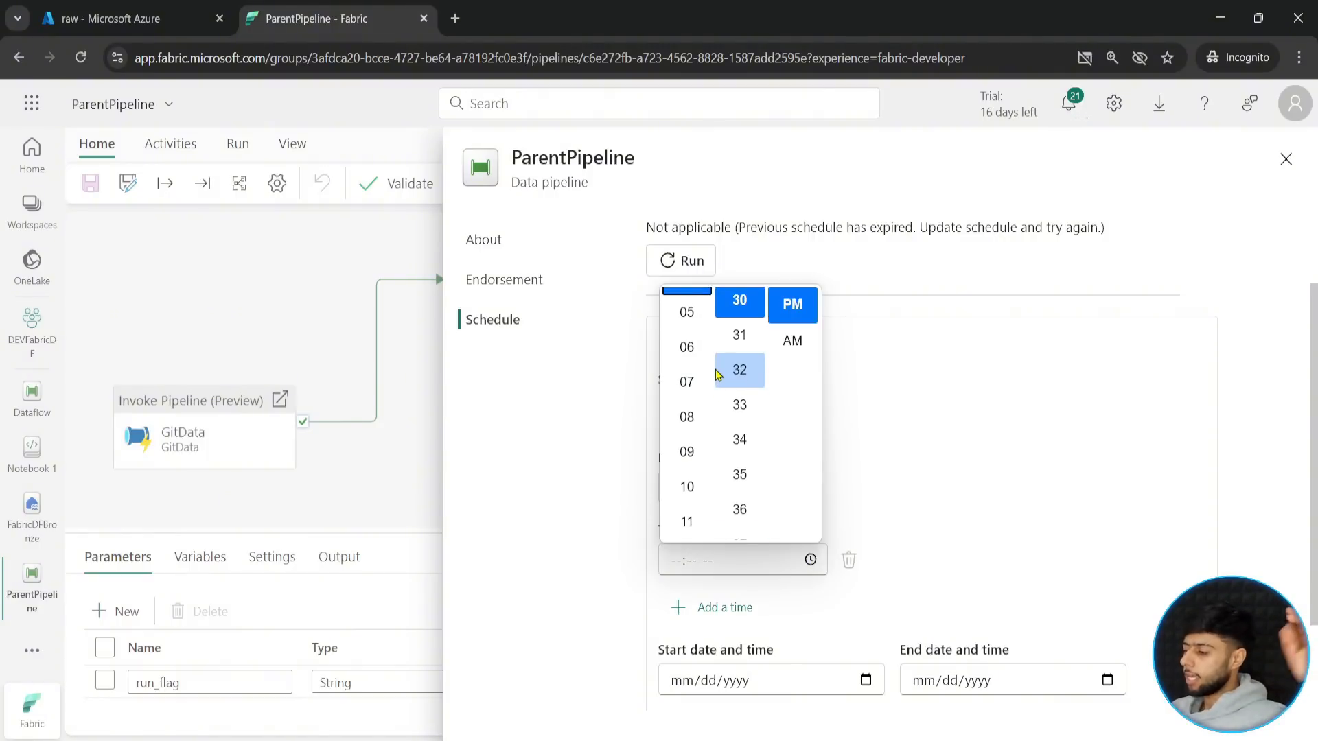
left_click(690, 417)
left_click(787, 346)
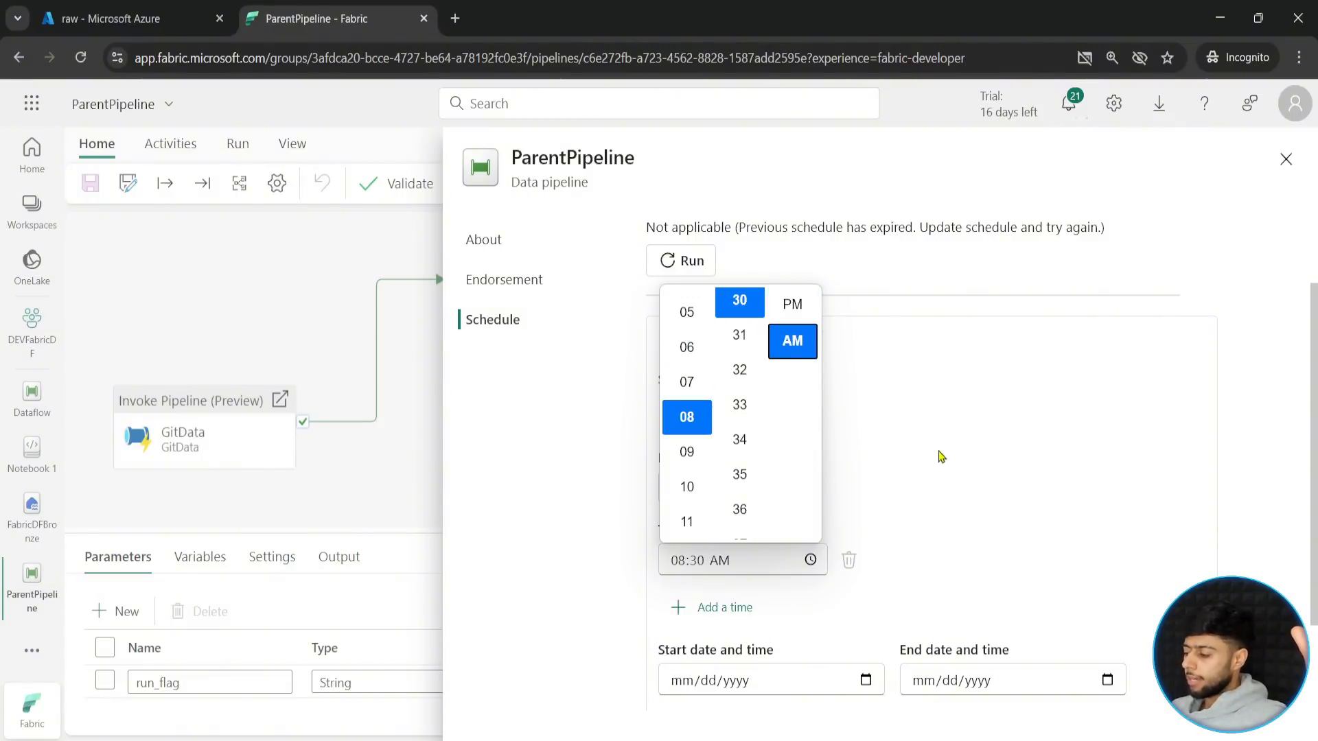
left_click(949, 532)
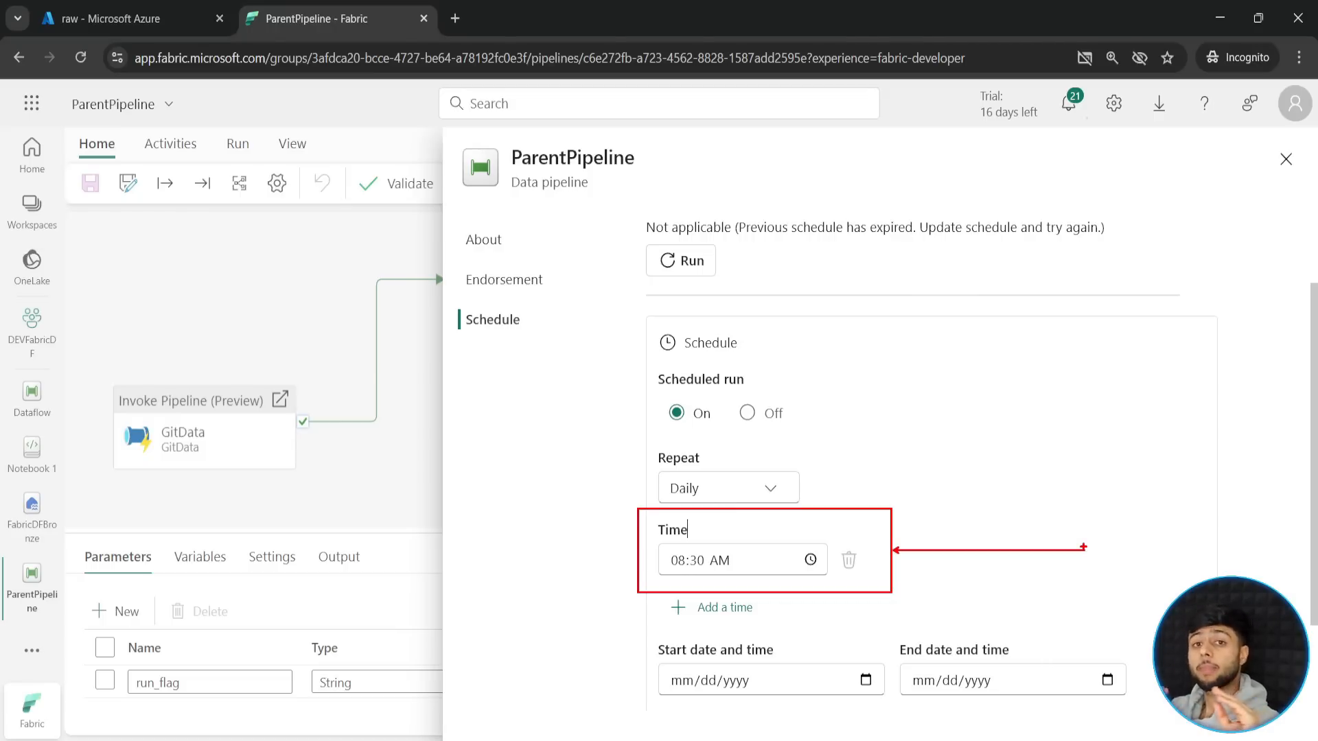
- Set the schedule's start date to 03/02/2025
scroll(885, 555, "down", 2)
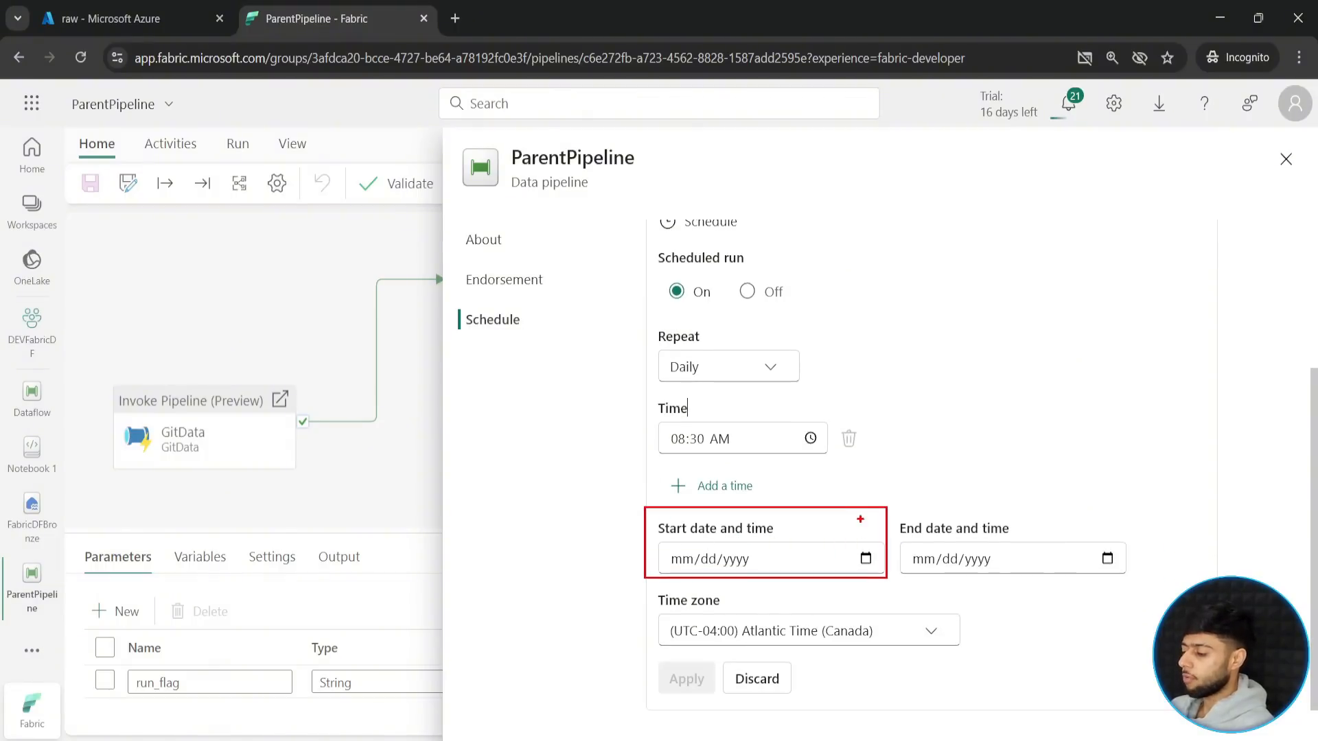
left_click(866, 558)
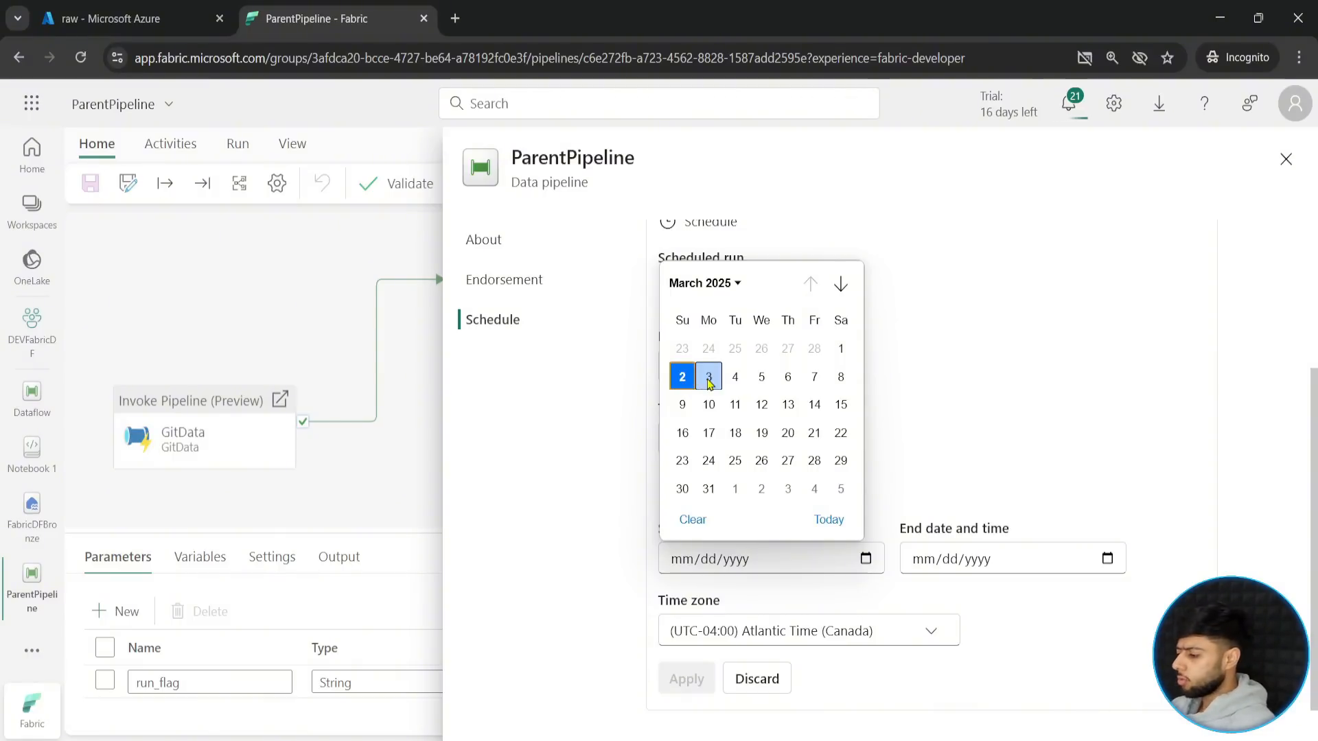
left_click(683, 381)
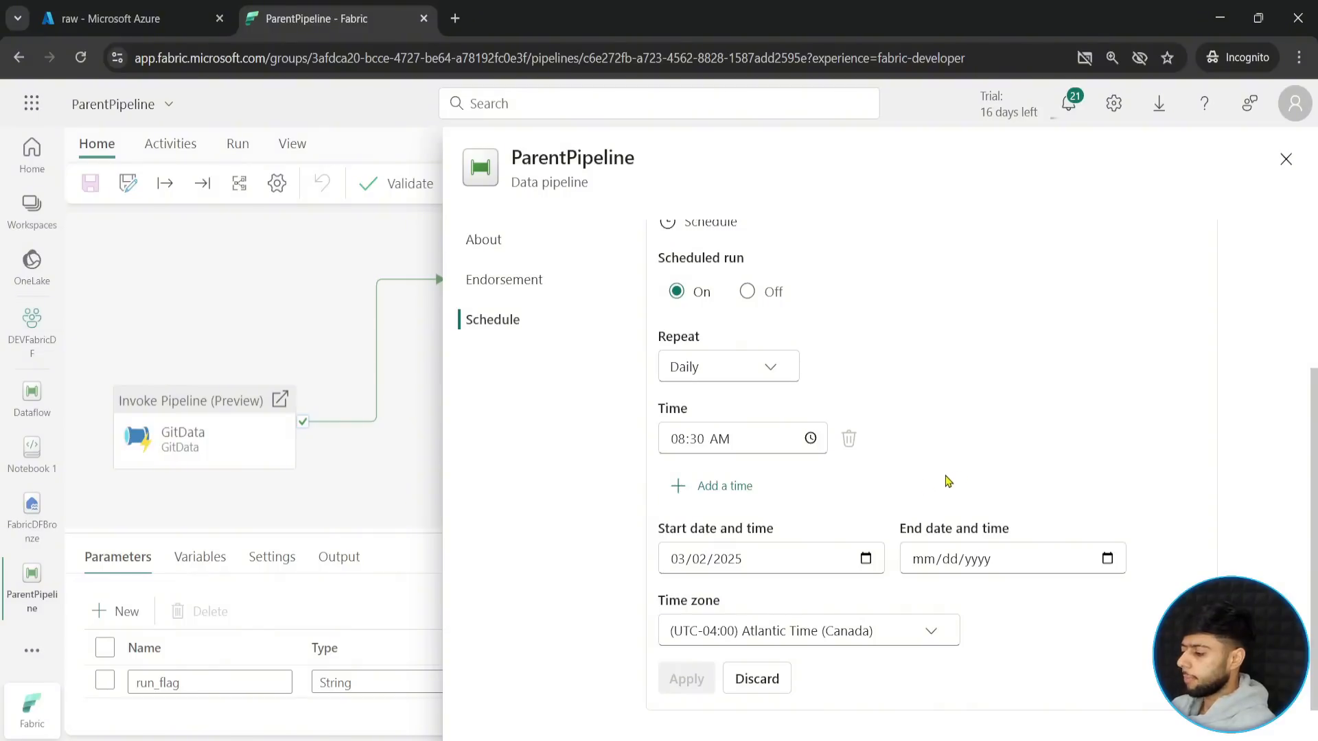
- Set the schedule's end date to 04/02/2025, then apply the schedule and close its settings
left_click_drag(885, 510, 1167, 588)
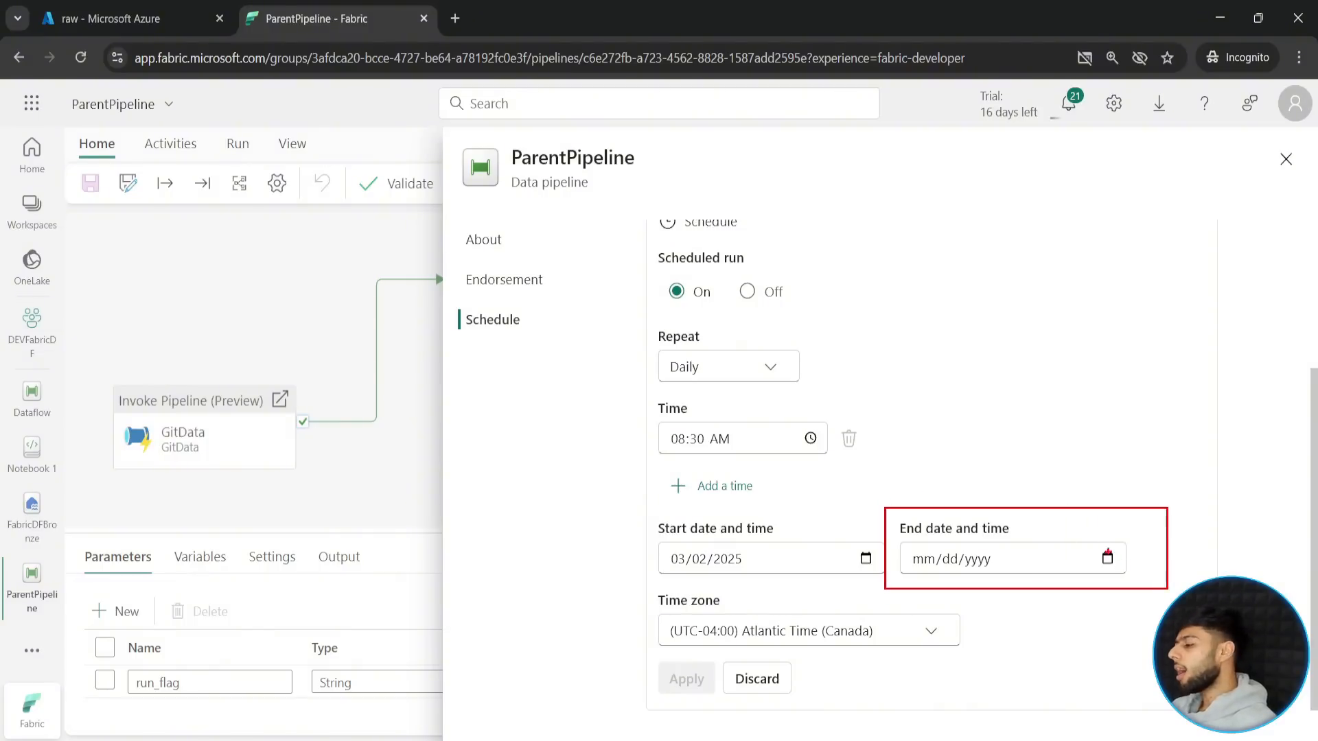
left_click_drag(1091, 544, 1132, 437)
key("Escape")
left_click(1107, 558)
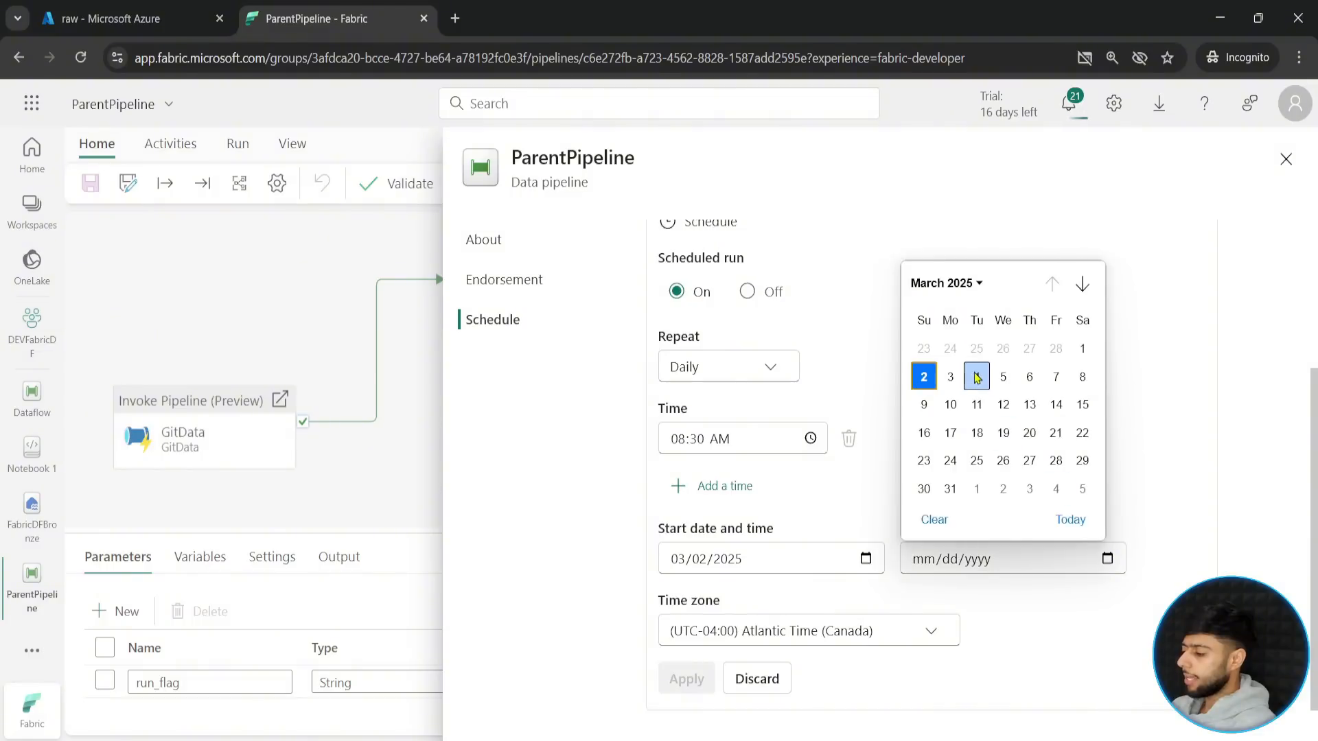
left_click(1081, 283)
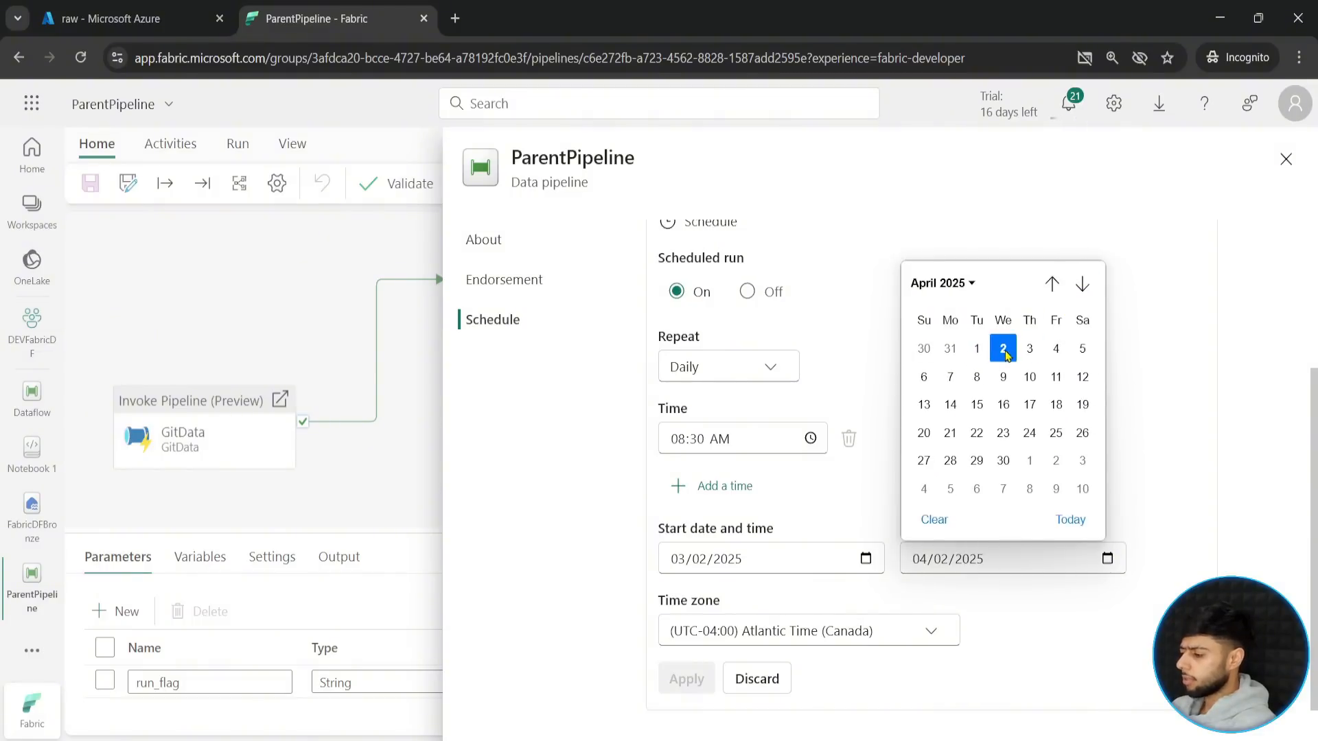
left_click(1003, 349)
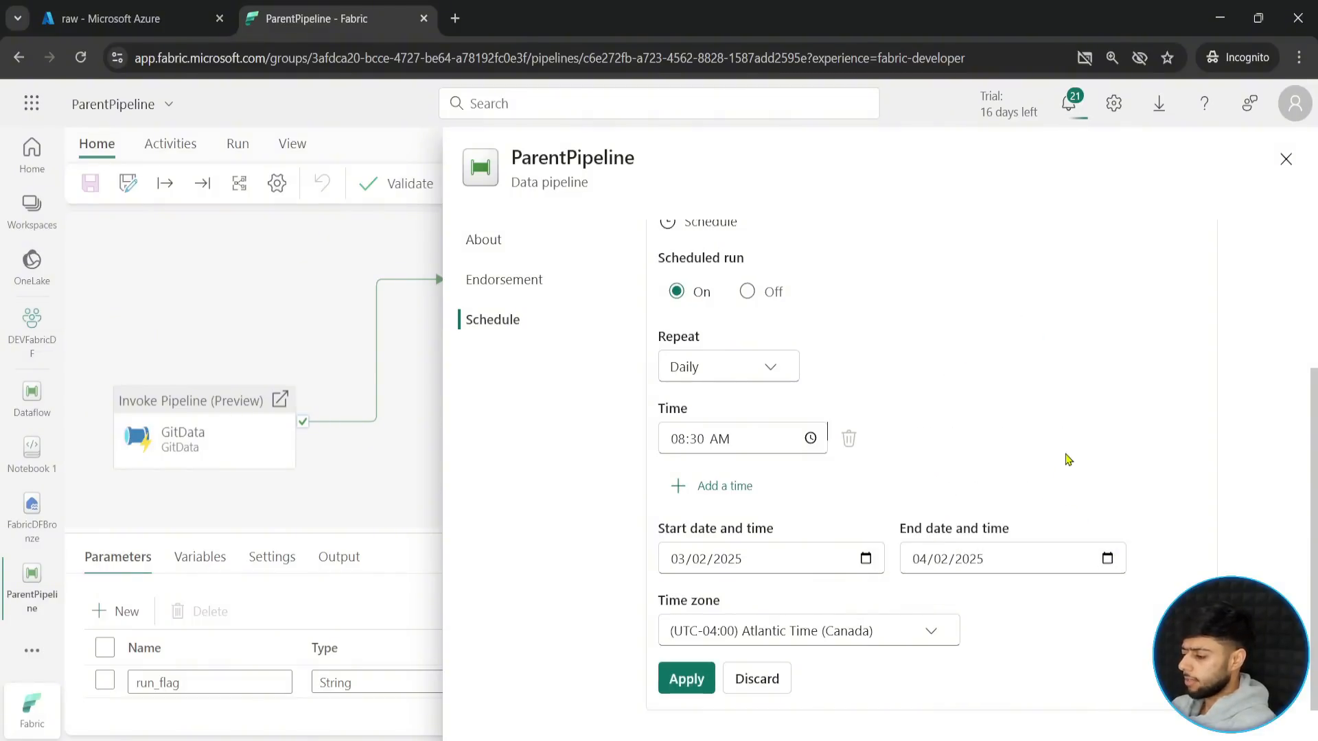
left_click(685, 678)
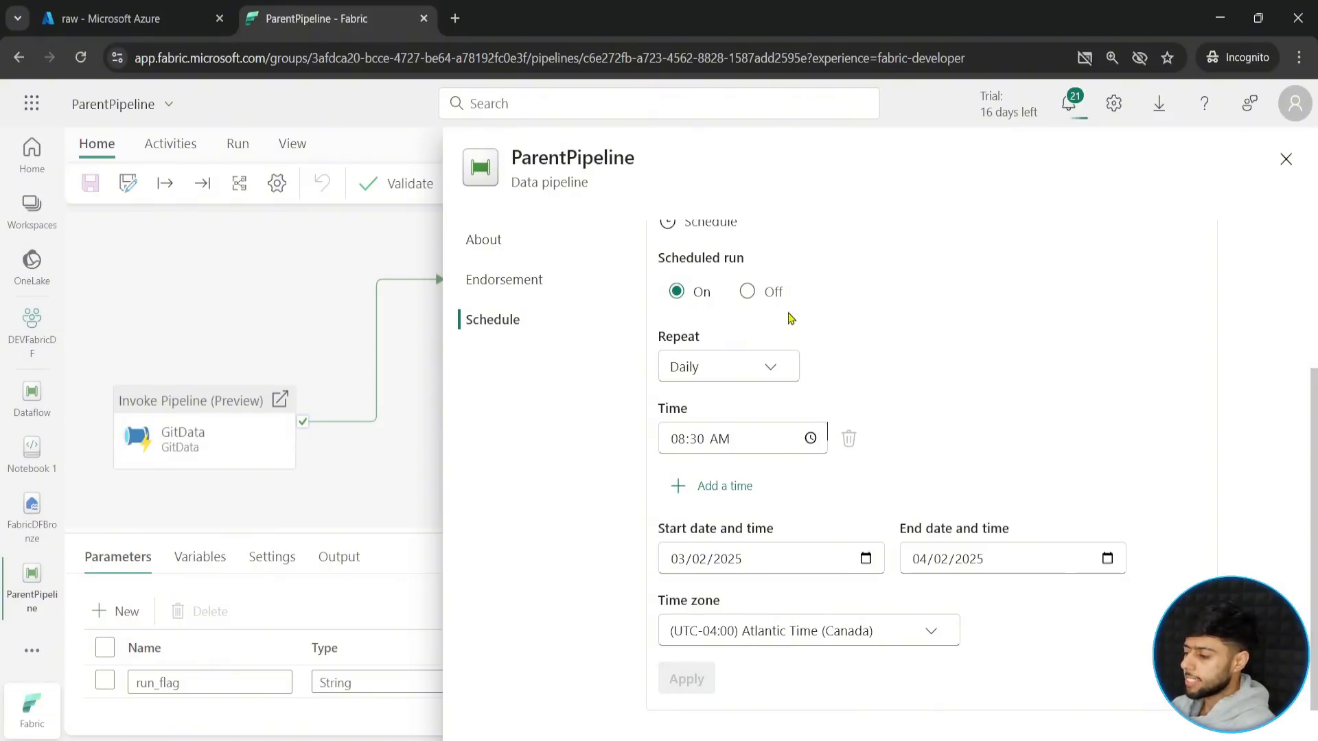
left_click(1284, 160)
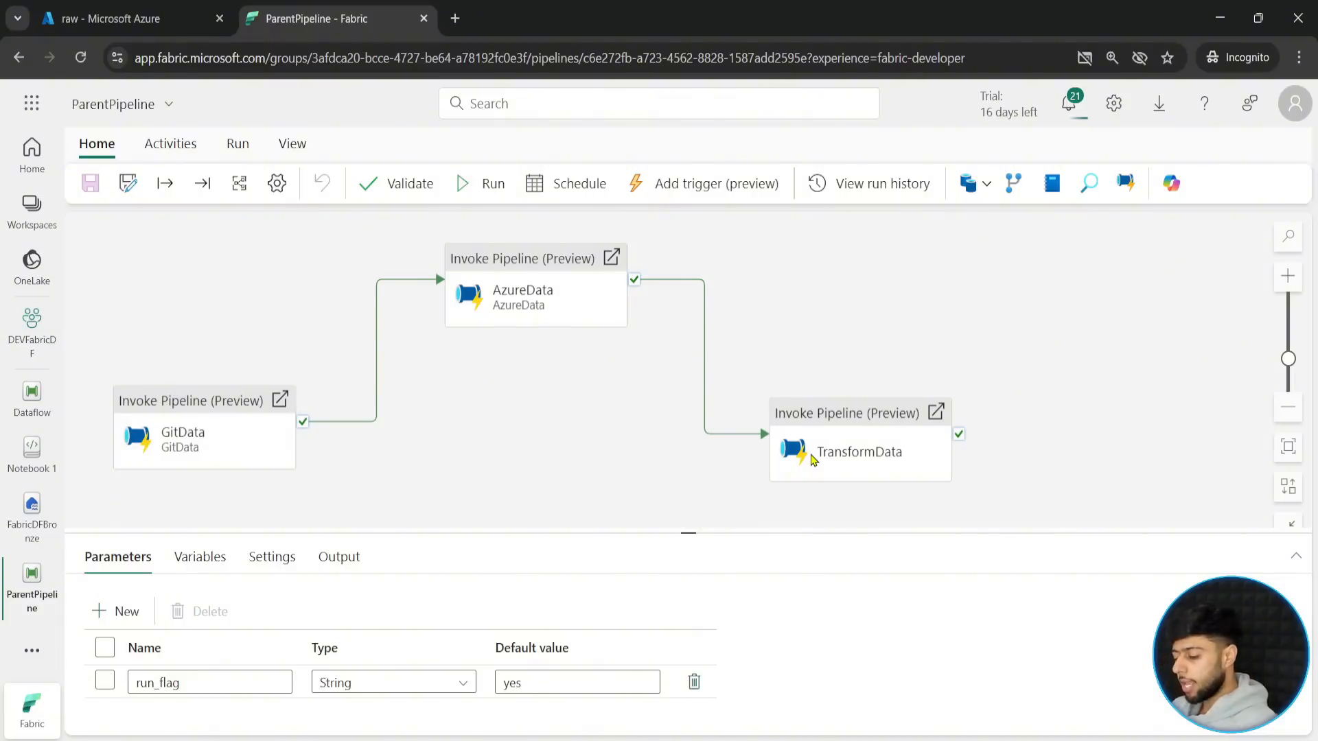
mouse_move(83, 234)
left_mouse_down()
mouse_move(608, 330)
mouse_move(1004, 515)
left_mouse_up()
left_click_drag(592, 372, 677, 466)
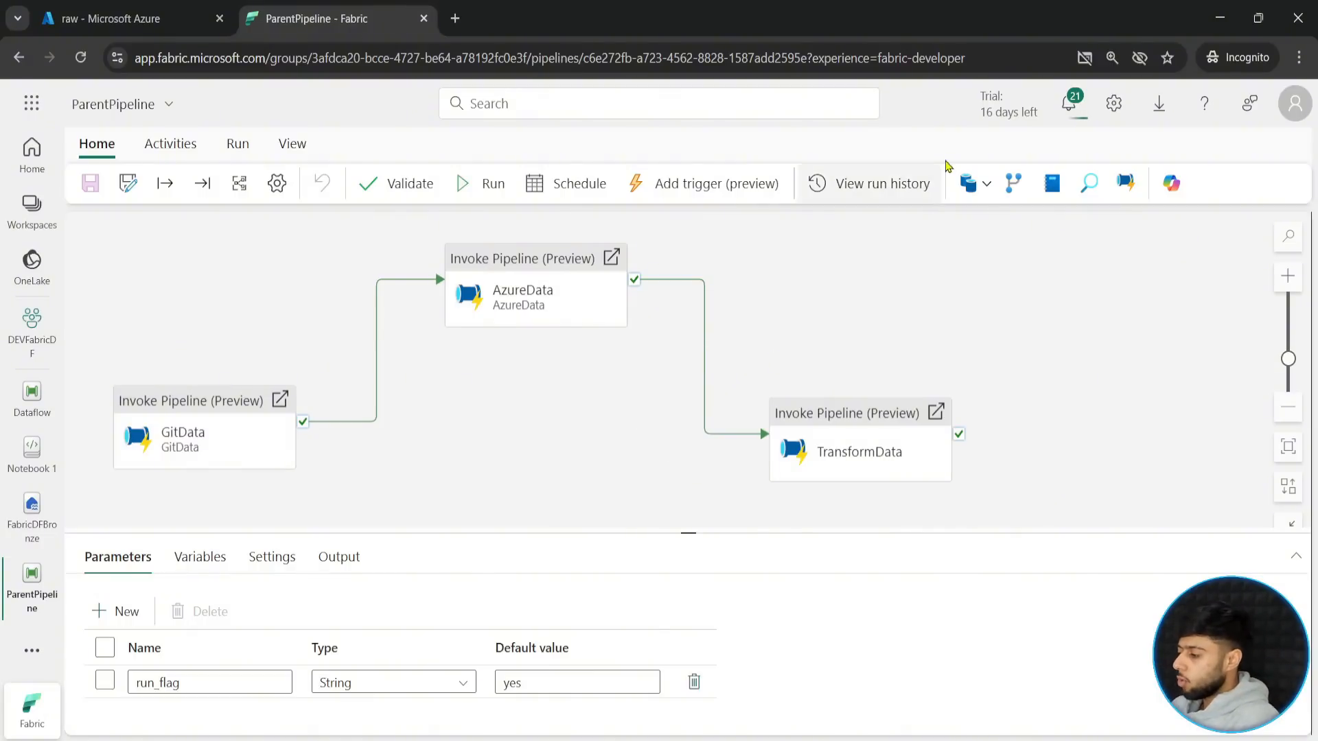
- Add an Office 365 Outlook (Preview) activity above and to the right of TransformData and connect TransformData's success output to it
left_click(170, 143)
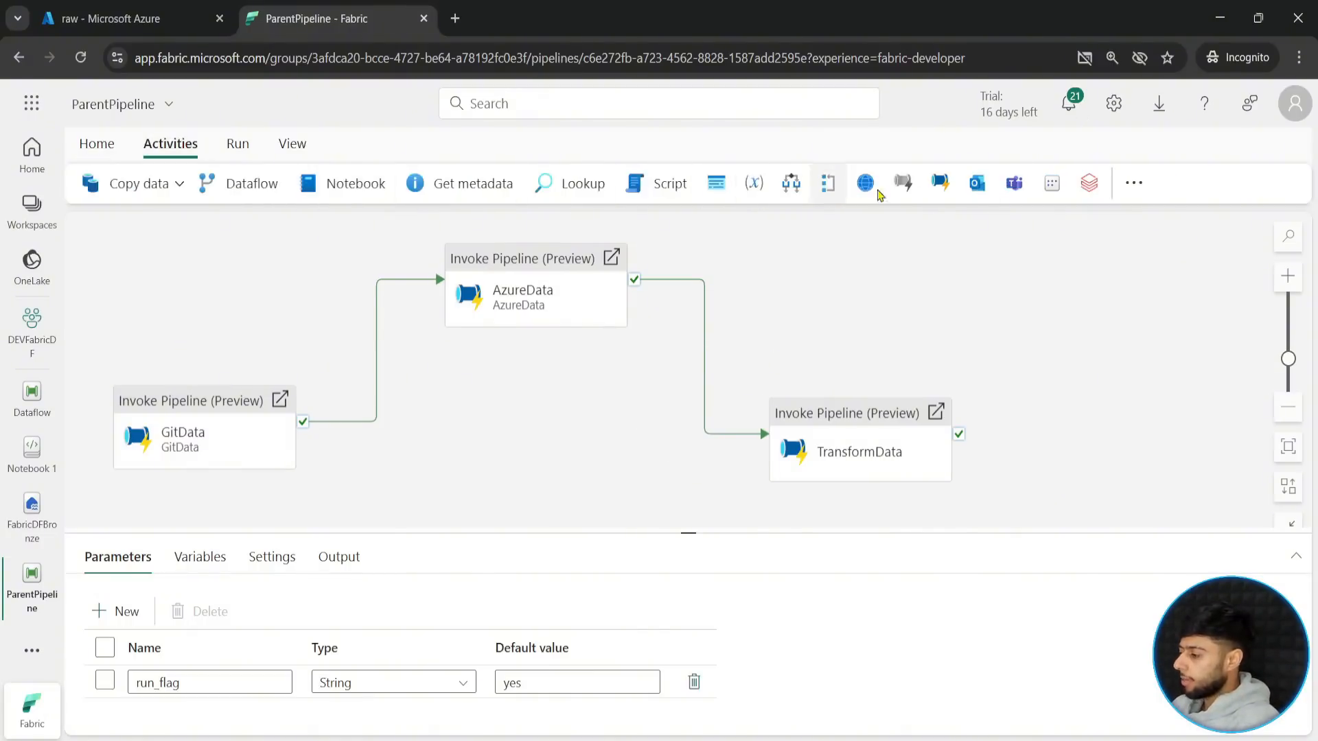
left_click(977, 183)
left_click_drag(812, 241, 1162, 329)
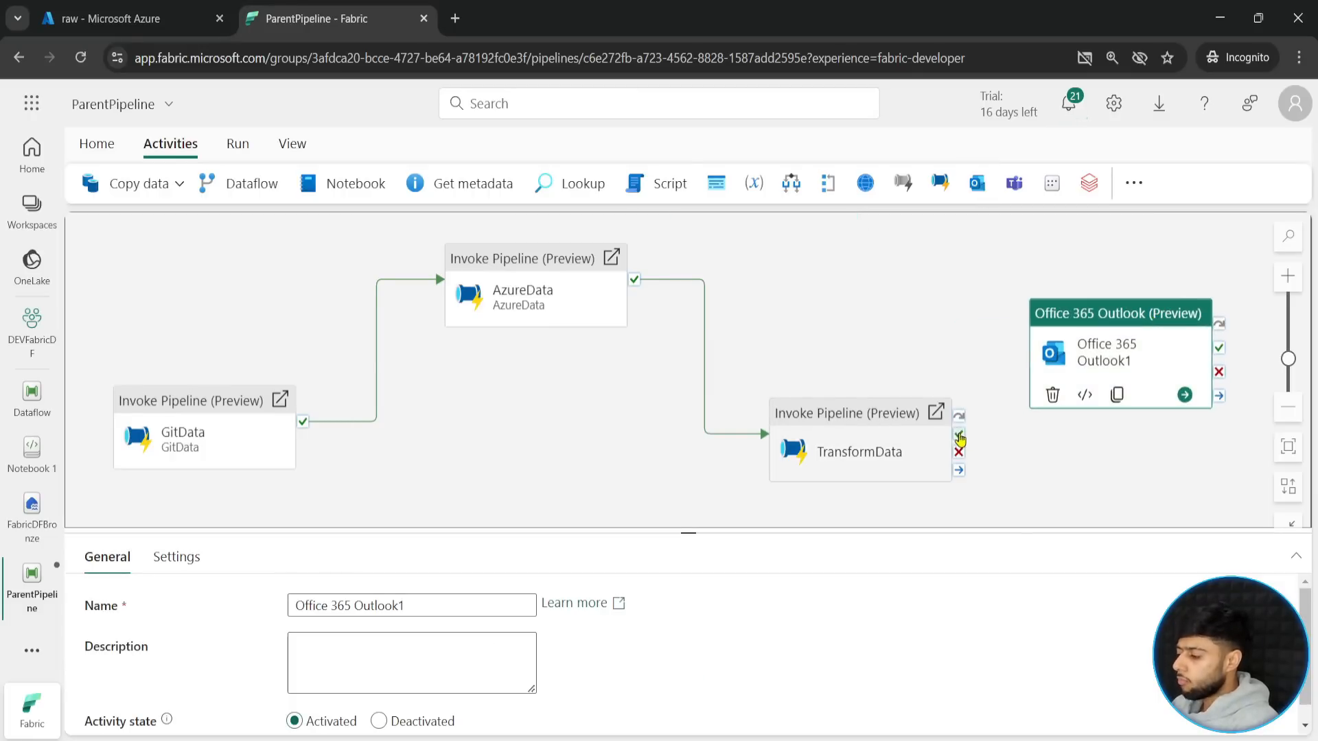
left_click_drag(958, 434, 1112, 340)
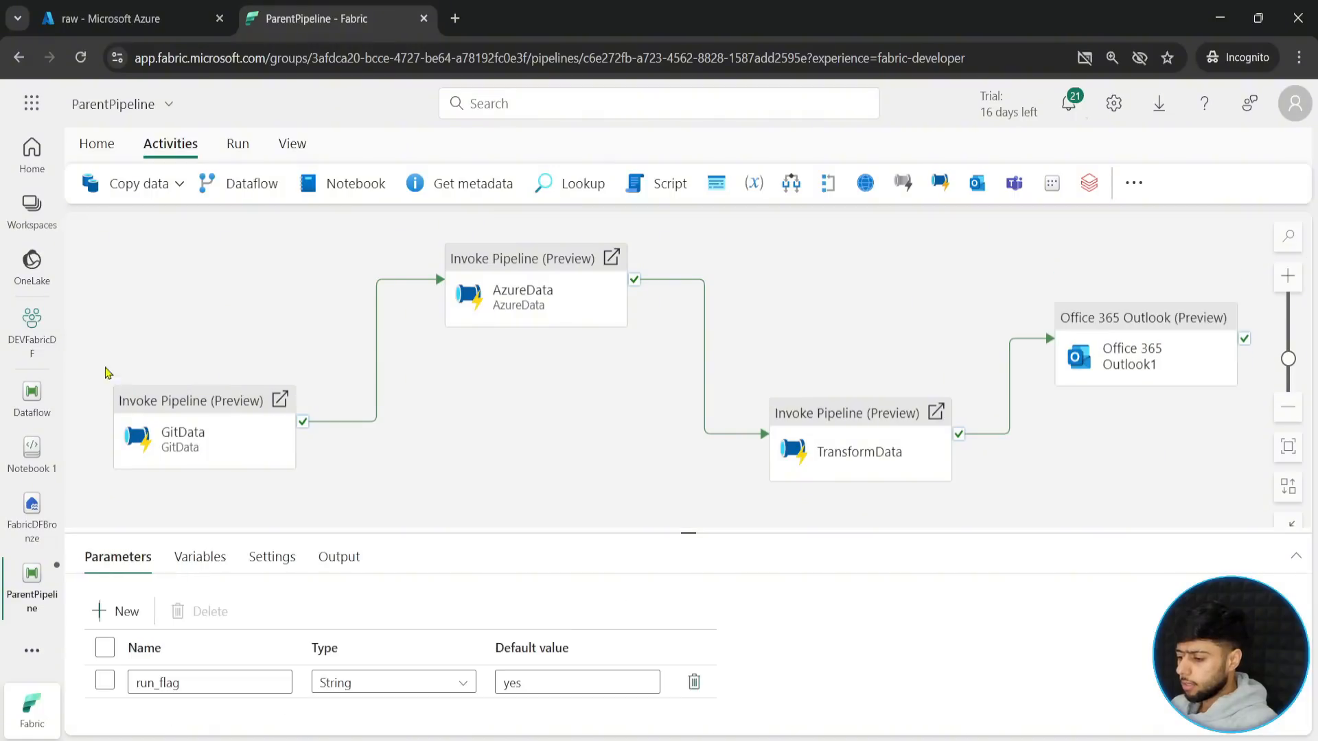
left_click(110, 376)
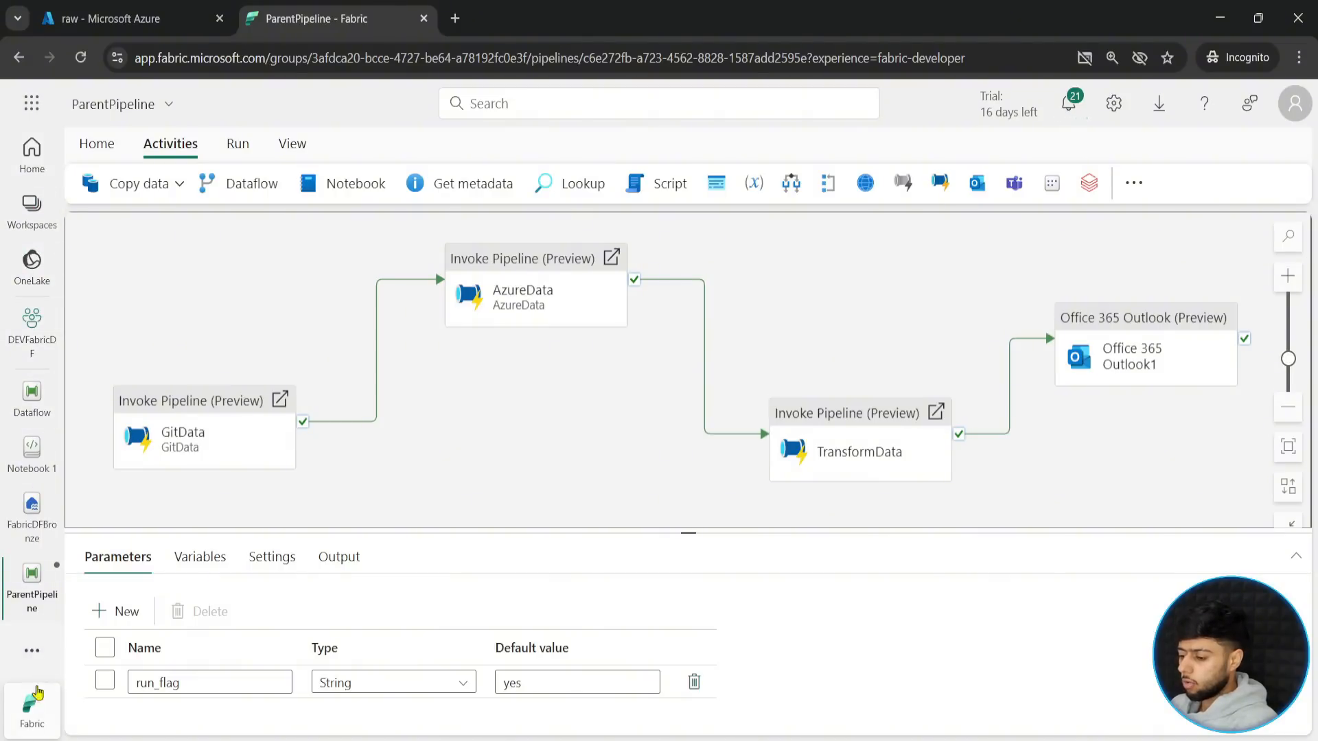
- Show the additional navigation items to locate the Monitor hub, and close the list again
left_click(32, 650)
mouse_move(88, 532)
left_mouse_down()
mouse_move(155, 577)
mouse_move(172, 420)
left_mouse_up()
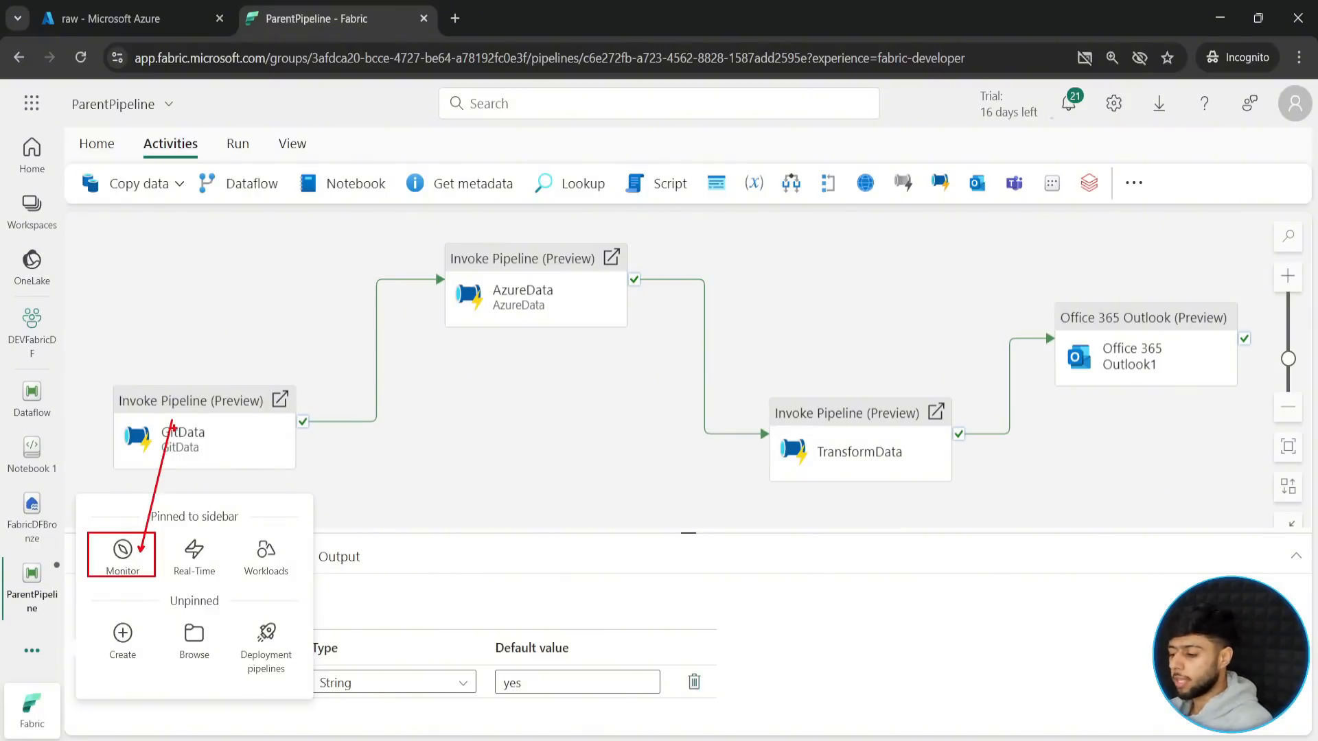
key("Escape")
left_click(453, 465)
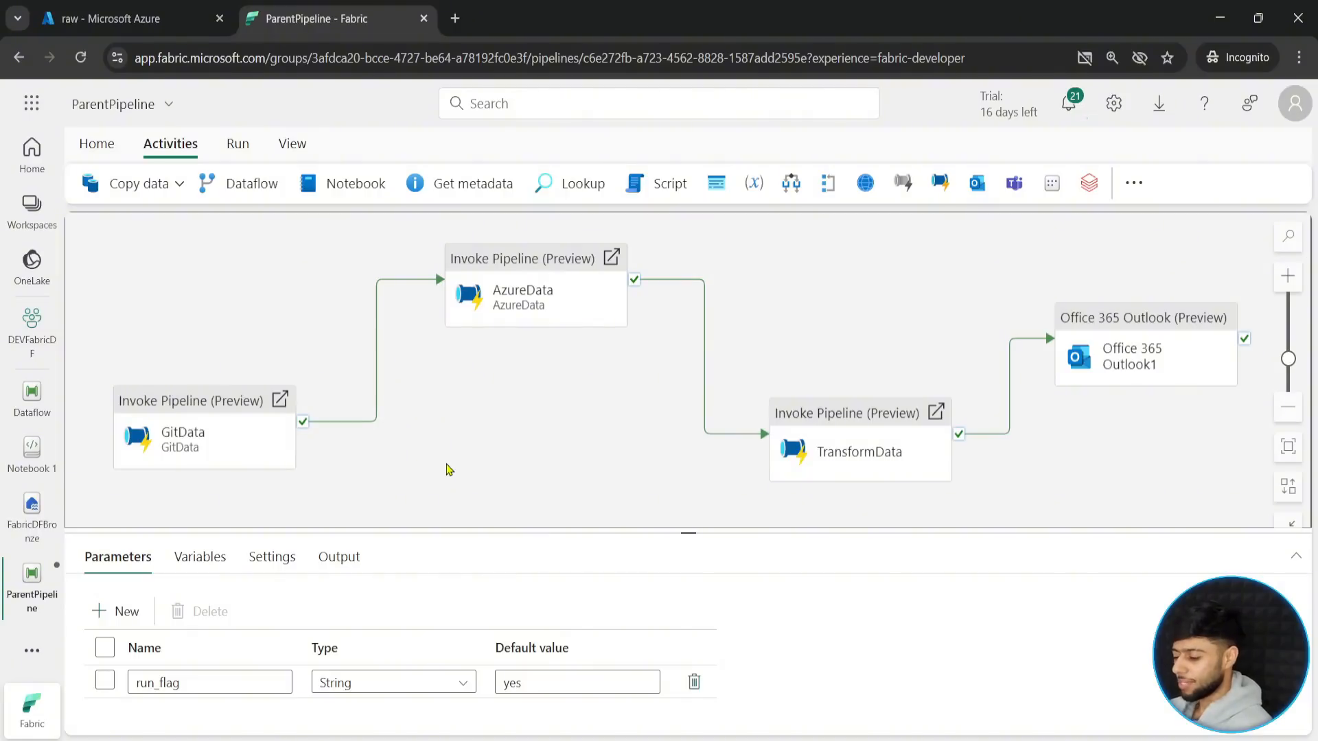
left_click(32, 651)
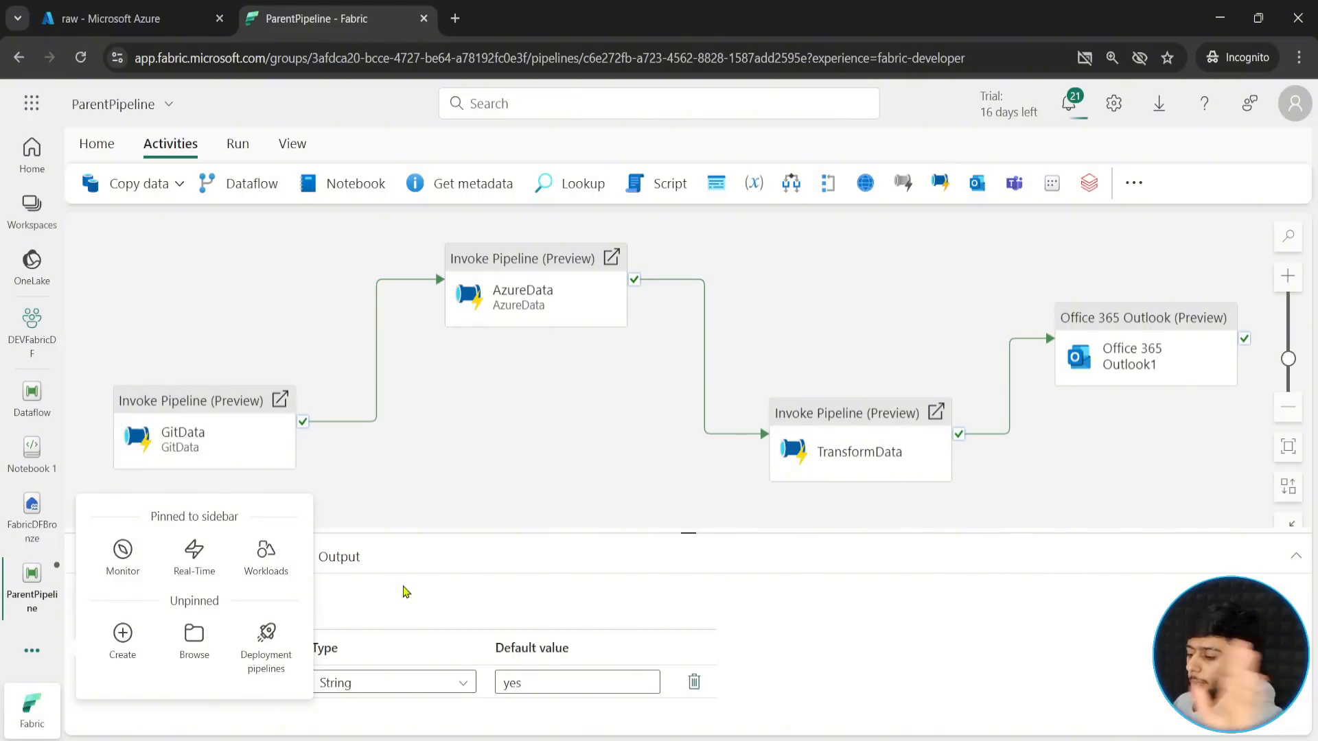
left_click(386, 471)
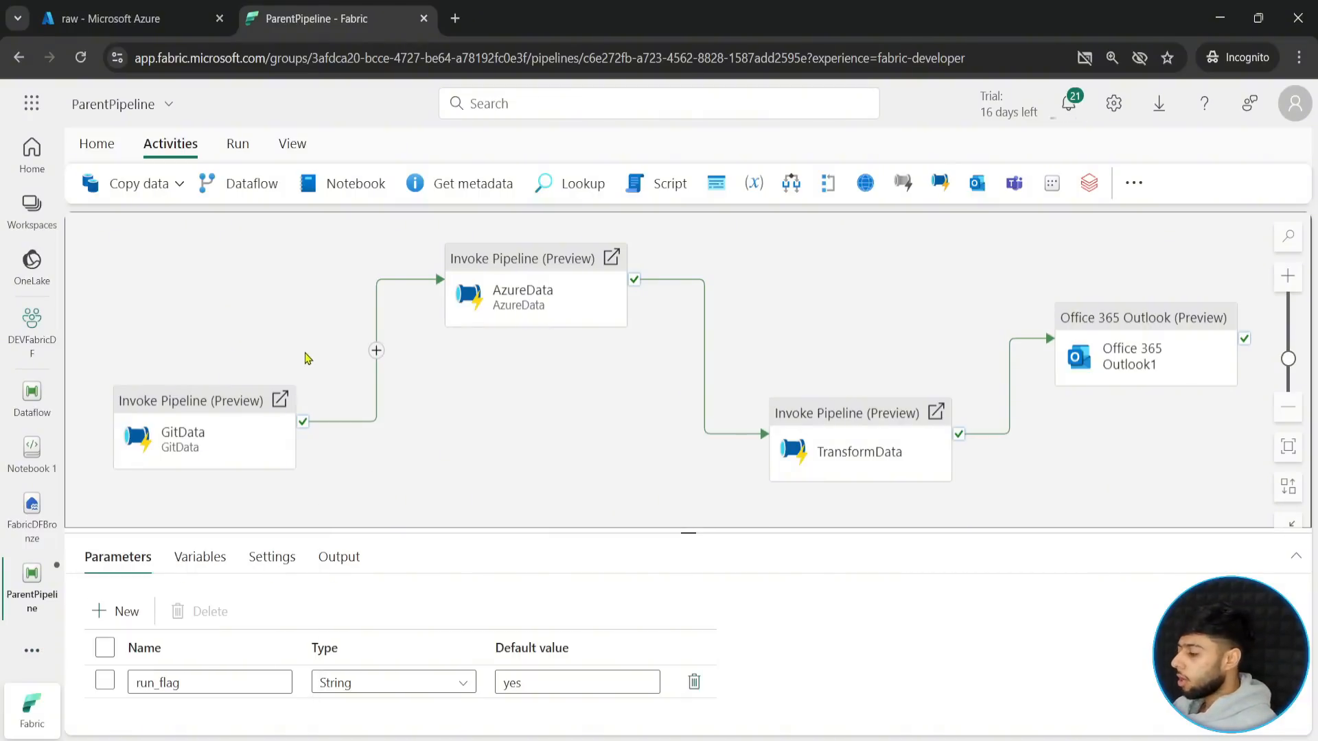
- Delete the Office 365 Outlook activity that follows TransformData and save ParentPipeline
left_click(1147, 348)
key("Delete")
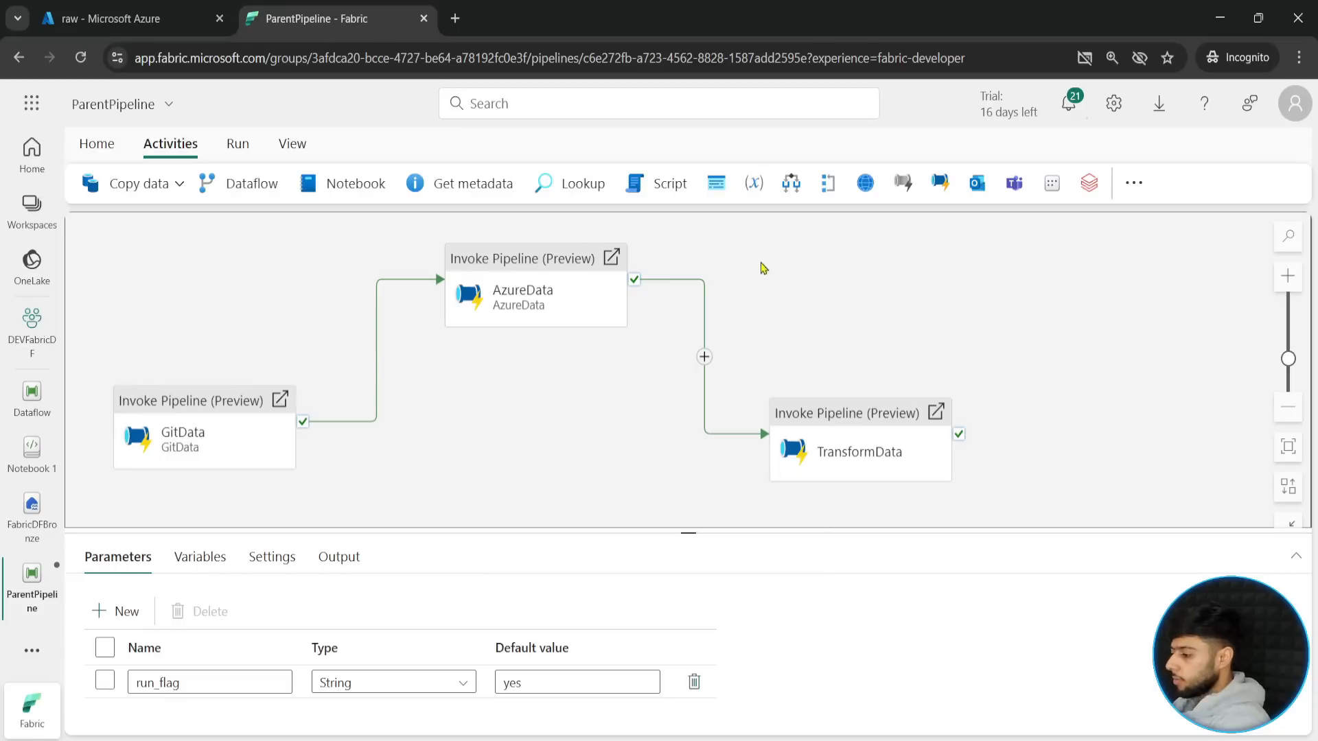
left_click(97, 143)
left_click(90, 183)
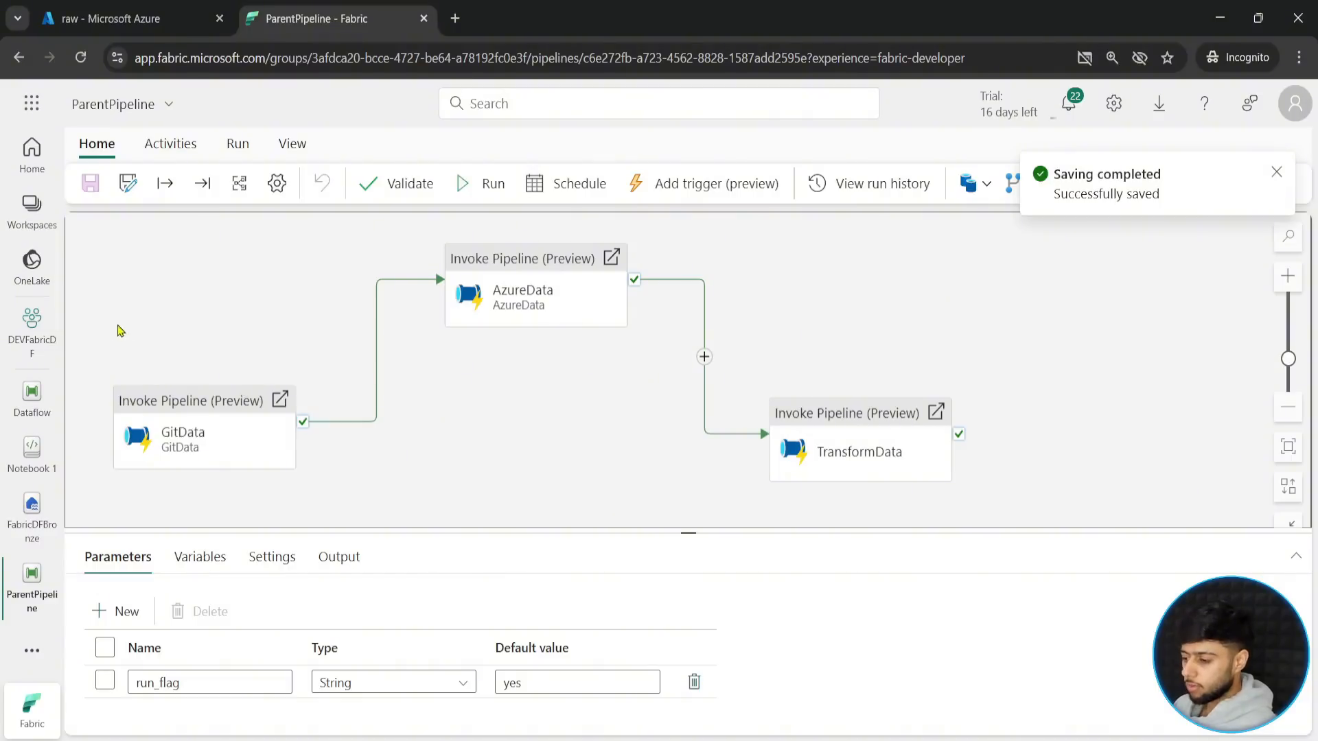
left_click(34, 219)
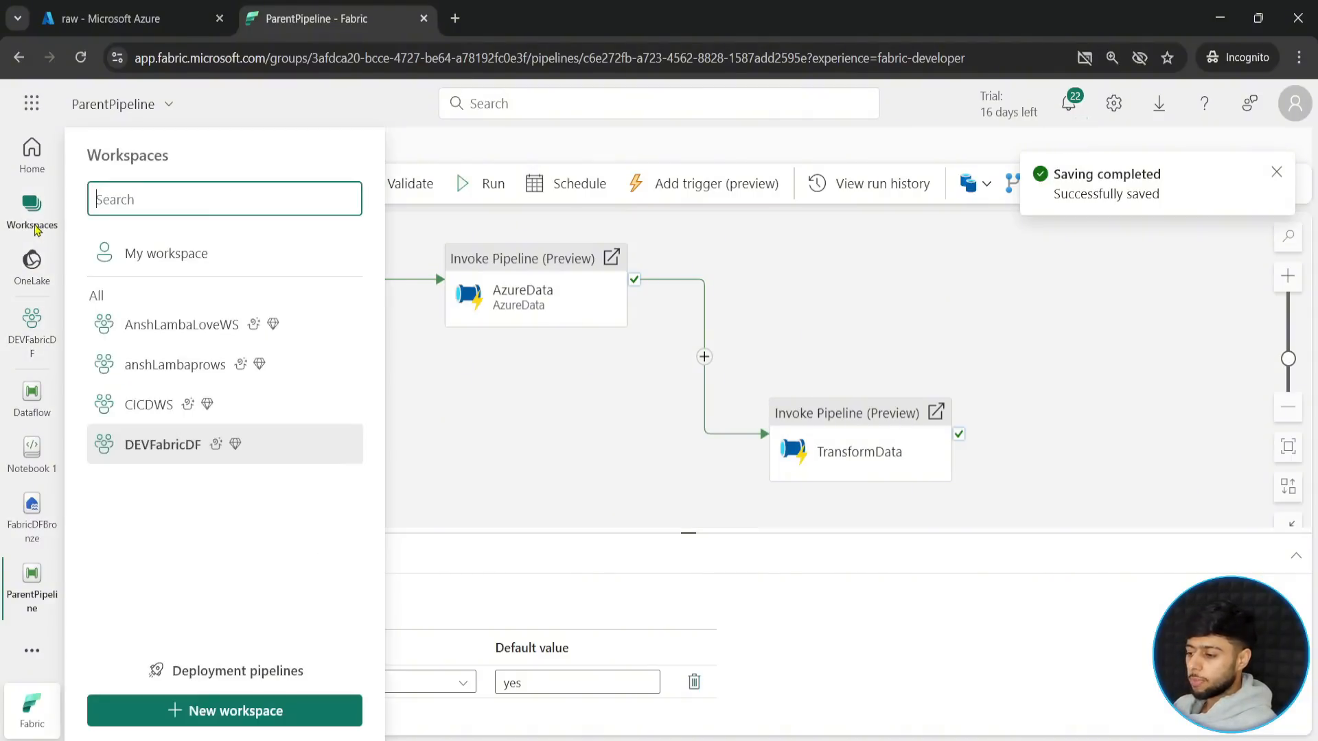
left_click(200, 712)
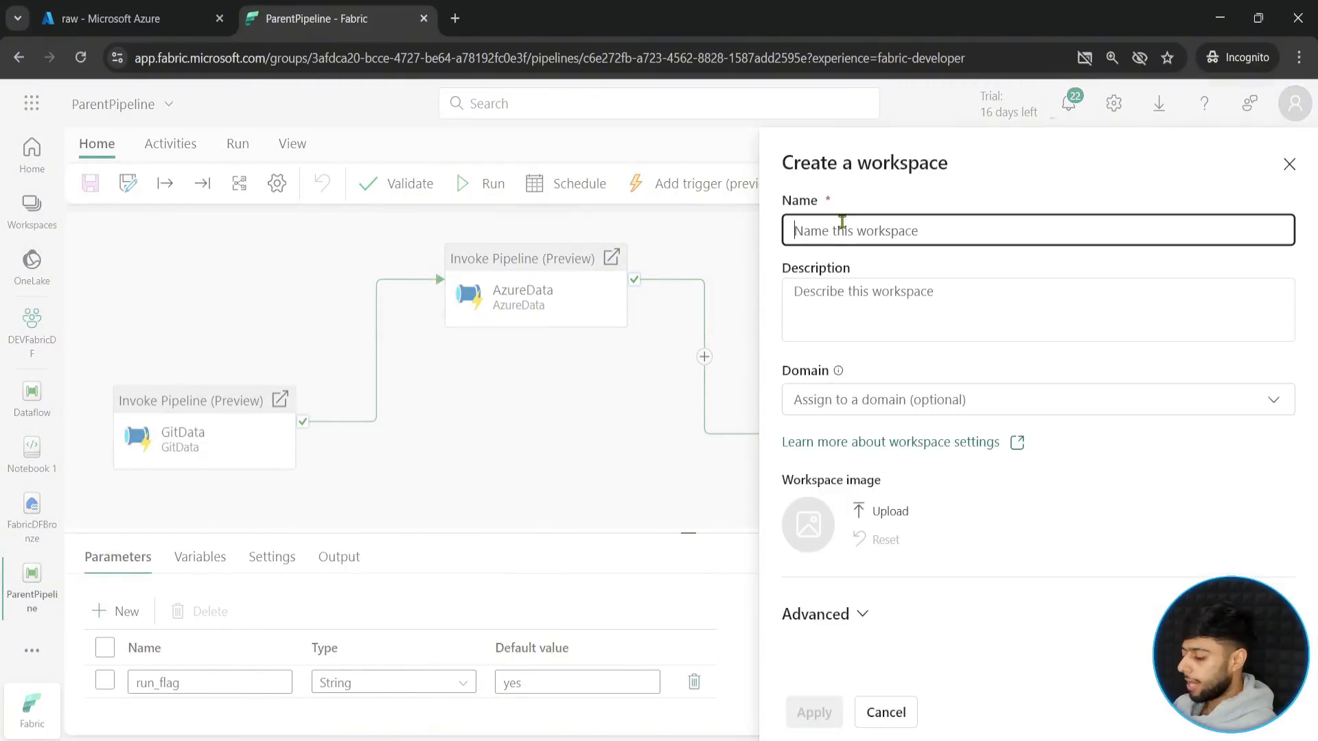
type("Deploy")
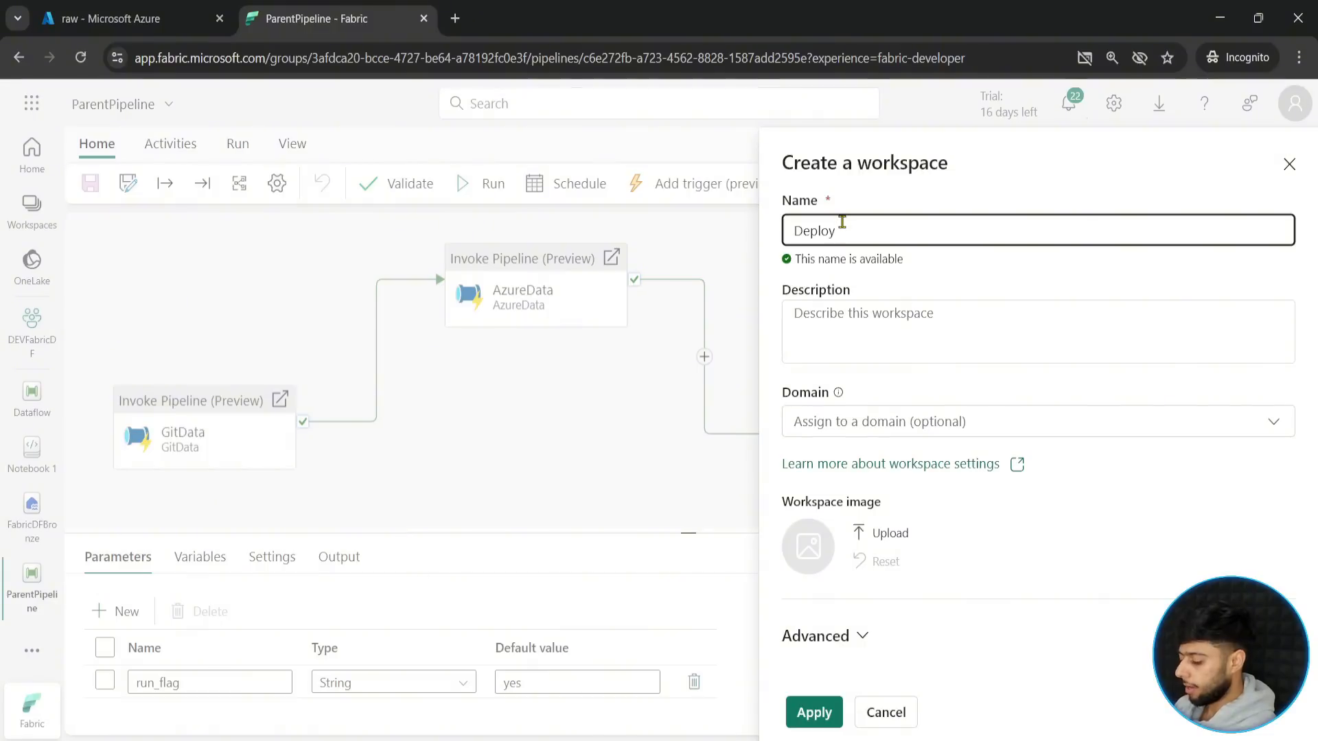
type("DataFactory")
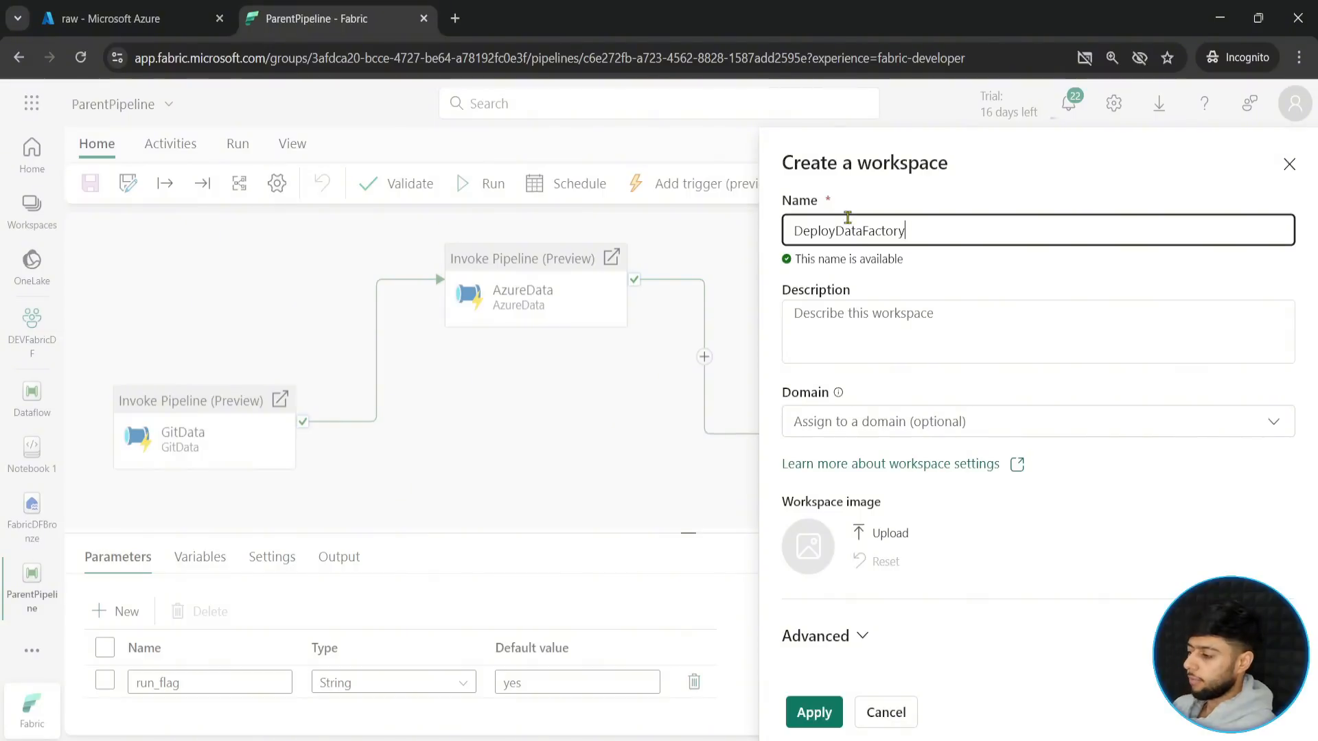
mouse_move(769, 171)
left_mouse_down()
mouse_move(892, 272)
mouse_move(945, 273)
left_mouse_up()
left_click_drag(926, 229, 1049, 286)
key("Escape")
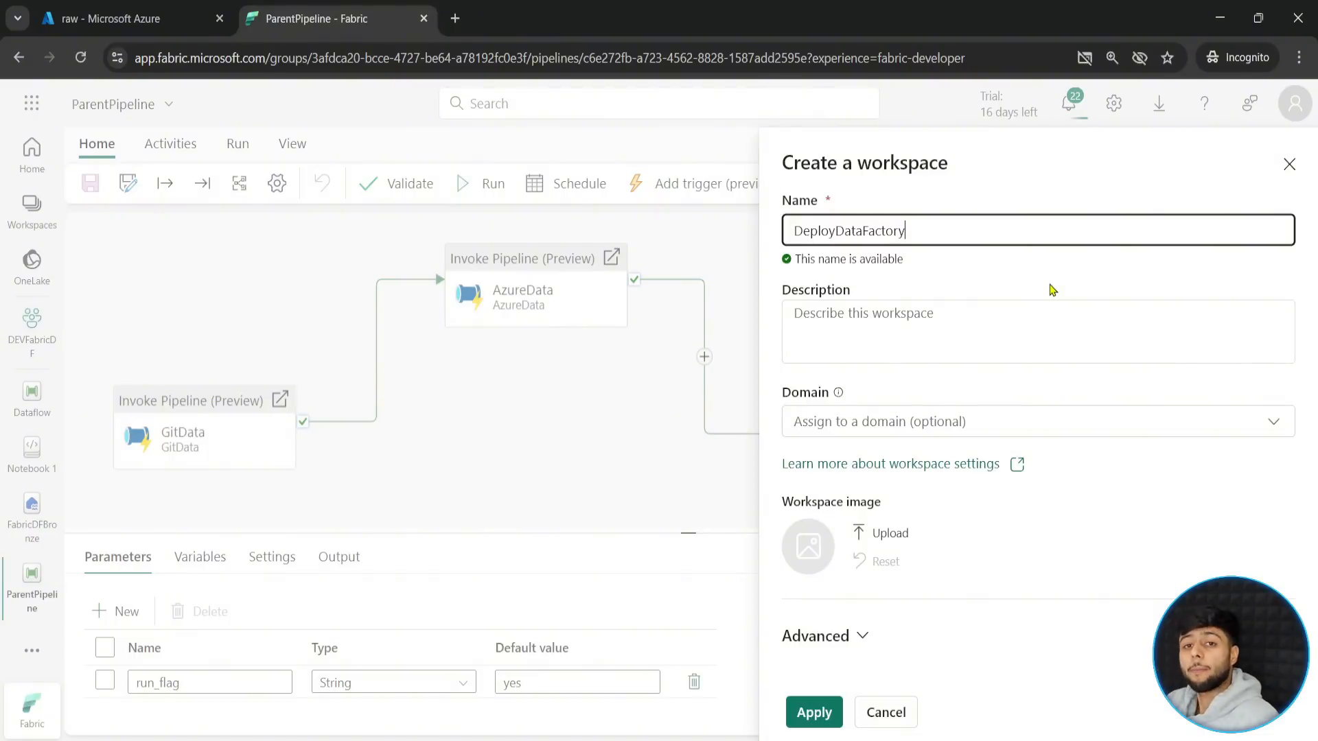
key("Escape")
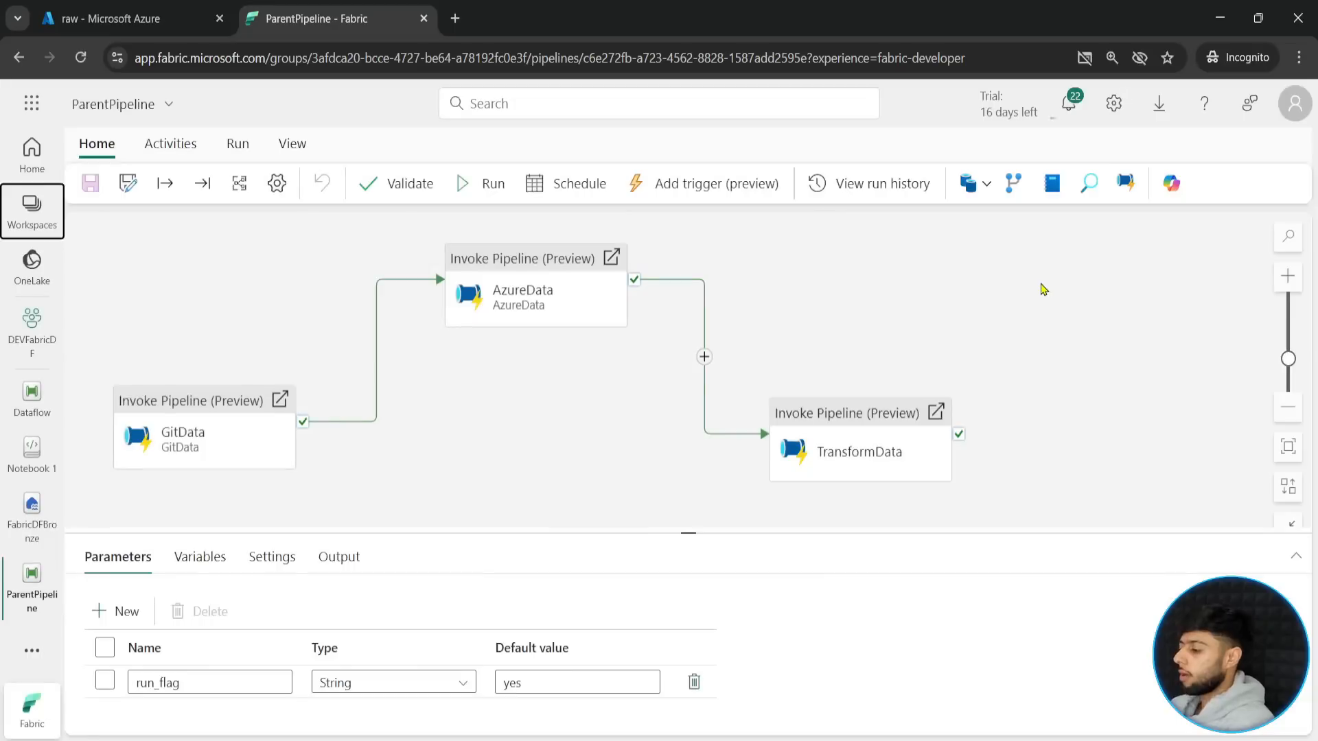
- Start creating a new workspace and name it DeployDataFactory
left_click(21, 219)
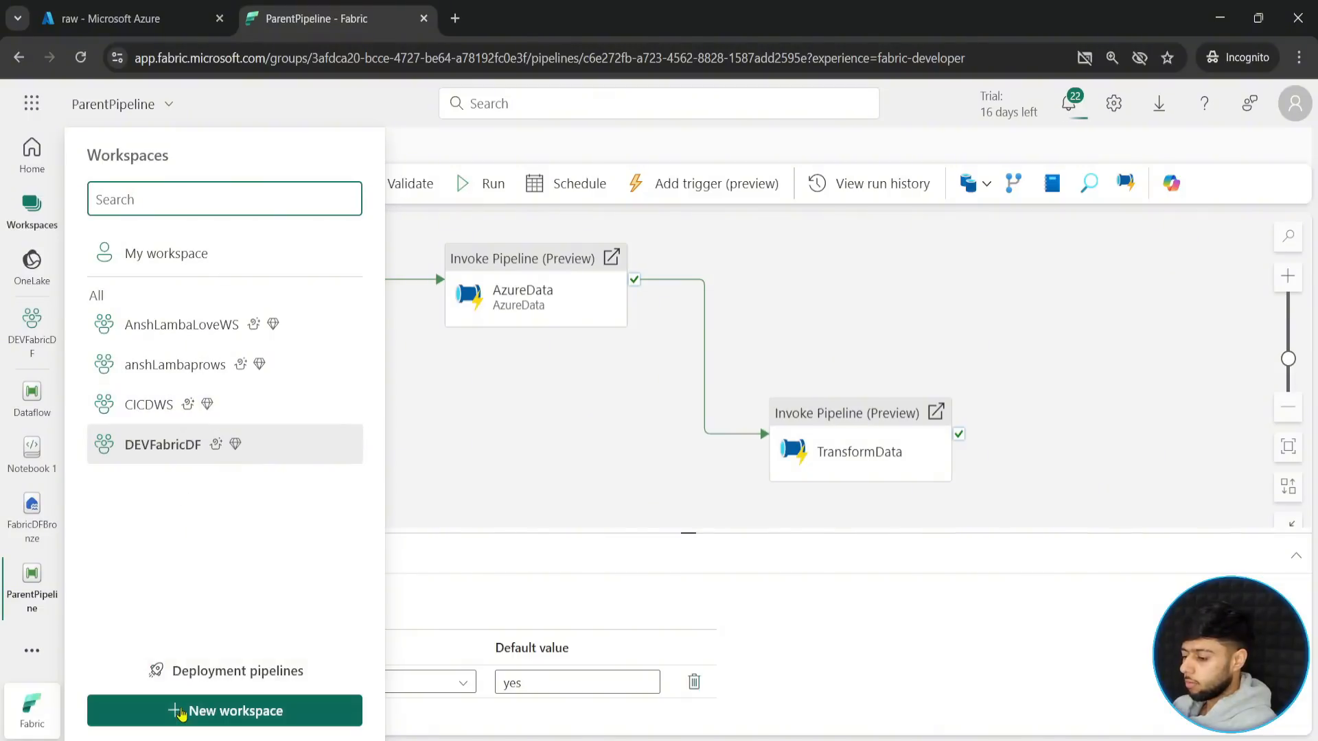
left_click(225, 710)
type("DeployDav")
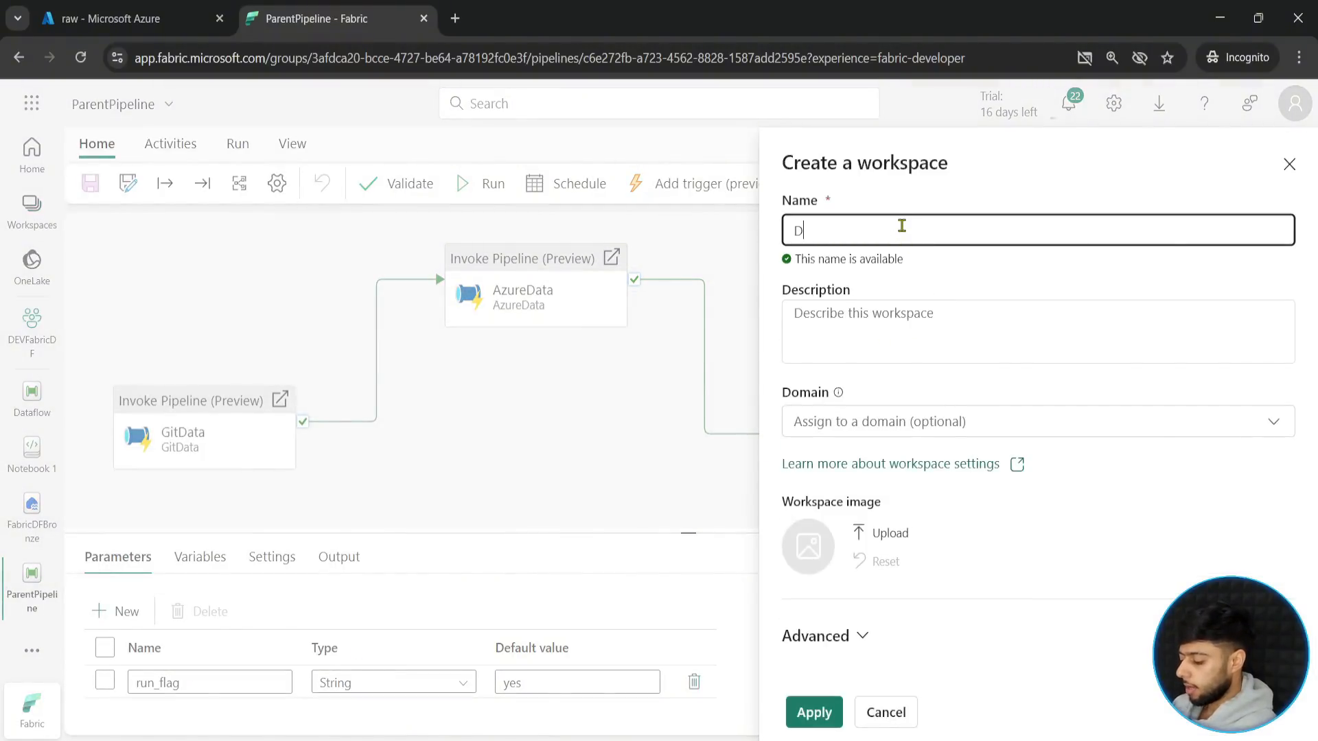
key("BackSpace")
key("BackSpace")
key("BackSpace")
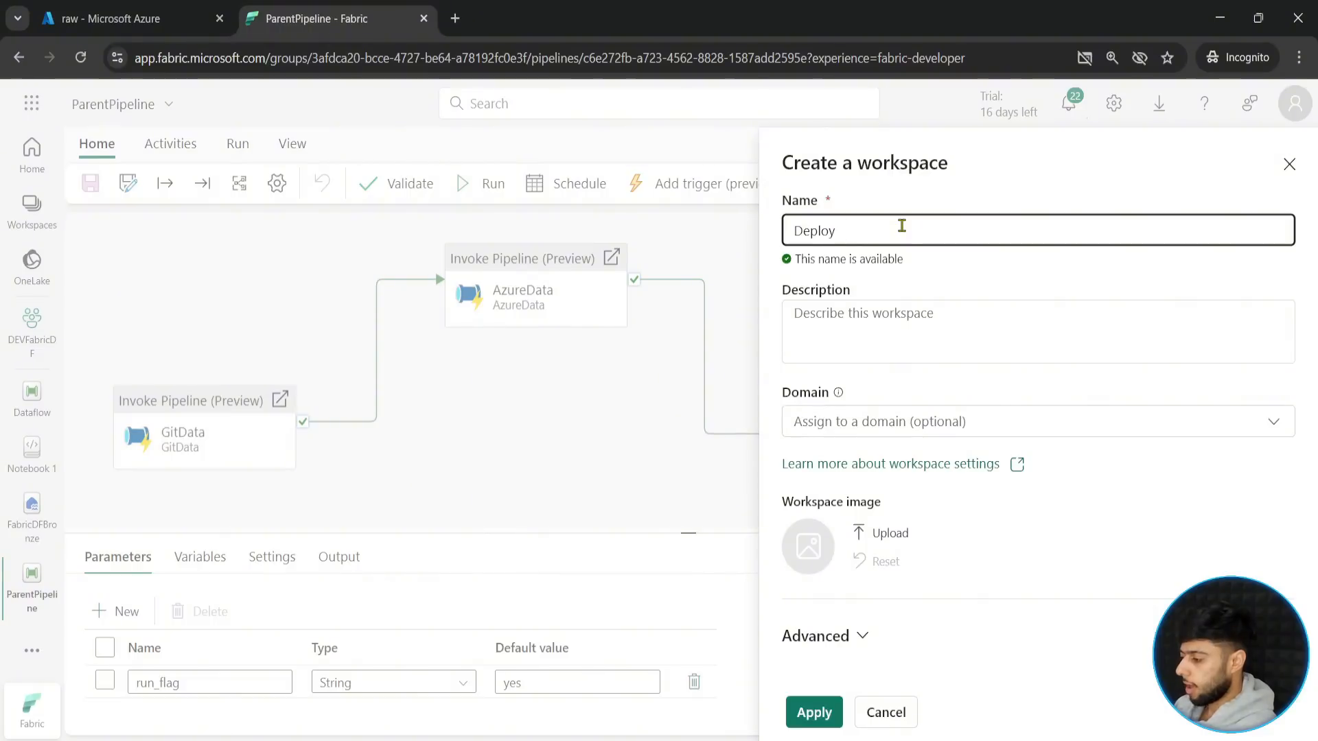
type("Data")
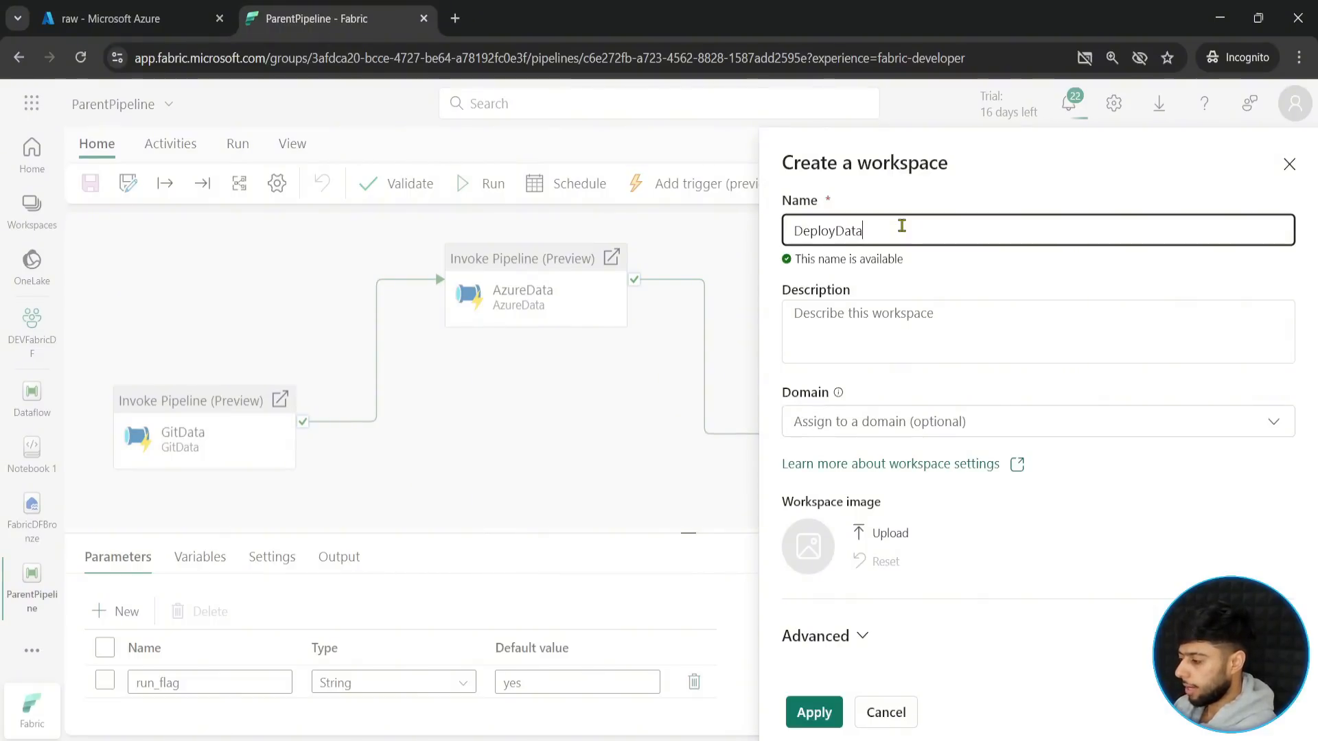
type("f")
key("BackSpace")
type("Factory")
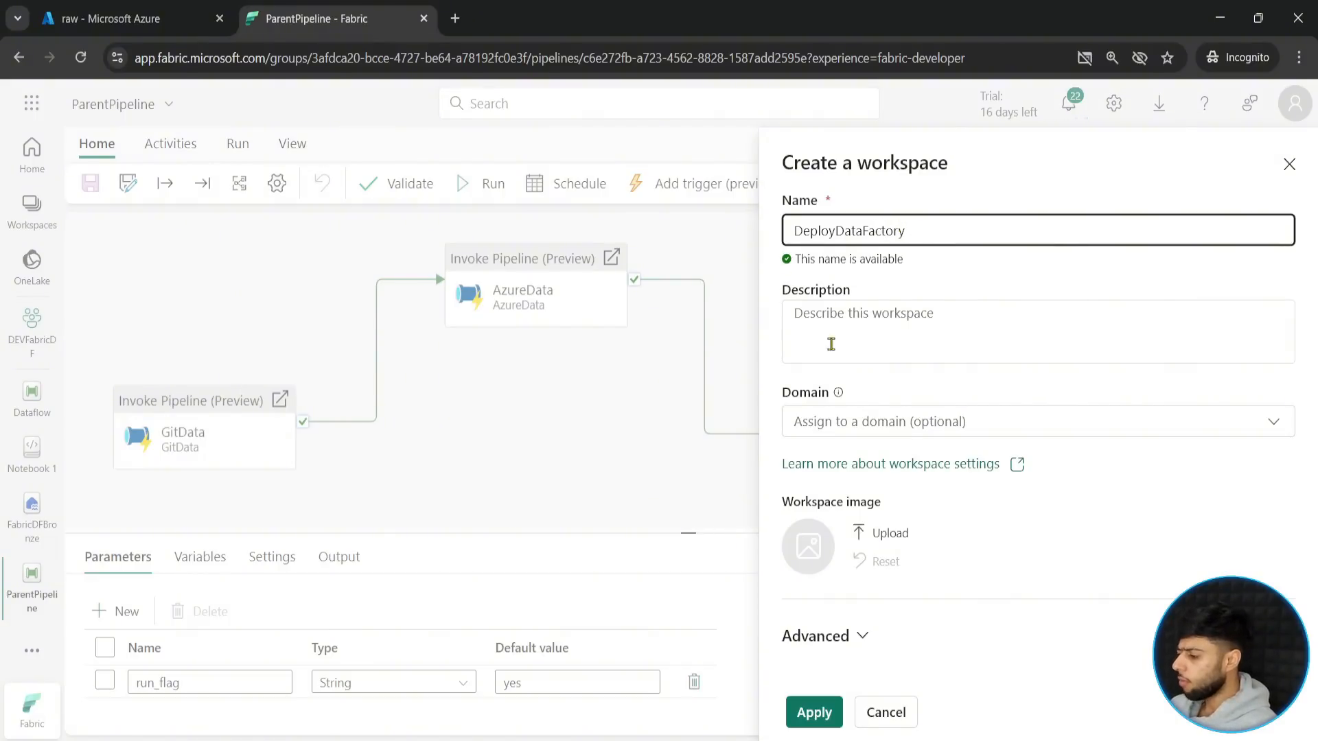
- Check the domain choices for the new workspace, then create it without assigning a domain
left_click(1112, 438)
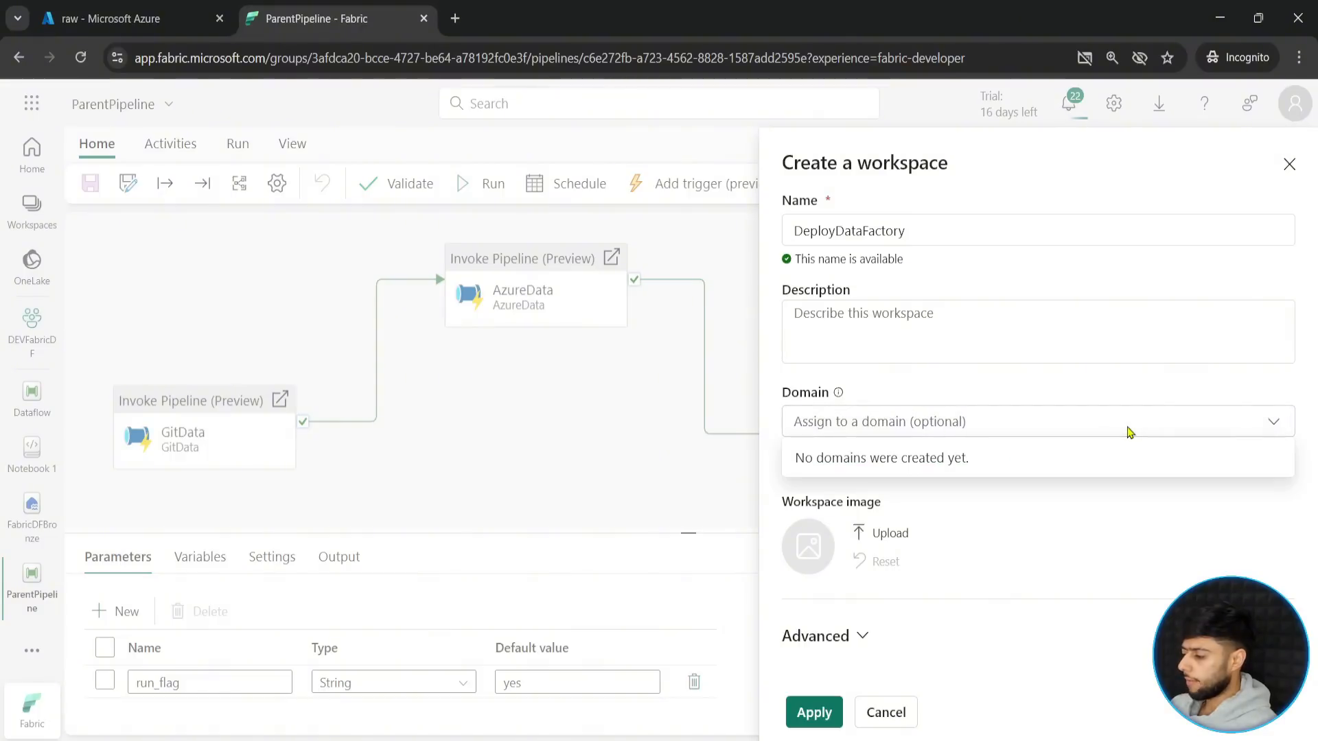
mouse_move(772, 375)
left_mouse_down()
mouse_move(840, 428)
mouse_move(1212, 487)
mouse_move(1304, 487)
left_mouse_up()
left_click_drag(784, 430, 685, 458)
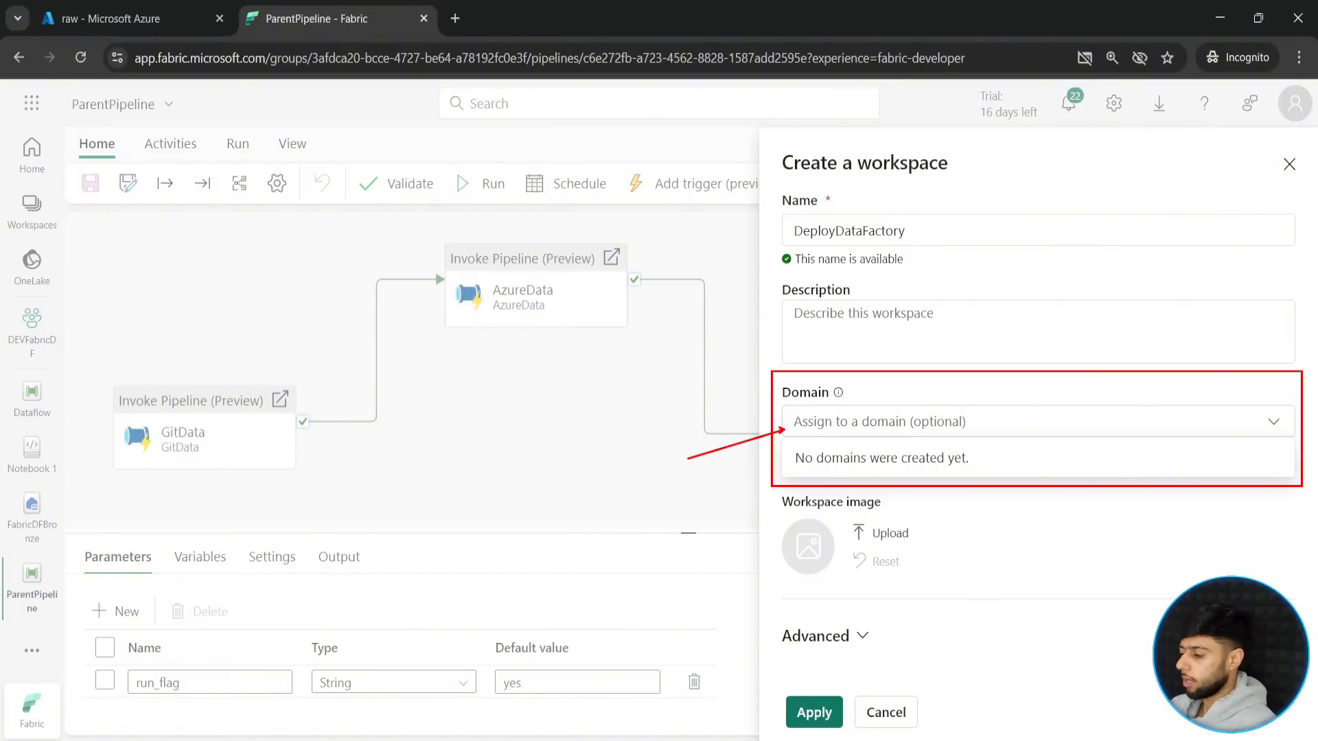
left_click(811, 711)
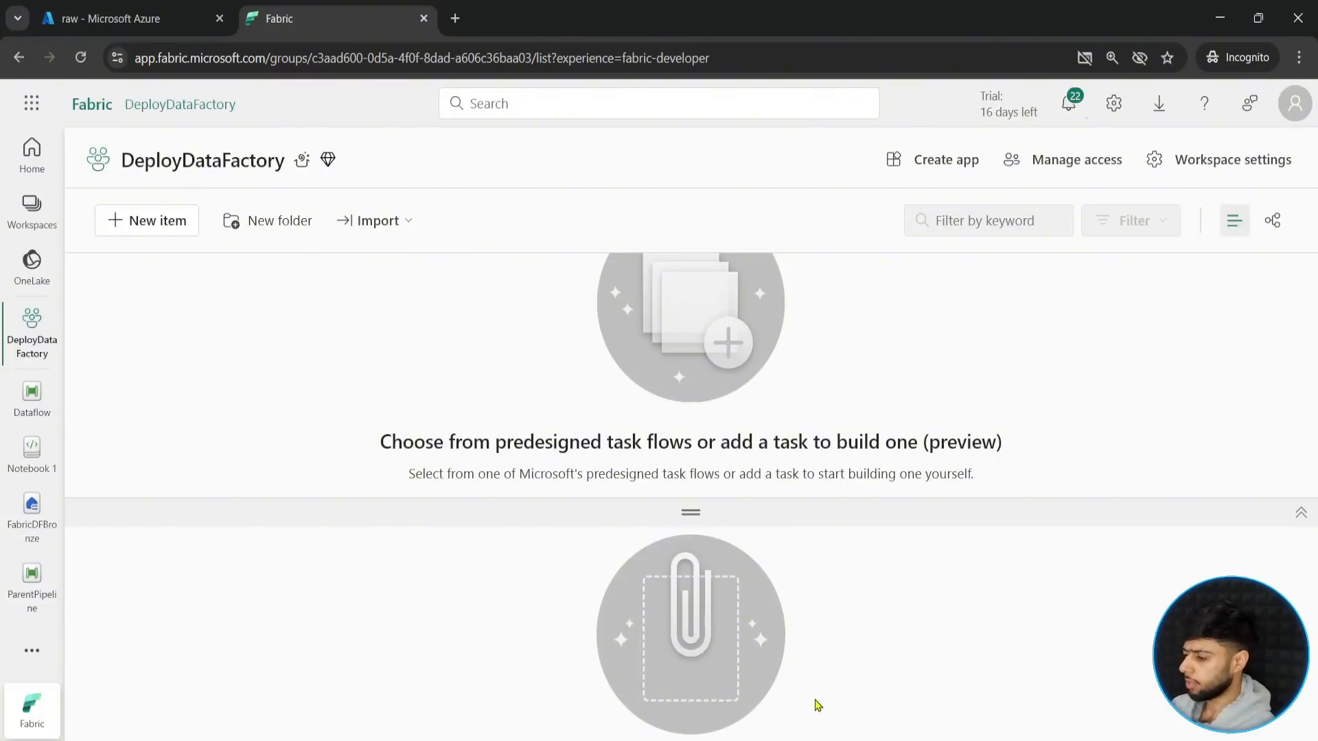
- Open the Deployment pipelines page and start a new deployment pipeline named DeployDF
left_click_drag(679, 513, 690, 611)
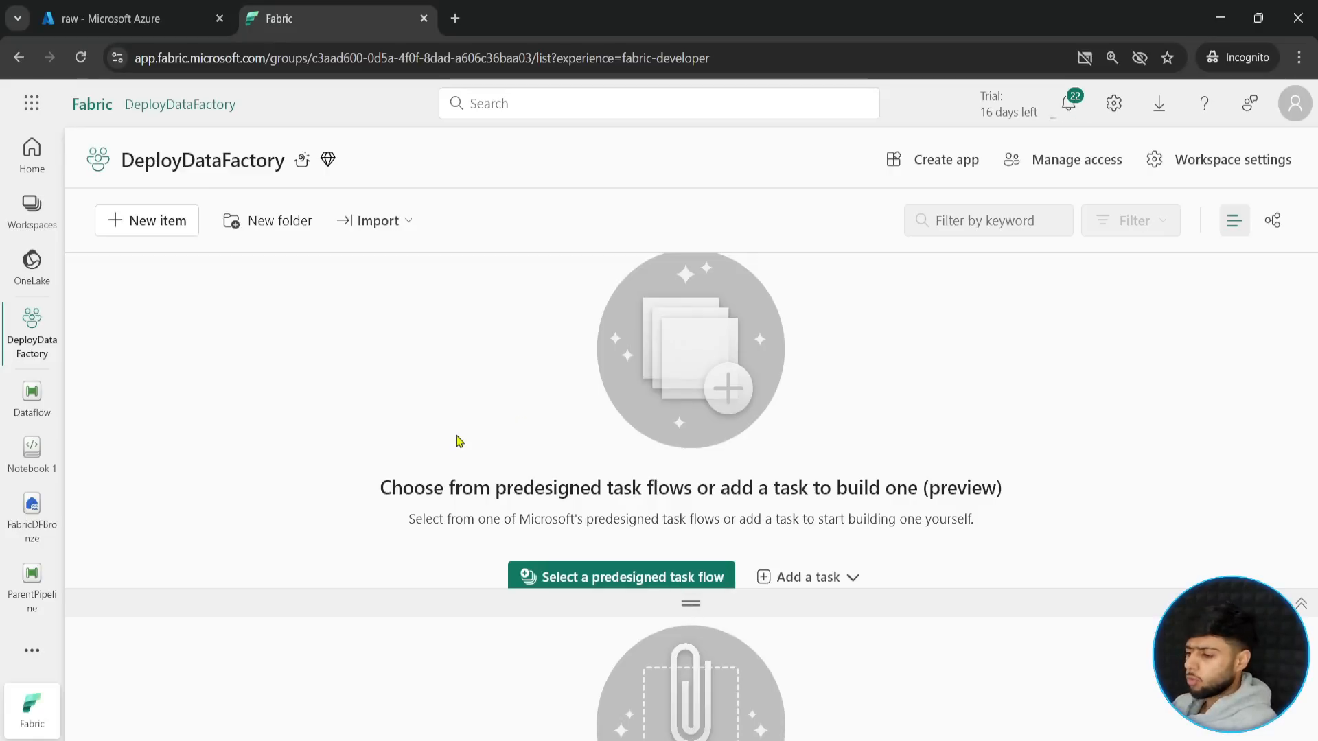
left_click(35, 662)
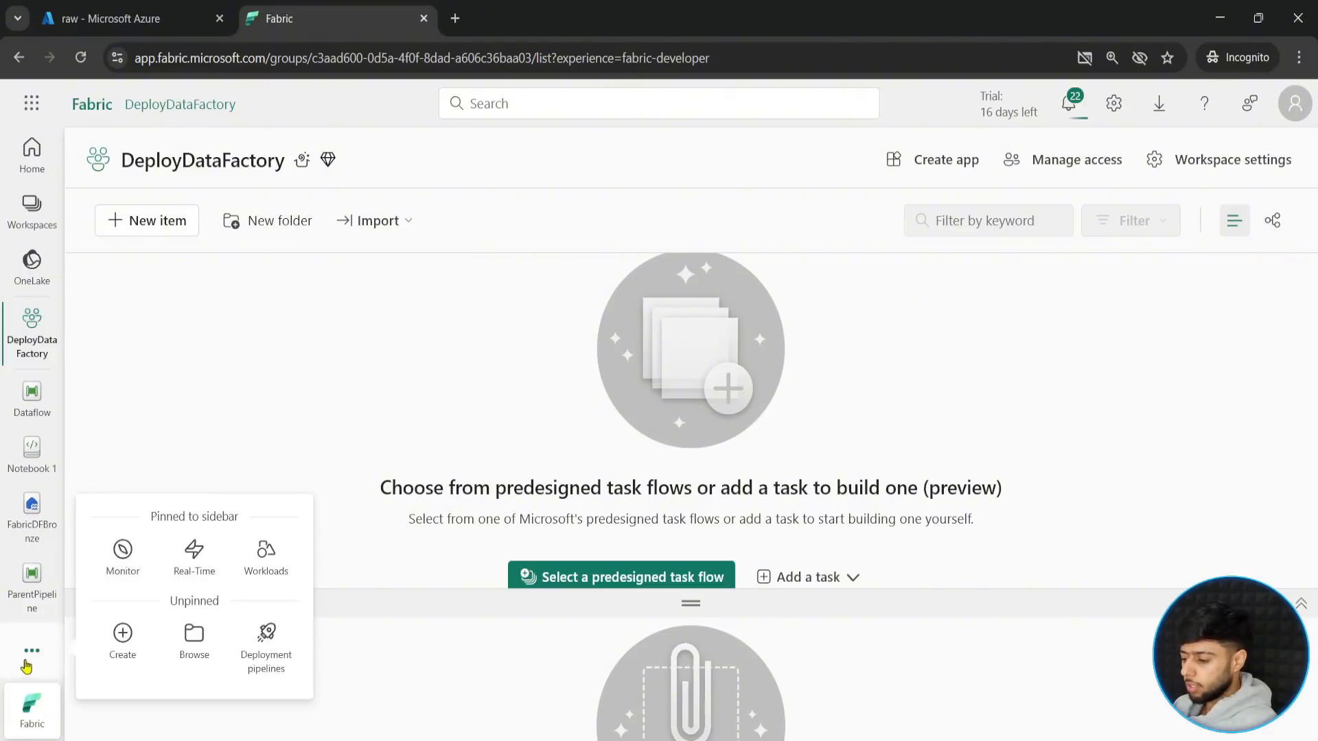
left_click(268, 645)
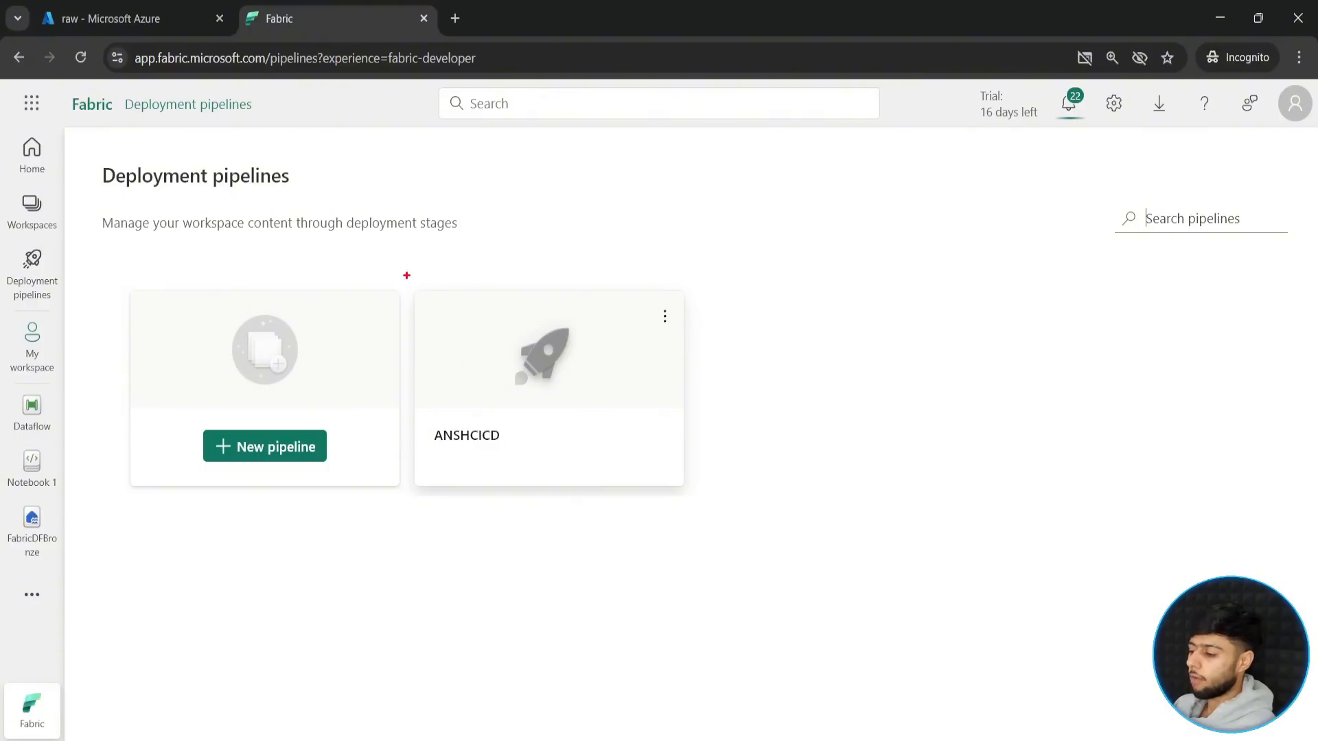
left_click(271, 456)
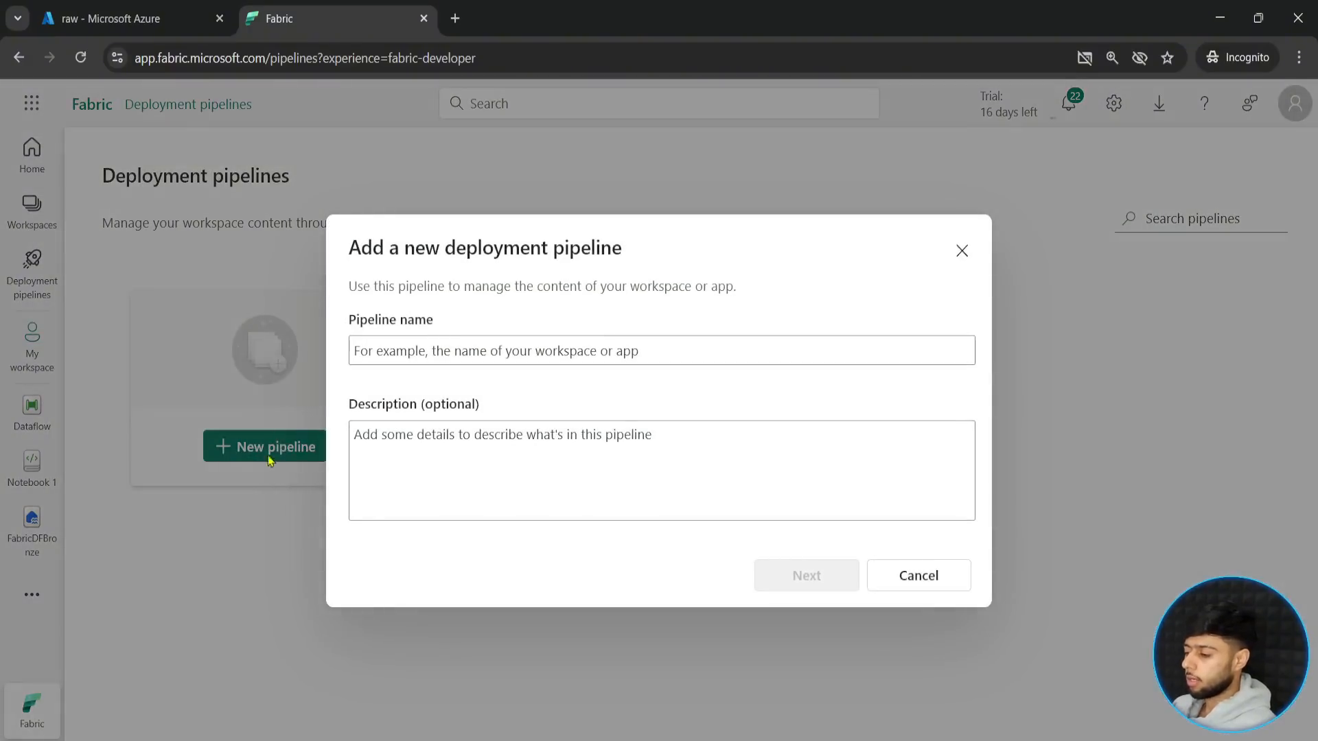
left_click(418, 351)
type("De")
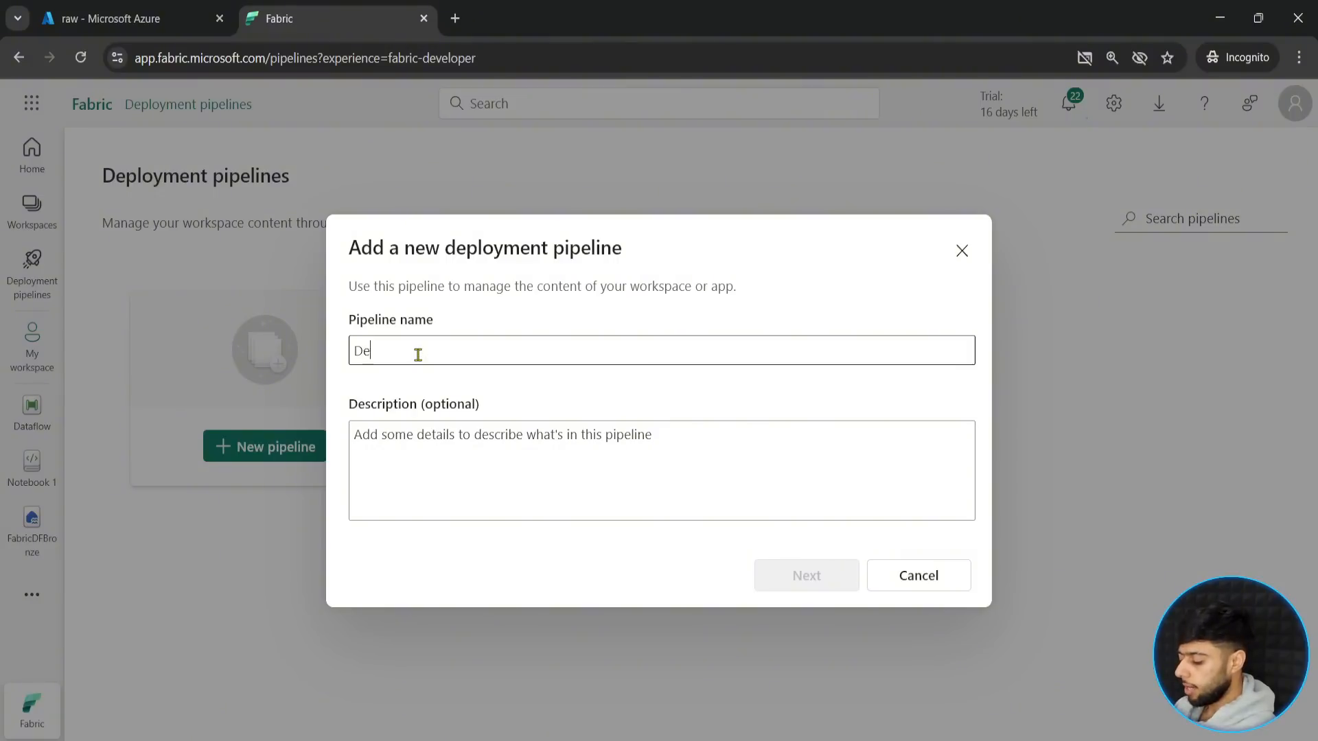
type("ployDF")
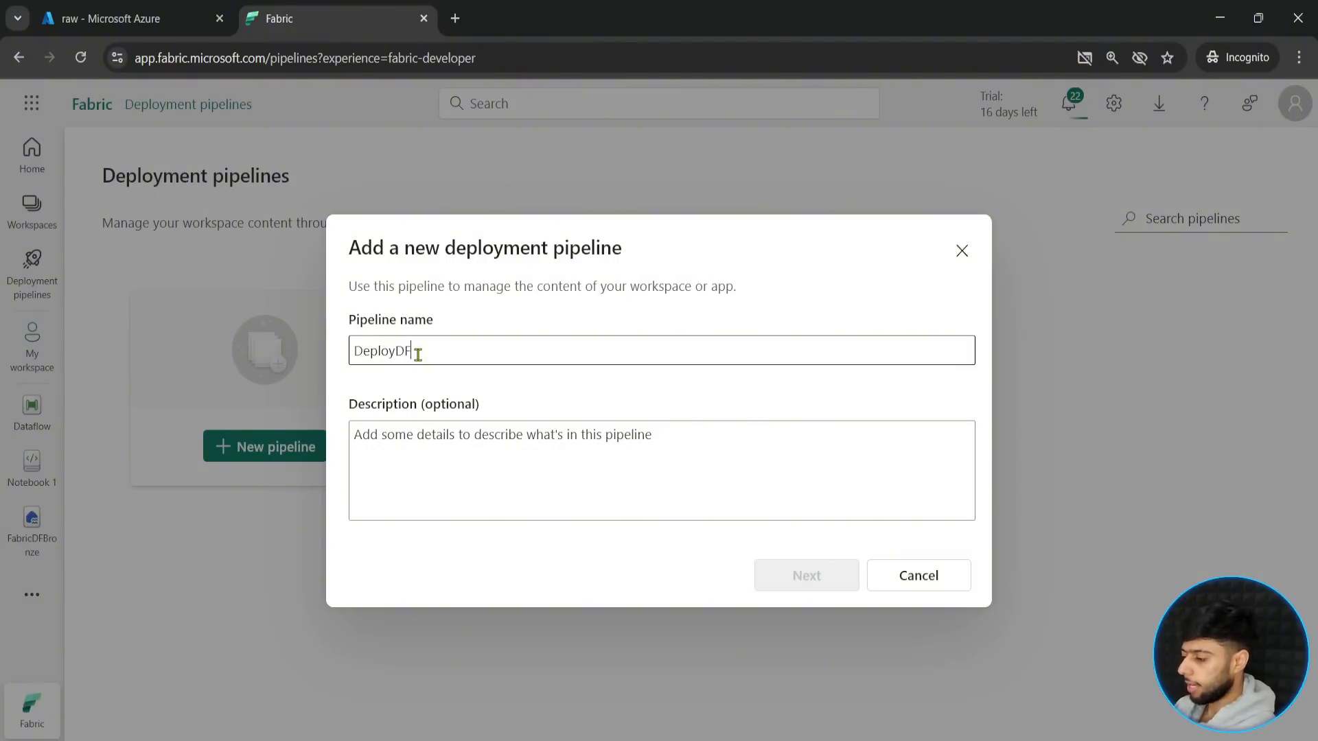
left_click(798, 573)
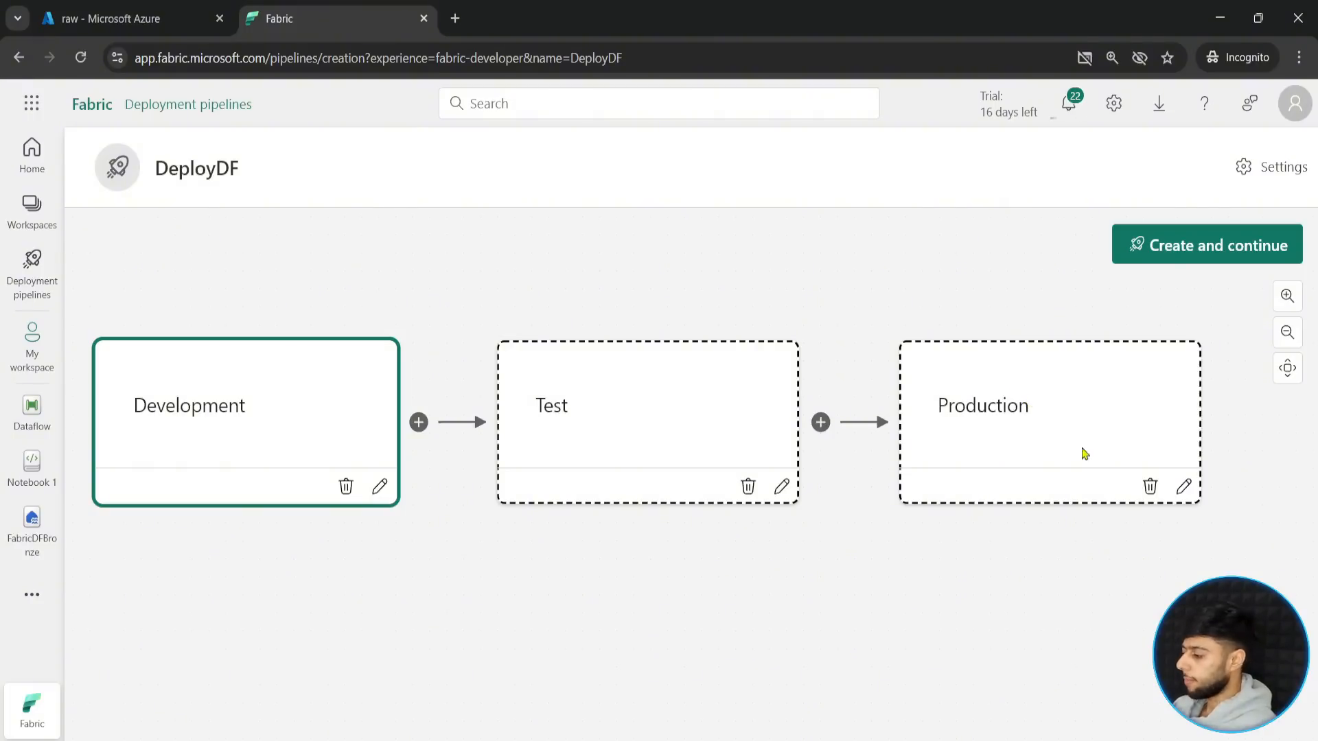
- Remove the Production stage, create the pipeline with only Development and Test, and dismiss the new UI introduction
left_click(1149, 487)
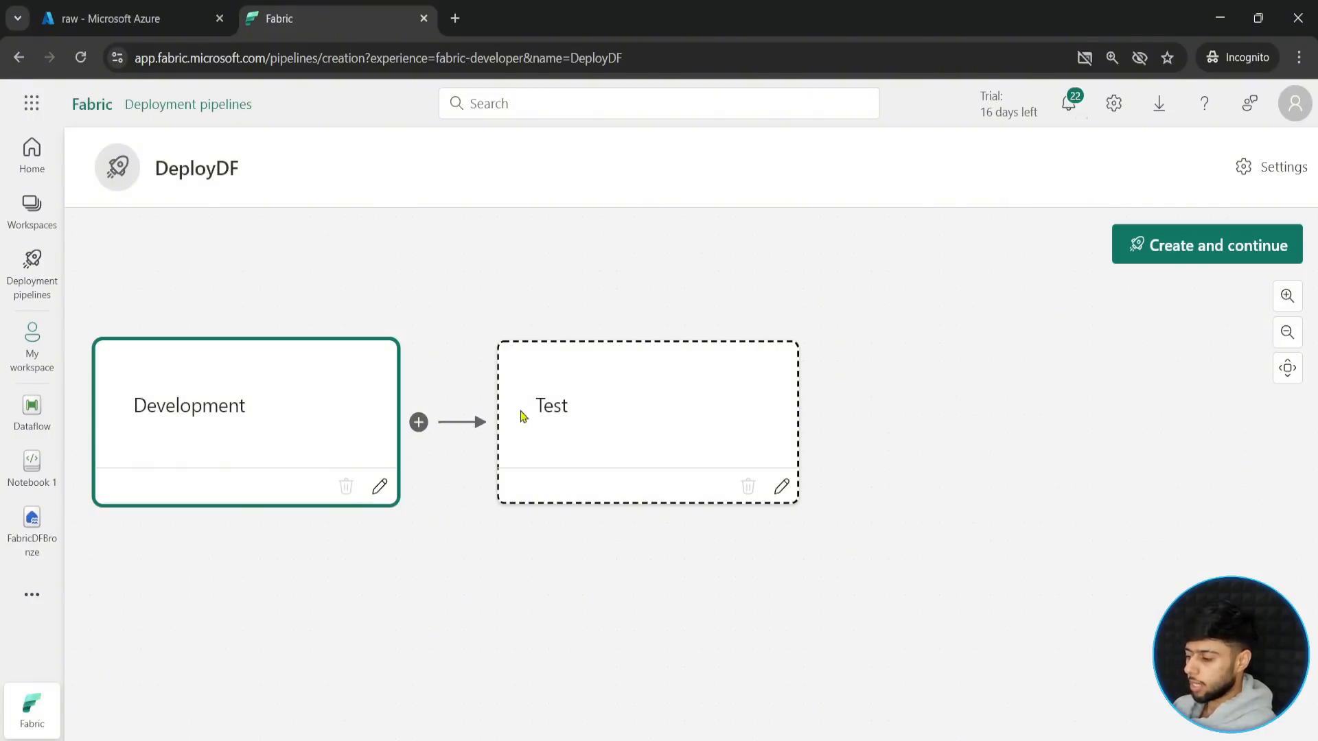
left_click(1194, 252)
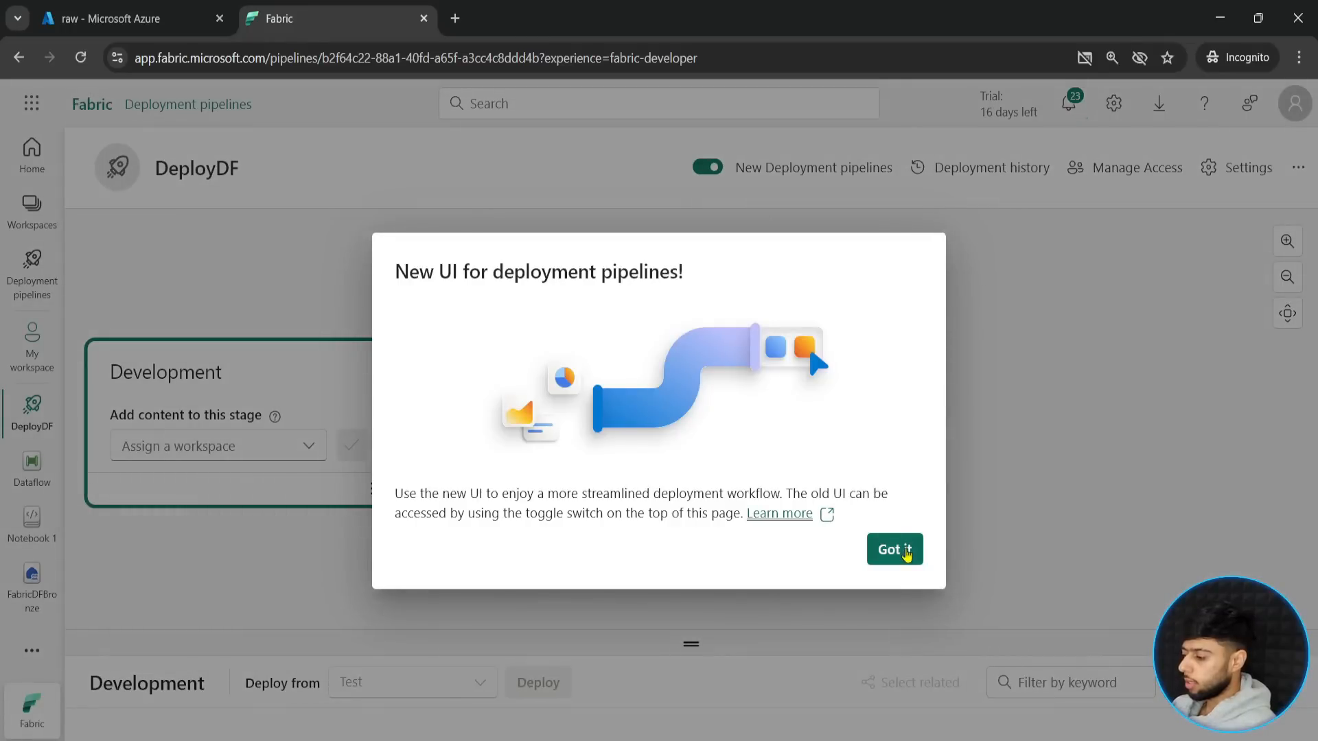
left_click(907, 548)
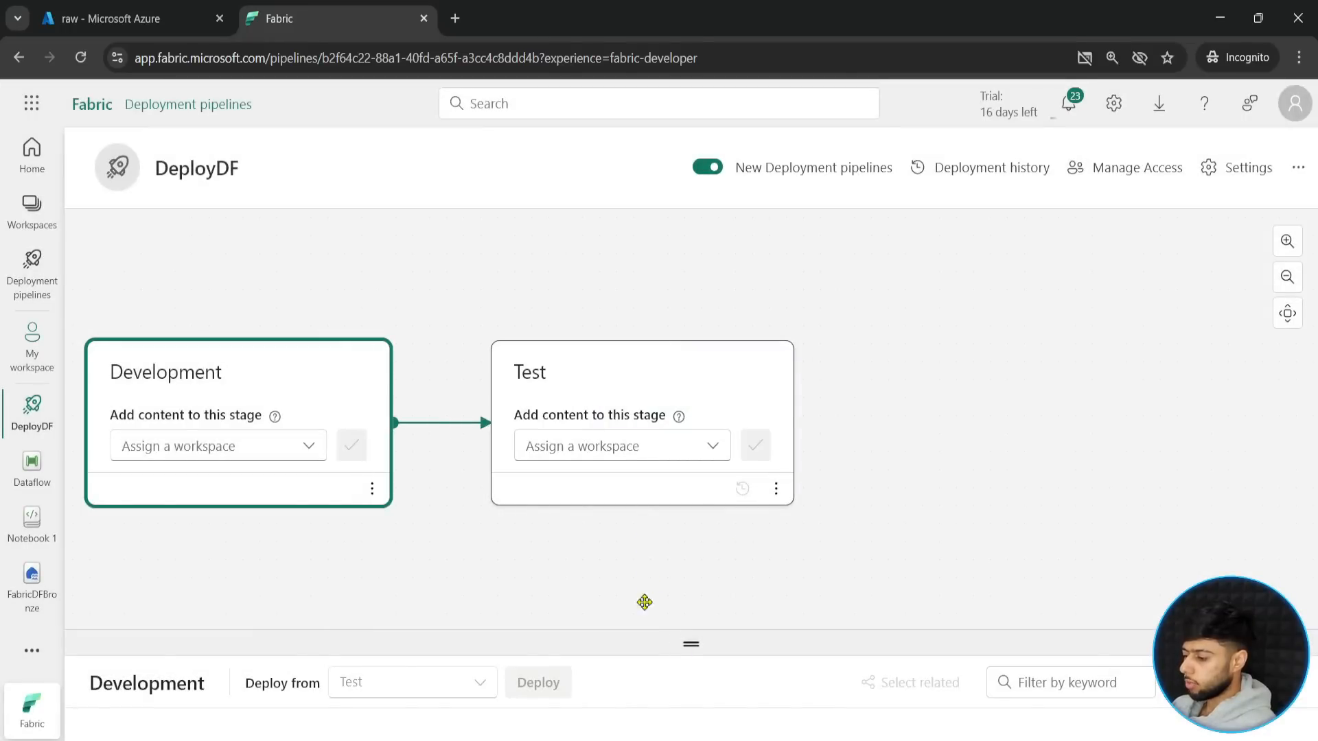
- Assign the DEVFabricDF workspace to the Development stage, continuing despite the unsupported items
left_click(309, 451)
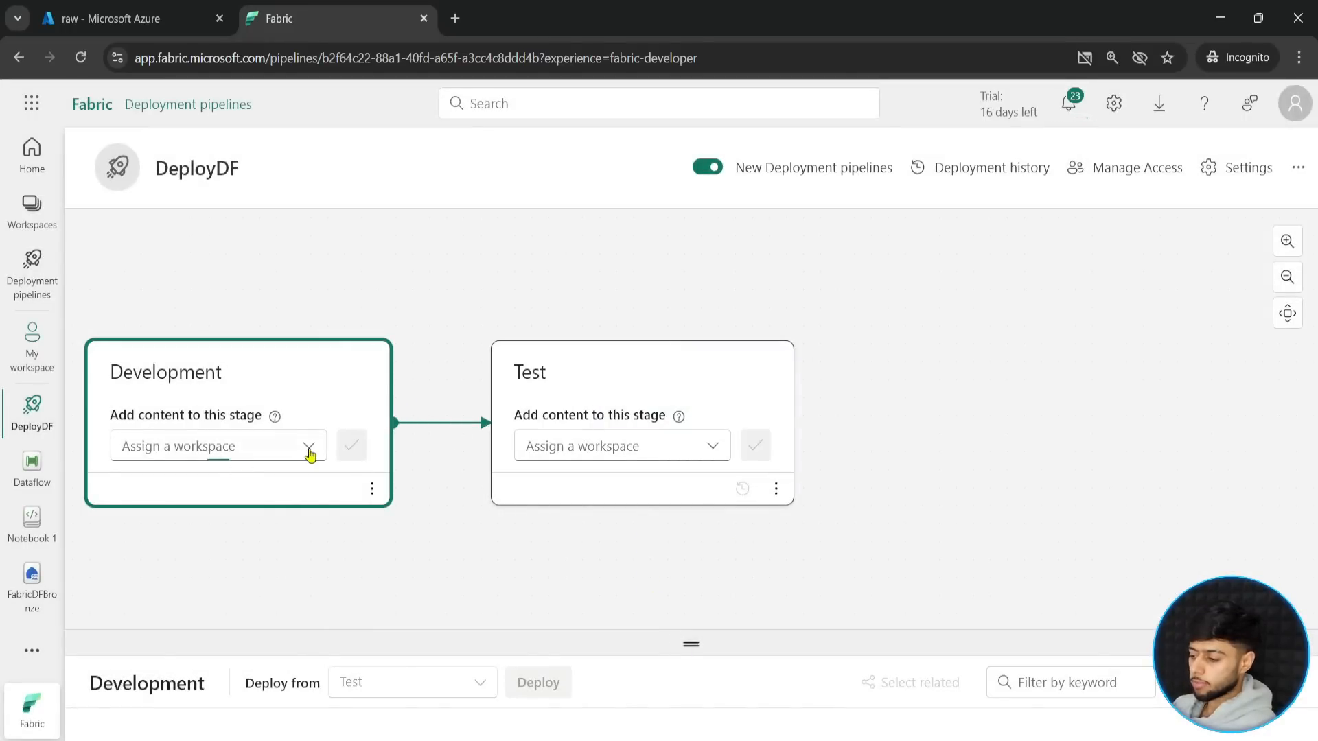
left_click(155, 547)
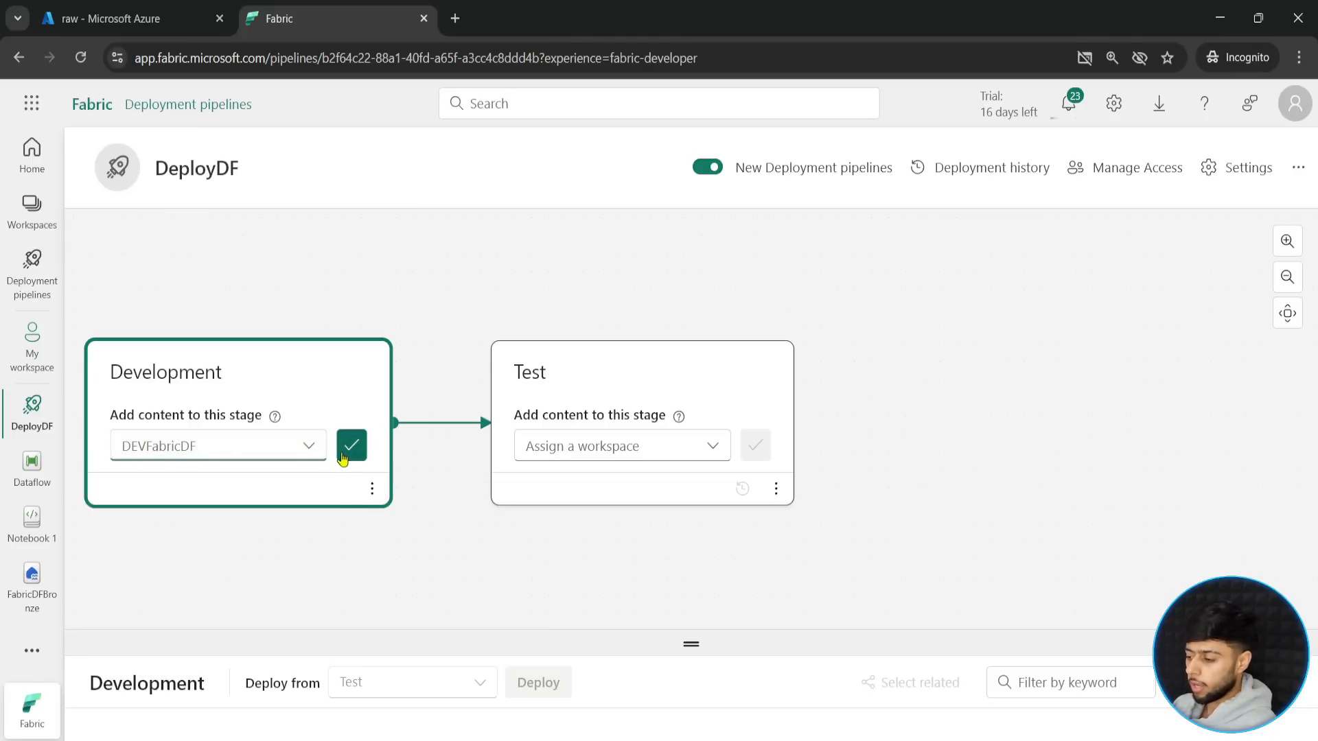
left_click(347, 452)
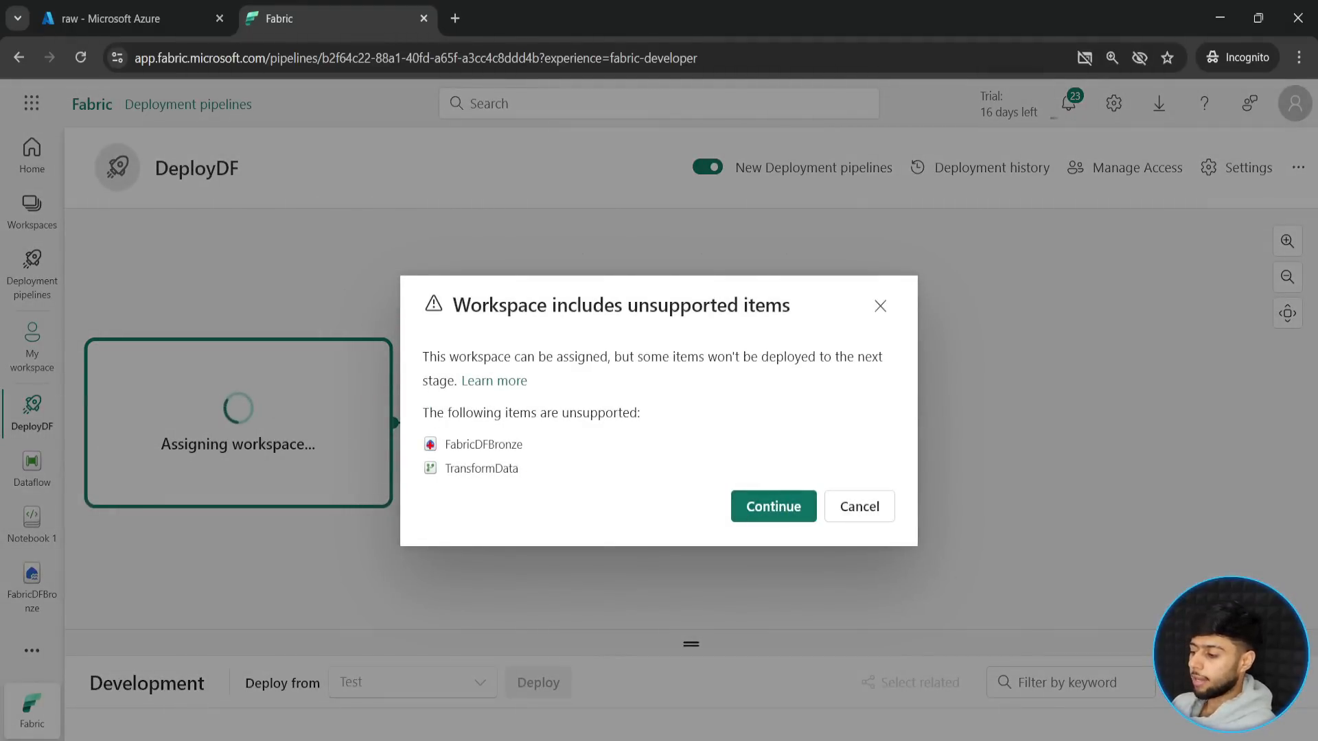
mouse_move(418, 429)
left_mouse_down()
mouse_move(529, 479)
mouse_move(613, 465)
left_mouse_up()
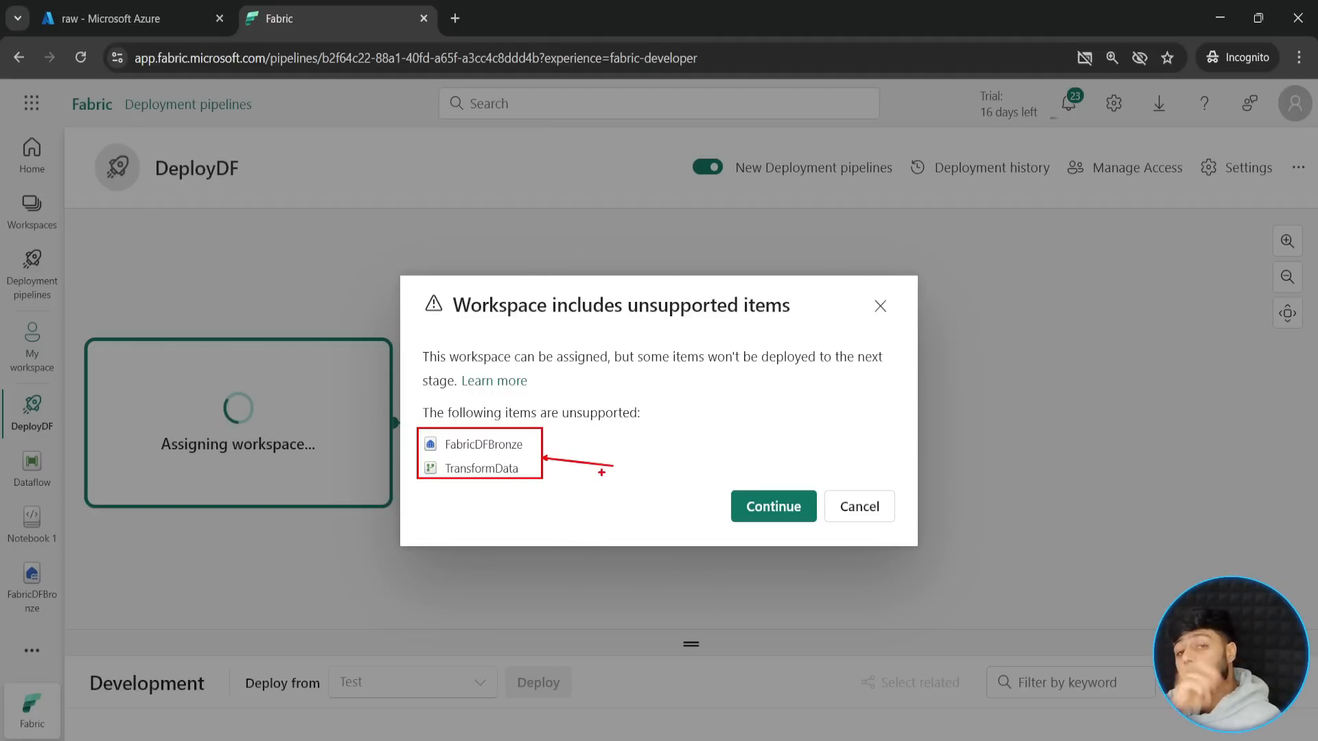
left_click(767, 506)
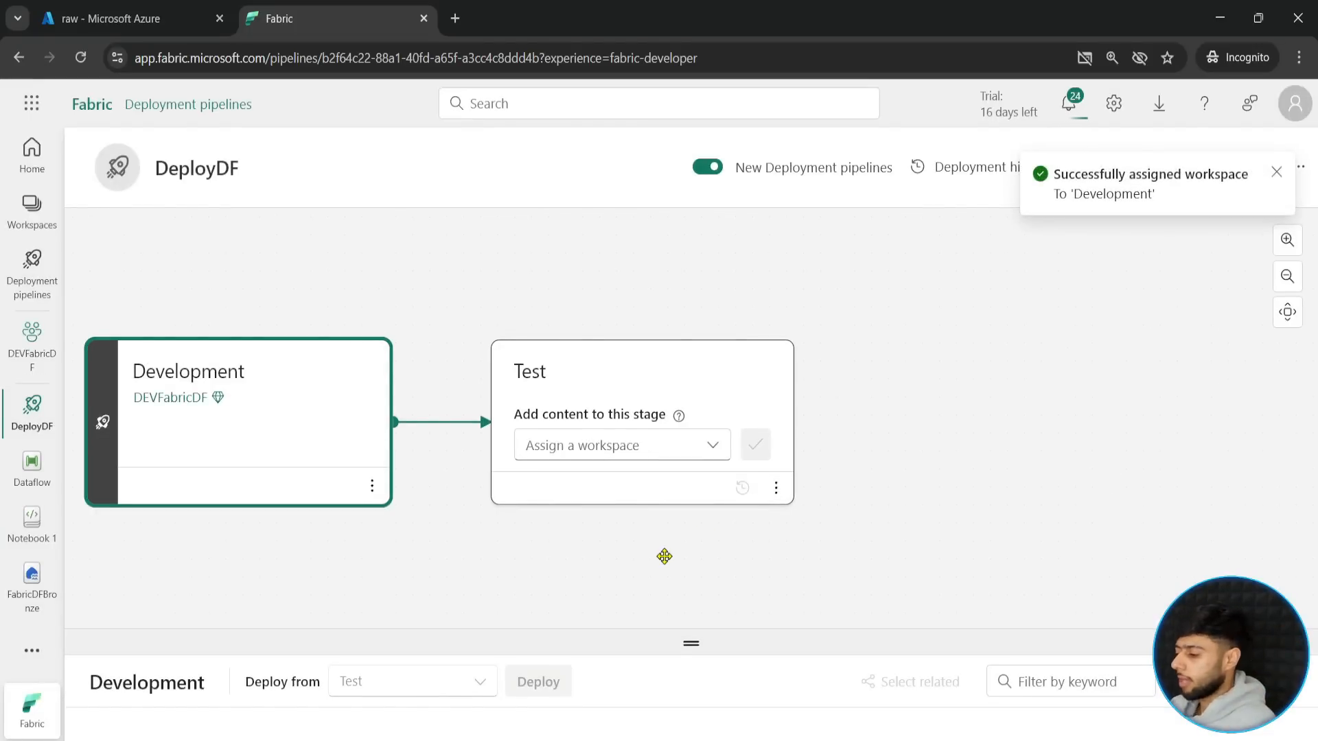
- Assign the DeployDataFactory workspace to the Test stage of the deployment pipeline
left_click_drag(365, 558, 469, 520)
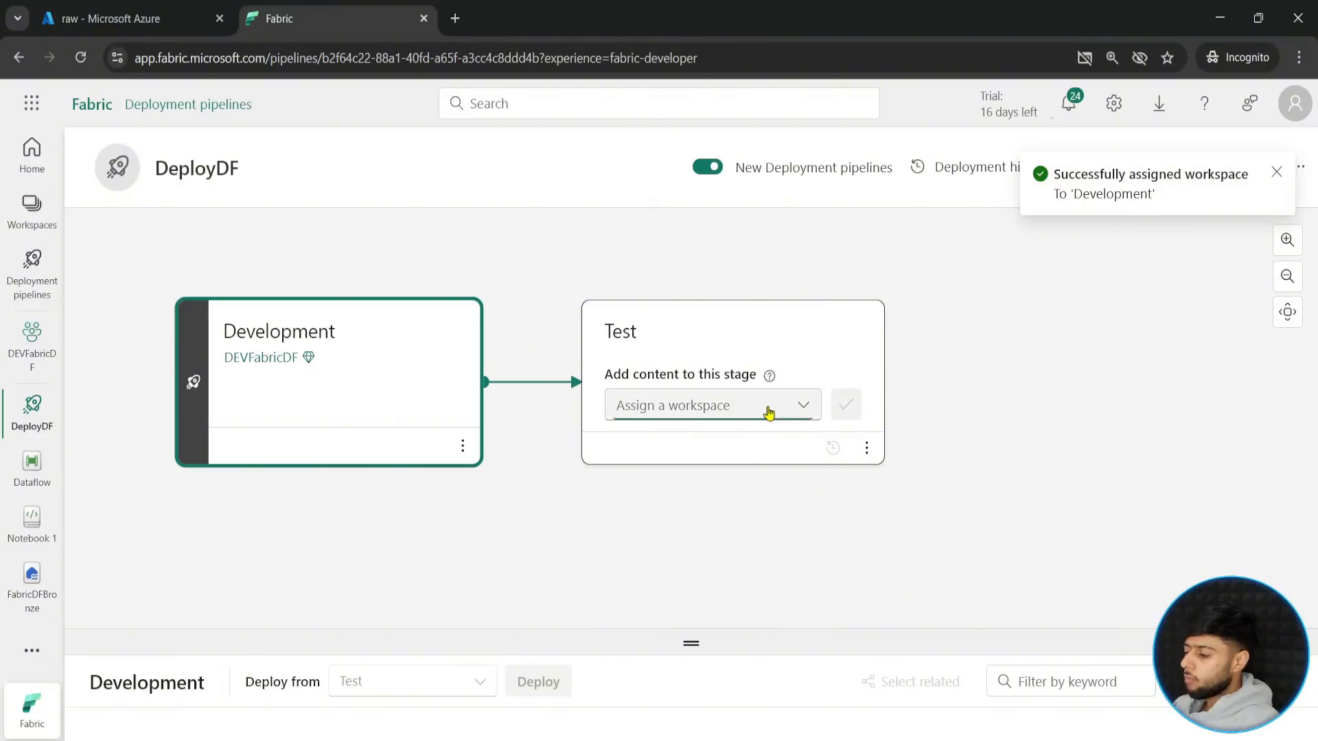
left_click(768, 410)
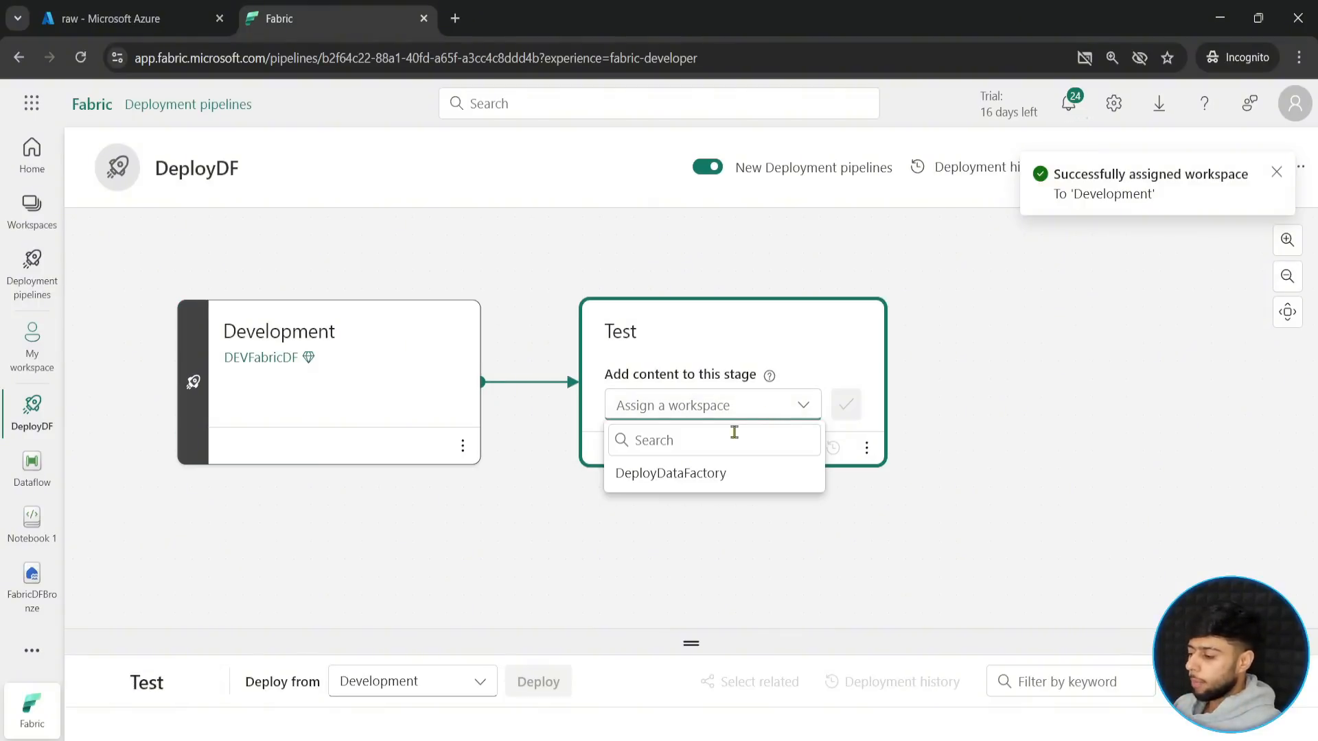
left_click(653, 480)
left_click(846, 405)
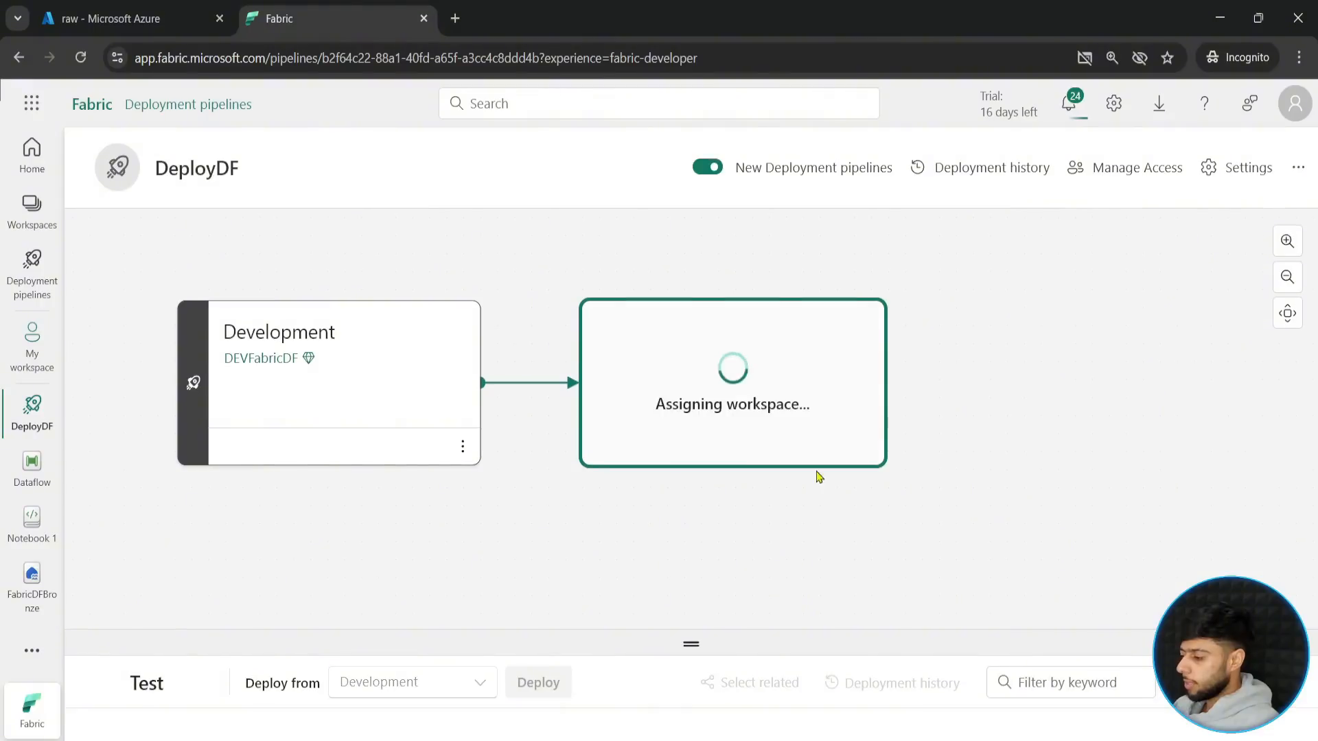
- Enlarge the Test stage's item list and examine how each item compares with the Development source
left_click_drag(691, 645, 693, 531)
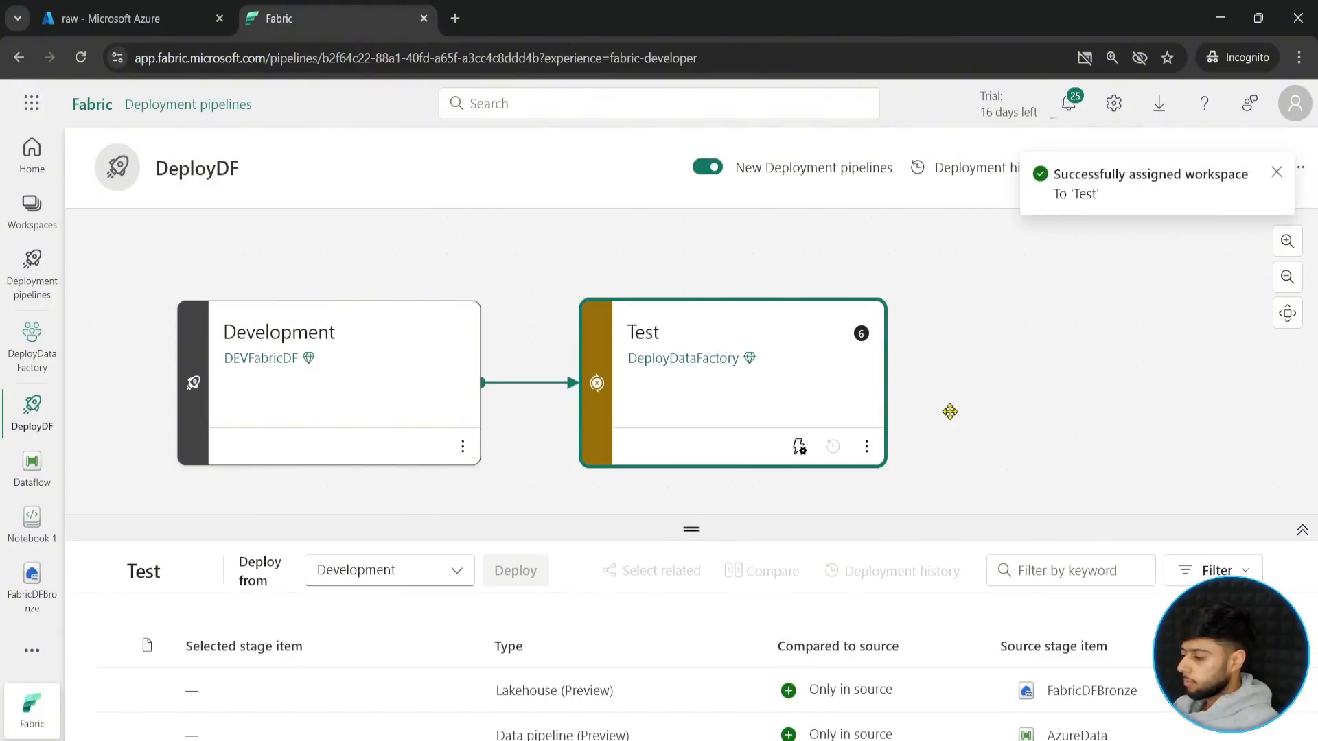
left_click_drag(950, 412, 987, 387)
left_click_drag(701, 475, 767, 484)
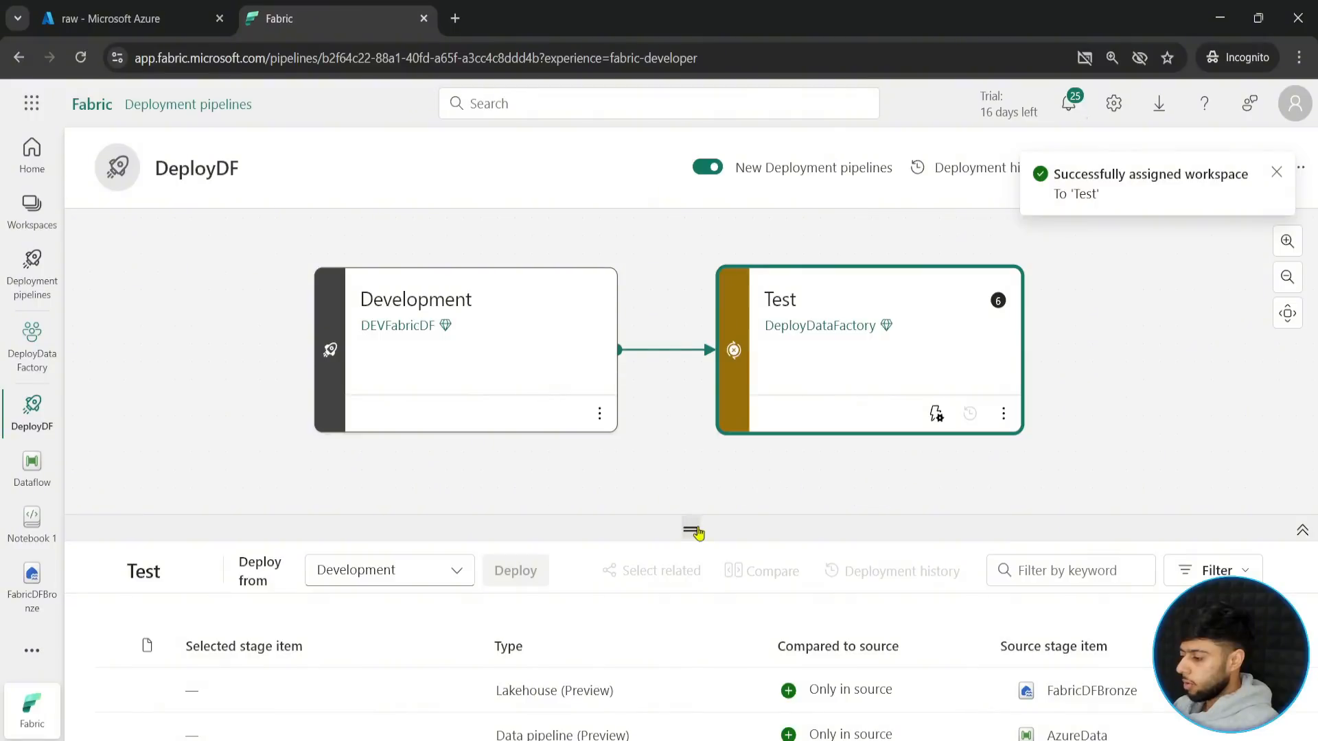
left_click_drag(693, 532, 691, 391)
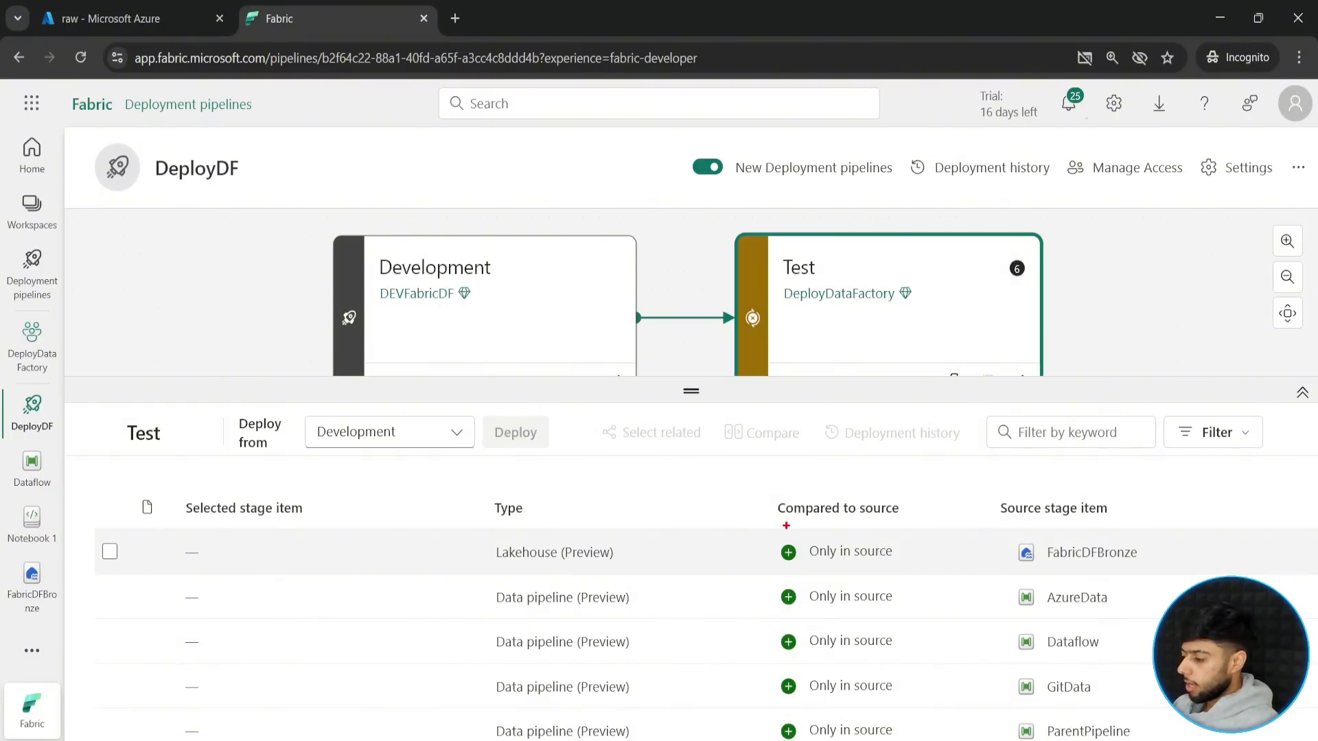
left_click_drag(764, 527, 914, 569)
mouse_move(765, 581)
left_mouse_down()
mouse_move(867, 618)
mouse_move(936, 620)
left_mouse_up()
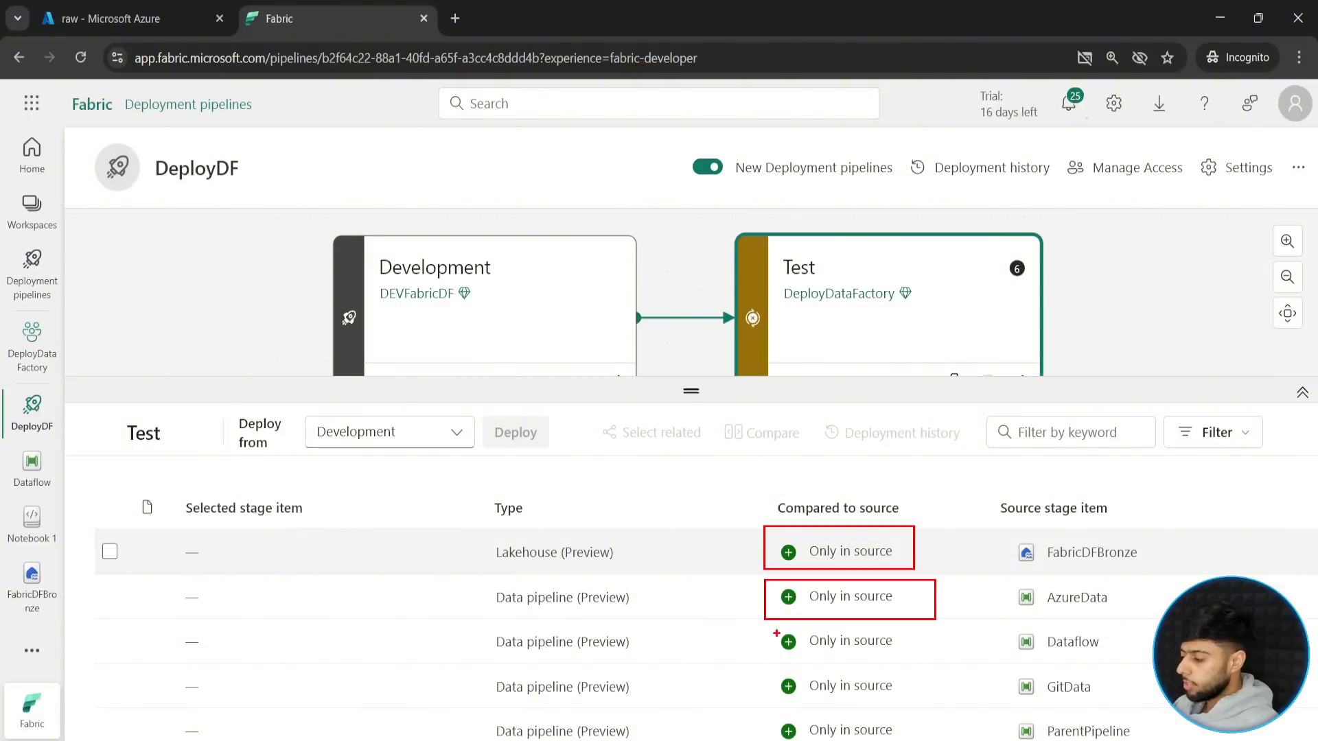
mouse_move(777, 633)
left_mouse_down()
mouse_move(879, 661)
mouse_move(935, 660)
left_mouse_up()
key("Escape")
scroll(1091, 559, "down", 1)
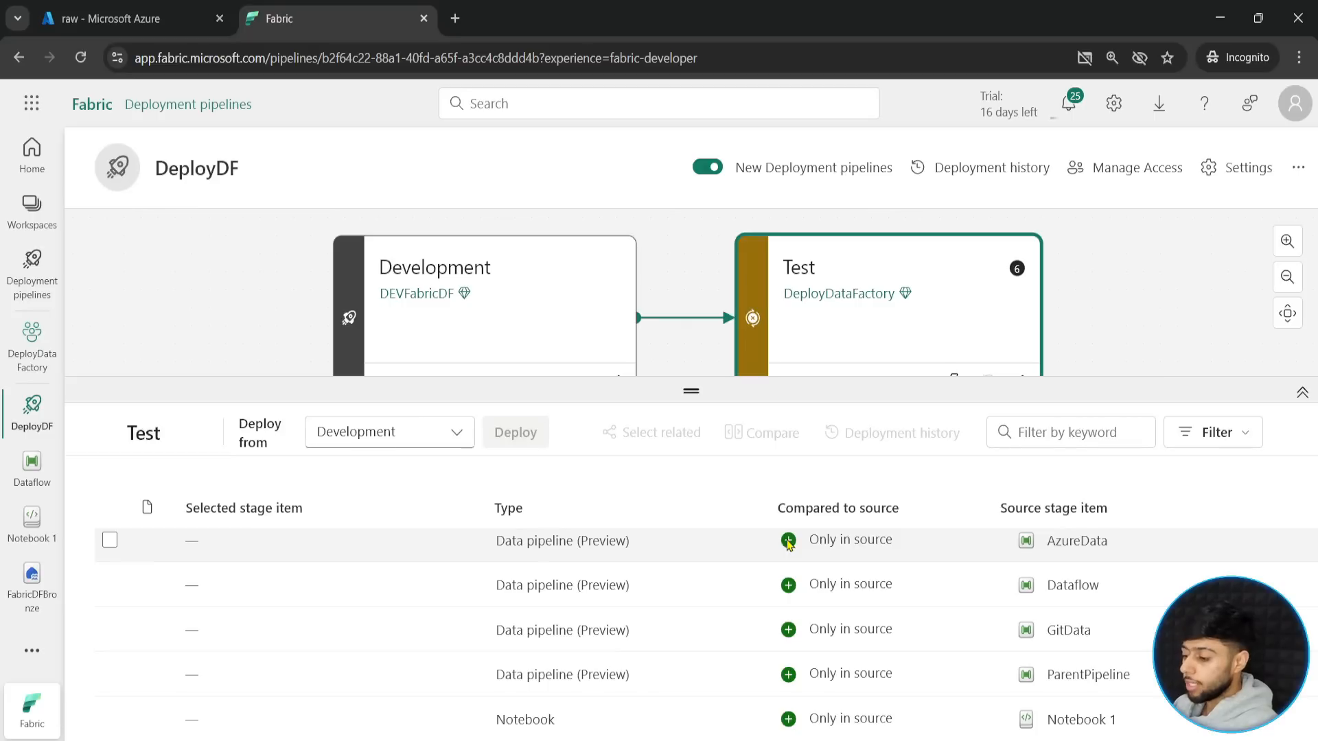
scroll(147, 582, "up", 1)
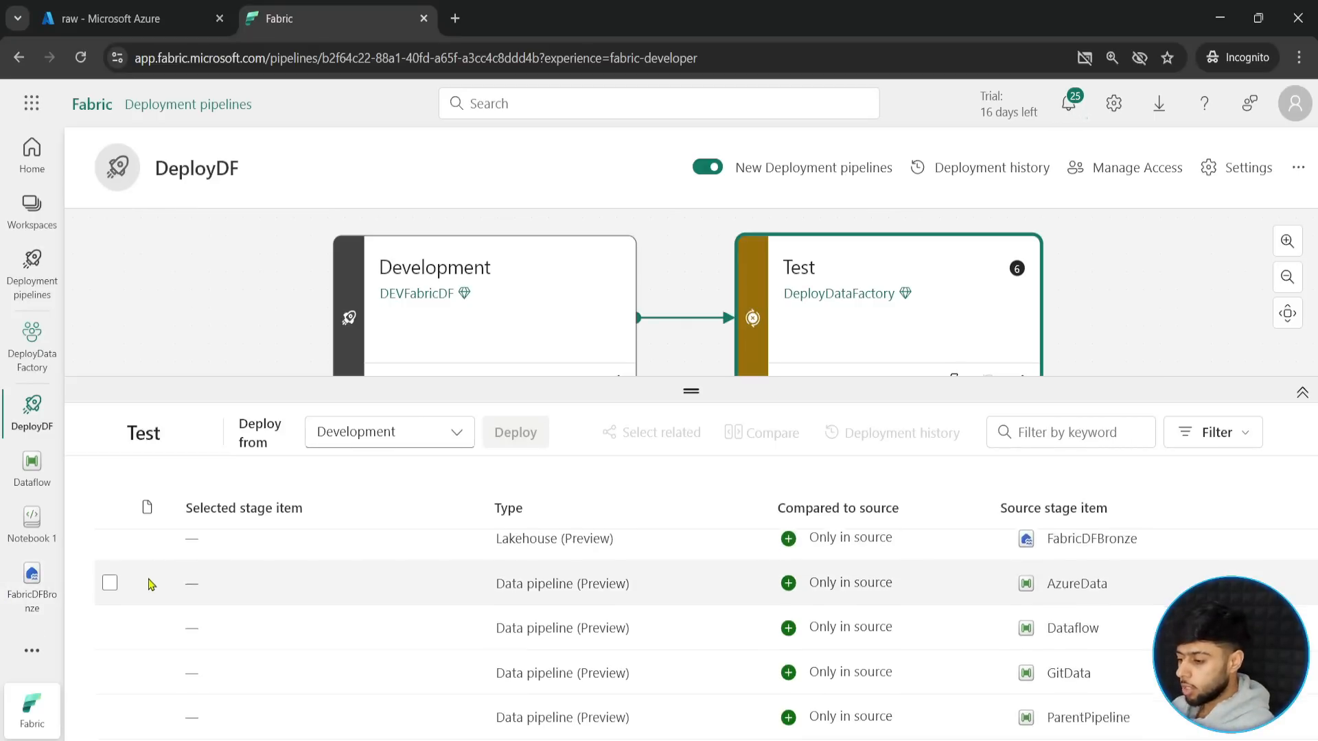
- Select all source items, including the FabricDFBronze lakehouse, and deploy them from Development to the Test stage
left_click(110, 555)
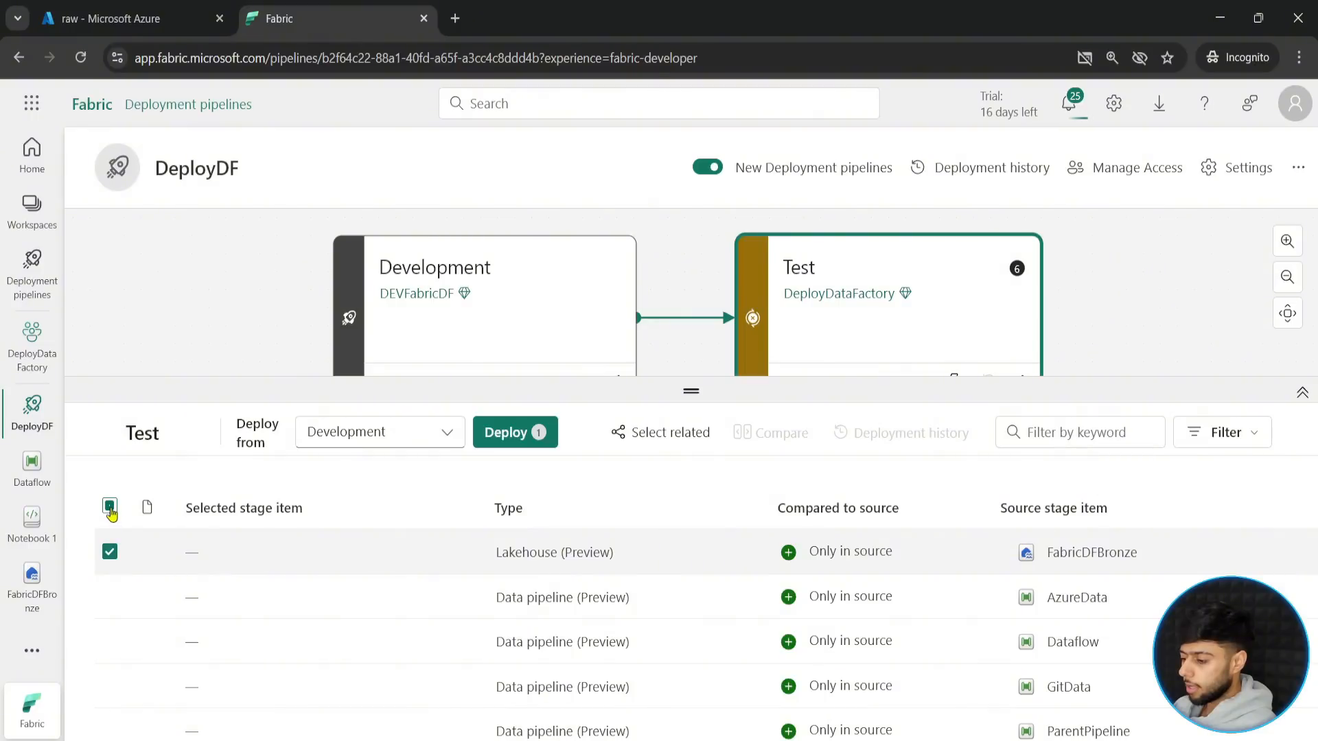
left_click(110, 507)
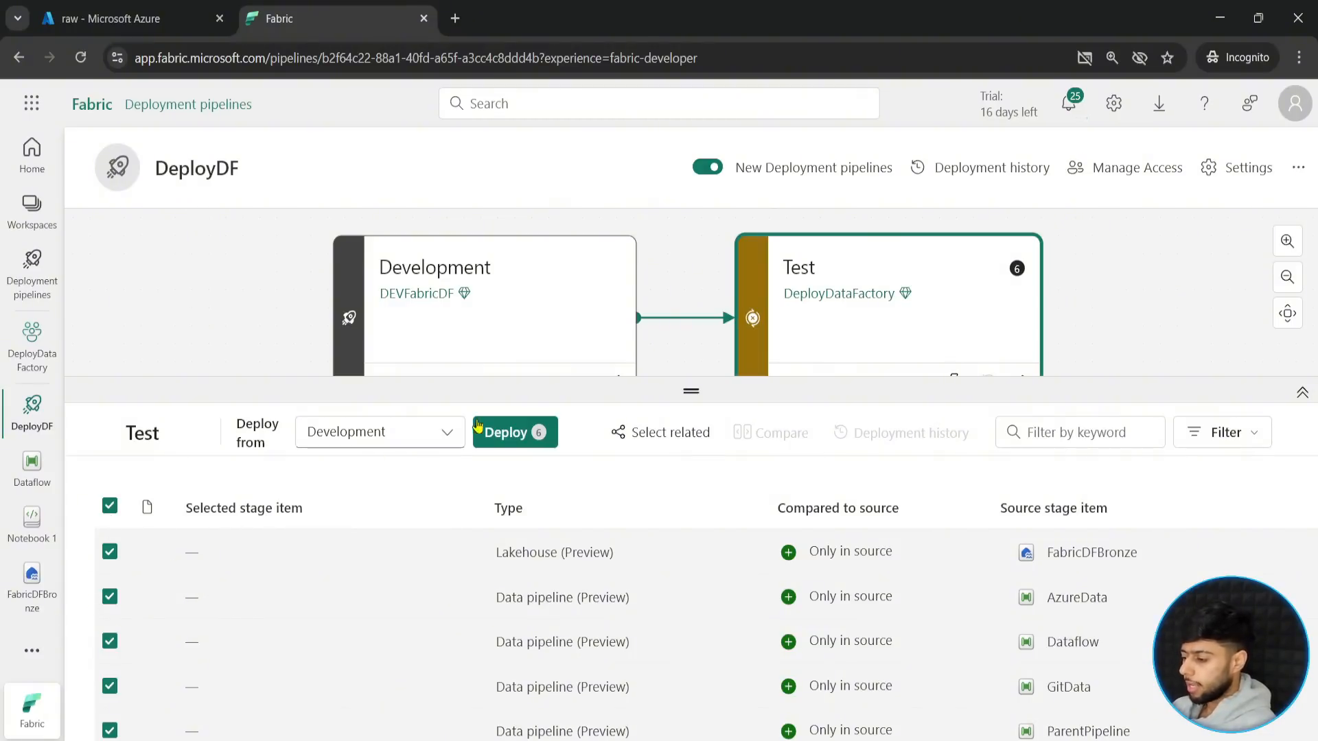
left_click(500, 433)
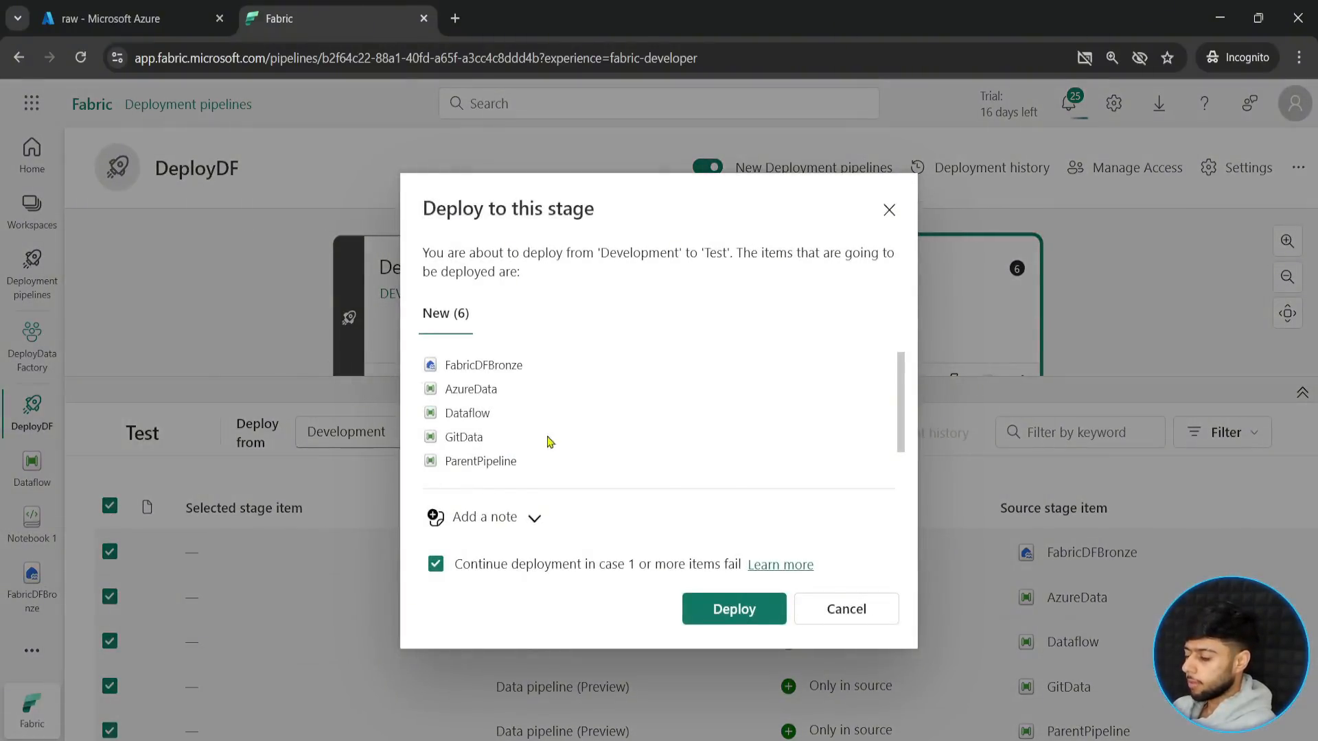
left_click(730, 612)
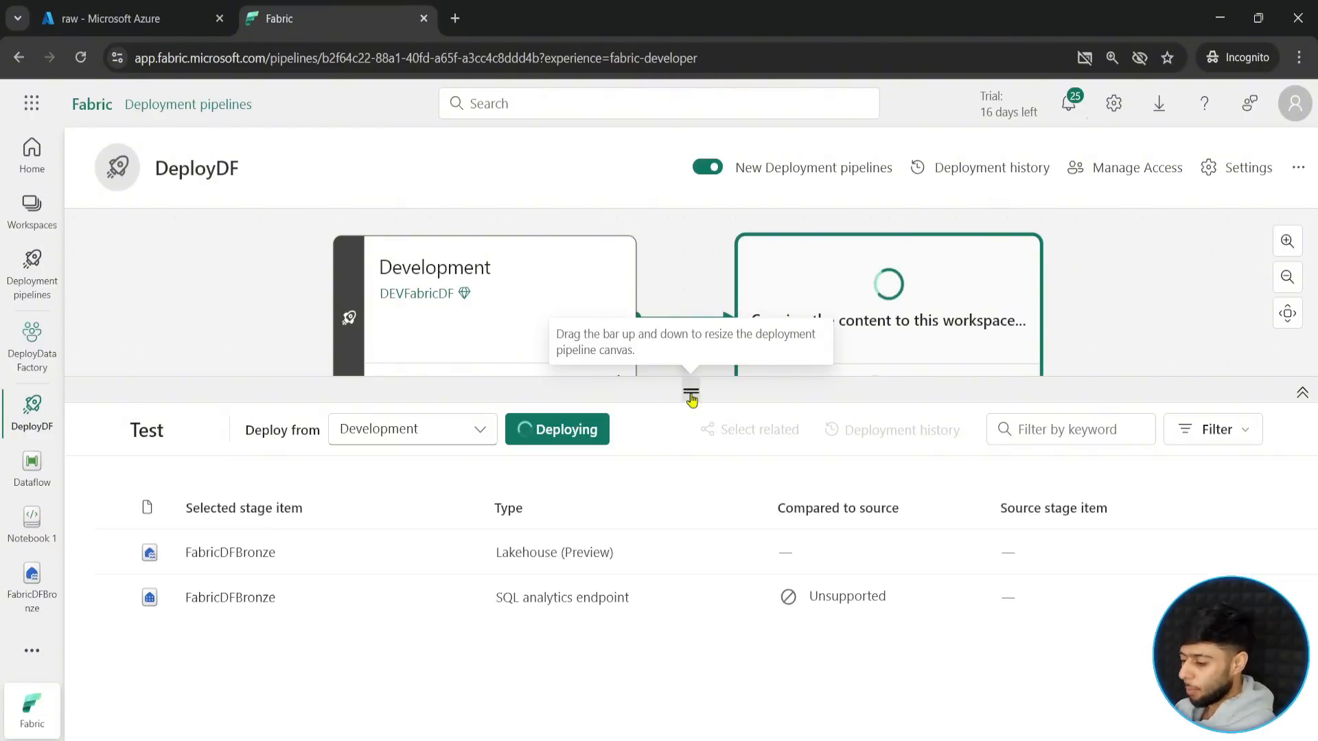
- Review the comparison status of the deployed items in the Test stage and the stage's deployment status
left_click_drag(691, 397, 691, 335)
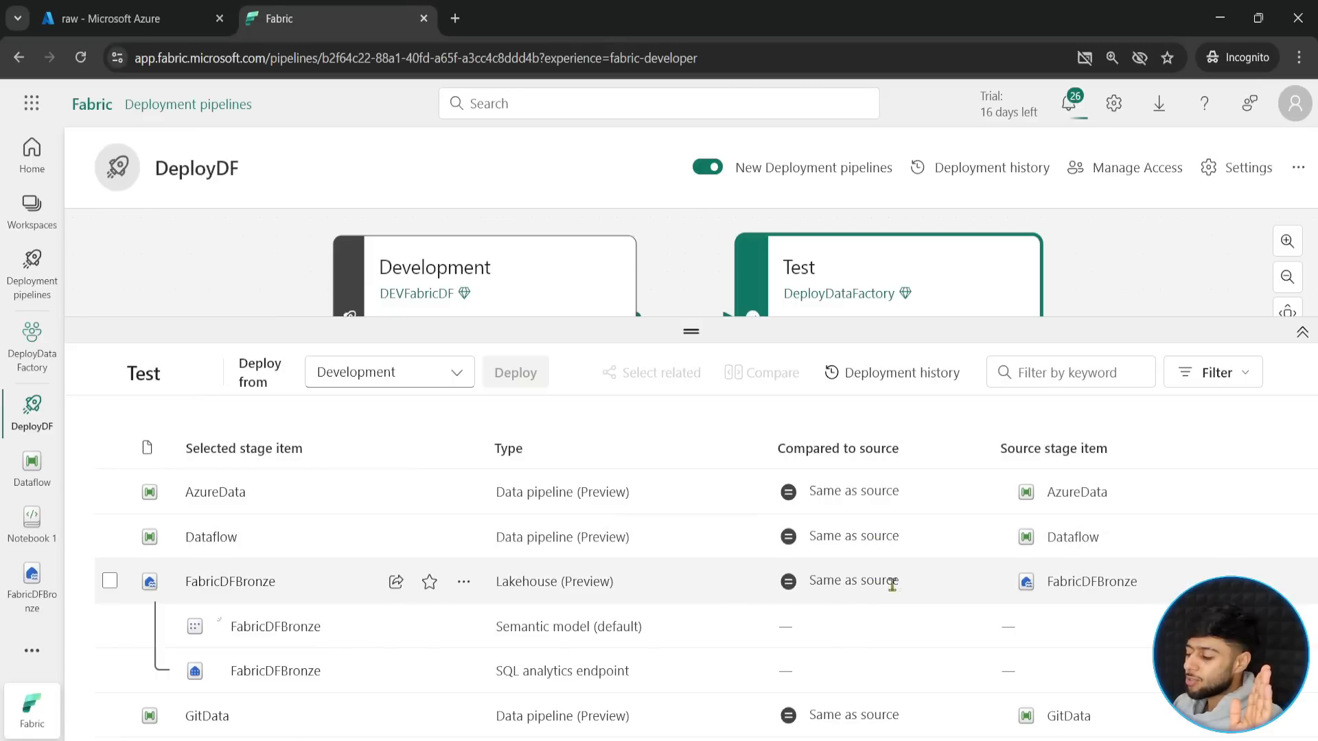
scroll(878, 621, "down", 1)
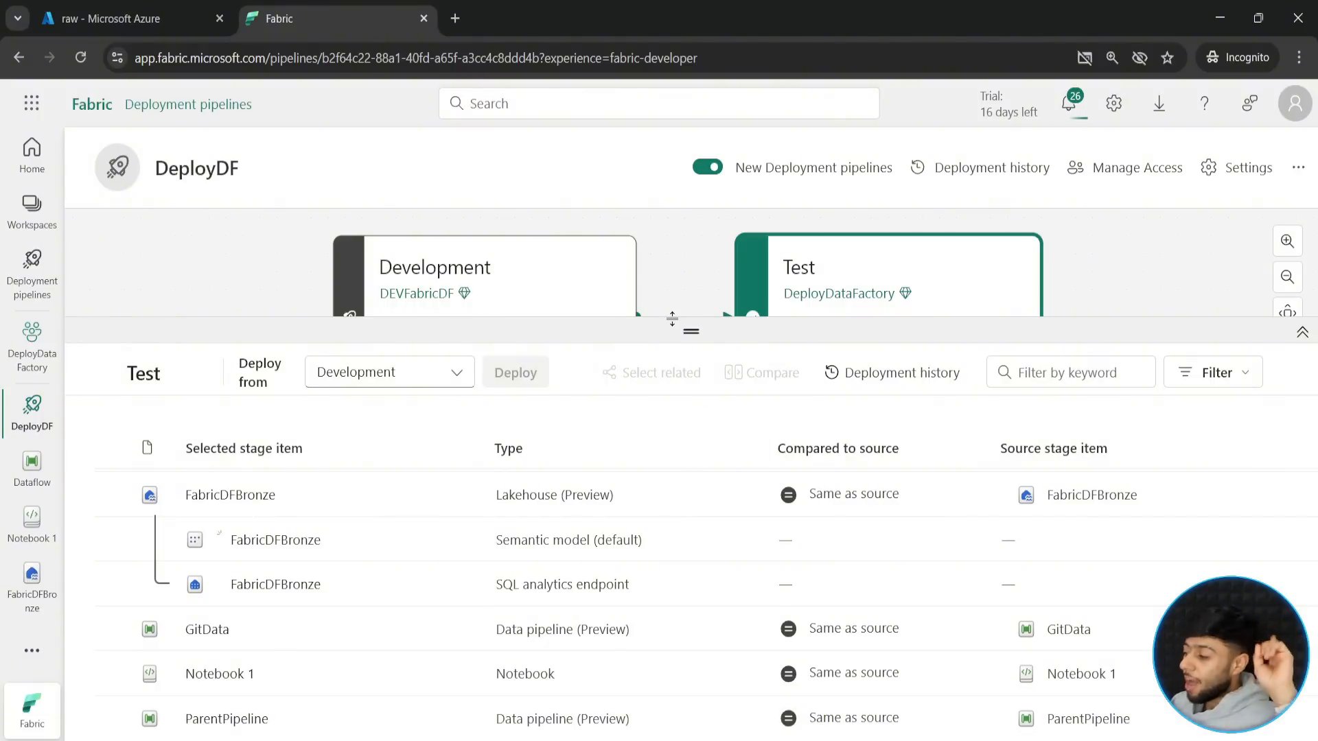
left_click_drag(685, 328, 677, 473)
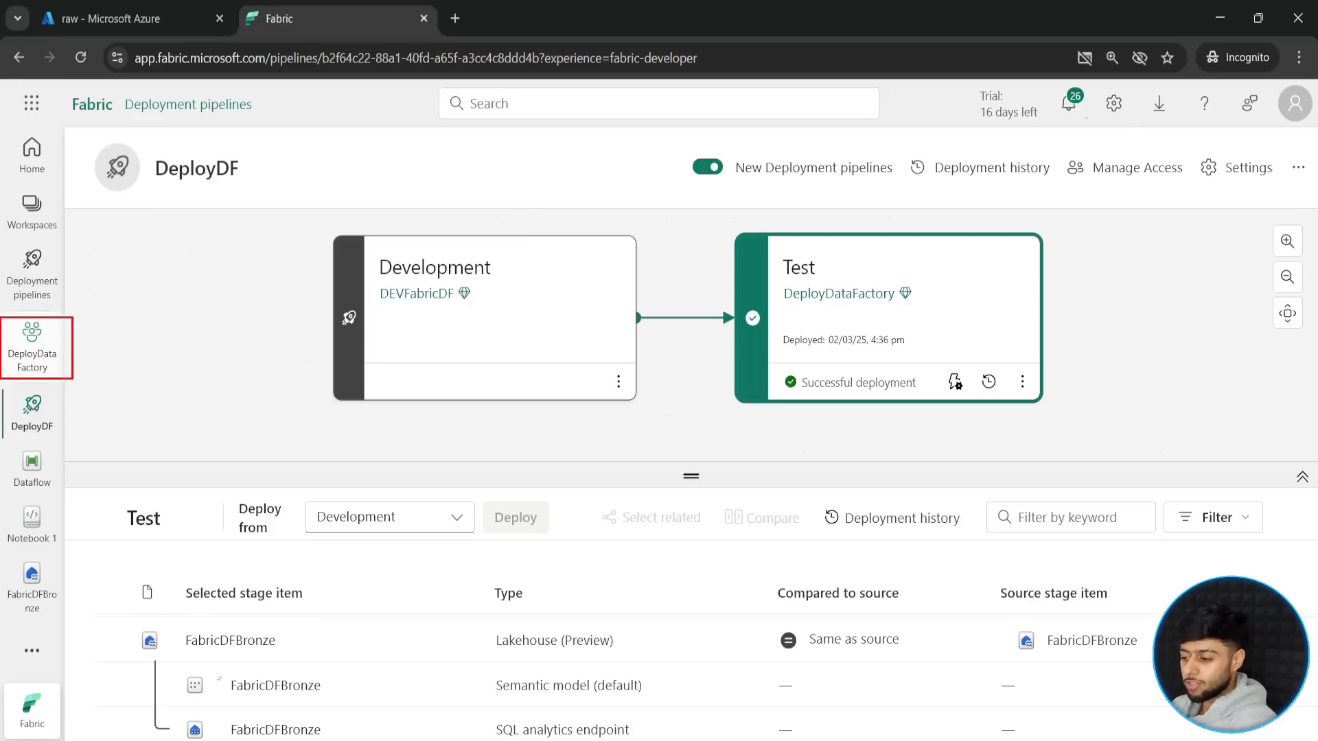
- Open the DeployDataFactory workspace and examine its full list of deployed items
left_click(41, 359)
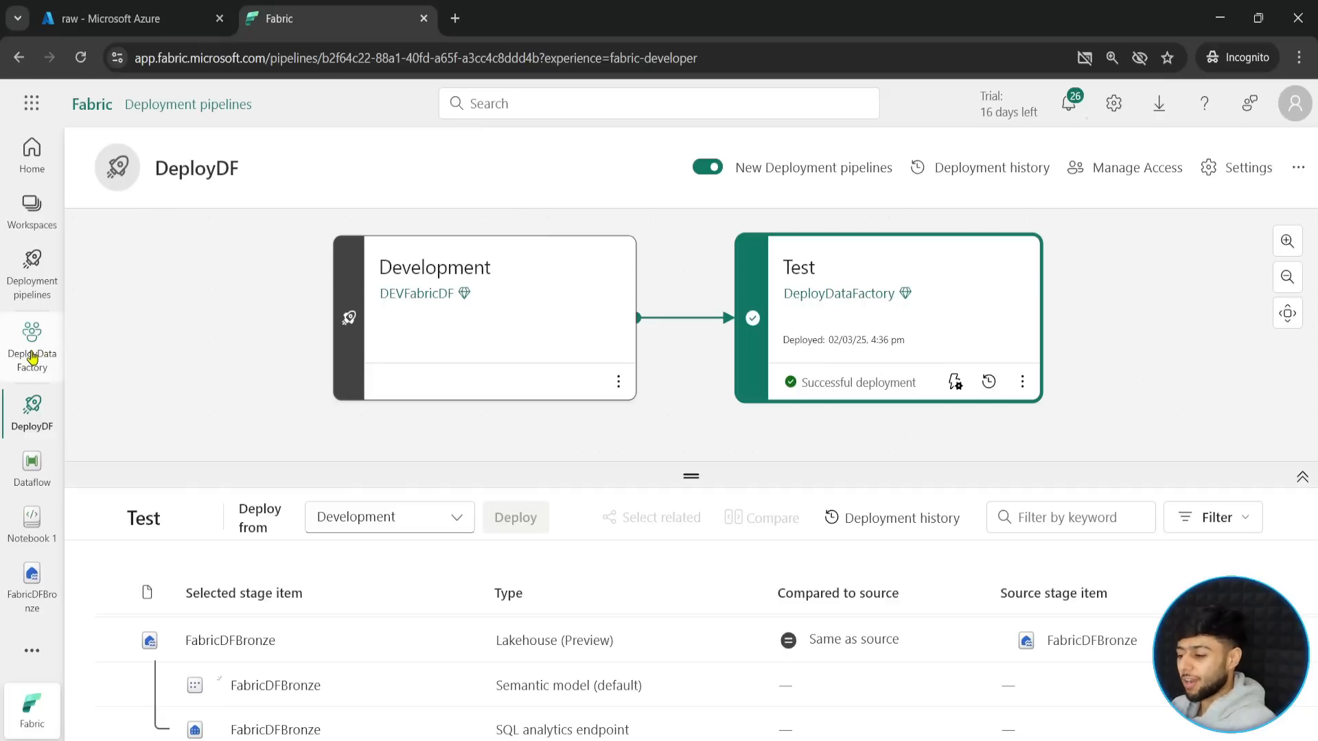
left_click_drag(690, 592, 690, 307)
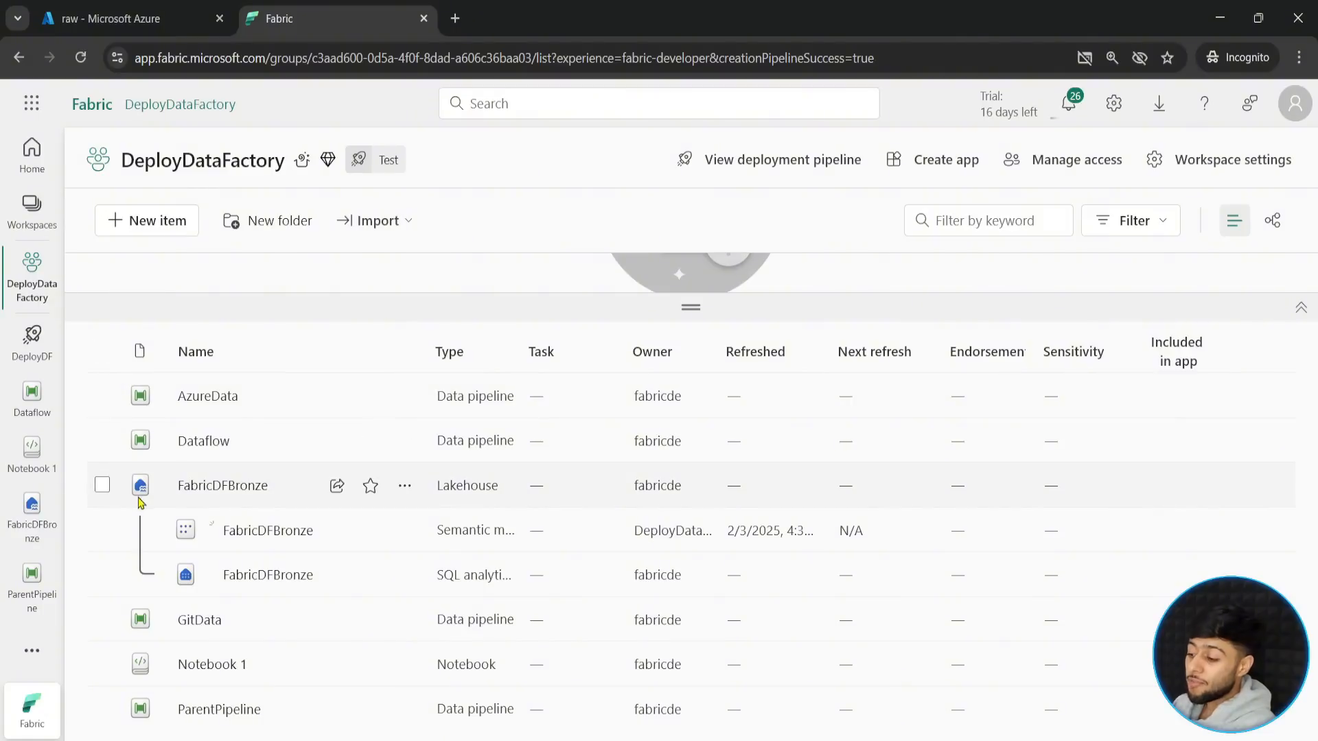
mouse_move(113, 333)
left_mouse_down()
mouse_move(371, 740)
mouse_move(1111, 724)
mouse_move(1186, 739)
left_mouse_up()
left_click_drag(300, 381, 540, 172)
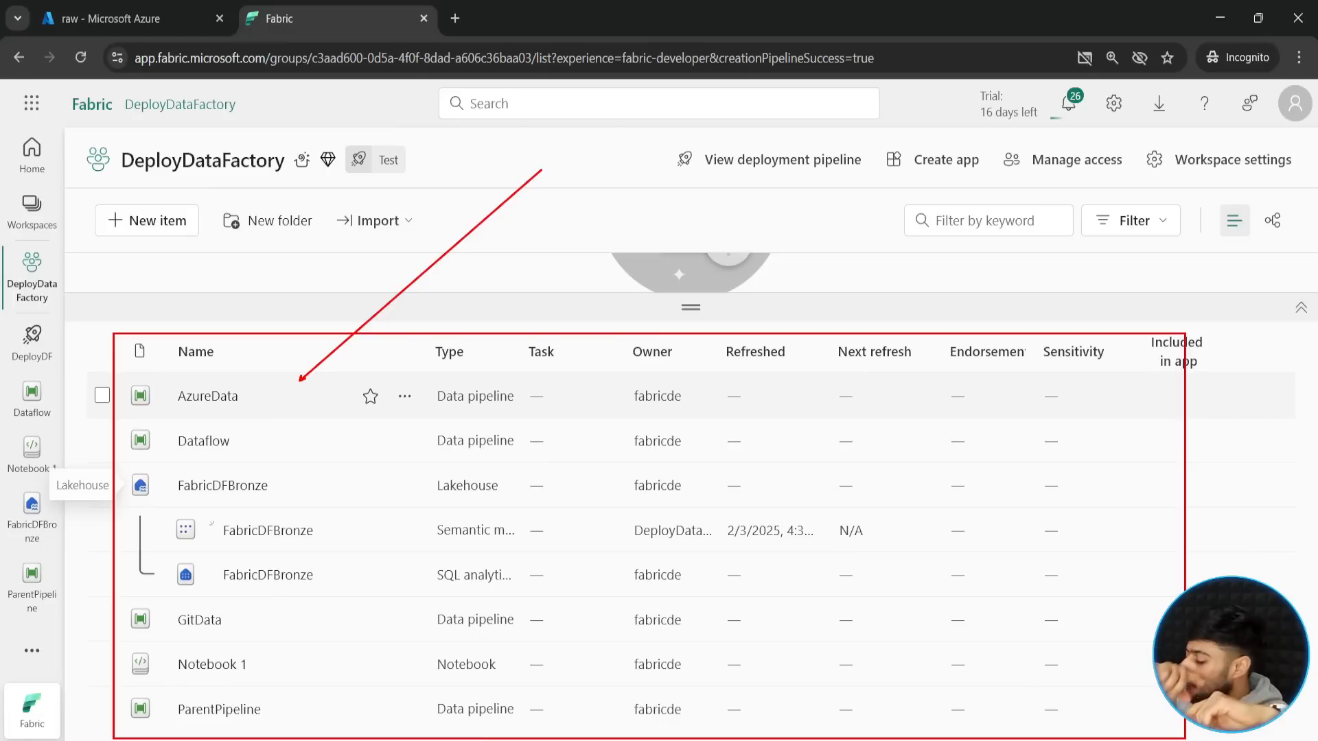
key("Escape")
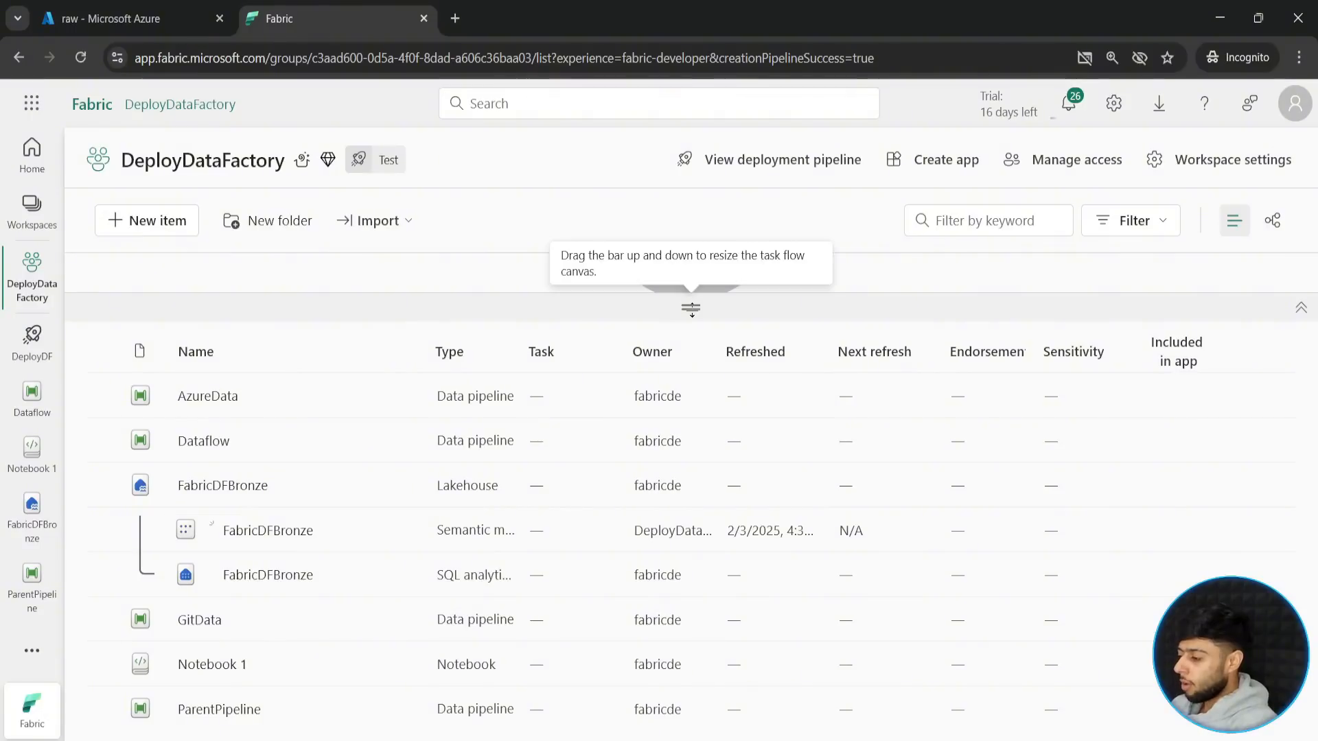
left_click_drag(679, 307, 631, 438)
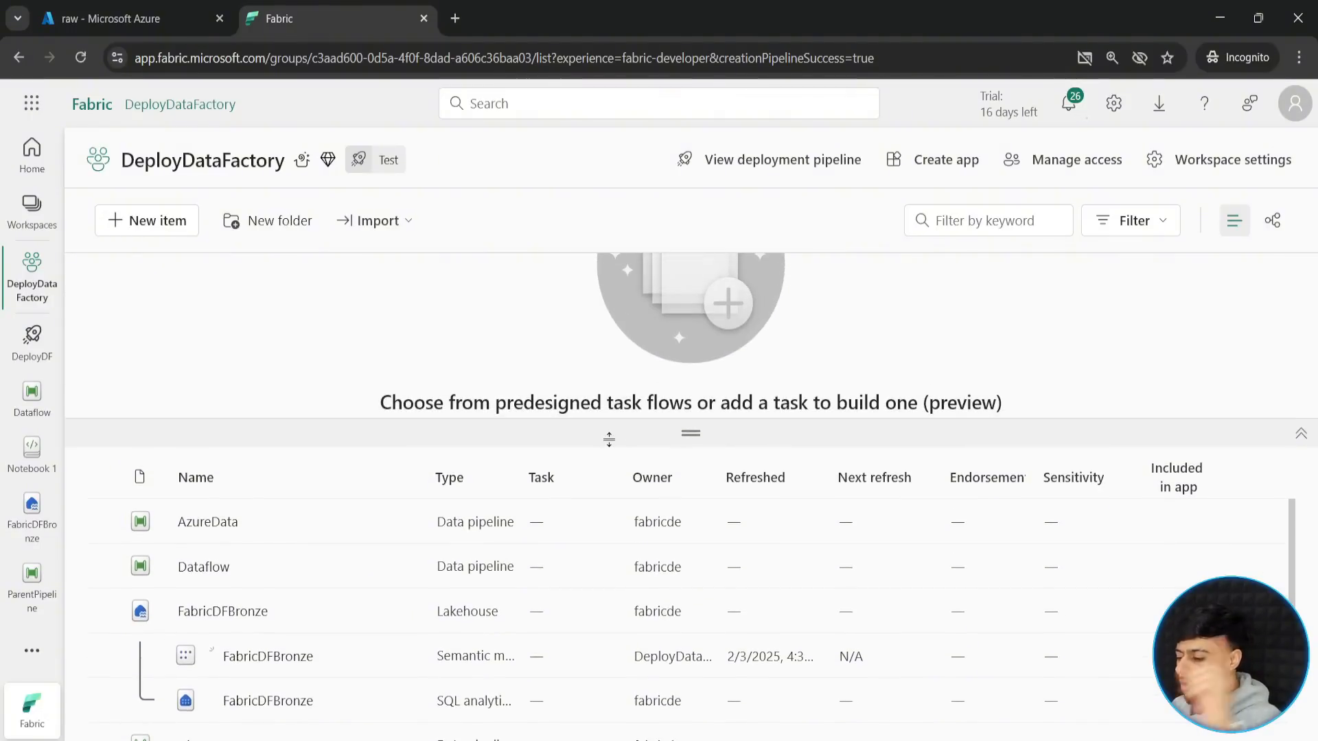
- Open the Dataflow pipeline from DEVFabricDF and check the workspace and notebook settings of its Notebook activity
left_click(35, 412)
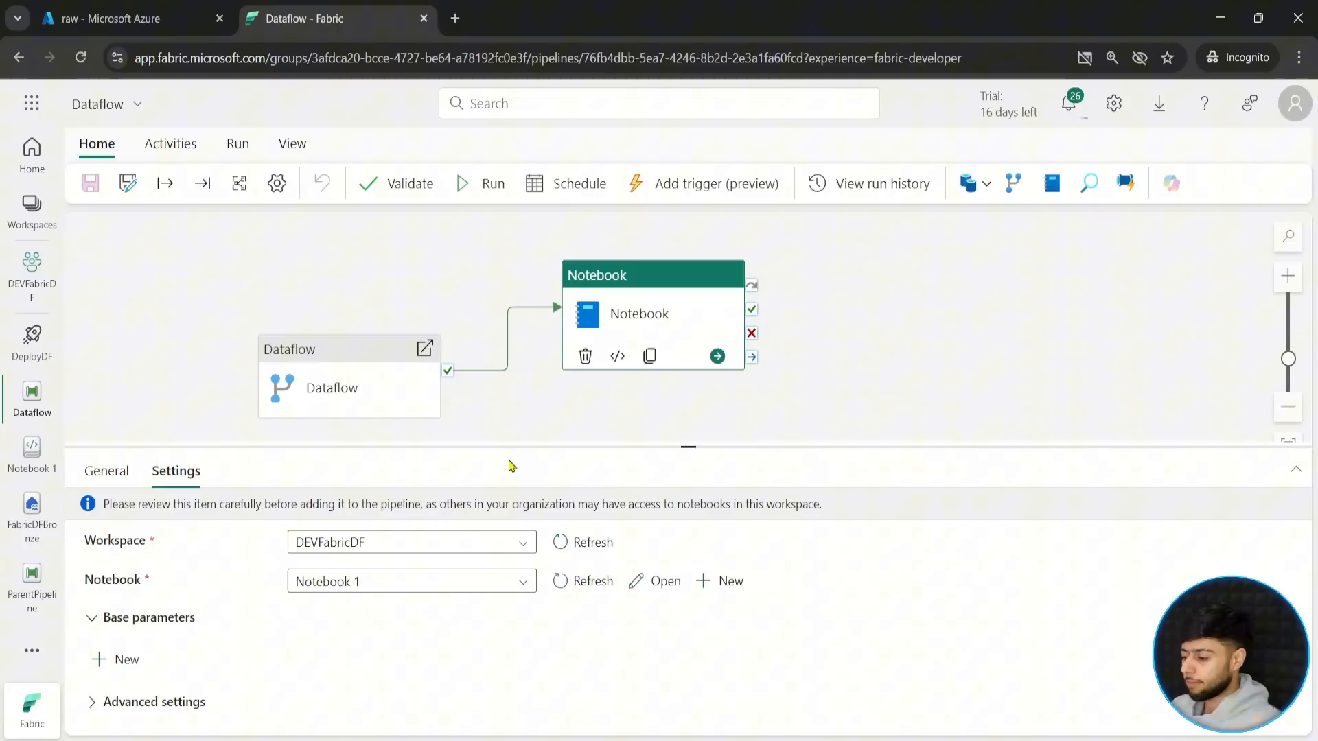
left_click(199, 425)
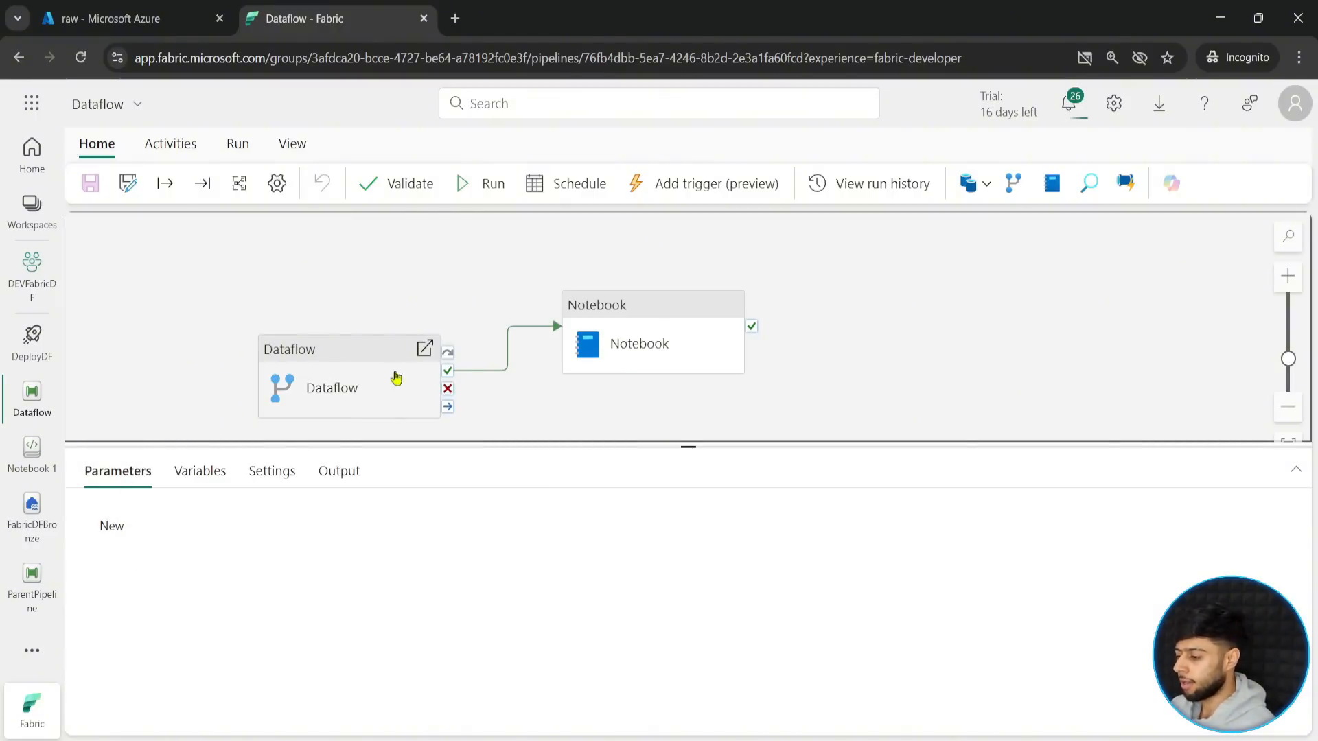
left_click(645, 336)
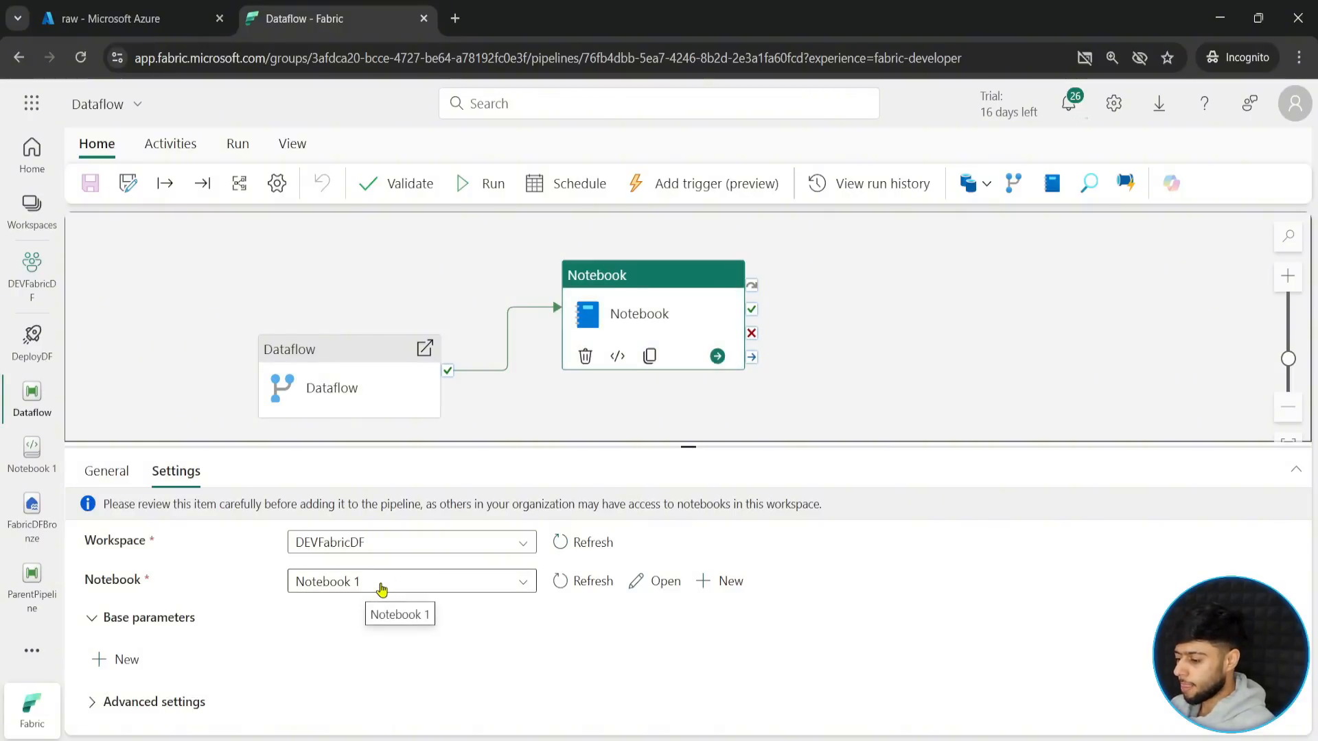
left_click_drag(623, 405, 572, 366)
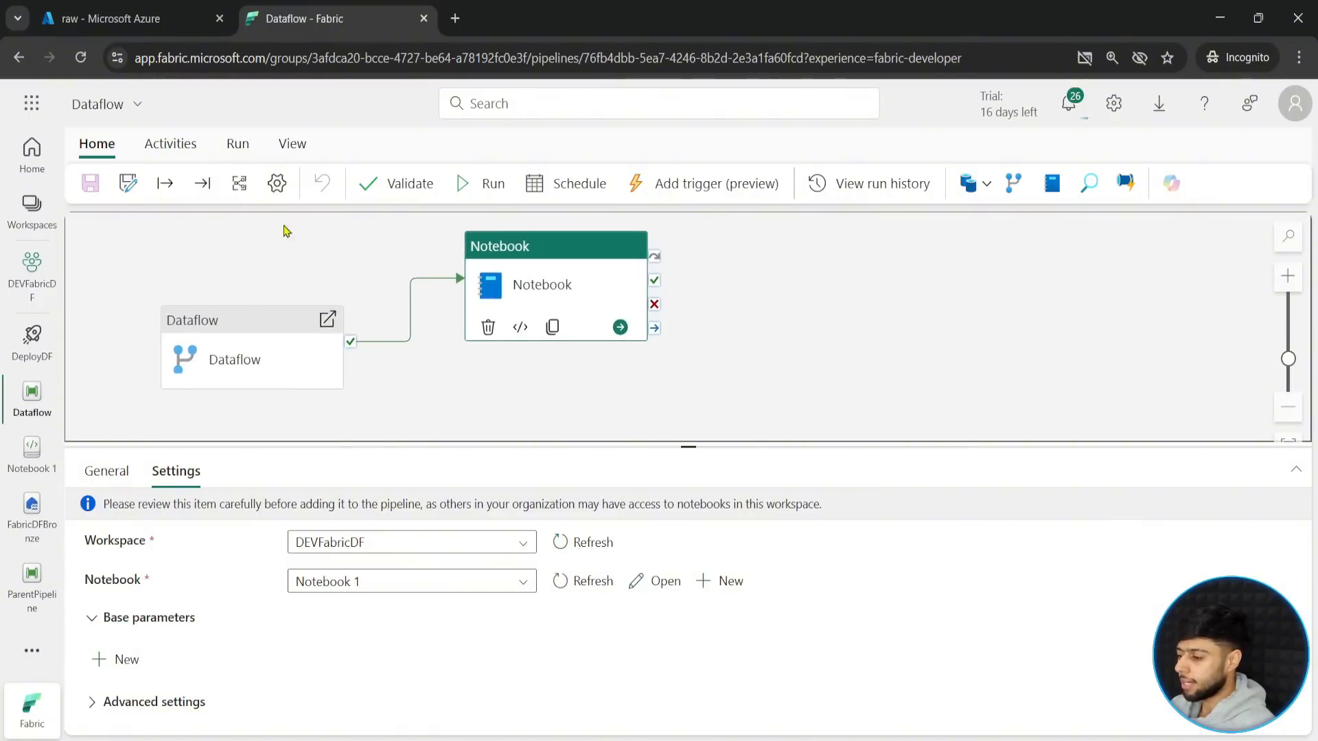
- Add a Wait activity that runs on success of the Notebook activity, and save the Dataflow pipeline
left_click(187, 146)
left_click(1134, 183)
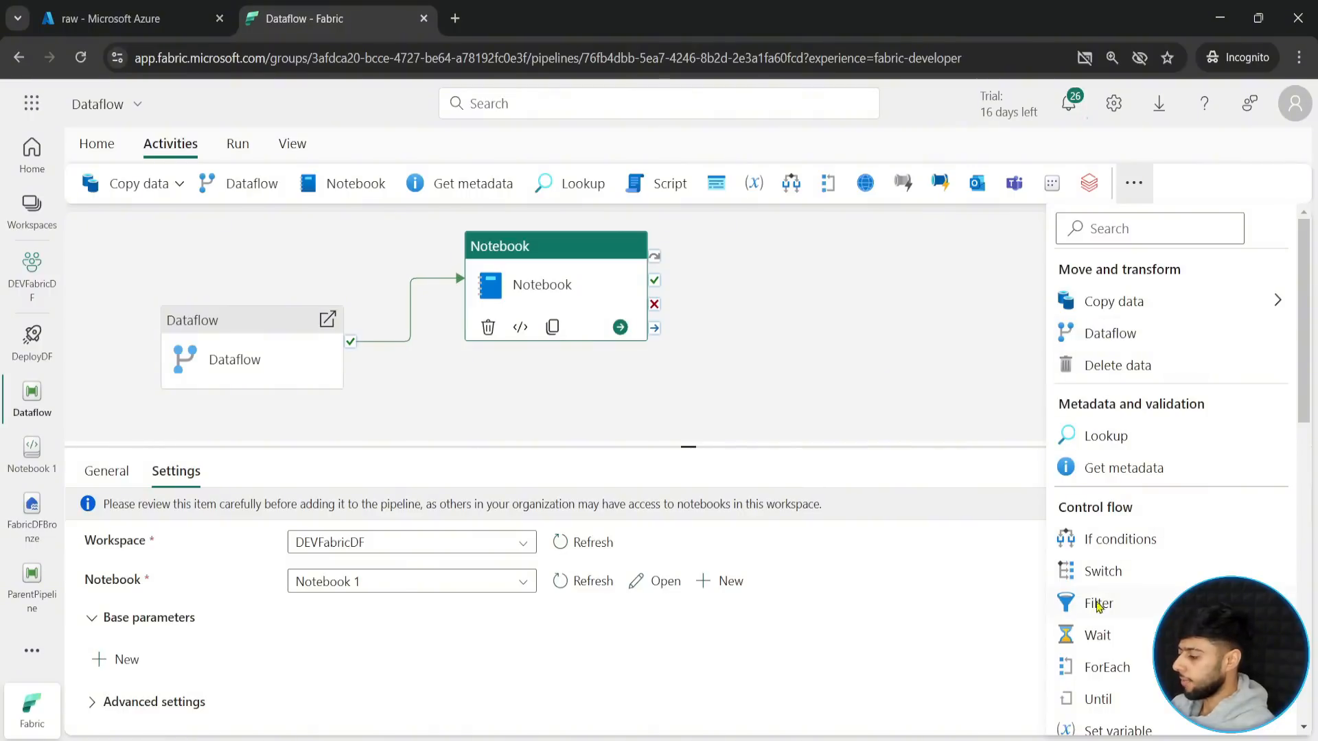
left_click(1098, 638)
left_click_drag(759, 298, 807, 316)
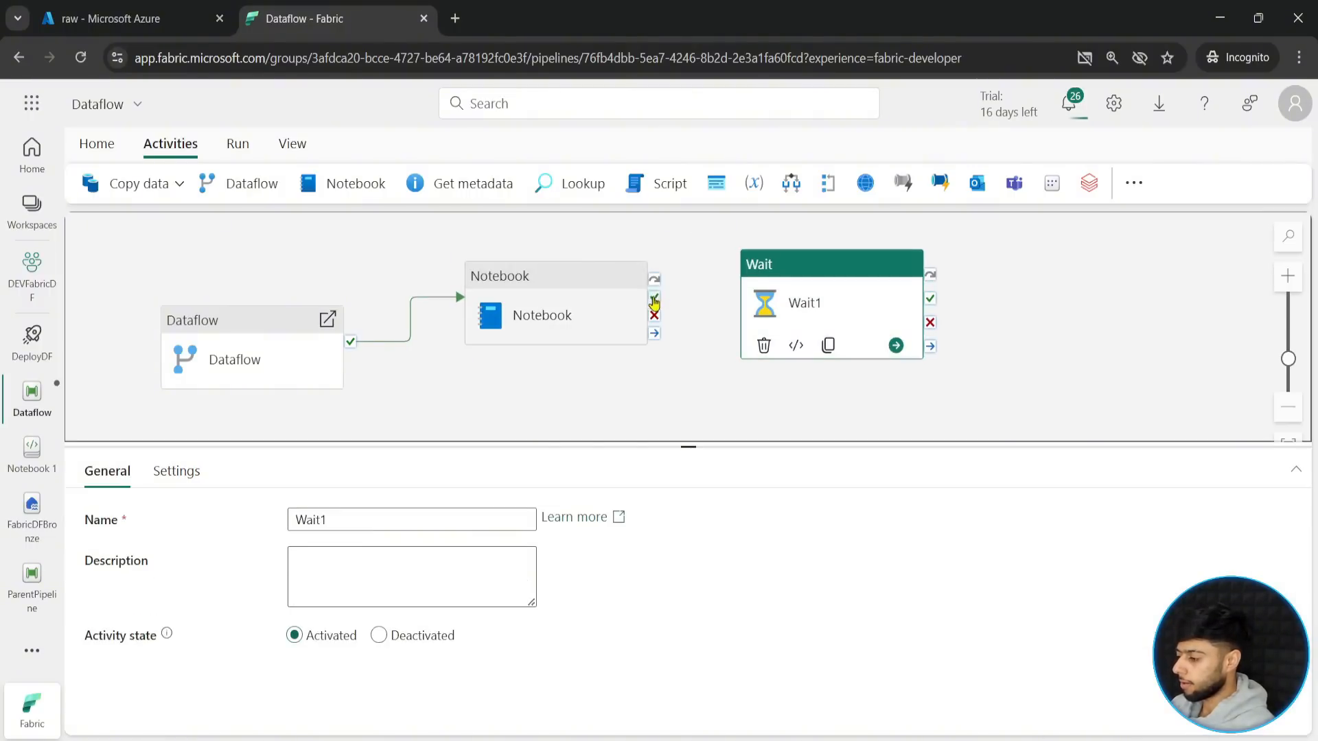
left_click_drag(654, 297, 865, 304)
left_click(865, 309)
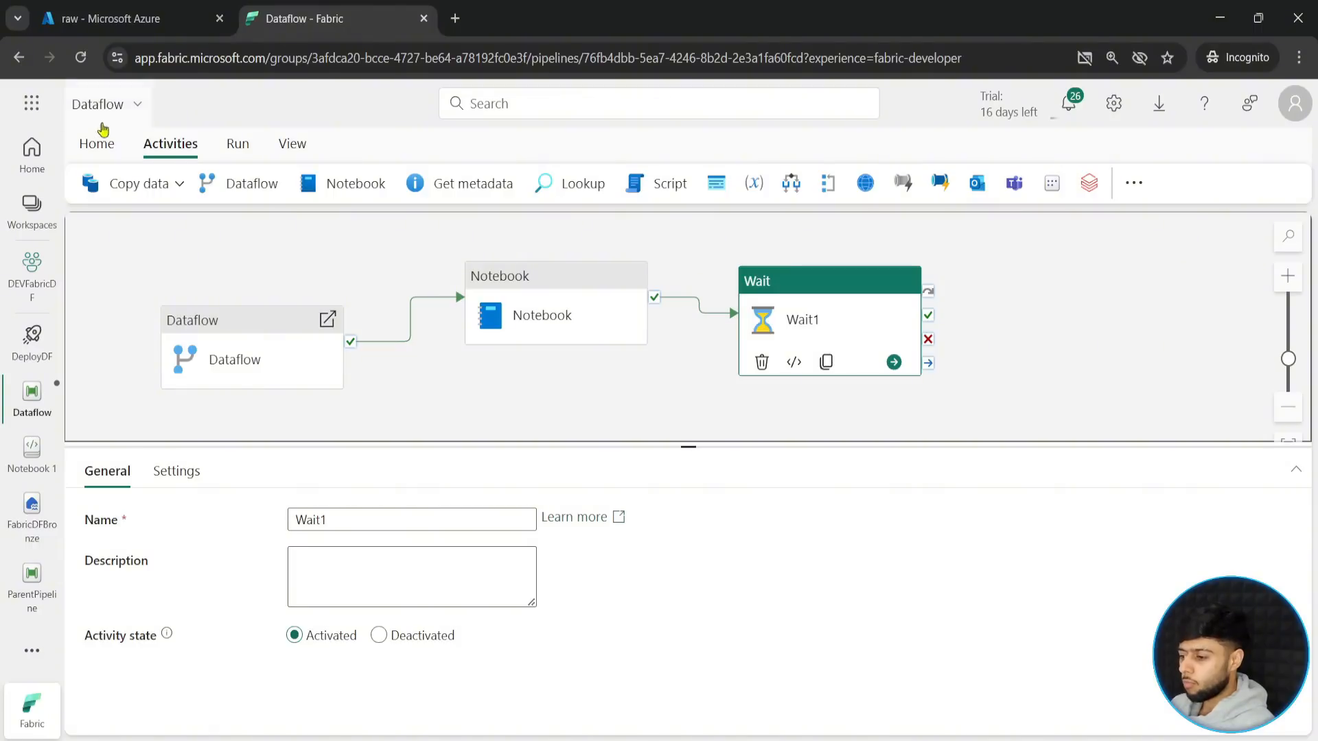
left_click(97, 144)
left_click(91, 182)
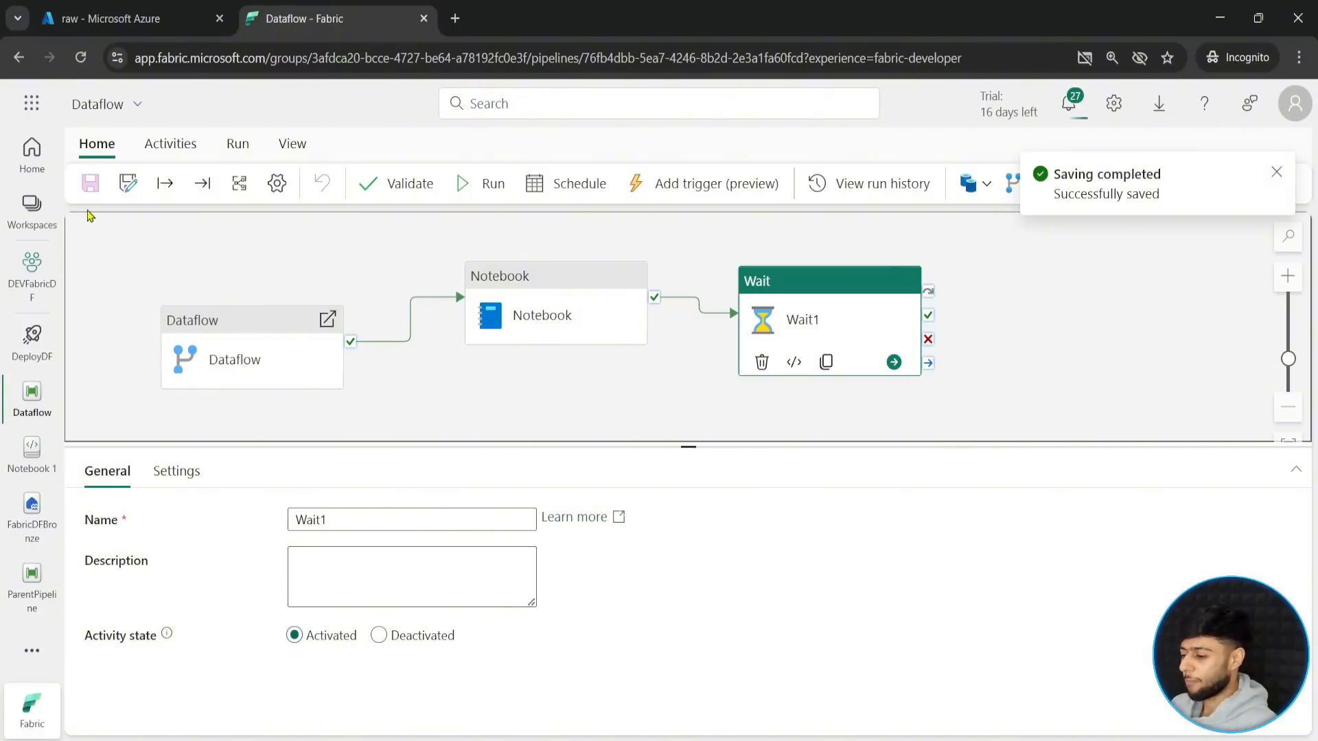
- Return to the DeployDF deployment pipeline and examine how the Test stage's Dataflow item compares with its source
left_click(29, 357)
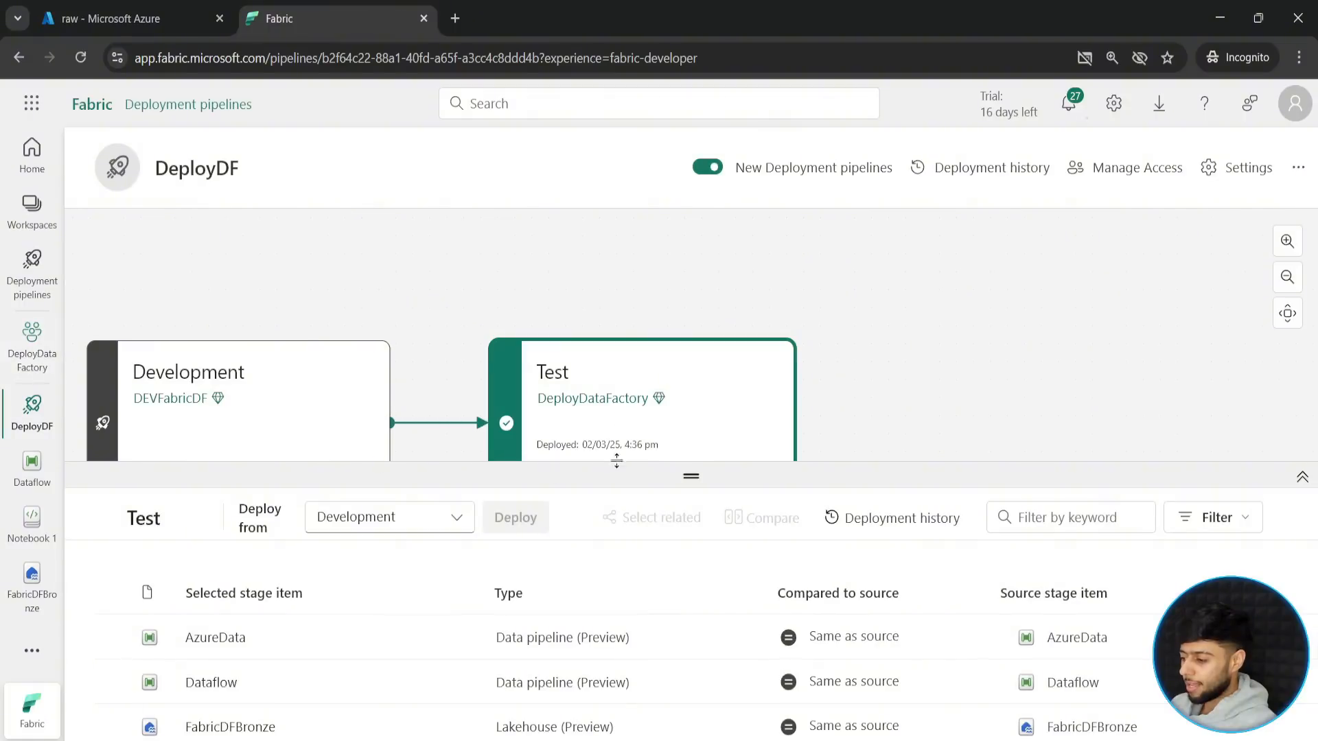
left_click_drag(696, 477, 689, 291)
scroll(701, 590, "down", 1)
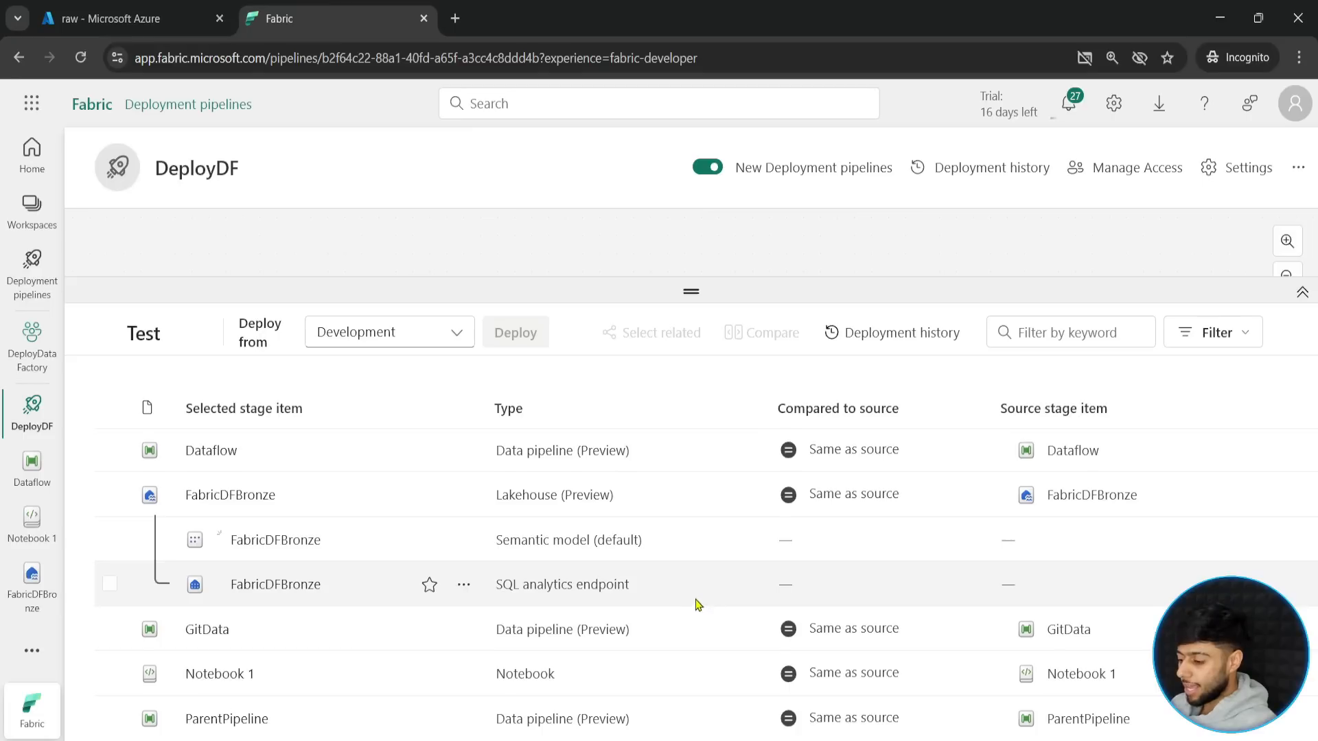
scroll(697, 549, "up", 1)
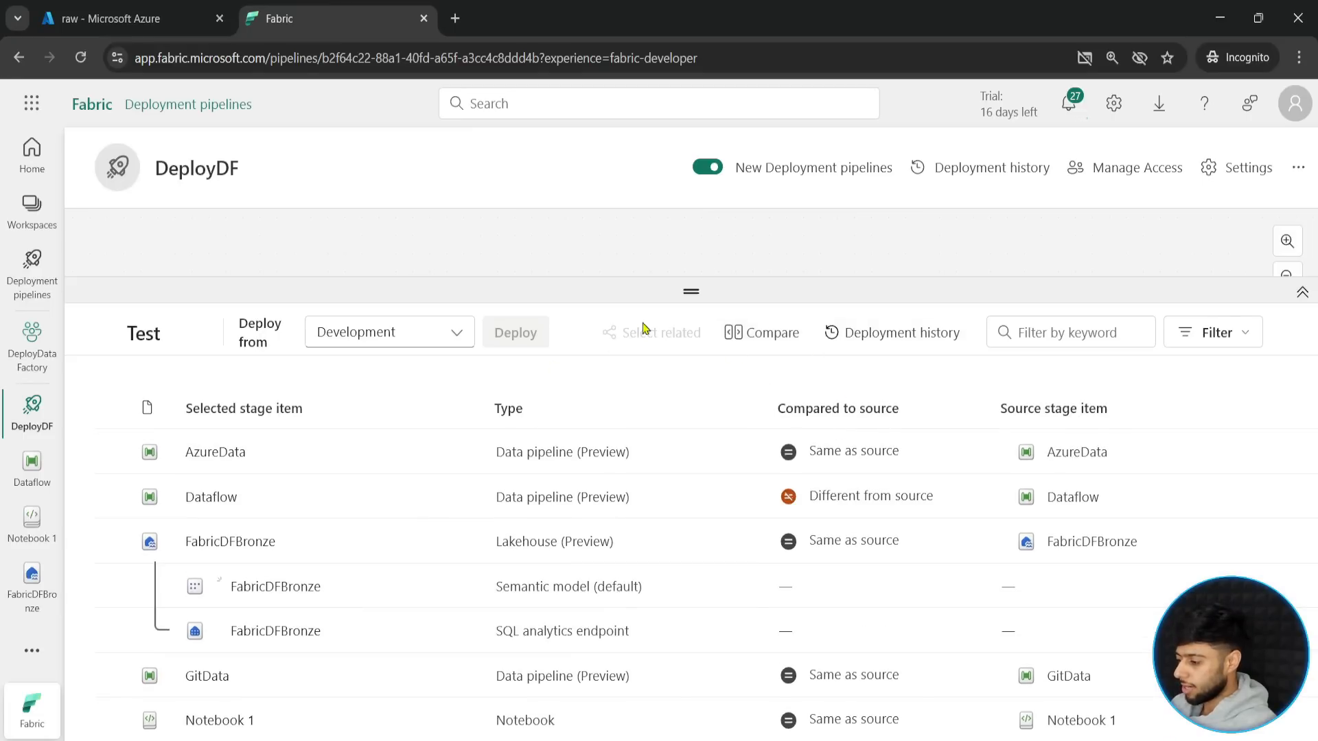
left_click_drag(691, 293, 693, 240)
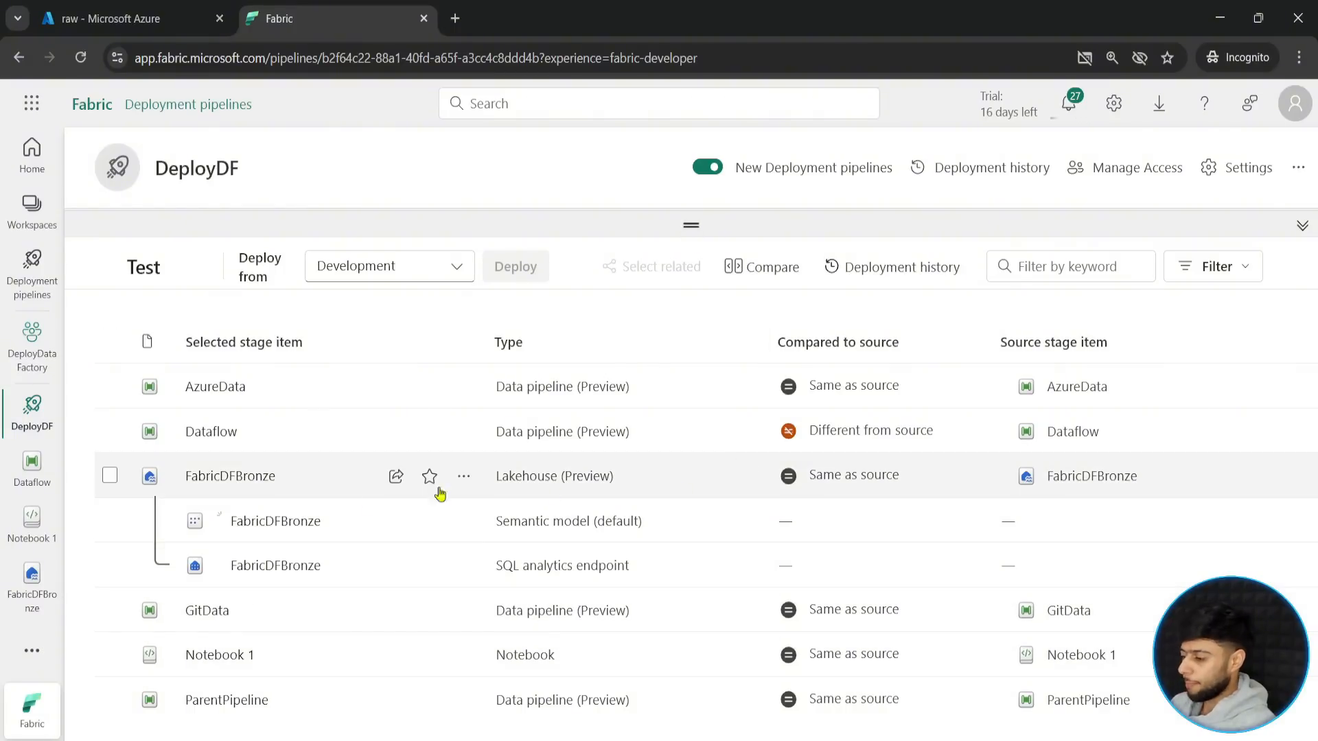
mouse_move(126, 406)
left_mouse_down()
mouse_move(371, 456)
mouse_move(954, 455)
left_mouse_up()
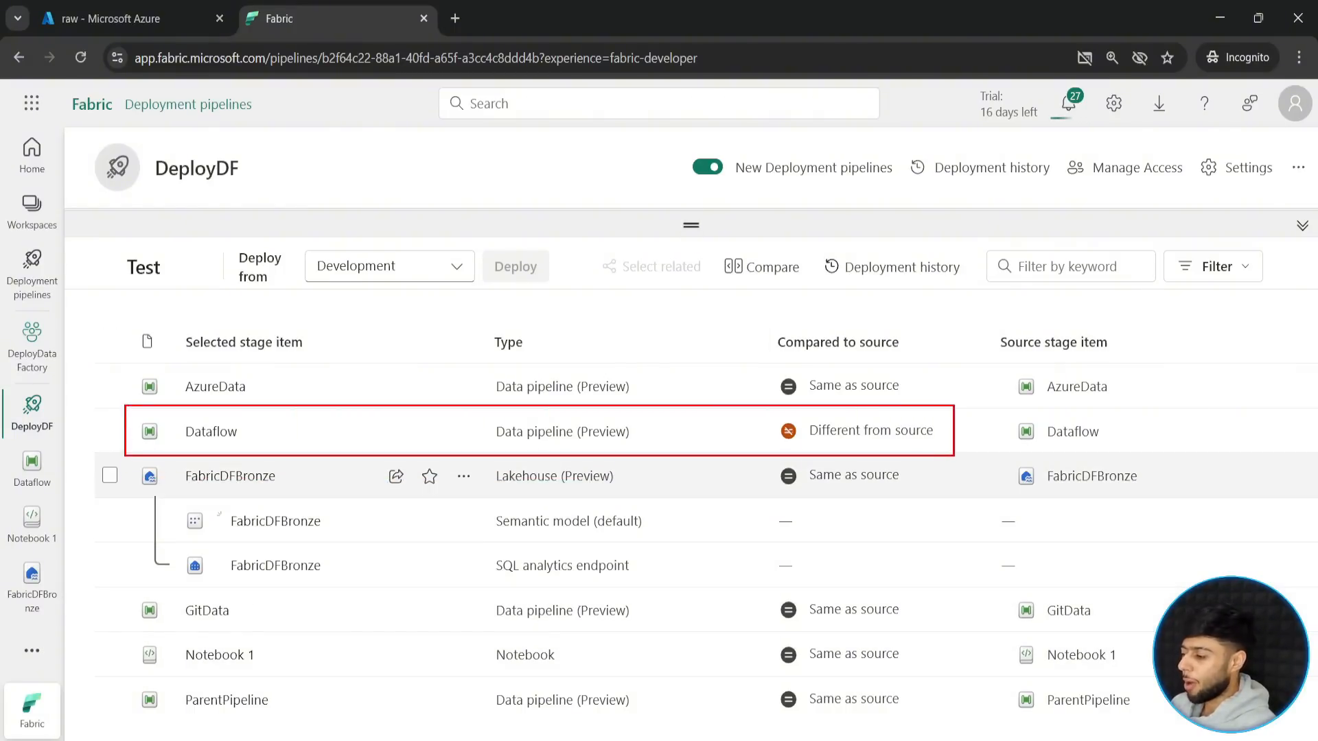
left_click_drag(945, 383, 927, 421)
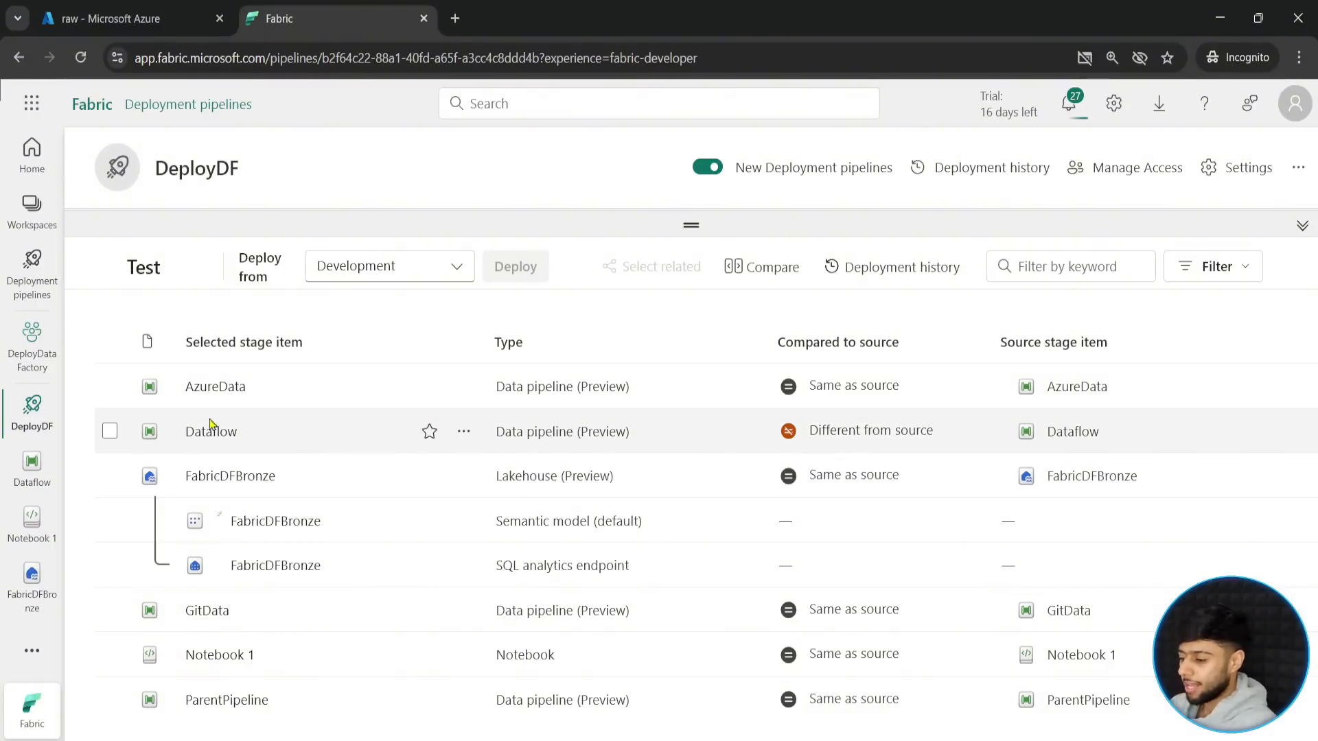
- Deploy only the changed Dataflow item from the Development stage to the Test stage
left_click(109, 431)
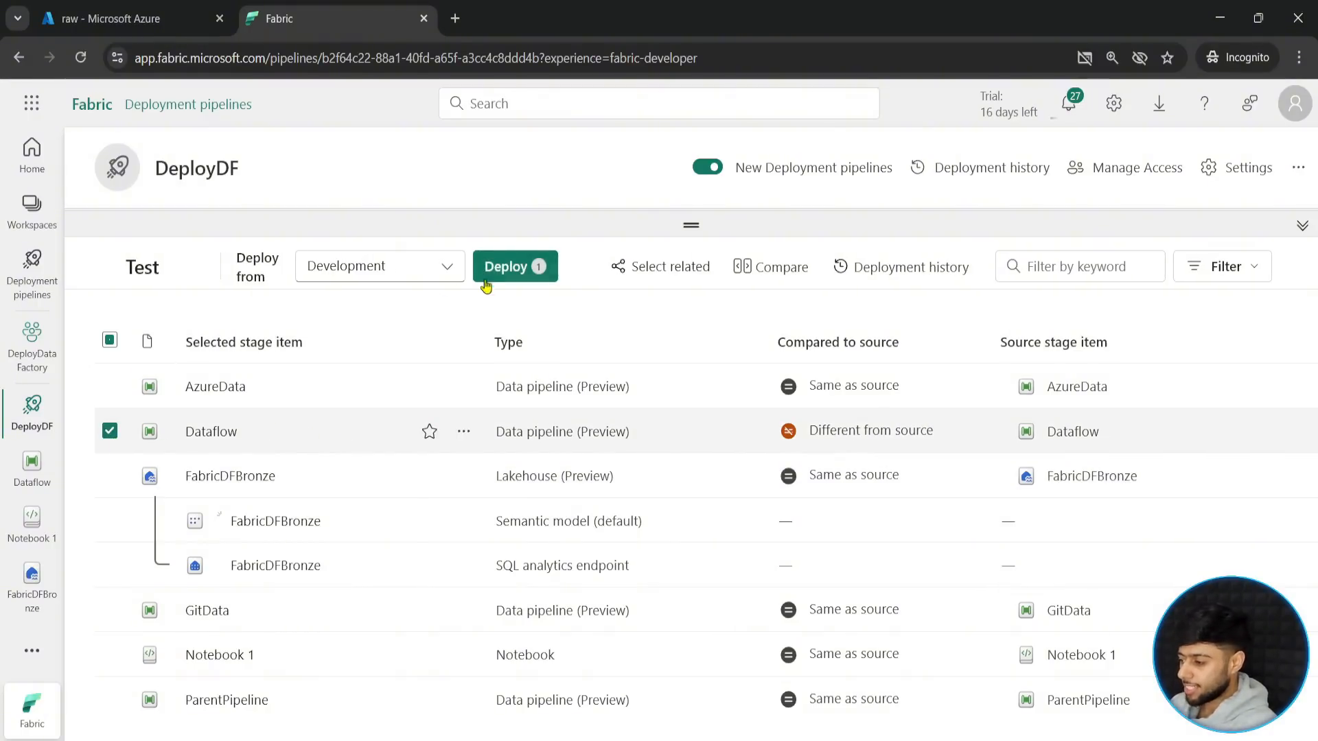
left_click(507, 268)
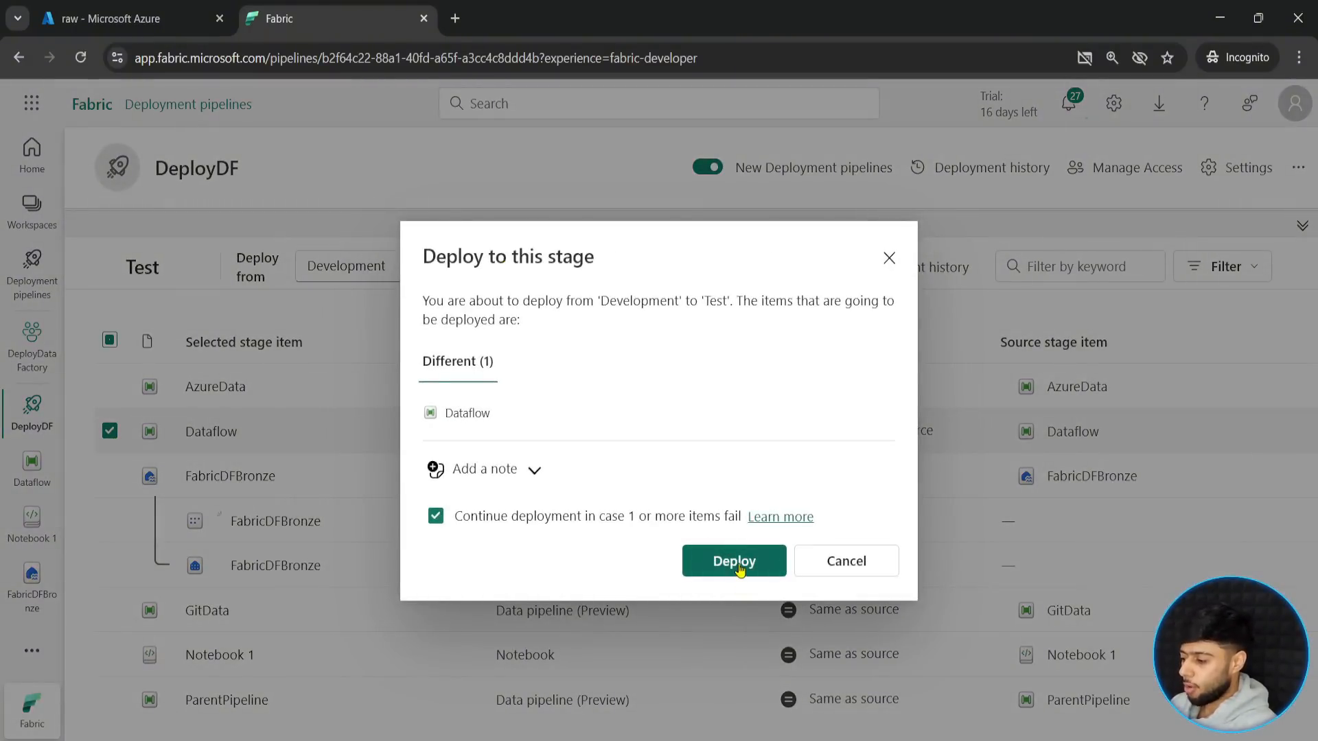
left_click(734, 561)
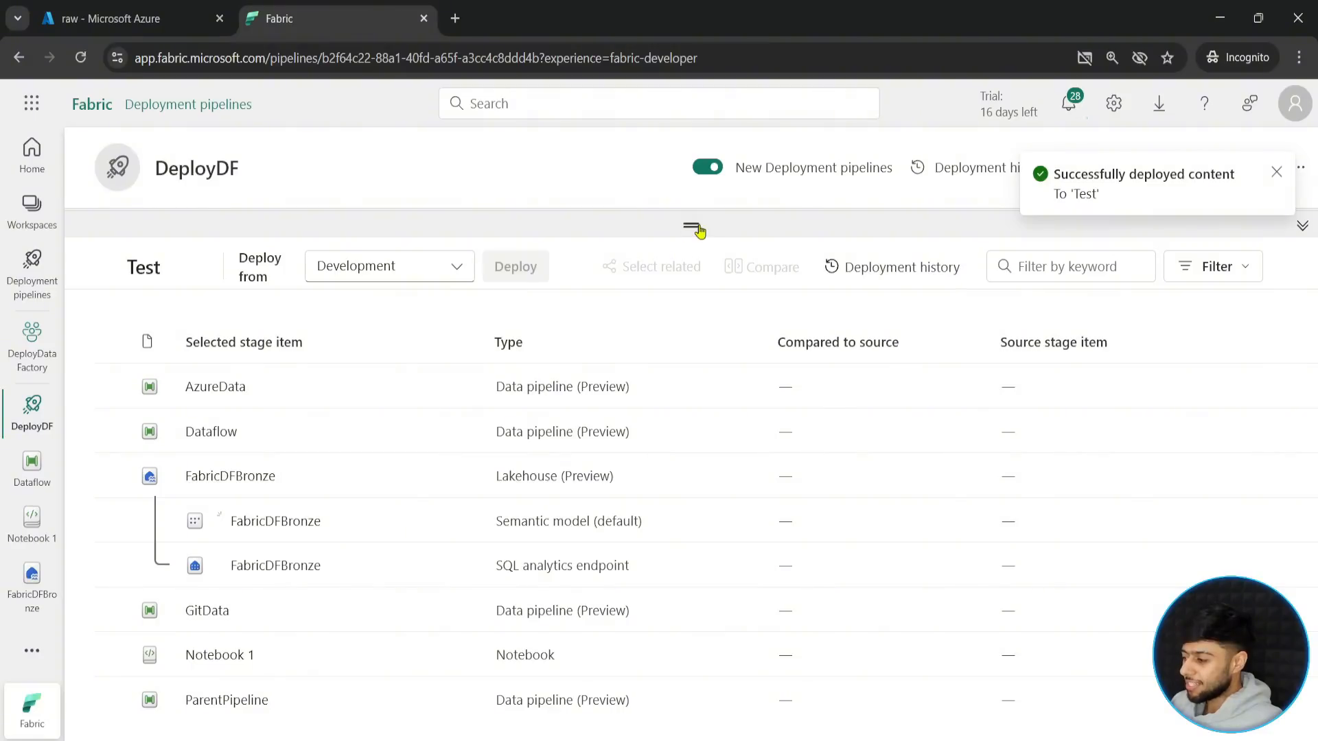
- Examine the Development and Test stage cards and how each Test stage item compares with its source
left_click_drag(691, 227, 778, 405)
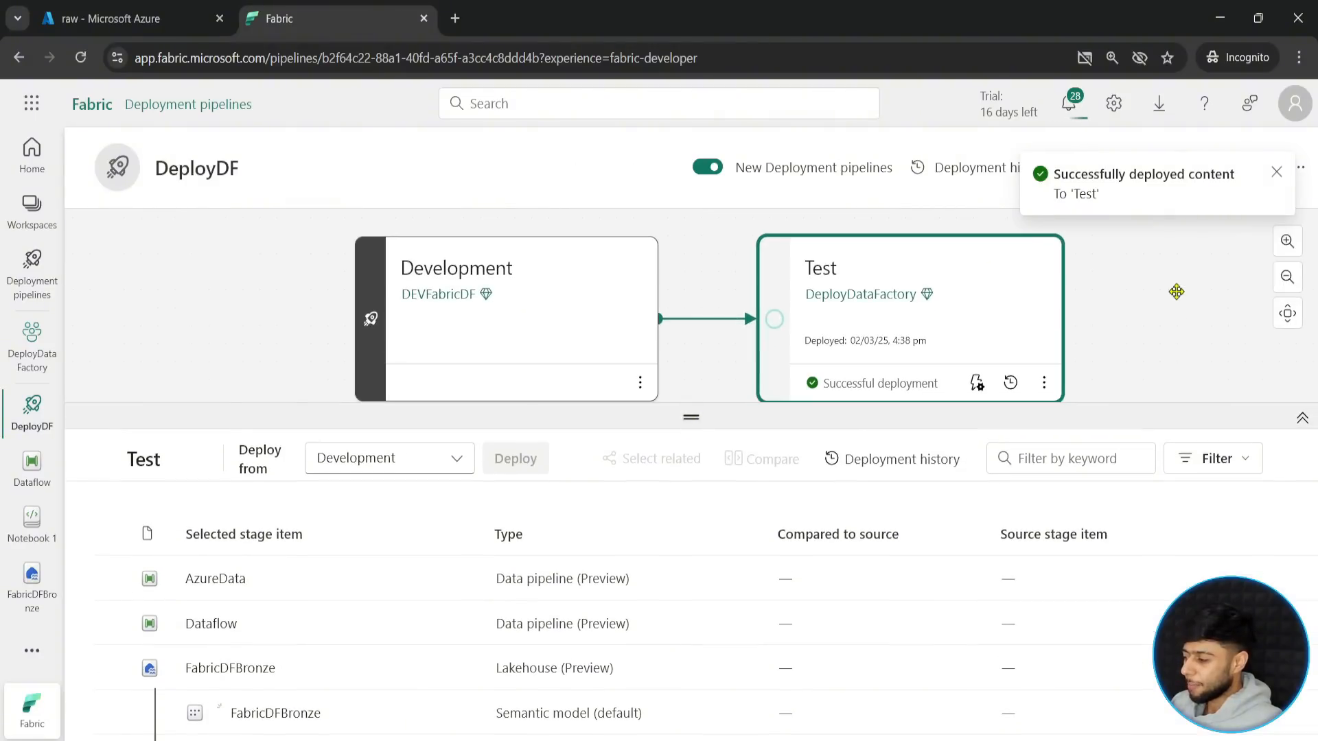
left_click_drag(692, 420, 691, 524)
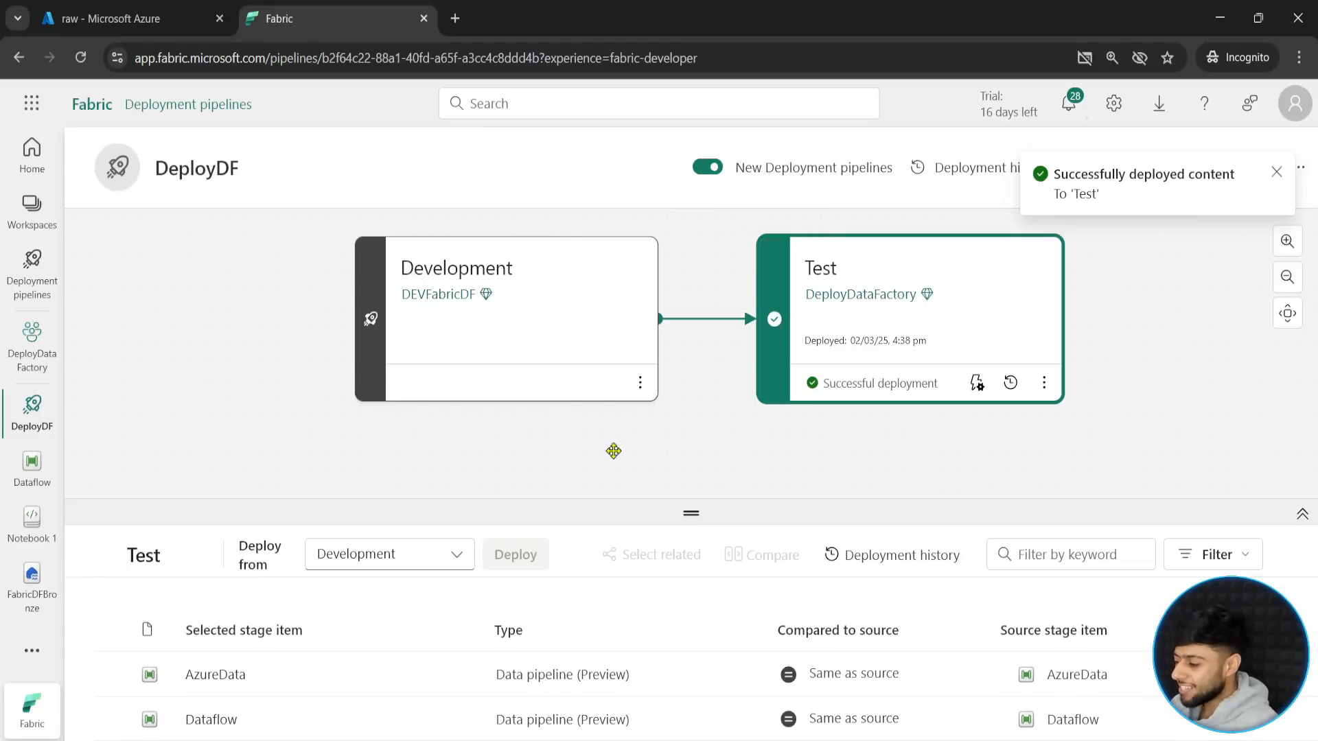
left_click_drag(694, 515, 731, 384)
scroll(744, 620, "down", 3)
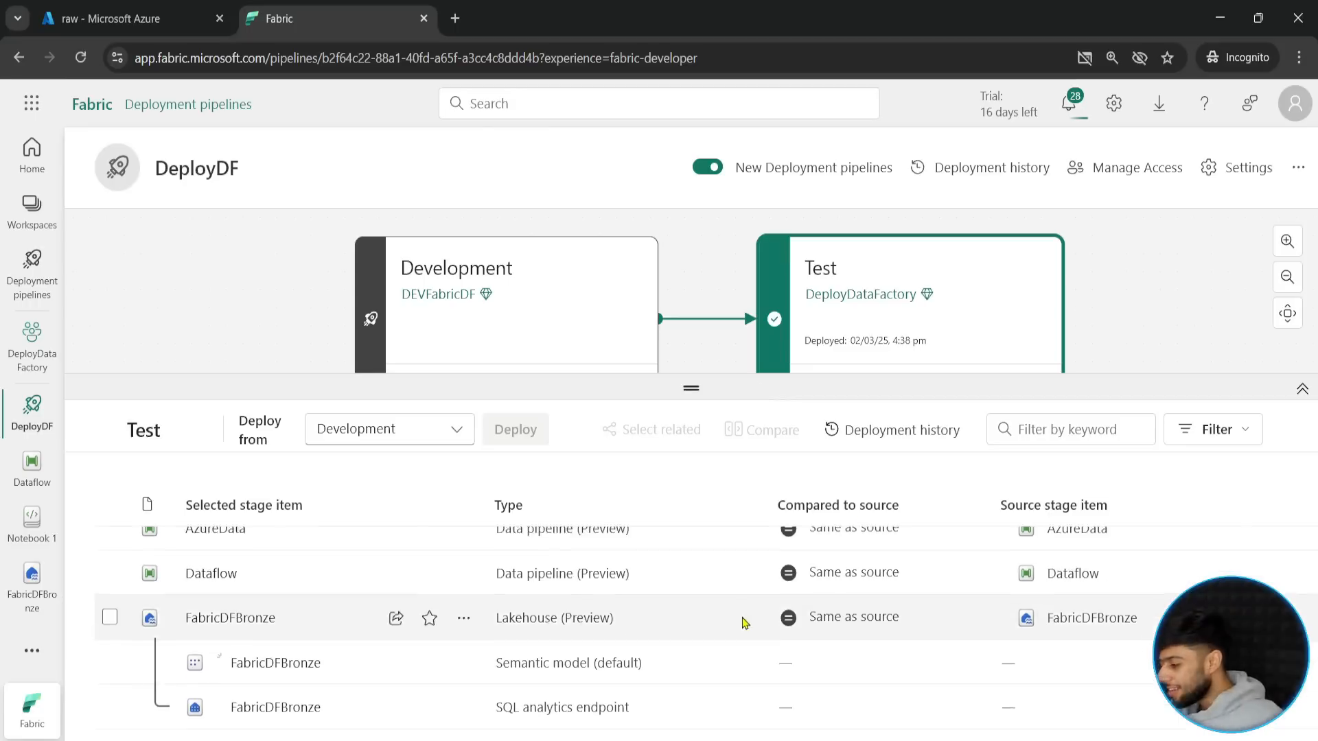
scroll(694, 653, "up", 2)
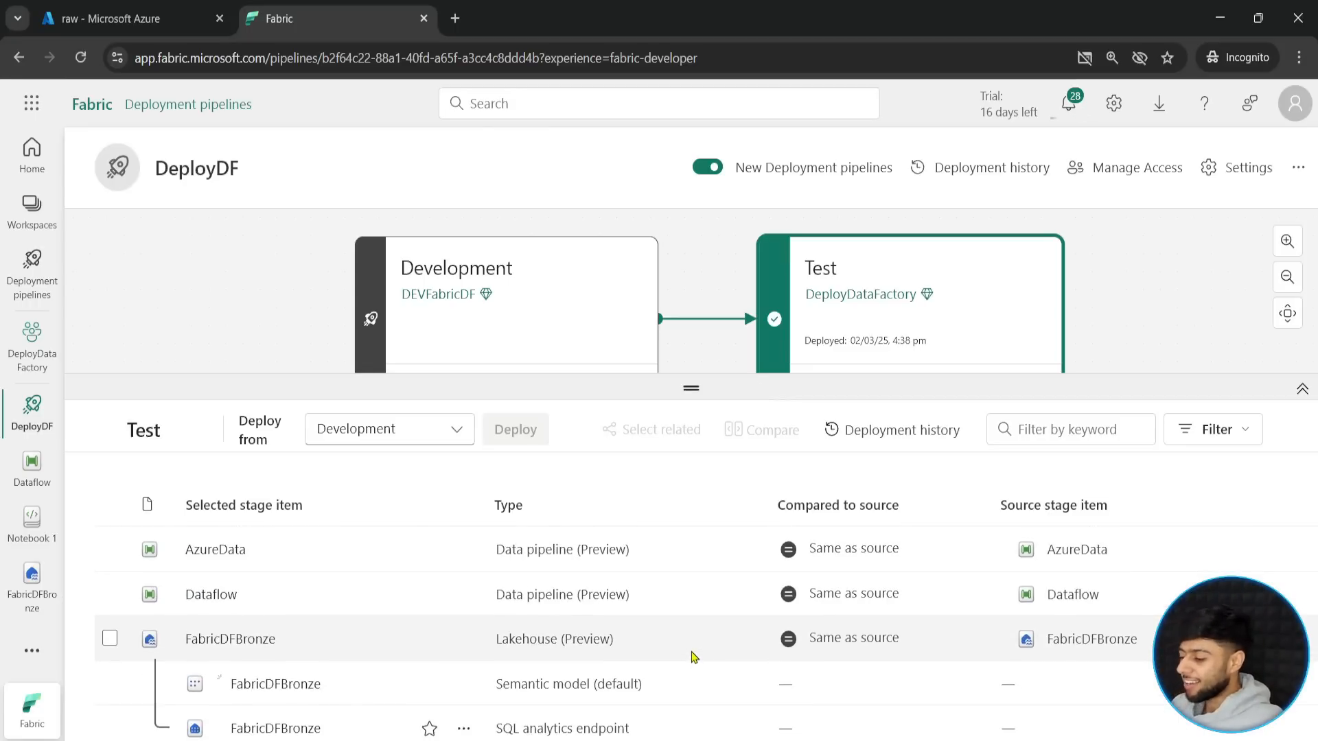
scroll(693, 650, "down", 3)
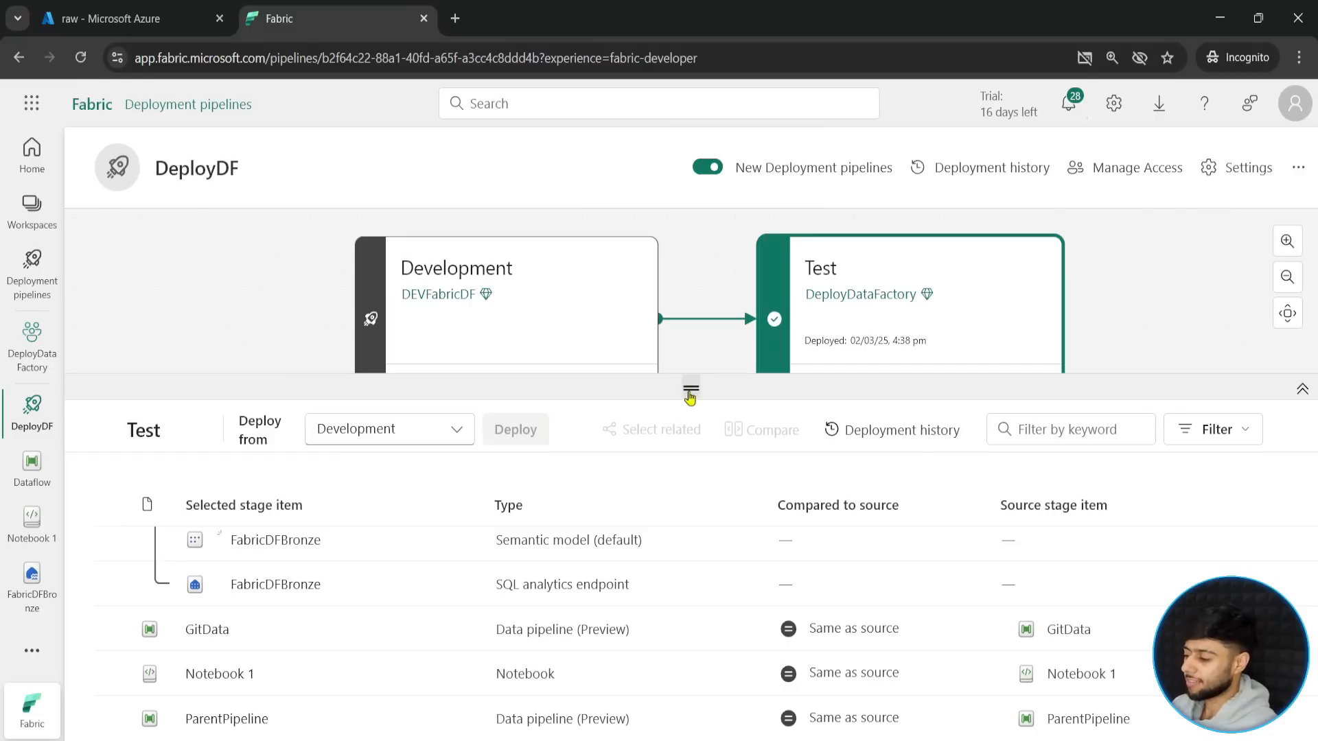
left_click_drag(691, 388, 691, 539)
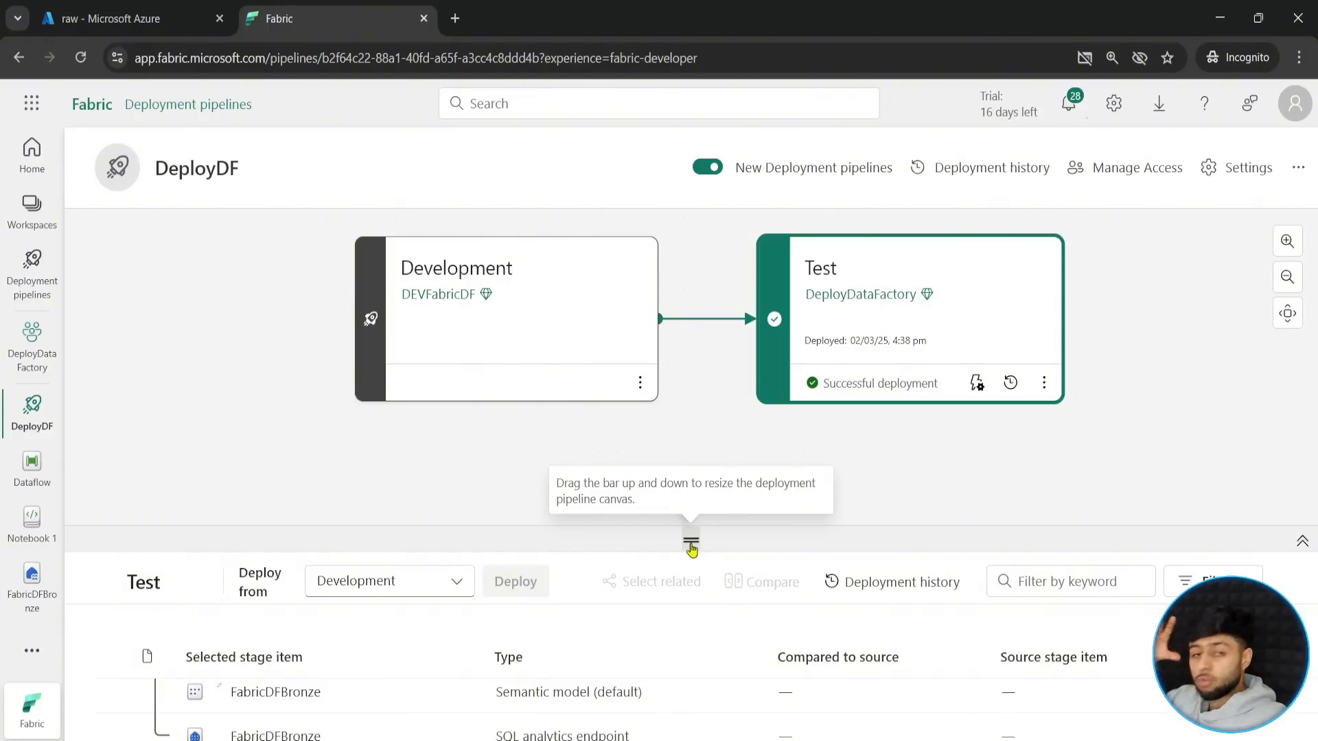
left_click_drag(691, 547, 691, 322)
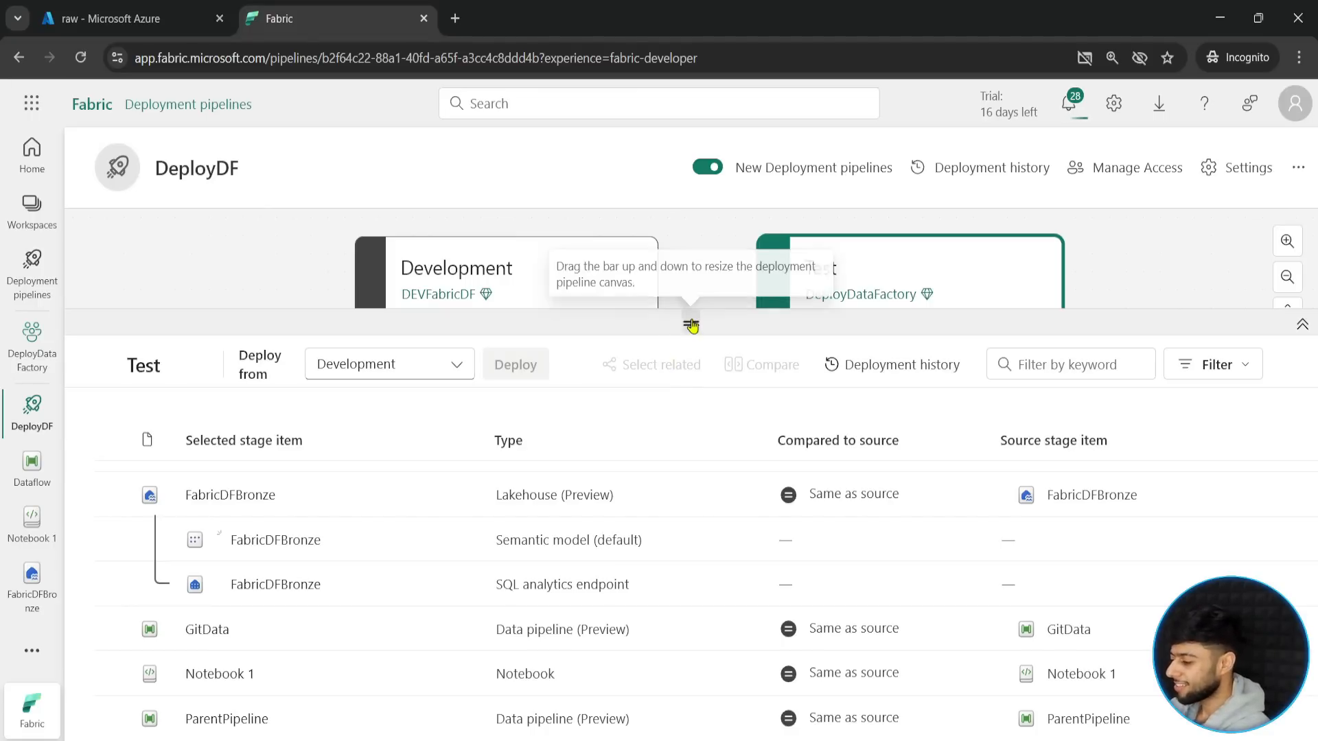
left_click_drag(686, 323, 626, 539)
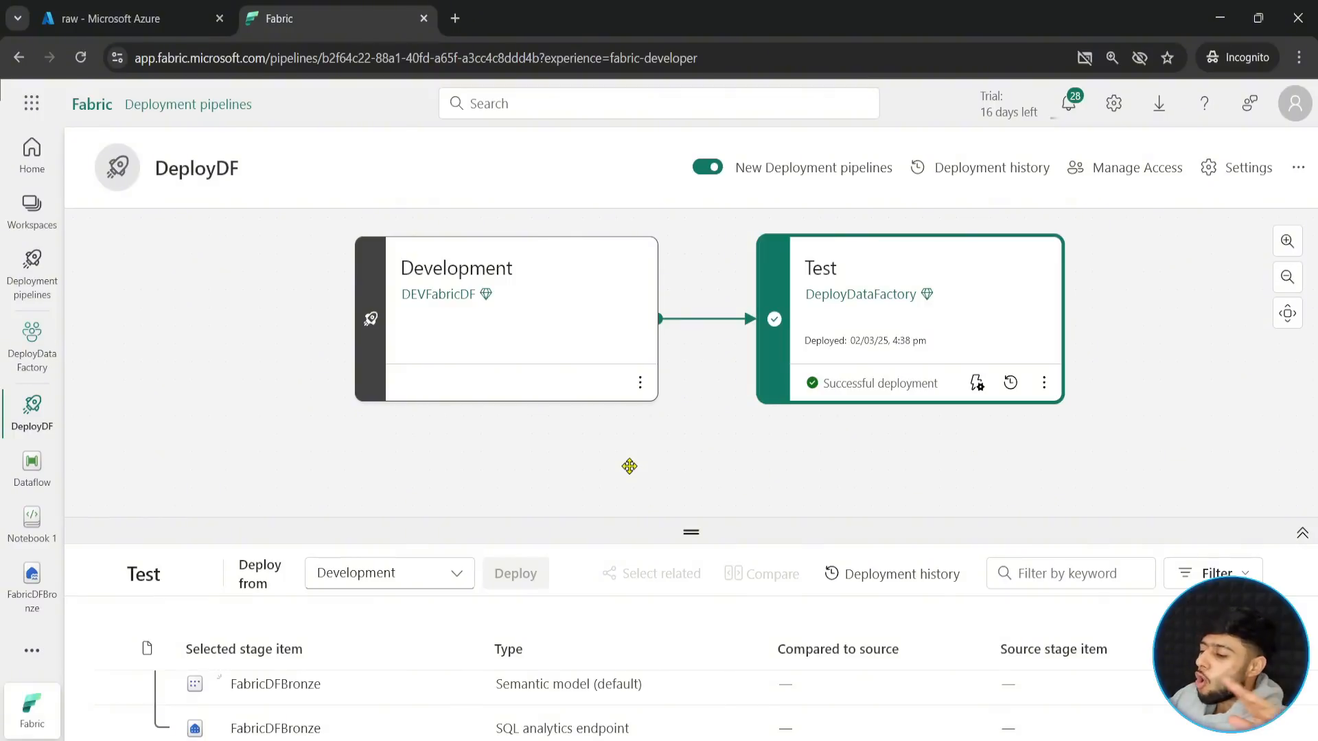